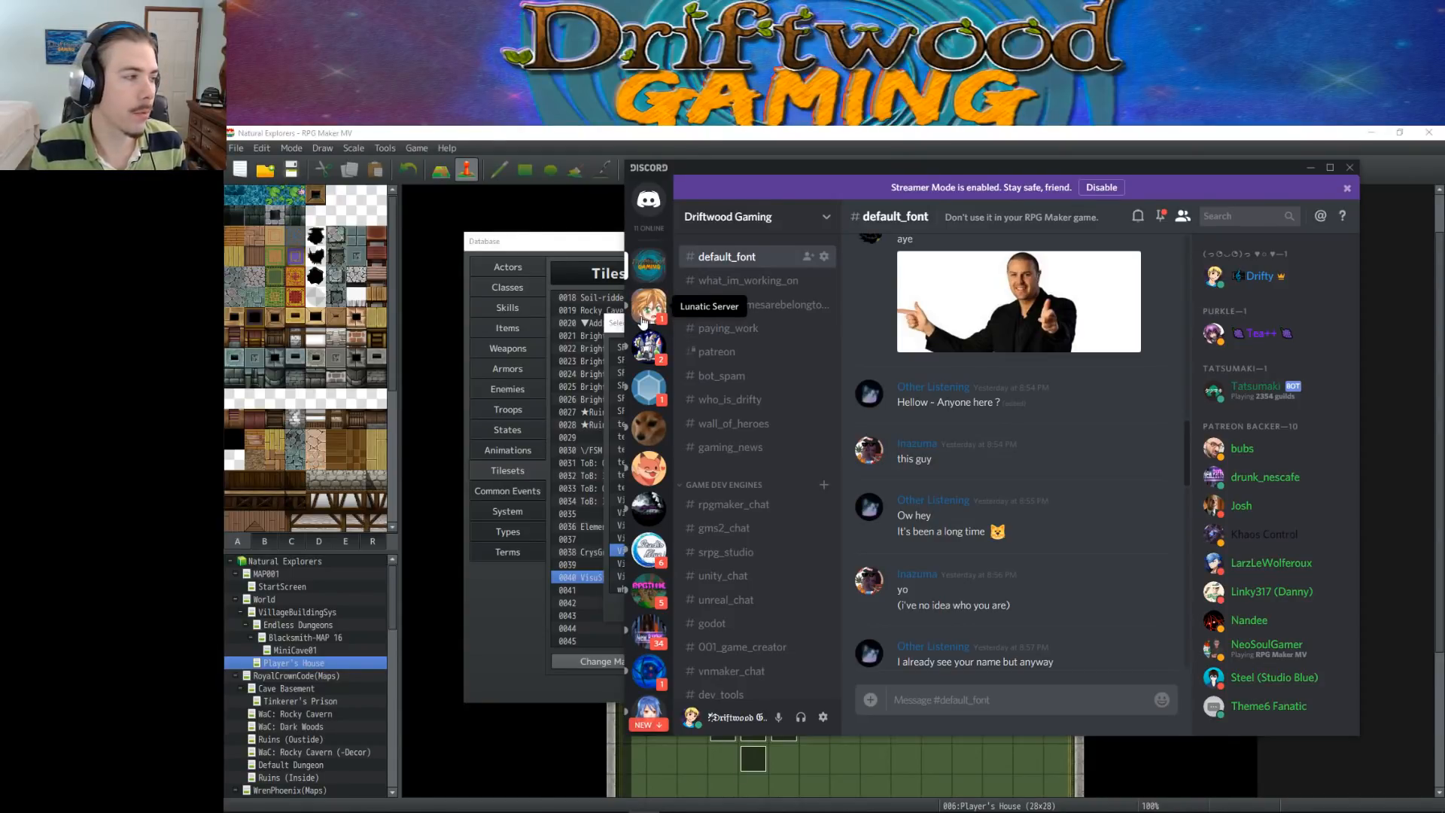
Read the newest messages in the default_font channel and the RPG Maker asset bundle post in the self_promo channel
scroll(962, 462, "down", 3)
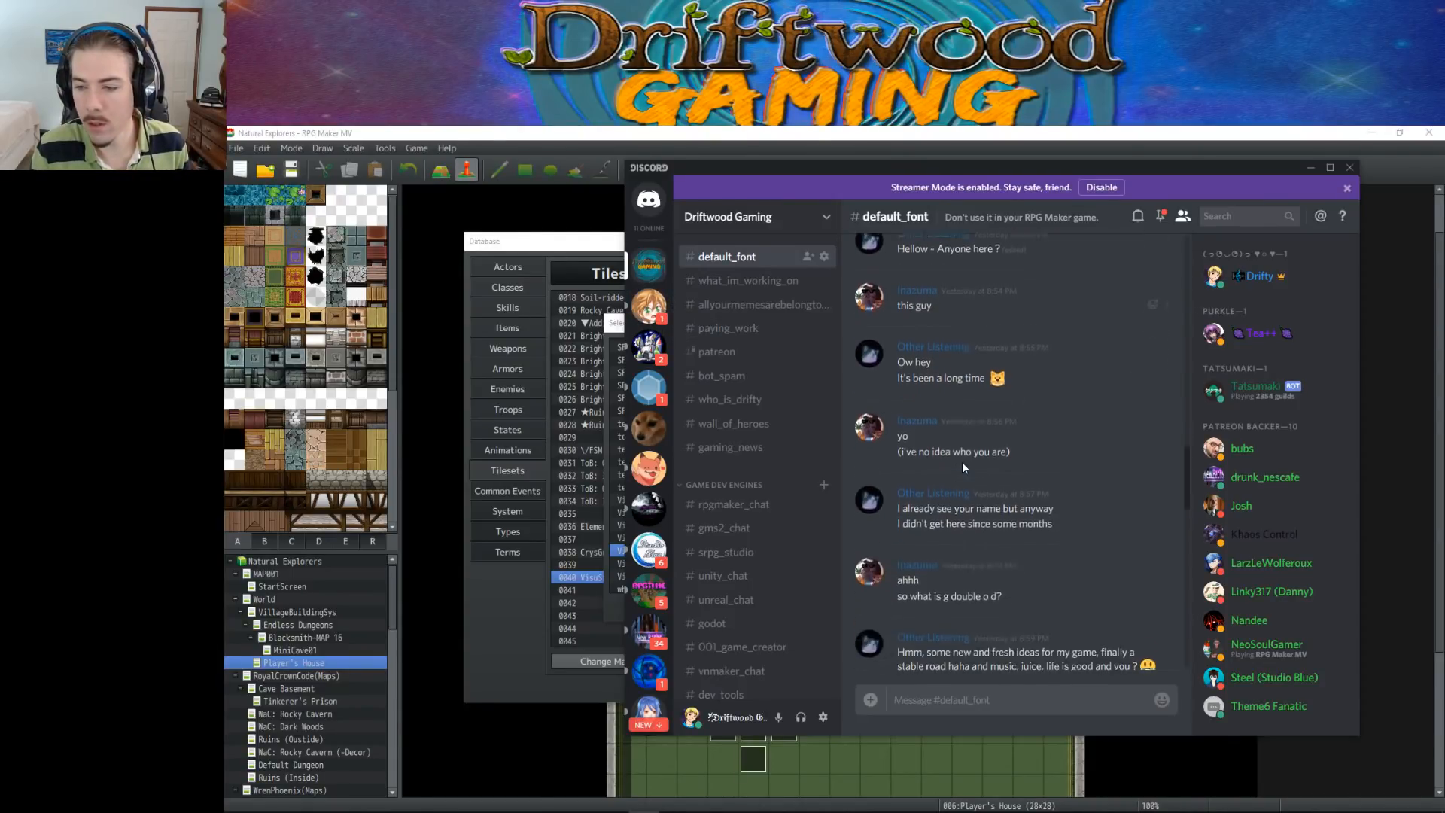
scroll(962, 462, "down", 5)
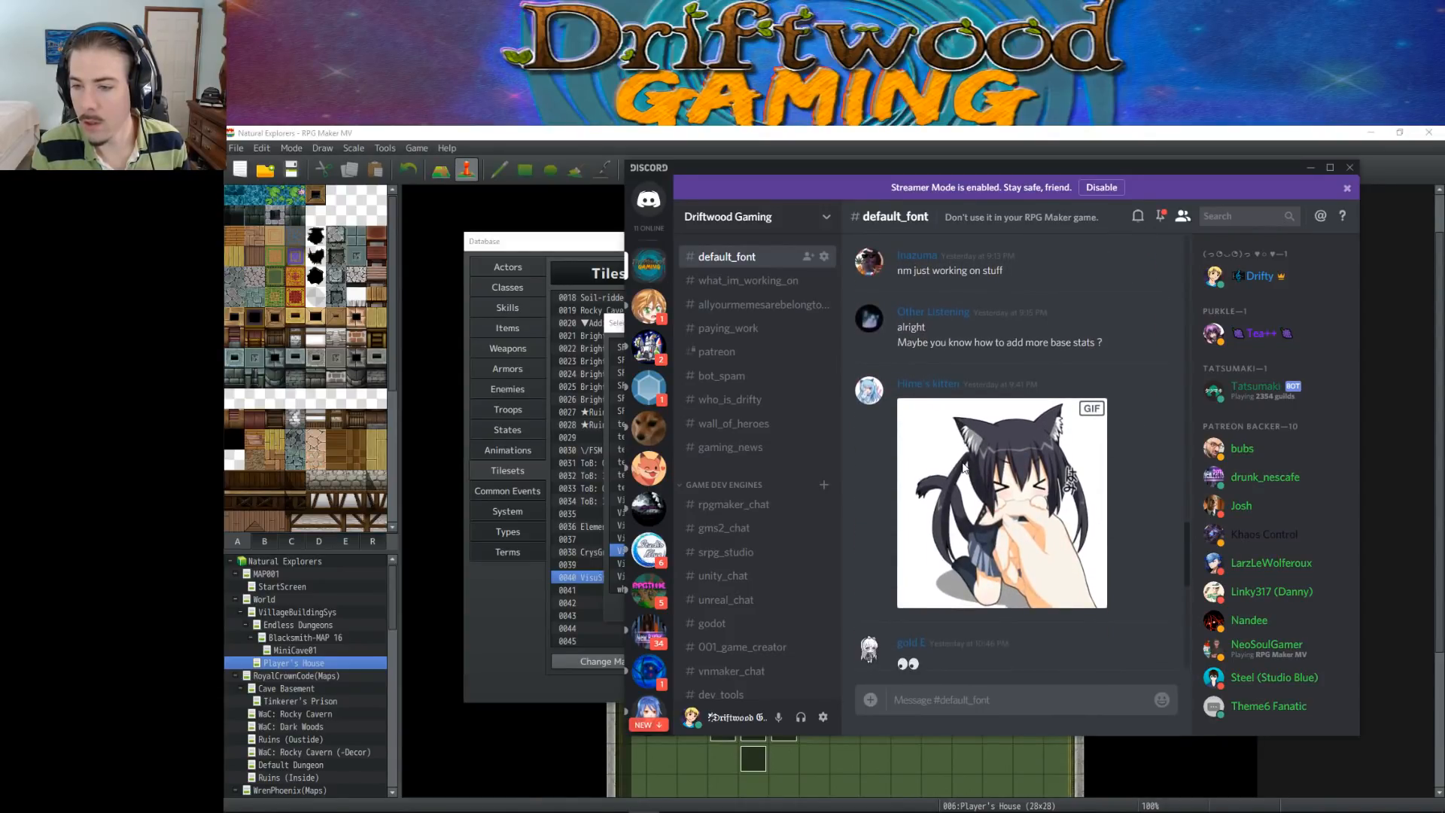
scroll(963, 468, "down", 3)
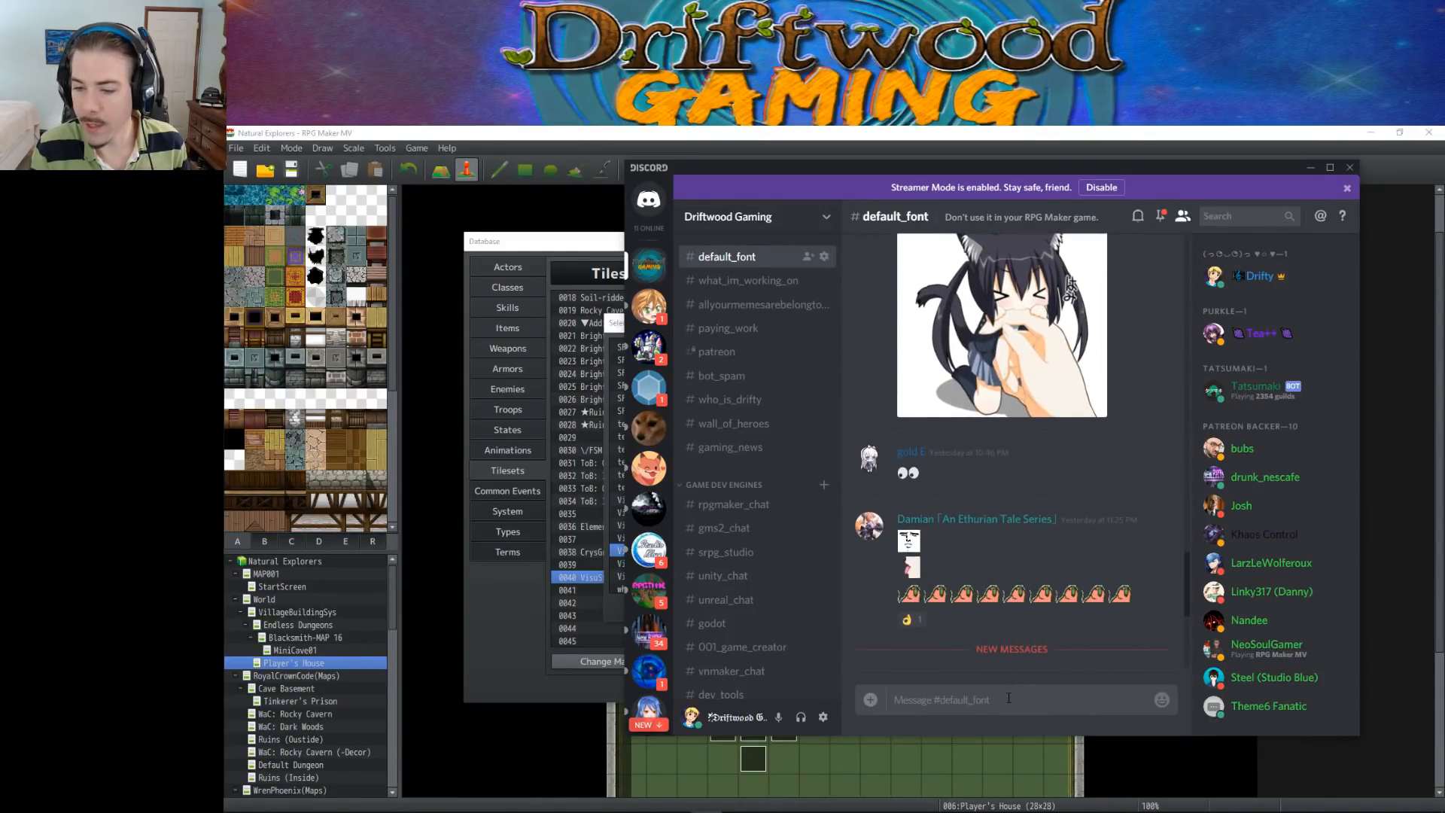
scroll(1010, 391, "down", 4)
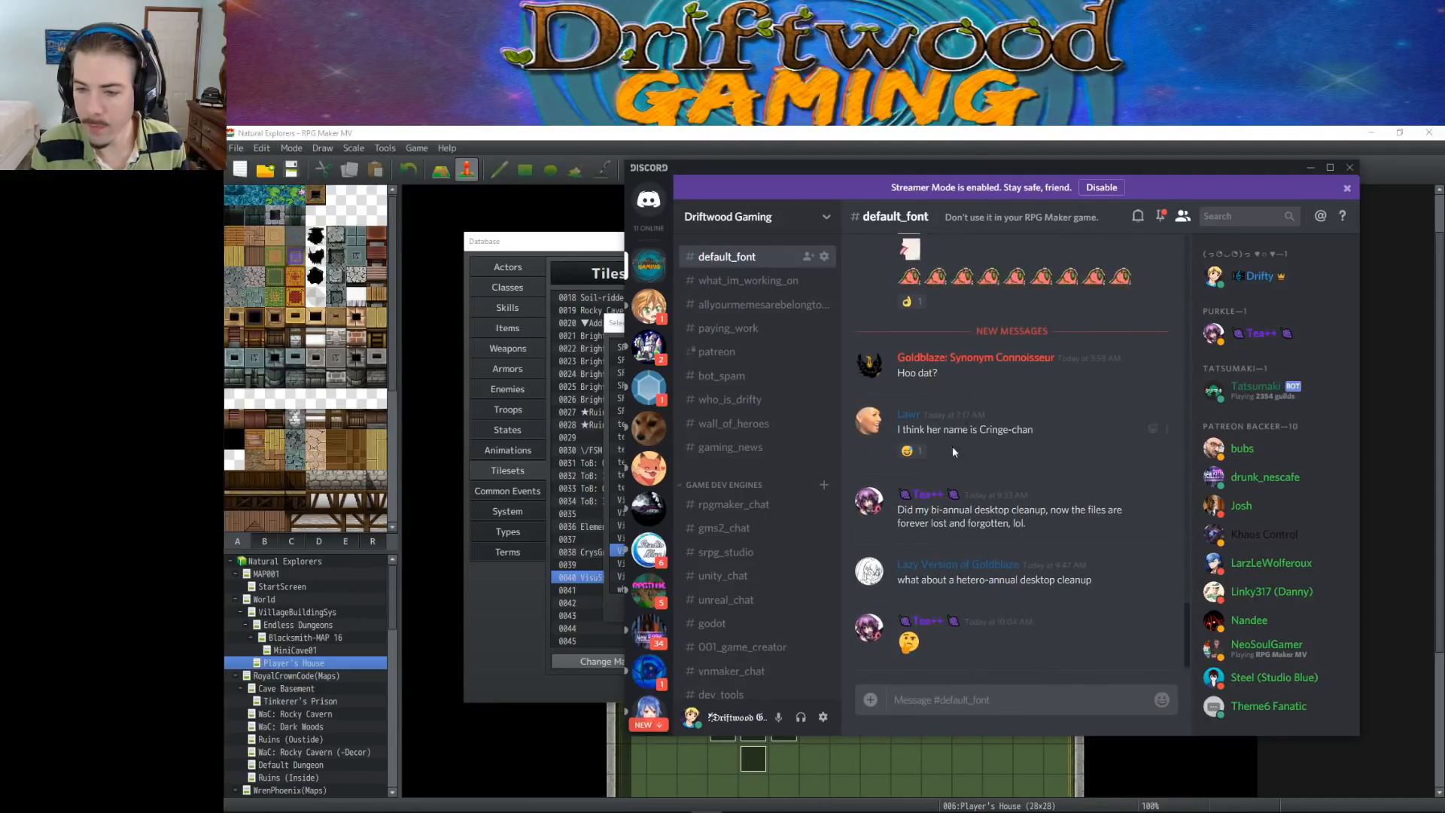
scroll(707, 286, "down", 6)
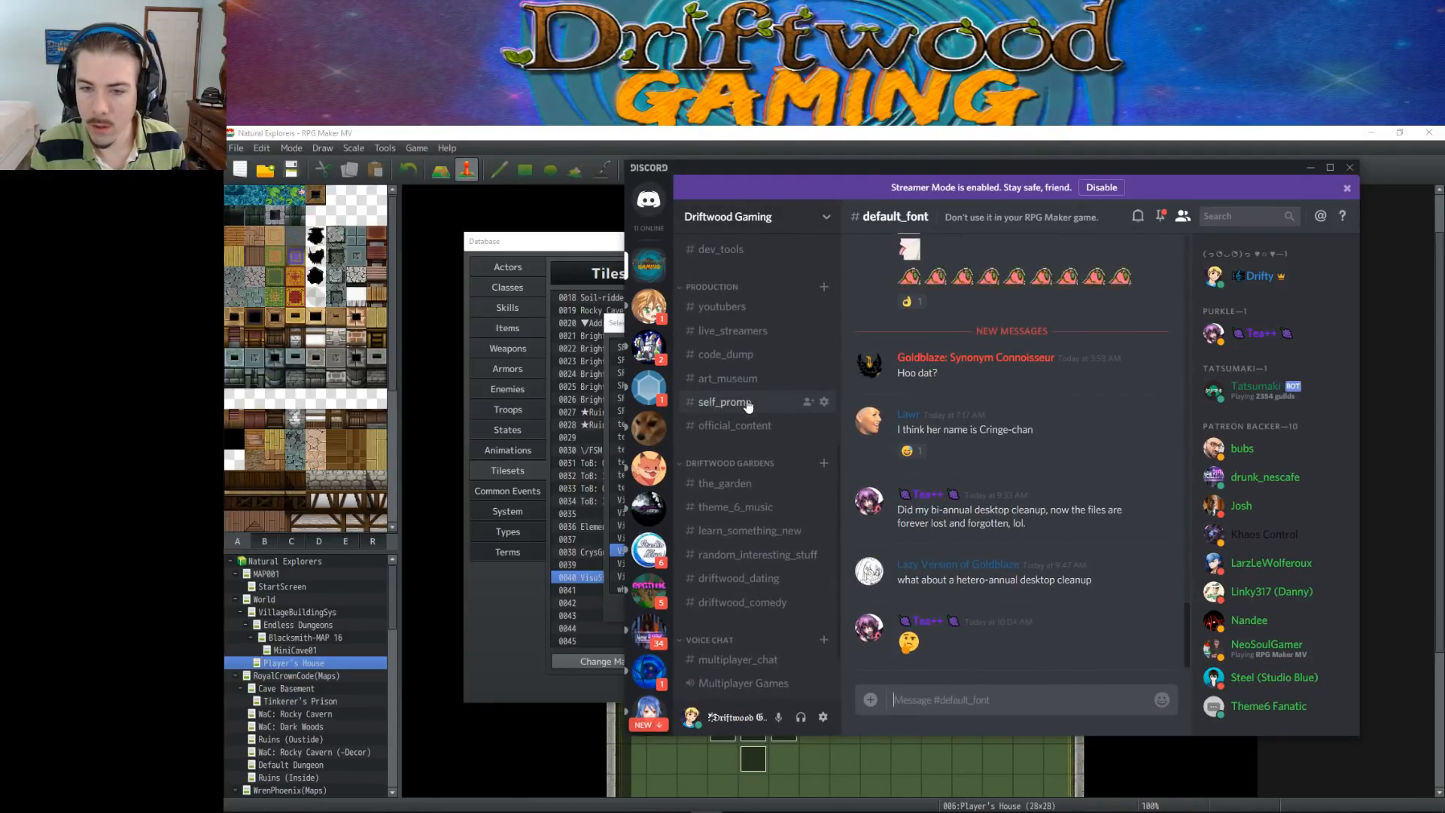
left_click(756, 402)
scroll(922, 409, "up", 8)
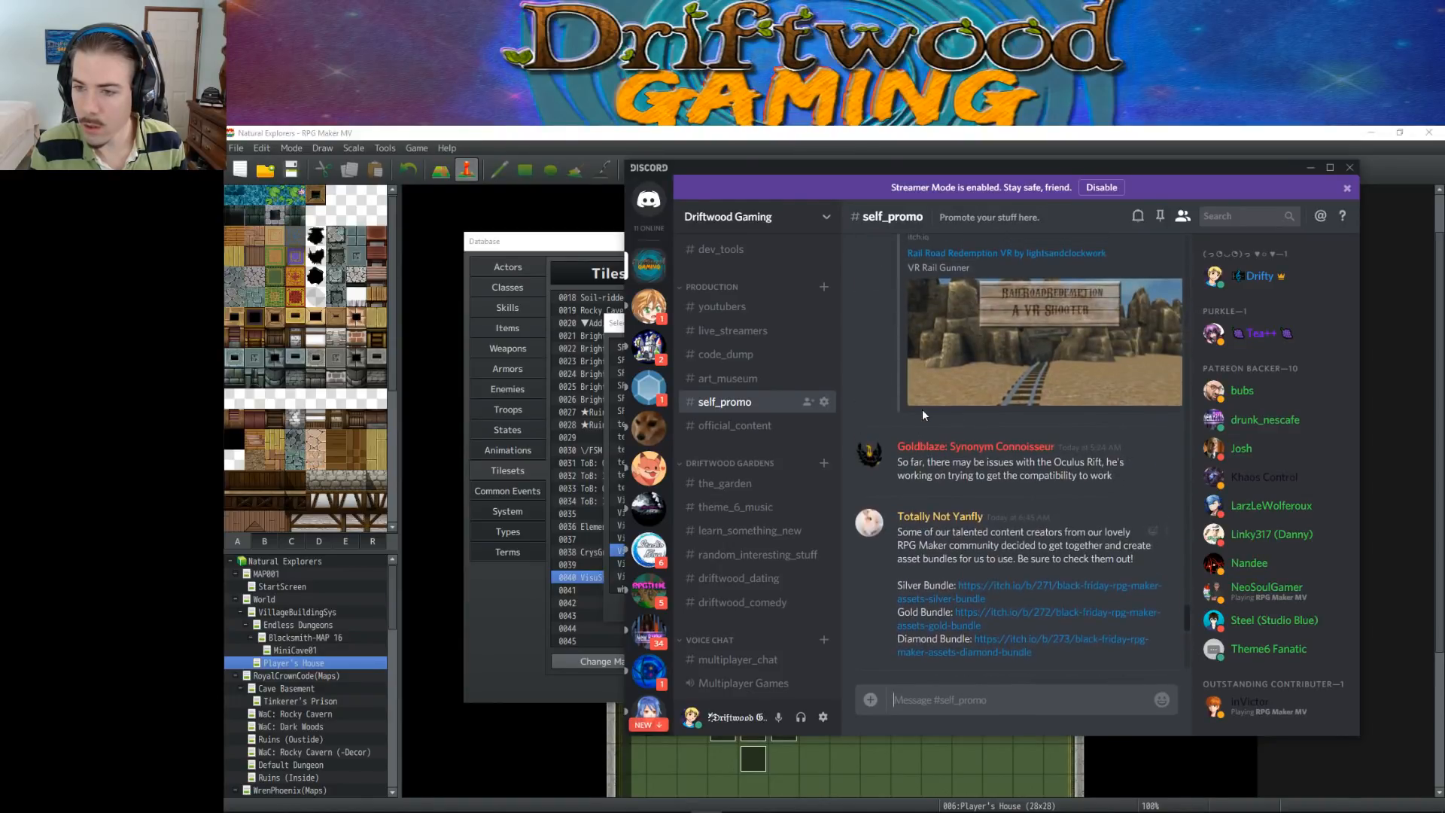
scroll(922, 408, "up", 3)
scroll(923, 409, "down", 7)
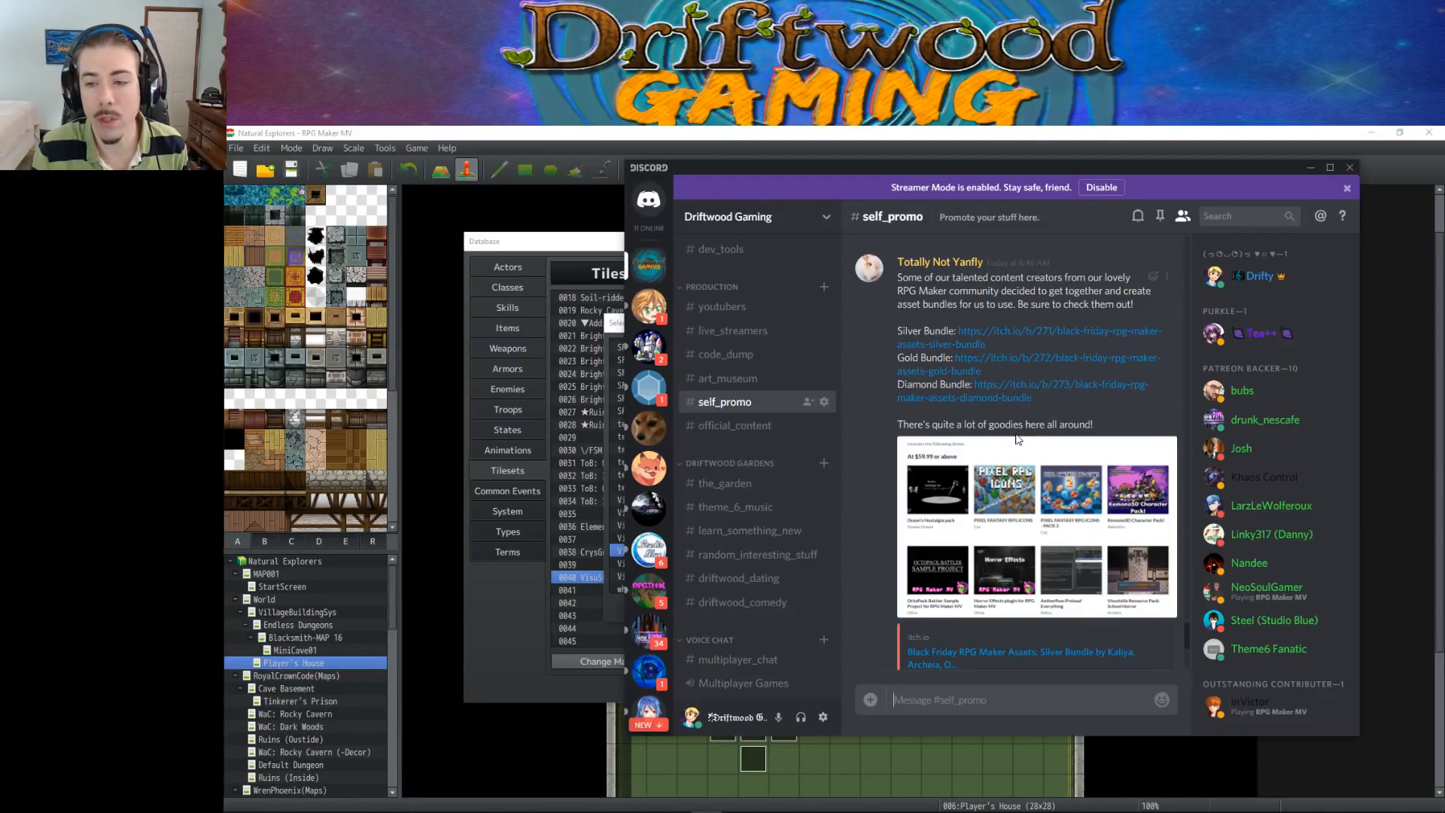
scroll(1045, 440, "down", 2)
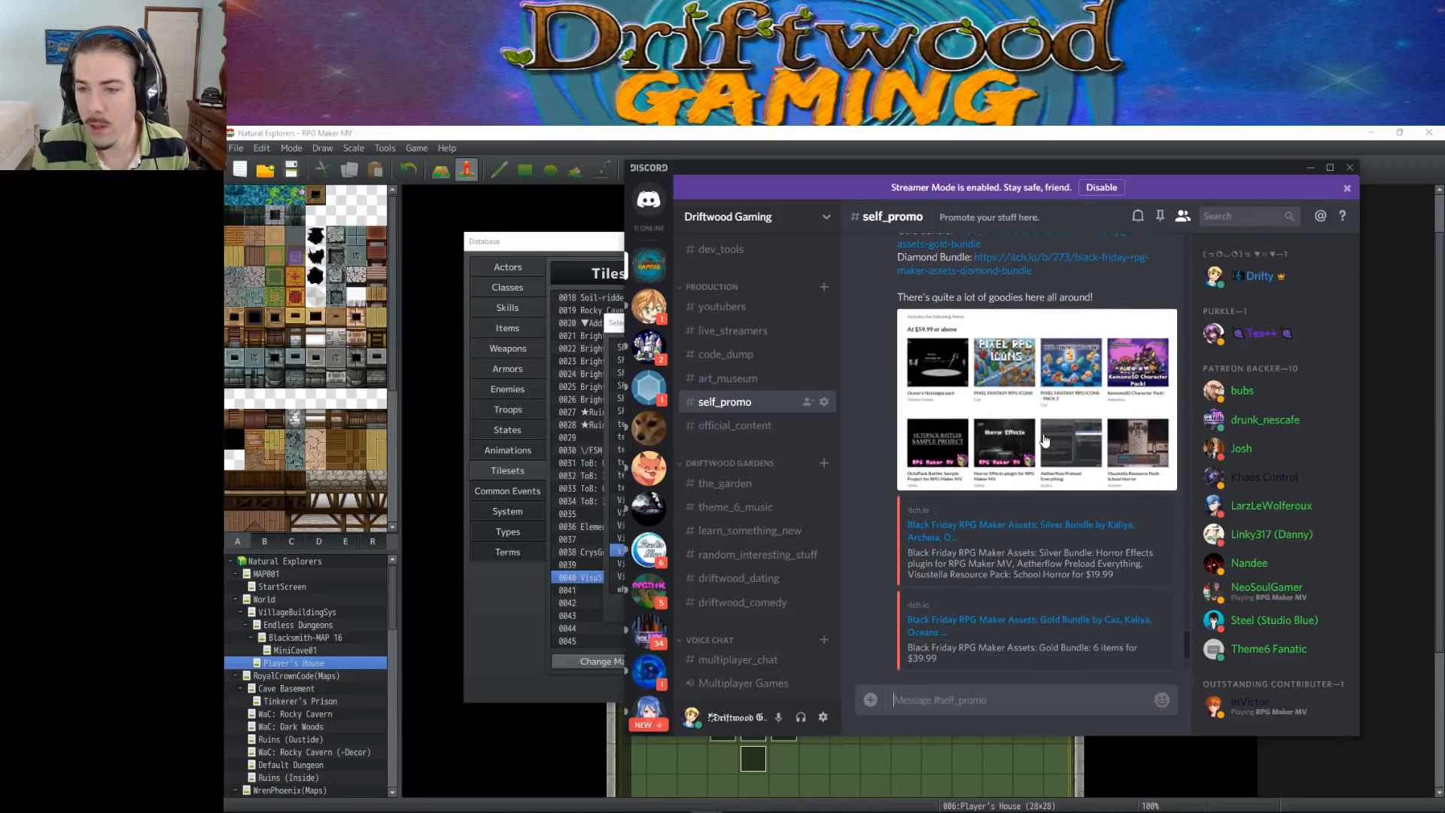
scroll(1046, 440, "down", 2)
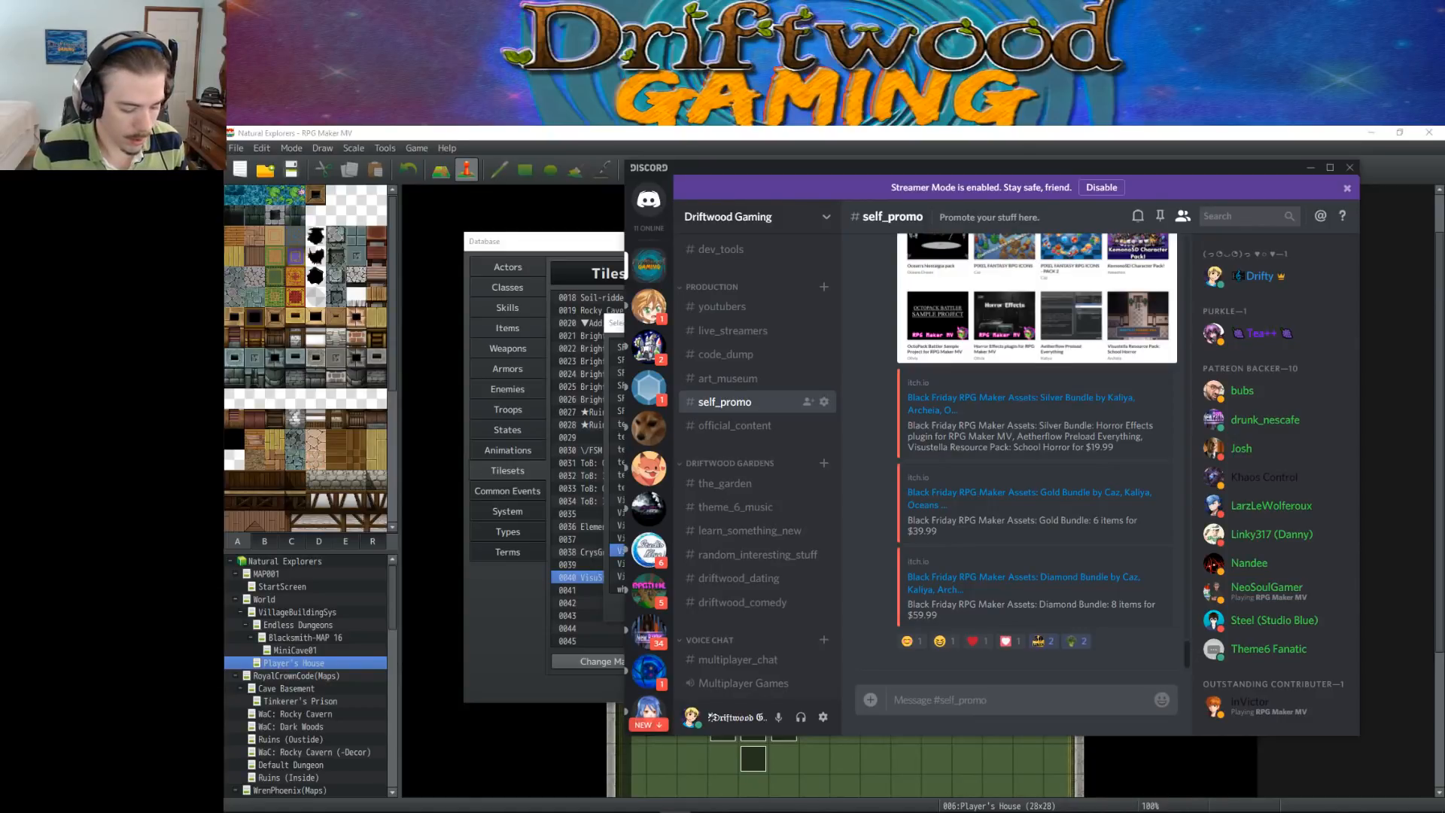
left_click(980, 693)
key("ctrl+v")
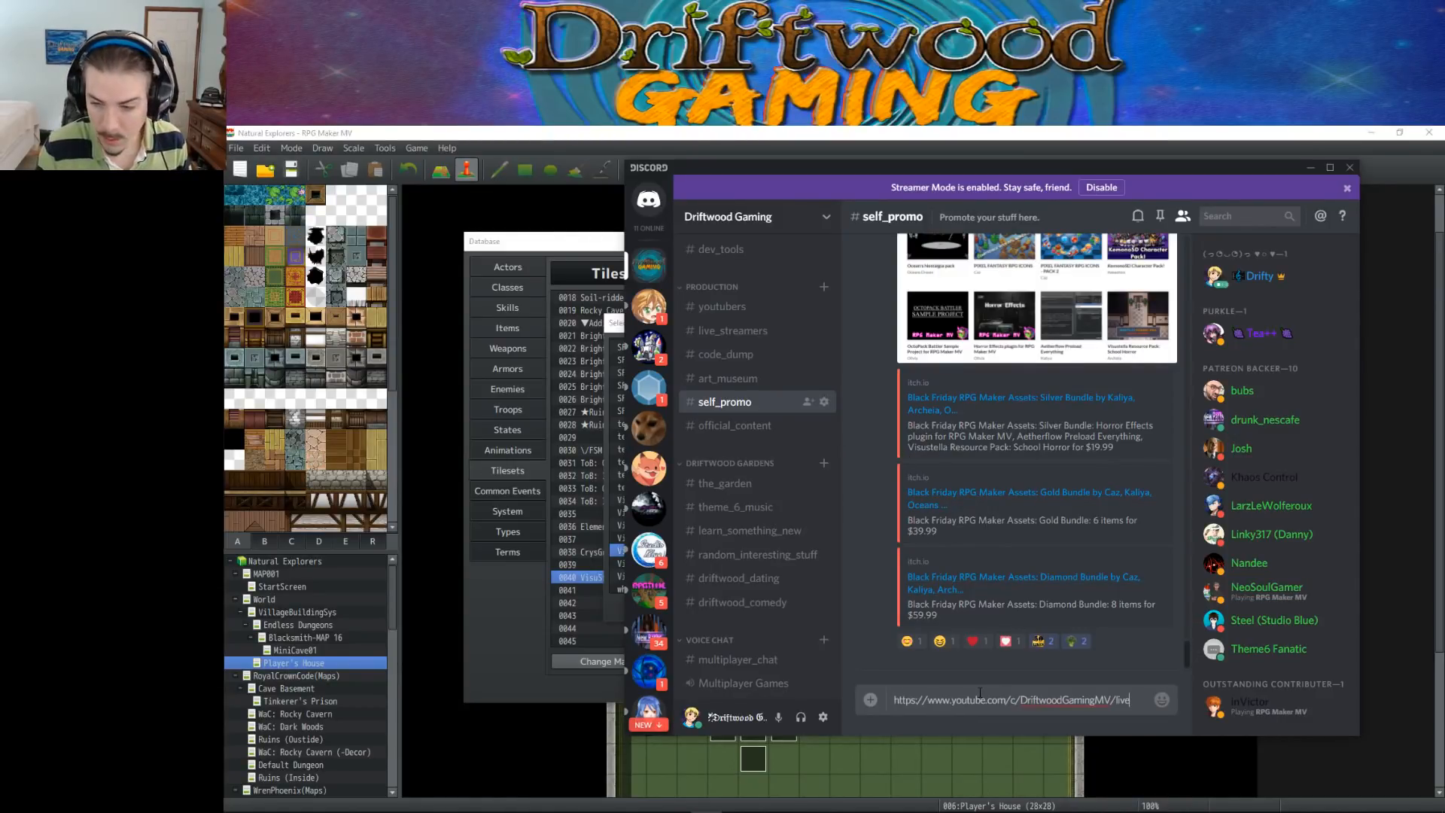
key("Return")
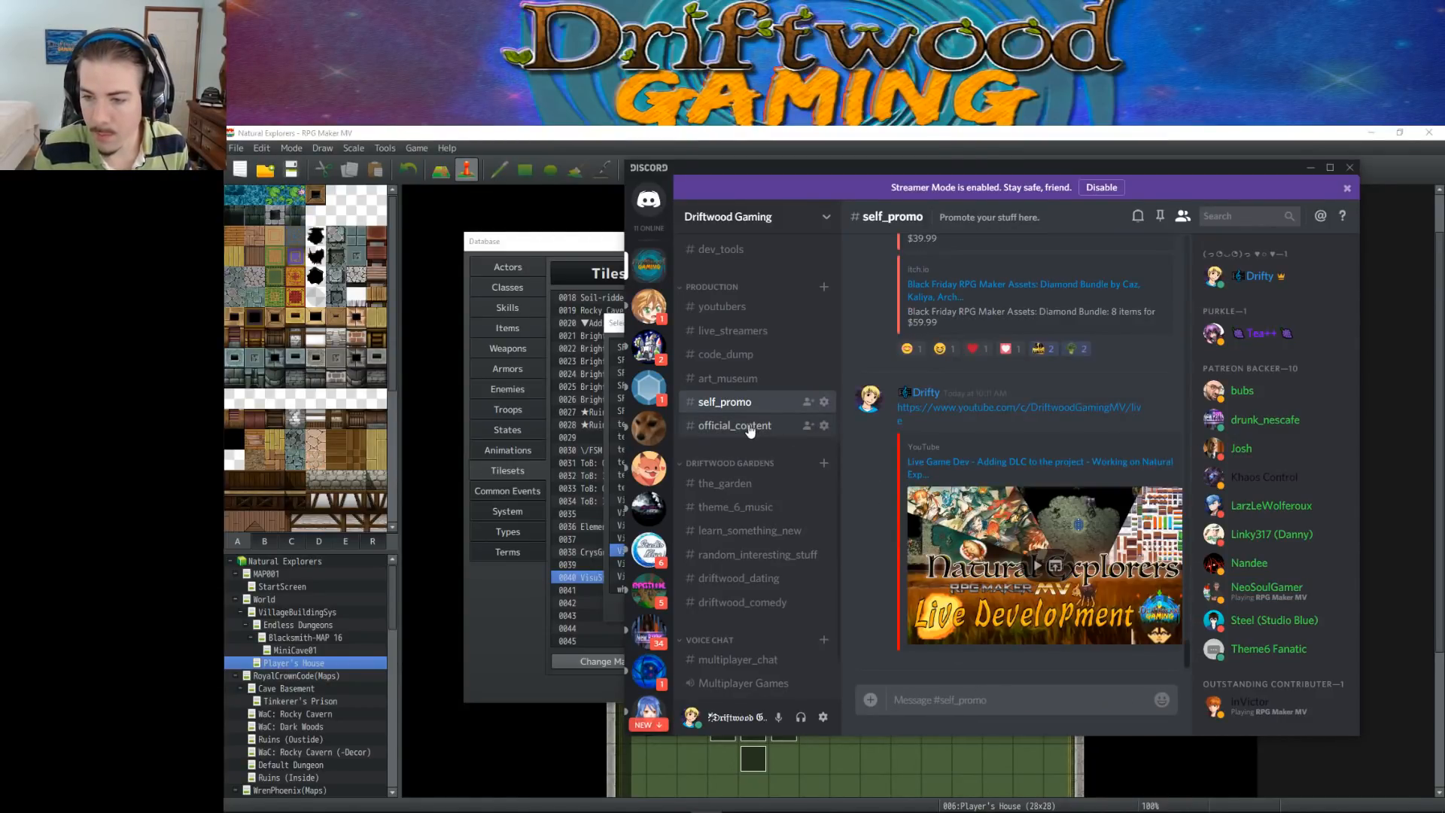
Post the same YouTube live link in the official_content channel and return to the RPG Maker MV database
left_click(745, 425)
type("https://www.youtube.com/c/DriftwoodGamingMV/live")
key("Return")
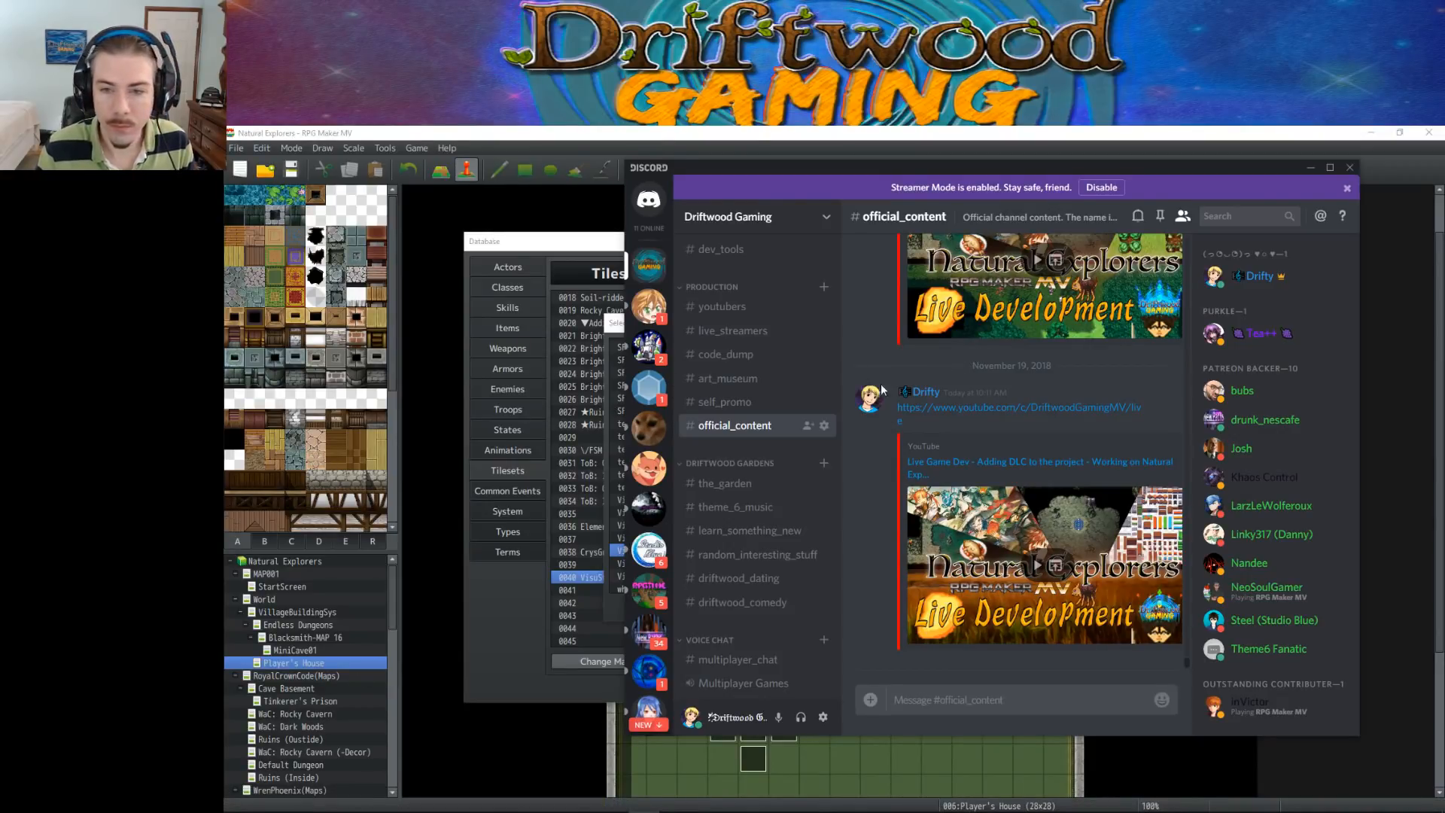
scroll(771, 426, "down", 1)
scroll(770, 426, "down", 6)
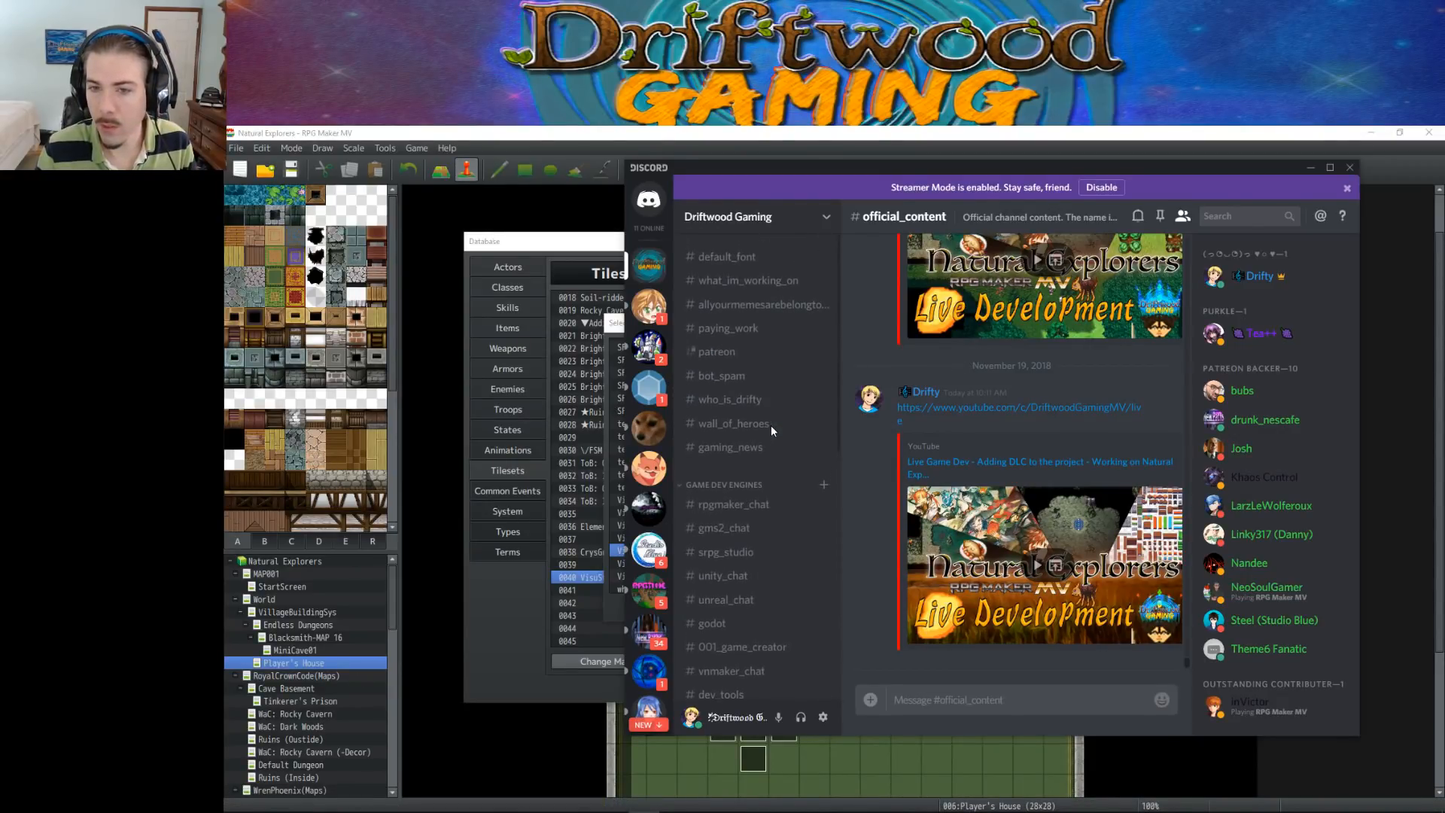
left_click(1309, 168)
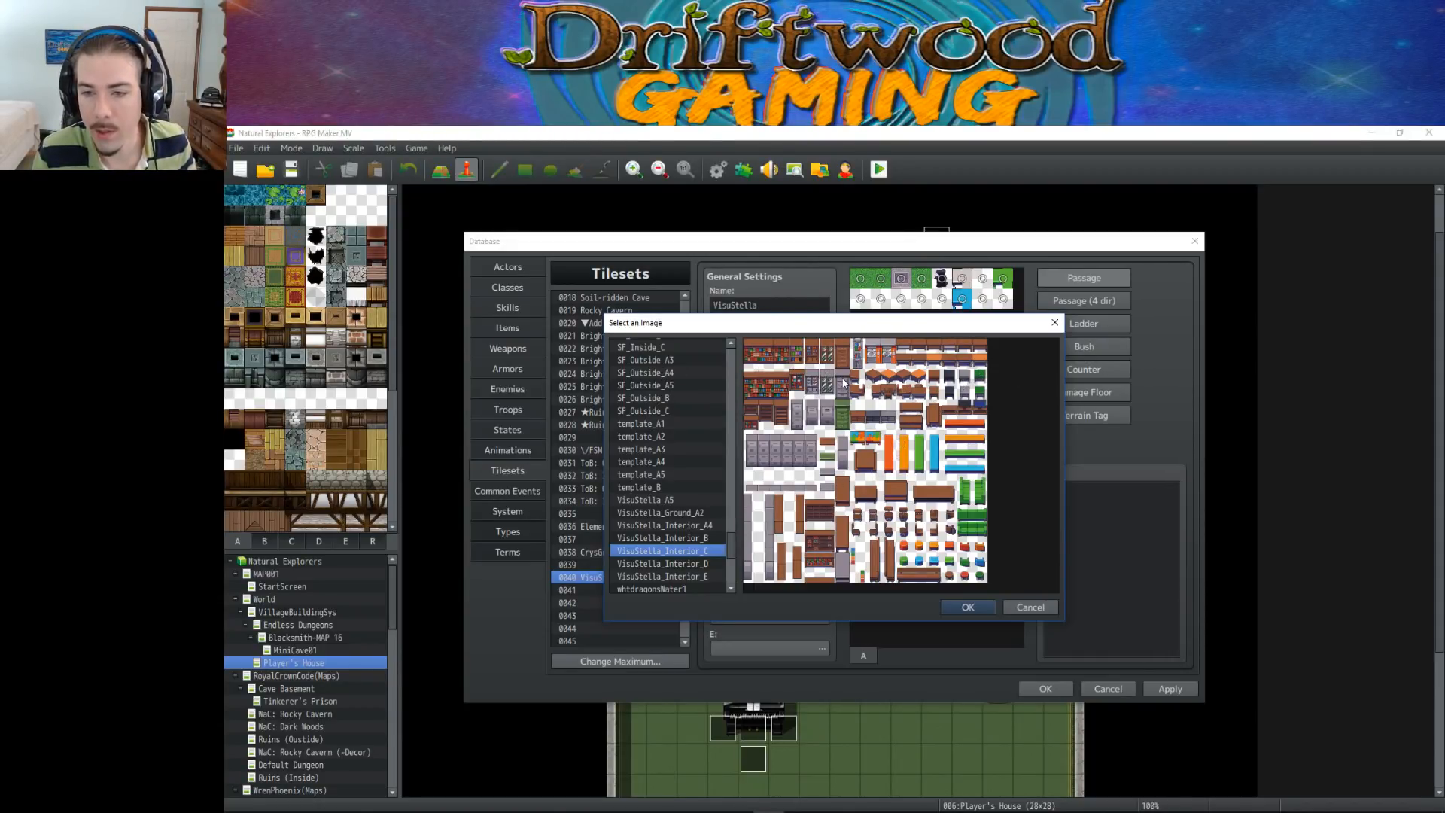
Set the VisuStella tileset's A2 (Ground) image to VisuStella_Ground_A2
left_click(700, 536)
left_click(697, 513)
left_click(695, 522)
left_click(696, 514)
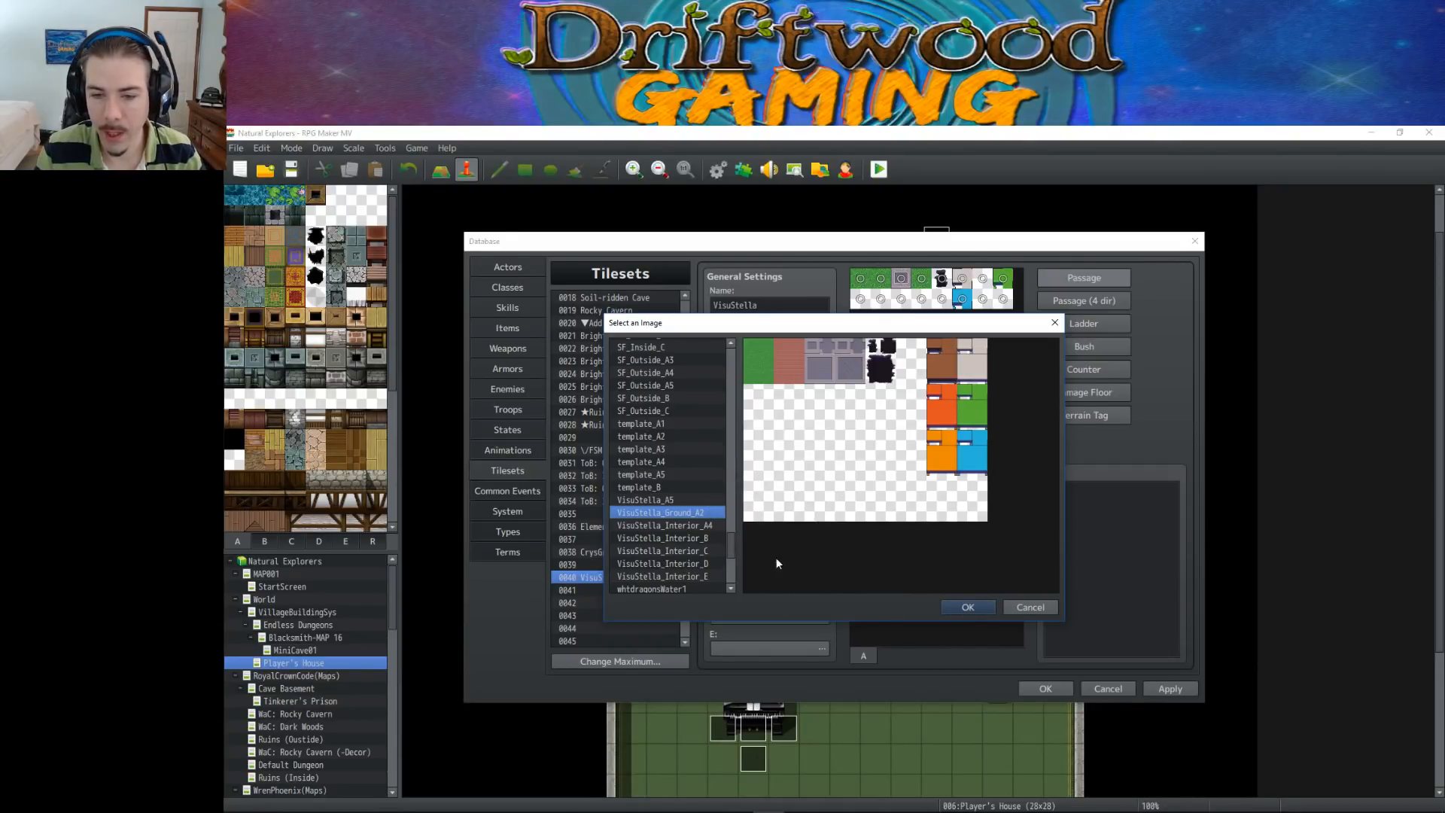
left_click(968, 607)
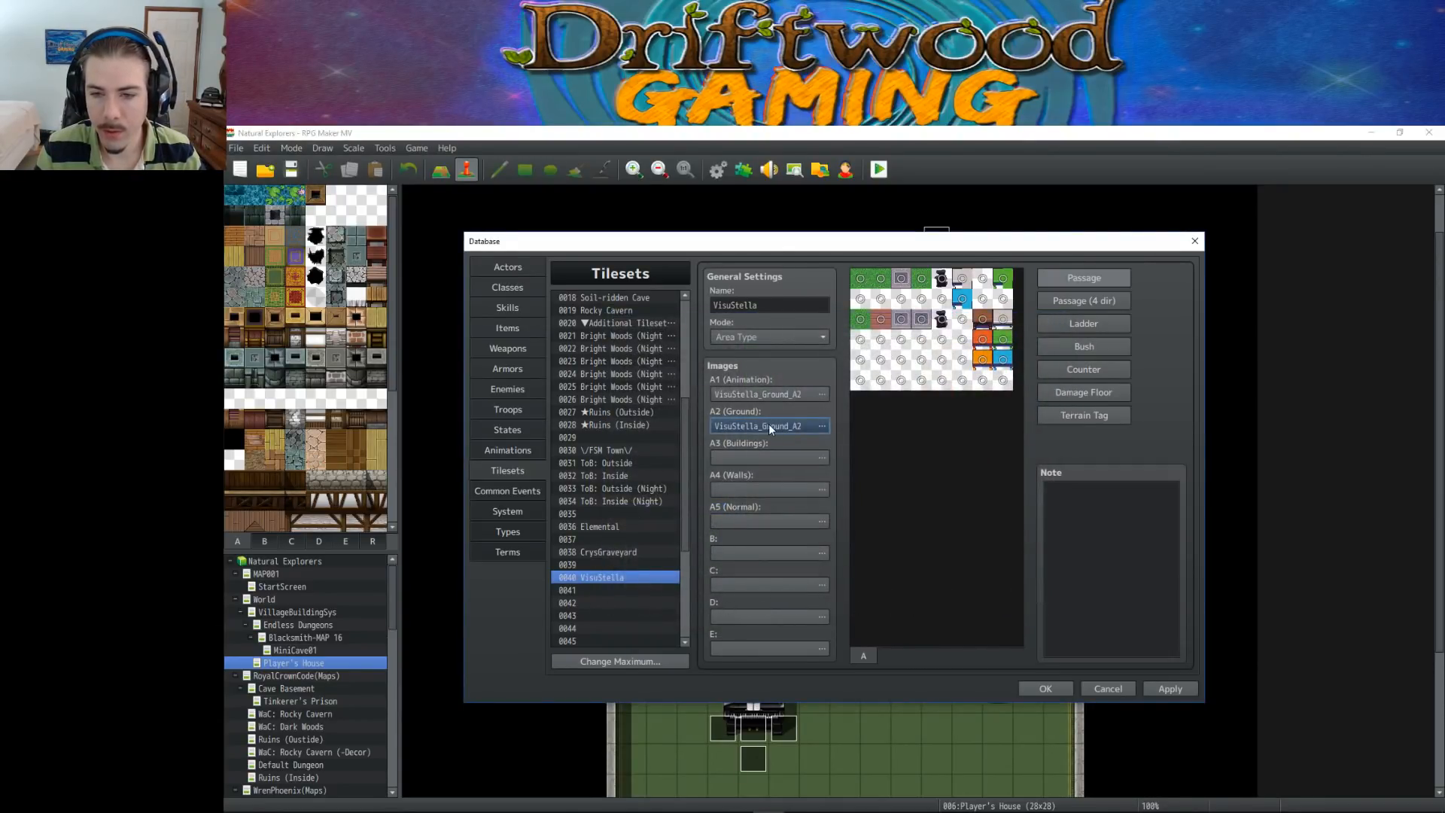
Preview template_A1, World_A1, Outside_A1, Inside_A1 and Graveyard_A1 as candidates for the VisuStella tileset's A1 (Animation) image
double_click(770, 392)
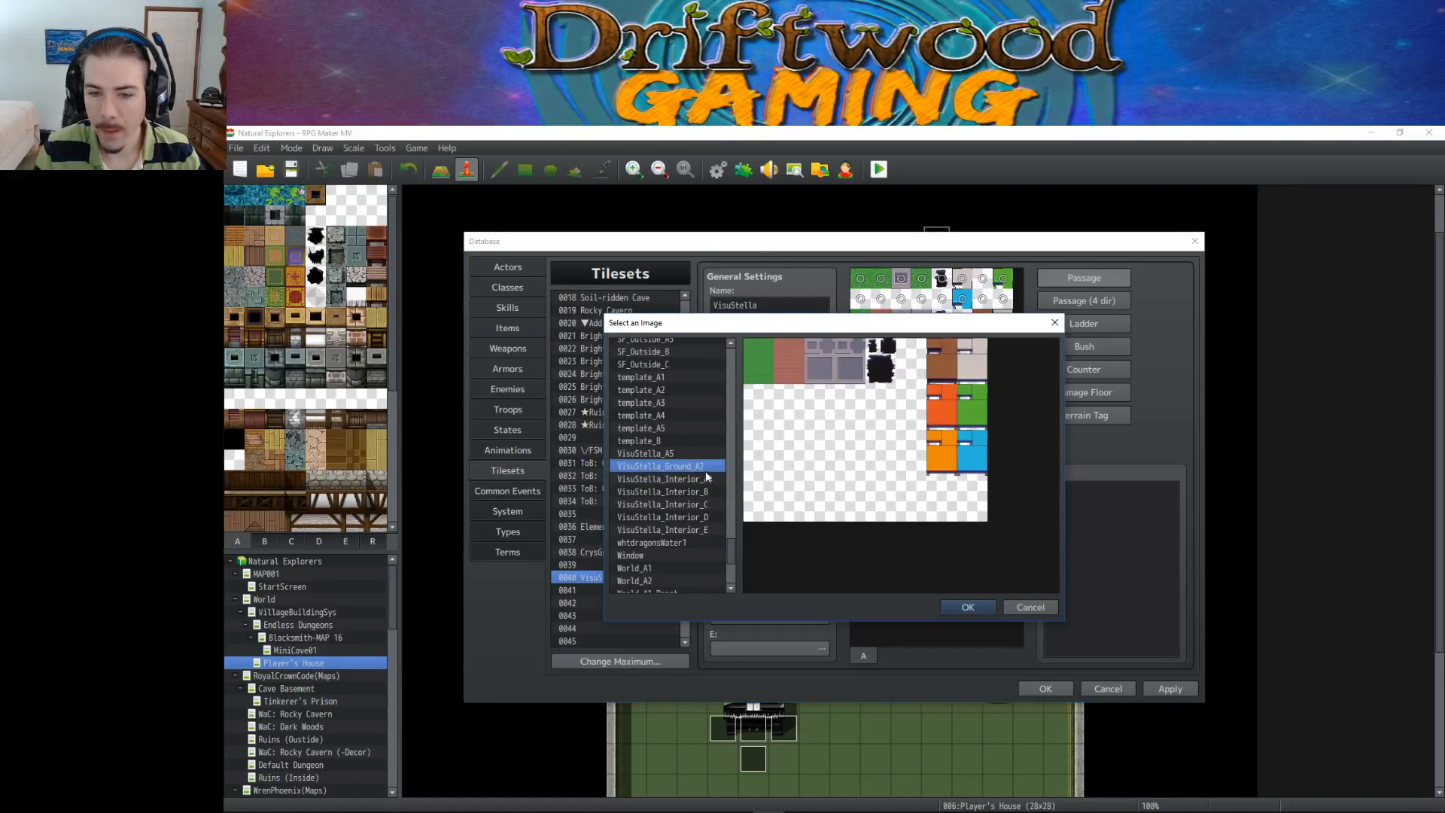
left_click(649, 378)
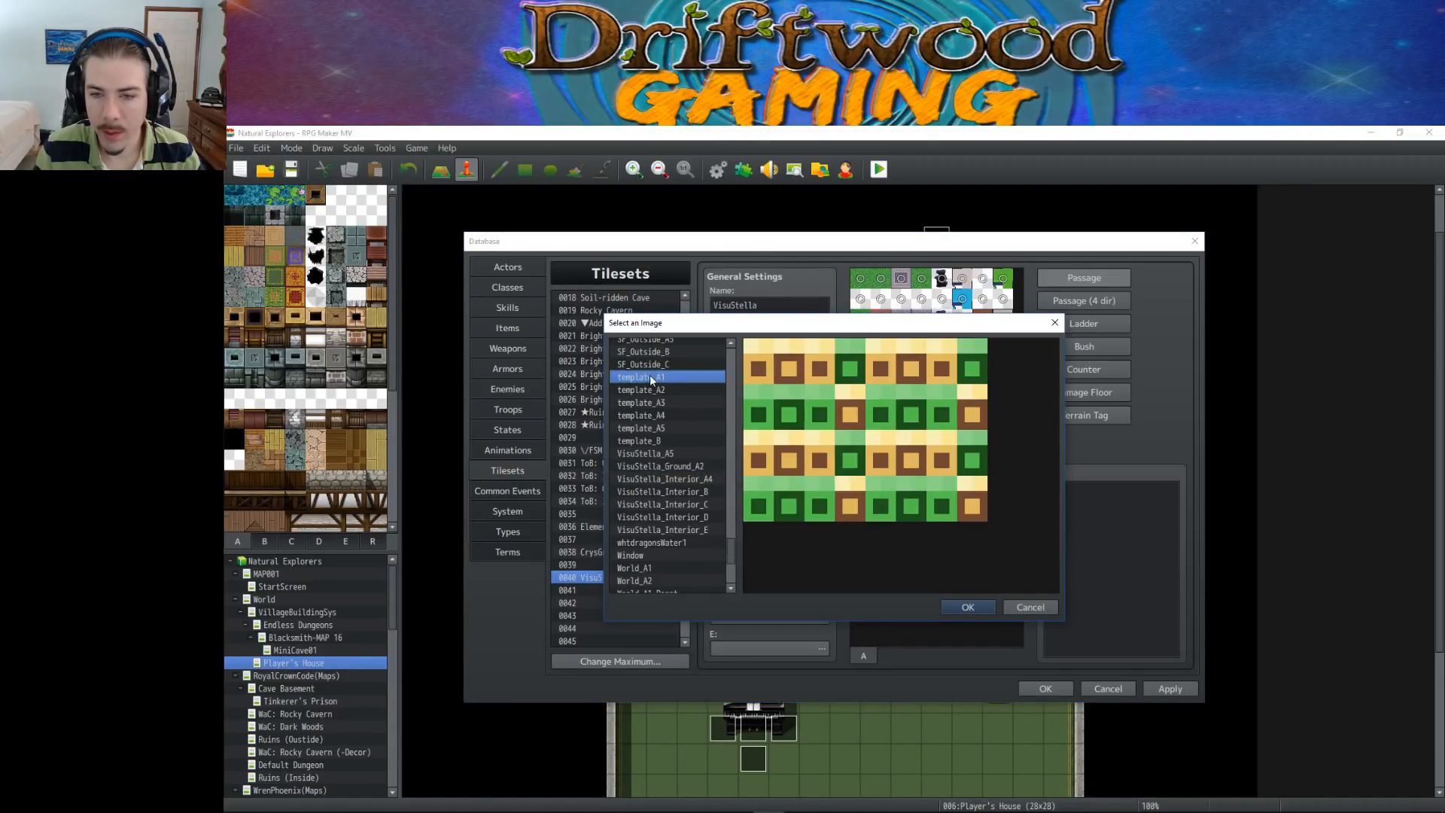
left_click(682, 567)
scroll(729, 553, "up", 5)
scroll(730, 535, "up", 2)
left_click(656, 410)
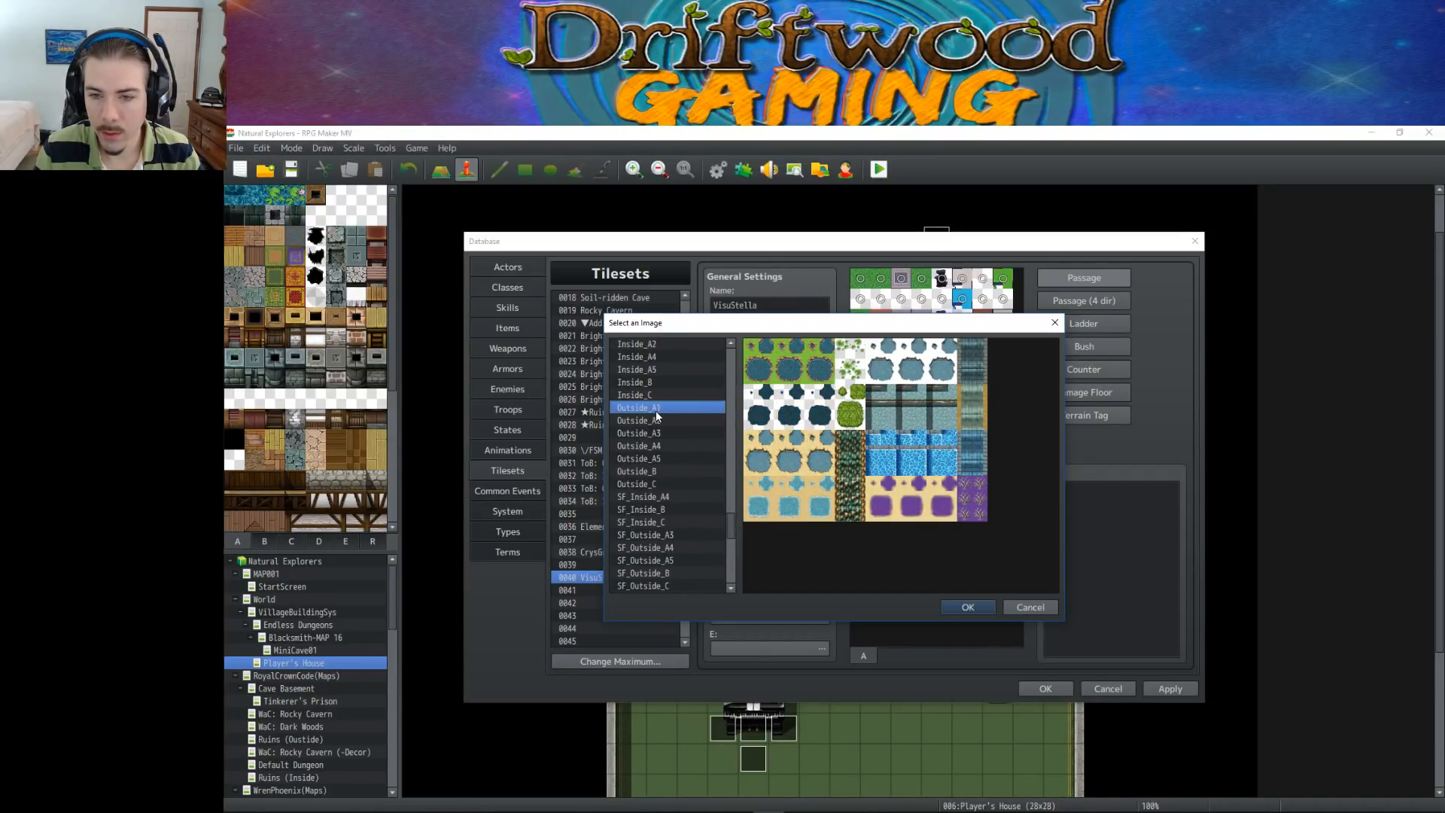
scroll(670, 418, "up", 3)
left_click(662, 420)
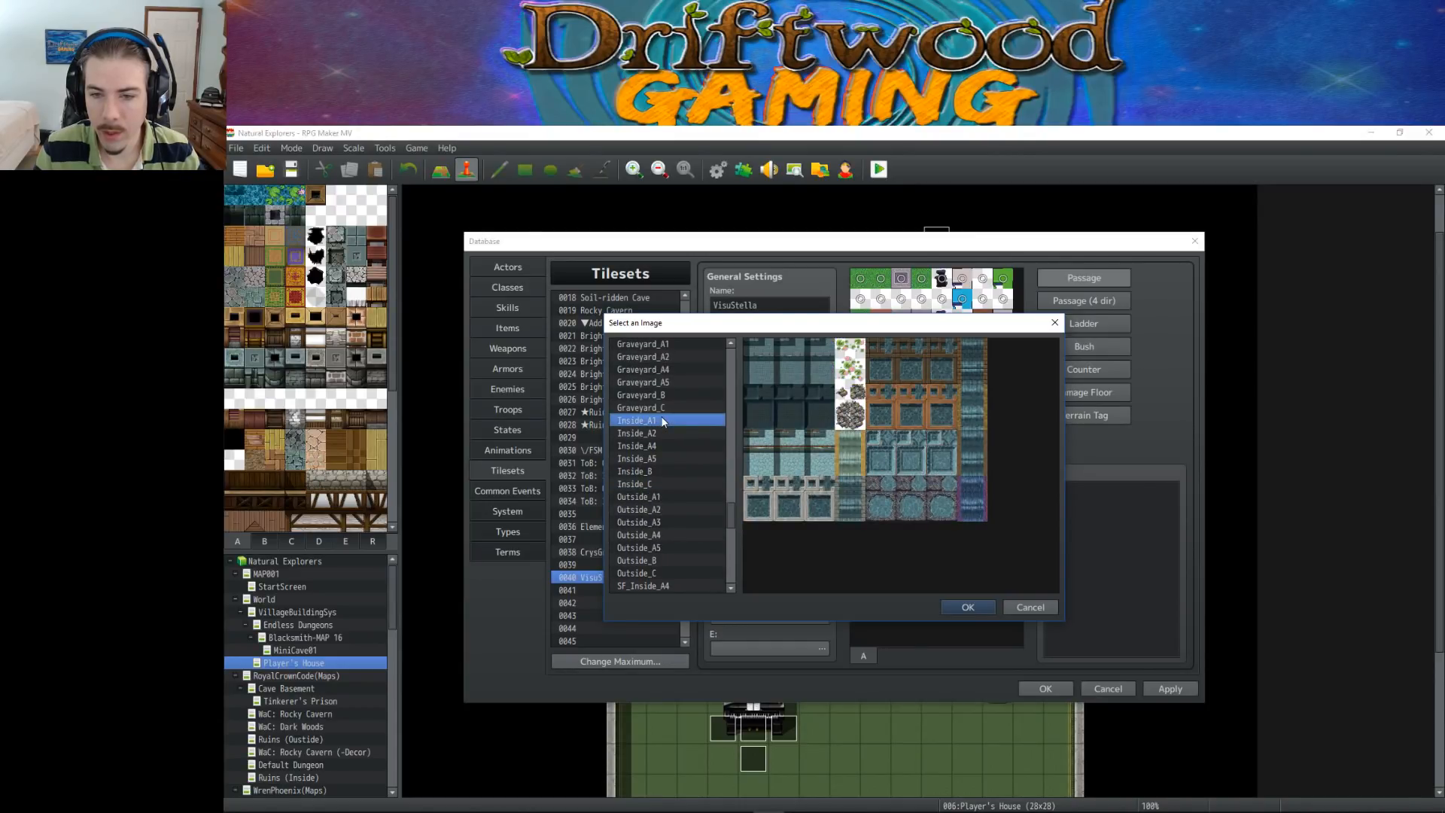
scroll(657, 422, "up", 2)
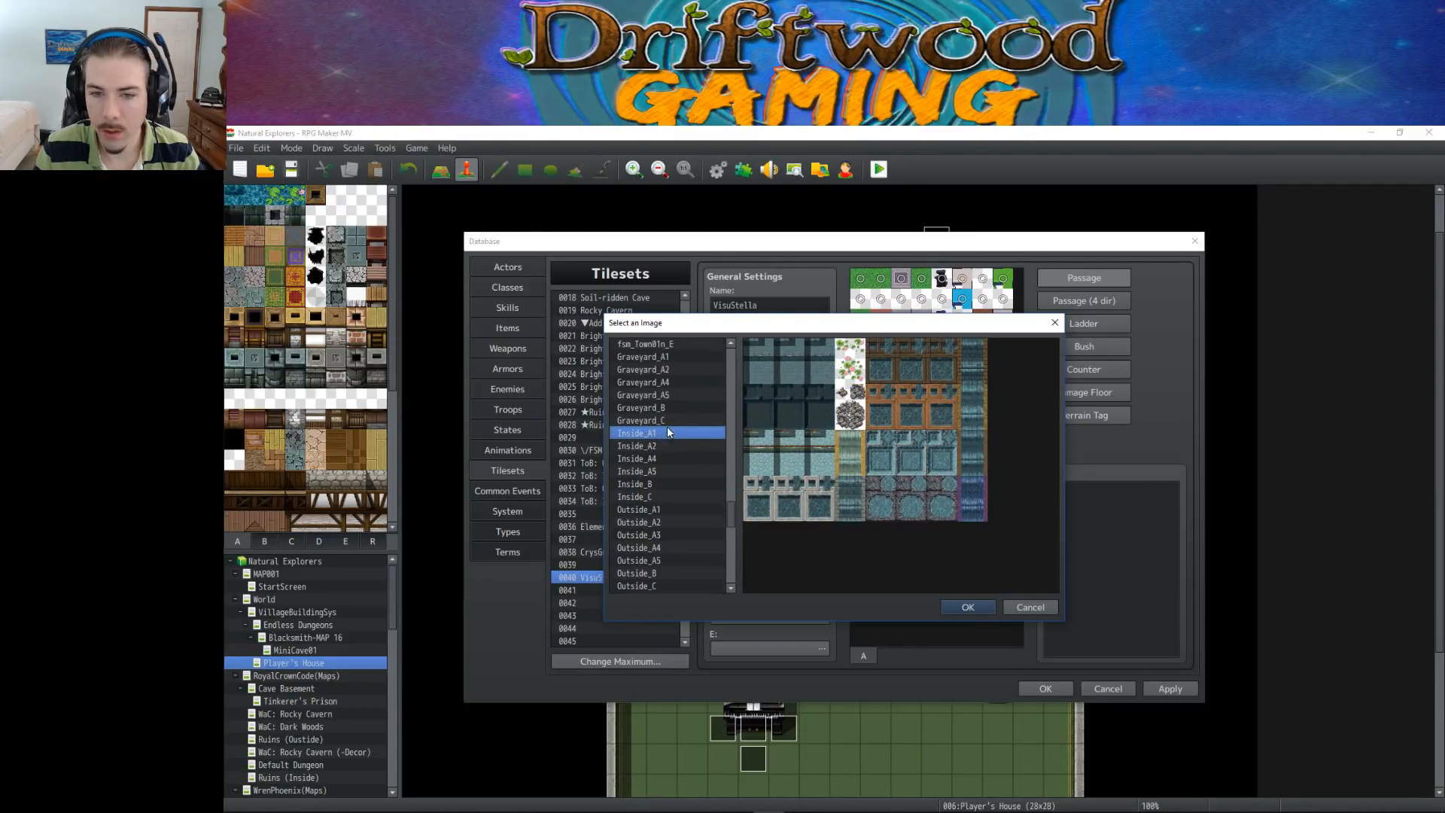
left_click(666, 409)
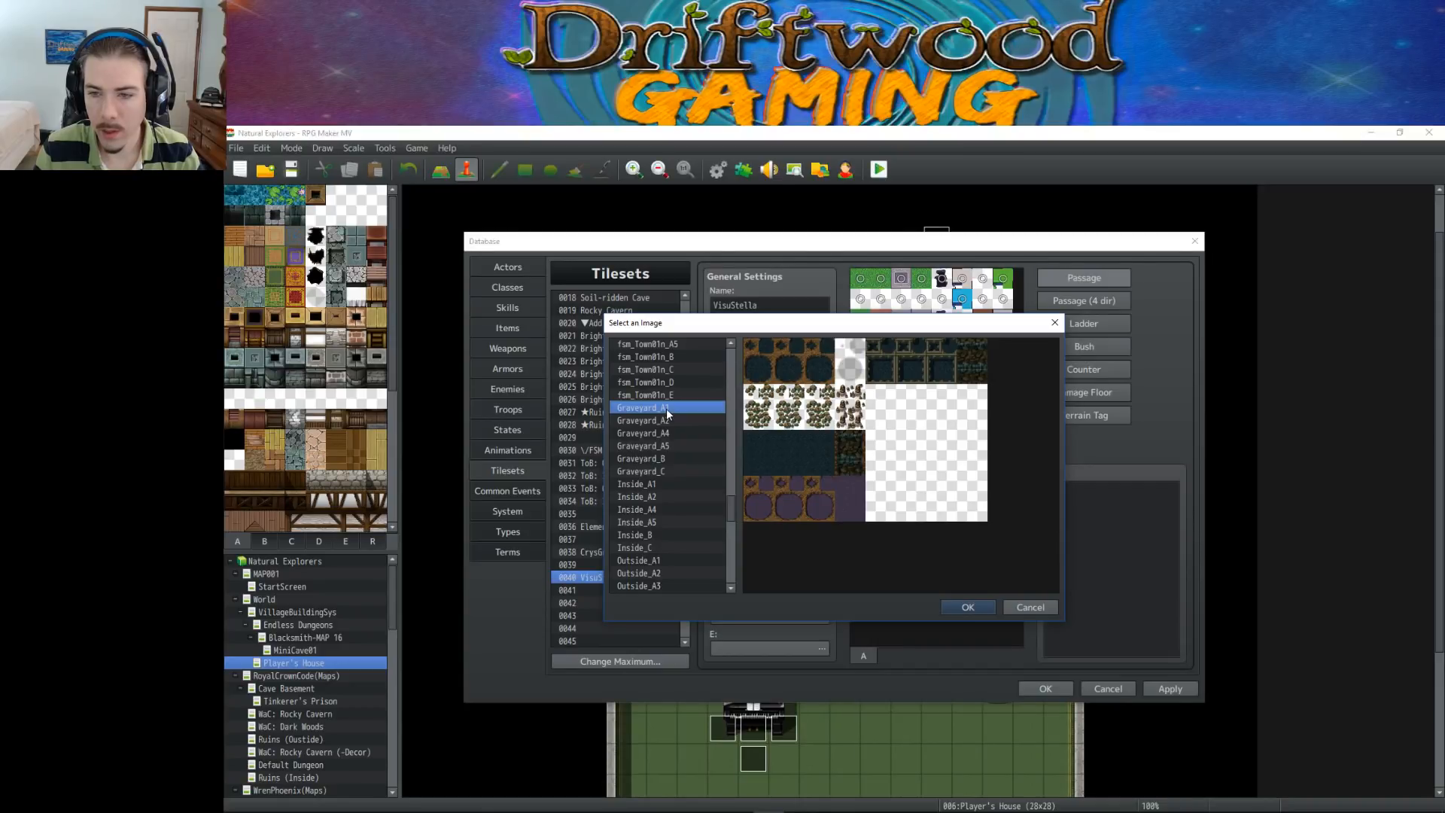
Preview fsm_Town01_A1 and fsm_Inside01_A1 as A1 (Animation) candidates and look through the neighbouring fsm images
scroll(666, 408, "up", 5)
scroll(676, 419, "up", 2)
left_click(676, 446)
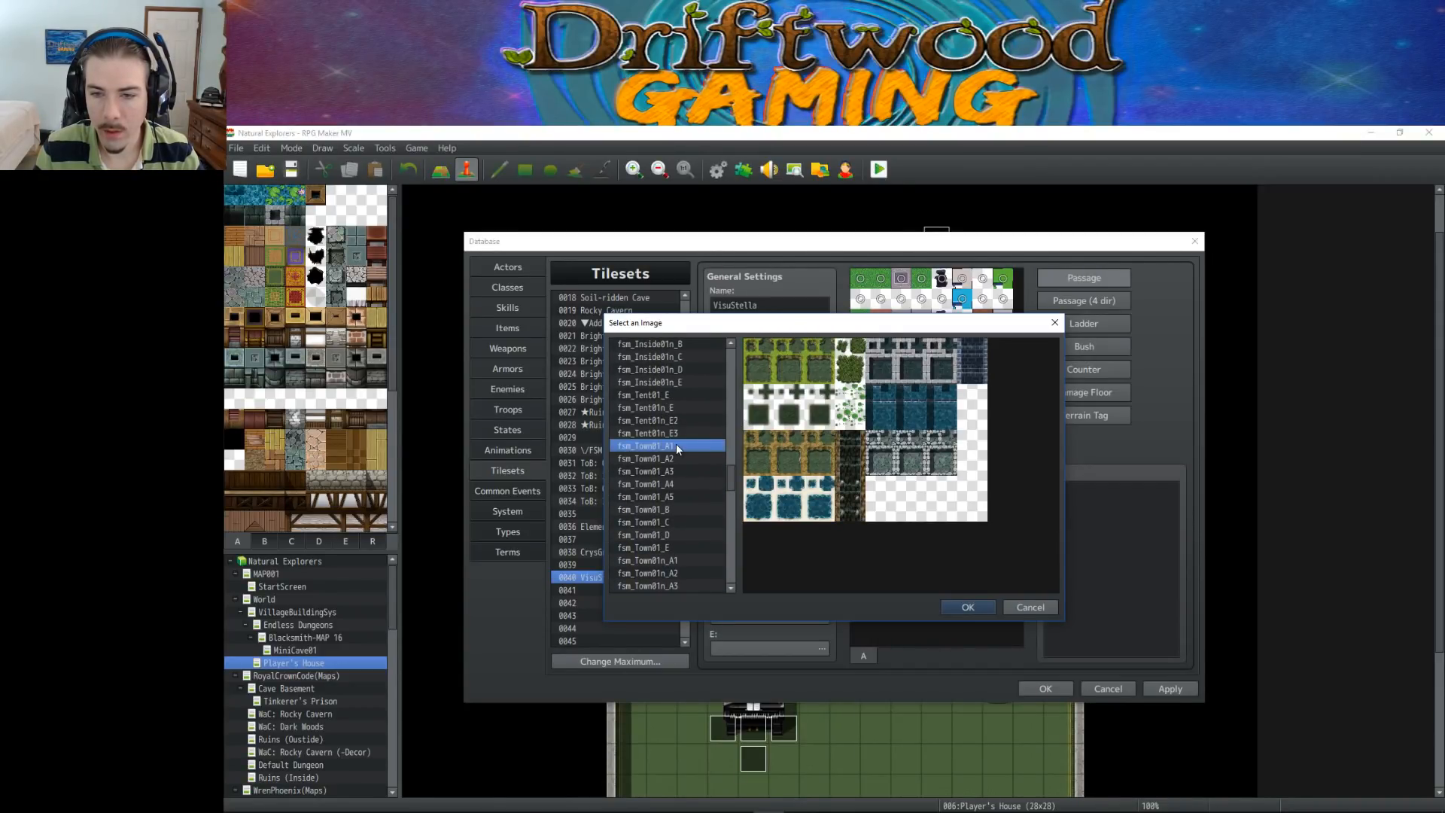
scroll(684, 464, "up", 2)
scroll(683, 463, "up", 4)
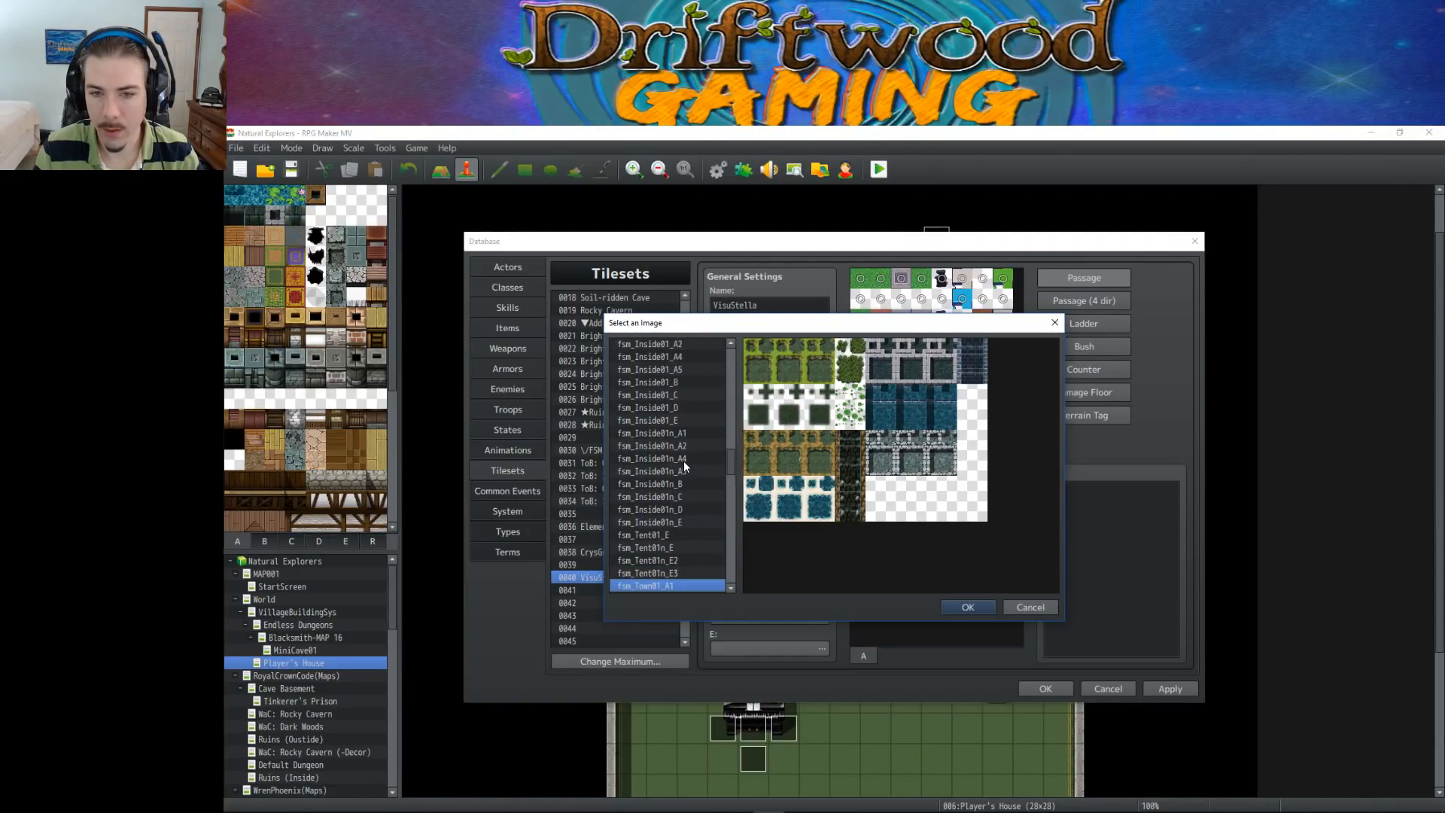
left_click(682, 396)
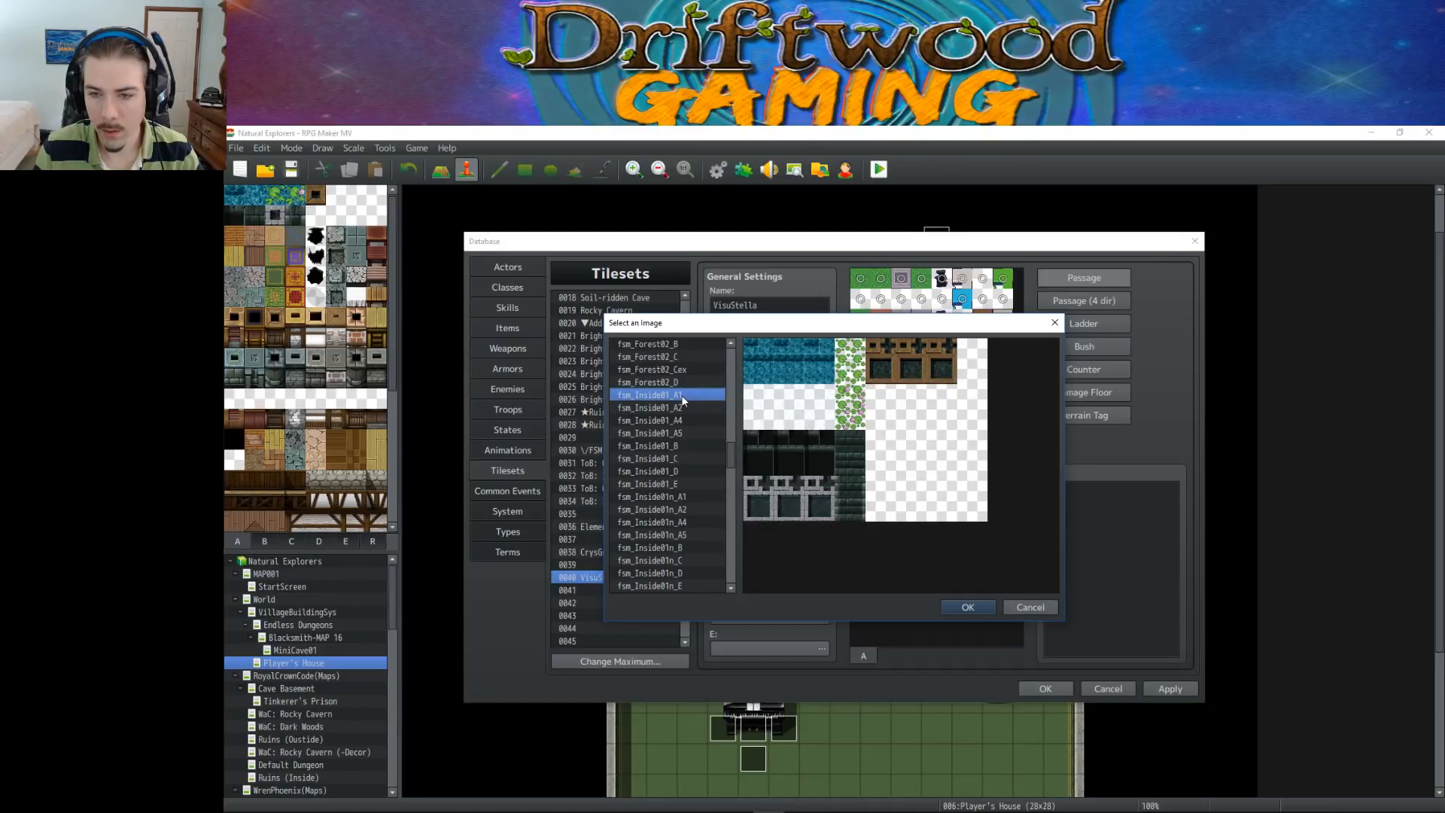
scroll(683, 399, "down", 3)
scroll(674, 500, "down", 2)
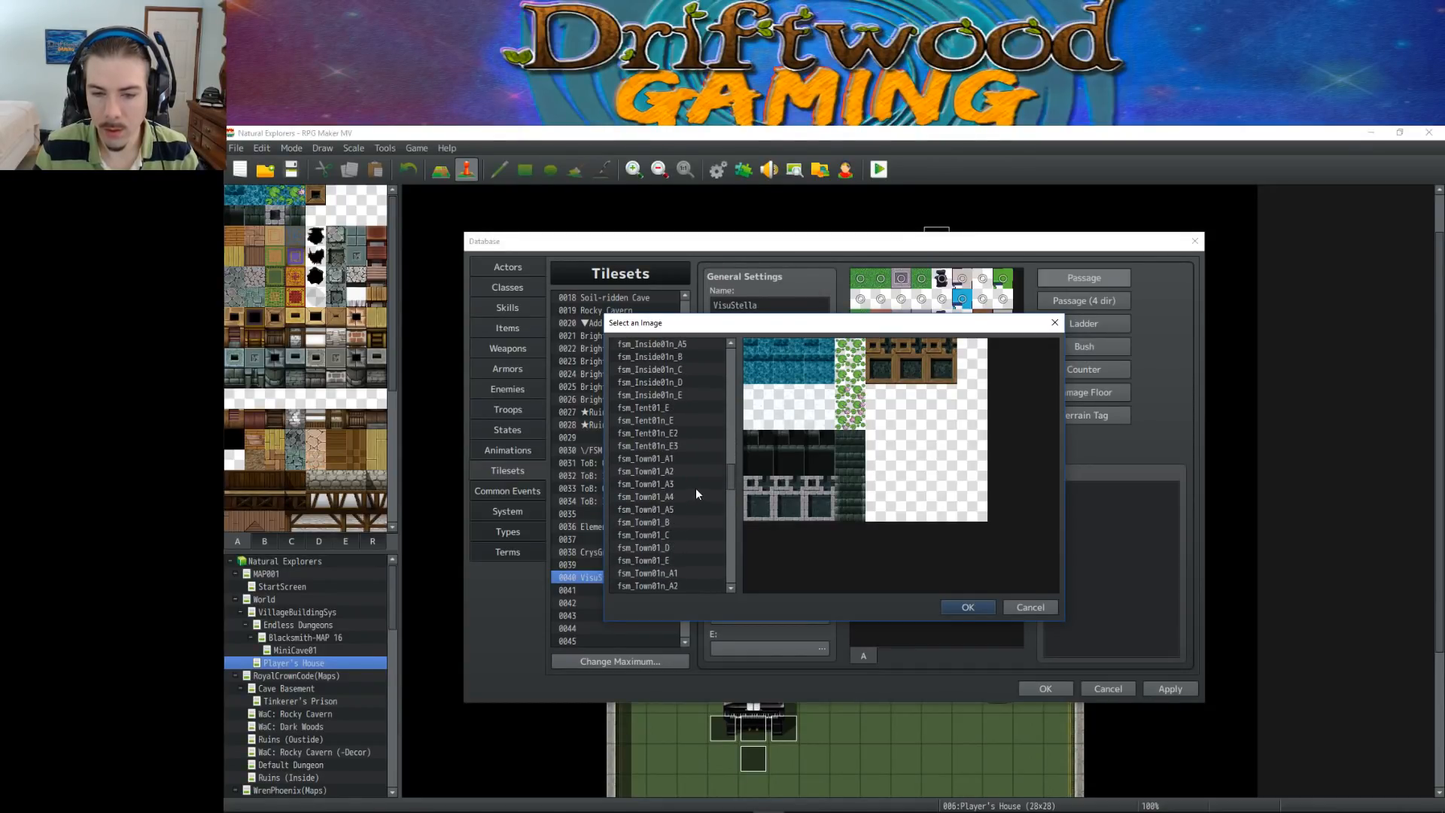
scroll(676, 486, "up", 5)
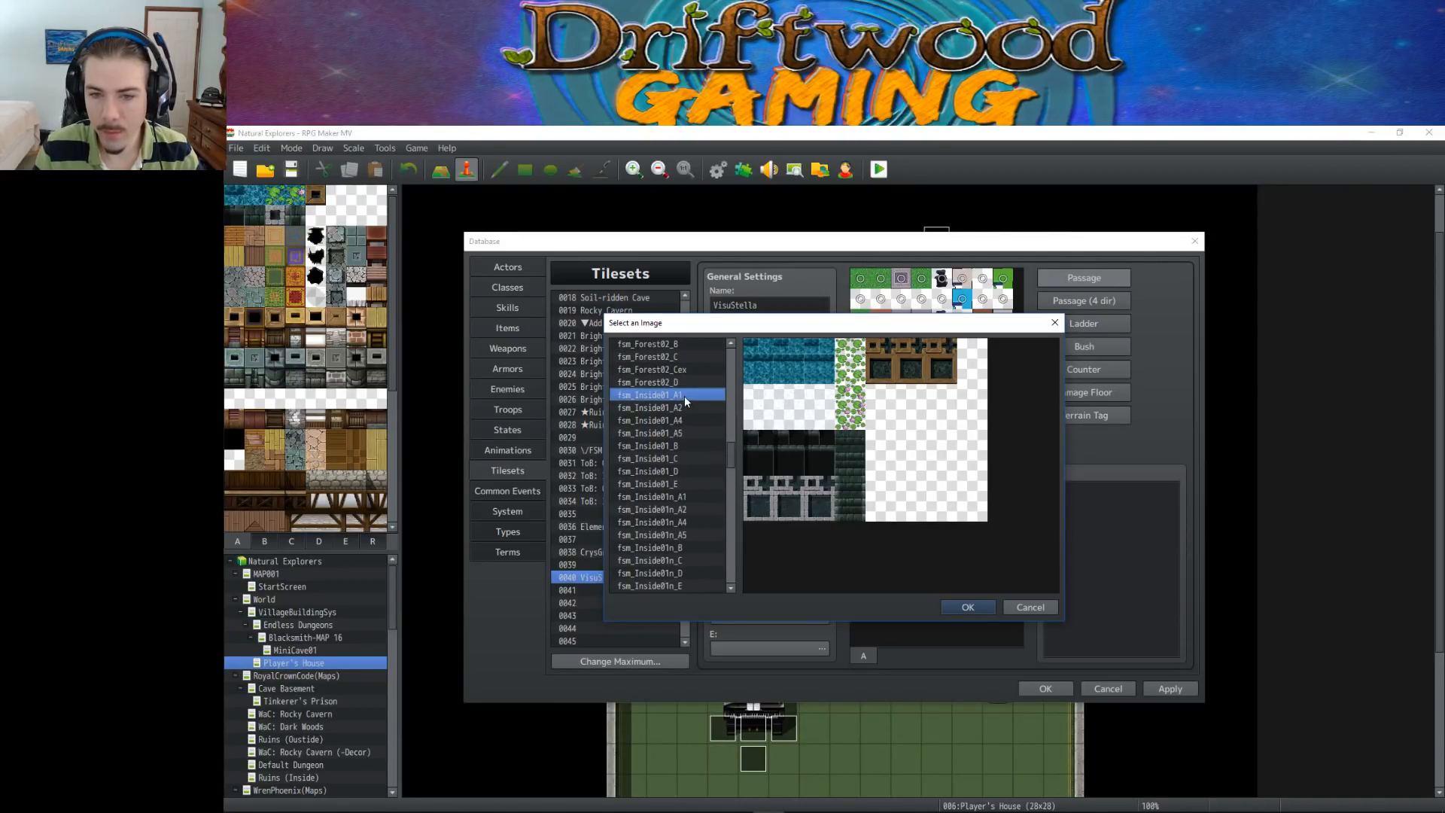
scroll(684, 400, "up", 6)
scroll(690, 436, "up", 6)
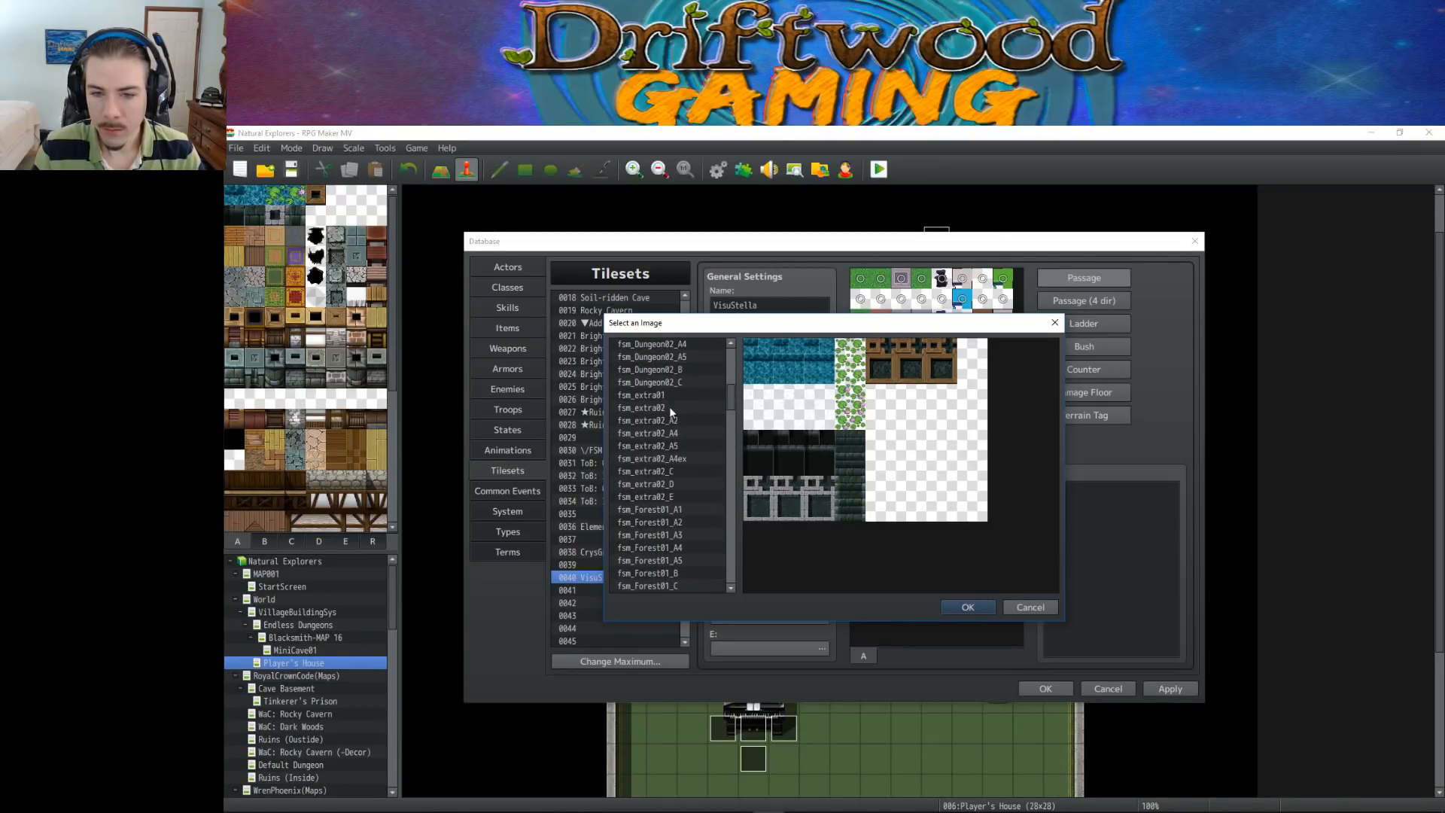
Compare fsm_extra01, fsm_Dungeon02_A1, fsm_Dungeon01_A1, ed_A1 and Dungeon_A1 as further candidates for the A1 (Animation) image
left_click(674, 396)
scroll(674, 395, "up", 2)
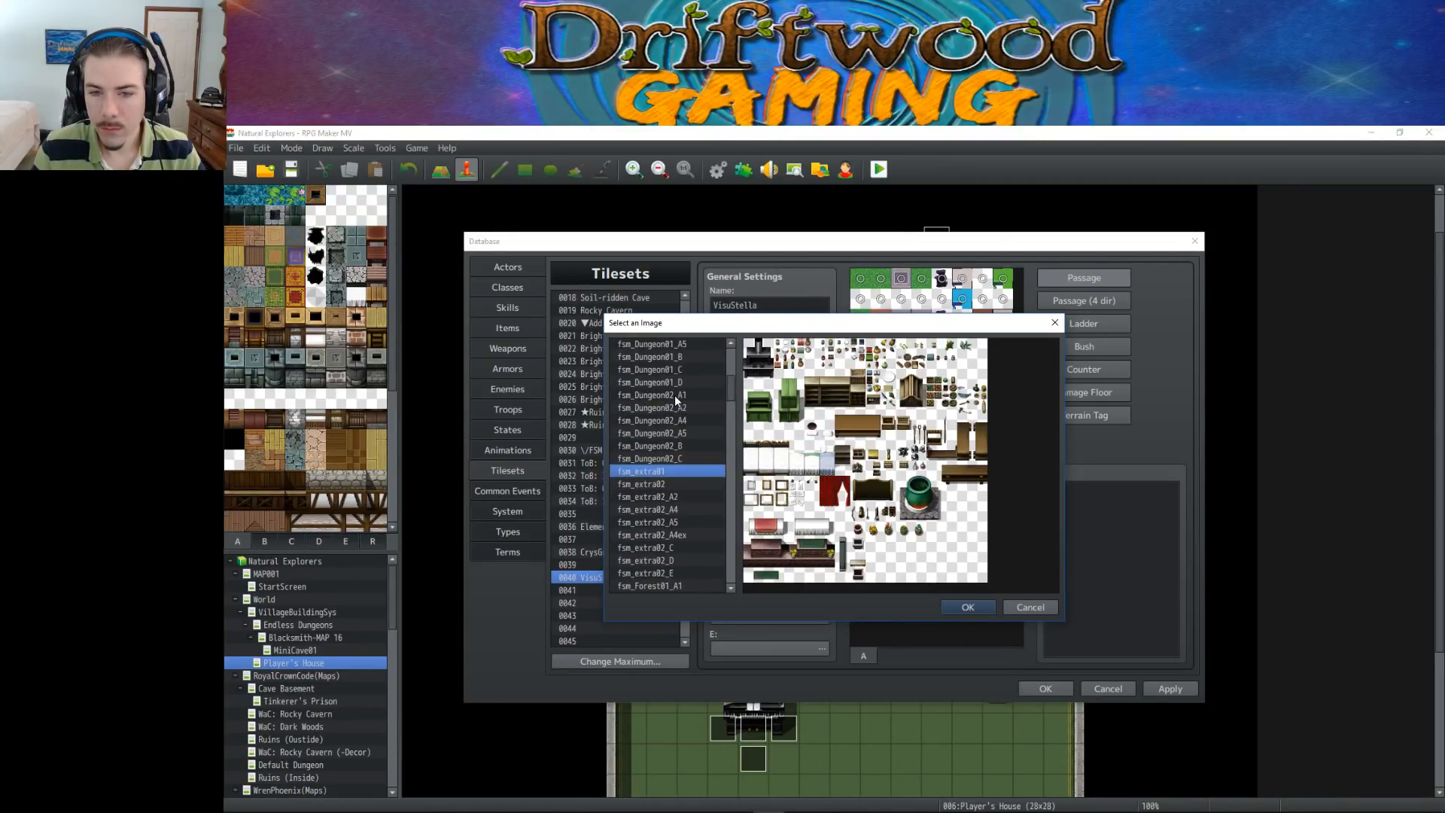
left_click(688, 394)
scroll(688, 396, "up", 2)
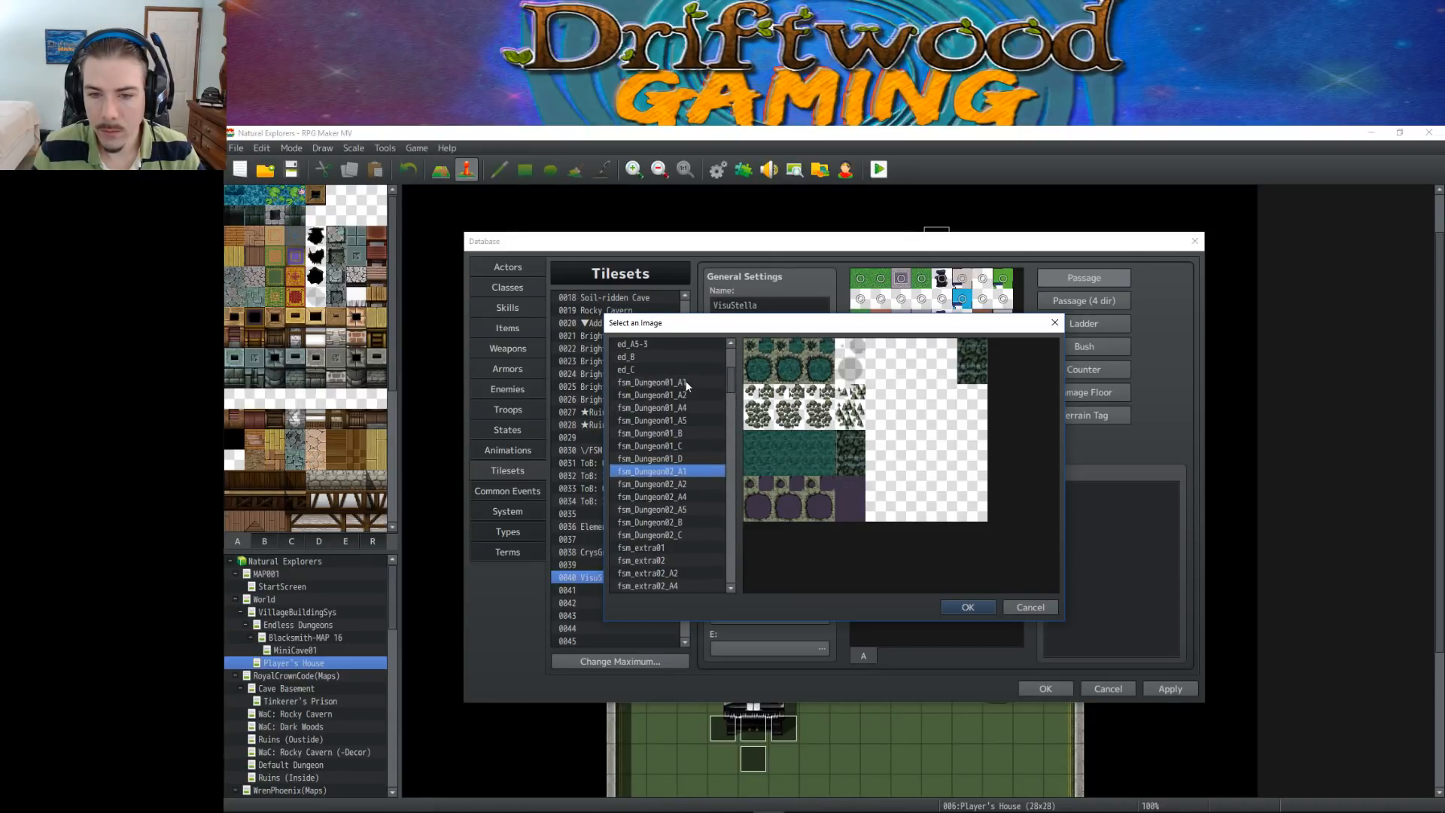
left_click(687, 383)
scroll(686, 388, "up", 3)
left_click(670, 413)
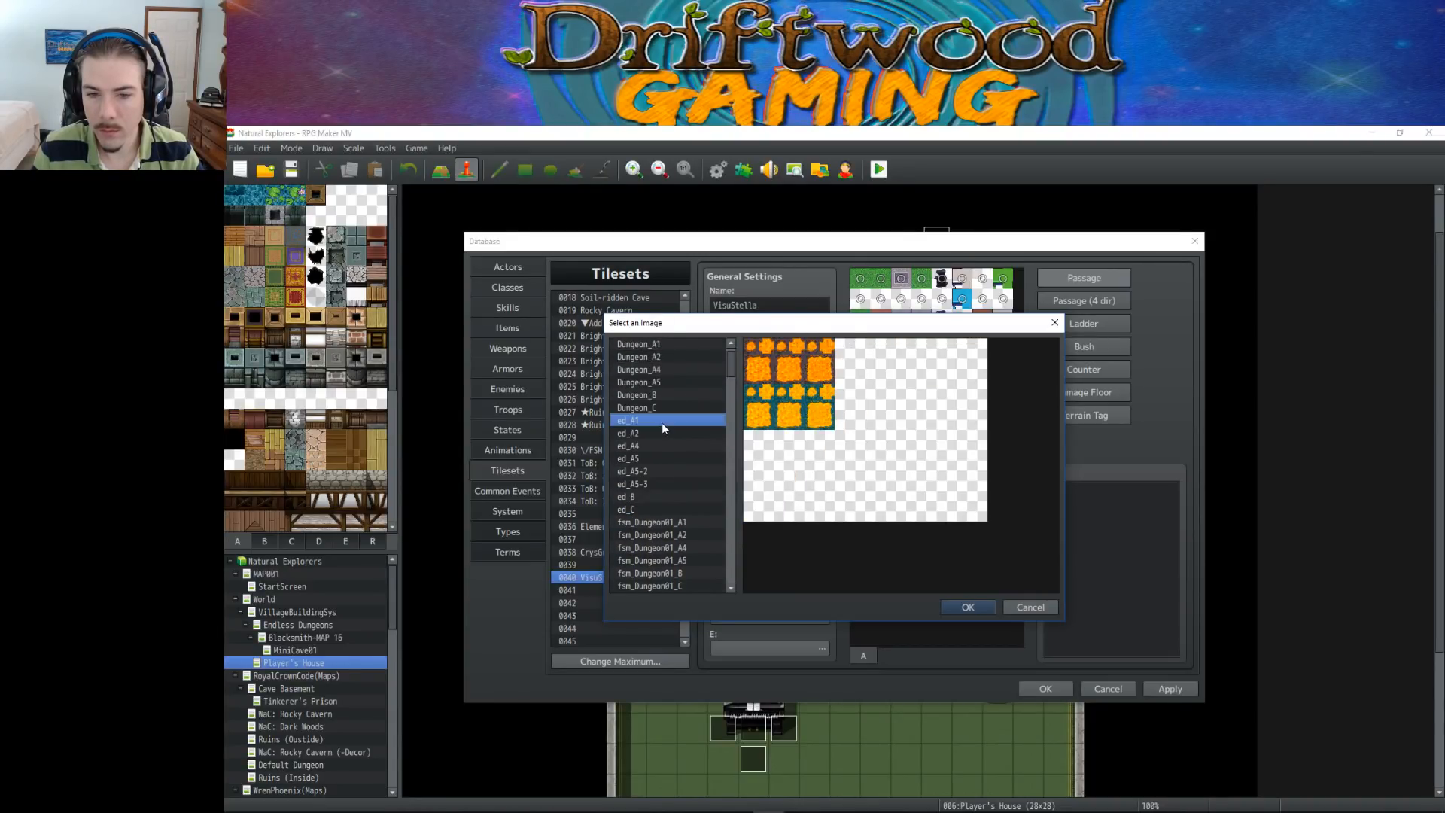
scroll(662, 421, "up", 1)
left_click(670, 359)
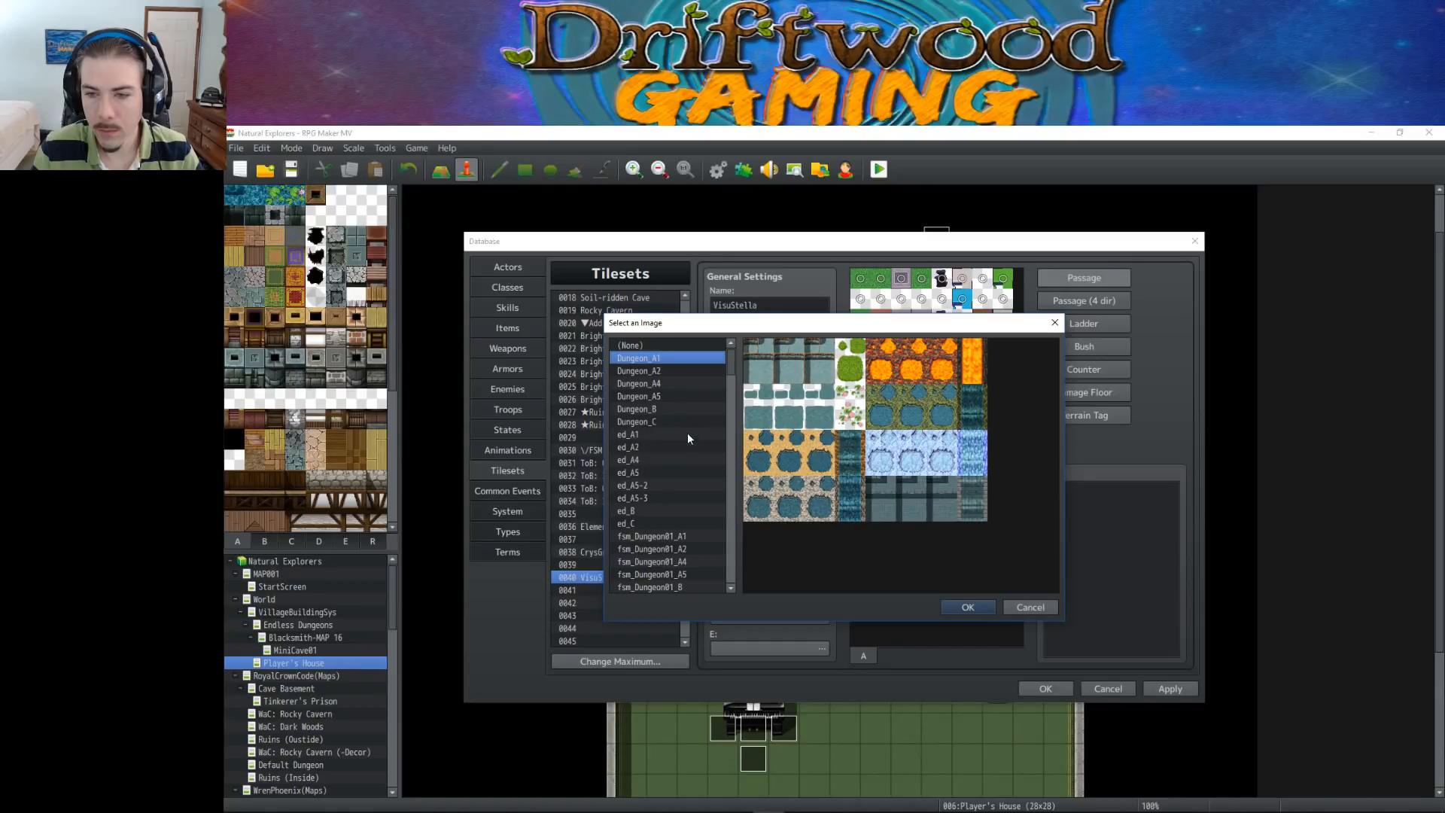
Set the VisuStella tileset's A1 (Animation) image to fsm_Inside01_A1
scroll(687, 441, "down", 12)
scroll(681, 443, "down", 7)
scroll(679, 462, "down", 2)
left_click(681, 486)
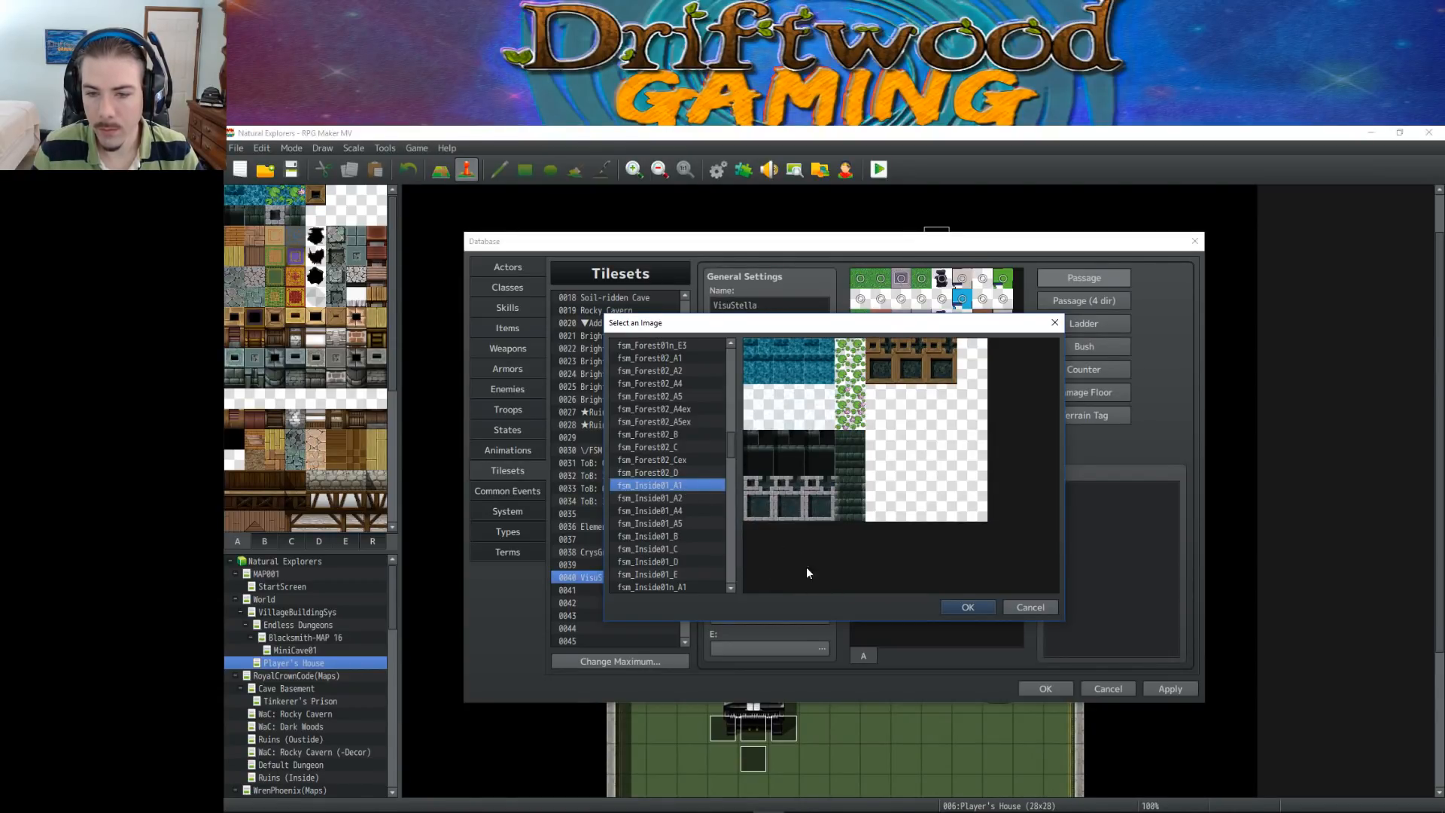
left_click(953, 607)
Set the VisuStella tileset's A3 (Buildings) image to SF_Outside_A3
left_click(823, 460)
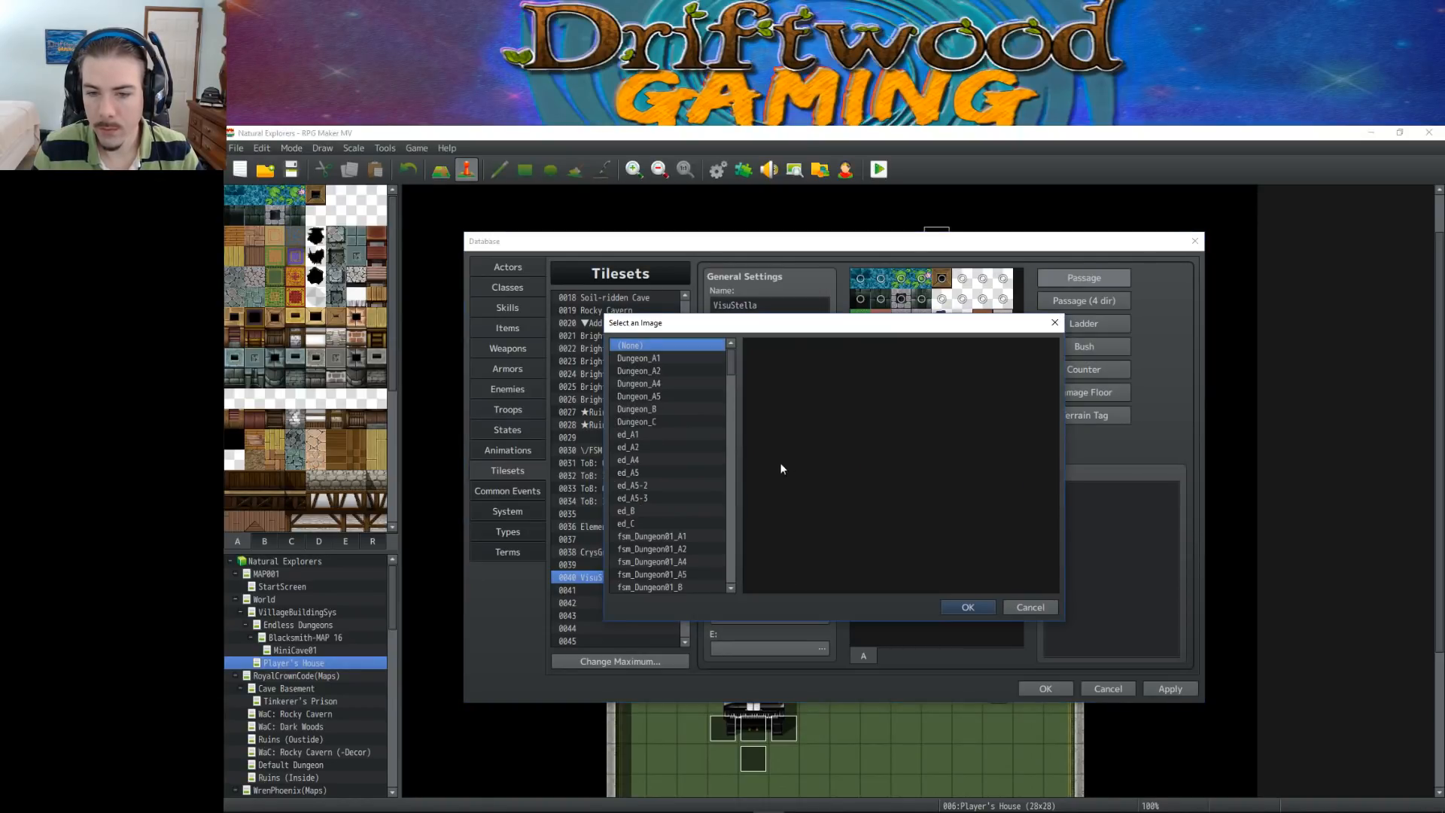
left_click_drag(729, 372, 730, 537)
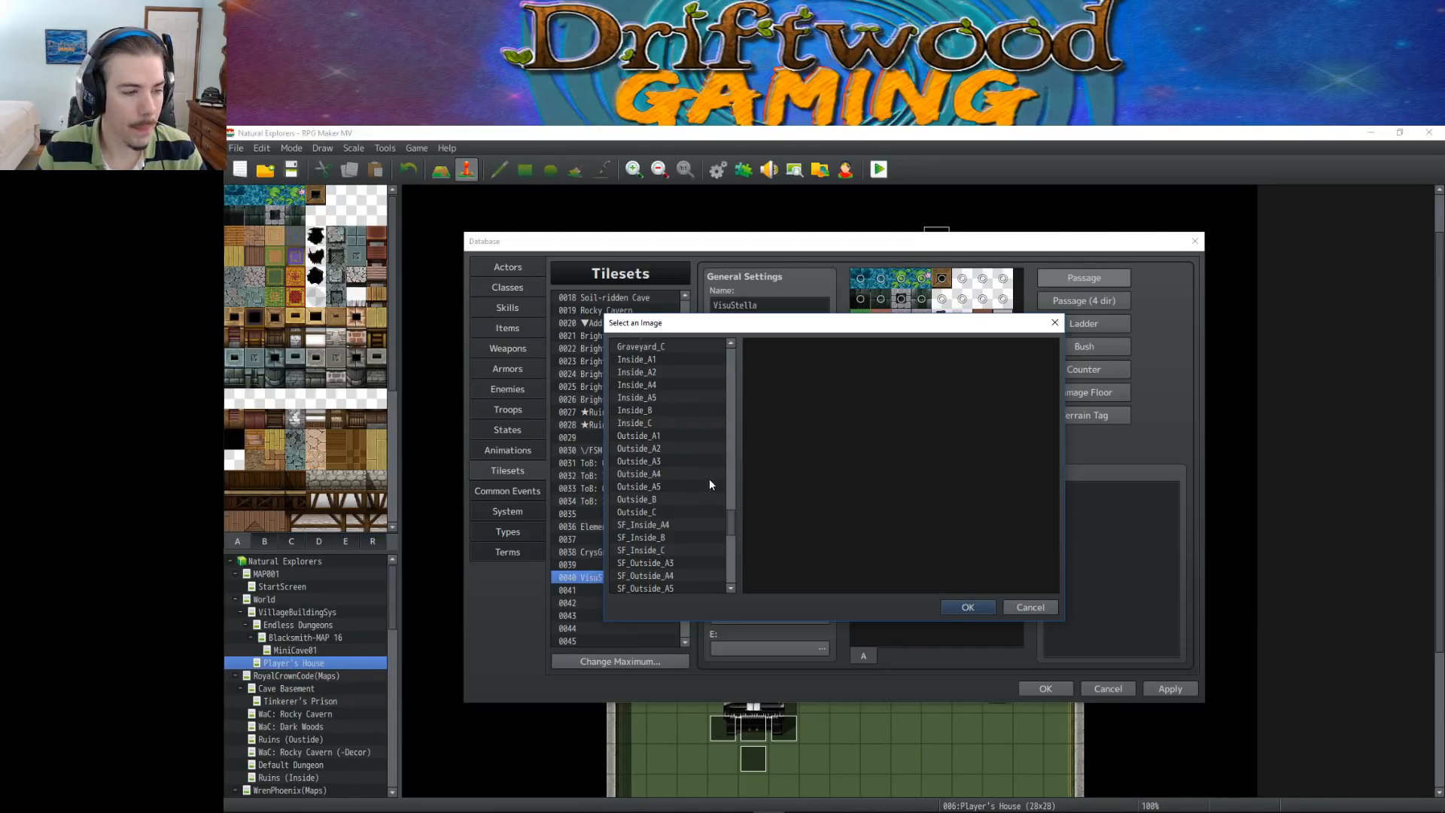
scroll(685, 451, "down", 1)
left_click(675, 525)
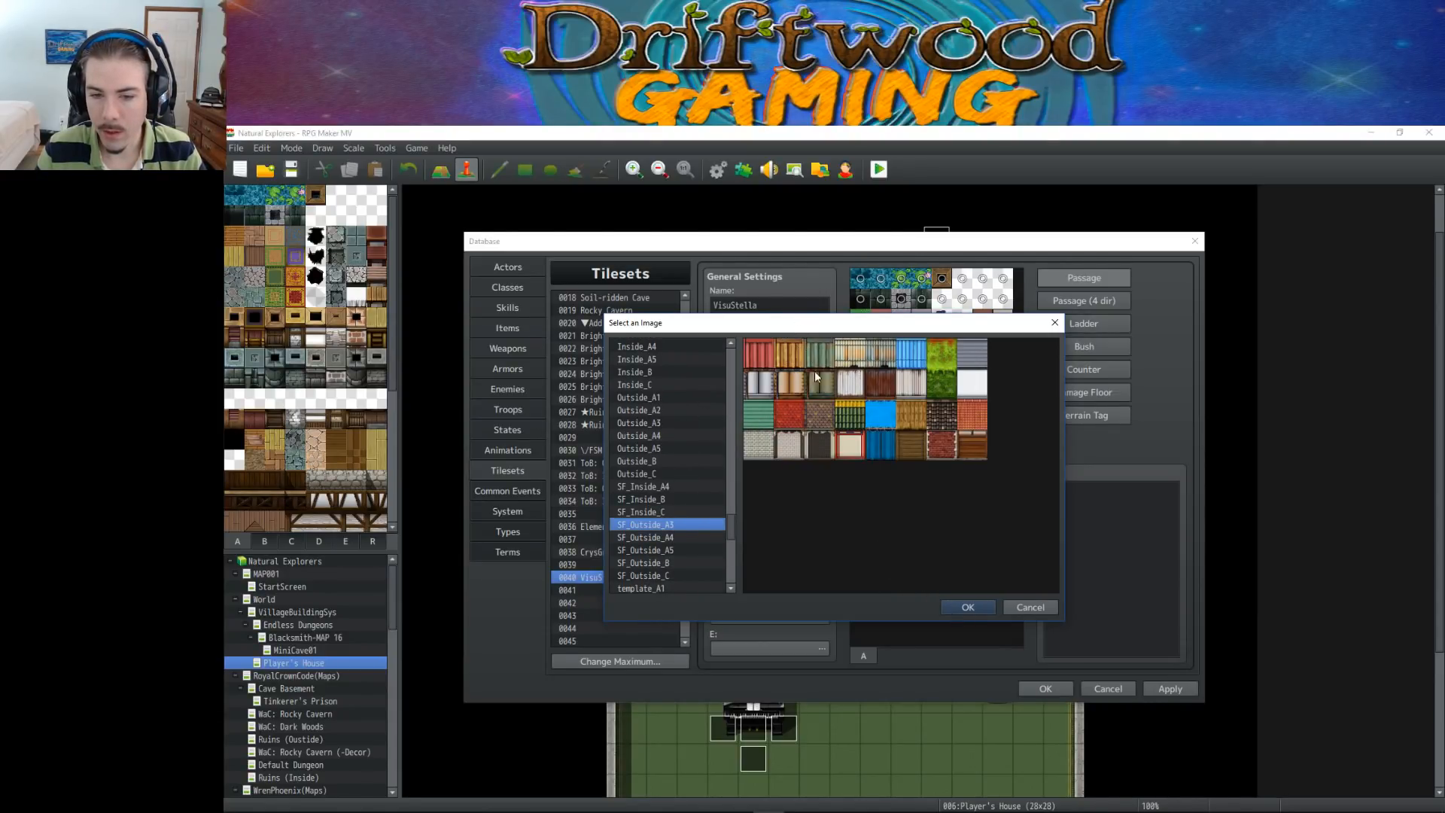
scroll(676, 450, "down", 6)
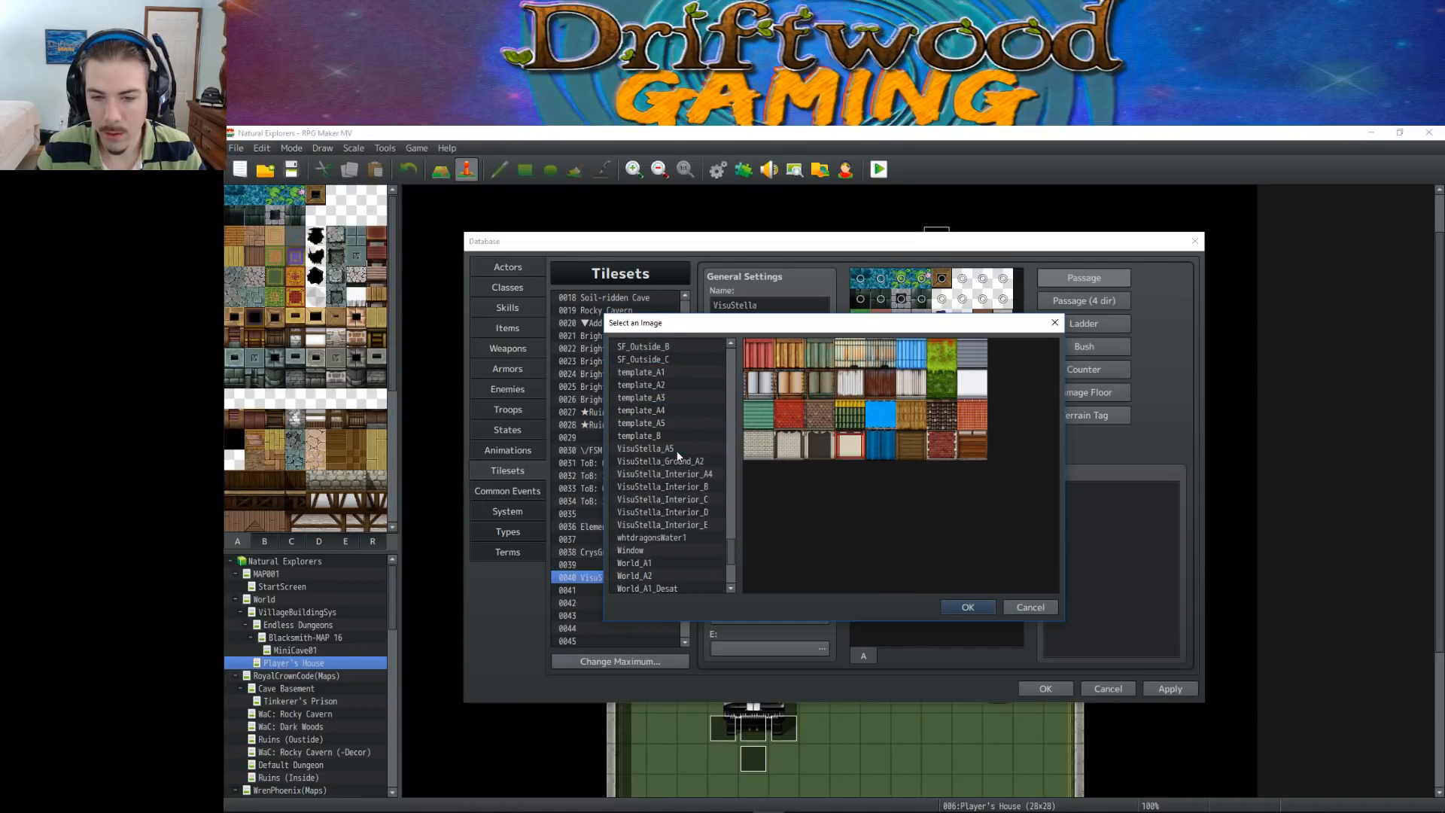
left_click(950, 609)
Set the VisuStella tileset's A4 (Walls) image to VisuStella_Interior_A4
left_click(823, 488)
scroll(688, 467, "down", 10)
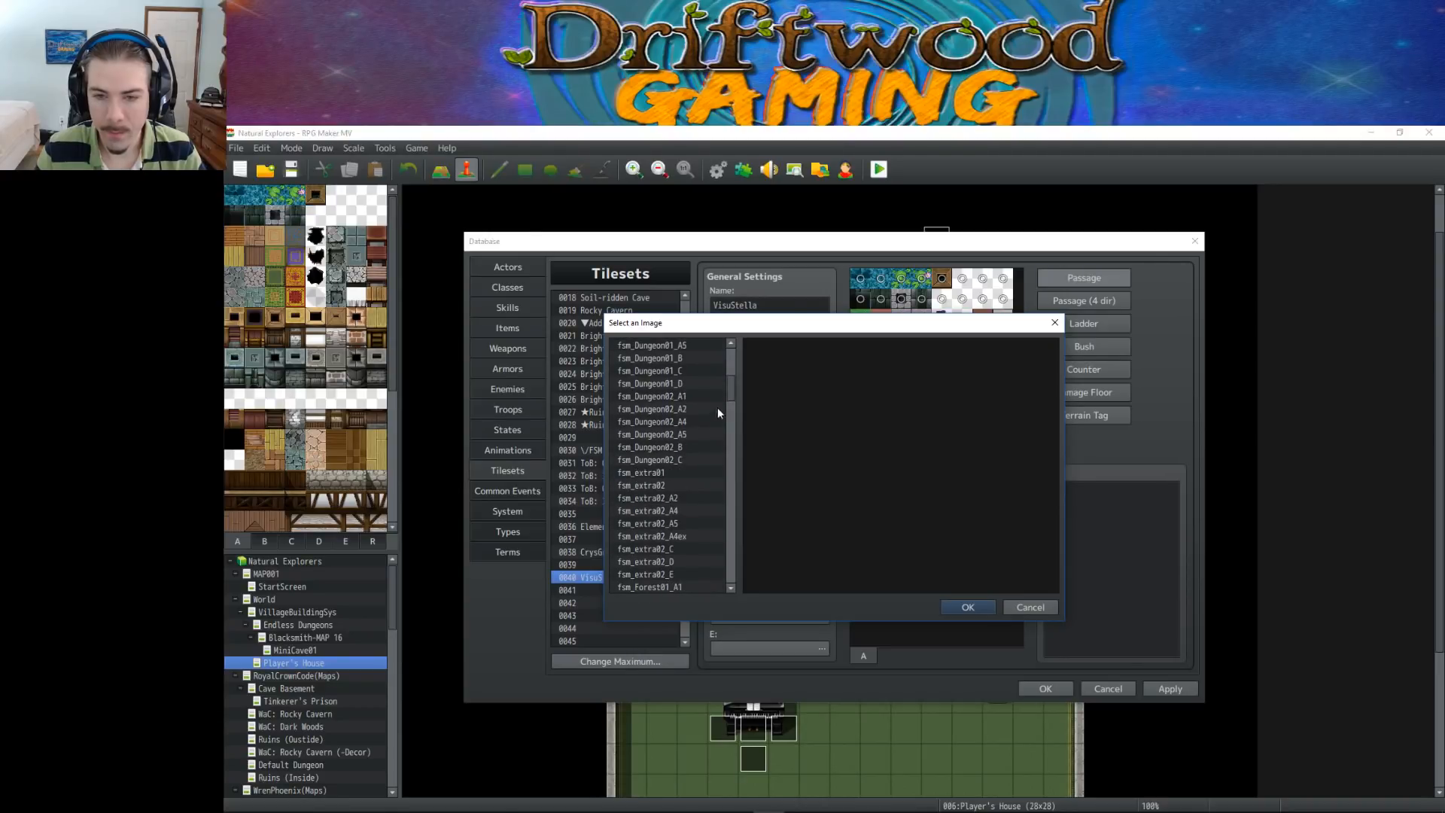
left_click_drag(734, 395, 734, 454)
scroll(678, 459, "down", 12)
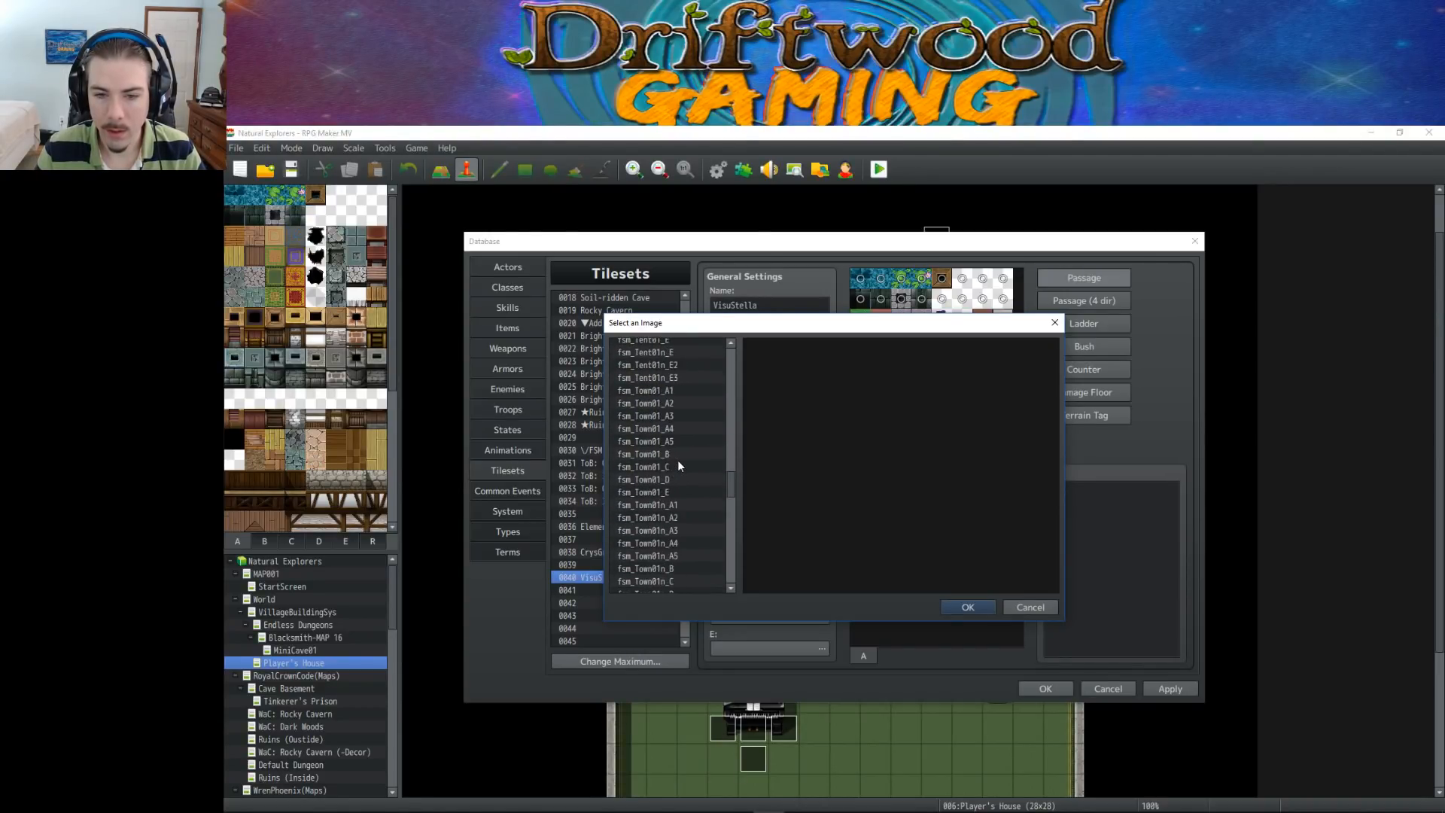
scroll(678, 459, "down", 5)
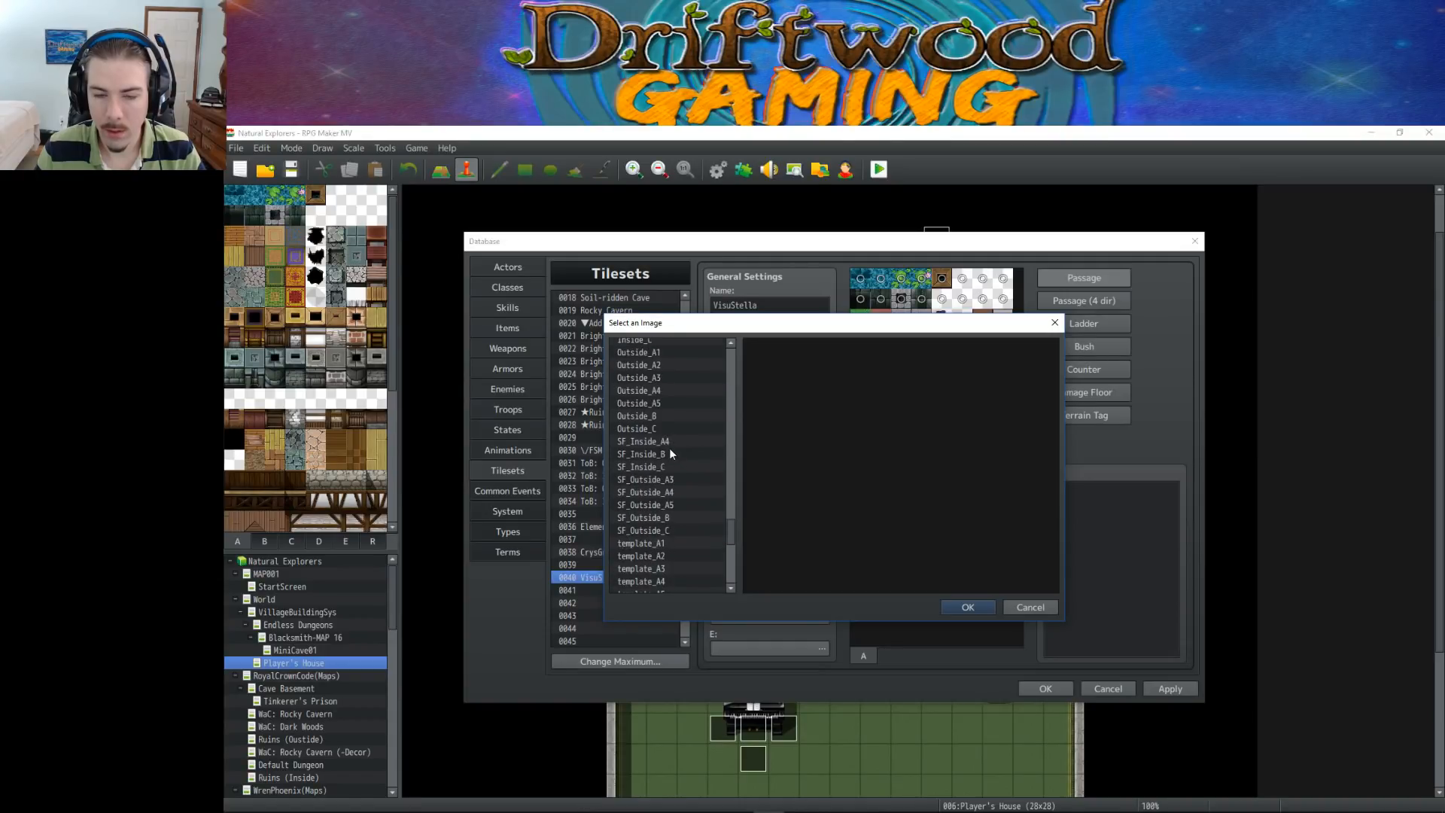
scroll(649, 430, "down", 3)
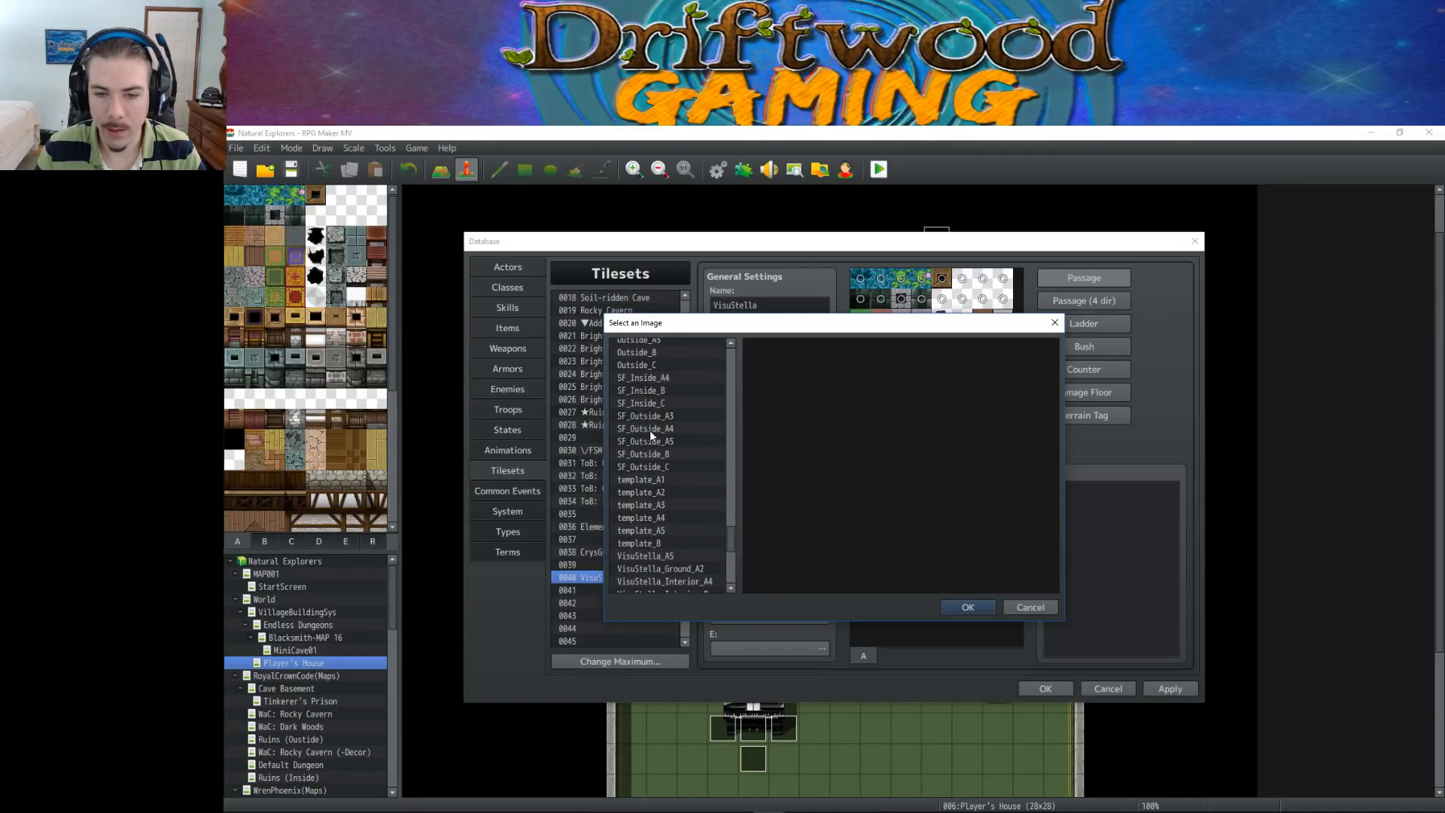
scroll(683, 497, "down", 1)
left_click(705, 479)
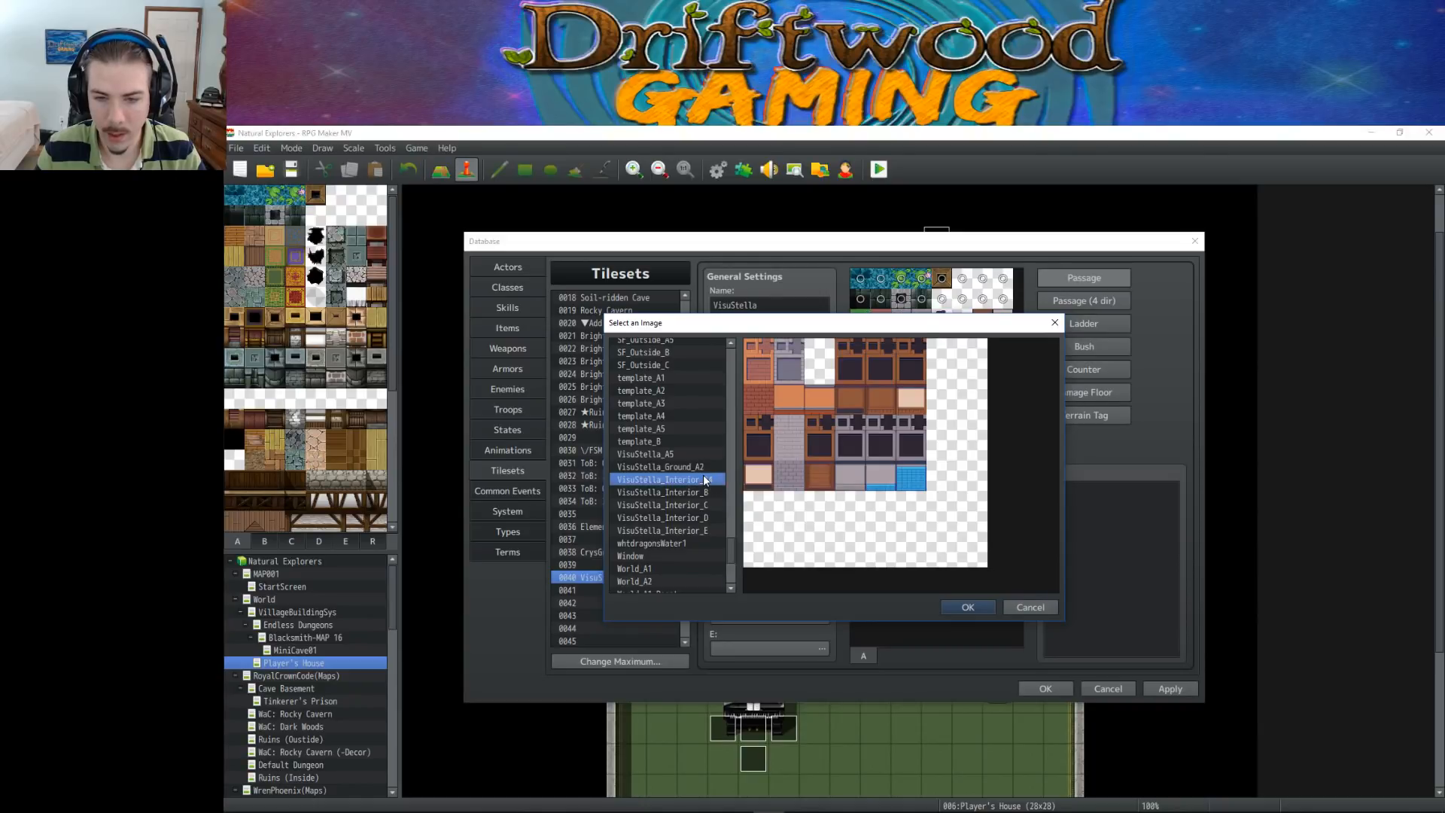
left_click(969, 607)
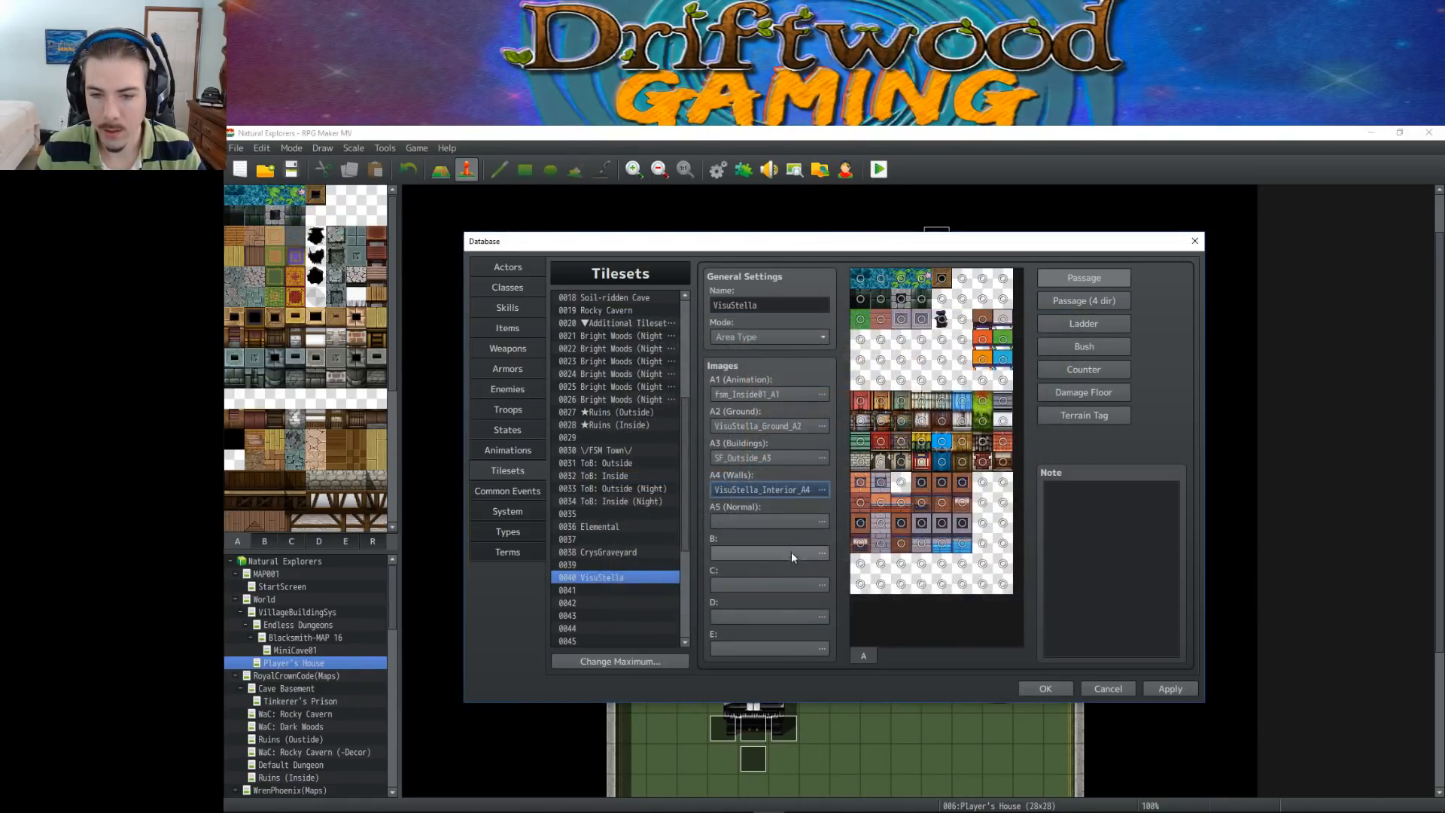
Open the image selection for the tileset's A5 (Normal) slot and find the VisuStella images
left_click(797, 521)
left_click_drag(729, 373, 734, 553)
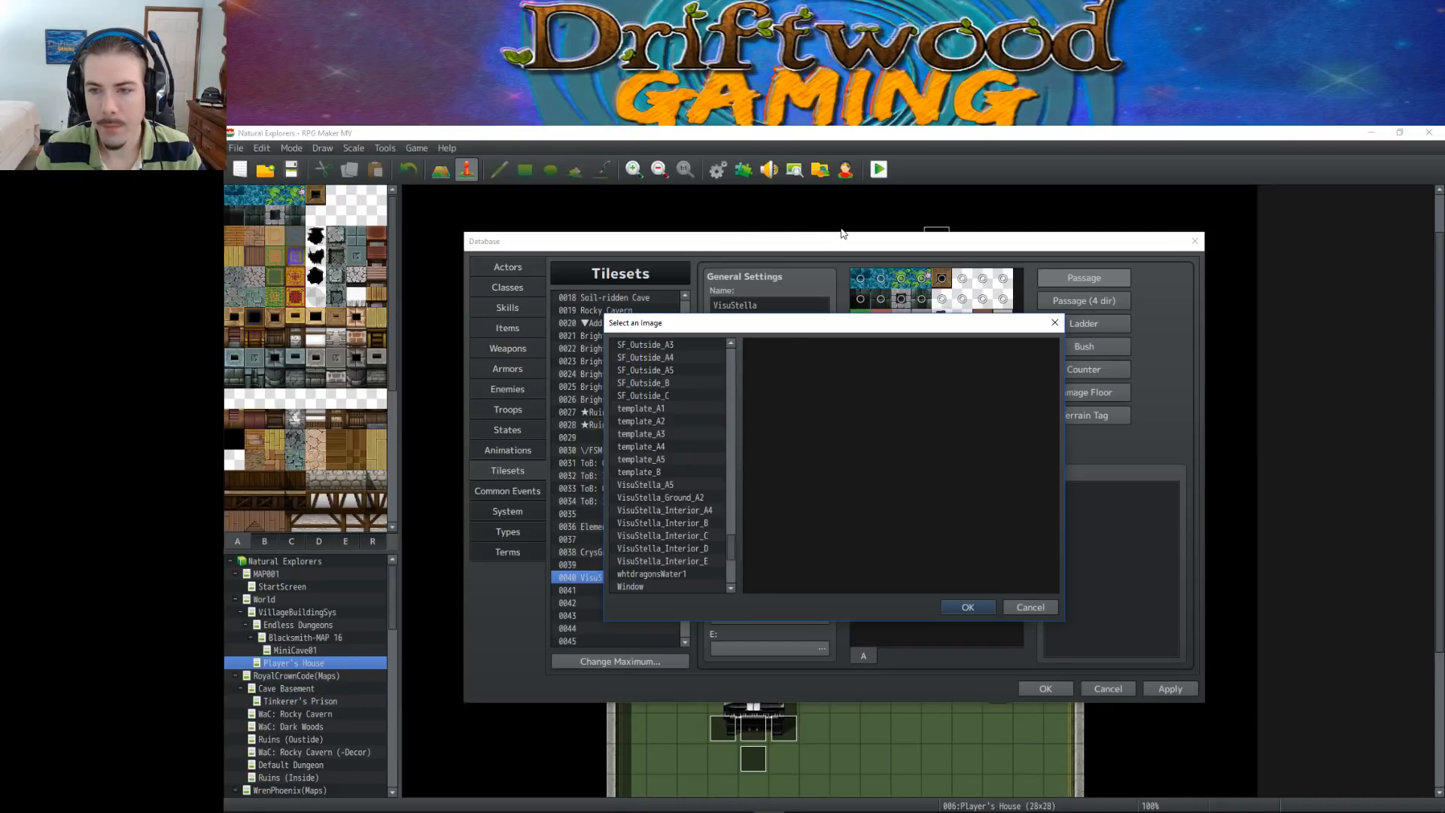
Switch to Discord, review the Black Friday RPG Maker Assets bundle post in the self_promo channel, and return to RPG Maker MV
mouse_move(692, 794)
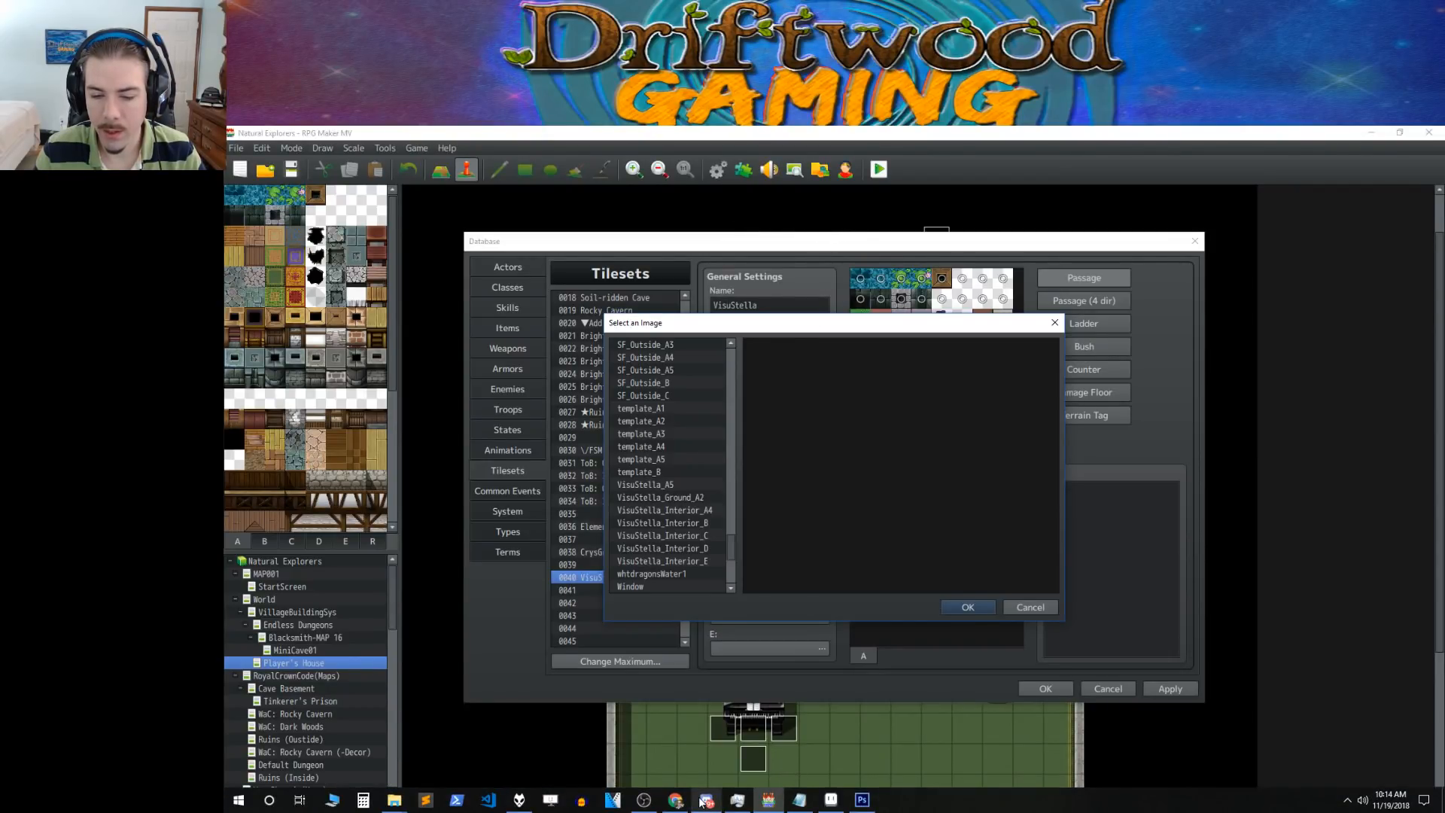
left_click(705, 802)
scroll(759, 610, "down", 3)
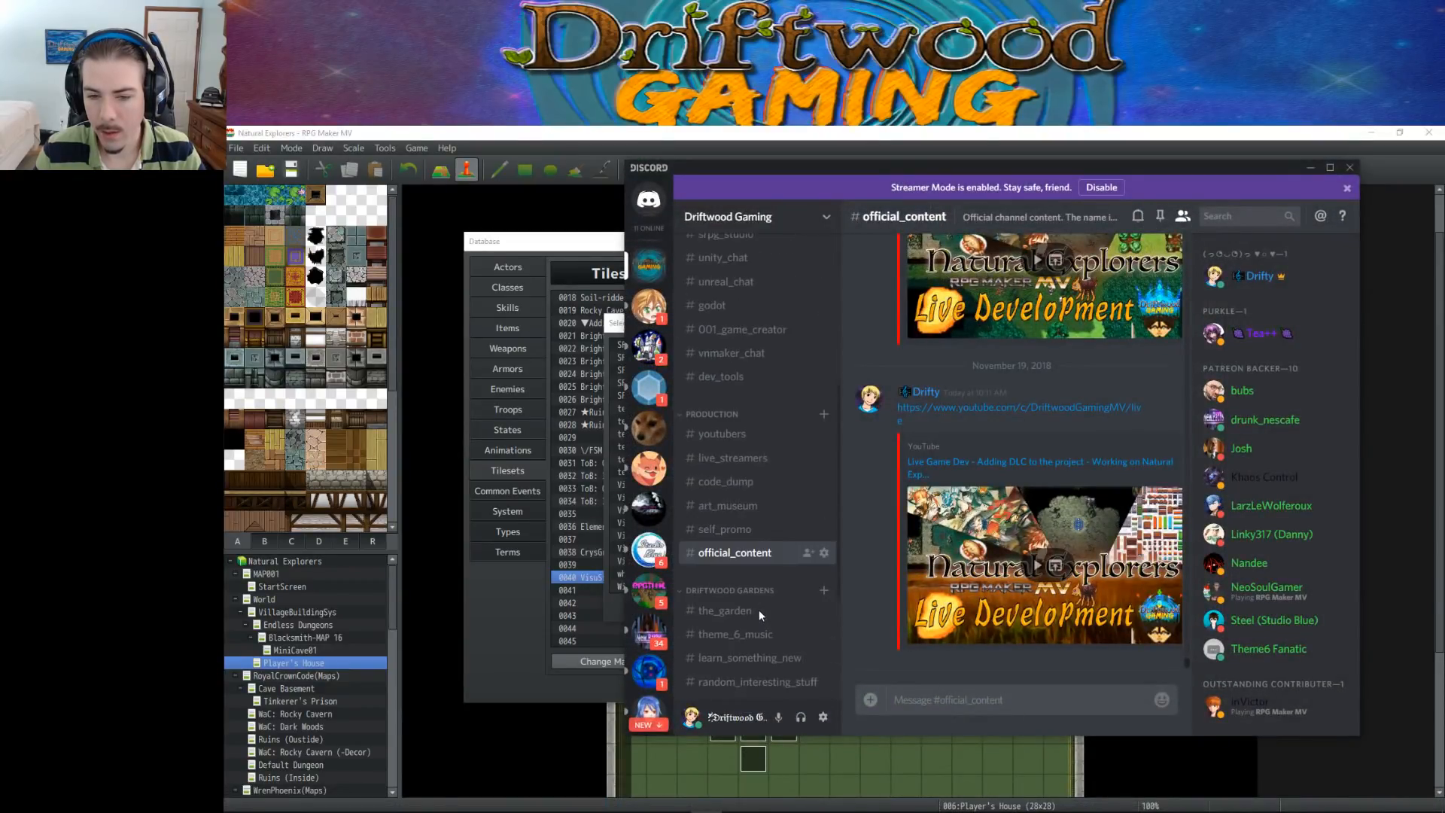
left_click(749, 401)
scroll(1026, 426, "up", 5)
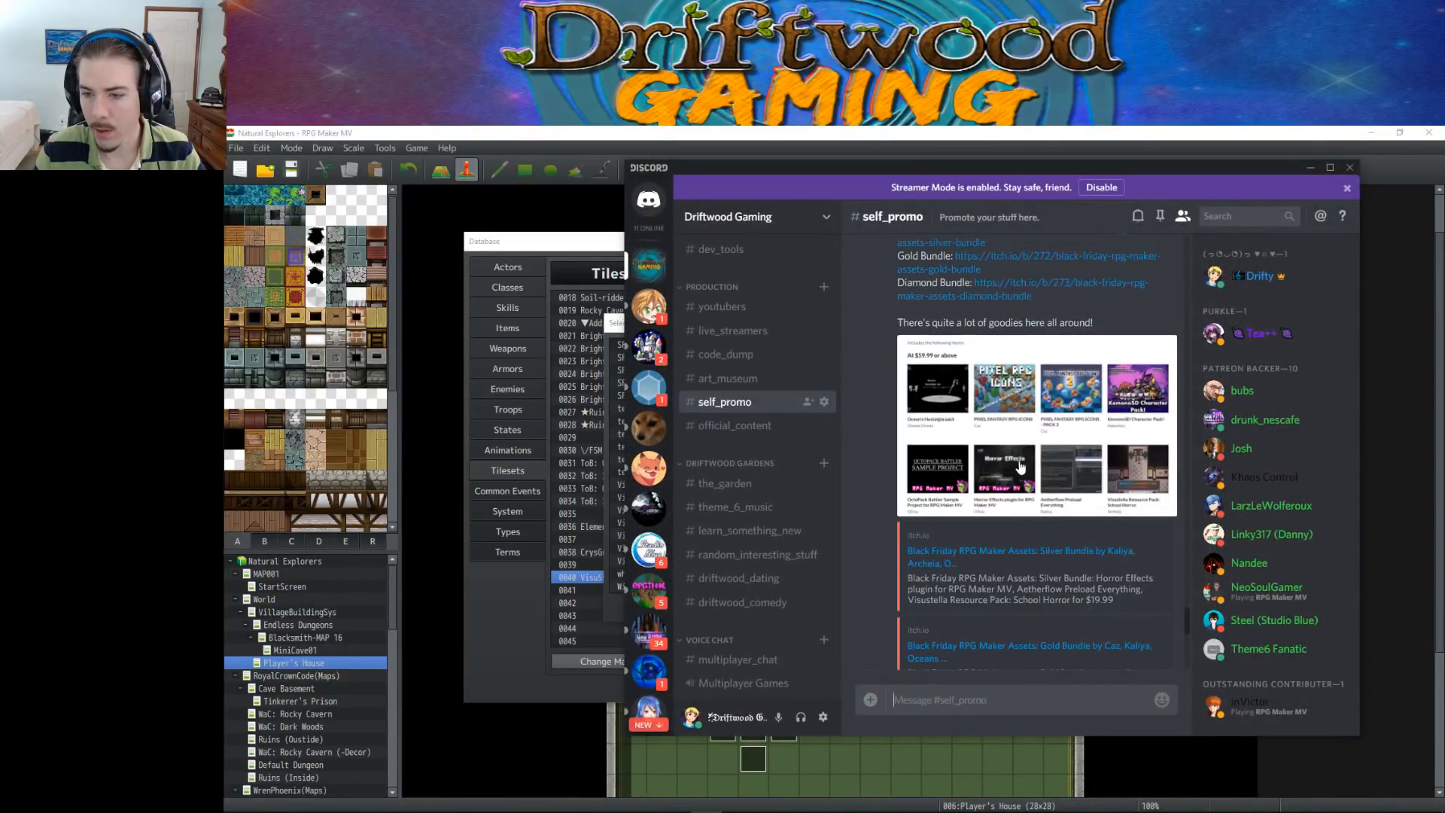
scroll(1039, 511, "up", 1)
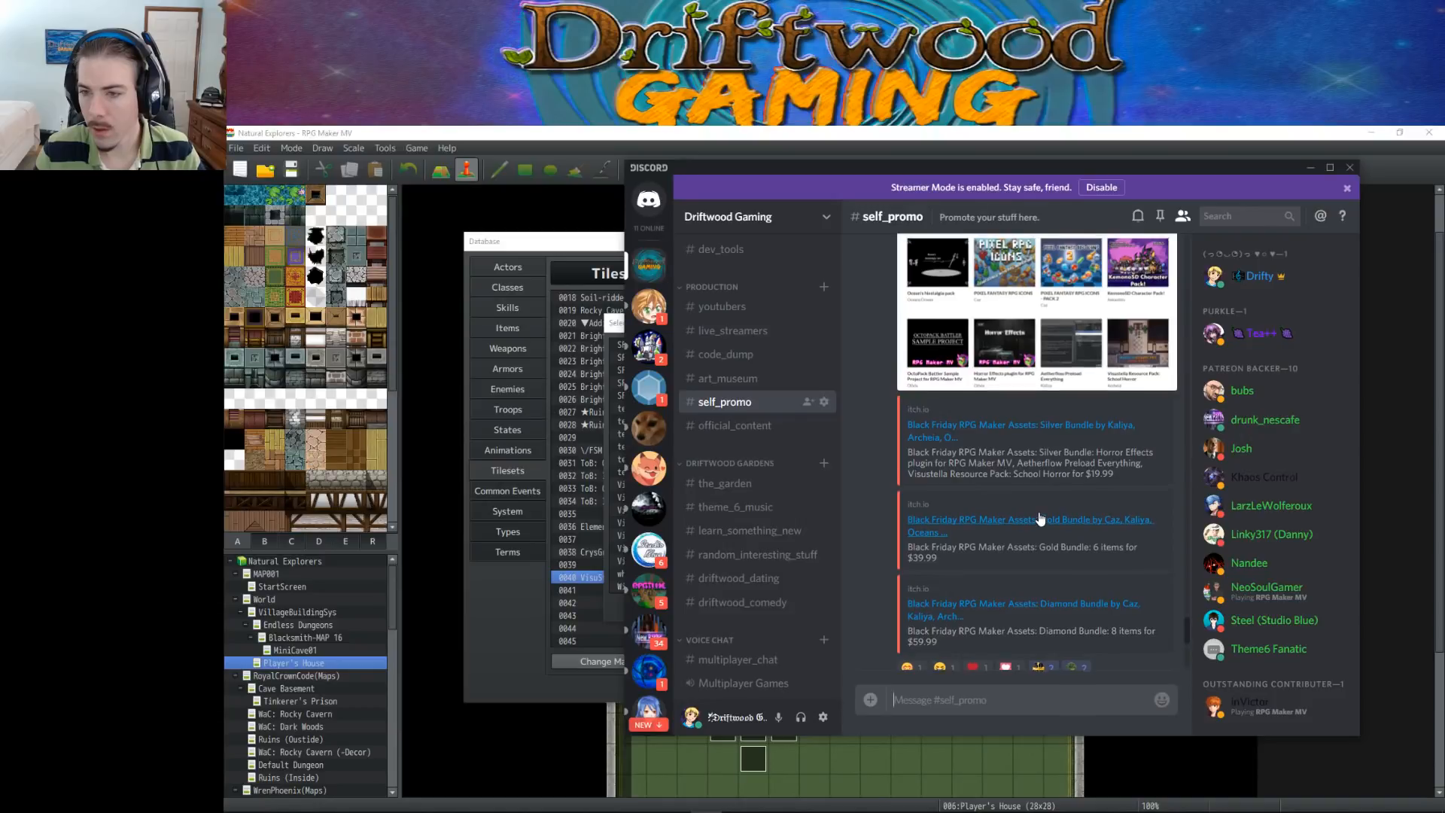
scroll(1039, 512, "up", 3)
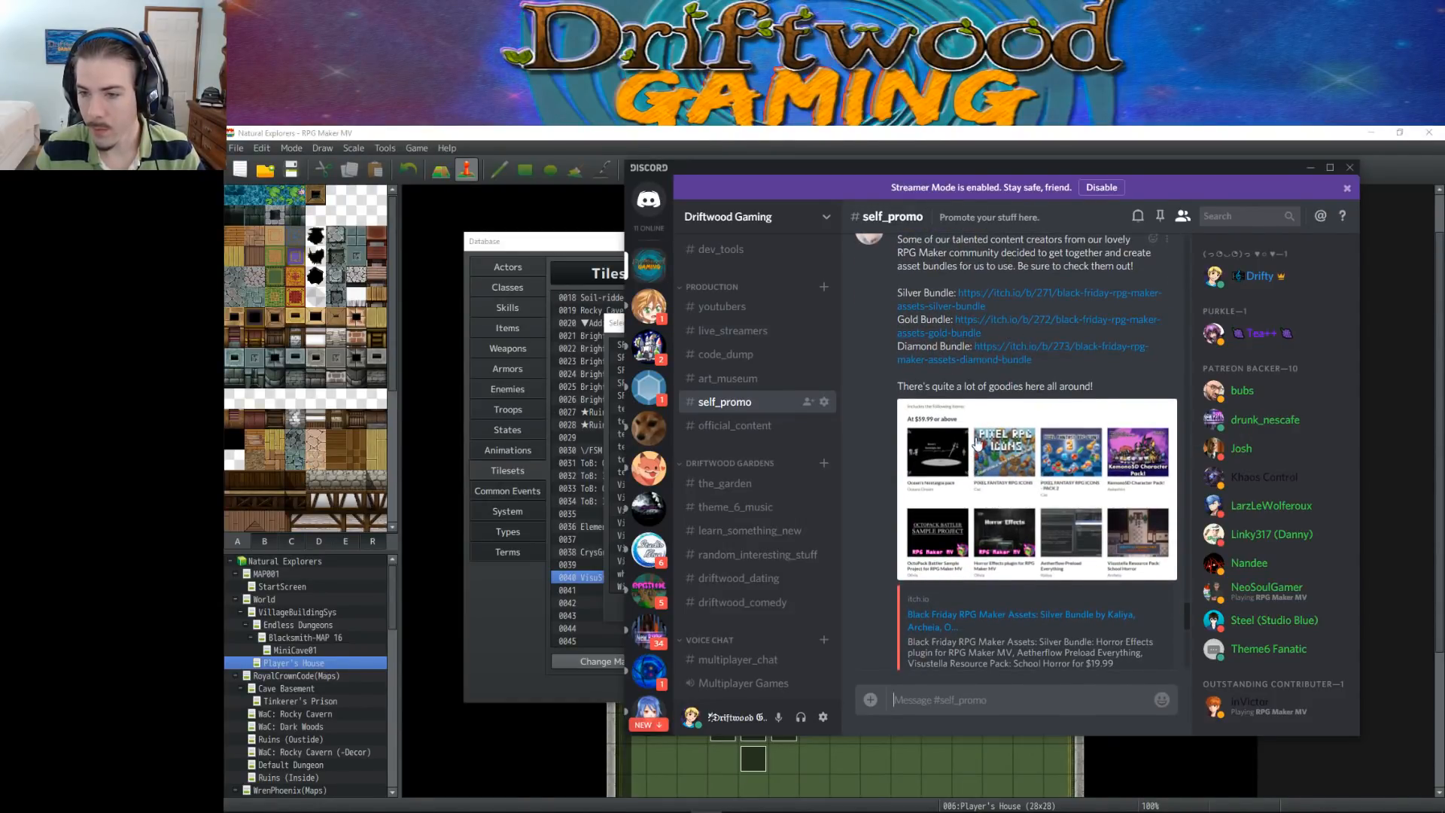
scroll(1034, 453, "up", 2)
scroll(1036, 448, "down", 6)
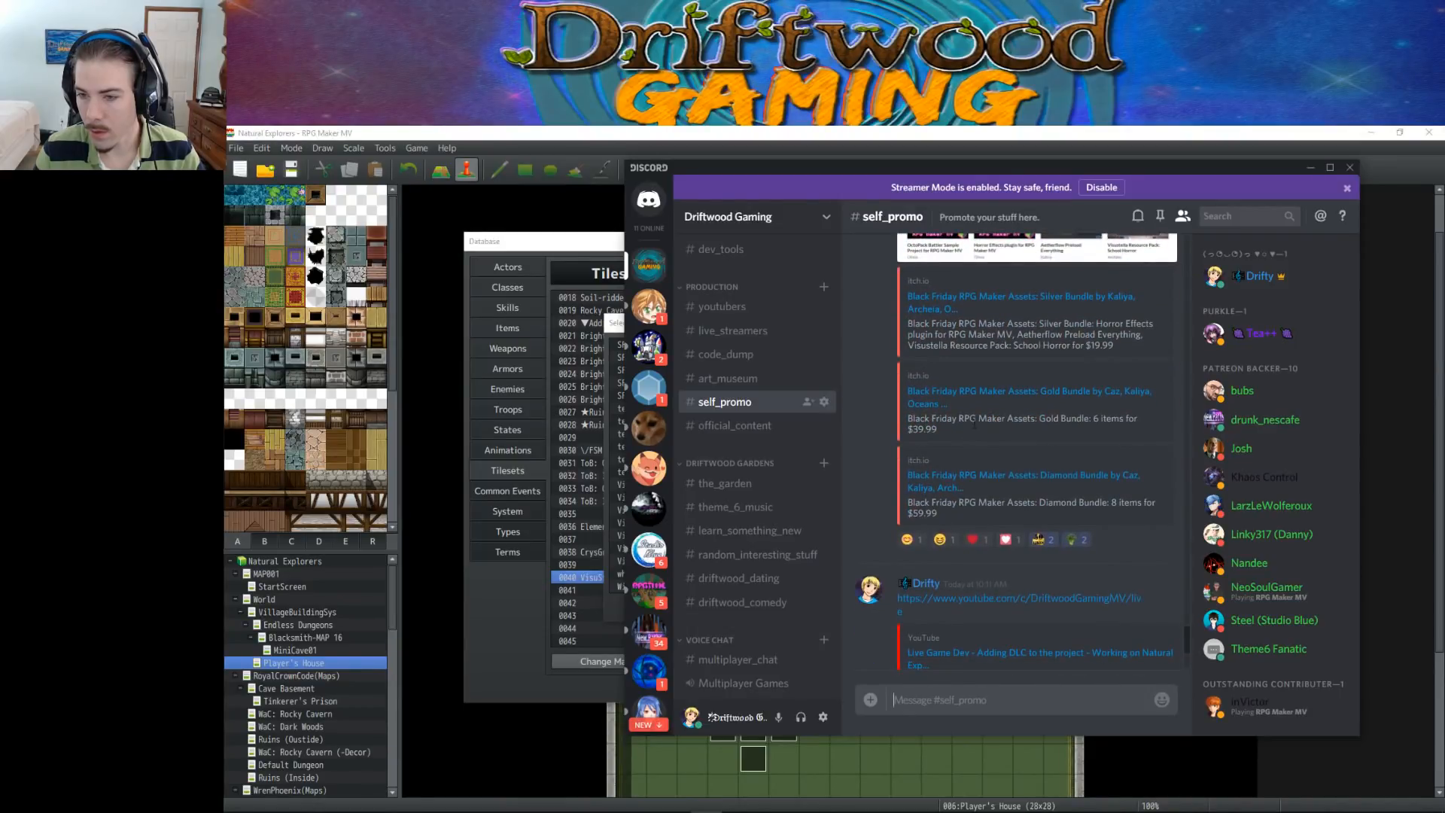
scroll(994, 410, "up", 1)
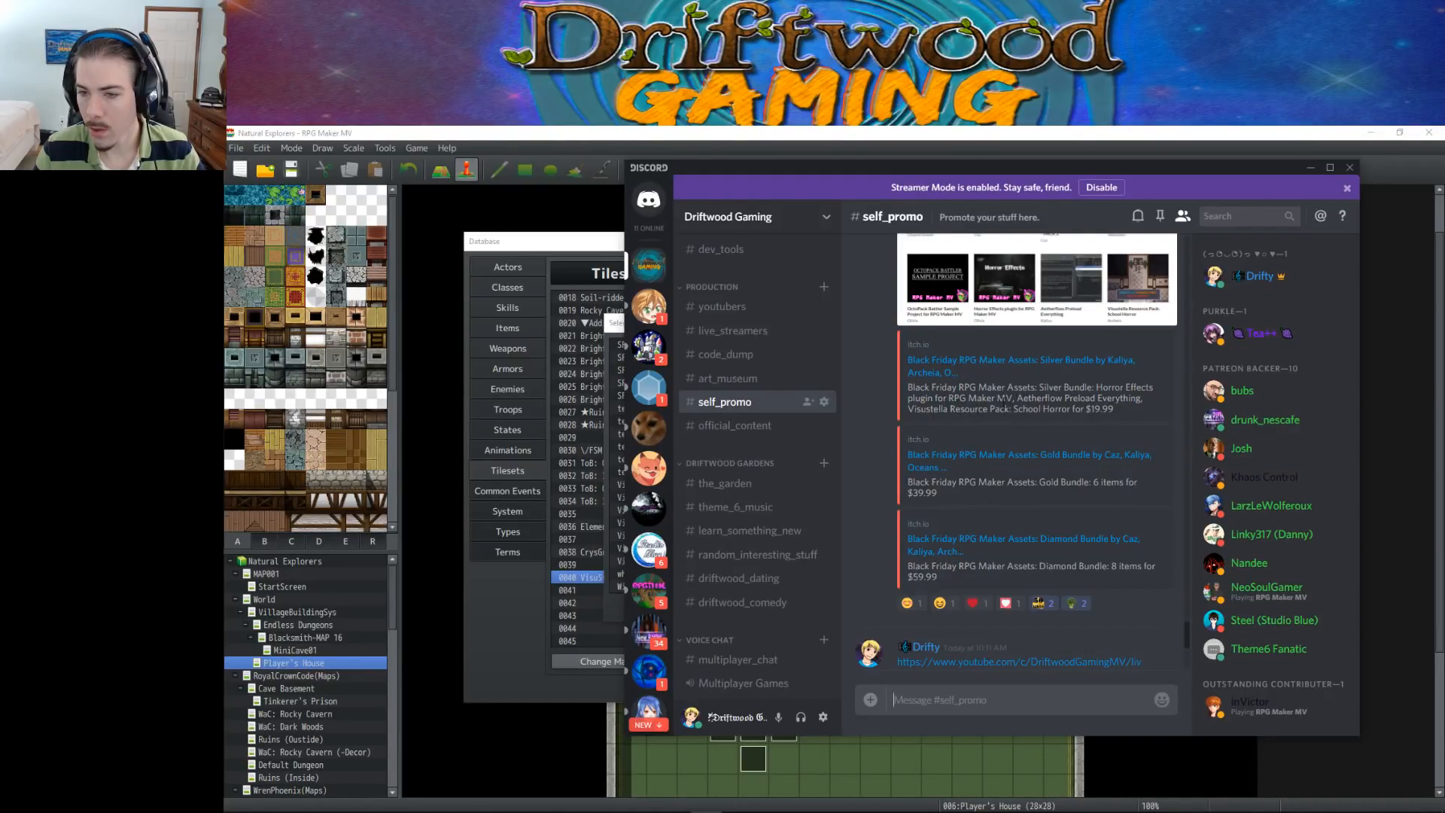
scroll(973, 428, "down", 1)
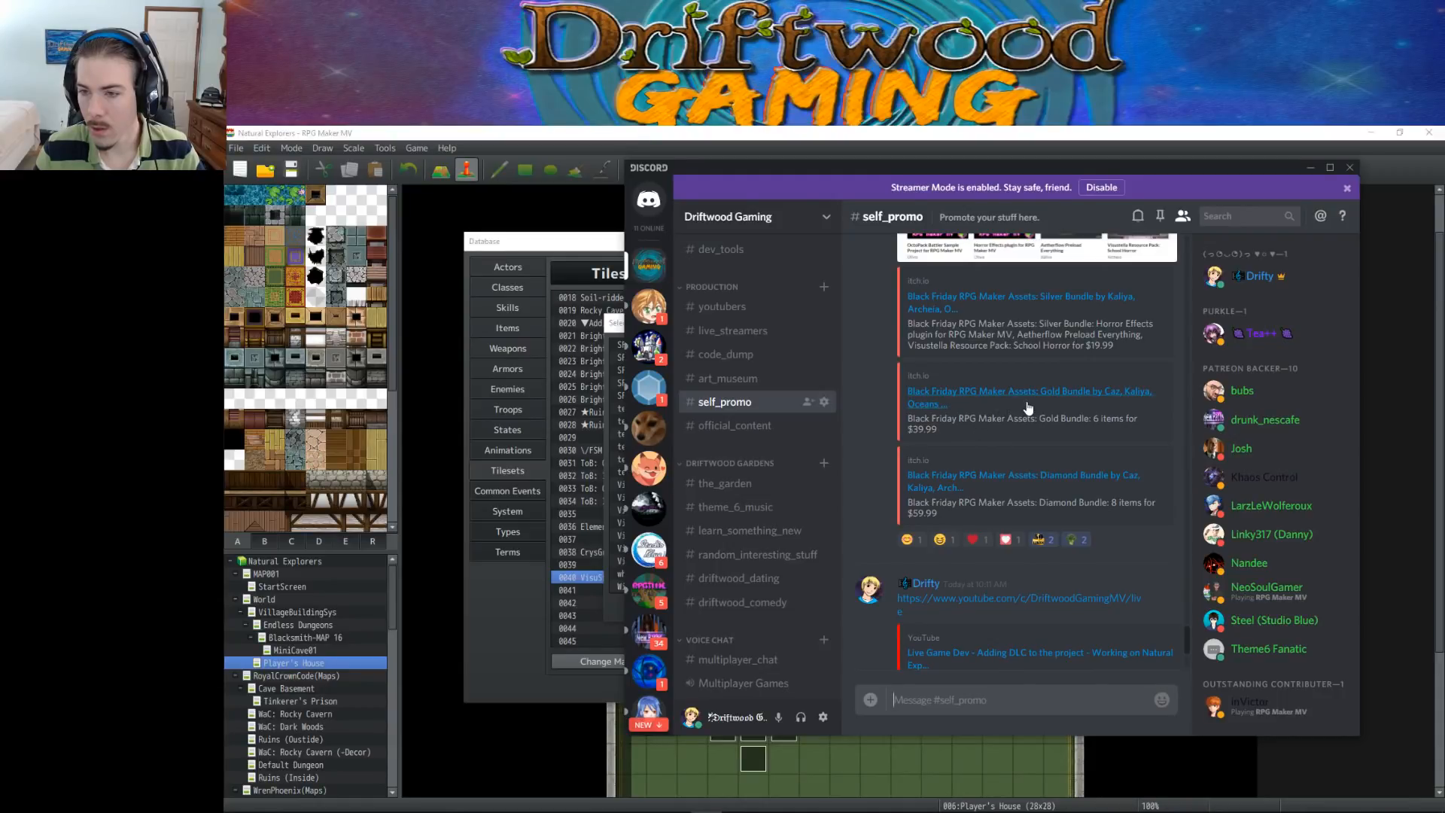
scroll(1028, 409, "down", 3)
scroll(1021, 415, "up", 2)
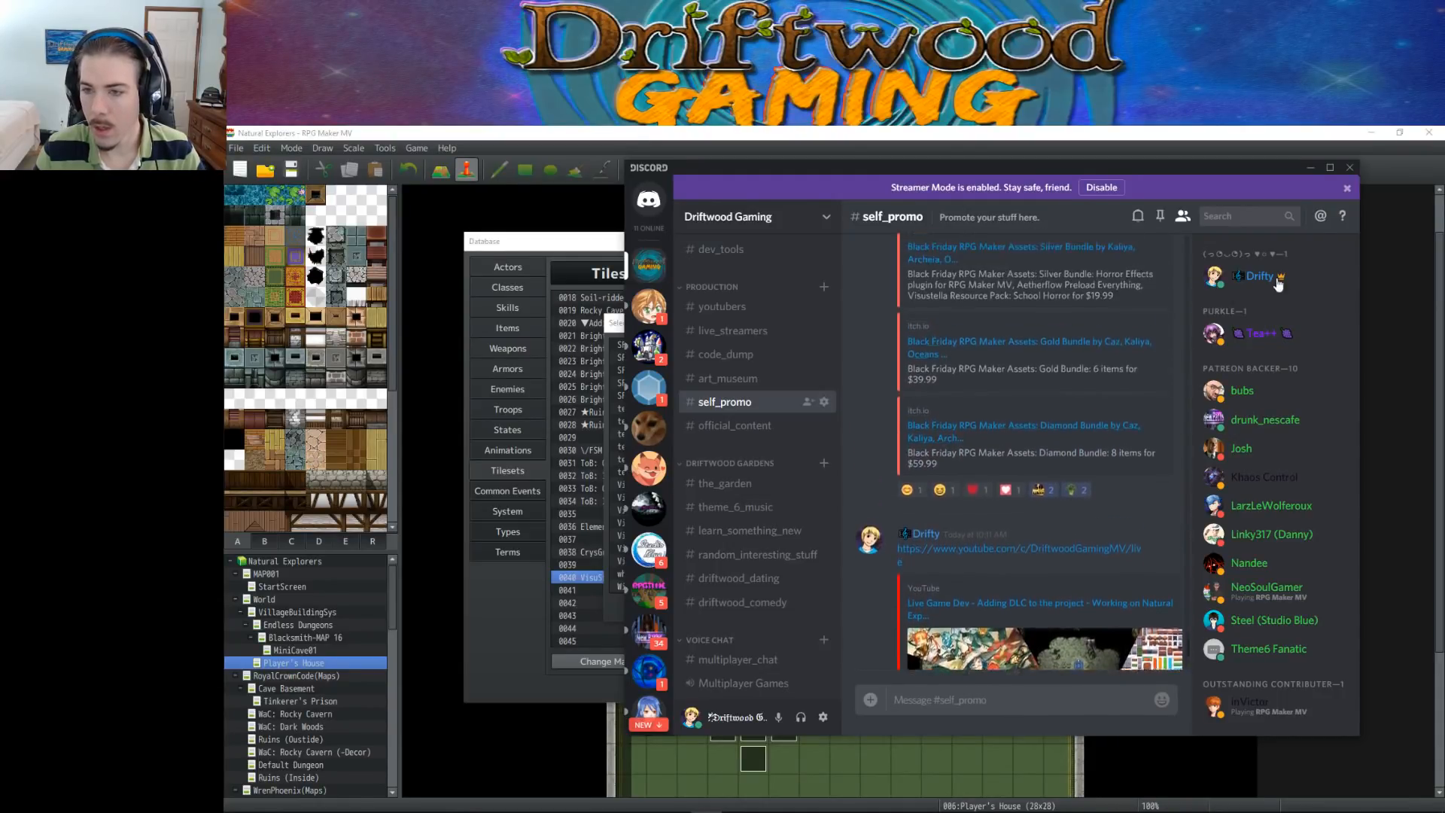
left_click(1311, 169)
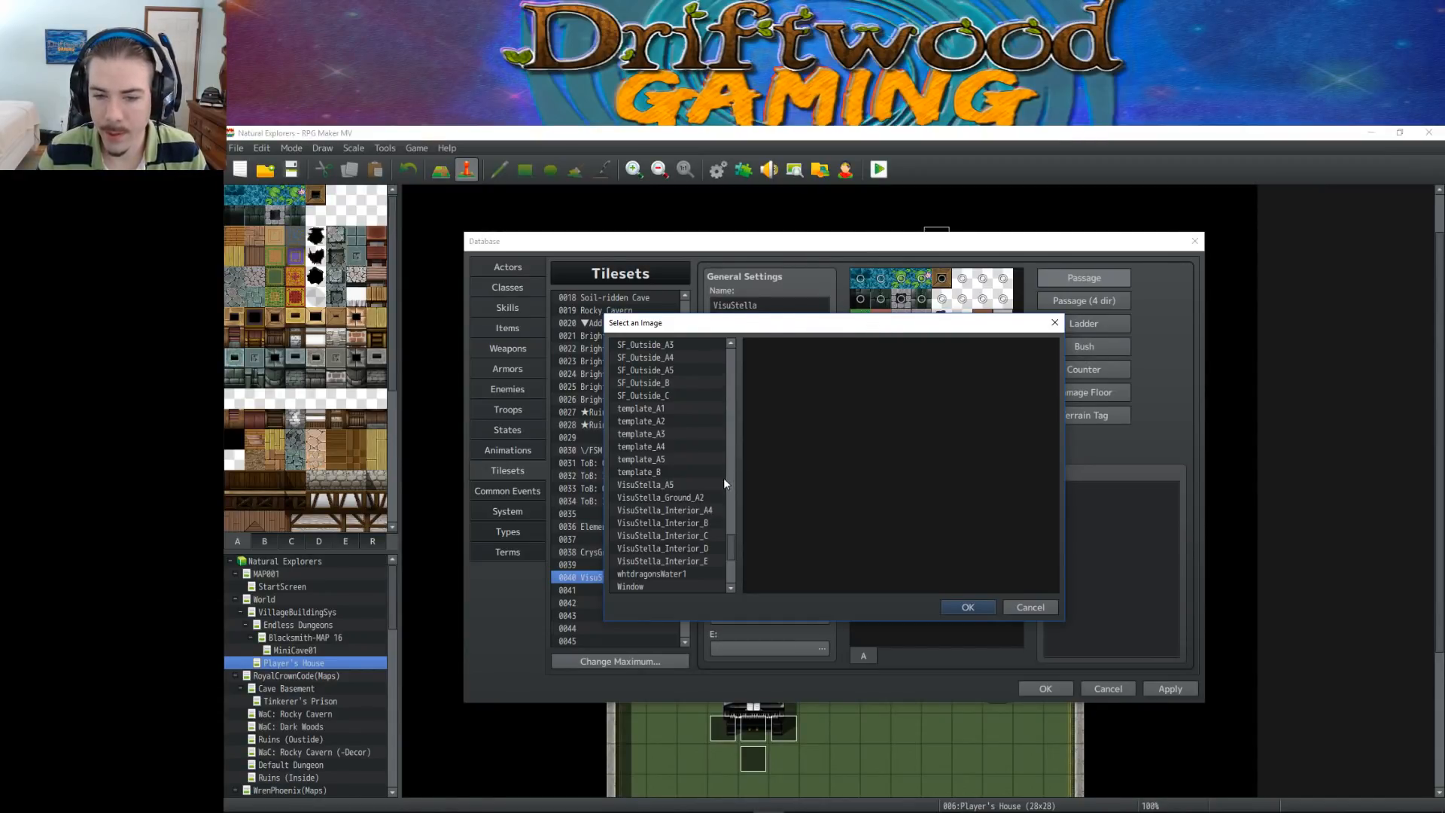
Set the VisuStella tileset's A5 (Normal) image to VisuStella_A5
scroll(733, 546, "down", 1)
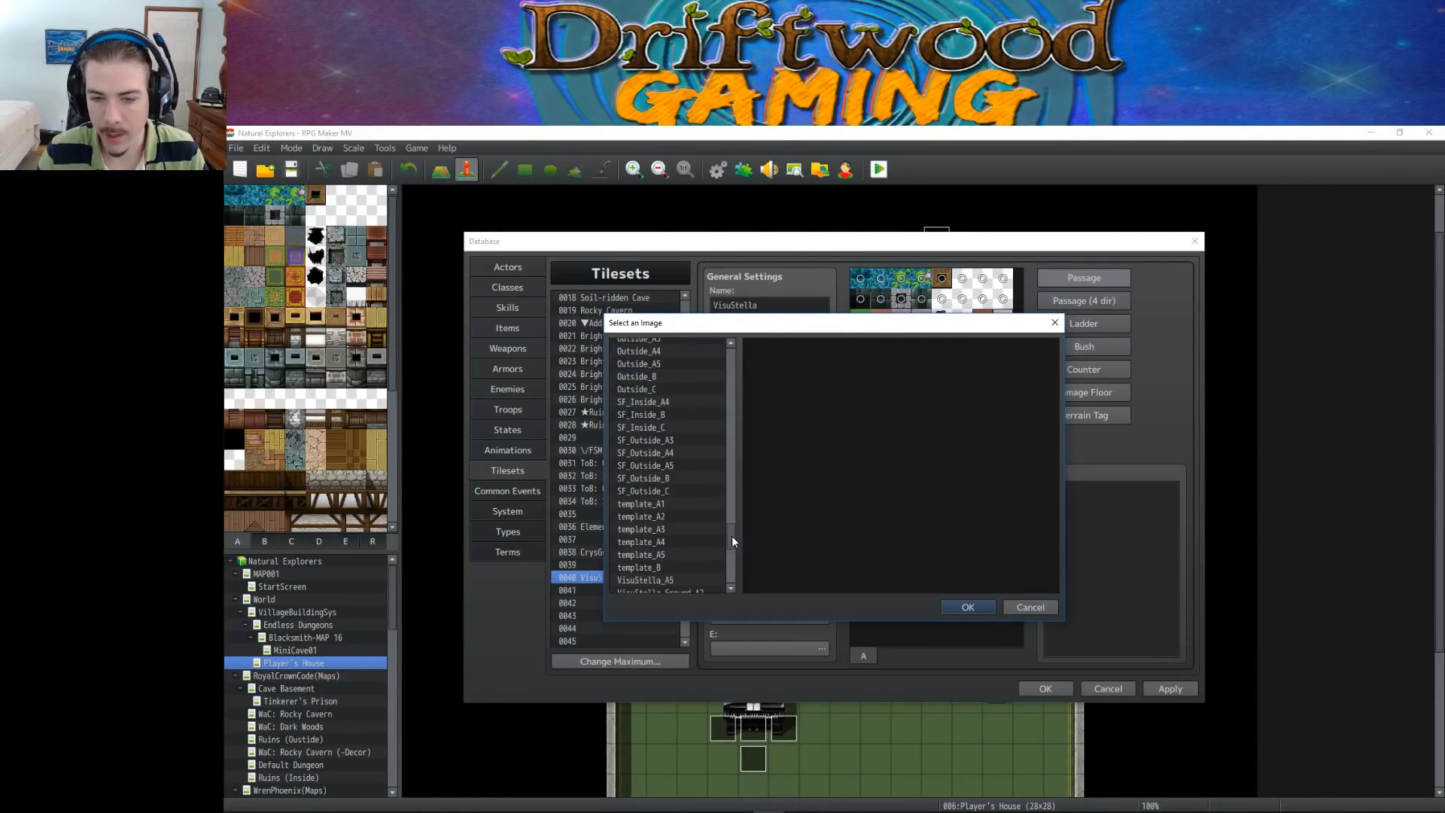
mouse_move(894, 339)
left_mouse_down()
mouse_move(895, 625)
mouse_move(918, 316)
mouse_move(902, 358)
left_mouse_up()
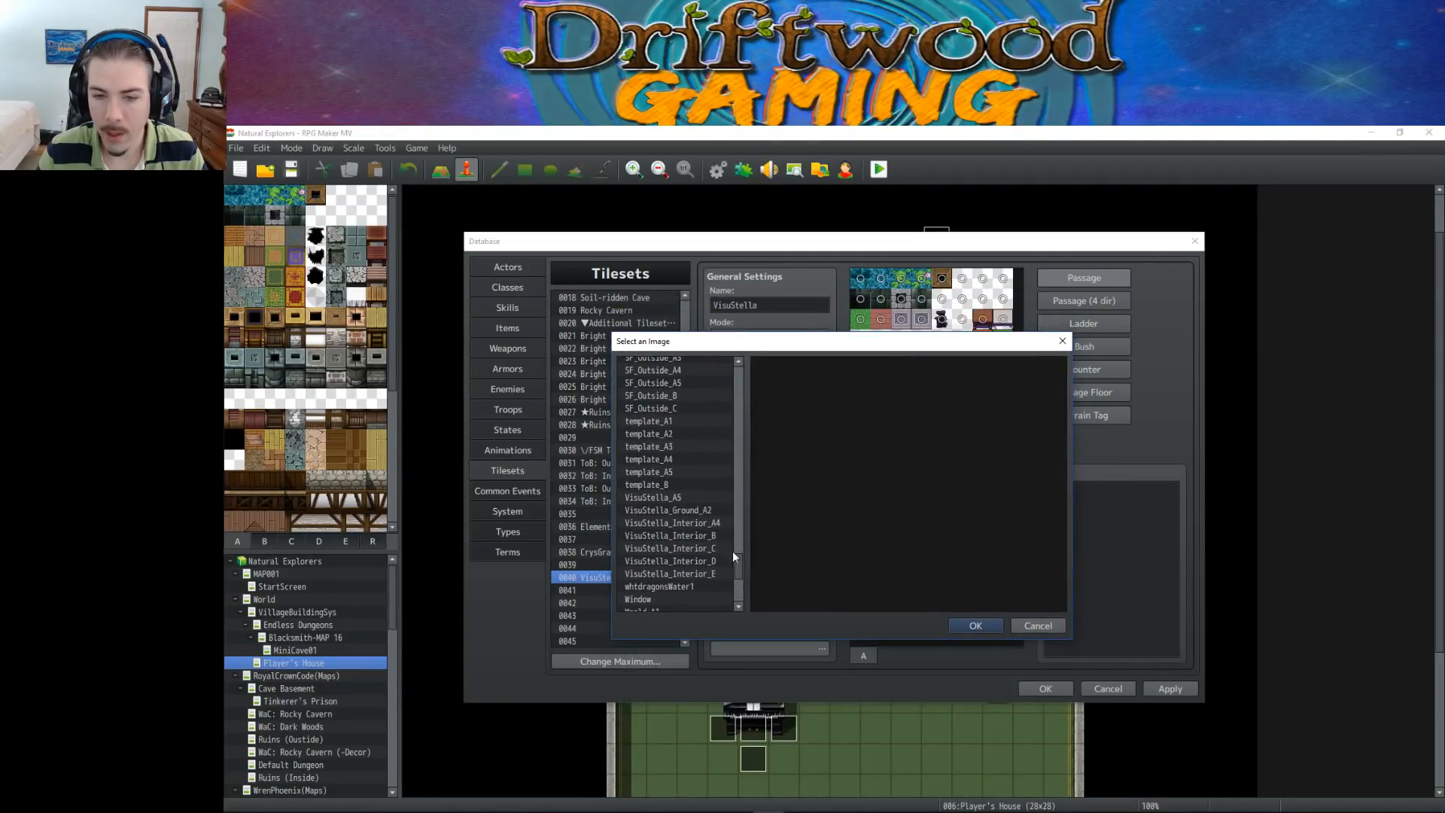
left_click(707, 500)
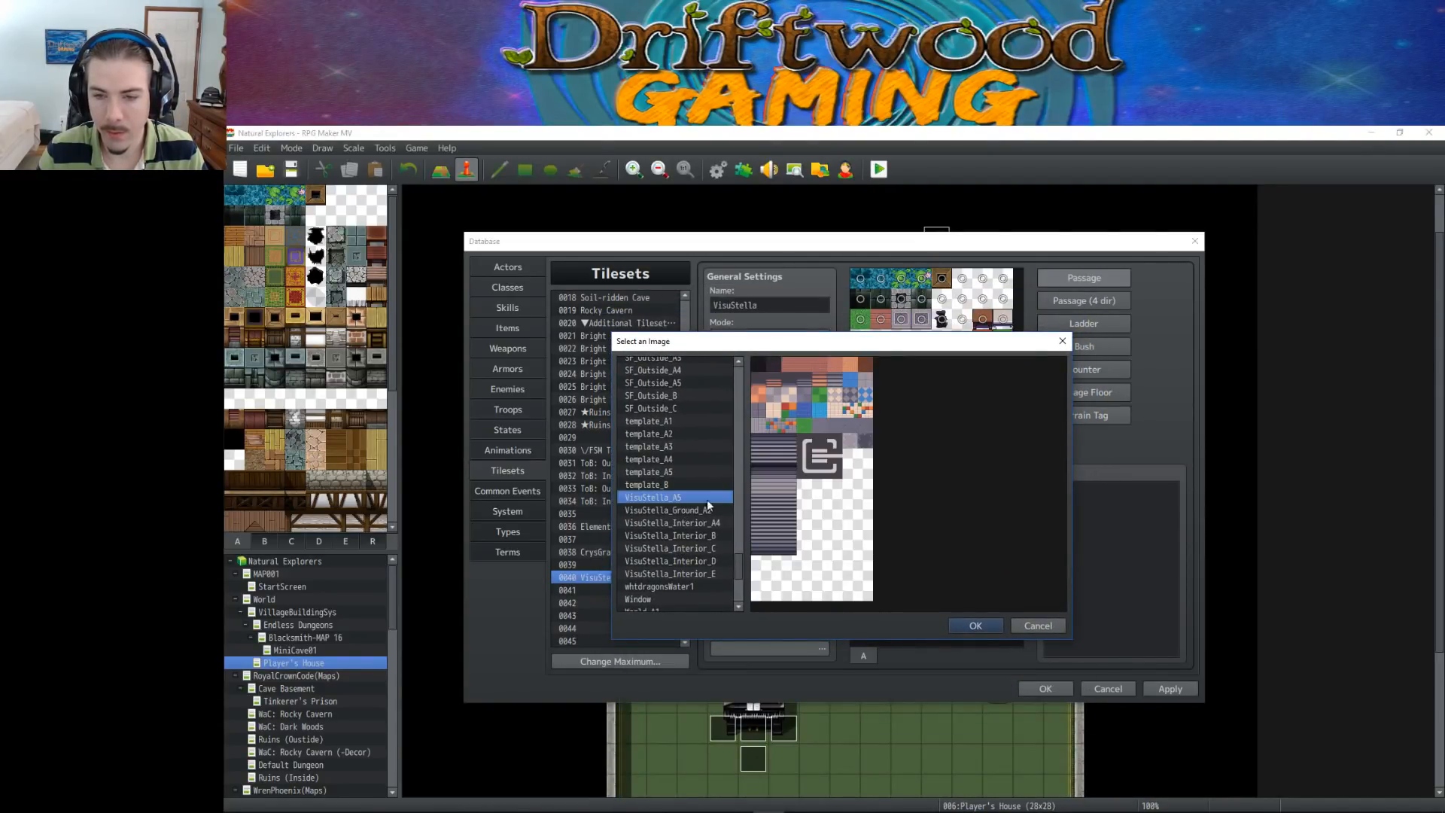
left_click(976, 626)
Set the VisuStella tileset's B image to VisuStella_Interior_B
double_click(784, 552)
scroll(701, 482, "down", 12)
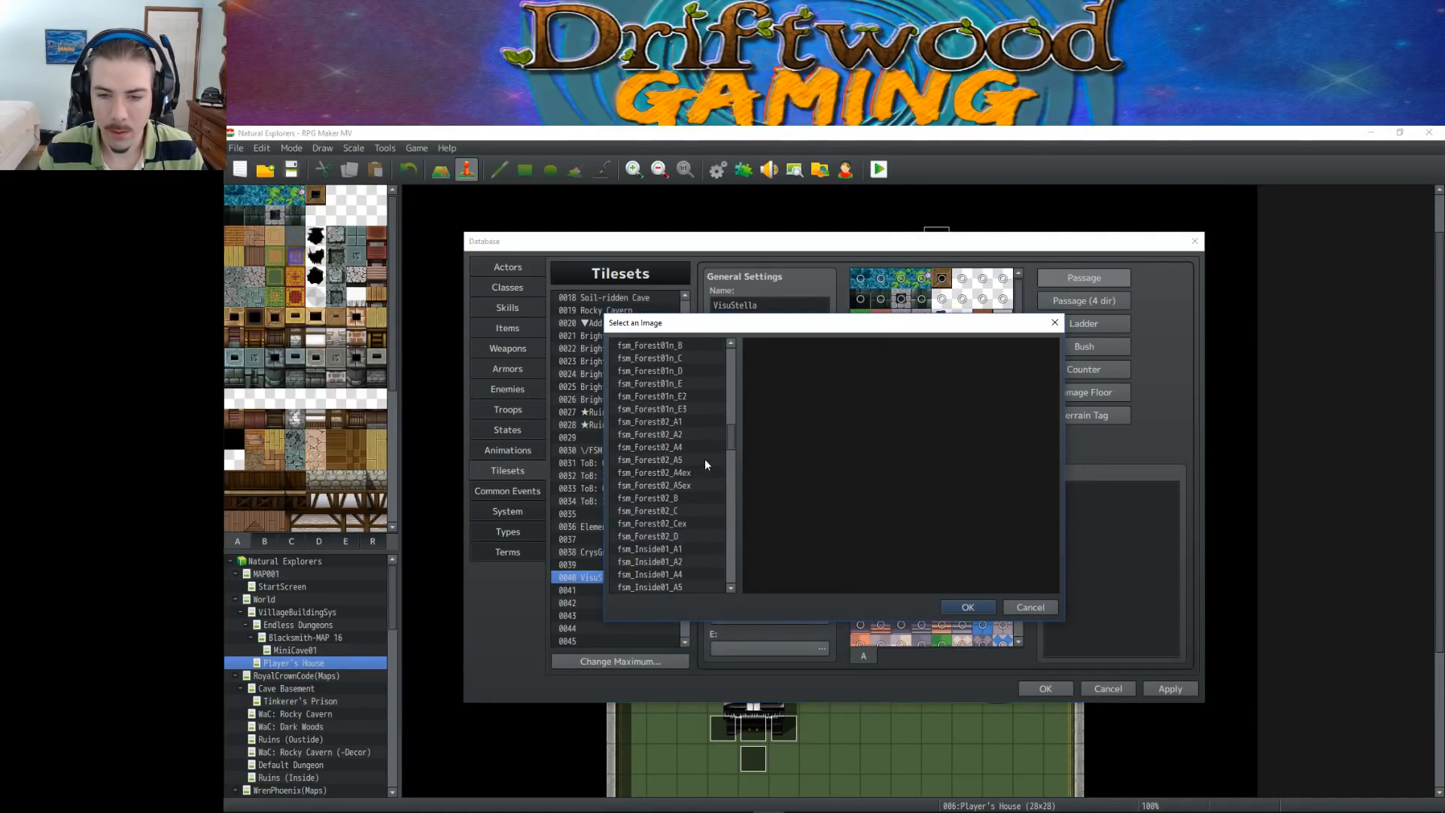
left_click_drag(735, 440, 728, 557)
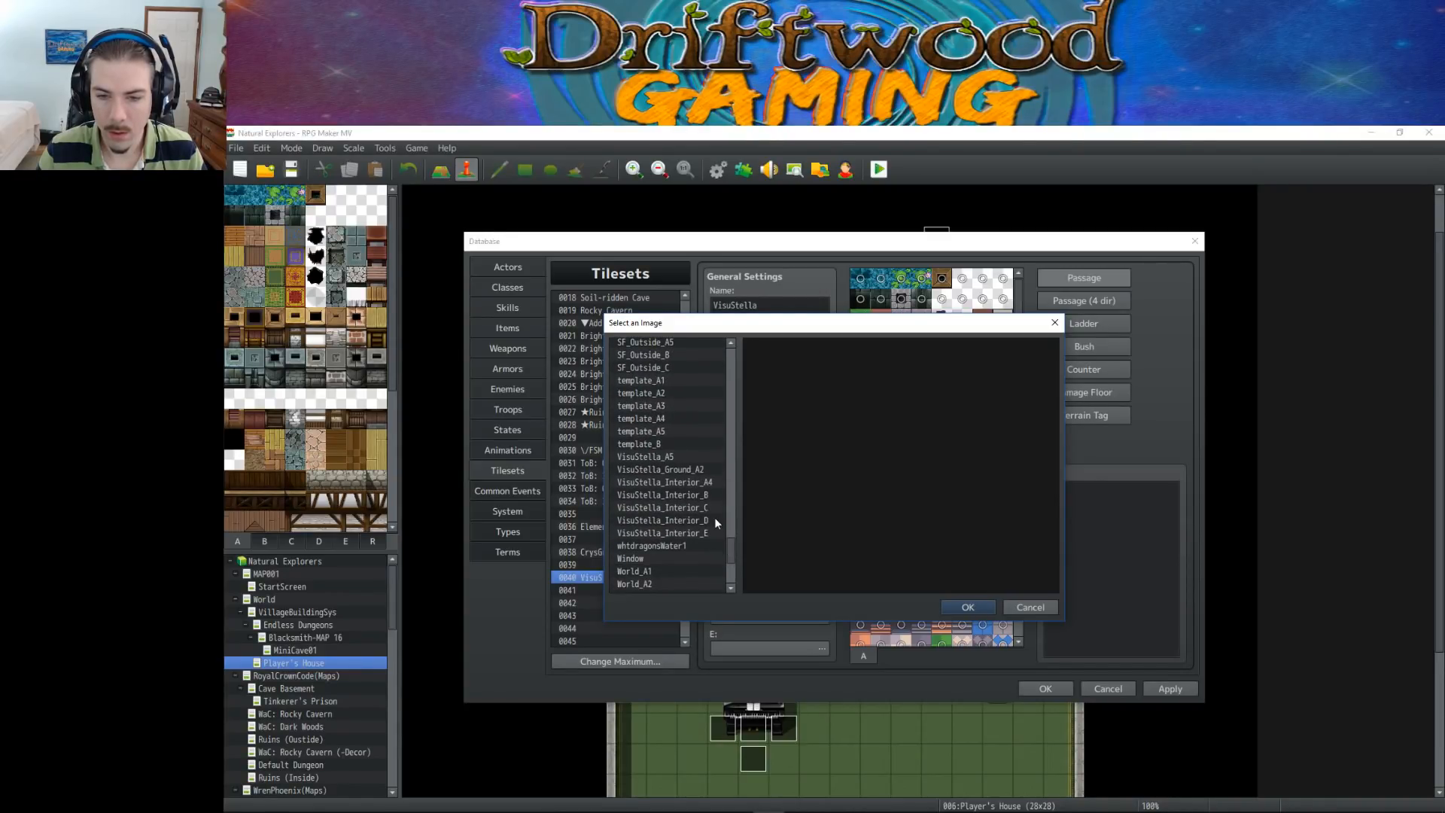
left_click(707, 495)
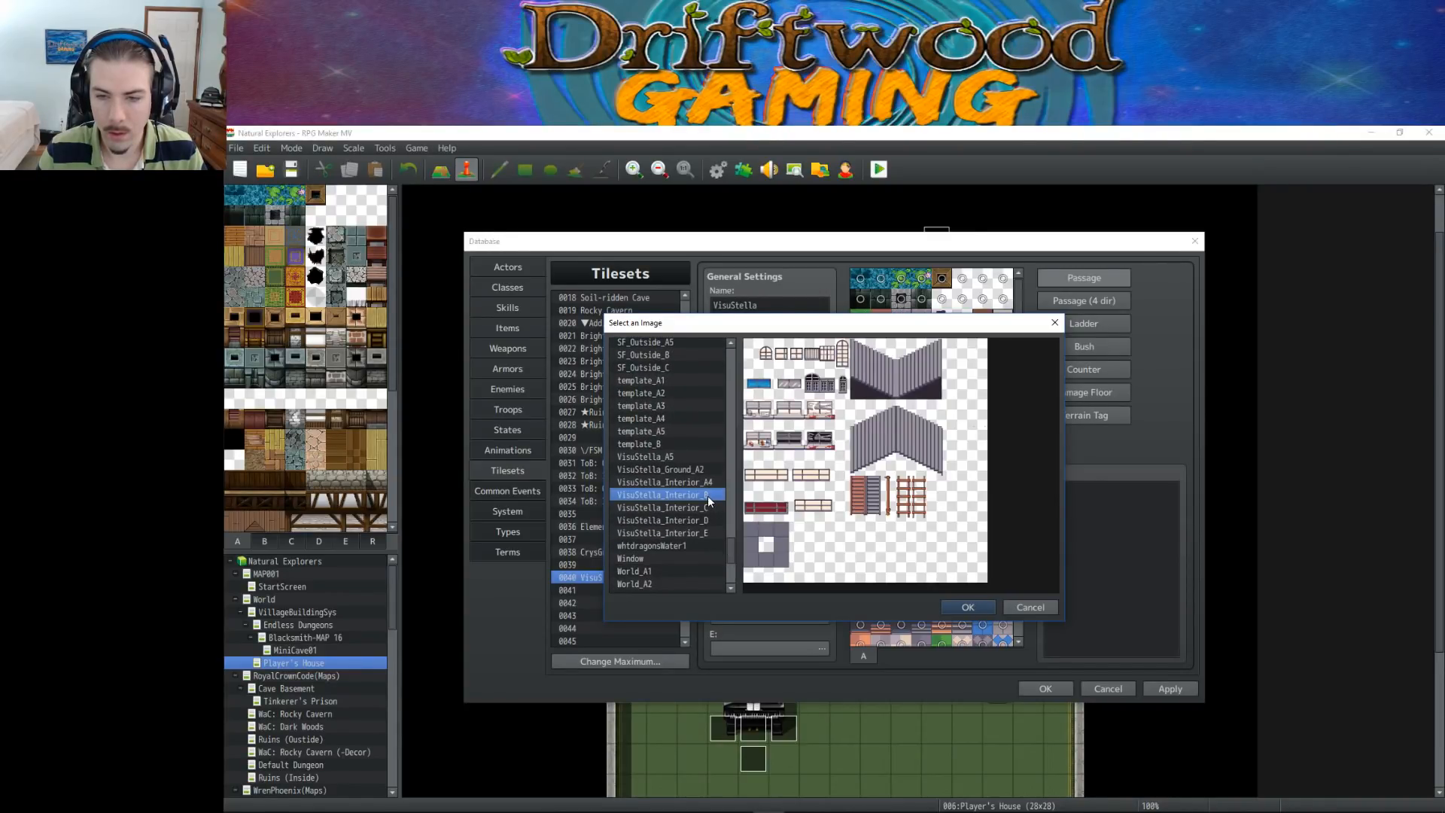
left_click(968, 608)
Set the VisuStella tileset's C image to VisuStella_Interior_C
double_click(796, 587)
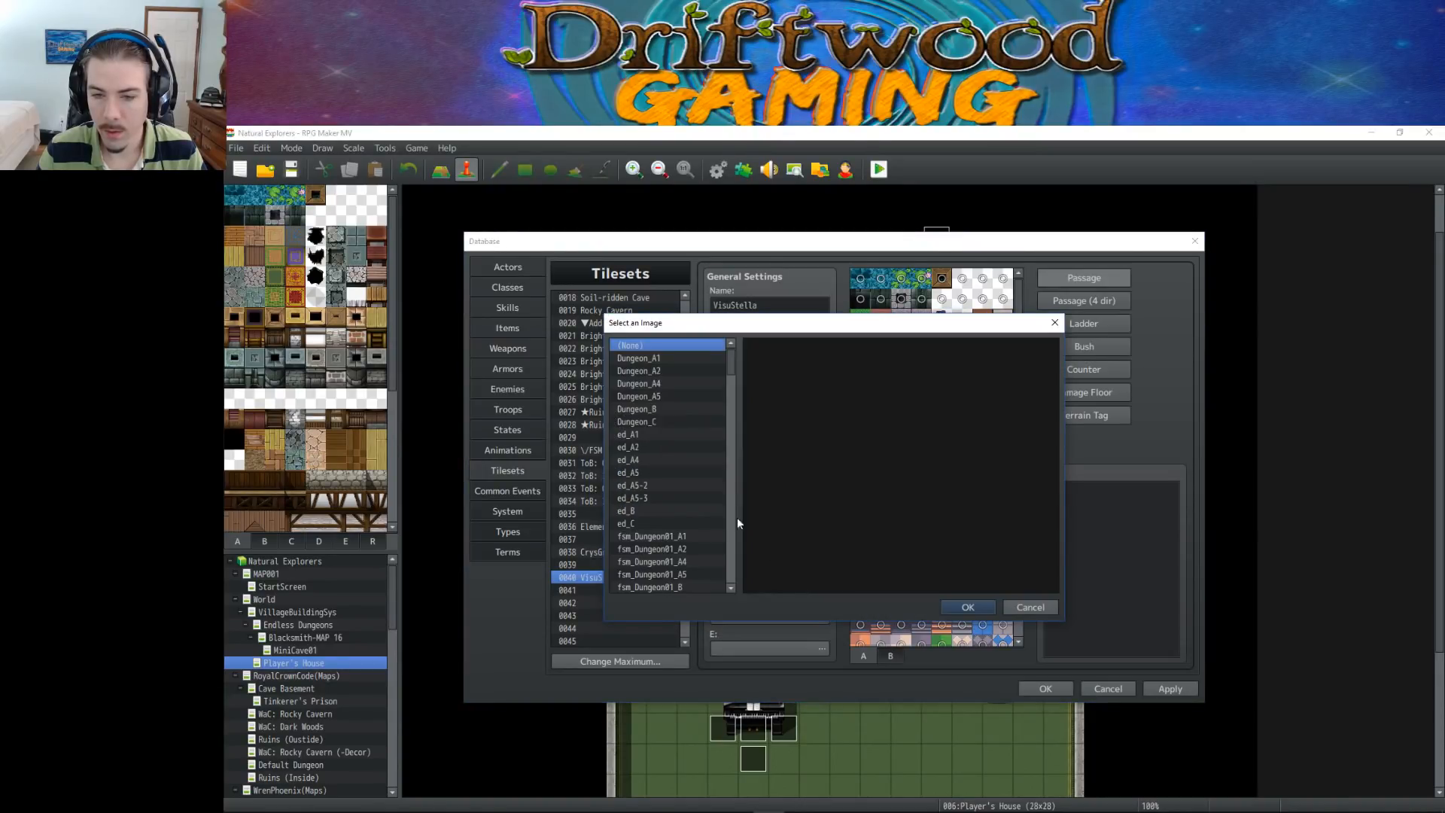
left_click_drag(724, 362, 724, 520)
scroll(703, 472, "down", 3)
left_click_drag(724, 322, 734, 283)
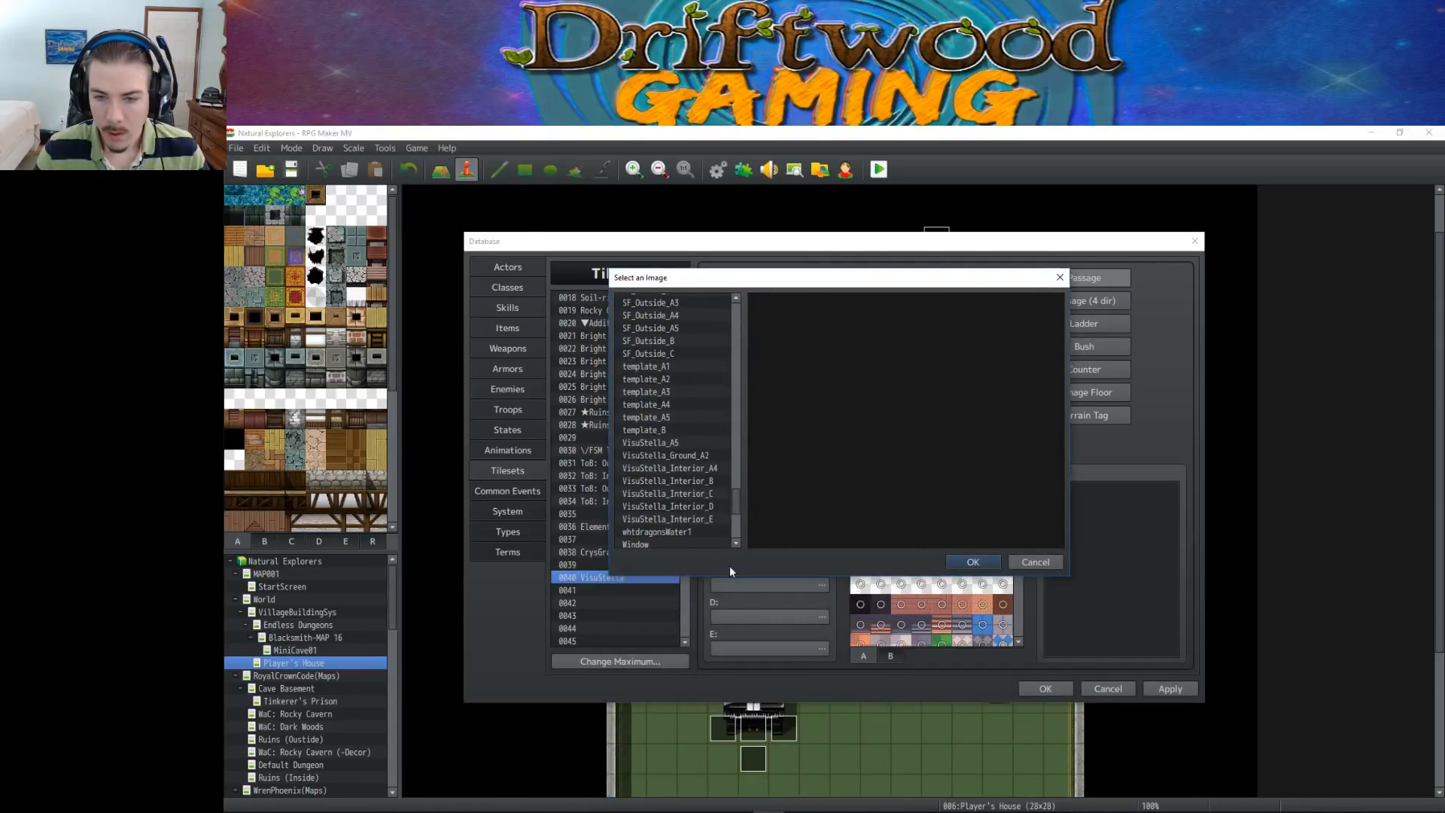
left_click(696, 494)
left_click(972, 562)
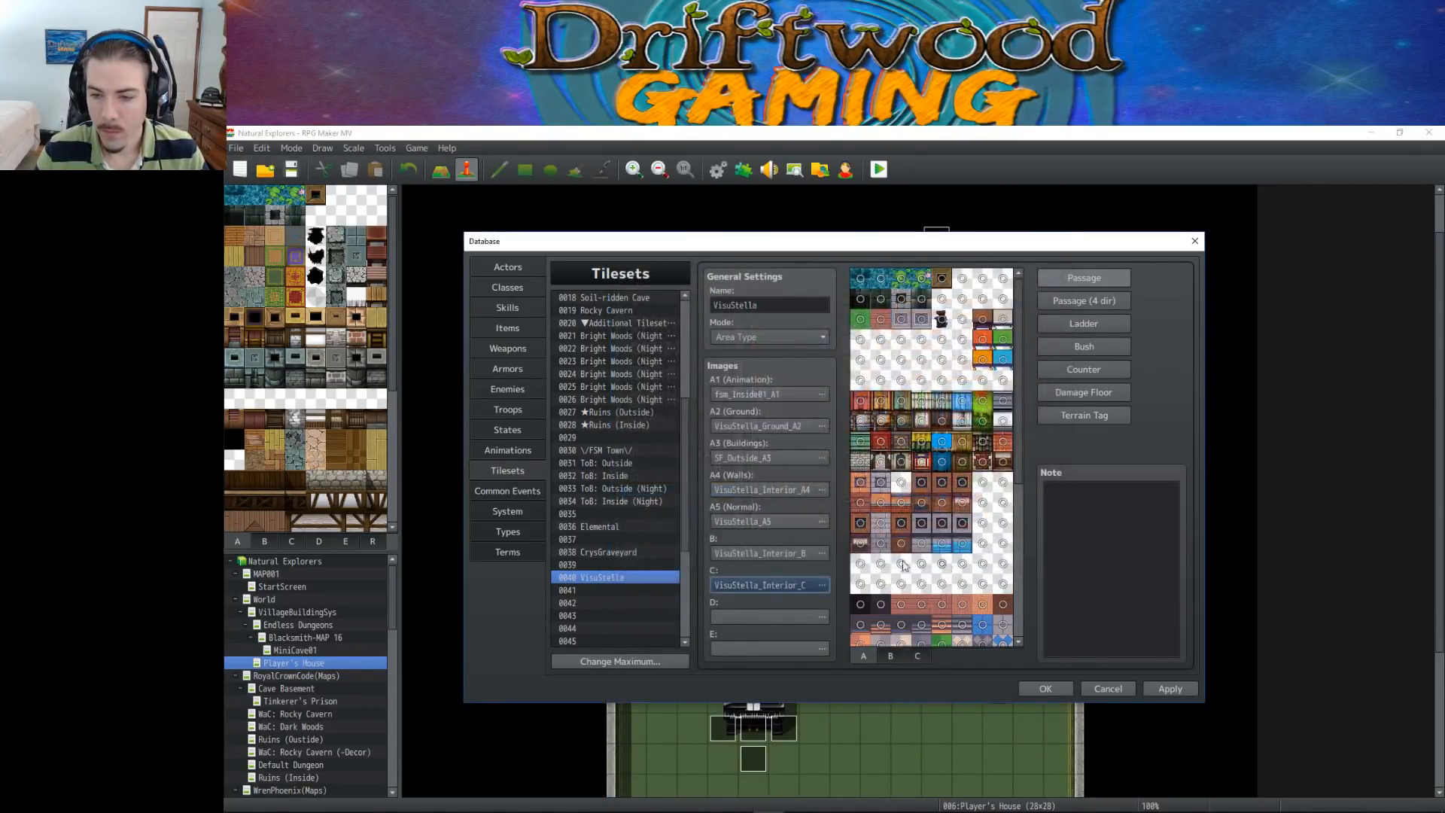
Set the VisuStella tileset's D image to VisuStella_Interior_D
left_click(804, 617)
left_click_drag(730, 370, 736, 556)
left_click(704, 542)
left_click_drag(783, 319, 753, 275)
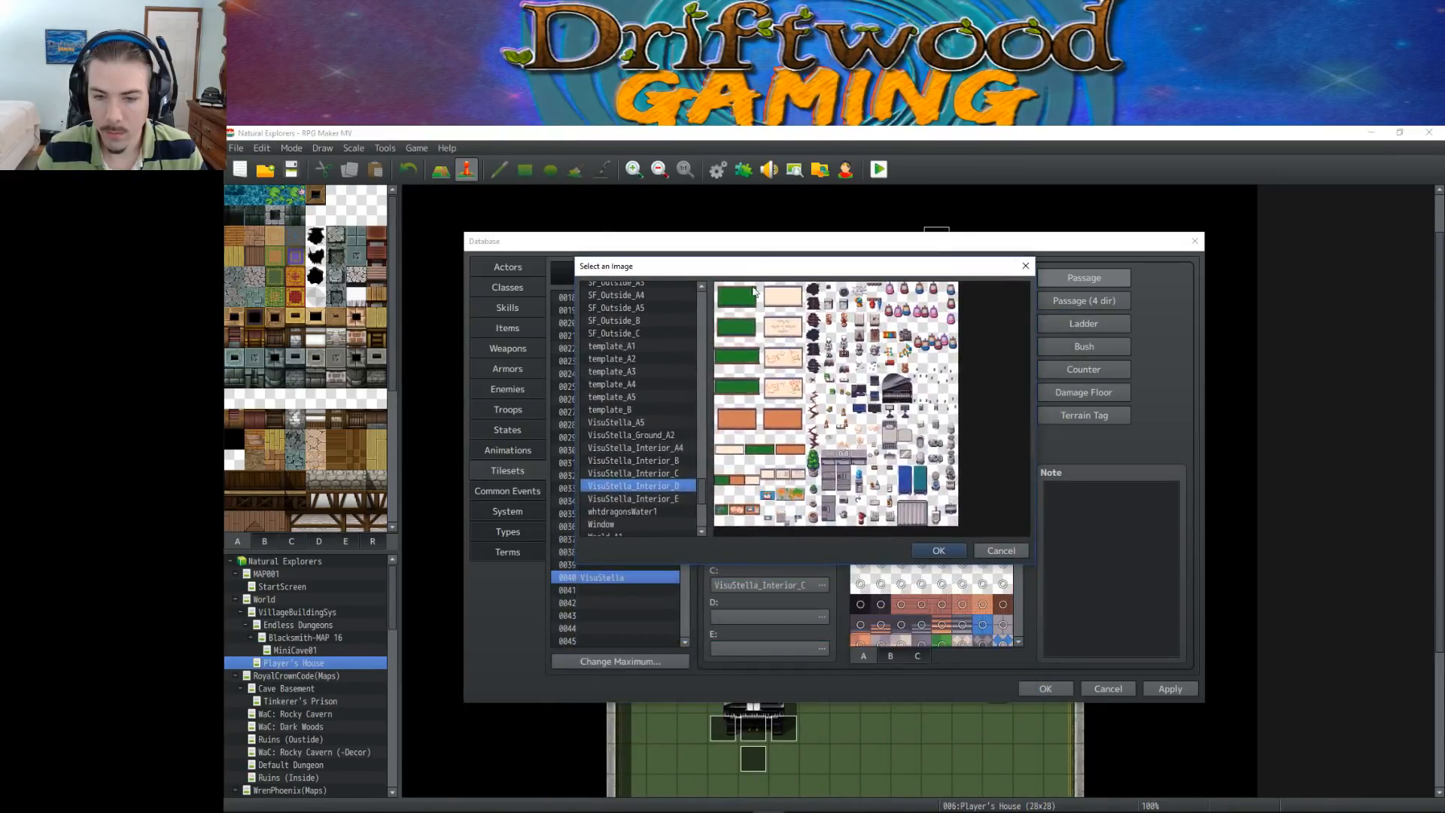
left_click(938, 550)
Set the VisuStella tileset's E image to VisuStella_Interior_E
left_click(811, 649)
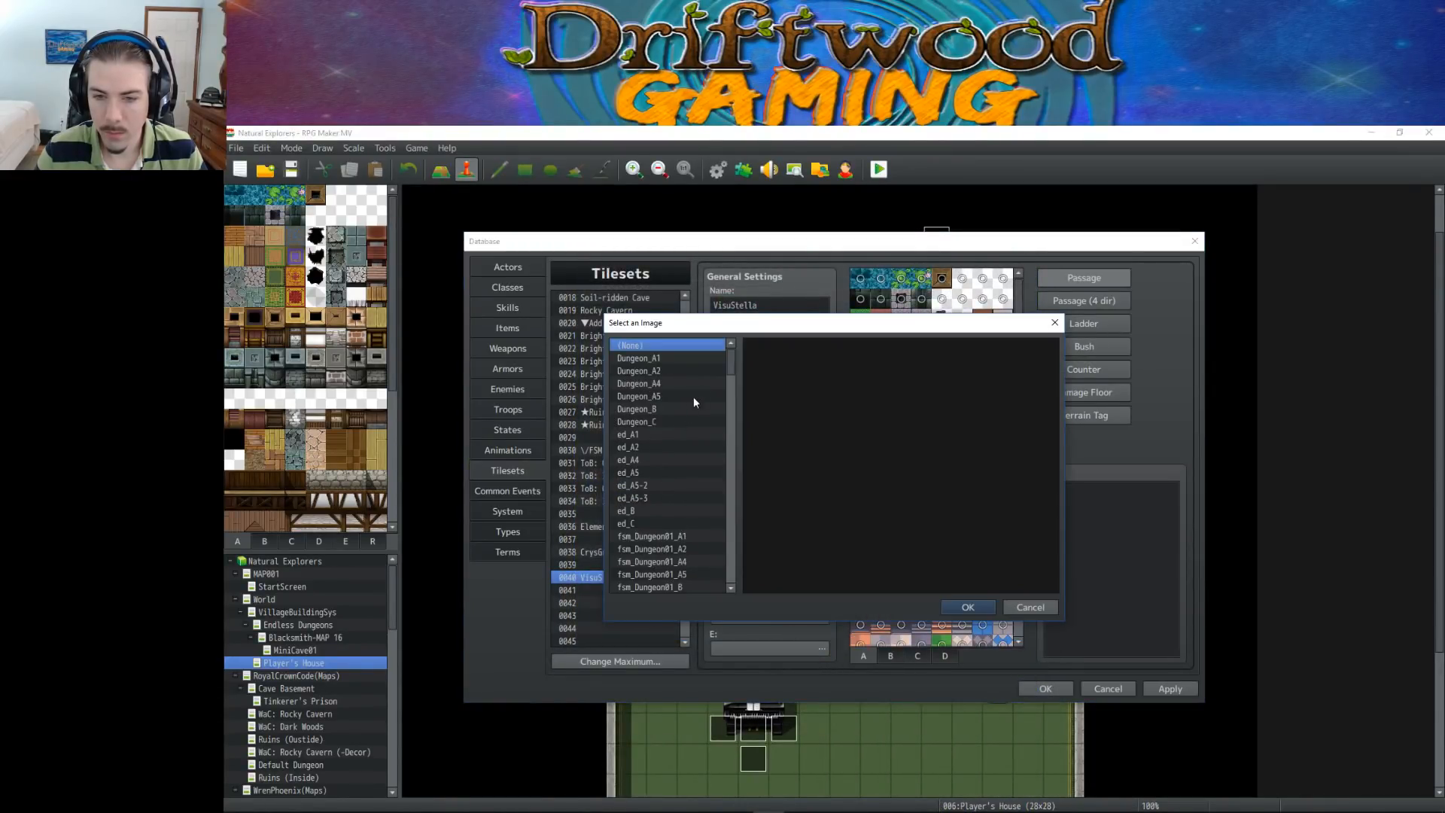
left_click_drag(729, 355, 732, 551)
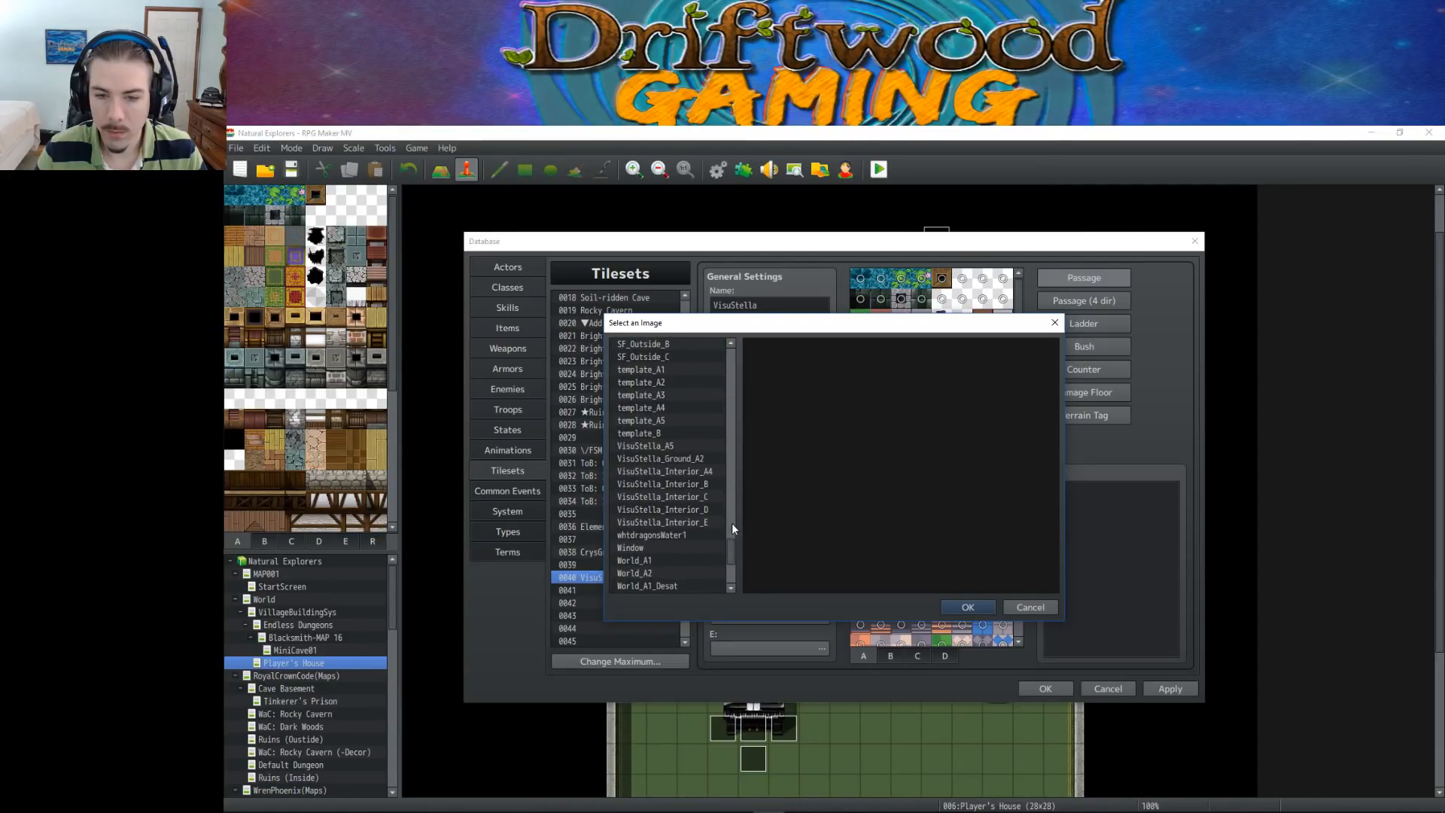
left_click(706, 522)
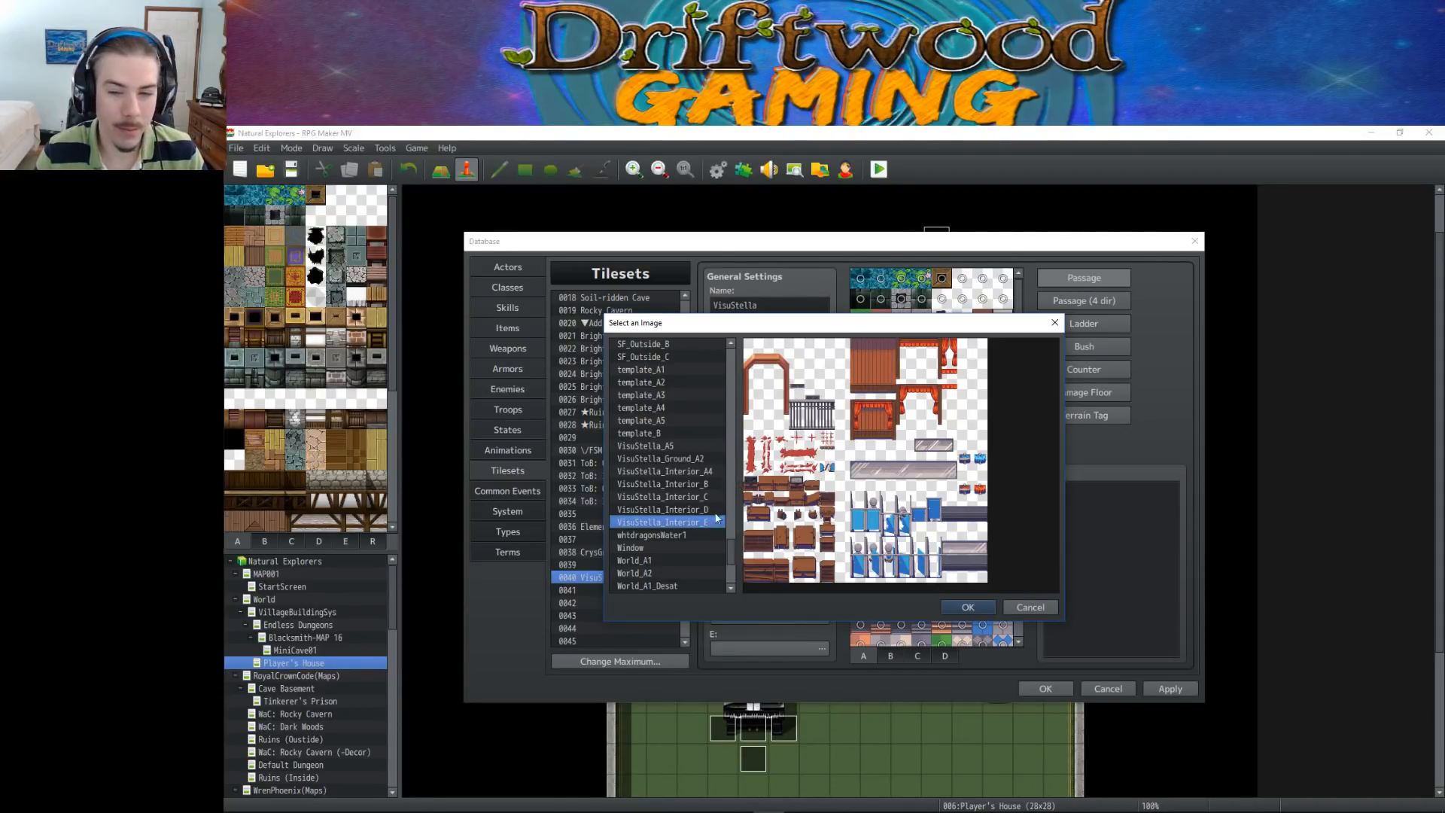
left_click_drag(767, 322, 722, 308)
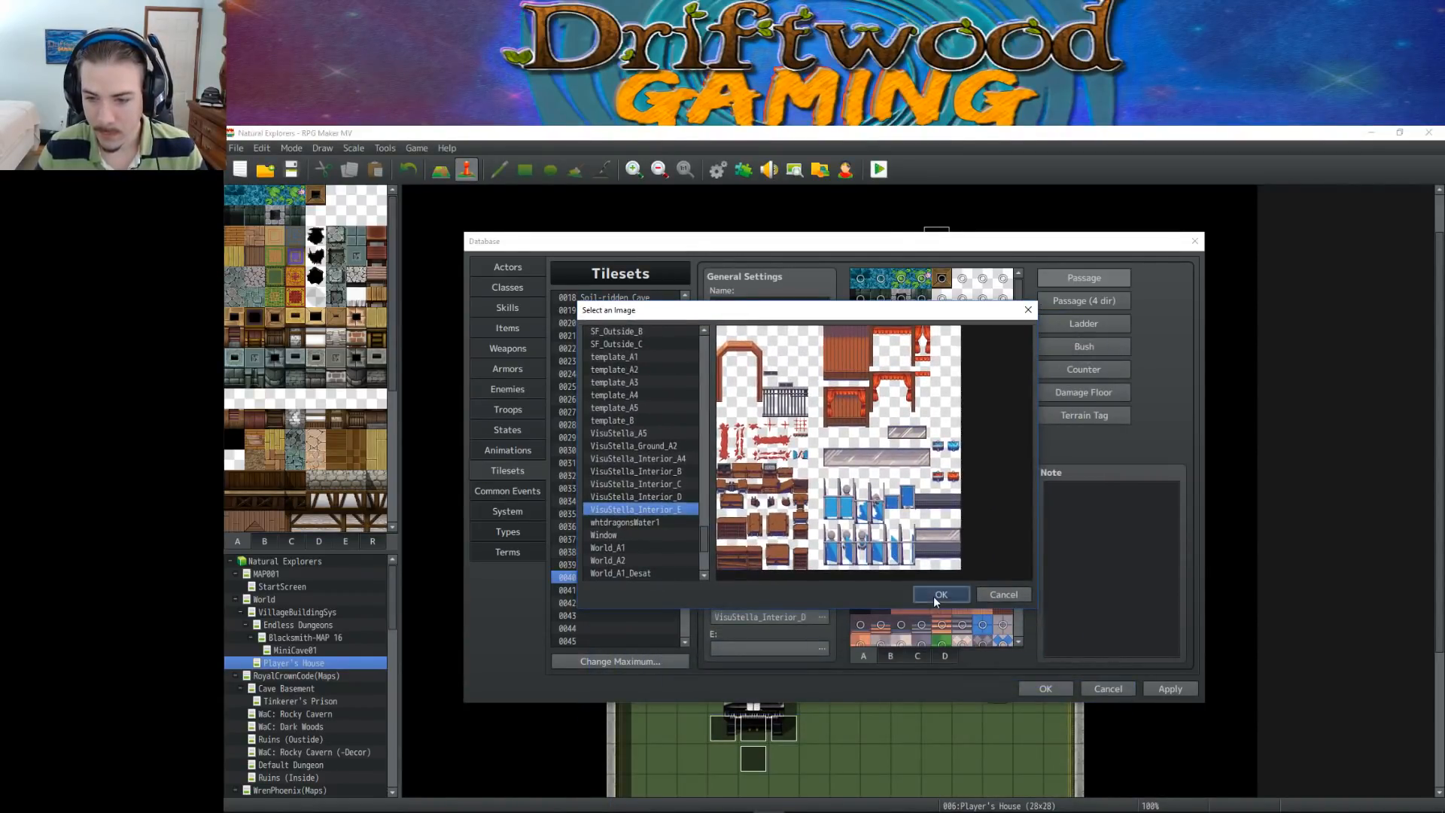
left_click(932, 596)
Apply the tileset changes in the database, close it and save the project
left_click(1191, 690)
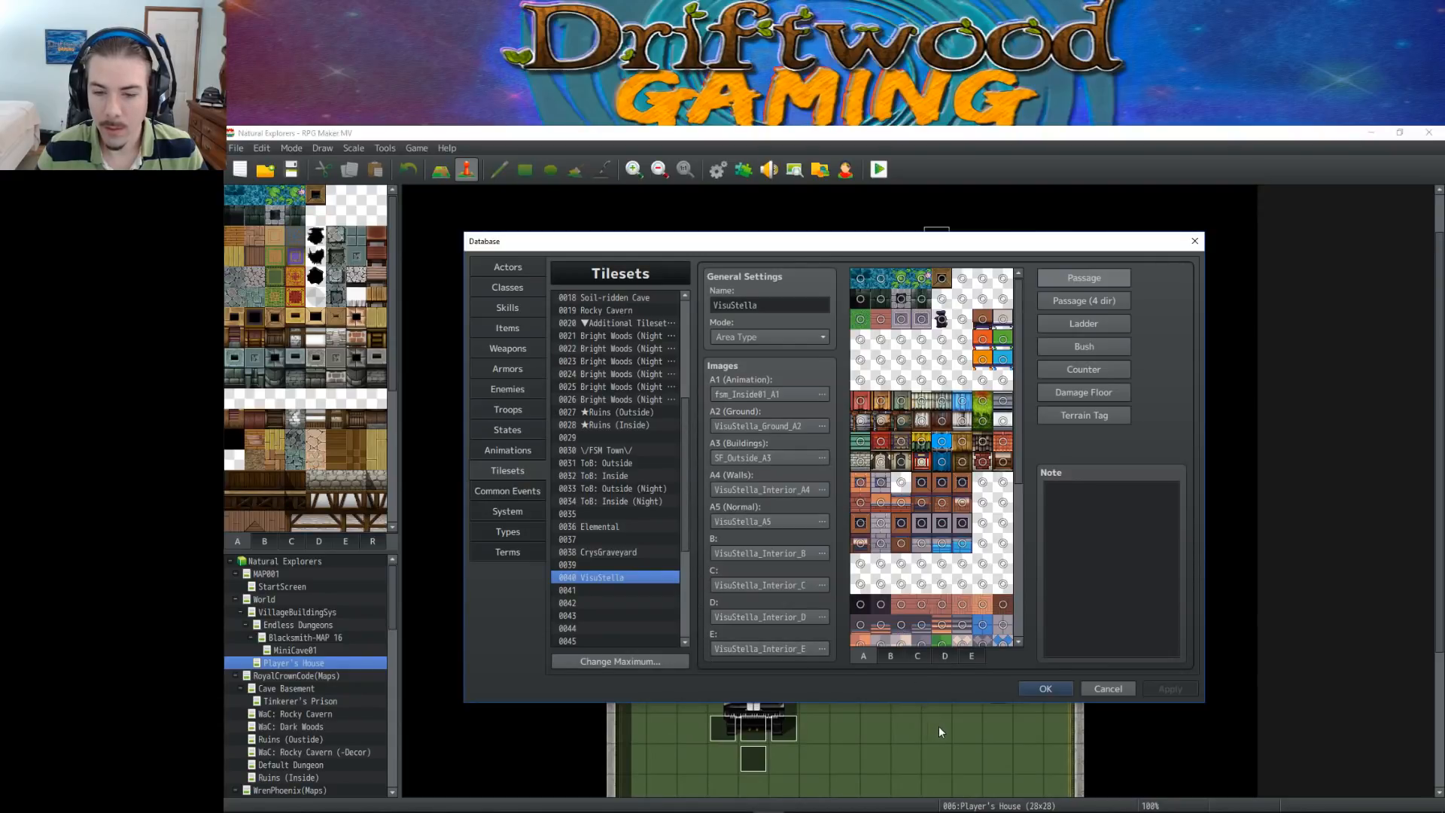
left_click(1044, 688)
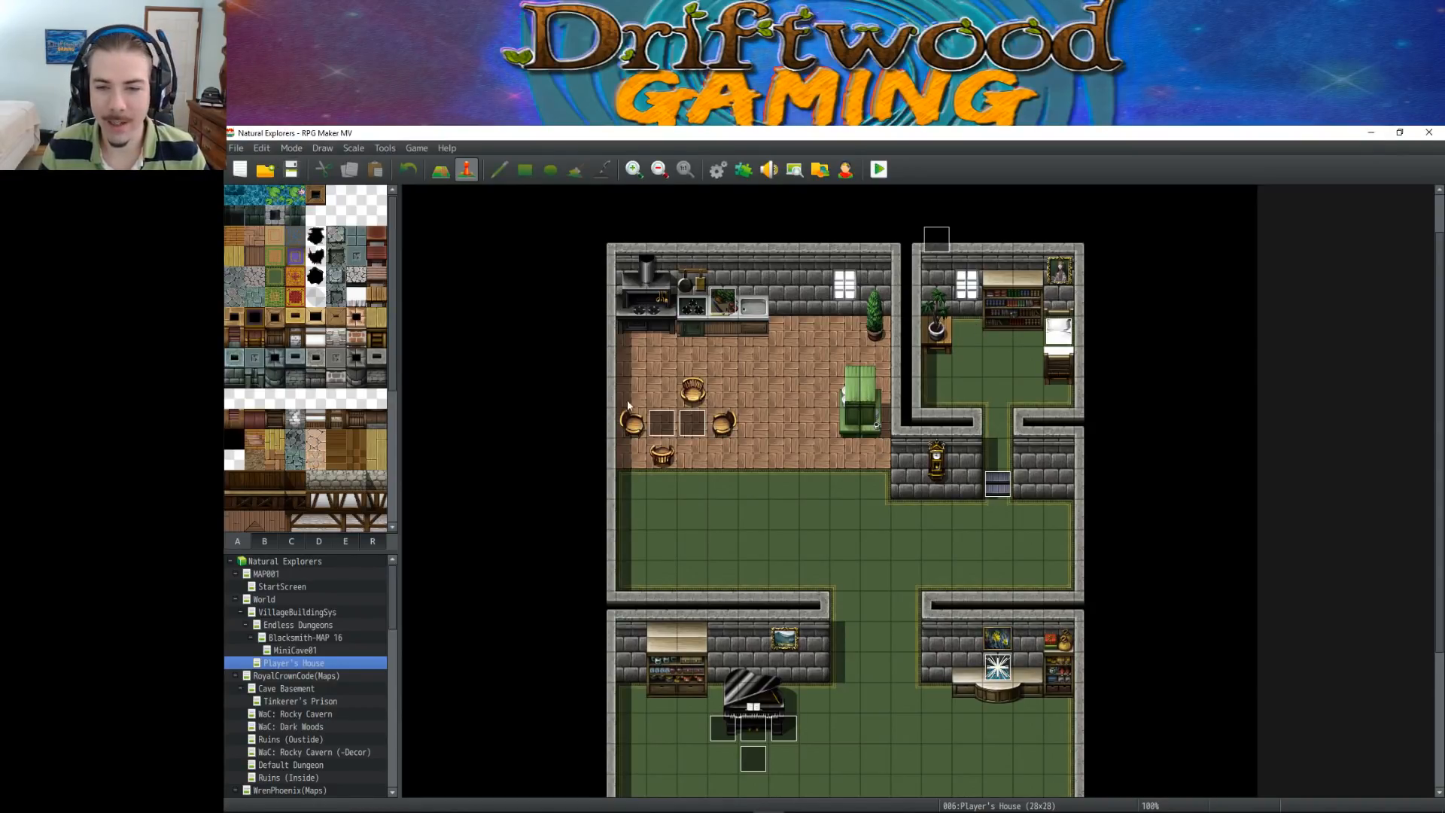
left_click(290, 170)
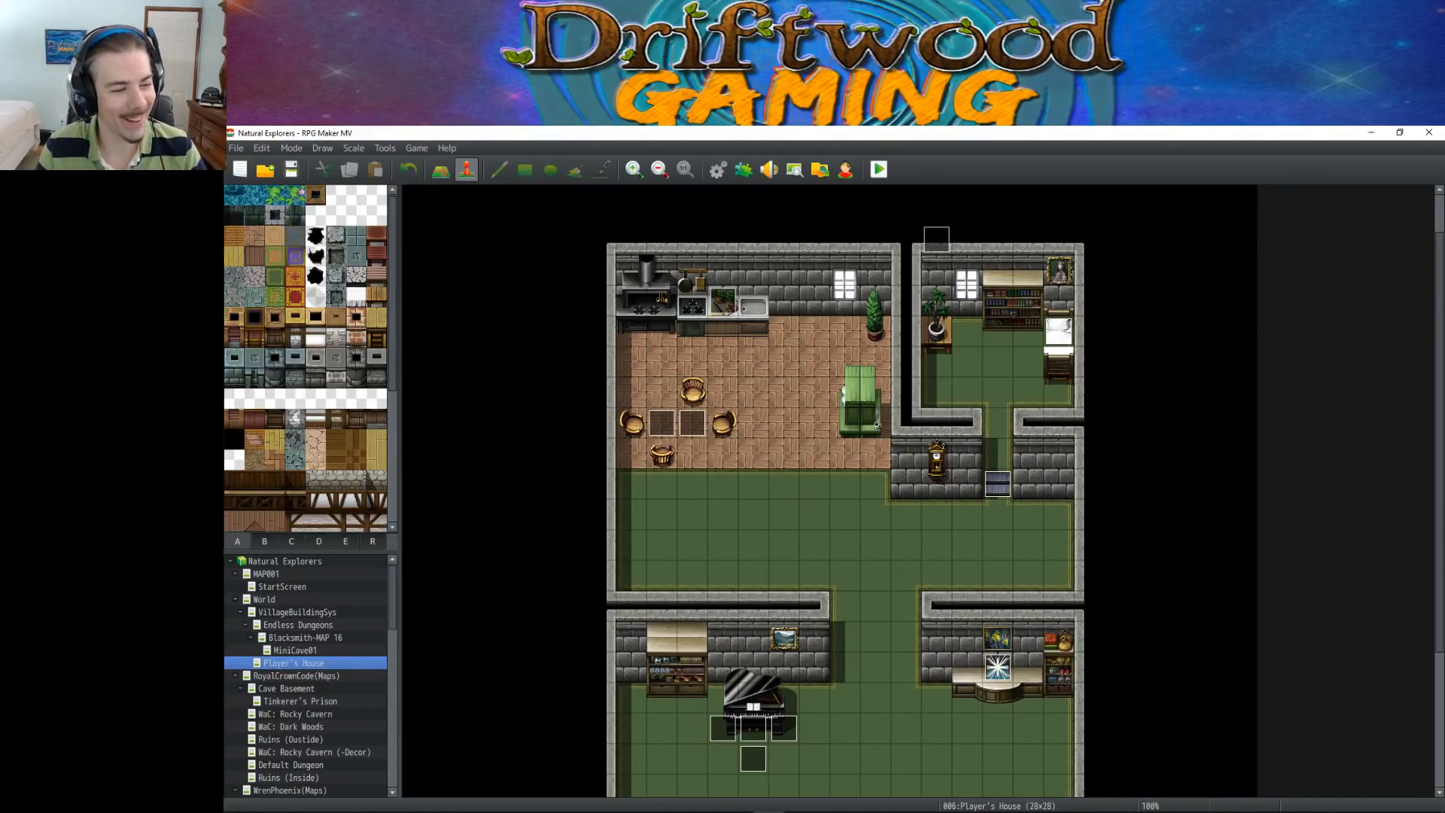
scroll(729, 387, "down", 2)
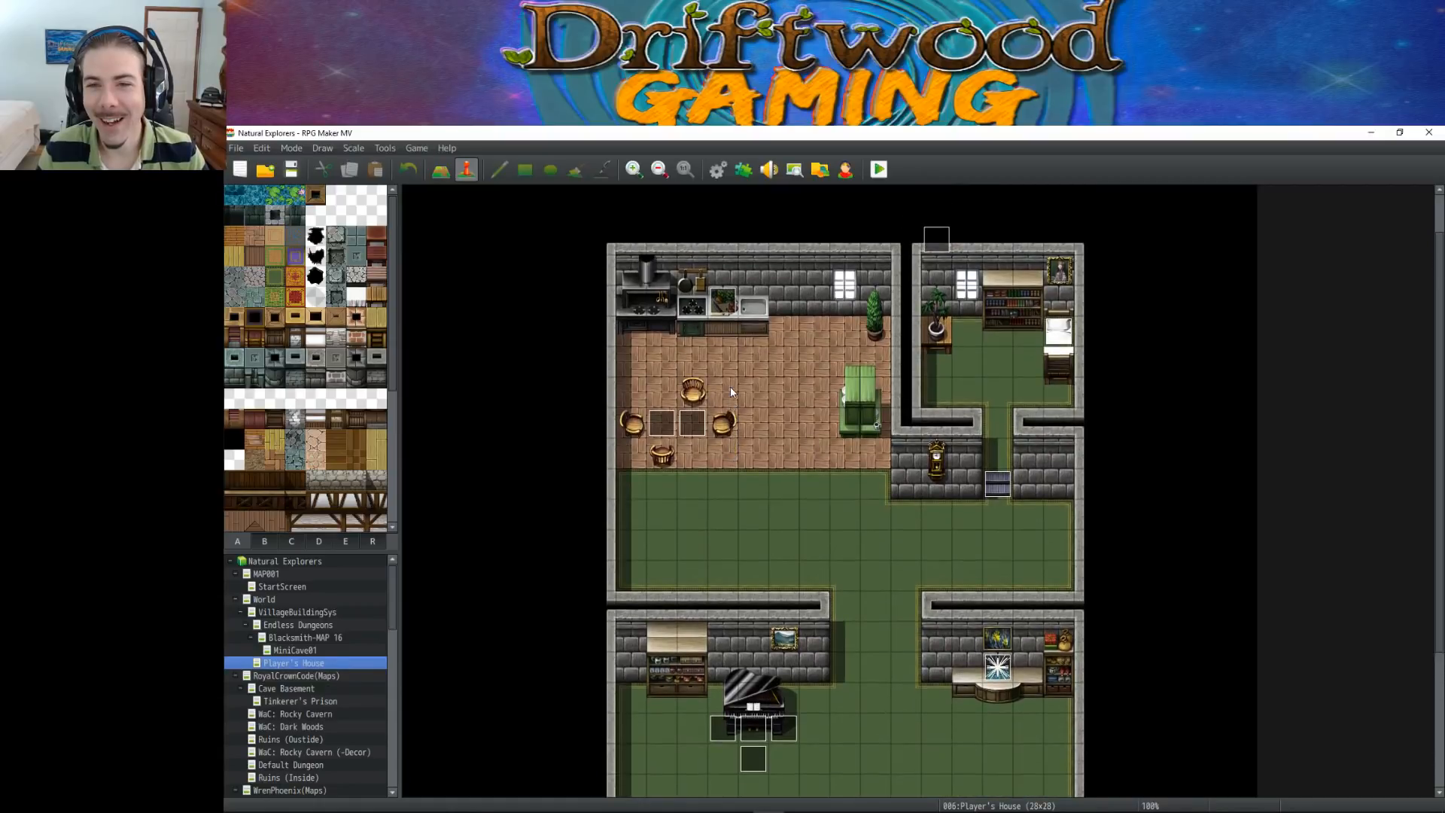
scroll(728, 385, "down", 2)
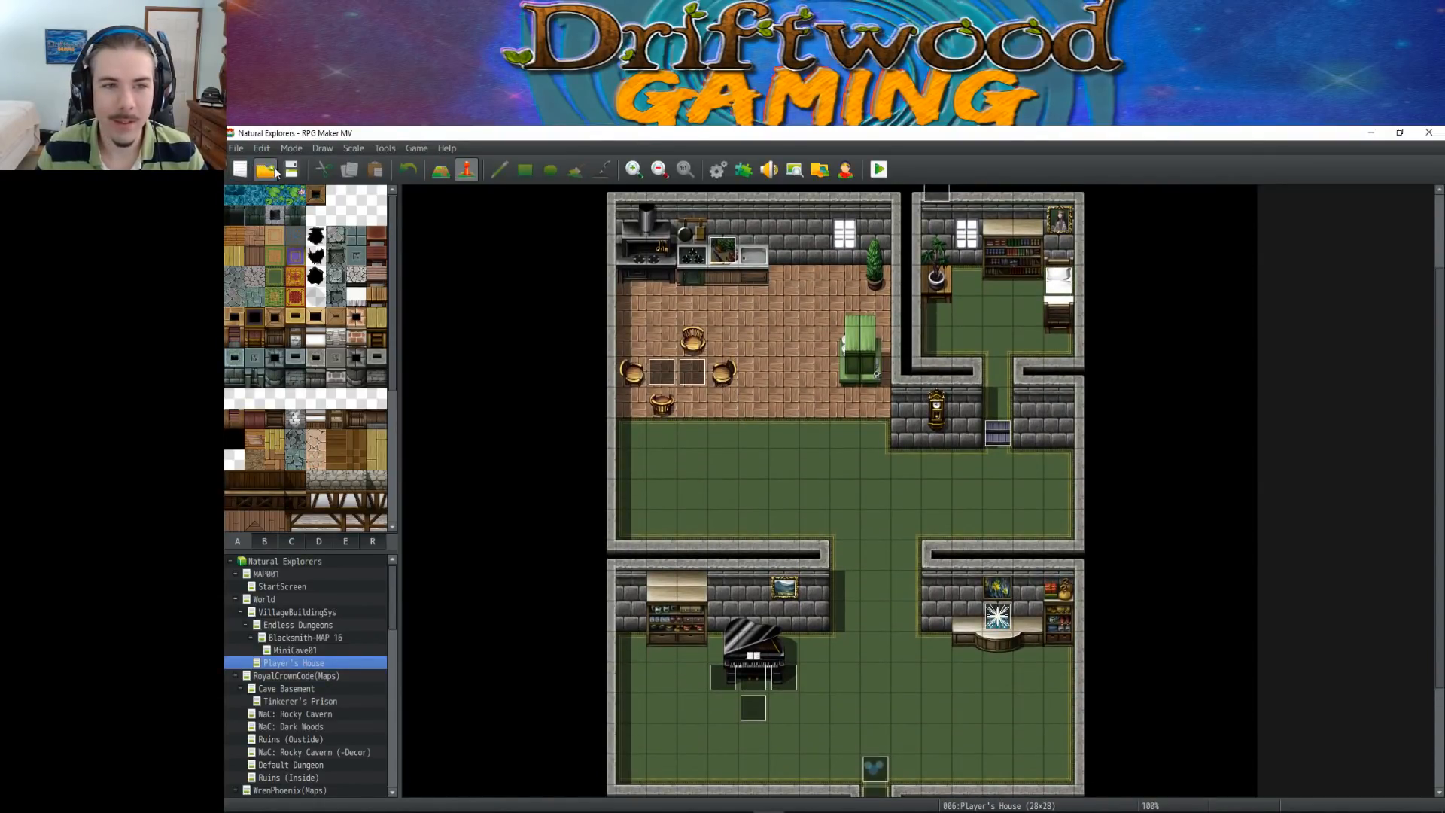
scroll(826, 421, "down", 2)
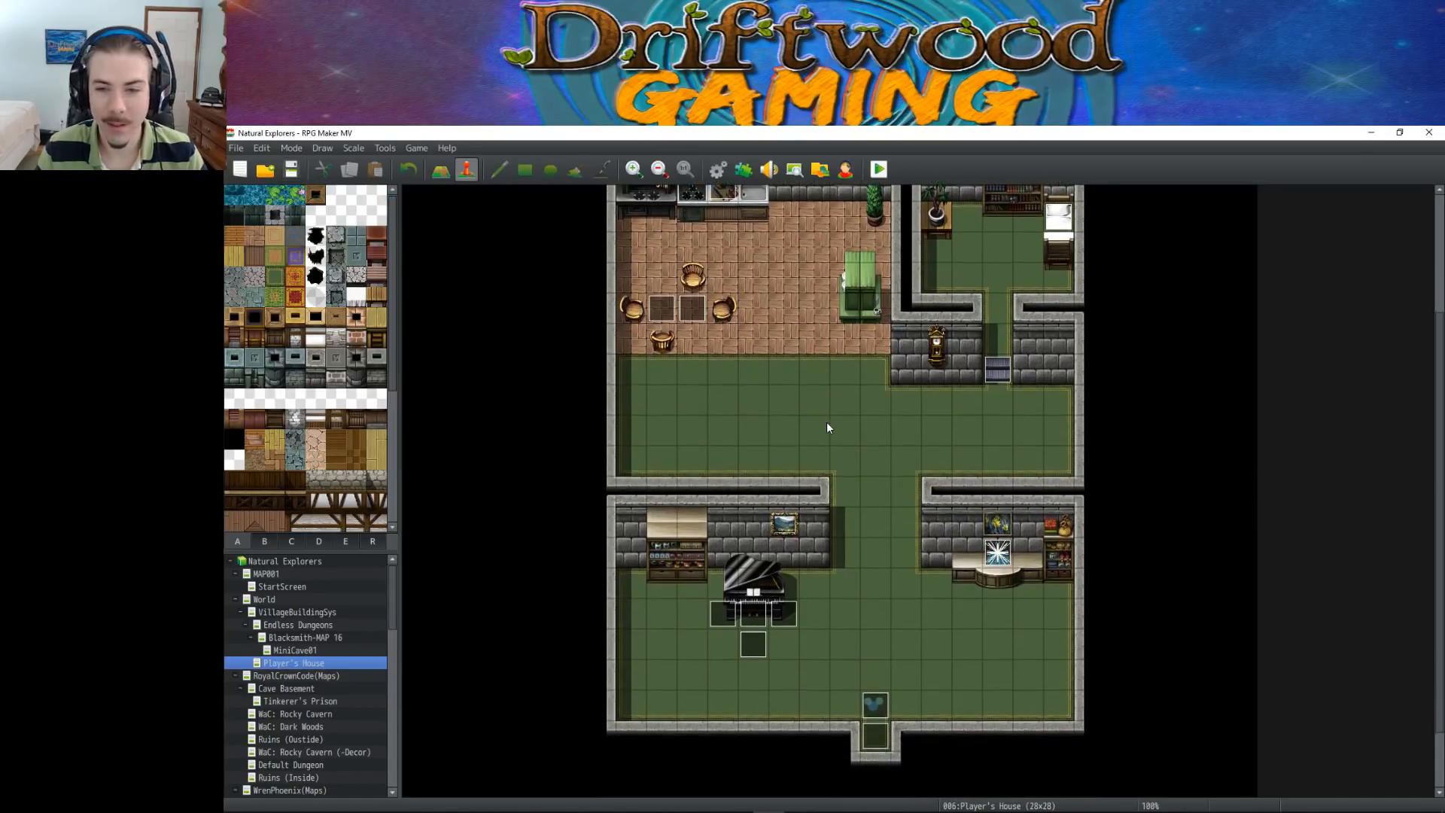
scroll(827, 422, "up", 2)
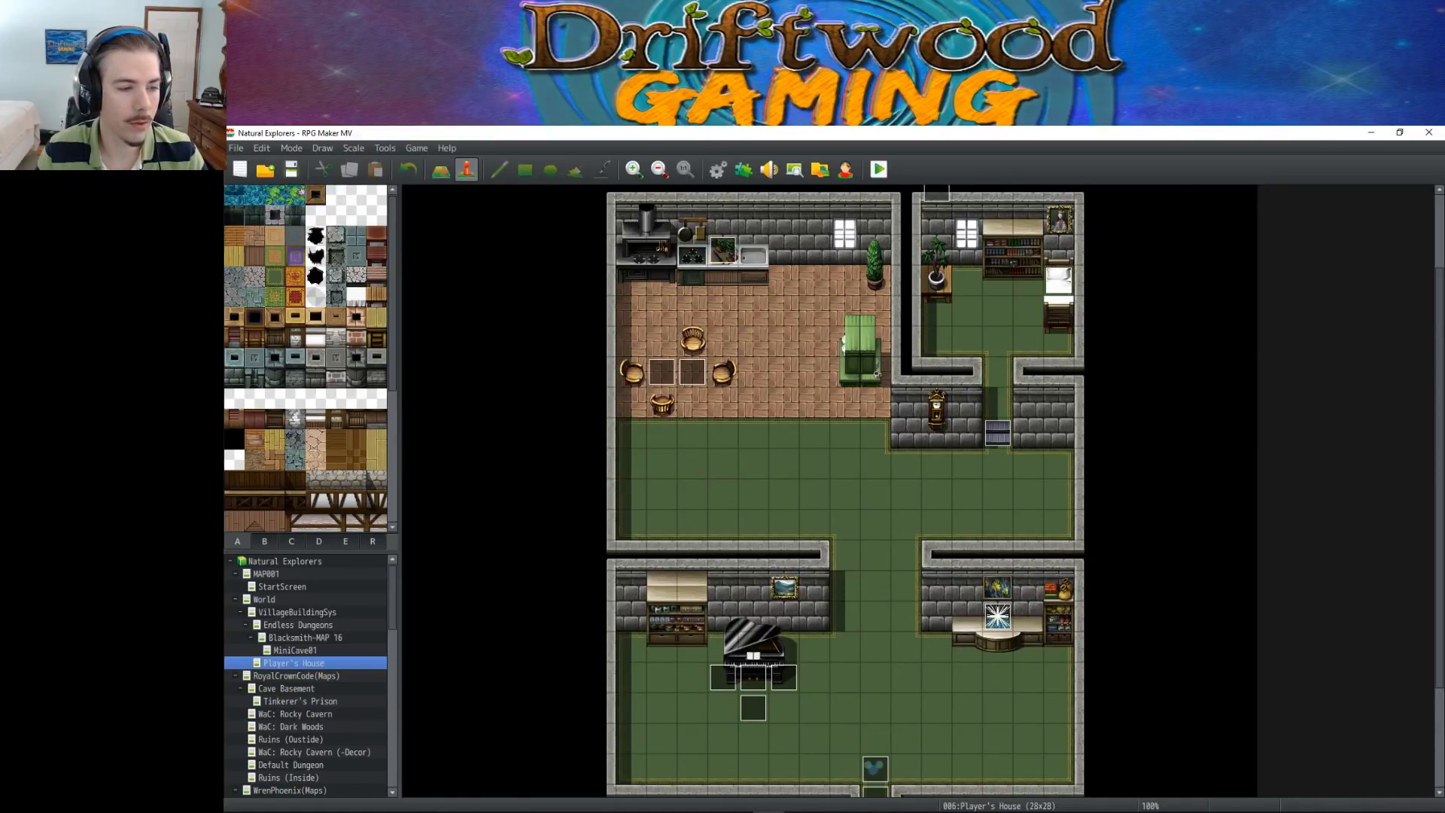
left_click(291, 168)
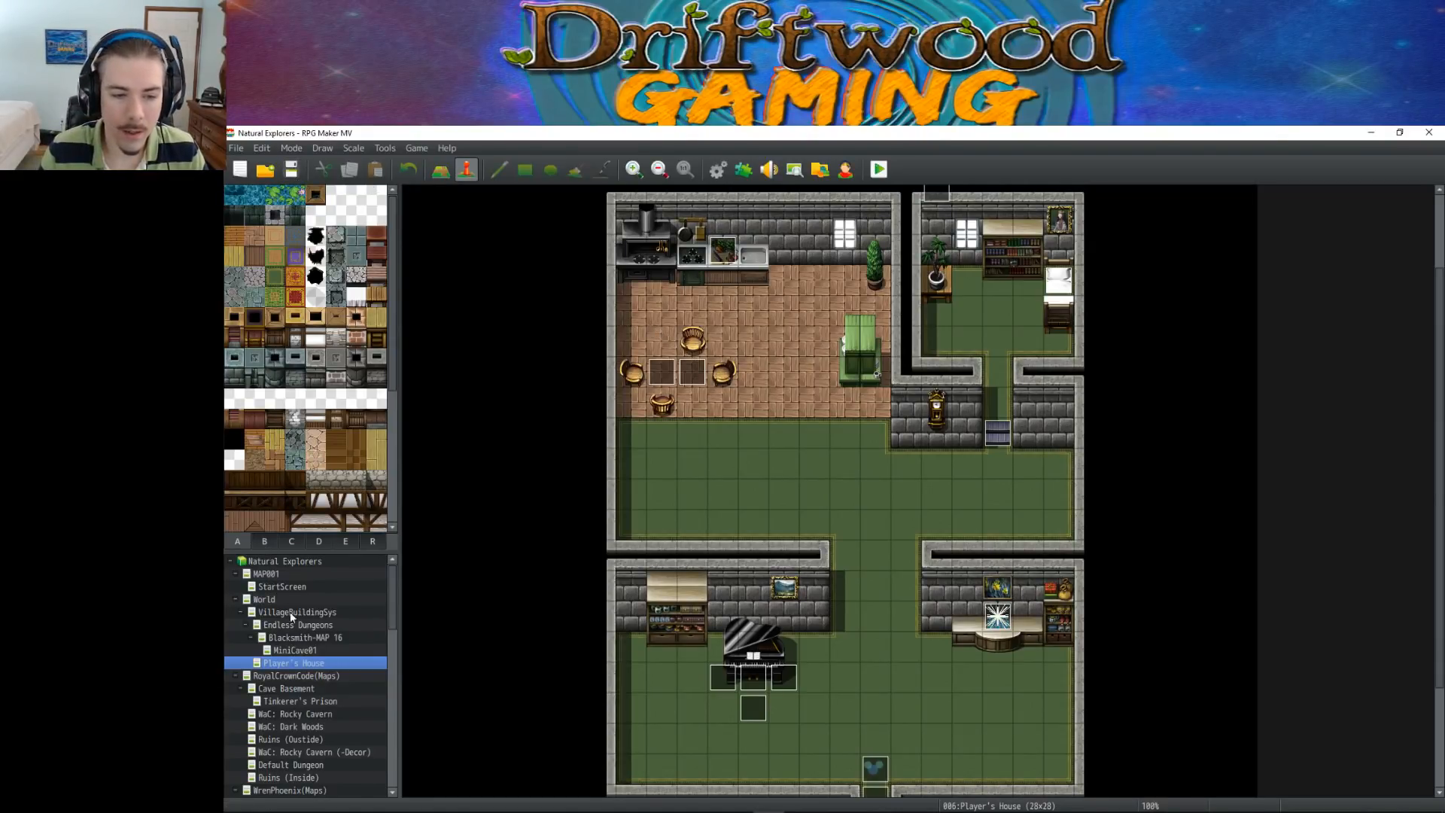
Create a new map under the Natural Explorers project root, named VisuStella with the display name Test map
right_click(300, 560)
left_click(341, 587)
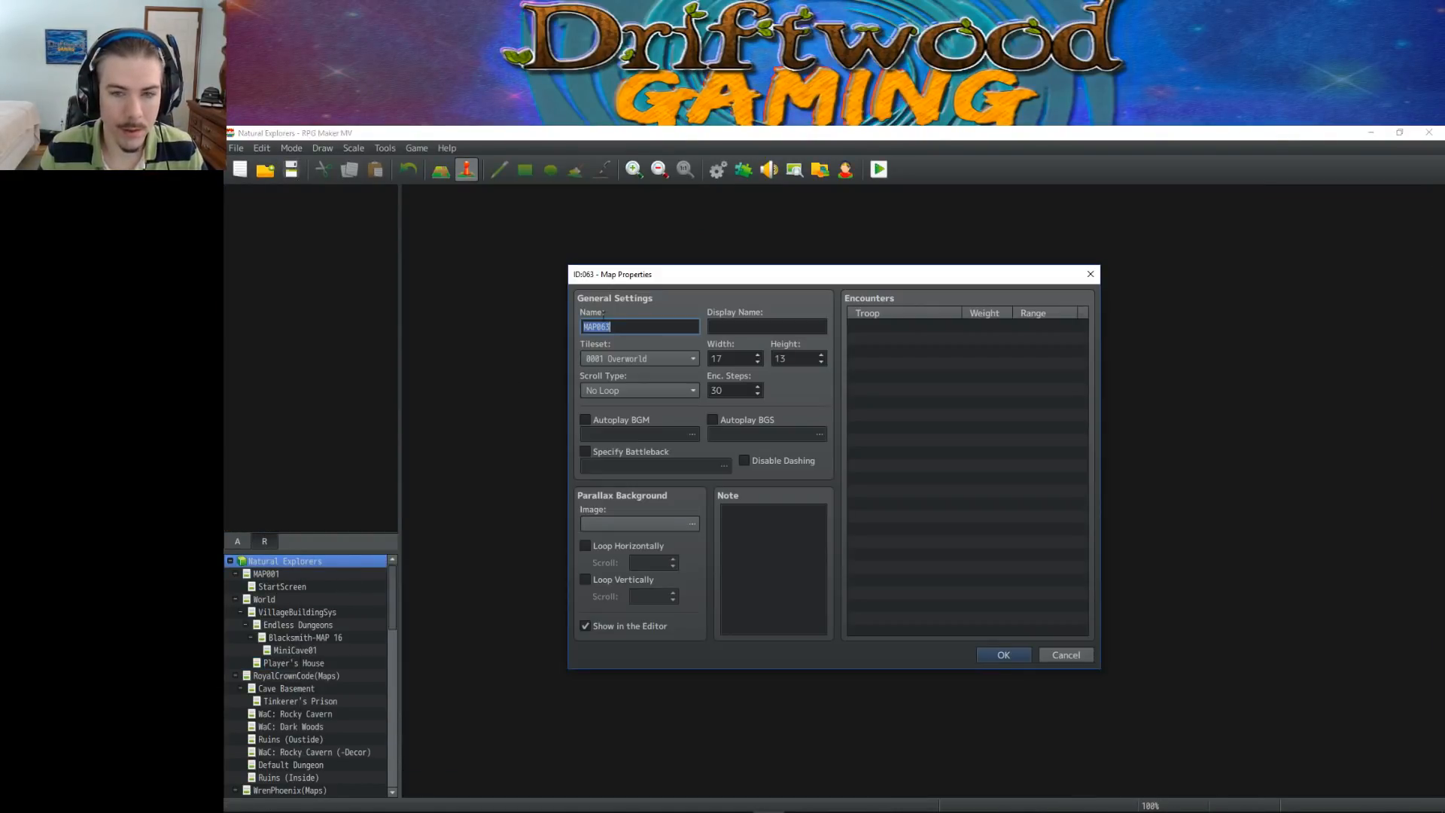
type("VisuStella")
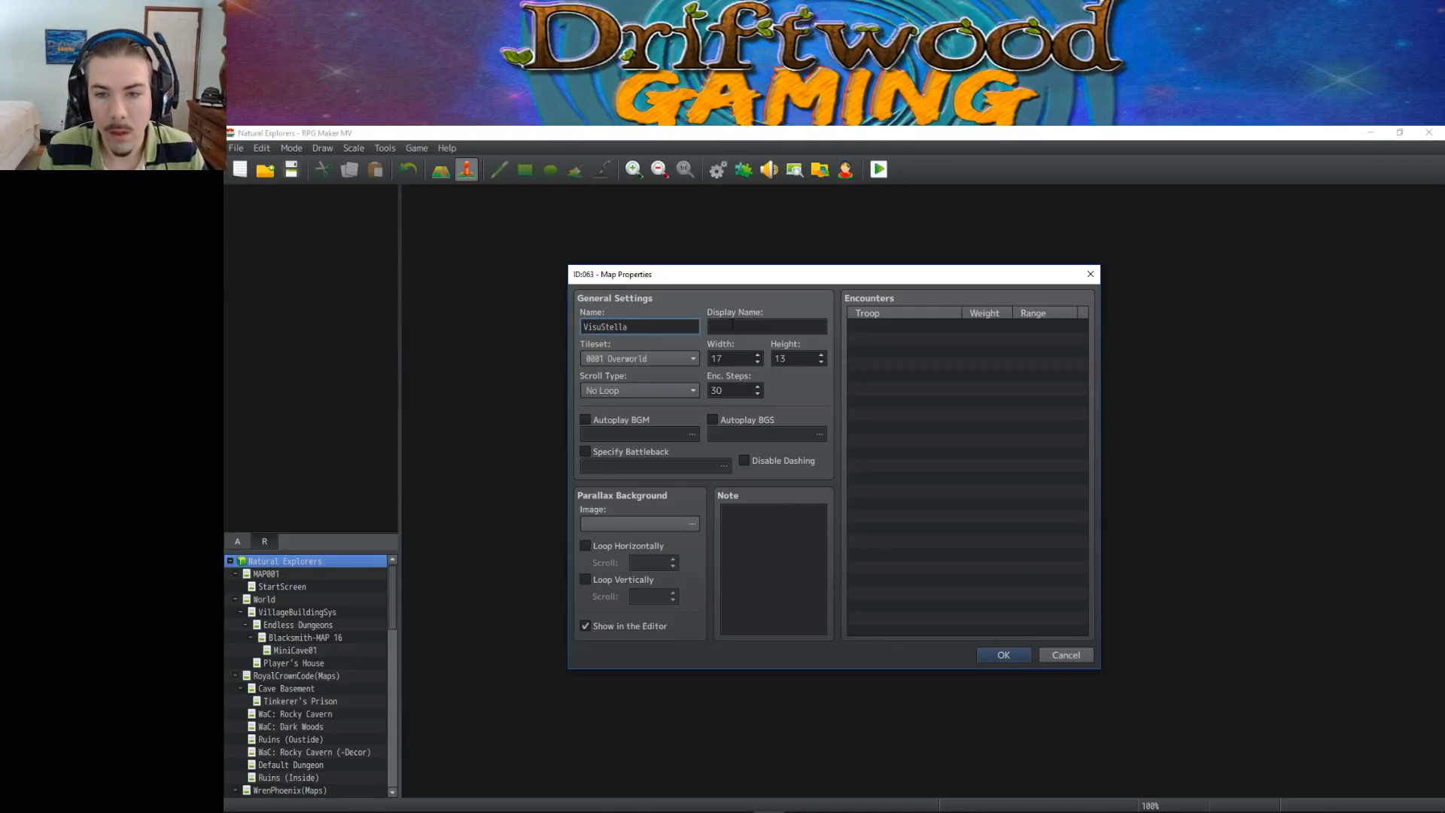
left_click(752, 329)
type("Tes")
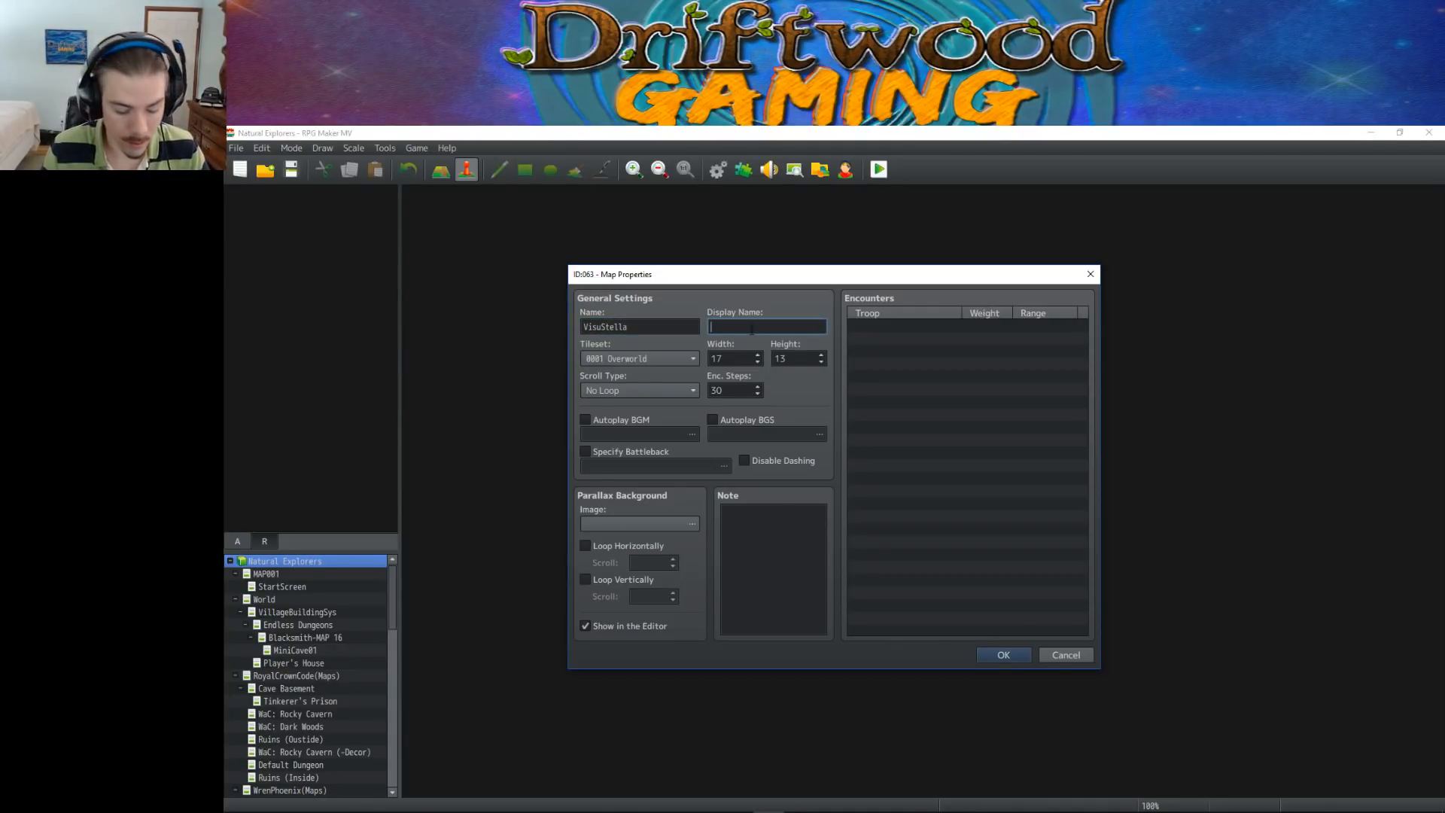
type("t map")
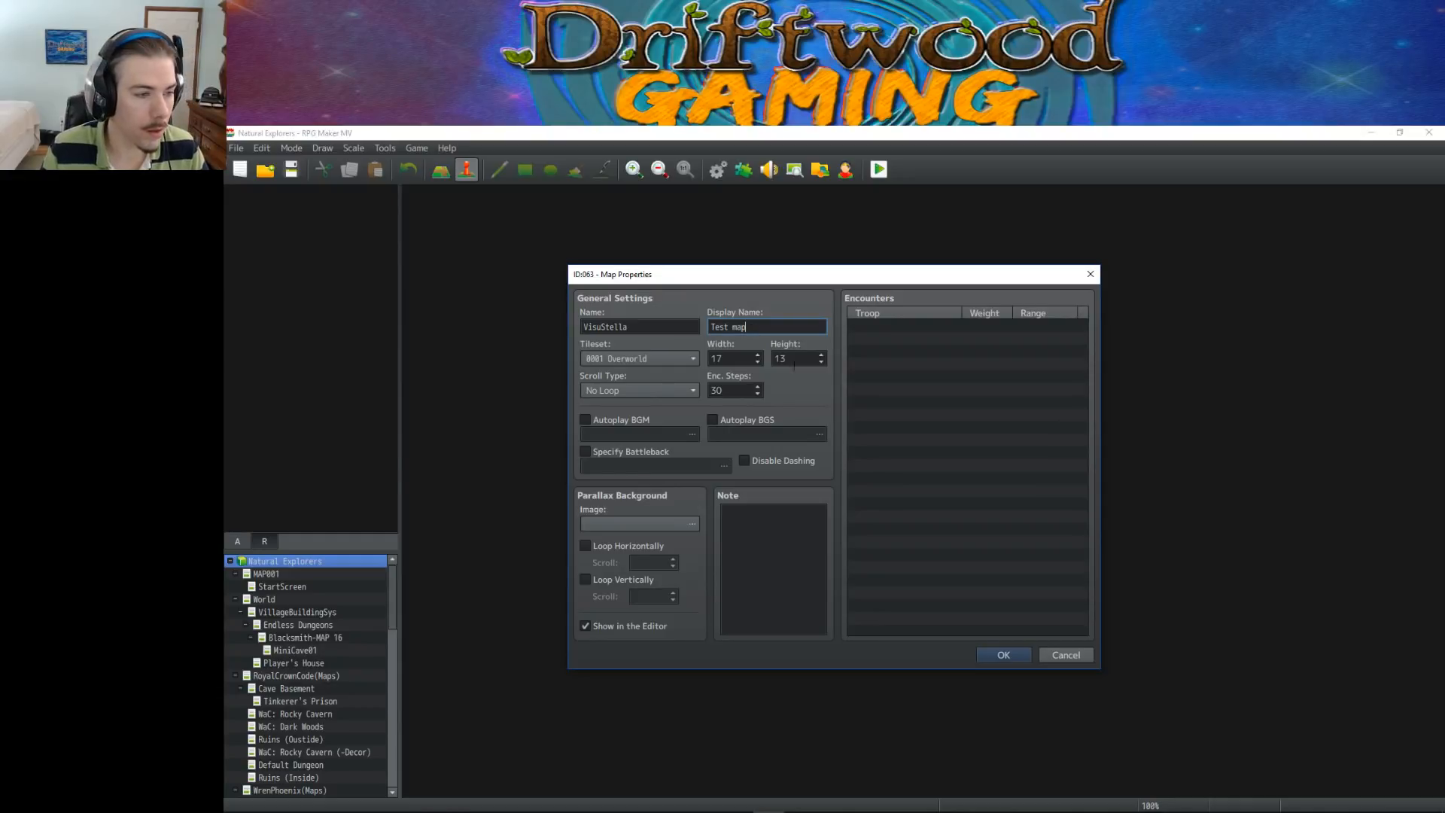
Assign the tileset 0040 VisuStella to the new map
key("alt+Tab")
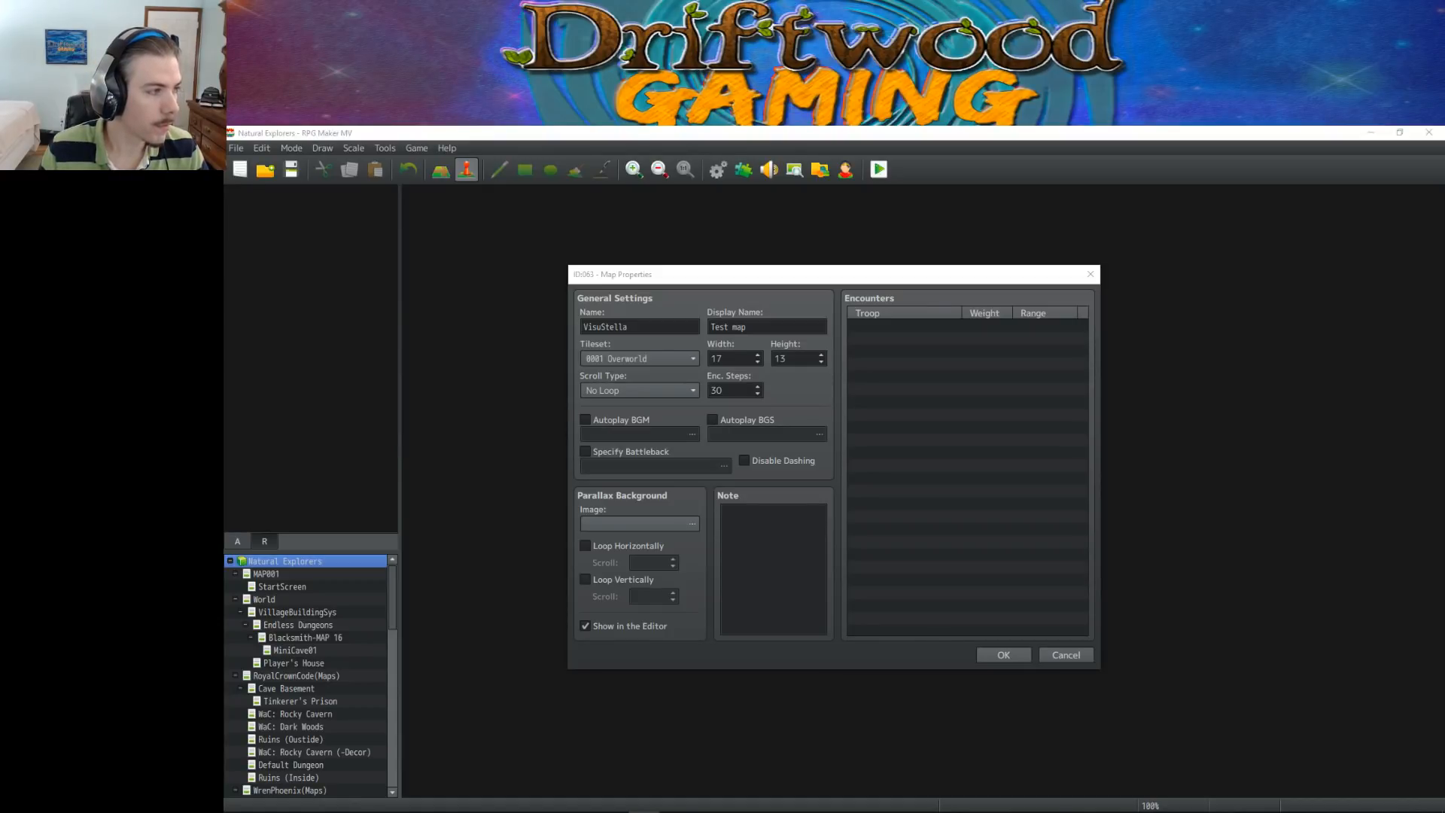
left_click(889, 361)
left_click(656, 359)
scroll(648, 512, "down", 10)
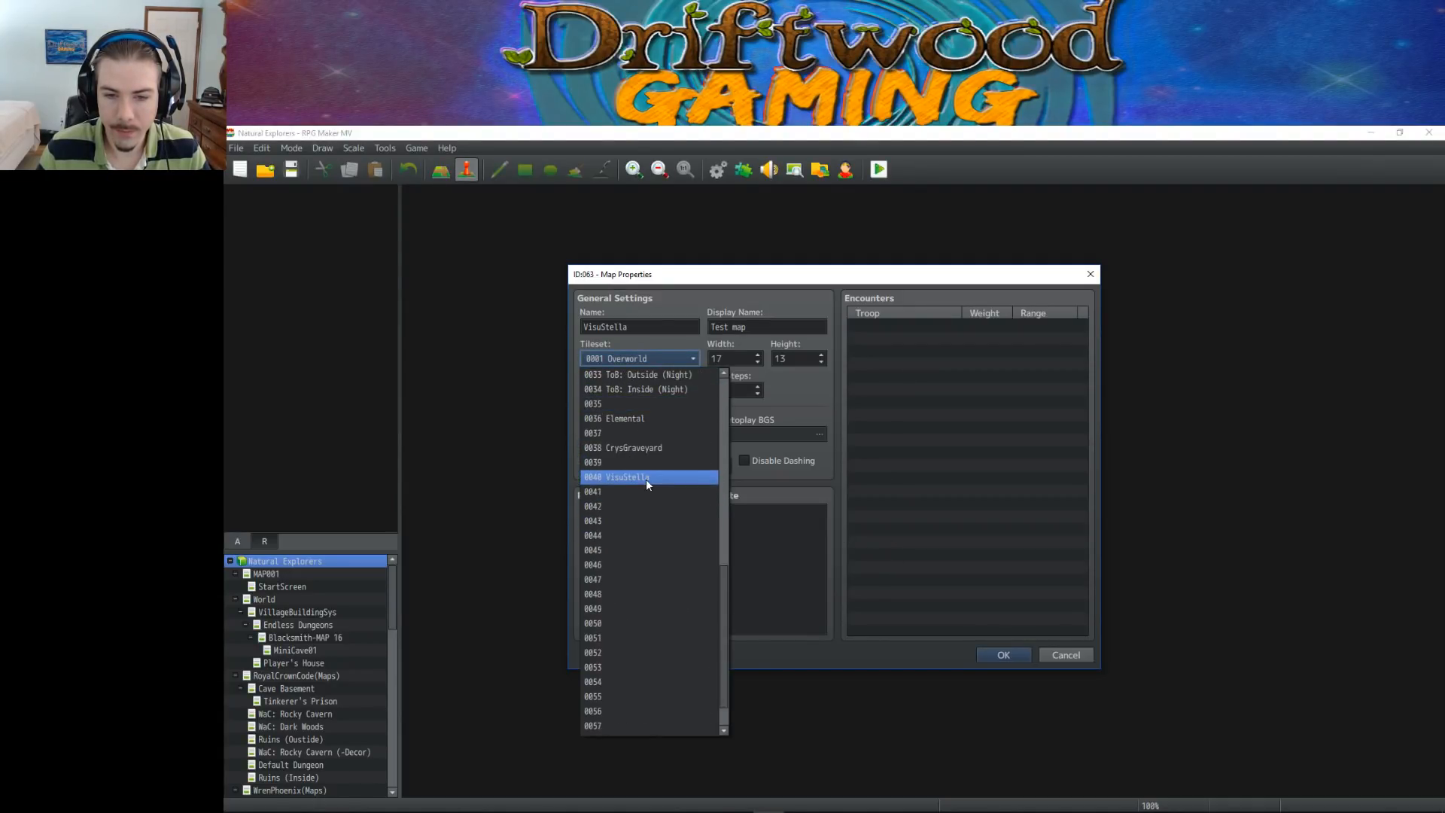
left_click(666, 478)
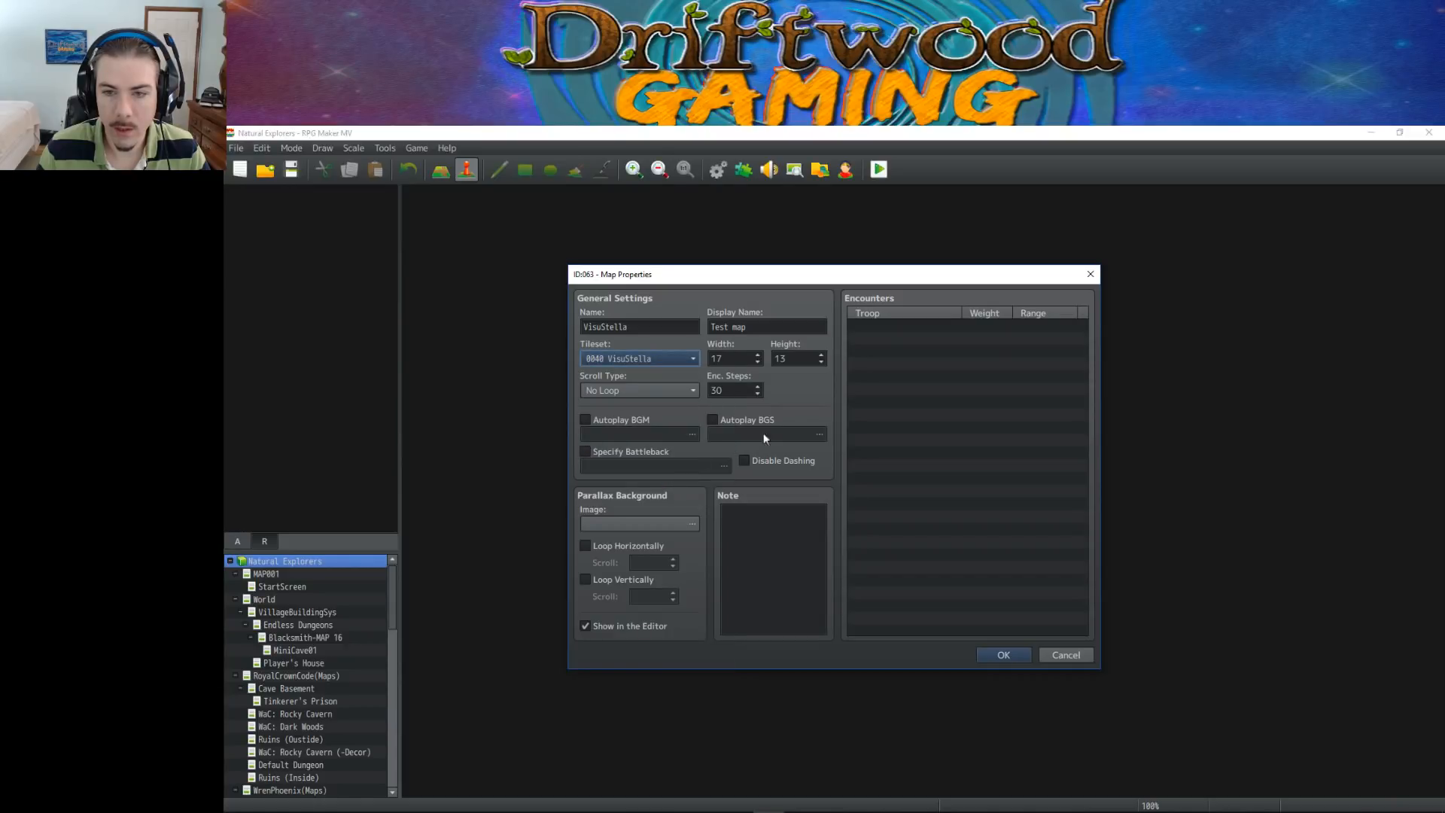
Set the new map's width to 35, height to 27 and encounter steps to 999, and confirm its properties
key("Tab")
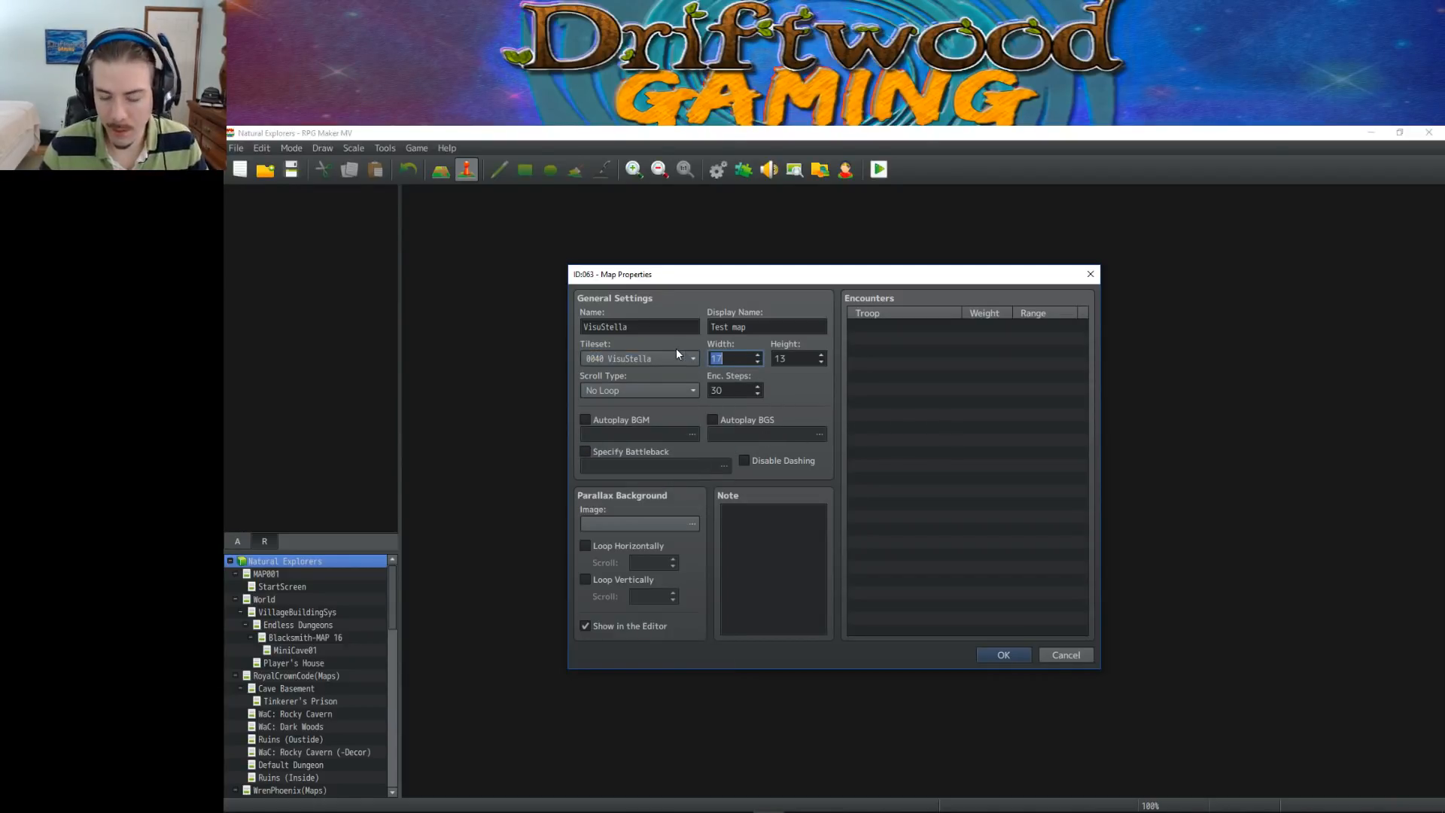
type("35")
key("Tab")
type("27")
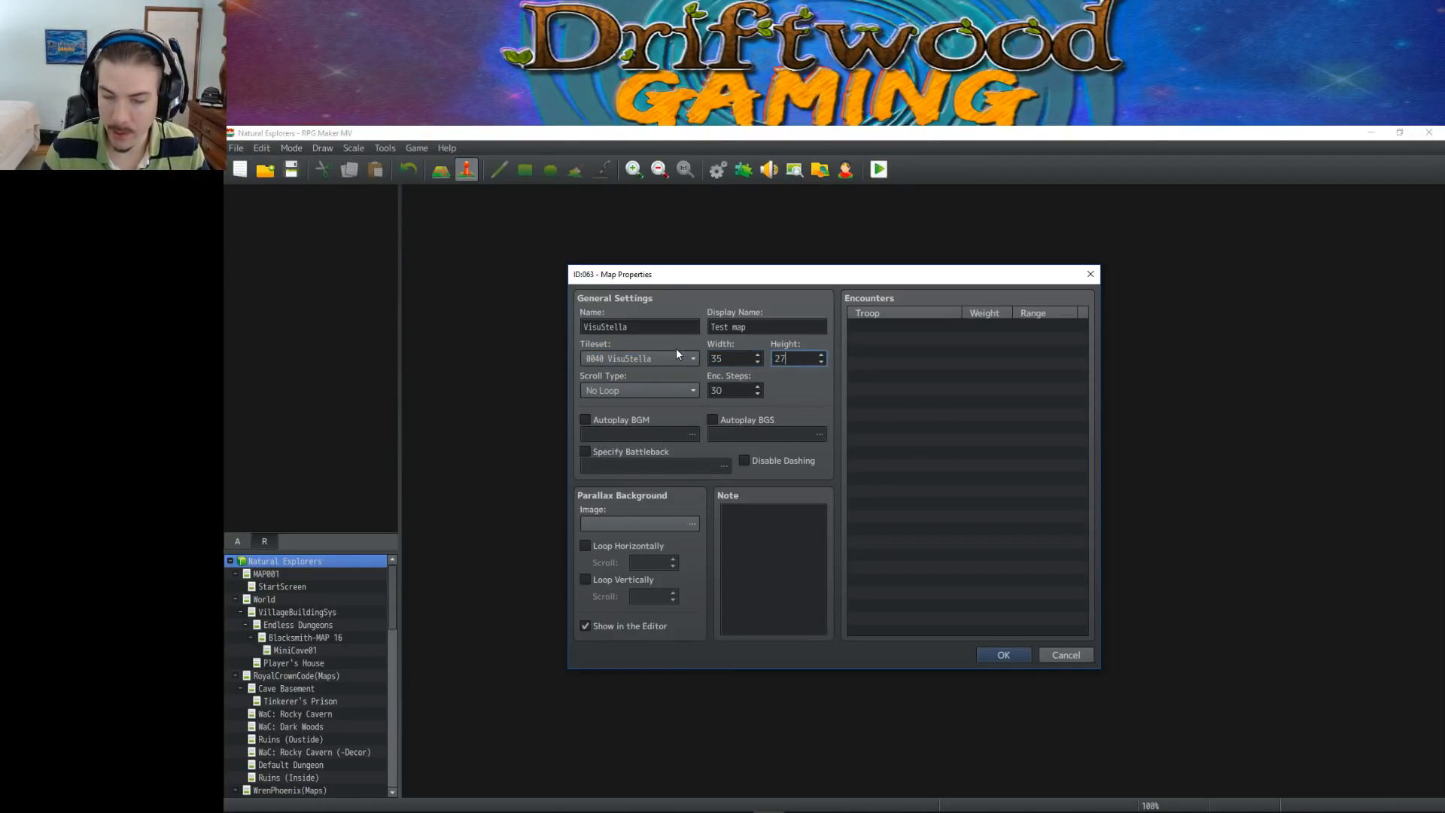
key("Tab")
type("999")
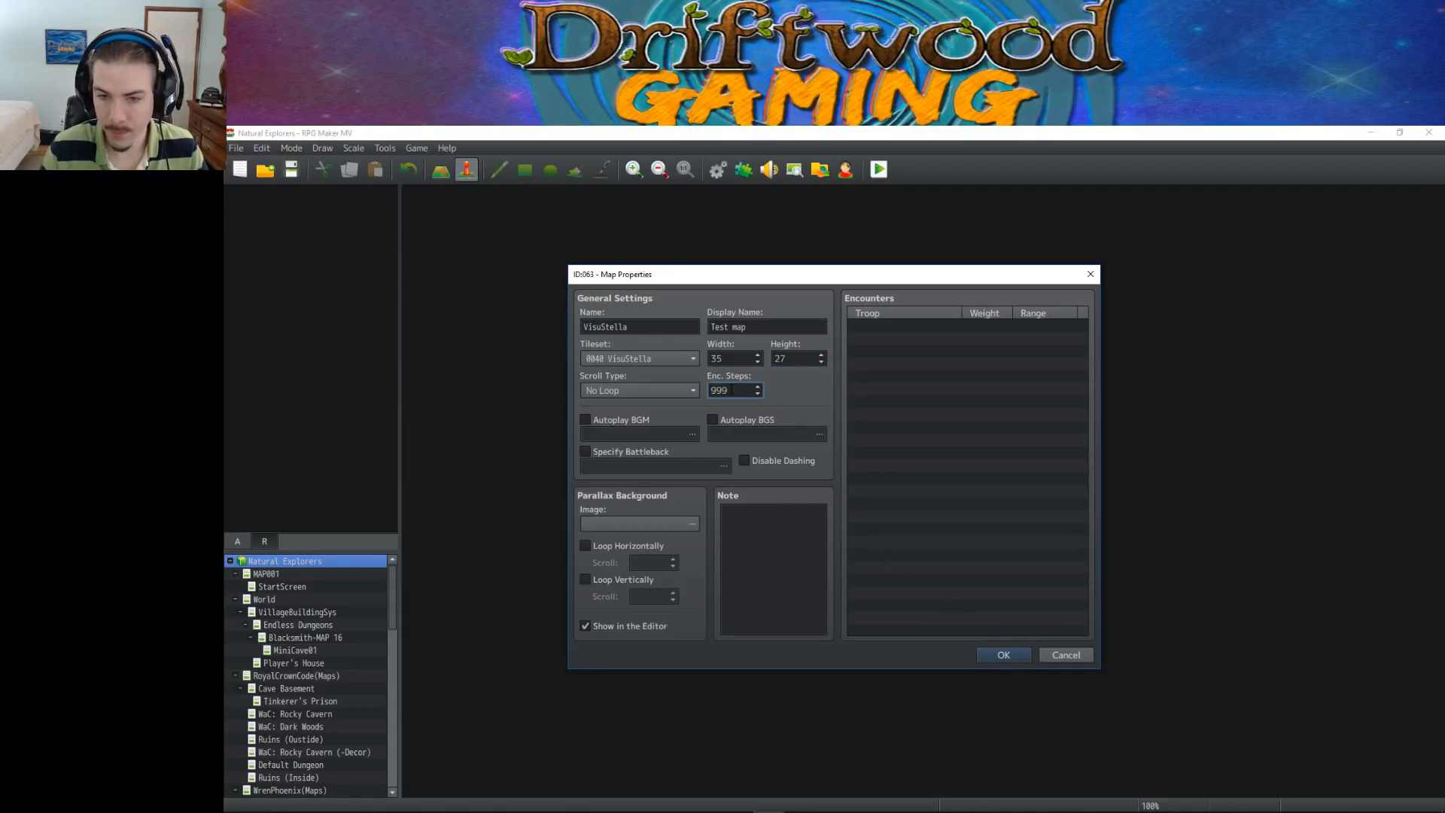
left_click(1005, 655)
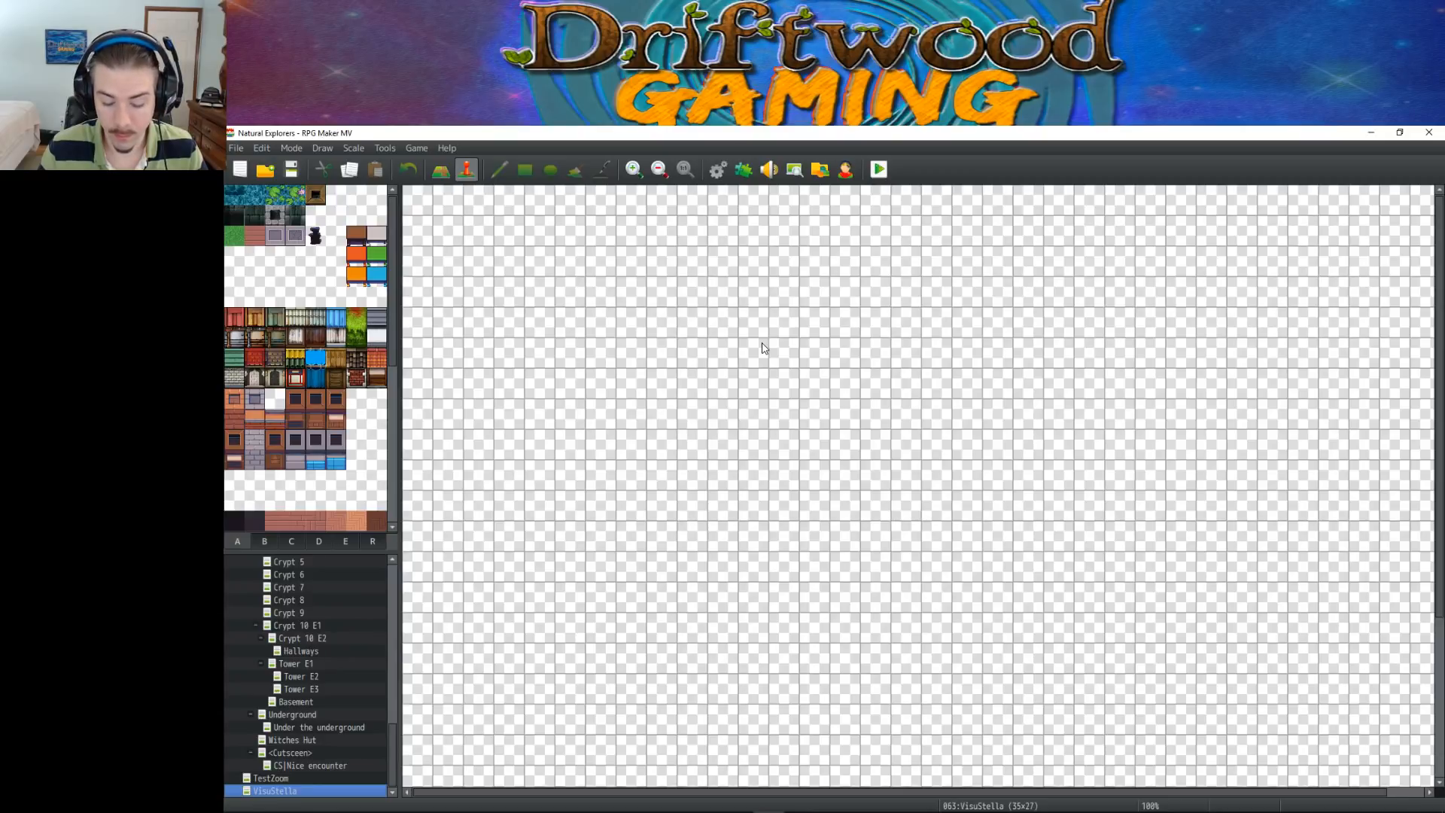
Generate a Rooms dungeon on the VisuStella map with margins, wide passages and the multicoloured floor tile second in the second row
scroll(761, 348, "down", 1, "ctrl")
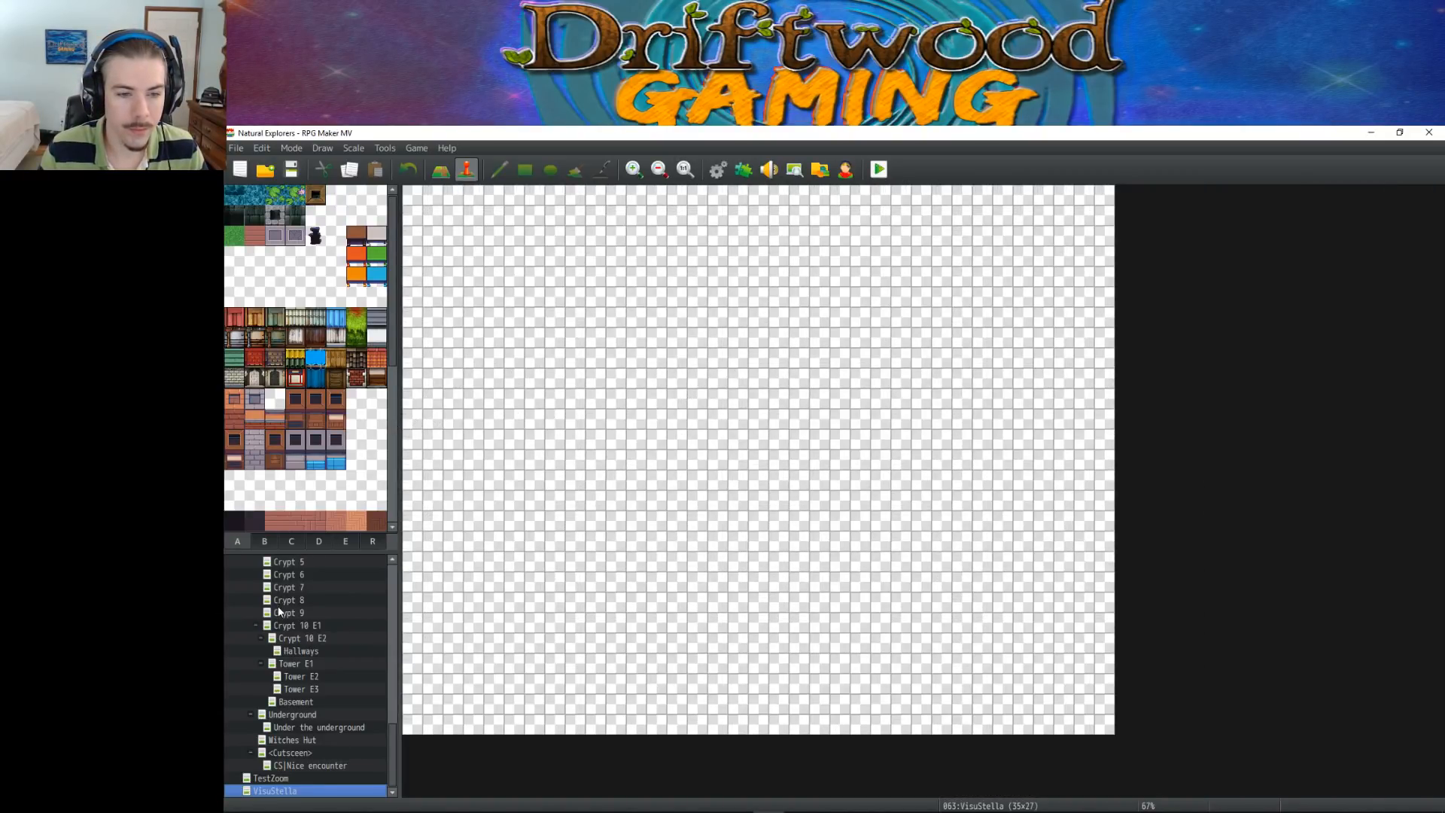
right_click(273, 791)
left_click(334, 788)
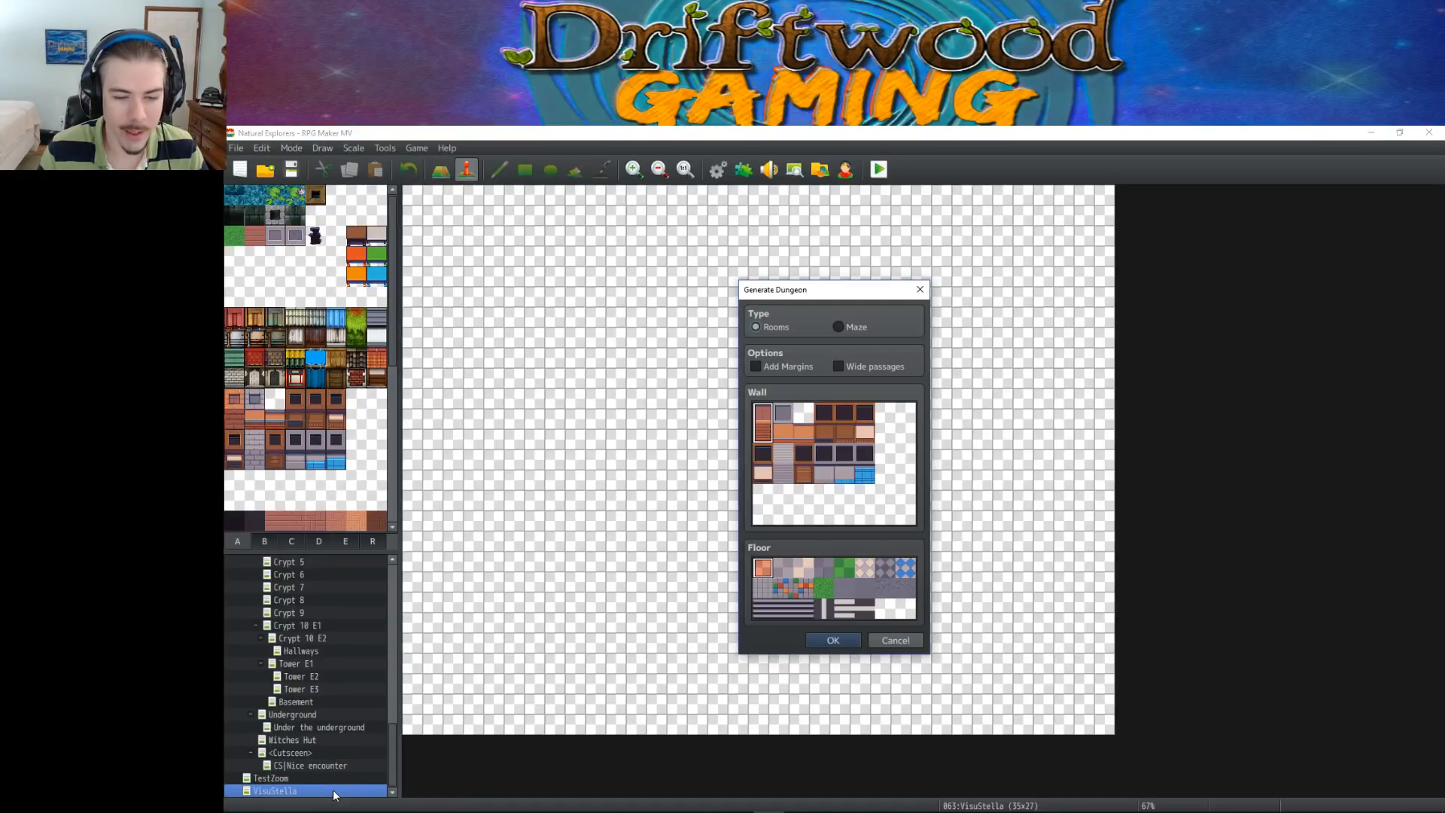
left_click(787, 586)
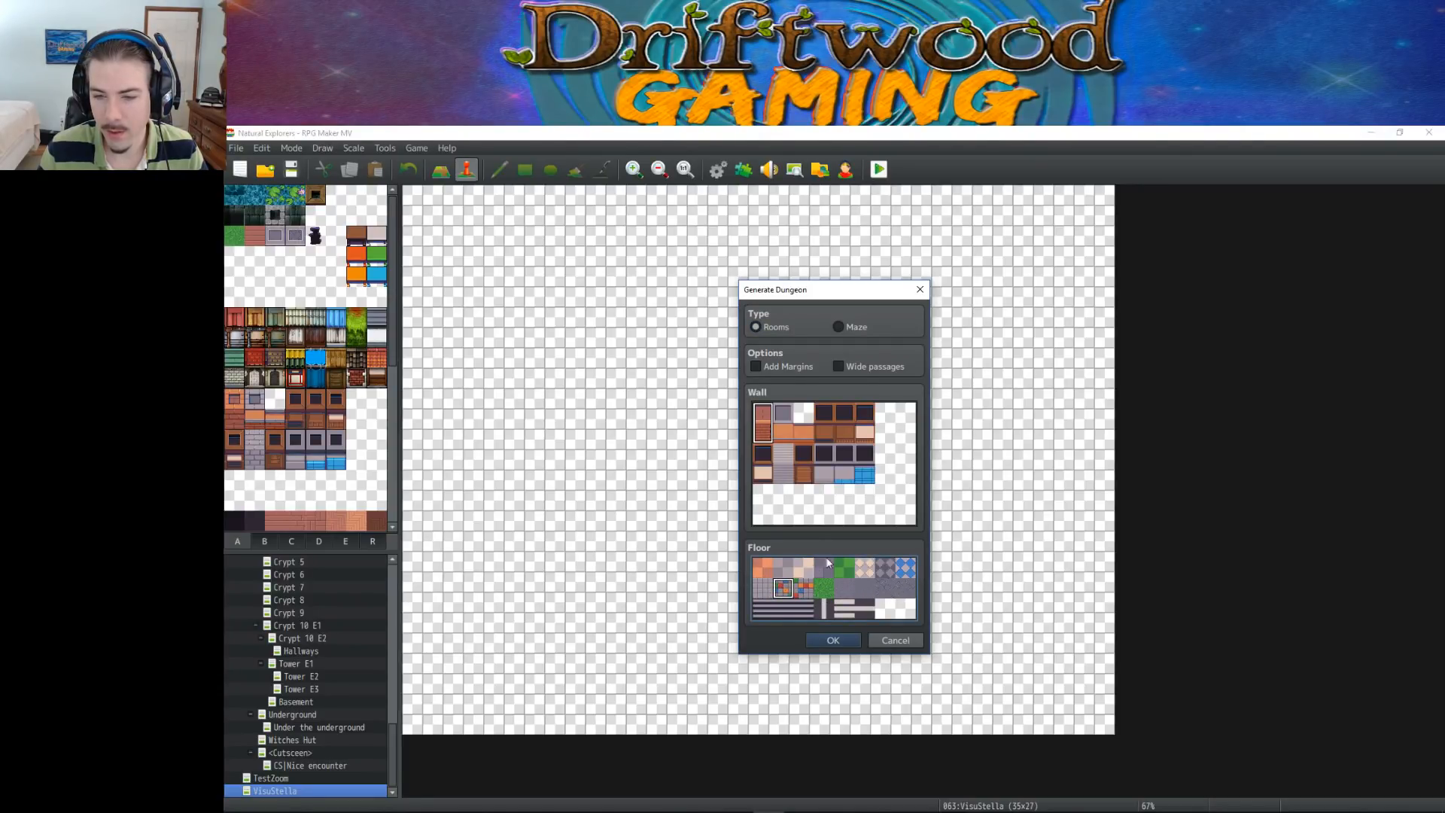
left_click(780, 366)
left_click(852, 368)
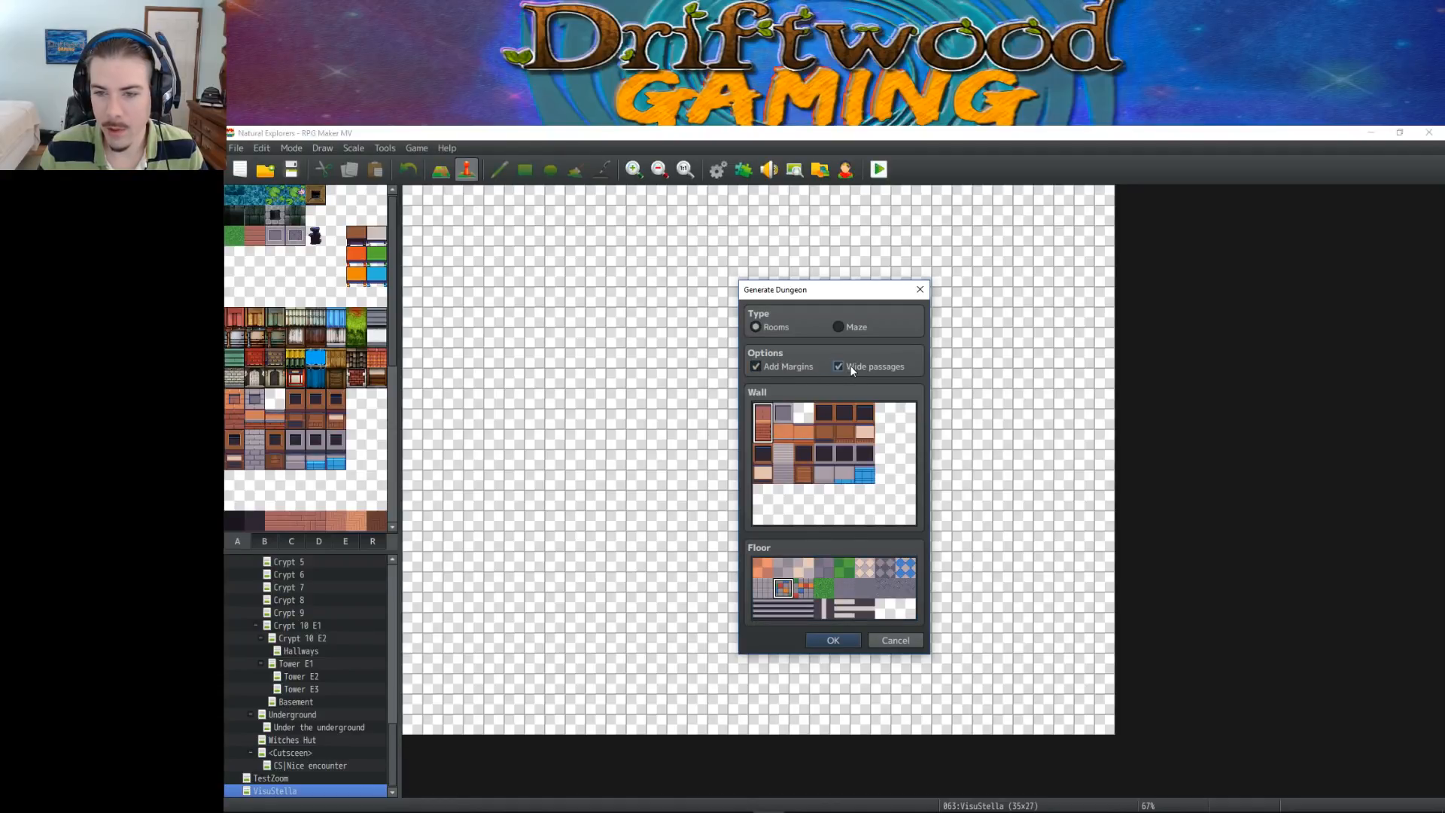
left_click(823, 639)
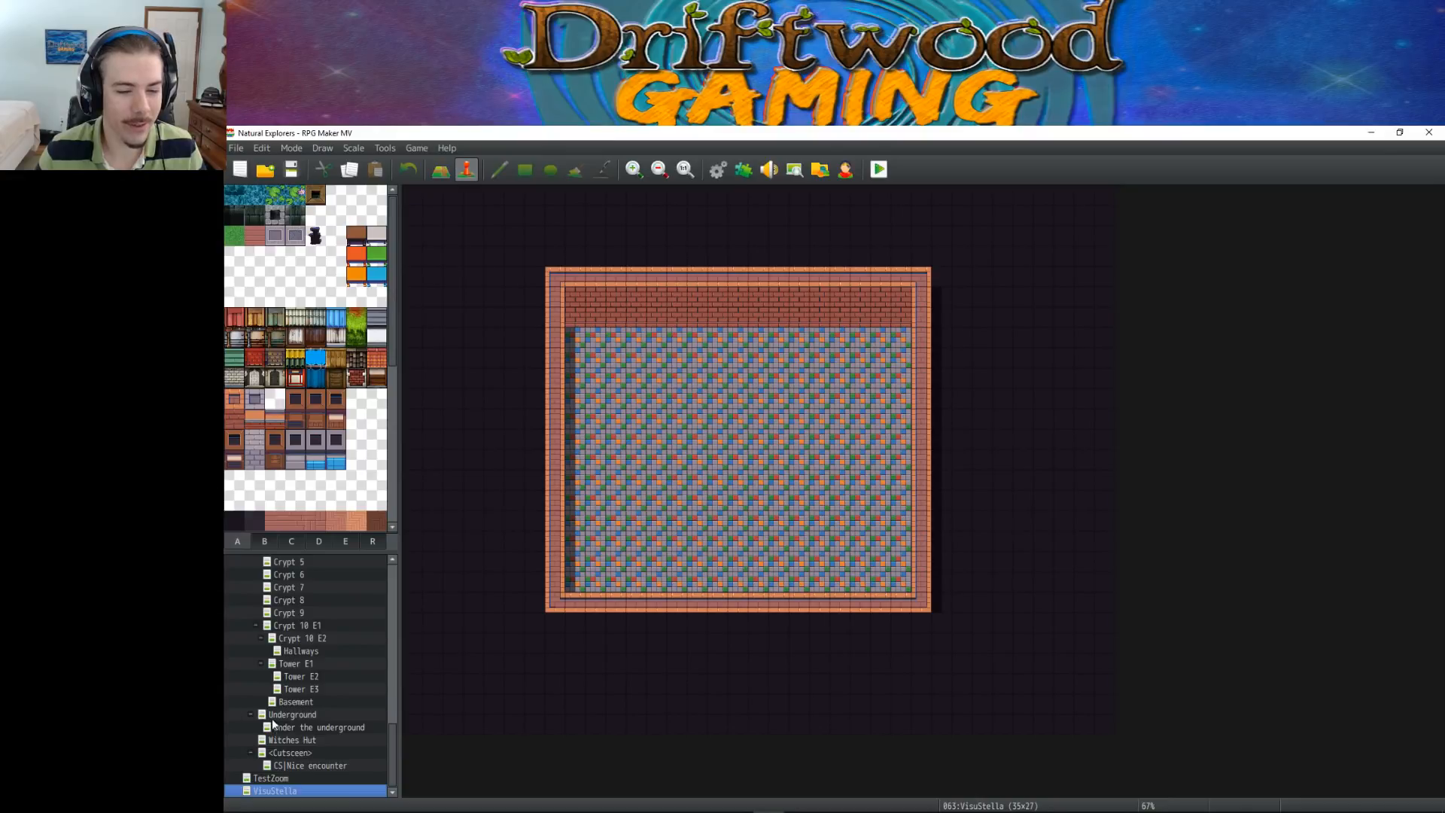
Resize the VisuStella map to a width of 50 and a height of 35
right_click(293, 794)
left_click(385, 632)
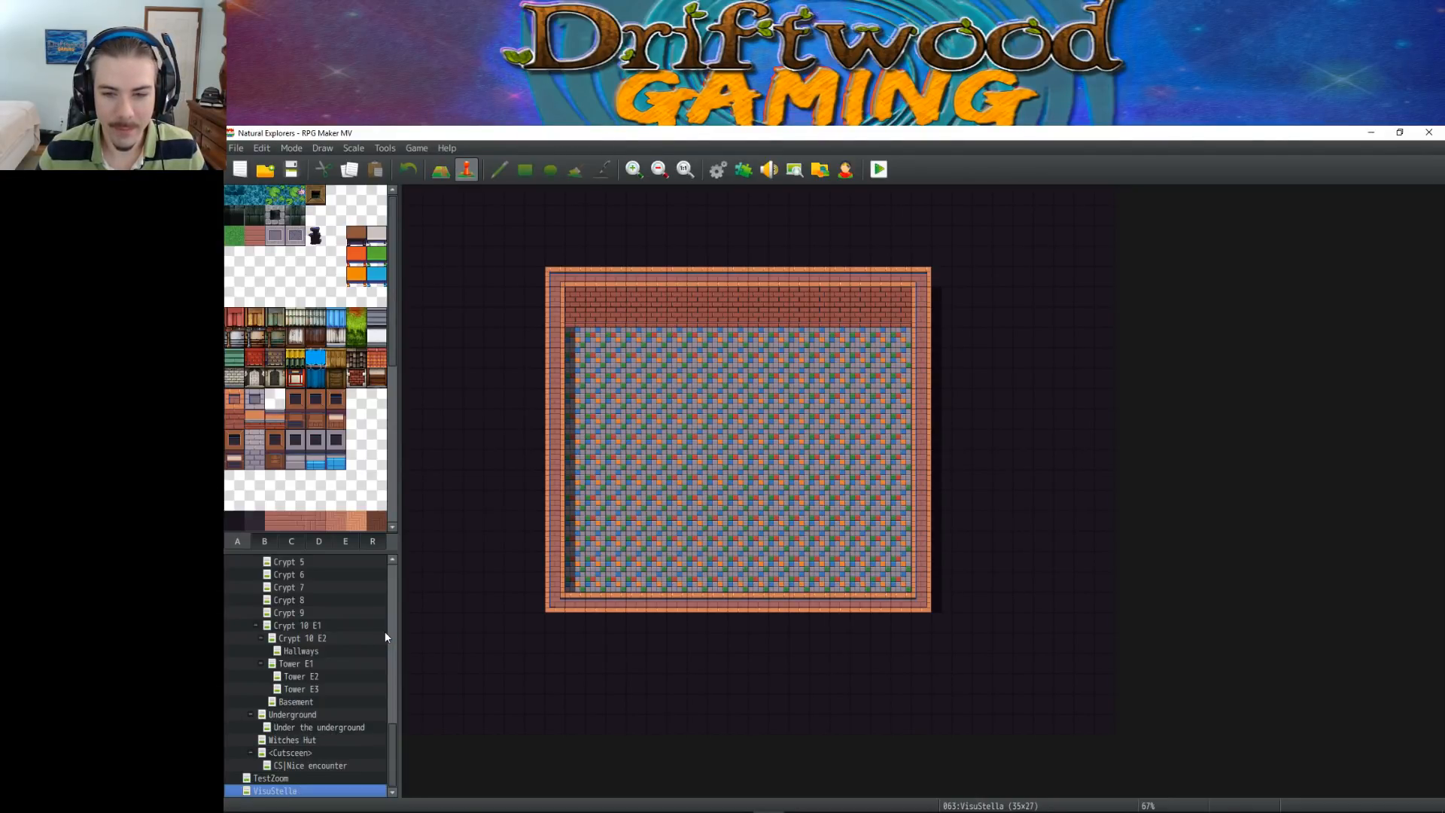
left_click_drag(727, 359, 664, 355)
type("50")
key("Tab")
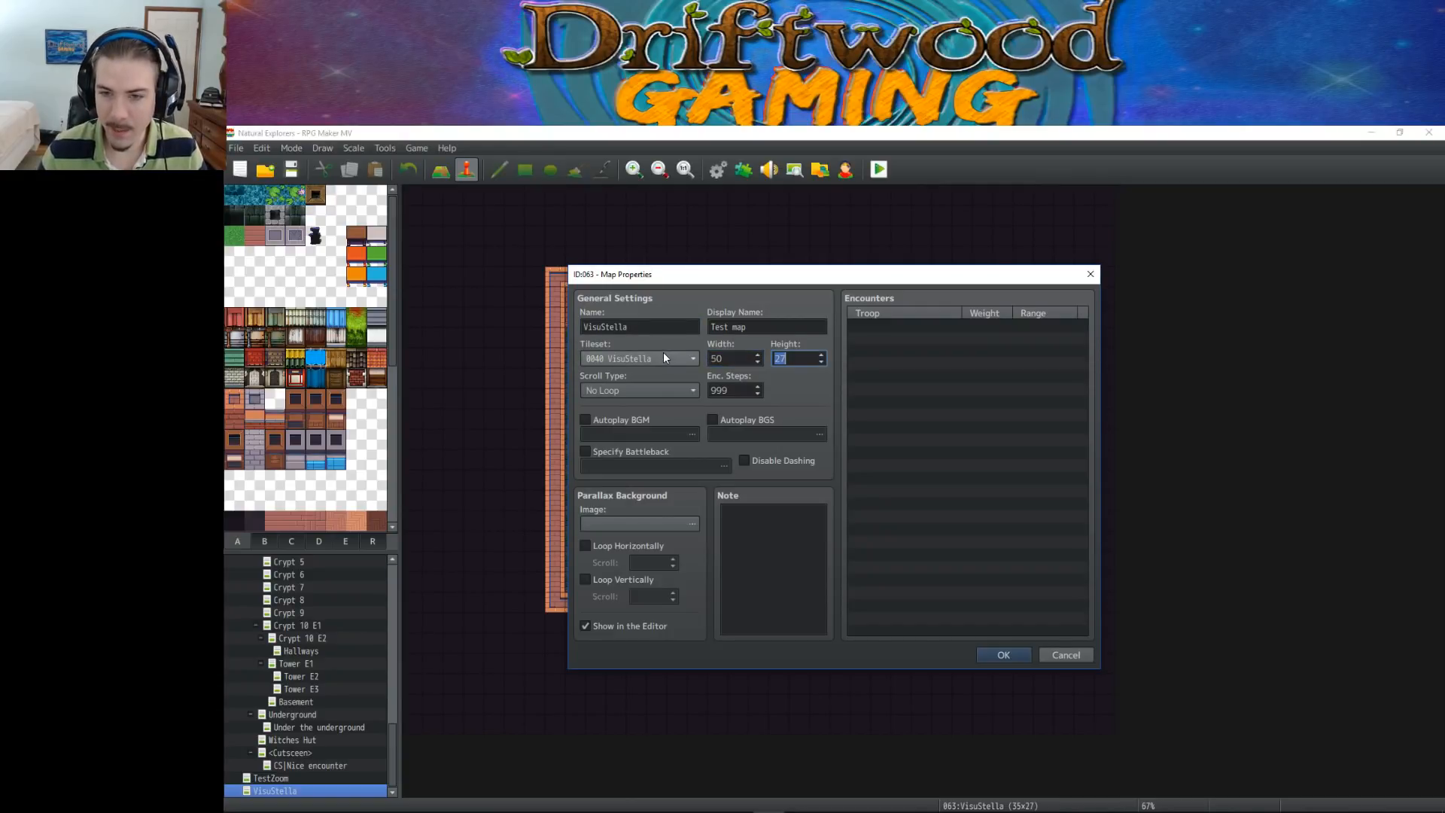
type("35")
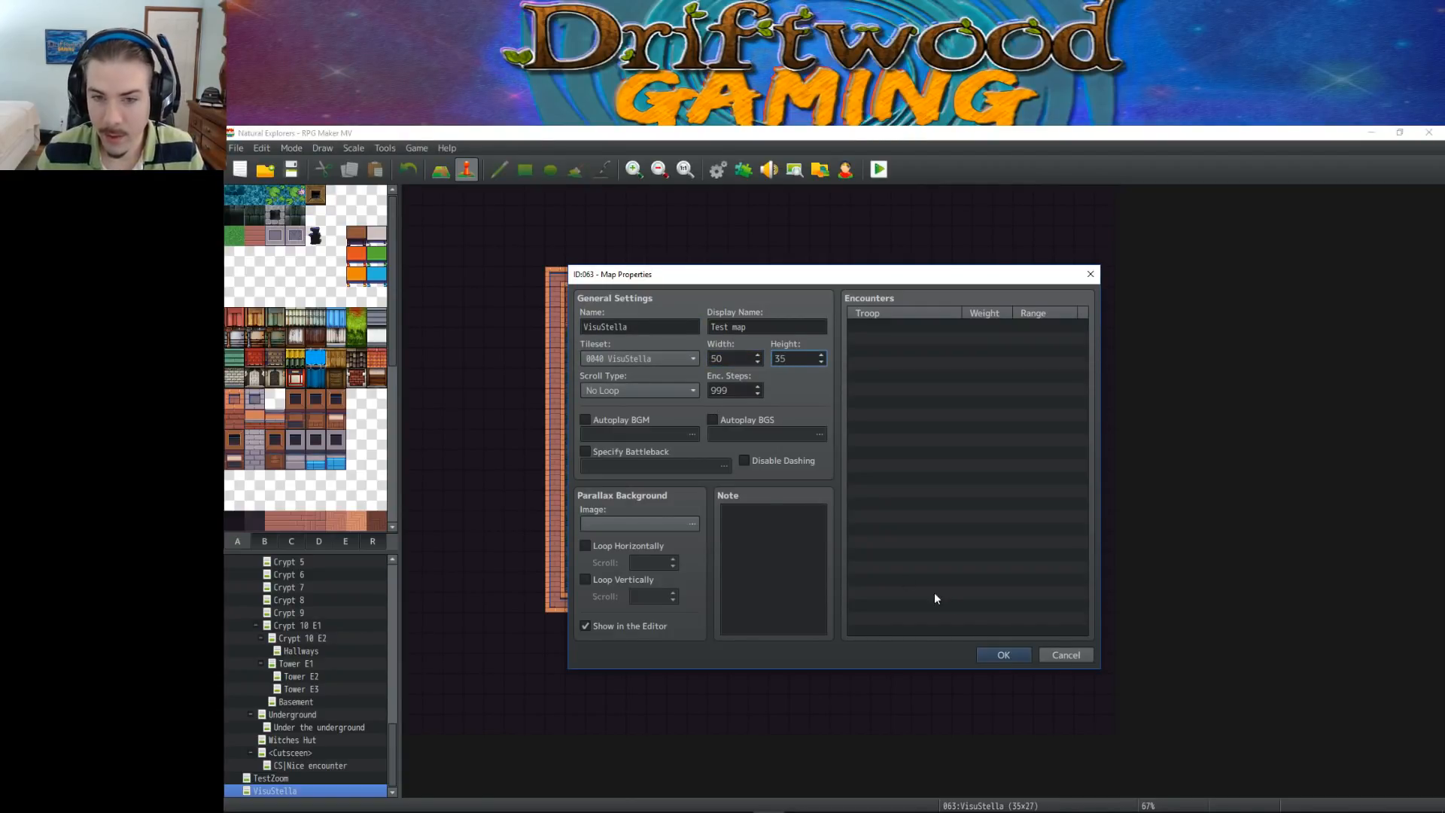
left_click(992, 657)
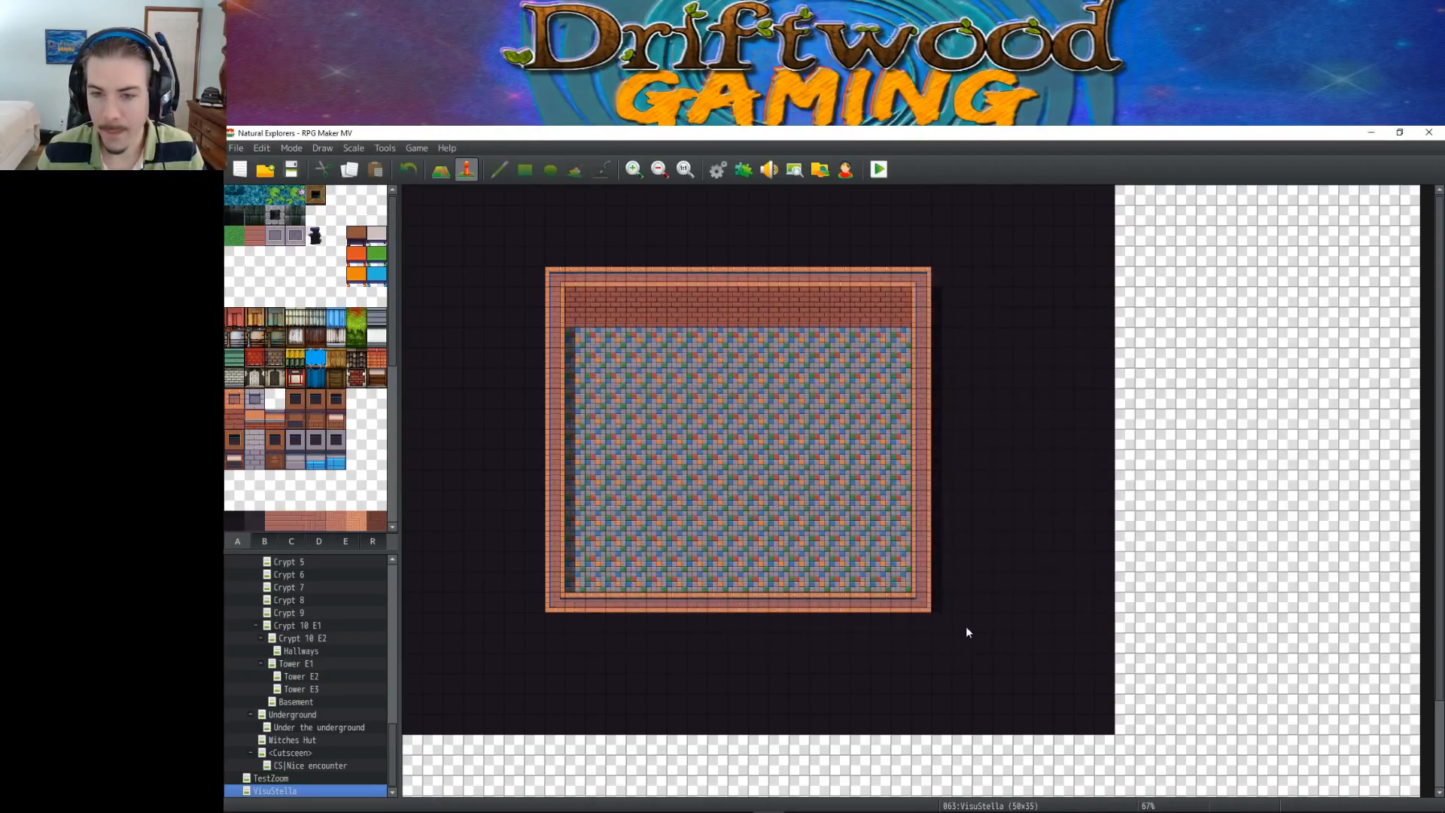
Regenerate the VisuStella map's dungeon using the multicoloured floor tile third in the second row
right_click(297, 790)
left_click(339, 787)
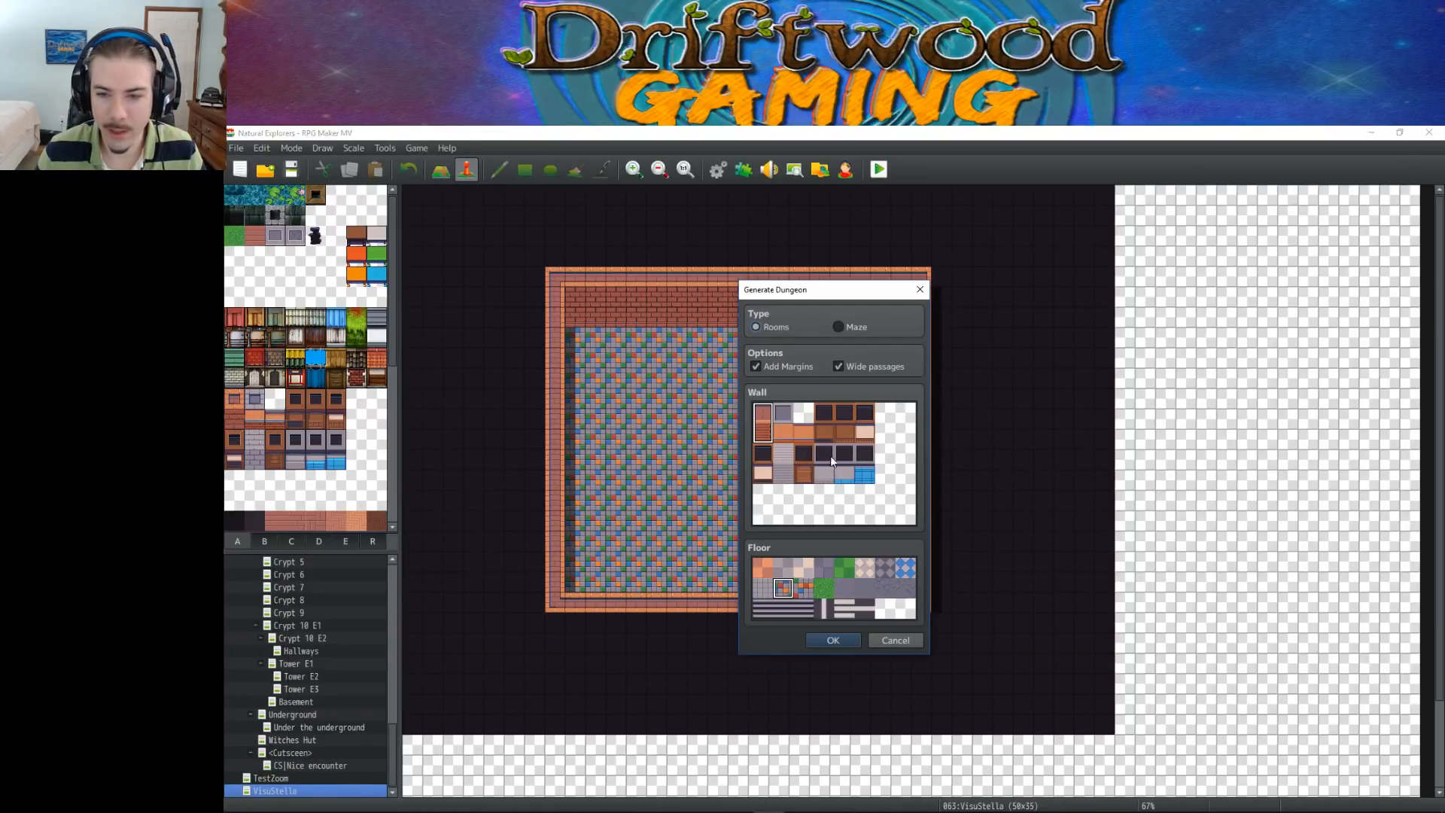
left_click(803, 589)
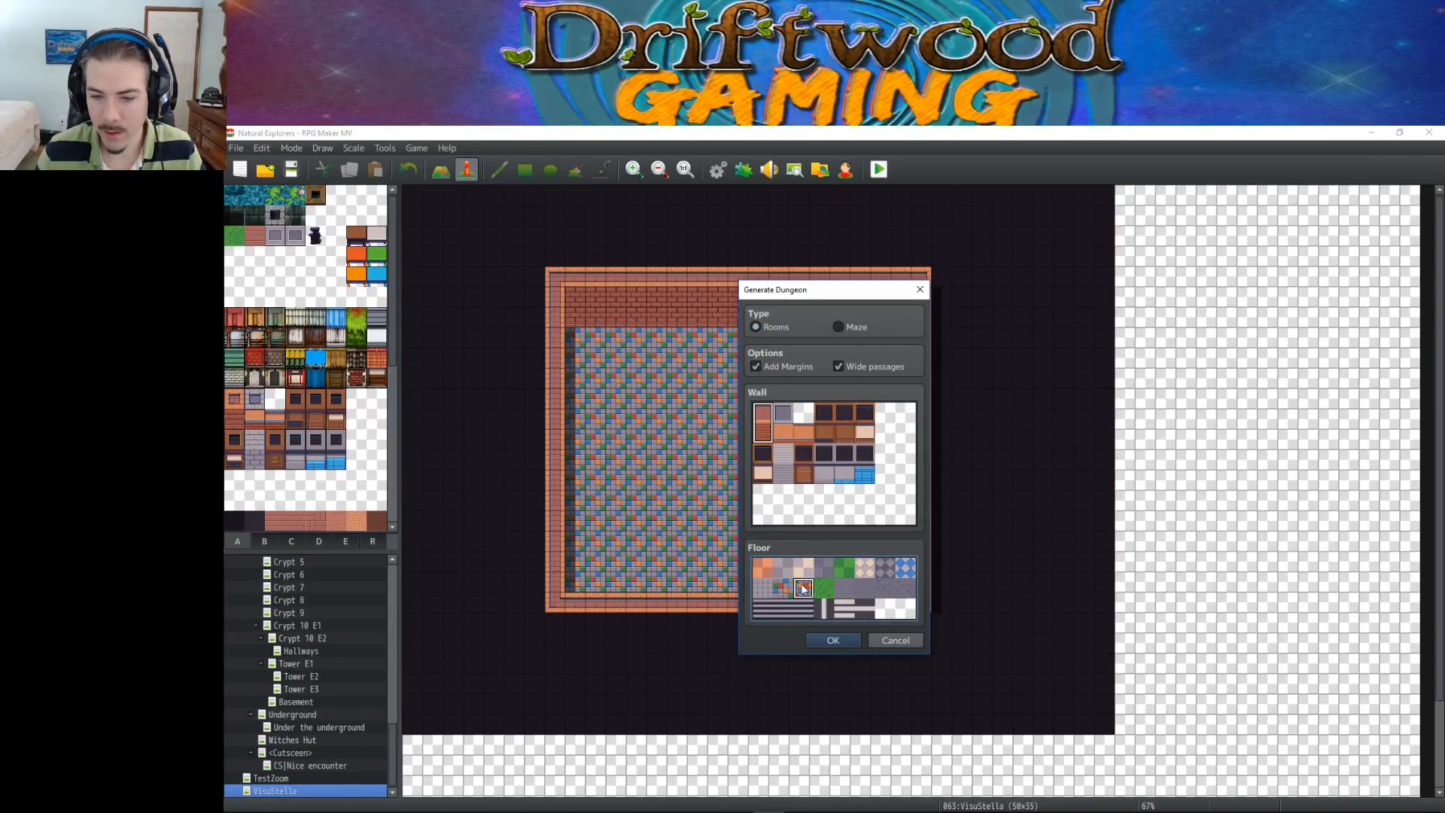
left_click(834, 646)
scroll(823, 617, "down", 2)
scroll(823, 614, "up", 6)
scroll(823, 613, "down", 3)
scroll(633, 627, "down", 1)
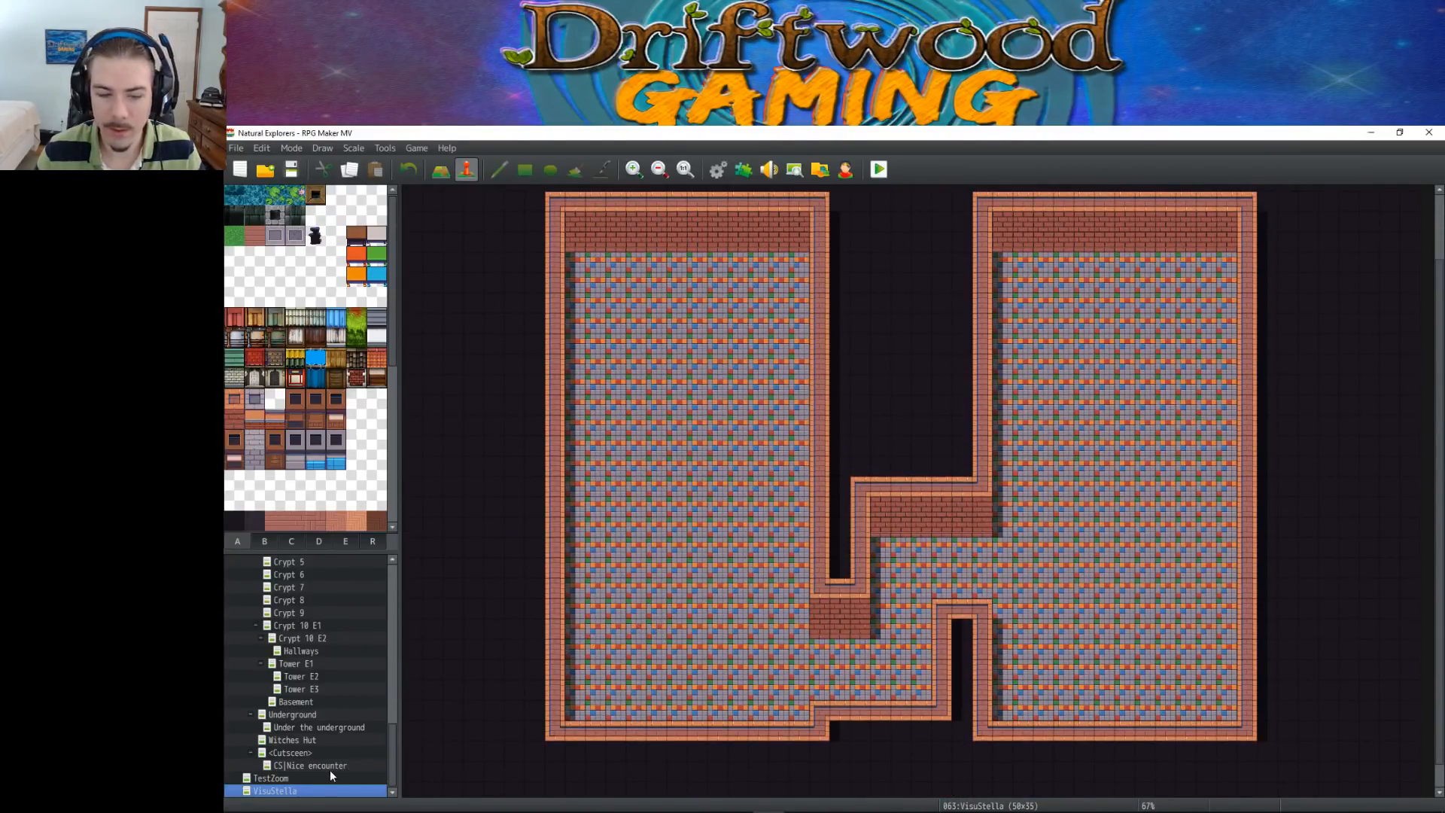
Regenerate the VisuStella map's dungeon with the dark-topped brown wood wall and the green floor tile fourth in the second row
right_click(282, 792)
left_click(331, 792)
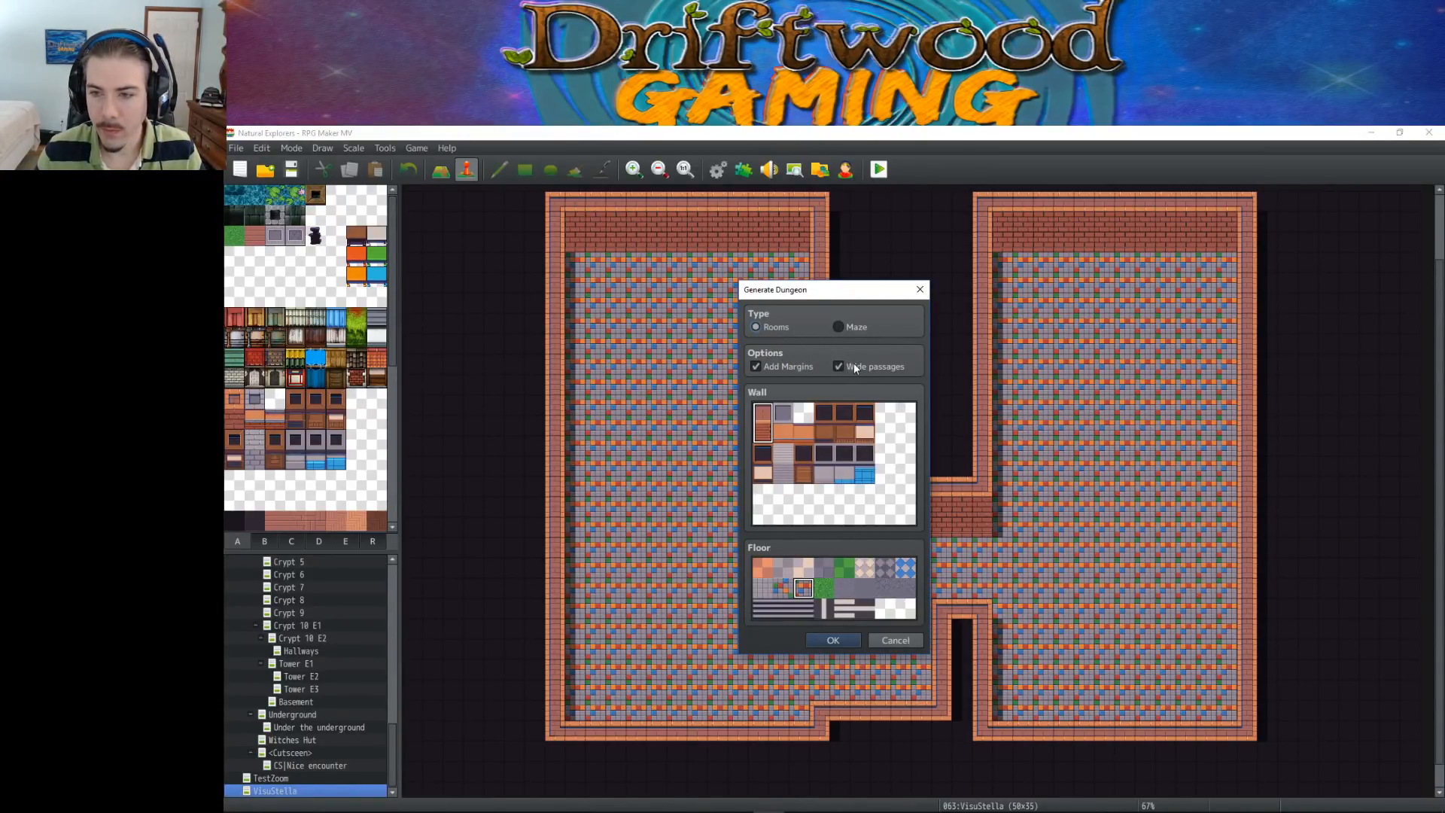
left_click(823, 591)
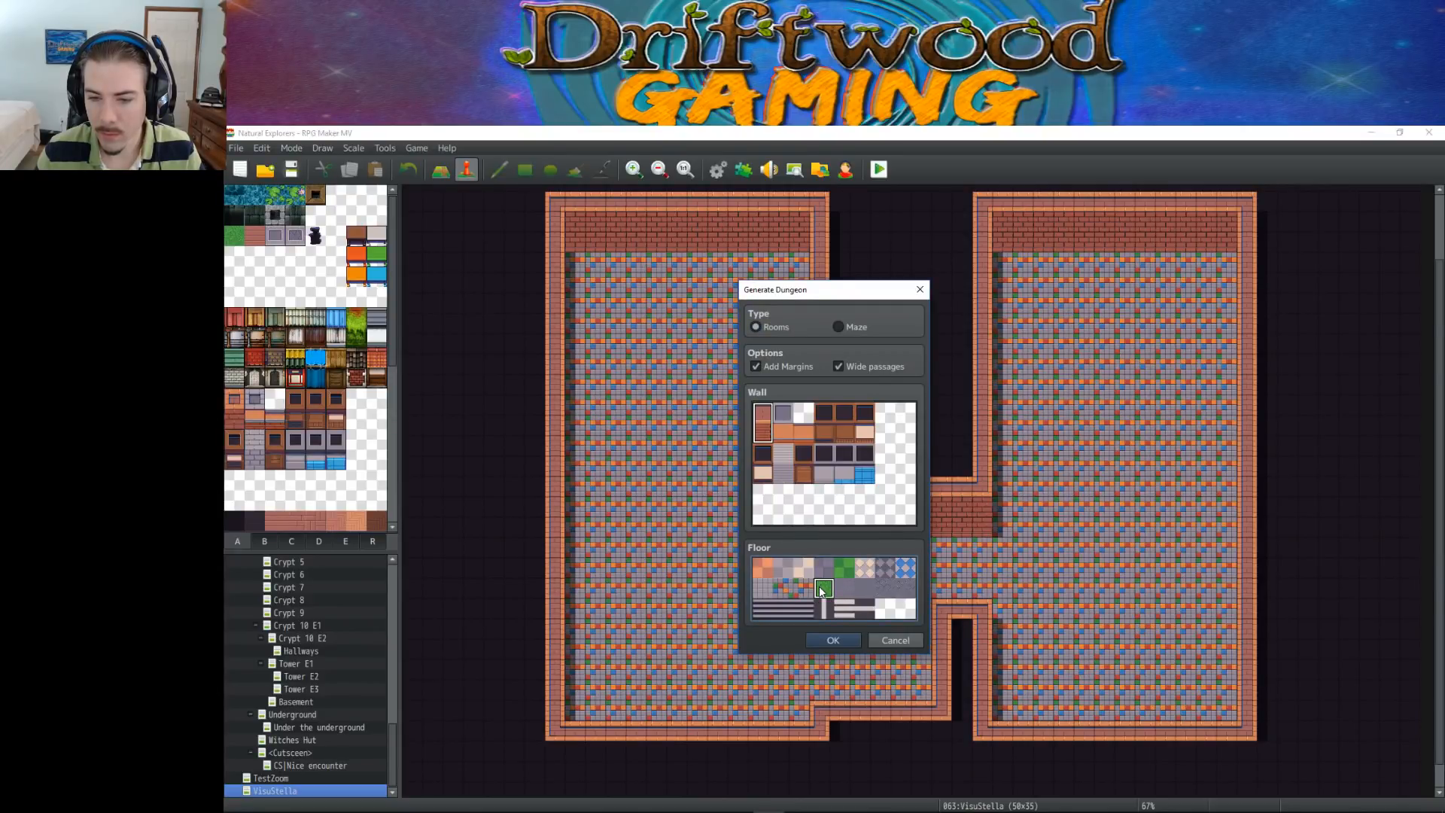
left_click(811, 433)
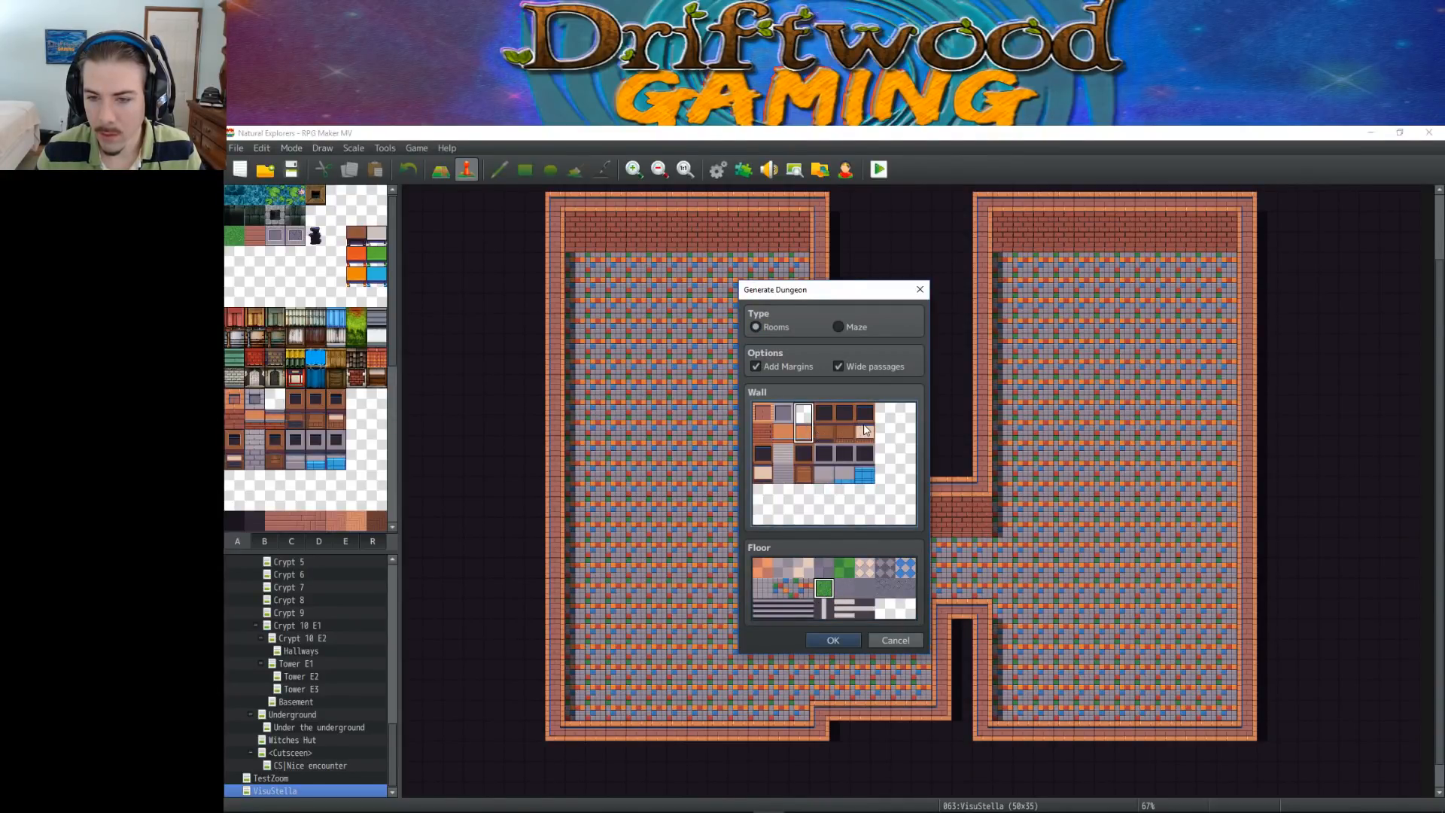
left_click(832, 641)
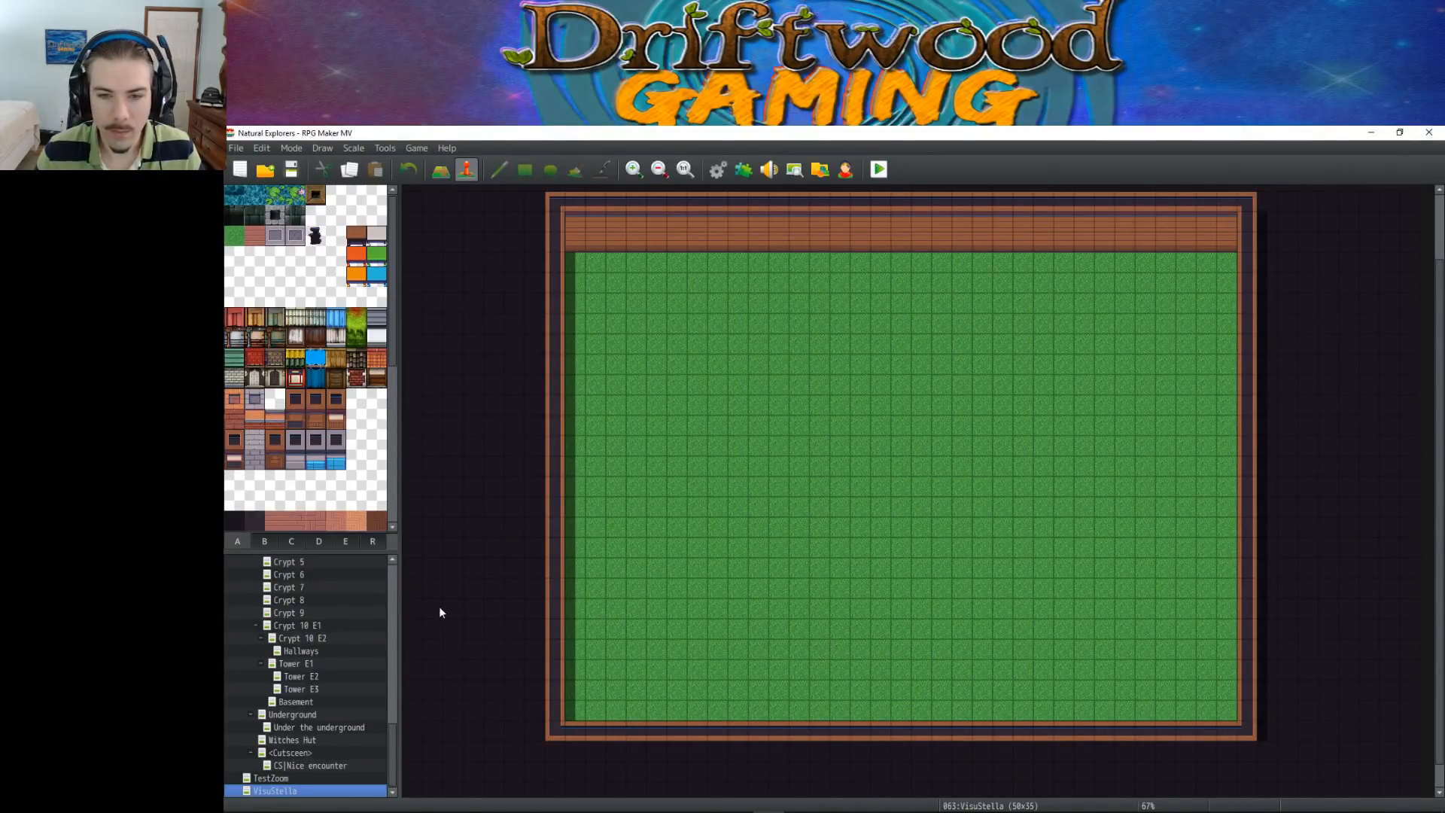
Regenerate the VisuStella map's dungeon with the grey brick wall and the blue patterned floor tile at the end of the first row
right_click(287, 792)
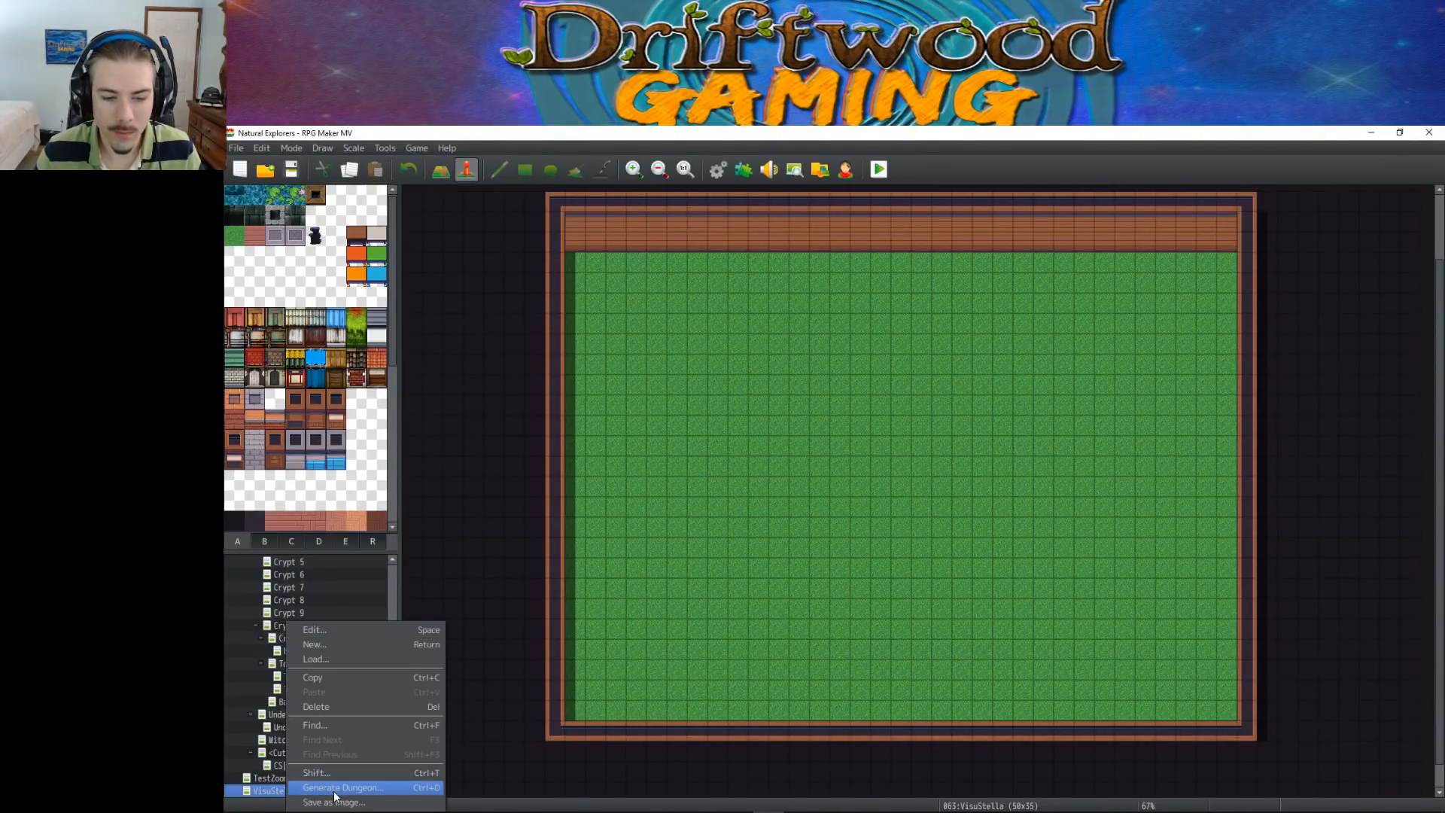
left_click(331, 747)
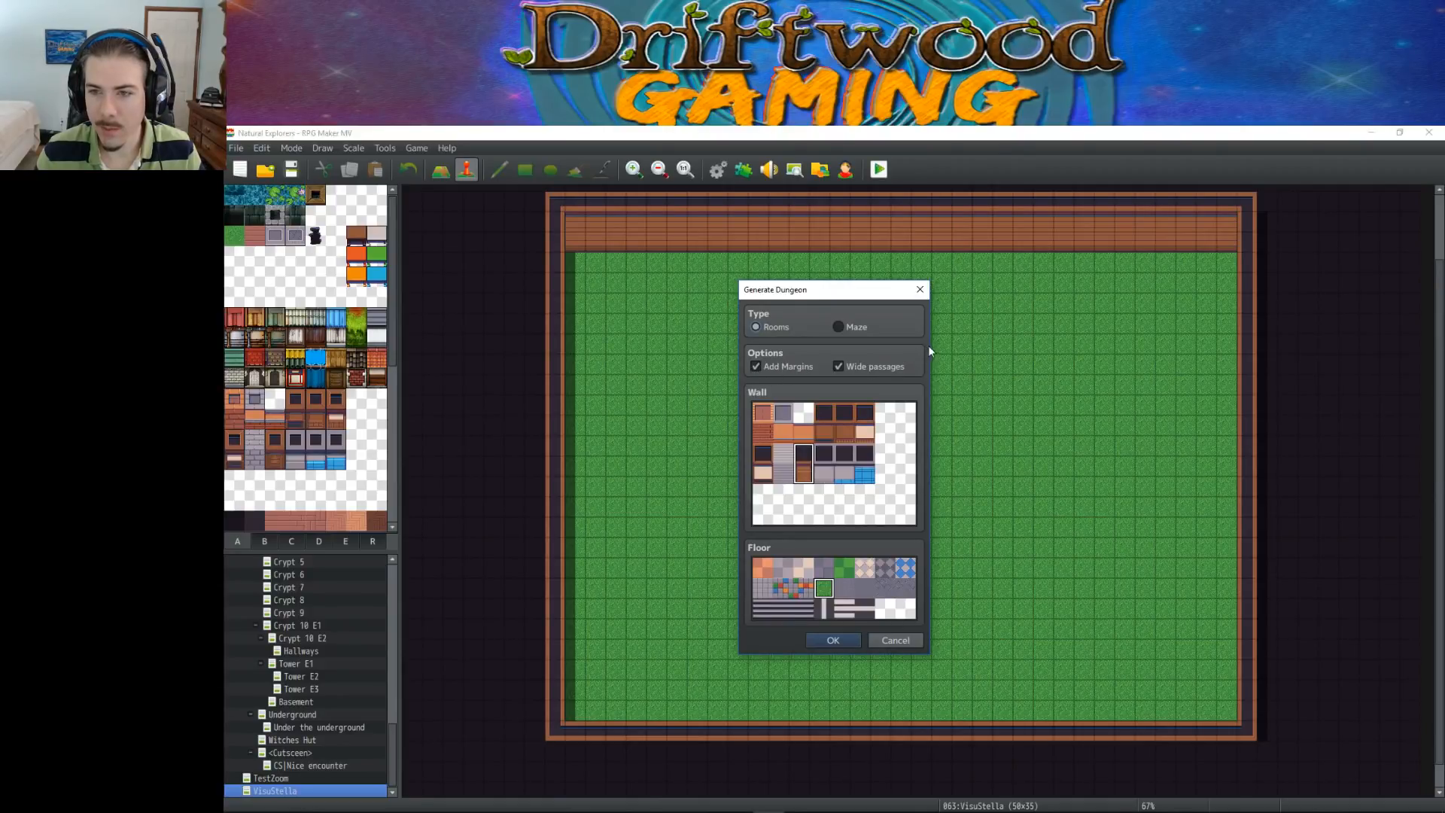
left_click(885, 567)
left_click(783, 463)
left_click(907, 569)
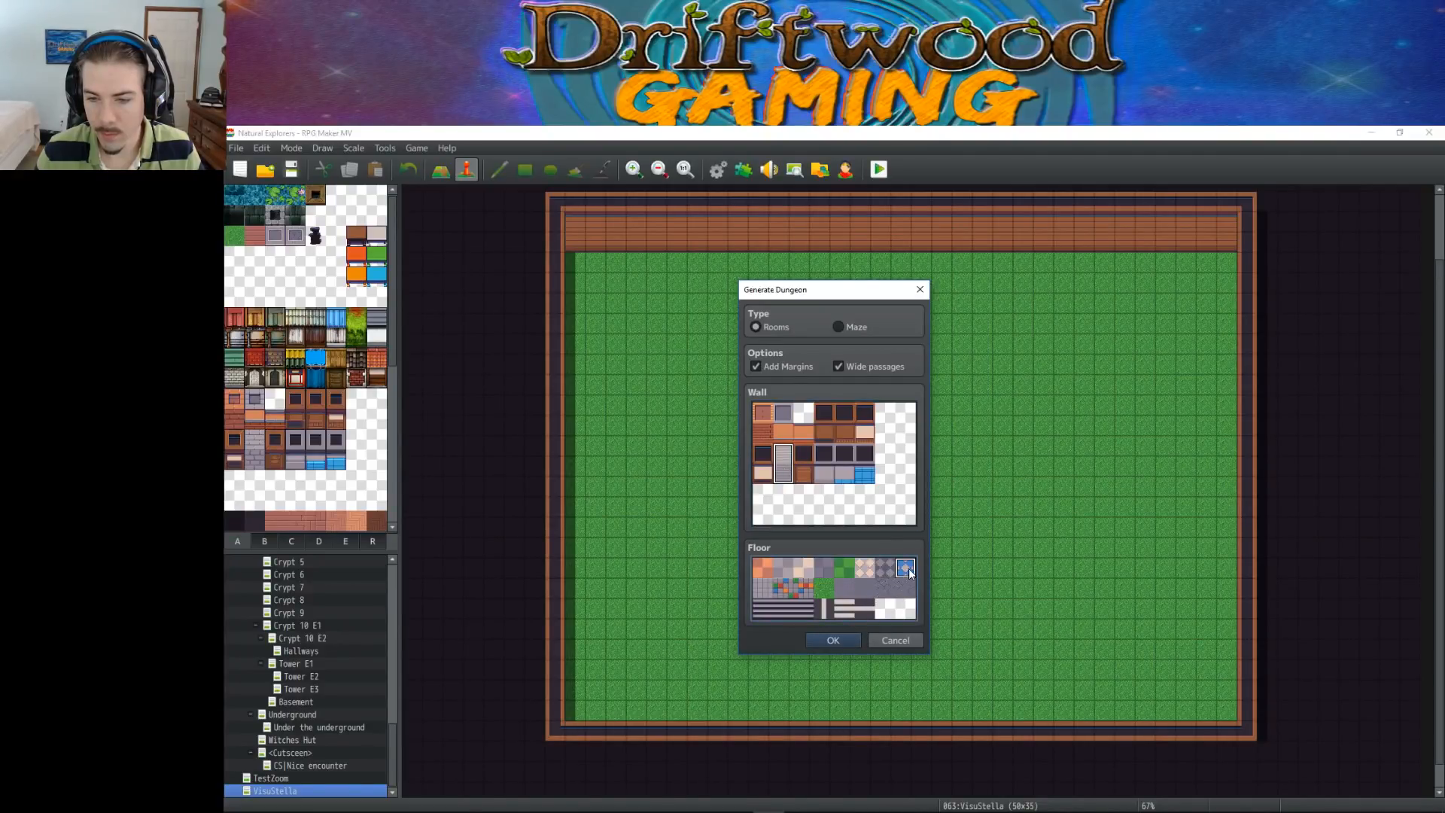
left_click(842, 641)
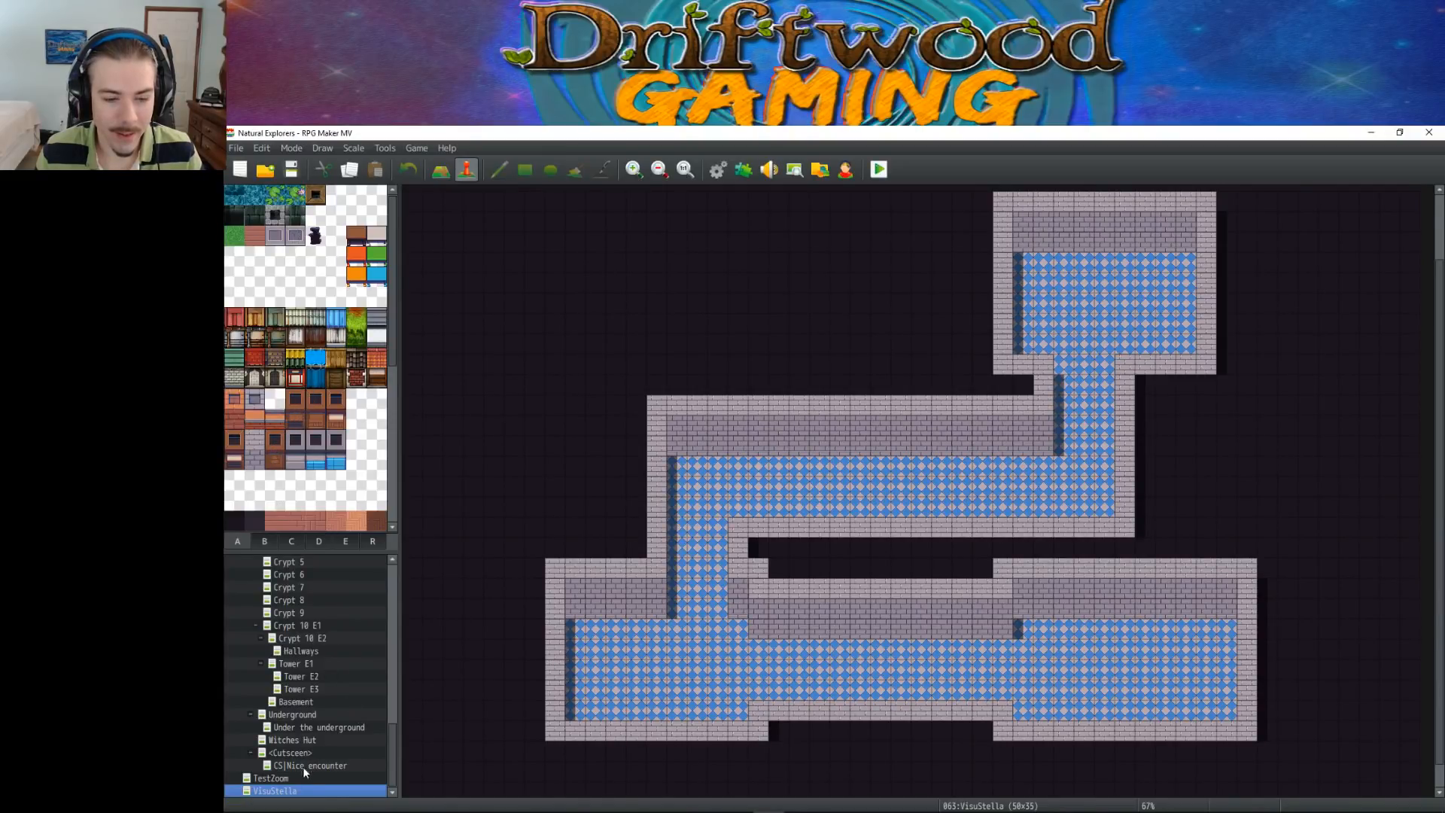
Regenerate the VisuStella map's dungeon with the dark-topped brown wood wall and the orange checkered floor tile first in the first row
right_click(292, 791)
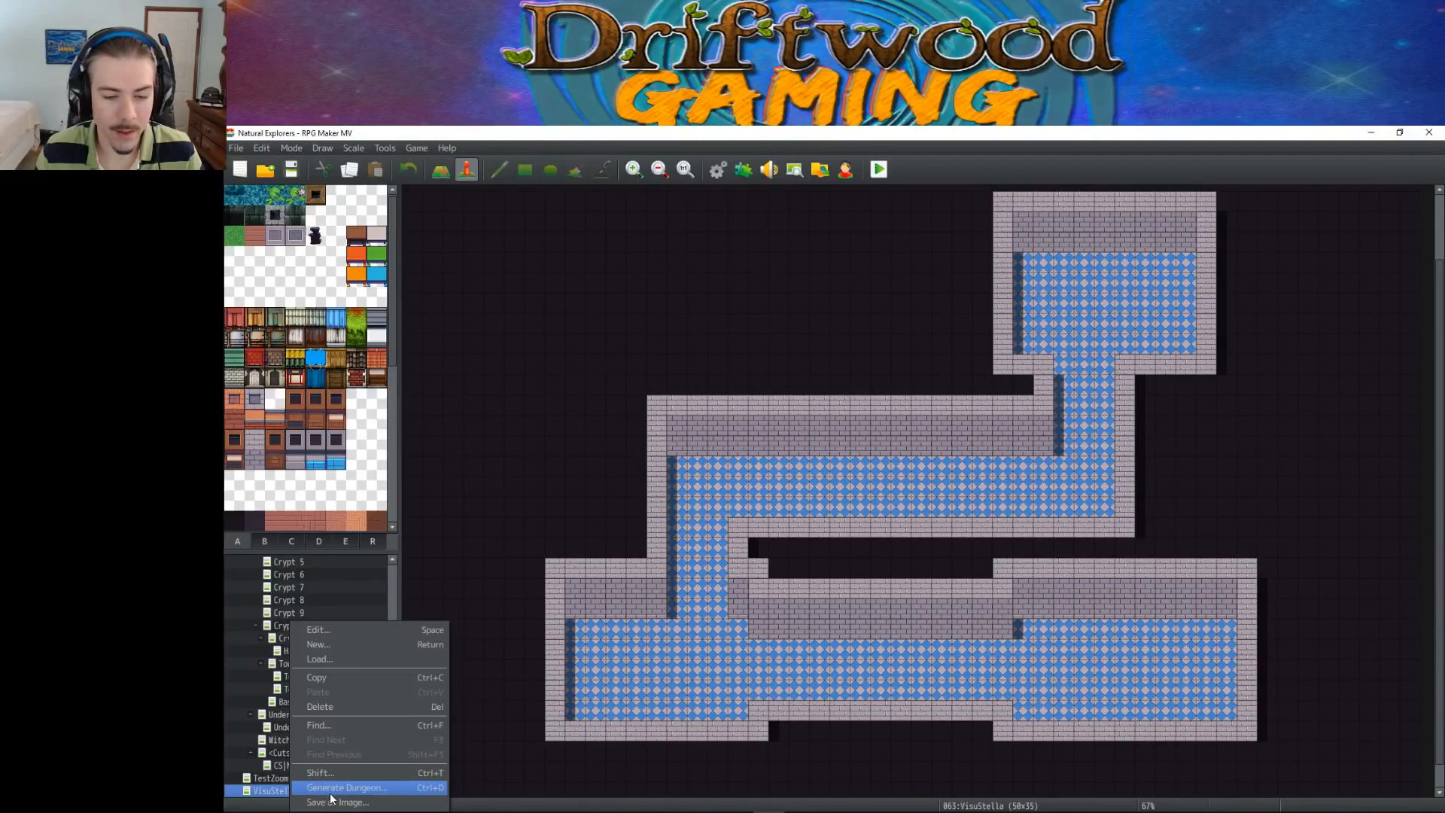
left_click(331, 791)
left_click(803, 465)
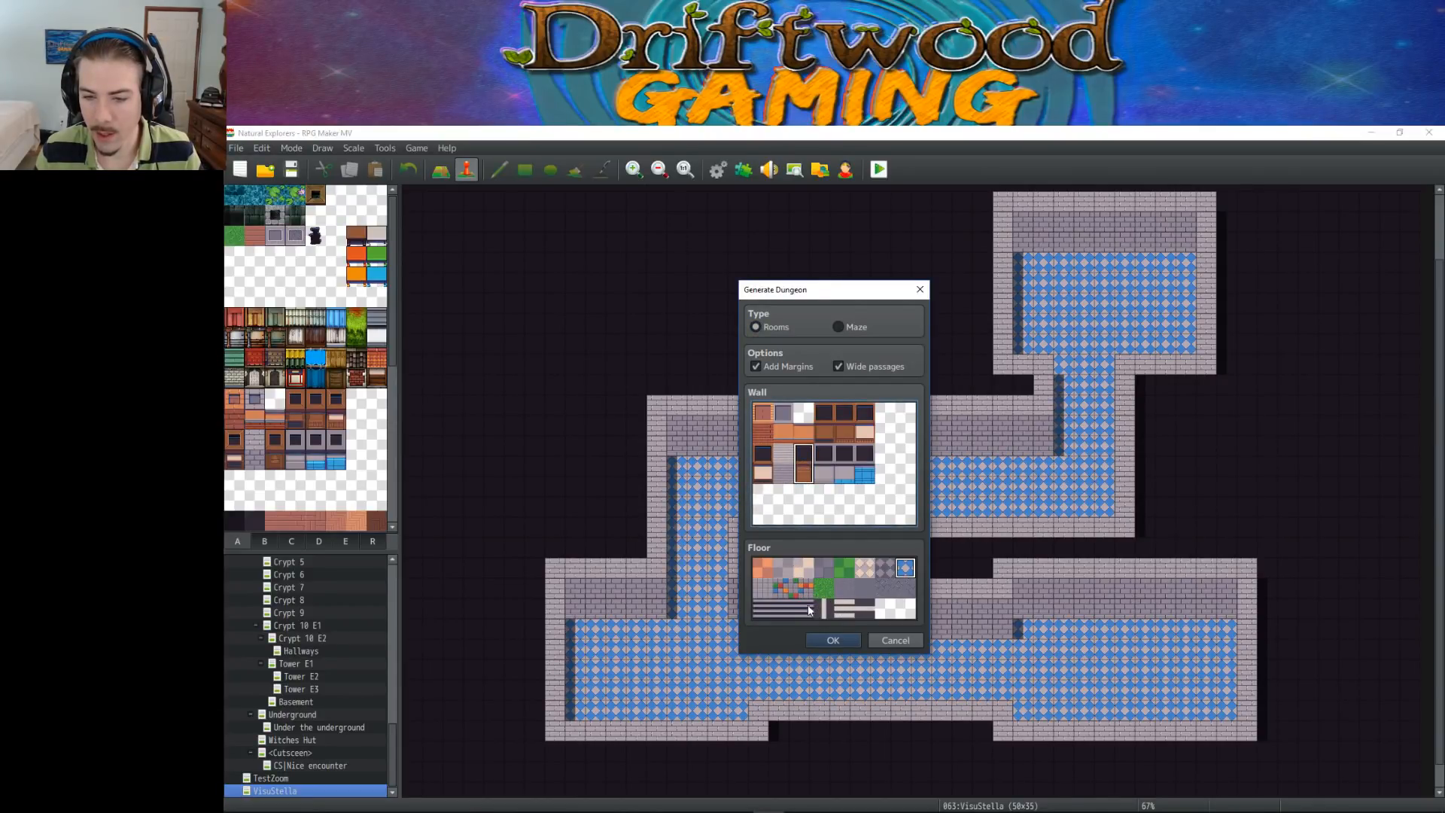
left_click(762, 567)
left_click(833, 639)
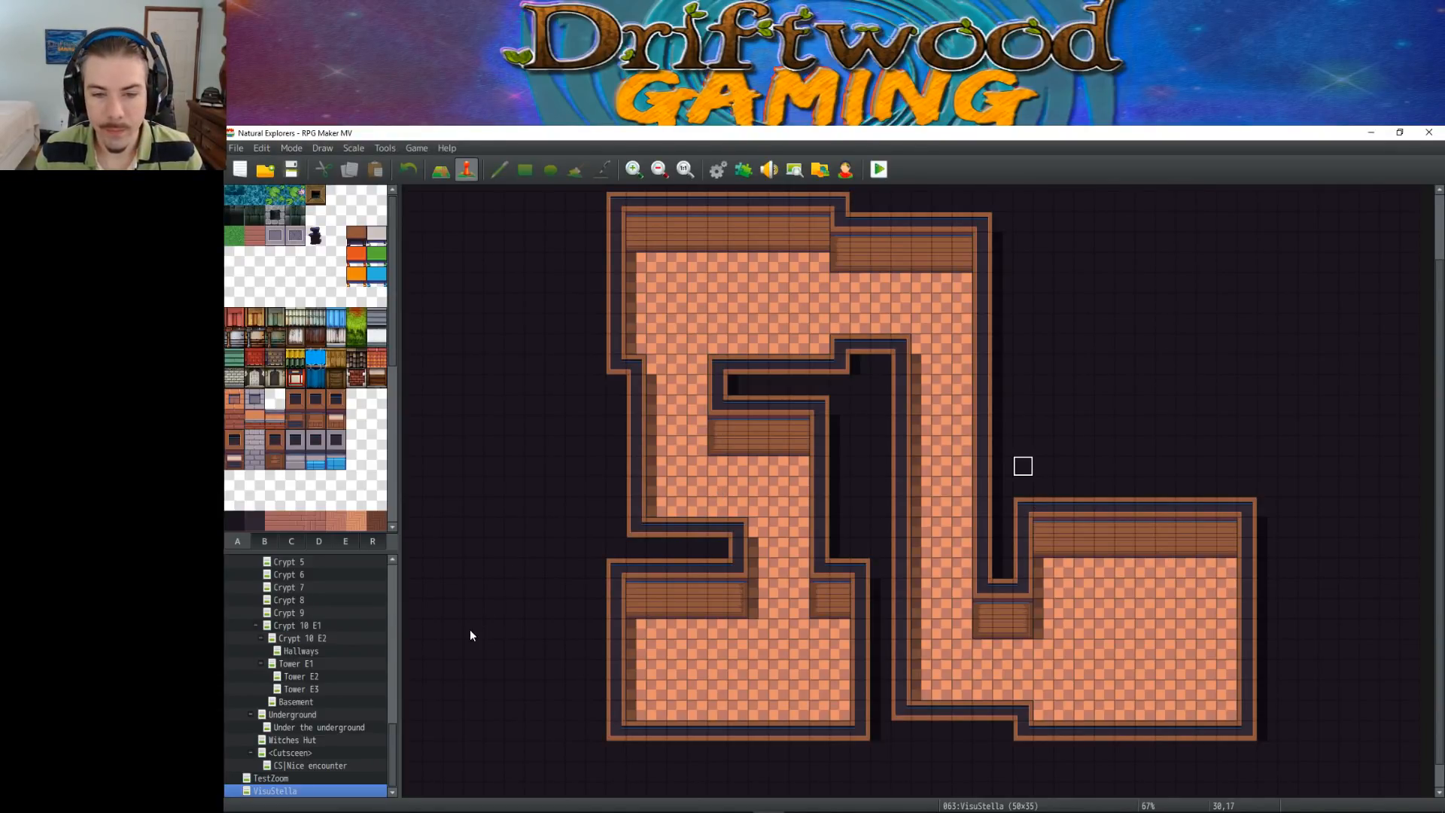
Examine the generated dungeon's rooms, corridors and wall sections, and compare them with the wall and floor tiles in tile set A
left_click(756, 442)
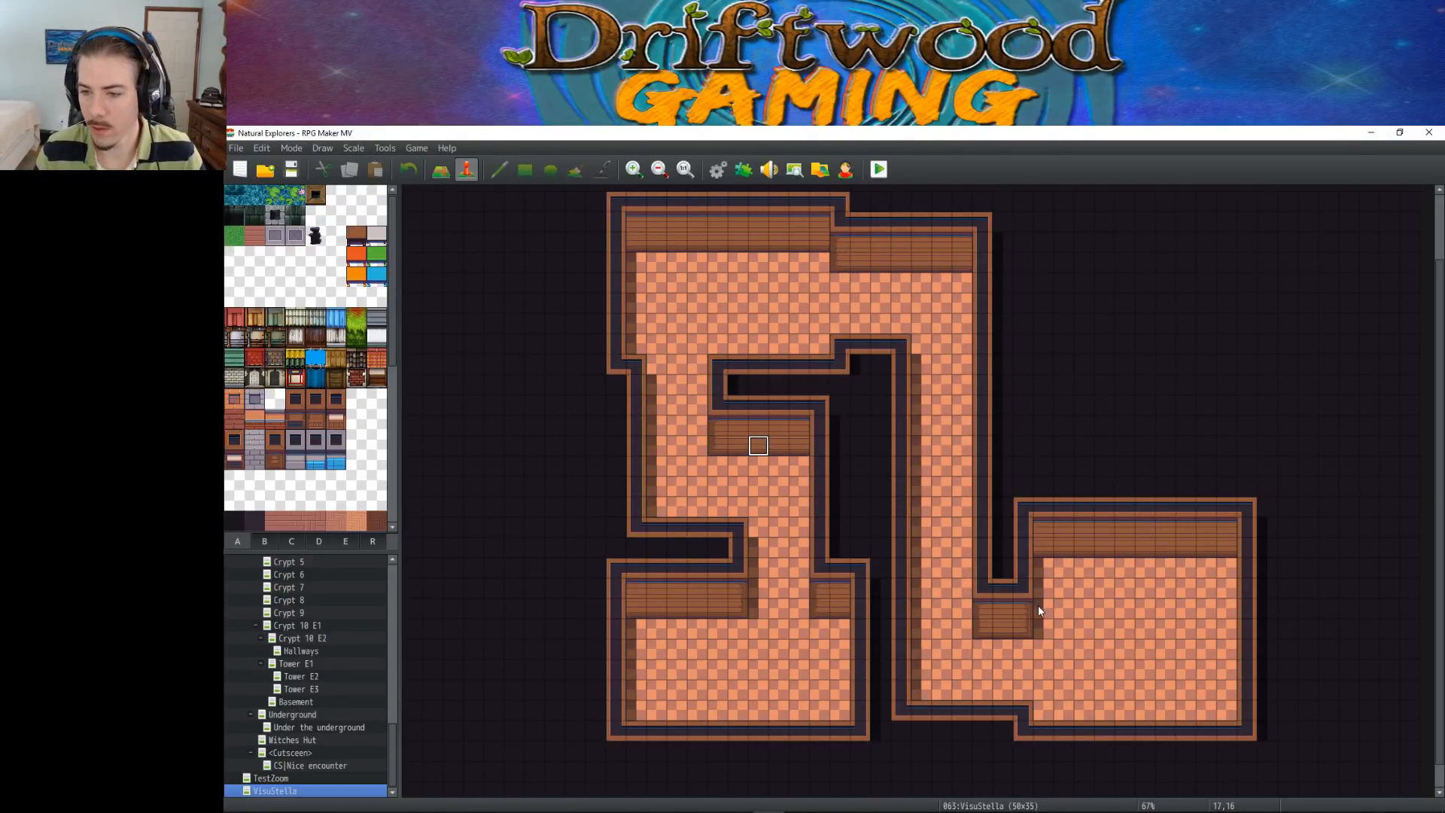
left_click(781, 299)
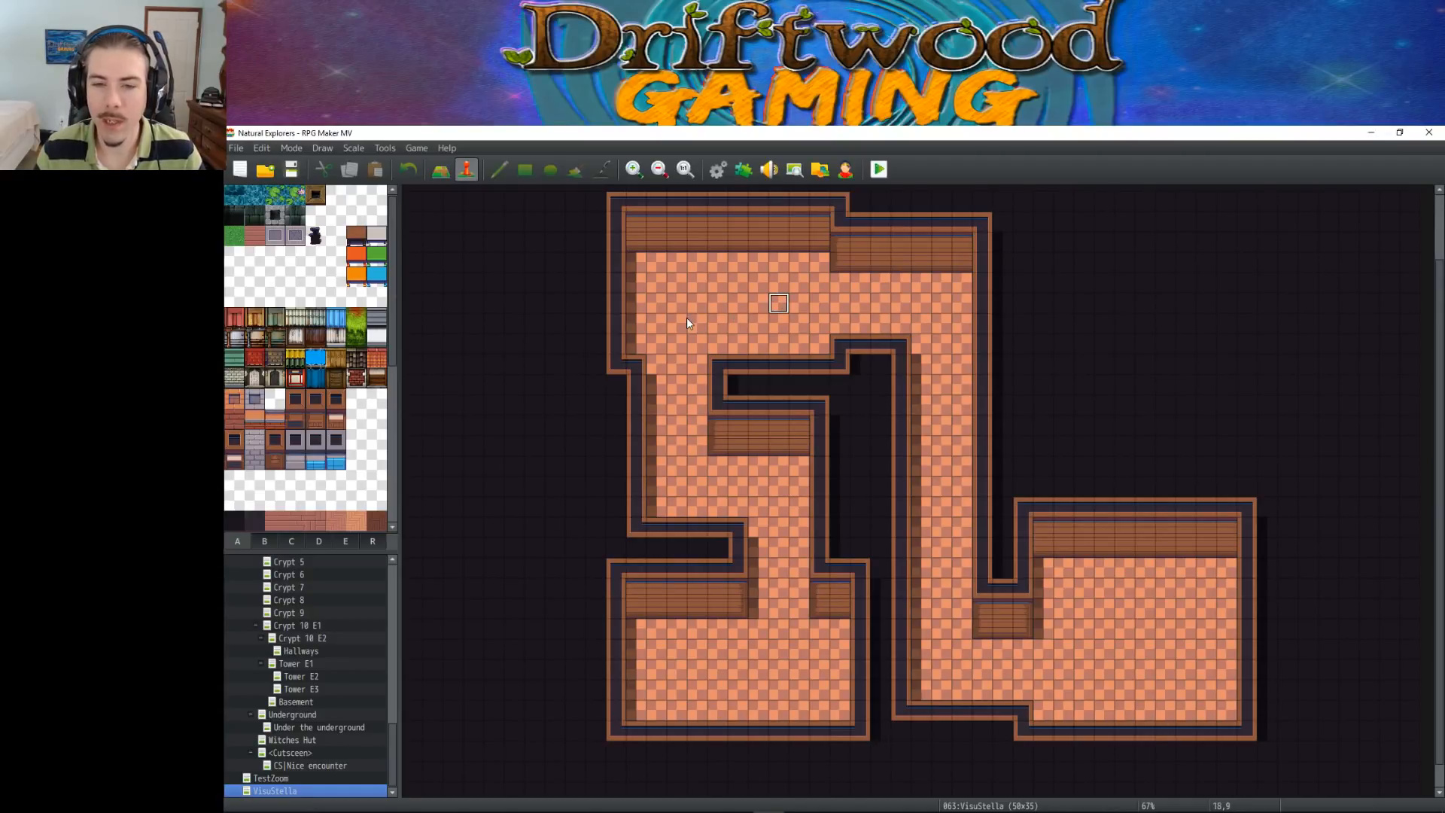
left_click(782, 653)
left_click(720, 650)
left_click(679, 670)
left_click(761, 689)
left_click(822, 668)
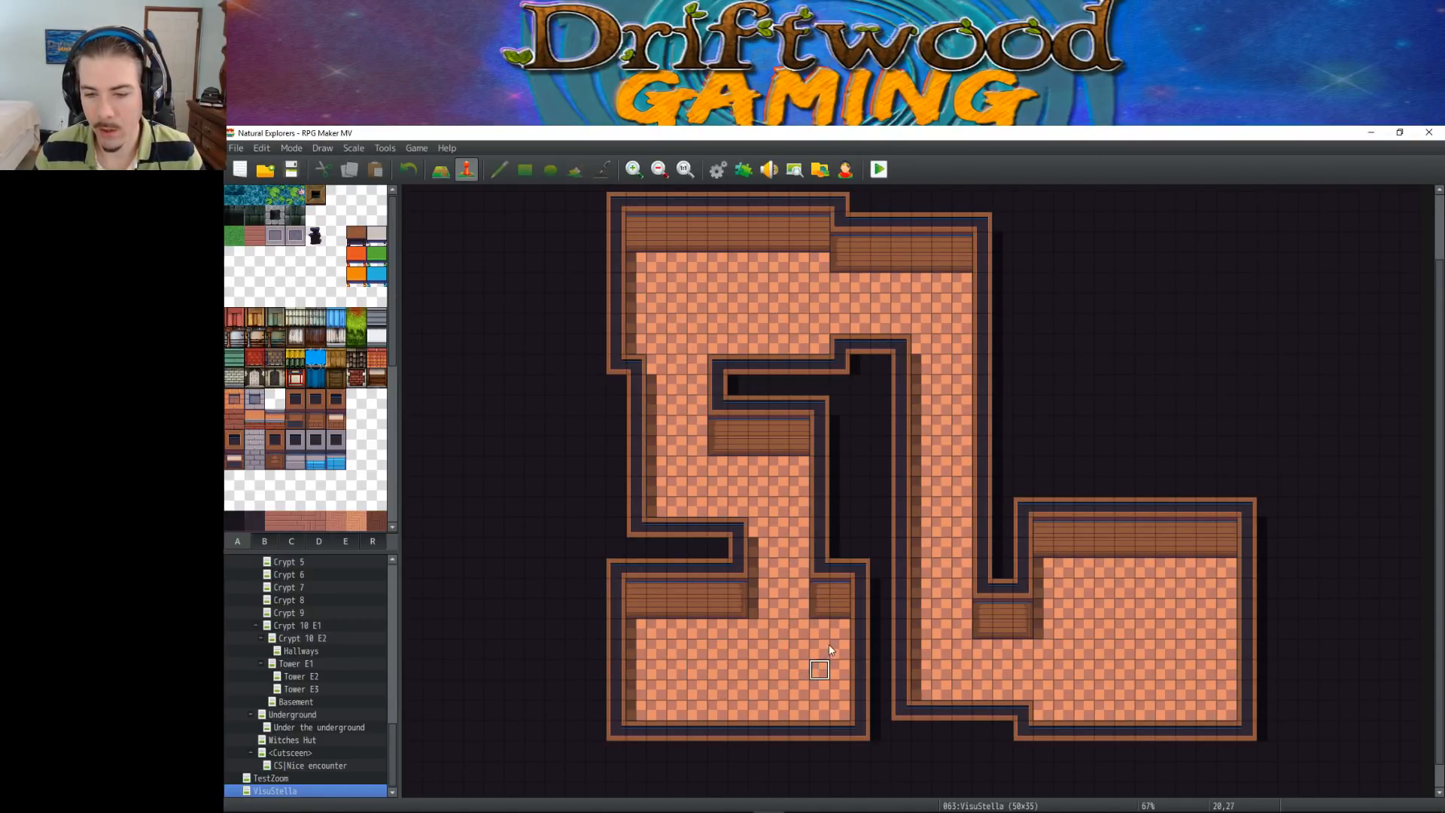
left_click(1165, 648)
left_click(1003, 649)
left_click(817, 285)
left_click(654, 431)
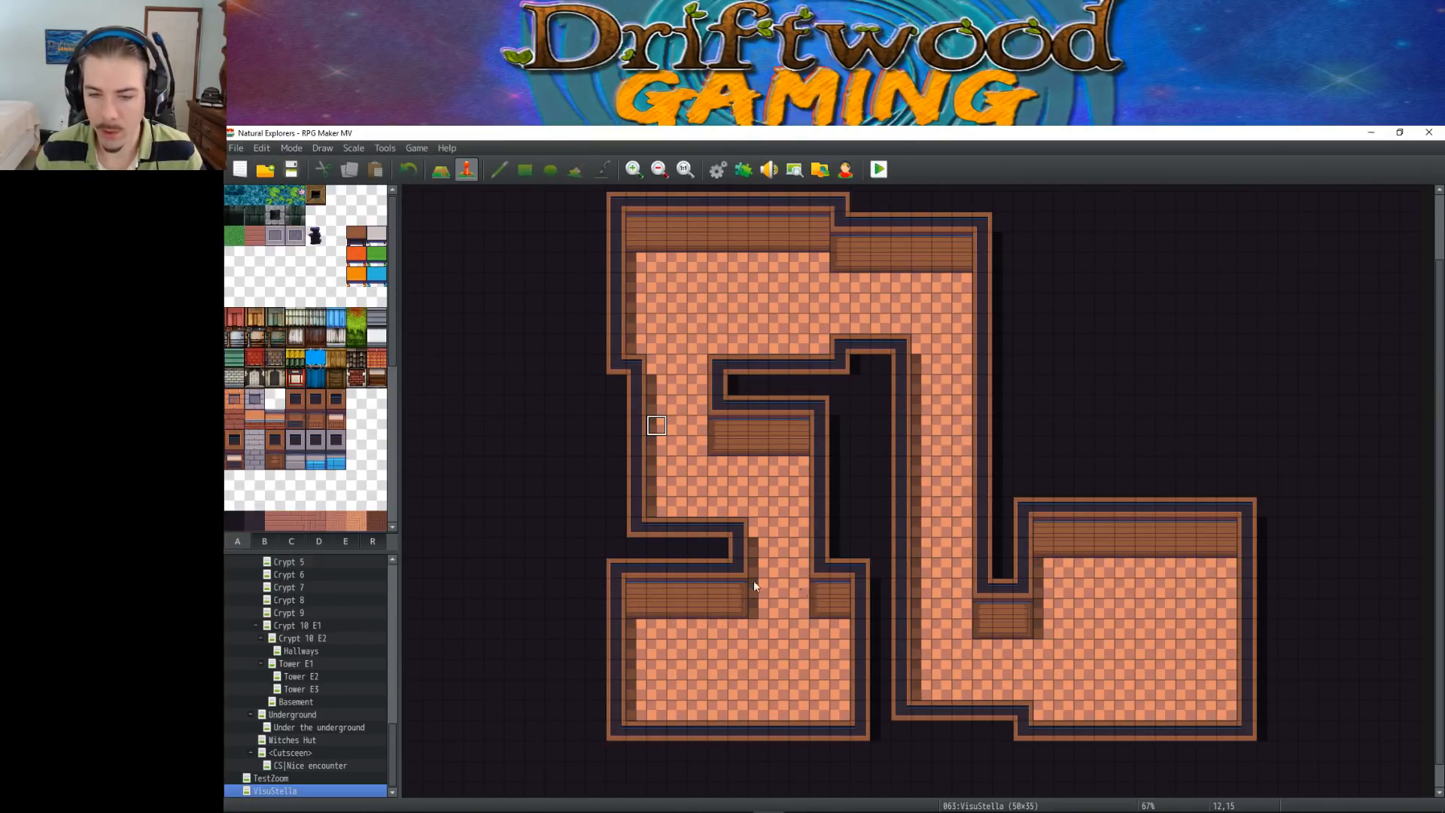
scroll(1013, 544, "down", 1)
scroll(1000, 566, "up", 2)
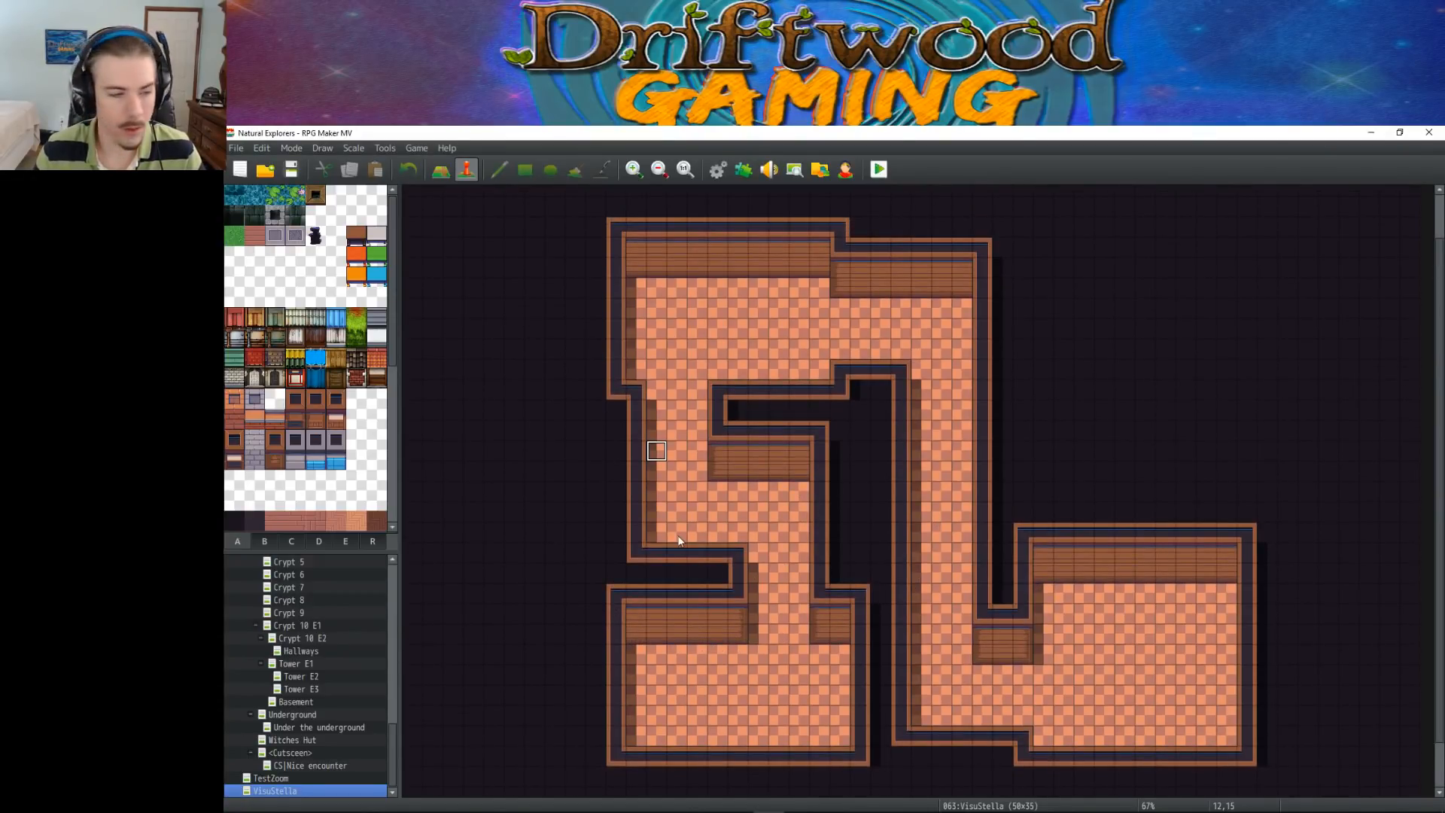
scroll(729, 531, "down", 1)
scroll(728, 534, "down", 1)
scroll(728, 534, "up", 1)
scroll(729, 535, "down", 1)
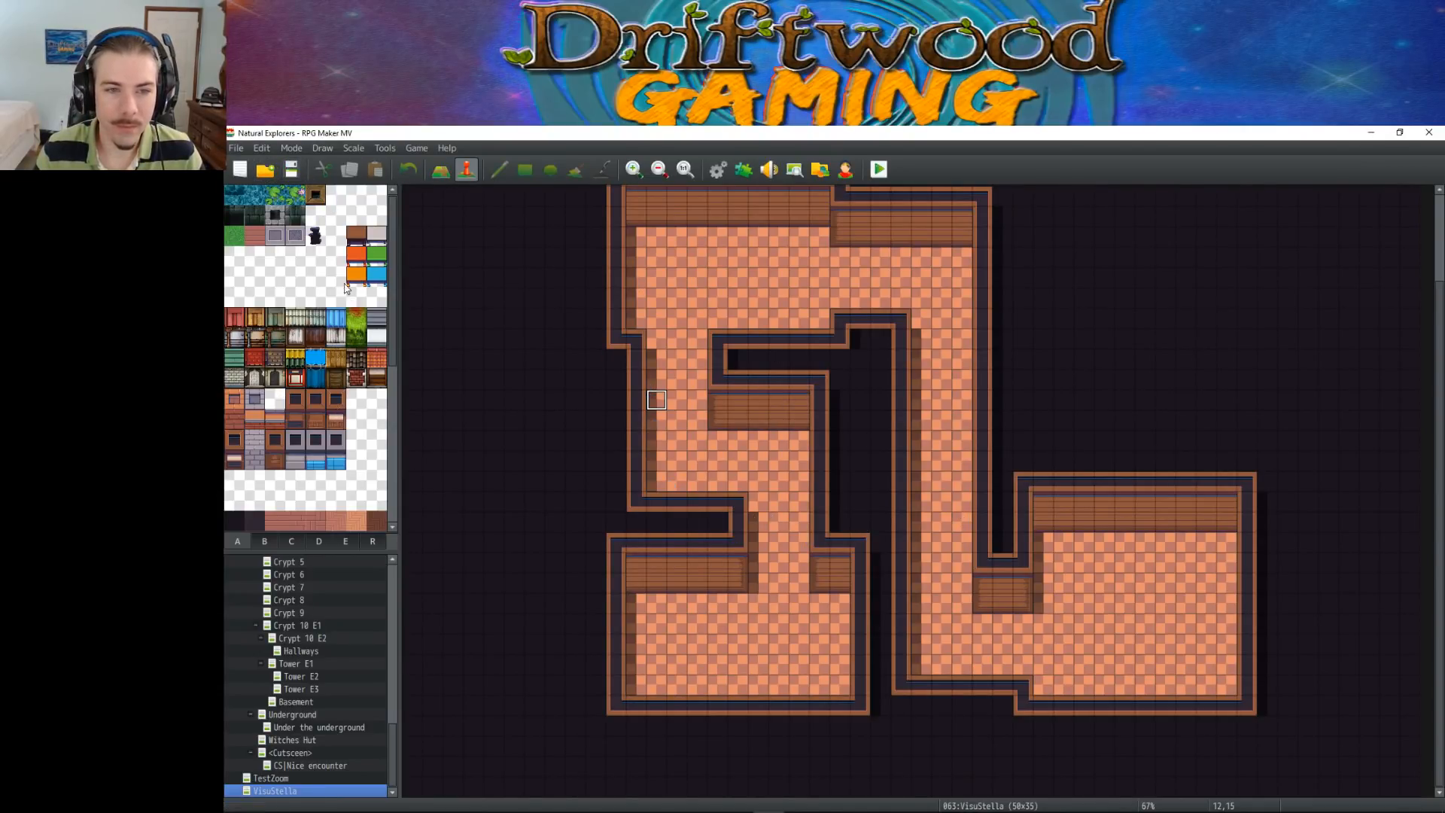
left_click(356, 215)
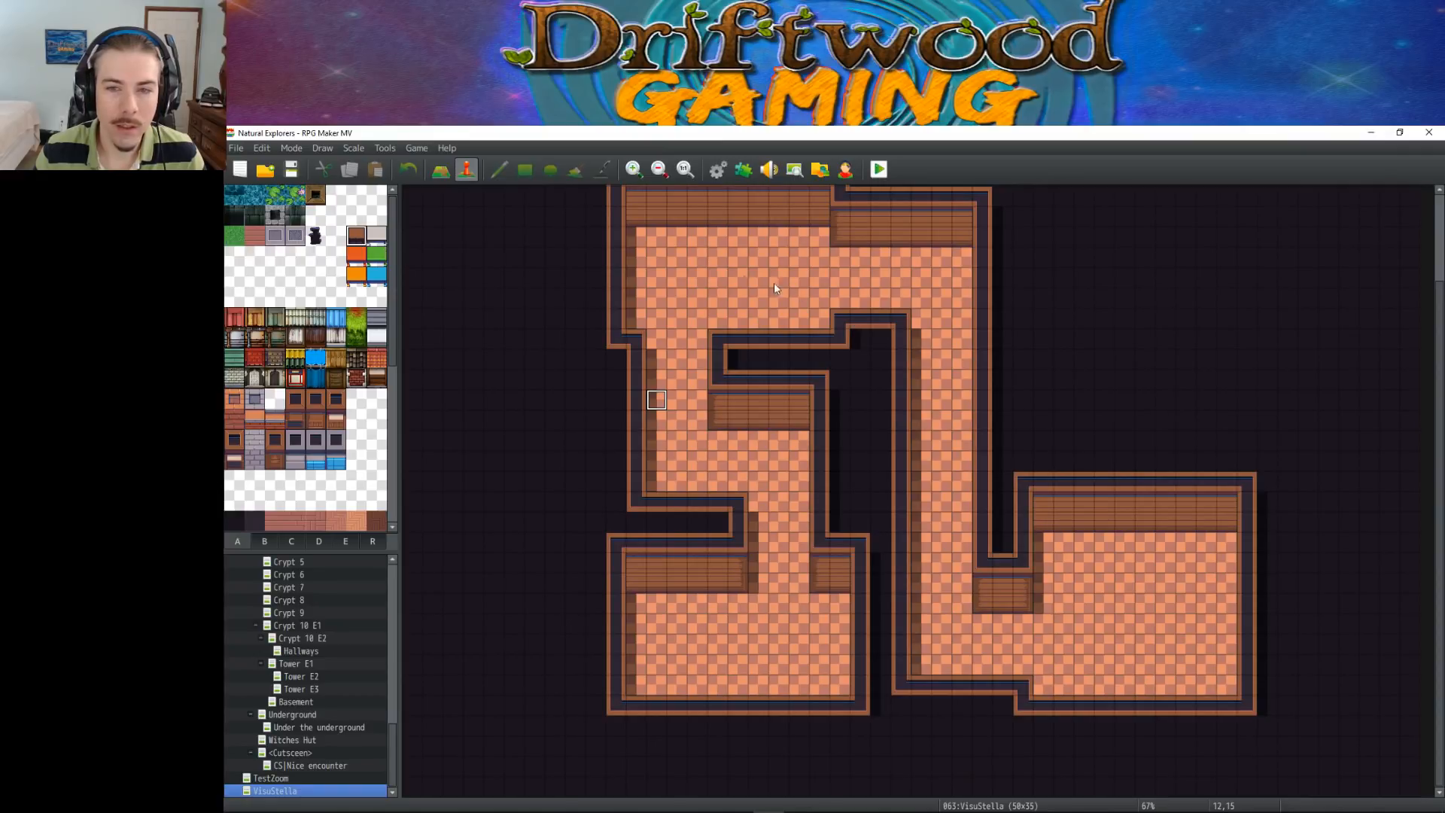
scroll(367, 389, "down", 3)
scroll(366, 388, "up", 3)
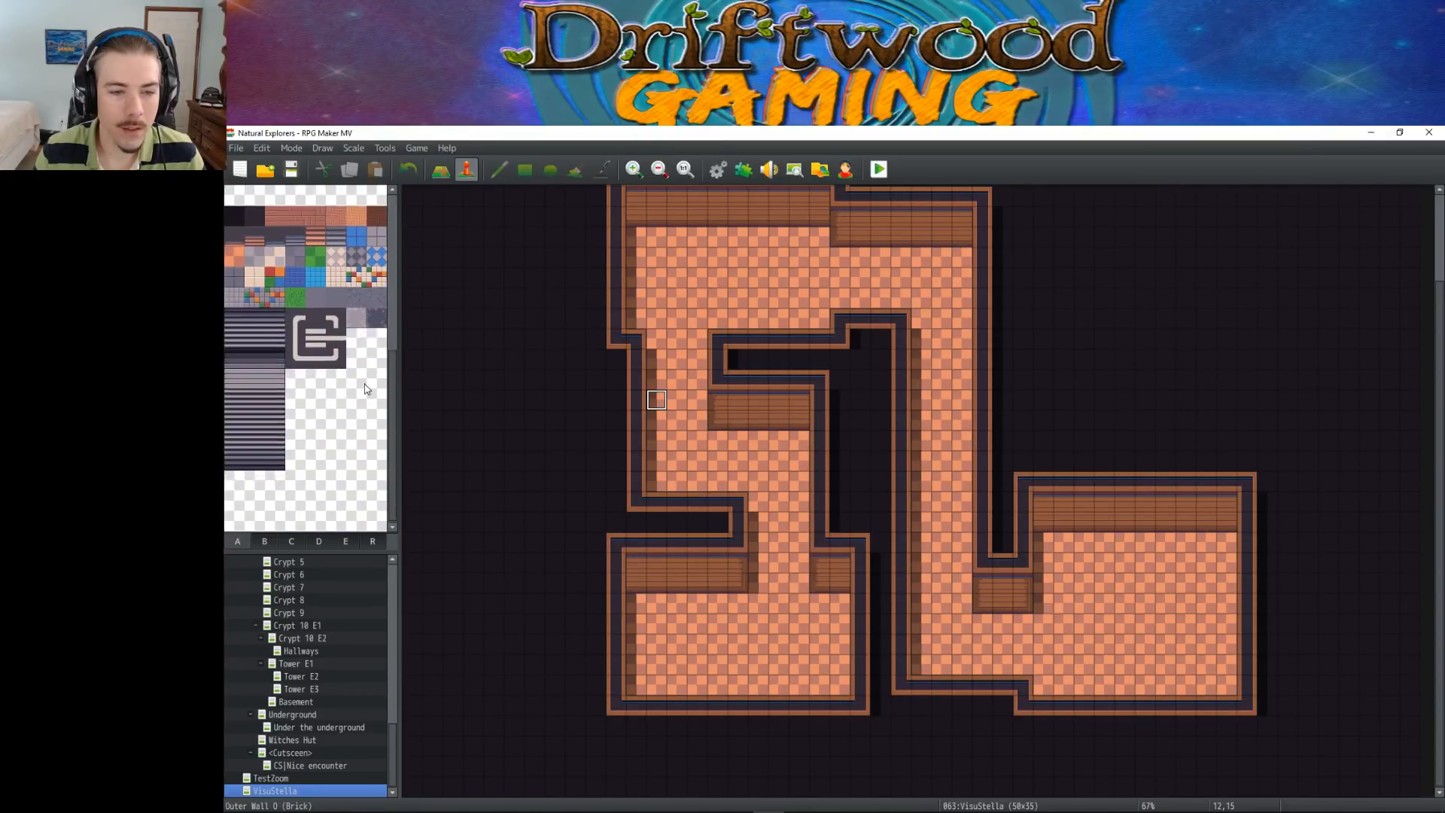
Switch from event editing to map editing and bring up the B tiles of the tileset
left_click(441, 170)
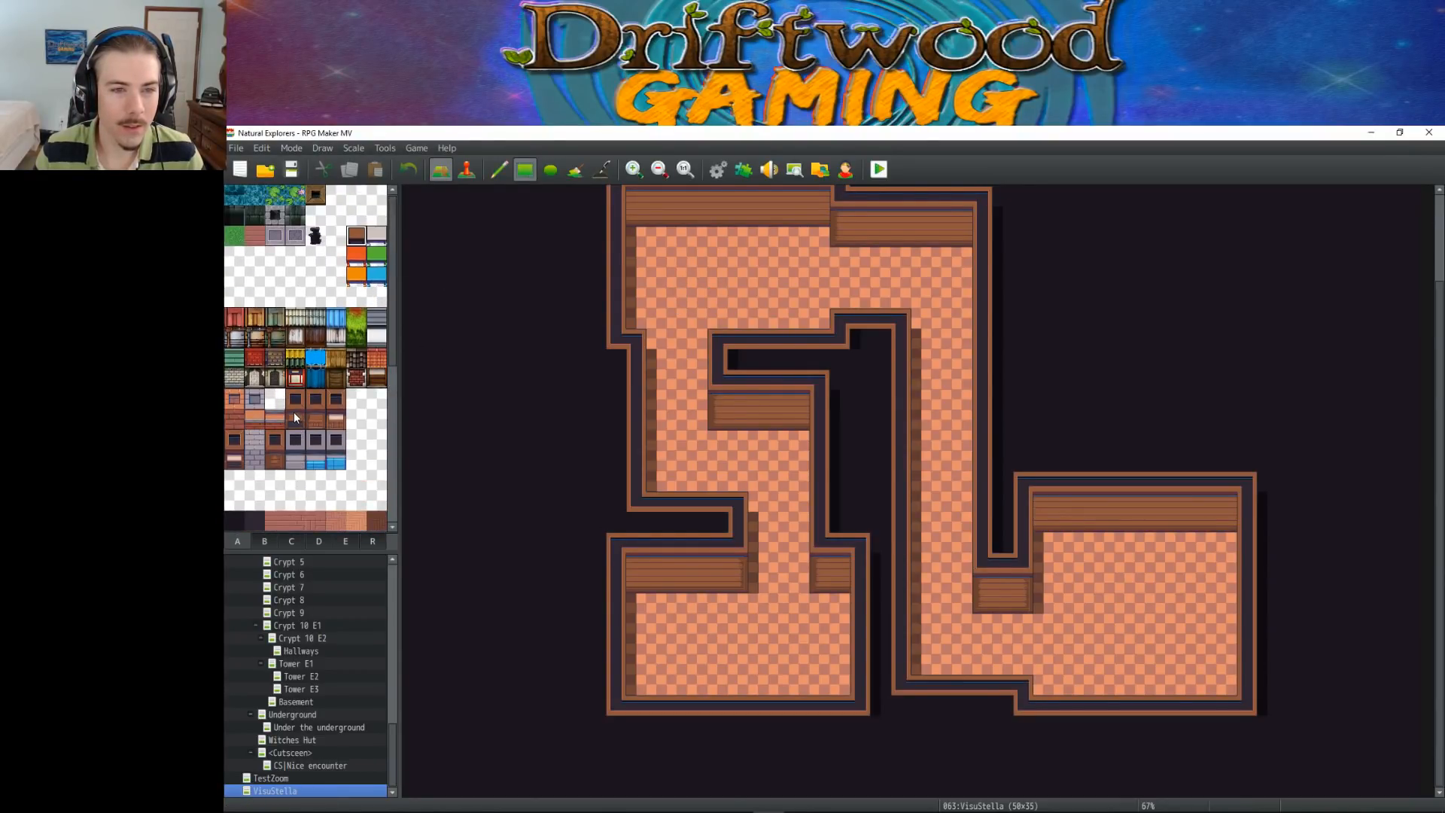
scroll(296, 413, "down", 3)
scroll(376, 410, "down", 5)
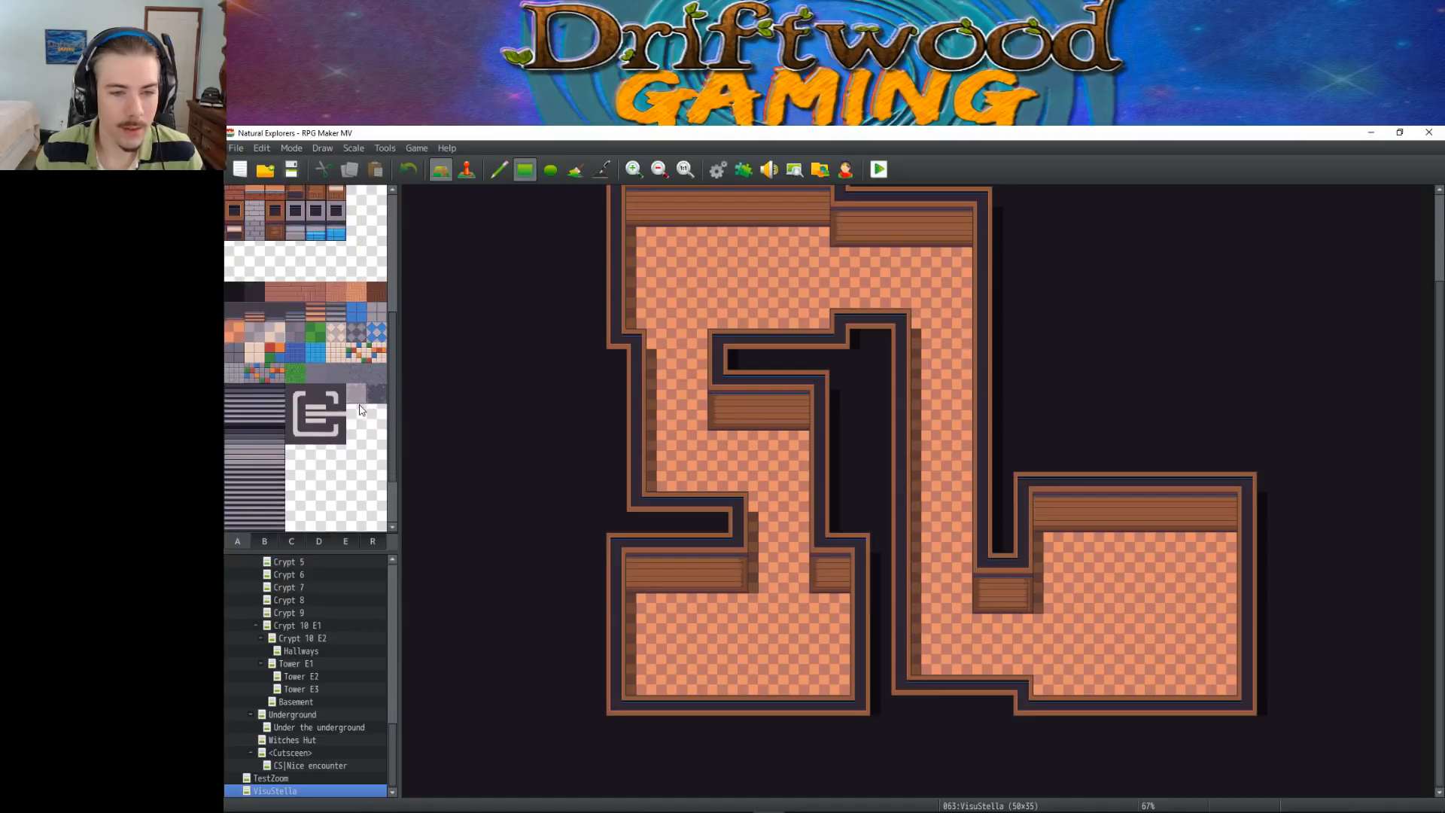
left_click(264, 541)
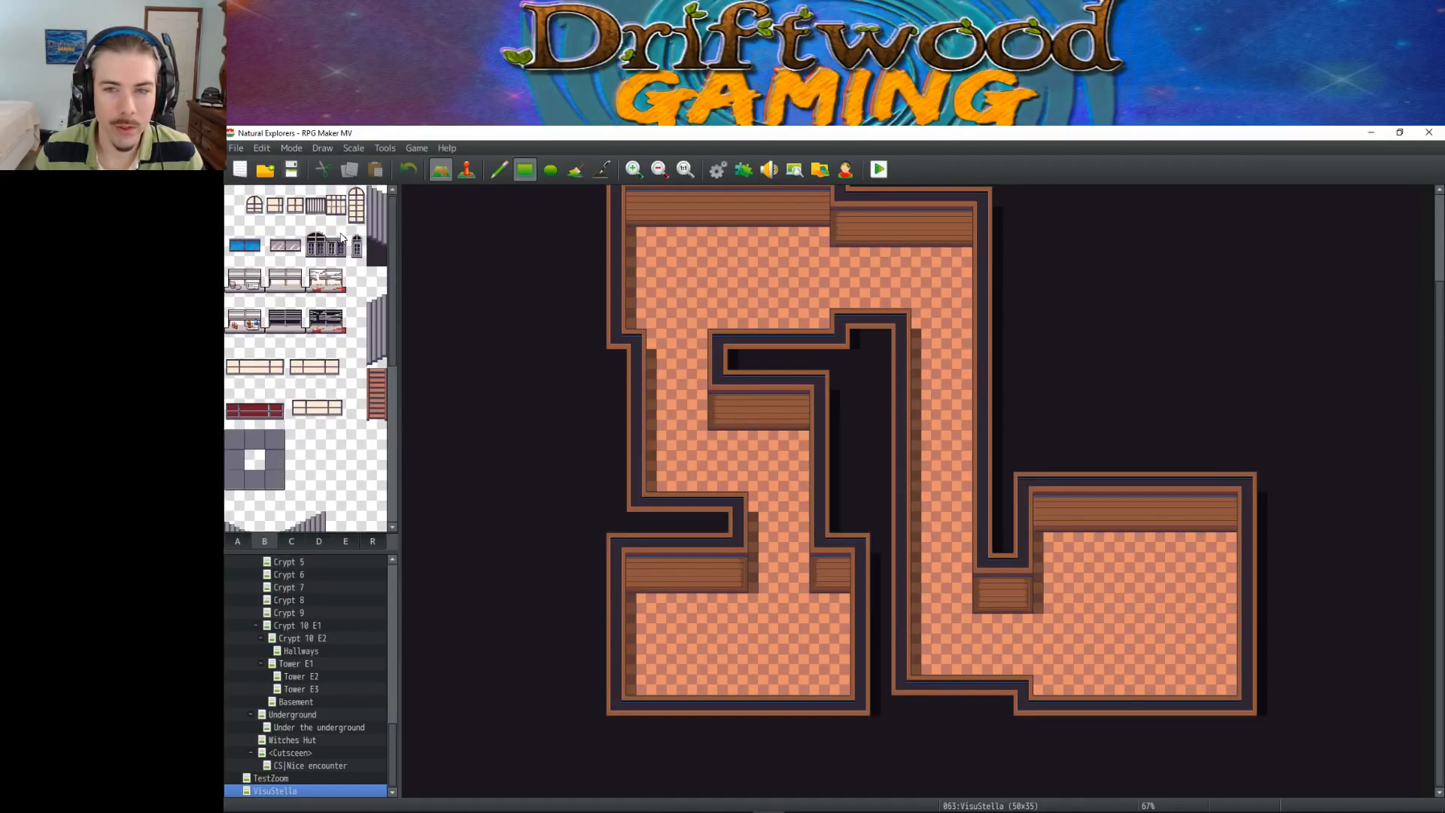
Place the grey double window on the two upper walls and on the lower-right room's wall
scroll(855, 389, "up", 1)
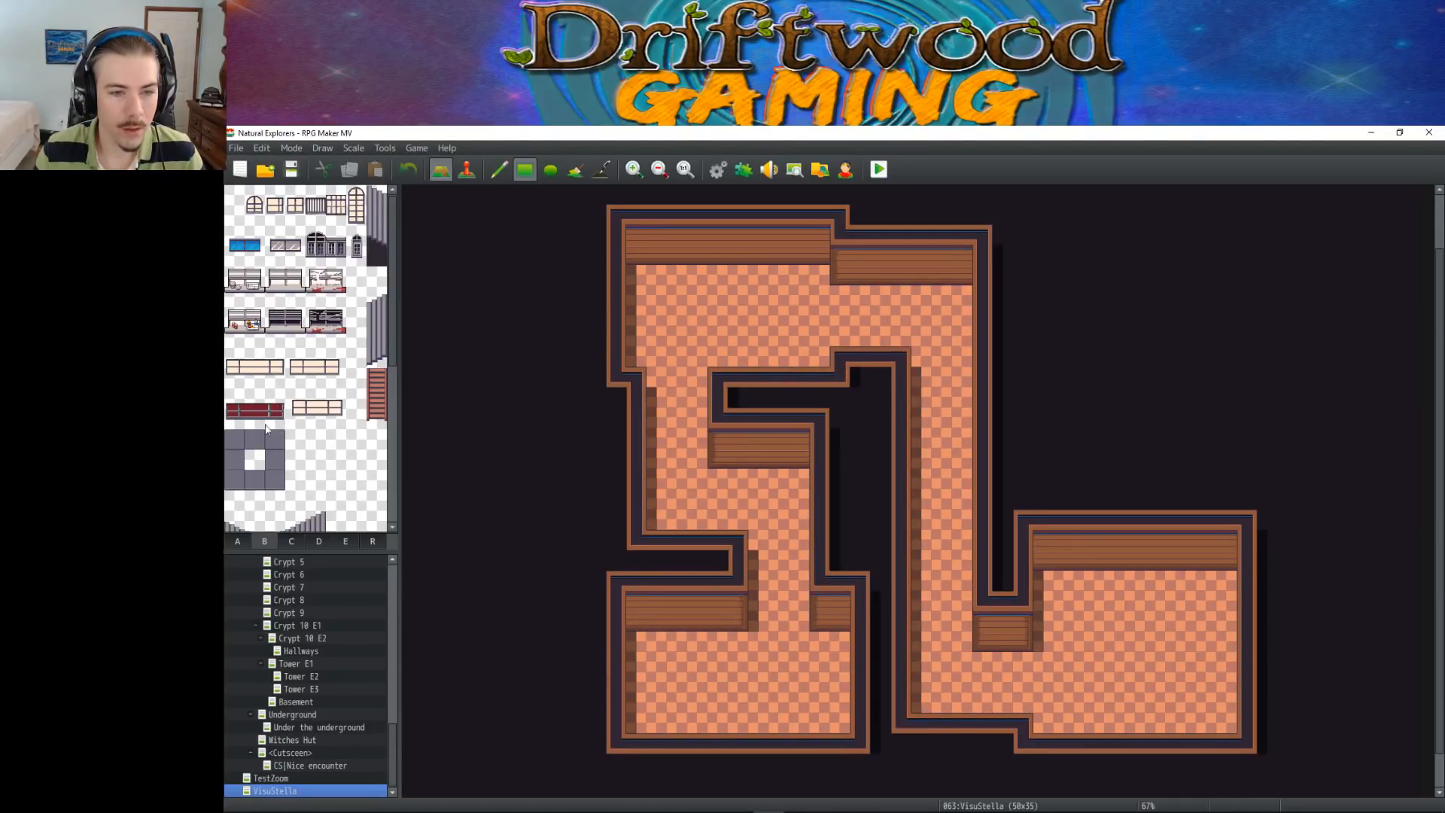
left_click(292, 247)
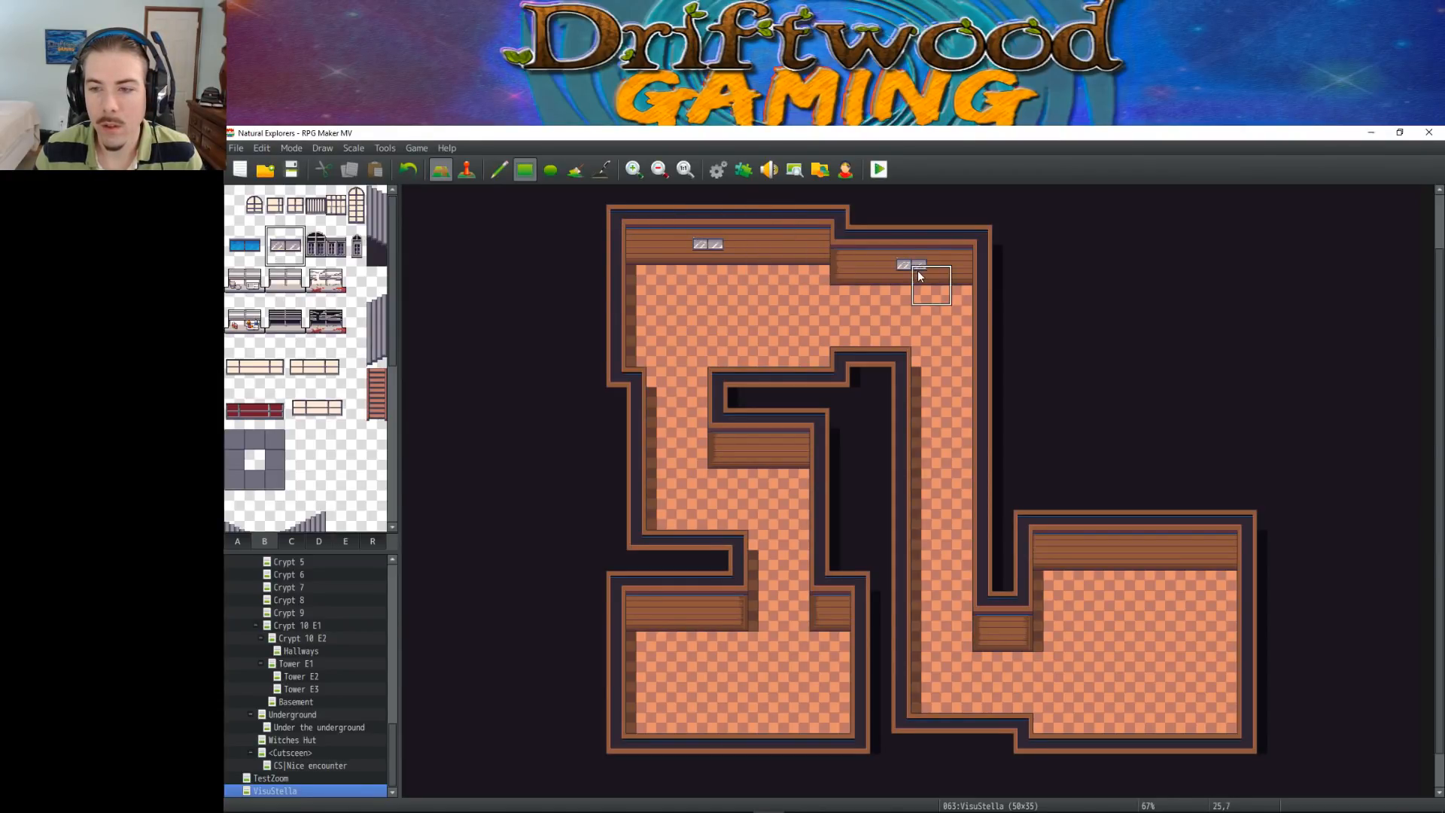
left_click(1129, 549)
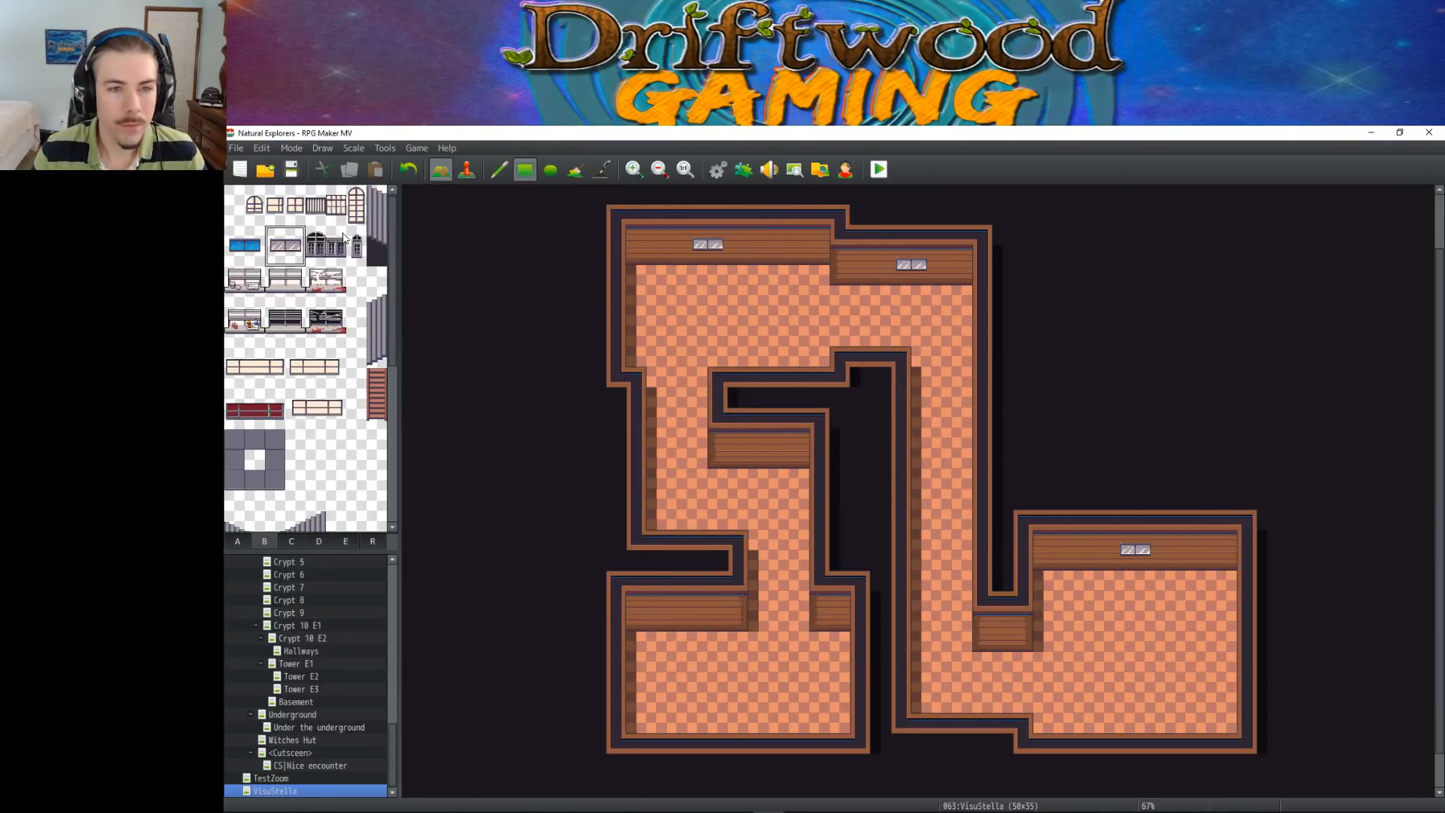
Place the blue double window over each of the three grey wall windows and save the project
left_click(240, 242)
left_click_drag(242, 249, 255, 256)
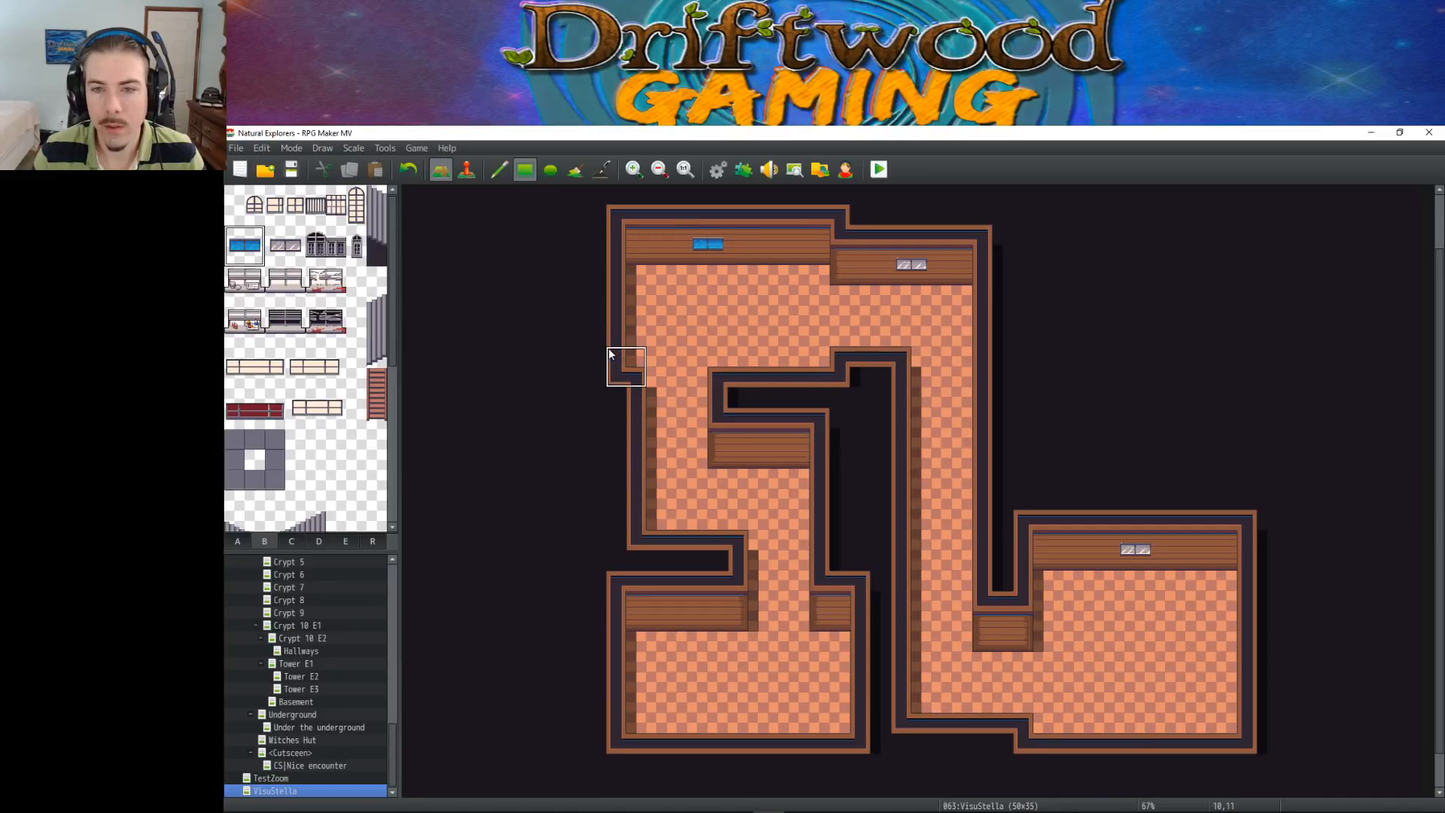
left_click(896, 251)
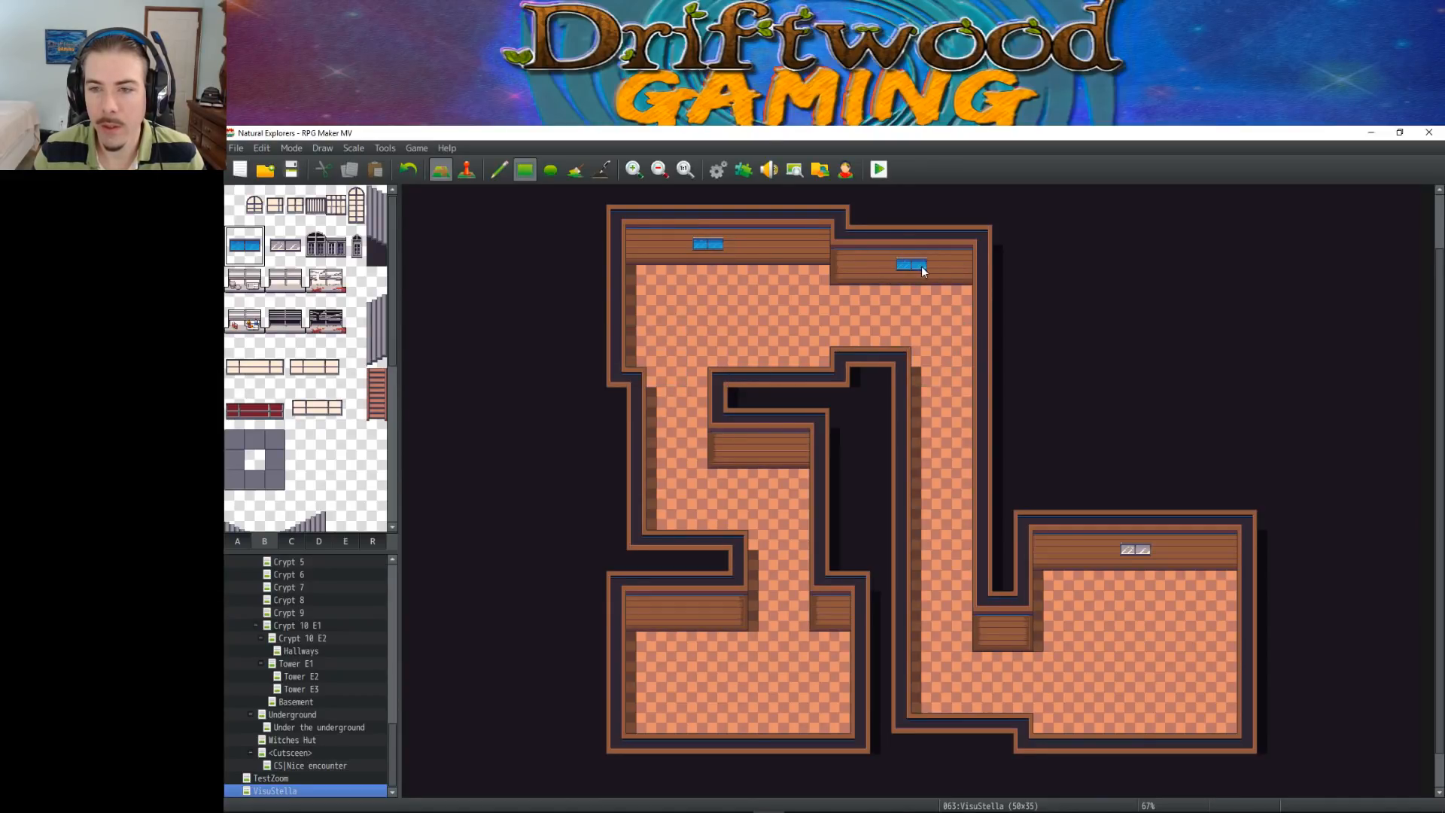
left_click(1139, 549)
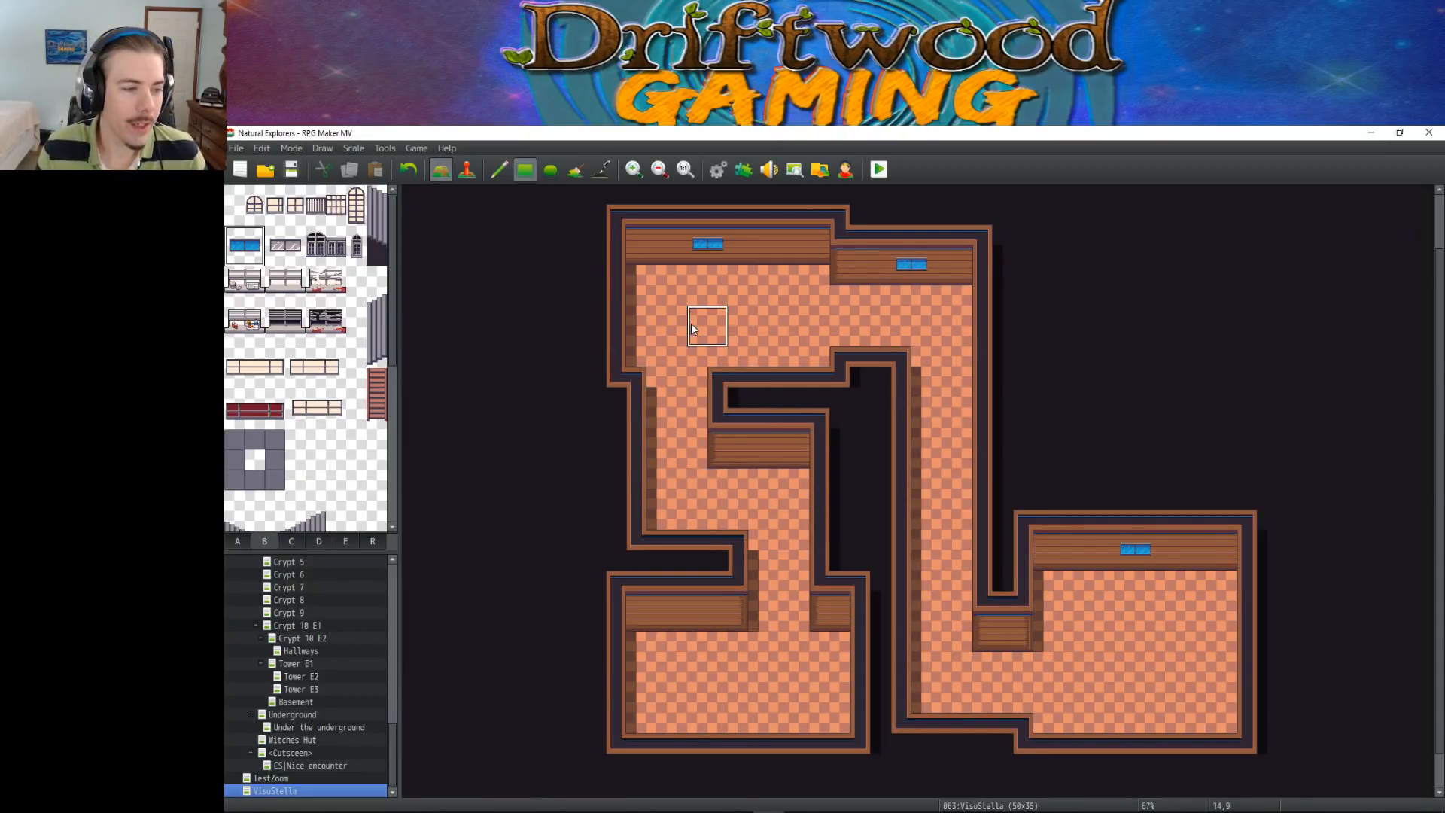
left_click(300, 171)
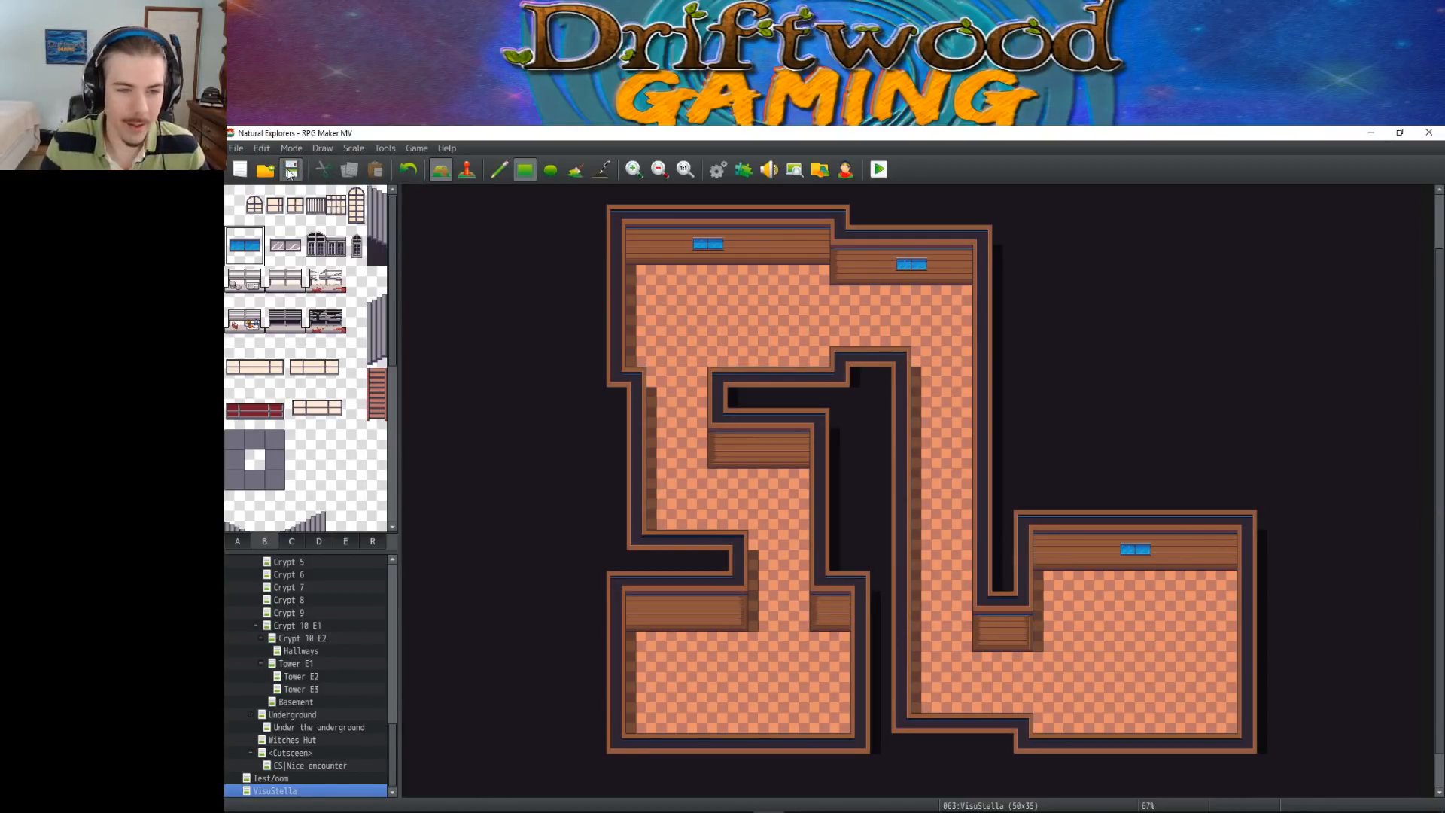
Try the Shadow Pen along the upper-left room's west wall, undo the first stroke and restore the shadow there
right_click(706, 270)
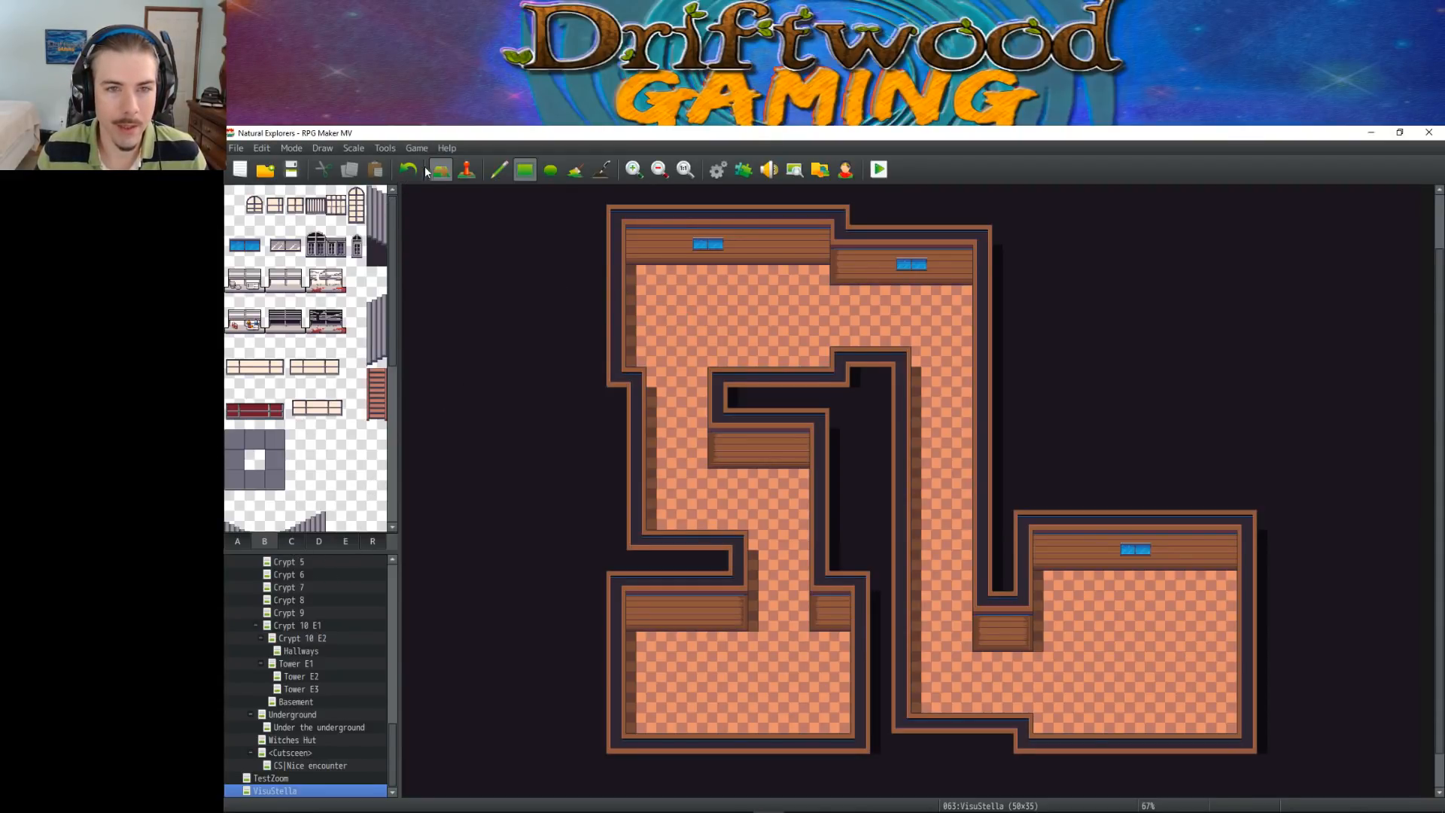
left_click(508, 167)
left_click(601, 168)
mouse_move(632, 268)
left_mouse_down()
mouse_move(631, 346)
mouse_move(625, 290)
left_mouse_up()
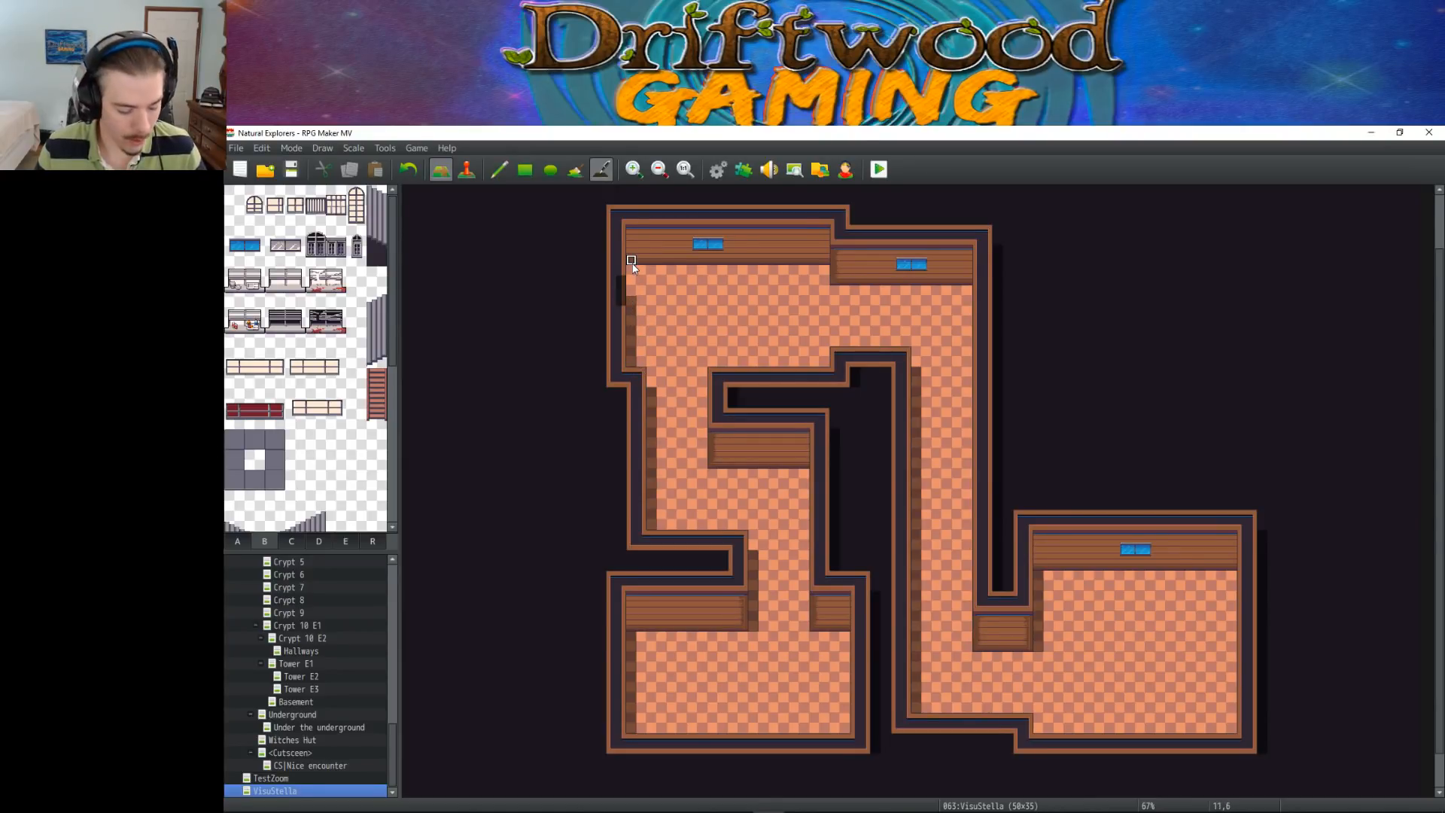
key("ctrl+z")
left_click_drag(631, 273, 631, 361)
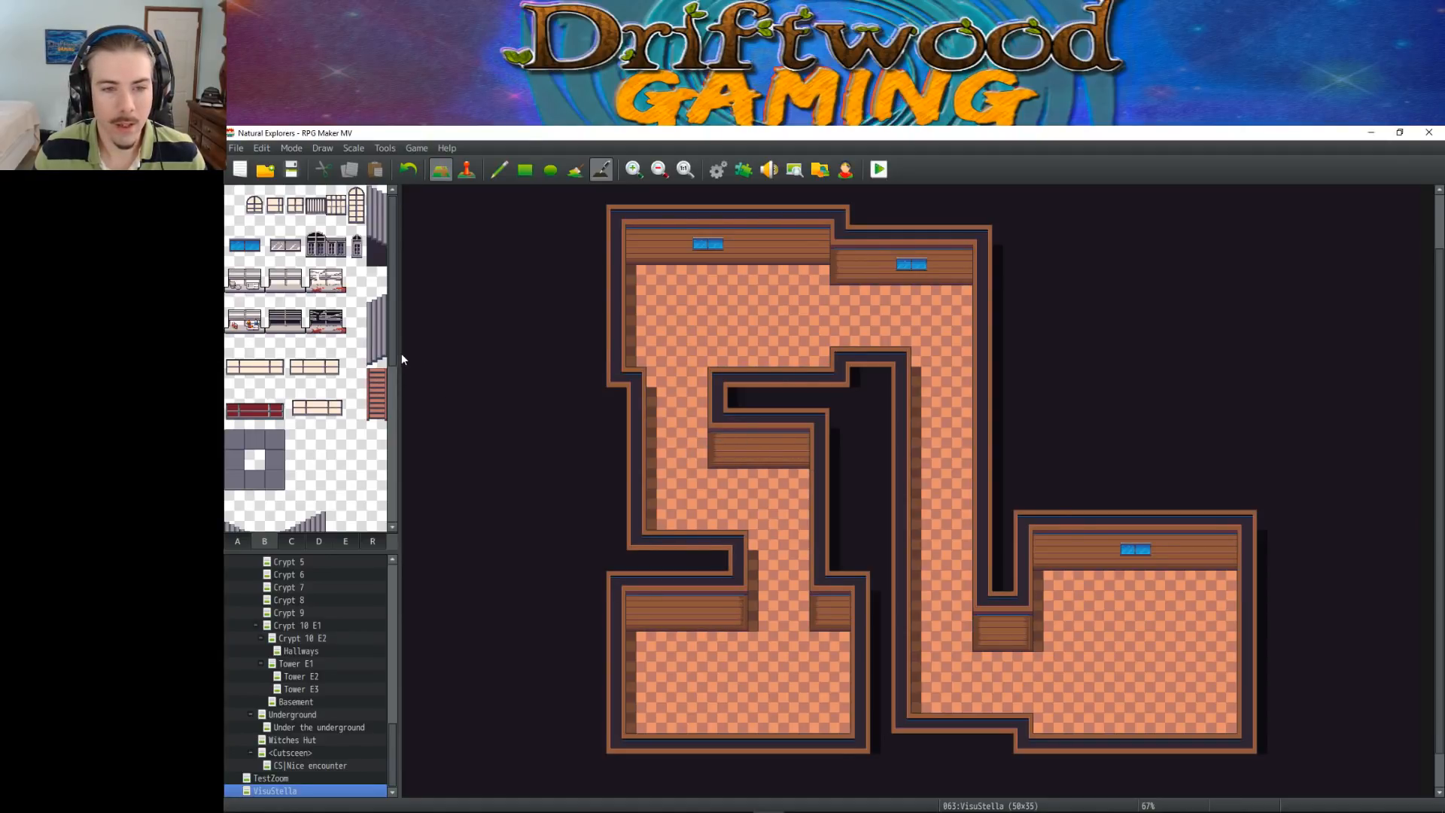
Browse the rest of the B tiles and highlight the peaked grey corrugated roof block
scroll(387, 342, "down", 5)
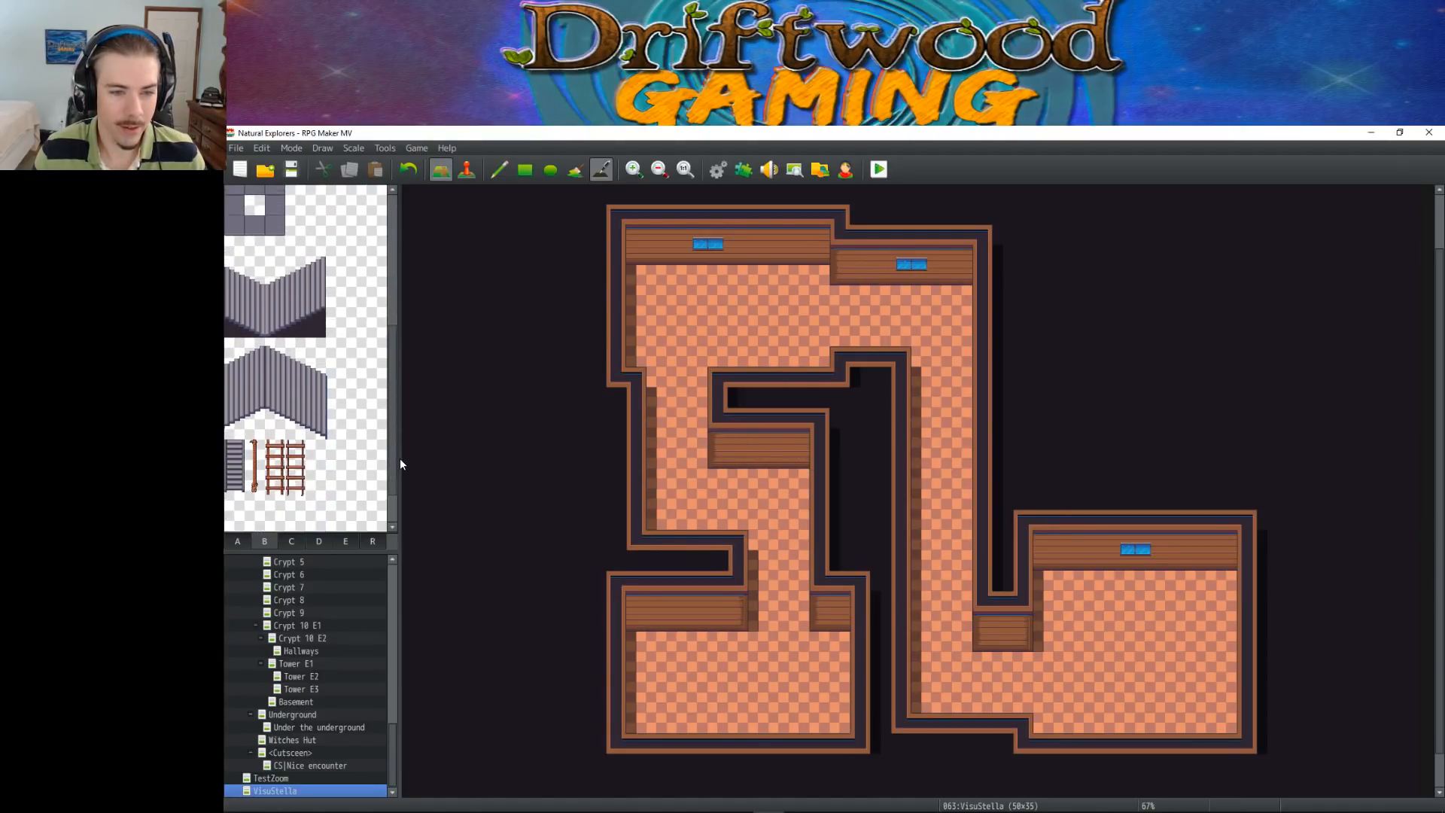
left_click_drag(229, 340, 325, 429)
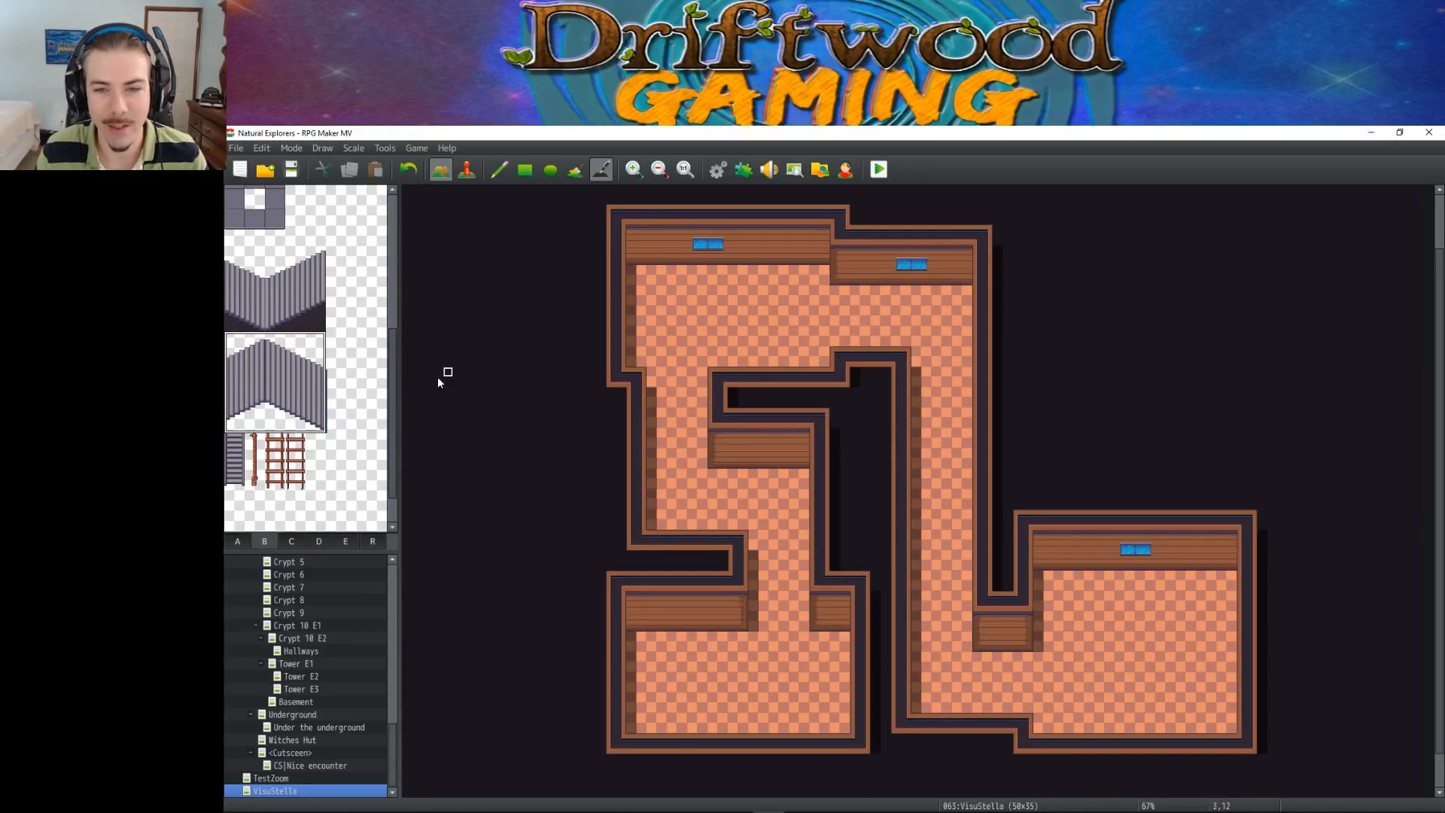
scroll(356, 384, "up", 5)
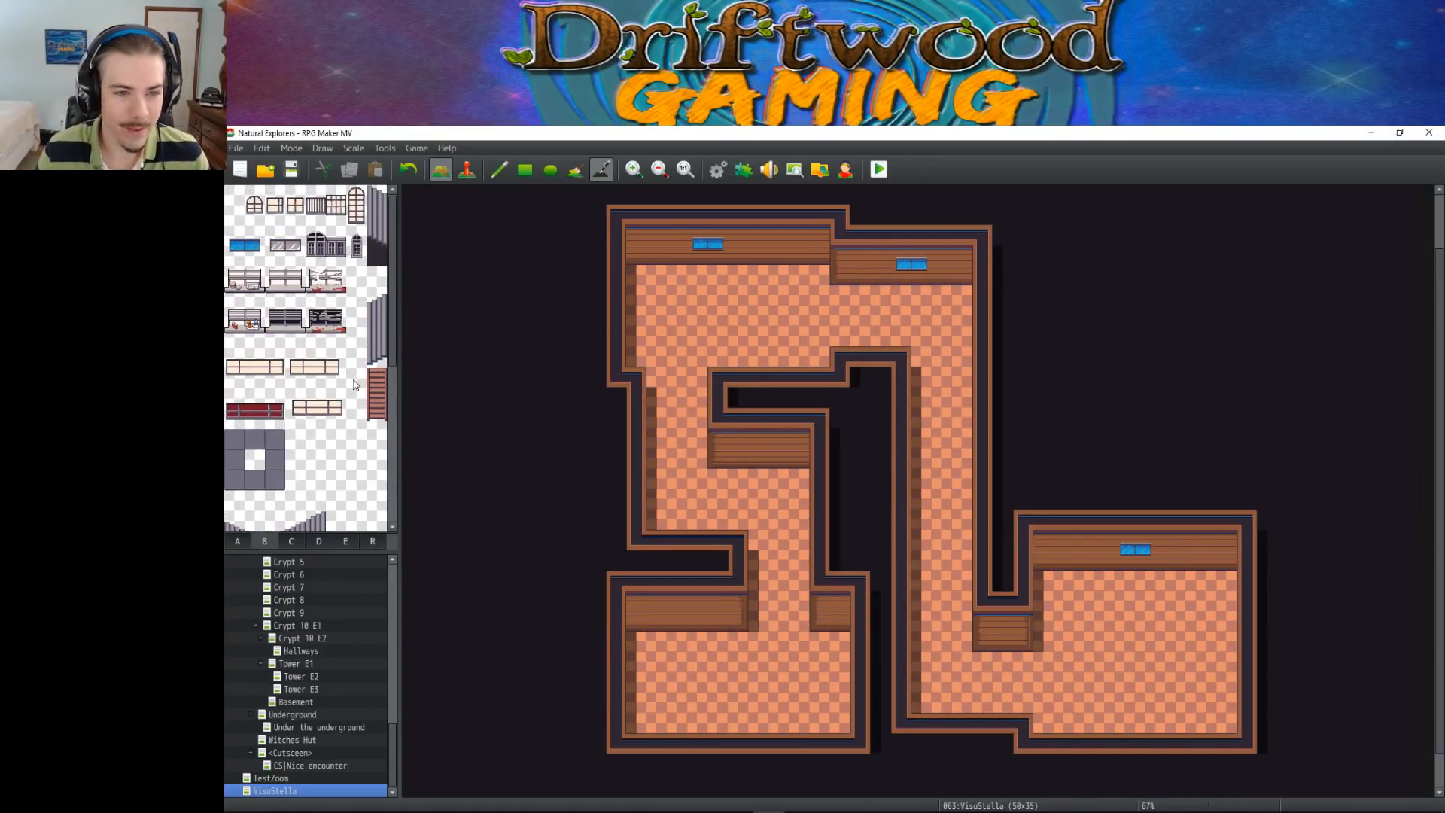
Place the two-tile-wide wooden bookshelf from tileset C against the upper-left room's north wall, in its west corner, using the Rectangle tool
left_click(245, 325)
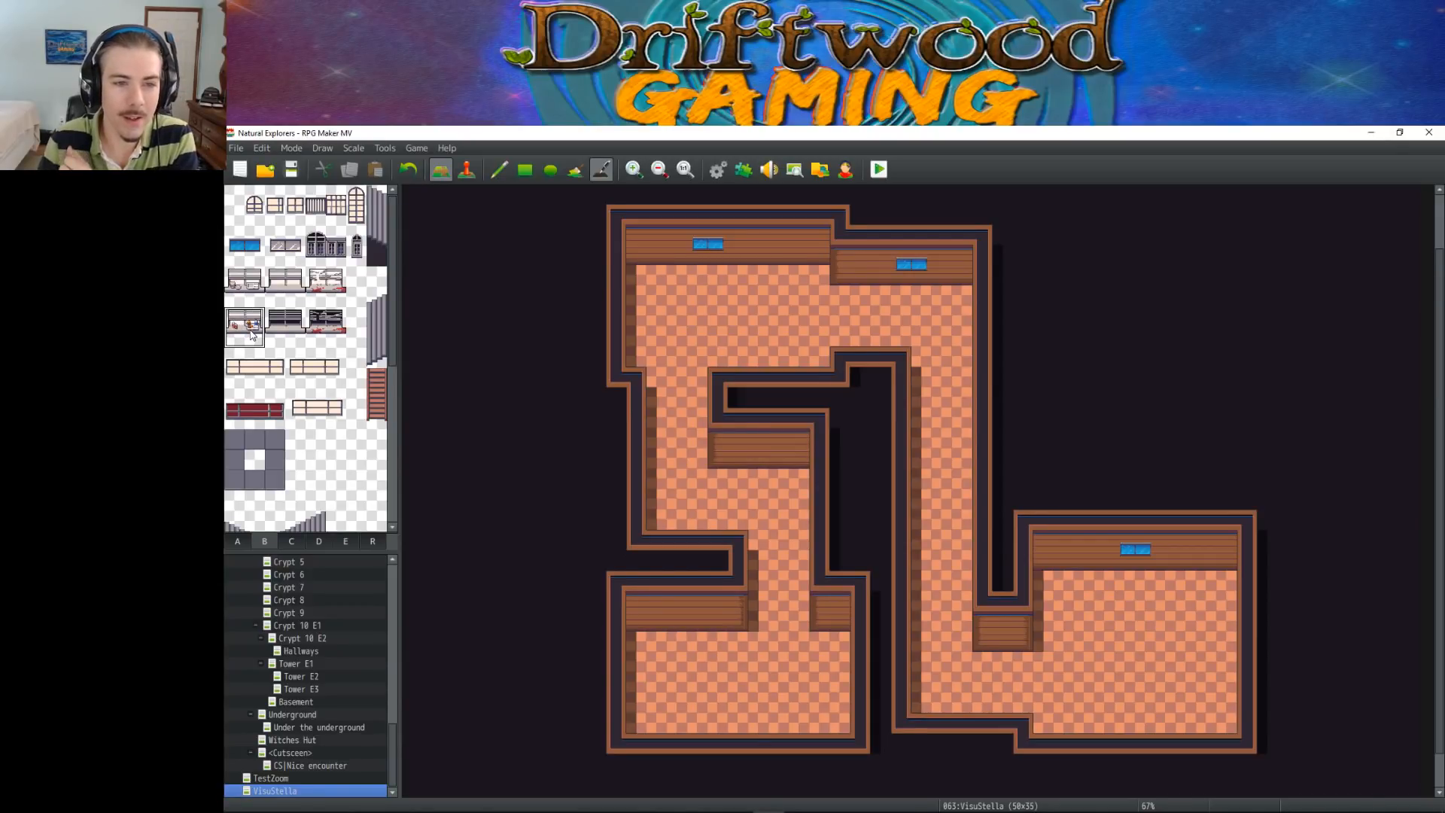
left_click(291, 541)
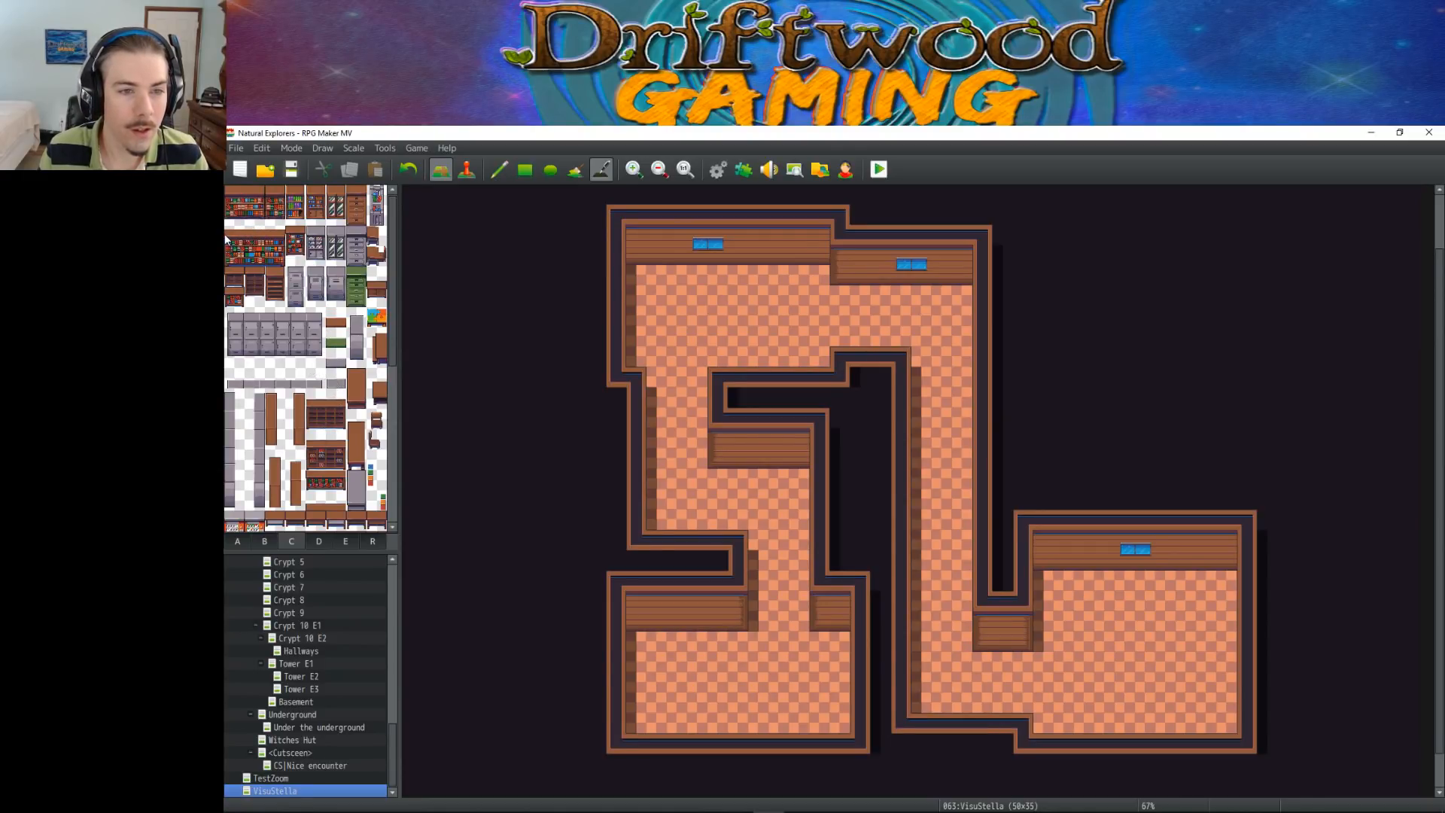
left_click(230, 197)
left_click_drag(243, 205, 256, 215)
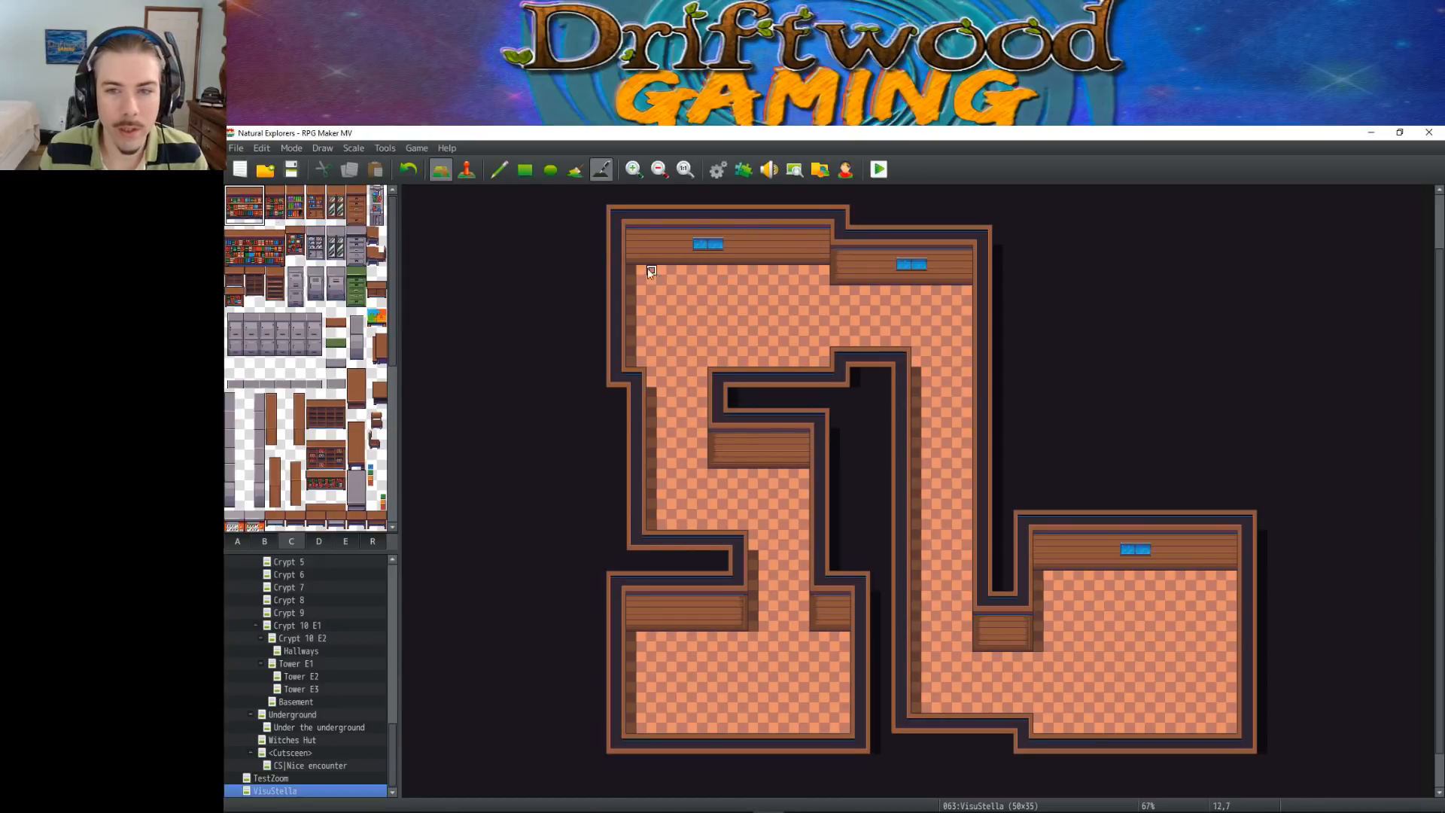
left_click(524, 169)
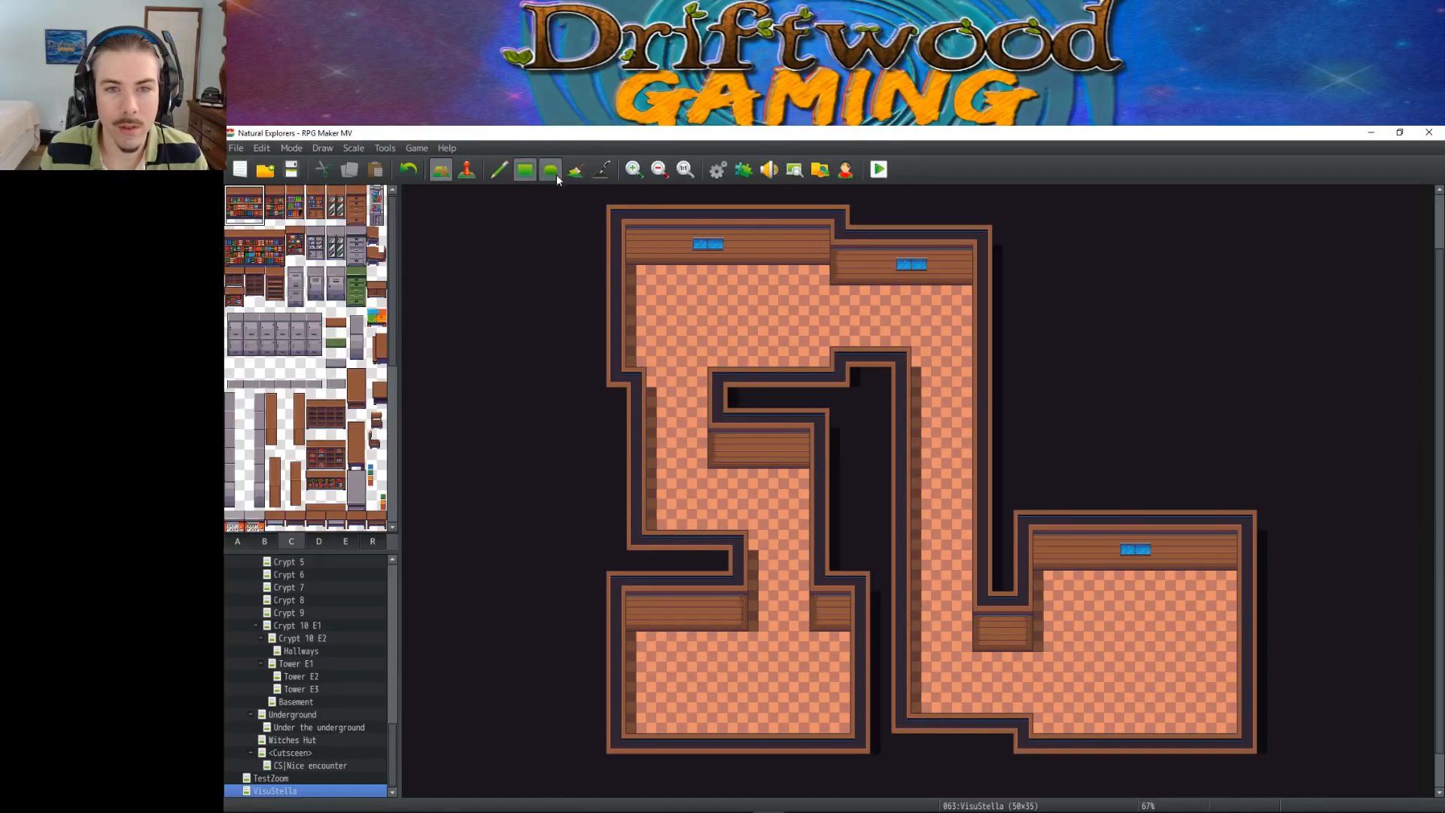
left_click(645, 263)
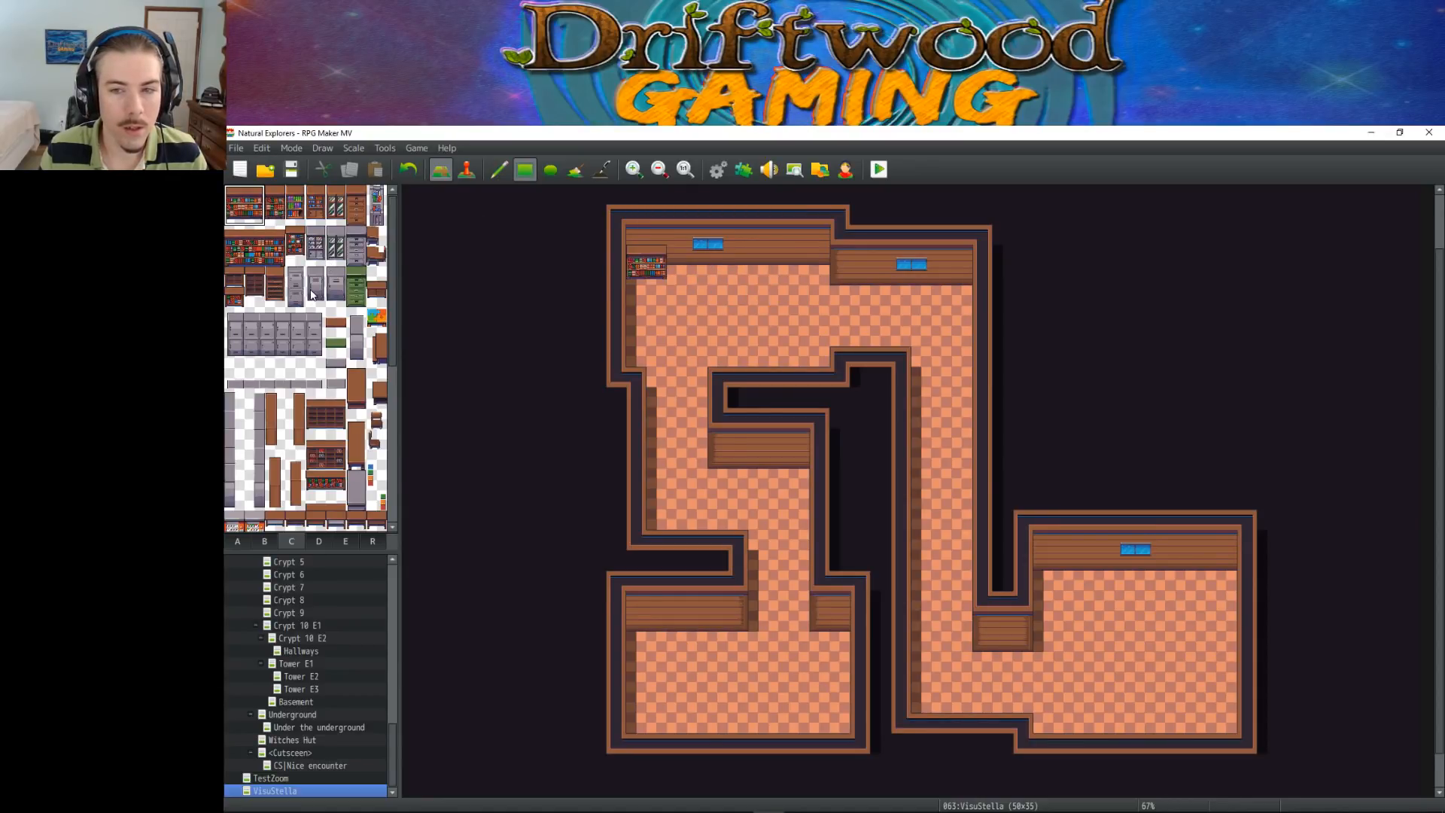
Place two different narrow wooden bookshelves side by side against the upper-left room's north wall, east of the blue window
left_click_drag(299, 200, 300, 217)
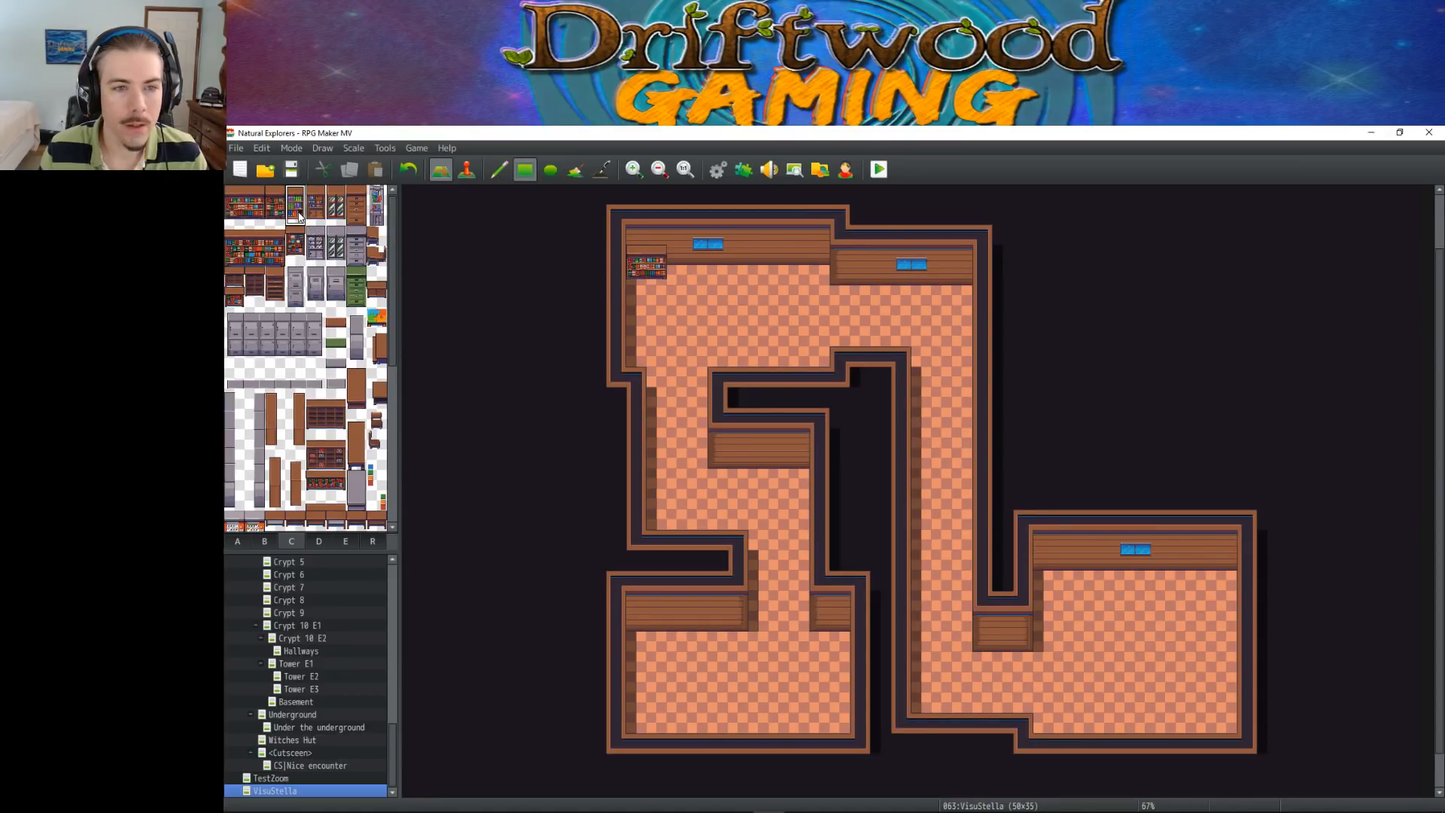
left_click(757, 261)
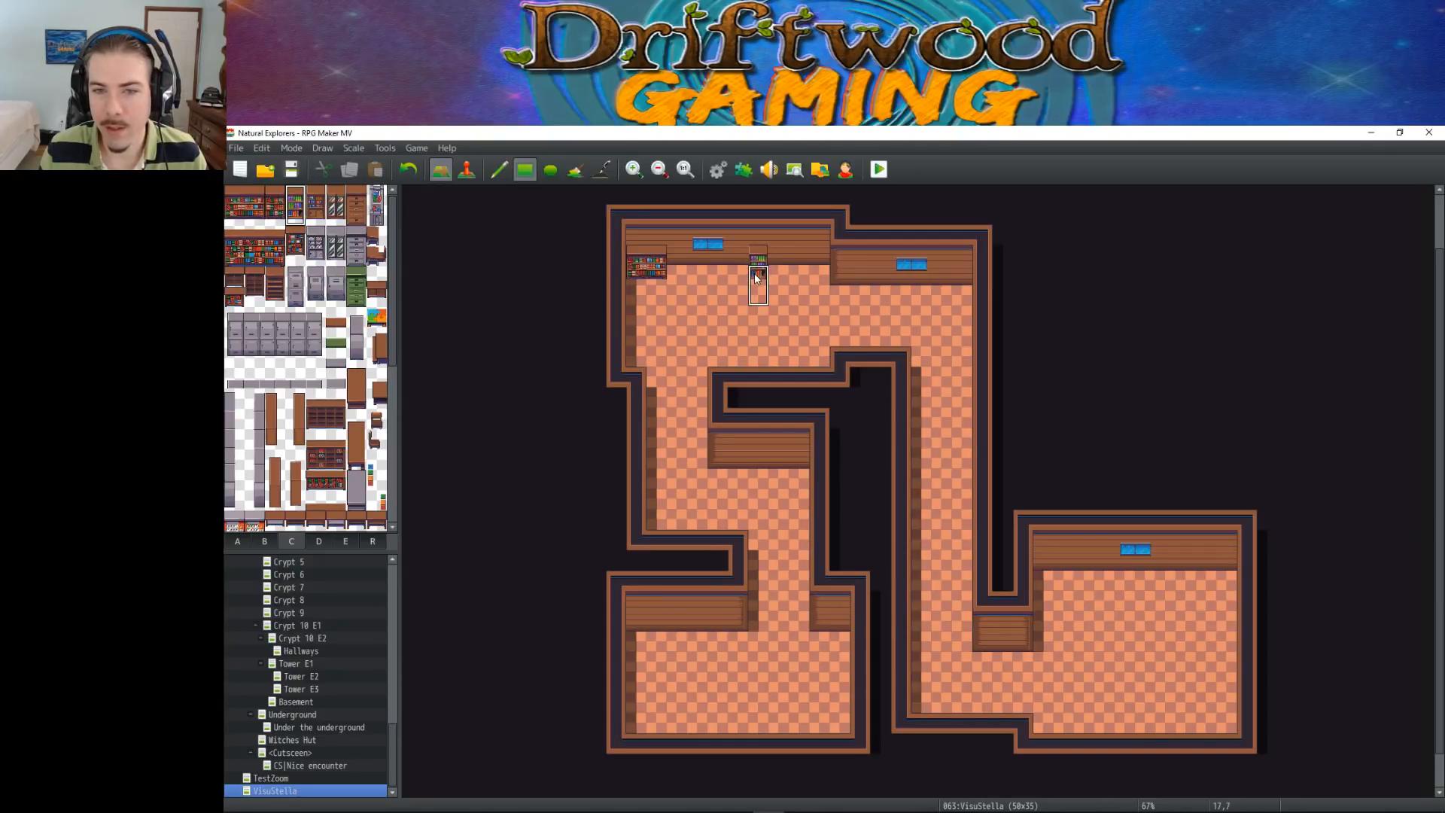
left_click_drag(316, 197, 316, 215)
left_click(782, 261)
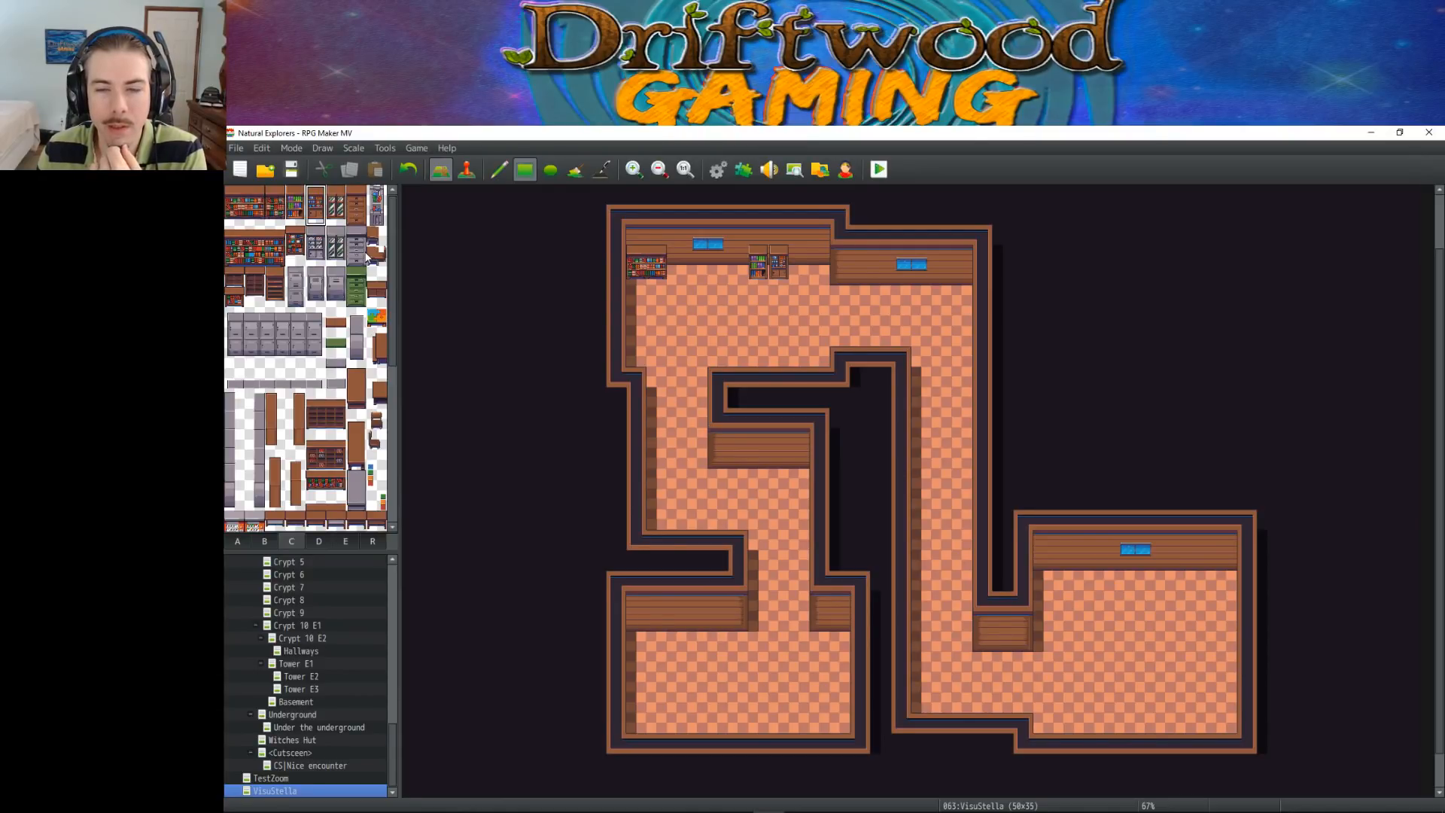
Place three small corner-shaped tables, two orange-topped and one brown between them, in the southern half of the lower-right room
scroll(271, 255, "down", 3)
scroll(271, 259, "down", 3)
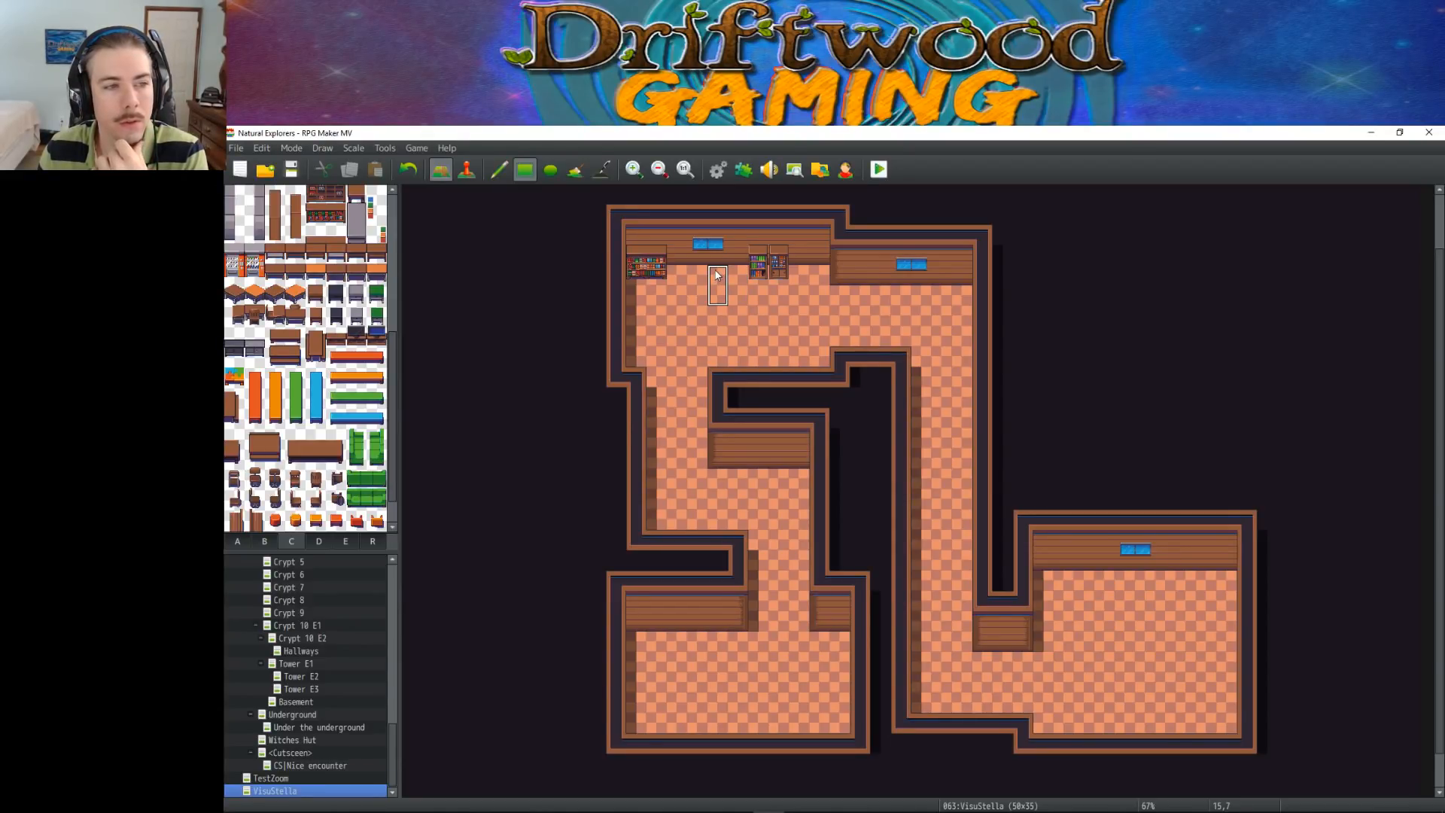
left_click(234, 375)
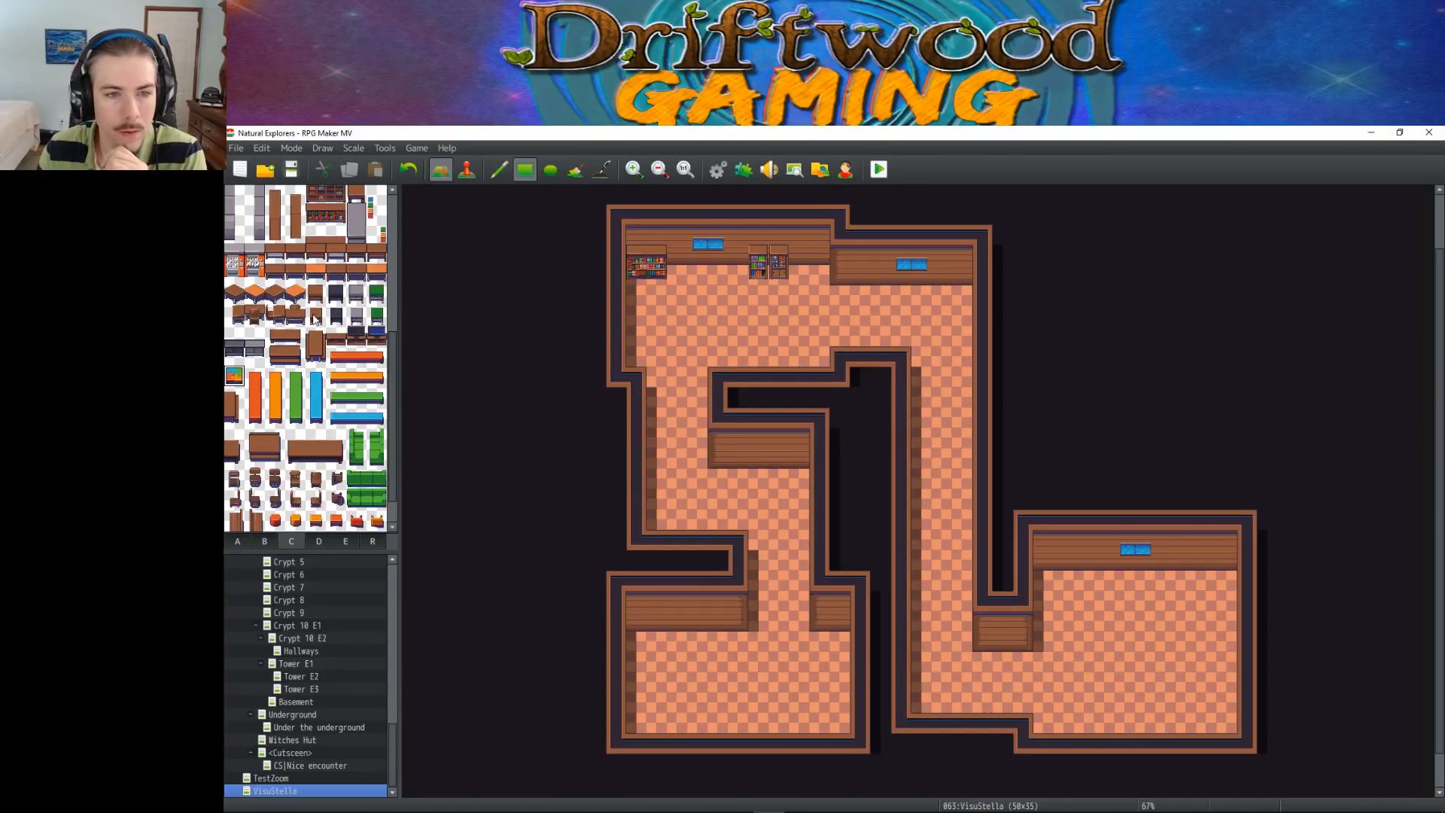
left_click(295, 294)
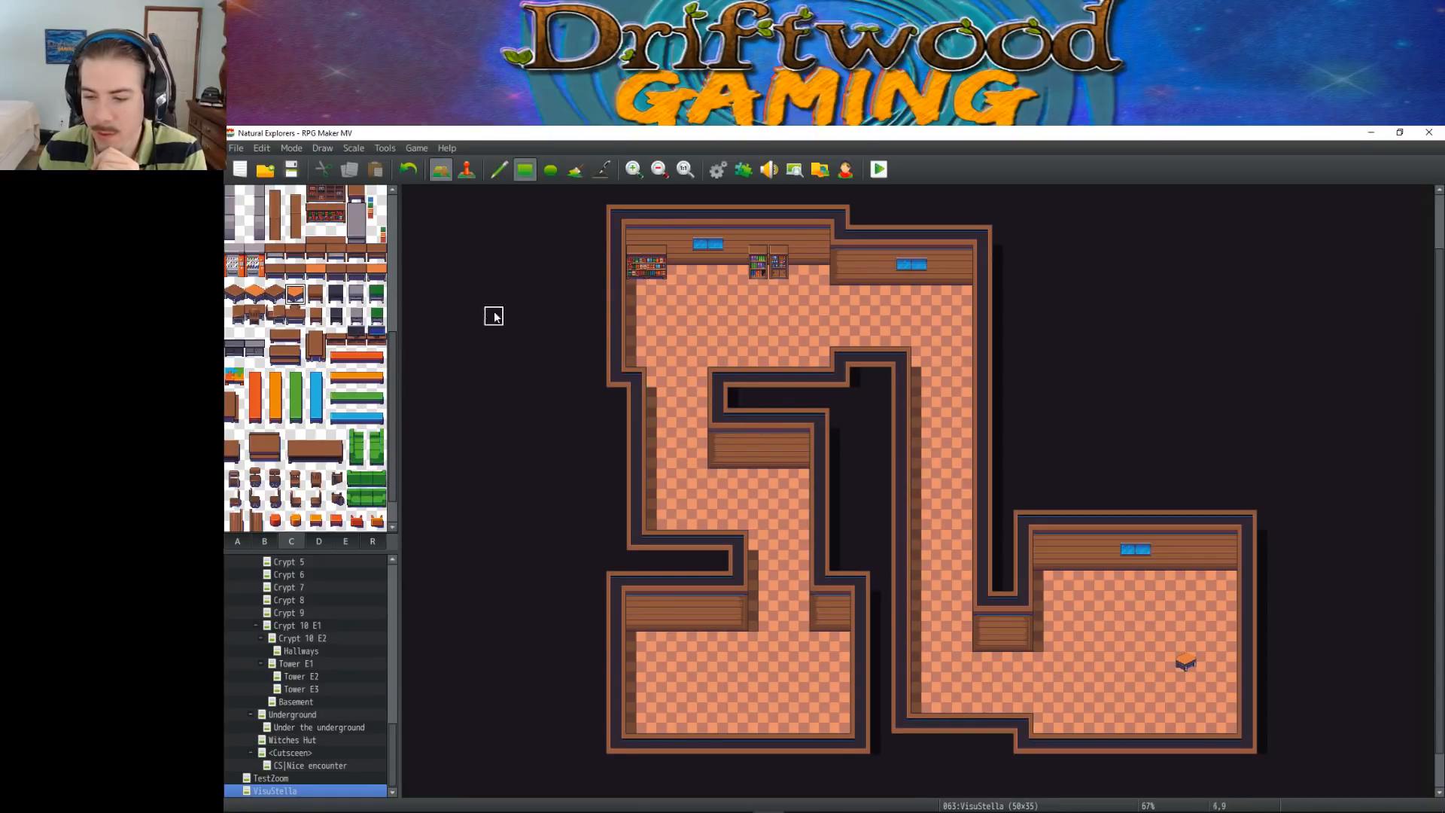
left_click(275, 295)
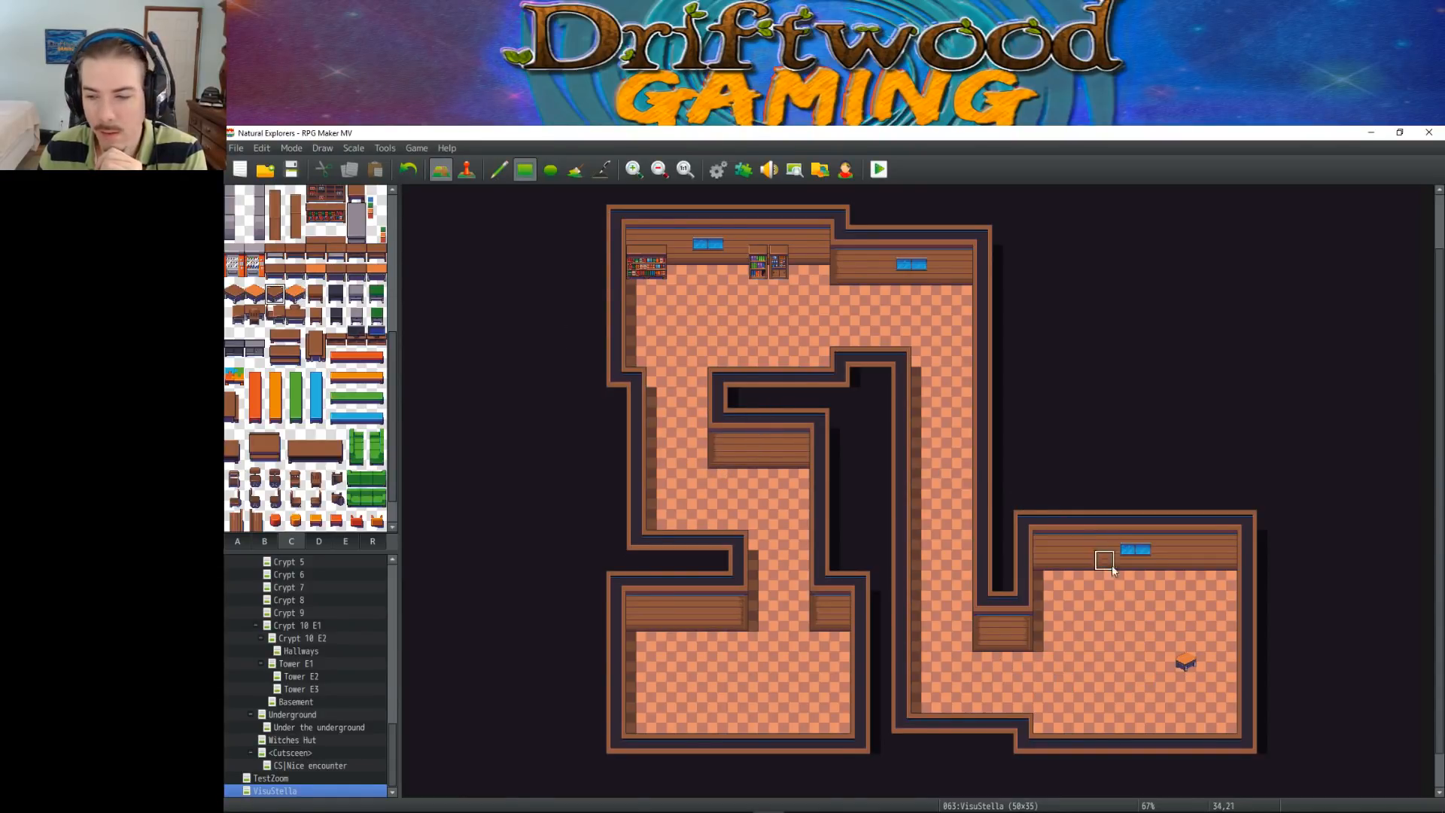
left_click(1148, 678)
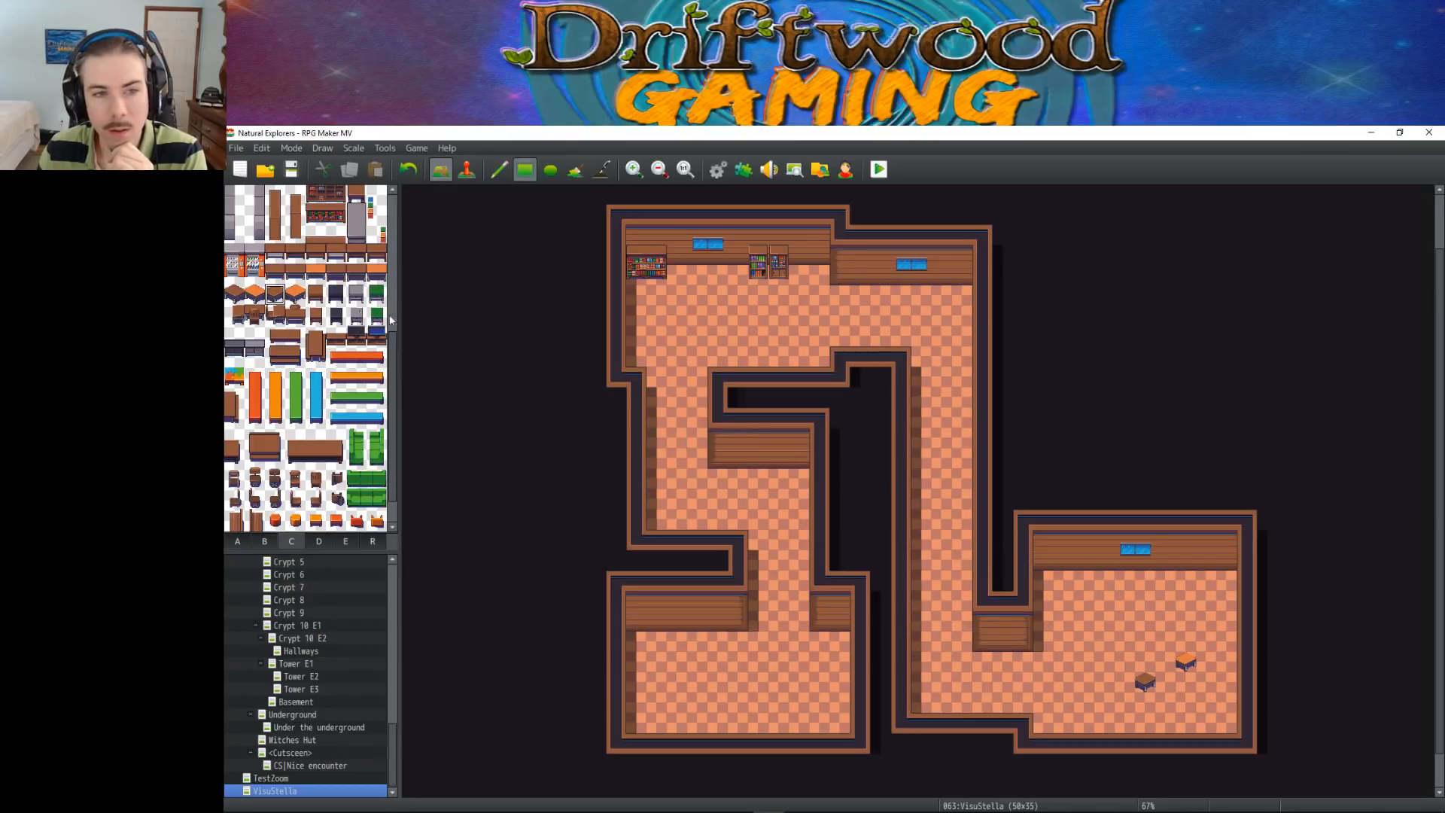
left_click(254, 294)
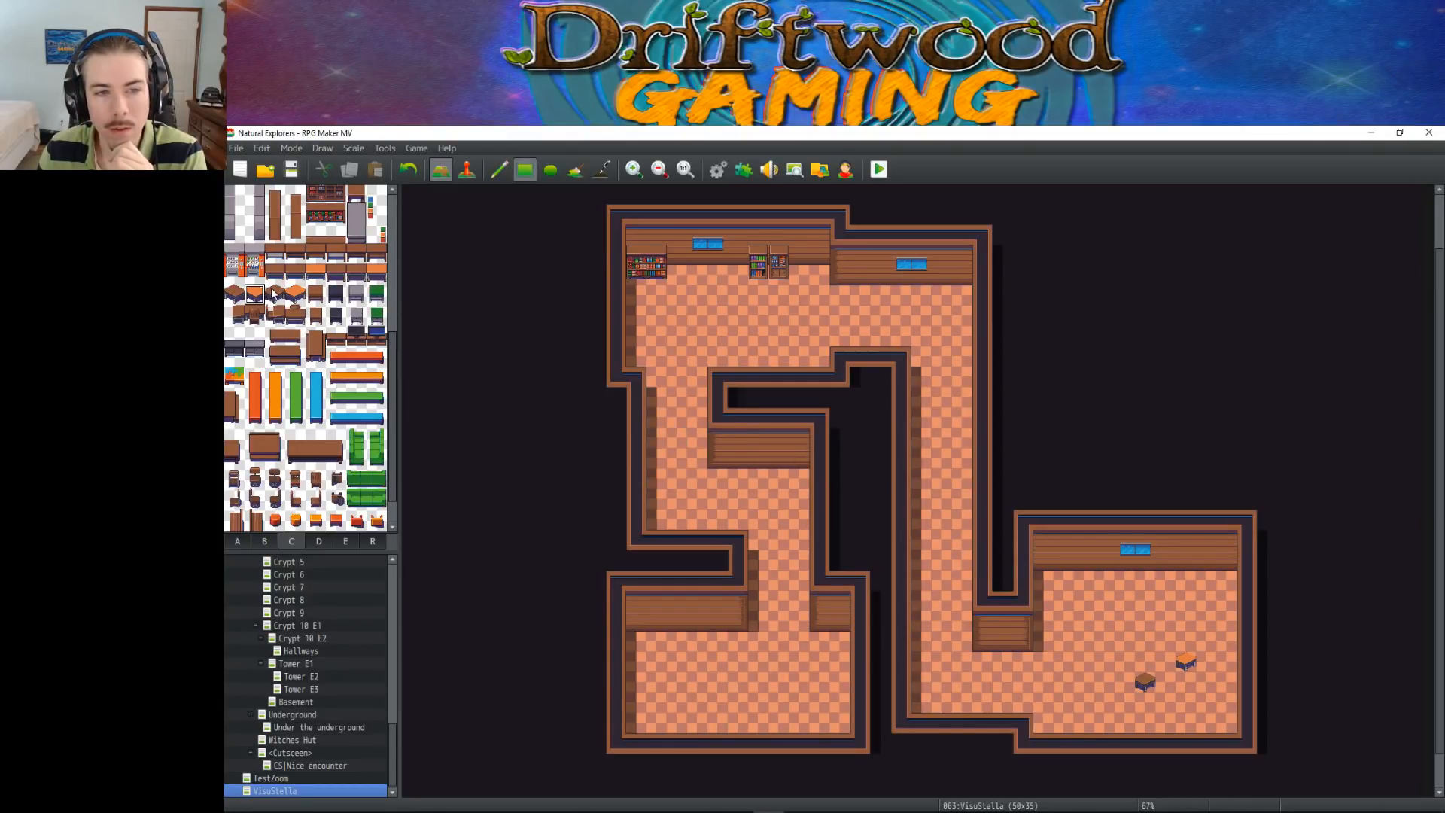
left_click(1102, 662)
Try a fourth small table north of the other three and a brown desk pair in the lower-right room's northwest corner, undoing both
left_click(233, 295)
left_click(1146, 618)
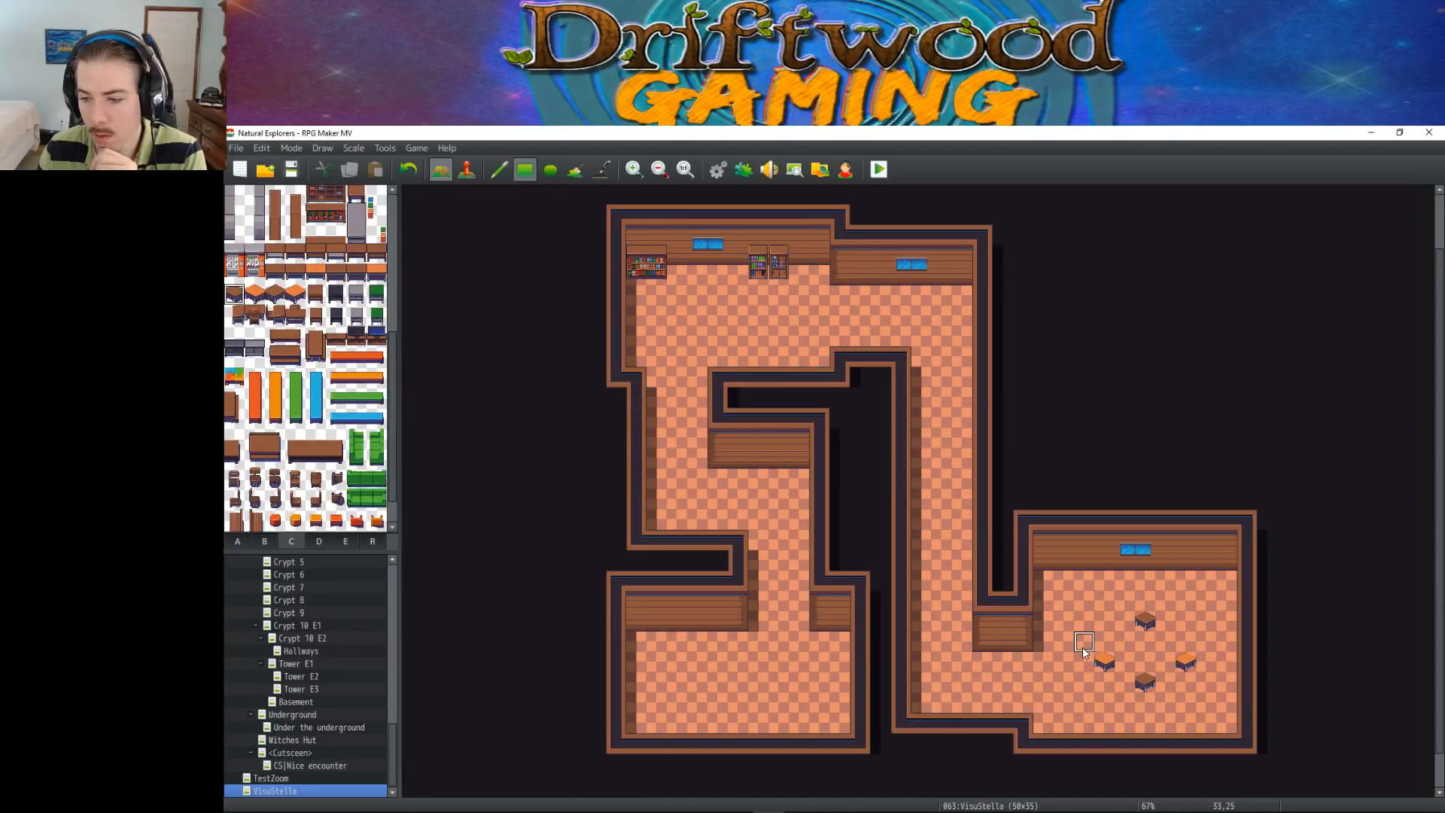
key("ctrl+z")
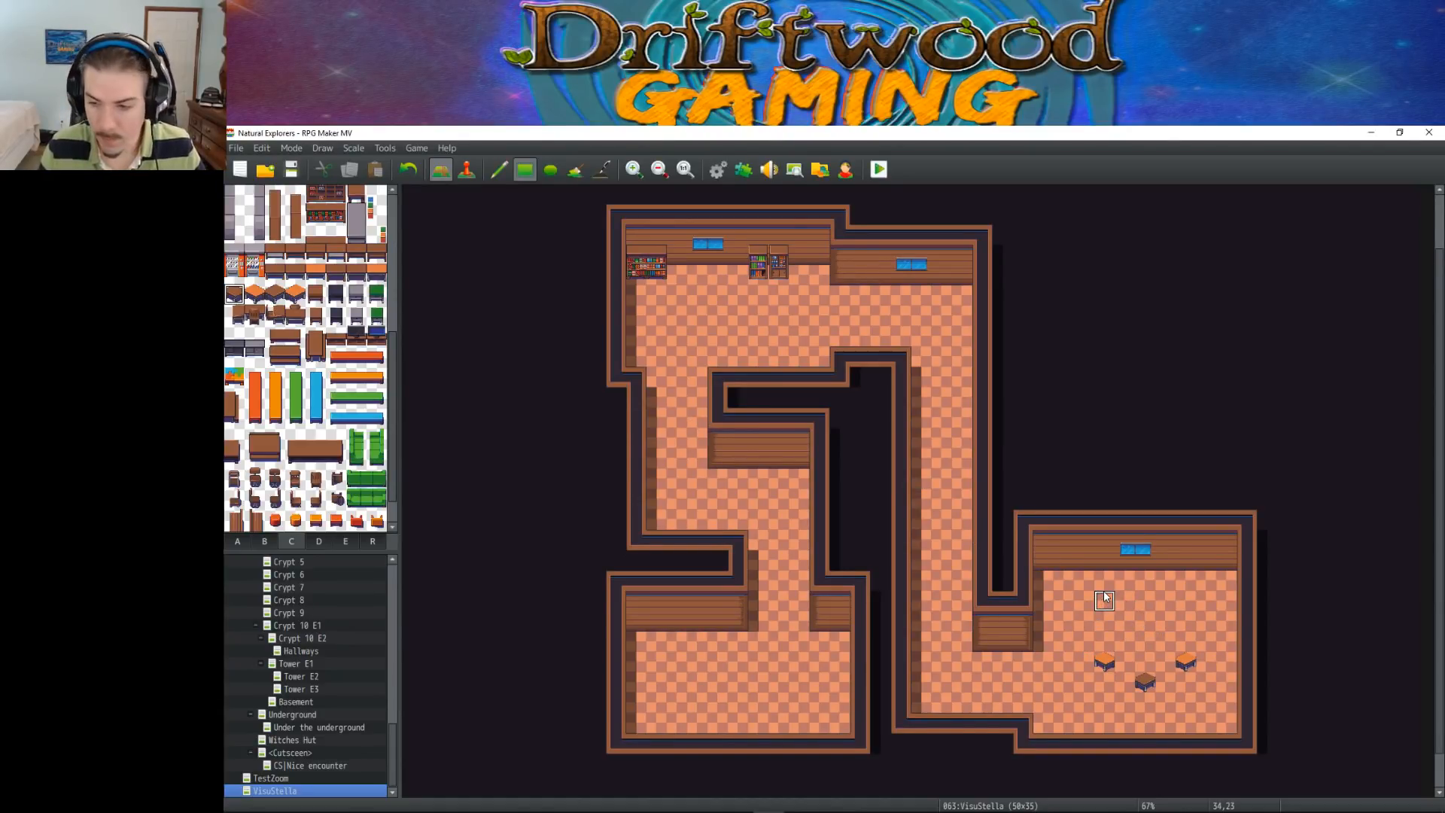
left_click_drag(237, 315, 256, 316)
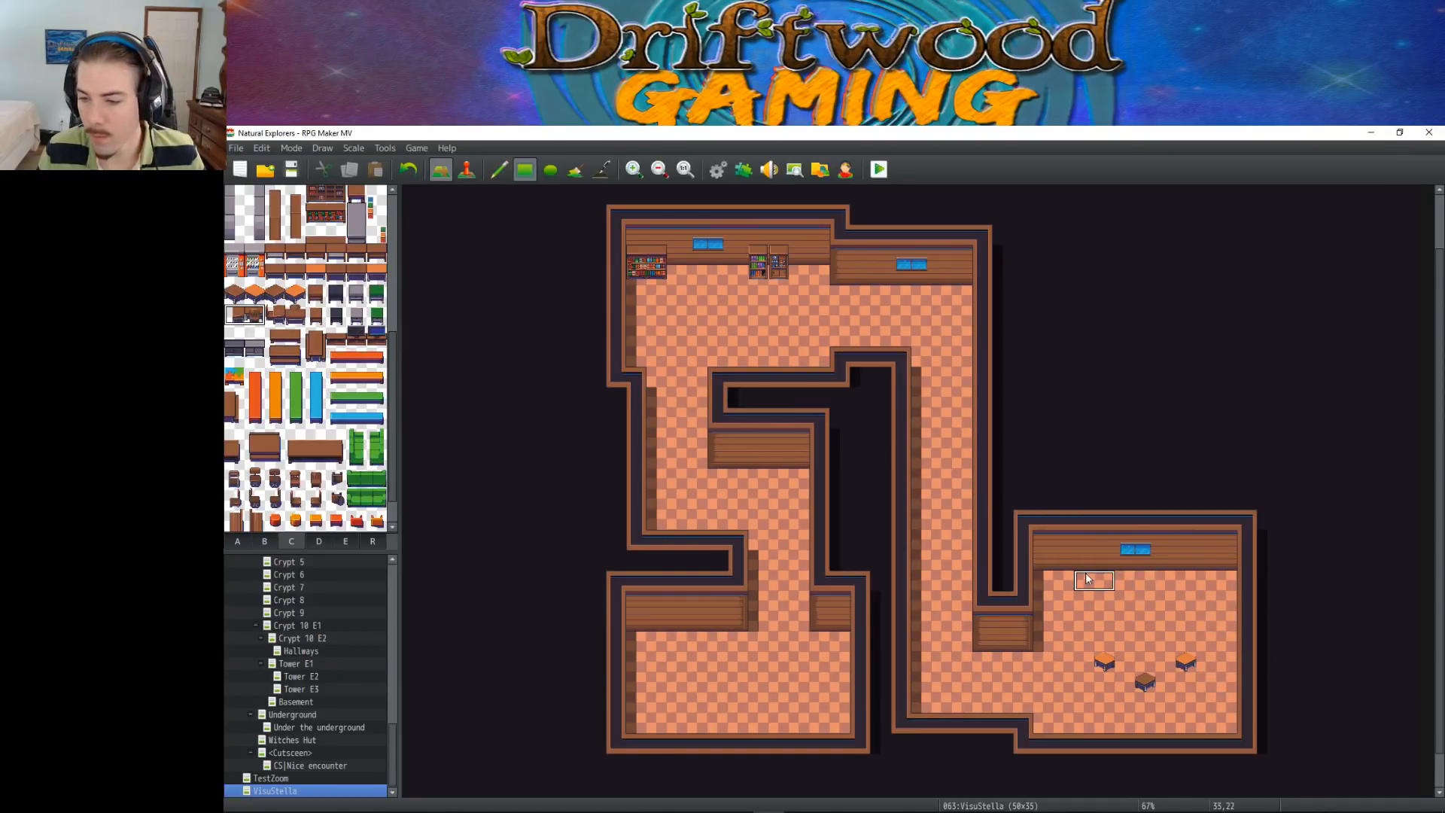
left_click(1051, 582)
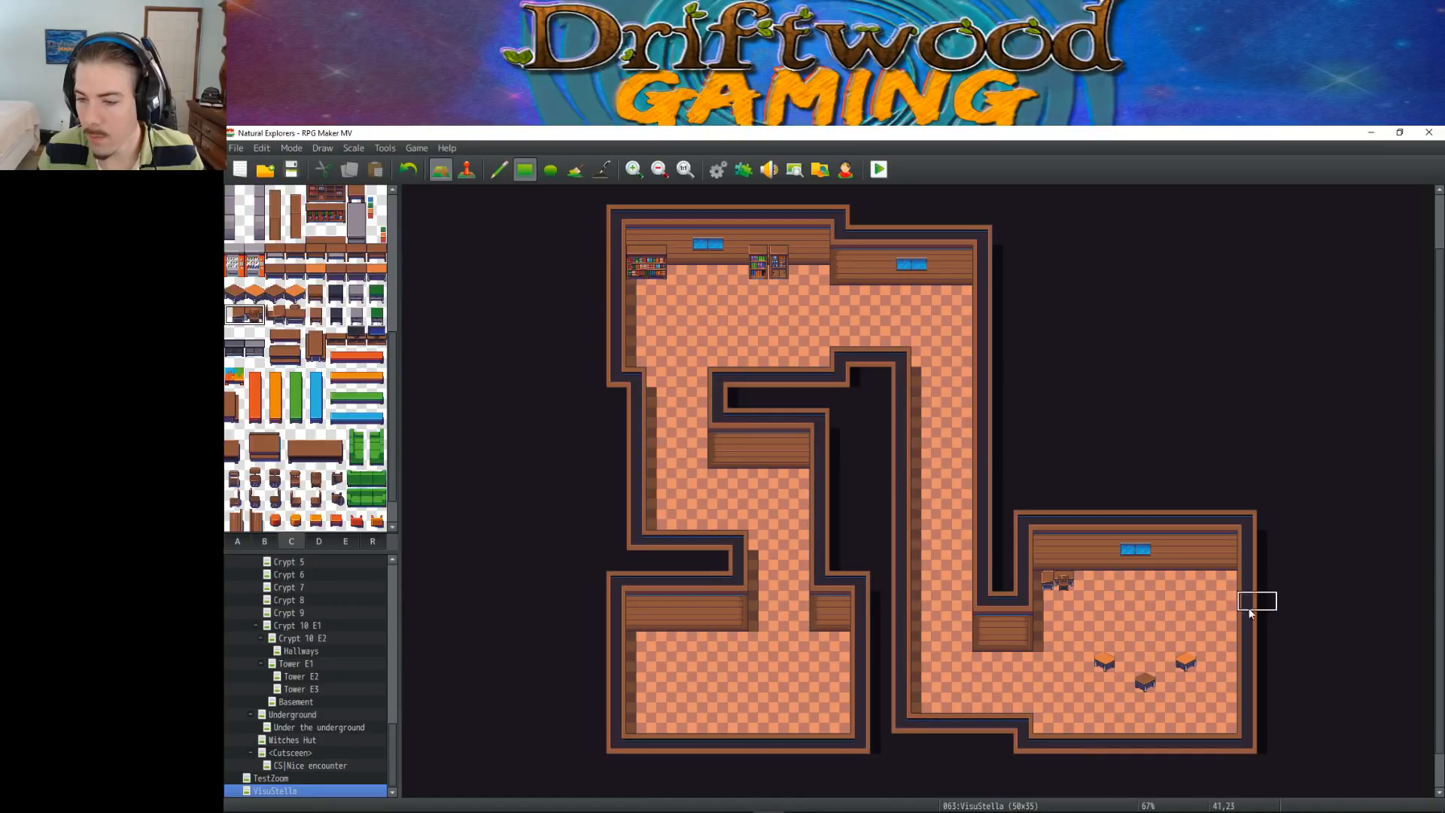
key("ctrl+z")
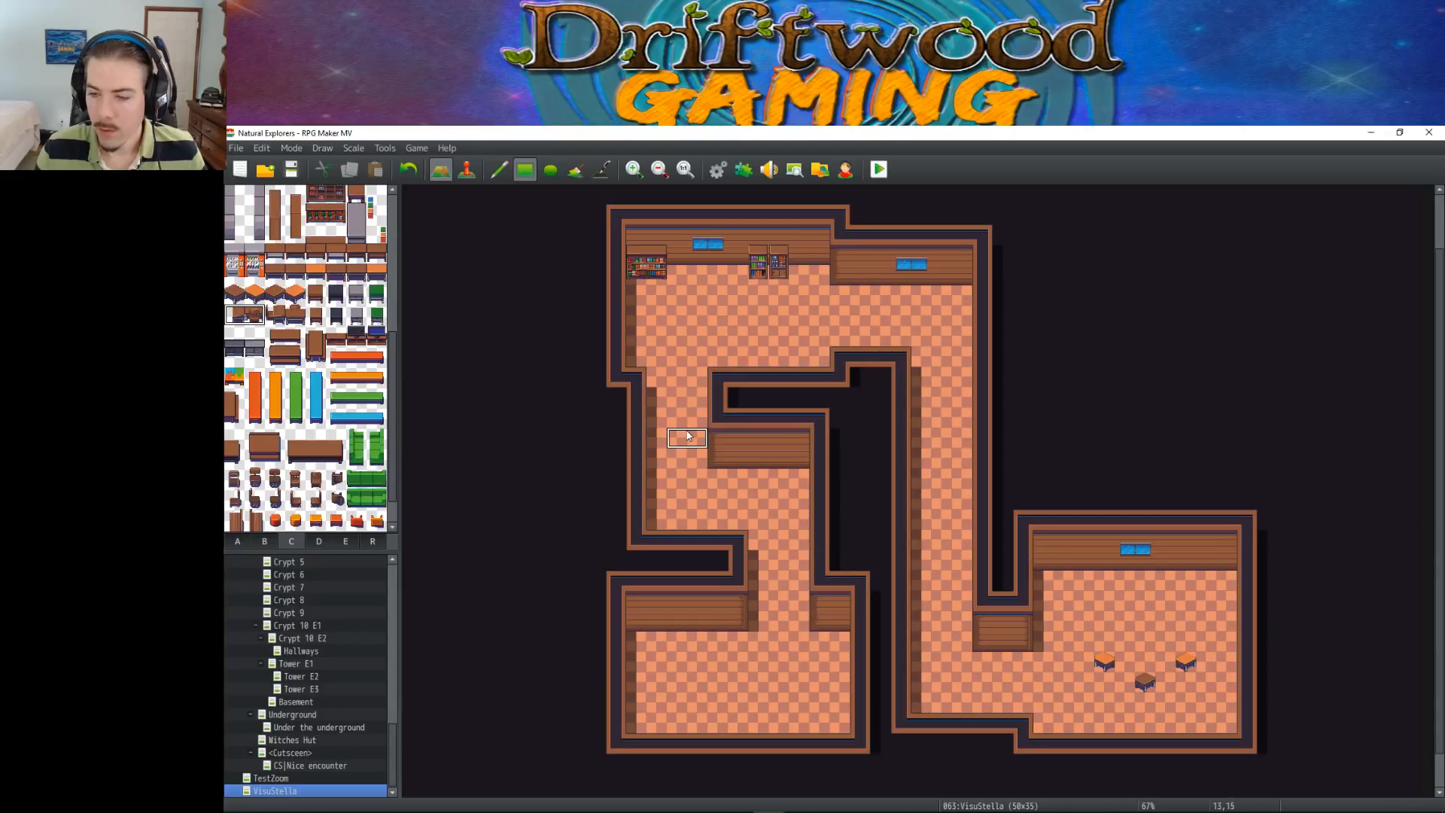
Place the multicoloured table in the upper-left room, one tile off the north wall below the window, undoing the first placement beside the bookshelf
left_click(234, 376)
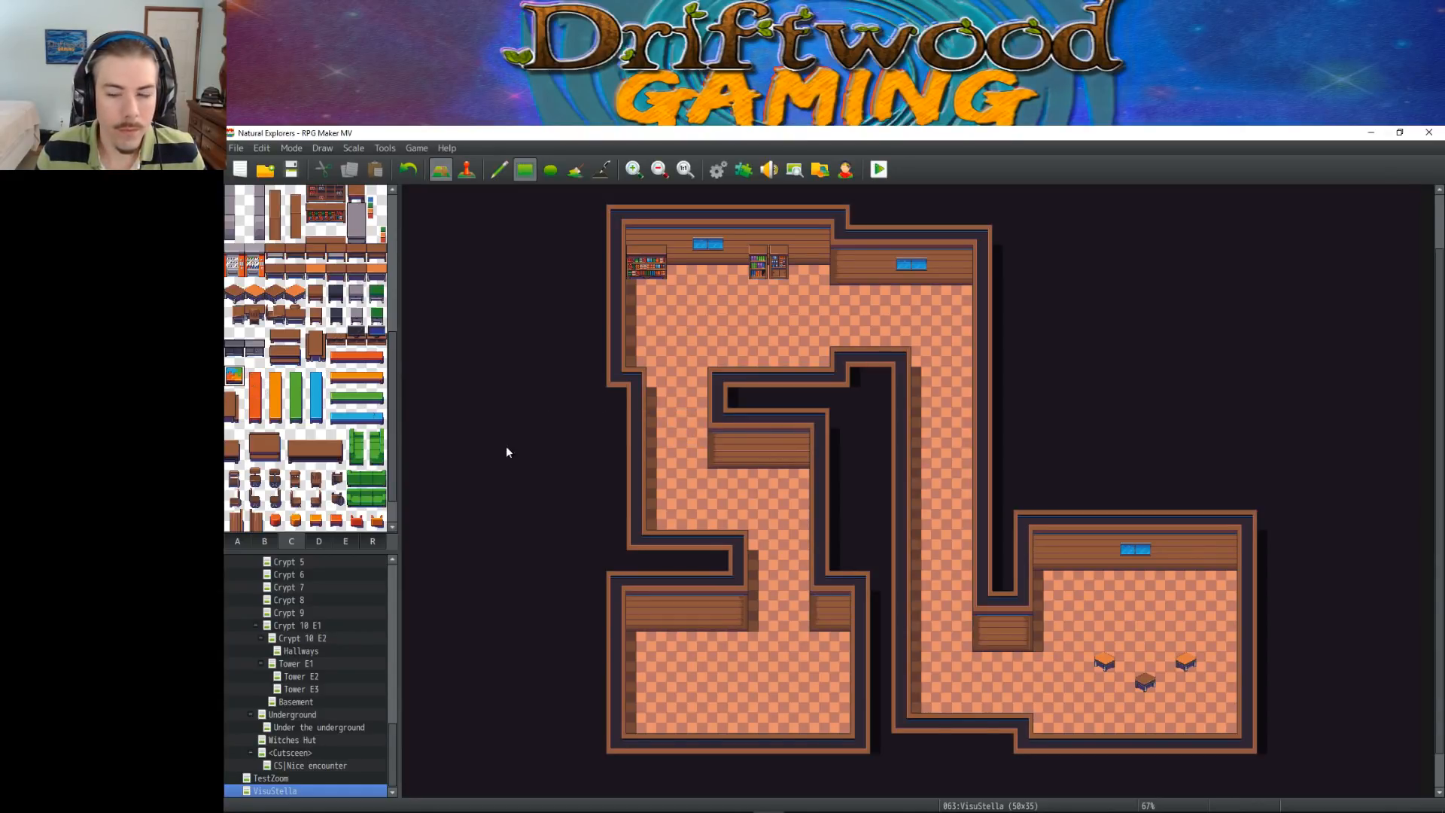
left_click(677, 276)
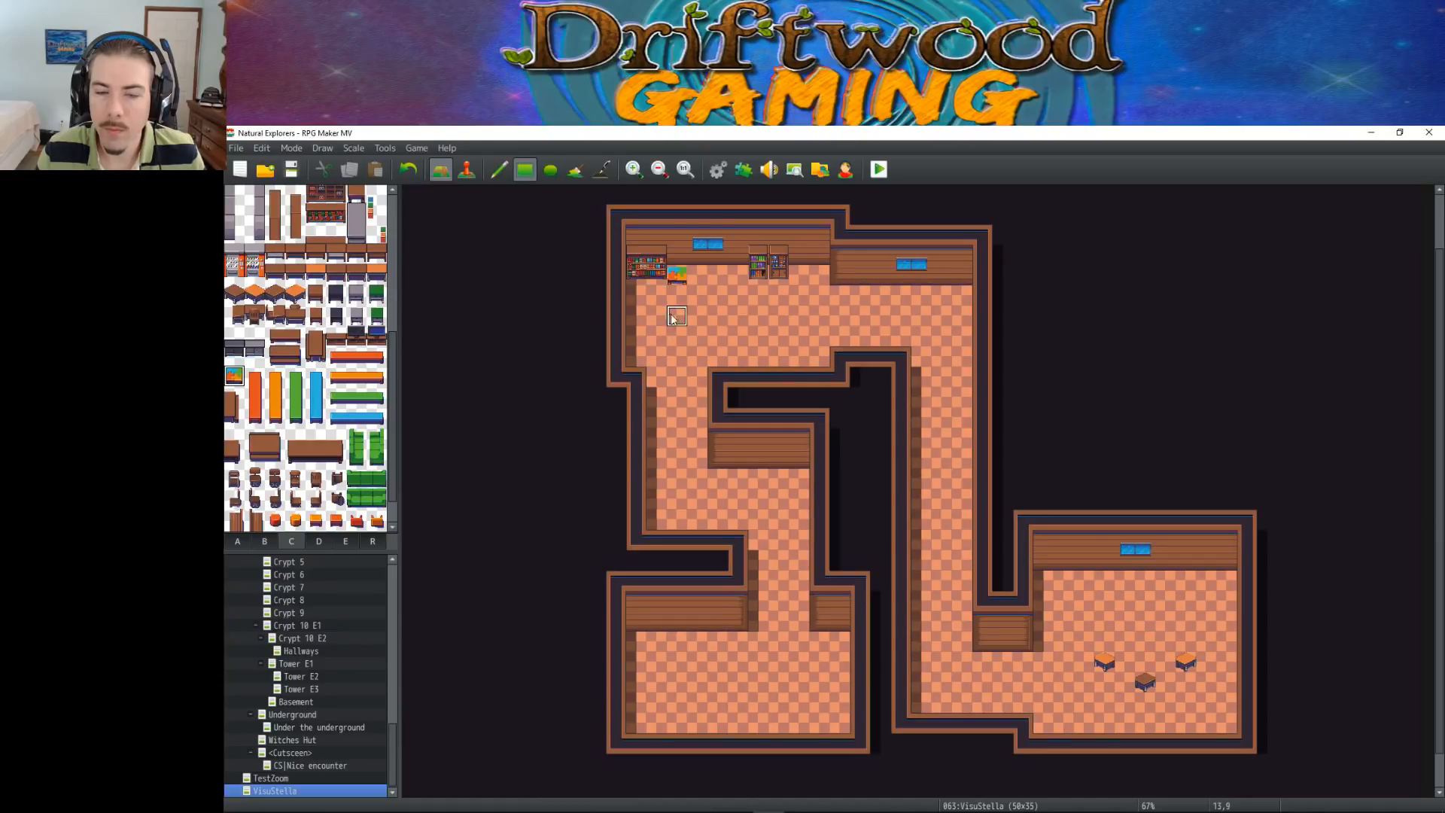
key("ctrl+z")
left_click(697, 296)
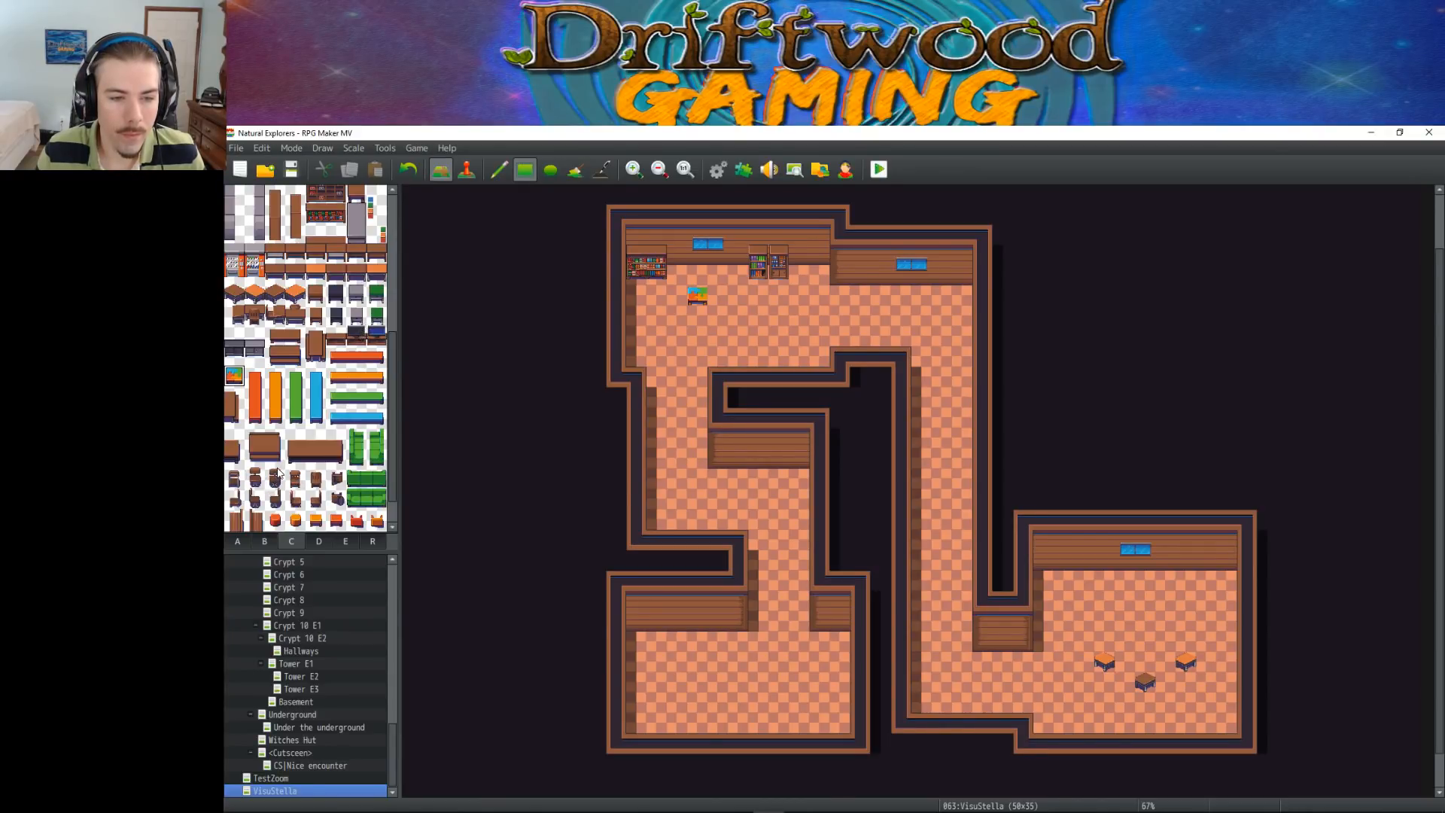
Try two brown chairs, one south and one north of the multicoloured table, and undo each placement
left_click(234, 479)
left_click(698, 318)
key("ctrl+z")
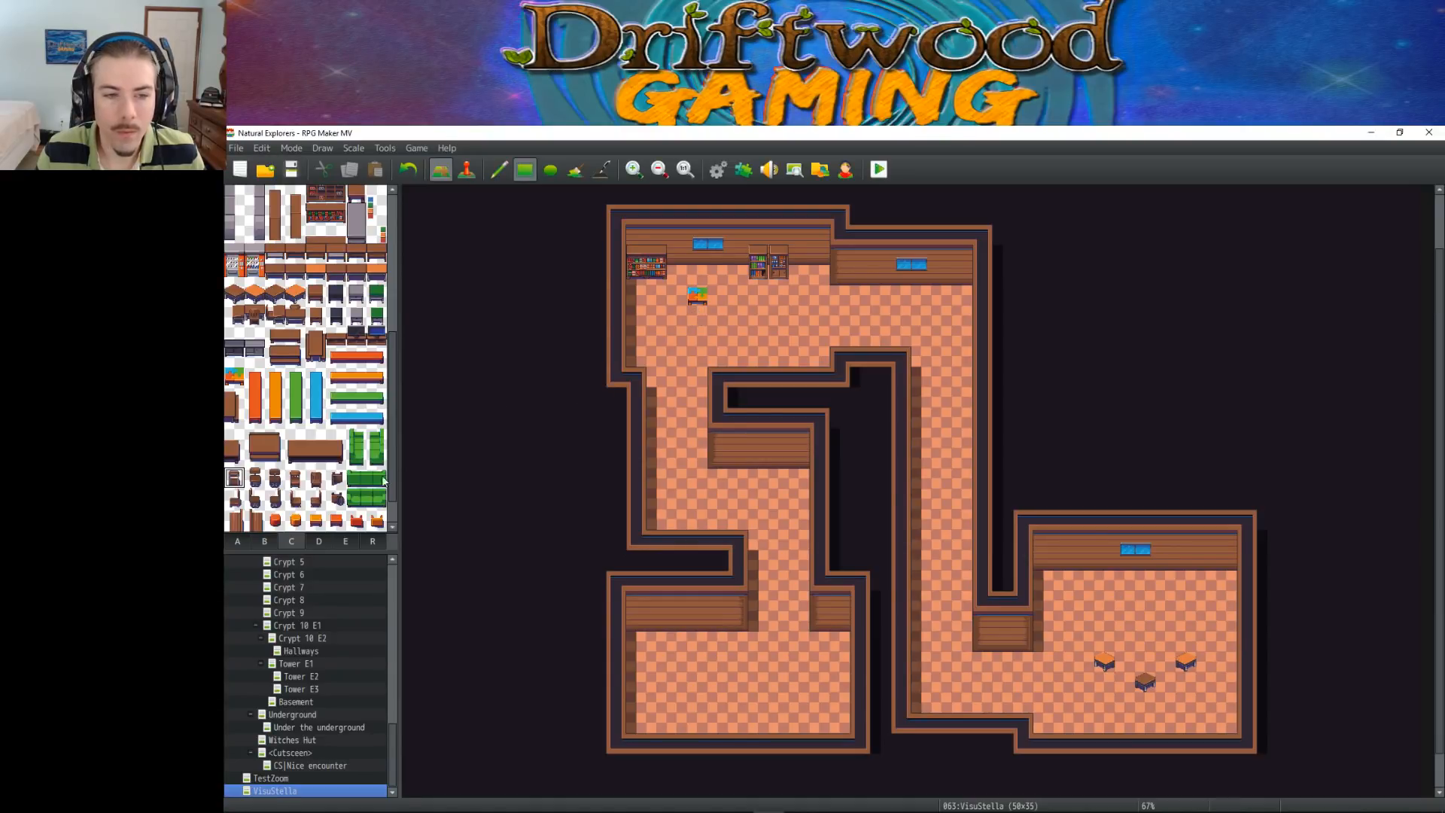
left_click(295, 479)
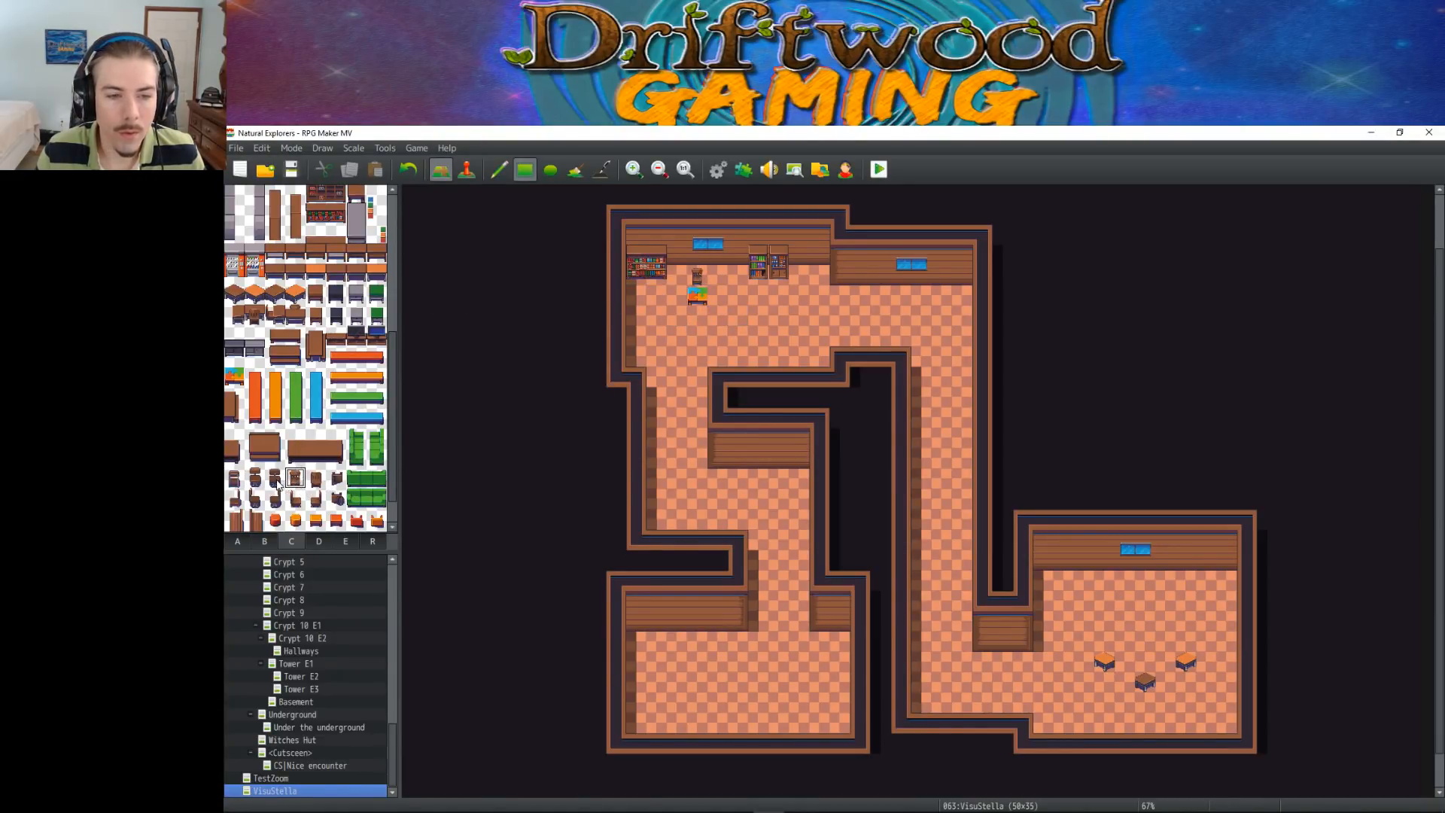
key("ctrl+z")
Surround the multicoloured table with stools: red to the north, orange to the south, blue to the west and green to the east
left_click(275, 519)
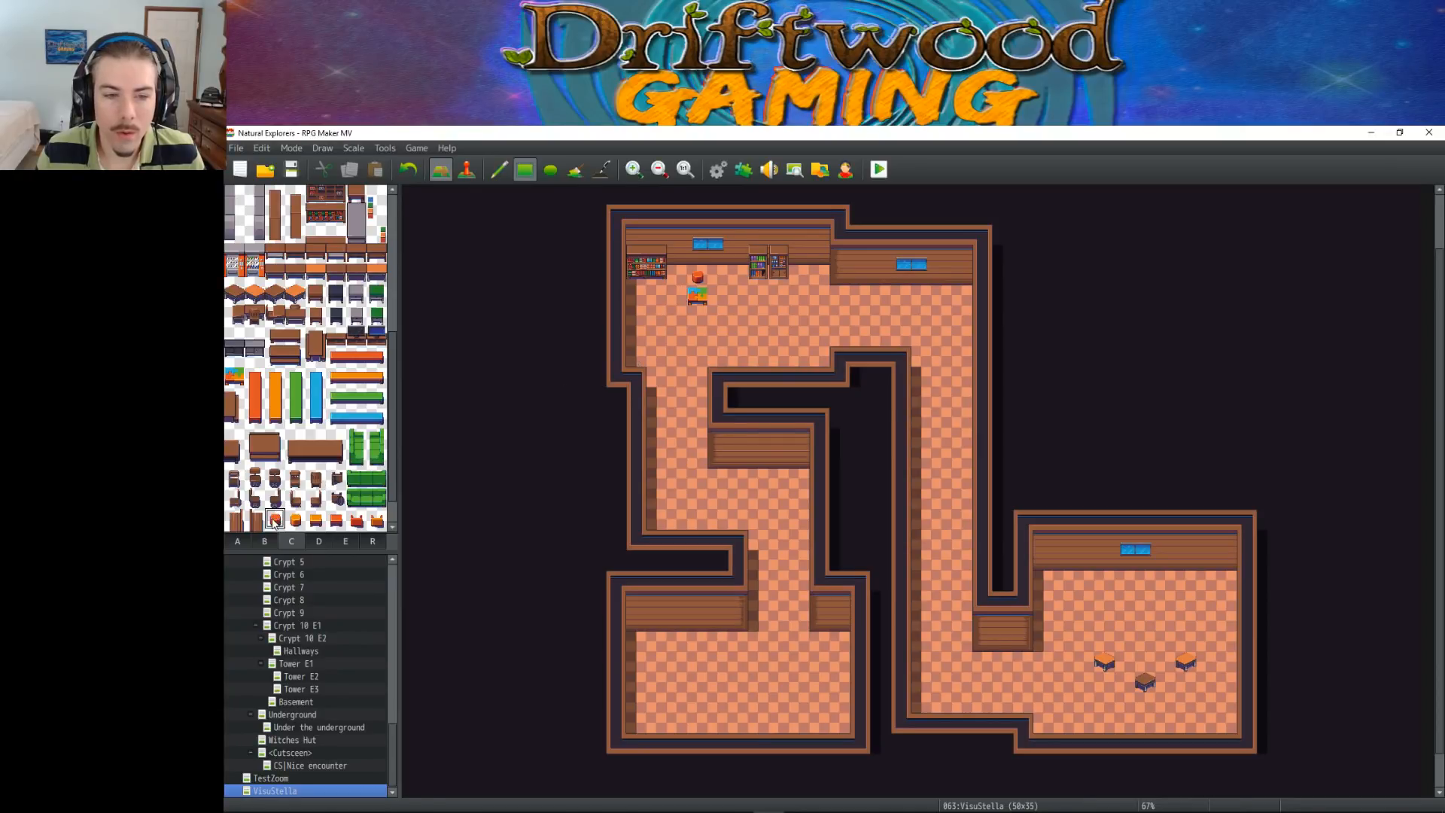
left_click(295, 519)
left_click(706, 323)
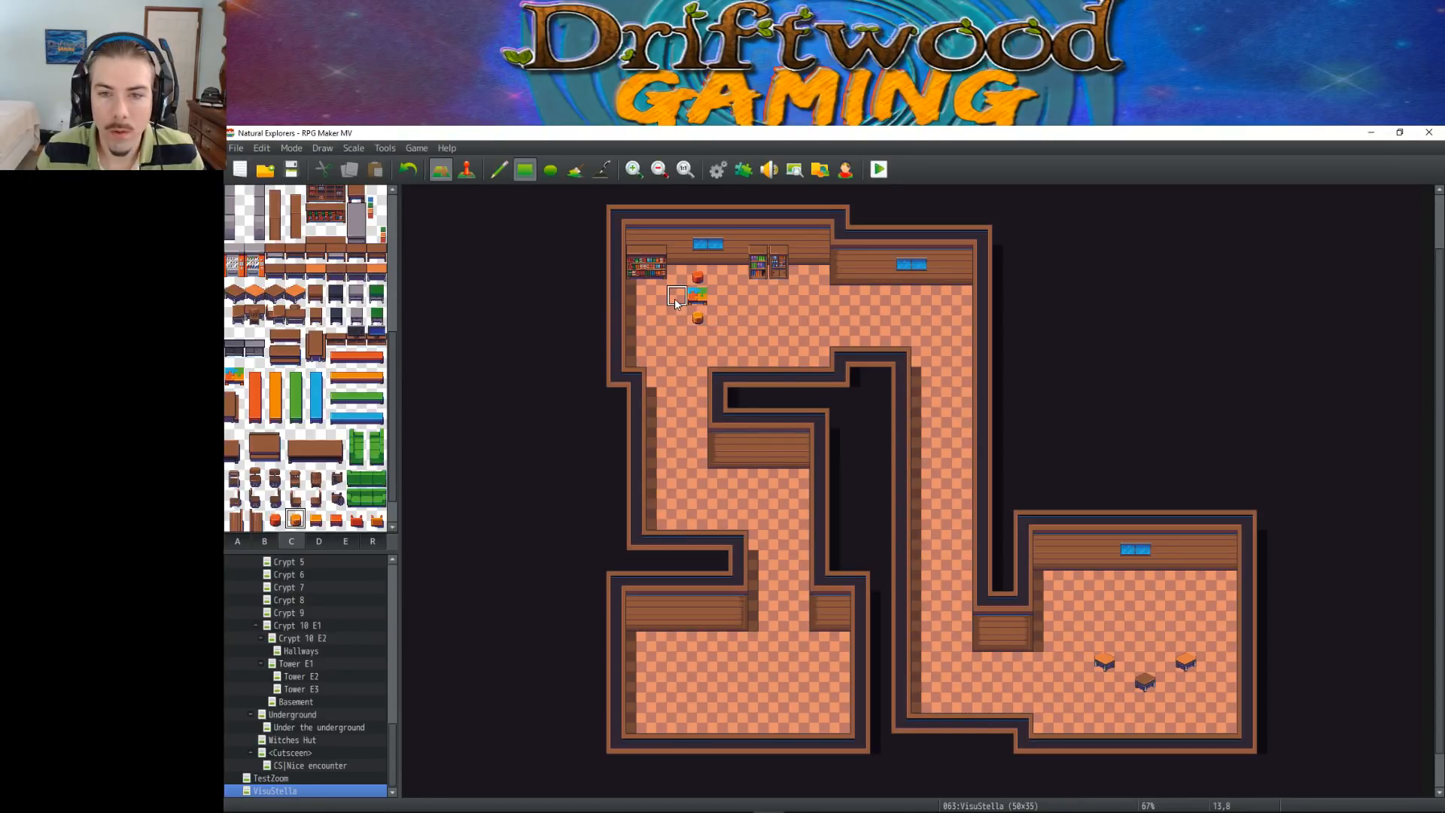
scroll(344, 494, "down", 2)
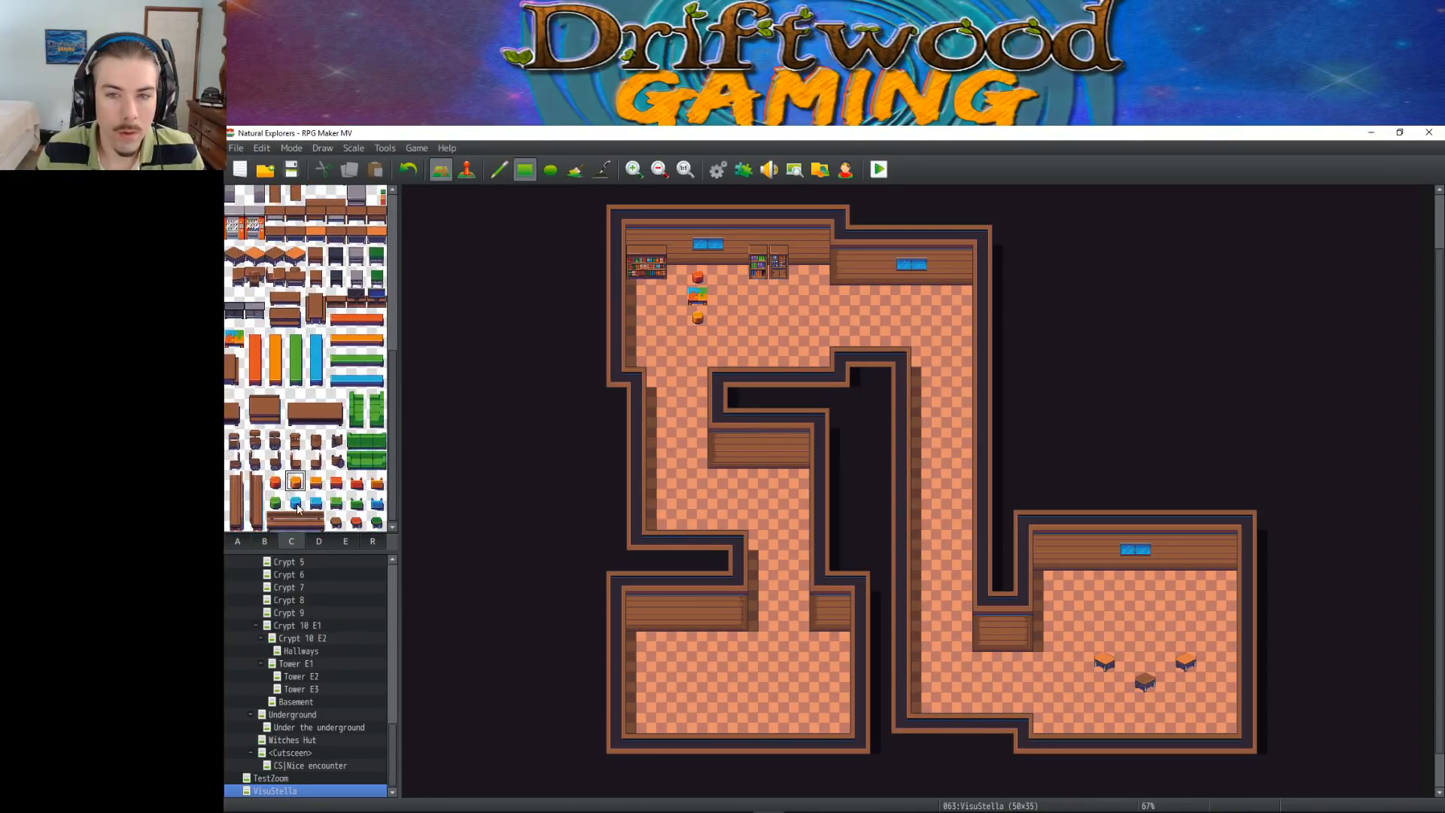
left_click(295, 502)
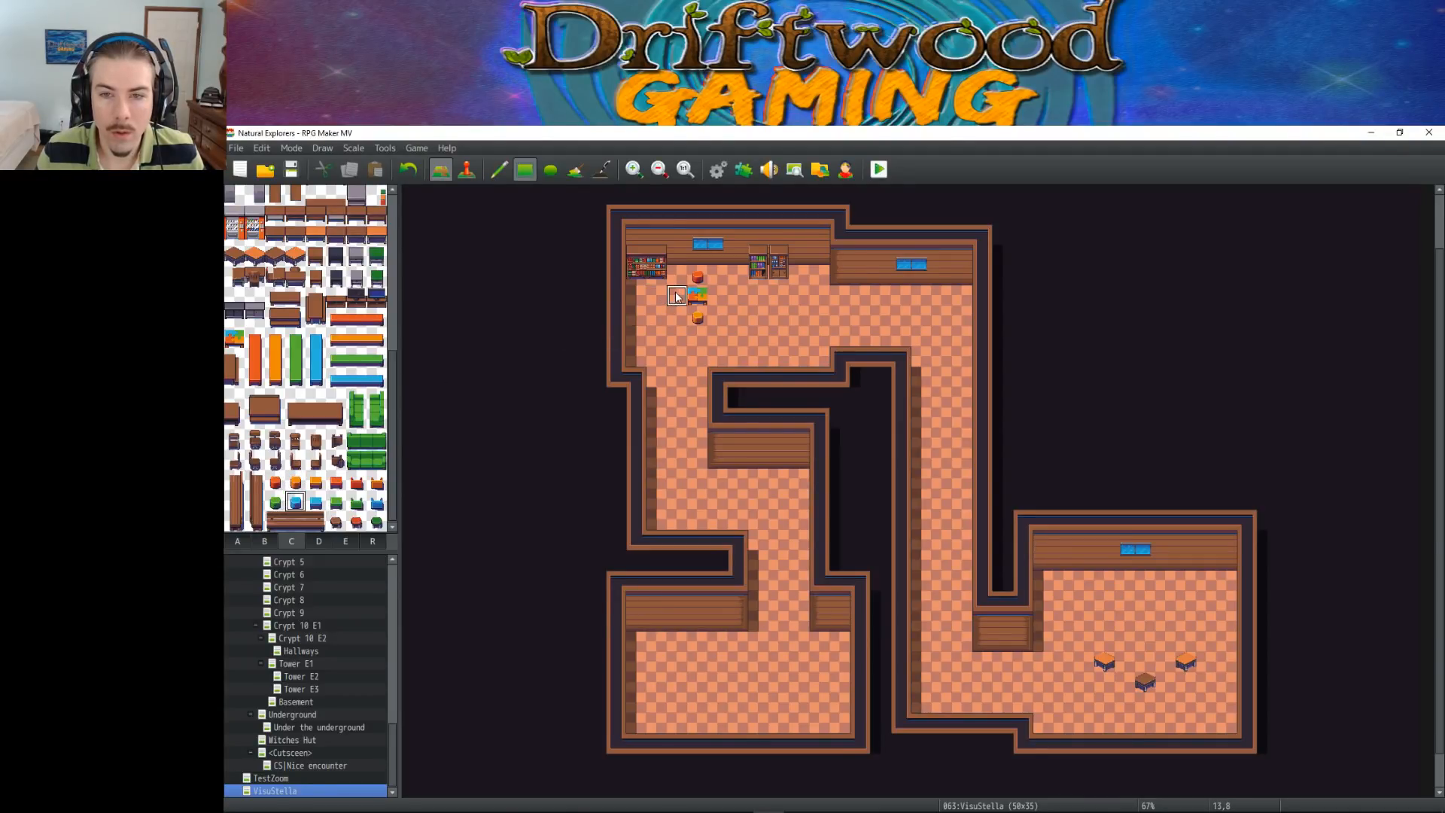
left_click(275, 502)
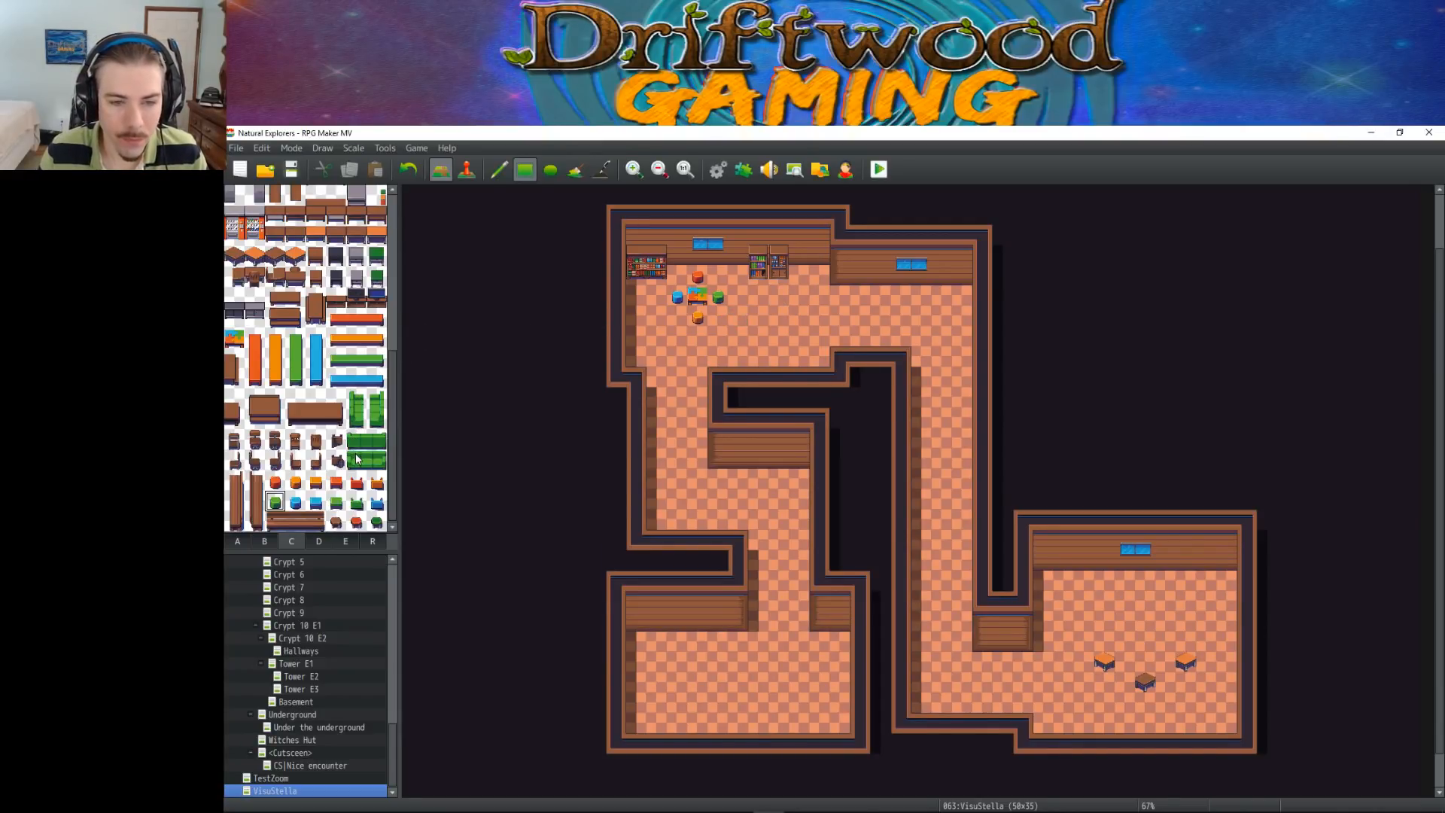
Try the upper of the two wide green couches along the upper-left room's south edge and undo both placements
left_click_drag(356, 441, 376, 441)
left_click(794, 360)
key("ctrl+z")
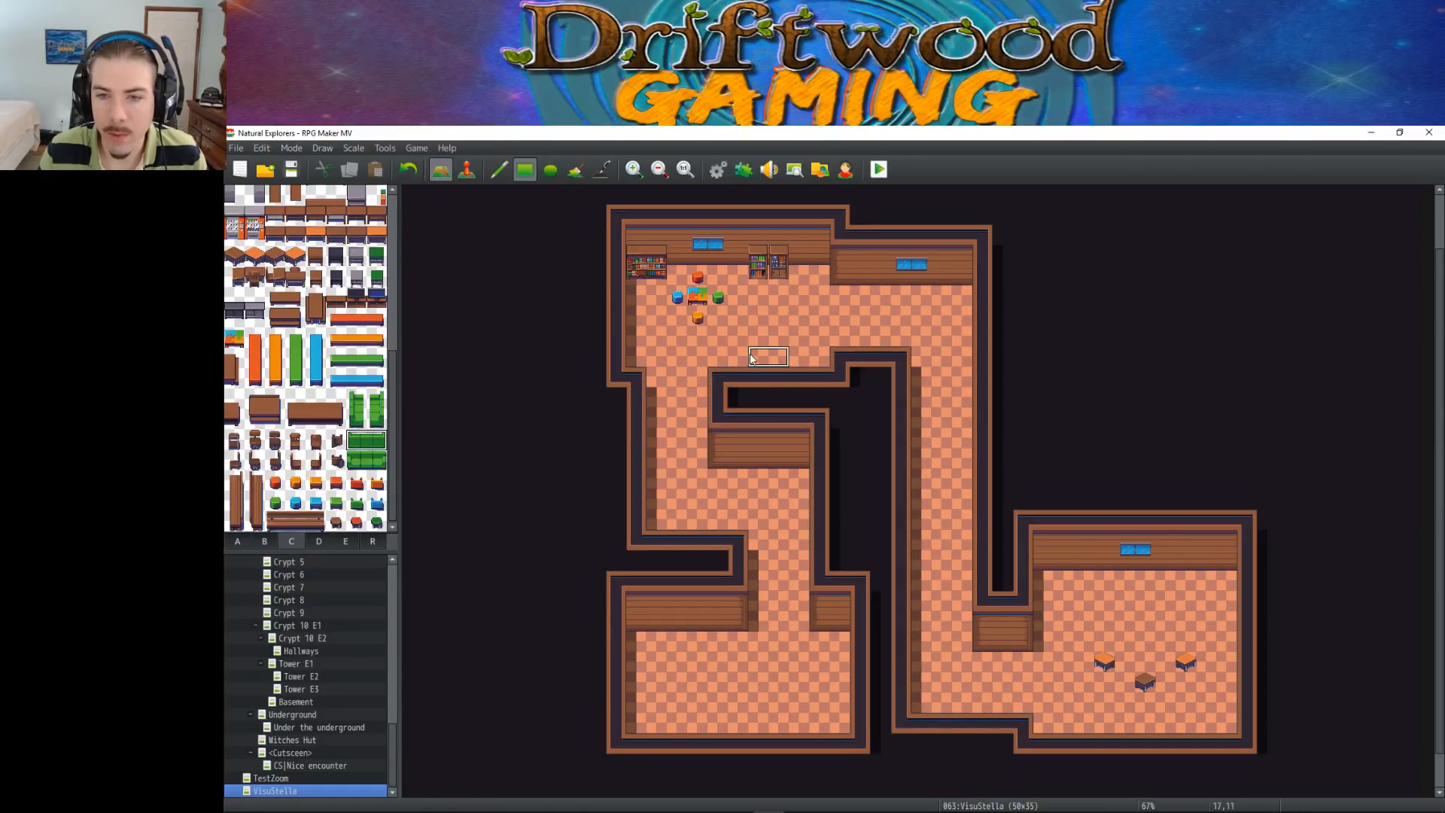
left_click(761, 341)
key("ctrl+z")
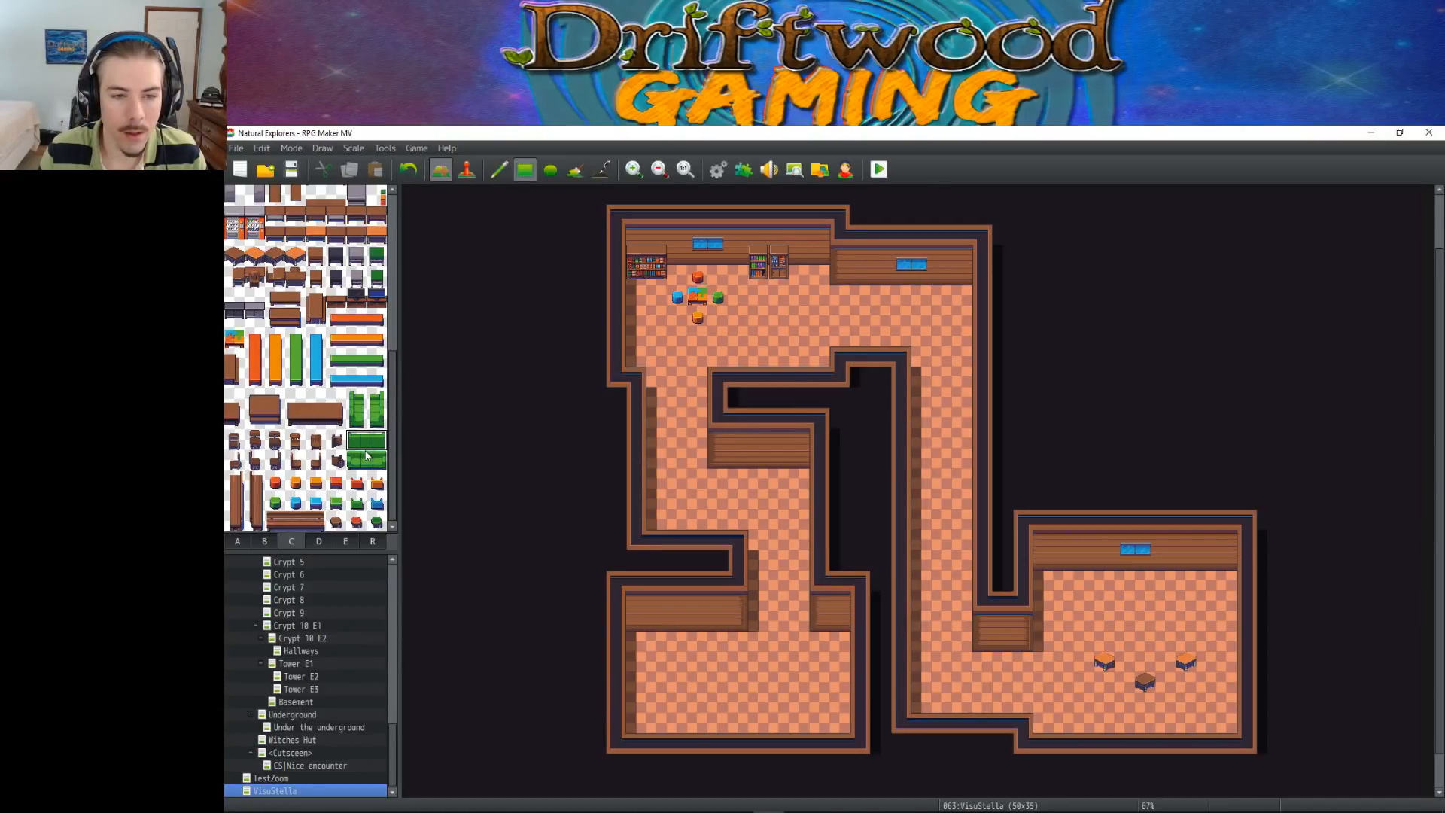
Place the lower wide green couch against the lower-left room's north wall, undoing the trial placement below the middle wall
left_click_drag(355, 460, 380, 461)
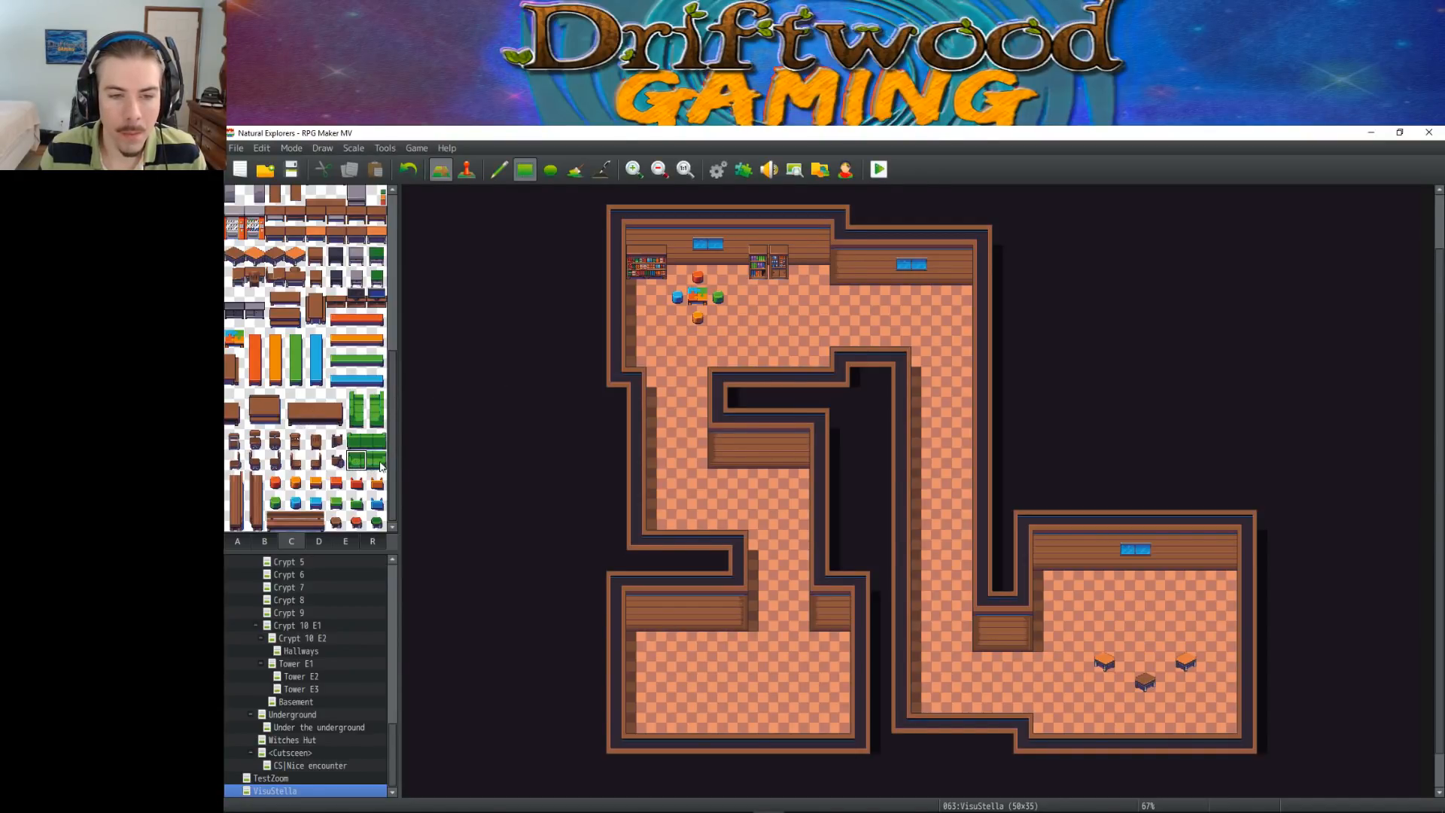
left_click(764, 488)
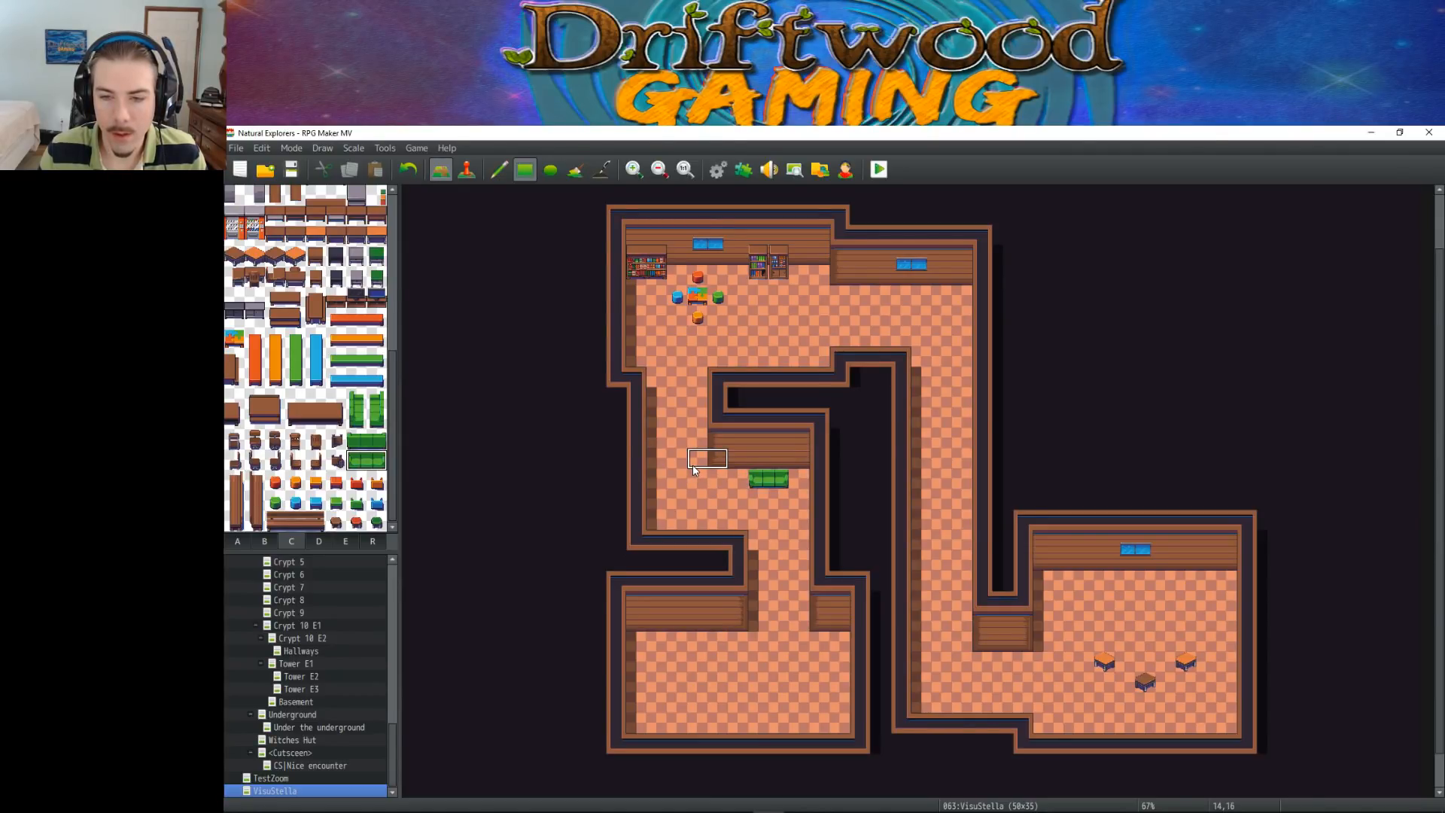
key("ctrl+z")
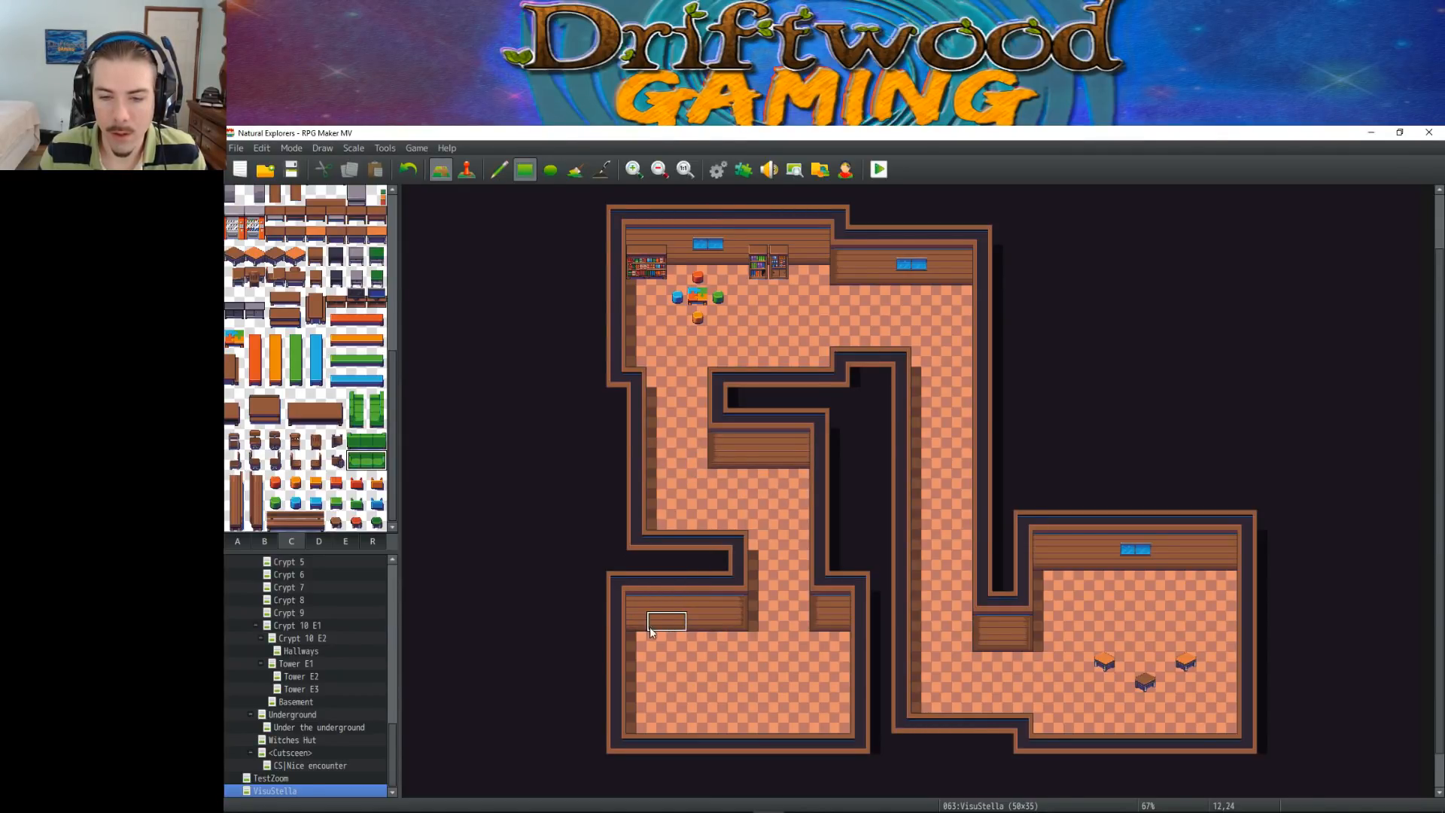
left_click(667, 636)
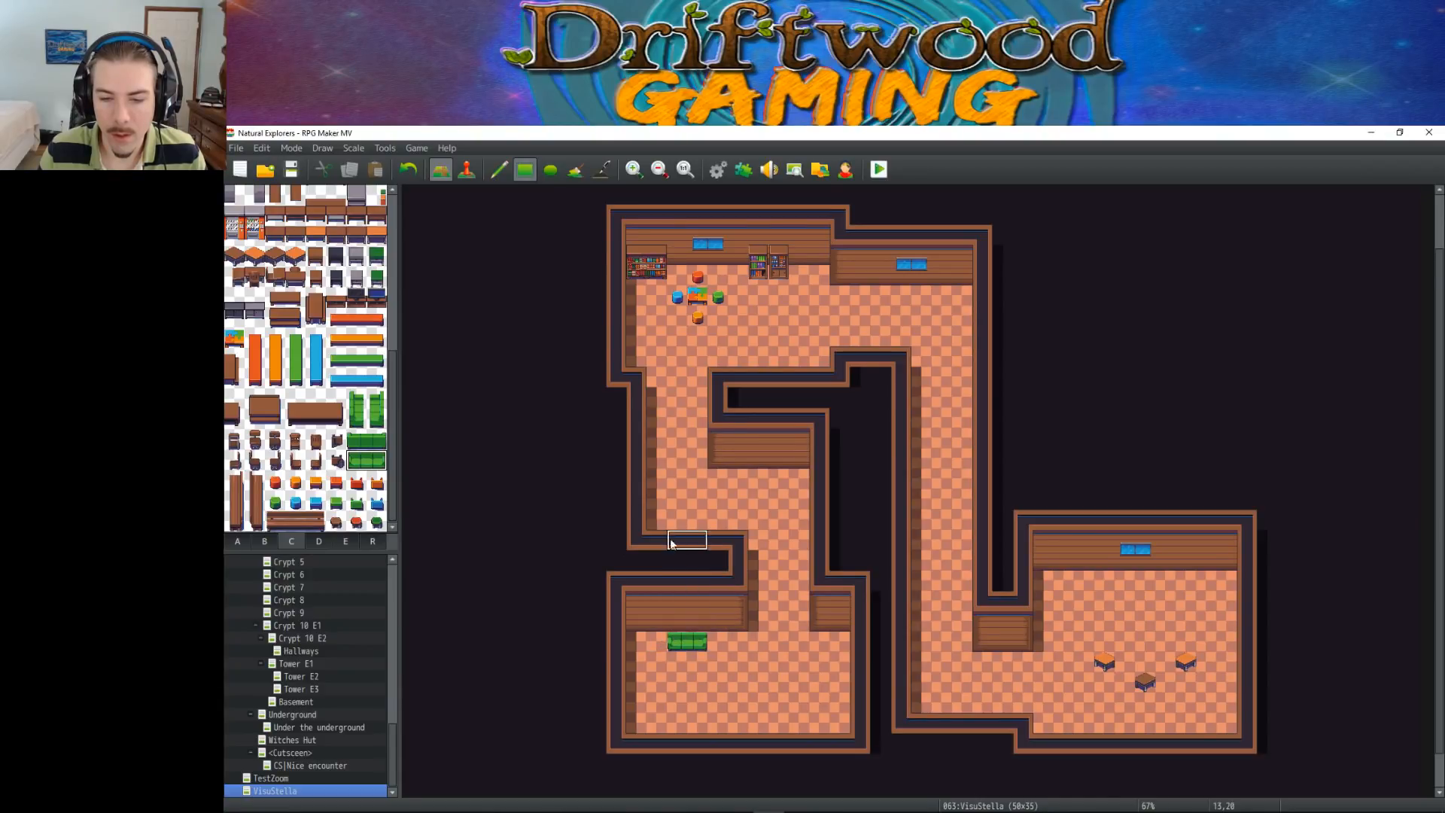
Replace the lower-left room's green couch with the wide brown table and try a small brown stool north of it
key("ctrl+z")
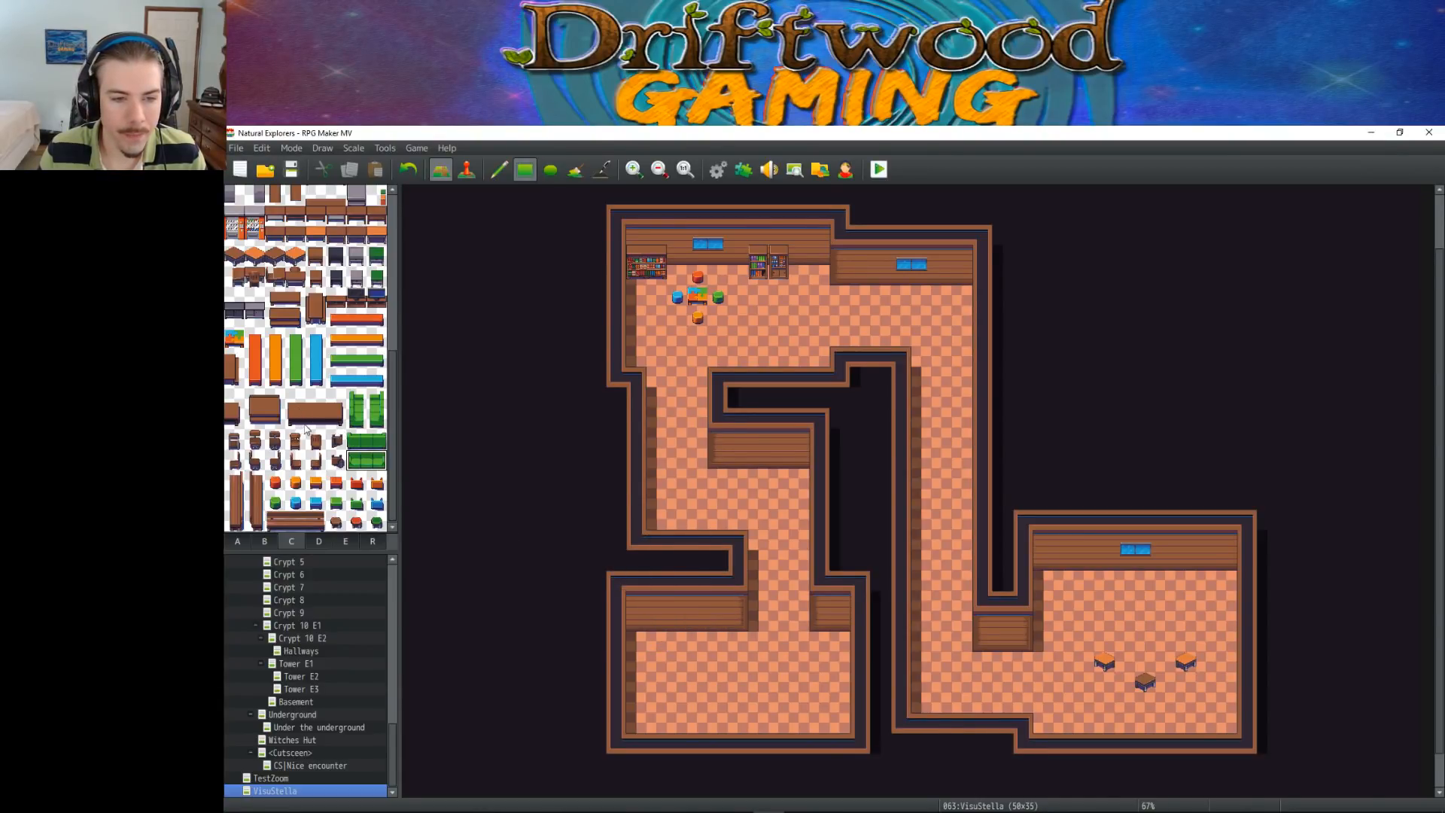
left_click_drag(295, 418, 342, 413)
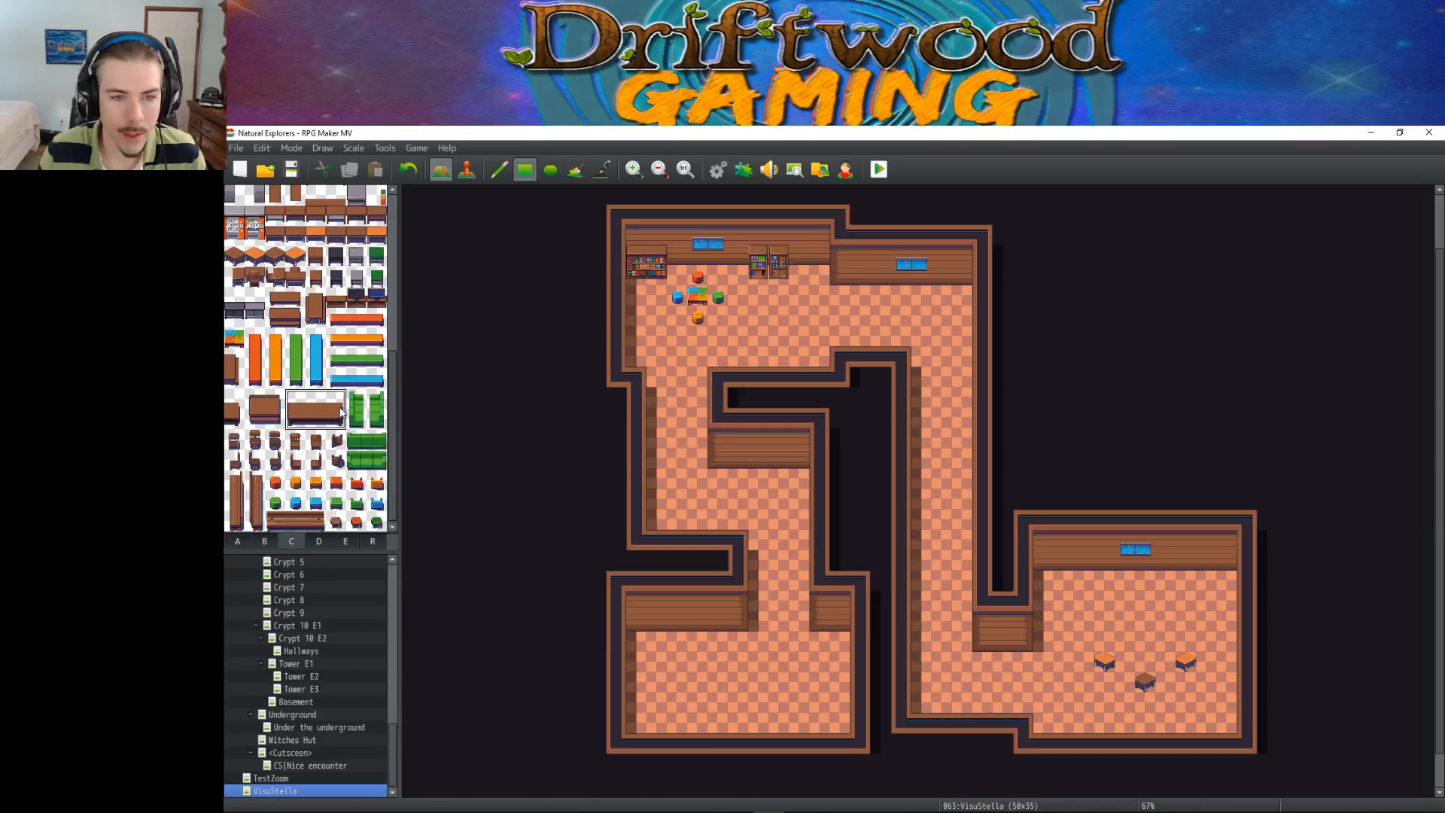
left_click(658, 651)
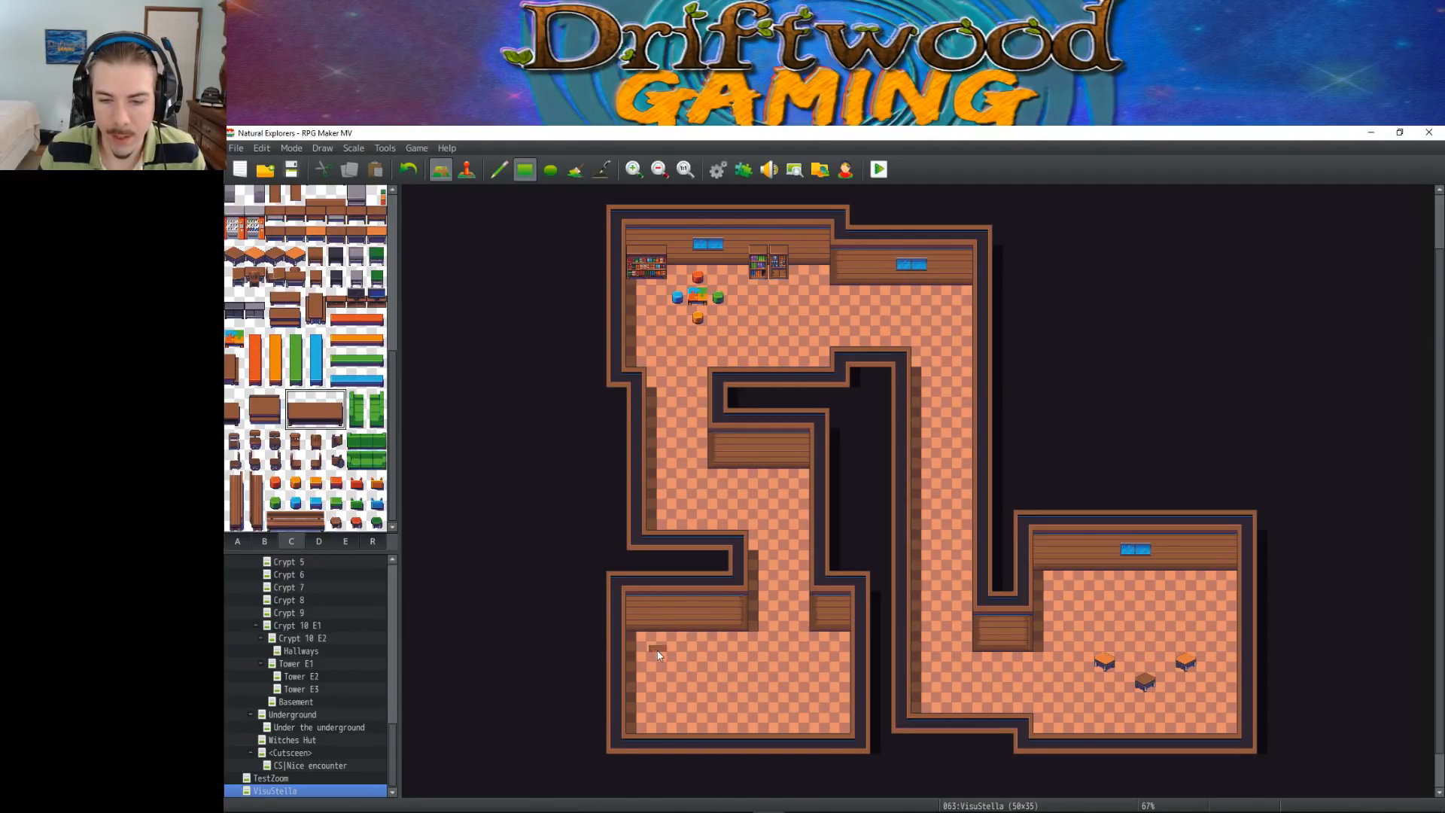
right_click(698, 642)
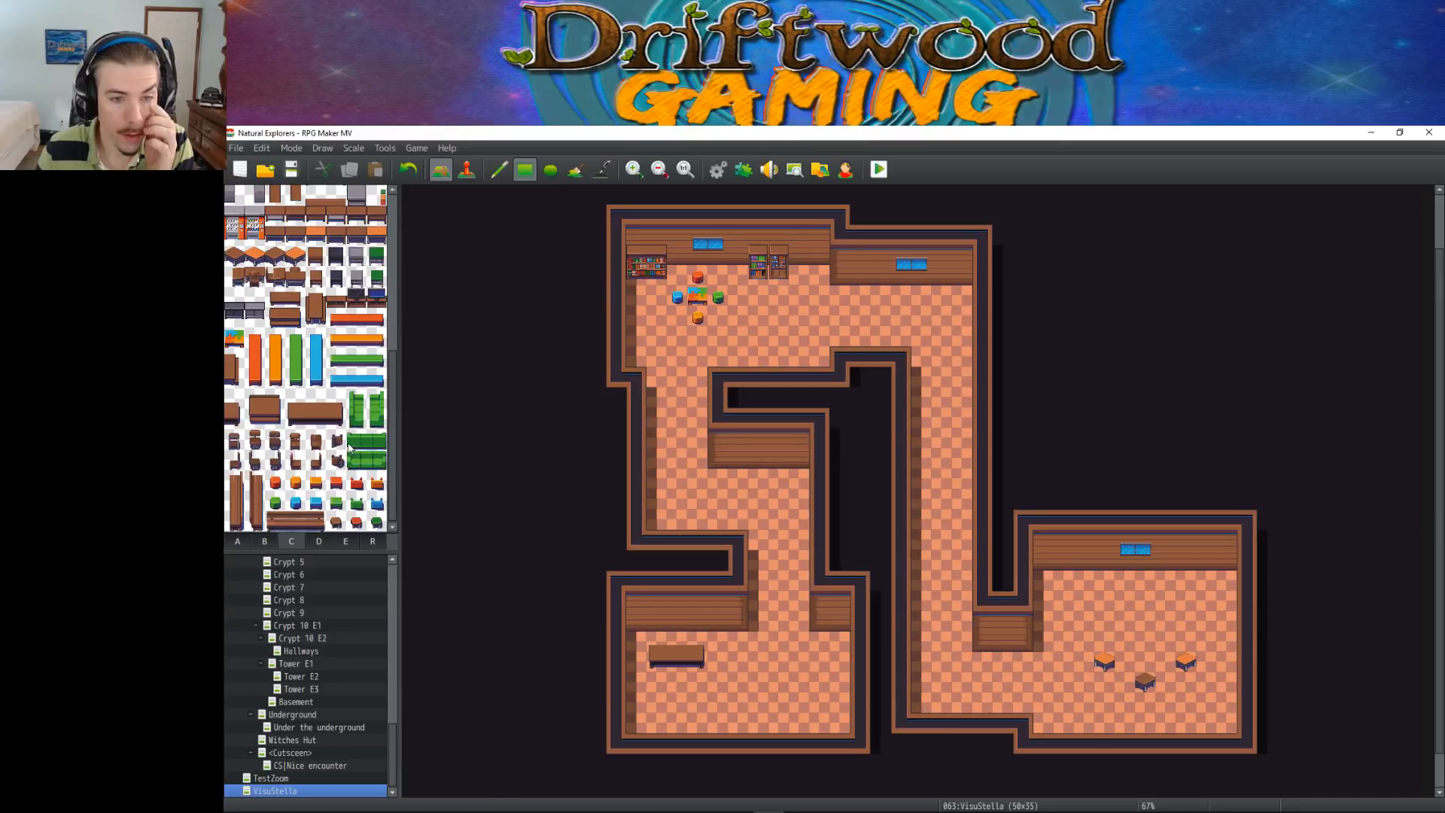
left_click(335, 521)
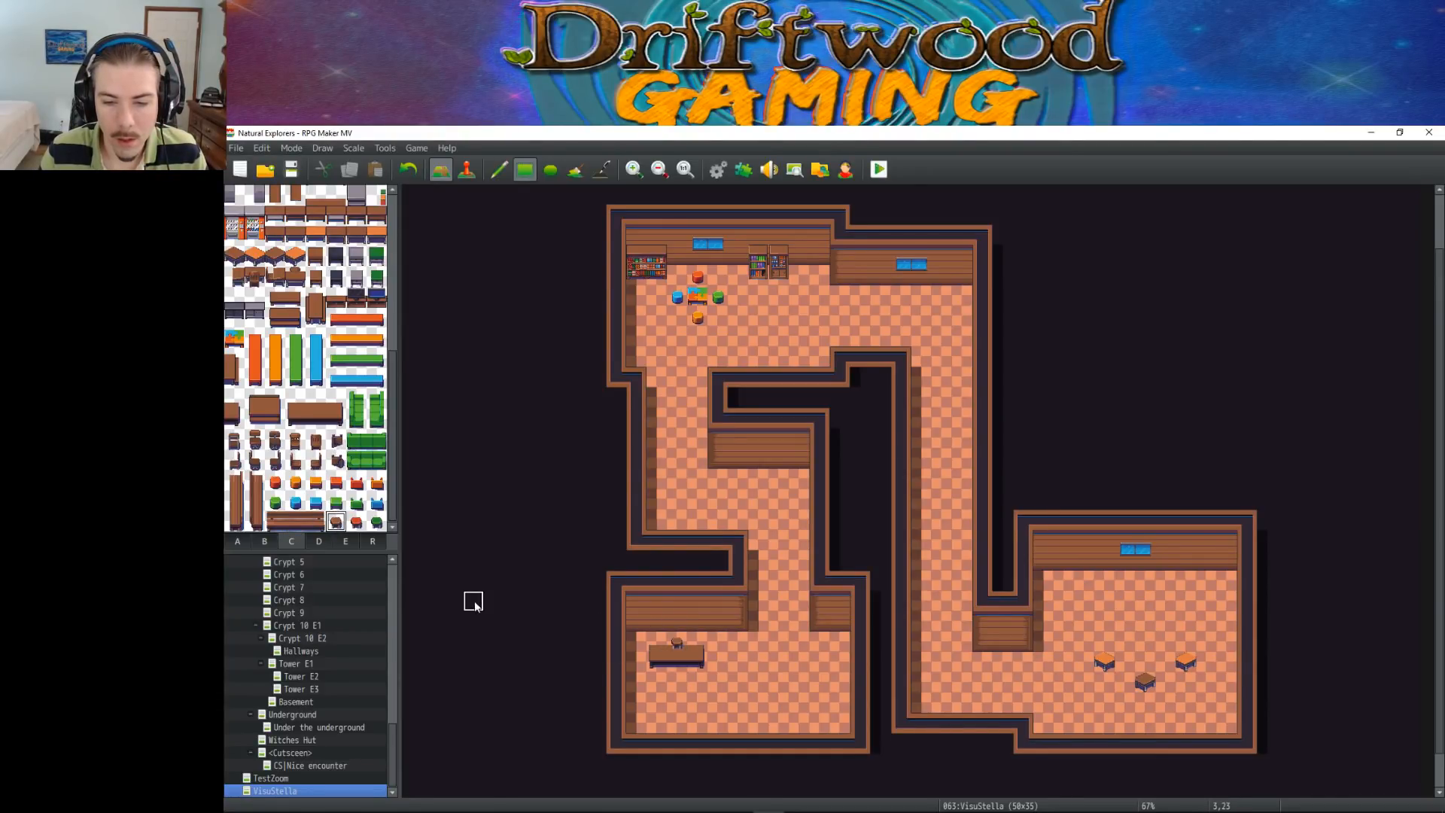
Place the two grey-topped orange-and-white cabinets side by side at the east end of the middle room's north wall
scroll(256, 357, "up", 2)
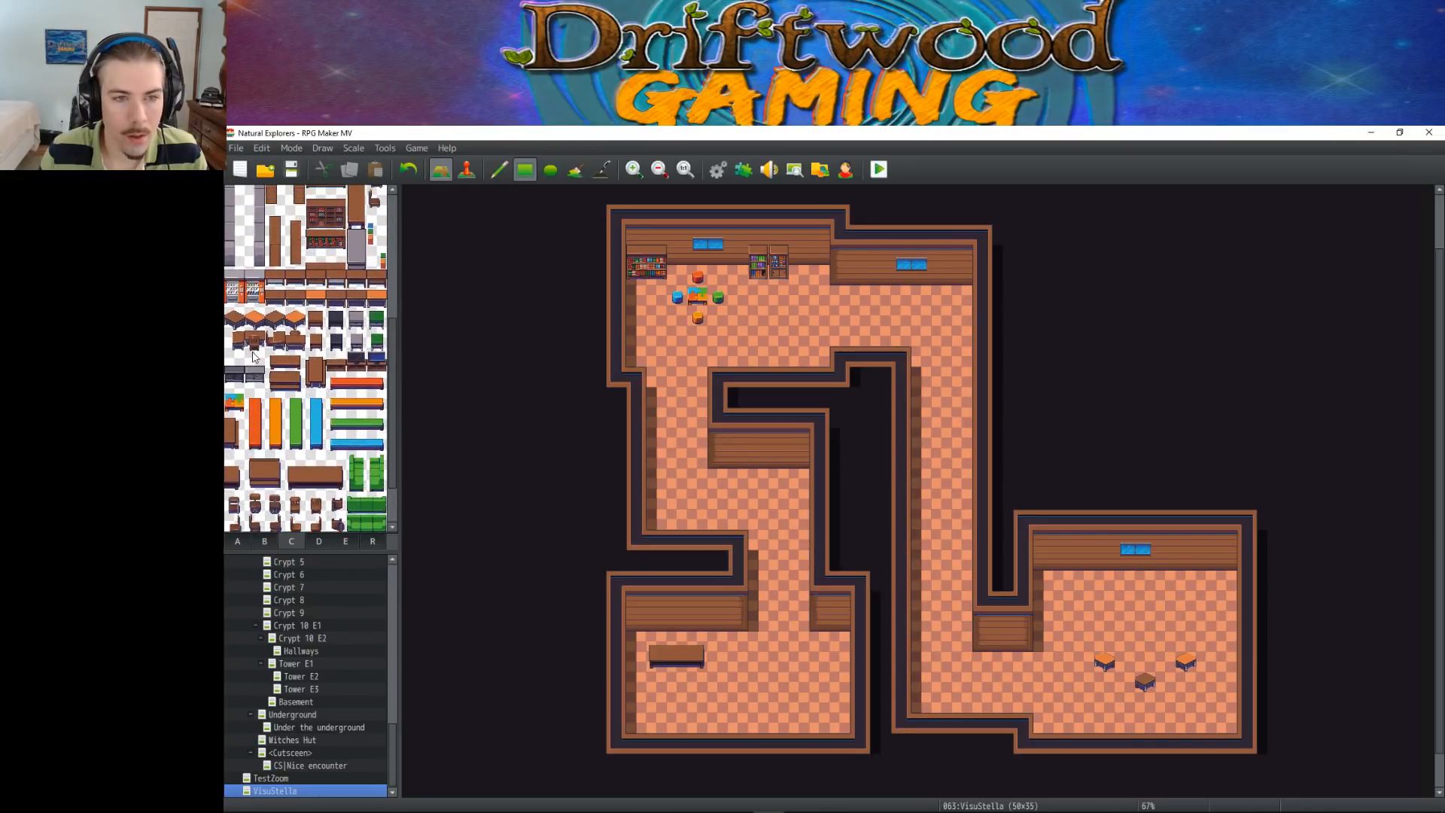
mouse_move(254, 293)
left_mouse_down()
mouse_move(254, 311)
mouse_move(234, 311)
left_mouse_up()
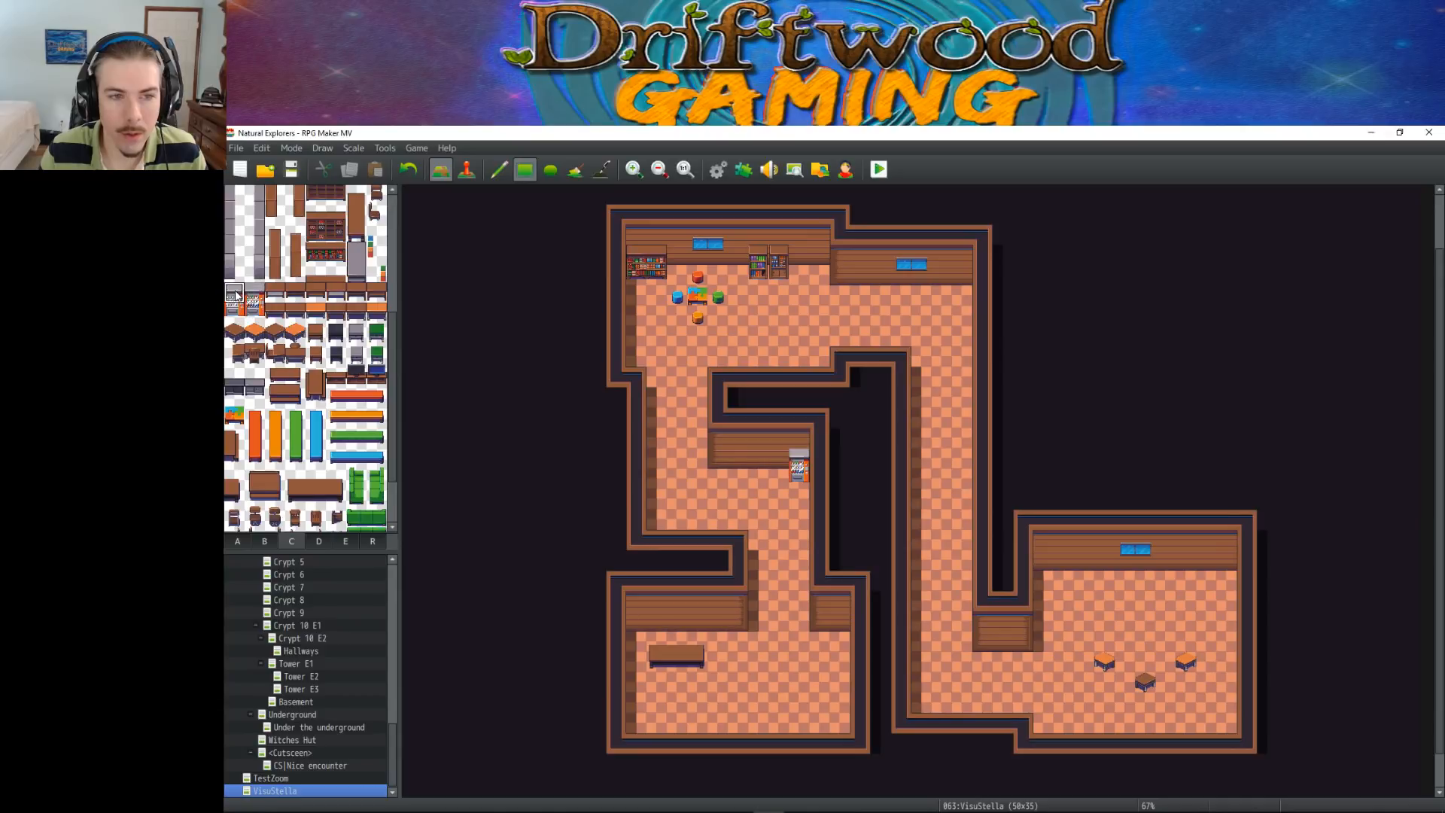
left_click(775, 465)
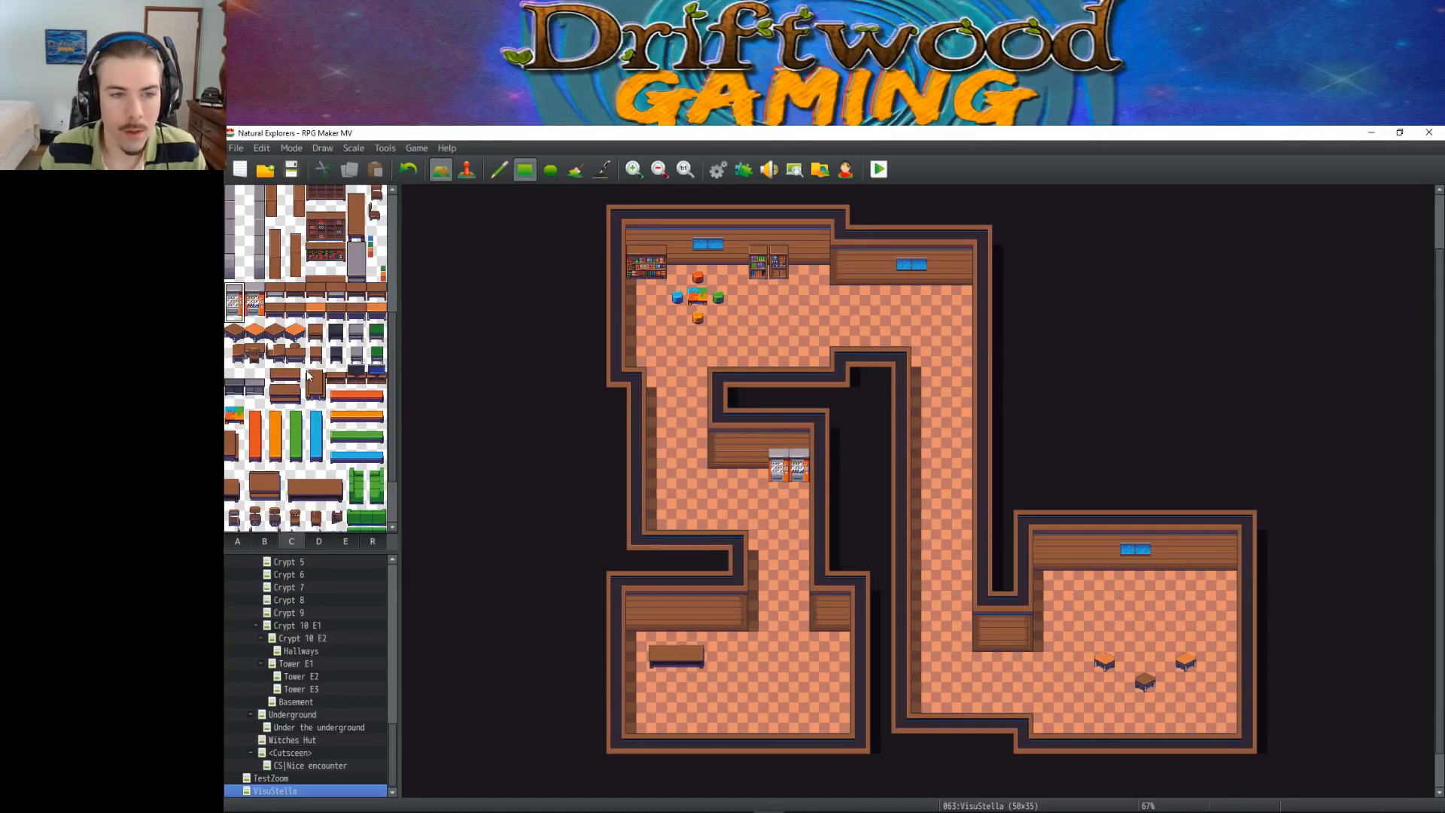
Place the upper wide green couch along the lower-left room's south wall, near its west corner
scroll(307, 371, "down", 3)
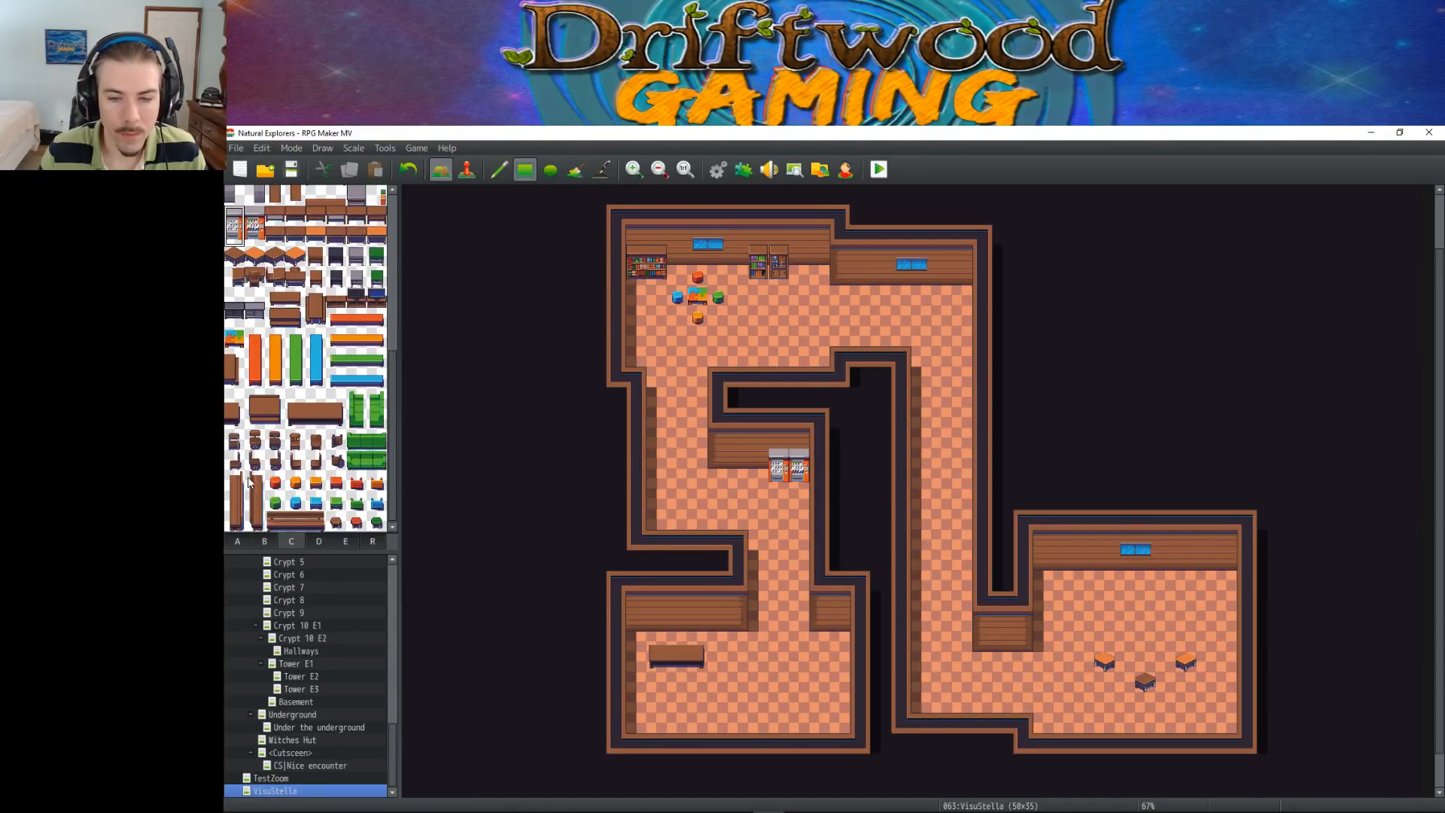
left_click_drag(362, 451, 378, 448)
left_click(662, 724)
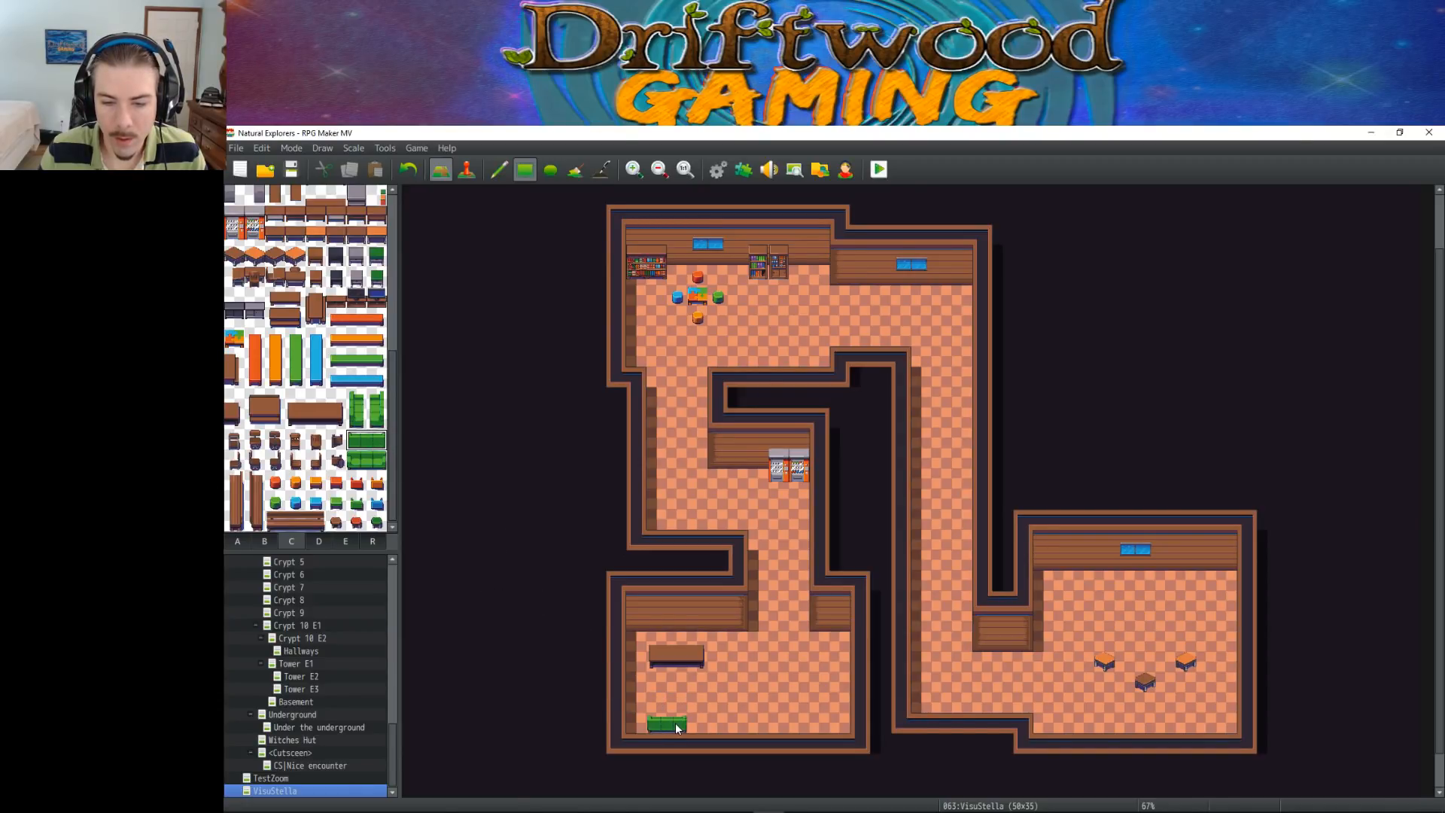
Place a side-facing green couch against the lower-left room's east wall and a green cabinet in its northwest corner
left_click_drag(376, 401, 375, 420)
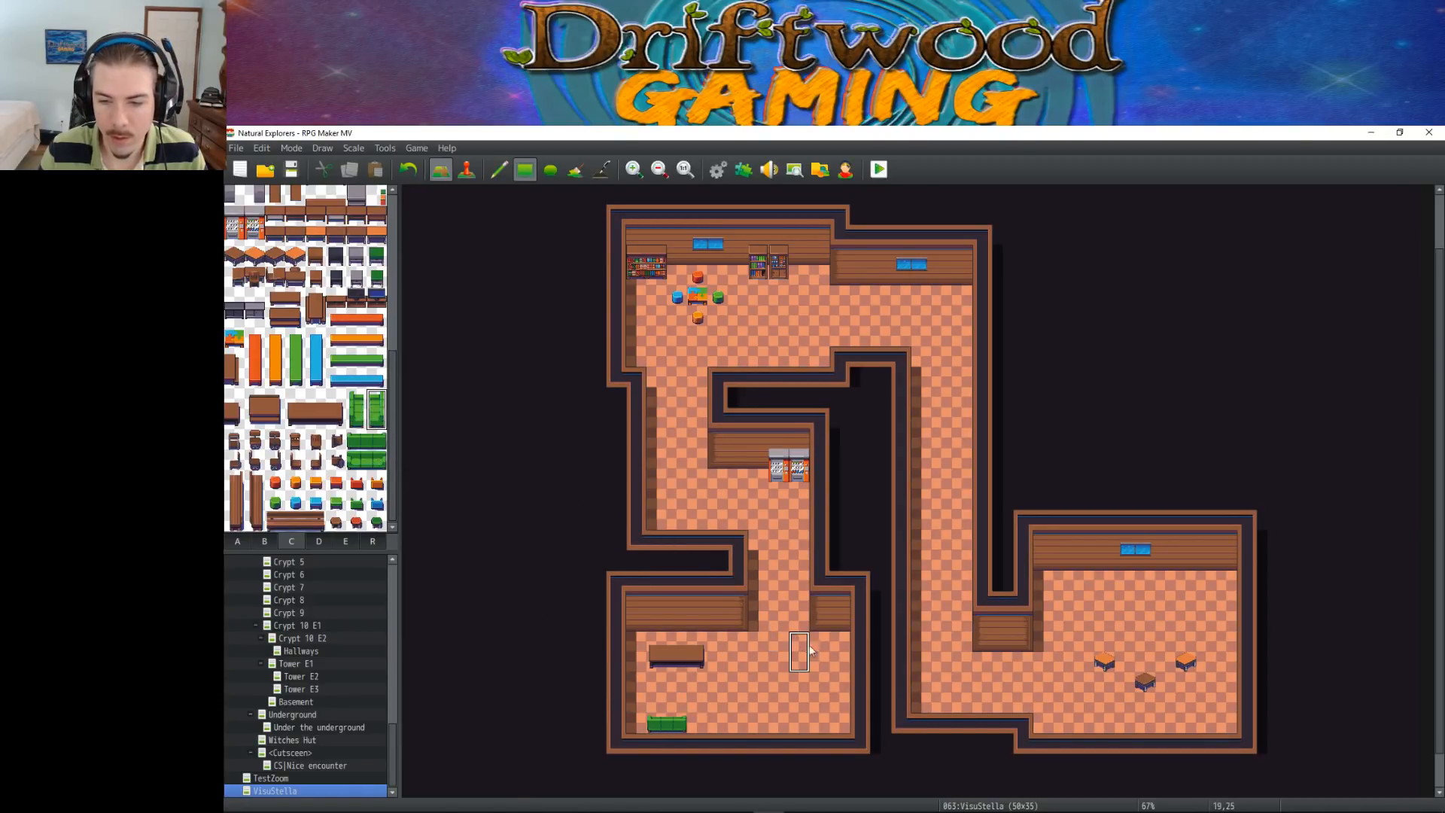
left_click(840, 669)
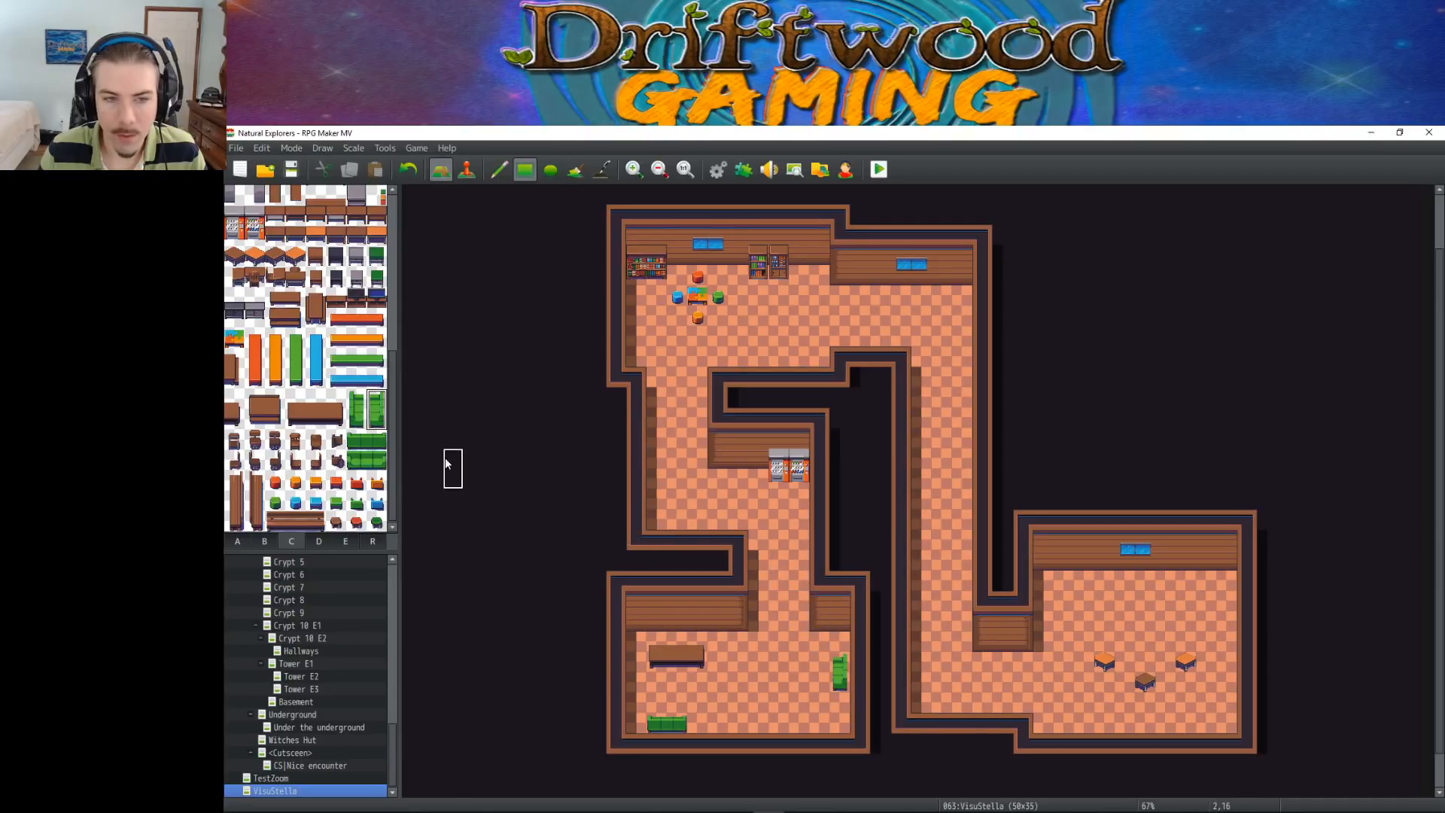
scroll(353, 410, "up", 8)
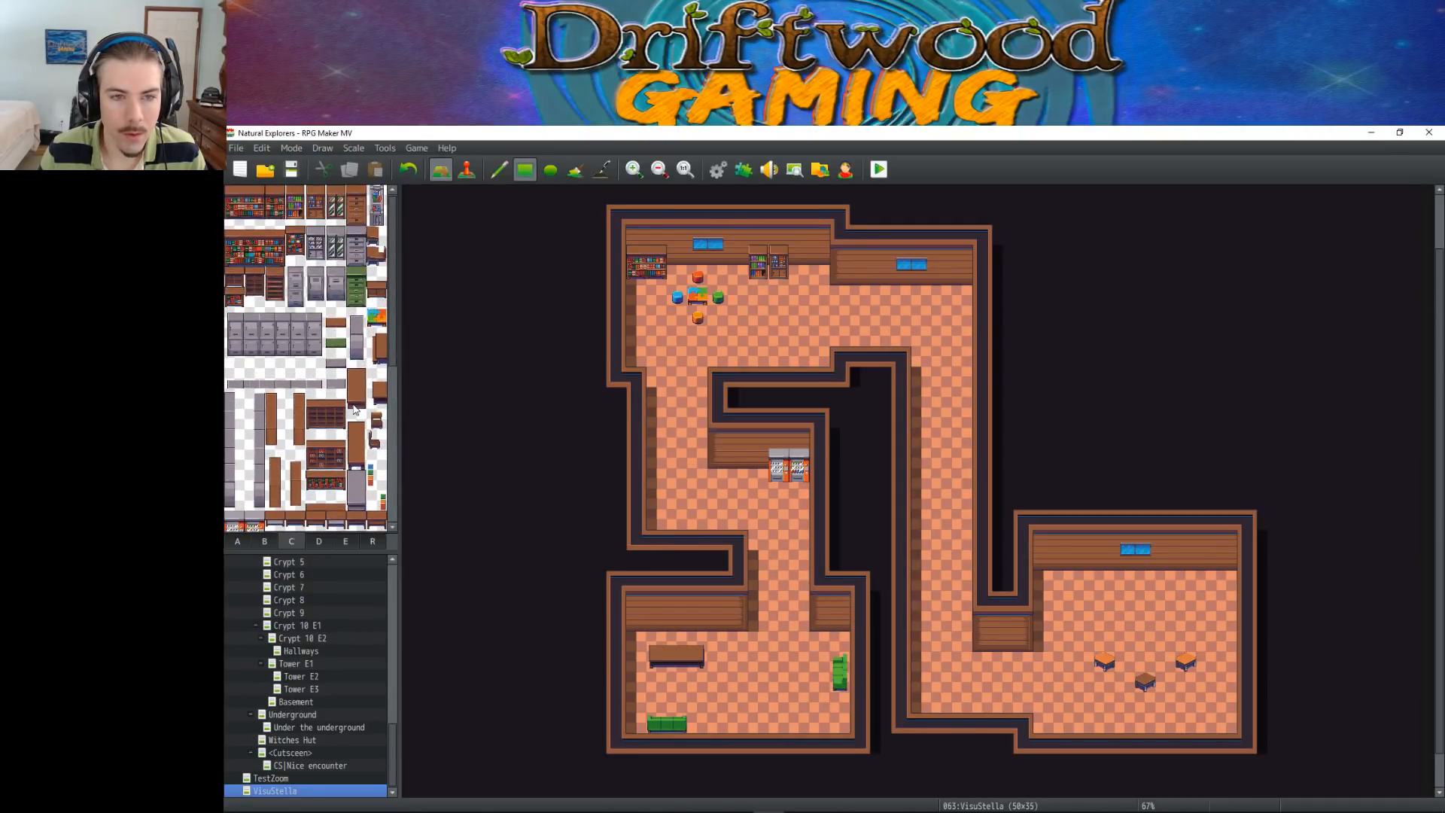
left_click_drag(355, 275, 355, 296)
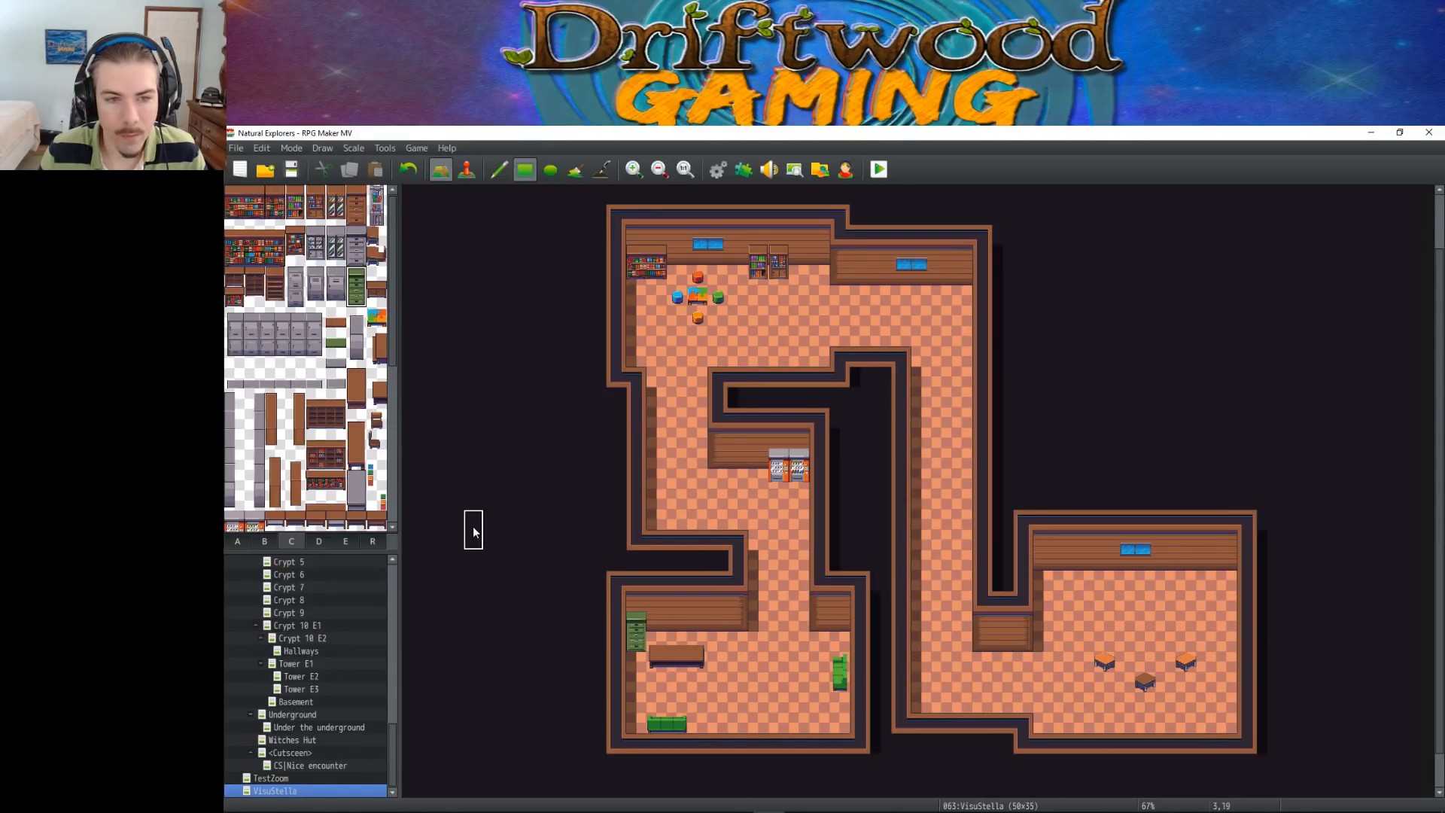
Try the row of grey lockers along the lower-right room's north wall, overlapping the blue window
left_click_drag(231, 313, 319, 359)
left_click(1034, 535)
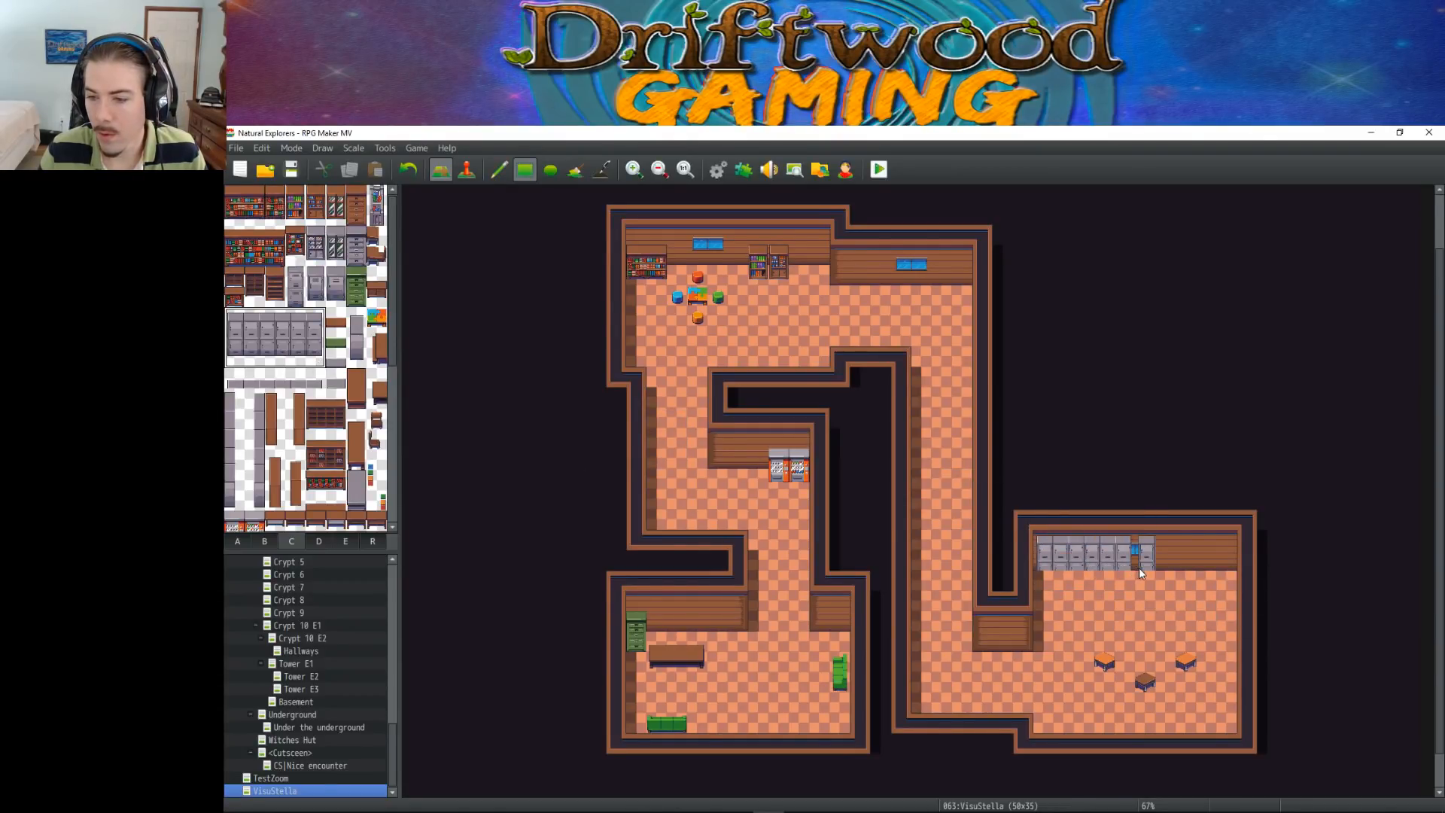
left_click_drag(1125, 567, 1105, 564)
Move the lower-right room's blue window one tile east and place the full row of six grey lockers west of it
right_click(1128, 543)
left_click(1144, 557)
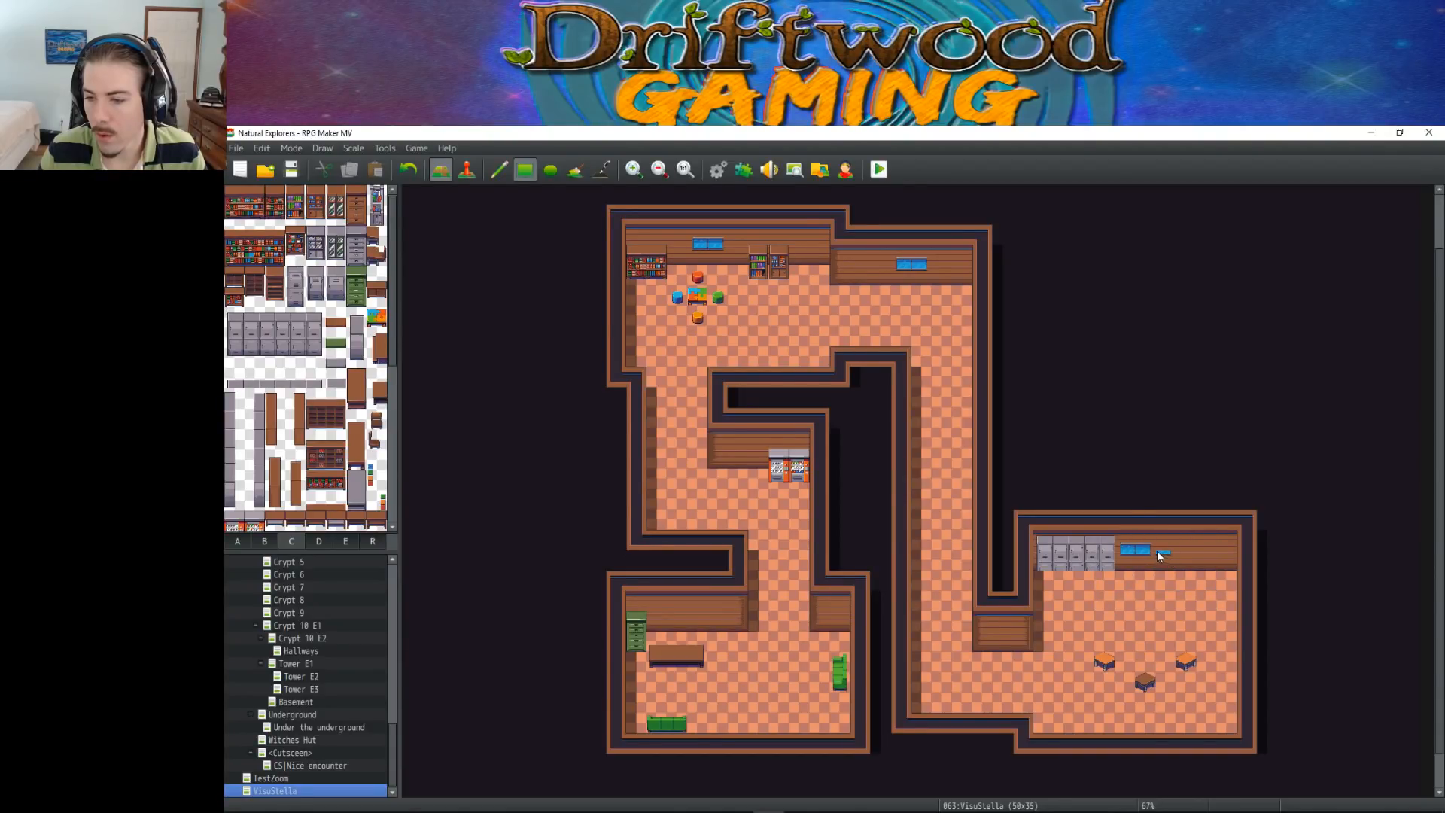
right_click(1184, 545)
left_click_drag(1125, 545, 1122, 556)
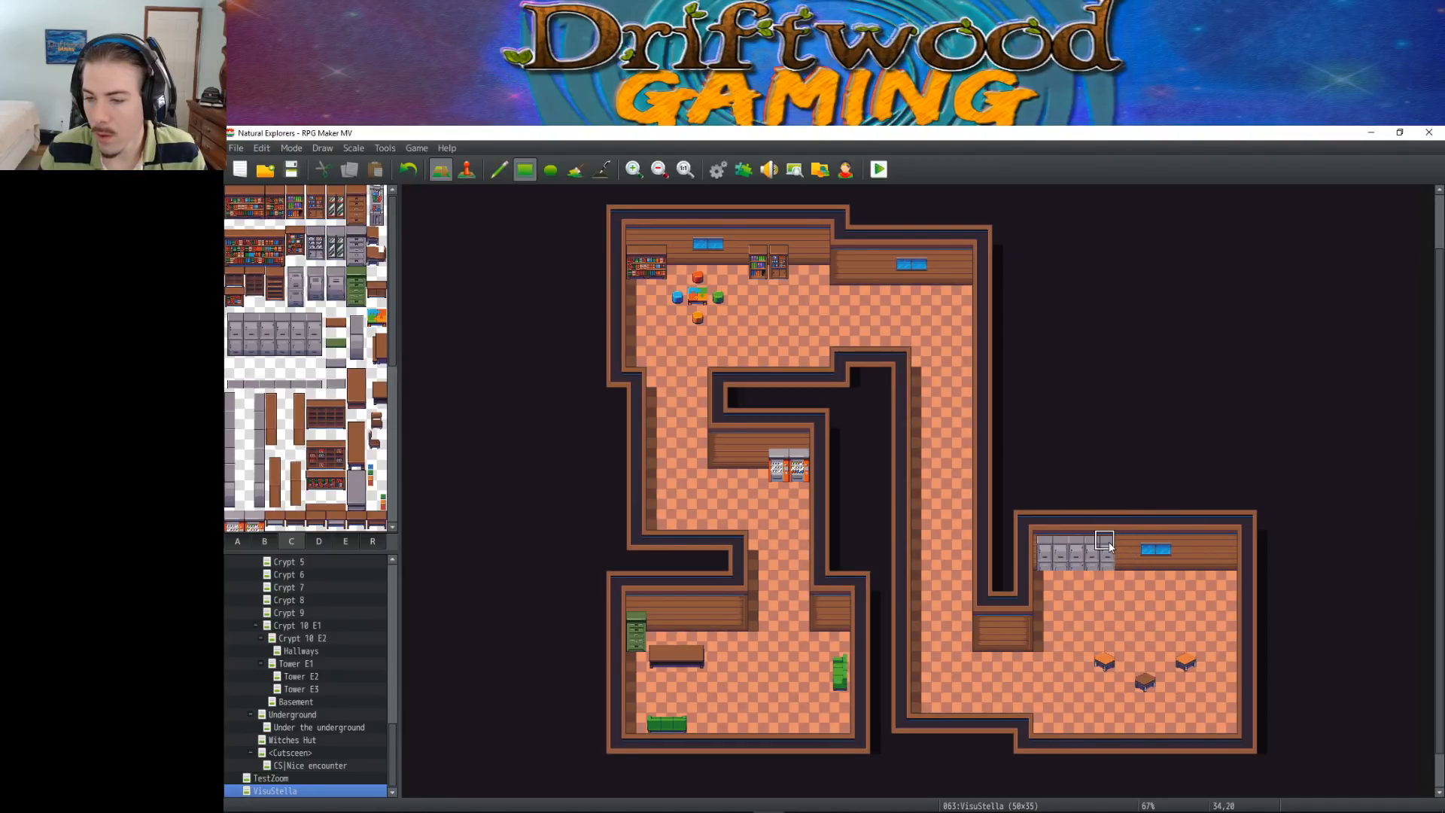
left_click_drag(229, 312, 322, 364)
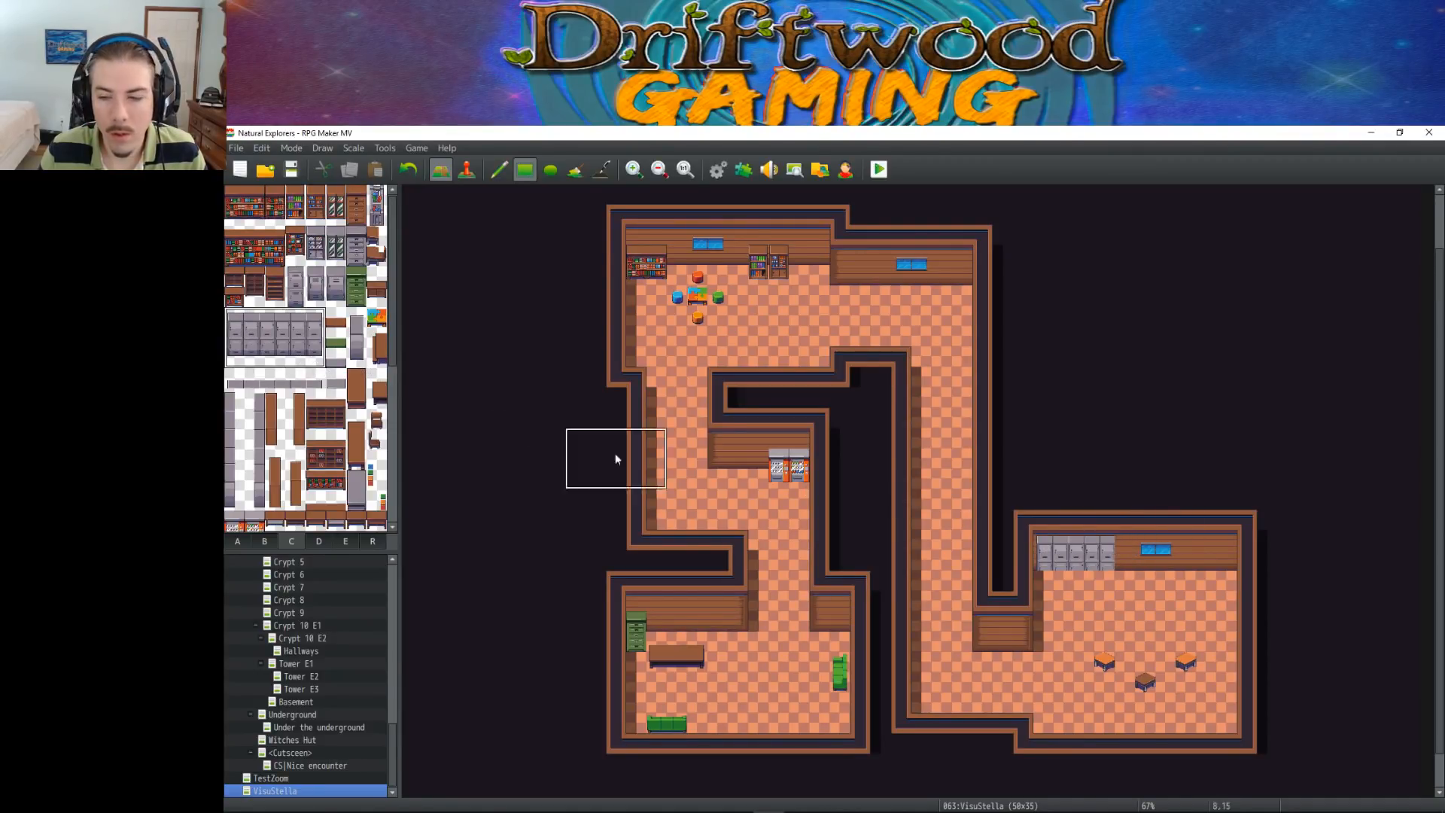
left_click(1055, 545)
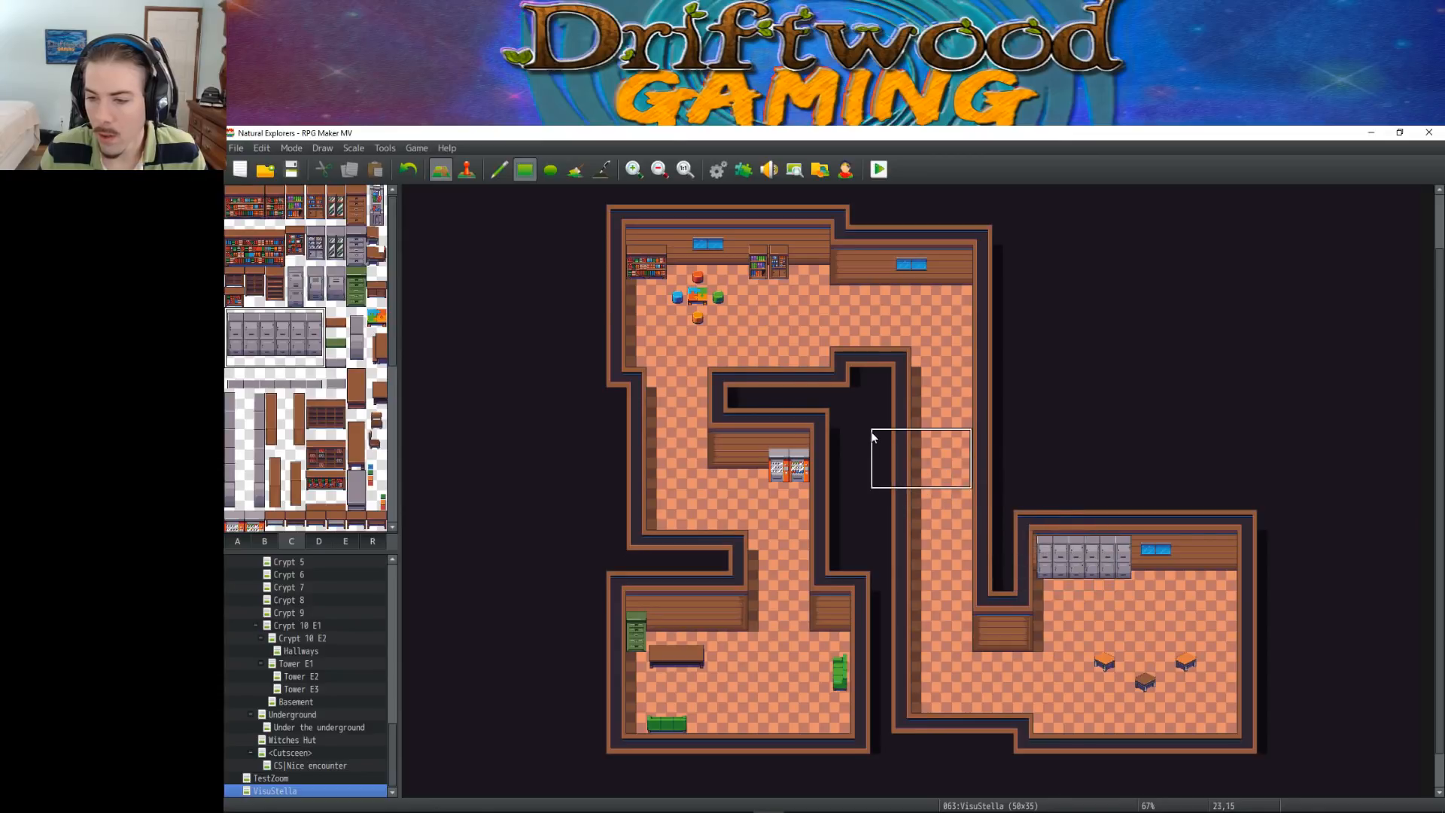
Cut a one-tile-wide doorway through the lower-left room's south wall and extend the walls on both sides of it
left_click(357, 317)
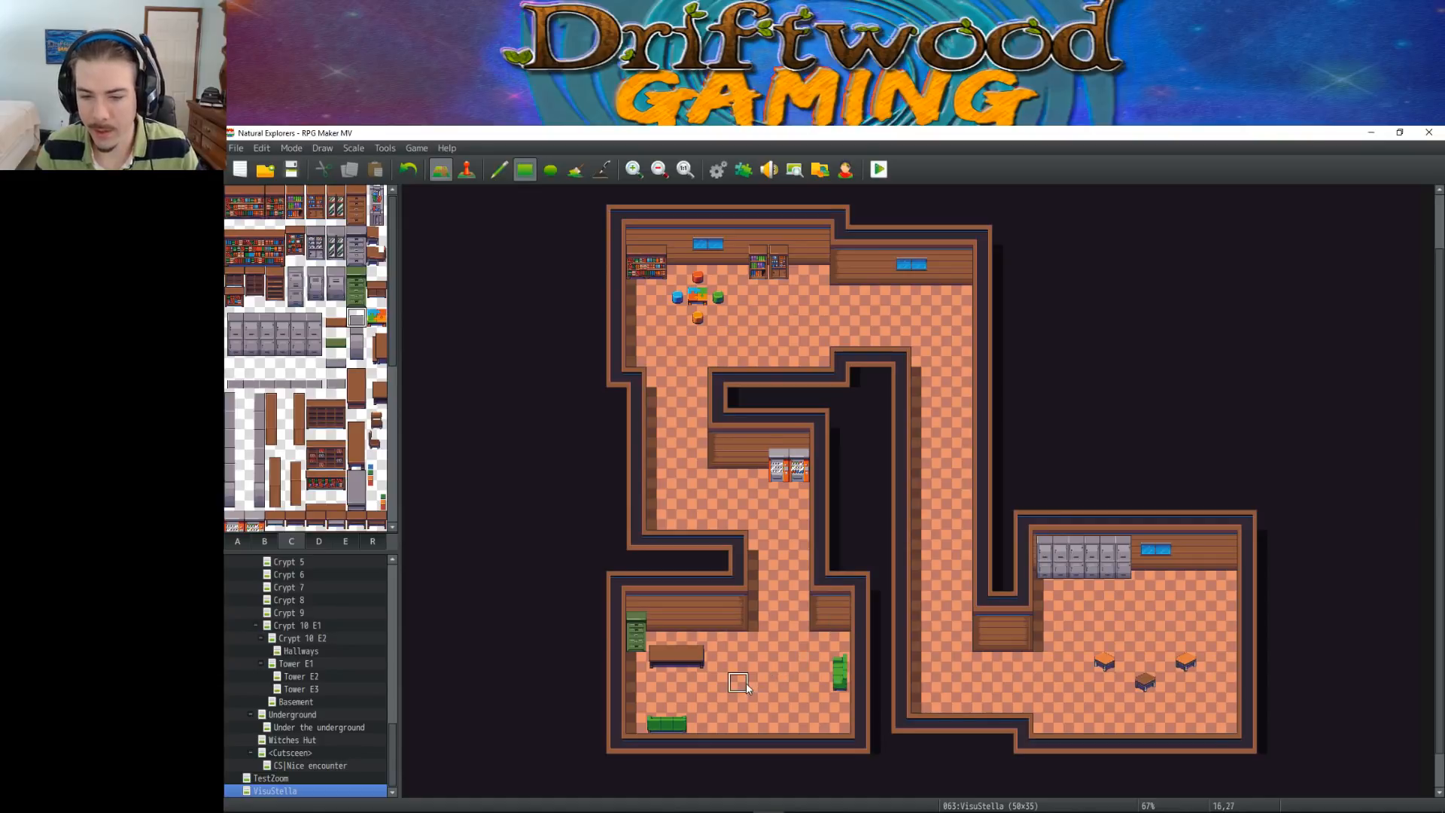
left_click(778, 746)
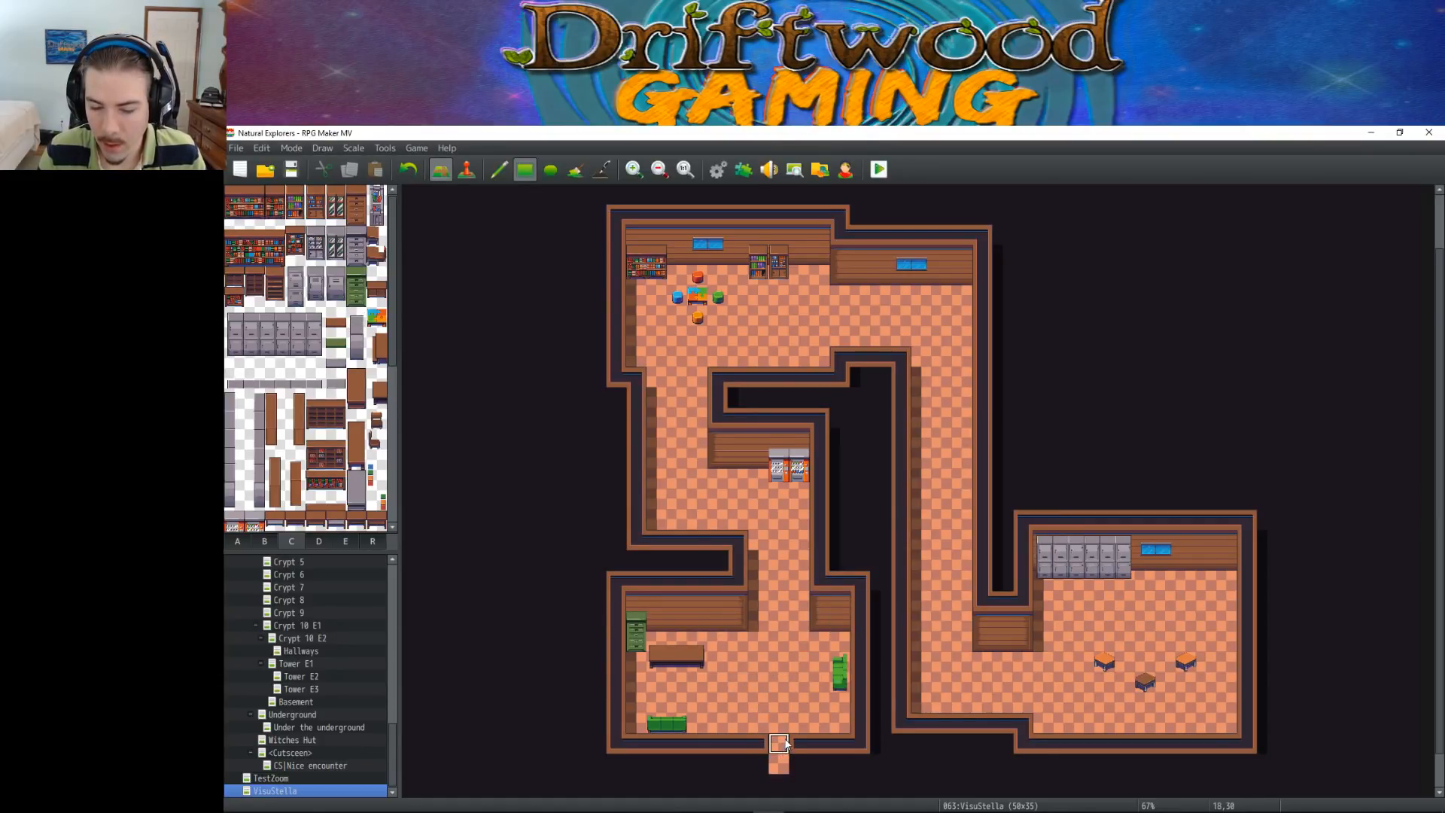
left_click(758, 772)
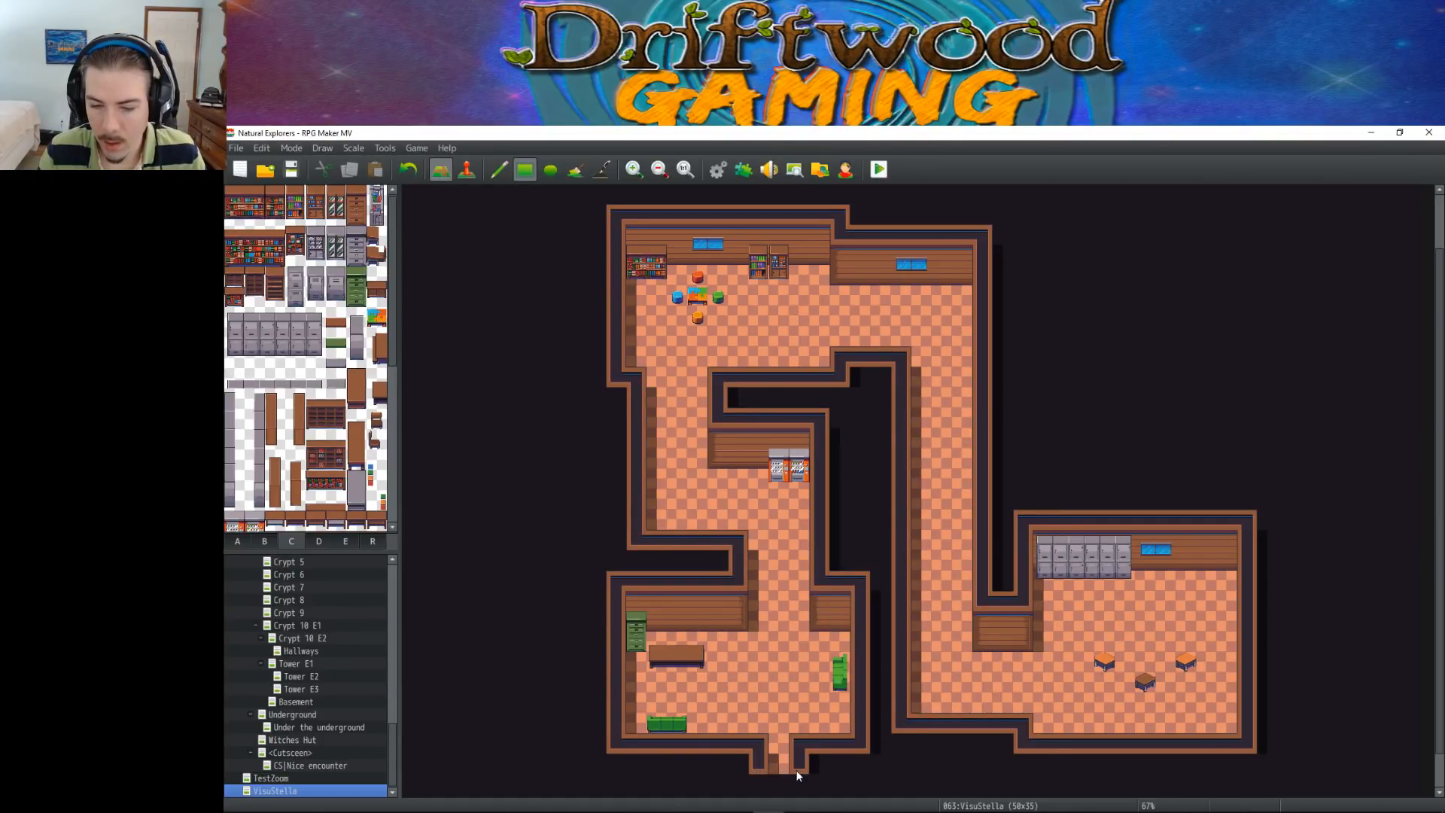
left_click(831, 696)
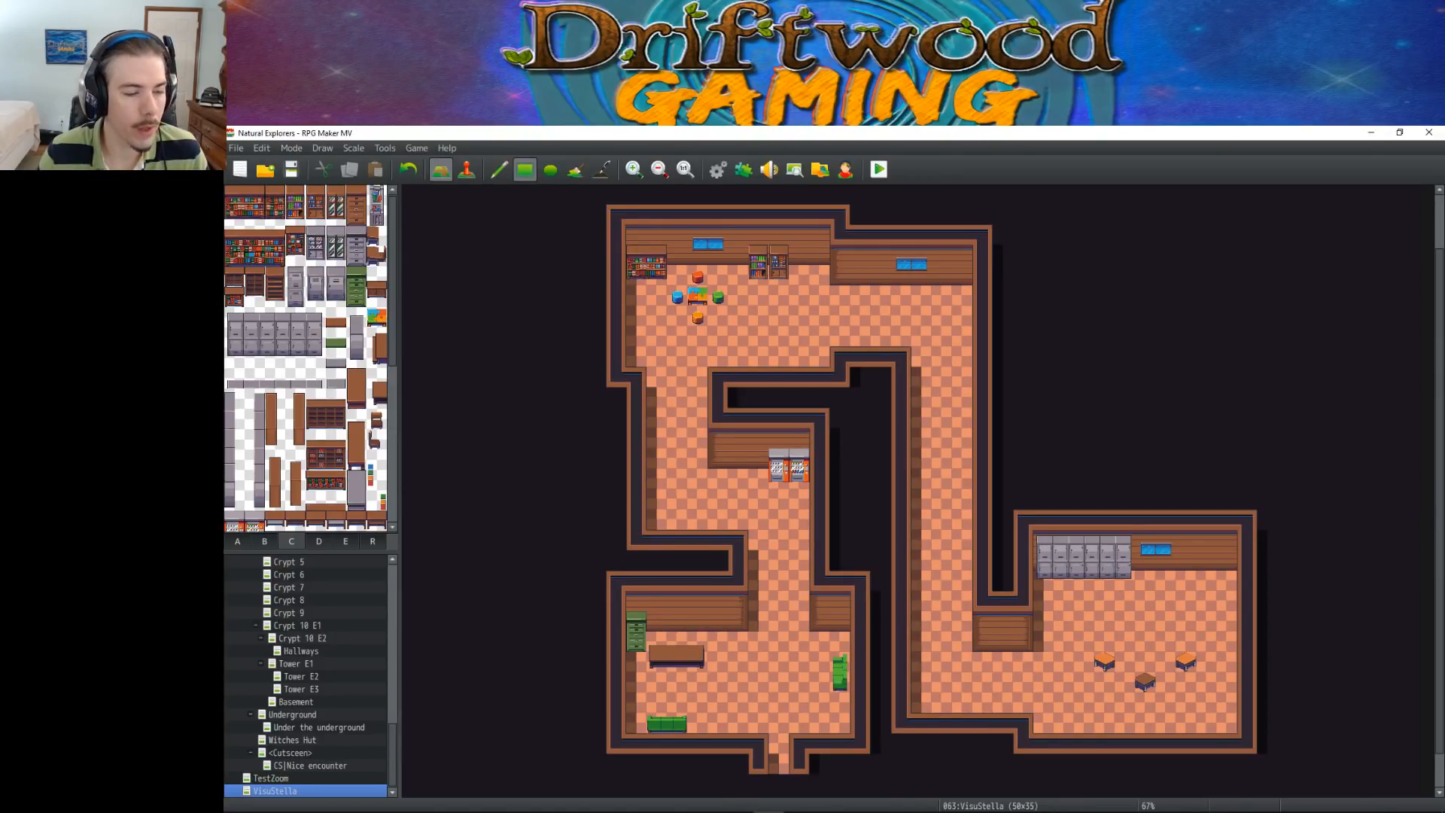
Switch to Discord, look through the gaming_news channel for the Humble RPG Game Dev Bundle post, and return to RPG Maker MV
mouse_move(797, 806)
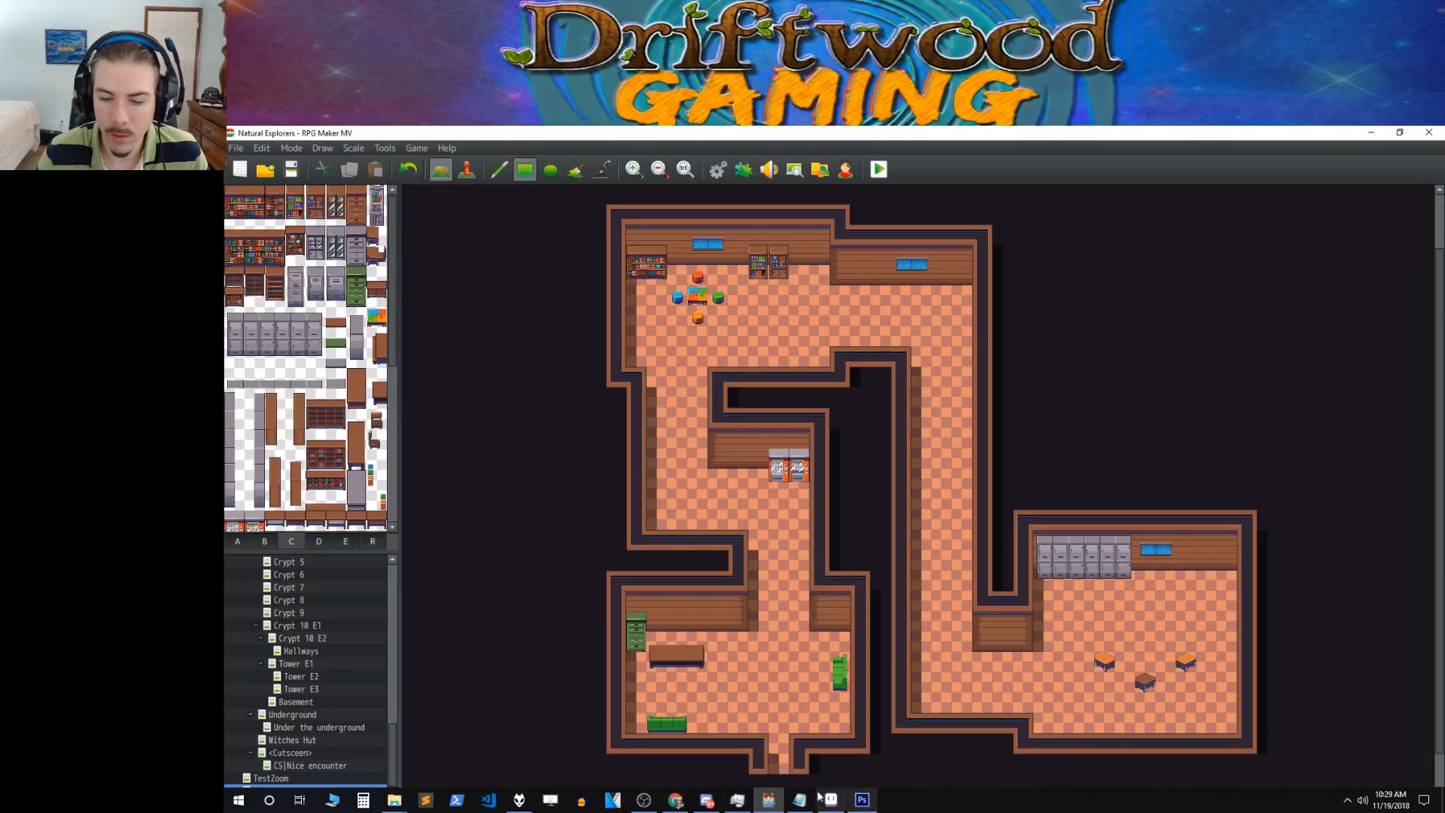
left_click(710, 800)
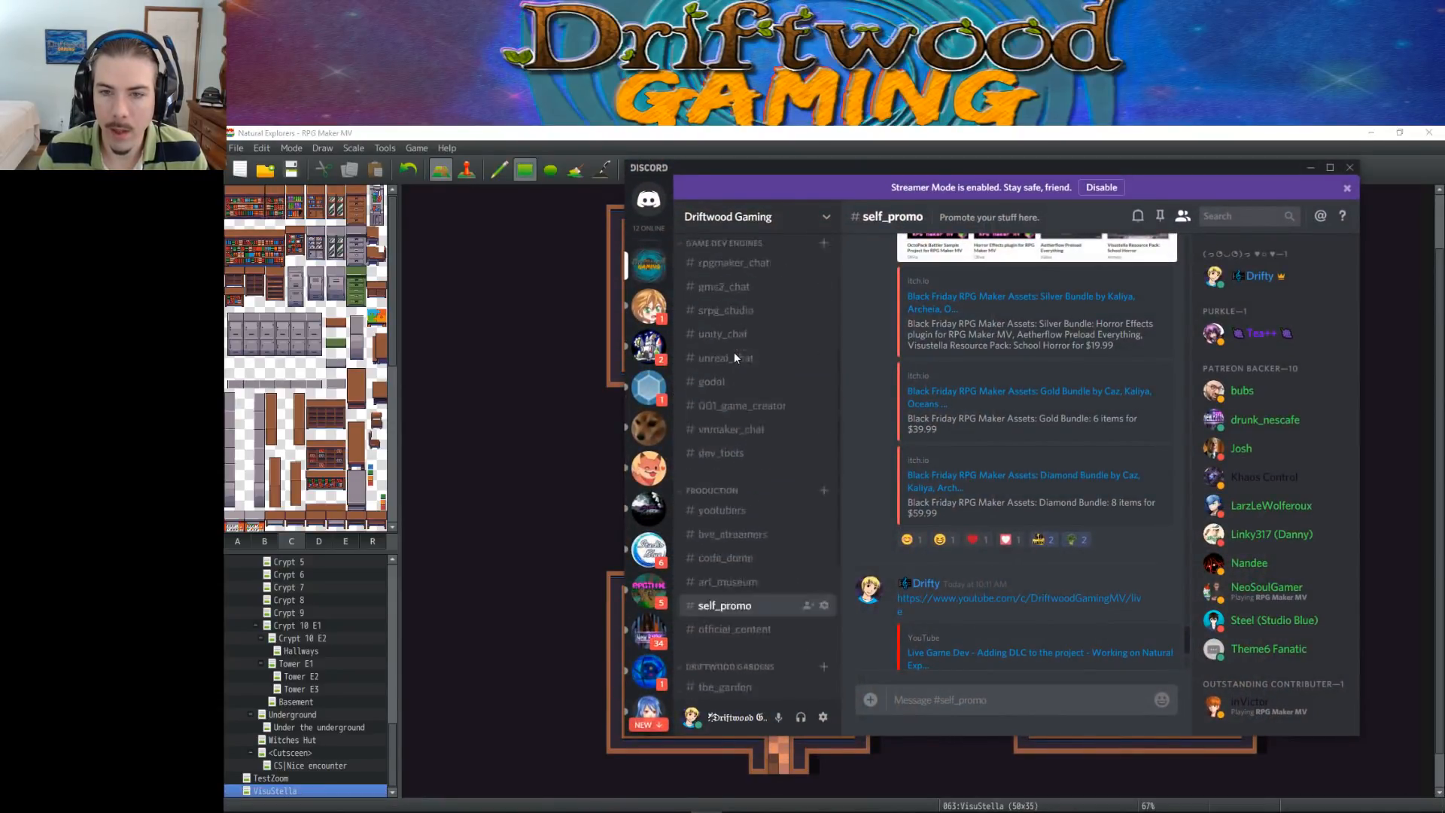
left_click(730, 447)
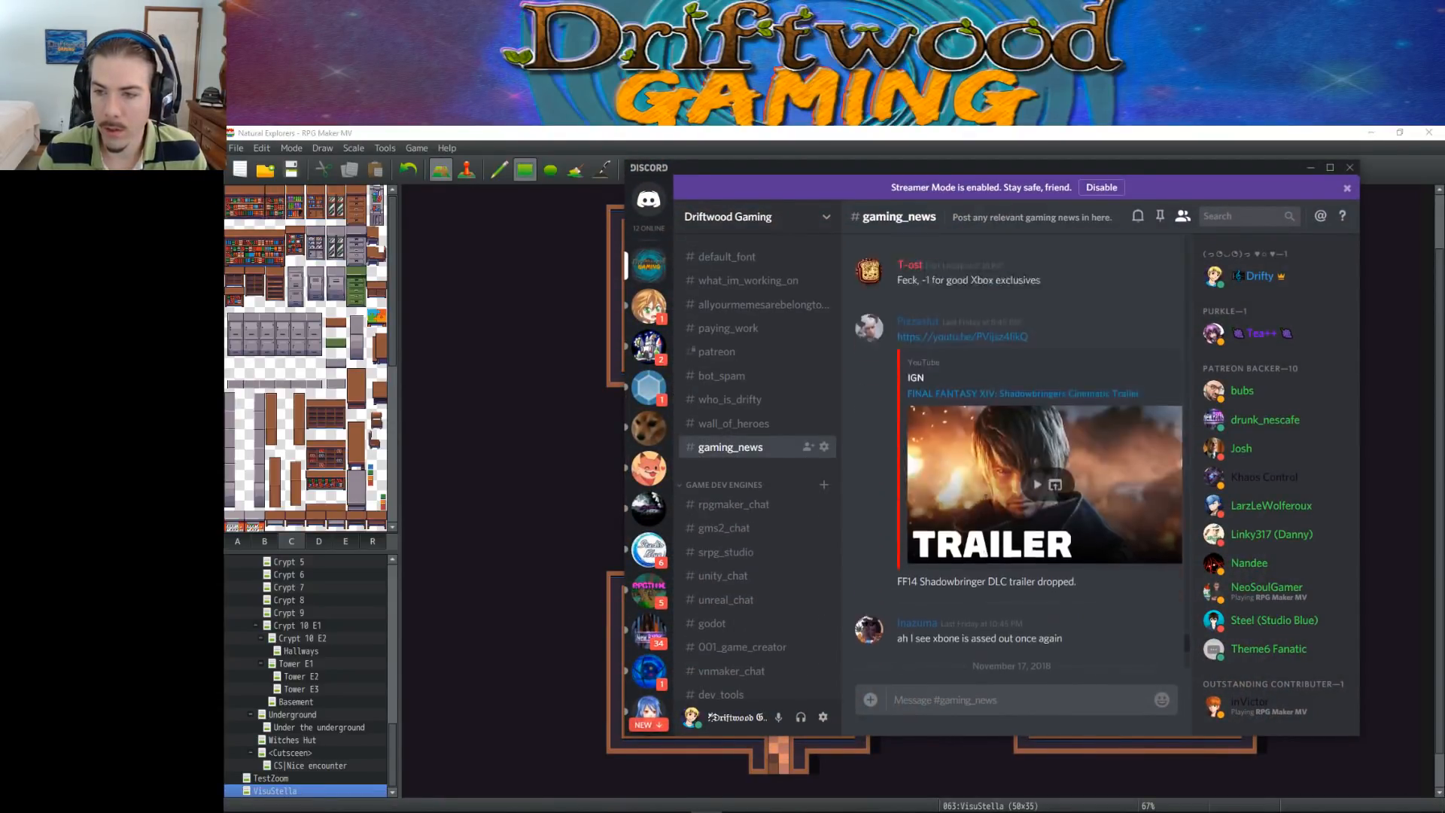
scroll(986, 505, "up", 10)
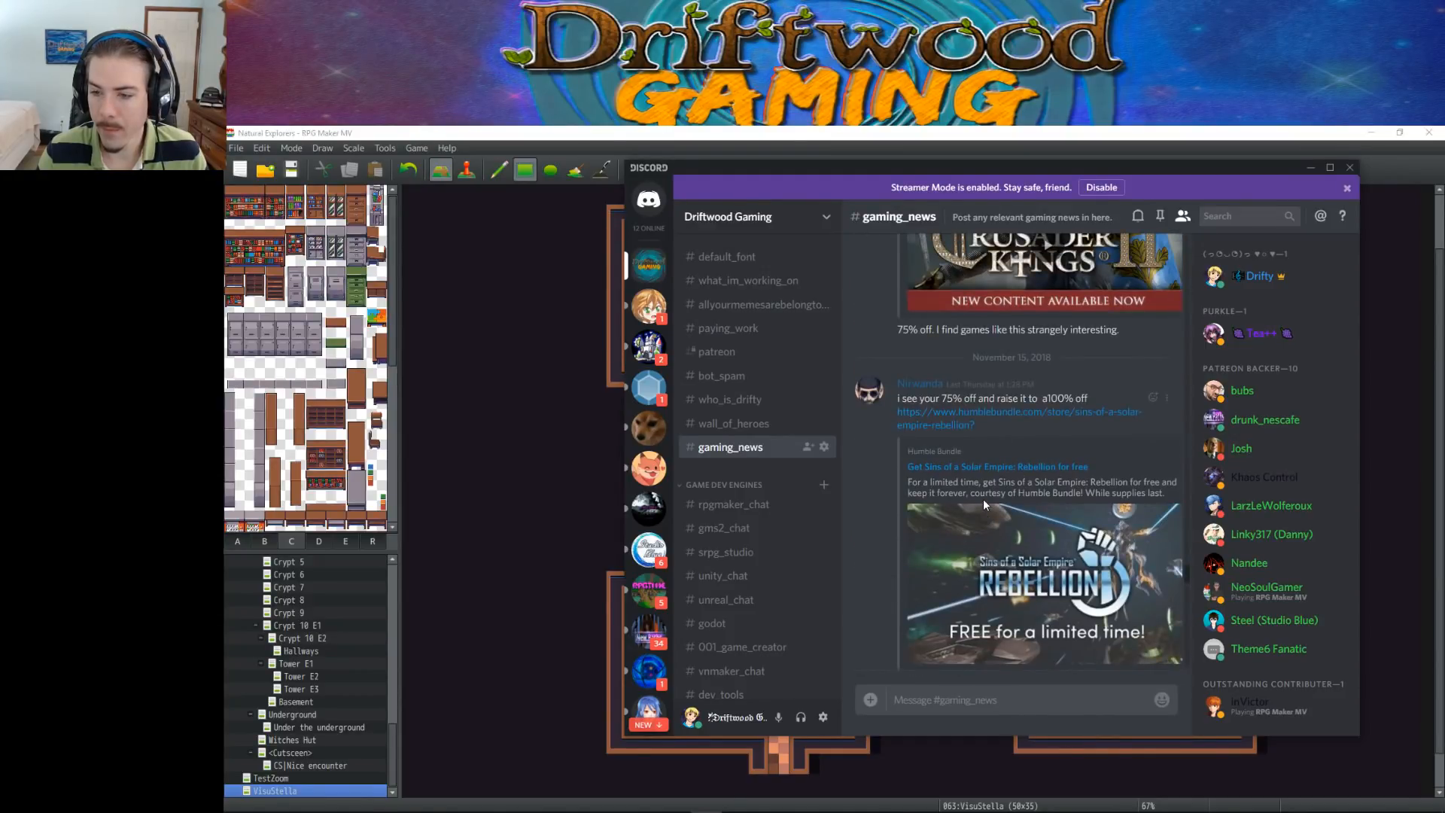
scroll(982, 508, "up", 10)
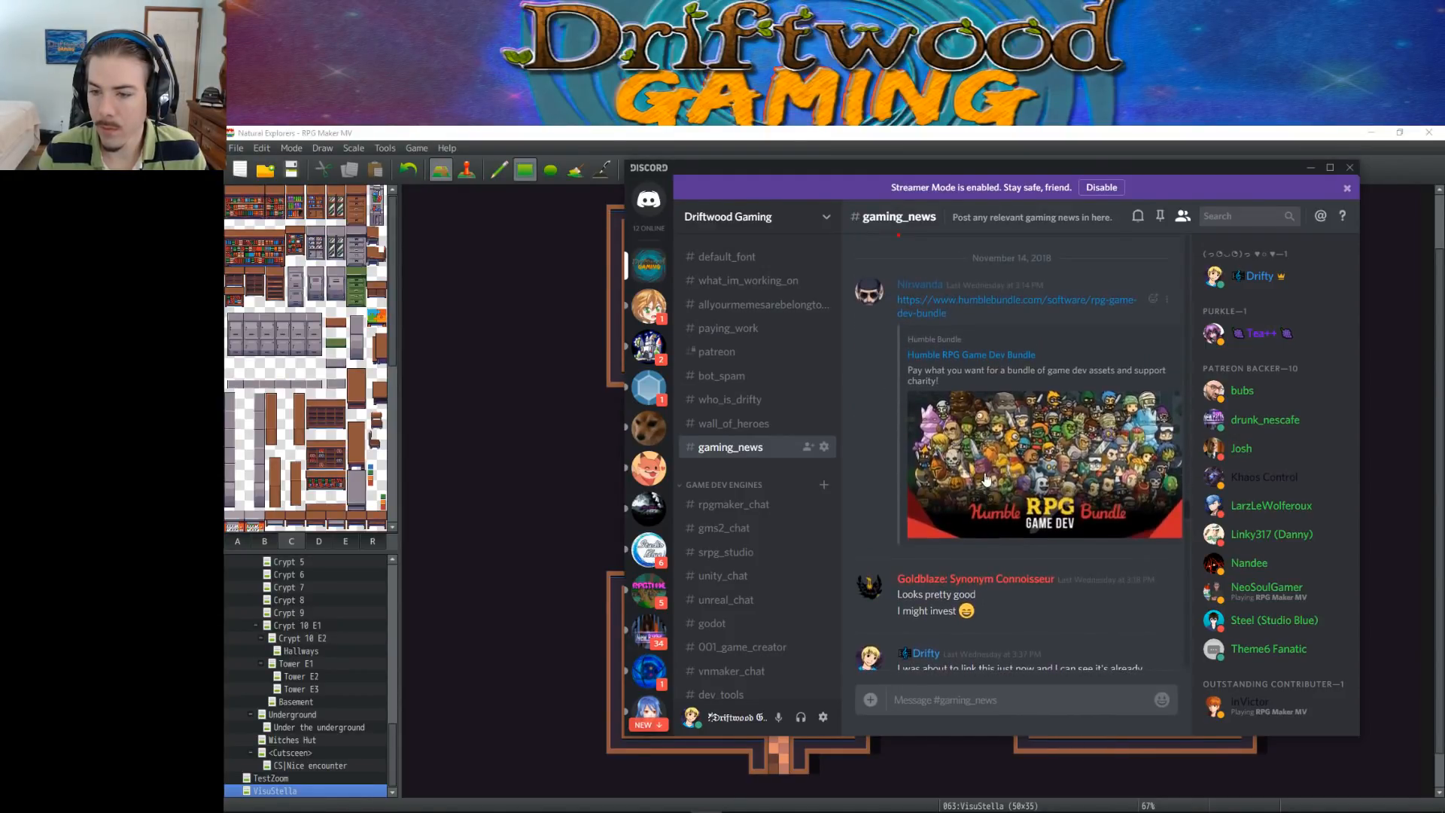
scroll(1004, 414, "up", 2)
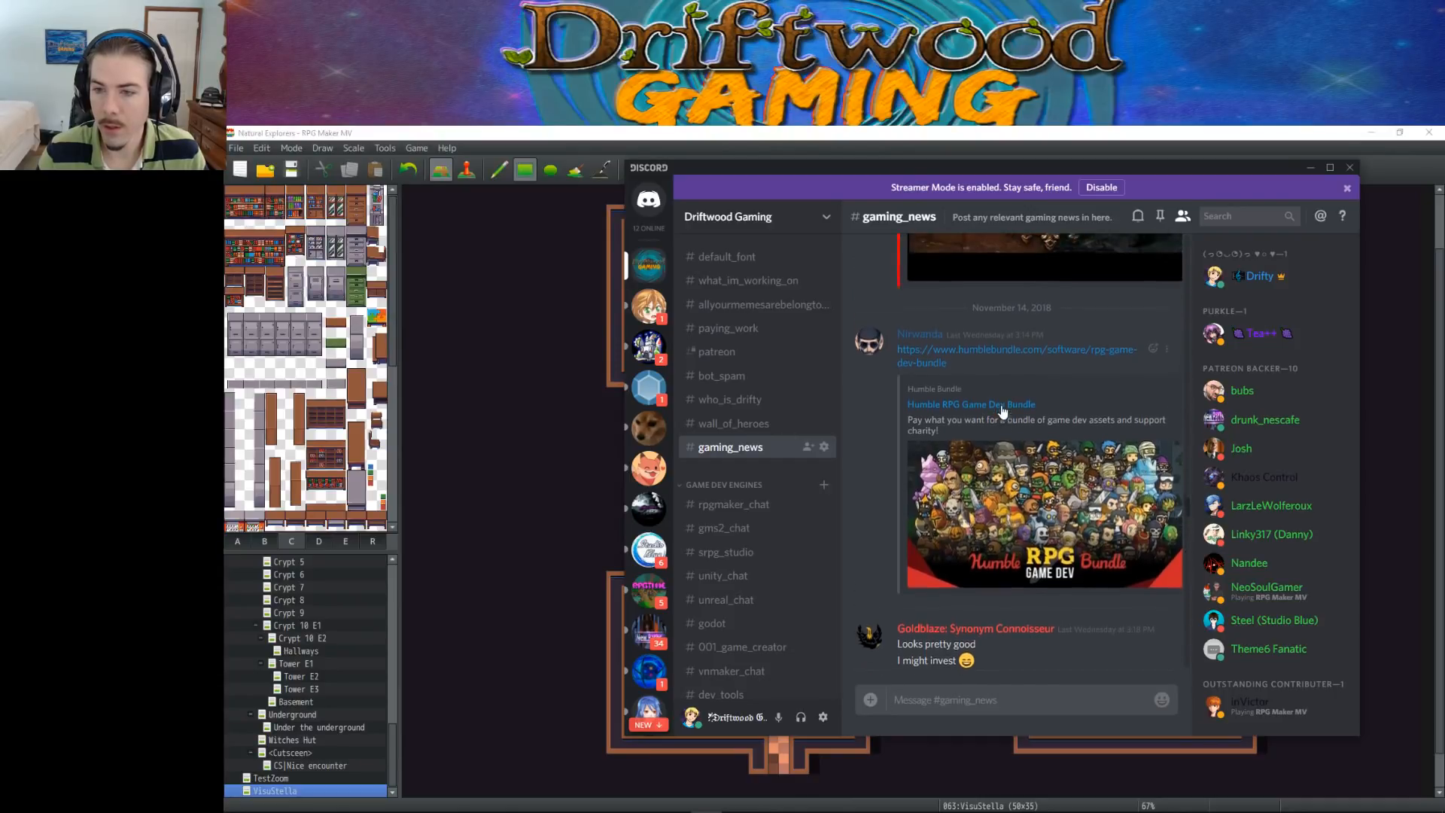
scroll(1030, 451, "down", 10)
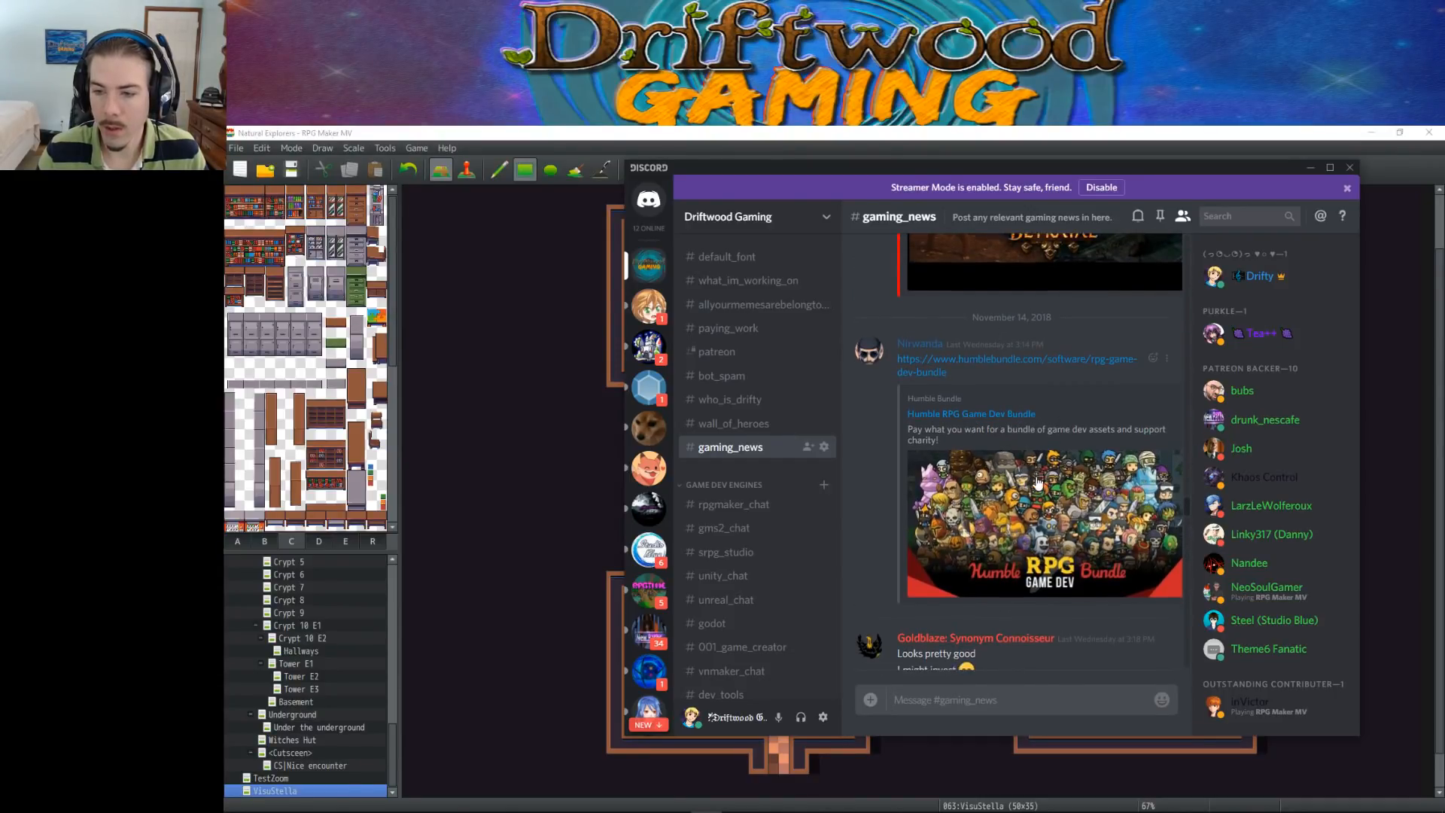
scroll(1036, 476, "down", 15)
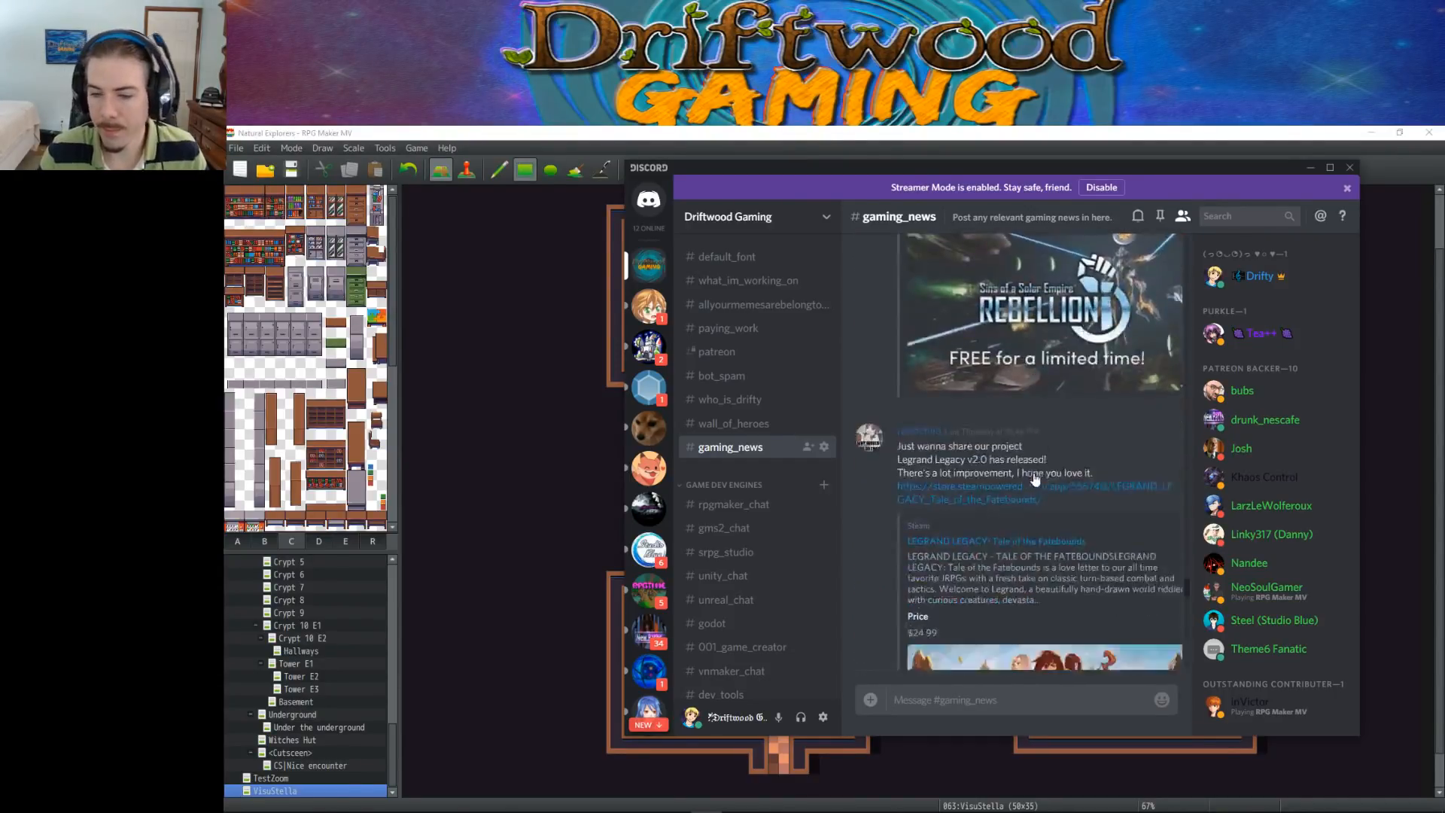
scroll(1031, 472, "down", 10)
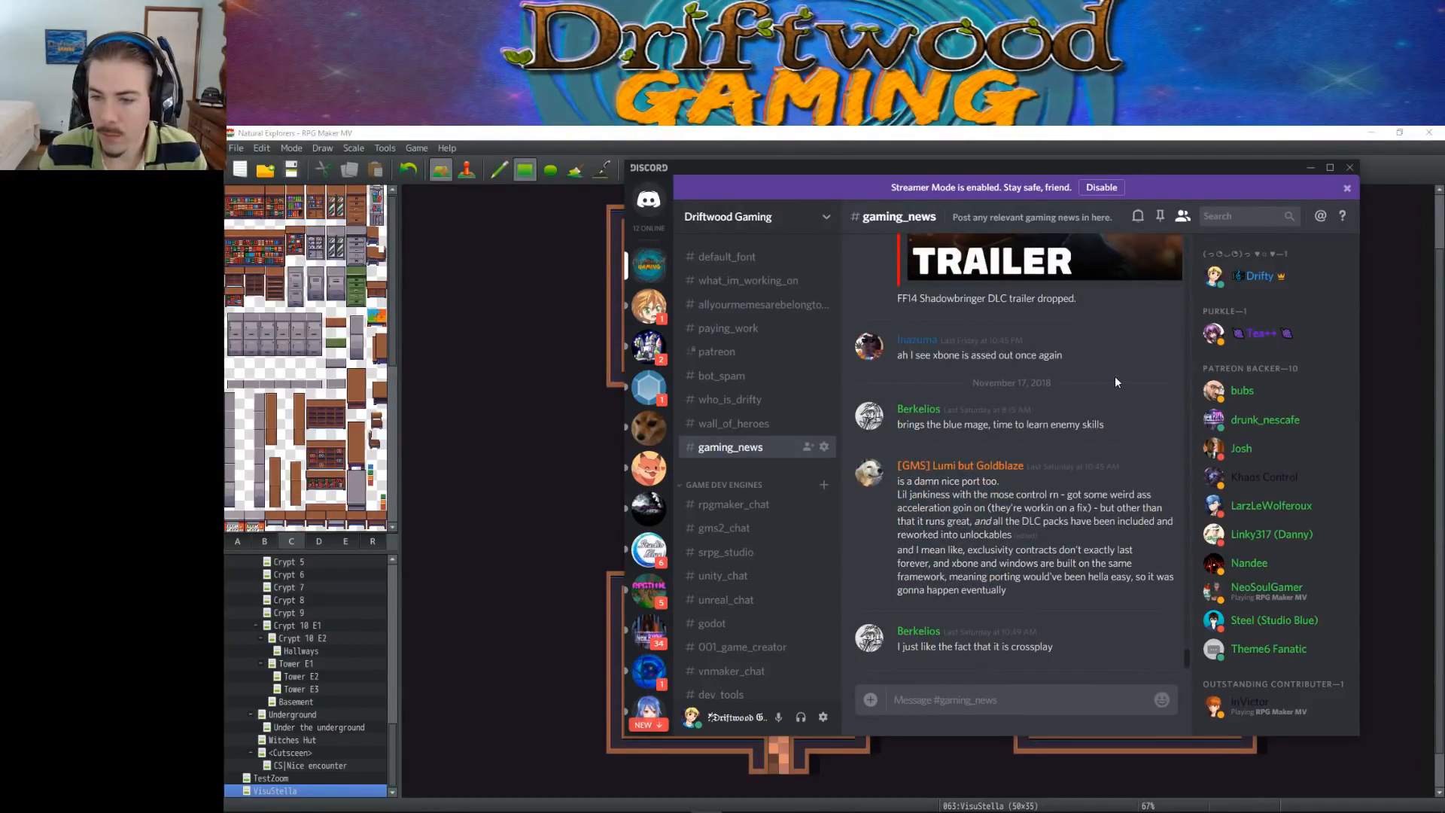
left_click(1310, 167)
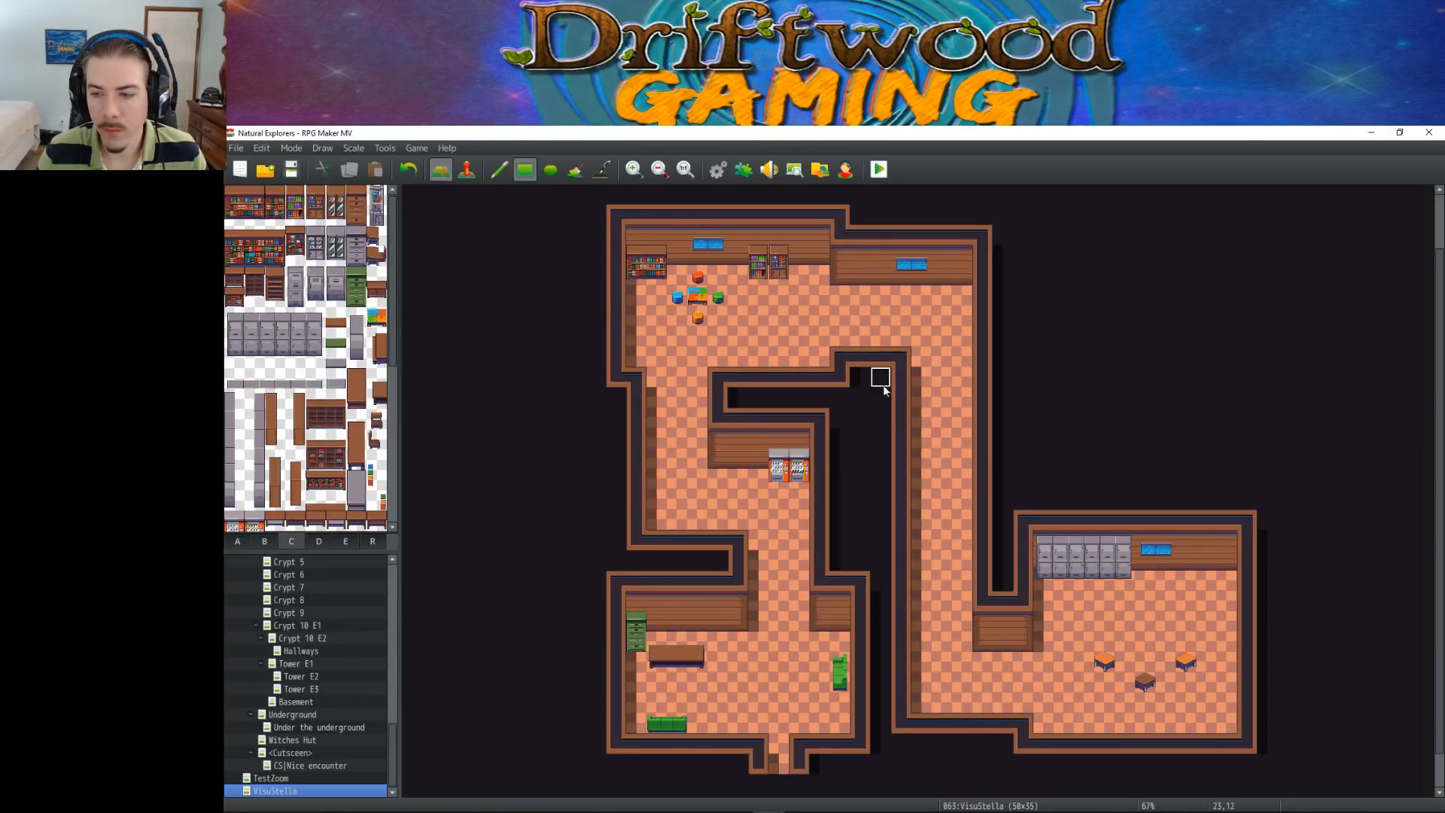
Place the three-tile-wide filled bookcase against the lower-right room's north wall, in its northeast corner
scroll(348, 451, "down", 1)
mouse_move(310, 420)
left_mouse_down()
mouse_move(340, 452)
mouse_move(315, 474)
mouse_move(335, 477)
left_mouse_up()
scroll(329, 336, "up", 1)
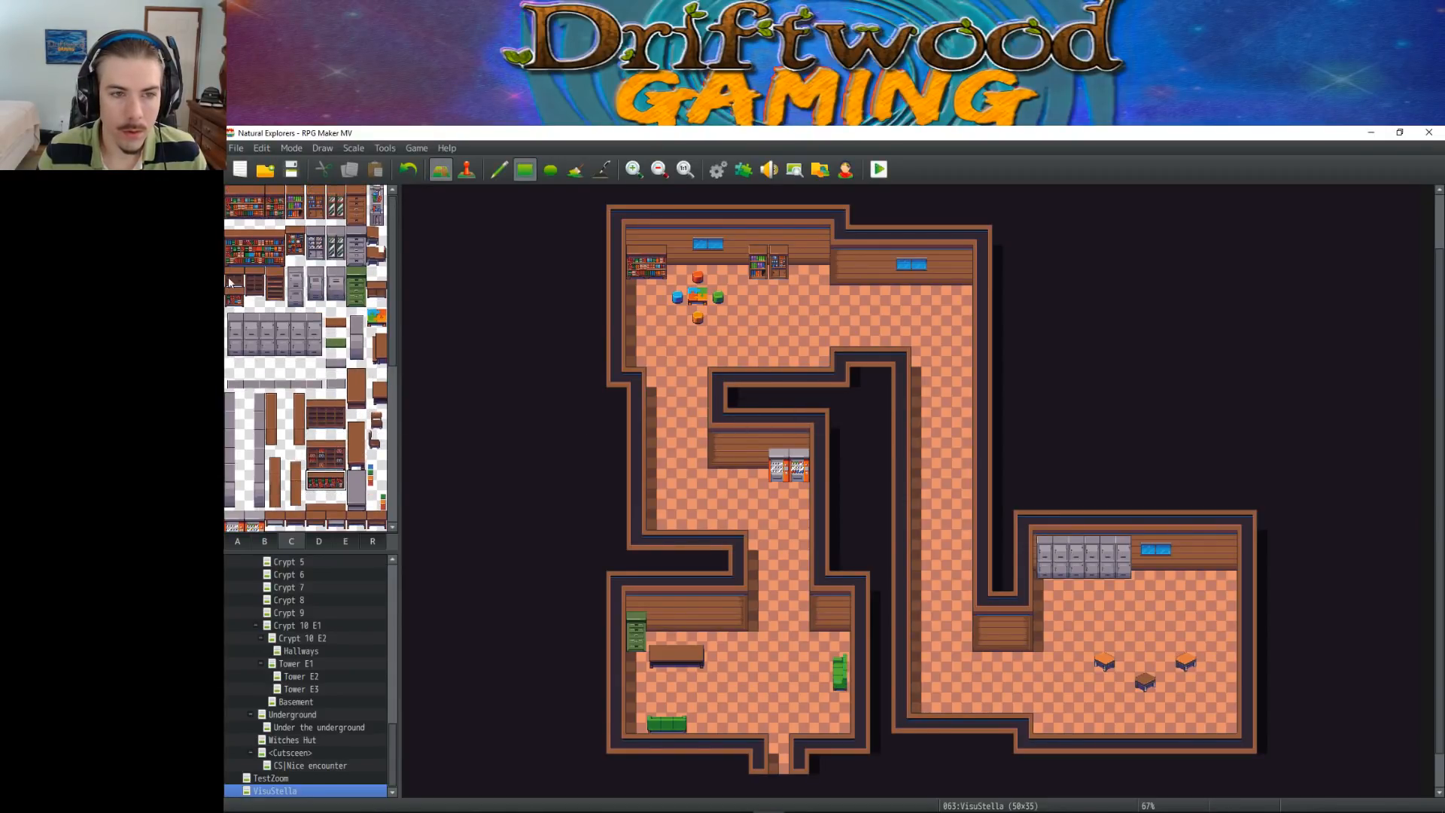
left_click_drag(229, 239, 280, 259)
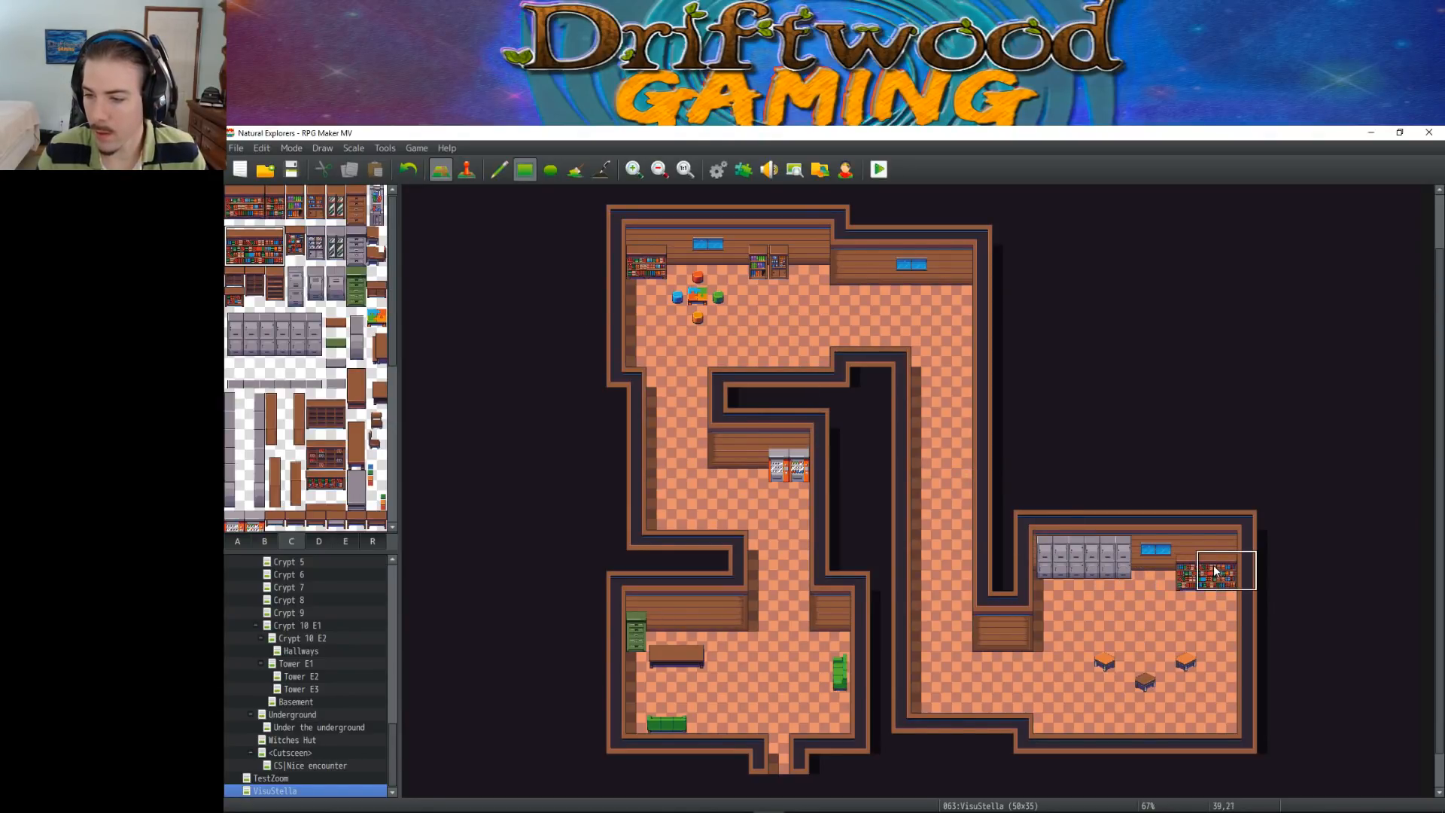
left_click_drag(1186, 557, 1226, 572)
key("ctrl+z")
key("ctrl+z")
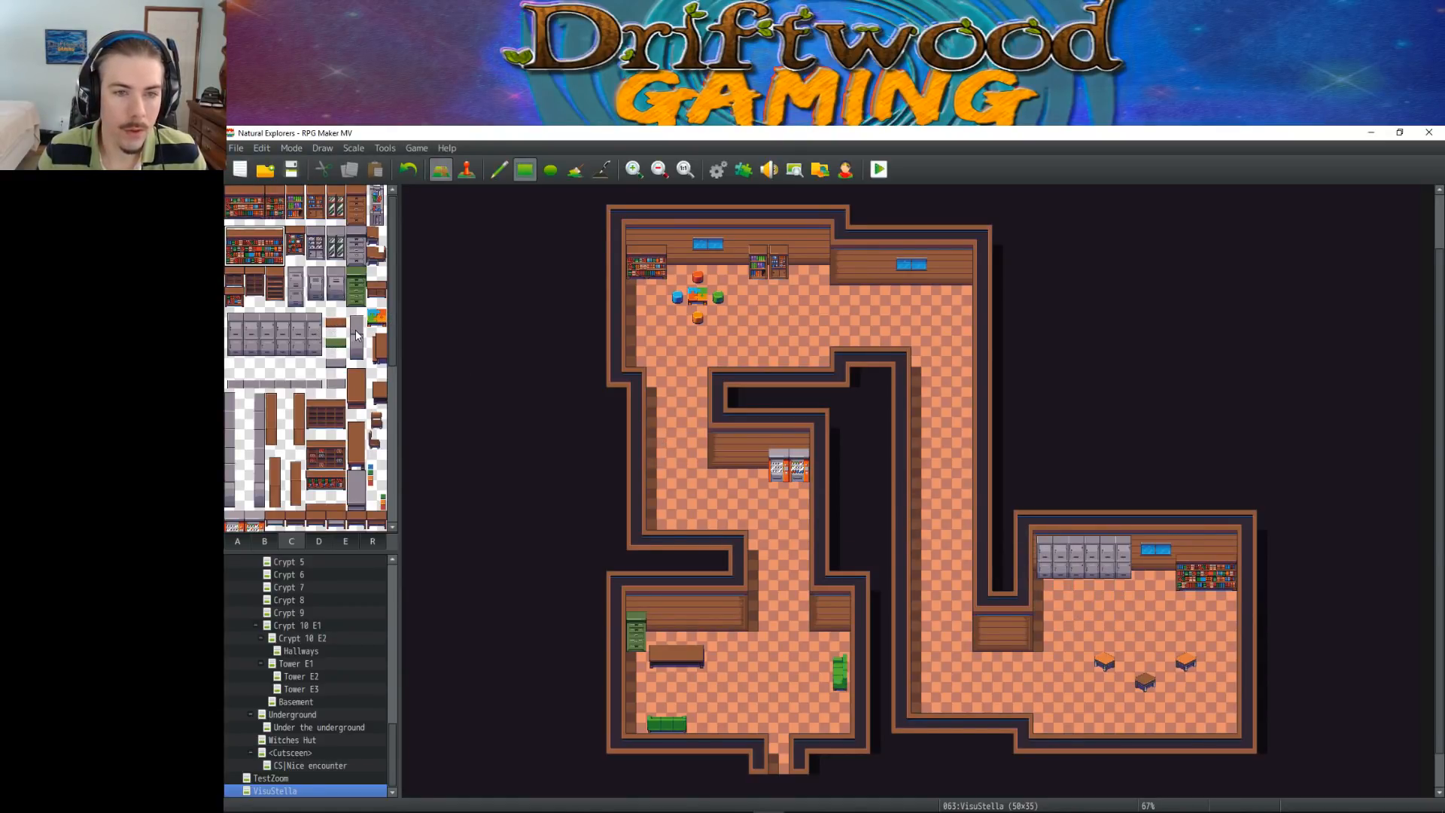
Look through the furniture tiles in tileset C for desks, tables and cabinets suited to the lower-right room
left_click(377, 215)
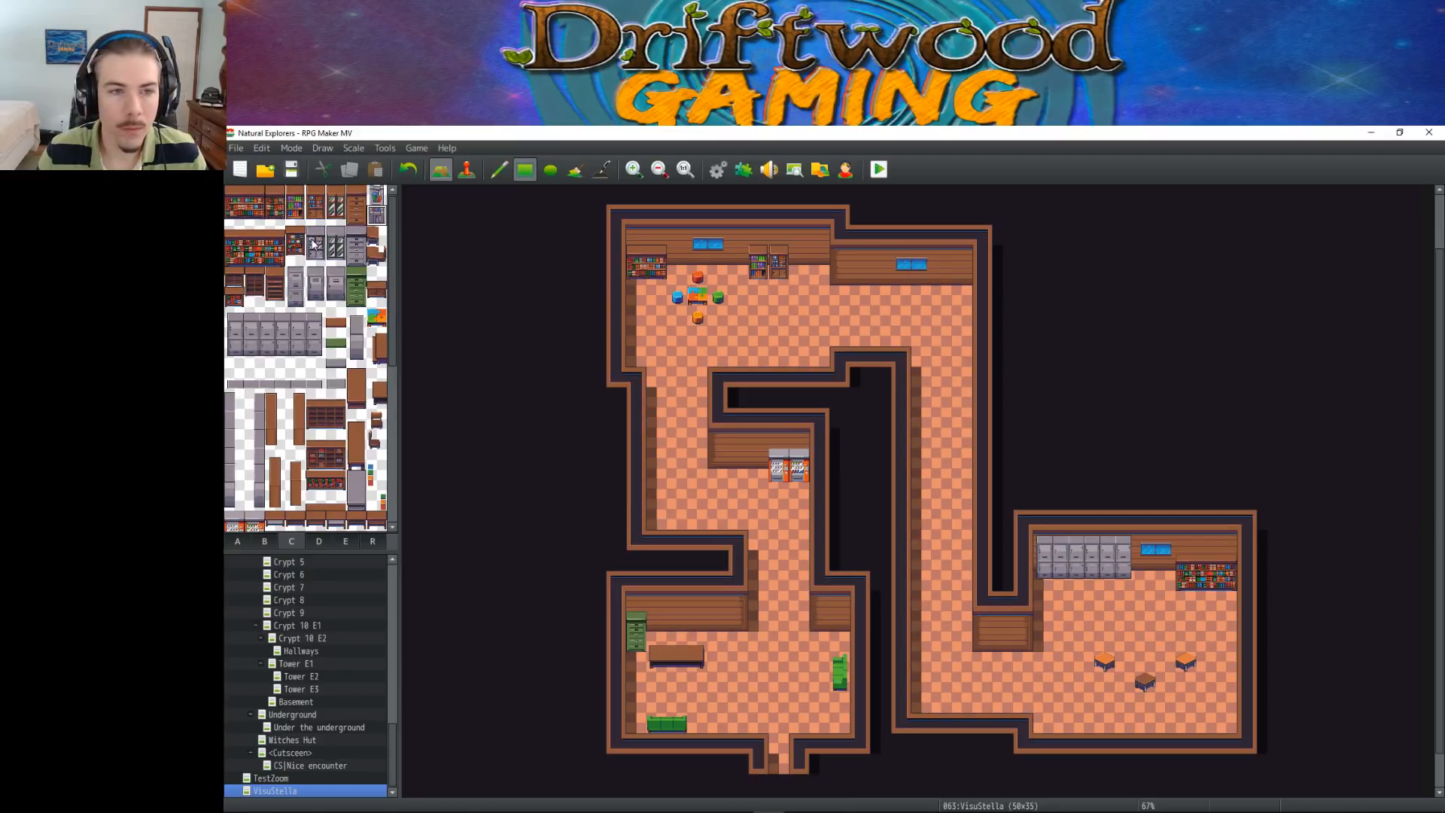
scroll(299, 284, "down", 5)
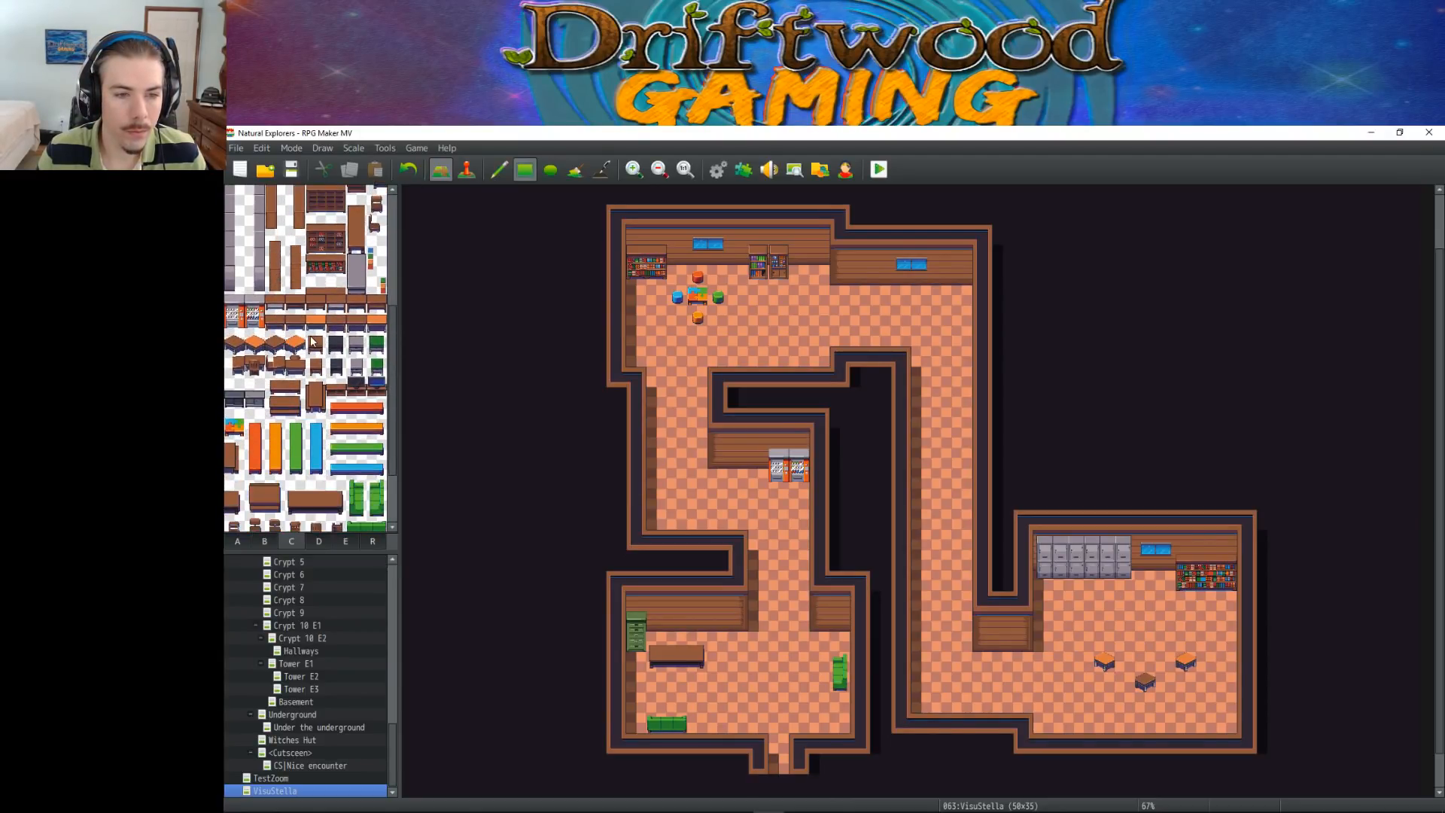
scroll(297, 383, "down", 1)
scroll(297, 383, "down", 1)
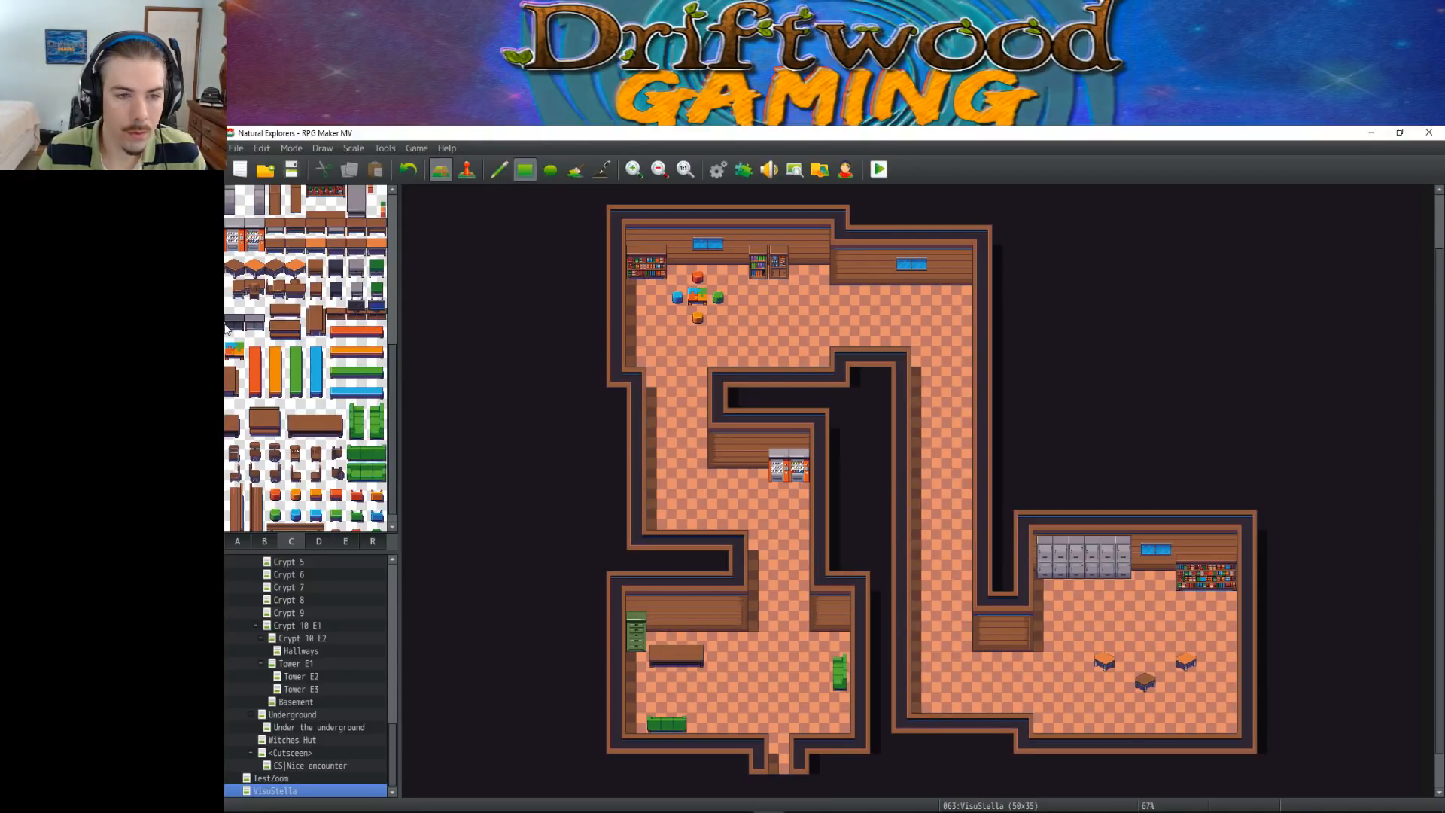
left_click_drag(256, 310, 258, 331)
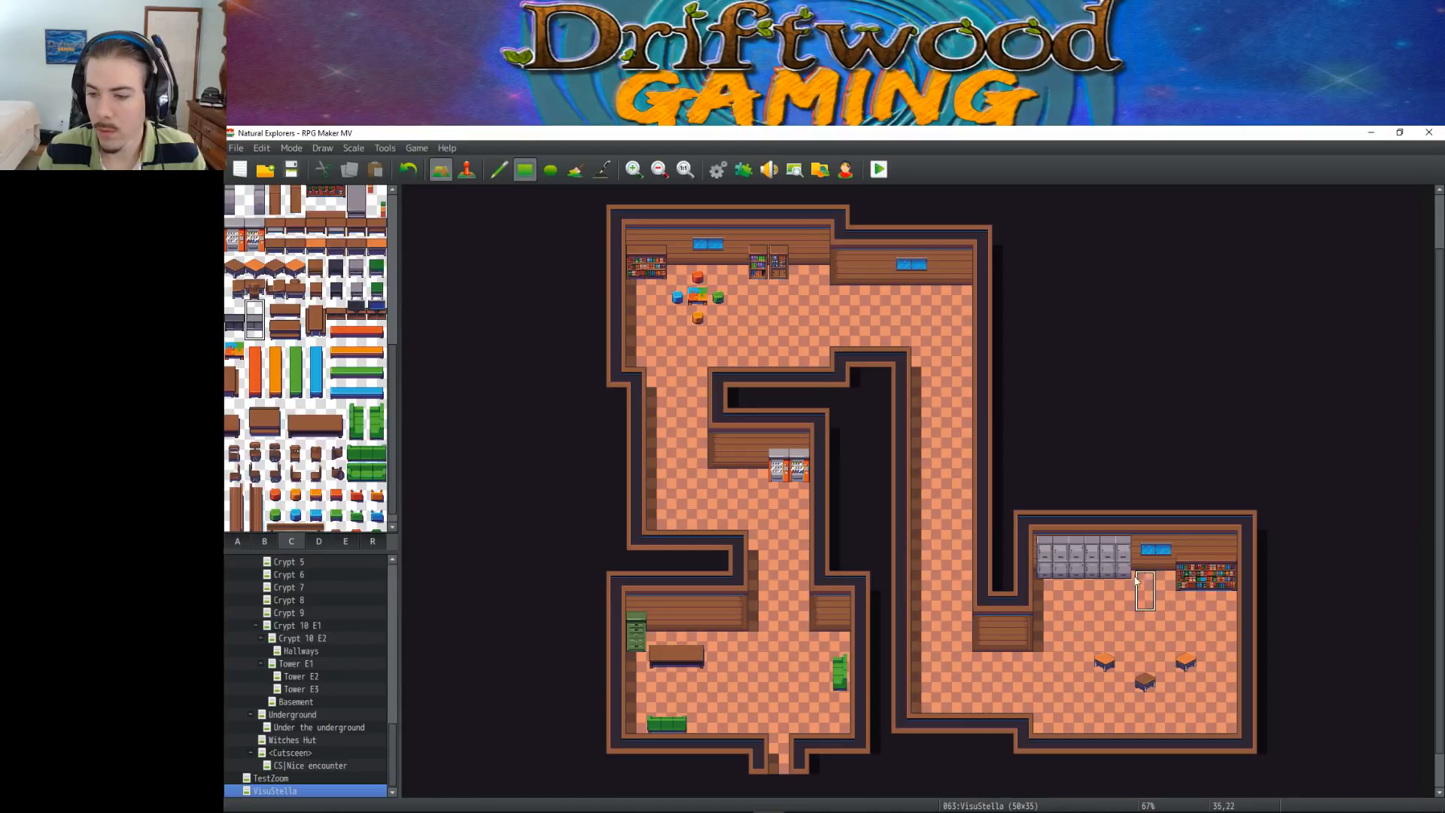
left_click(296, 291)
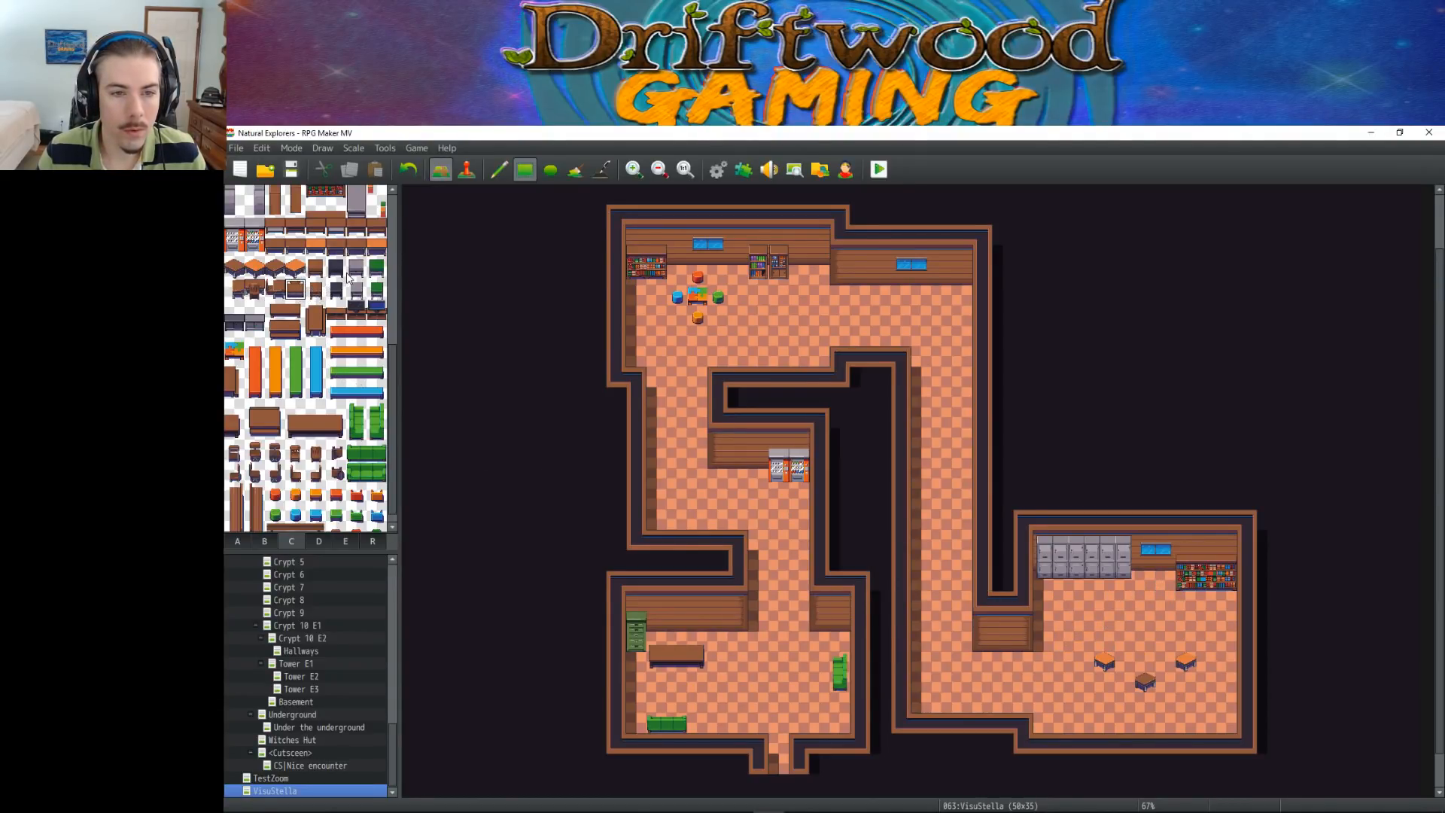
left_click(276, 290)
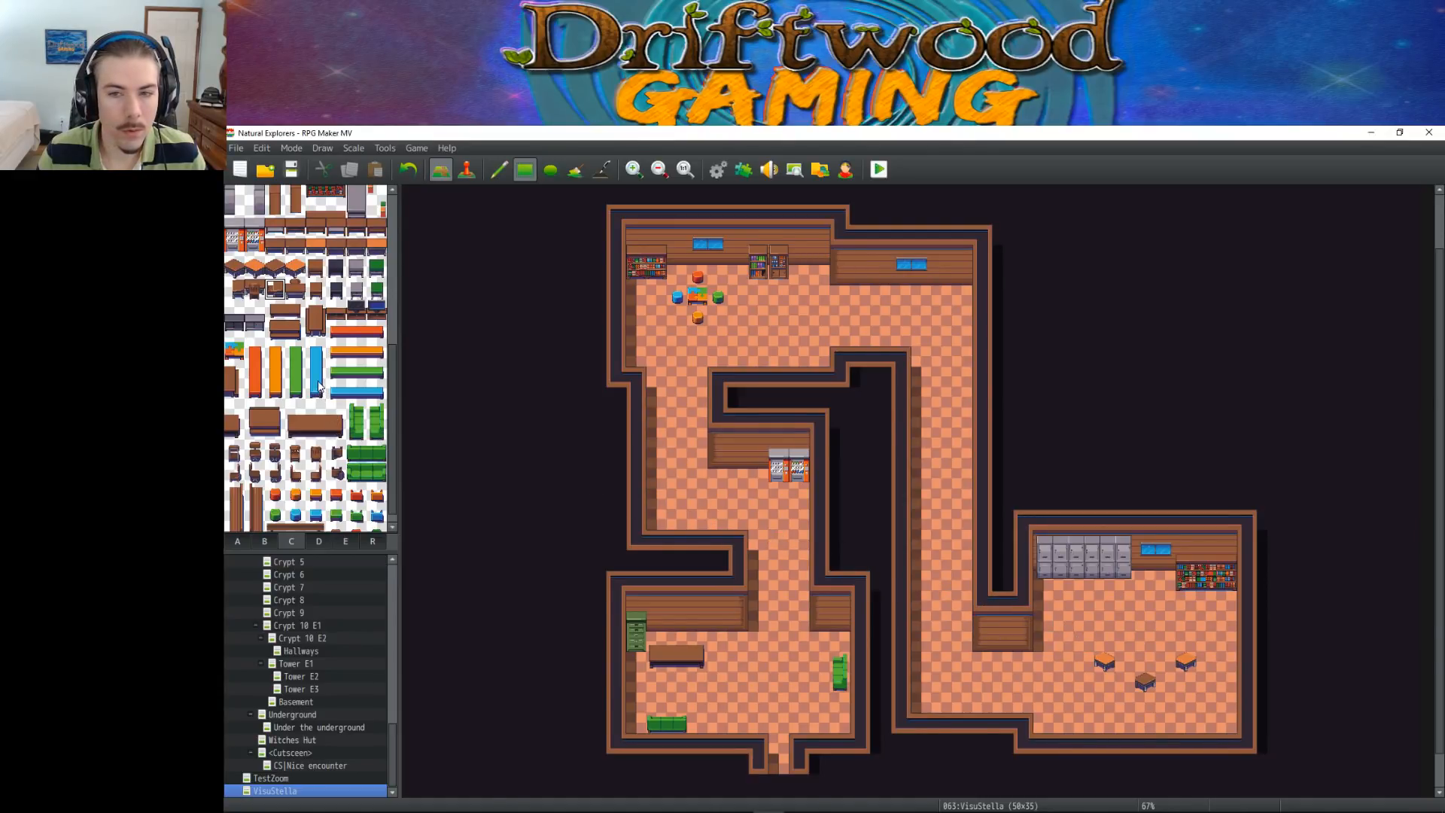
scroll(312, 414, "down", 1)
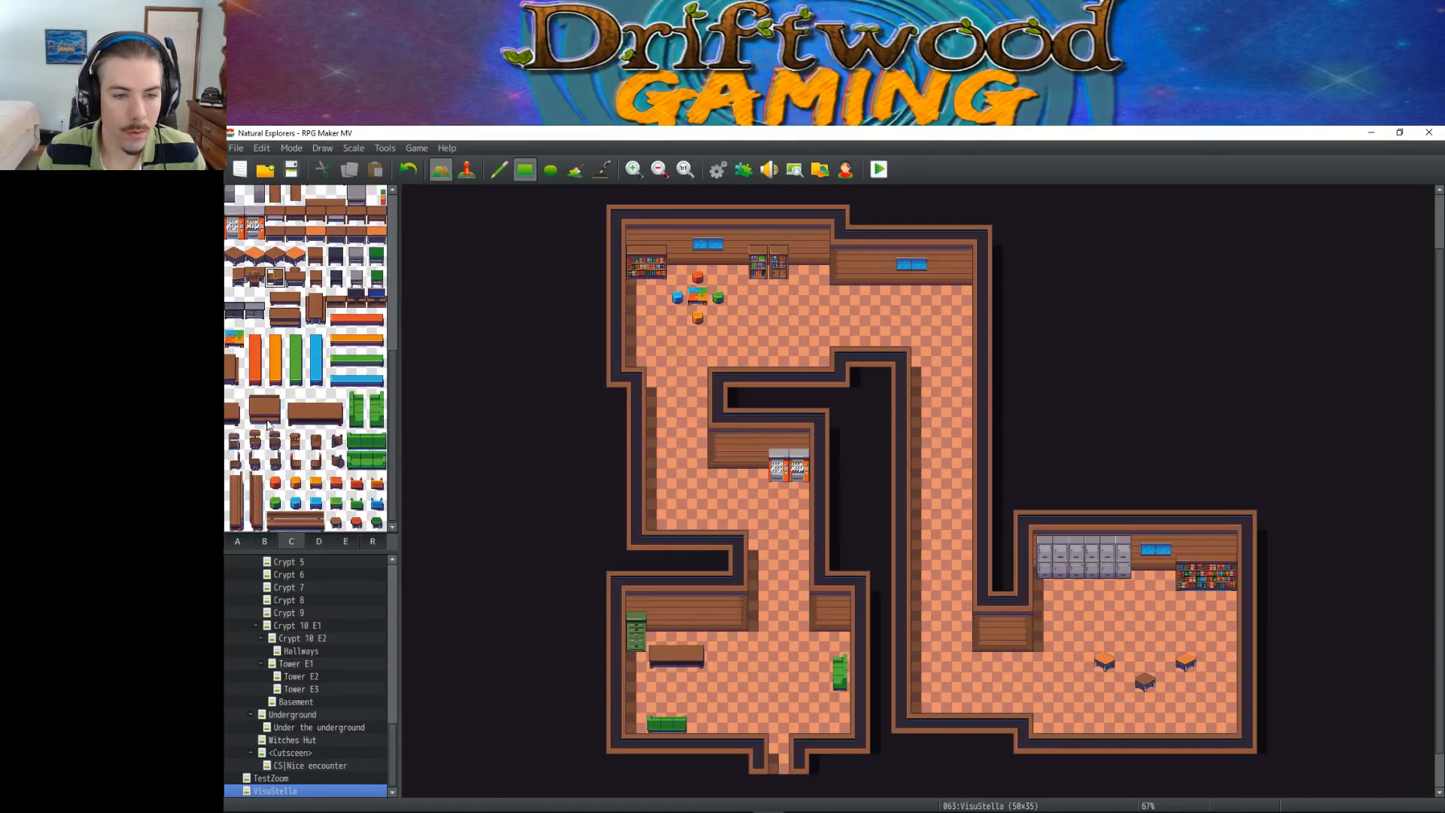
left_click_drag(290, 405, 340, 425)
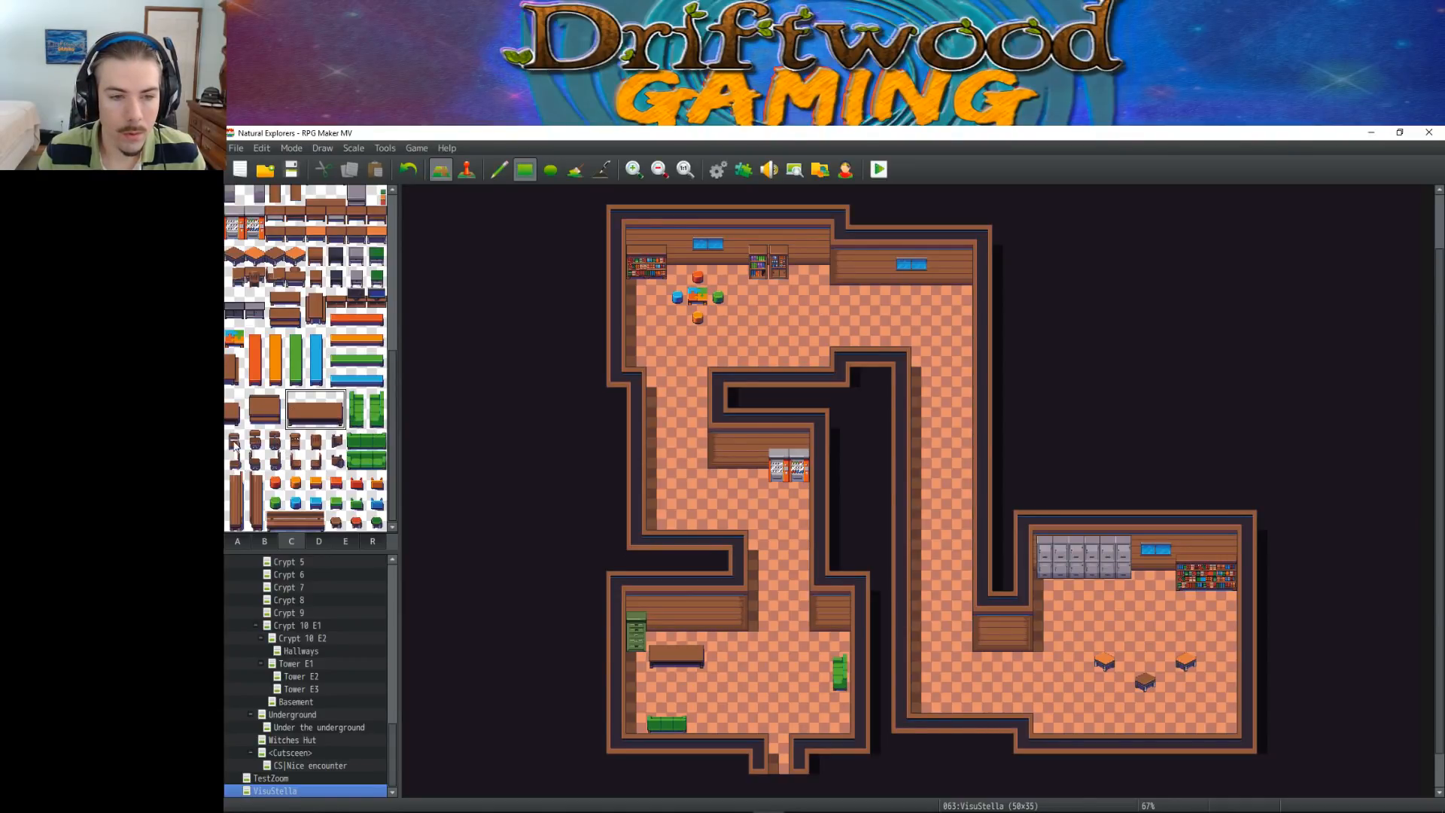
left_click(263, 406)
Place a row of four small wooden desks, spaced one tile apart, across the middle of the lower-right room
scroll(309, 398, "up", 2)
left_click(315, 333)
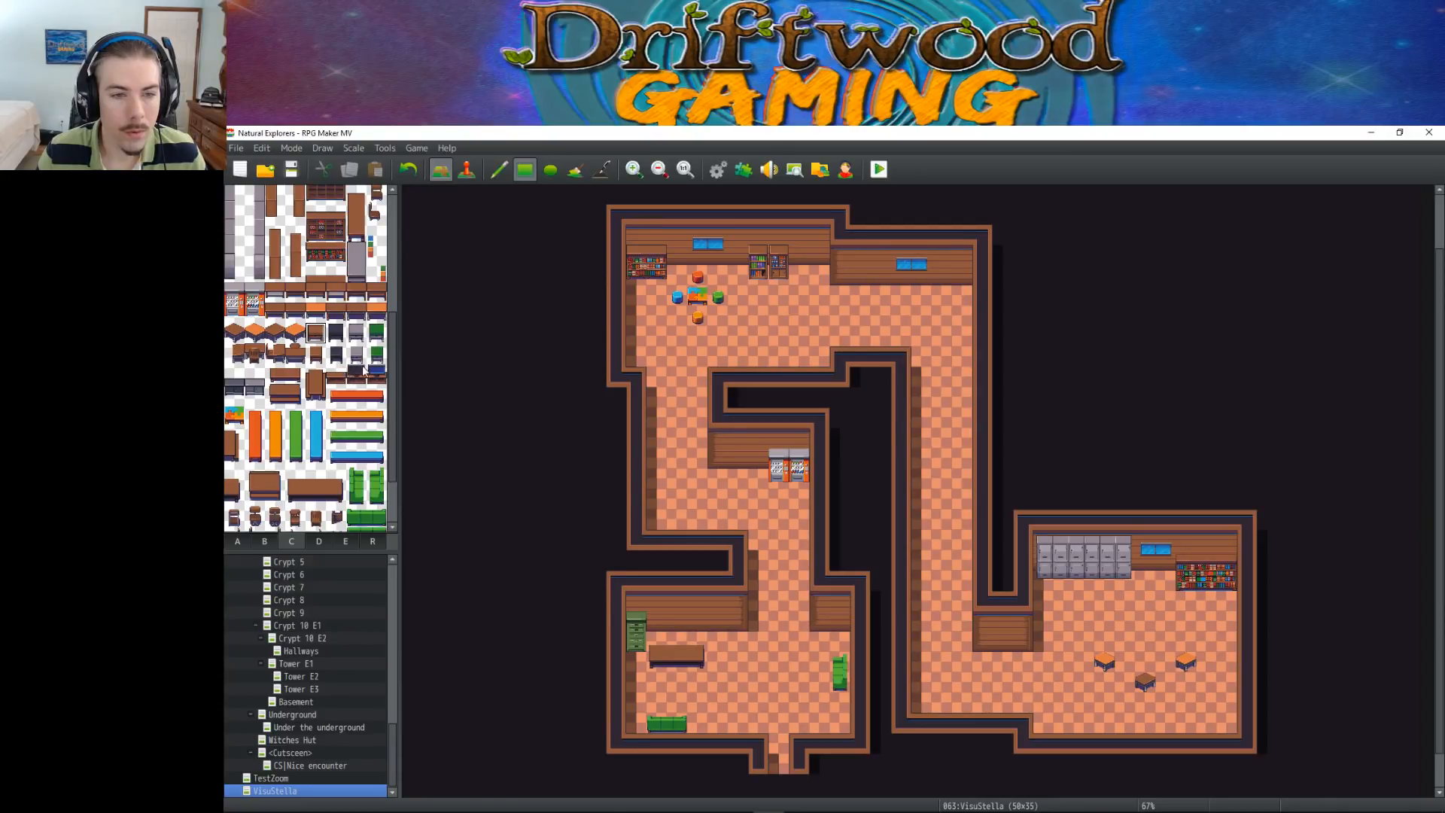
left_click(1084, 642)
left_click(1129, 643)
left_click(1168, 639)
left_click(1205, 640)
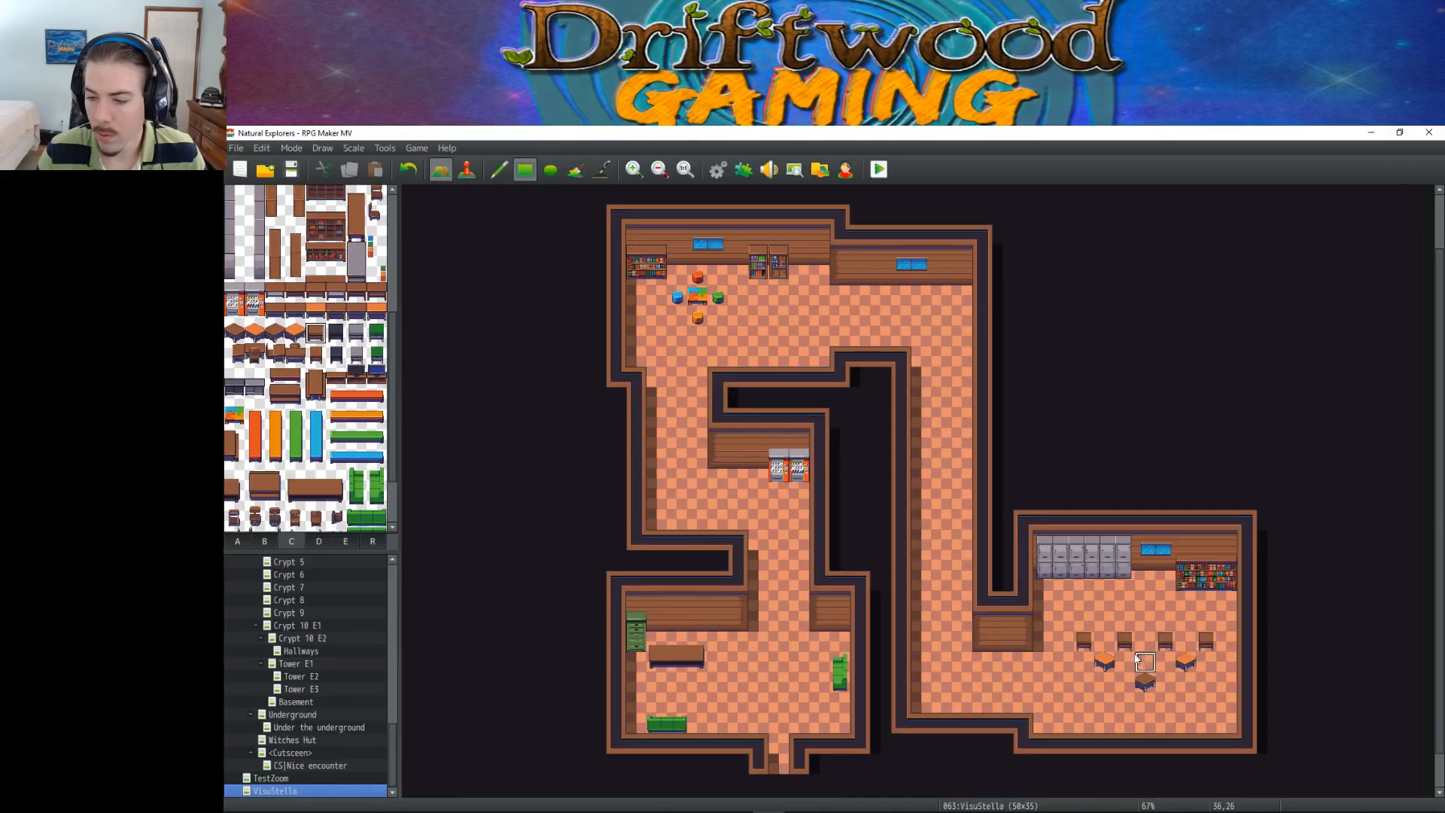
Move the two orange-topped tables in the lower-right room two tiles south, clearing their old spots
left_click(1114, 709)
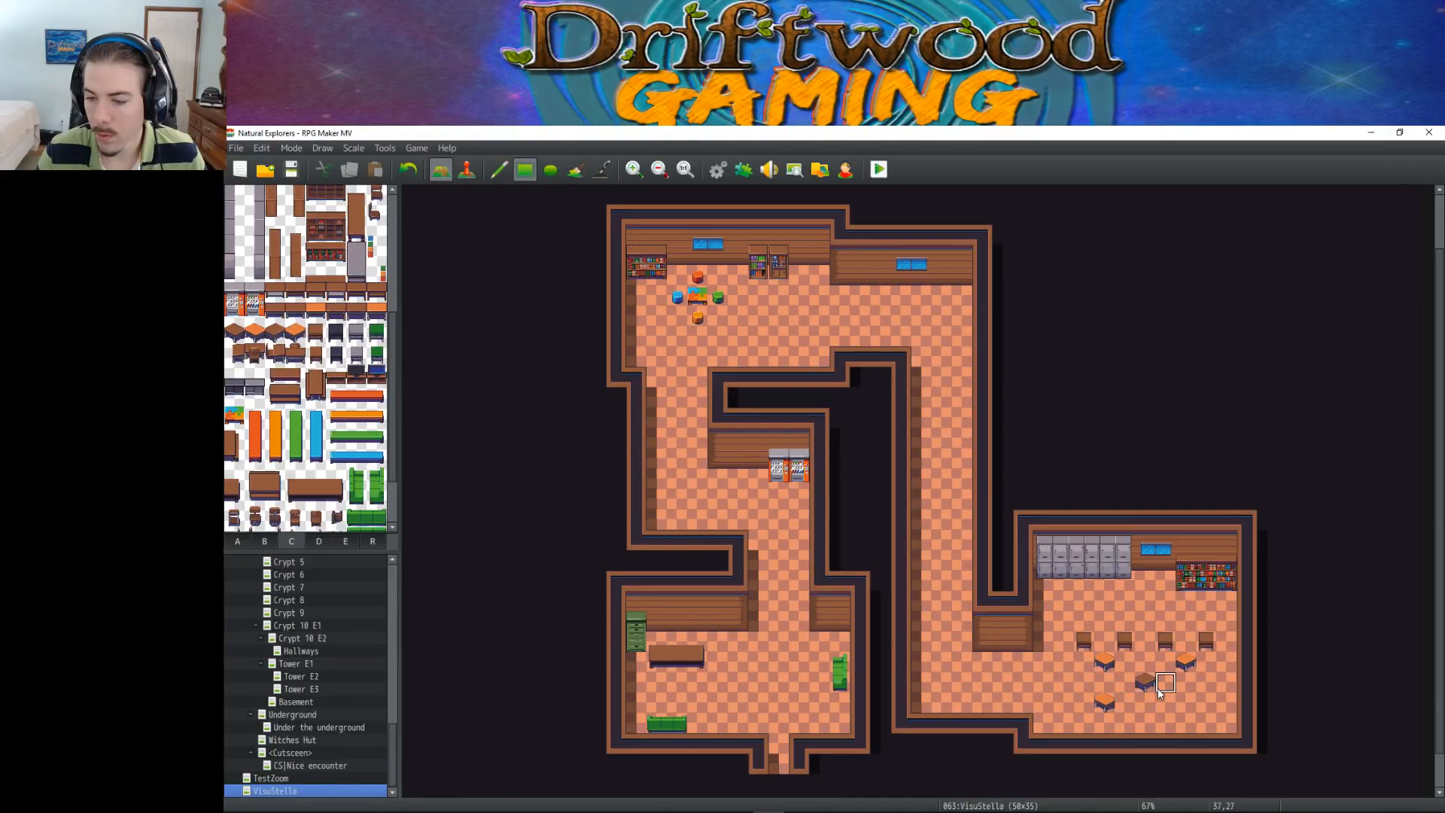
left_click(1184, 708)
right_click(1126, 664)
left_click(1105, 664)
left_click(1189, 665)
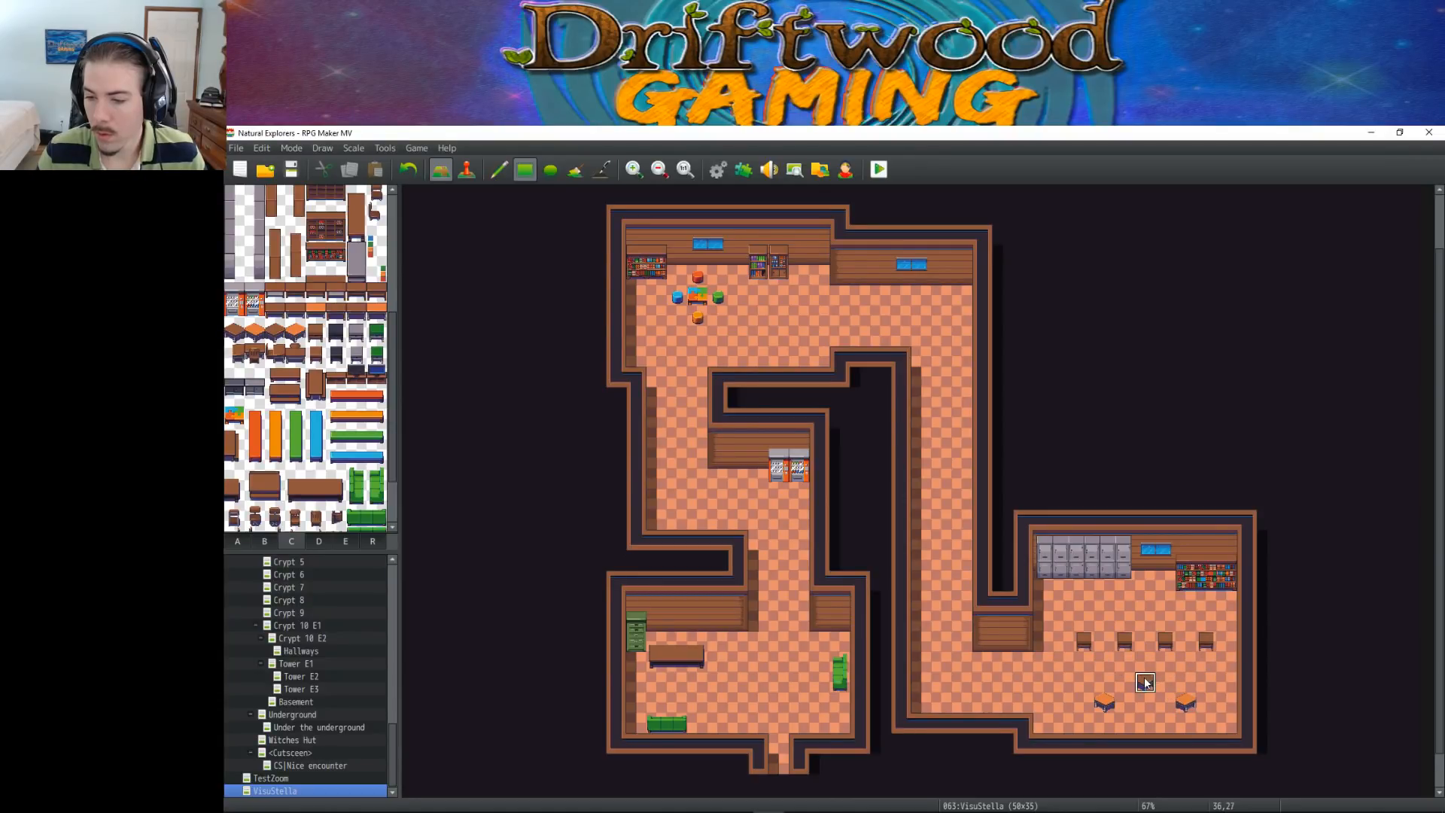
Place a brown chair directly south of each of the four desks in the lower-right room
scroll(267, 481, "down", 2)
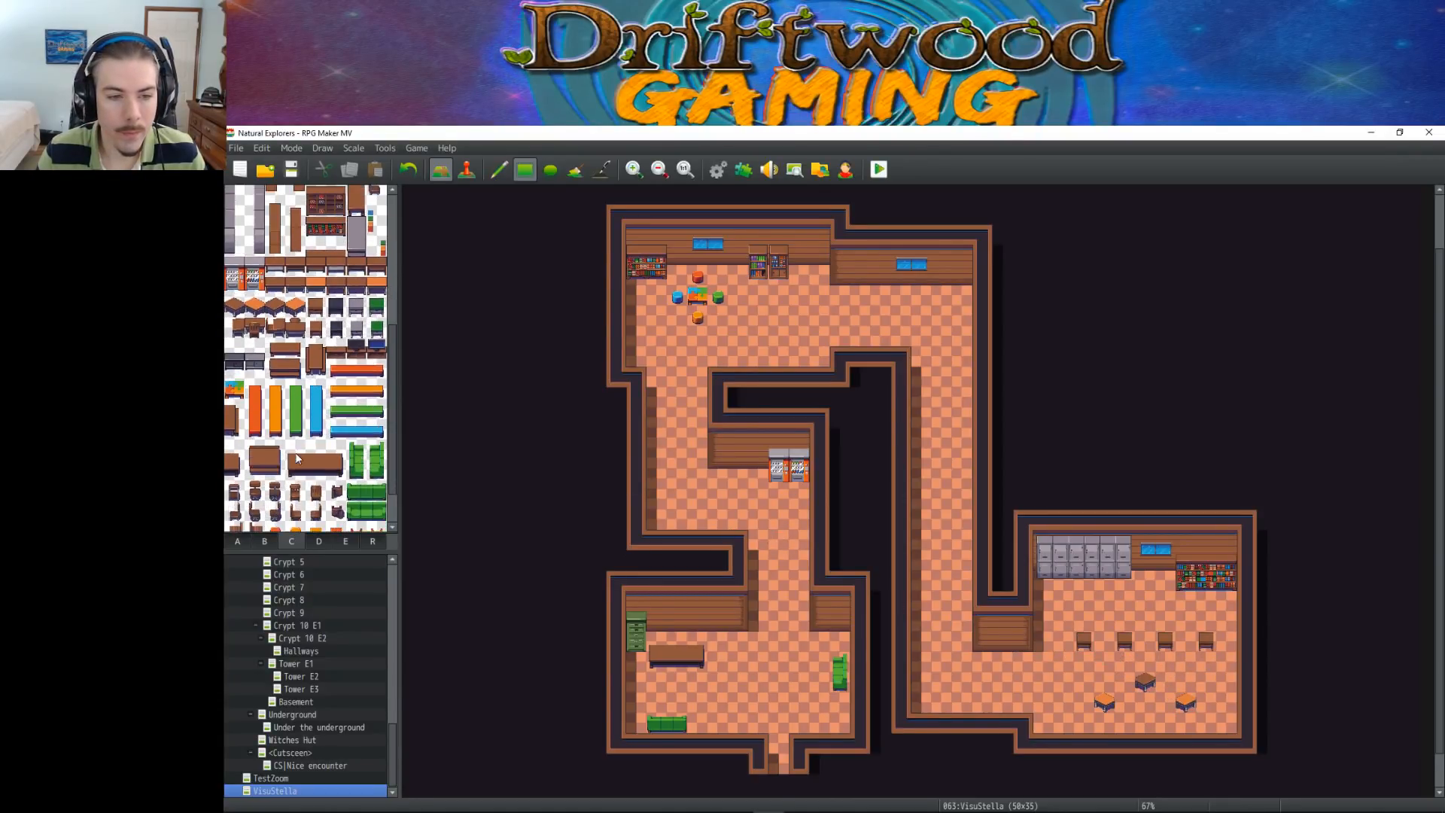
left_click(275, 493)
left_click(1084, 661)
left_click(1125, 662)
left_click(1169, 661)
left_click(1208, 660)
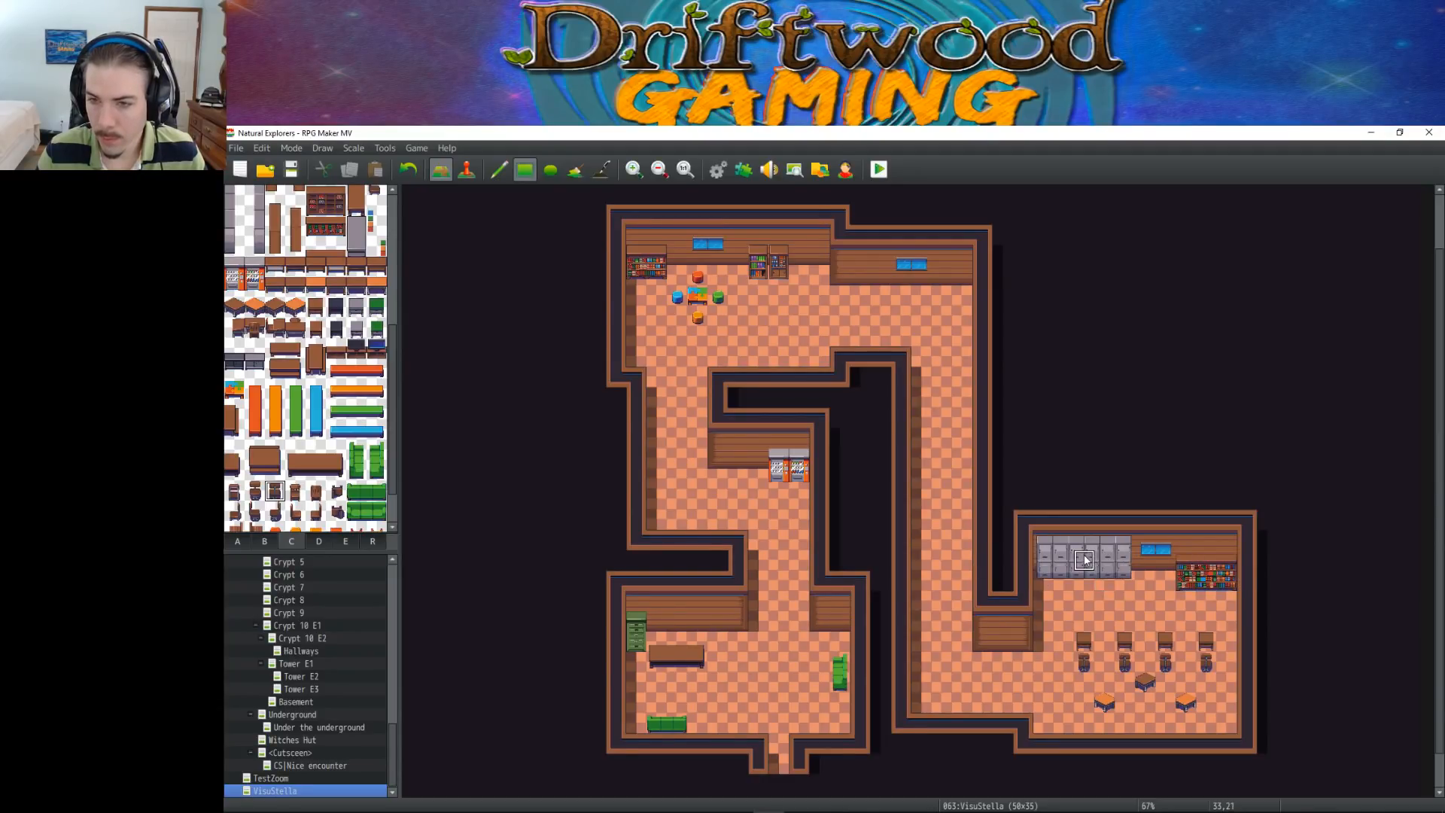
Move the grey lockers from the lower-right room to the upper-right area's north wall, covering the blue window there
right_click_drag(1045, 542, 1123, 578)
left_click(919, 265)
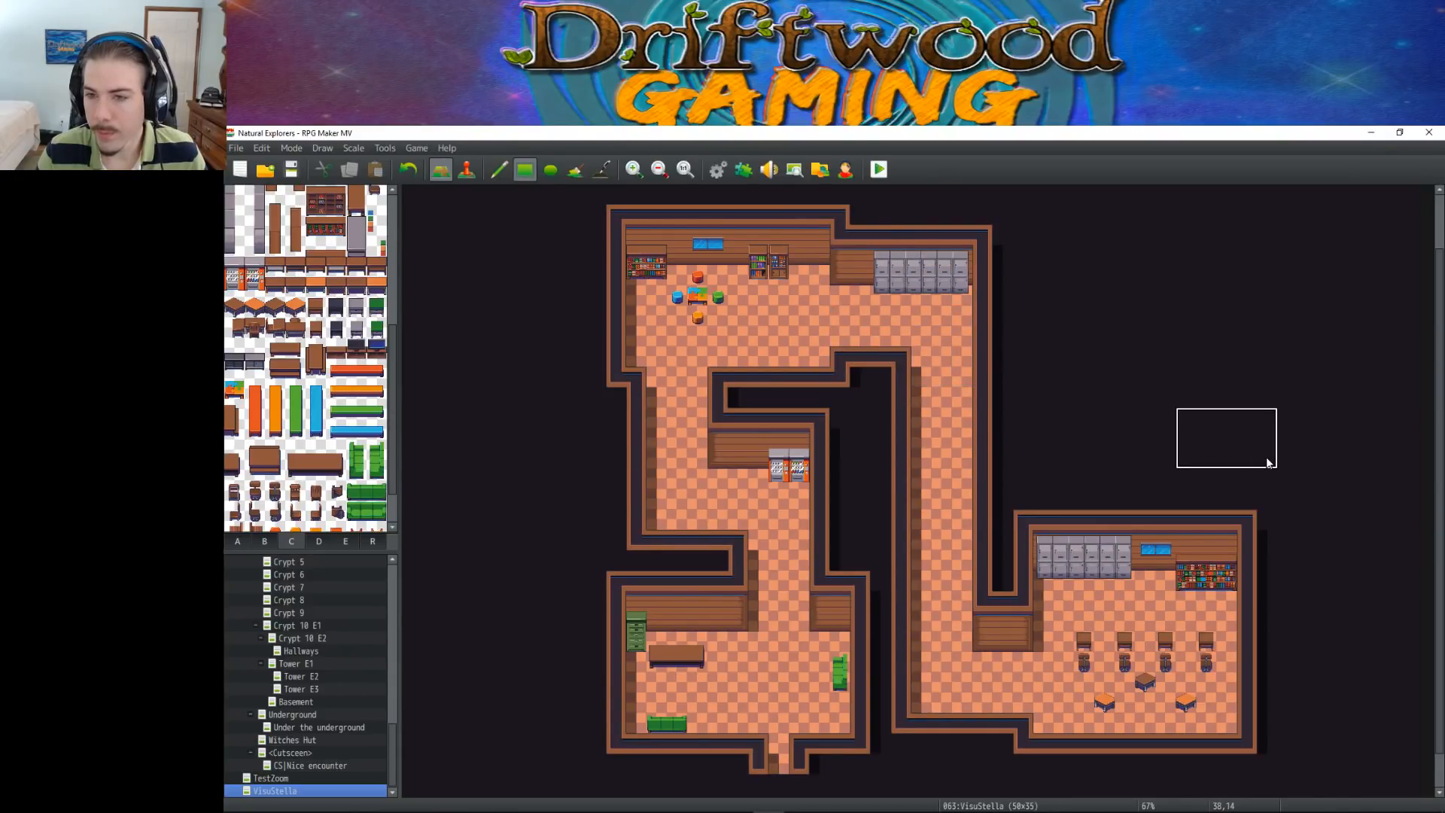
right_click(1179, 541)
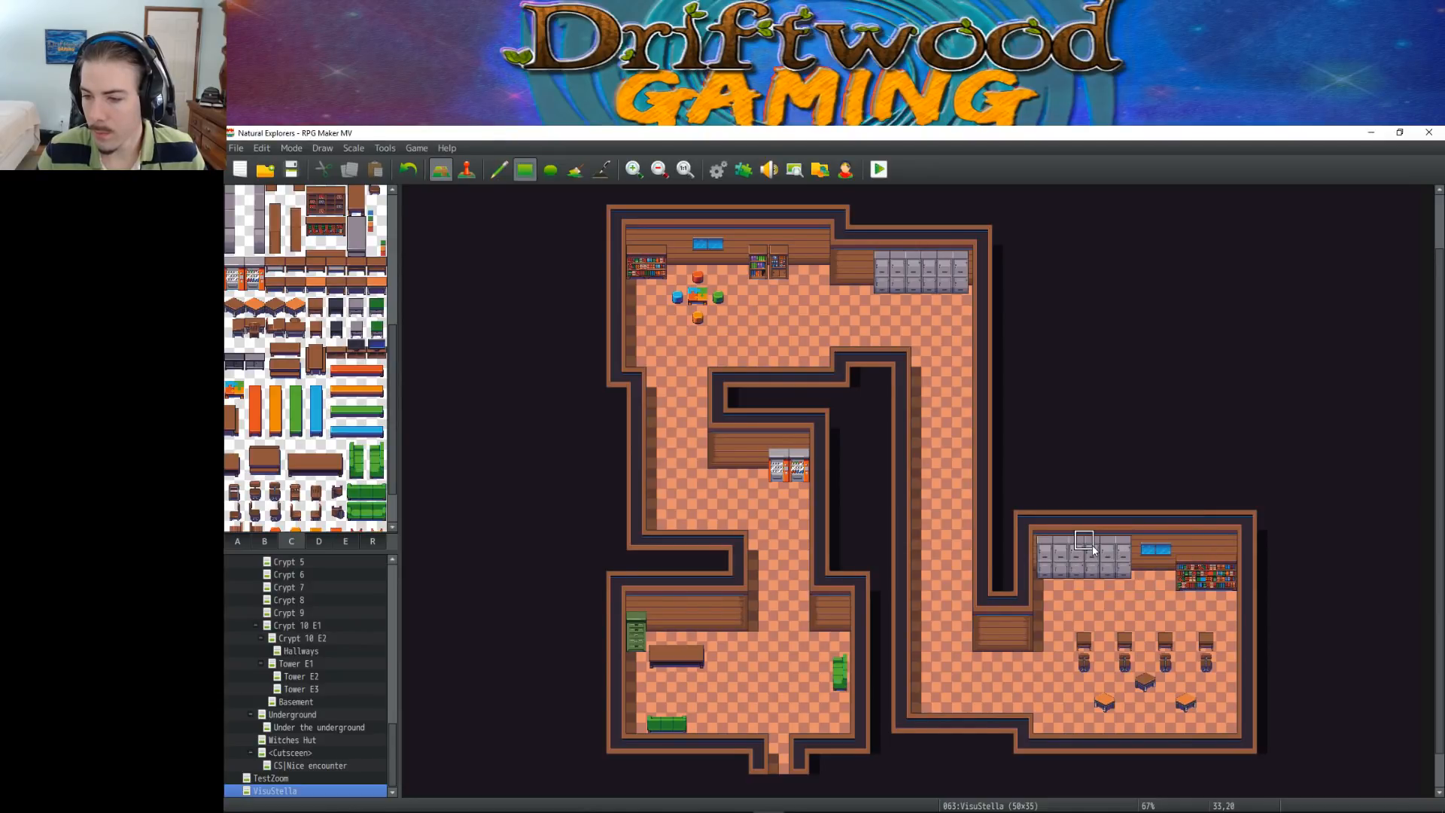
mouse_move(1050, 544)
left_mouse_down()
mouse_move(1117, 572)
mouse_move(1117, 558)
mouse_move(1093, 581)
mouse_move(1044, 579)
left_mouse_up()
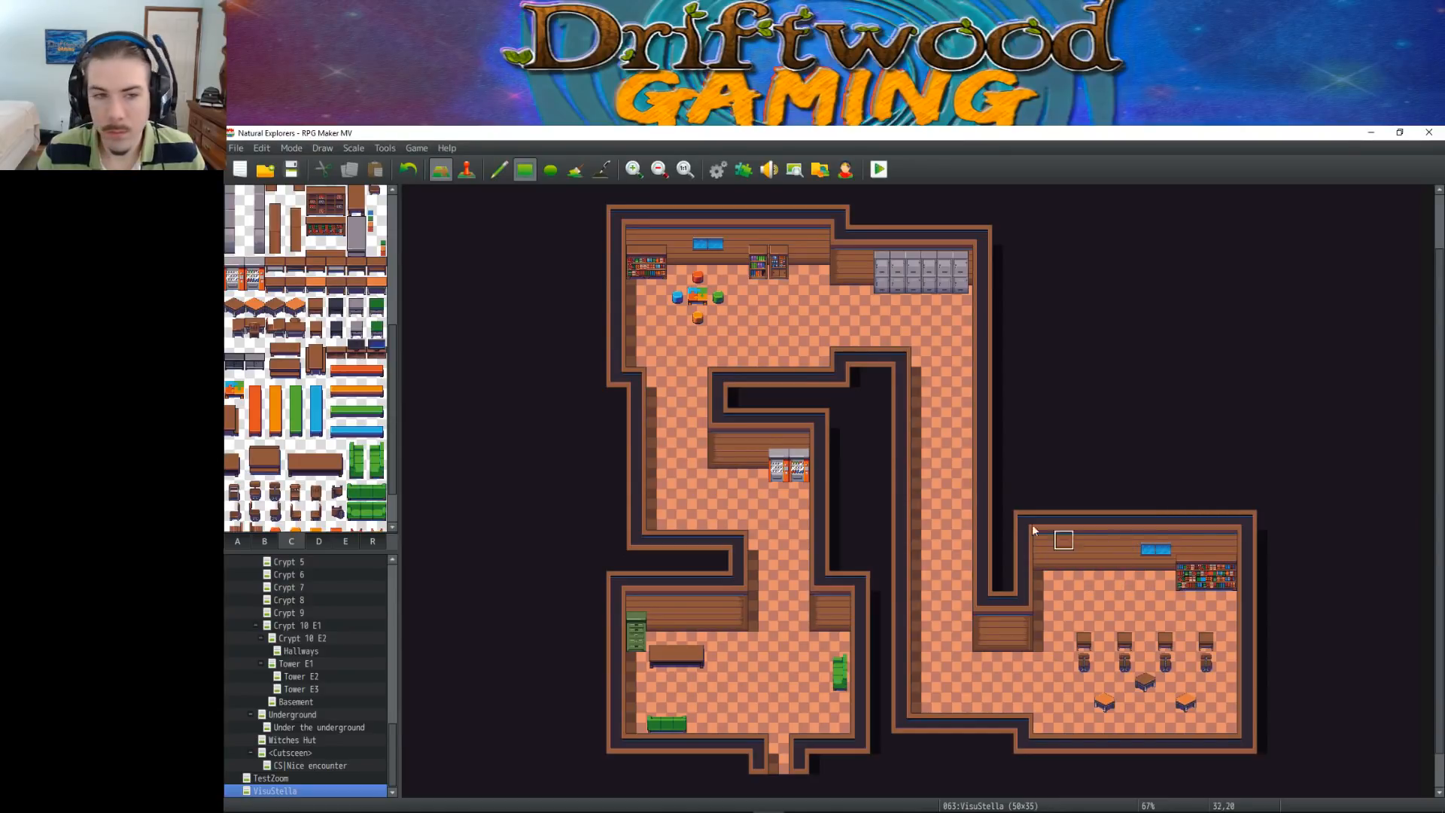
Look through tilesets C, B, A and D for decorations for the lower-right room's bare north wall
scroll(314, 386, "up", 5)
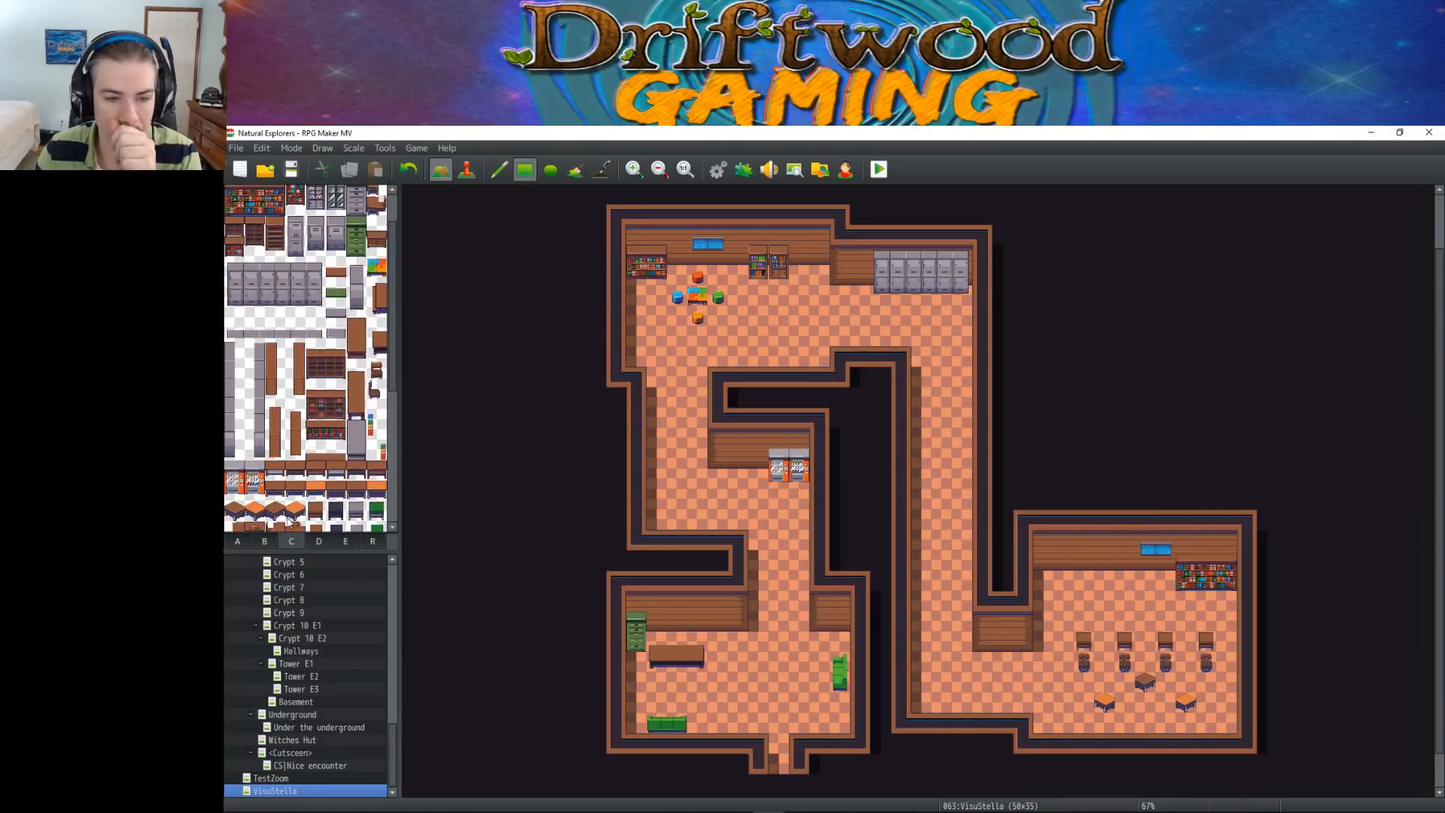
left_click(264, 542)
scroll(316, 447, "down", 4)
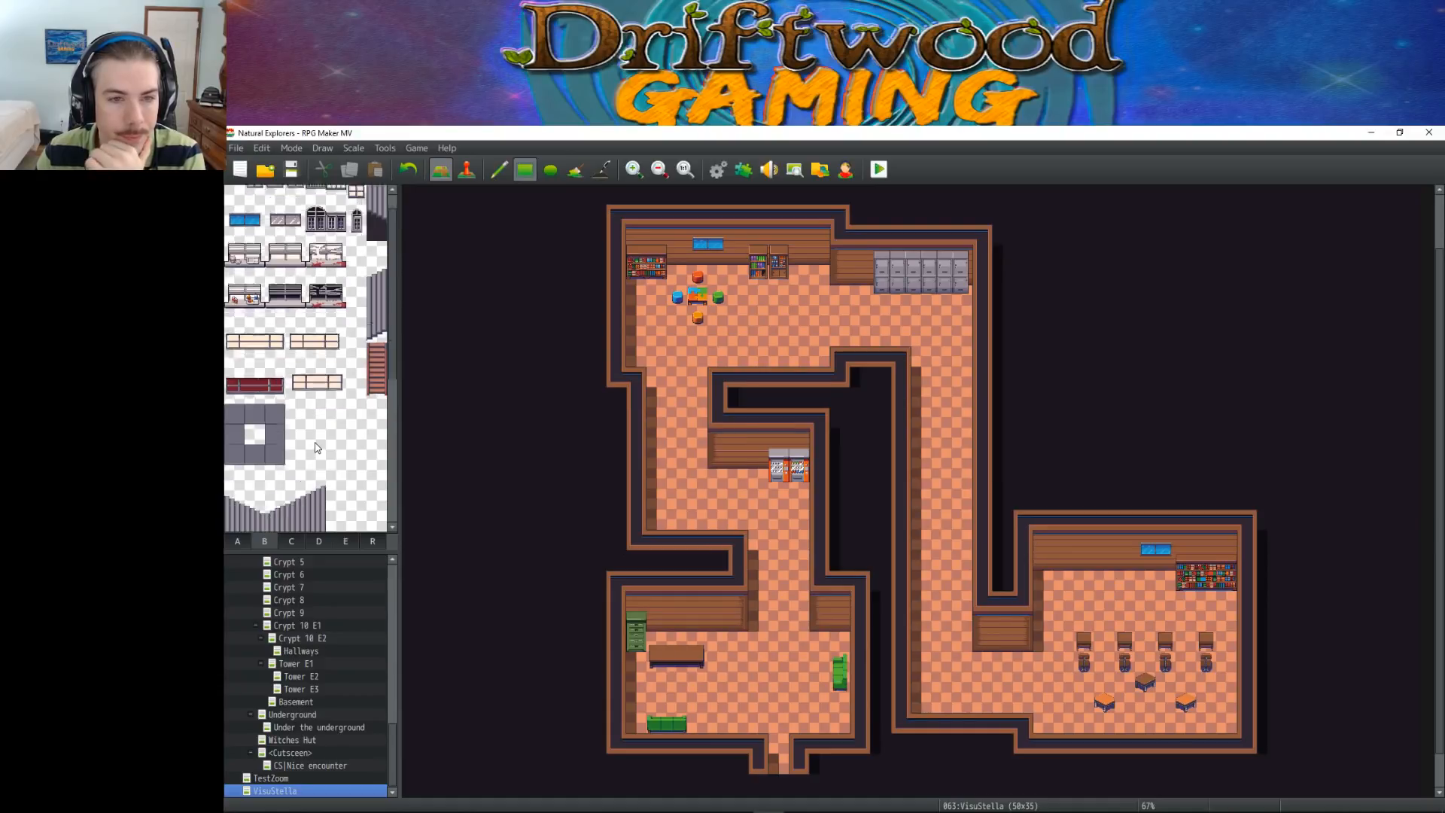
scroll(316, 447, "down", 2)
left_click(239, 542)
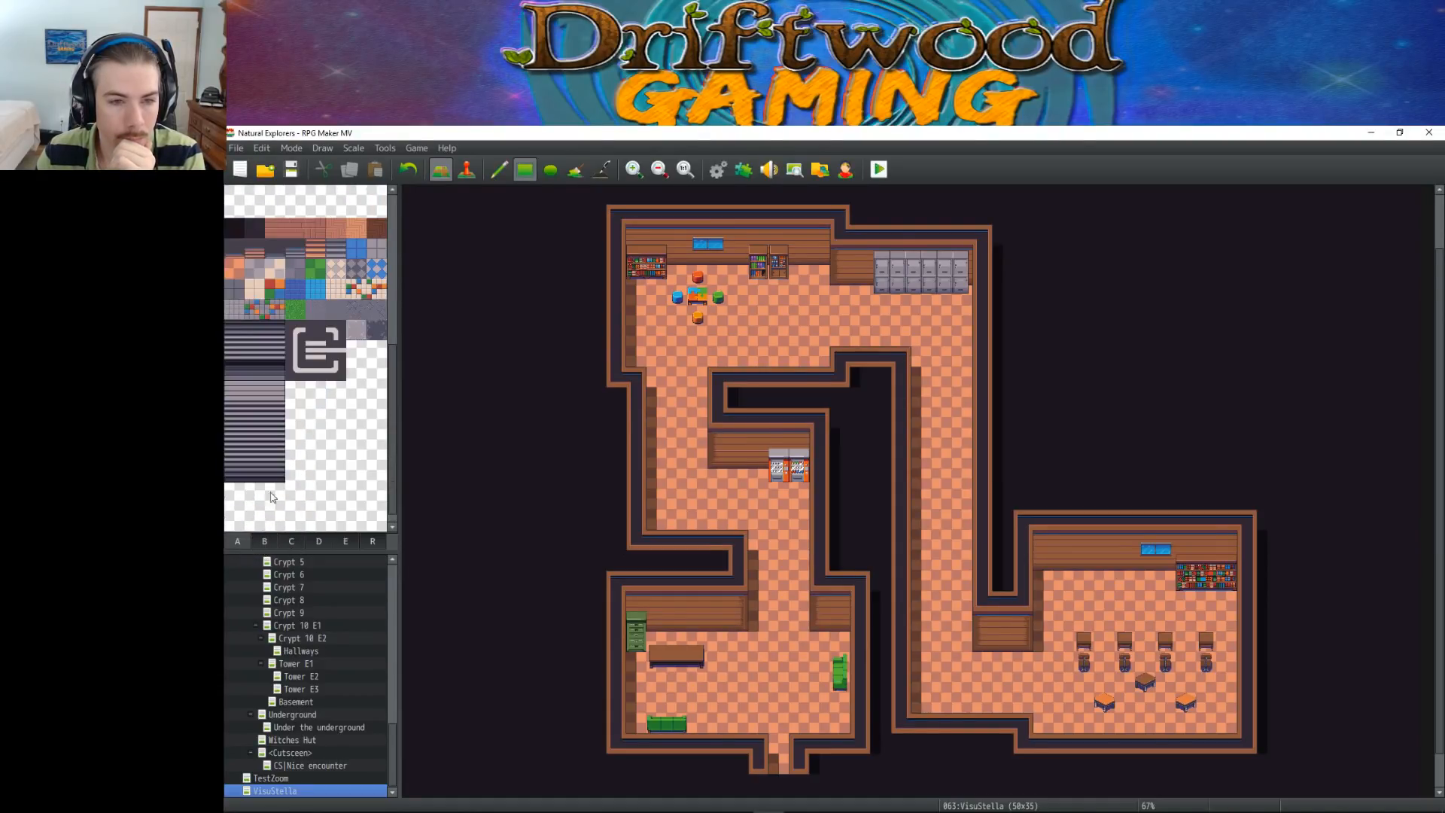
scroll(317, 447, "up", 3)
left_click(319, 541)
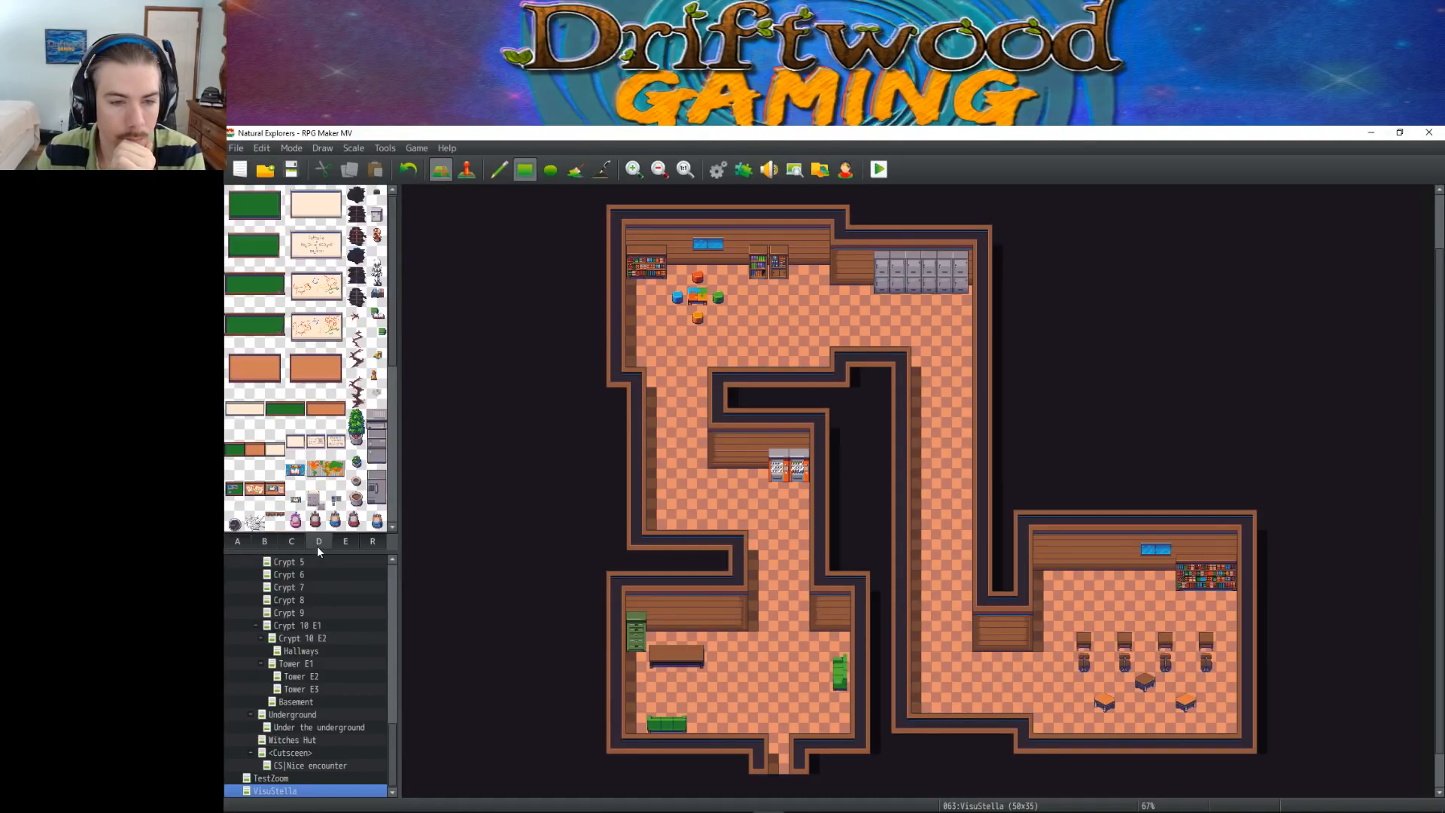
scroll(275, 226, "down", 5)
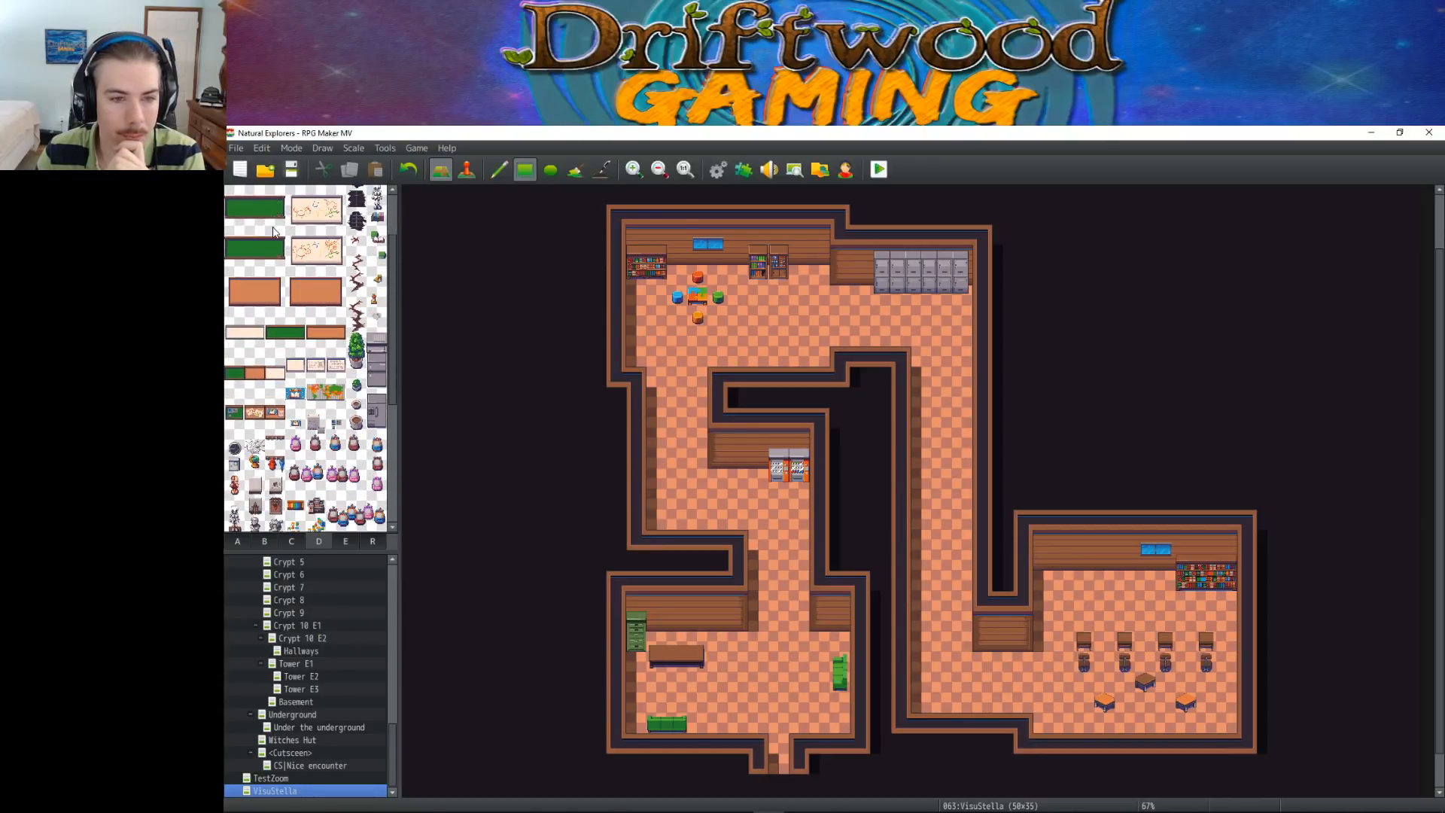
scroll(274, 236, "up", 5)
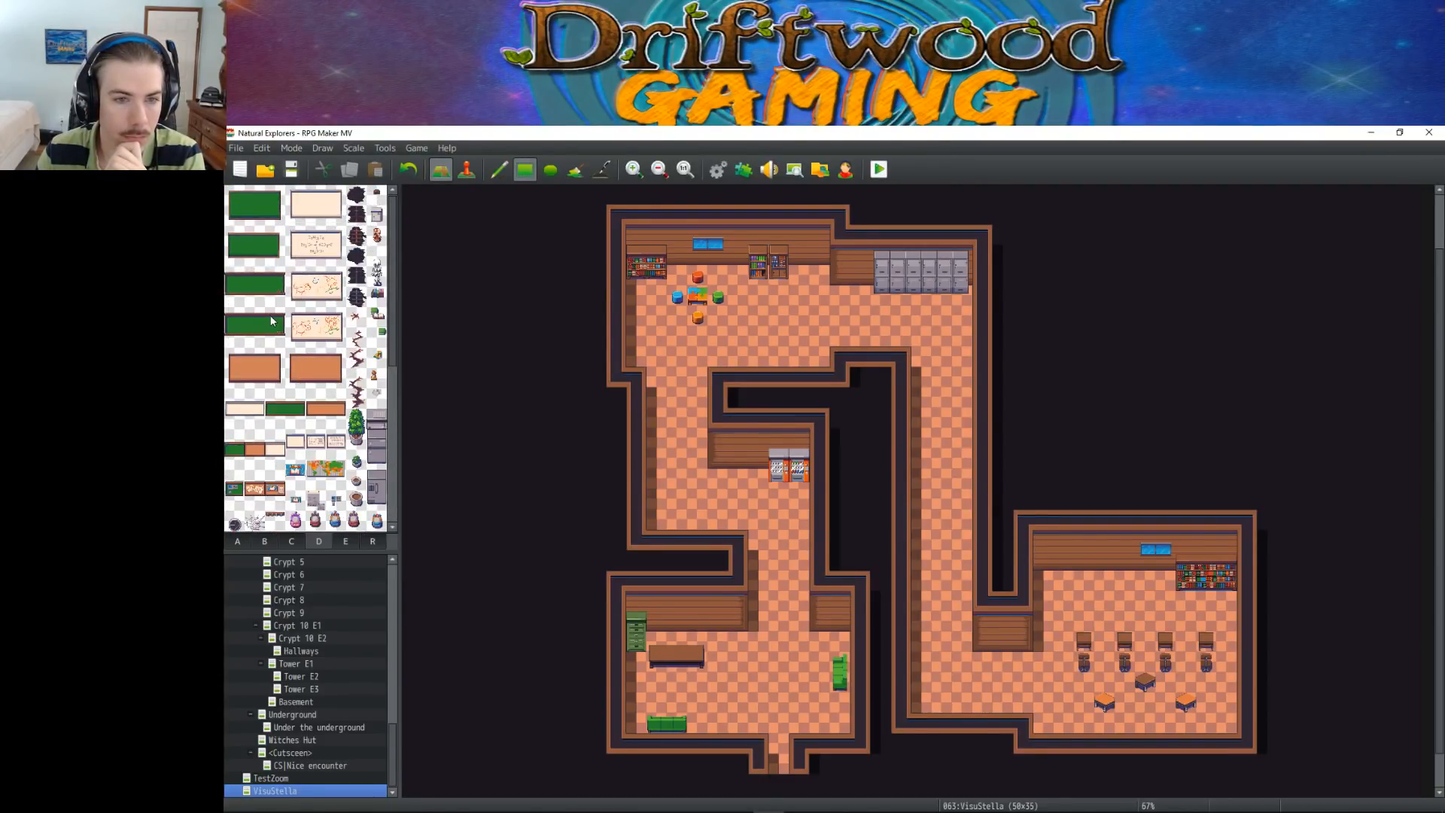
Place the three-tile-wide whiteboard with drawings on the lower-right room's north wall, west of the blue window
left_click(320, 298)
left_click_drag(320, 298, 340, 298)
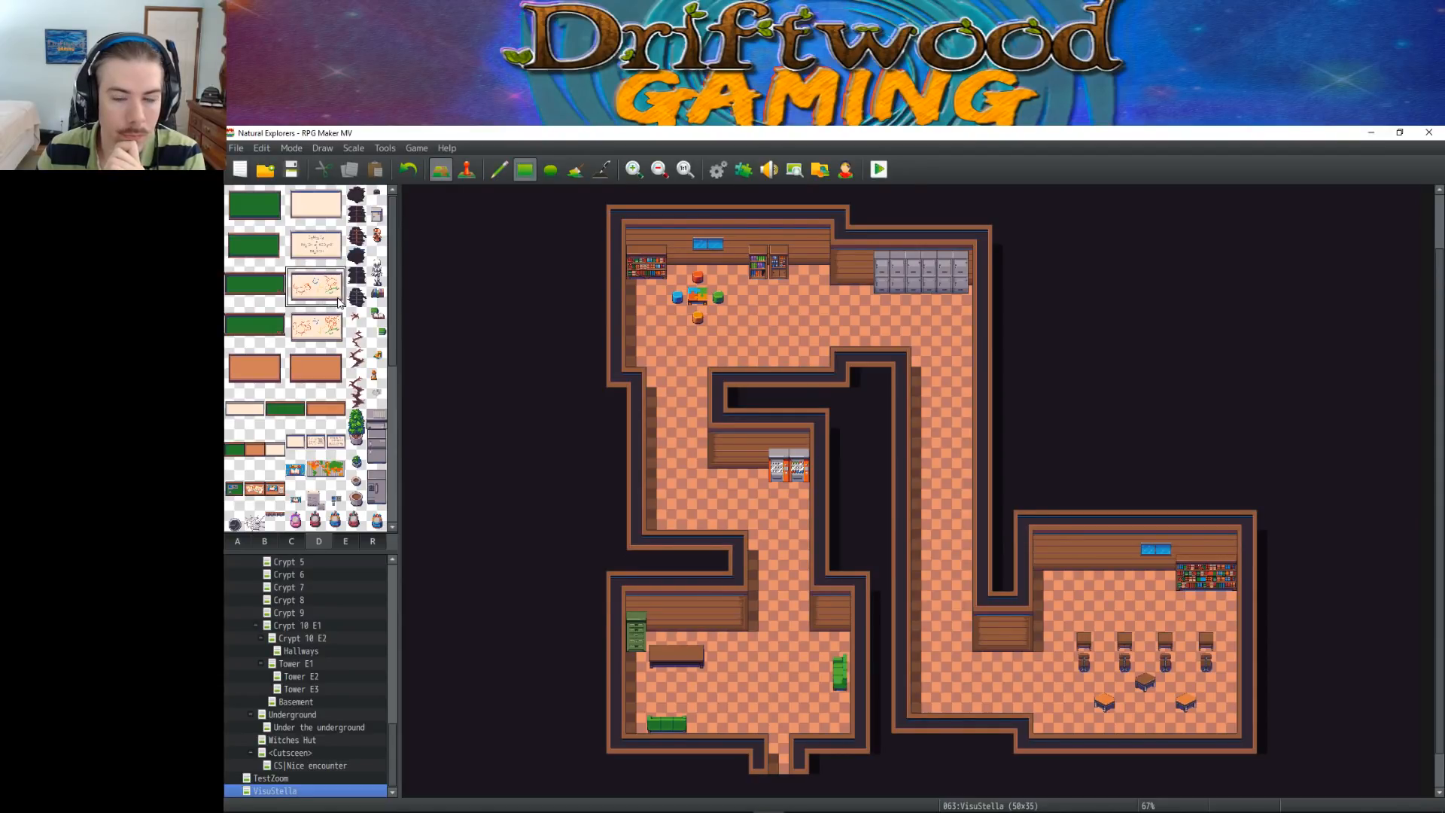
left_click(1101, 555)
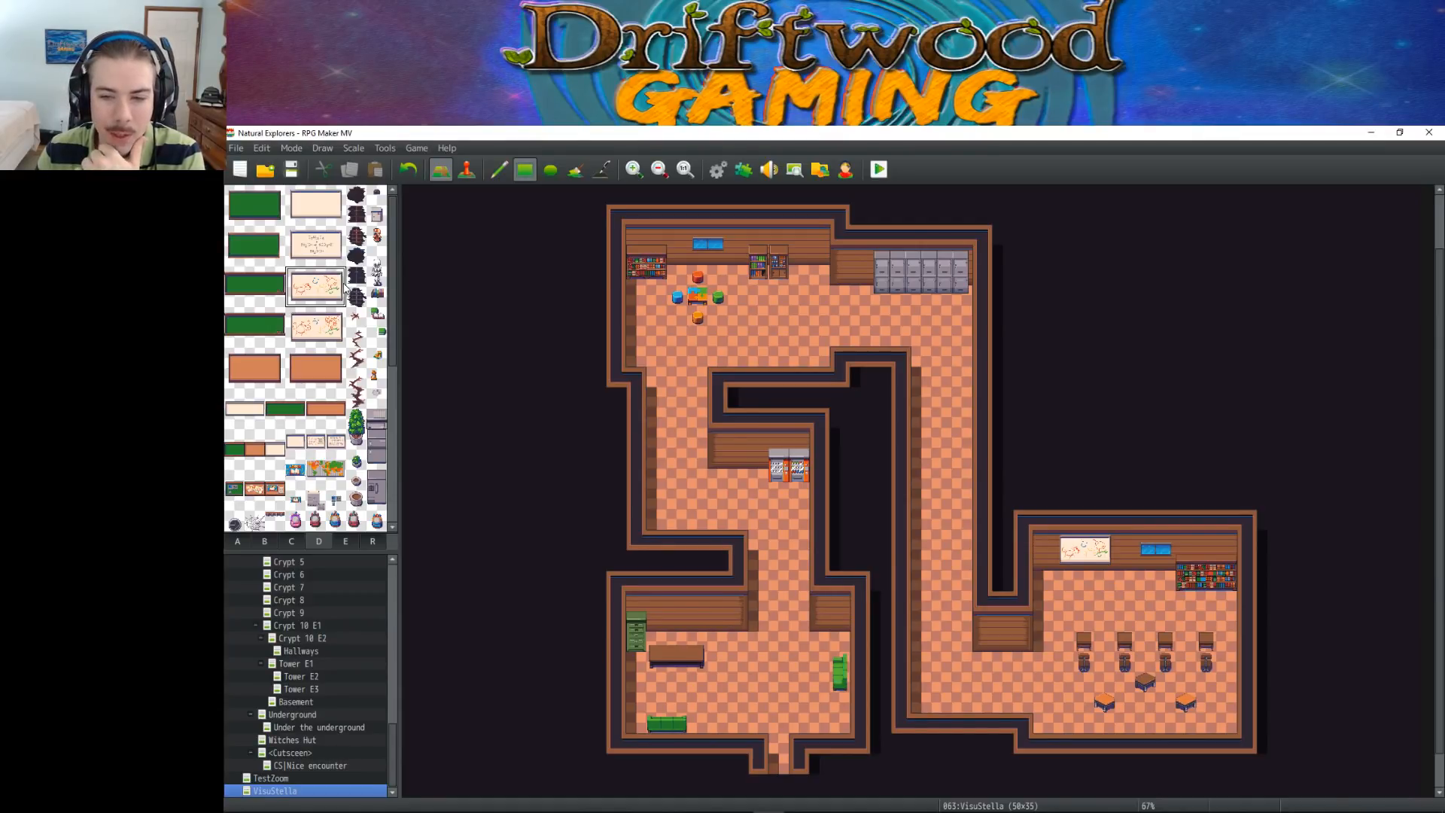
Place tall potted plants in the lower-right room's northwest, corridor's southwest and upper-left room's southeast corners, removing a trial one beside the lockers
left_click_drag(356, 420, 356, 442)
left_click(1043, 564)
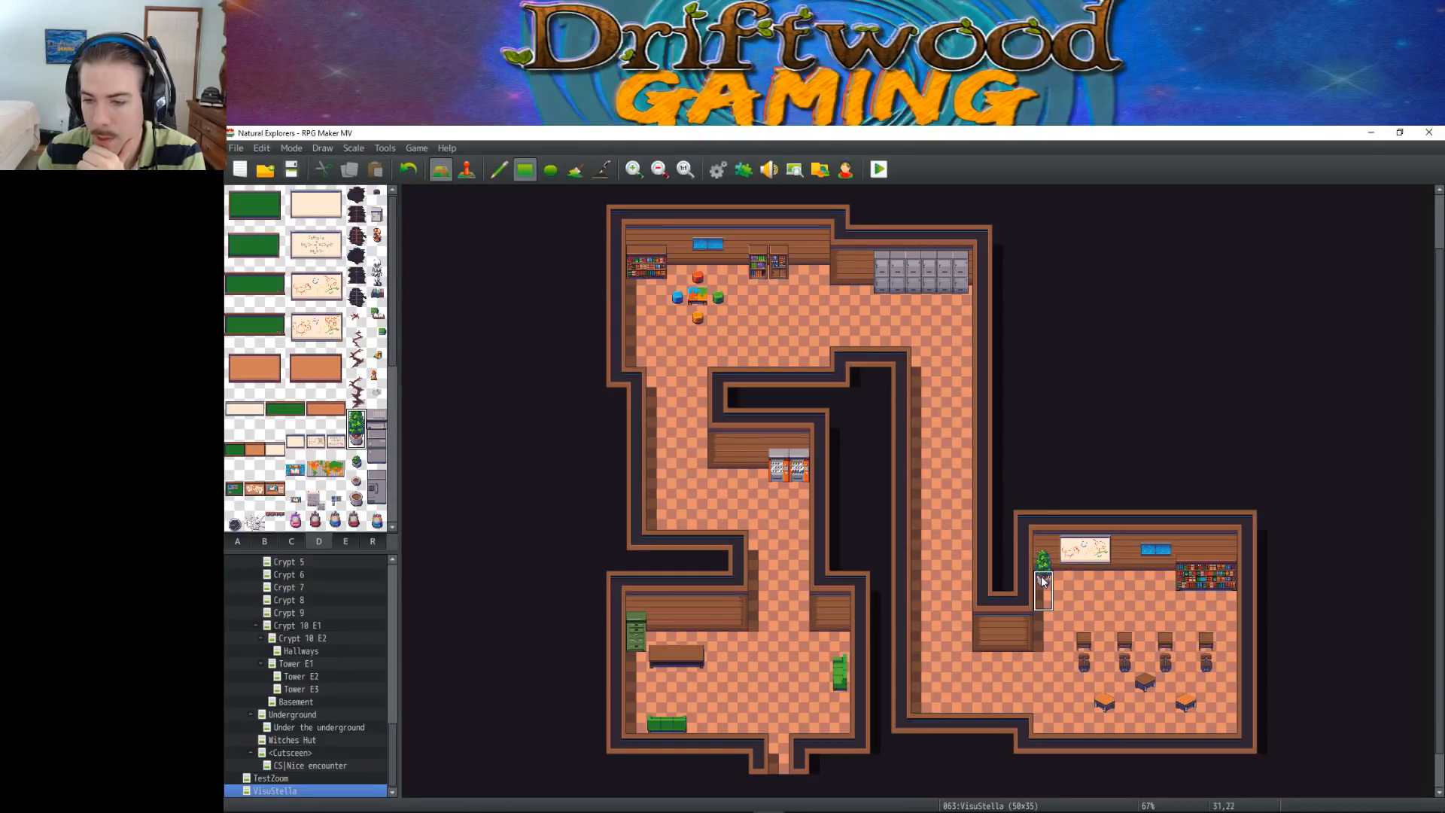
left_click(920, 685)
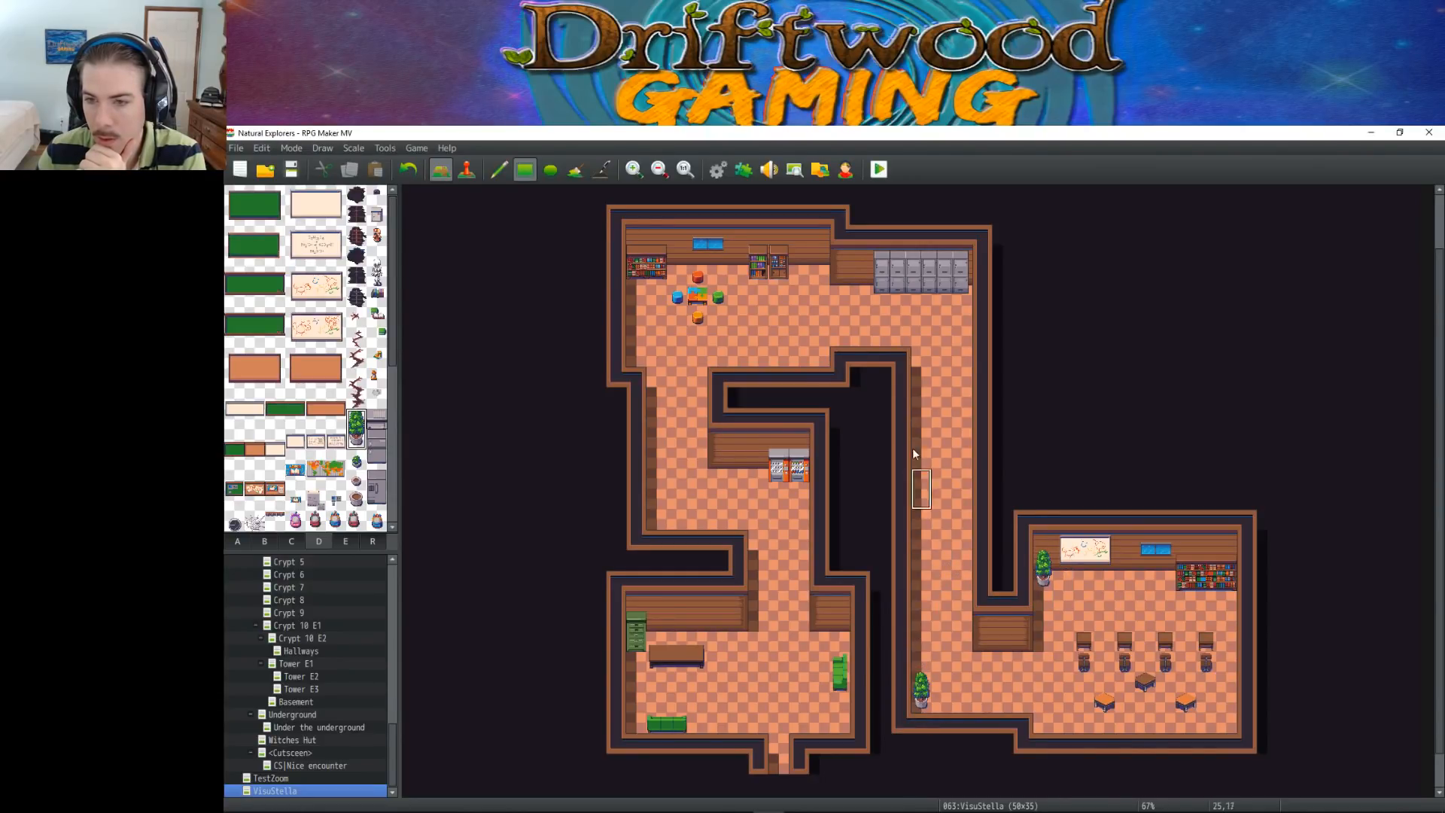
left_click(859, 278)
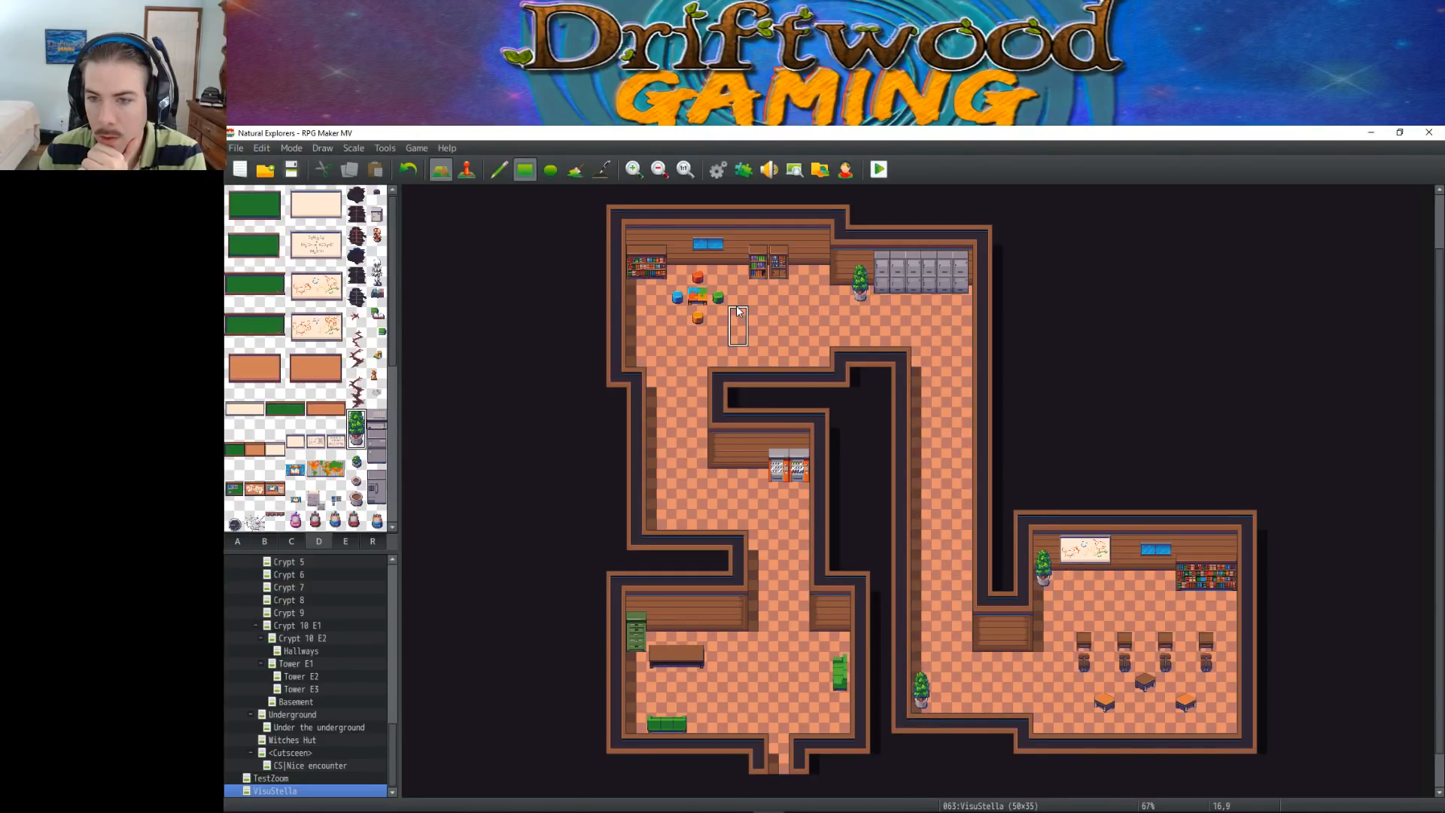
left_click(819, 340)
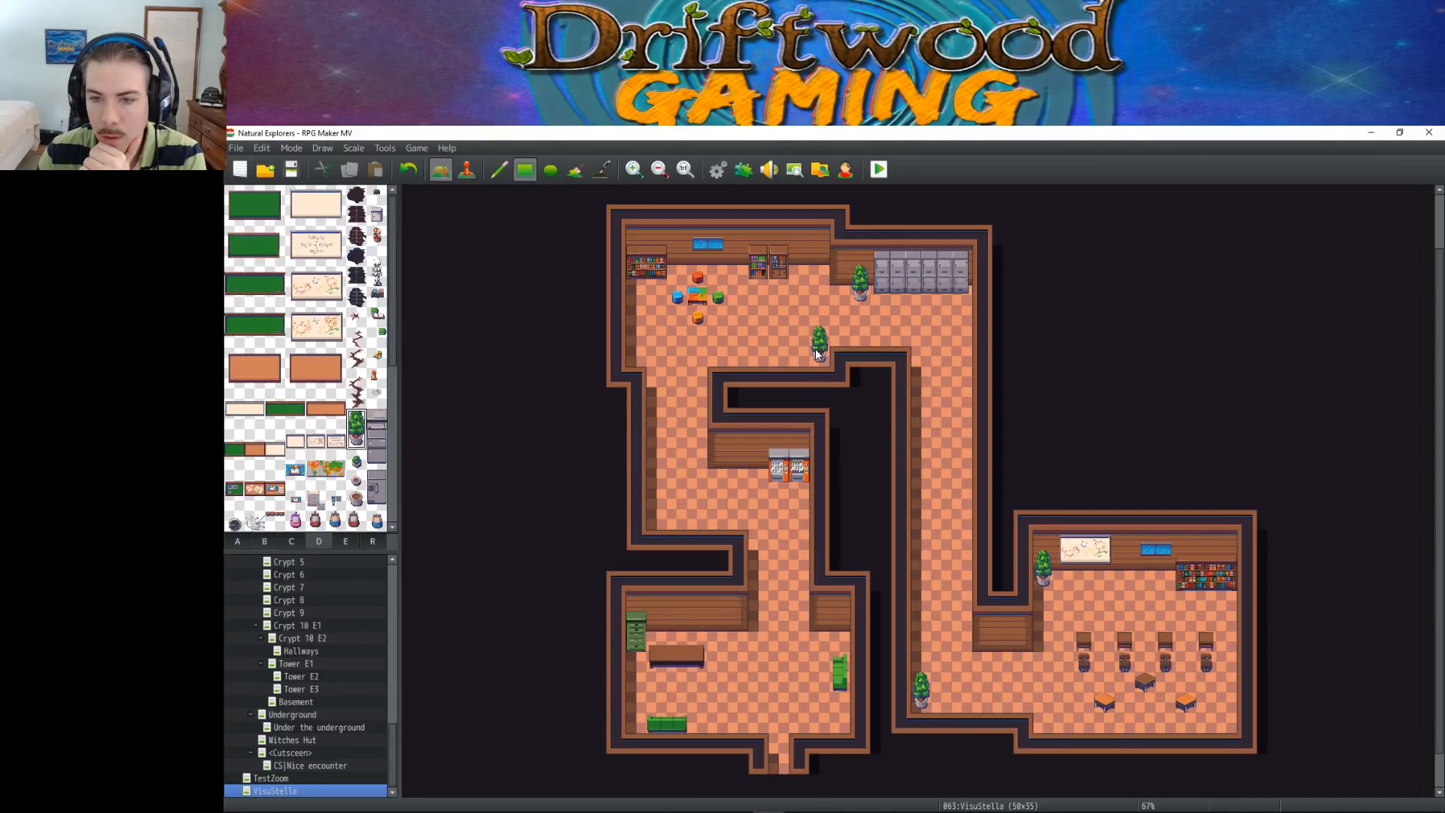
right_click(863, 315)
left_click(858, 272)
Add the same potted plant to the southwest corners of the upper-left, middle and lower-left rooms and the lower-left room's northeast corner
right_click_drag(818, 340, 818, 353)
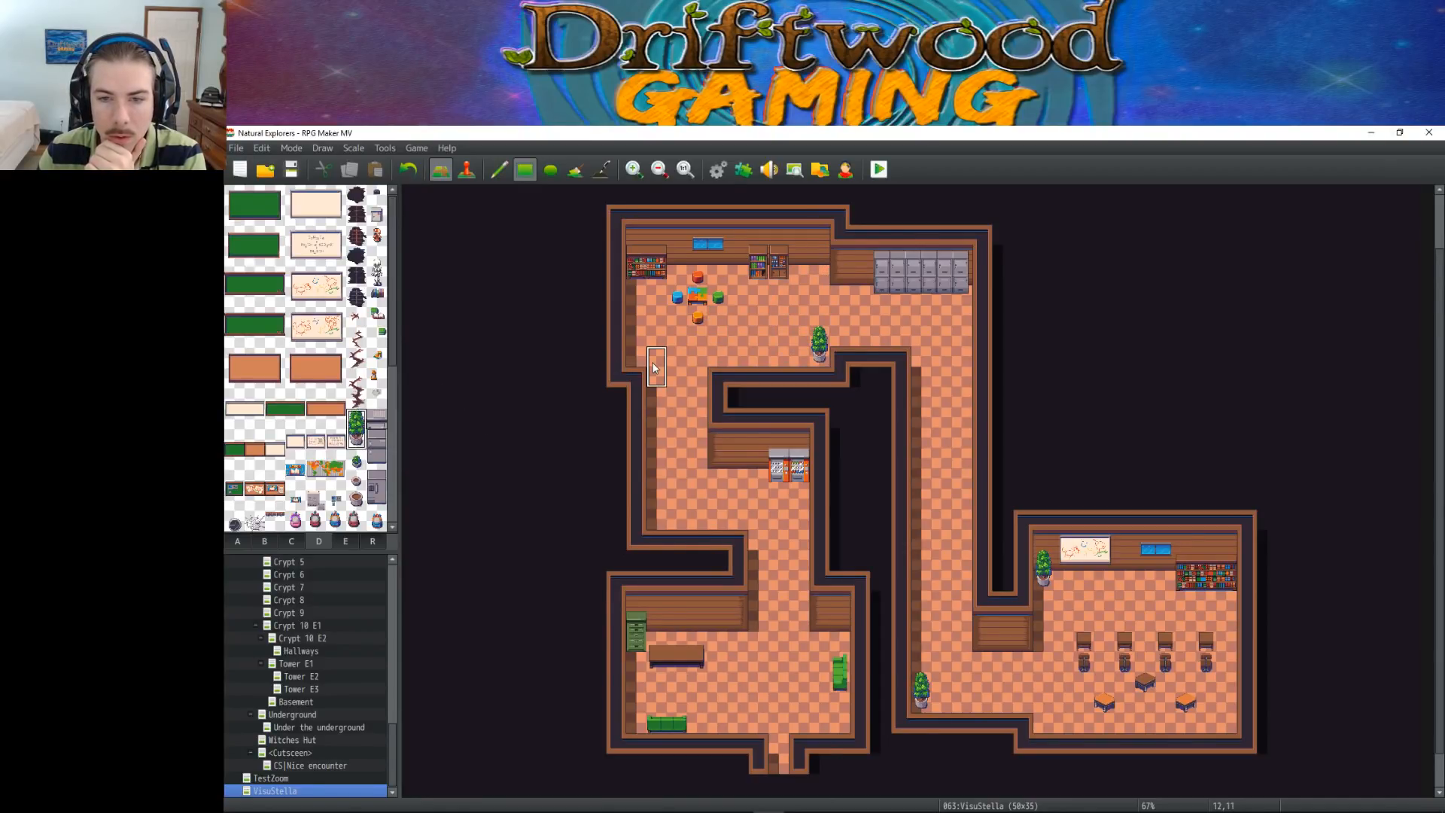
left_click(632, 345)
left_click(657, 519)
left_click(637, 718)
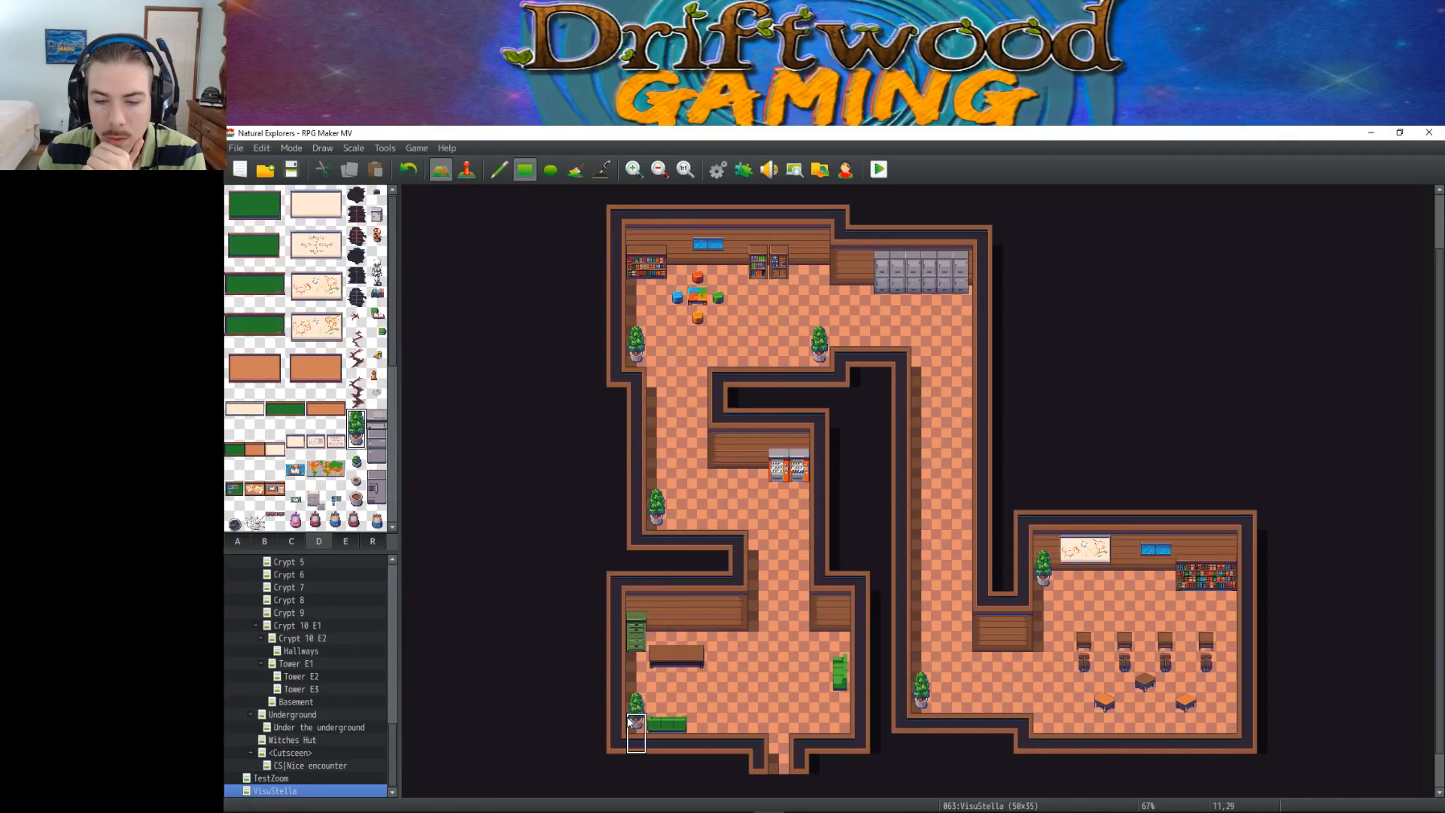
left_click(833, 628)
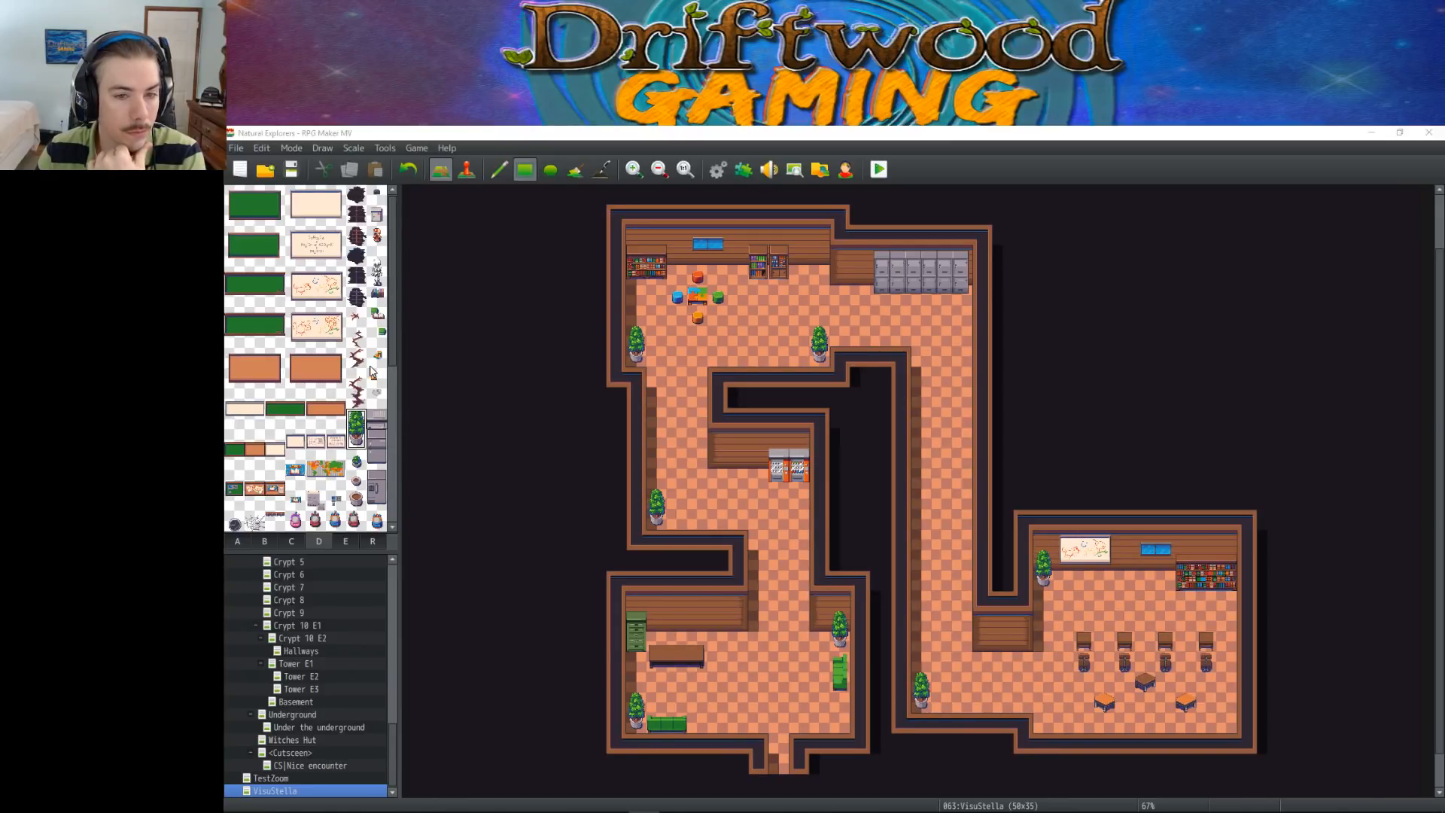
scroll(395, 301, "down", 2)
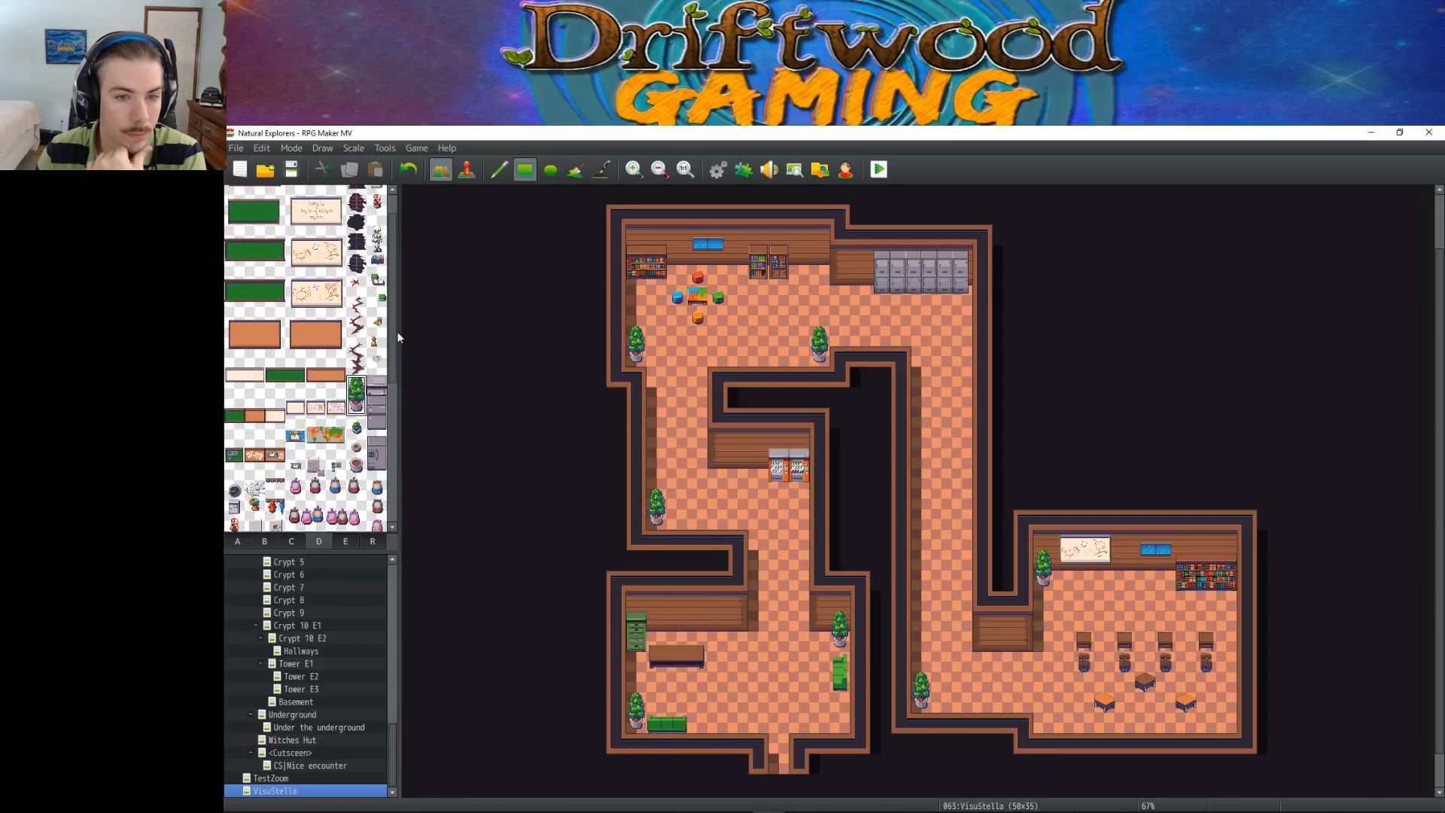
scroll(397, 316, "up", 2)
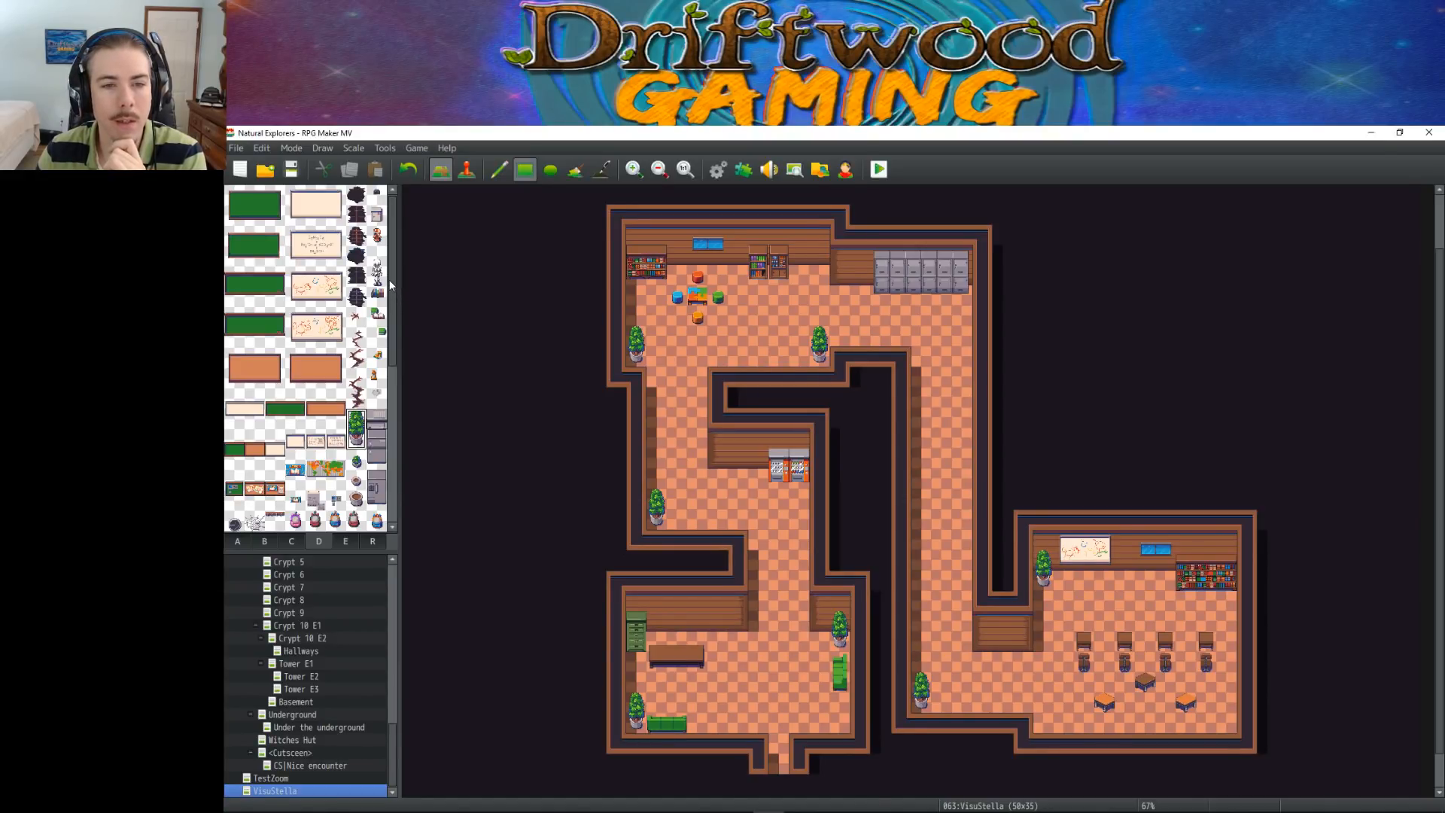
Place a small white tabletop item from tileset D on the easternmost desk in the lower-right room
mouse_move(390, 274)
left_mouse_down()
mouse_move(390, 432)
mouse_move(391, 292)
left_mouse_up()
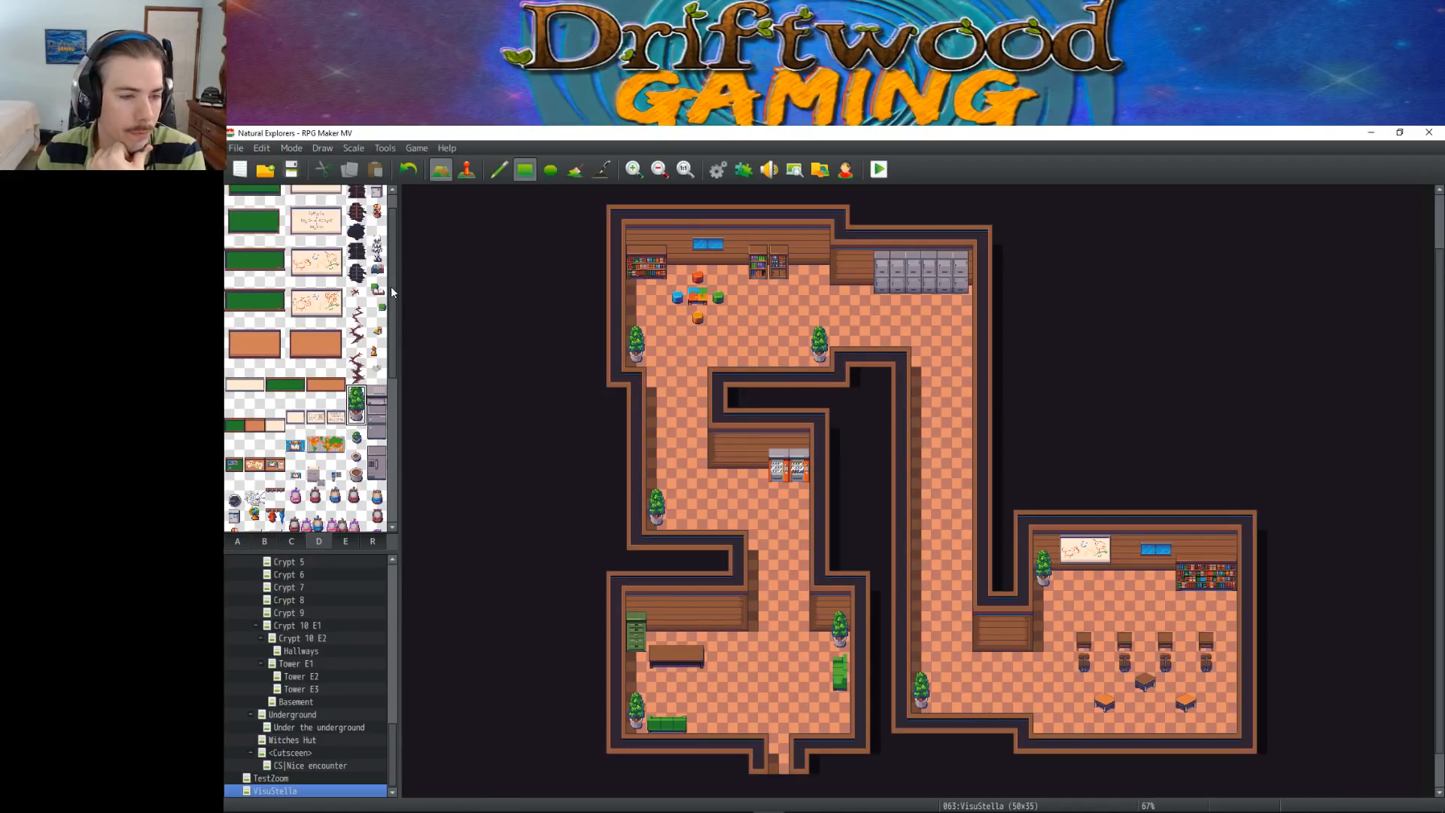
scroll(390, 286, "up", 1)
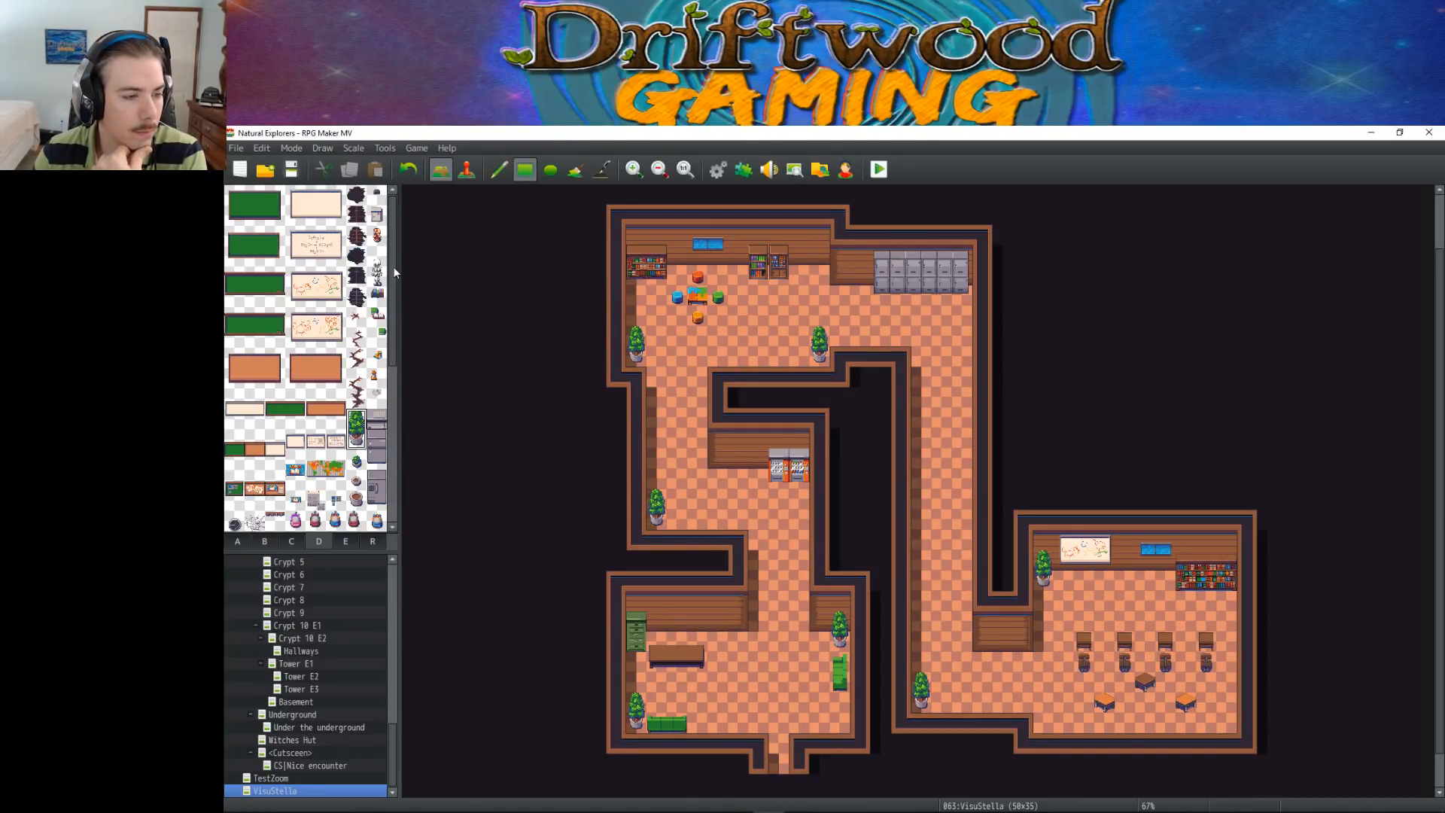
left_click(377, 237)
left_click_drag(377, 262, 379, 280)
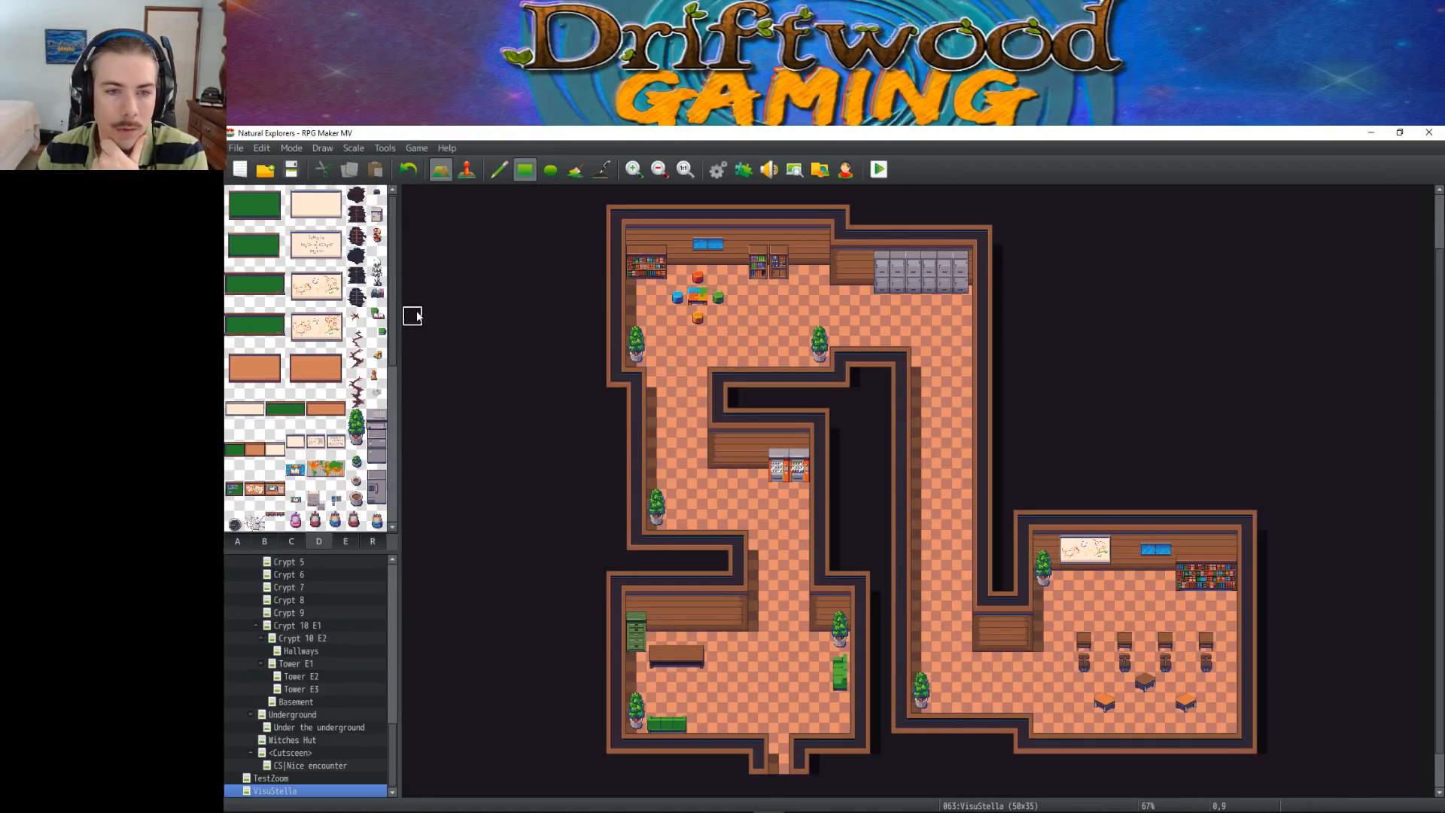
left_click(379, 319)
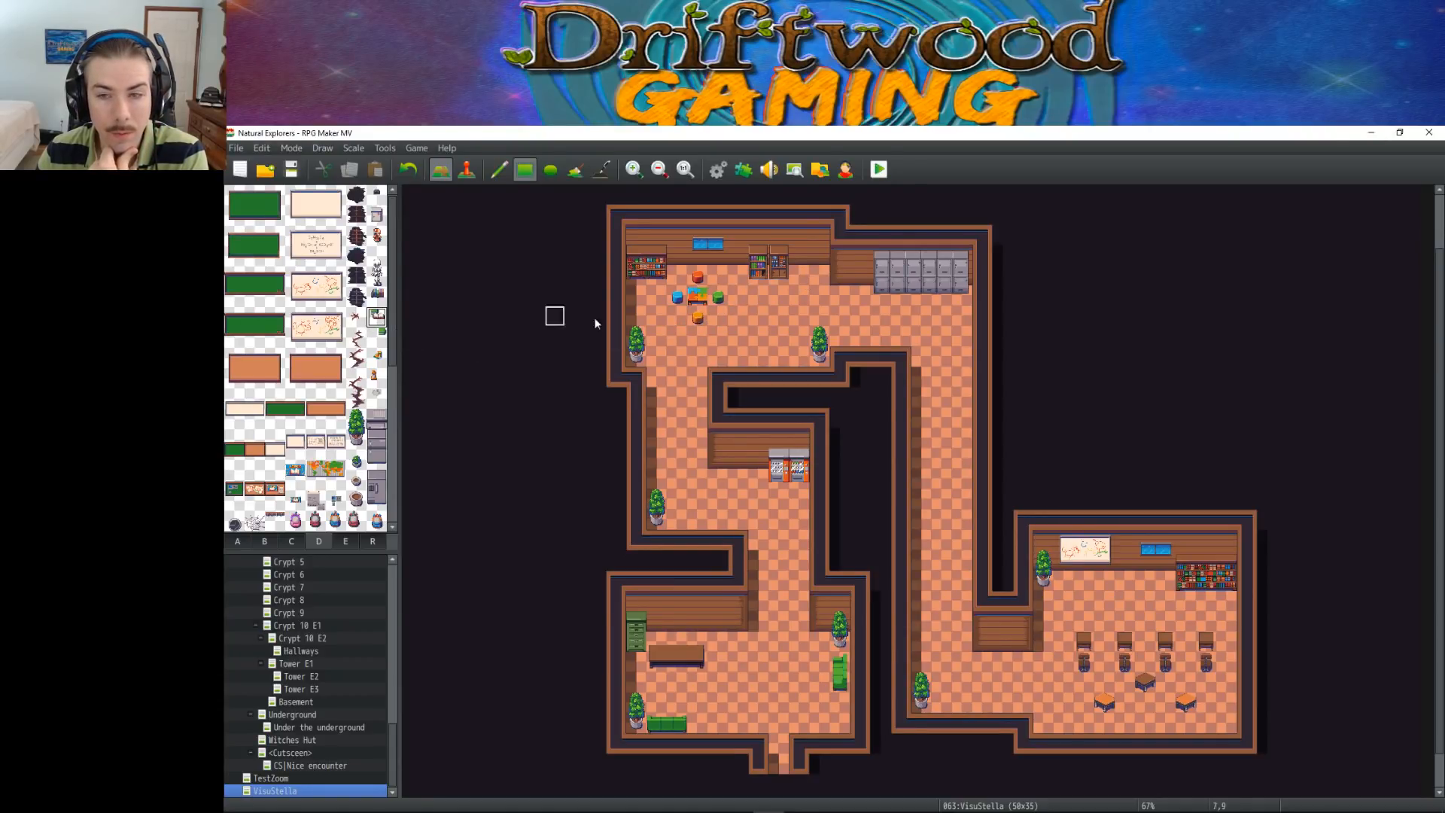
left_click(1204, 640)
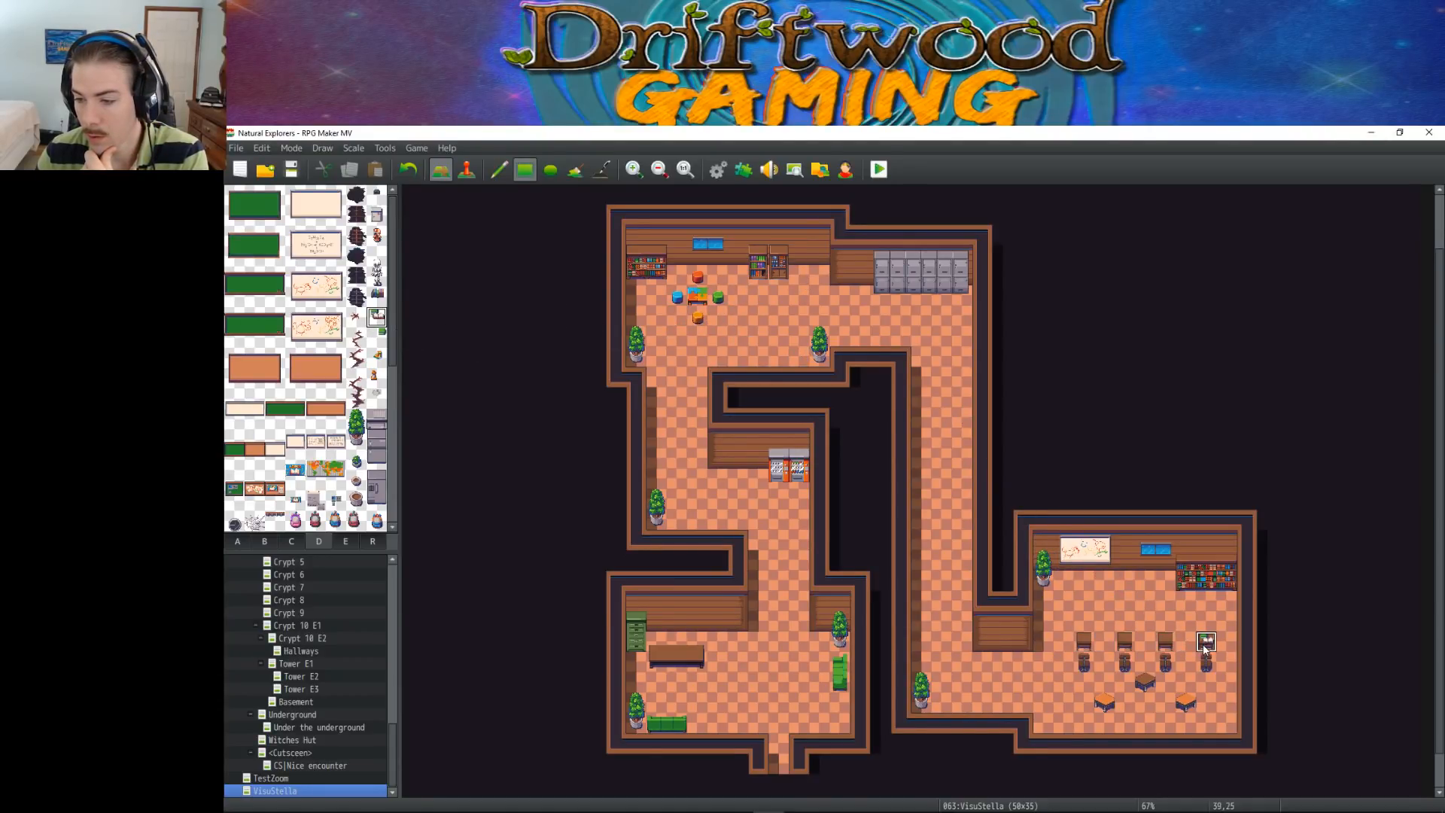
Try other small items from tileset D, including a green one, on the remaining desks in the lower-right room
left_click(376, 296)
left_click(1165, 640)
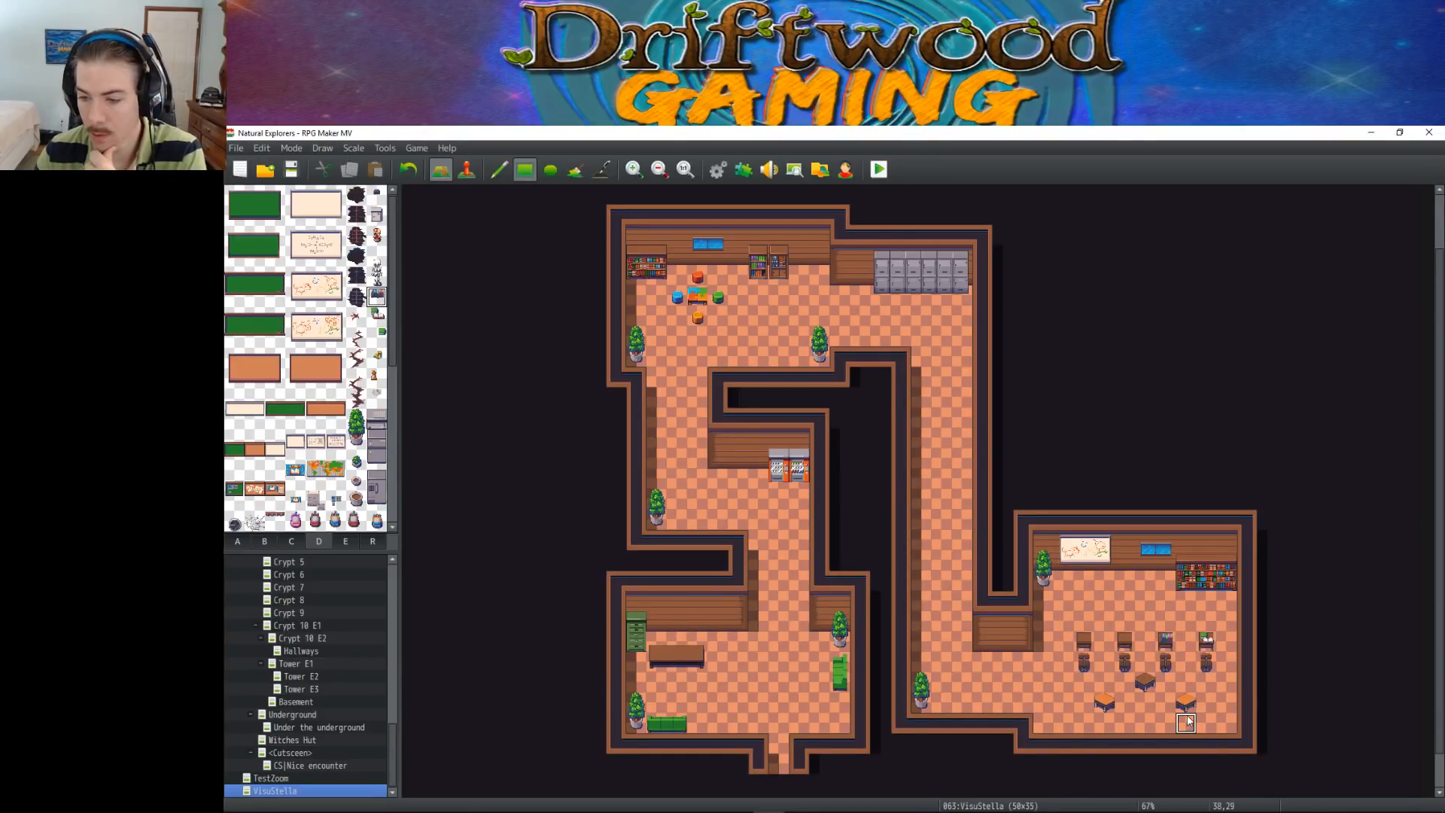
key("ctrl+z")
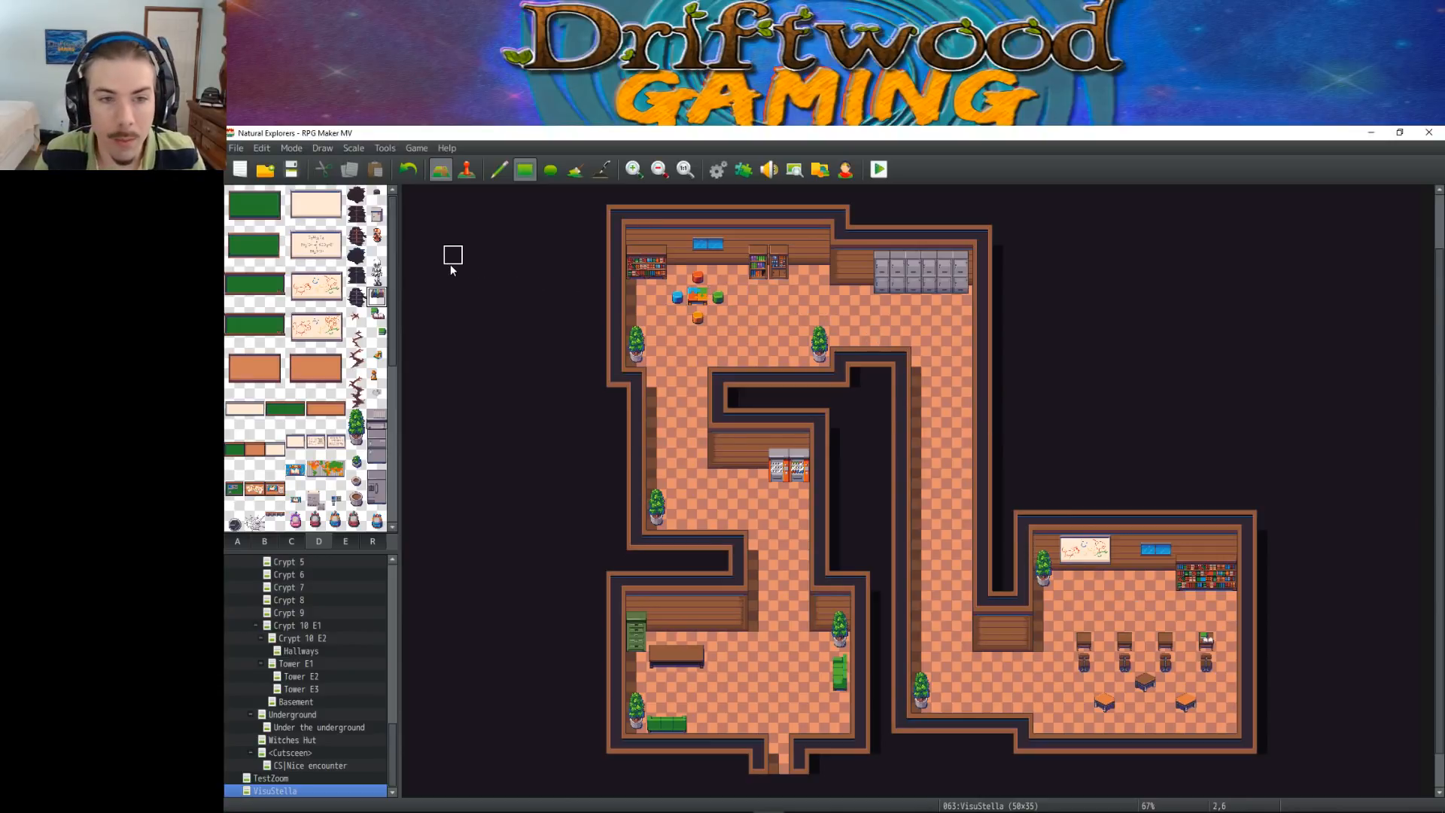
left_click(381, 340)
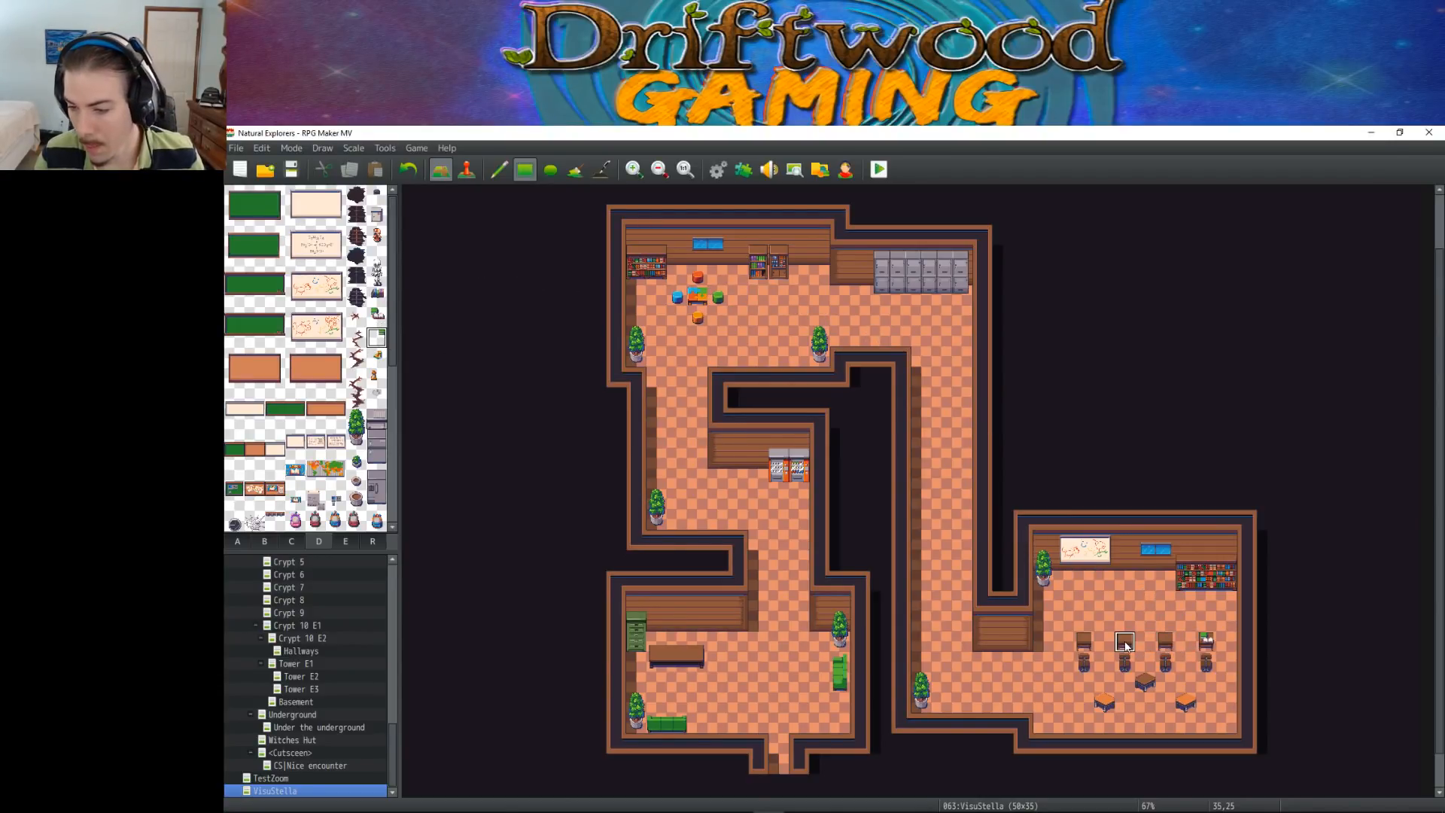
left_click(1164, 644)
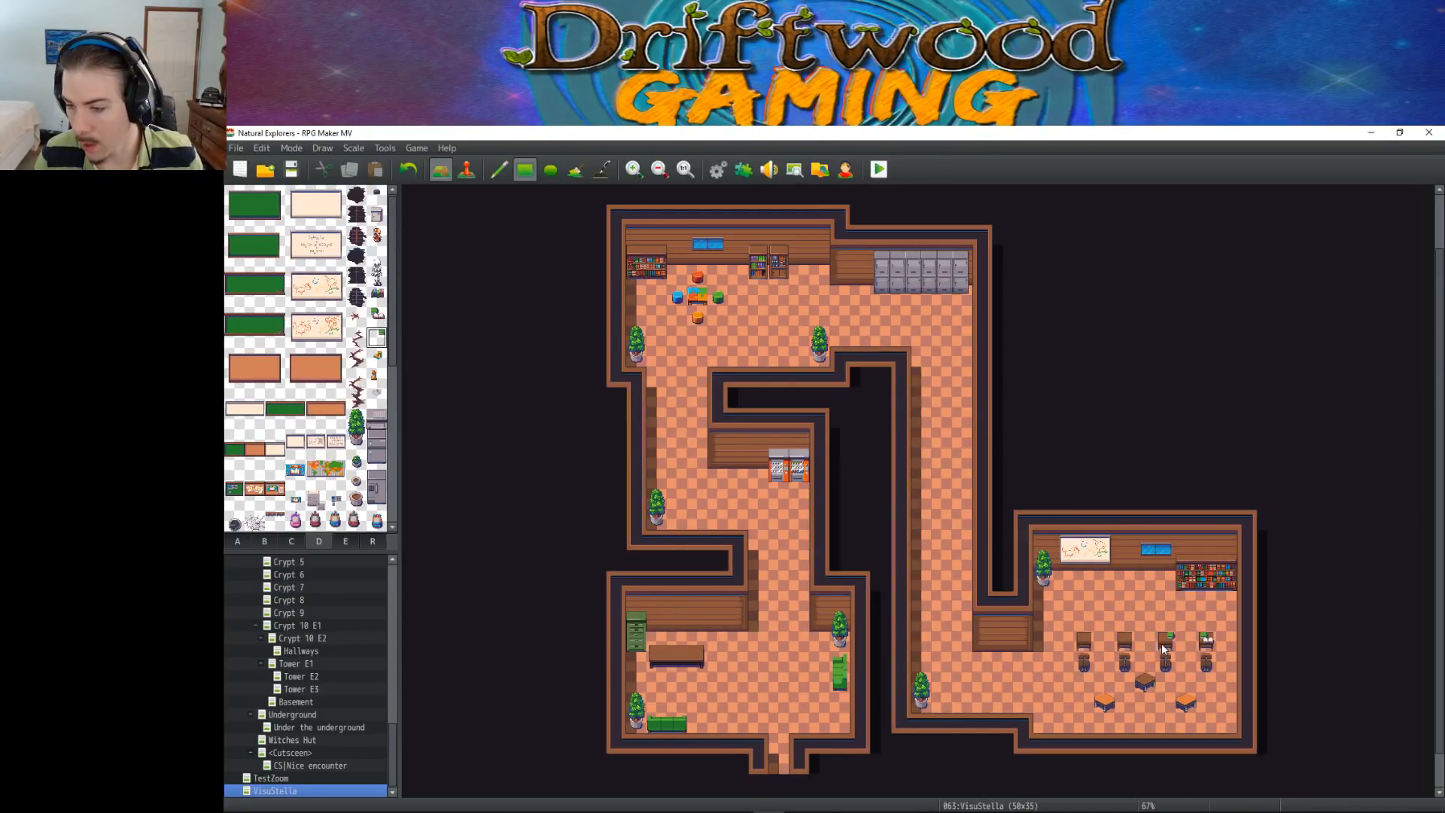
key("ctrl+z")
left_click(1084, 640)
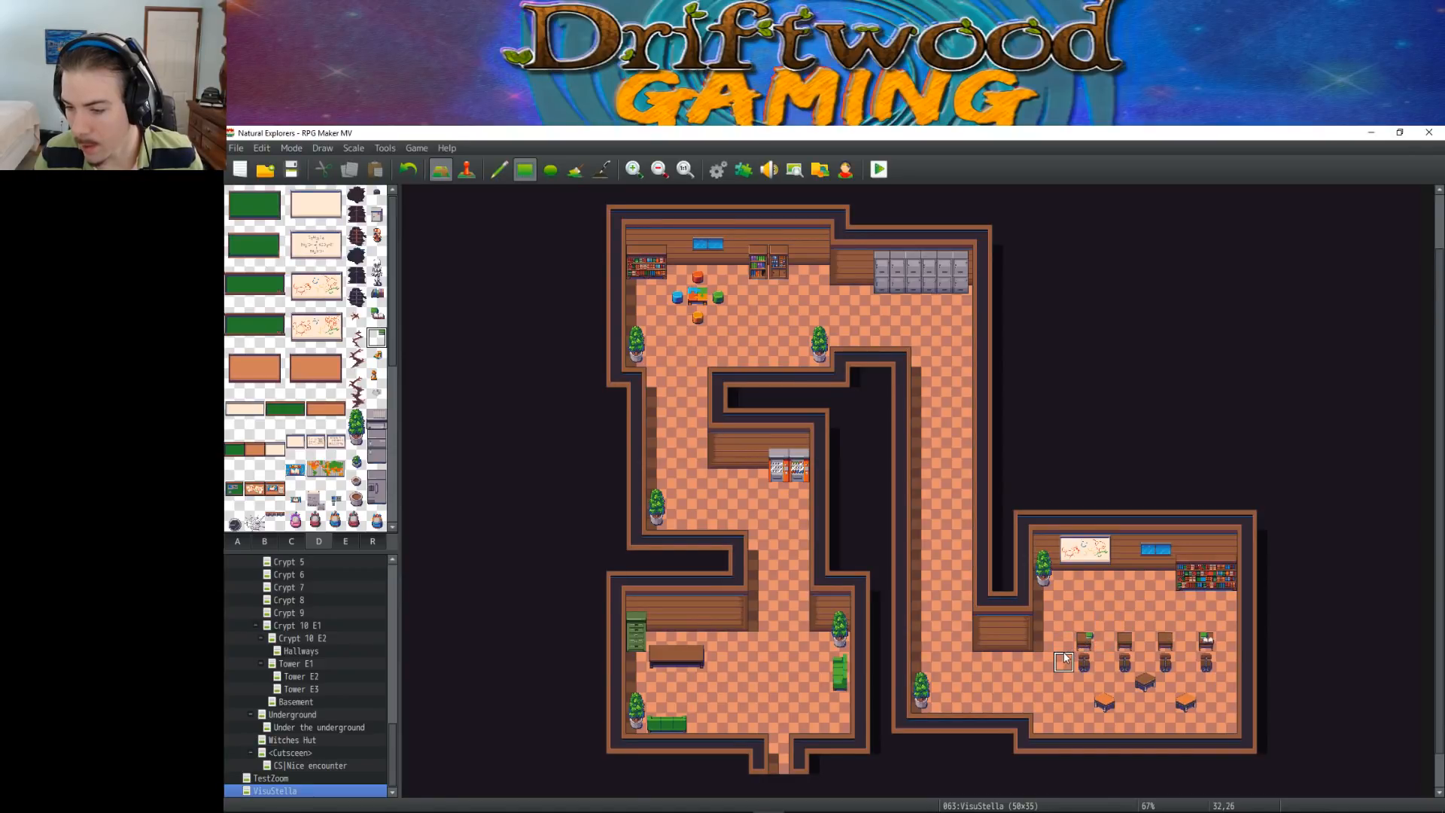
left_click(376, 377)
left_click(1125, 640)
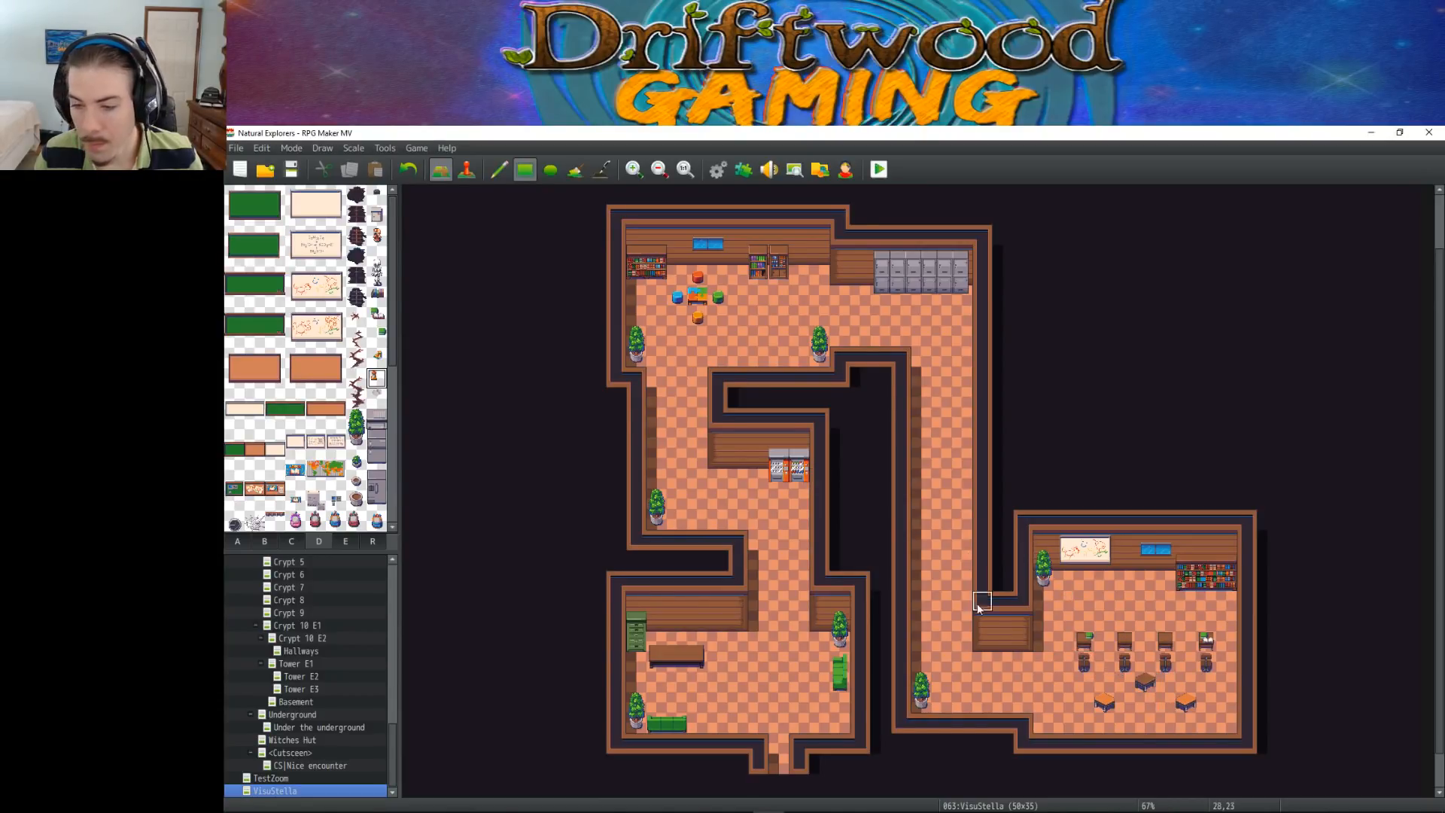
Place the small green item on the lower-right room's southeast orange table, undoing trial placements there and on the middle table
left_click(377, 336)
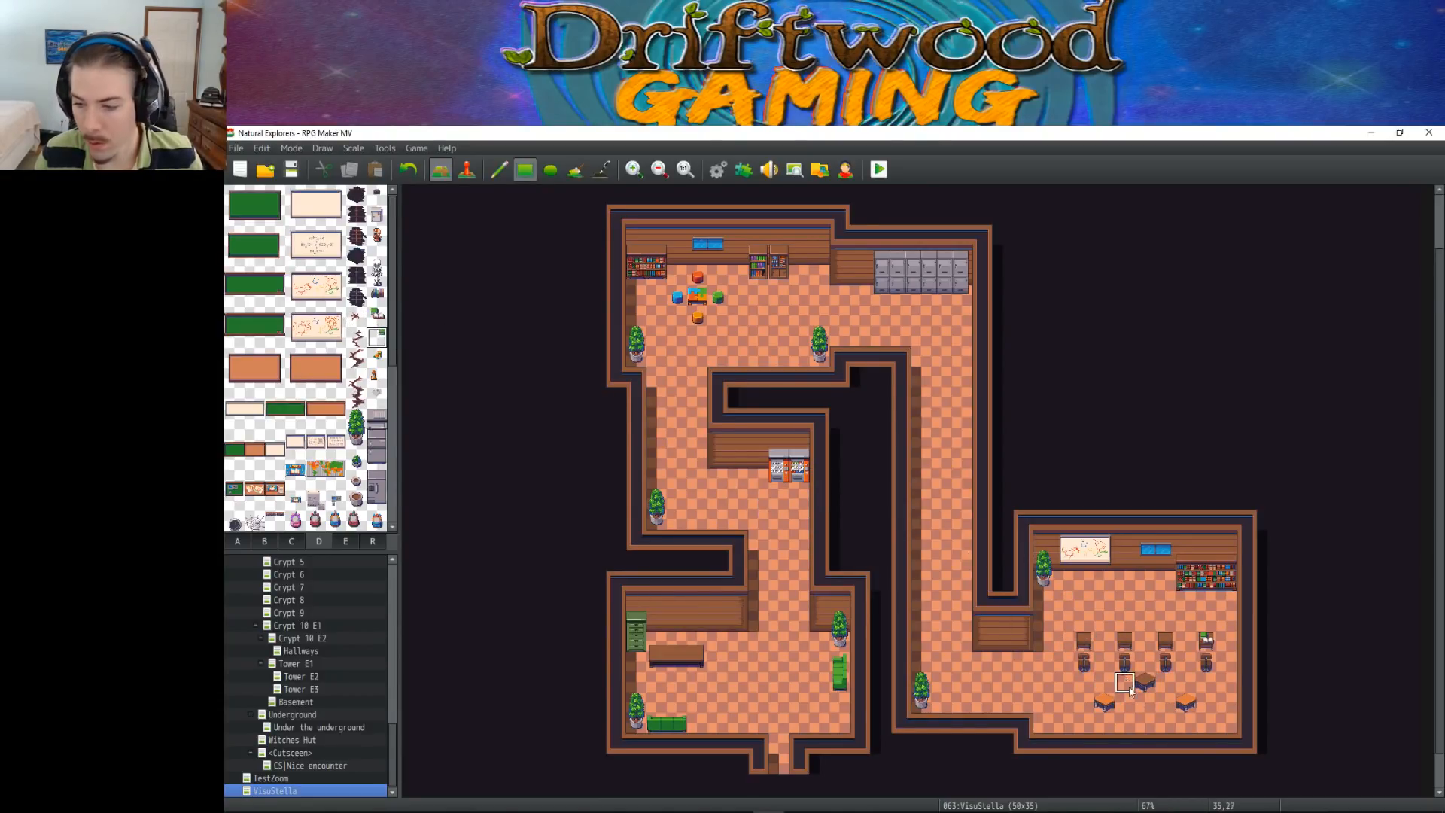
left_click(1187, 703)
key("ctrl+z")
left_click(1144, 682)
key("ctrl+z")
left_click(1186, 703)
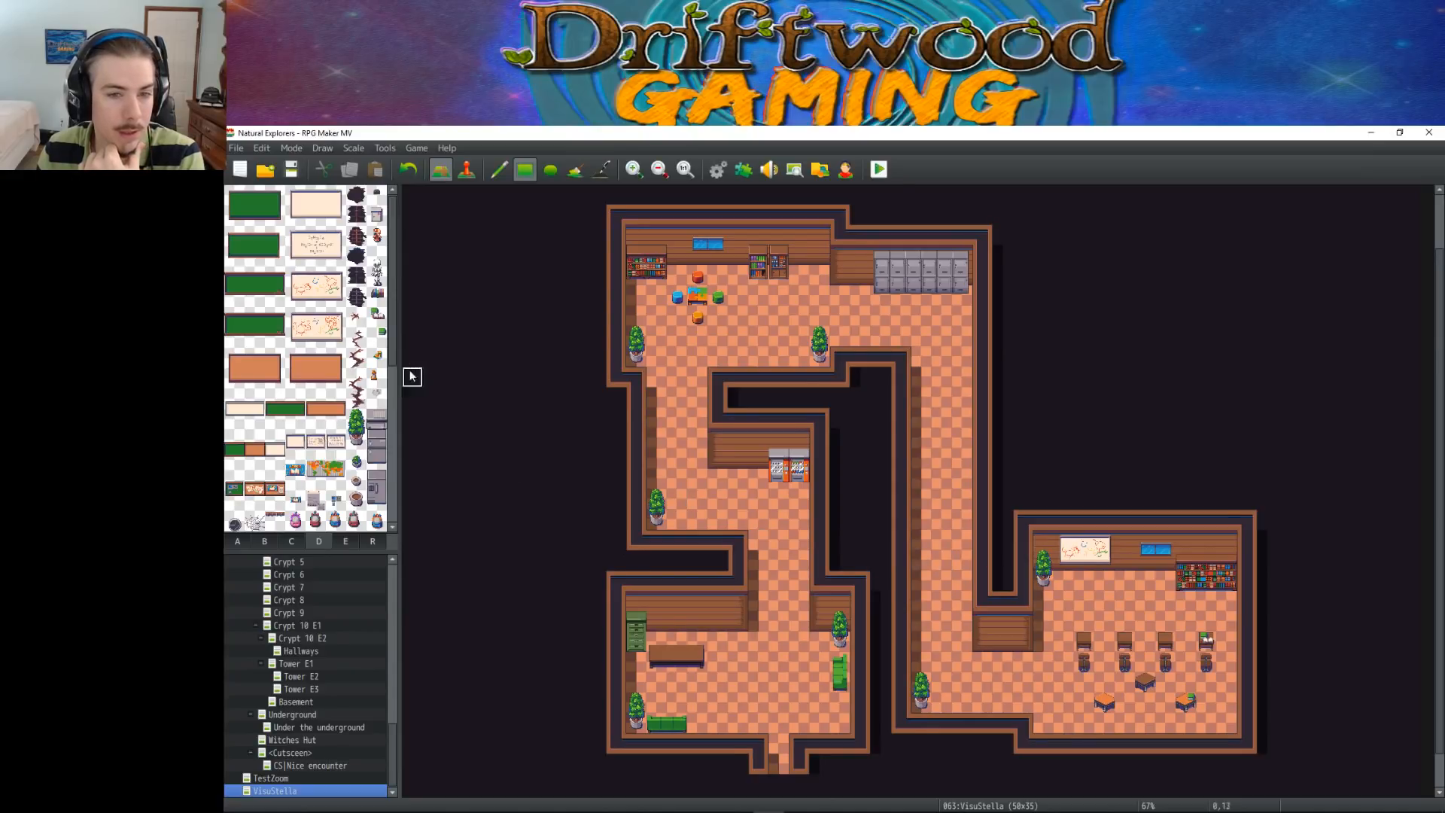
Look through tileset D's small objects and wall cracks for further decorations, undoing any trial placement
left_click_drag(299, 322, 333, 341)
left_click(369, 301)
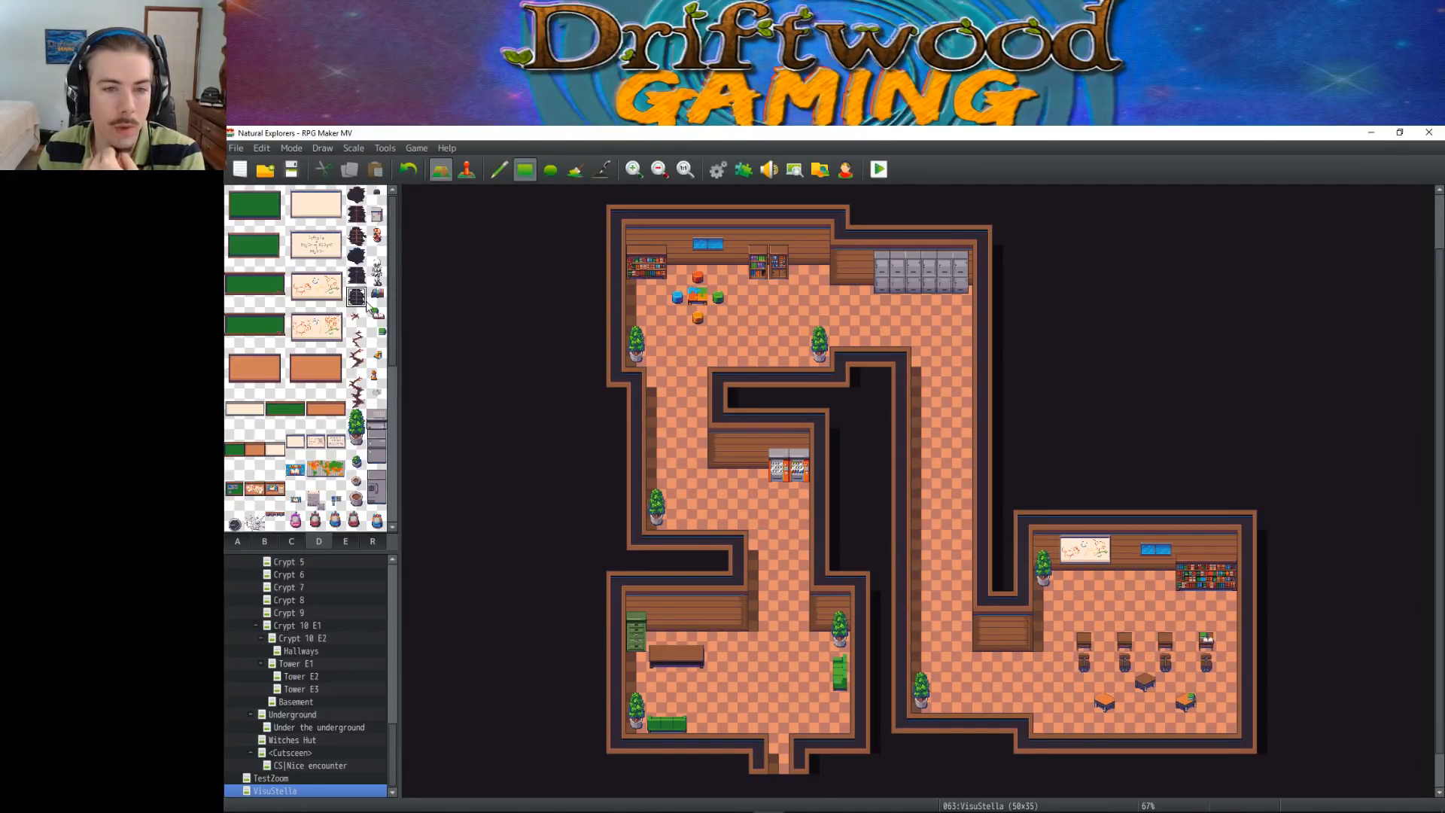
left_click(637, 235)
key("ctrl+z")
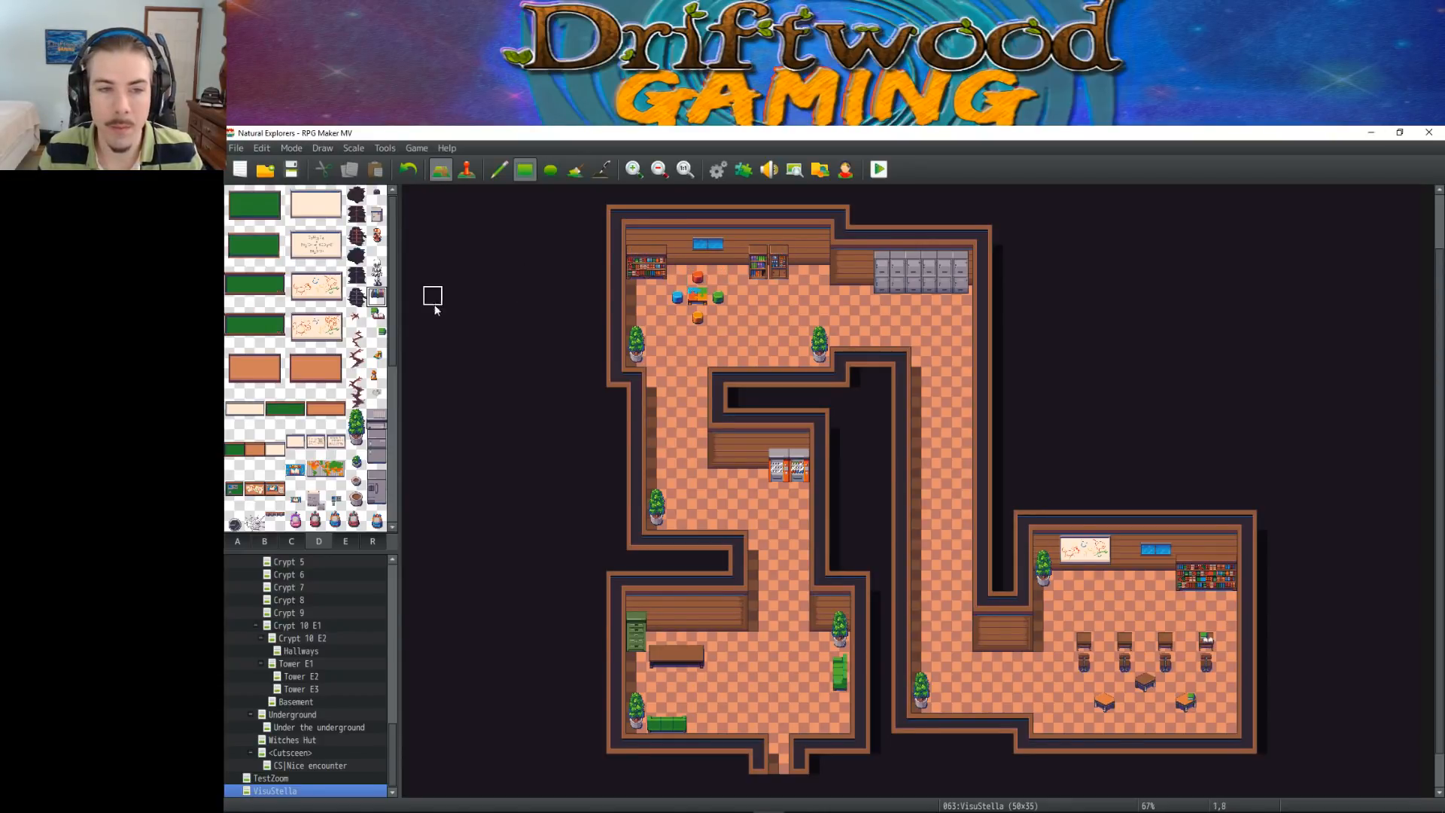
left_click(376, 399)
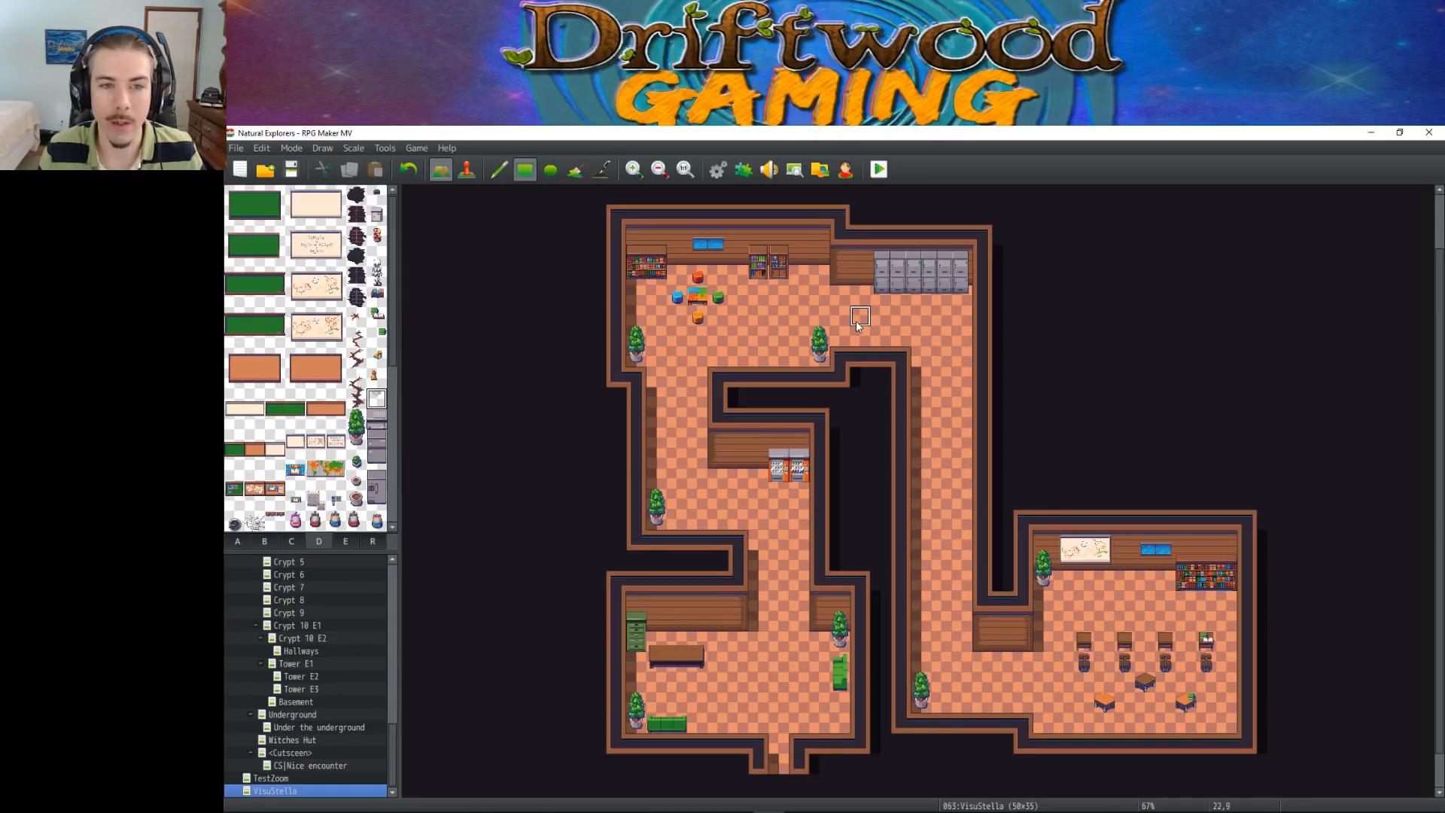
left_click(377, 216)
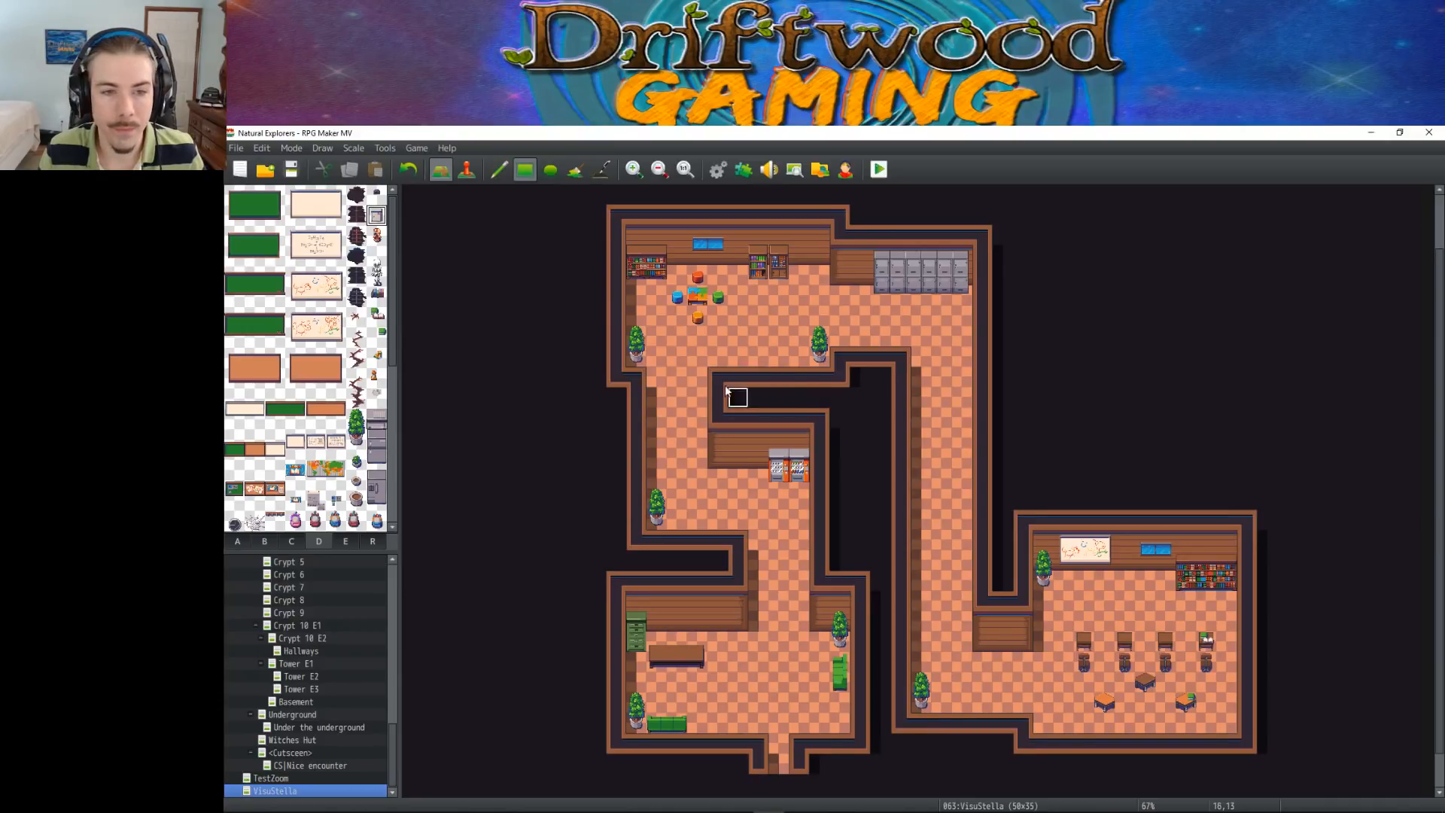
left_click(377, 361)
left_click(356, 377)
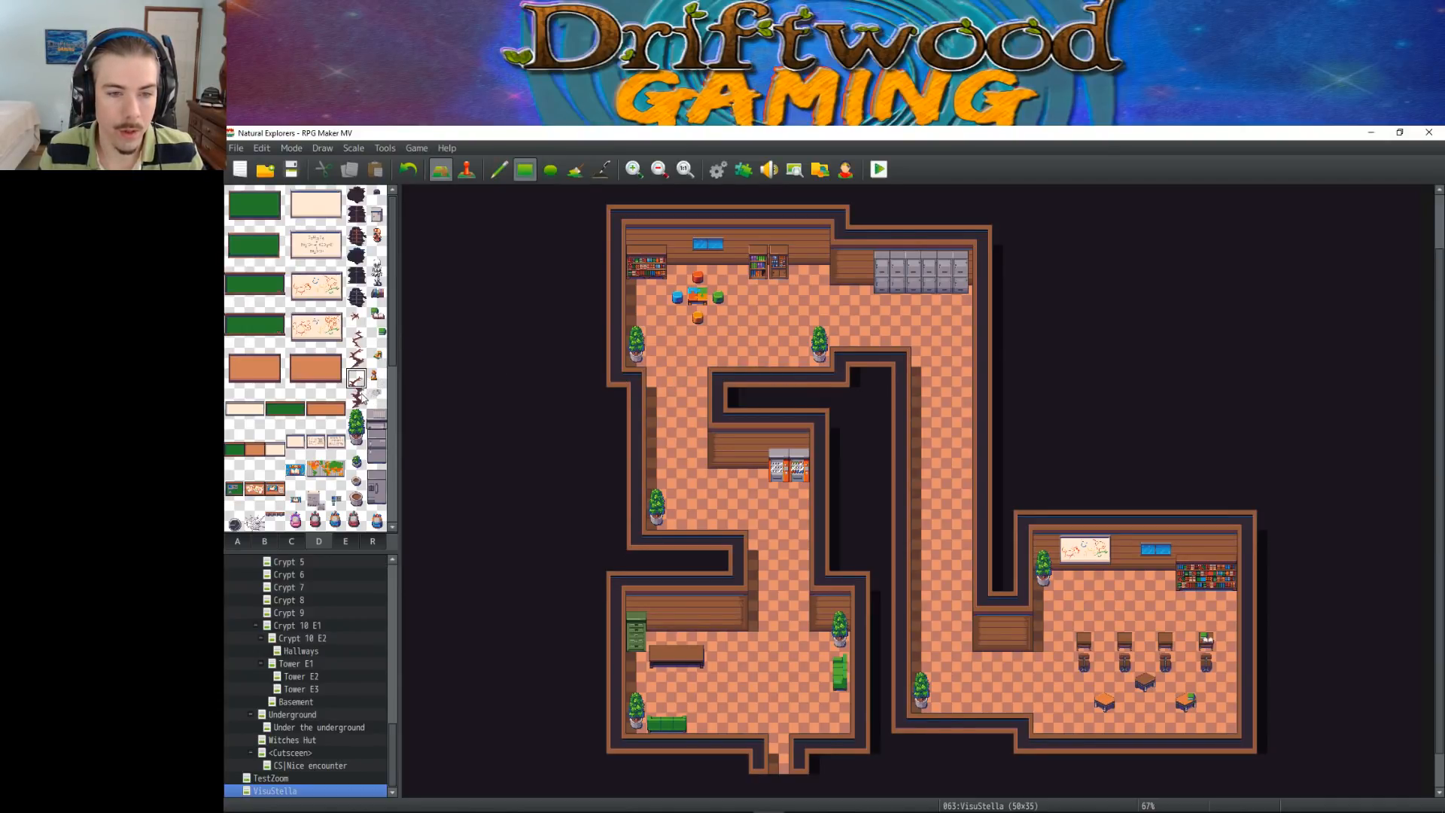
left_click(356, 357)
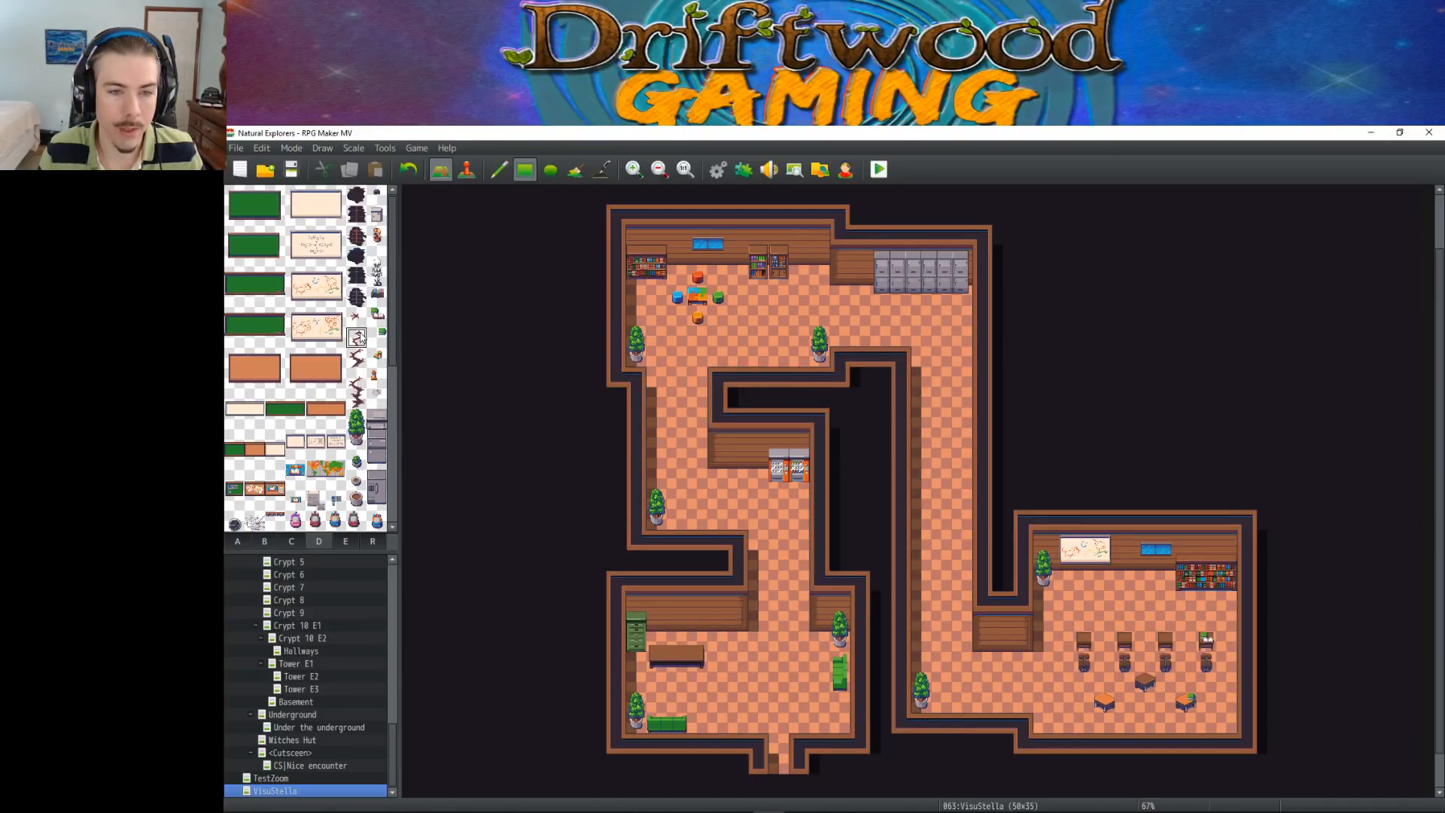
left_click(377, 399)
Place the two-by-two-tile black grand piano against the lower-right room's west wall, below the potted plant
scroll(382, 410, "down", 1)
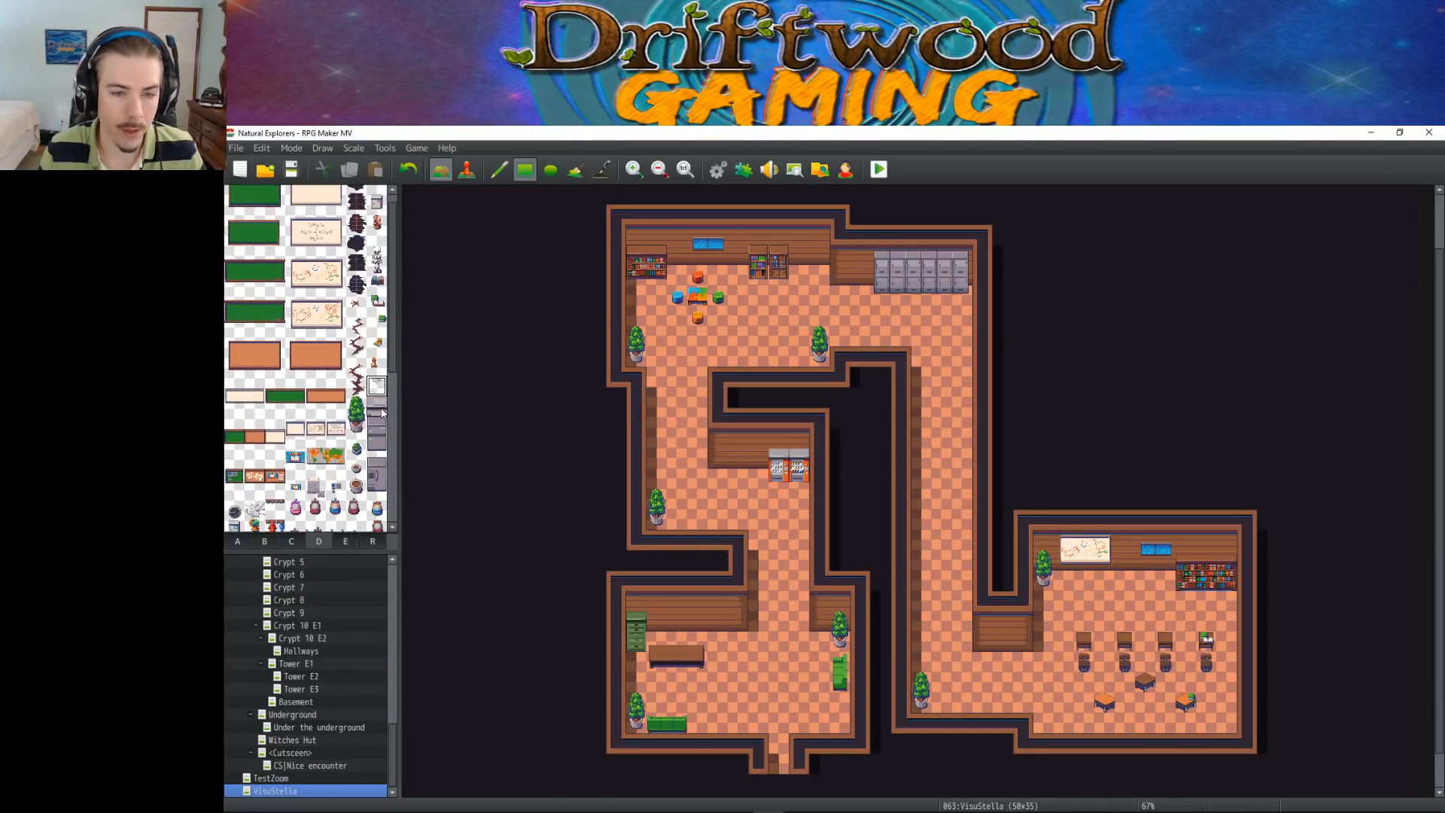
scroll(331, 469, "down", 3)
scroll(332, 470, "down", 6)
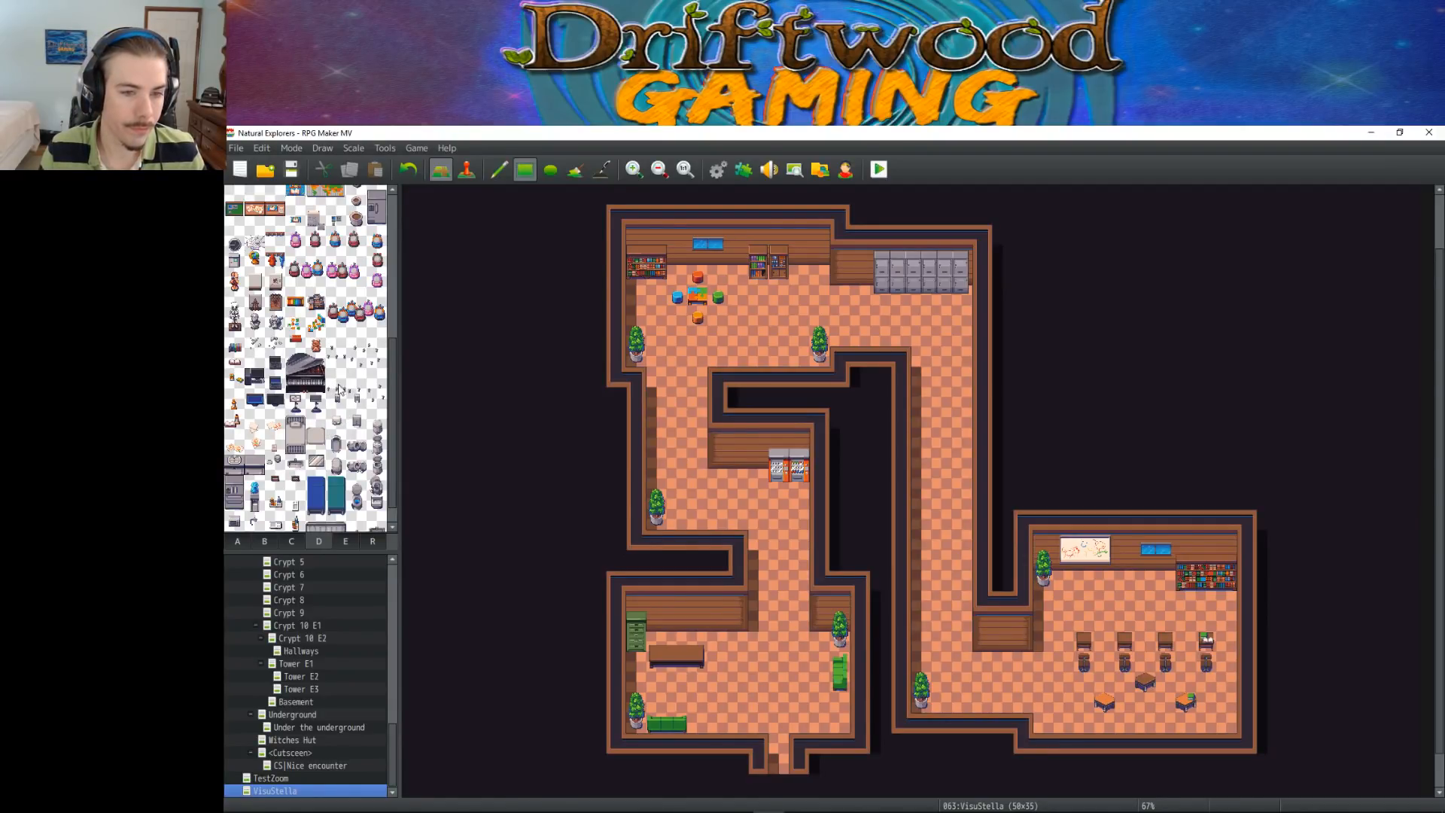
left_click_drag(291, 360, 315, 385)
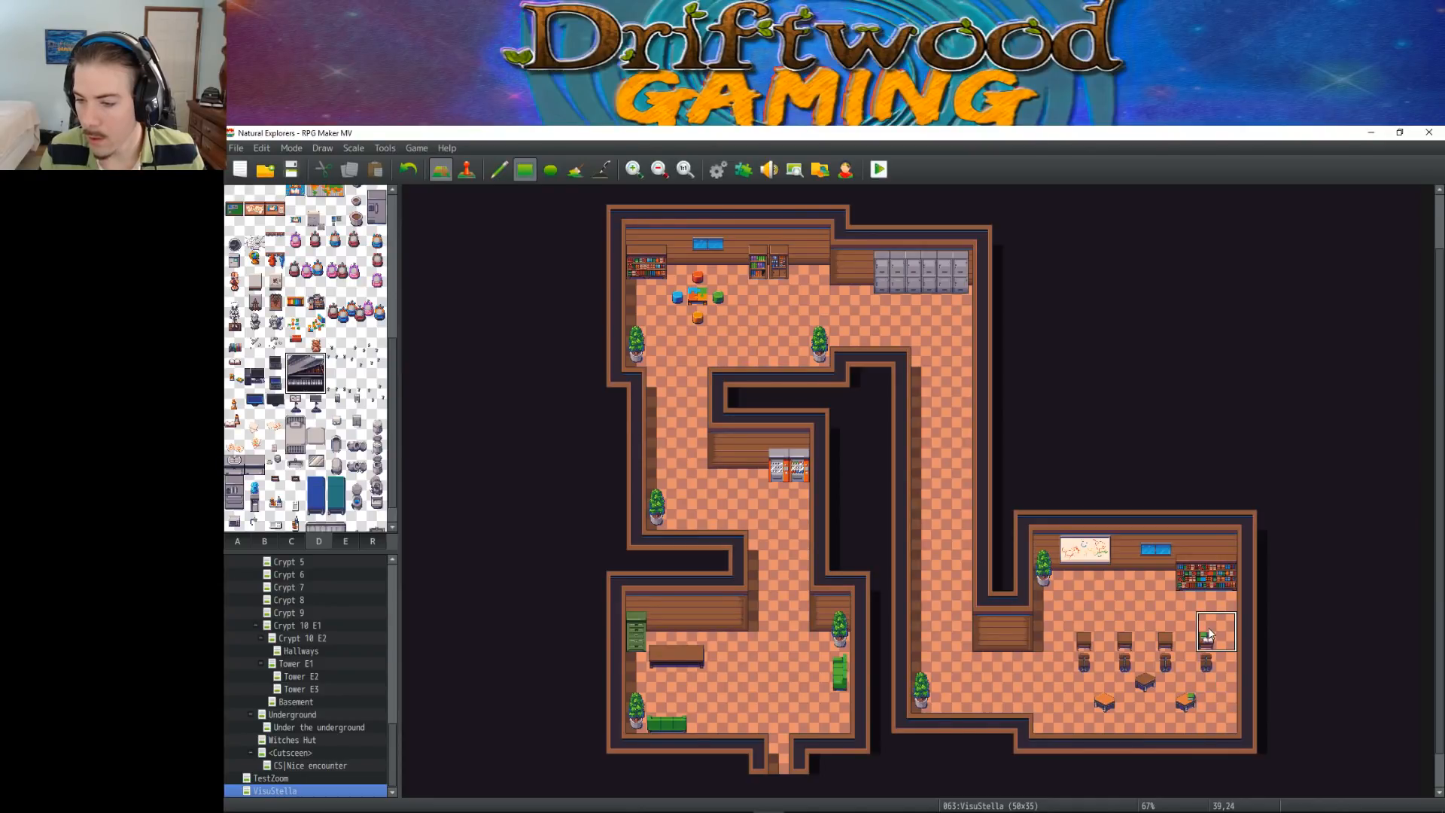
left_click(1053, 611)
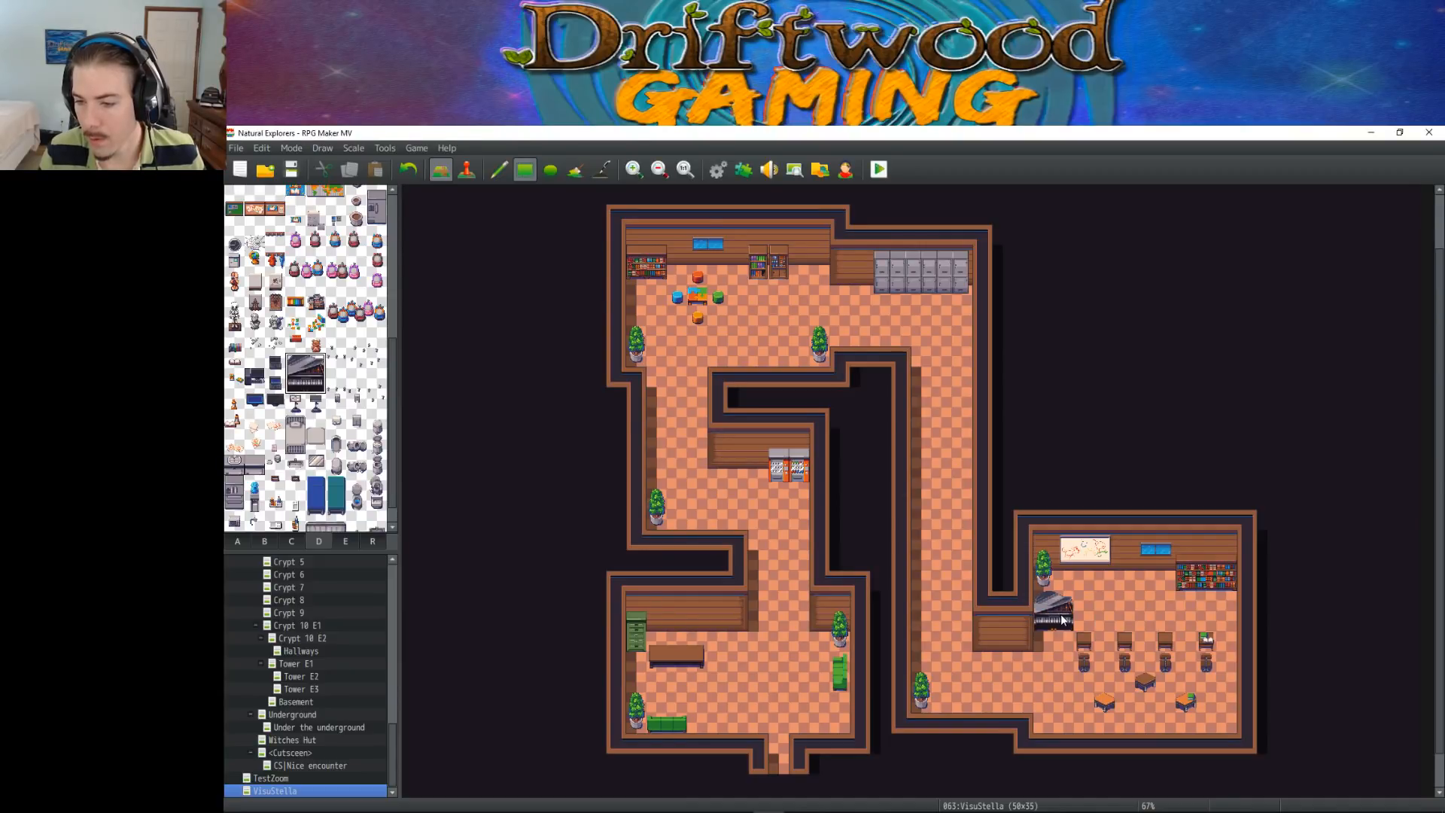
Shift the lower-right room's row of four desks and chairs one tile east
right_click(1084, 643)
right_click_drag(1207, 645, 1207, 663)
left_click(1226, 662)
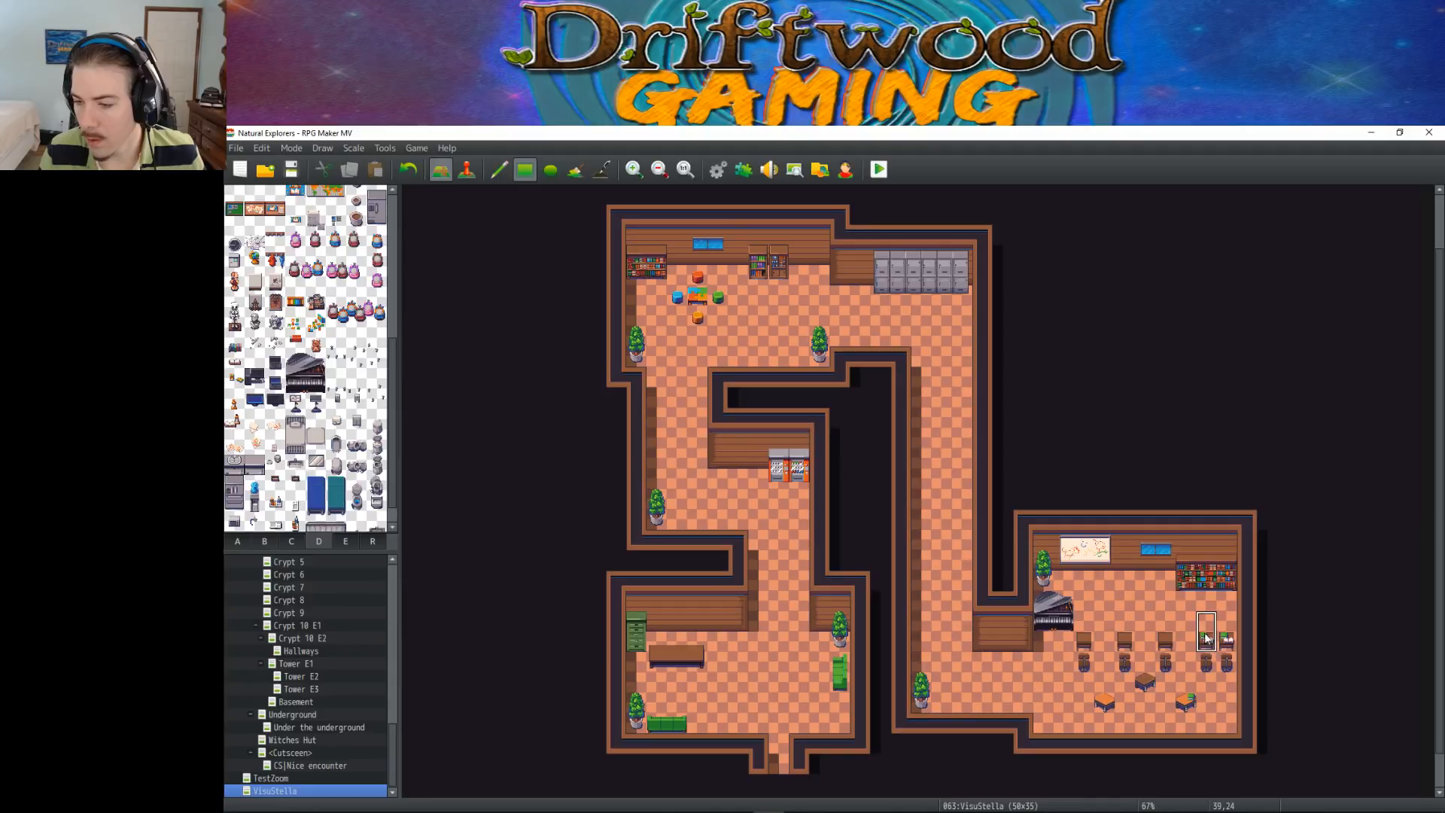
right_click_drag(1086, 660, 1157, 642)
left_click_drag(1178, 643, 1091, 665)
right_click(1091, 624)
left_click_drag(1206, 641, 1204, 661)
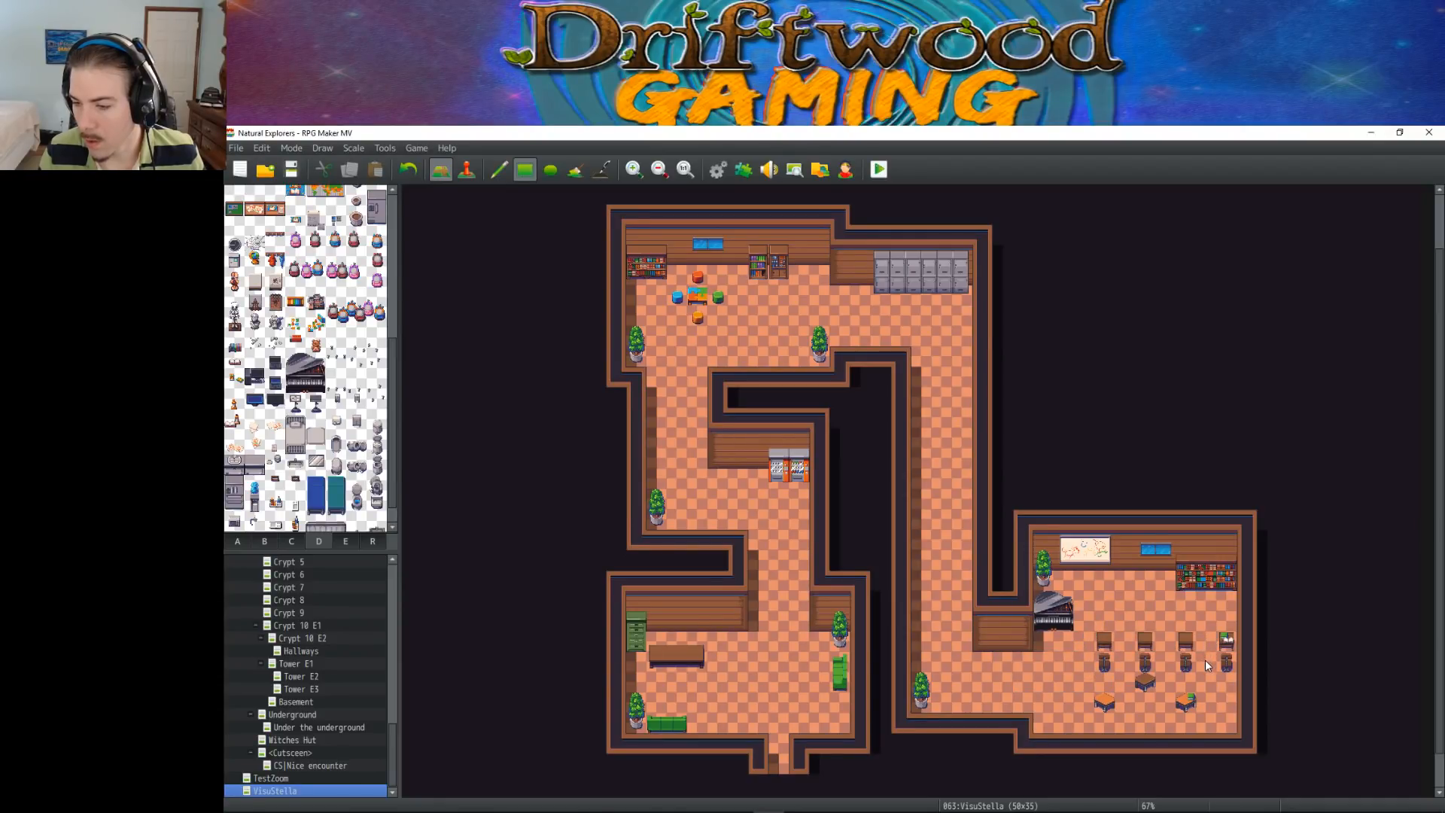
Move the three small tables in the lower-right room one tile south, keeping the green item on its table
right_click_drag(1104, 683, 1188, 706)
left_click_drag(1193, 719, 1194, 719)
right_click(1185, 700)
left_click(1145, 684)
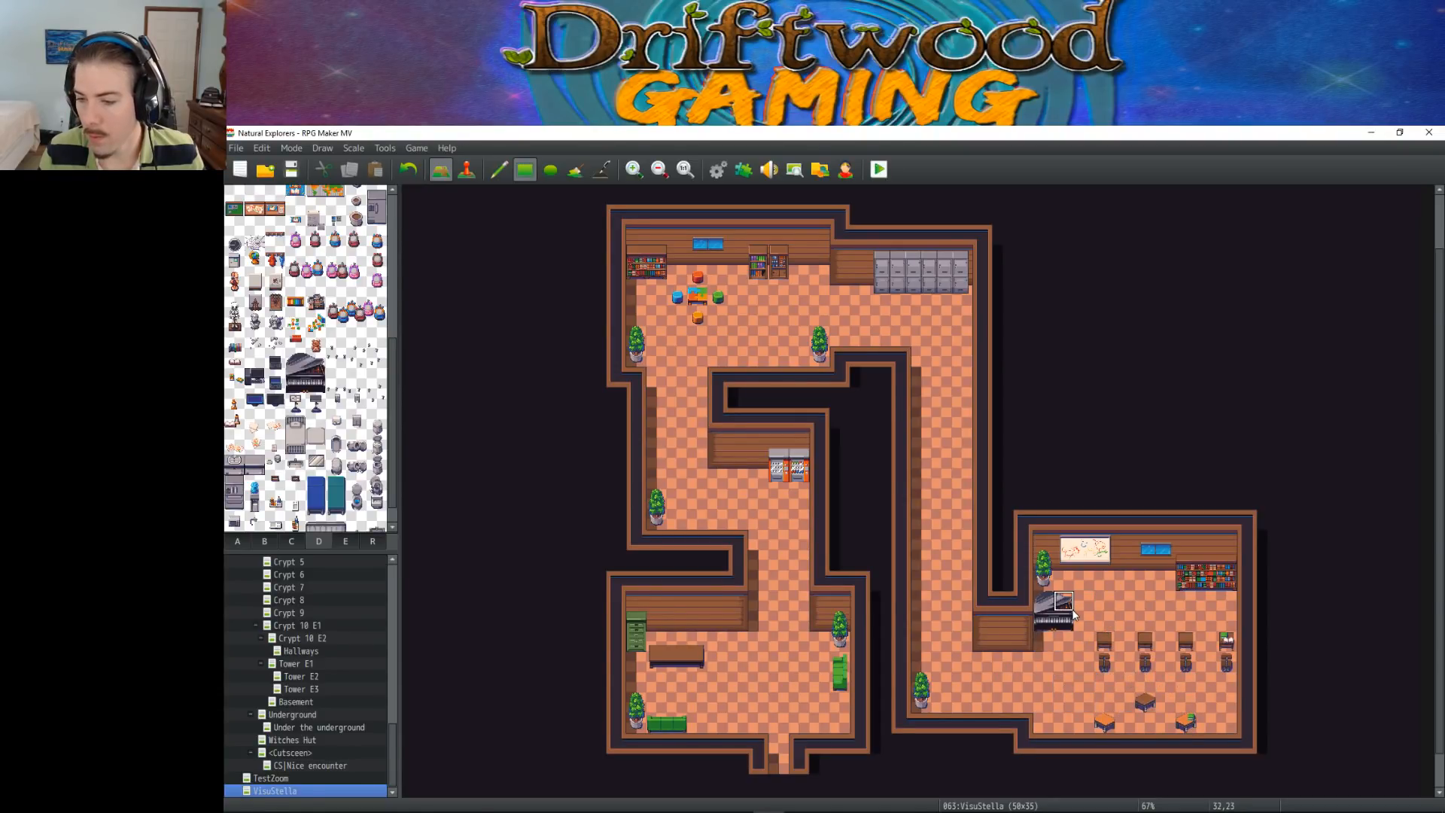
Shift the lower-right room's three small tables one tile east and clear their old tiles
right_click_drag(1110, 709, 1176, 721)
left_click(1198, 721)
left_click_drag(1148, 703, 1119, 701)
right_click(1084, 701)
left_click(1122, 703)
left_click(1105, 721)
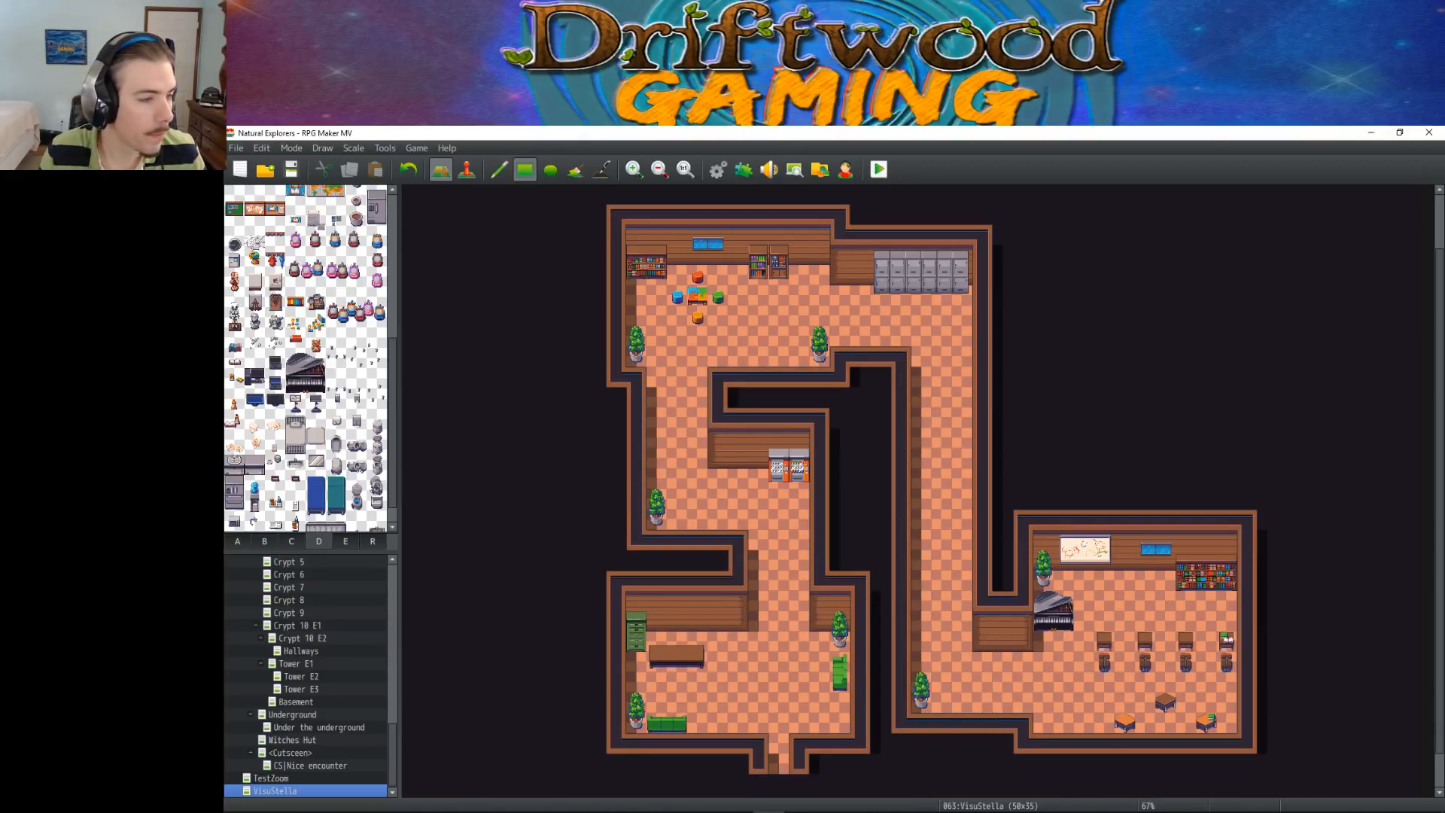
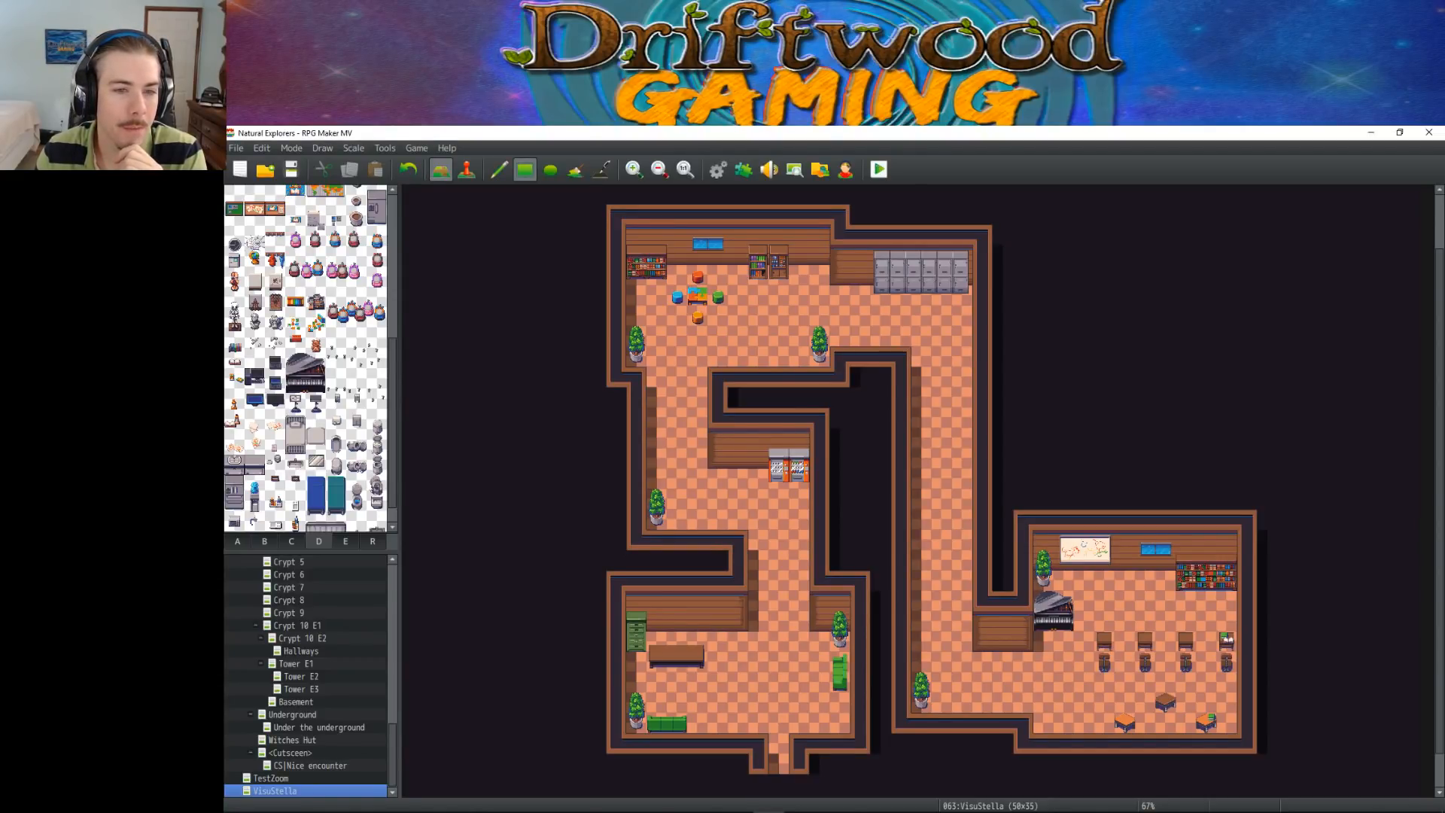
Hang the two-tile-wide colourful map on the upper area's wall, immediately west of the grey lockers
left_click(320, 362)
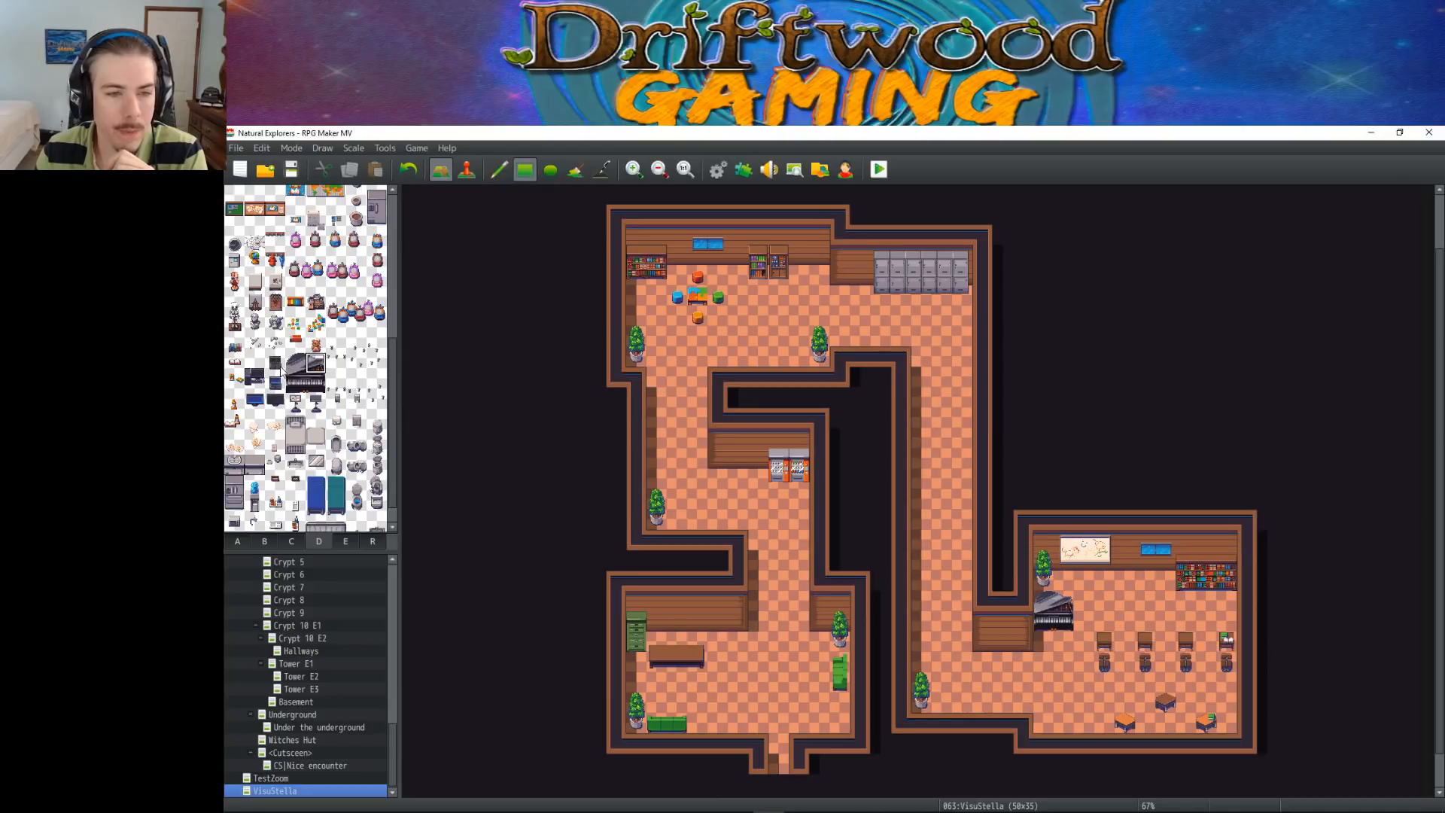
left_click(249, 371)
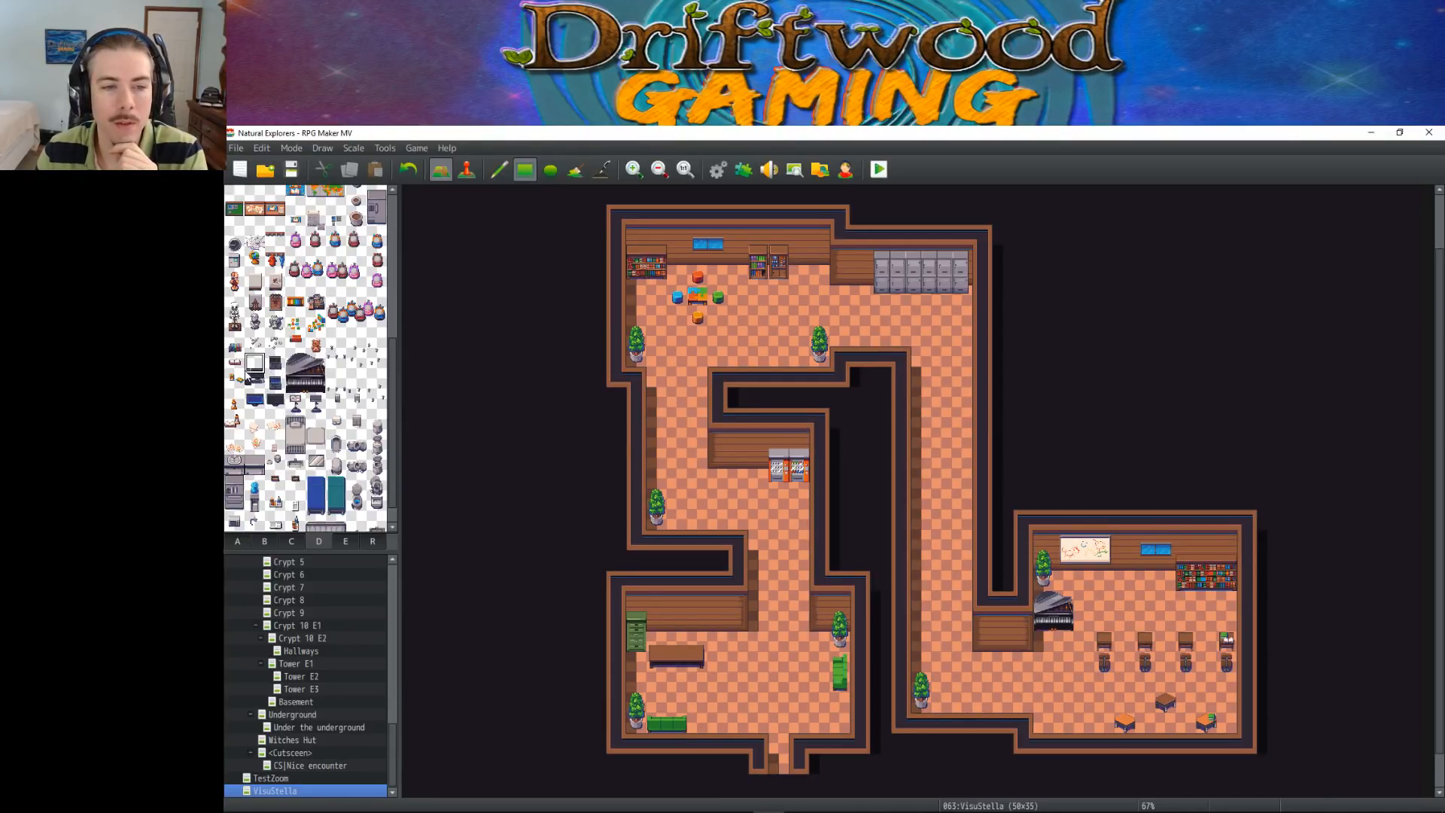
left_click(313, 404)
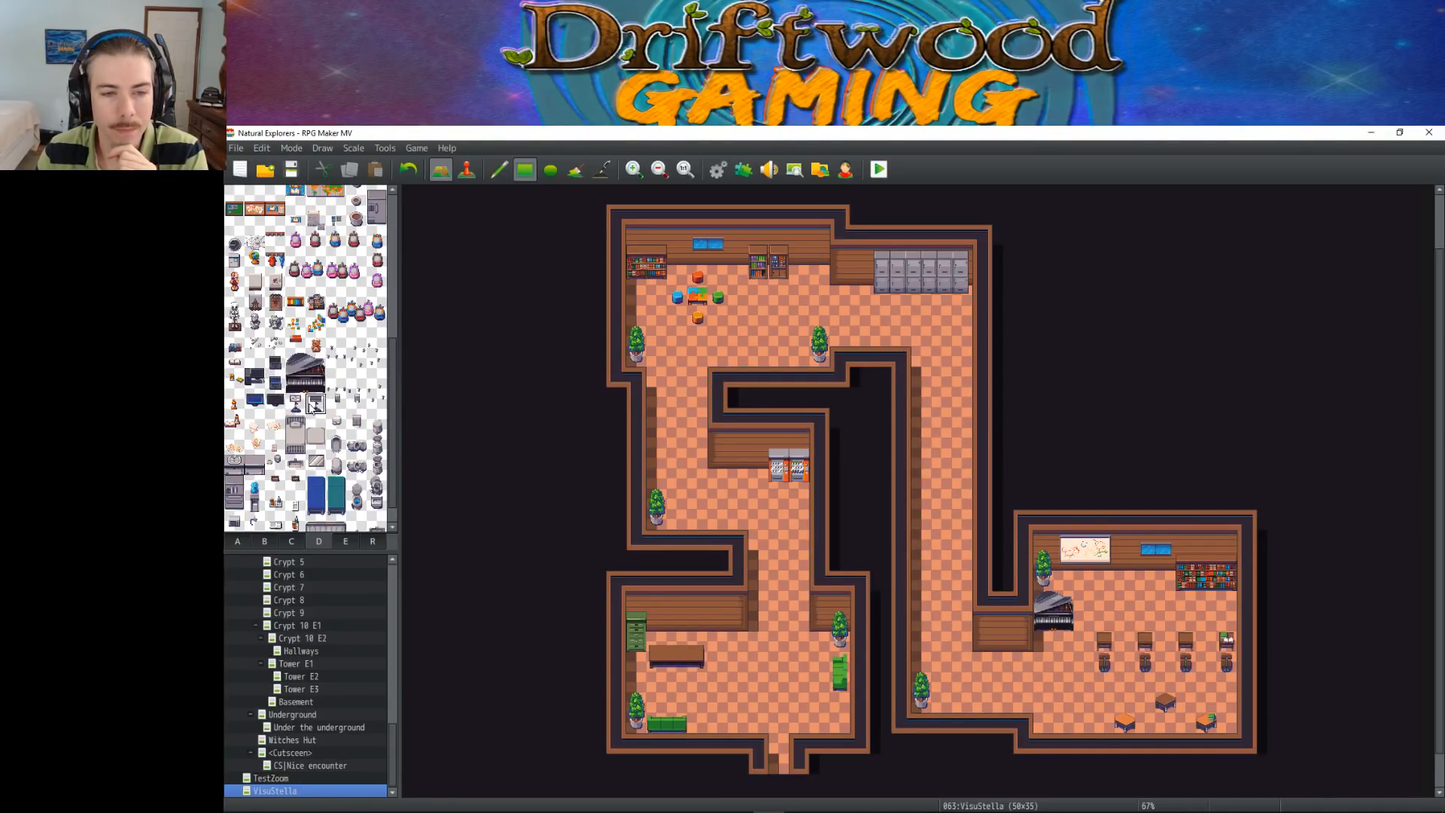
left_click(295, 404)
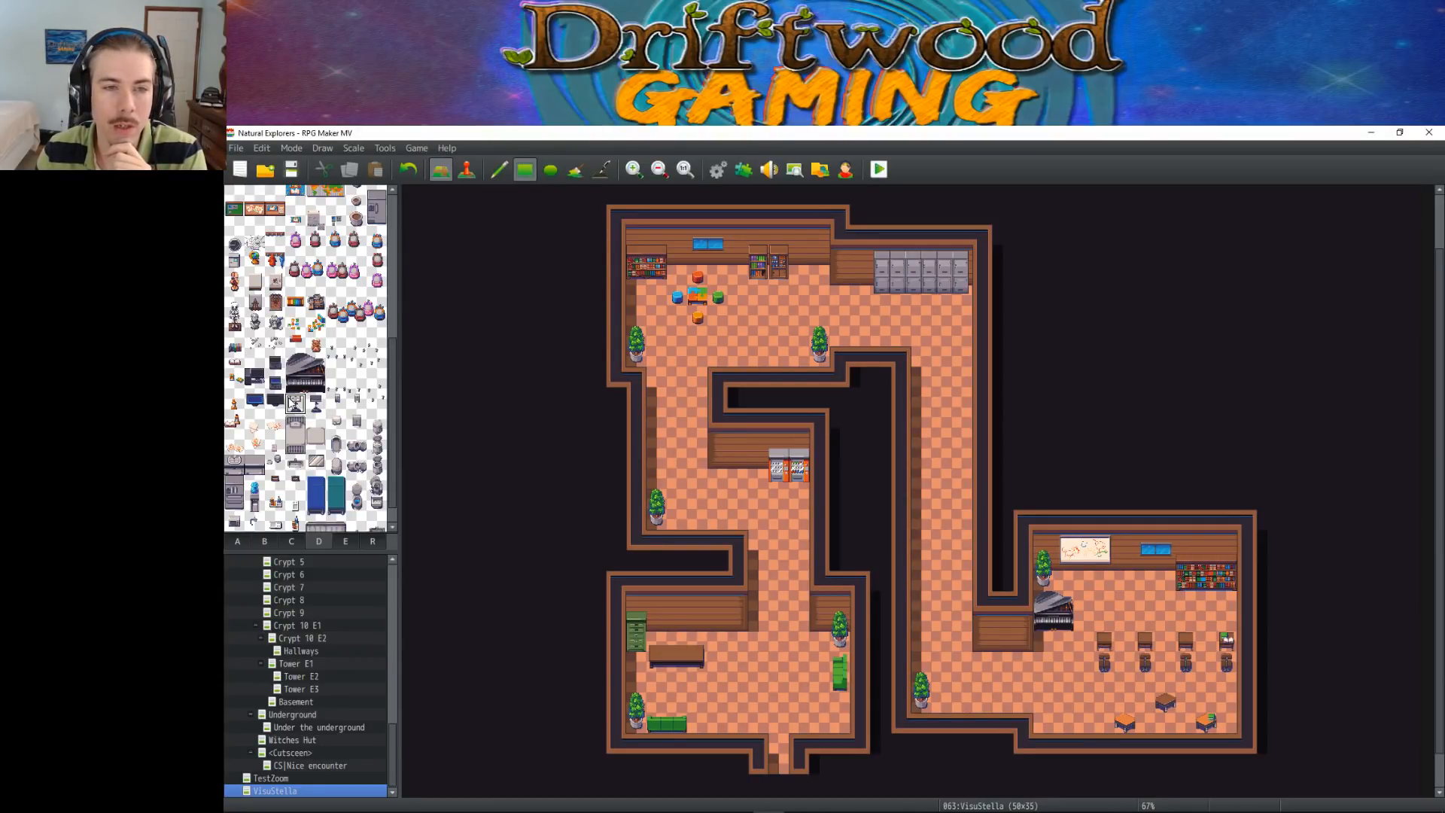
scroll(316, 343, "up", 1)
mouse_move(316, 205)
left_mouse_down()
mouse_move(346, 219)
mouse_move(335, 224)
left_mouse_up()
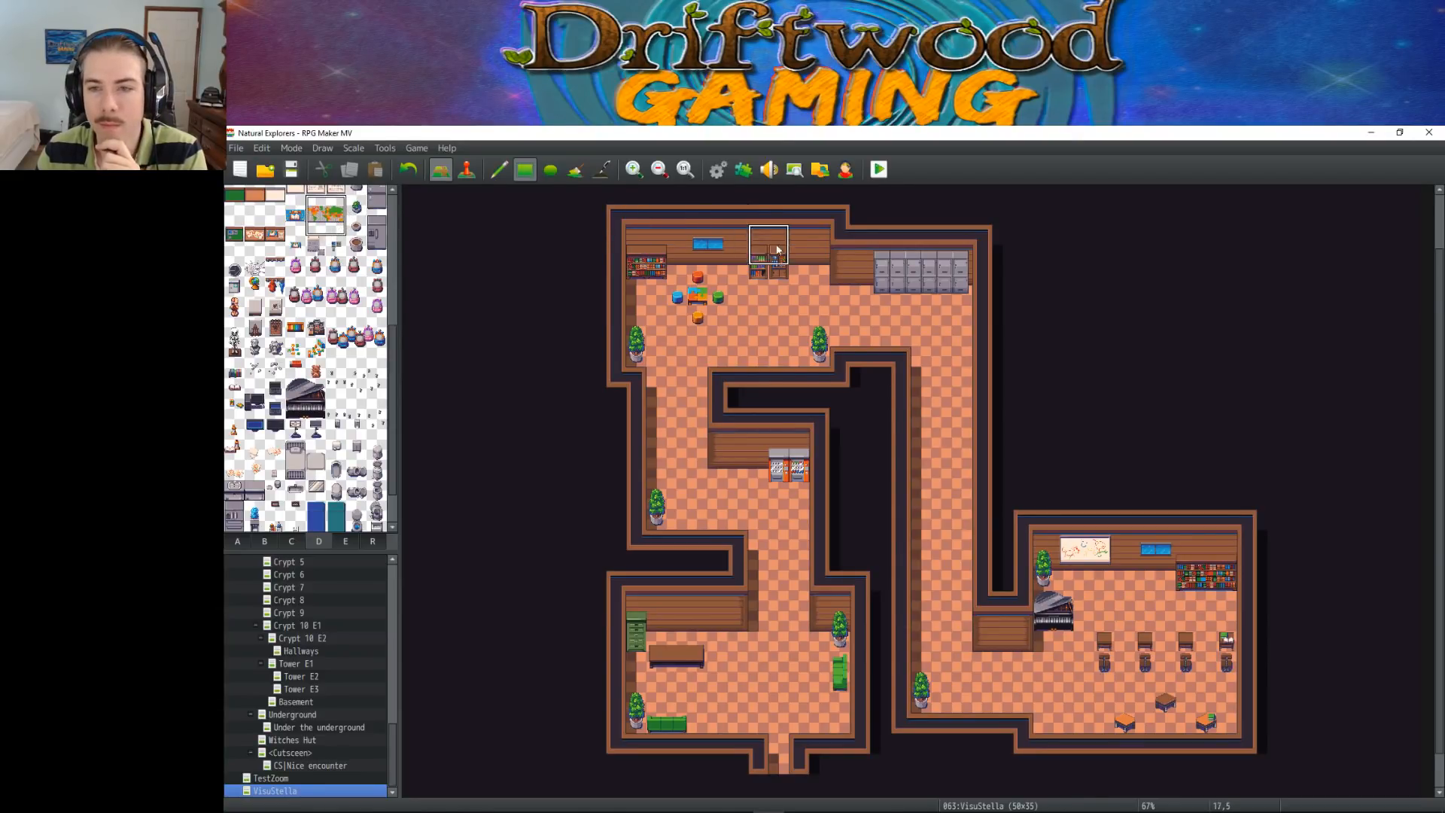
left_click(844, 261)
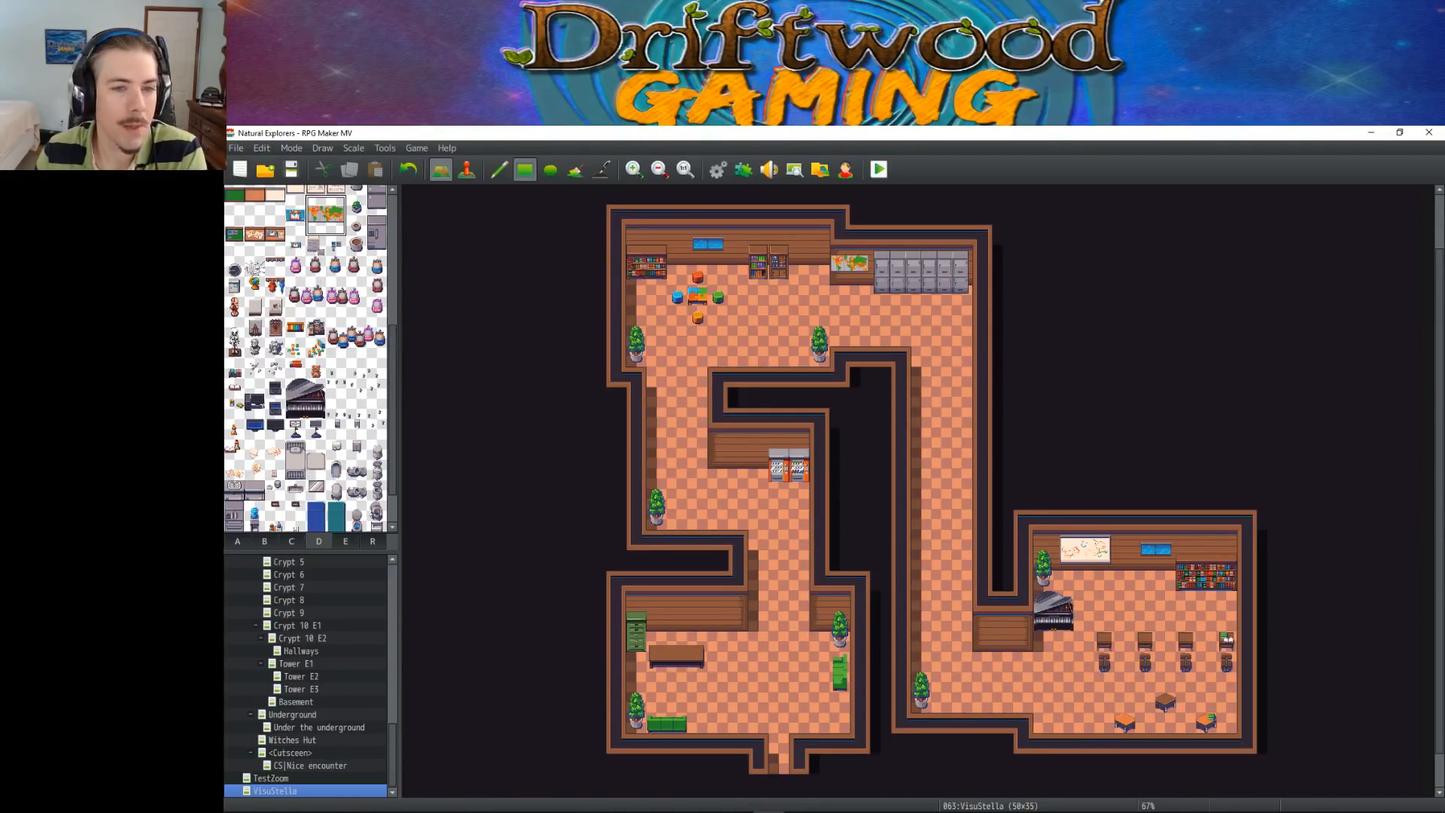
Examine the small decoration tiles on sheet D, from the books and skeleton to the teddy bear and the small floor marks
left_click(316, 328)
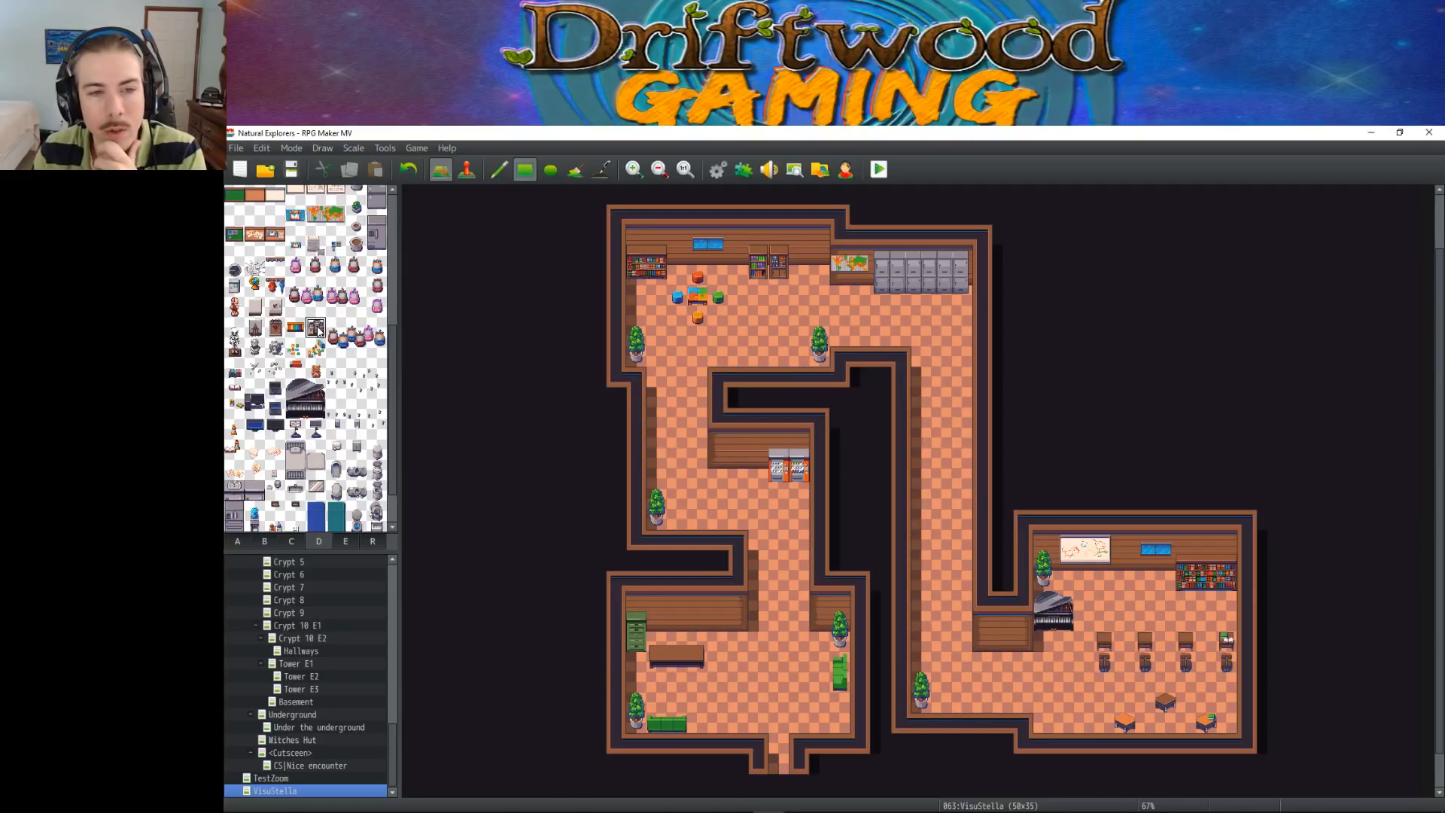
left_click(295, 330)
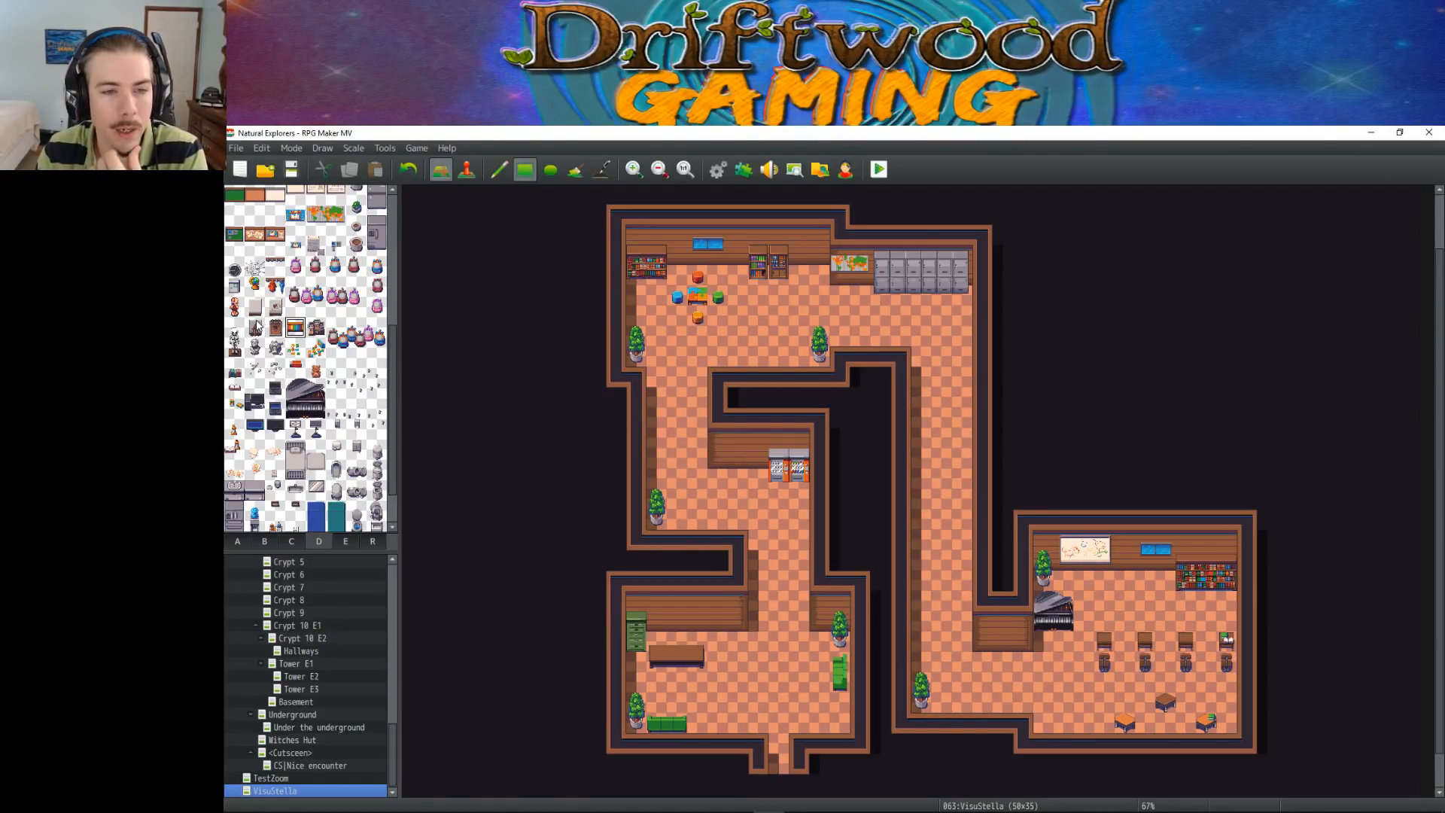
left_click(276, 307)
left_click(254, 307)
left_click_drag(233, 328, 238, 346)
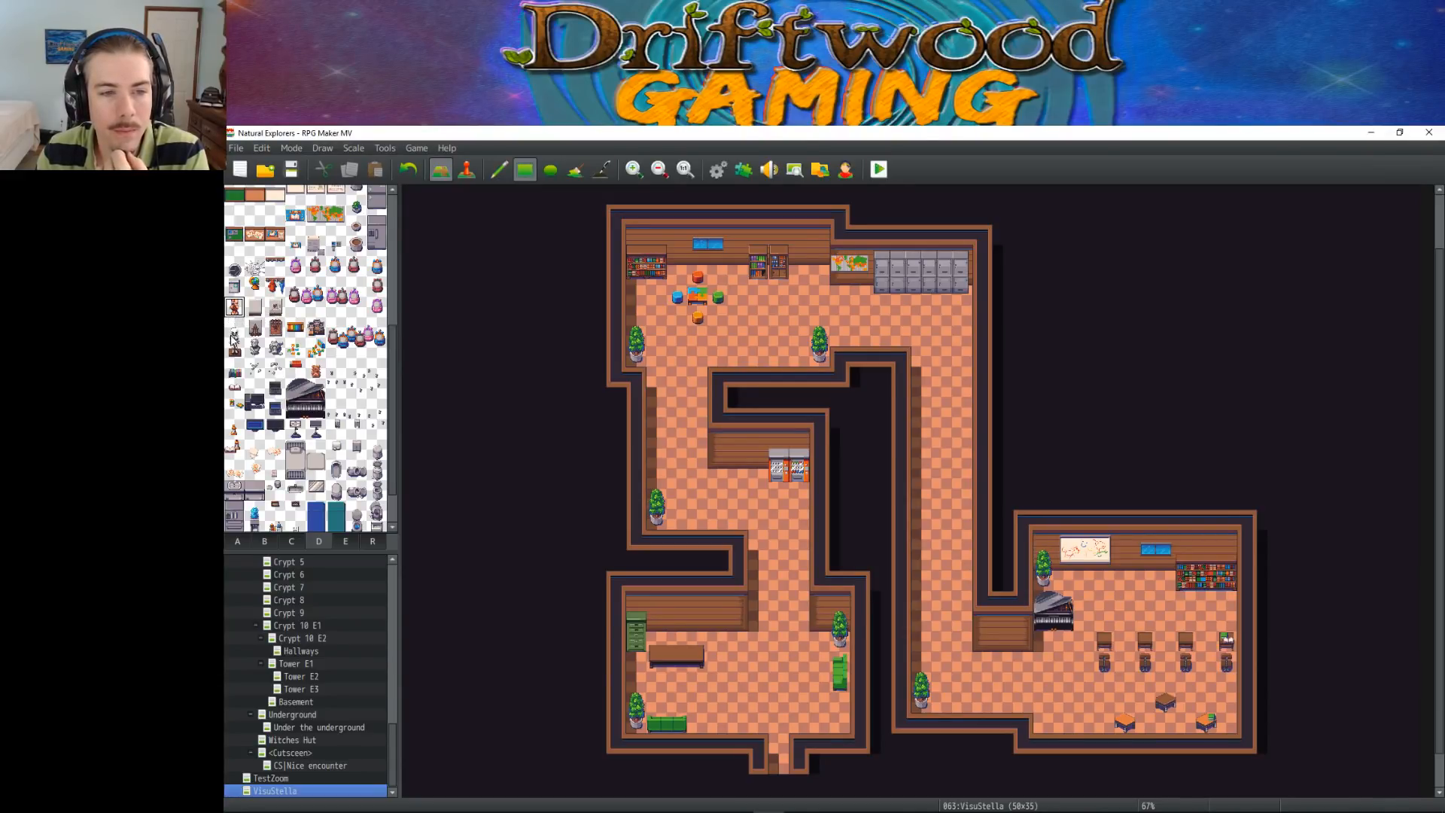
left_click(260, 331)
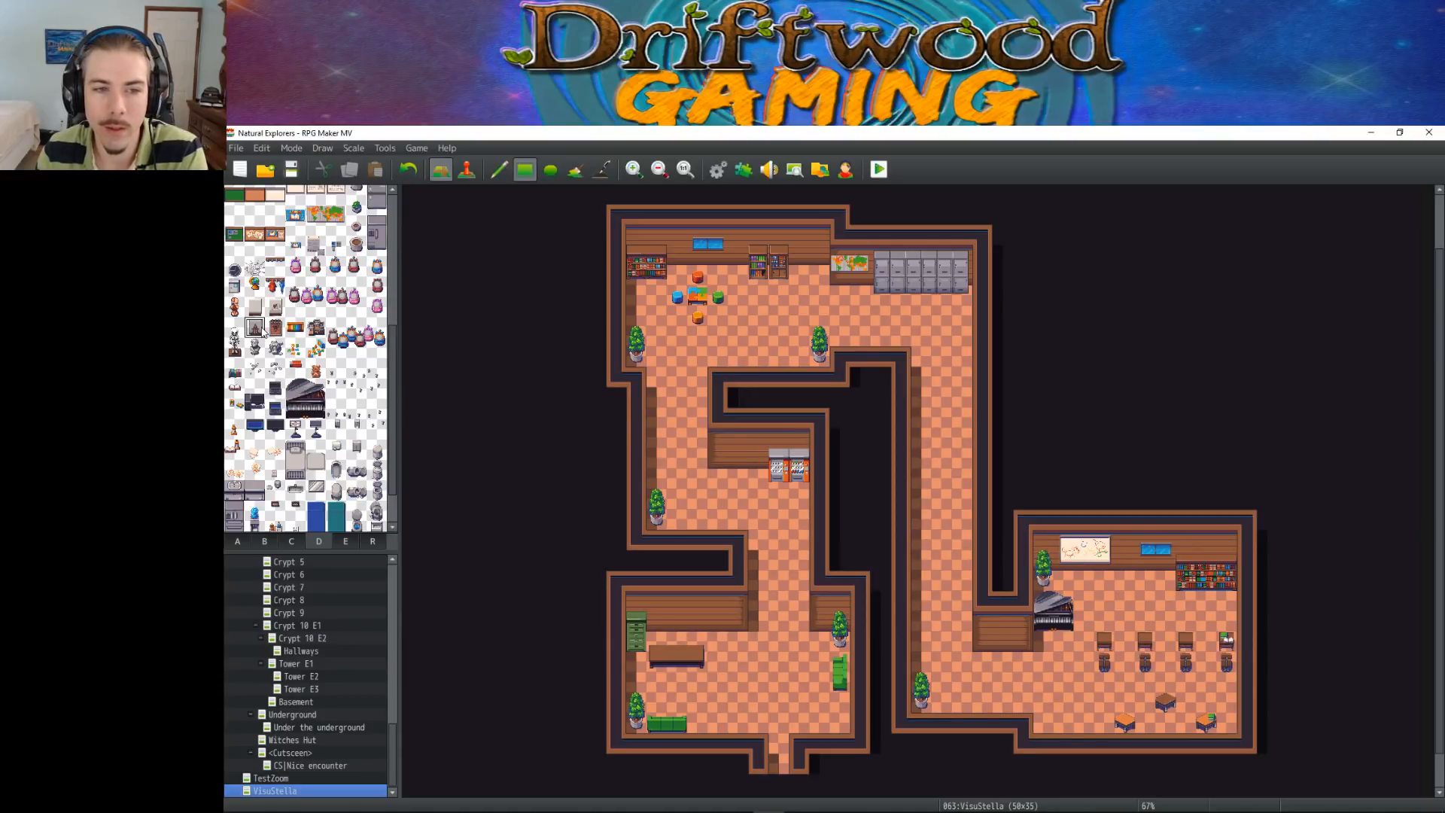
left_click(294, 368)
left_click(320, 371)
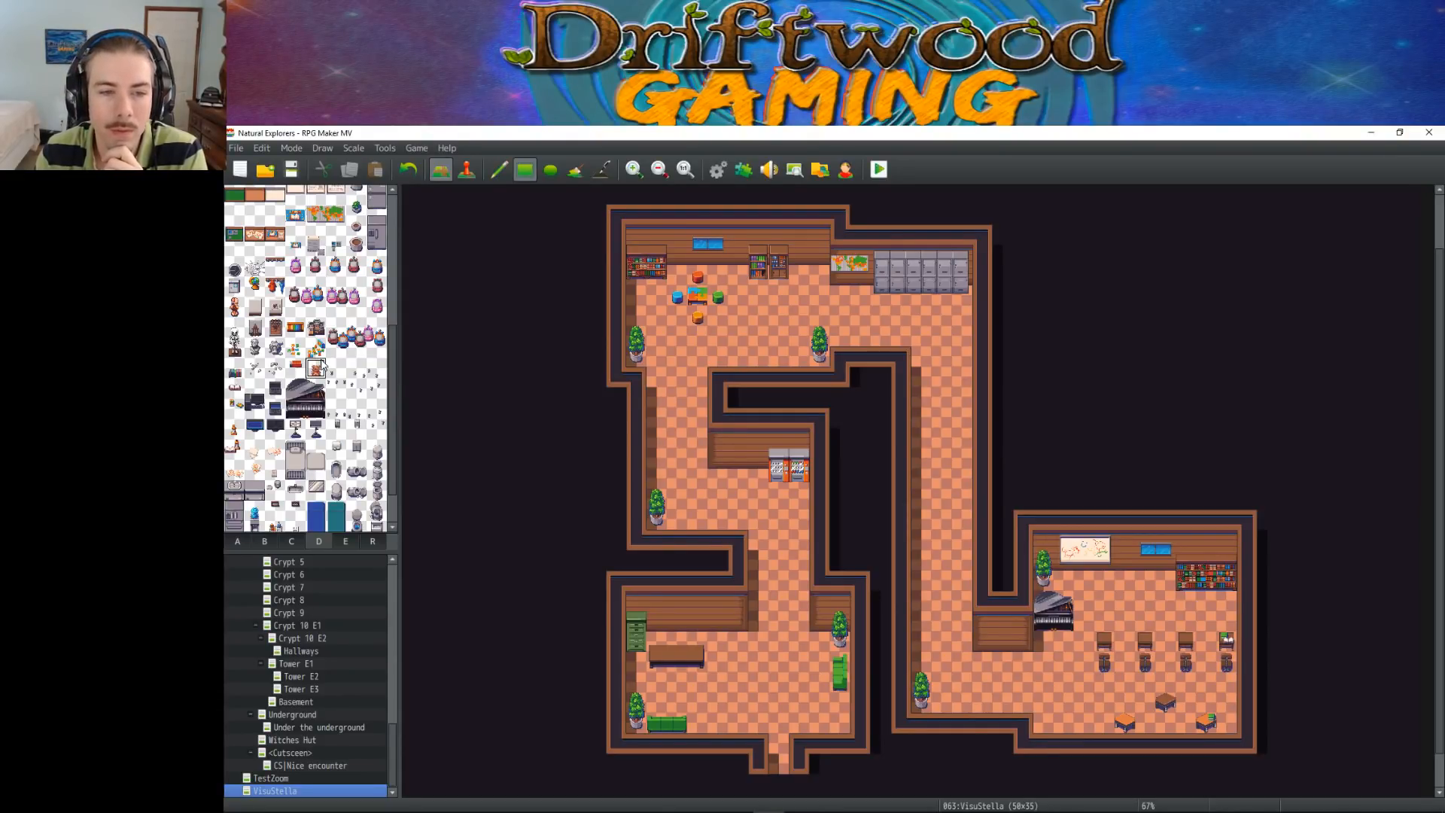
left_click_drag(335, 367, 376, 393)
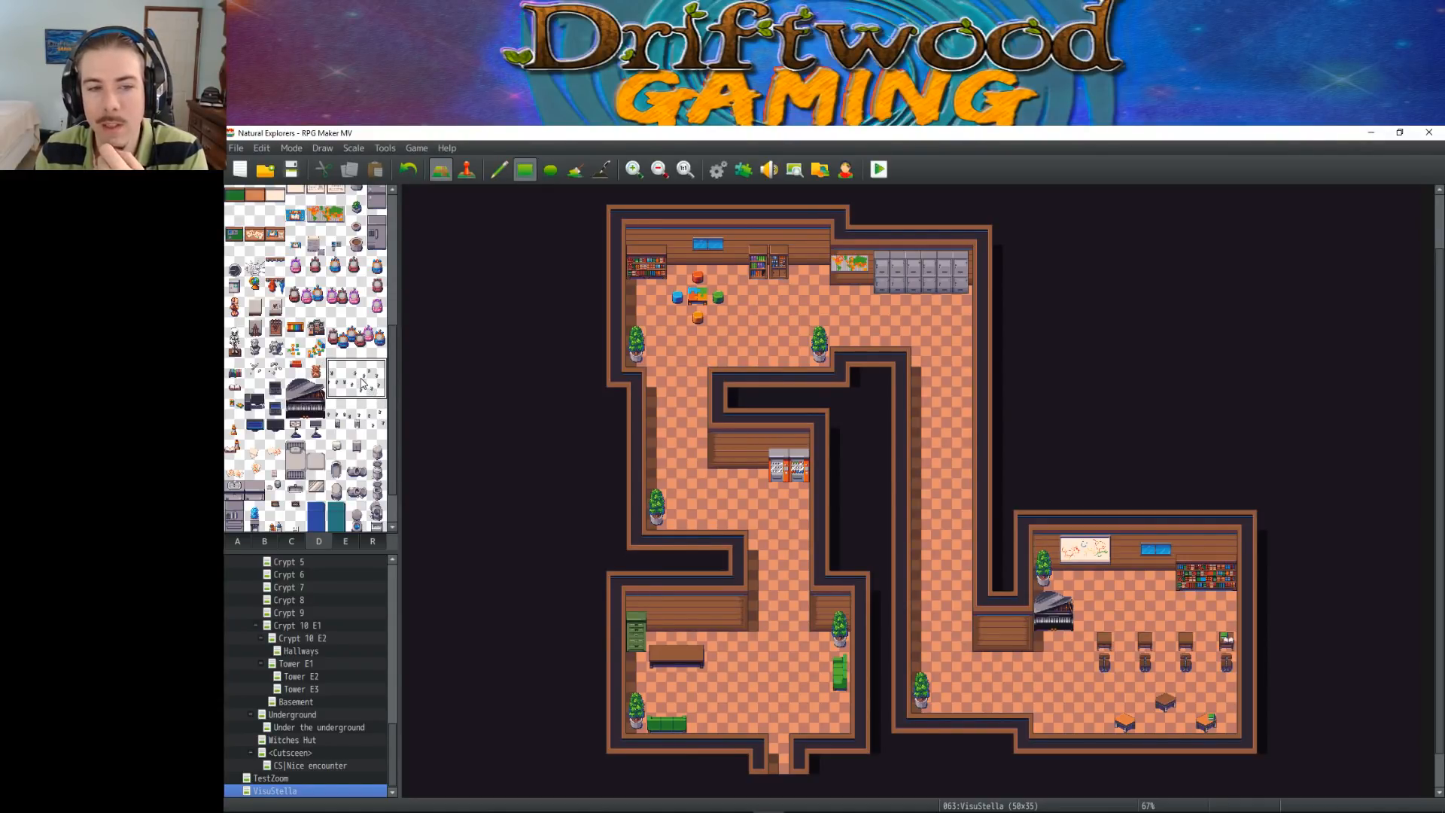
left_click(329, 393)
left_click(314, 370)
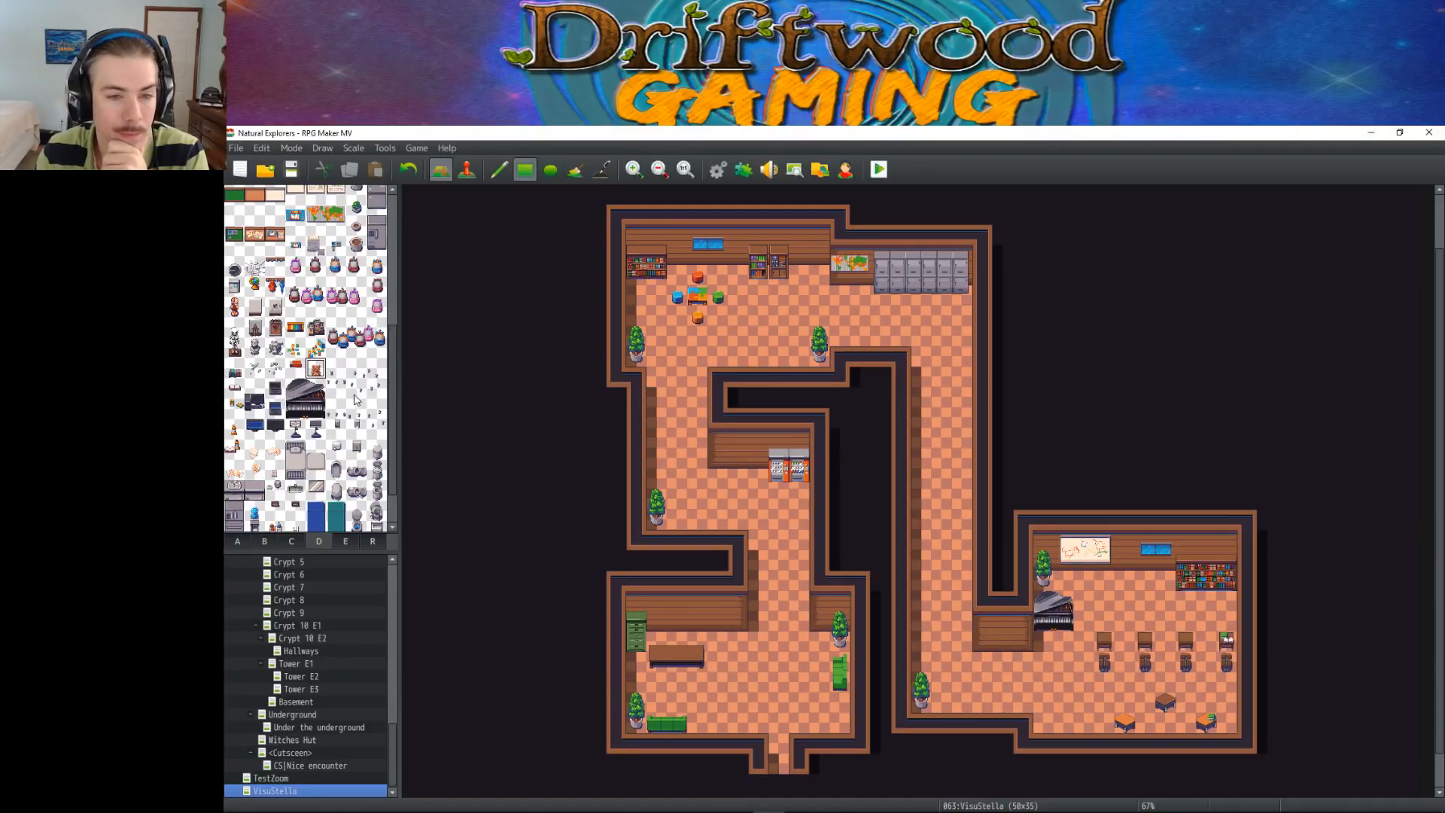
Place the two-tile-tall blue water cooler against the lower-left room's north wall, just west of the corridor opening
scroll(353, 400, "down", 2)
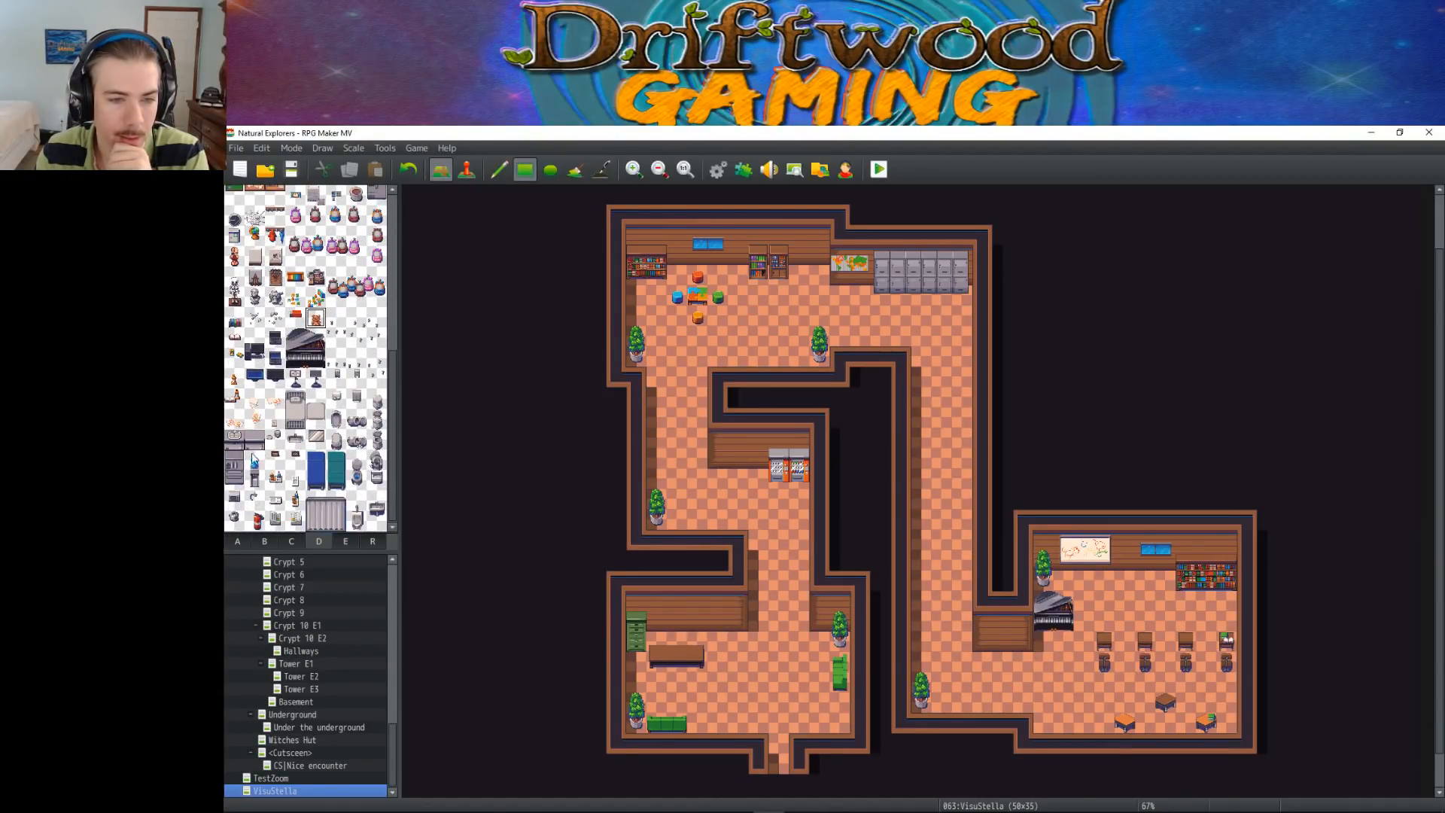
left_click(241, 429)
left_click(241, 438)
left_click(258, 464)
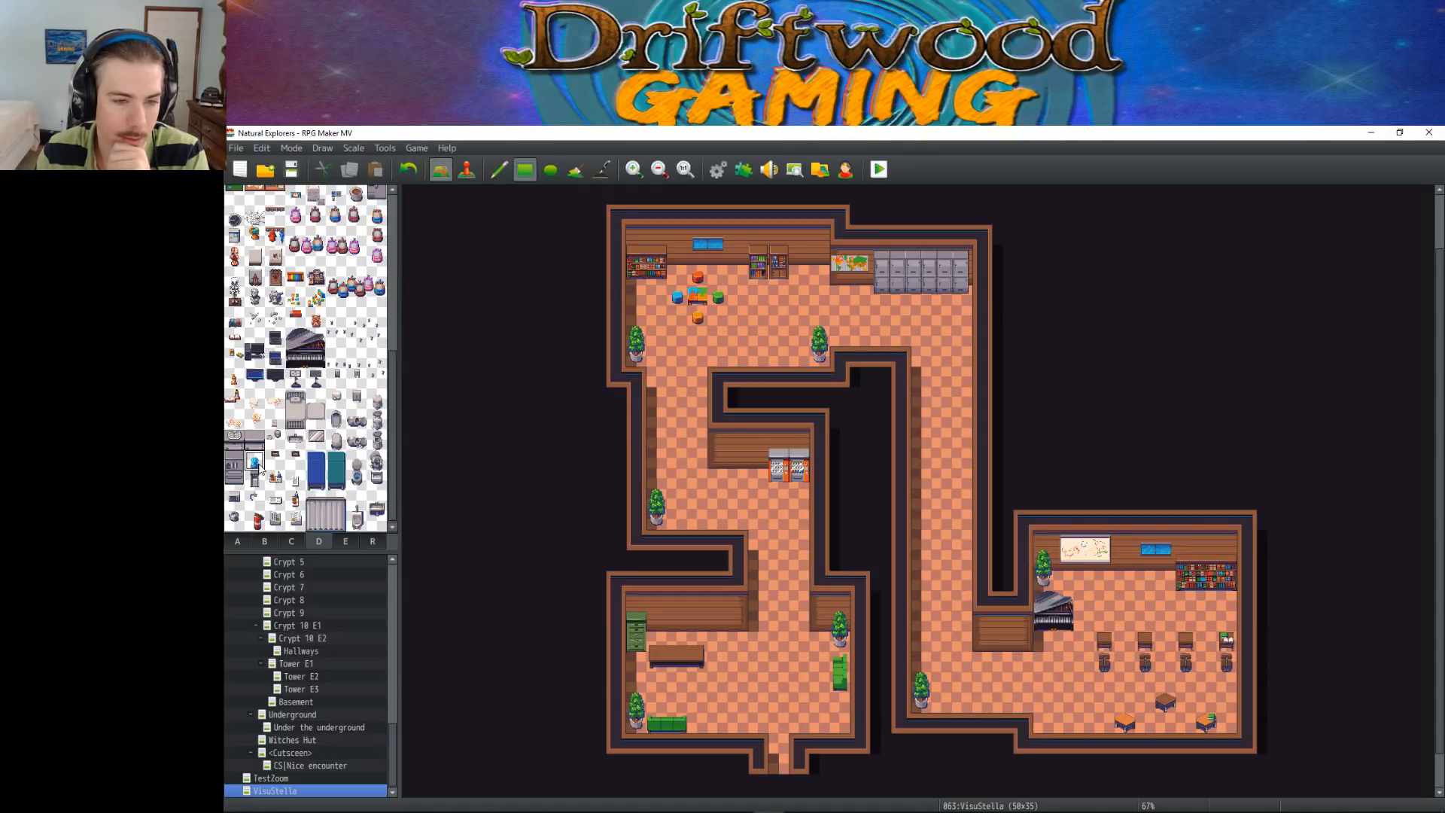
left_click_drag(255, 463, 256, 482)
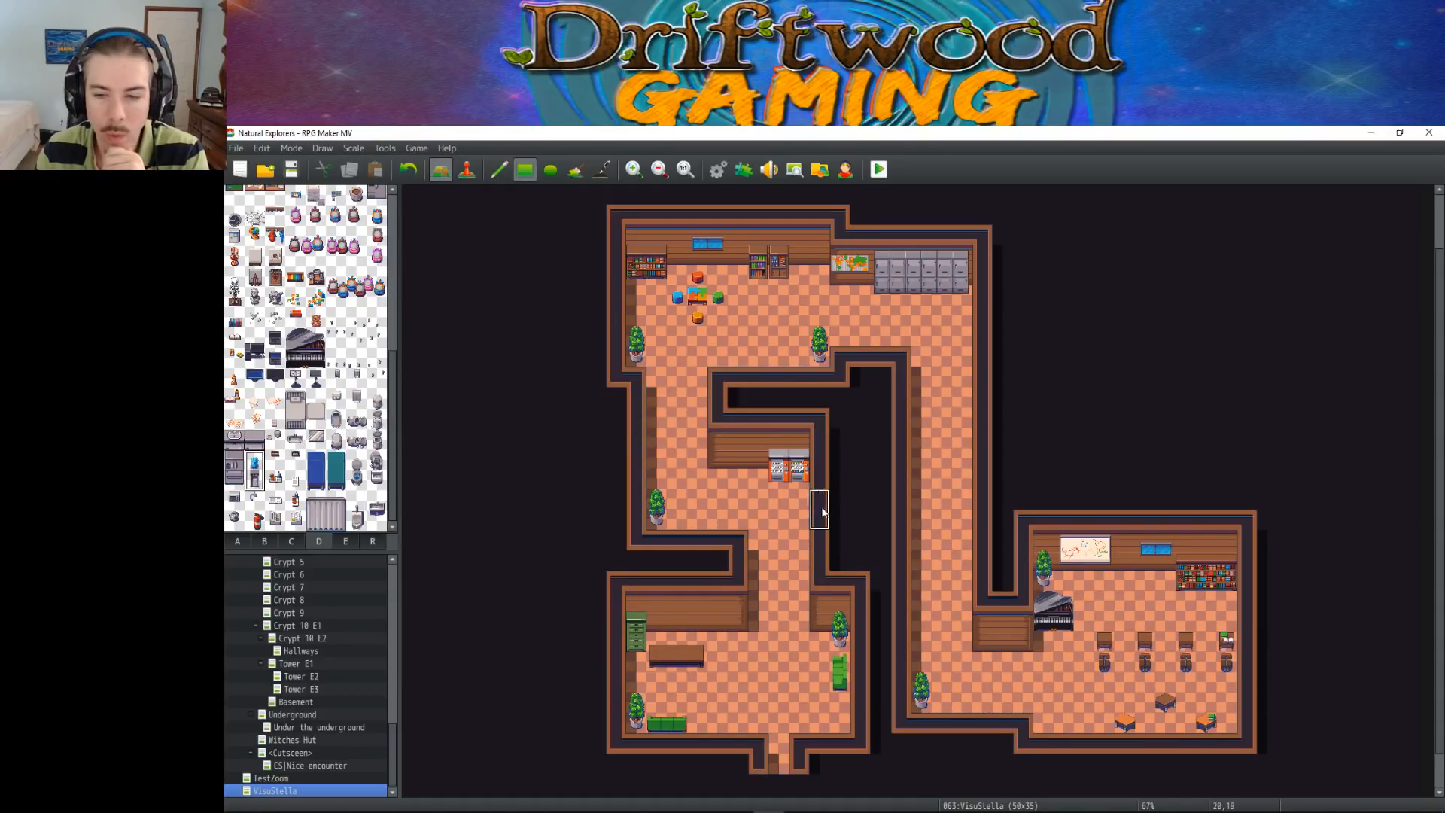
left_click(733, 629)
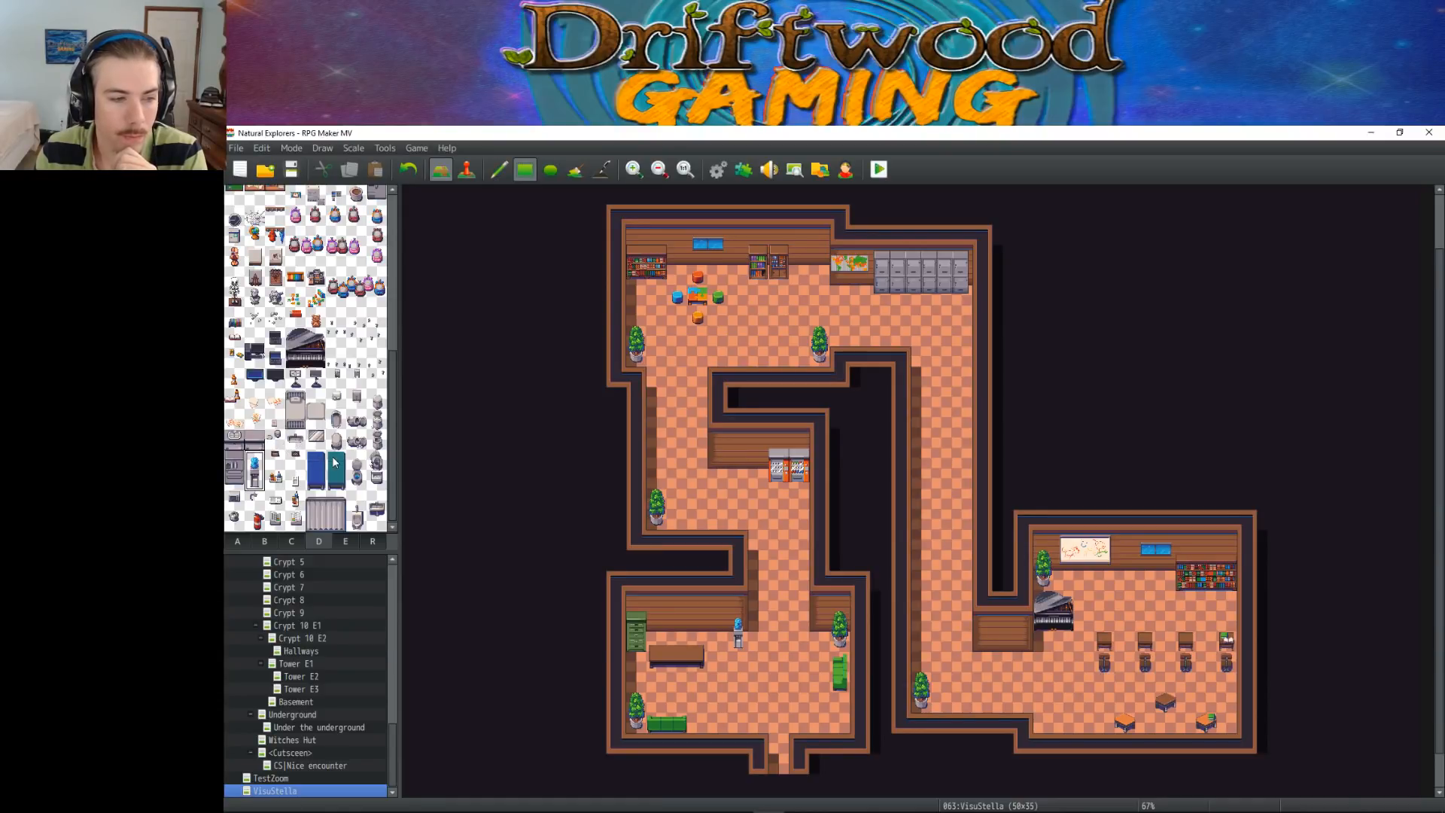
left_click(258, 521)
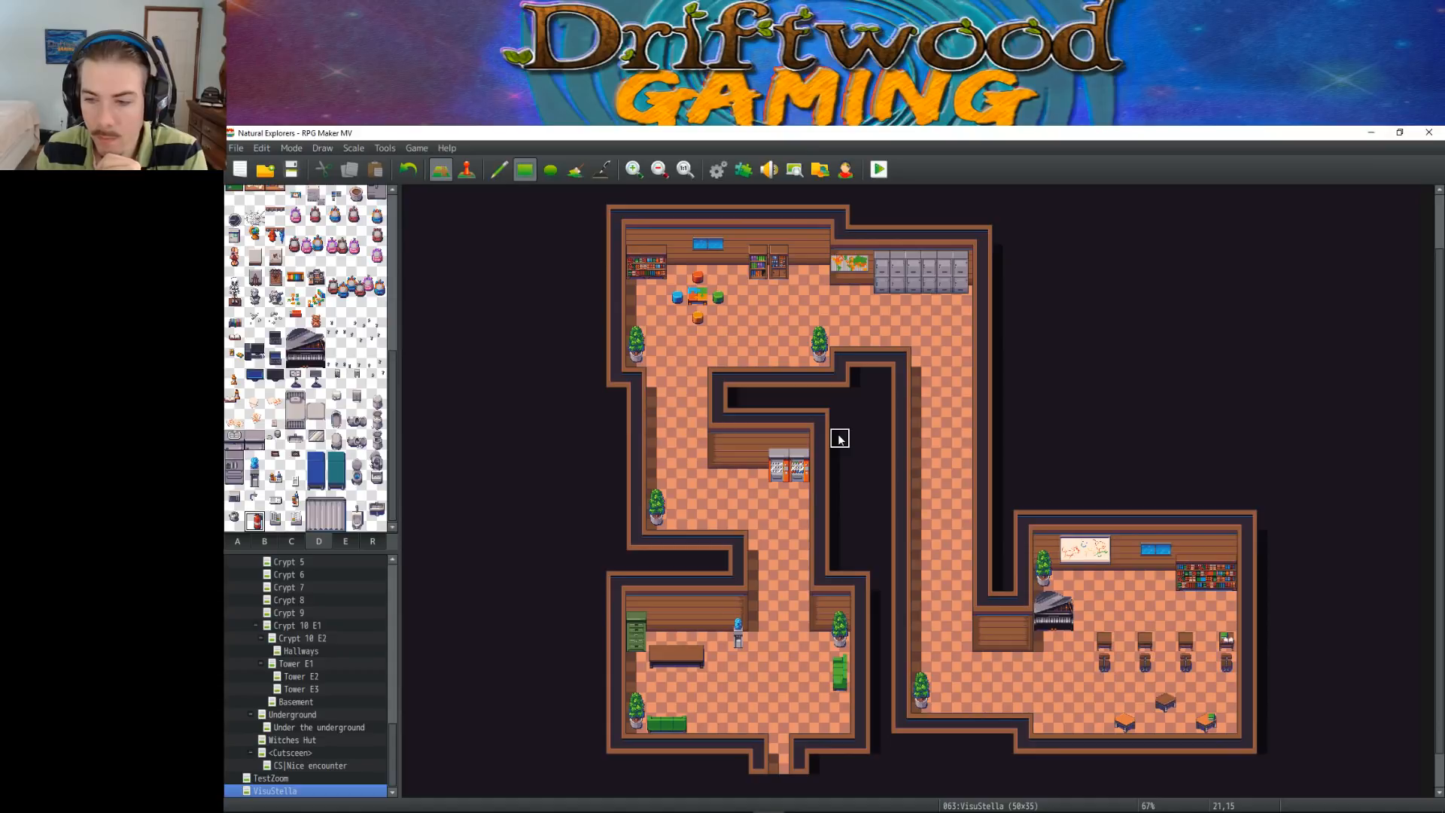
left_click(1045, 723)
key("ctrl+z")
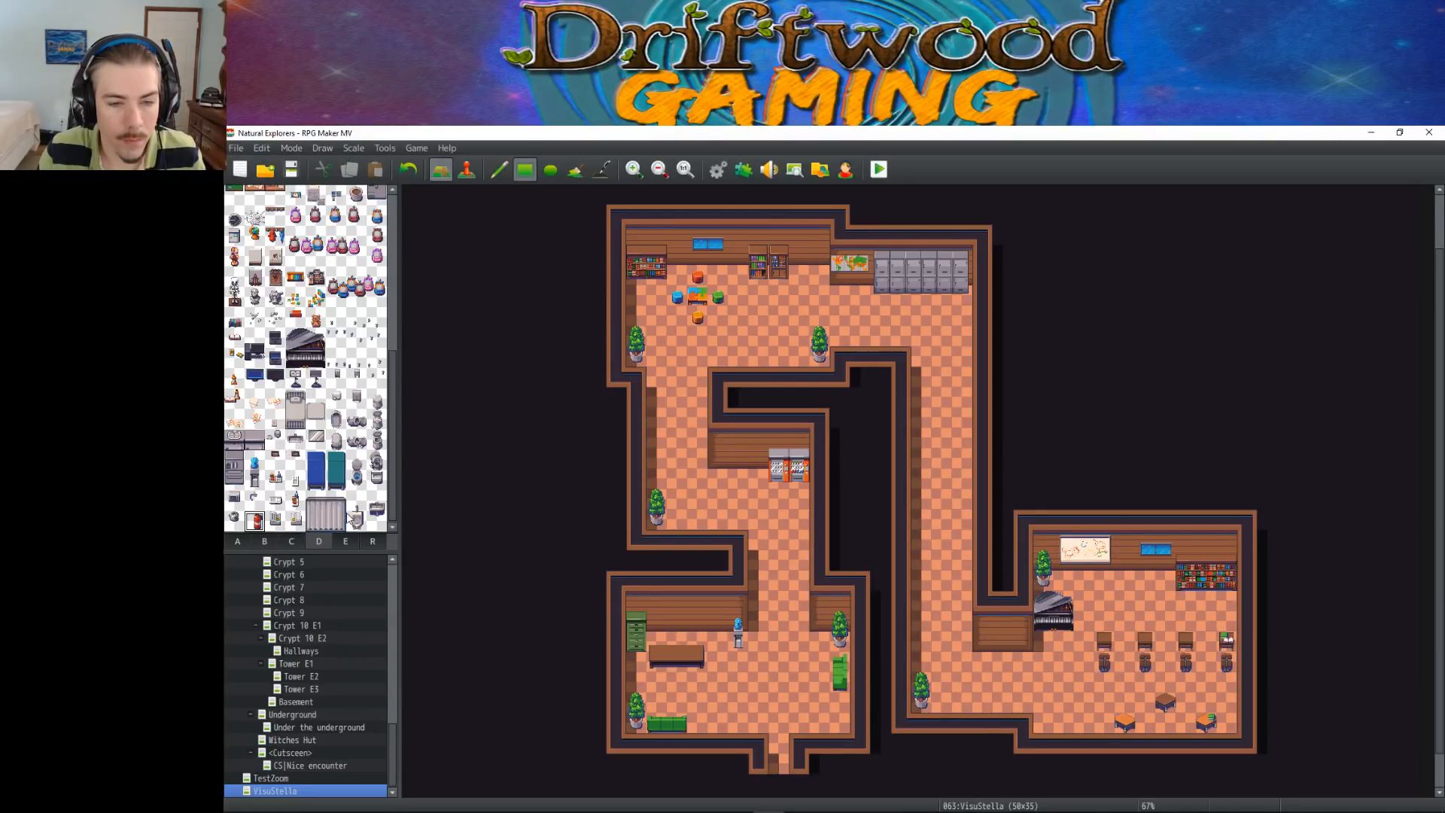
Place the small brown teddy bear on the west end of the long brown desk in the lower-left room
scroll(380, 516, "up", 4)
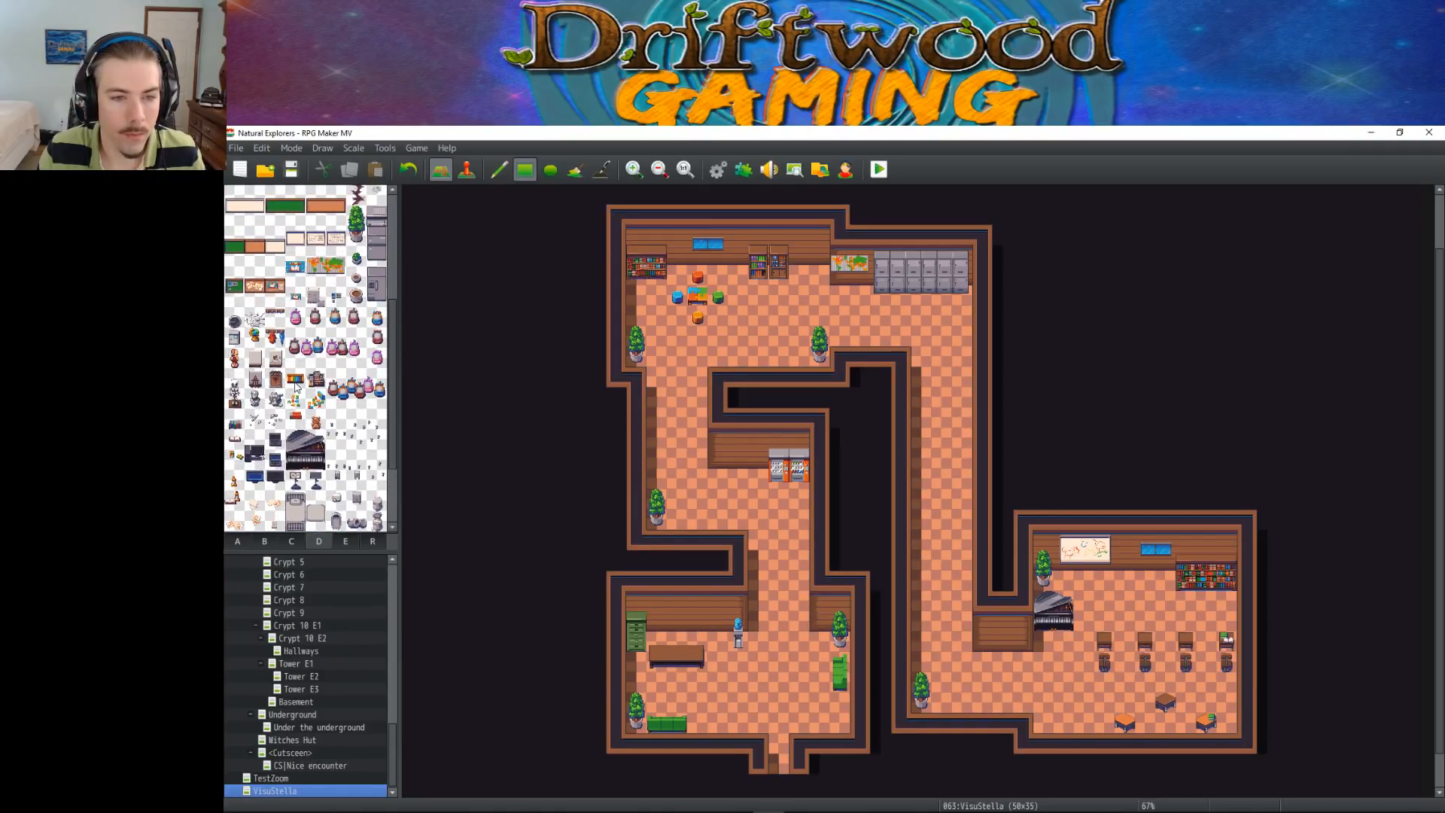
left_click(301, 422)
left_click(316, 422)
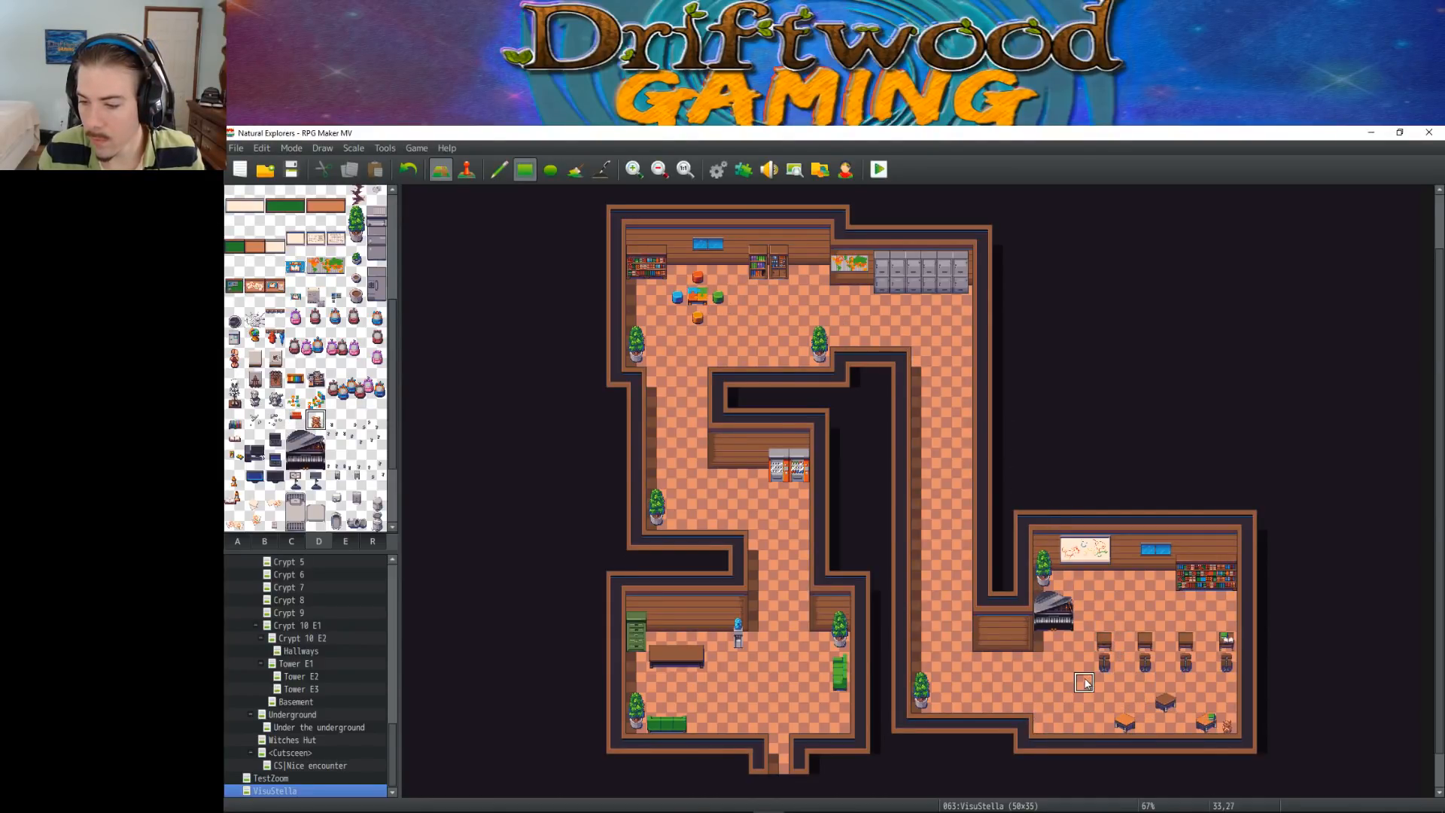
left_click(1225, 543)
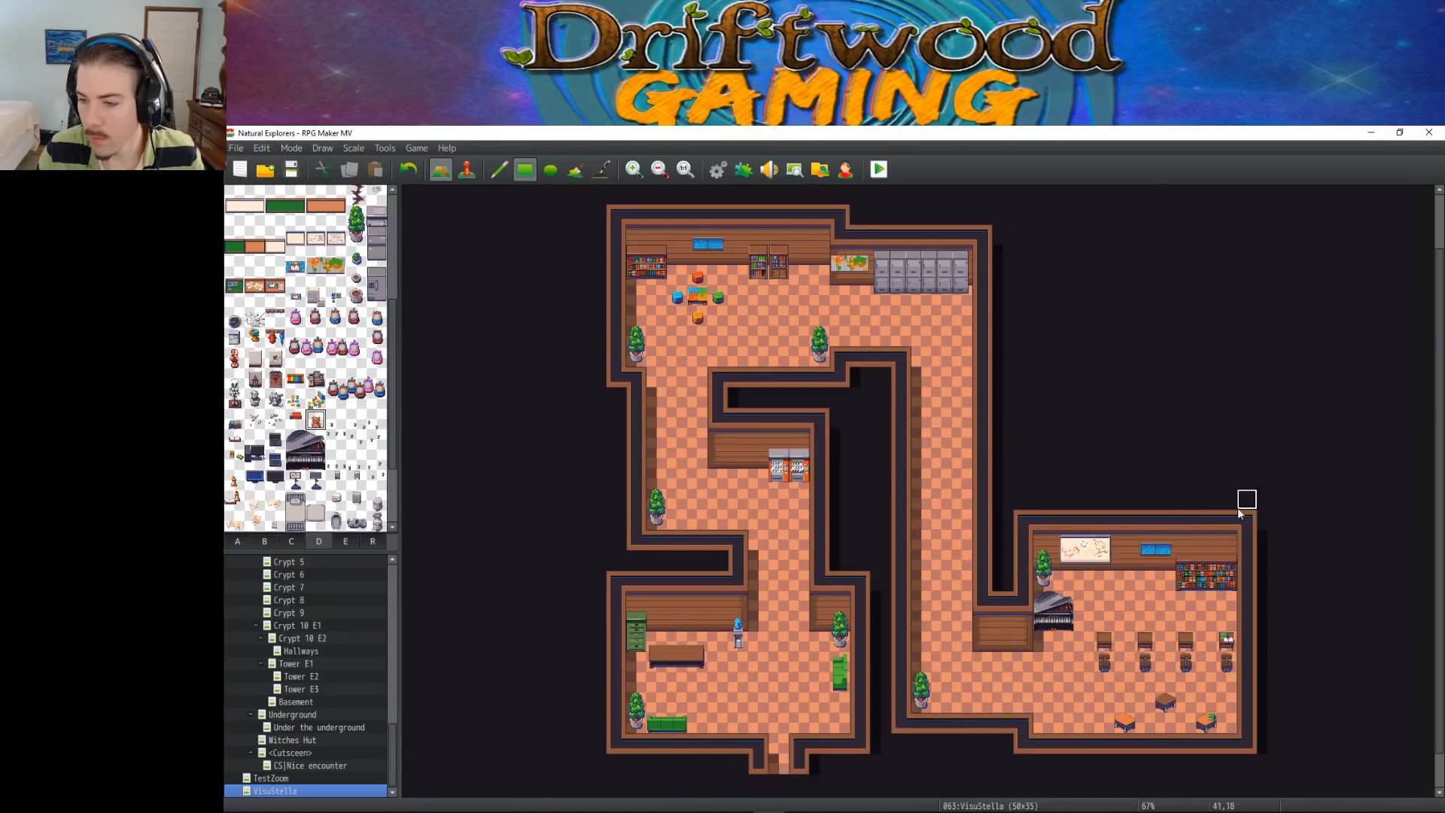
key("ctrl+z")
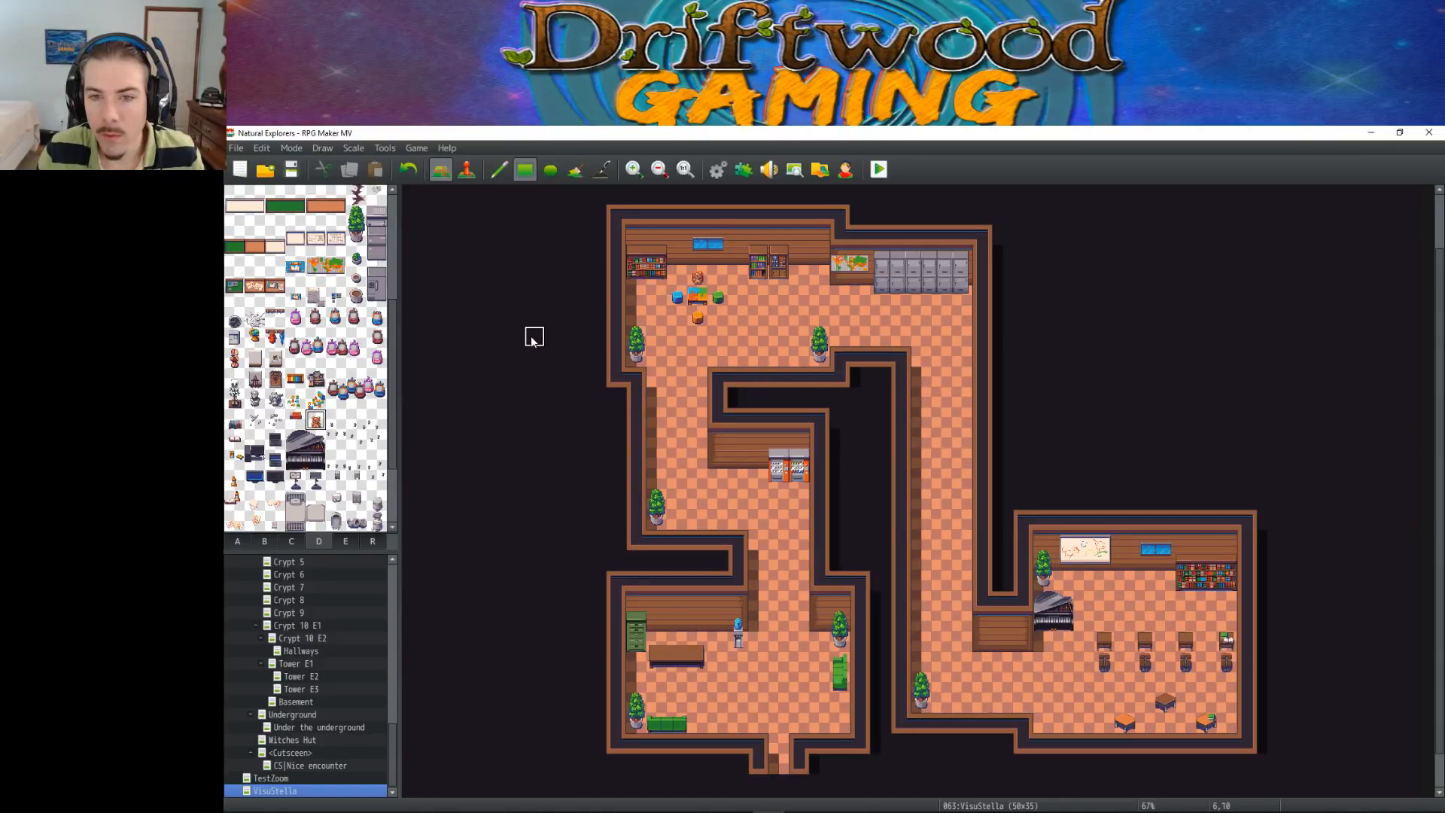
left_click(698, 295)
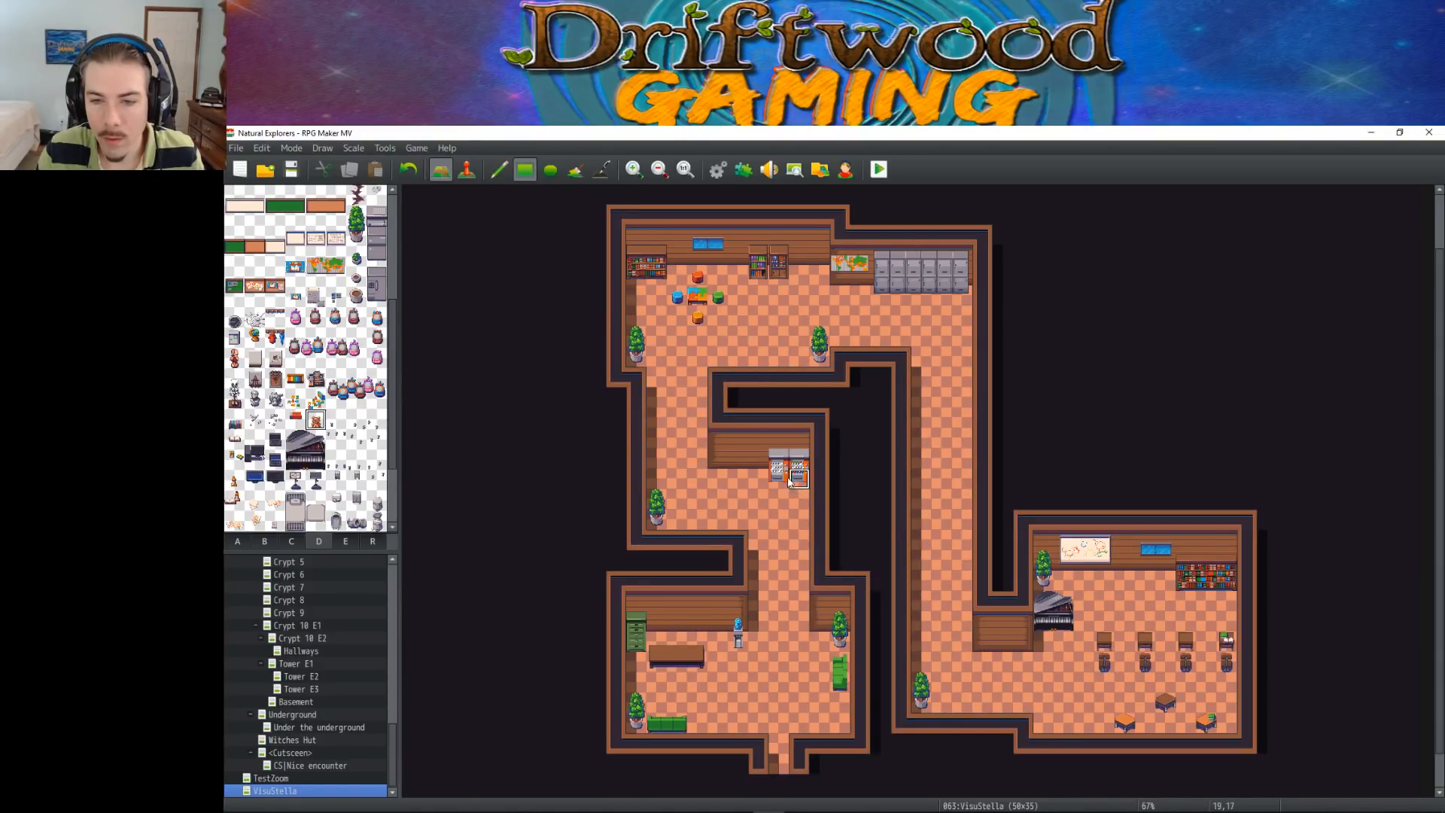
left_click(655, 638)
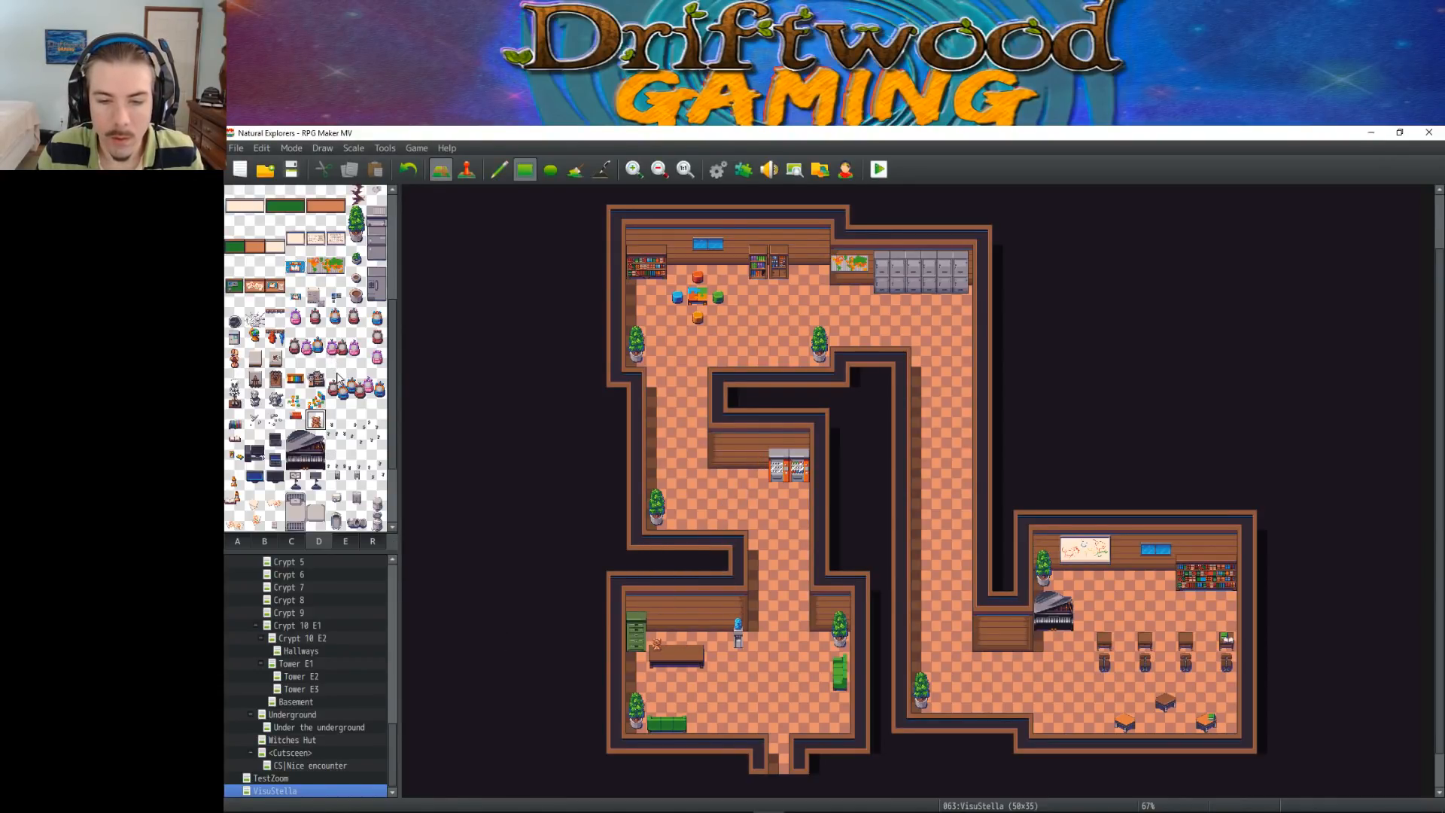
Place the two-tile-tall skeleton at the lower-right room's north wall, between the whiteboard and the blue window
left_click_drag(235, 378, 235, 399)
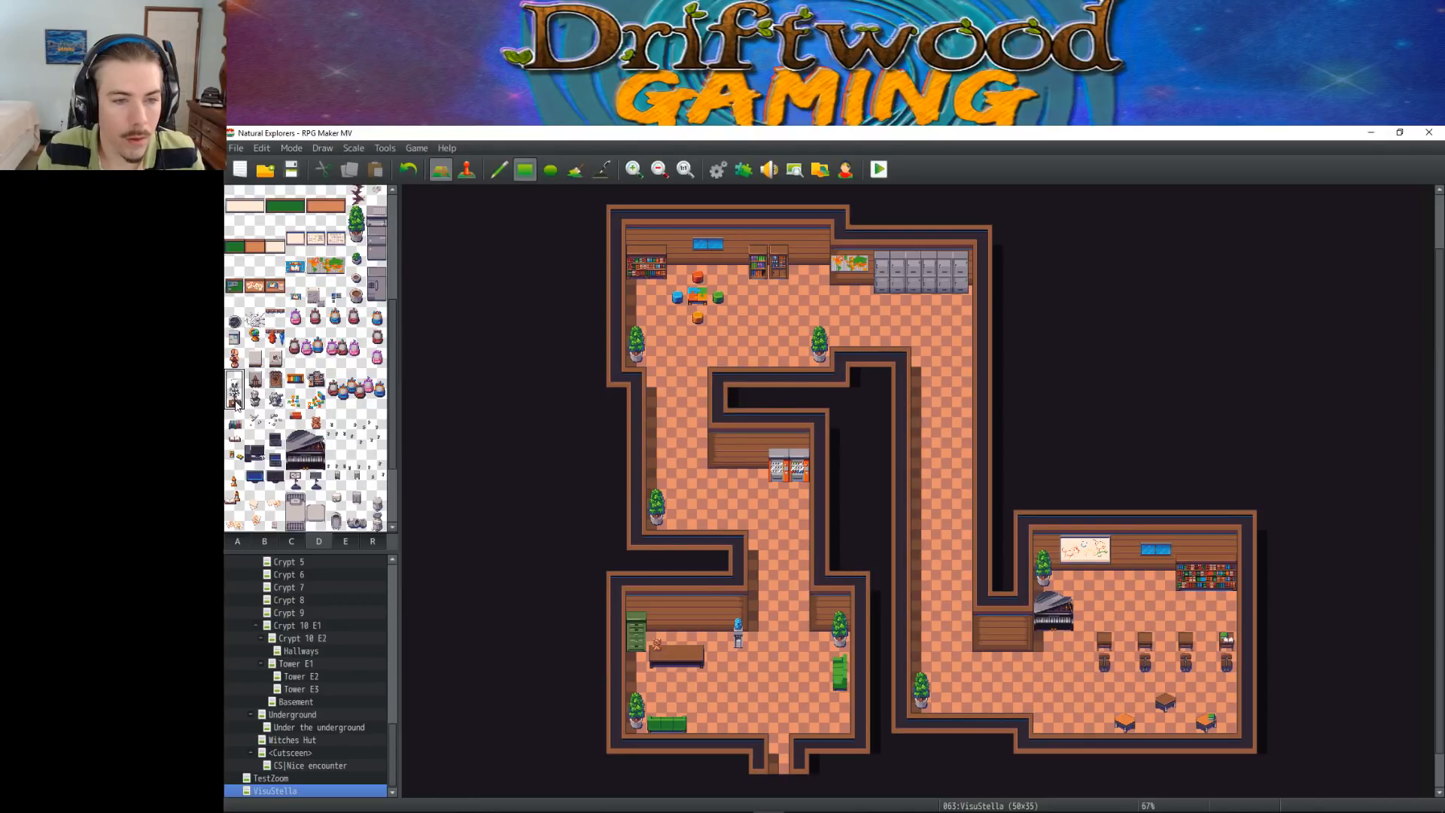
left_click(1163, 578)
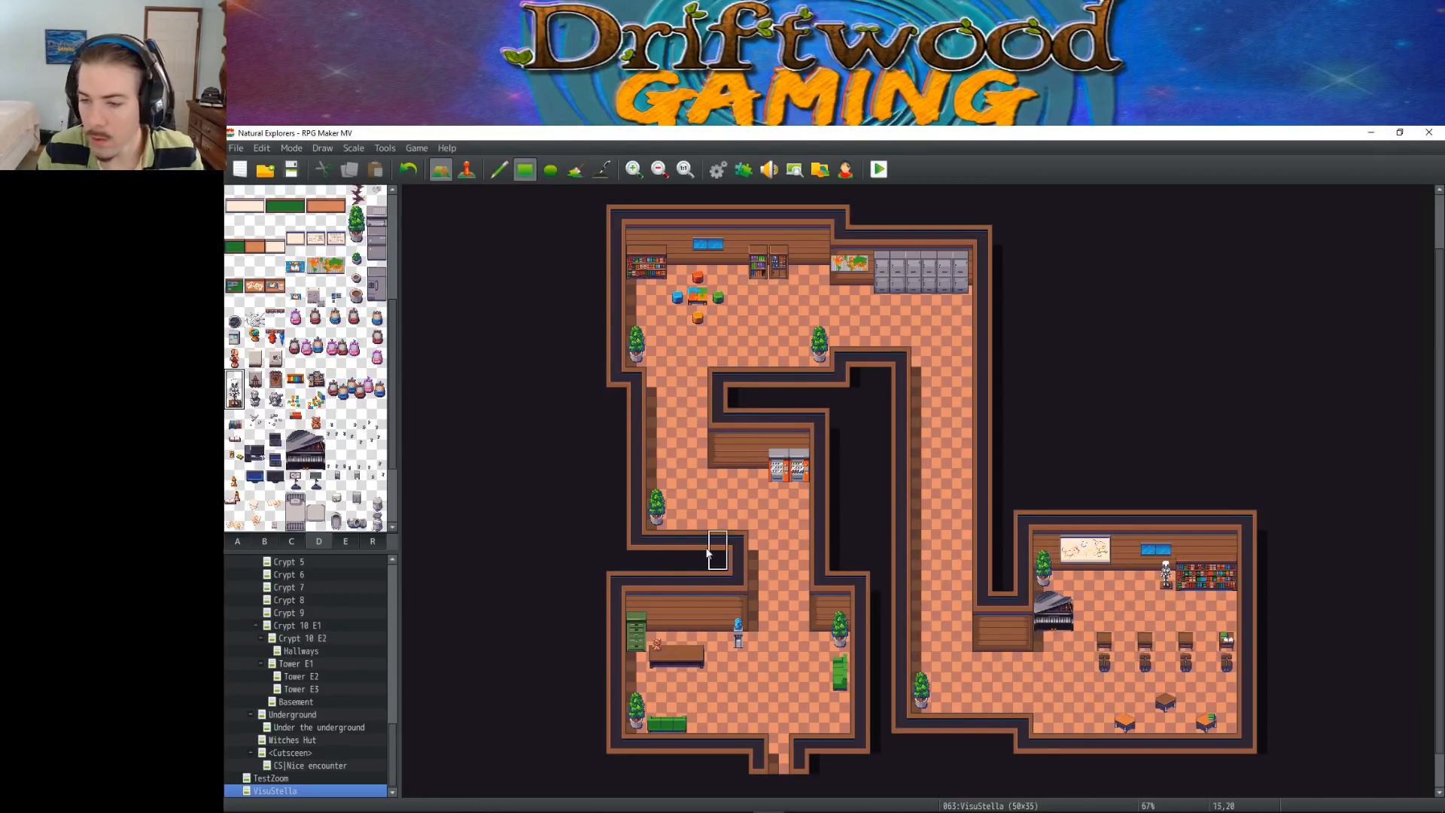
key("ctrl+z")
left_click(1128, 577)
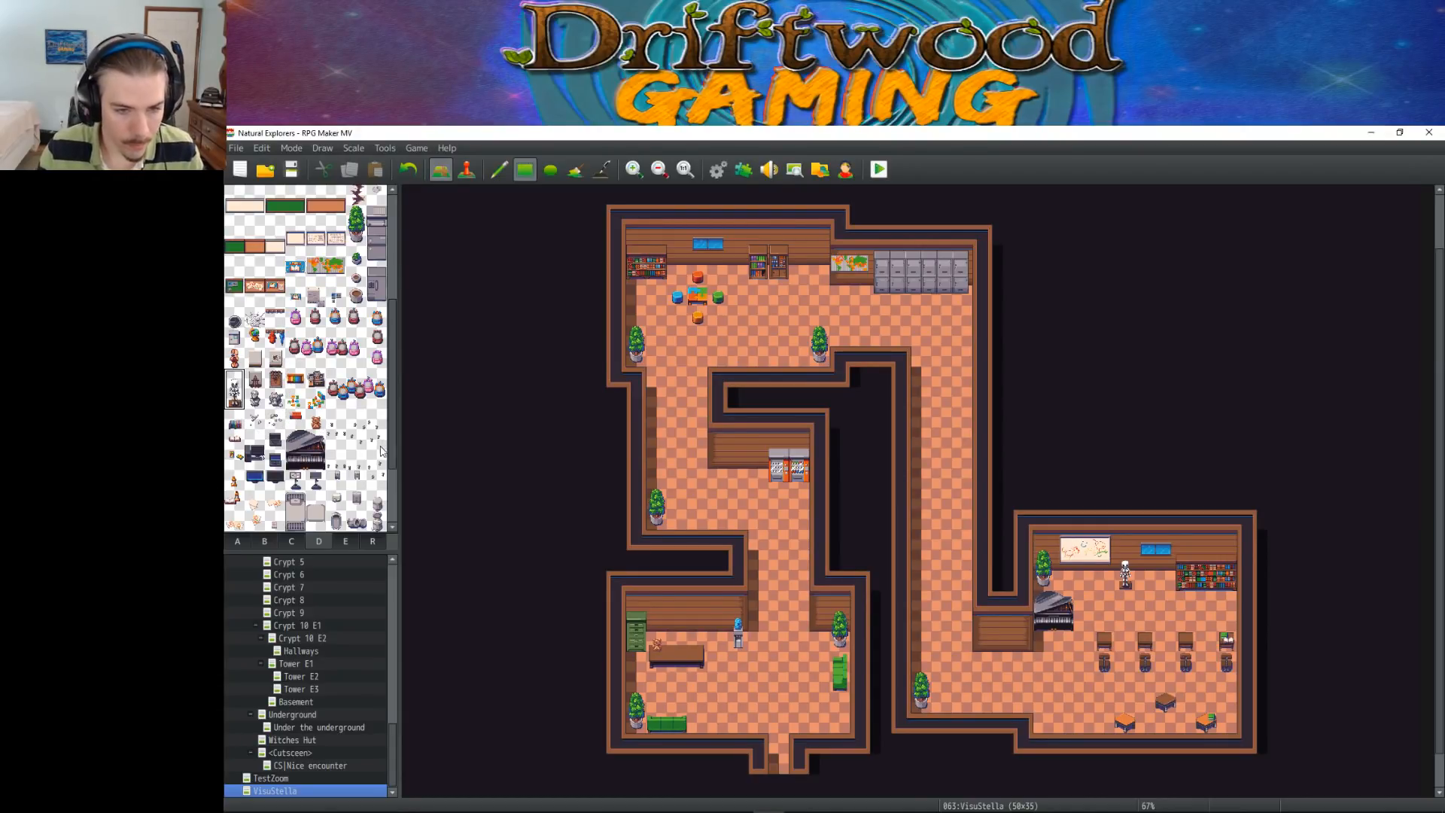
left_click(235, 502)
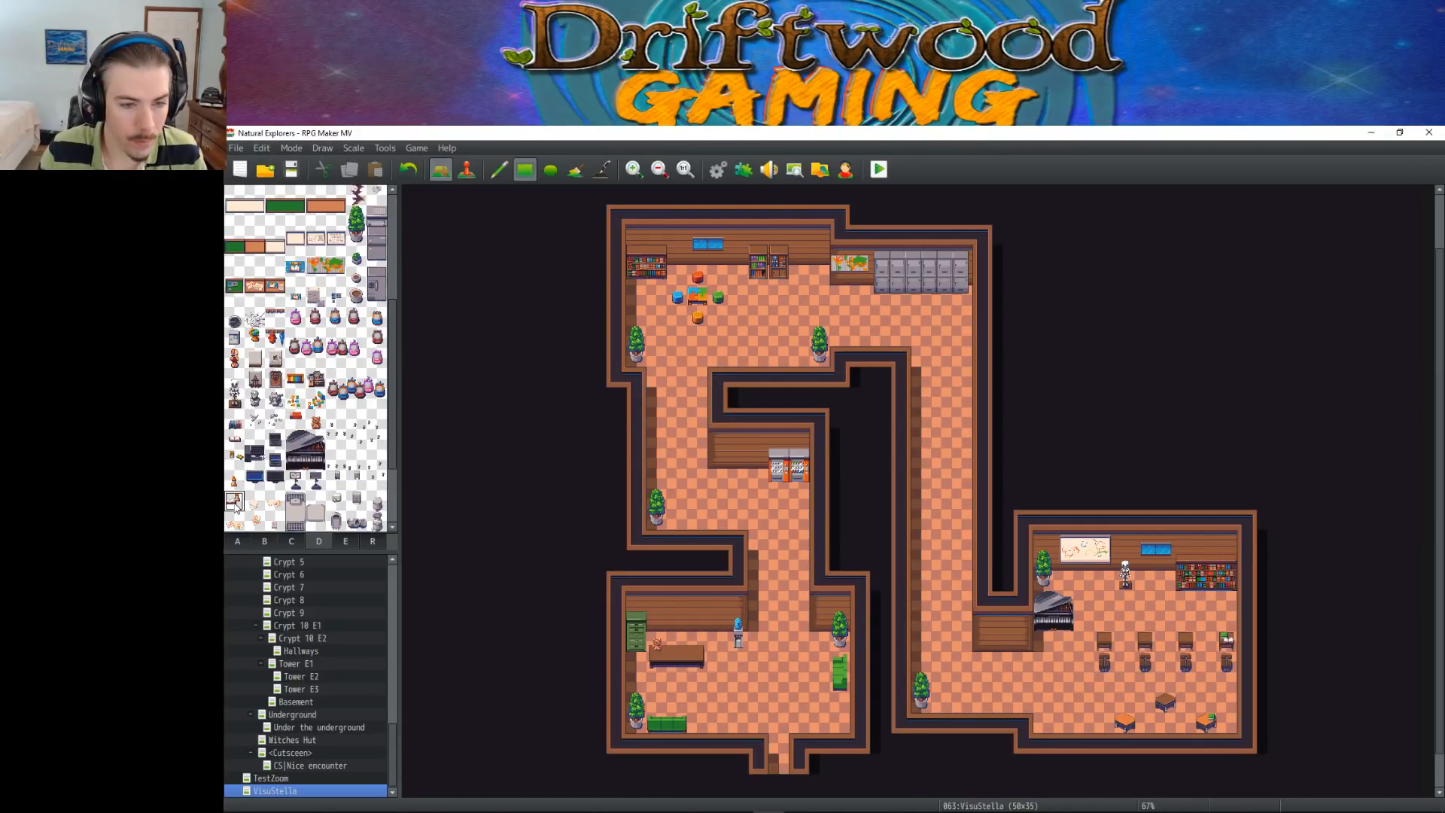
scroll(350, 505, "up", 1)
scroll(350, 506, "down", 1)
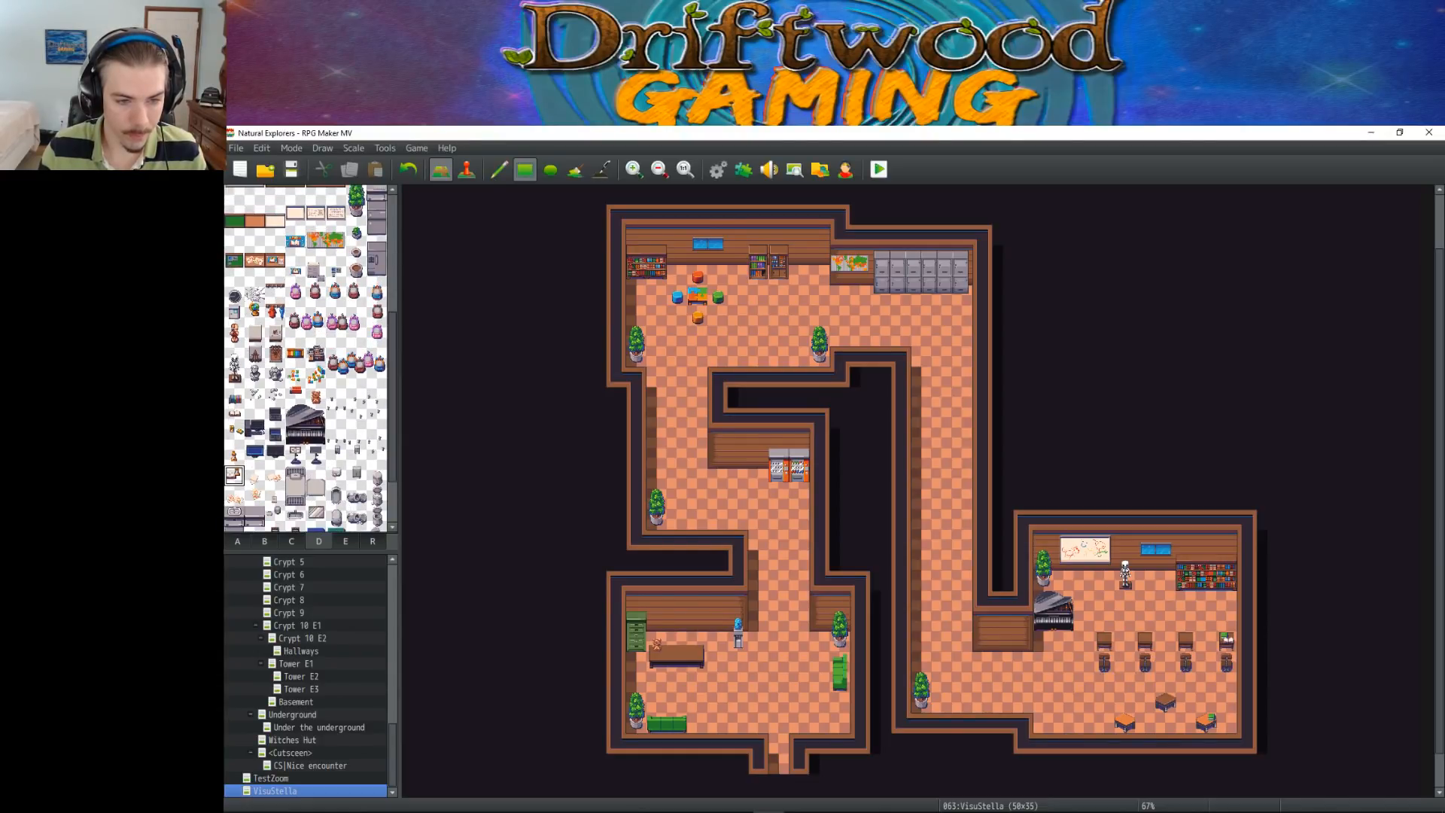
left_click(255, 312)
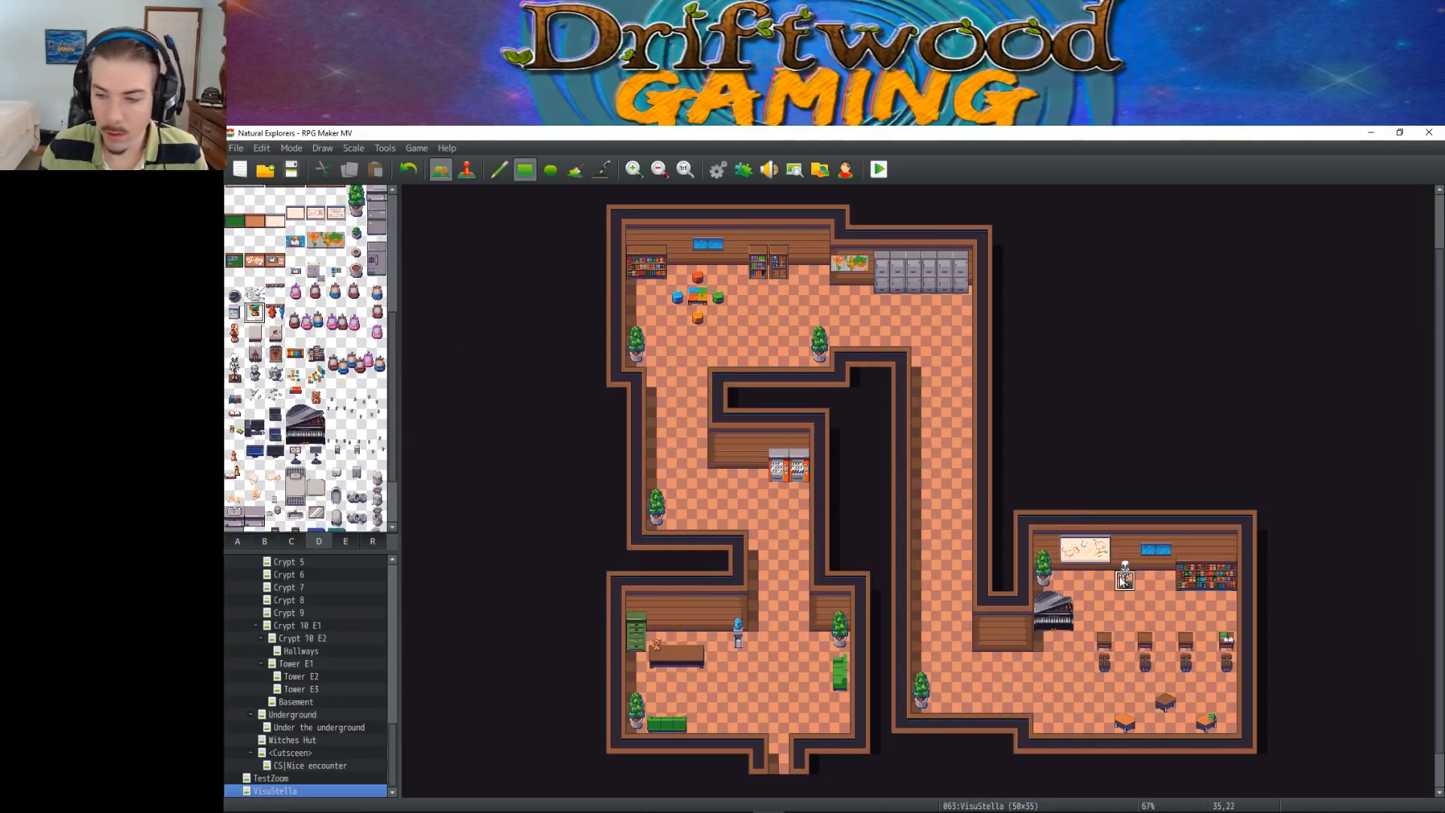
left_click(1104, 640)
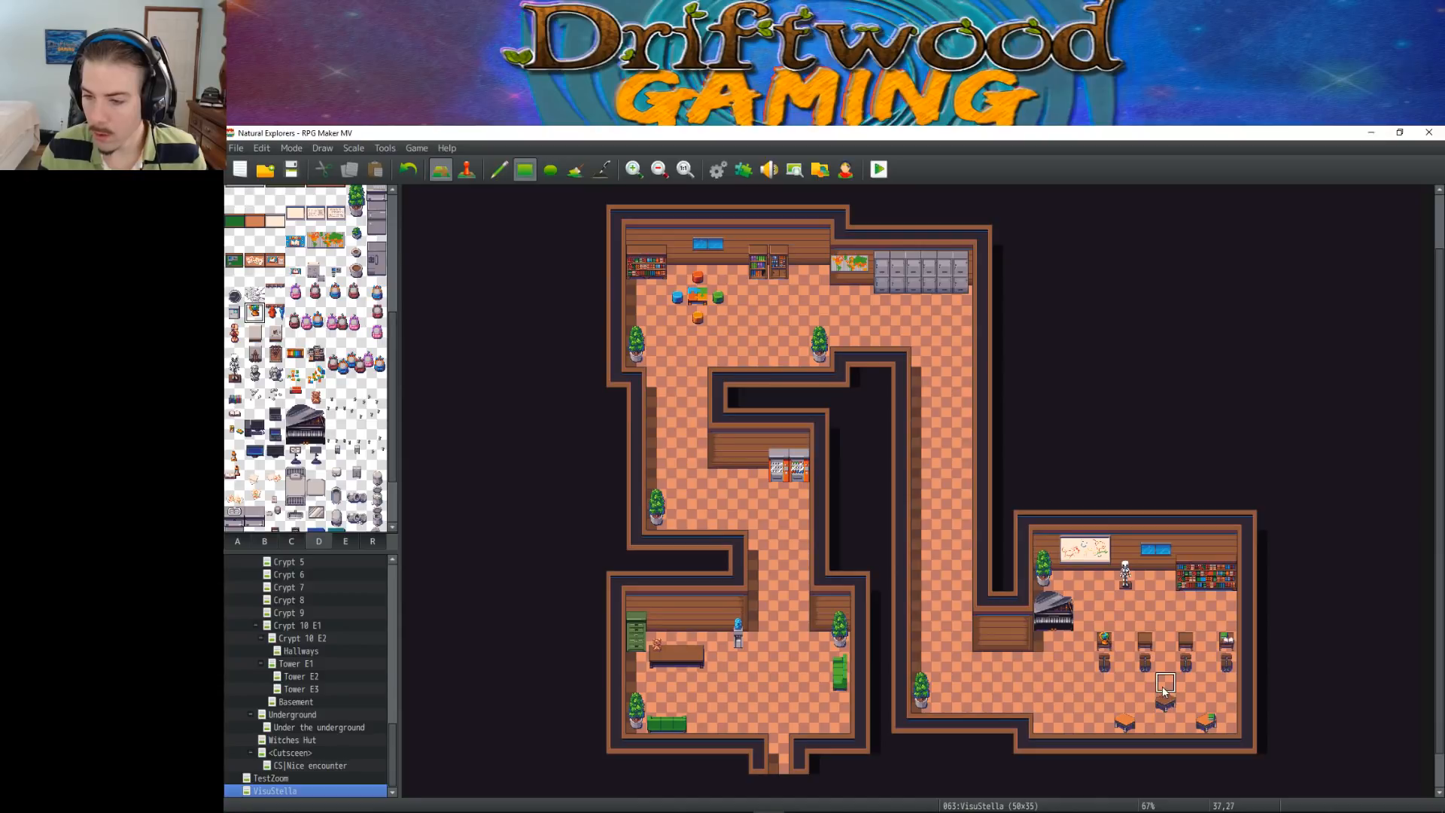
scroll(333, 427, "up", 5)
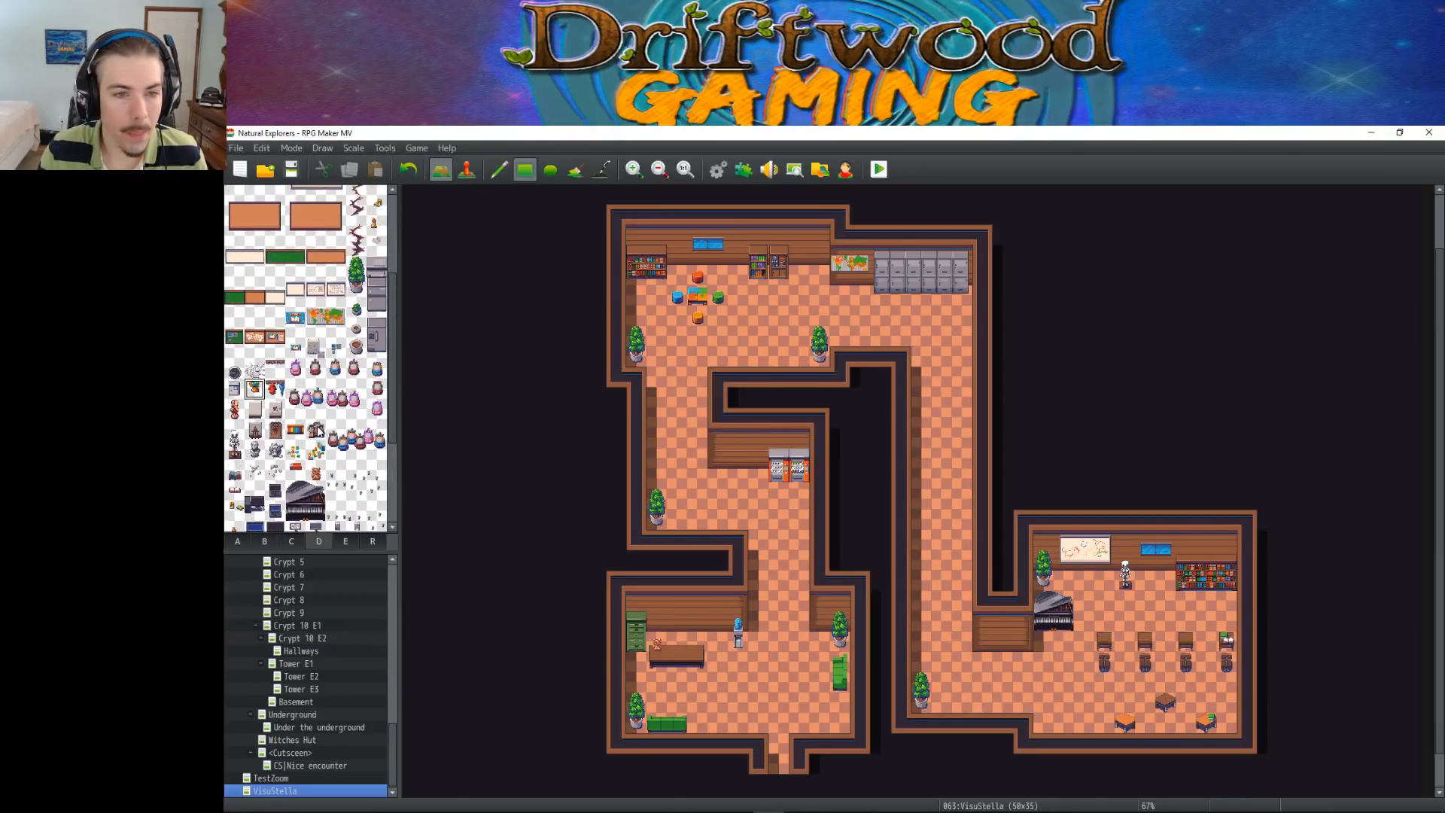
Erase the grand piano from the west side of the lower-right room
left_click(344, 541)
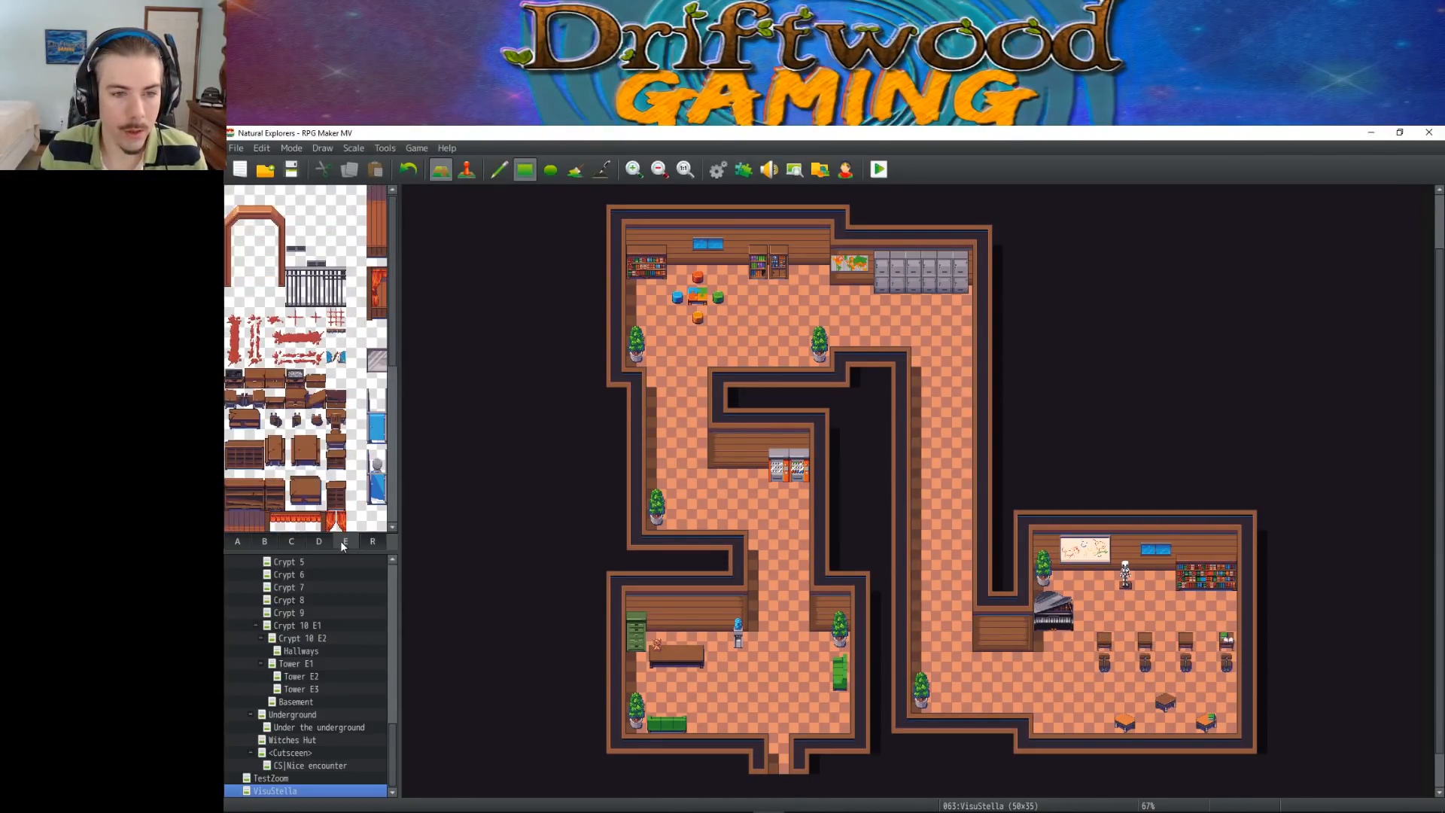
left_click(265, 542)
left_click(291, 542)
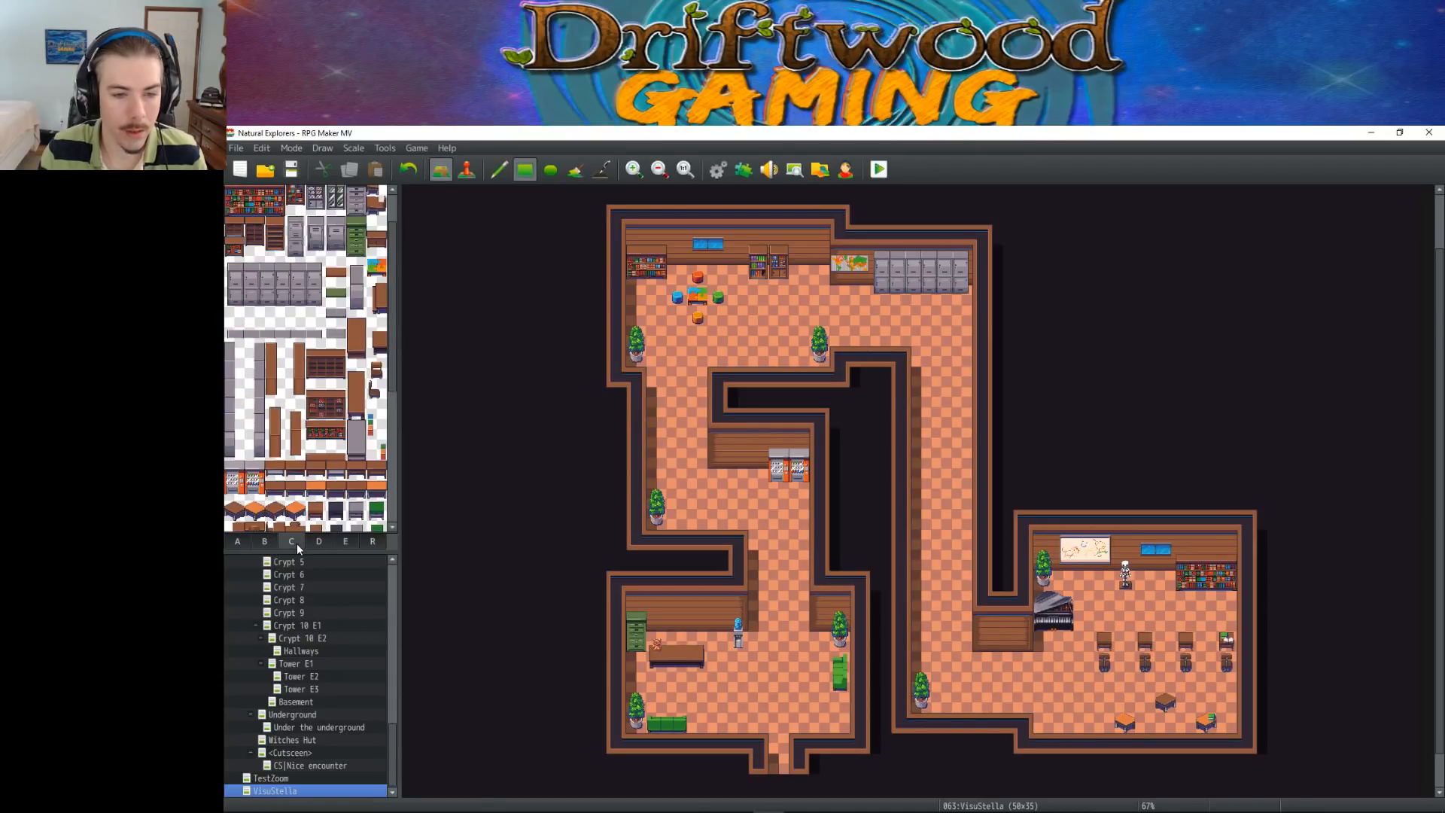
scroll(348, 351, "up", 1)
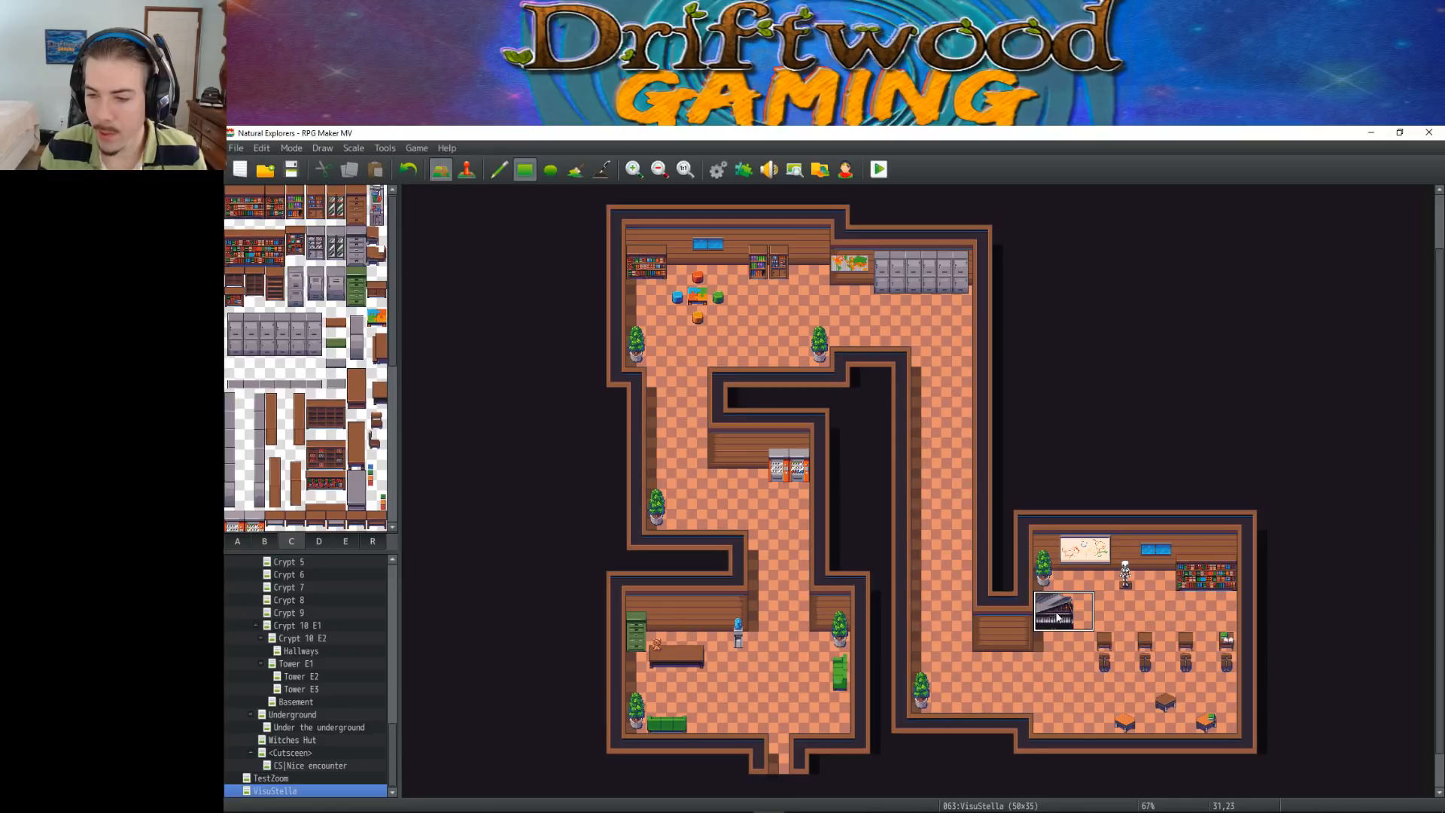
left_click_drag(1075, 604, 1054, 619)
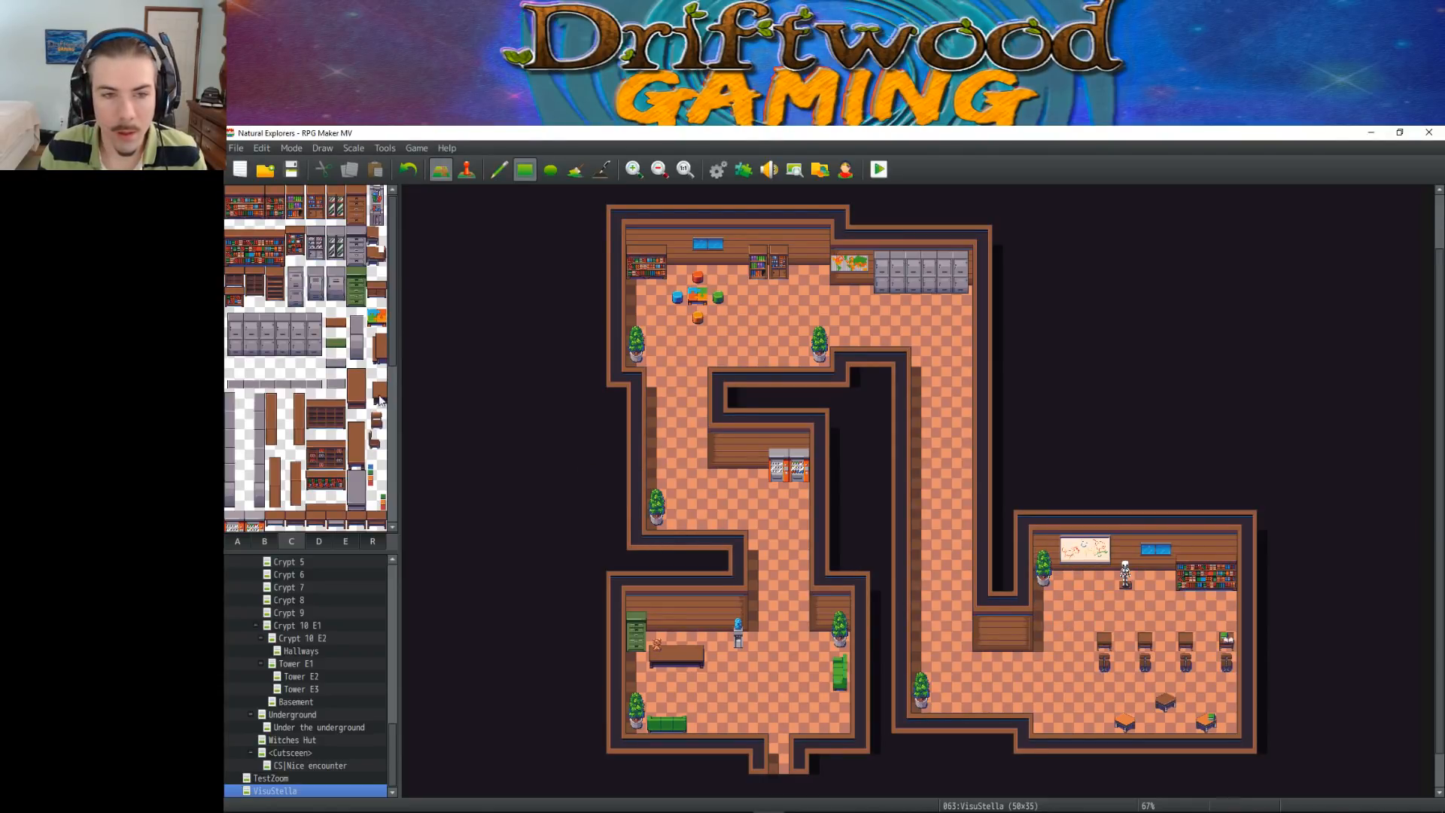
Place a small two-tile-wide brown desk against the lower-right room's west wall, where the piano stood
scroll(326, 376, "down", 5)
scroll(329, 404, "down", 3)
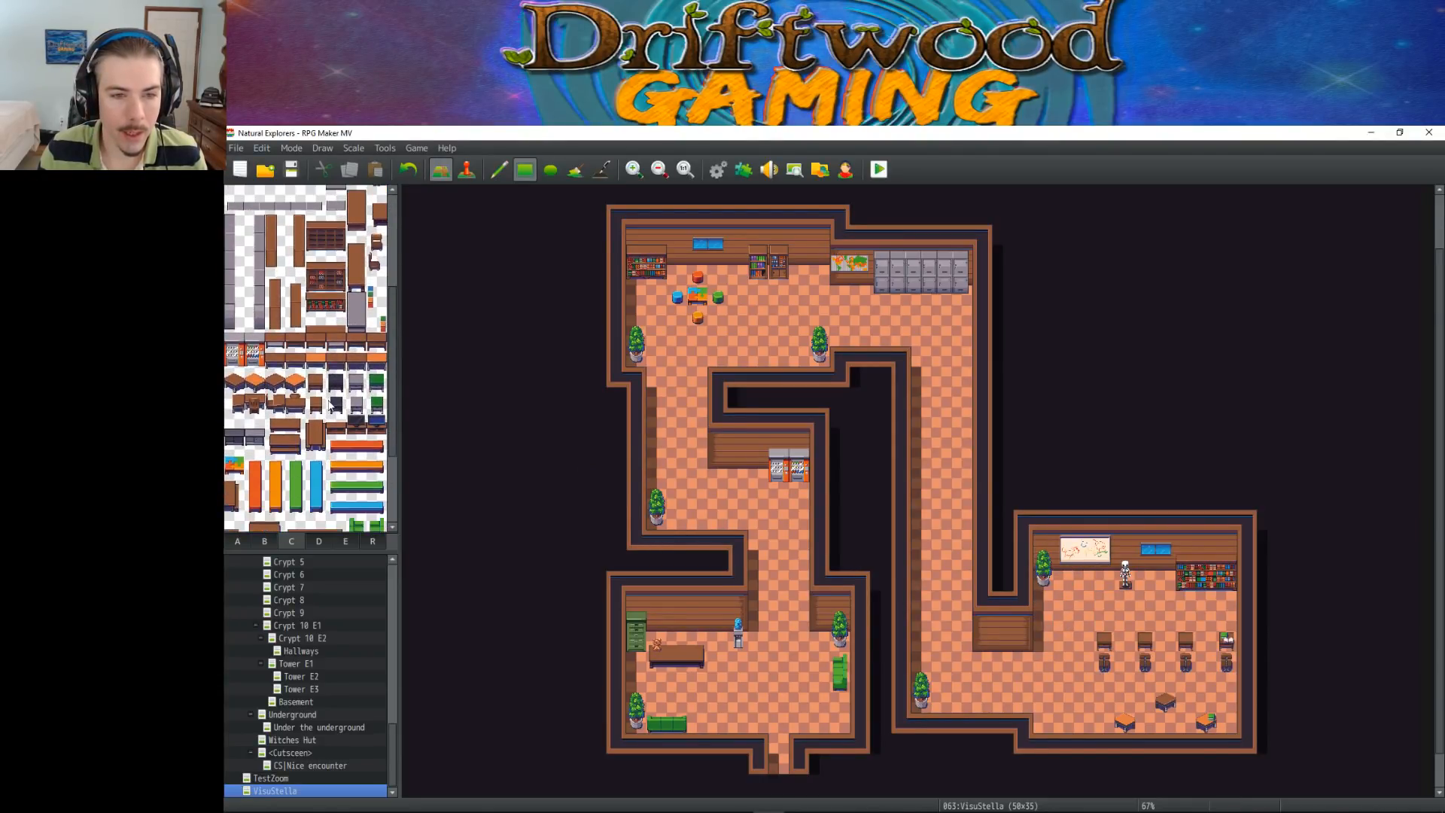
left_click(250, 463)
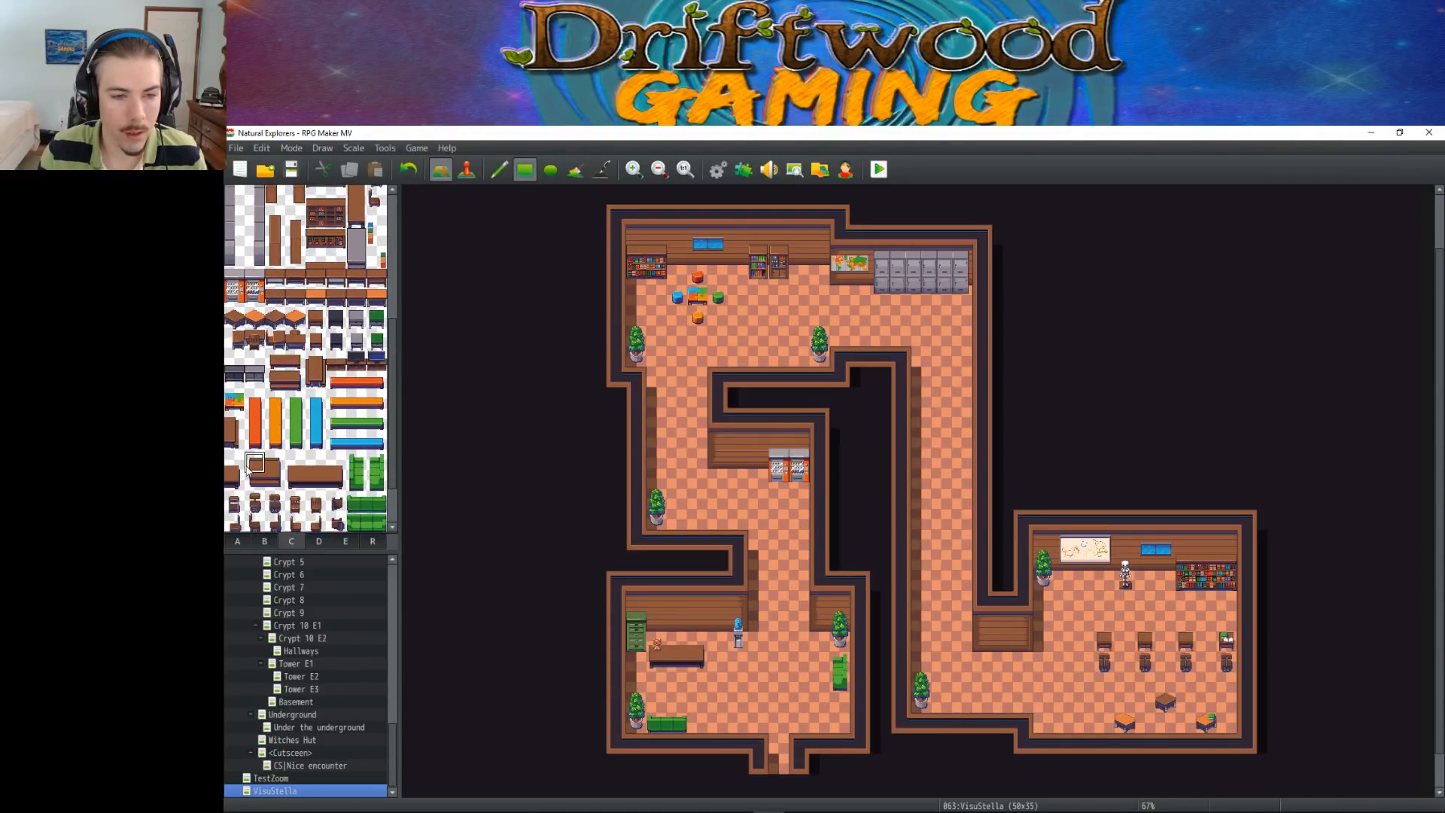
left_click(320, 378)
left_click_drag(295, 462, 303, 485)
left_click(1044, 607)
left_click_drag(336, 463, 335, 481)
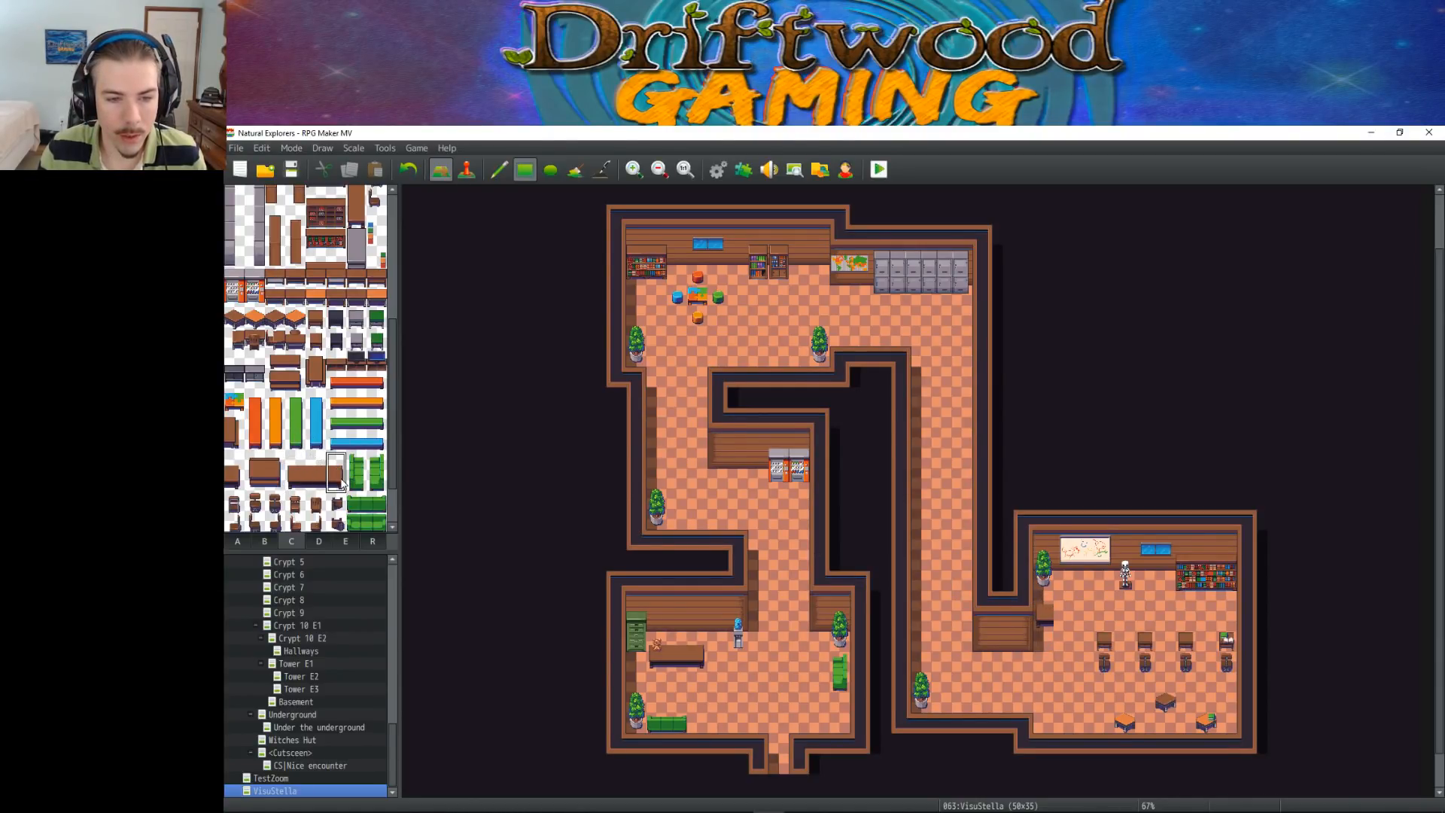
left_click(1058, 608)
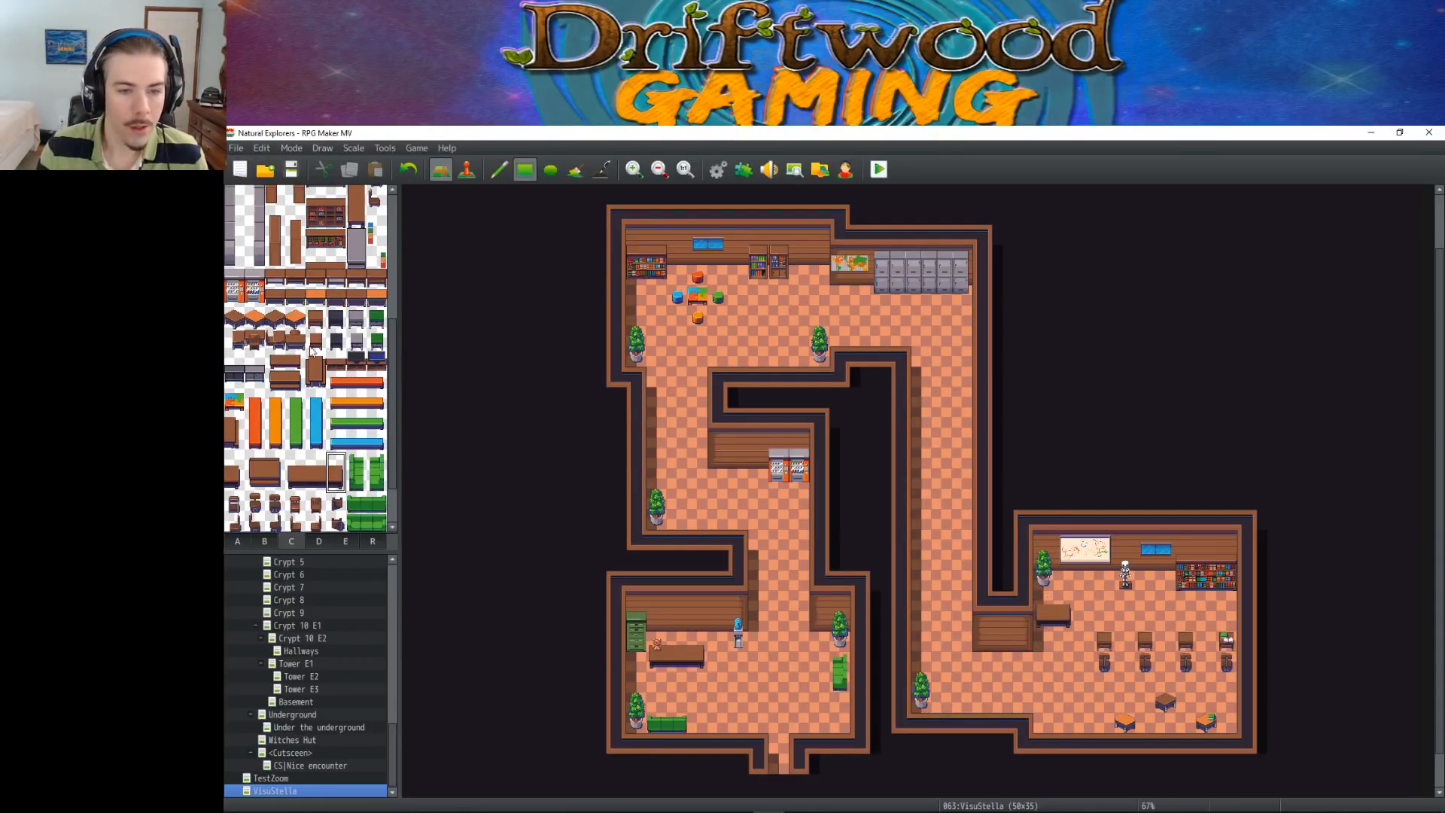
Try placing a brown chair just north of the small desk in the lower-right room
scroll(280, 421, "down", 1)
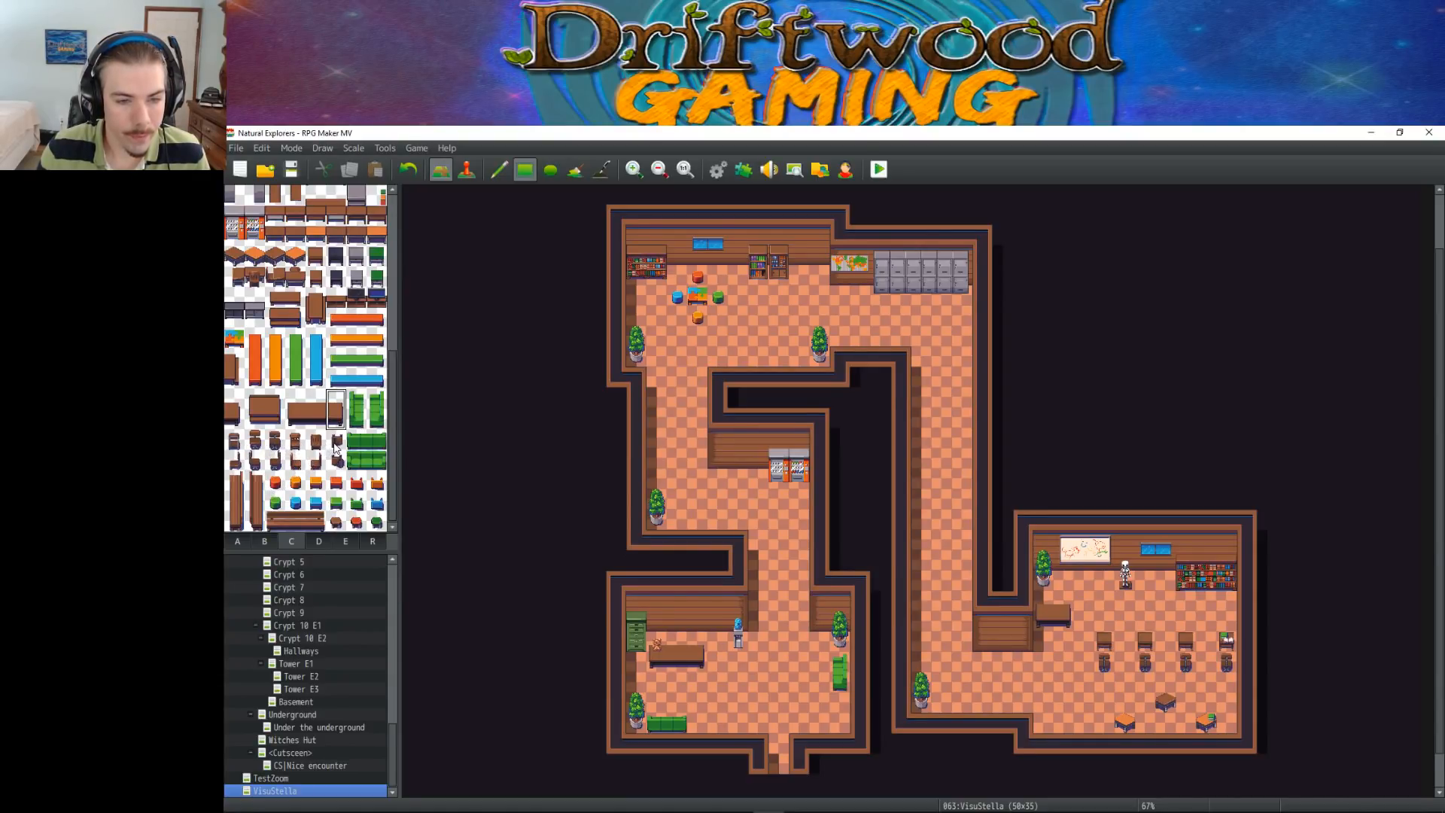
left_click(295, 440)
left_click(1055, 600)
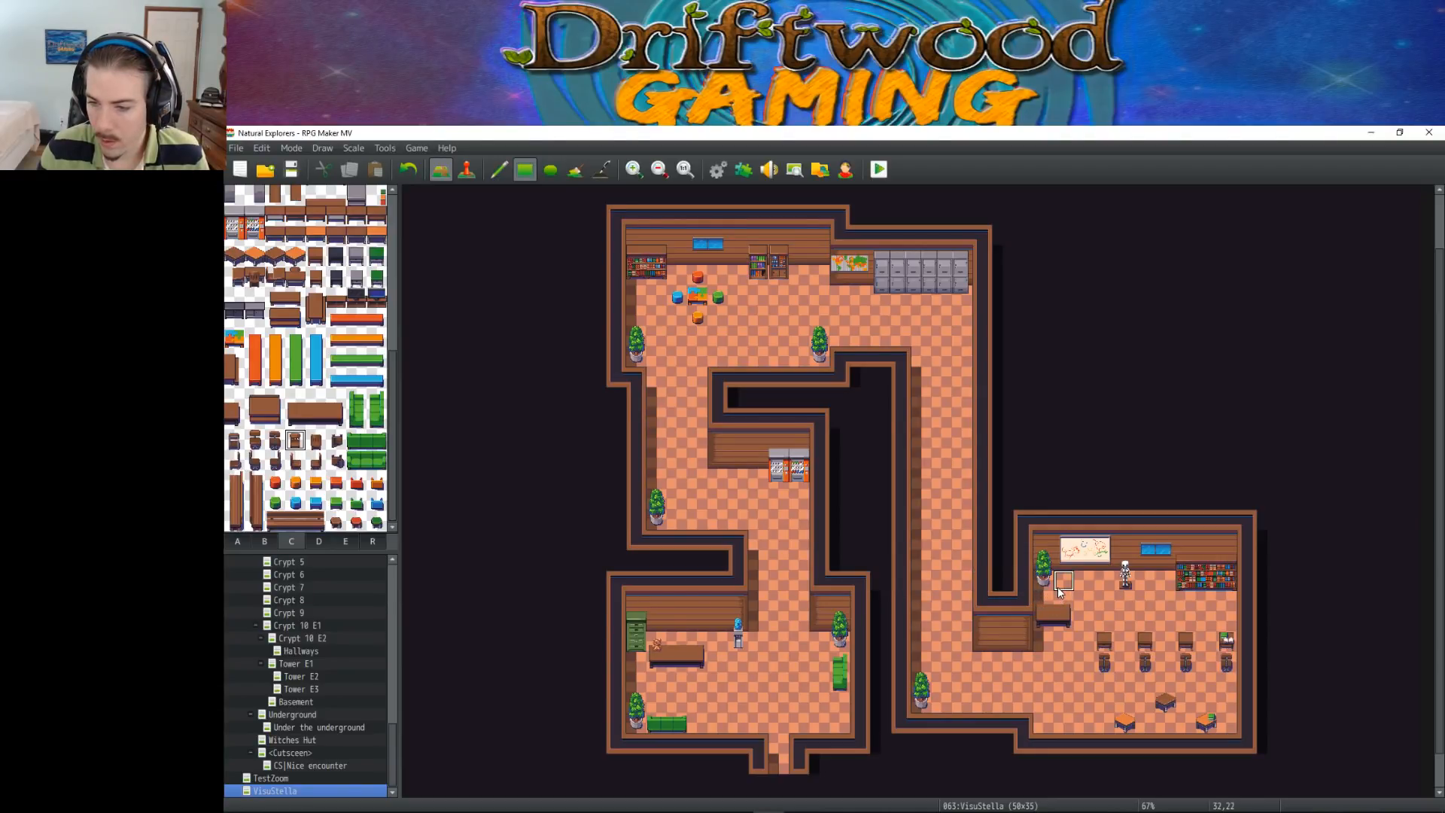
key("ctrl+z")
left_click(1063, 601)
key("ctrl+z")
left_click(1062, 586)
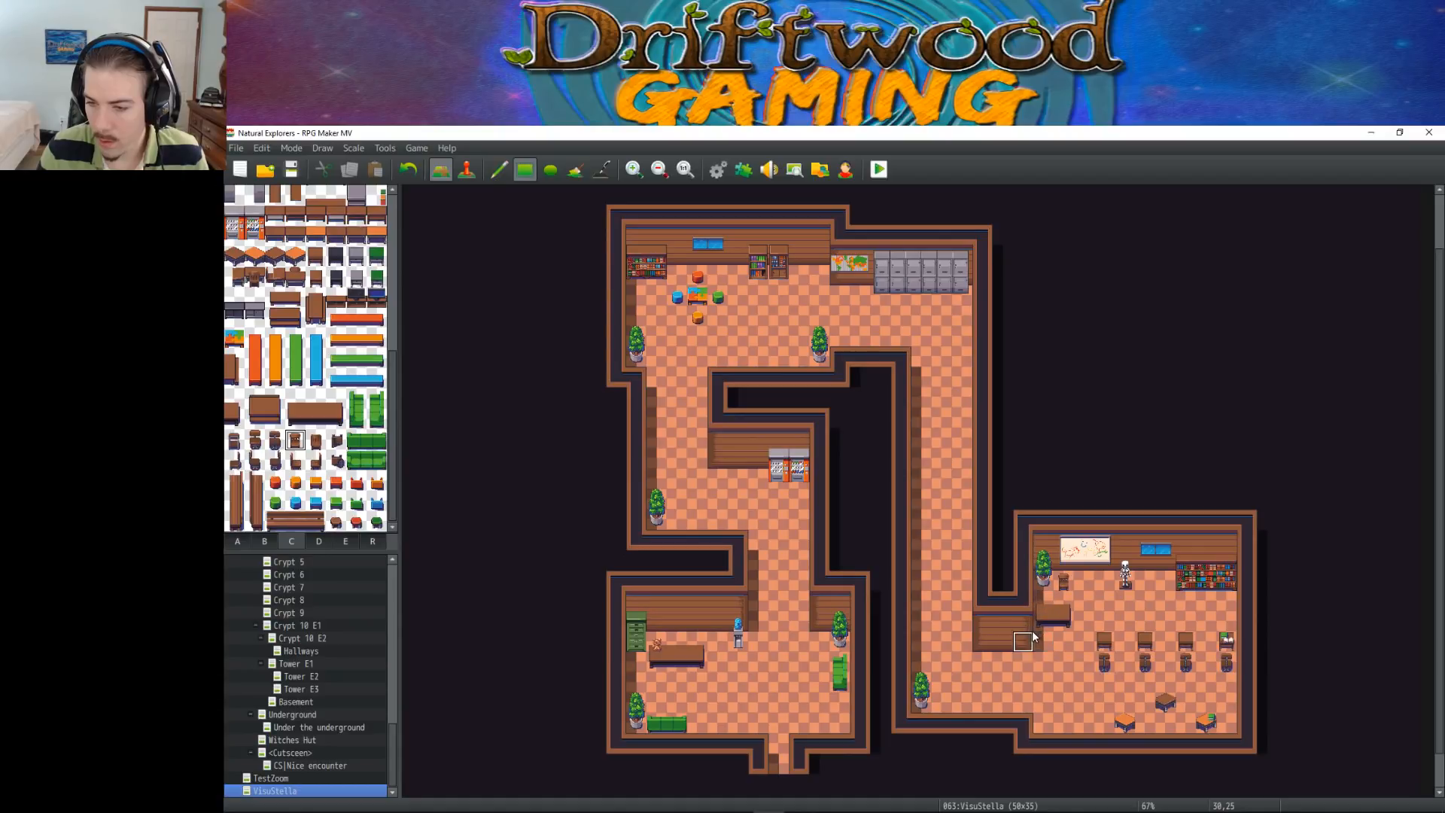
Erase the potted plant and the chair beside it in the lower-right room's northwest corner
right_click(1043, 582)
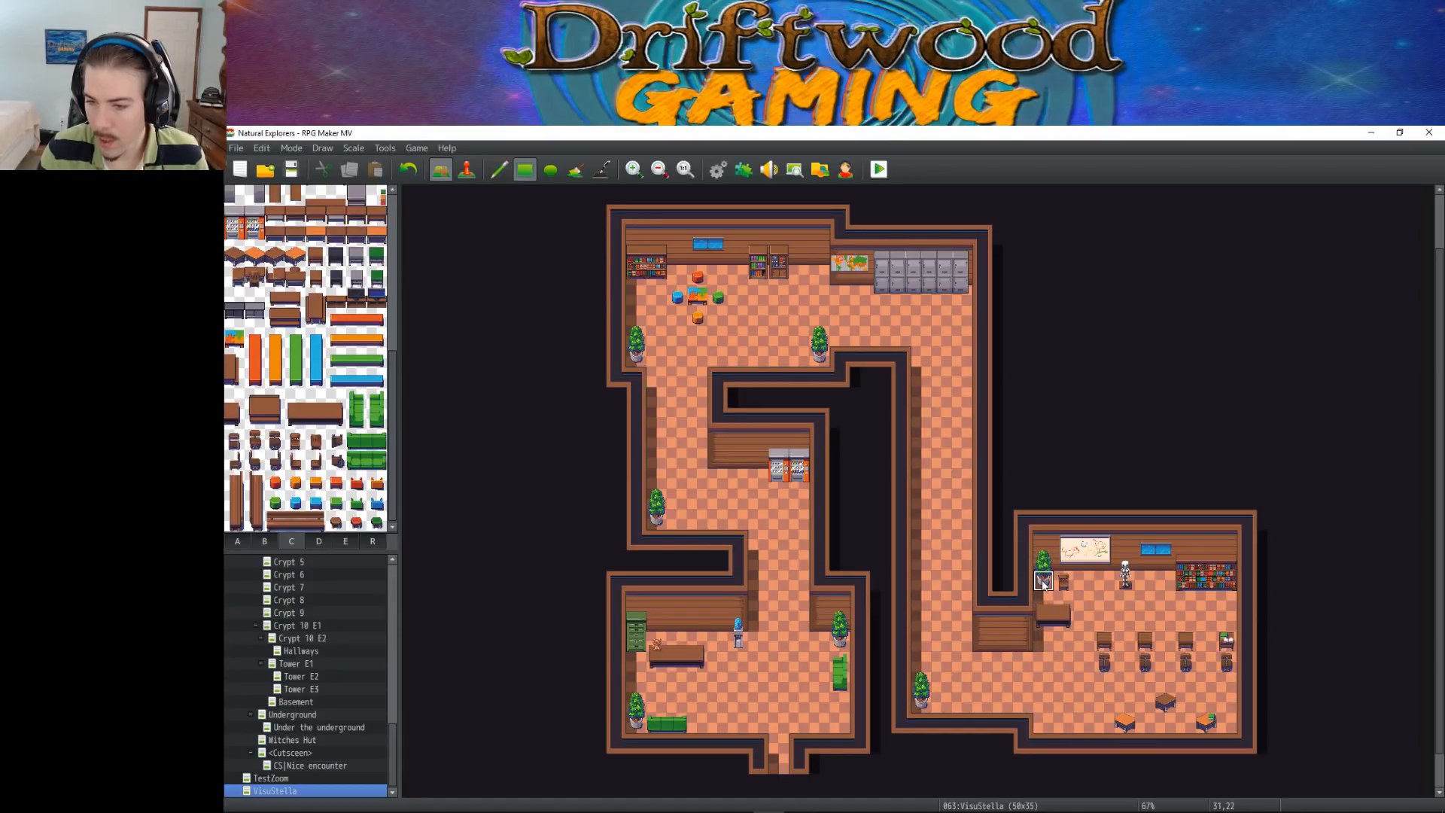
right_click(1084, 602)
left_click(1045, 583)
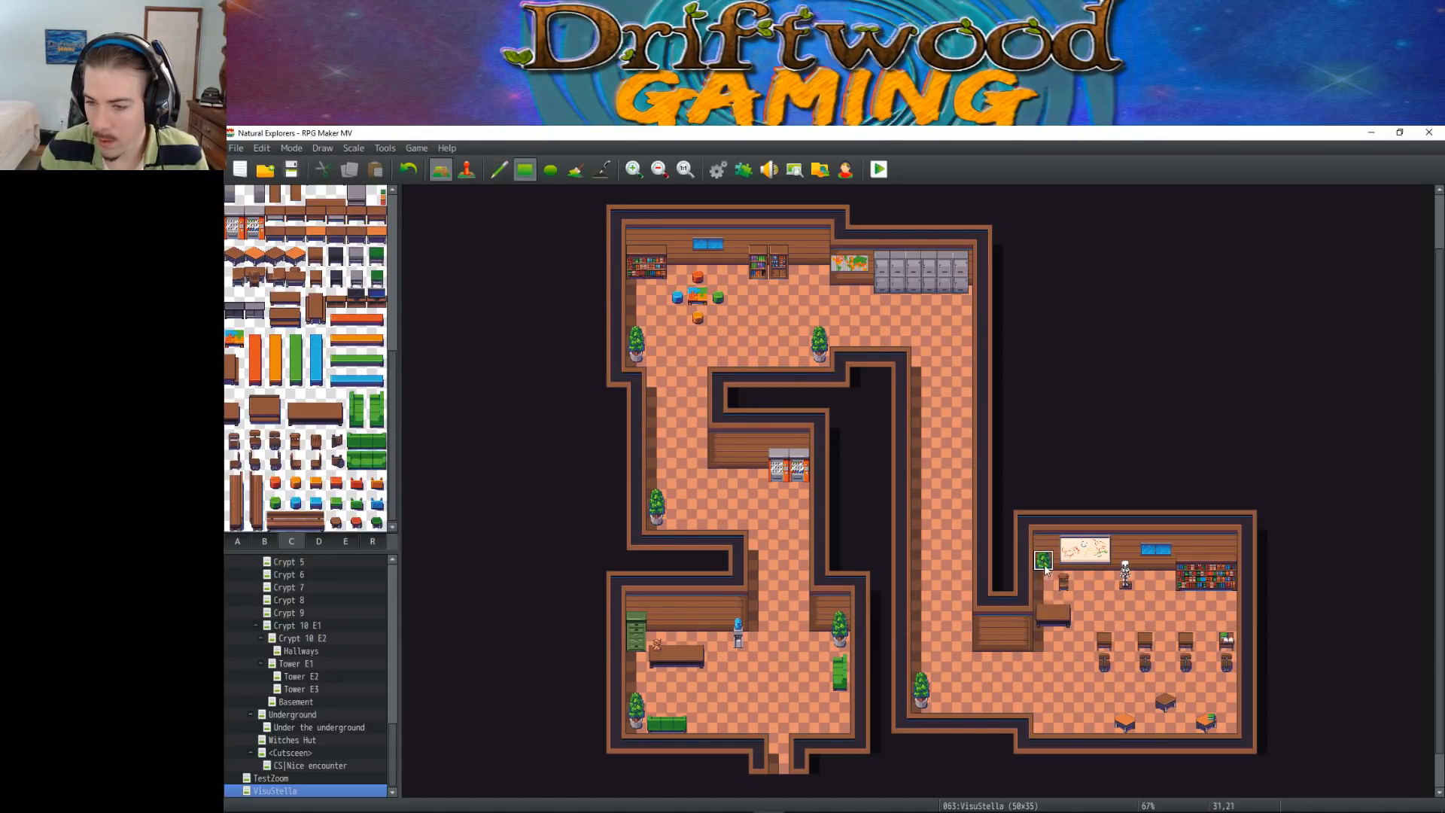
left_click(1048, 569)
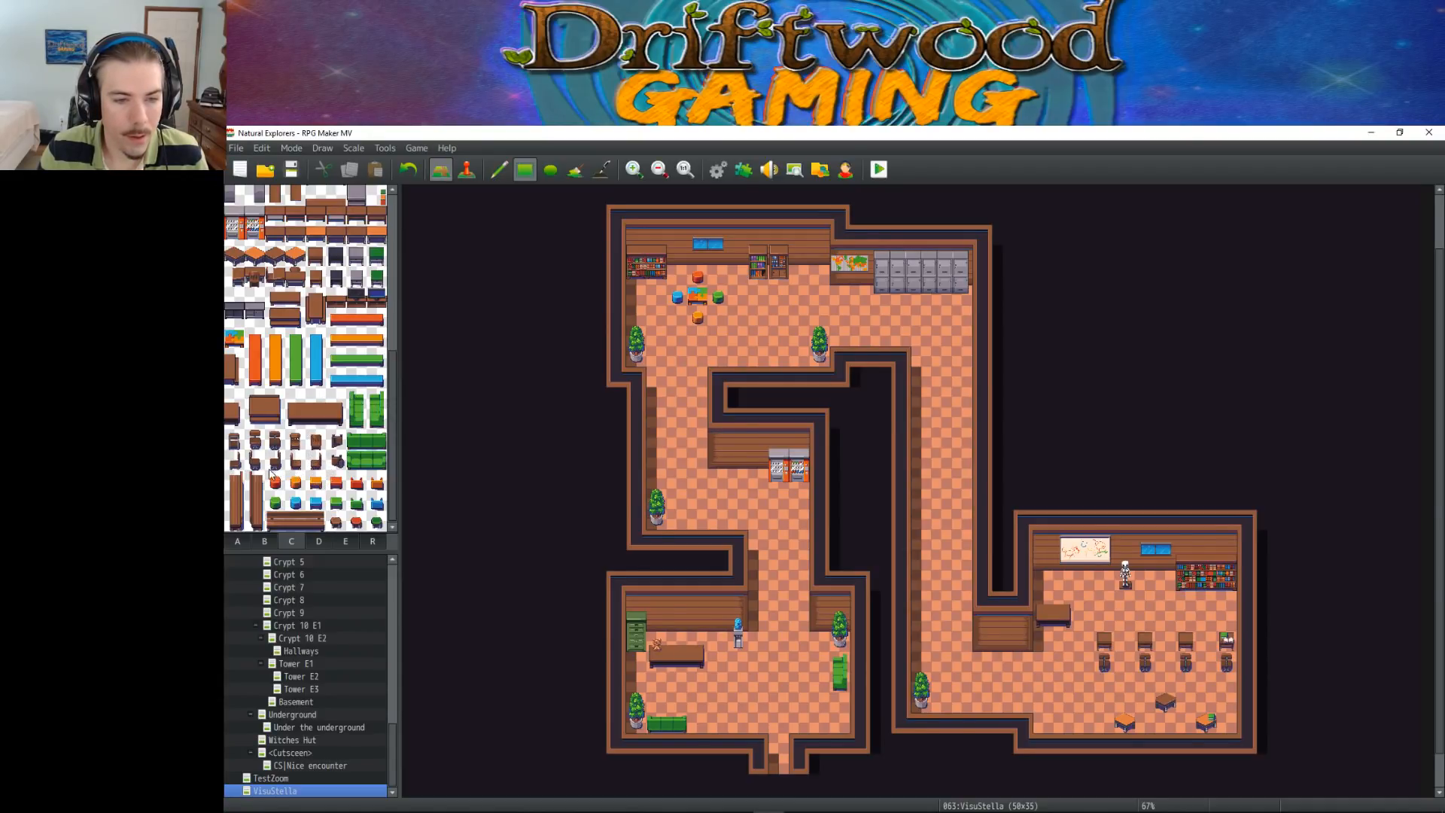
Place a different brown chair behind the small desk, below the whiteboard in the lower-right room
left_click(255, 441)
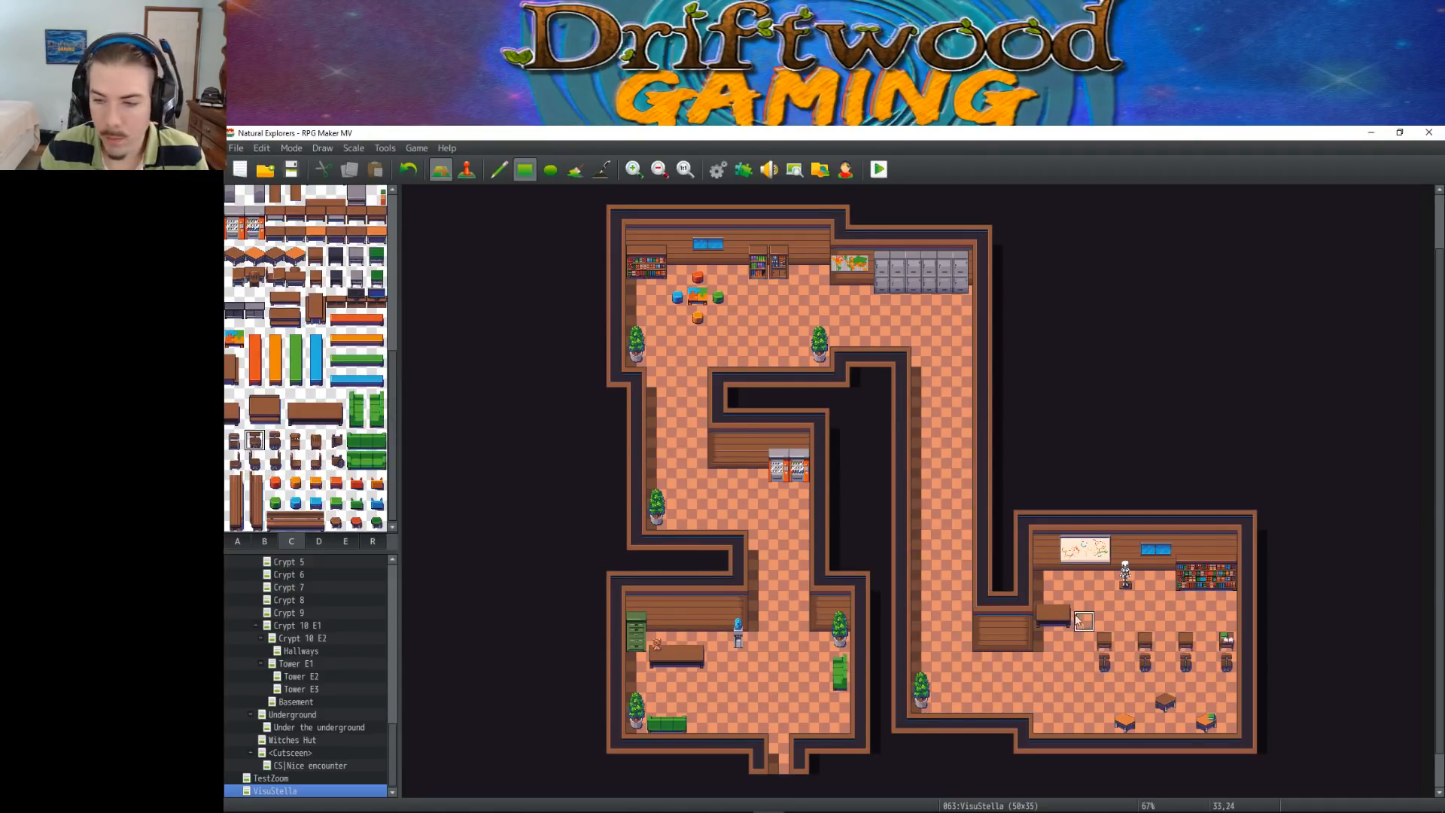
left_click(1057, 598)
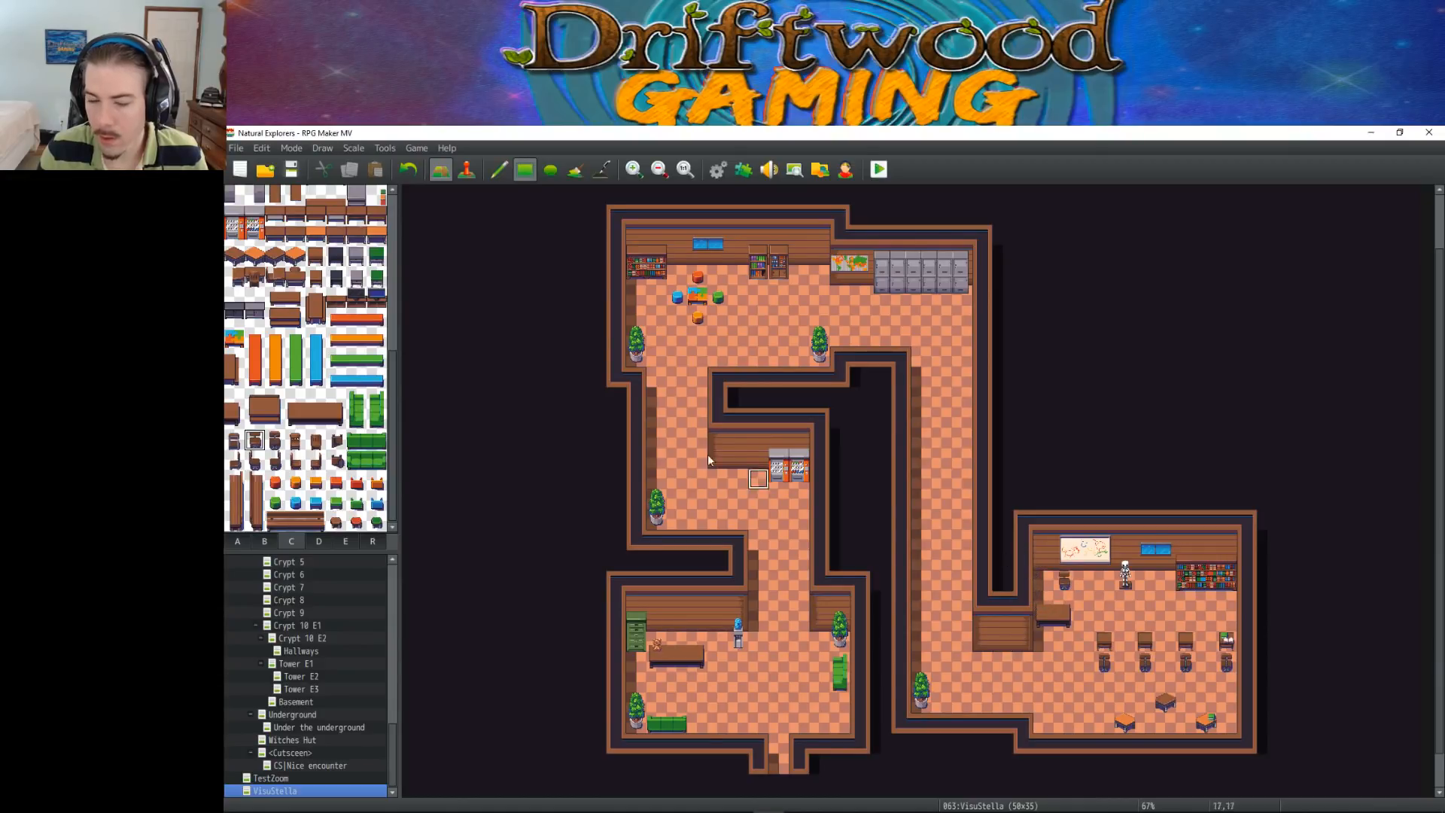
Place a grey metal cabinet in the lower-right room's northwest corner and save the project
scroll(309, 347, "up", 10)
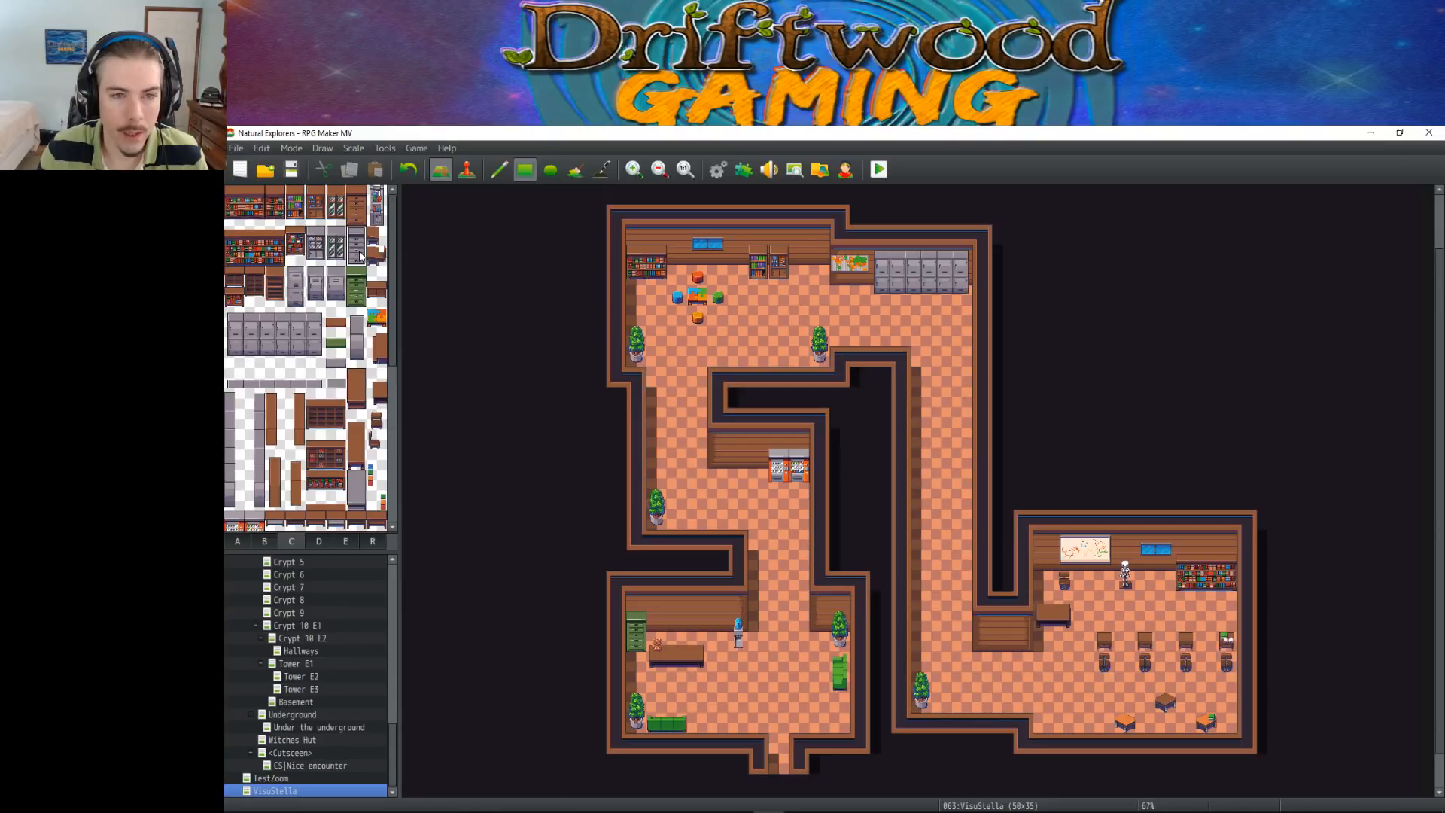
left_click(1043, 561)
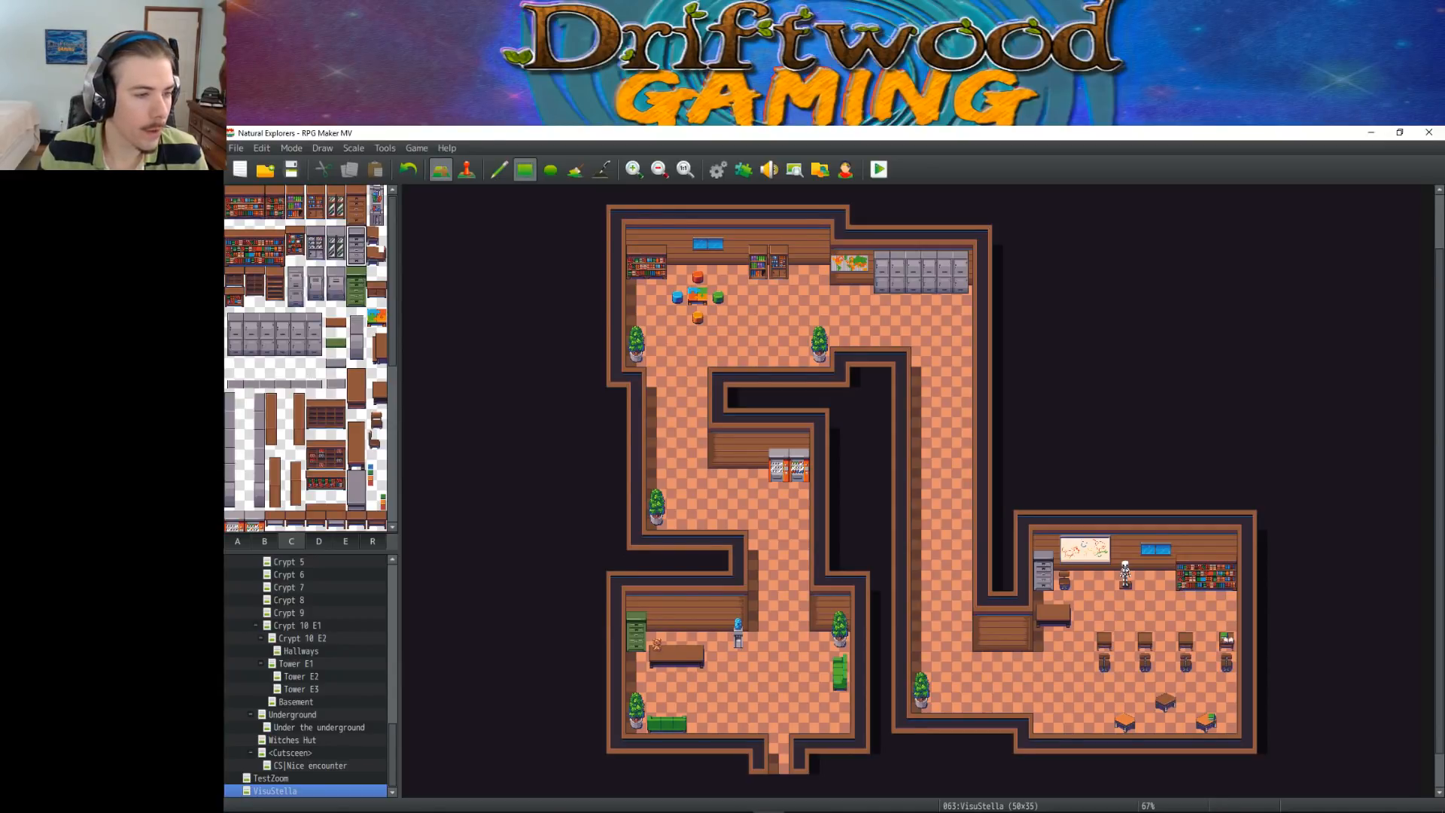
left_click(291, 169)
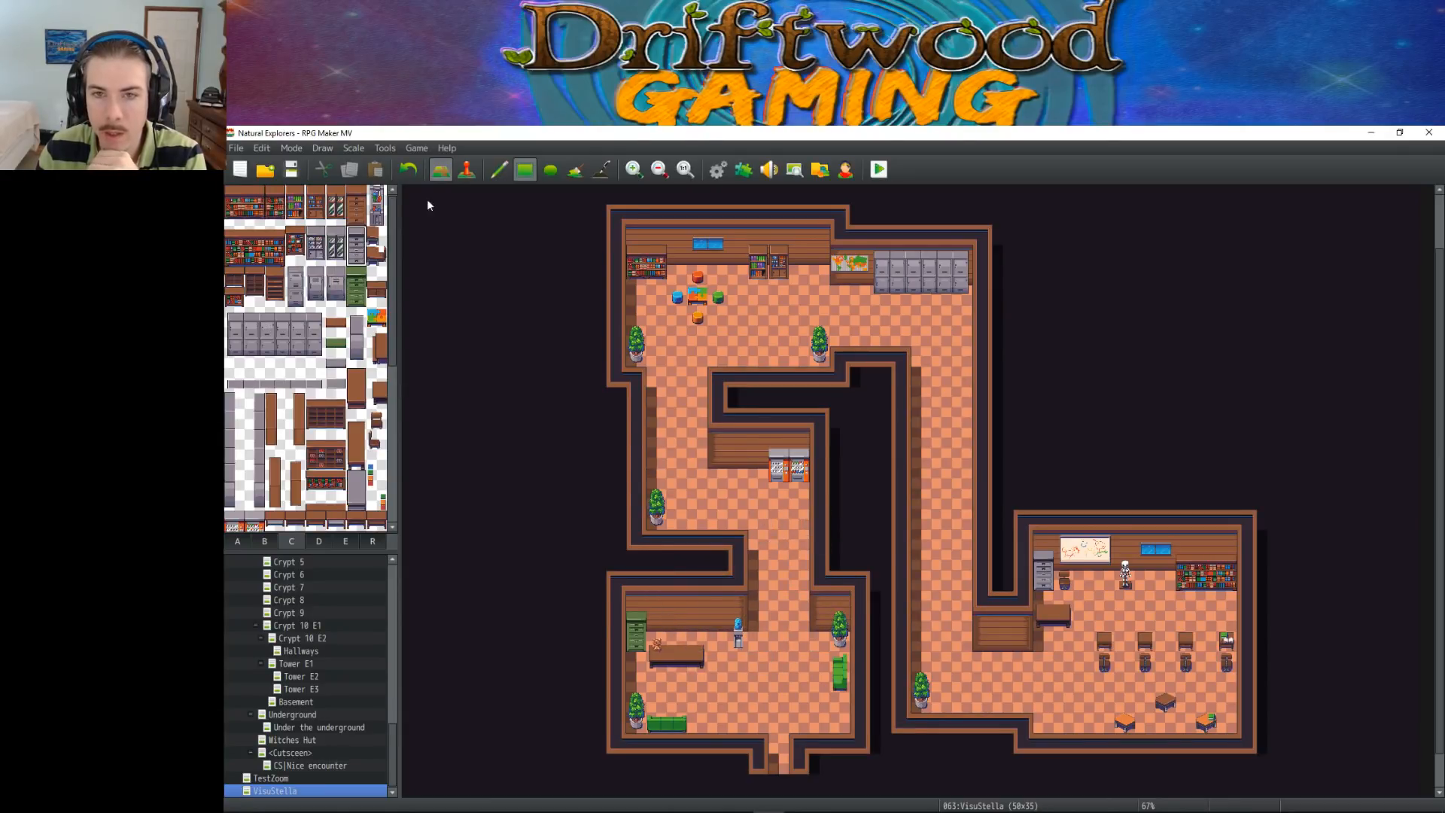
Open the VisuStella tileset in the database and make the six coloured table tiles on sheet A impassable
left_click(718, 169)
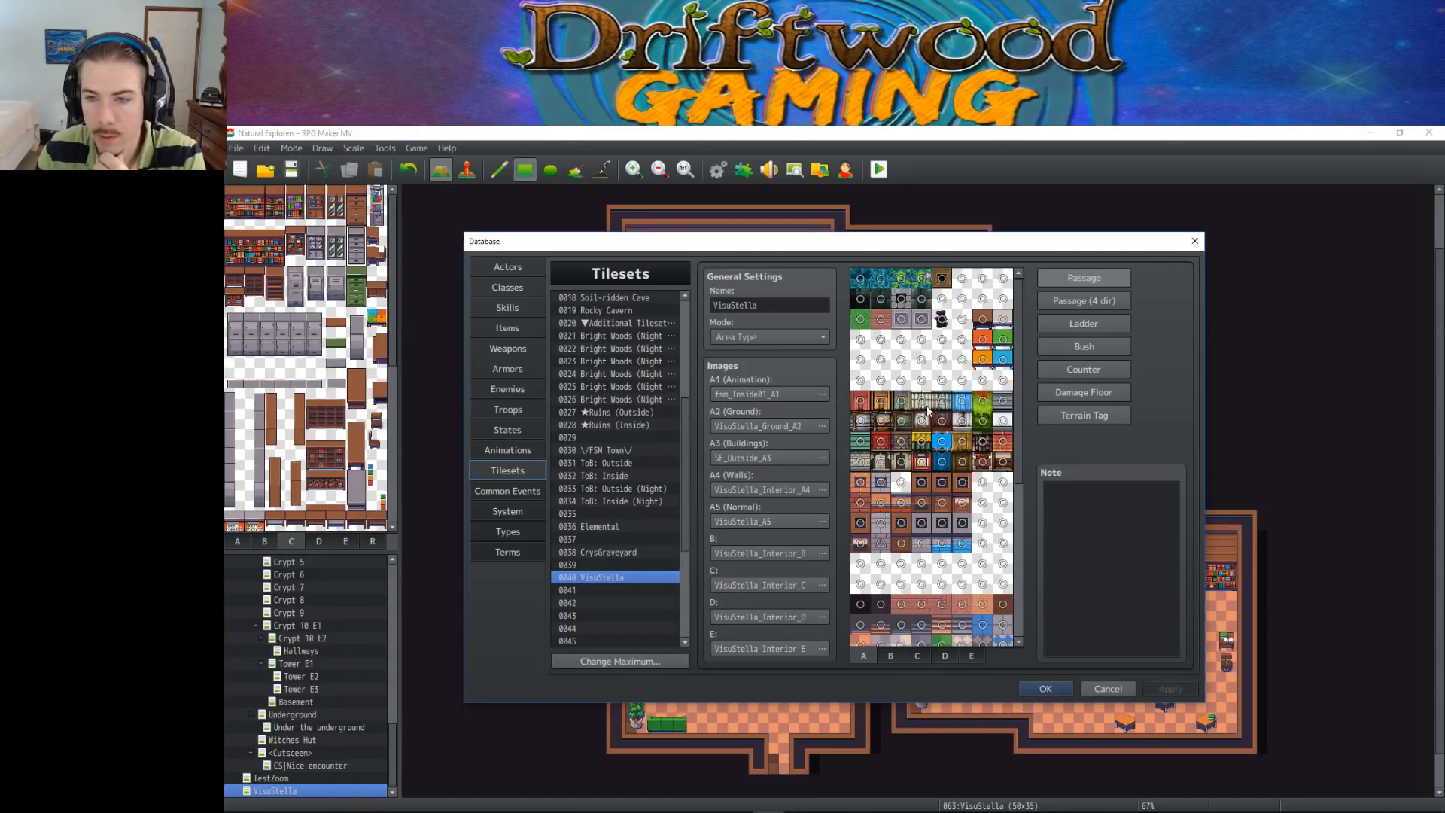
left_click(982, 318)
left_click(1003, 318)
left_click(1003, 339)
left_click(982, 338)
left_click(982, 359)
left_click(1002, 359)
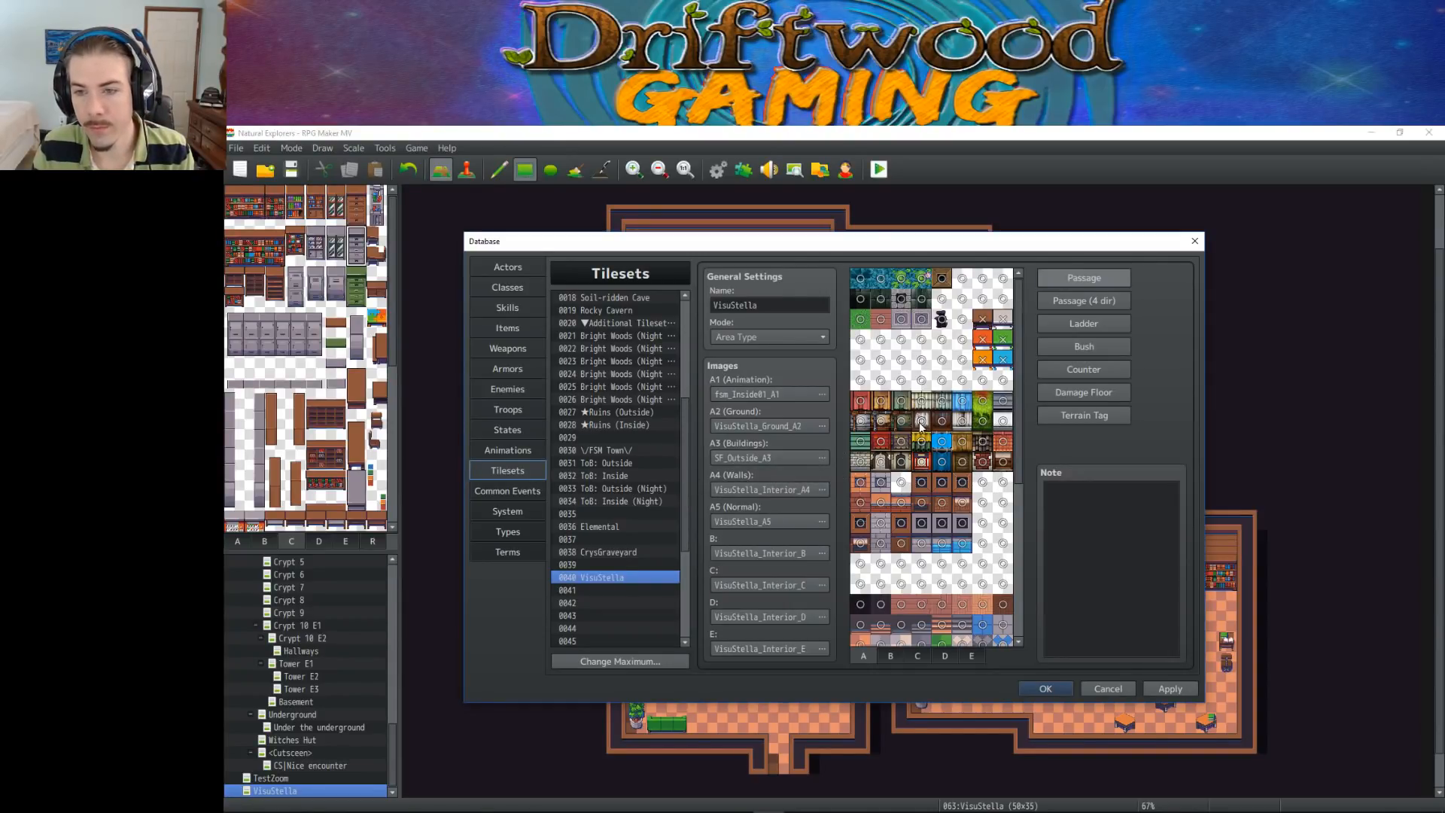
Make the grey tiles in sheet A's second and third rows impassable
scroll(937, 428, "down", 5)
scroll(937, 427, "down", 3)
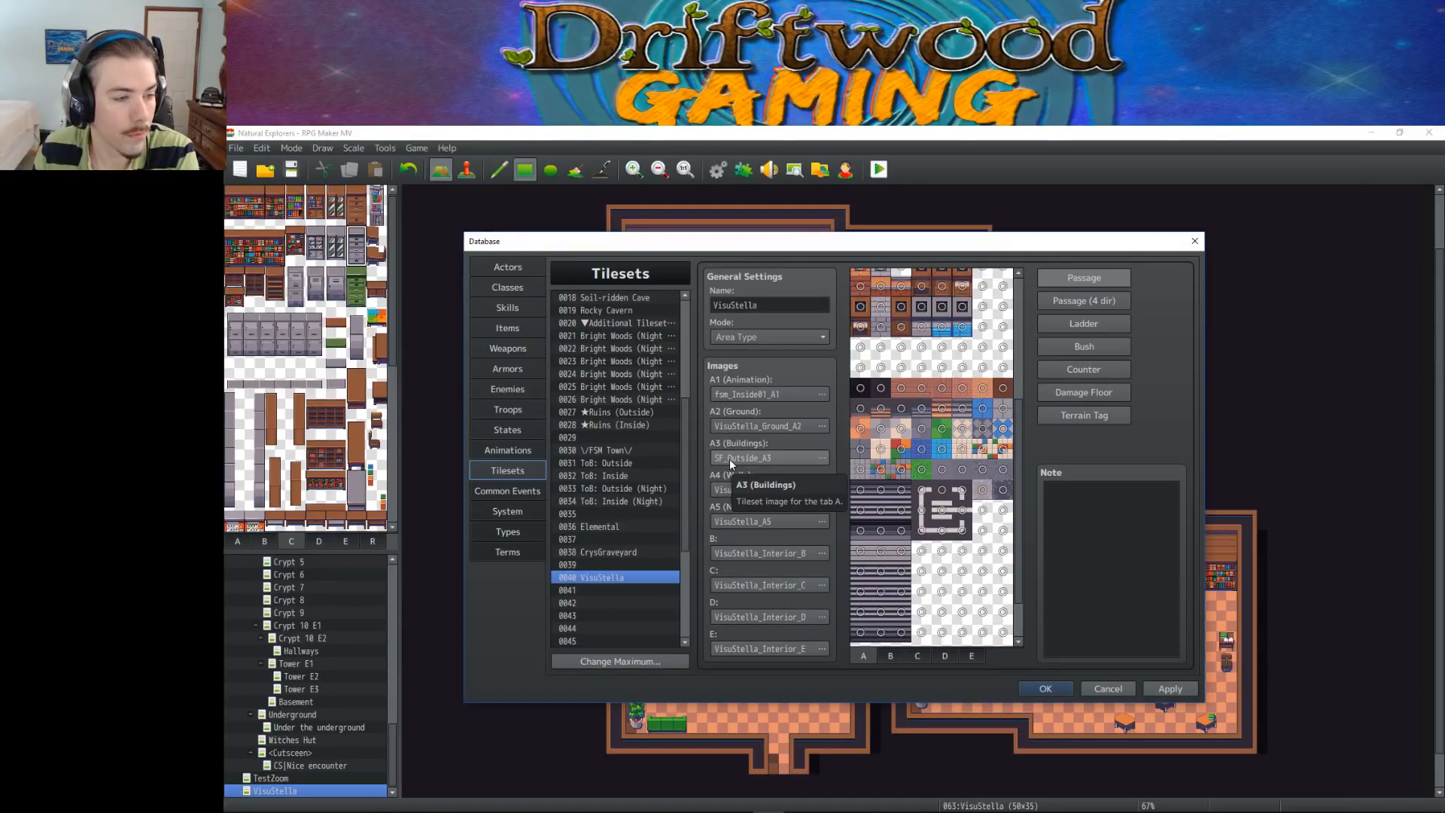
scroll(921, 461, "up", 5)
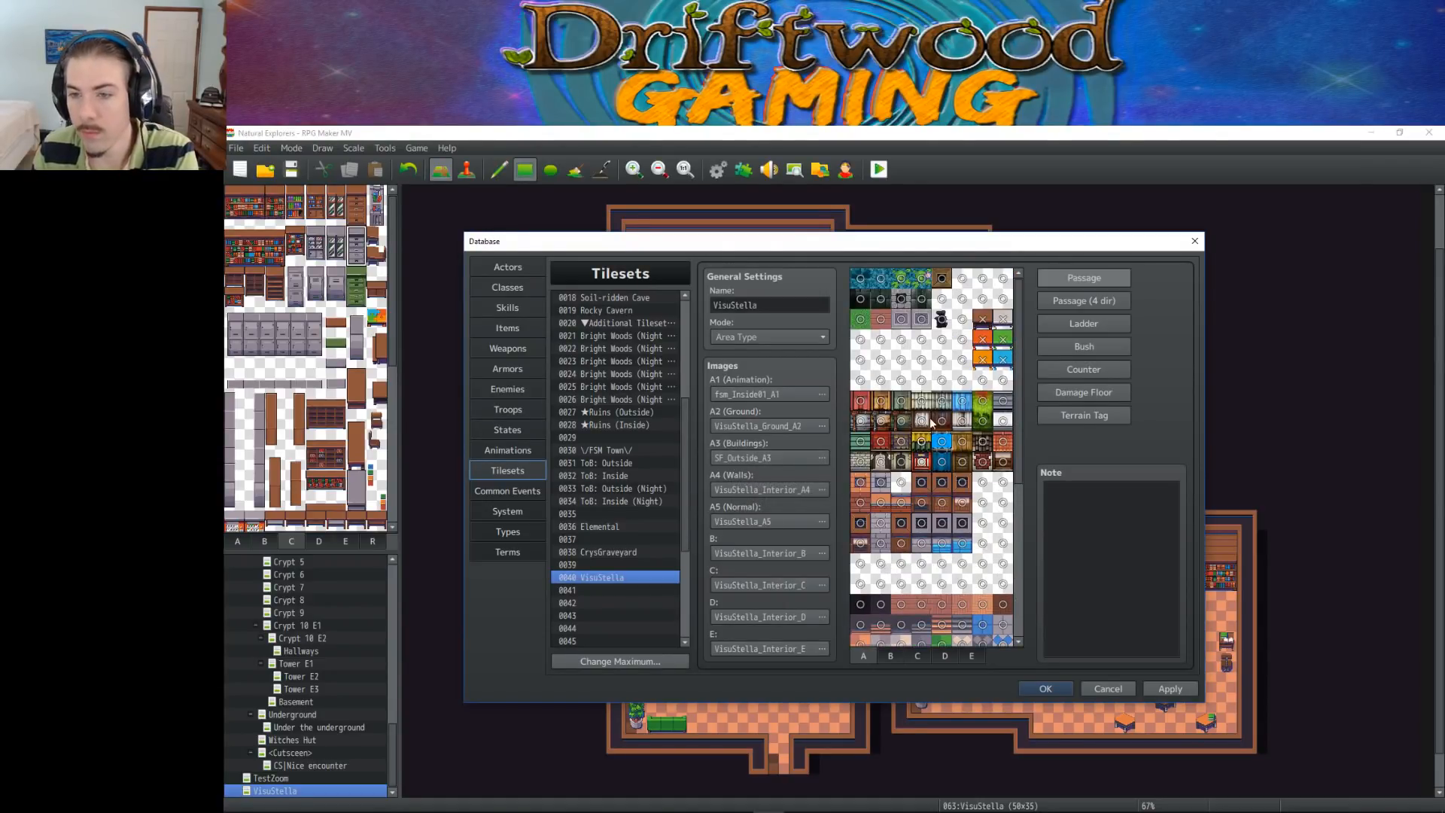
left_click(921, 319)
left_click(901, 319)
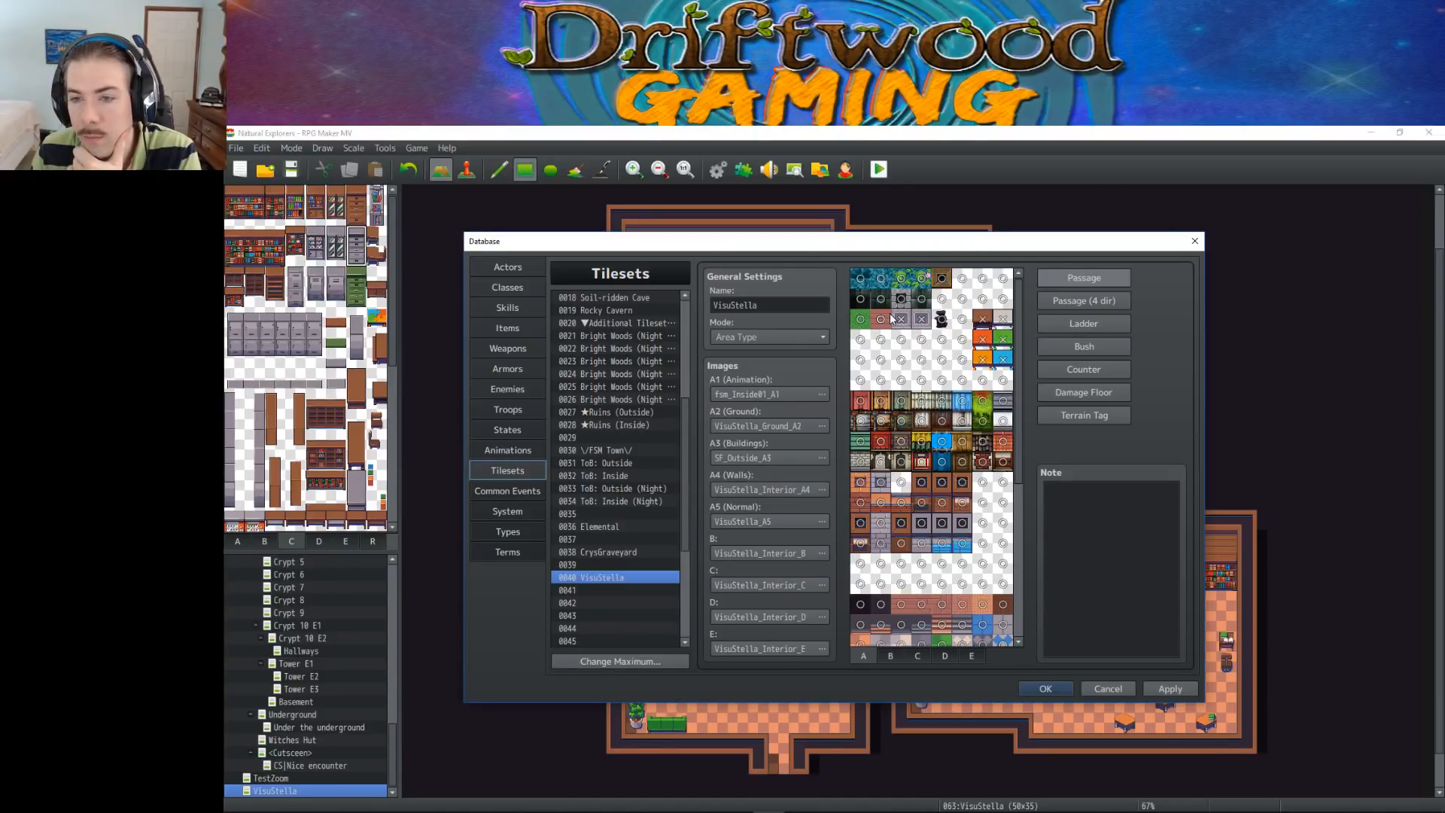
Make all the A3 building tiles on sheet A impassable, covering four rows of eight tiles
left_click(859, 403)
left_click(879, 402)
left_click(901, 401)
left_click(861, 420)
left_click(880, 420)
left_click(901, 421)
left_click(921, 421)
left_click(921, 401)
left_click(942, 401)
left_click(941, 421)
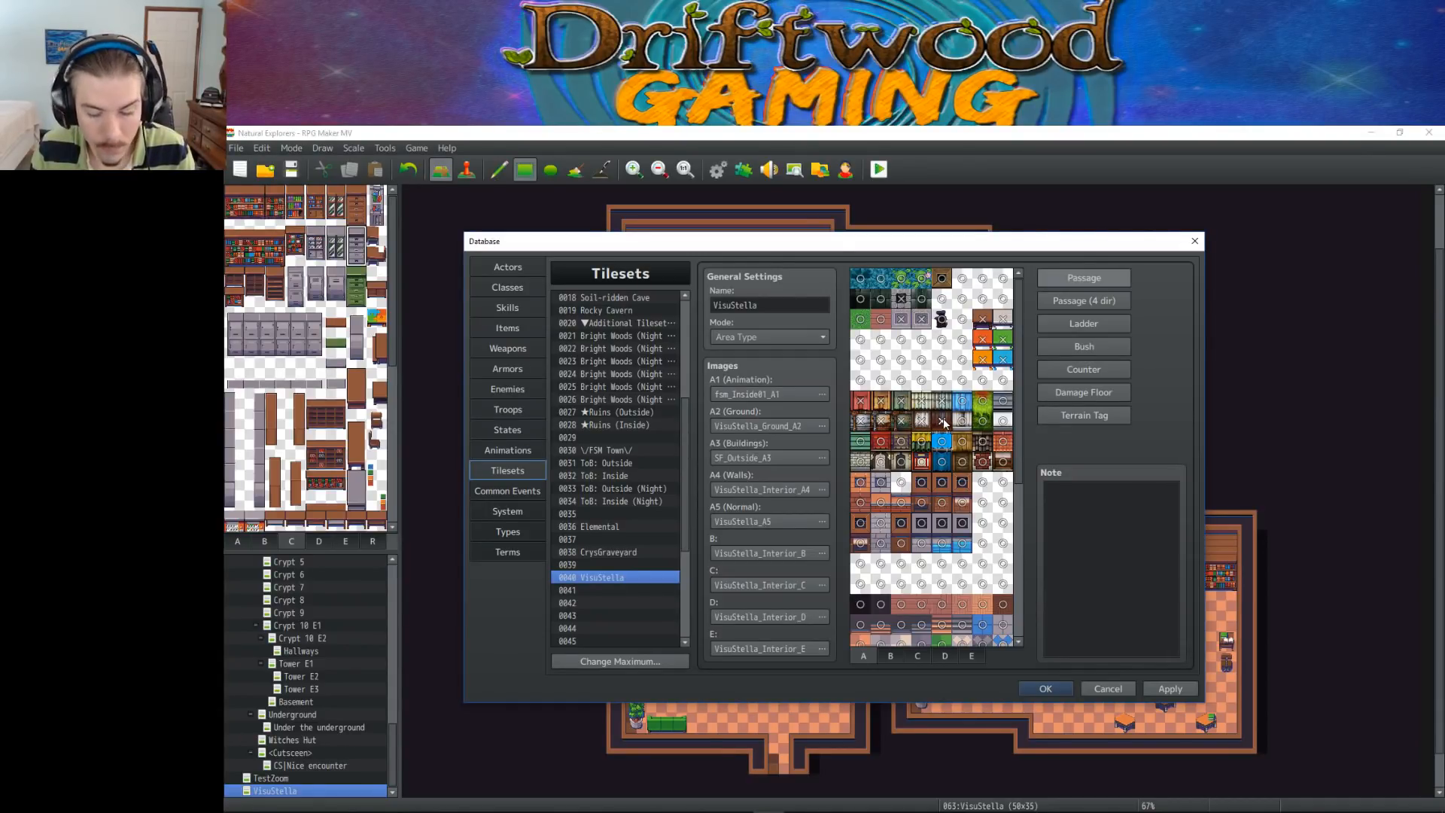
left_click(962, 400)
left_click(962, 421)
left_click(982, 403)
left_click(982, 420)
left_click(1002, 400)
left_click(1002, 421)
left_click(1003, 441)
left_click(1003, 461)
left_click(982, 441)
left_click(982, 461)
left_click(962, 441)
left_click(962, 461)
left_click(942, 461)
left_click(941, 441)
left_click(921, 441)
left_click(921, 462)
left_click(901, 441)
left_click(901, 461)
left_click(881, 461)
left_click(881, 441)
left_click(860, 462)
left_click(862, 444)
Make the A4 wall tiles on sheet A impassable, working through the four rows below the building tiles
left_click(860, 482)
left_click(880, 482)
left_click(901, 482)
left_click(921, 482)
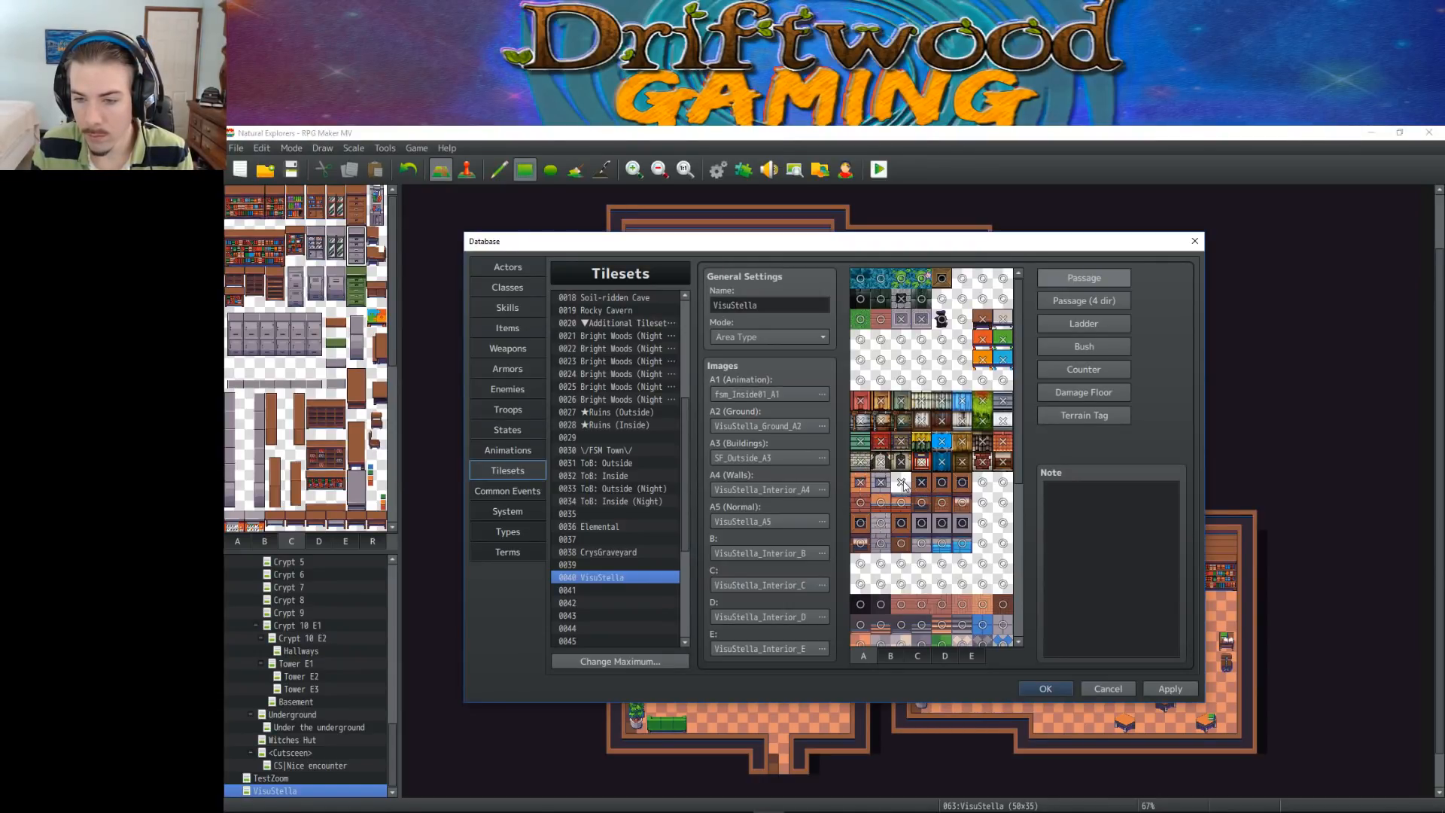
left_click(941, 482)
left_click(962, 482)
left_click(962, 501)
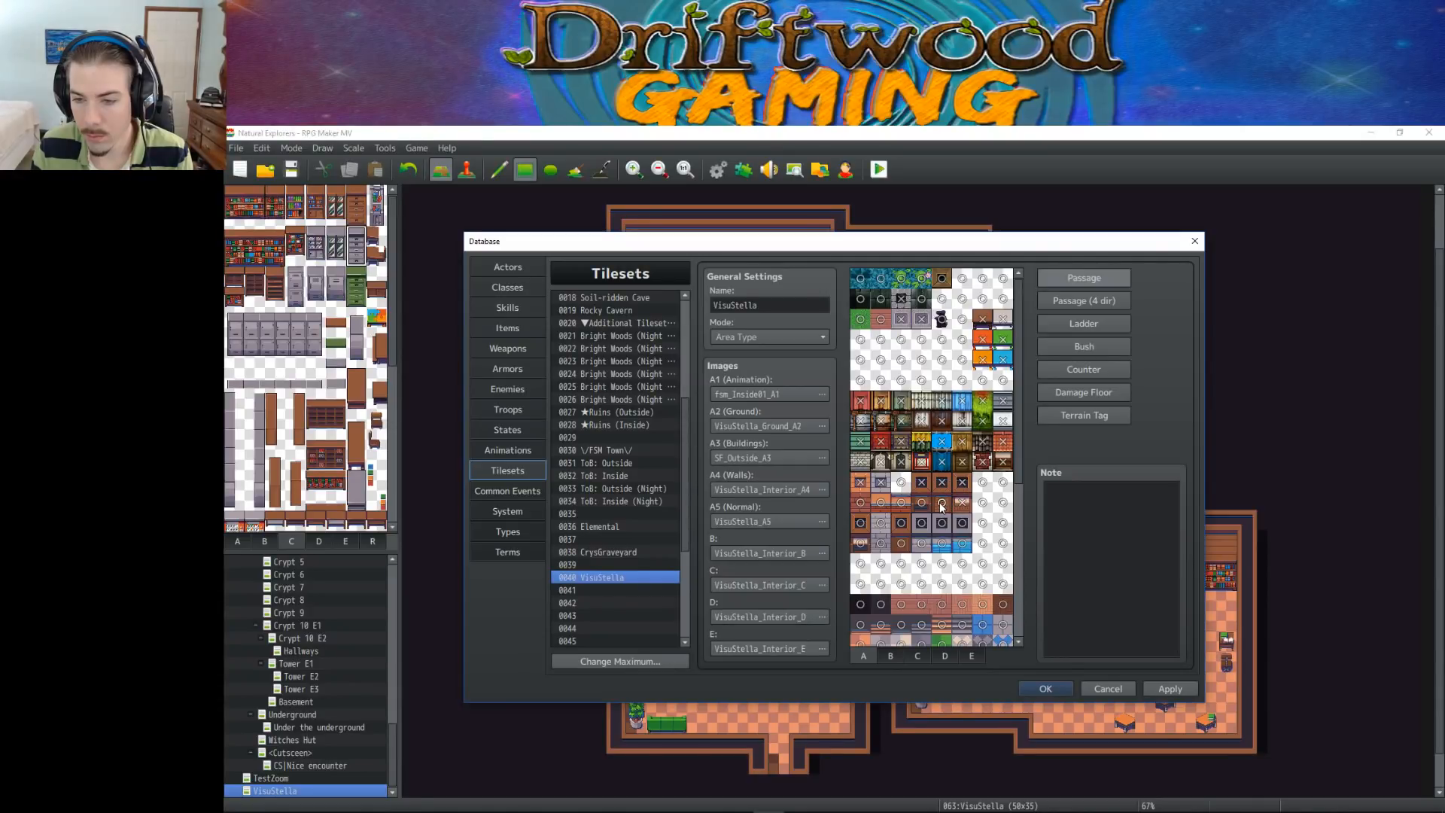
left_click(901, 502)
left_click(880, 502)
left_click(861, 502)
left_click(860, 522)
left_click(860, 542)
left_click(881, 543)
left_click(881, 522)
left_click(901, 522)
left_click(900, 543)
left_click(942, 542)
left_click(962, 543)
left_click(962, 522)
Make the row of three dark tiles between the striped stair sections of A5 impassable
scroll(905, 518, "down", 4)
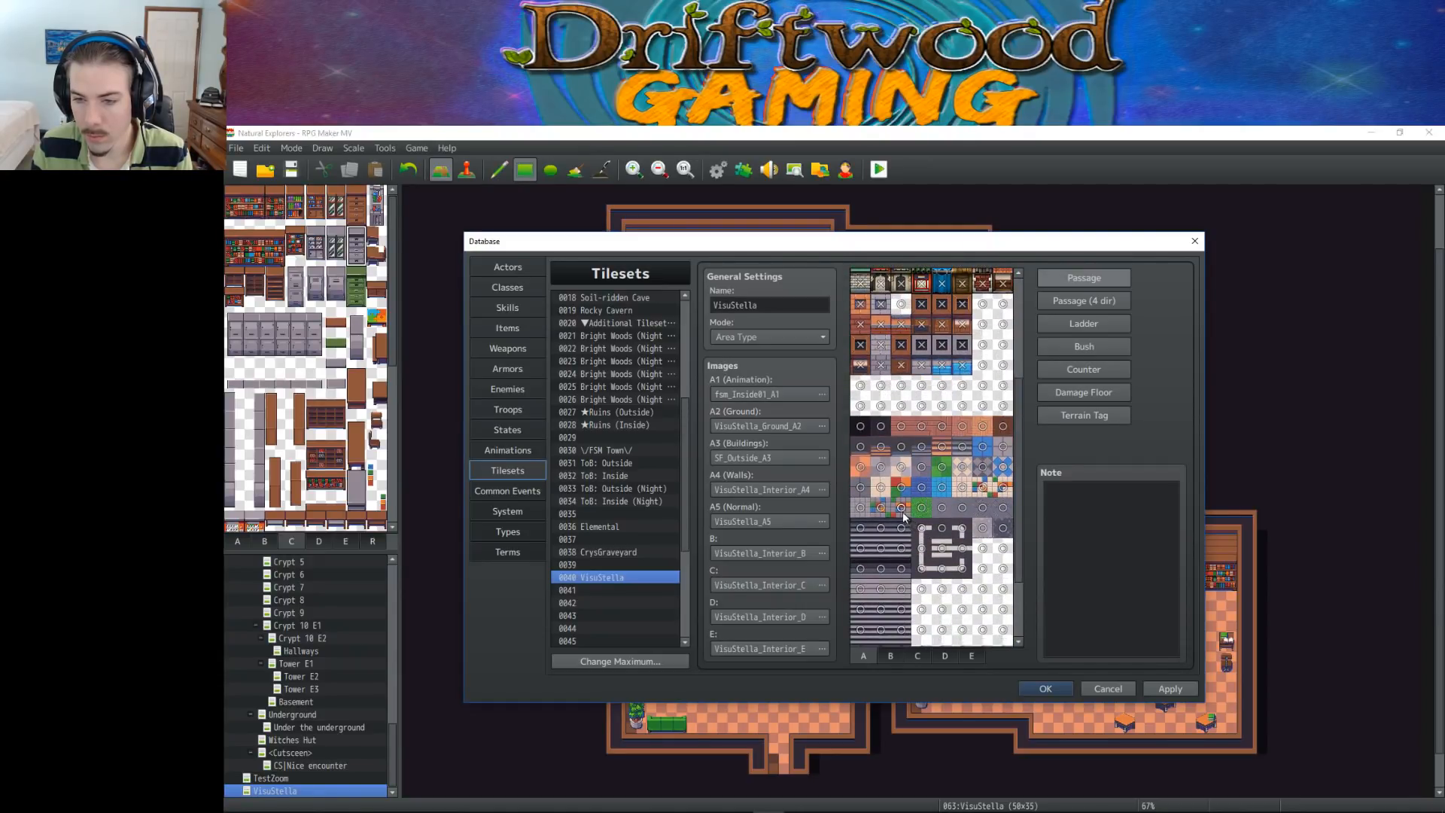
scroll(970, 444, "down", 2)
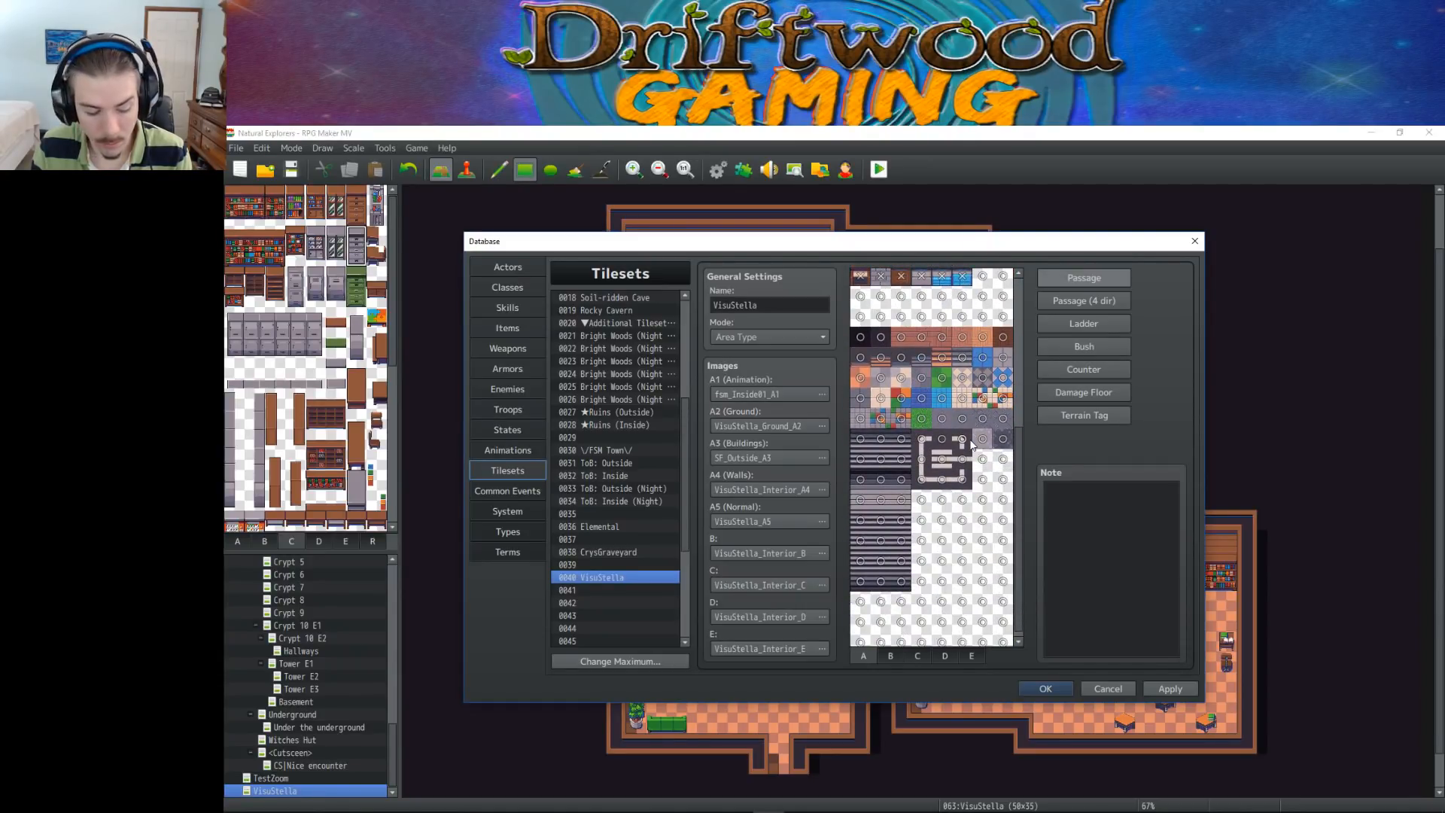
scroll(918, 454, "down", 1)
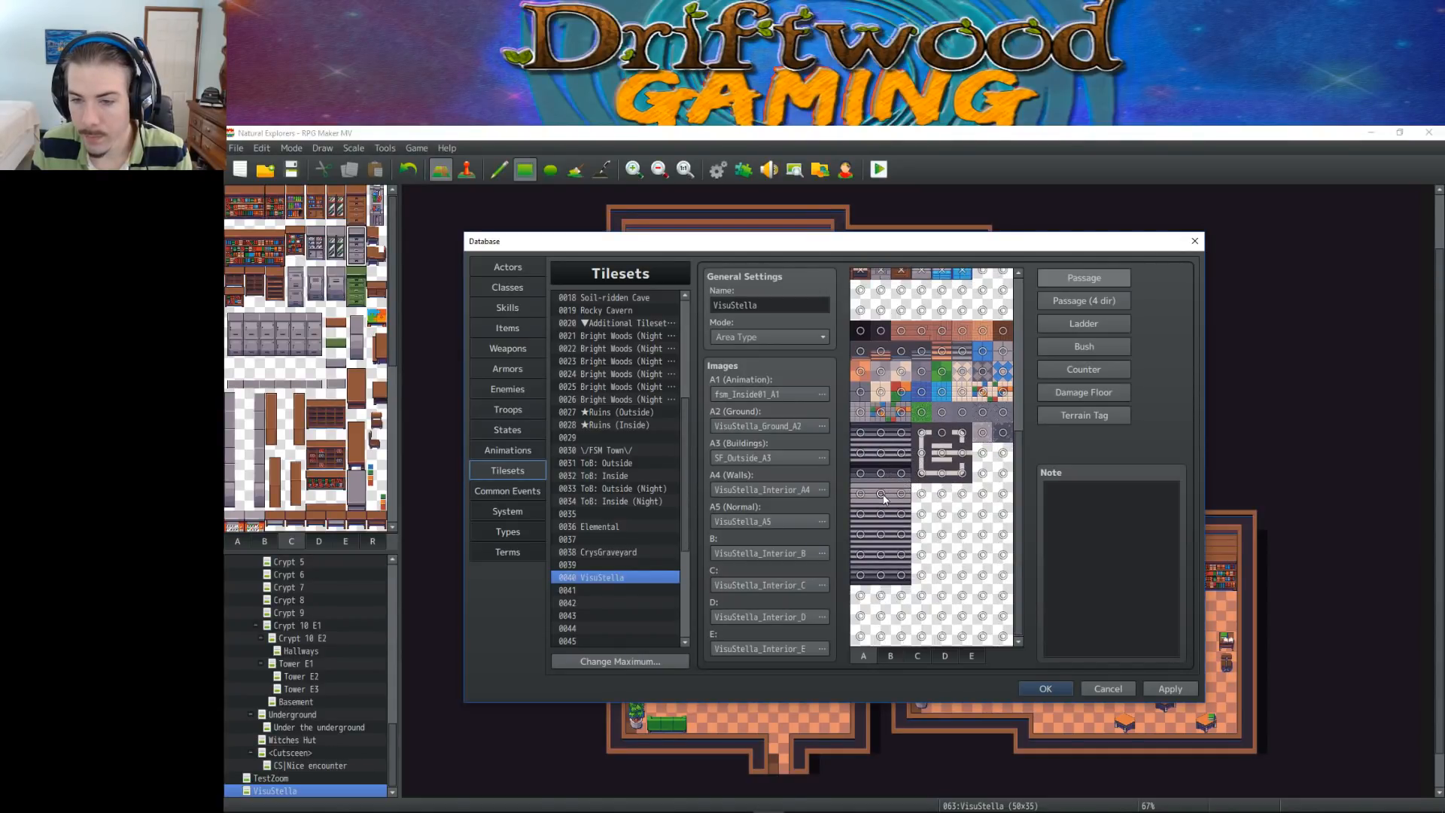
left_click_drag(901, 497, 861, 474)
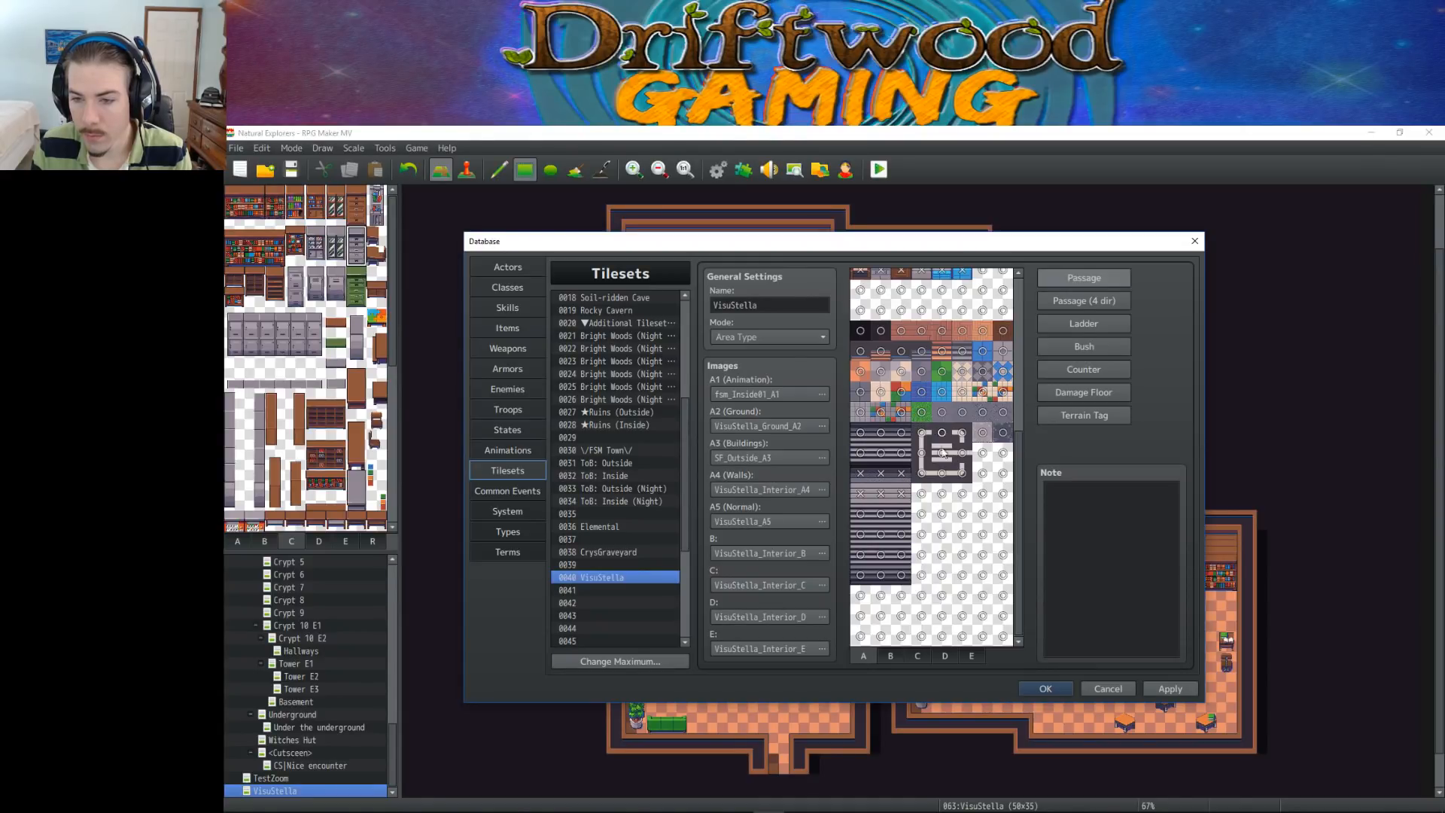
On sheet B, make the dark tiles at the base of the grey slanted and upright stair pieces impassable
left_click(891, 656)
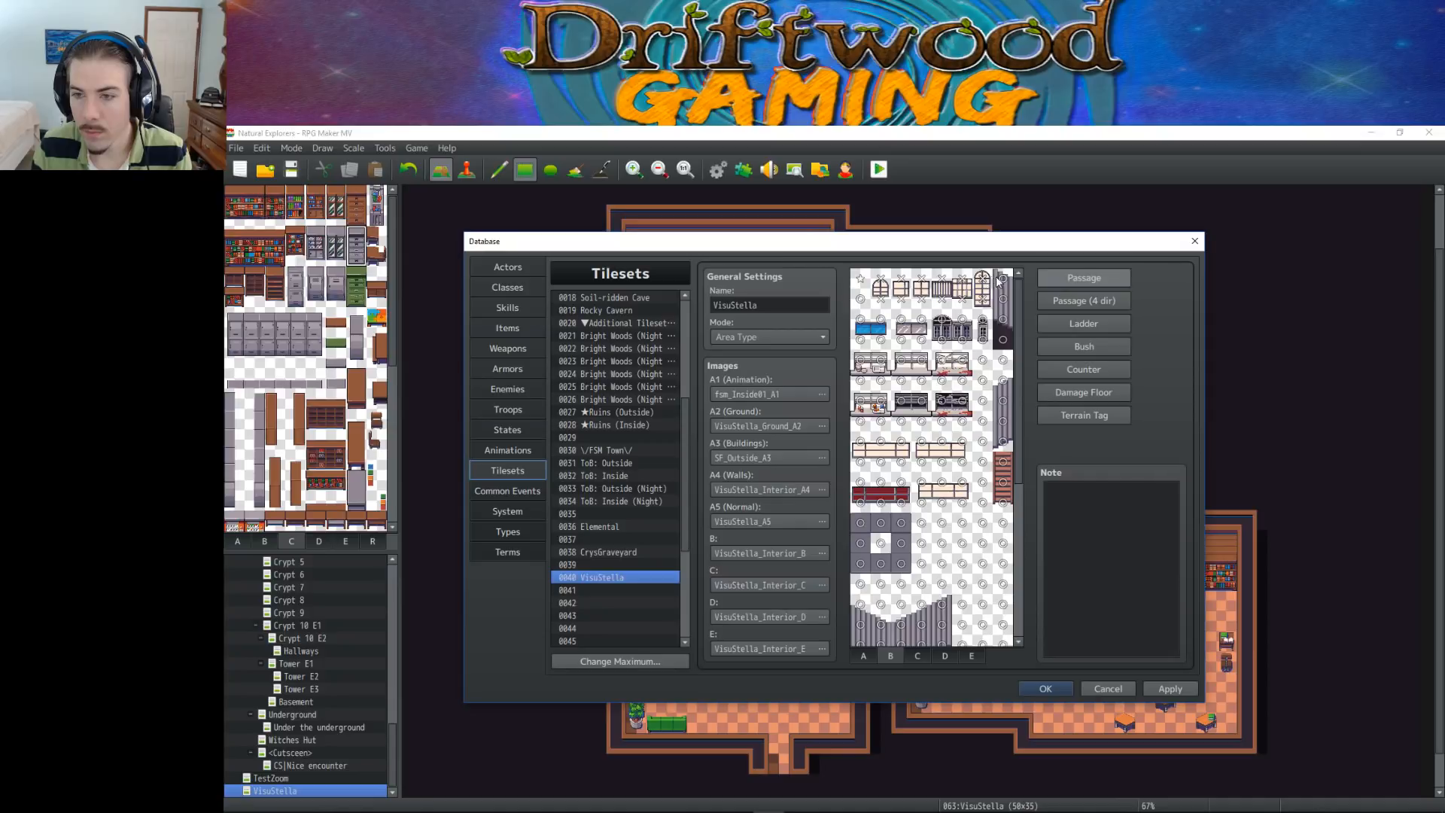
left_click(1002, 339)
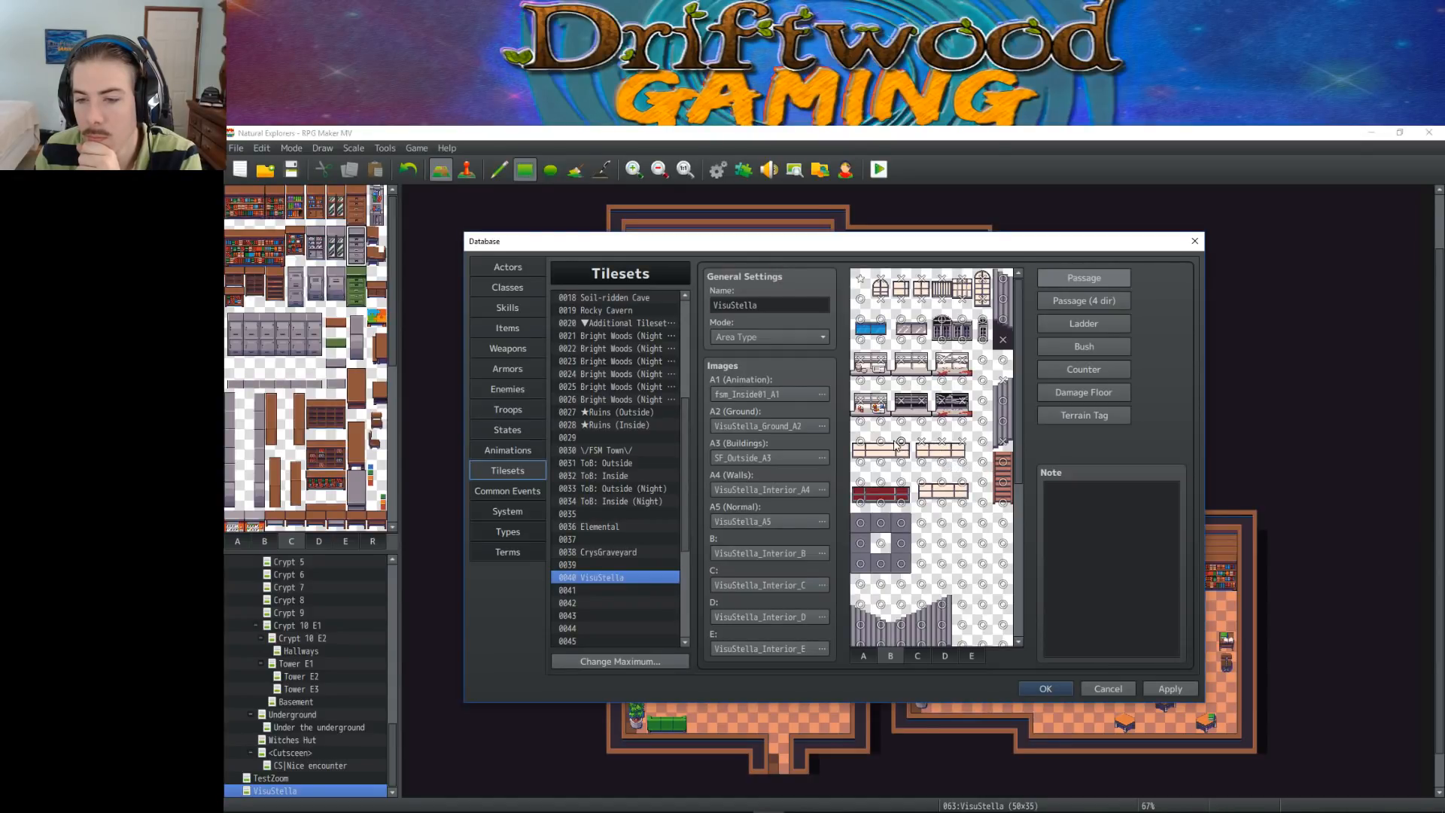
mouse_move(862, 483)
left_mouse_down()
mouse_move(962, 490)
mouse_move(925, 486)
left_mouse_up()
scroll(929, 519, "down", 5)
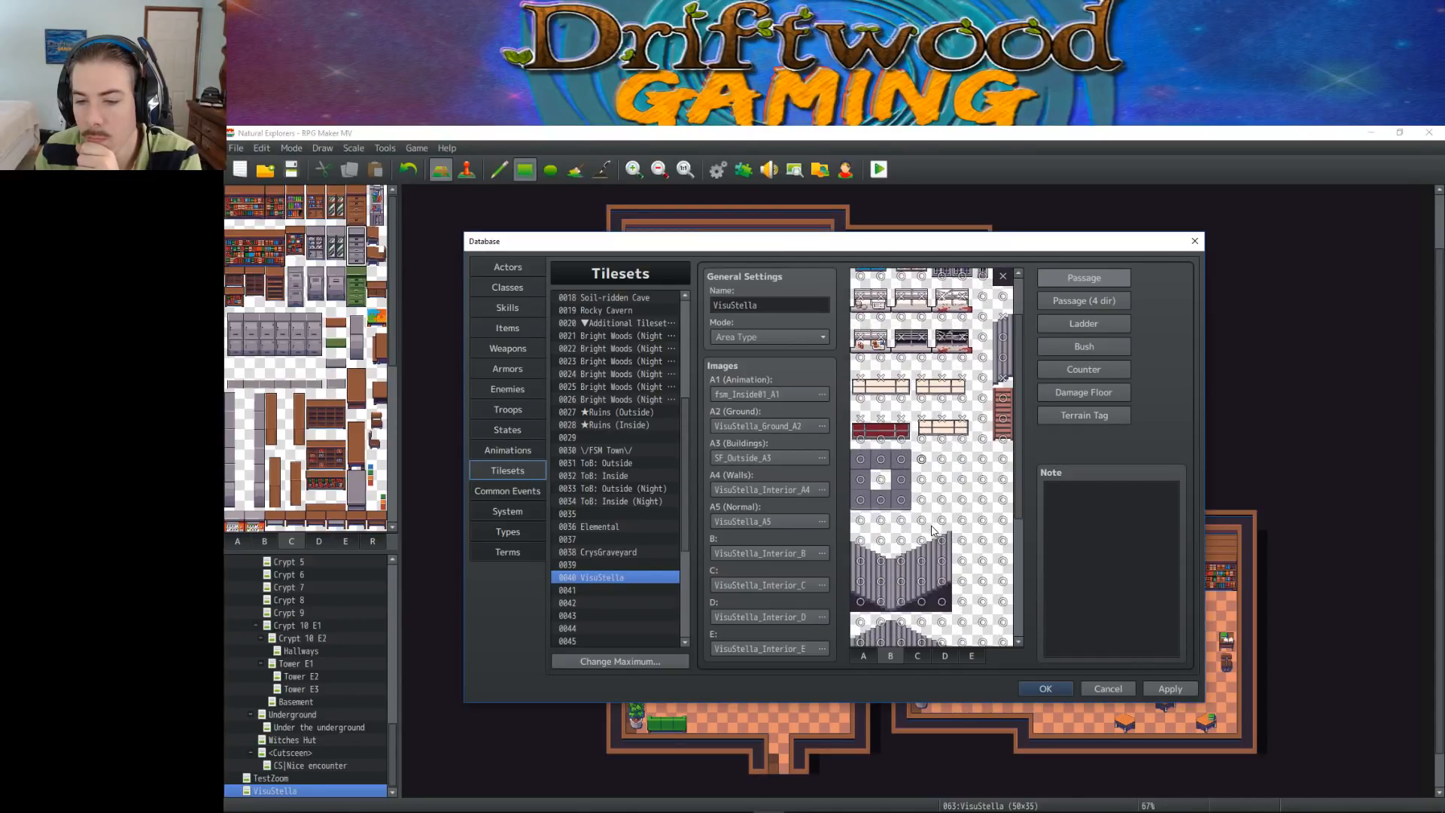
left_click_drag(942, 476, 862, 479)
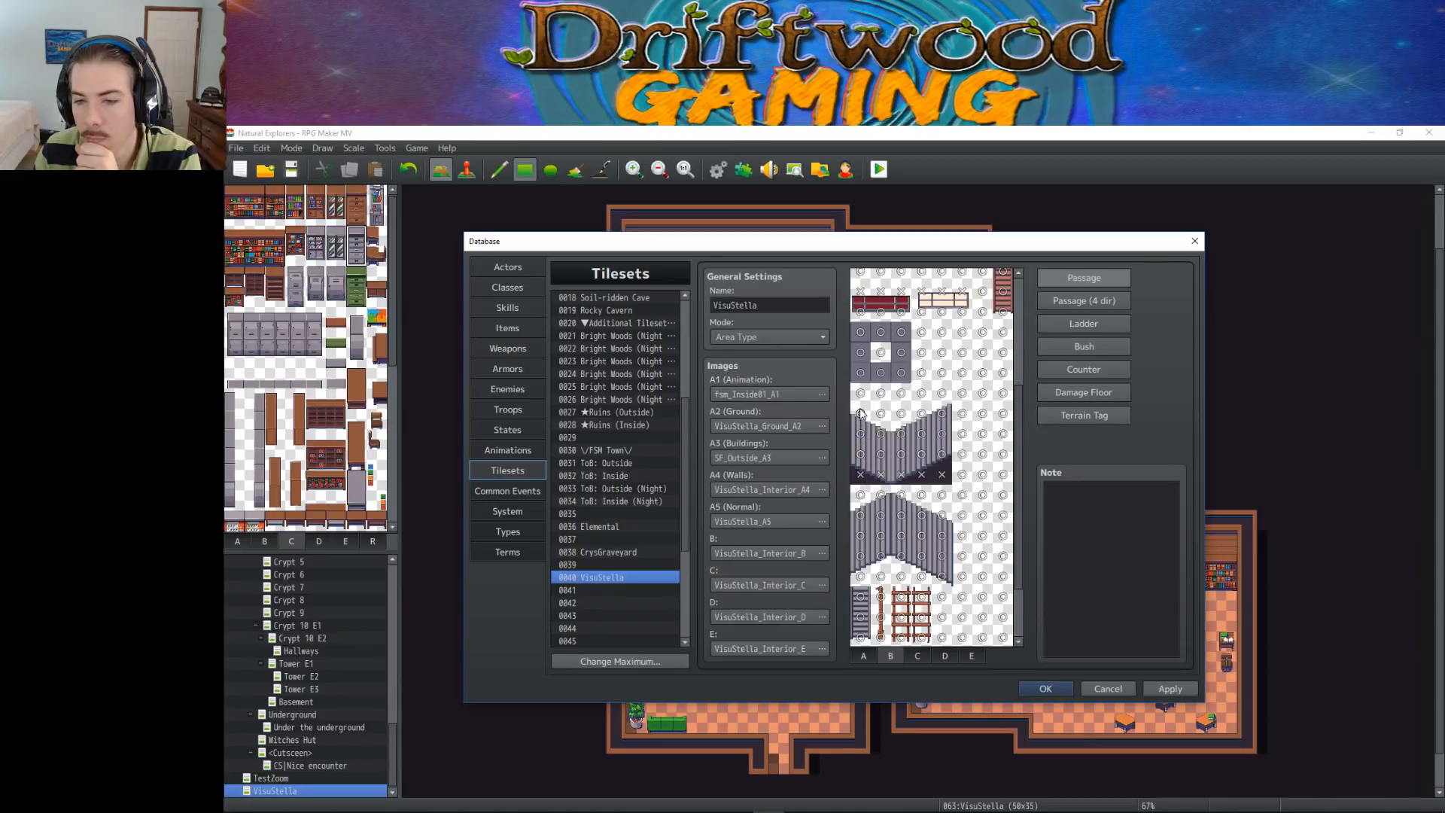
Set the top edge tiles of the upper grey stair piece on sheet B to the star passage setting
left_click(860, 413)
left_click(880, 416)
left_click(881, 417)
left_click(902, 418)
left_click(902, 418)
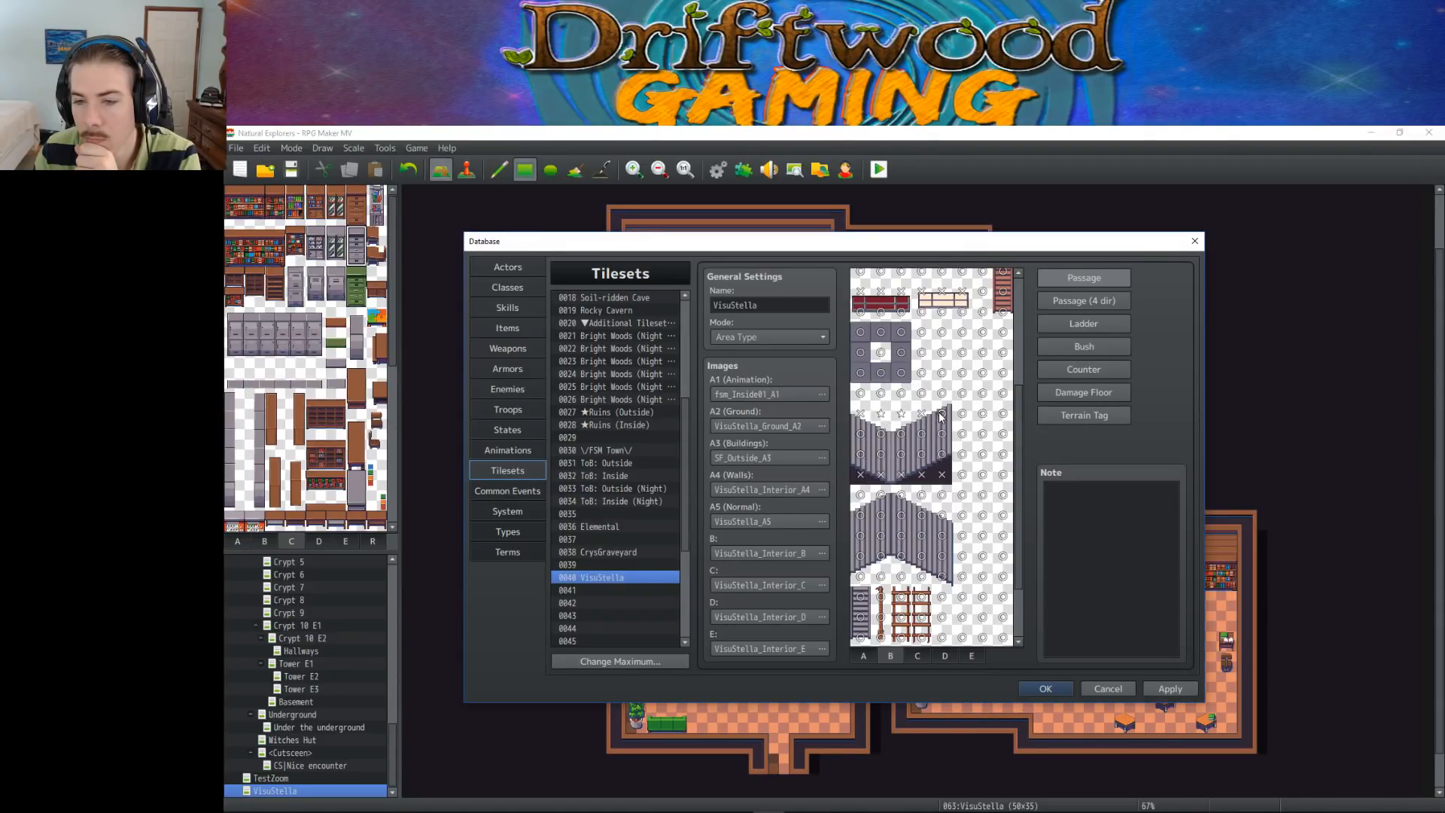
left_click(943, 416)
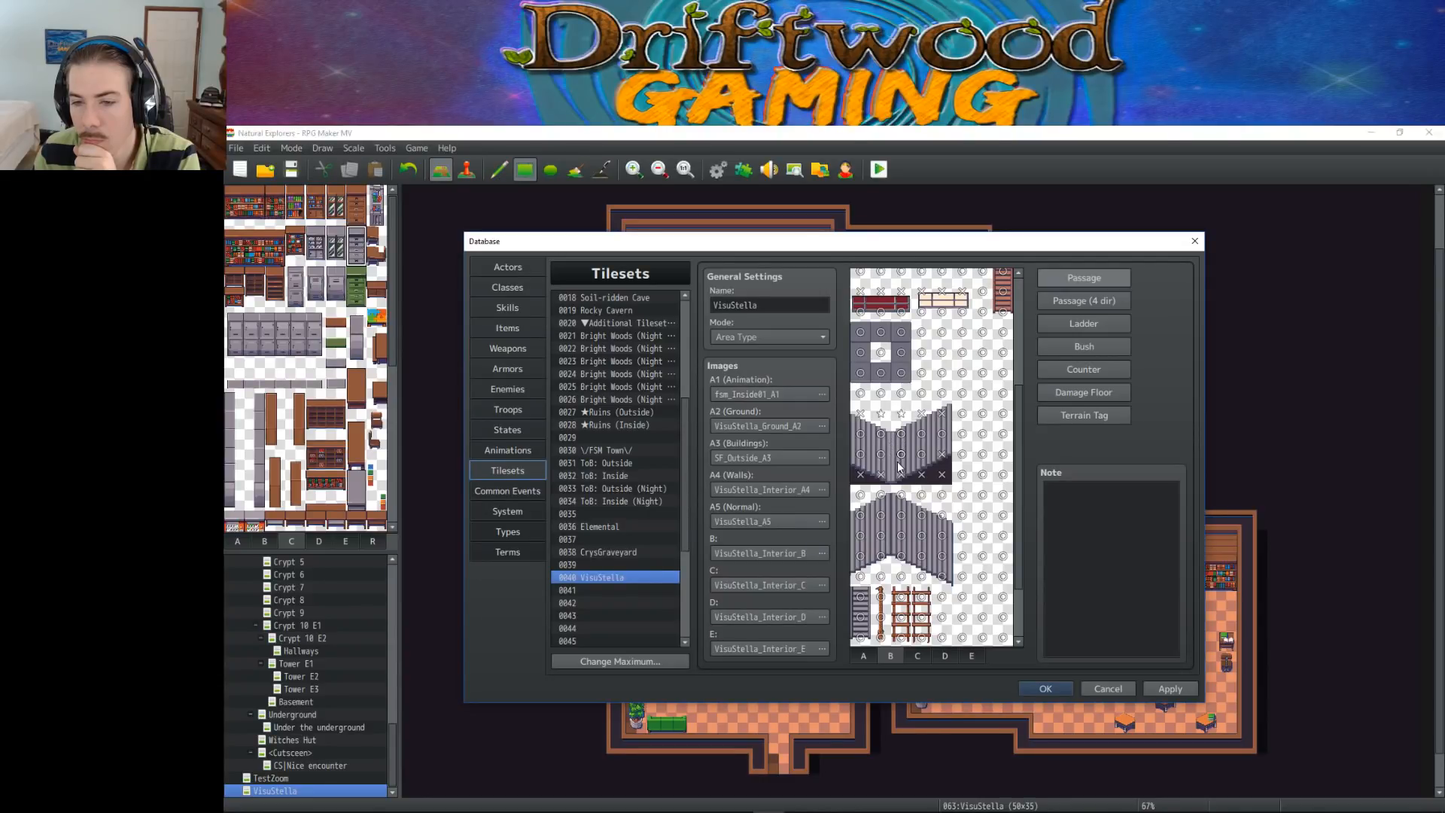
Give the top edge row of the lower grey stair piece star passage and adjust the row beneath it
left_click(868, 458)
left_click_drag(861, 497, 943, 499)
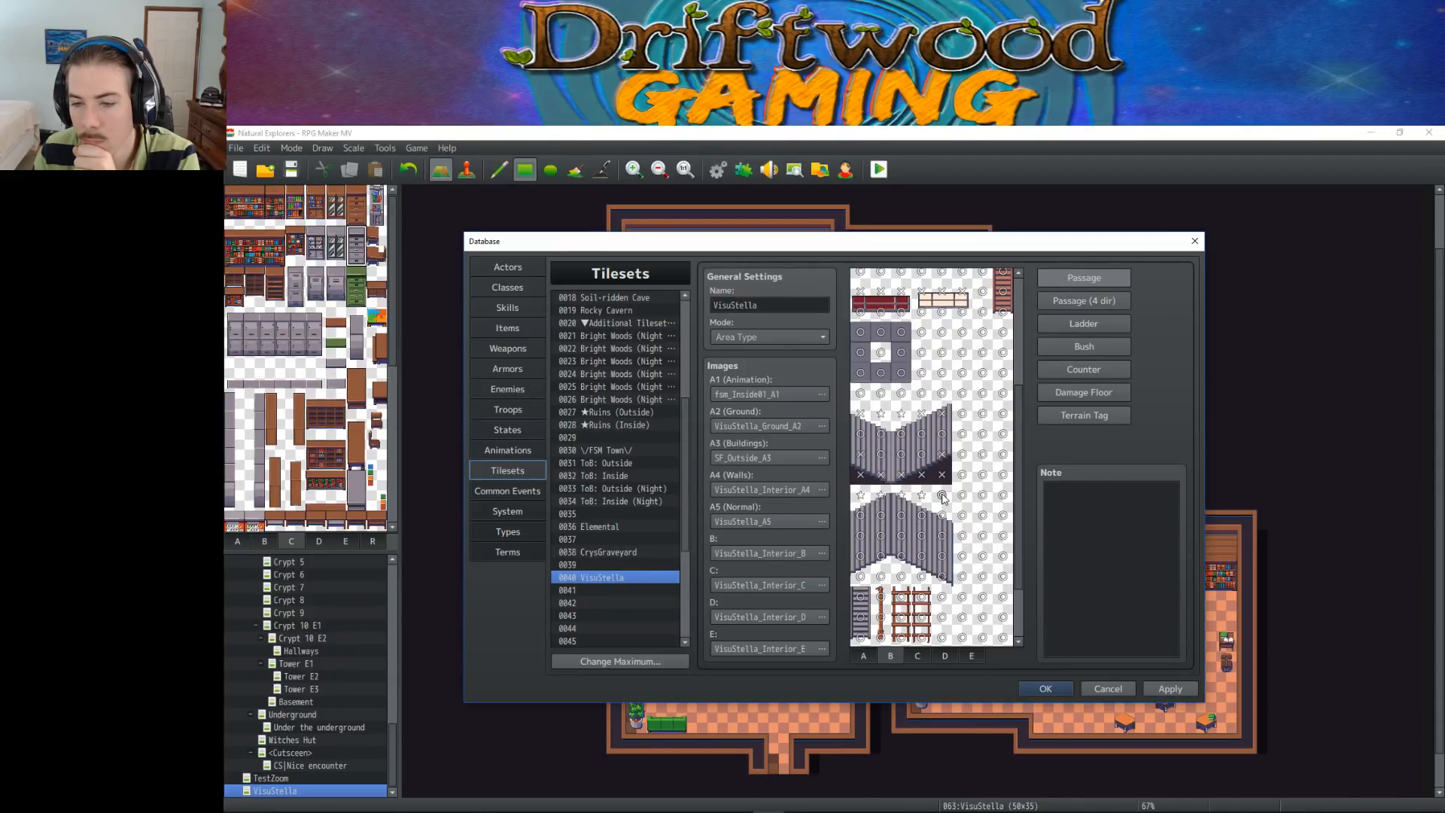
left_click(943, 499)
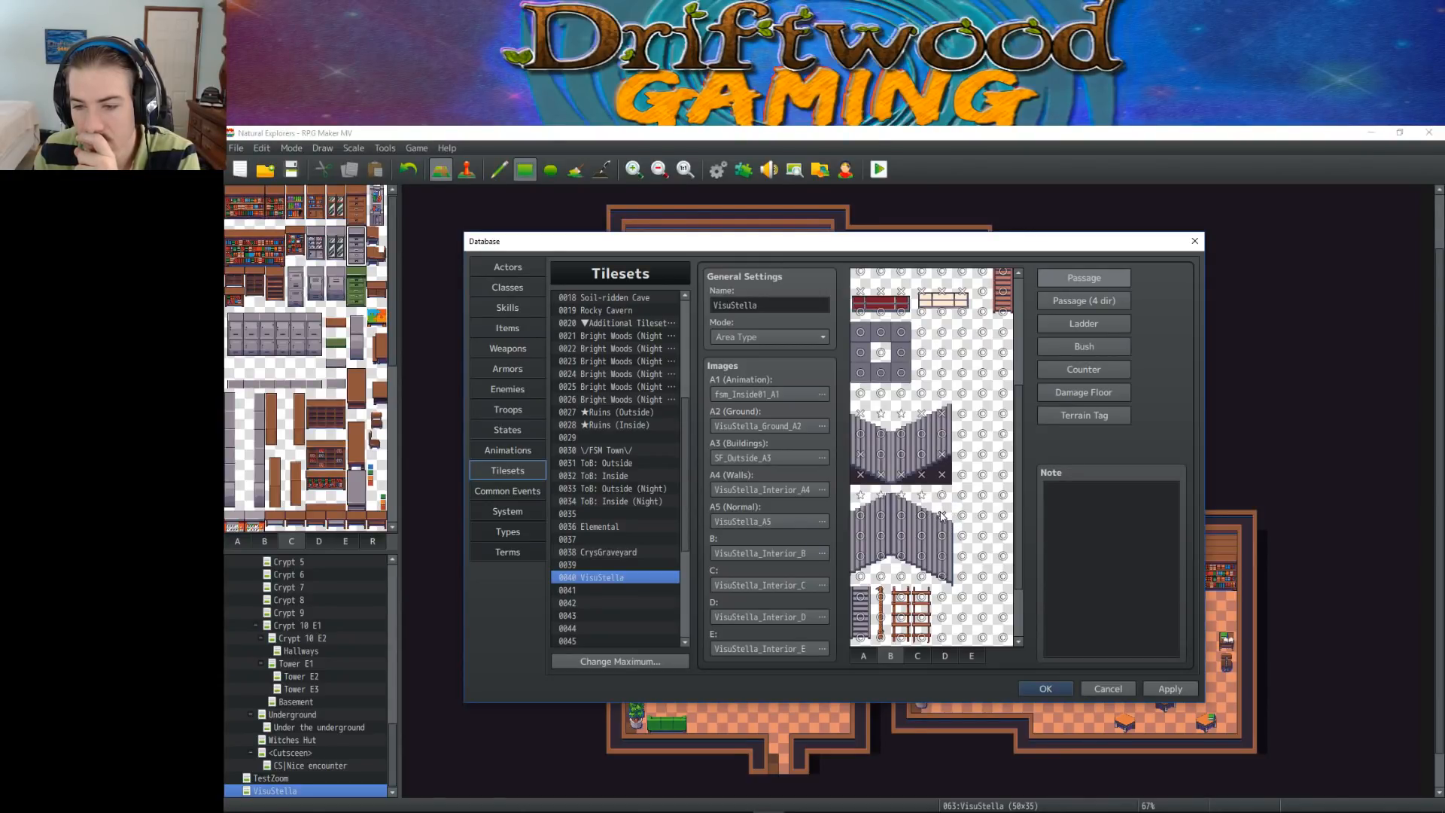
left_click_drag(941, 516, 861, 517)
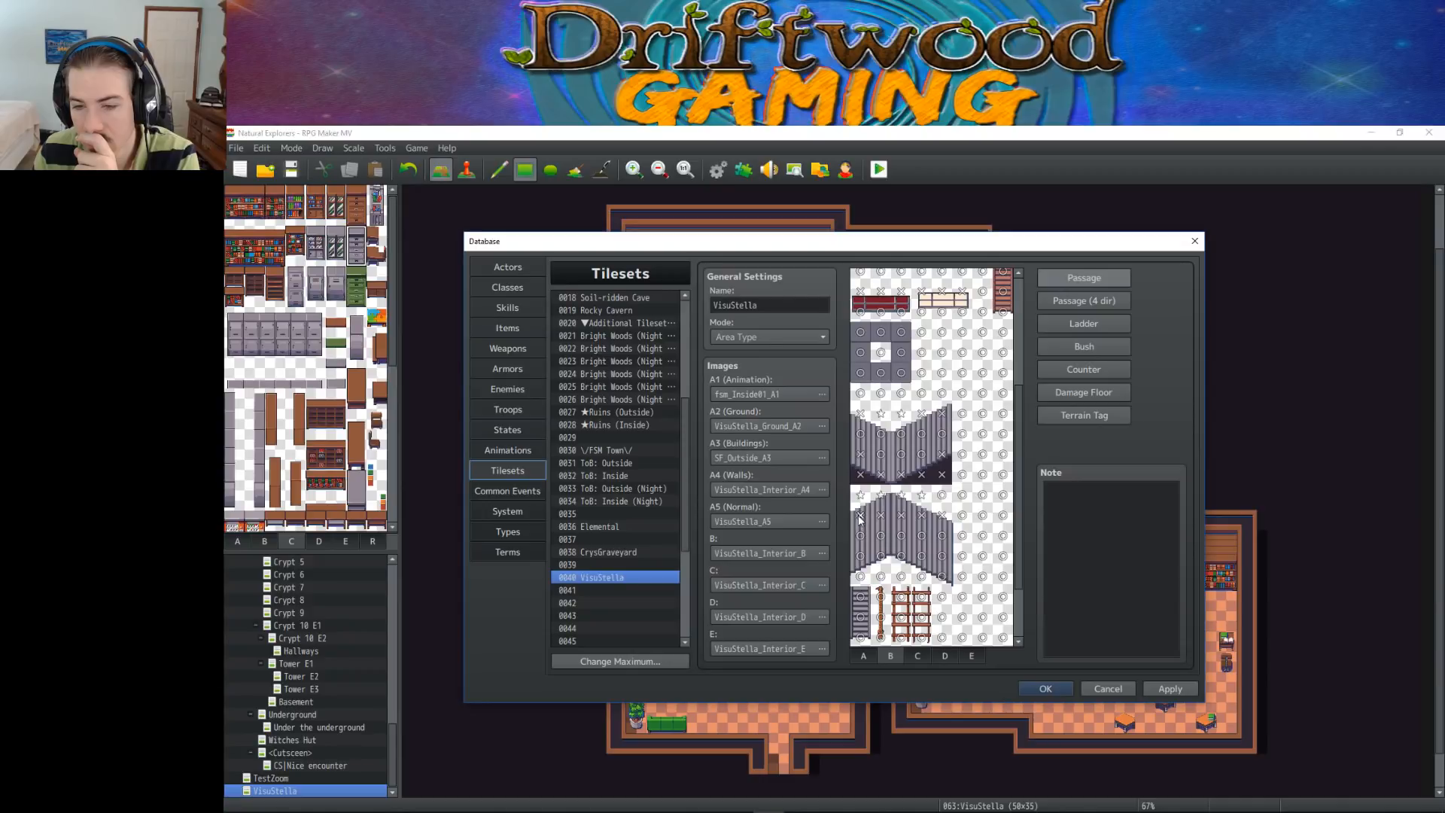
Set the row along the bottom edge of the lower grey stair piece to star passage and adjust the tiles just above
left_click_drag(860, 577, 882, 577)
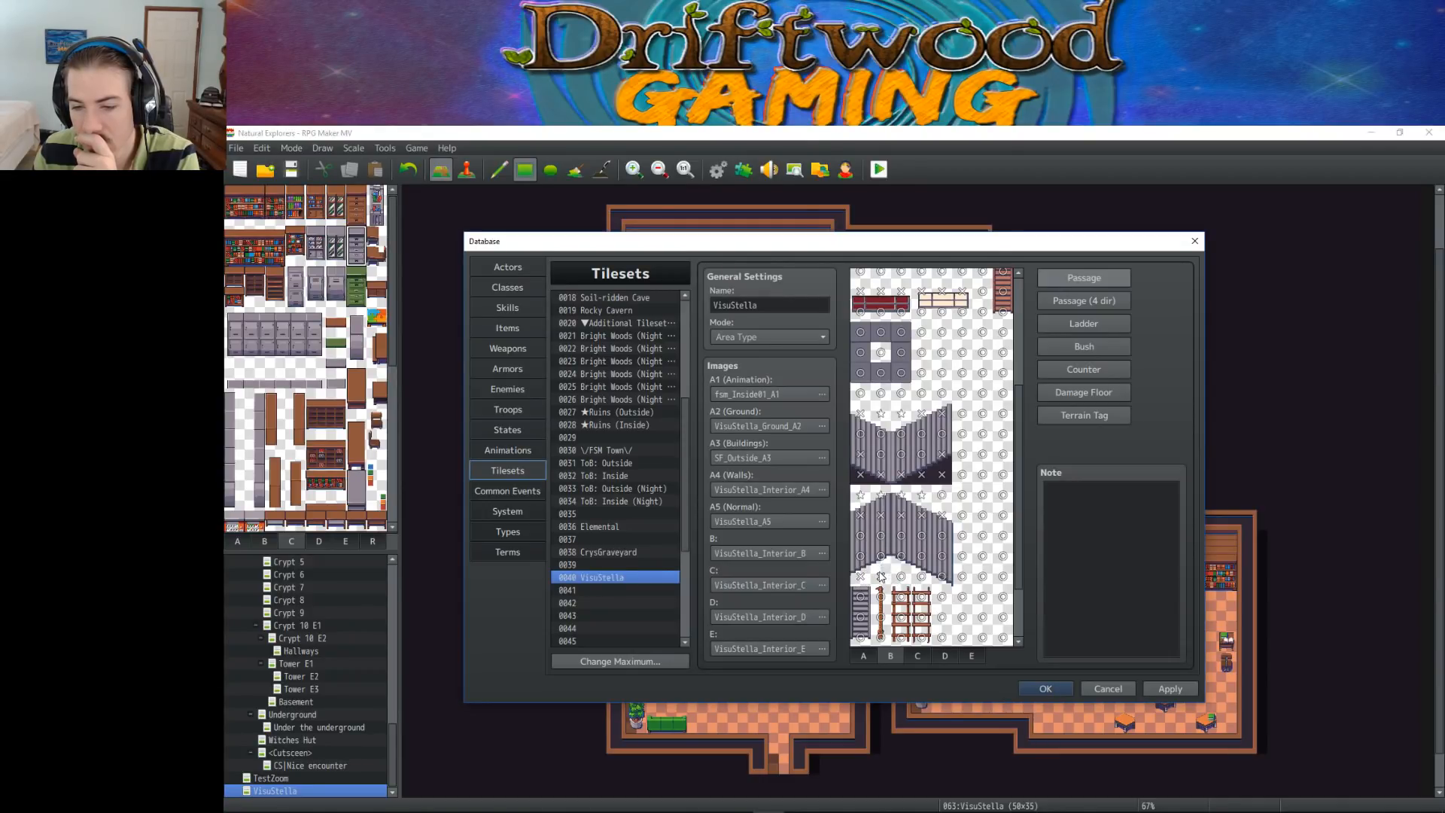
left_click(883, 578)
left_click(900, 578)
left_click(898, 578)
left_click(886, 578)
left_click(905, 578)
left_click(922, 579)
left_click(899, 578)
left_click(884, 579)
left_click(884, 579)
left_click(940, 579)
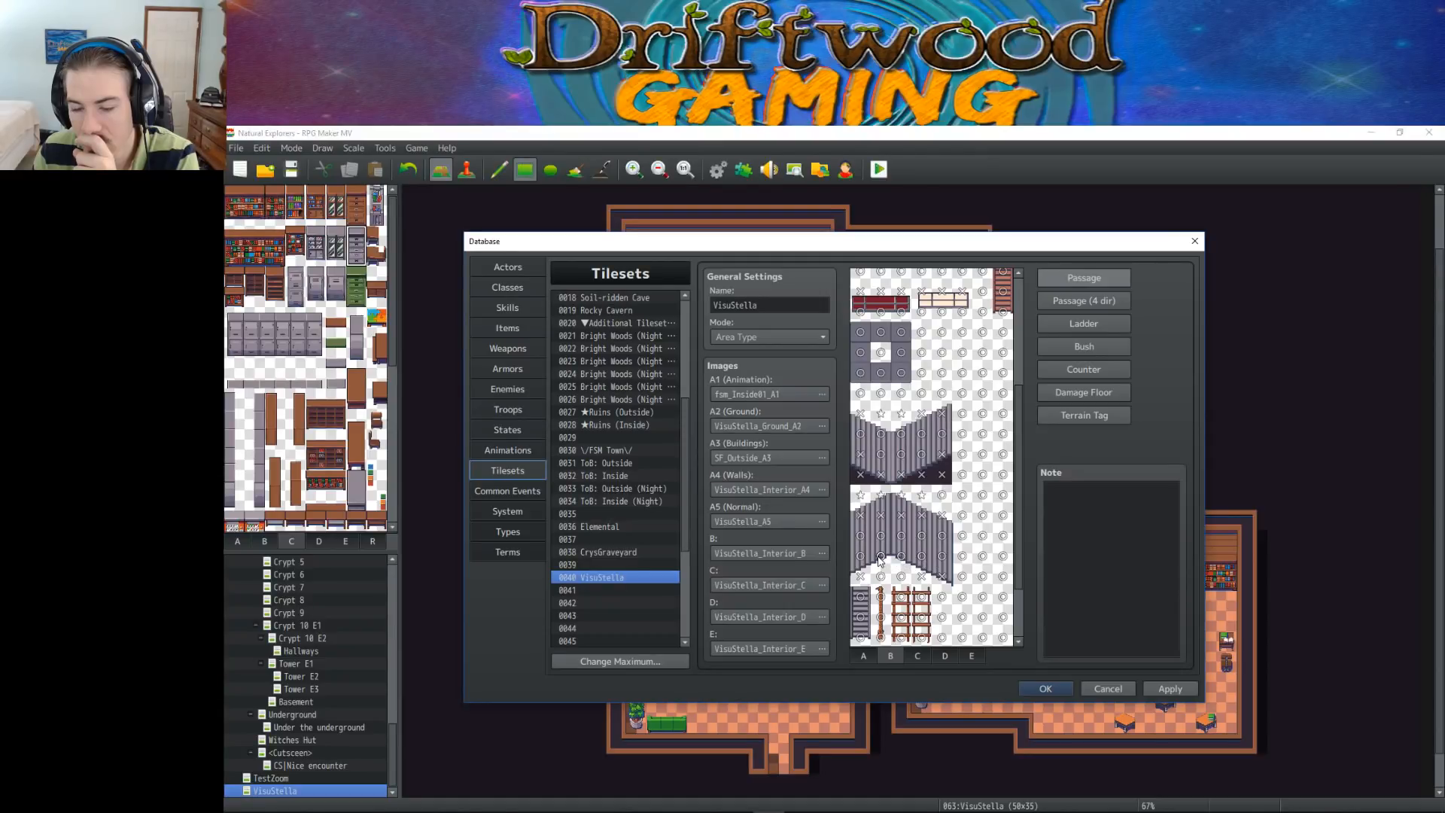
left_click(901, 556)
left_click(880, 556)
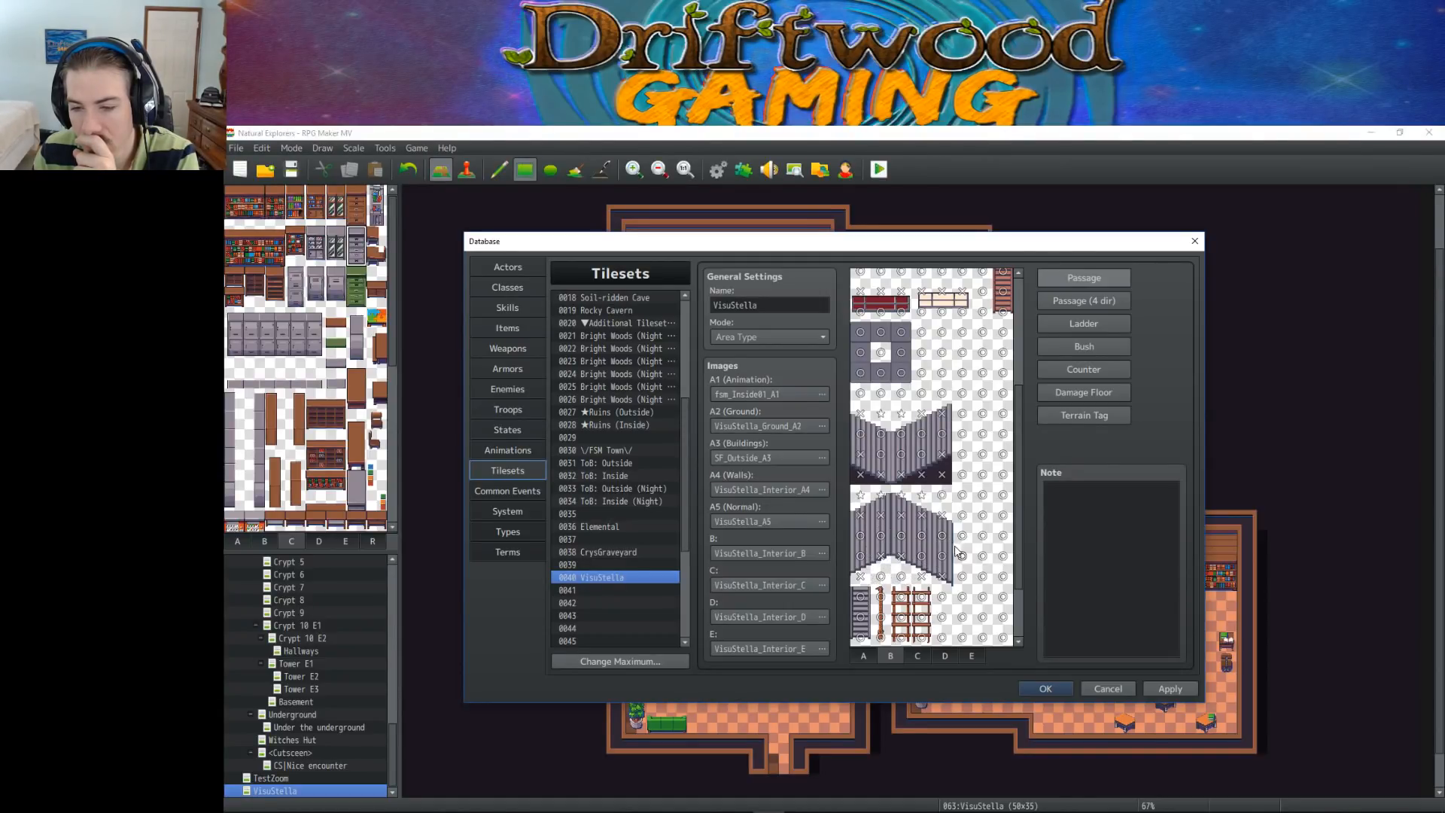
On sheet C, make the first two tile rows of bookshelves and cabinets impassable across seven columns
scroll(884, 558, "down", 3)
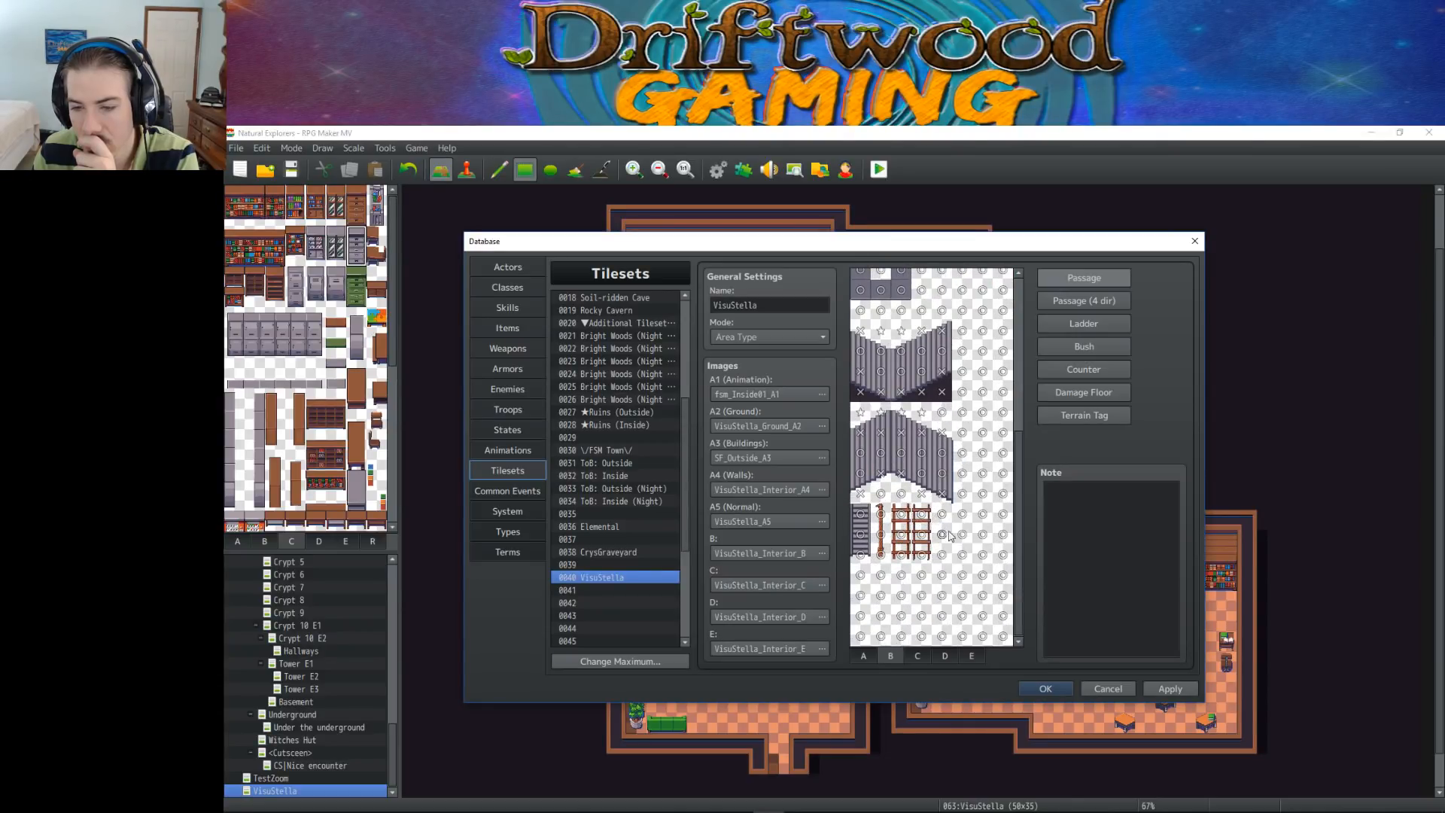
scroll(861, 508, "up", 3)
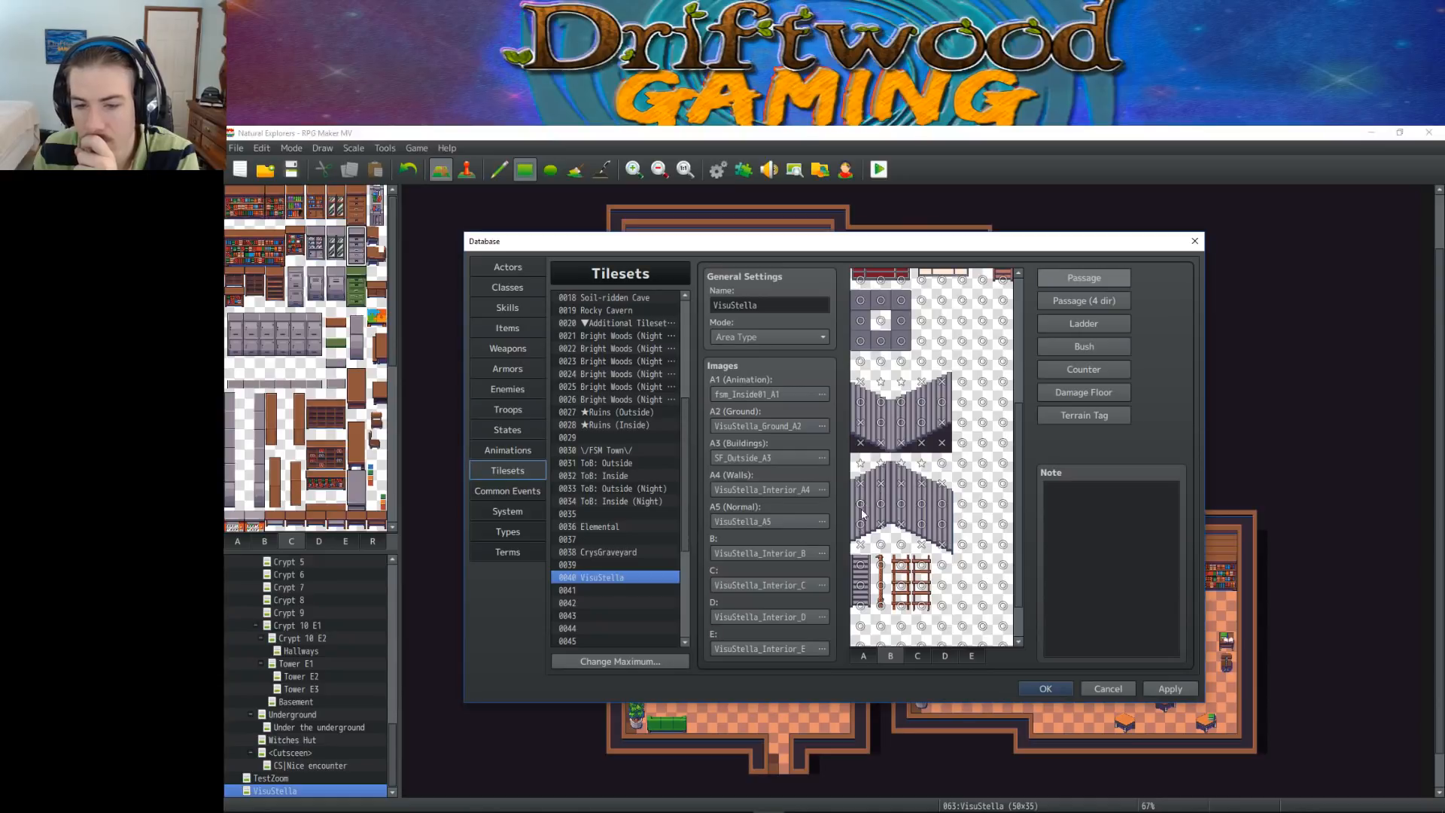
left_click(917, 656)
left_click(860, 278)
left_click(880, 279)
left_click(901, 279)
left_click(922, 279)
left_click(942, 278)
left_click(962, 279)
left_click(982, 278)
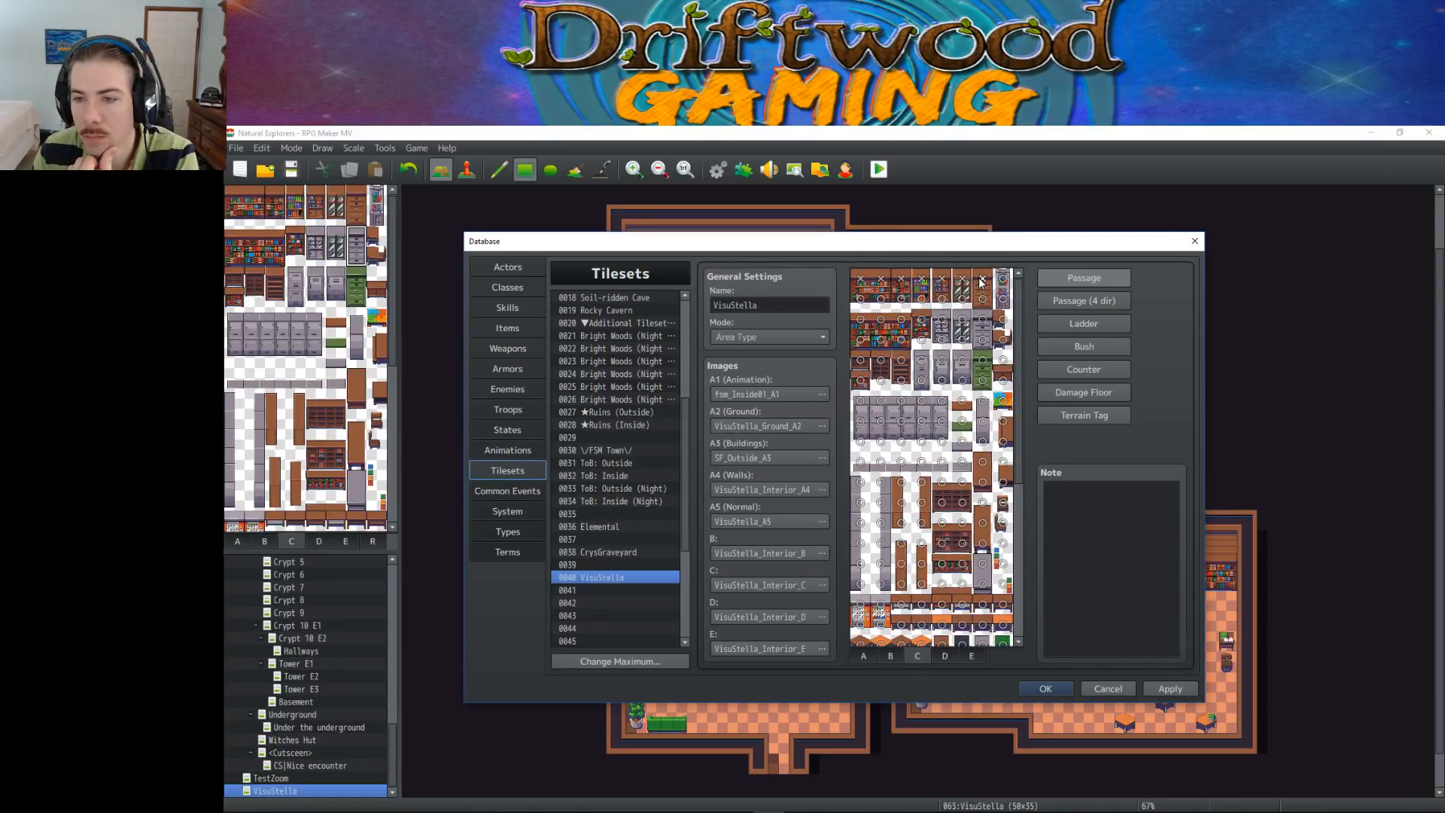
left_click(982, 299)
left_click(962, 299)
left_click(941, 299)
left_click(921, 299)
left_click(901, 298)
left_click(881, 299)
left_click(861, 299)
Make the tiles of the second group of bookshelves and neighbouring cabinets on sheet C impassable
left_click(887, 325)
left_click(902, 321)
left_click(899, 337)
left_click(878, 338)
left_click(858, 338)
left_click(925, 321)
left_click(941, 322)
left_click(921, 338)
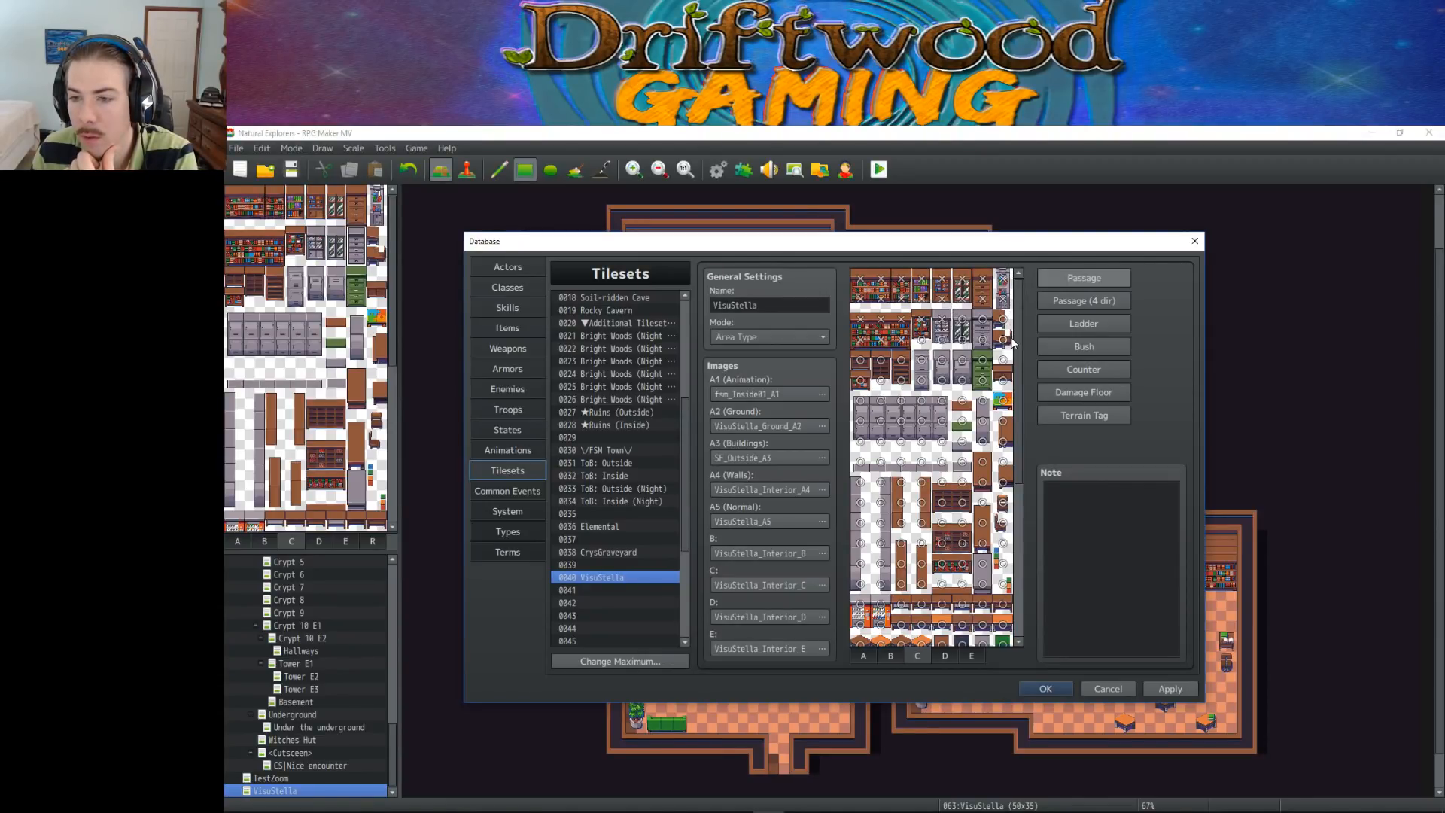
Make the third group of shelves and grey and green cabinets impassable, along with the small furniture tiles beside it
mouse_move(982, 370)
left_mouse_down()
mouse_move(863, 366)
mouse_move(861, 384)
left_mouse_up()
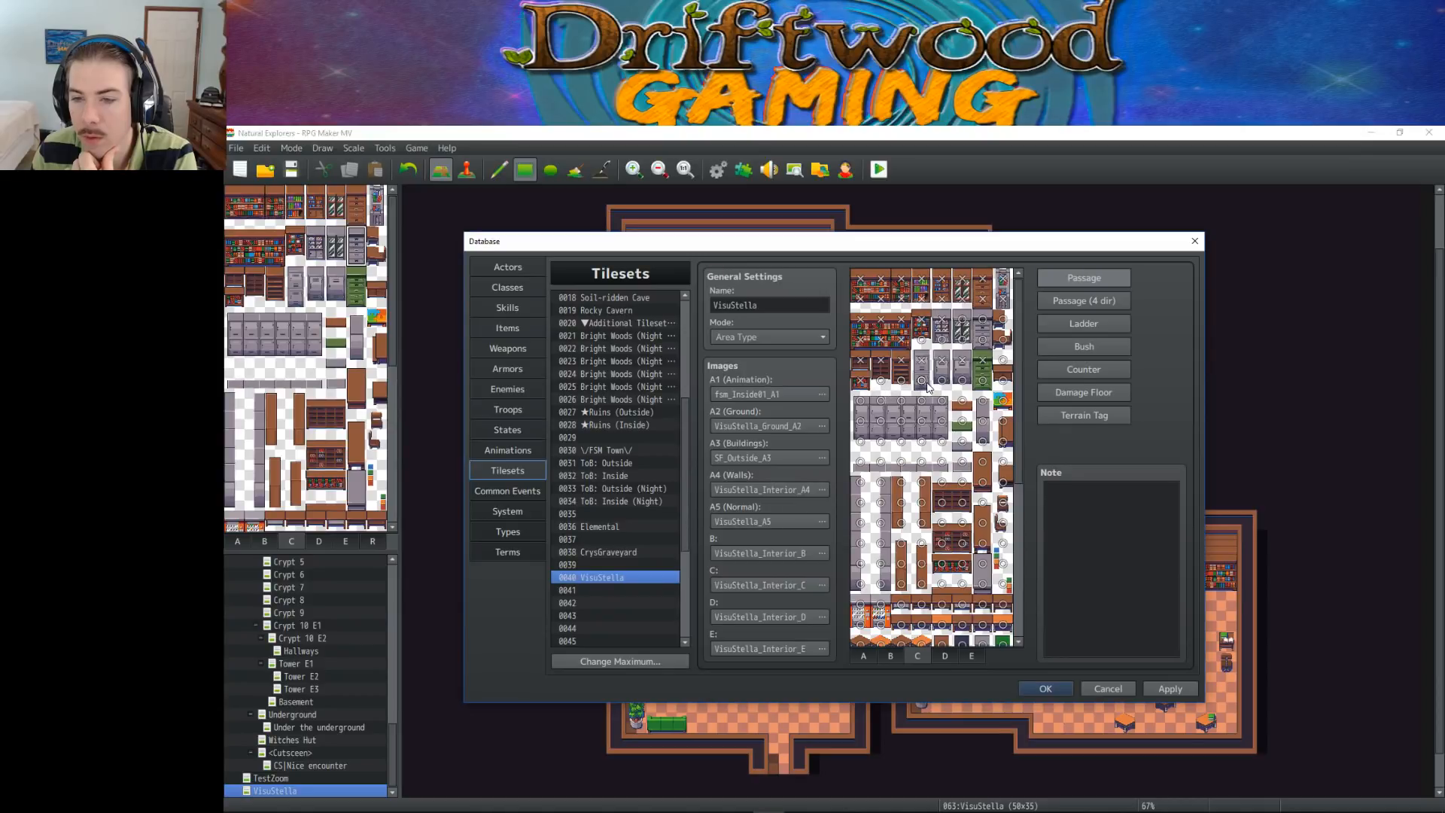
left_click(918, 382)
left_click(1003, 380)
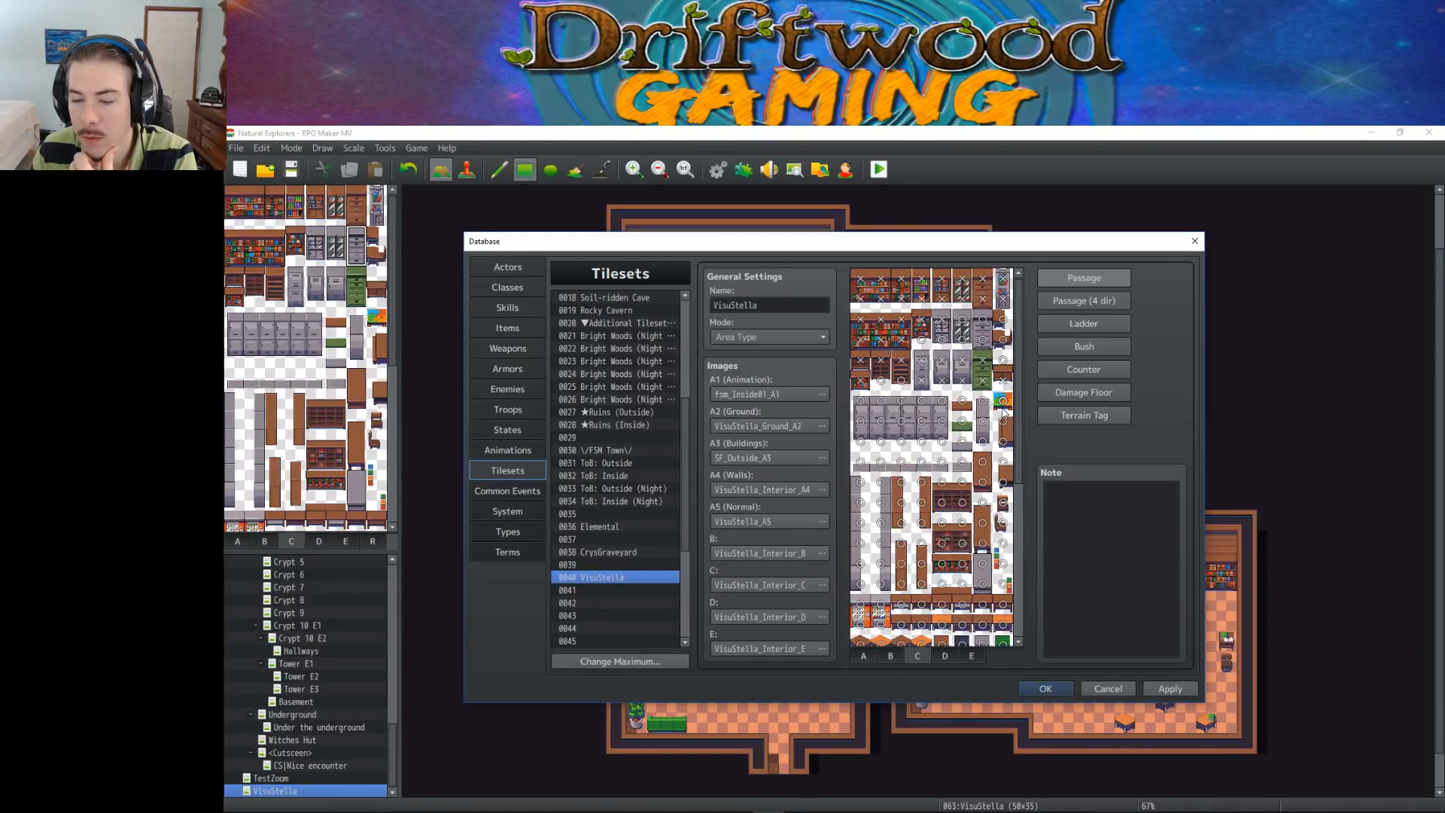
left_click(1005, 360)
left_click(1005, 360)
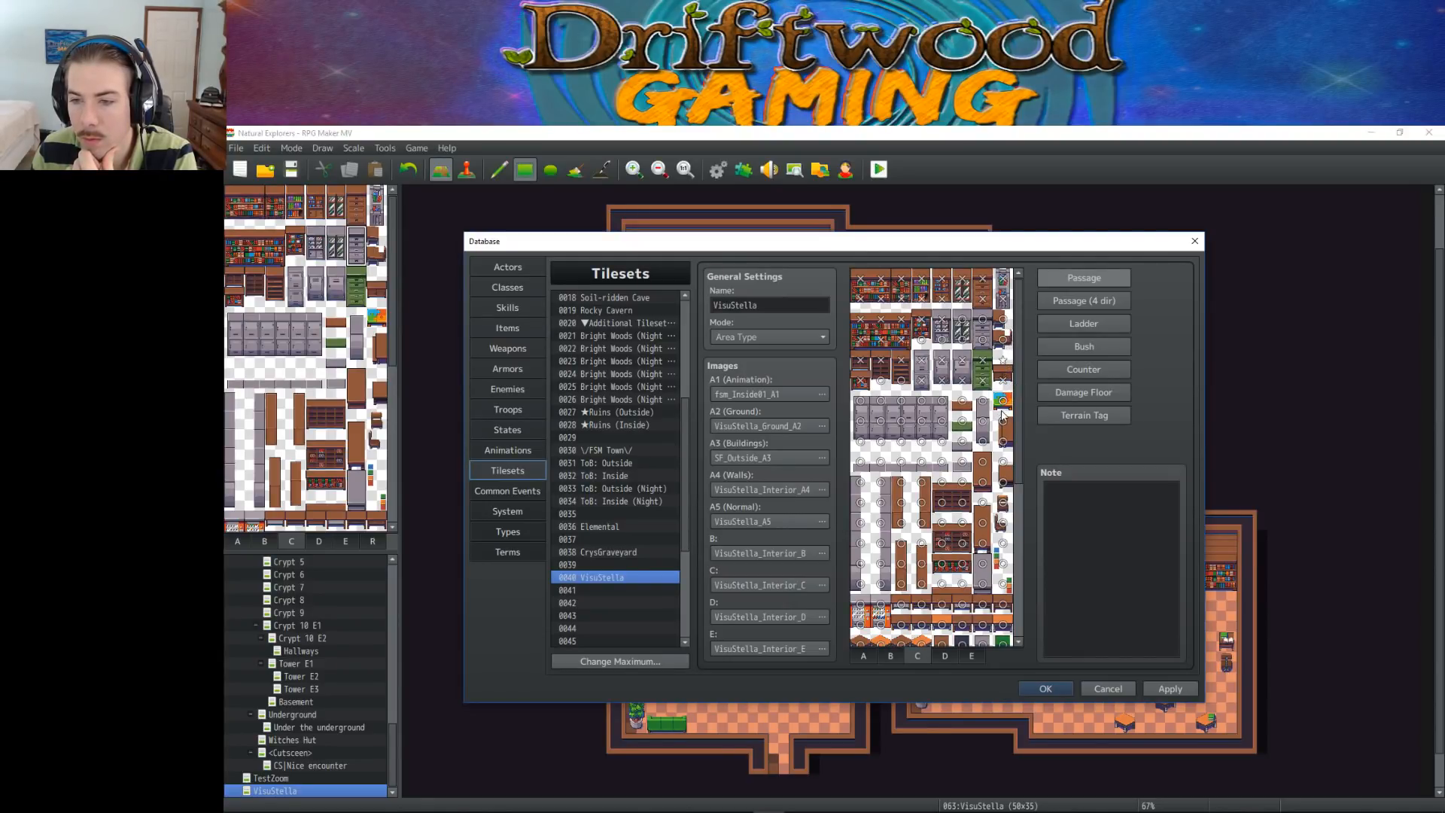
Set the passage of the narrow grey cabinet column beside the lockers and of the small furniture tiles around it
left_click(1004, 441)
left_click(982, 440)
left_click(982, 422)
left_click(981, 402)
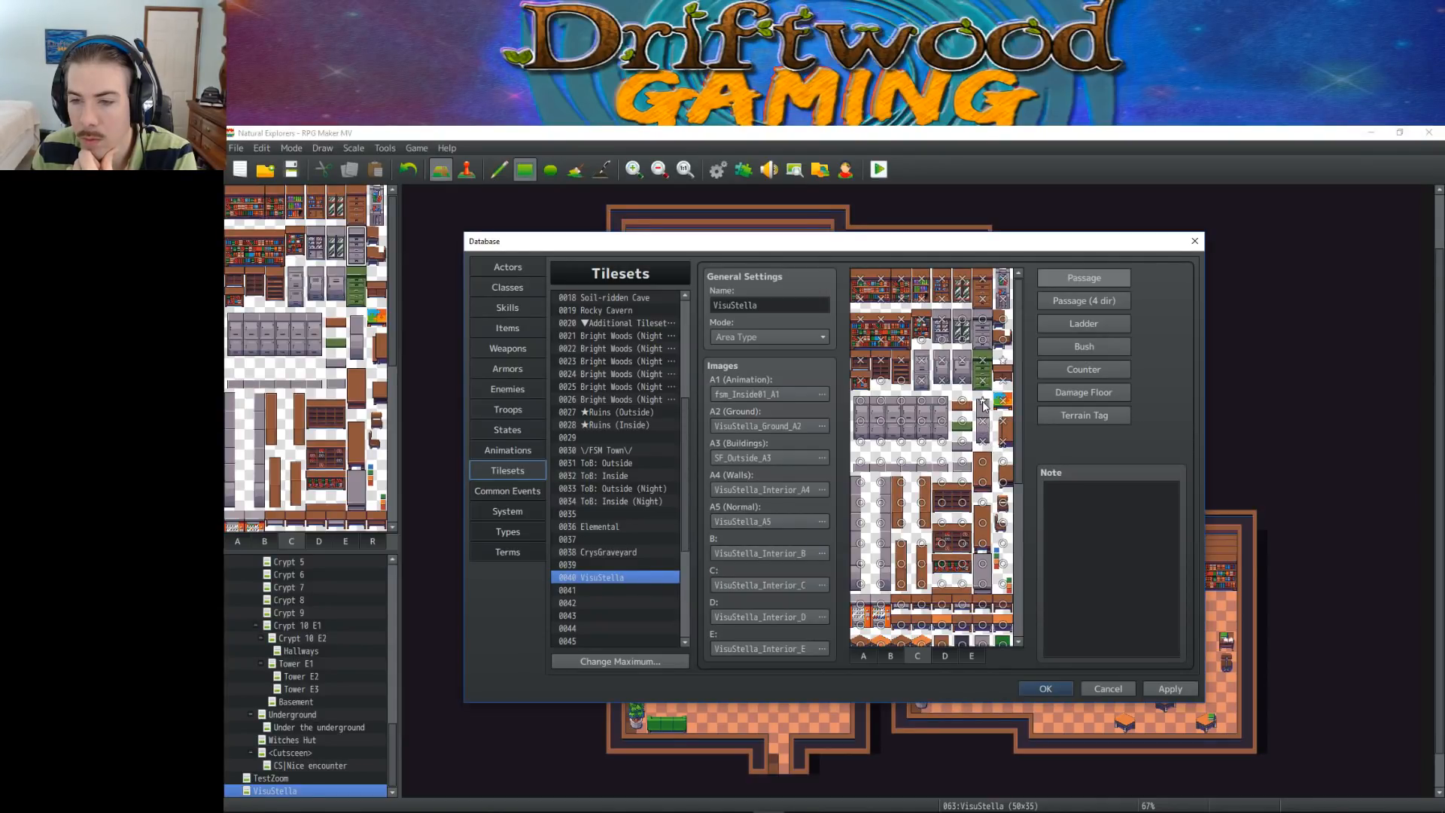
left_click(981, 401)
left_click(962, 402)
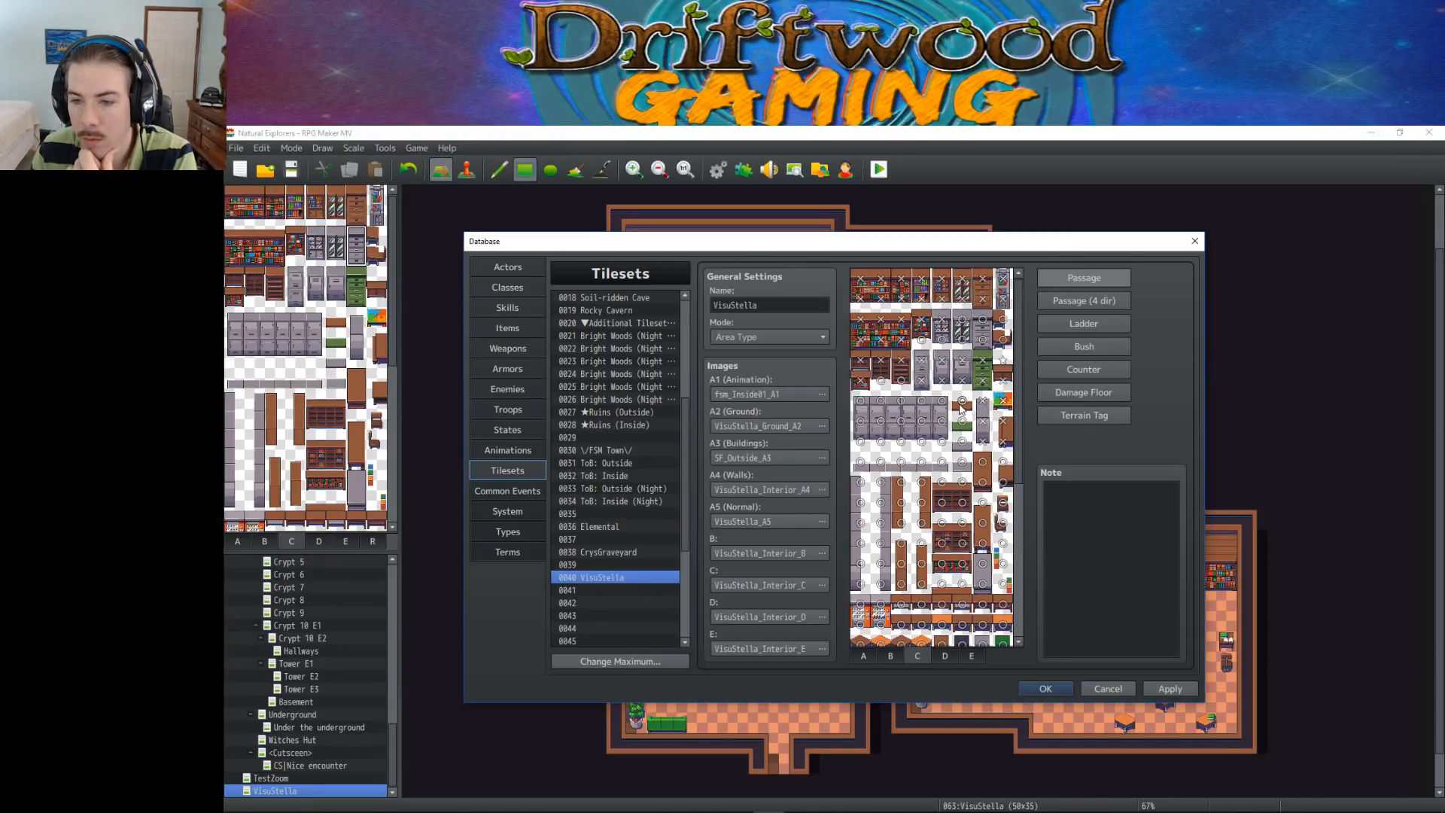
Set the passage of both tile rows of the wide grey locker block on sheet C
left_click(941, 405)
left_click(919, 404)
left_click(906, 403)
left_click(879, 403)
left_click(879, 402)
left_click(861, 403)
left_click(861, 403)
left_click(861, 418)
left_click(880, 419)
left_click(900, 422)
left_click(922, 422)
left_click(942, 421)
Make the column of tall side-view brown and grey cabinets below the lockers impassable
scroll(903, 437, "down", 4)
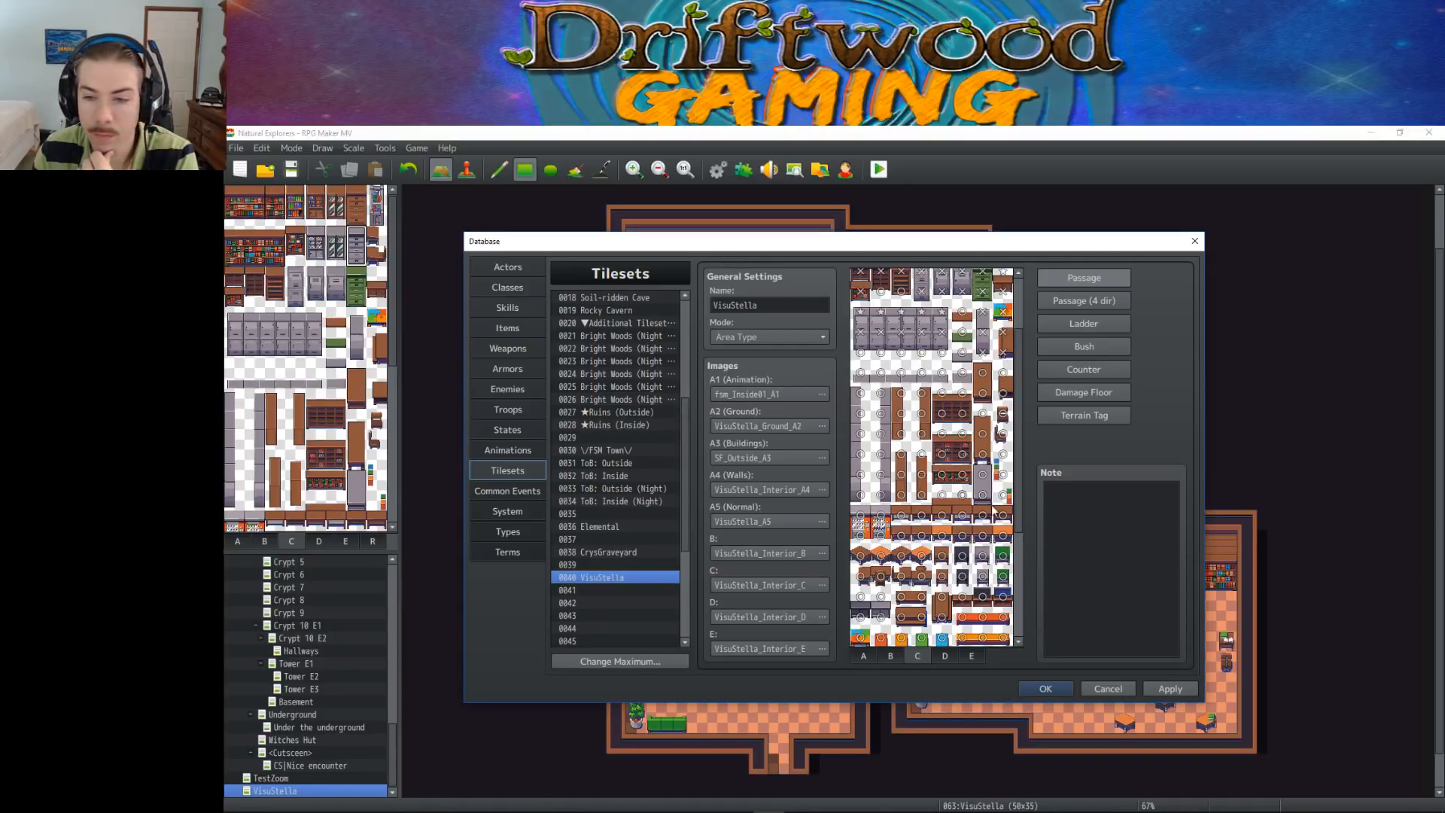
scroll(960, 493, "down", 2)
left_click(982, 444)
left_click(982, 404)
left_click(982, 342)
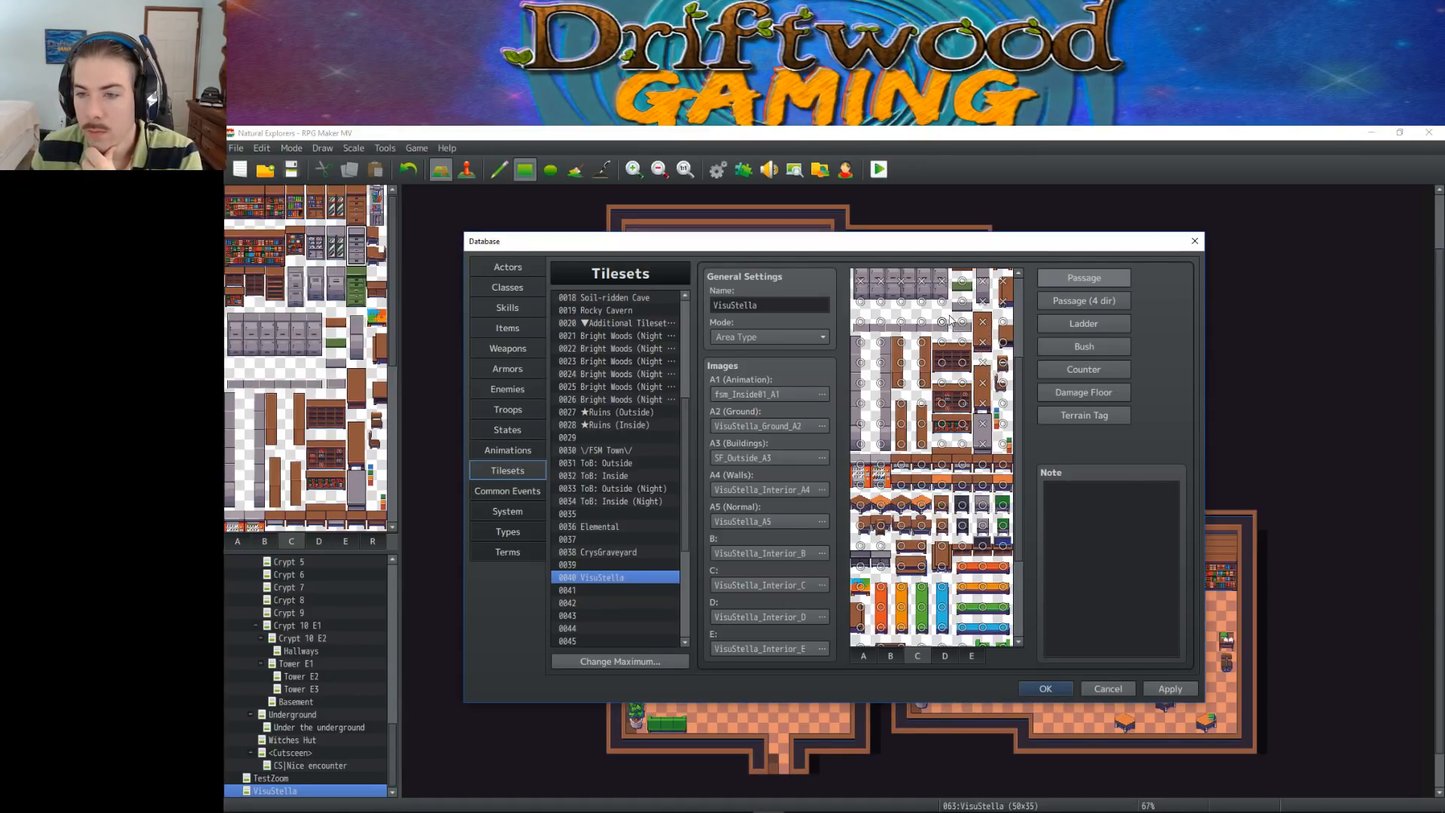
Make the two-tile-wide brown shelves beside the tall side-view cabinets impassable
left_click(941, 362)
left_click(962, 362)
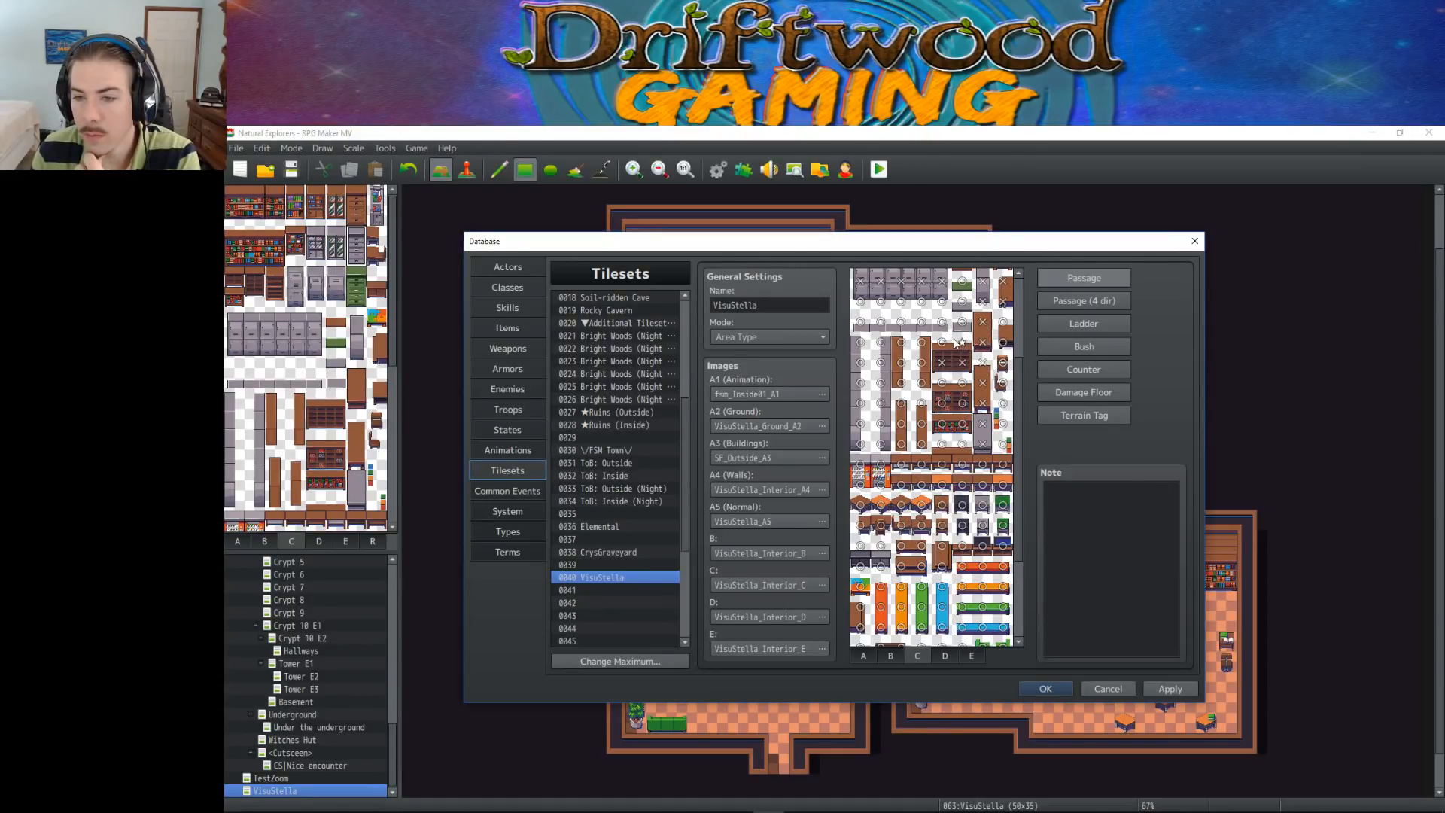
left_click(962, 402)
left_click(941, 402)
left_click(942, 423)
left_click(962, 423)
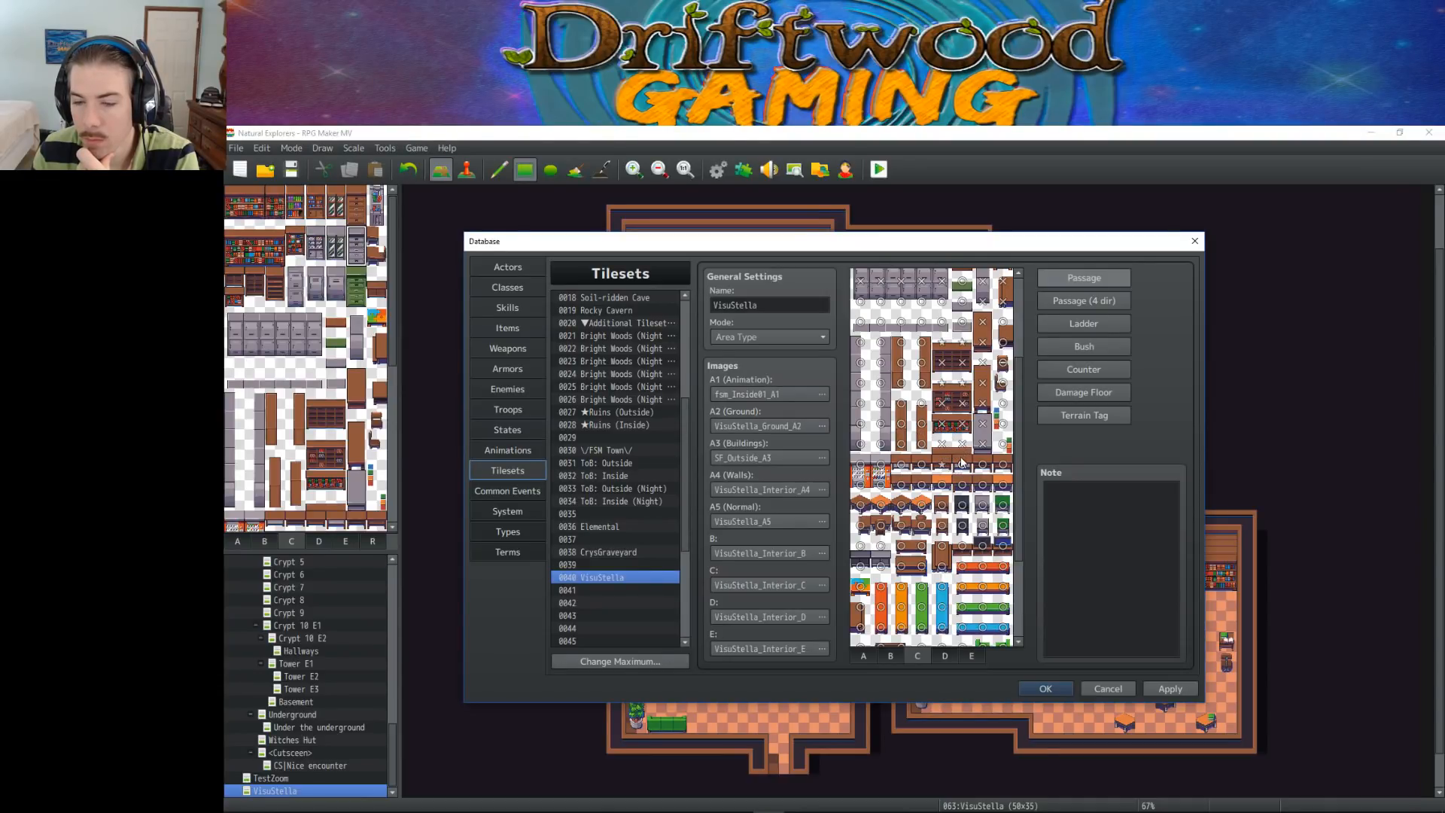
Make the tiles in the brown counter row below the shelves on sheet C impassable
left_click(901, 465)
left_click(962, 469)
left_click(983, 464)
left_click(1003, 464)
left_click(879, 460)
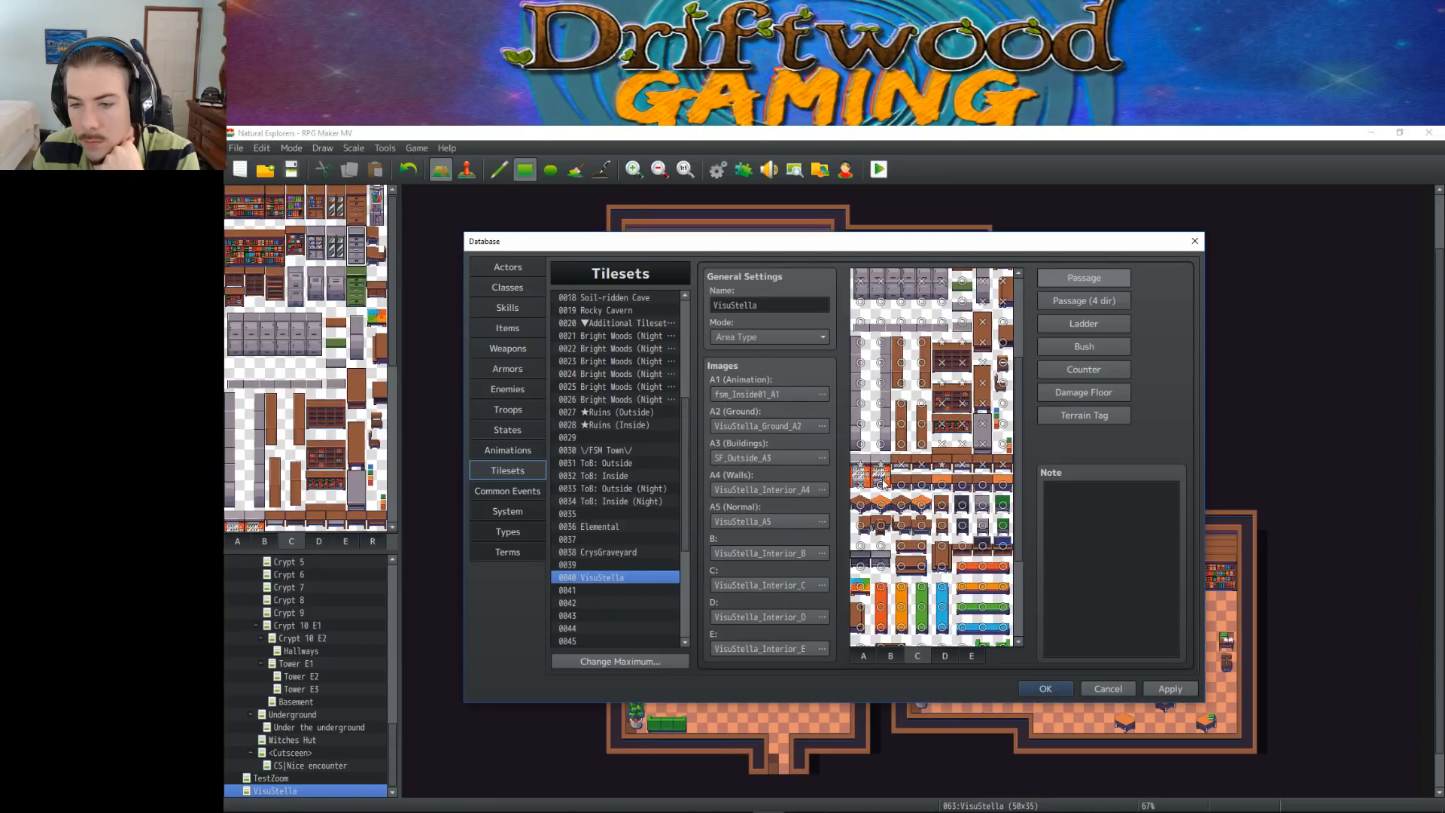
left_click(879, 466)
left_click(862, 467)
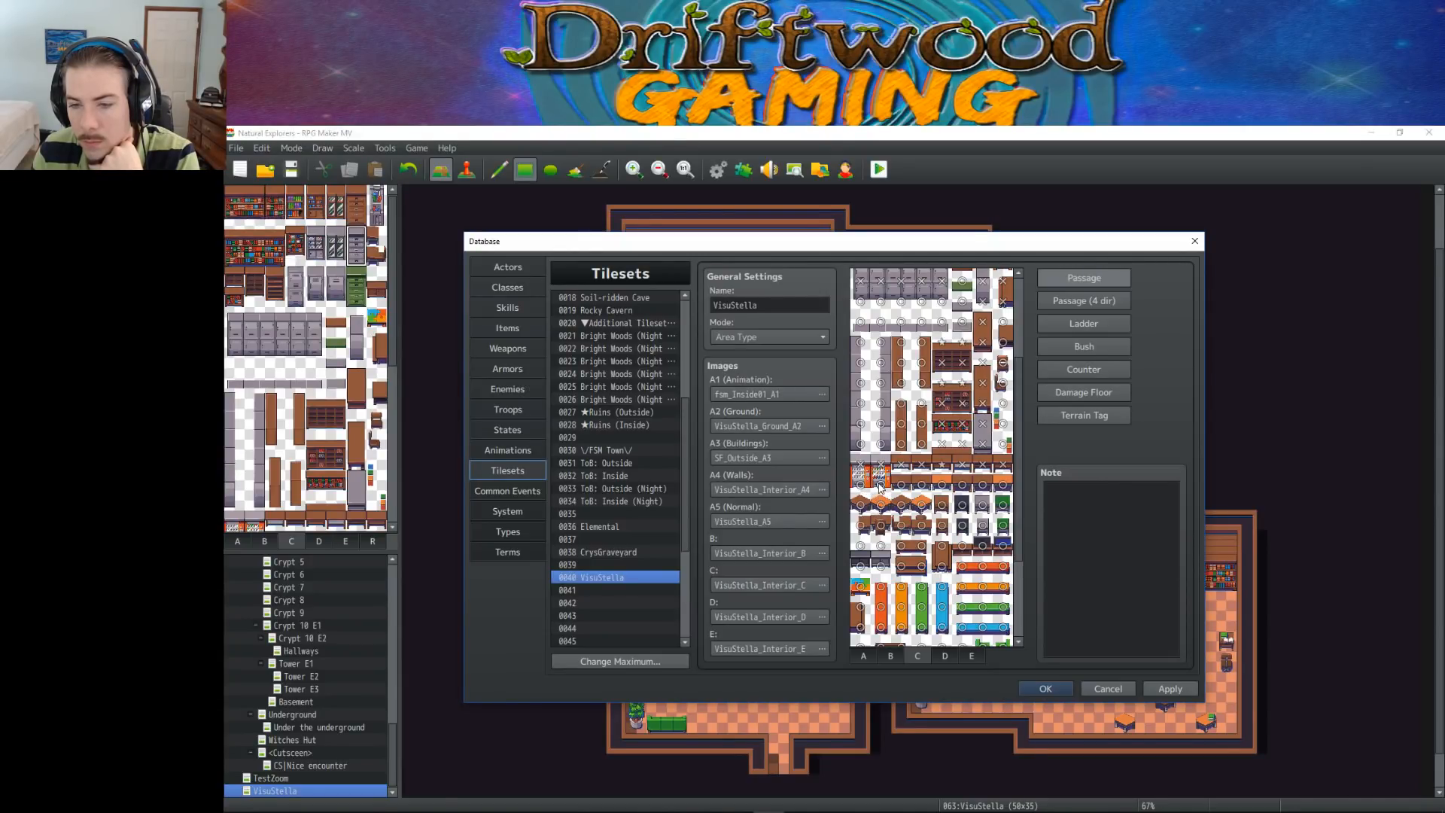
Make the orange-fronted counter row and the row of small tables and cabinets beneath it impassable
left_click(866, 488)
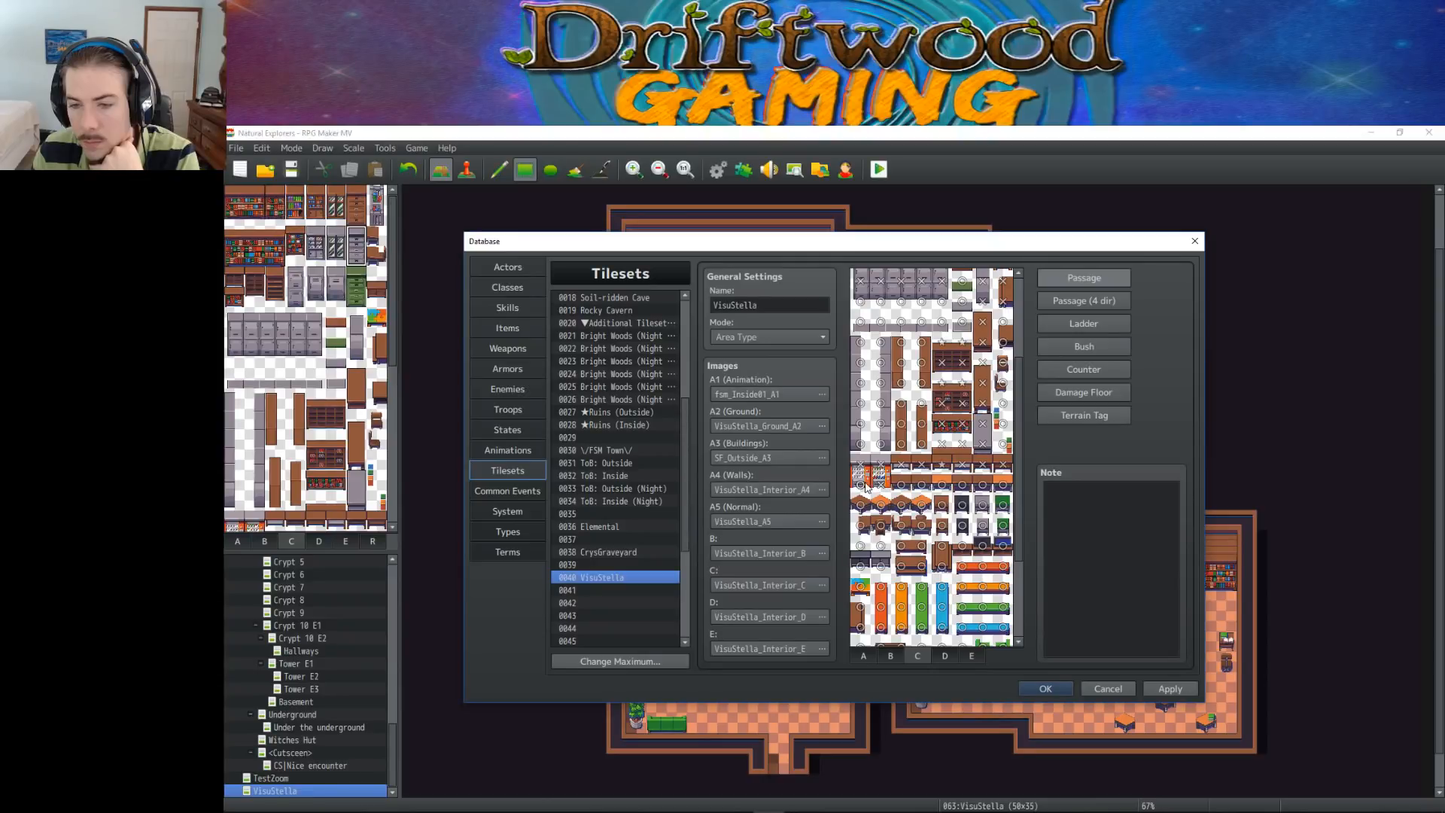
left_click(904, 484)
left_click(921, 484)
left_click(940, 484)
left_click(962, 485)
left_click(982, 486)
left_click(1003, 504)
left_click(982, 504)
left_click(962, 504)
left_click(942, 504)
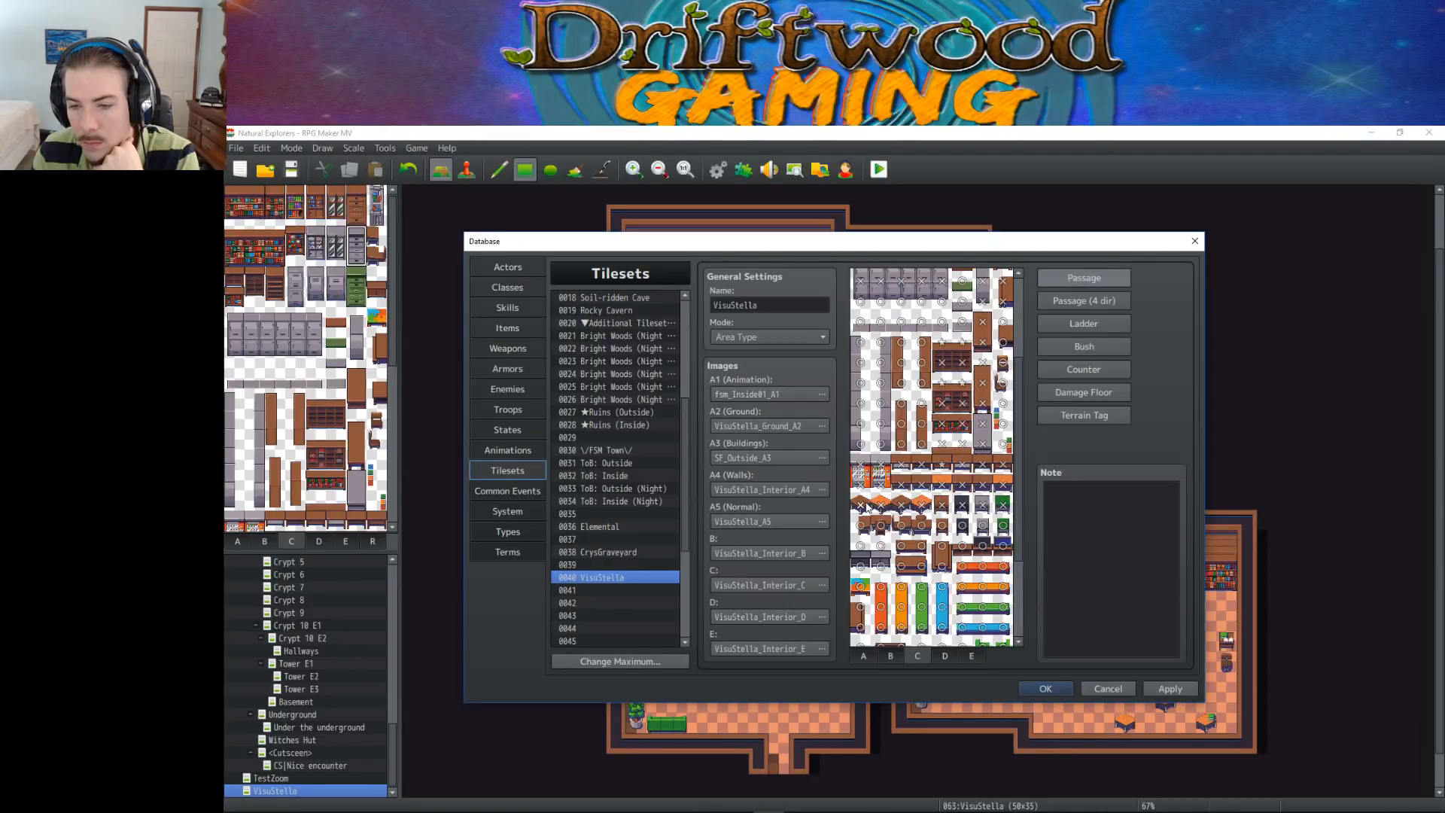
Make the small furniture tiles in the row below the orange-topped tables impassable
left_click(867, 526)
left_click(880, 525)
left_click(896, 525)
left_click(963, 525)
left_click(983, 526)
left_click(1004, 525)
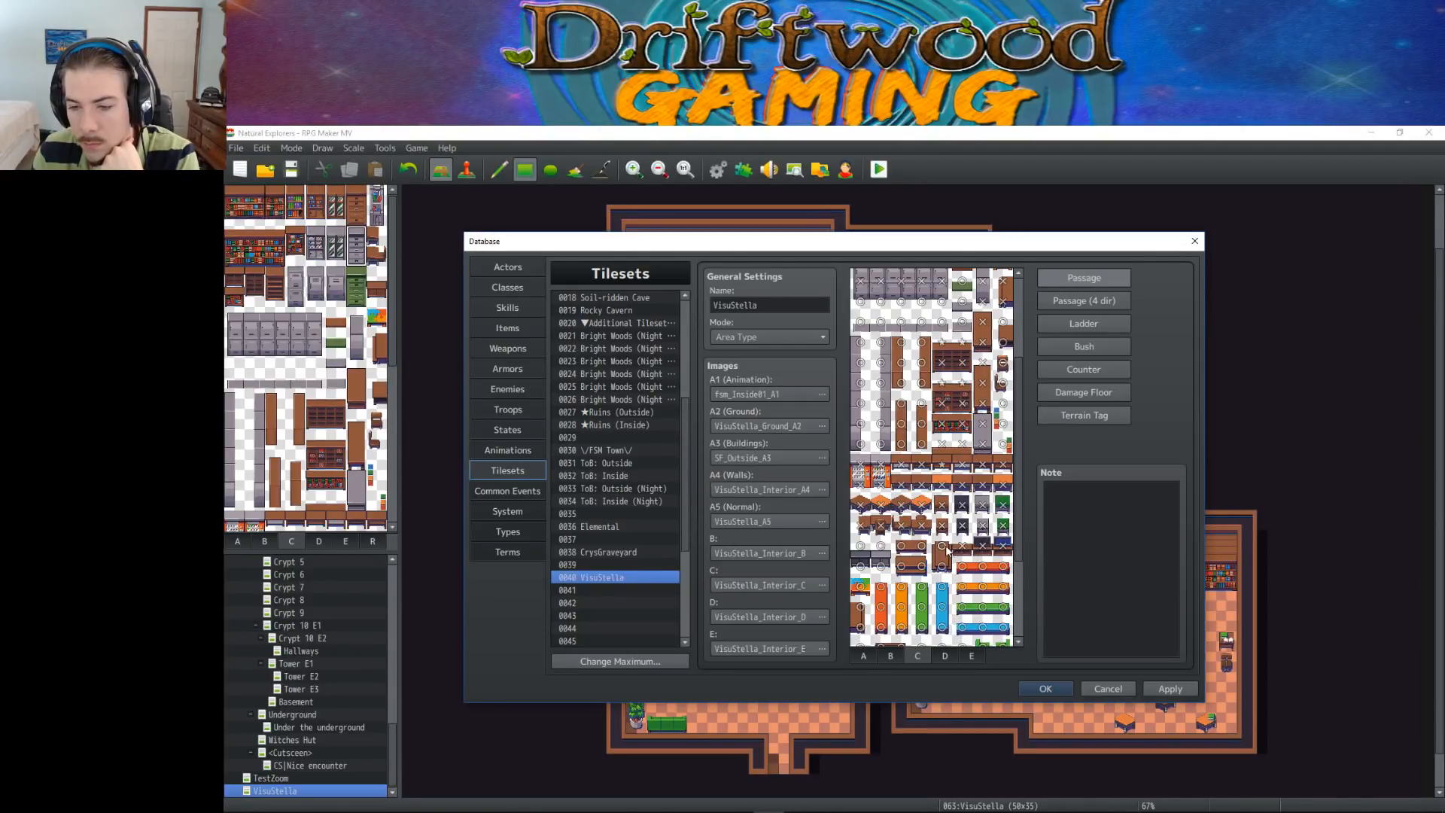
Make the brown desk, the dark and grey counter tiles beside it and the brown piece below them impassable
left_click(918, 551)
left_click(901, 549)
left_click(901, 563)
left_click(919, 566)
left_click(881, 564)
left_click(881, 547)
left_click(880, 548)
left_click(865, 545)
left_click(864, 547)
left_click(862, 565)
left_click(862, 589)
left_click(861, 606)
Try making the three tiles of the upright orange furniture piece on sheet C impassable
left_click(881, 586)
left_click(880, 606)
left_click(880, 627)
scroll(897, 607, "down", 1)
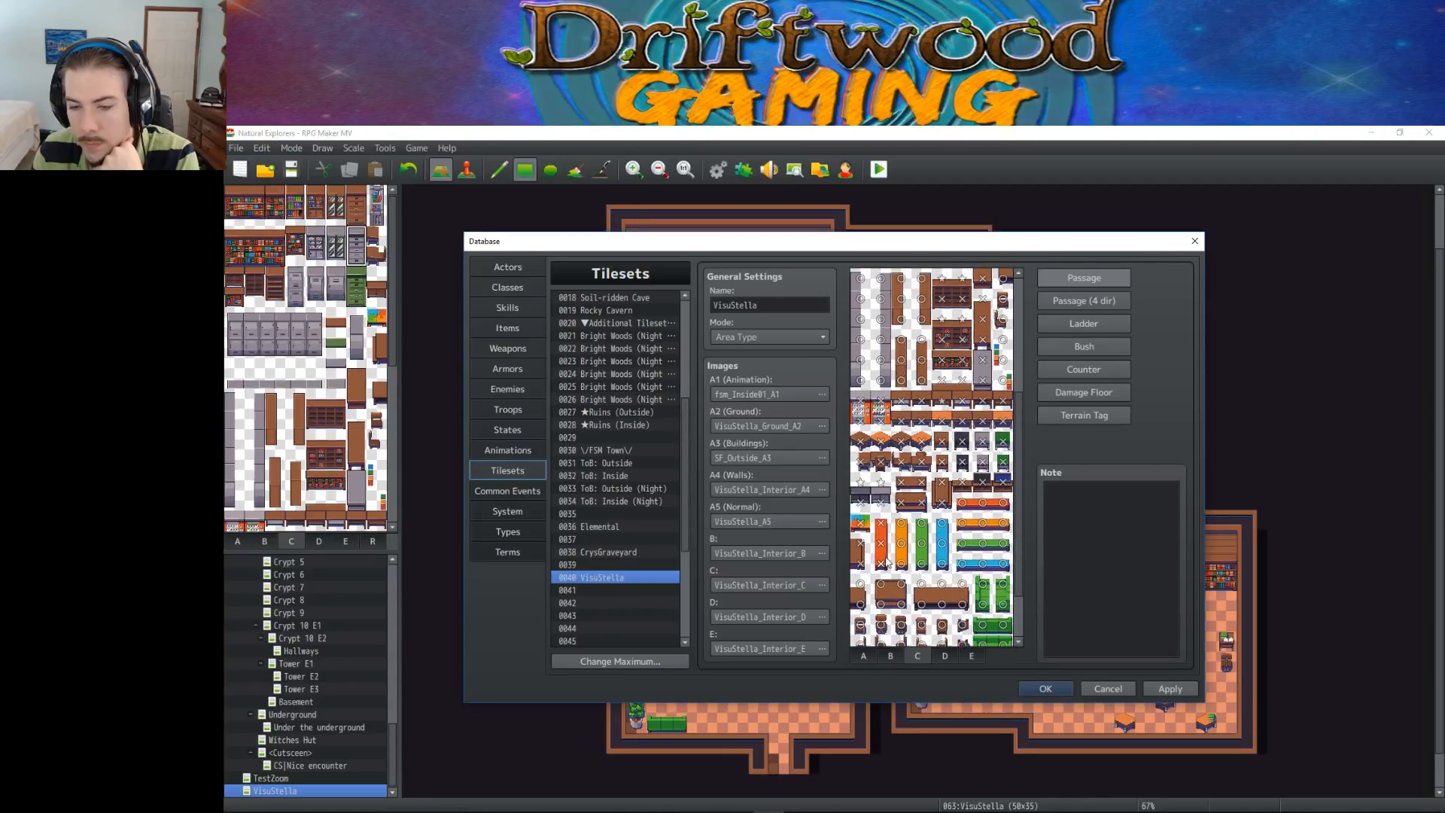
double_click(884, 543)
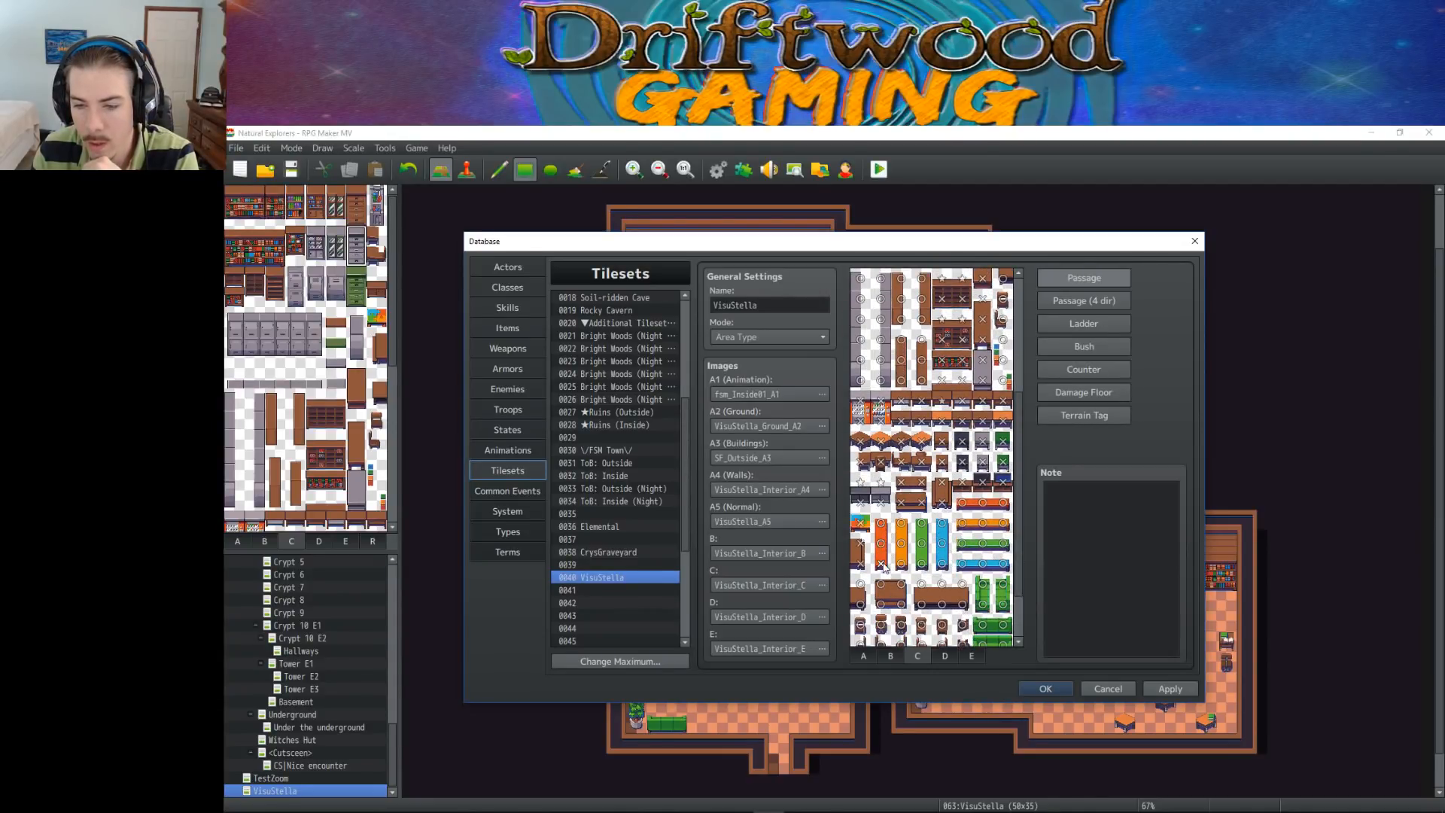
double_click(884, 563)
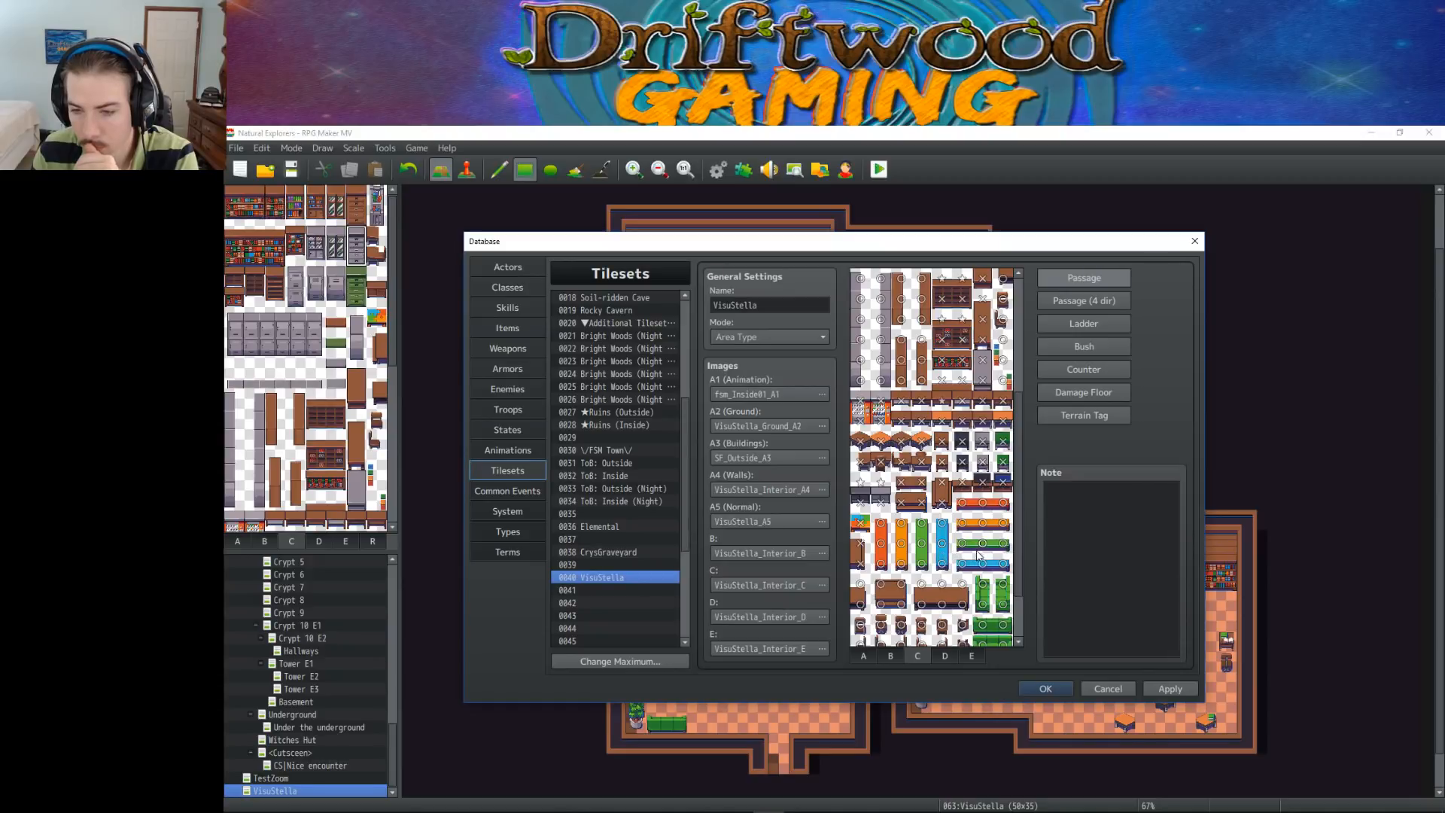
Make the large brown tables below the coloured furniture pieces on sheet C impassable
scroll(1013, 531, "down", 1)
scroll(1013, 531, "down", 1)
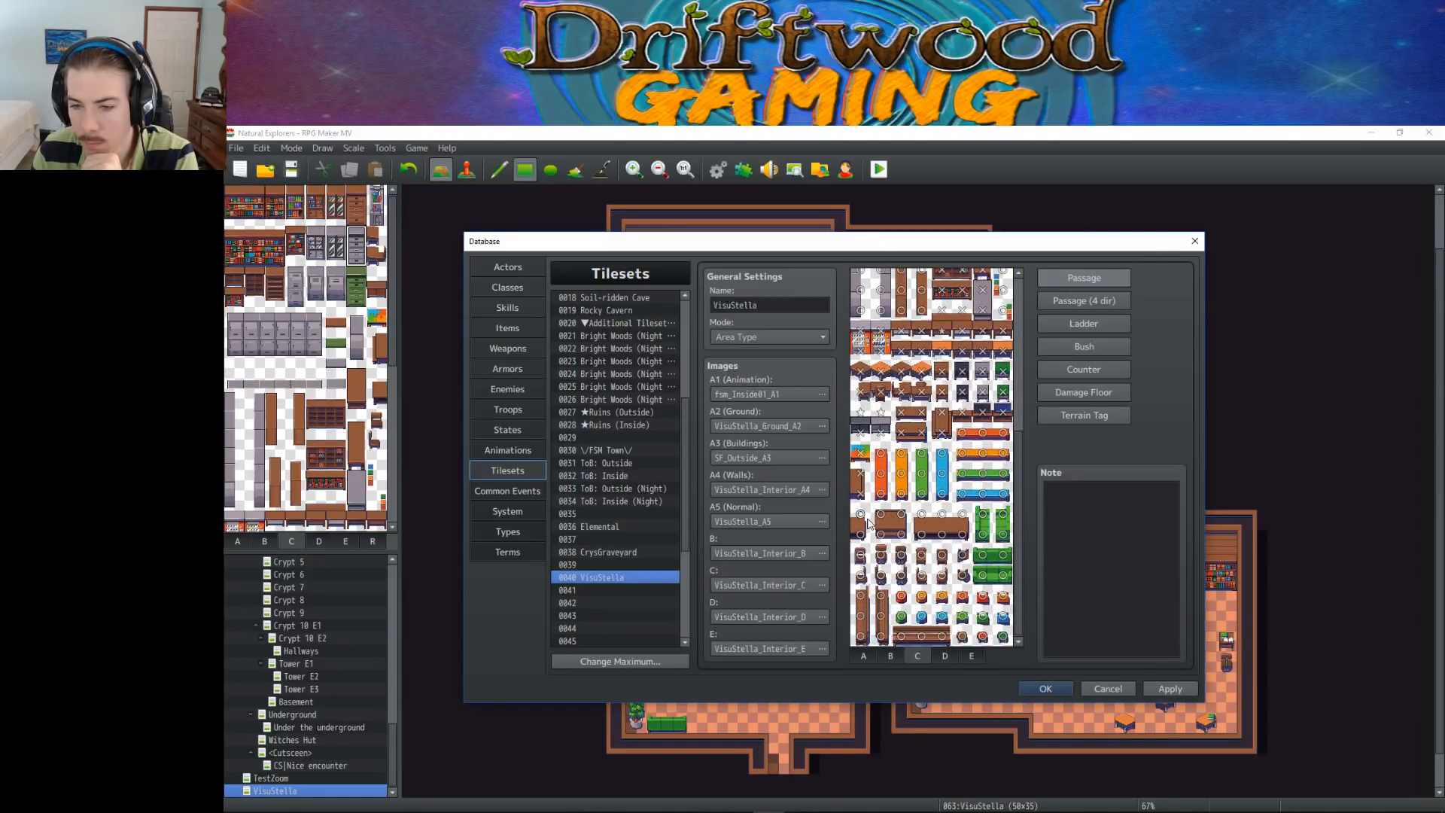
left_click(900, 534)
left_click(881, 534)
left_click(858, 519)
left_click(858, 534)
left_click(922, 514)
left_click(942, 514)
left_click(962, 514)
left_click(962, 535)
left_click(942, 535)
left_click(922, 535)
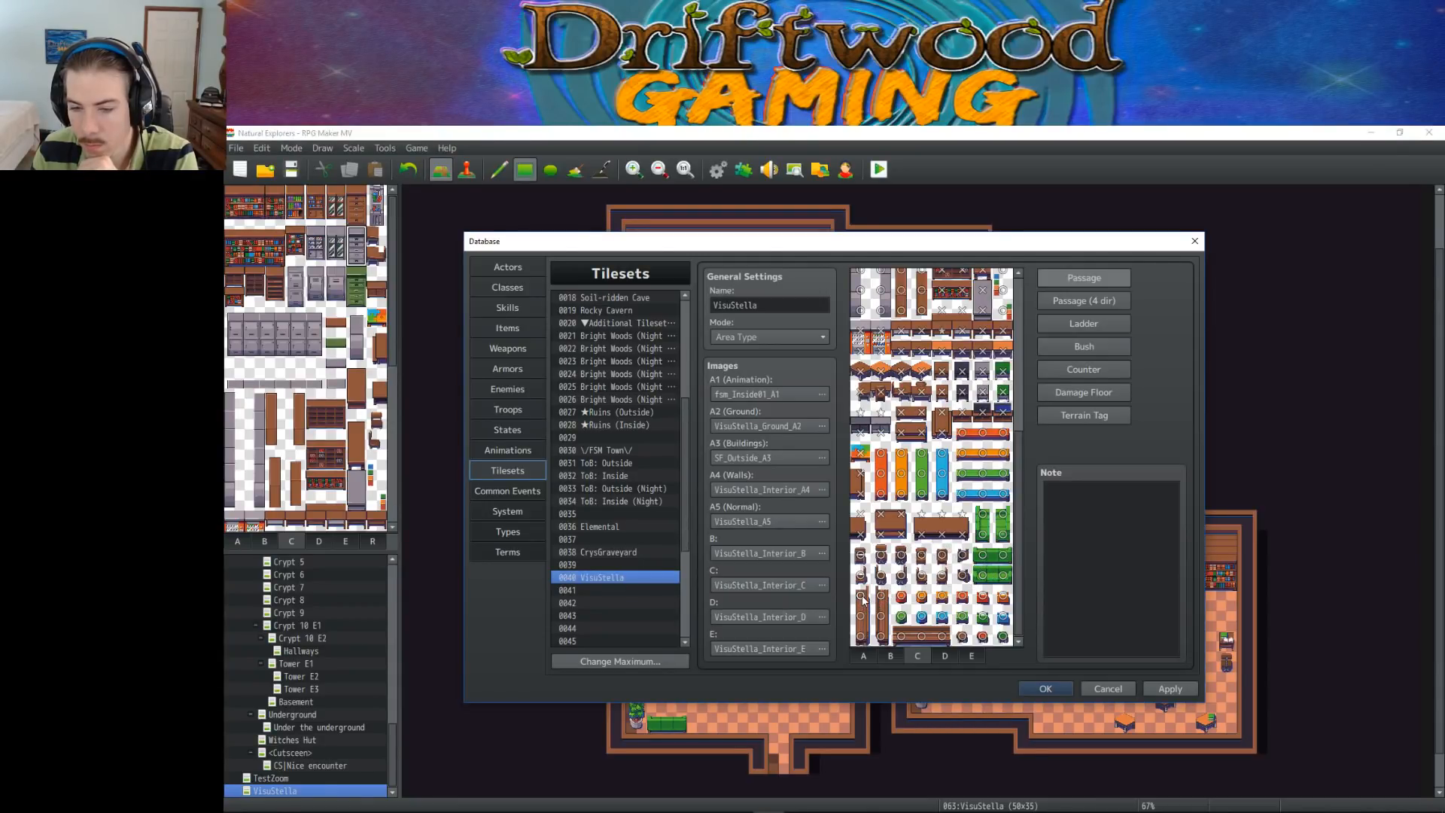
Compare the passage and four-direction settings on sheet D, and make the upper green and cream board tiles impassable
left_click(946, 655)
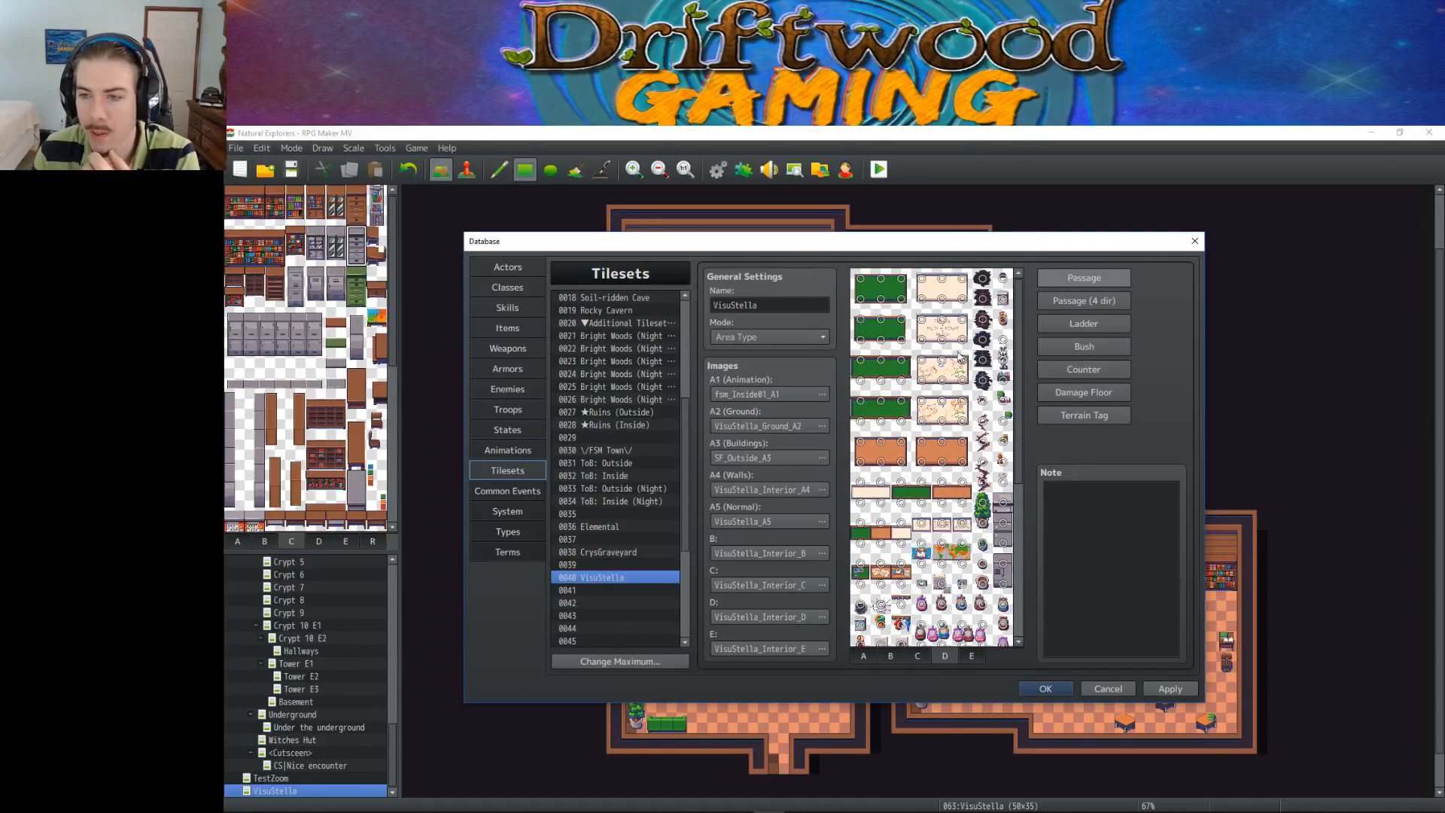
left_click(1085, 301)
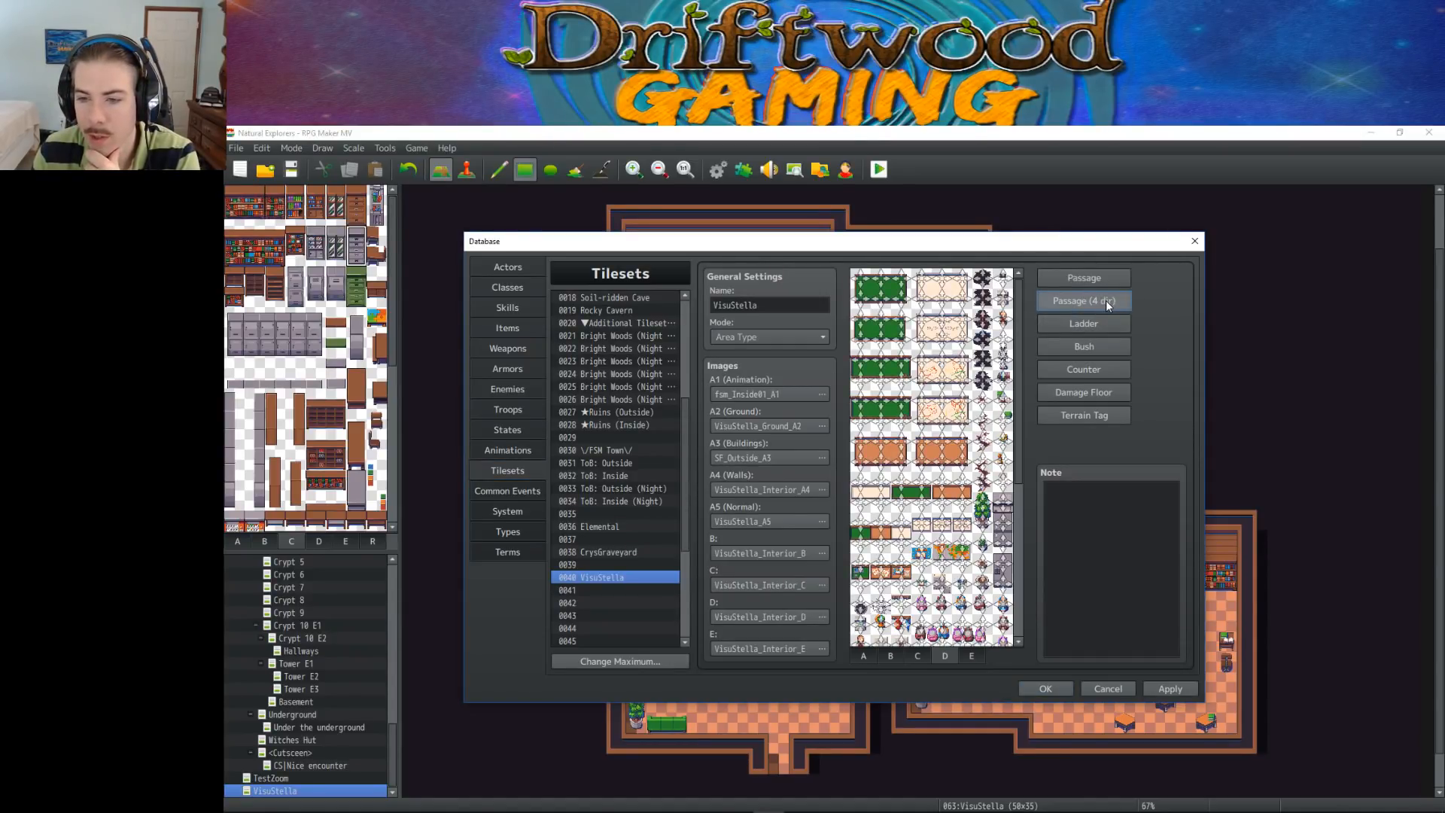
left_click(1078, 280)
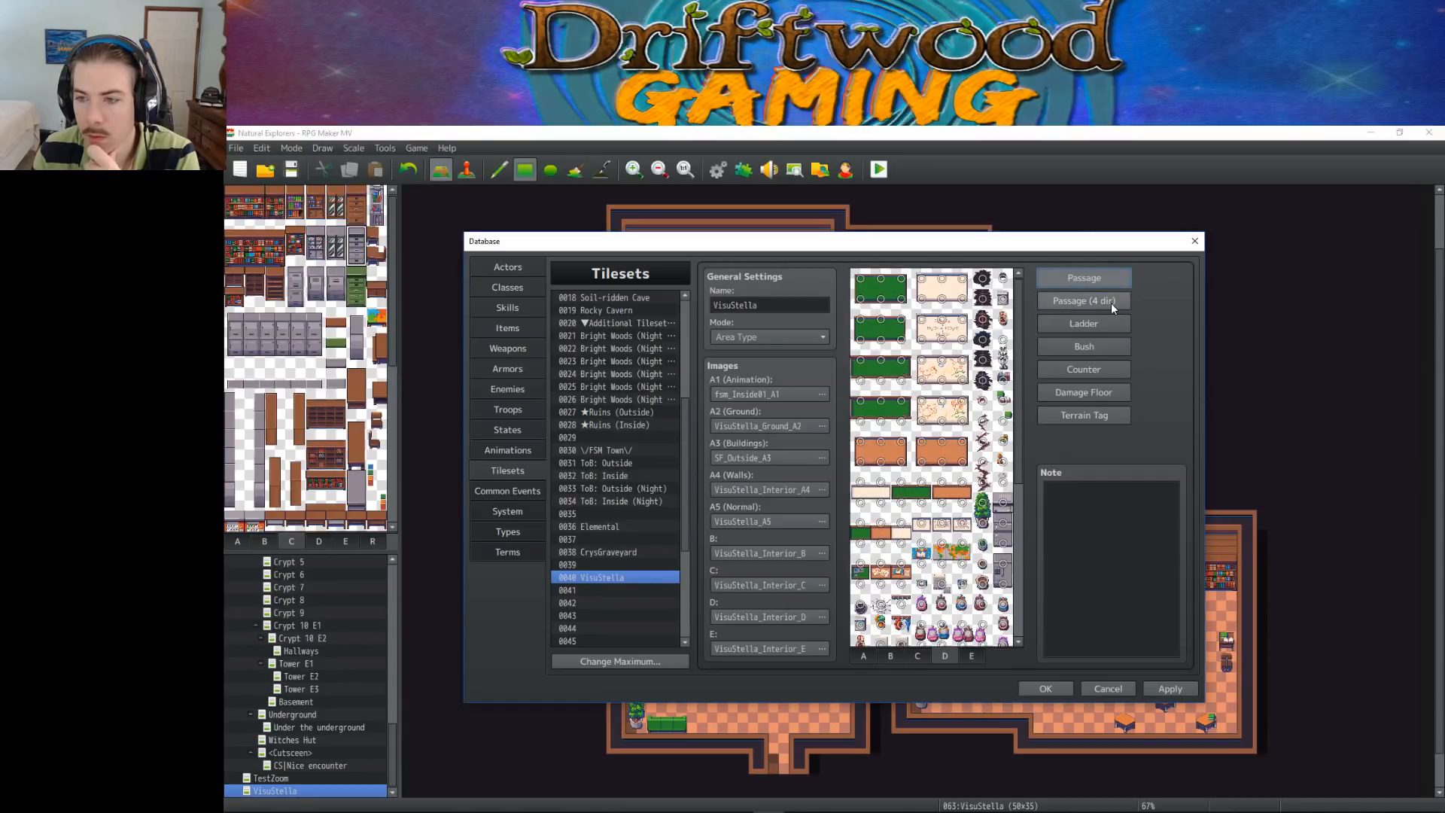
left_click(1086, 298)
left_click(1087, 275)
mouse_move(864, 279)
left_mouse_down()
mouse_move(915, 279)
mouse_move(873, 300)
mouse_move(943, 299)
mouse_move(961, 284)
mouse_move(955, 331)
mouse_move(919, 324)
mouse_move(954, 339)
mouse_move(880, 326)
mouse_move(864, 343)
mouse_move(886, 384)
left_mouse_up()
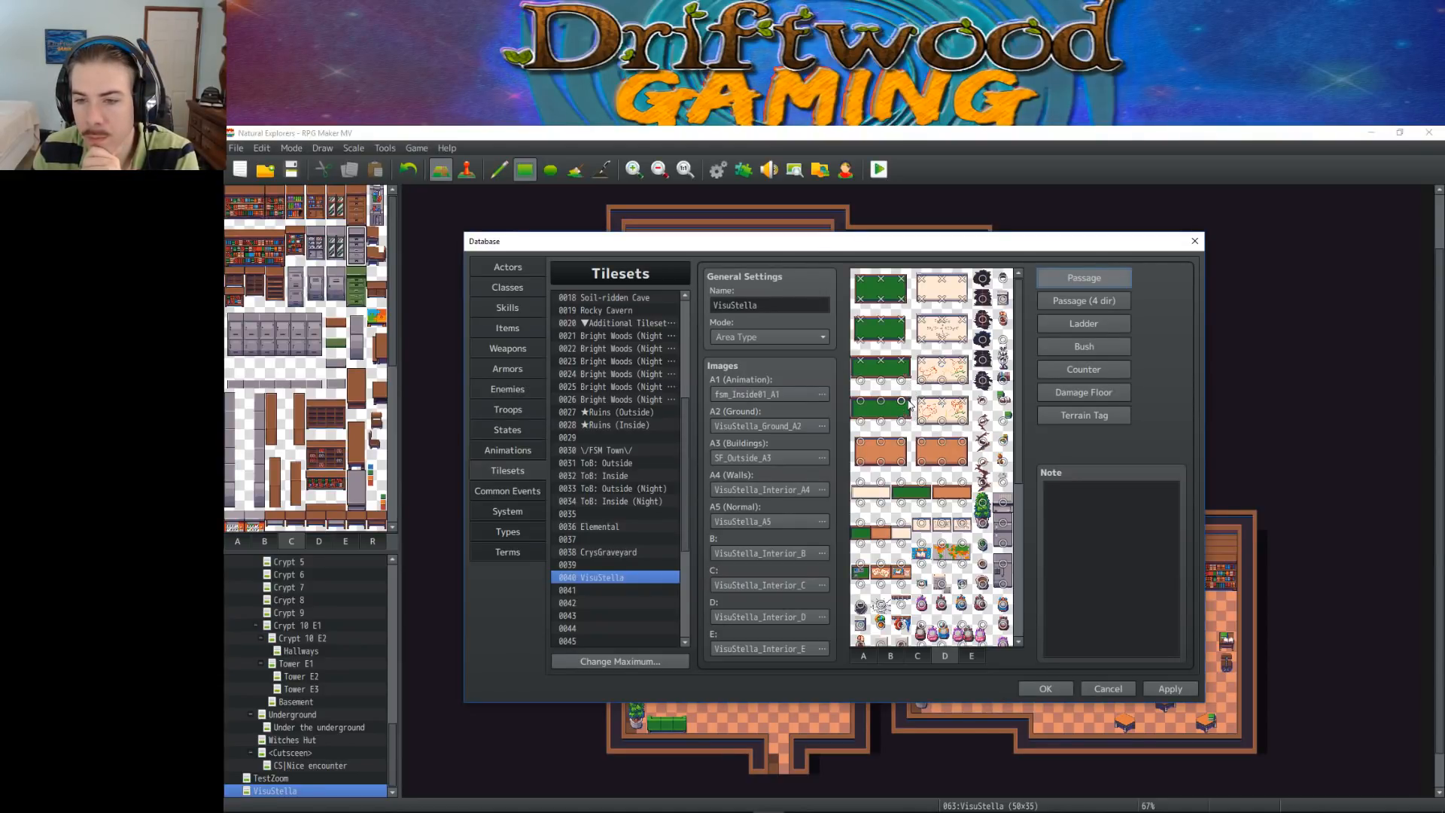
Make the two orange boards on sheet D impassable, covering two rows of six tiles
scroll(934, 439, "down", 1)
left_click(864, 420)
left_click(863, 438)
left_click(886, 436)
left_click(882, 418)
left_click(897, 417)
left_click(898, 436)
left_click(923, 438)
left_click(923, 418)
left_click(942, 418)
left_click(942, 438)
left_click(963, 438)
left_click(964, 418)
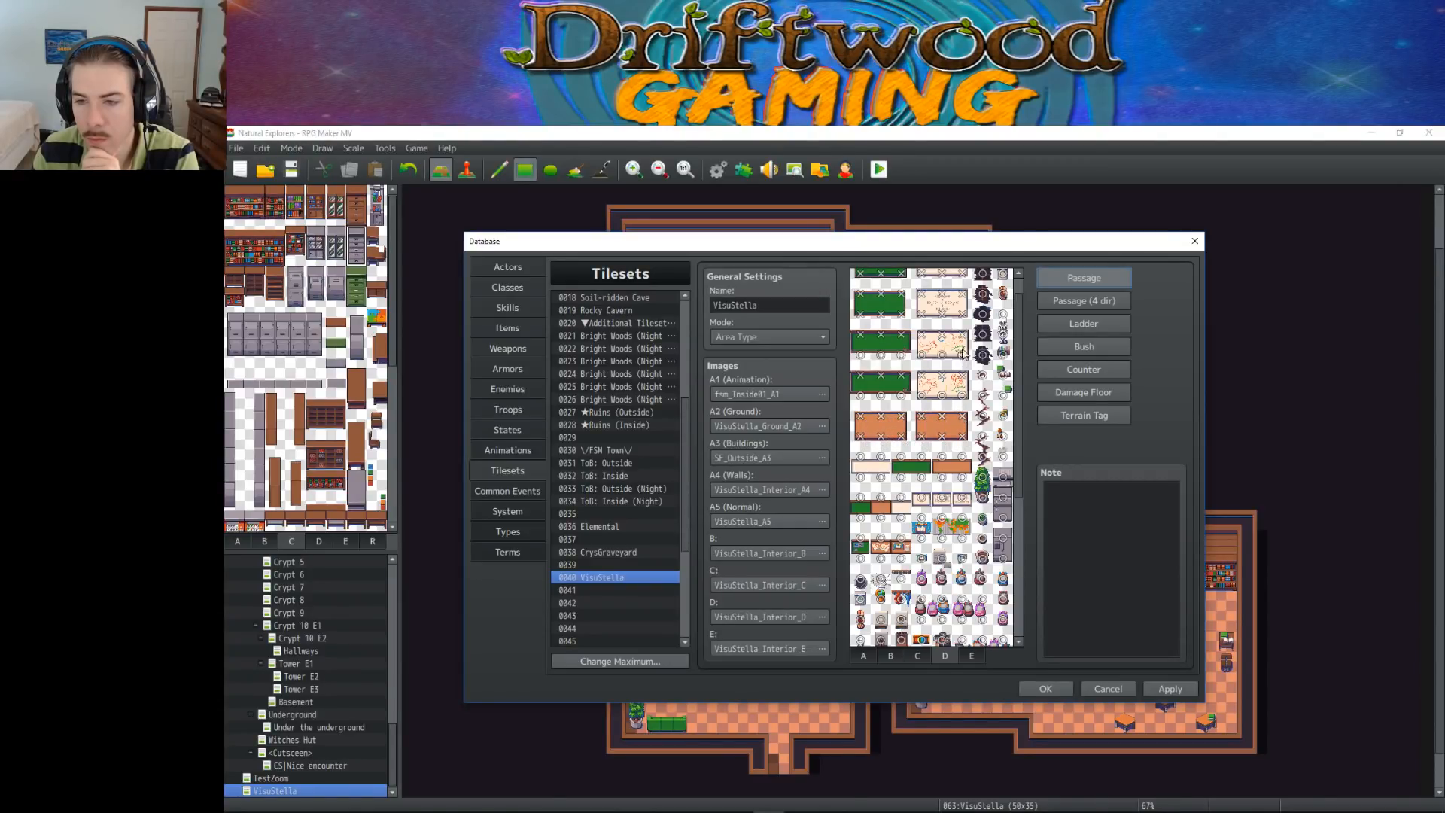
scroll(959, 350, "up", 1)
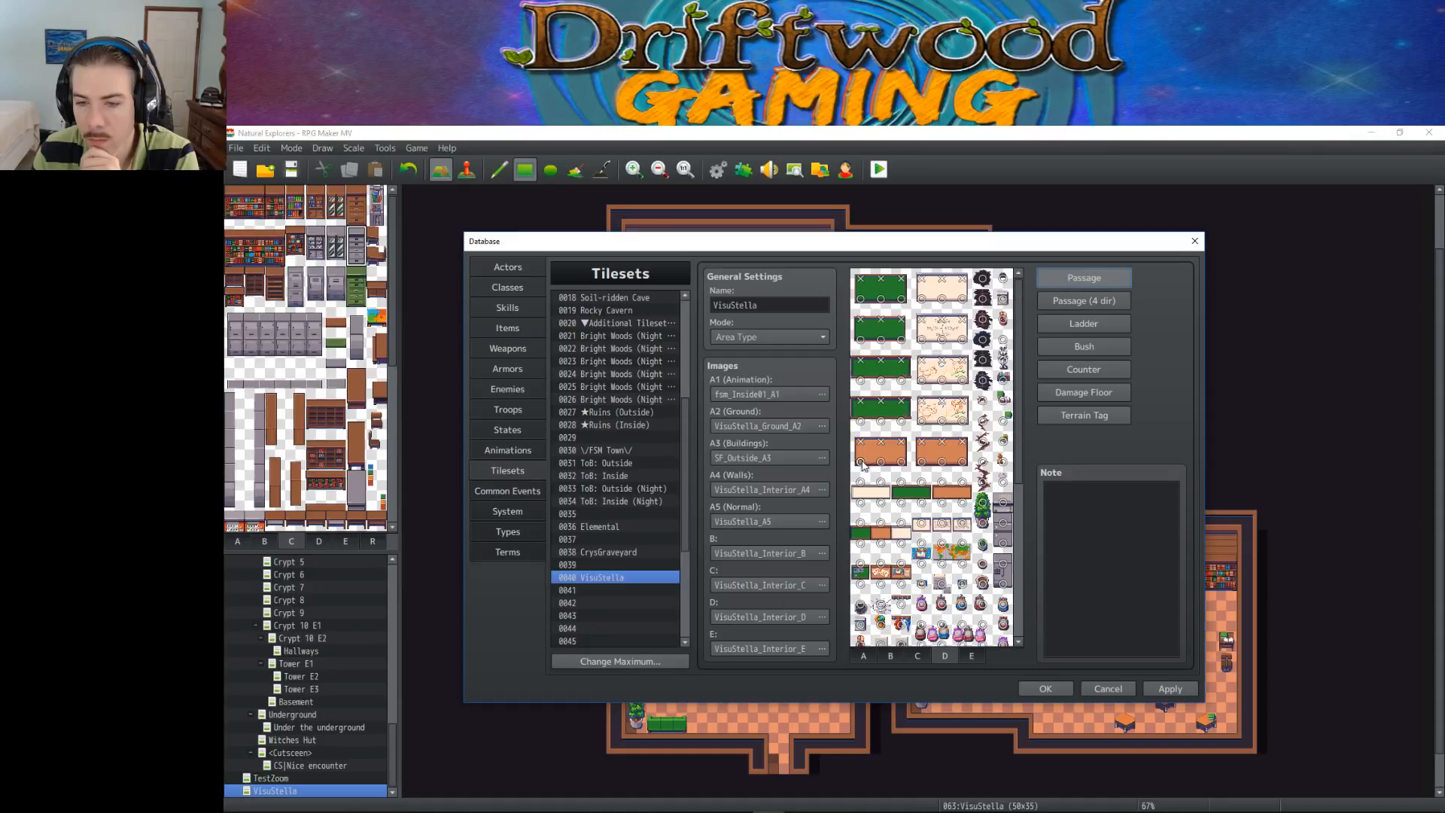
Make the cream, green and orange board strips and the row of small framed pictures beneath them on sheet D impassable
left_click_drag(860, 490, 964, 488)
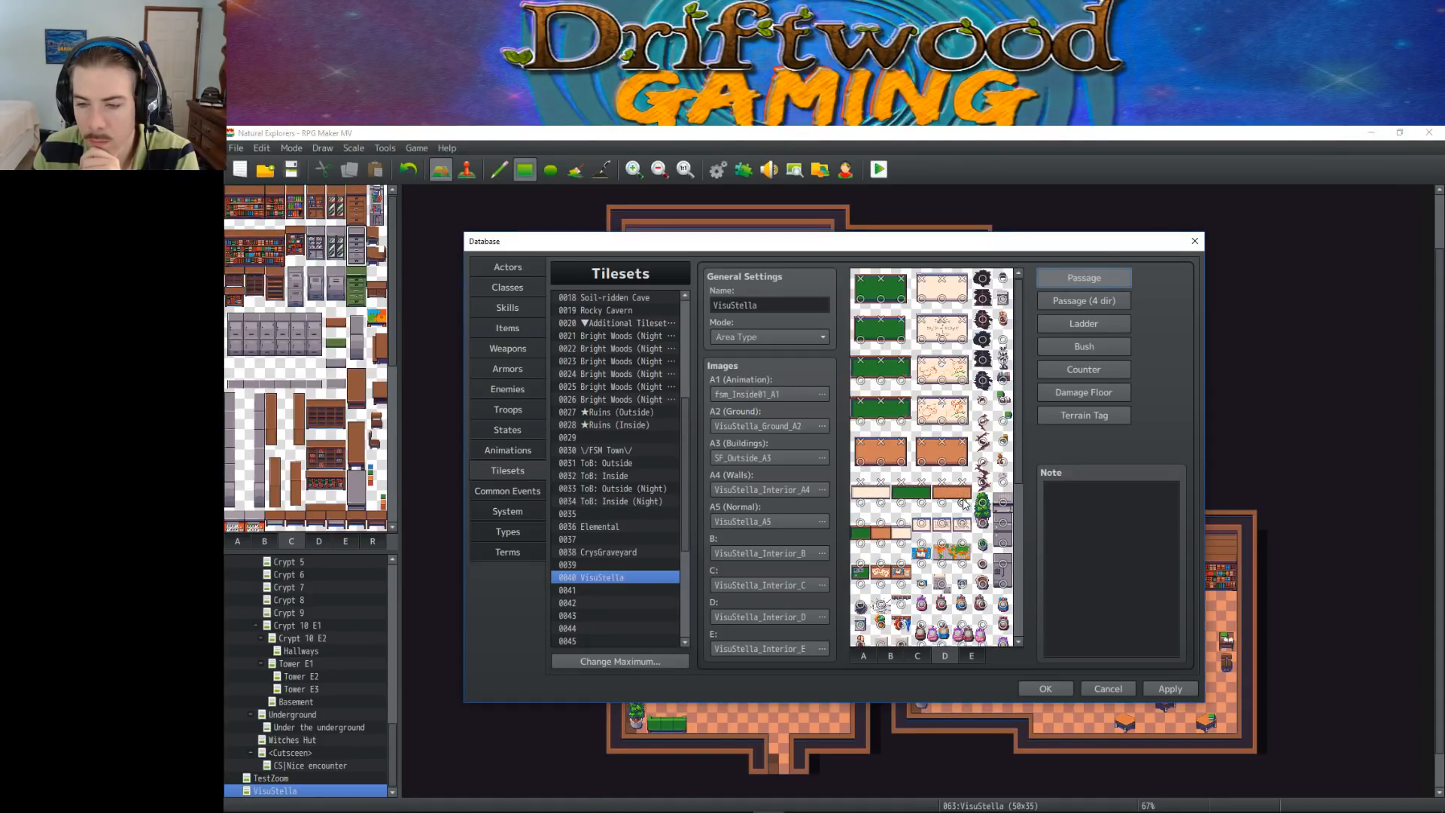
scroll(982, 470, "down", 1)
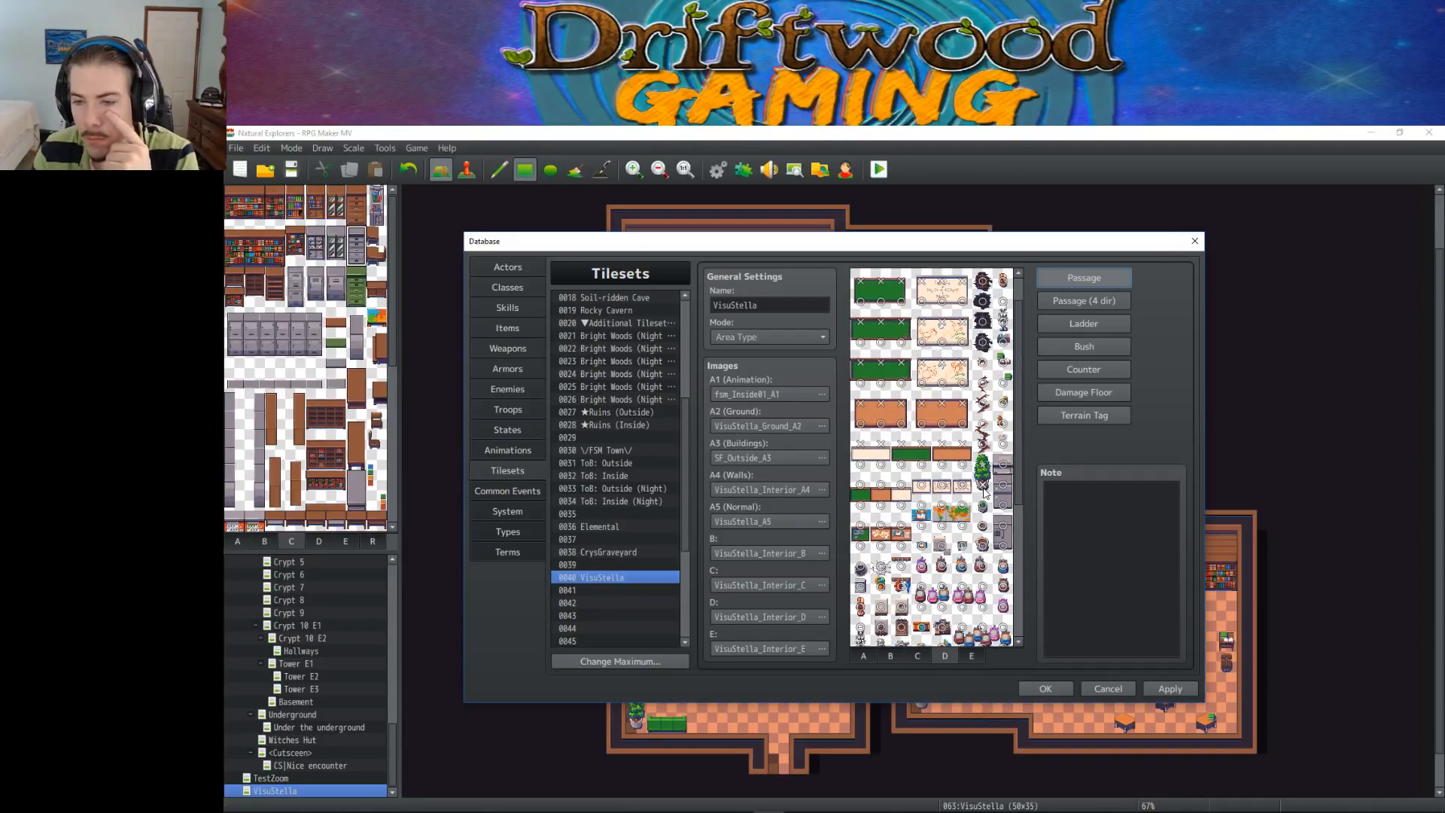
mouse_move(977, 489)
left_mouse_down()
mouse_move(882, 484)
mouse_move(899, 481)
left_mouse_up()
scroll(877, 497, "down", 1)
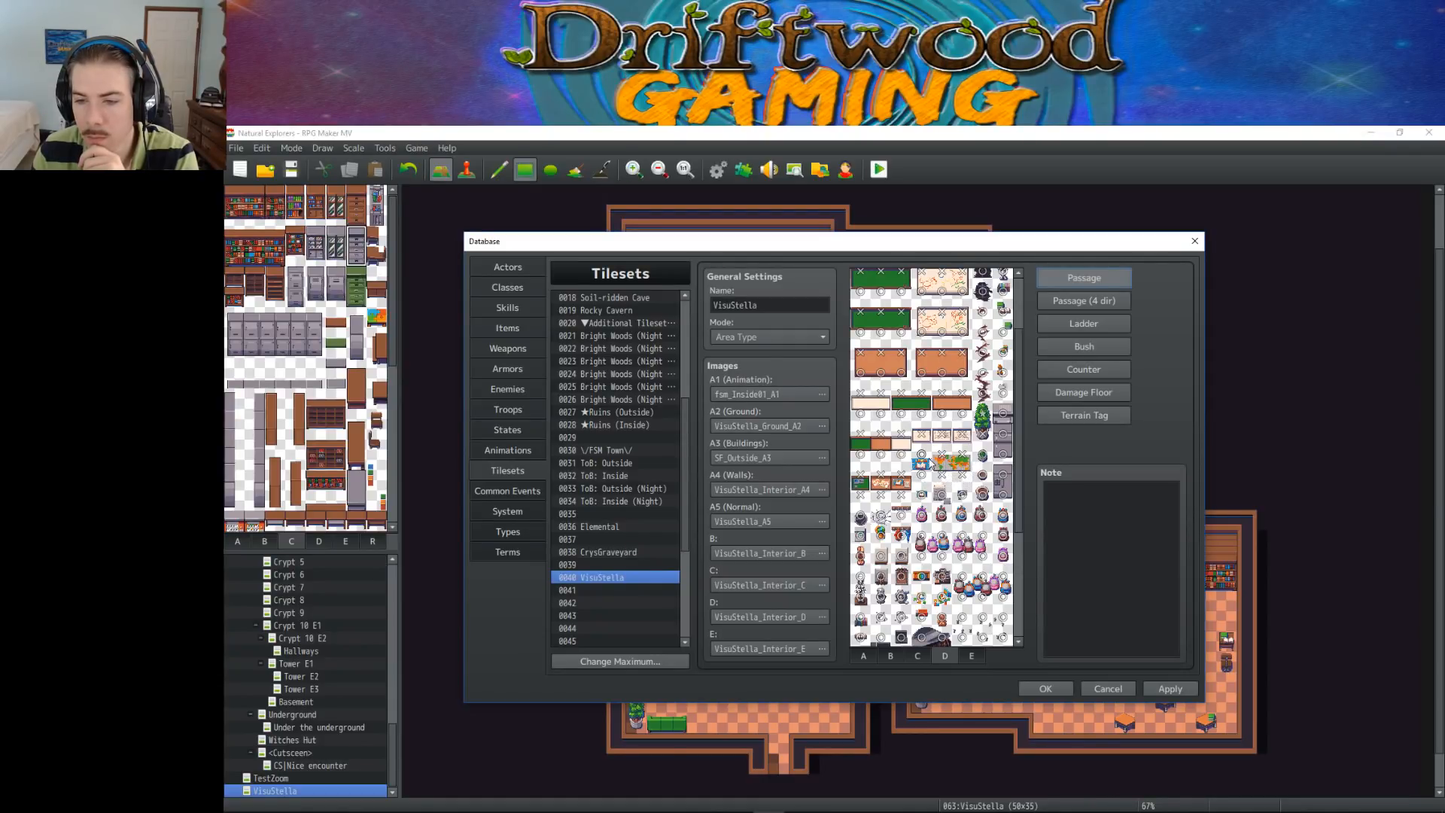
Make the black grand piano's tiles and the dark tile beside it on sheet D impassable
scroll(945, 482, "down", 1)
scroll(943, 485, "down", 2)
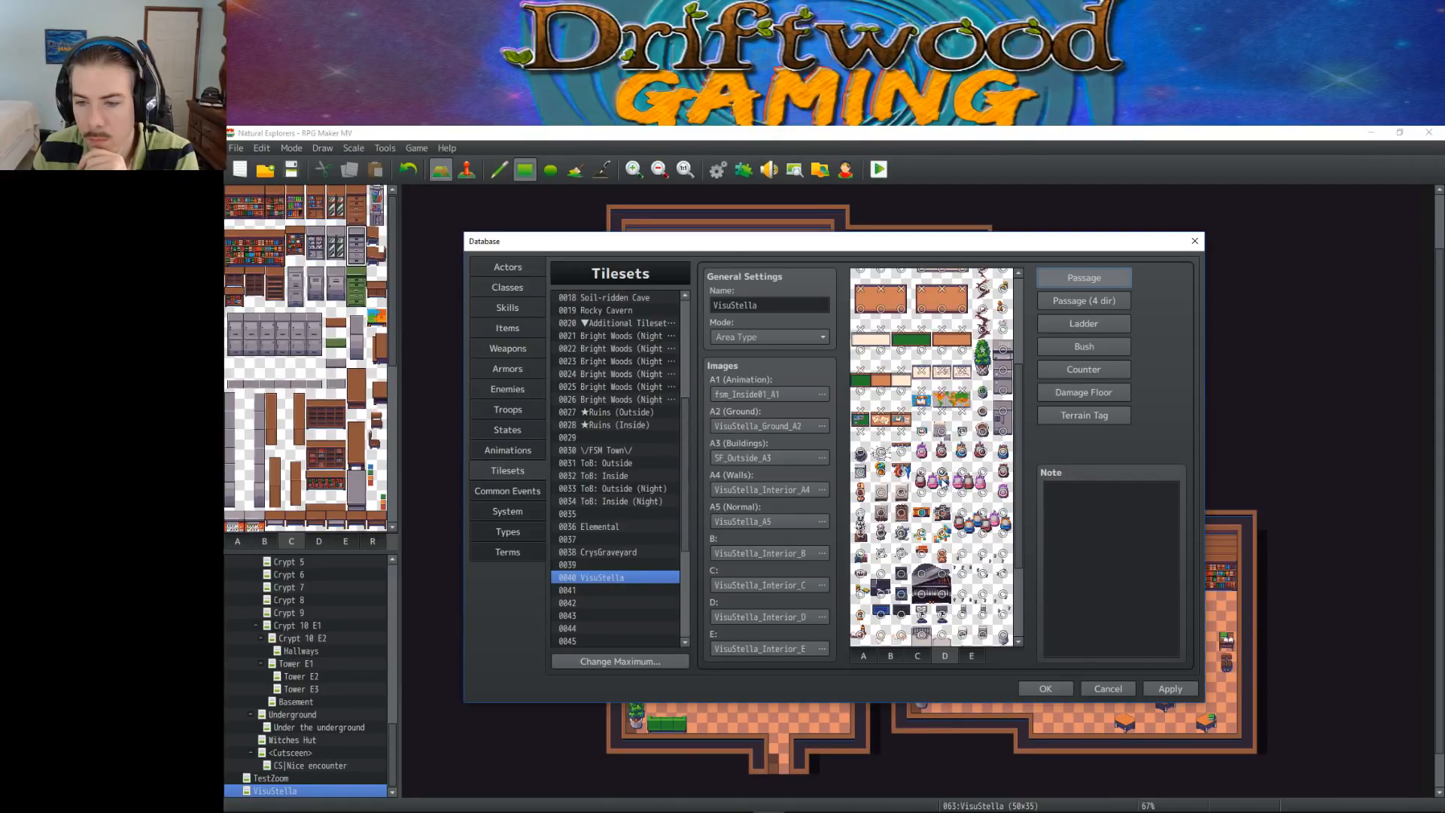
scroll(921, 482, "down", 2)
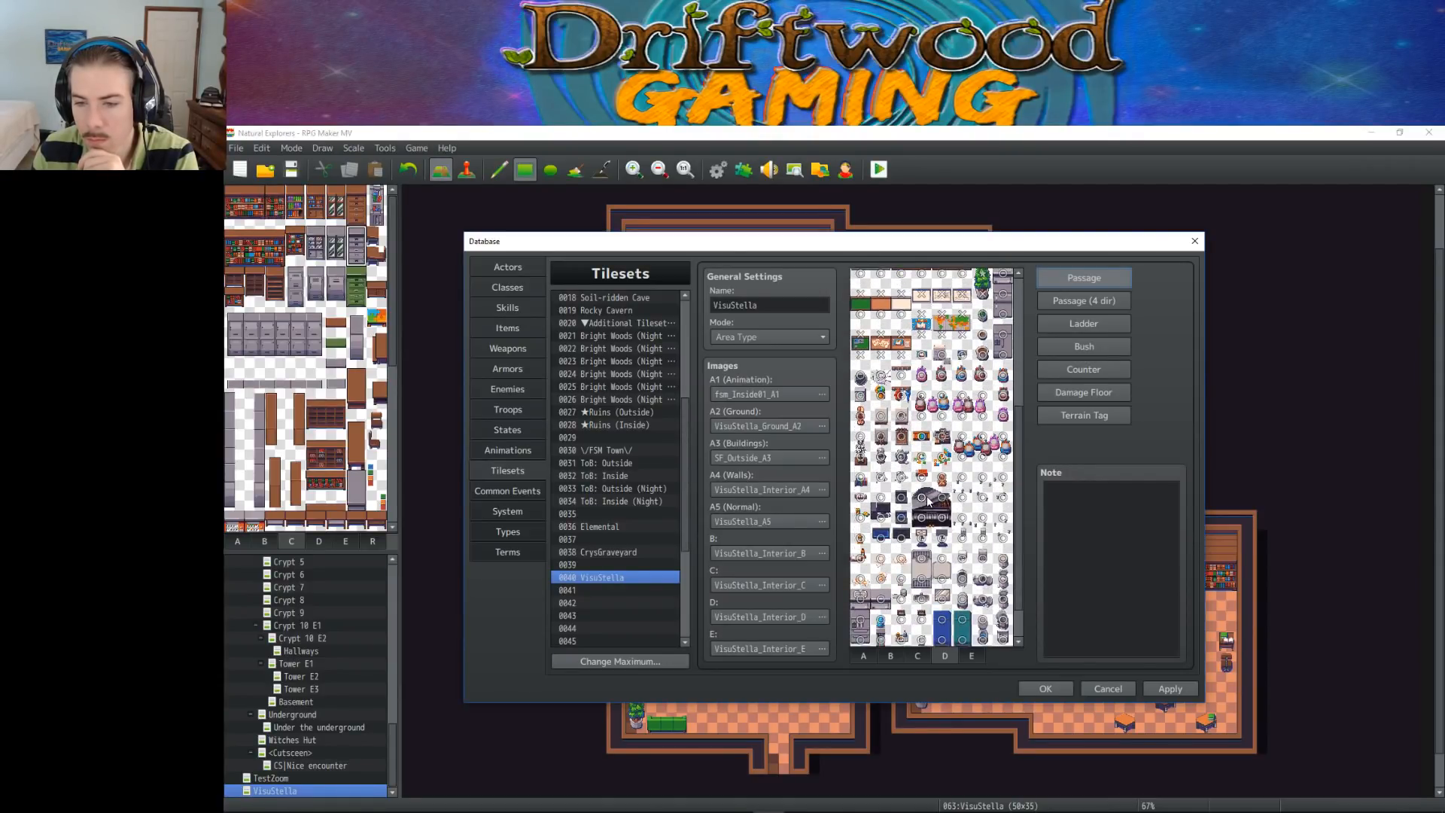
left_click(927, 499)
left_click(926, 499)
left_click(945, 502)
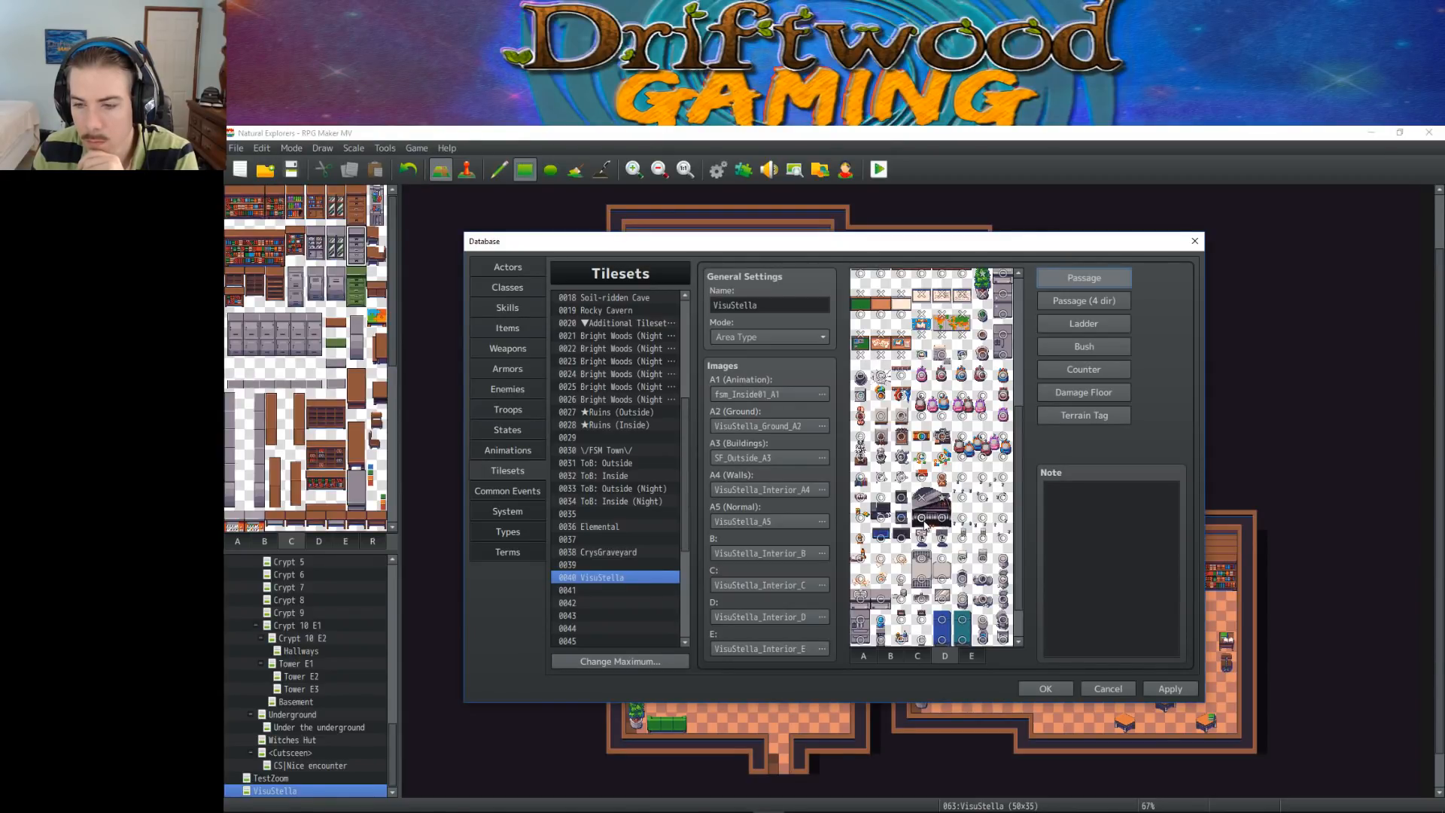
left_click(942, 519)
left_click(922, 519)
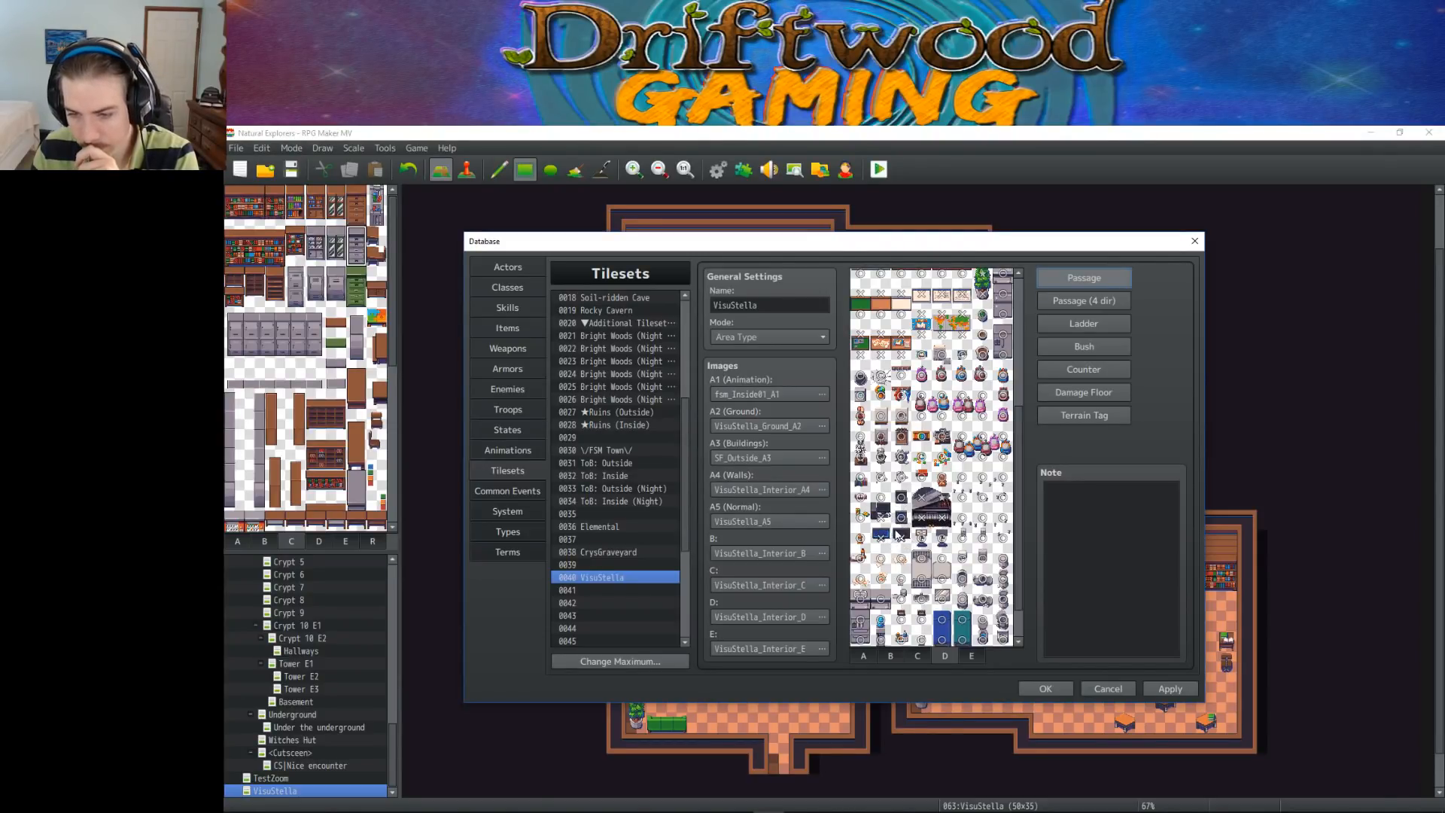
left_click(900, 497)
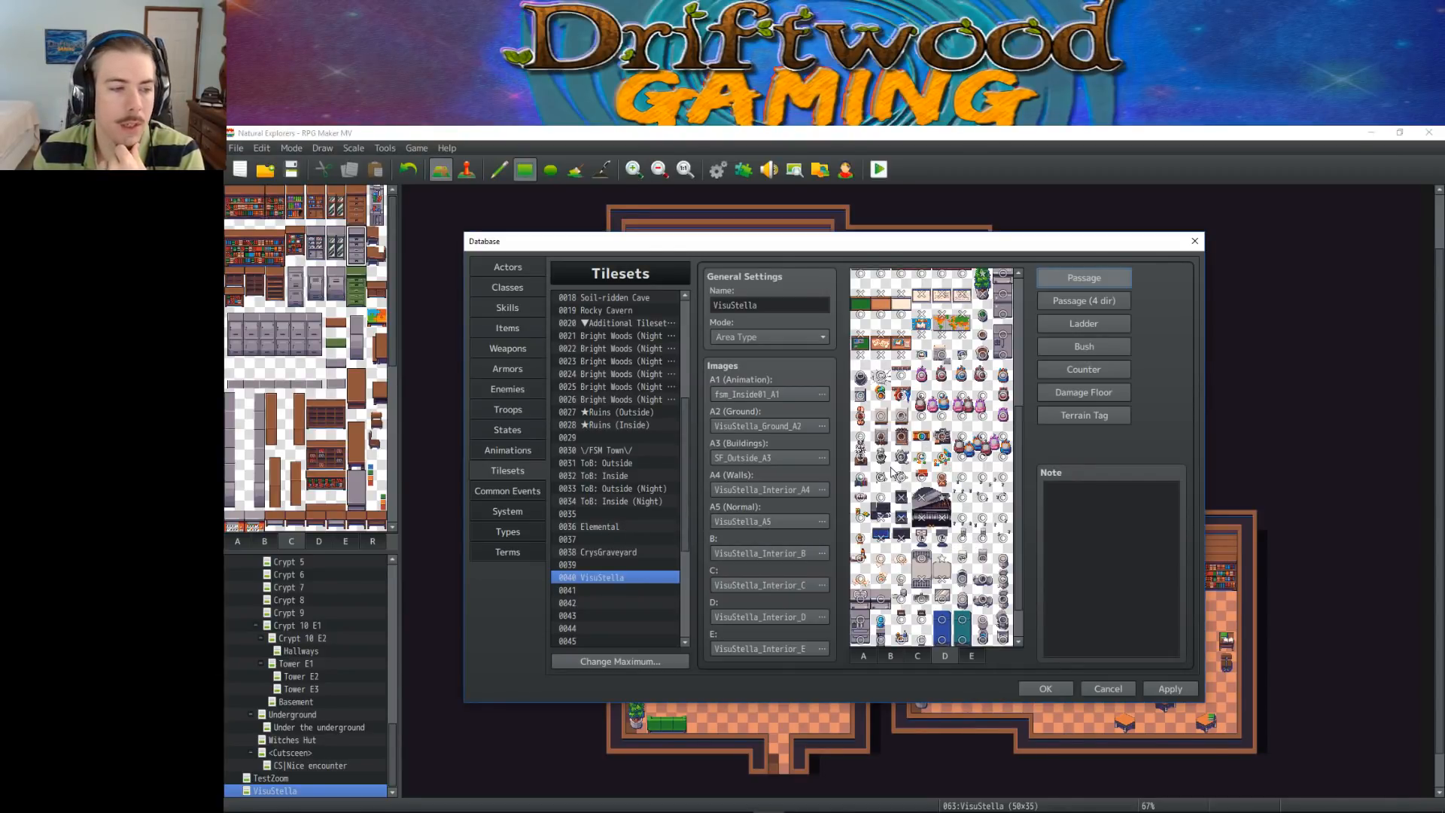
Check the four-direction passage settings on sheet D, and make the lower tiles of the blue and teal panels and the grey unit below impassable
scroll(879, 611, "down", 2)
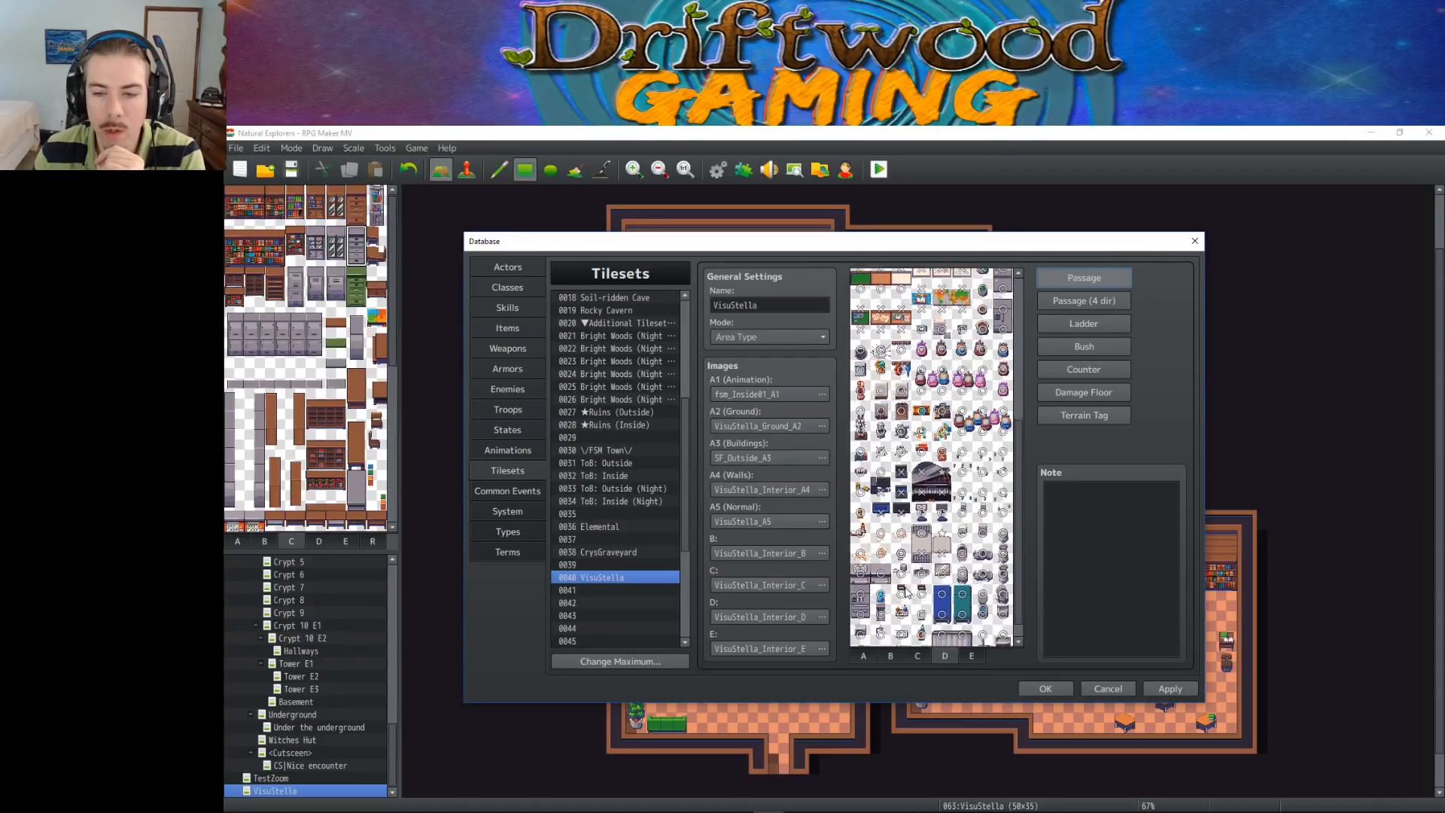
left_click(1082, 300)
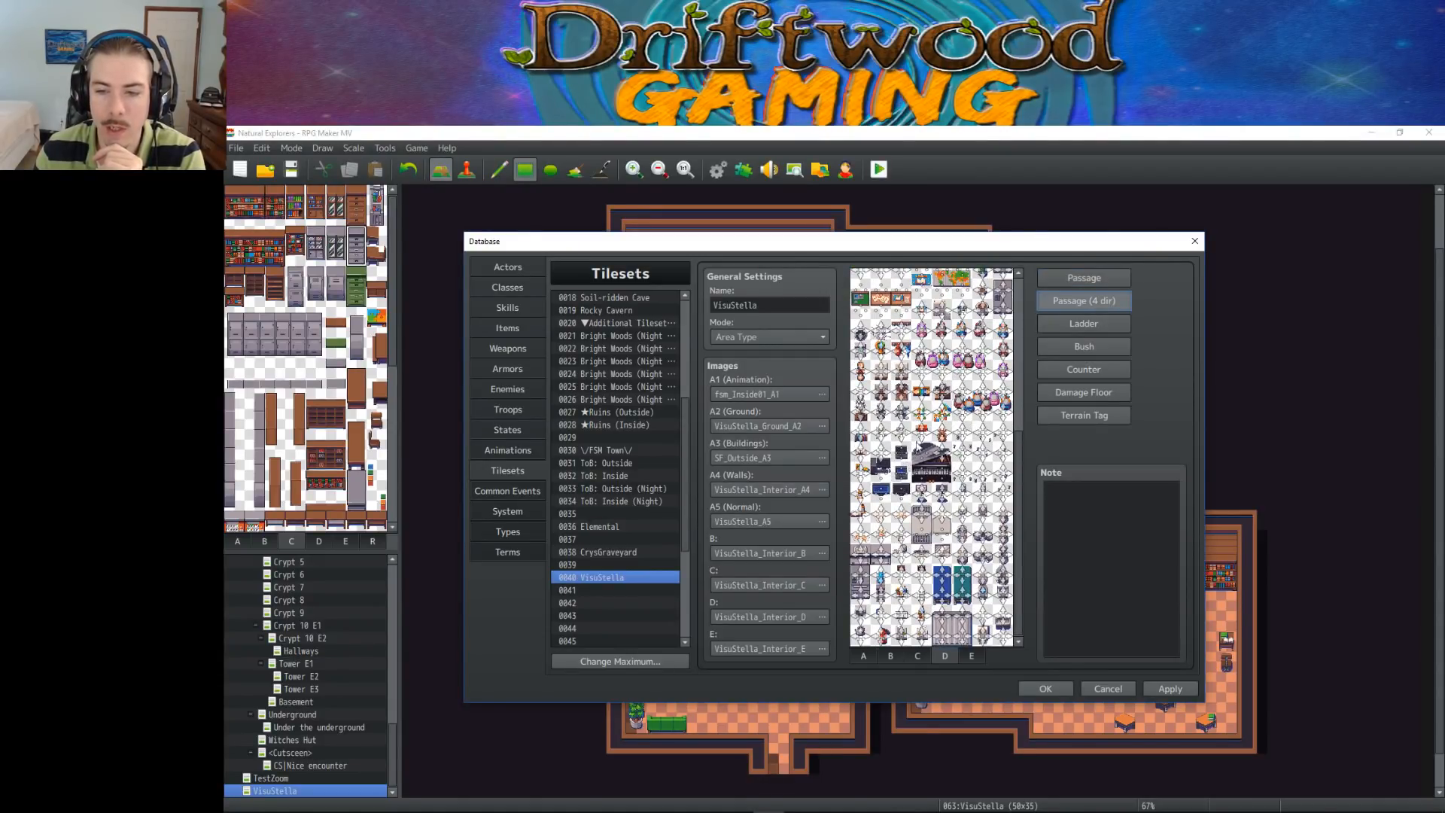
left_click(1084, 278)
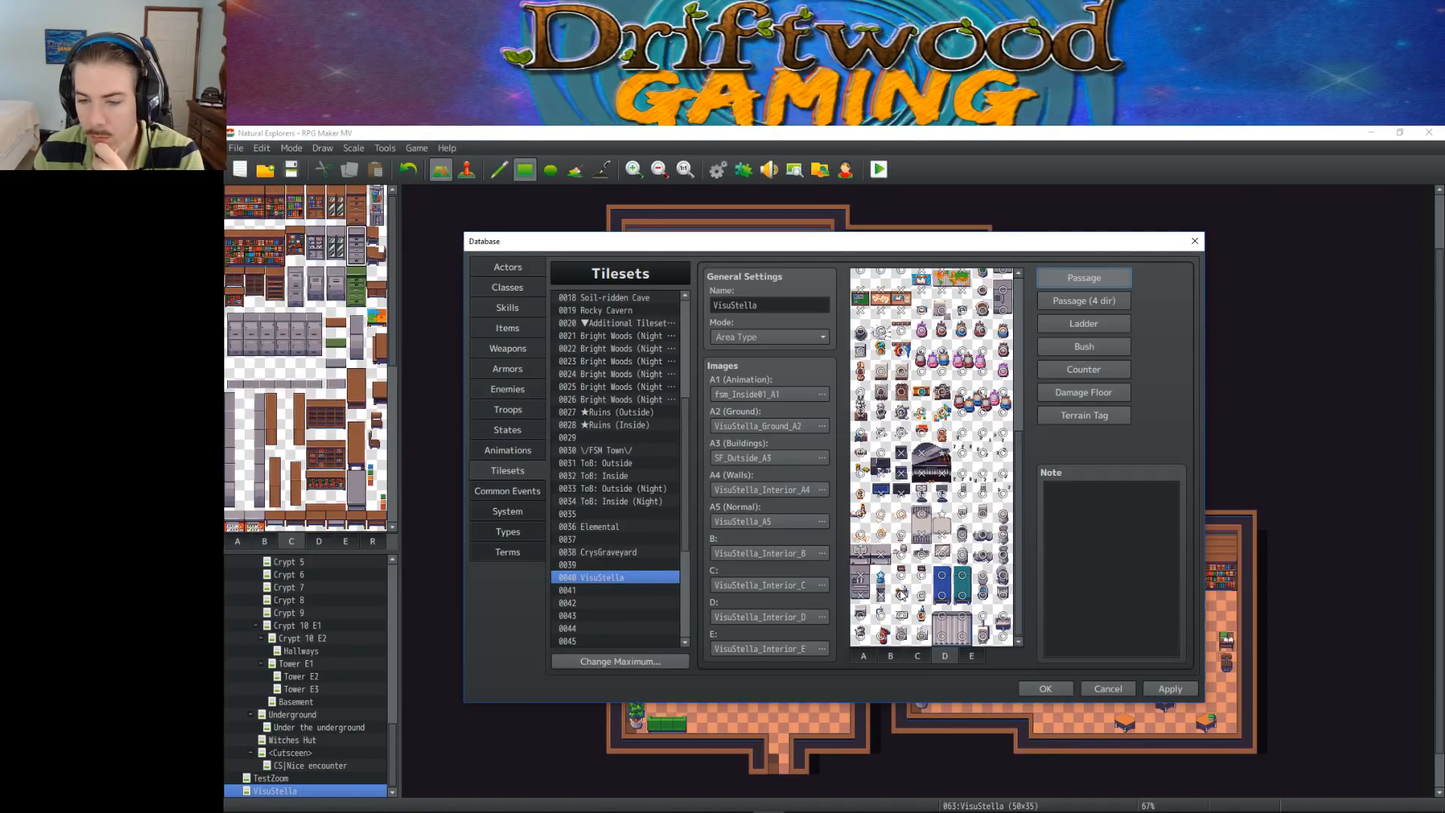
left_click(942, 596)
left_click(962, 596)
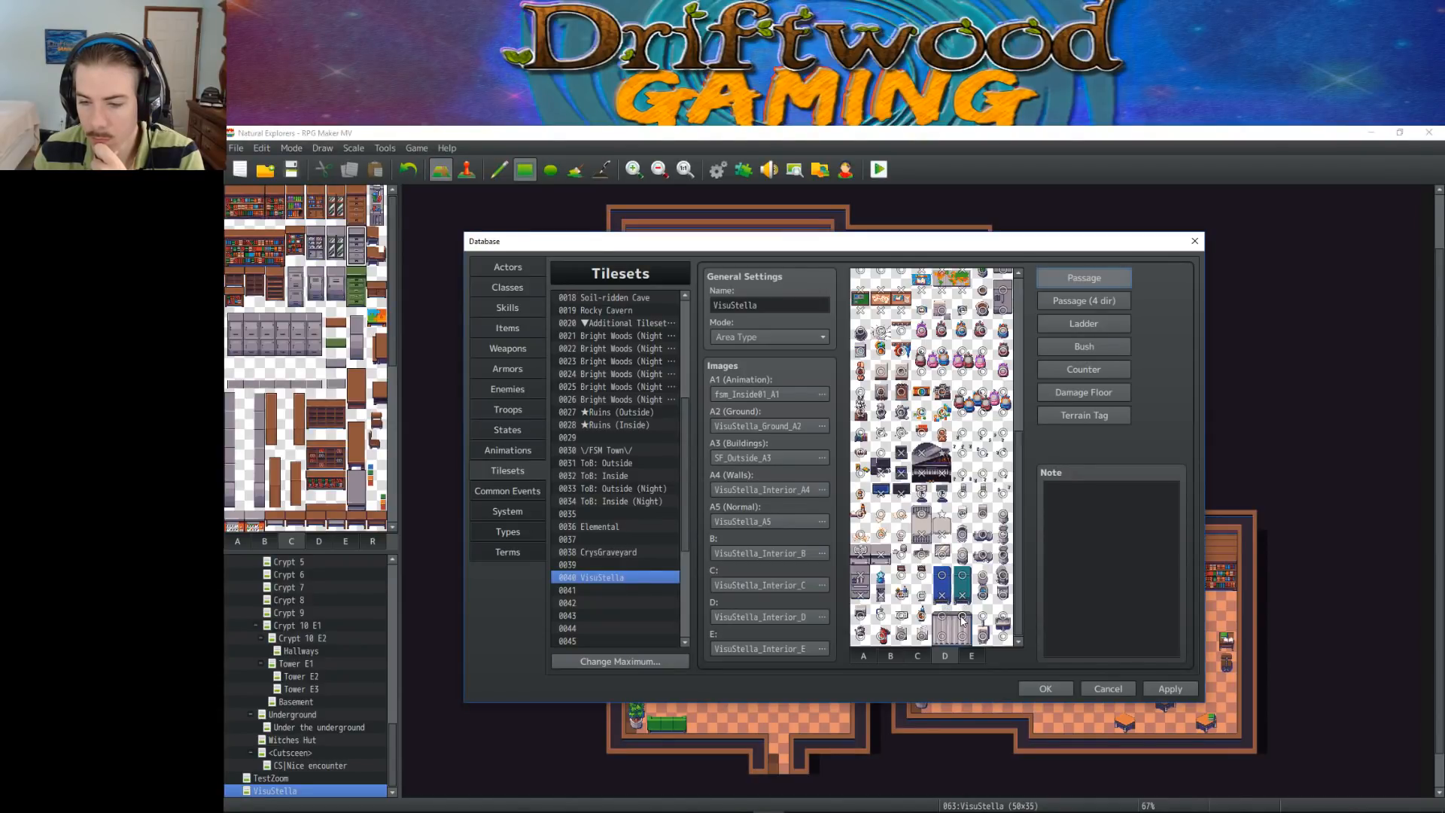
left_click(948, 637)
left_click(942, 617)
left_click(961, 618)
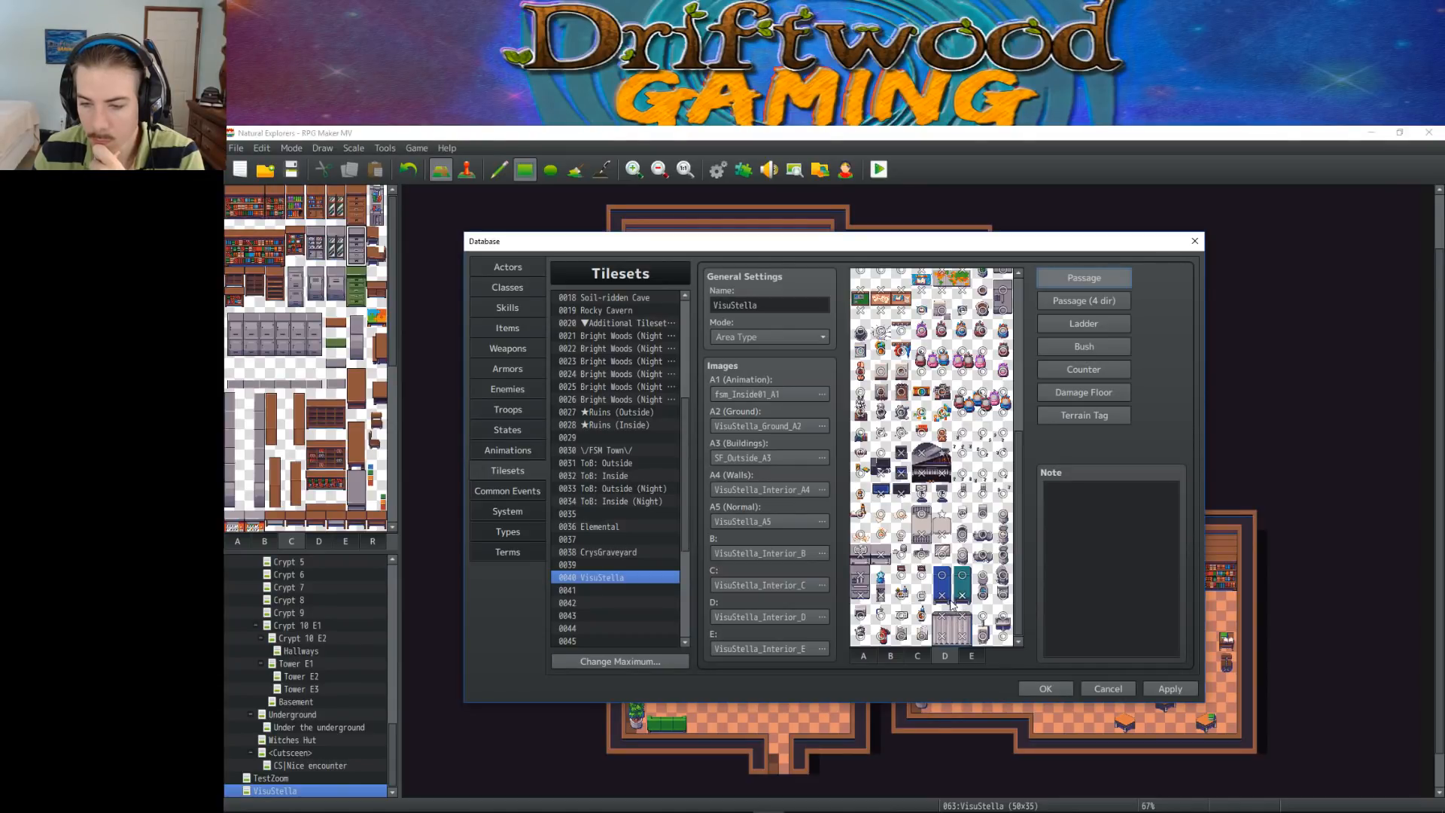
left_click(983, 617)
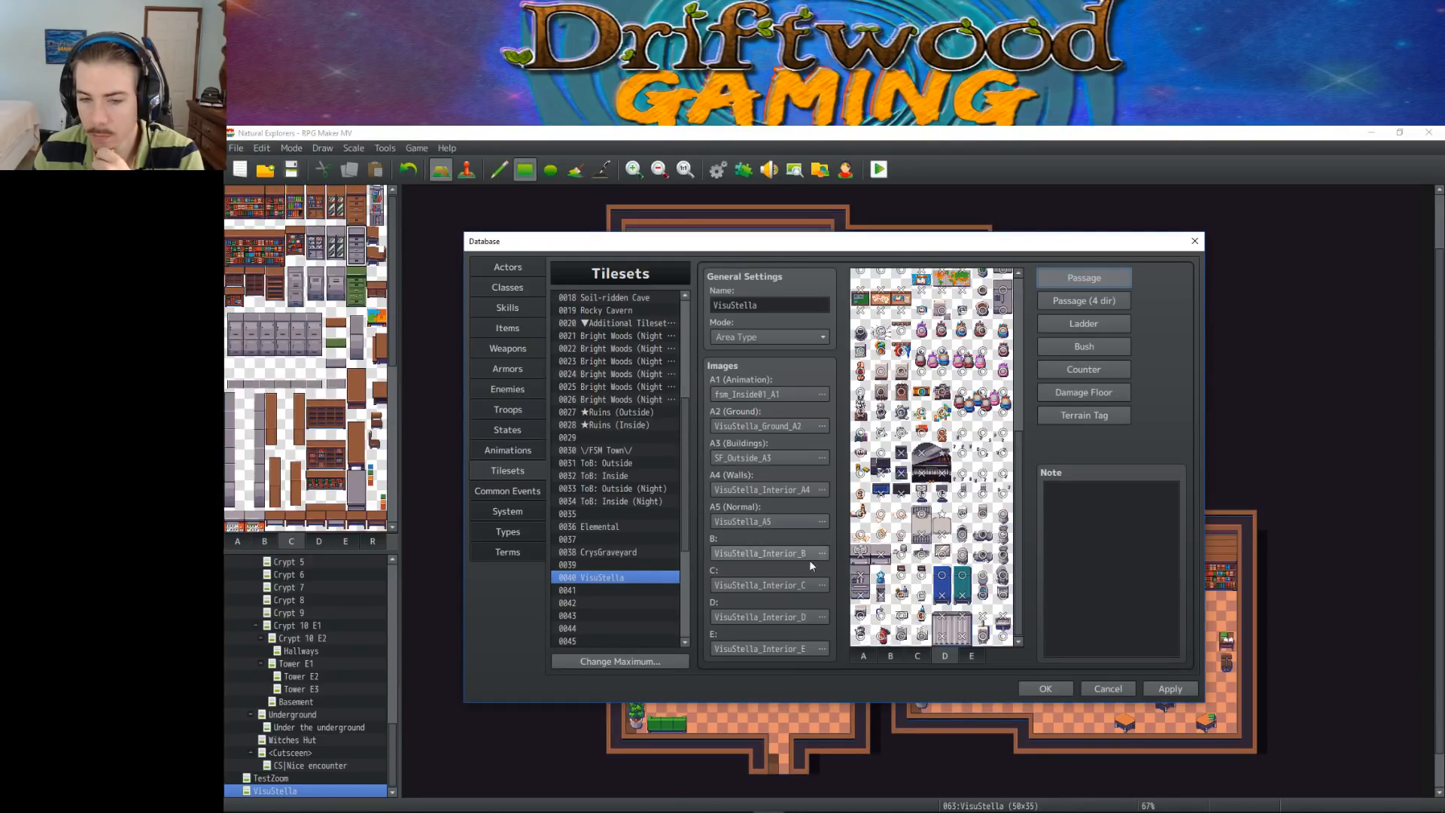
Apply the passage changes, and set the top tiles of the red arch on sheet E to draw above characters
left_click(967, 655)
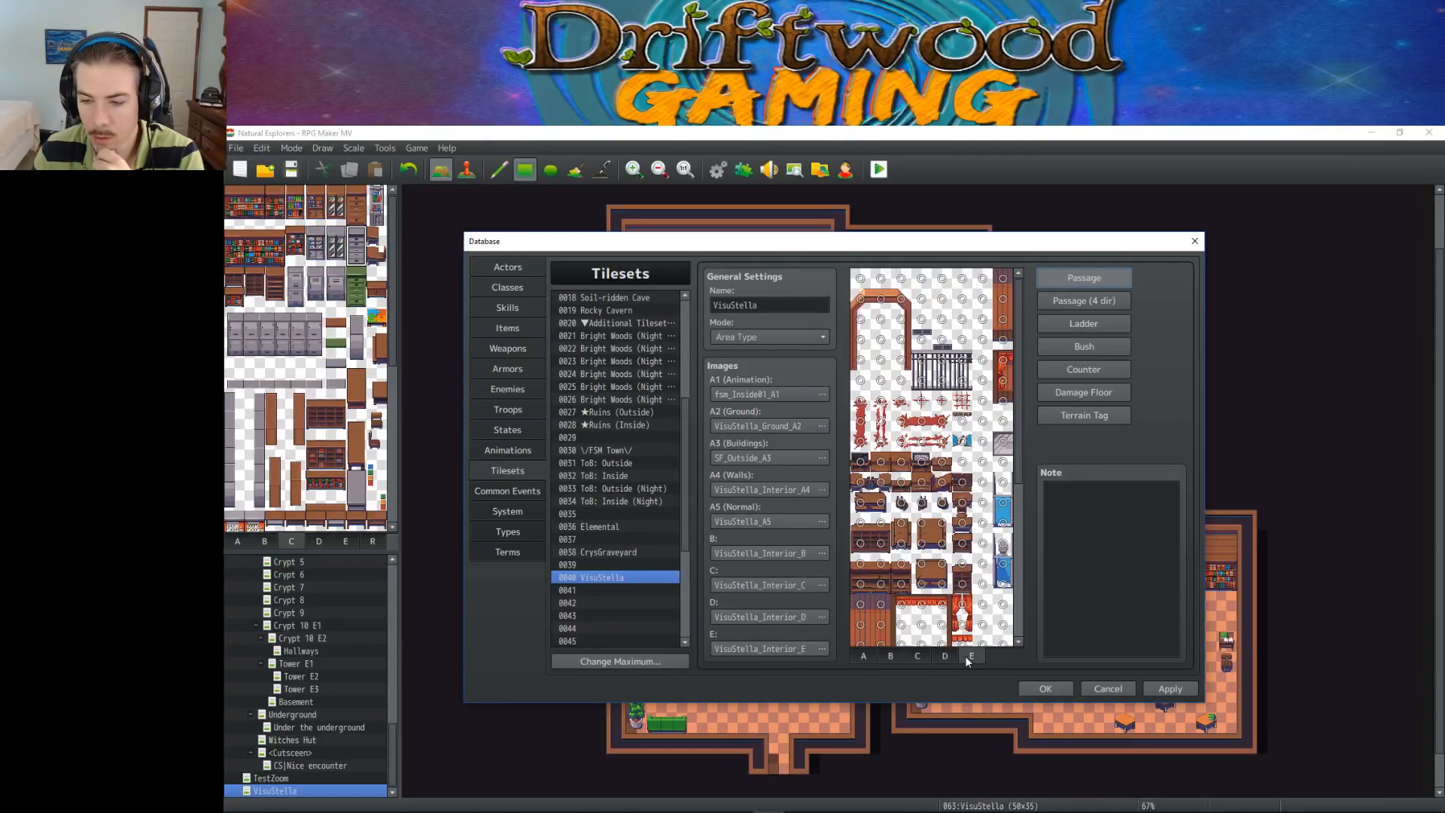
left_click(1159, 688)
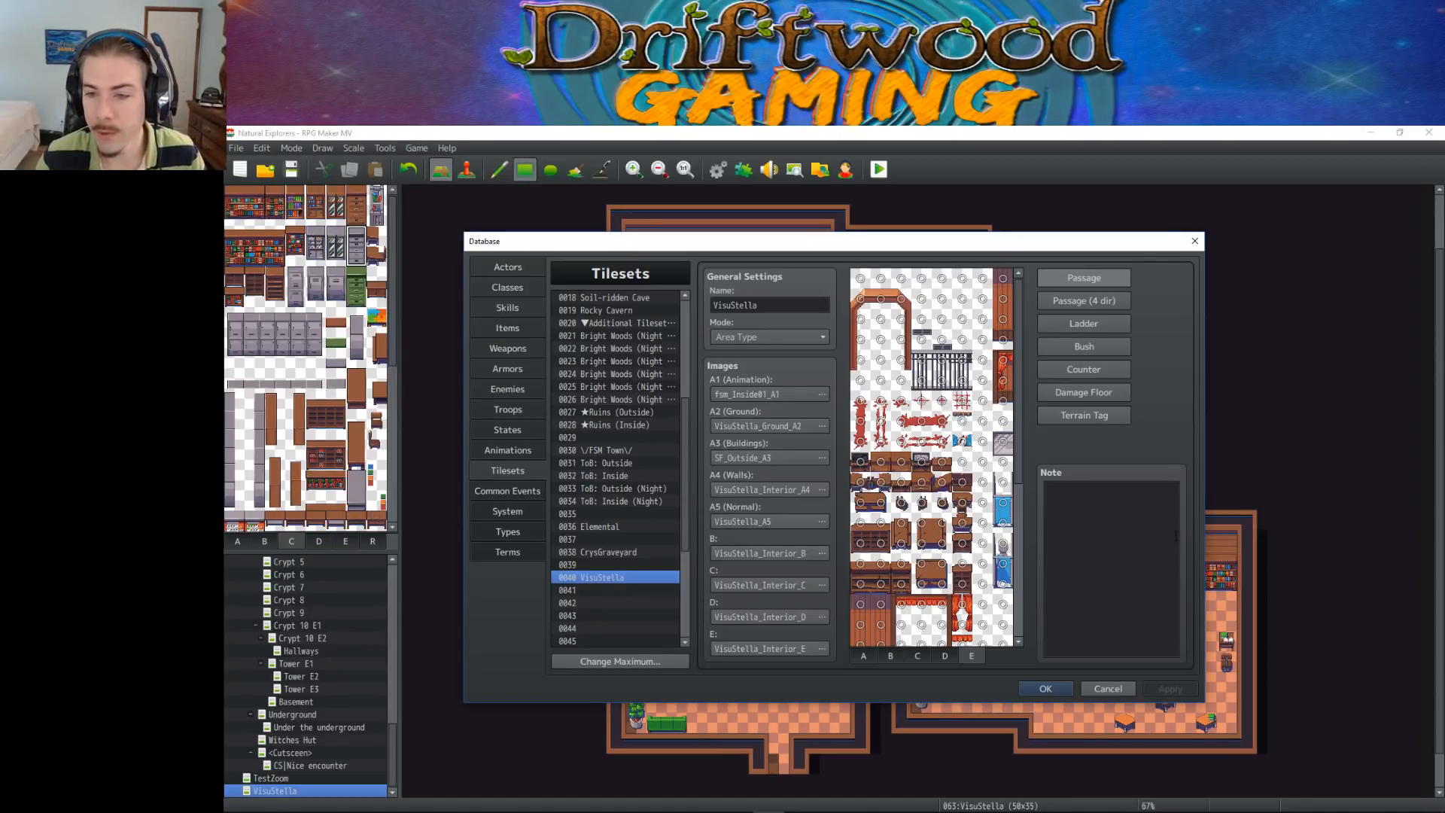
left_click(860, 299)
left_click(860, 299)
left_click(880, 298)
left_click(880, 299)
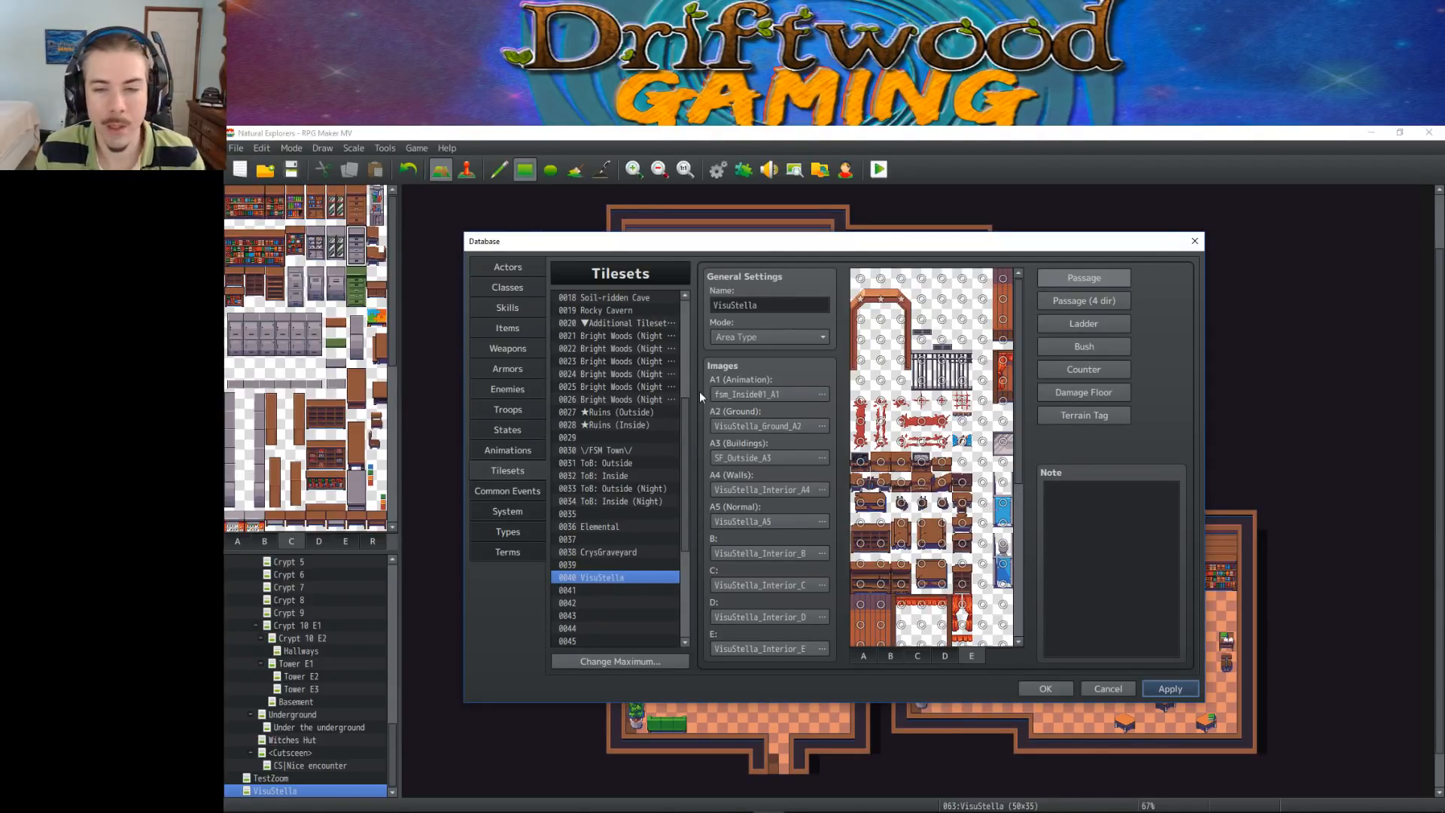
scroll(673, 542, "down", 1)
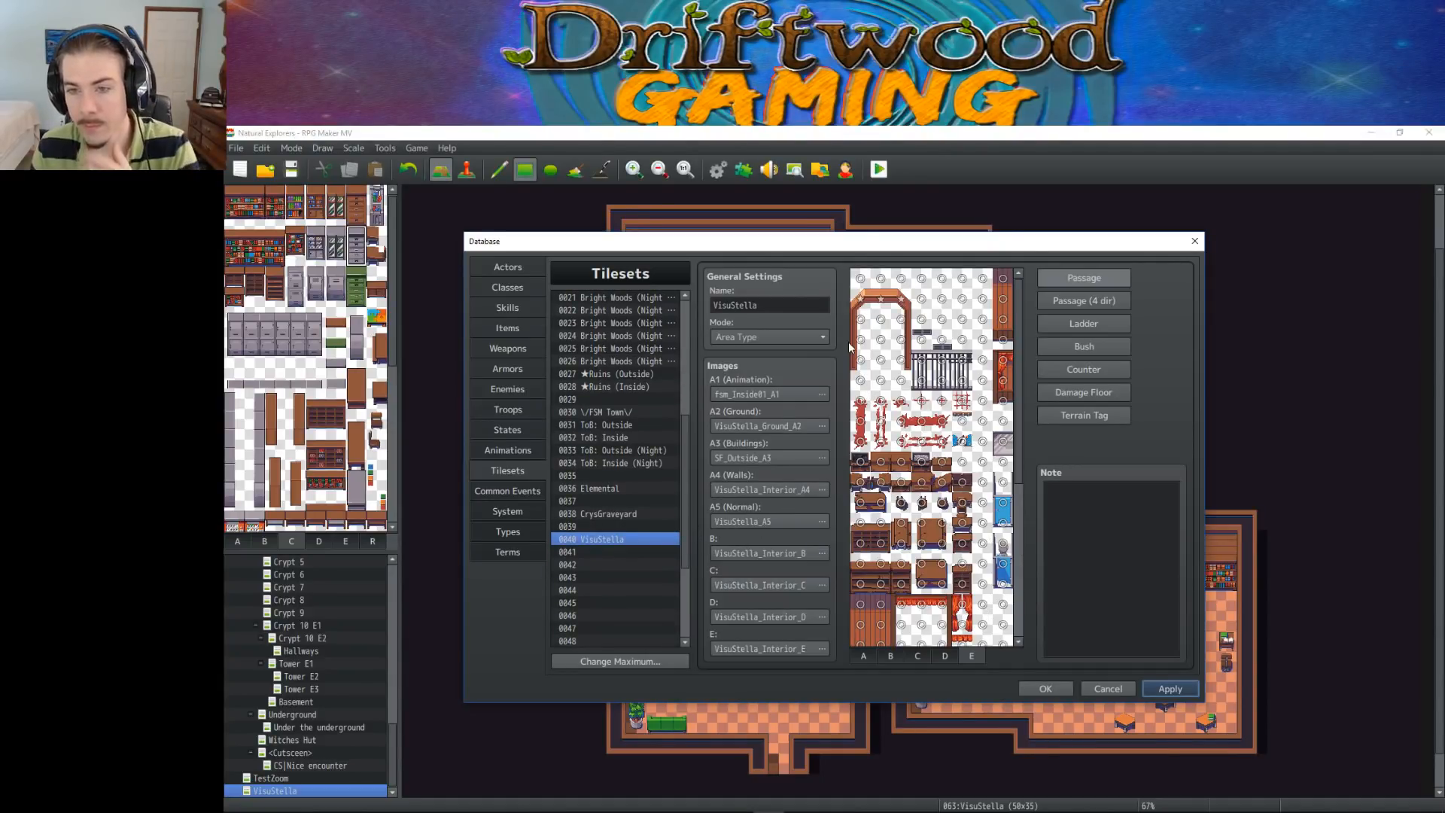
mouse_move(862, 323)
left_mouse_down()
mouse_move(862, 360)
mouse_move(903, 365)
mouse_move(903, 343)
left_mouse_up()
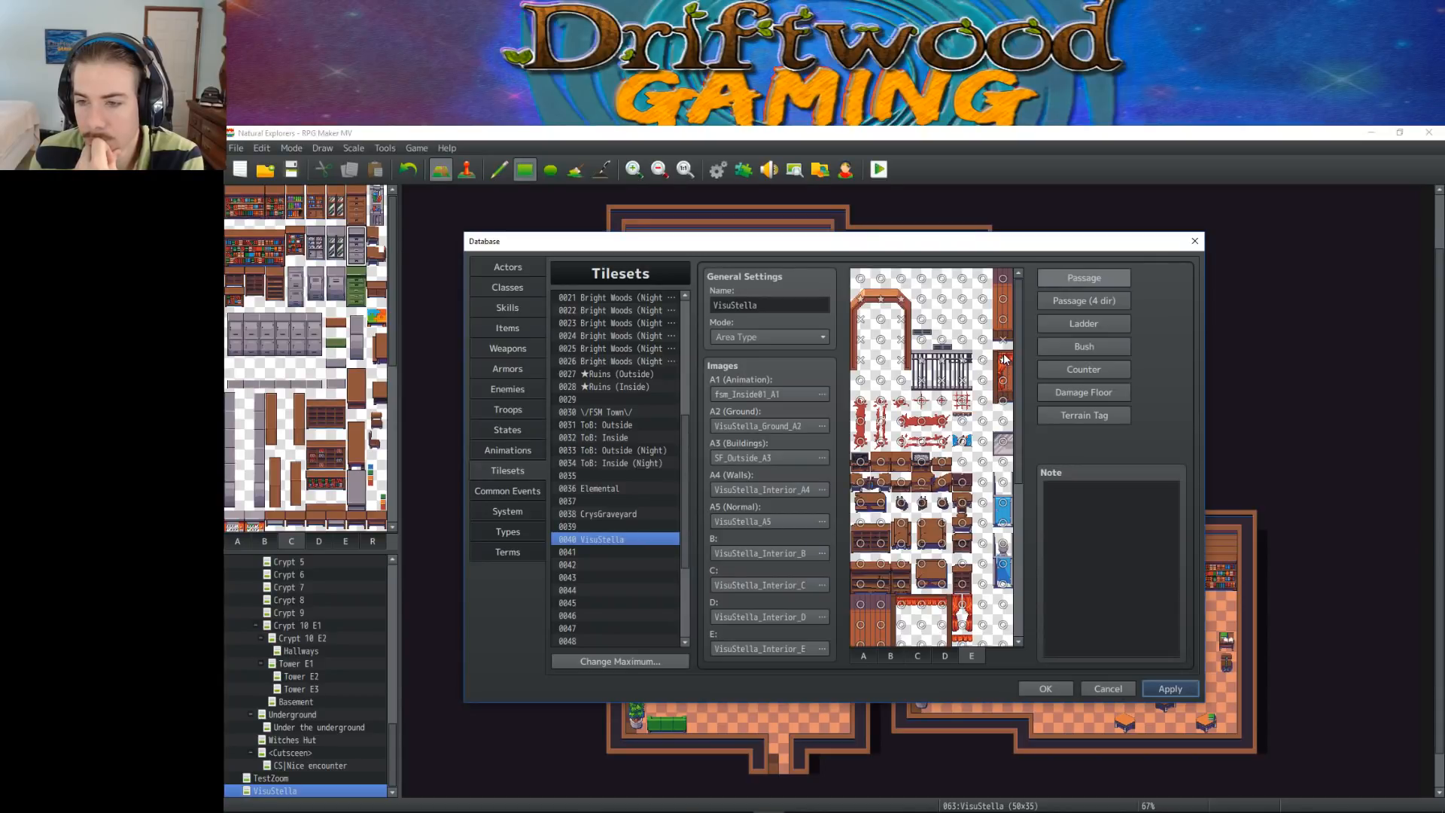
Make the narrow red cabinet on sheet E impassable, and set the grey glass piece below it to star above and impassable at its base
left_click_drag(1005, 364, 1002, 405)
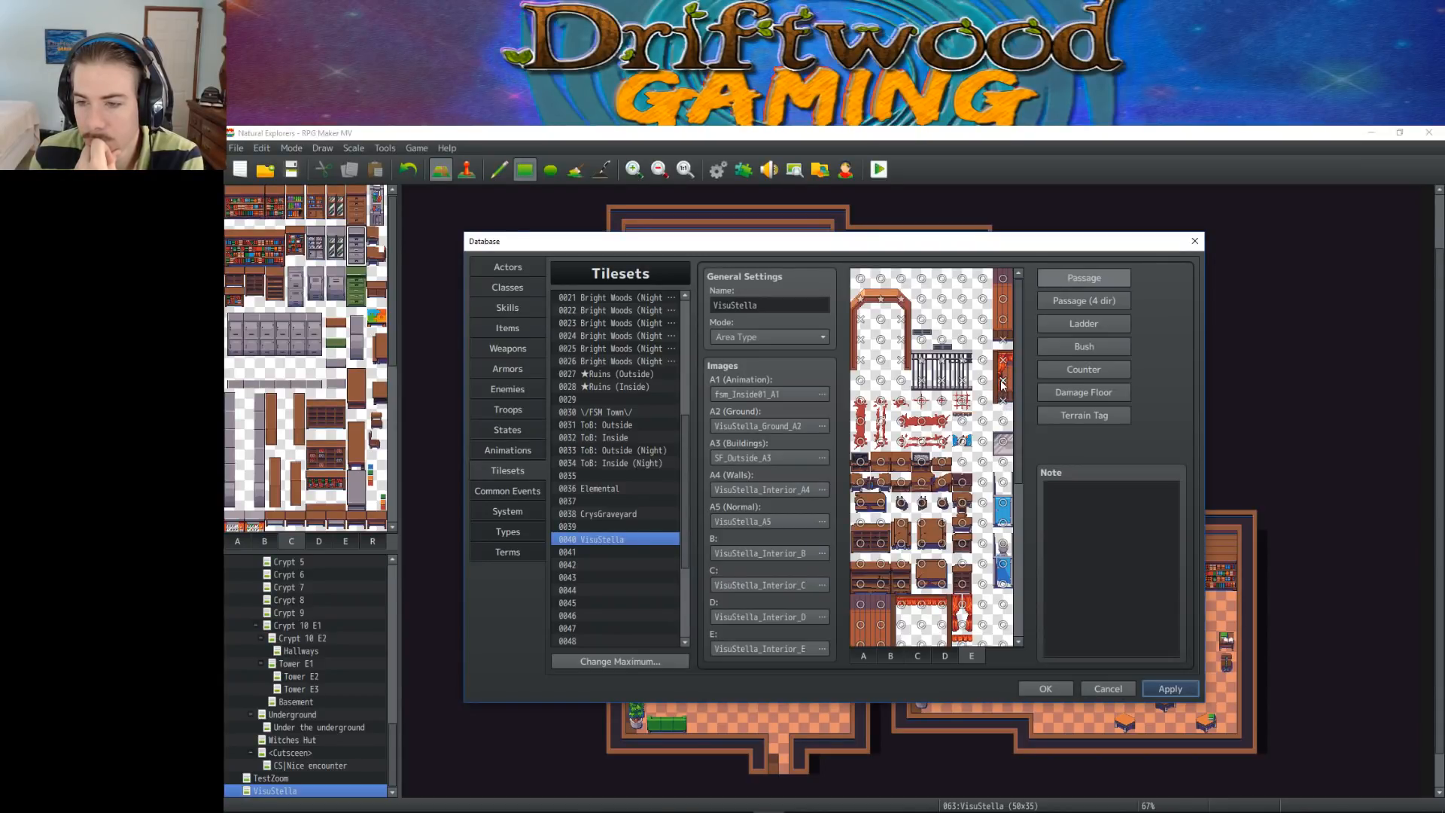
double_click(1004, 426)
left_click(1004, 441)
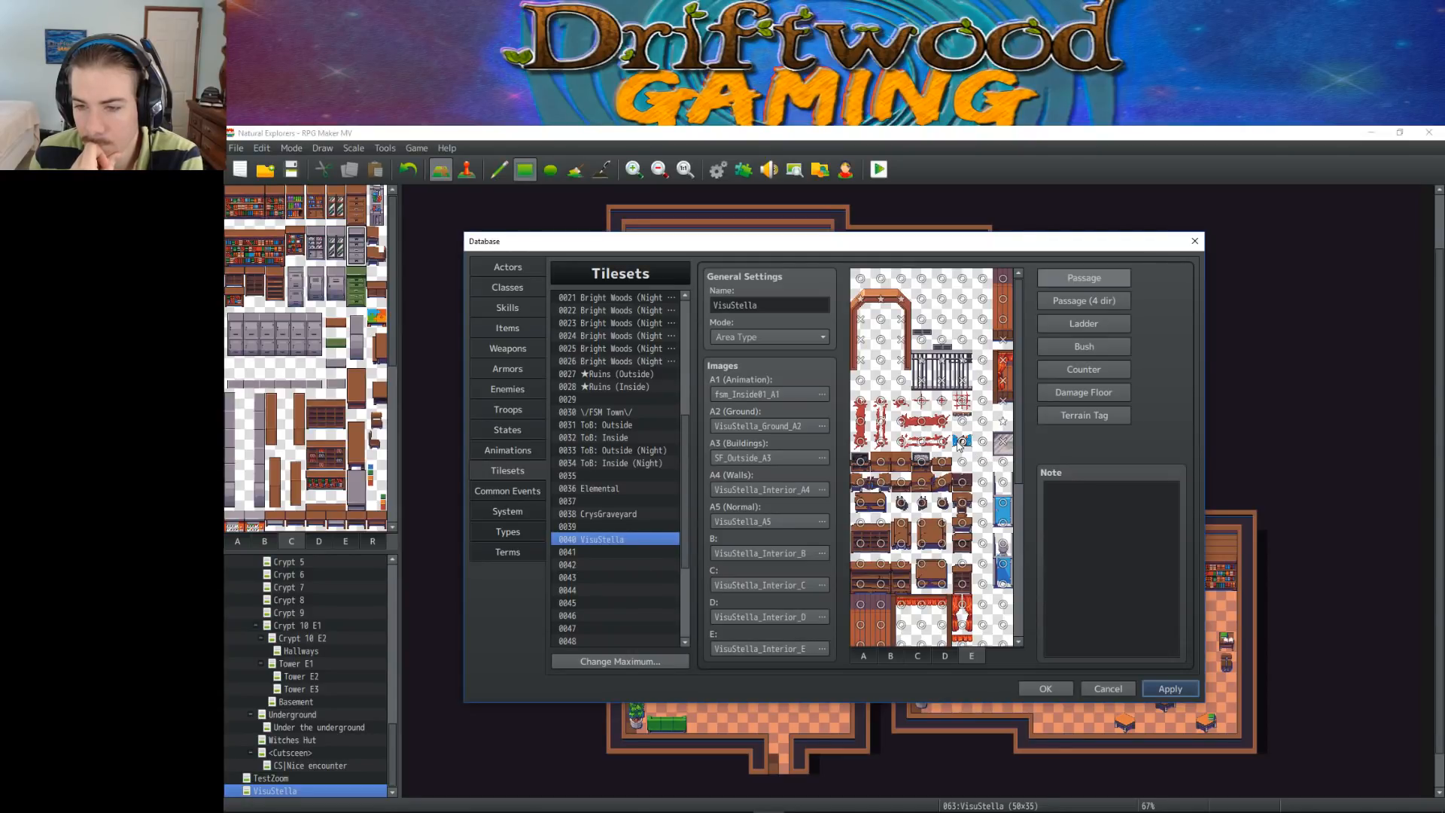
Make the two upper rows of brown desk tiles on sheet E impassable
scroll(958, 444, "down", 2)
left_click(860, 385)
left_click(880, 385)
left_click(901, 385)
left_click(921, 385)
left_click(942, 386)
left_click(962, 405)
left_click(941, 406)
left_click(921, 406)
left_click(901, 405)
left_click(881, 406)
left_click(861, 405)
Make the next two desk tiles and the narrow brown furniture column beside the desks on sheet E impassable
left_click(860, 426)
left_click(880, 431)
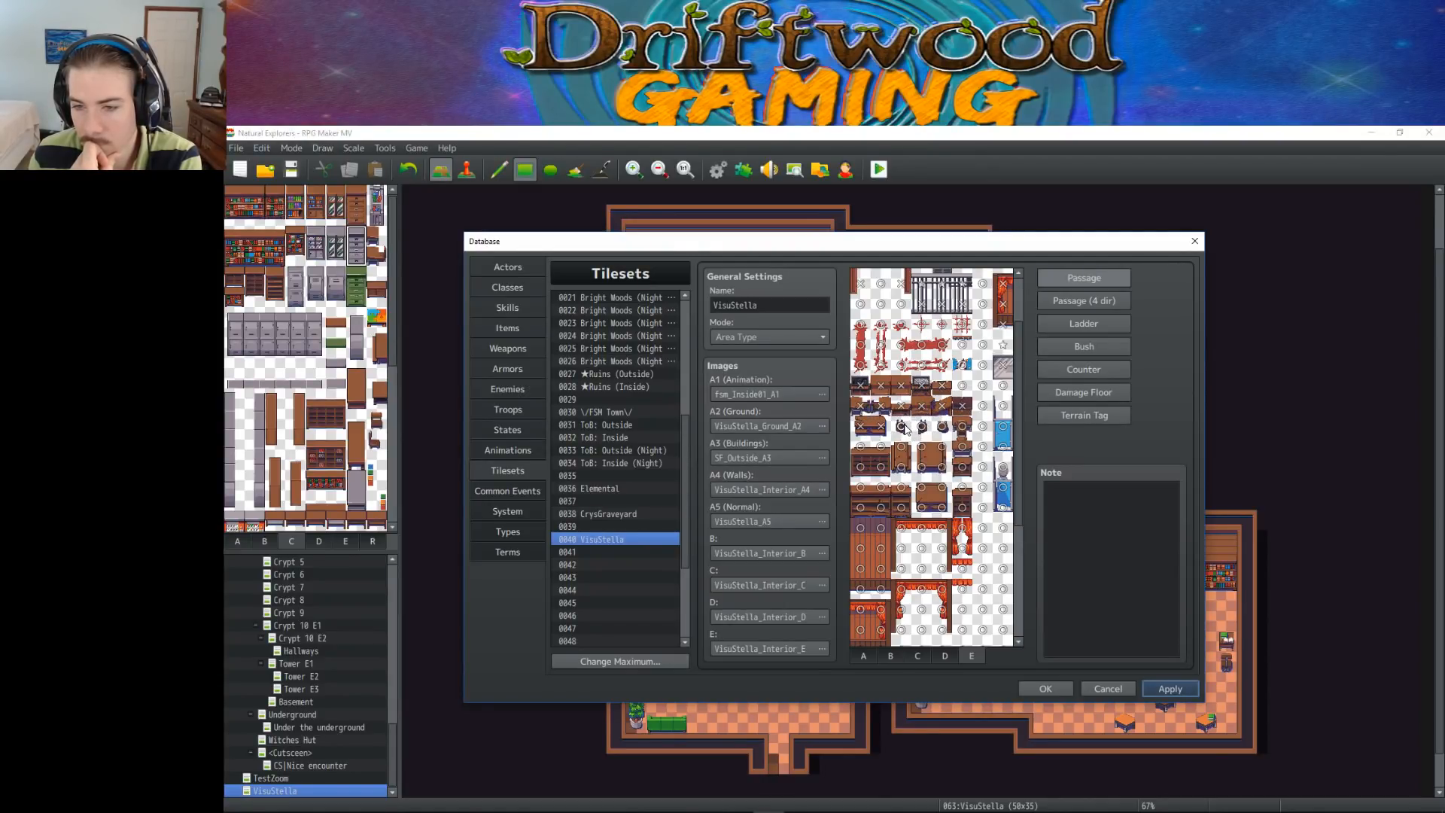
left_click(962, 428)
left_click(962, 446)
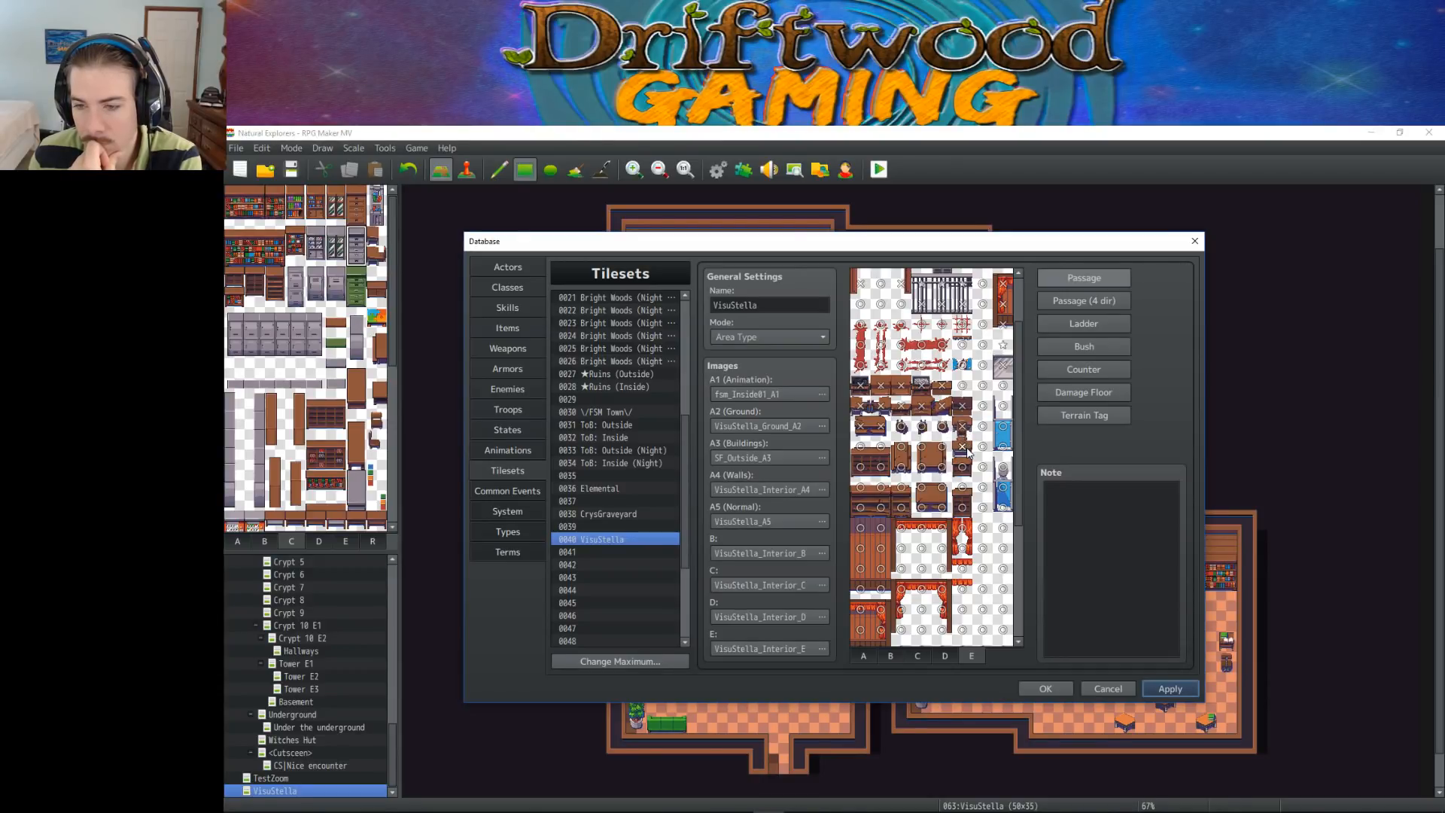
left_click(963, 468)
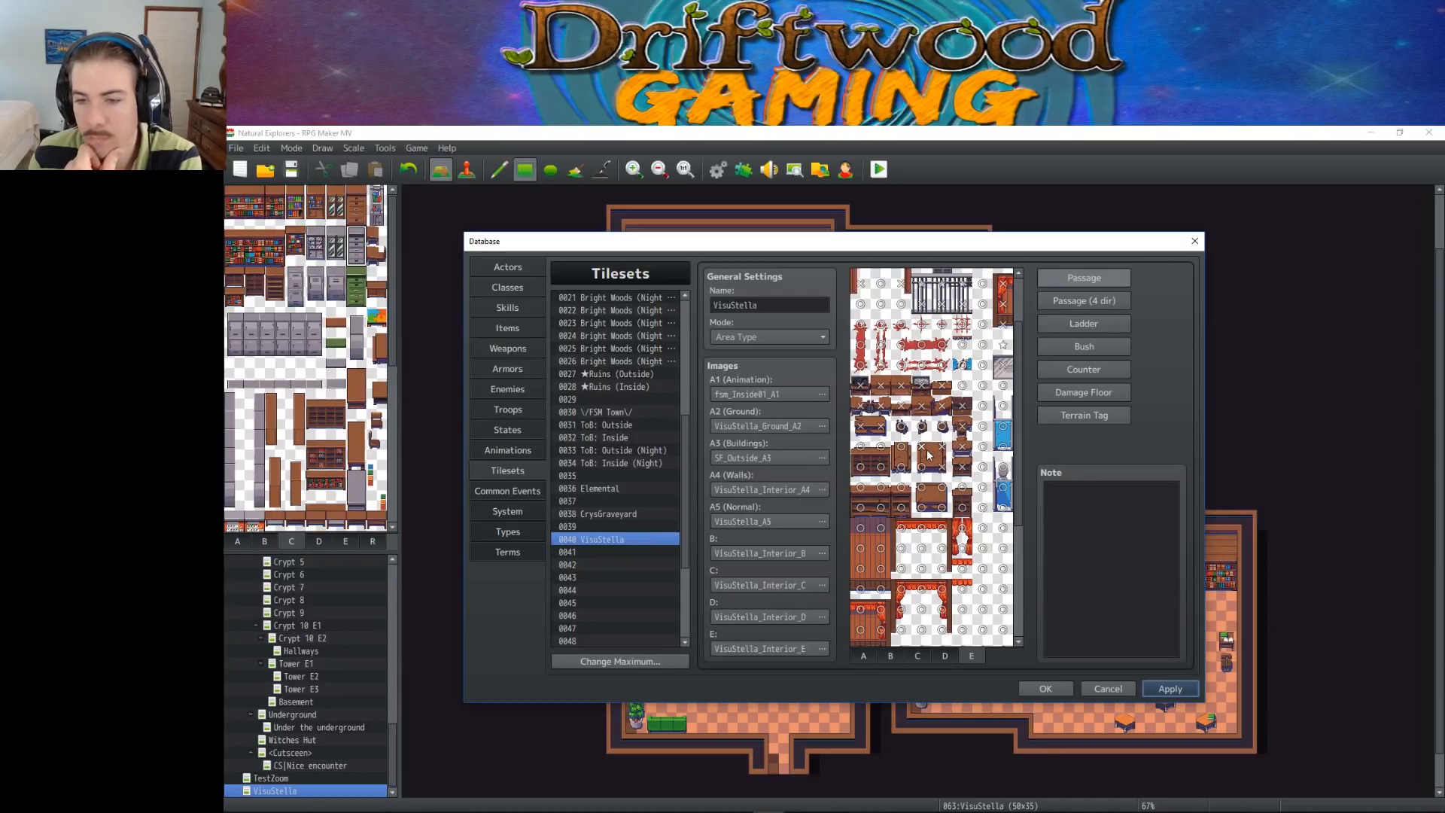
Set the passage of the first brown cabinets below the desks on sheet E, with their lower tiles impassable
left_click(903, 467)
left_click(901, 448)
right_click(887, 453)
right_click(861, 446)
left_click(860, 467)
left_click(881, 468)
Set the second row of brown cabinets to draw above characters on top, and make the cabinet and table bases impassable
right_click(860, 488)
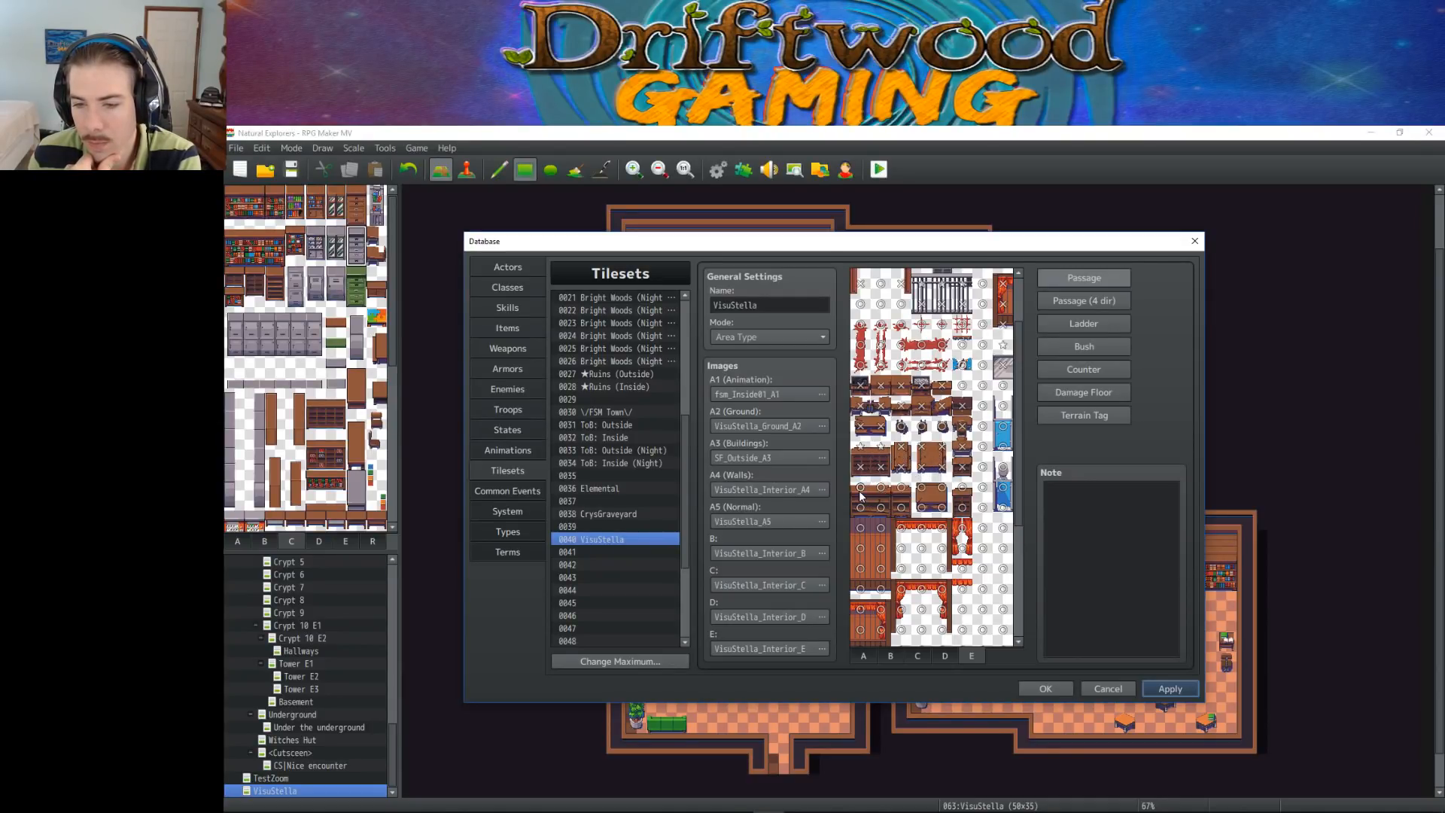
right_click(880, 488)
right_click(901, 488)
left_click(942, 508)
left_click(921, 508)
left_click(901, 508)
left_click(881, 508)
left_click(860, 508)
left_click(962, 508)
Make the bottom tiles of the tall brown wardrobe on sheet E impassable
scroll(972, 497, "down", 2)
scroll(964, 477, "down", 1)
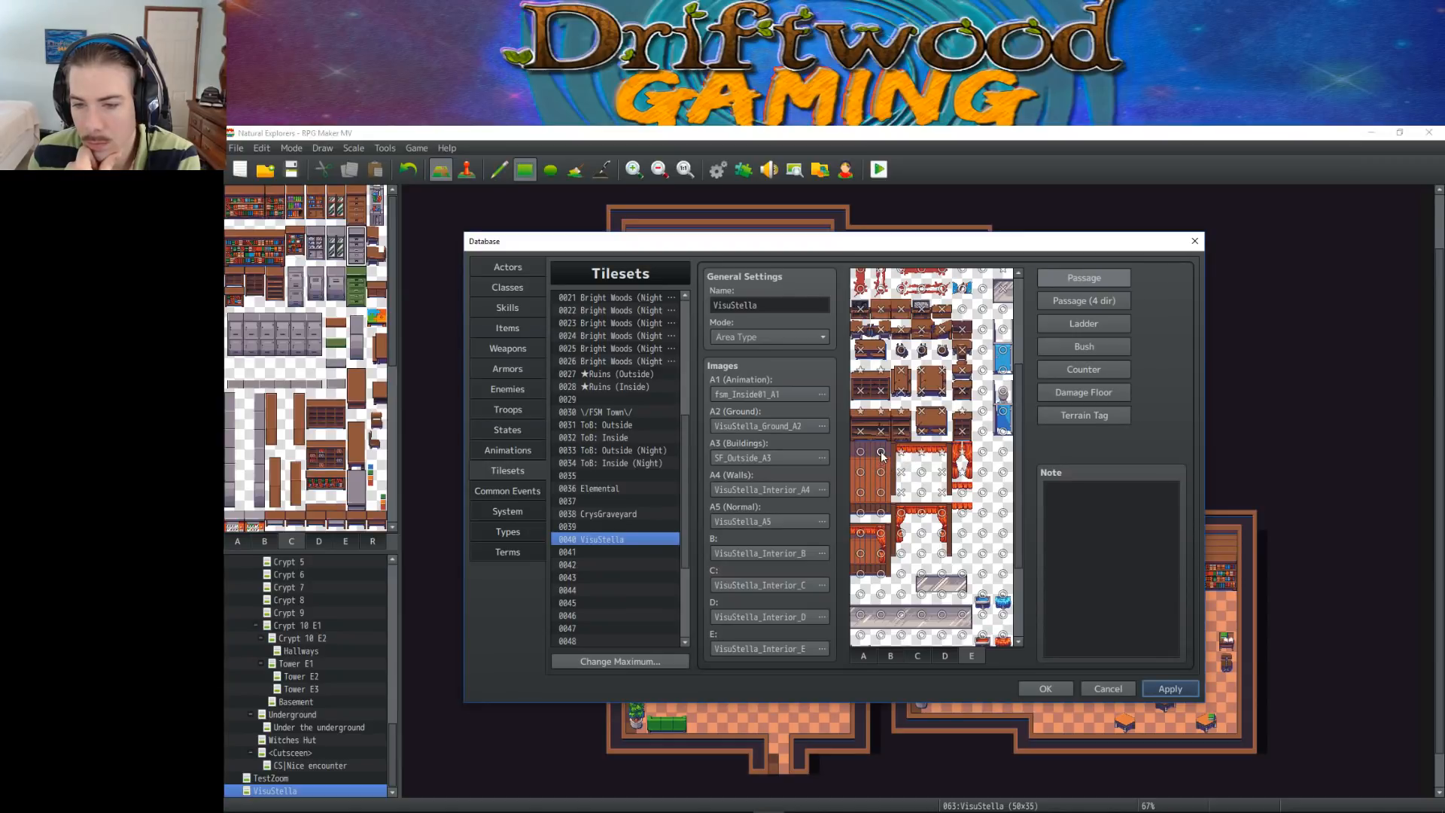
left_click(865, 508)
left_click(880, 509)
double_click(882, 496)
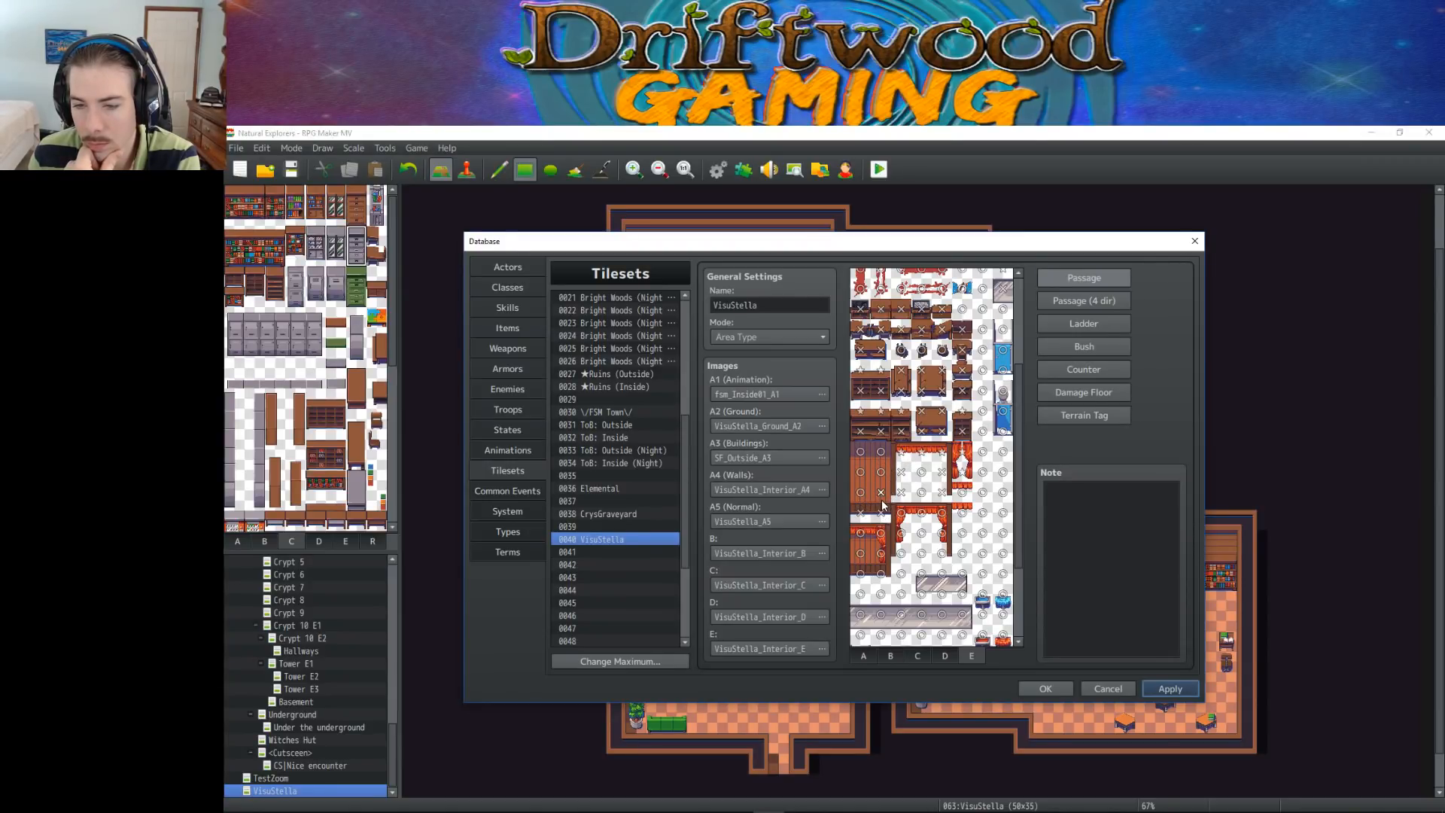
left_click(882, 494)
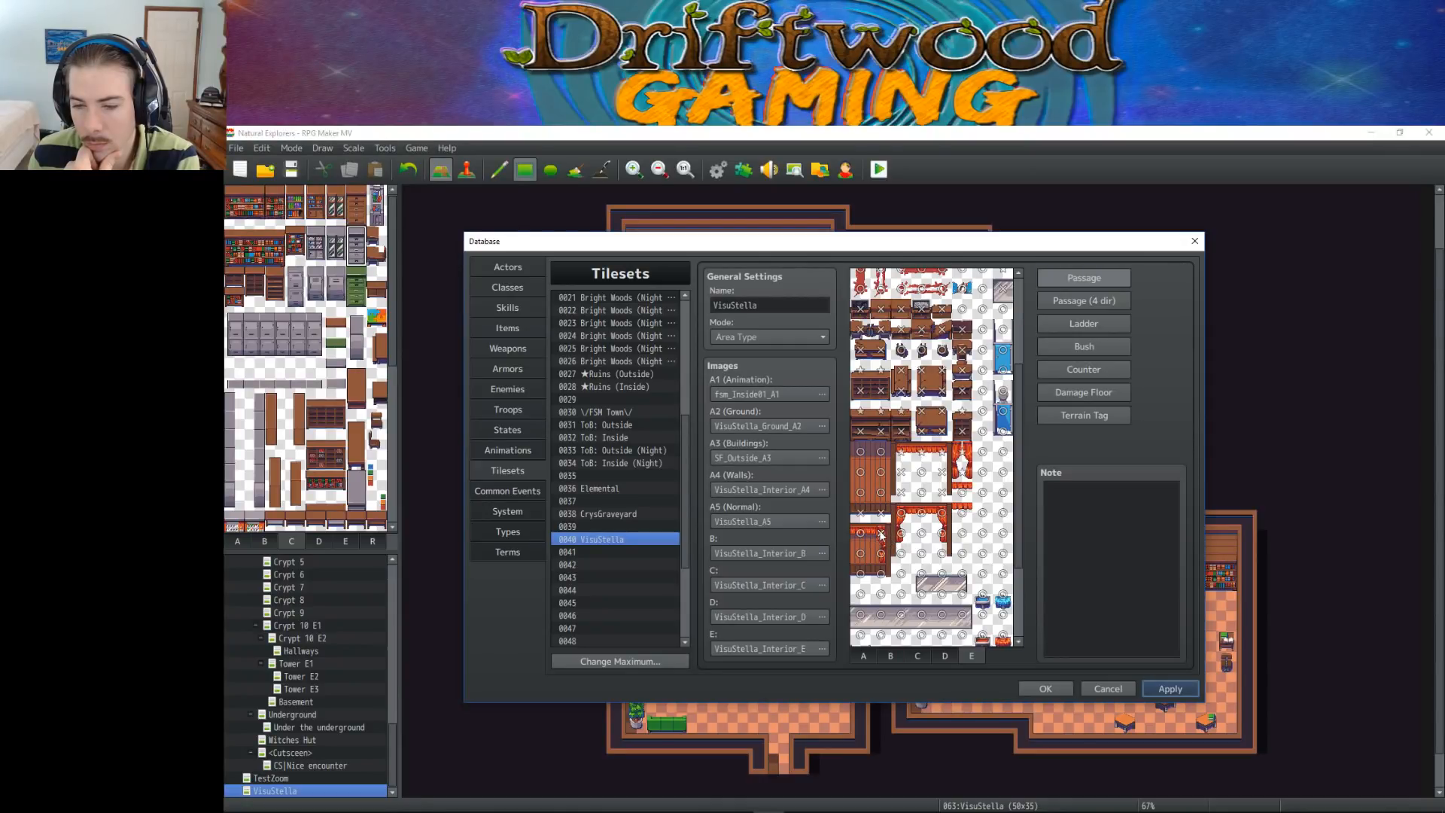
Make the bottom tiles of the red-trimmed brown cabinet impassable, and try drawing its upper tile above characters
left_click(881, 574)
left_click(868, 573)
left_click(862, 535)
left_click(863, 535)
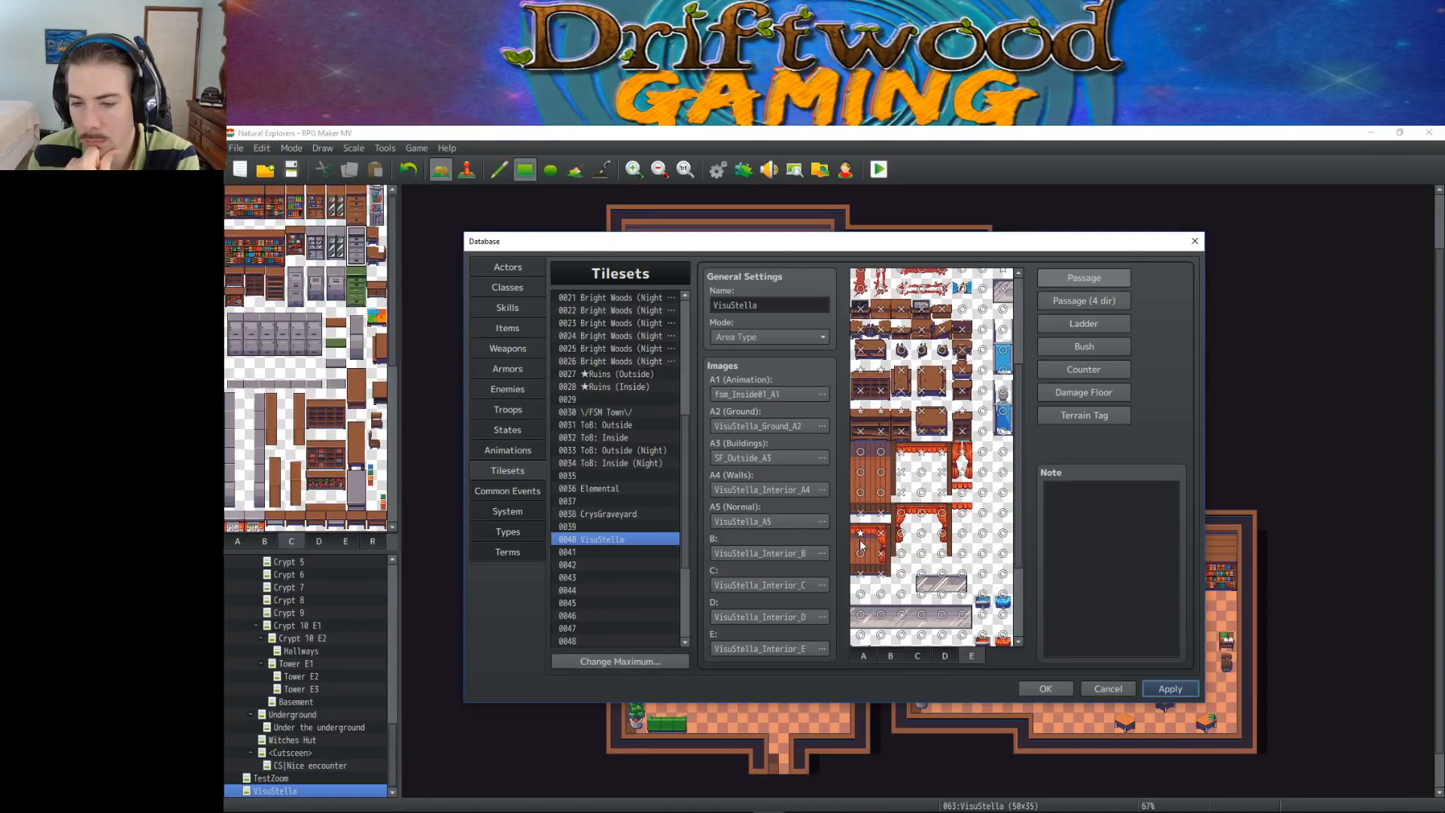
scroll(921, 529, "down", 1)
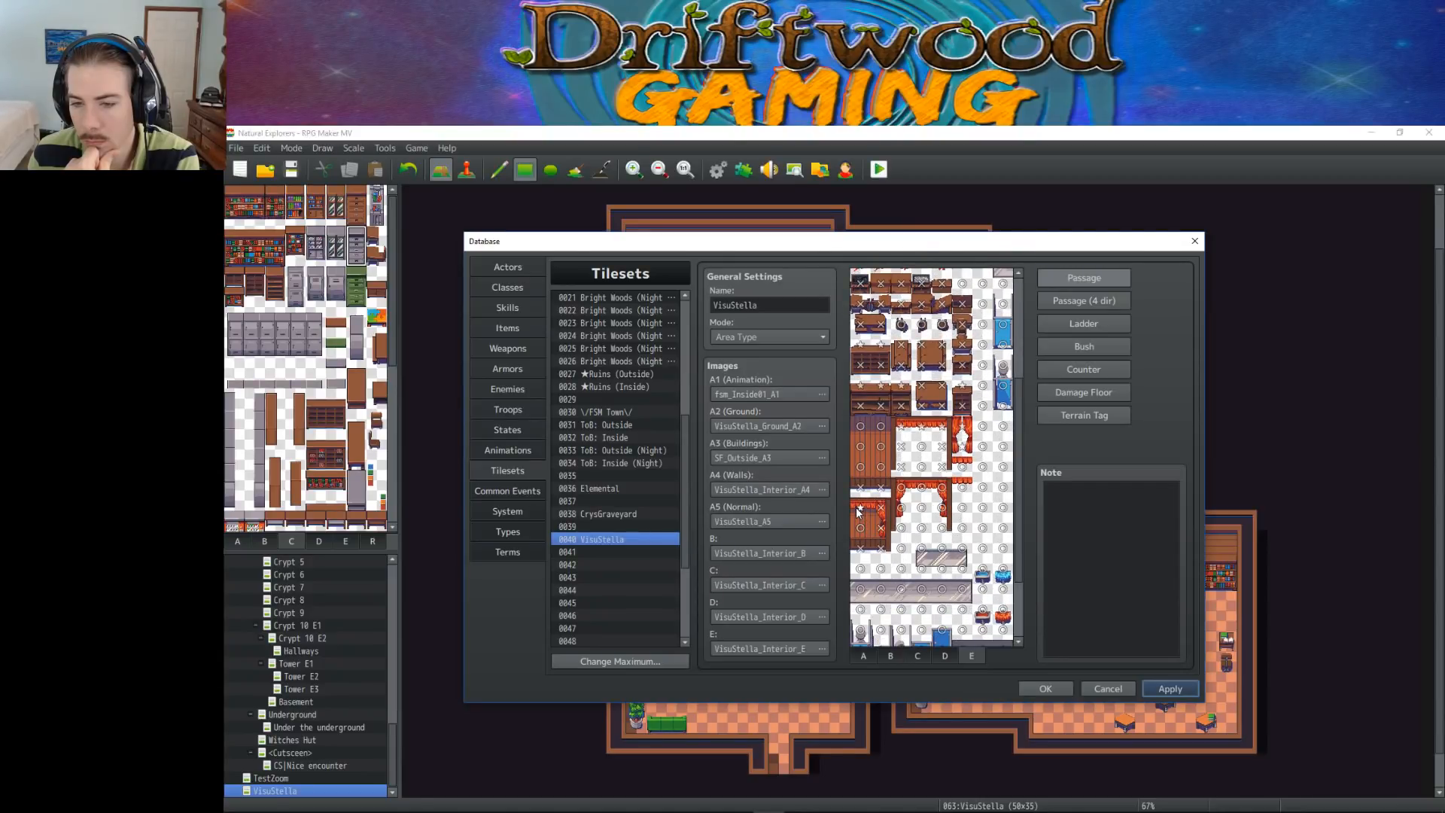
double_click(859, 510)
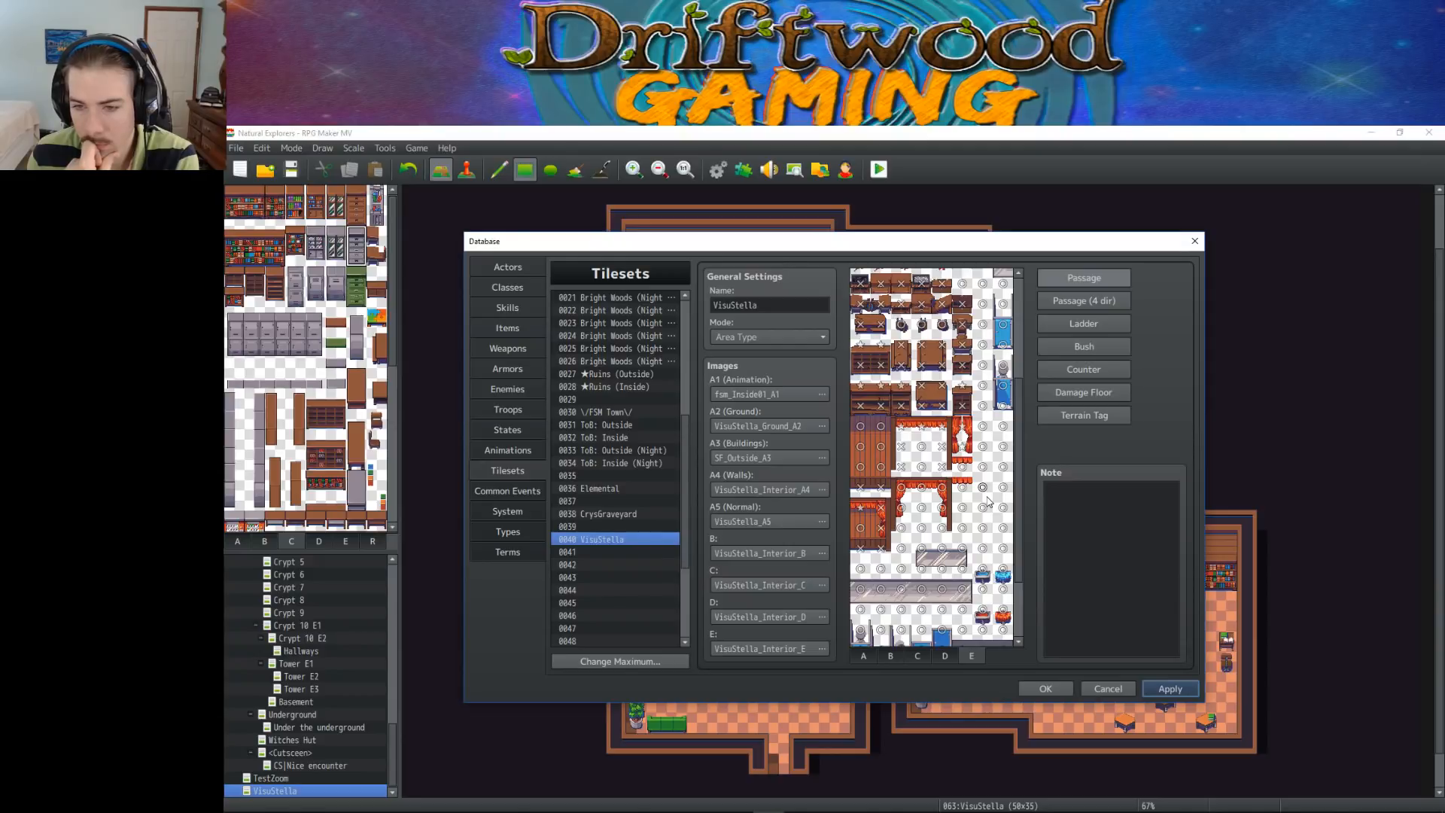
Make the tiles of the short and long grey glass counters on sheet E impassable
scroll(984, 501, "down", 4)
left_click(941, 472)
left_click(962, 471)
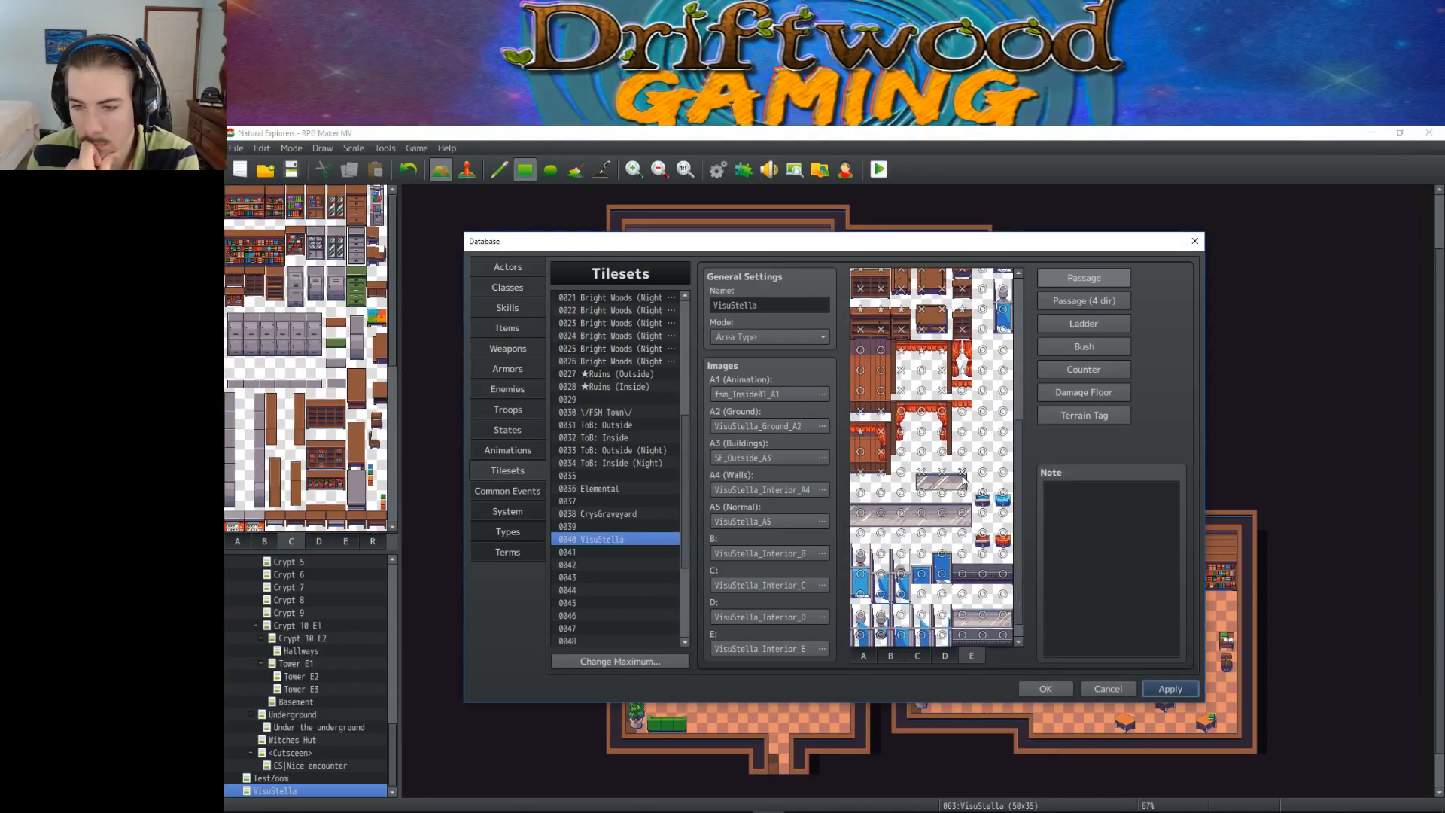
left_click(962, 512)
left_click(921, 512)
left_click(900, 513)
left_click(941, 513)
left_click(881, 512)
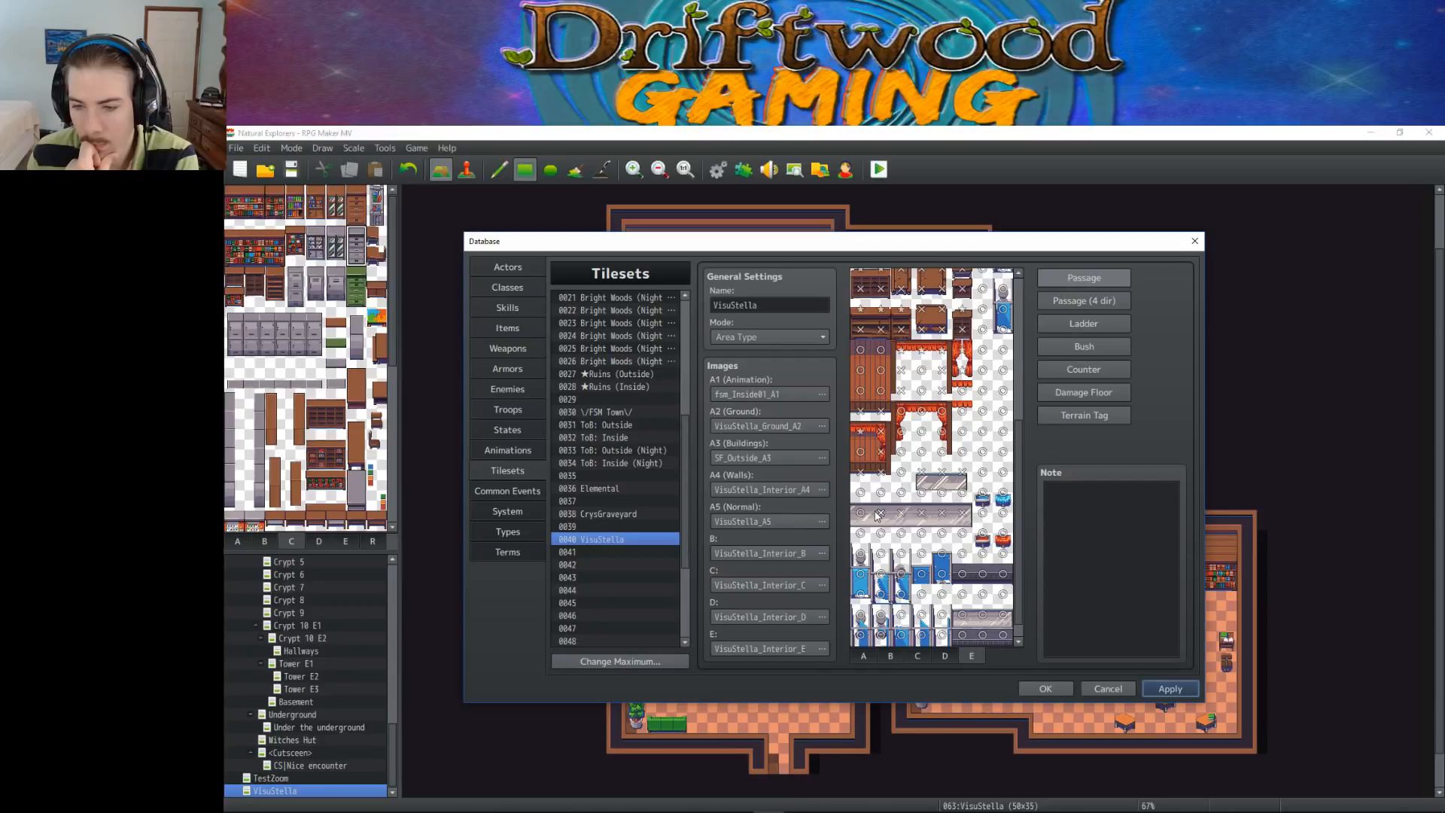
Make the pairs of small blue and red stools beside the glass counters impassable
left_click(982, 492)
left_click(1002, 493)
scroll(990, 516, "down", 1)
left_click(982, 515)
left_click(1002, 515)
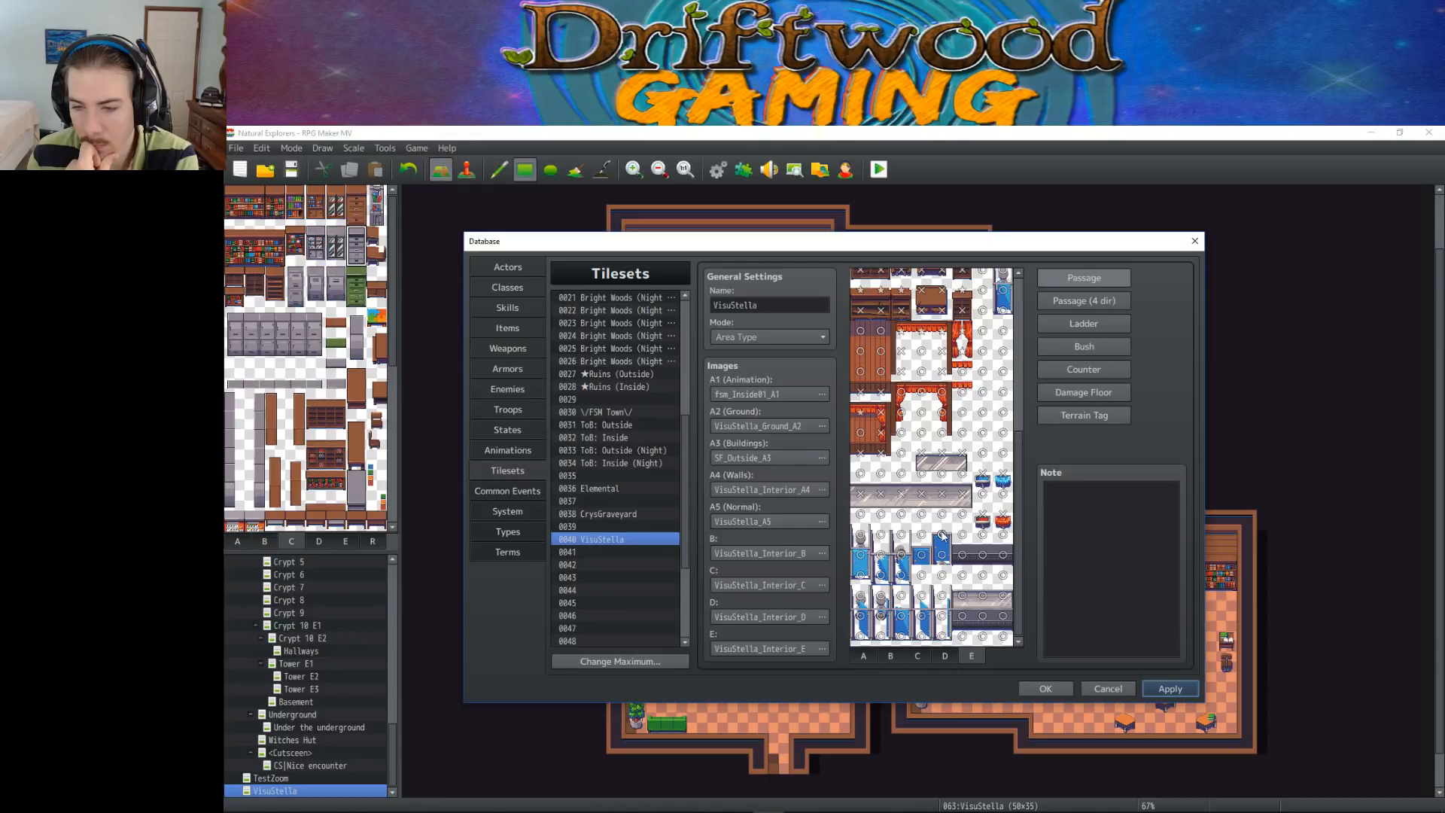
Set the passage of the upper row of blue beds on sheet E, with impassable lower tiles and upper tiles drawn above characters
left_click(942, 555)
left_click(921, 534)
left_click(901, 535)
left_click(880, 534)
left_click(861, 535)
left_click(863, 573)
left_click(880, 574)
left_click(899, 572)
left_click(898, 553)
left_click(884, 553)
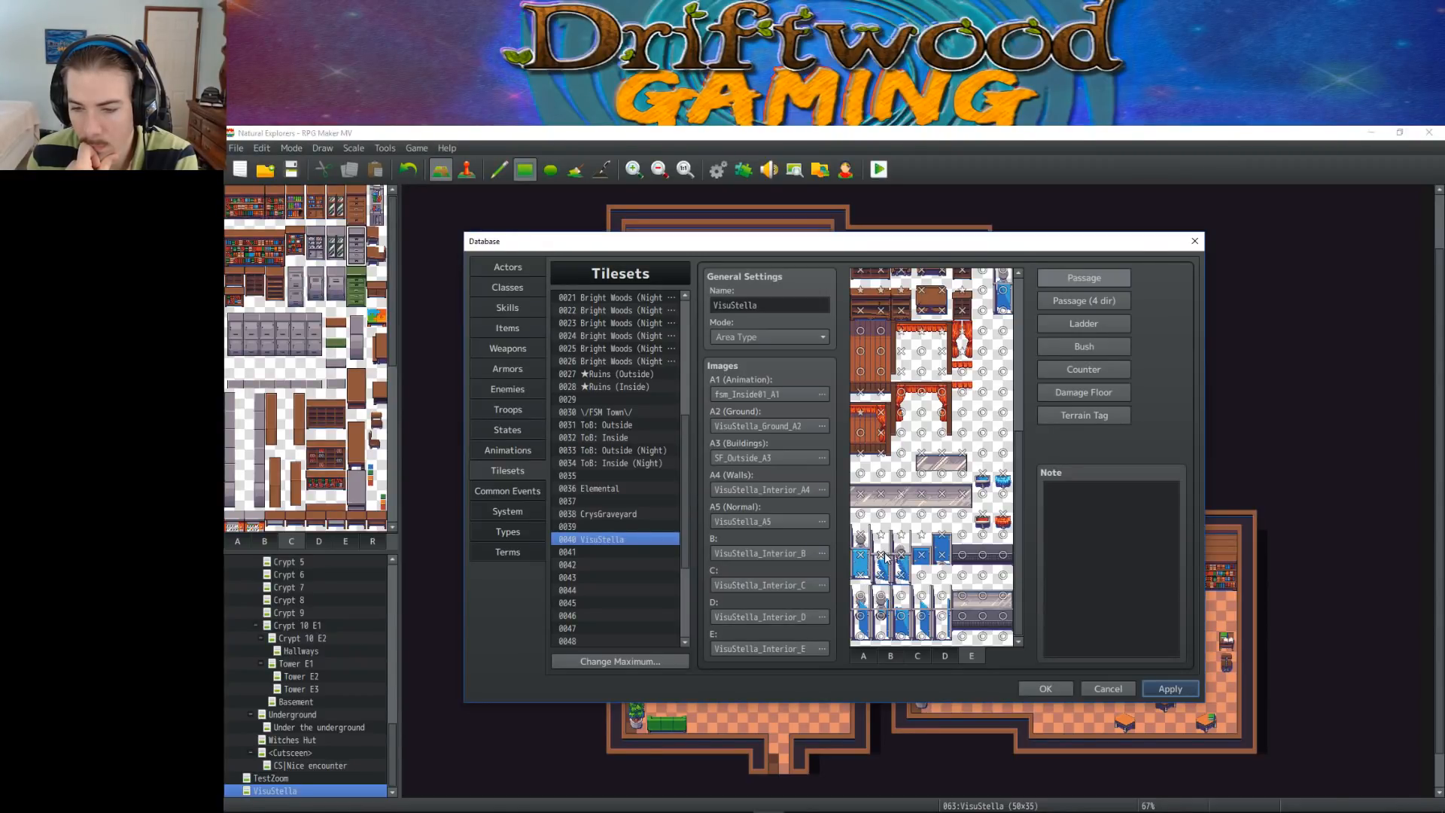
Set the passage of the lower row of blue beds on sheet E, and save the tileset changes
mouse_move(962, 556)
left_mouse_down()
mouse_move(1003, 555)
mouse_move(982, 598)
mouse_move(1002, 599)
mouse_move(950, 629)
left_mouse_up()
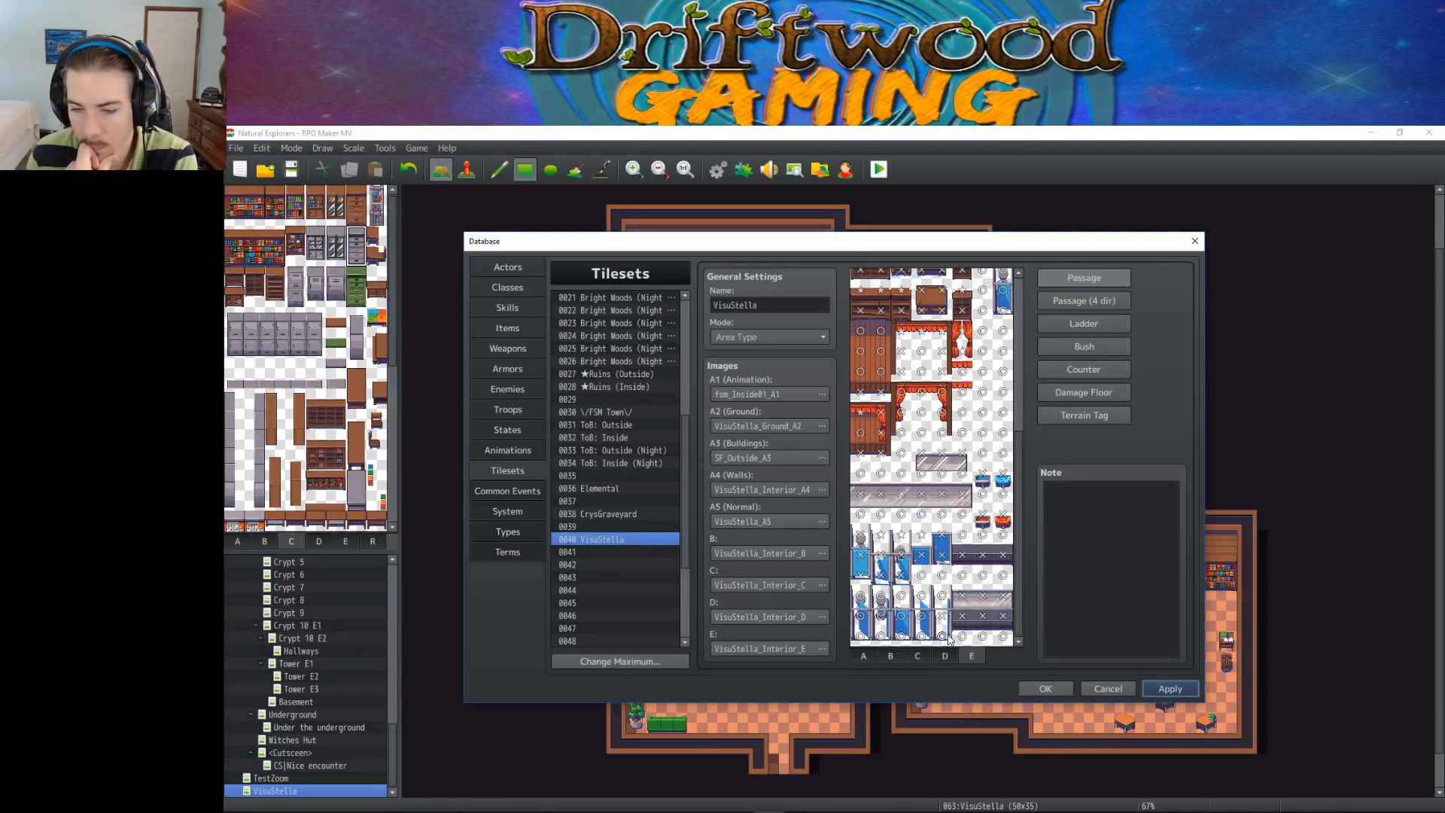
left_click(863, 617)
left_click(862, 597)
left_click(880, 597)
left_click(902, 597)
left_click(921, 596)
left_click(1165, 688)
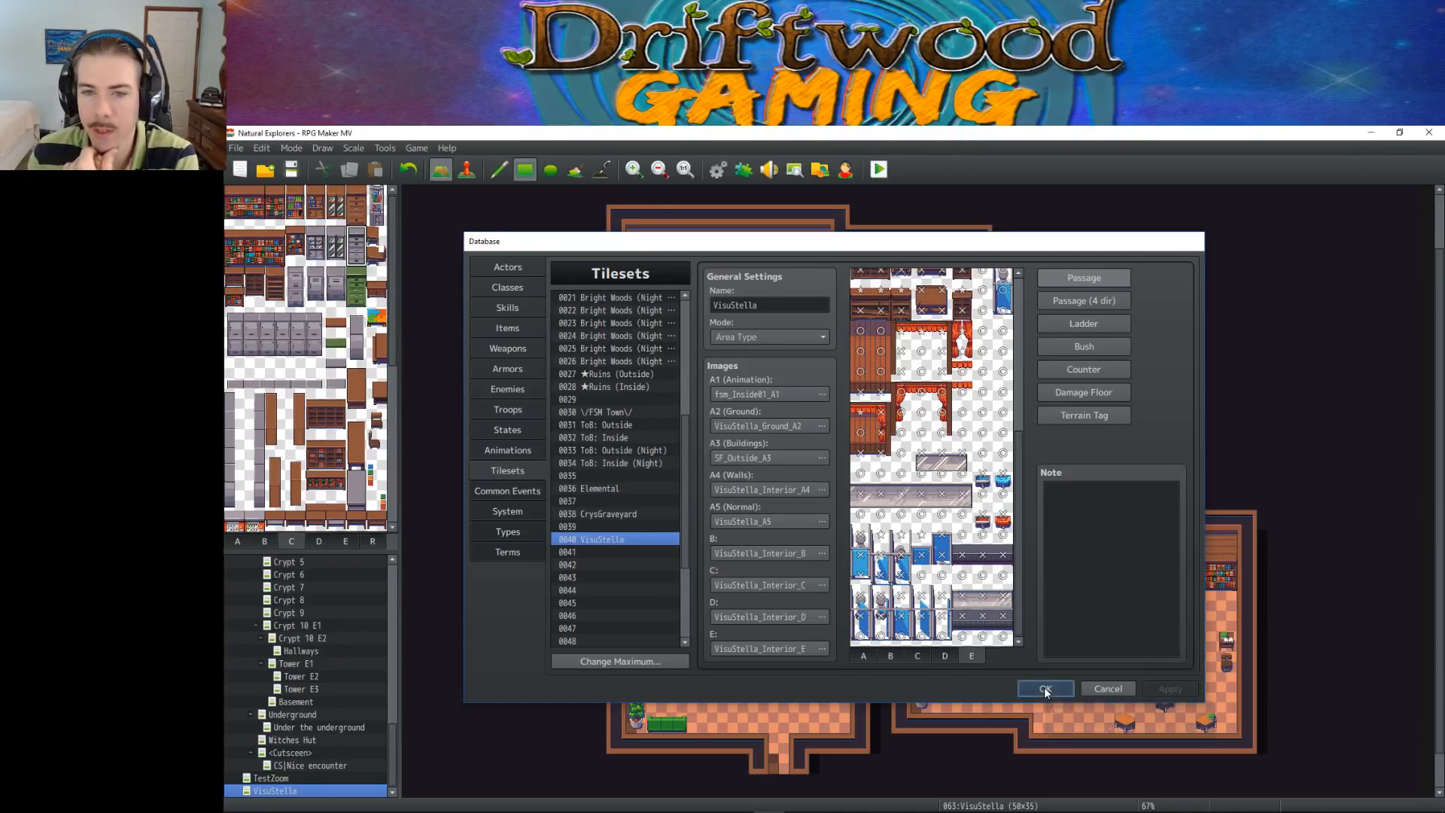
left_click(1046, 688)
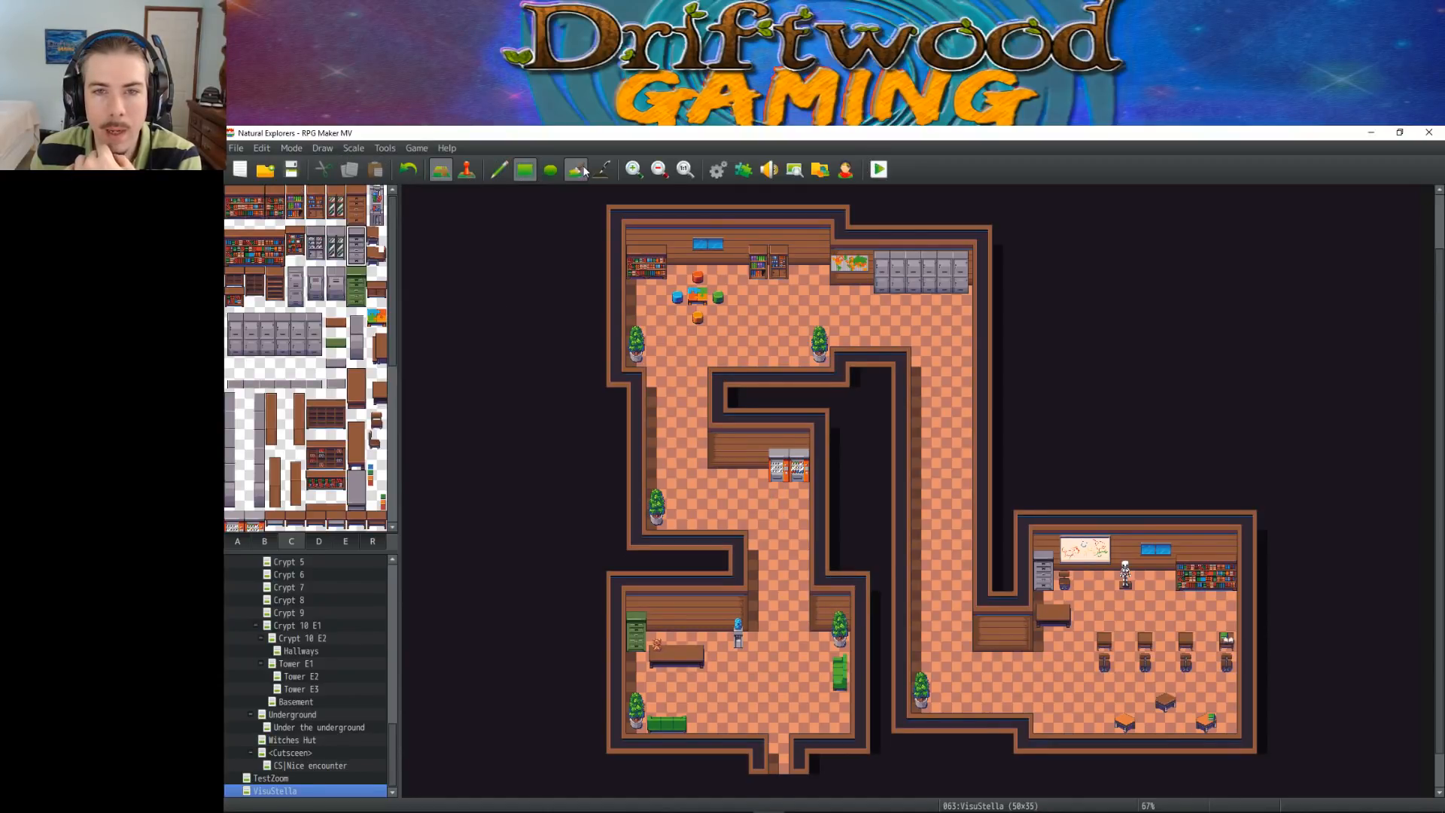
Set the player's starting position just inside the south entrance of the lobby, at 18,28 on the VisuStella map
left_click(467, 169)
right_click(783, 711)
mouse_move(903, 784)
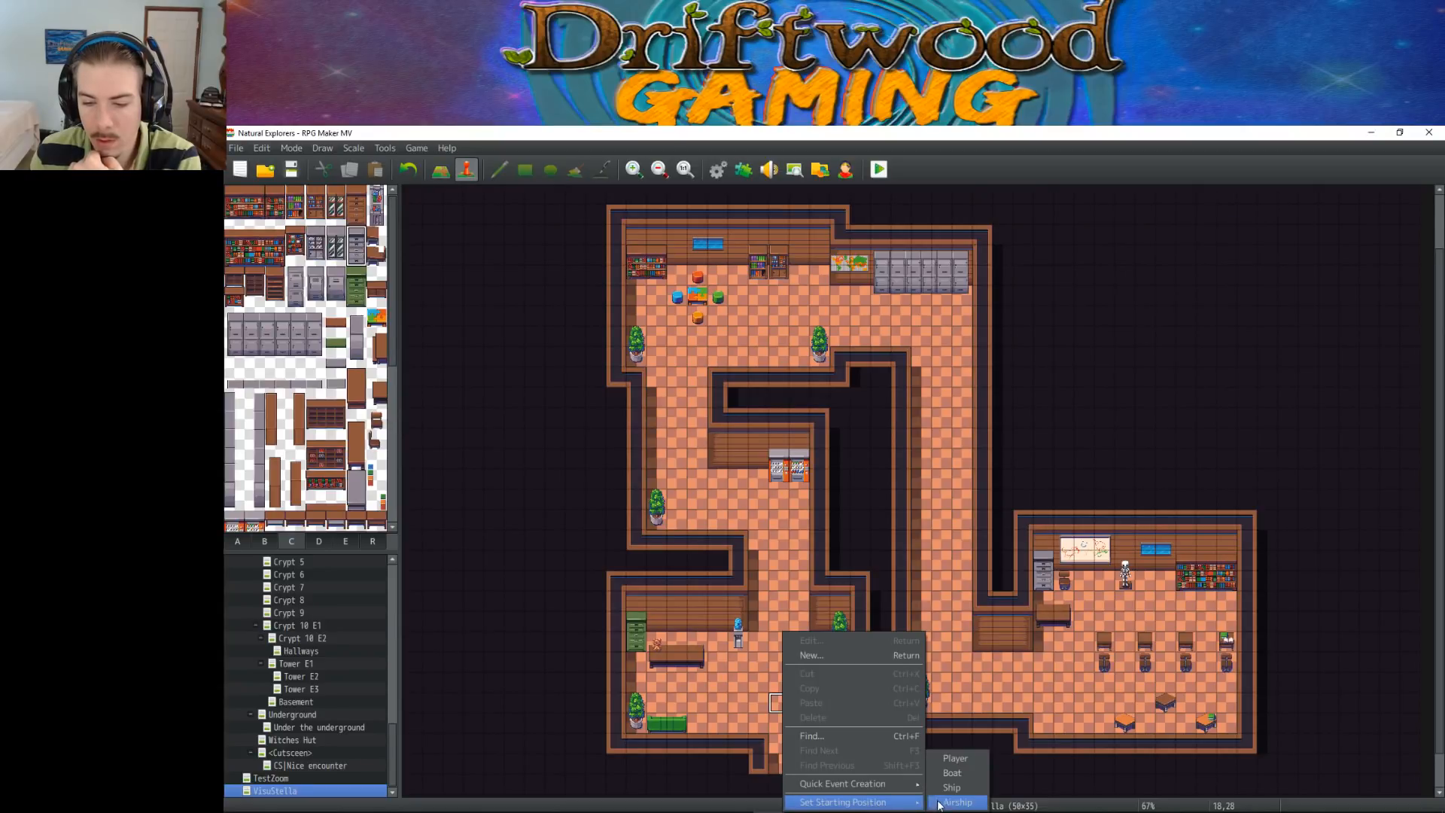
left_click(951, 756)
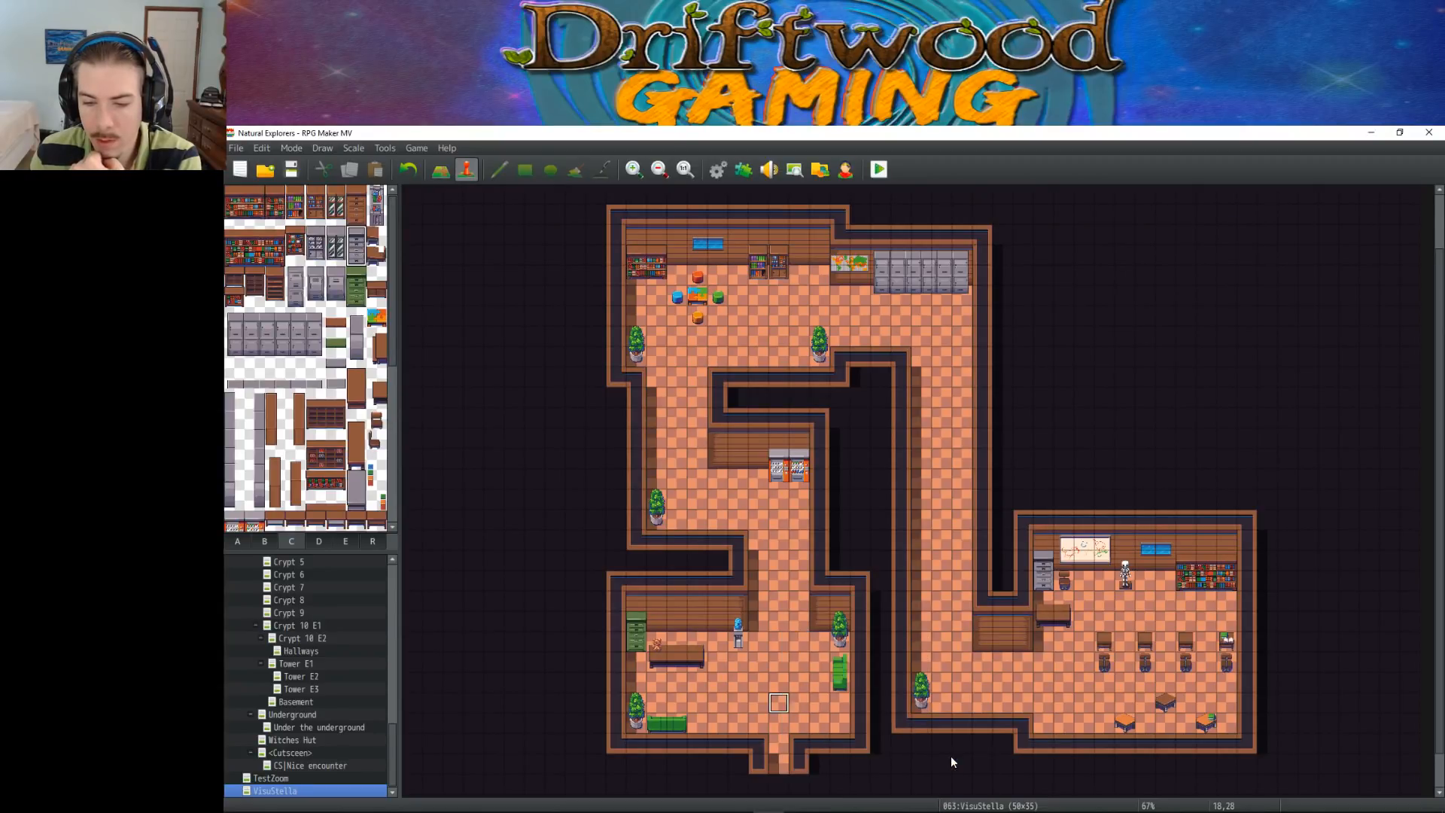
Review the passage marks of the floor and wall tiles on sheet A of the VisuStella tileset
left_click(740, 173)
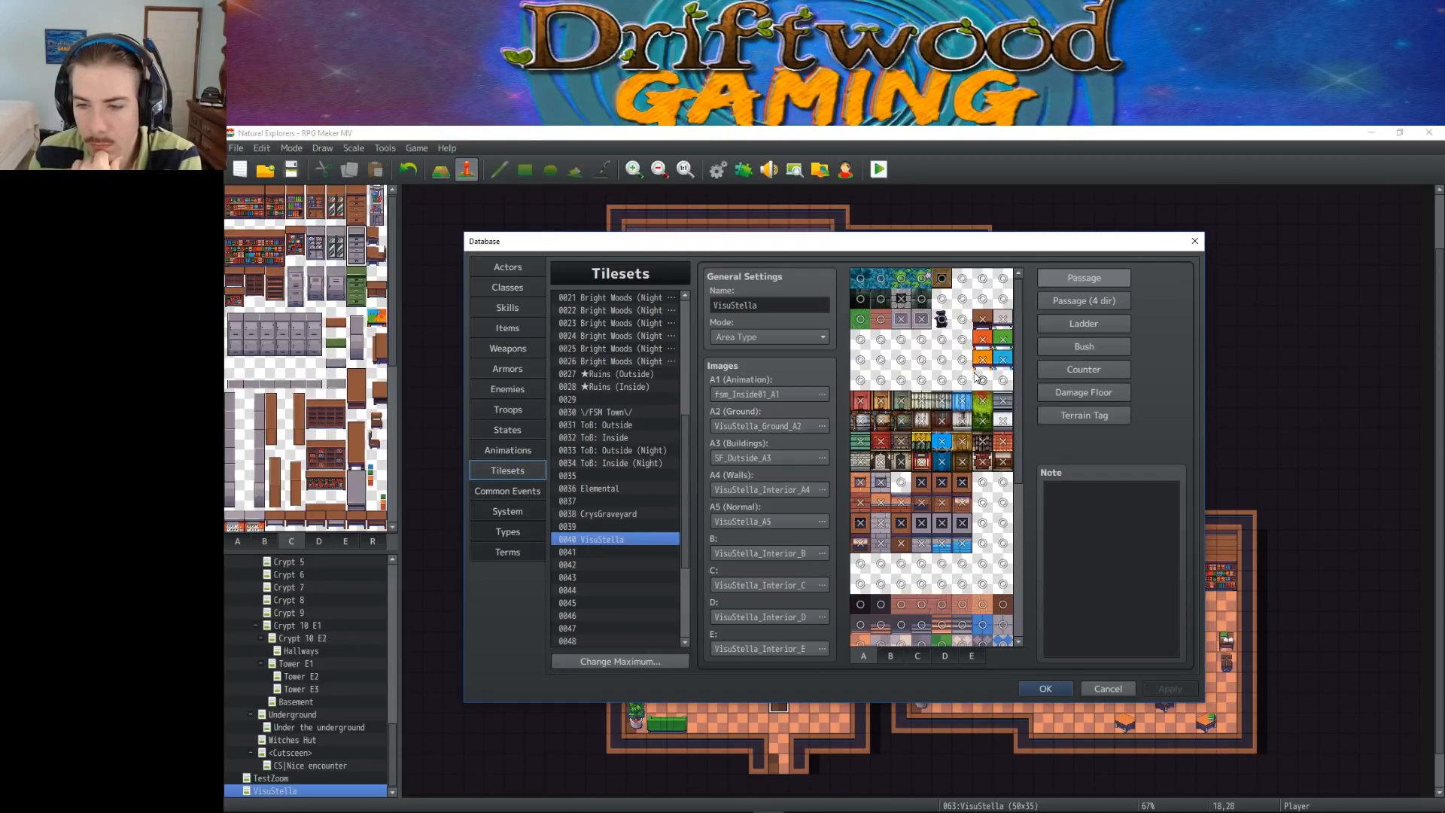
scroll(977, 377, "down", 4)
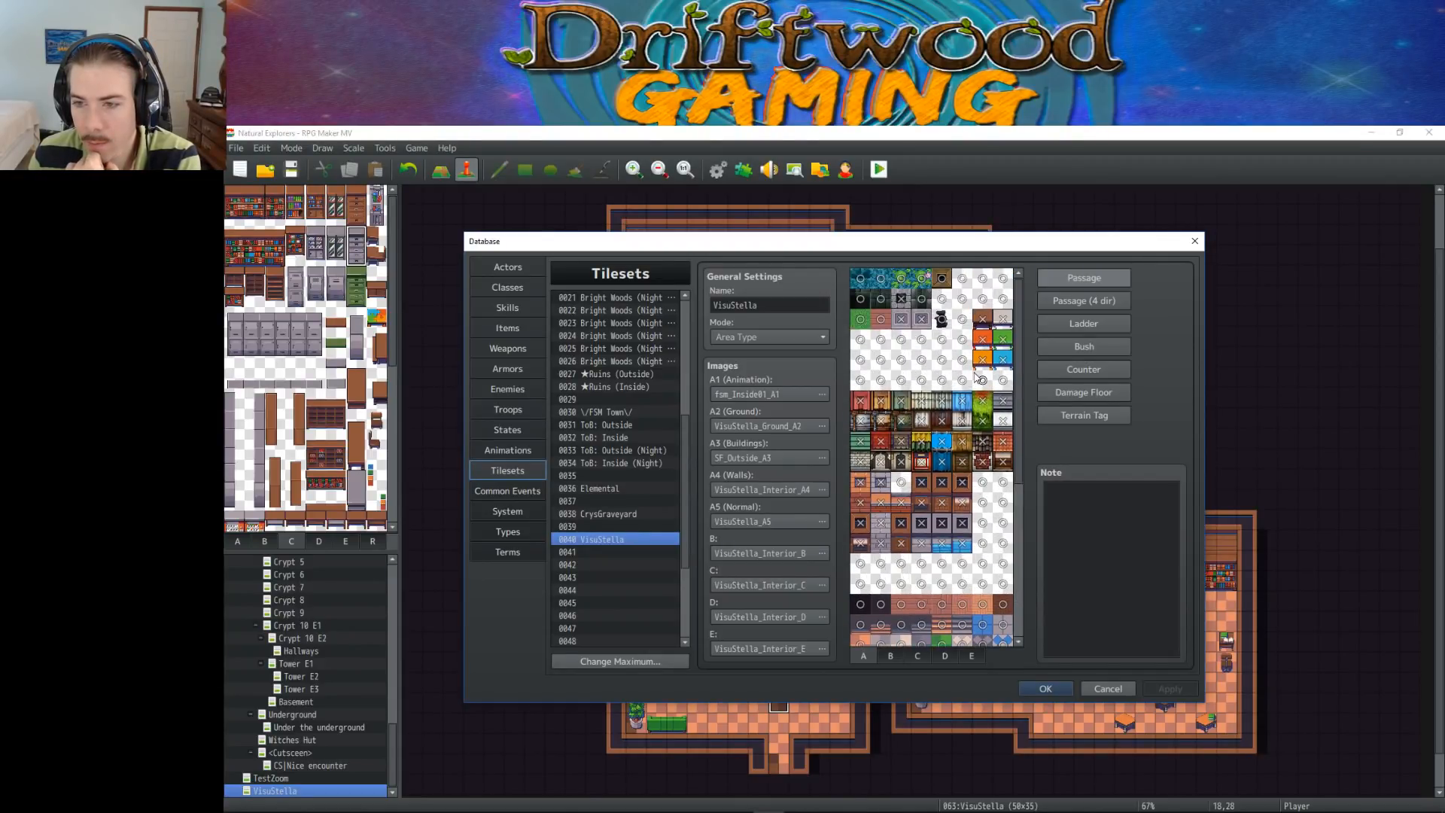
scroll(977, 377, "down", 1)
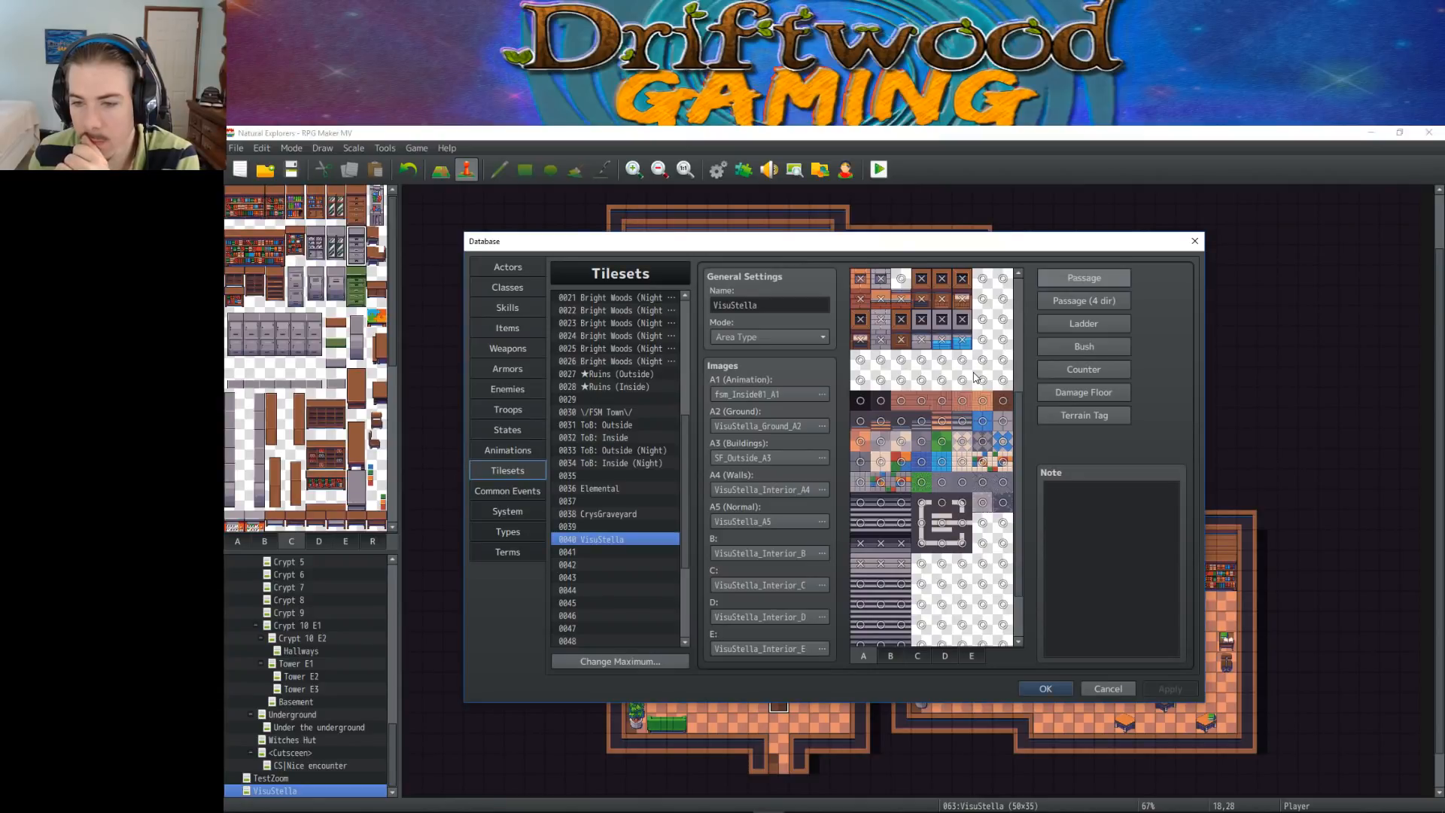
scroll(976, 376, "down", 1)
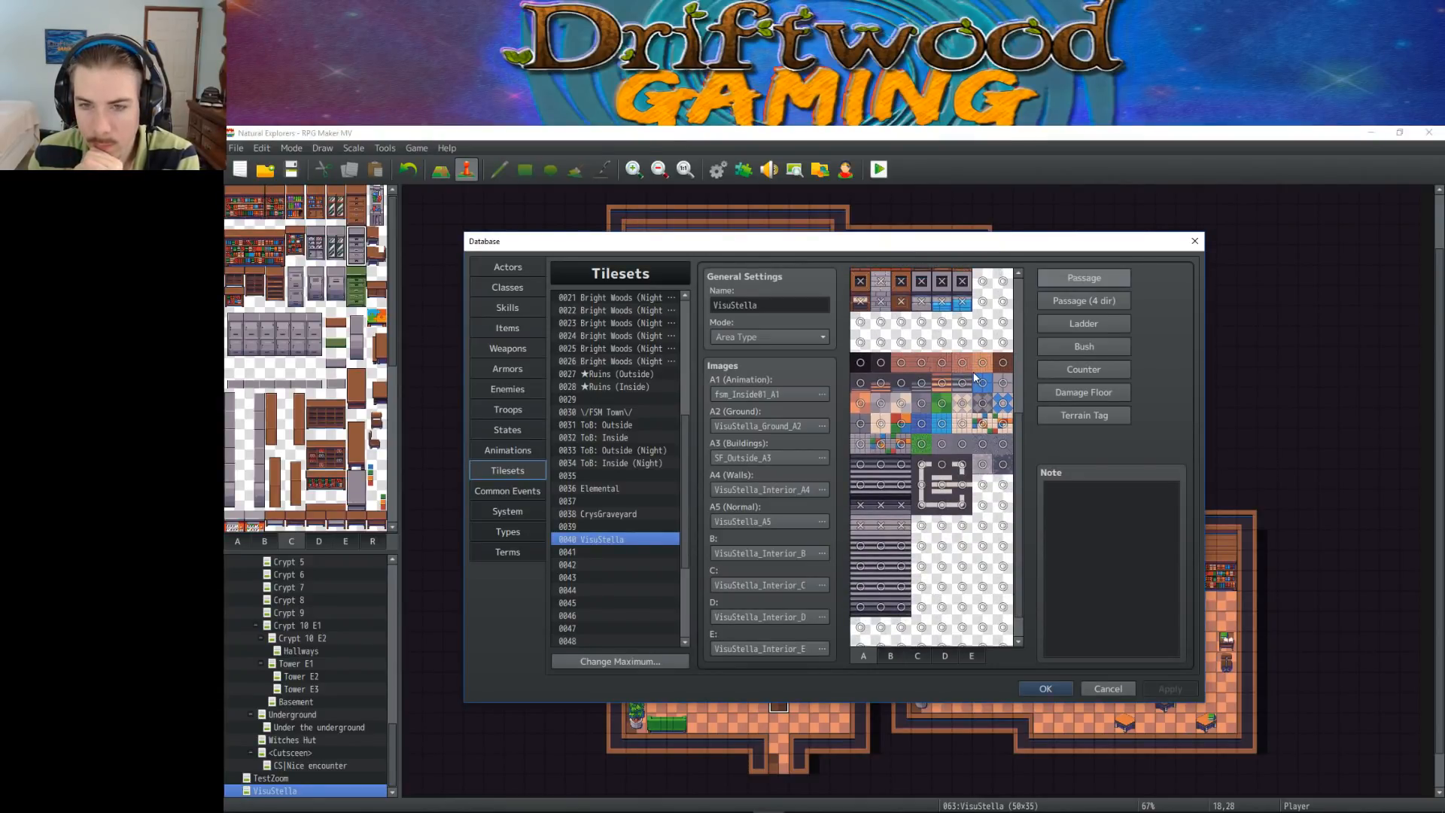
left_click(1047, 689)
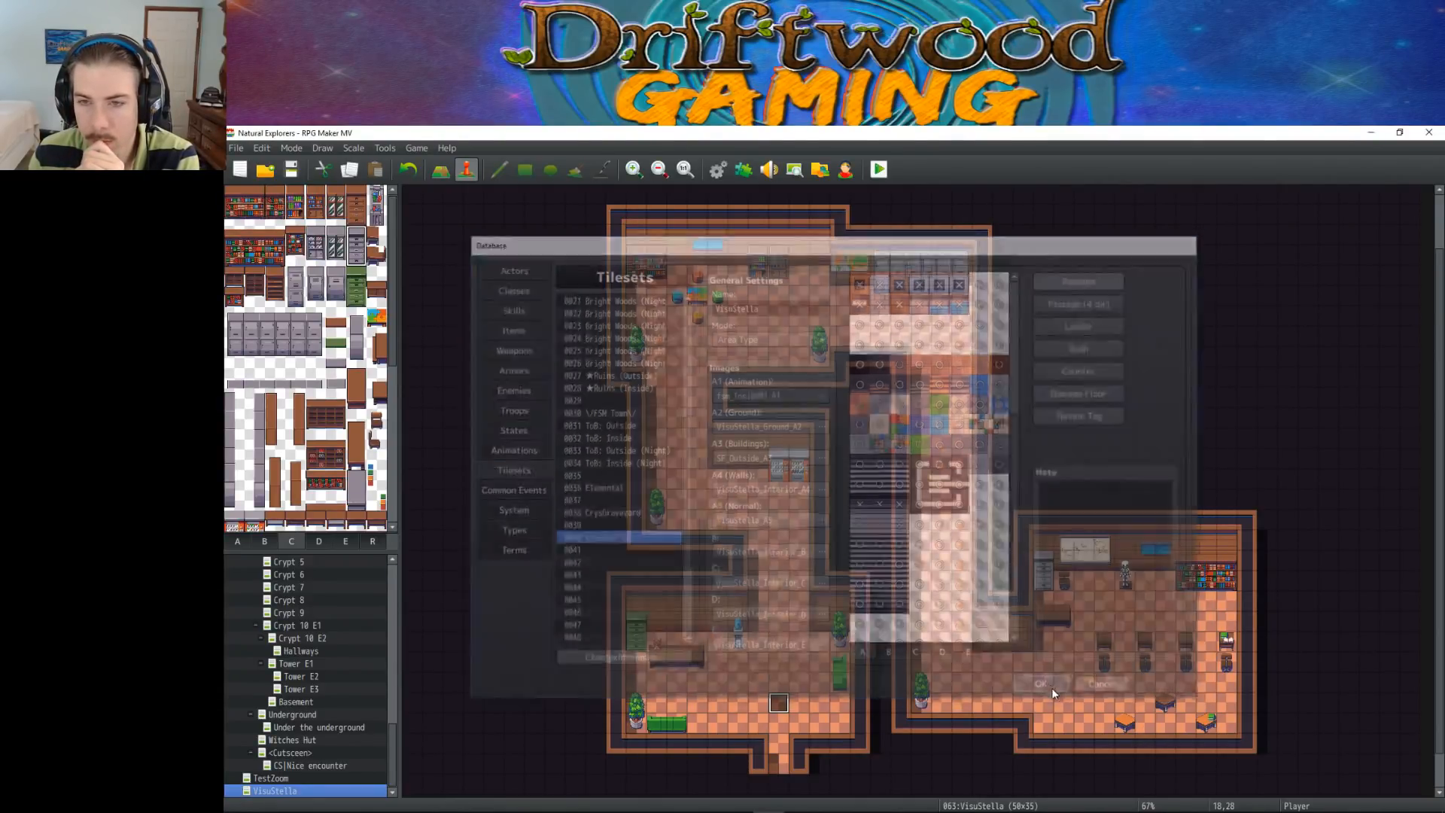
Replace the placeholder actor in the starting party with Mars in the database's system settings
left_click(717, 170)
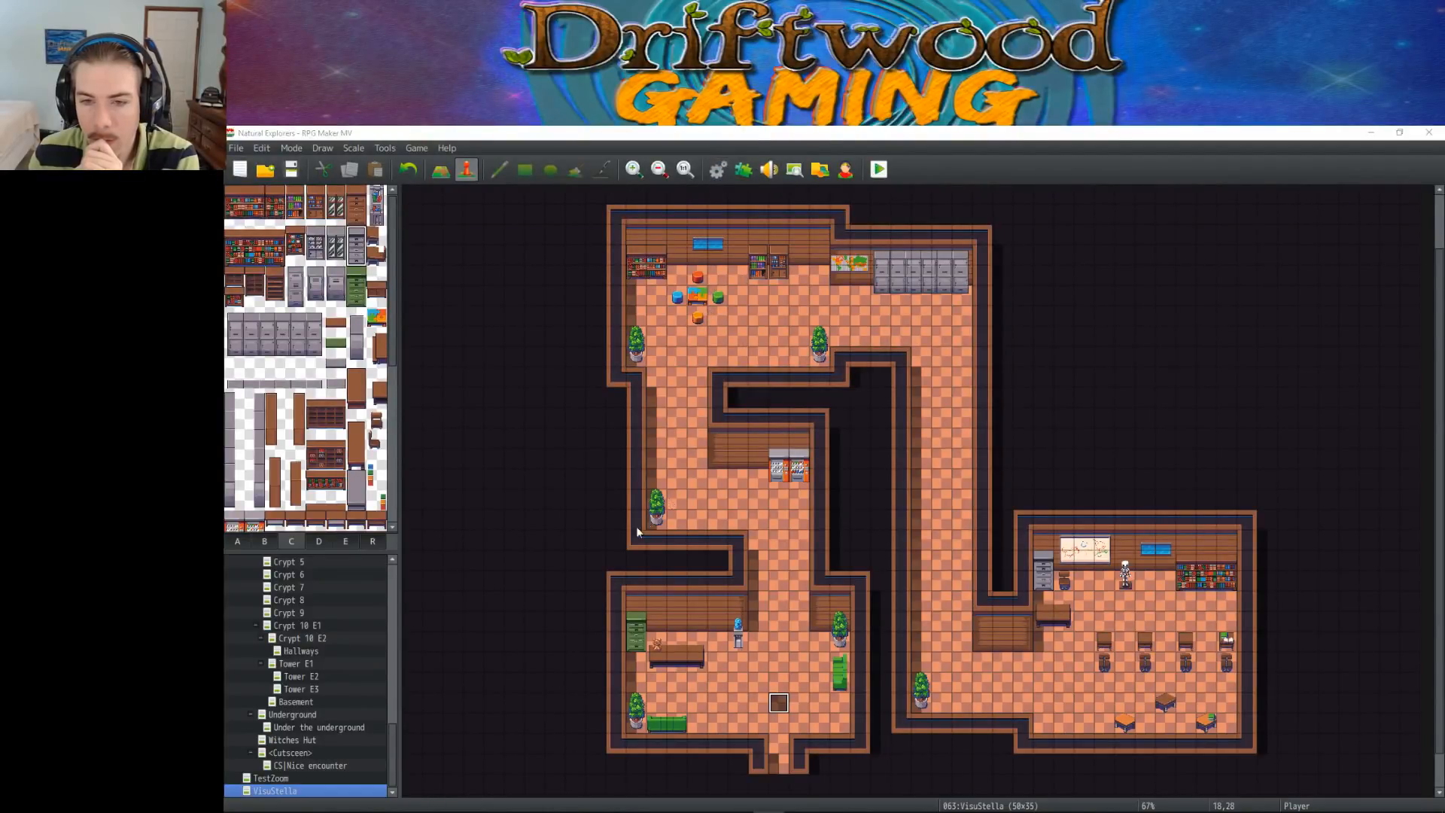
left_click(508, 552)
left_click(508, 511)
left_click(610, 298)
double_click(609, 301)
left_click(635, 326)
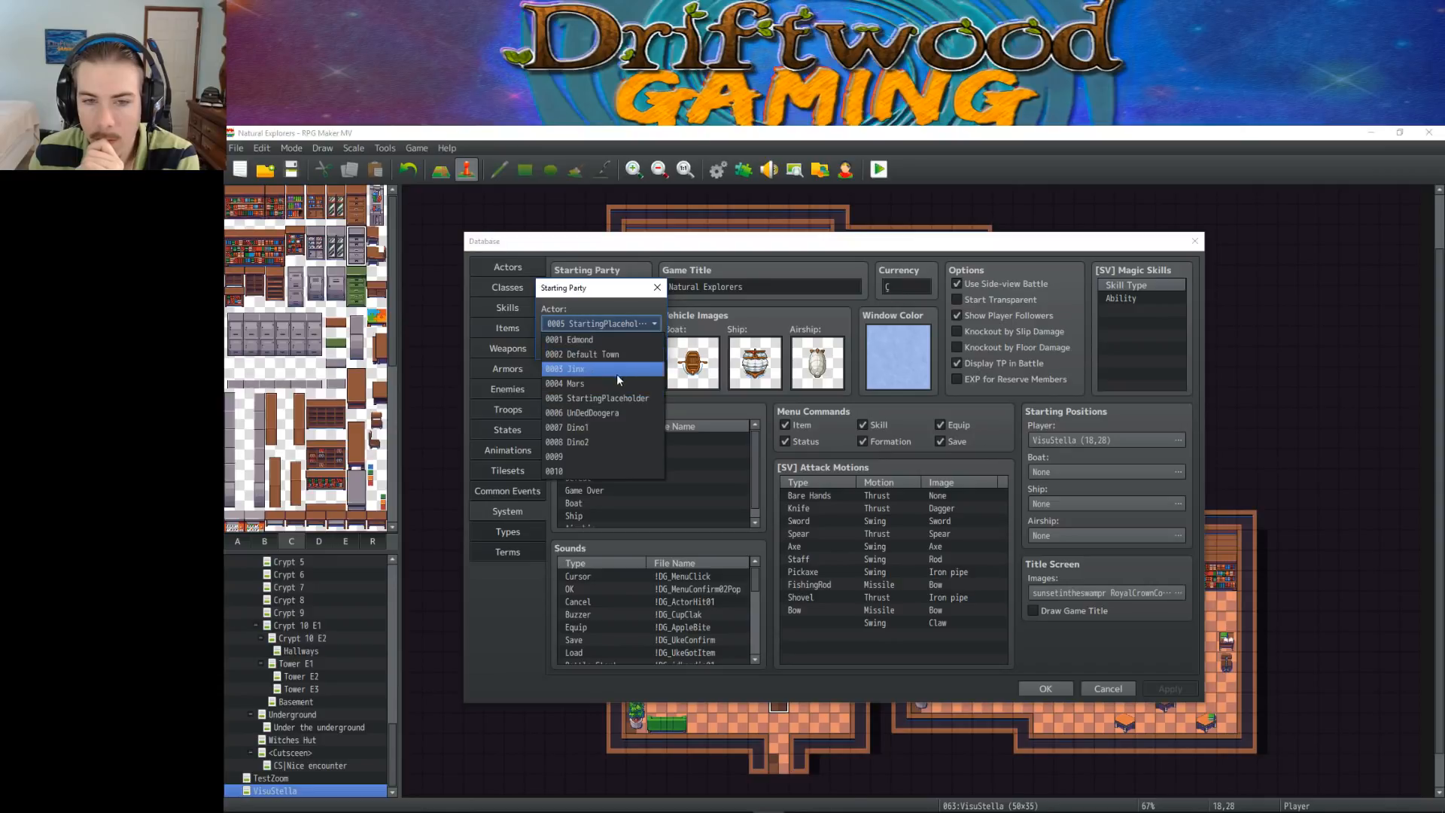
left_click(616, 376)
left_click(581, 345)
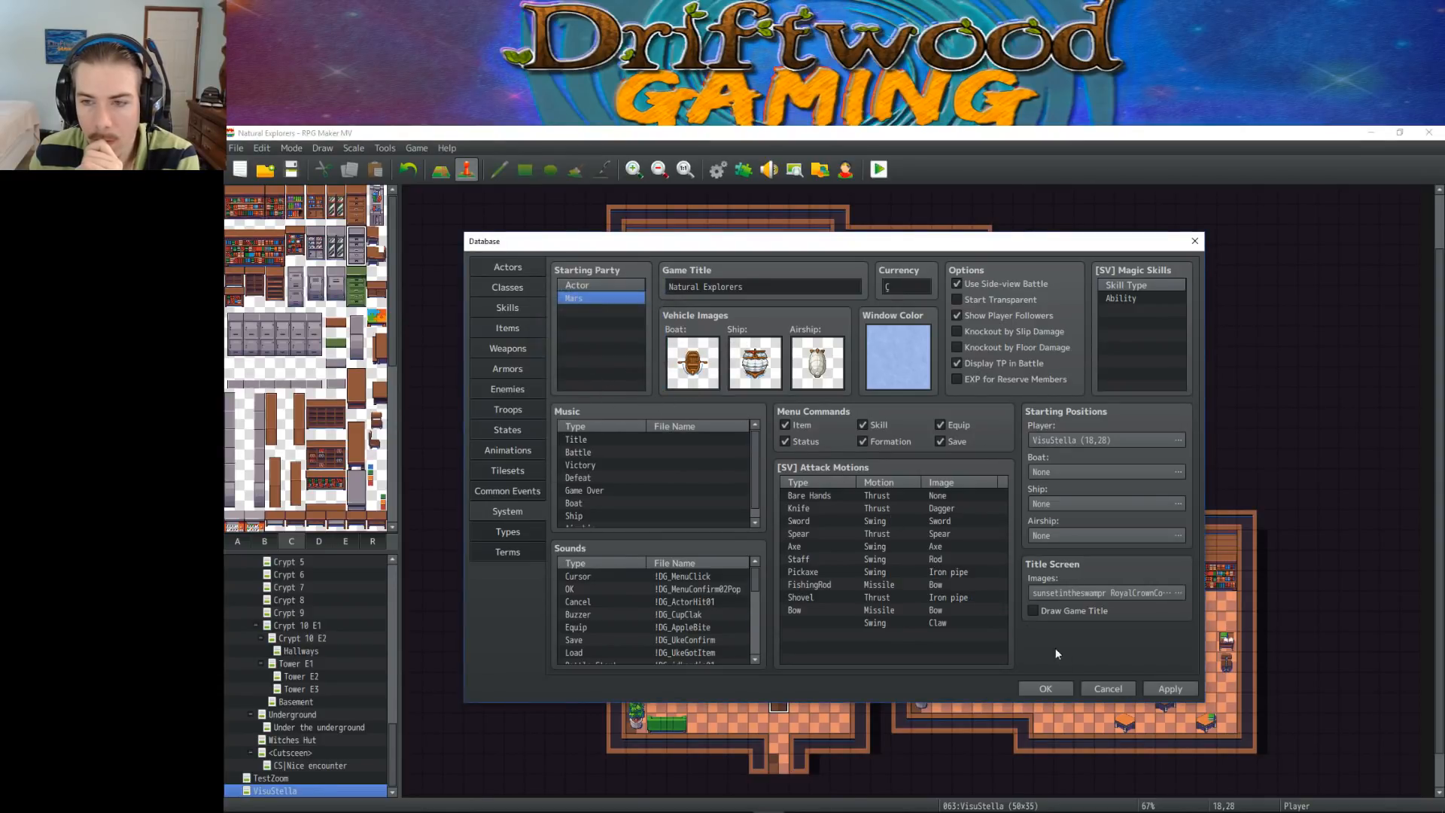
left_click(1044, 689)
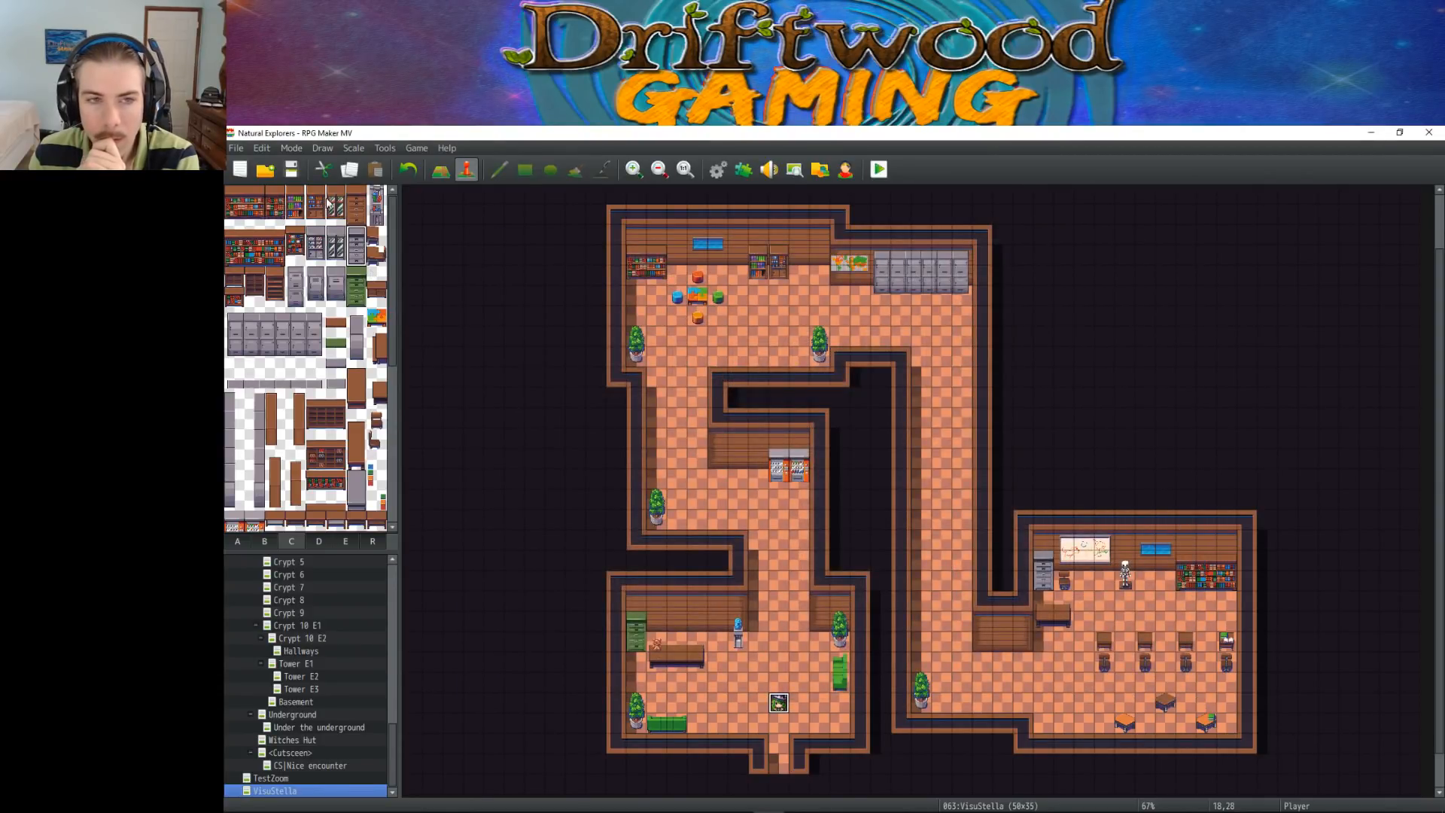
Launch a playtest in a maximized game window and start a new game
left_click(879, 170)
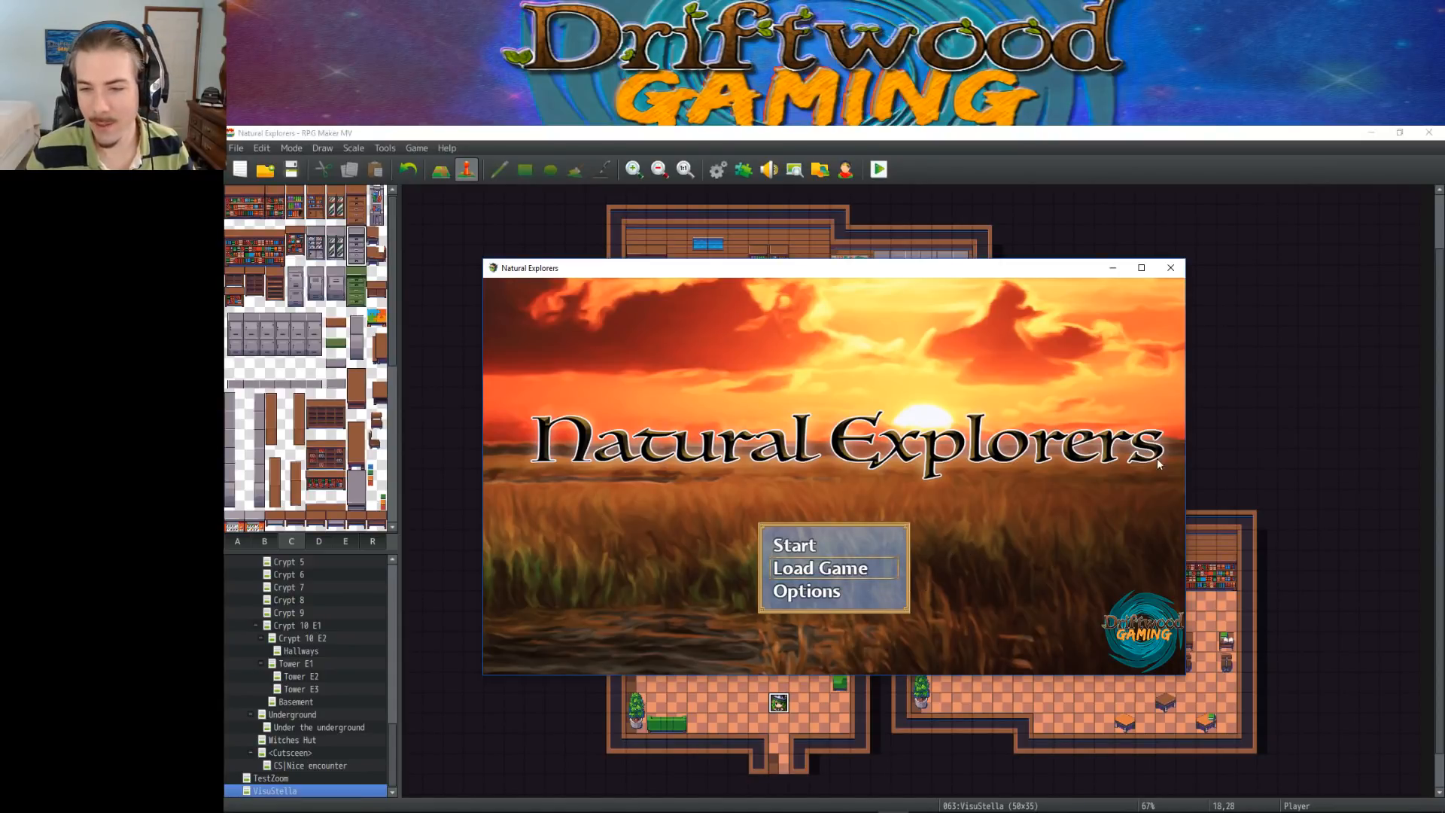
left_click(1141, 267)
left_click(798, 599)
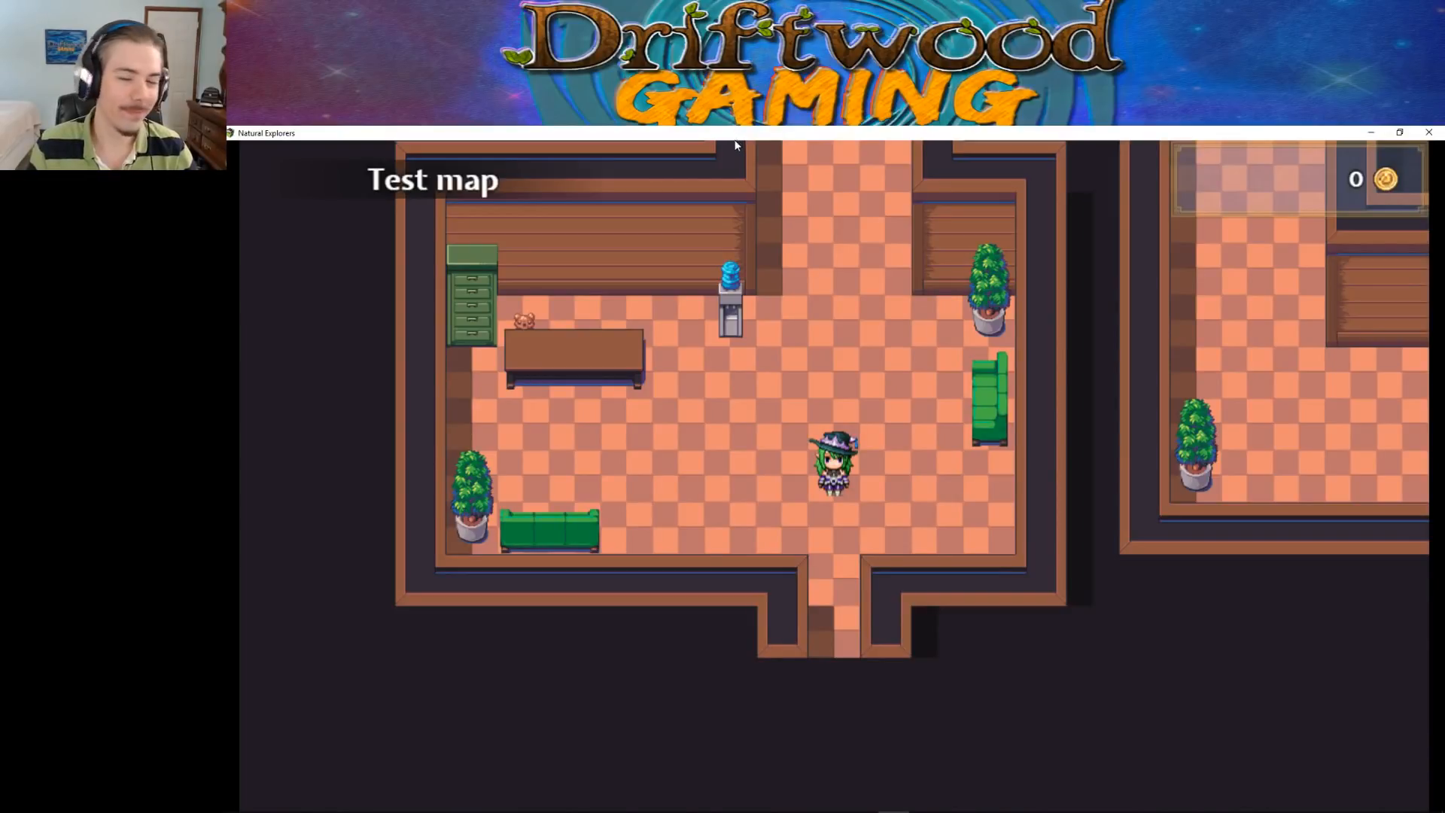
Walk the character up the hallway and back to test collision beside the water cooler
left_click(833, 141)
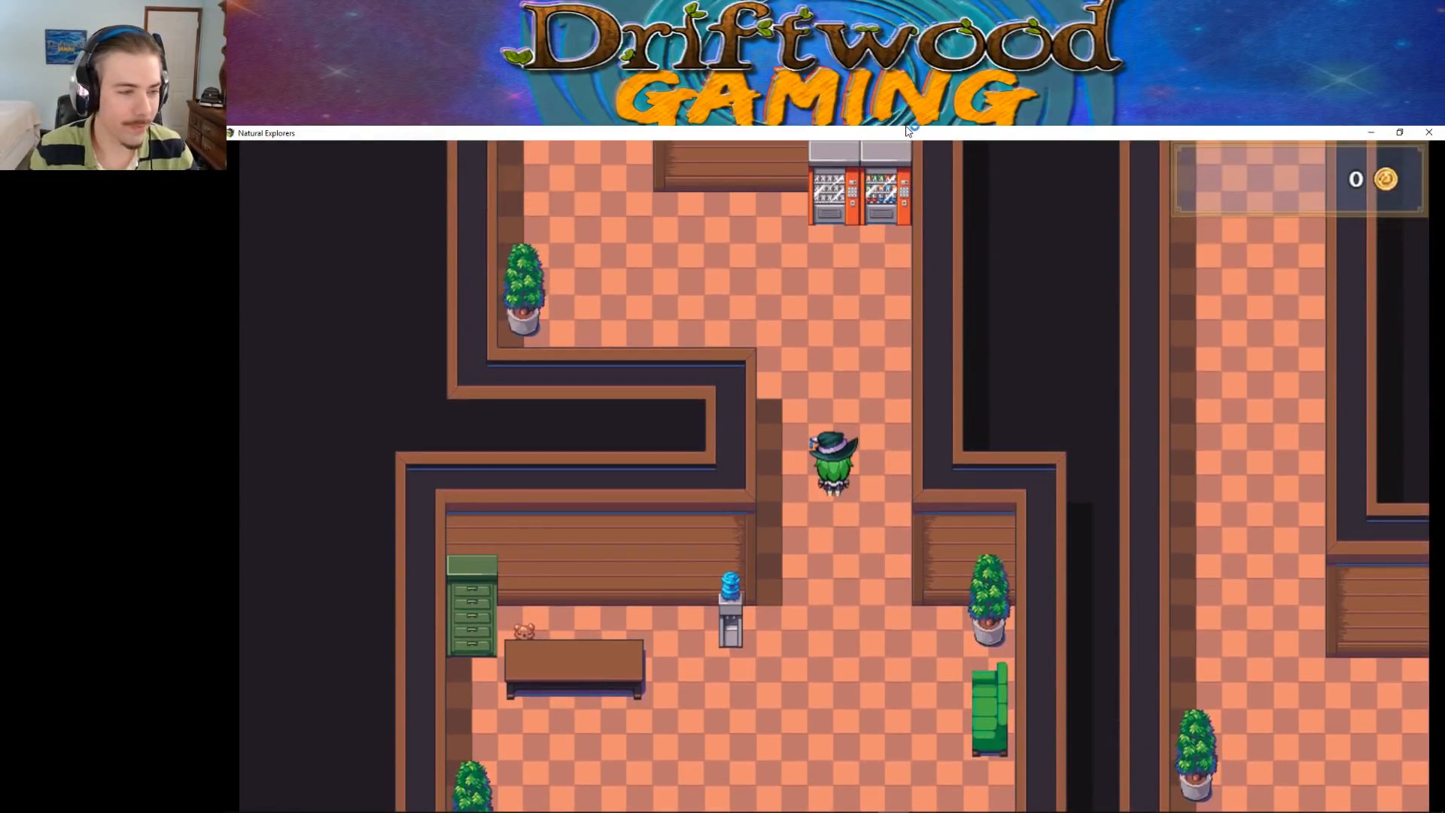
key("Up")
key("Left")
key("Down")
key("Left")
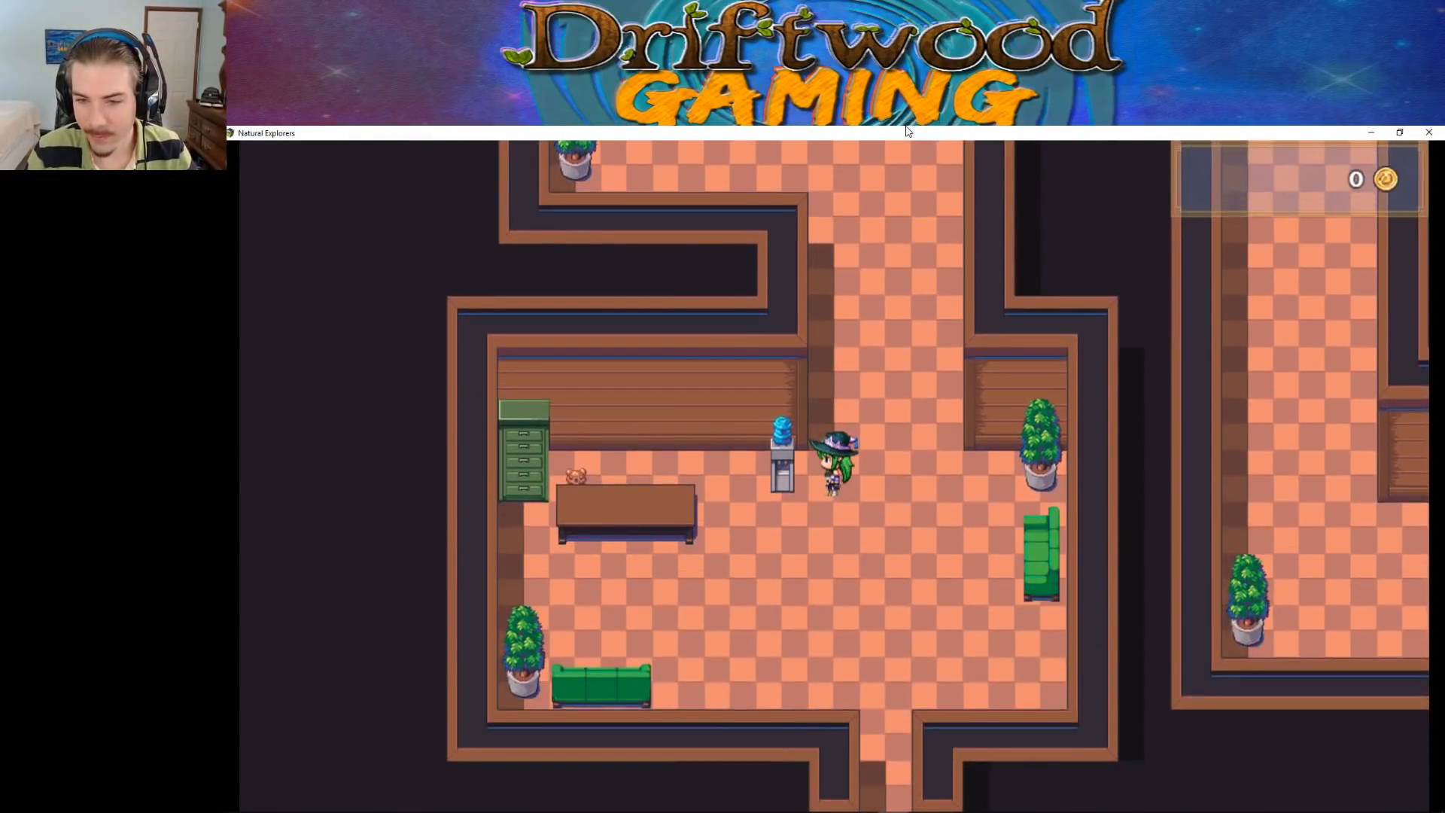
Test passability behind the brown desk by walking between the green cabinet and the water cooler, across the small pink item
key("Down")
key("Left")
key("Up")
key("Left")
key("Right")
key("Left")
key("Right")
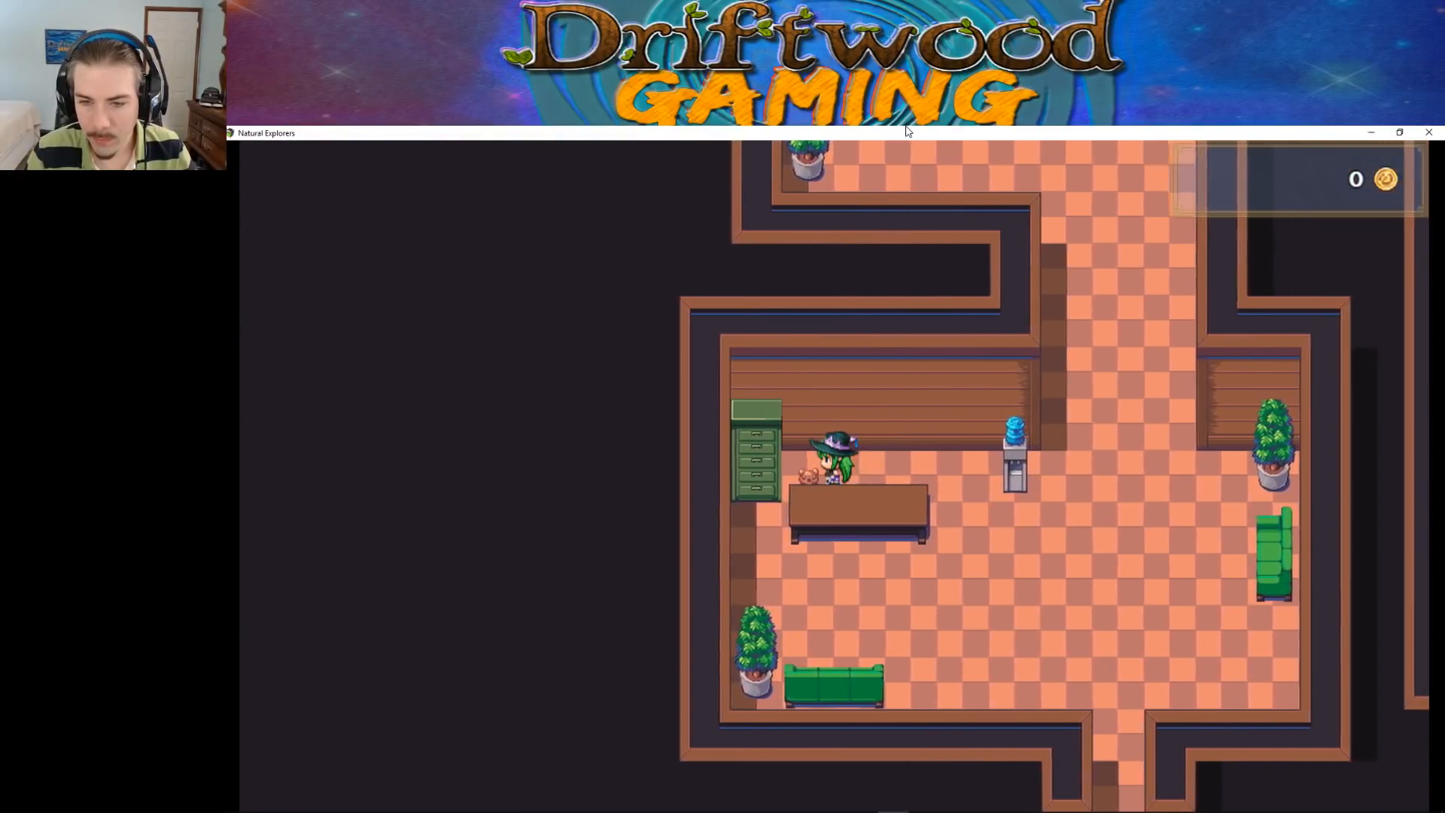
key("Right")
key("Left")
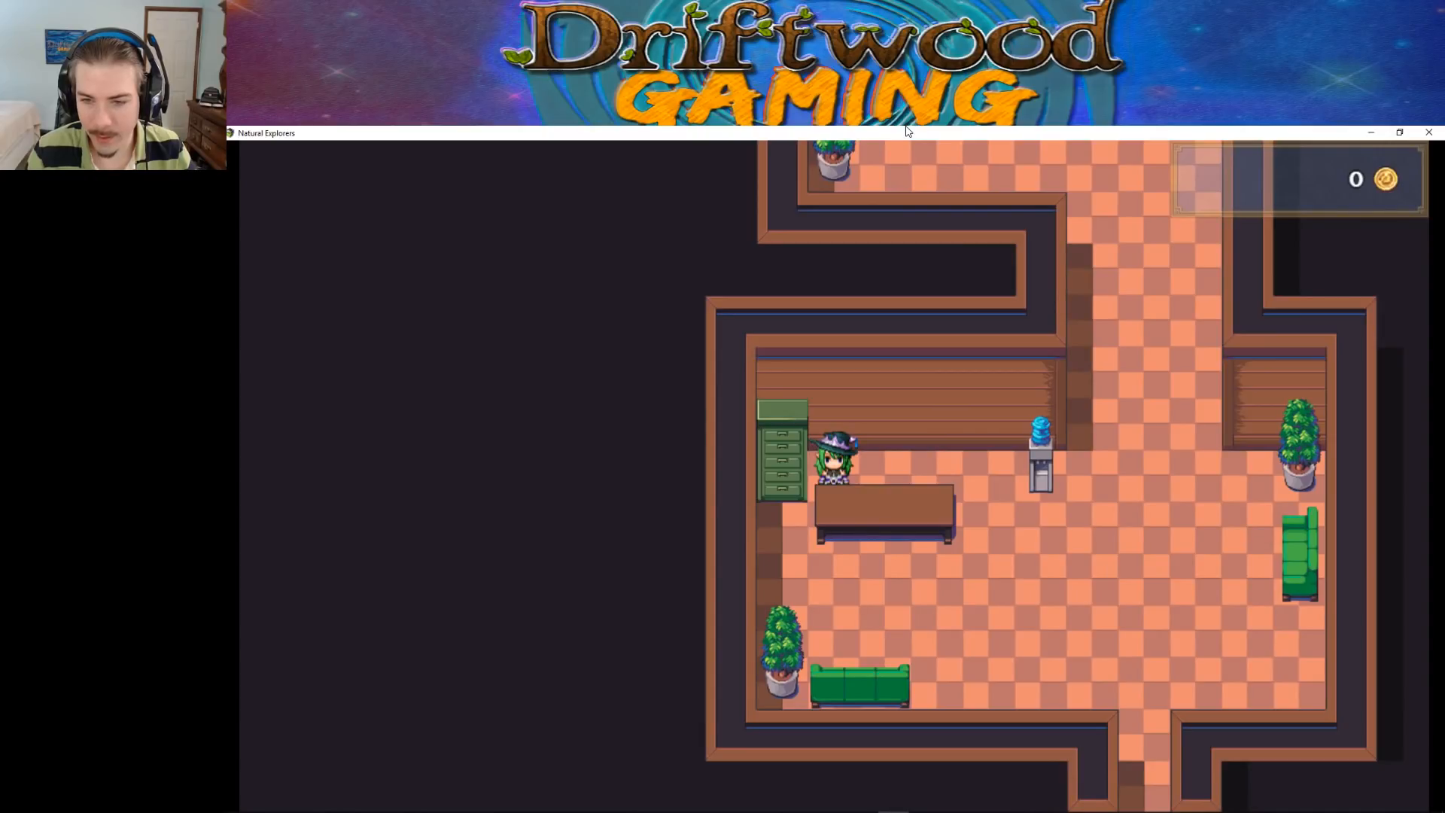
key("Right")
key("Left")
key("Right")
key("Right")
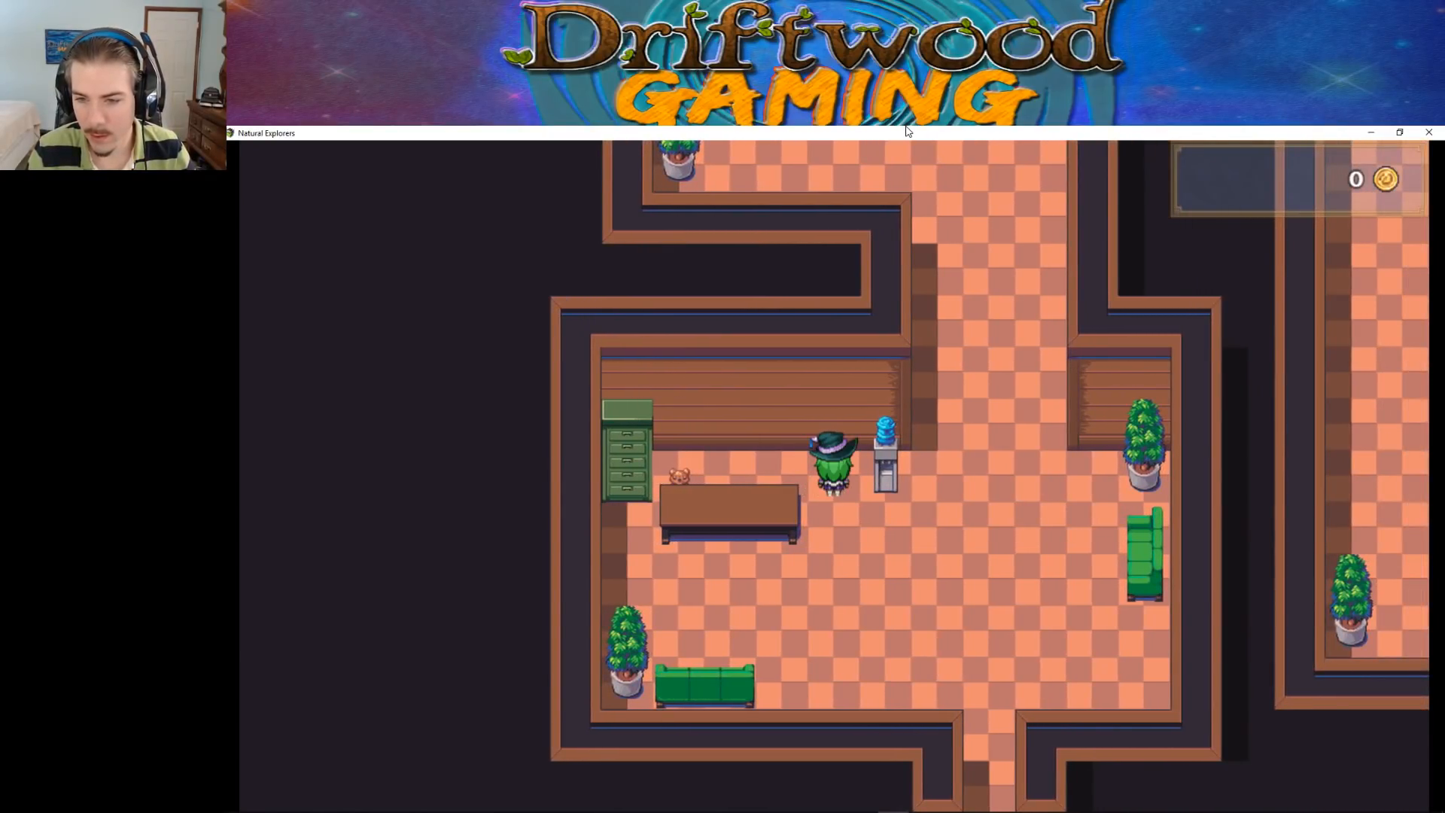
Test collision around the front of the desk, the green cabinet and the potted plant by the west wall
key("Down")
key("Left")
key("Up")
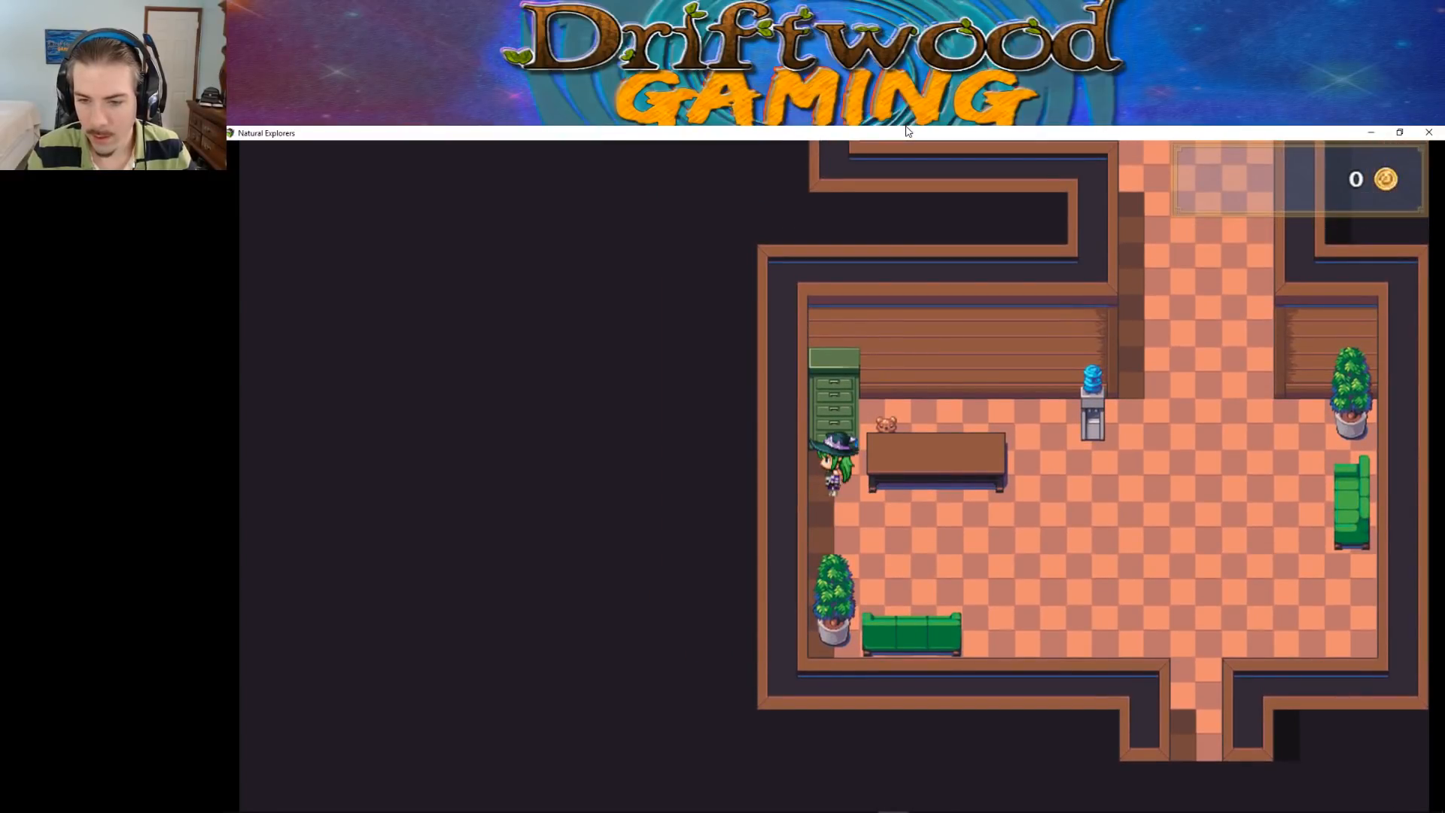
key("Down")
key("Right")
key("Left")
key("Up")
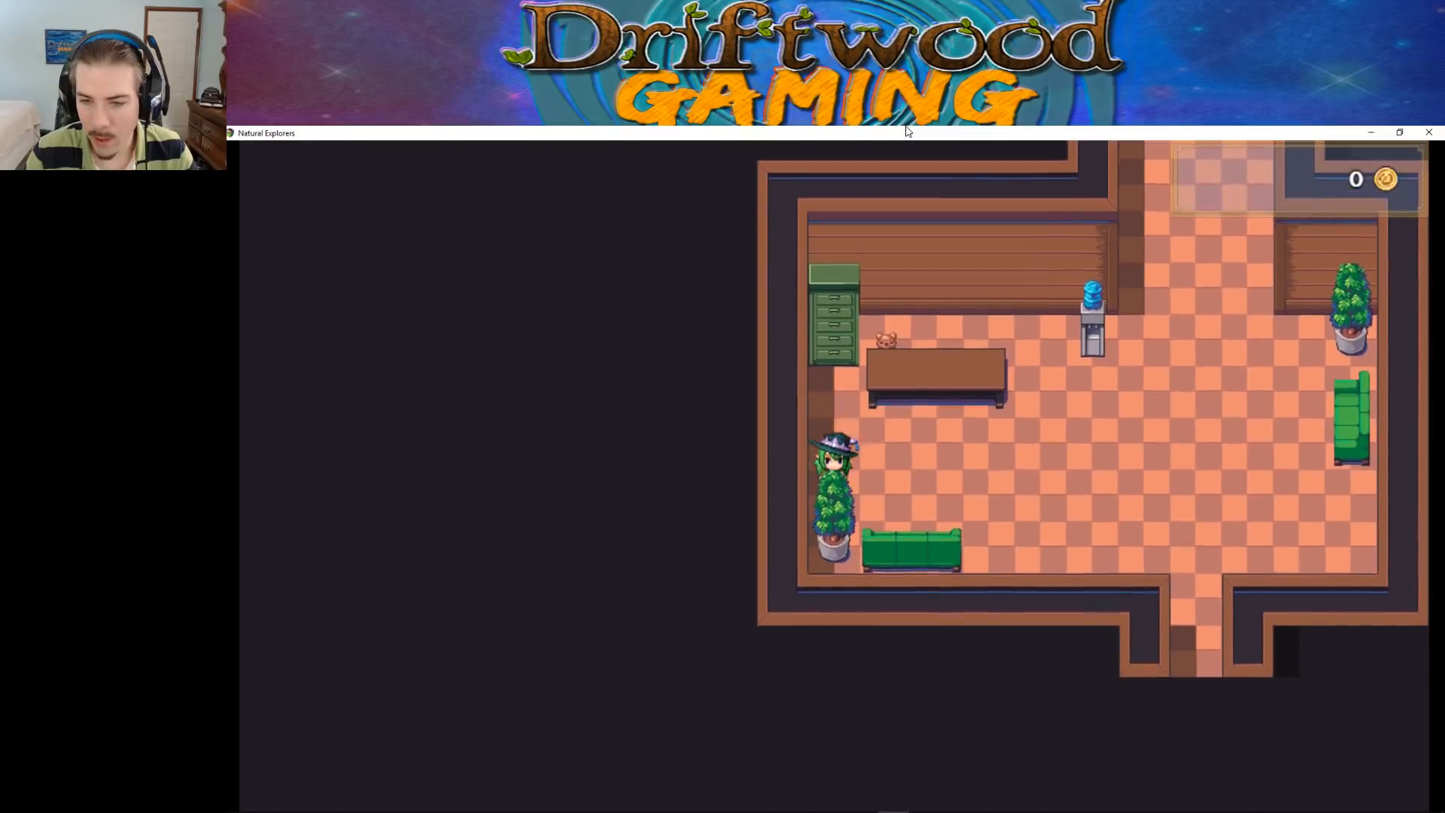
key("Down")
key("Right")
key("Up")
key("Right")
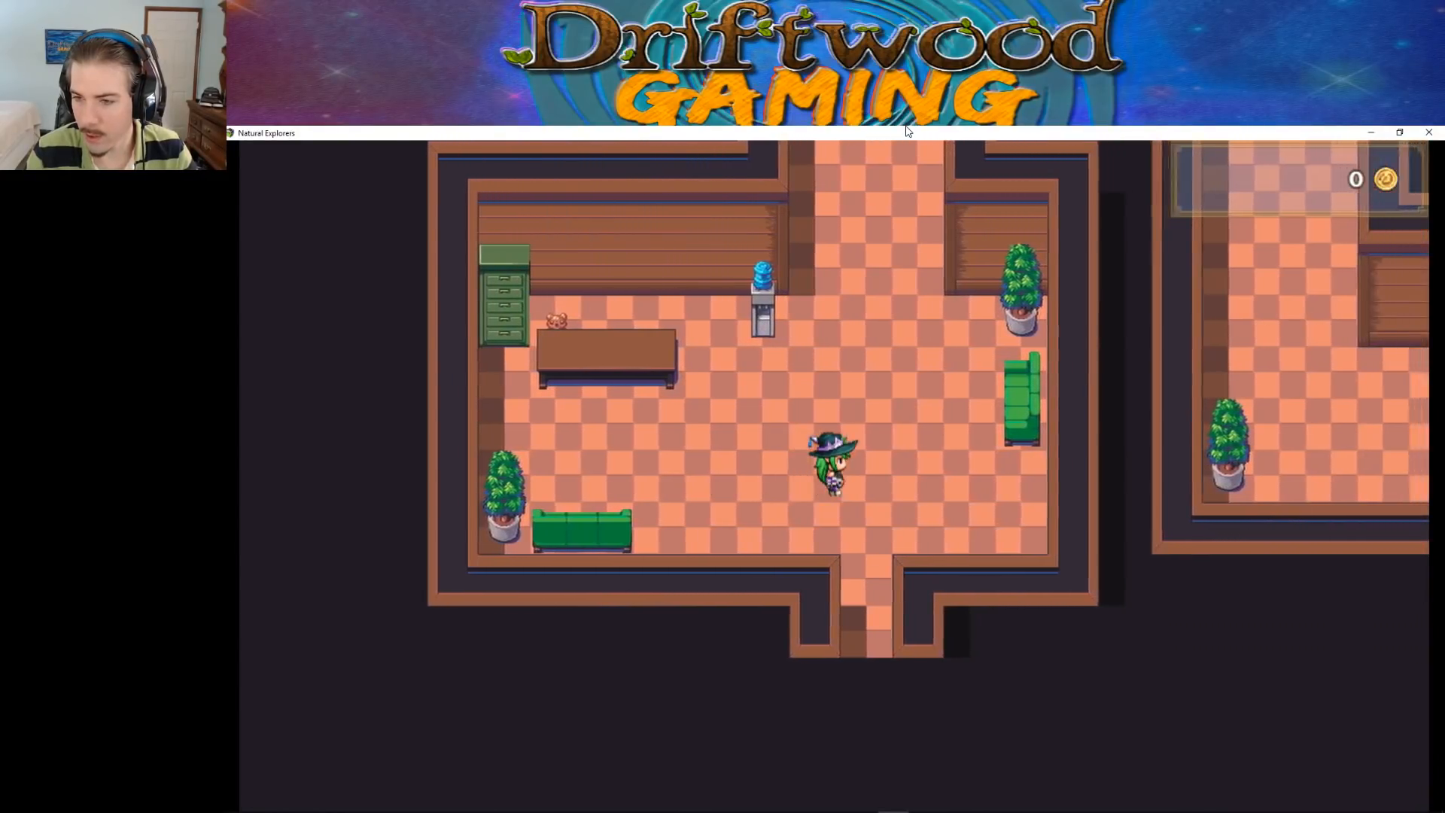
Walk the character around the green sofa and the potted plant beside it to check their collision
key("Up")
key("Down")
key("Left")
key("Left")
key("Up")
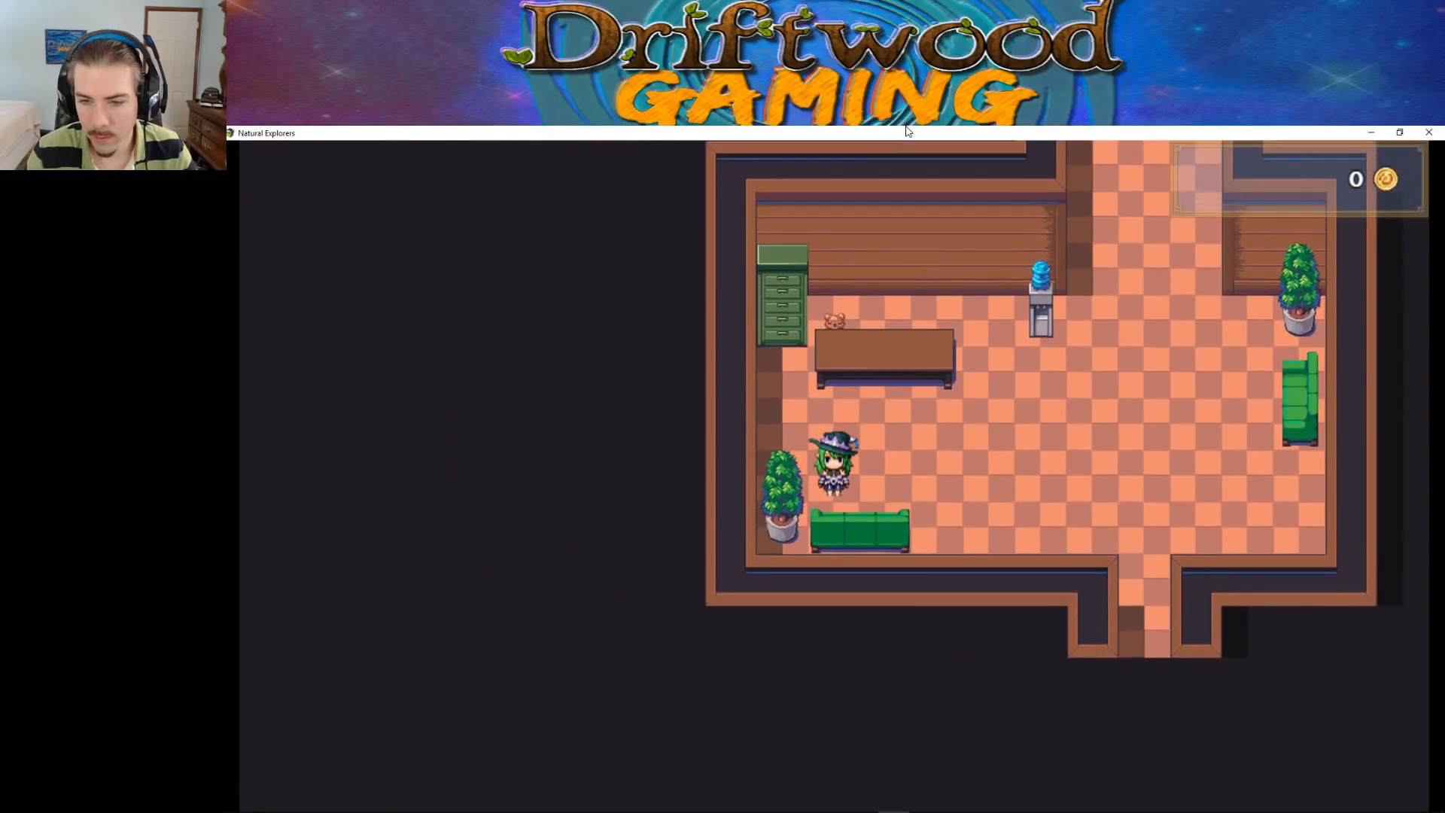
key("Right")
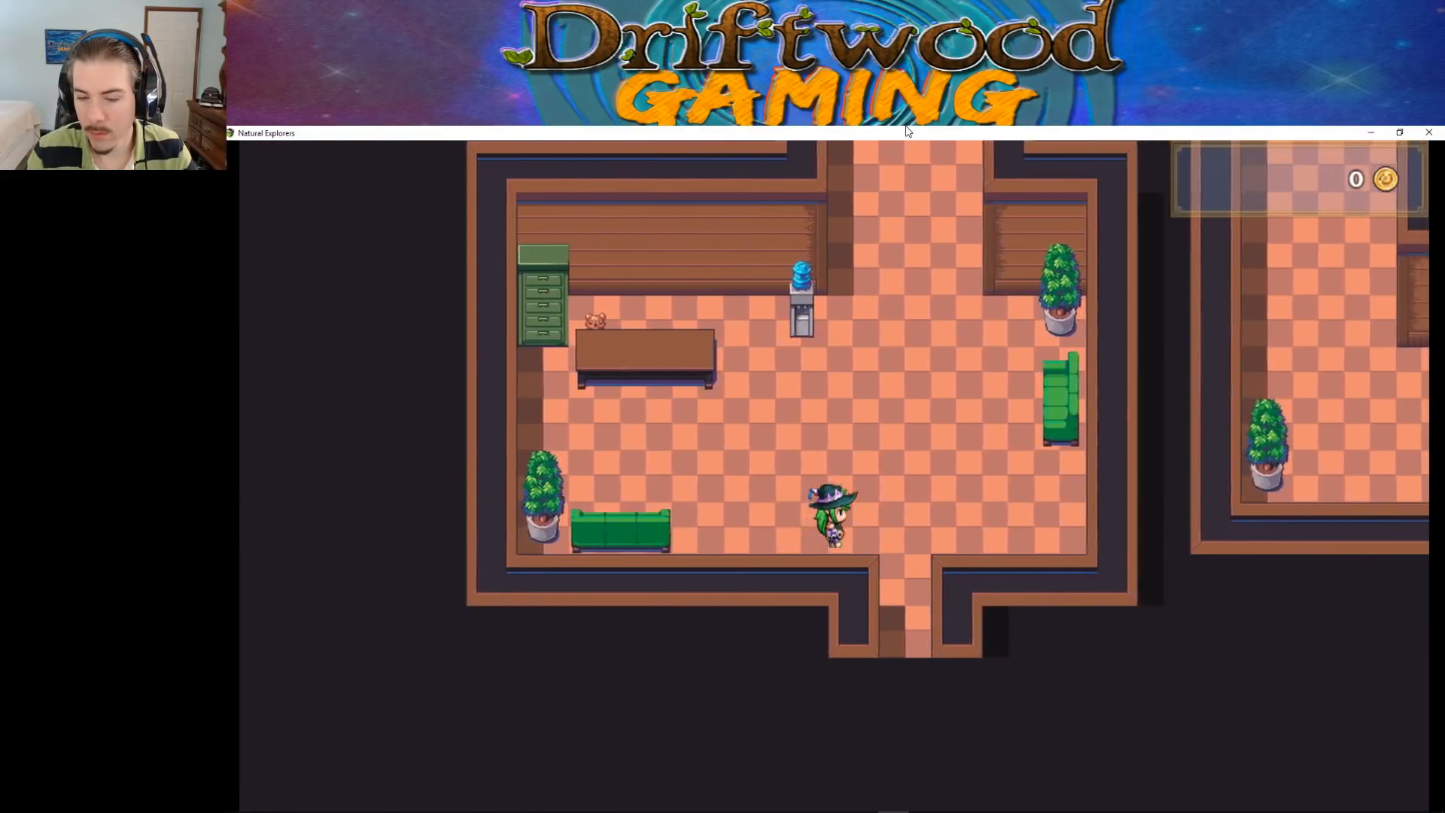
Leave through the lobby's south opening and test passability of the black area and the wall tops around the doorway
key("Up")
key("Right")
key("Down")
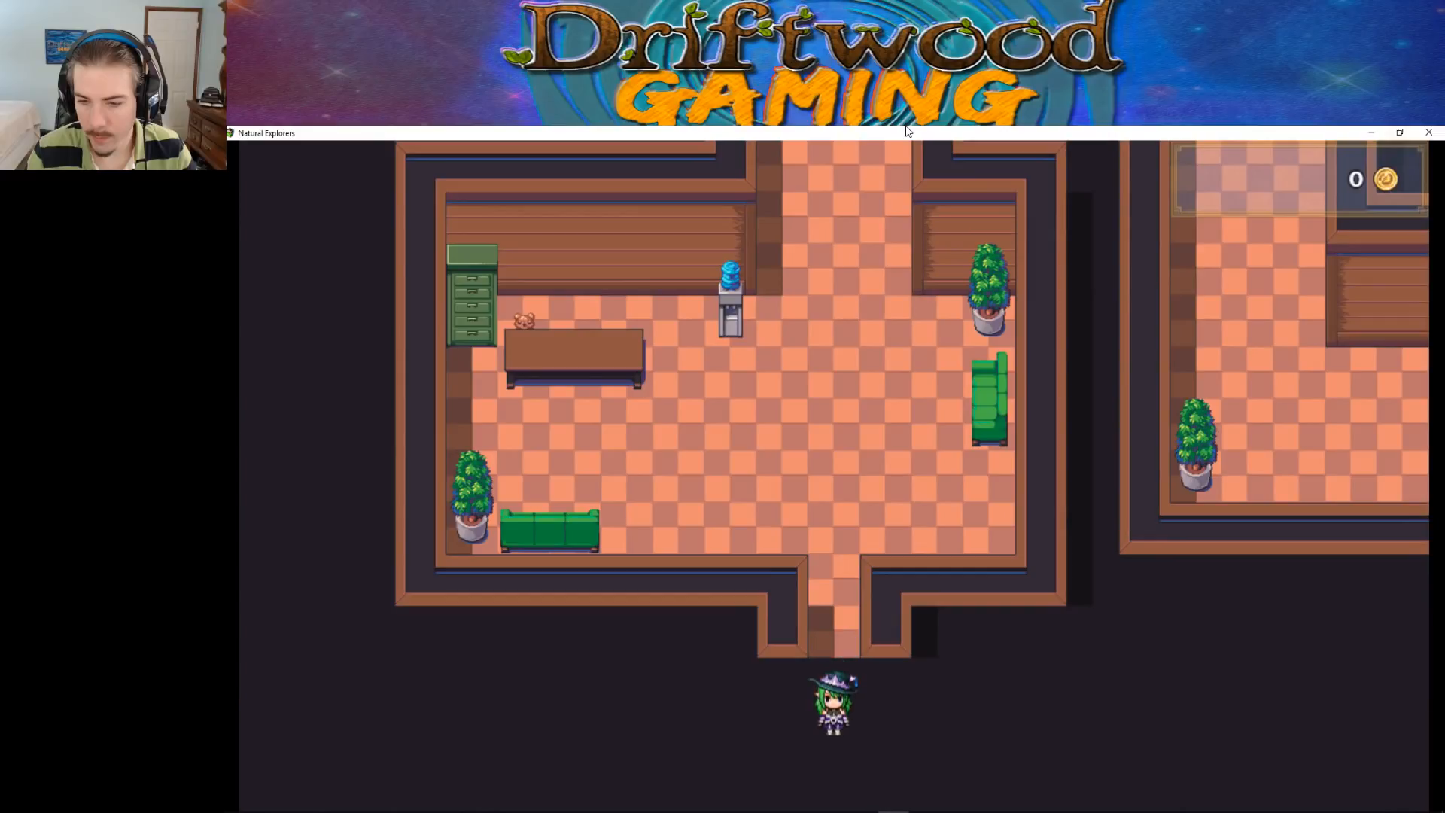
key("Left")
key("Up")
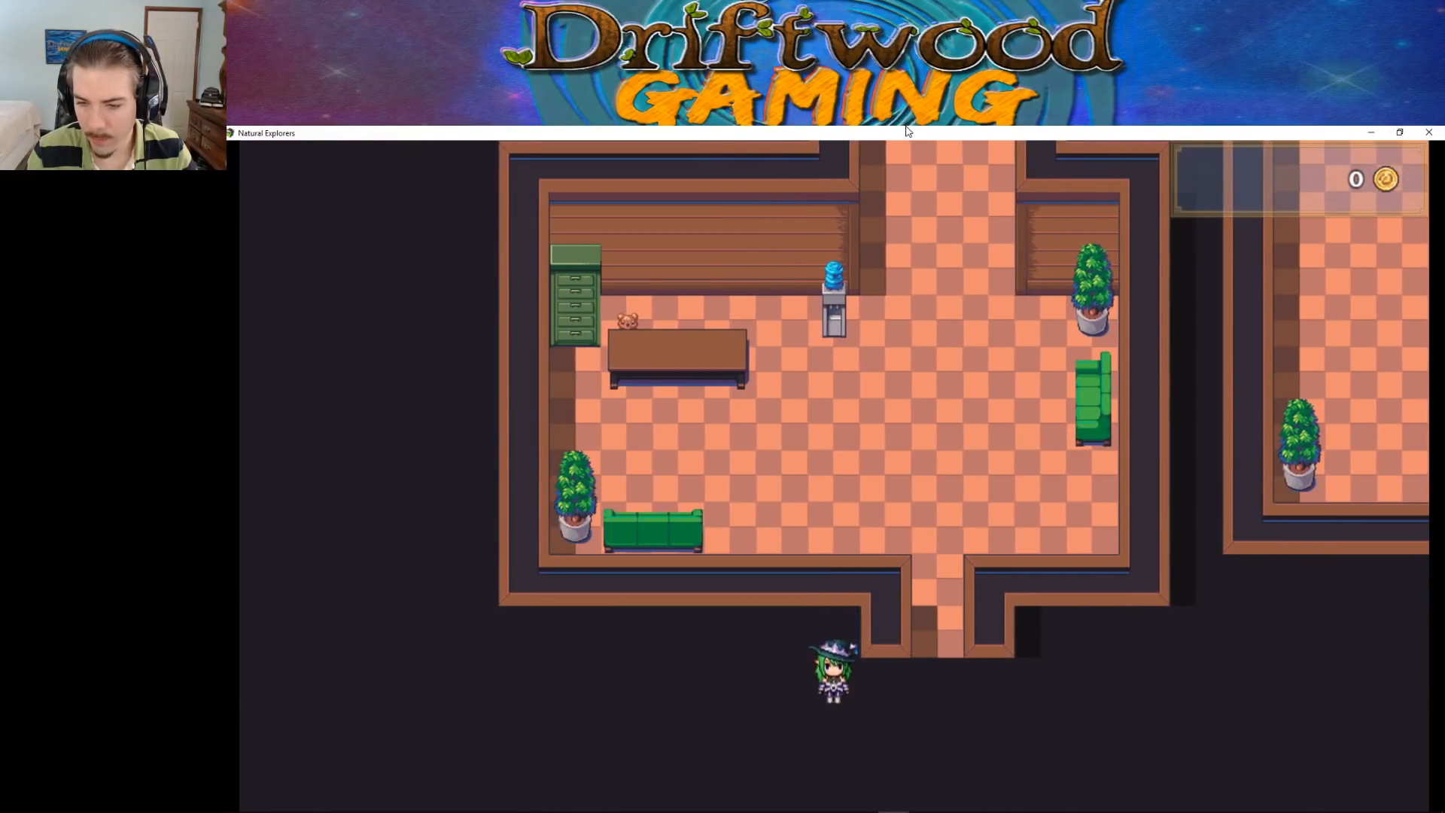
key("Right")
key("Up")
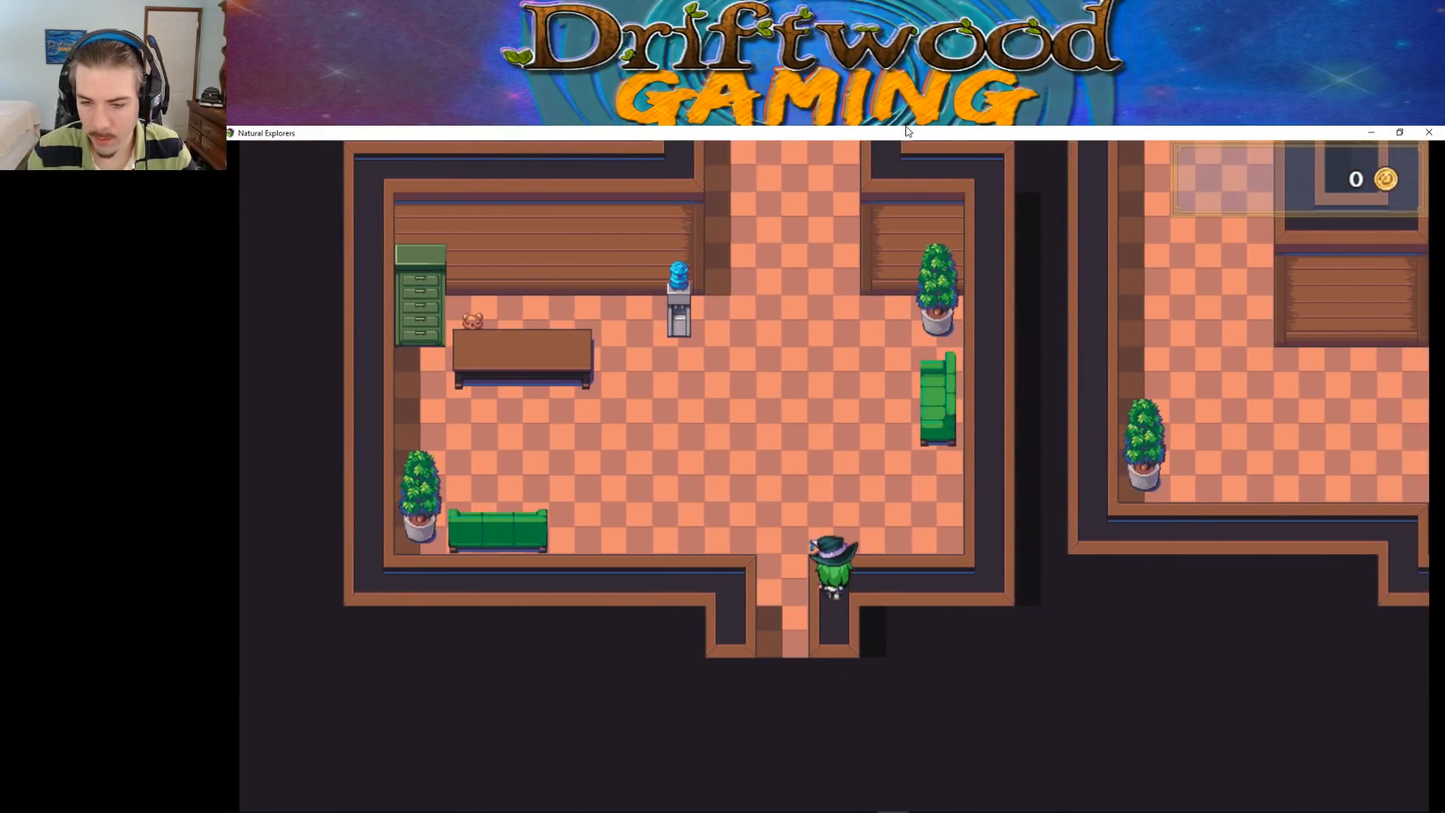
key("Down")
key("Left")
key("Up")
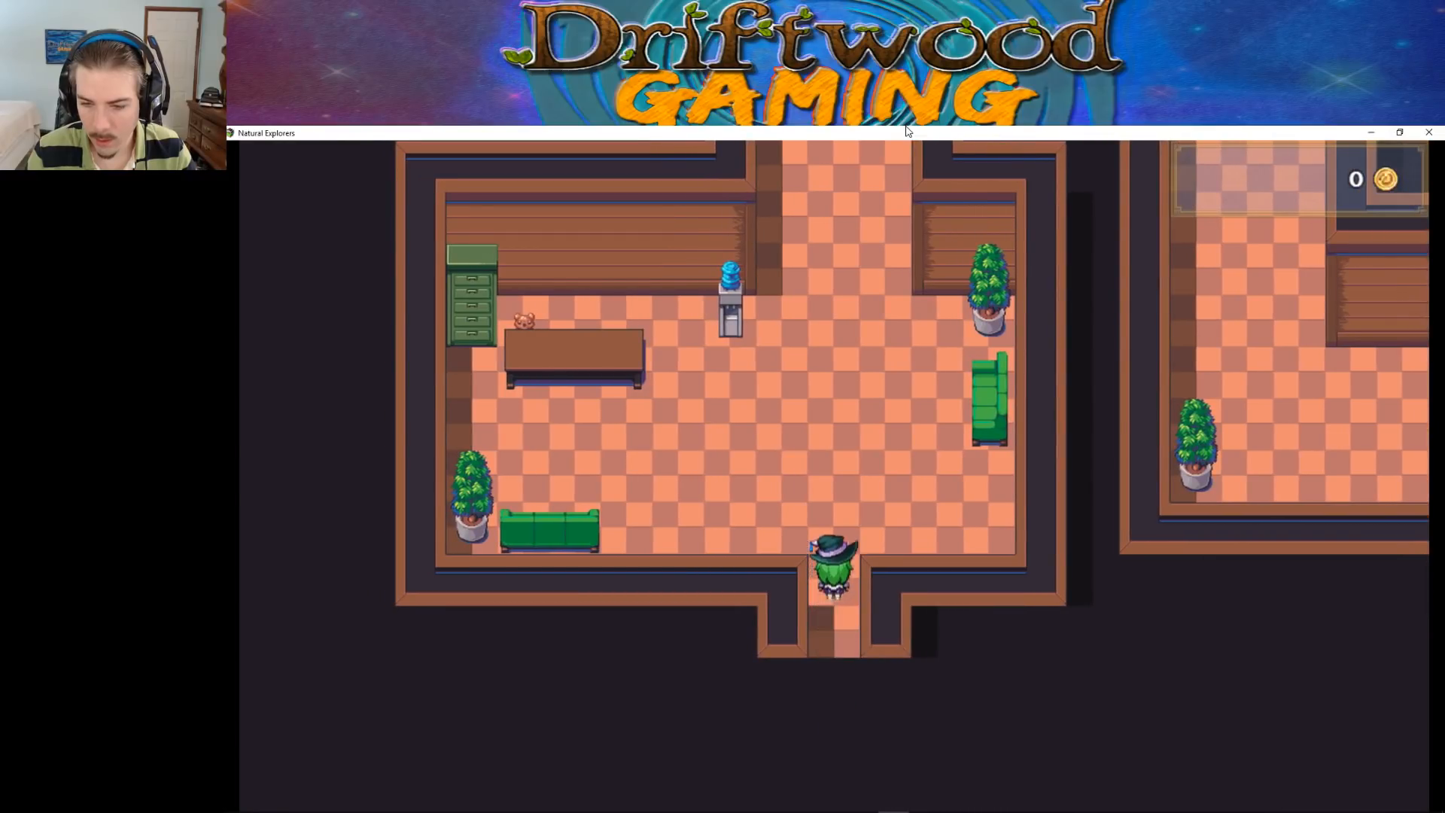
key("Down")
key("Left")
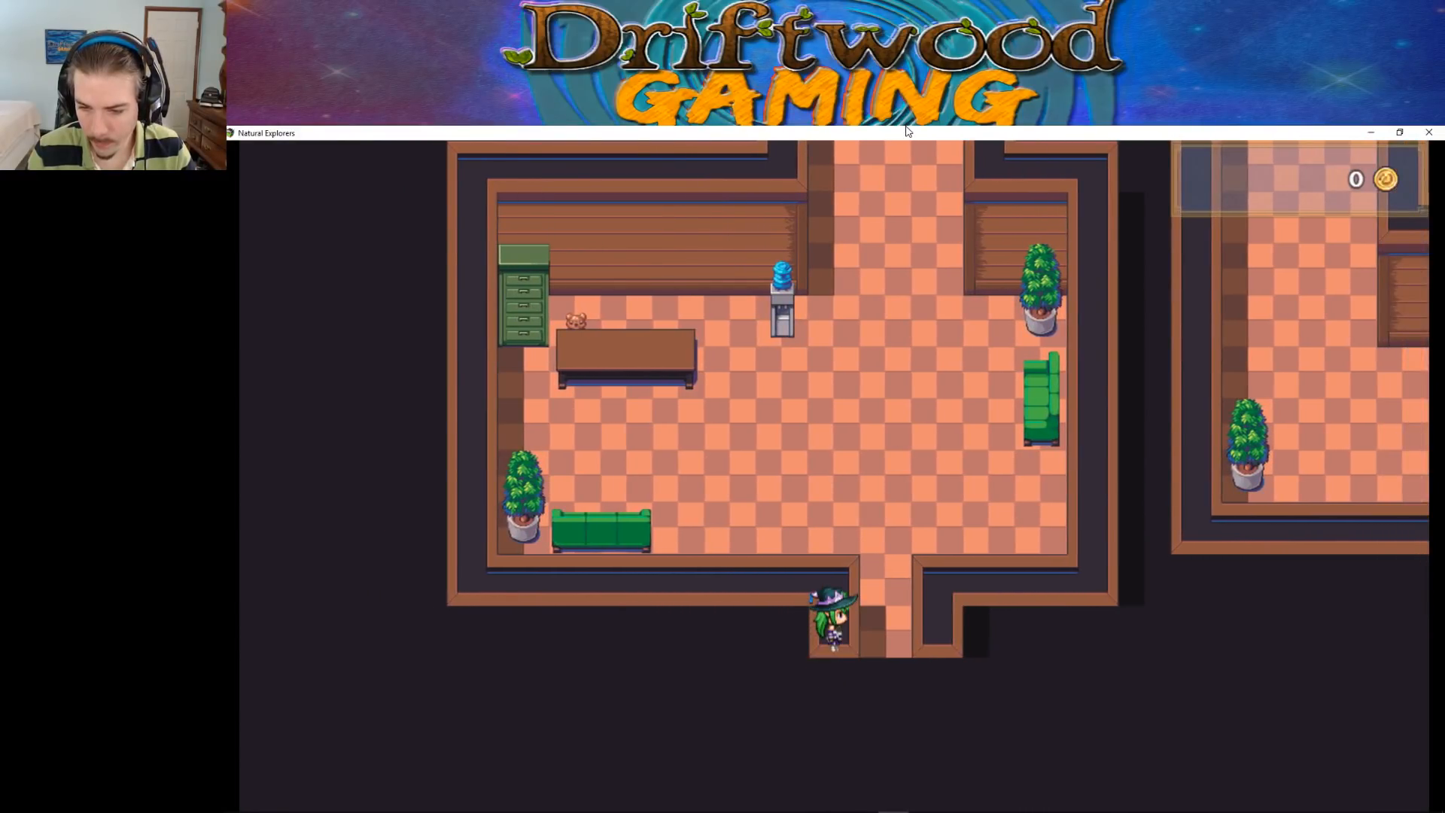
key("Right")
key("Up")
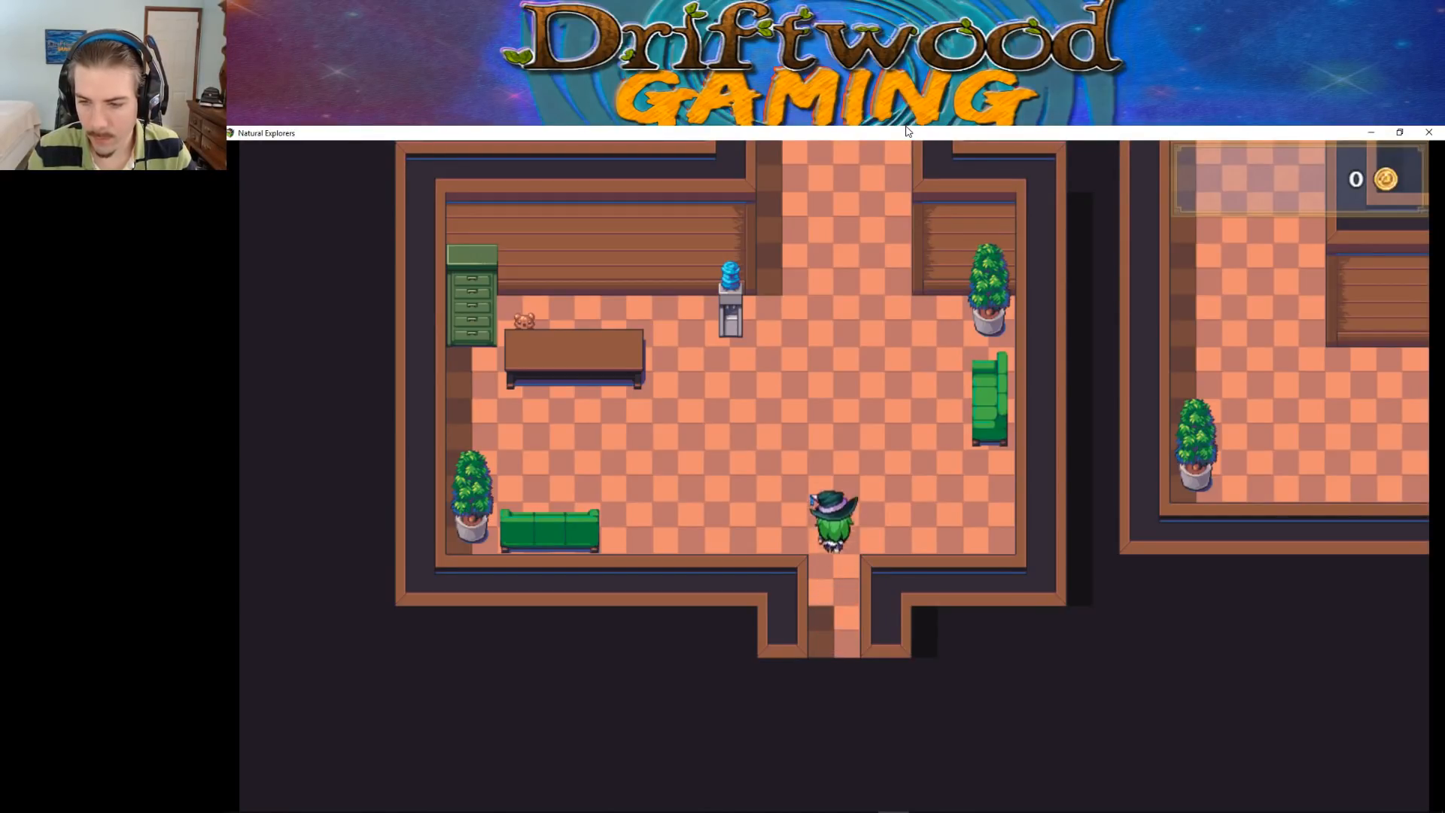
Walk the character through the lobby's open floor and return to the south doorway
key("Up")
key("Right")
key("Up")
key("Left")
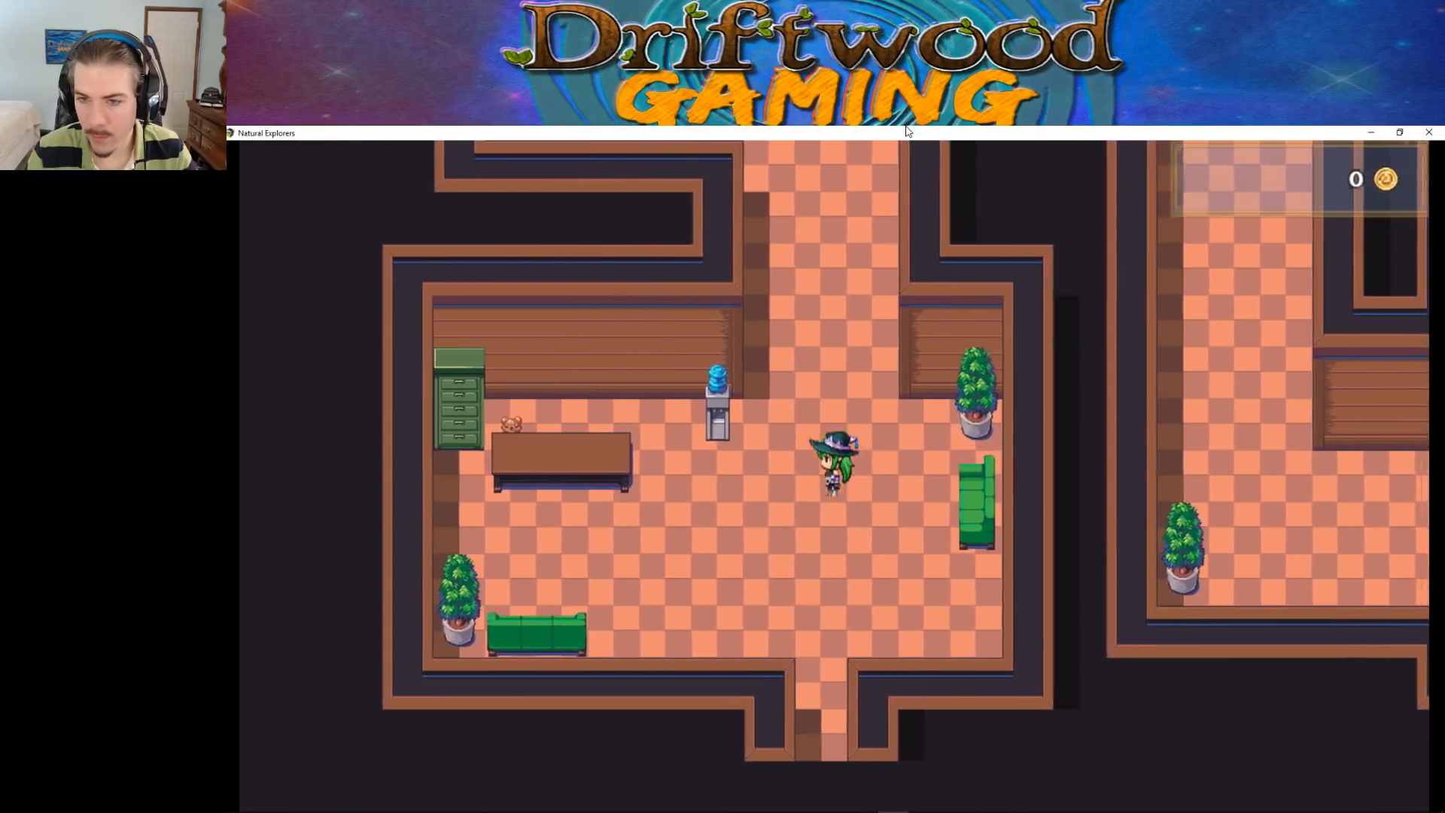
key("Up")
key("Down")
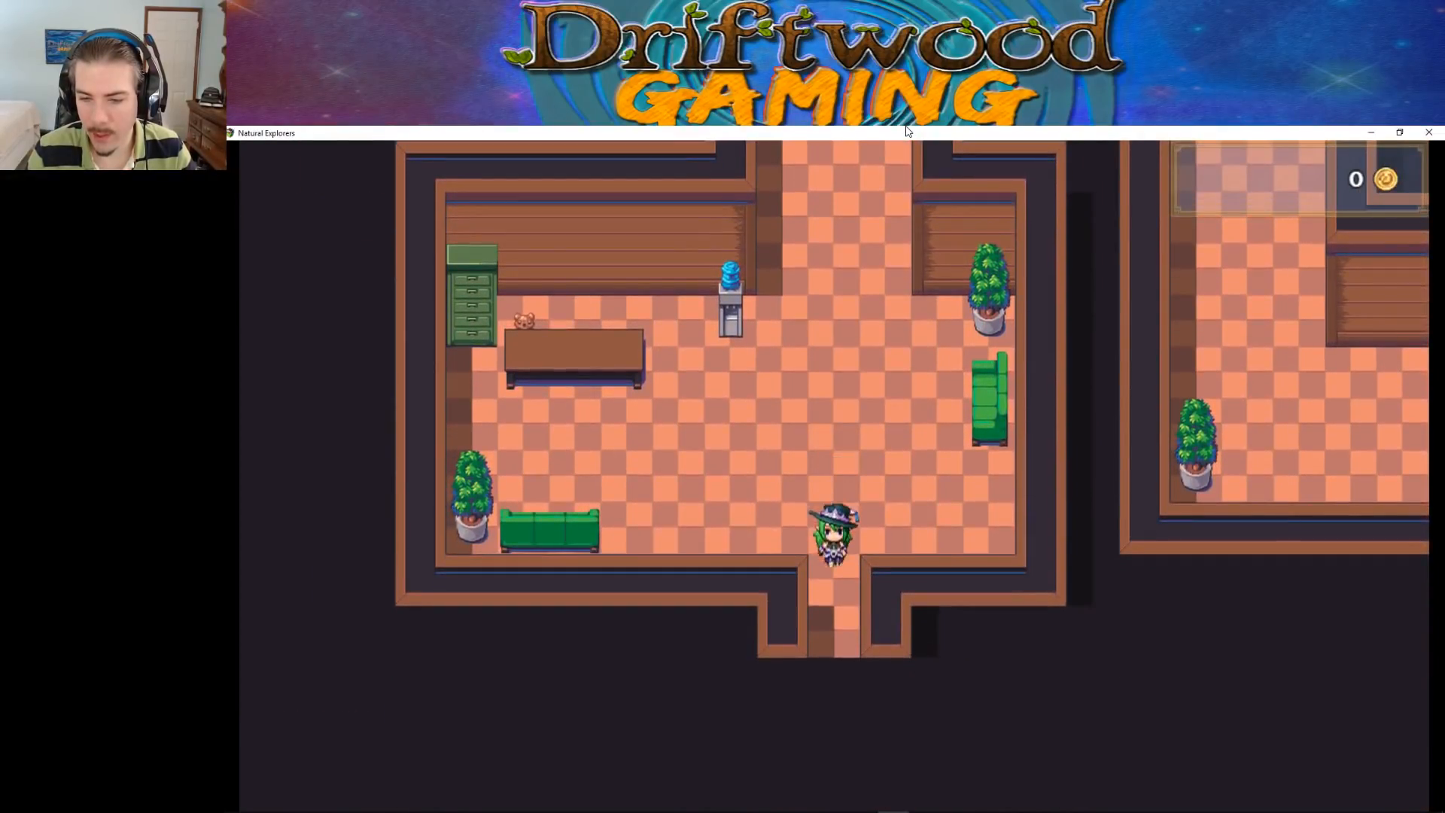
Walk the character from the lobby up the north corridor and test collision around the vending machines
key("Down")
key("Left")
key("Right")
key("Up")
key("Up")
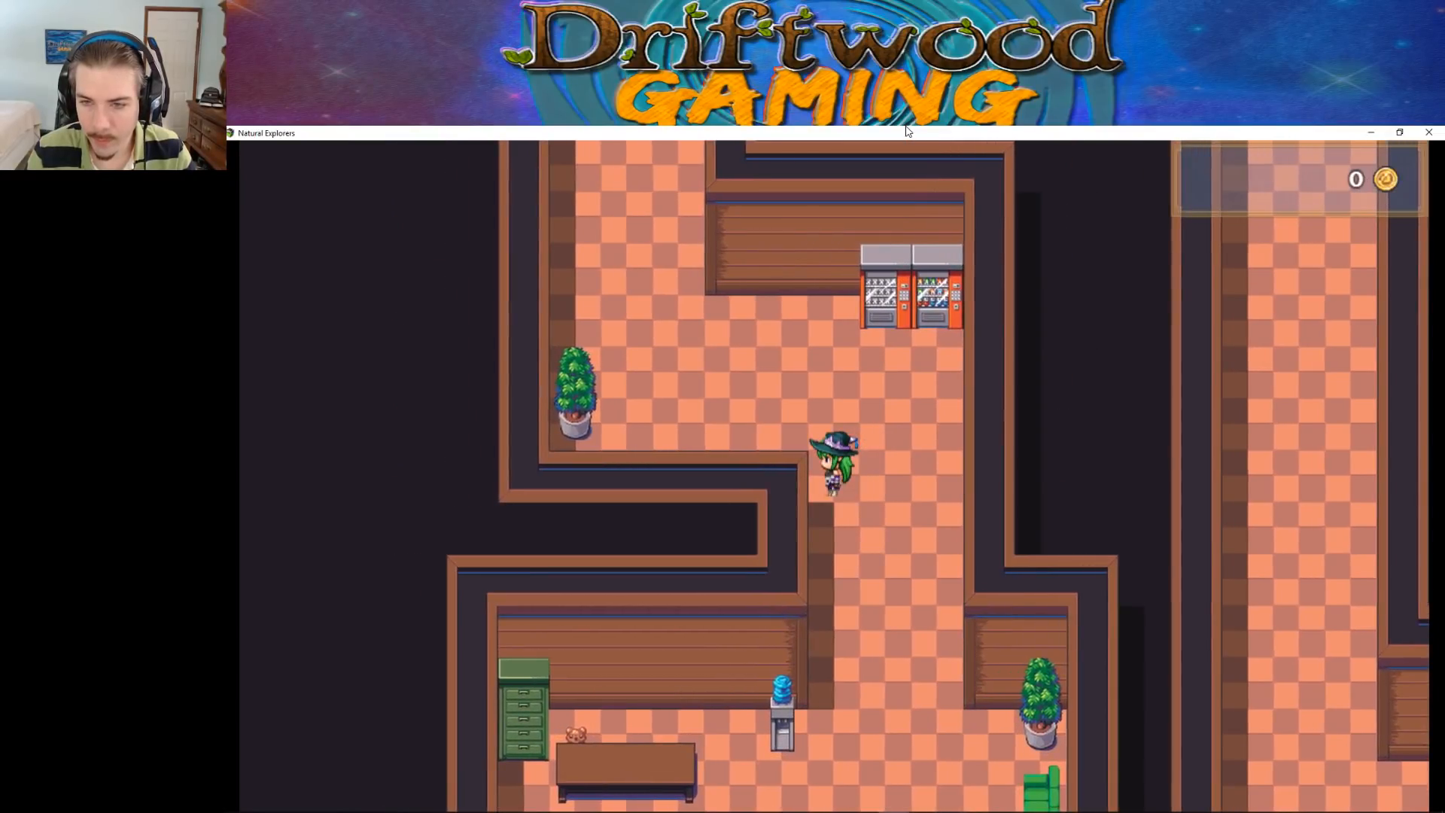
key("Down")
key("Right")
key("Left")
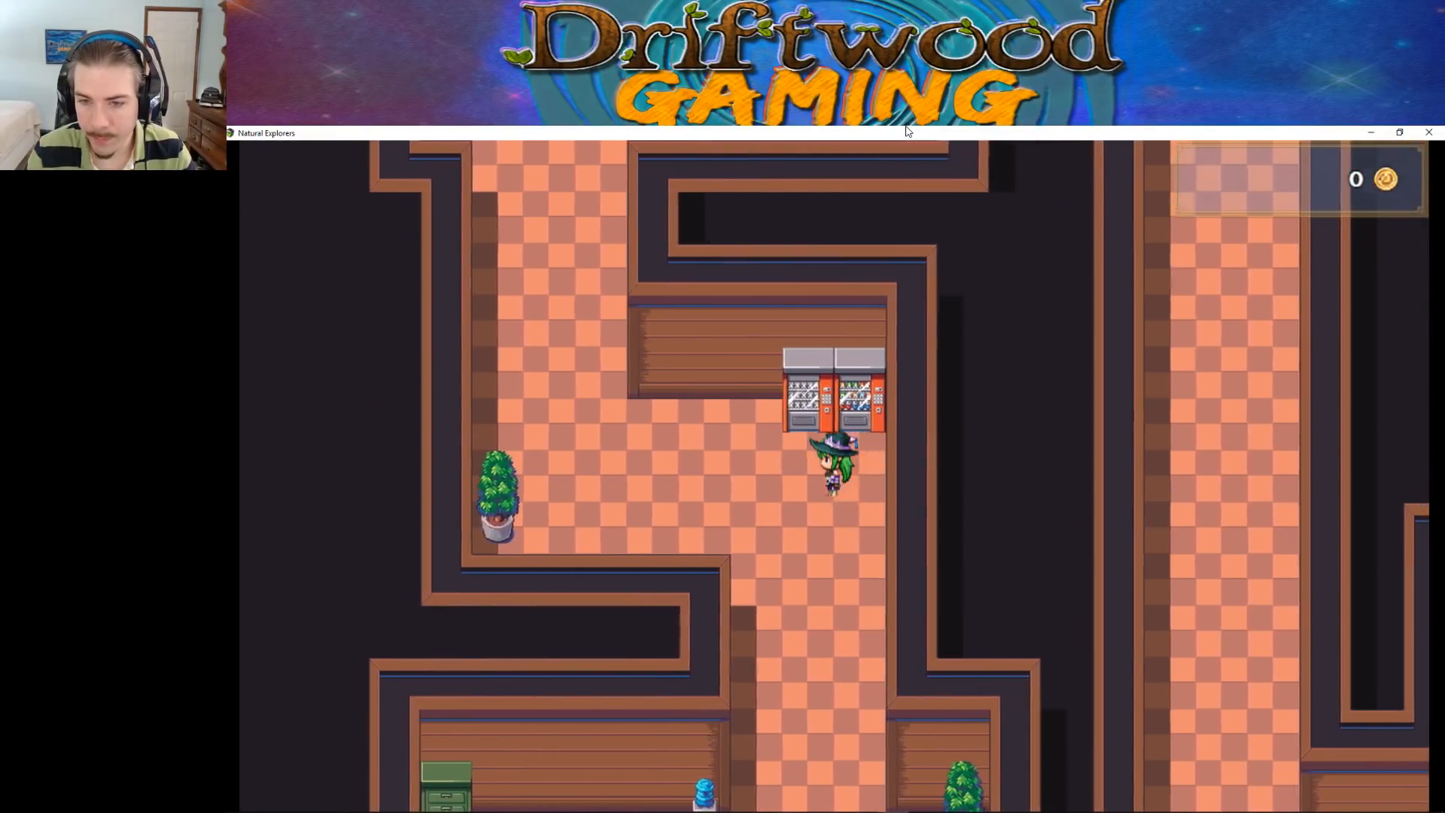
Walk up the corridor into the playroom and check collision at the wide bookshelf and the west wall
key("Left")
key("Up")
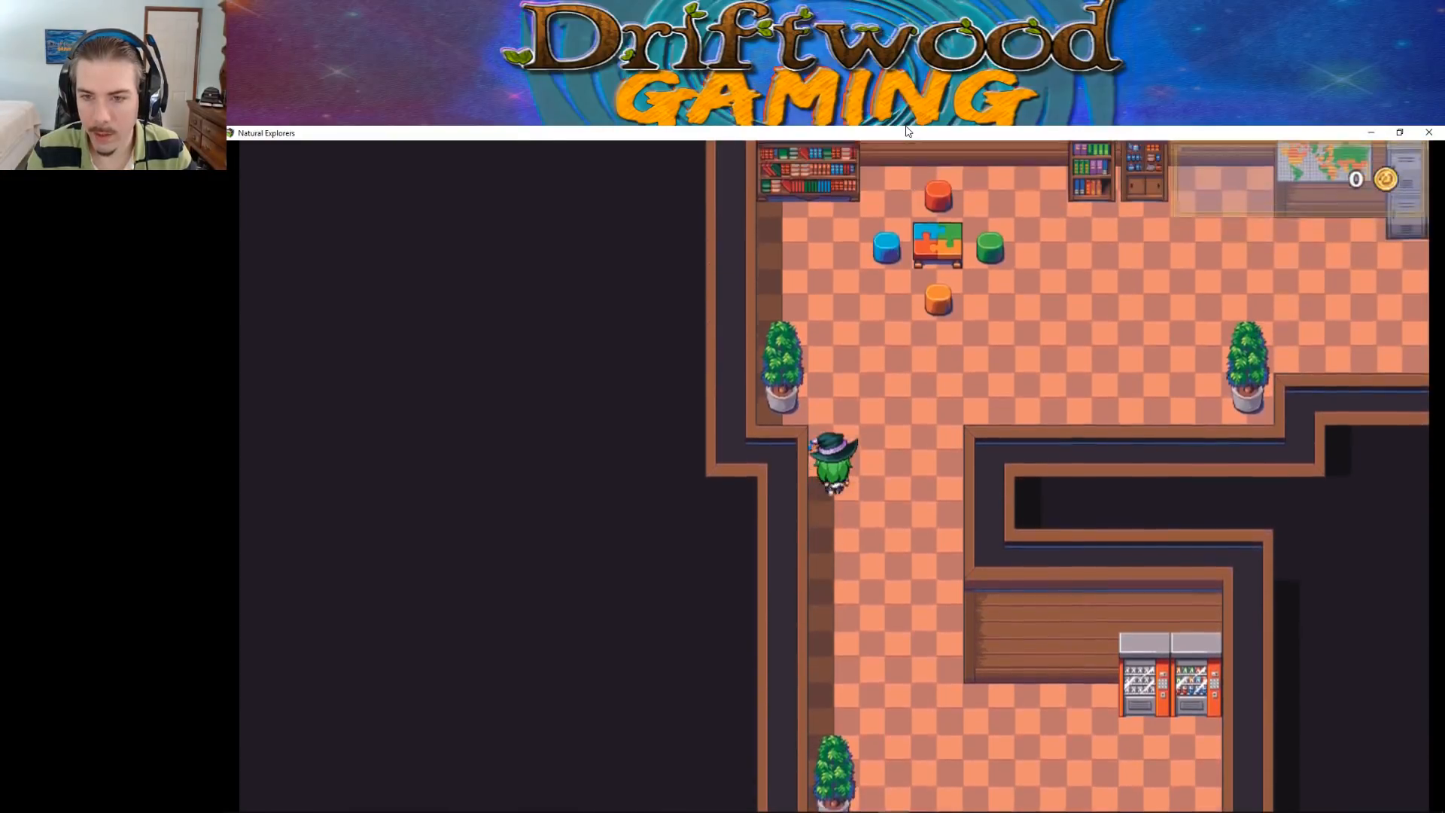
key("Left")
key("Up")
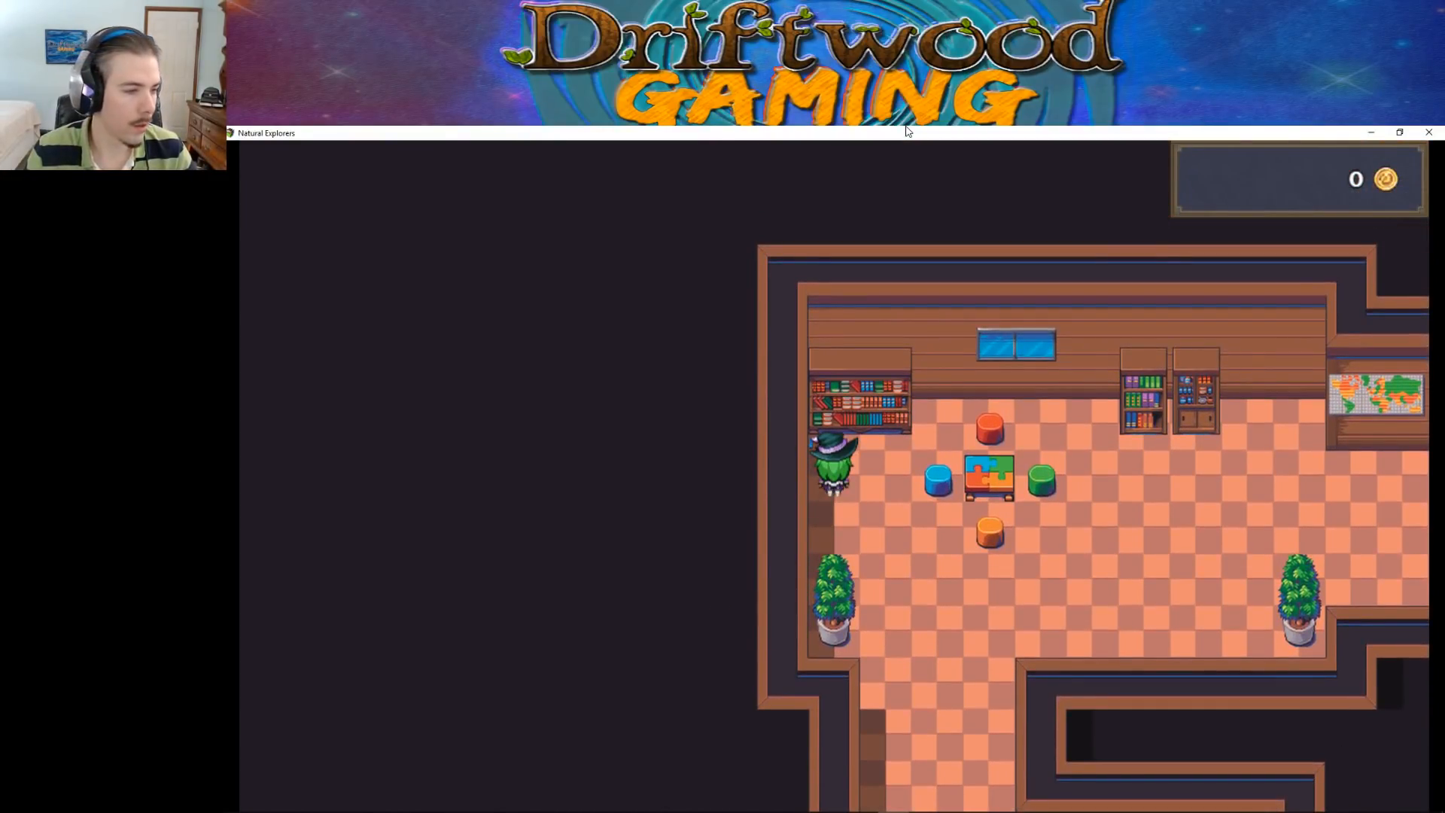
key("Down")
key("Right")
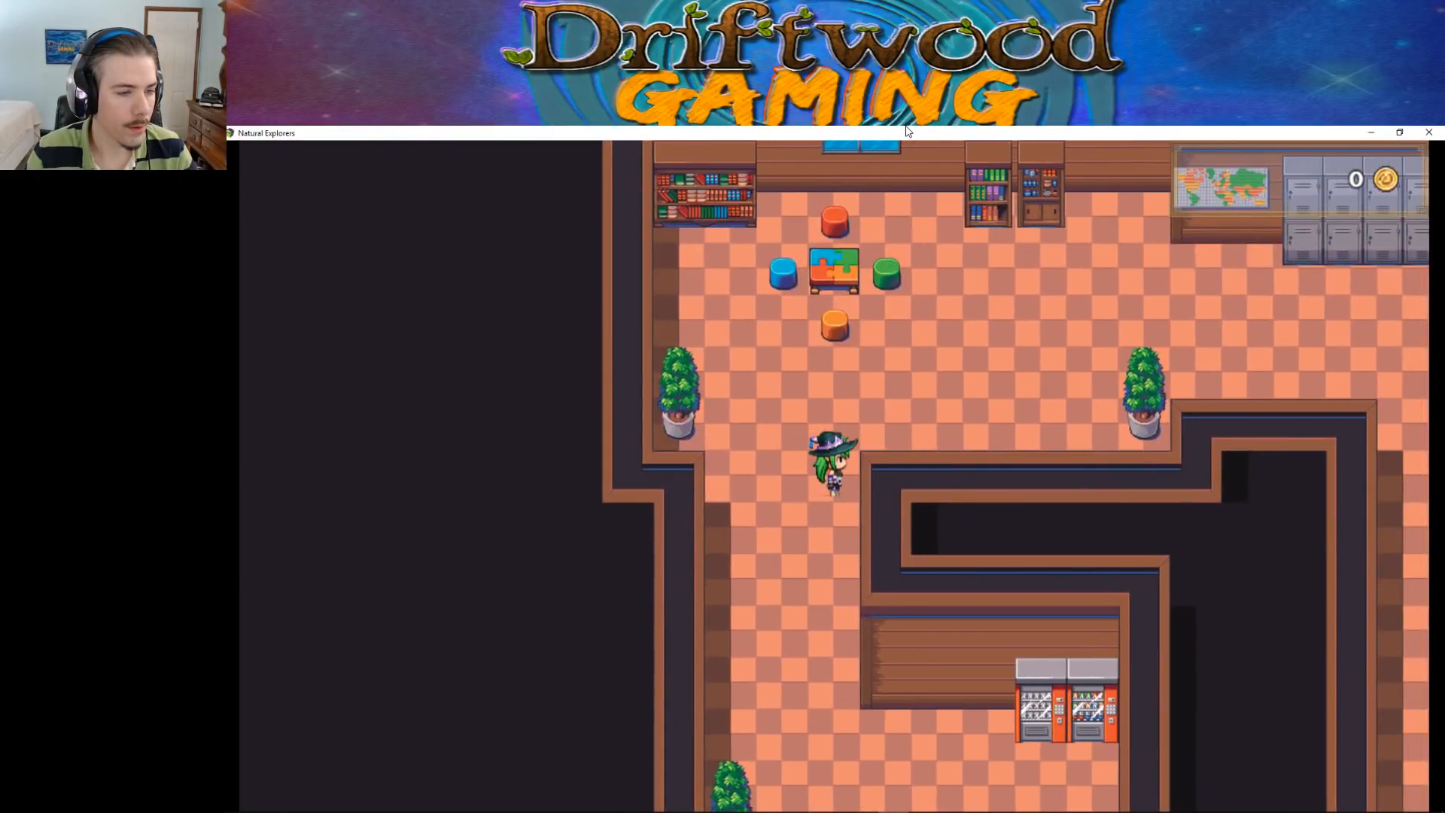
Test passability of the green stool beside the puzzle table and of the wall below the window
key("Up")
key("Right")
key("Up")
key("Left")
key("Left")
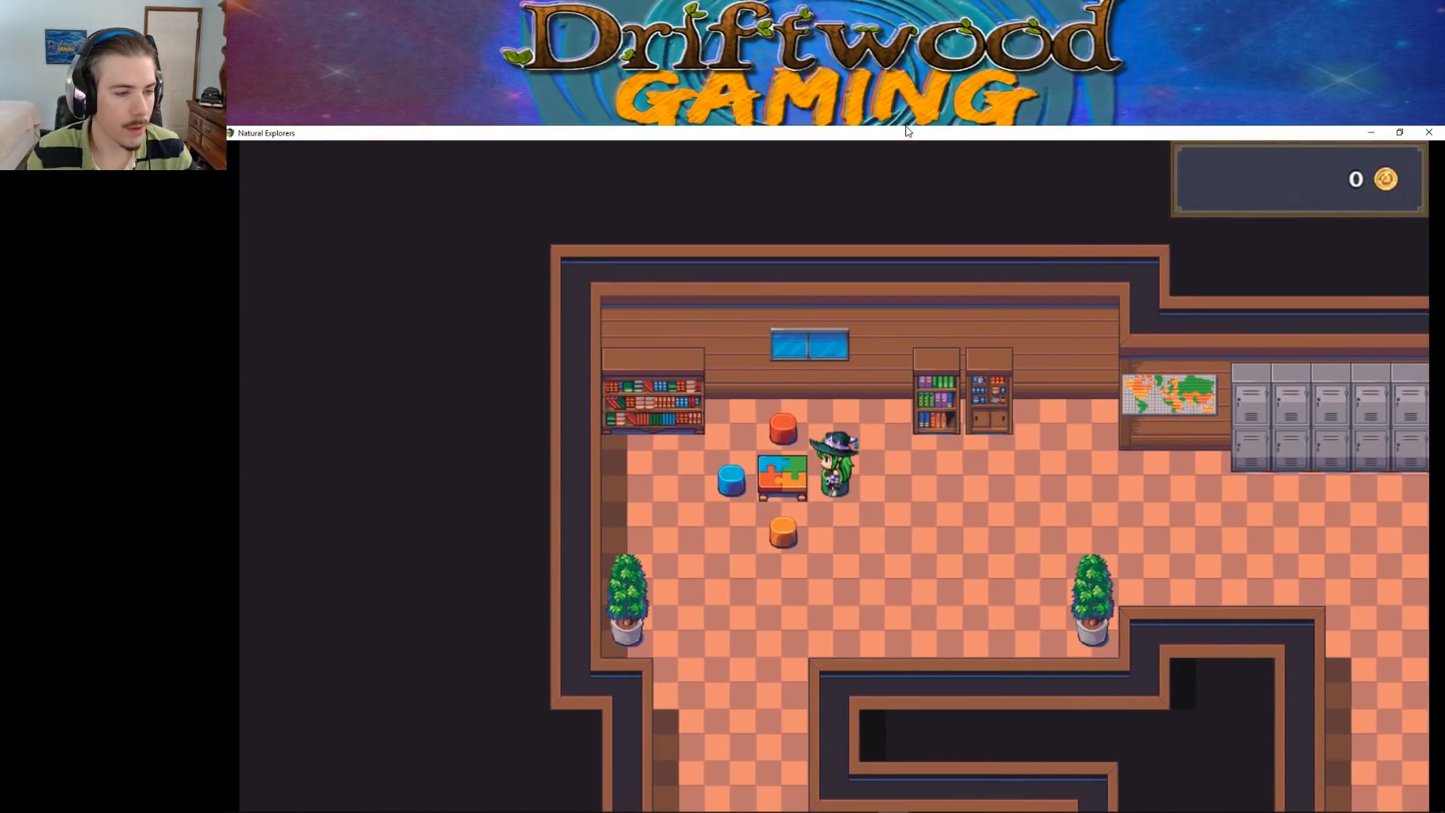
key("Down")
key("Right")
key("Up")
Walk around the red stool and along the playroom's north wall toward the narrow bookcases to test collision
key("Left")
key("Up")
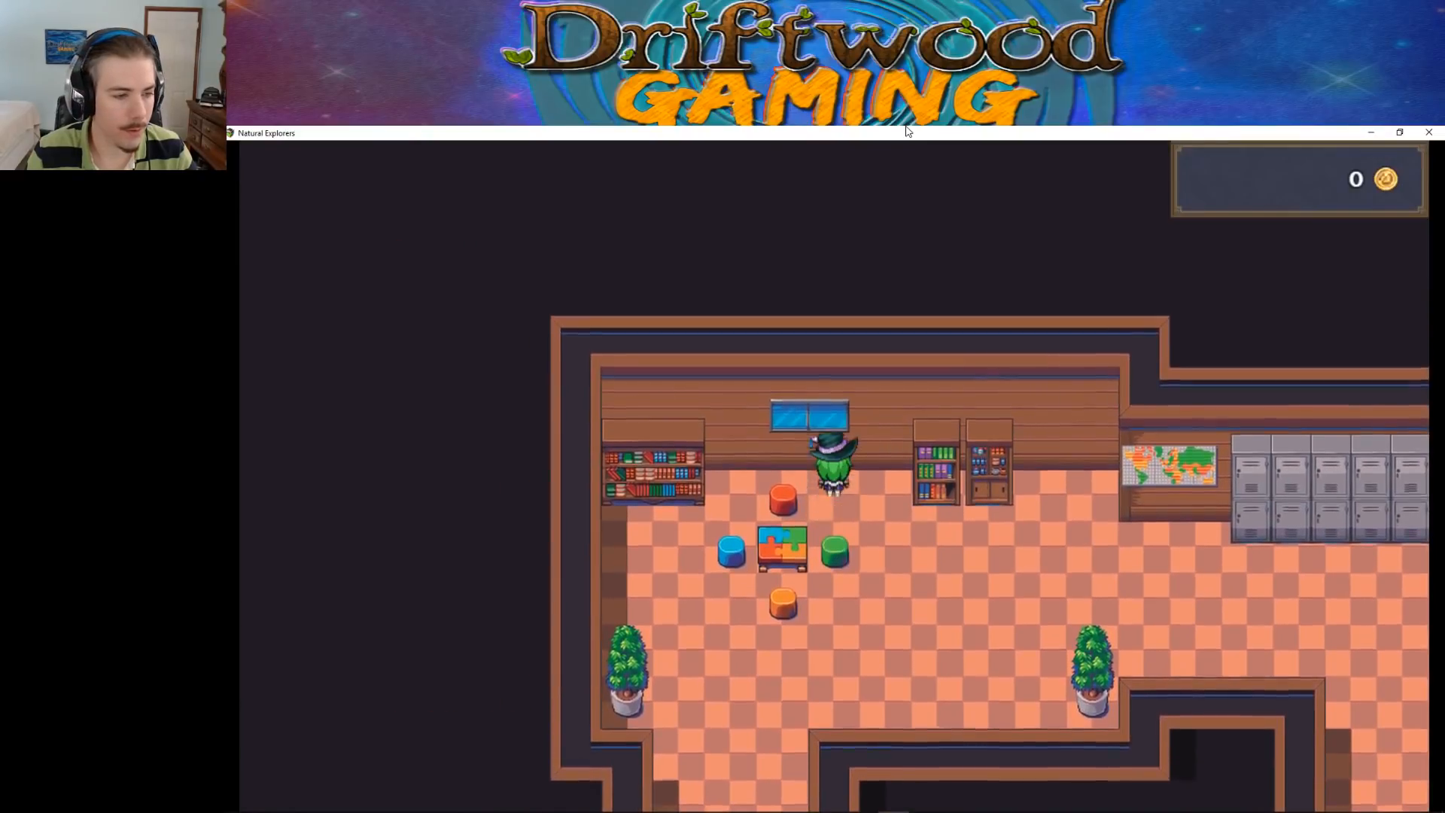
key("Left")
key("Down")
key("Left")
key("Down")
key("Up")
key("Right")
key("Down")
key("Up")
key("Down")
key("Right")
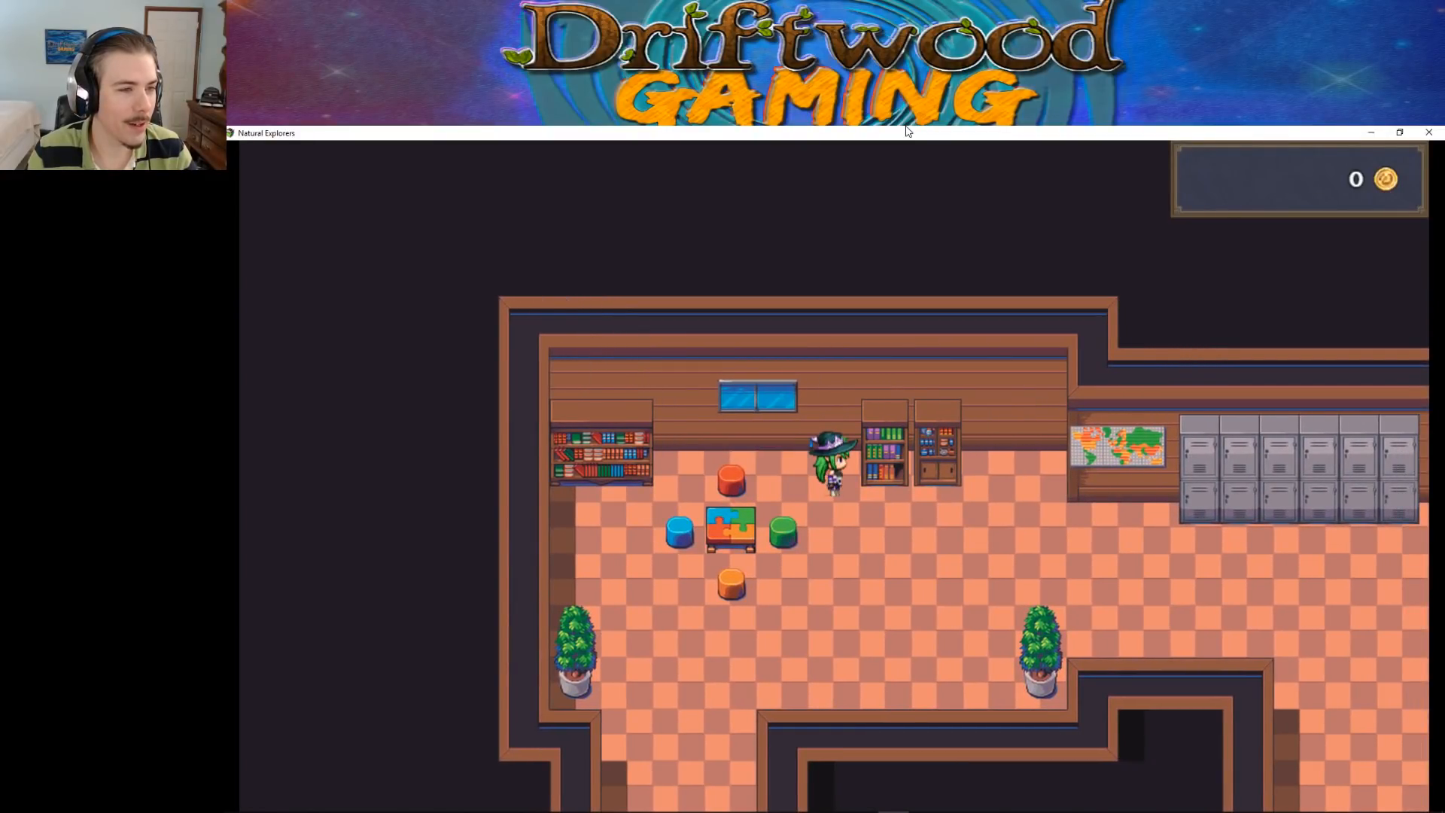
key("Down")
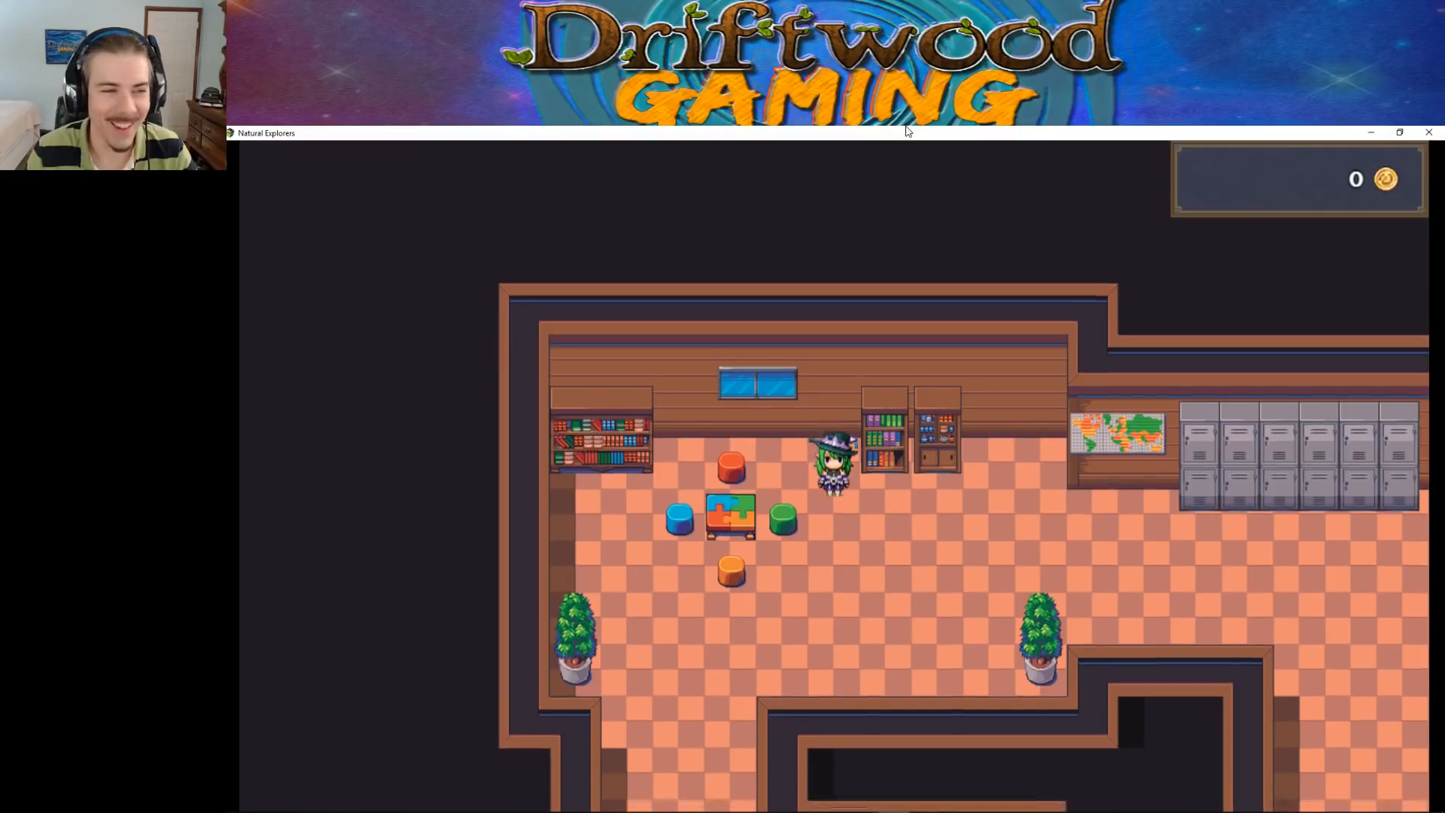
Check collision in front of the two narrow bookcases and along the wall up to the world map
key("Right")
key("Up")
key("Right")
key("Up")
key("Down")
key("Up")
key("Down")
key("Right")
key("Up")
key("Right")
key("Up")
key("Left")
key("Up")
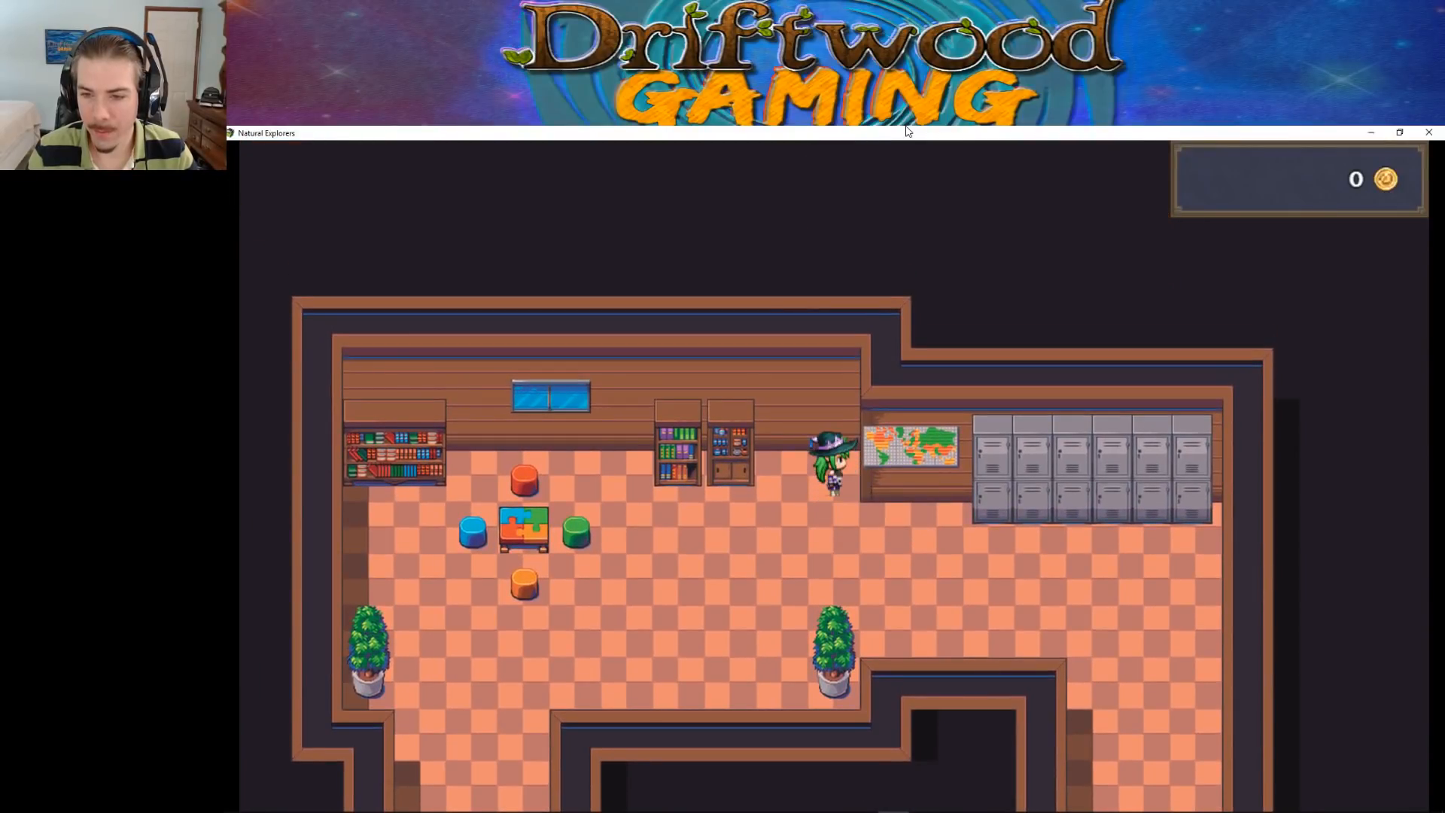
Walk the character along the world map and the row of grey lockers to test their collision
key("Down")
key("Right")
key("Right")
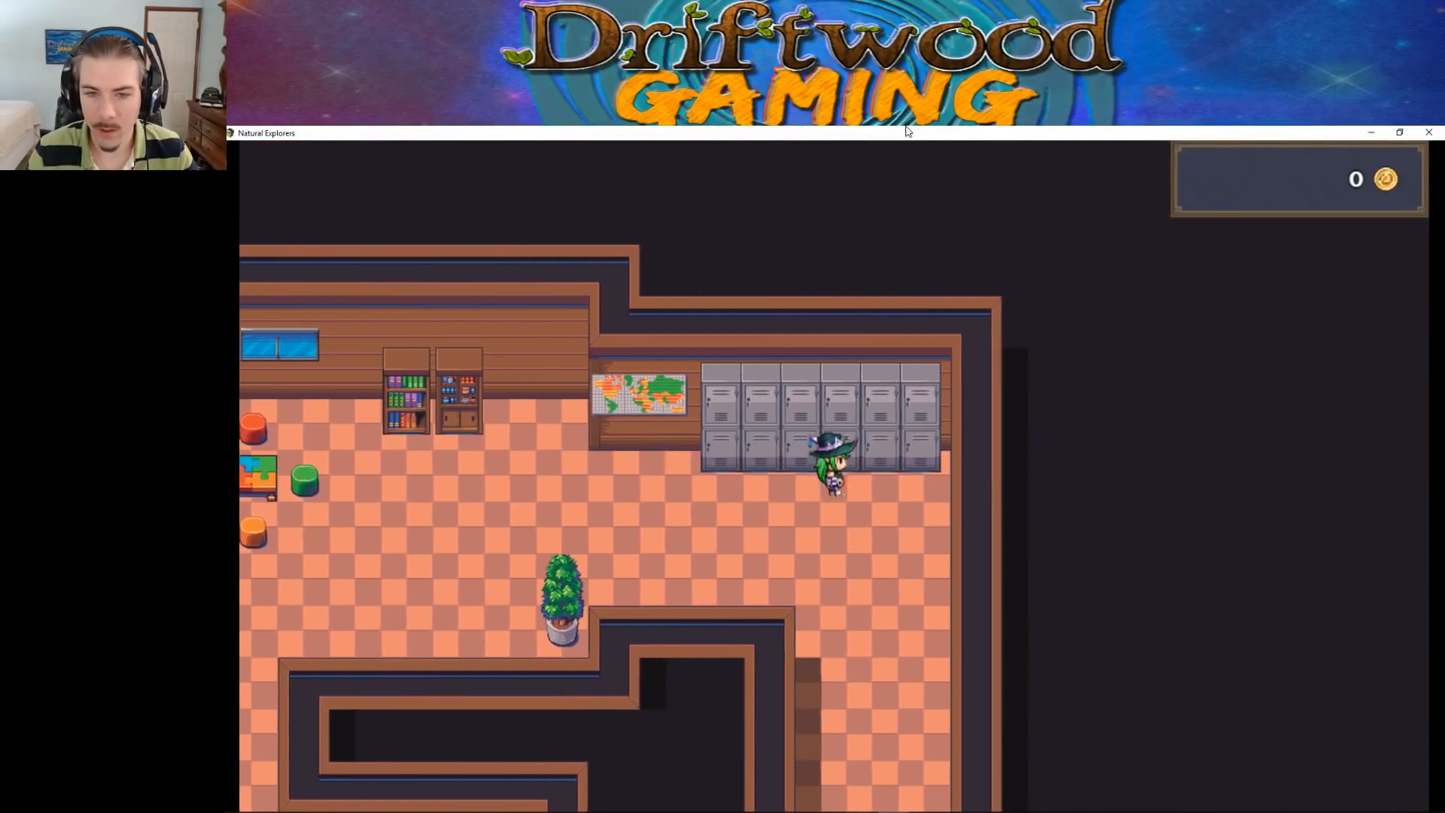
key("Left")
key("Left")
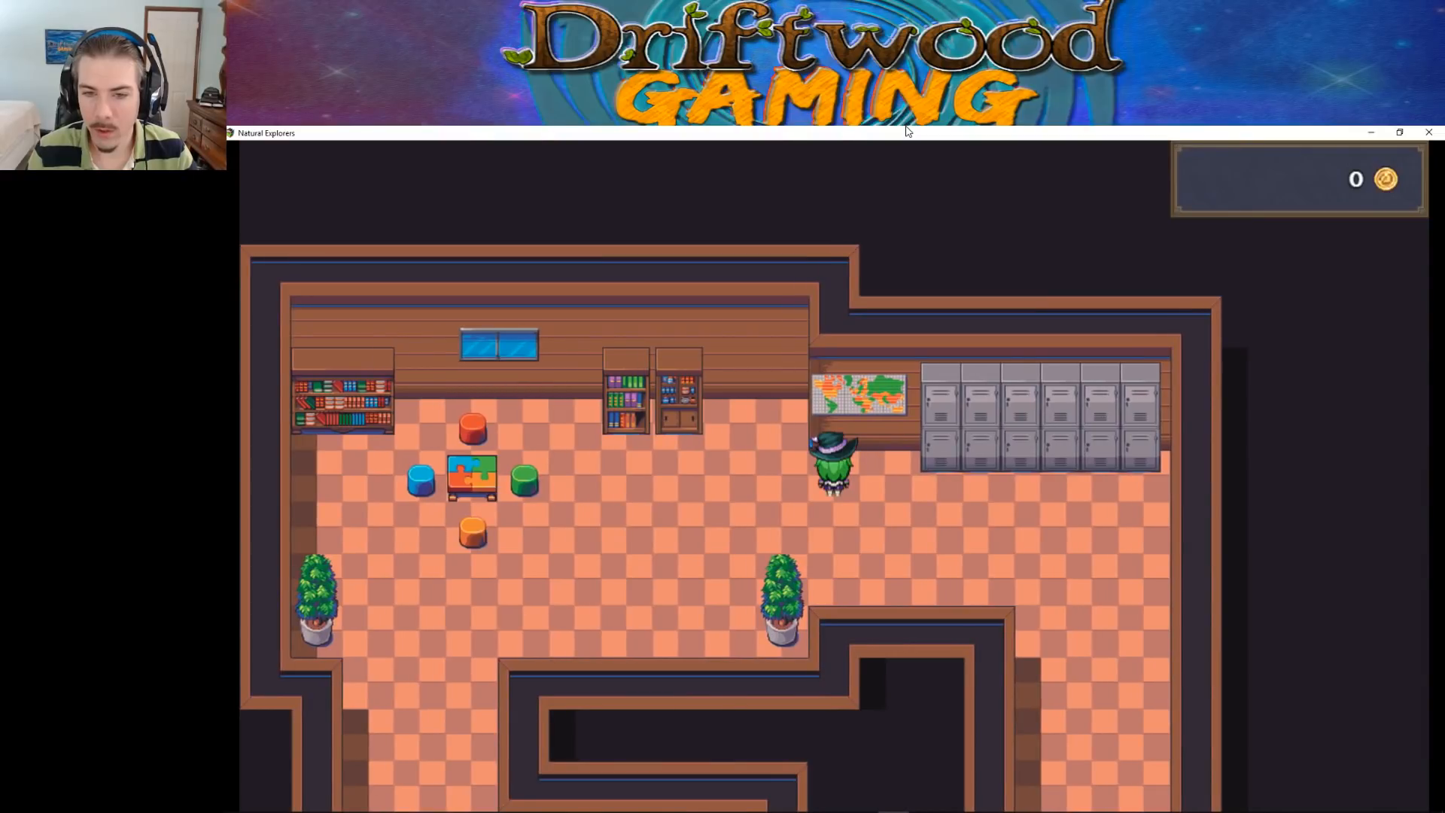
key("Up")
key("Right")
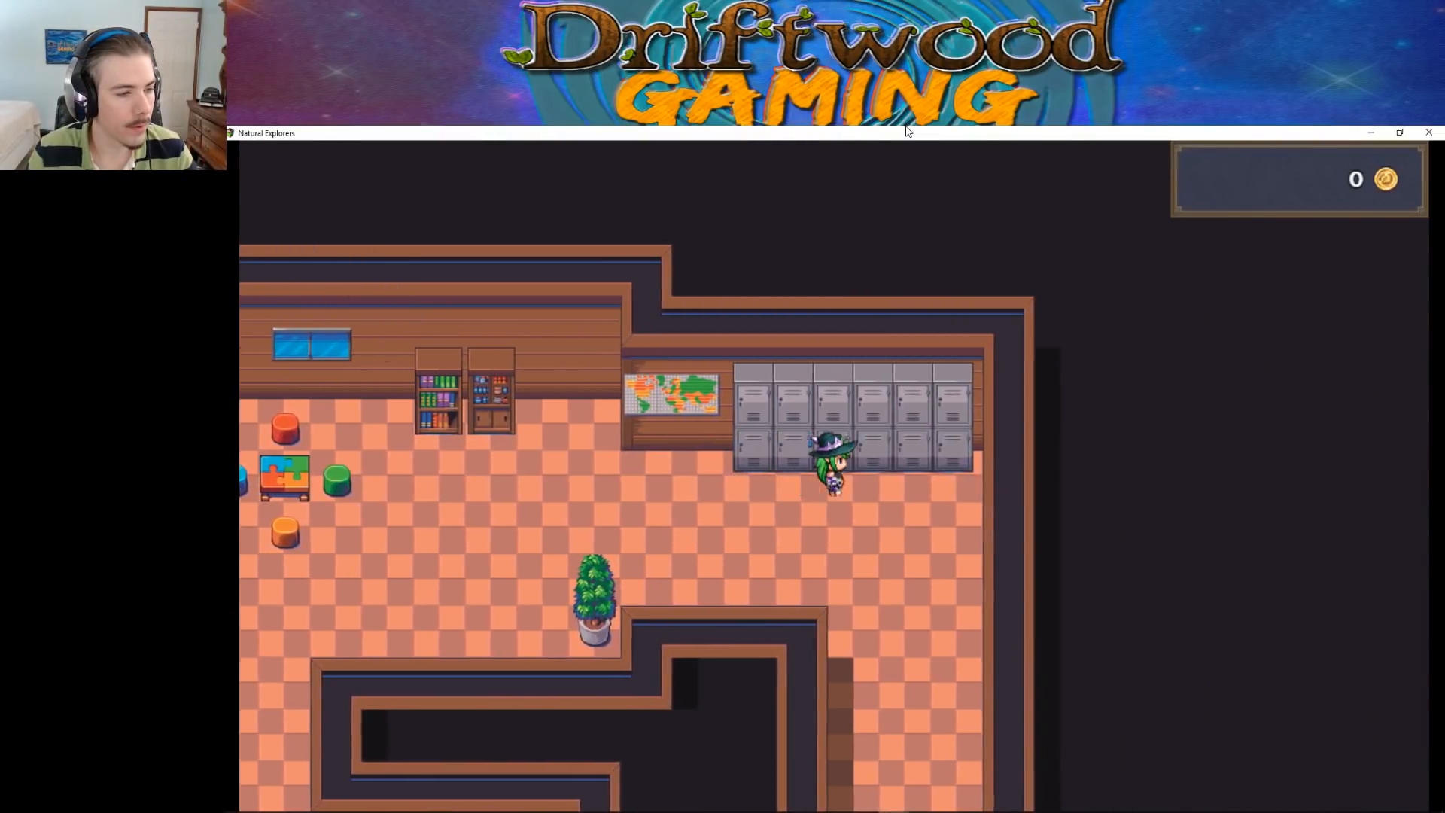
Walk down the long east corridor and into the classroom entrance, checking the corridor walls
key("Down")
key("Down")
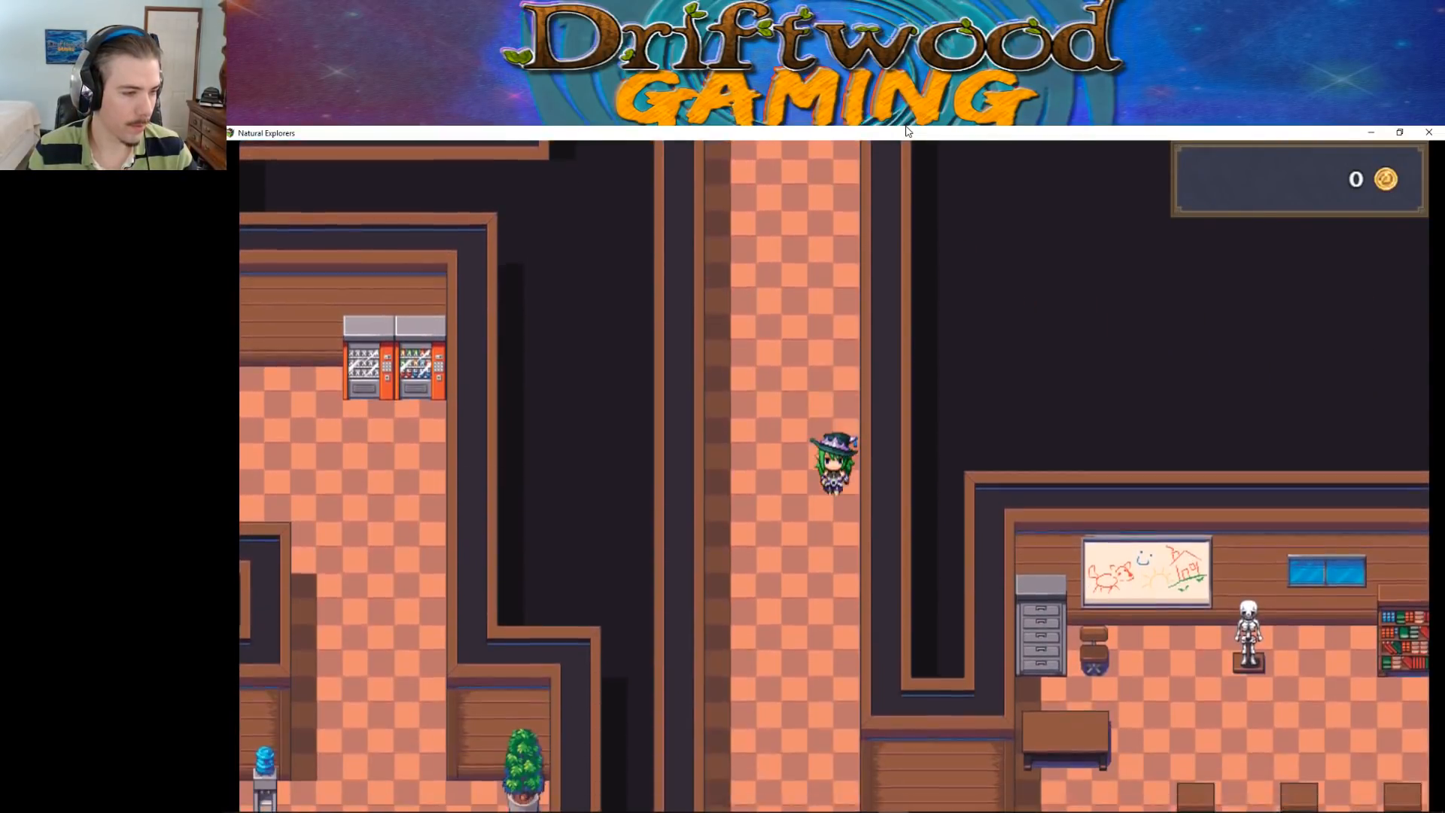
key("Left")
key("Down")
key("Right")
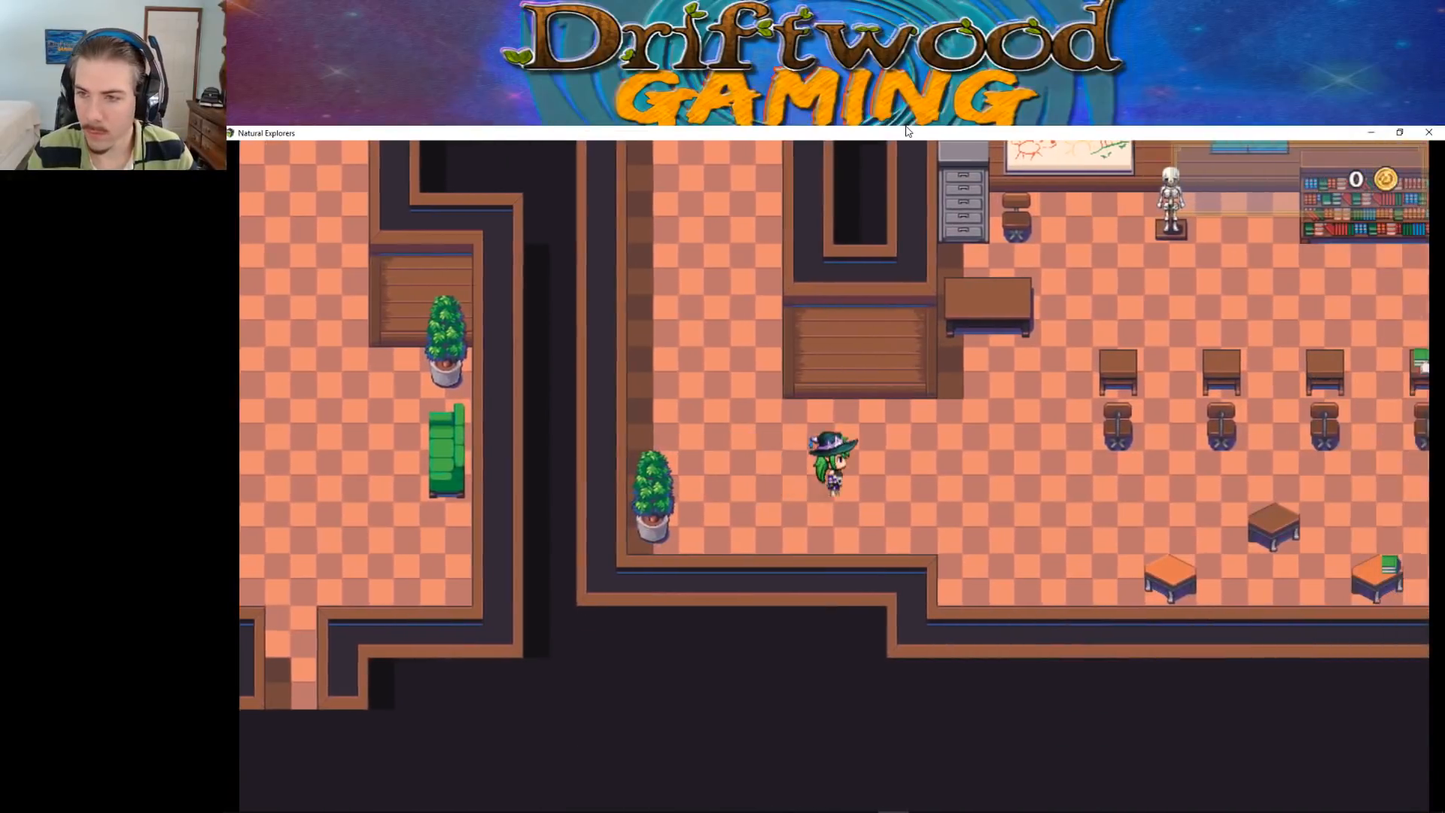
Test passability around the teacher's desk and on the wall in front of the whiteboard
key("Up")
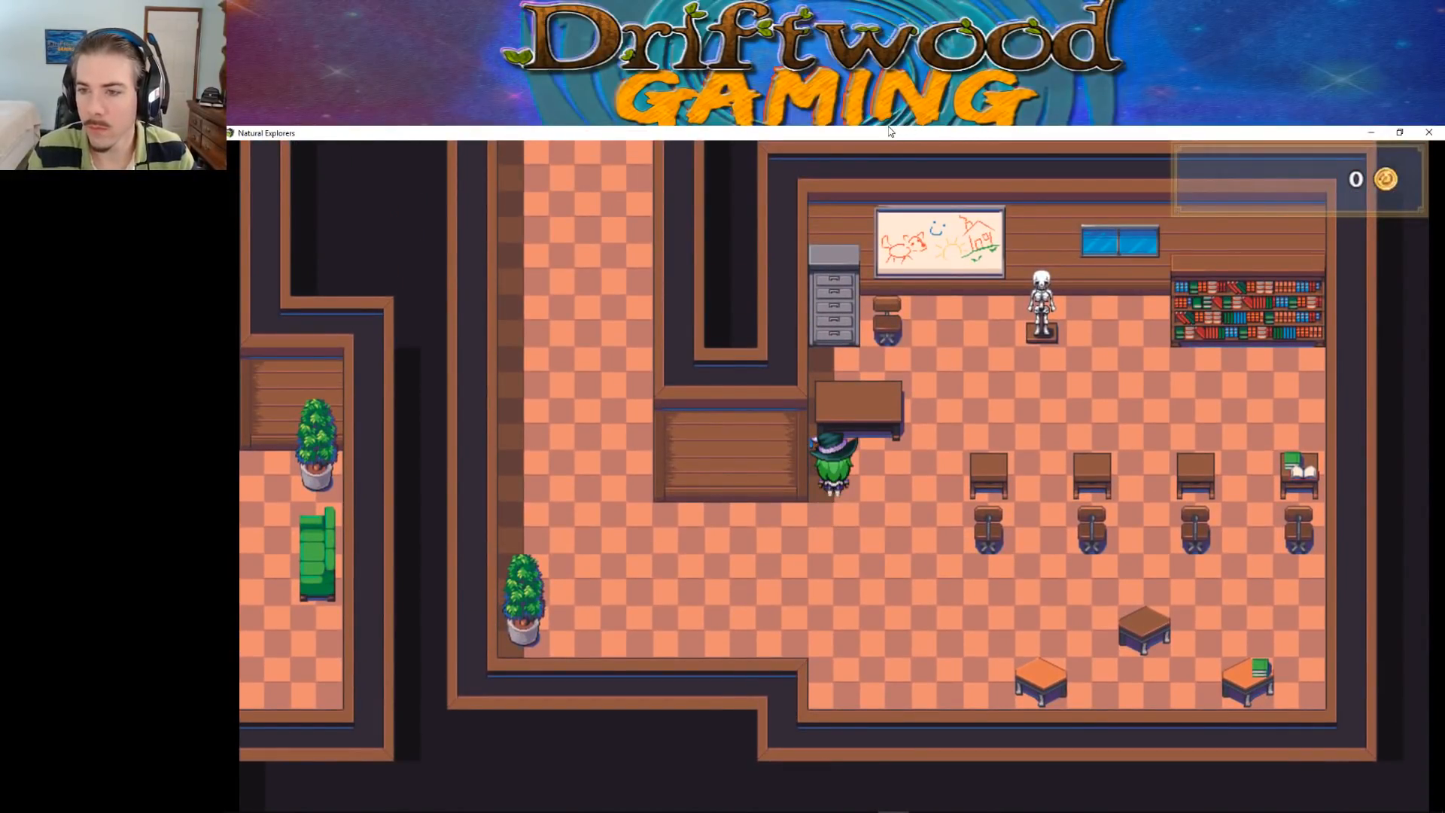
key("Up")
key("Right")
key("Up")
key("Down")
key("Up")
key("Down")
key("Up")
key("Down")
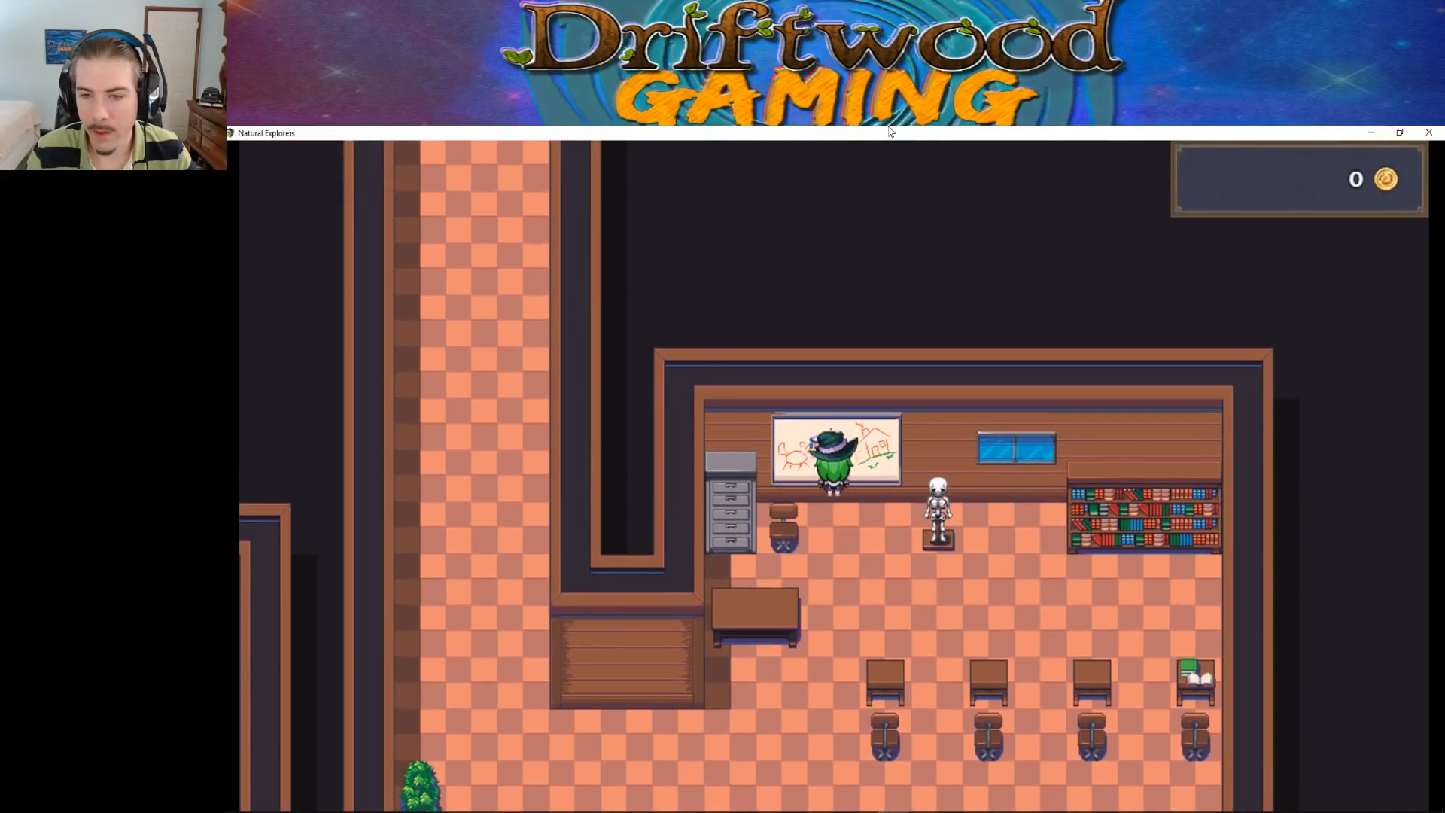
key("Down")
key("Down")
key("Up")
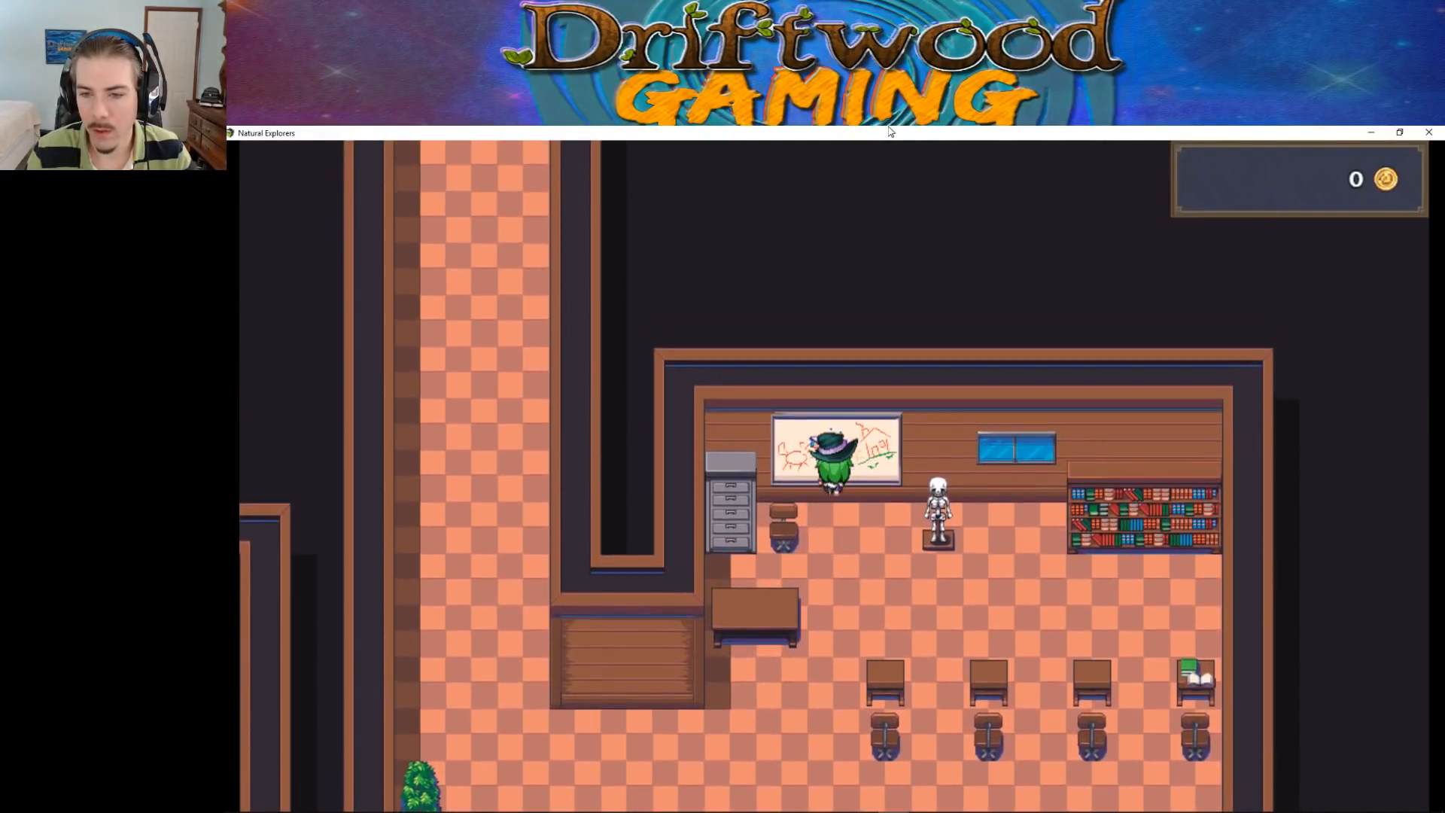
Walk the character along the classroom's north wall and onto the wall top above the bookshelf to test passability
key("Left")
key("Right")
key("Down")
key("Right")
key("Right")
key("Up")
key("Down")
key("Up")
Test the wall top above the classroom and return to the floor beside the teacher's desk
key("Up")
key("Right")
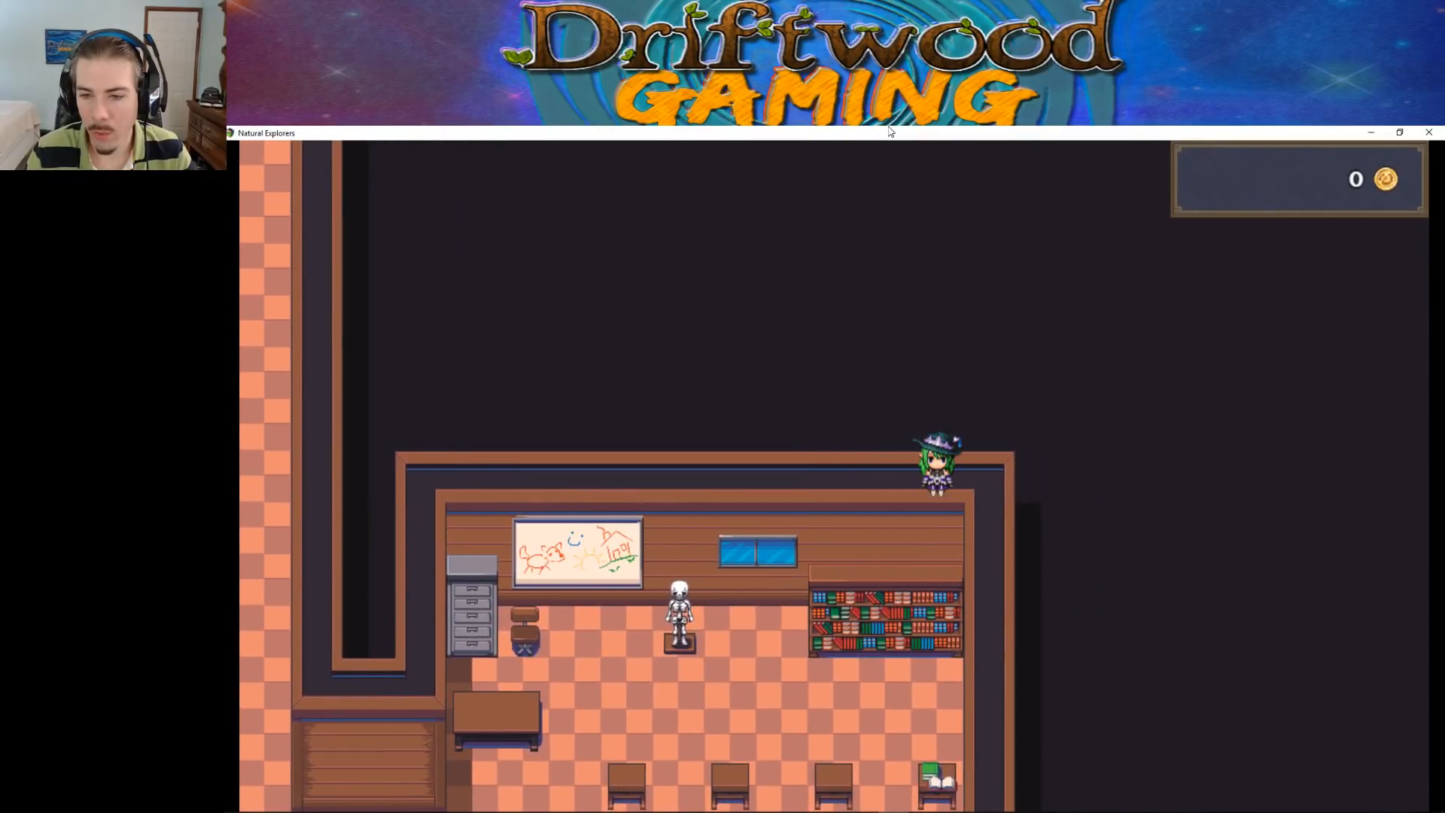
key("Left")
key("Down")
key("Left")
key("Up")
key("Right")
key("Down")
key("Up")
key("Left")
key("Down")
key("Left")
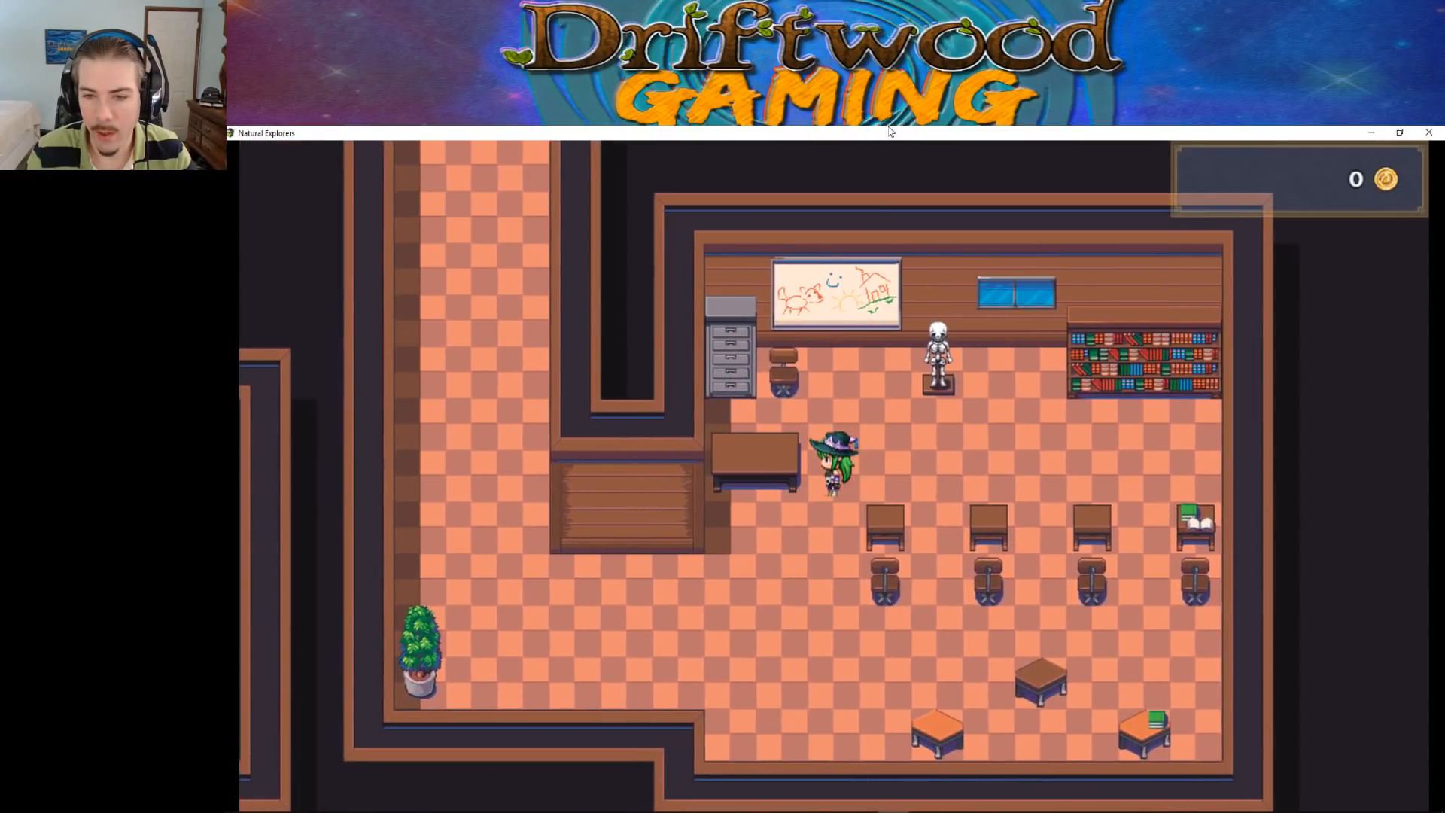
Check collision at the teacher's desk and beside the skeleton model below the window
key("Down")
key("Left")
key("Left")
key("Right")
key("Up")
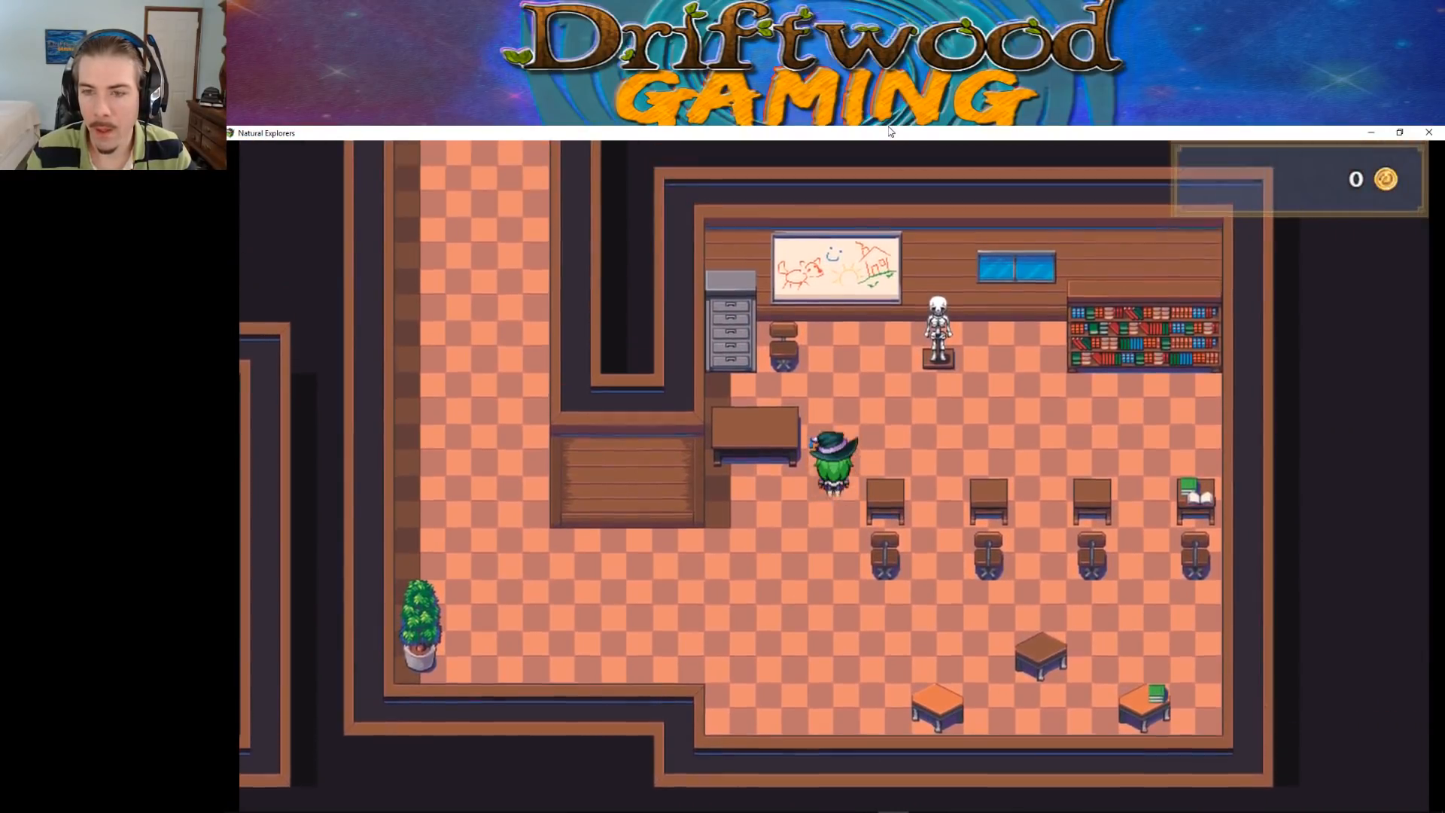
key("Right")
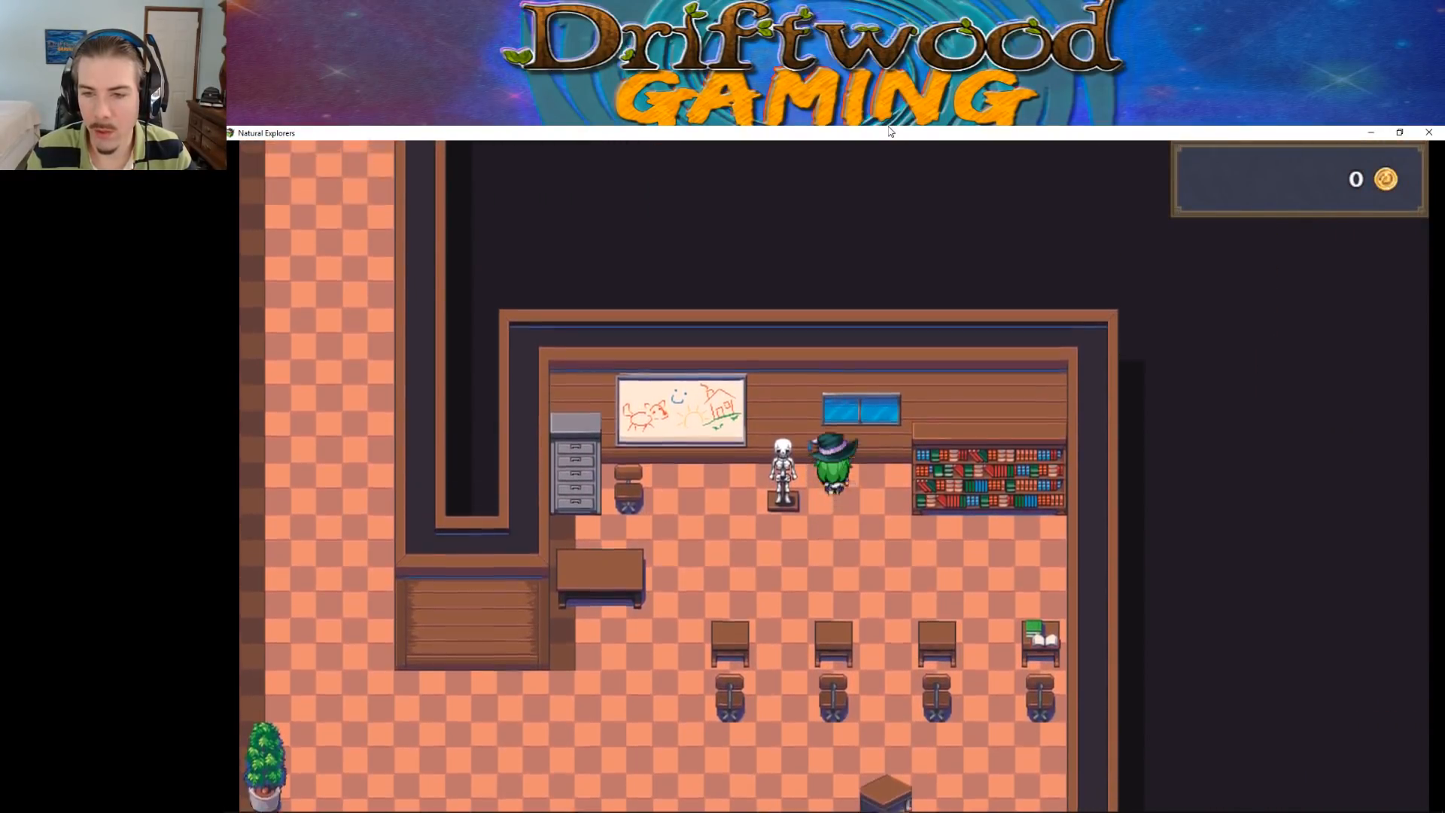
Test collision below the classroom bookshelf and at the student desk holding the open book
key("Down")
key("Right")
key("Down")
key("Up")
key("Left")
key("Right")
key("Down")
key("Left")
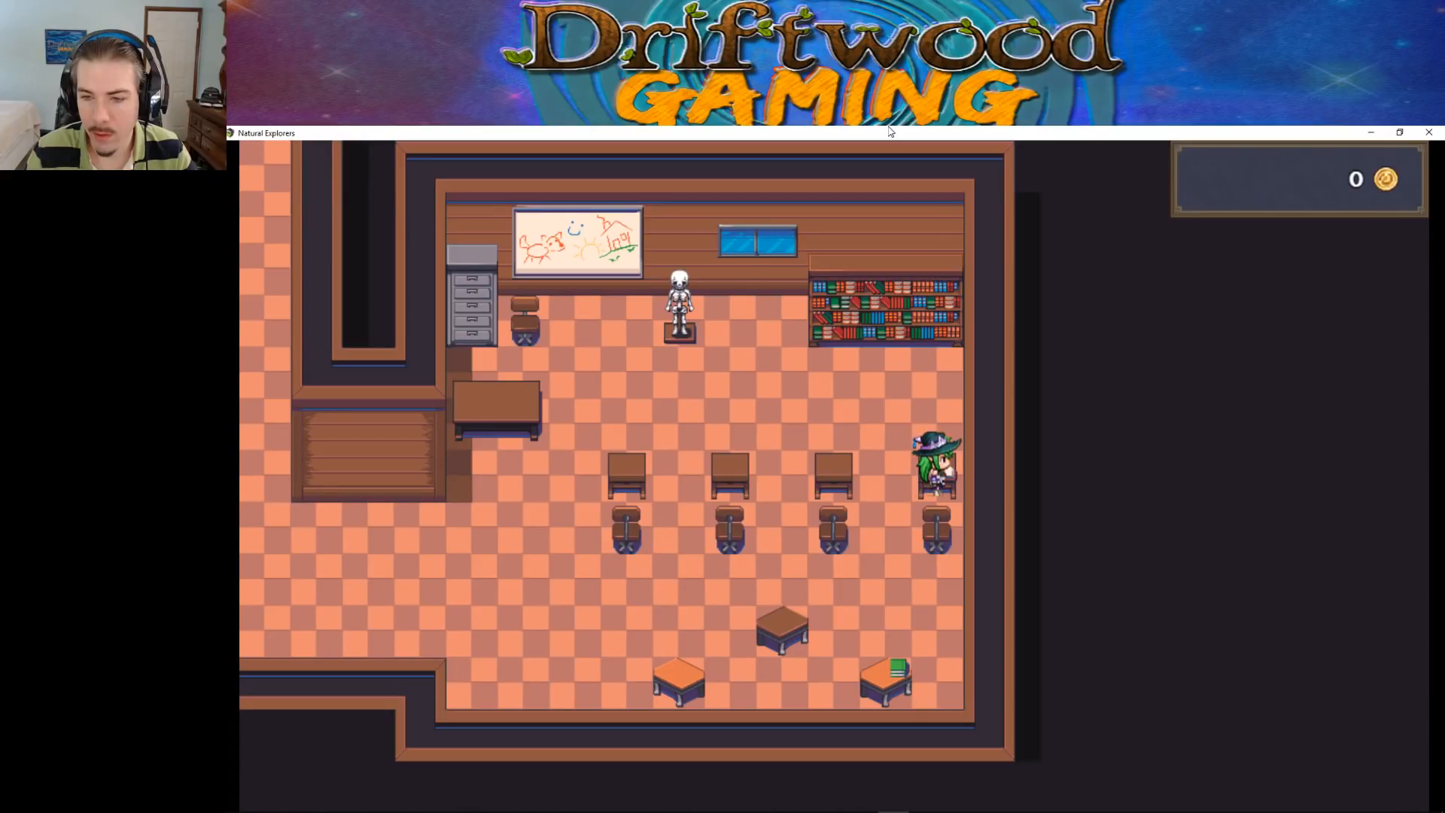
Walk the character around and between the student desks to check their collision
key("Left")
key("Up")
key("Right")
key("Down")
key("Left")
key("Up")
key("Left")
key("Right")
key("Left")
key("Down")
key("Right")
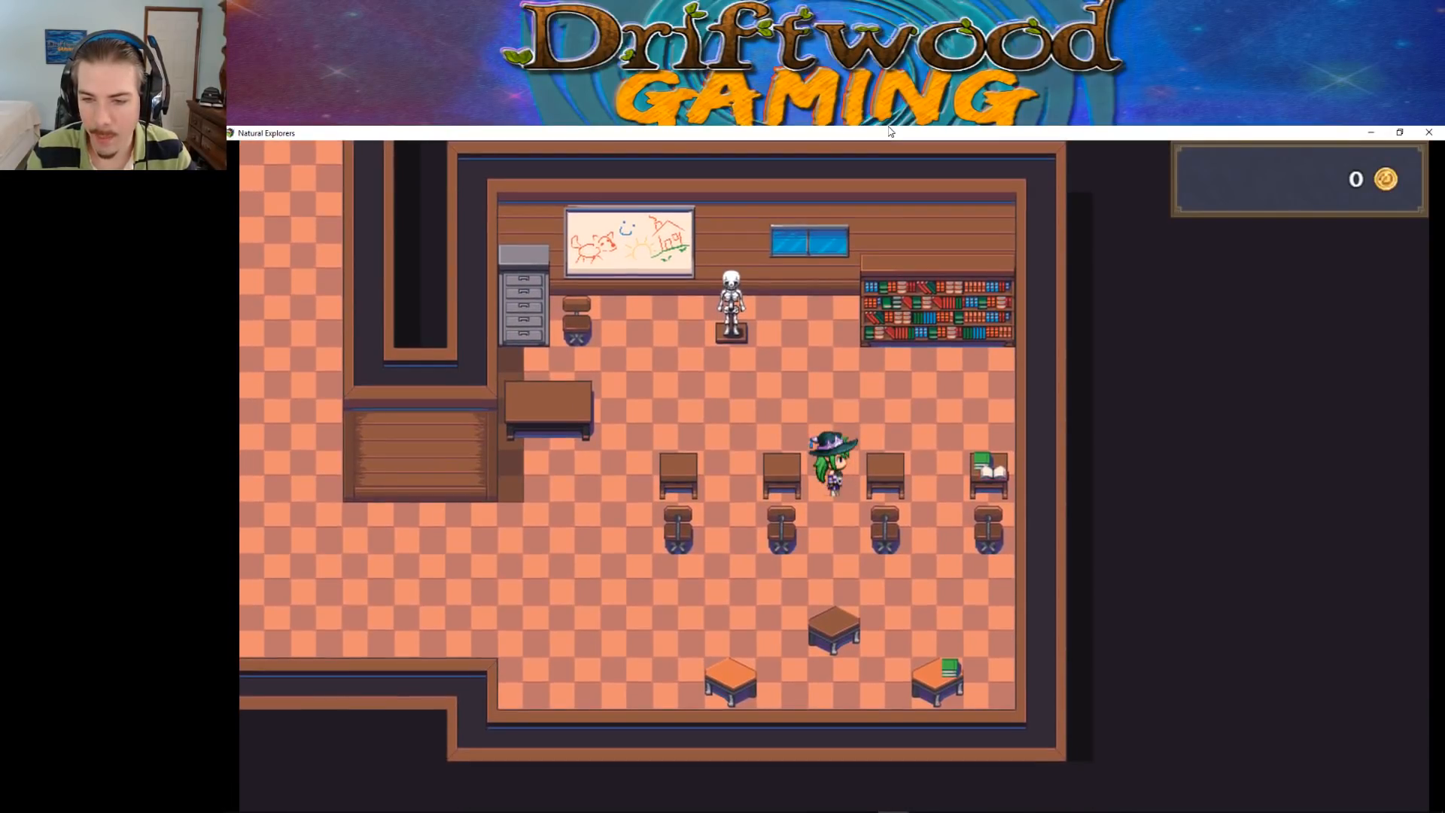
Test passability of the student chairs and their access to the desks from below and from the sides
key("Down")
key("Right")
key("Up")
key("Down")
key("Up")
key("Down")
key("Up")
key("Down")
key("Up")
key("Left")
key("Right")
key("Down")
key("Up")
key("Left")
key("Down")
key("Left")
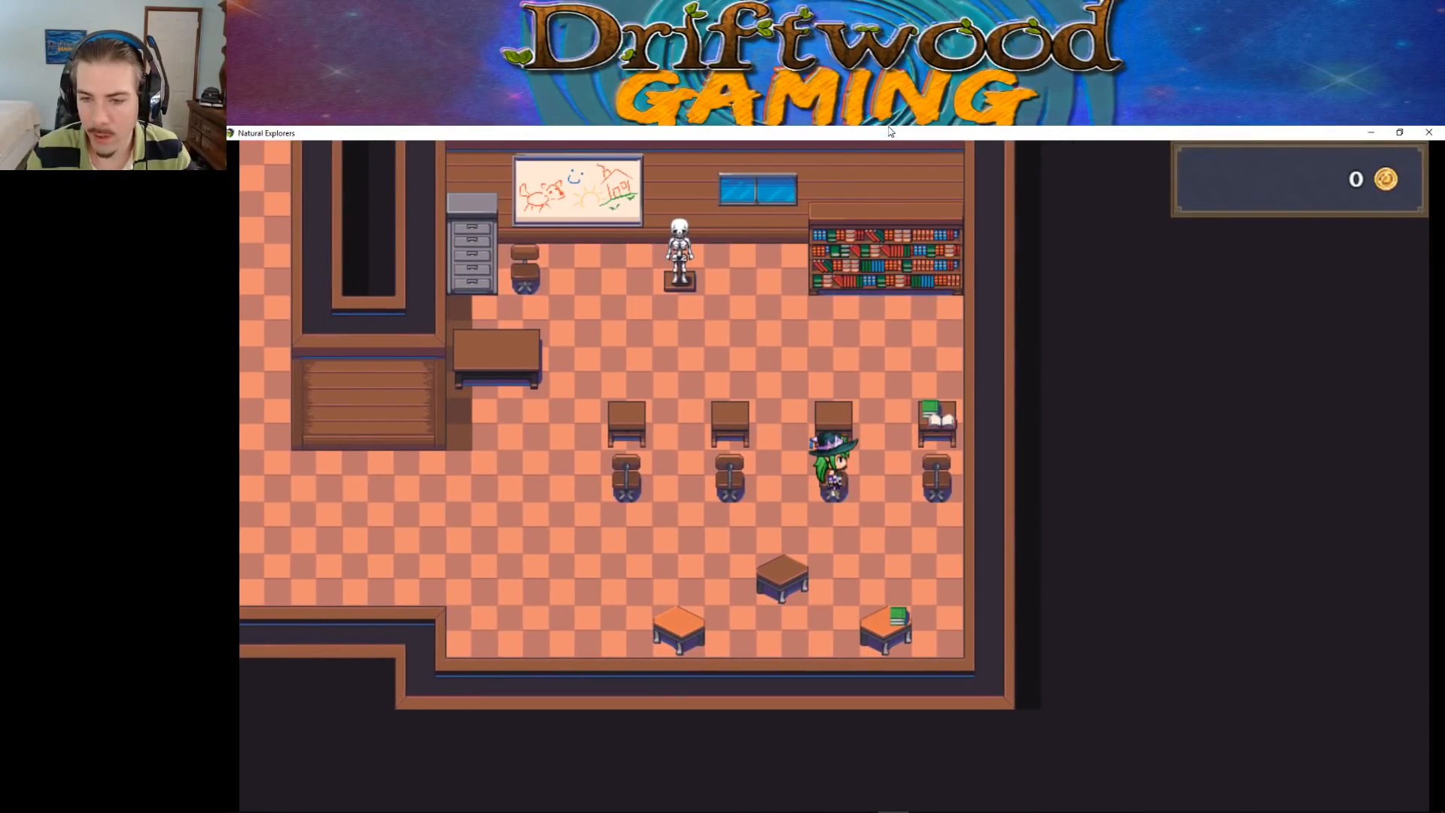
key("Left")
key("Right")
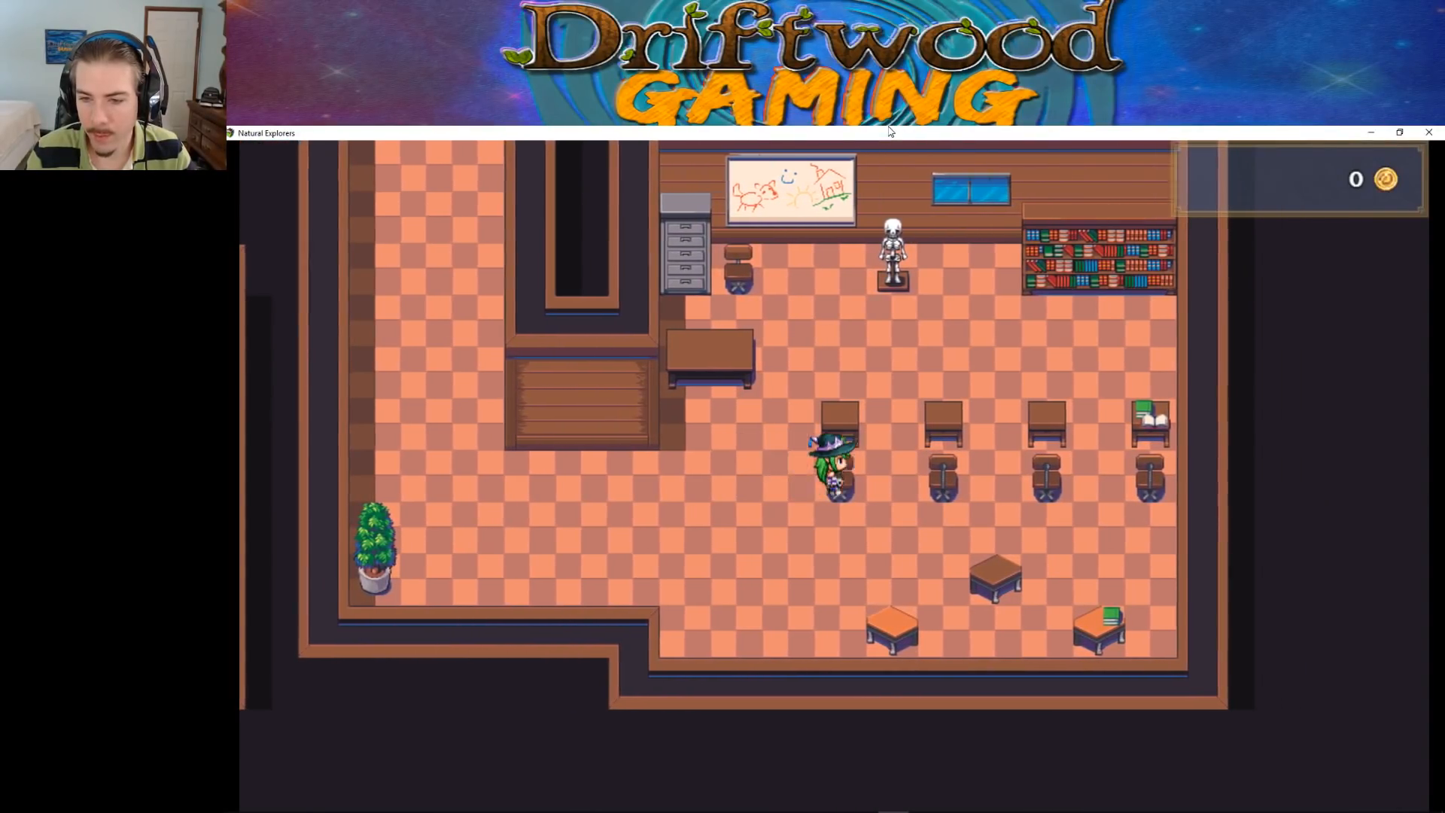
Check collision at the small tables along the classroom's south side
key("Down")
key("Down")
key("Right")
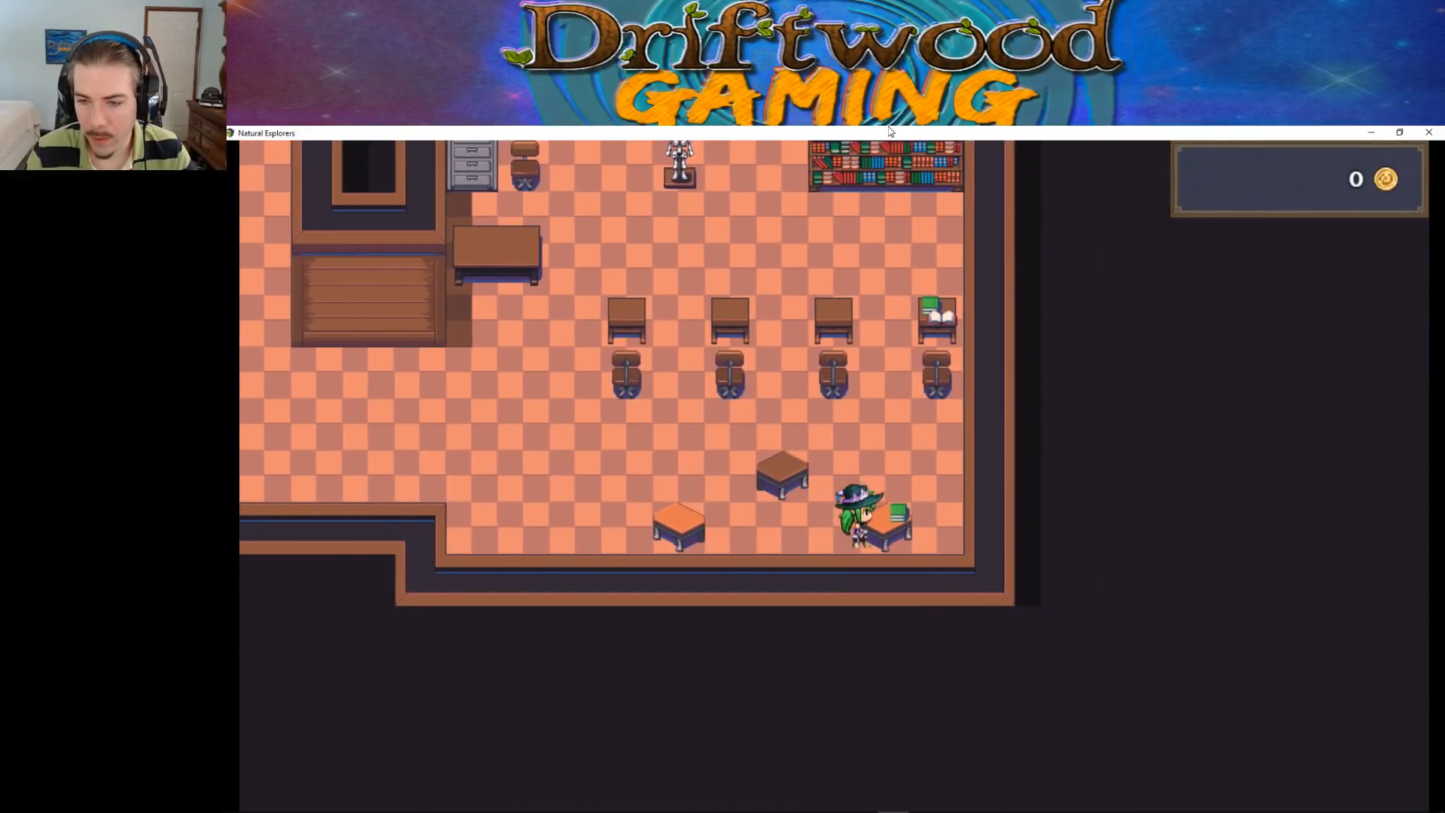
key("Left")
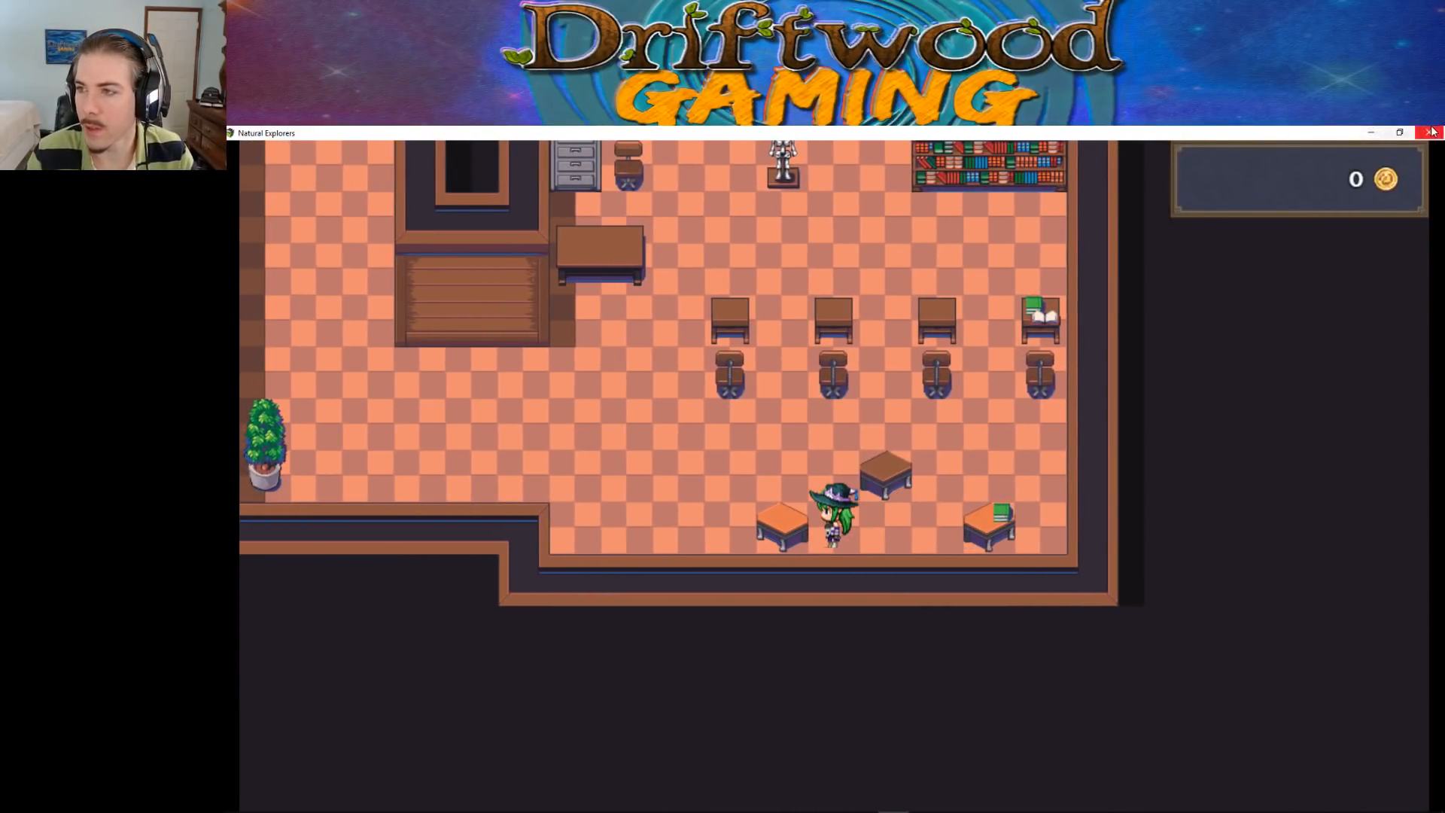
End the playtest and open the VisuStella tileset settings in the RPG Maker MV database
left_click(1429, 132)
left_click(718, 170)
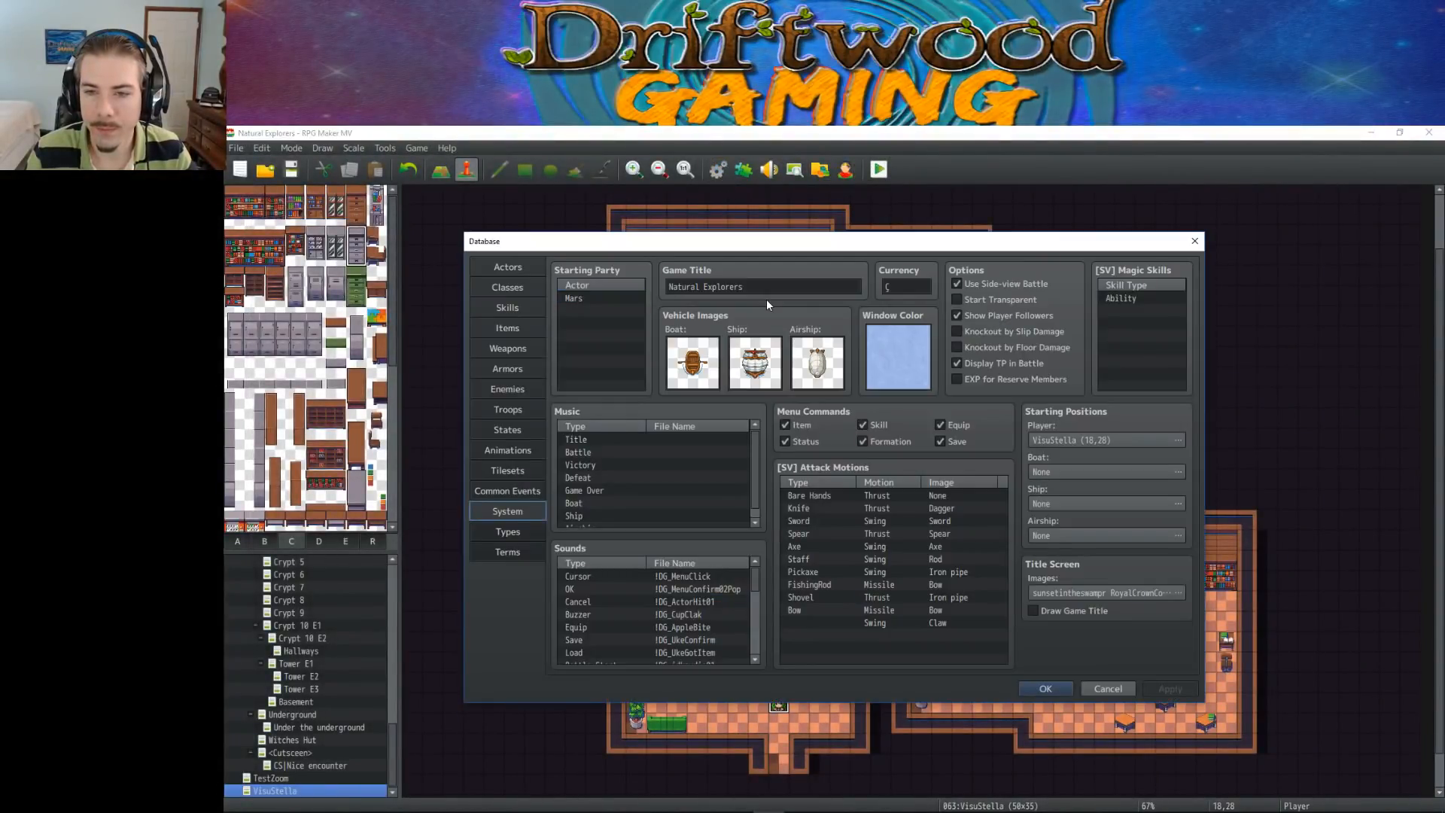
left_click(506, 469)
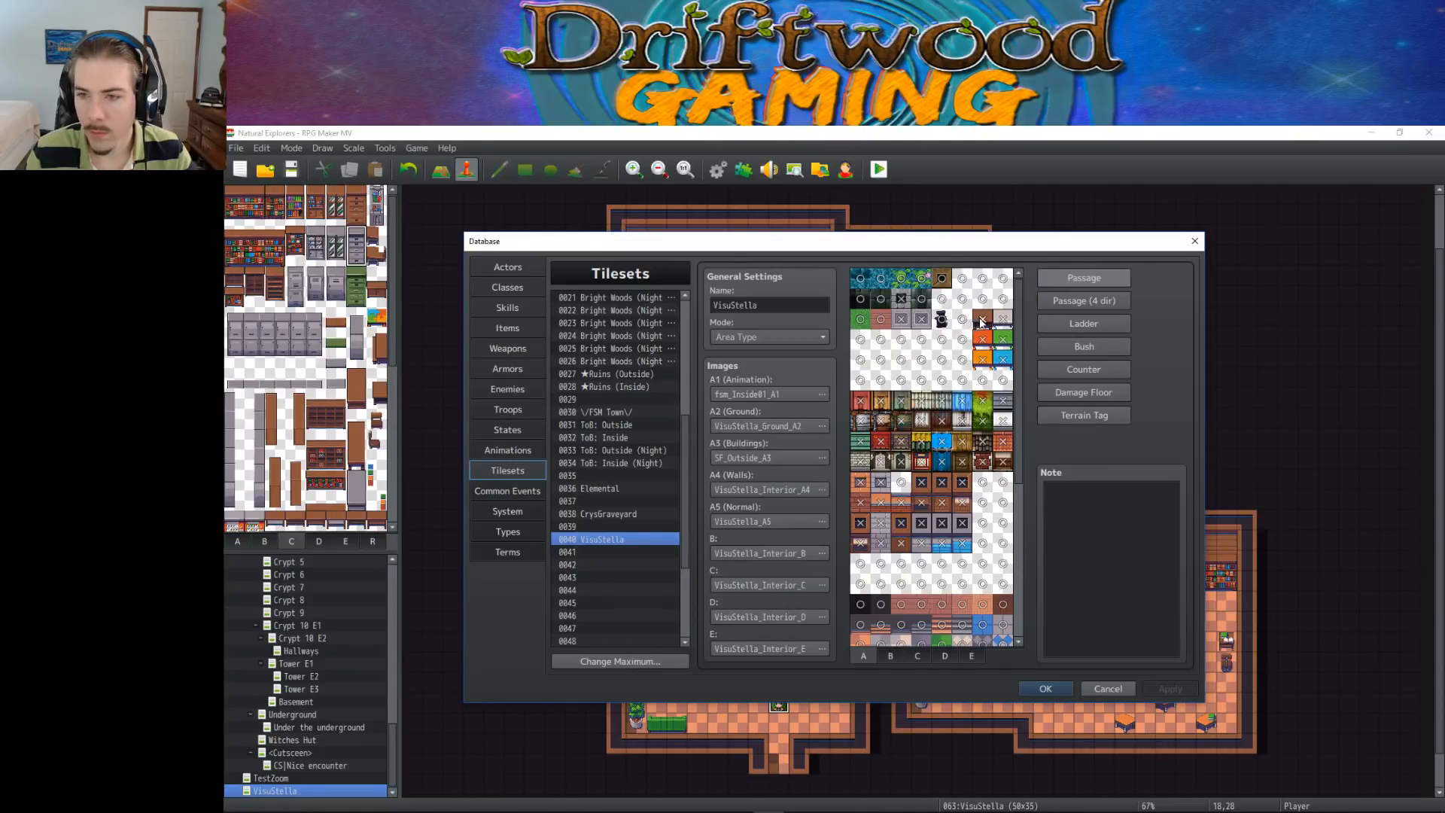
Check the passage settings of tile sheets A and B and change the passage of the green bench tiles in sheet C
scroll(966, 369, "down", 5)
scroll(965, 374, "up", 7)
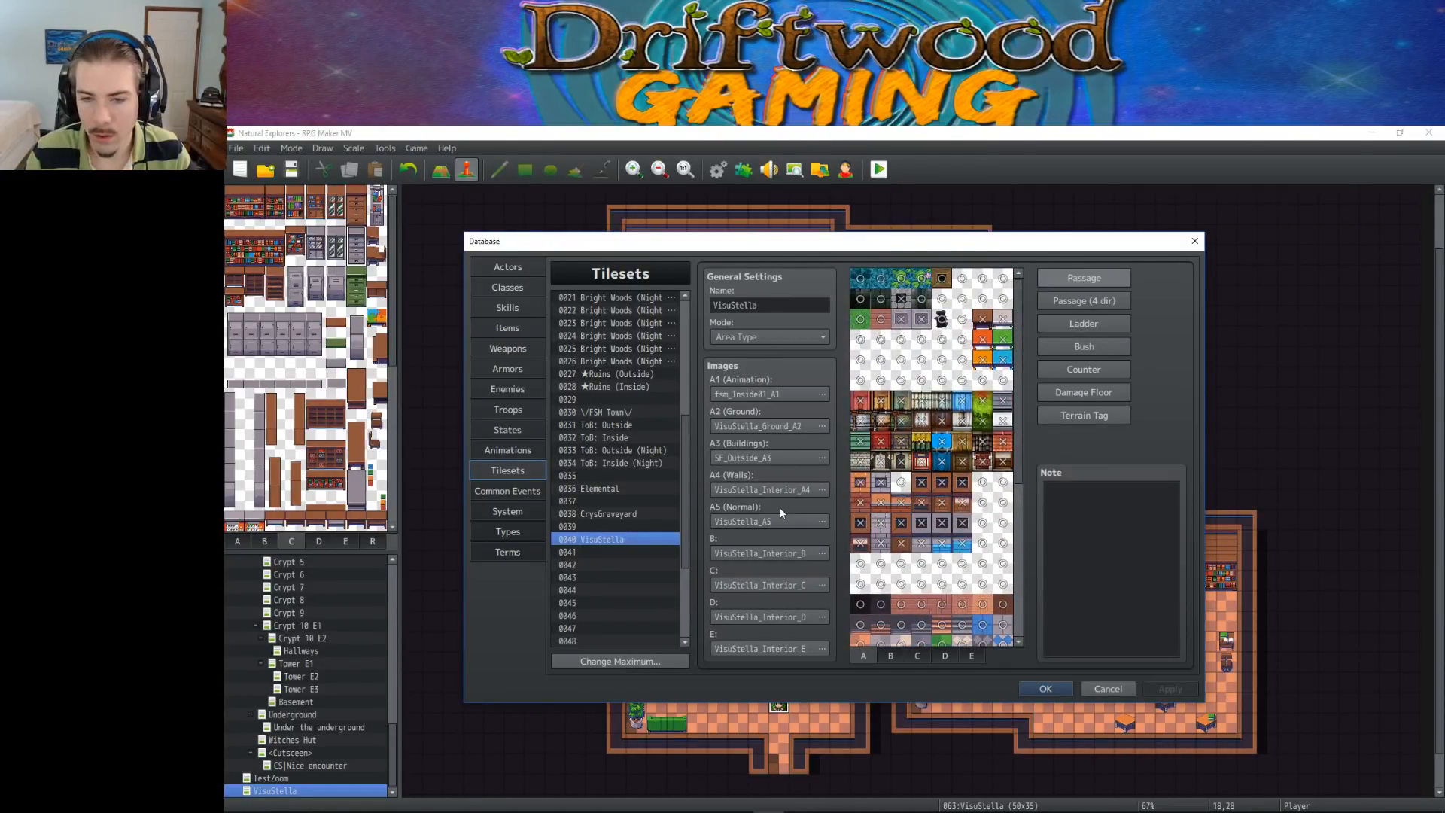
left_click(888, 655)
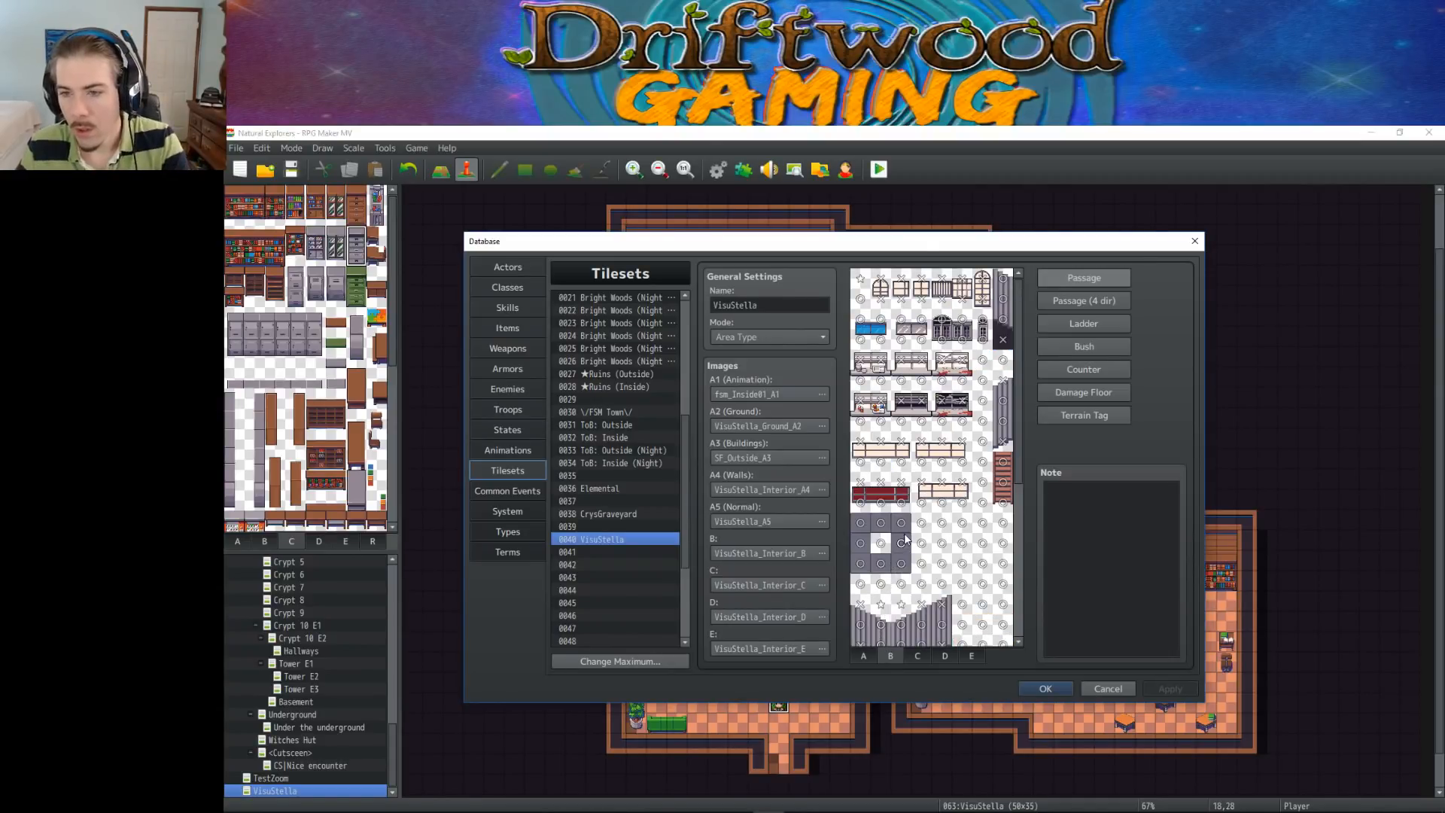
scroll(905, 539, "down", 7)
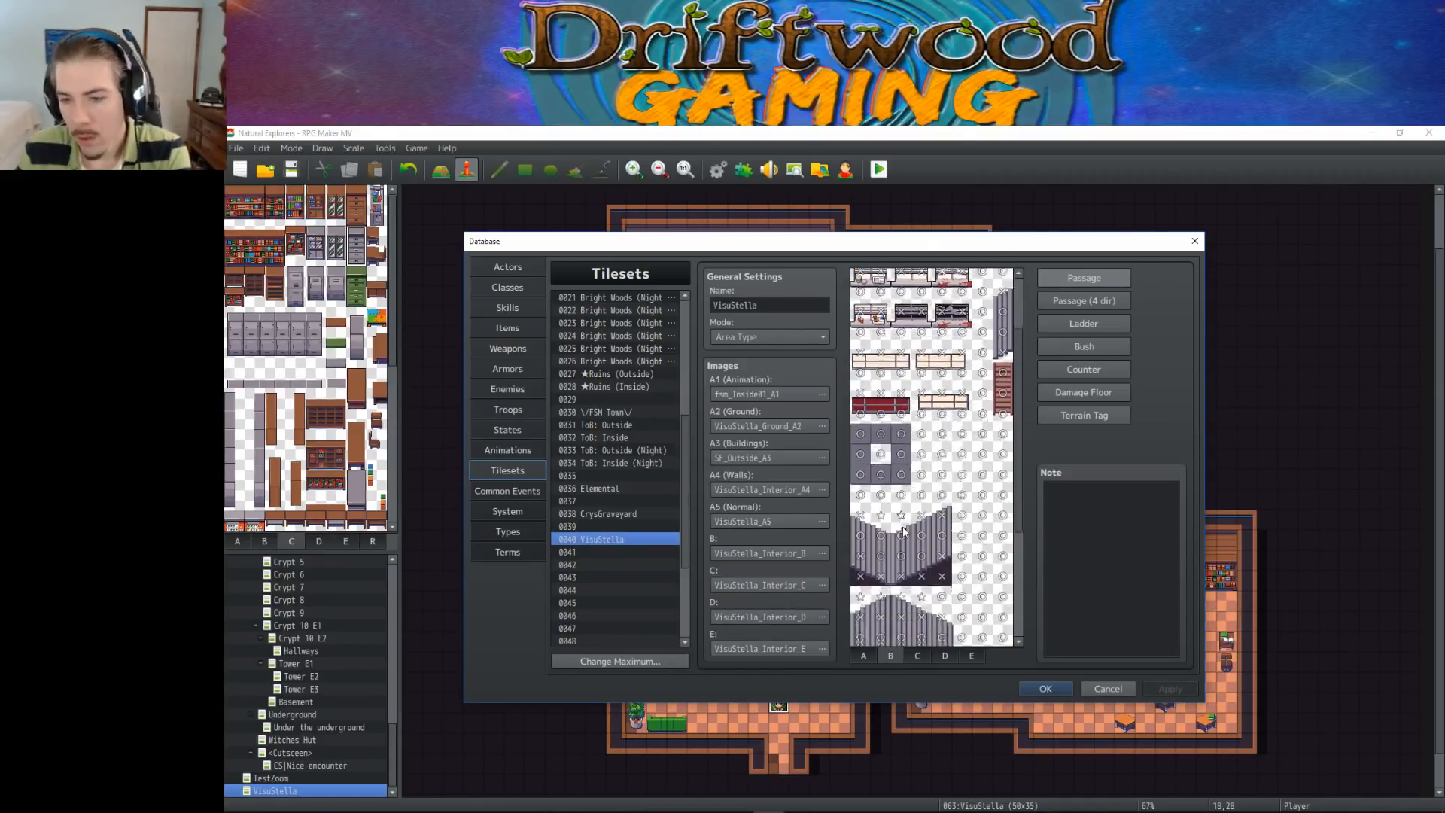
left_click(914, 660)
scroll(927, 514, "down", 7)
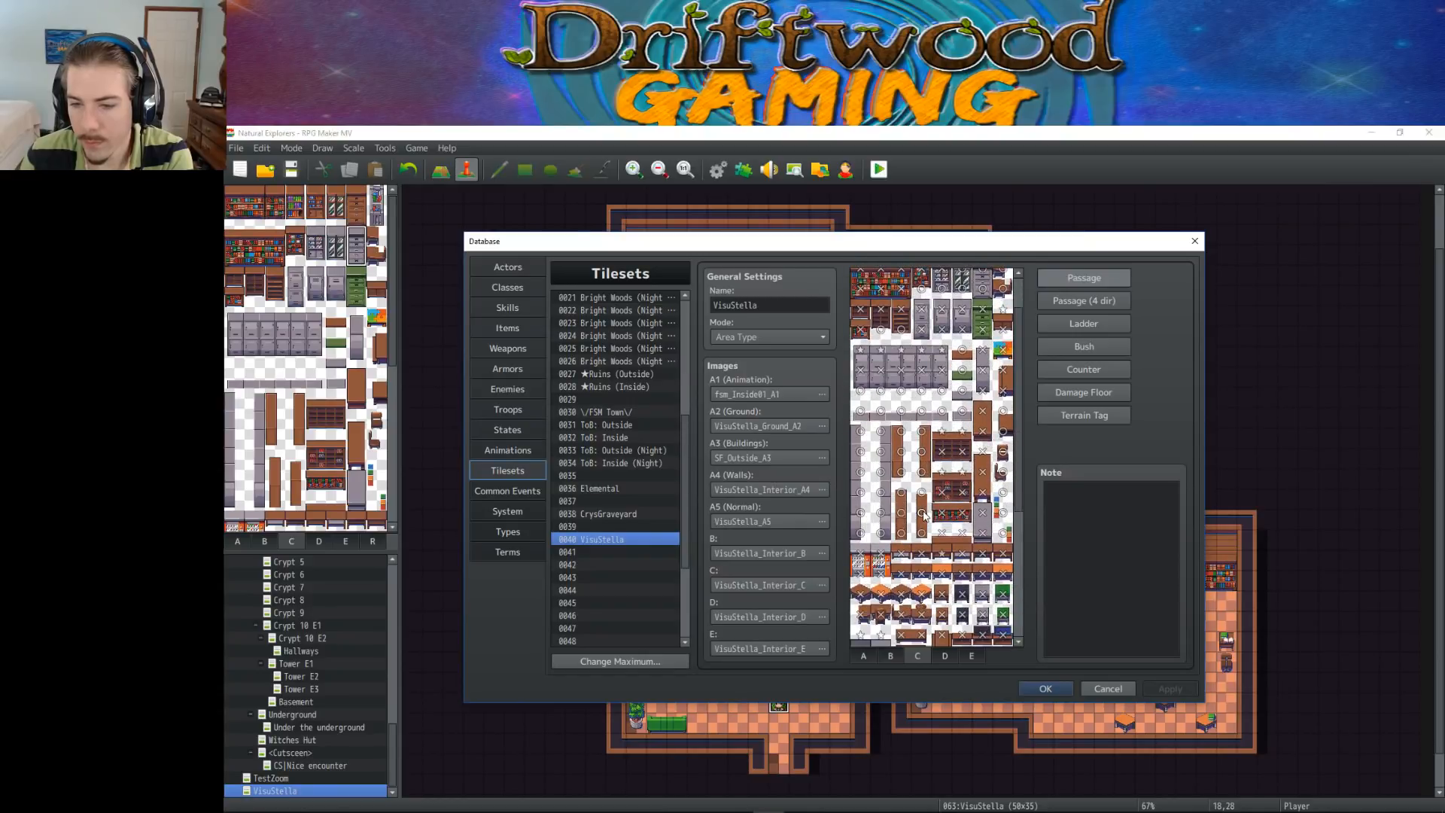
scroll(922, 515, "up", 5)
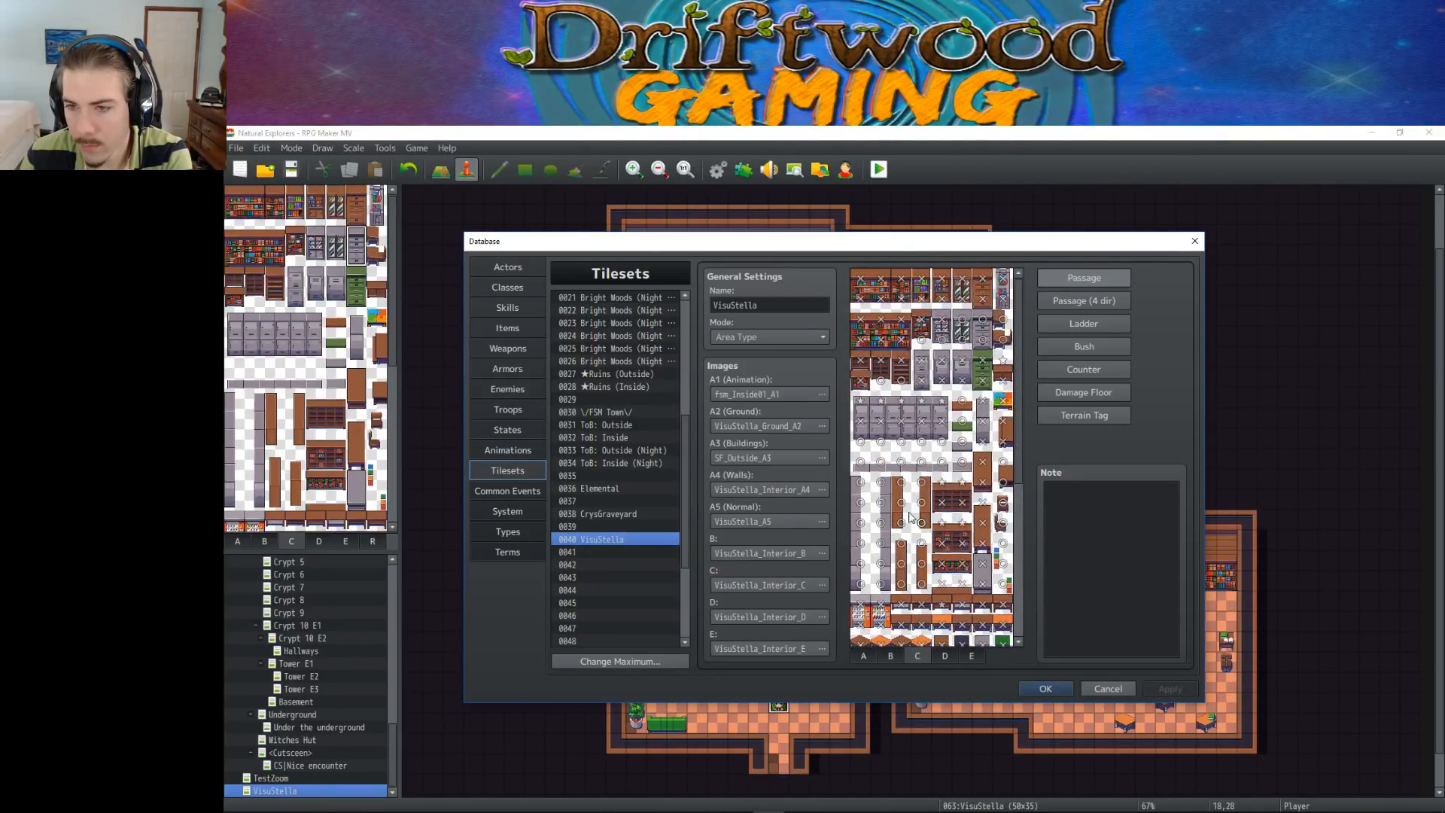
scroll(894, 487, "down", 7)
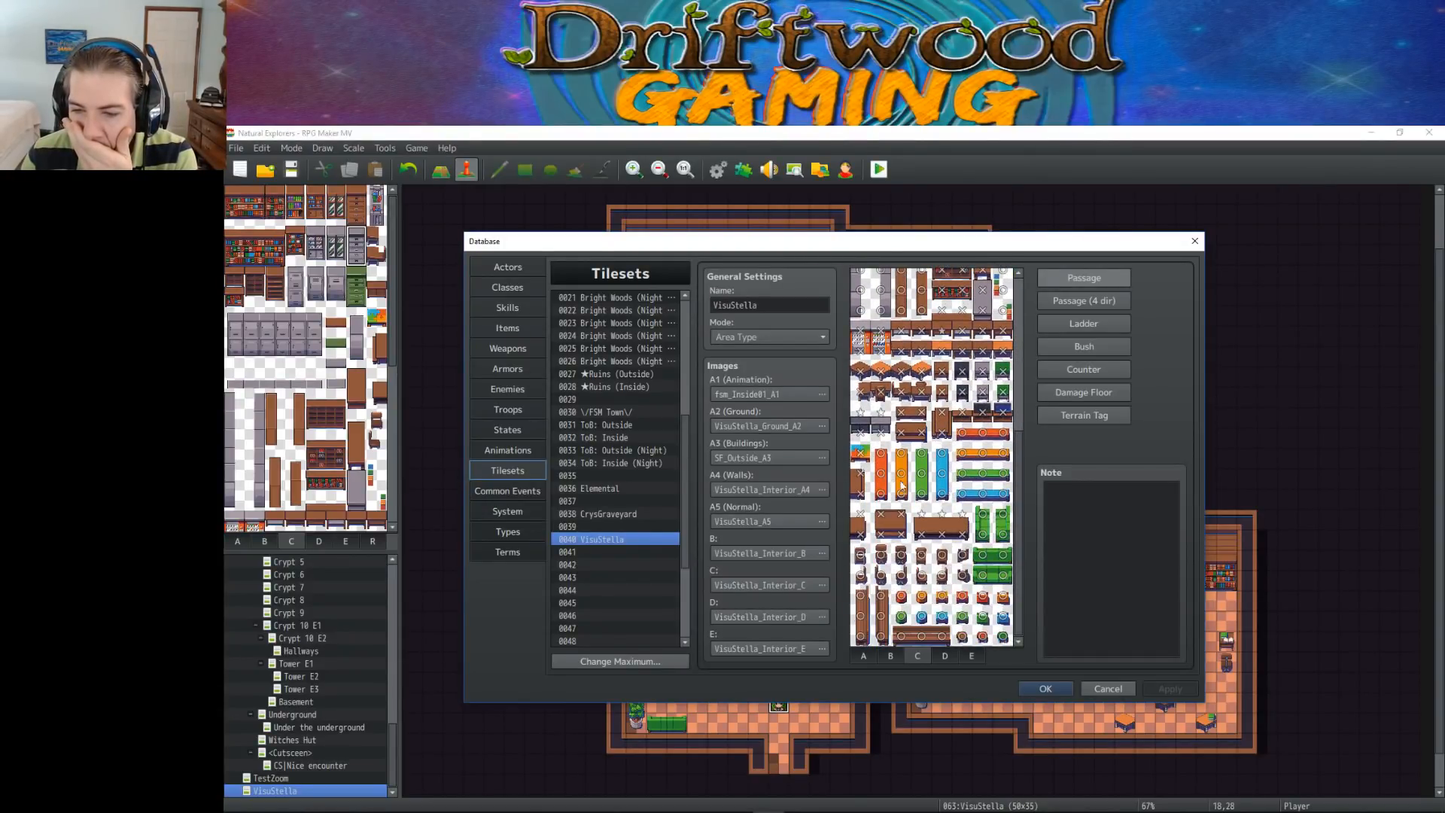
left_click_drag(978, 518, 978, 535)
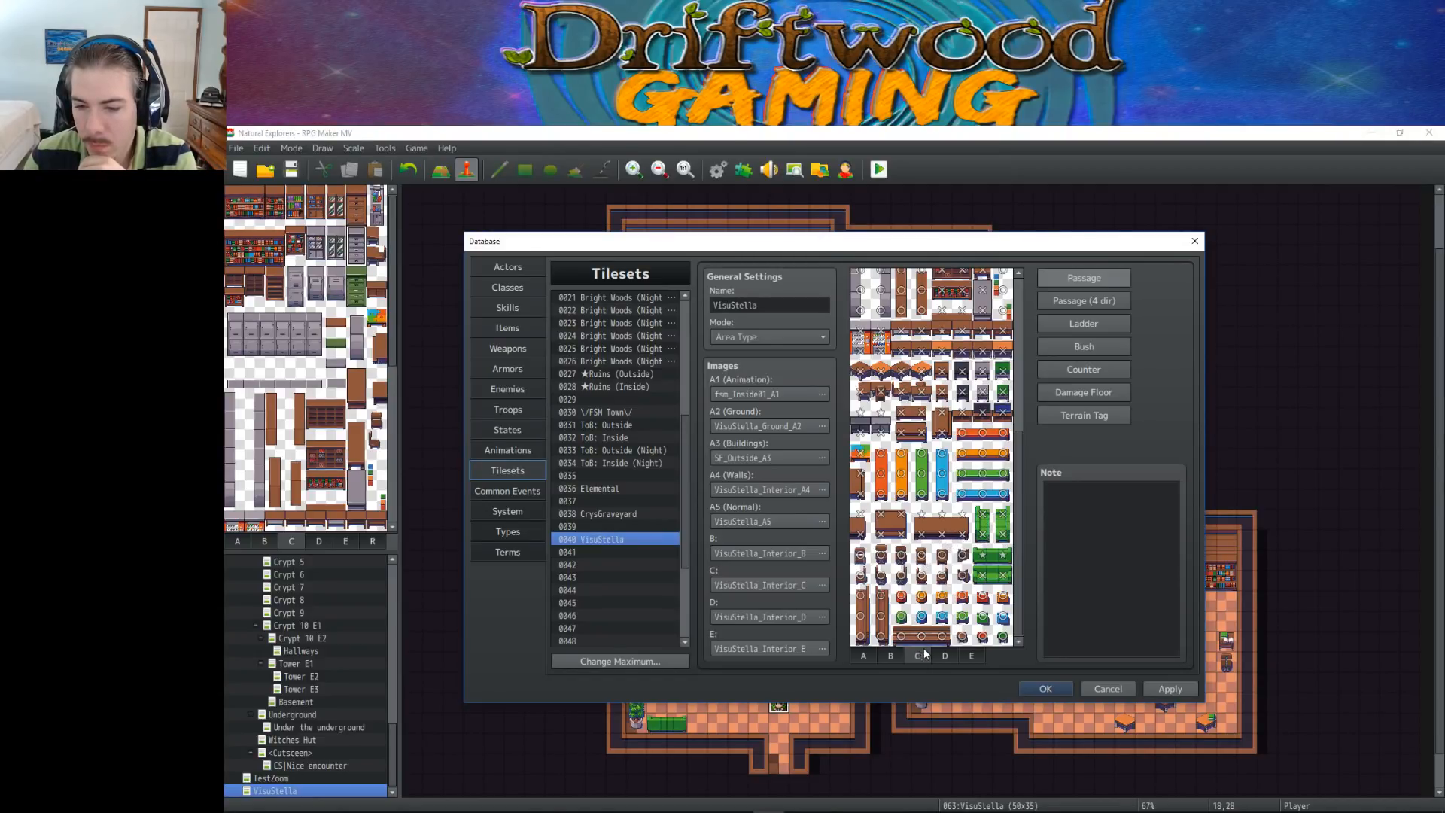
Adjust the passage of the board tiles and the column of round black objects at the top of tile sheet D
left_click(942, 658)
left_click(888, 302)
left_click(901, 301)
left_click(921, 301)
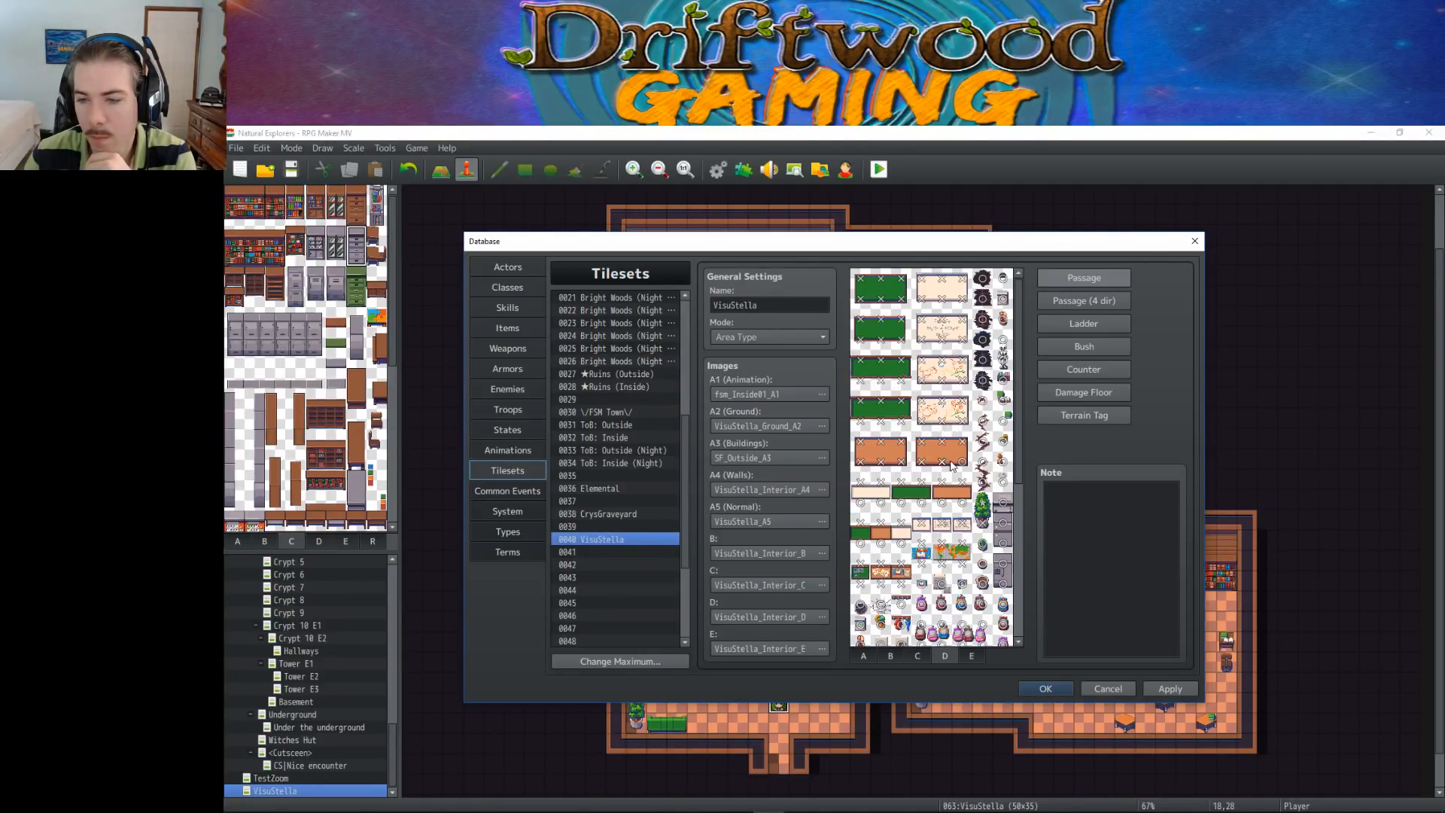
left_click(983, 299)
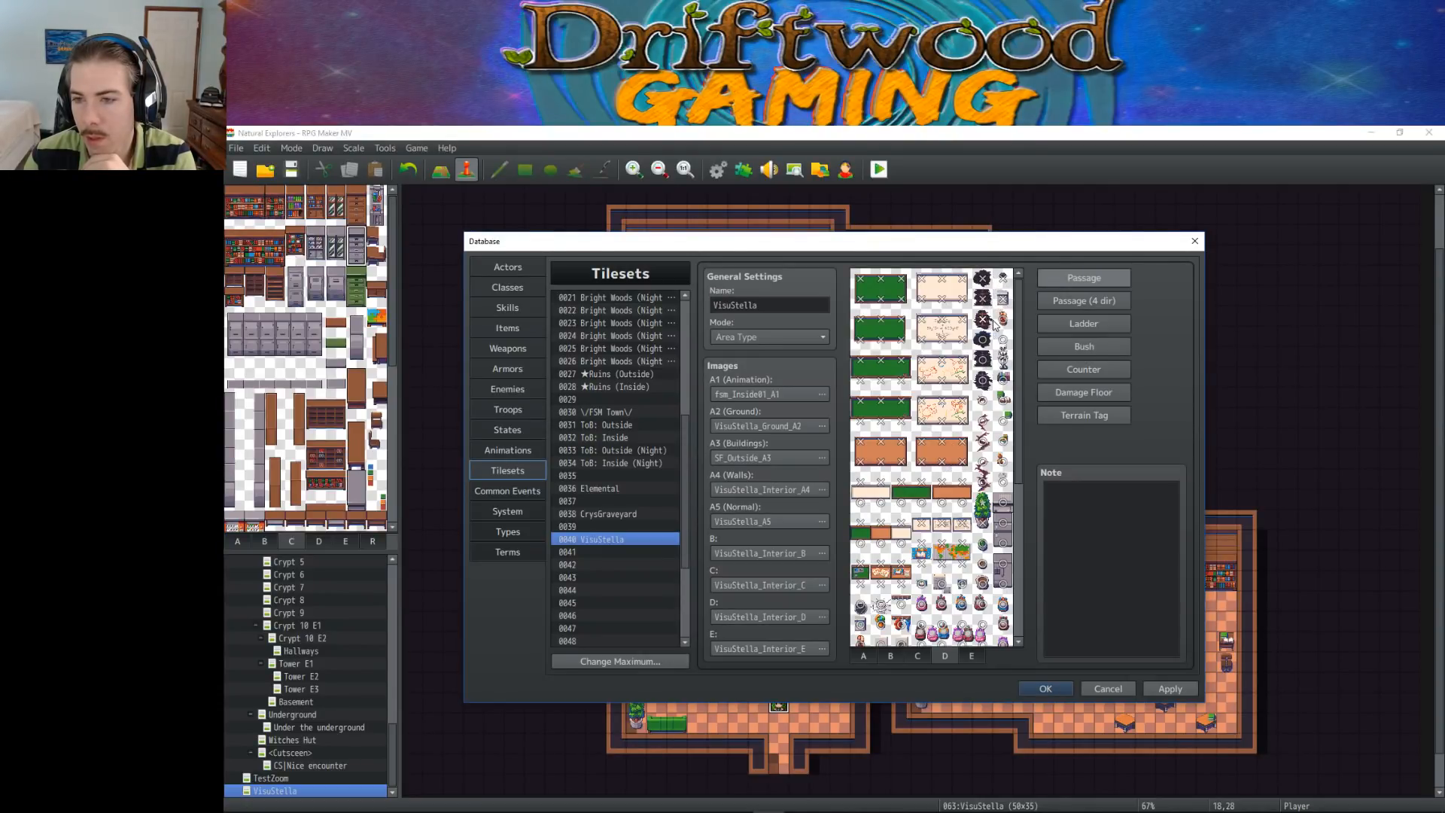
left_click(989, 342)
left_click(990, 362)
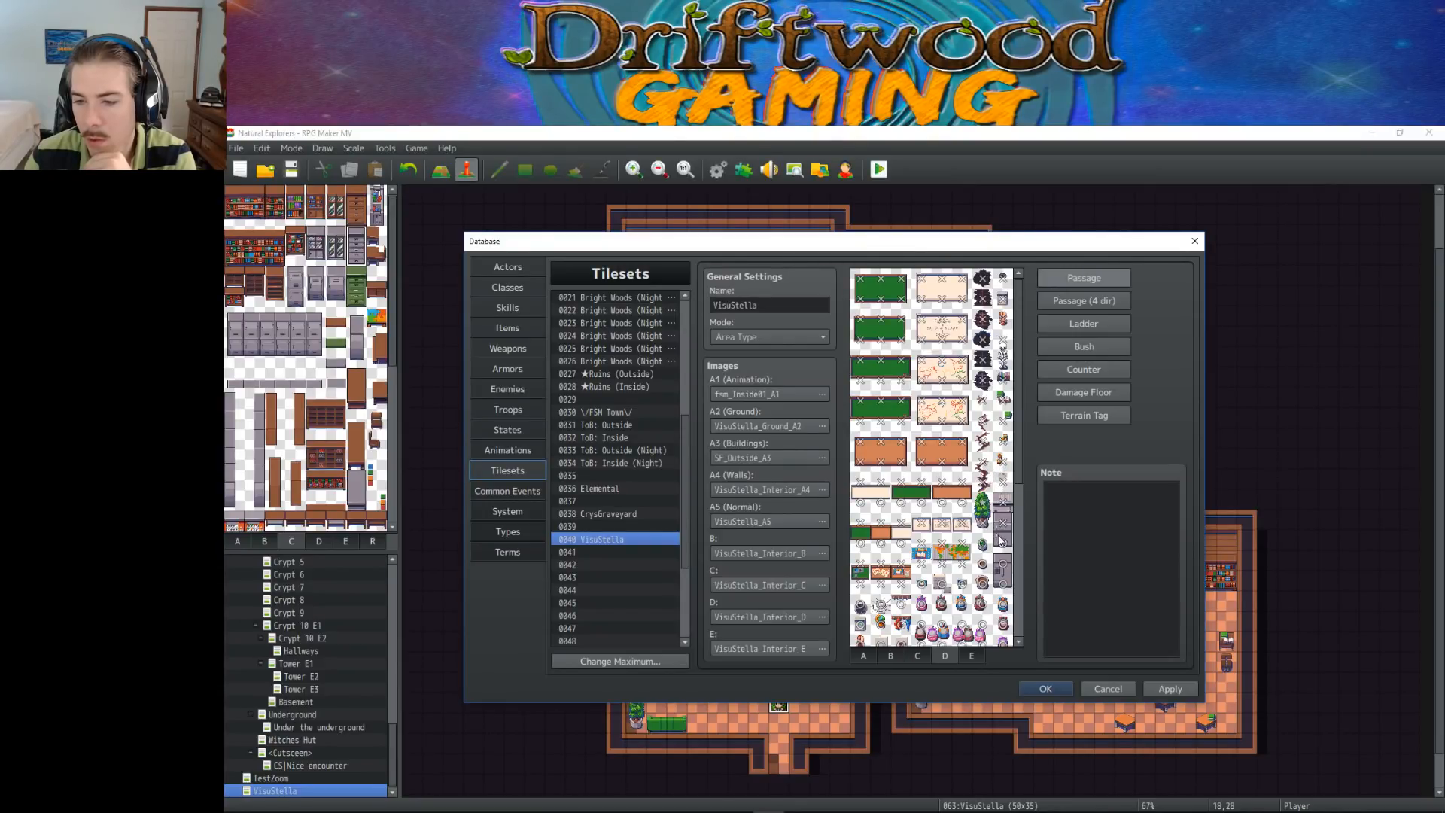
Change the passage of the row of tiles directly beneath the narrow wall boards in tile sheet D
scroll(980, 526, "down", 1)
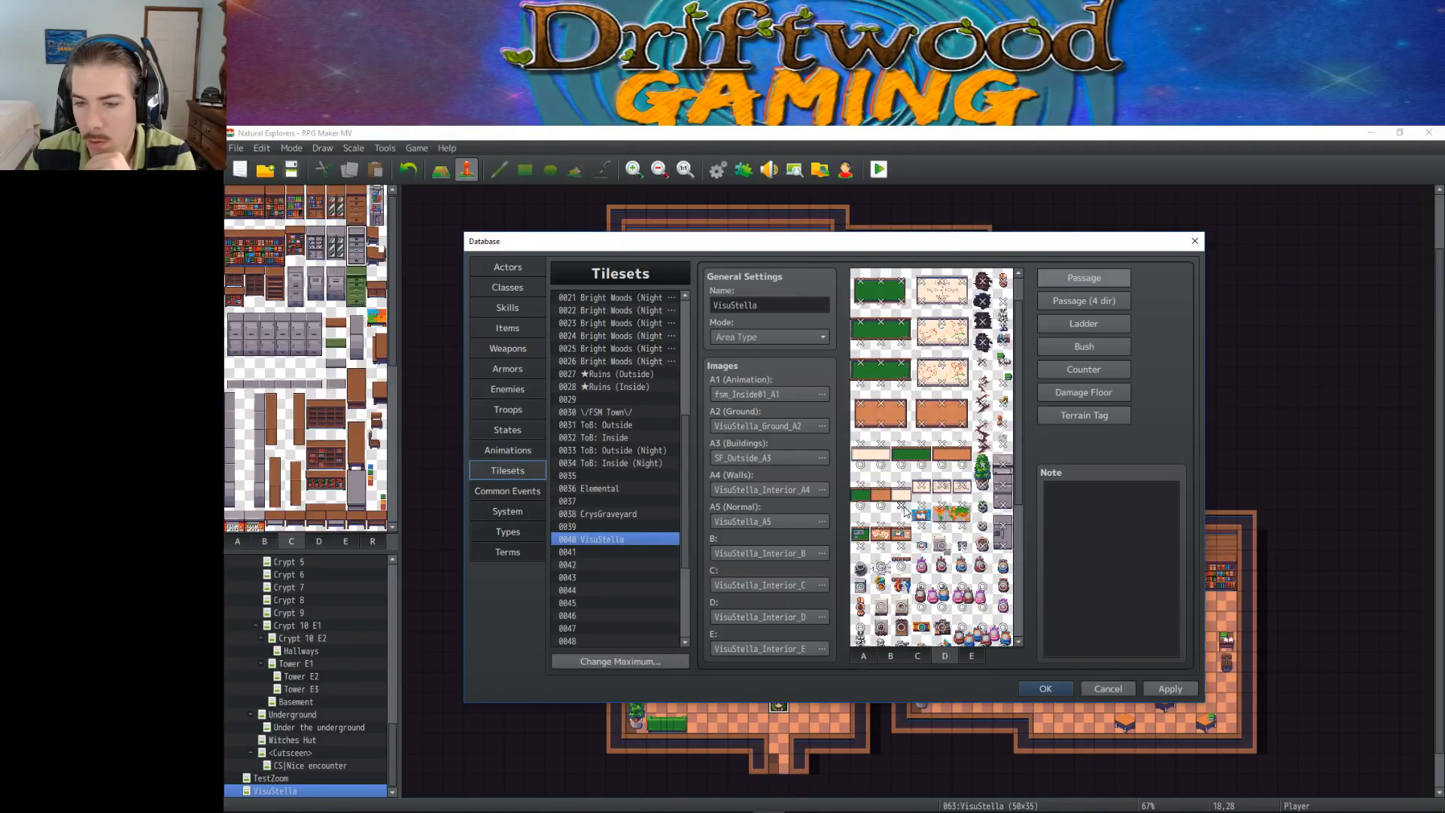
left_click(861, 466)
left_click_drag(860, 478, 961, 474)
scroll(960, 474, "down", 1)
scroll(960, 474, "down", 3)
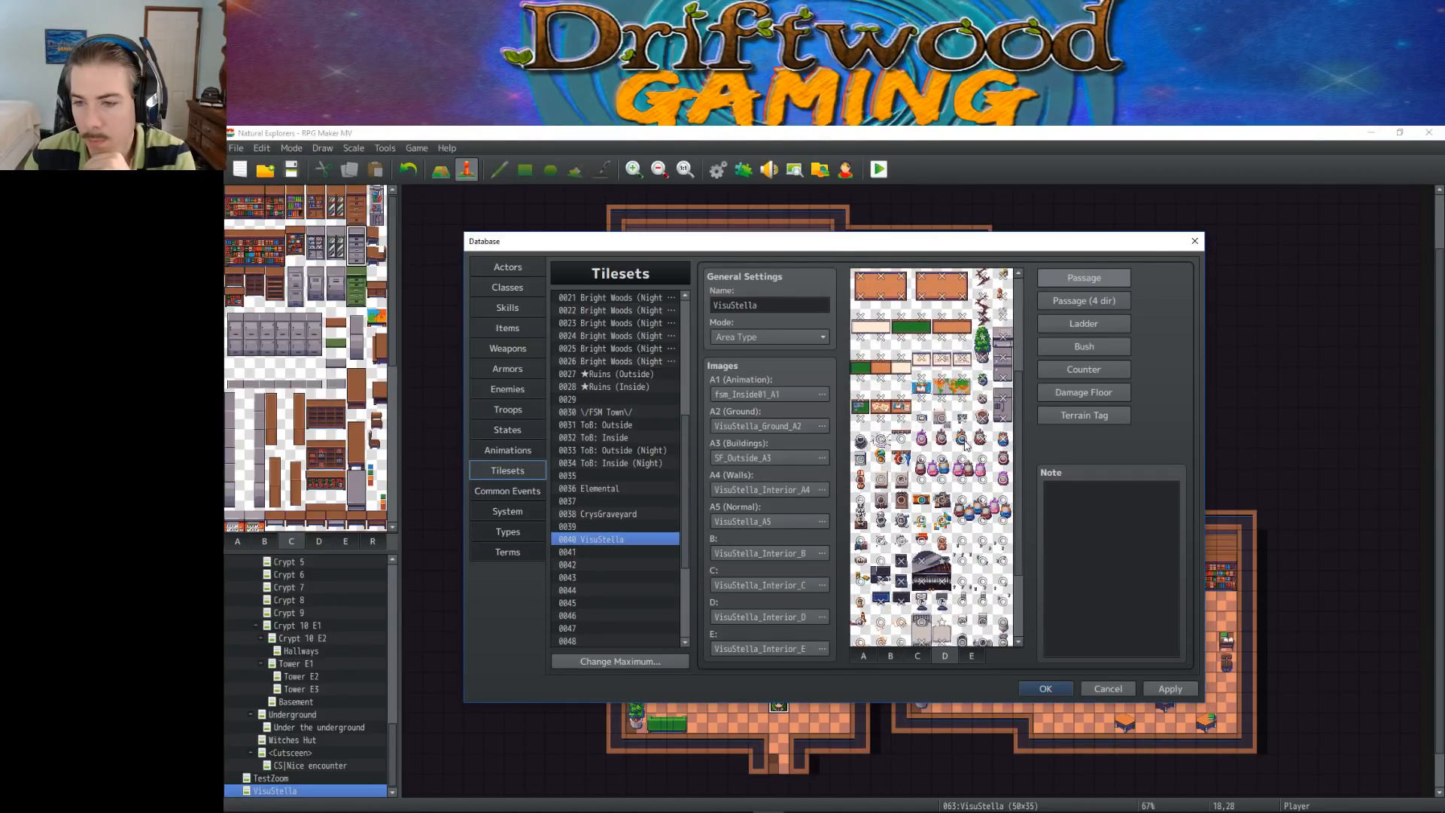
Change the passage of the small props and doll tiles across a full row in the middle of tile sheet D
left_click(862, 458)
left_click(1007, 479)
left_click(984, 479)
left_click(963, 479)
left_click(944, 479)
left_click(924, 479)
left_click(903, 480)
left_click(882, 480)
left_click(861, 480)
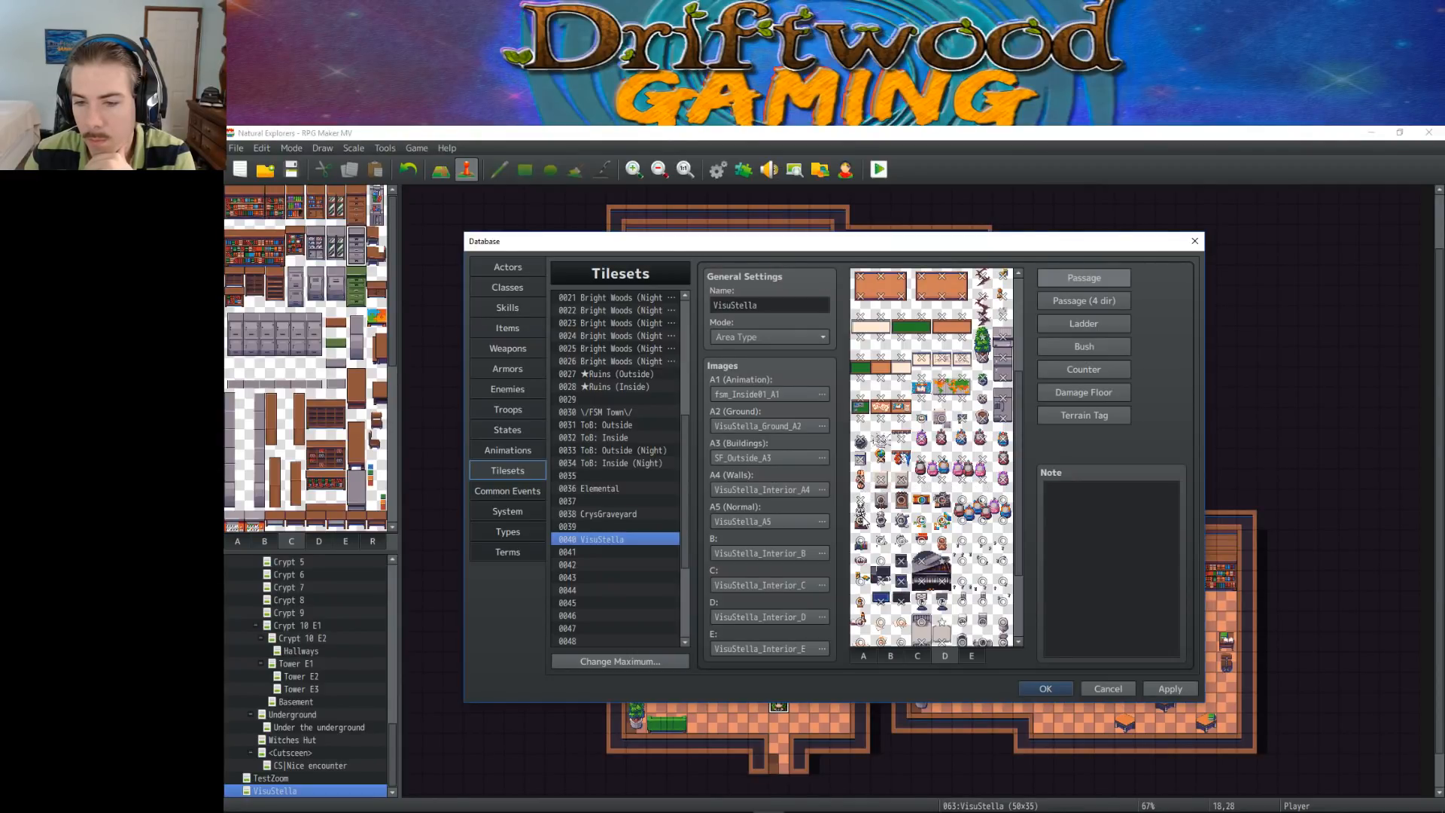
Change the passage of two brown box tiles and two doll tiles one row further down in sheet D
left_click(882, 500)
left_click(902, 500)
left_click(964, 501)
left_click(984, 500)
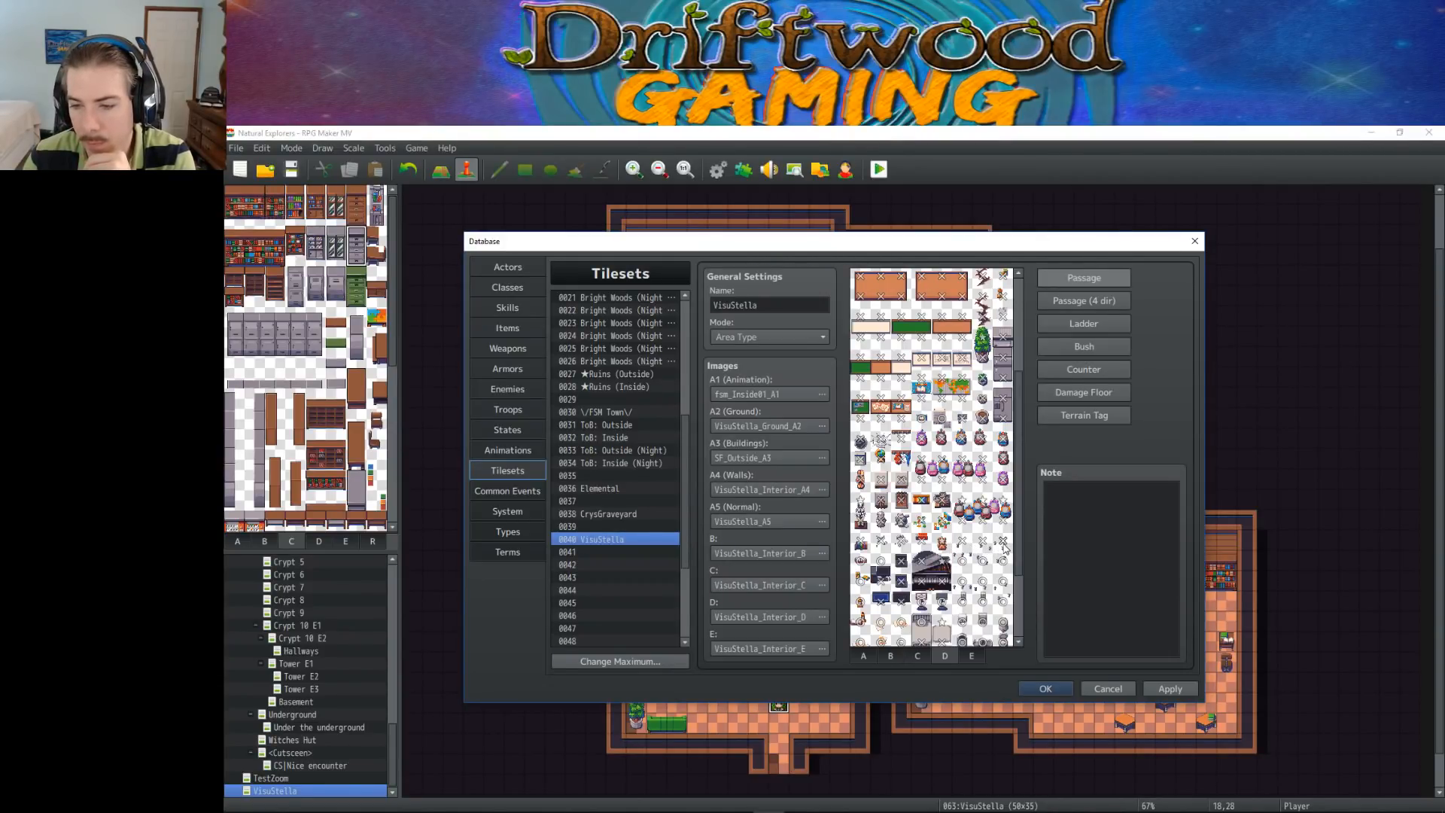
Change the passage of the small object tiles in the three rightmost columns of sheet D's lower half
scroll(1001, 546, "down", 2)
left_click(983, 477)
left_click(962, 472)
left_click(961, 489)
left_click(980, 492)
left_click(1002, 491)
left_click(1003, 509)
left_click(982, 512)
left_click(963, 511)
left_click(962, 532)
left_click(983, 533)
left_click(1003, 533)
left_click(989, 555)
left_click(963, 554)
left_click(963, 571)
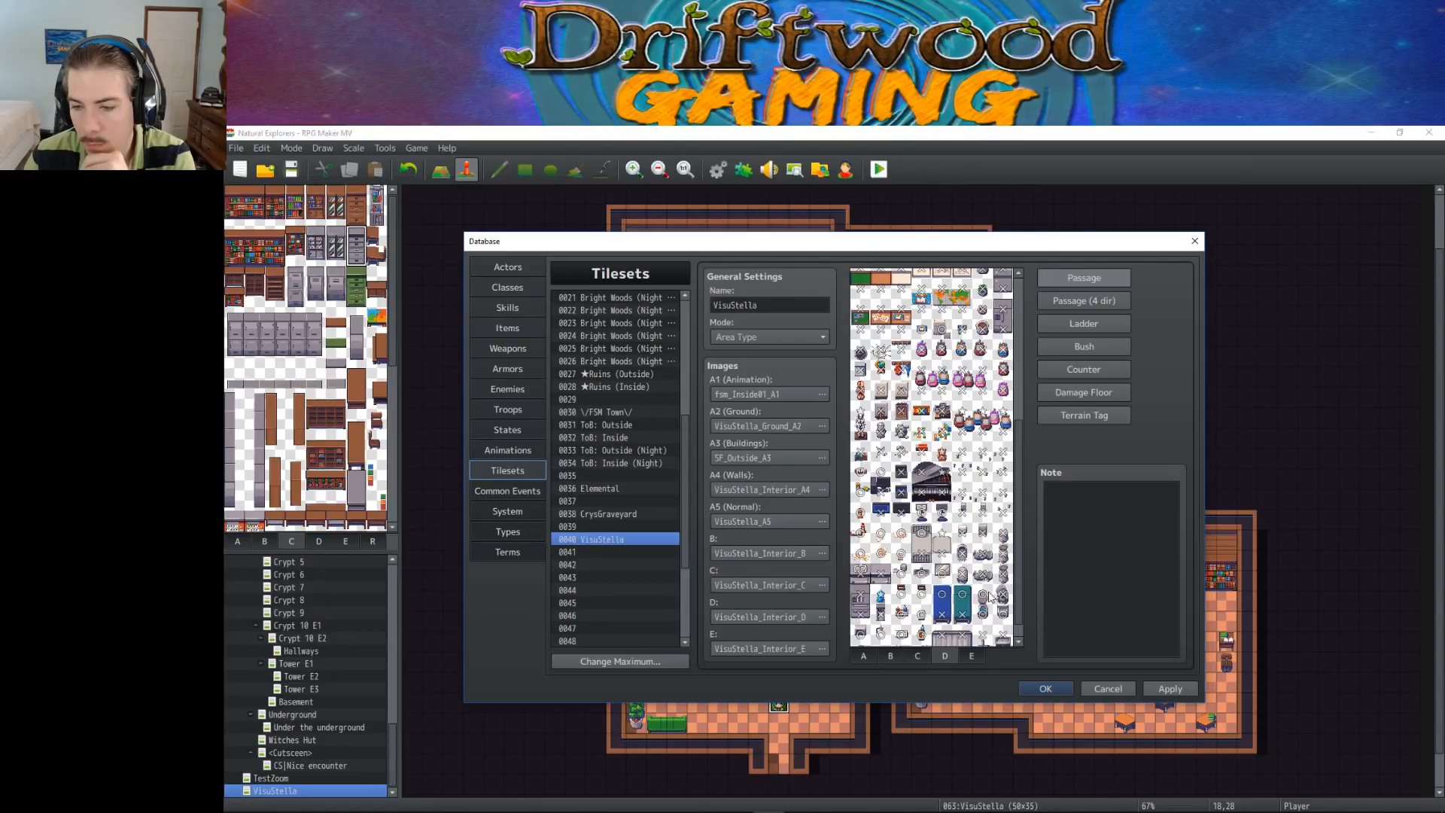
Change the passage of the small object tiles in the leftmost columns above the grey cabinets in tile sheet D
scroll(993, 611, "down", 1)
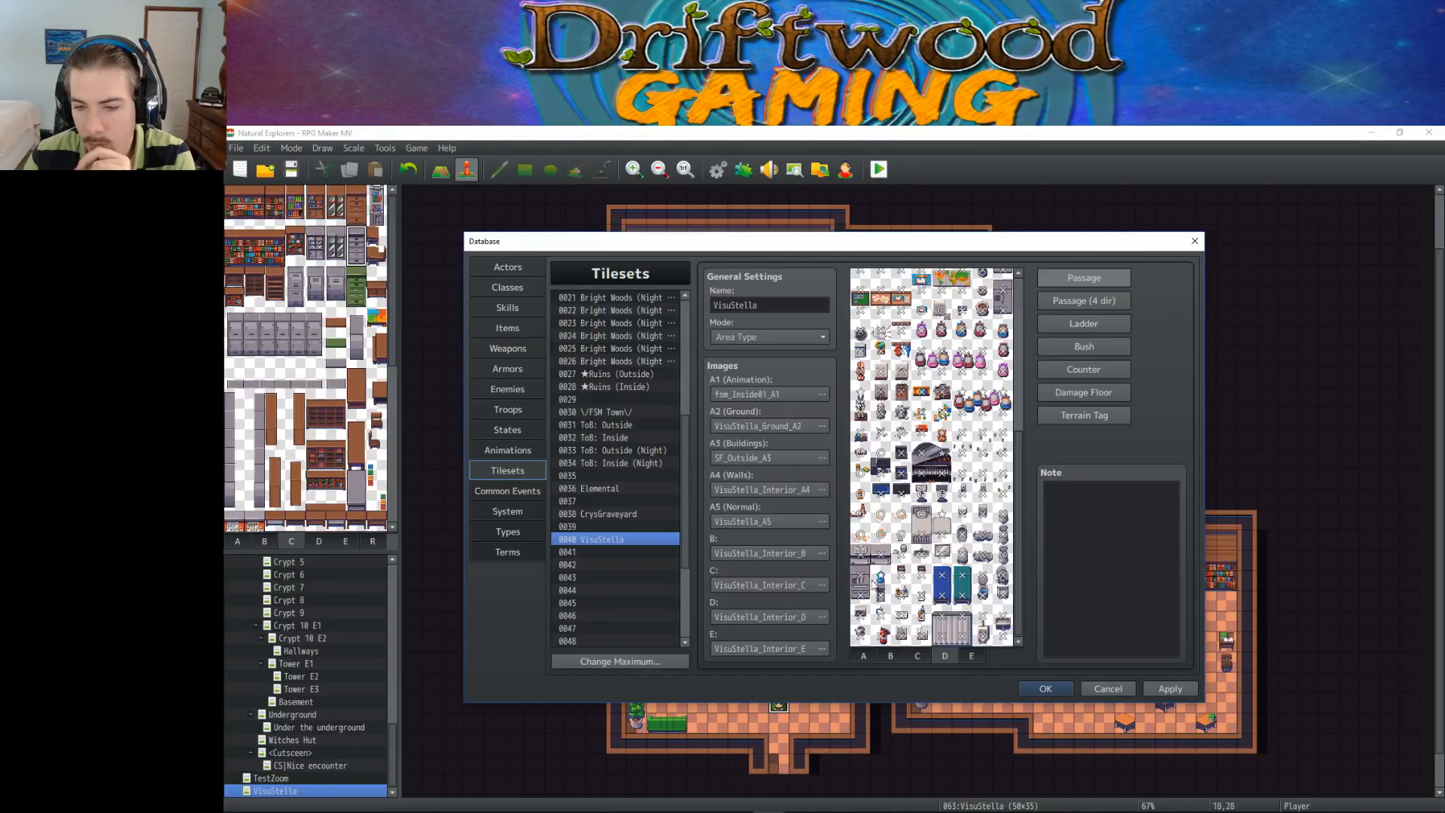
left_click(859, 532)
left_click(878, 531)
left_click(879, 514)
left_click(899, 513)
left_click(867, 514)
left_click(866, 494)
left_click(866, 475)
left_click(867, 454)
left_click(879, 452)
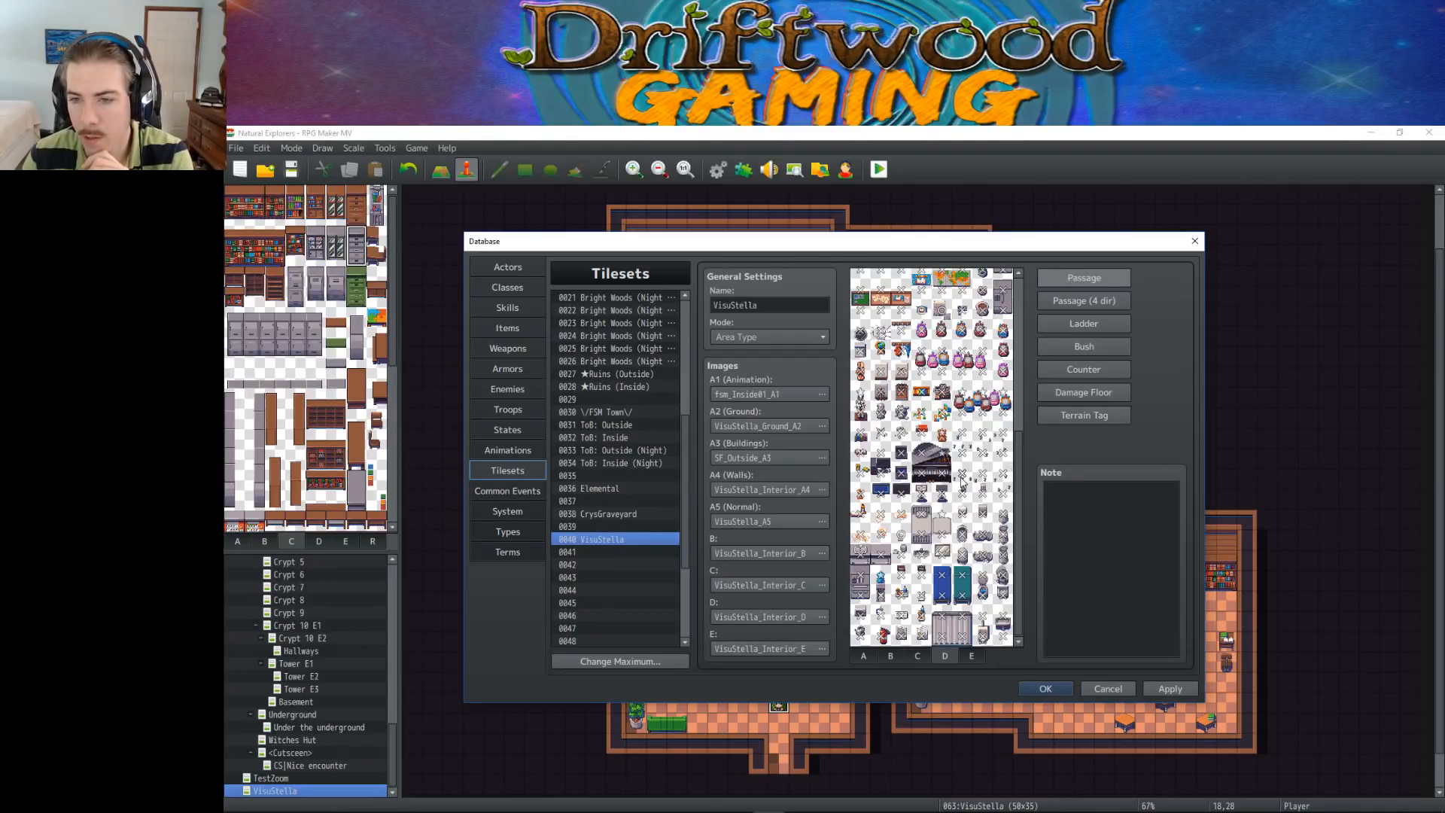
Examine the passage marks throughout tile sheet D once more for missed tiles
scroll(978, 470, "up", 1)
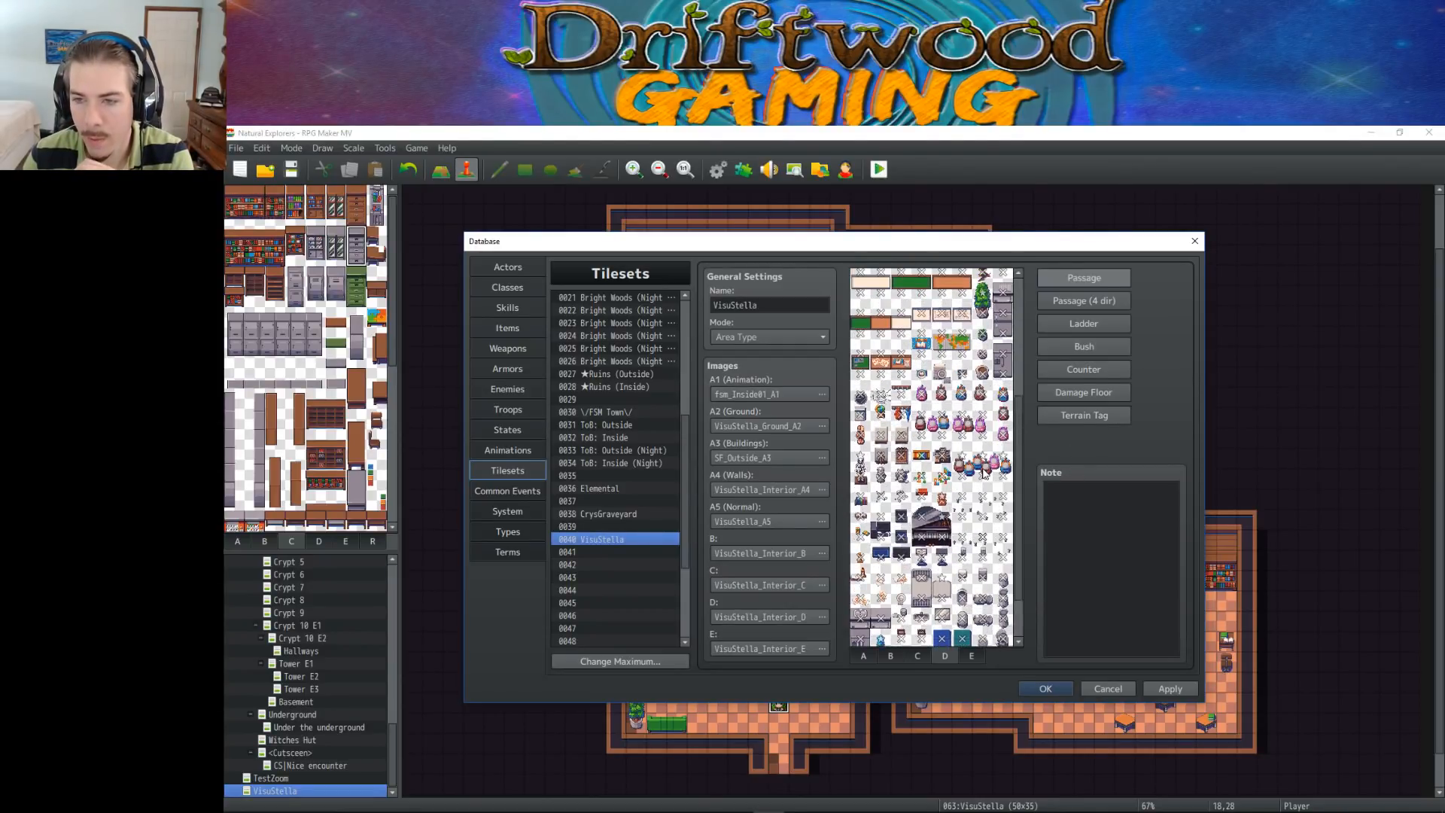
scroll(982, 471, "down", 1)
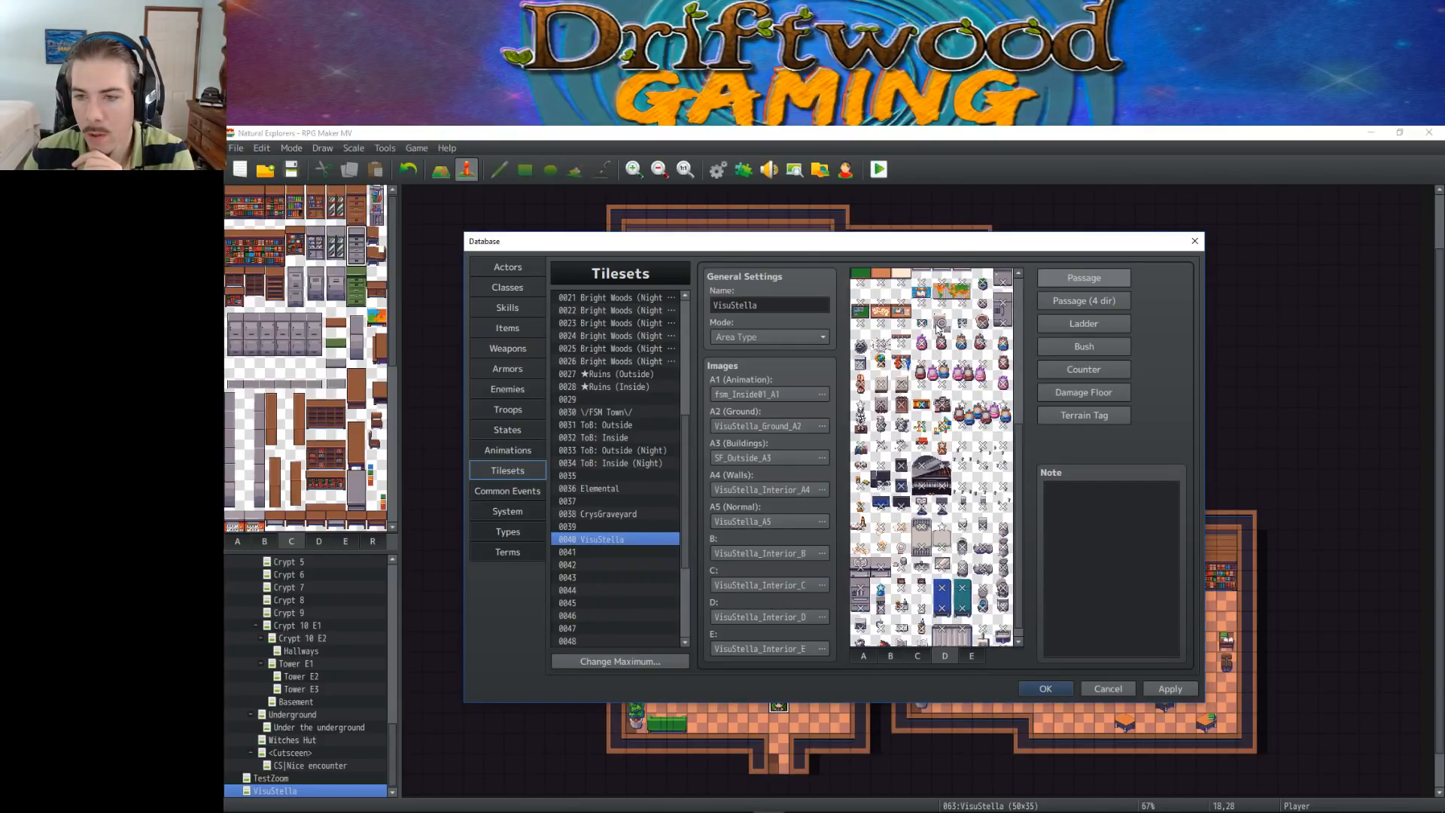
scroll(956, 353, "up", 4)
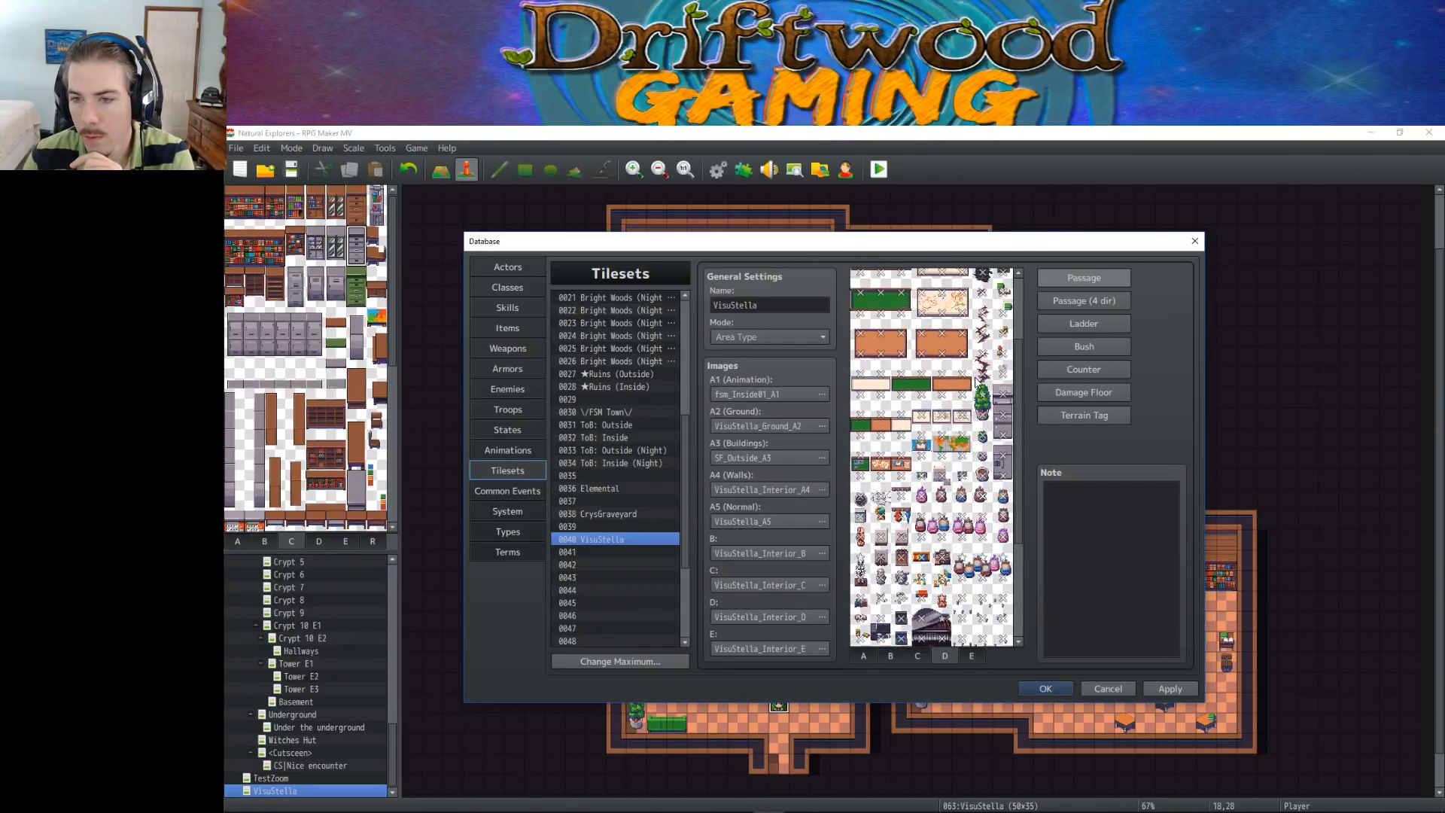
scroll(976, 383, "down", 4)
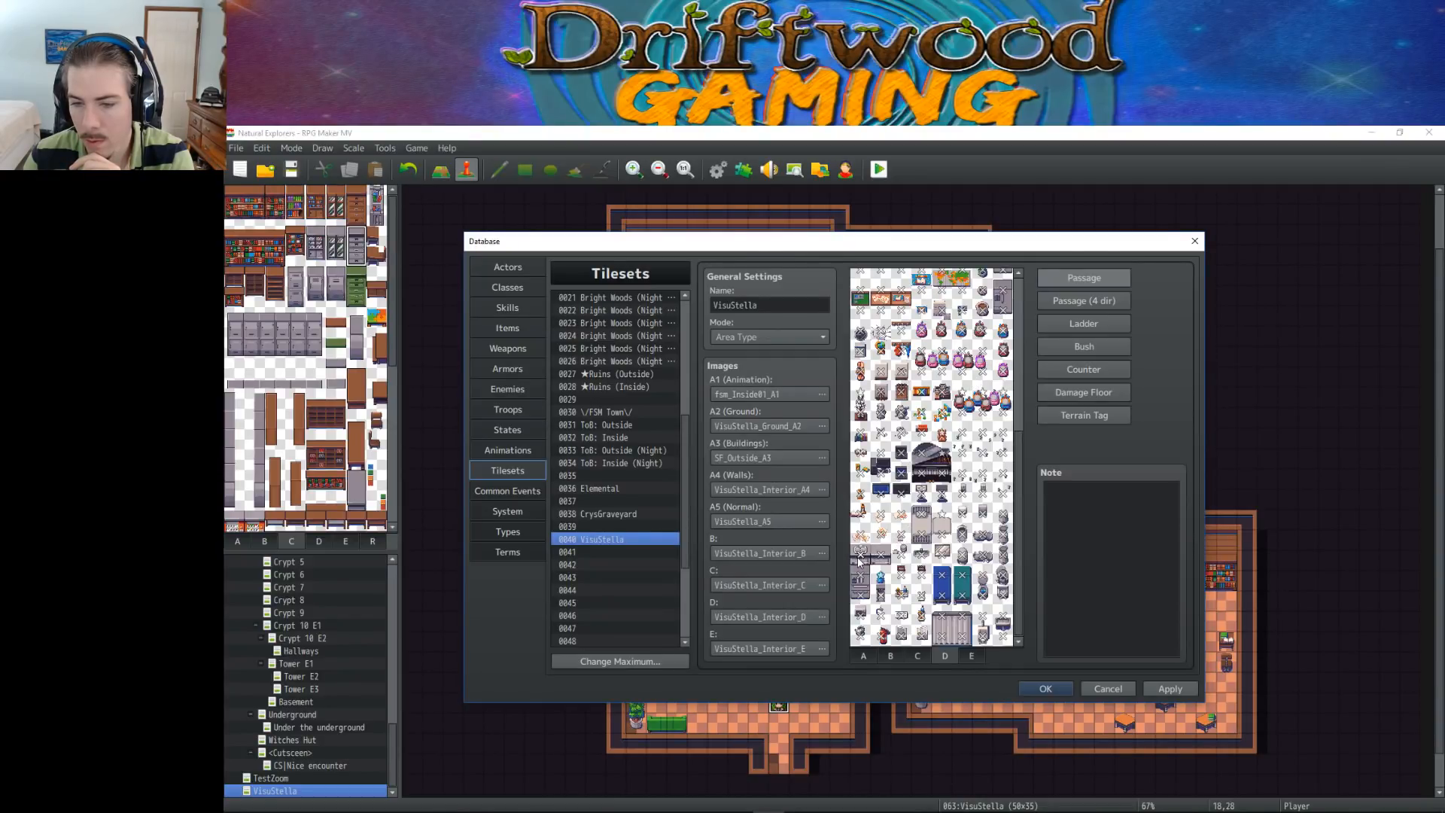
scroll(941, 549, "up", 2)
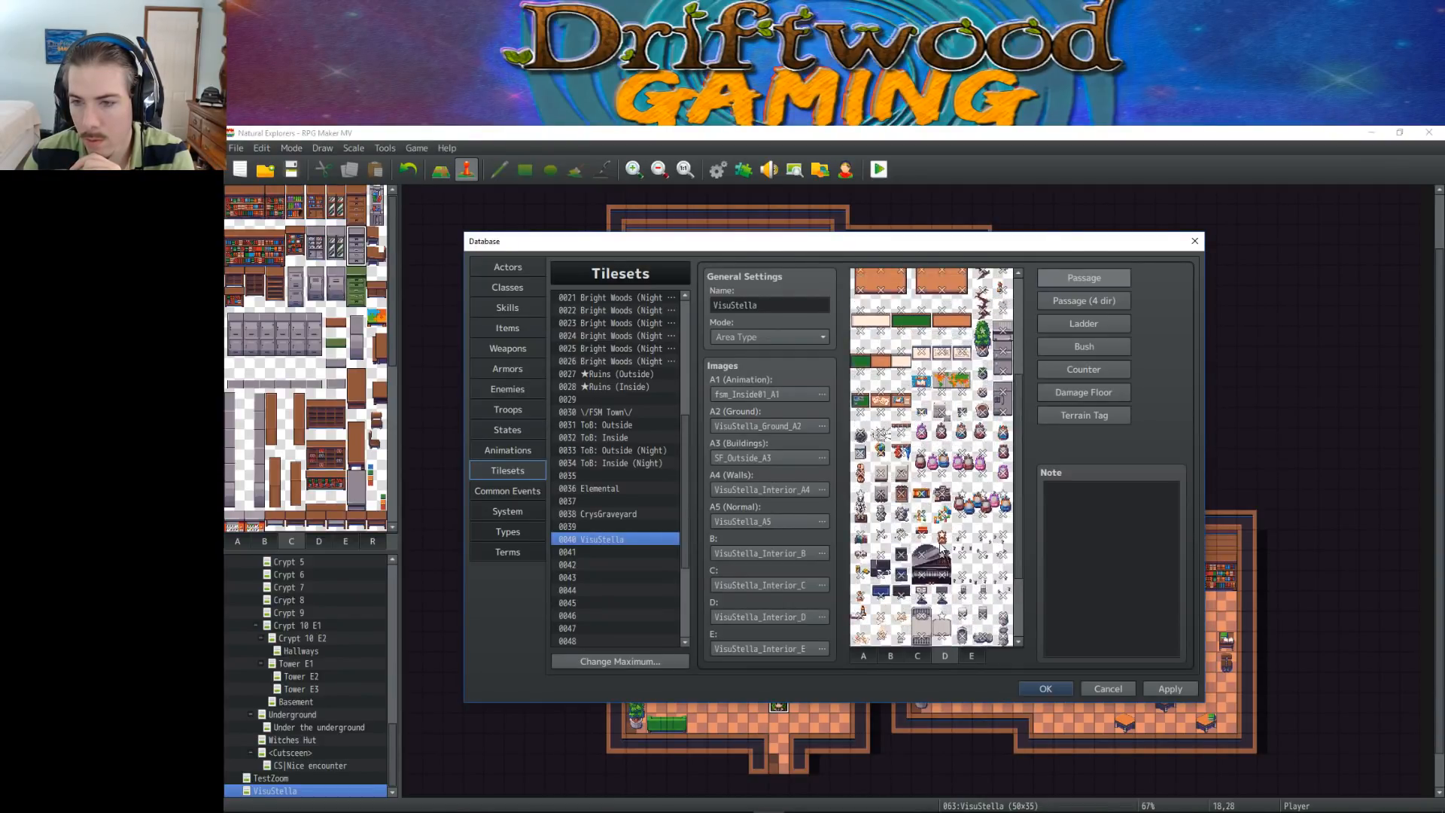
scroll(941, 548, "up", 3)
Change the passage of the tiles along the lower edges of the grey counters and the blue bed in sheet E
left_click(966, 656)
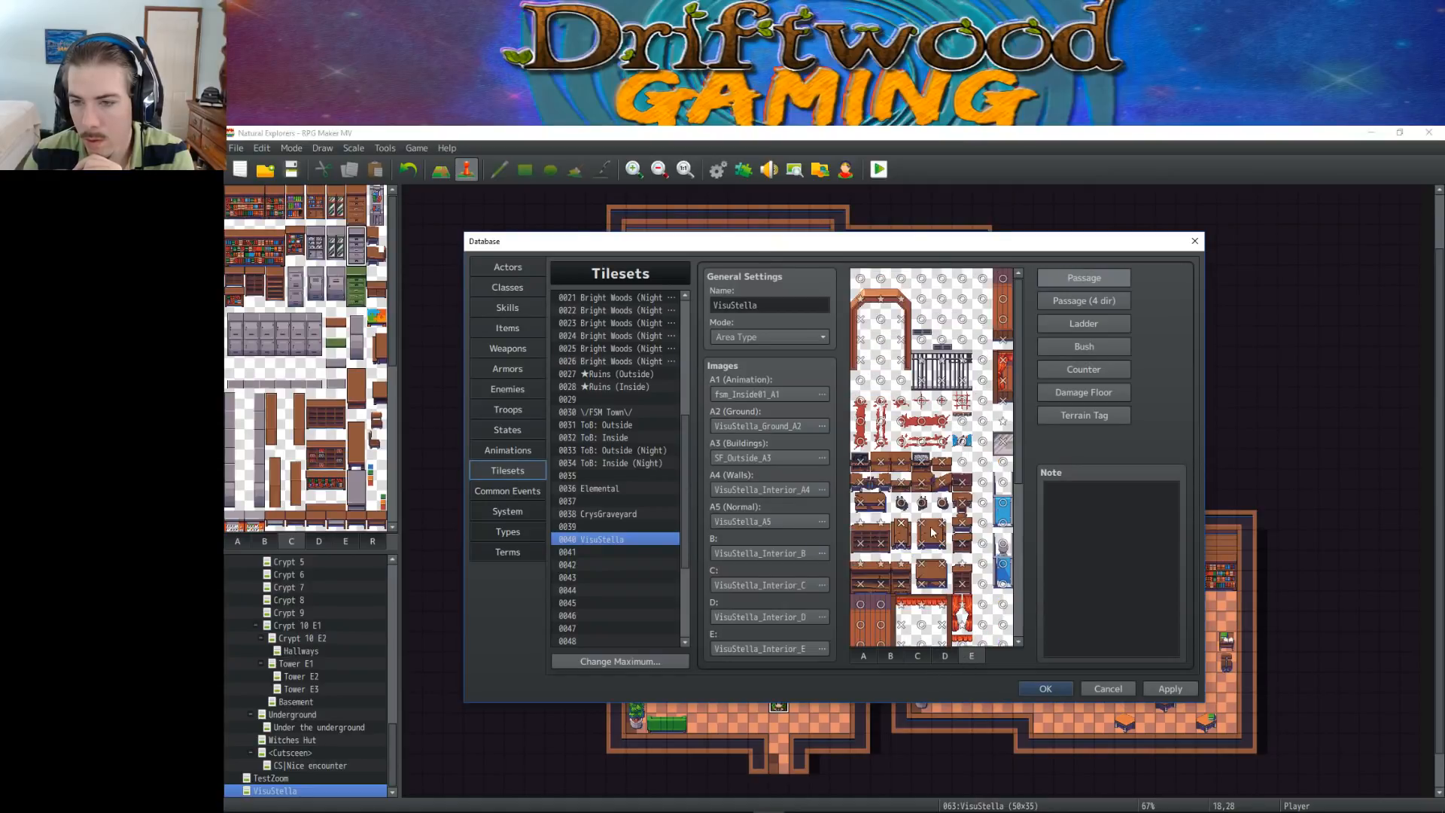
scroll(976, 429, "down", 5)
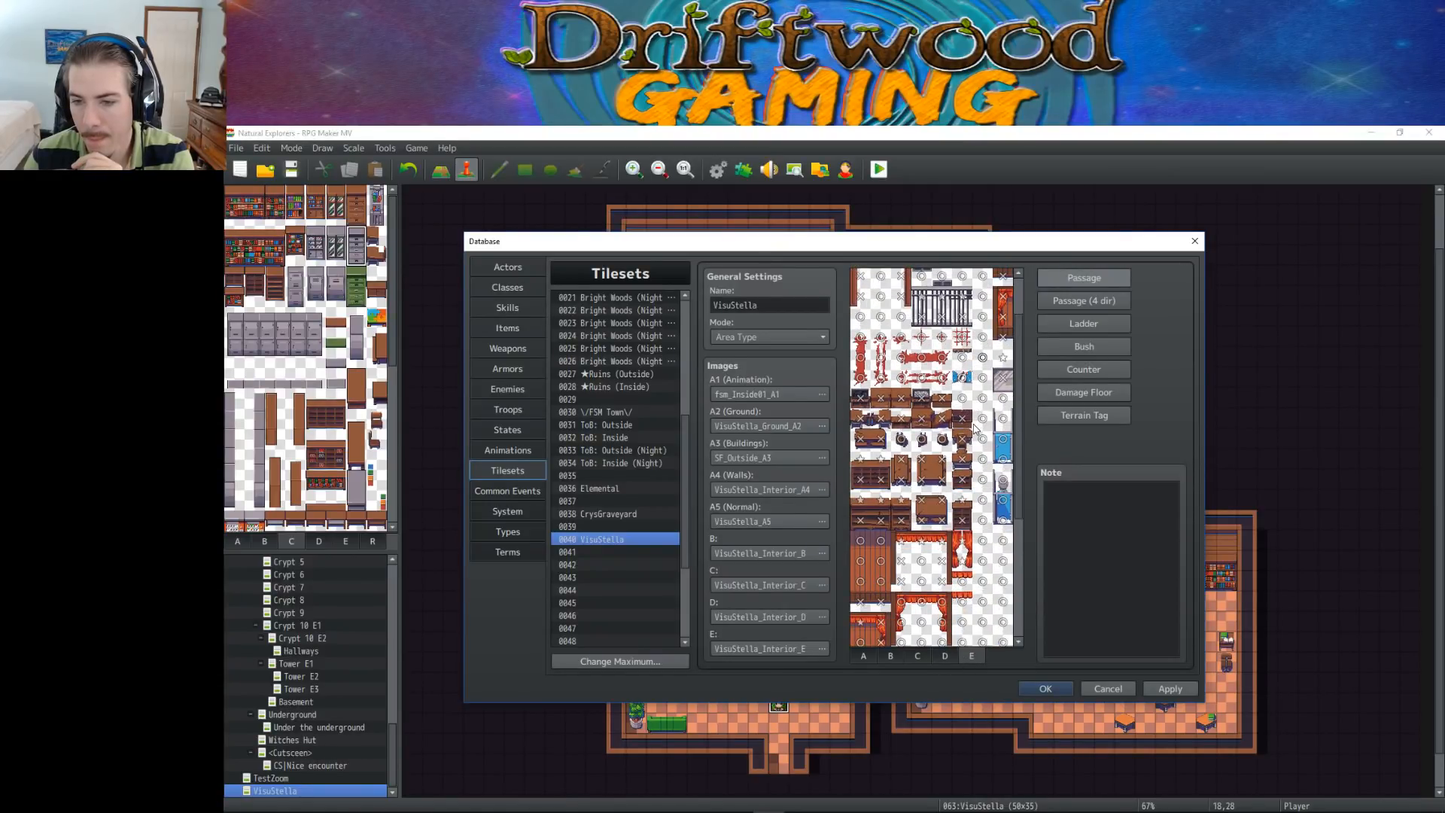
left_click_drag(860, 514, 949, 519)
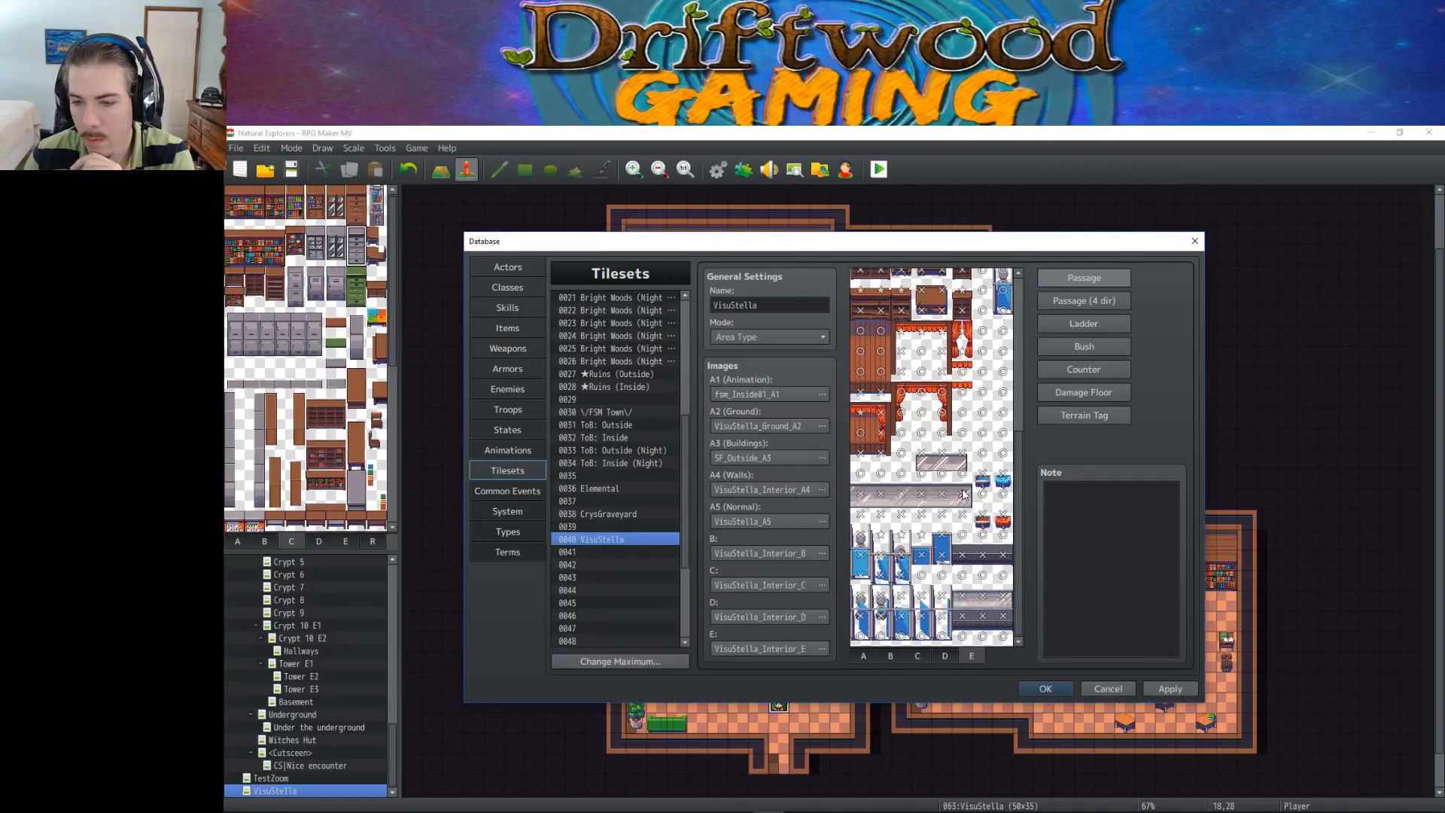
left_click_drag(960, 573, 1000, 573)
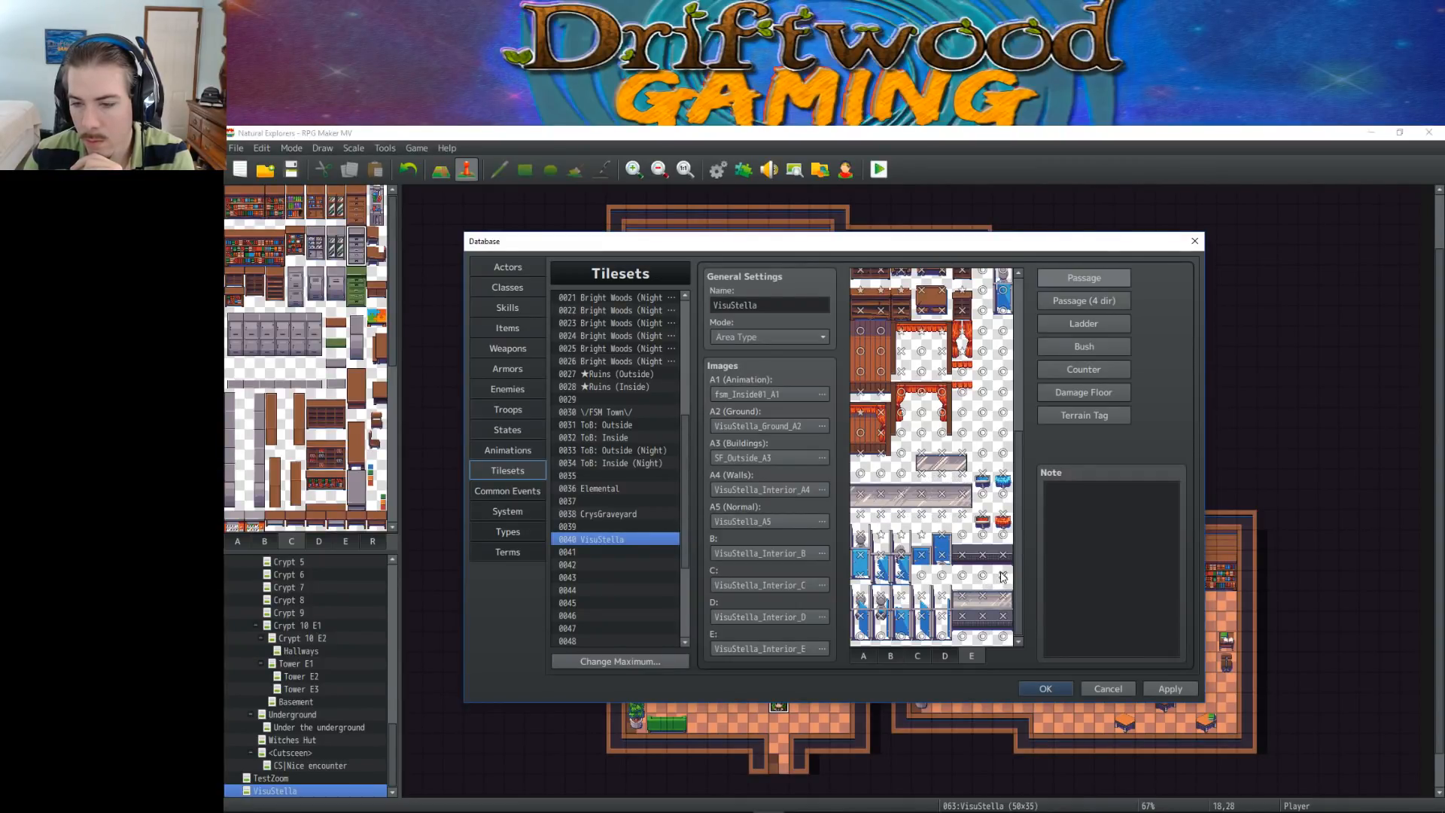
left_click(962, 635)
left_click(981, 634)
left_click(1003, 634)
left_click(944, 573)
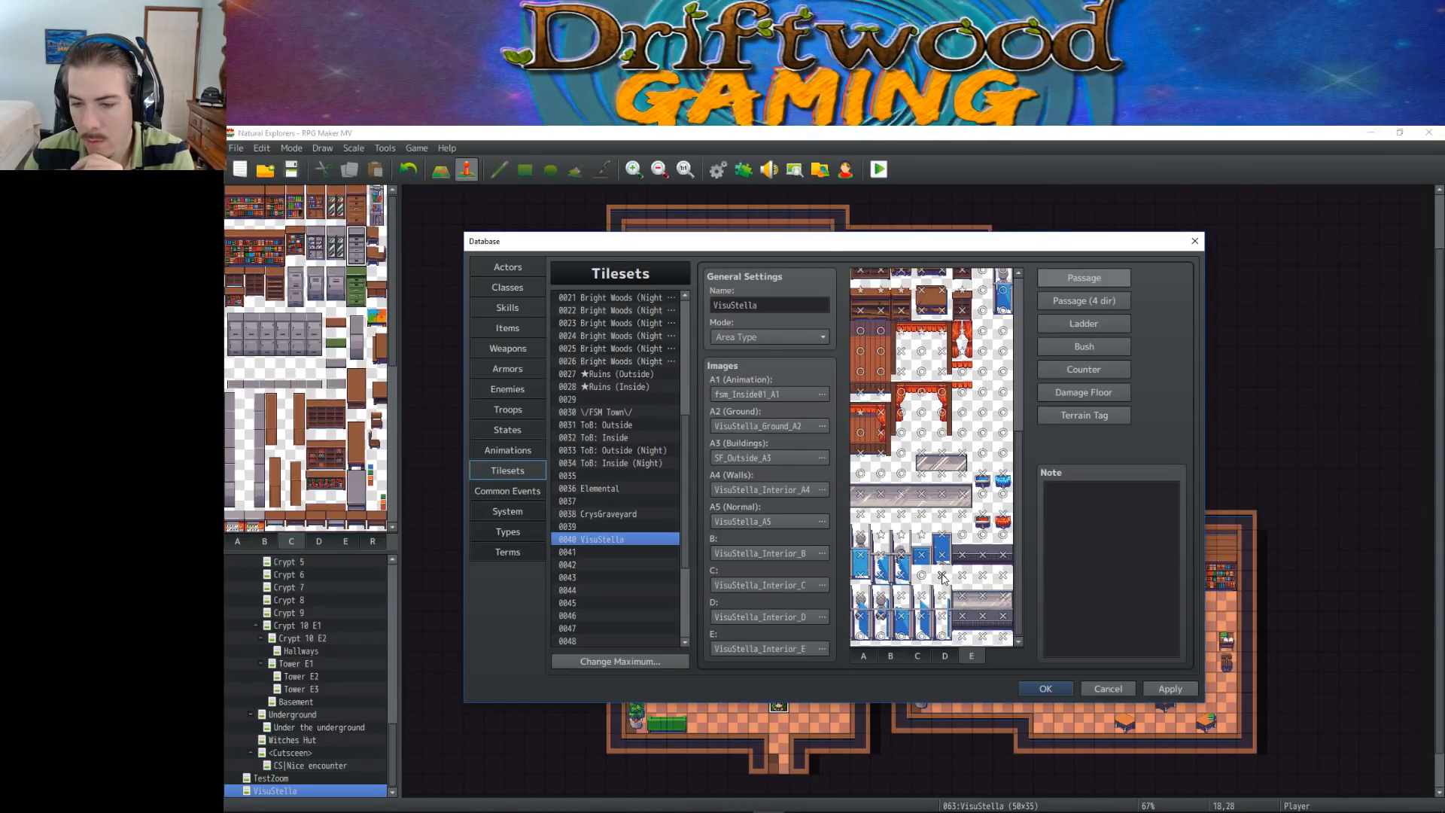
Check the upper part of tile sheet E and accept the tileset changes to close the database
scroll(936, 578, "up", 2)
scroll(937, 578, "up", 5)
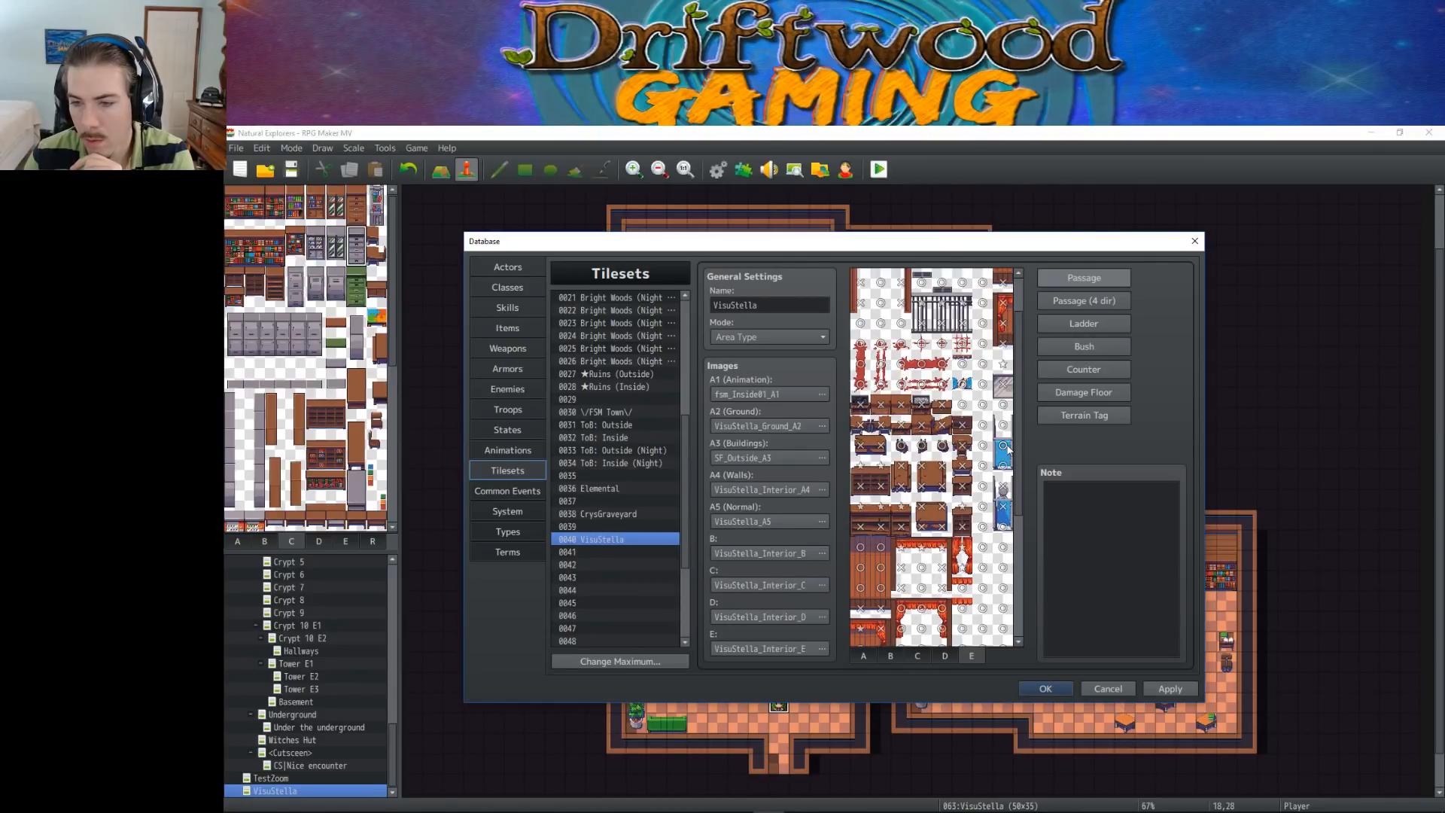
scroll(1006, 447, "up", 2)
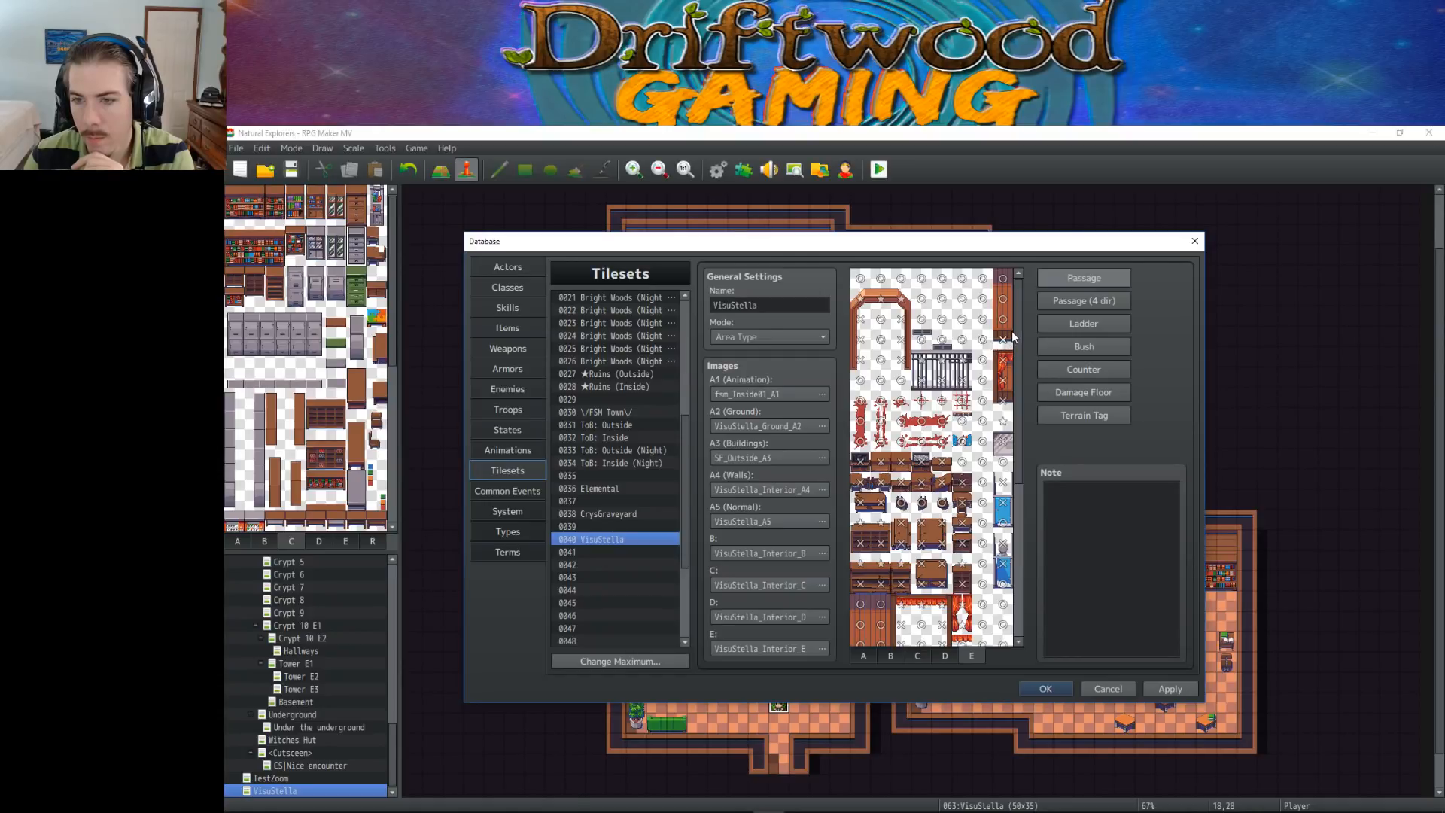
left_click(1054, 686)
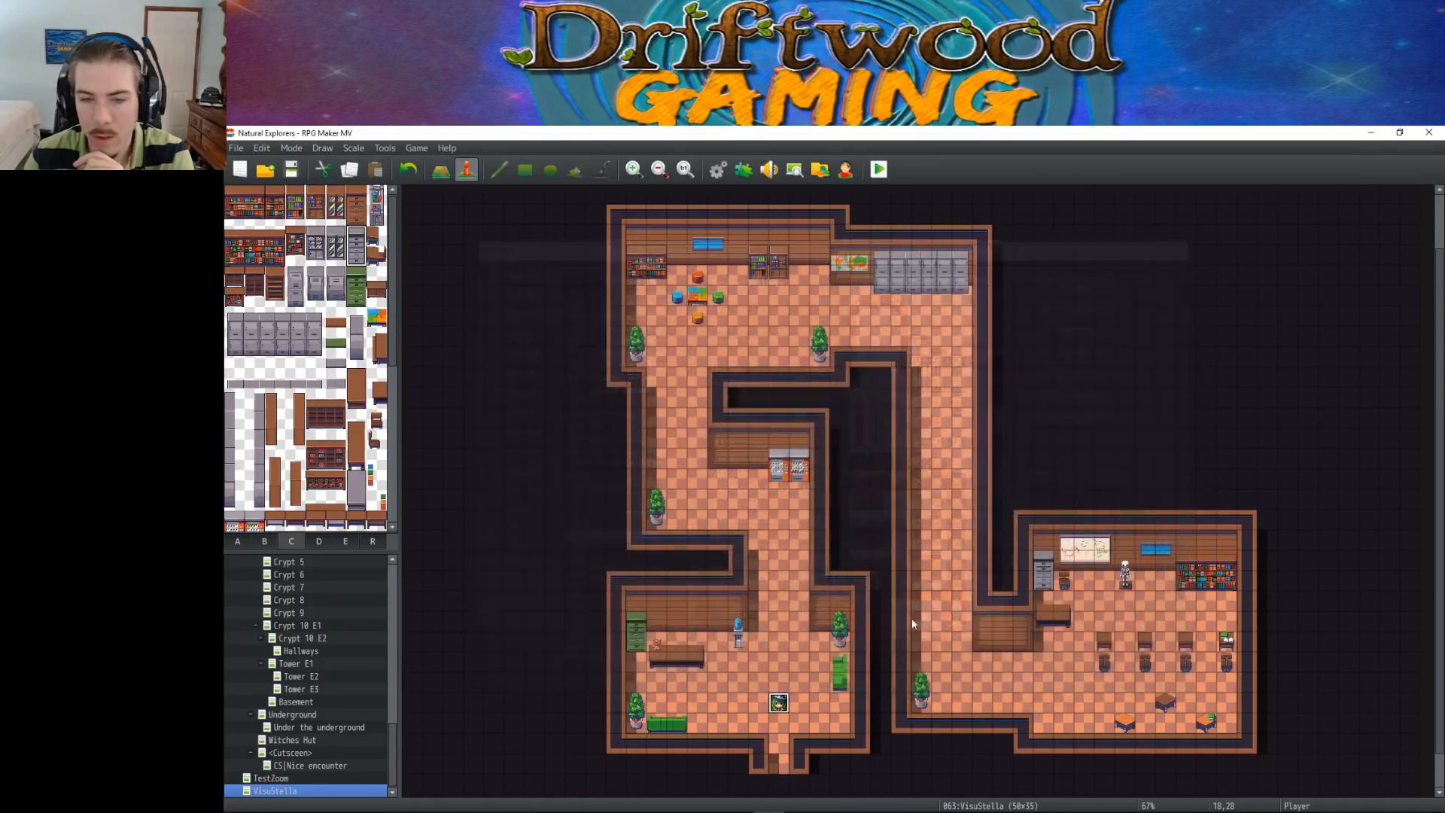
Save the project with the updated VisuStella tileset
left_click(292, 168)
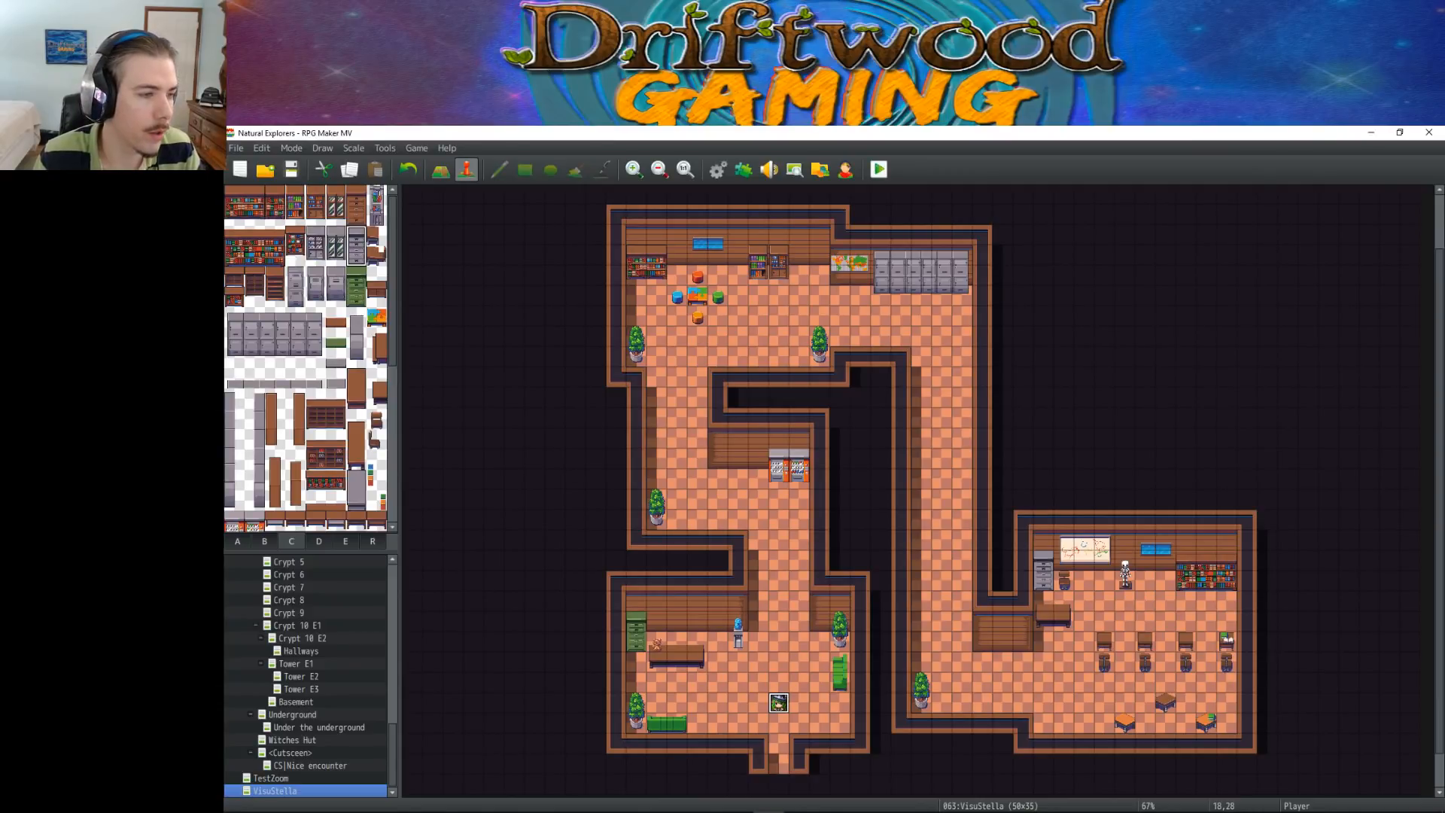
scroll(1083, 506, "down", 3)
scroll(1028, 504, "up", 4)
left_click(283, 169)
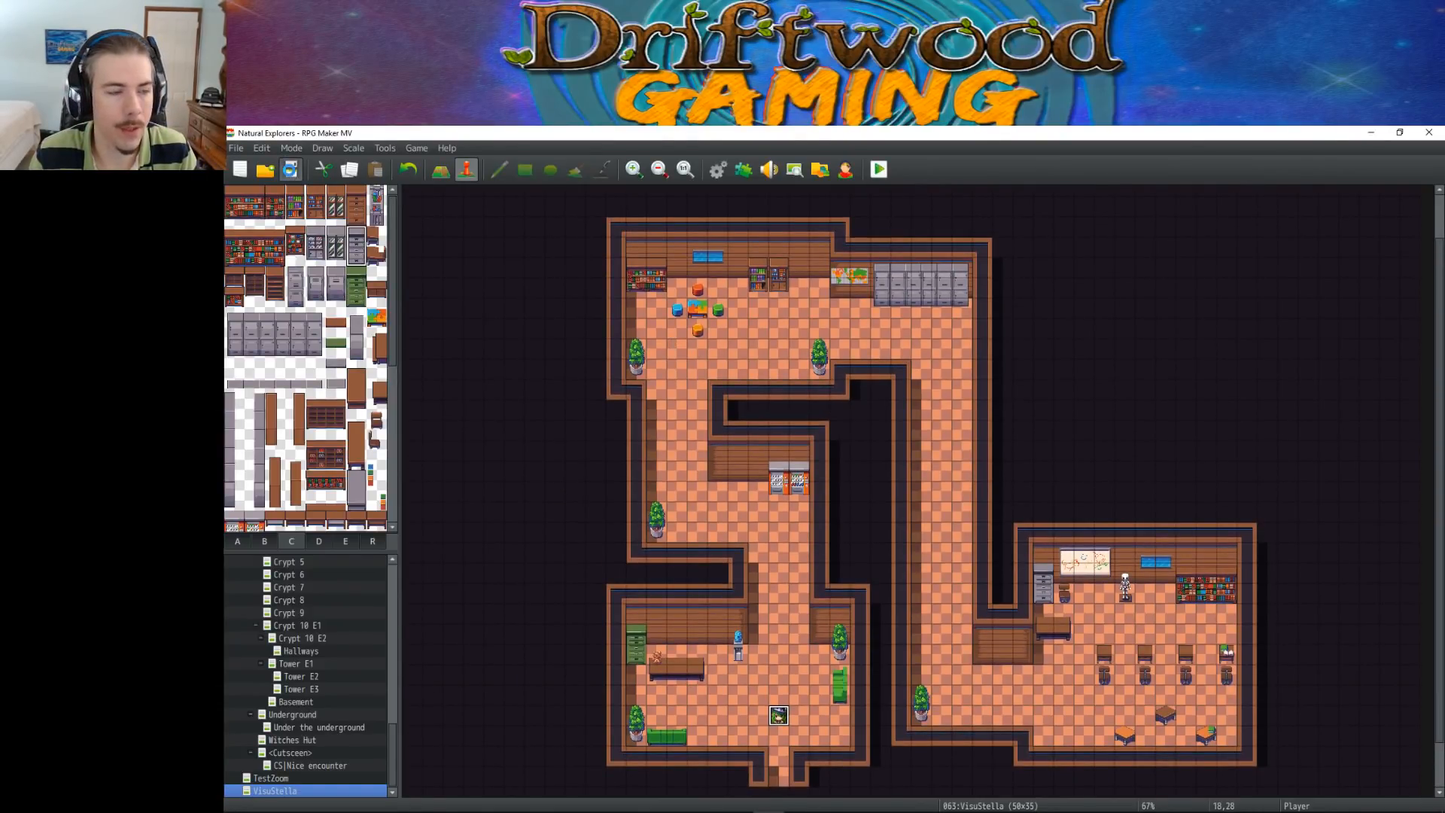
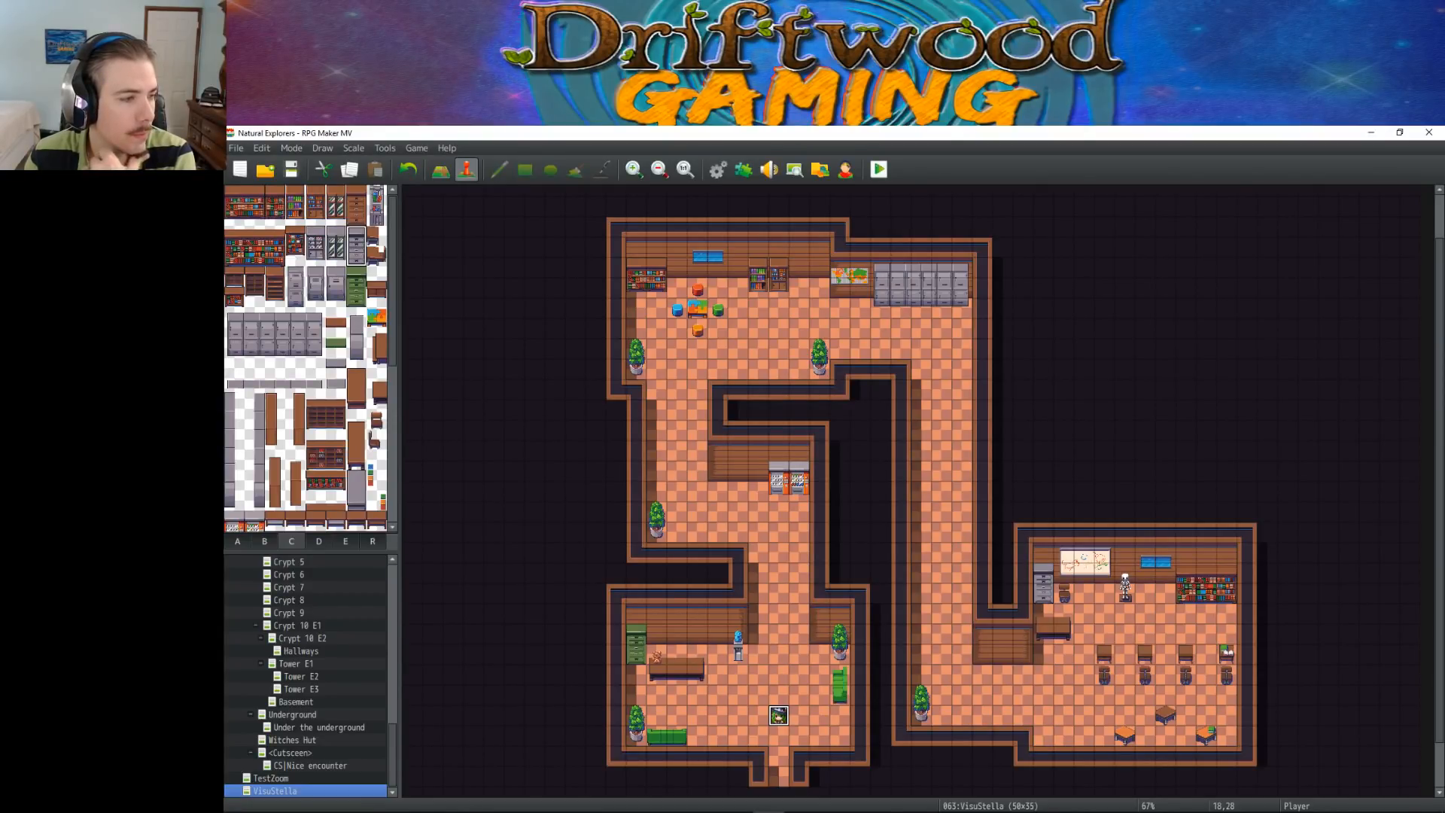
Save the project again, then launch a playtest and close it at the title screen
left_click(879, 451)
key("ctrl+s")
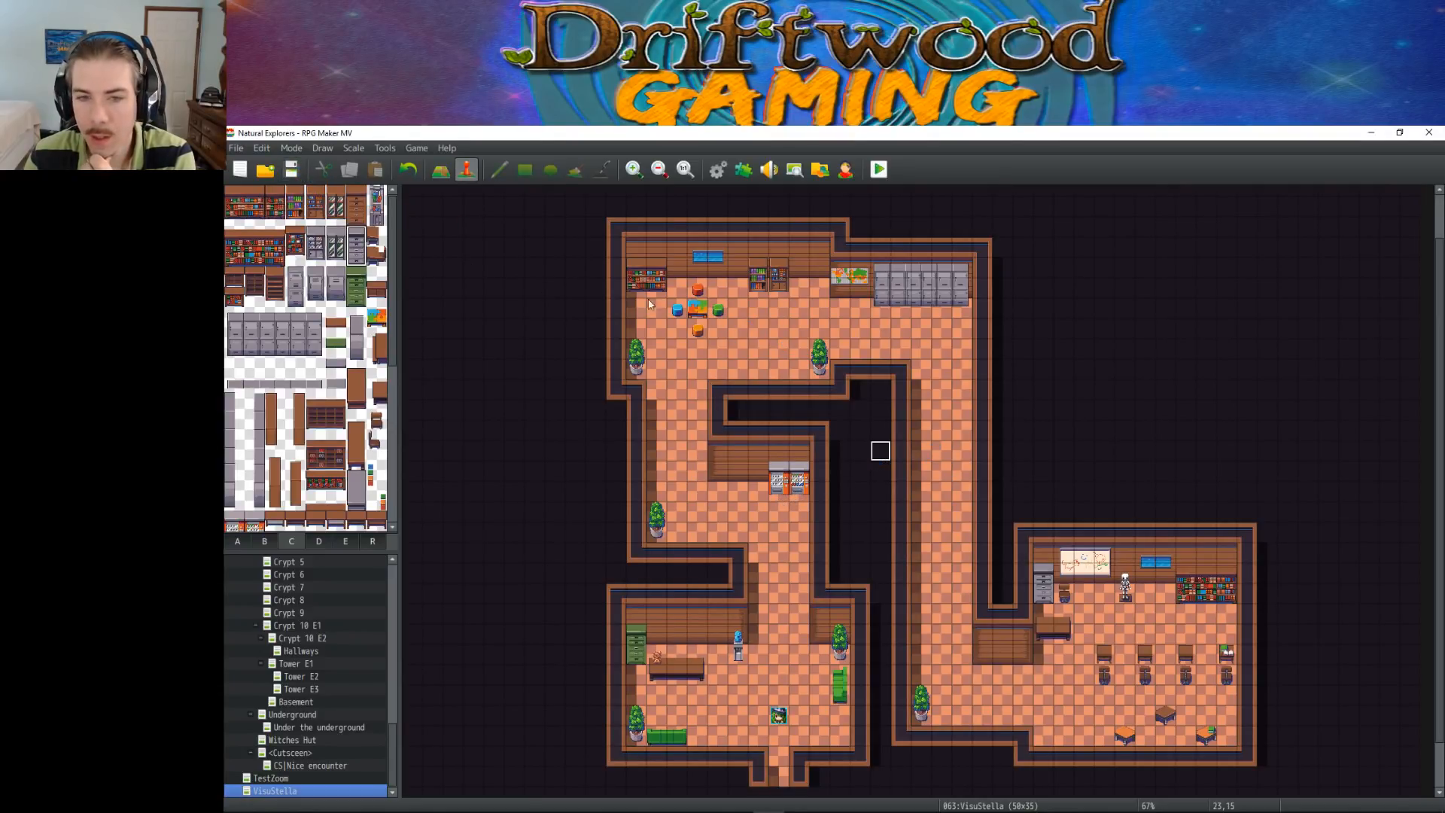
left_click(879, 170)
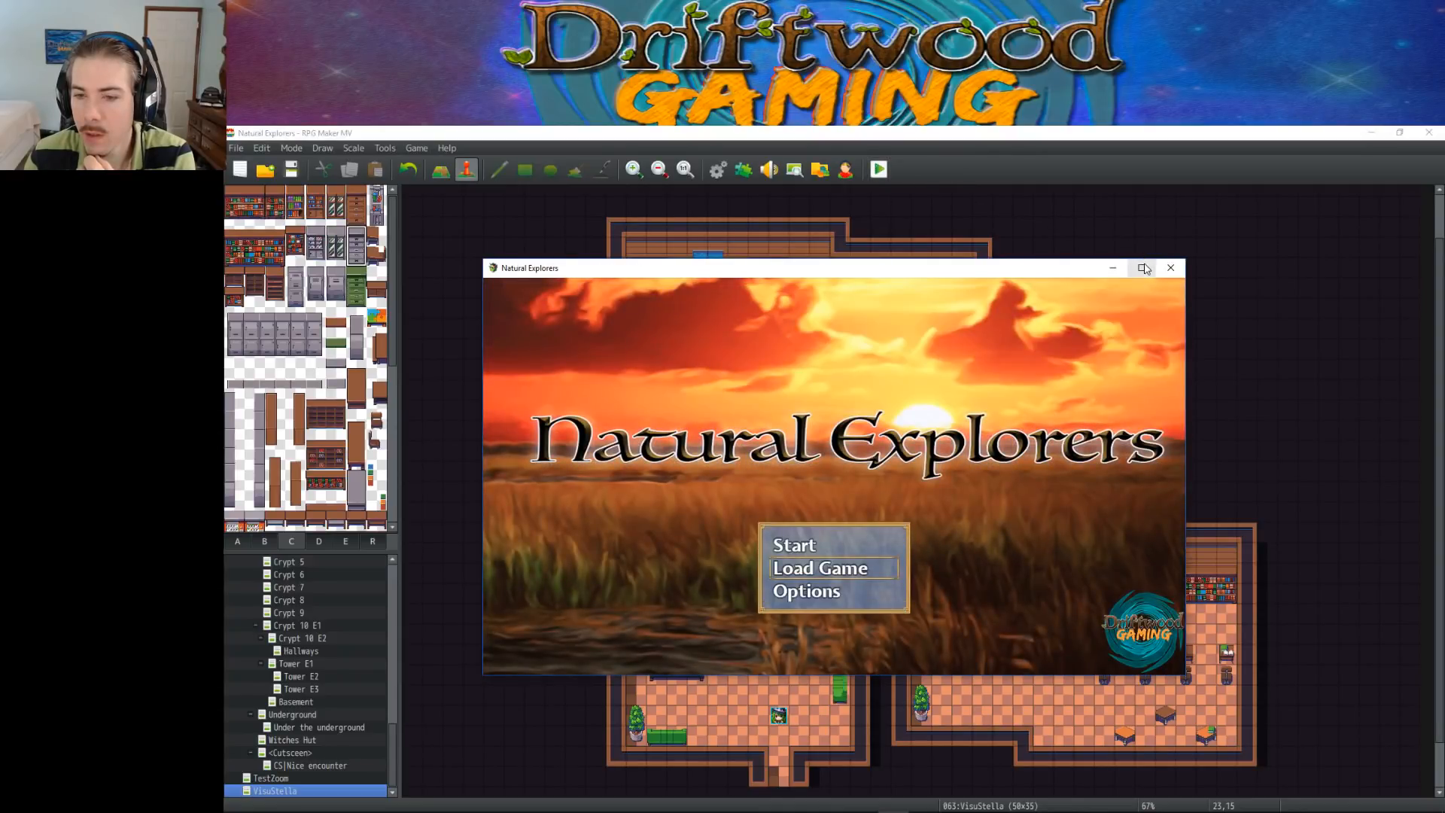
left_click(1170, 268)
Make the first black tile of the VisuStella A5 sheet impassable and accept the tileset changes
left_click(717, 169)
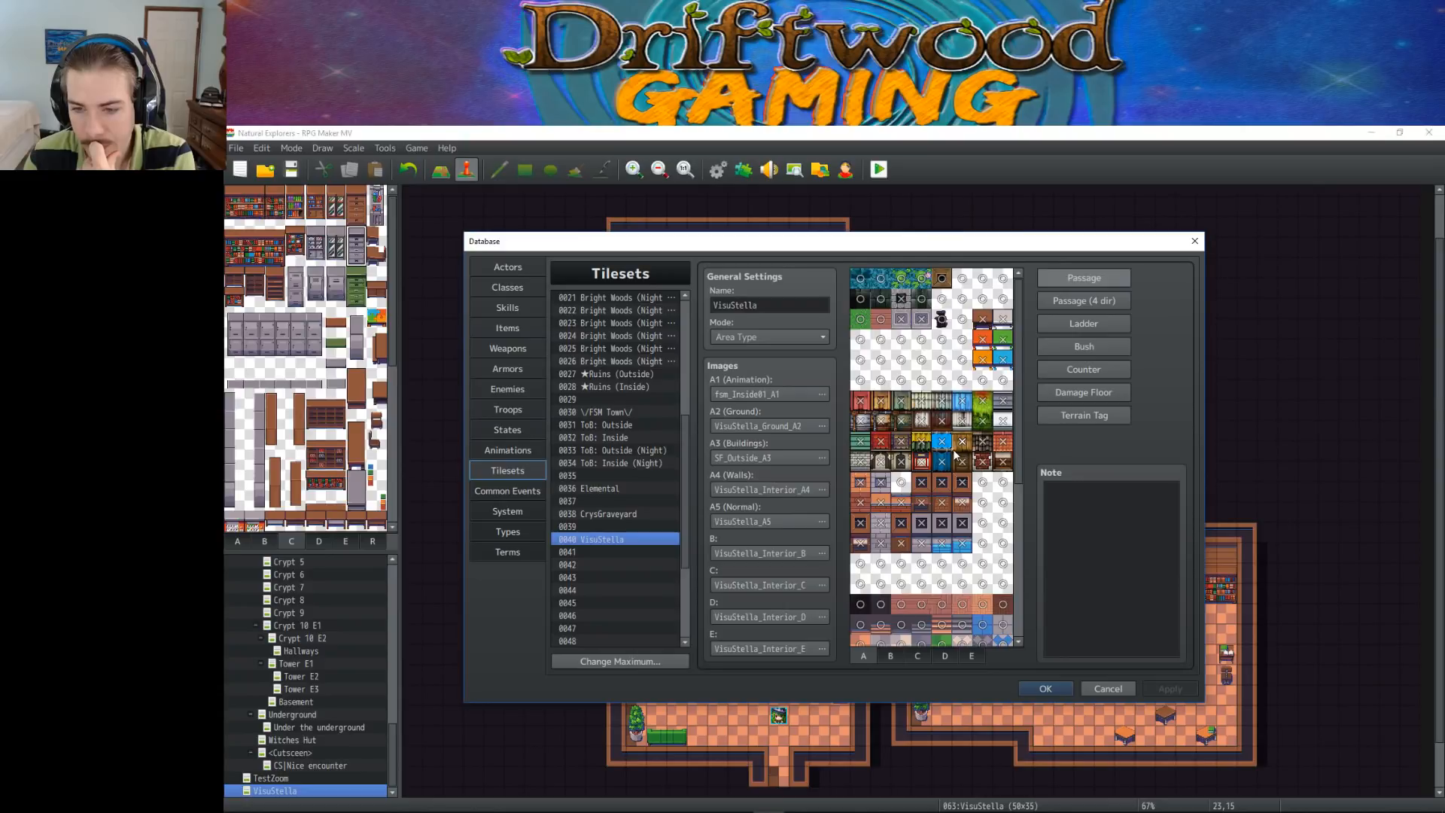
scroll(915, 393, "down", 1)
left_click(862, 533)
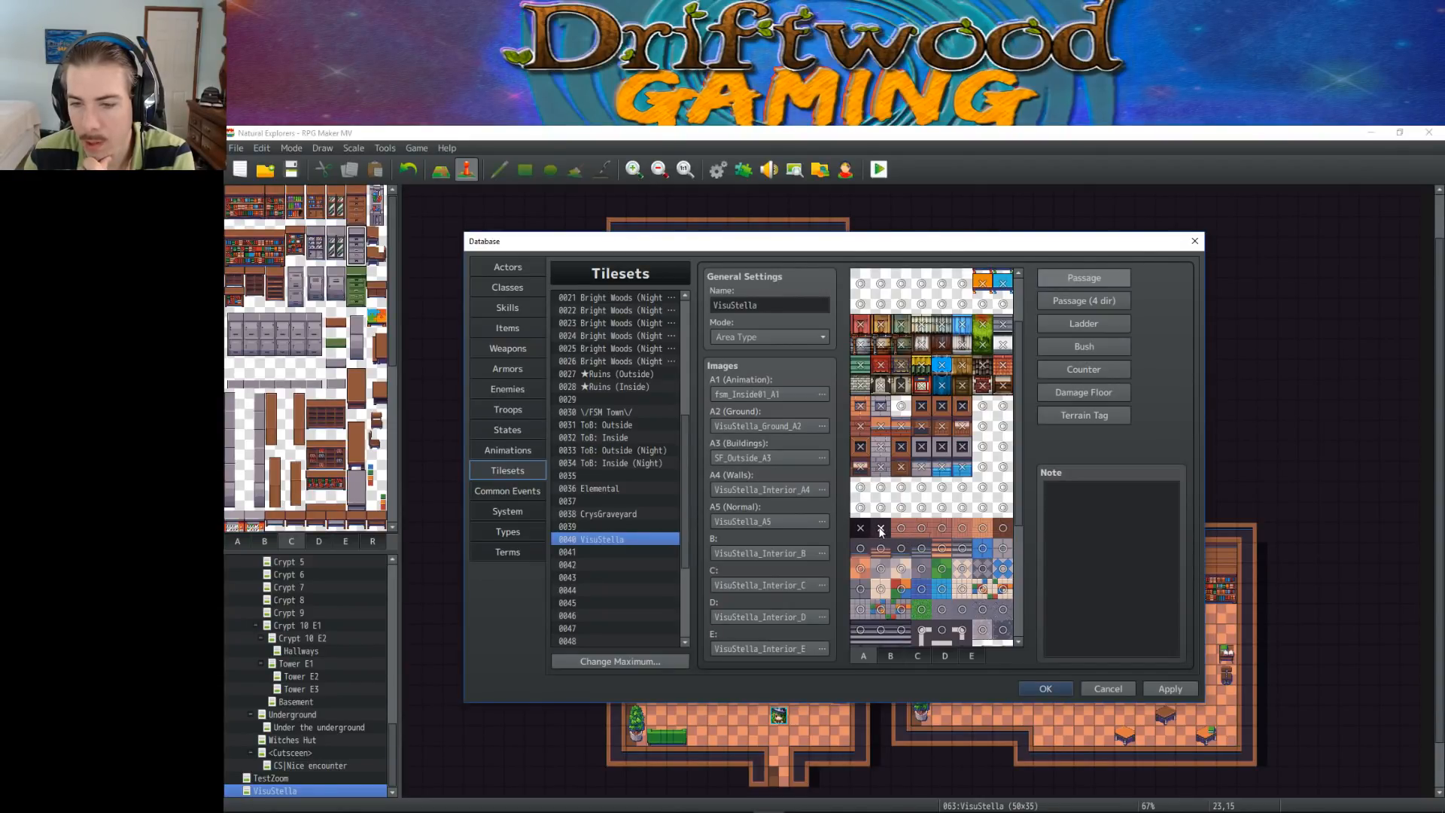
scroll(885, 531, "down", 1)
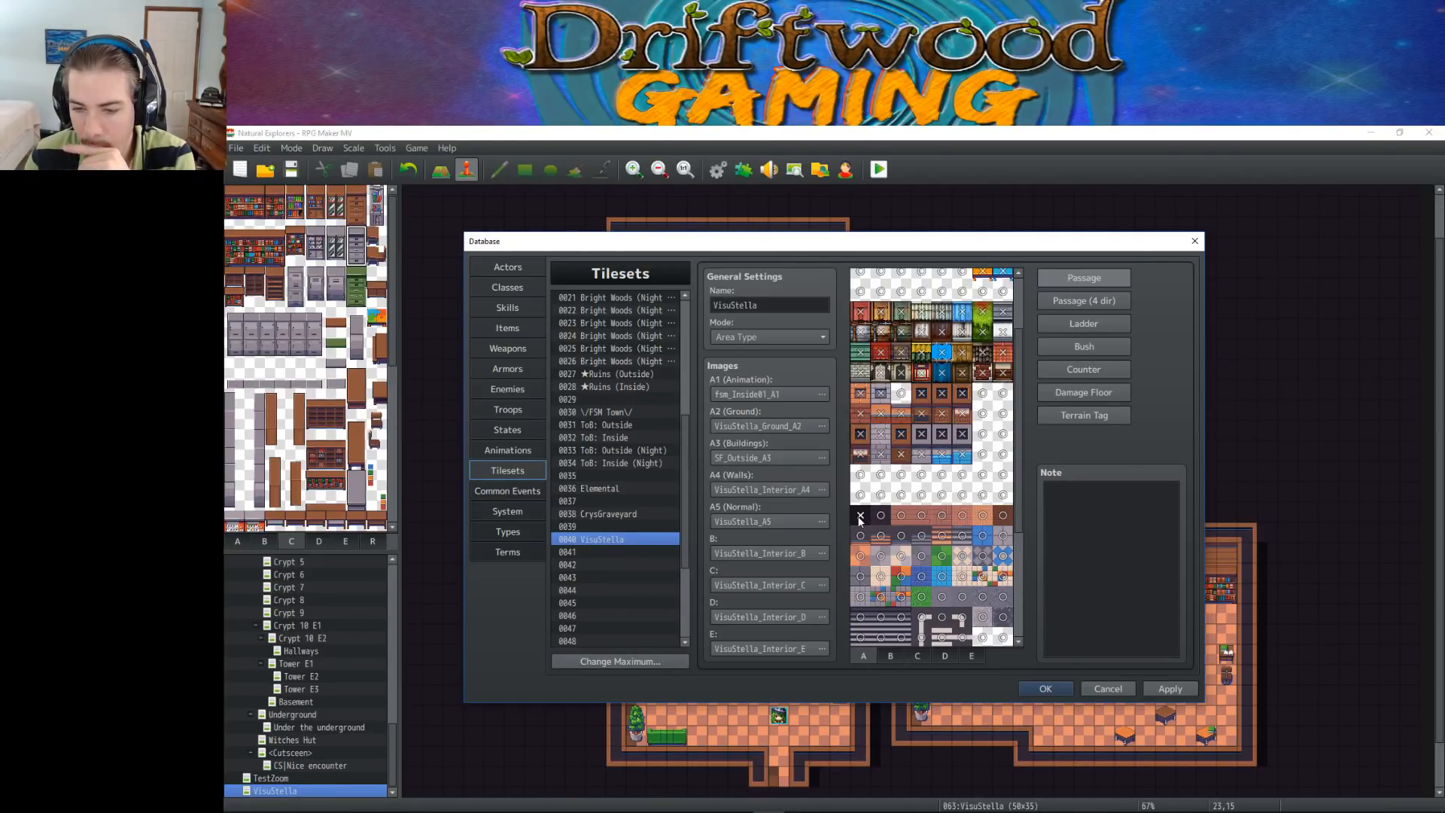
left_click(1037, 688)
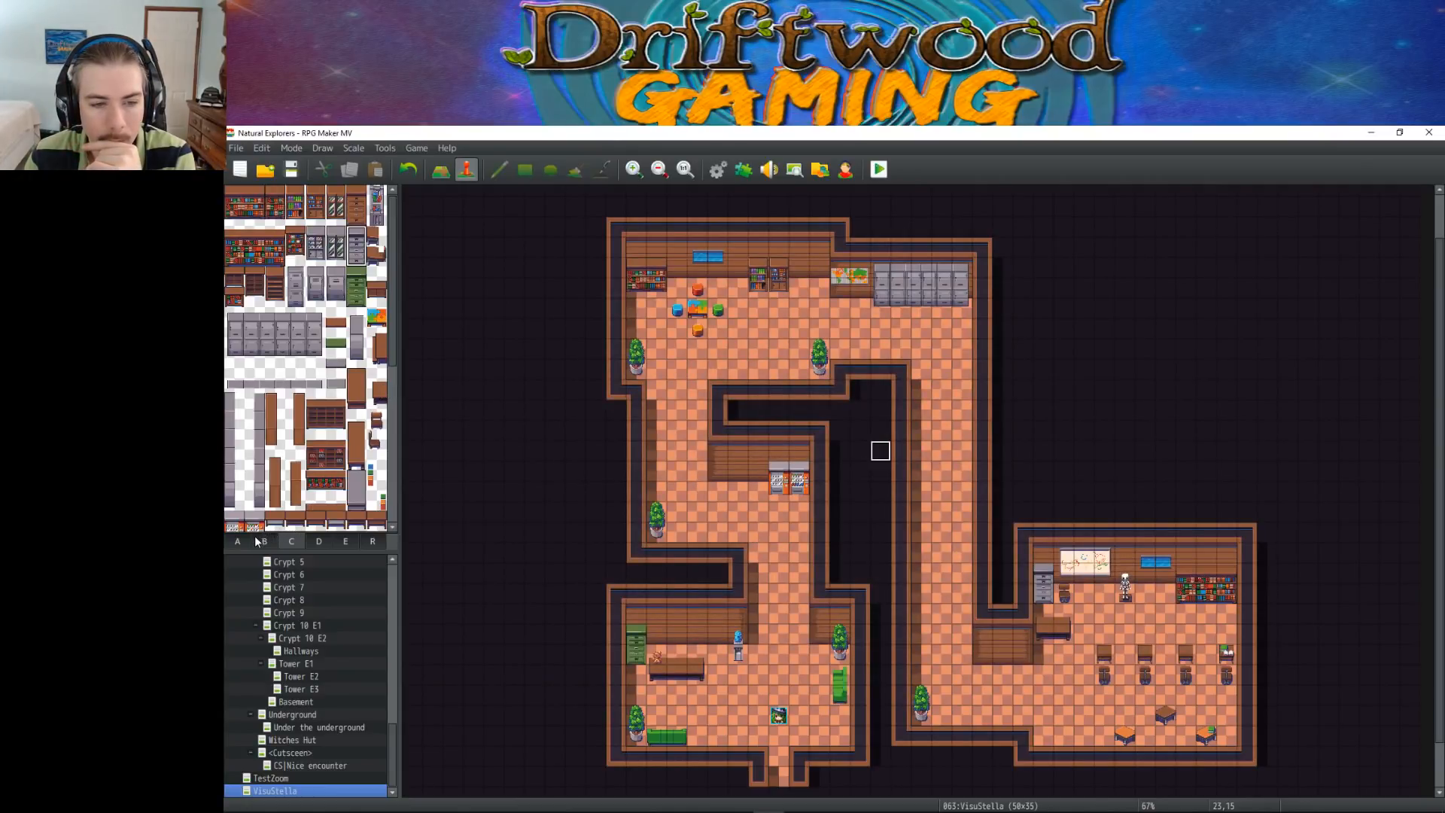
Try covering the outer end of the entrance room's lower doorway with the second black tile from sheet A
left_click(256, 542)
left_click(243, 542)
scroll(265, 506, "down", 1)
left_click(255, 483)
left_click(441, 170)
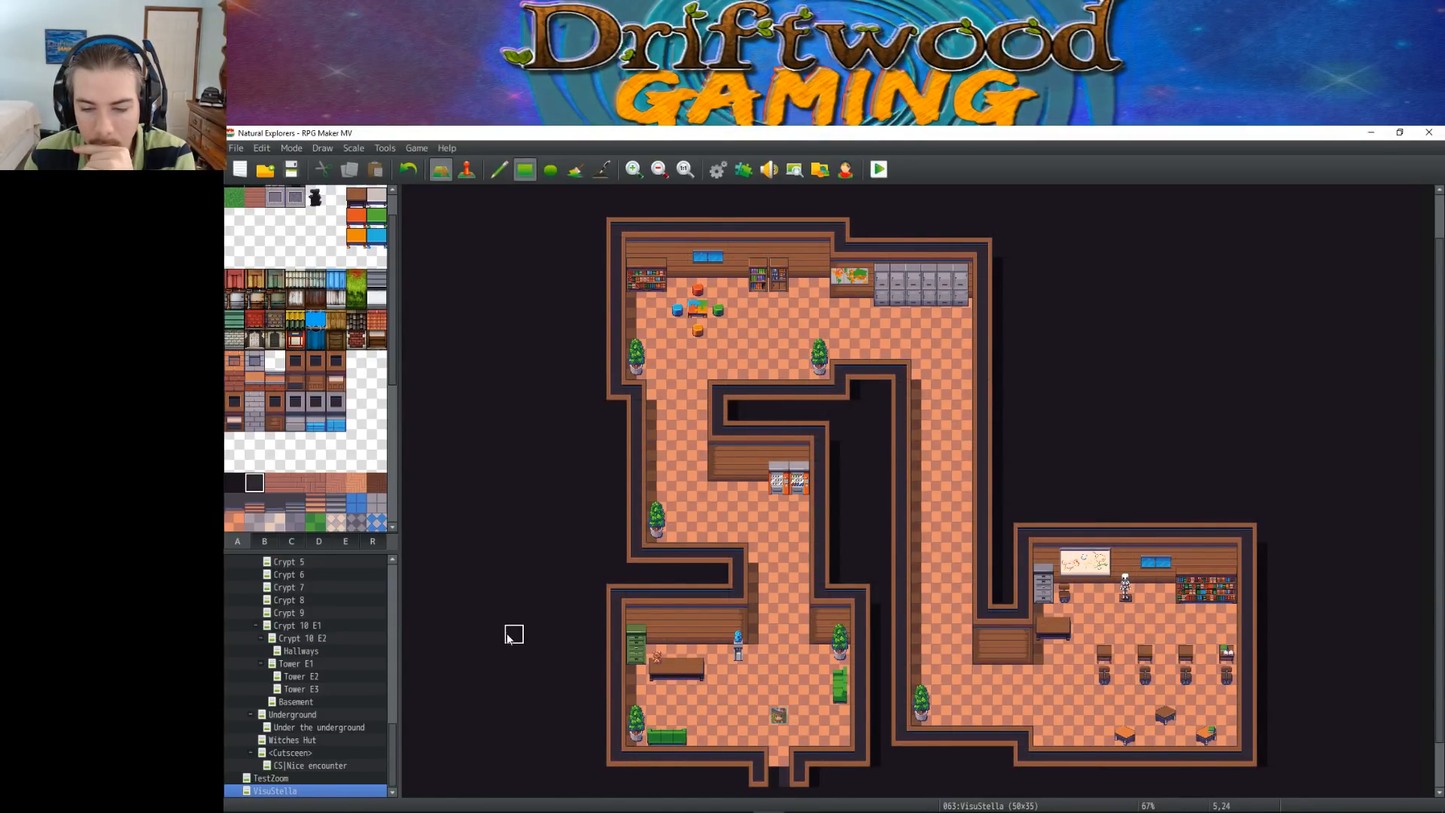
Start a new game and walk the character in and out of the black-tiled doorway, then end the playtest
left_click(886, 172)
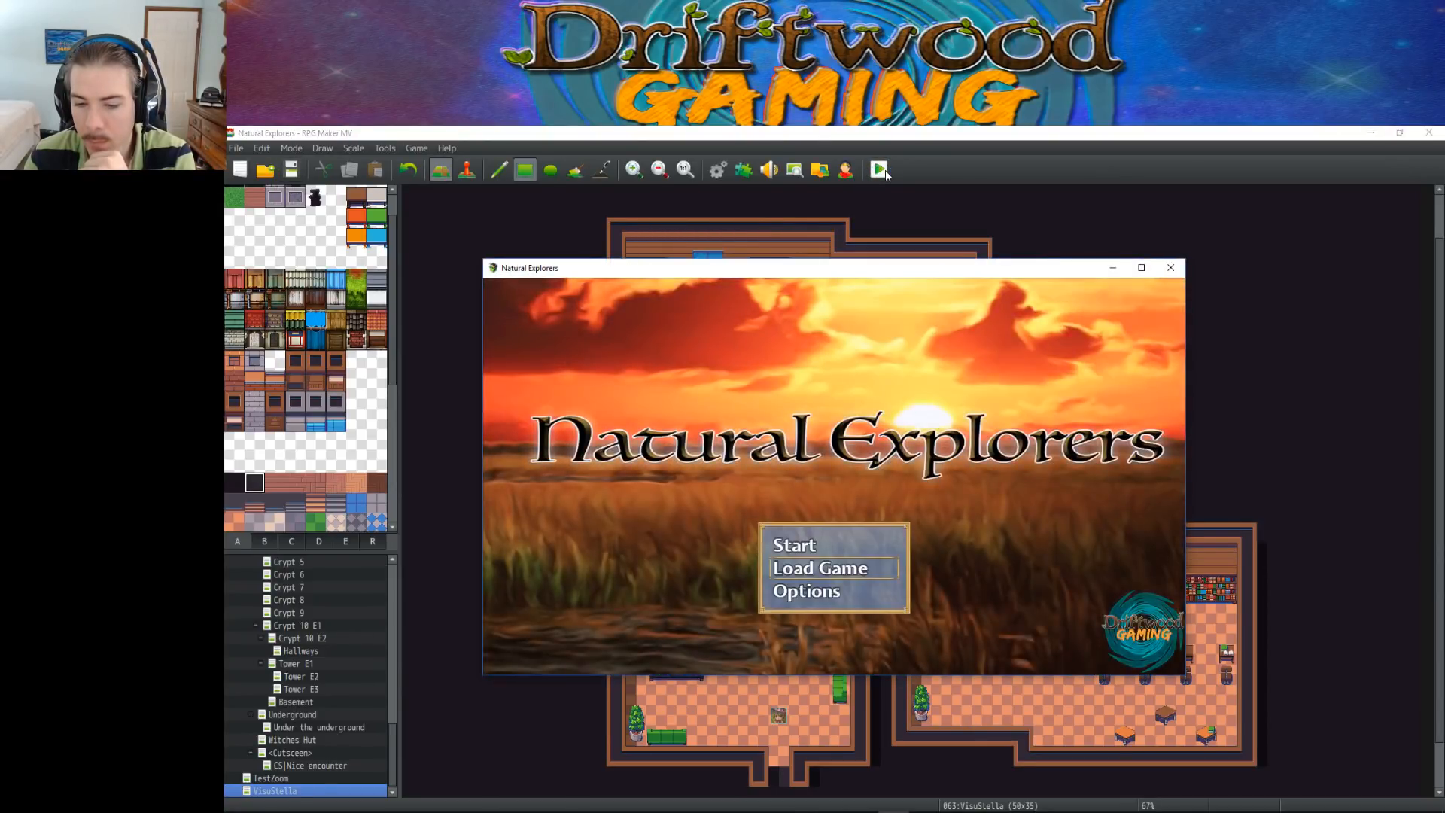
left_click(838, 546)
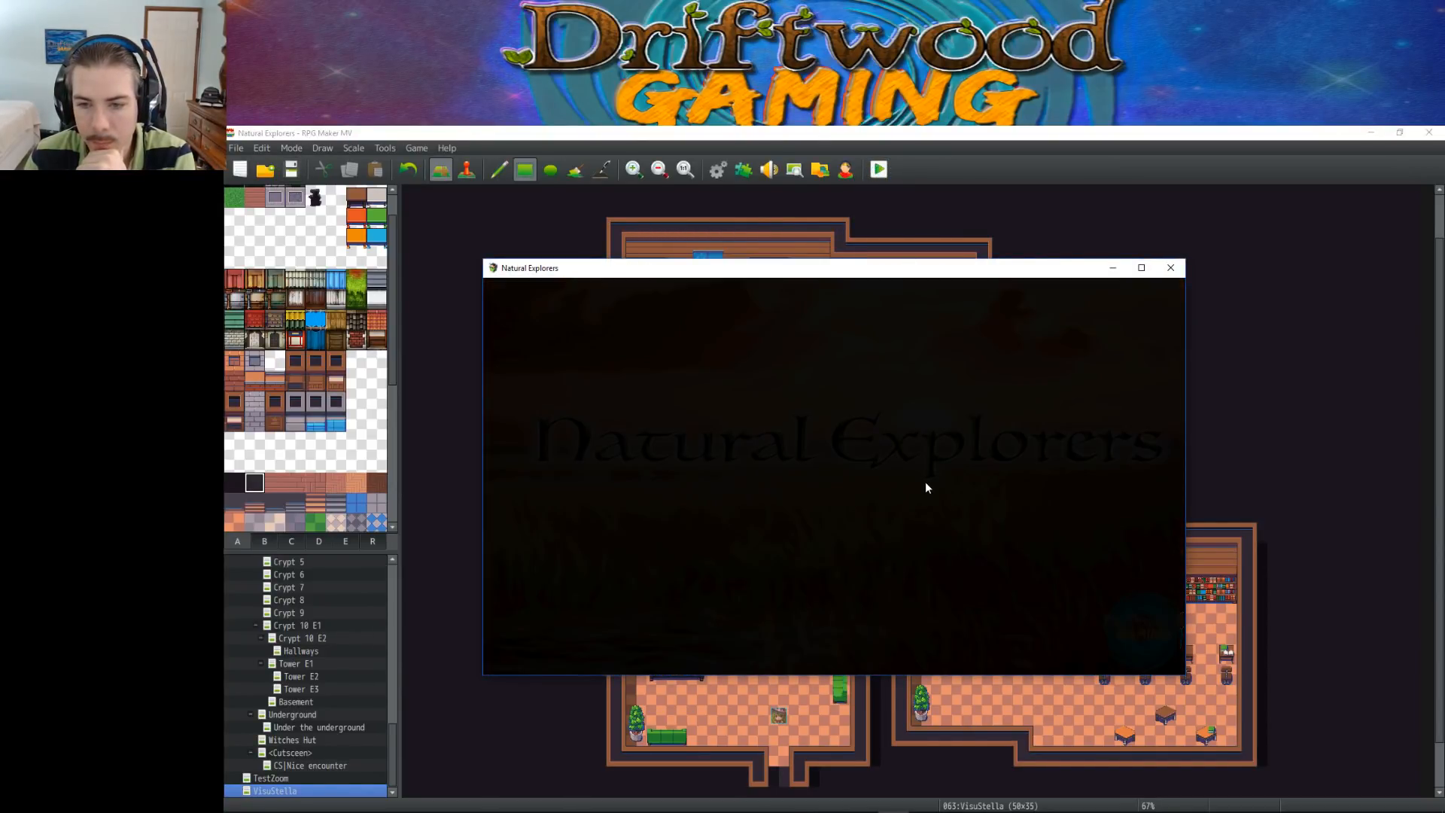
key("Down")
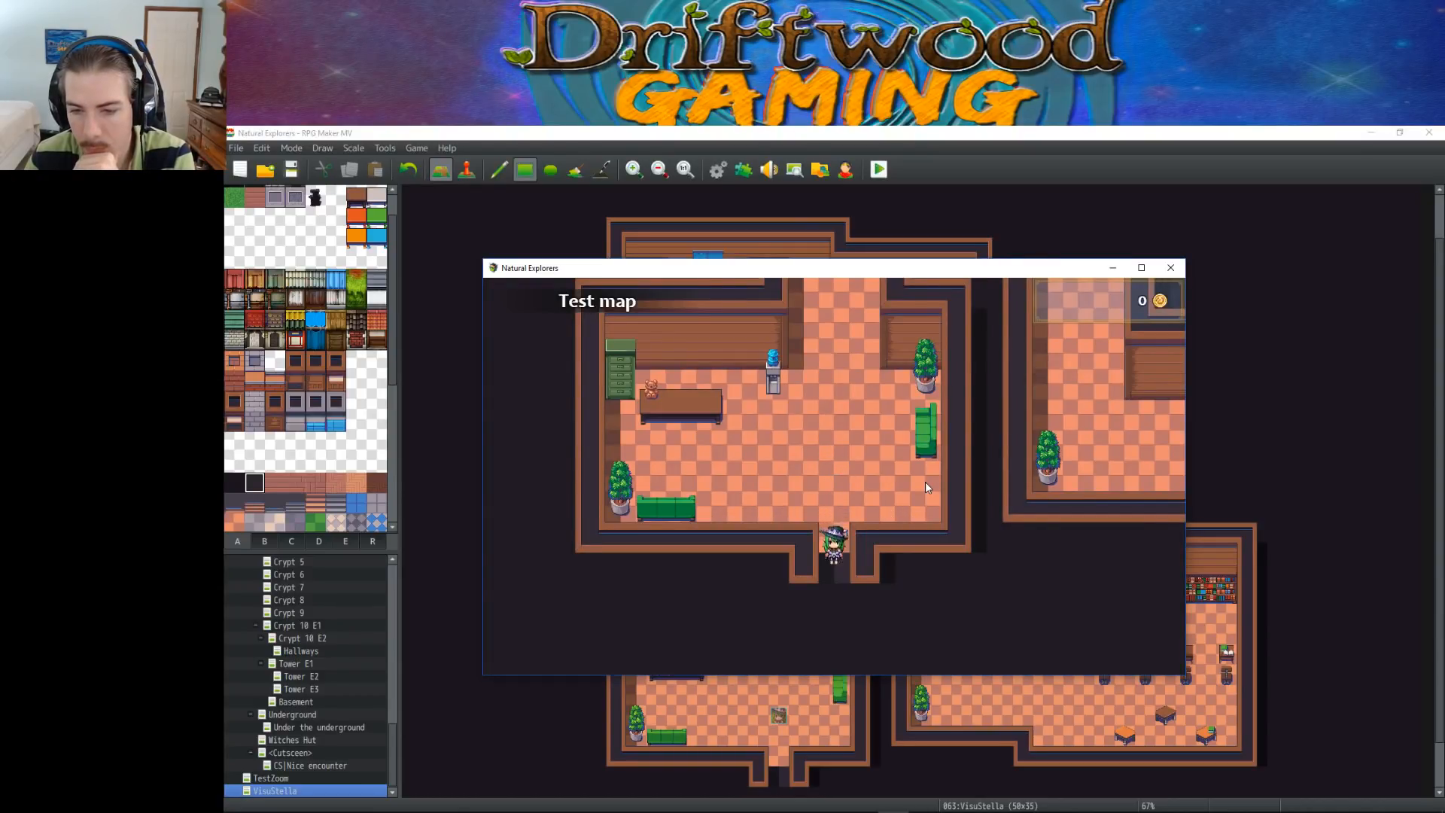
key("Up")
key("Down")
key("Up")
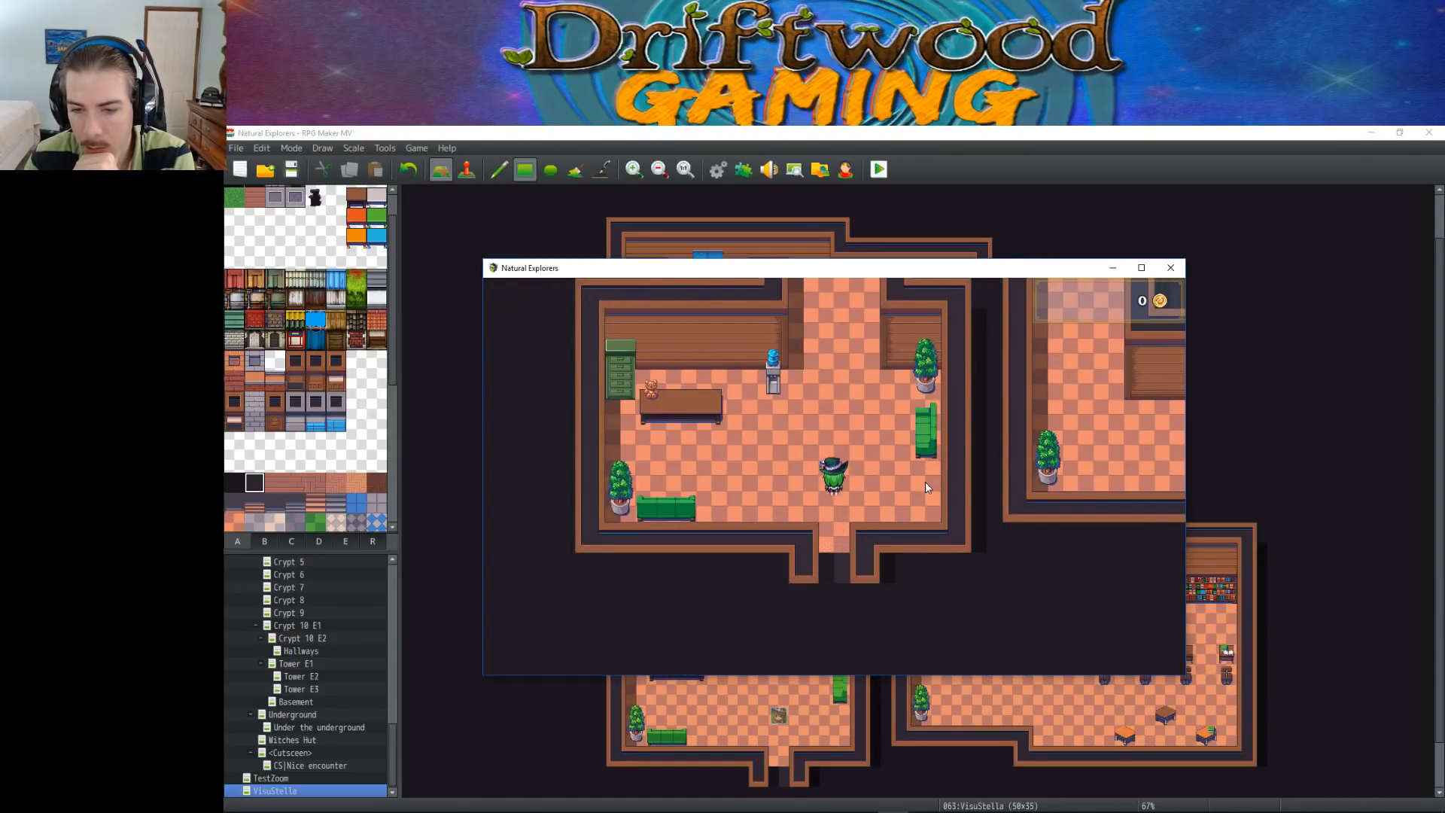
key("Down")
key("Down")
key("Up")
key("Down")
key("Up")
key("Down")
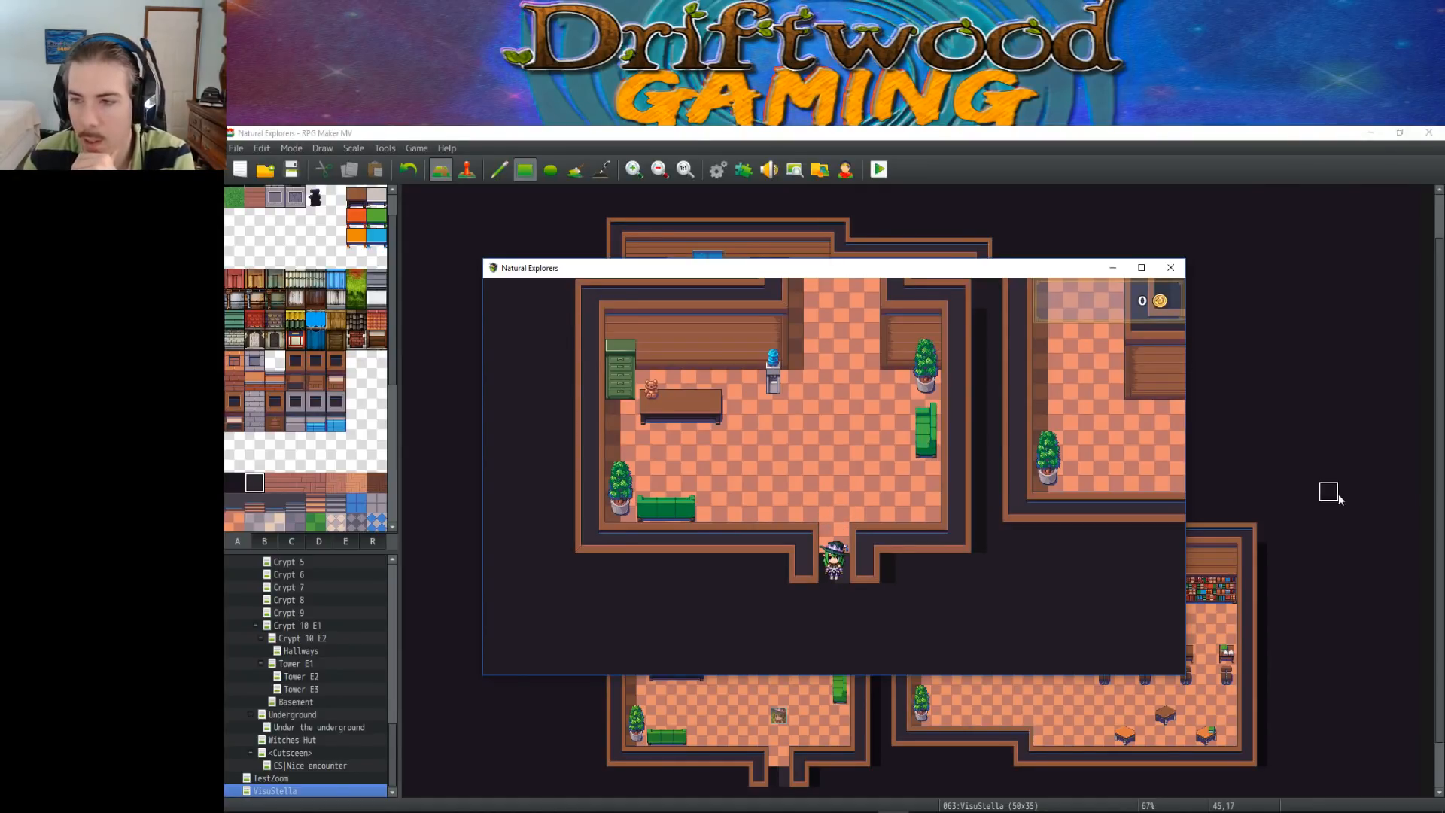
left_click(1171, 267)
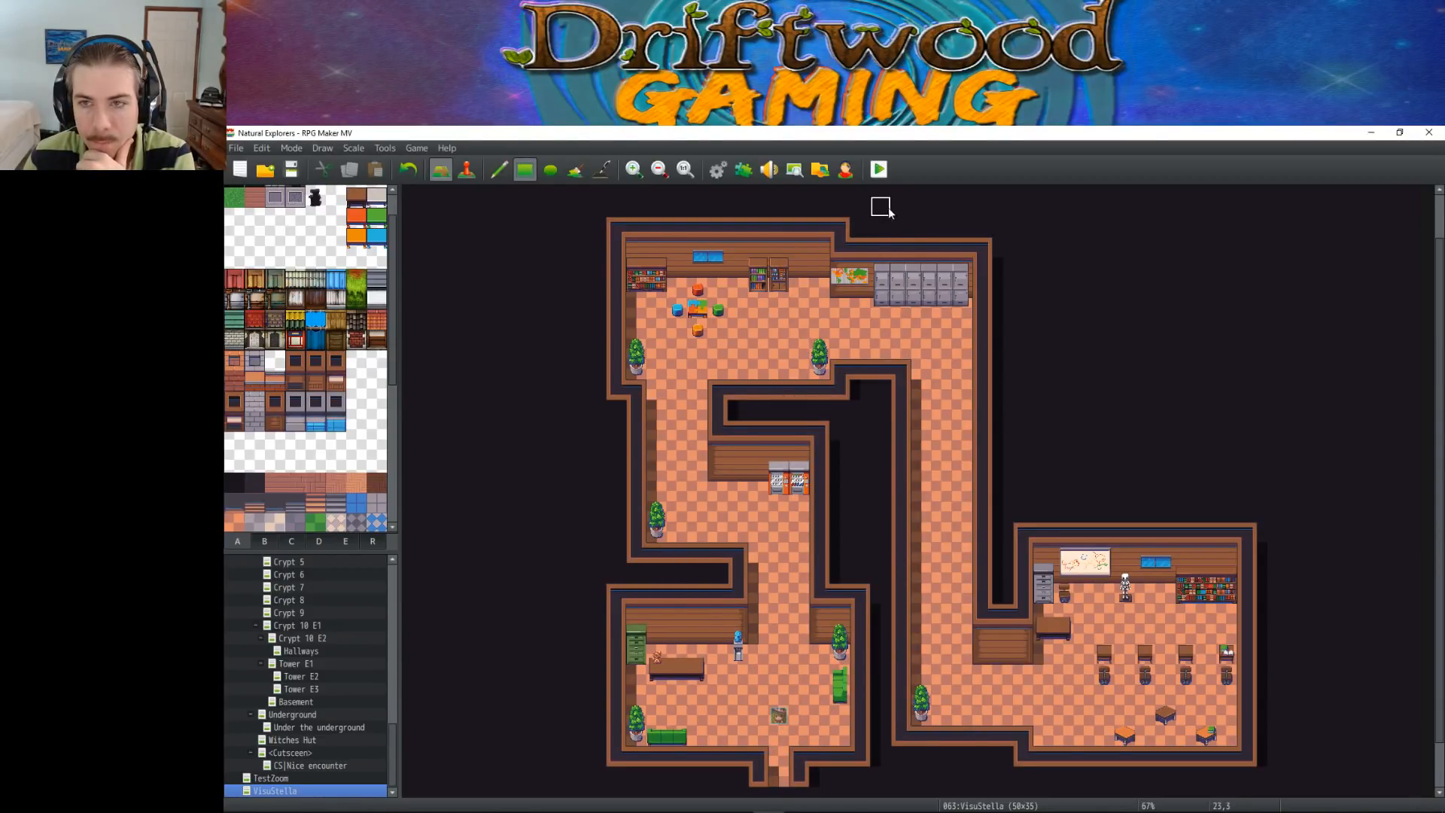
Playtest again in a maximized game window and test collisions in the entrance room's lower doorway
left_click(878, 169)
left_click(786, 493)
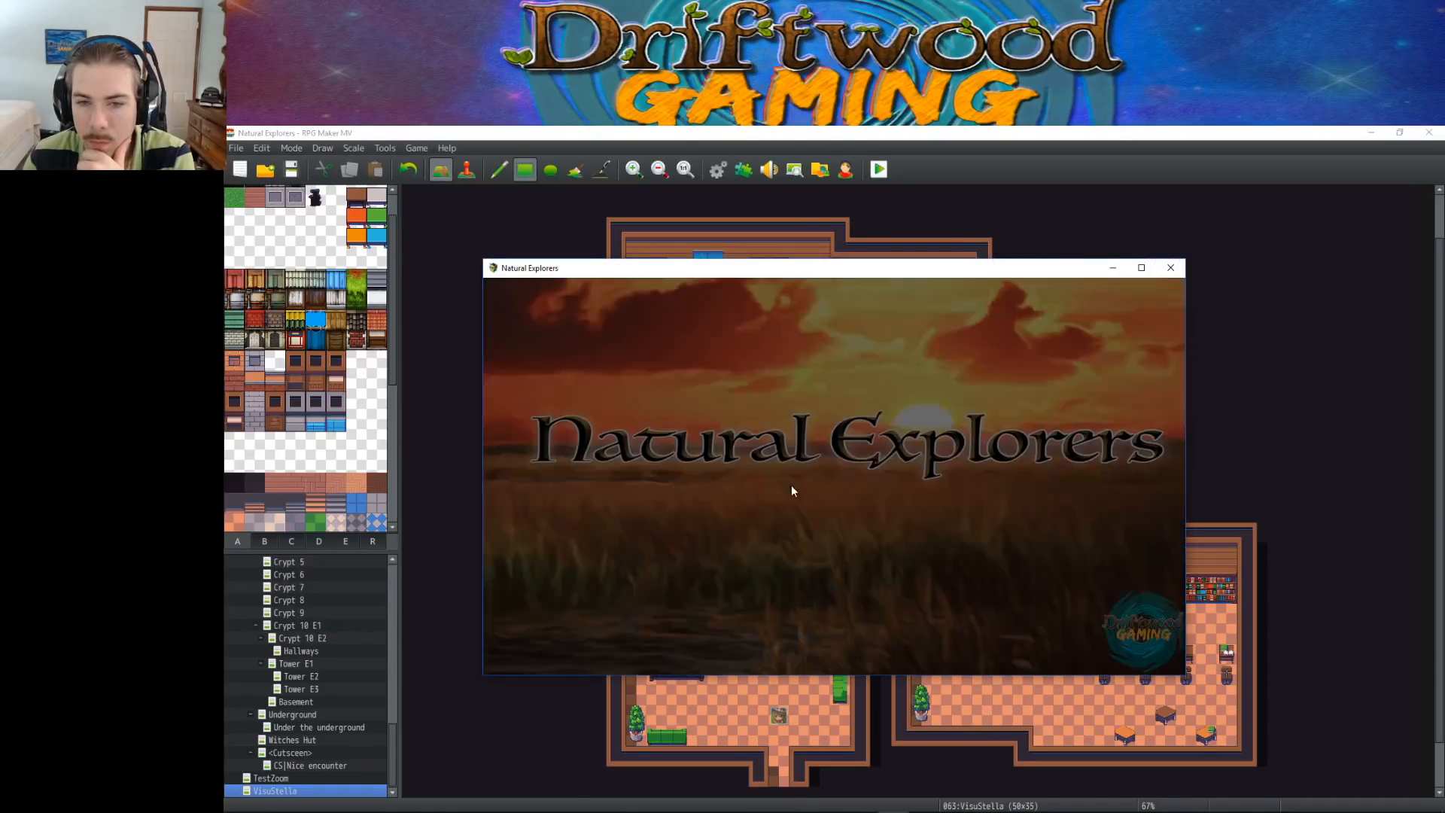
left_click(828, 548)
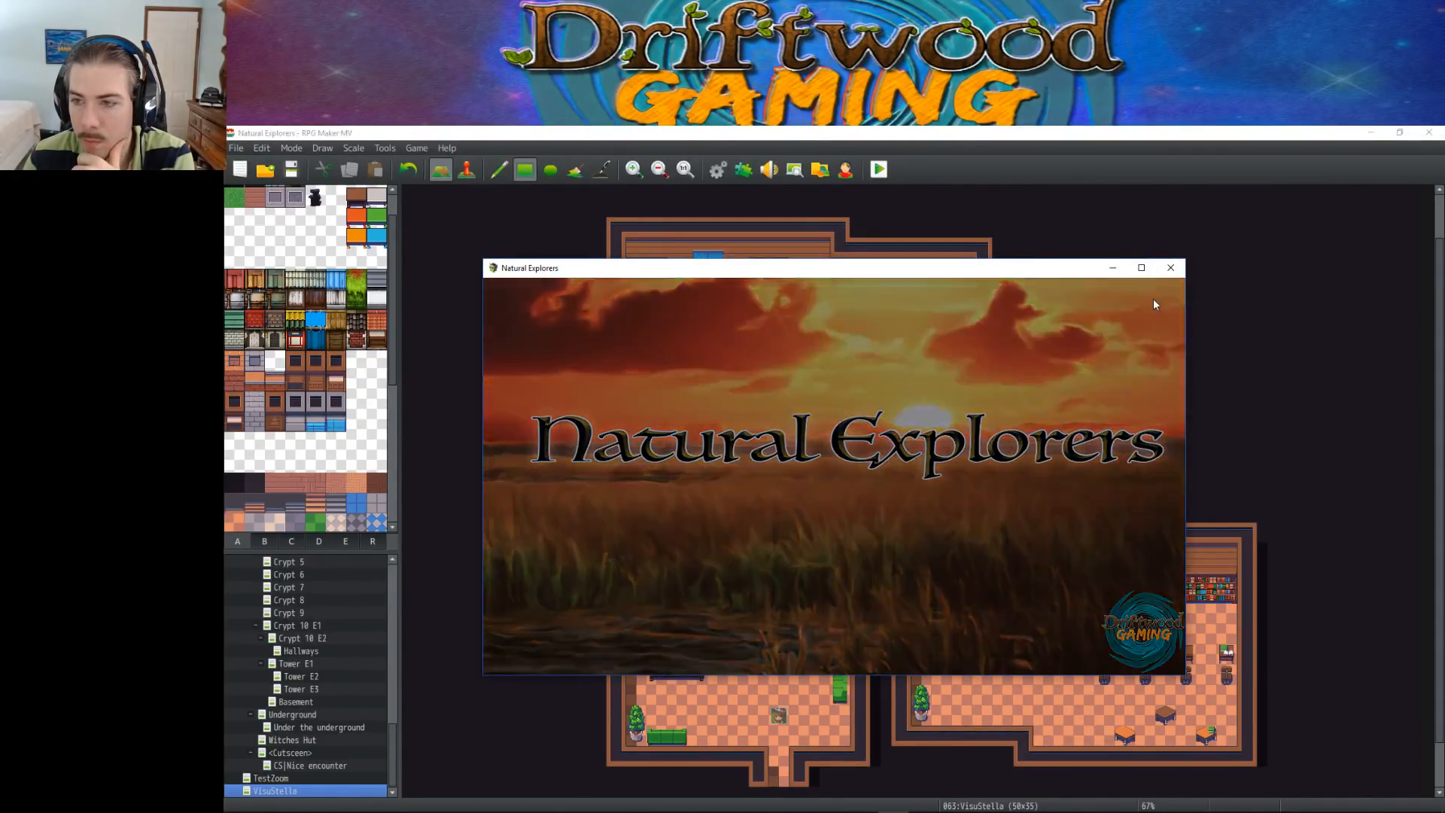
left_click(1141, 268)
key("Up")
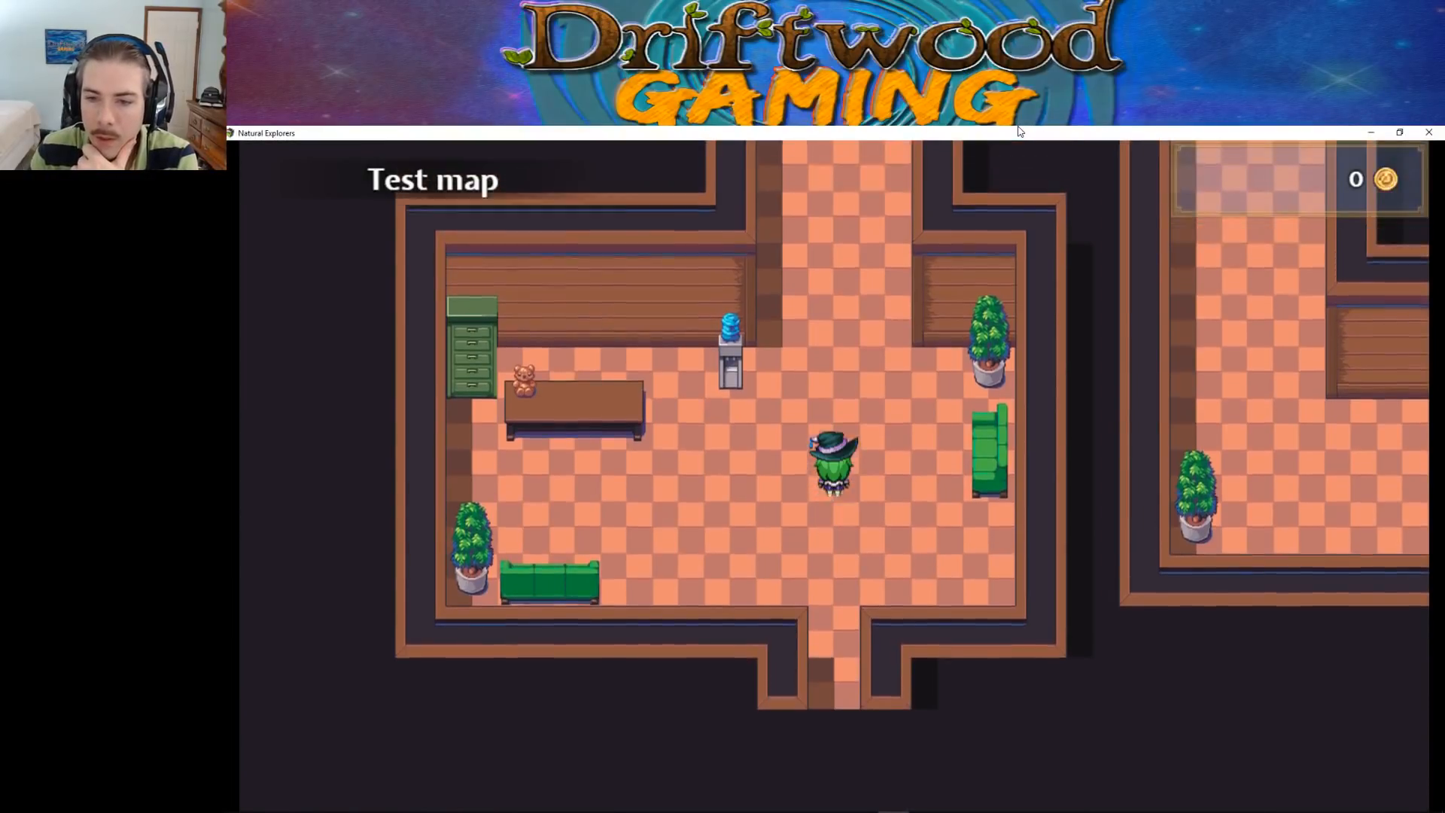
key("Left")
key("Down")
key("Right")
key("Down")
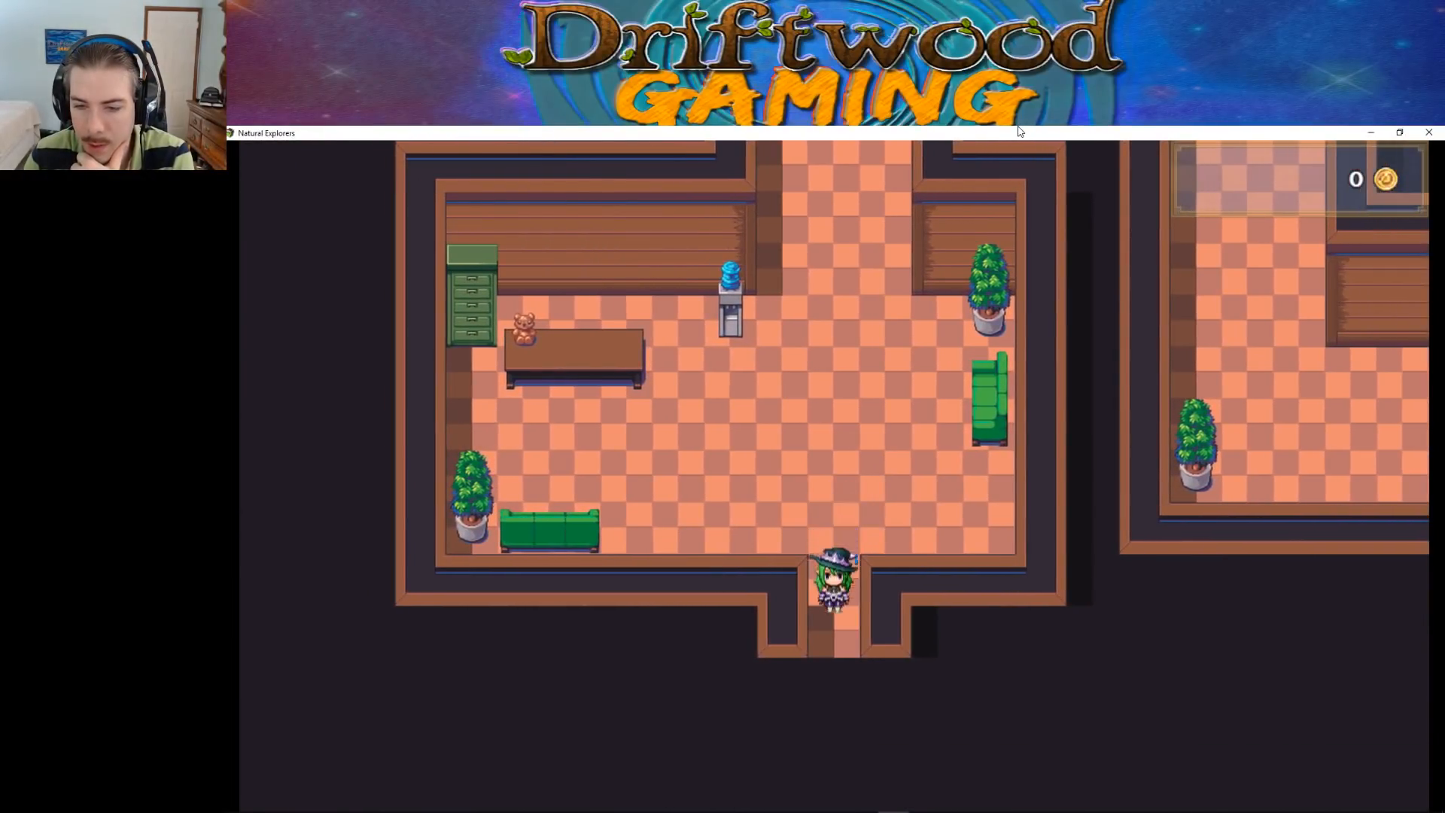
key("Right")
key("Up")
key("Down")
key("Up")
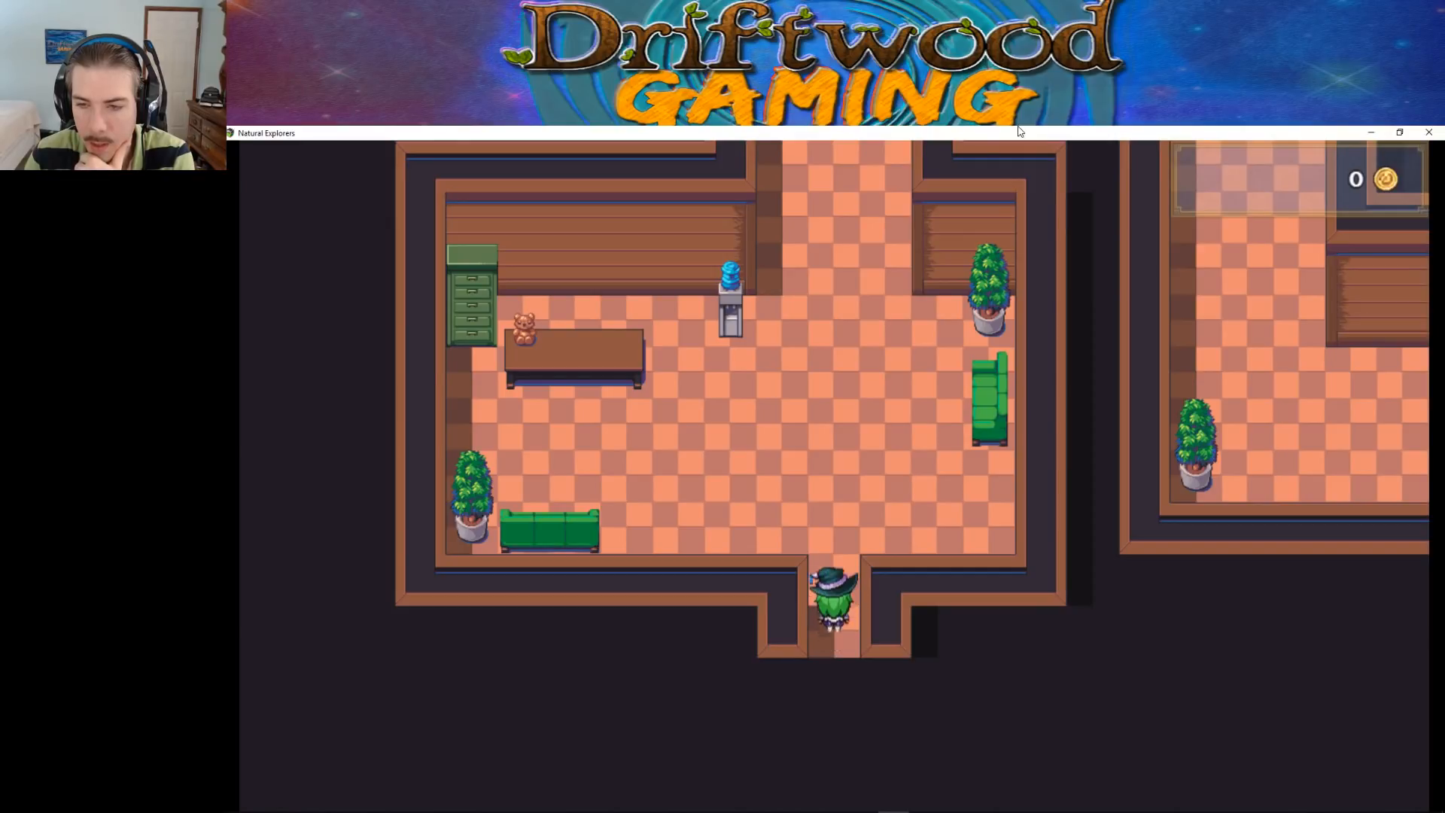
key("Right")
key("Up")
key("Down")
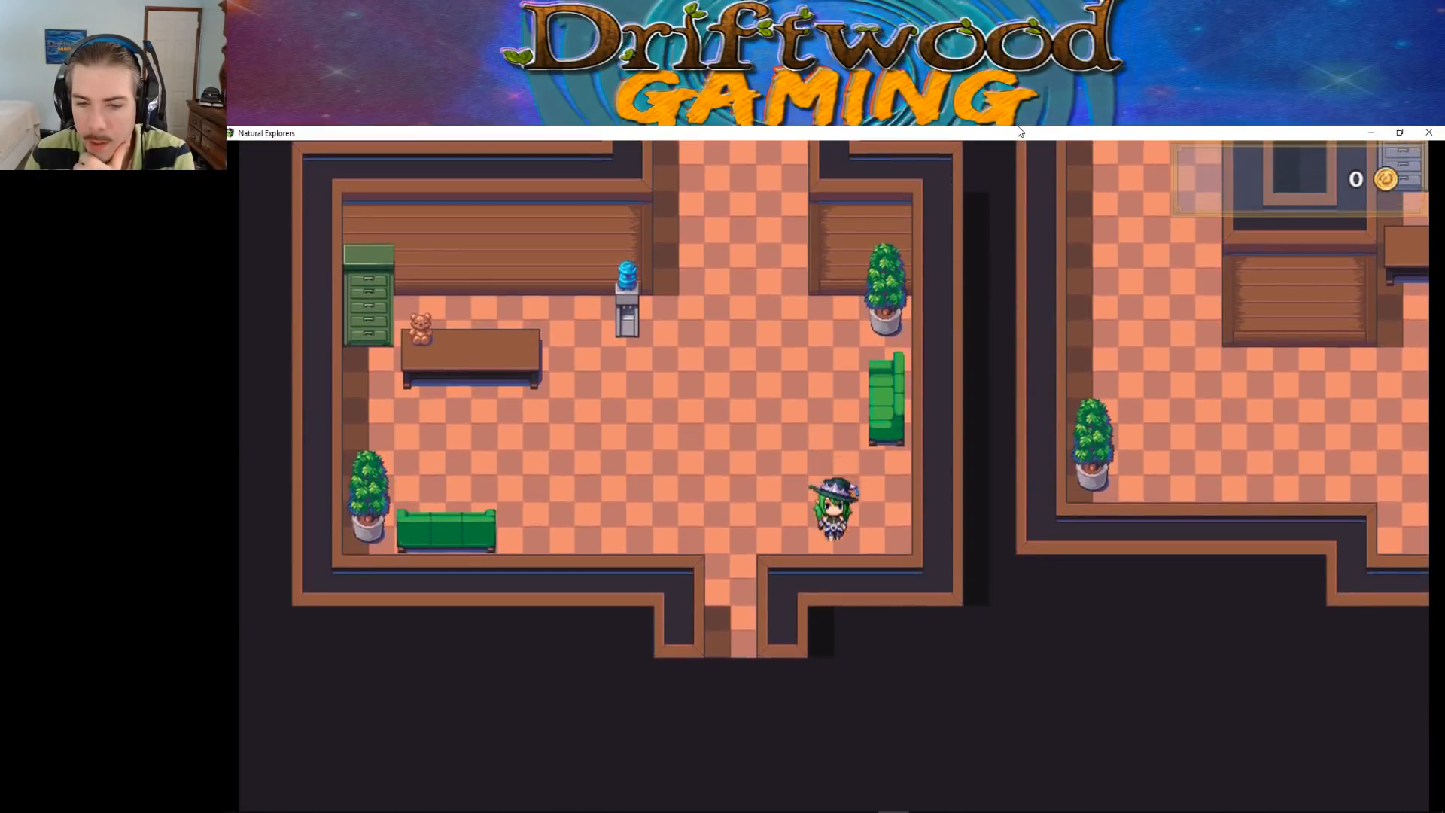
Walk the character beside and behind the green sofa on the lower wall to test its collision, then end the playtest
key("Left")
key("Left")
key("Up")
key("Right")
key("Left")
key("Down")
key("Right")
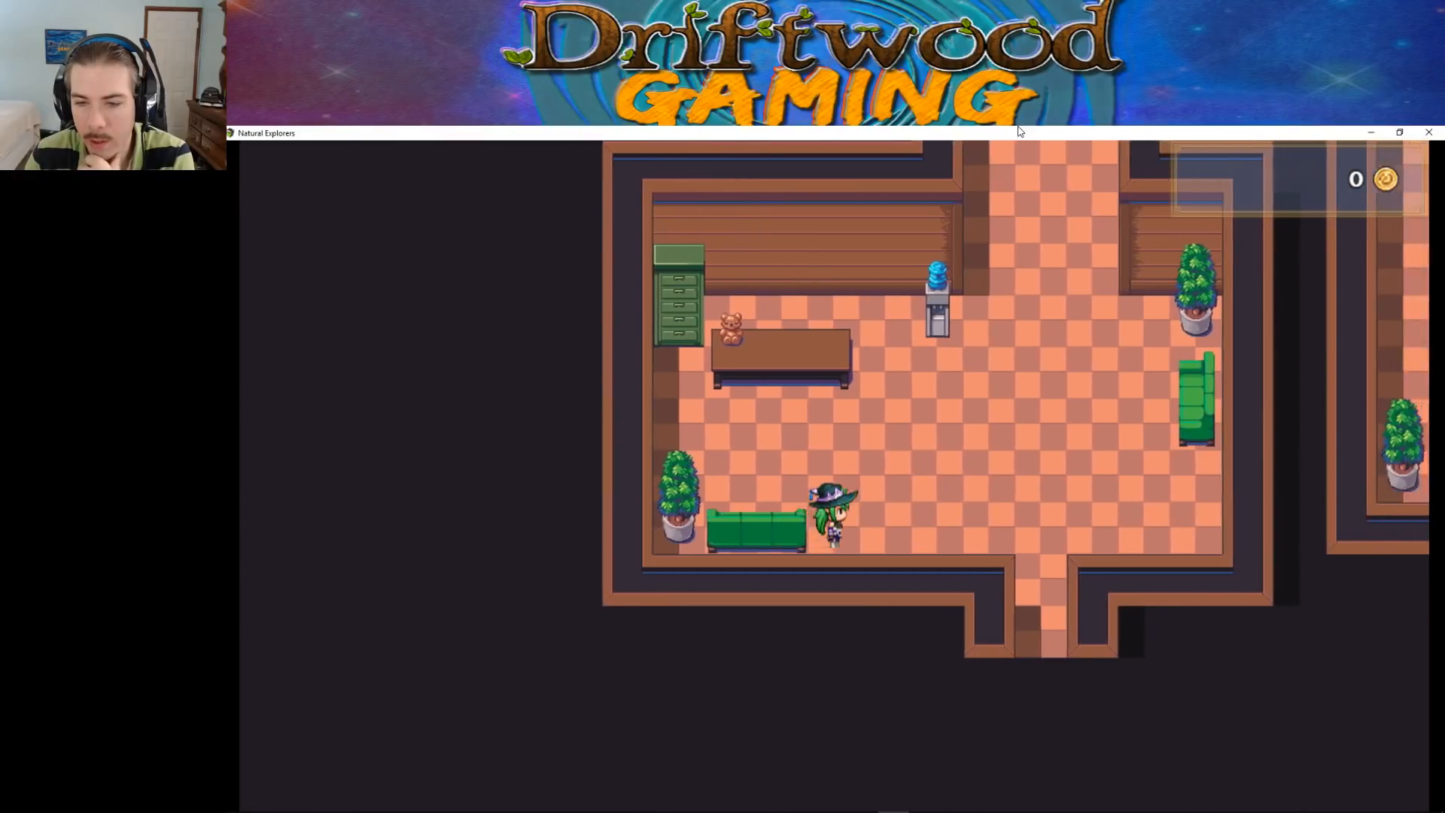
key("Left")
key("Up")
key("Down")
key("Left")
key("Down")
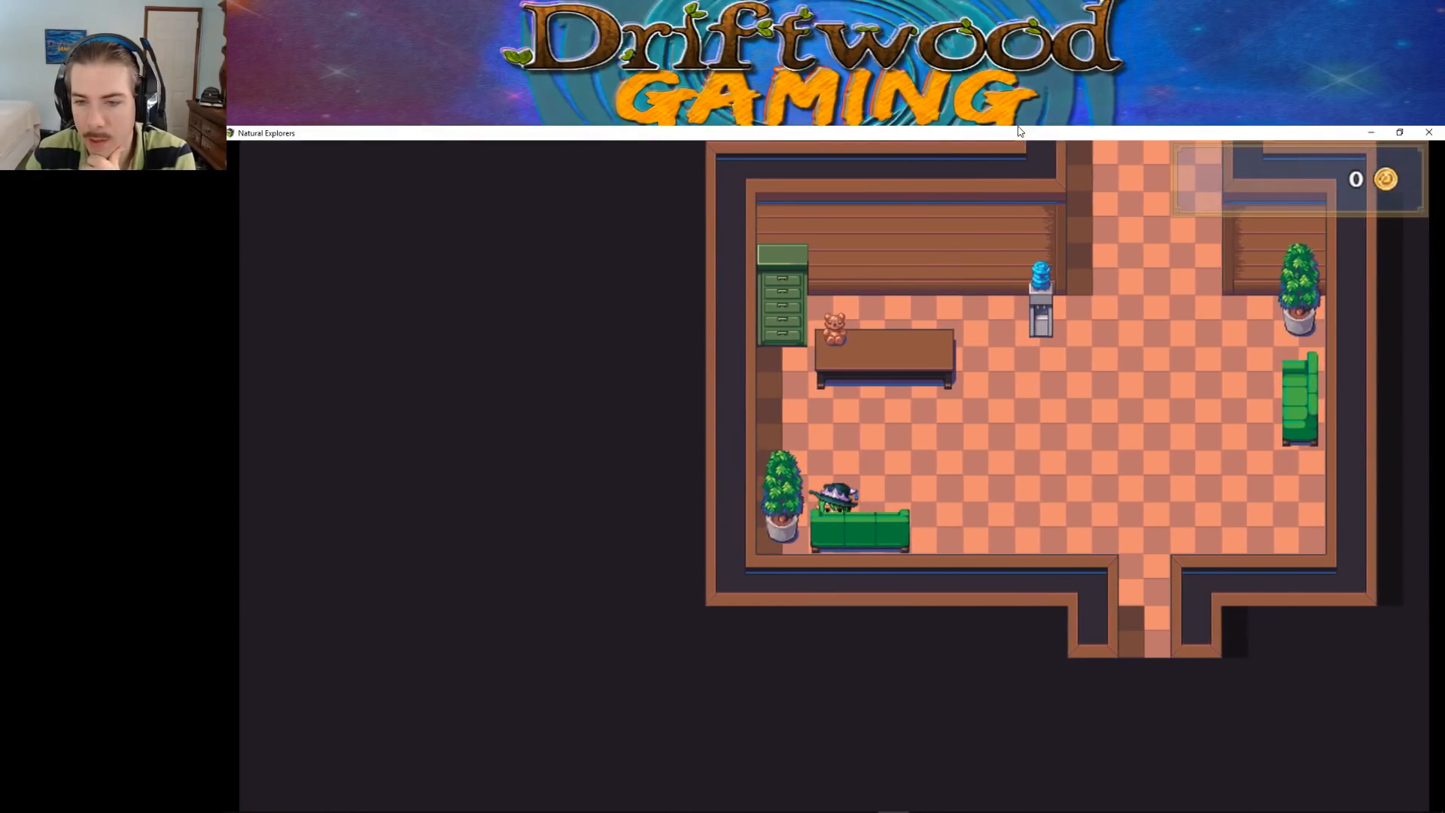
left_click(1428, 131)
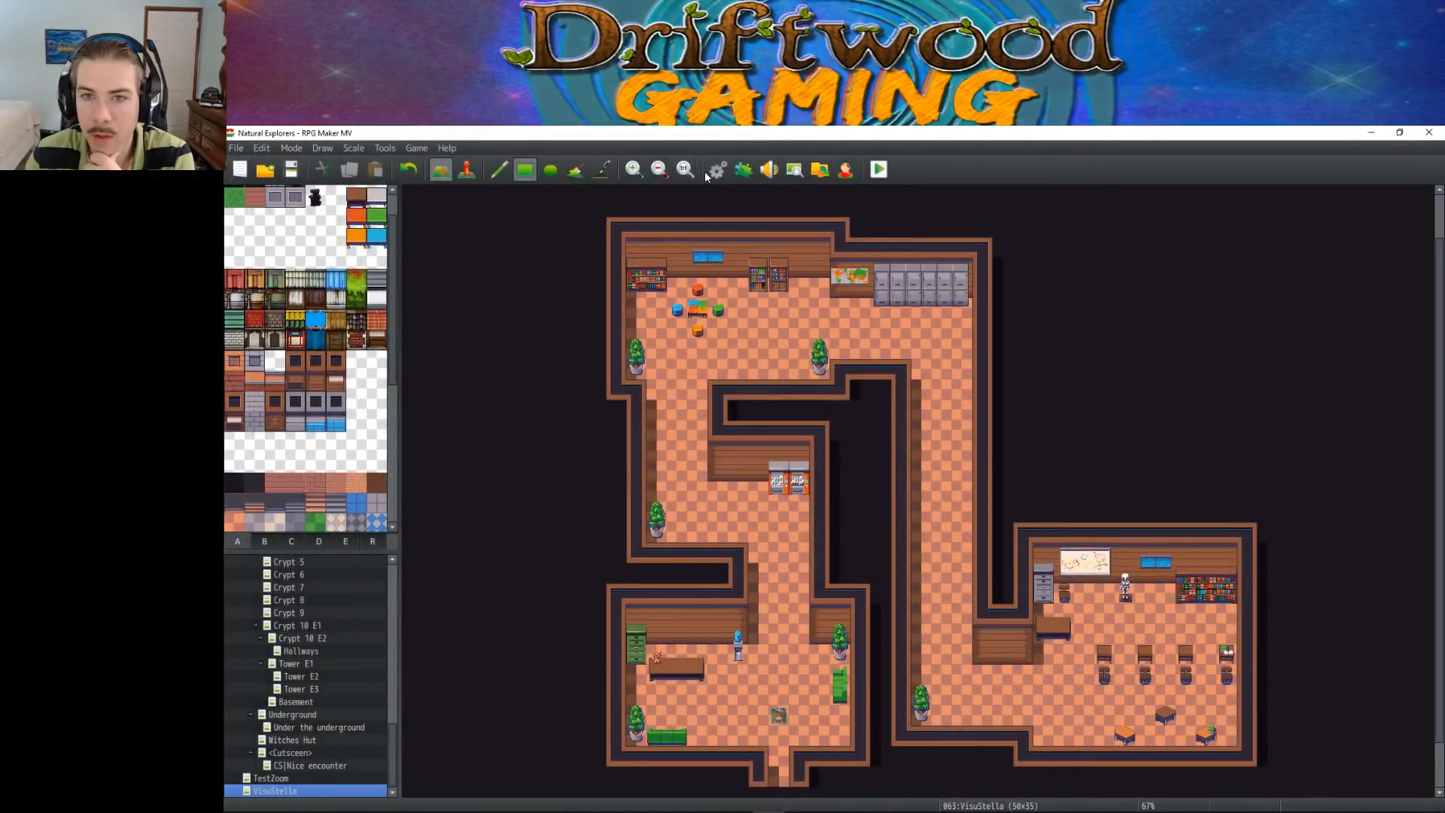
Change the passage of the upper tiles of the horizontal green sofa in tile sheet C and accept the tileset changes
left_click(714, 170)
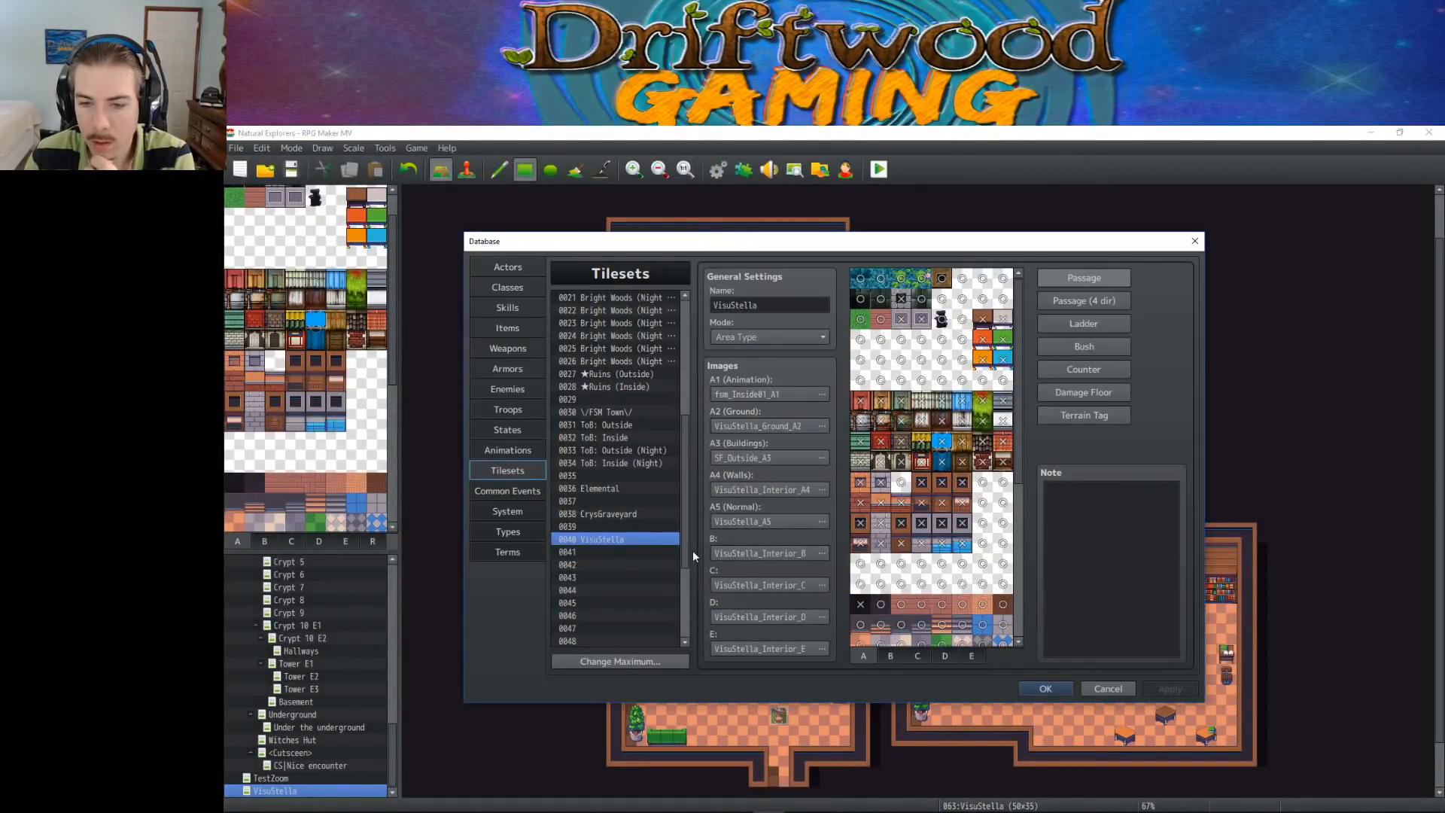
left_click(888, 656)
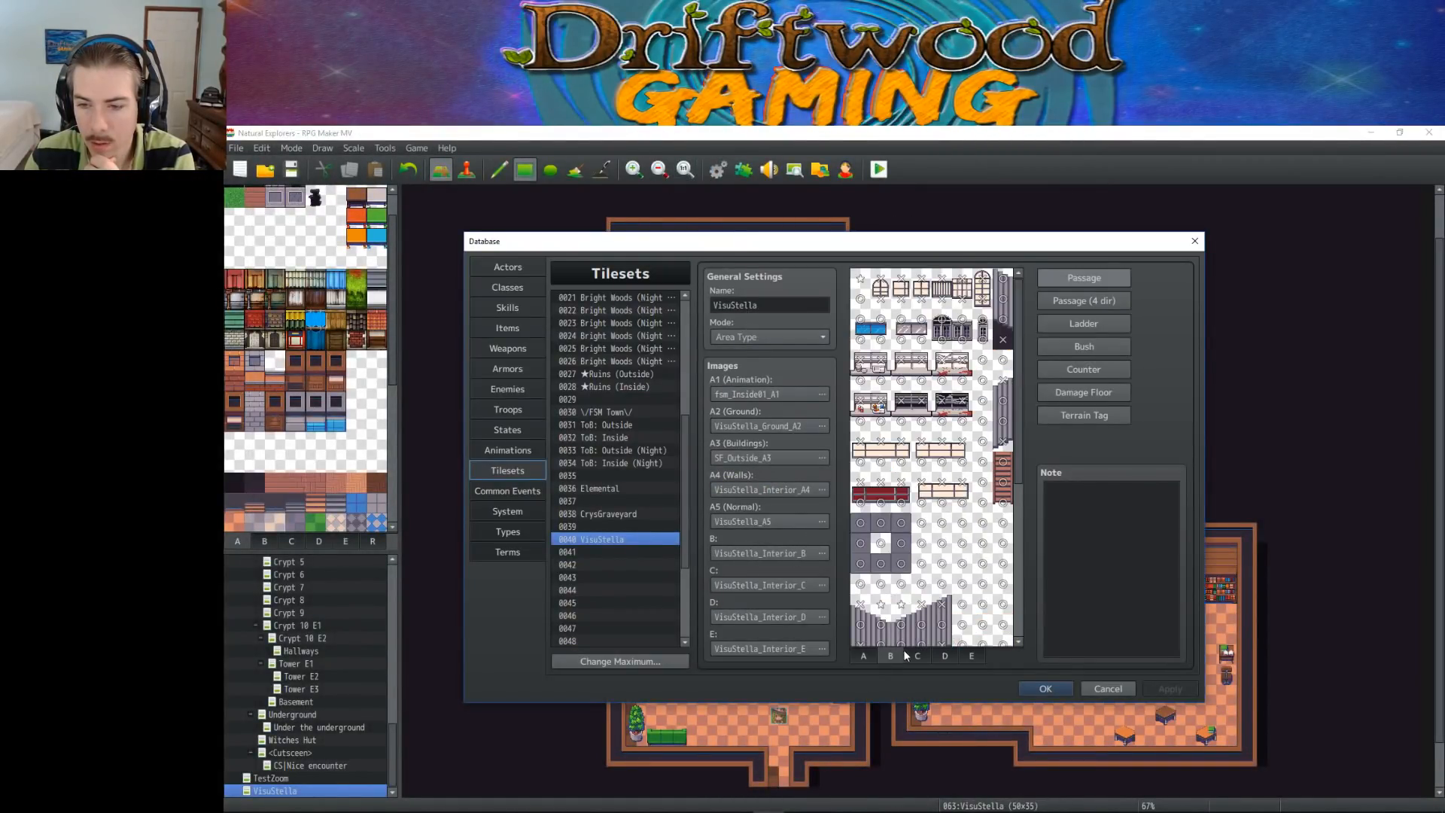
left_click(919, 656)
scroll(933, 594, "down", 5)
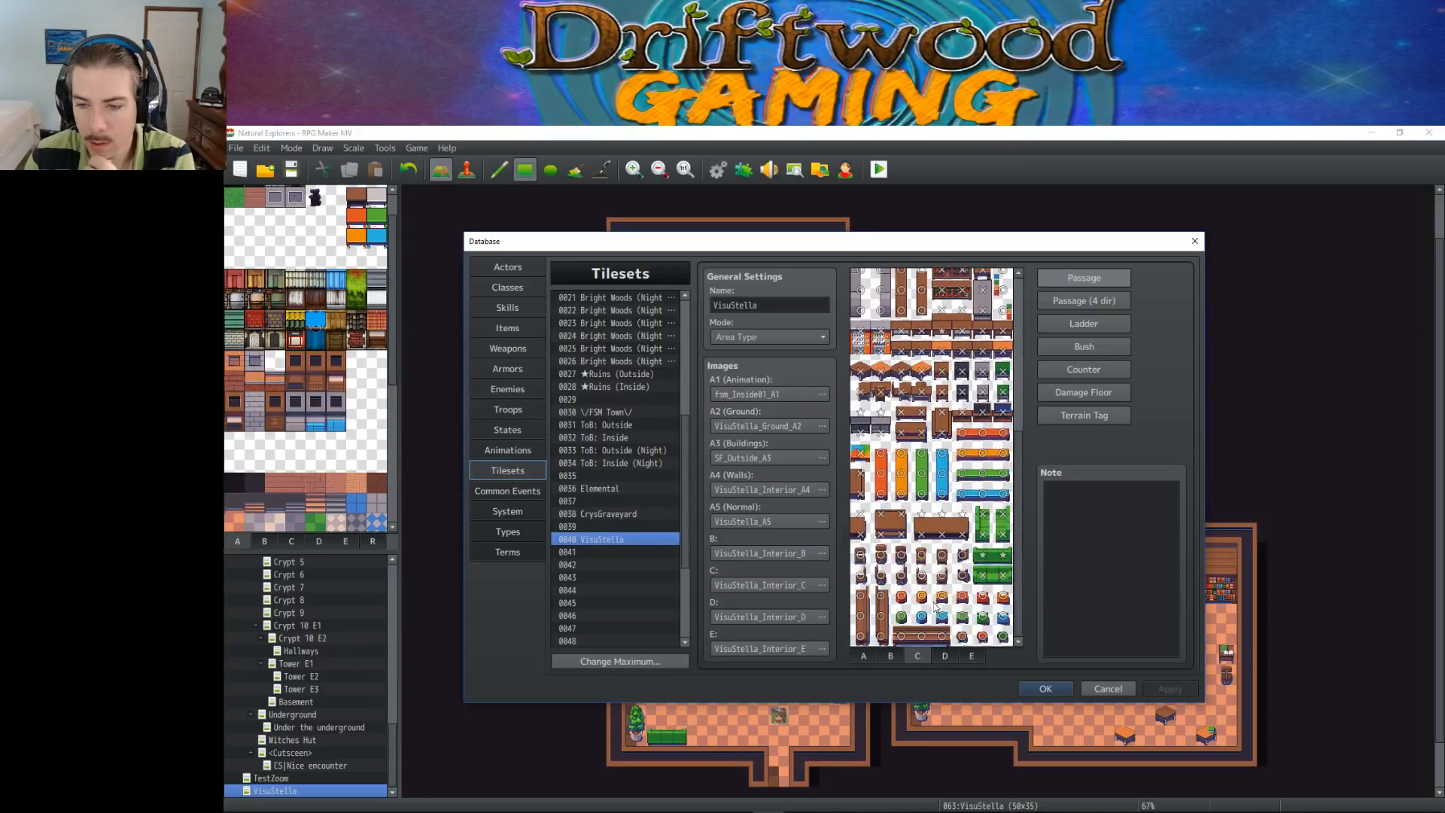
left_click(983, 555)
left_click(983, 554)
left_click(1002, 557)
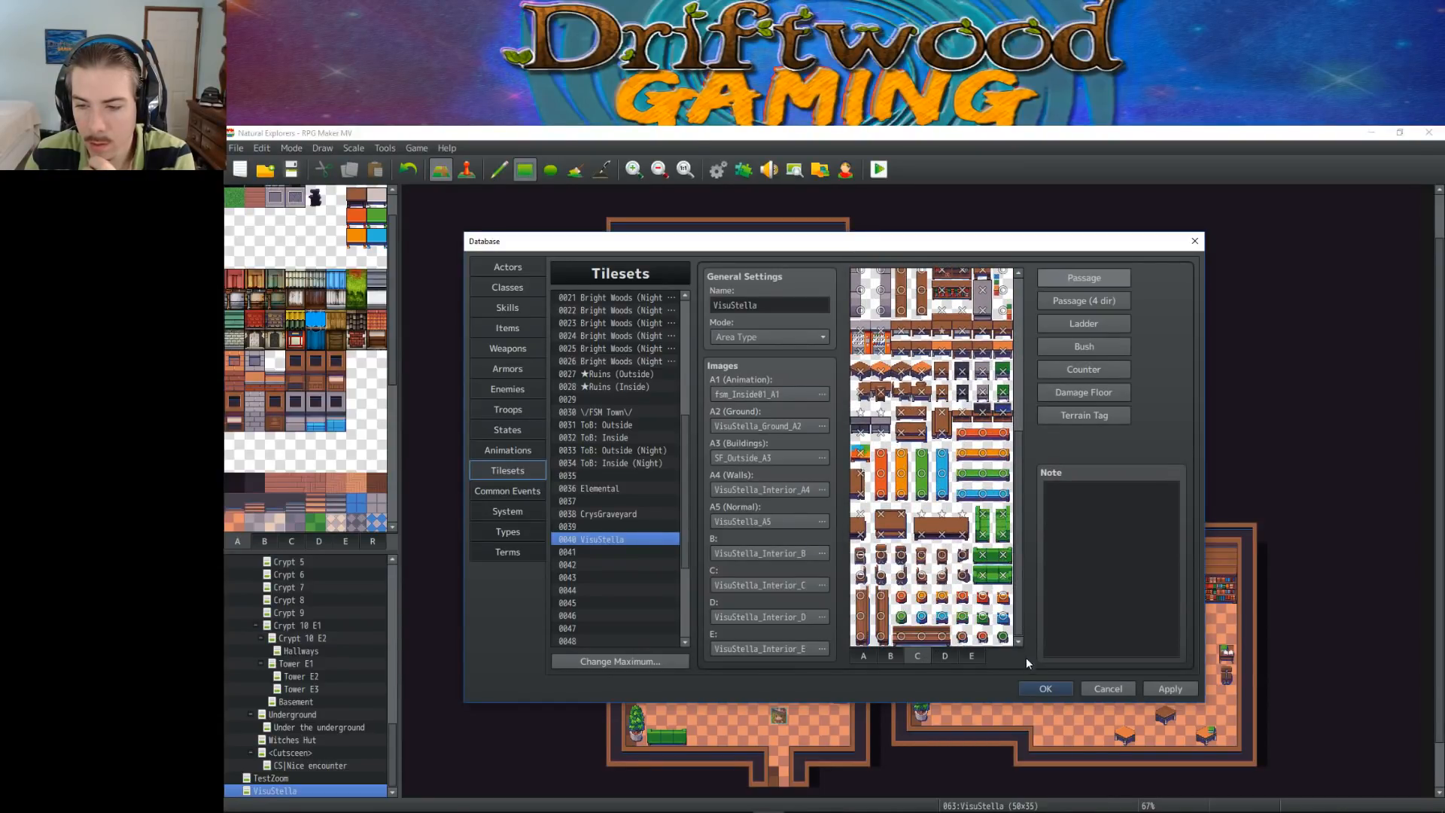
left_click(1040, 688)
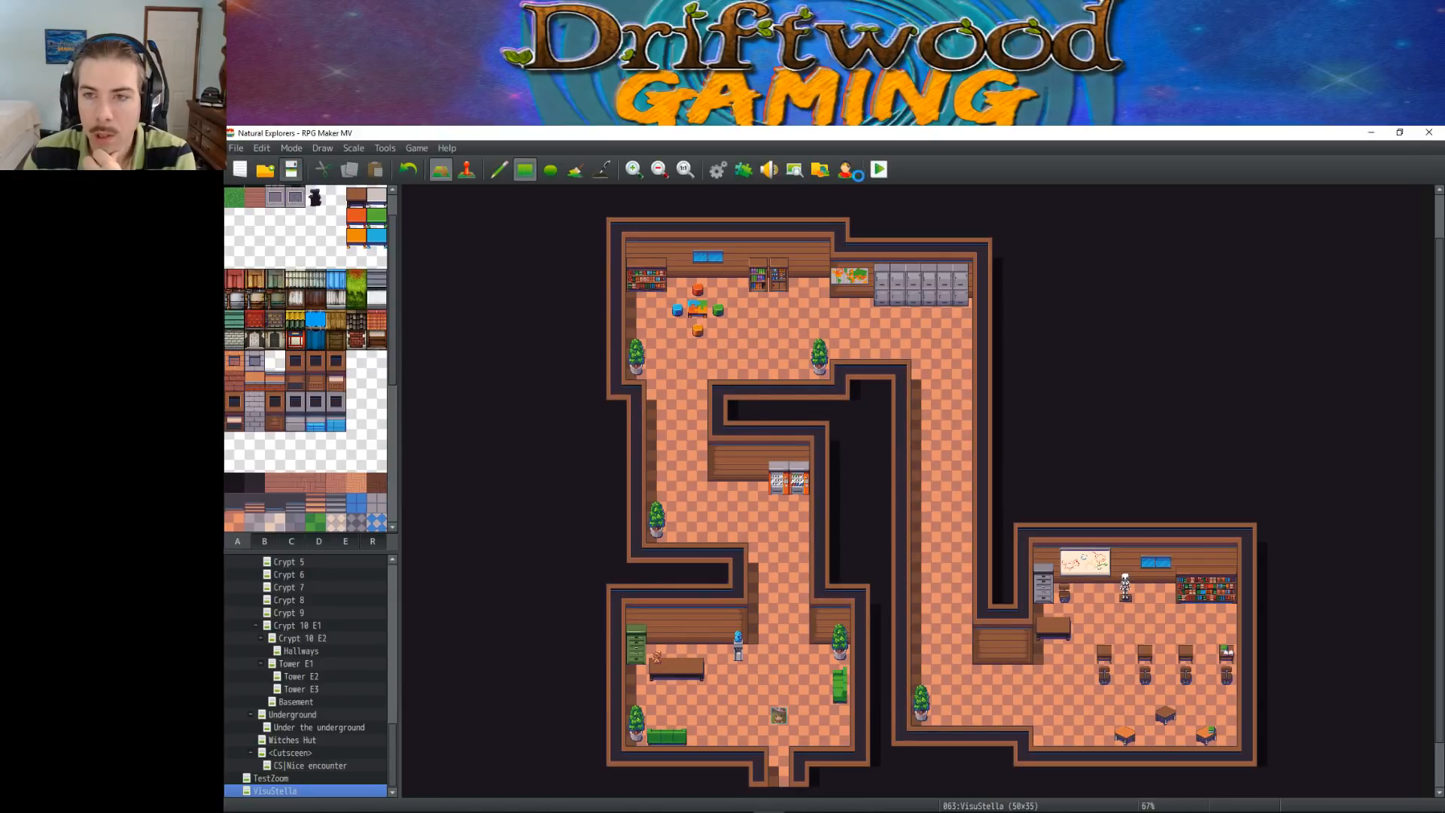
Start a new maximized playtest and walk the character past the lower green sofa up to the green drawers
left_click(879, 169)
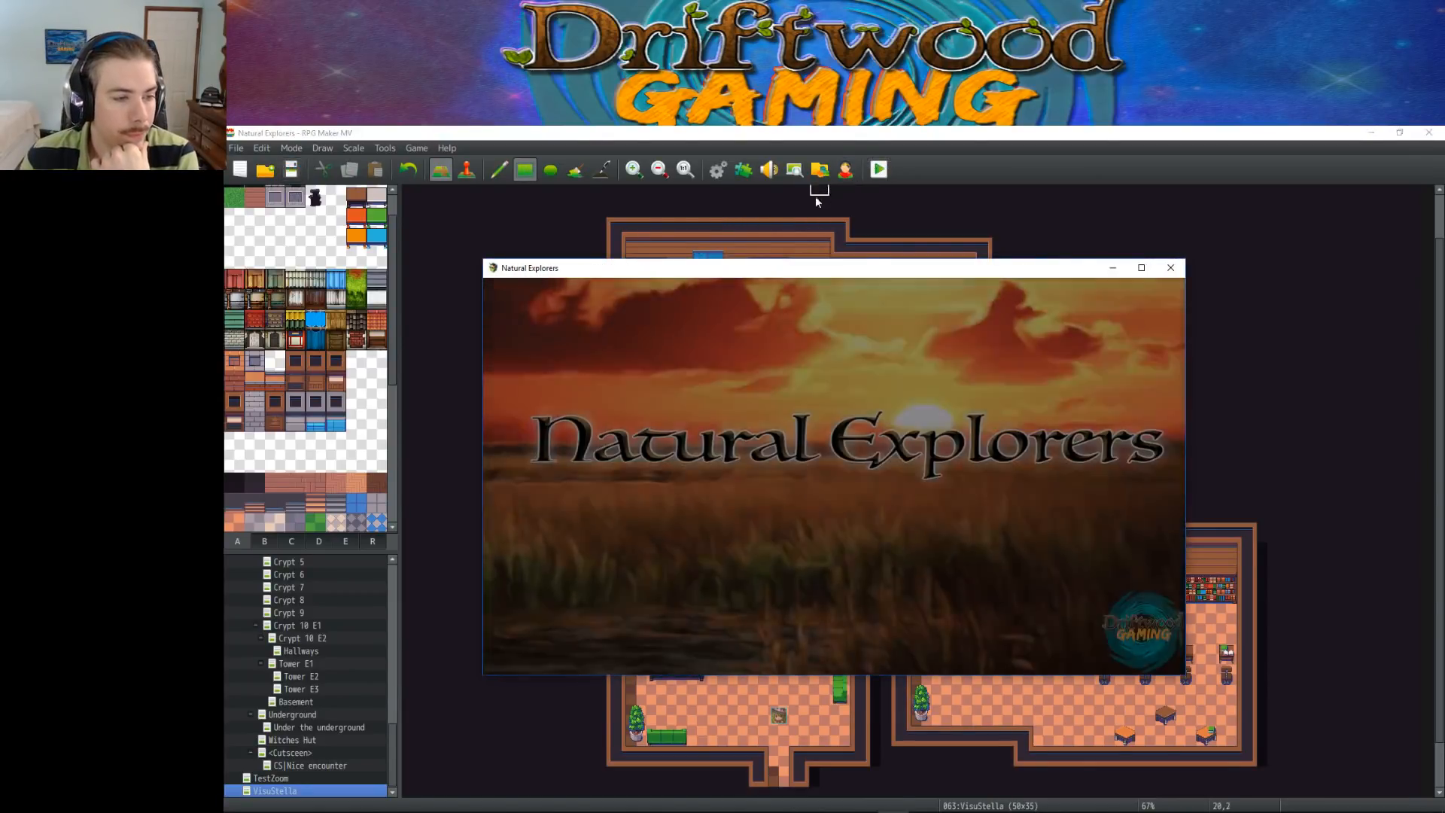
key("Return")
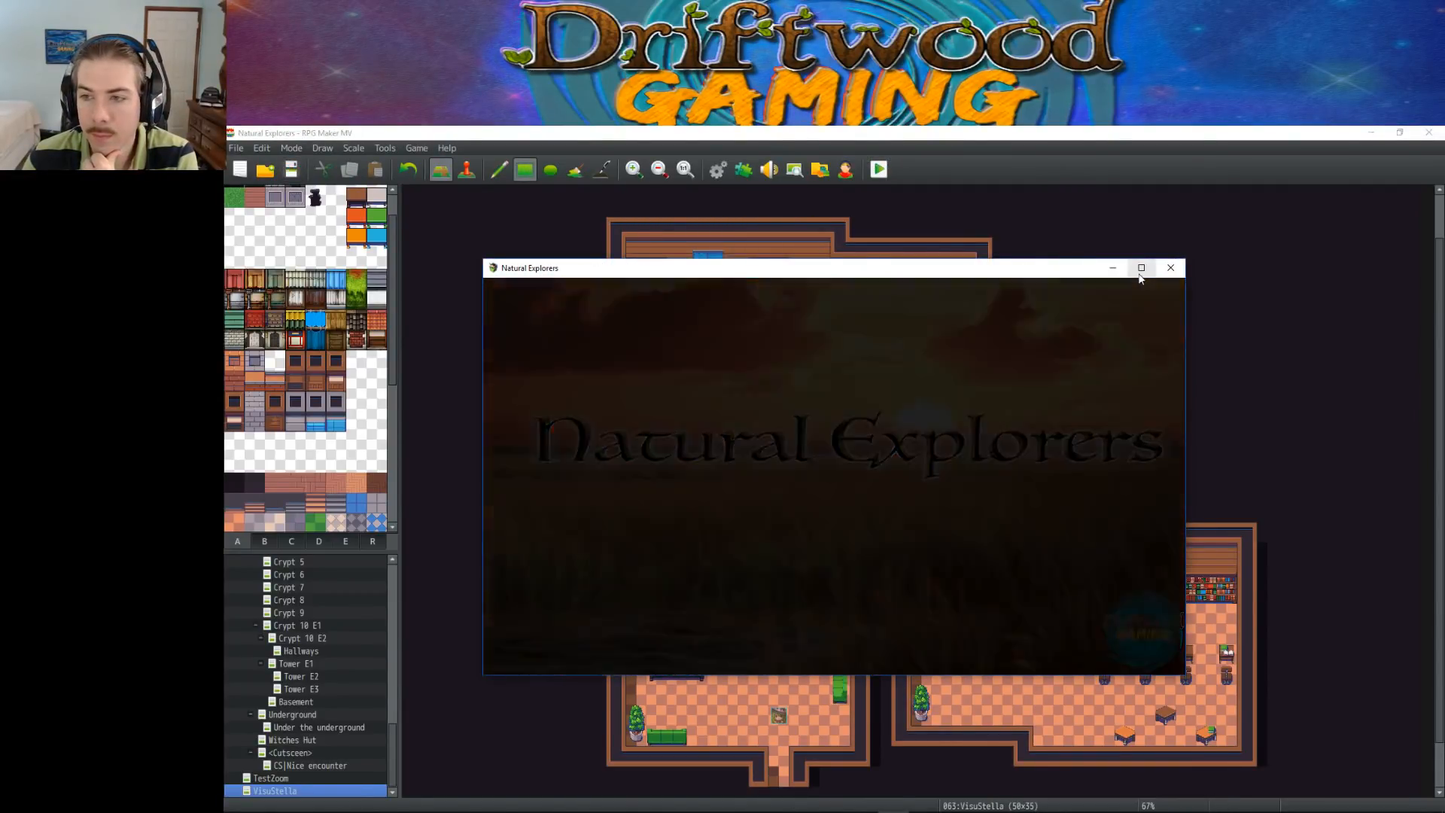
left_click(1140, 274)
key("Left")
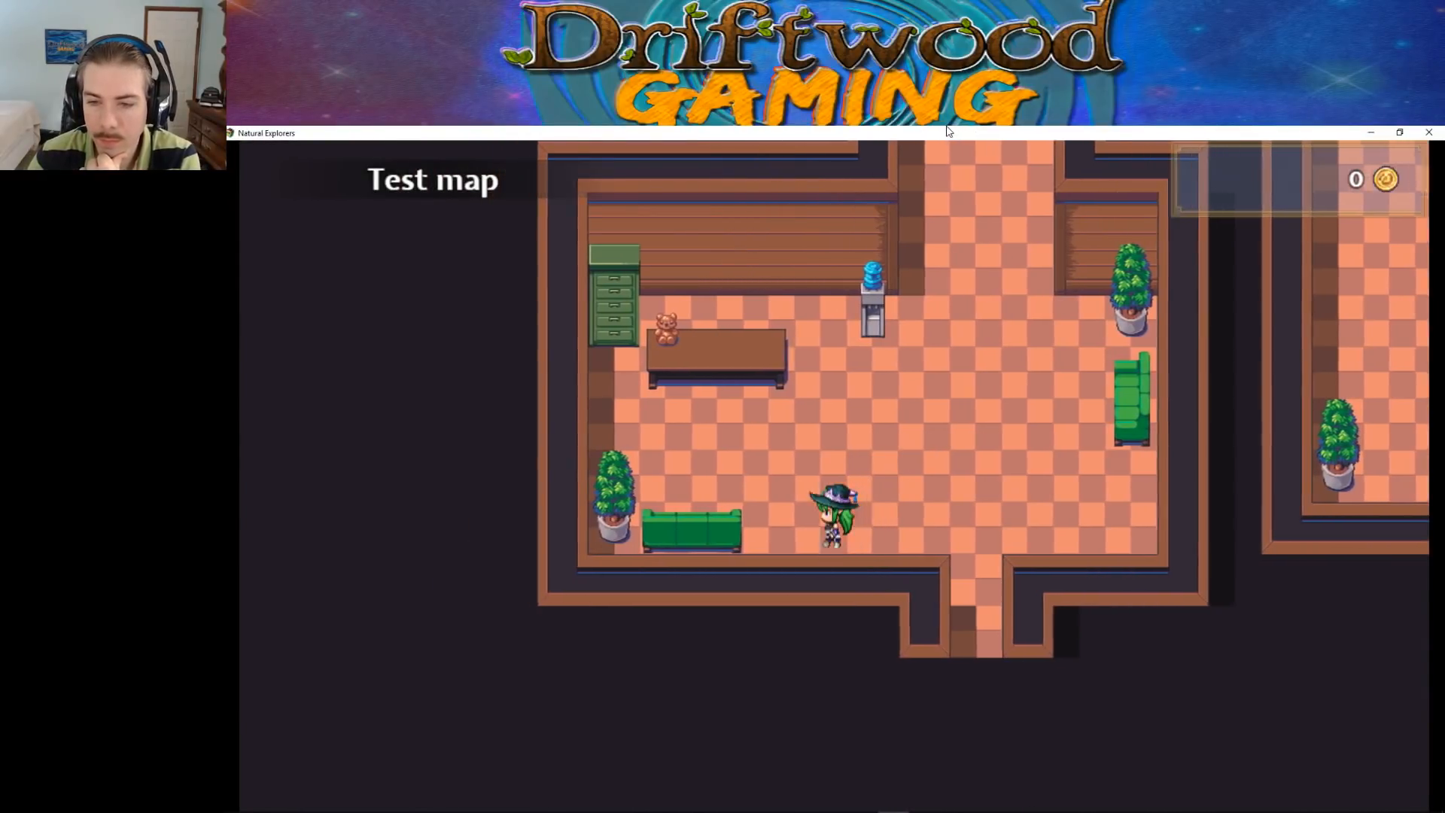
key("Left")
key("Up")
key("Up")
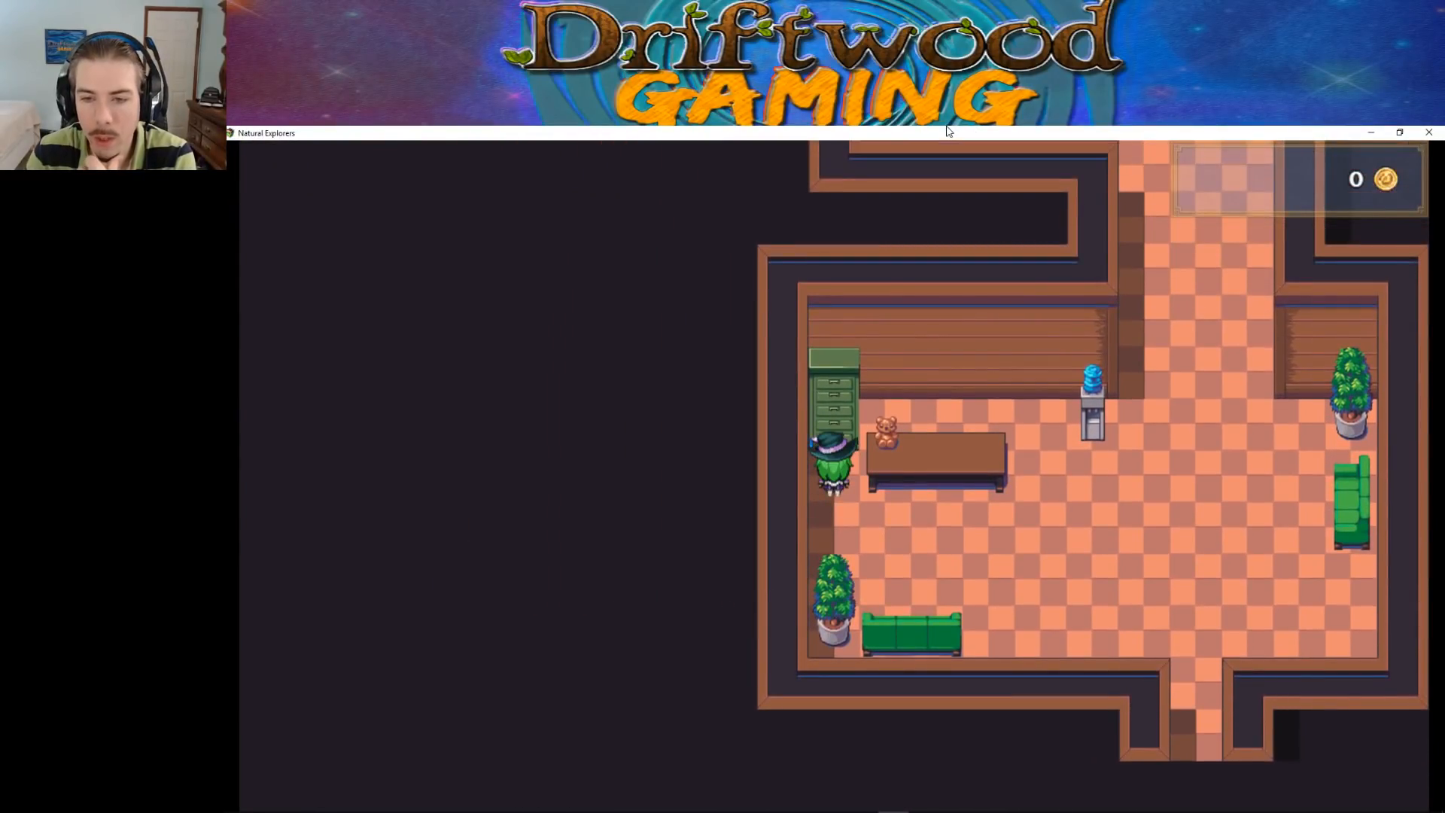
key("Up")
Walk the character in front of and behind the brown desk to test its collision
key("Right")
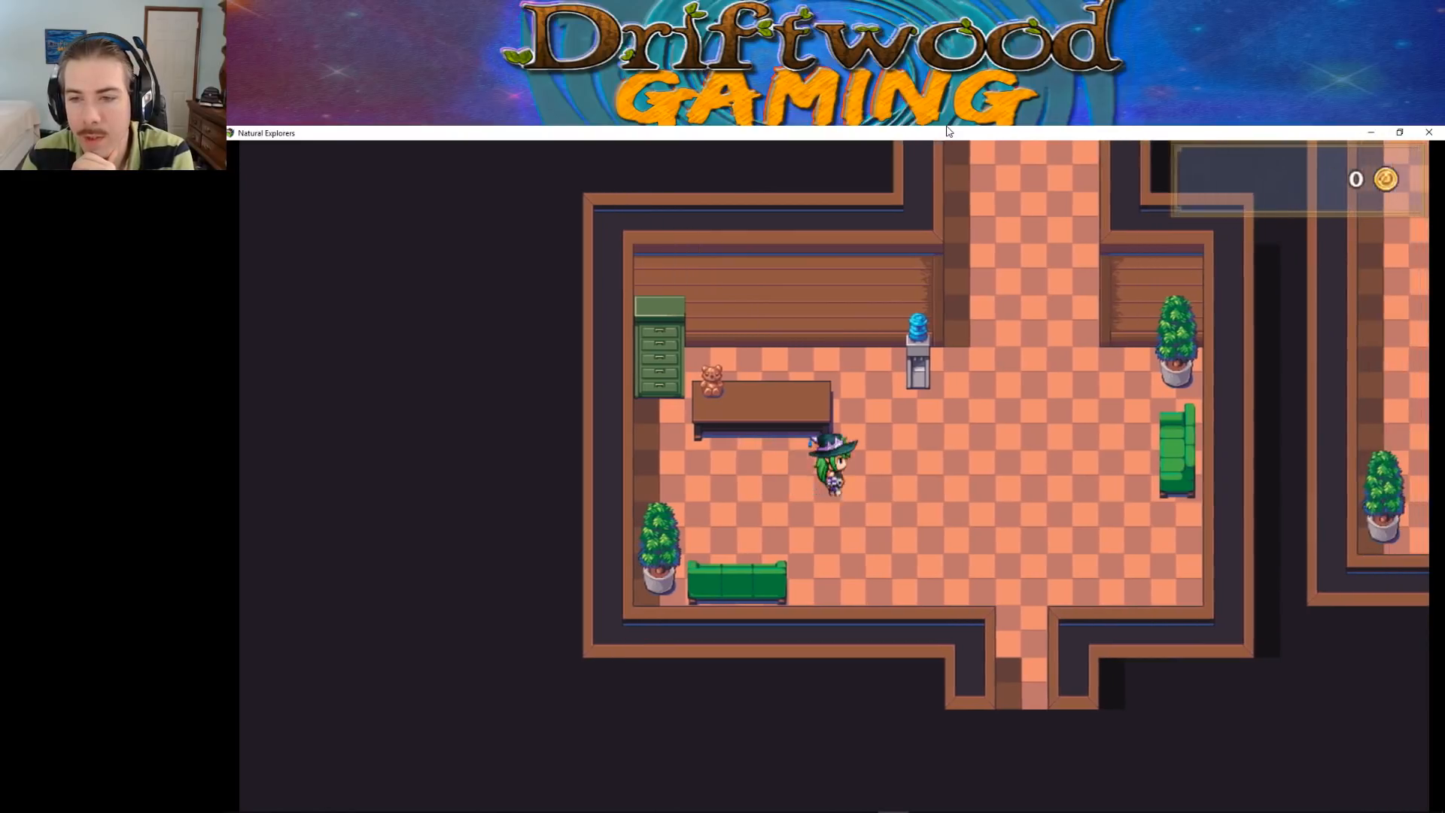
key("Left")
key("Right")
key("Left")
key("Right")
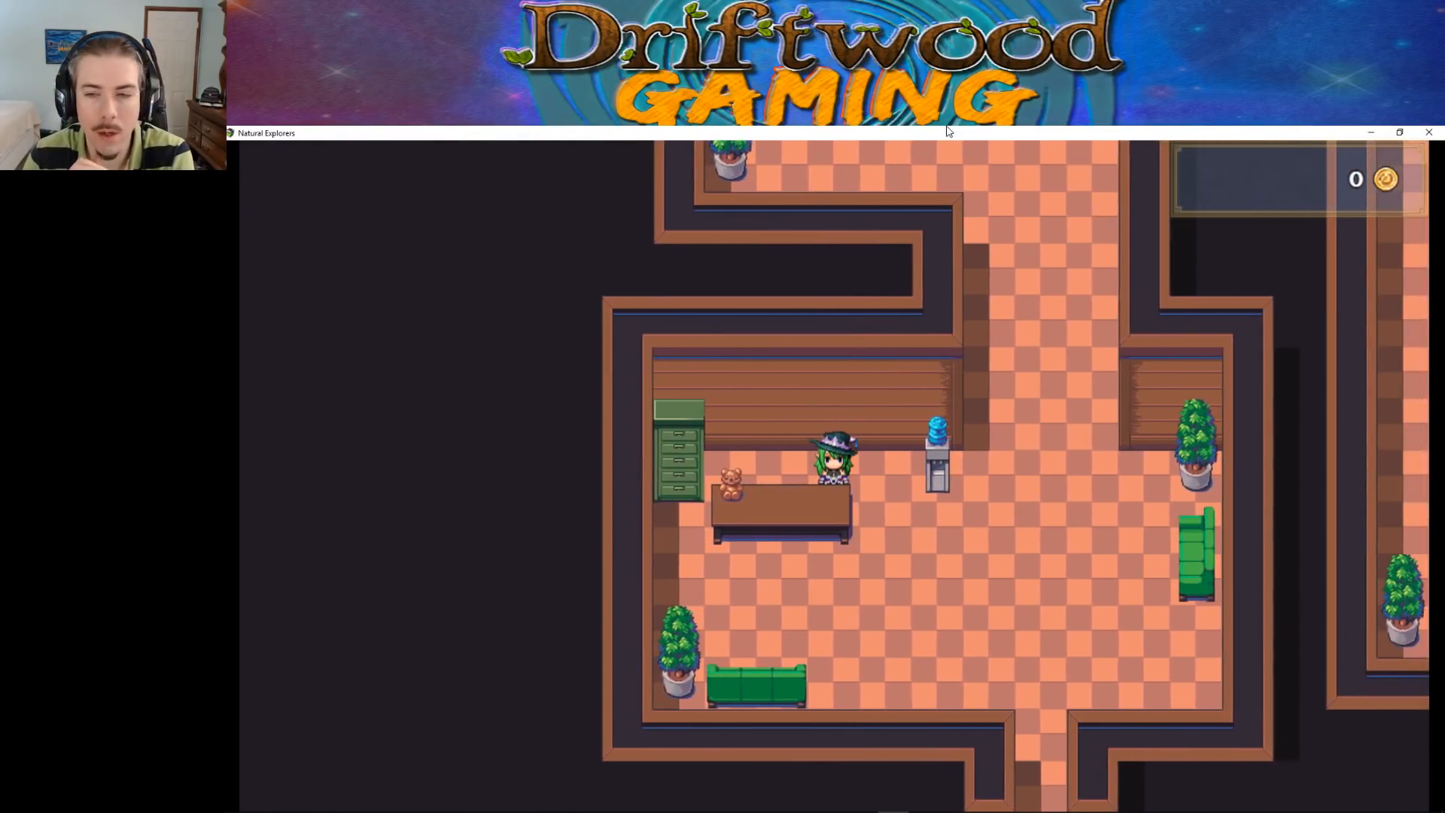
key("Down")
key("Left")
key("Up")
key("Left")
key("Down")
key("Right")
key("Right")
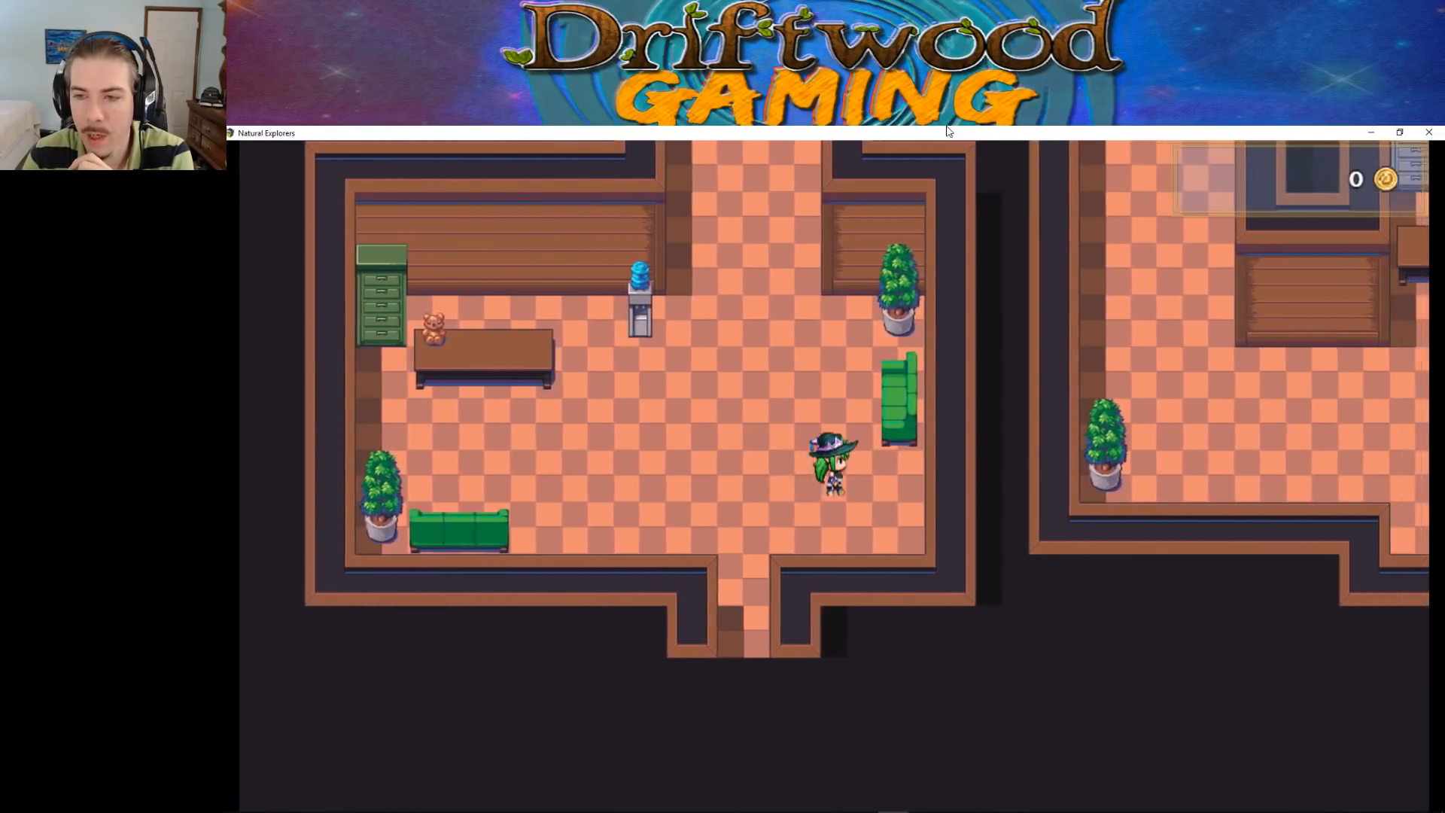
Move the character across the entrance room and test collisions beside the vertical green sofa
key("Up")
key("Down")
key("Left")
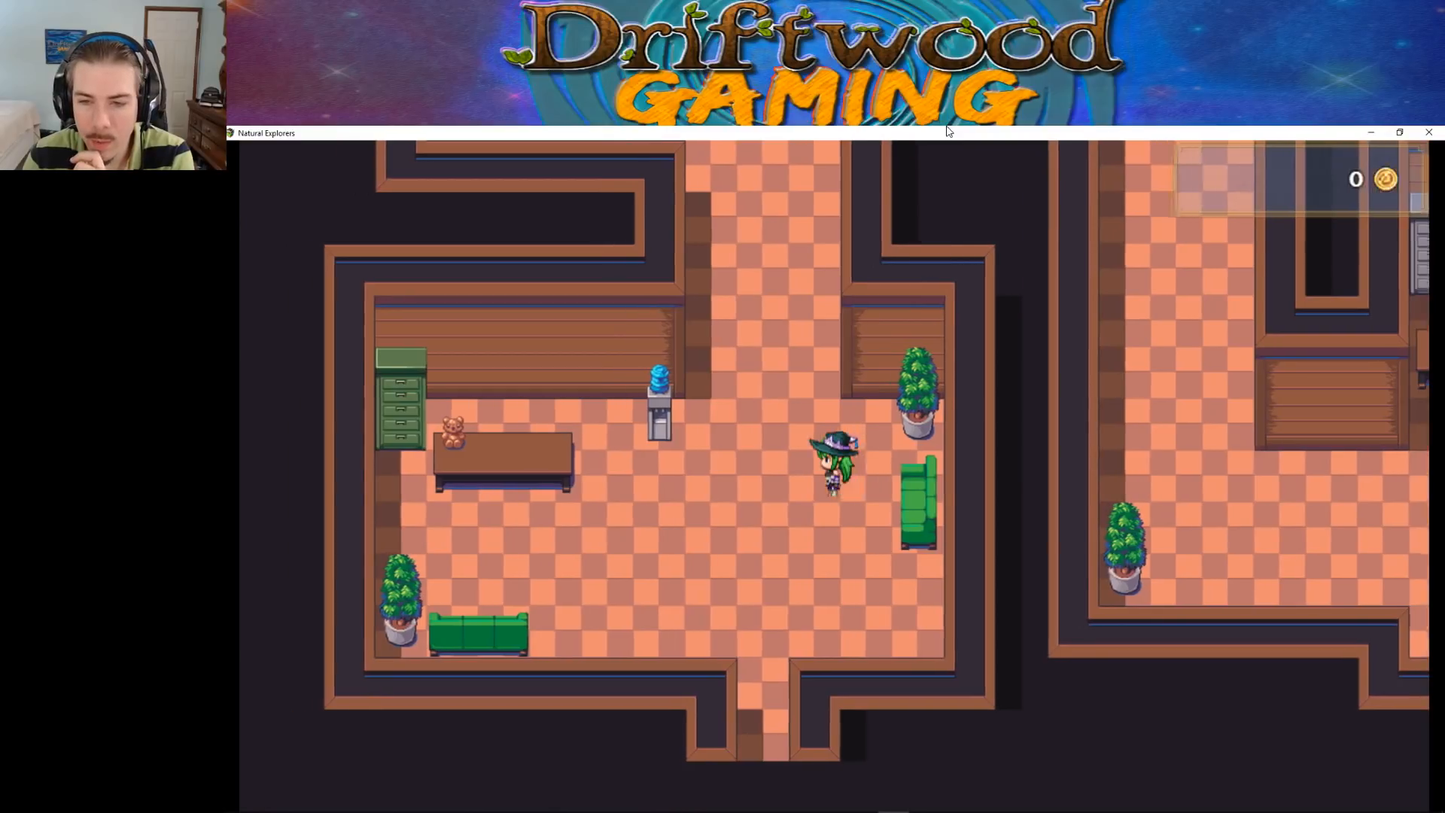
Walk the character out of the entrance room, past the vending machines and up to the puzzle table in the north room
key("Up")
key("Right")
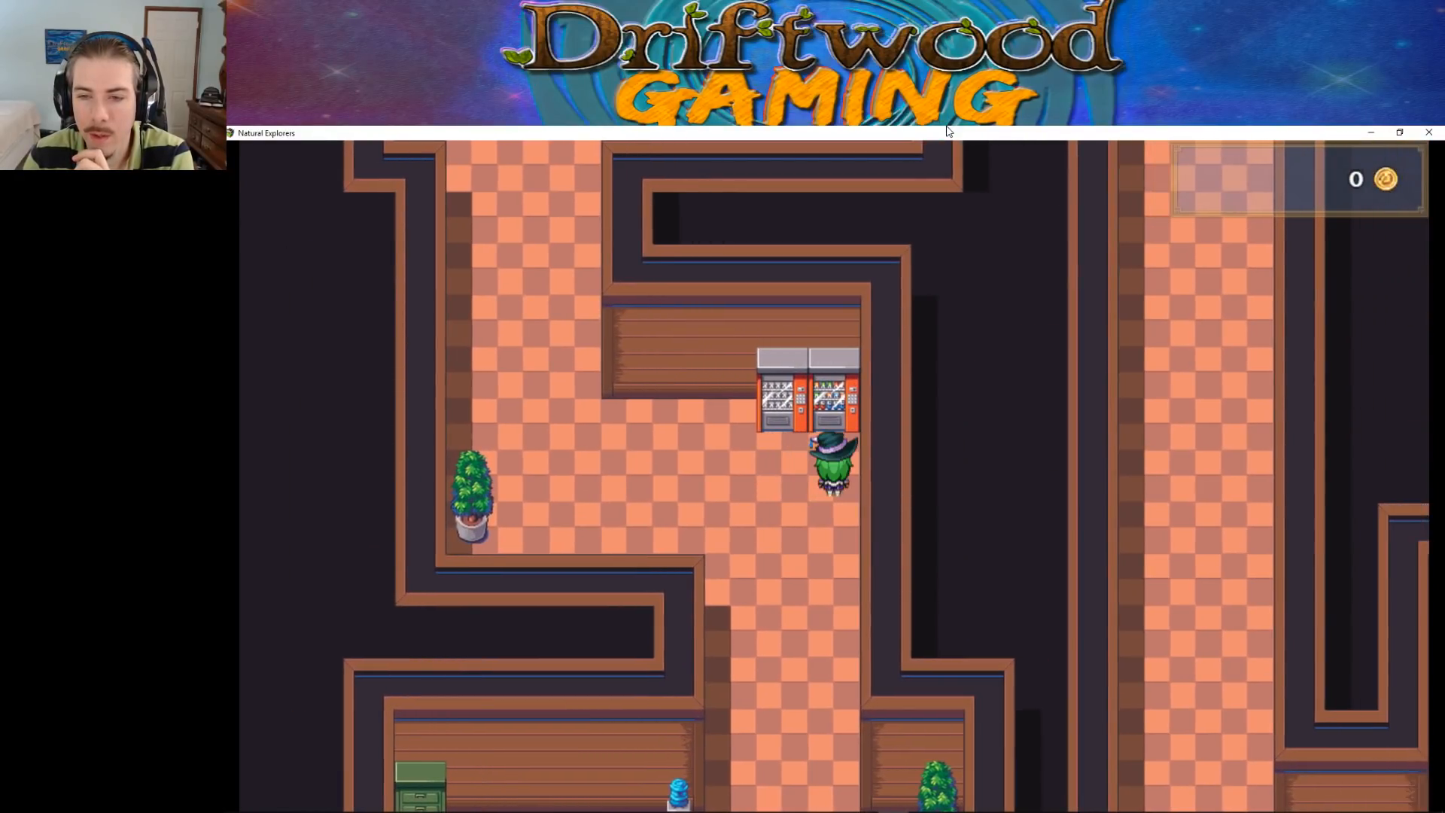
key("Left")
key("Up")
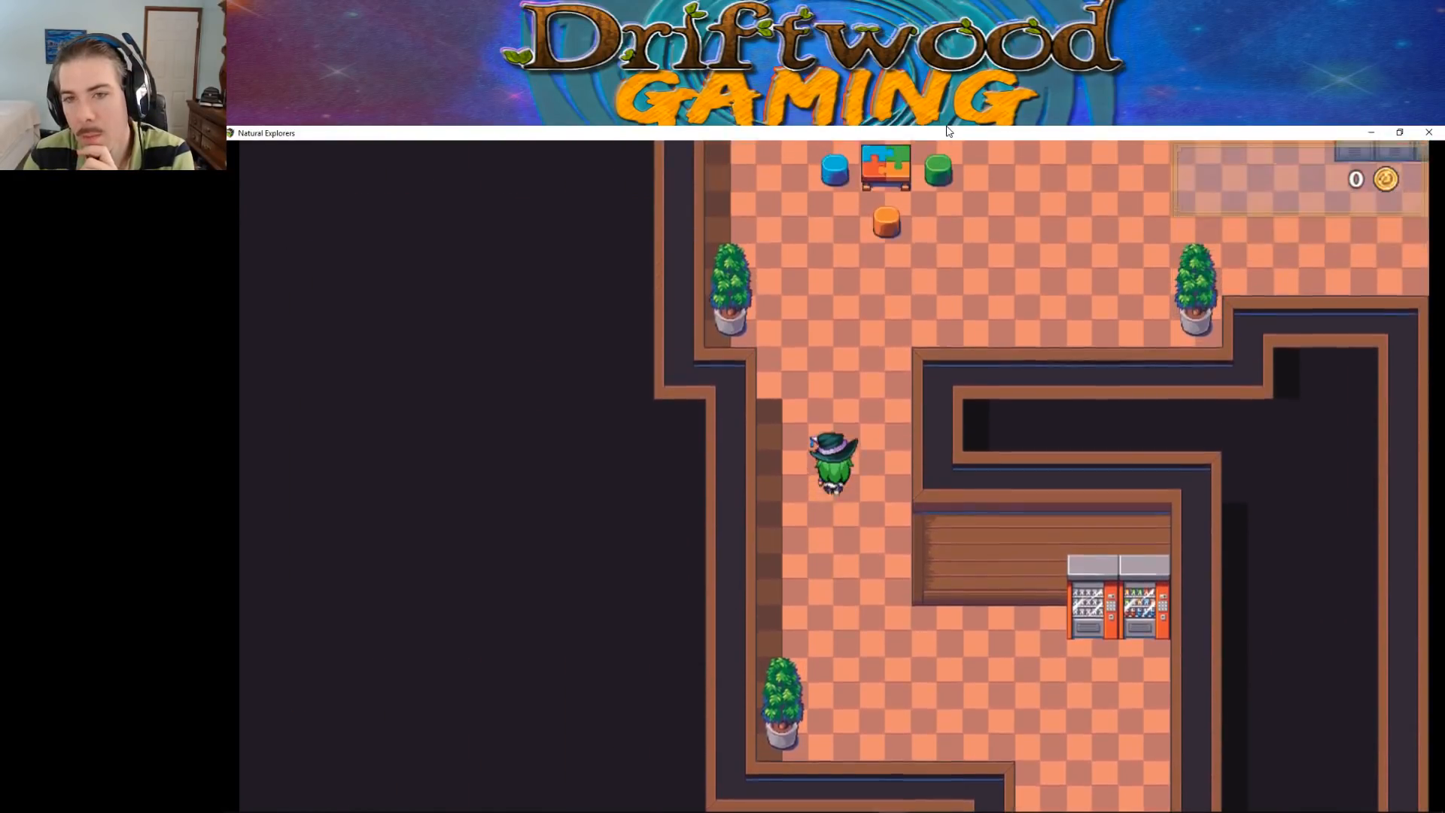
key("Up")
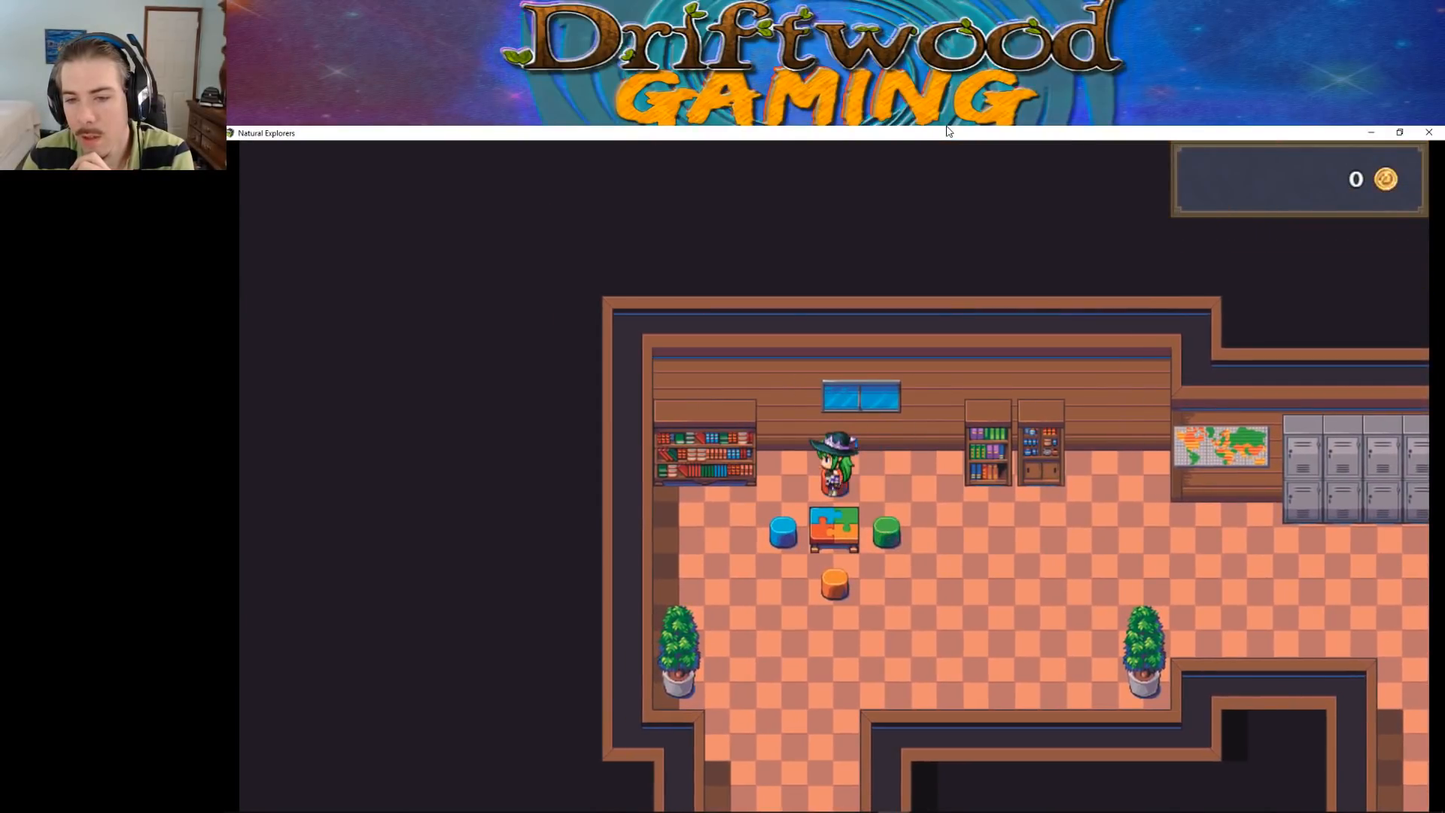
Move the character around the puzzle table and onto the red stool to test their collisions
key("Down")
key("Right")
key("Up")
key("Left")
key("Down")
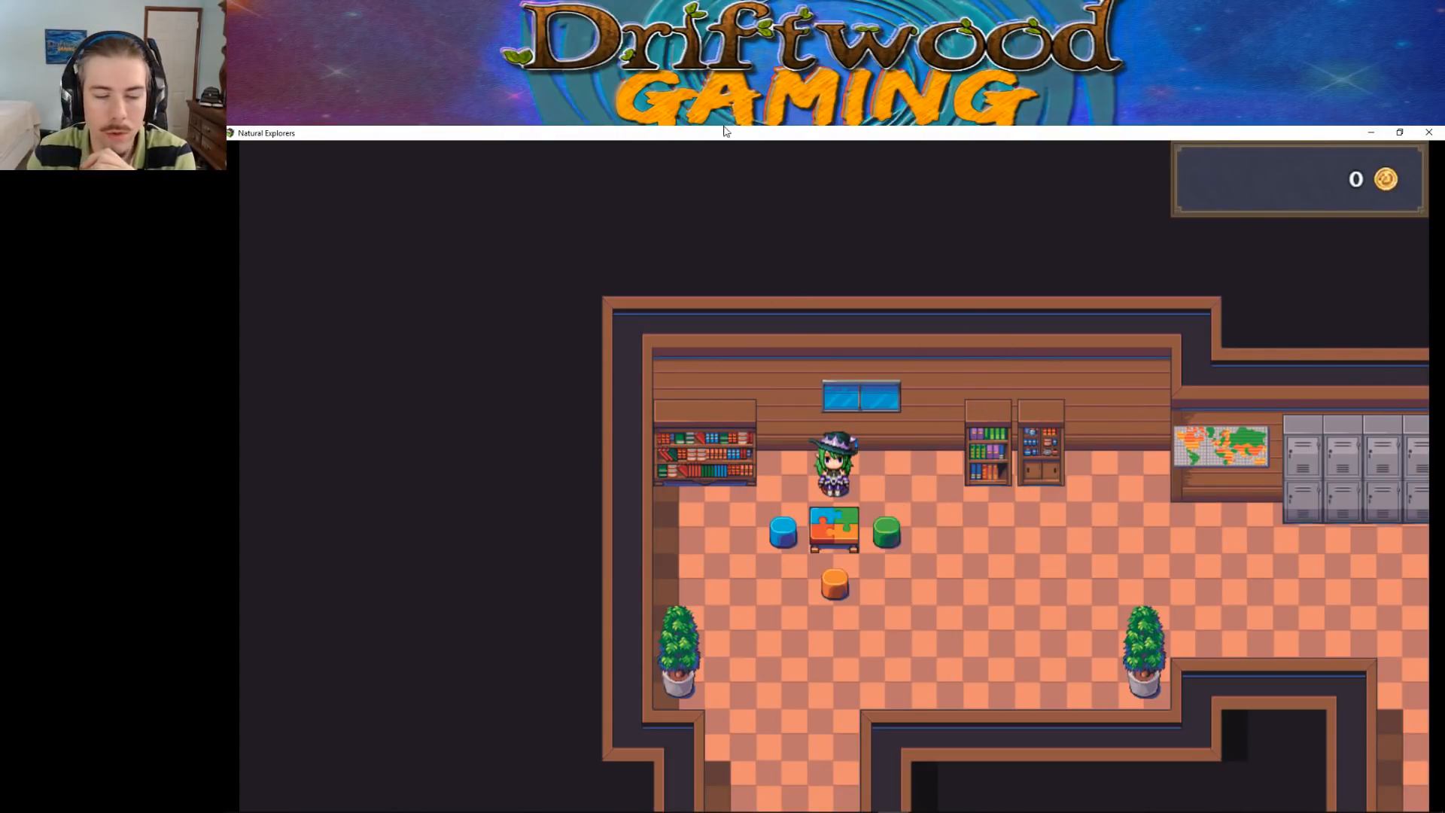
Test collisions at the wide bookcase beside the puzzle table and at the narrow purple-and-green bookcase
key("Left")
key("Down")
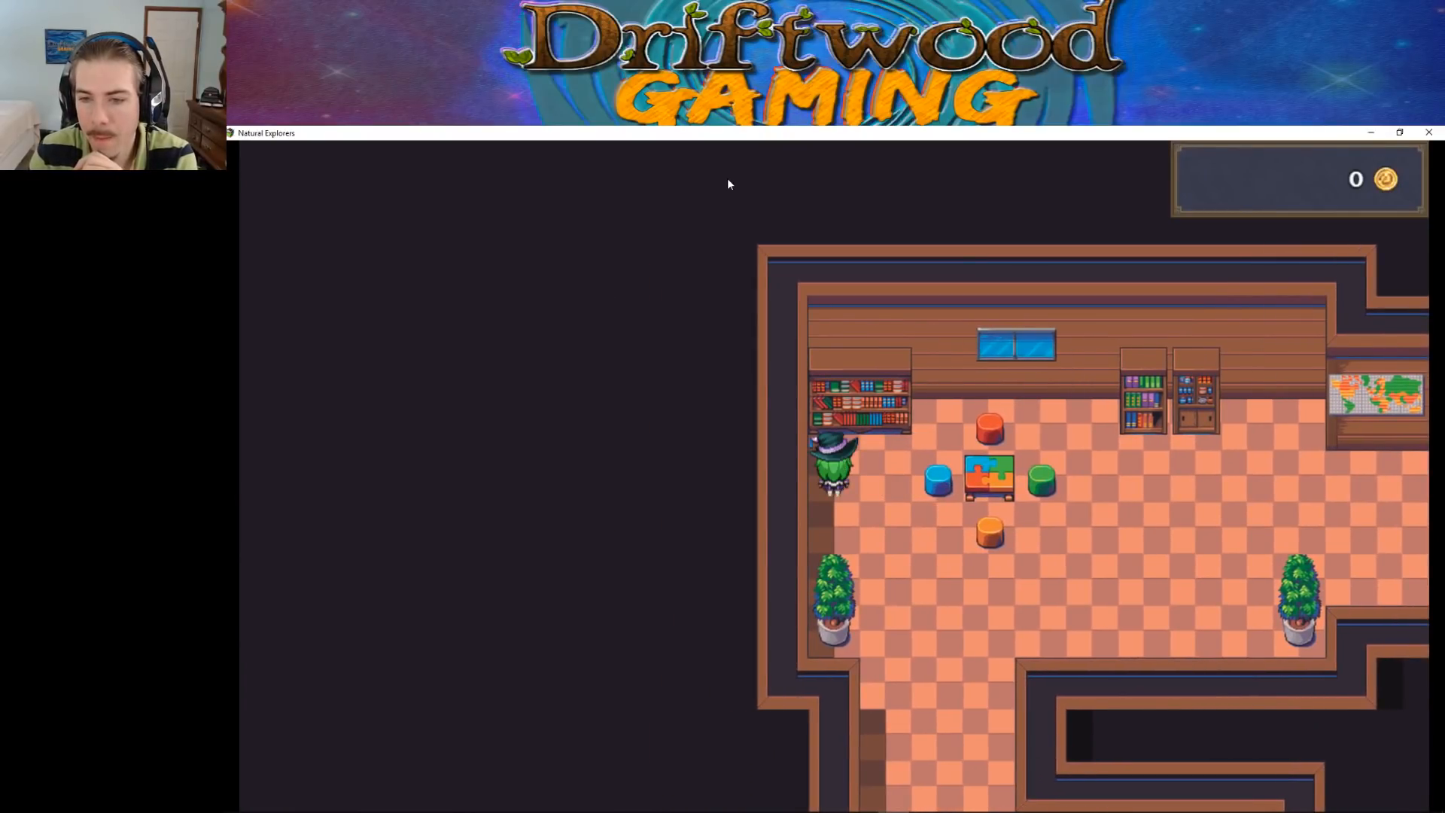
key("Up")
key("Right")
key("Down")
key("Right")
key("Up")
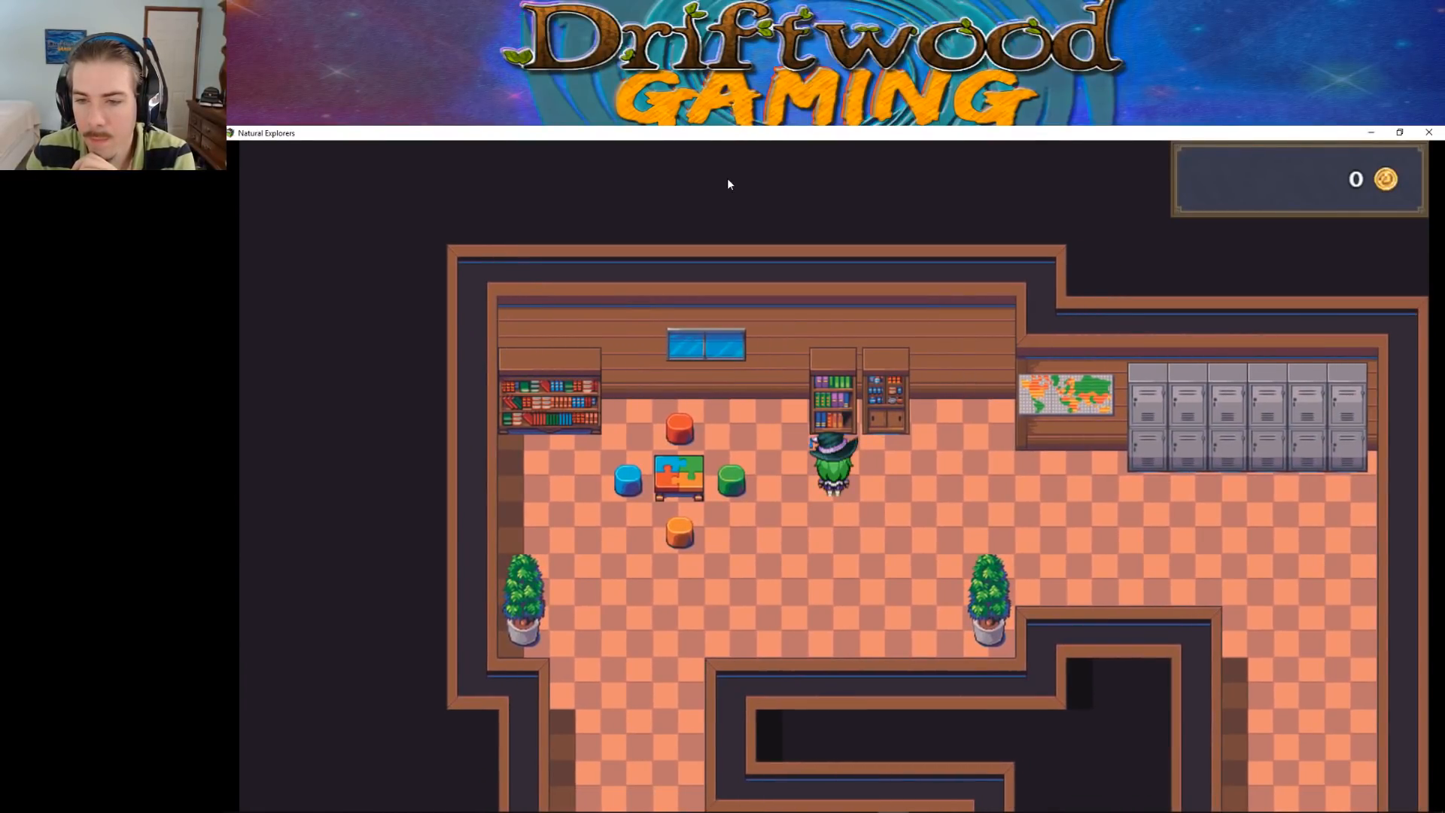
Walk the character along the world map and lockers, down the long corridor and into the classroom
key("Right")
key("Up")
key("Right")
key("Up")
key("Down")
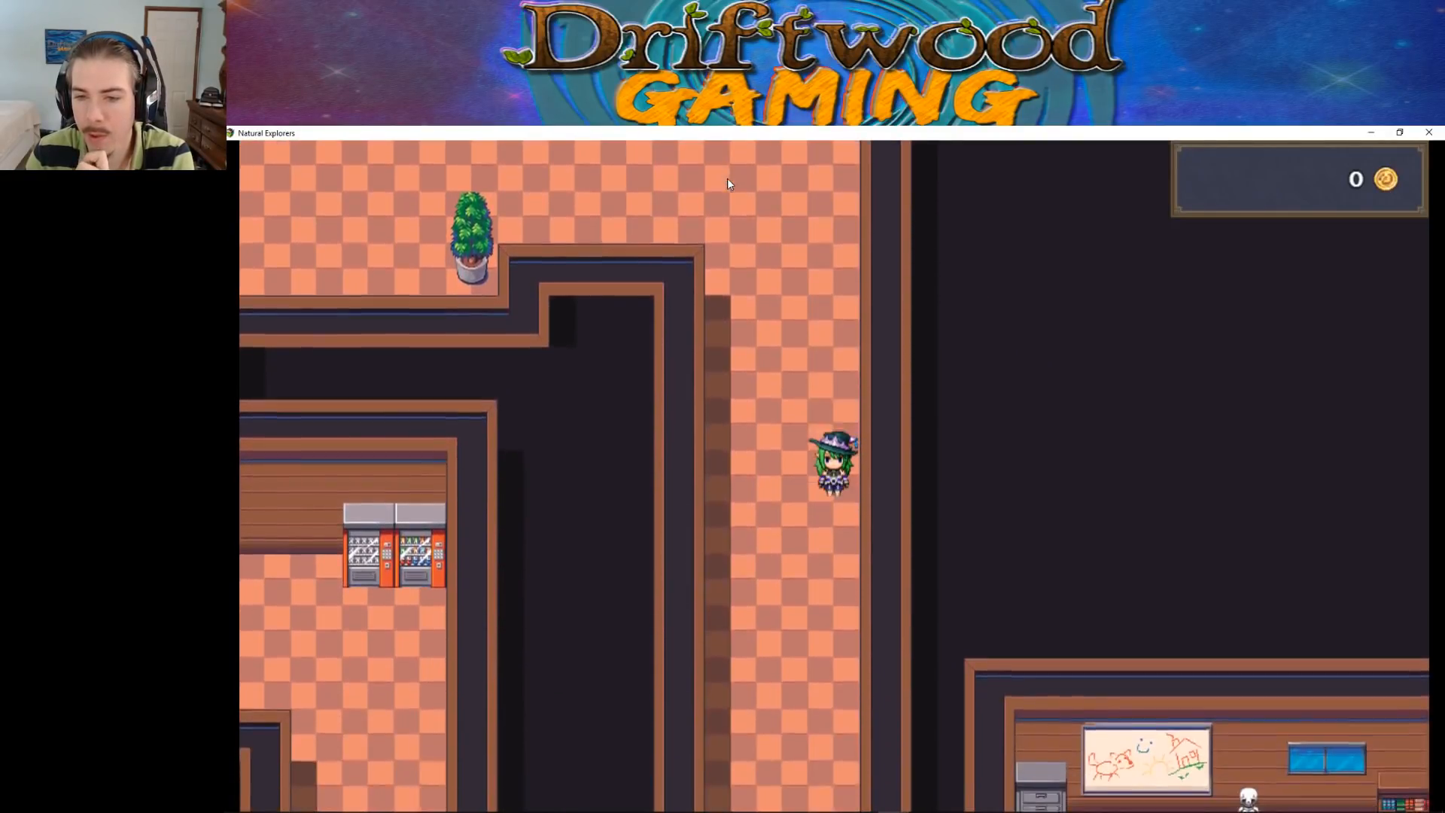
key("Down")
key("Right")
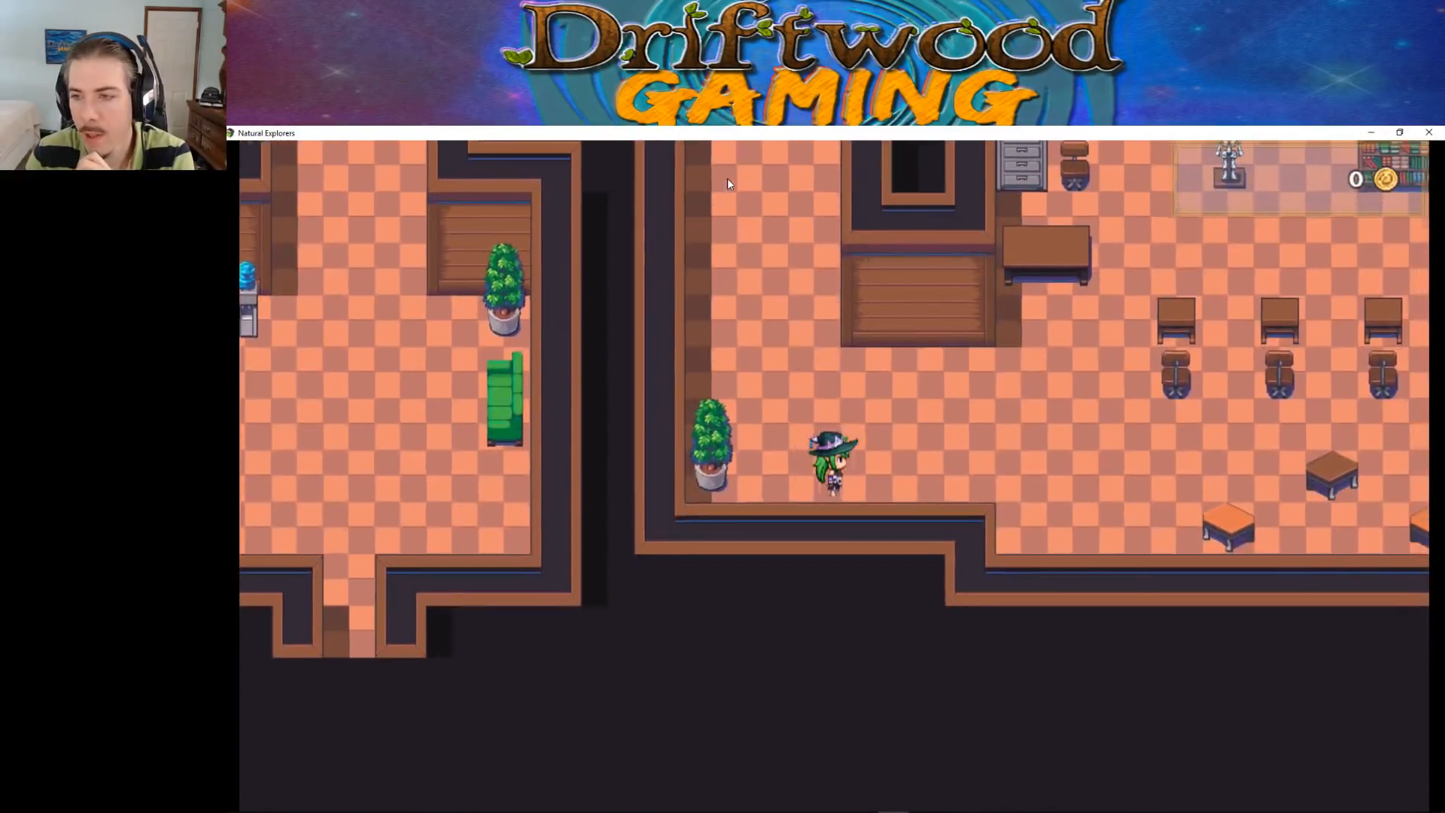
key("Right")
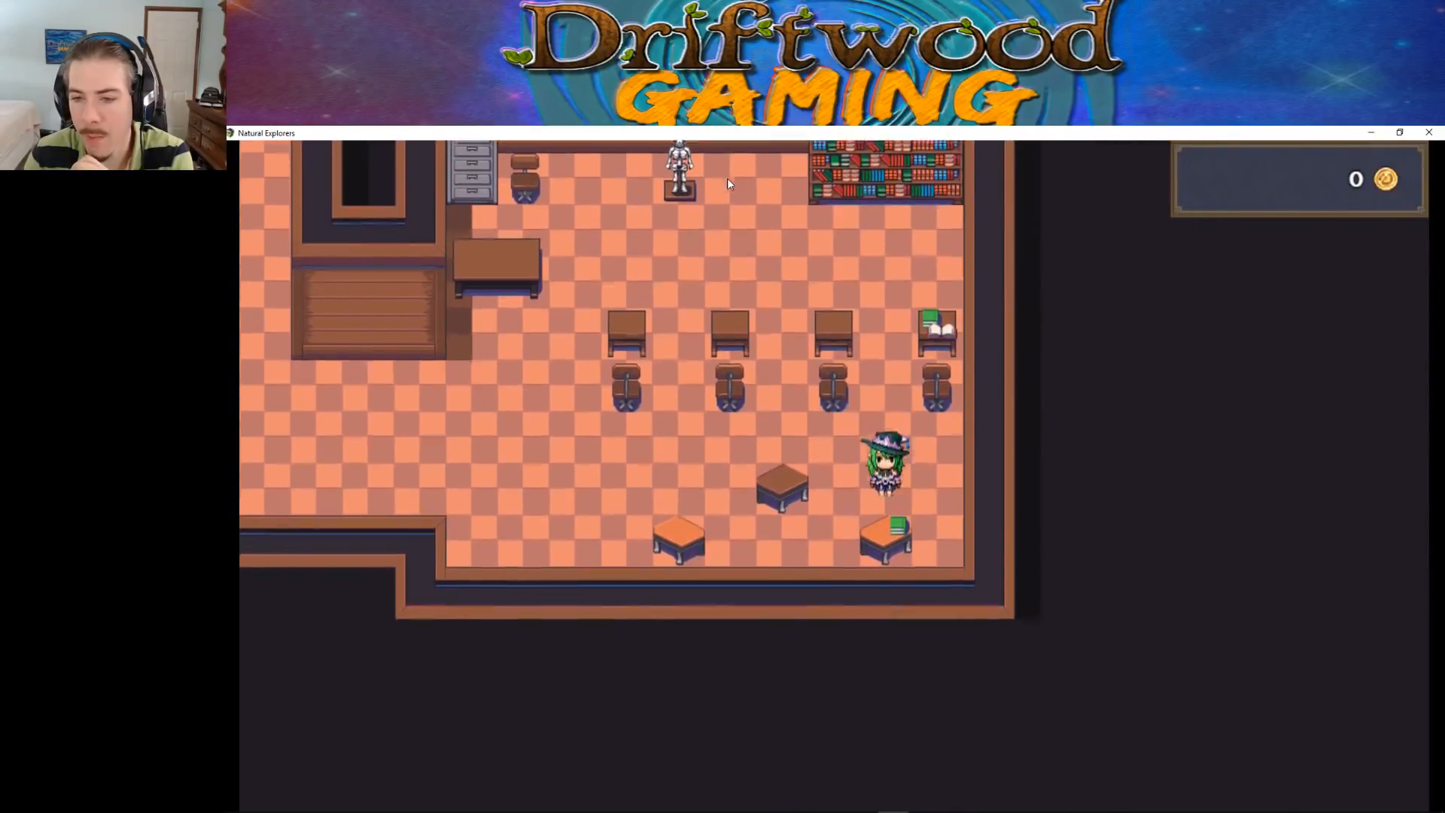
Test collisions at the classroom's stools, chairs and book-covered desk, ending in front of the large bookcase
key("Down")
key("Left")
key("Up")
key("Right")
key("Up")
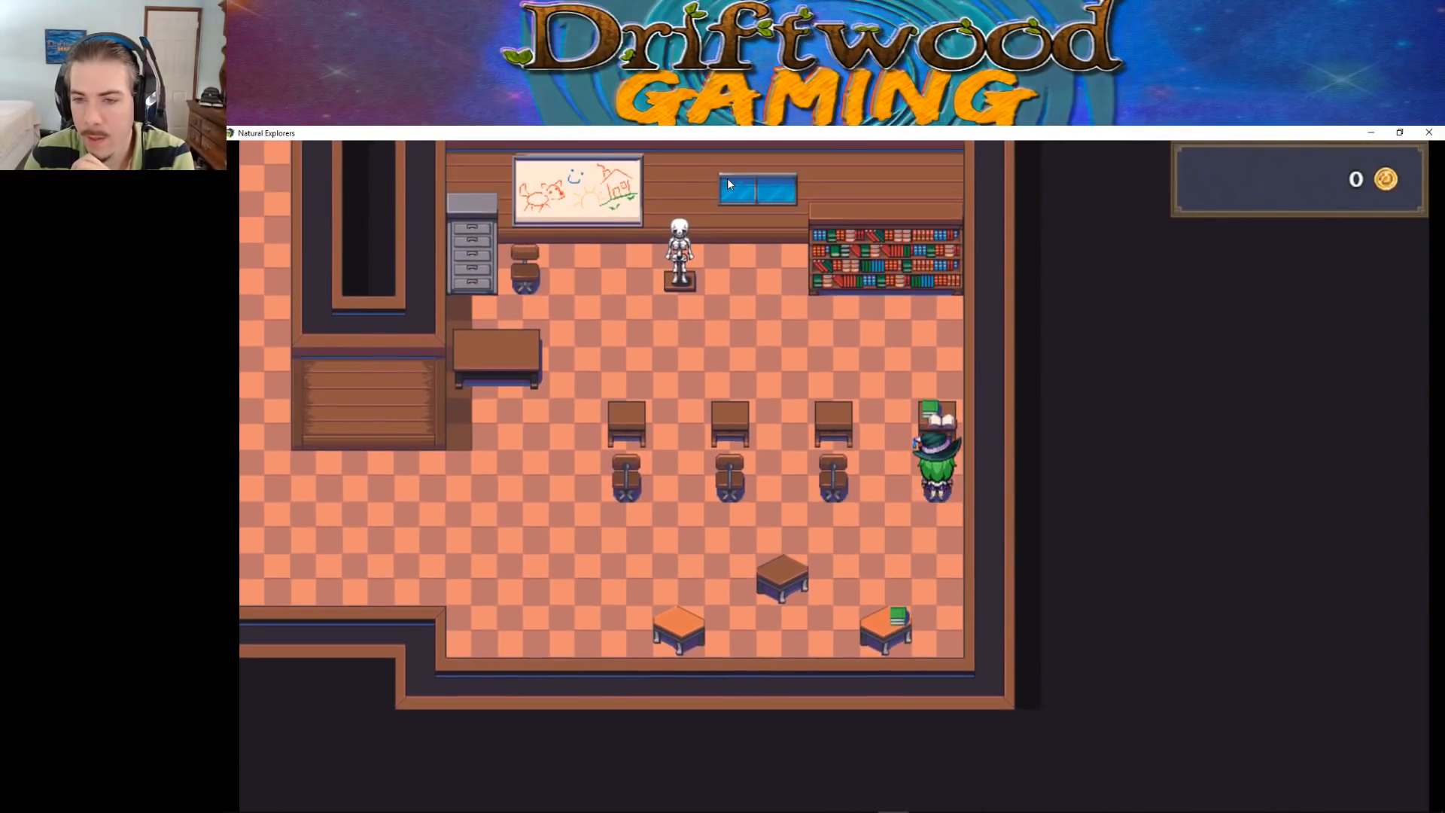
key("Left")
key("Up")
key("Right")
key("Up")
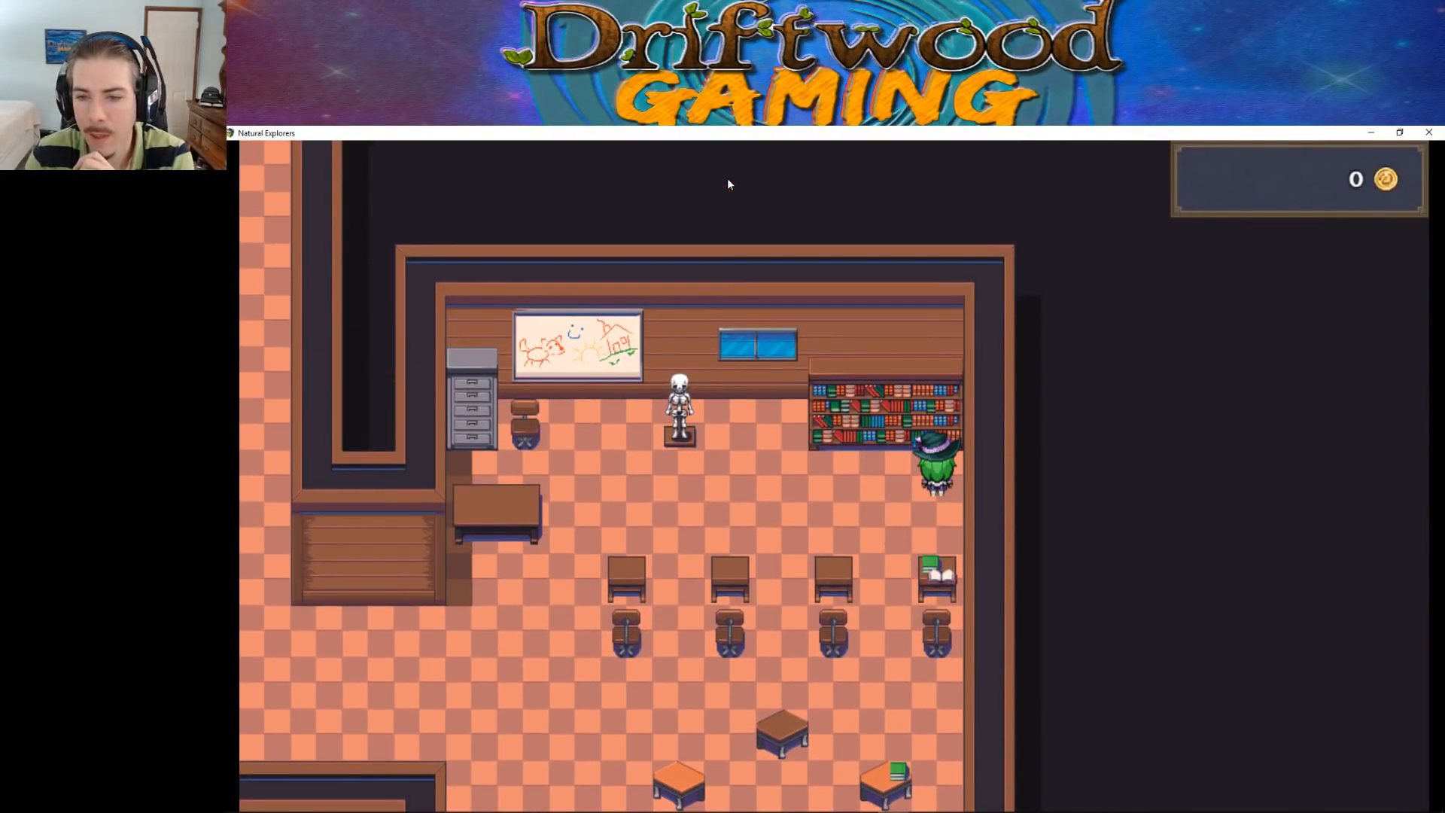
Walk the character up across the classroom wall at the blue window and back, and close the playtest
key("Left")
key("Up")
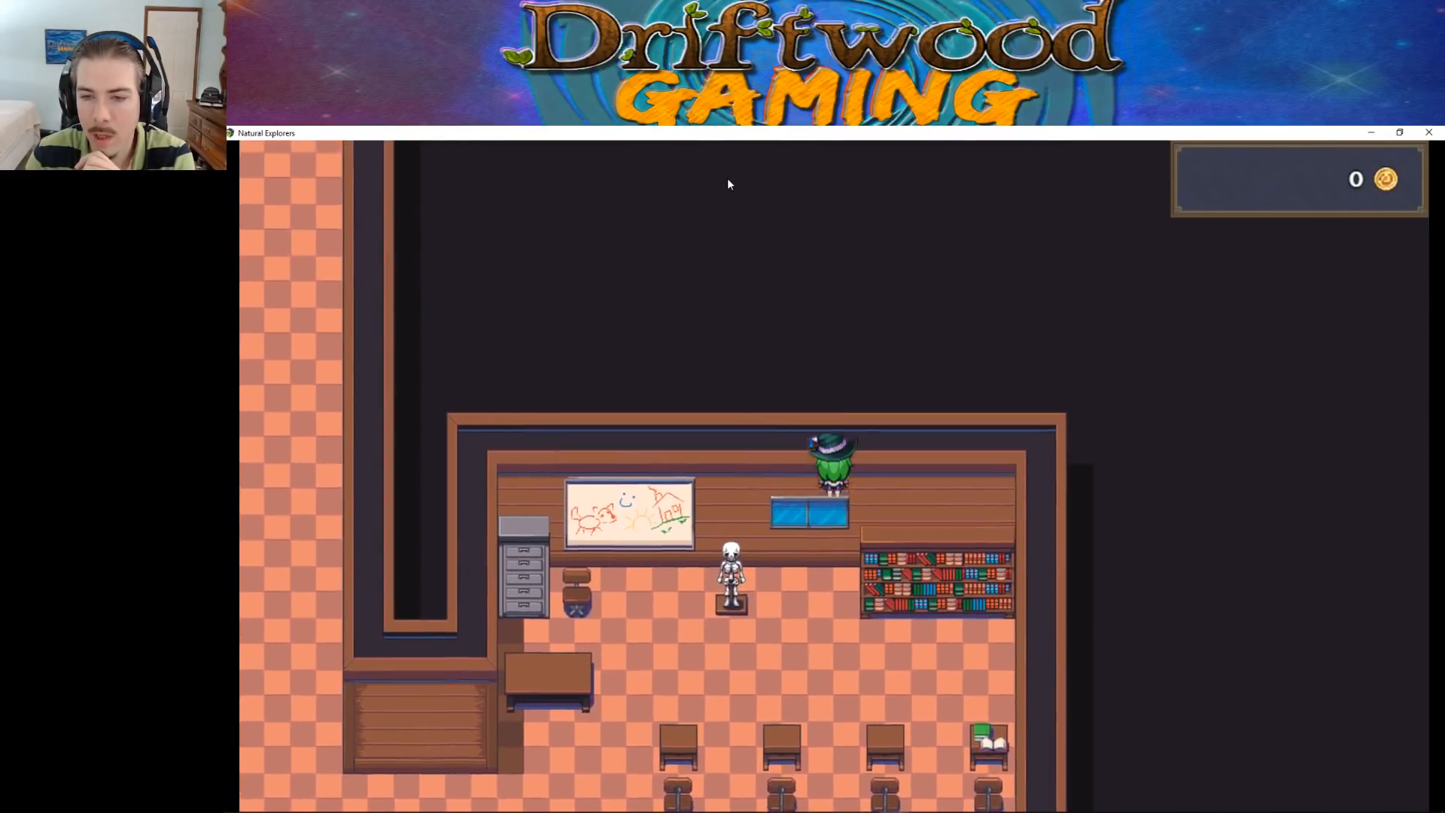
key("Down")
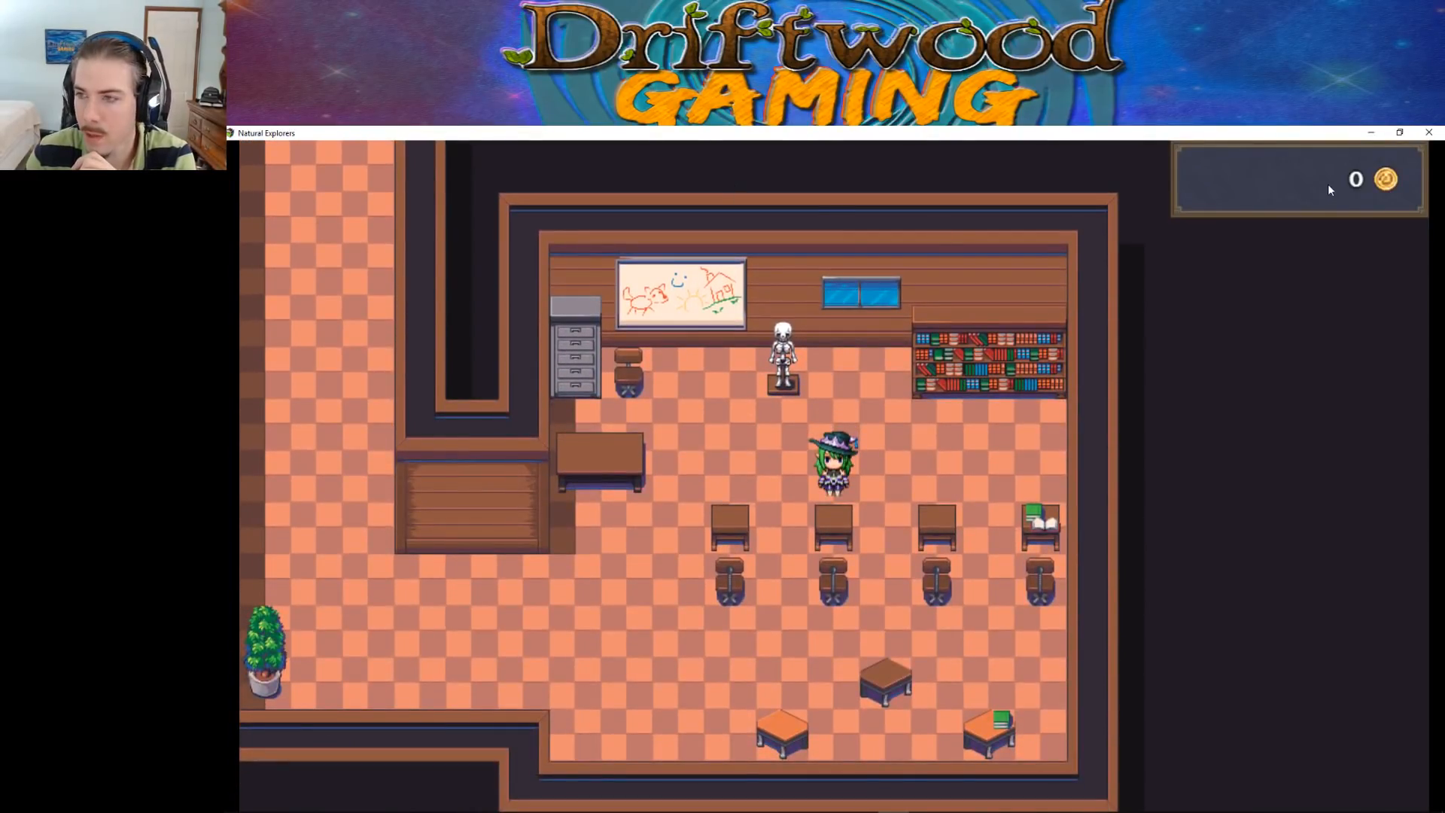
left_click(1428, 132)
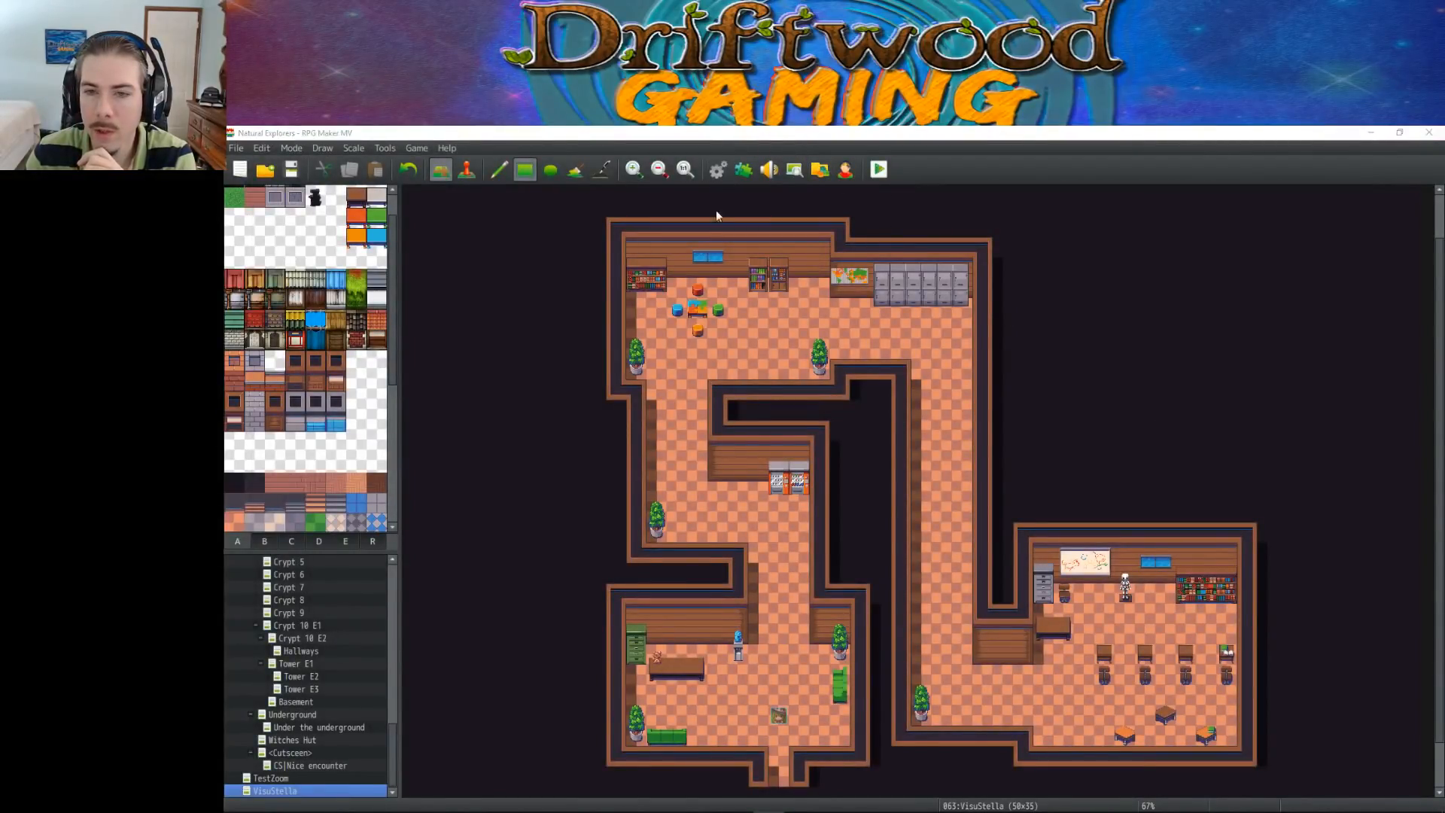
Change the passage of the blue window's tile in tile sheet B of the VisuStella tileset and accept the database changes
left_click(717, 169)
right_click(612, 533)
left_click(630, 541)
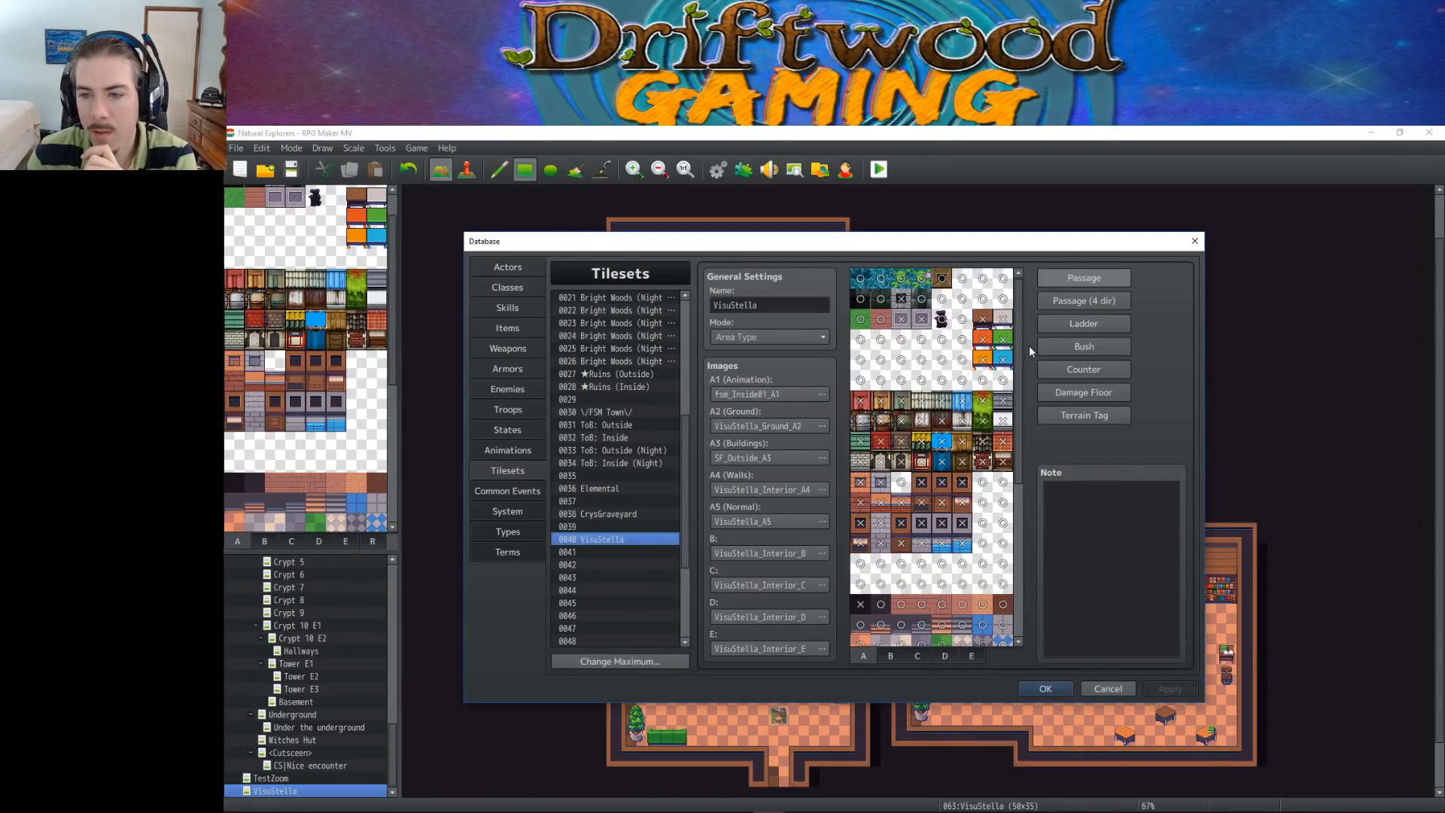
mouse_move(1019, 336)
left_mouse_down()
mouse_move(1020, 487)
mouse_move(1016, 329)
left_mouse_up()
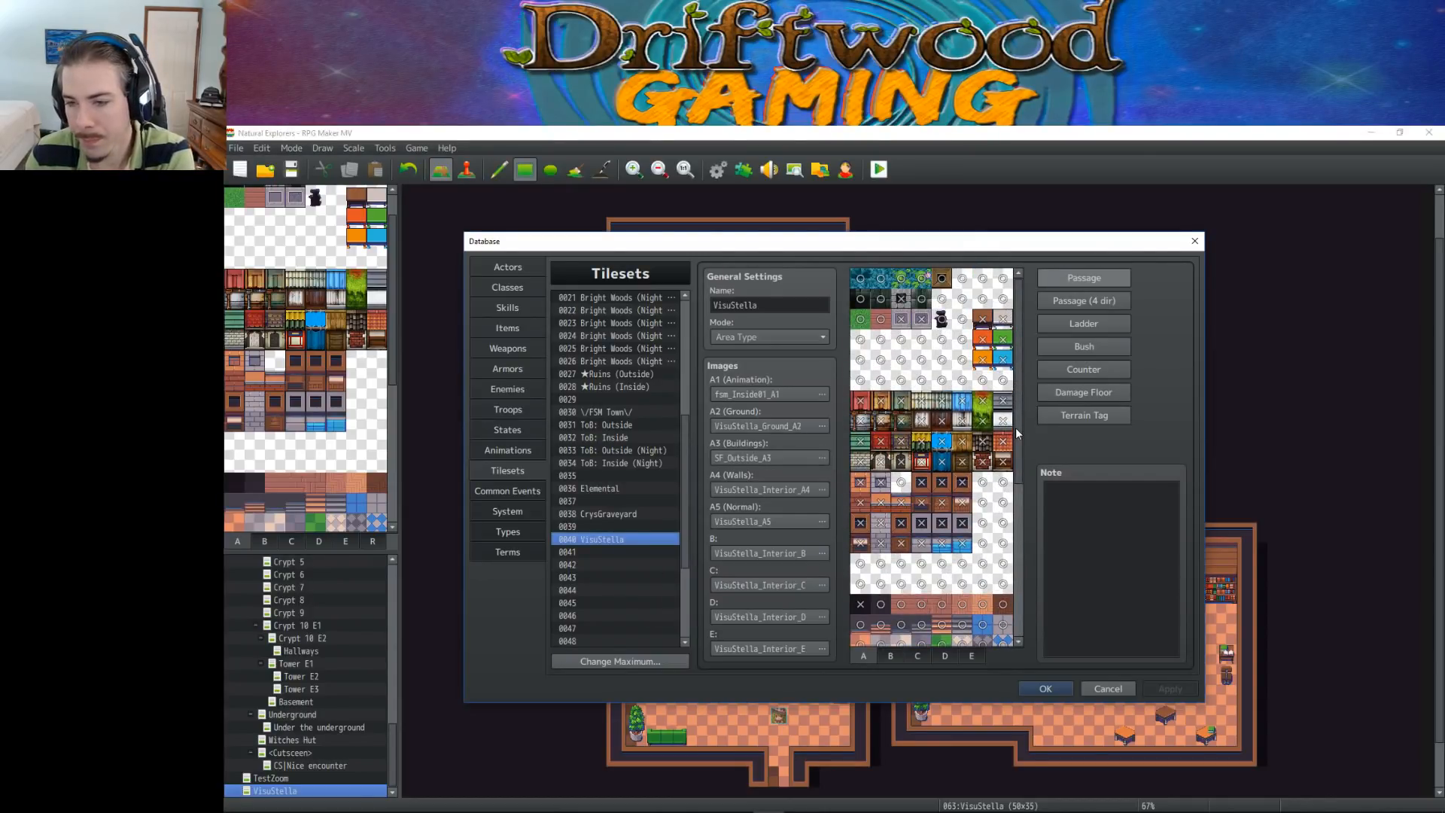
left_click_drag(1017, 423, 1028, 380)
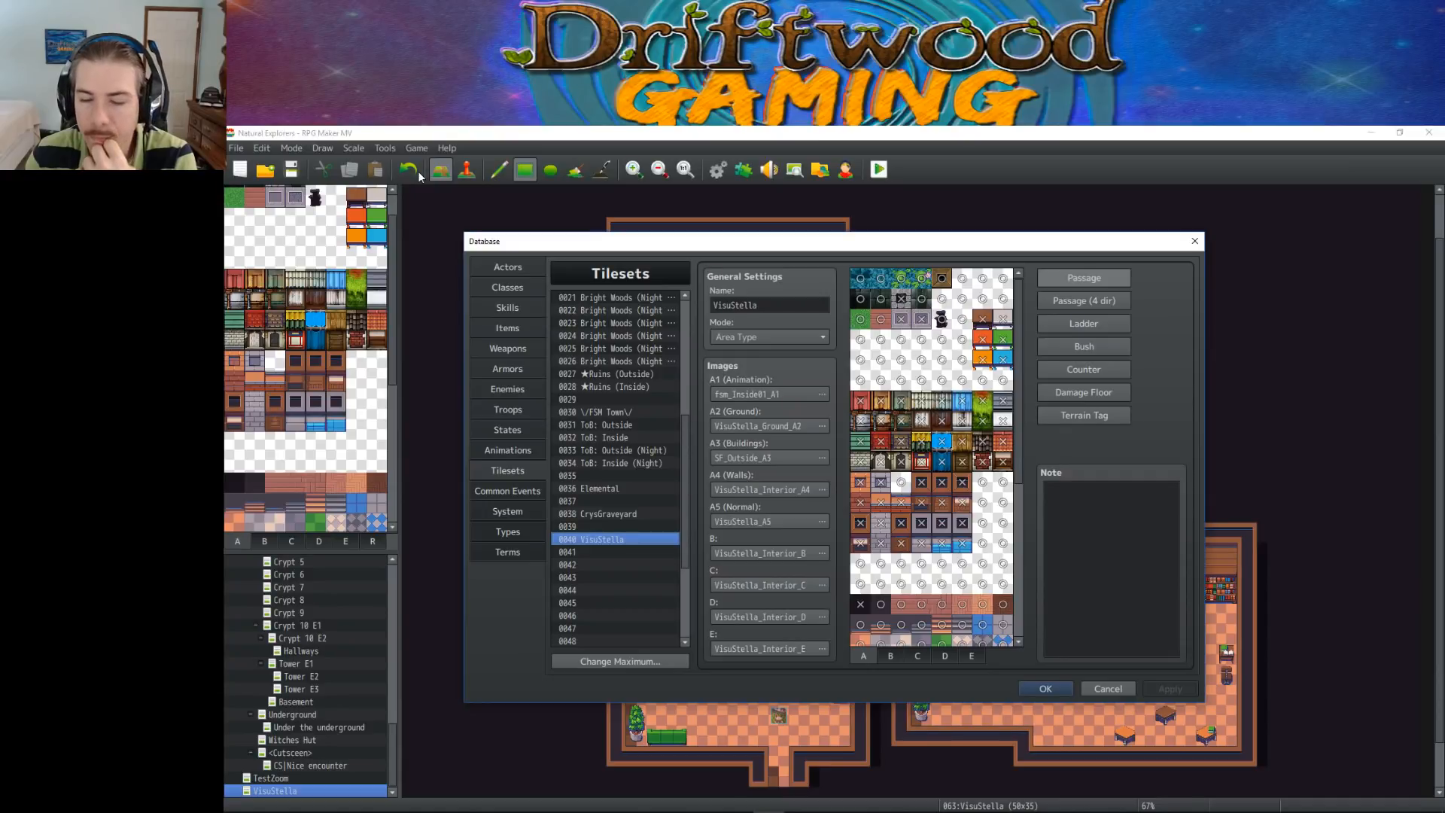
mouse_move(1020, 388)
left_mouse_down()
mouse_move(1019, 567)
mouse_move(1011, 376)
left_mouse_up()
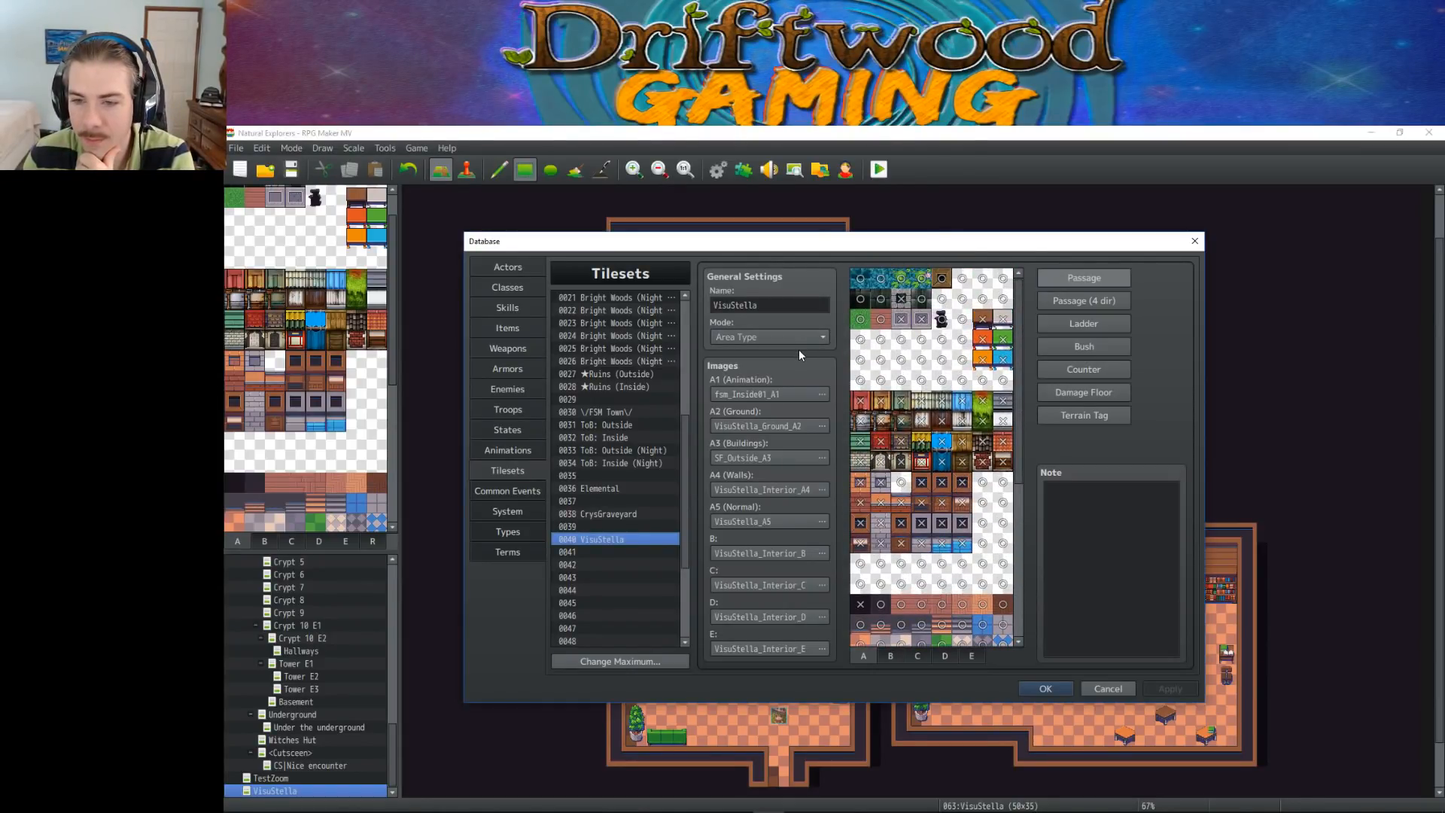
left_click(891, 657)
left_click(859, 342)
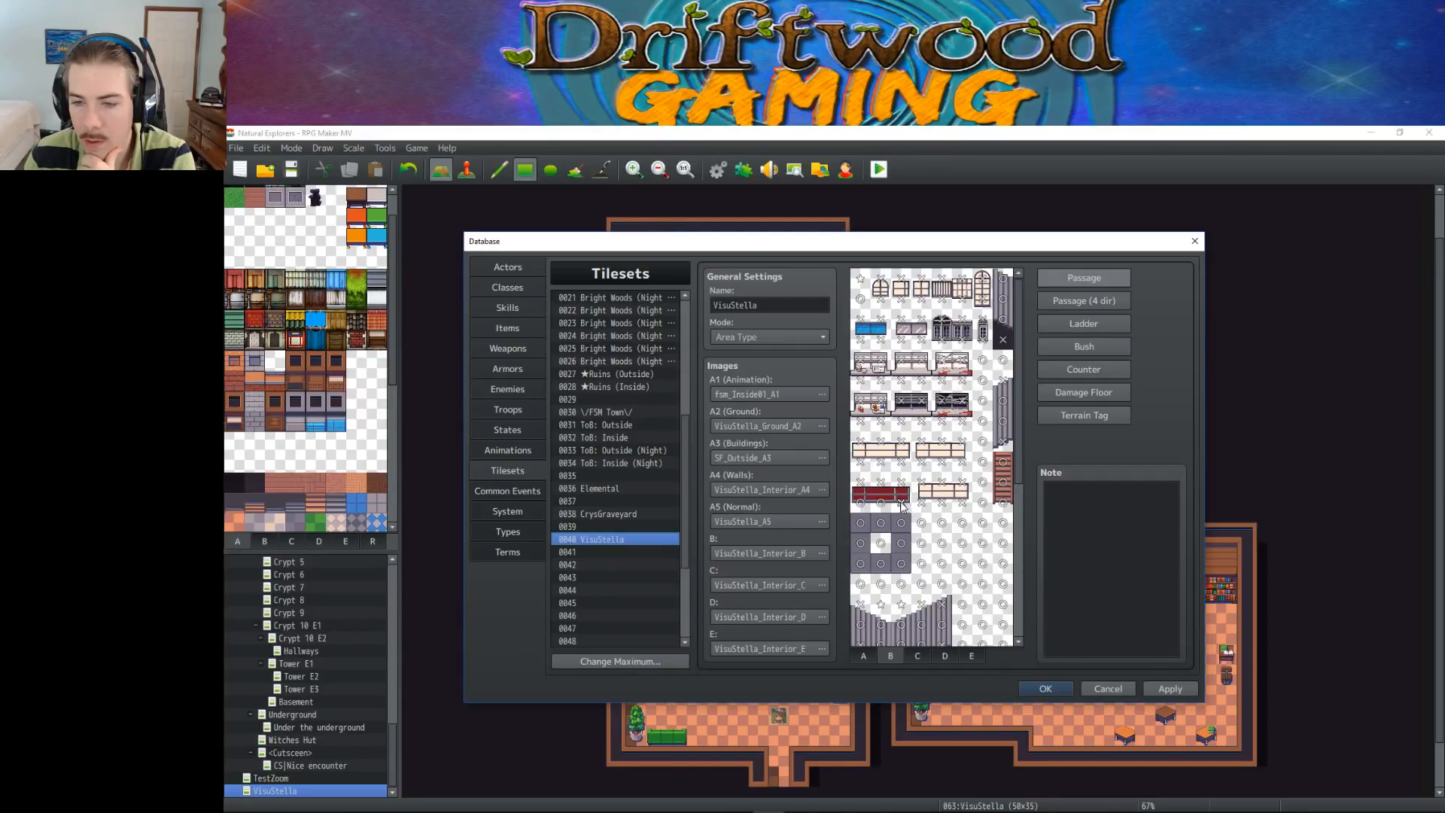
scroll(883, 571, "down", 5)
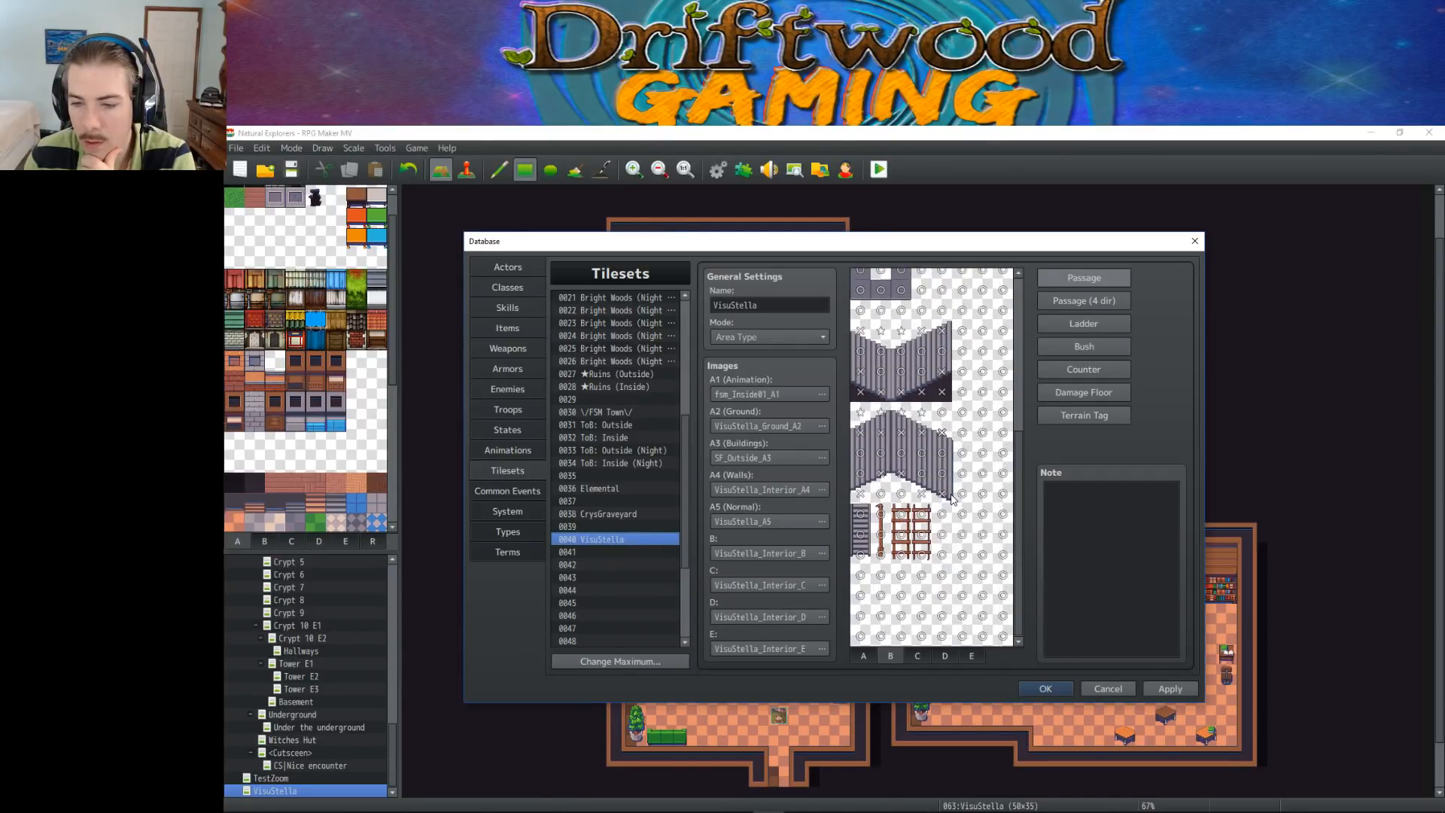
left_click(1048, 687)
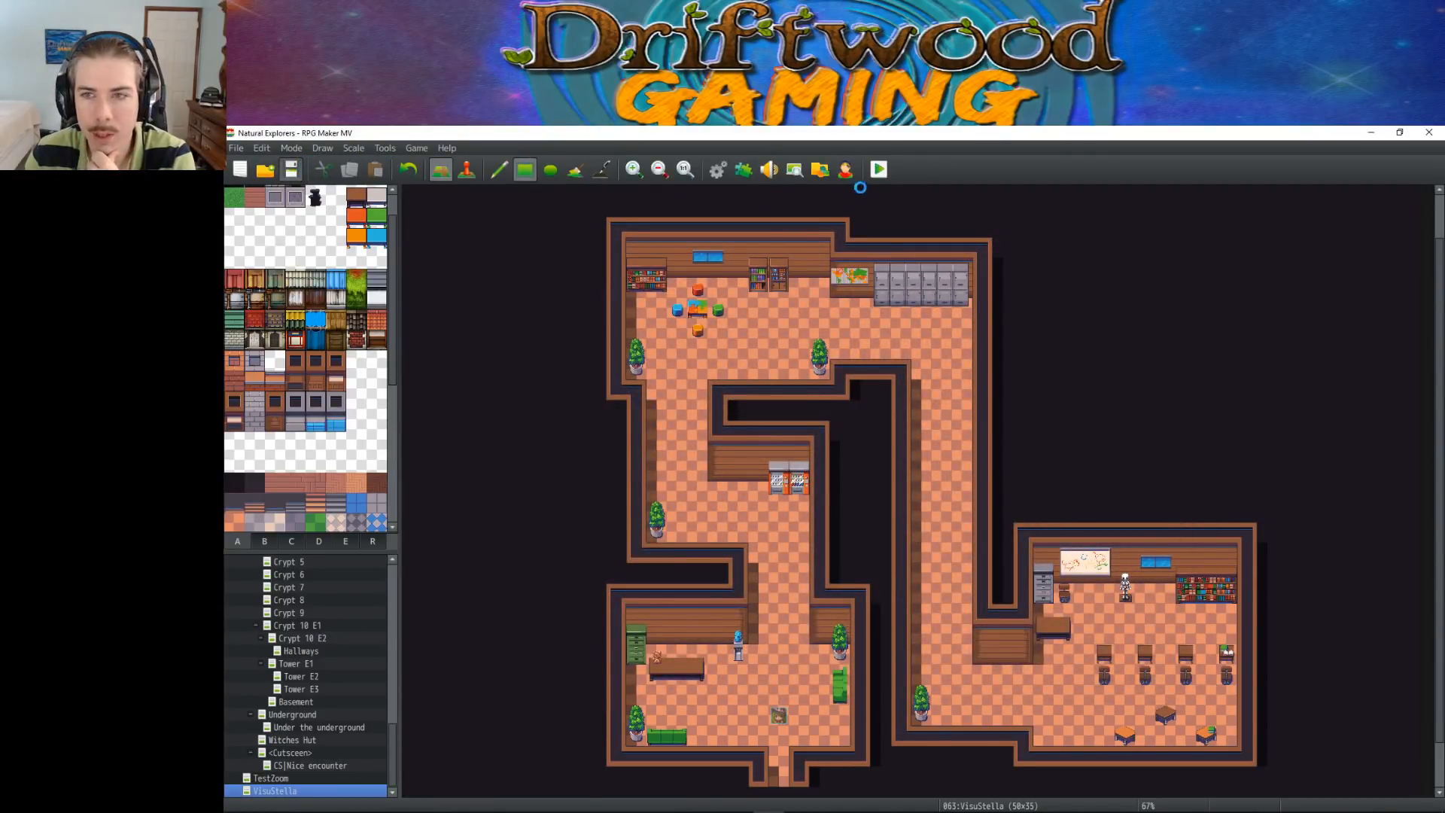
Start a new playtest and walk the character past the vending machines and corridor plant to the puzzle table
left_click(878, 167)
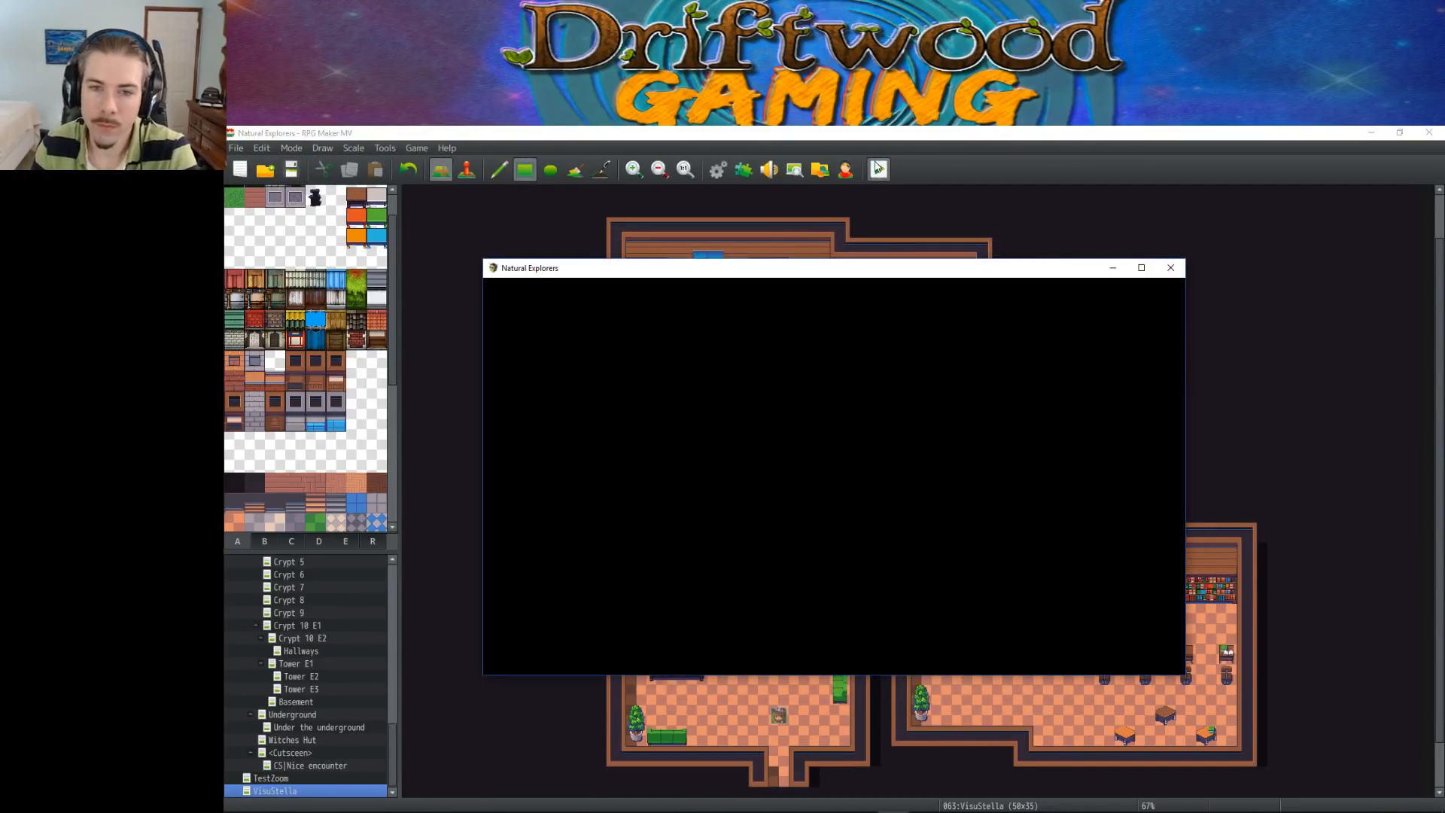
key("Return")
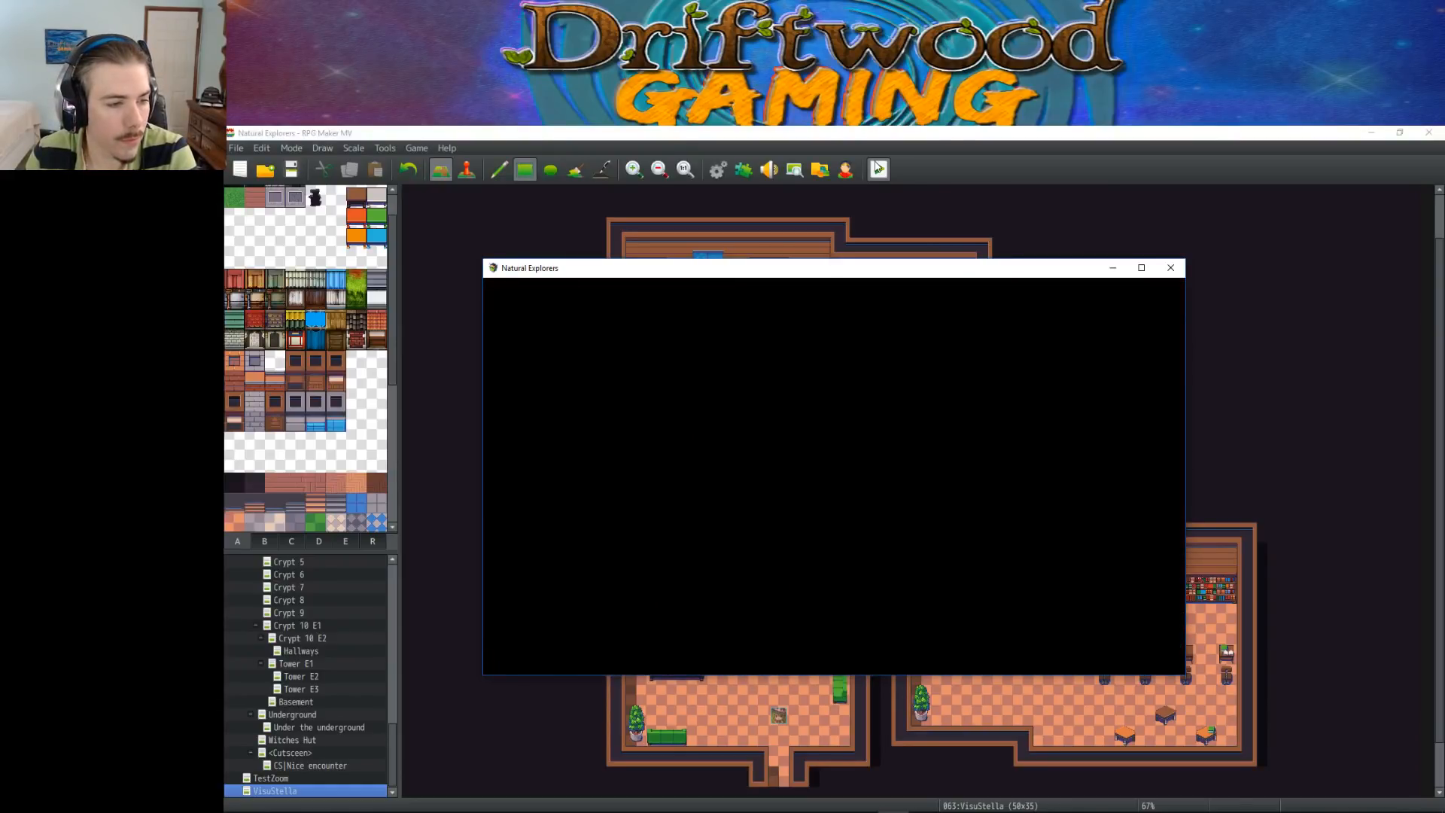
key("Up")
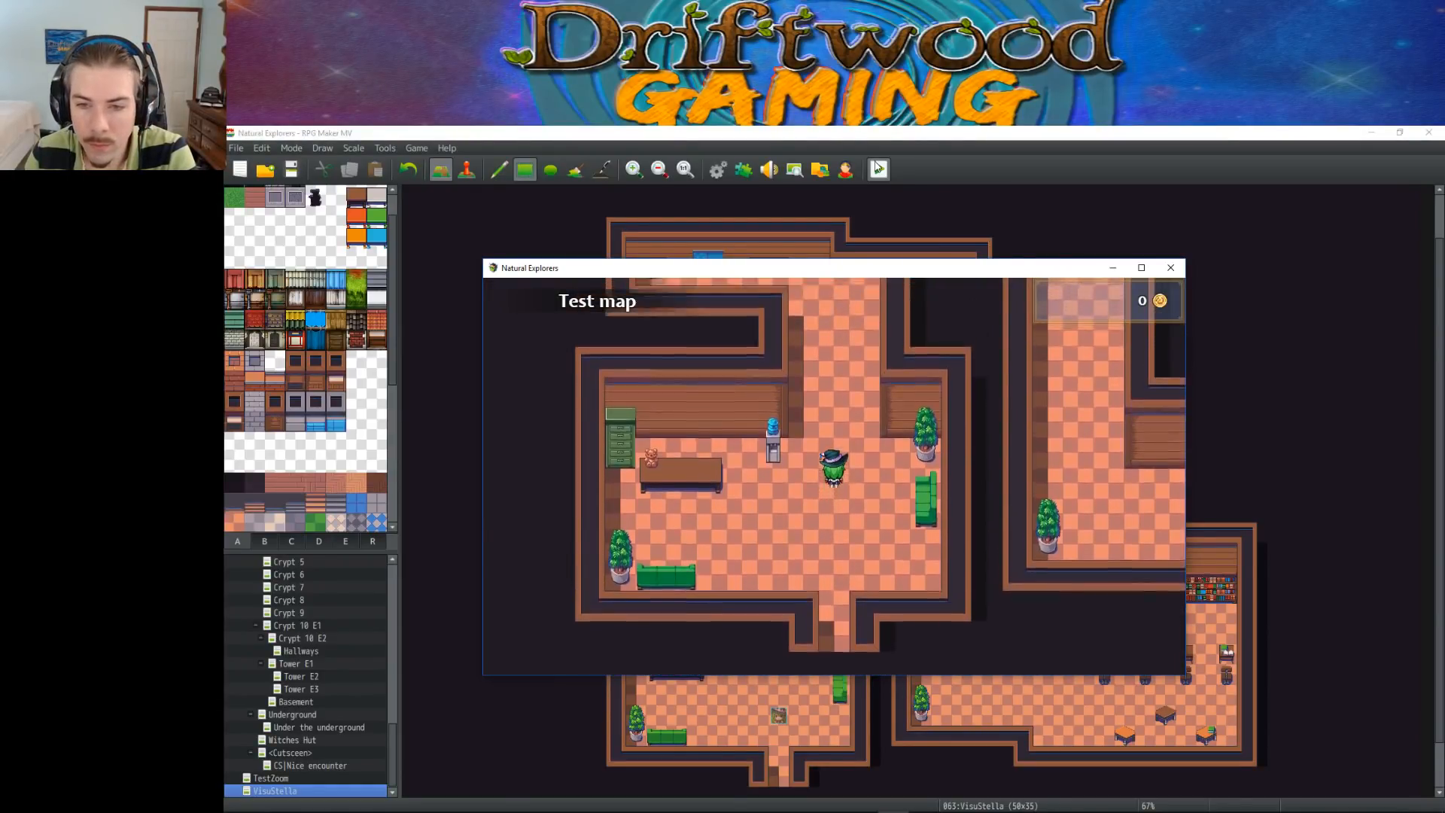
key("Right")
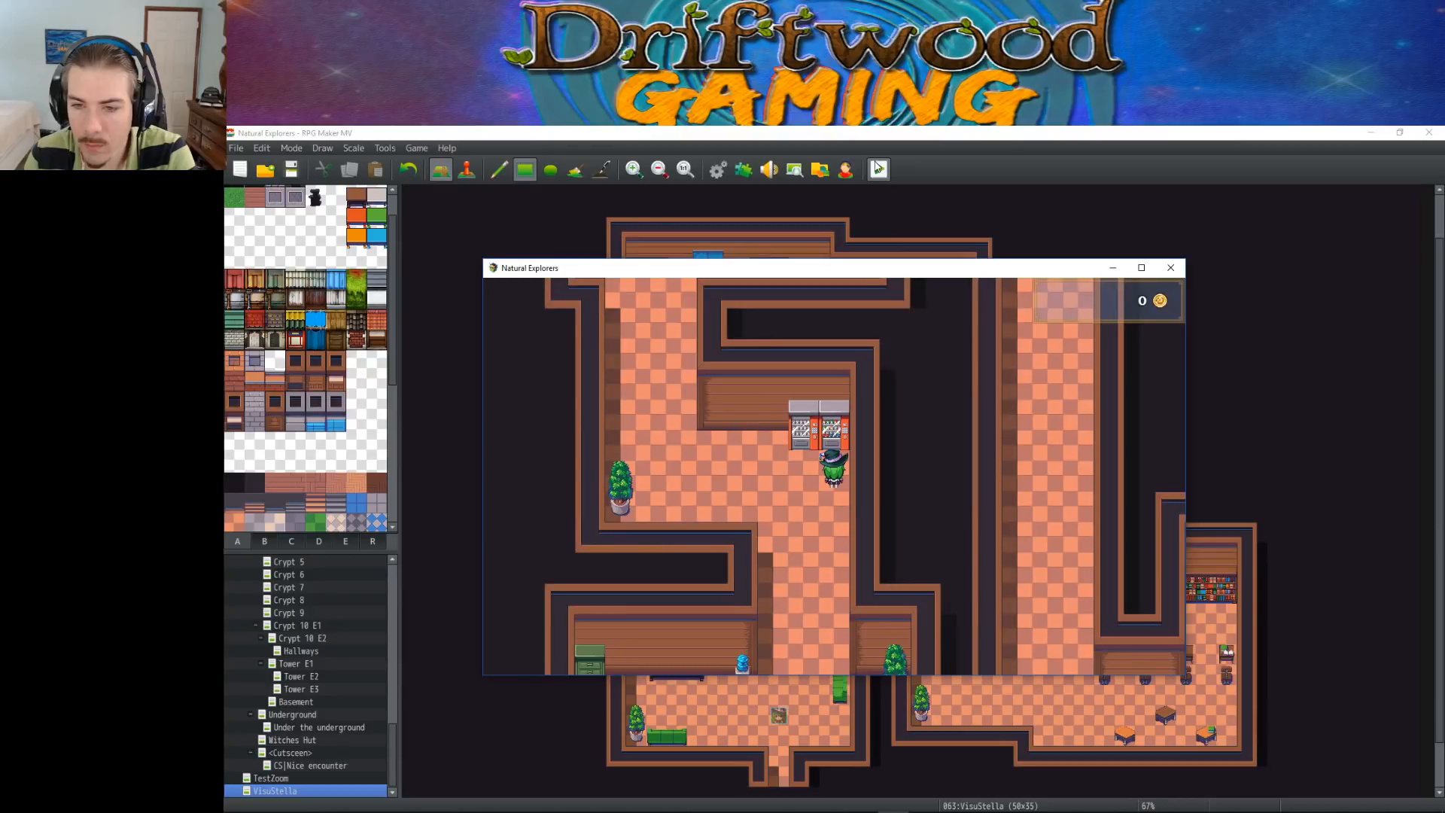
key("Left")
key("Up")
key("Up")
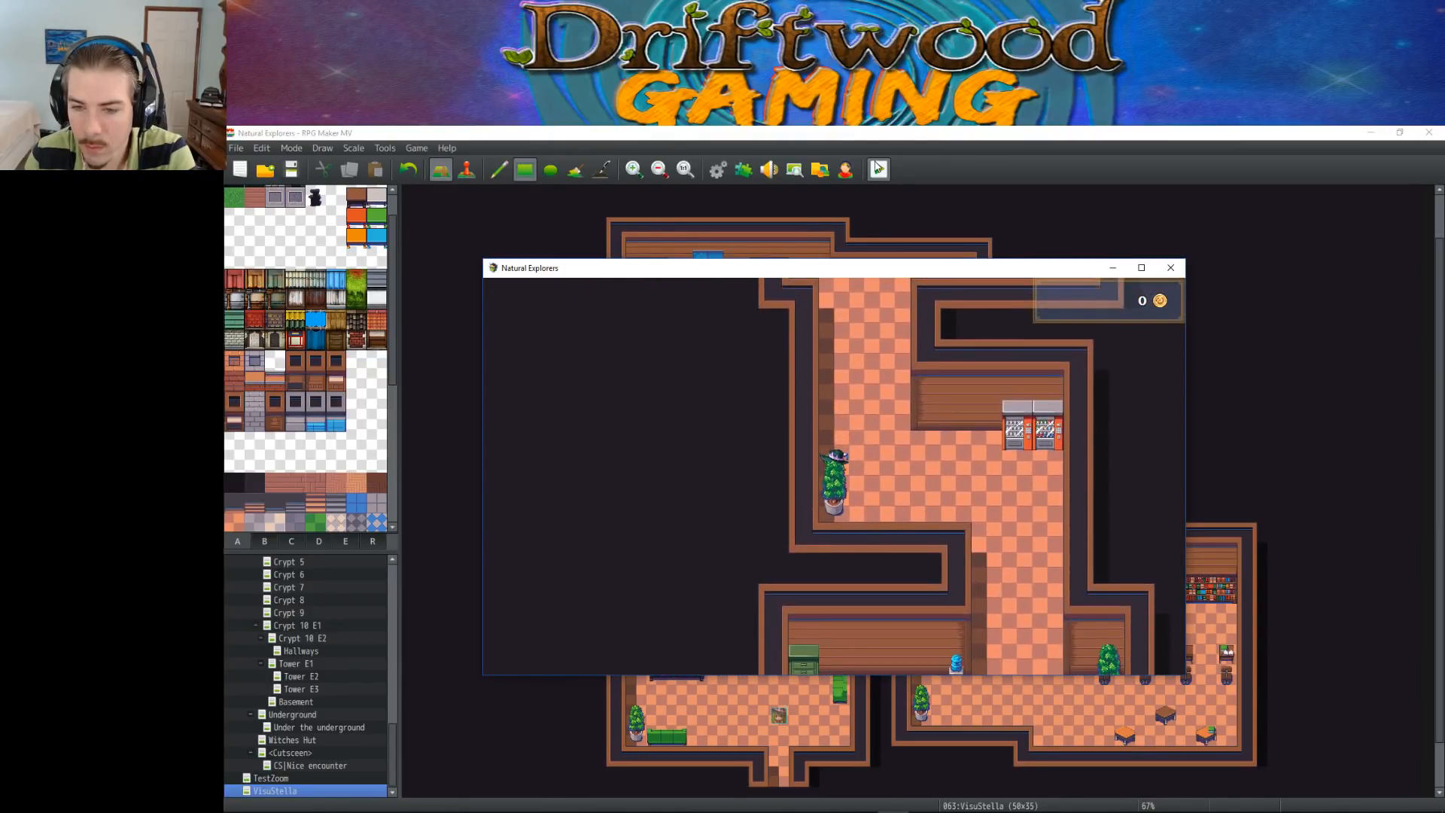
key("Up")
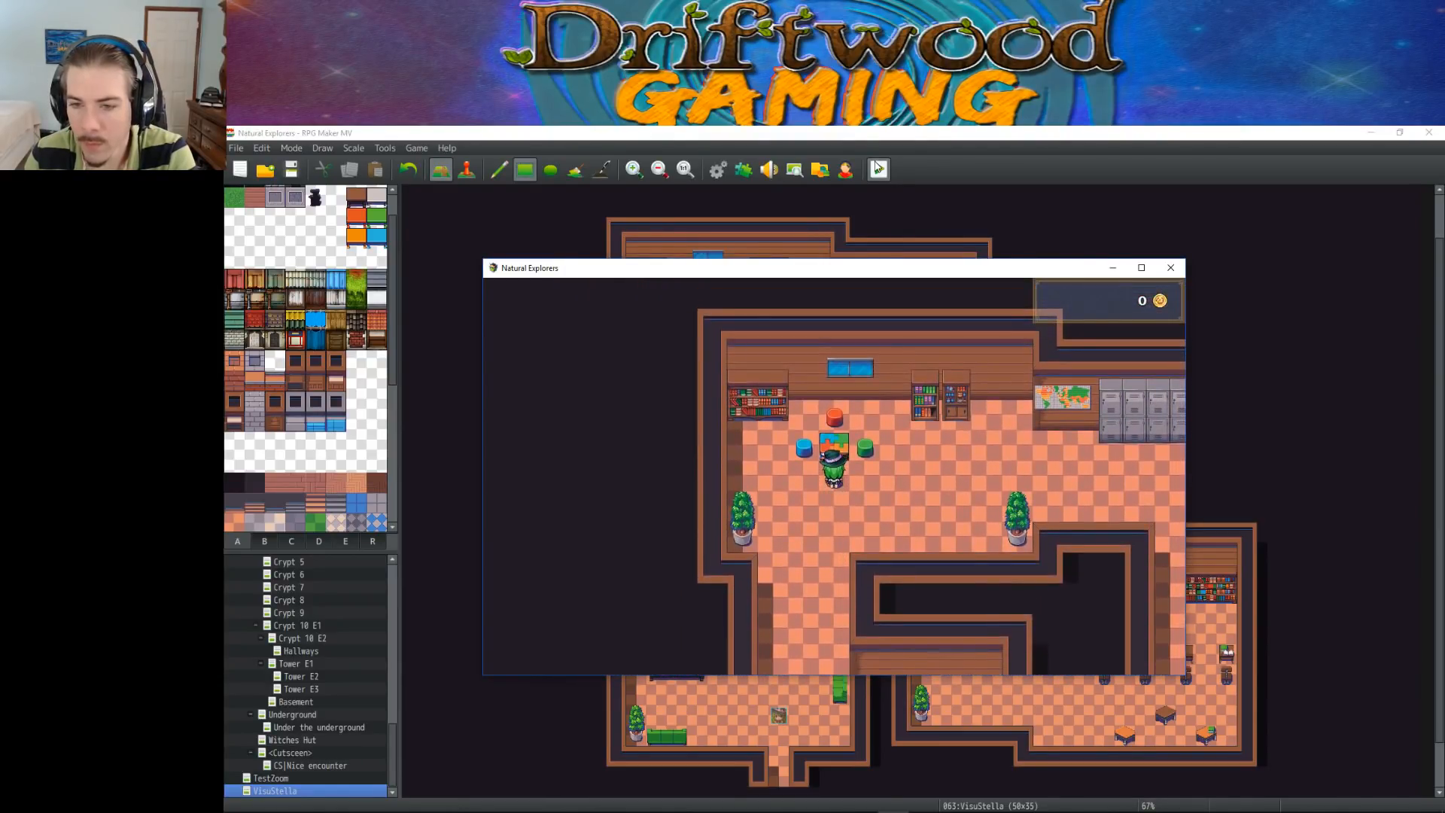
Walk the character past the narrow bookcases and lockers and down the corridor to the potted plant near the classroom
key("Right")
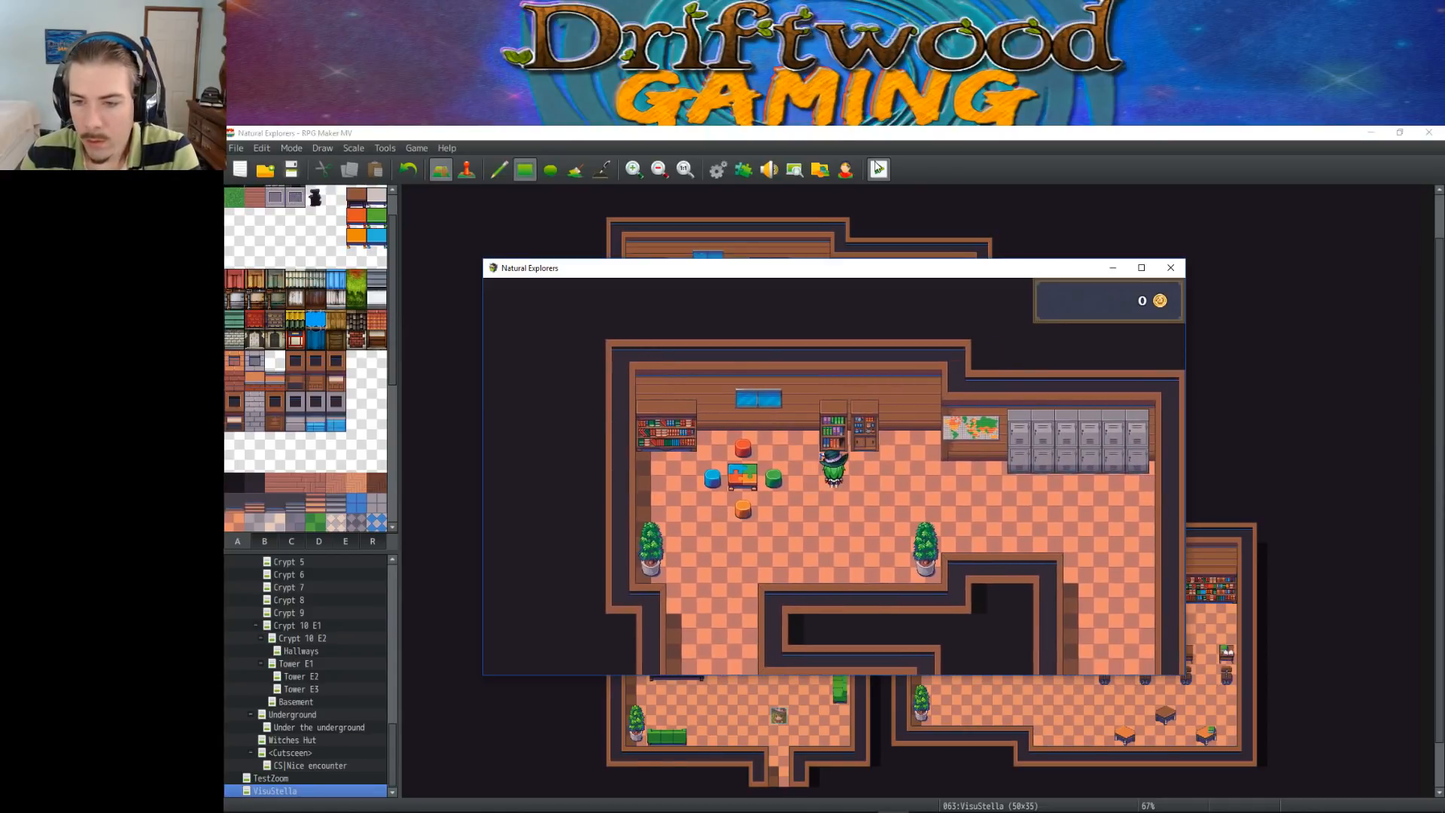
key("Right")
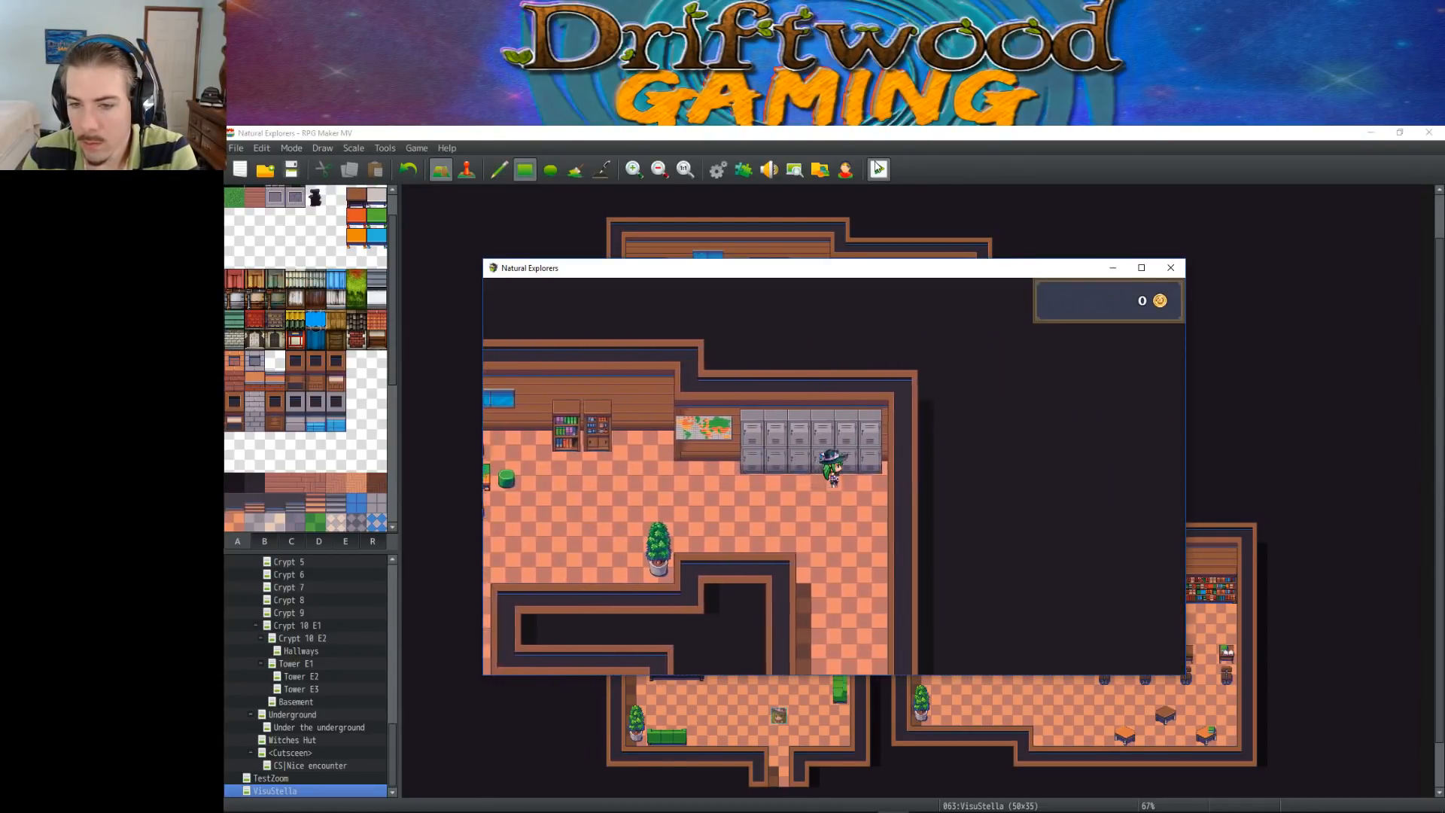
key("Down")
key("Down")
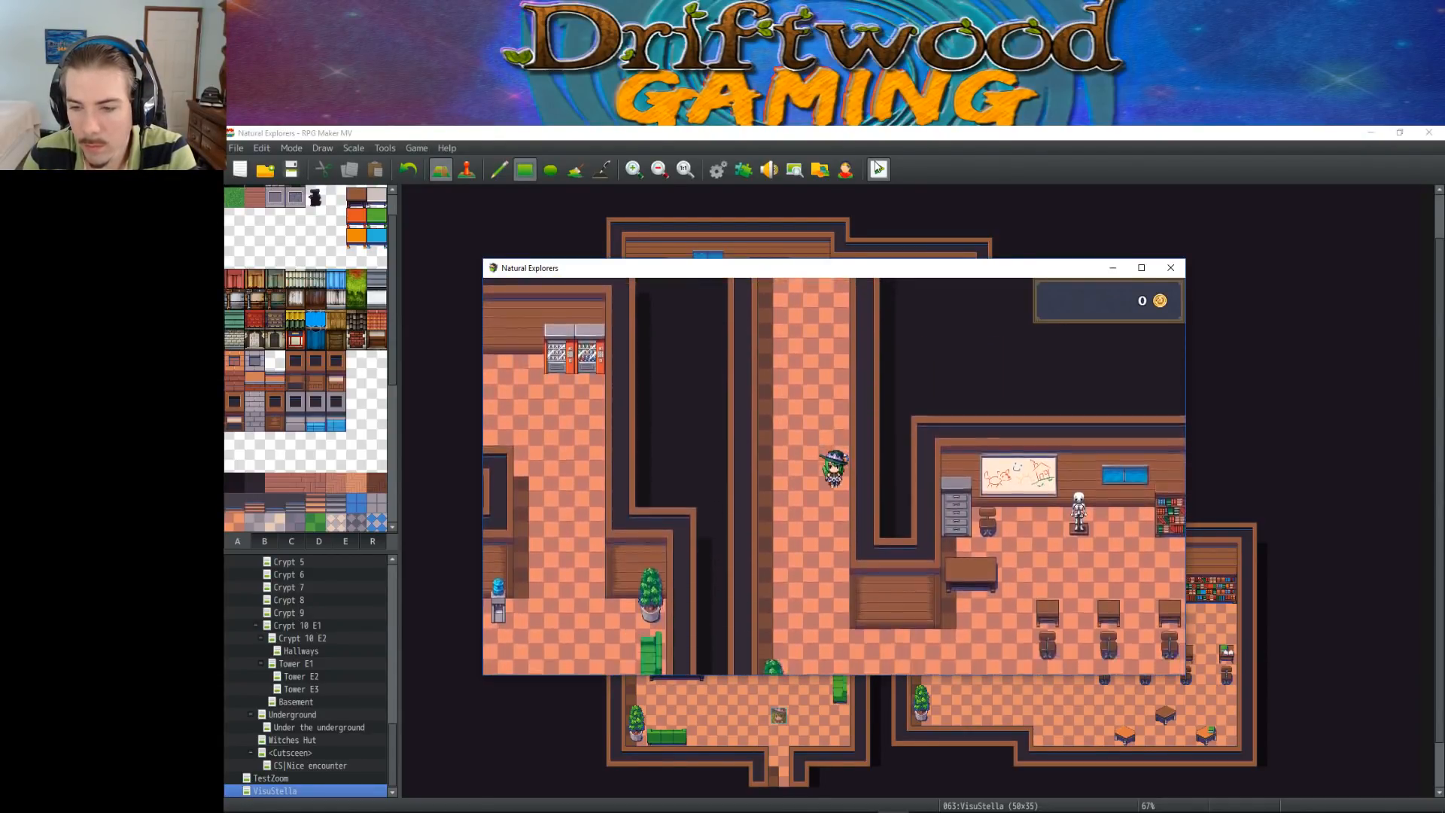
key("Right")
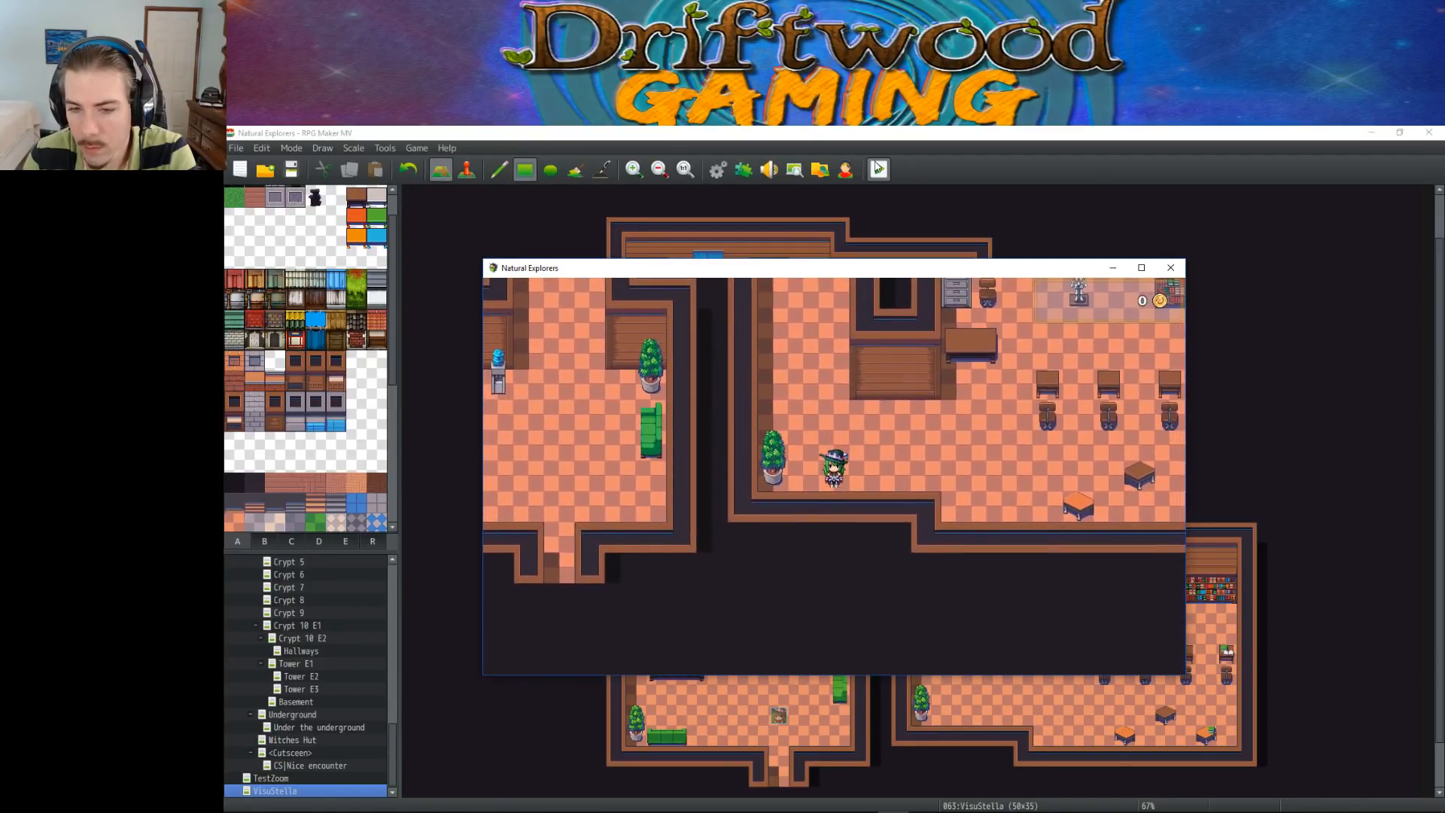
key("Left")
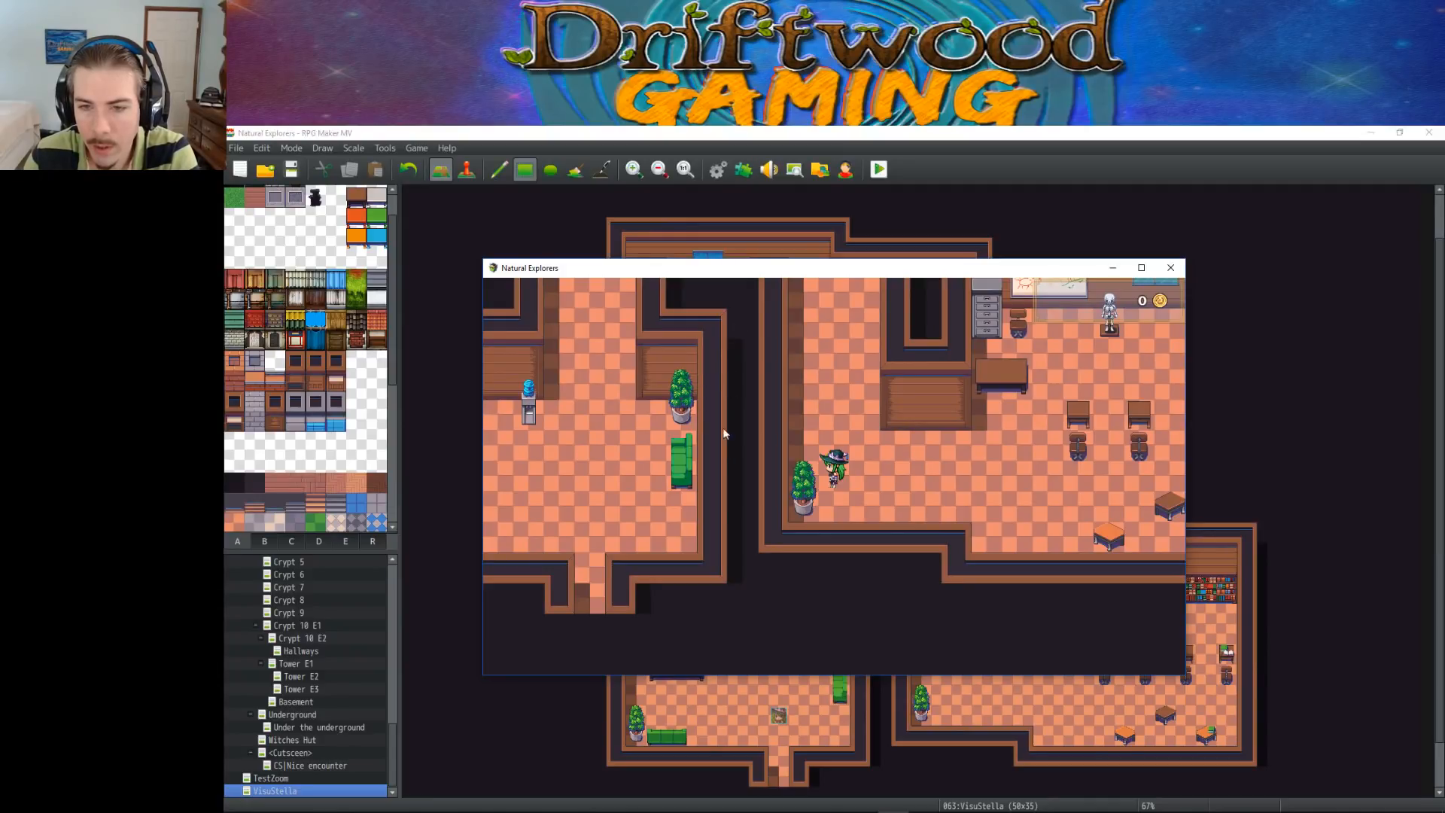
Bring the character behind the classroom's large desk and test the collision of the chair below the whiteboard
key("Right")
key("Up")
key("Left")
key("Up")
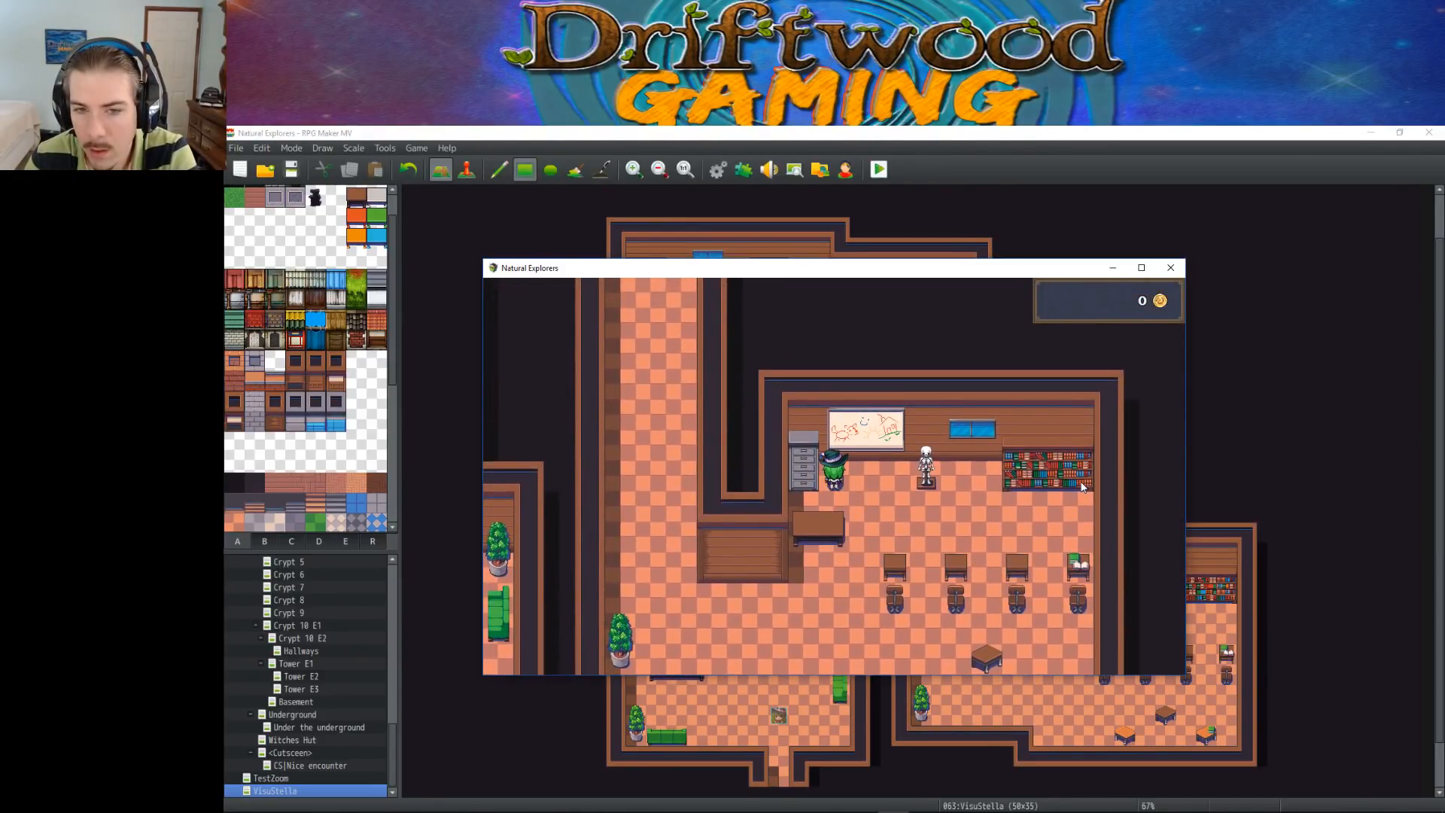
key("Right")
key("Left")
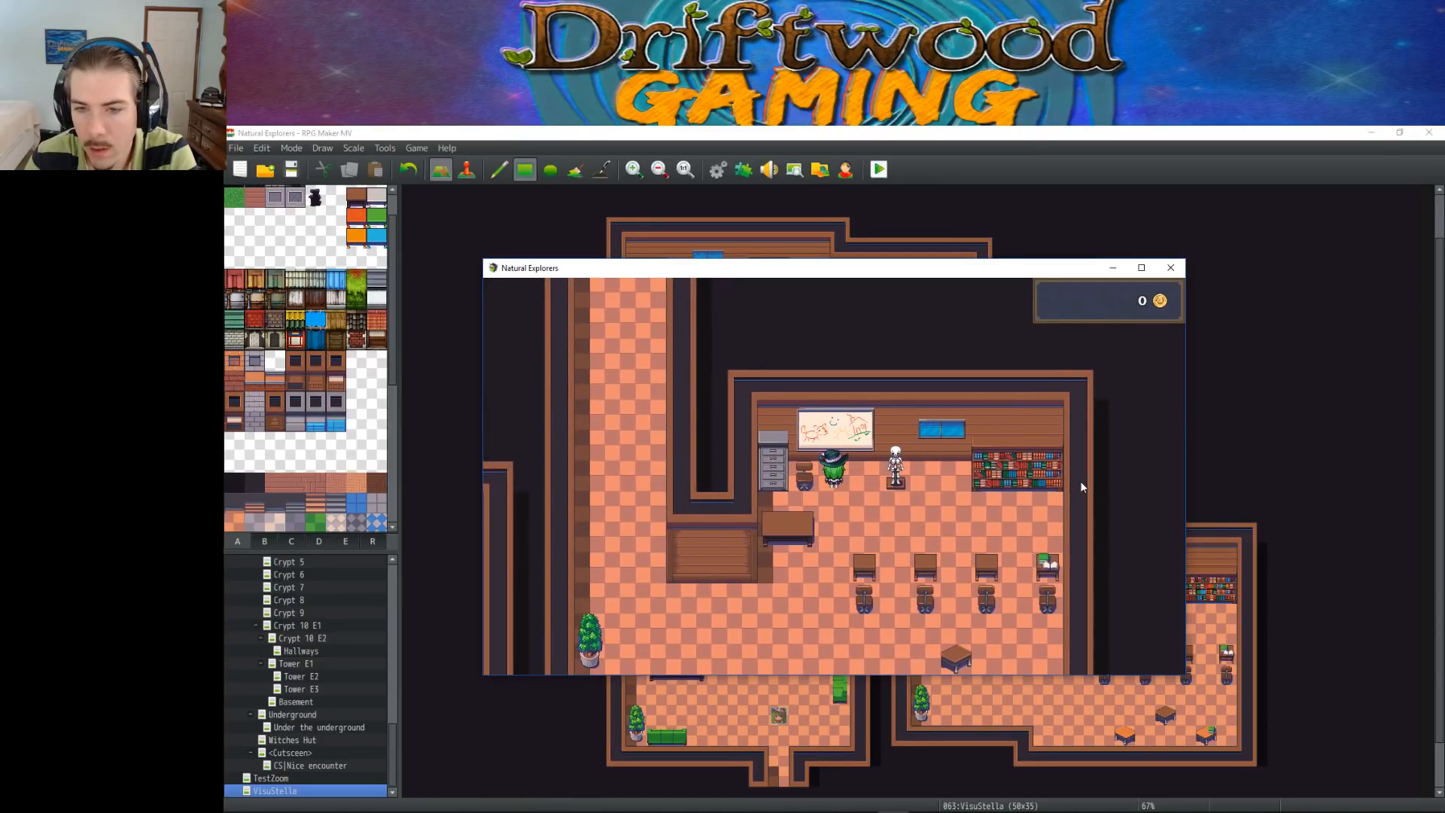
Move the character repeatedly between the floor, chair and gray drawers beside the whiteboard to test their collisions
key("Down")
key("Up")
key("Down")
key("Up")
key("Down")
key("Right")
key("Left")
key("Up")
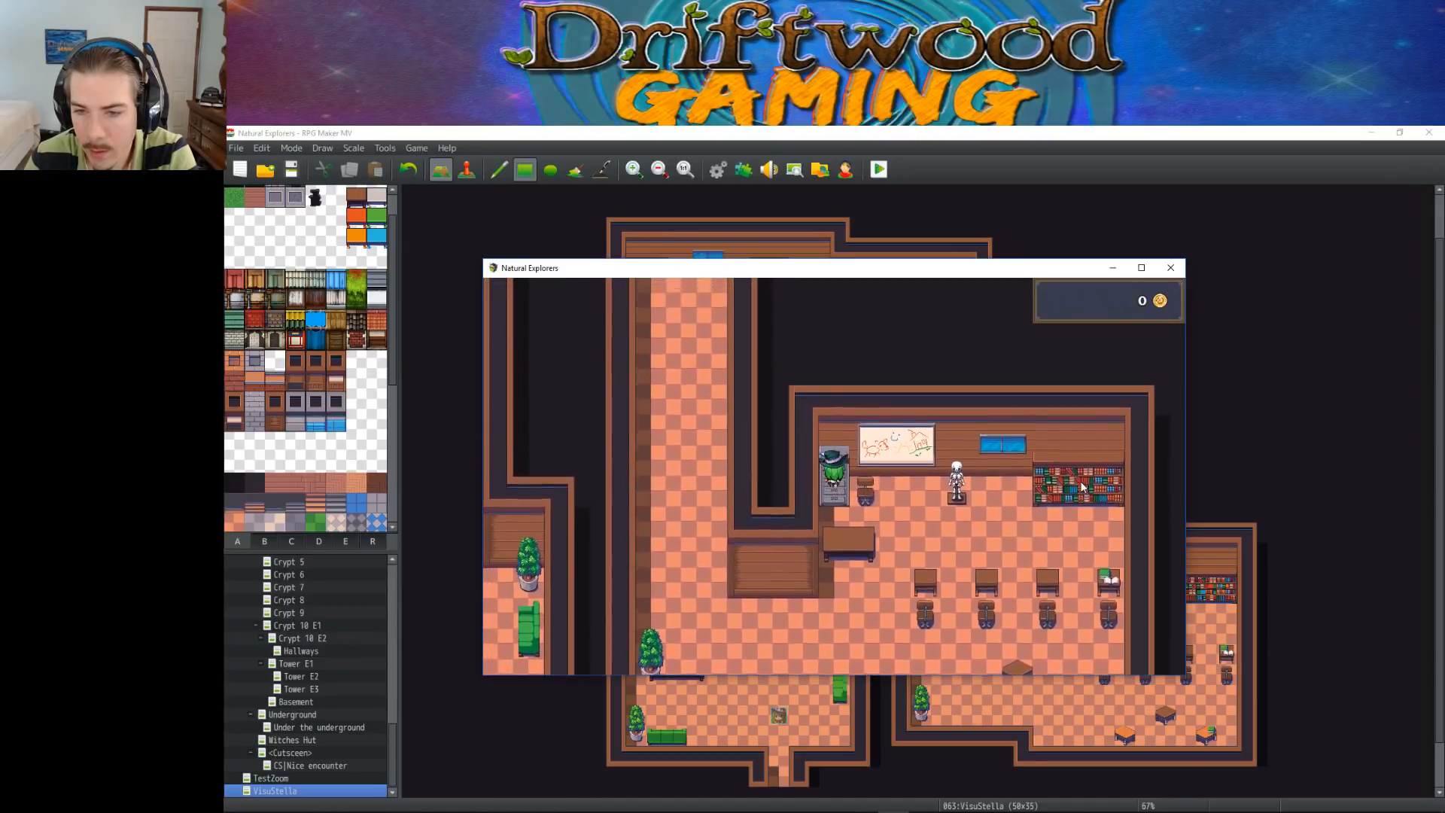
Move the character off the gray drawers and test collisions between the chair and the skeleton below the whiteboard
key("Down")
key("Right")
key("Right")
key("Left")
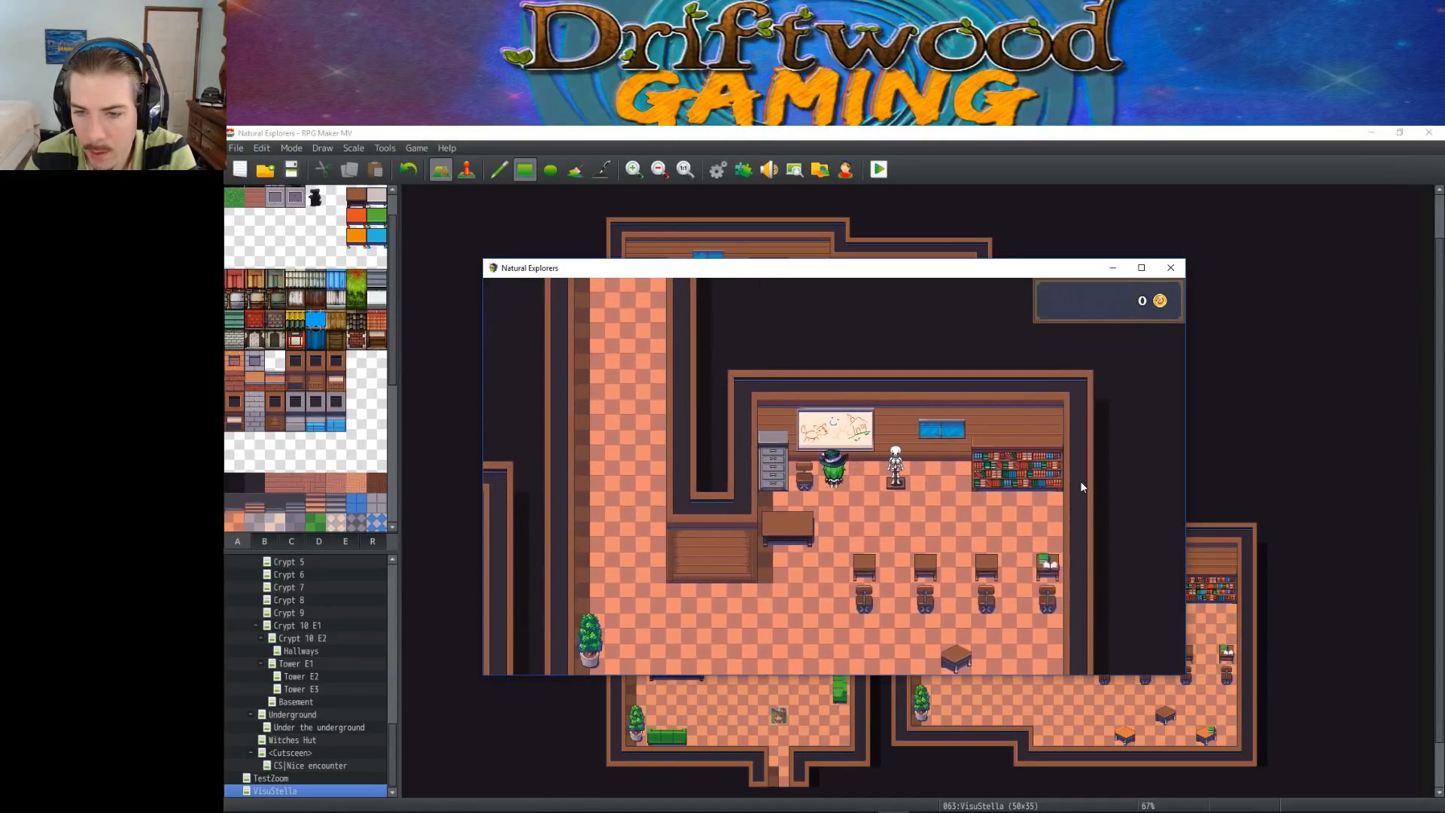
key("Up")
key("Down")
Walk the character down to the student desks and test the collision of the second desk's chair
key("Right")
key("Down")
key("Left")
key("Right")
key("Down")
key("Right")
key("Left")
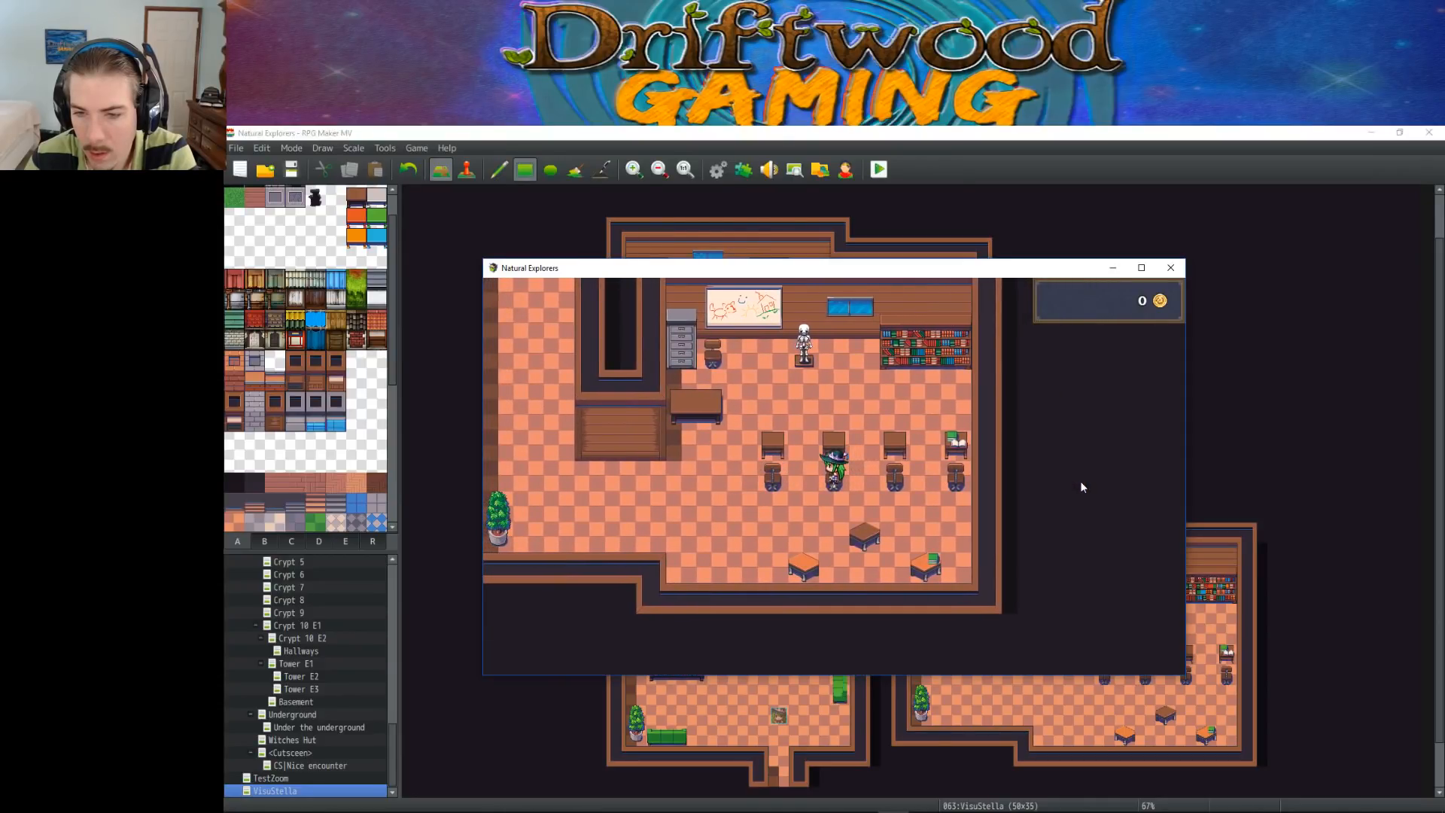
Move the character along the student desks to the gap between the third and fourth chairs
key("Right")
key("Up")
key("Left")
key("Down")
key("Left")
key("Right")
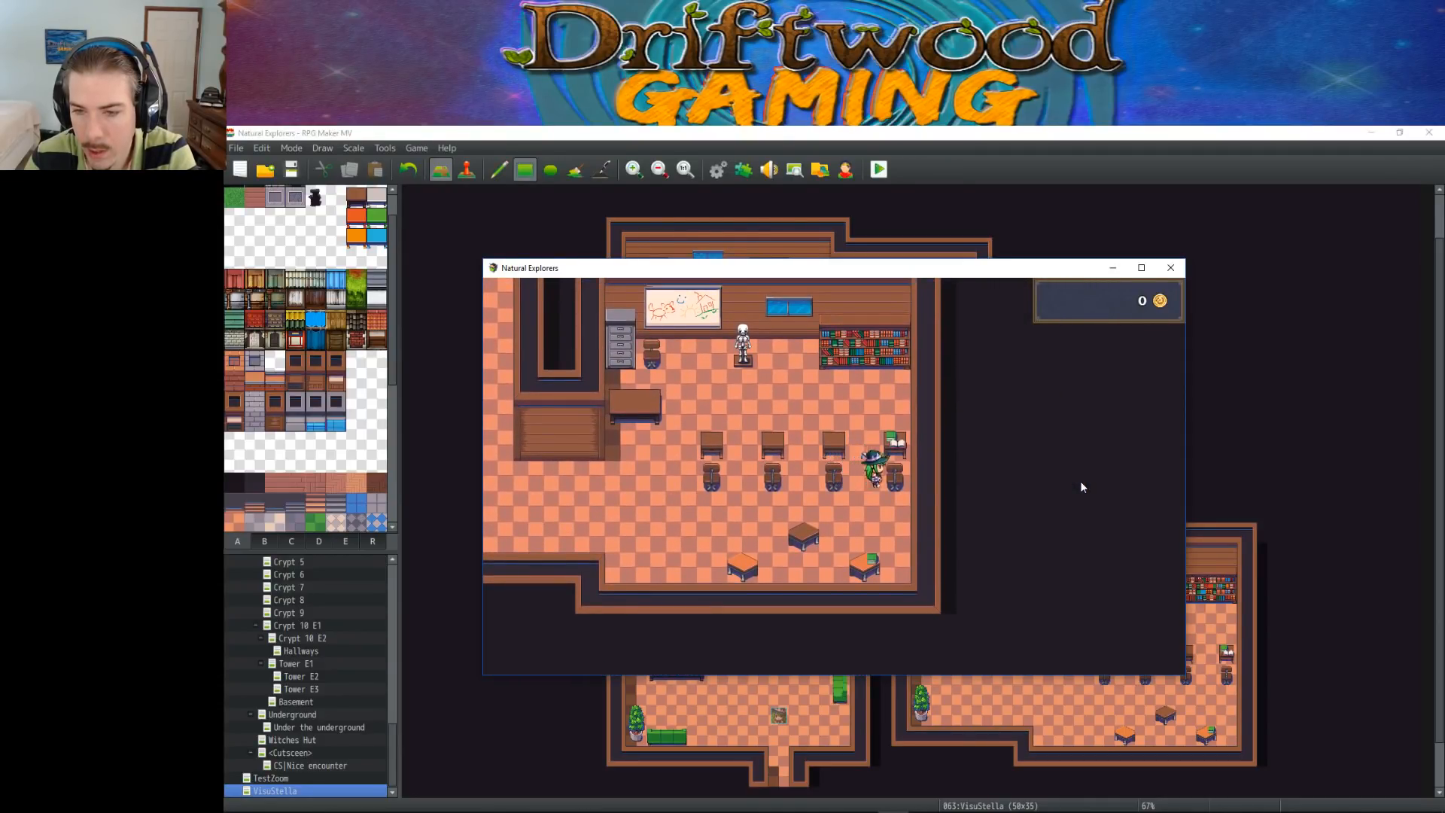
Test the third desk's chair from below and from its sides, and end the playtest
key("Down")
key("Left")
key("Up")
key("Left")
key("Up")
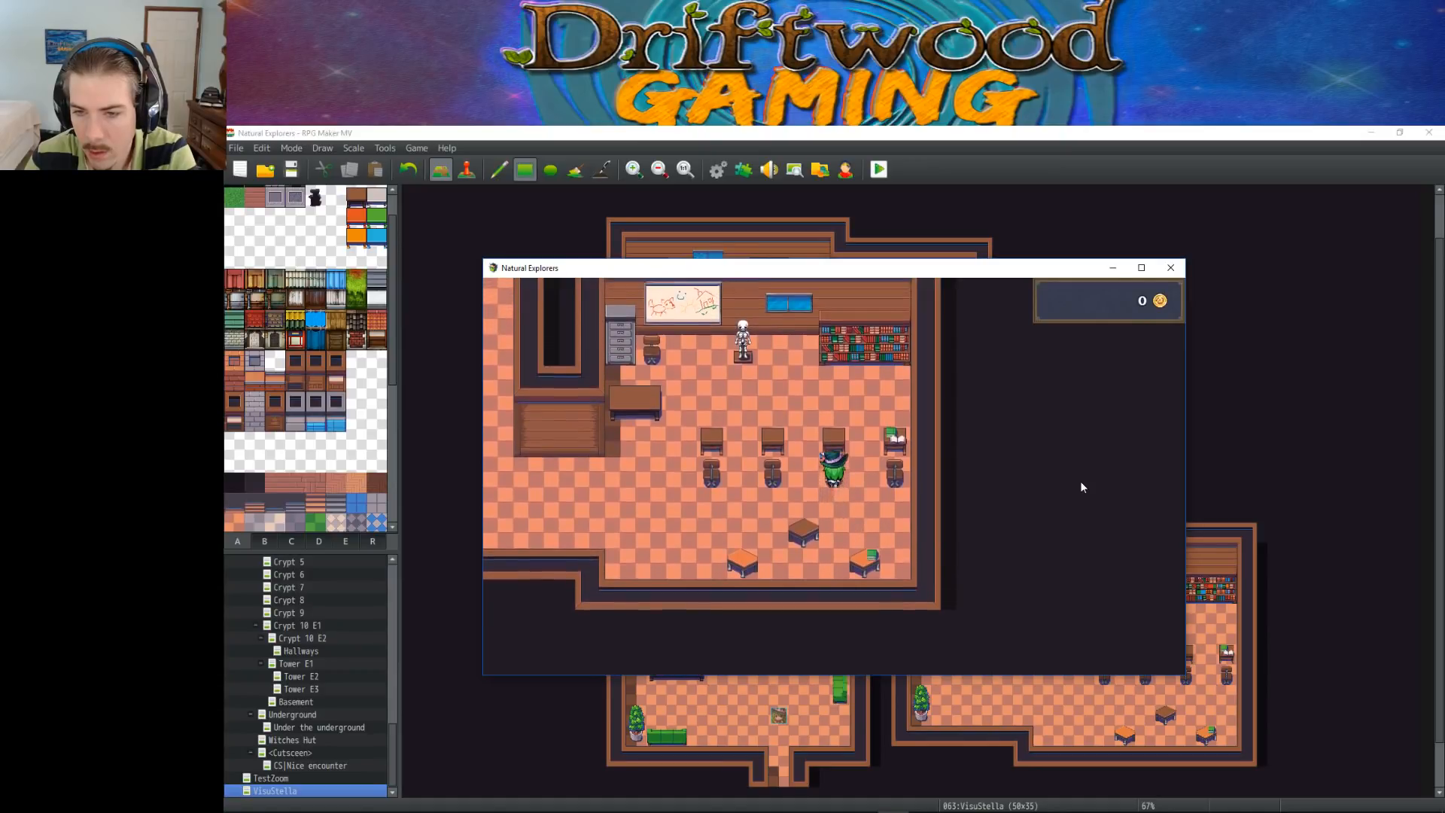
key("Right")
key("Left")
key("Up")
key("Left")
left_click(1171, 267)
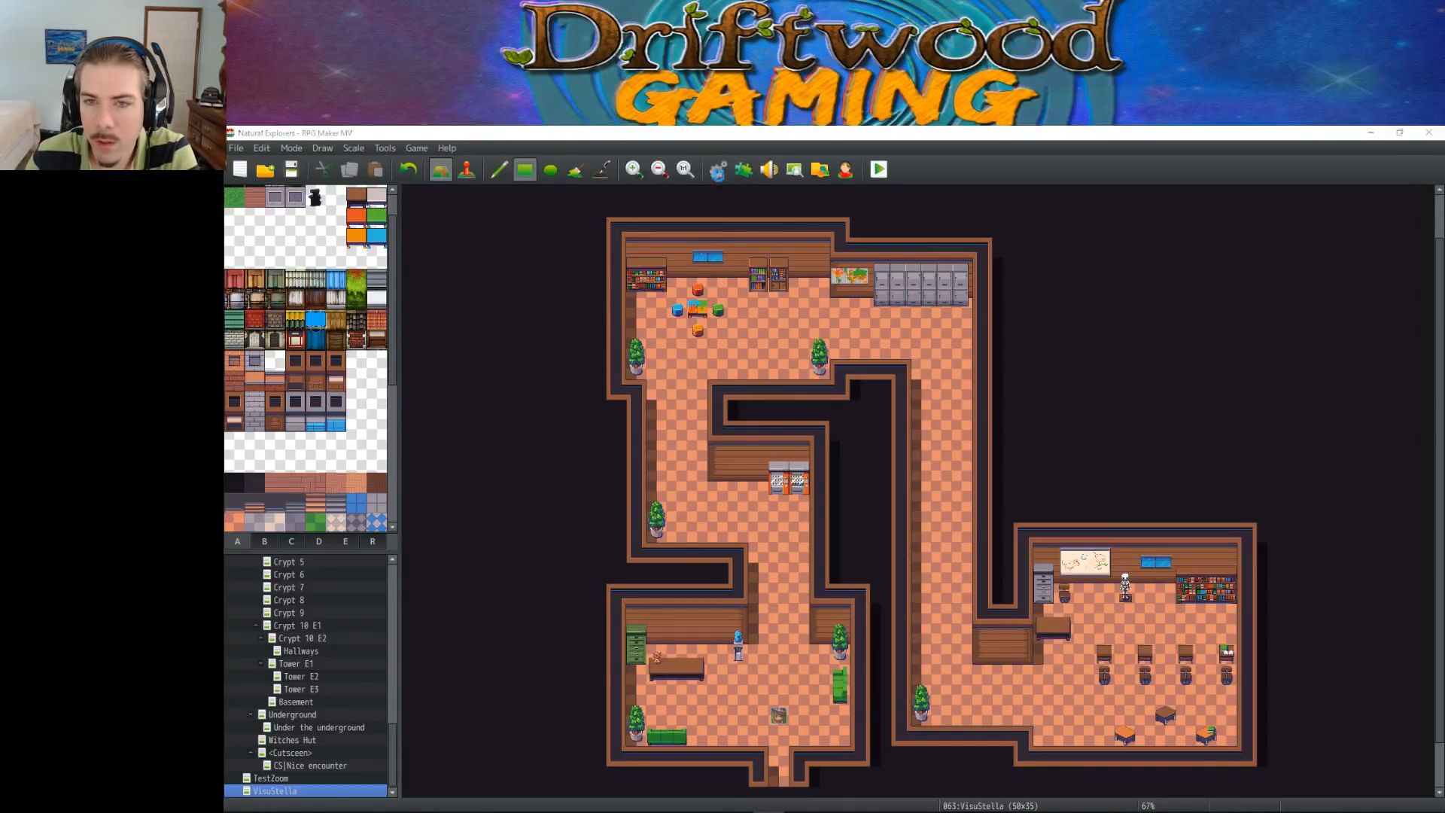
Open page C of the VisuStella tileset in the database and change the passage setting of the leftmost gray locker
left_click(718, 170)
scroll(897, 595, "down", 5)
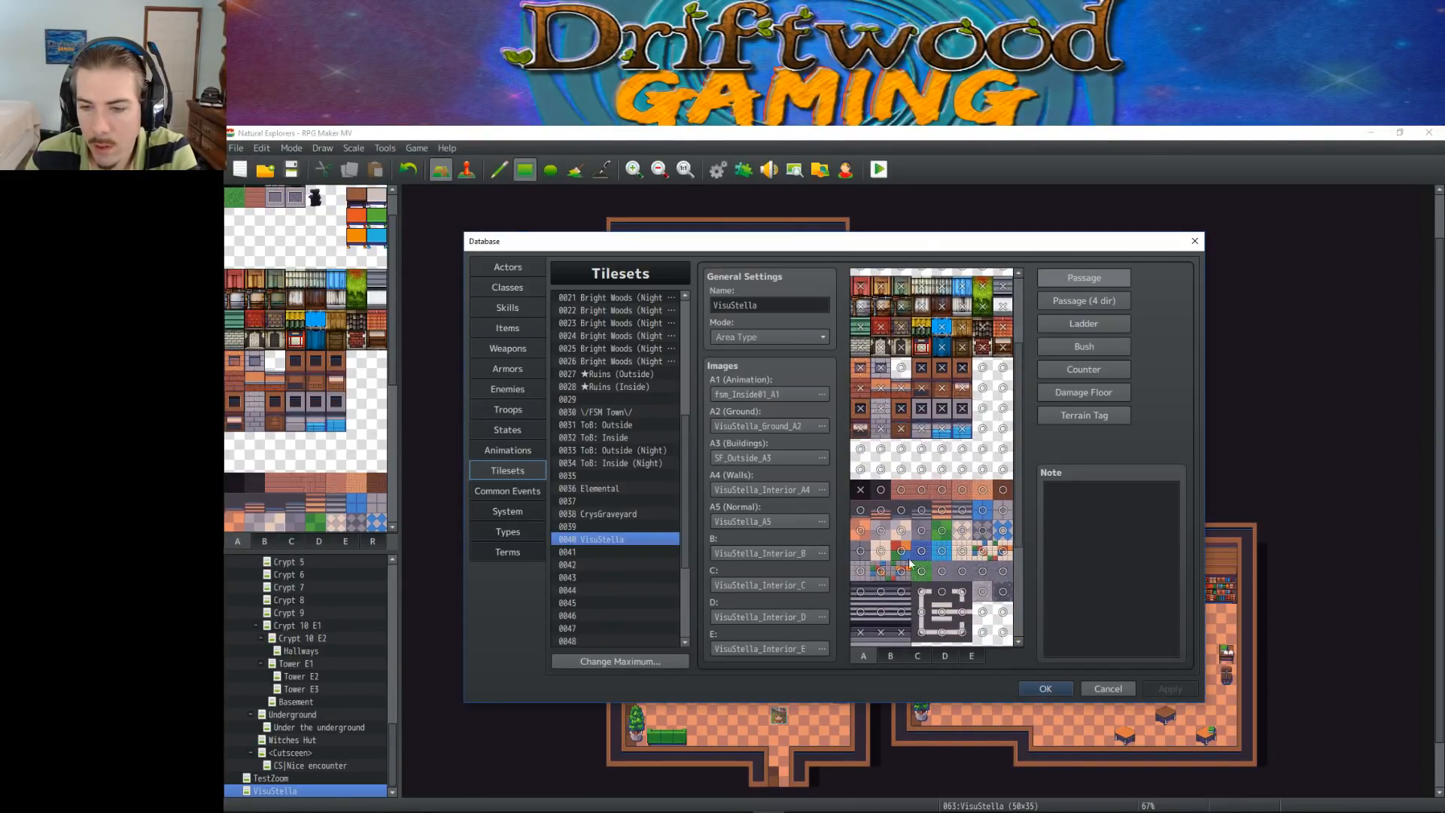
left_click(891, 656)
scroll(910, 630, "down", 5)
left_click(918, 656)
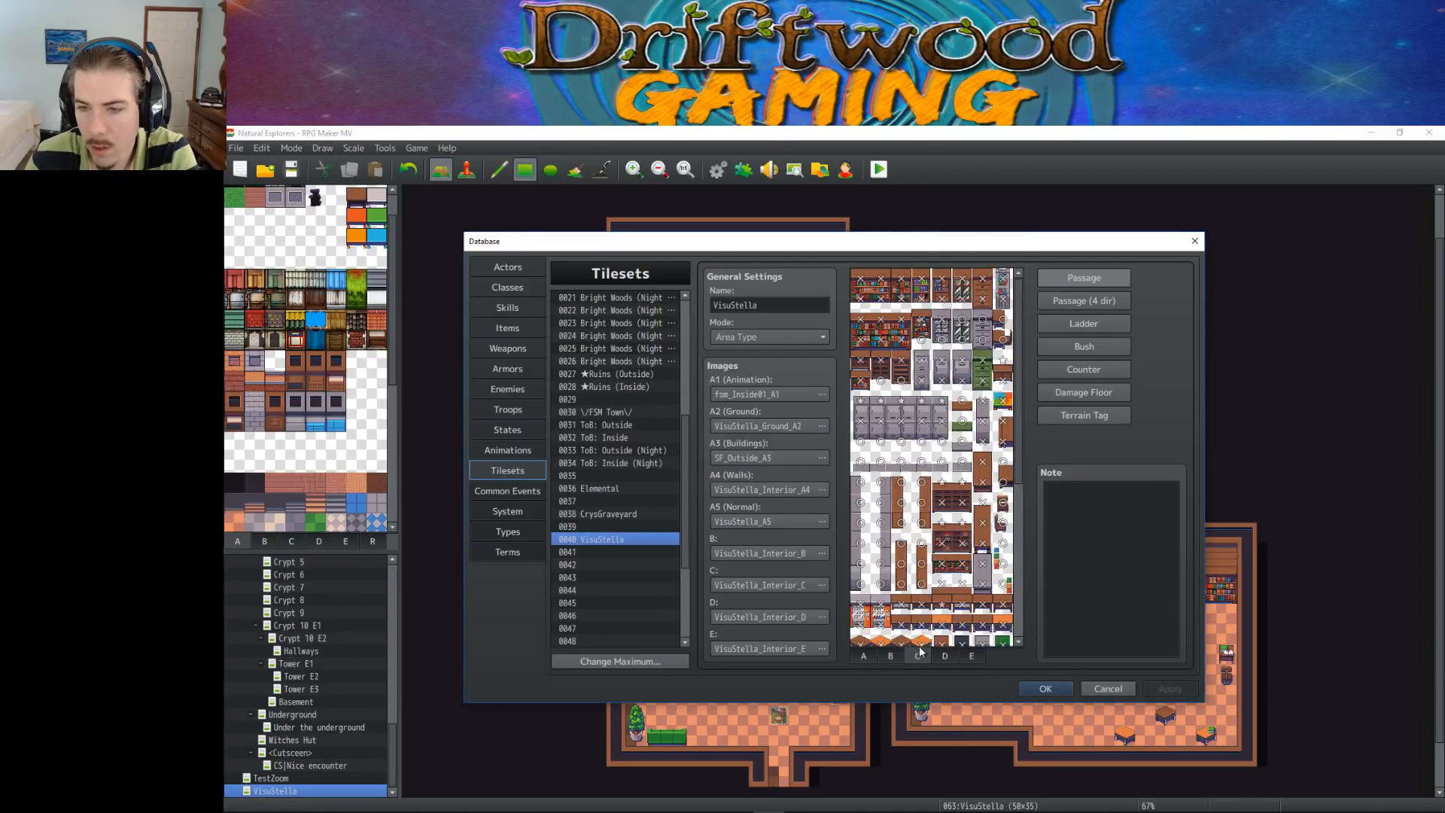
left_click(858, 438)
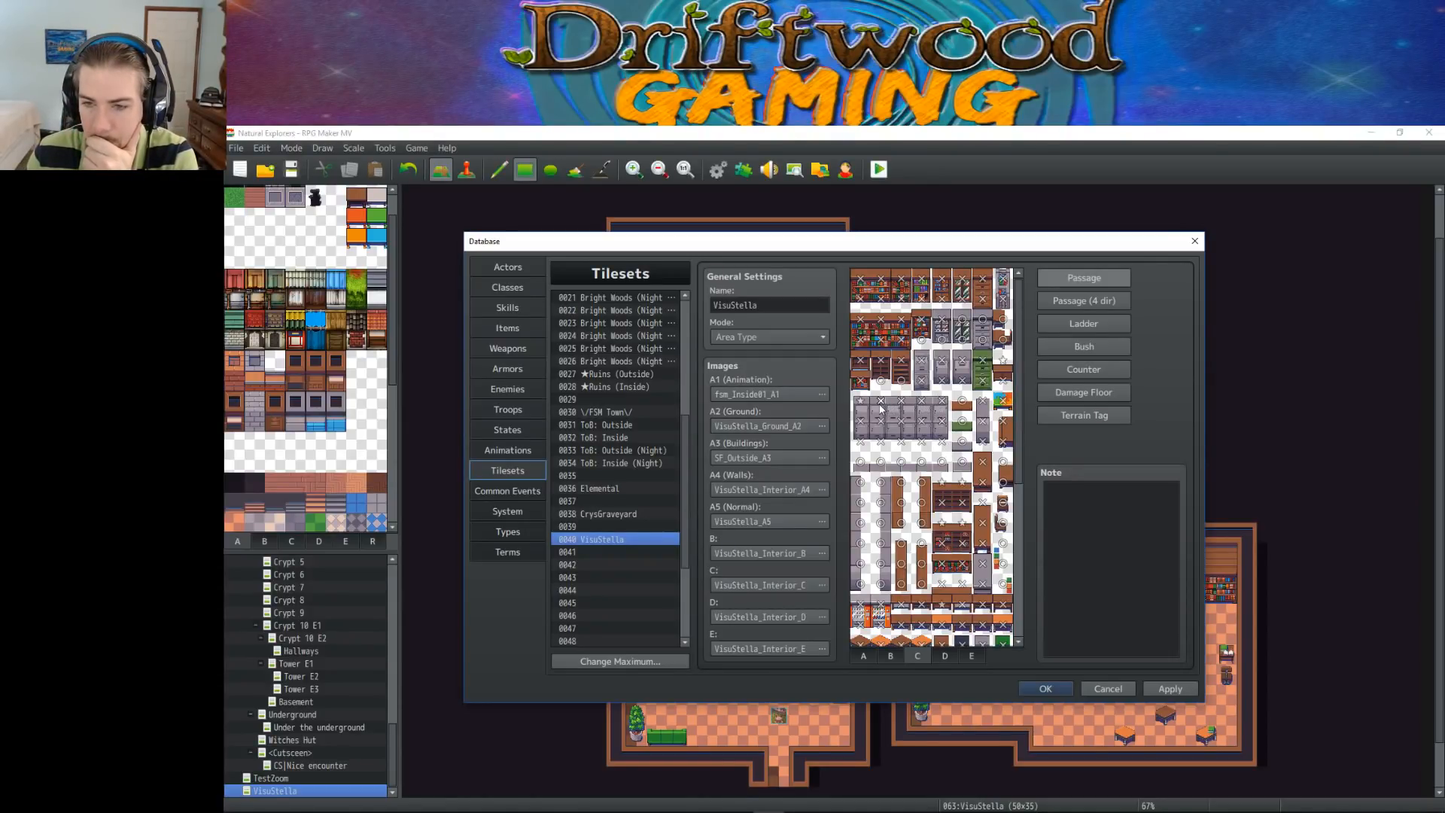
Set the brown chair tiles on page C to star passage so they draw above the character
scroll(911, 412, "down", 5)
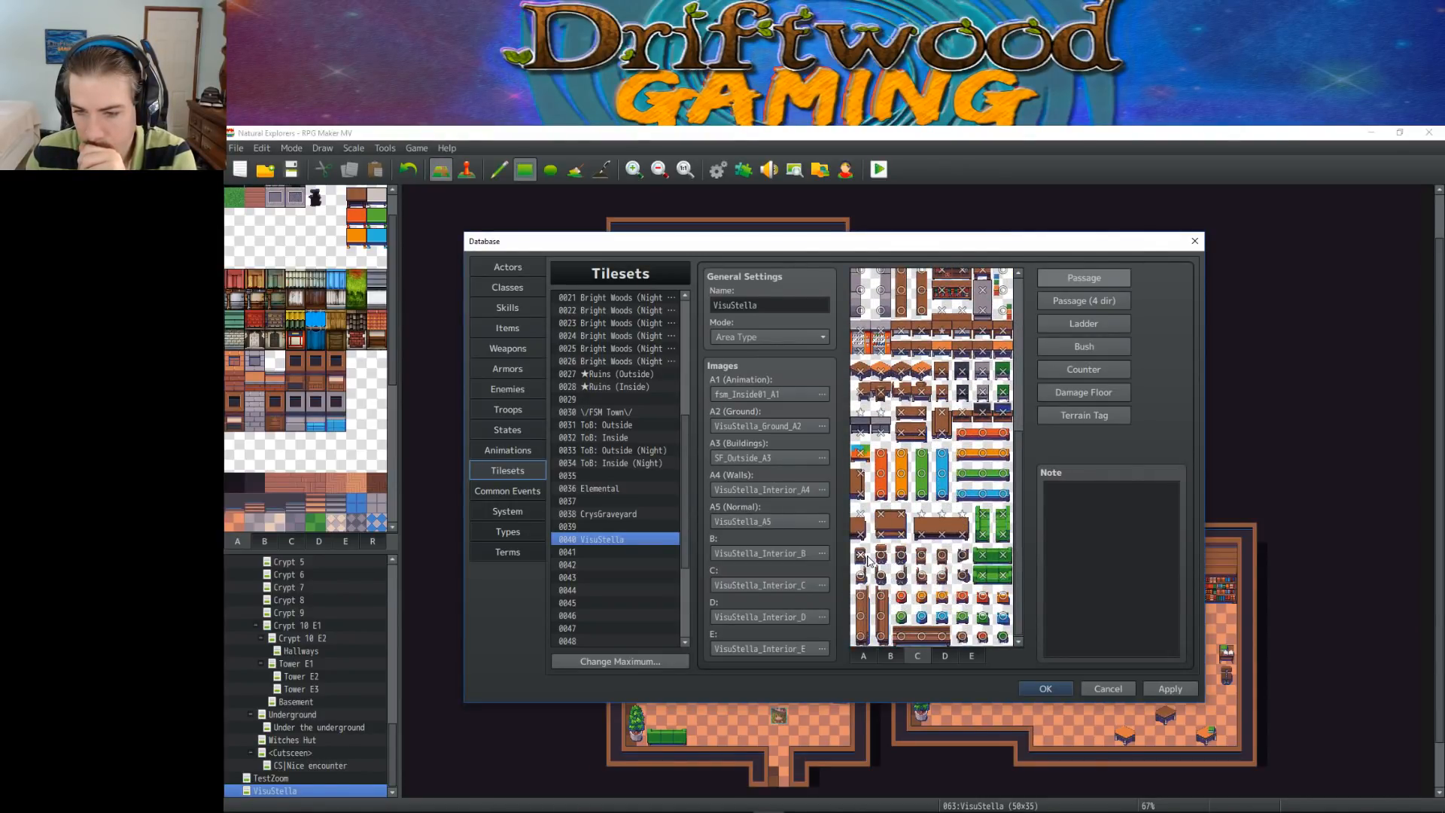
left_click(920, 558)
left_click(945, 558)
left_click(945, 557)
left_click(944, 581)
left_click(921, 580)
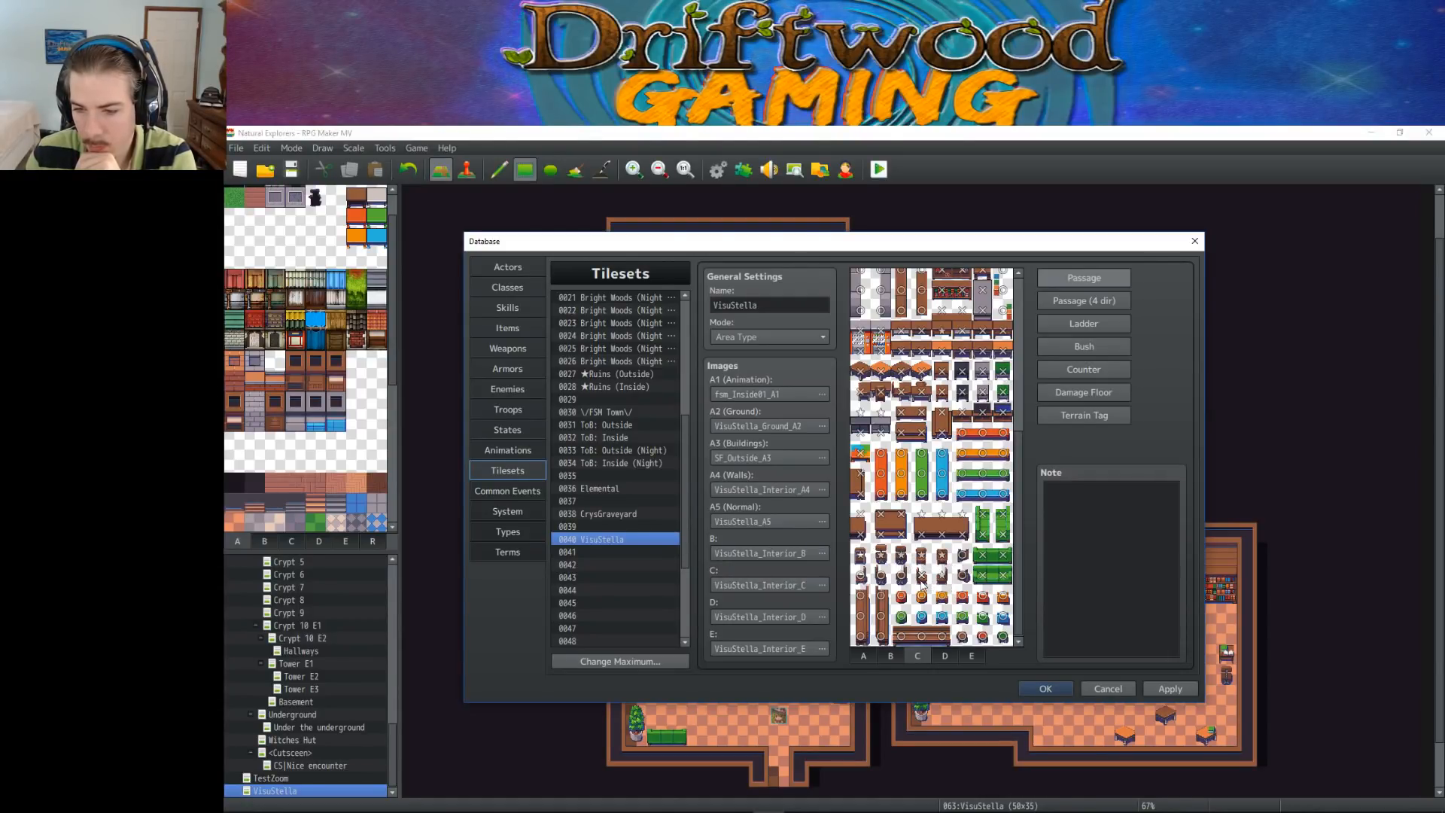
left_click(901, 579)
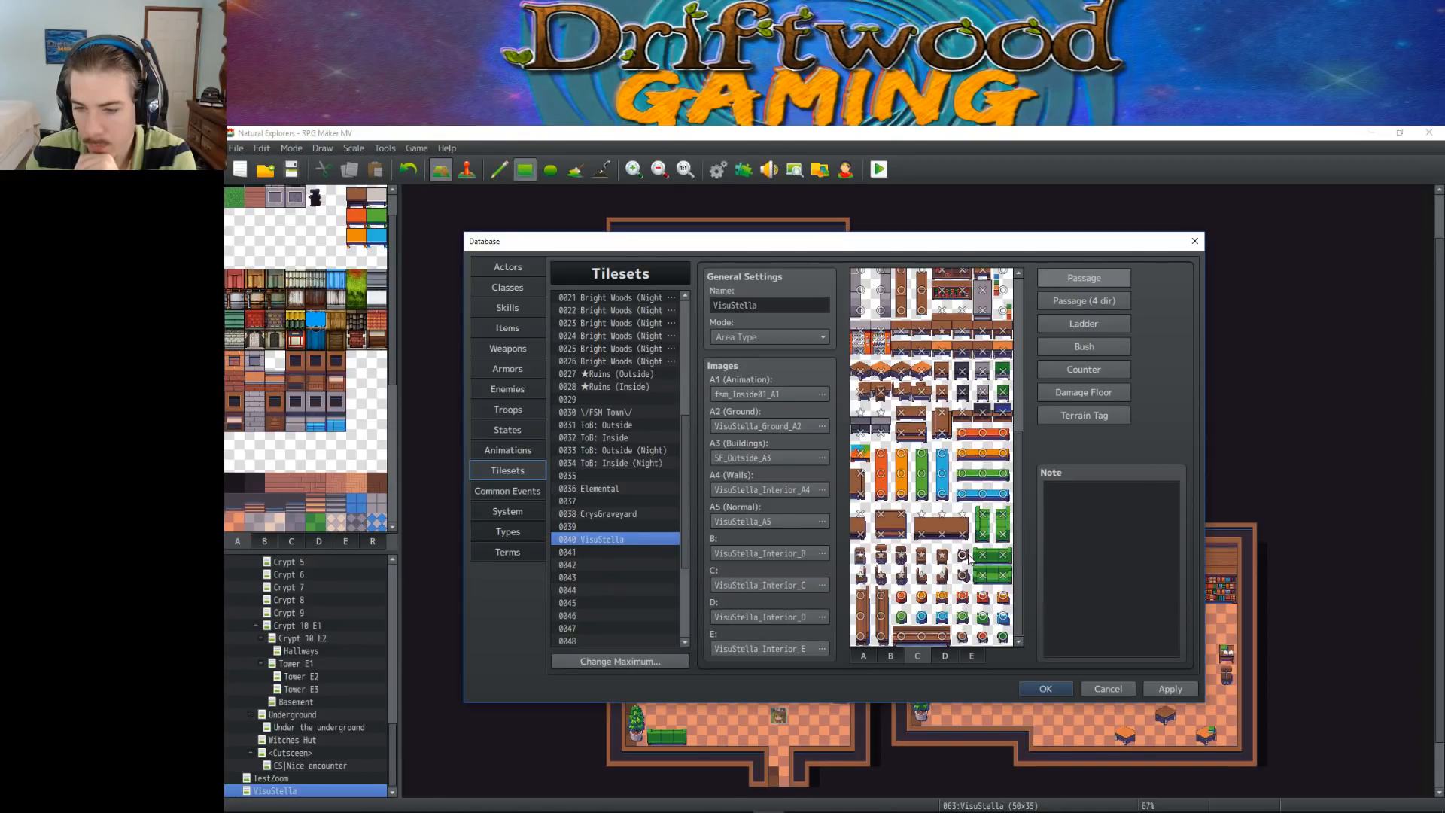
scroll(967, 554, "up", 1)
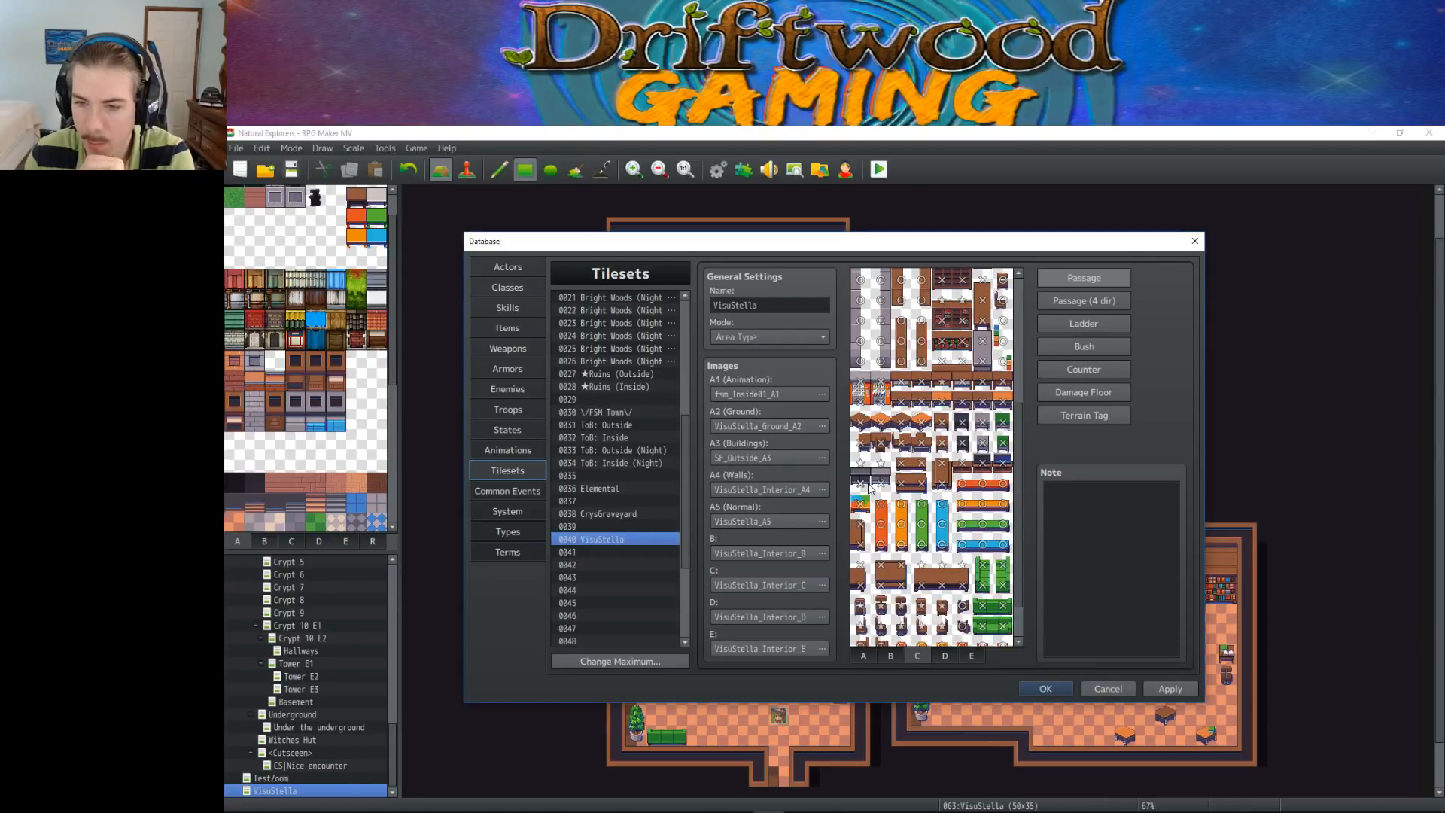
Accept the database changes, save the project, and start a new playtest
left_click(1054, 688)
left_click(292, 169)
left_click(881, 171)
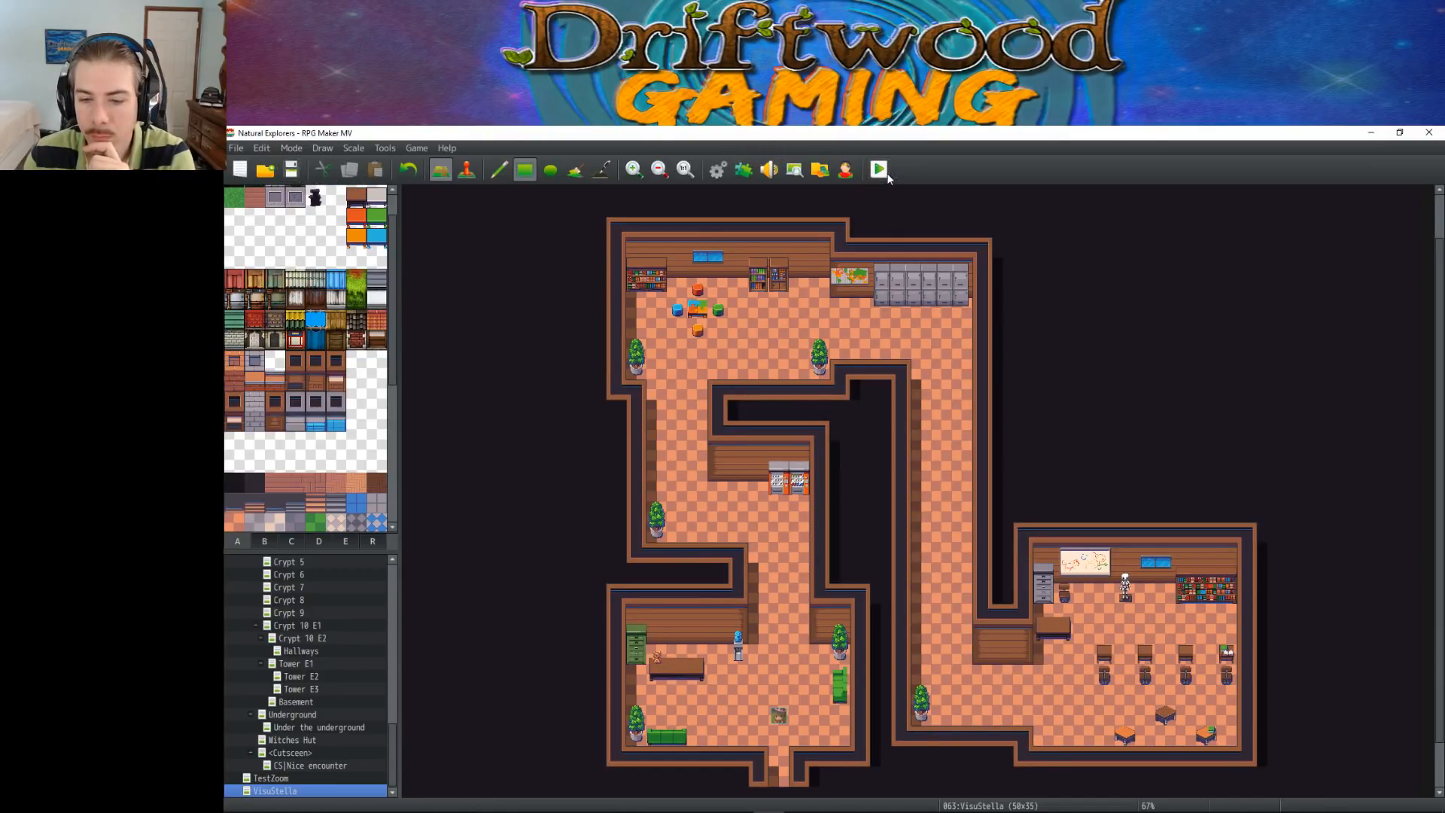
key("Return")
Walk the character through the walls to the classroom's potted plant and on toward the large desk
key("Right")
key("Right")
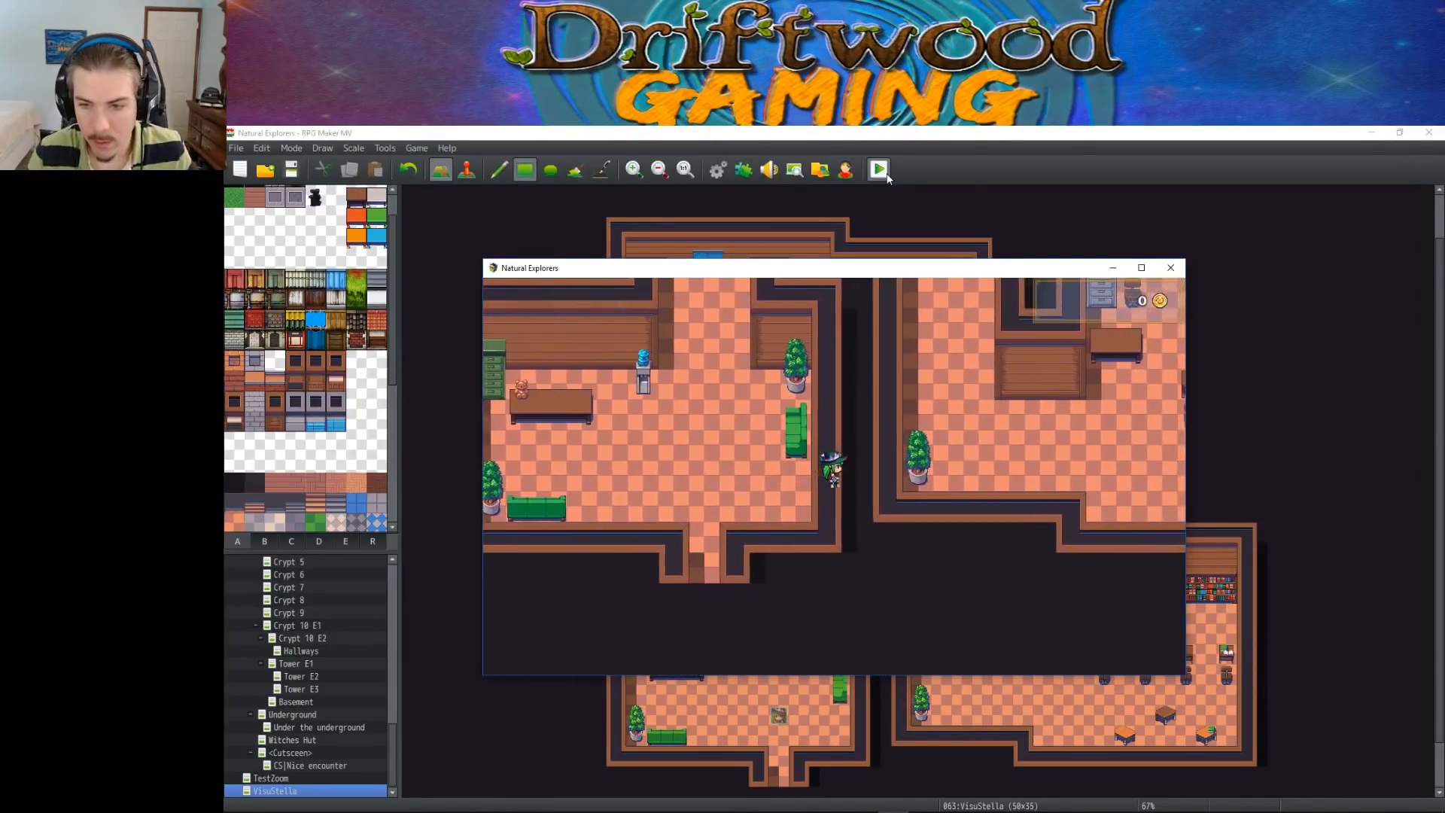
key("Up")
key("Left")
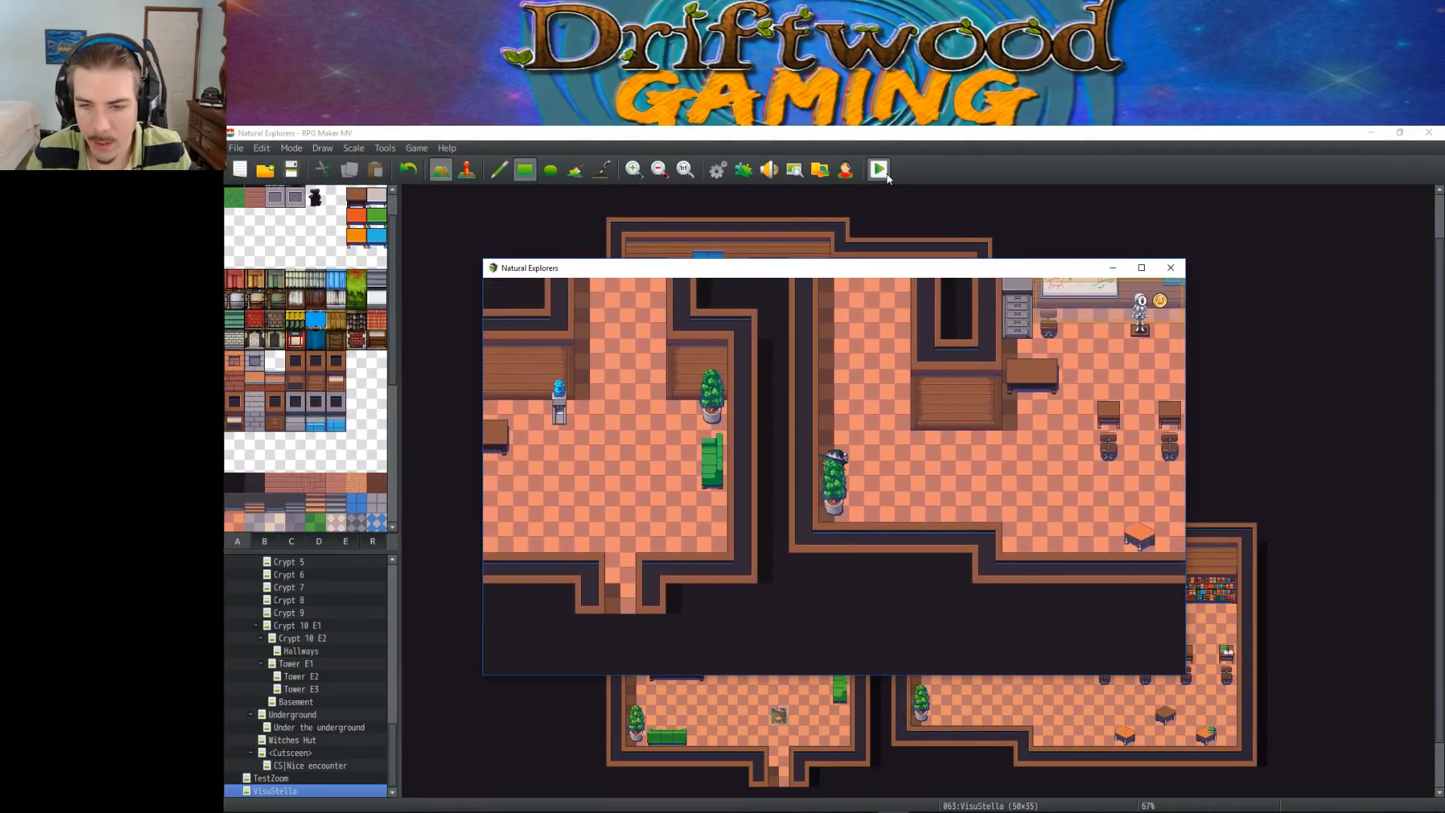
key("Up")
key("Down")
key("Right")
key("Right")
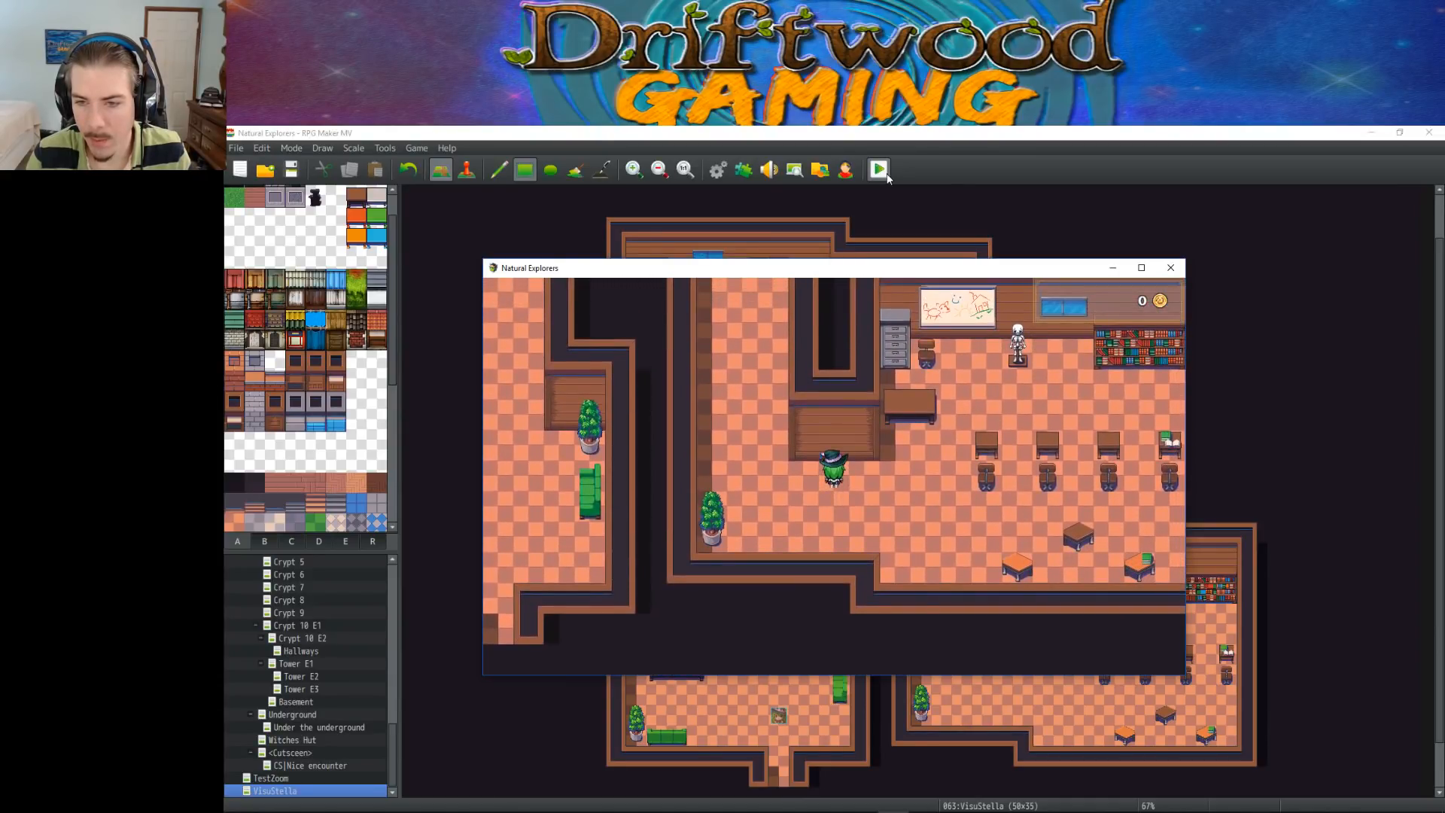
Bring the character onto the top of the gray drawers and over to the chair below the whiteboard
key("Up")
key("Left")
key("Up")
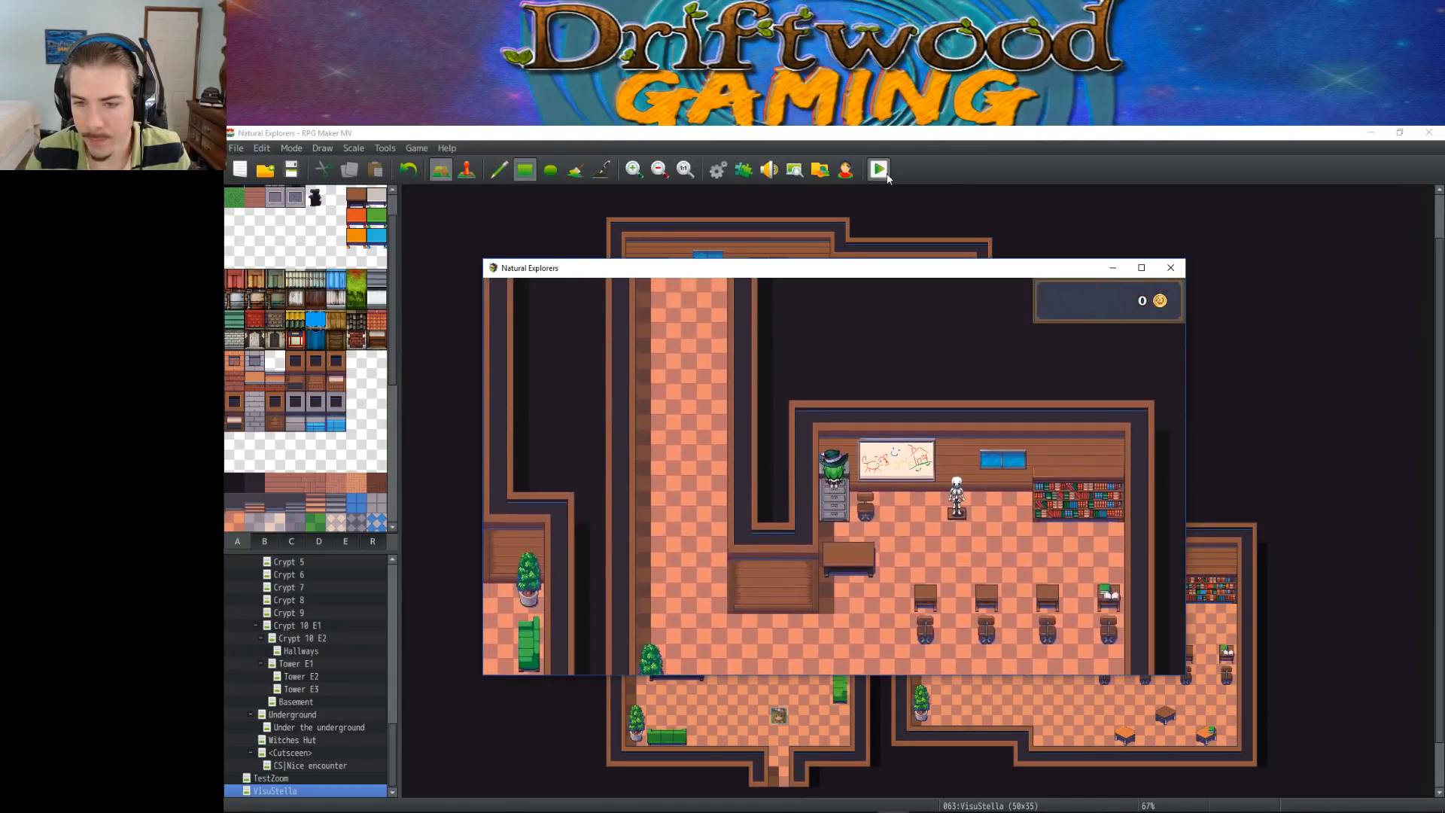
key("Down")
key("Right")
key("Left")
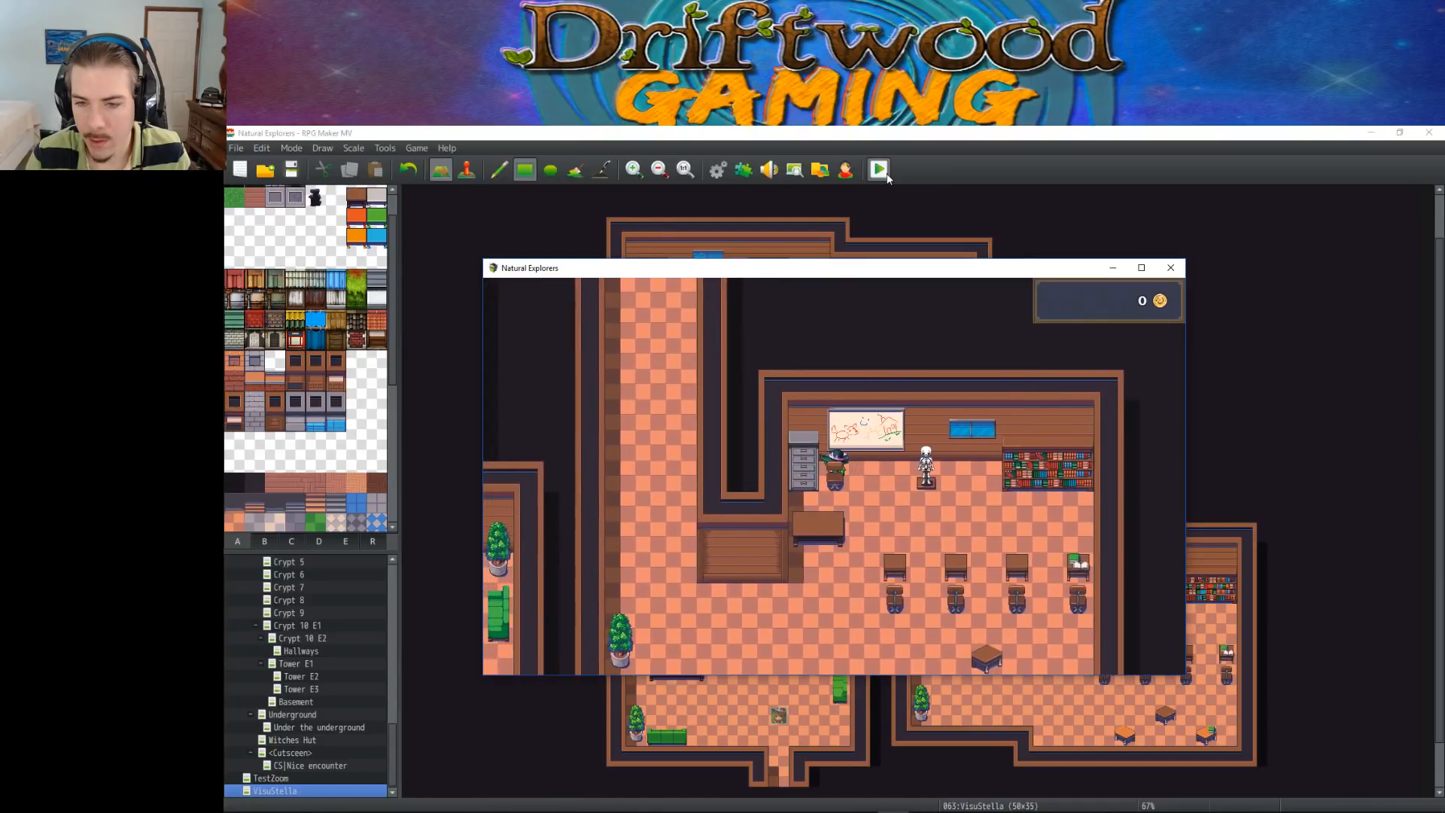
Move the character repeatedly between the whiteboard chair and the large desk to test the chair's new passage setting
key("Up")
key("Down")
key("Right")
key("Up")
key("Left")
key("Down")
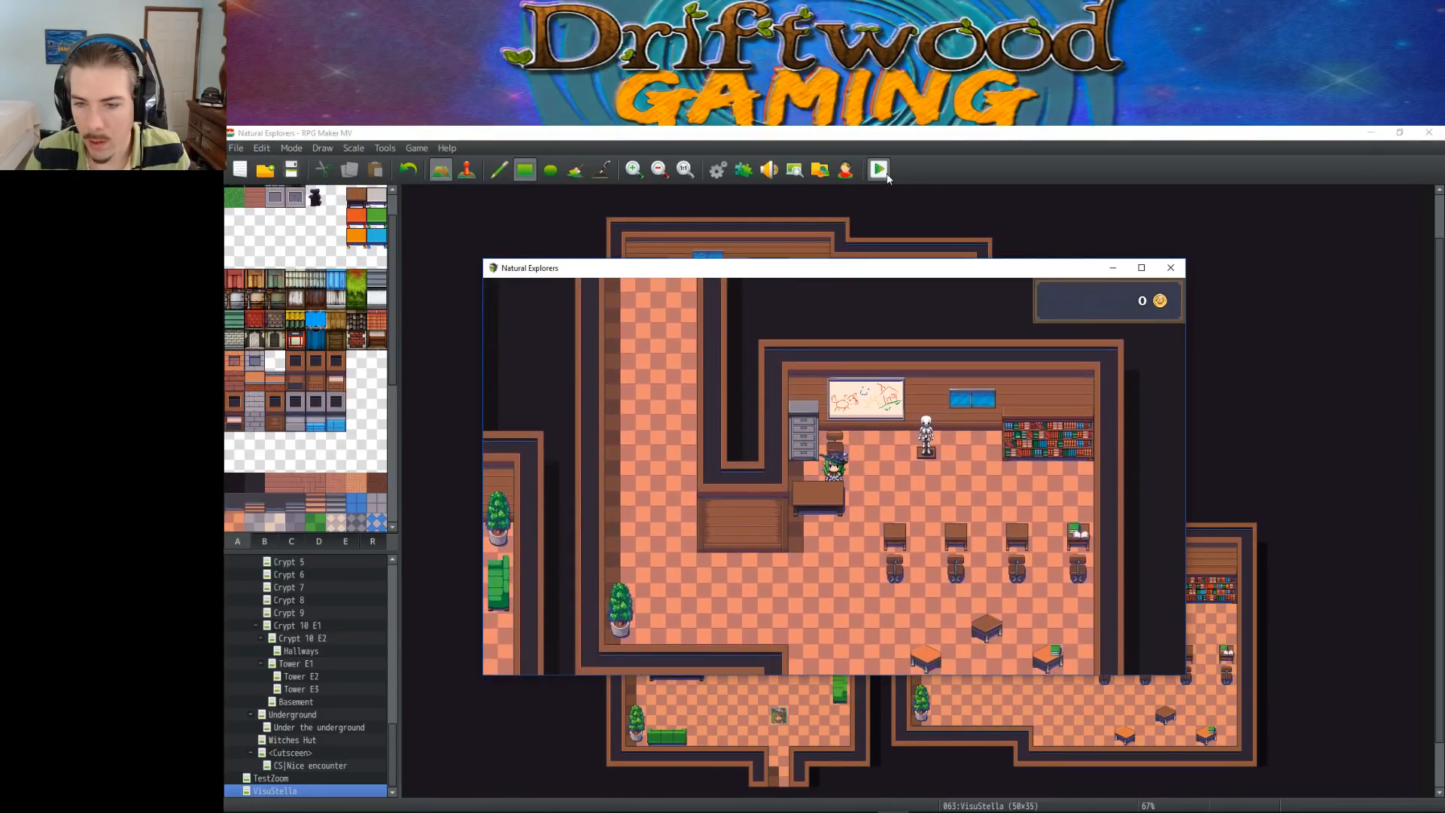
key("Up")
key("Down")
key("Up")
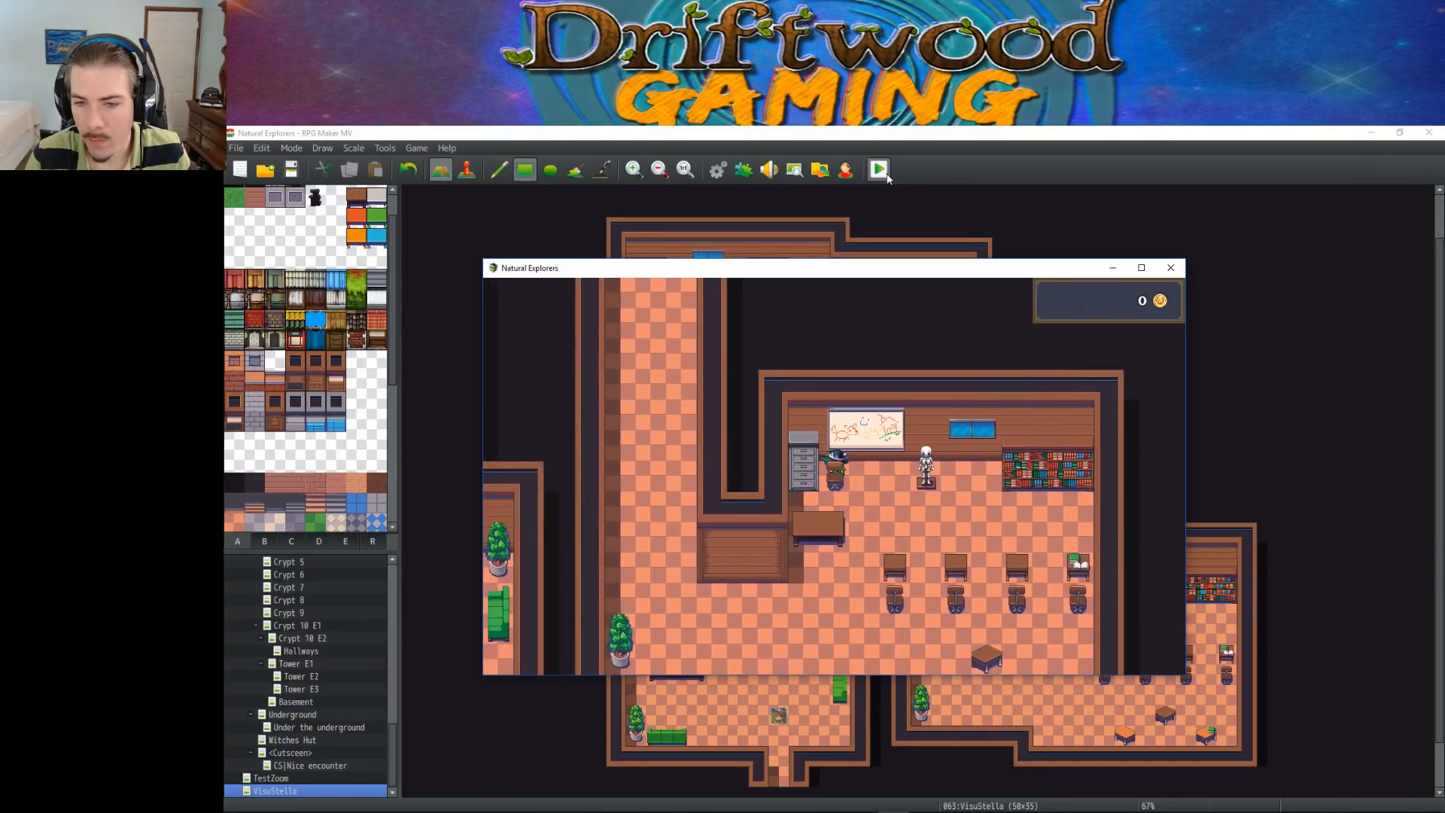
Test the whiteboard chair's sides once more and walk the character to the floor below the first student chair
key("Down")
key("Right")
key("Left")
key("Up")
key("Right")
key("Down")
key("Right")
key("Down")
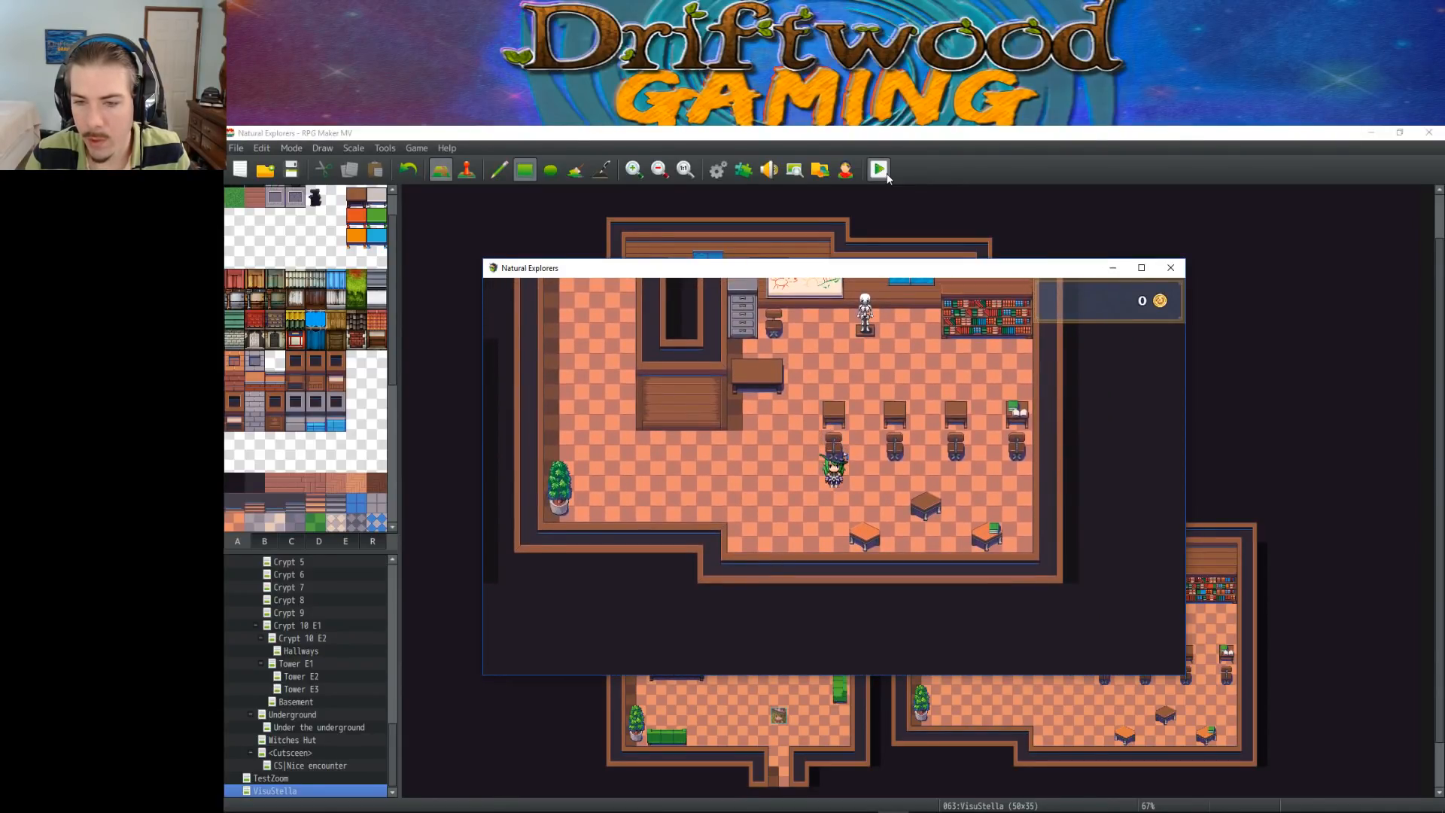
Walk the character back and forth along the floor just below the row of student chairs
key("Right")
key("Right")
key("Right")
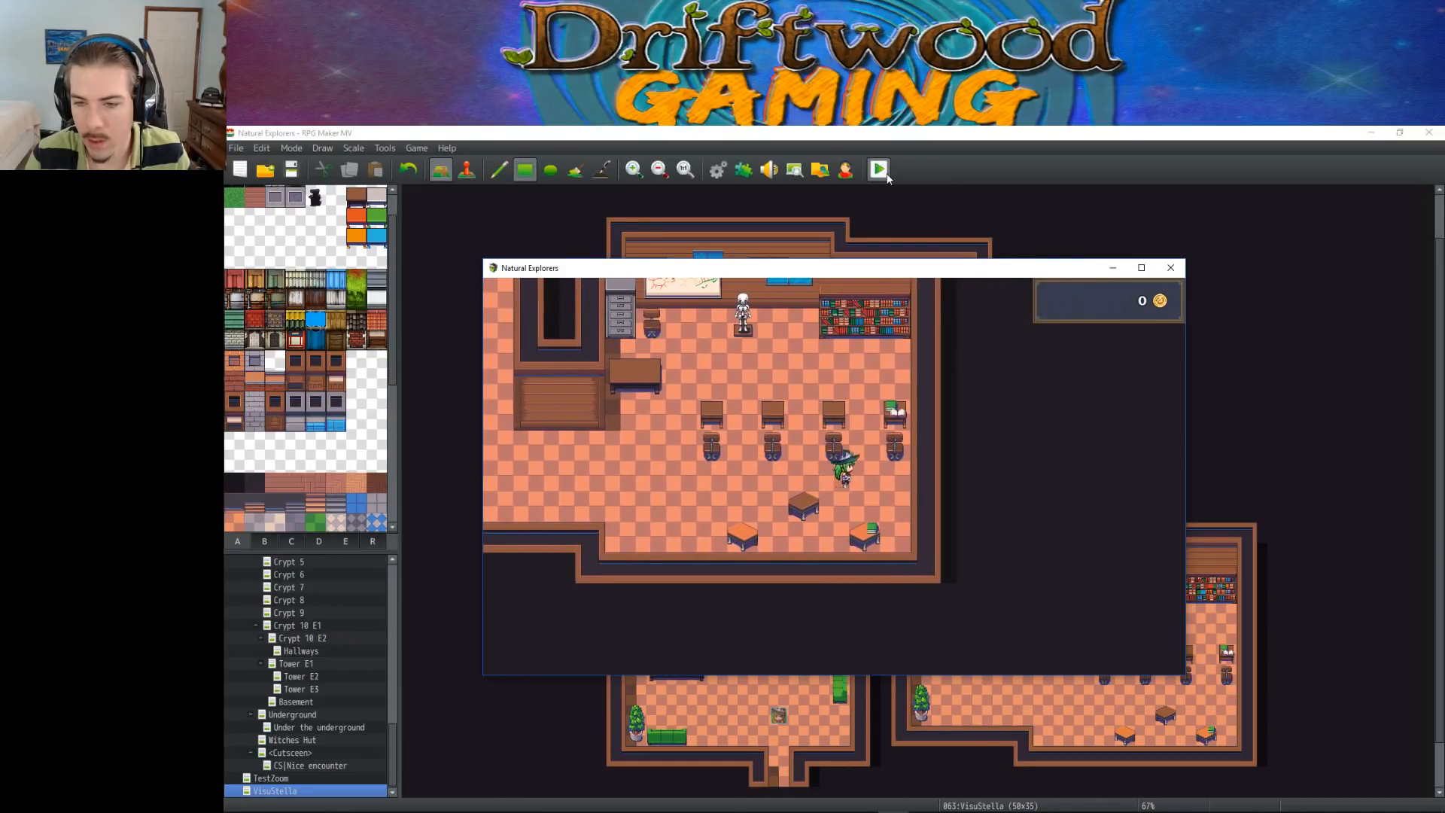
key("Left")
key("Left")
key("Left")
key("Left")
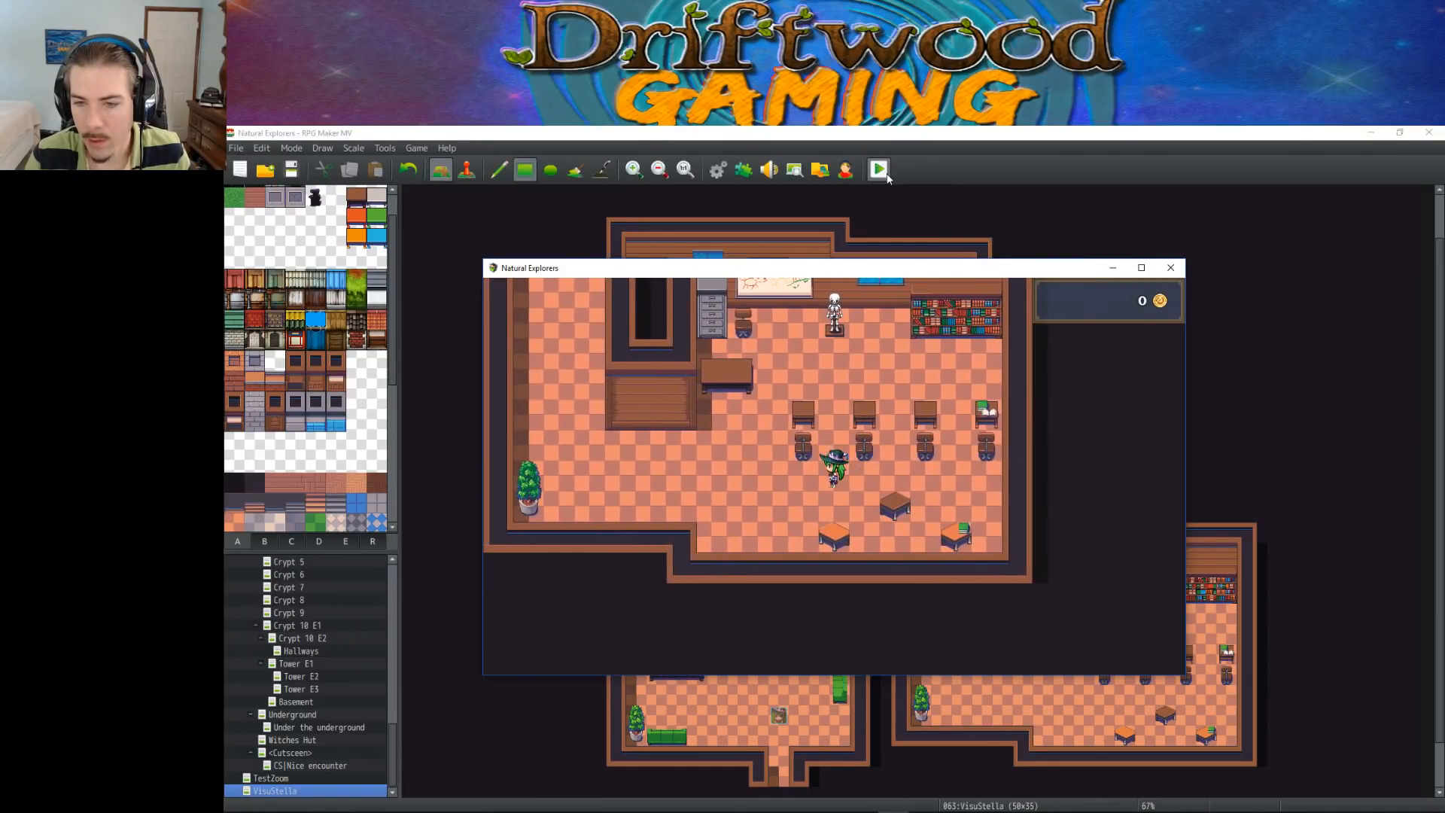
Move the character sideways through the first student chairs to test their collisions from both sides
key("Up")
key("Left")
key("Right")
key("Left")
key("Right")
key("Right")
key("Left")
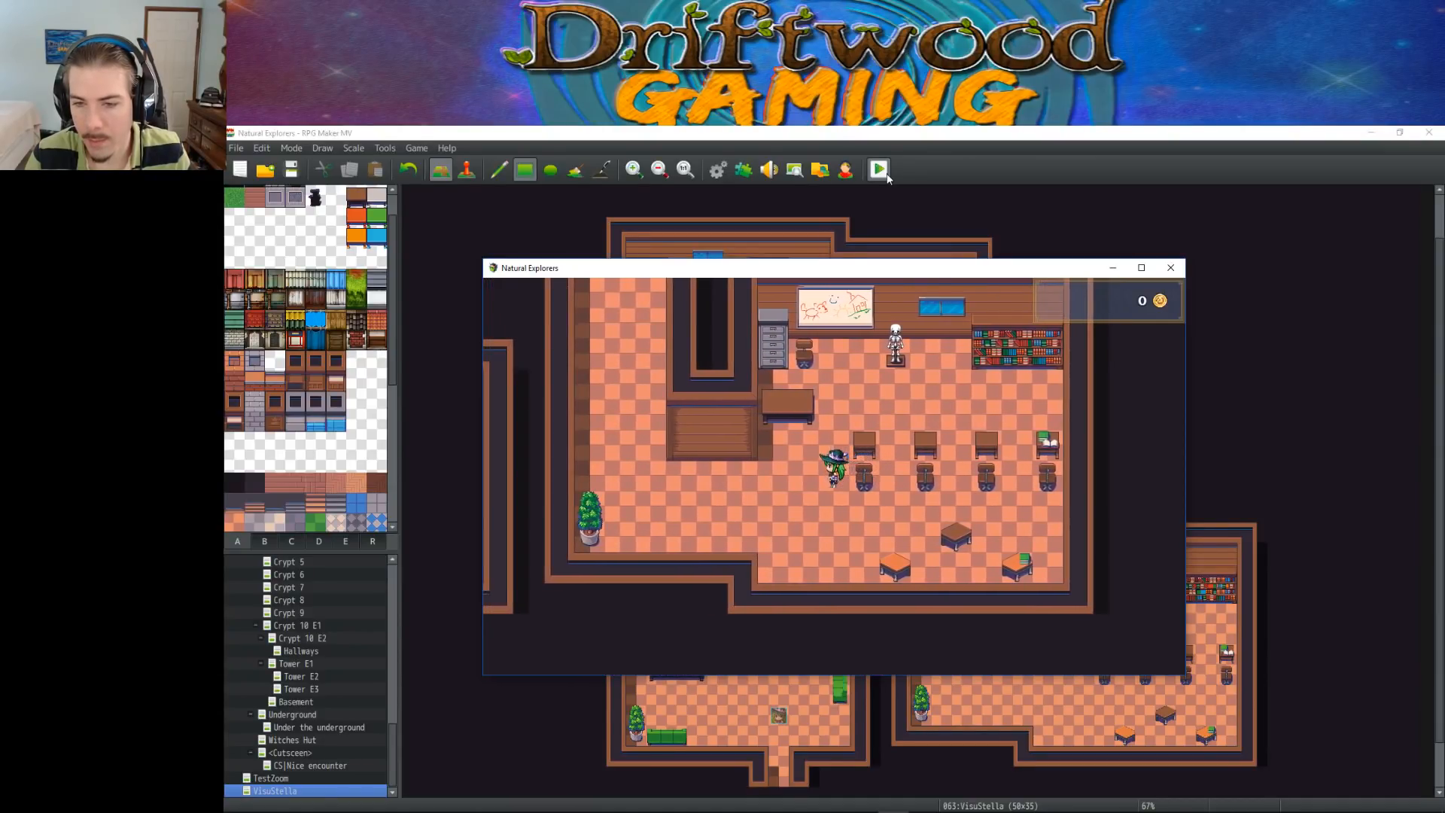
Walk the character over the second student chair and down to the floor below the fourth chair
key("Right")
key("Right")
key("Down")
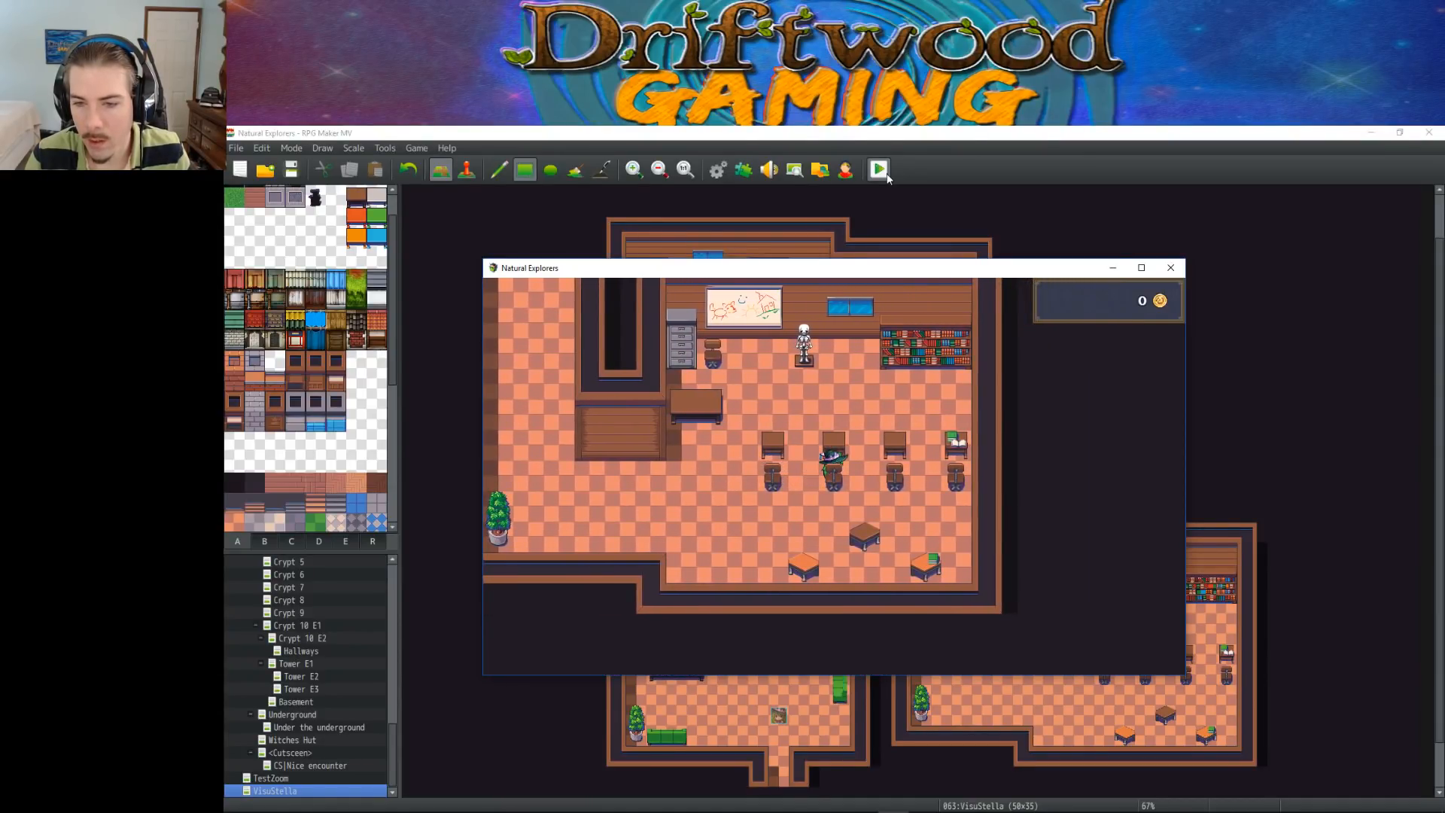
key("Right")
key("Right")
key("Right")
key("Right")
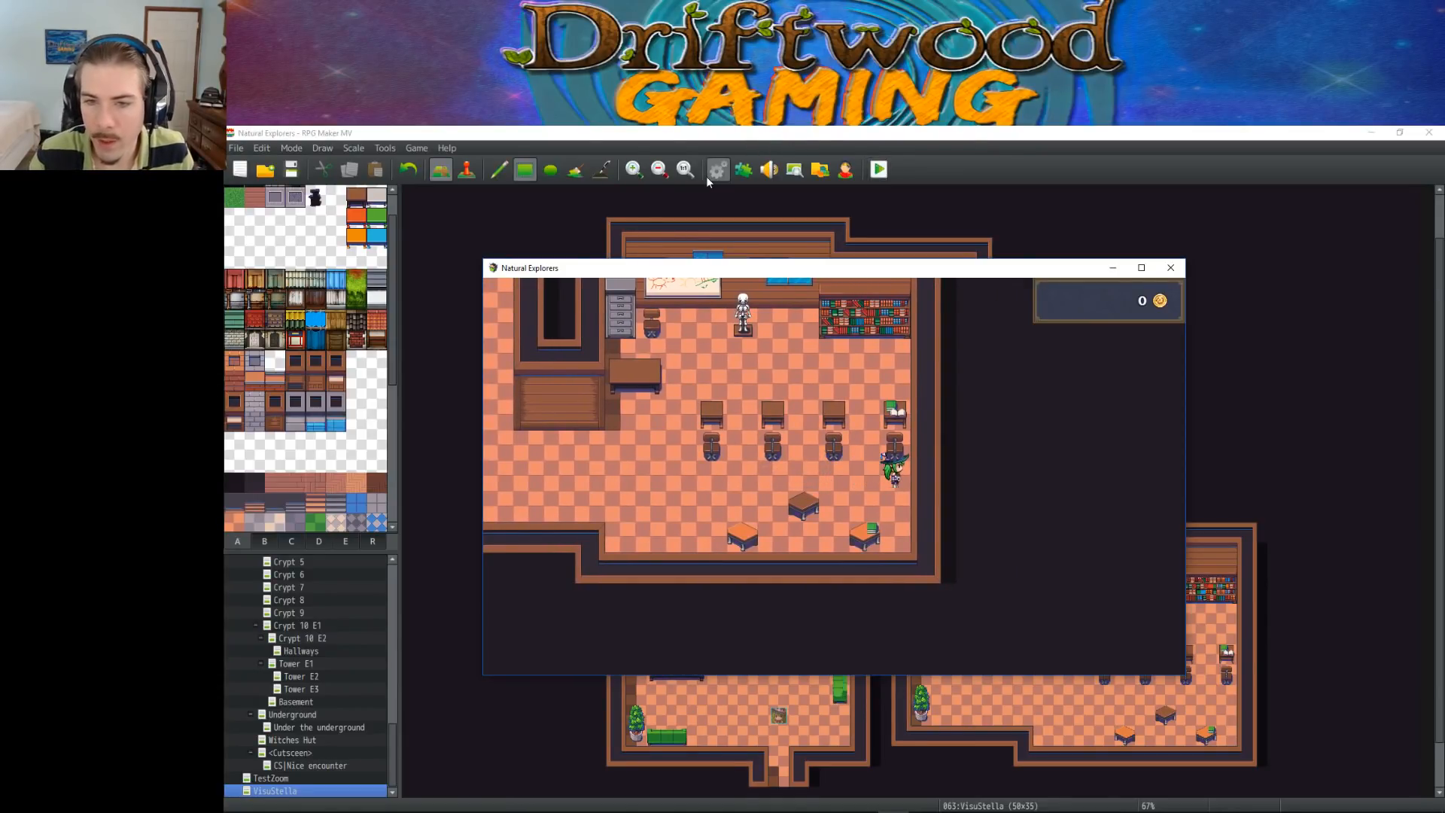
Walk the character from the last student chair back through the desks toward the front of the classroom, and end the playtest
key("Left")
key("Left")
key("Left")
key("Left")
key("Up")
key("Right")
key("Up")
key("Up")
key("Up")
key("Left")
key("Left")
key("Down")
key("Up")
key("Up")
key("Down")
key("Up")
left_click(1171, 267)
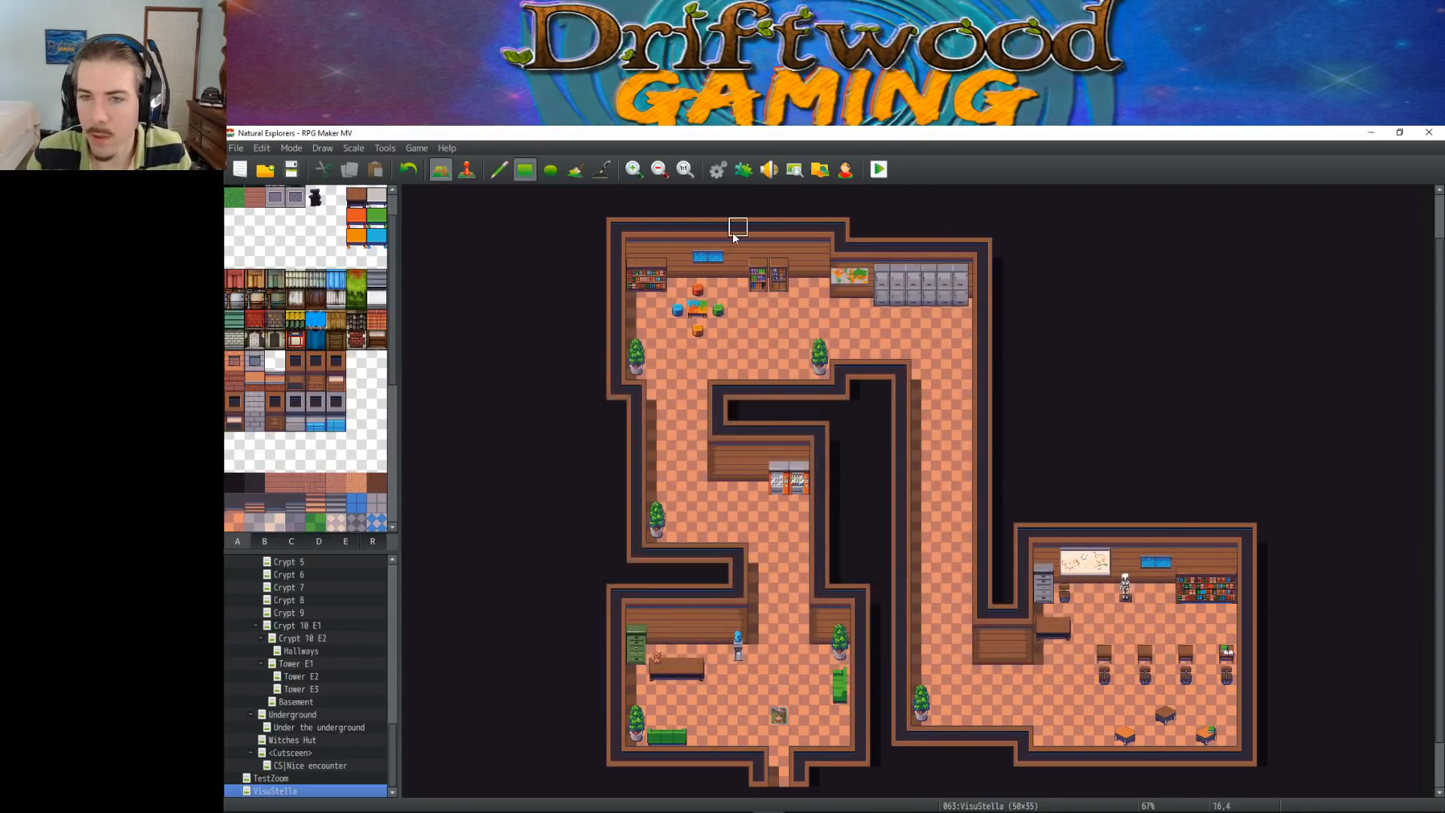
Reopen page C of the VisuStella tileset in the database and change the passage setting of the gray drawers' lower tile
left_click(742, 171)
left_click(1071, 278)
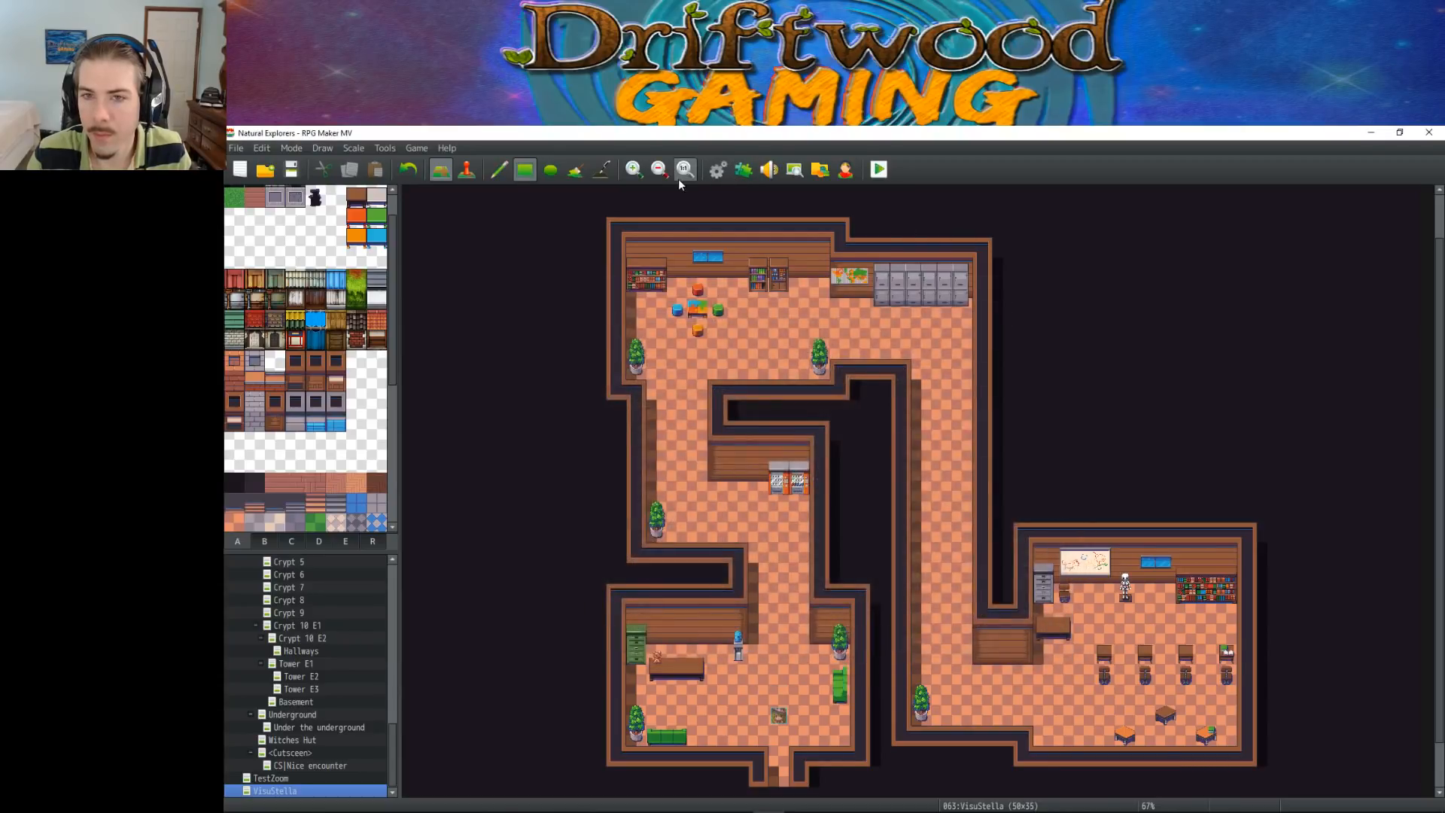
left_click(717, 169)
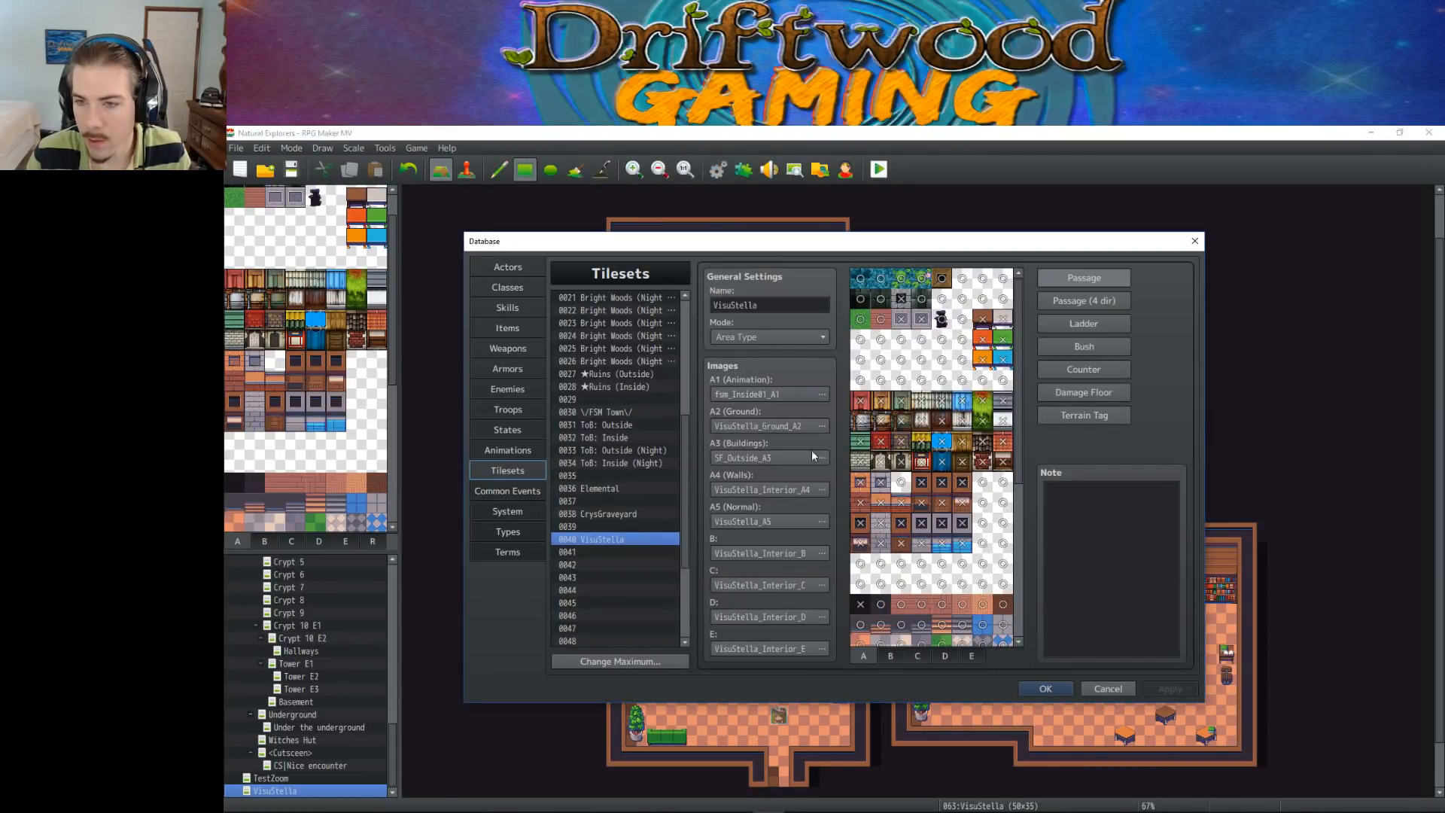
left_click(889, 656)
scroll(905, 640, "down", 5)
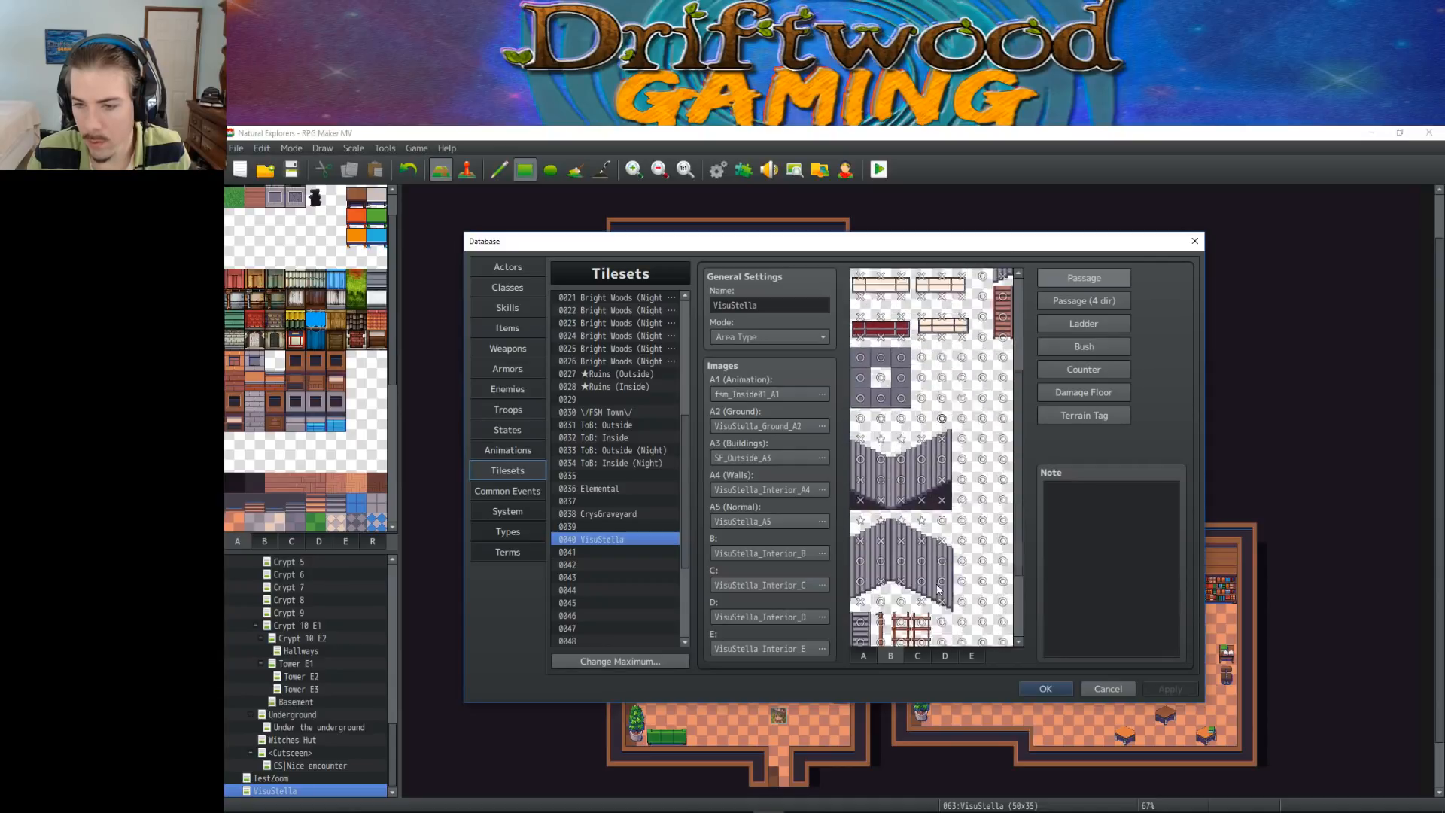
left_click(918, 656)
left_click(982, 343)
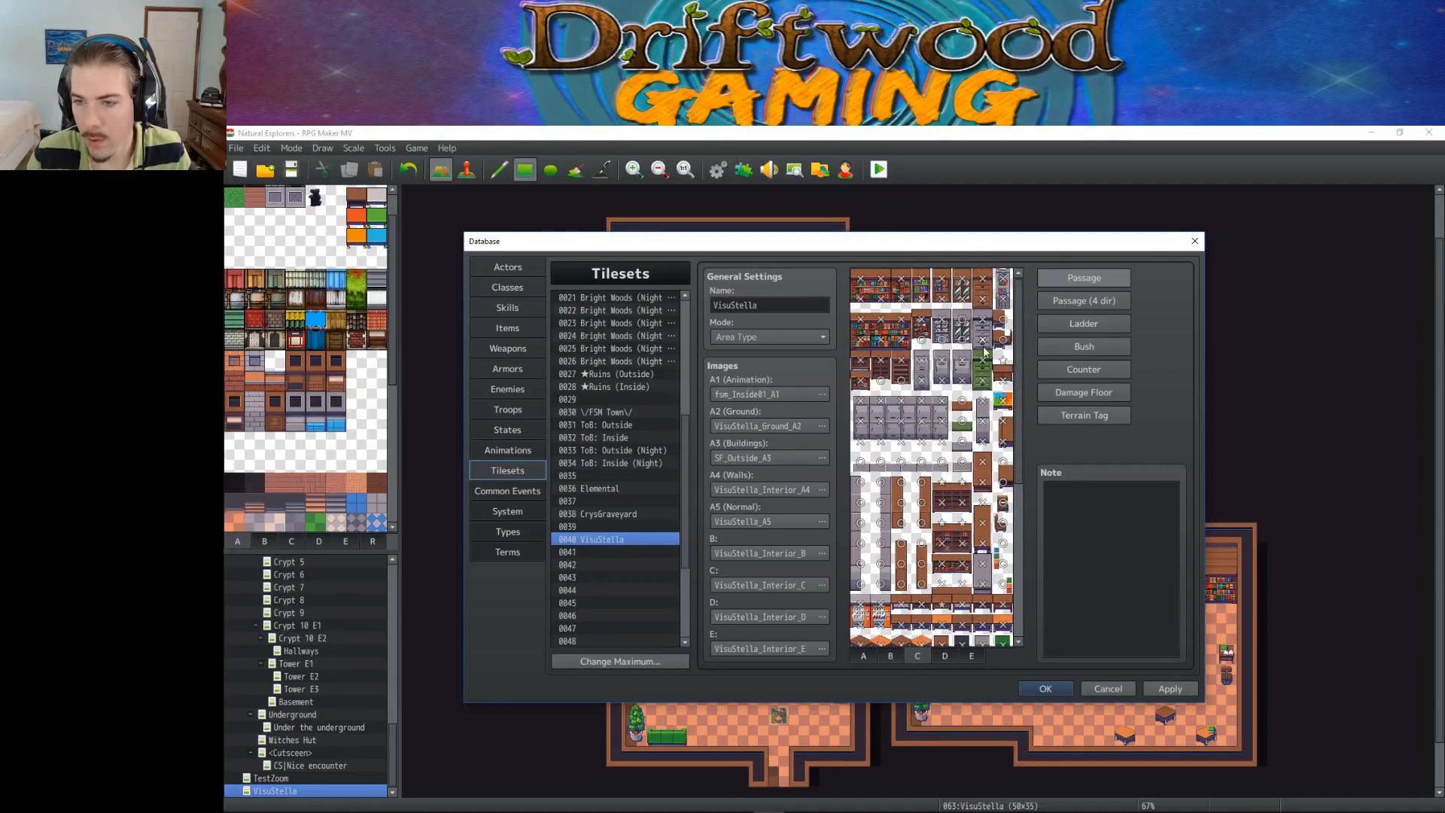
Adjust the passage setting of the brown drawers' lower tile on page C and check the remaining tiles down to the chairs
left_click(905, 385)
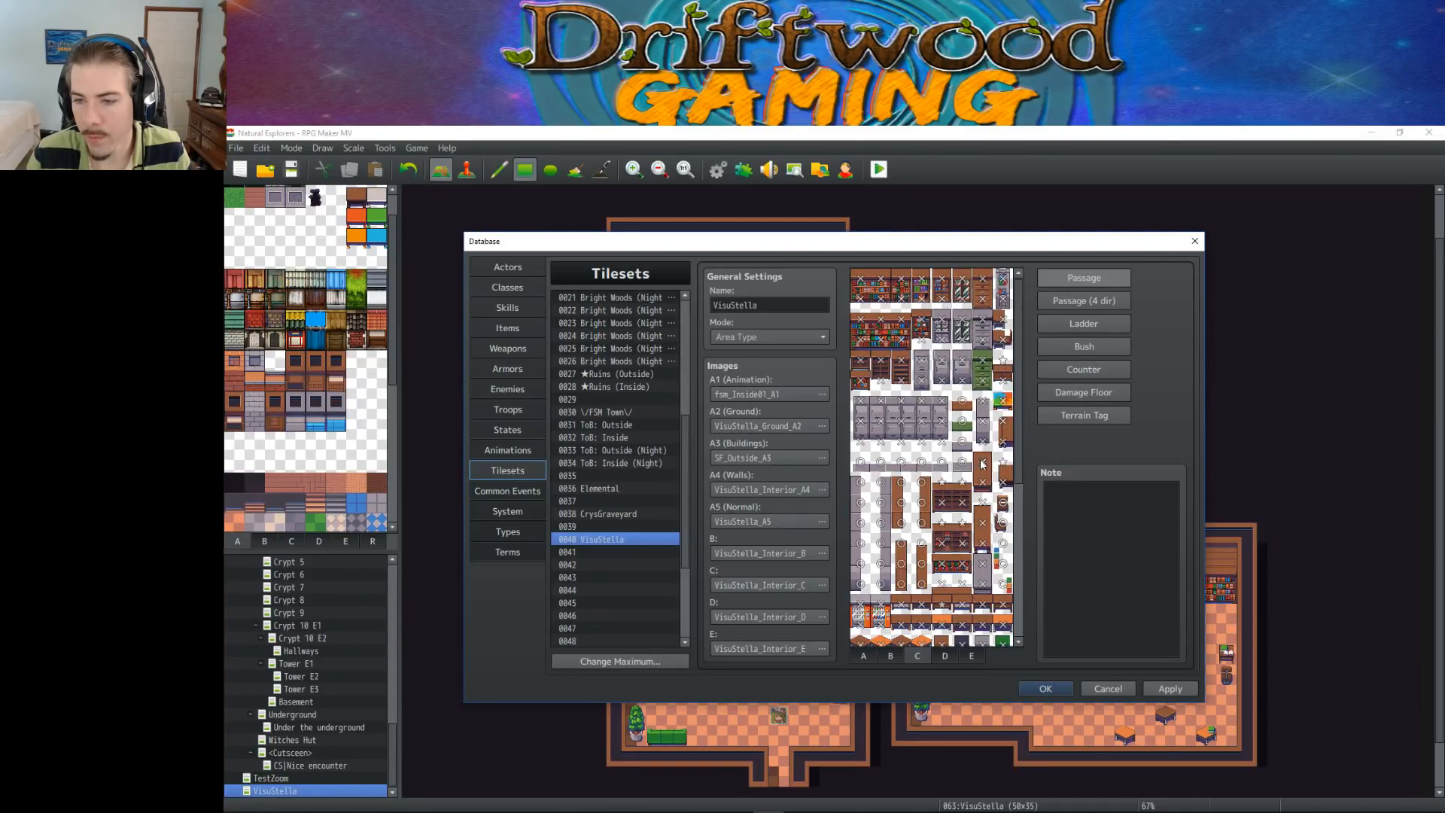
left_click_drag(958, 469, 887, 466)
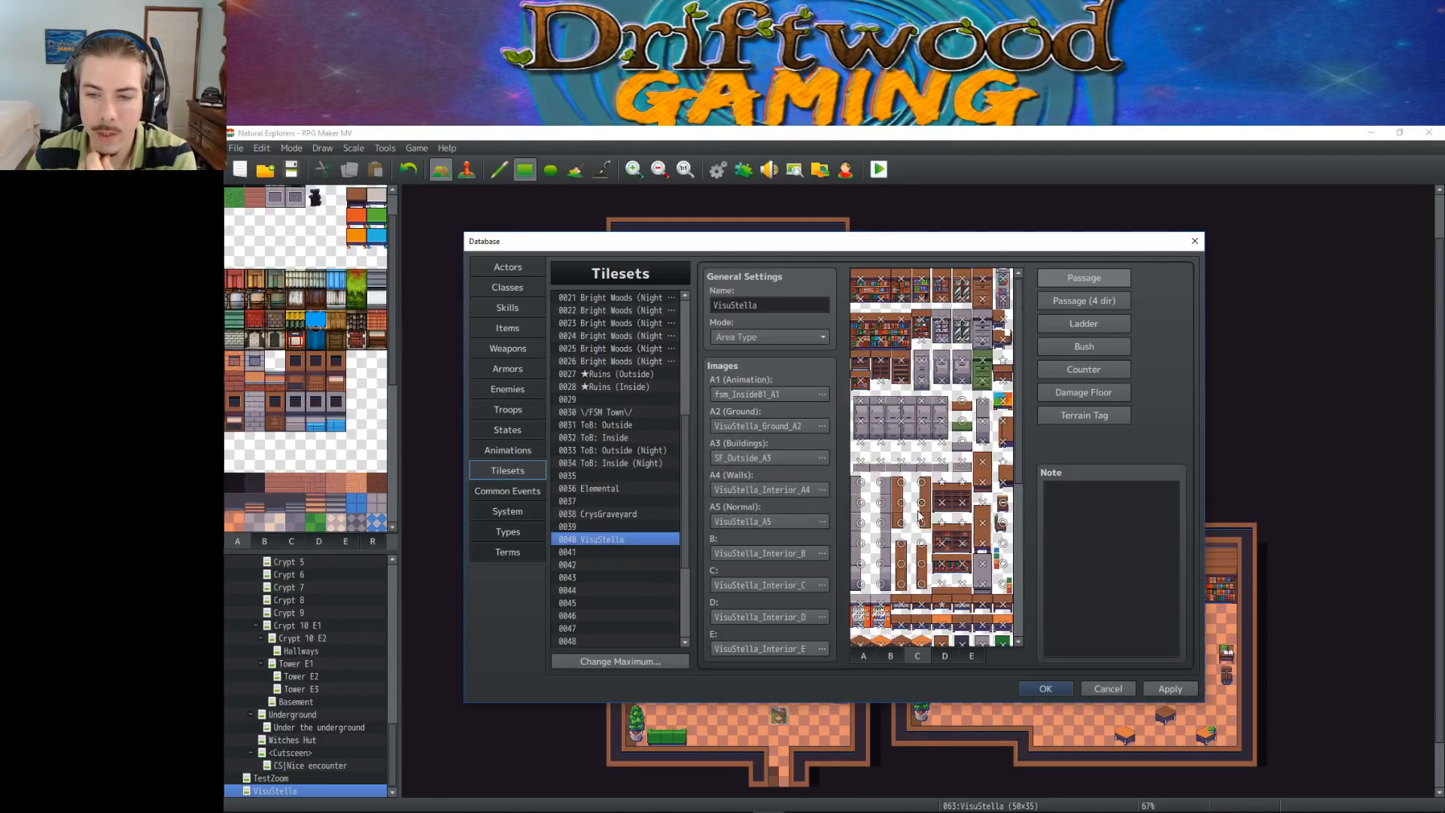
mouse_move(769, 811)
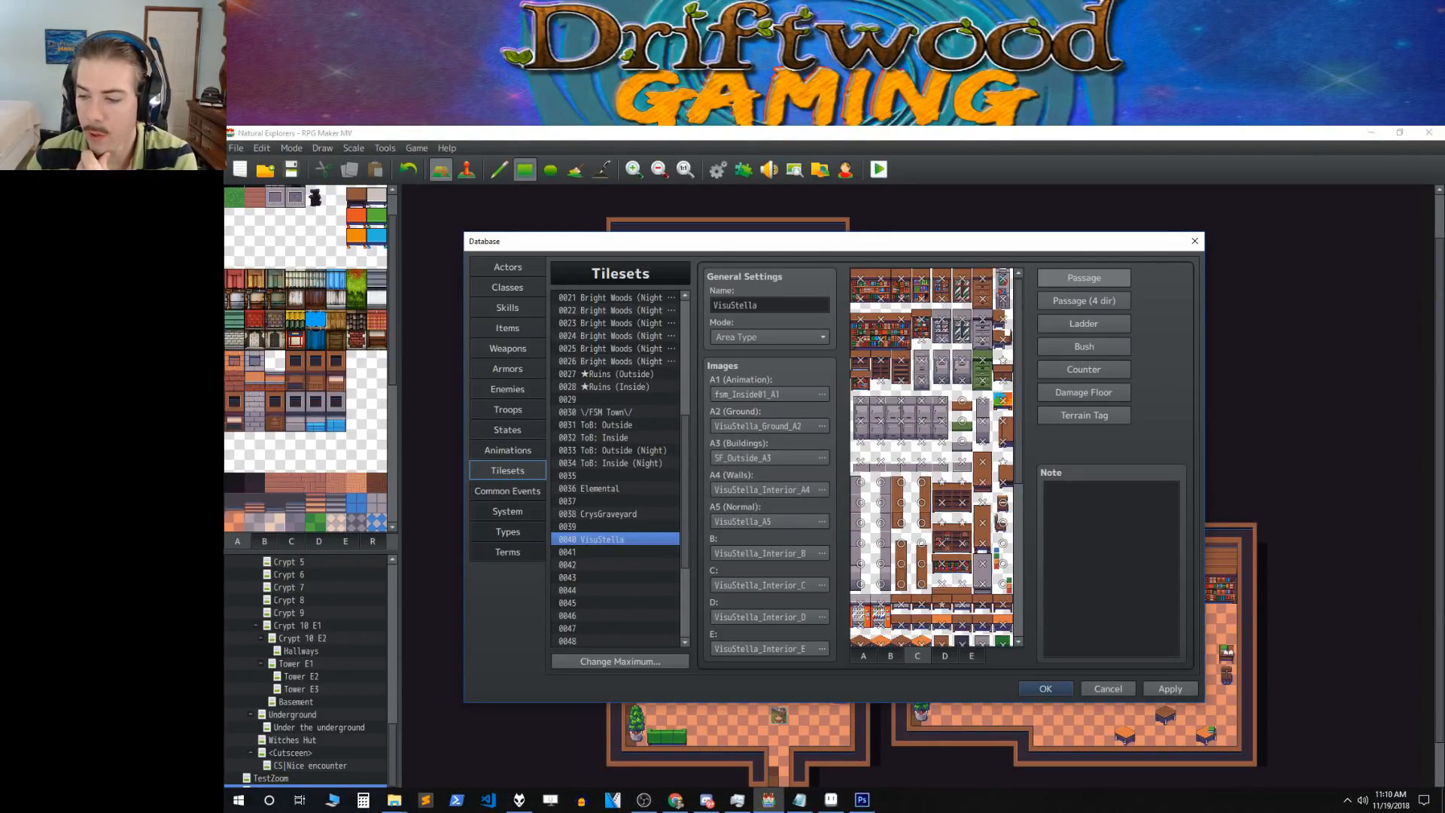
scroll(960, 561, "down", 5)
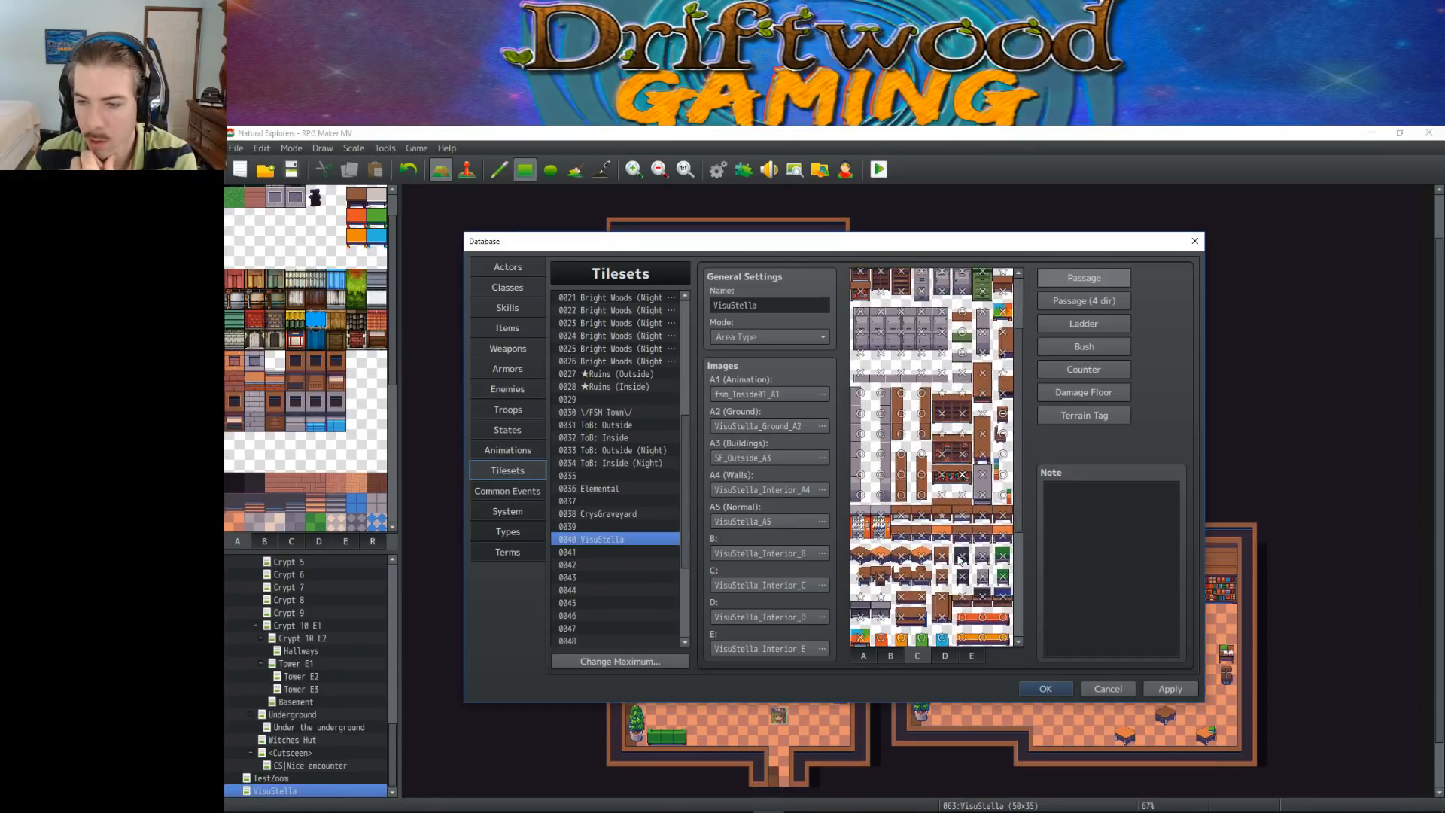
scroll(959, 560, "down", 5)
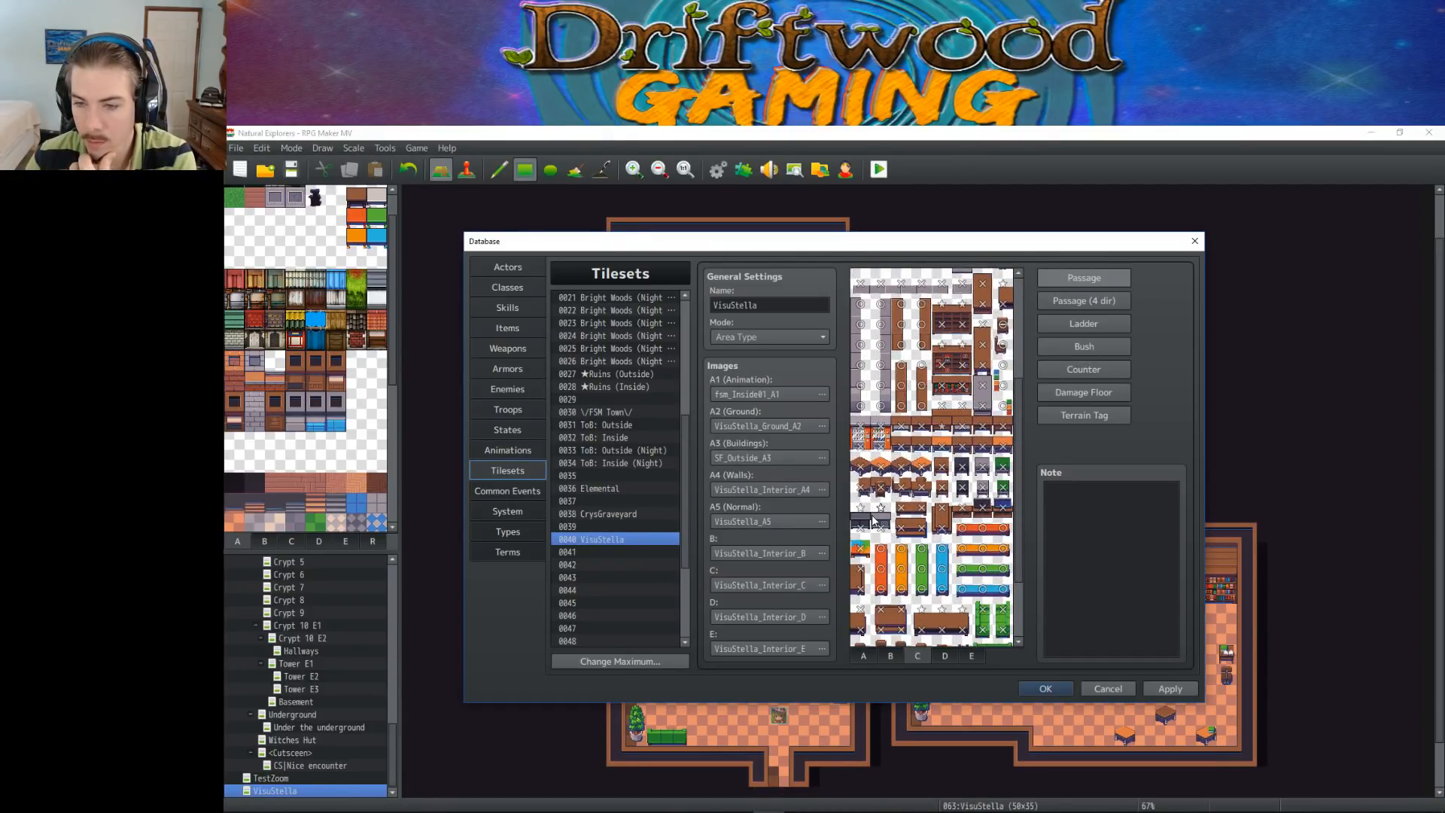
scroll(964, 510, "down", 3)
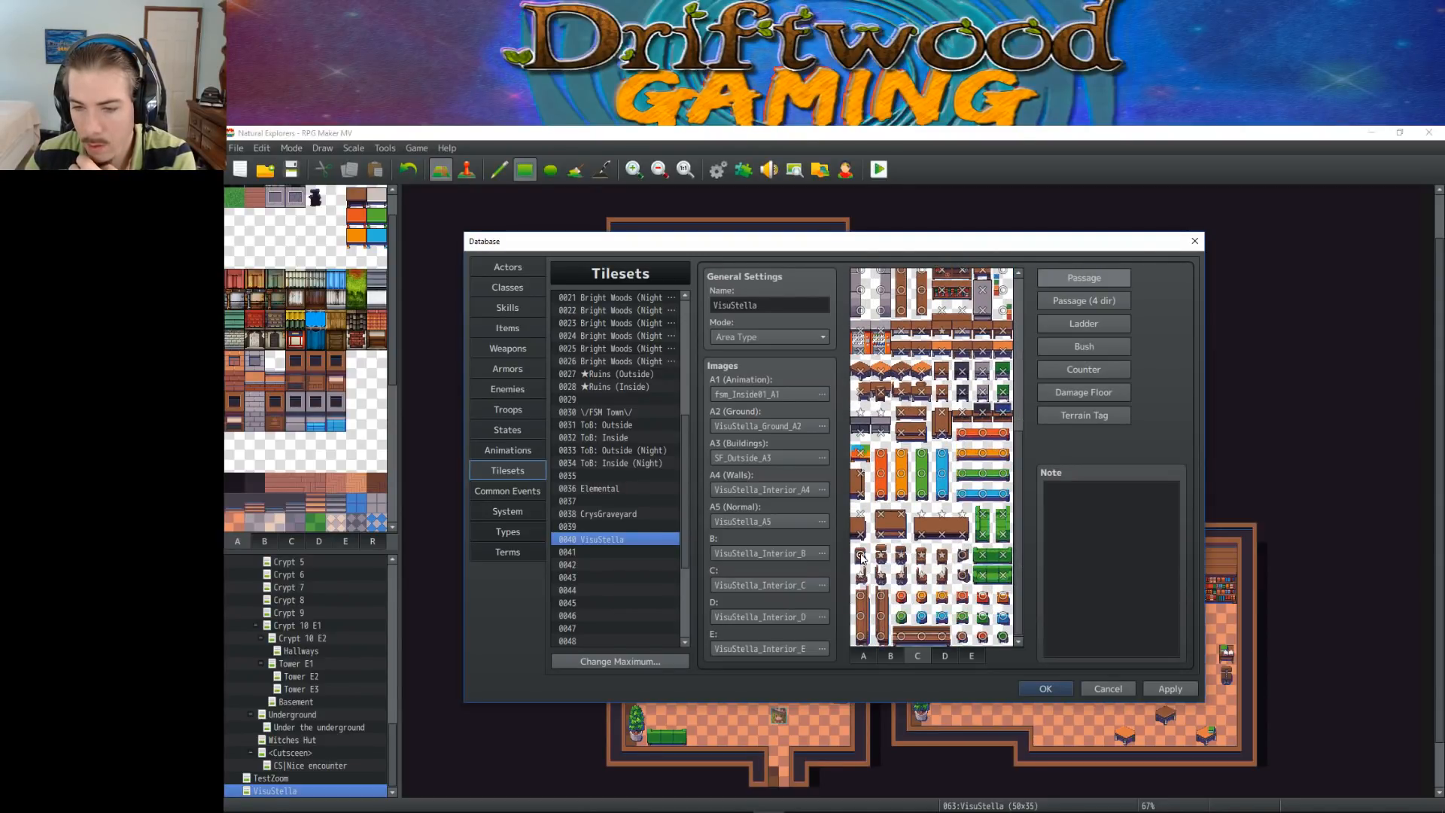
mouse_move(863, 555)
left_mouse_down()
mouse_move(882, 577)
mouse_move(901, 577)
mouse_move(903, 558)
mouse_move(923, 577)
mouse_move(1008, 559)
mouse_move(978, 597)
left_mouse_up()
Review the passage settings on page D of the VisuStella tileset and accept the database changes
left_click(945, 655)
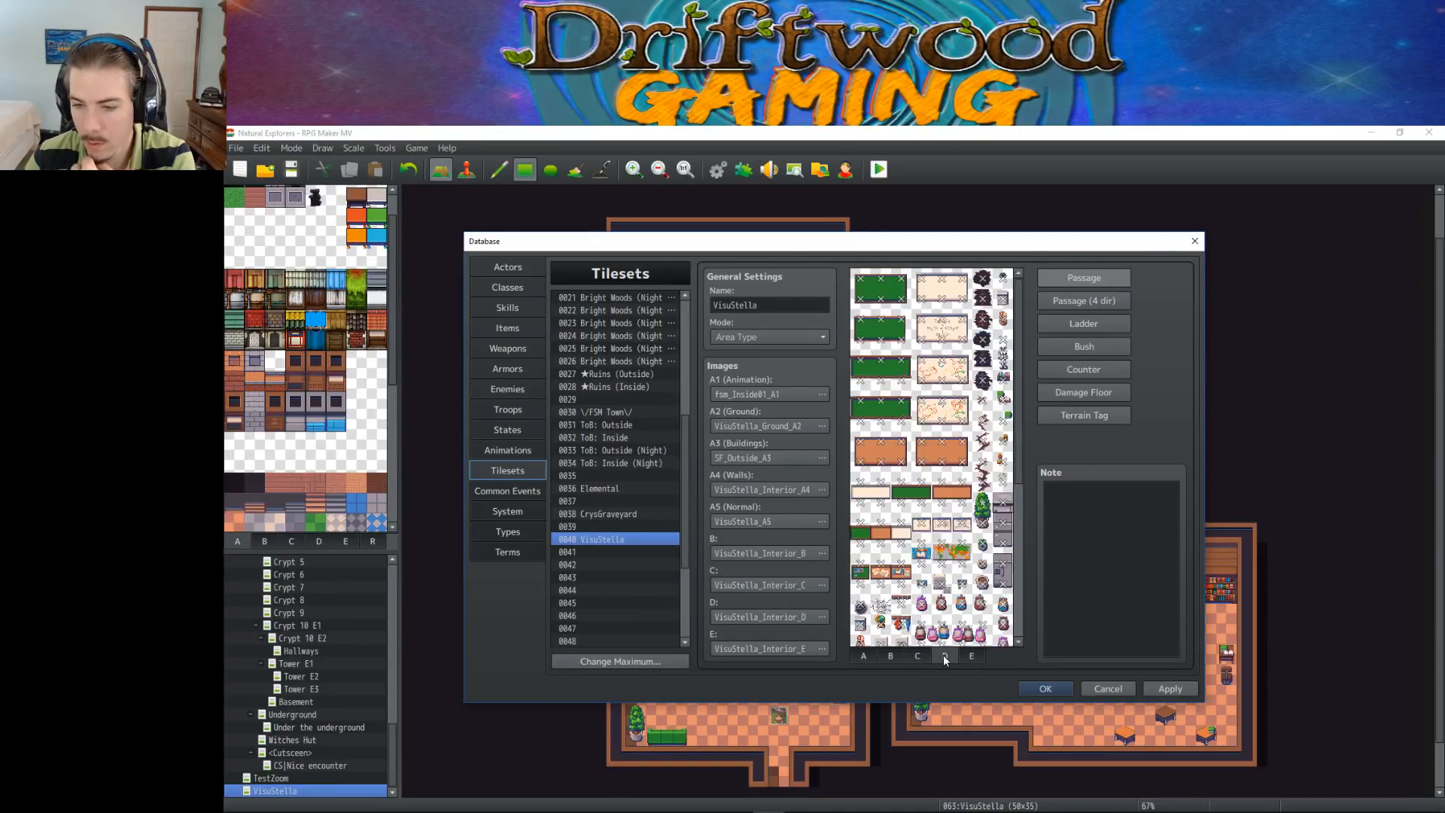
scroll(946, 608, "down", 3)
scroll(948, 607, "down", 5)
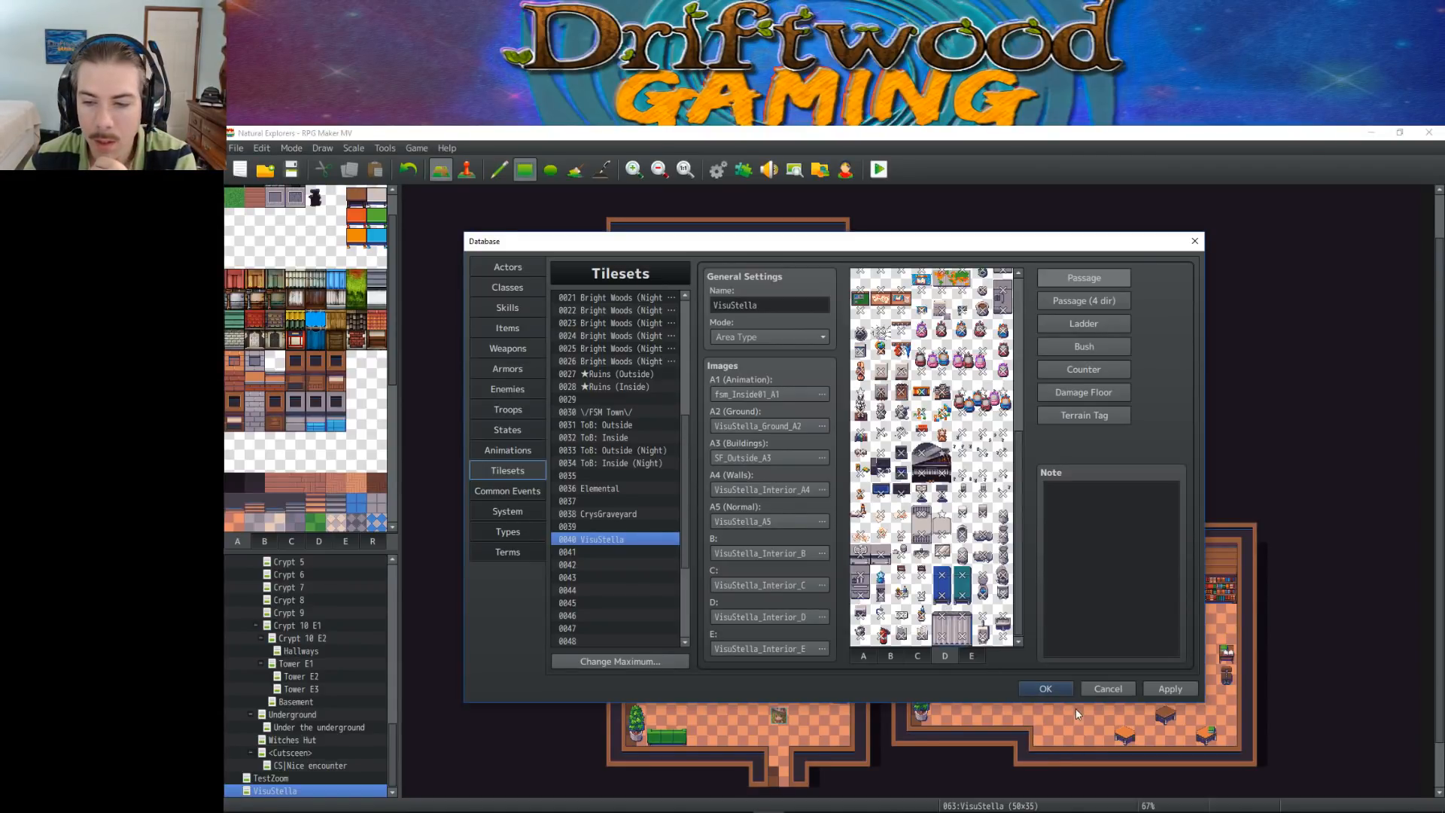
left_click(1036, 688)
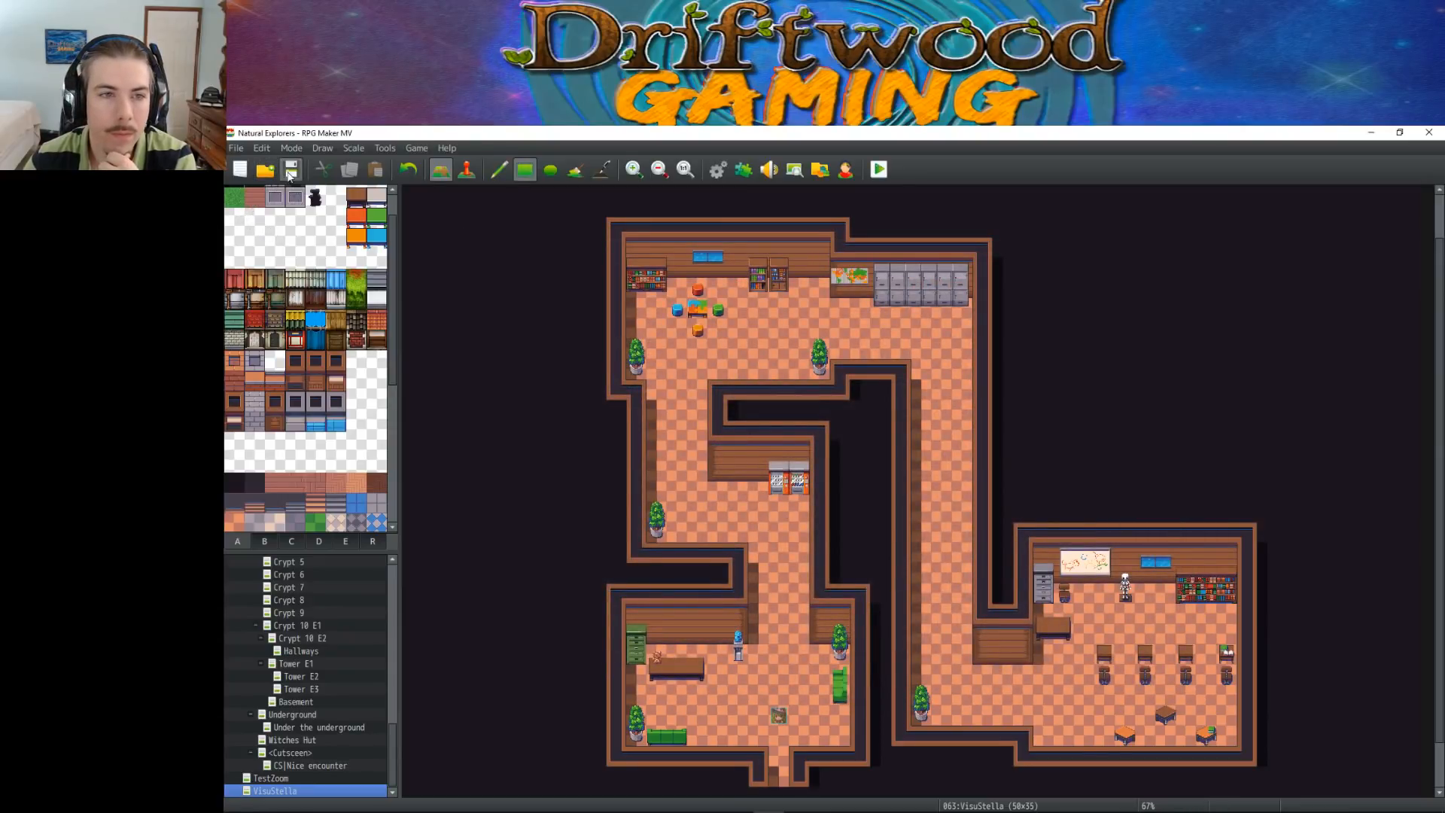
Launch a playtest with a new game on the test map and maximize the game window
left_click(878, 170)
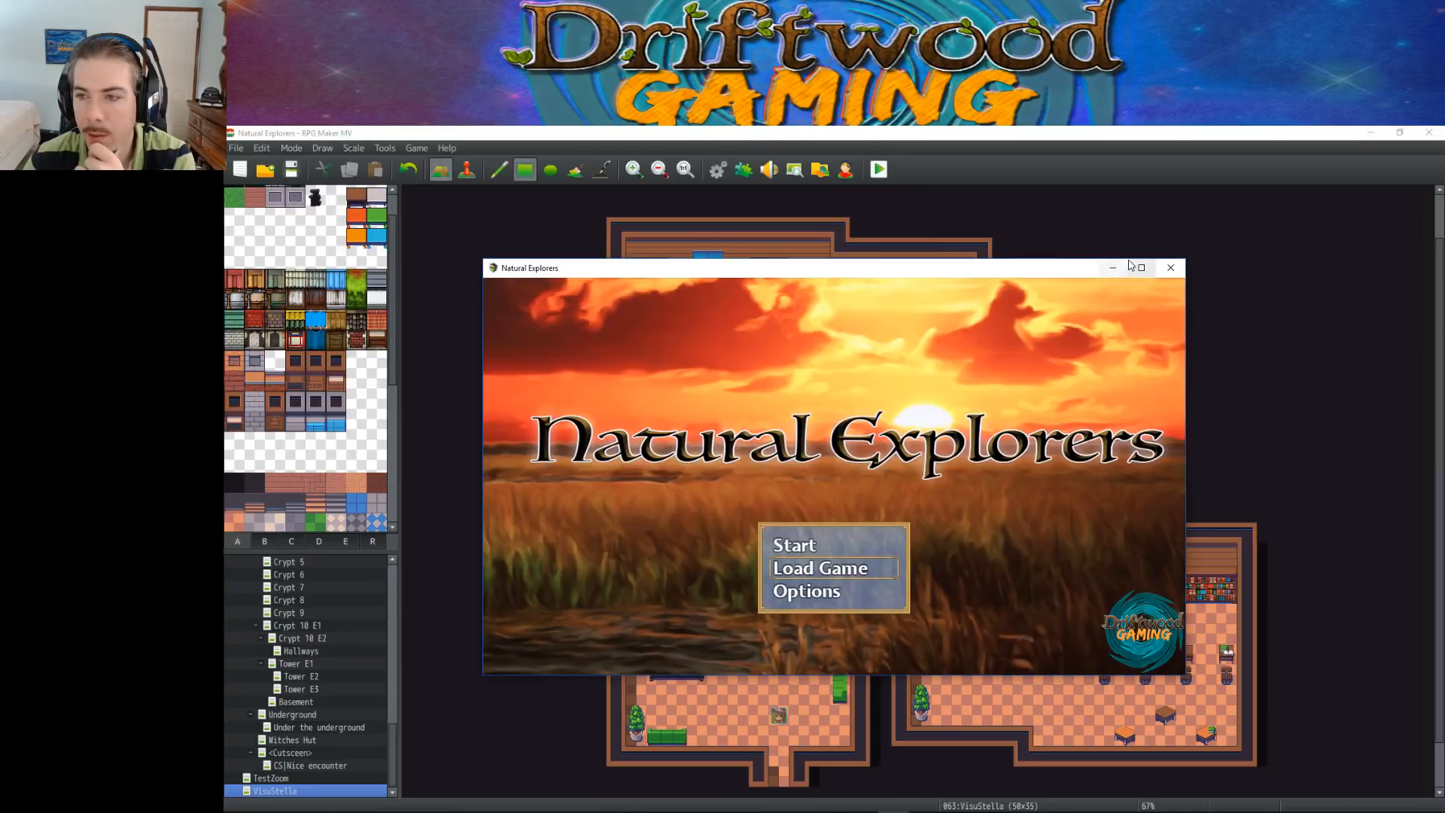
left_click(804, 541)
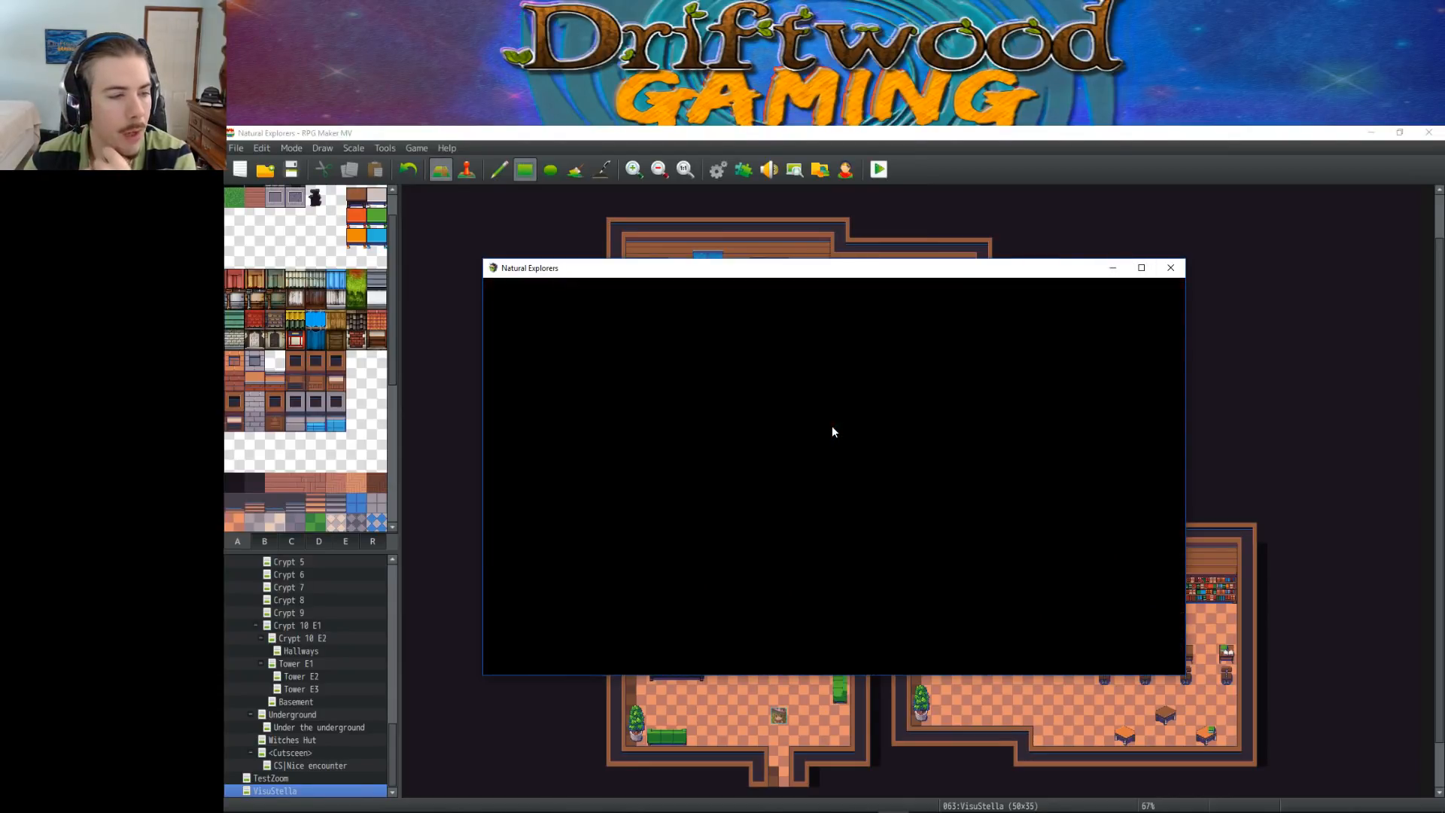
left_click(953, 483)
left_click(838, 354)
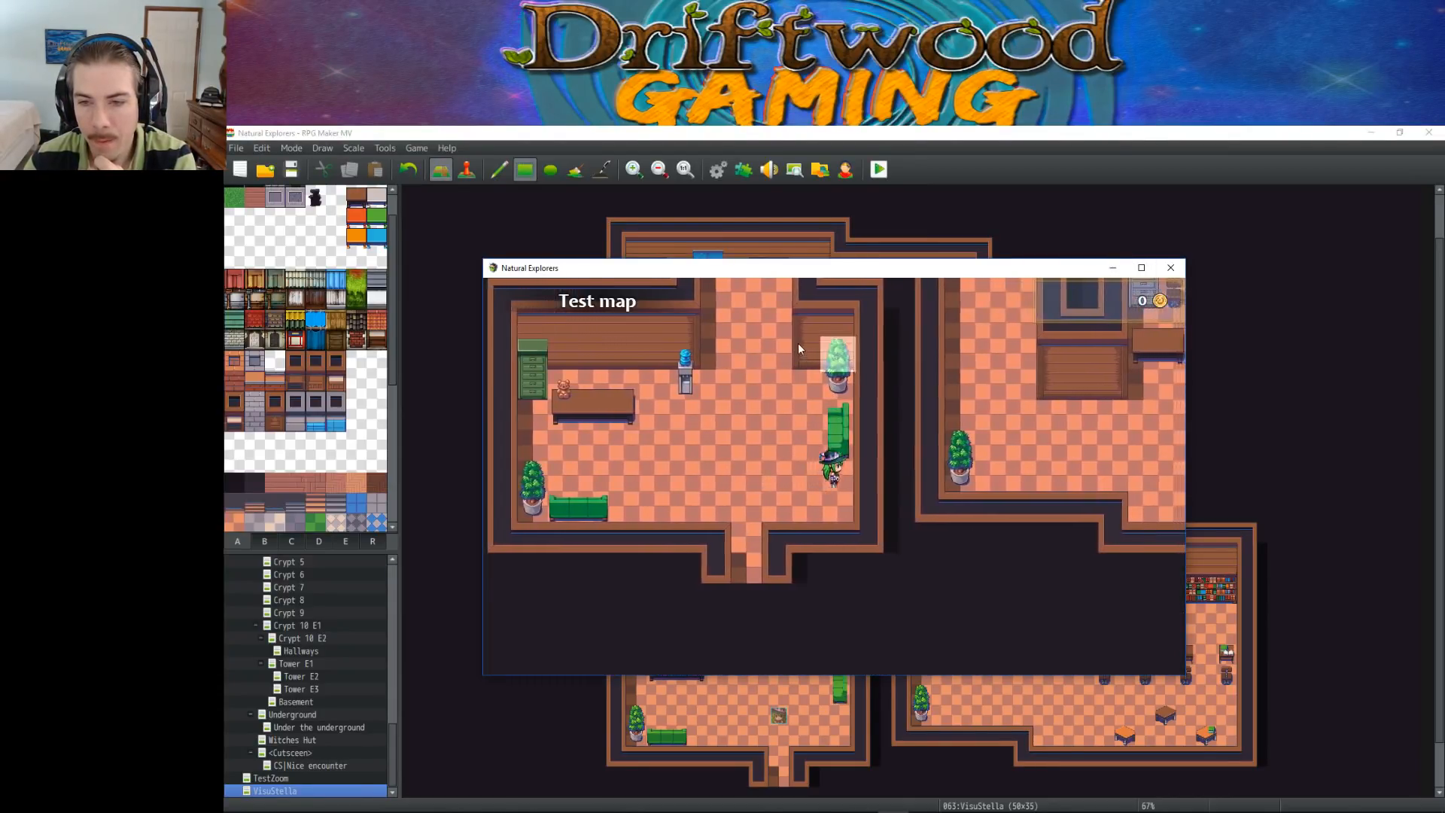
left_click(774, 324)
double_click(1068, 267)
Walk the character up past the vending machines, along the lockers and down the corridor to the first student chair
key("Up")
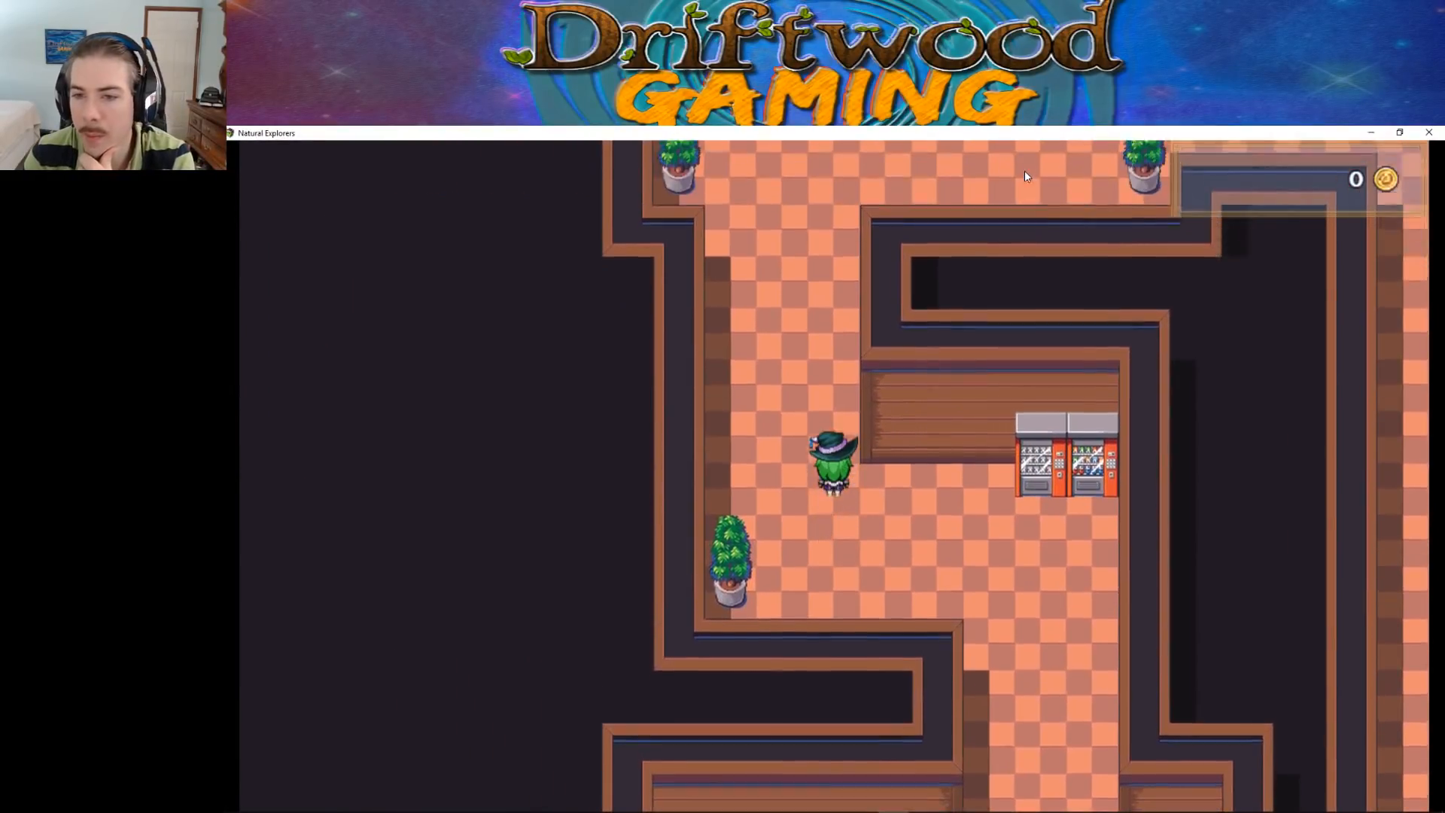
key("Right")
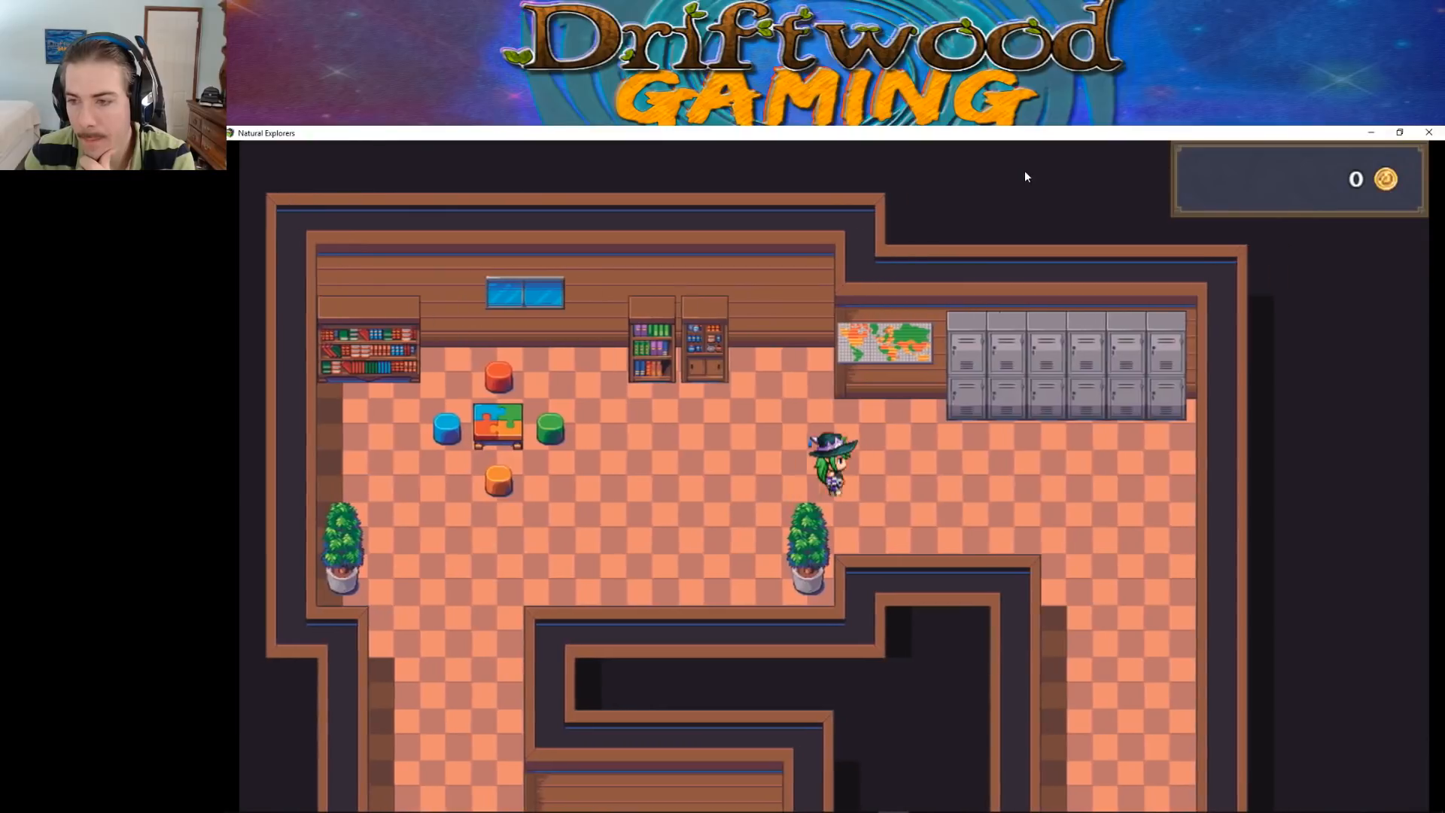
key("Down")
key("Down")
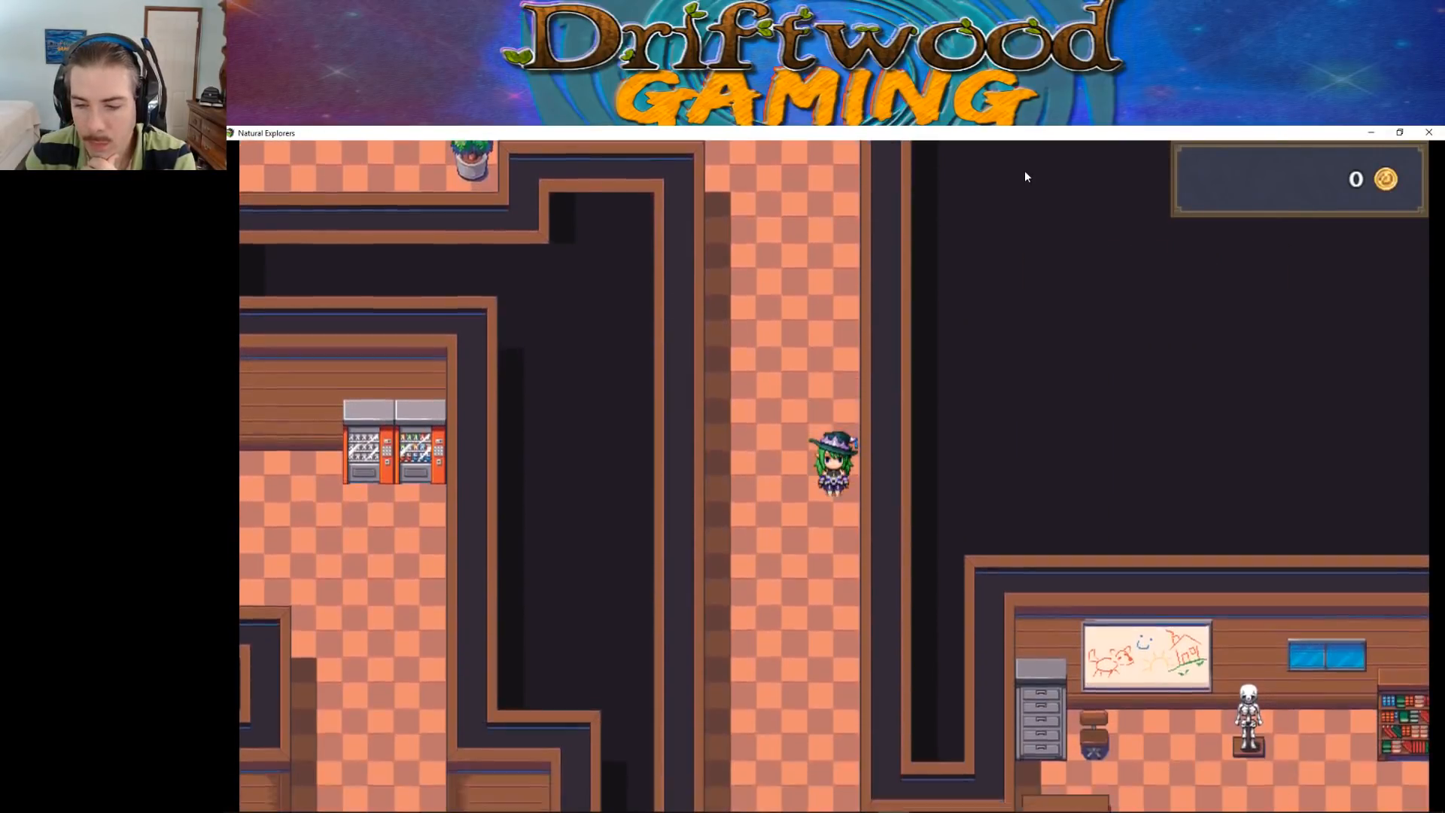
key("Right")
Walk the character around and between the student chairs to test their collisions
key("Right")
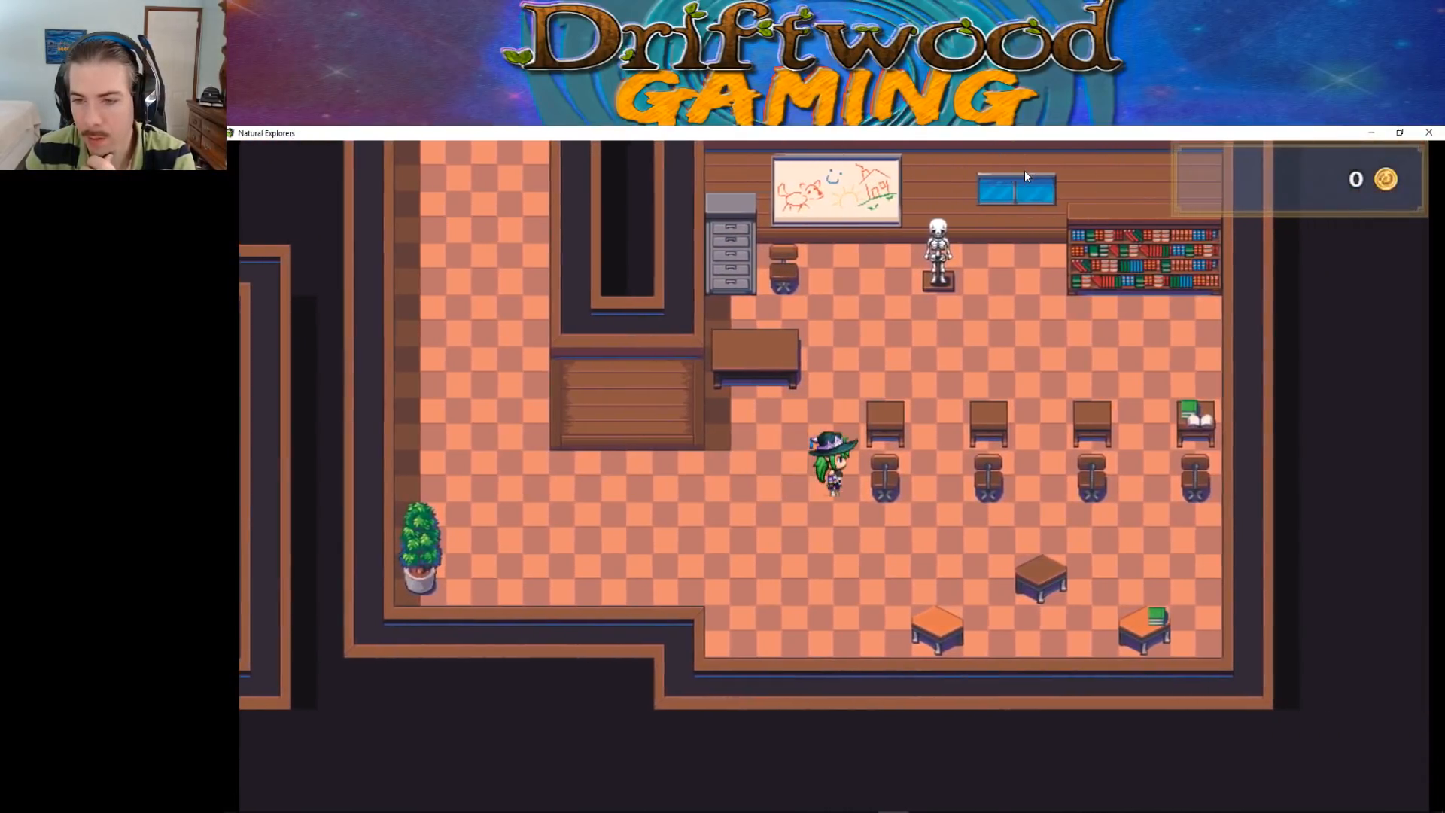
key("Down")
key("Right")
key("Up")
key("Right")
key("Down")
key("Down")
key("Up")
key("Up")
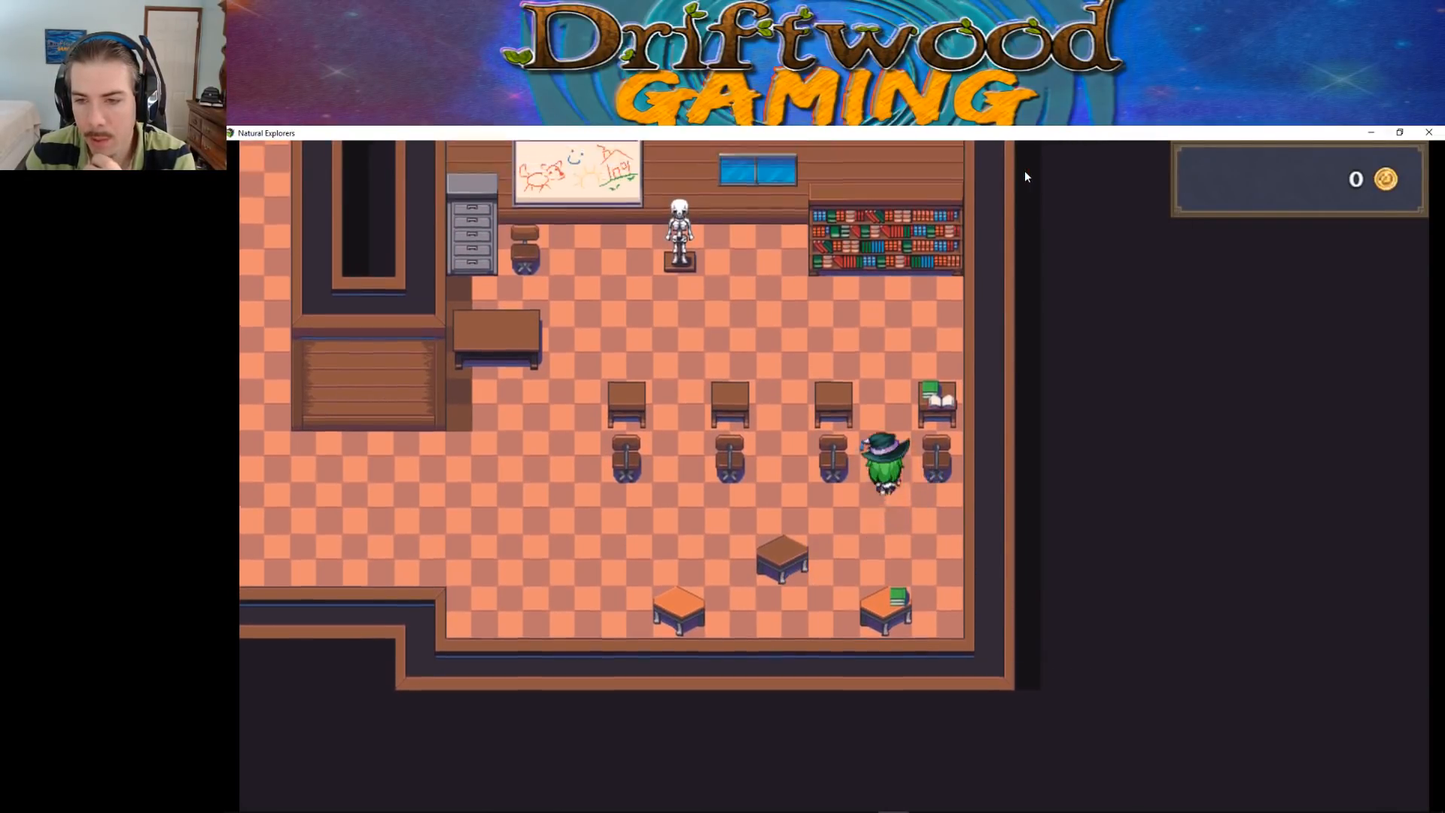
Walk the character along the front of the classroom past the skeleton to test the teacher's chair and desk
key("Left")
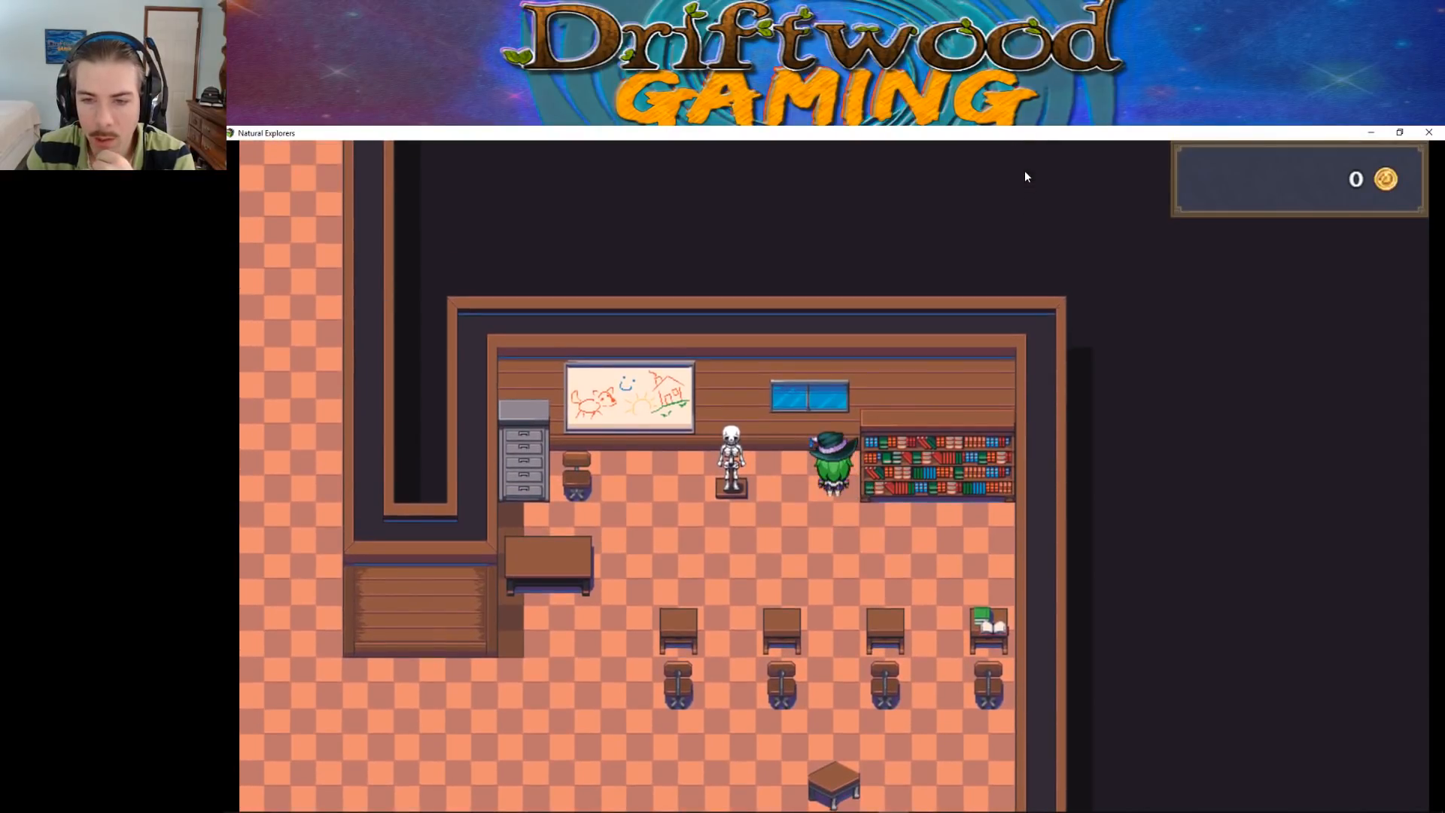
key("Left")
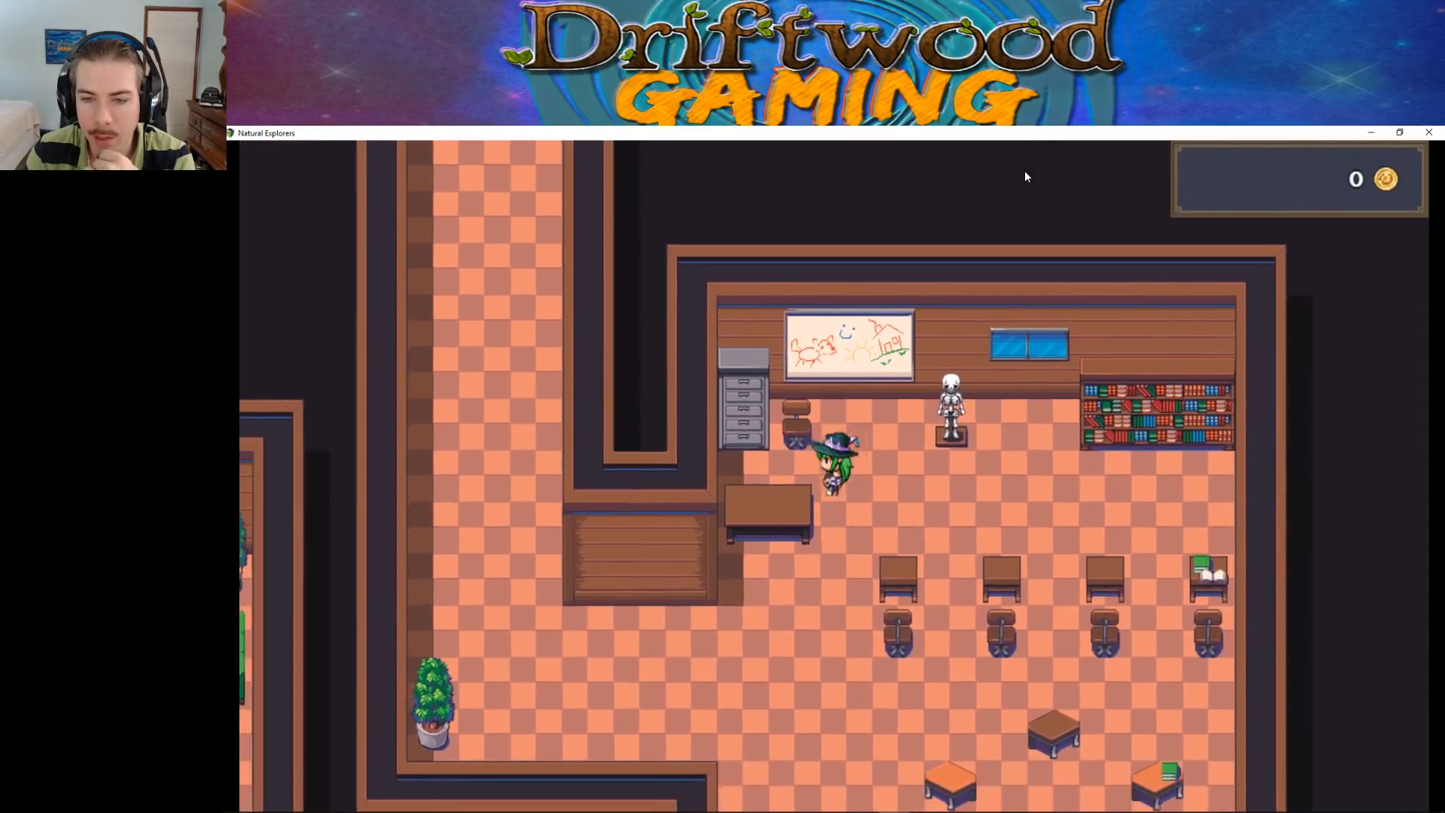
key("Down")
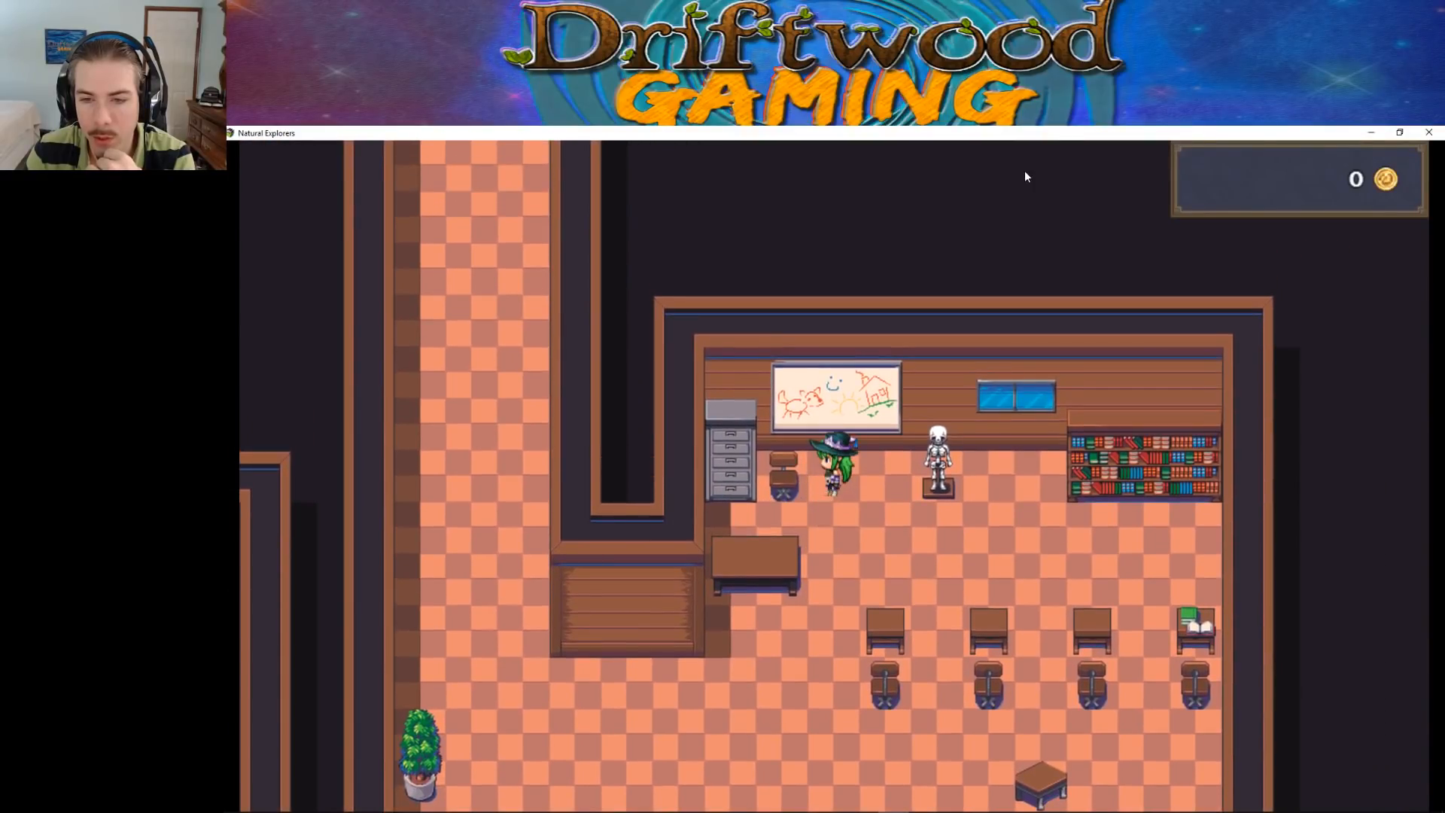
Walk the character out of the classroom, up to the lockers and across to the stools around the puzzle table
key("Left")
key("Up")
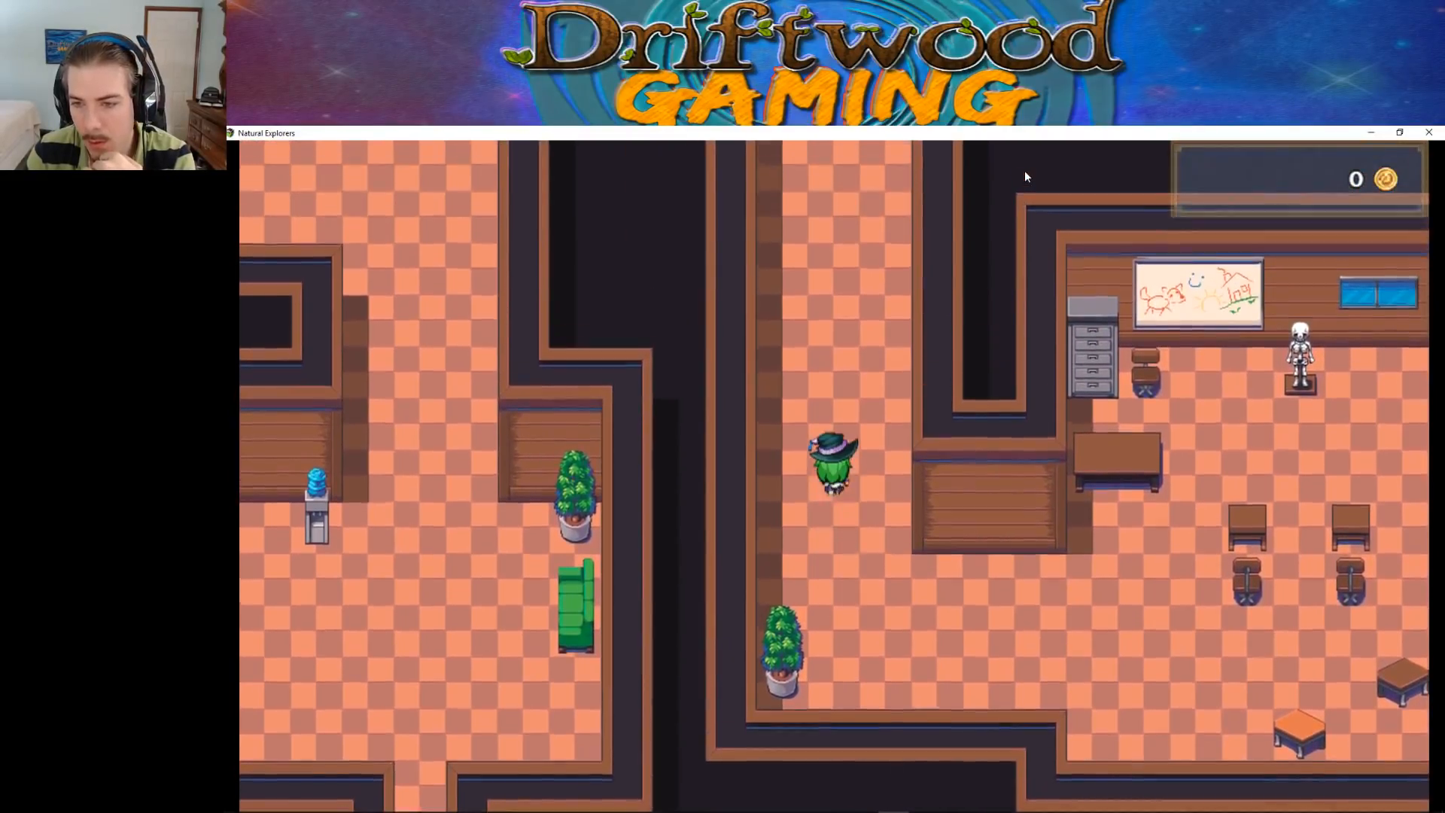
key("Up")
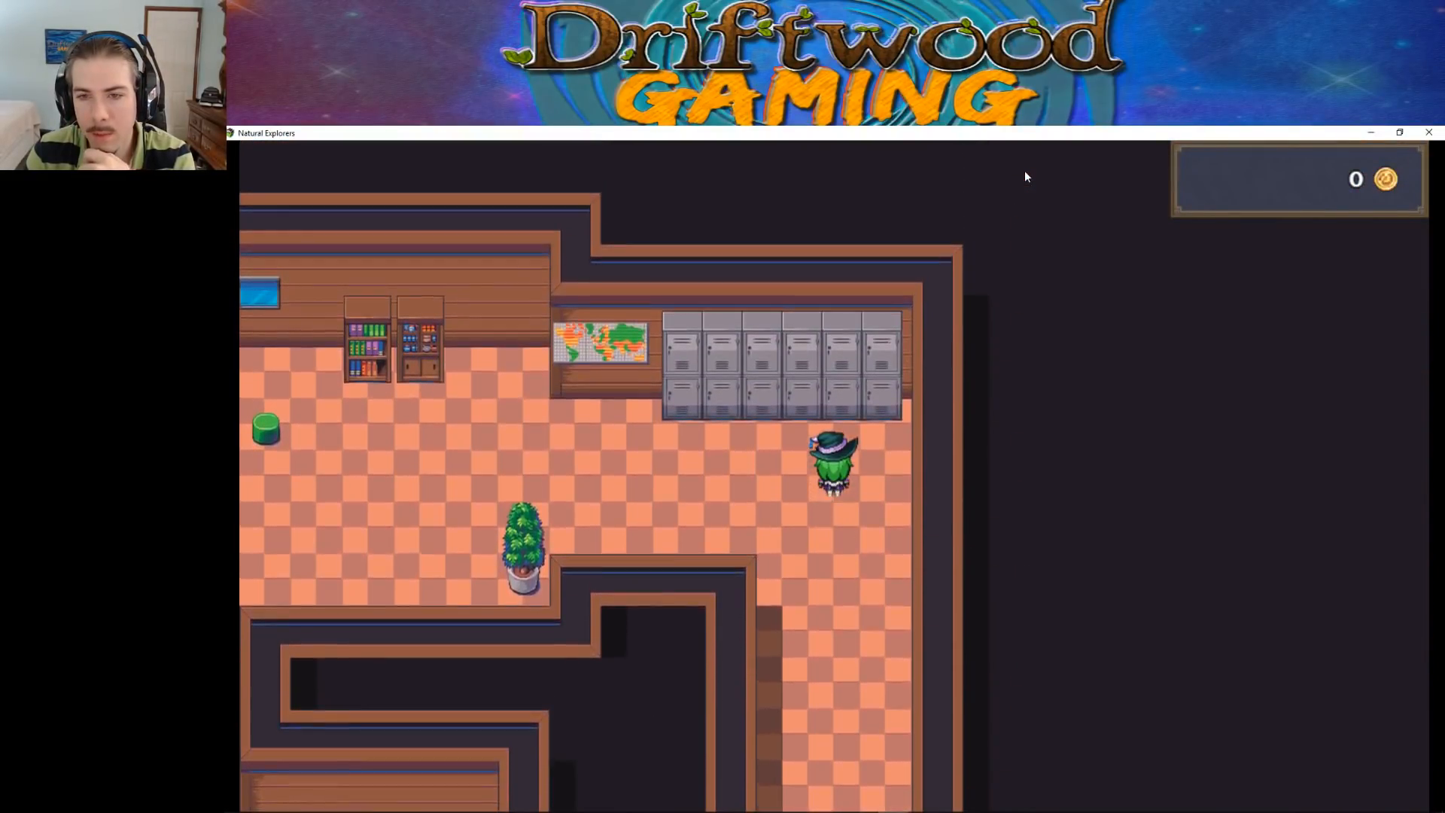
key("Left")
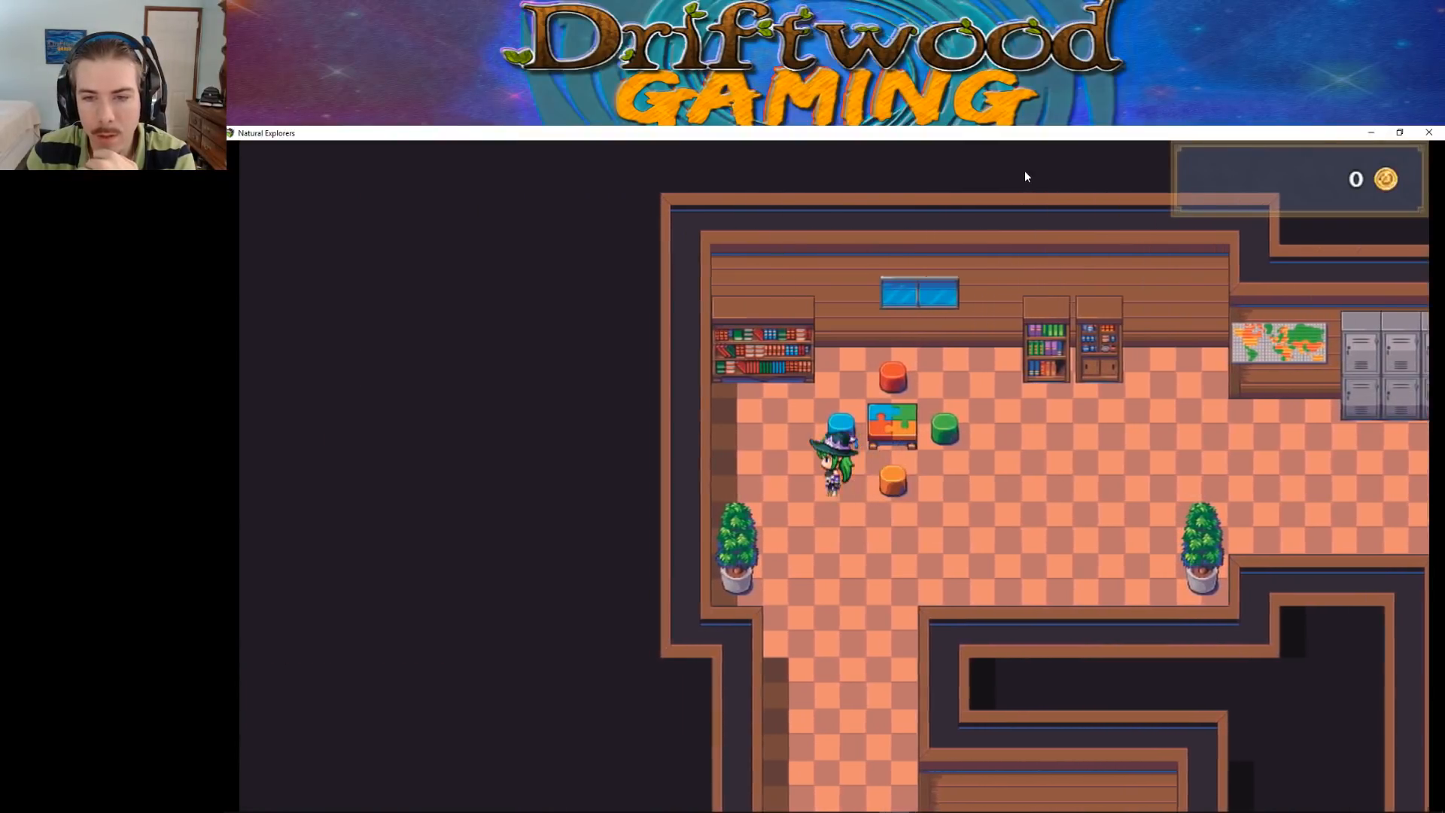
Walk the character from the puzzle table down past the vending machines to the vertical green couch in the entrance room
key("Down")
key("Down")
key("Right")
key("Down")
Test the collisions around the entrance room's vertical couch, reception desk and lower green couch
key("Down")
key("Right")
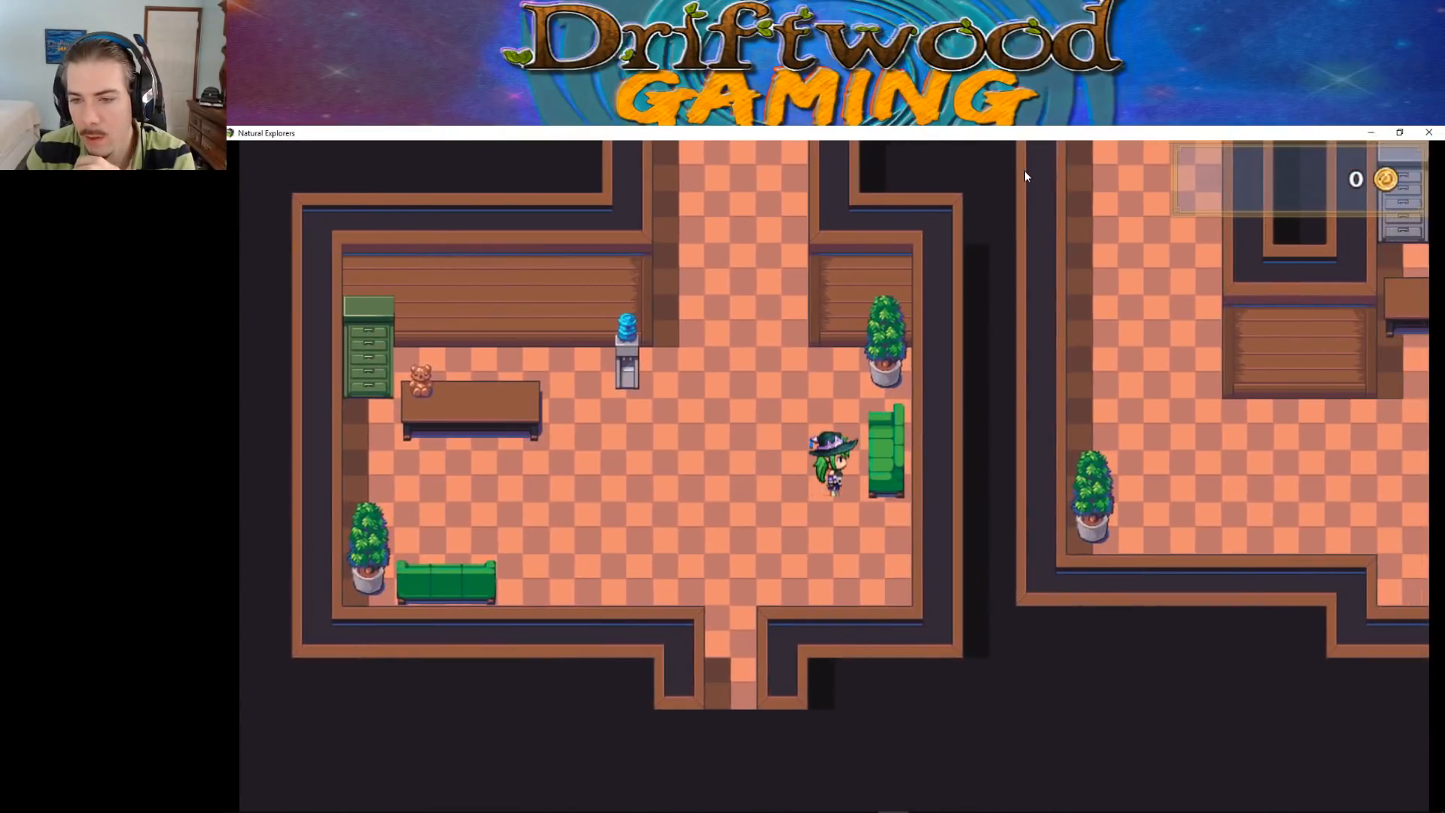
key("Up")
key("Down")
key("Left")
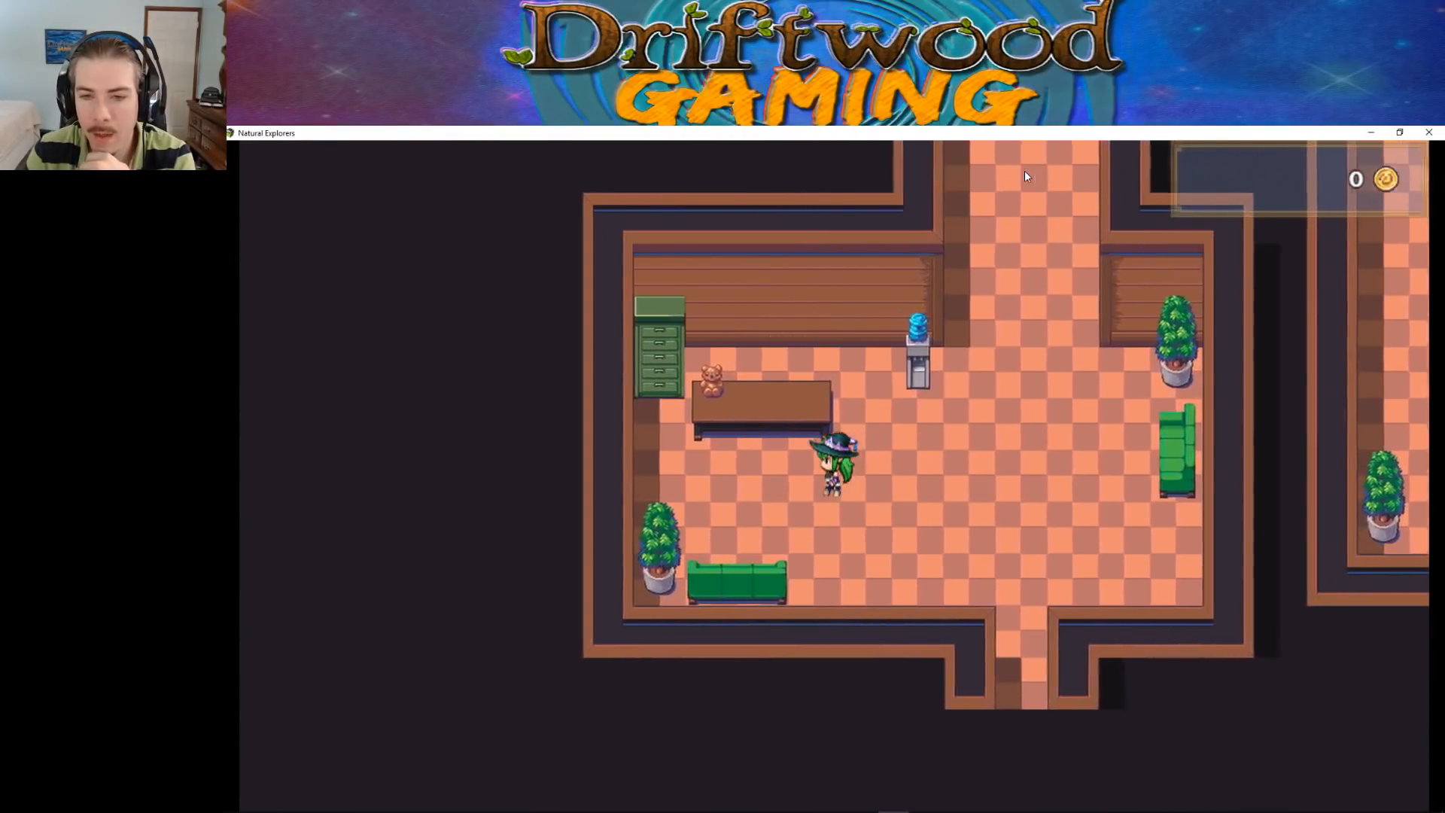
key("Down")
key("Right")
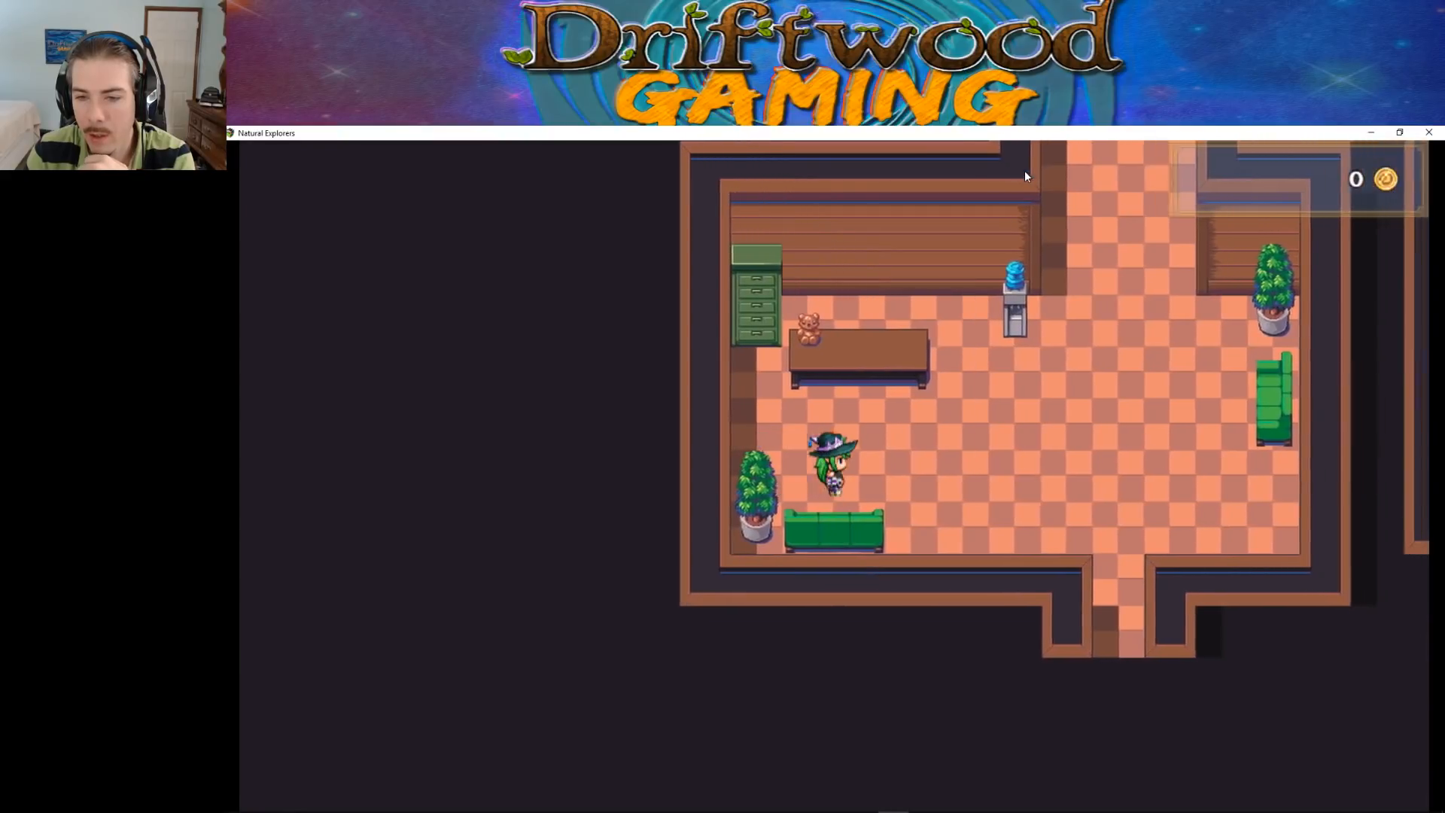
key("Left")
Walk the character from the entrance room back up to the lockers and end the playtest
key("Up")
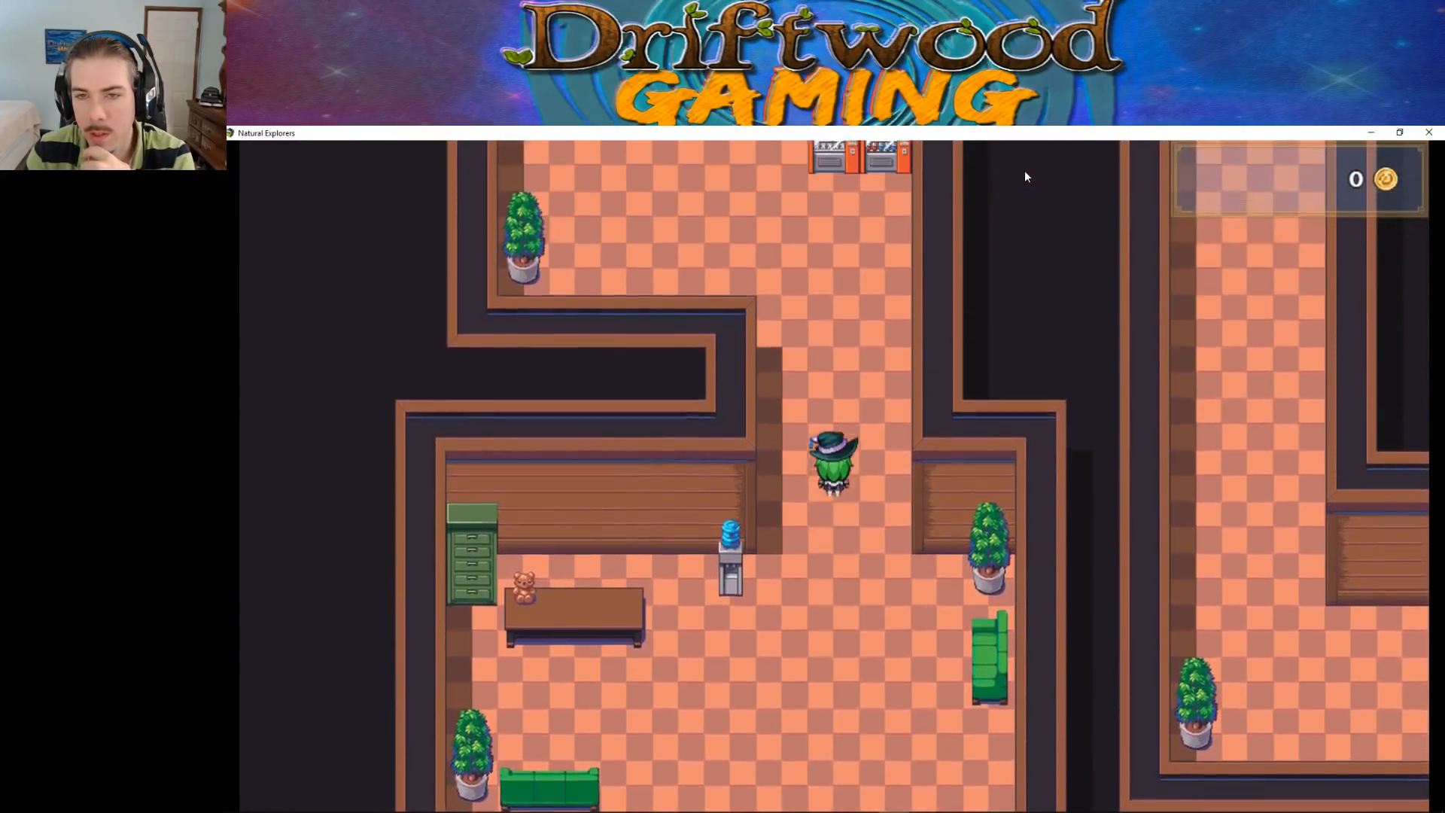
key("Left")
key("Up")
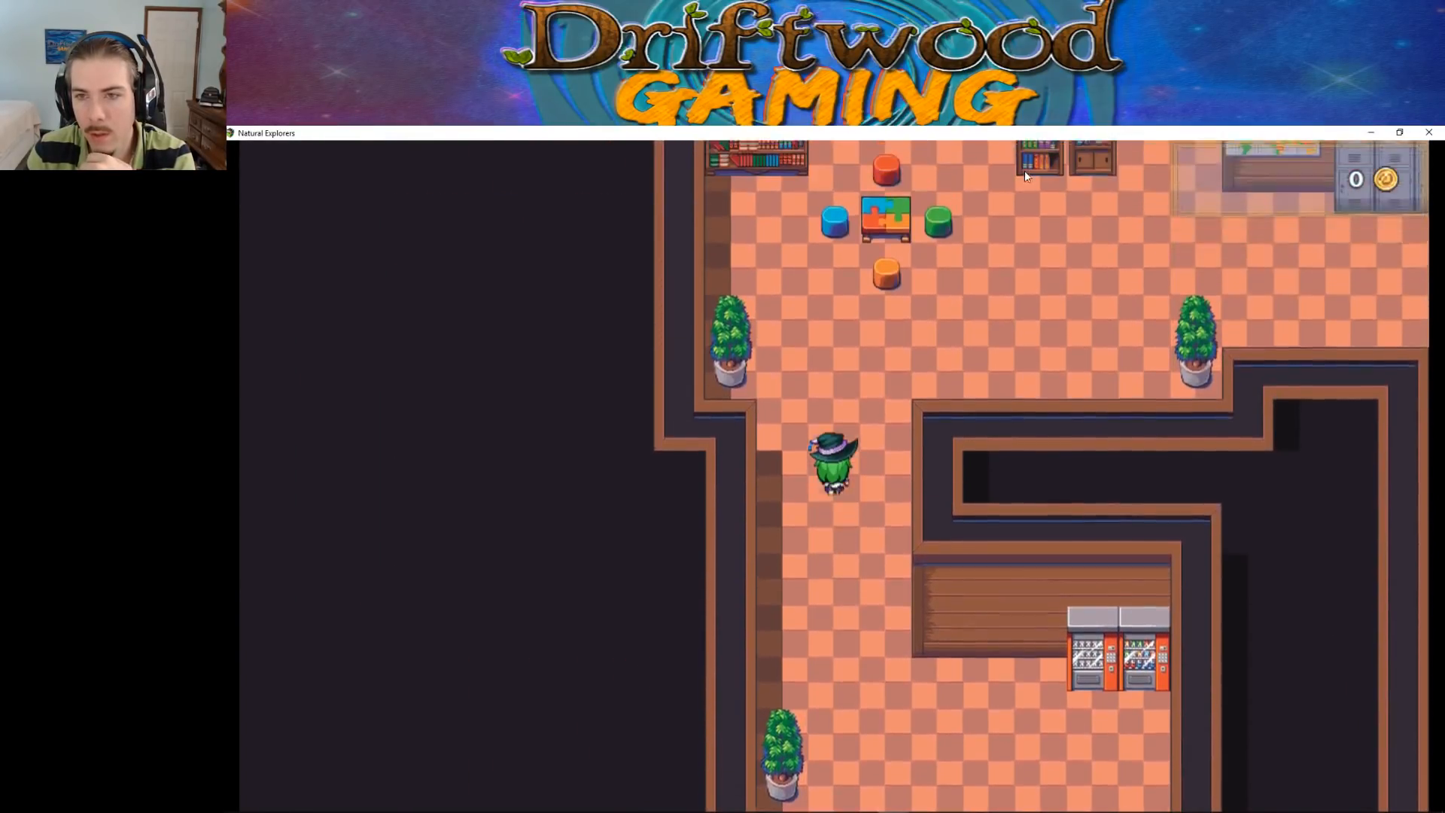
key("Right")
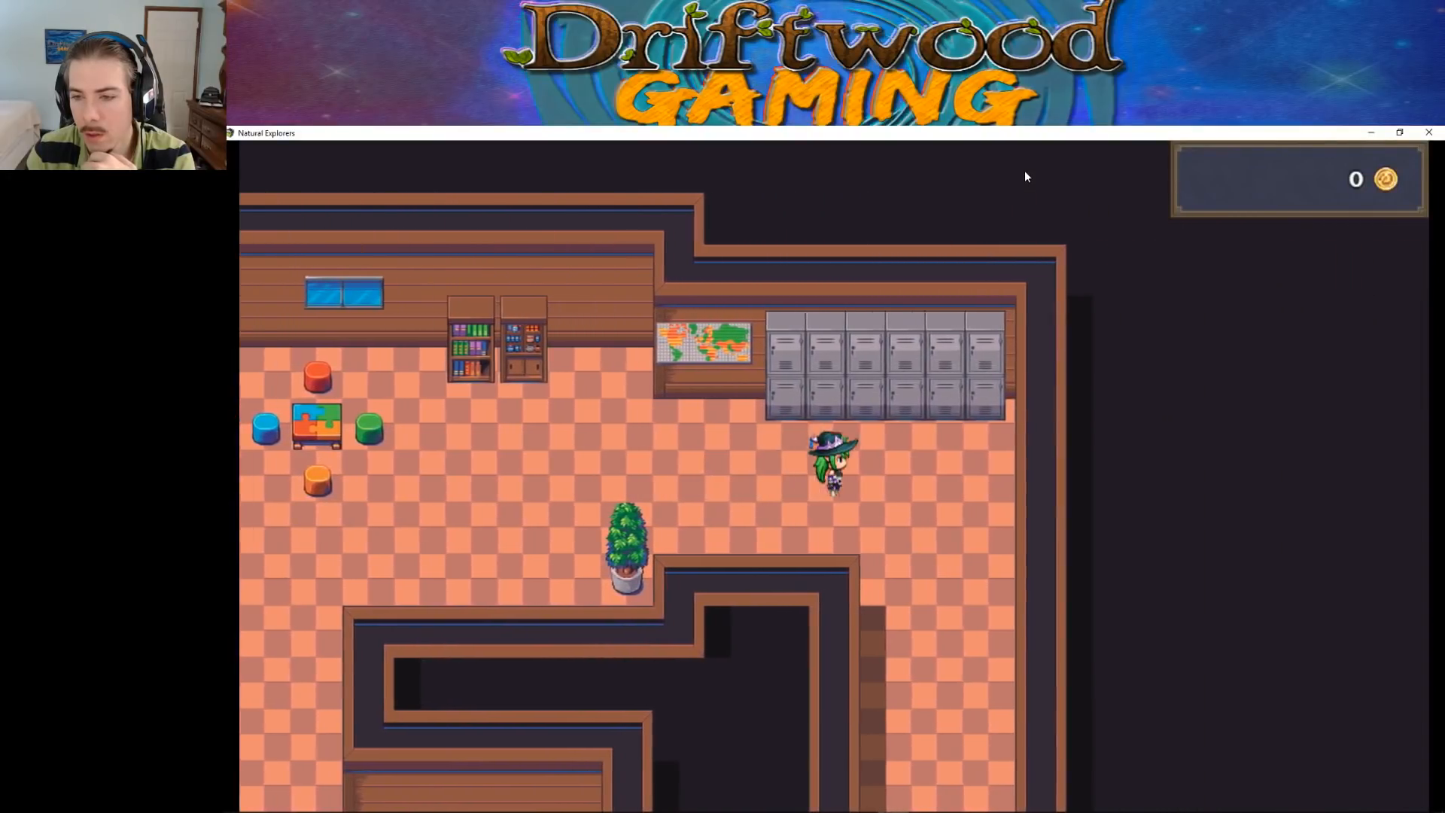
key("Down")
left_click(1428, 131)
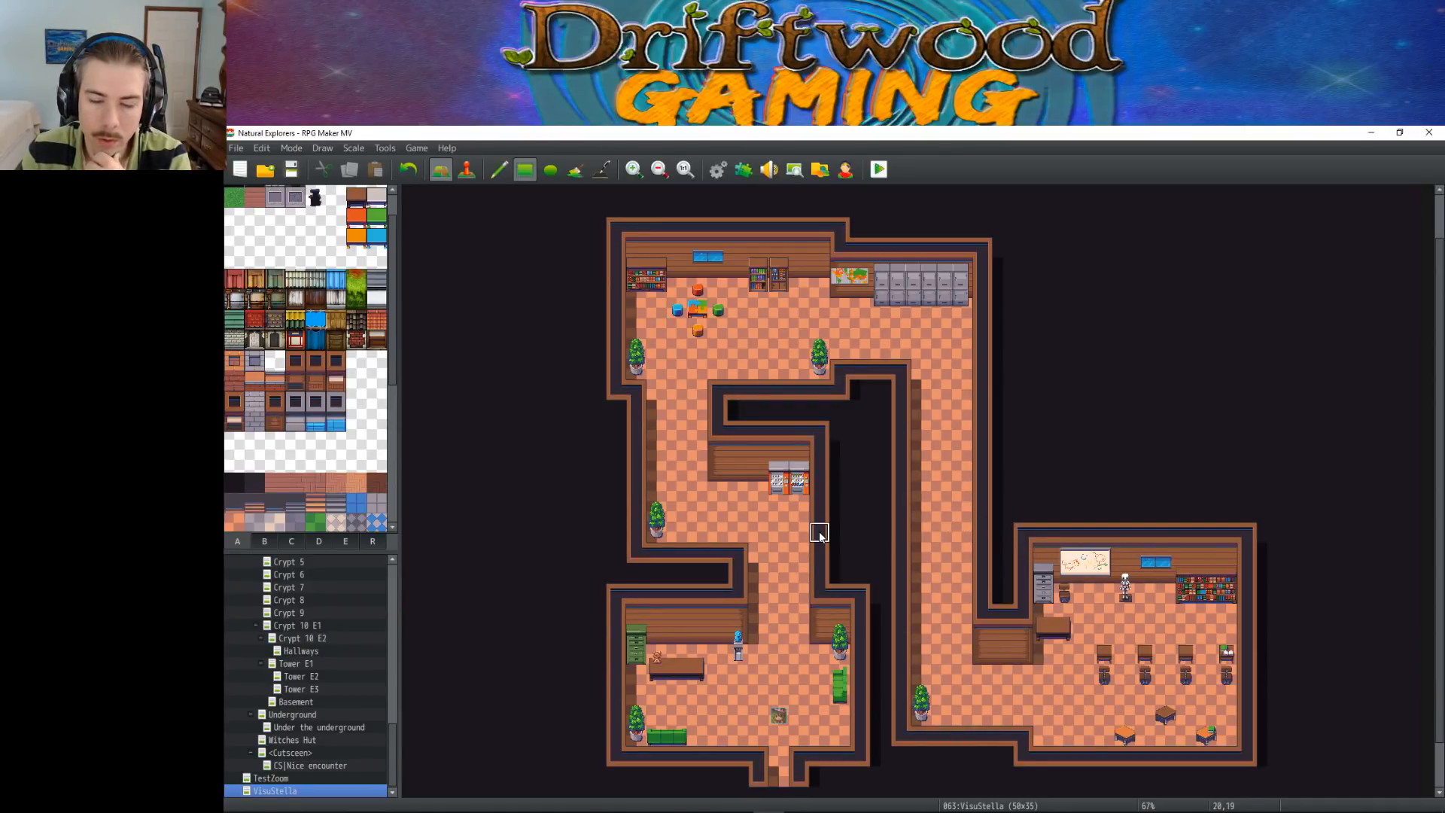
Open the Player's House map in event mode and open the xfer event at its entrance for editing
left_click_drag(396, 730, 407, 569)
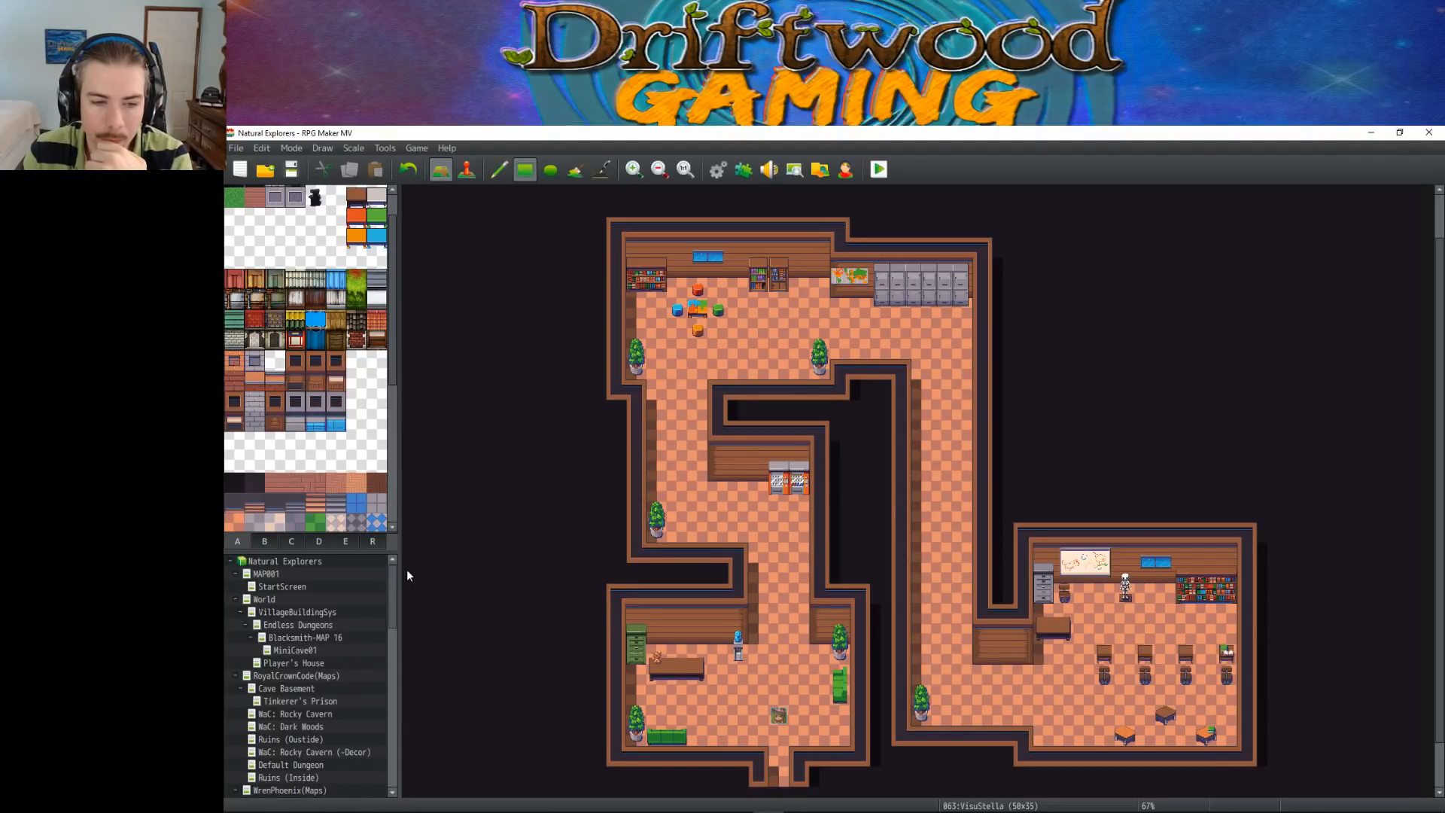
left_click(295, 586)
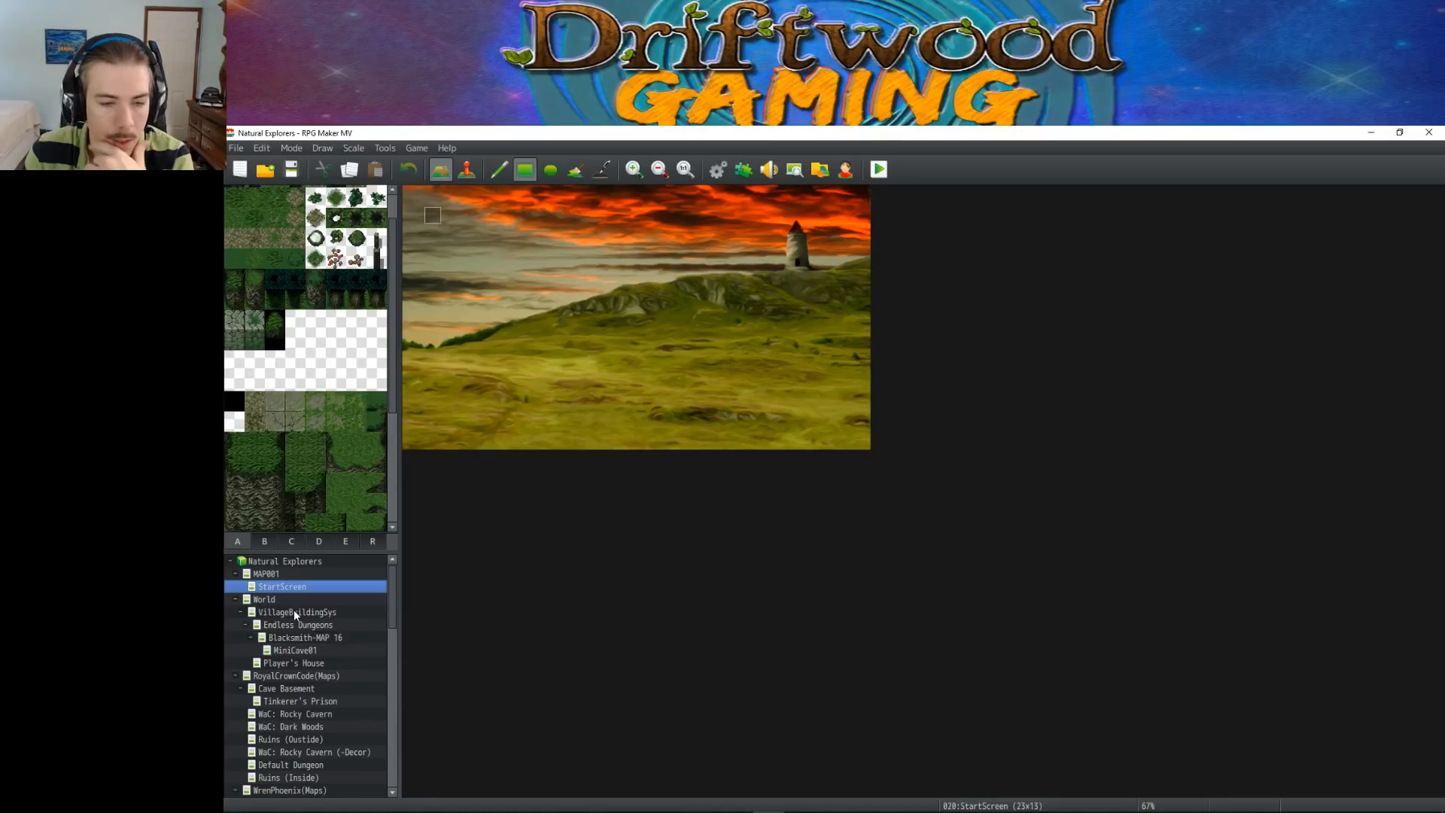
left_click(304, 661)
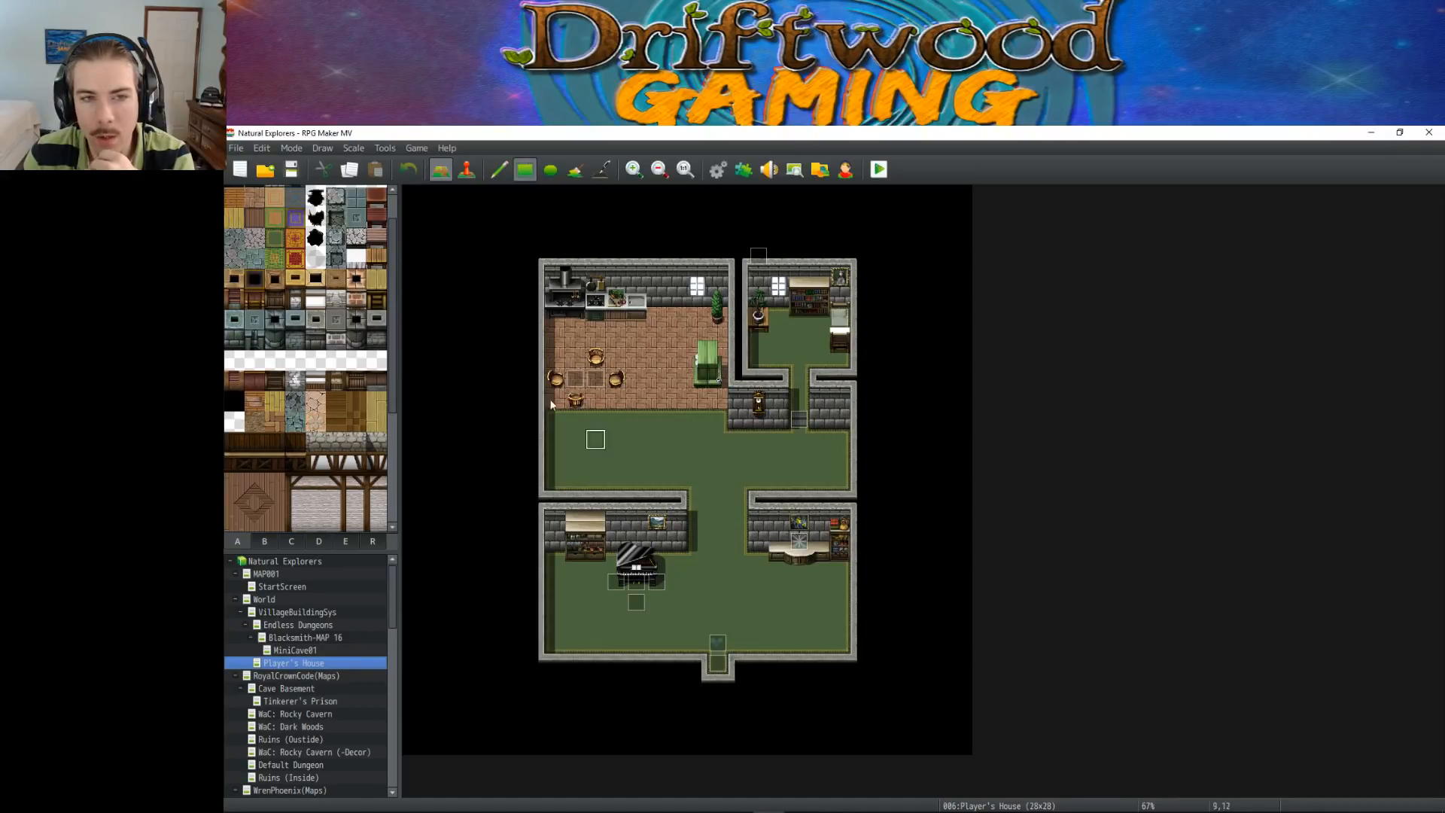
left_click(466, 169)
right_click(717, 662)
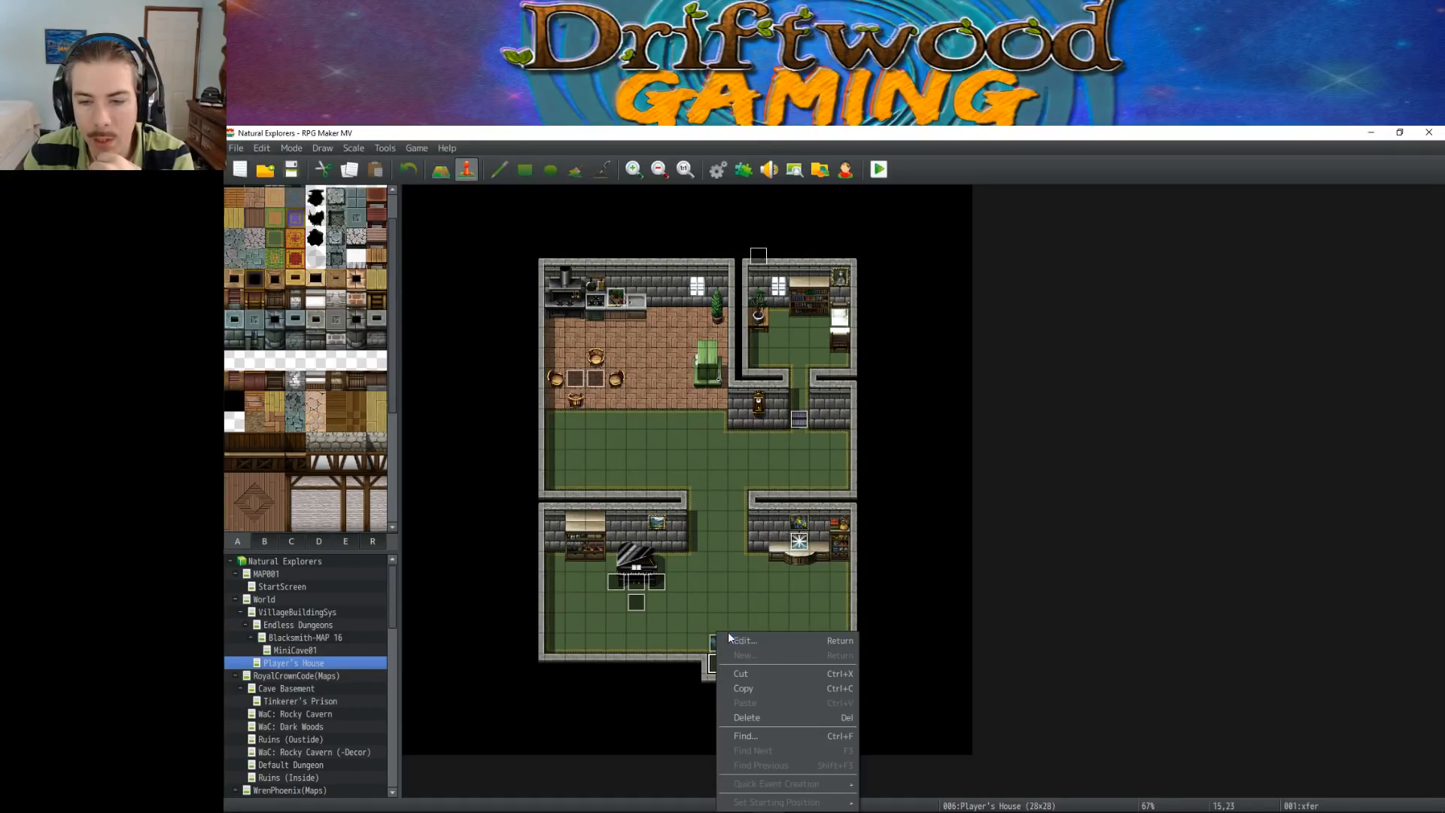
left_click(745, 639)
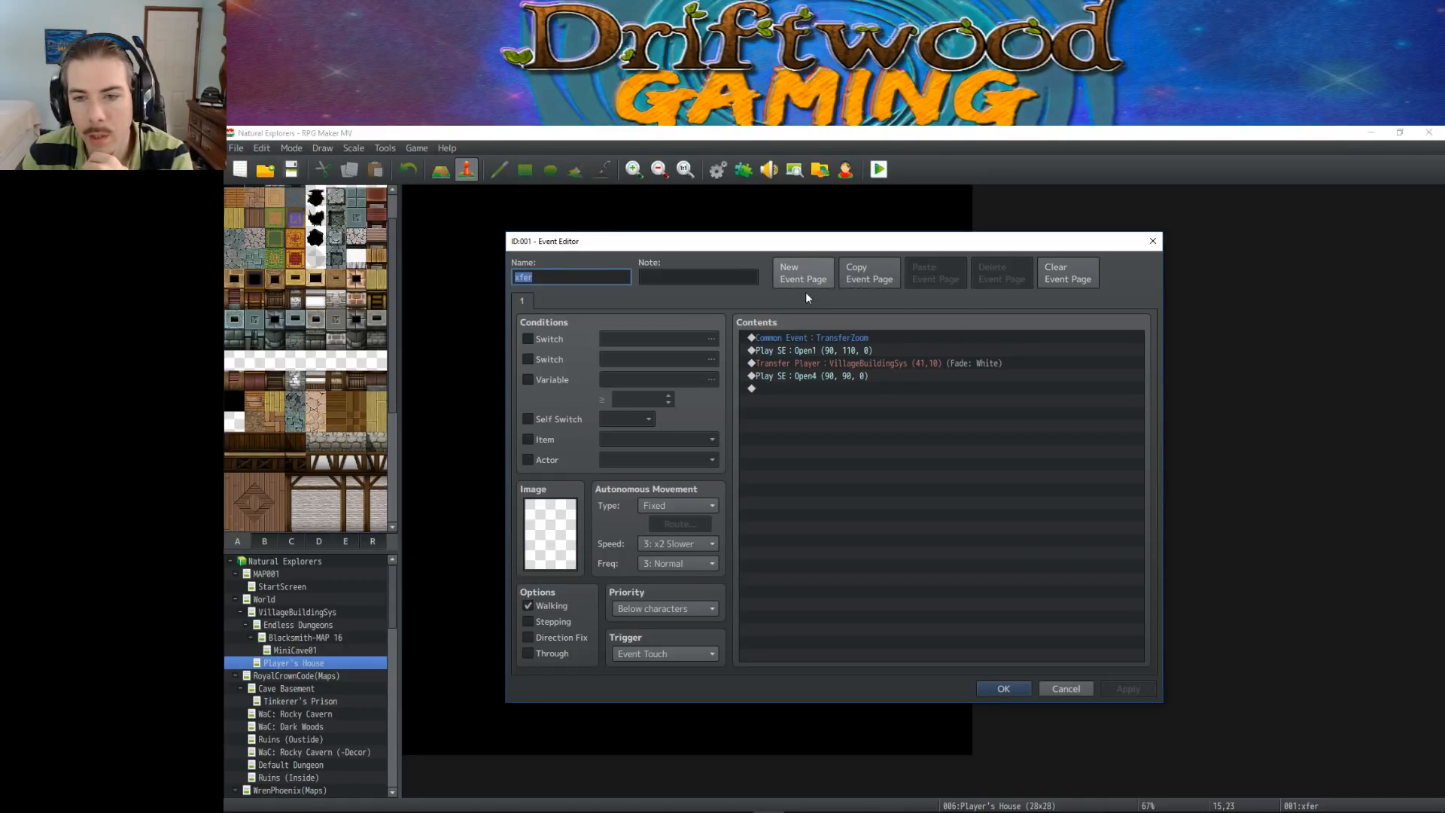
Copy all four commands from the xfer event's first page and add a second event page
left_click(798, 336)
left_click(806, 376, "shift")
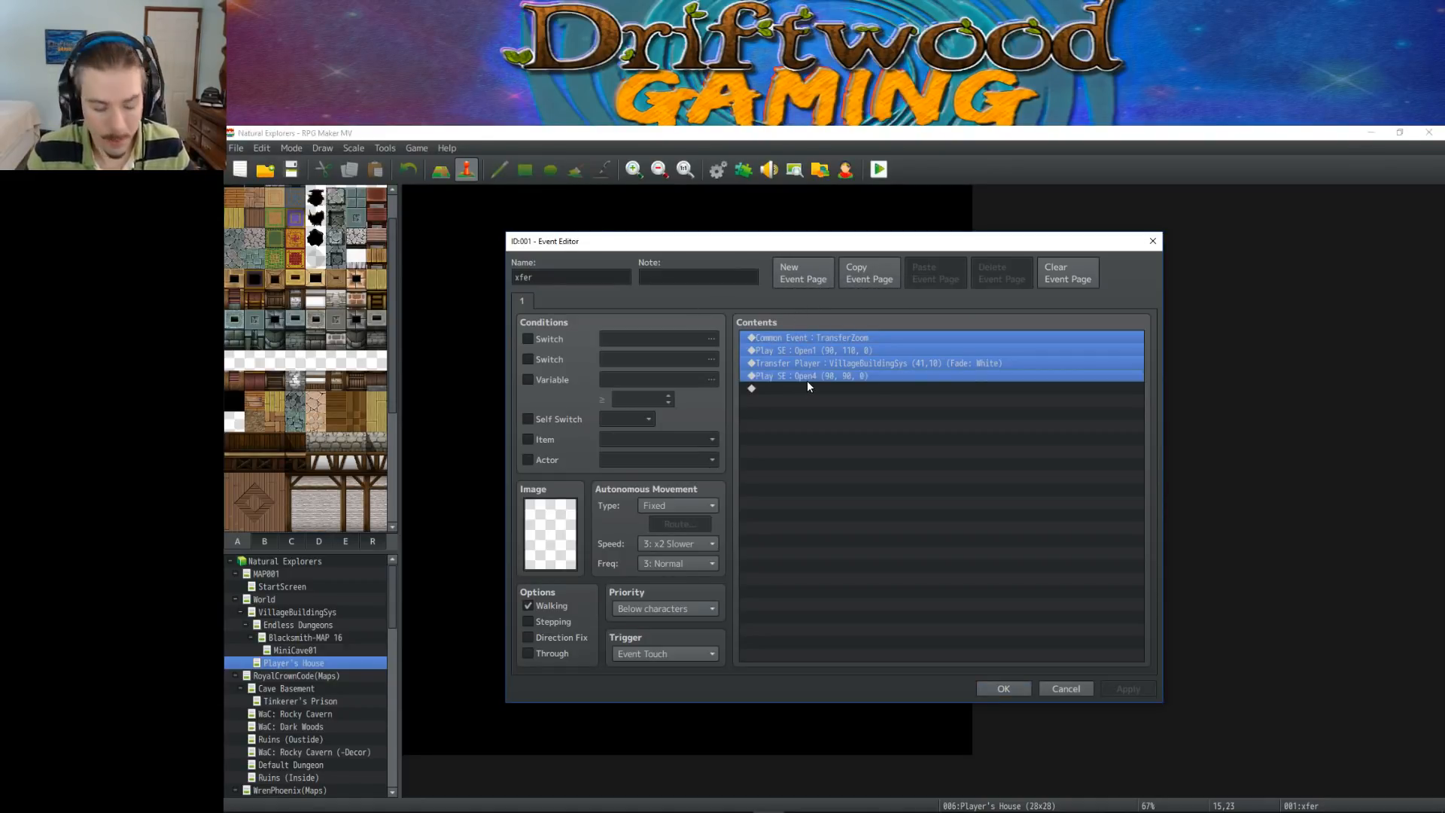
left_click(803, 273)
Make page 2 conditional on switch 0072, naming that switch TutorialMode
left_click(529, 339)
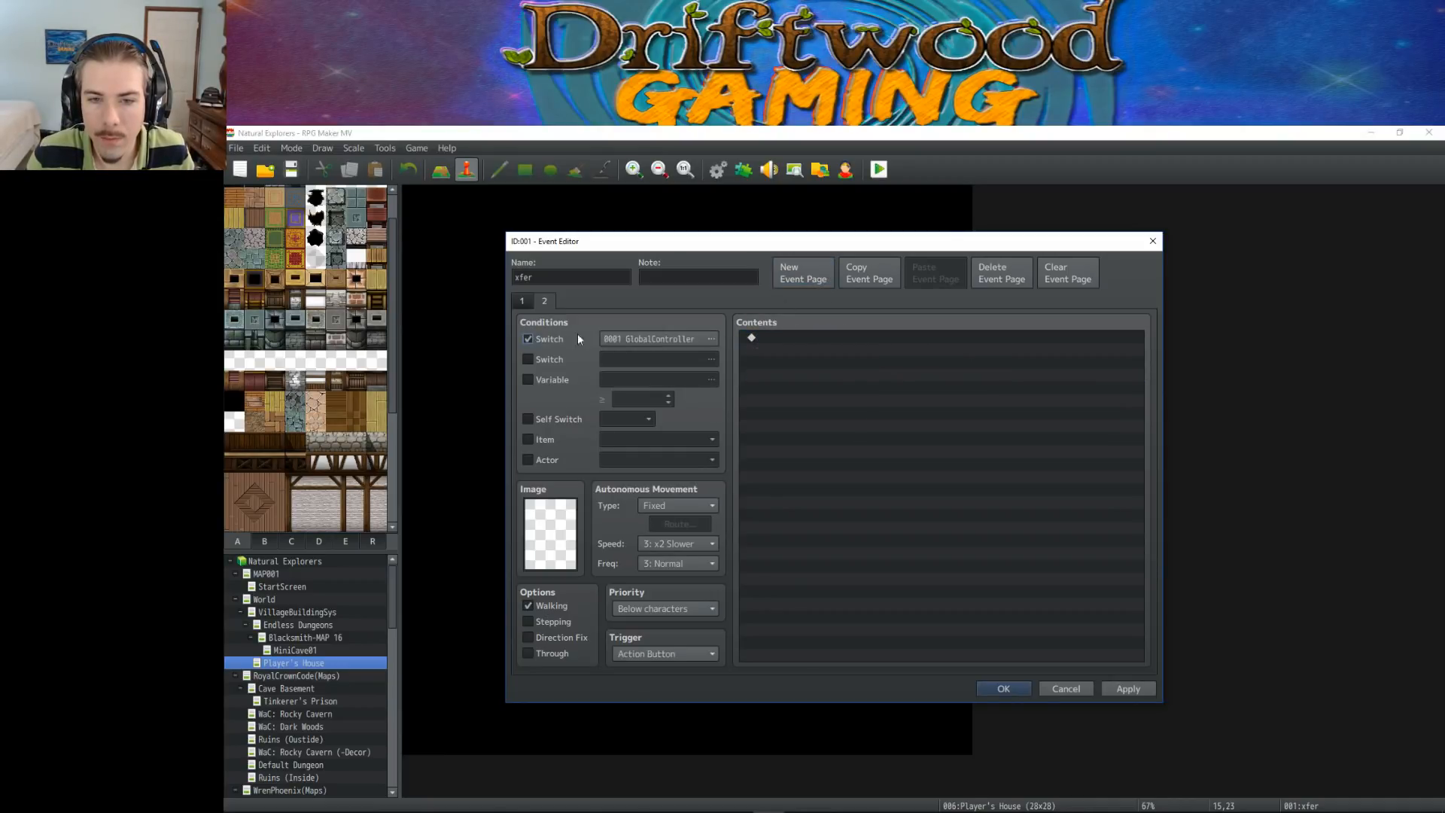
left_click(711, 339)
left_click(759, 368)
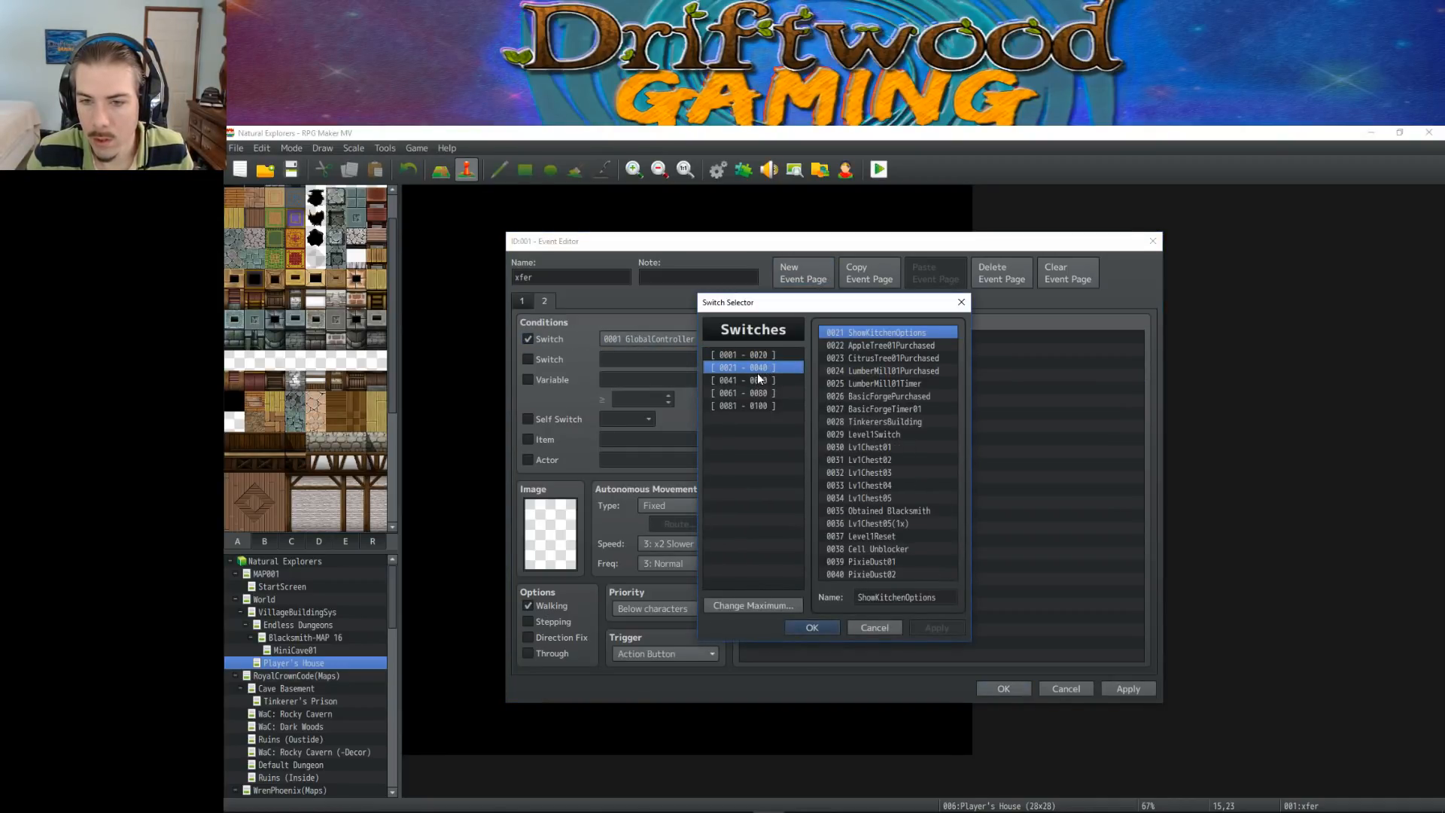
left_click(772, 393)
left_click(861, 472)
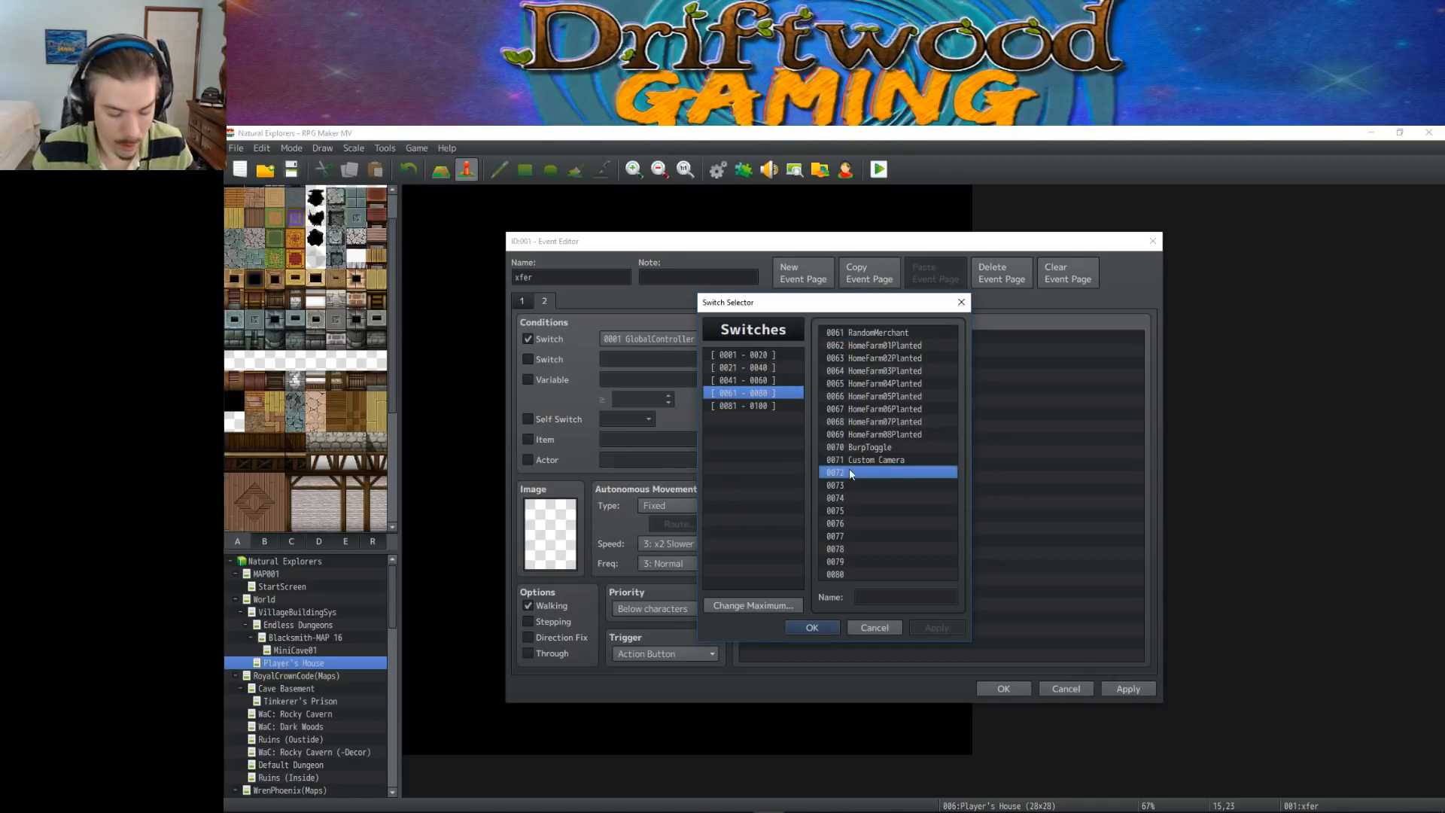
left_click(877, 596)
type("Tutorial")
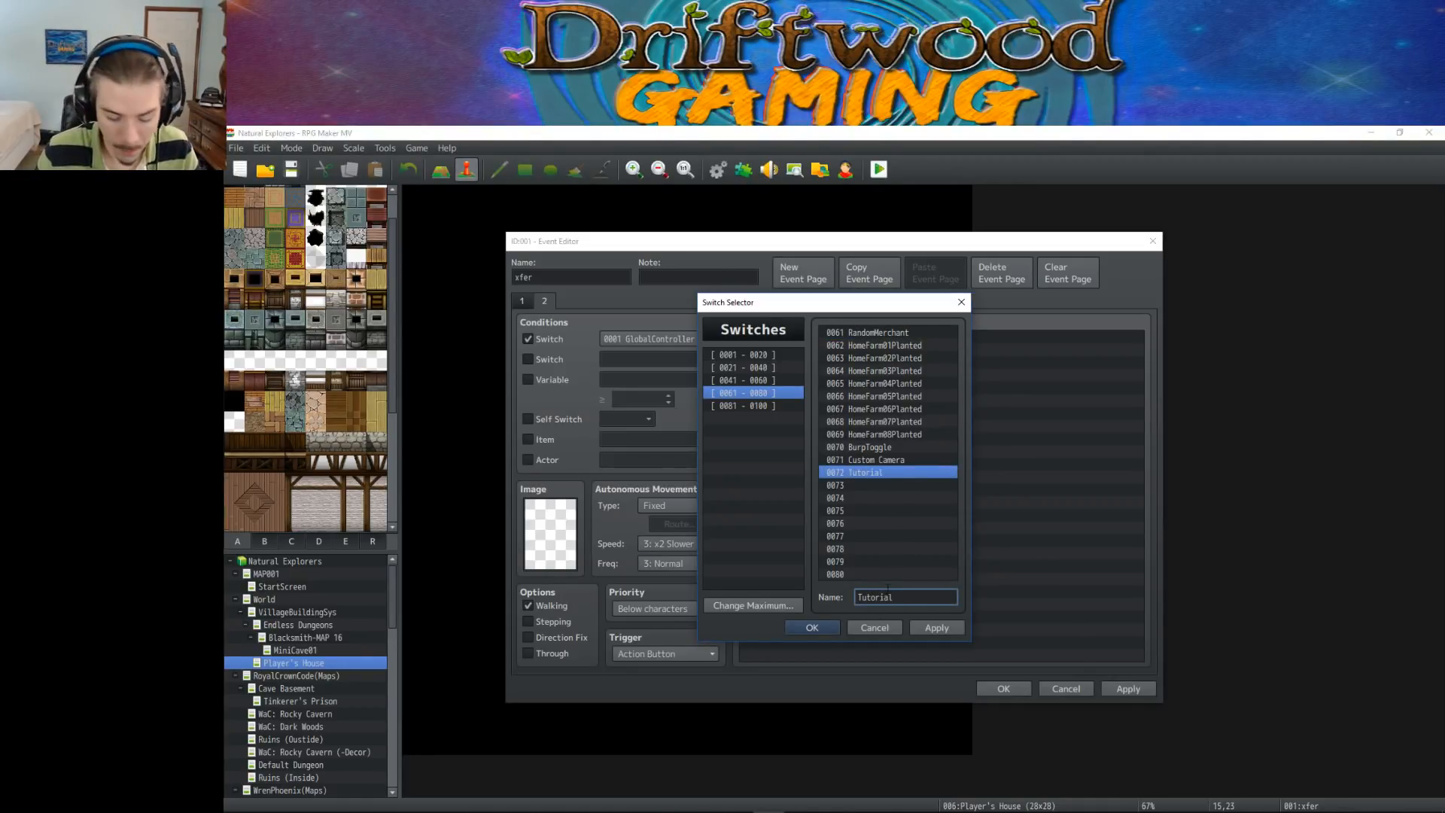
type("Mode")
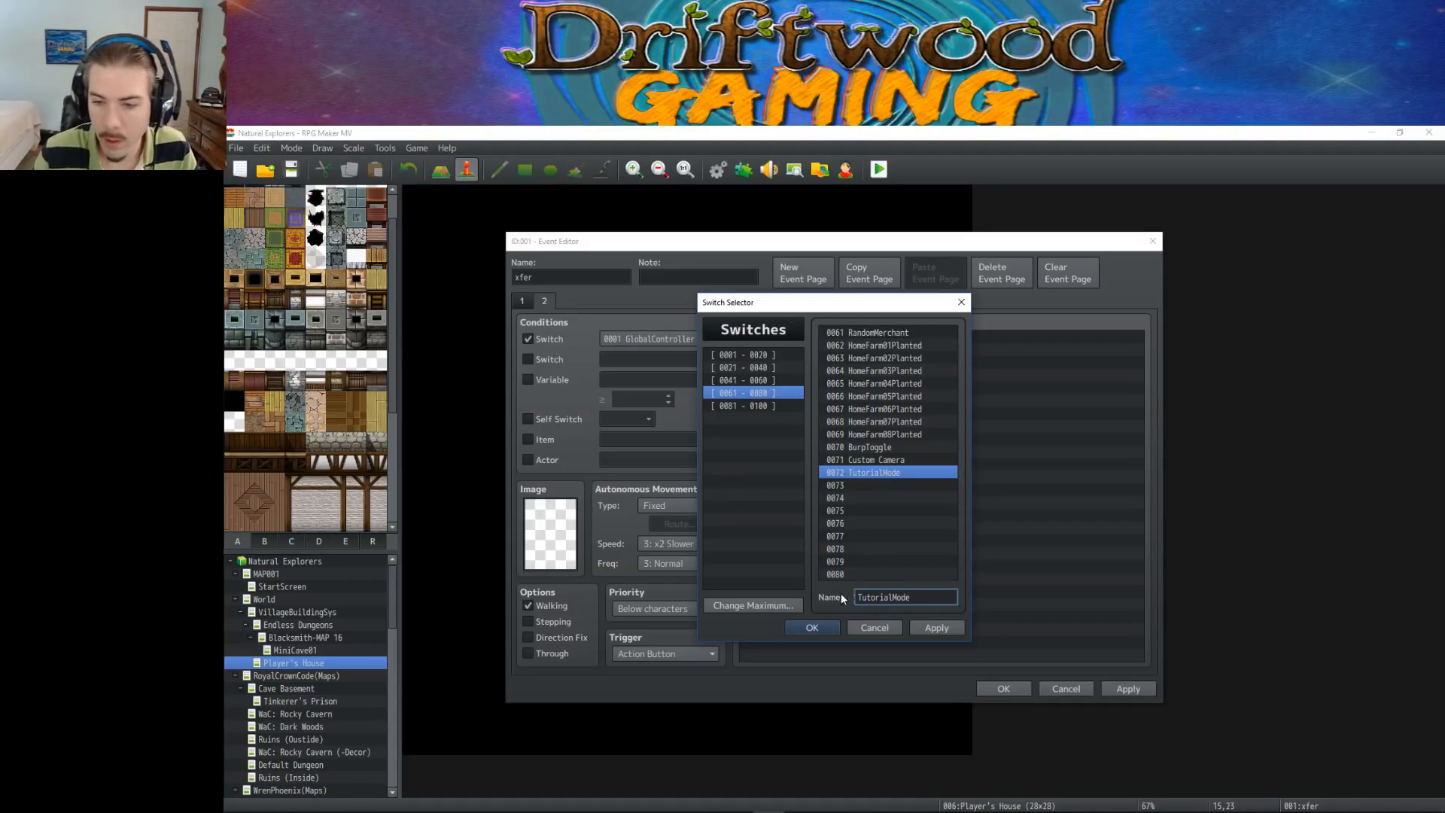
left_click(811, 626)
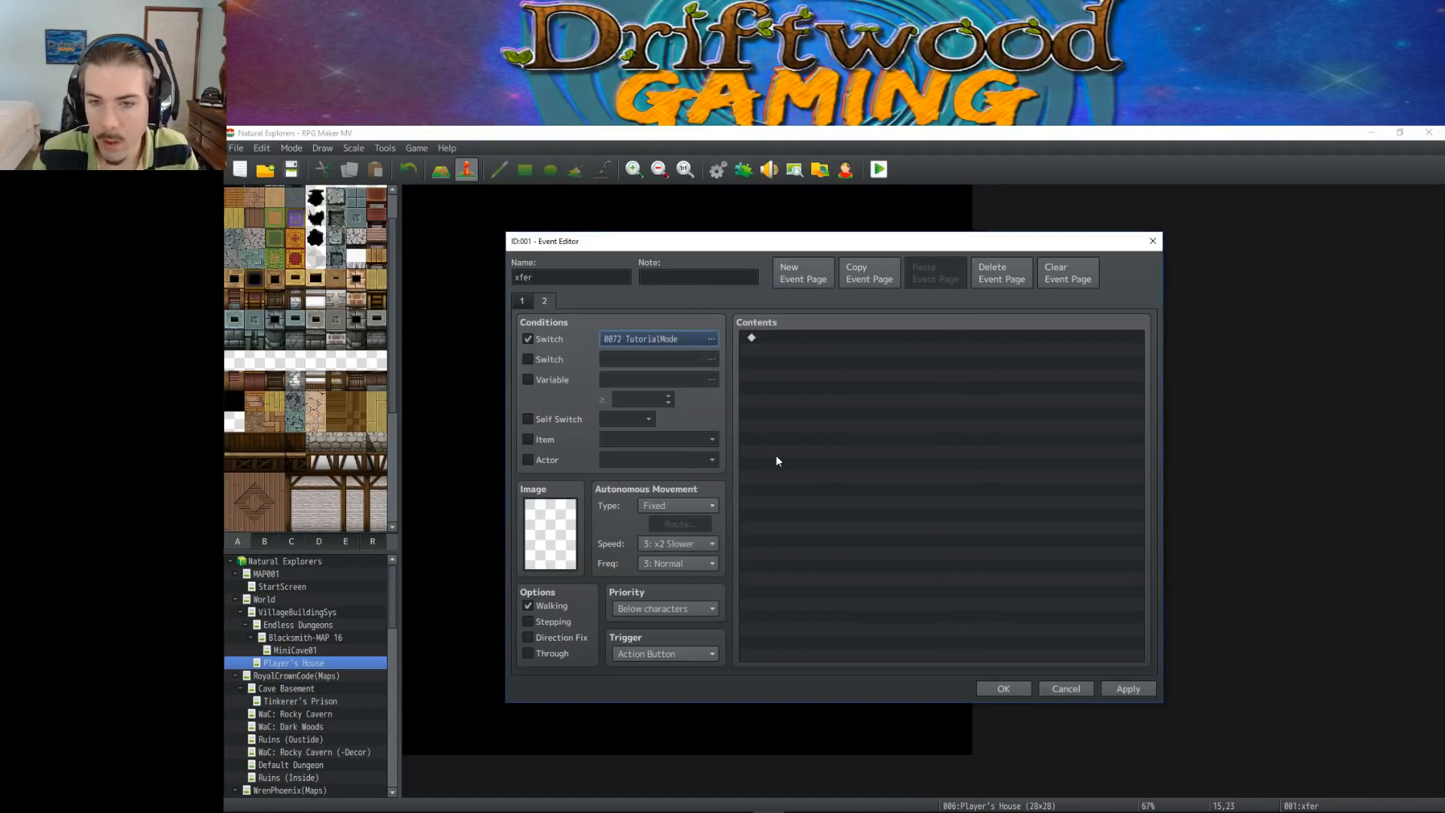
Paste the copied transfer commands into the contents of page 2
right_click(783, 344)
left_click(828, 407)
left_click(823, 340)
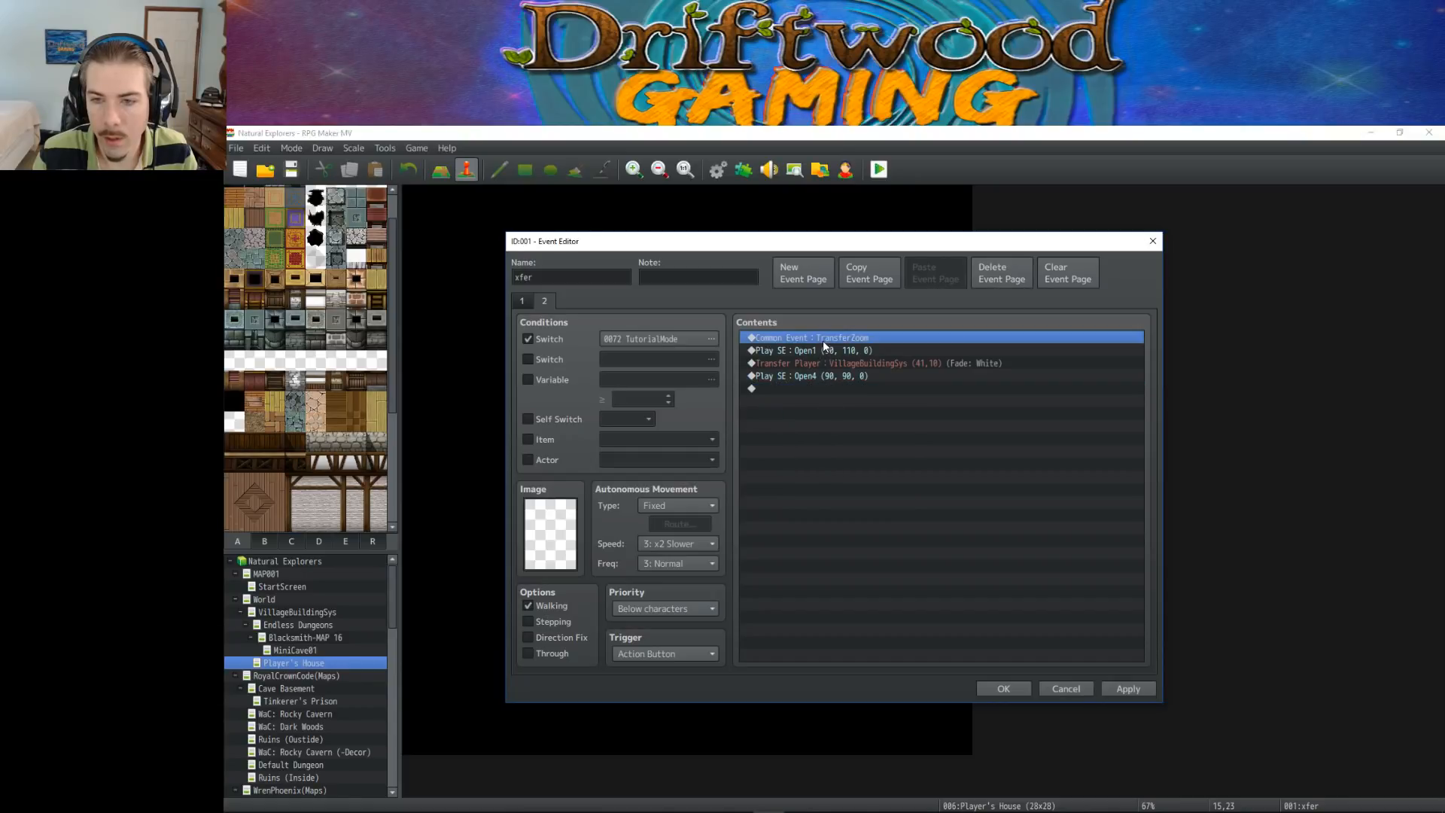
Set page 2's Transfer Player destination to the VisuStella map's lower doorway at (18,30), and save the event and project
right_click(832, 338)
left_click(815, 366)
right_click(815, 367)
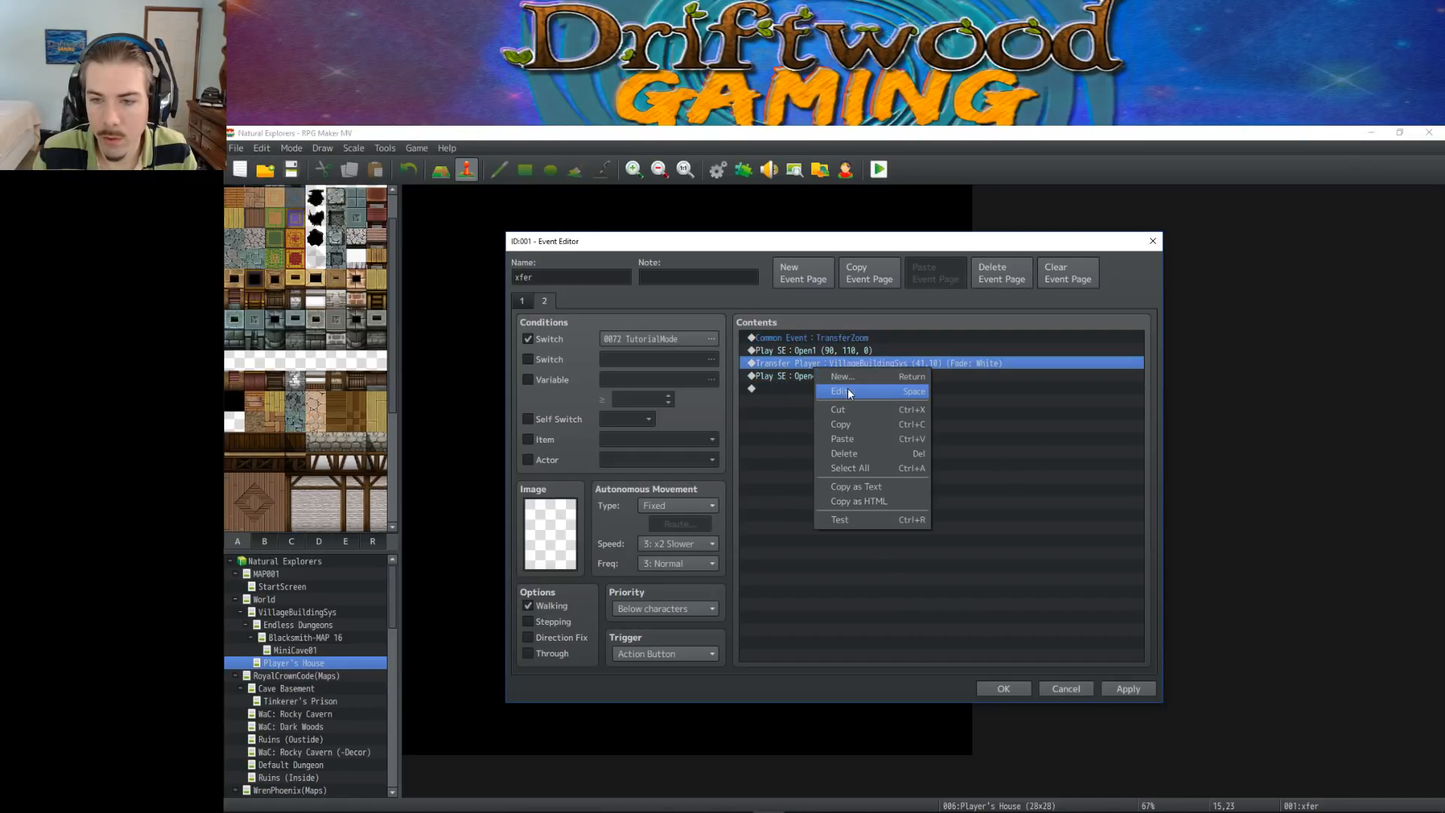
left_click(836, 384)
left_click(992, 440)
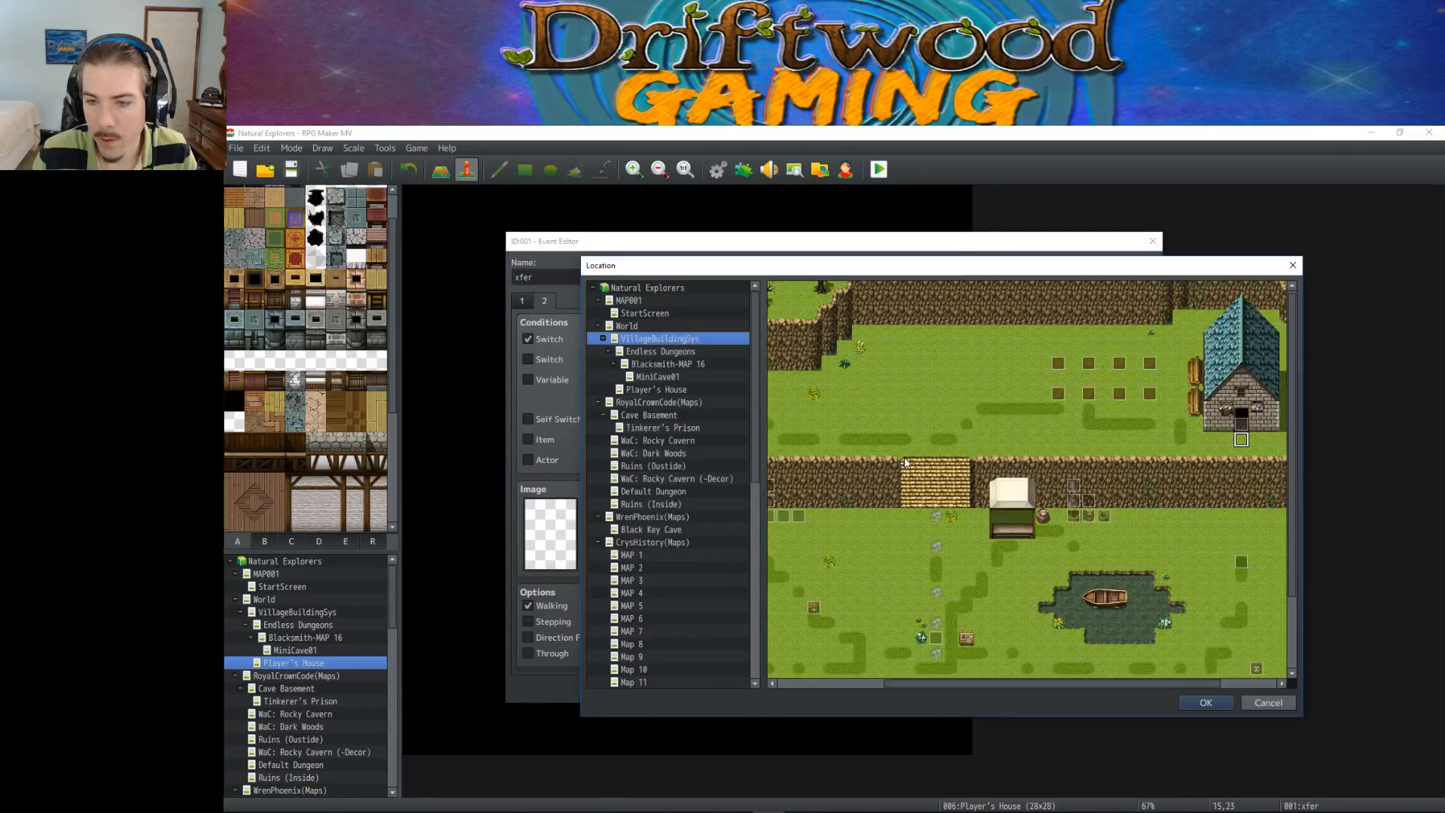
left_click_drag(757, 379, 762, 587)
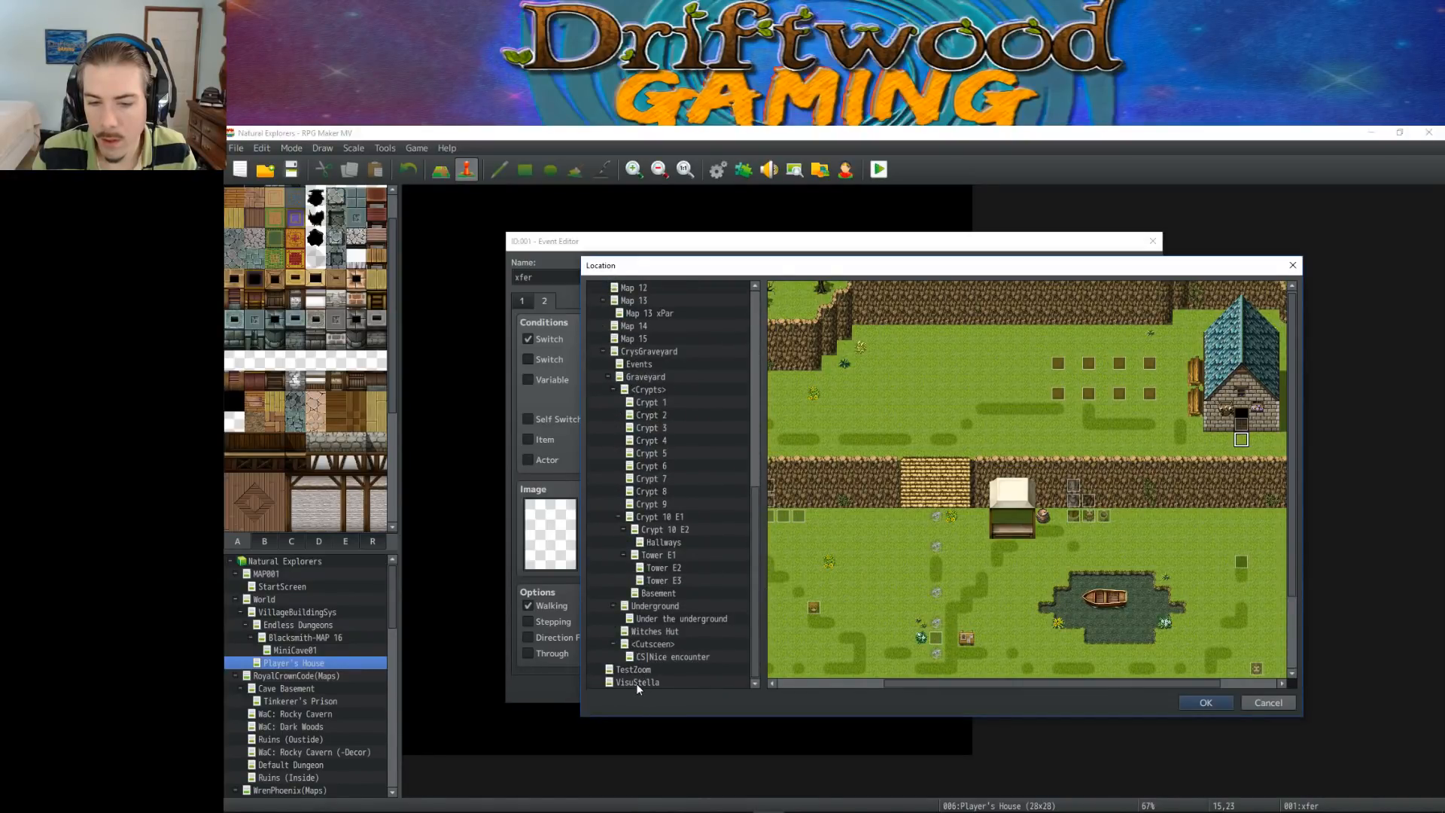
left_click(637, 683)
scroll(1085, 518, "down", 3)
left_click(923, 594)
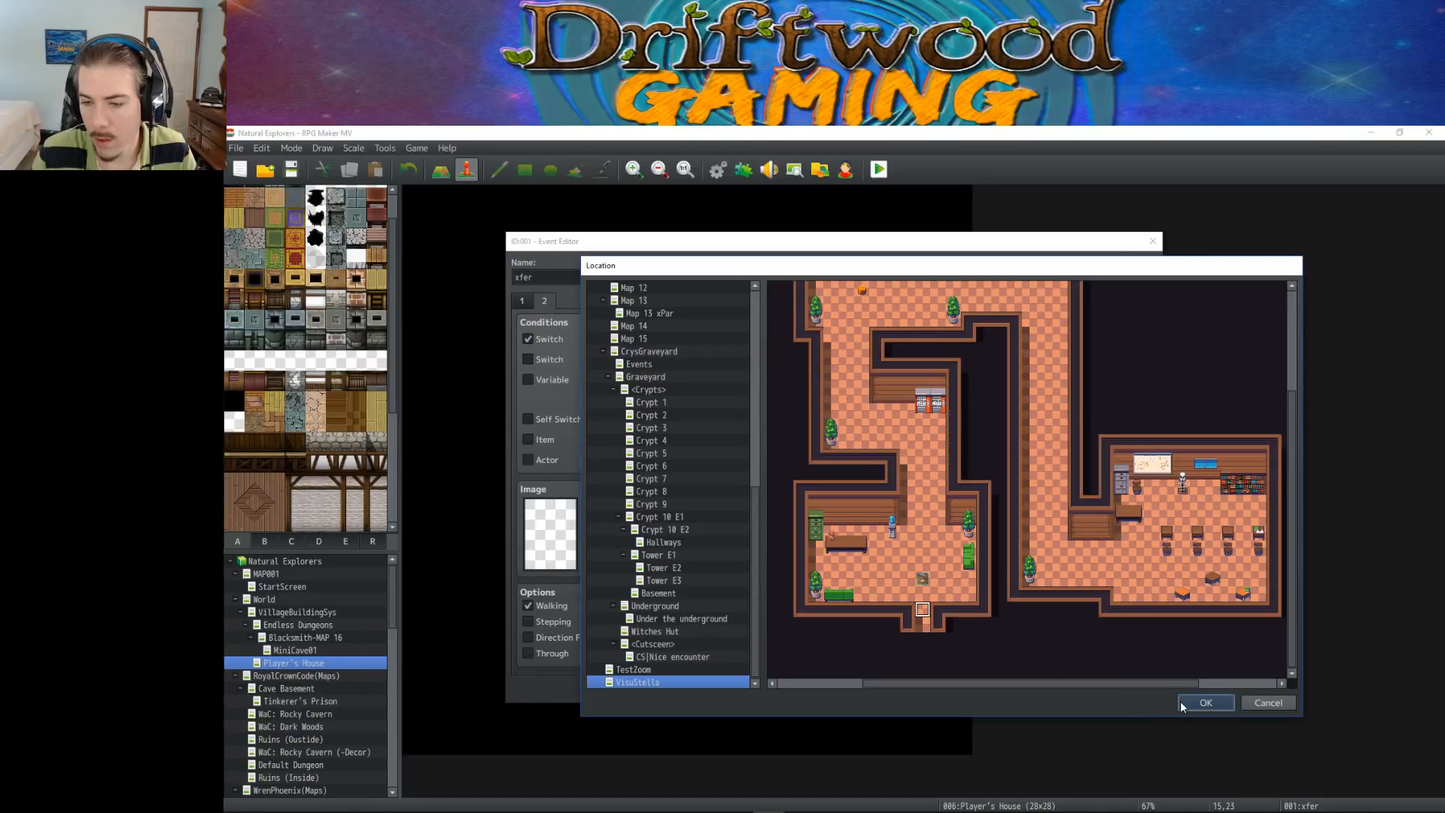
left_click(1206, 702)
left_click(949, 582)
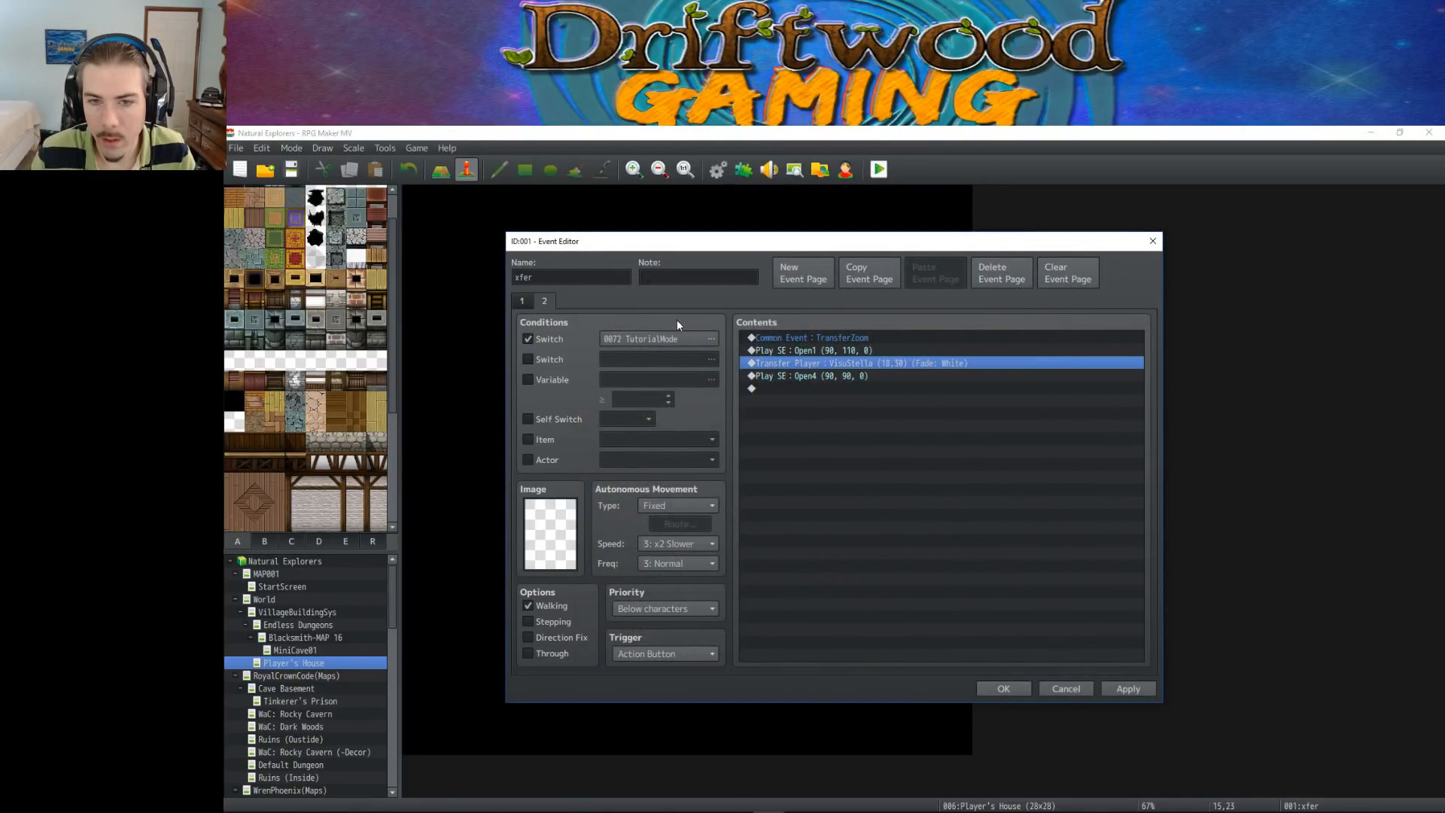
left_click(996, 686)
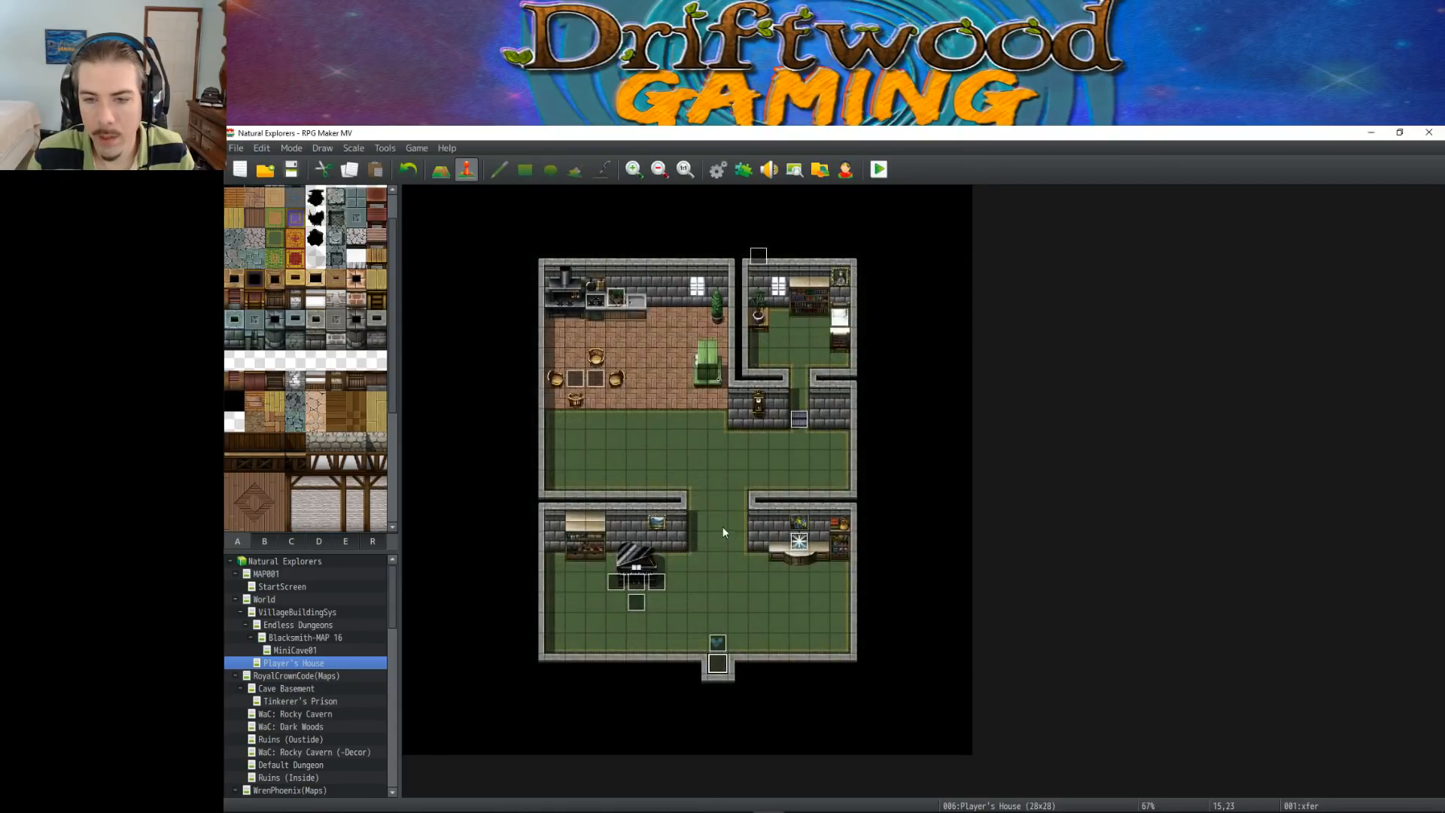
left_click(286, 170)
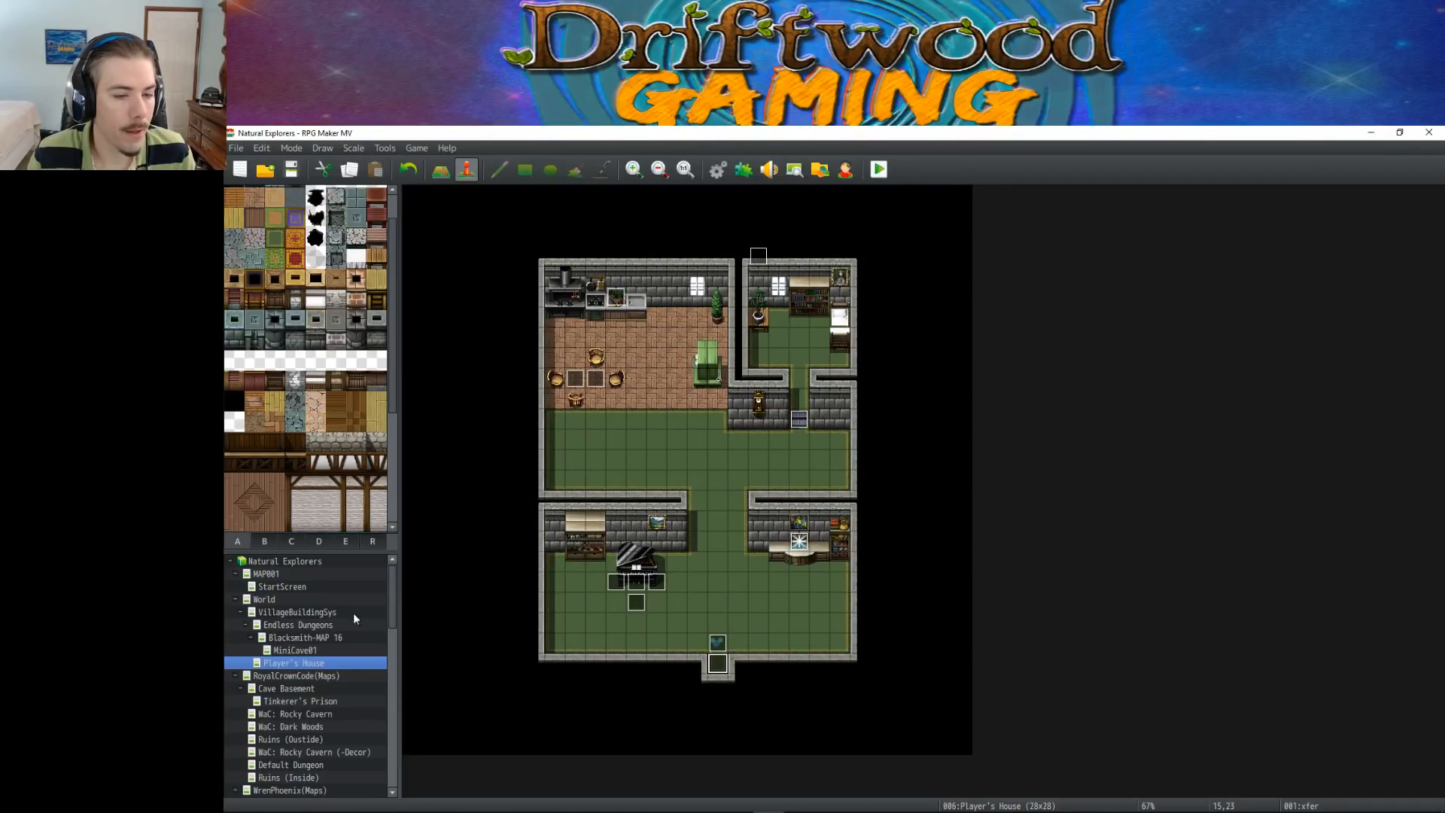
Open the VisuStella map and move the player's starting position down to the entrance doorway at (18,30)
scroll(378, 702, "down", 1)
scroll(377, 702, "down", 10)
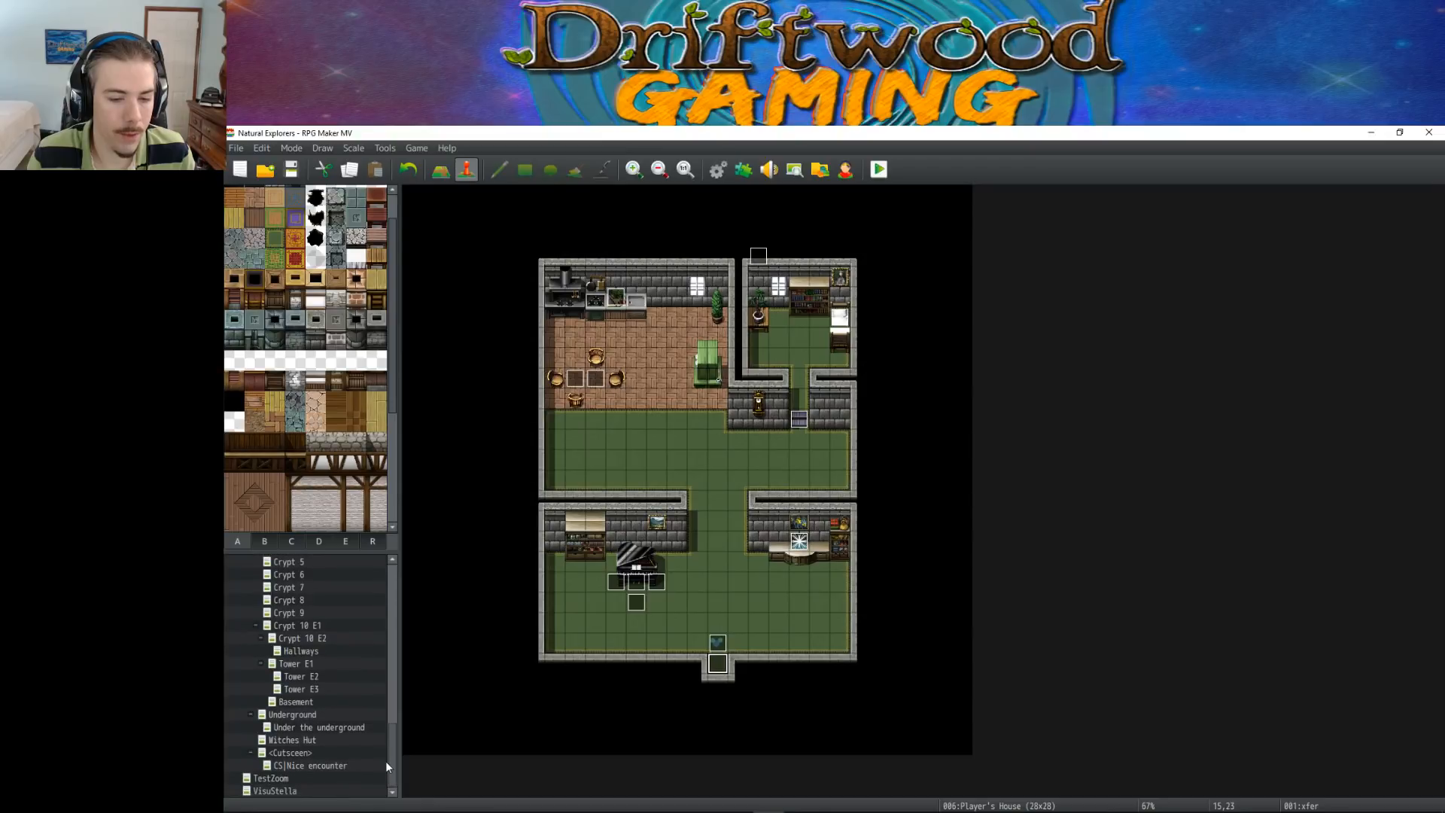
left_click(287, 791)
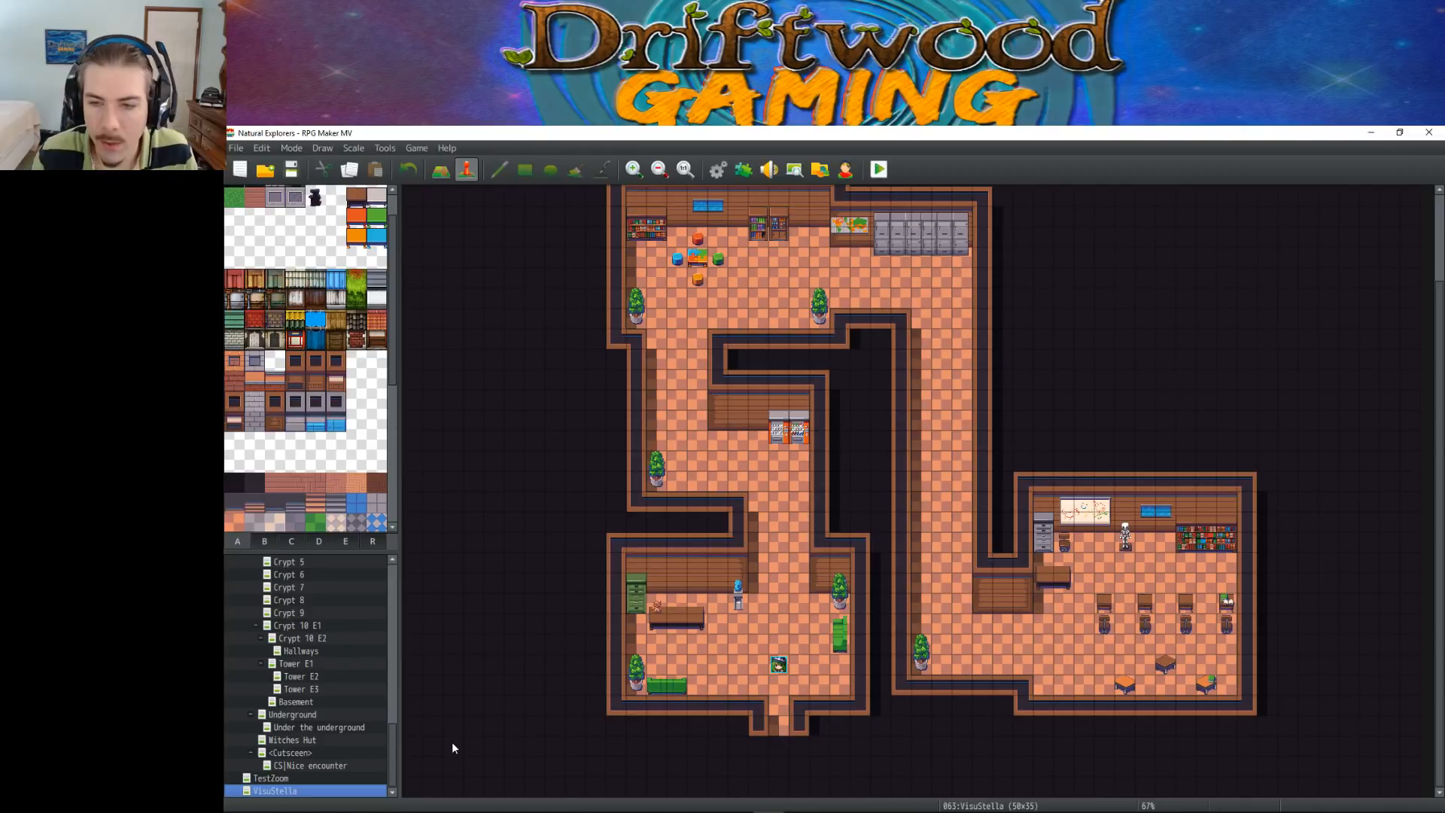
left_click_drag(779, 666, 779, 706)
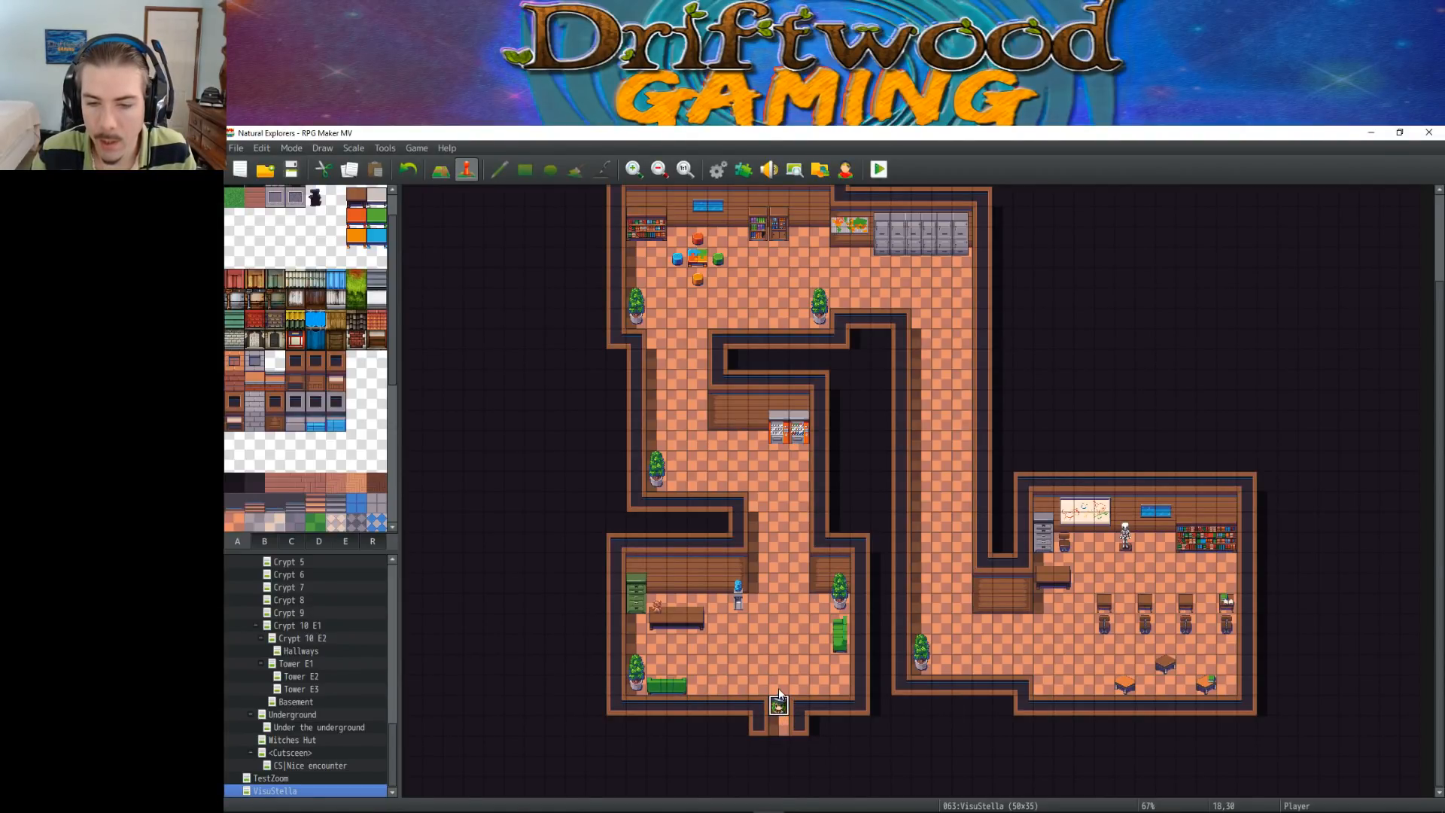
left_click(678, 645)
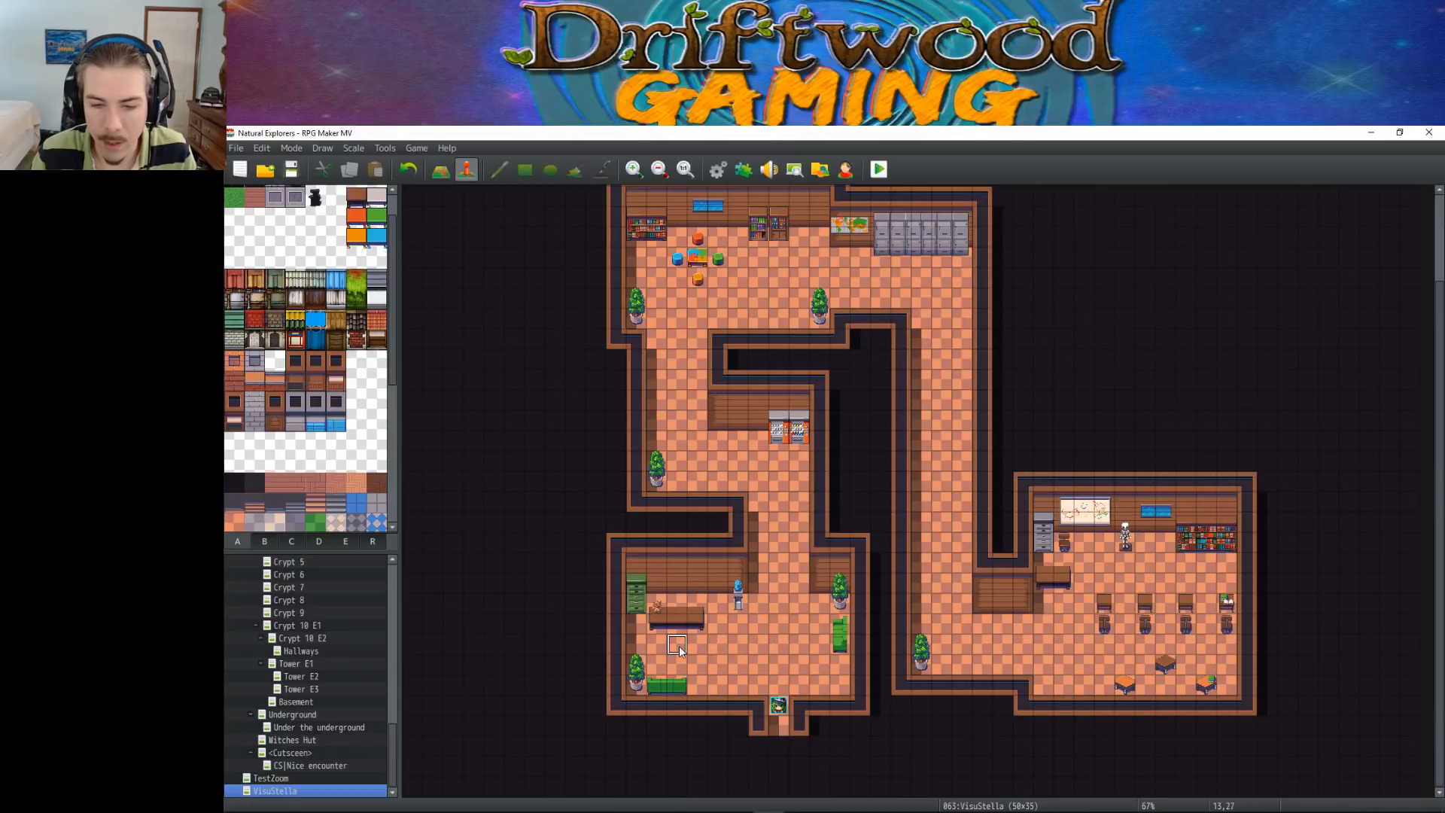
left_click(677, 603)
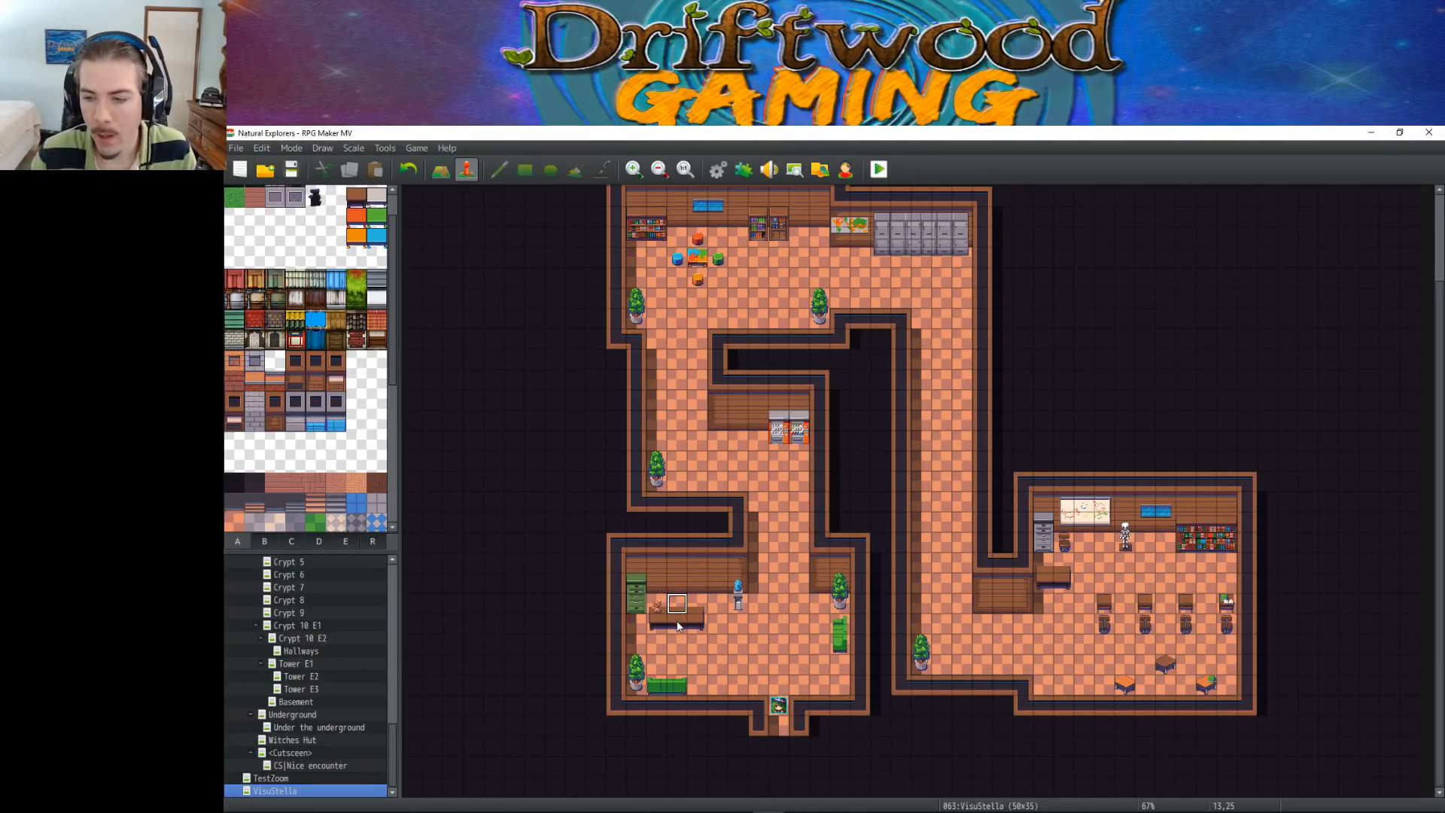
left_click(780, 724)
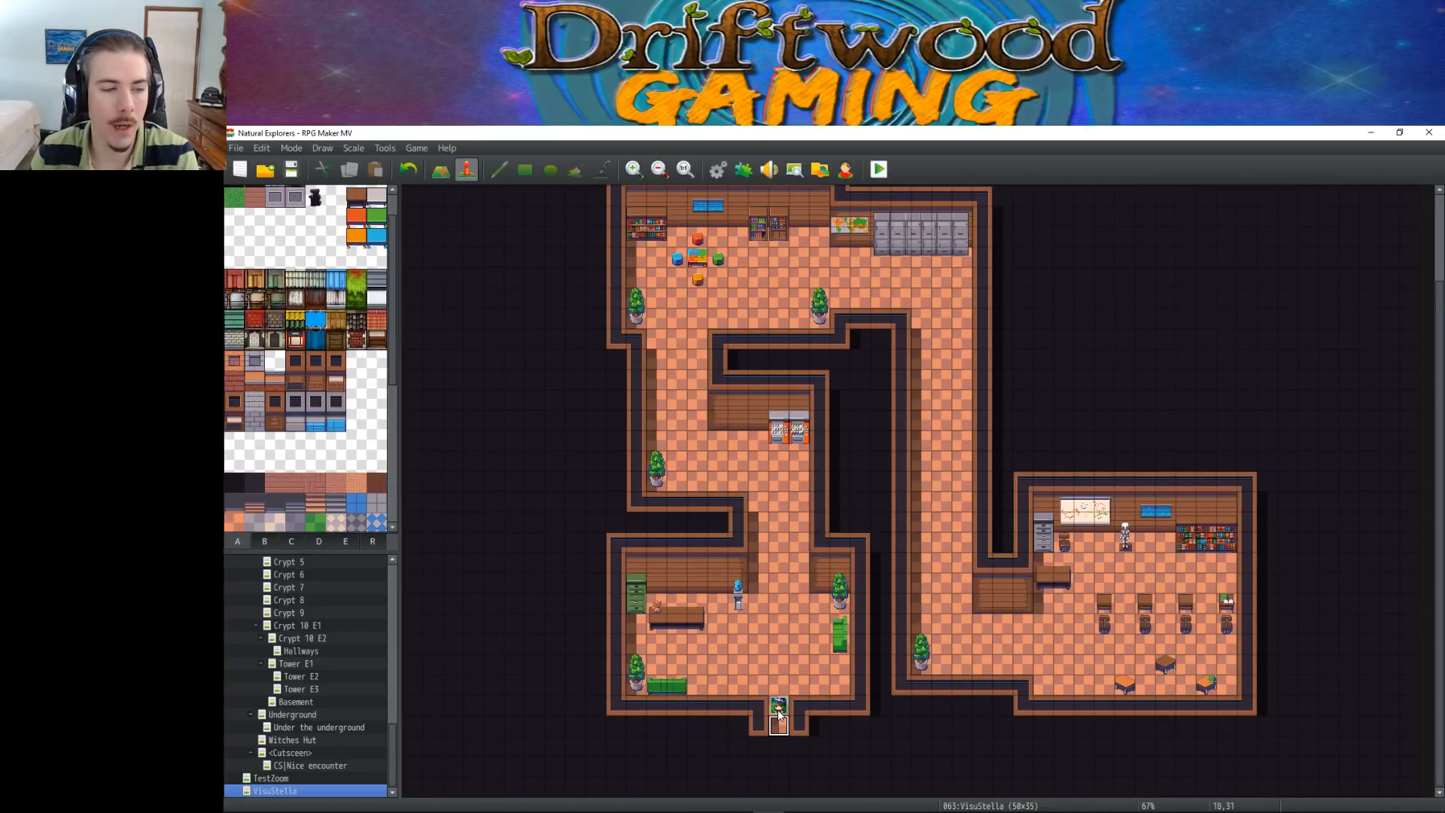
Reopen the Player's House xfer event, compare the conditions and transfer commands on its two pages, and close it
scroll(319, 679, "up", 10)
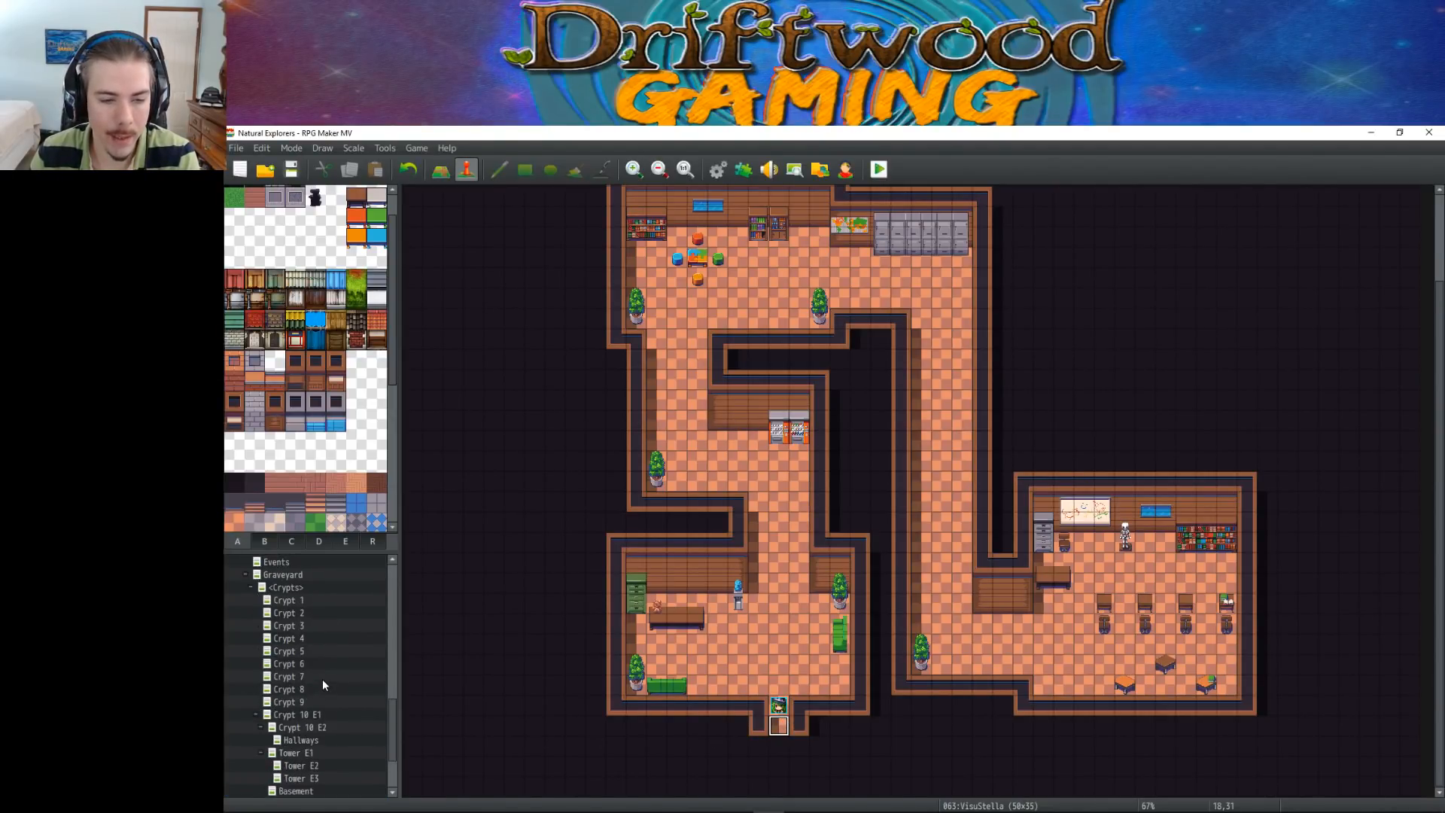
scroll(299, 606, "up", 5)
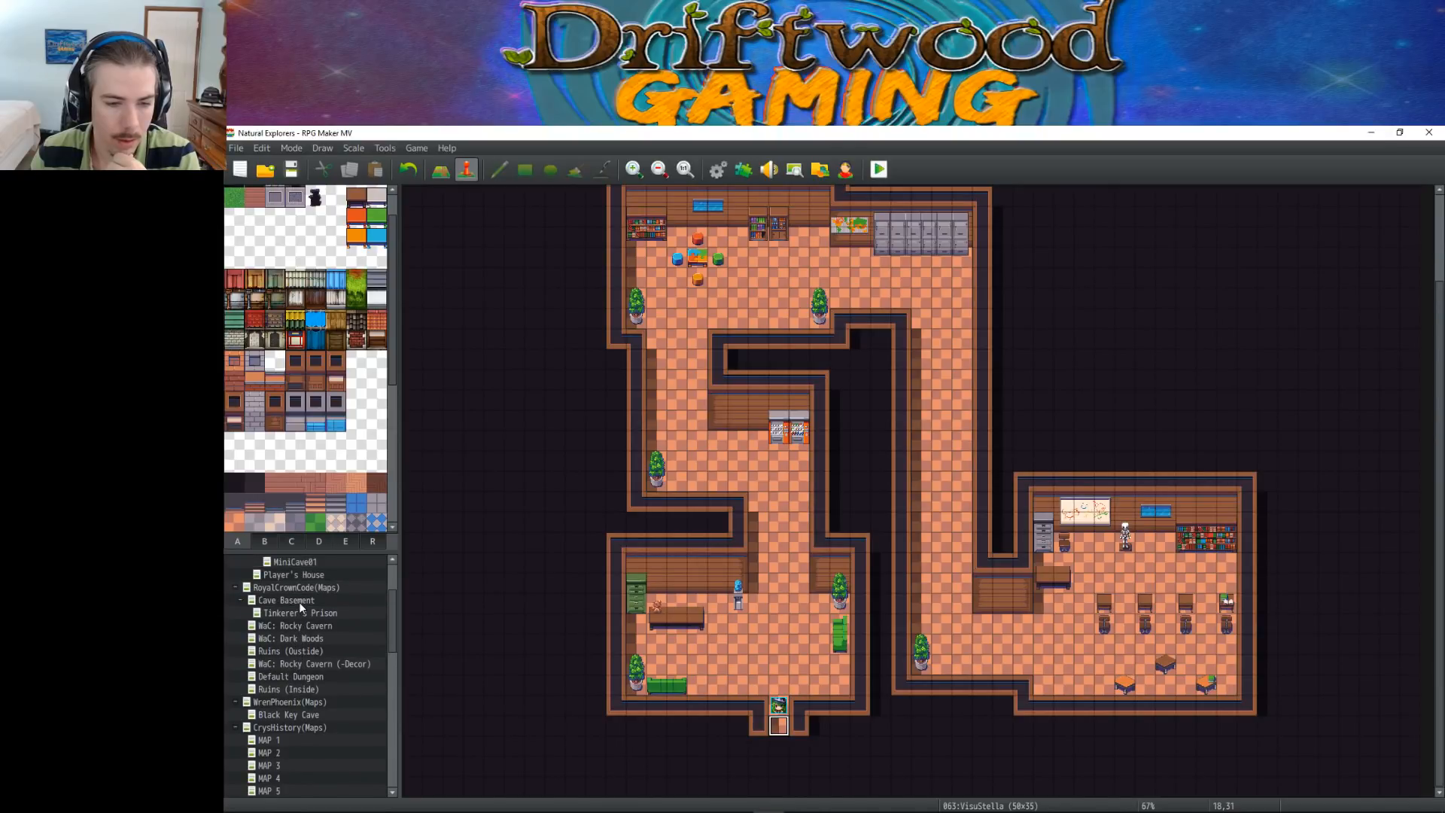
scroll(299, 626, "up", 2)
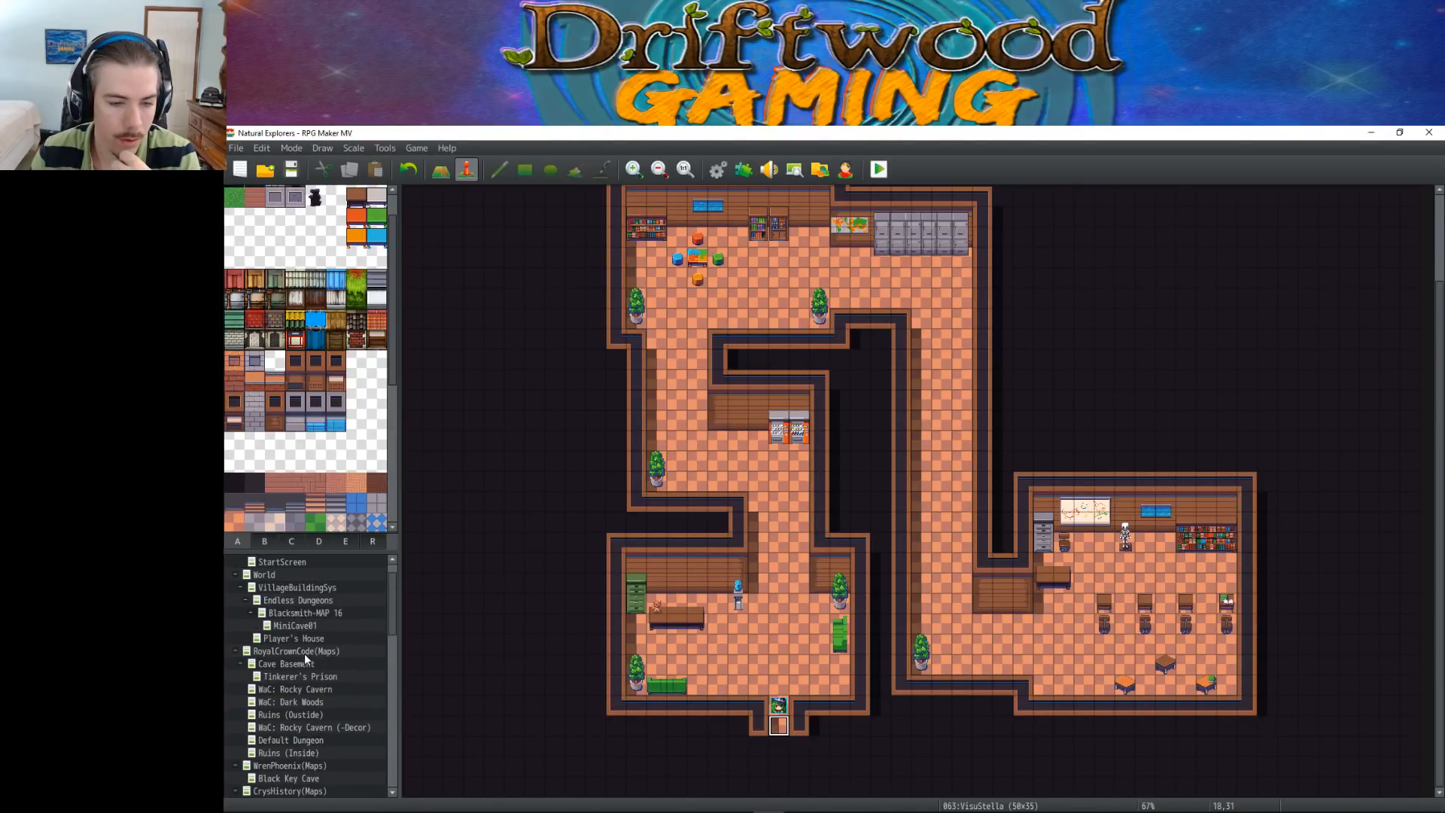
left_click(304, 638)
double_click(721, 664)
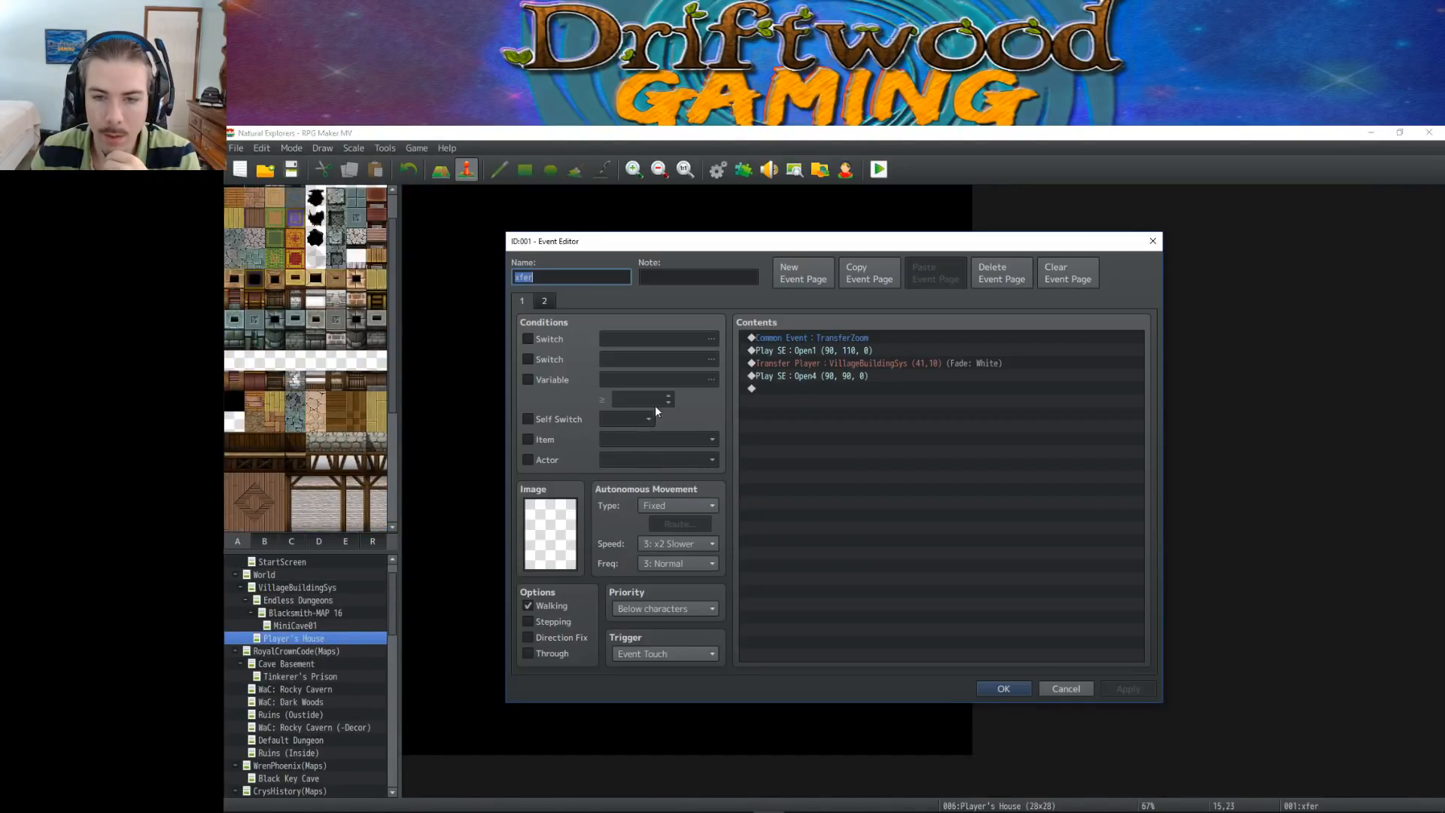
left_click(526, 304)
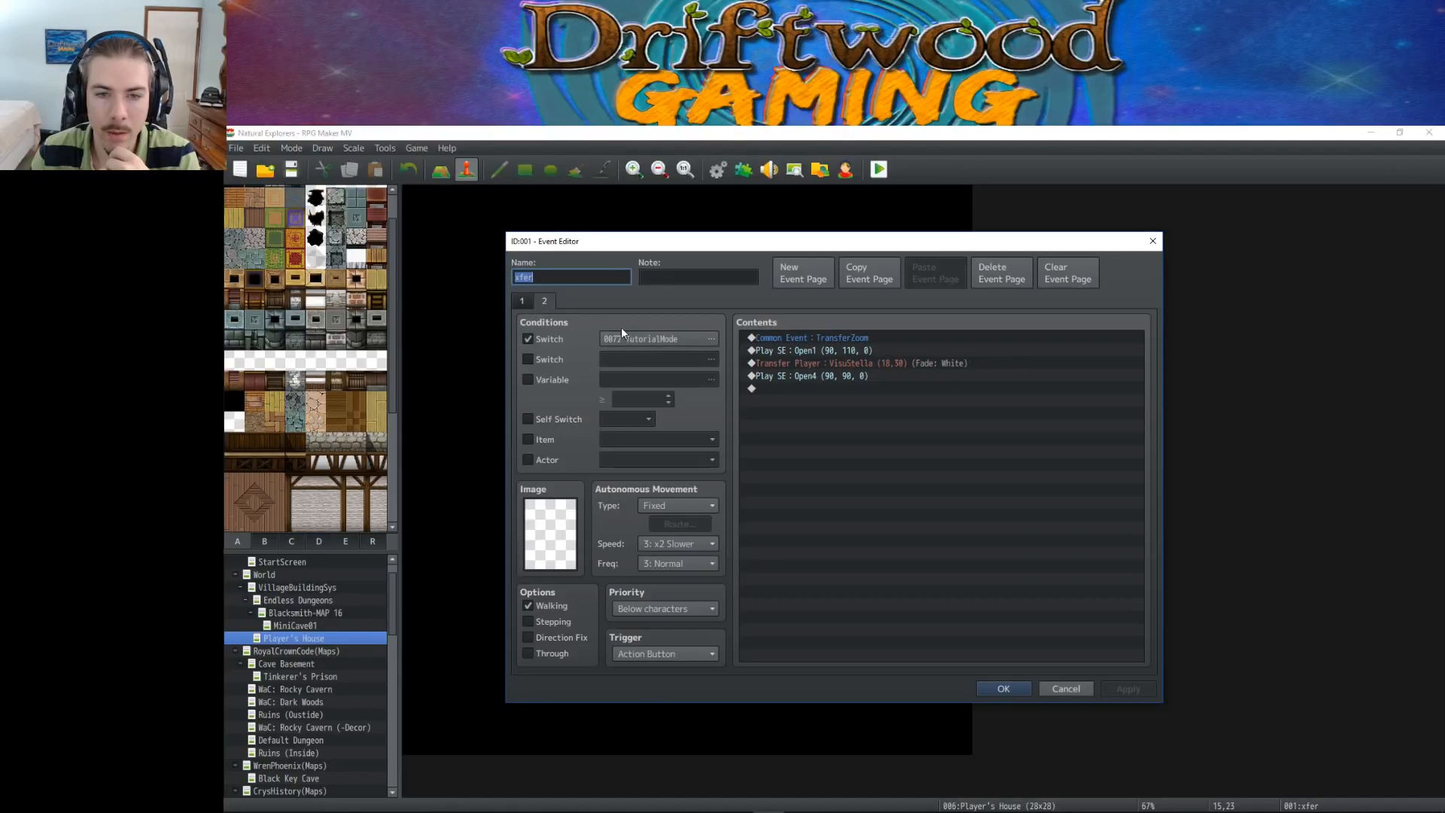
left_click(524, 304)
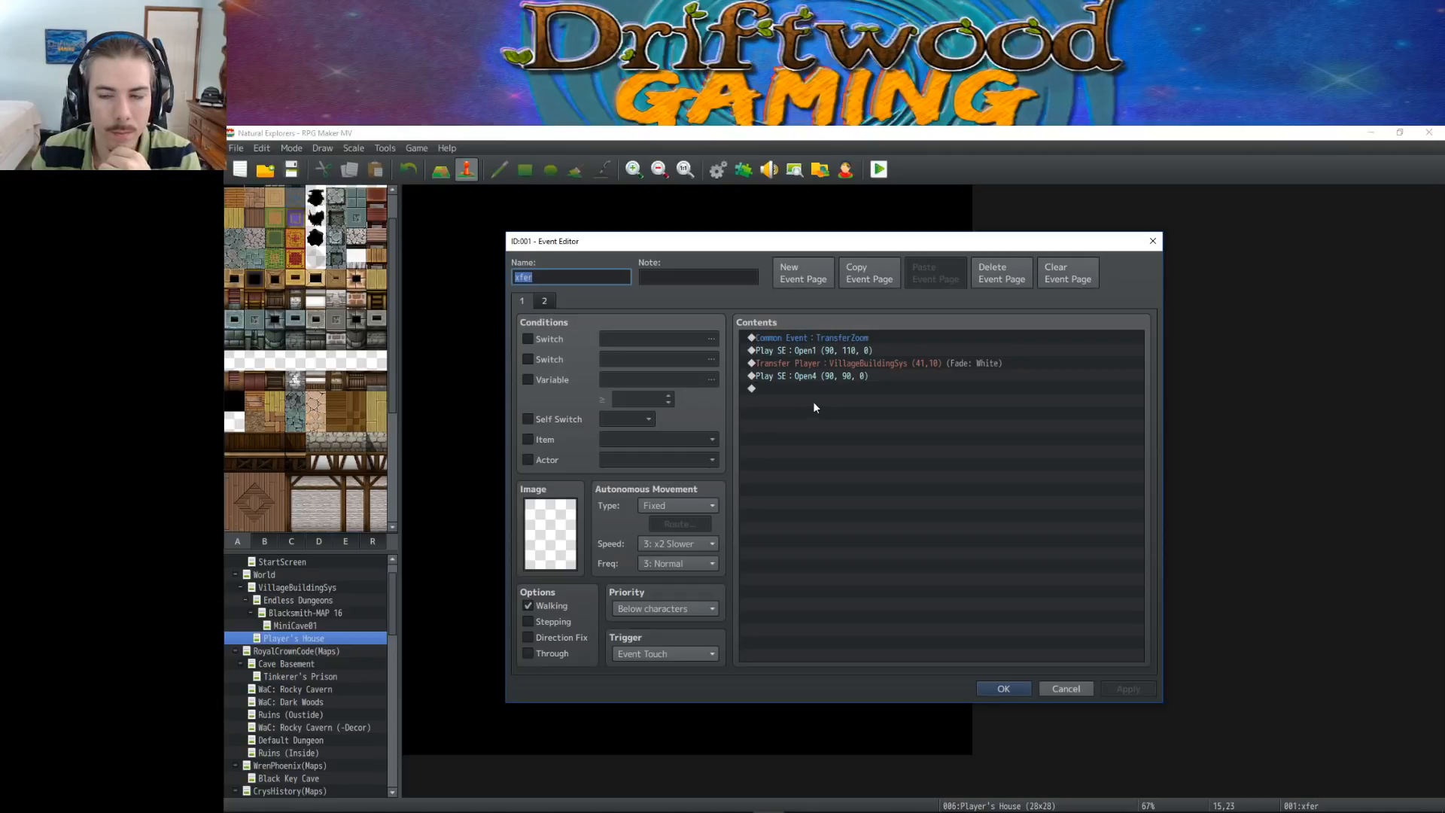
left_click(1004, 689)
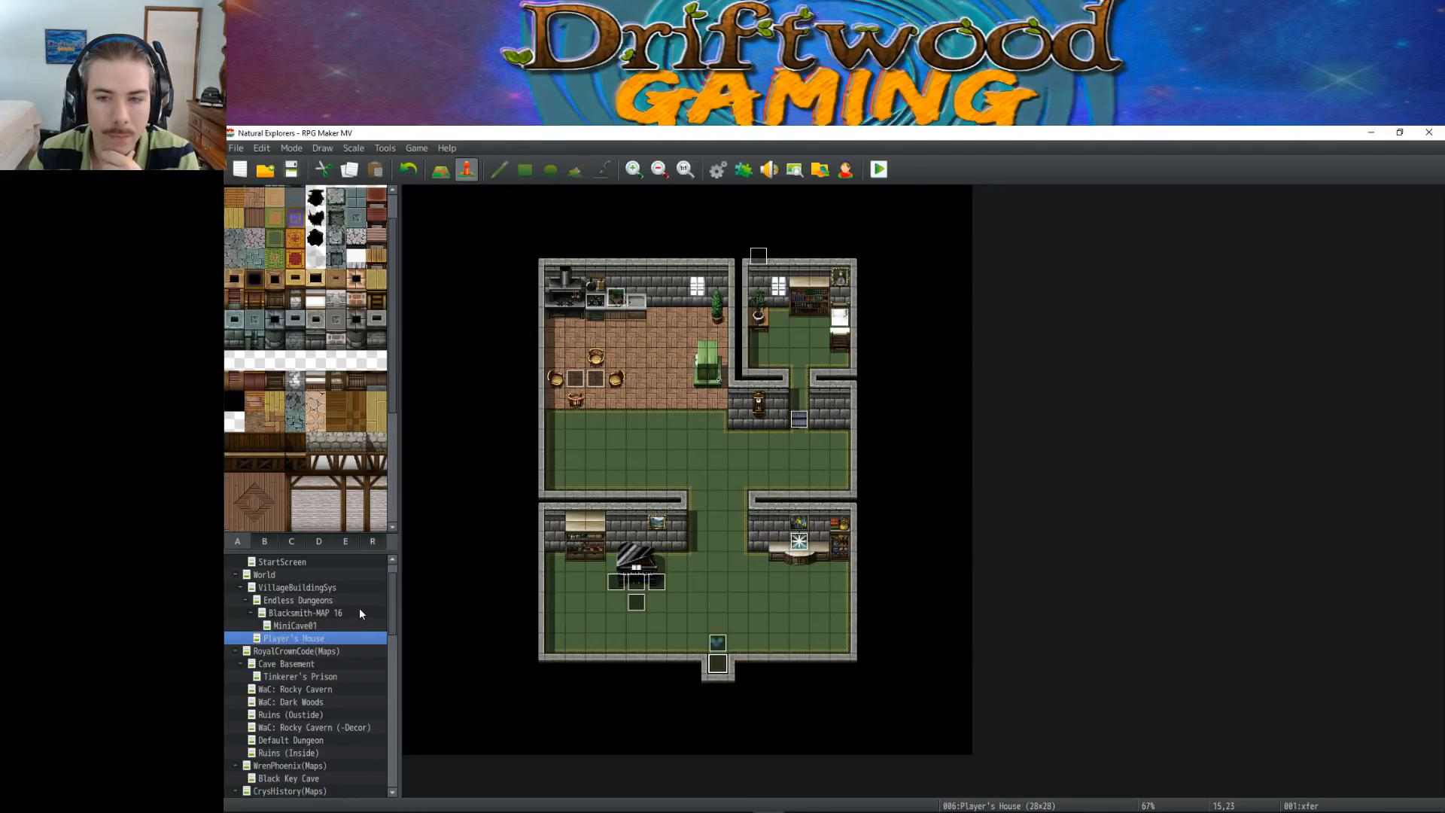
Return to the VisuStella map
left_click_drag(393, 585, 385, 745)
left_click(283, 791)
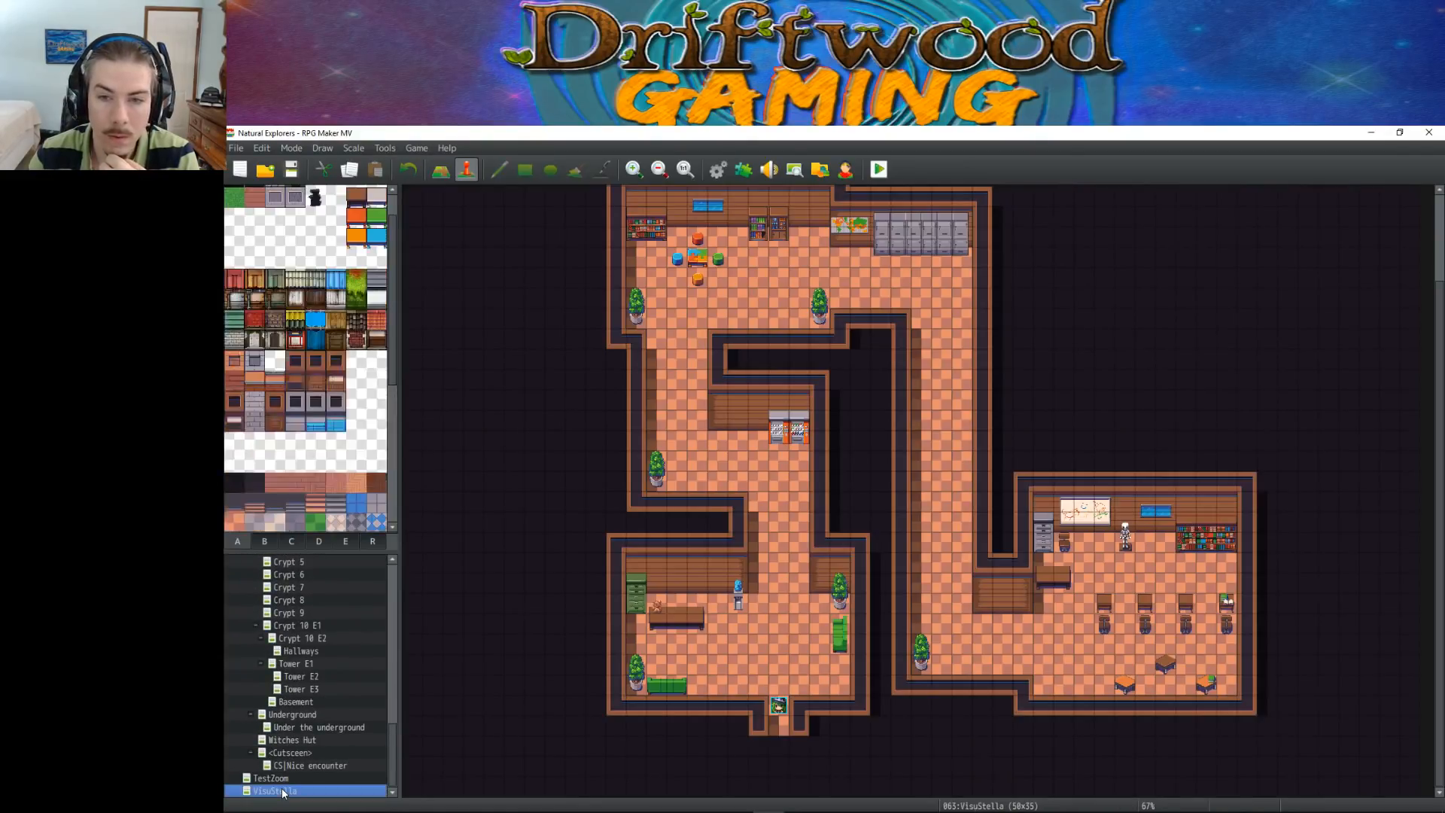
scroll(811, 693, "up", 2)
scroll(810, 689, "down", 3)
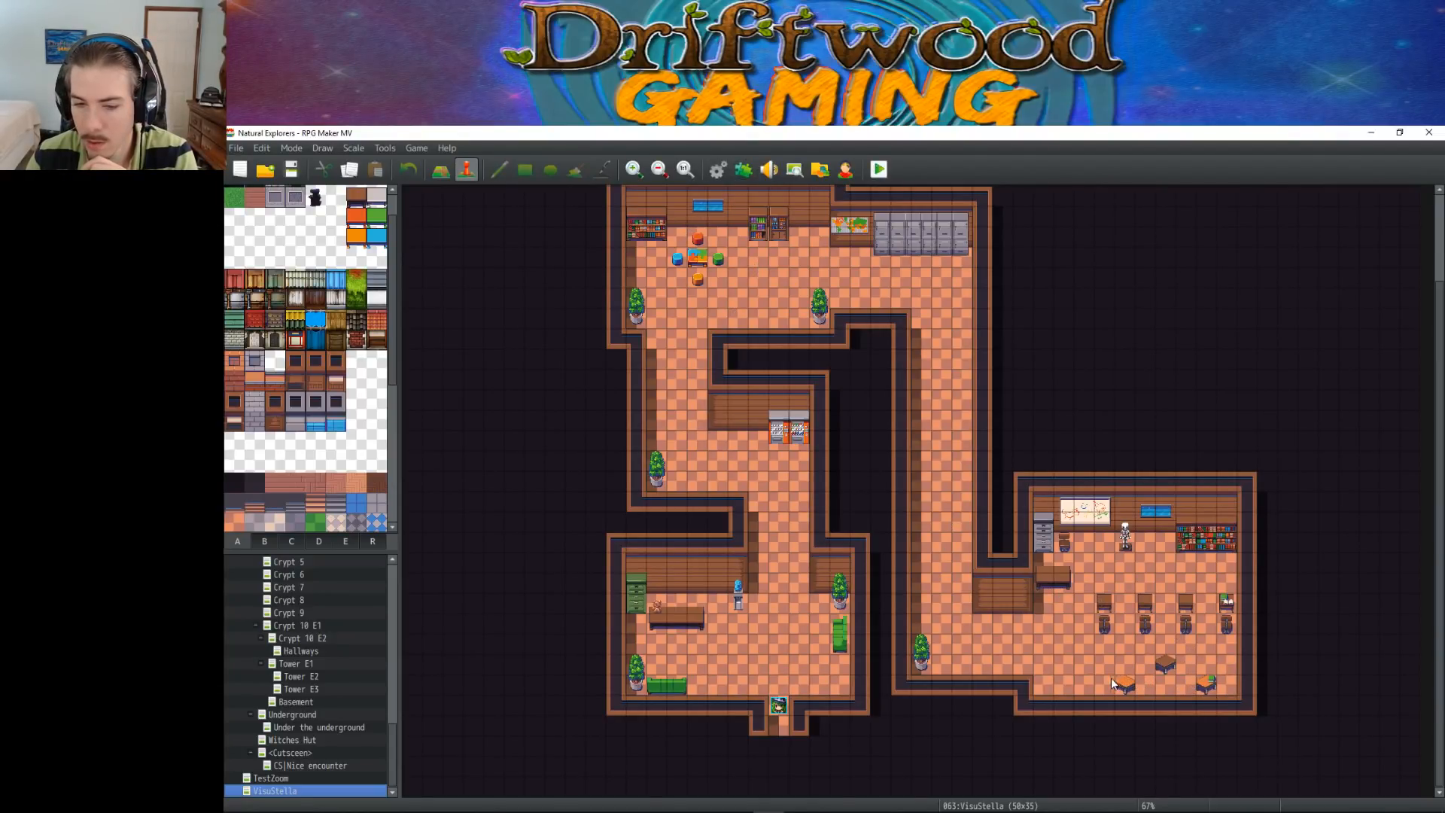
Open the VisuStella tileset's C sheet and toggle the passage of a shelf tile and a chair tile
left_click(717, 170)
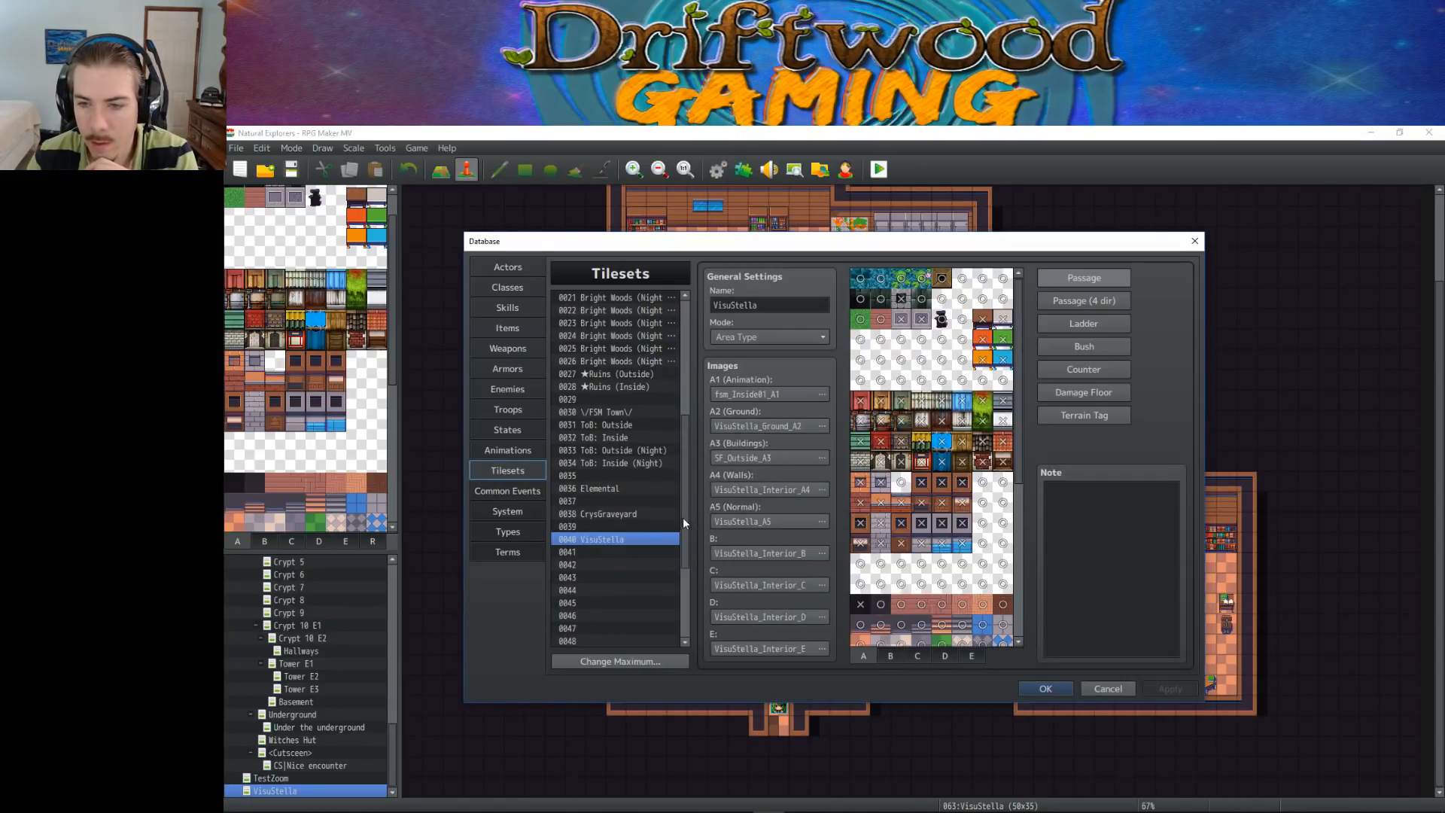
left_click(934, 658)
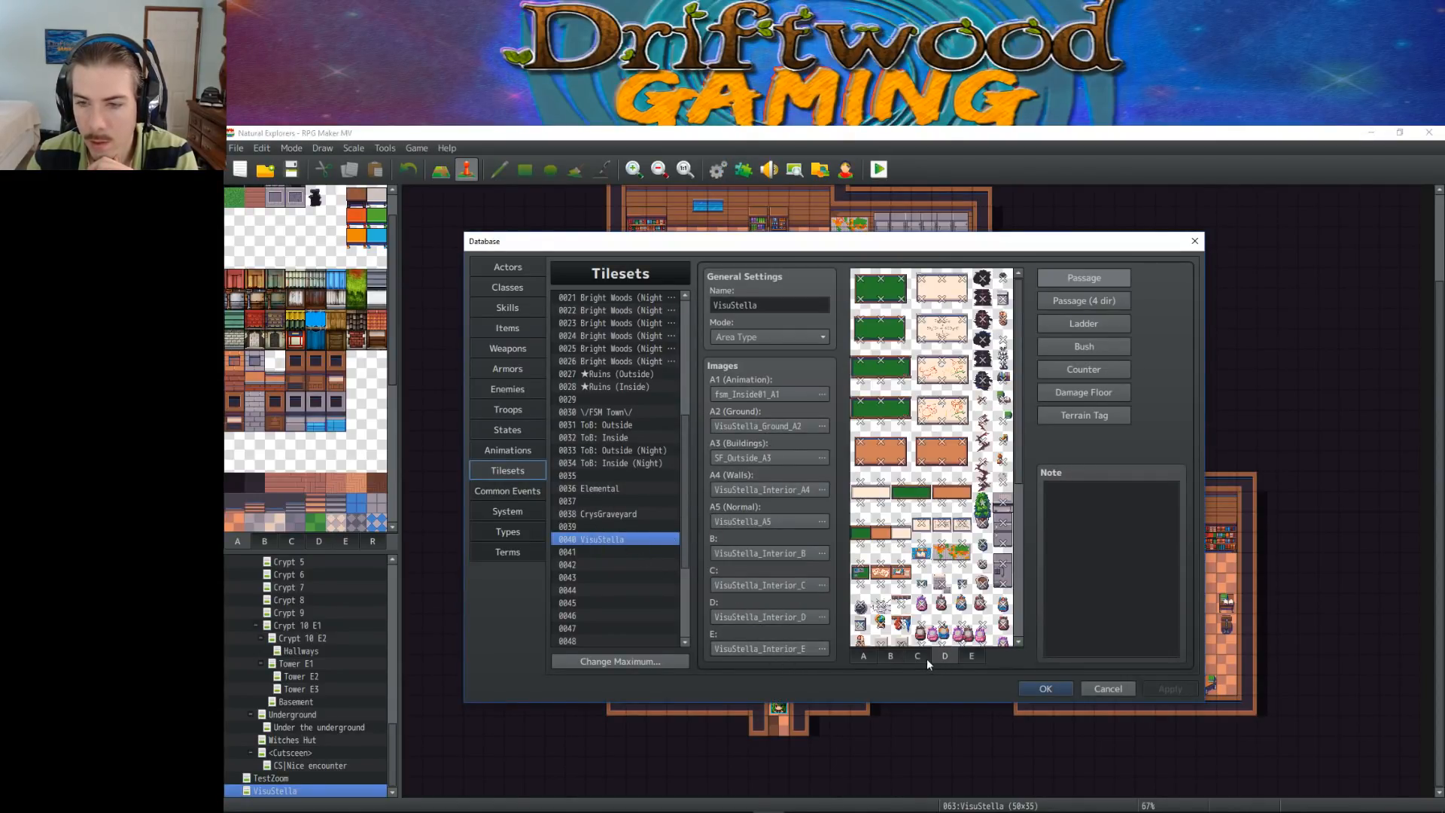
left_click(918, 658)
scroll(955, 600, "down", 2)
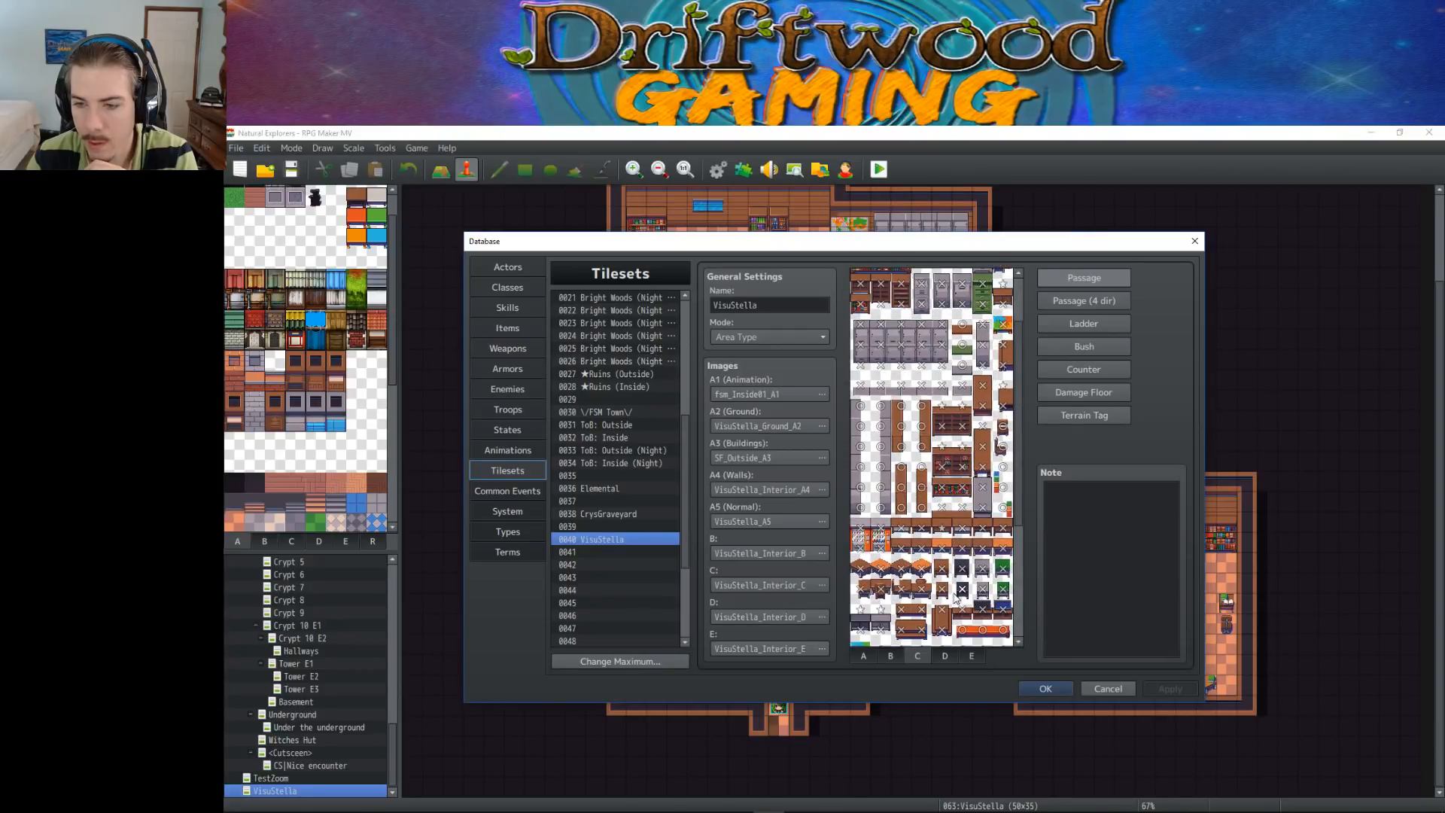
left_click(944, 451)
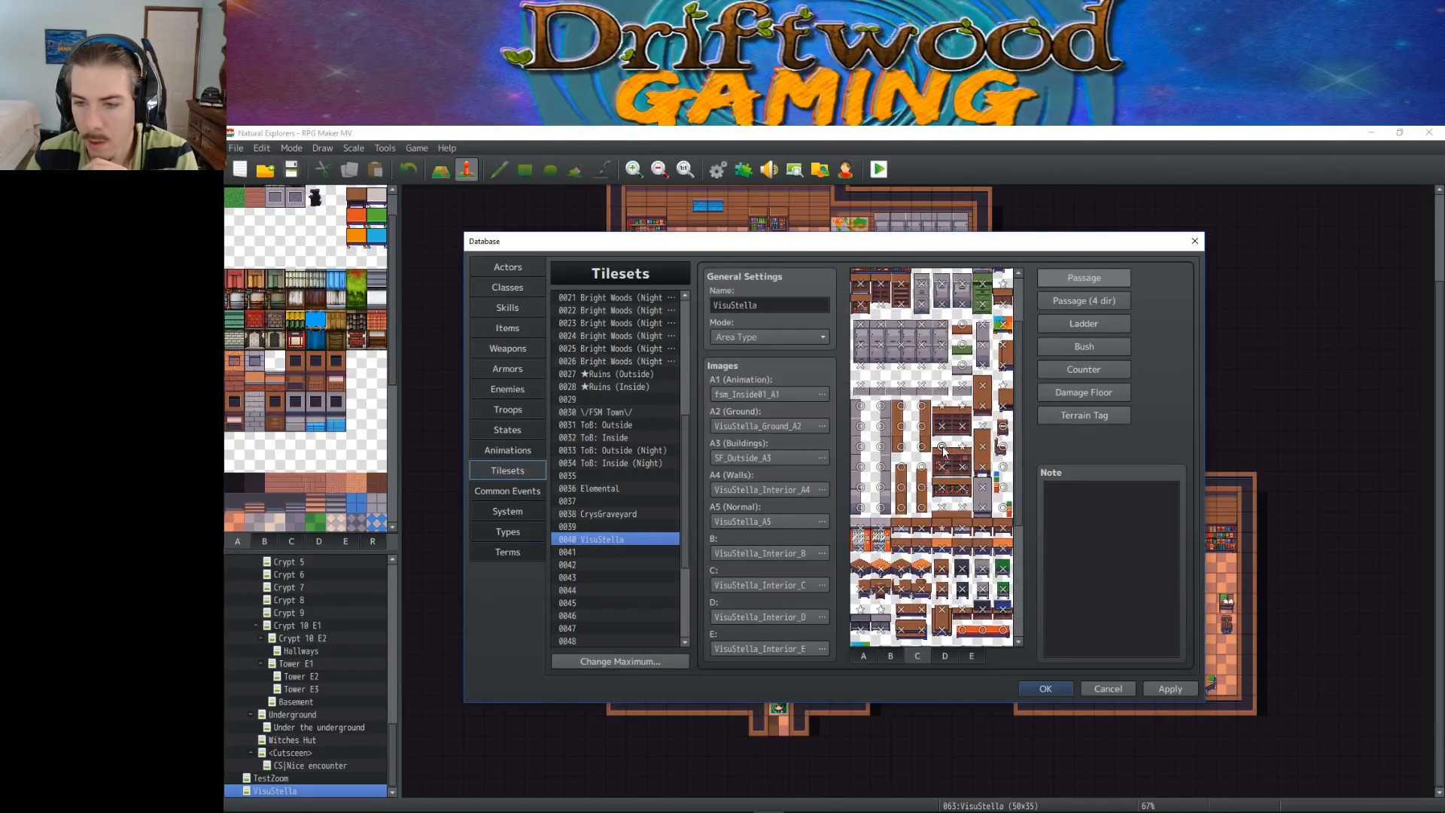
scroll(949, 463, "down", 2)
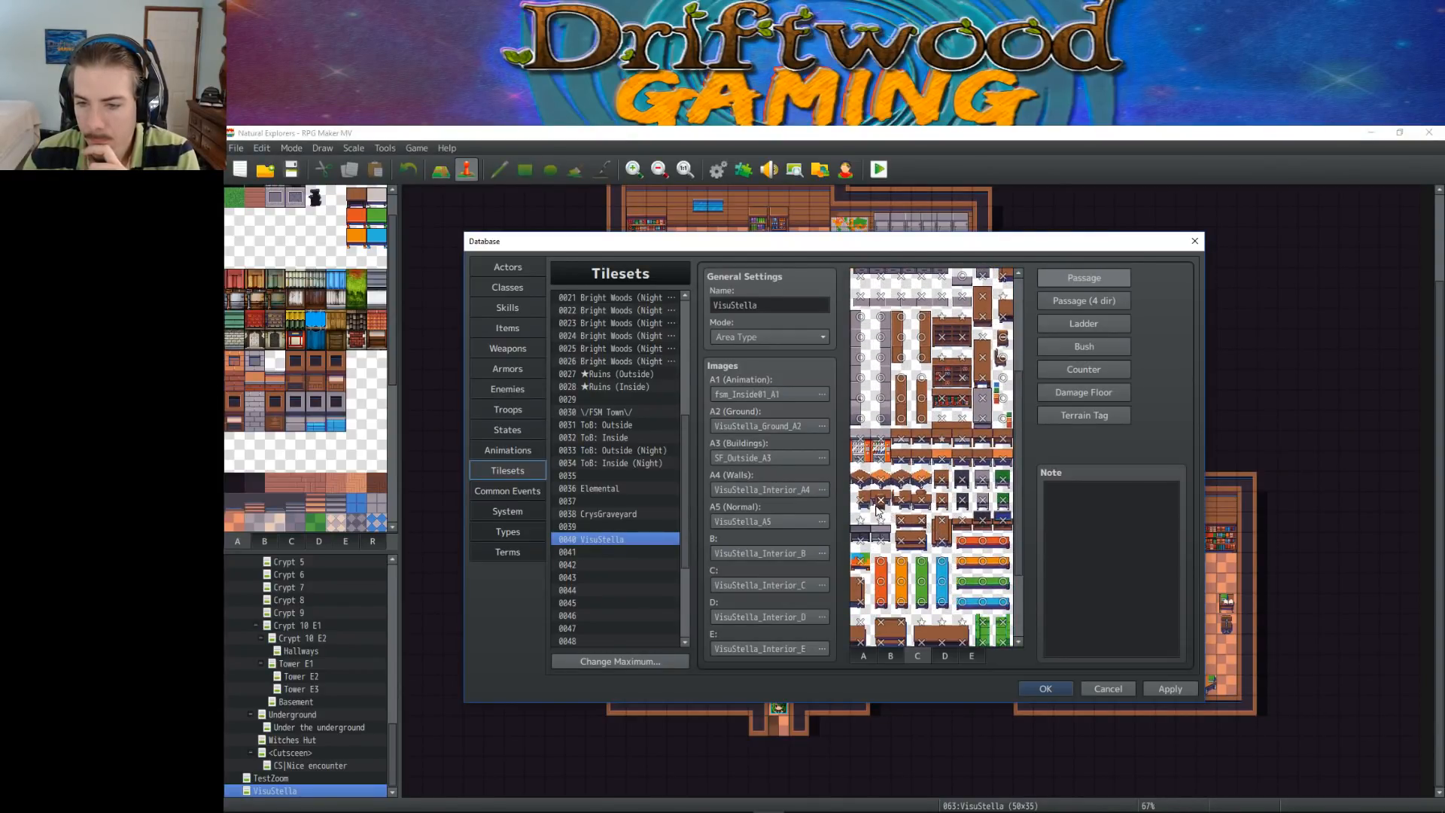
scroll(915, 537, "down", 1)
scroll(915, 538, "down", 2)
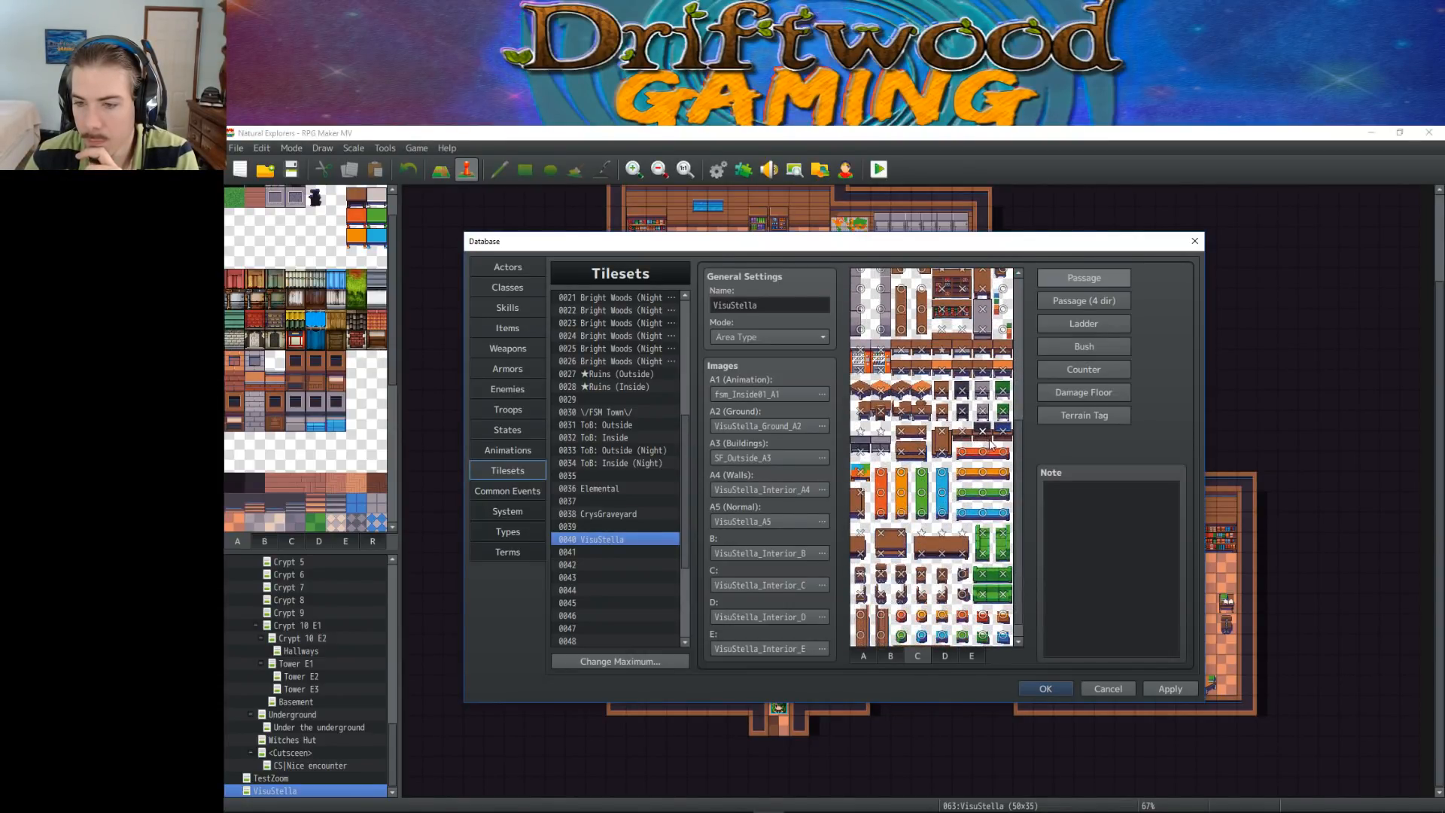
scroll(978, 467, "down", 1)
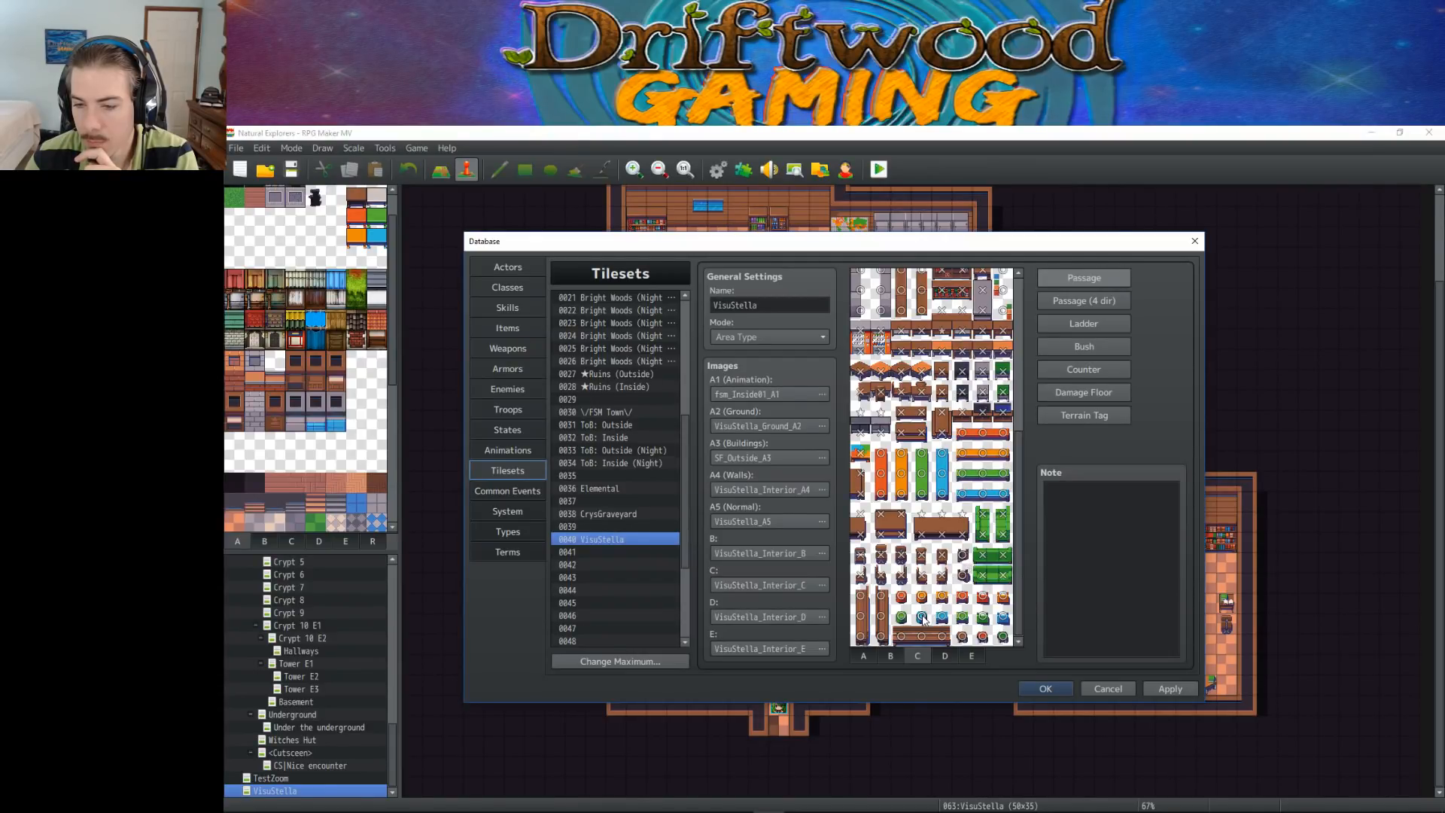
left_click(962, 557)
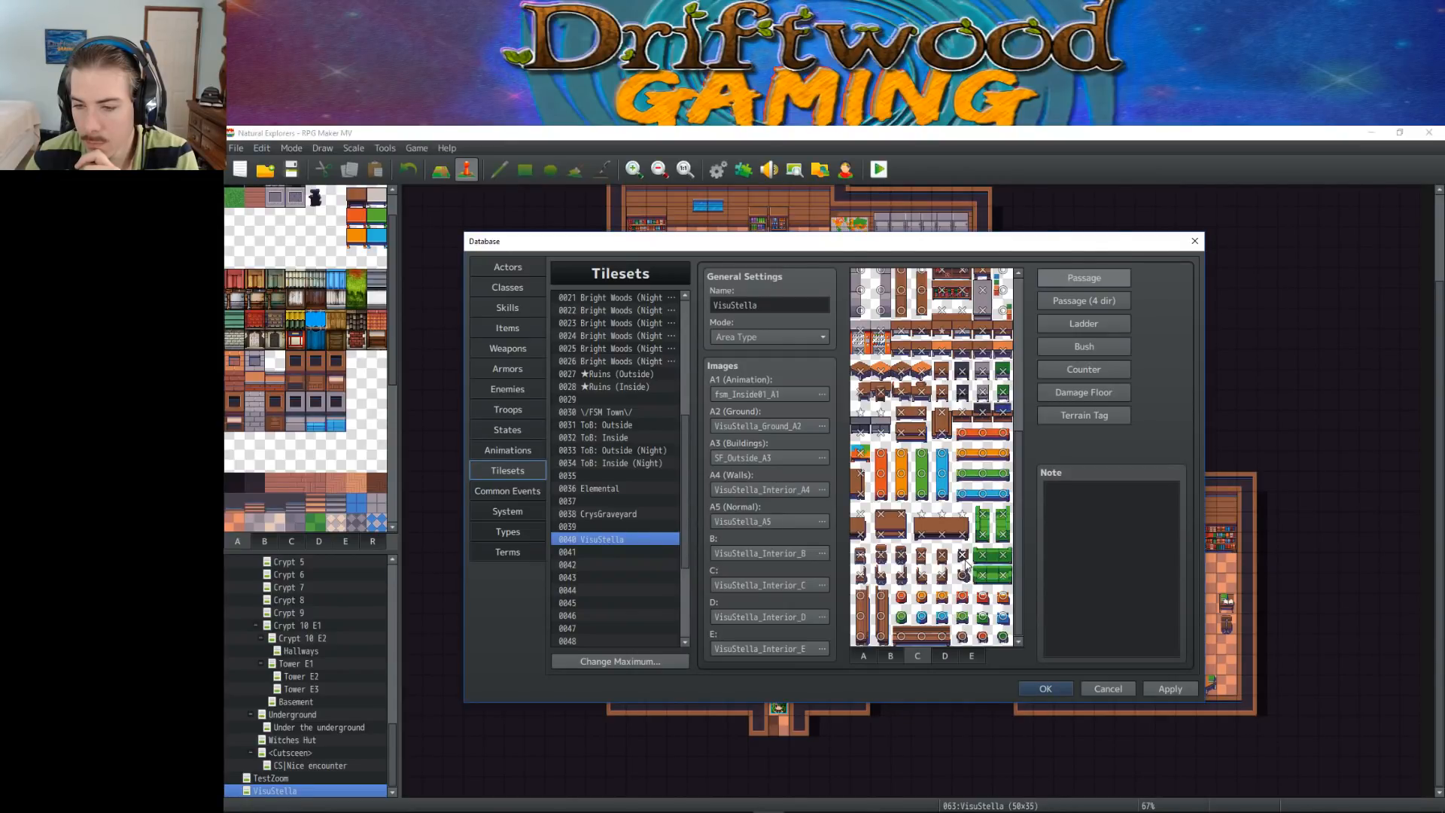
Toggle the passage of three small furniture tiles in the C sheet's last column, review the sheet, and save the database changes
scroll(968, 523, "up", 5)
scroll(966, 517, "up", 1)
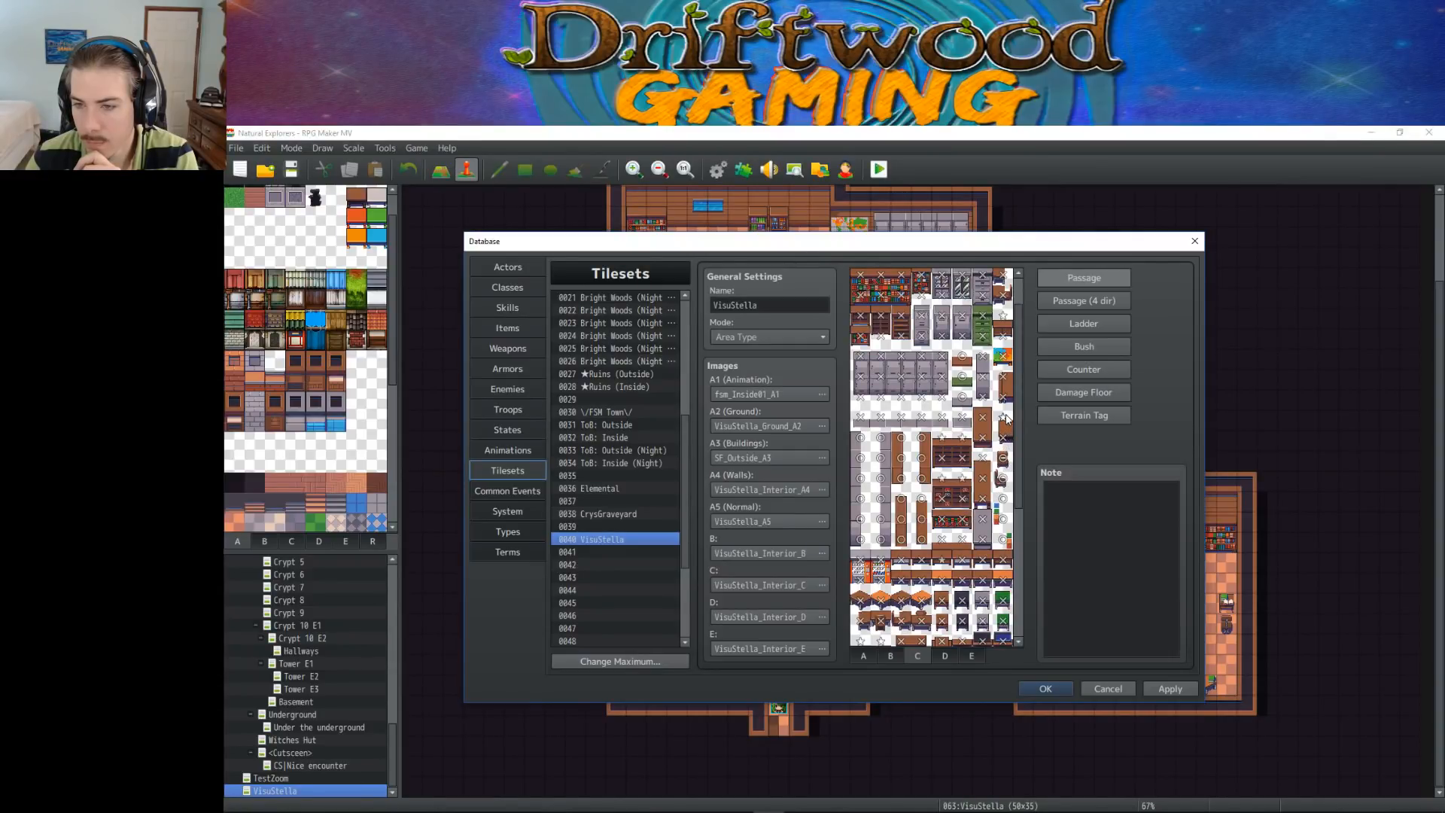
left_click(1004, 459)
left_click(1004, 499)
left_click(1003, 520)
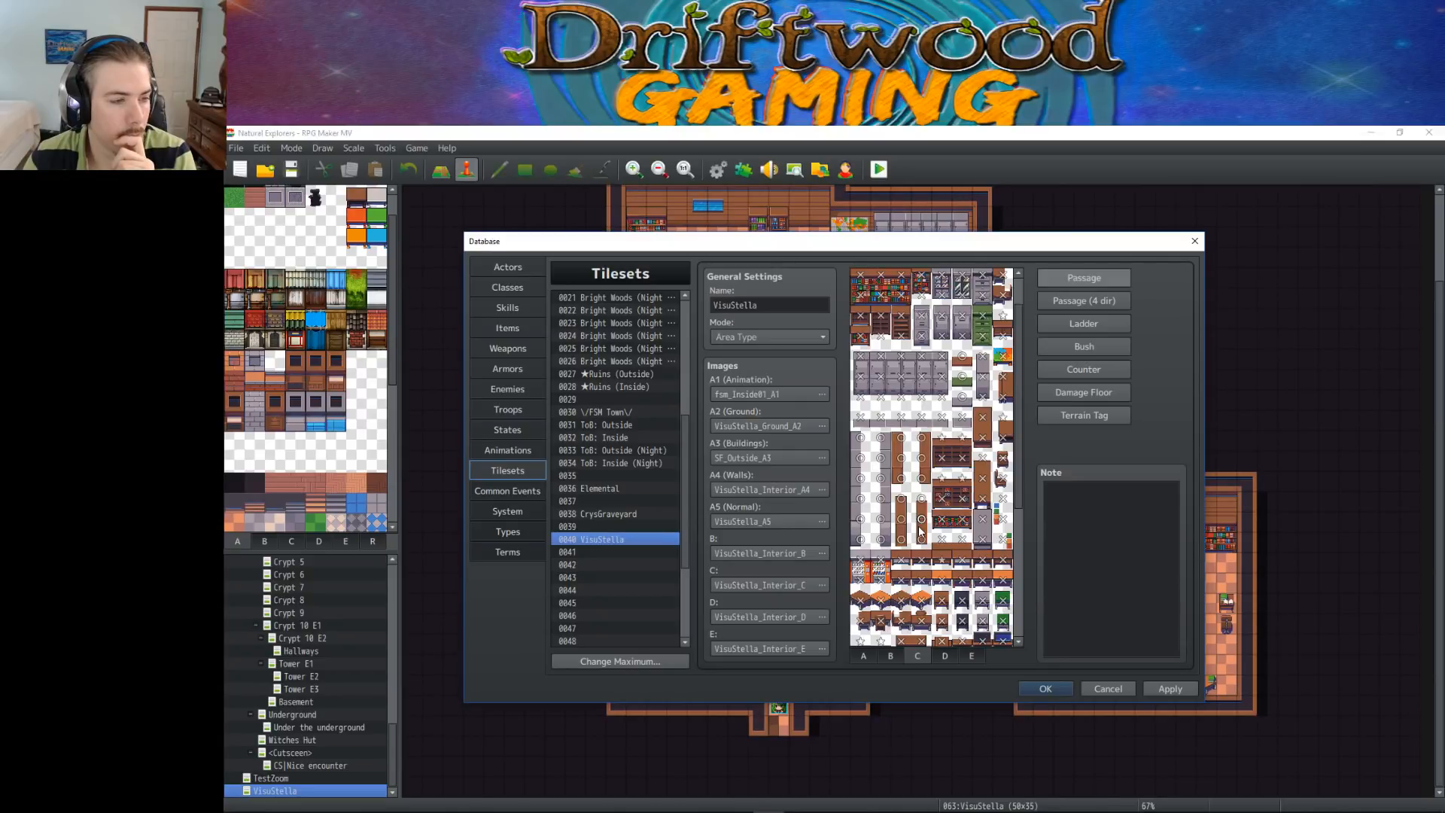
scroll(920, 530, "down", 2)
scroll(920, 531, "down", 4)
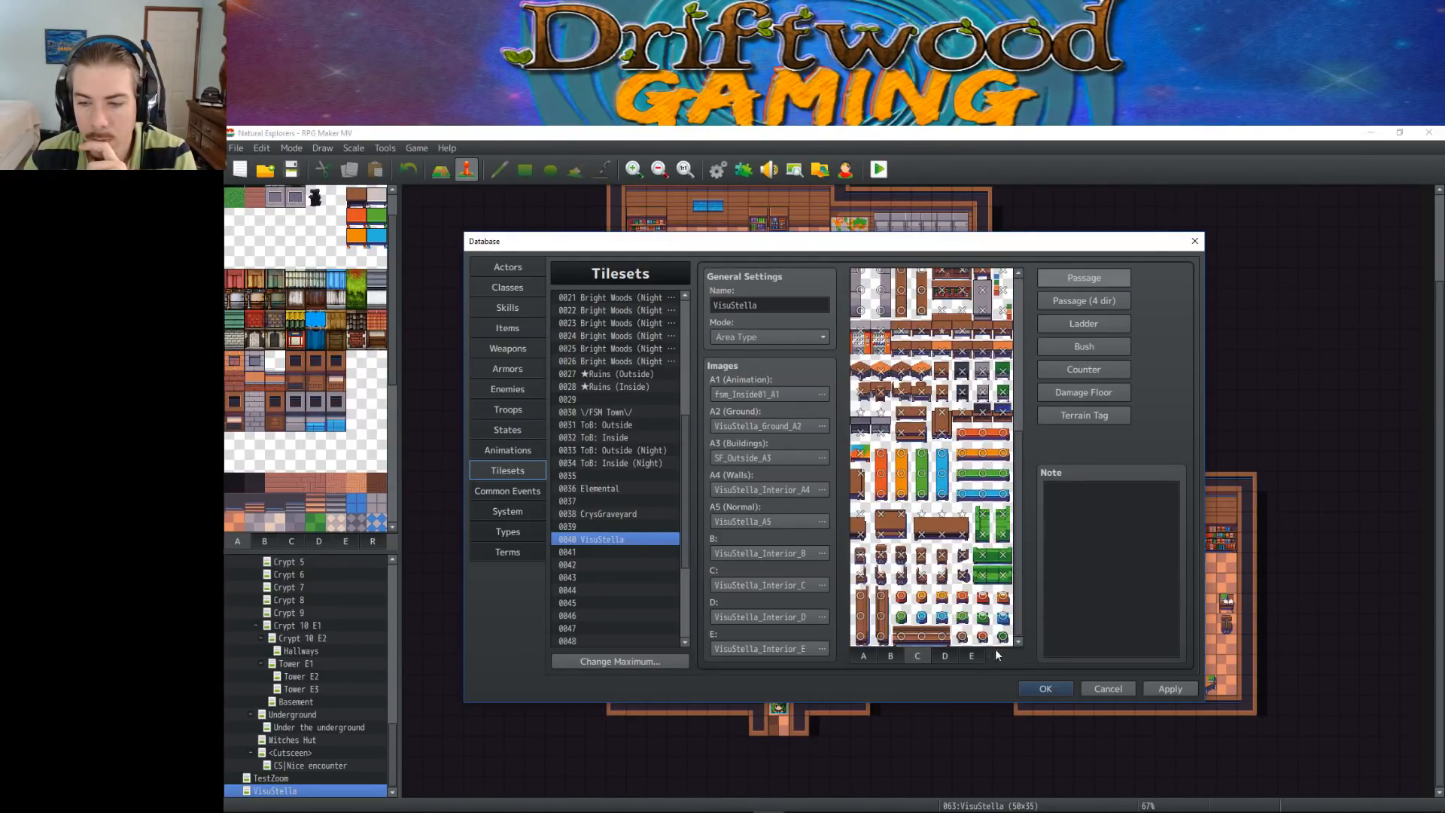
scroll(994, 622, "up", 5)
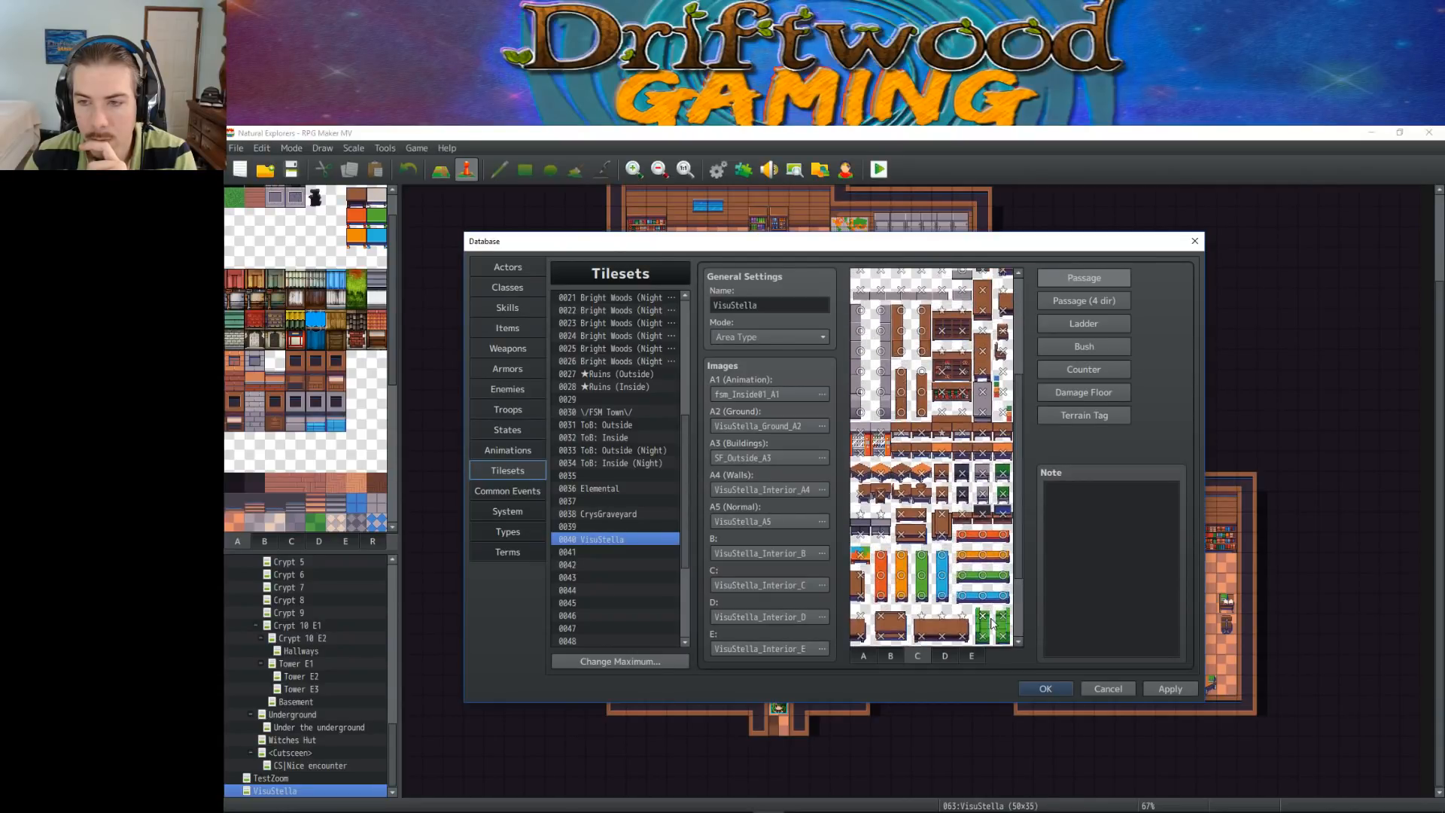
scroll(993, 621, "up", 2)
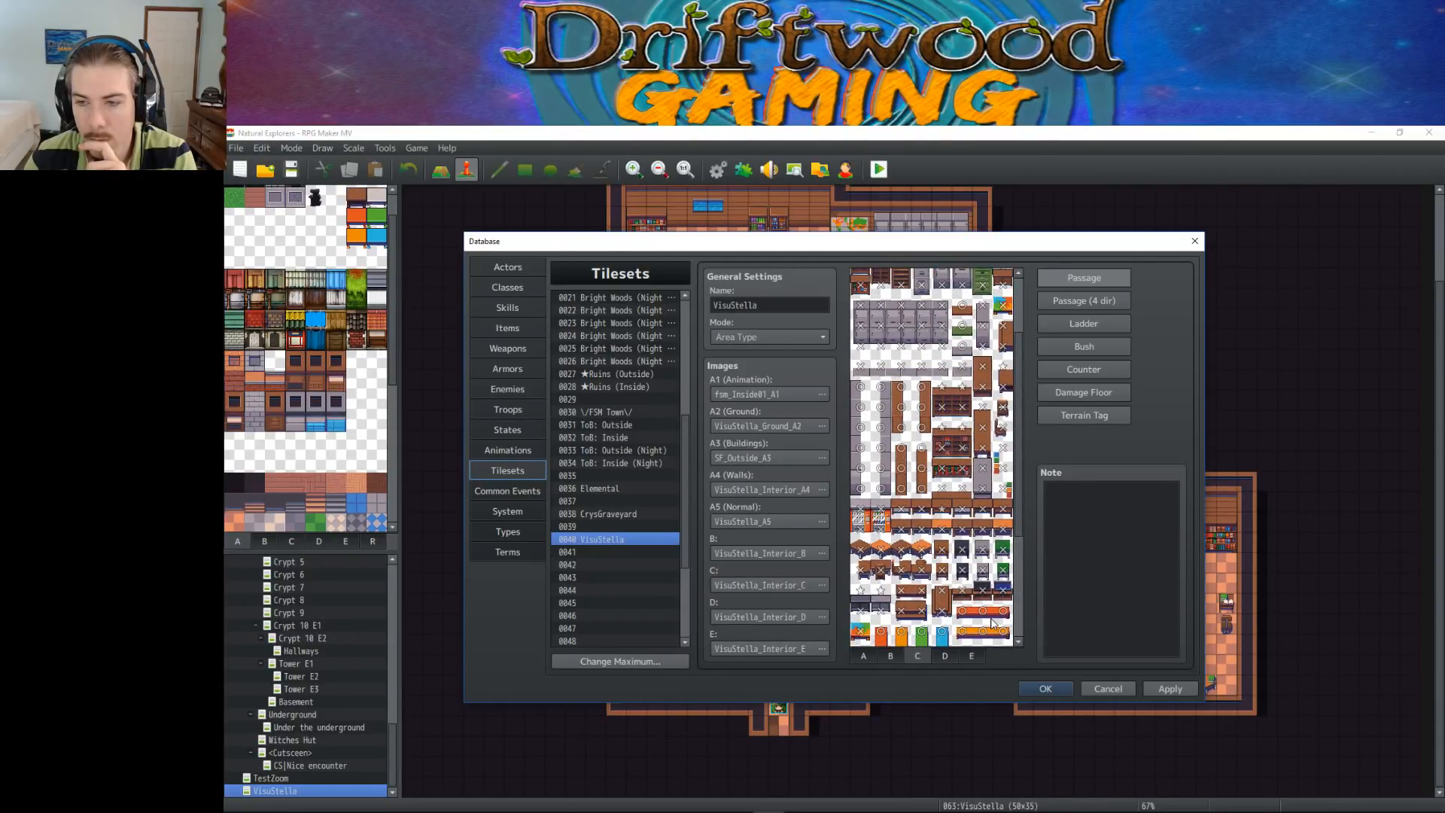
scroll(992, 623, "up", 3)
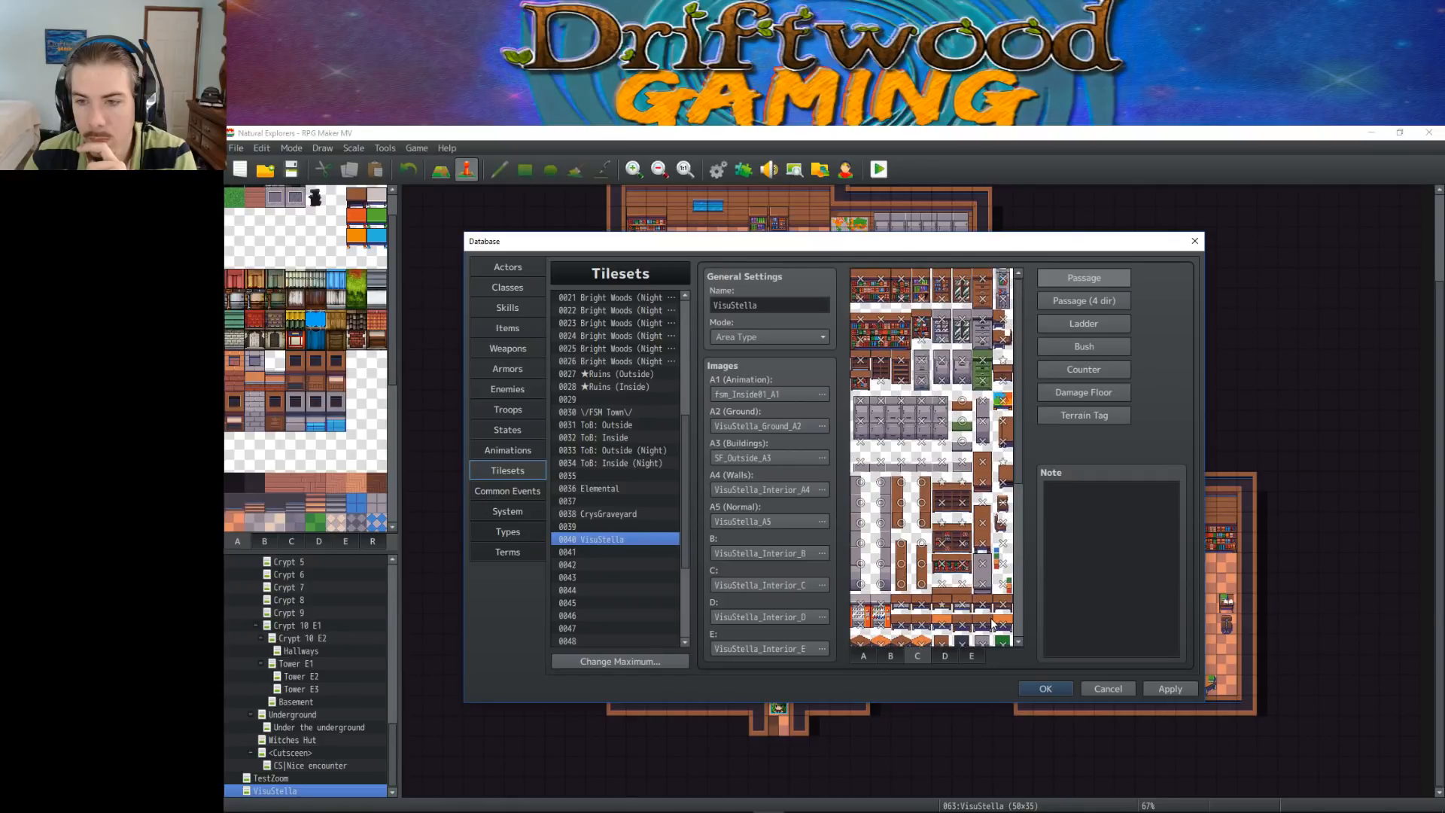
left_click(1043, 688)
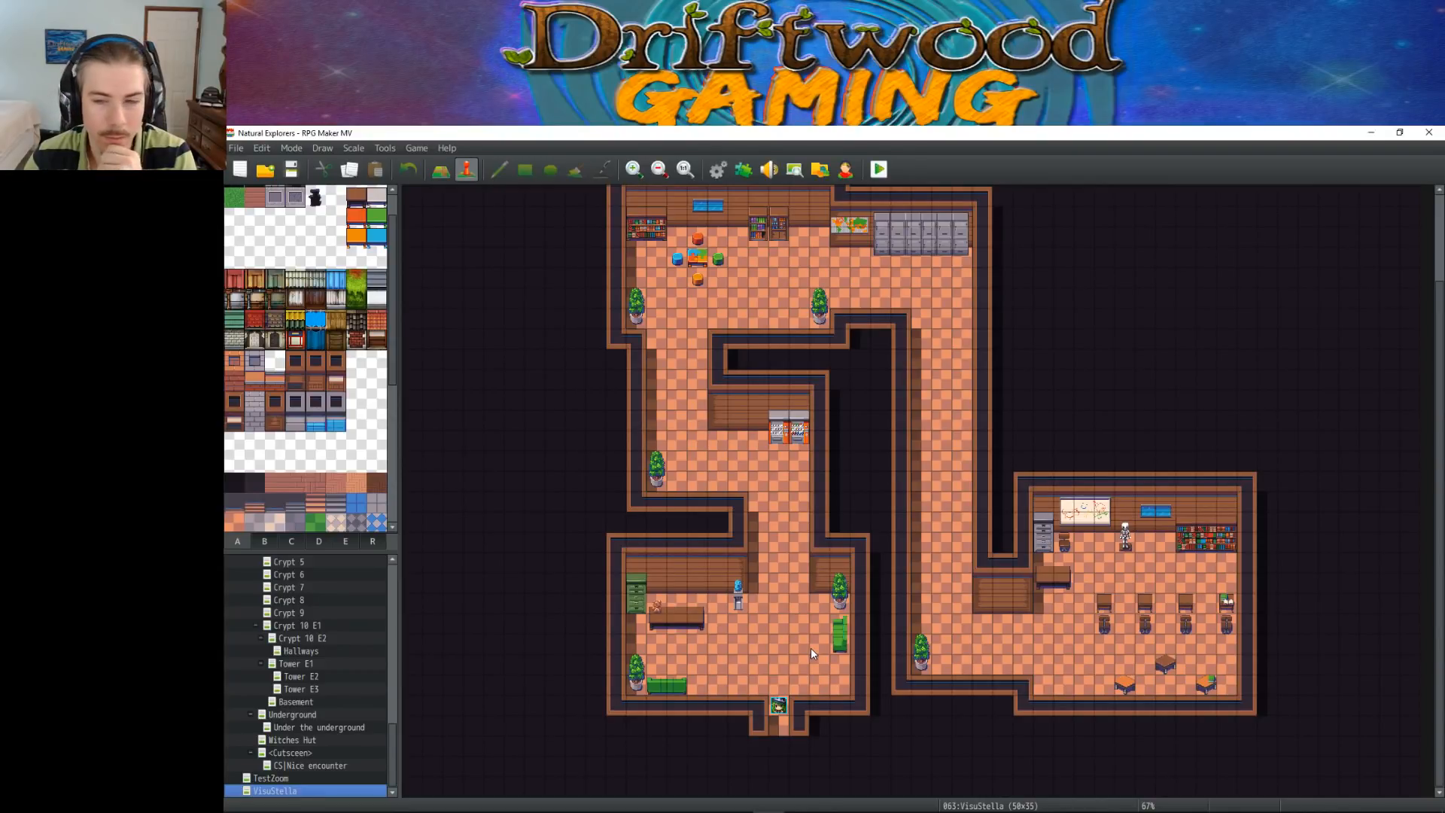
Move the player's starting position to (33,22), beside the teacher's chair in the classroom
left_click(1065, 542)
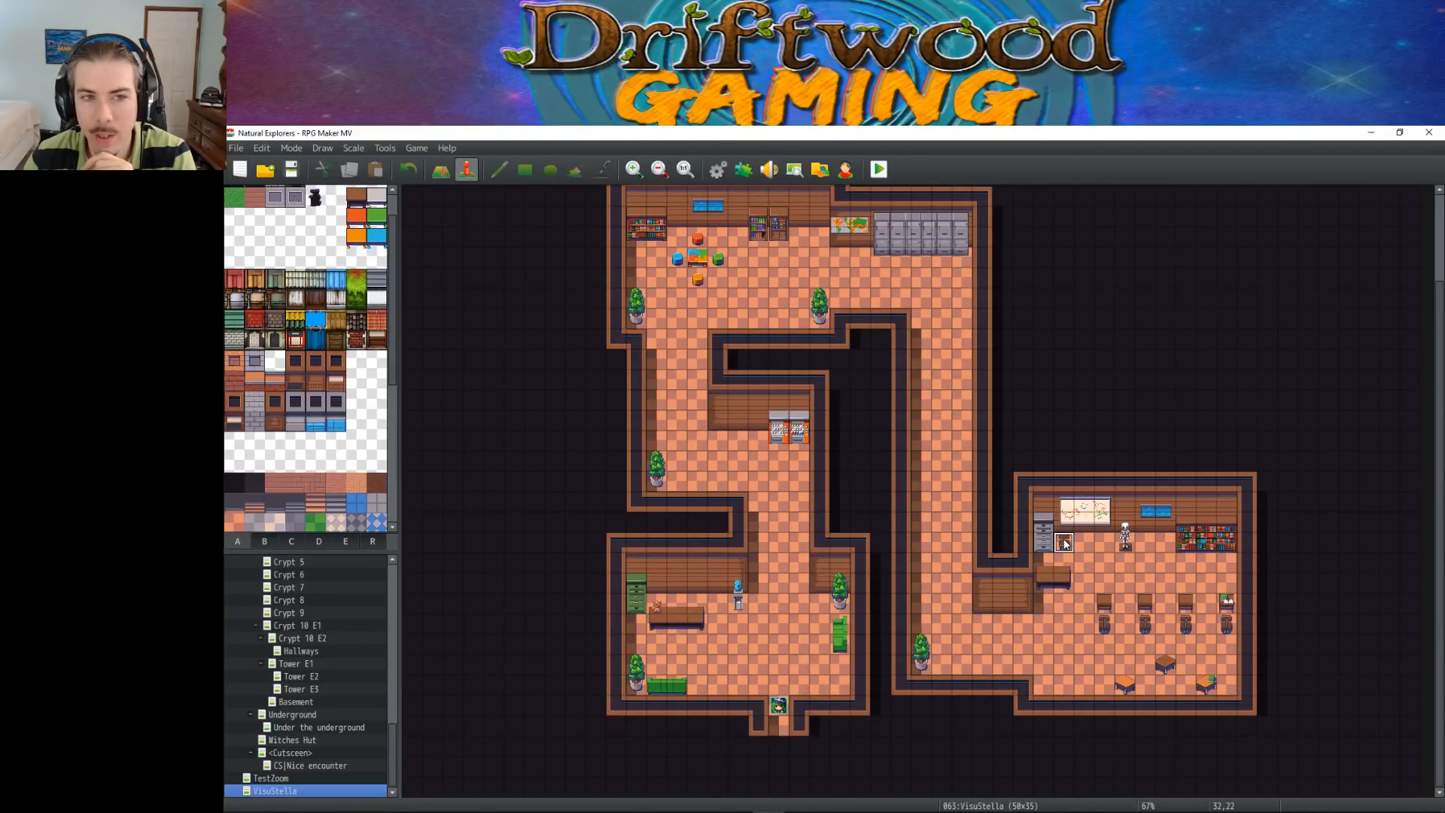
left_click(1091, 548)
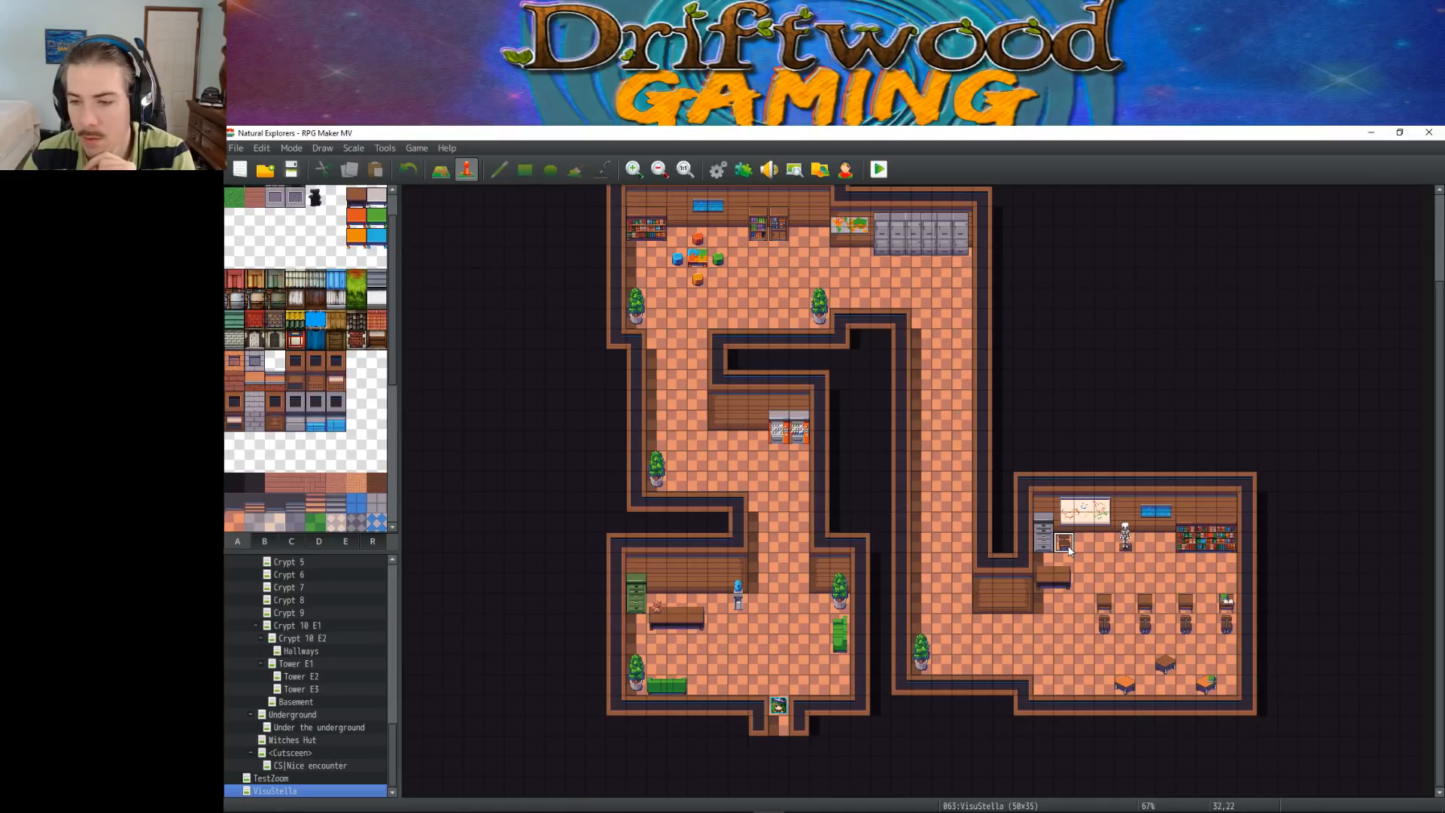
right_click(1083, 545)
left_click(1201, 716)
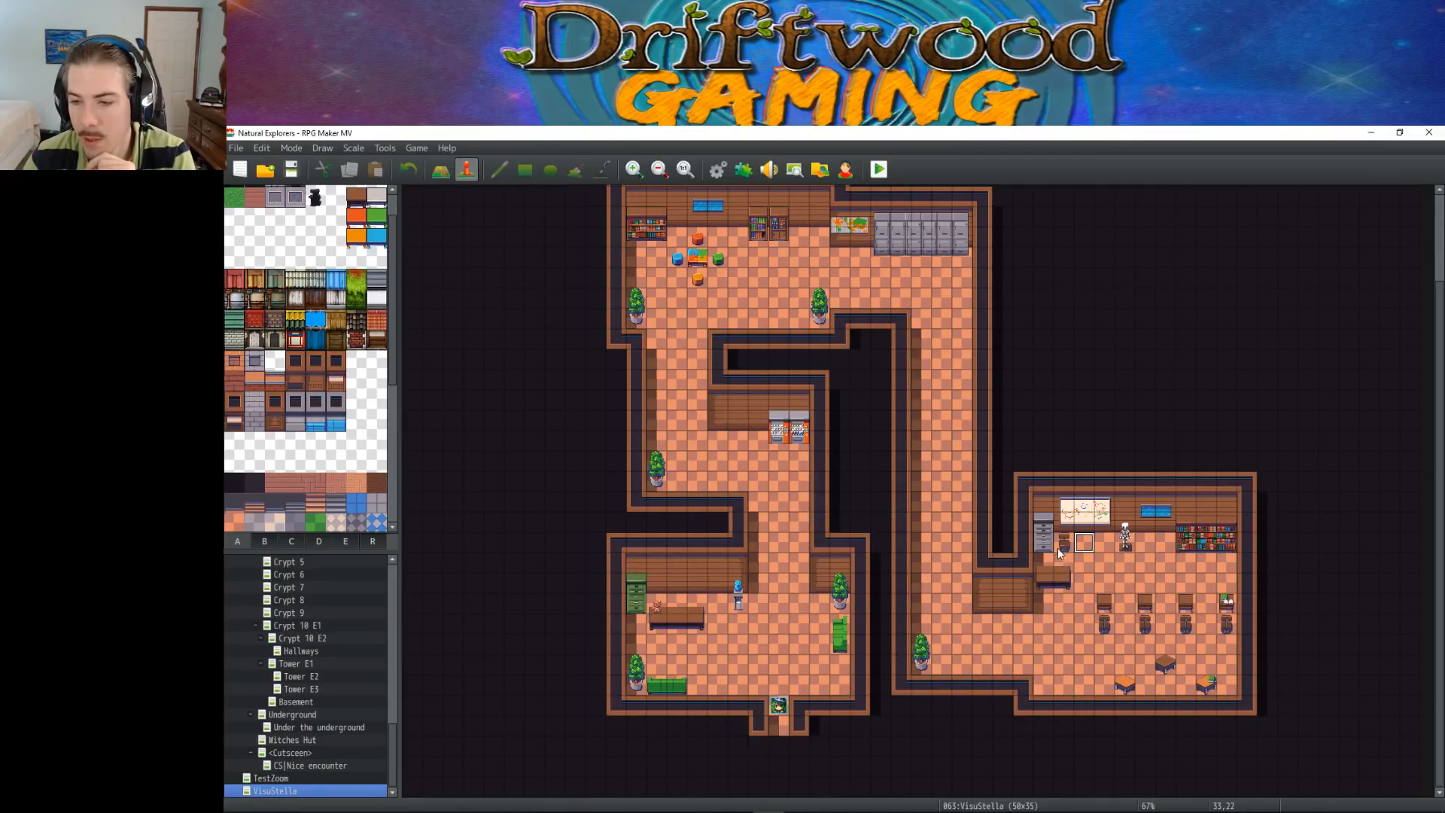
right_click(1083, 547)
mouse_move(1204, 715)
left_click(1253, 715)
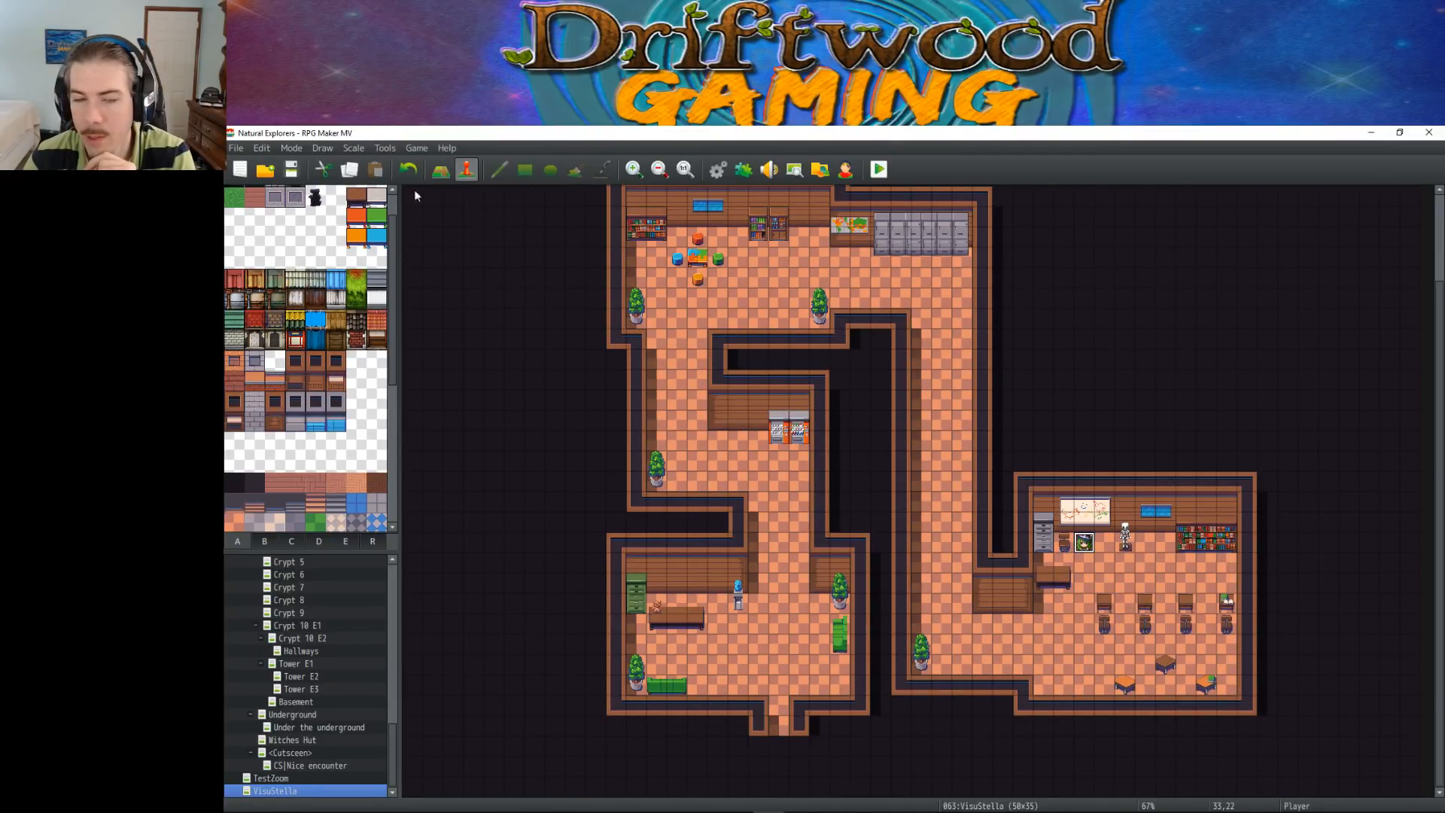
Start a playtest and check passage around the teacher's chair and desk at the front of the classroom
left_click(879, 170)
key("Return")
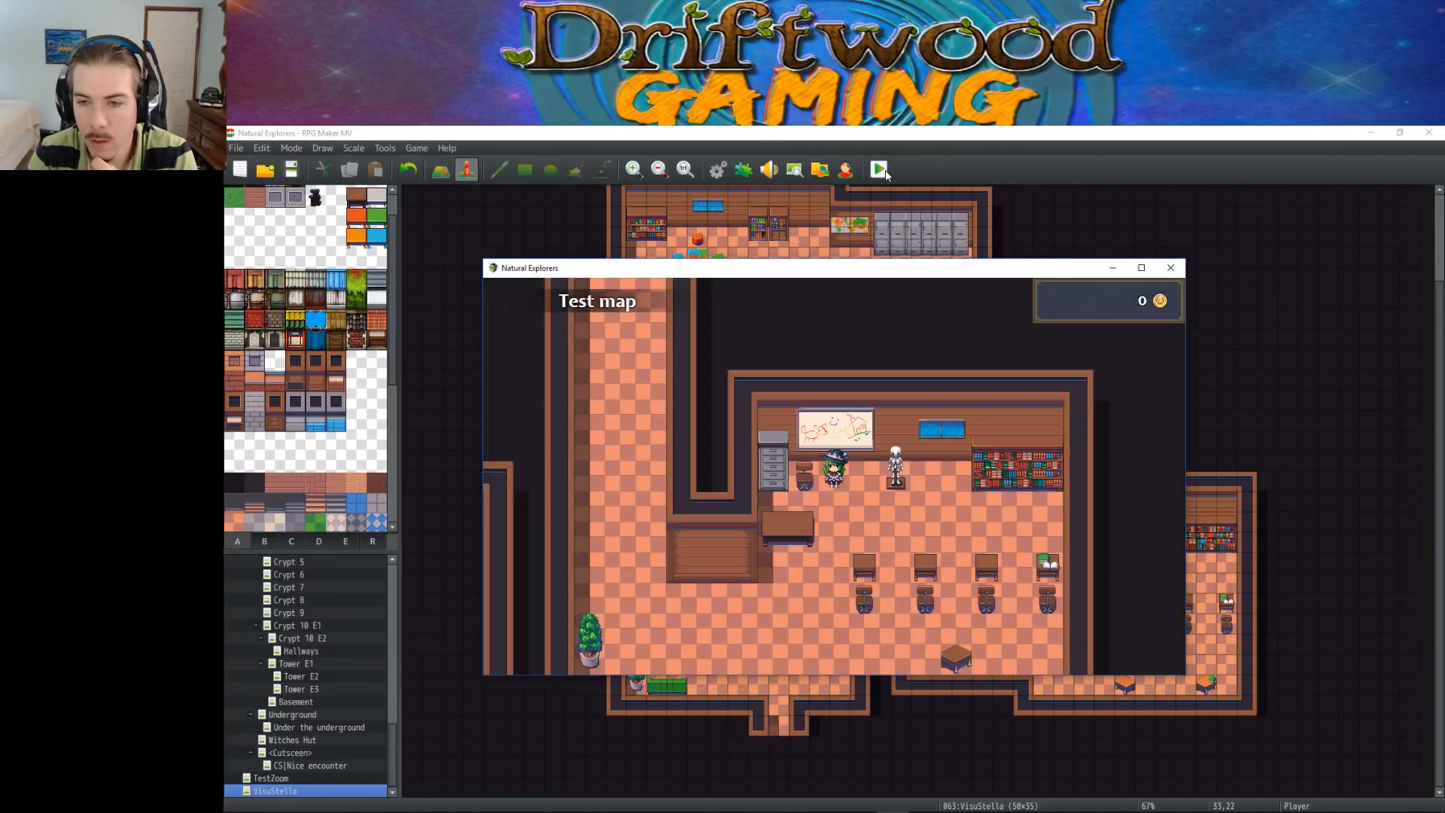
key("Down")
key("Left")
key("Right")
key("Up")
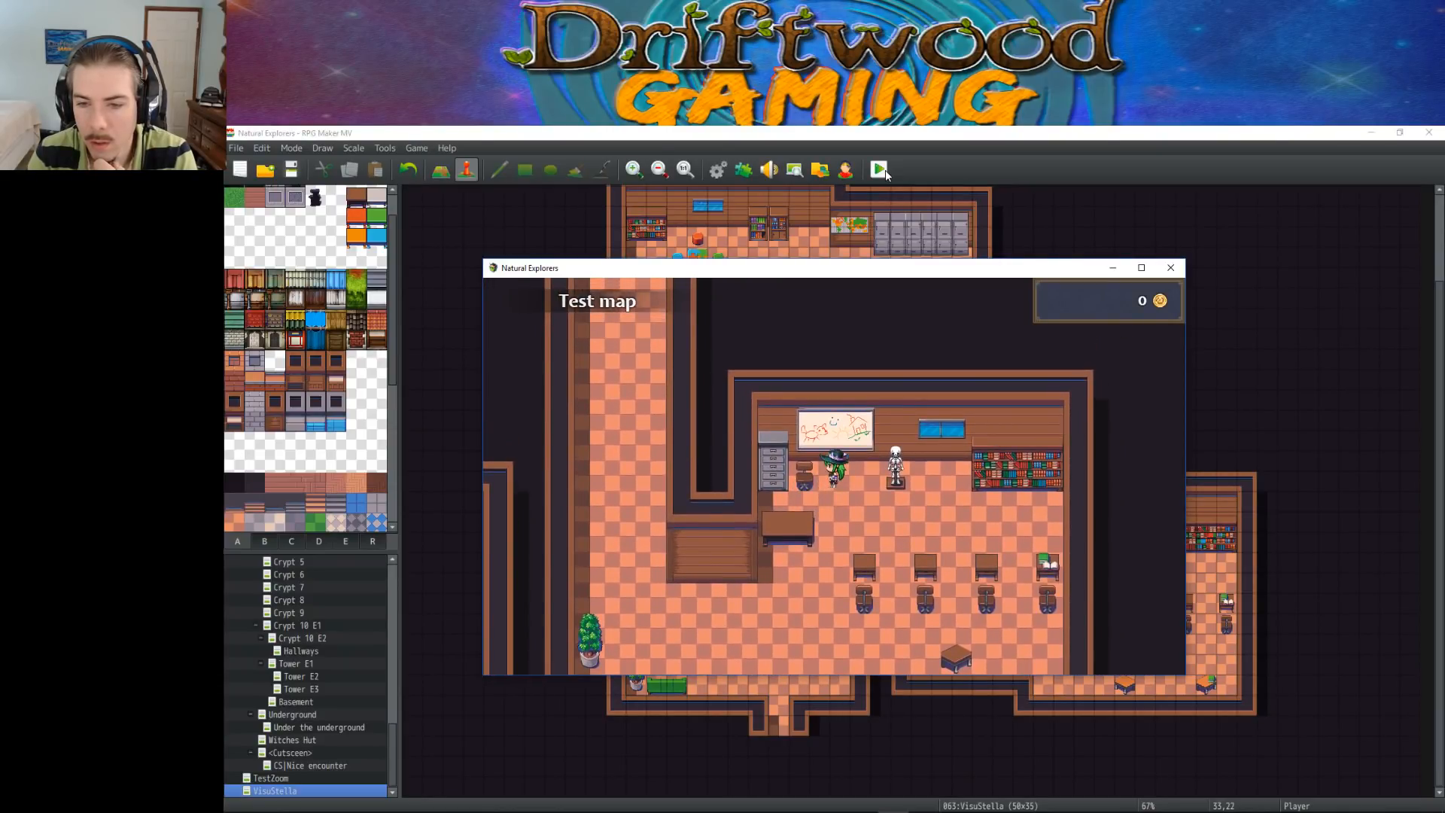
key("Down")
key("Left")
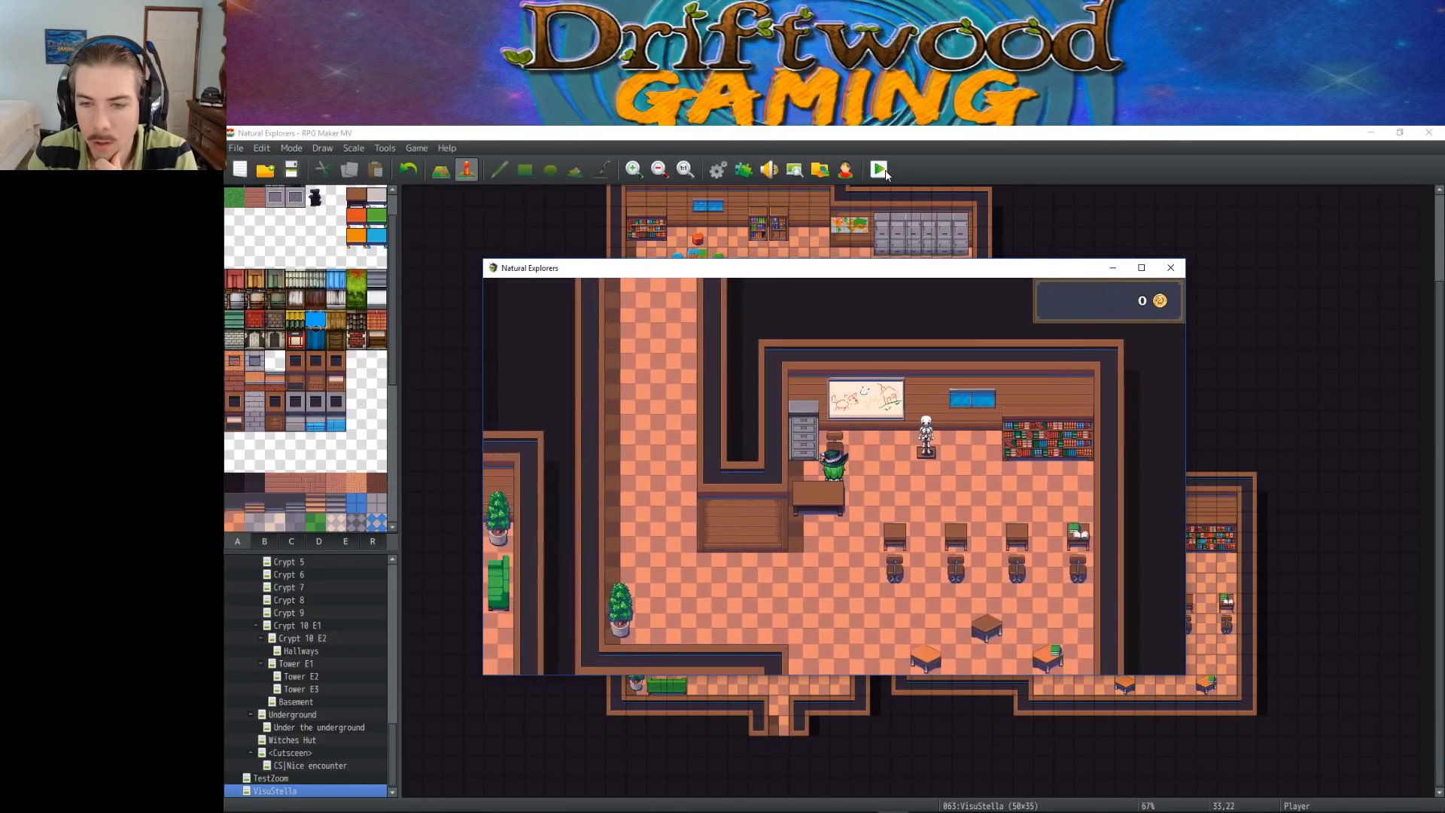
key("Right")
key("Up")
key("Down")
key("Left")
key("Right")
key("Up")
key("Right")
key("Up")
key("Down")
key("Left")
key("Right")
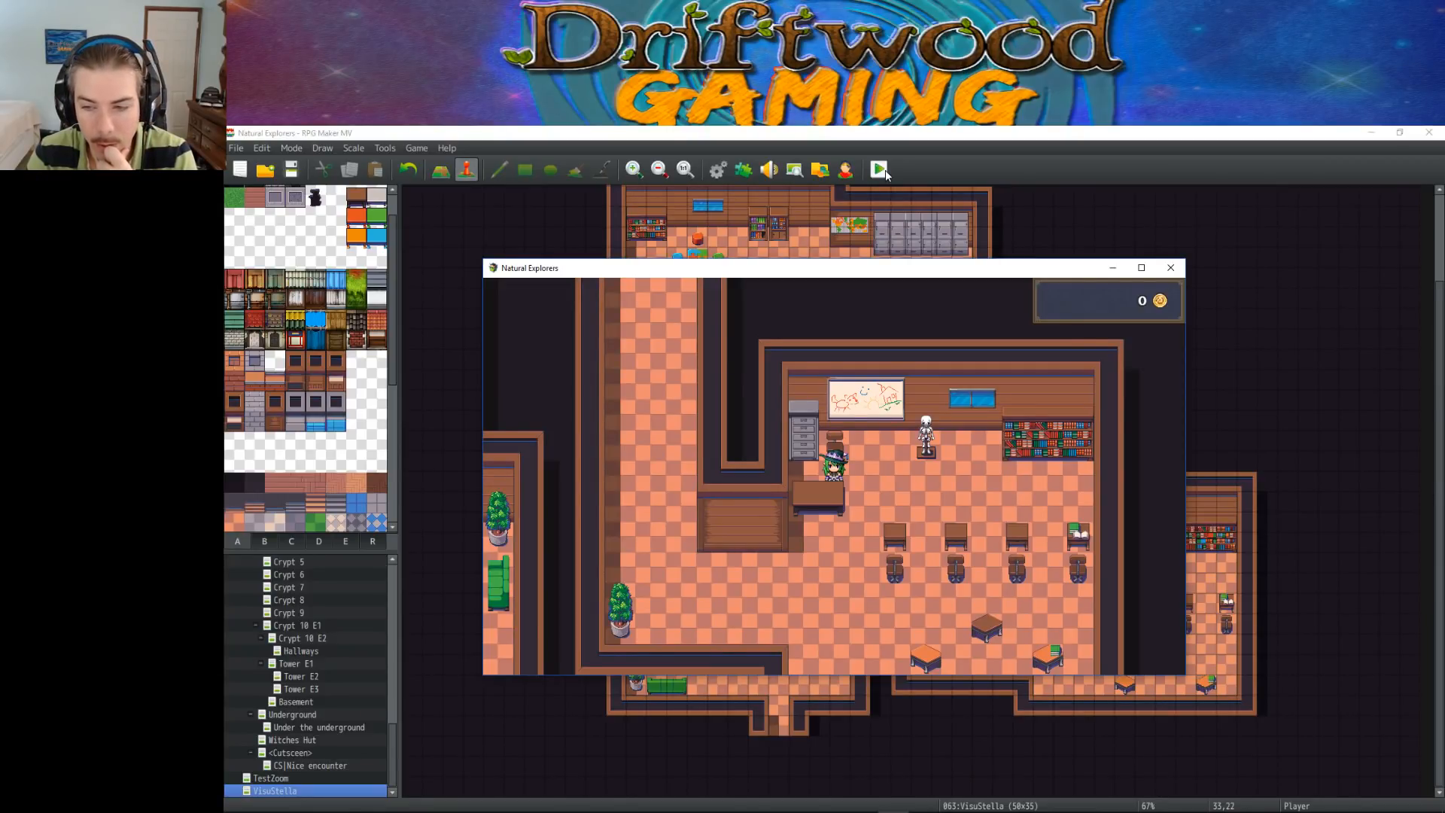
Walk to the back of the classroom and test movement around the student chairs and scattered desks
key("Right")
key("Down")
key("Right")
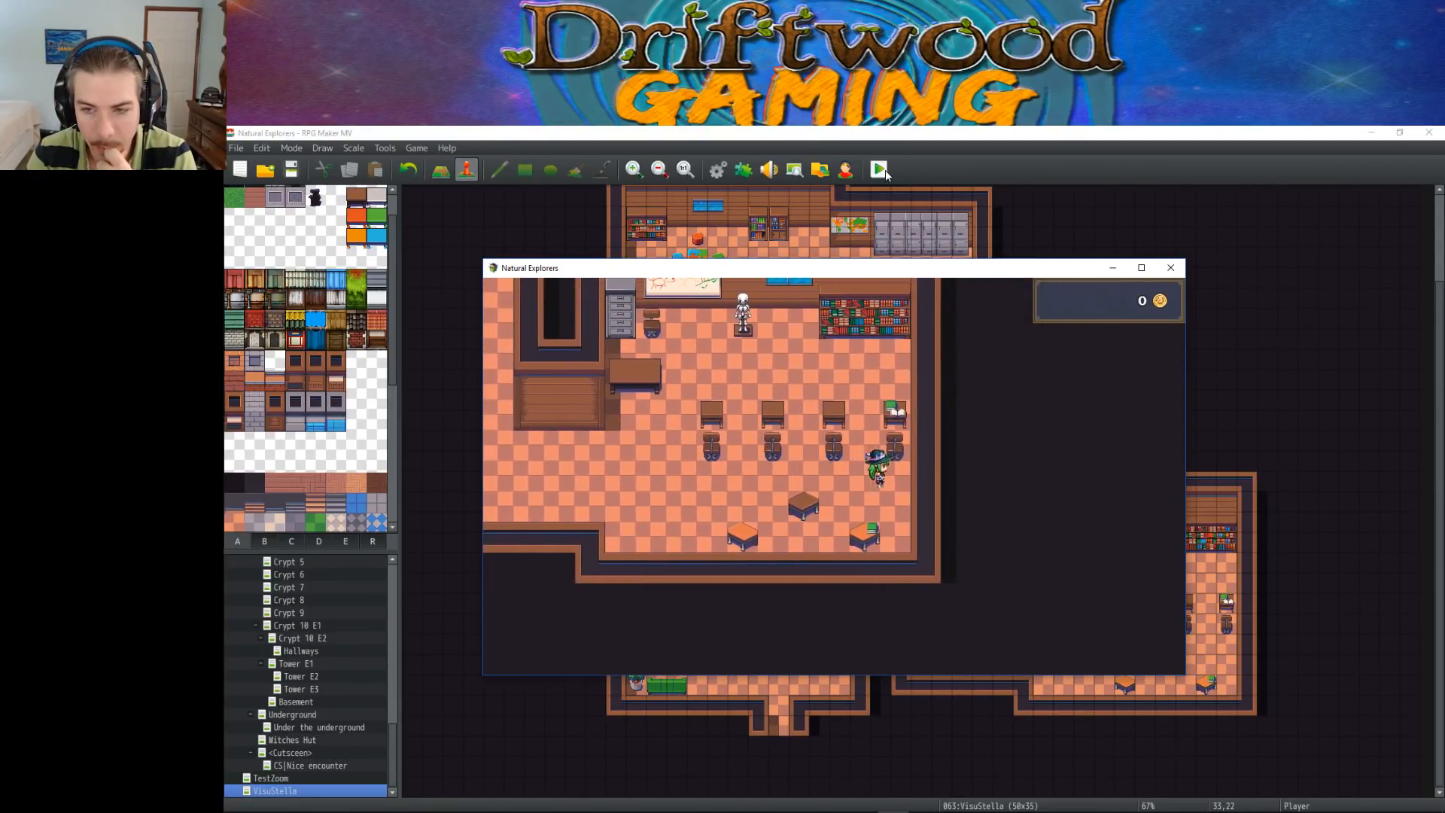
key("Down")
key("Down")
key("Left")
key("Right")
key("Left")
key("Right")
key("Left")
key("Right")
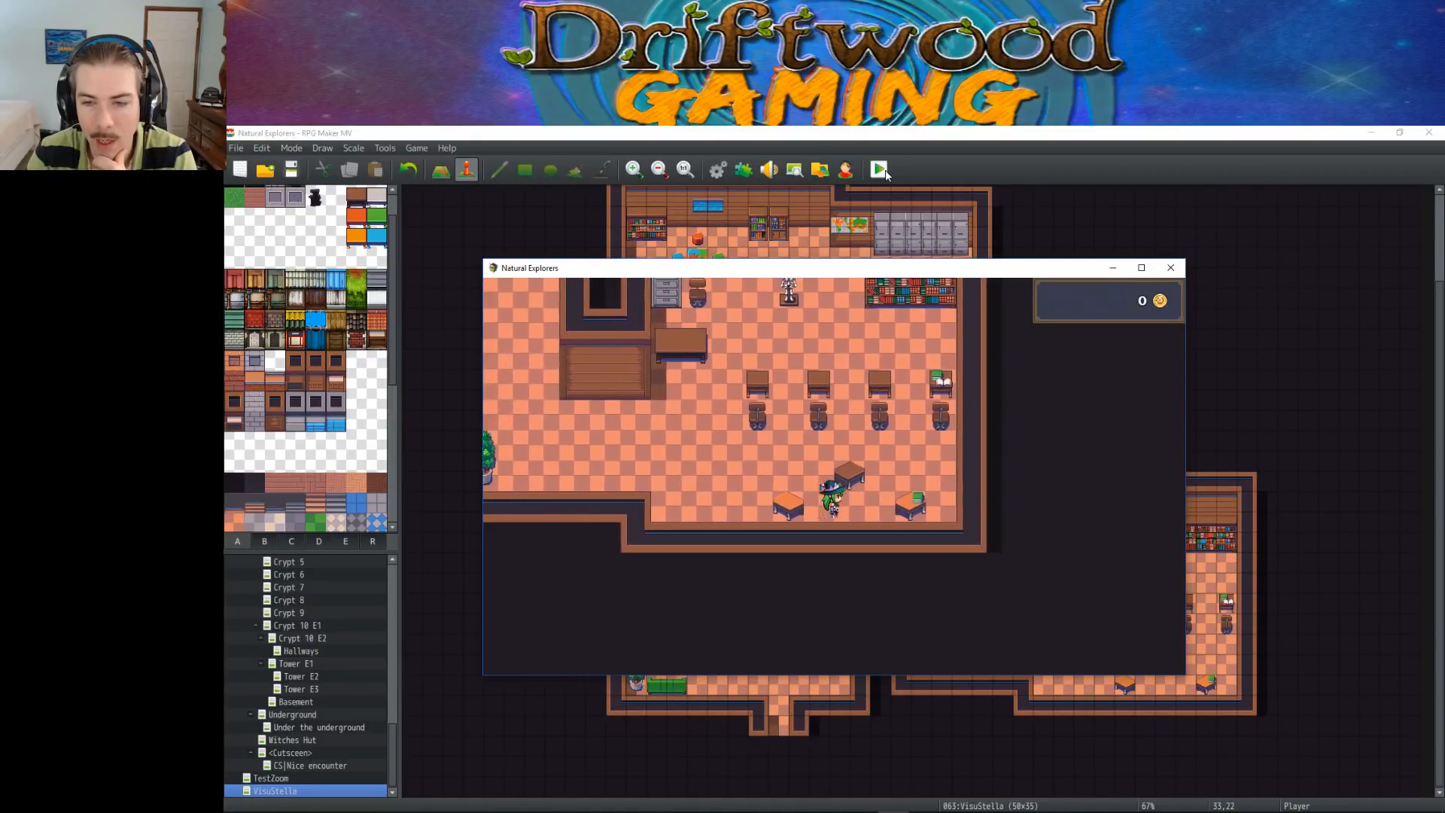
Walk out of the classroom and through the long corridor, past the lockers, to the room with the coloured stools
key("Left")
key("Up")
key("Left")
key("Up")
key("Left")
key("Left")
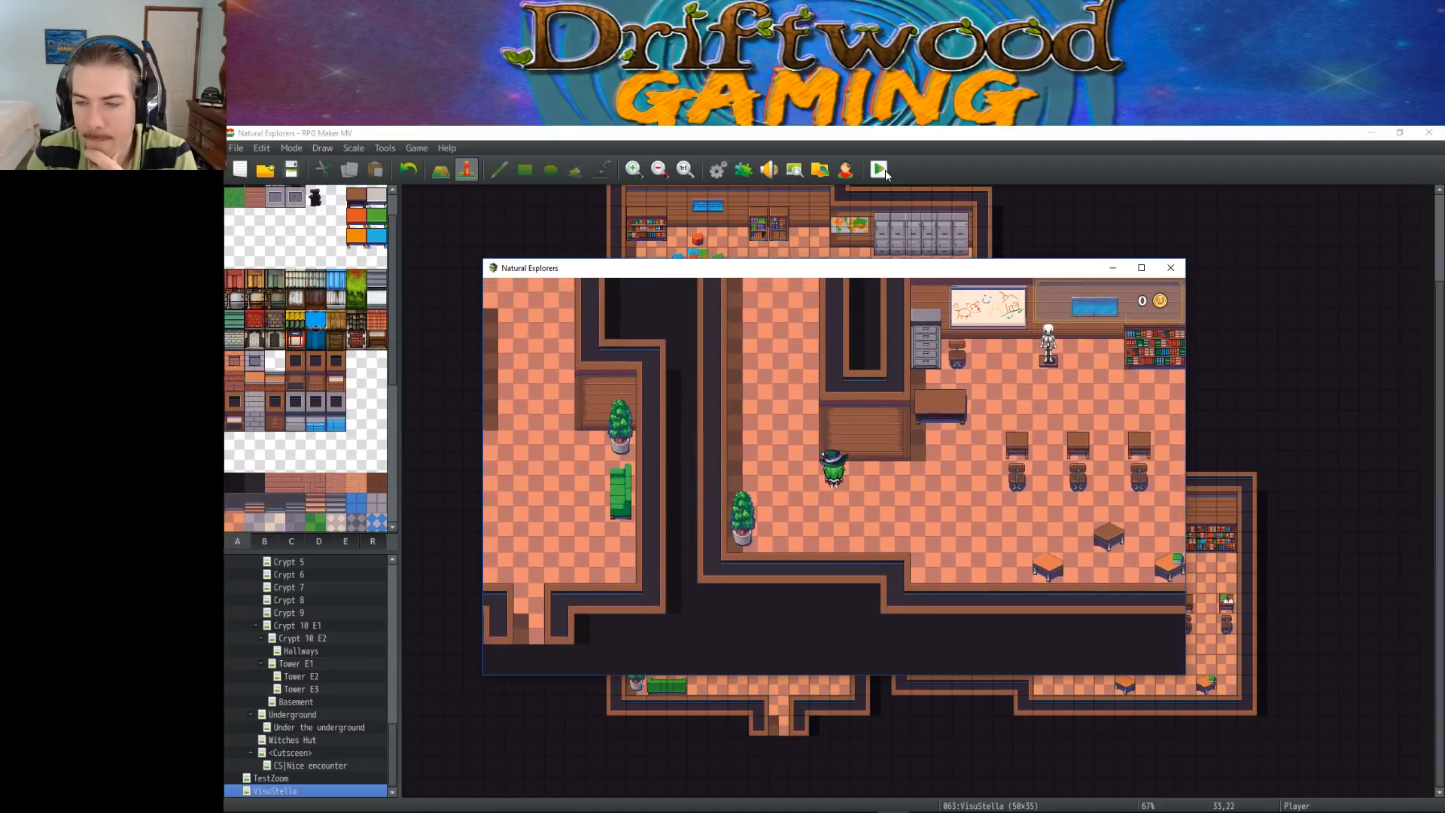
key("Up")
key("Up")
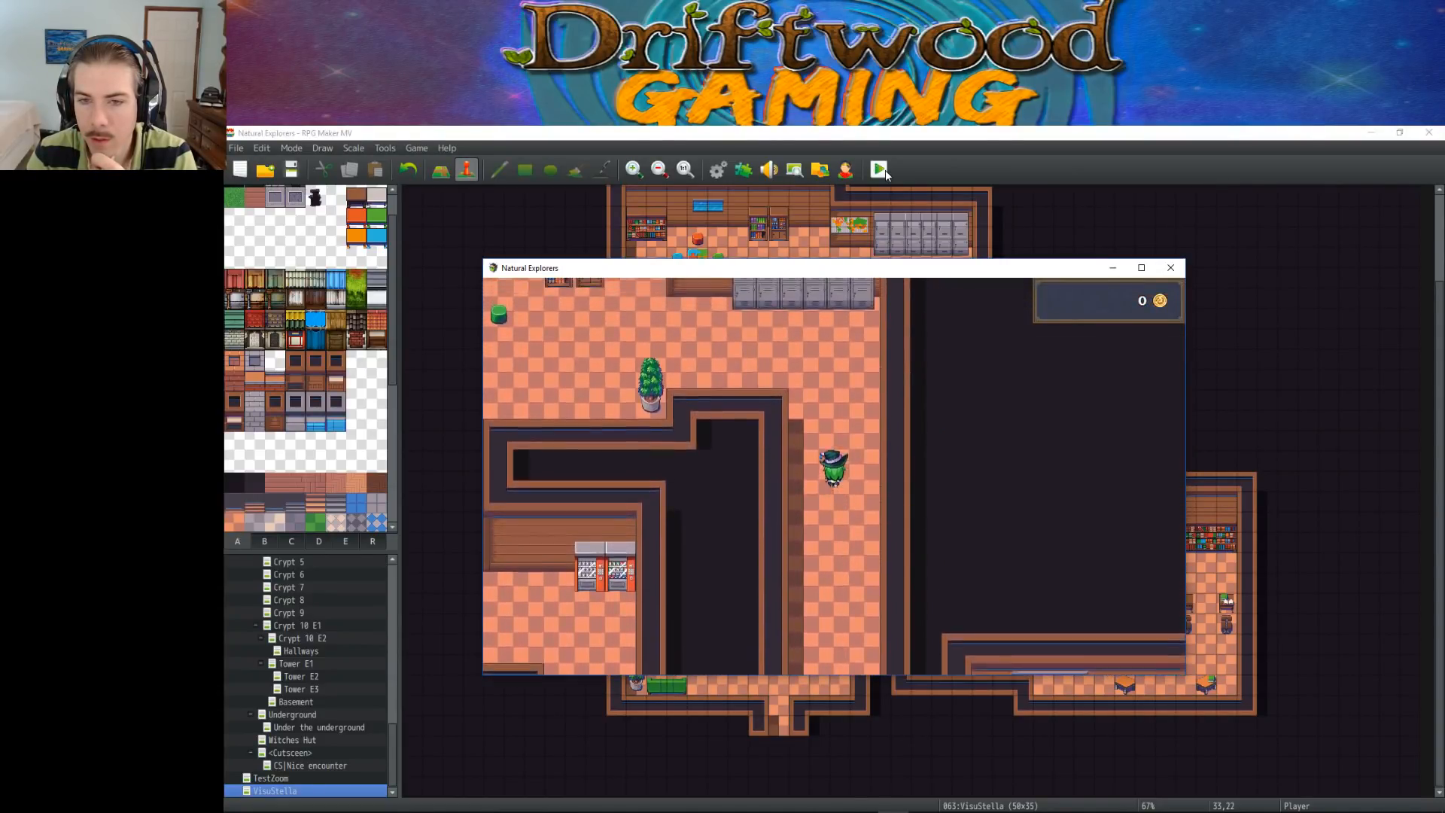
key("Left")
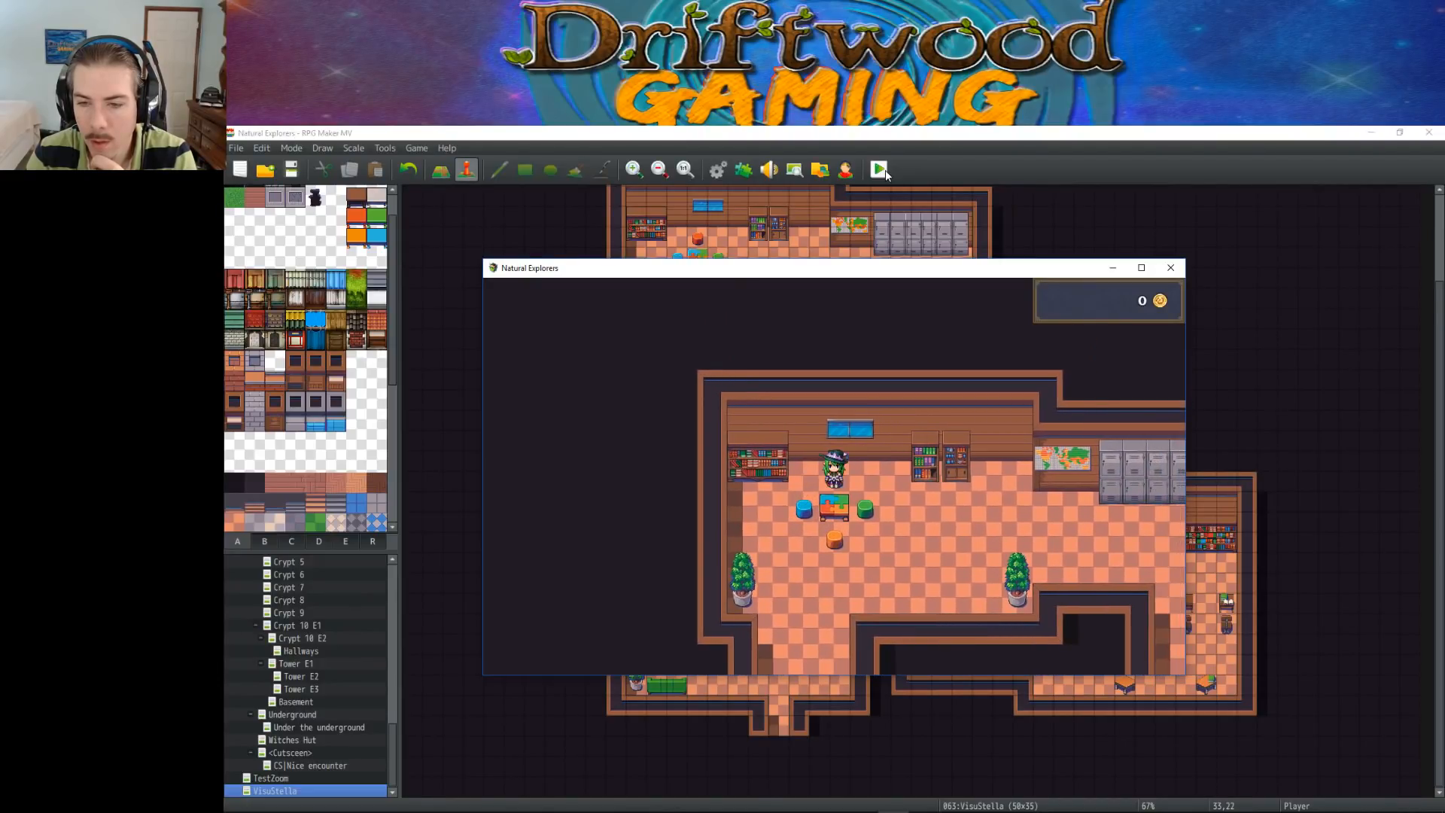
Test passage over and around the coloured stools surrounding the small table from every side
key("Down")
key("Left")
key("Left")
key("Up")
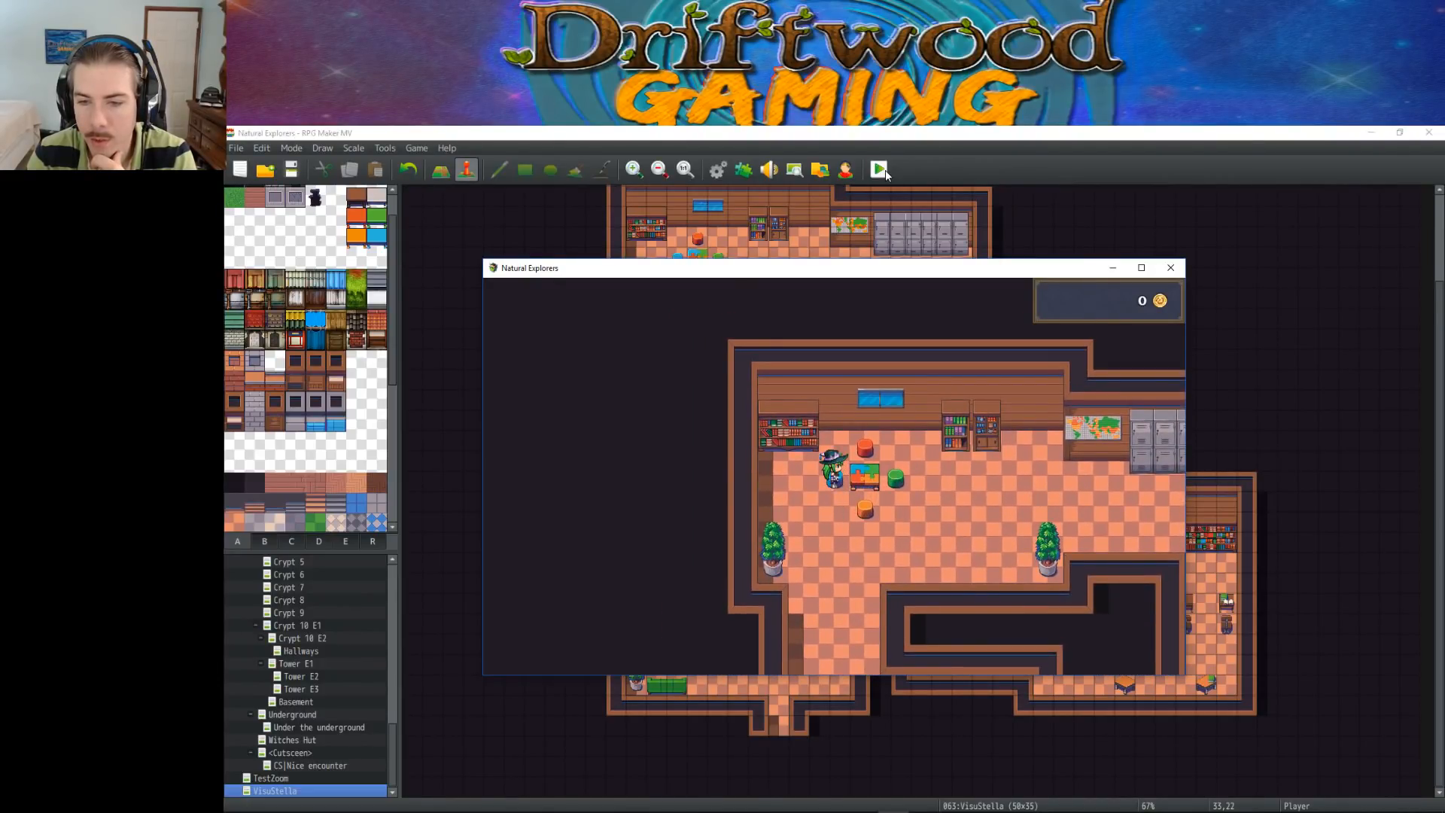
key("Up")
key("Right")
key("Right")
key("Down")
key("Left")
key("Right")
key("Right")
key("Up")
key("Down")
key("Left")
key("Up")
key("Left")
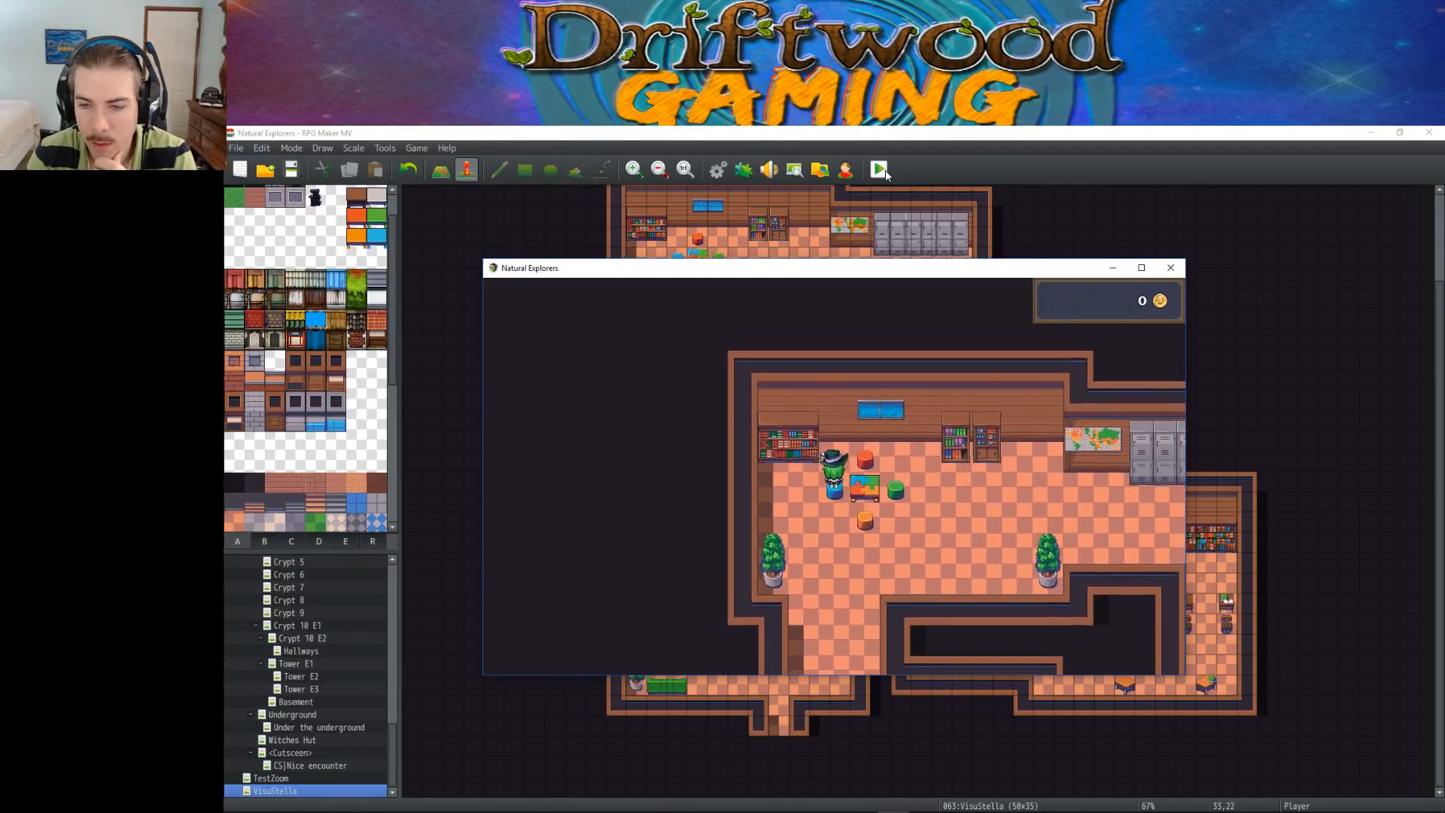
key("Right")
key("Right")
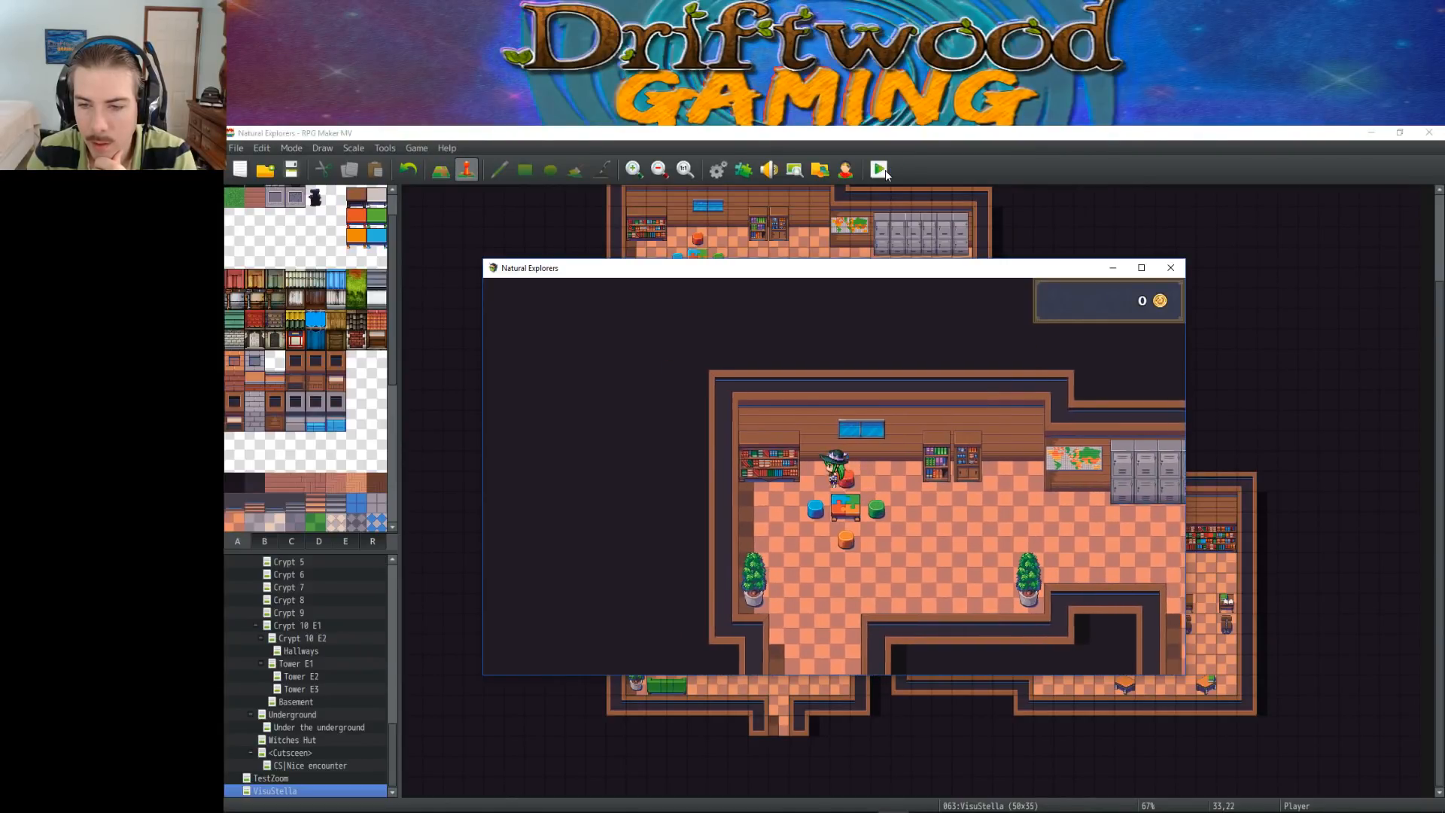
key("Down")
key("Right")
key("Up")
key("Up")
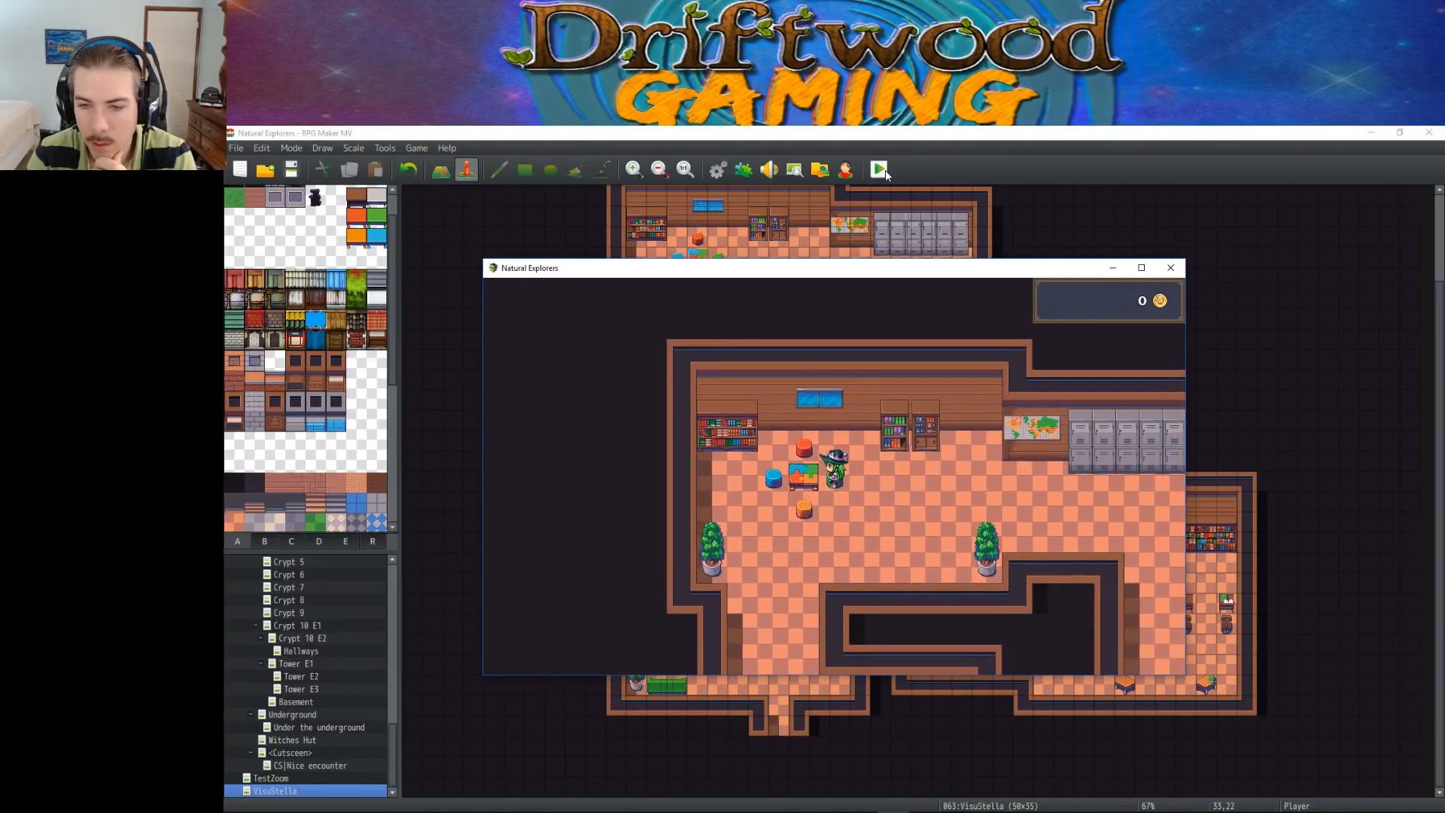
key("Left")
key("Down")
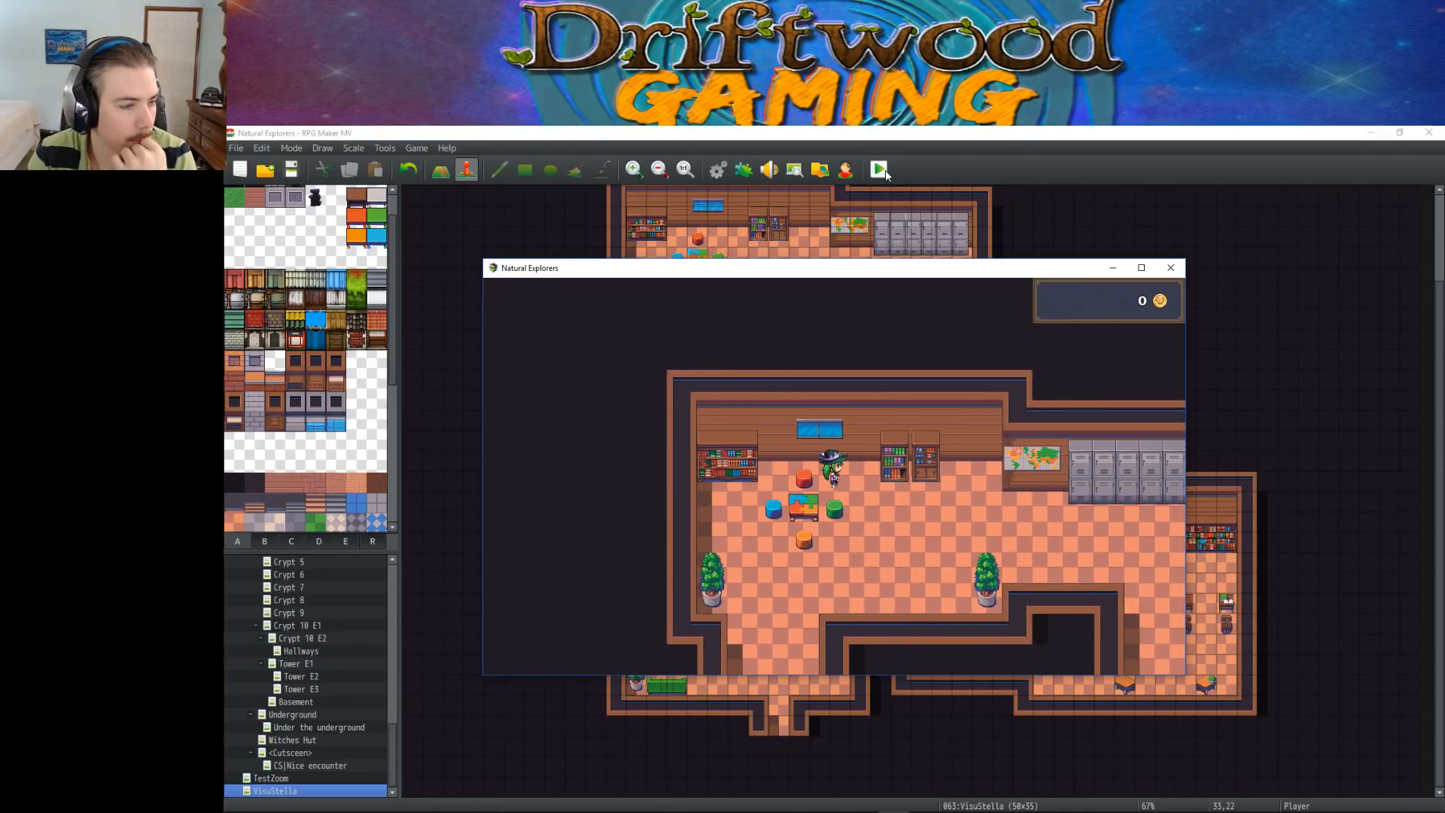
Walk down from the stool room to the potted plant in the vending machine area
key("Down")
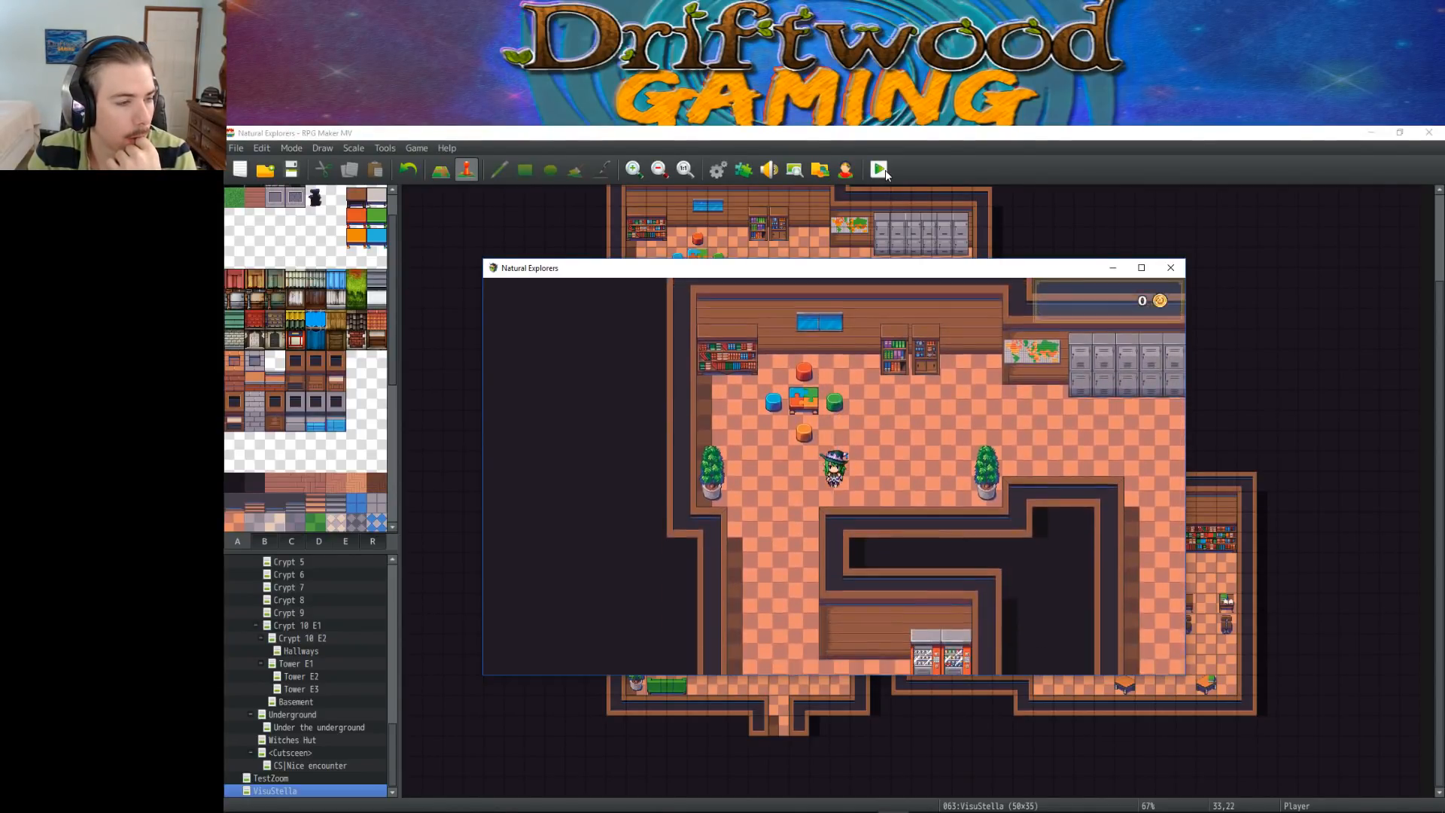
key("Left")
key("Down")
Walk from the potted plant across the vending machine area and into the passage leading to the lobby
key("Down")
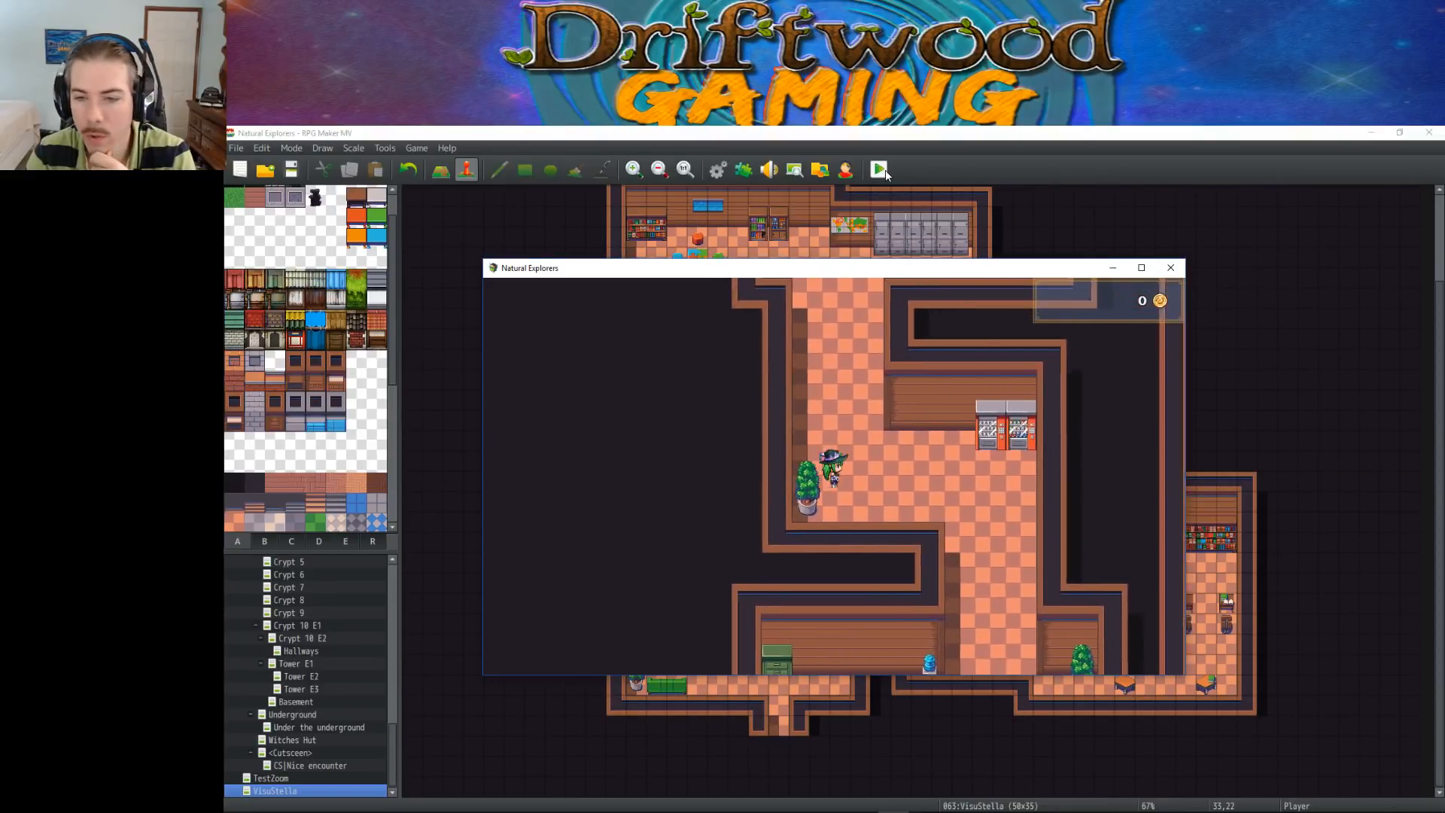
key("Right")
key("Up")
key("Right")
key("Left")
key("Right")
key("Down")
key("Up")
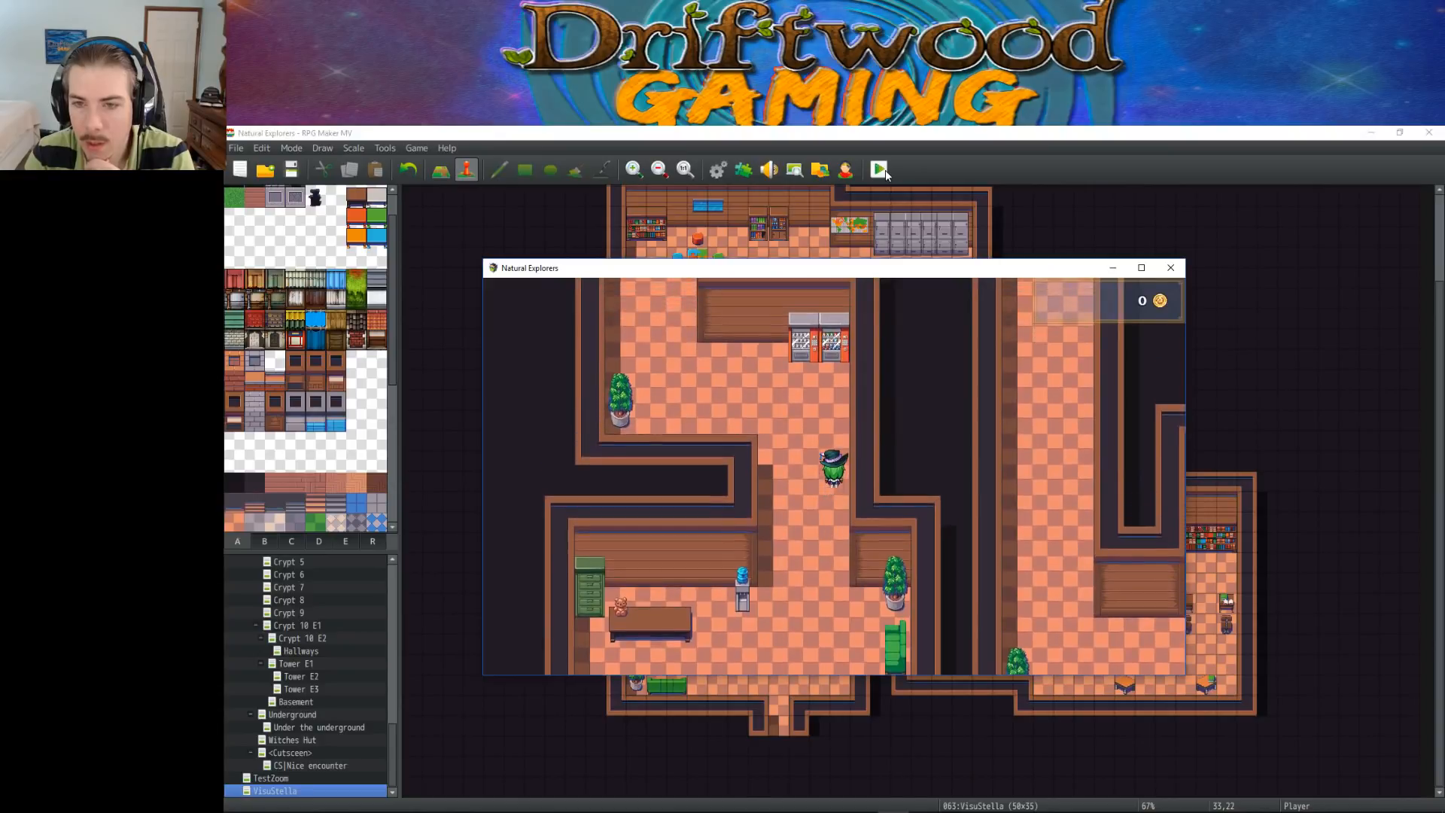
Test movement against the side and the front of the two vending machines
key("Left")
key("Up")
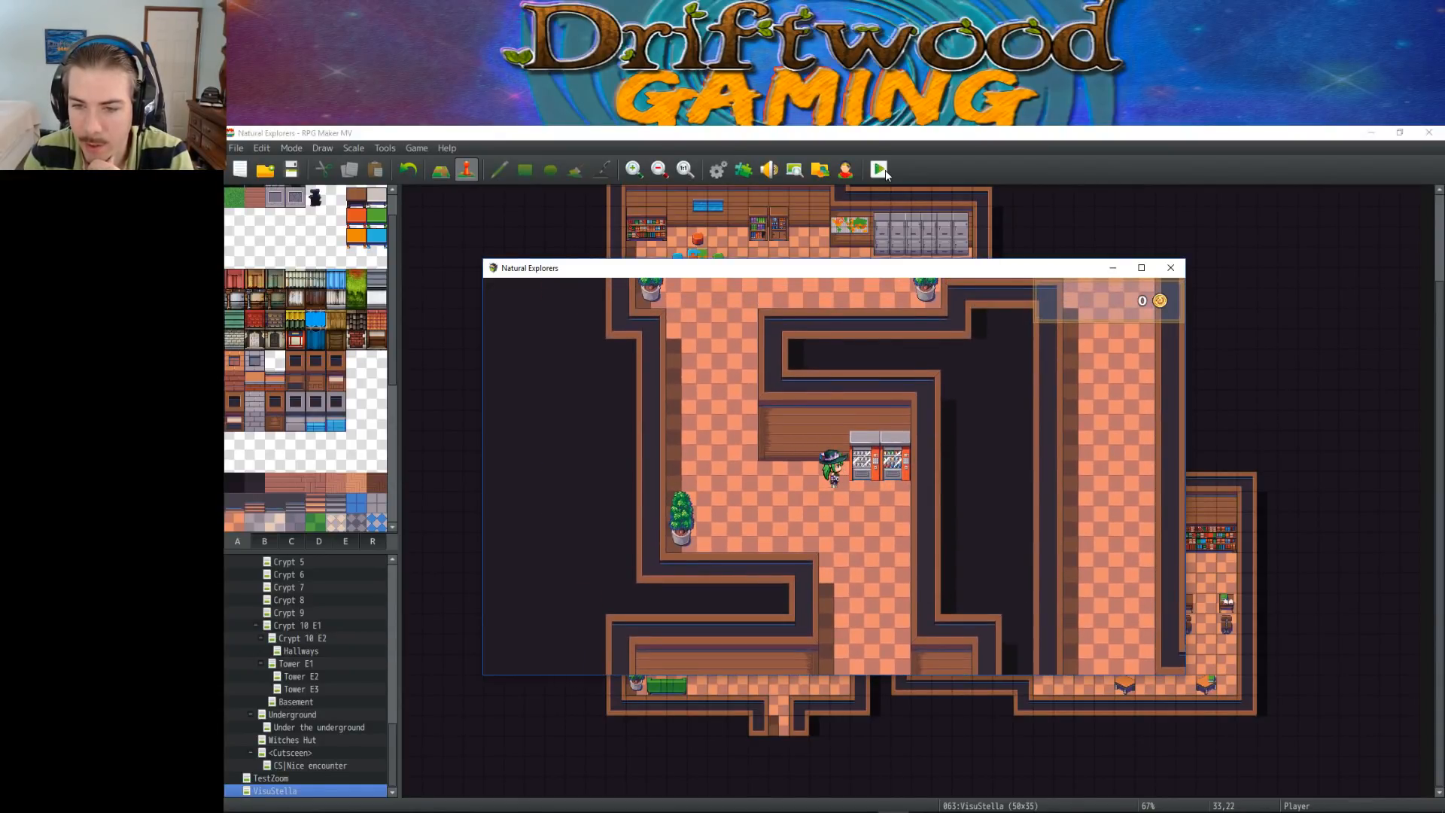
key("Down")
key("Right")
key("Up")
key("Right")
key("Up")
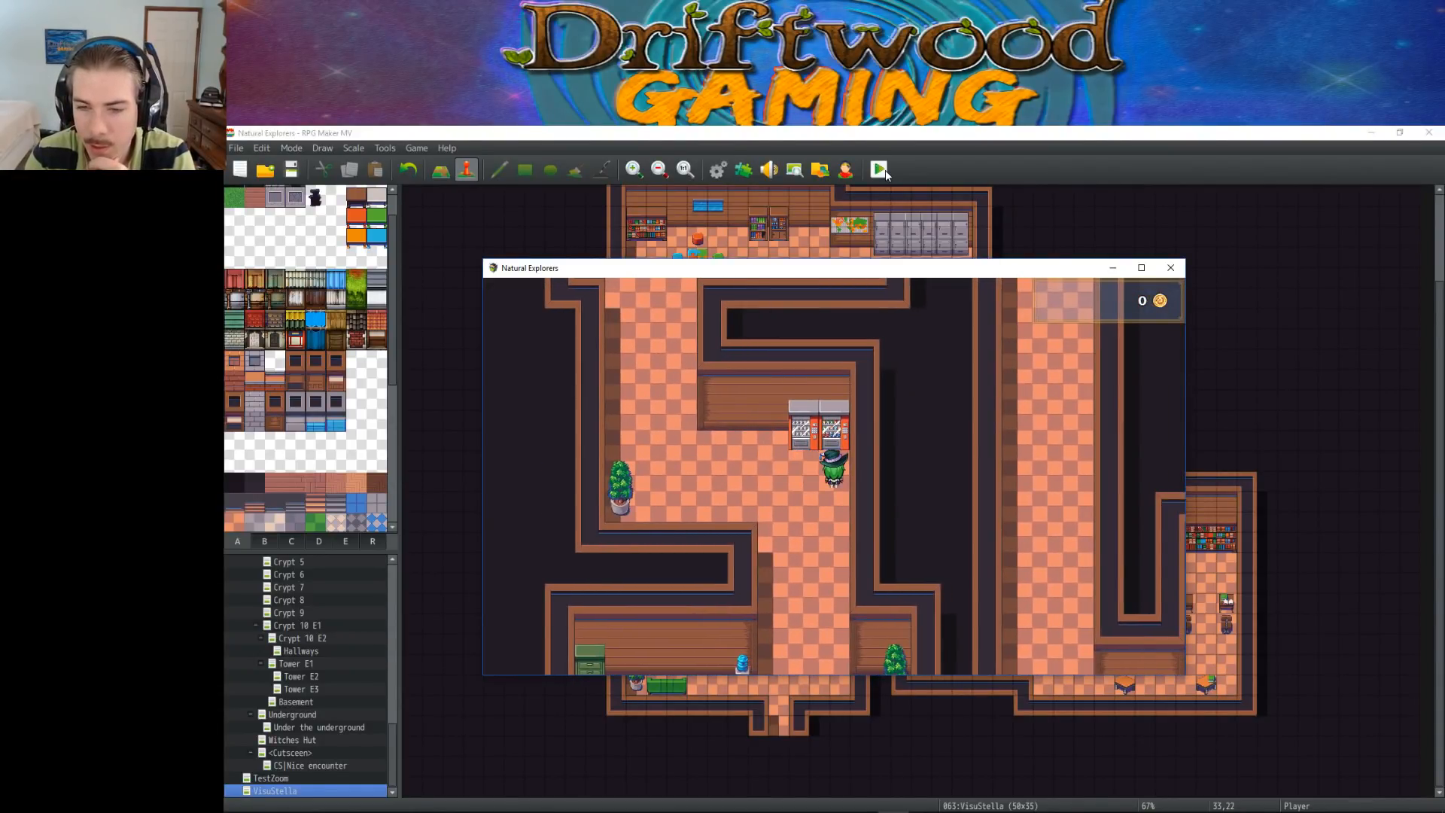
Walk back and forth between the lobby passage and the vending machines
key("Down")
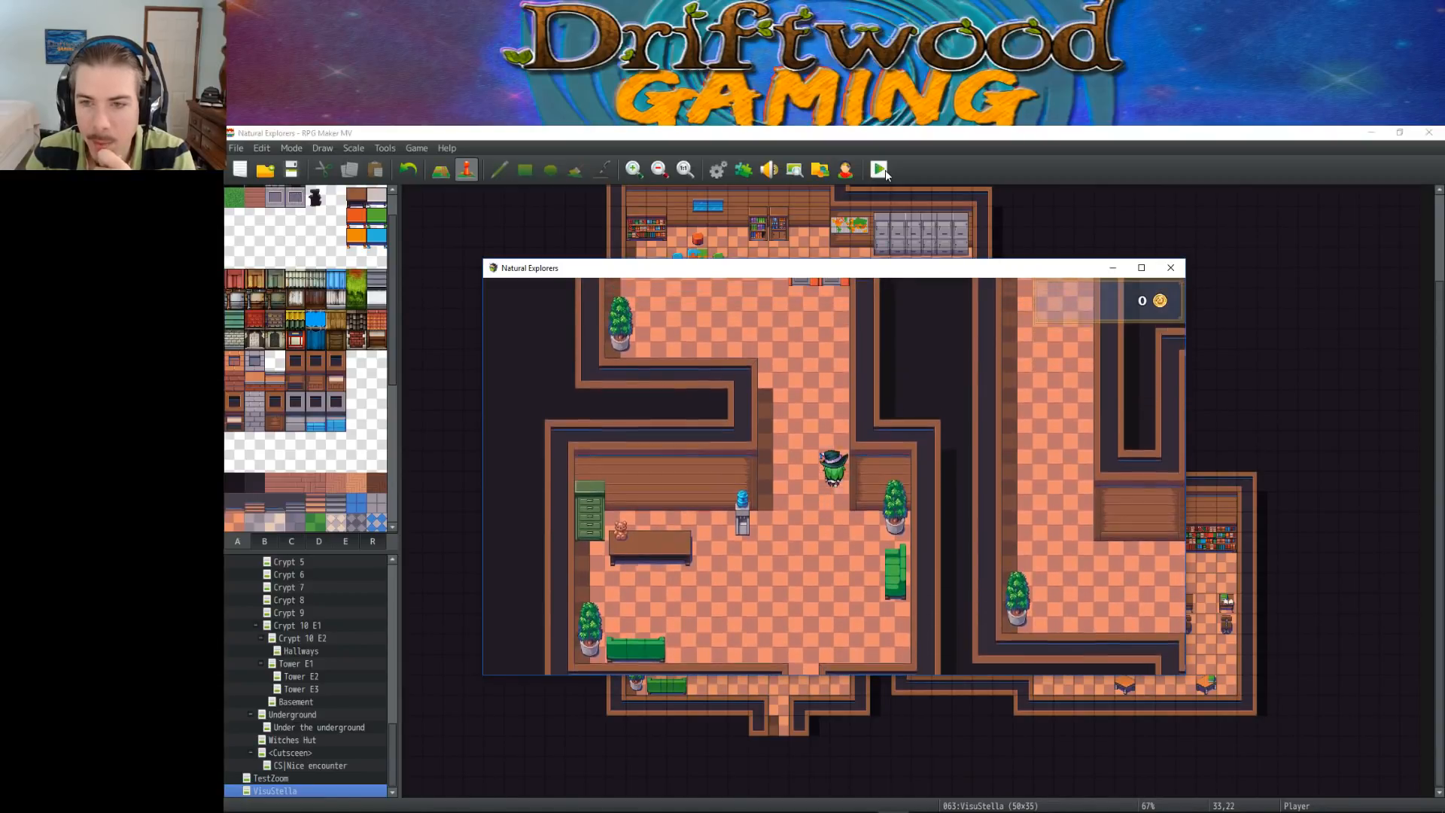
key("Up")
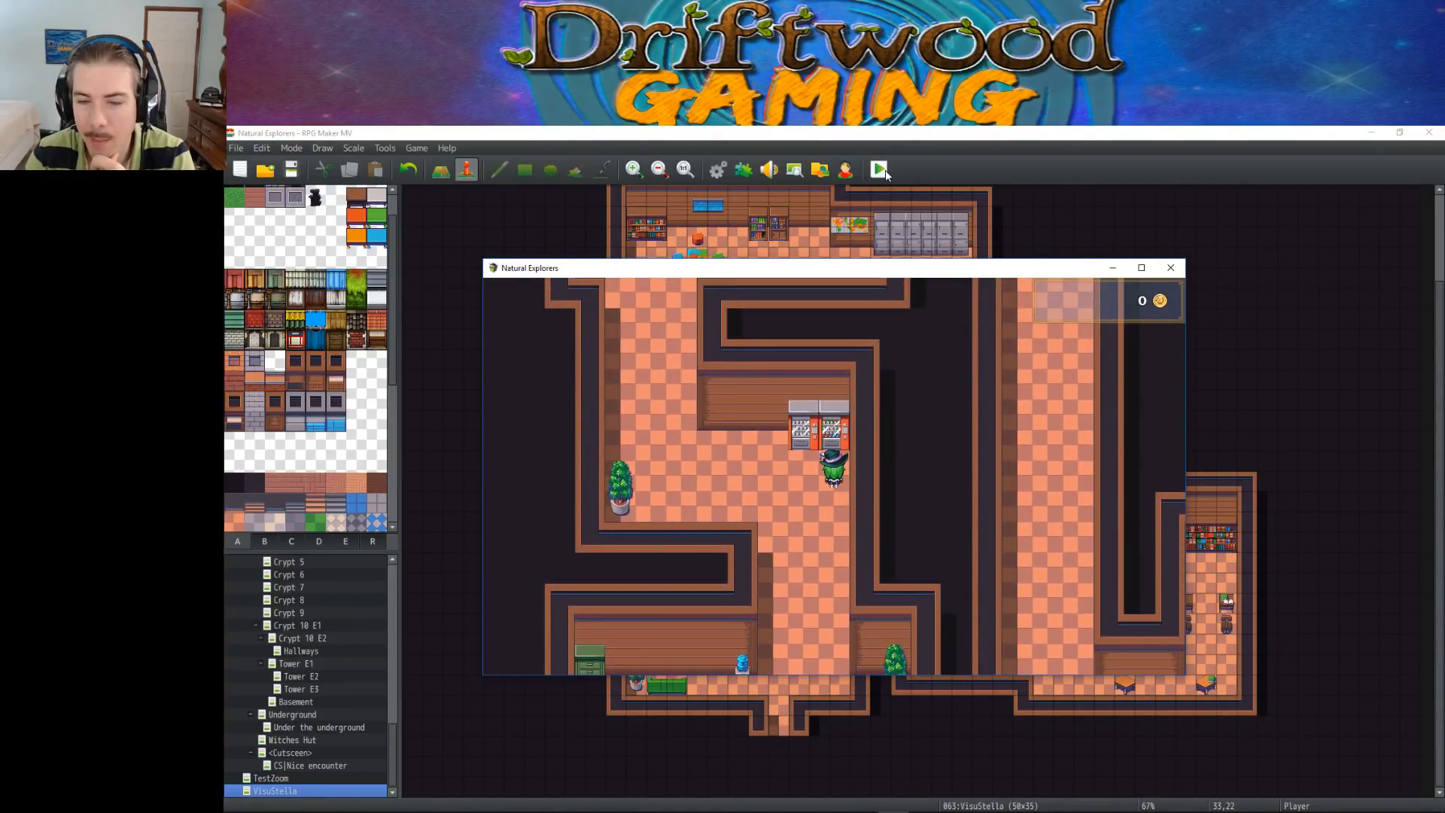
key("Down")
key("Up")
key("Down")
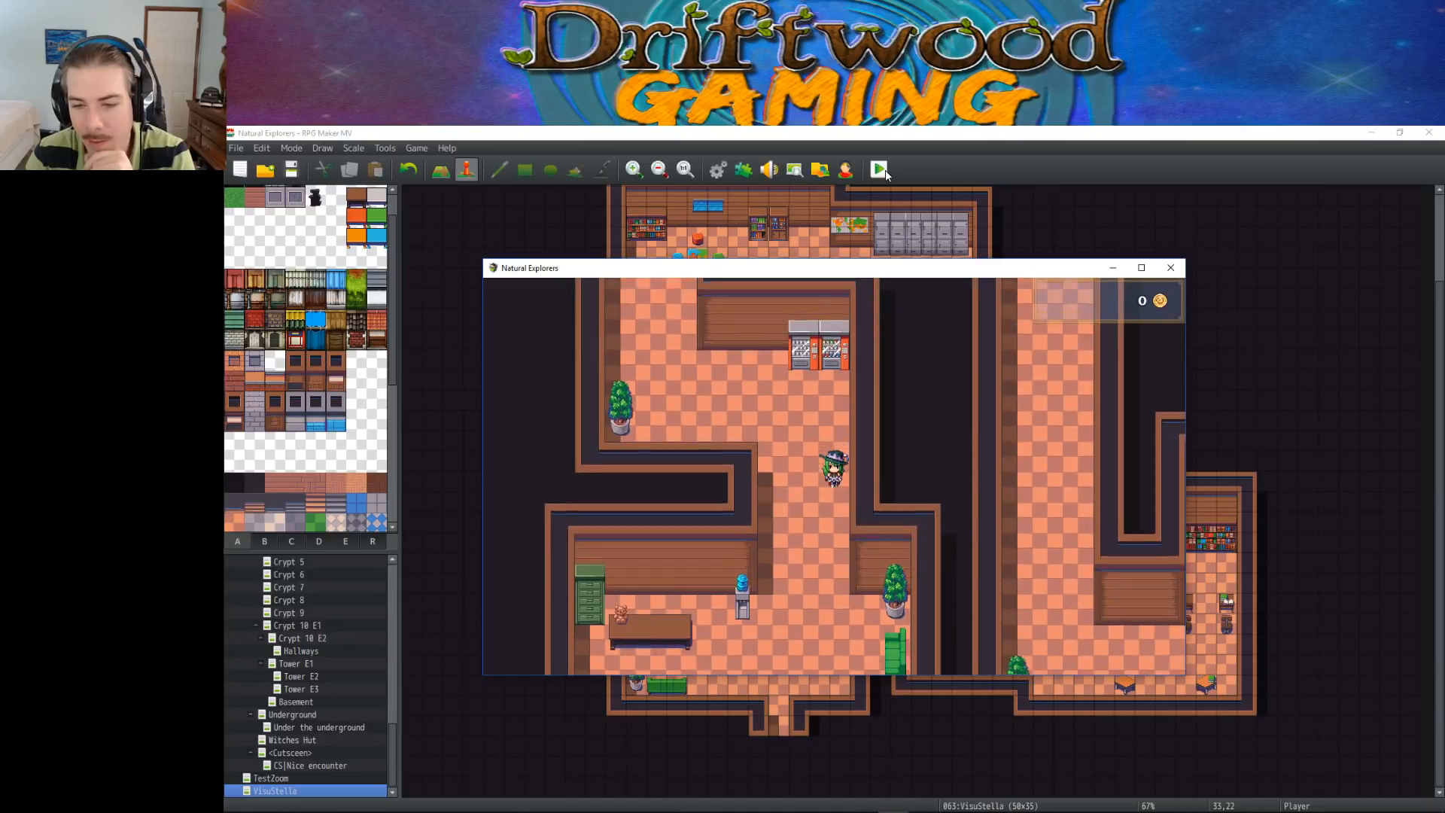
Walk down into the lobby and test movement in front of and beside the water cooler
key("Down")
key("Left")
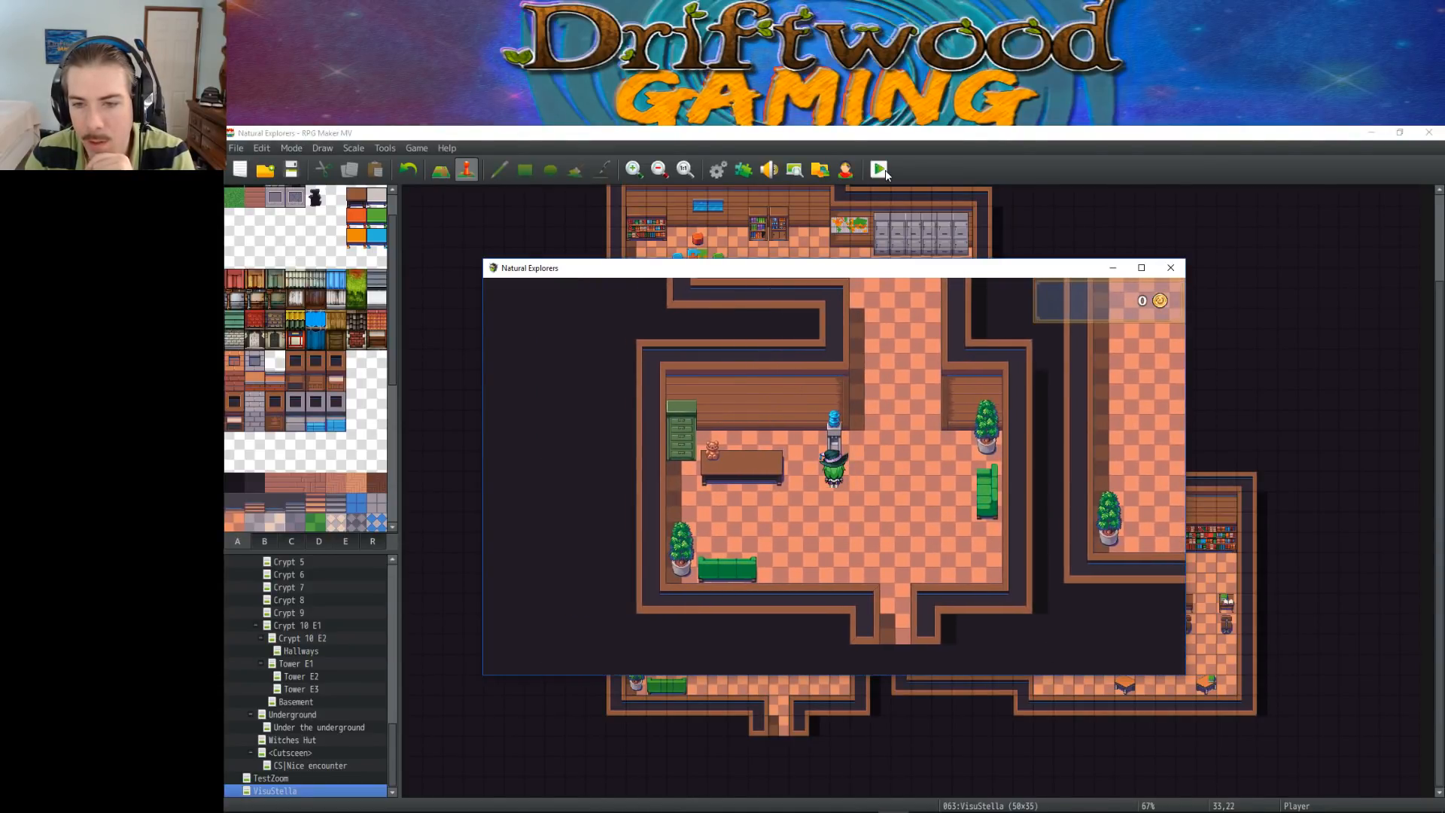
key("Up")
key("Left")
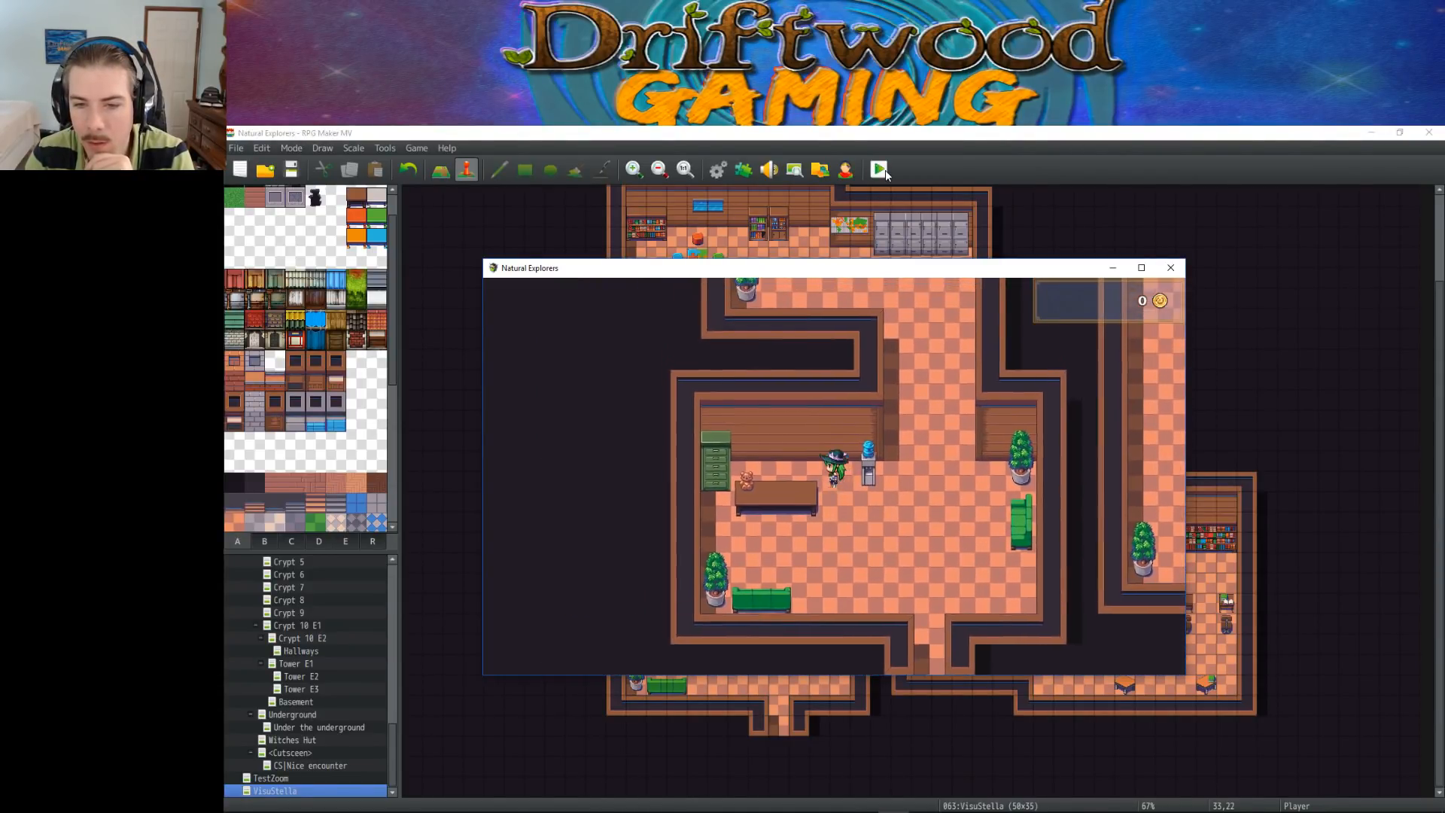
Pace repeatedly behind the reception desk to test passage between the water cooler and the green filing cabinet
key("Right")
key("Left")
key("Right")
key("Left")
key("Right")
key("Left")
key("Right")
key("Left")
key("Right")
key("Left")
key("Right")
key("Left")
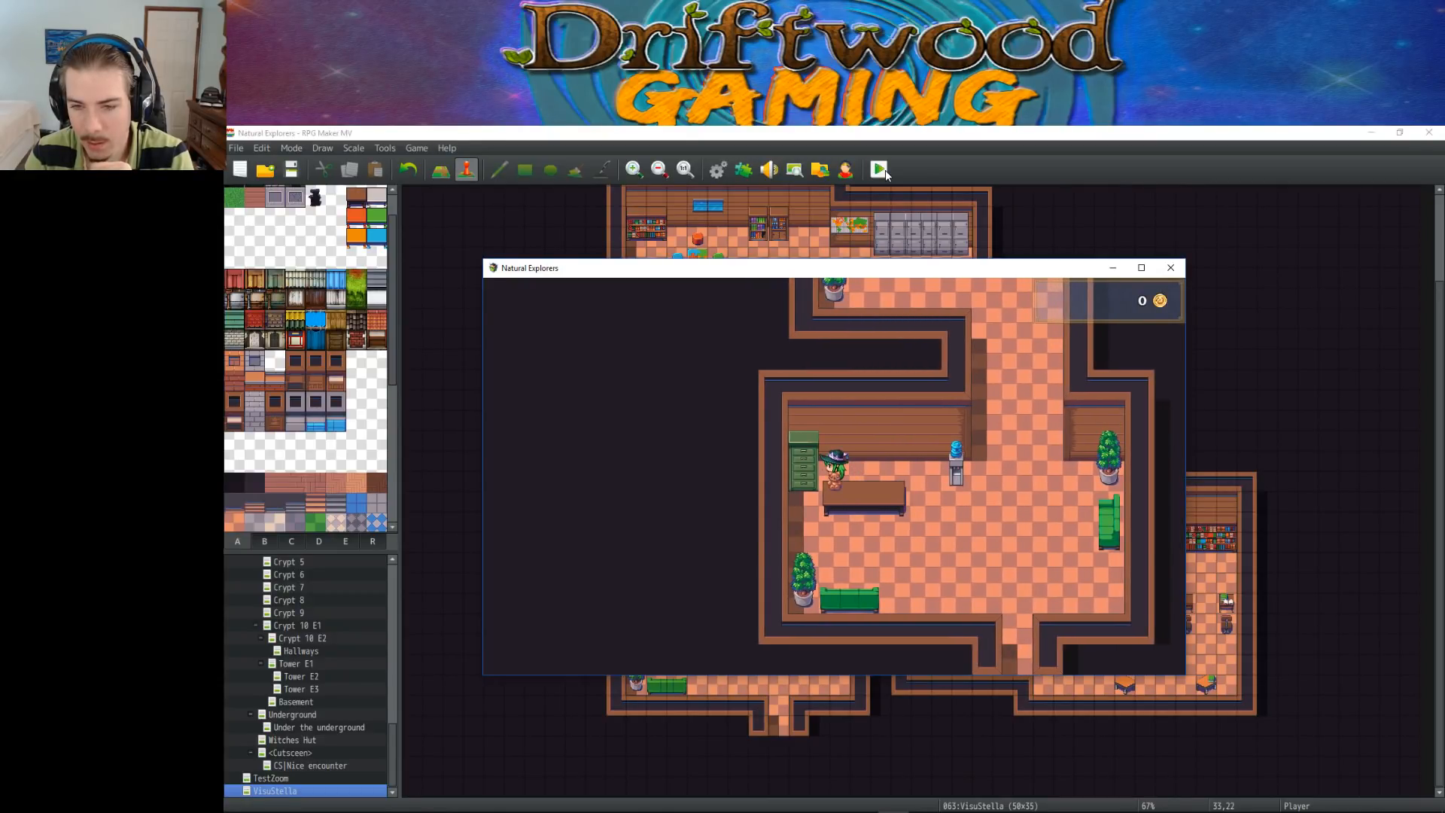
Walk around the reception desk, past the lower green couch, and down into the entrance doorway
key("Right")
key("Right")
key("Down")
key("Down")
key("Left")
key("Right")
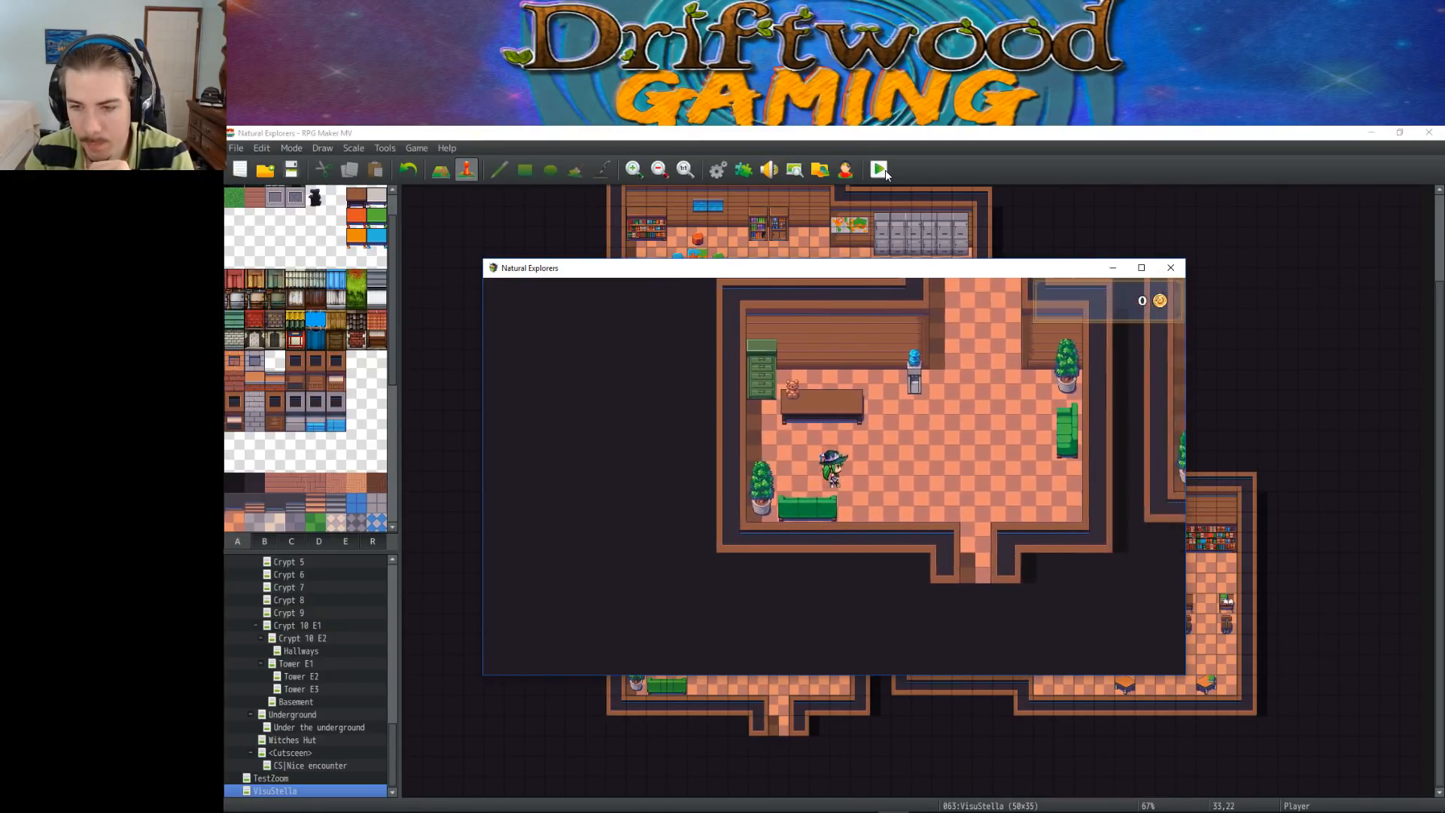
key("Down")
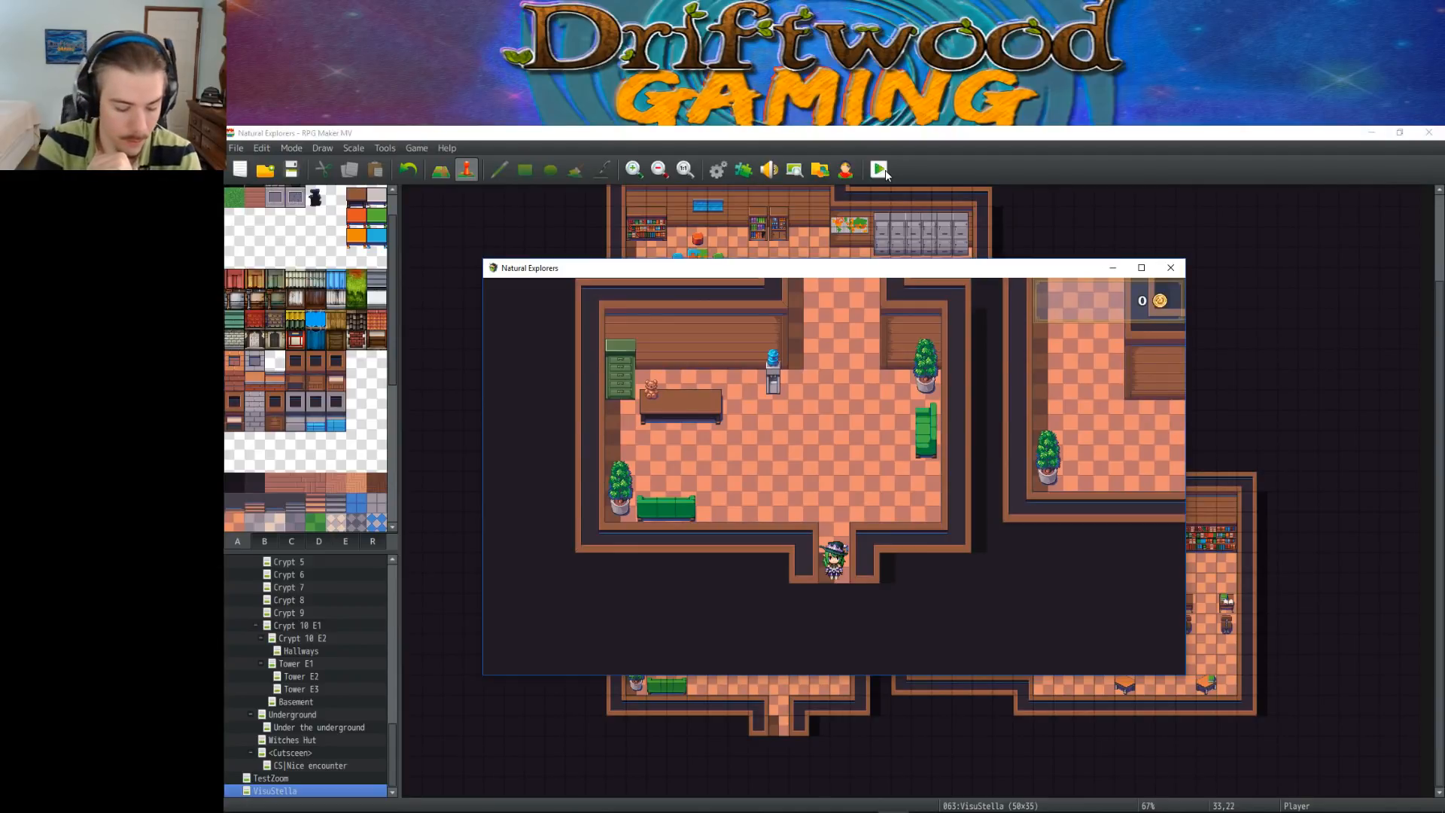
Walk from the doorway back into the middle of the lobby and end the playtest
key("Up")
key("Up")
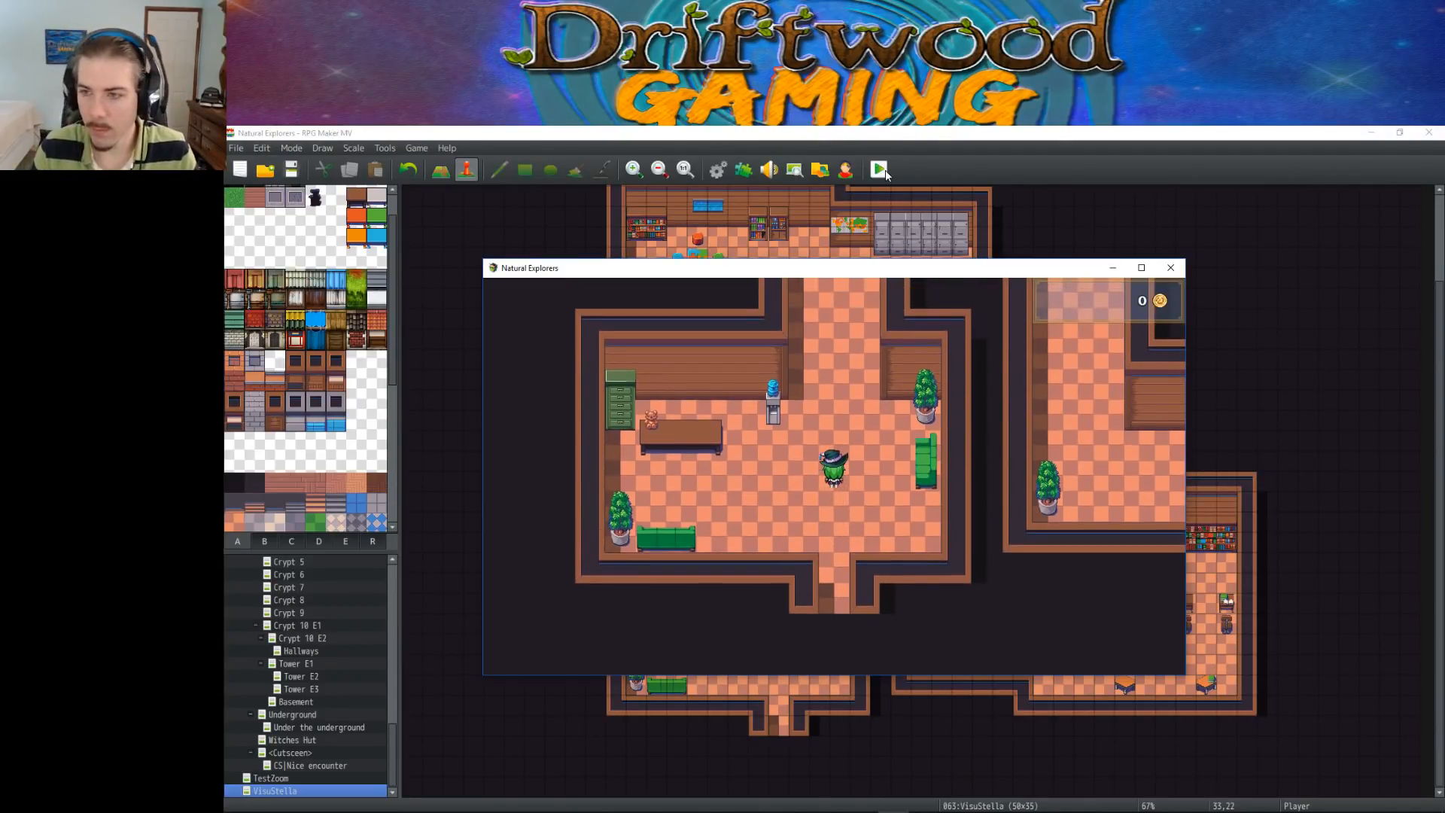
left_click(1170, 268)
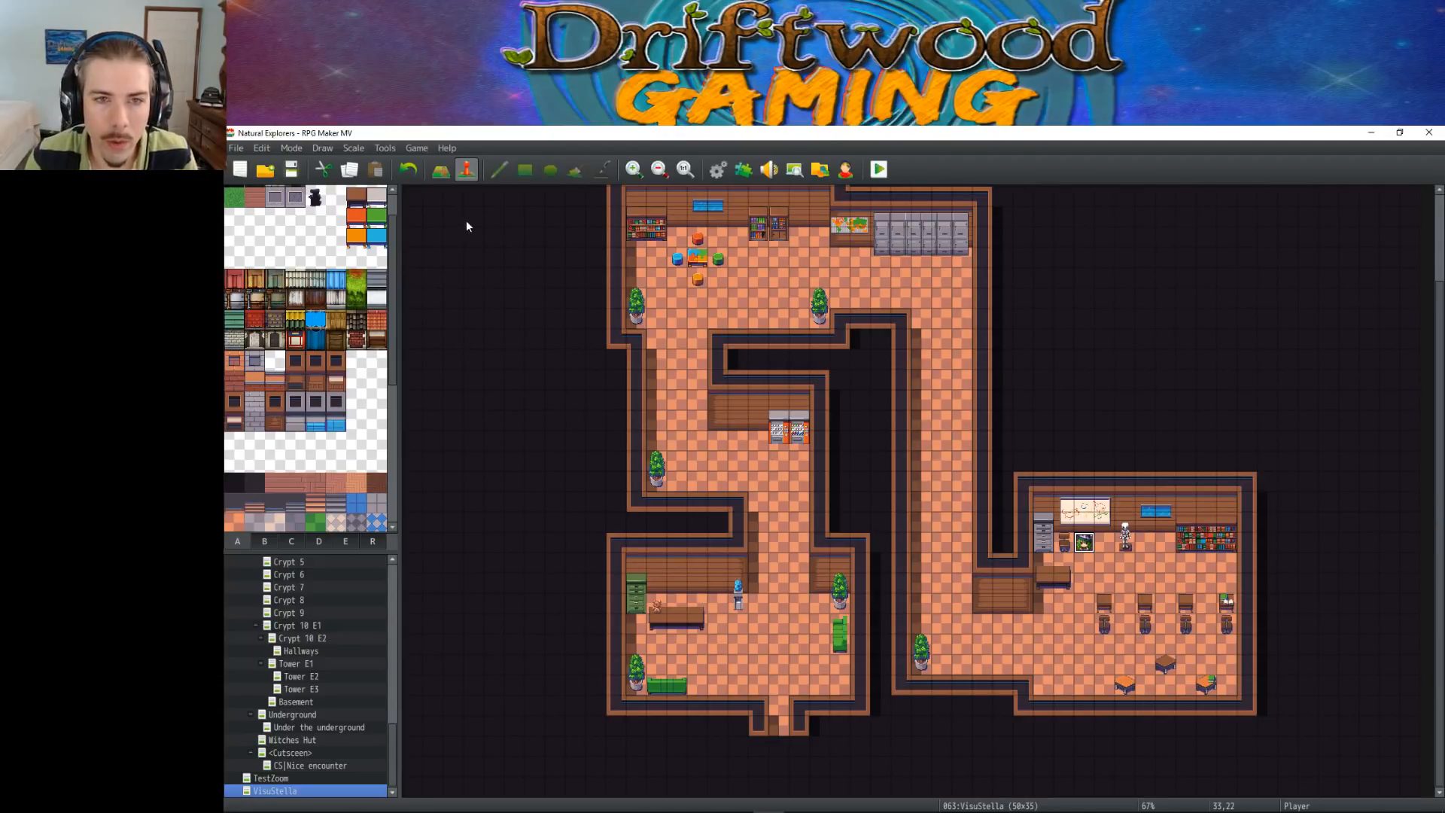
Check the wall shadows across the whole map in map editing mode with the Shadow Pen, and return to event editing
left_click(440, 172)
left_click(601, 170)
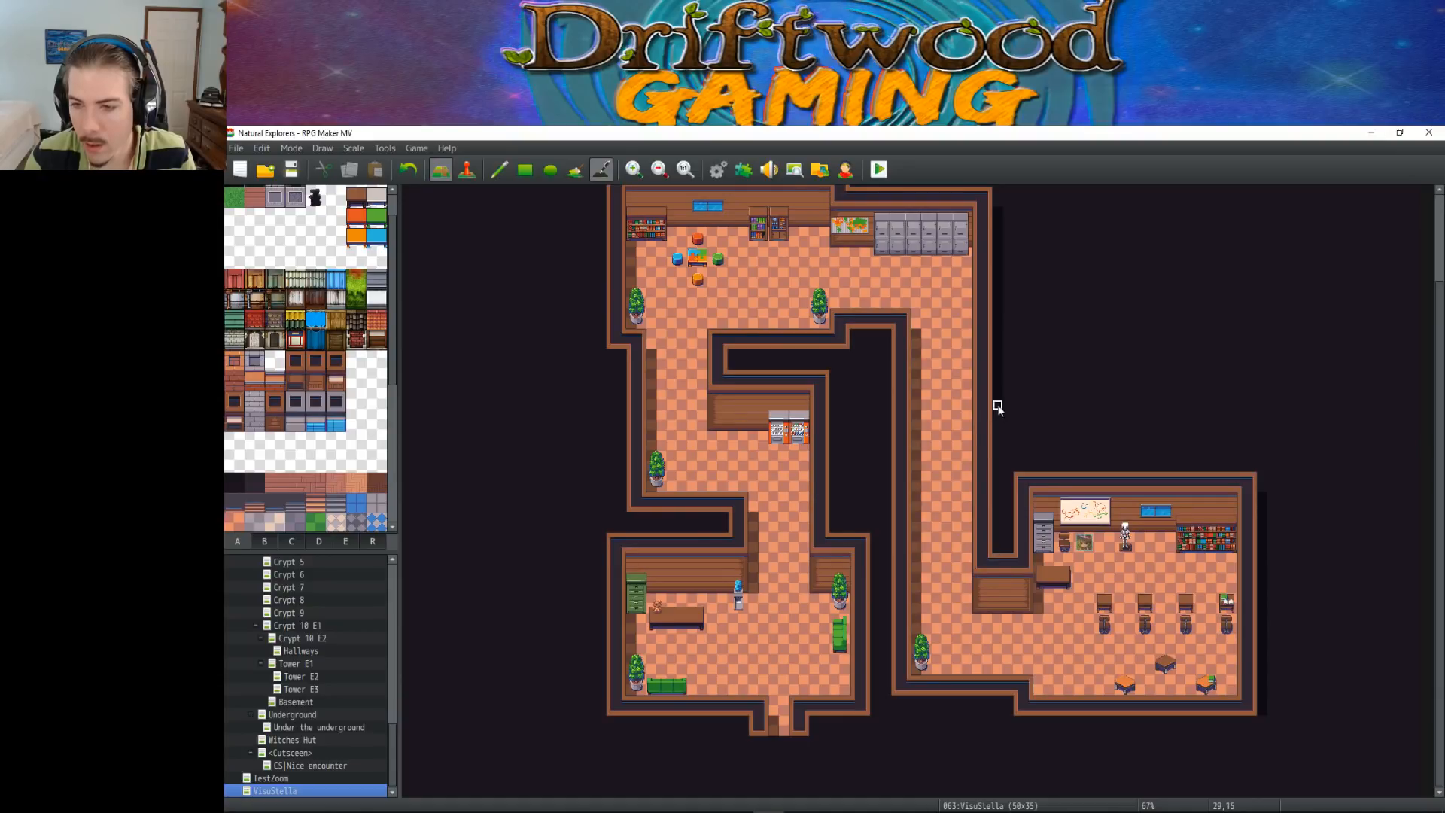
scroll(1020, 319, "up", 3)
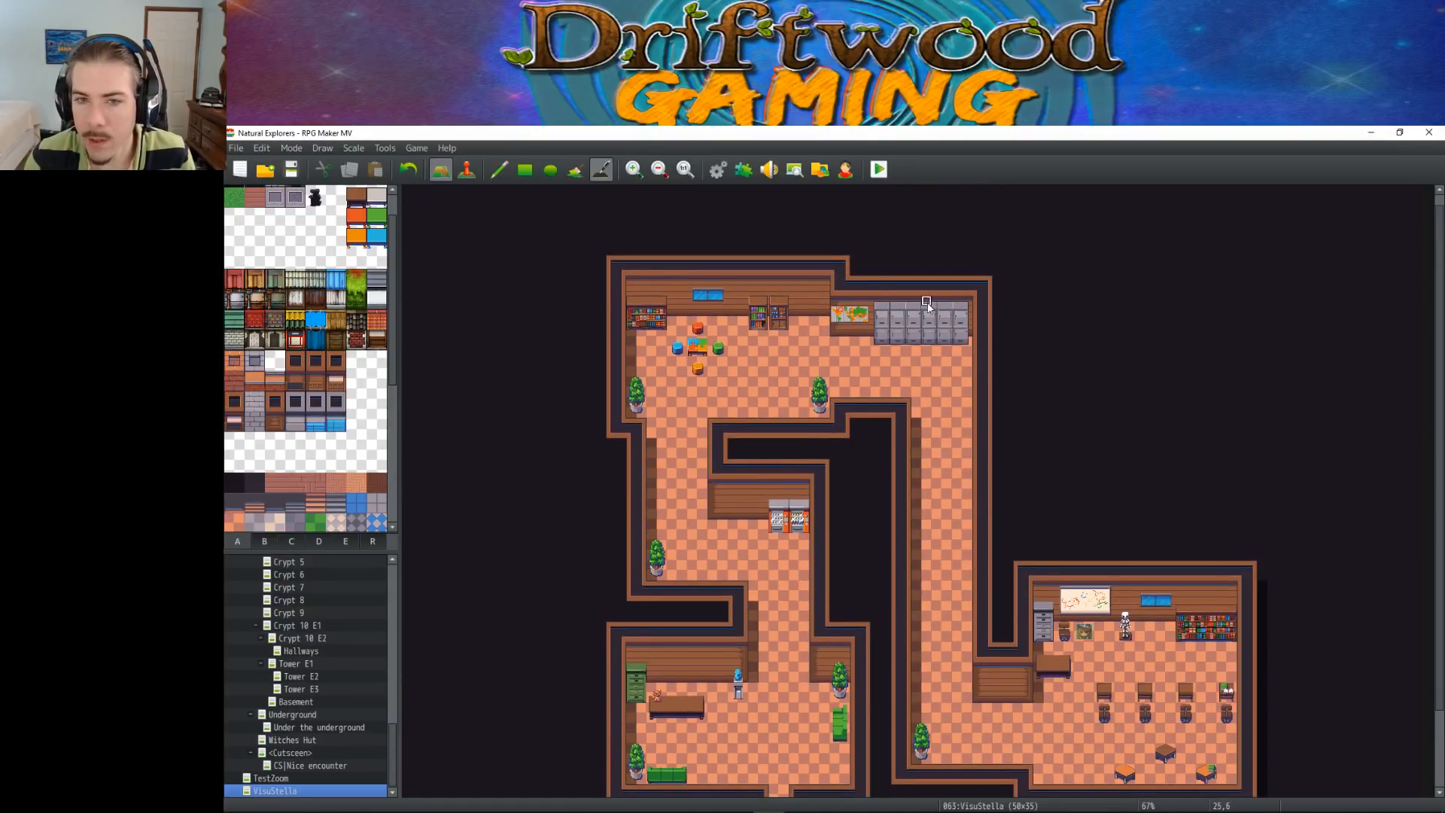
scroll(1020, 319, "down", 3)
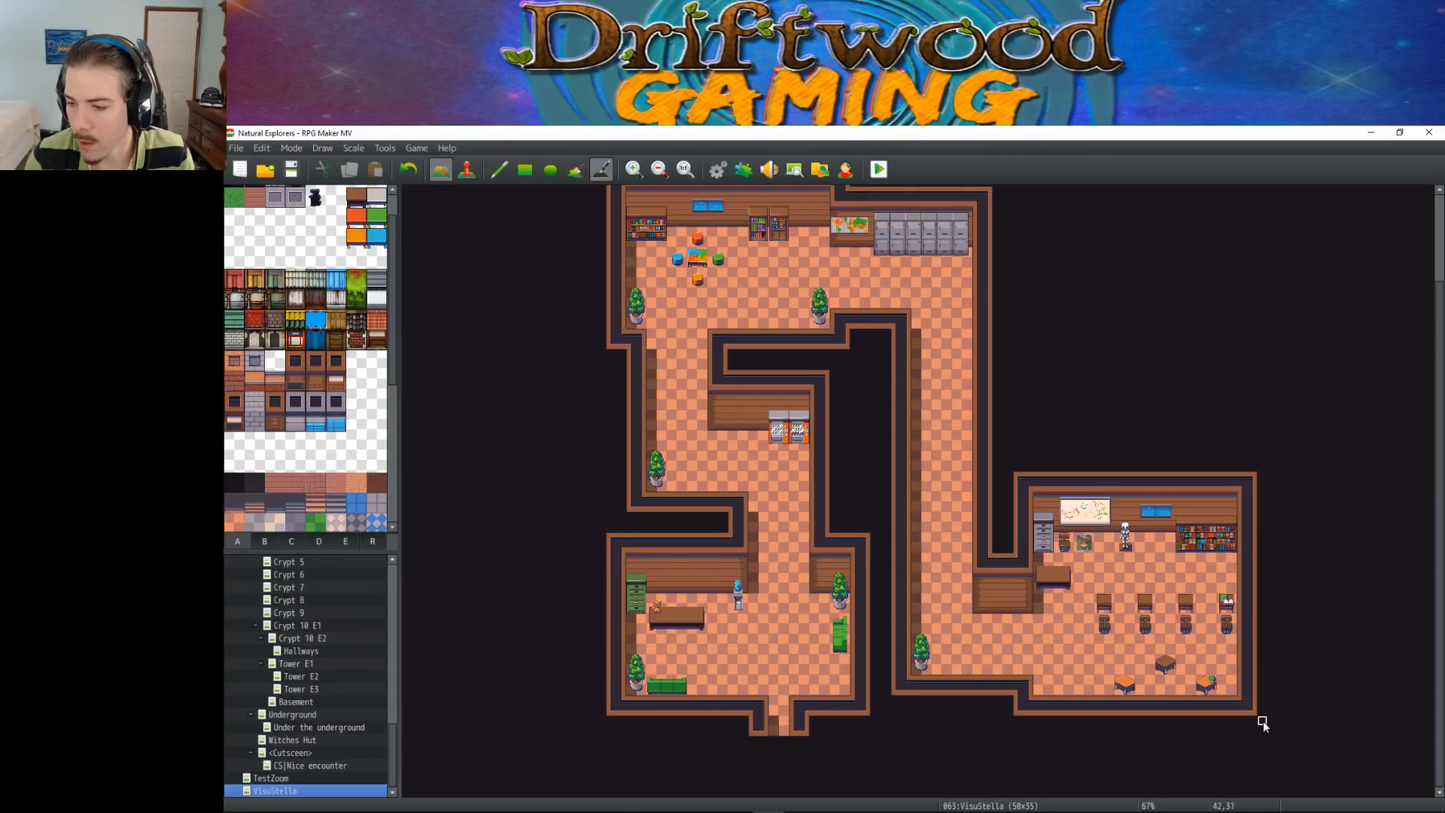
scroll(853, 480, "up", 1)
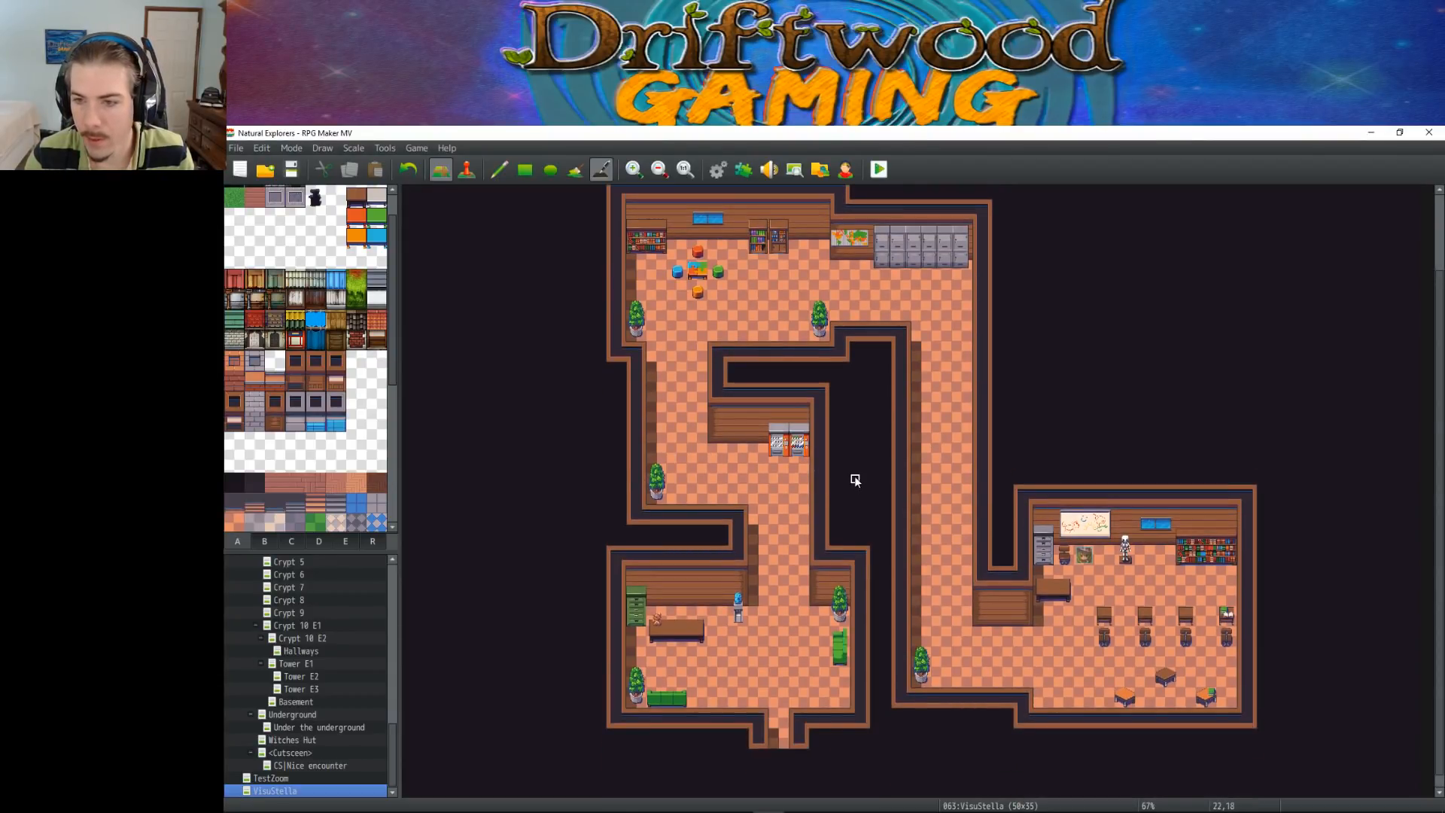
scroll(855, 479, "down", 1)
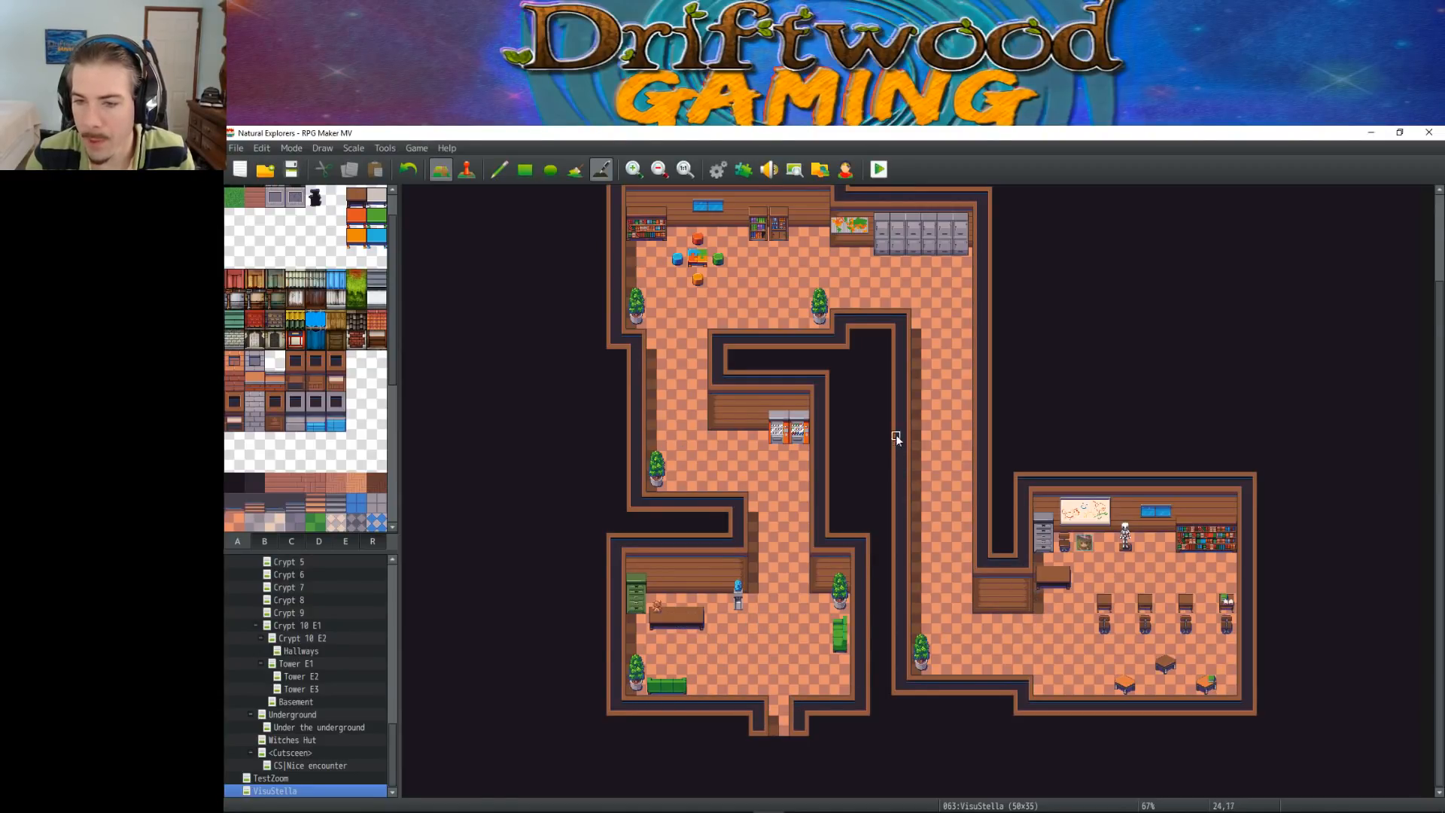
scroll(1066, 438, "up", 2)
scroll(1058, 404, "down", 2)
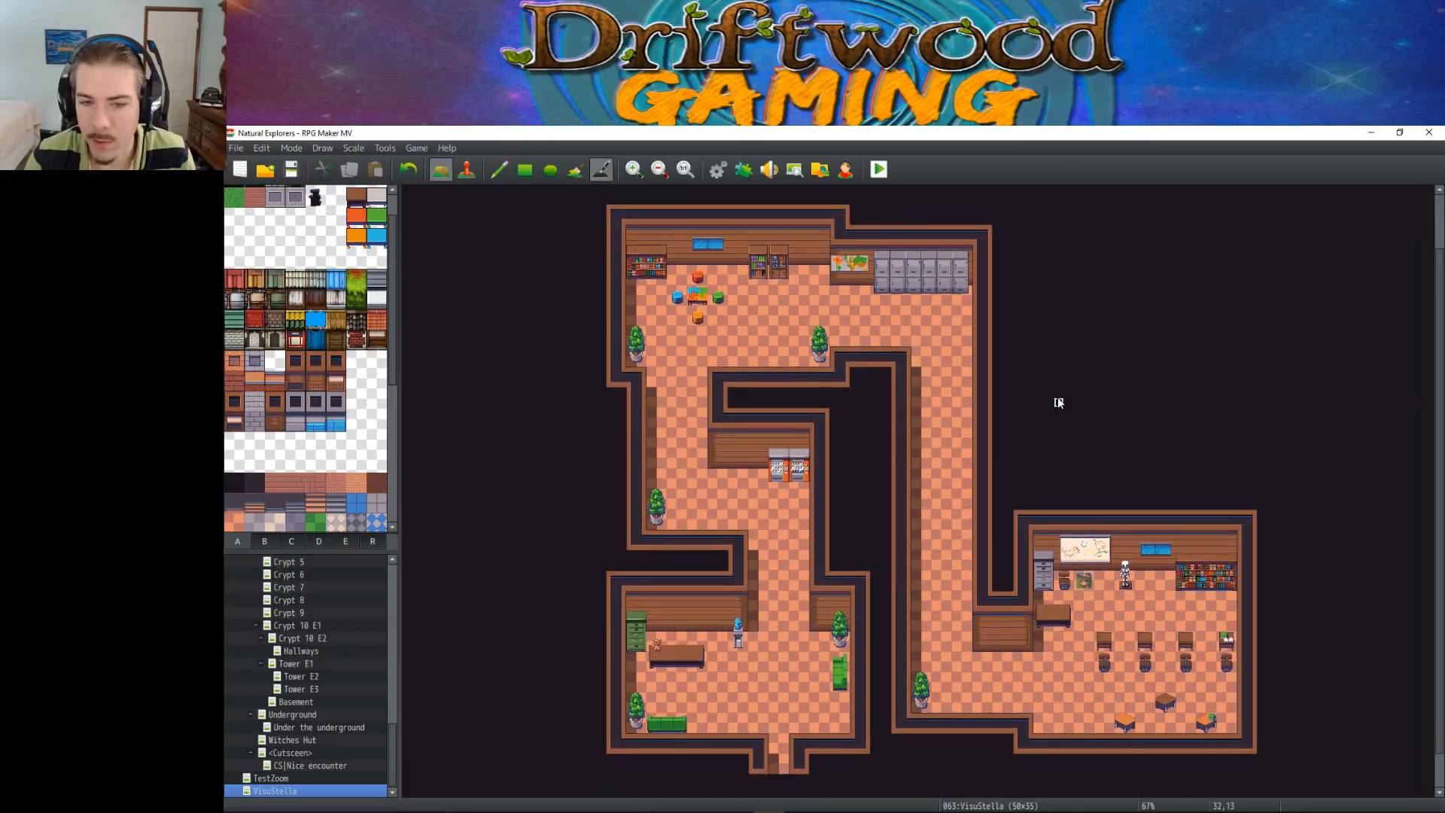
left_click(576, 170)
key("F6")
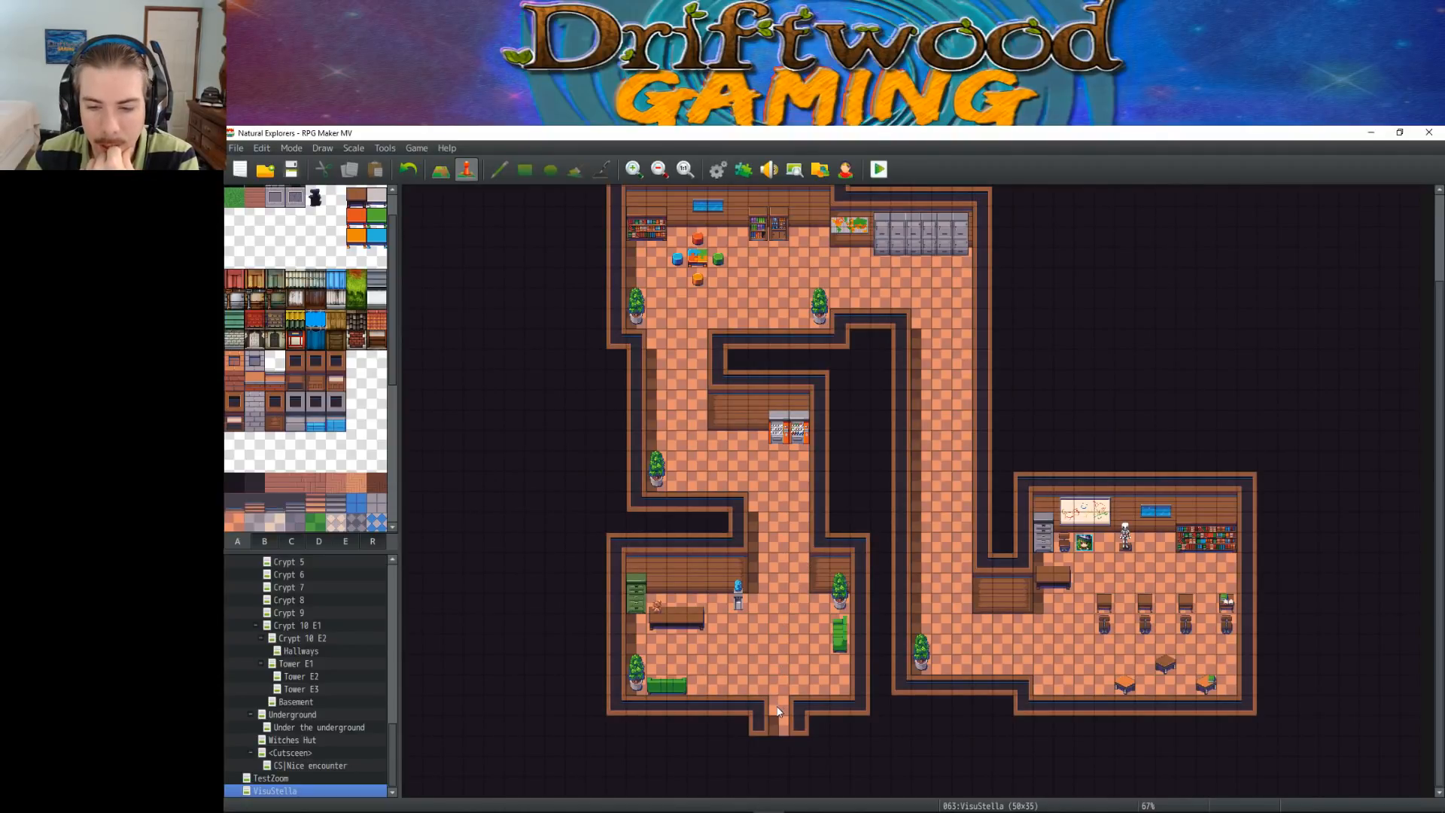
right_click(635, 578)
left_click(677, 542)
right_click(721, 525)
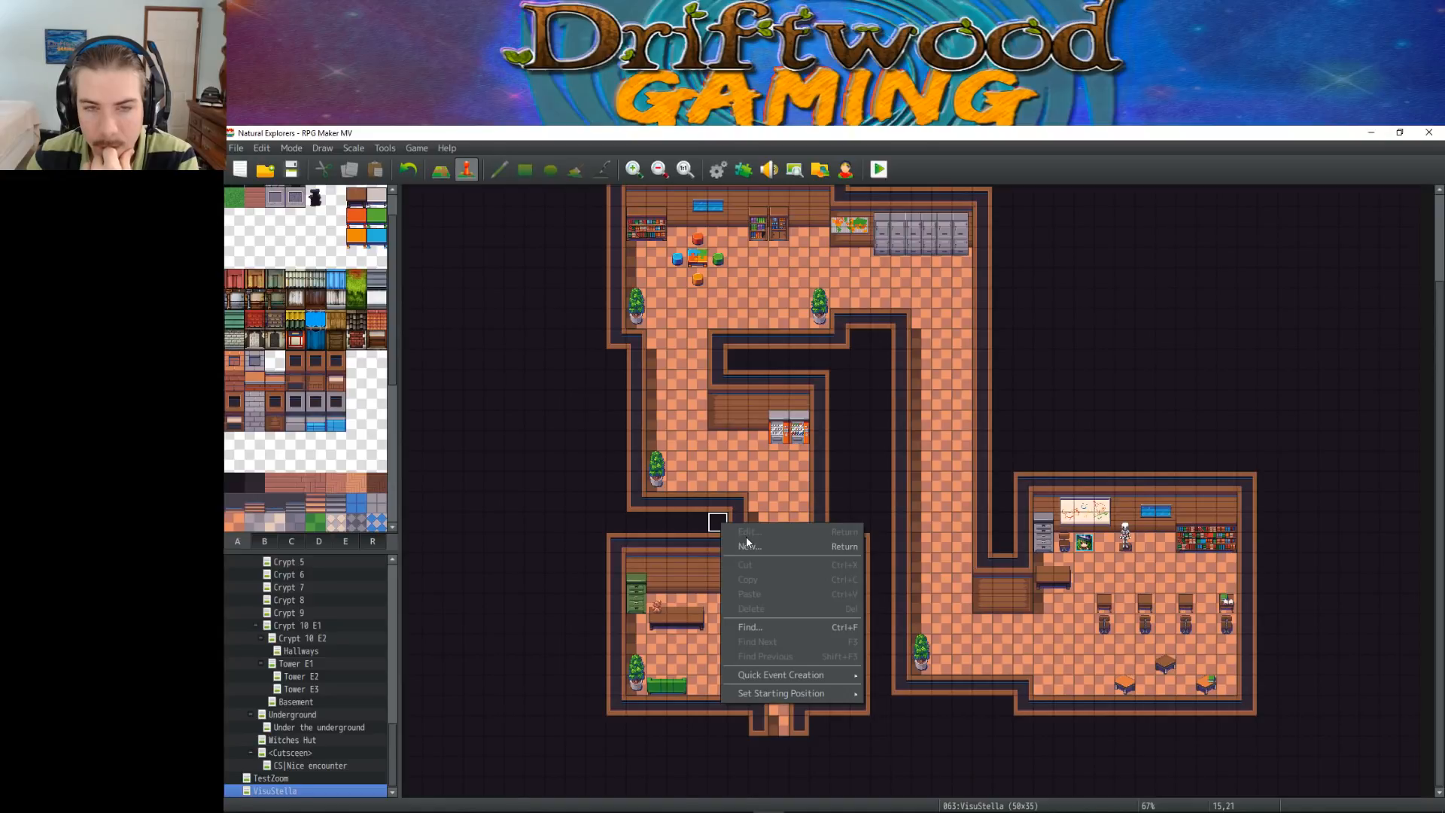
left_click(725, 729)
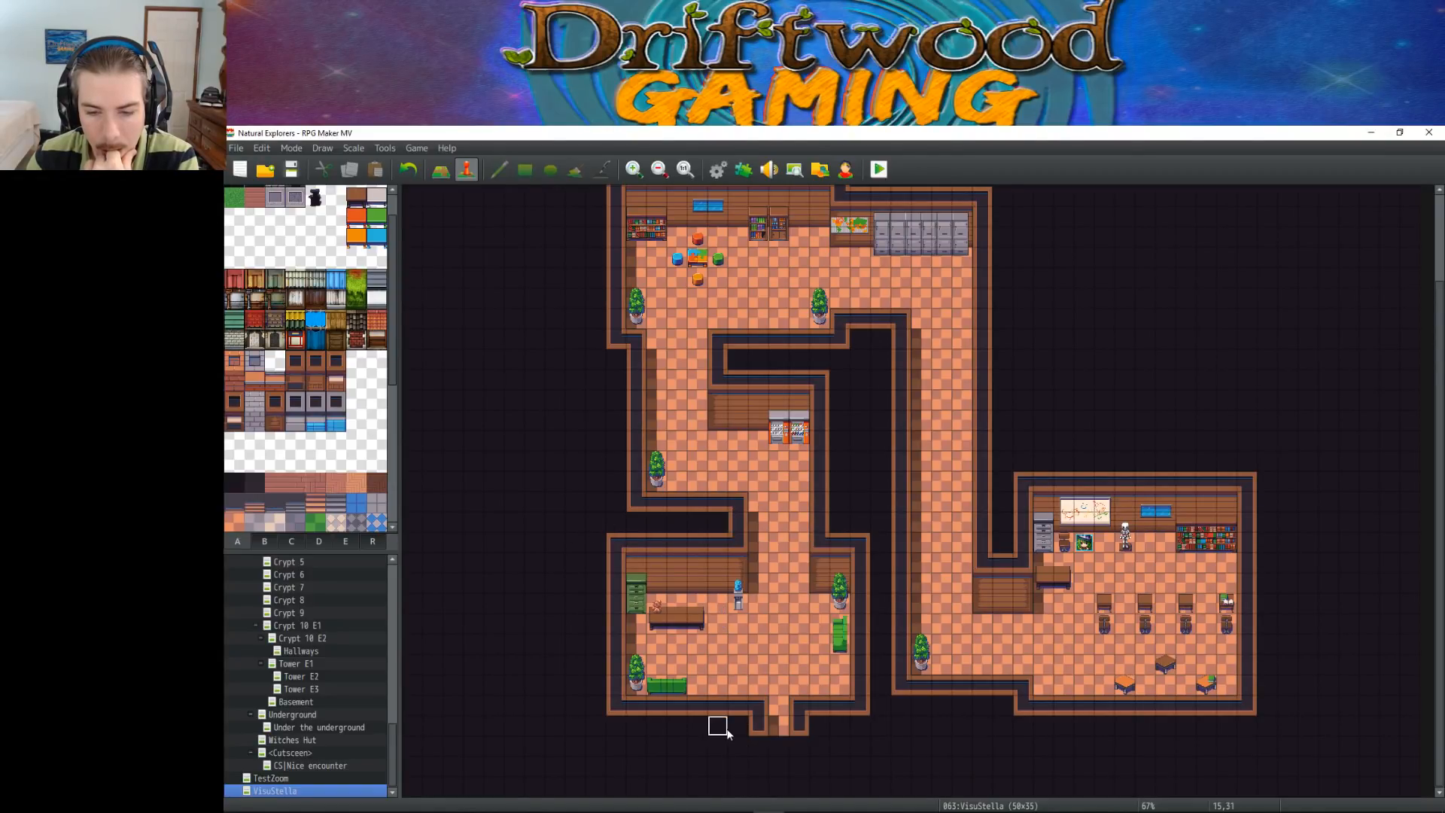
Create an event named Tutorial Controller at tile 15,31, outside the lobby entrance, with its trigger set to Autorun
right_click(717, 722)
left_click(760, 746)
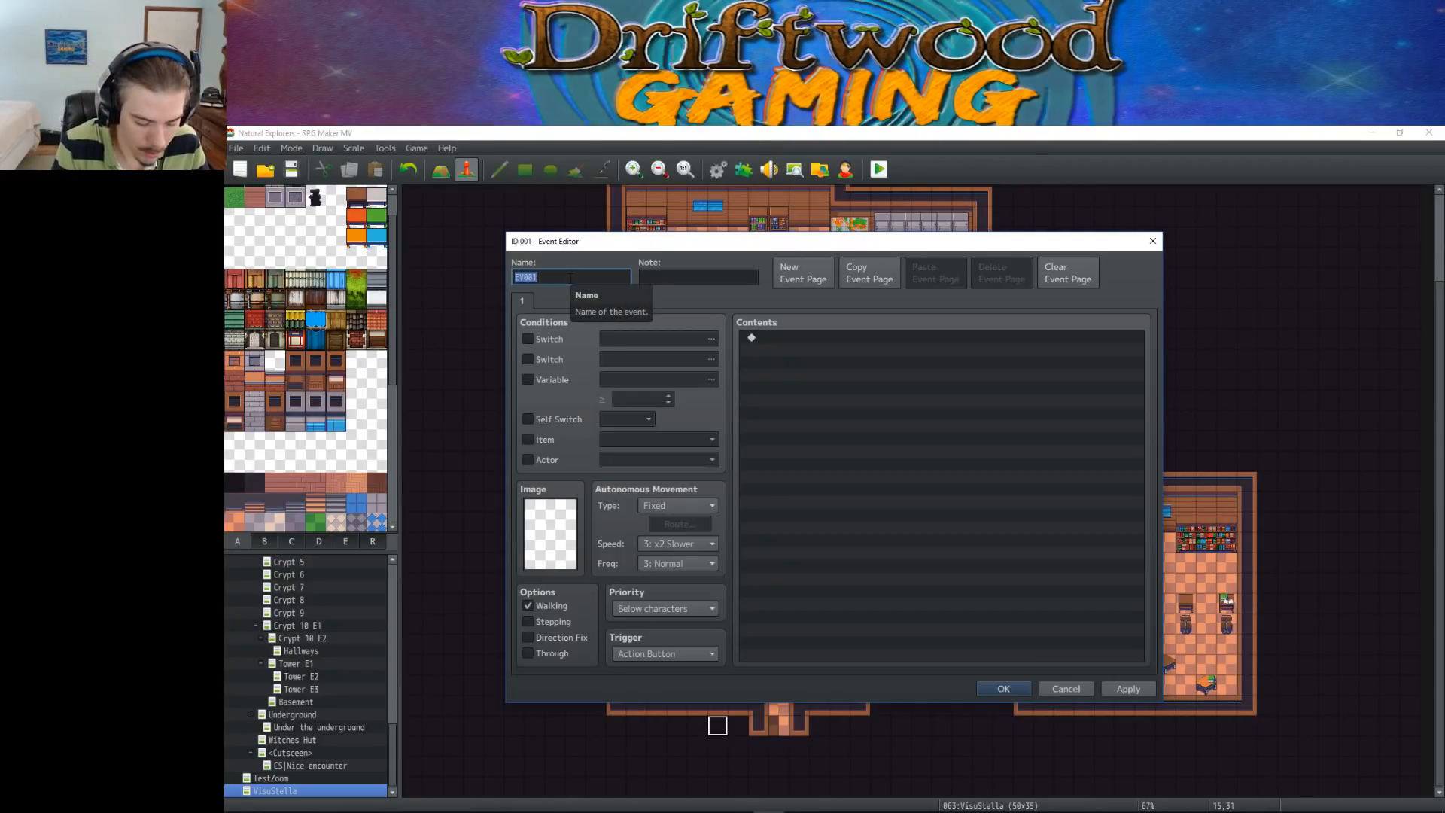
type("Tutorial Controller")
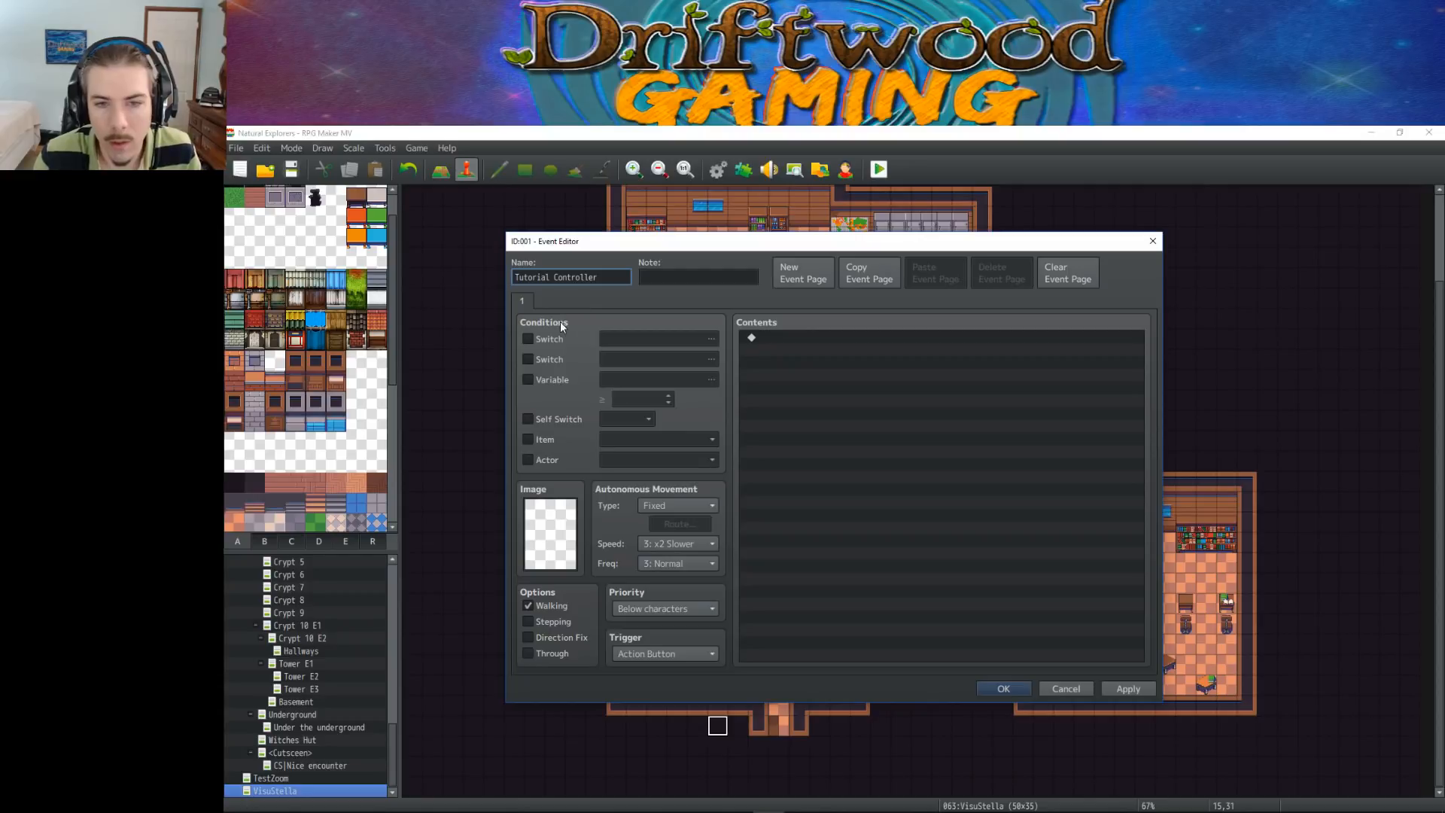
left_click(666, 653)
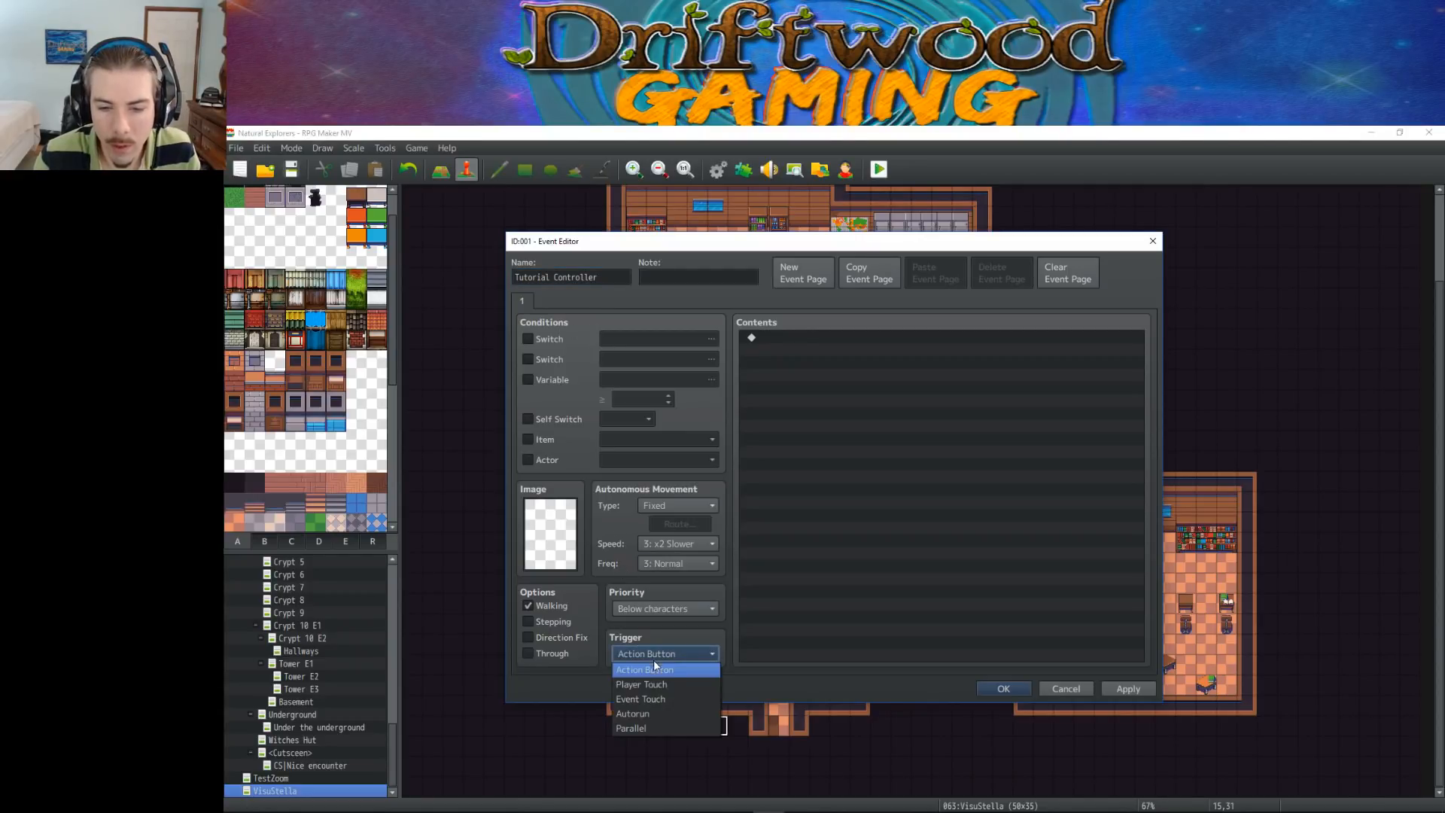
left_click(666, 718)
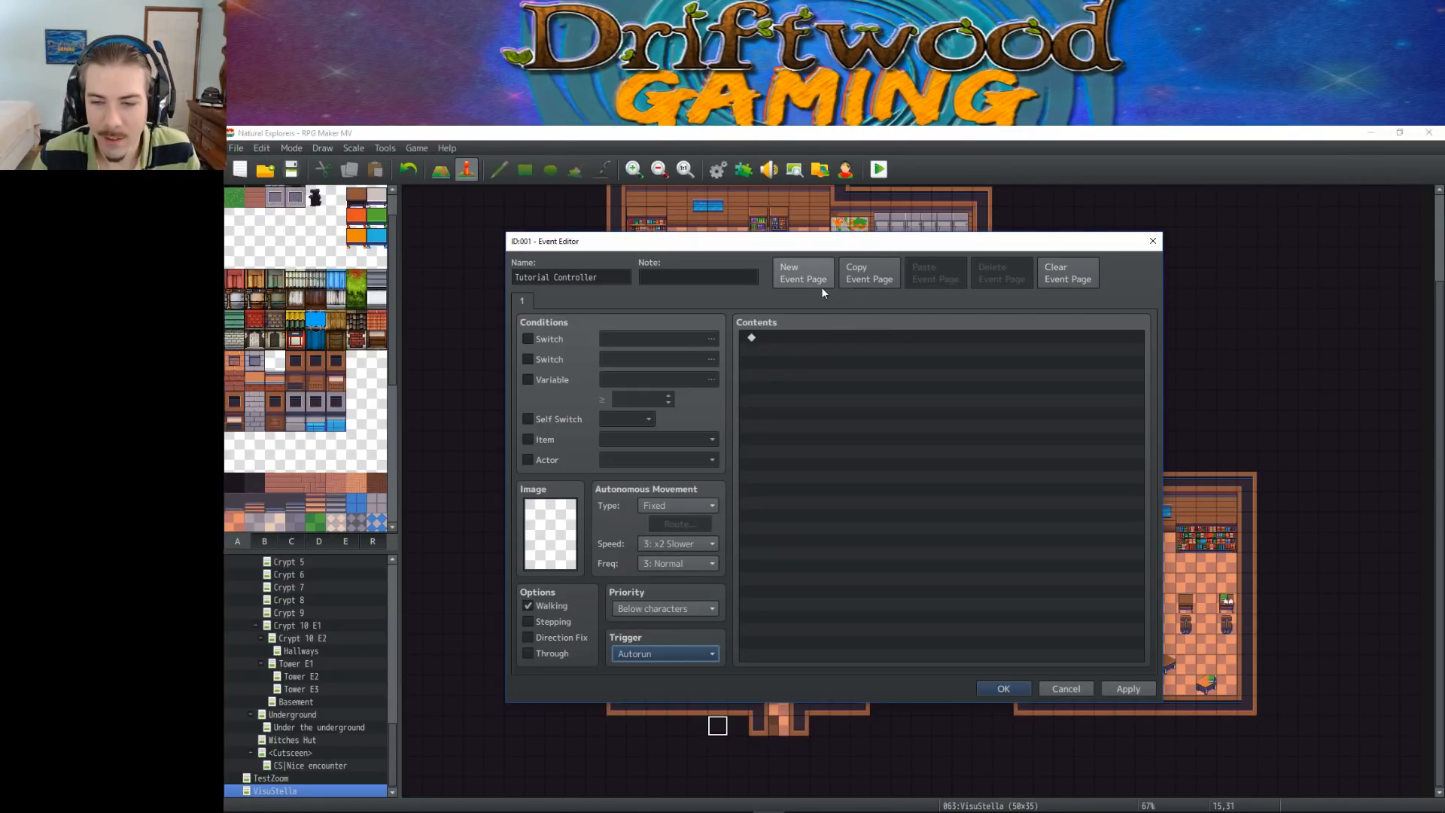
Start a Set Movement Route command for the player in the event's contents with Skip If Cannot Move enabled
left_click(785, 342)
double_click(786, 345)
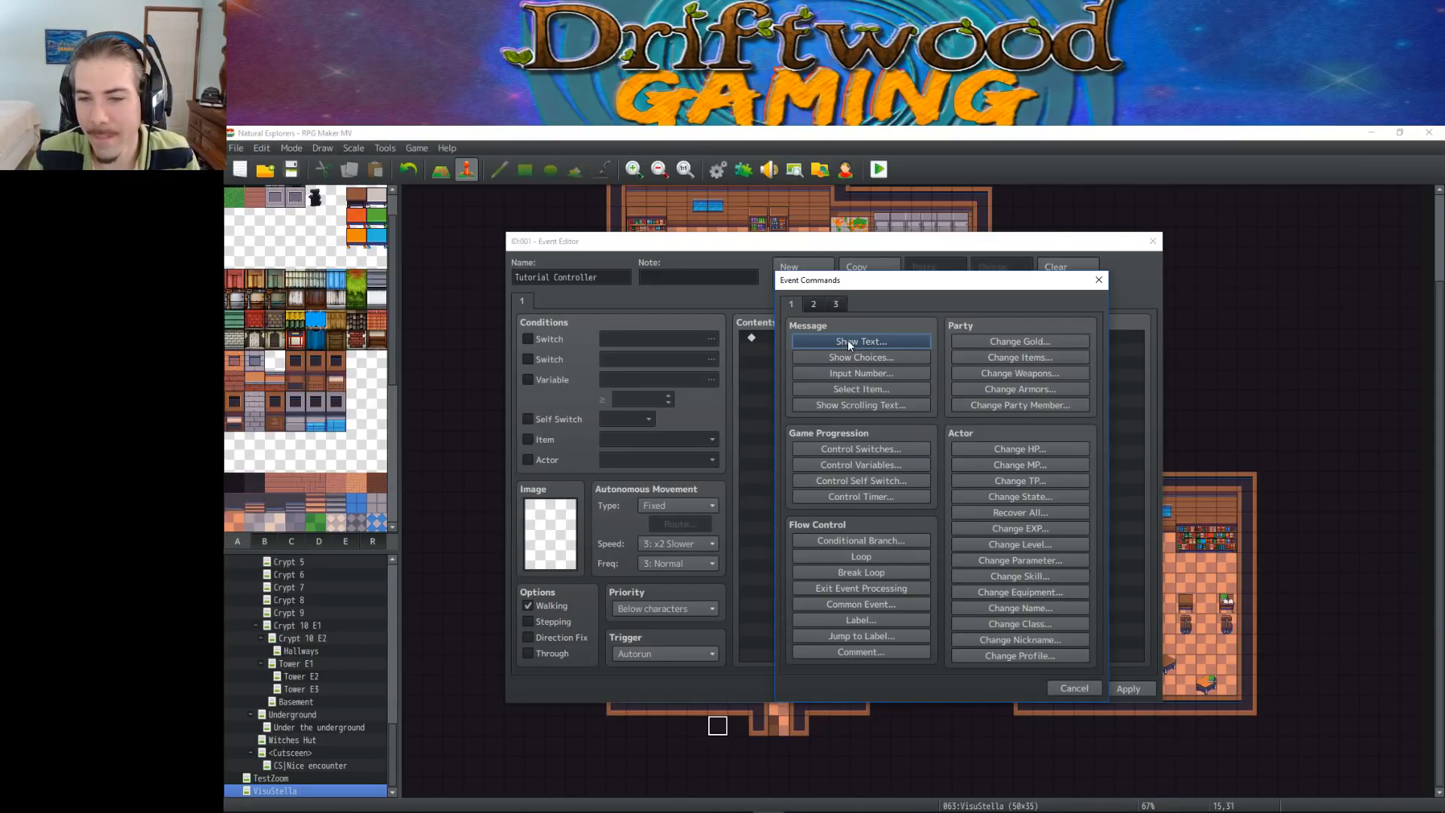
left_click(818, 305)
left_click(793, 304)
left_click(813, 305)
left_click(792, 305)
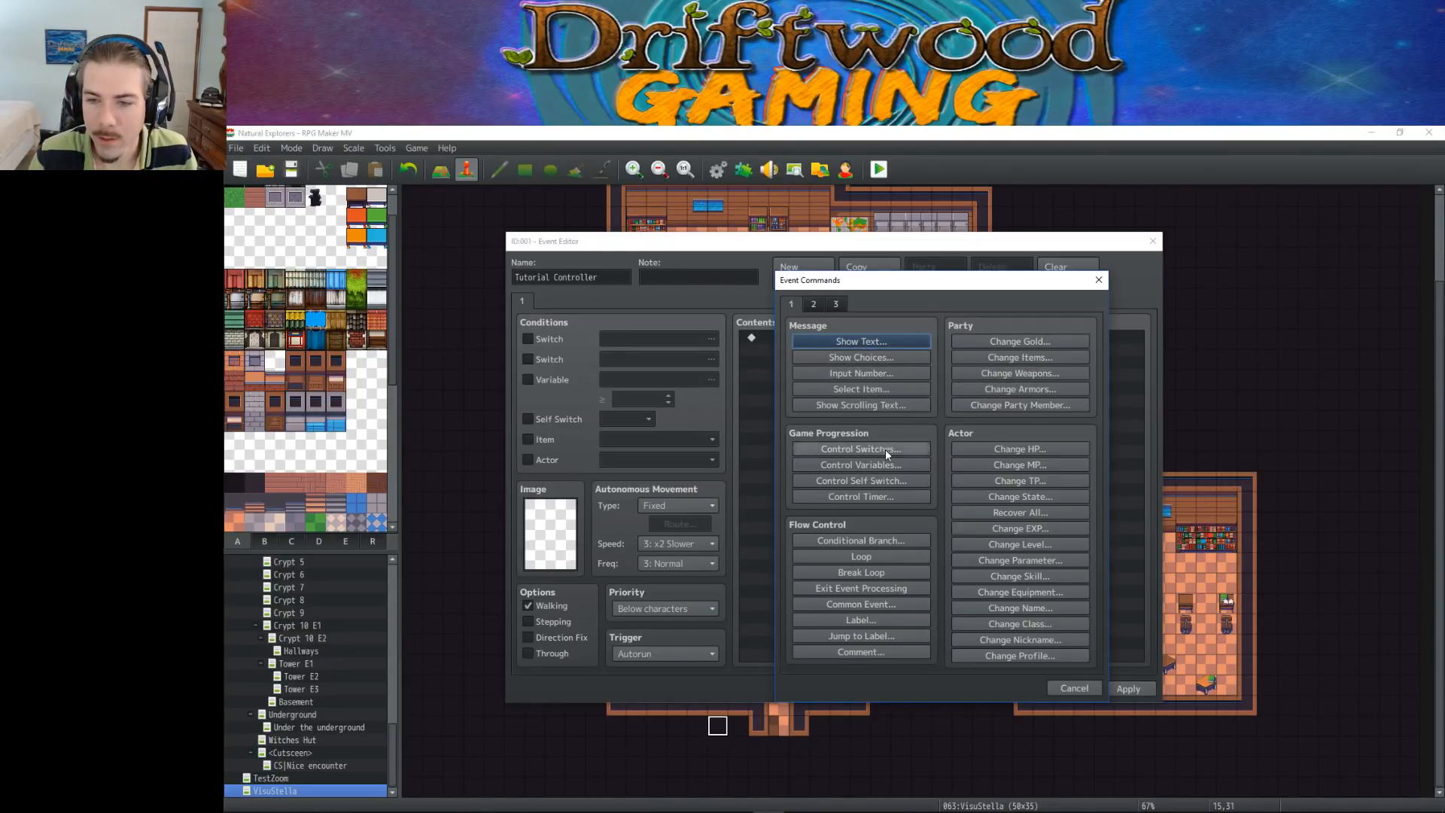
left_click(814, 304)
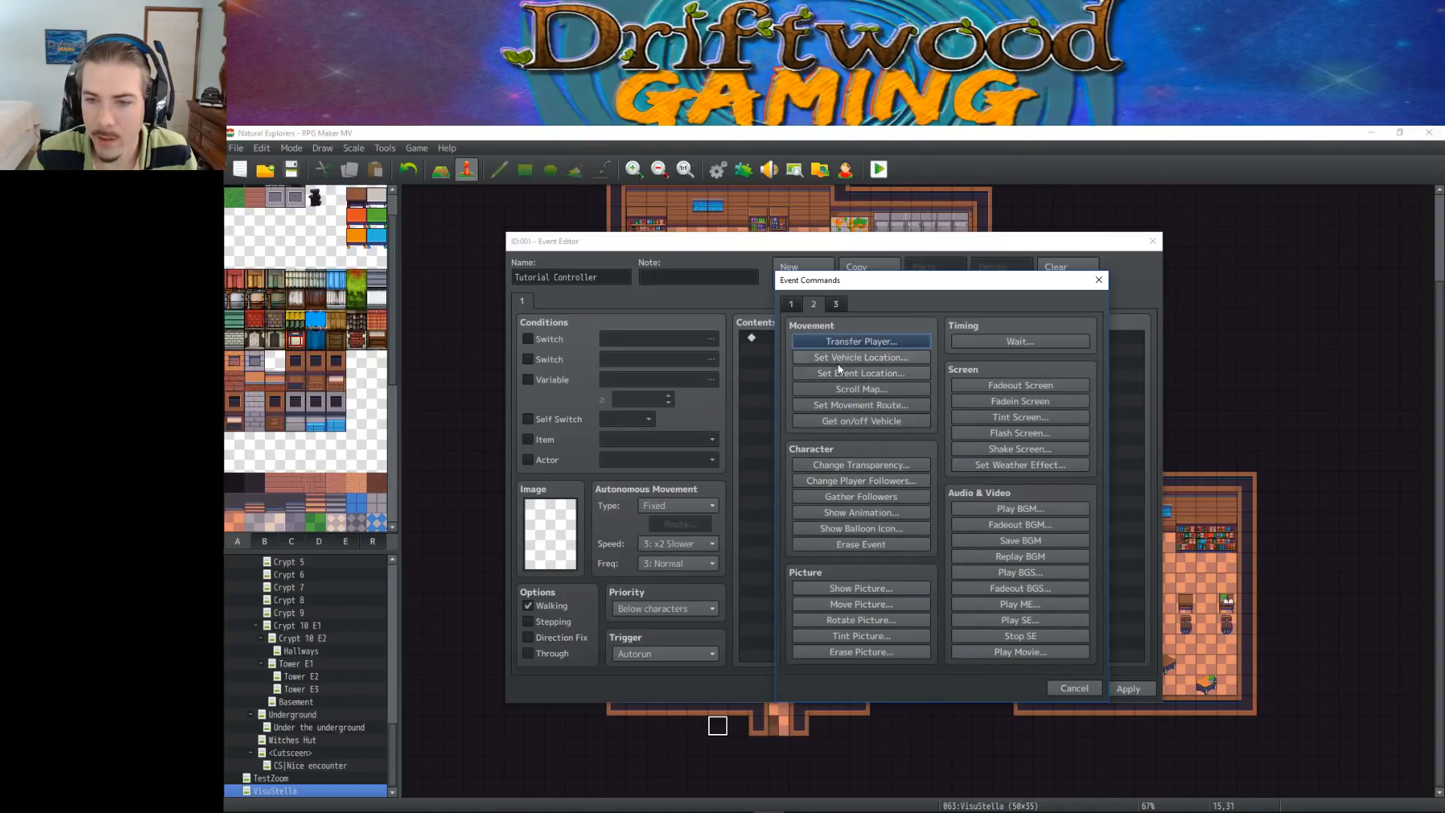
left_click(861, 404)
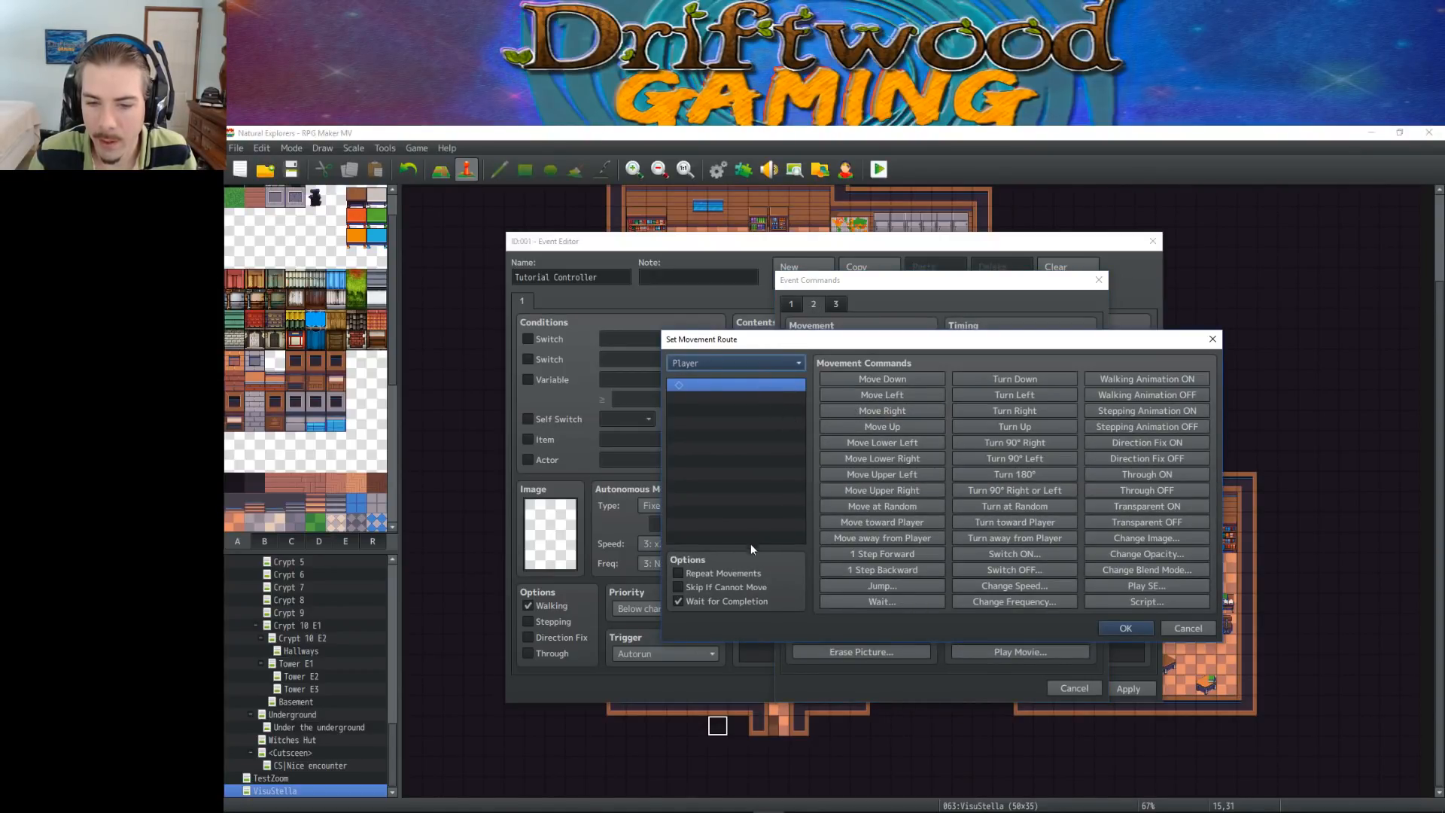
left_click(700, 587)
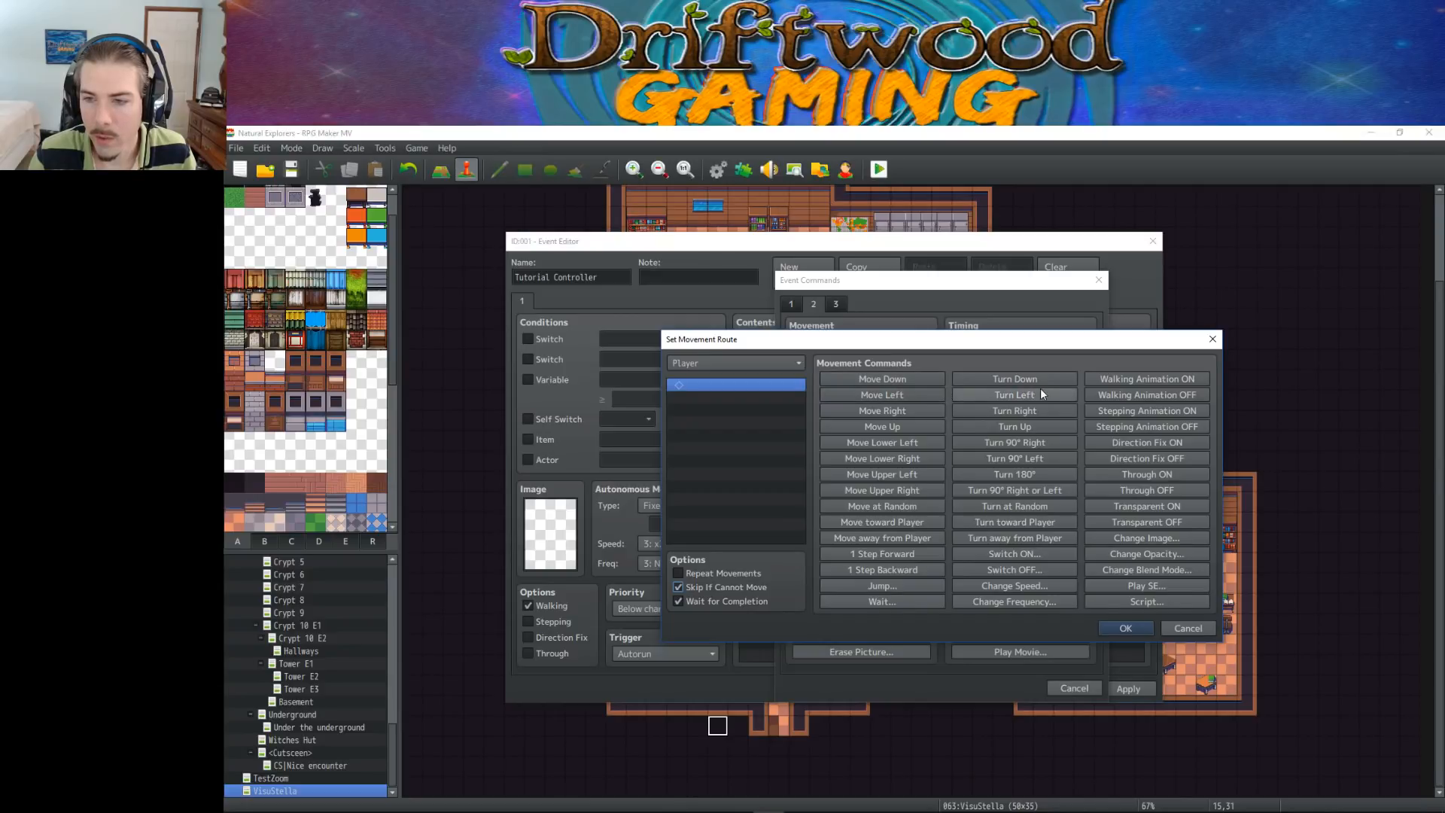
Build the player's route from two moves up, three moves left and one more move up
left_click(905, 427)
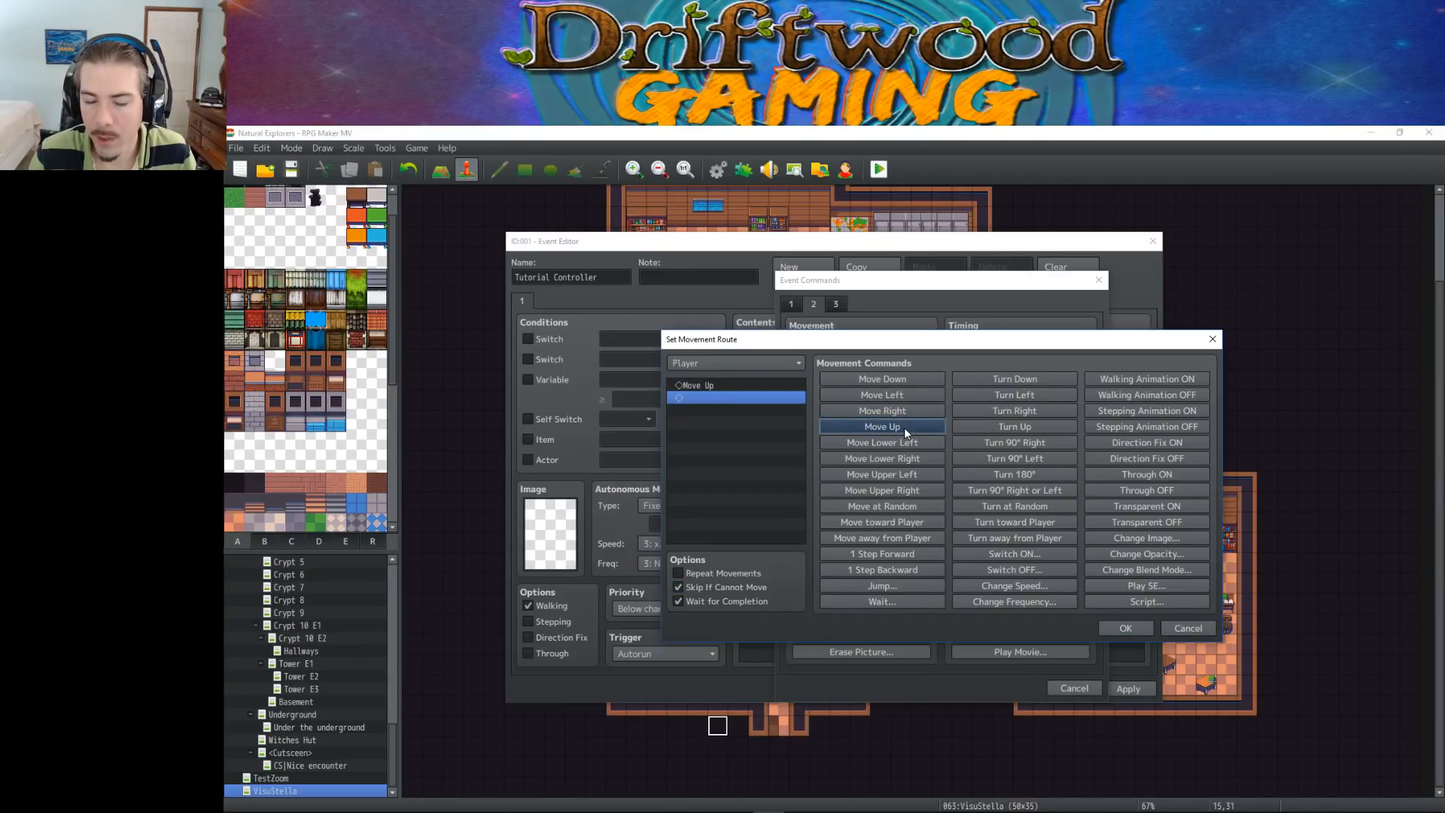
left_click(905, 428)
left_click(906, 396)
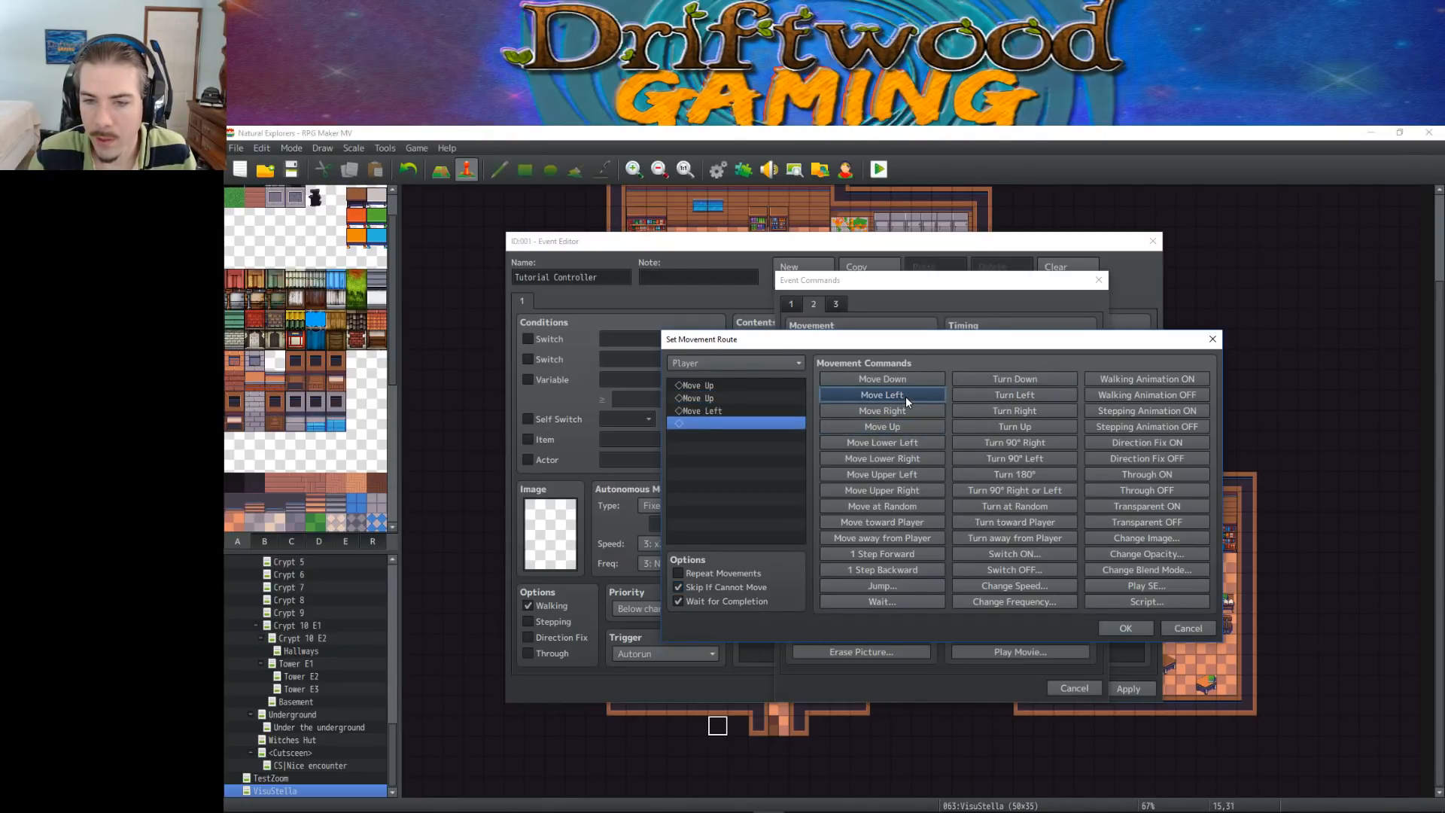
left_click(905, 396)
left_click(906, 396)
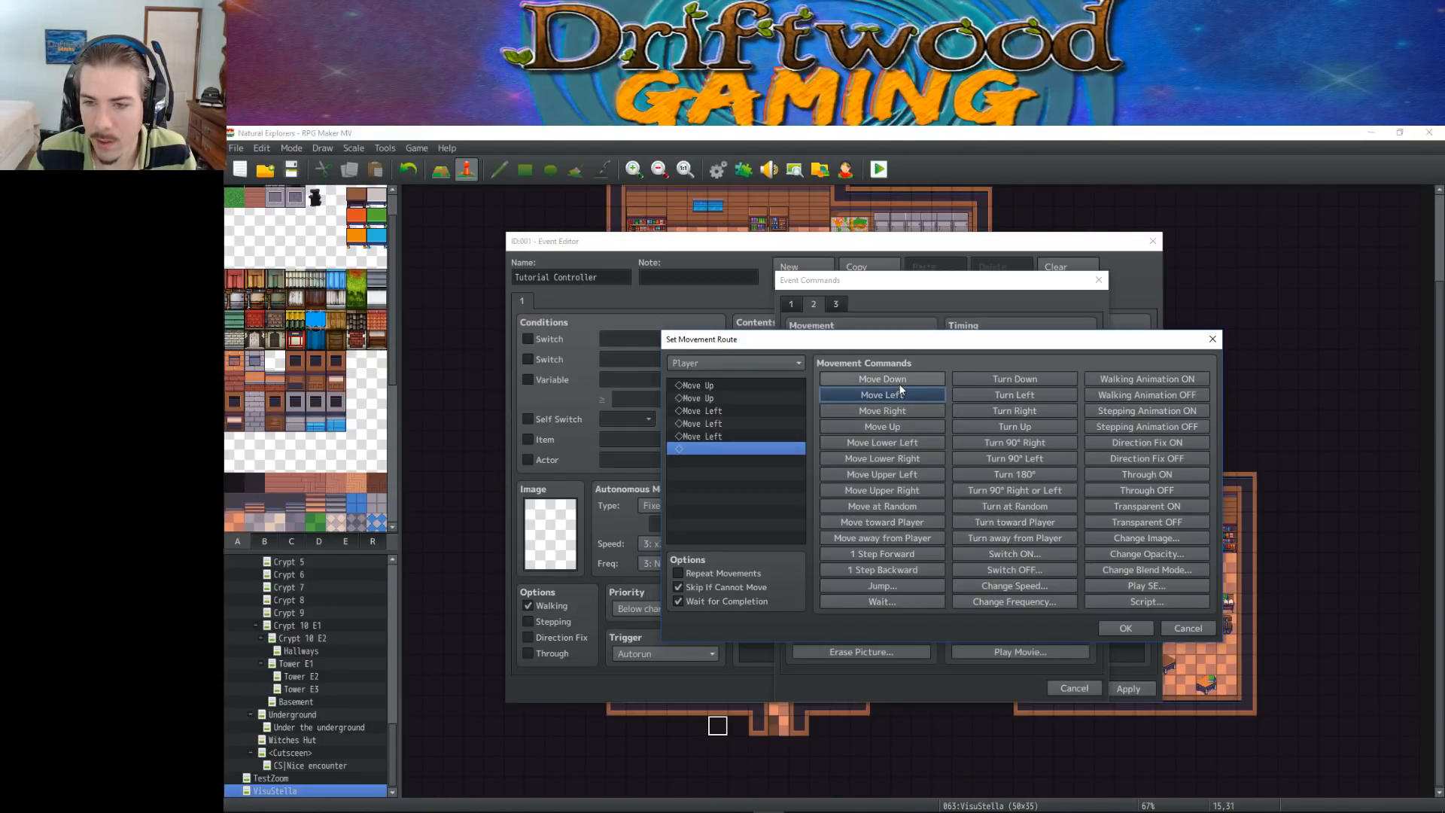
left_click(909, 428)
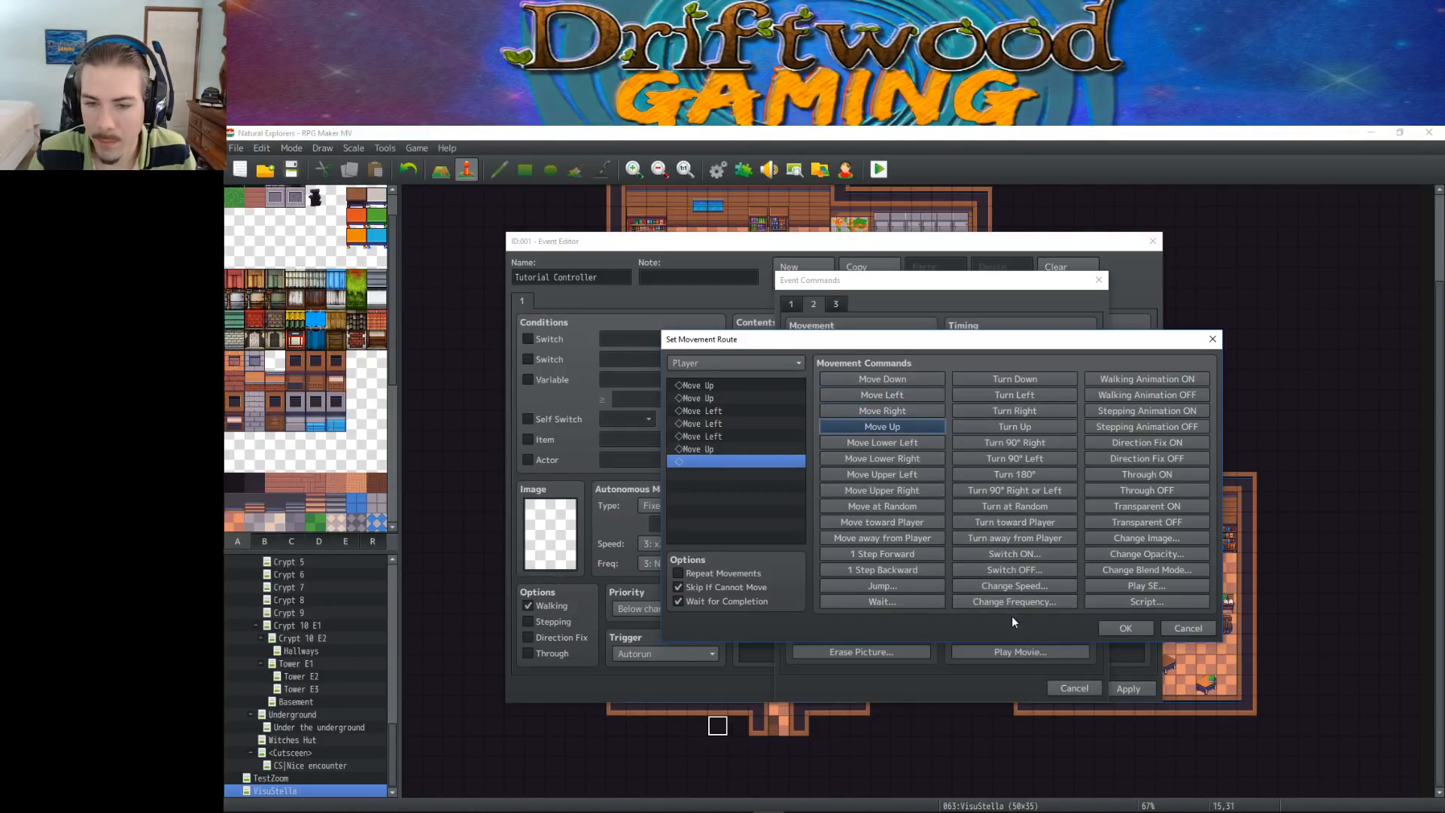
Save the movement route and the Tutorial Controller event, and trace the player's path across tiles from the lobby entrance to the desk
left_click(1108, 626)
left_click(995, 688)
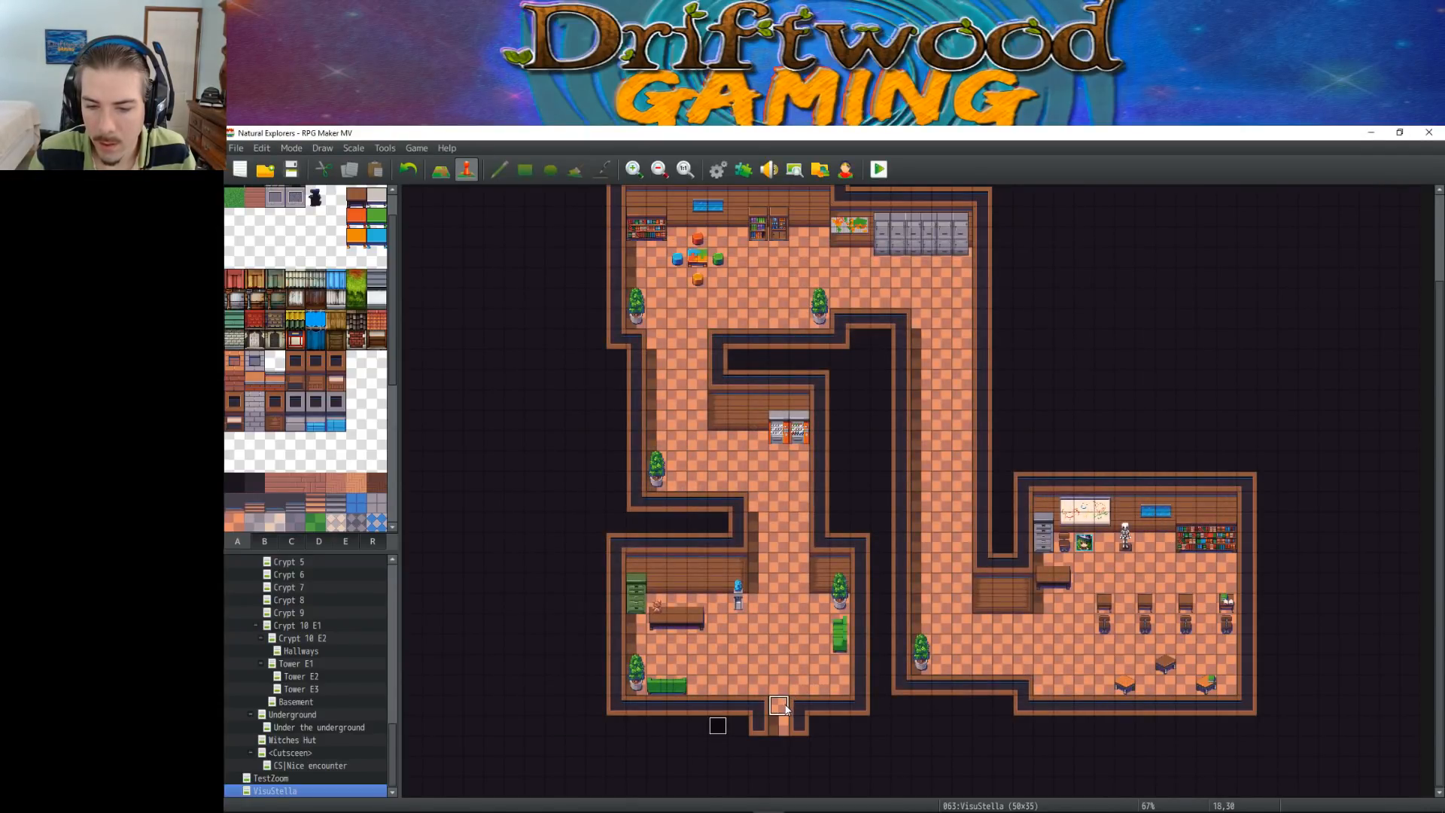
left_click_drag(783, 704, 717, 654)
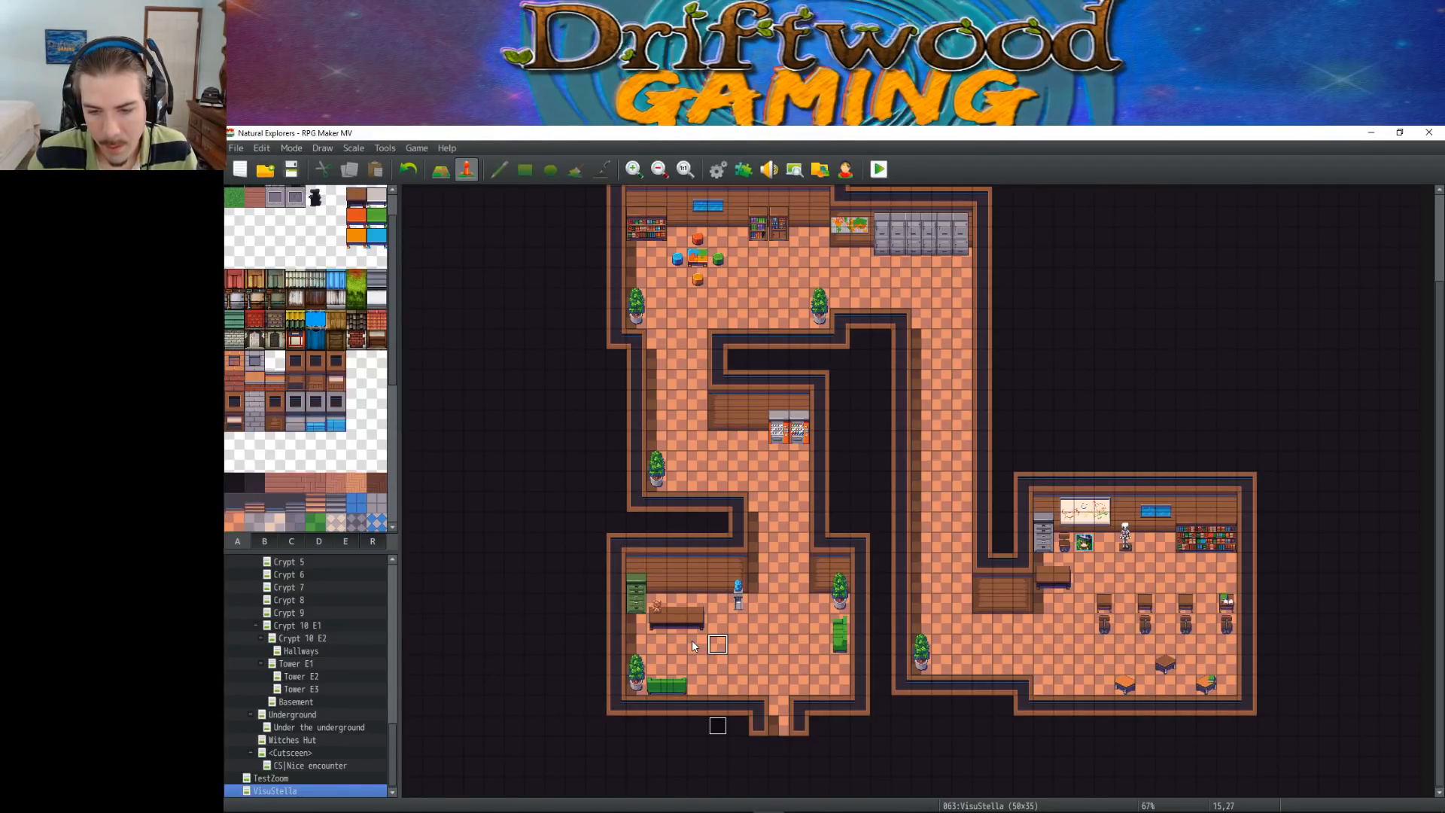
left_click_drag(692, 640, 656, 644)
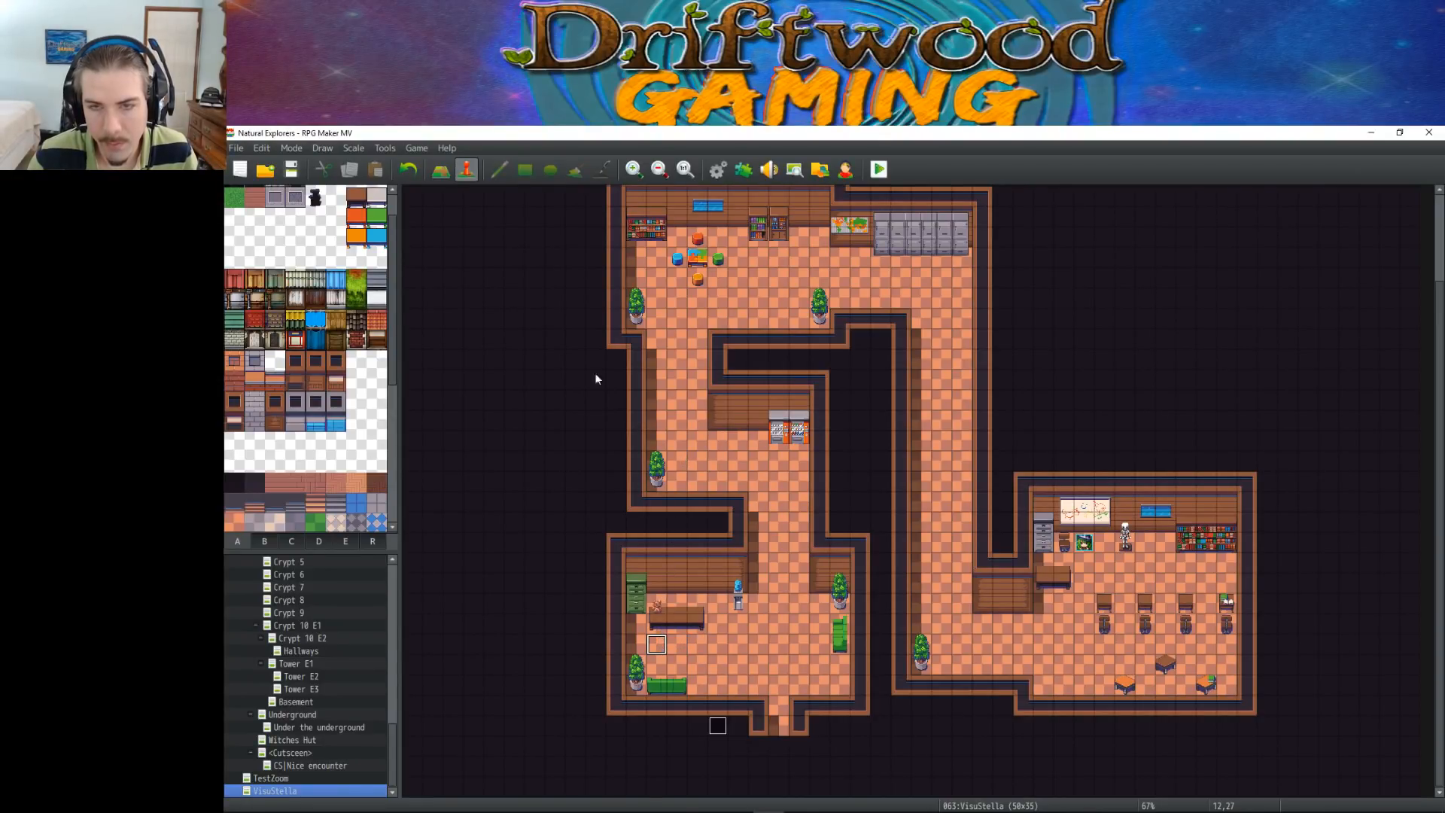
Extend the player's movement route in the Tutorial Controller event with three more moves left and a final Turn Up, and save the event
double_click(717, 726)
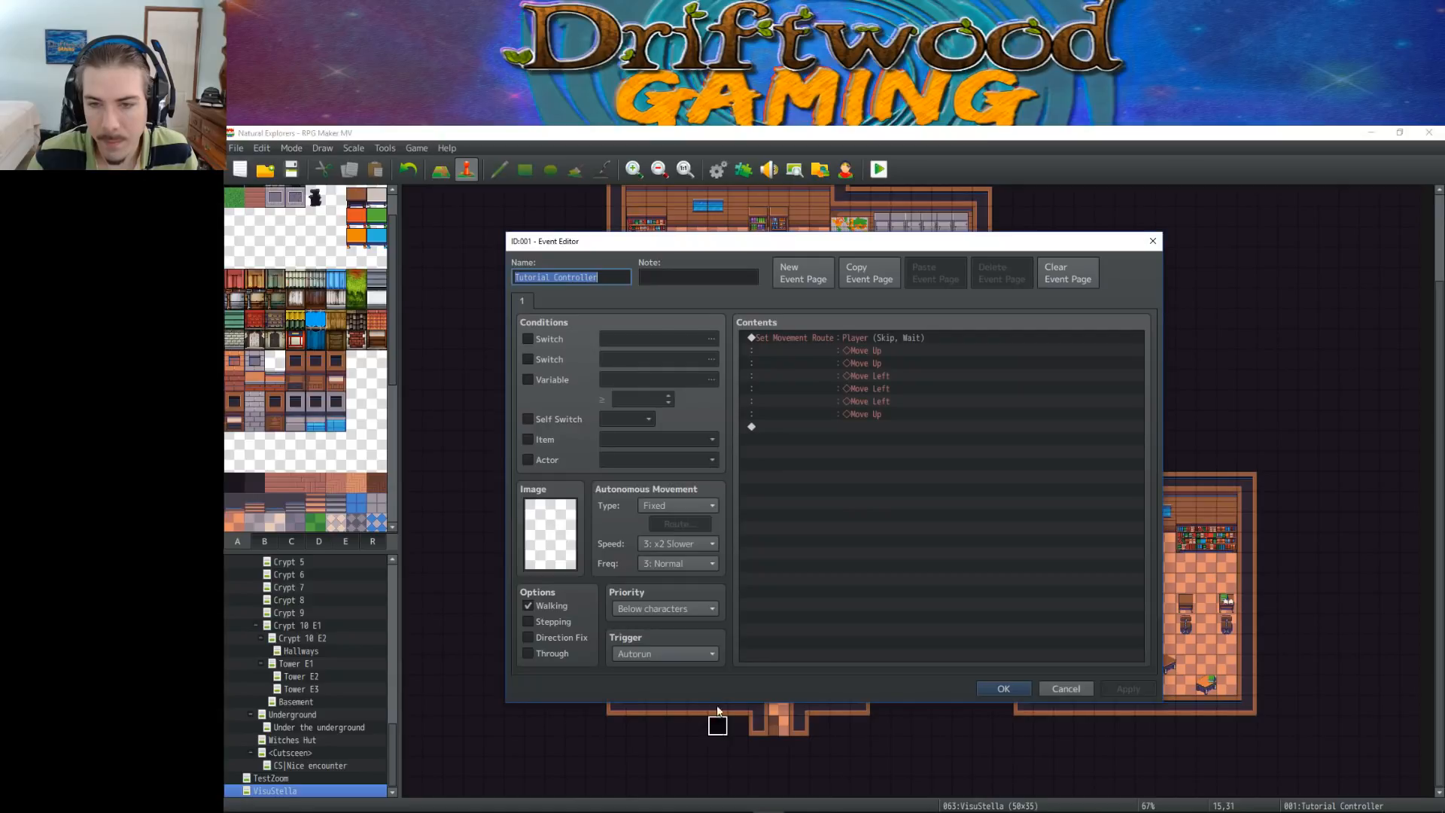
right_click(856, 340)
left_click(880, 360)
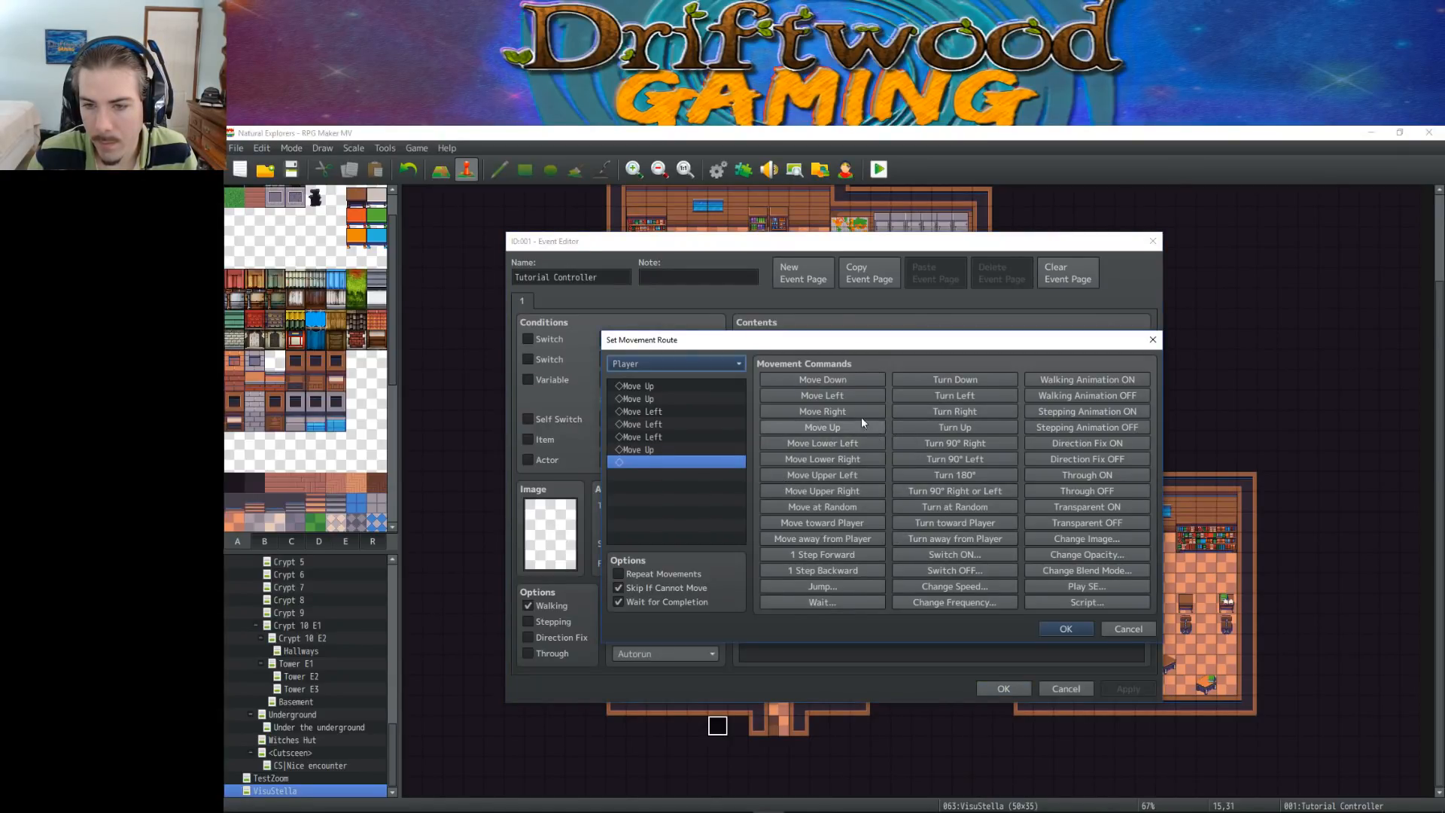
left_click(842, 394)
left_click(842, 394)
left_click(842, 394)
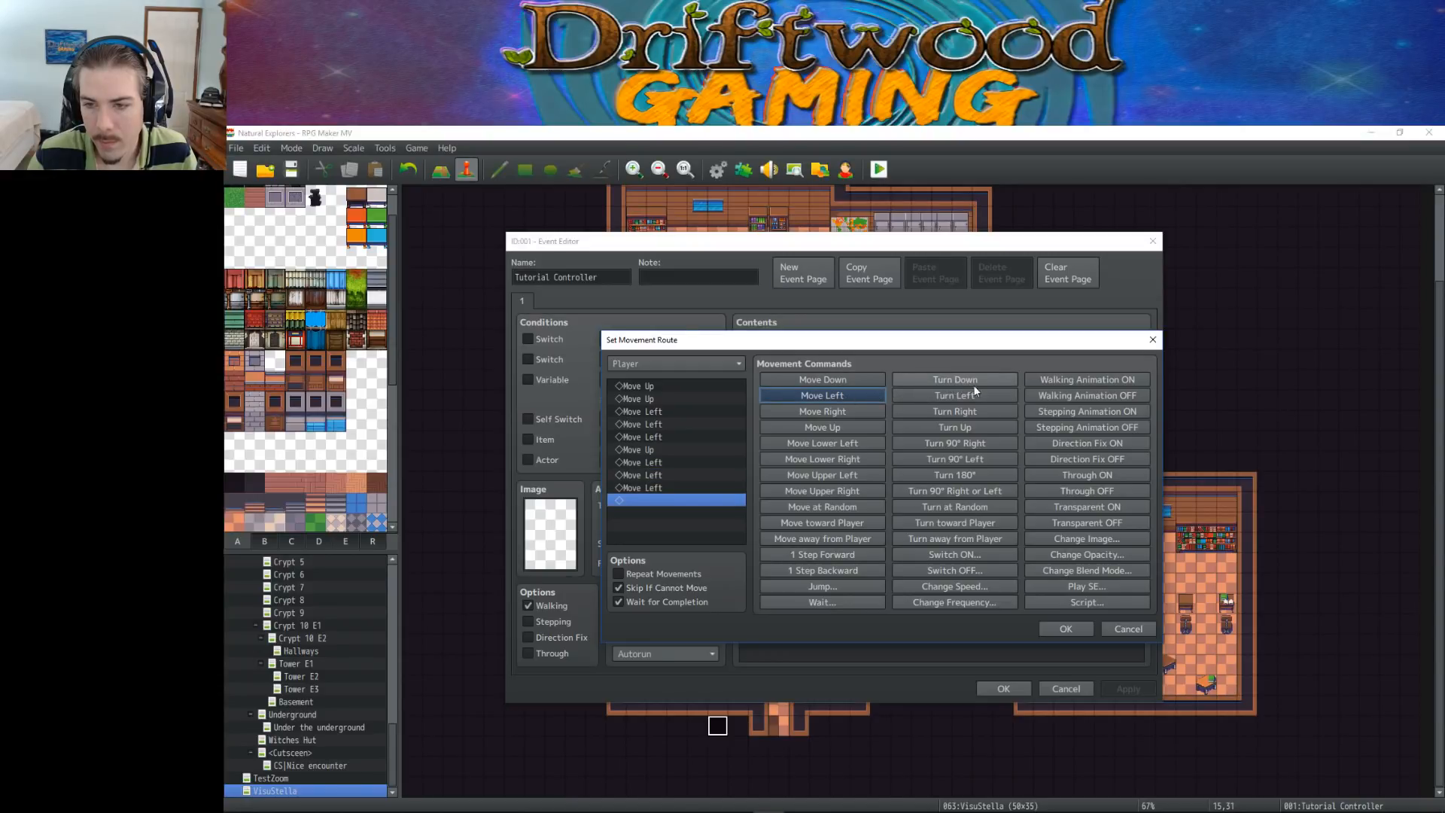
left_click(952, 429)
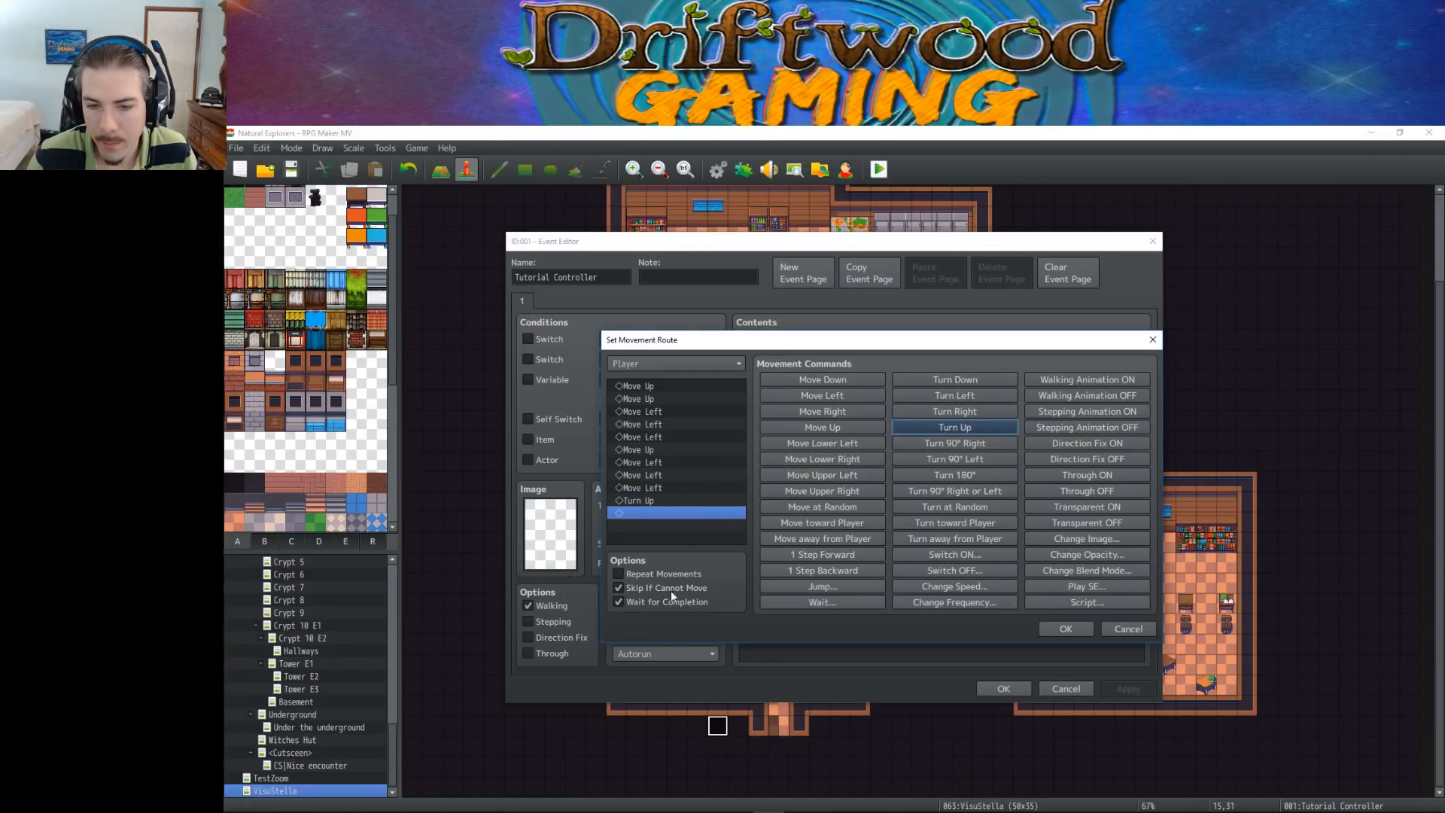
left_click(1066, 629)
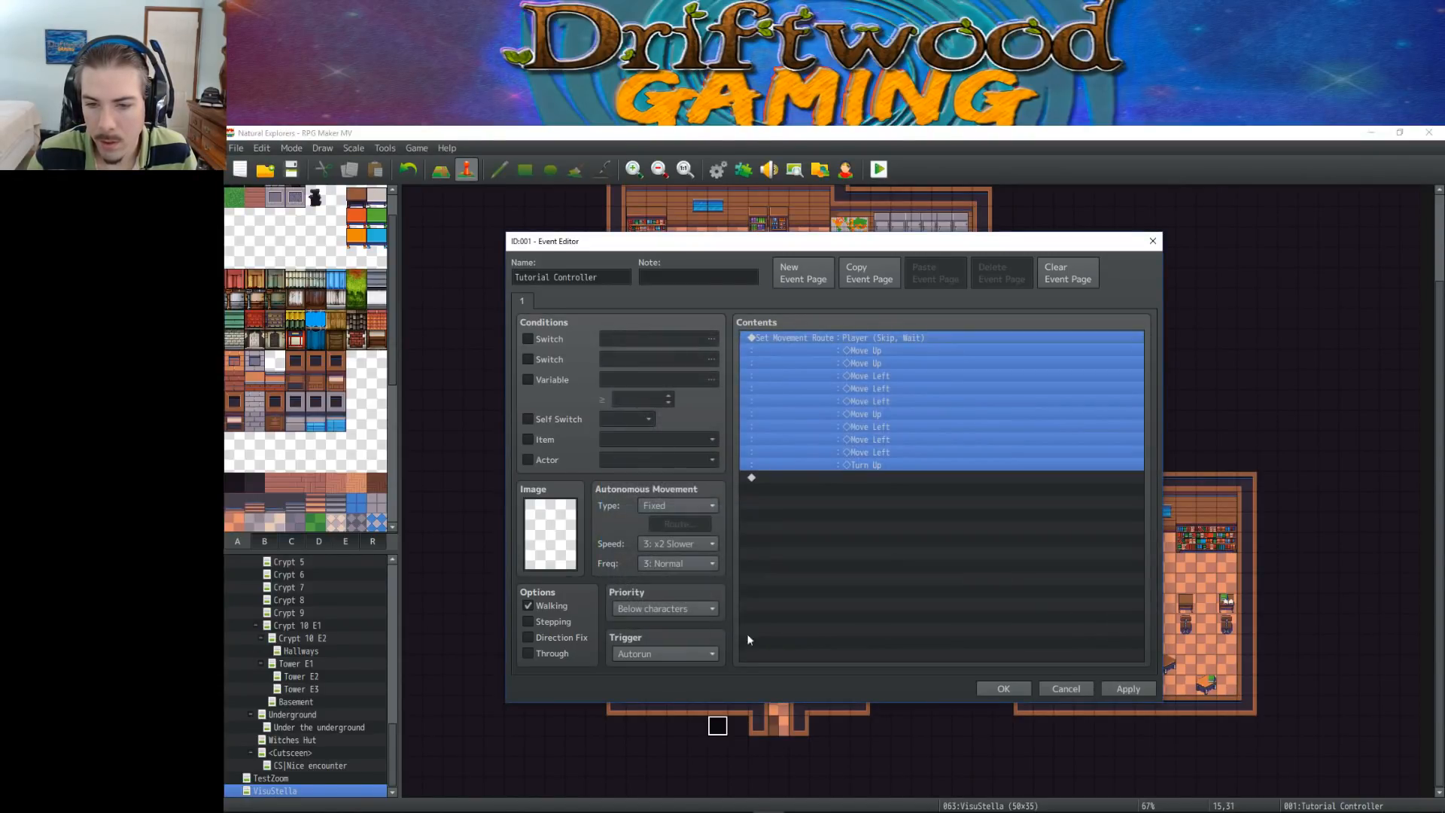
left_click(1008, 689)
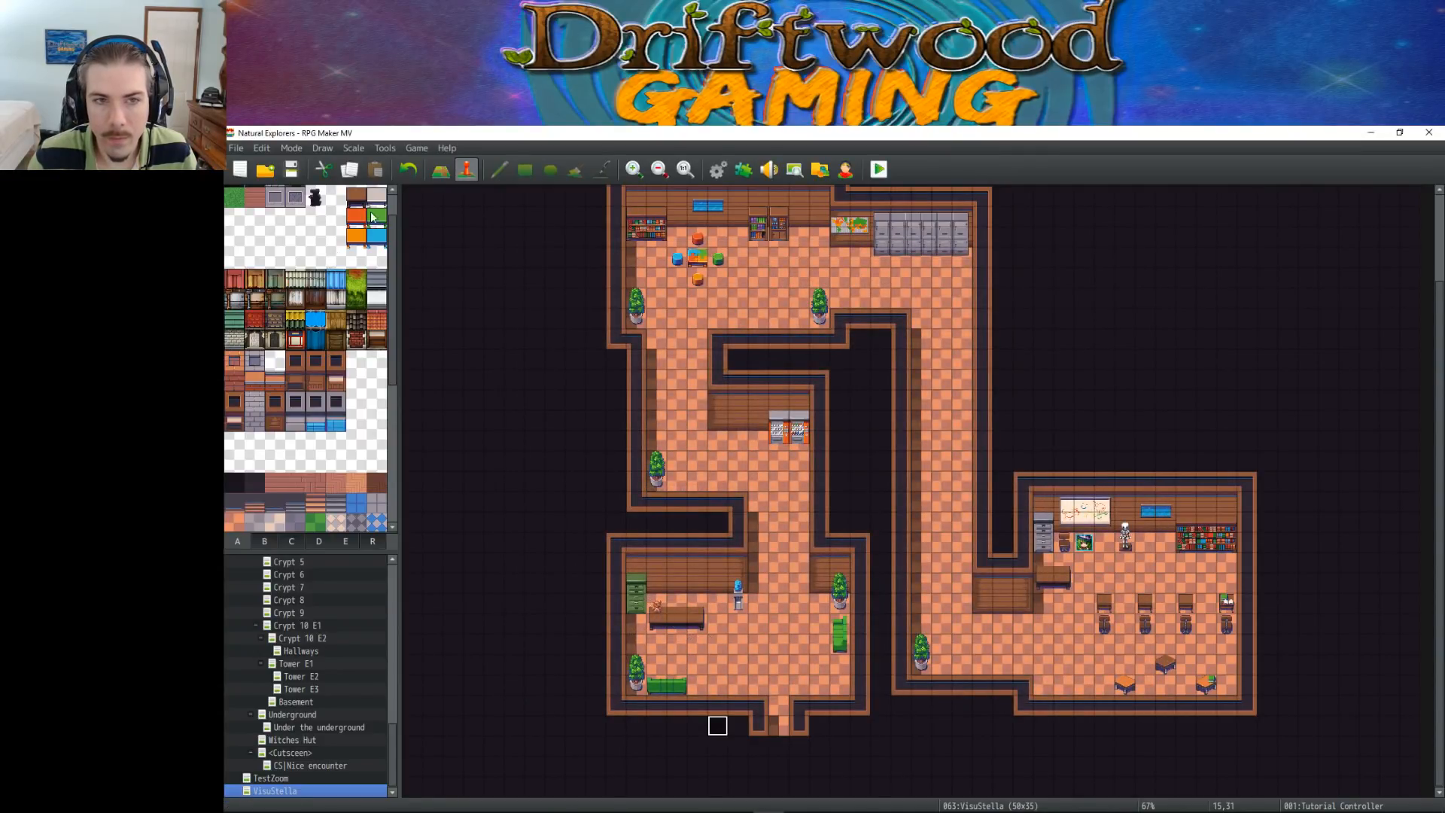
Start a Show Text command above the movement route in the Tutorial Controller event's contents
double_click(719, 727)
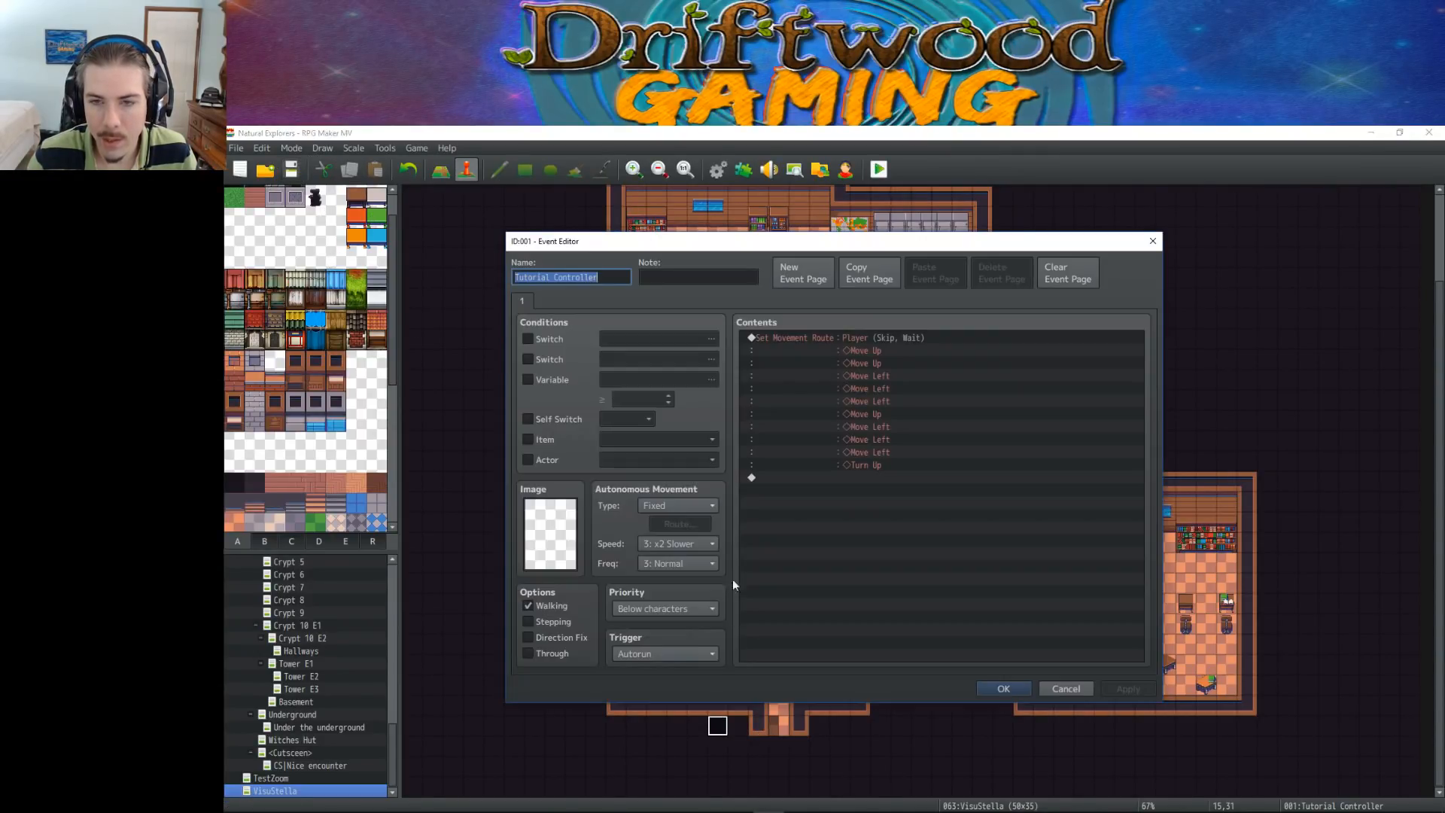
right_click(824, 337)
left_click(858, 341)
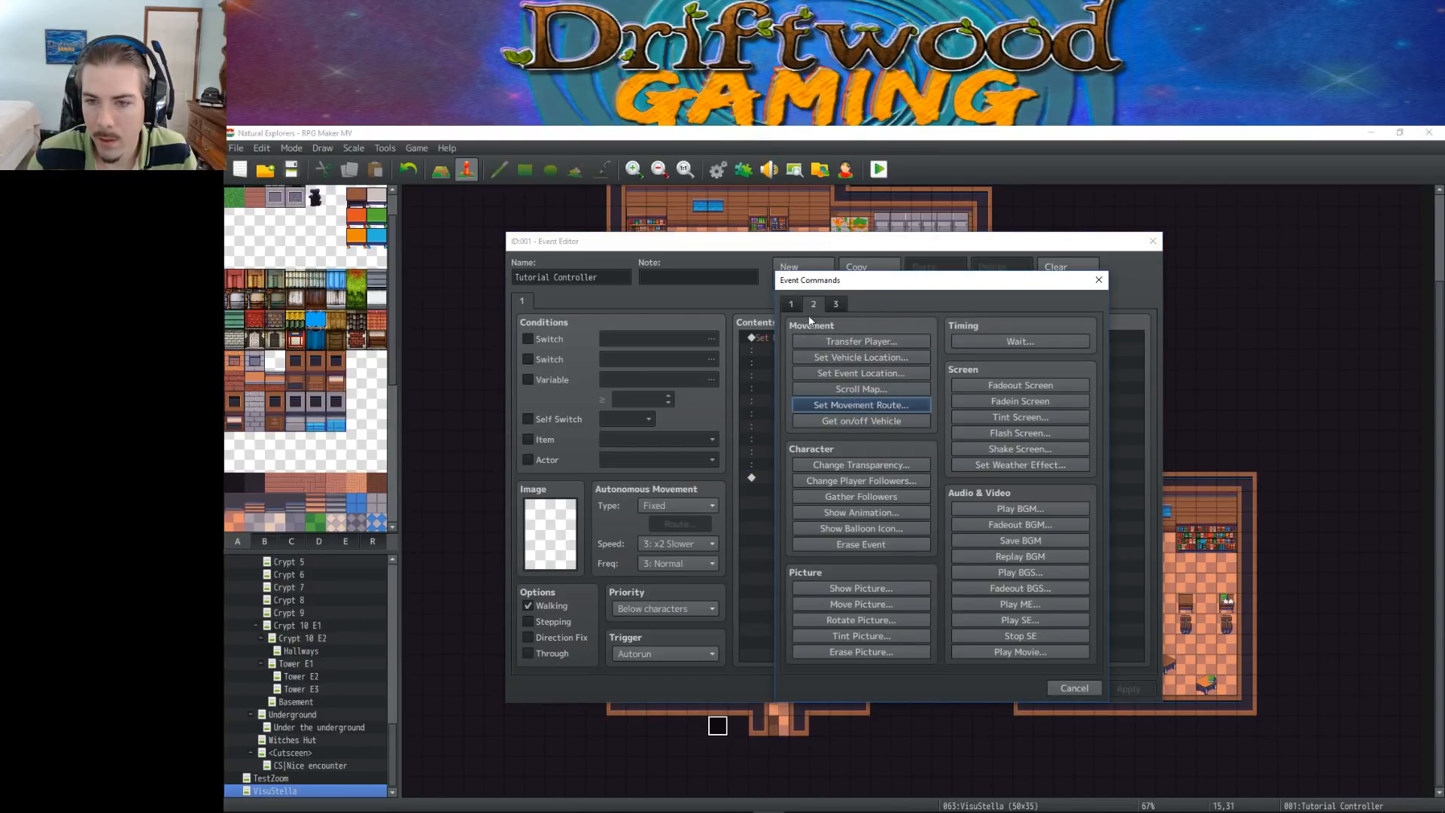
left_click(791, 304)
left_click(839, 340)
Look through the available face images for the message's speaker and leave the selection without choosing one
double_click(810, 489)
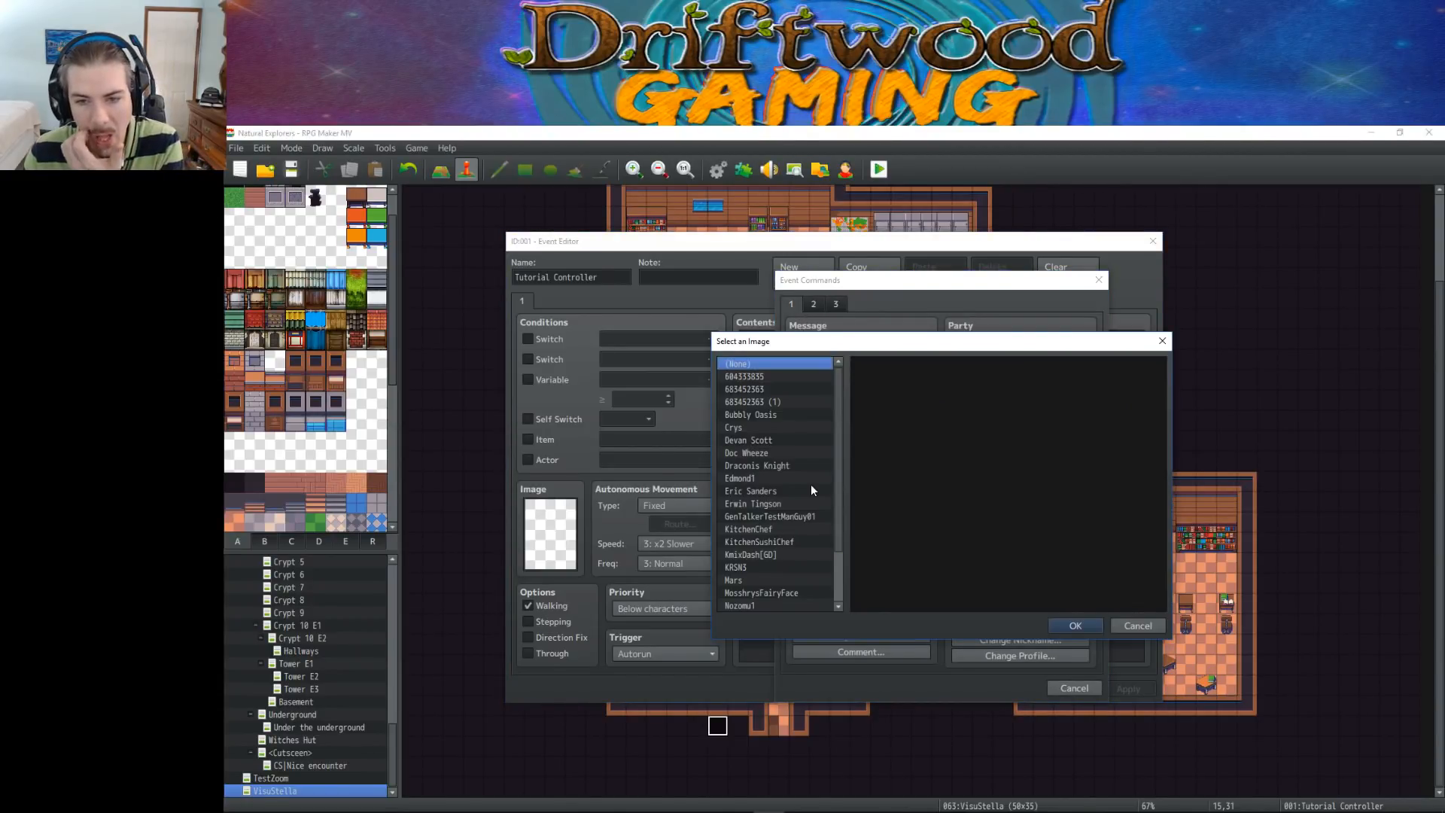
left_click(788, 388)
key("Down")
key("Down")
key("Down")
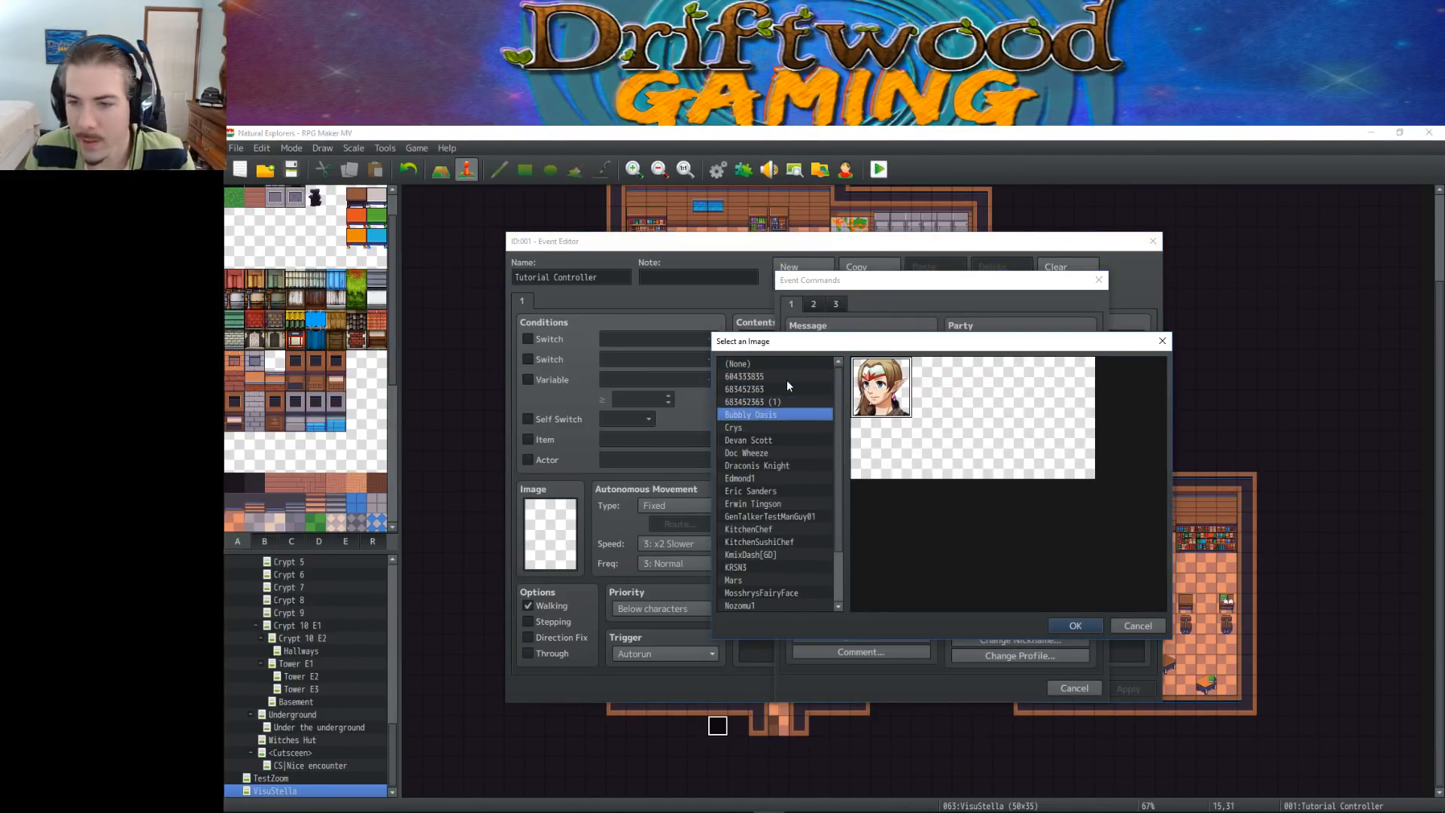
key("Down")
key("Down")
key("Down")
key("Down")
key("Down")
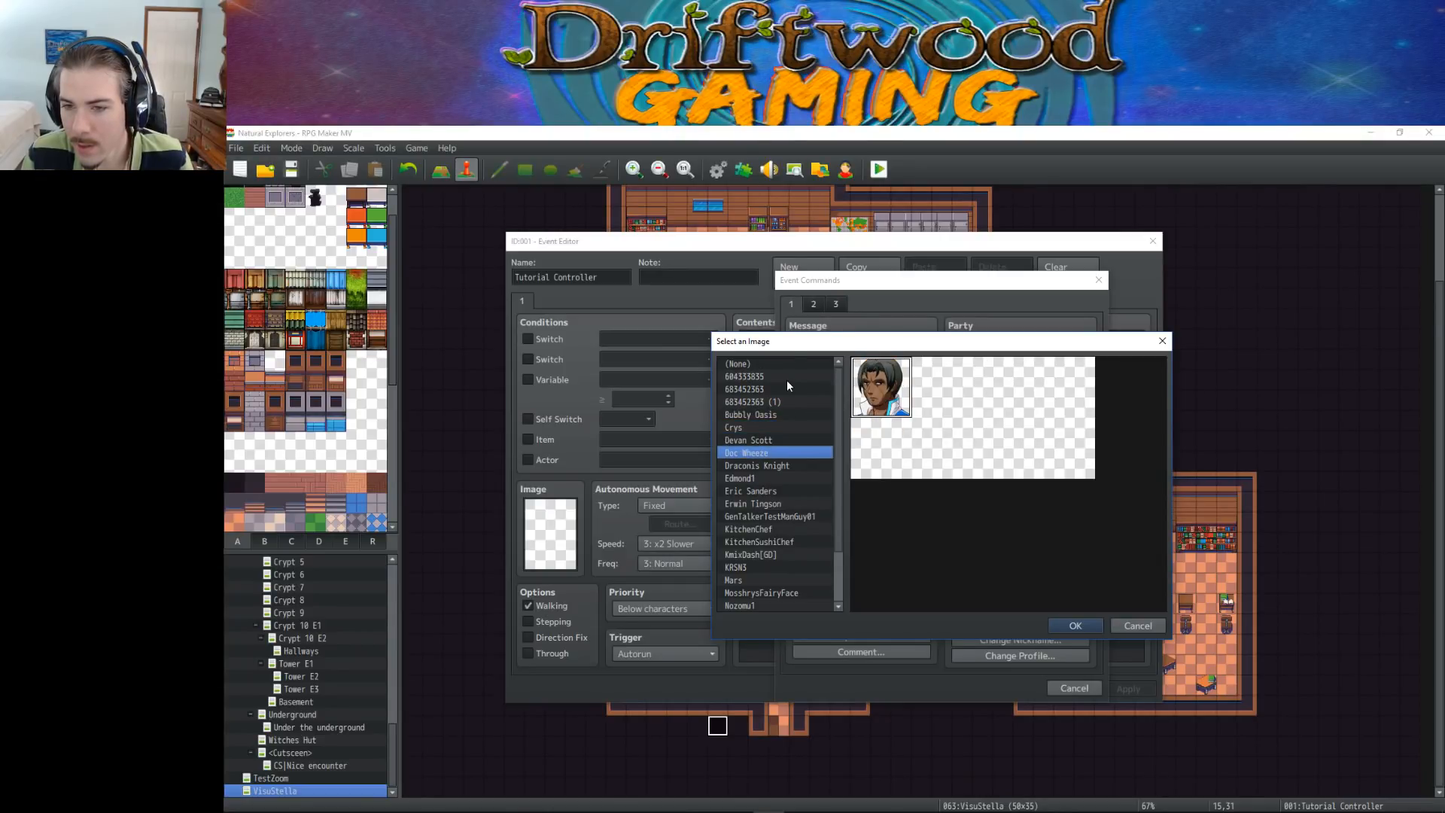
key("Down")
key("Down")
key("Down")
key("Down")
key("Down")
key("Down")
key("Down")
key("Down")
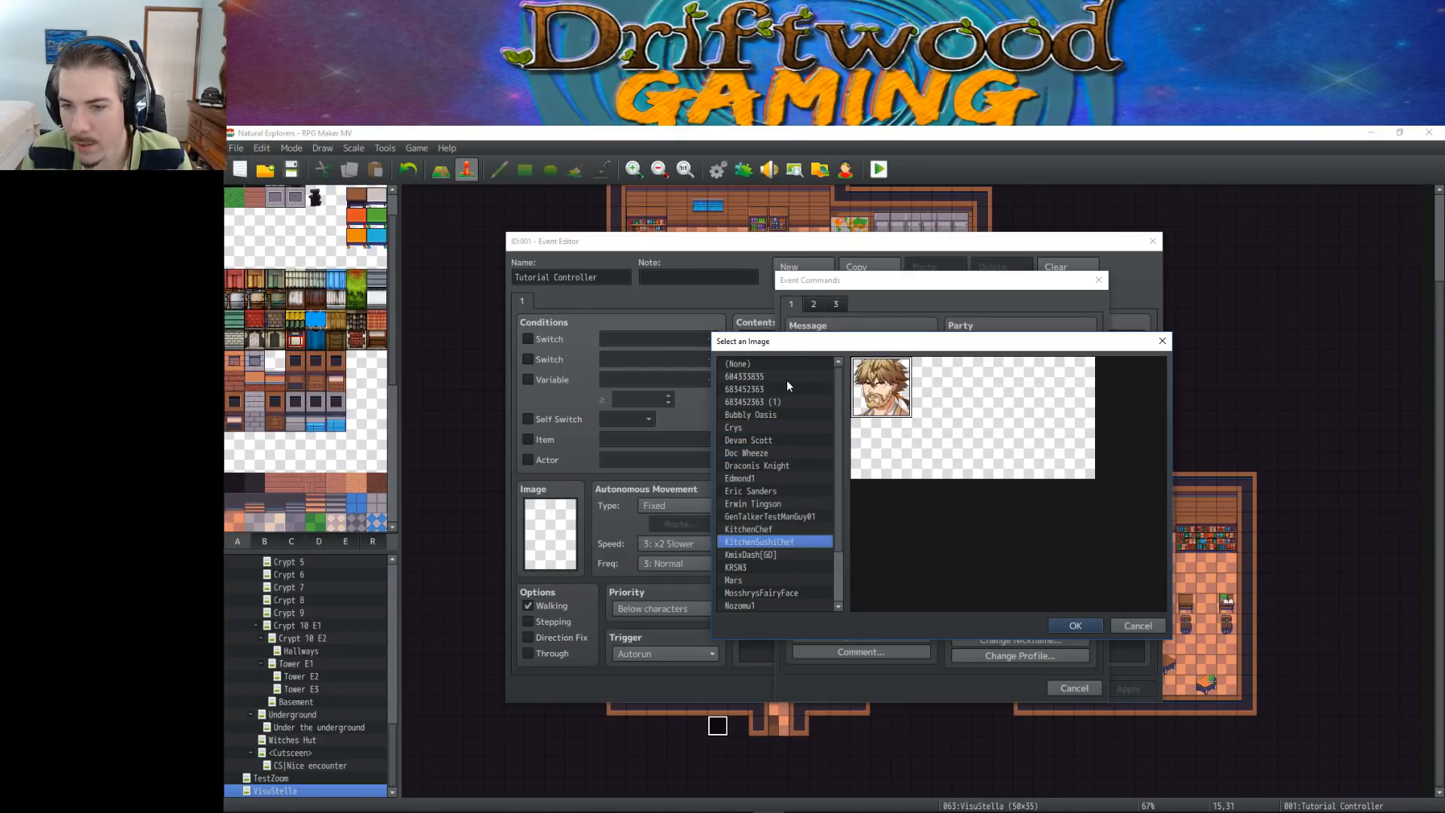
key("Down")
key("Down")
key("Down")
key("Down")
key("Down")
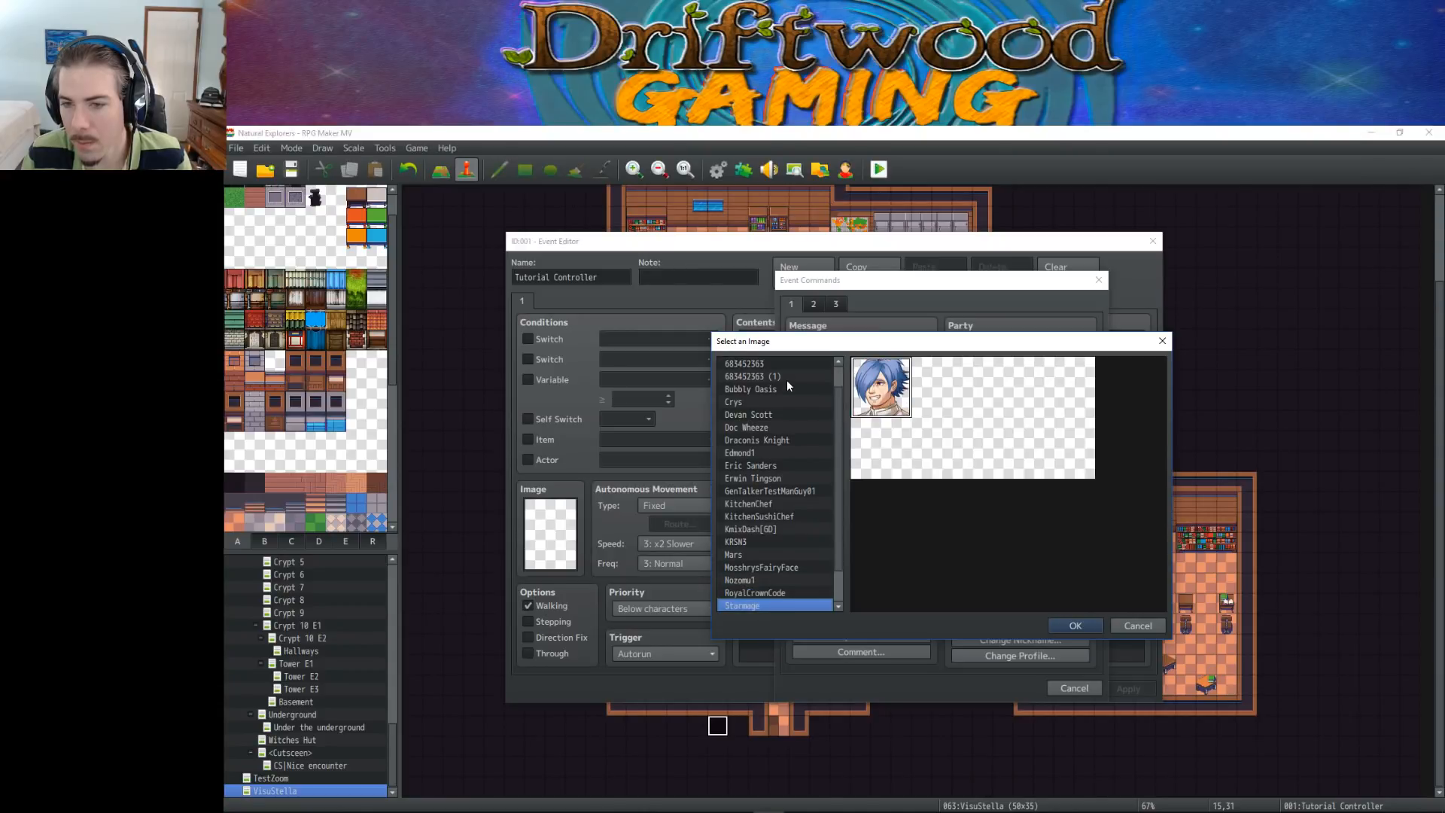
key("Down")
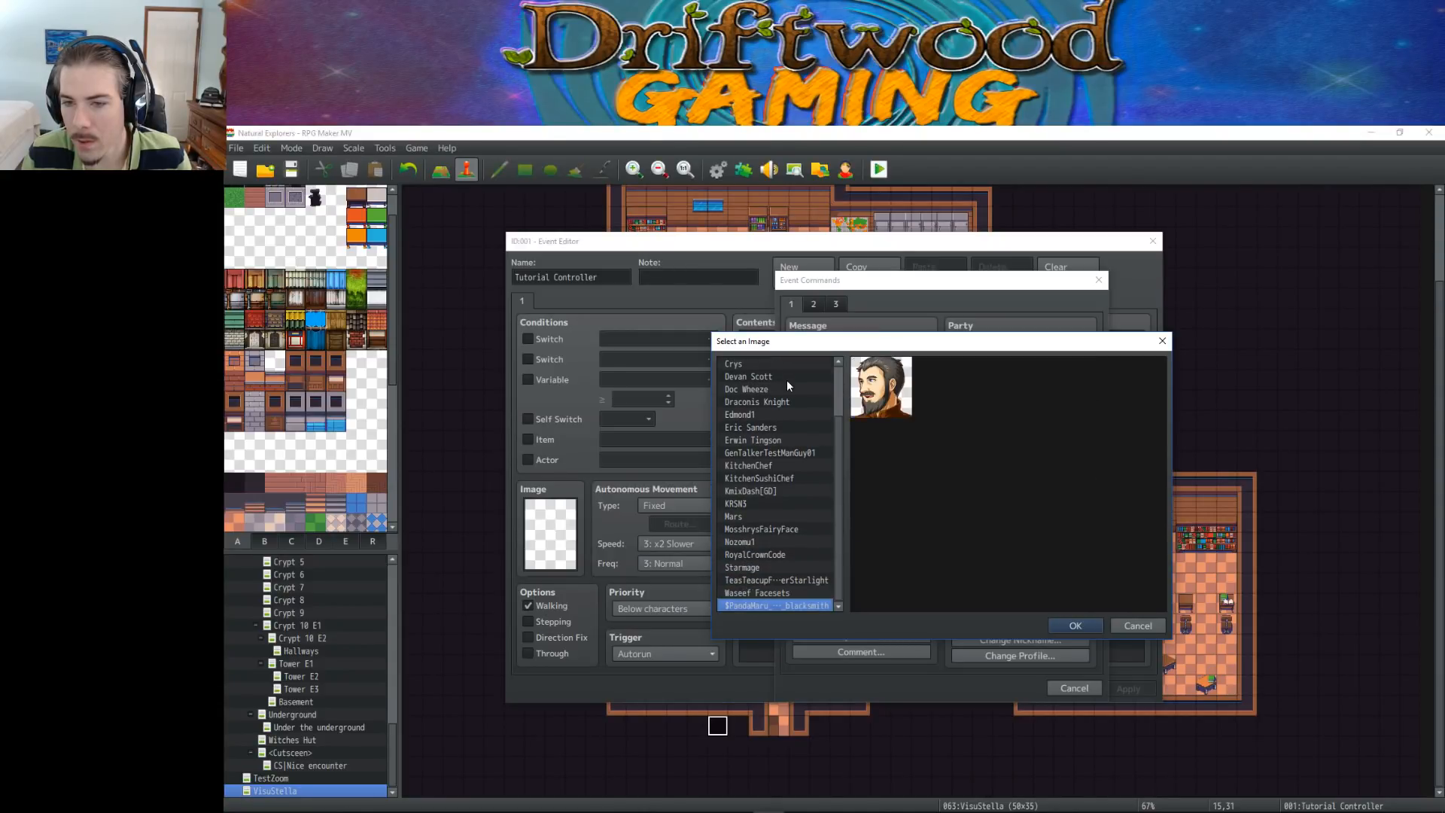
key("Up")
key("Up")
key("Up")
key("Up")
key("Up")
key("Up")
key("Up")
key("Up")
key("Up")
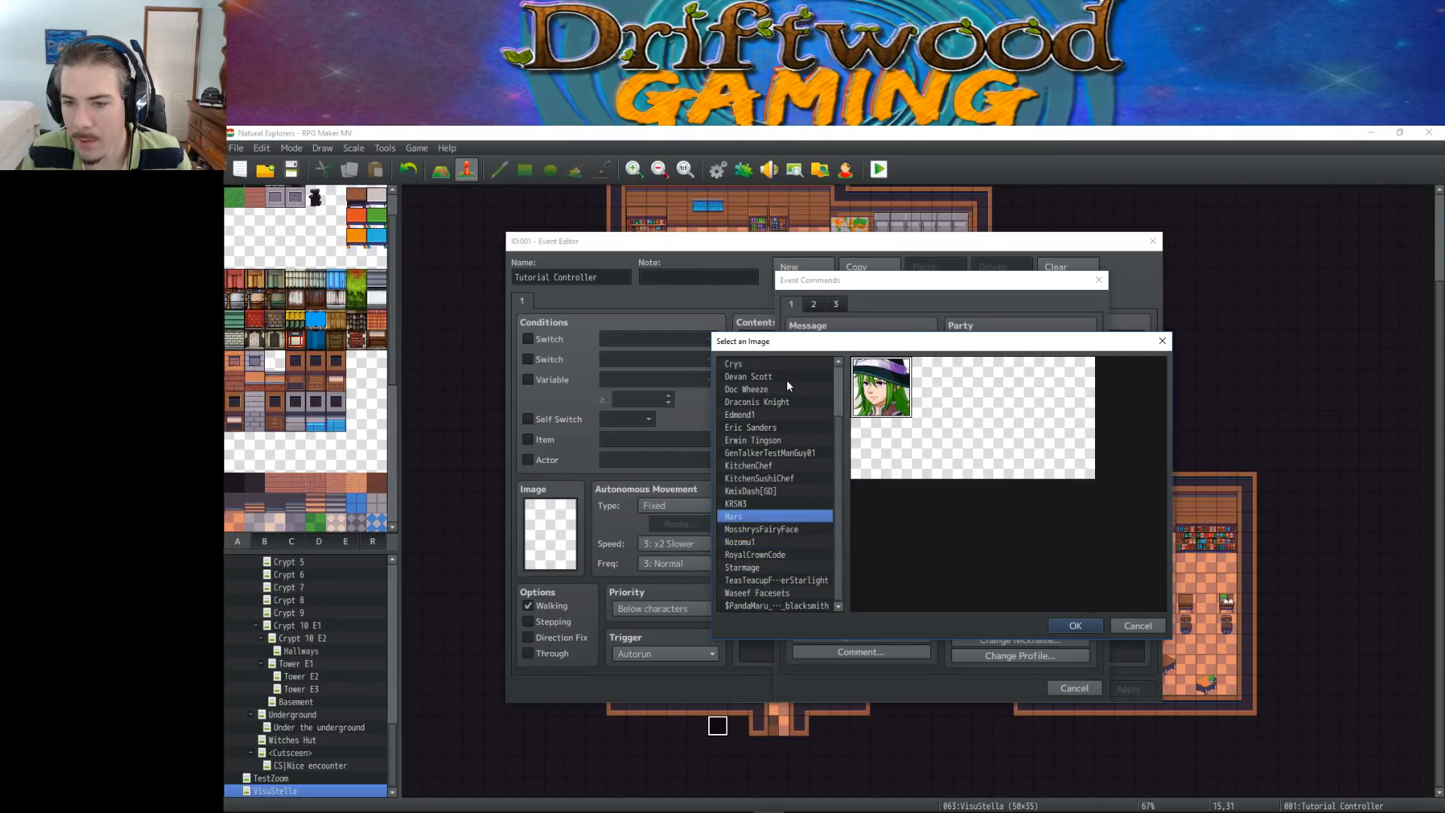
key("Up")
key("Up")
key("Up")
key("Up")
key("Up")
key("Up")
key("Up")
key("Up")
key("Up")
key("Up")
key("Up")
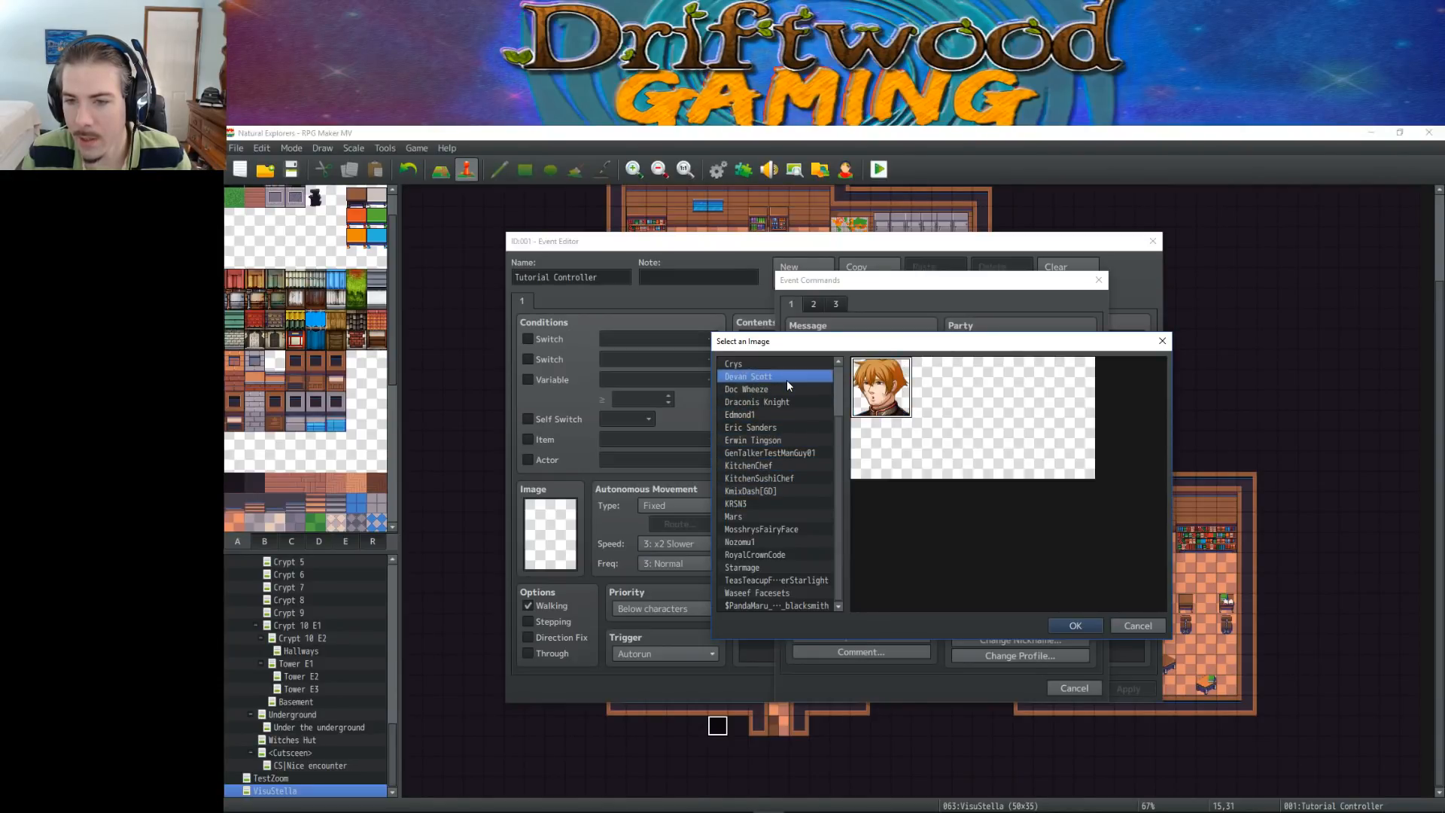
key("Up")
key("Up")
key("Up")
key("Up")
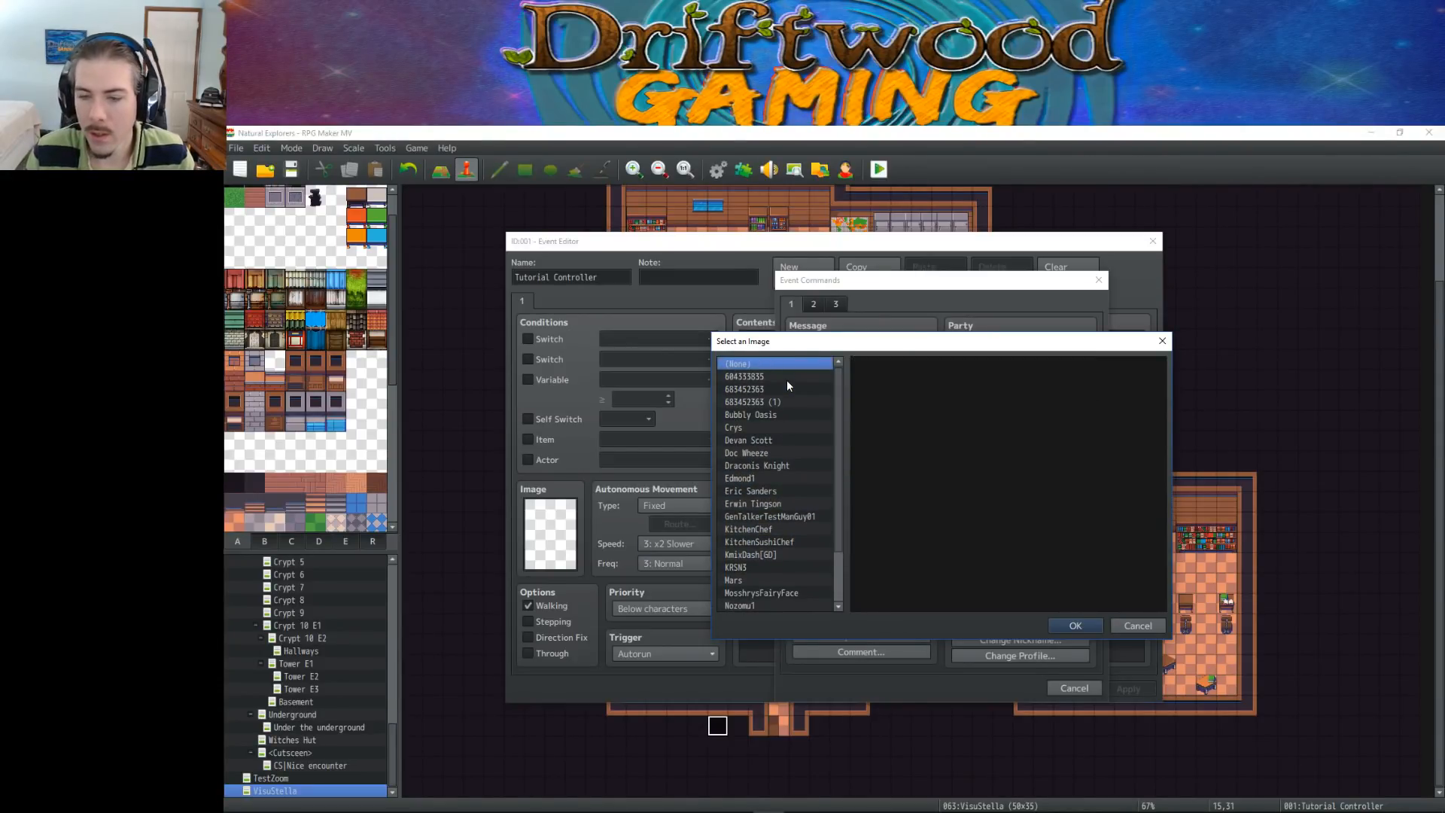
left_click(1153, 626)
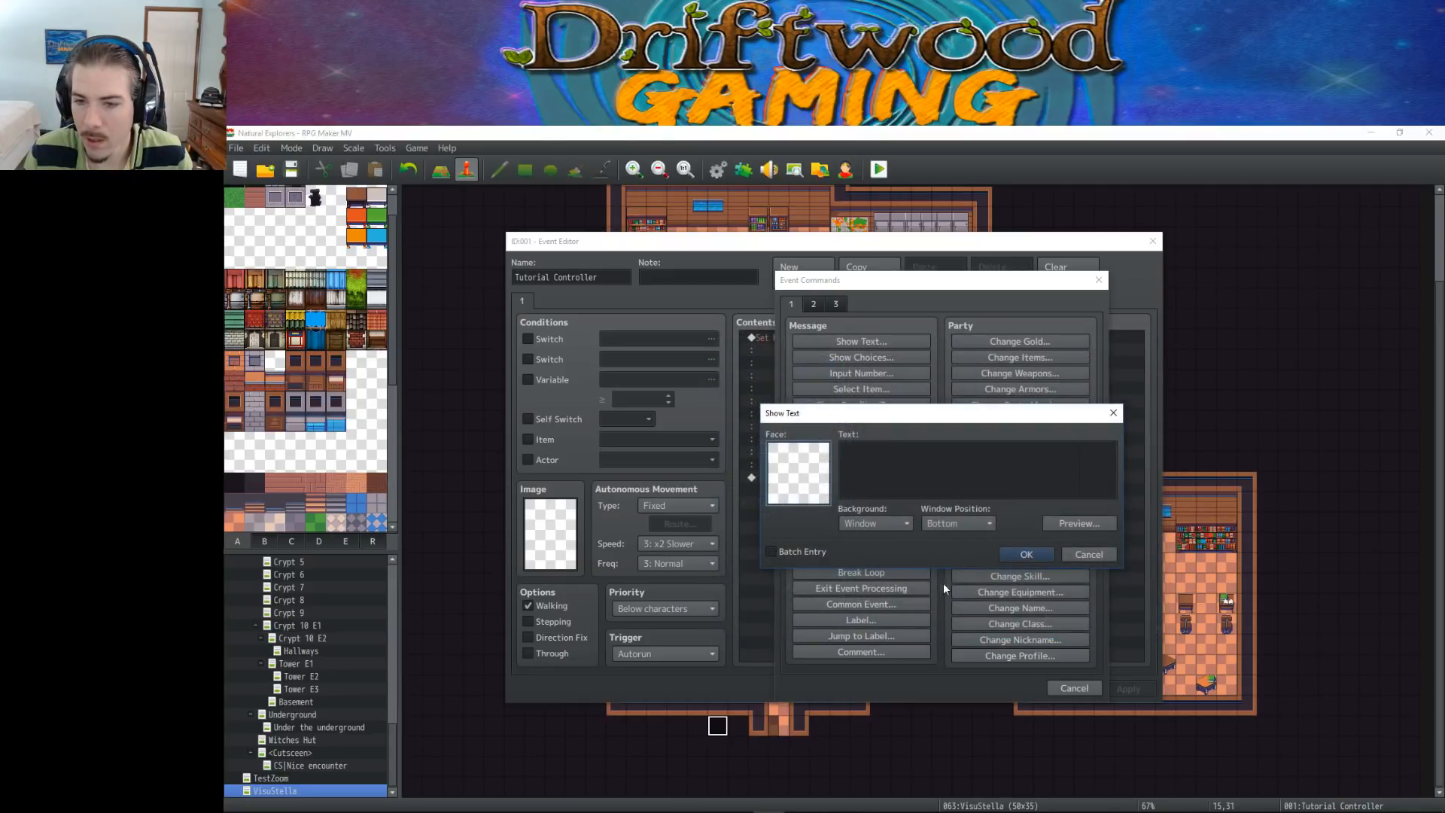
Begin the message text with the name tag \n<Teddy The Tutorial Bear> on its own line
left_click(925, 457)
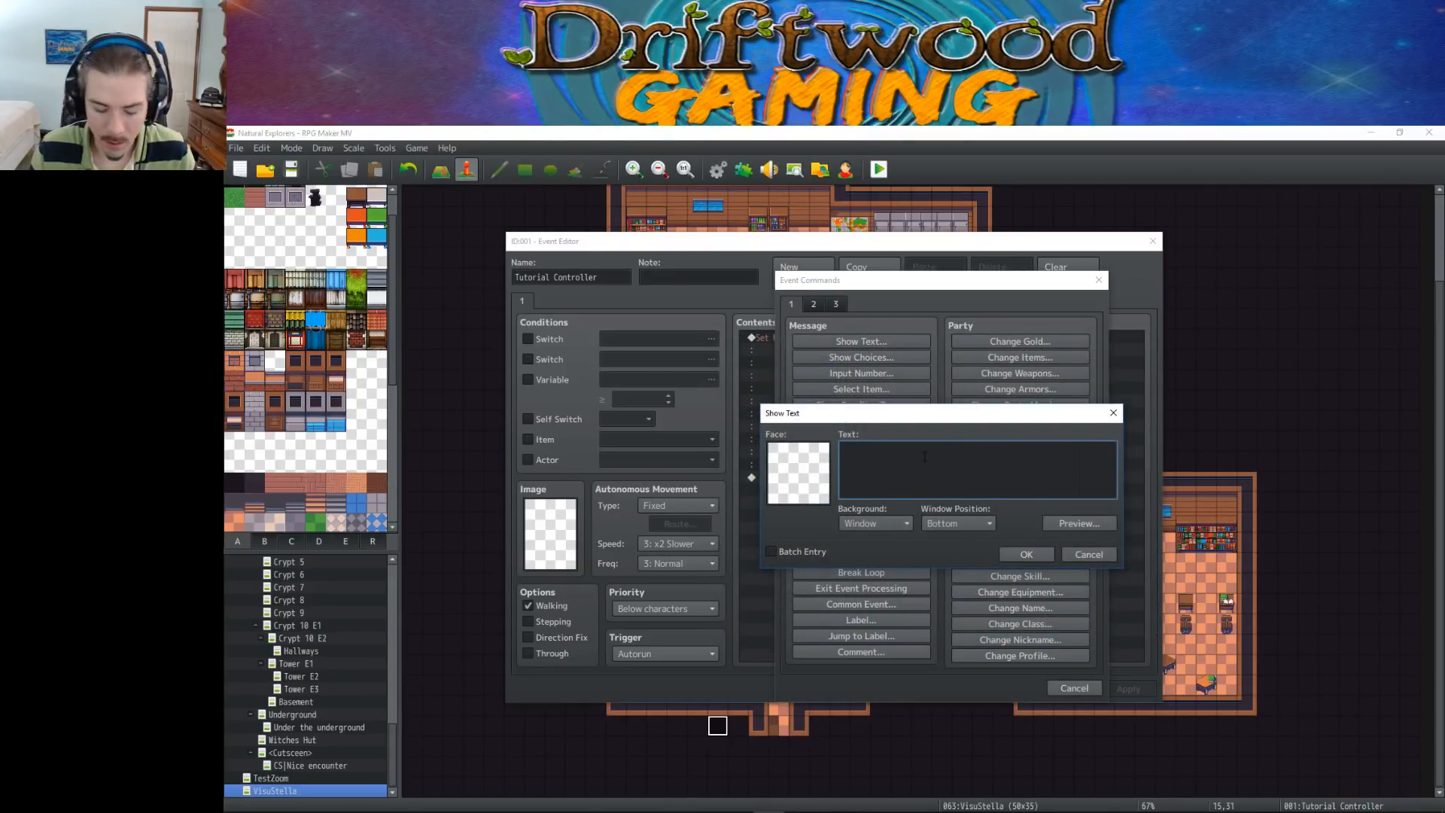
type("\\n<Teddy The")
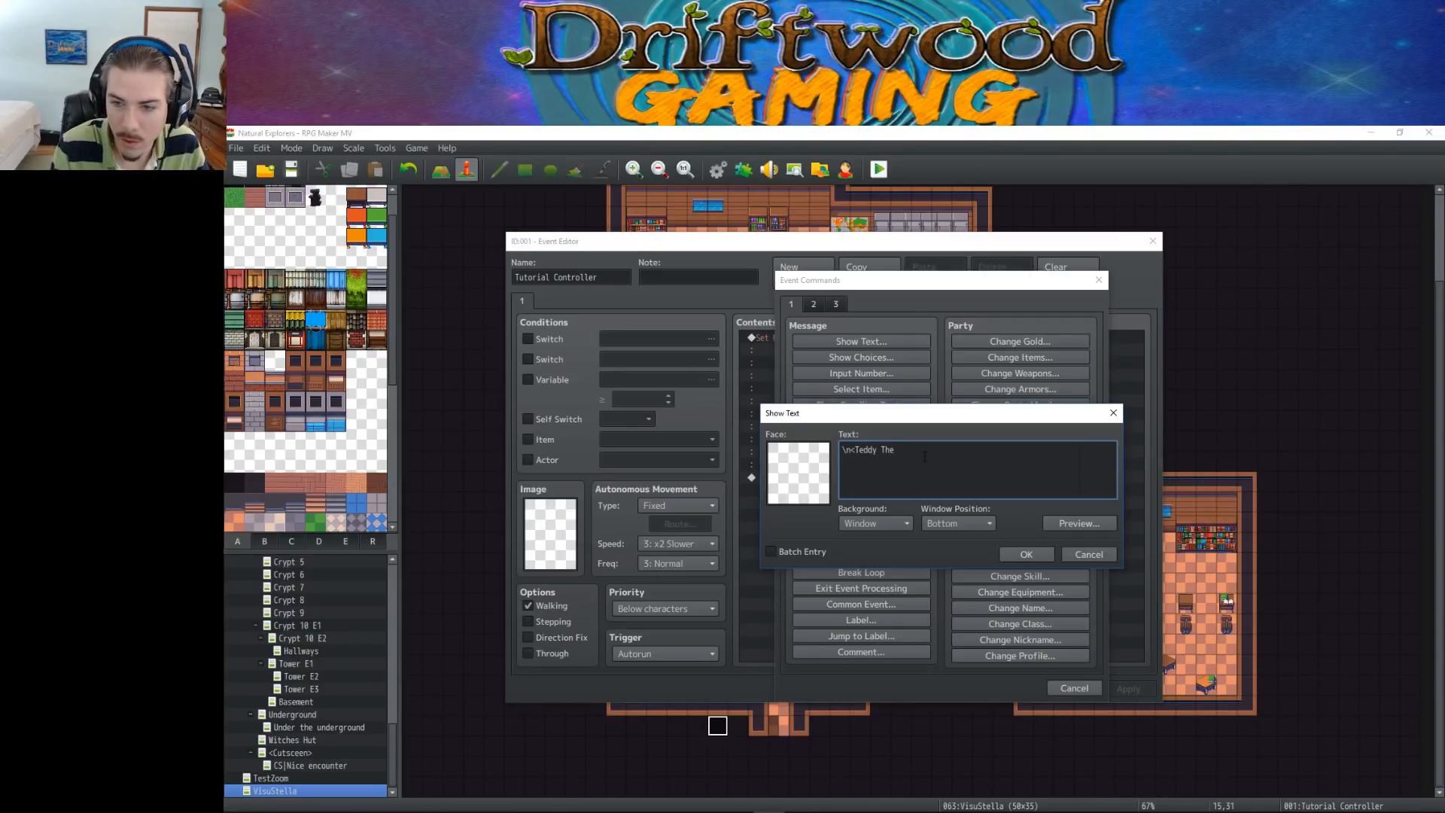
type(" Turto")
key("BackSpace")
key("BackSpace")
type("t")
key("BackSpace")
key("BackSpace")
type("torial")
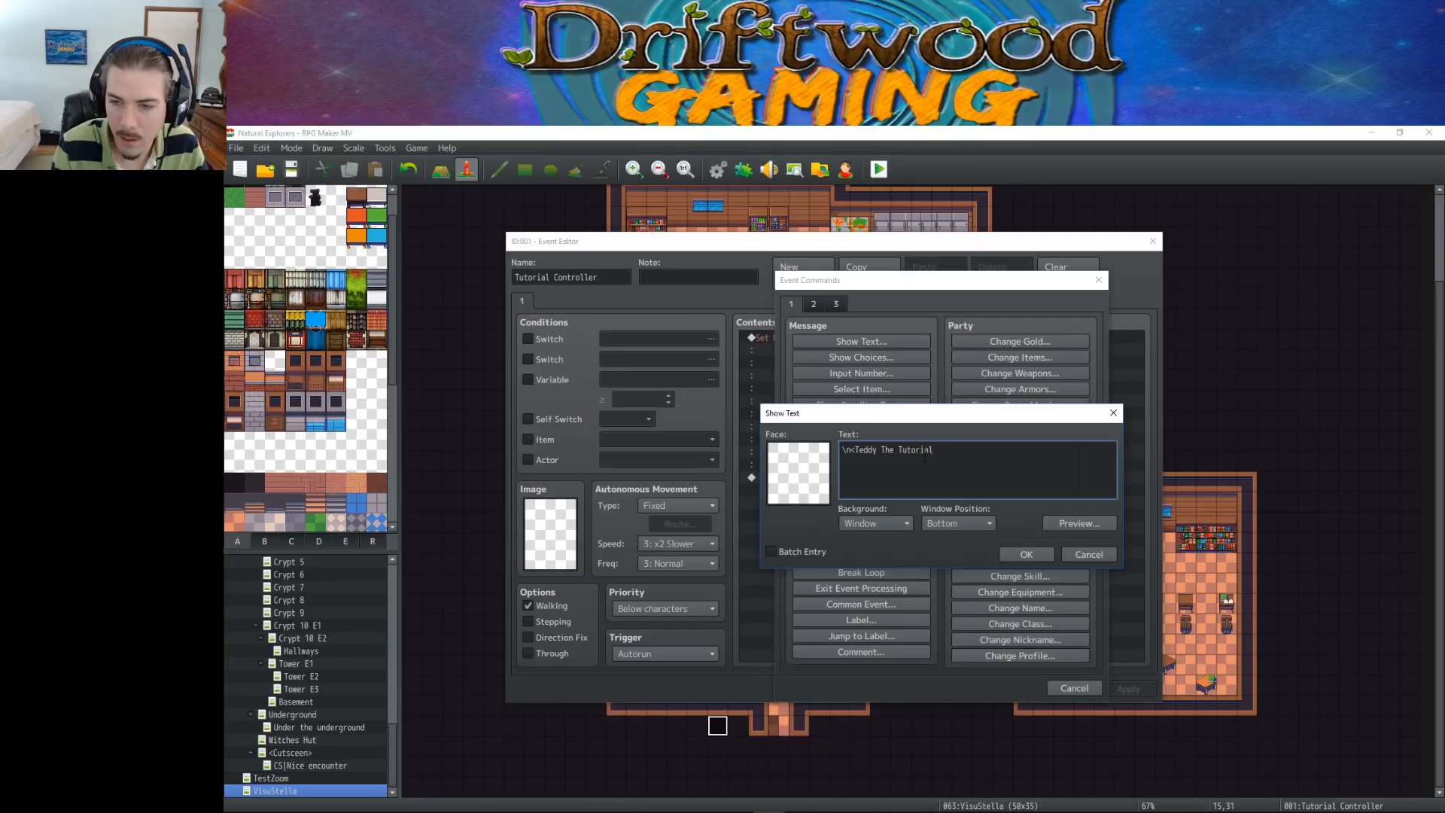
type(" Bear>")
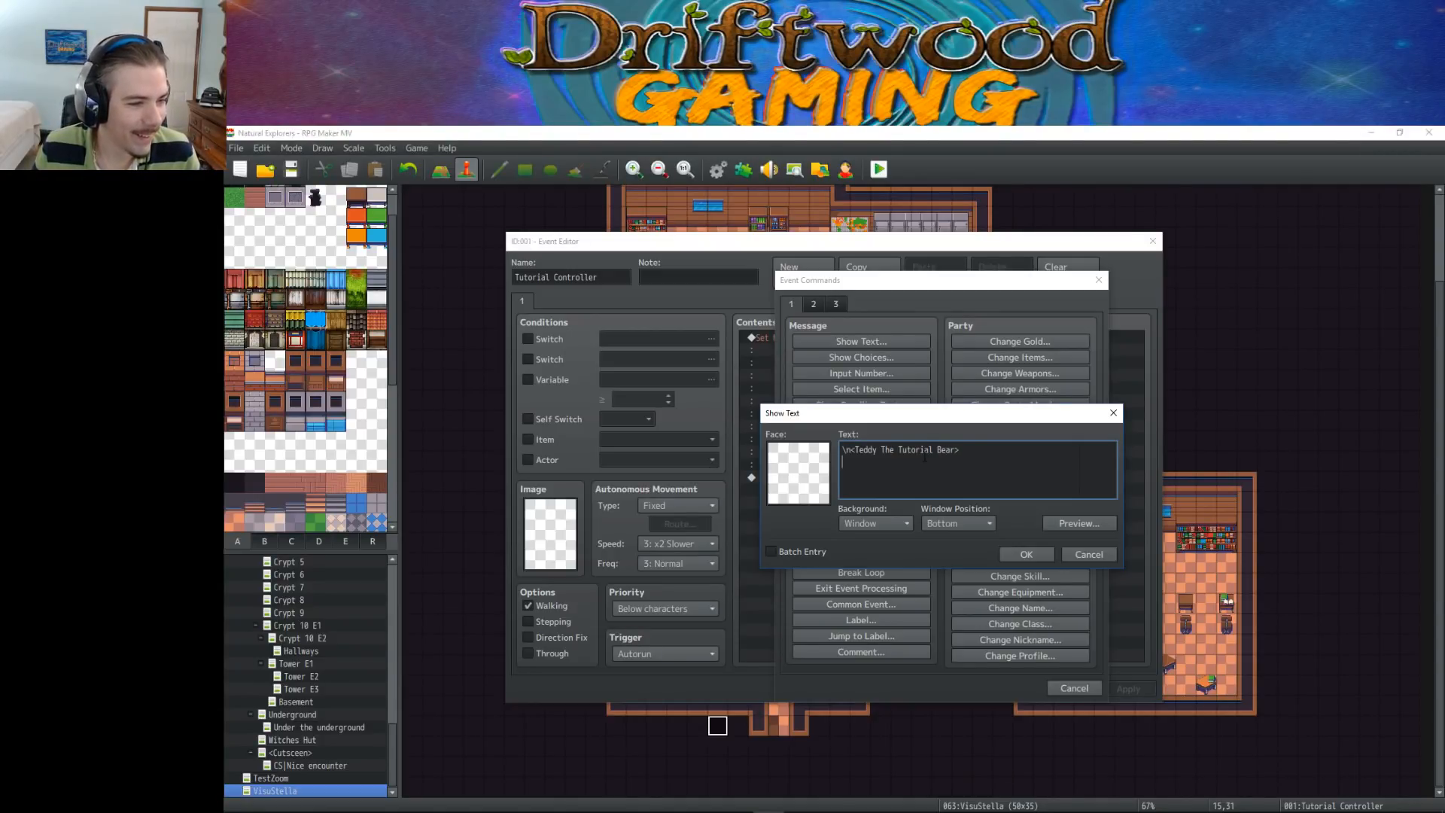
key("Return")
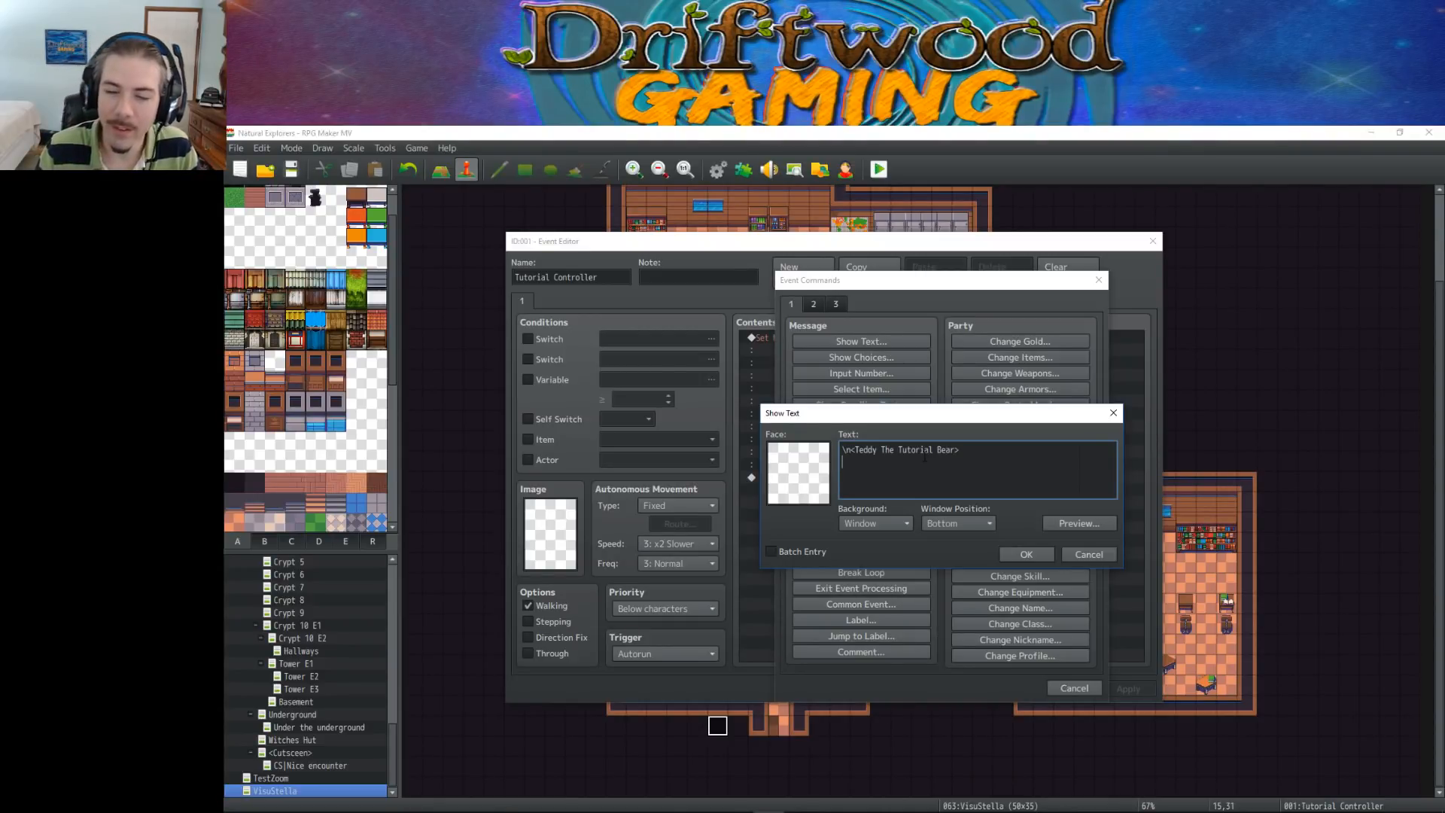
key("Return")
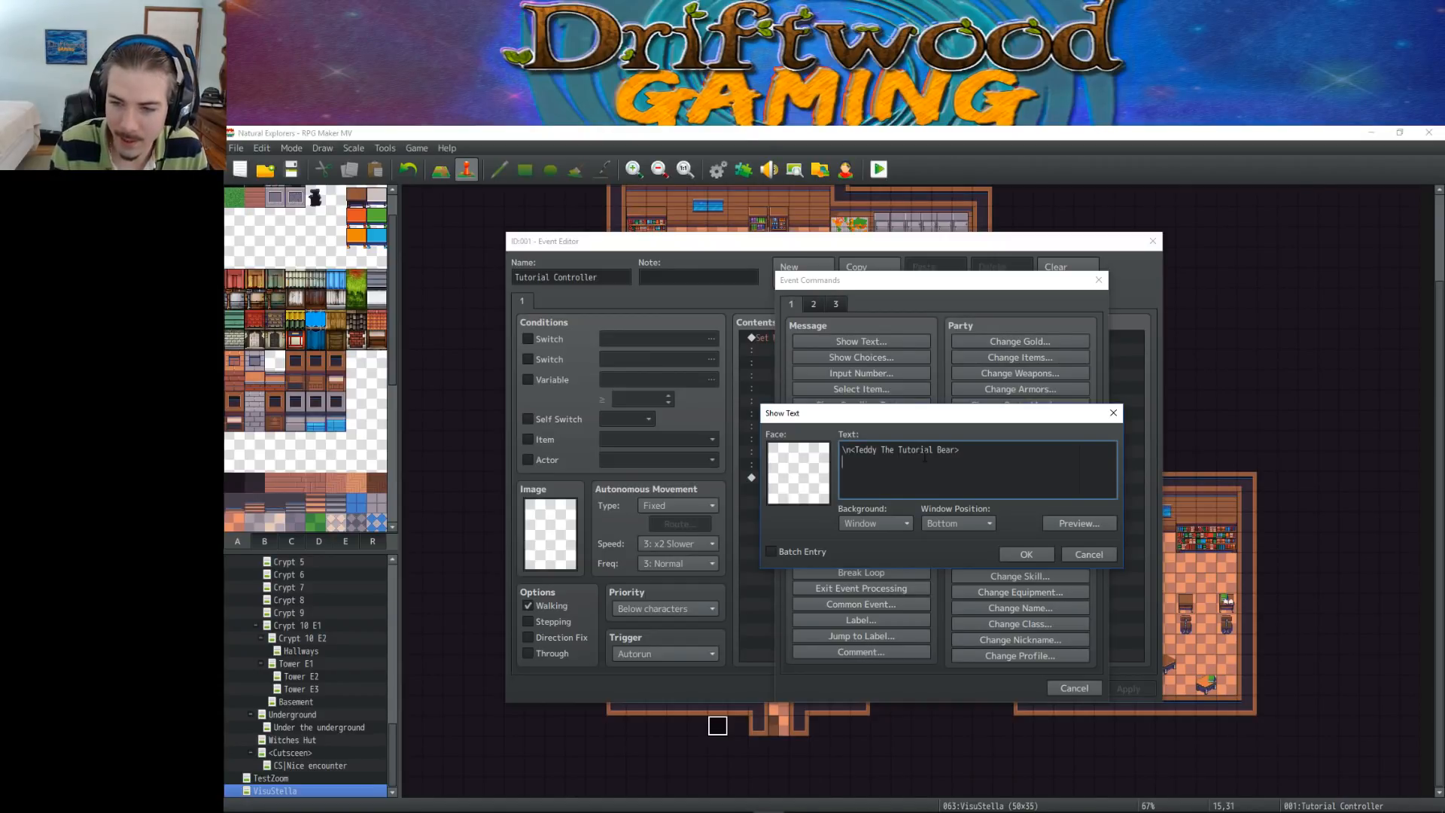
Write the greeting "Welcome to the tutorial room! I'm Teddy, but you can call me Teddy." under the name tag
type("Wel")
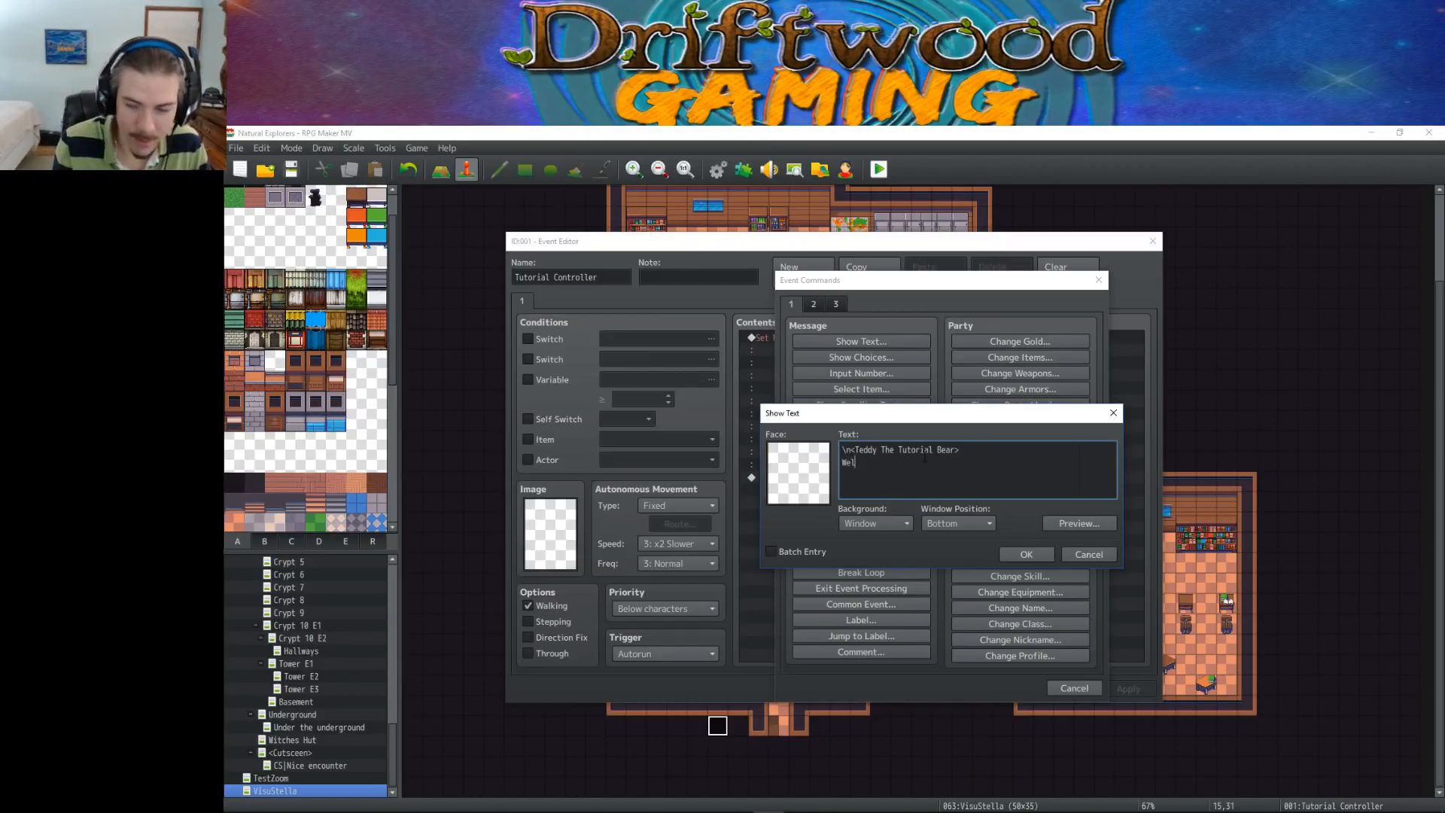
type("come to the tutorial room")
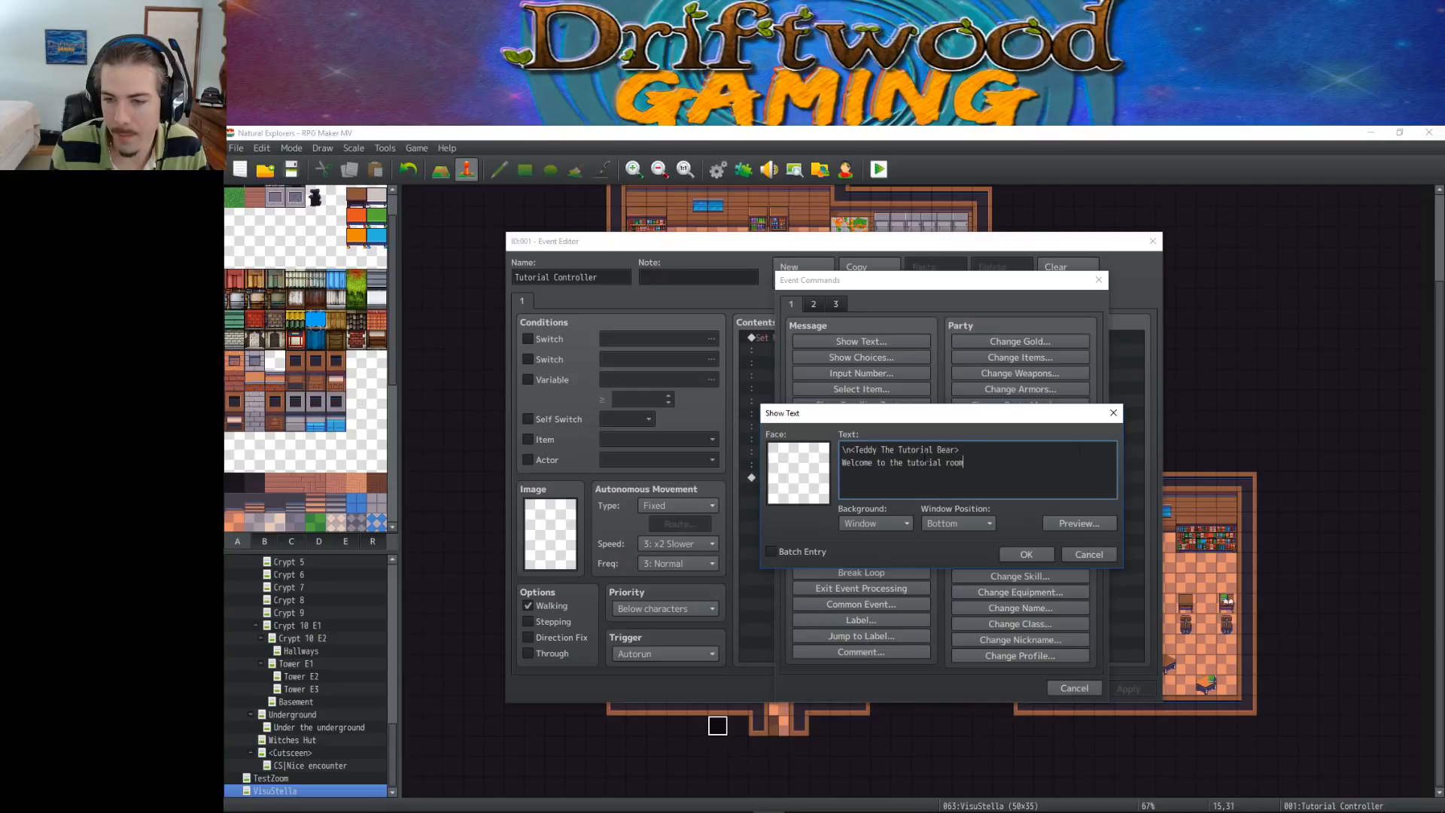
type("! I'm")
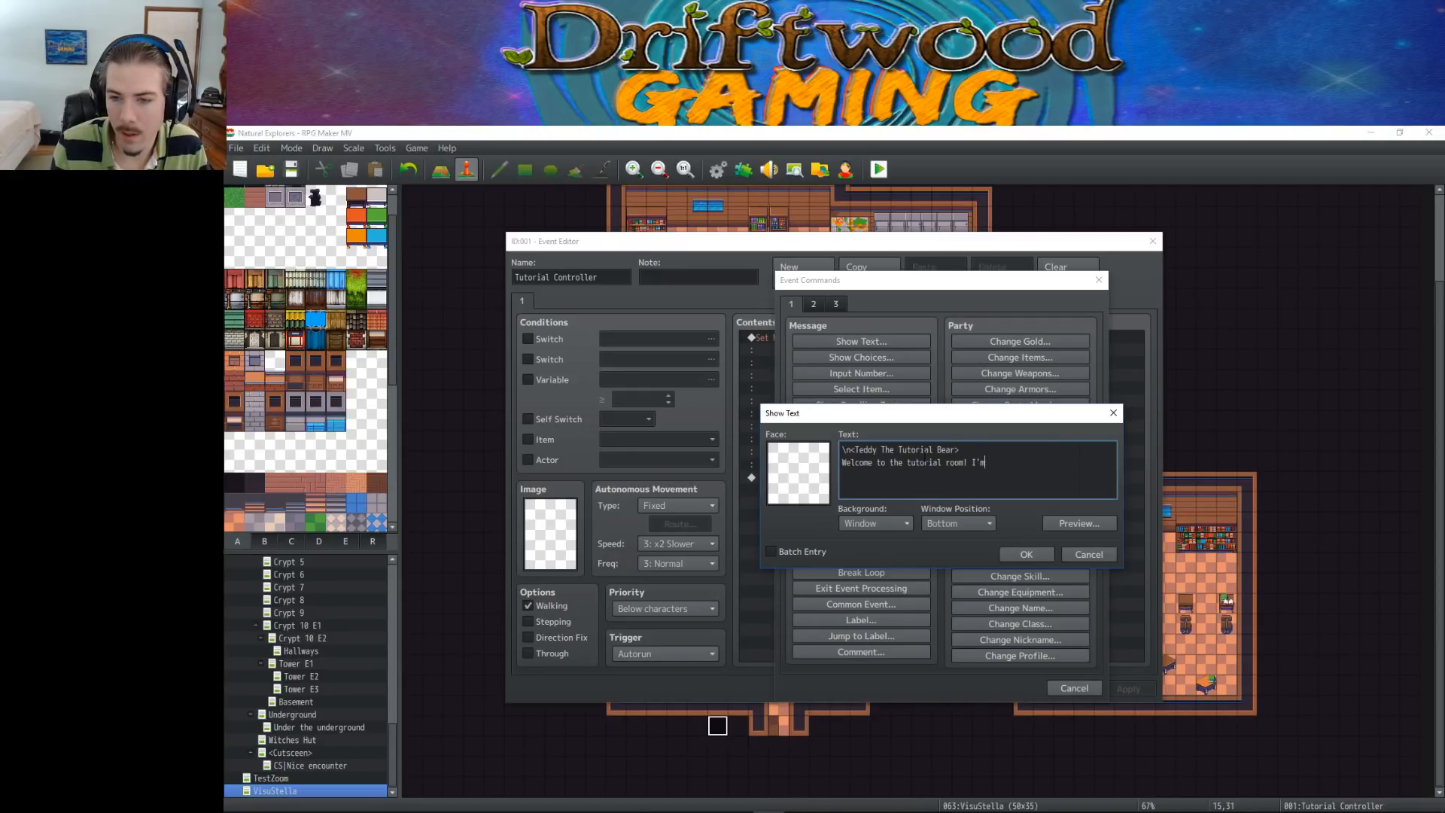
type(" Teddy, but y")
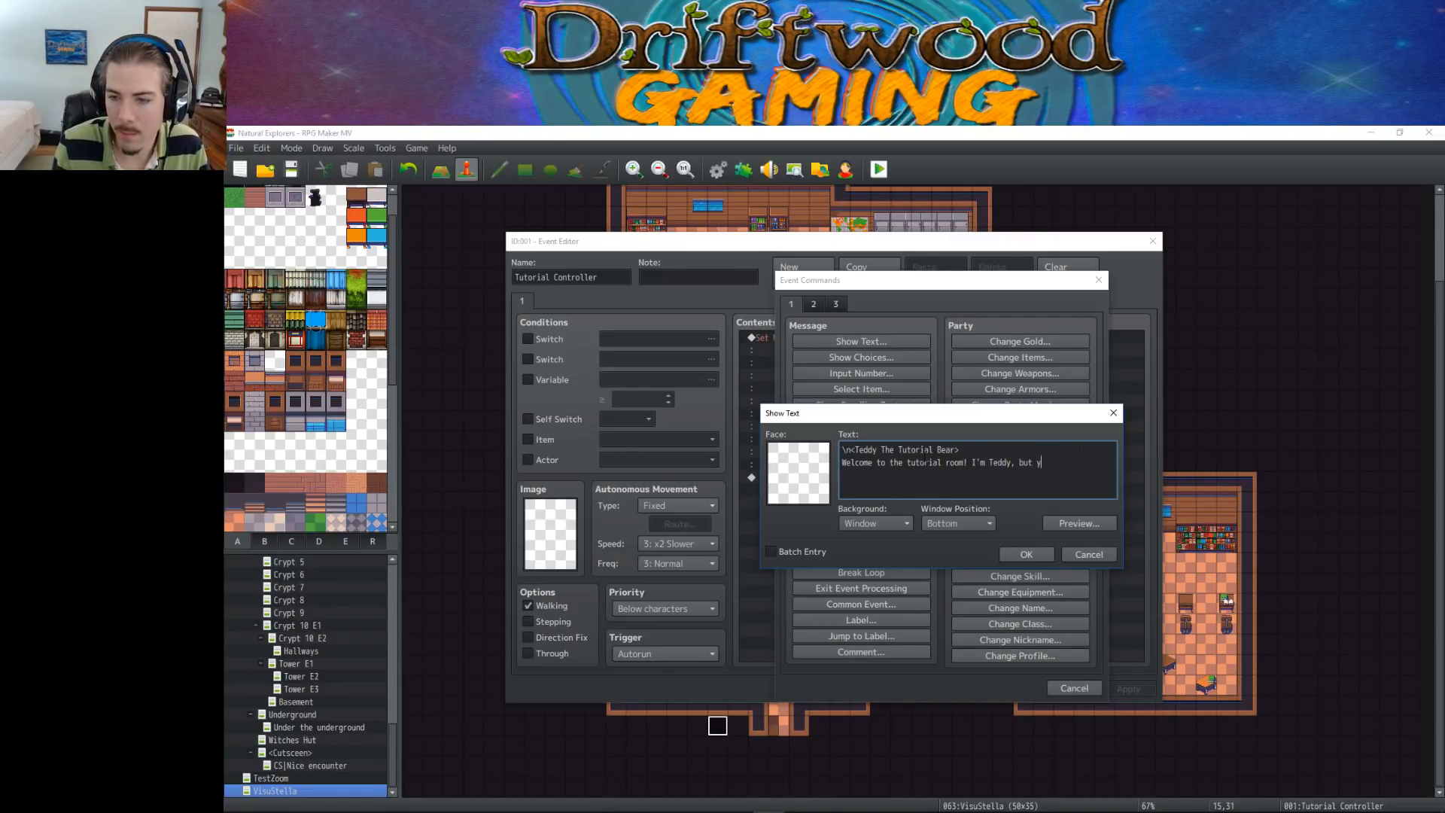
type("ou can call me Teddy. Don't condus")
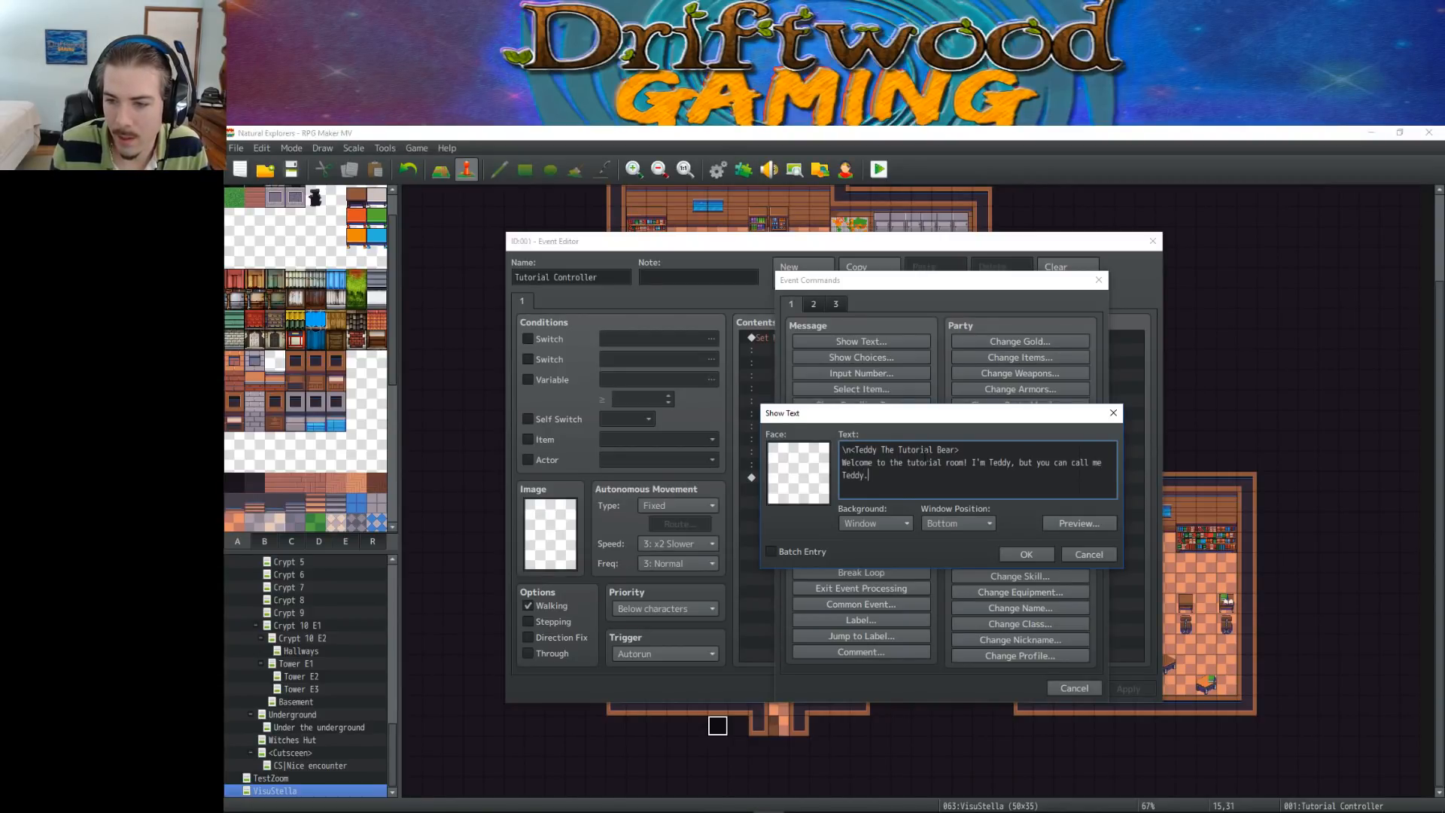
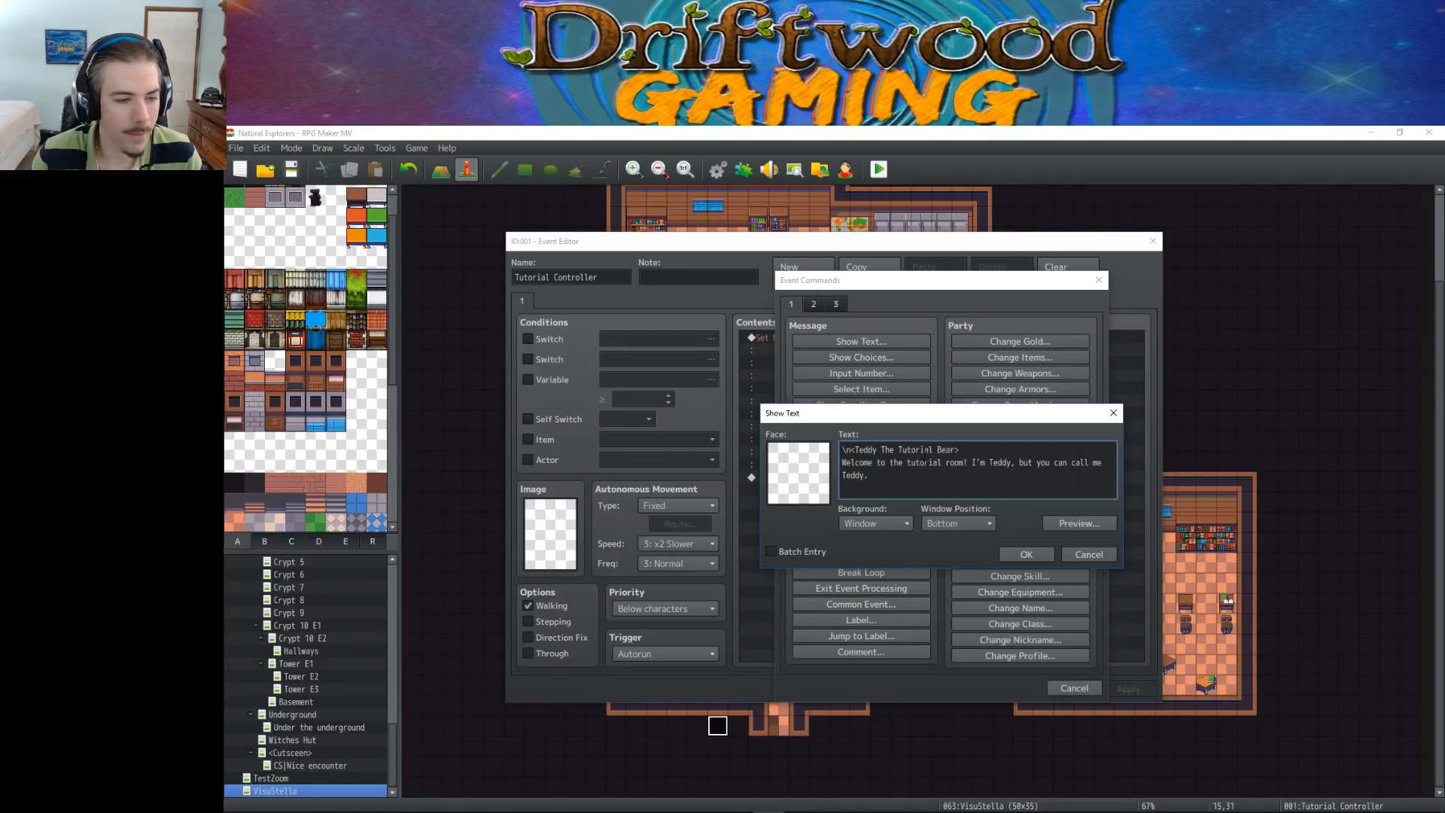
Continue Teddy's message with "Don't confuse me with my brother Freddy" after the greeting
type("F")
type("on't condus")
key("BackSpace")
key("BackSpace")
key("BackSpace")
type("fuse me with m")
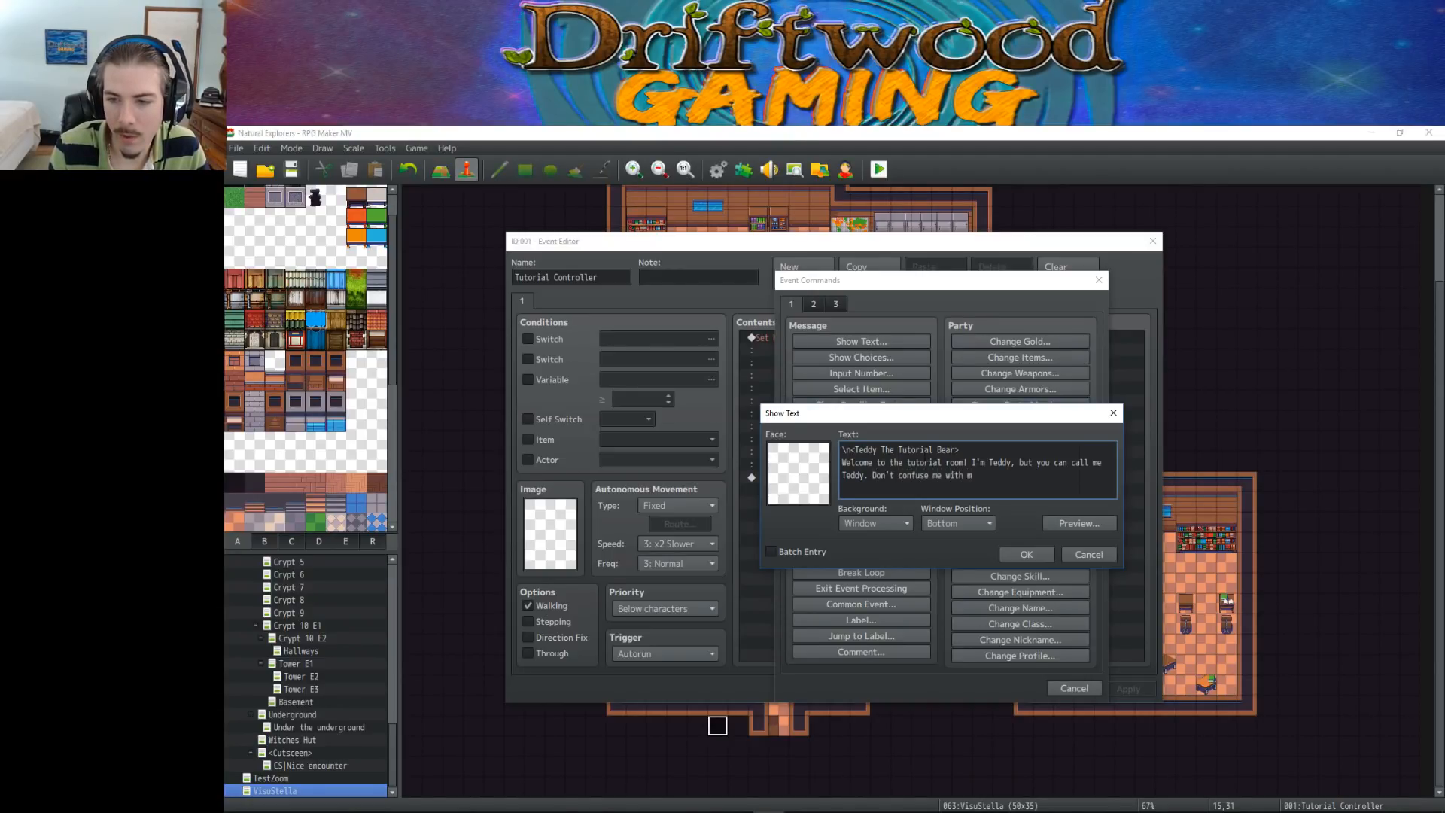
type("y brother Fr")
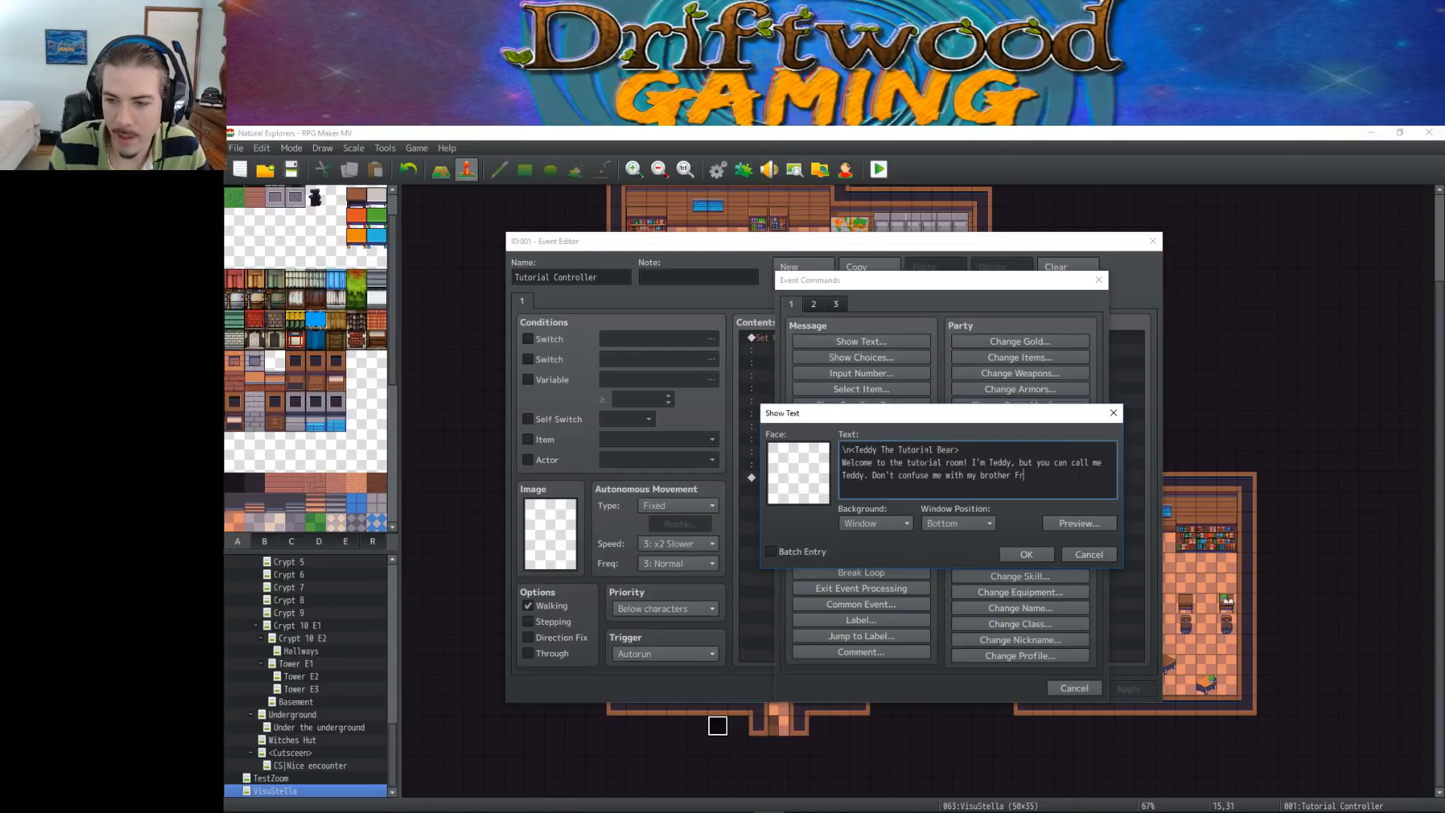
type("eddy, there'")
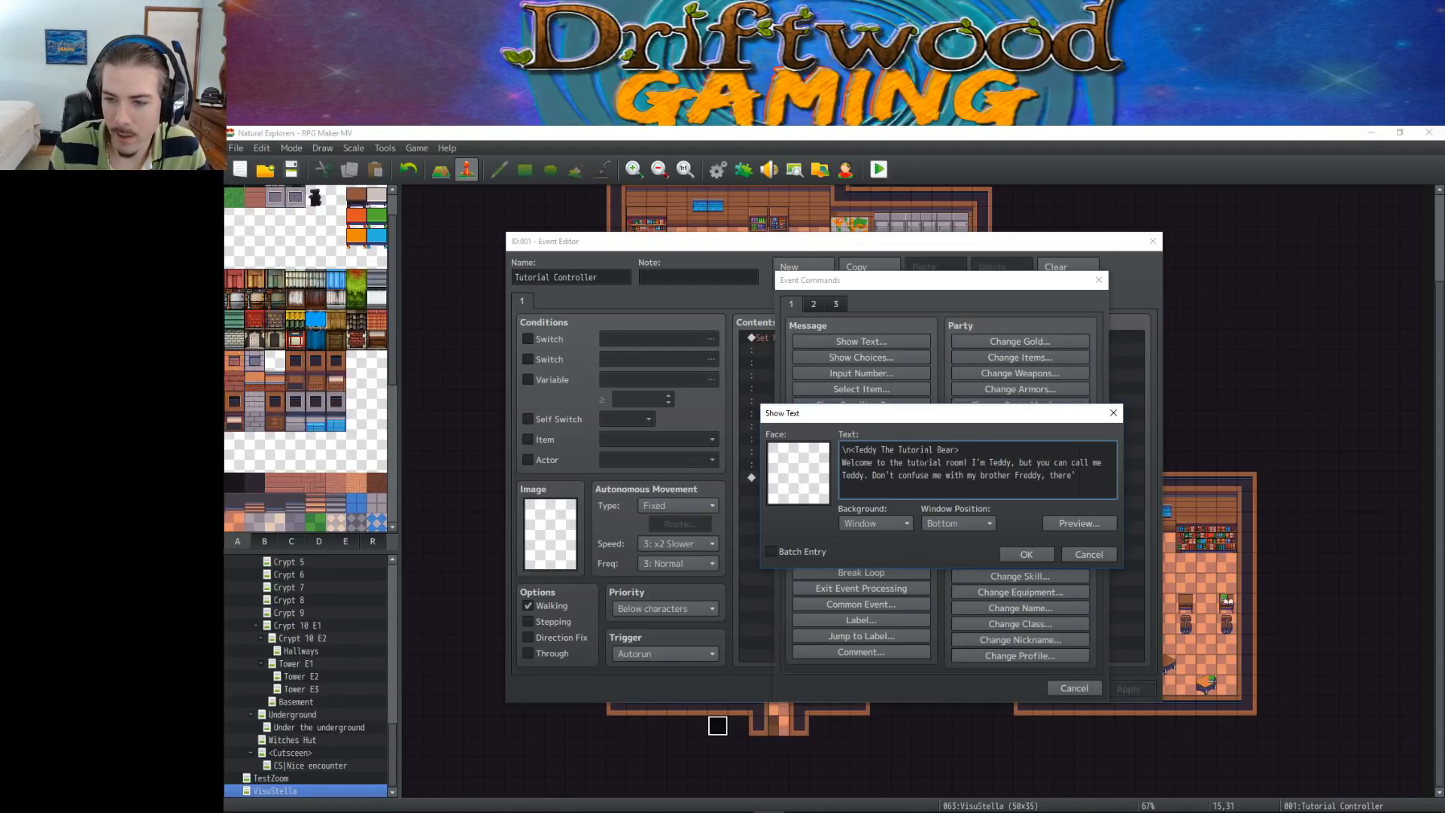
Finish the sentence with ", there'll be no jumpscares here.", confirm the message and apply the event changes
key("BackSpace")
key("BackSpace")
key("BackSpace")
key("BackSpace")
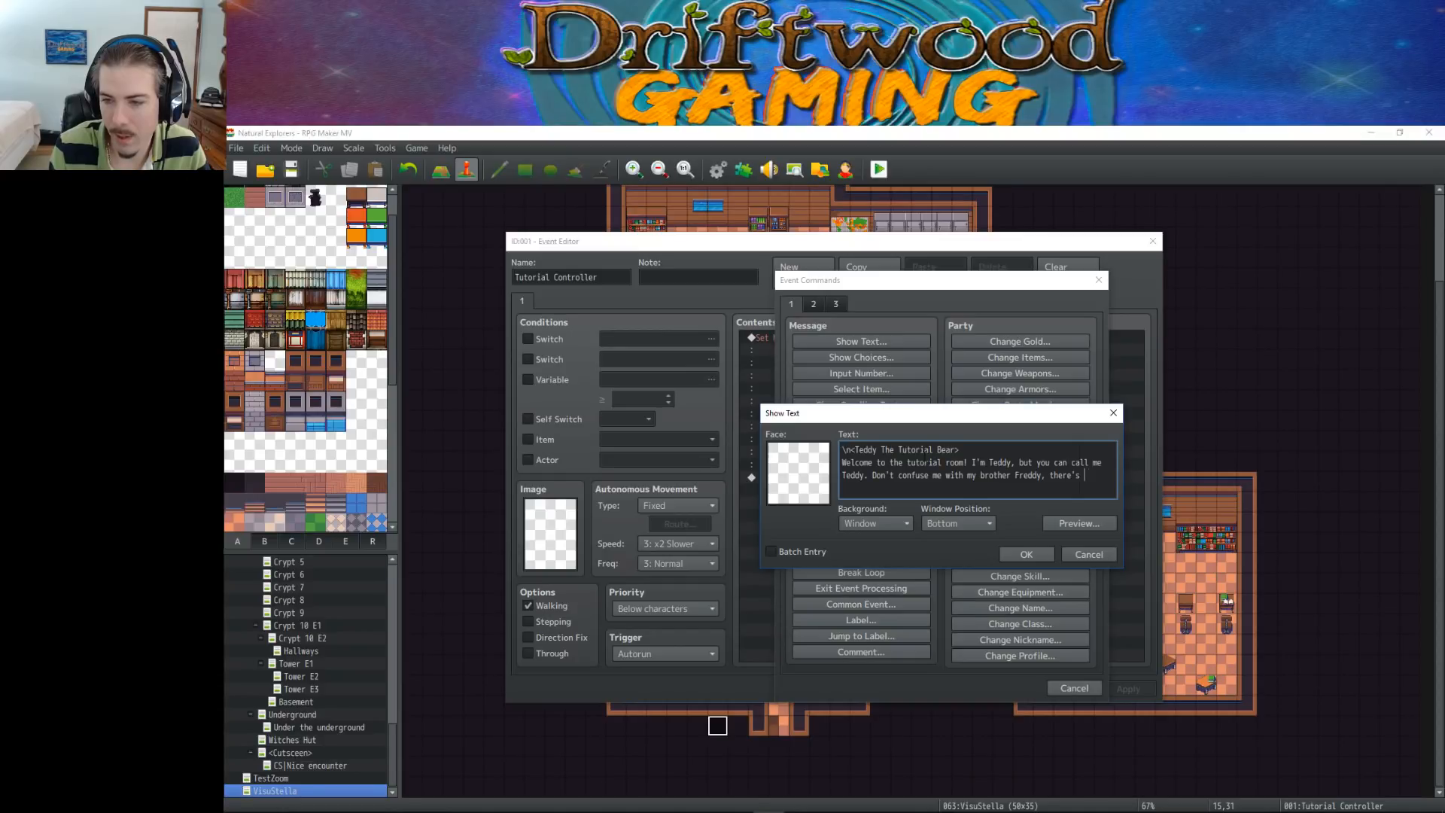
type("'ll be no ")
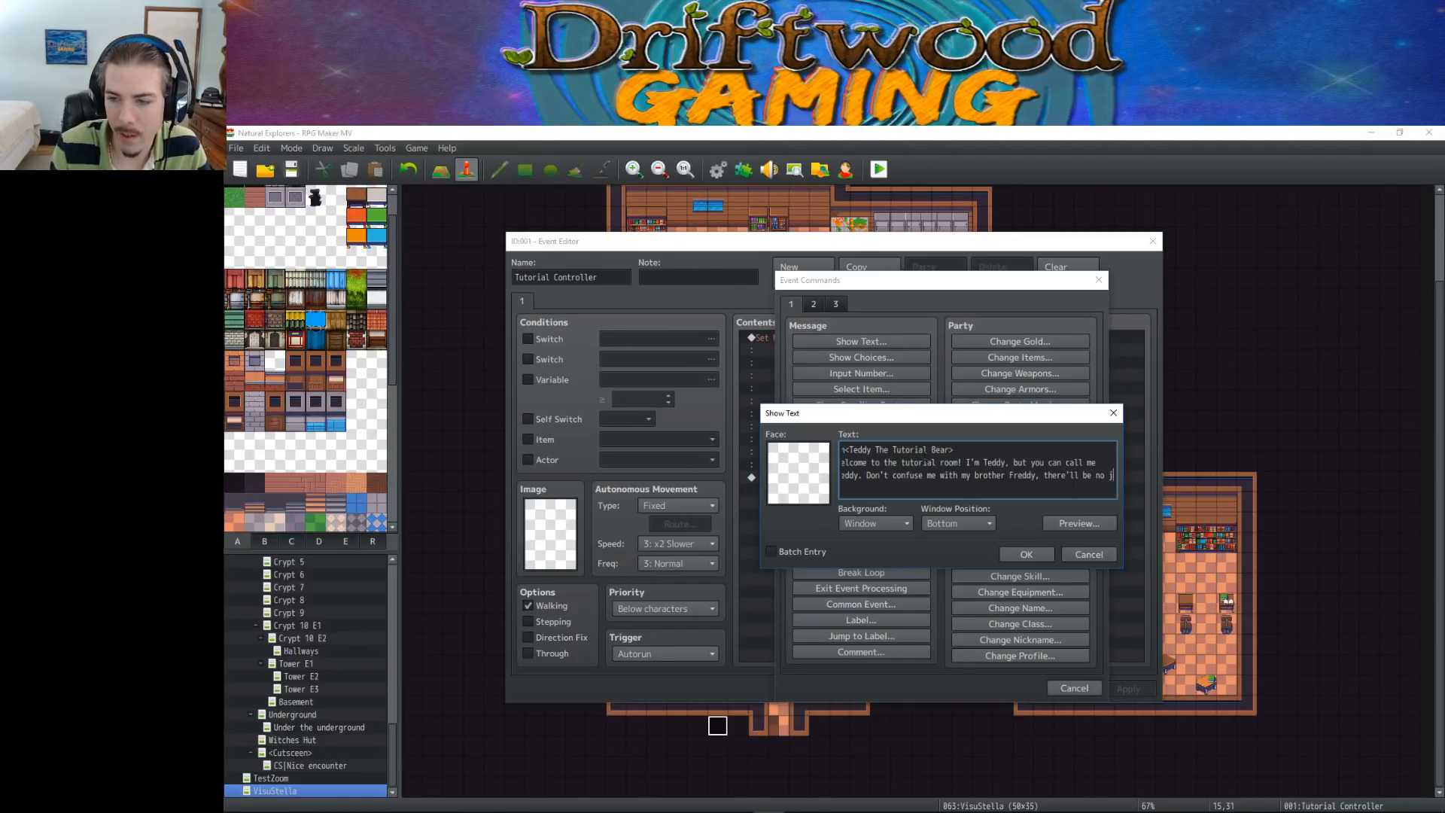
type("j")
type("no jum")
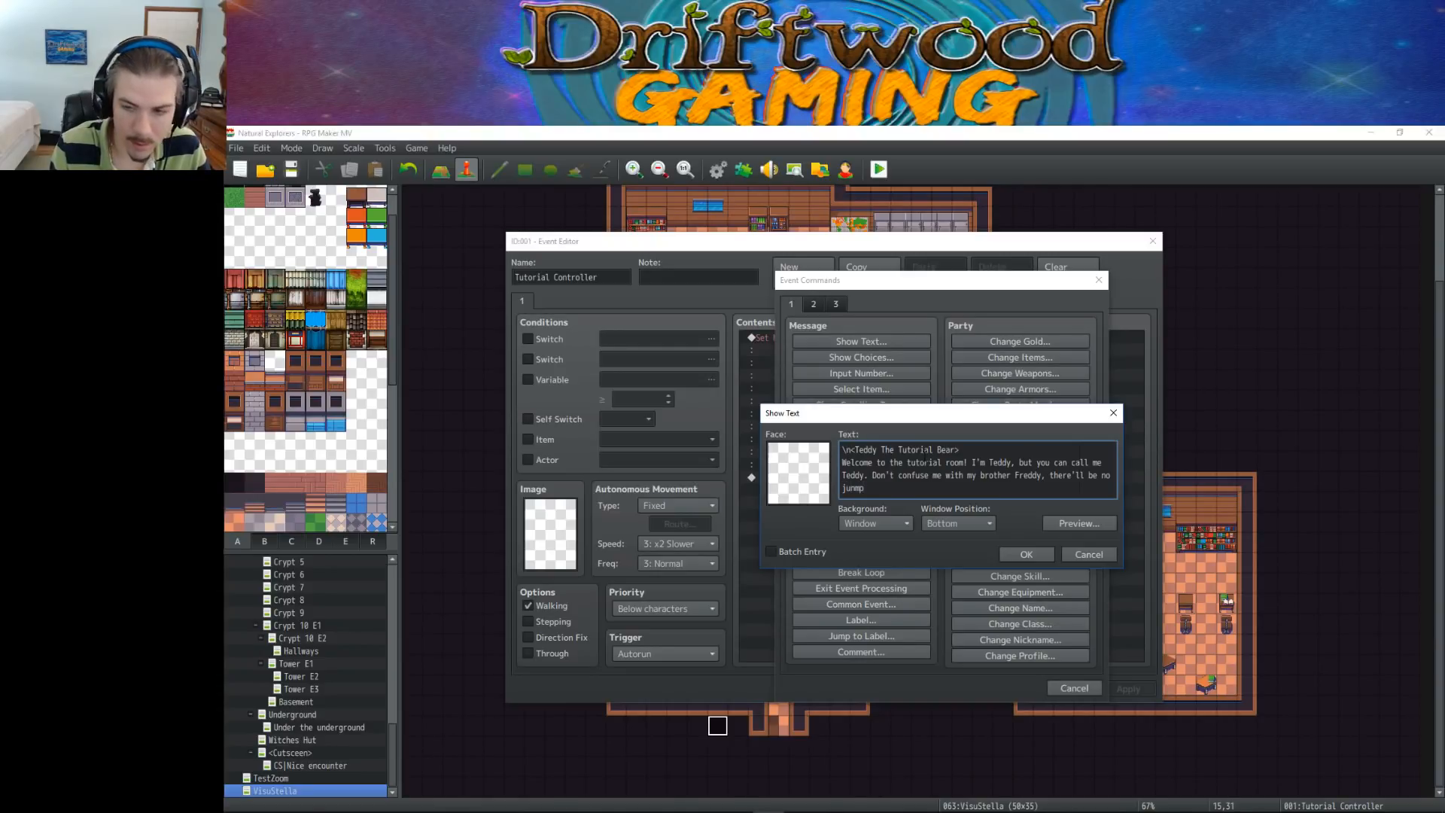
type("pscares here.")
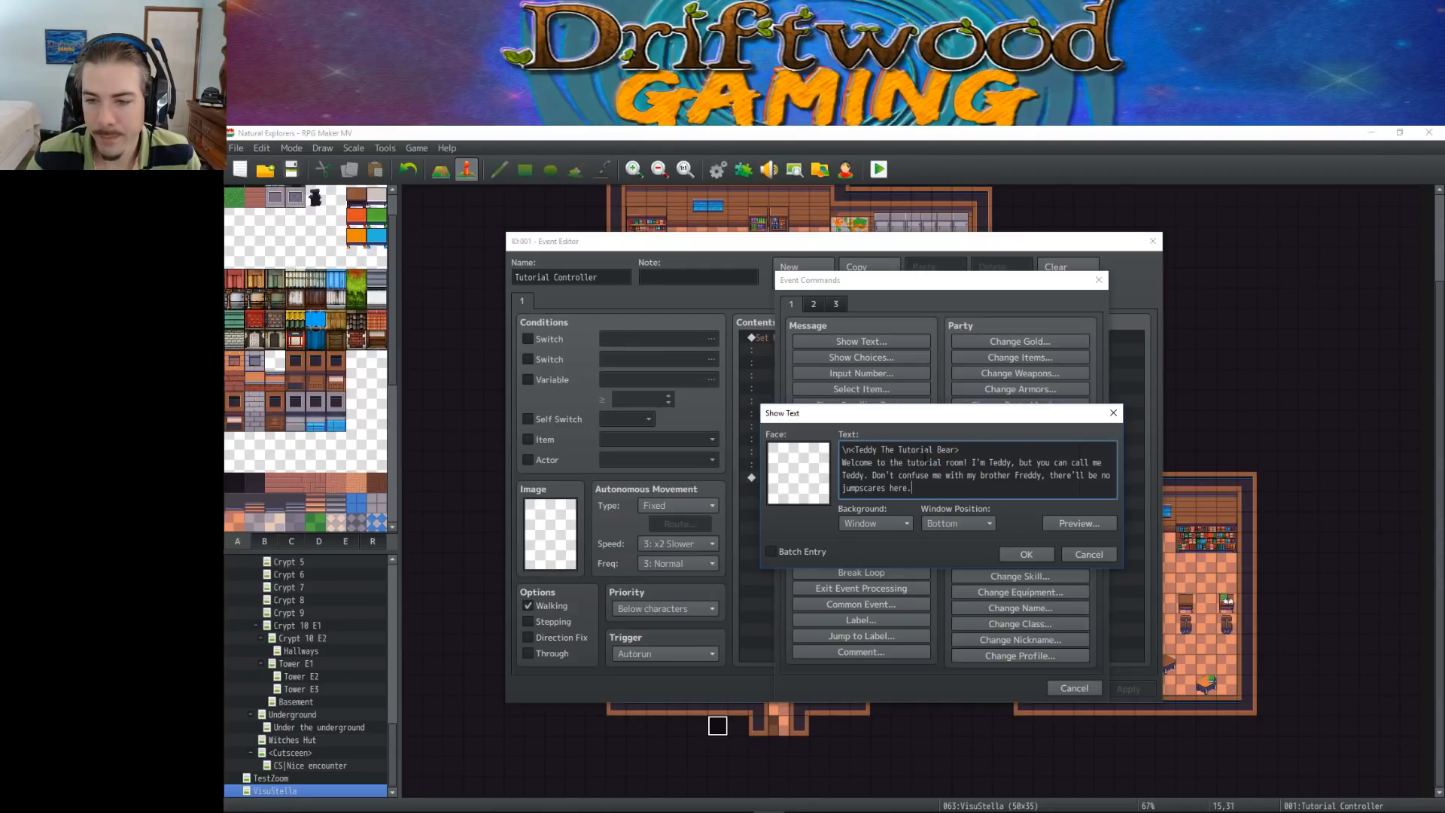
left_click(1022, 554)
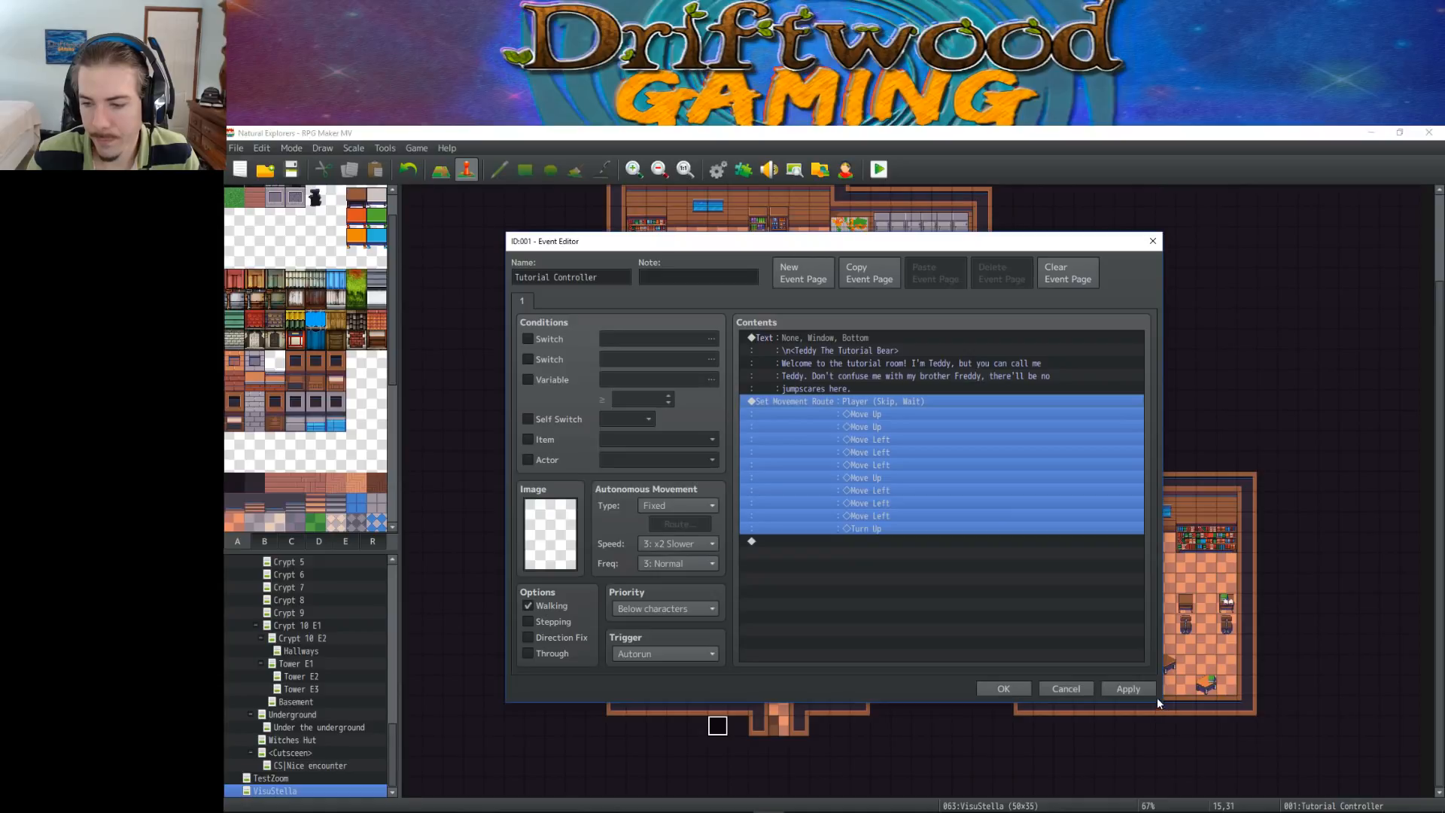
left_click(1138, 691)
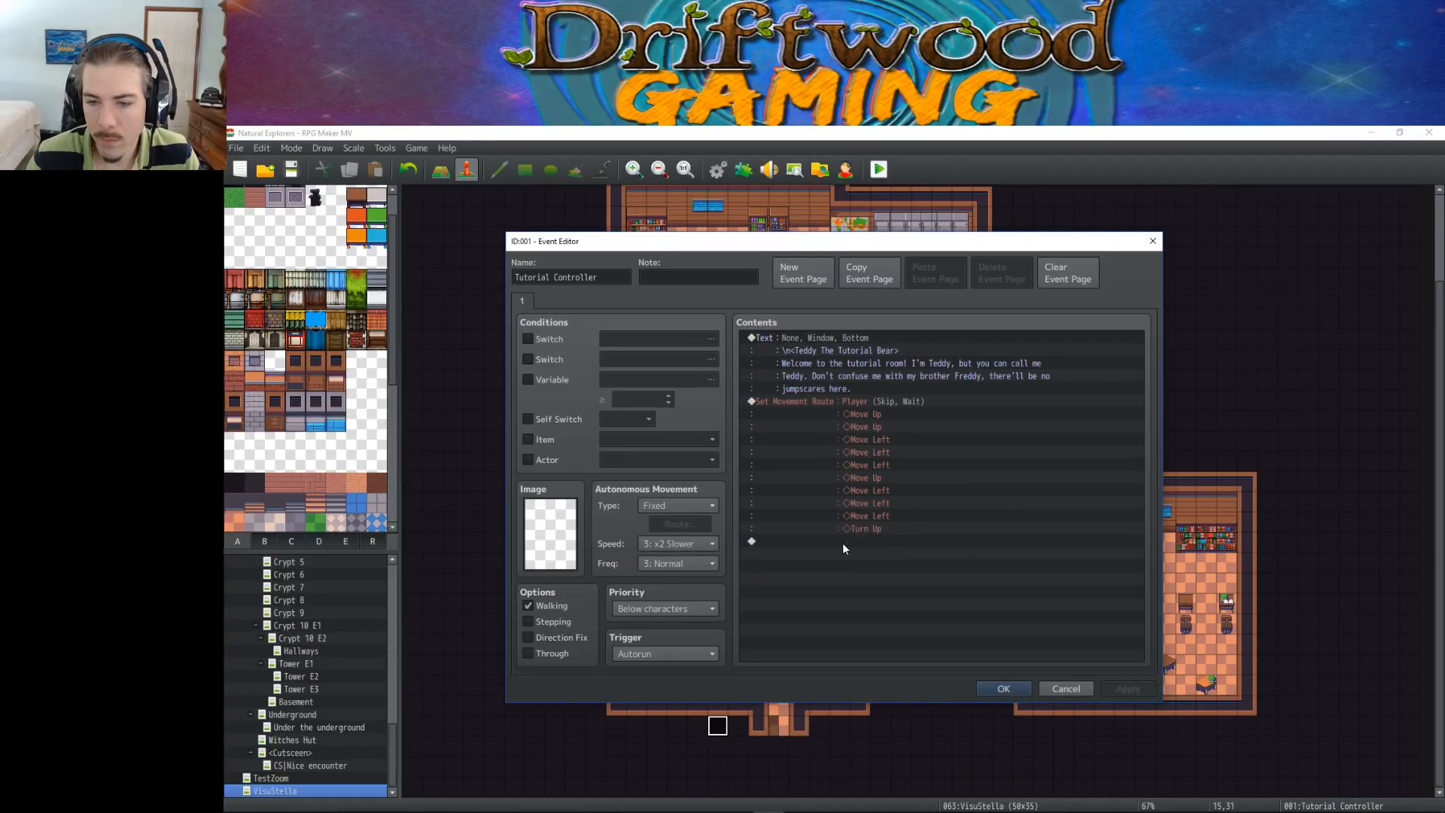
Reopen Teddy's message and append "Don't be afraid, come over here and" after the jumpscares sentence
left_click(860, 347)
double_click(878, 367)
type("Don't be a")
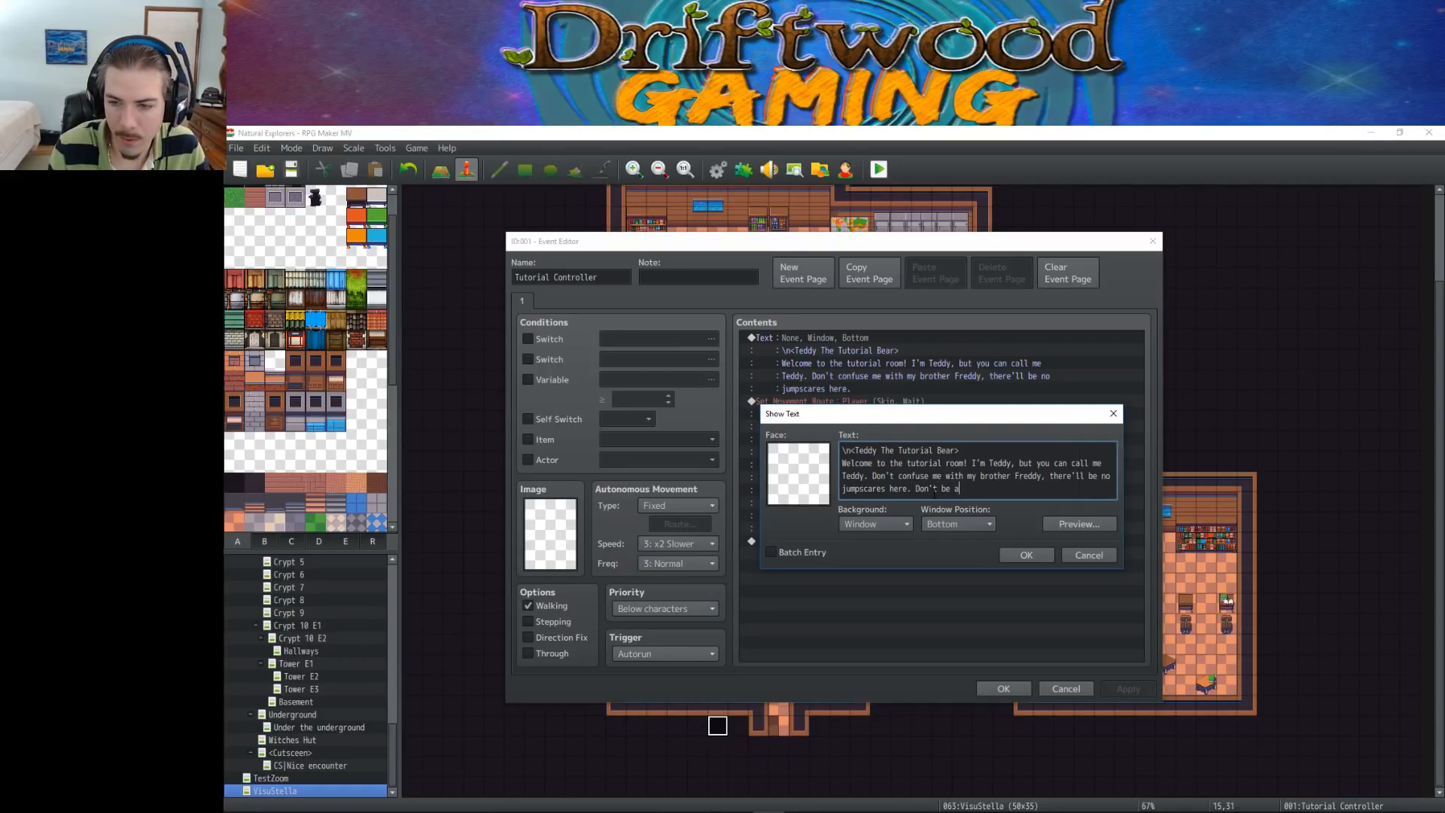
type("fraid, c")
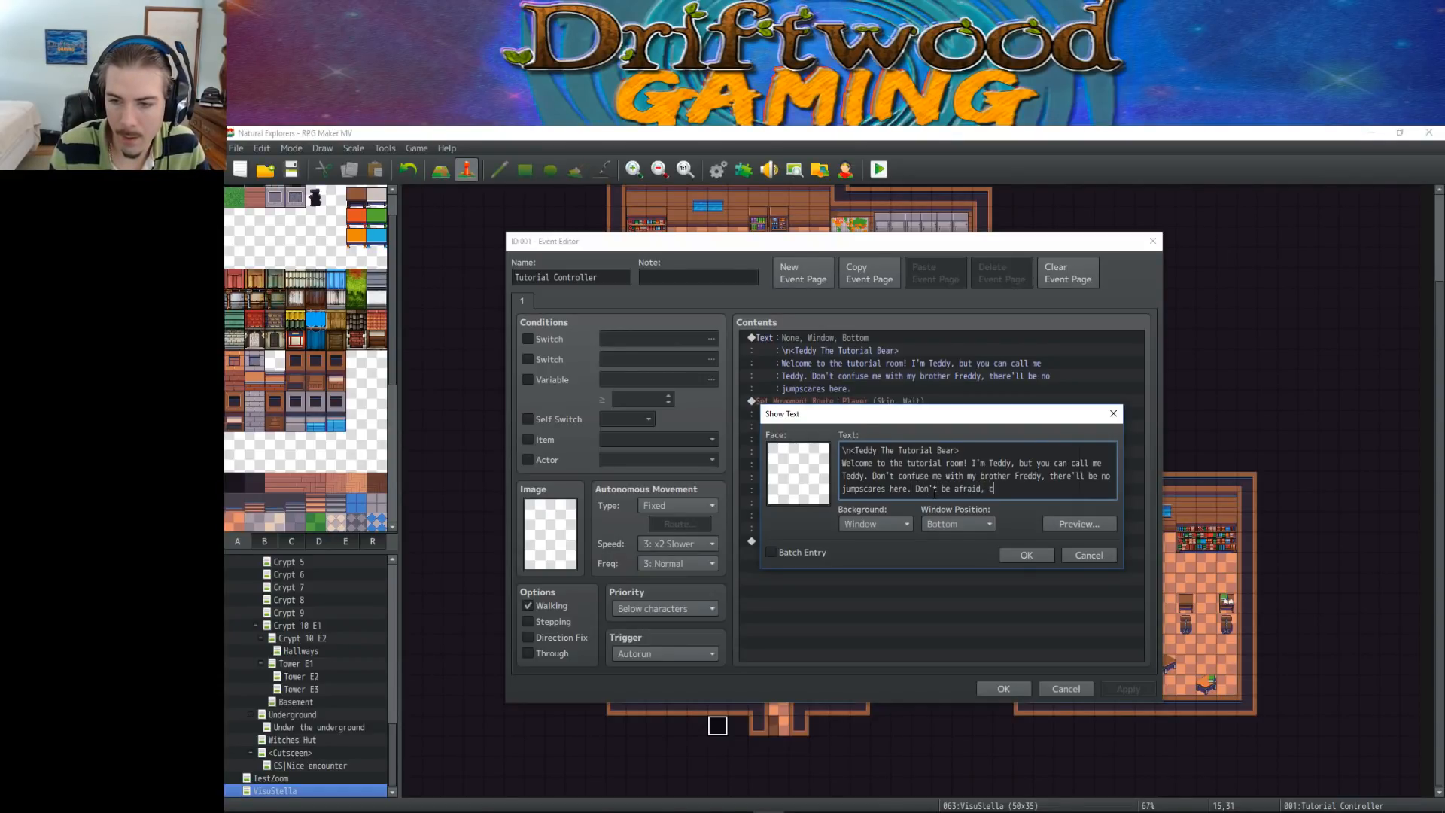
type("ome over here and :")
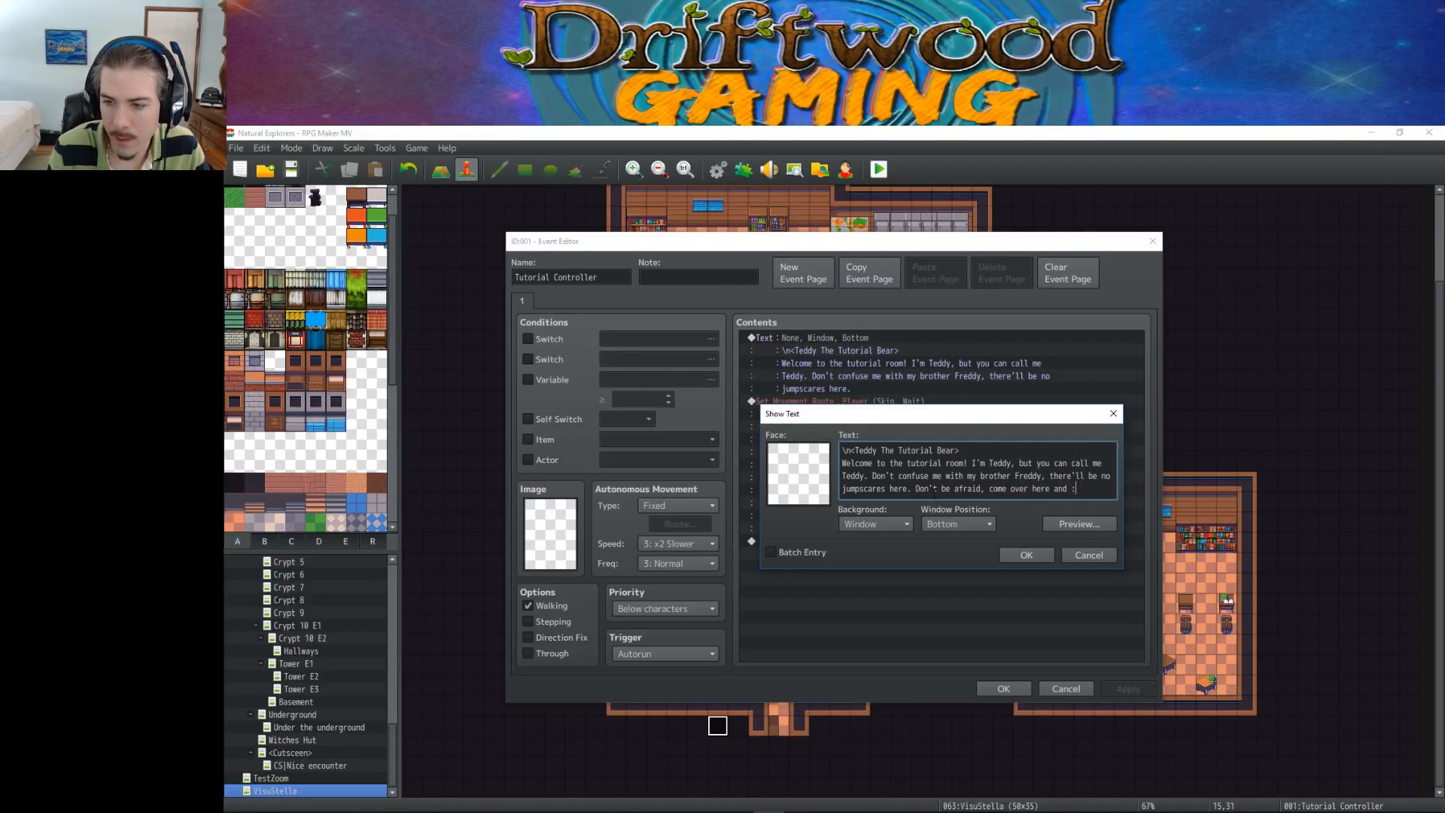
type("let's get you learned up.")
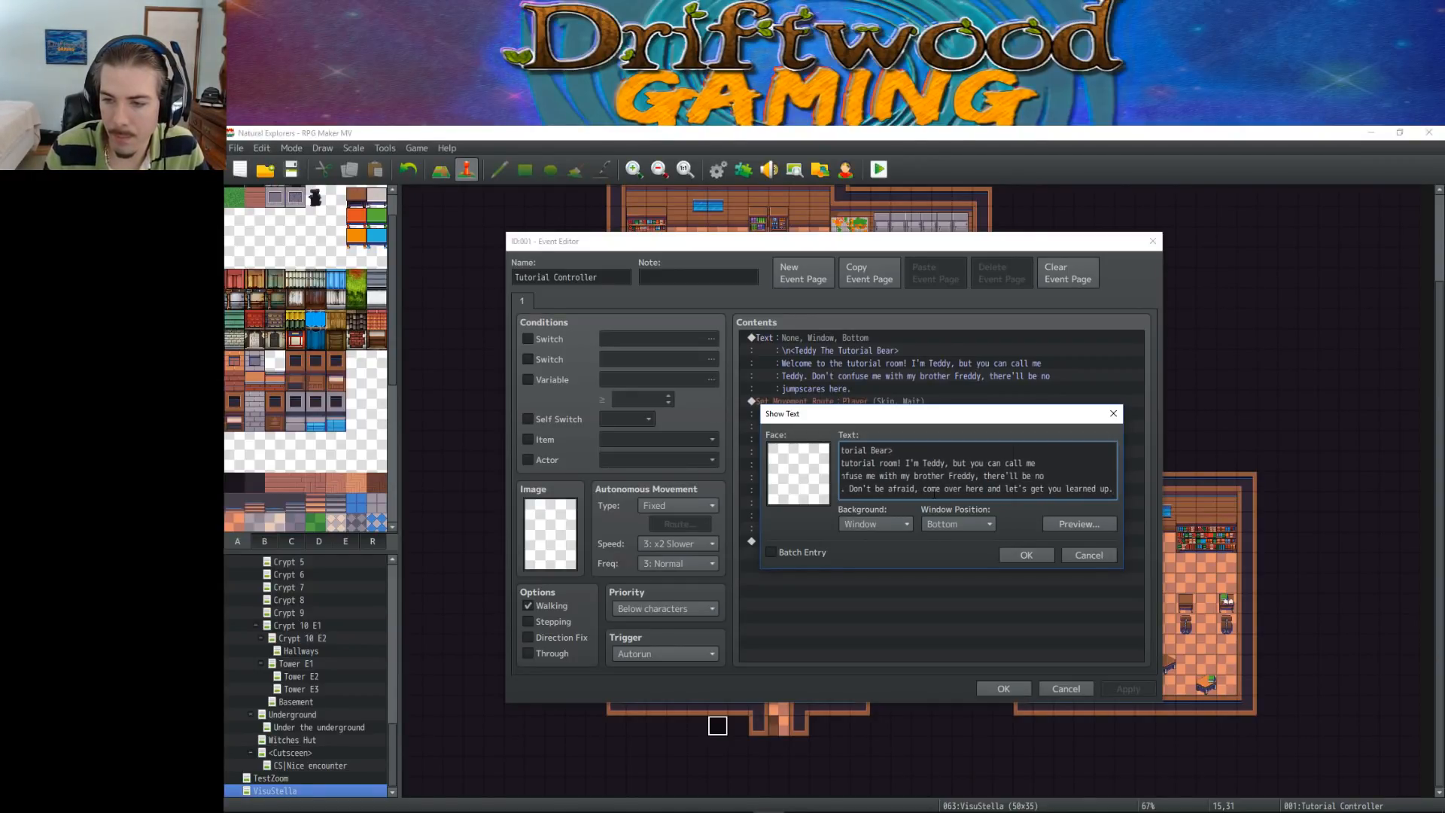
Complete the added sentence with "let's get you learned up!" and save the Tutorial Controller event
key("BackSpace")
type("!")
left_click(1015, 554)
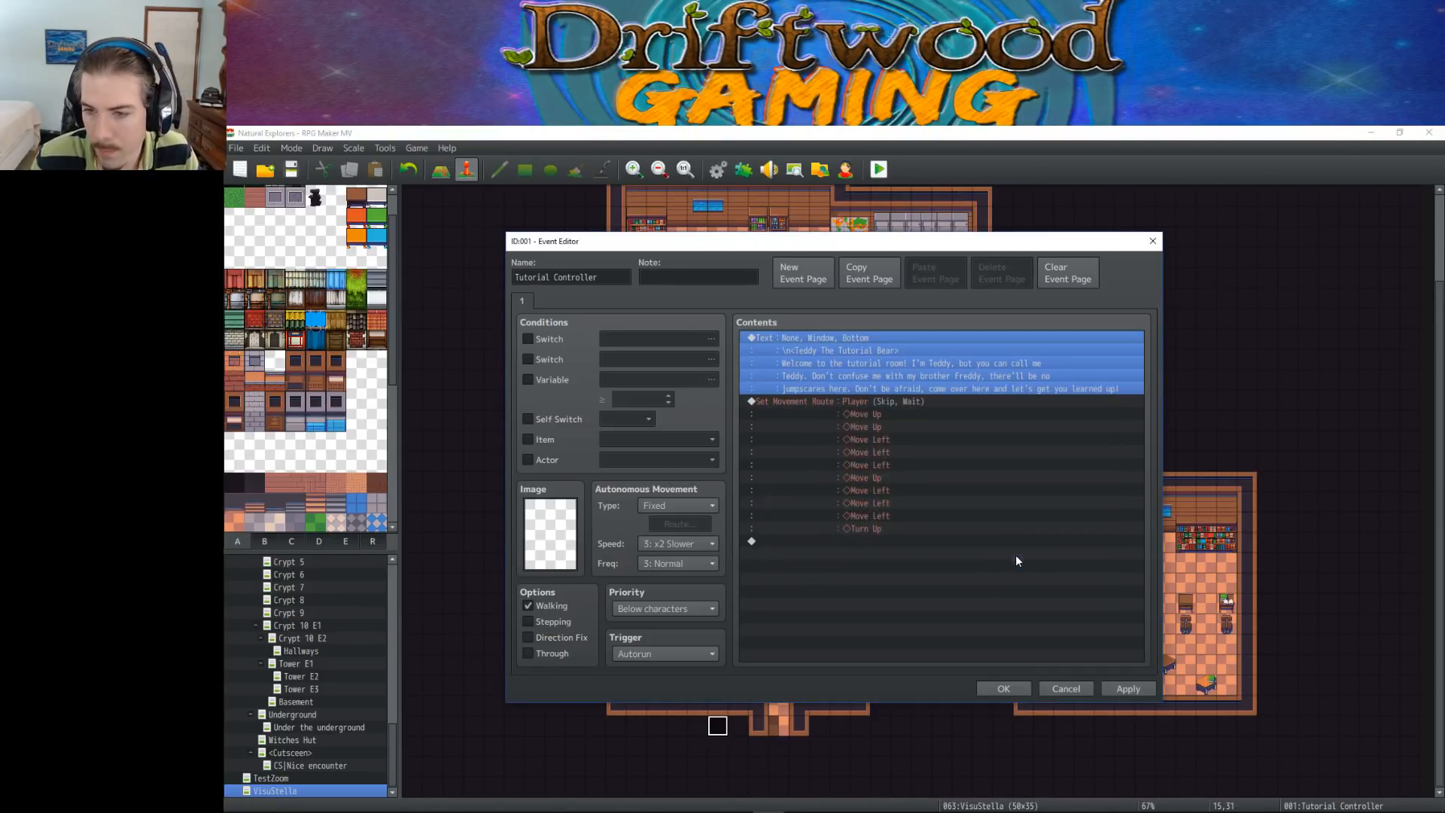
left_click(1112, 688)
left_click(1004, 688)
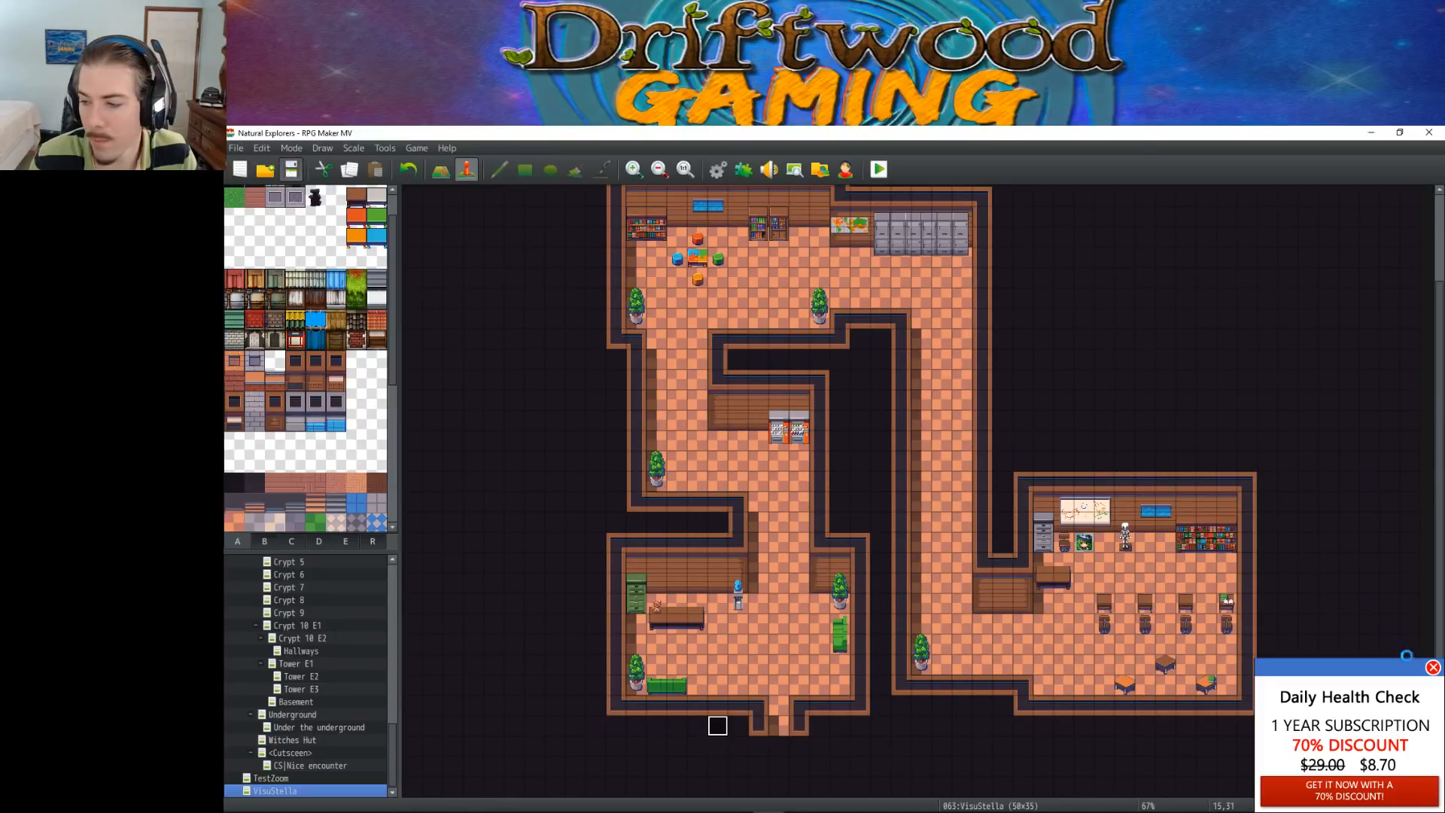
left_click(1431, 668)
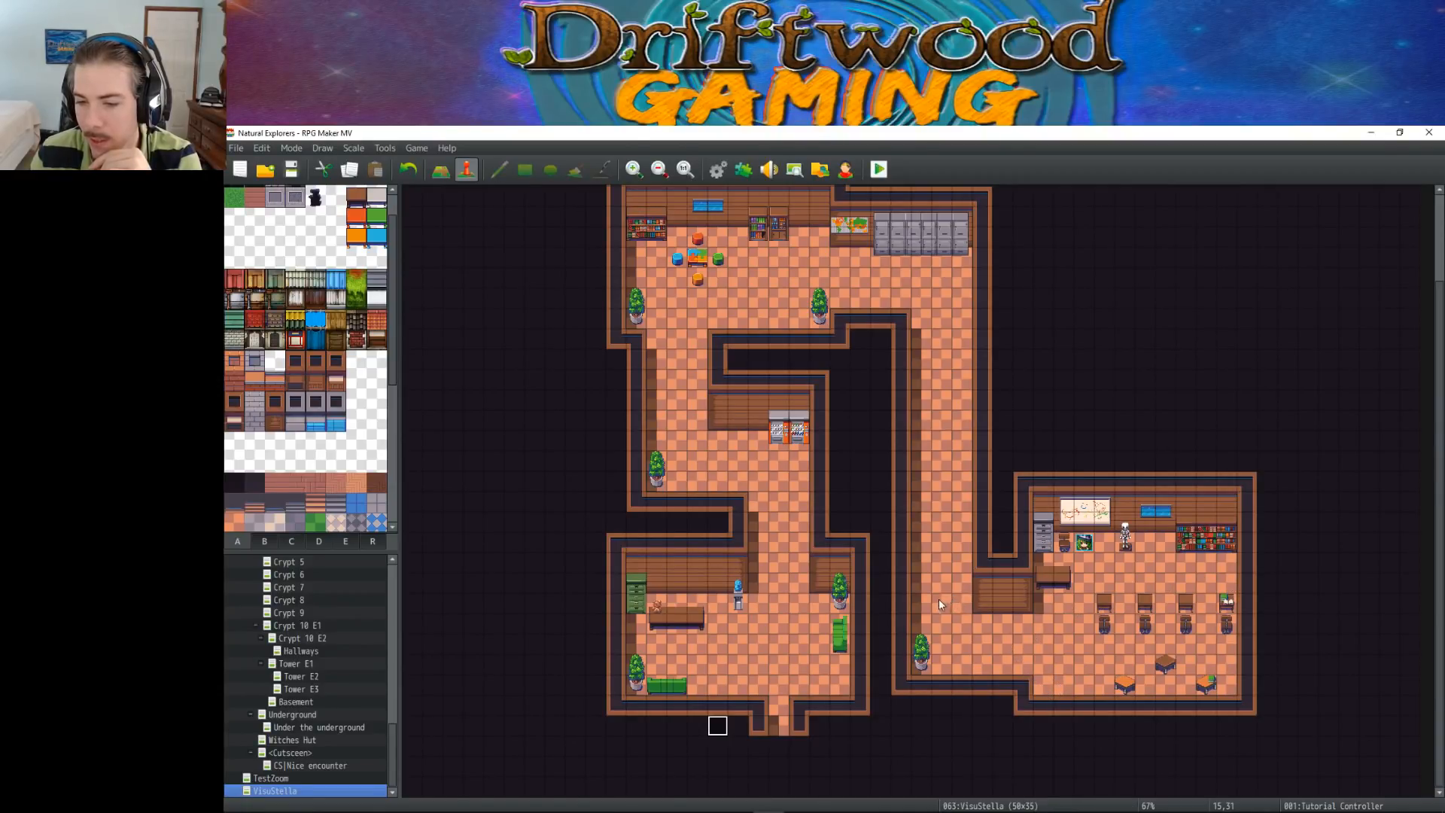
left_click(940, 664)
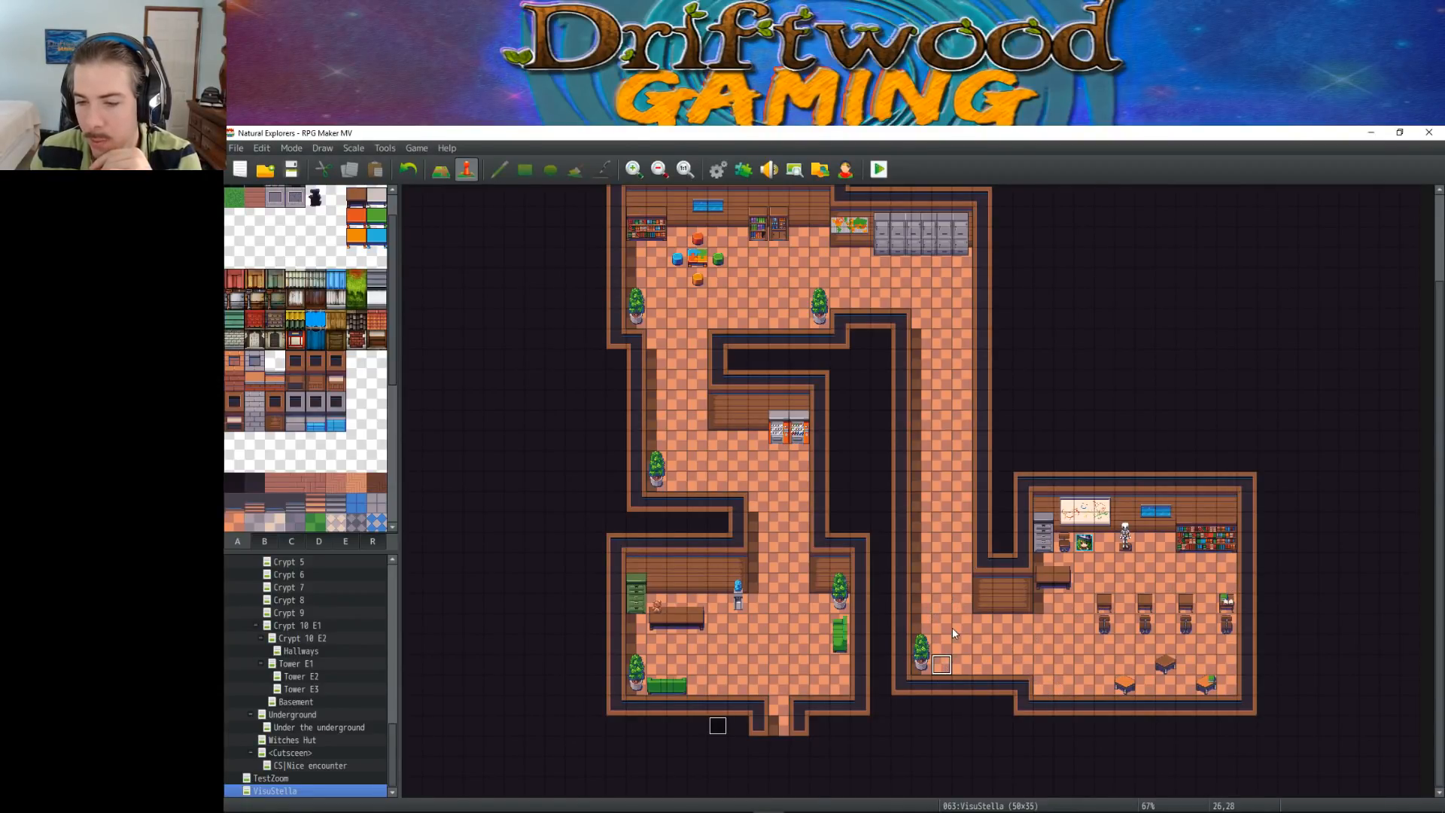
left_click(1032, 676)
left_click(926, 442)
left_click(924, 470)
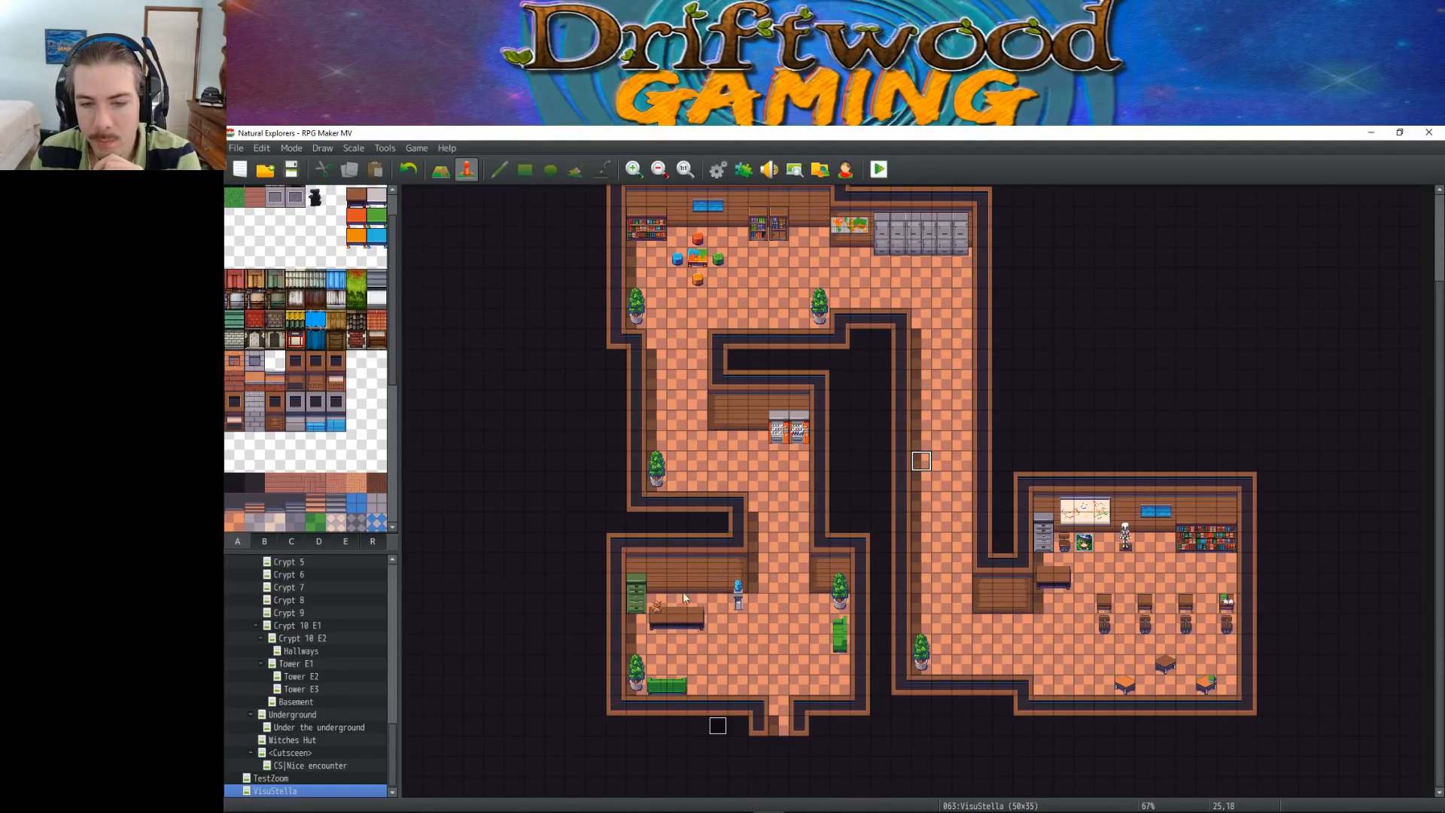
left_click(655, 603)
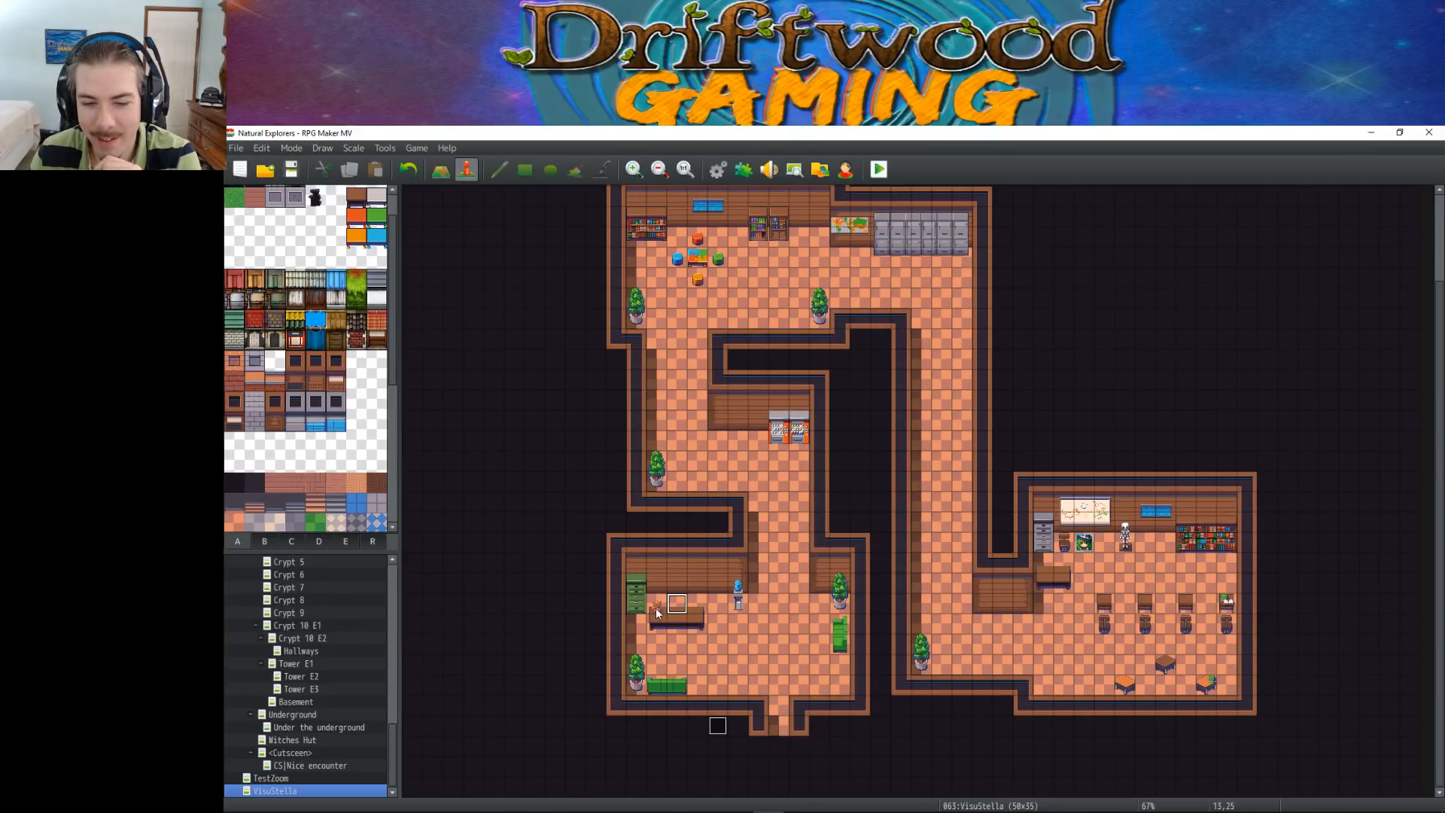
left_click(676, 608)
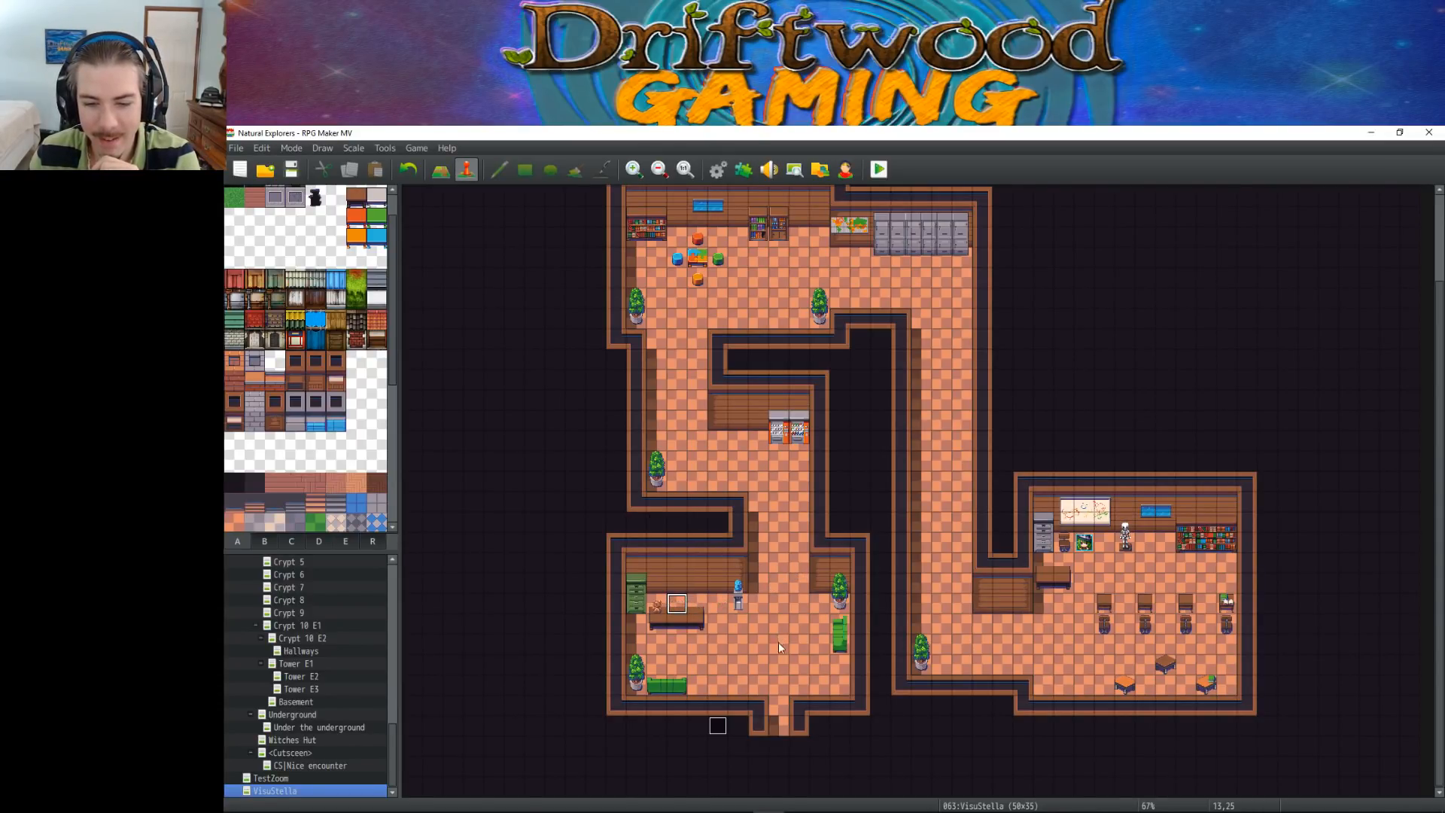
Set the player's starting position in the doorway below the reception room, at tile 18,30
right_click(779, 709)
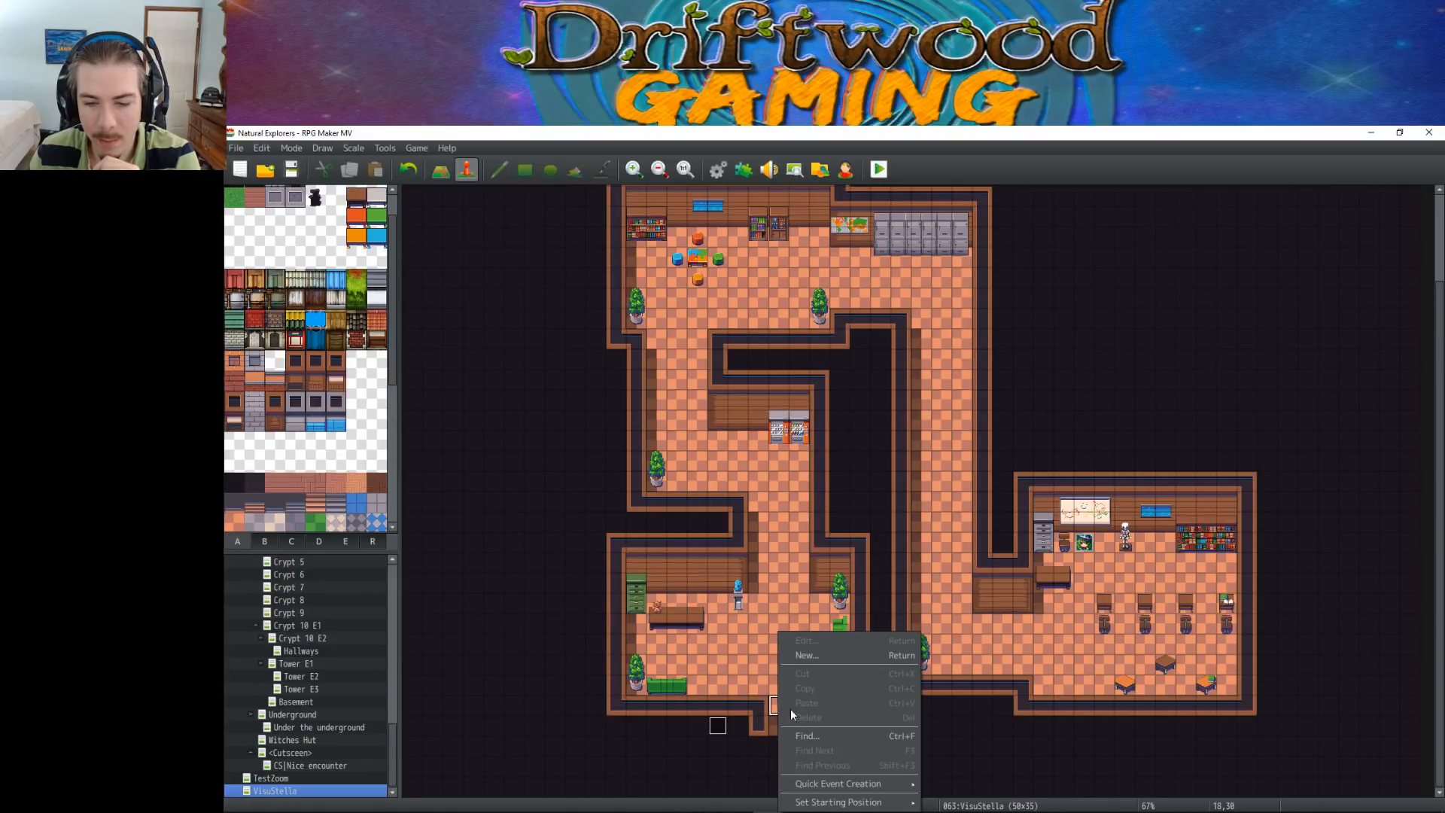
mouse_move(840, 802)
left_click(943, 755)
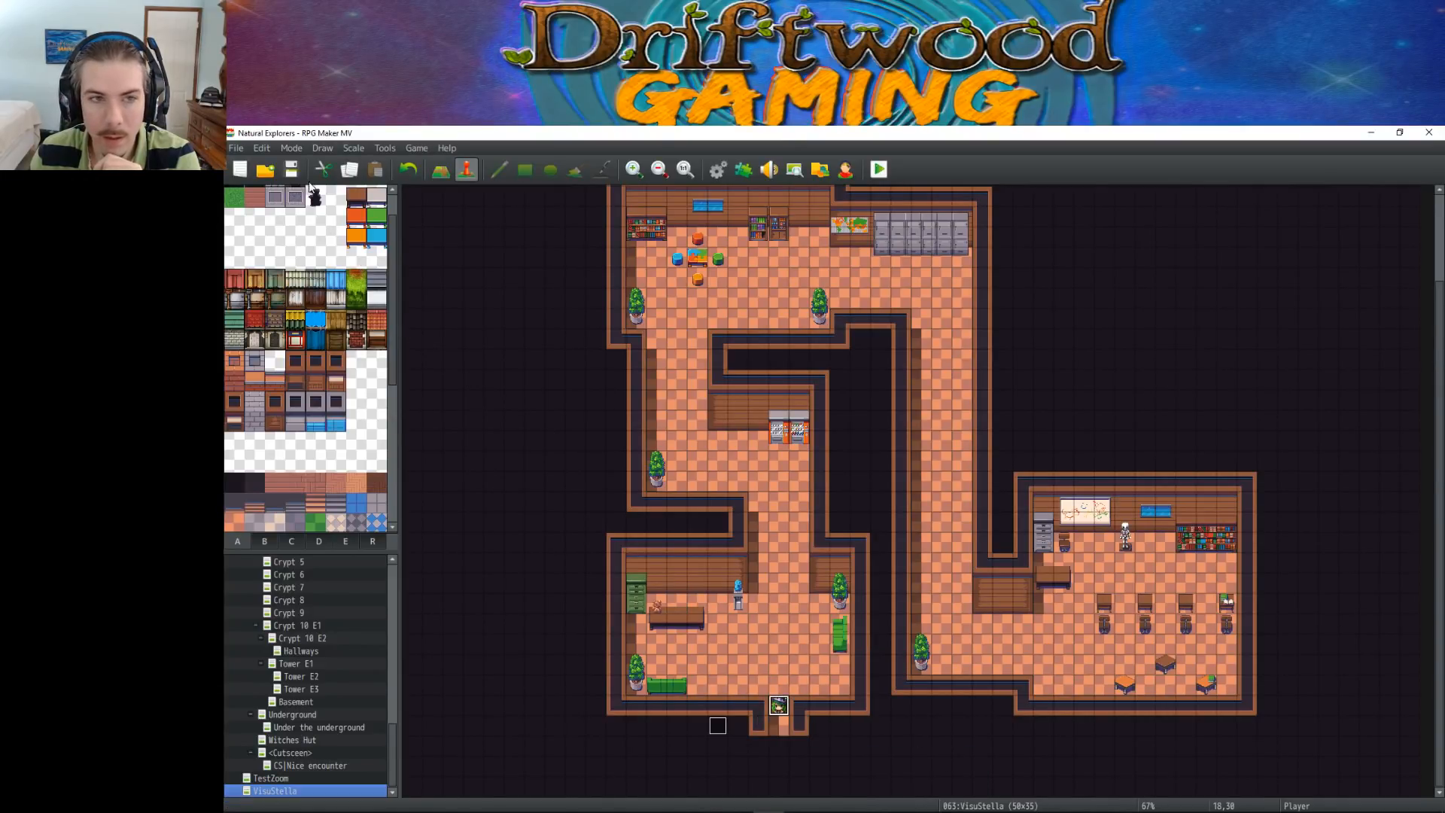
Playtest the map through Teddy's message and the player's walk to the desk, and close the game
left_click(878, 170)
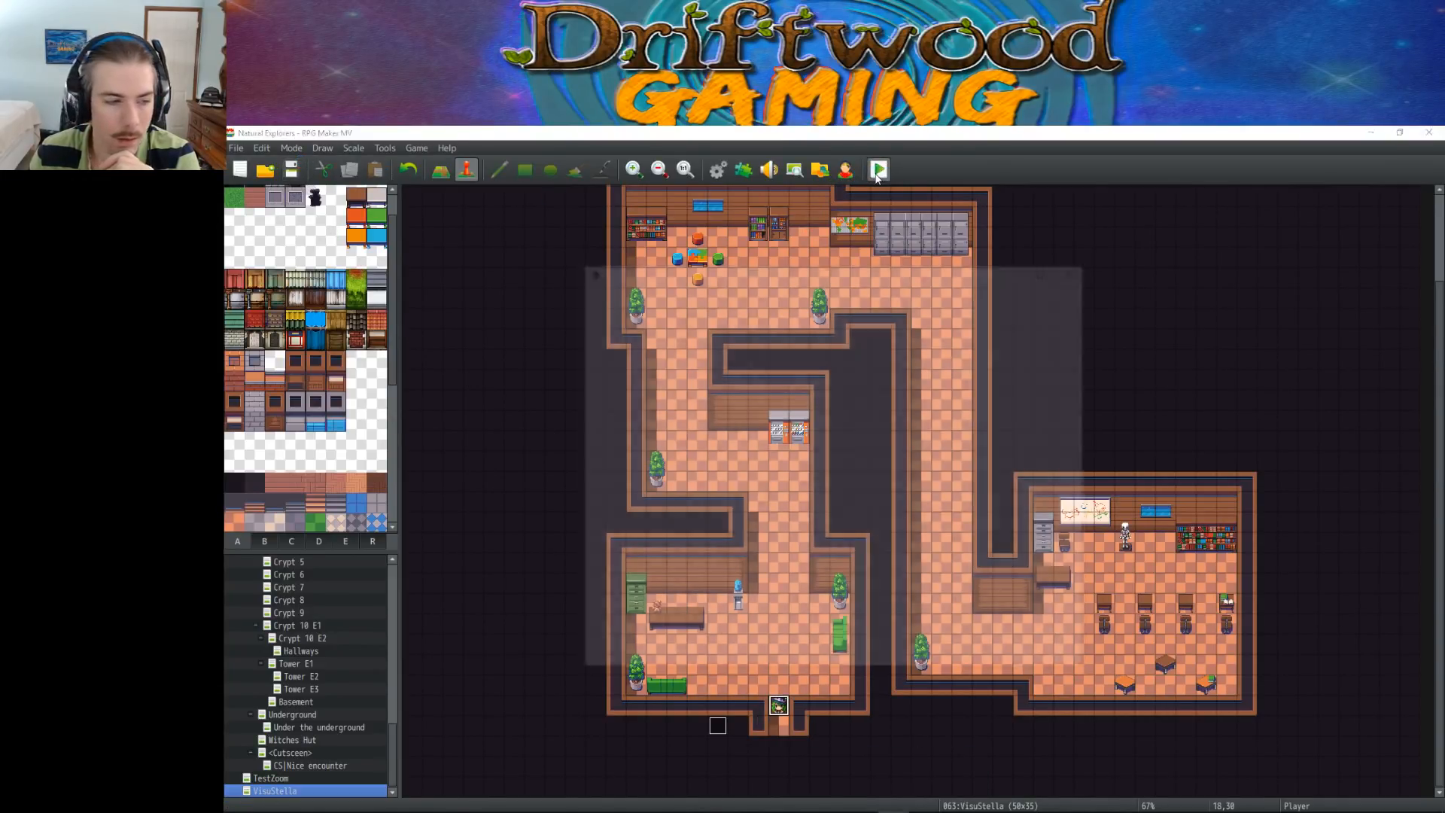
left_click(804, 549)
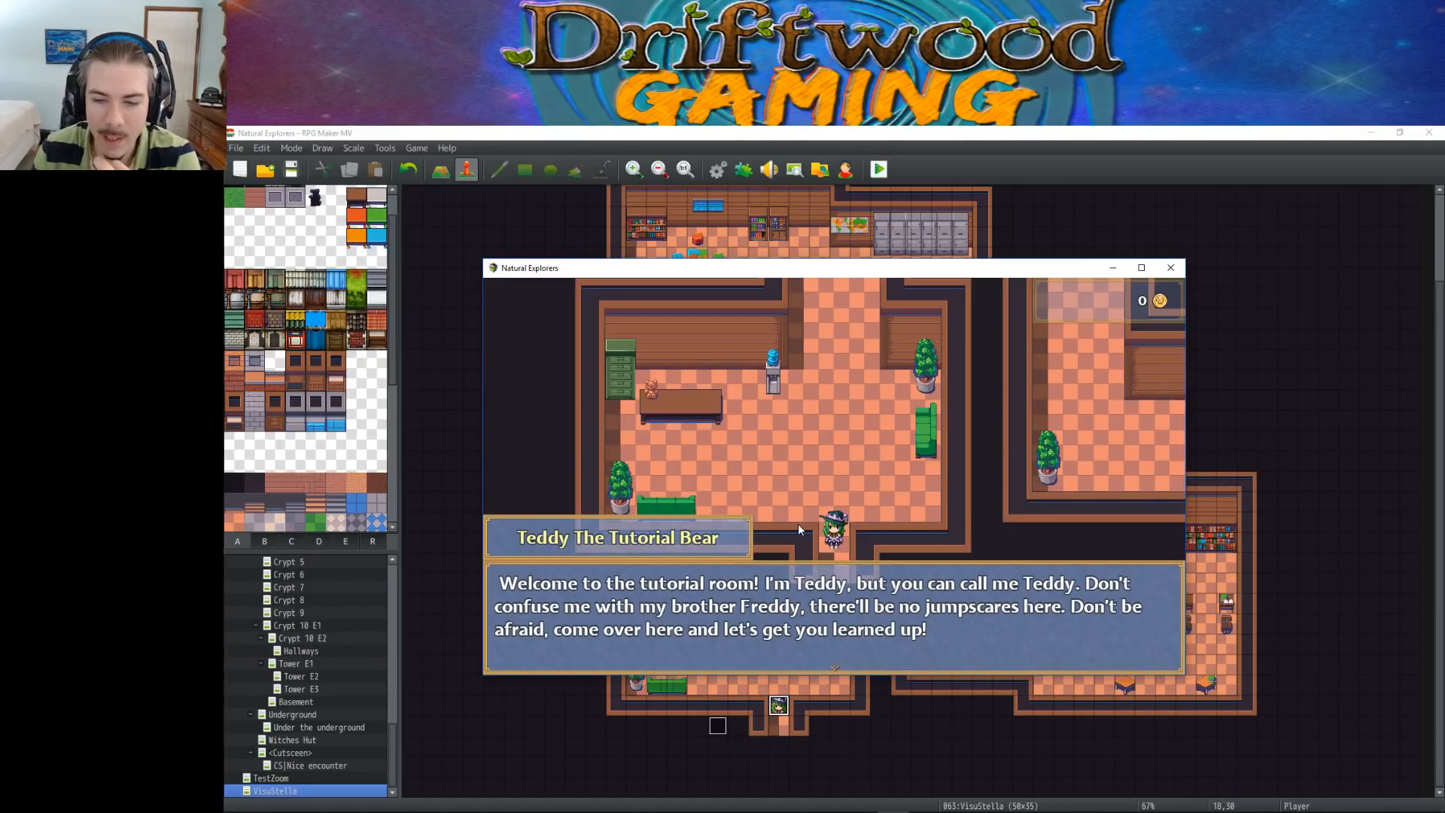
key("Return")
key("Up")
key("Left")
key("Up")
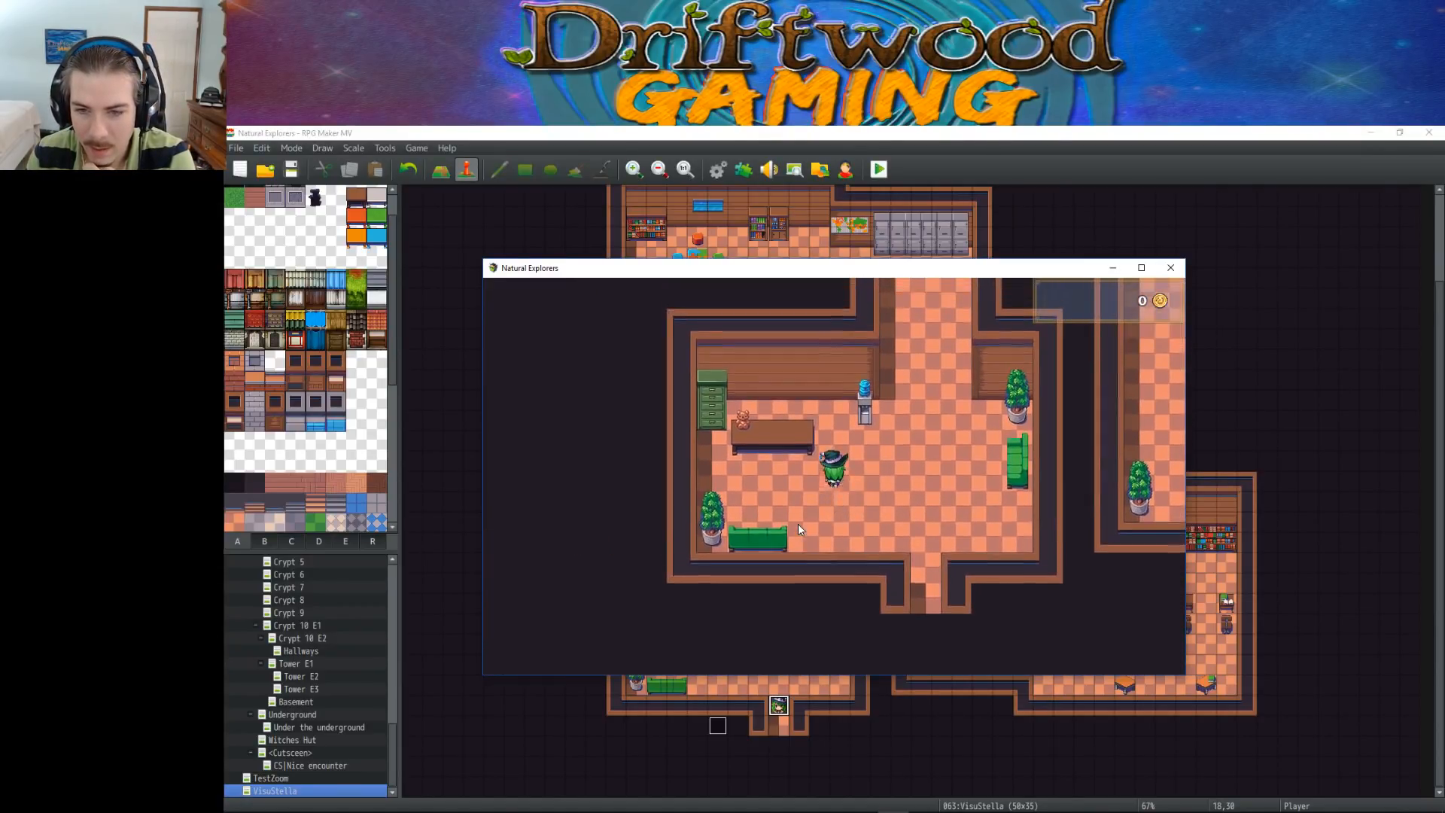
key("Left")
key("Left")
key("Up")
key("Return")
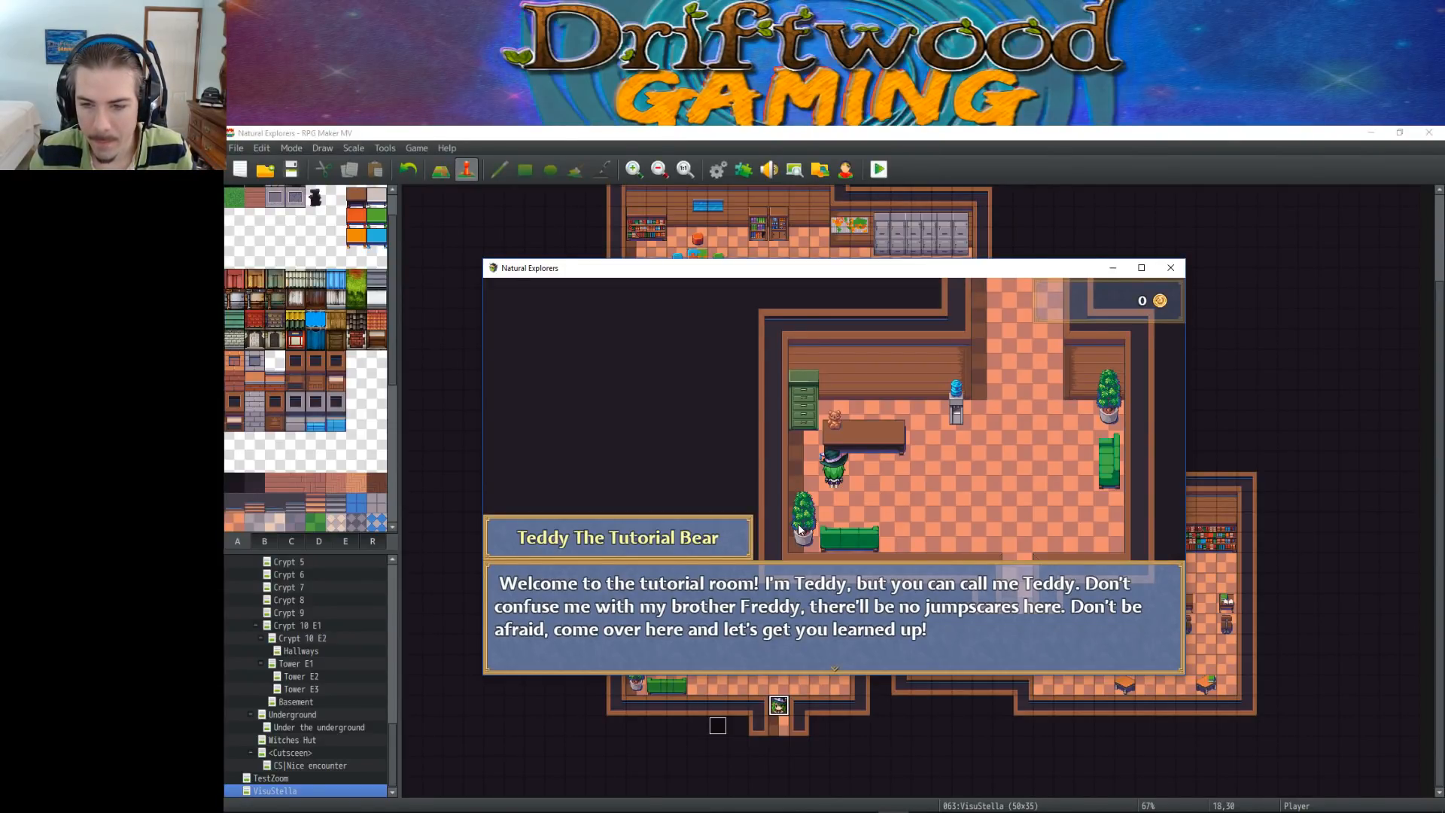
left_click(1170, 269)
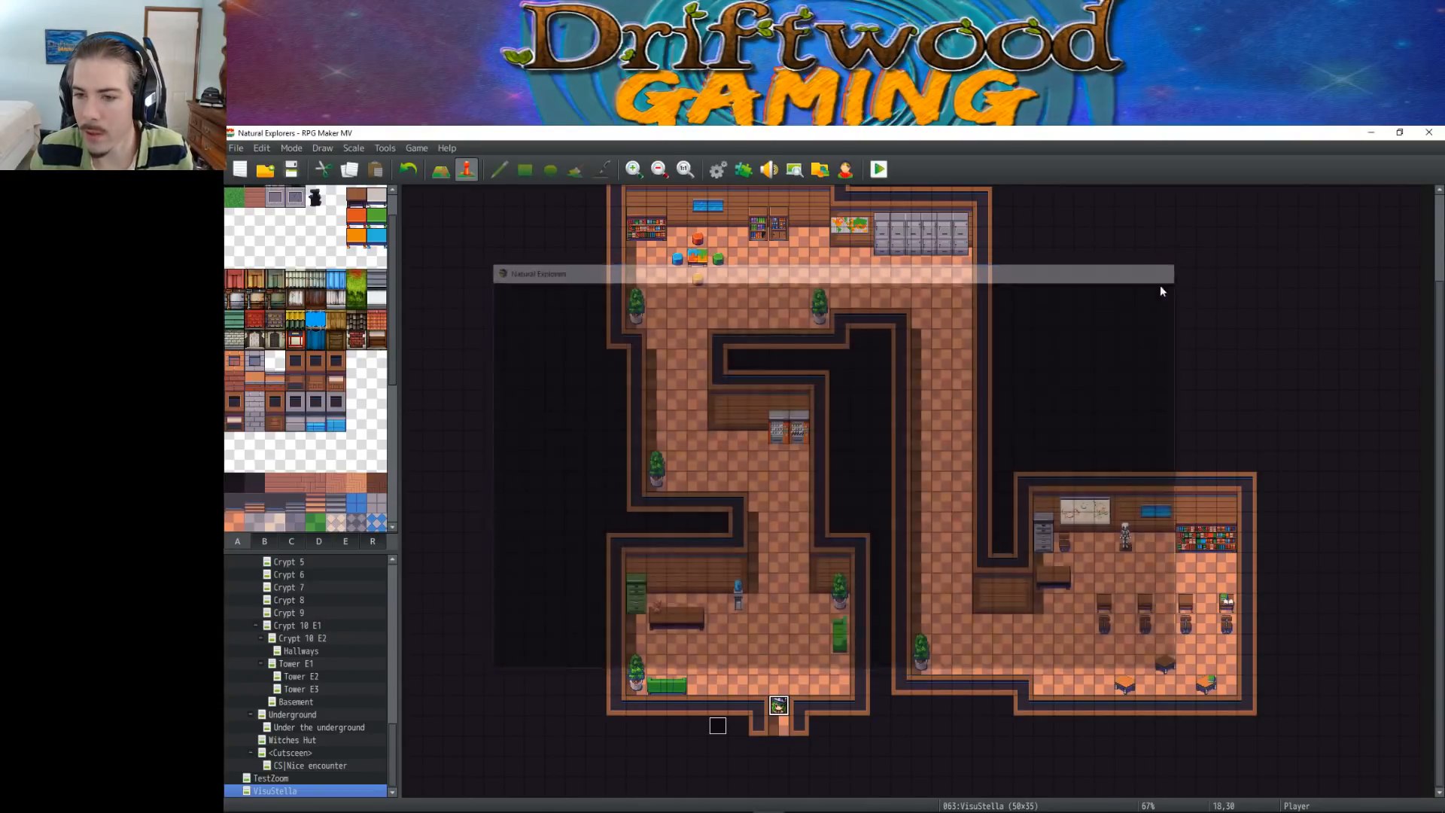
In the Tutorial Controller event, insert a Show Balloon Icon command before the movement route: Player, Exclamation, with Wait for Completion
double_click(717, 727)
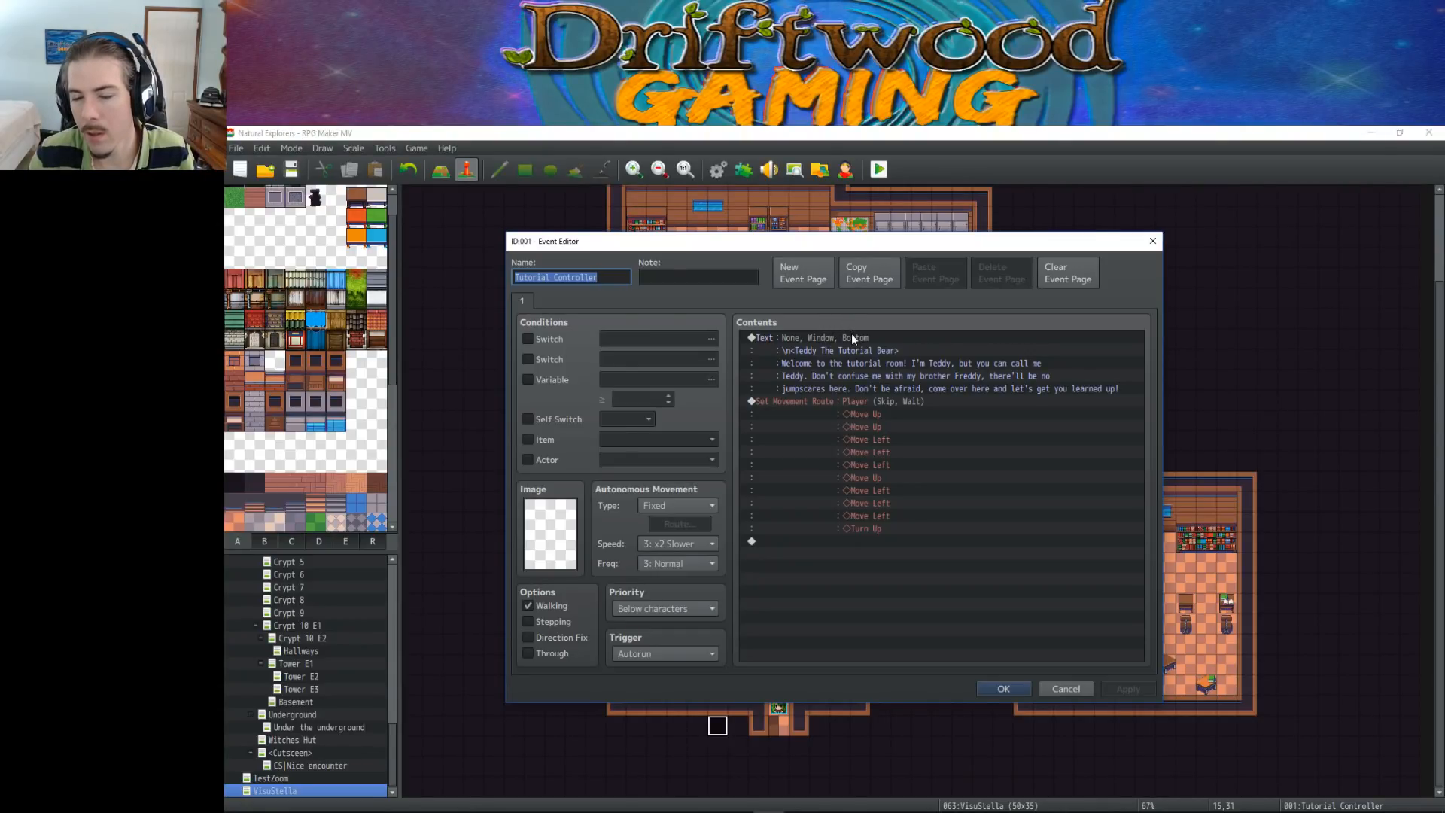
left_click(844, 401)
right_click(845, 399)
left_click(868, 408)
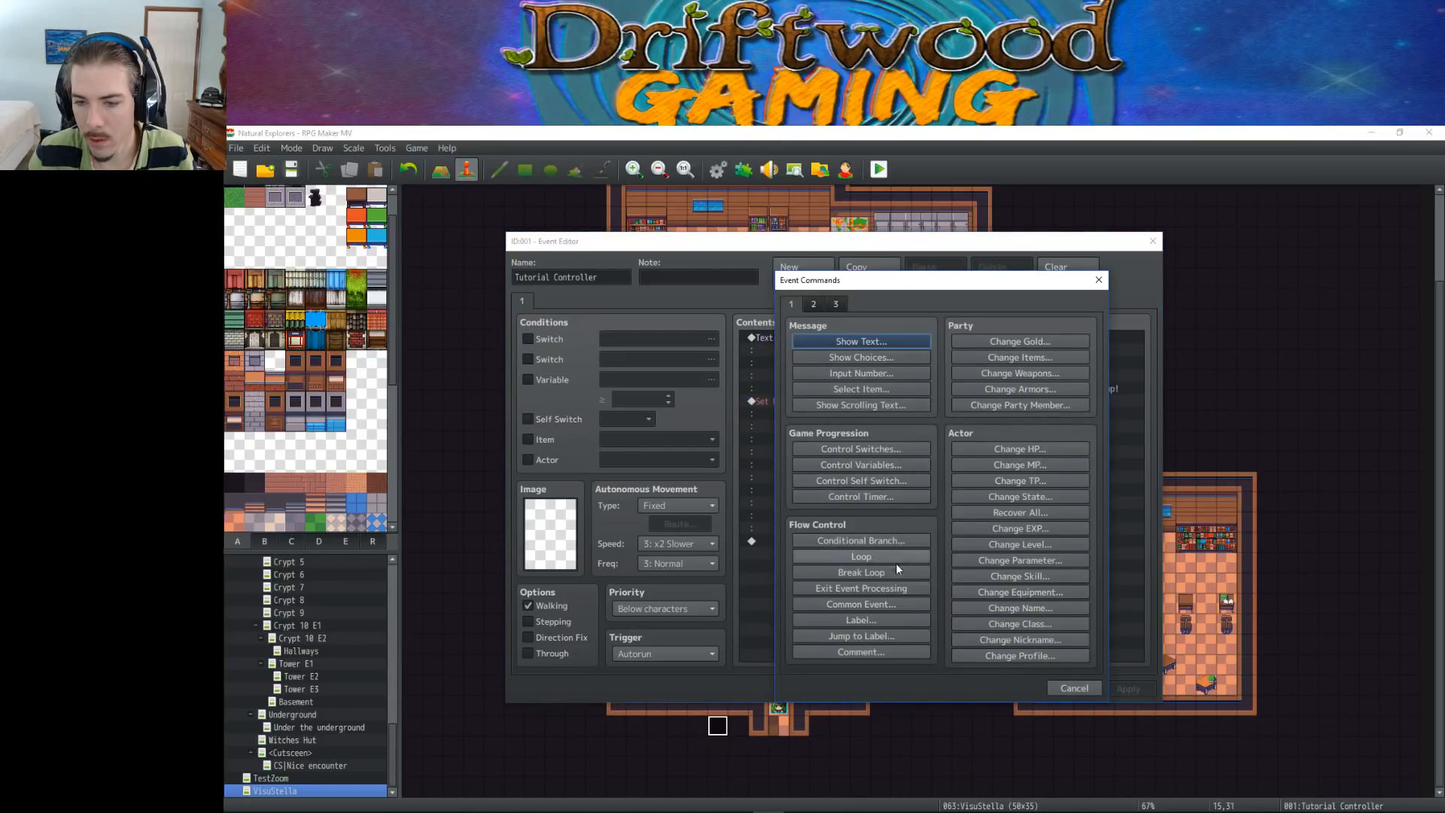
left_click(814, 305)
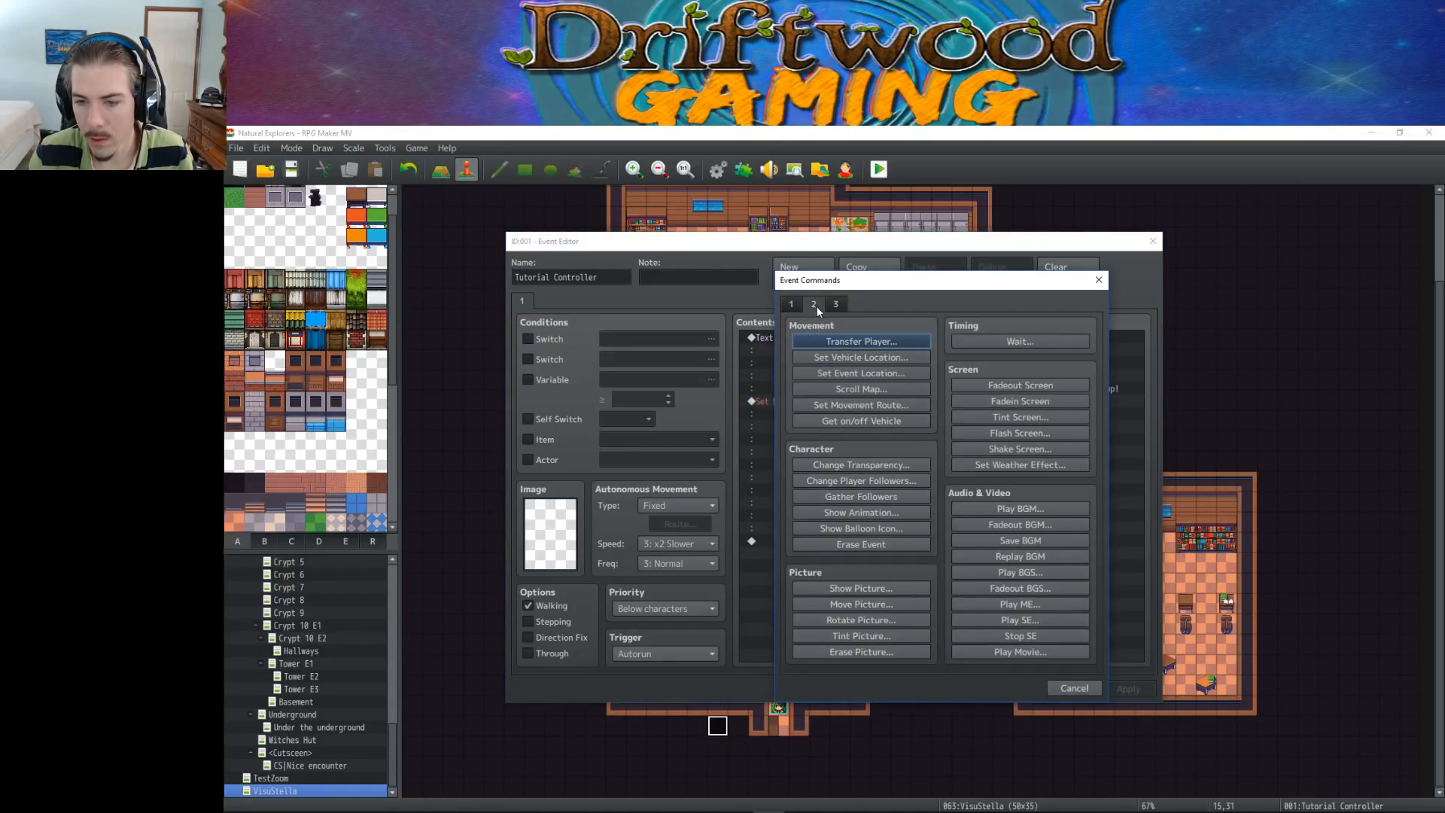
left_click(879, 528)
left_click(959, 499)
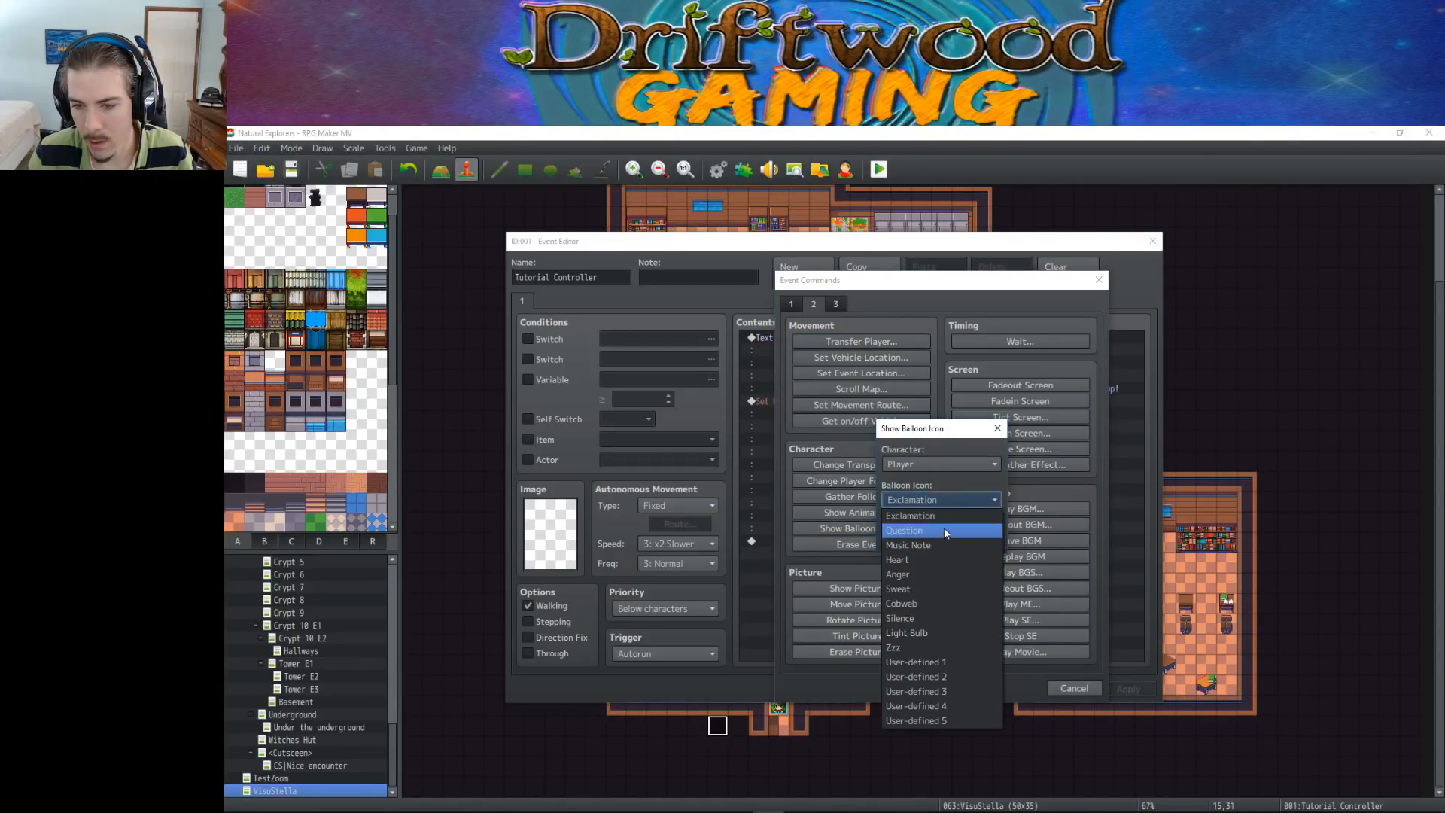
left_click(946, 518)
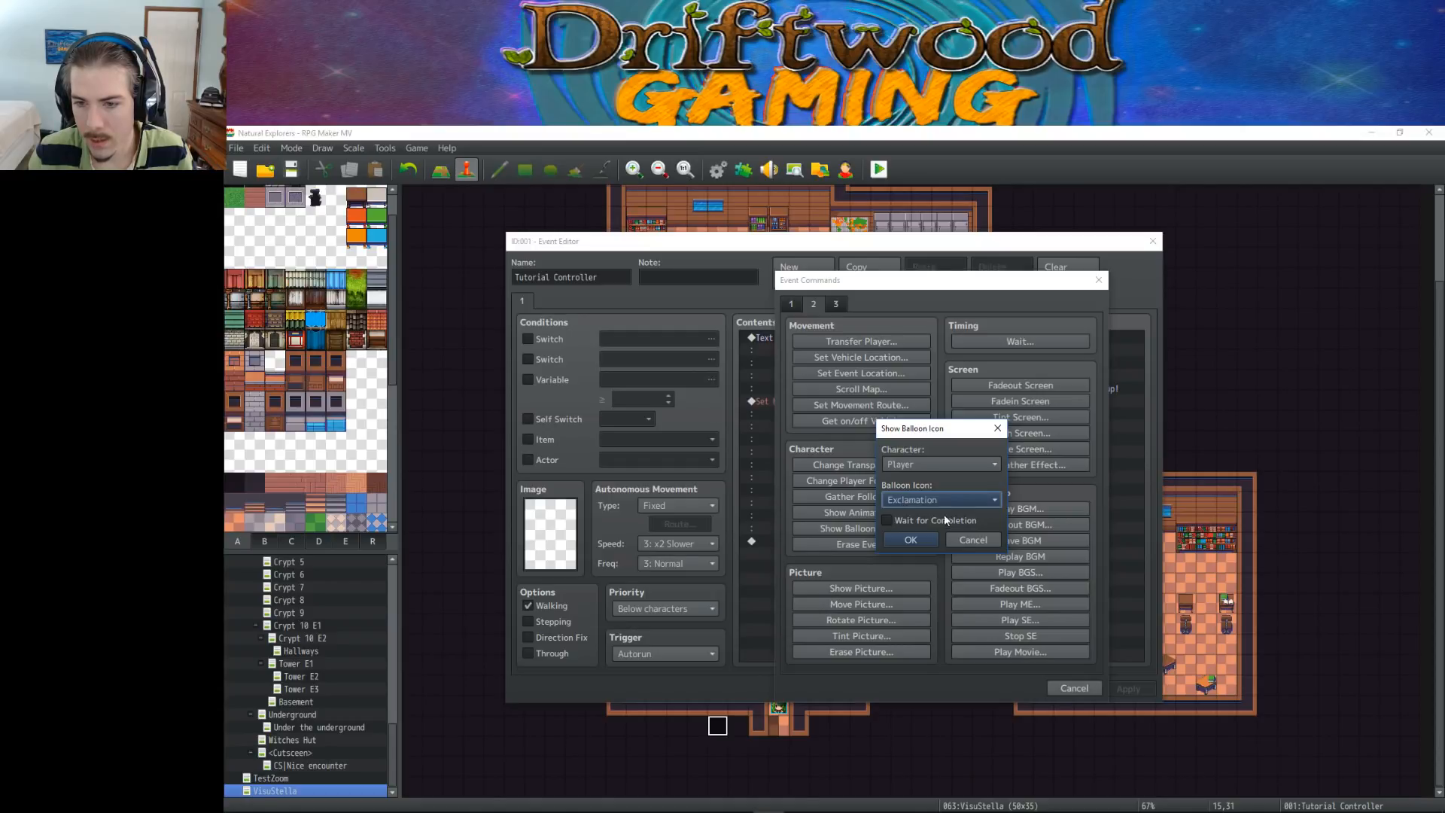
left_click(913, 539)
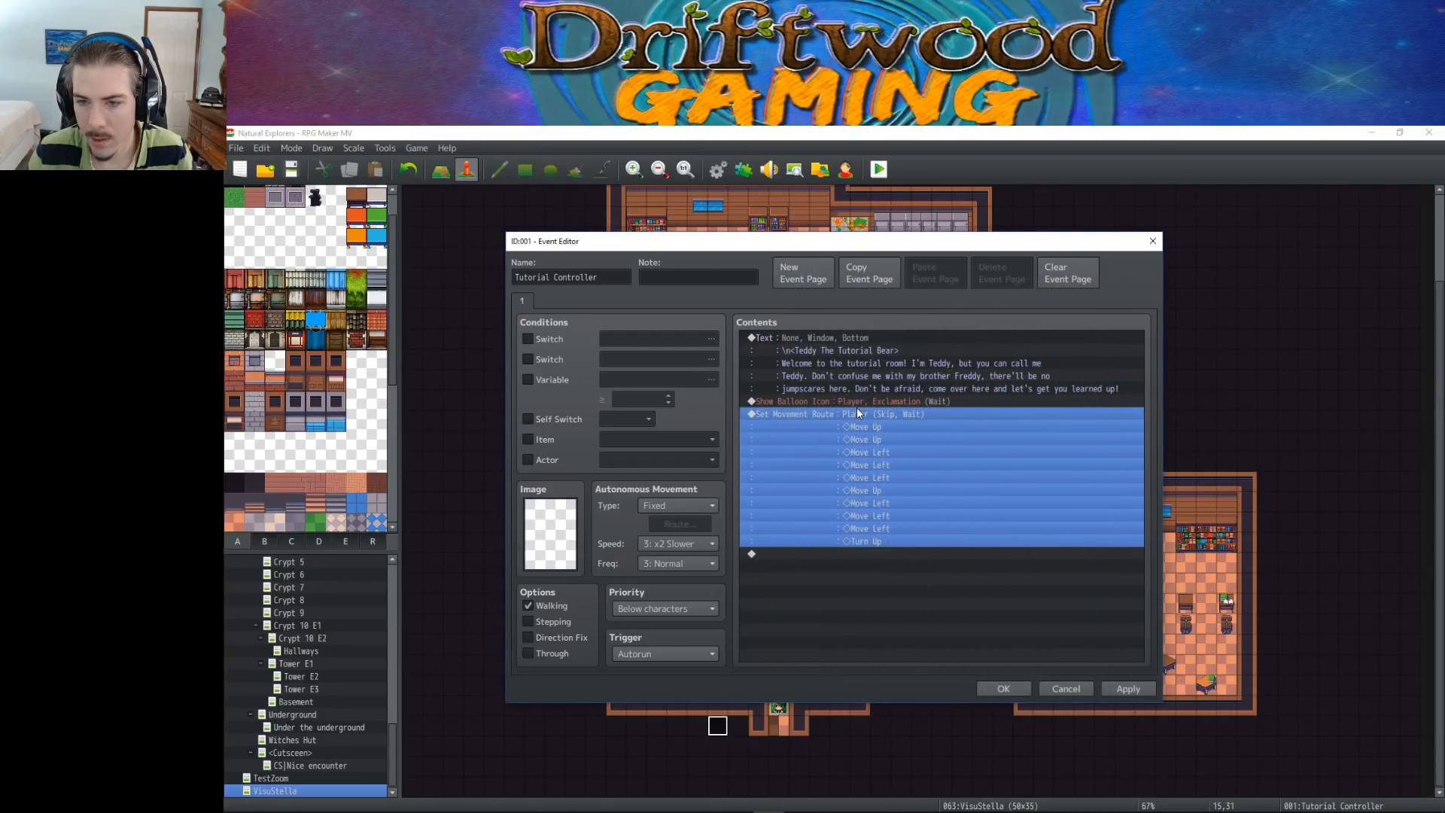
Move the Exclamation balloon command to the start of the event, above Teddy's message
left_click(860, 400)
key("Delete")
left_click(842, 336)
key("ctrl+v")
left_click(857, 338)
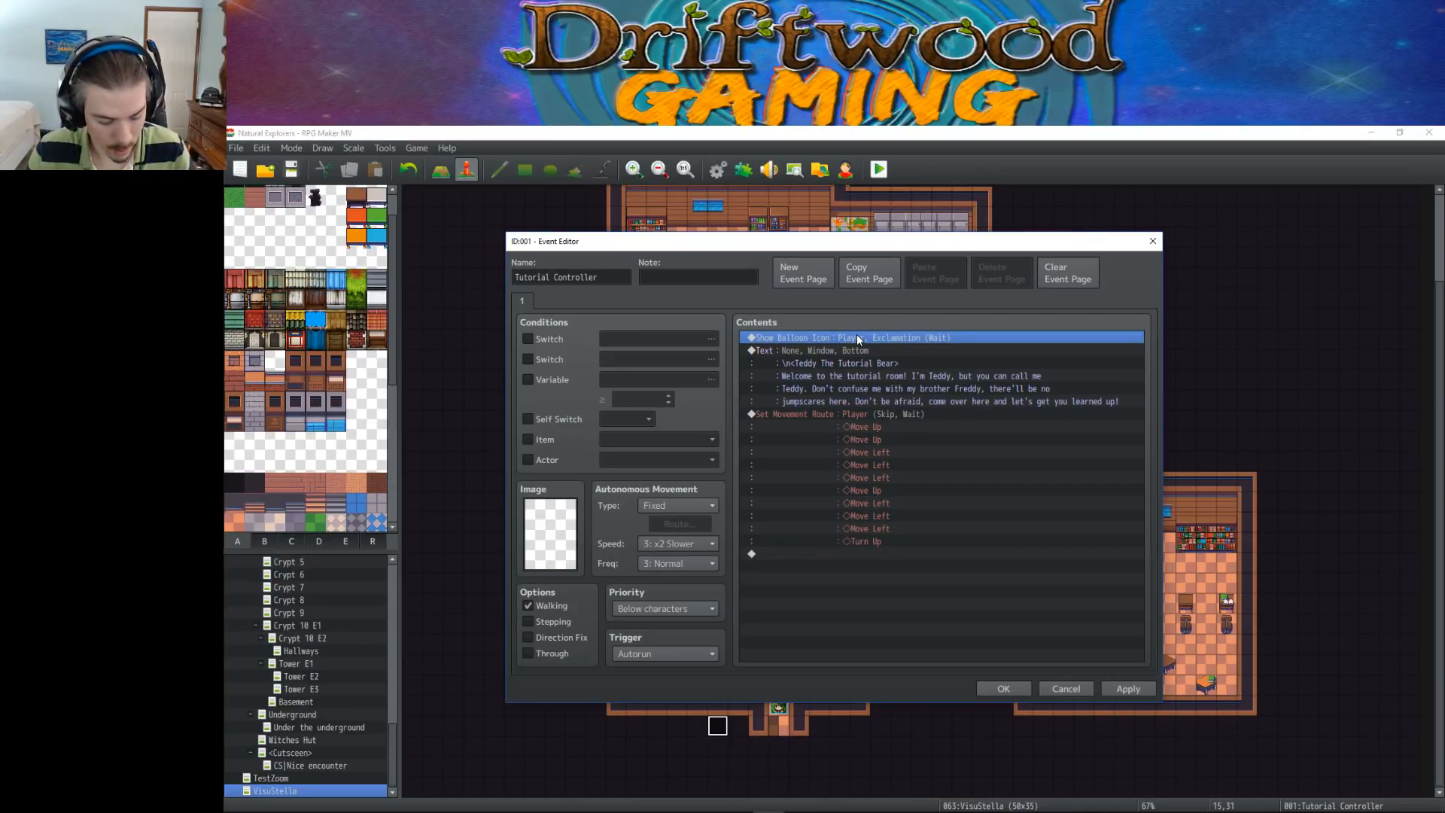
Paste a copy of the player's balloon command before the movement route, change its icon to Question, and save the event
left_click(856, 415)
key("ctrl+v")
right_click(865, 415)
left_click(892, 444)
left_click(928, 503)
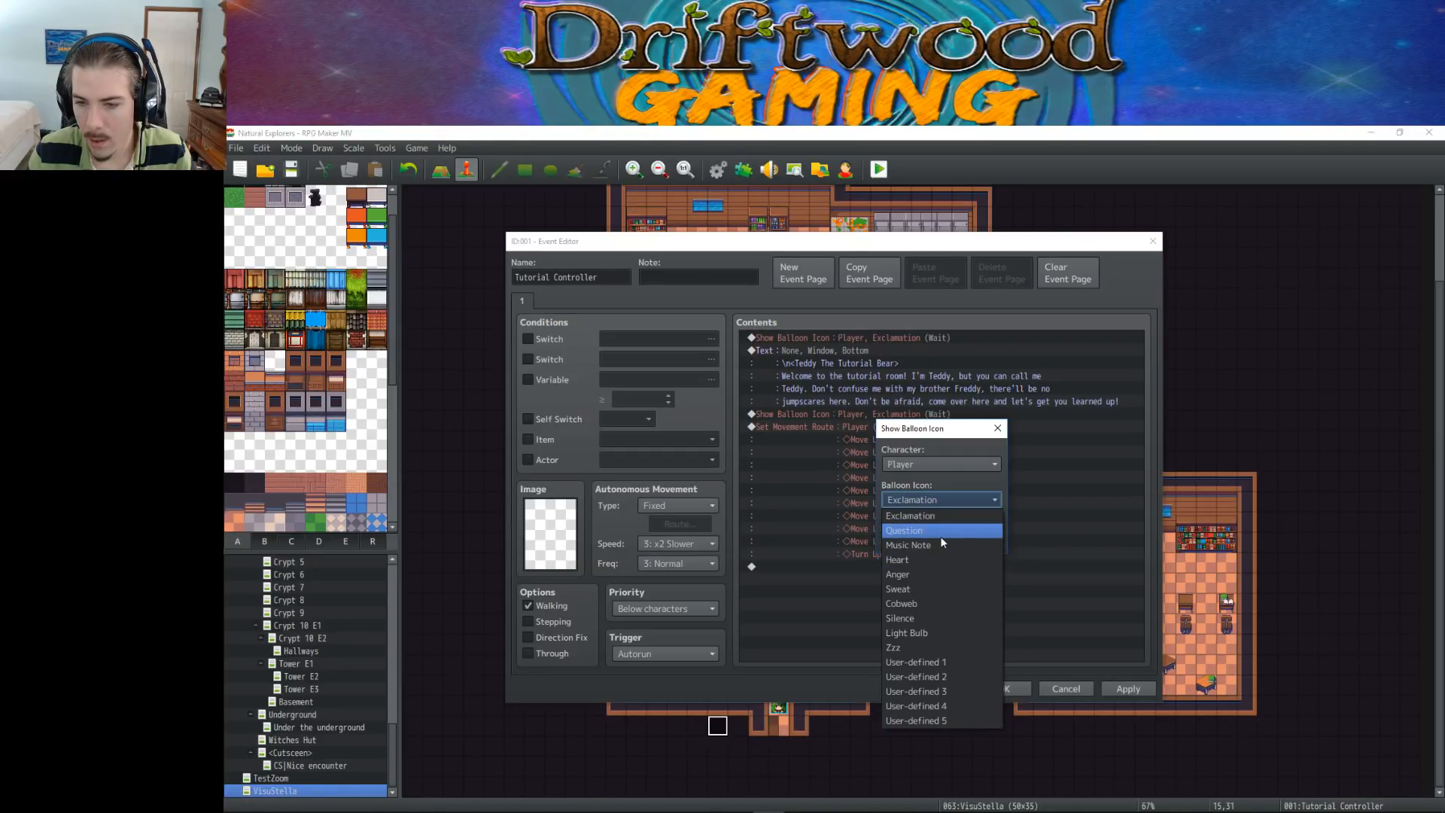
left_click(948, 532)
left_click(920, 537)
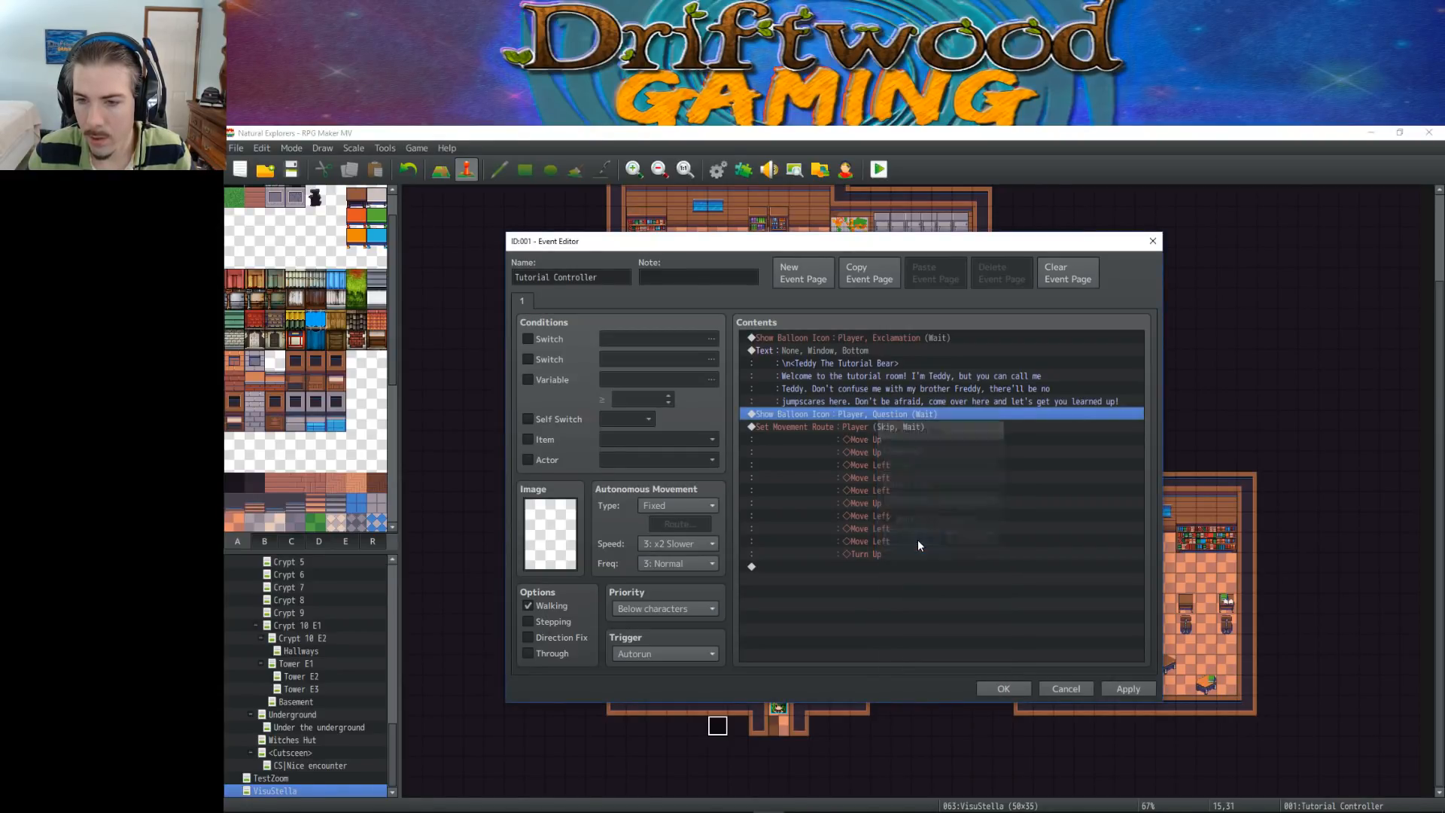
left_click(843, 338)
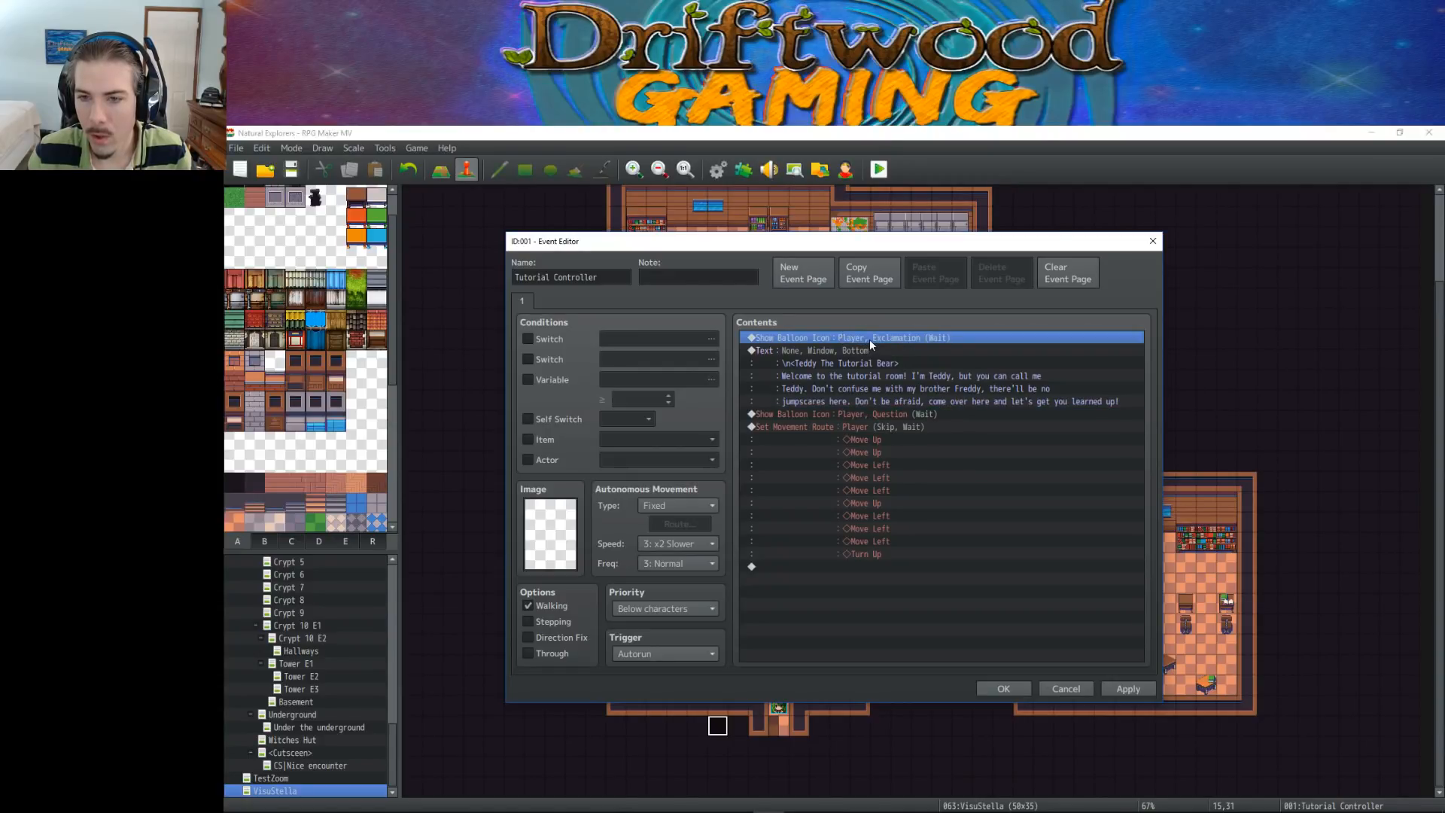
right_click(867, 338)
left_click(822, 364)
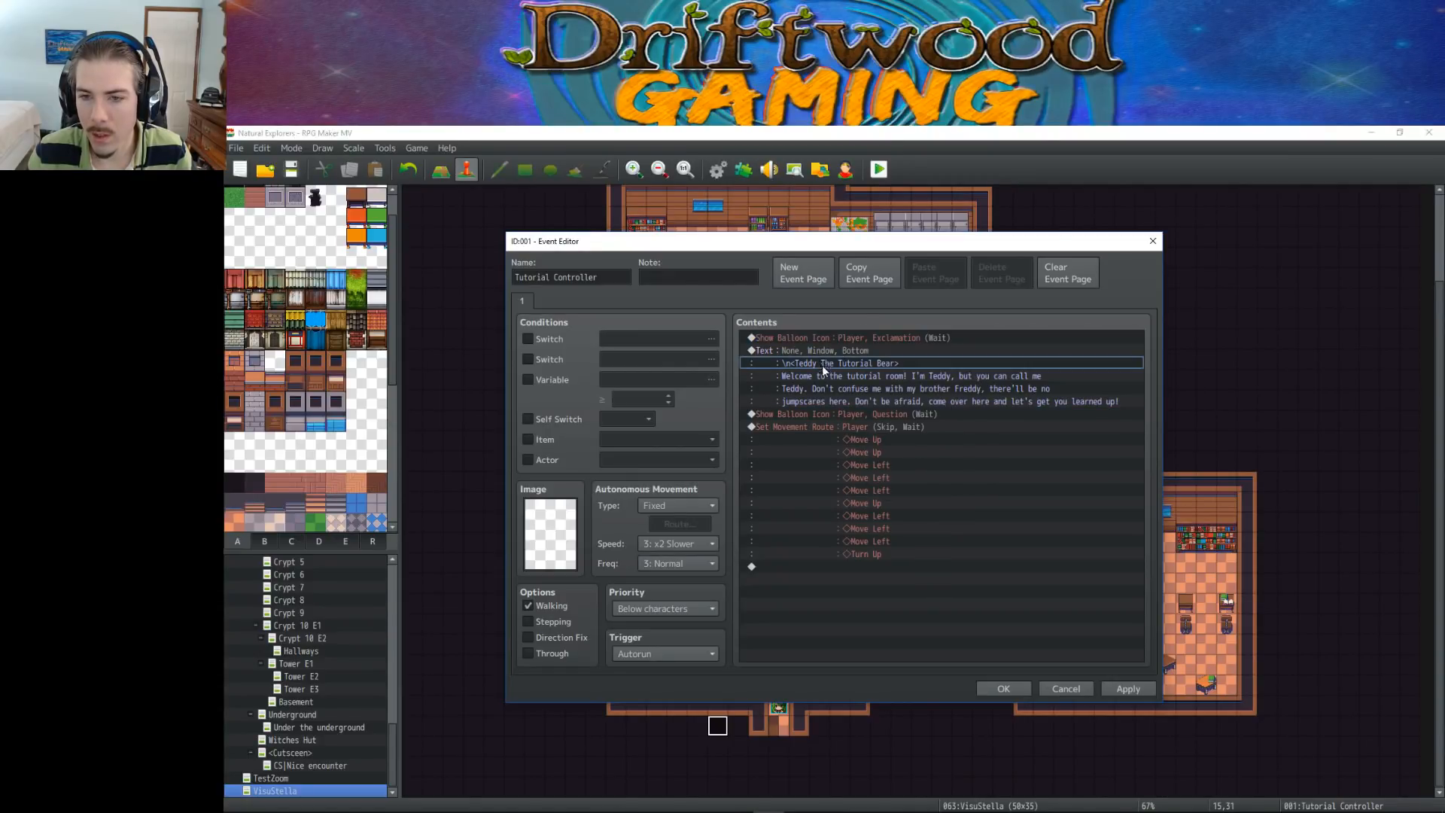
left_click(1003, 689)
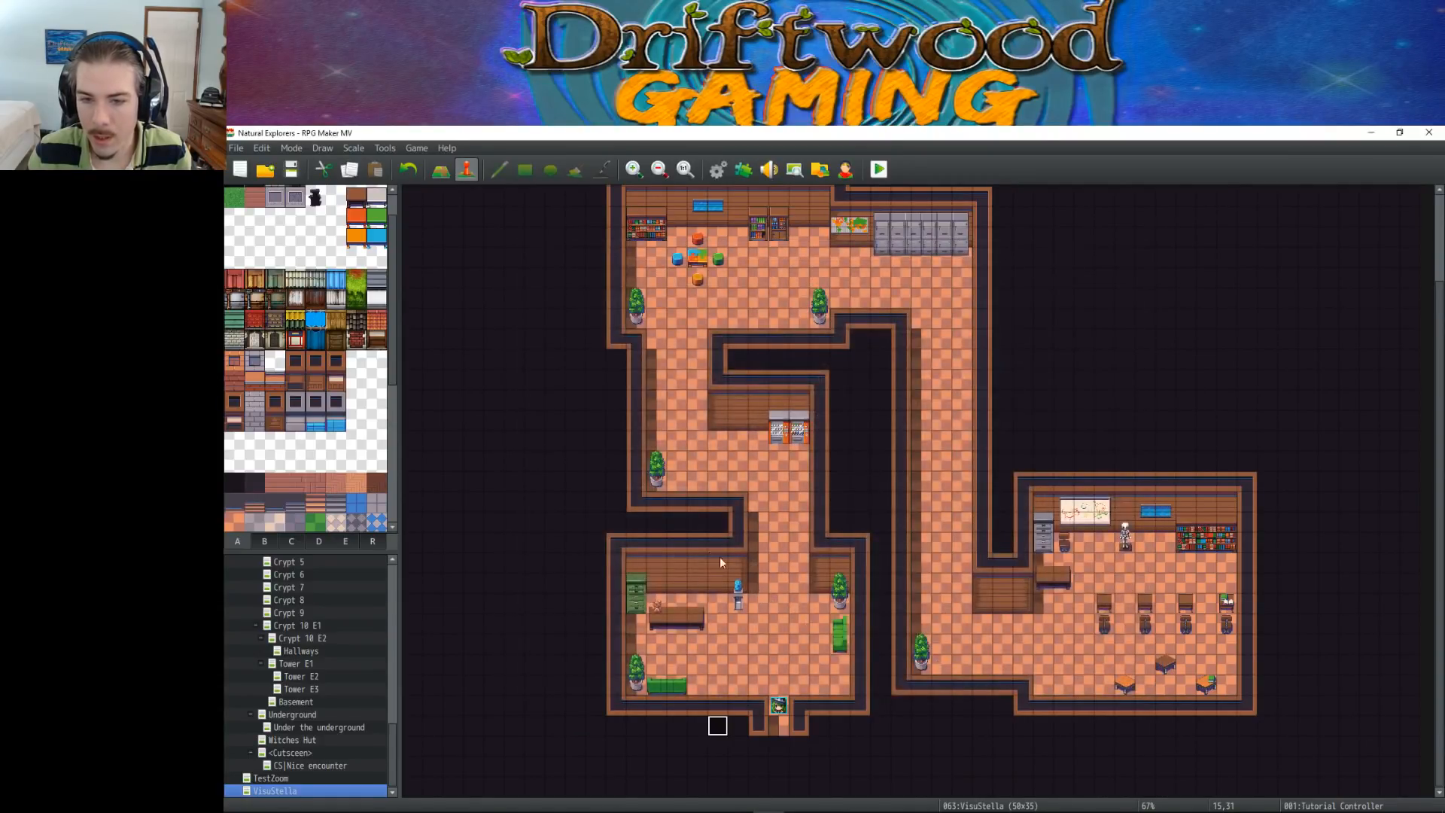
Create an event named Teddy on the bear at the desk, tile 12,25, with the Action Button trigger
right_click(657, 608)
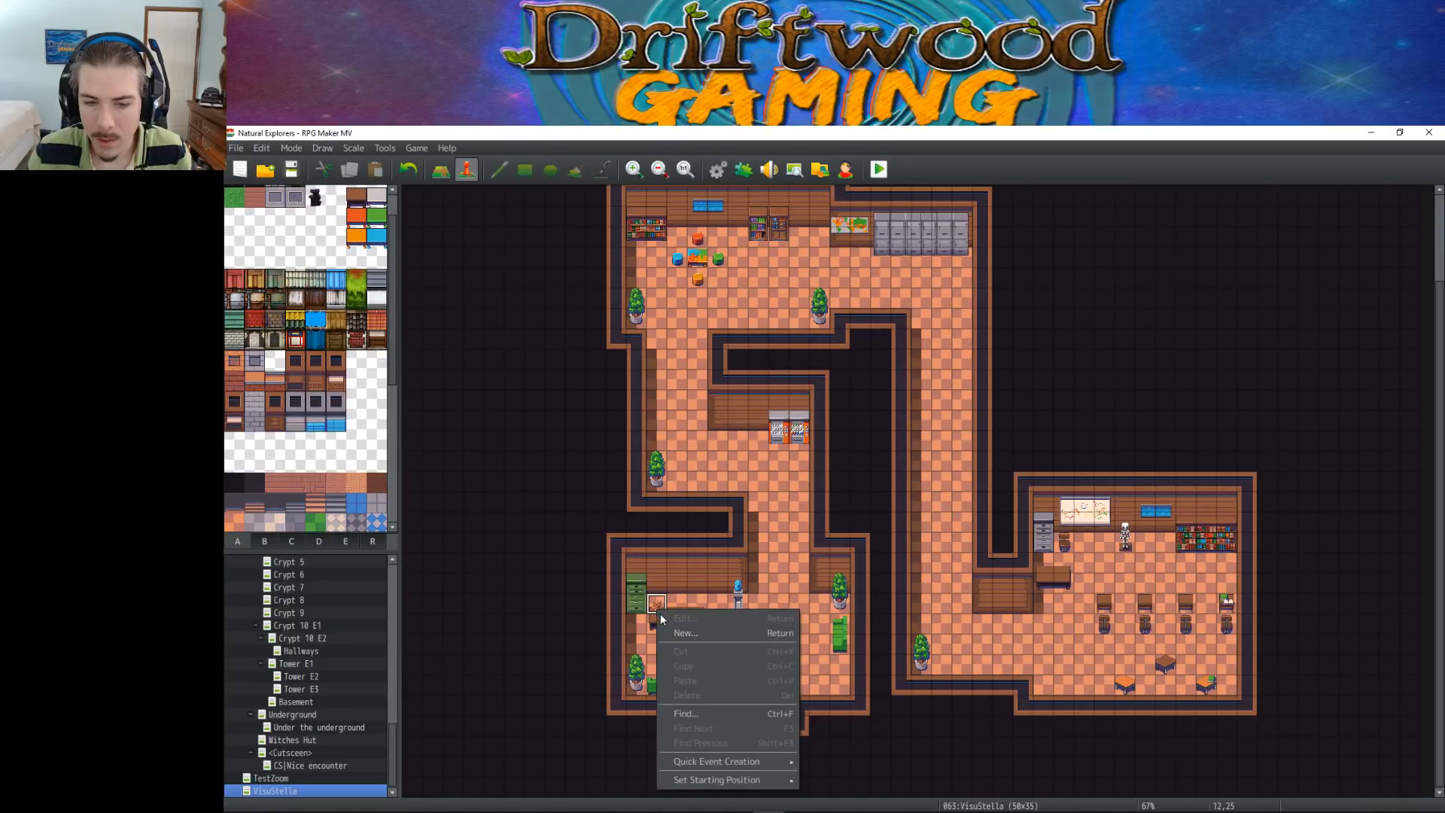
left_click(698, 635)
type("Teddy")
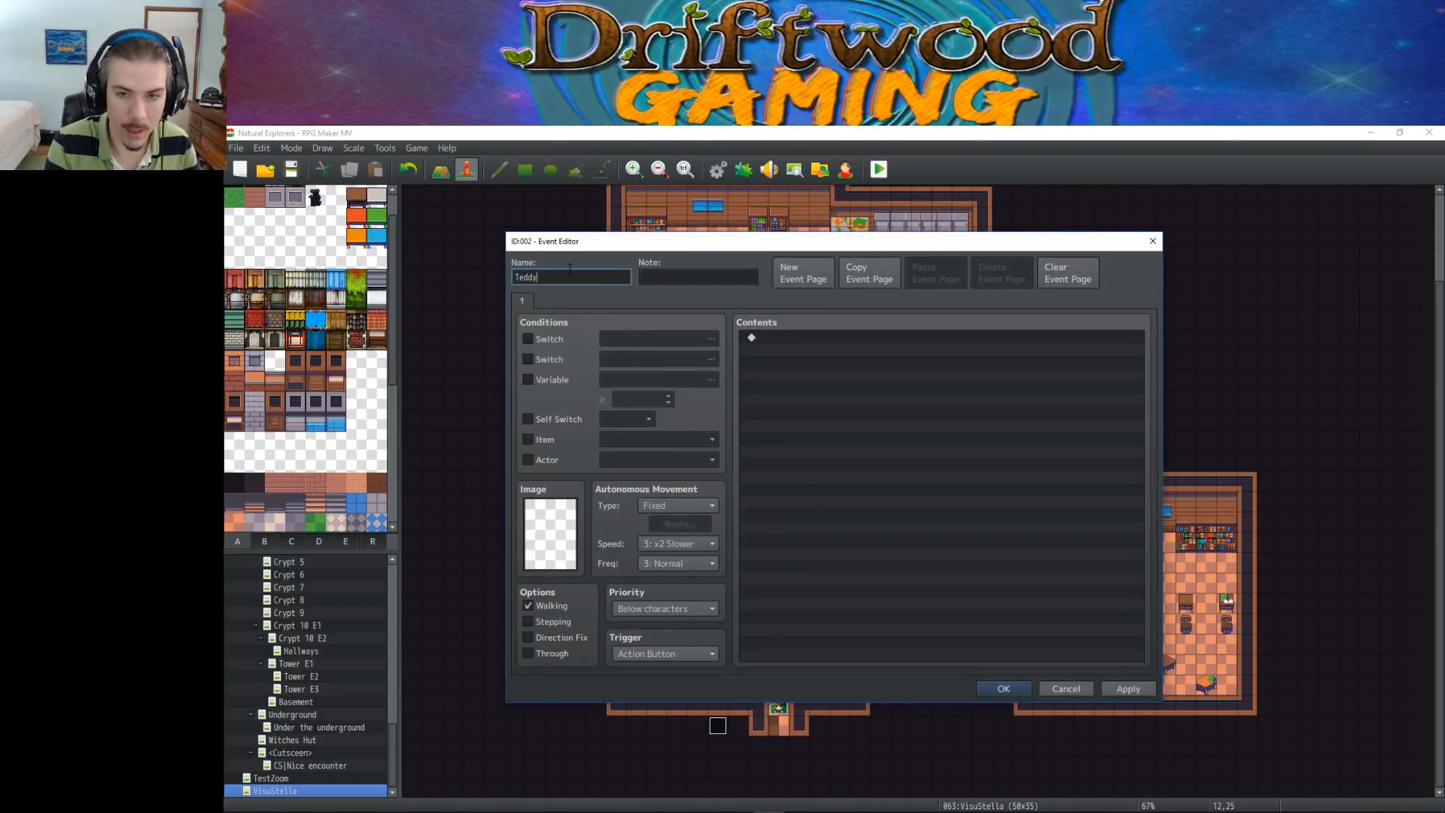
left_click(669, 652)
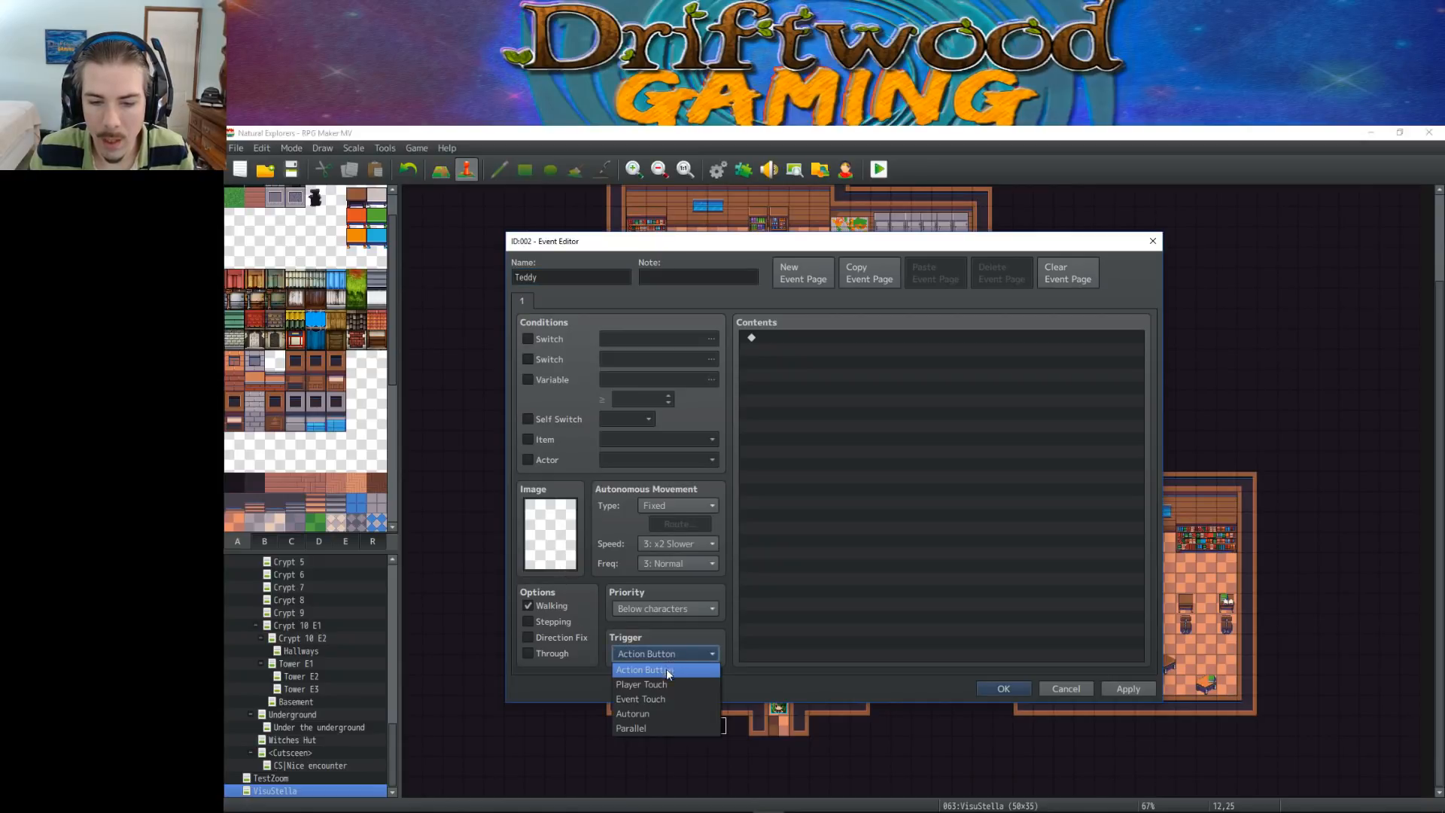
left_click(663, 669)
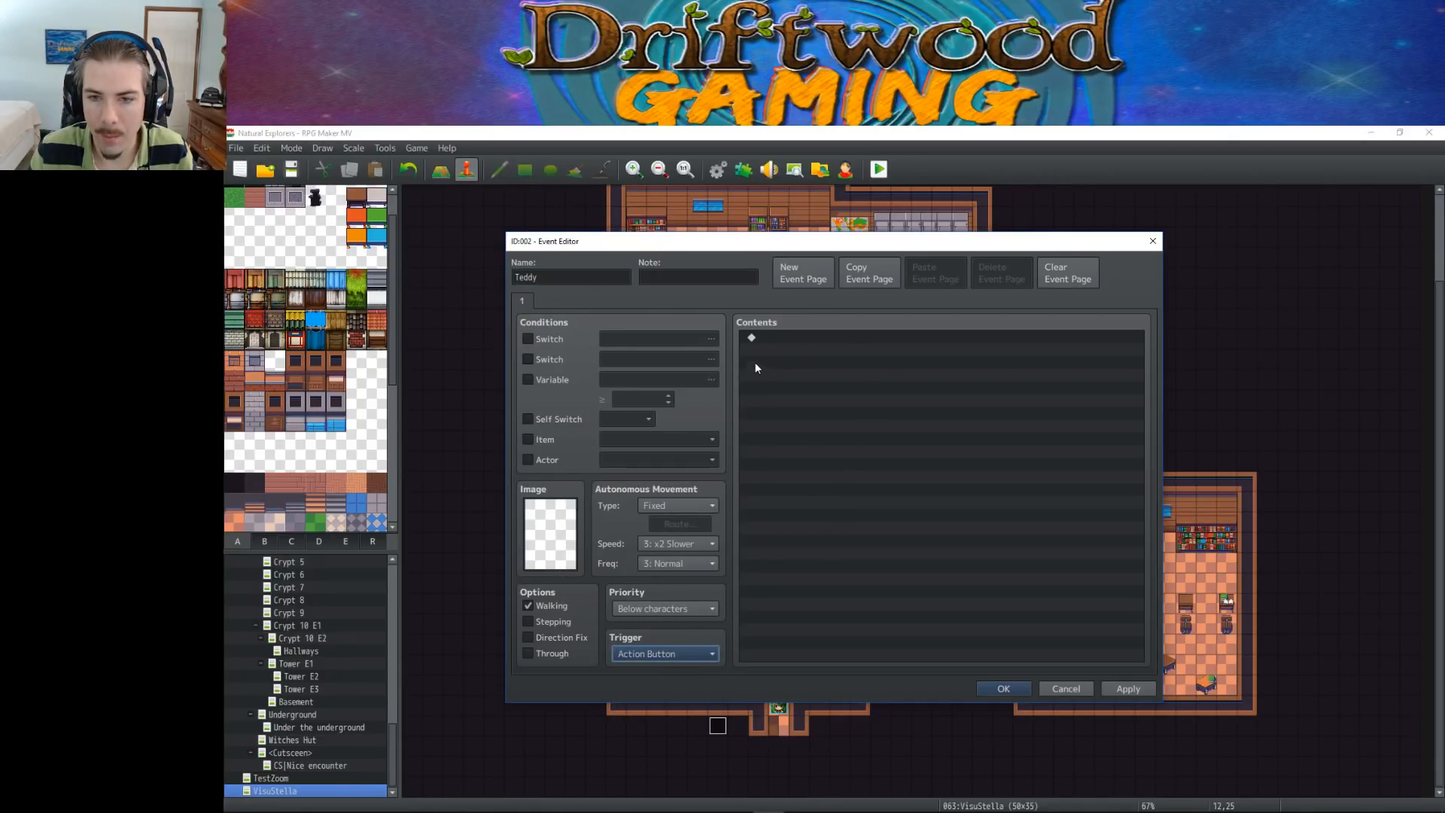
left_click(993, 688)
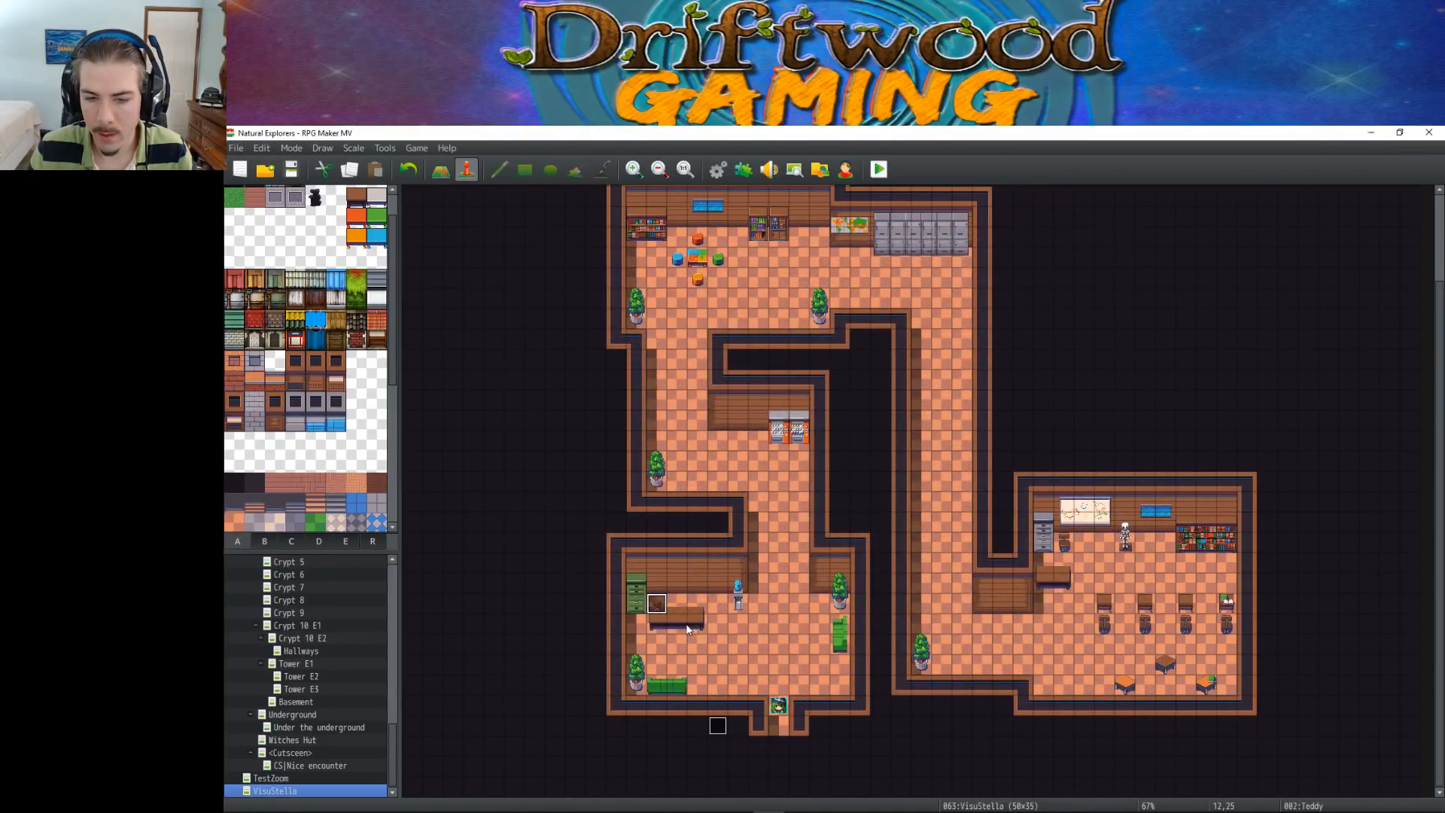
In the Tutorial Controller event, set the character of the opening Exclamation balloon to Teddy
double_click(725, 734)
double_click(888, 337)
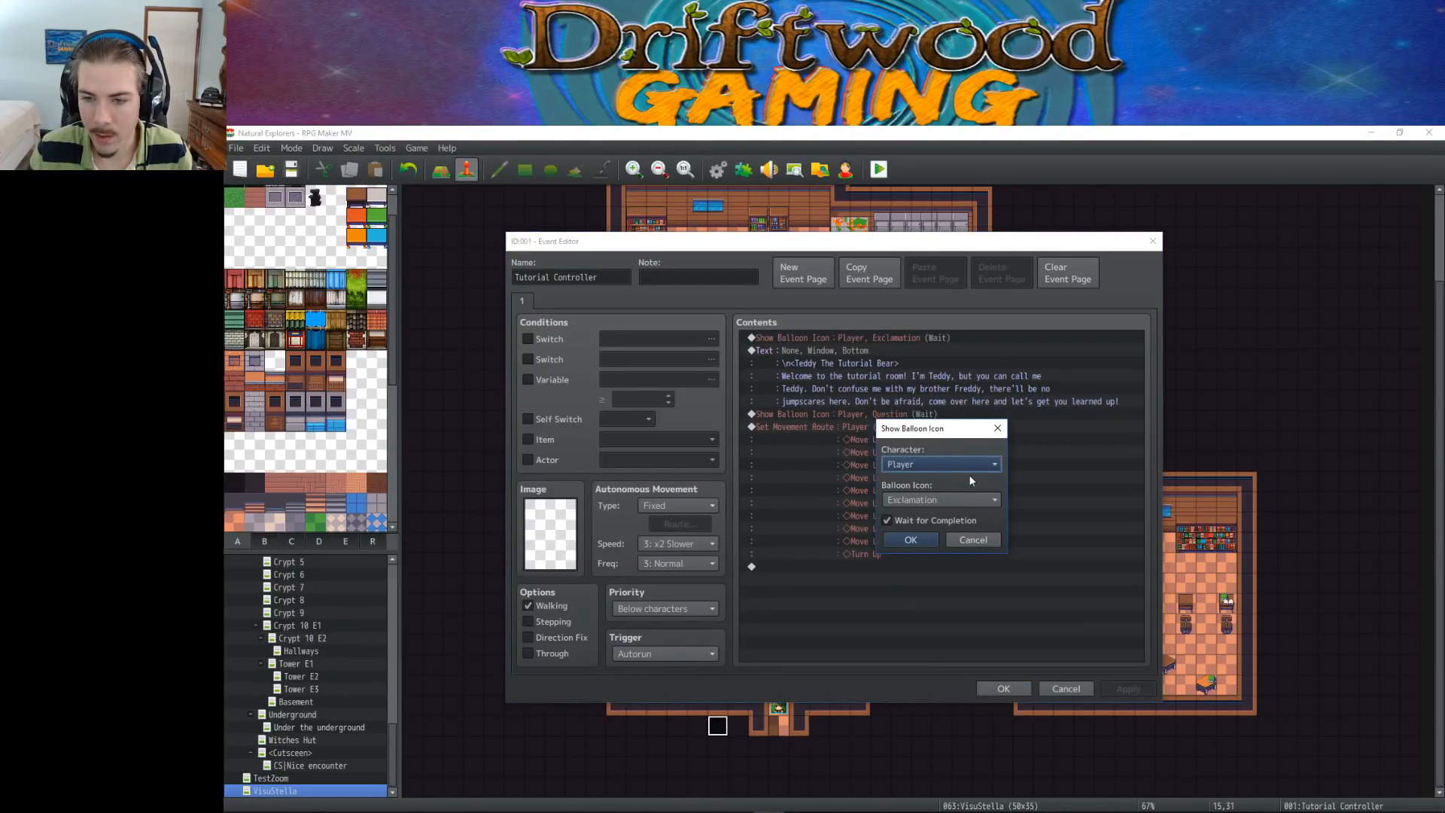
left_click(968, 463)
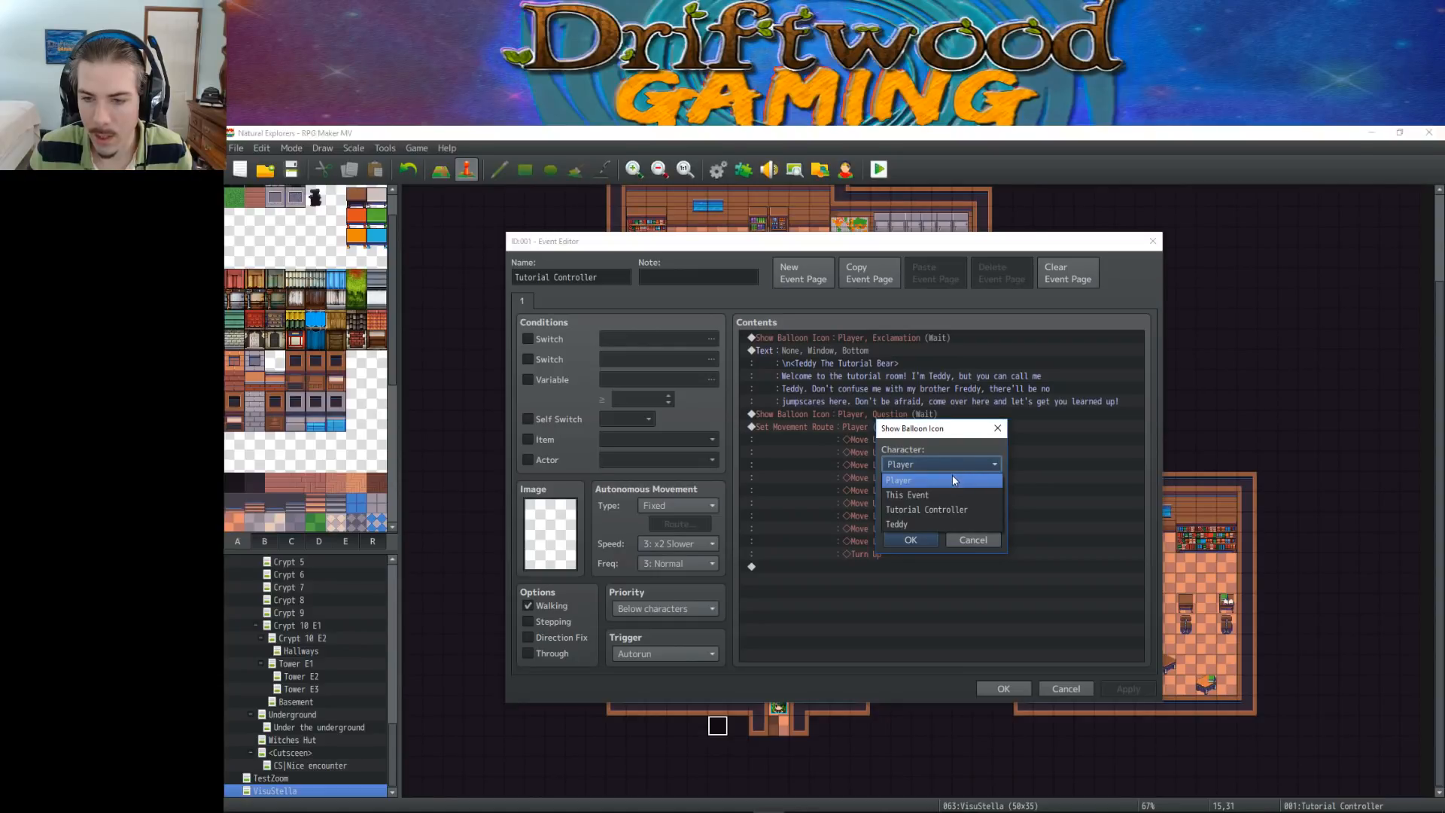
left_click(927, 524)
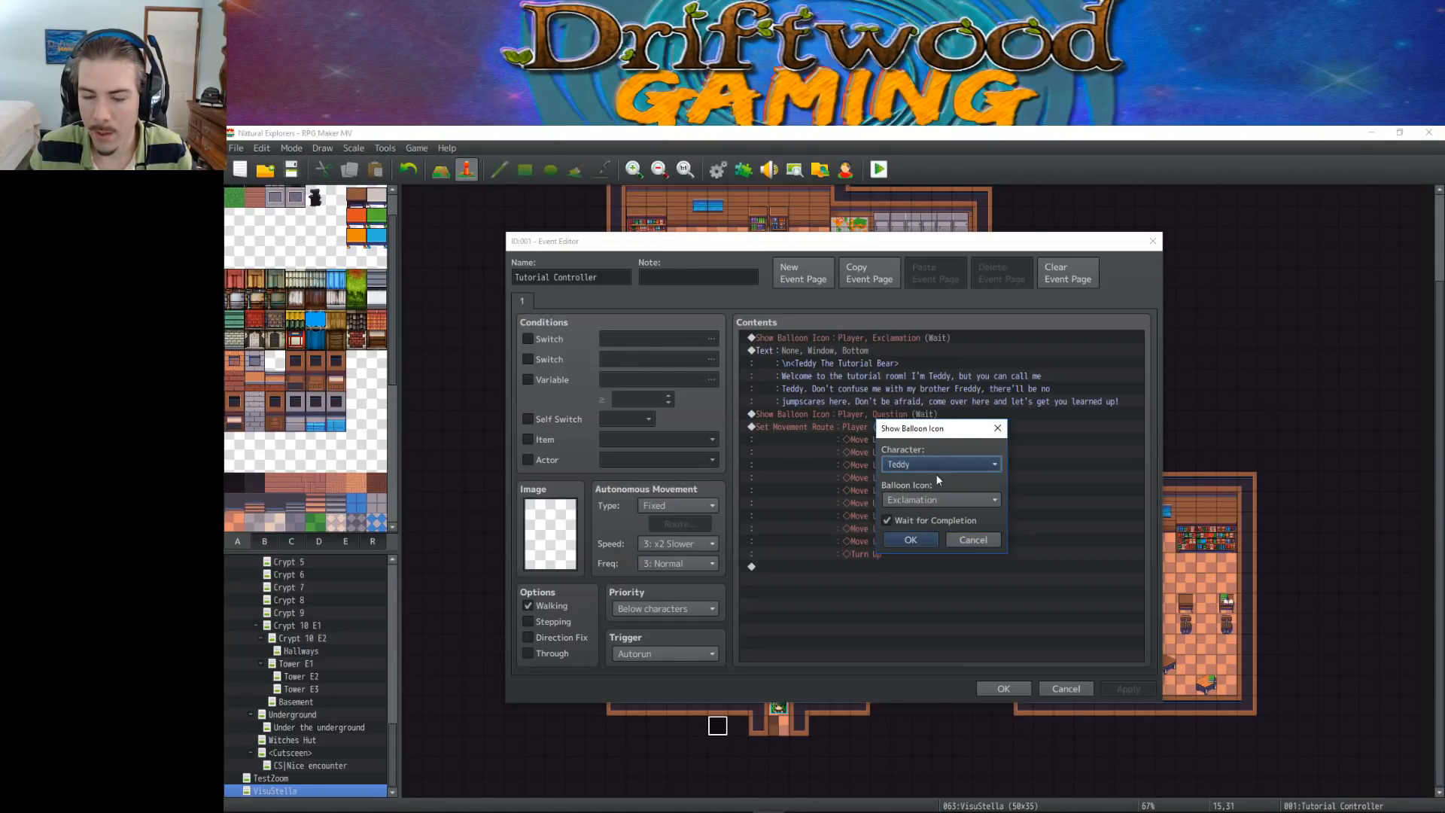
left_click(910, 539)
left_click(1001, 688)
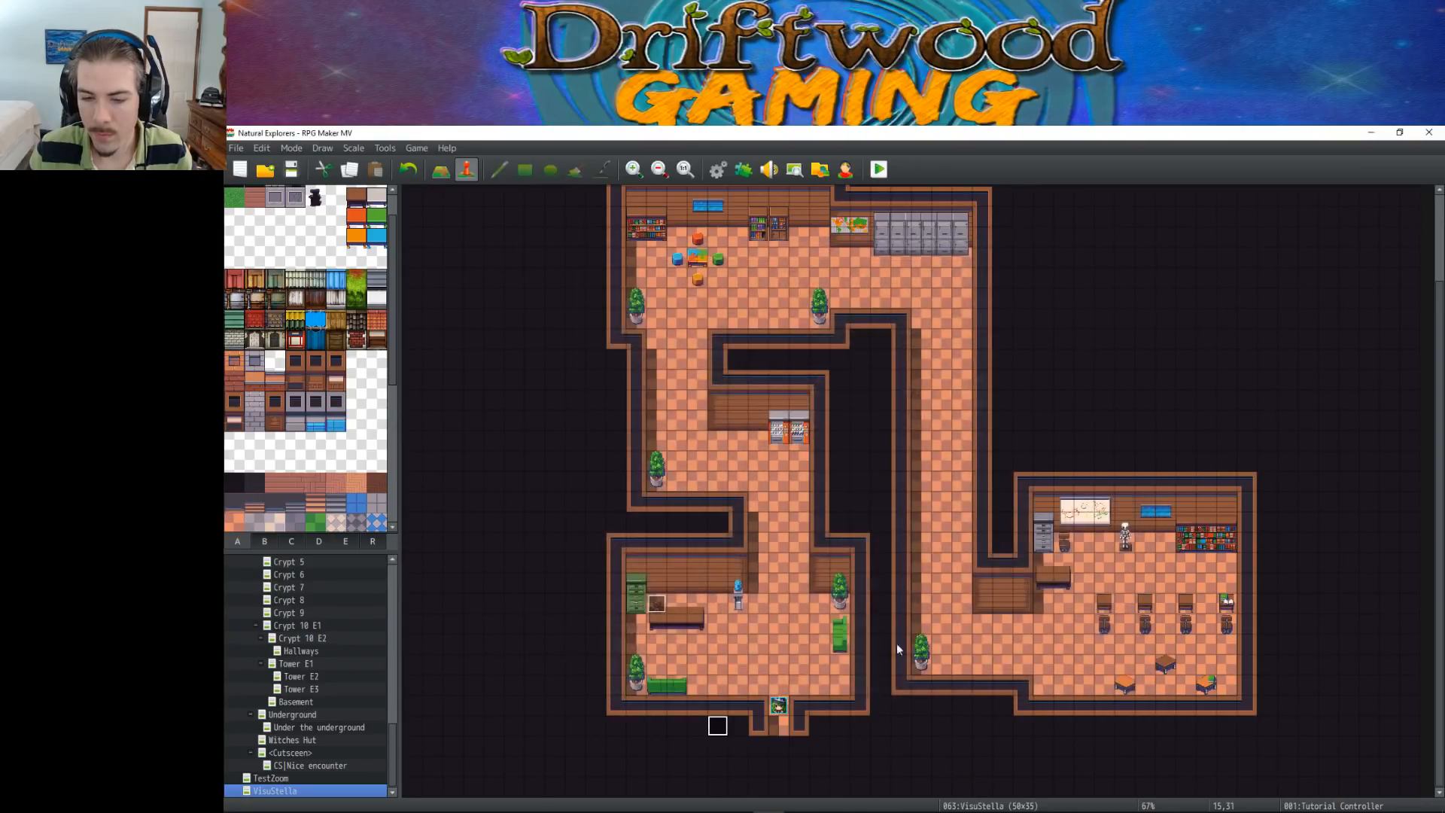
Save the project, playtest the opening up to Teddy's welcome message, and close the game
key("ctrl+s")
left_click(879, 169)
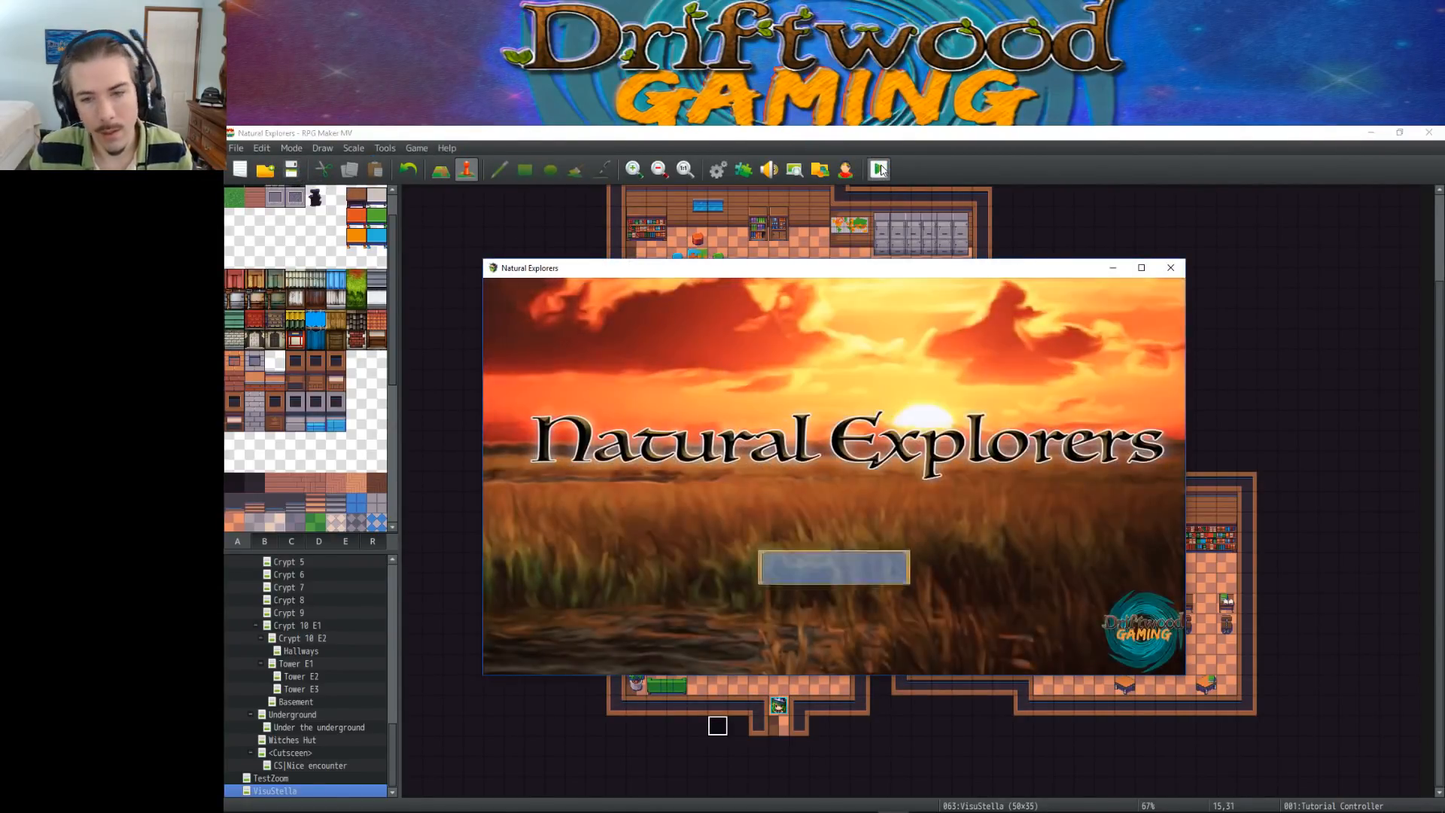
left_click(820, 543)
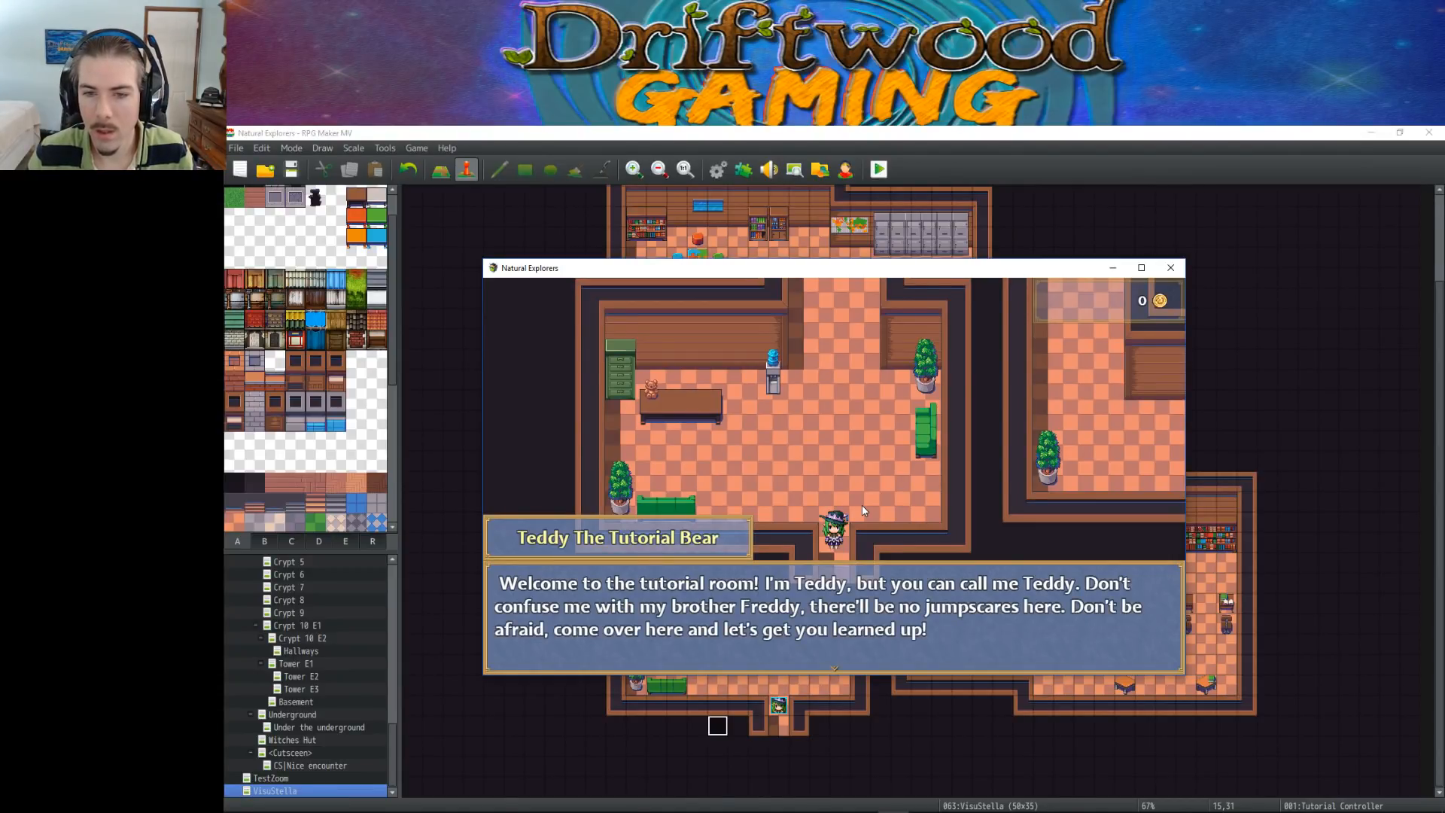
left_click(1171, 267)
Move the Teddy event up one tile to 12,24 and save the project
left_click(656, 582)
left_click(291, 169)
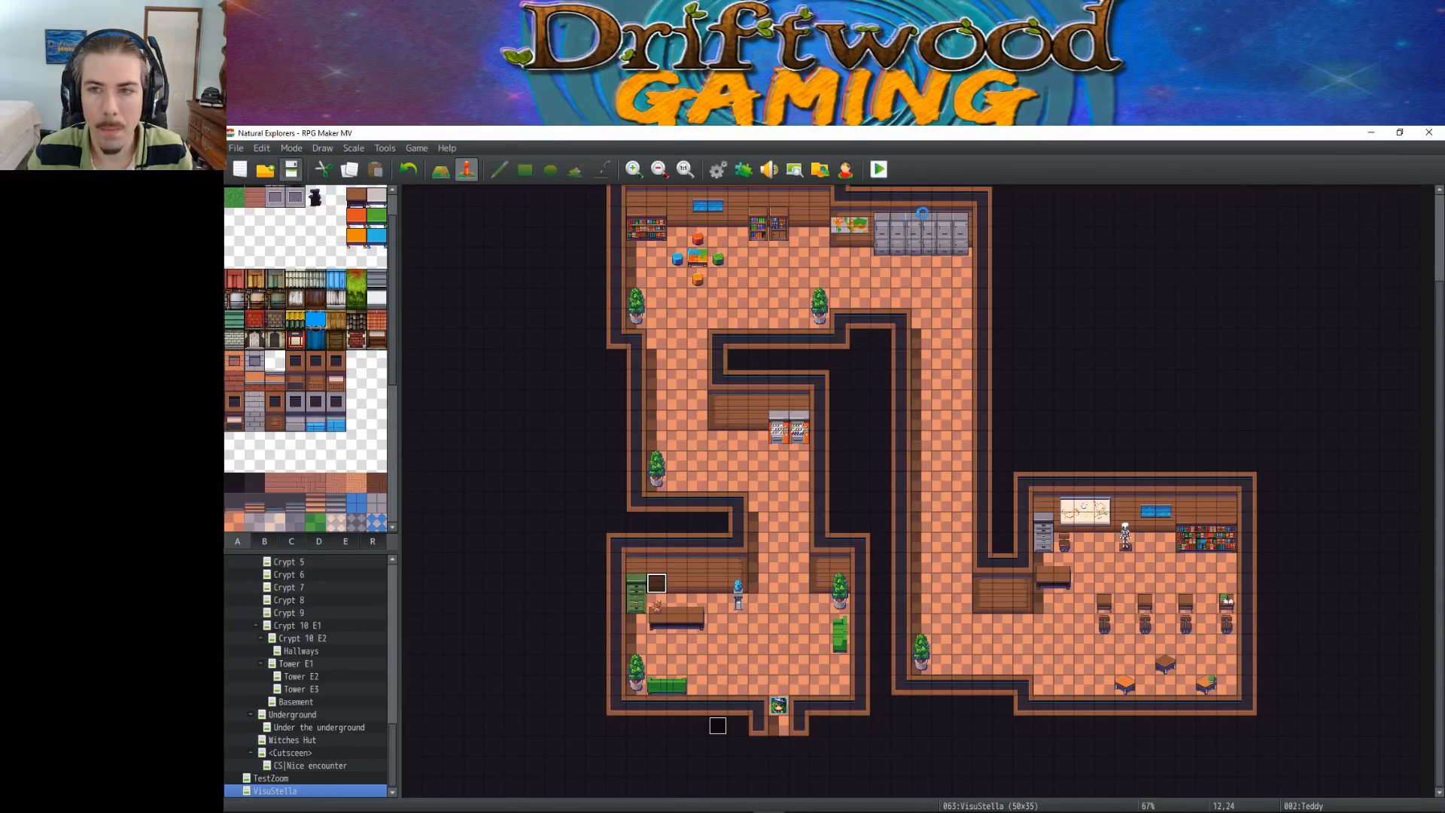
Playtest the map from a new game through Teddy's message, the walk to the desk and the repeated dialogue, and close the game
left_click(875, 169)
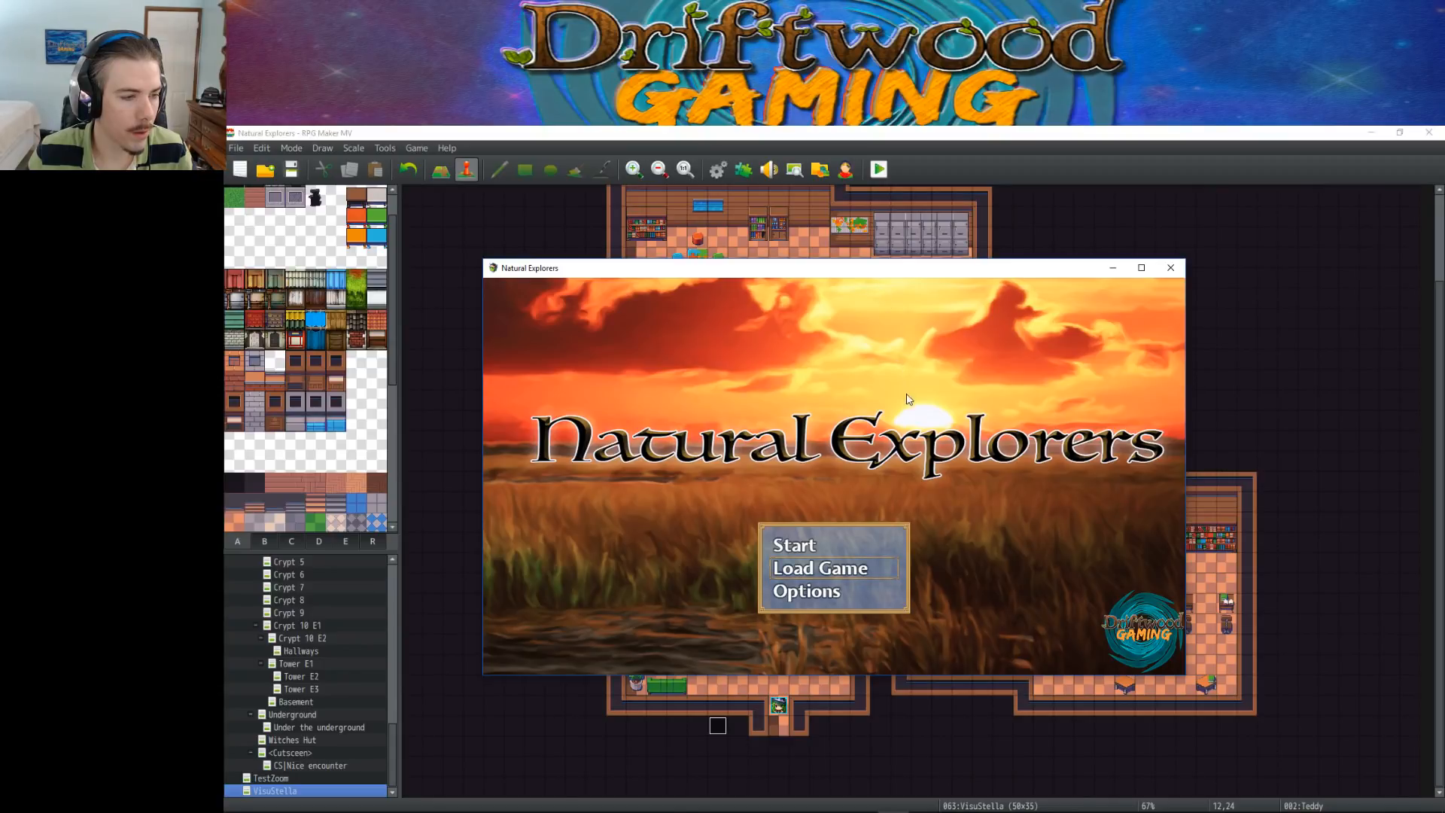
left_click(809, 548)
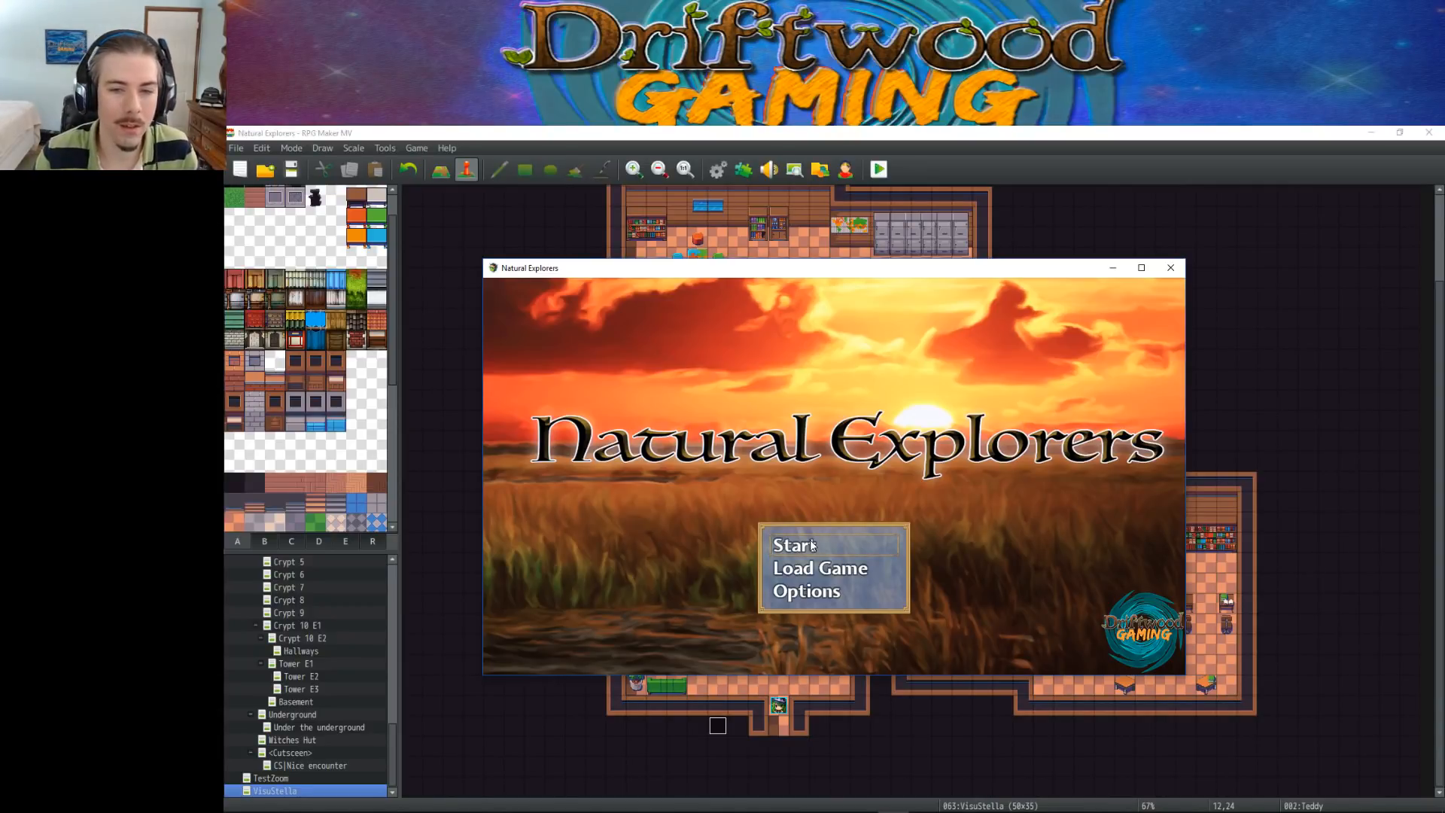
left_click(812, 545)
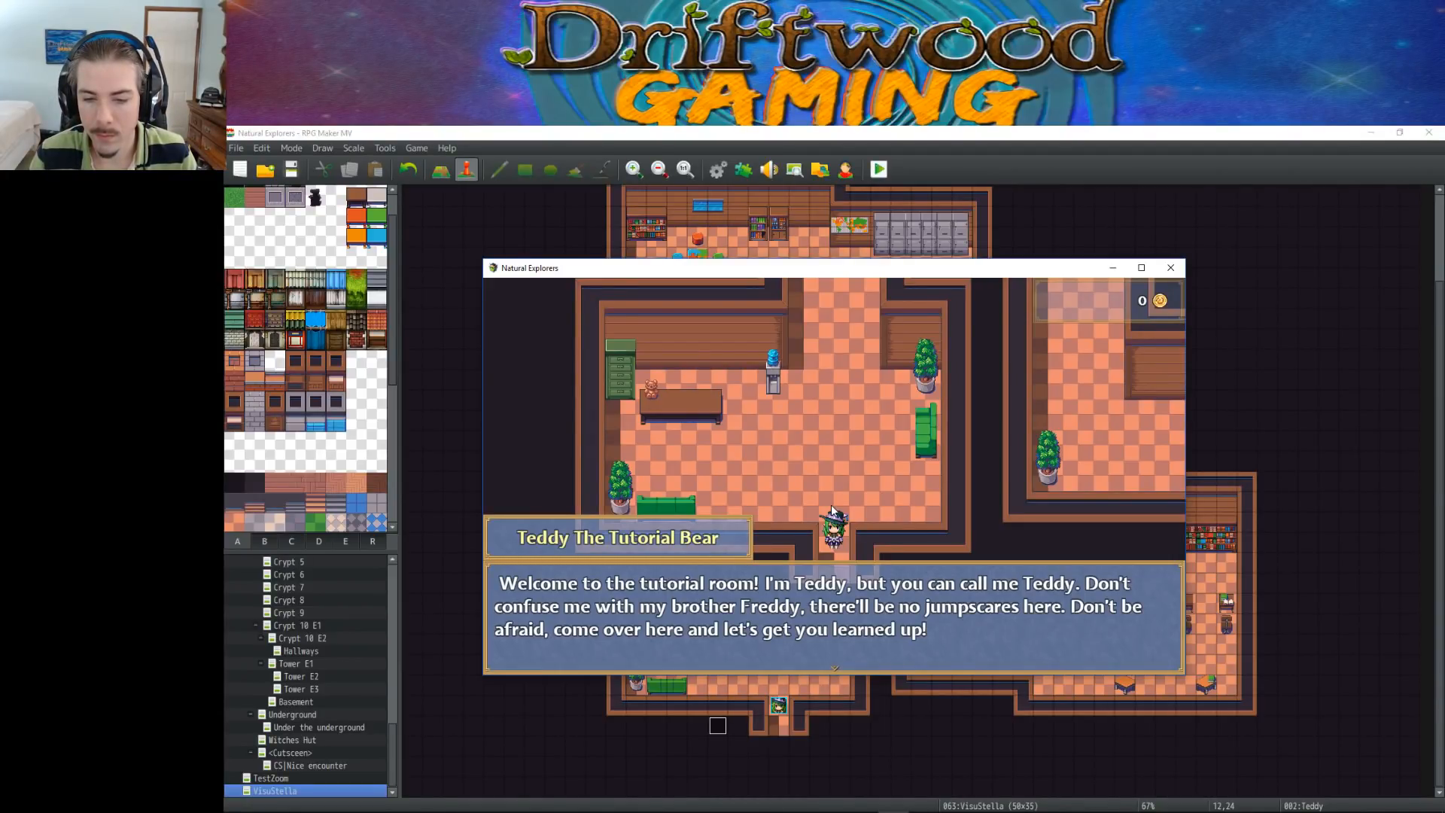
left_click(832, 510)
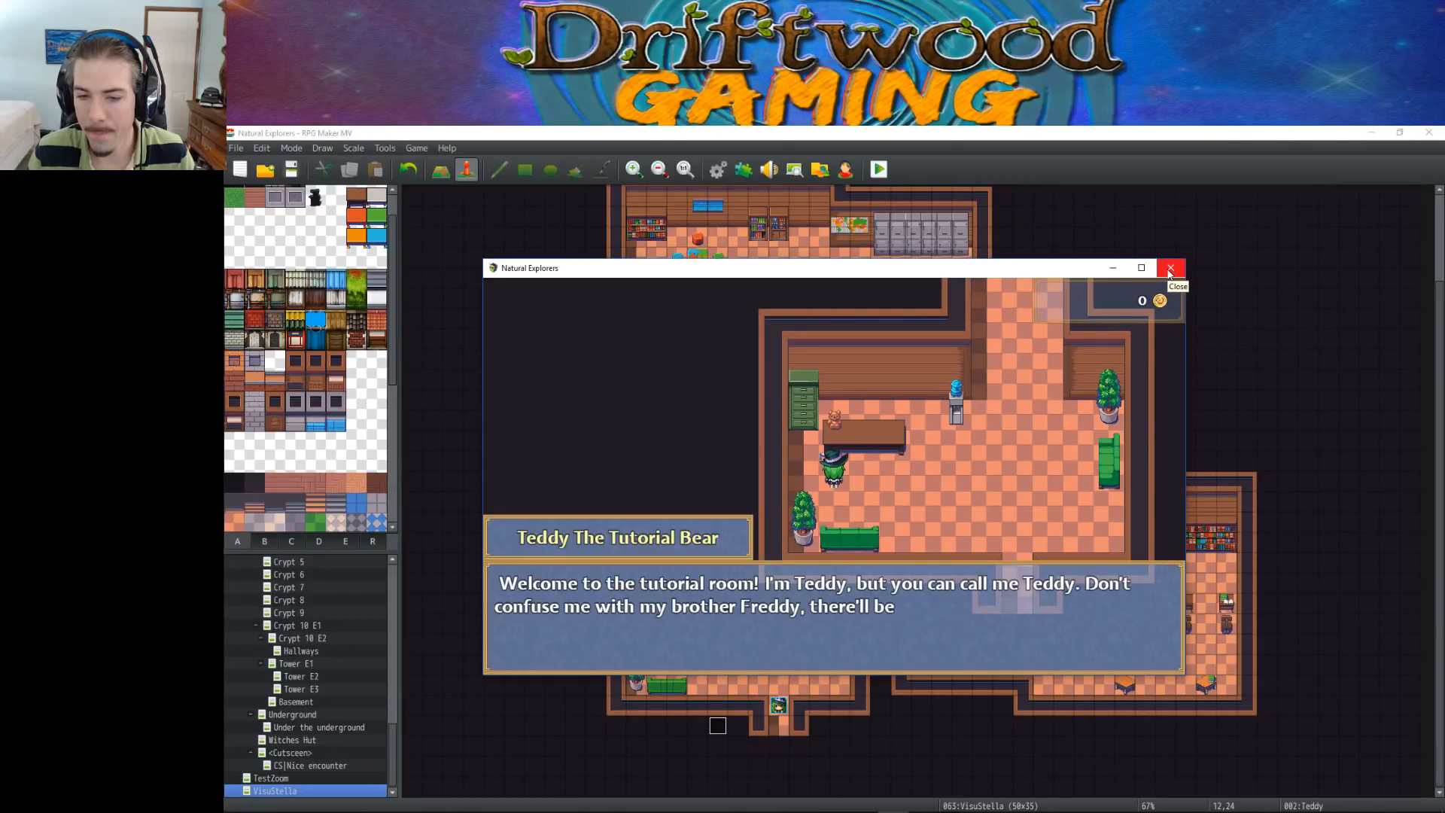
left_click(1055, 419)
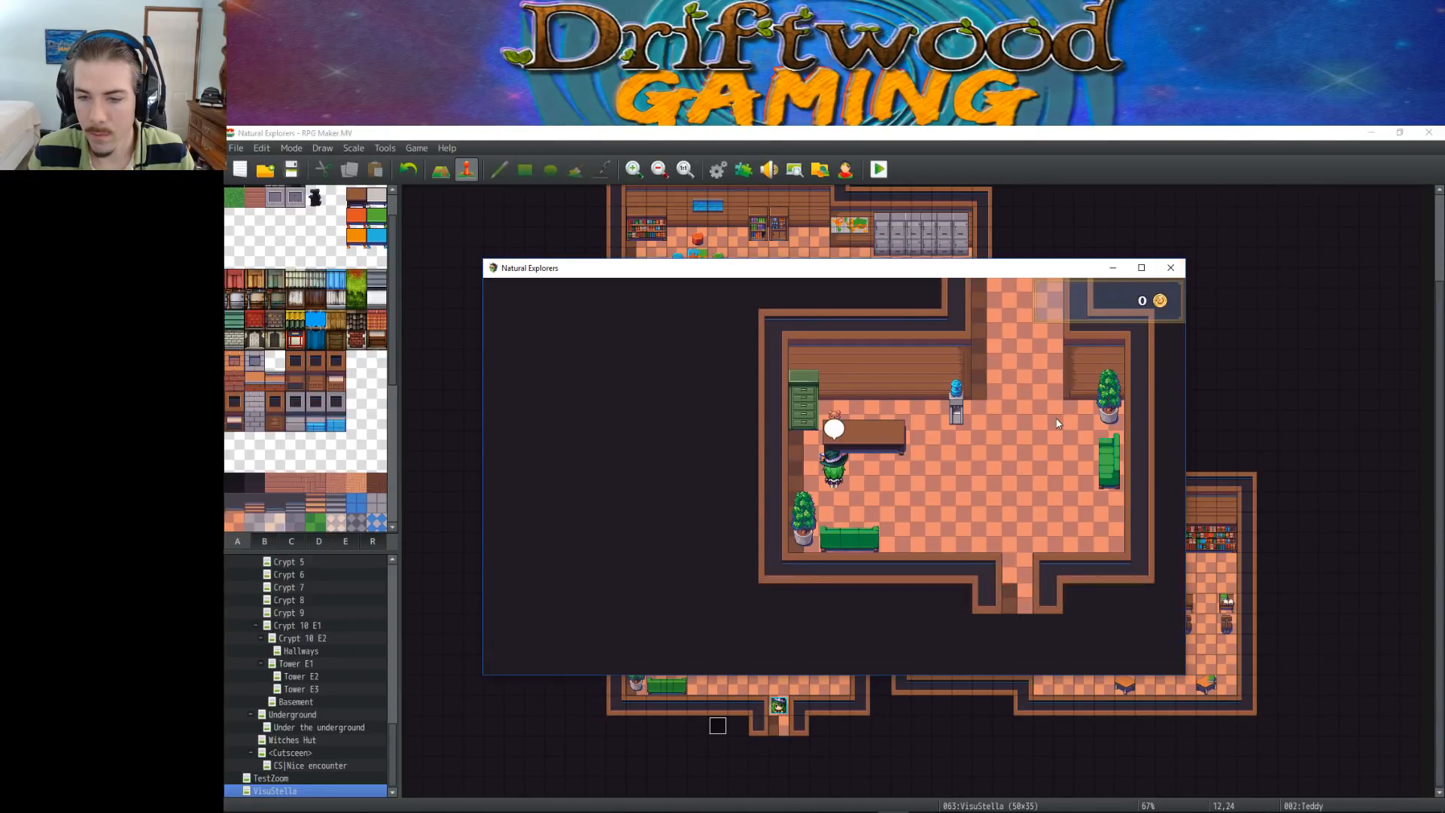
left_click(1171, 267)
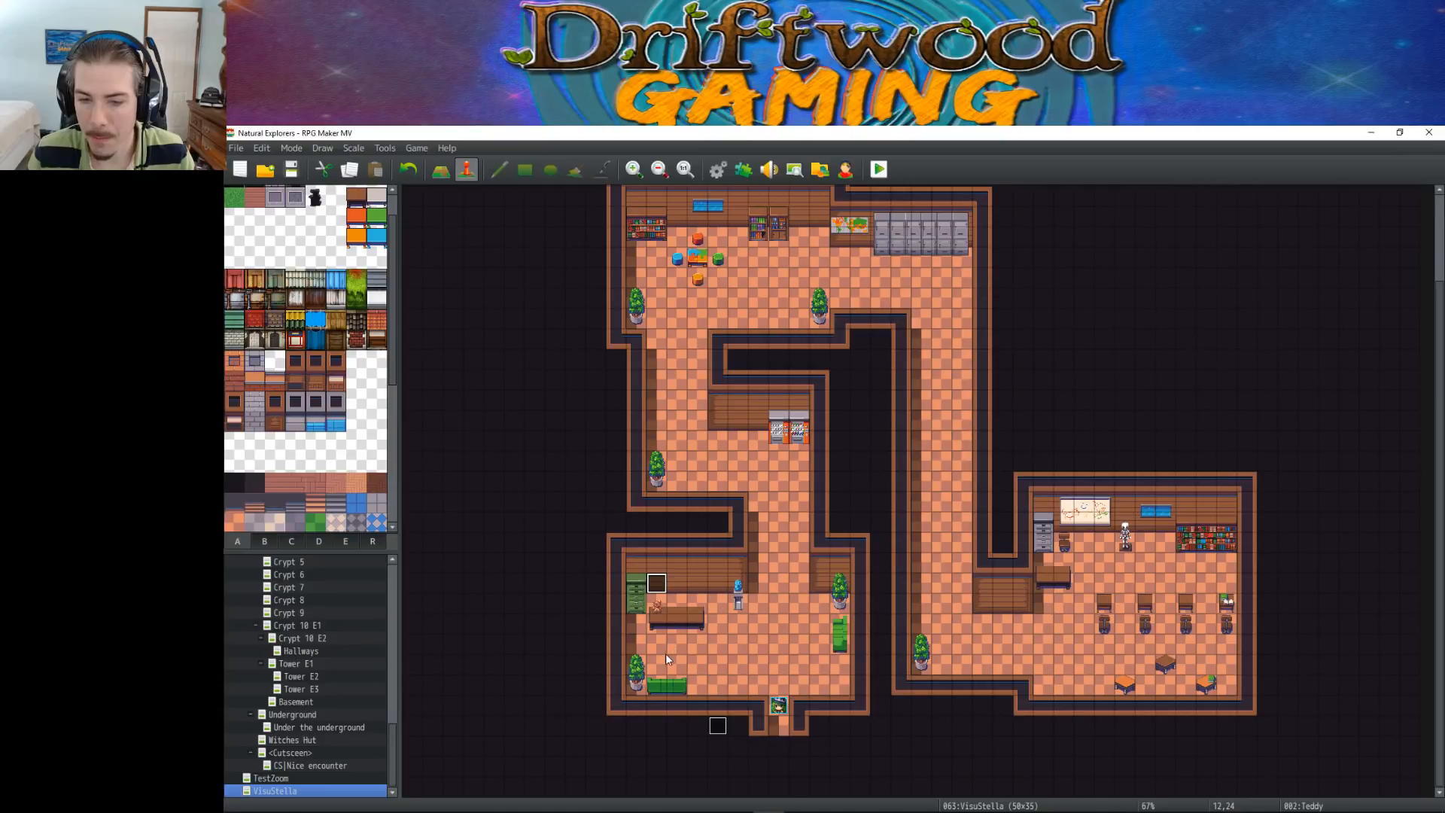
In the Player's House map, set the Transfer Player direction to Up on page 2 of the doorway's xfer event, and save the project
scroll(332, 745, "up", 7)
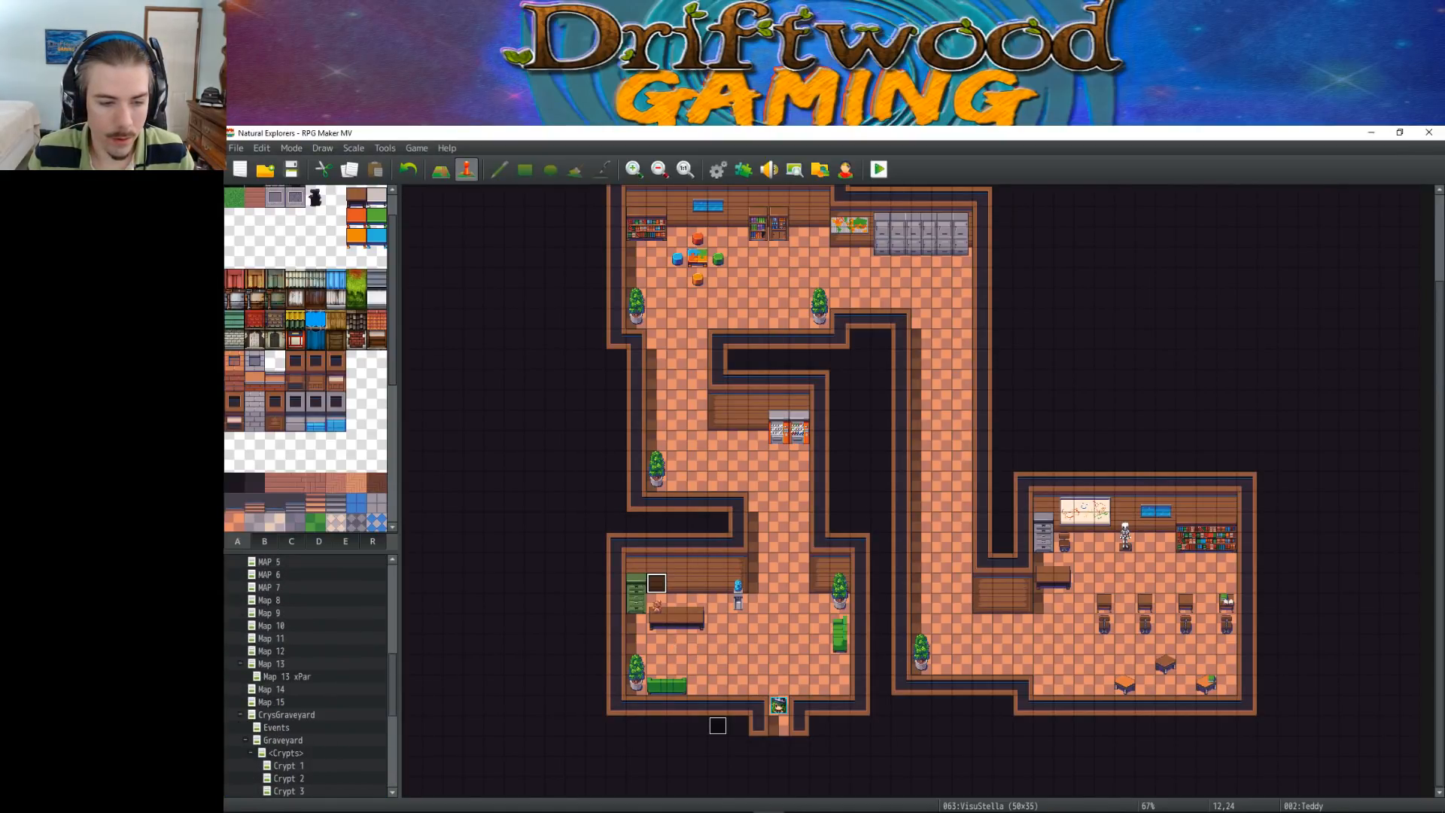
scroll(292, 611, "up", 7)
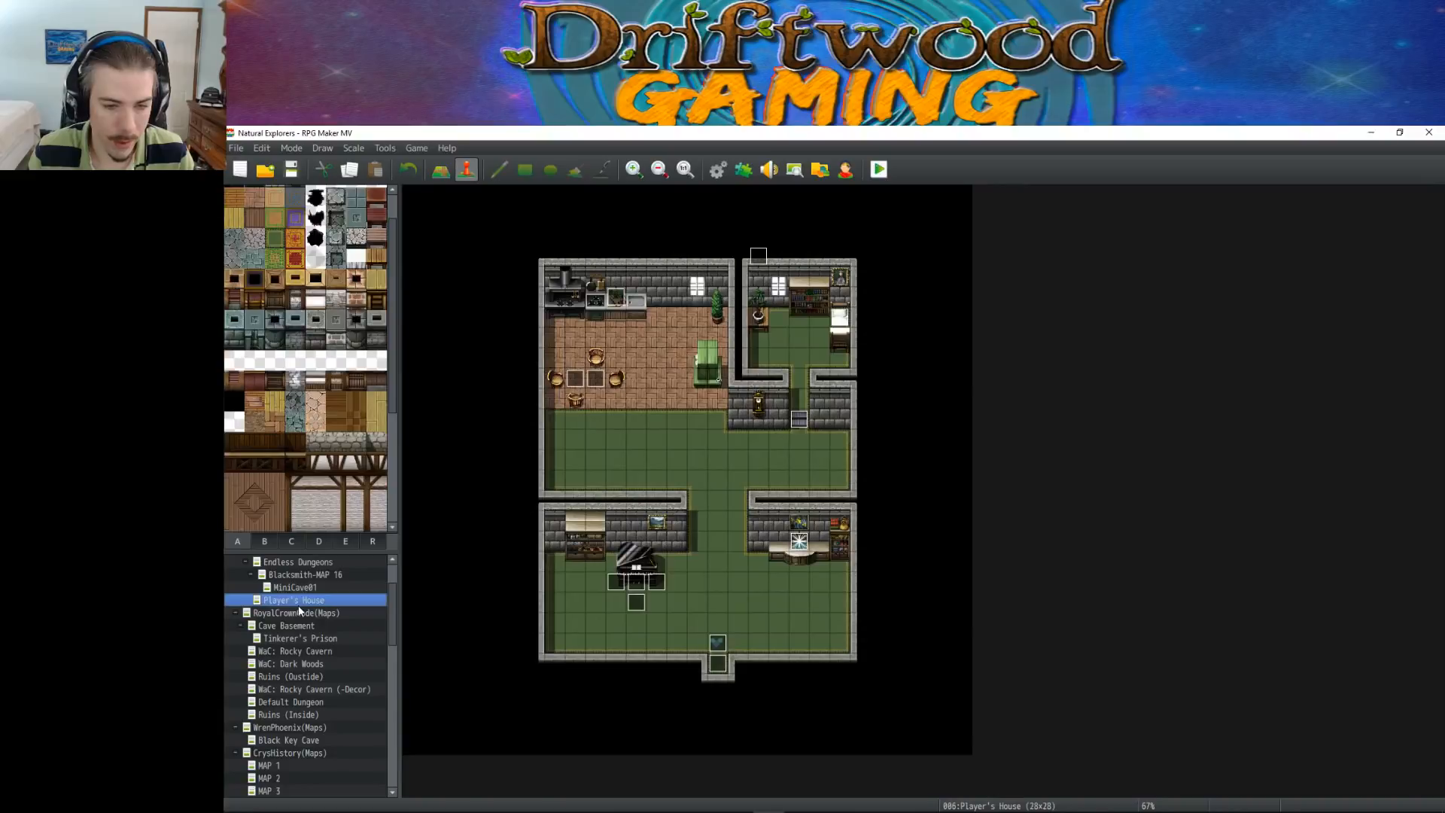
left_click(294, 600)
double_click(719, 664)
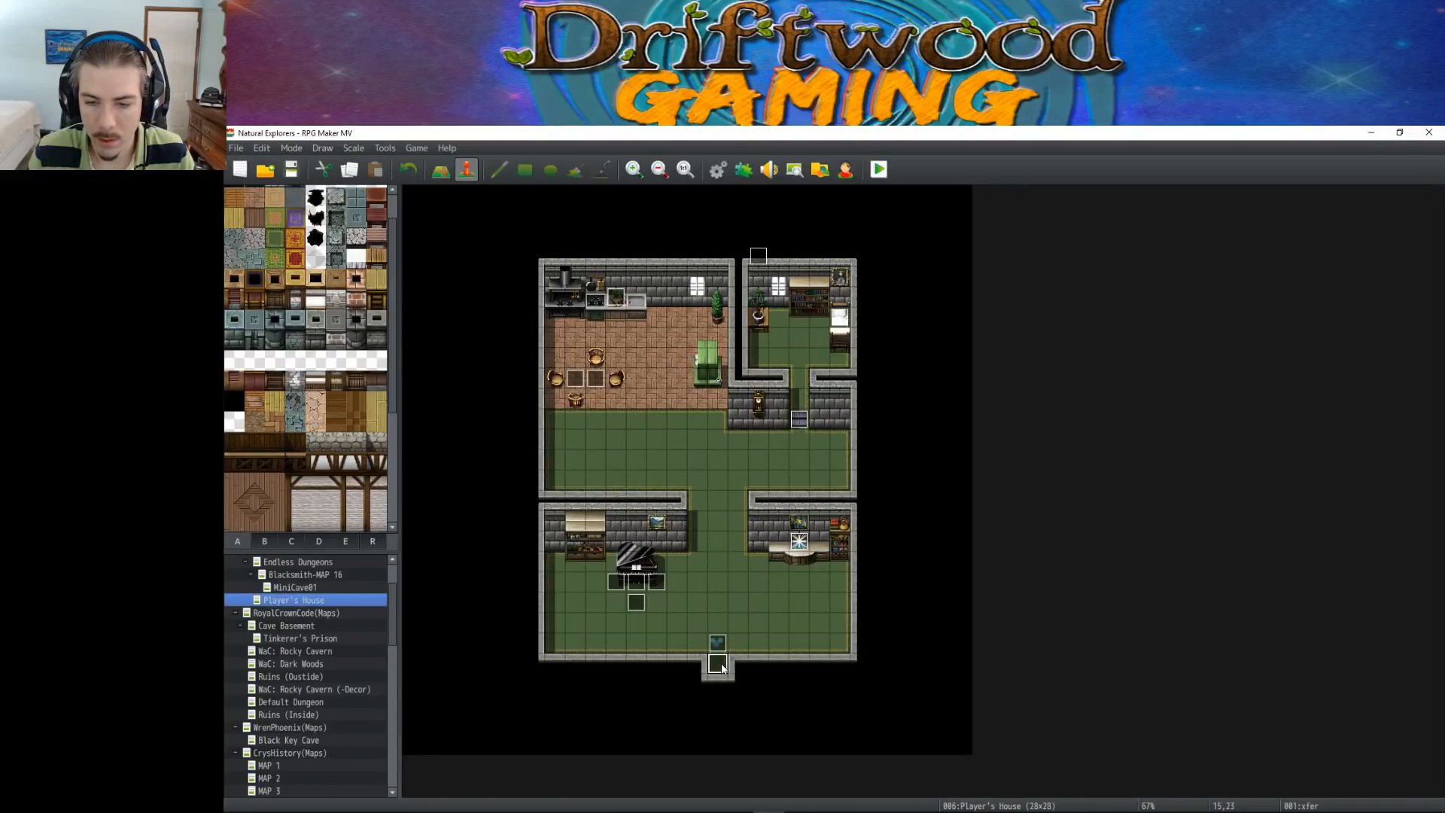
left_click(543, 301)
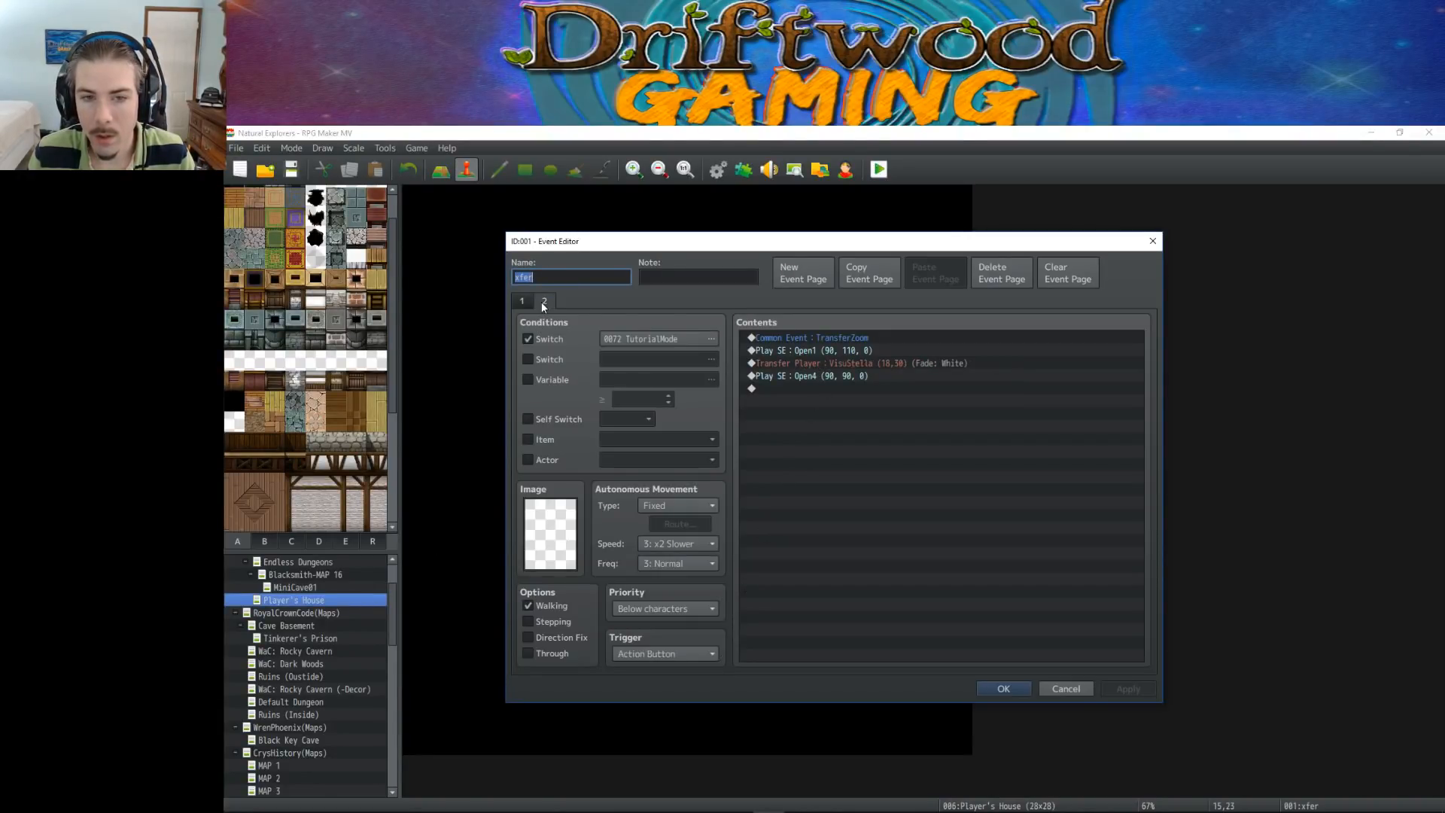
right_click(847, 359)
left_click(899, 386)
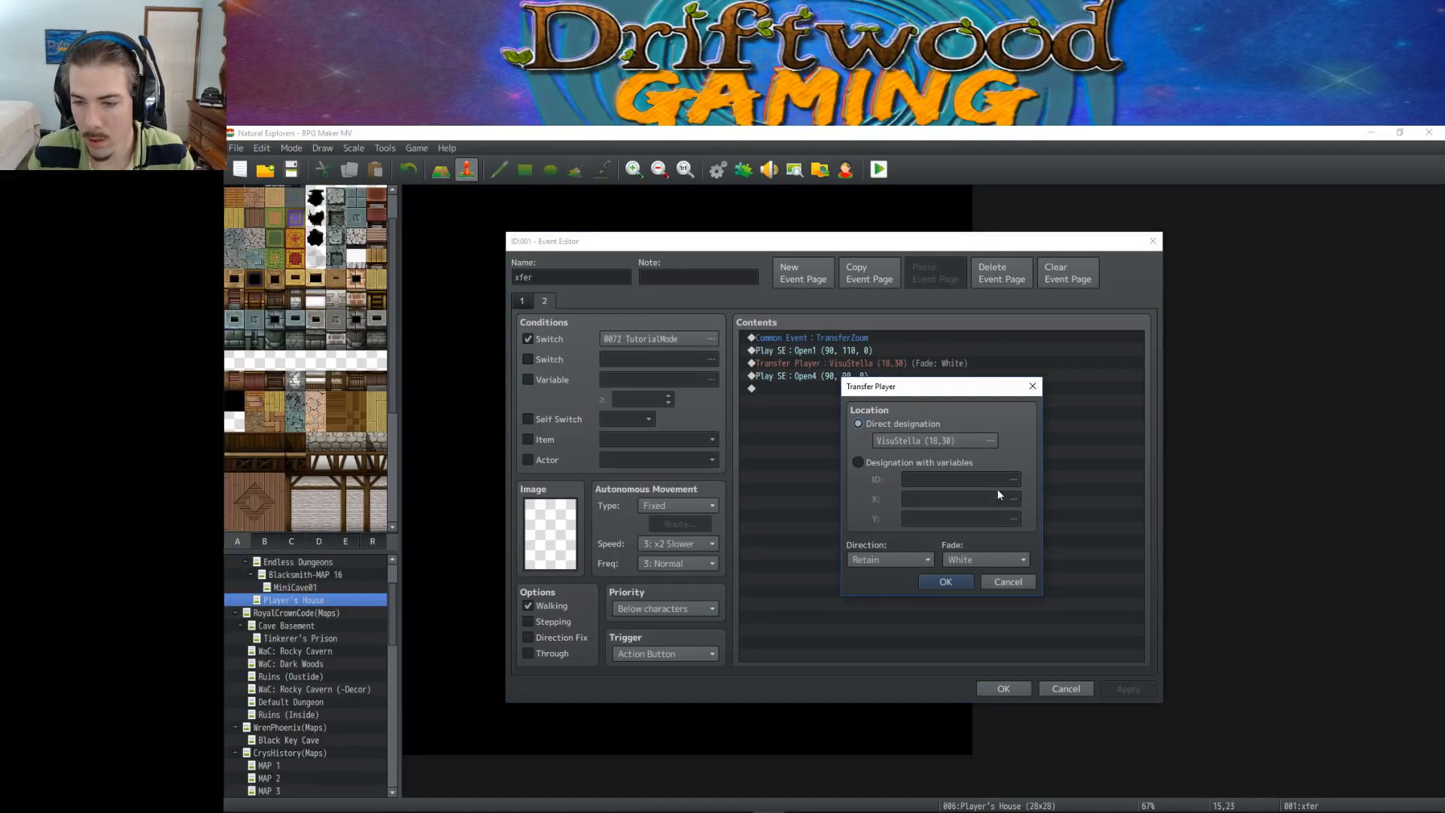
left_click(896, 560)
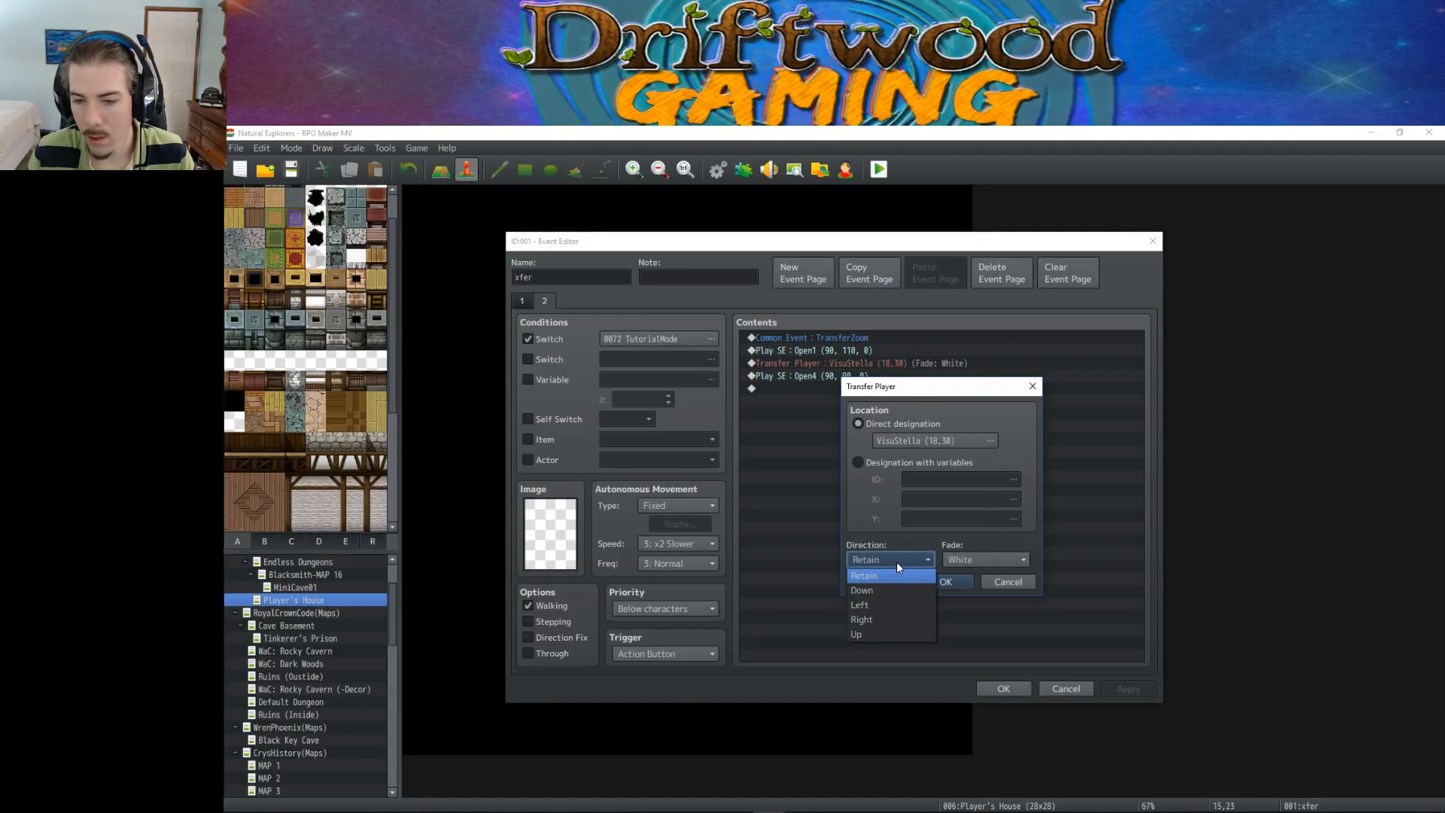
left_click(883, 635)
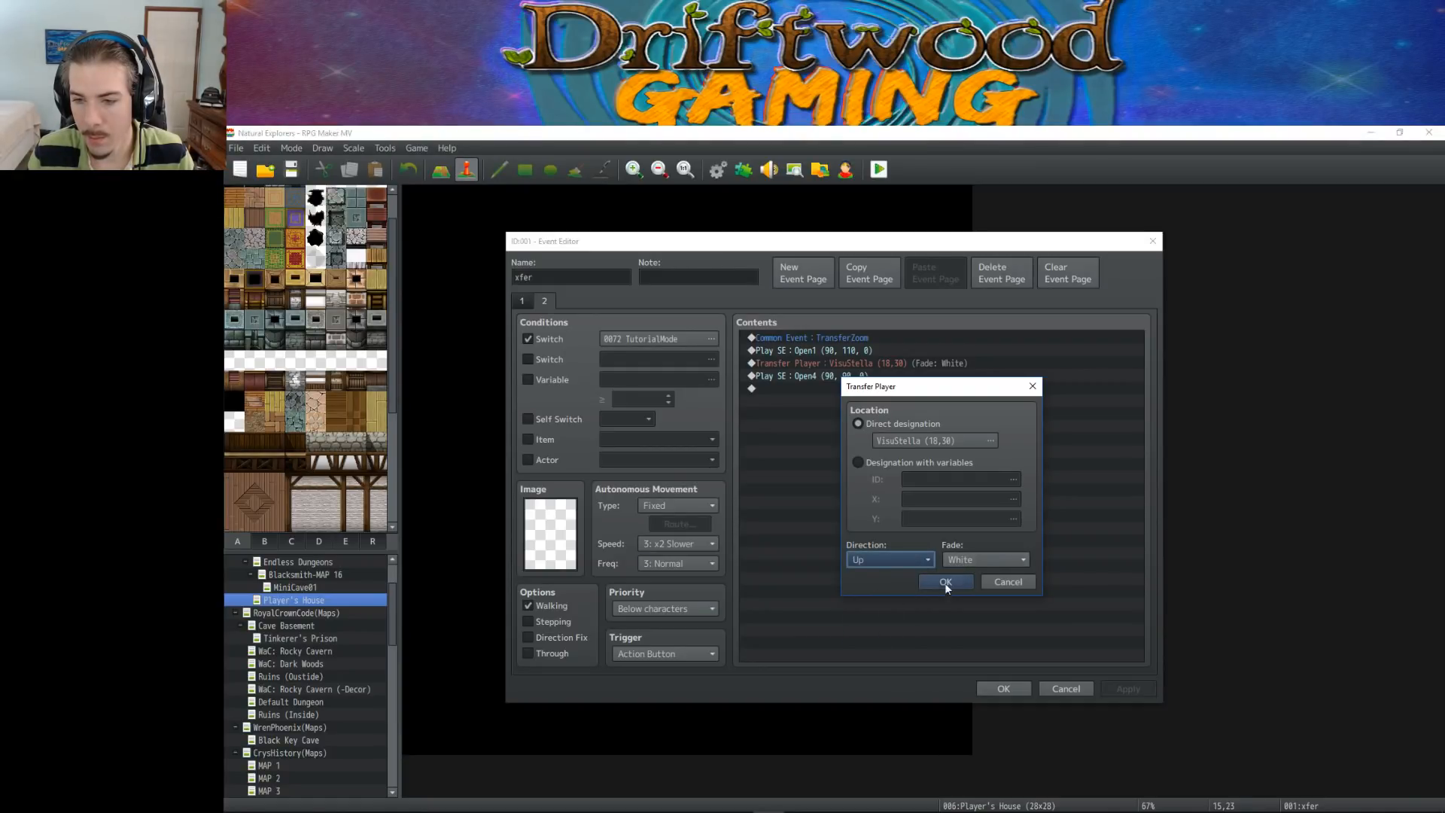
left_click(942, 582)
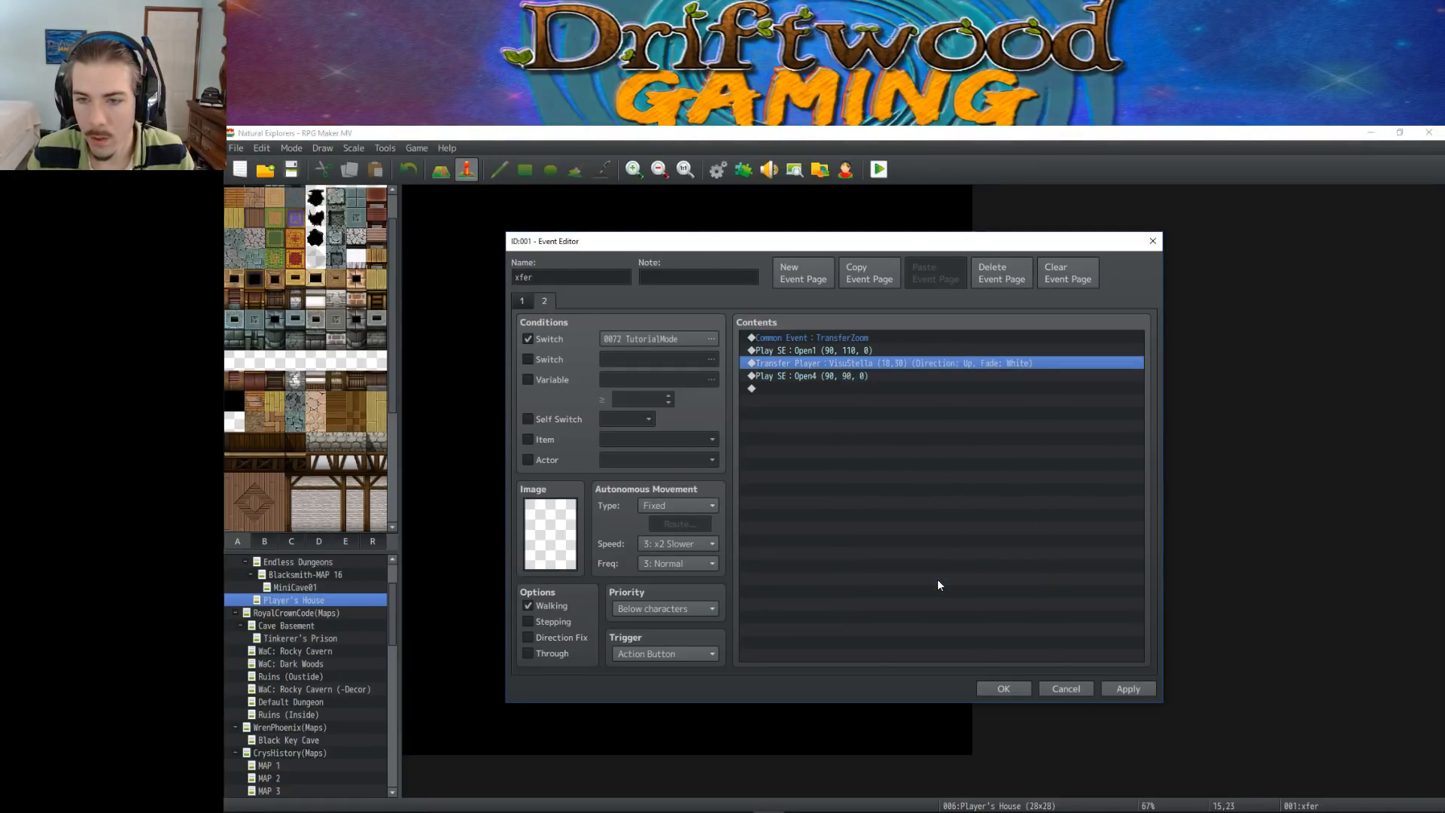
left_click(988, 688)
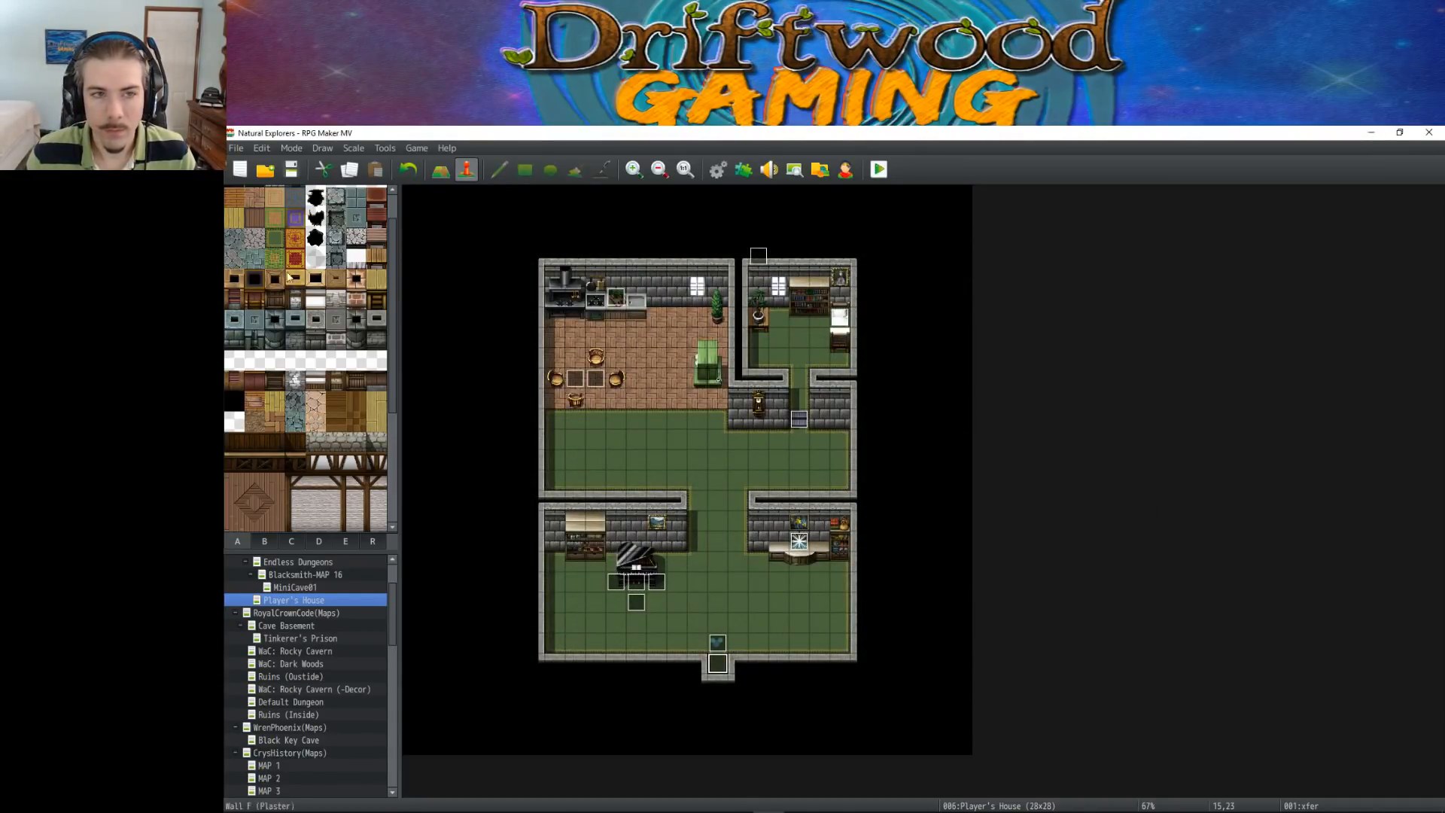
left_click(291, 169)
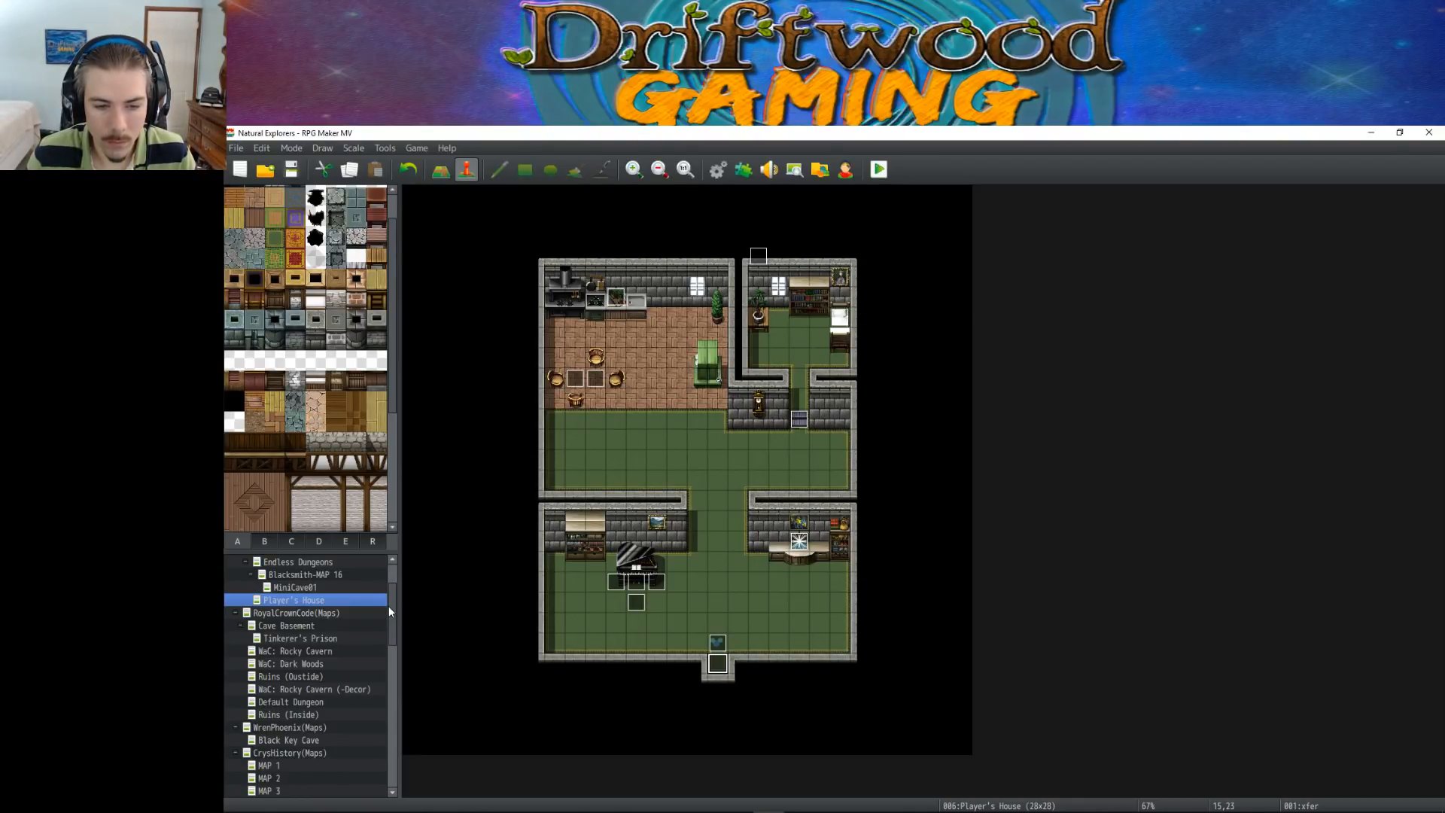
Inspect the piano mini-game and Enchanting Station events in the Player's House
left_click(636, 581)
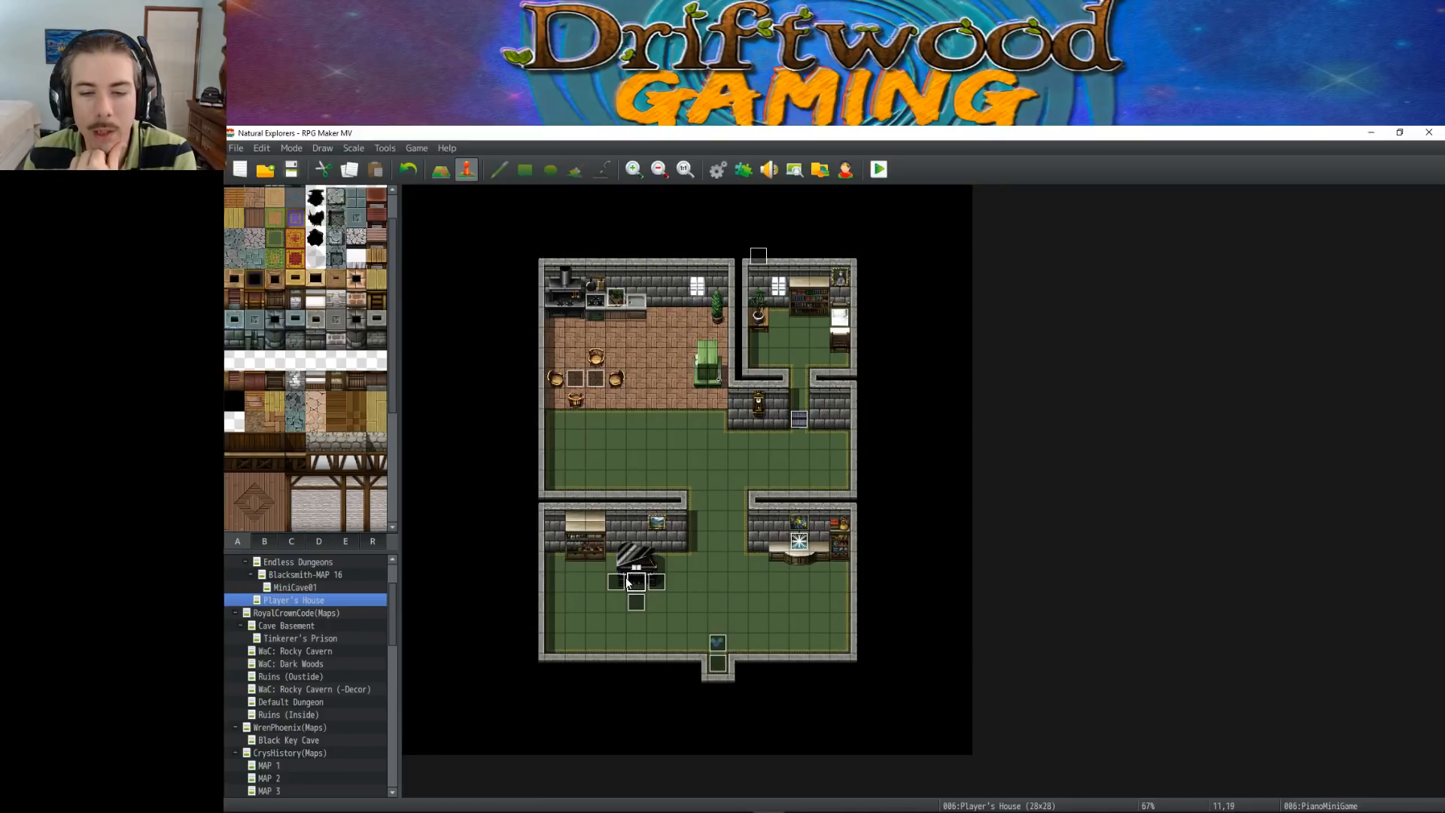
double_click(798, 544)
left_click(994, 688)
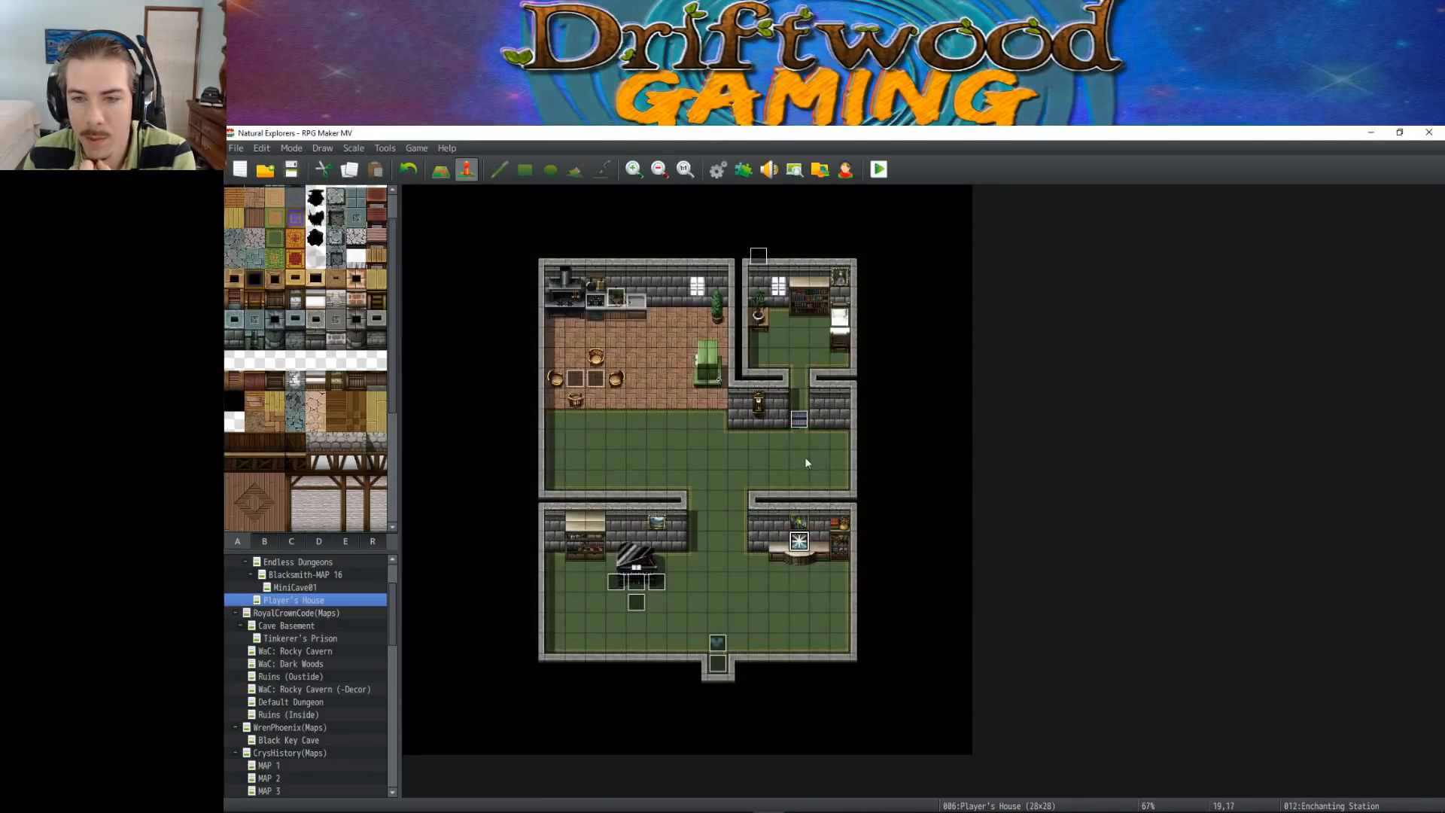
Inspect the Food Processing Station event's commands in the kitchen of the Player's House
double_click(612, 303)
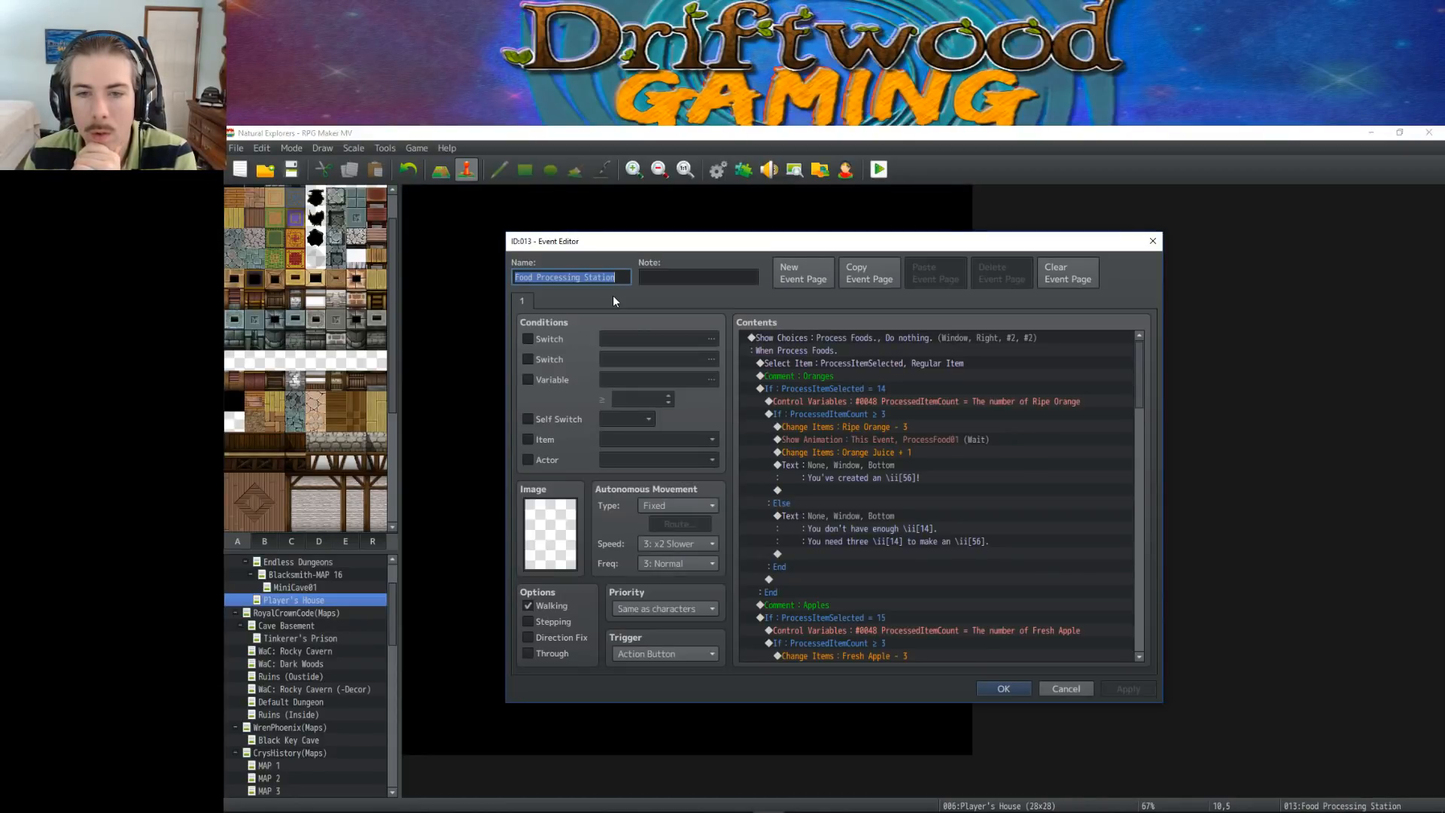
left_click(998, 690)
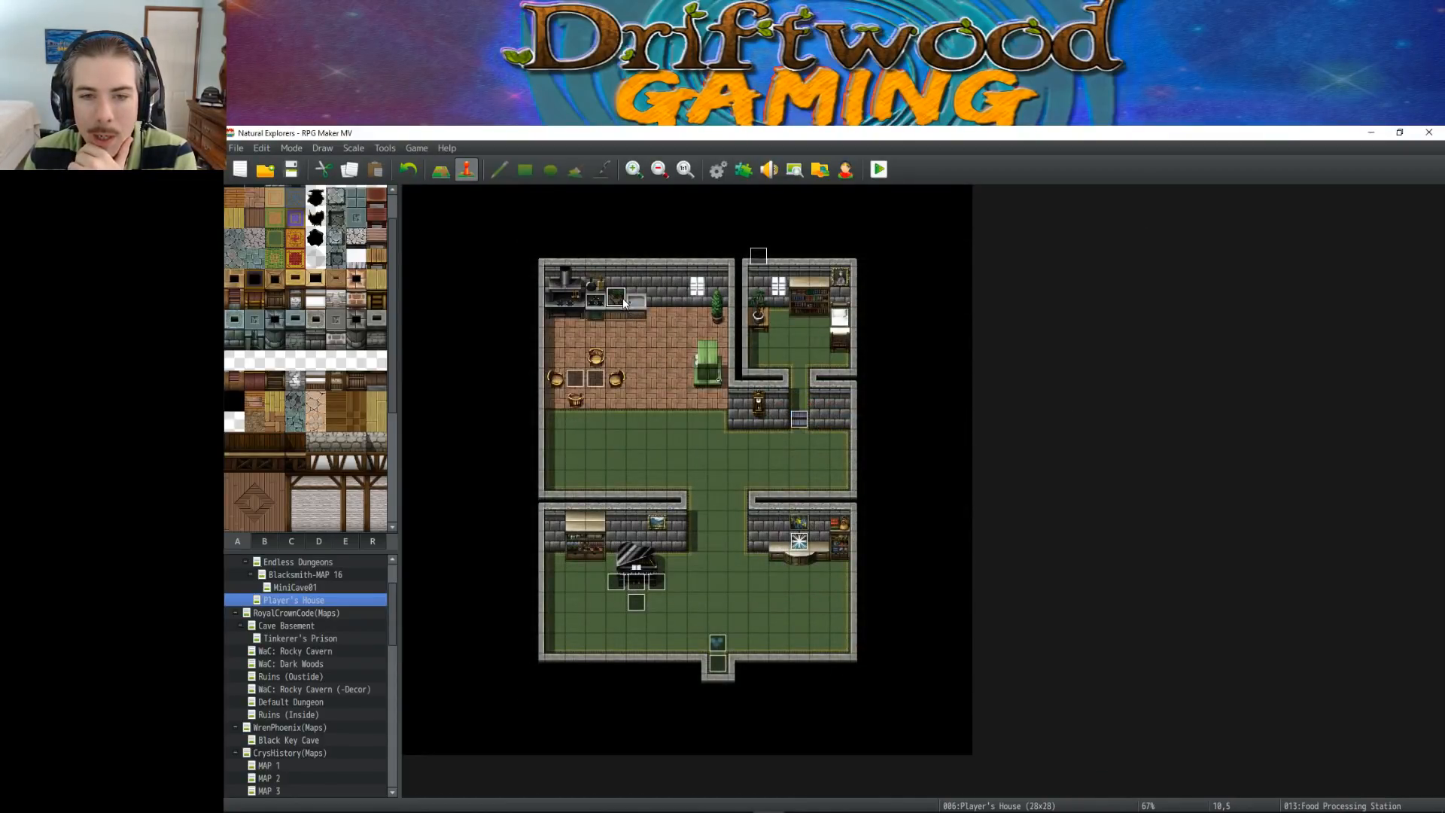
left_click(596, 298)
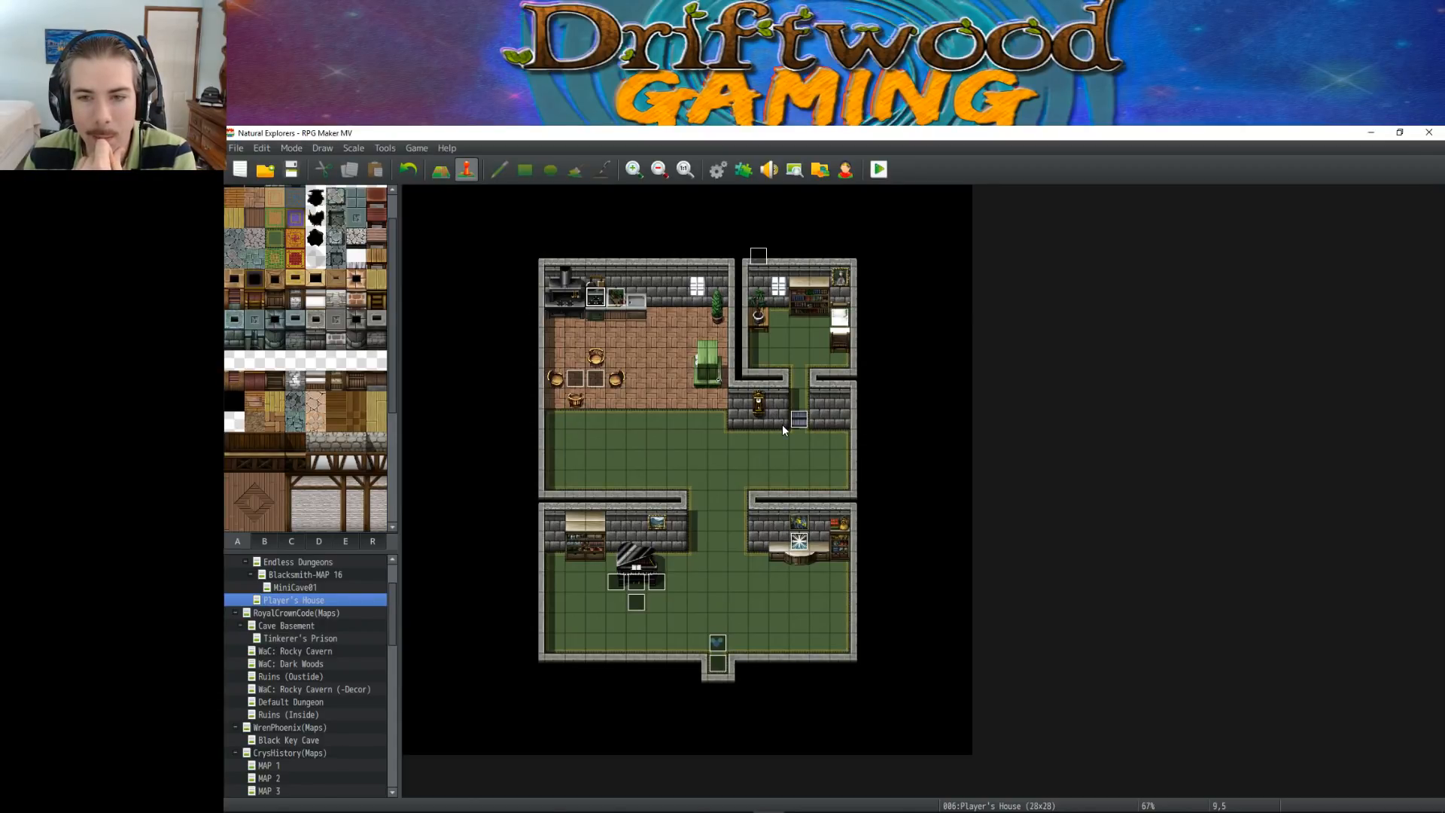
left_click(840, 318)
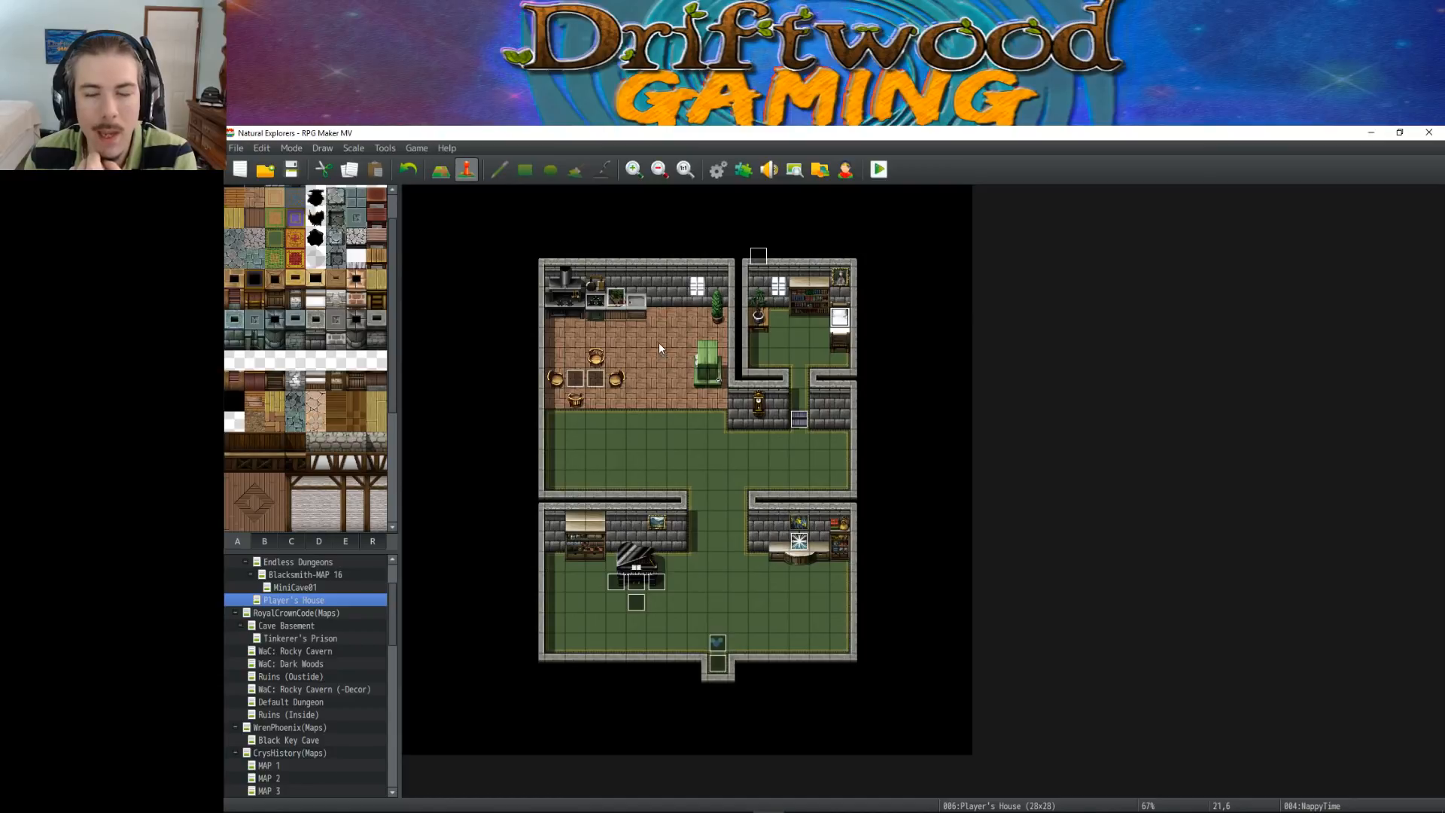
left_click(617, 303)
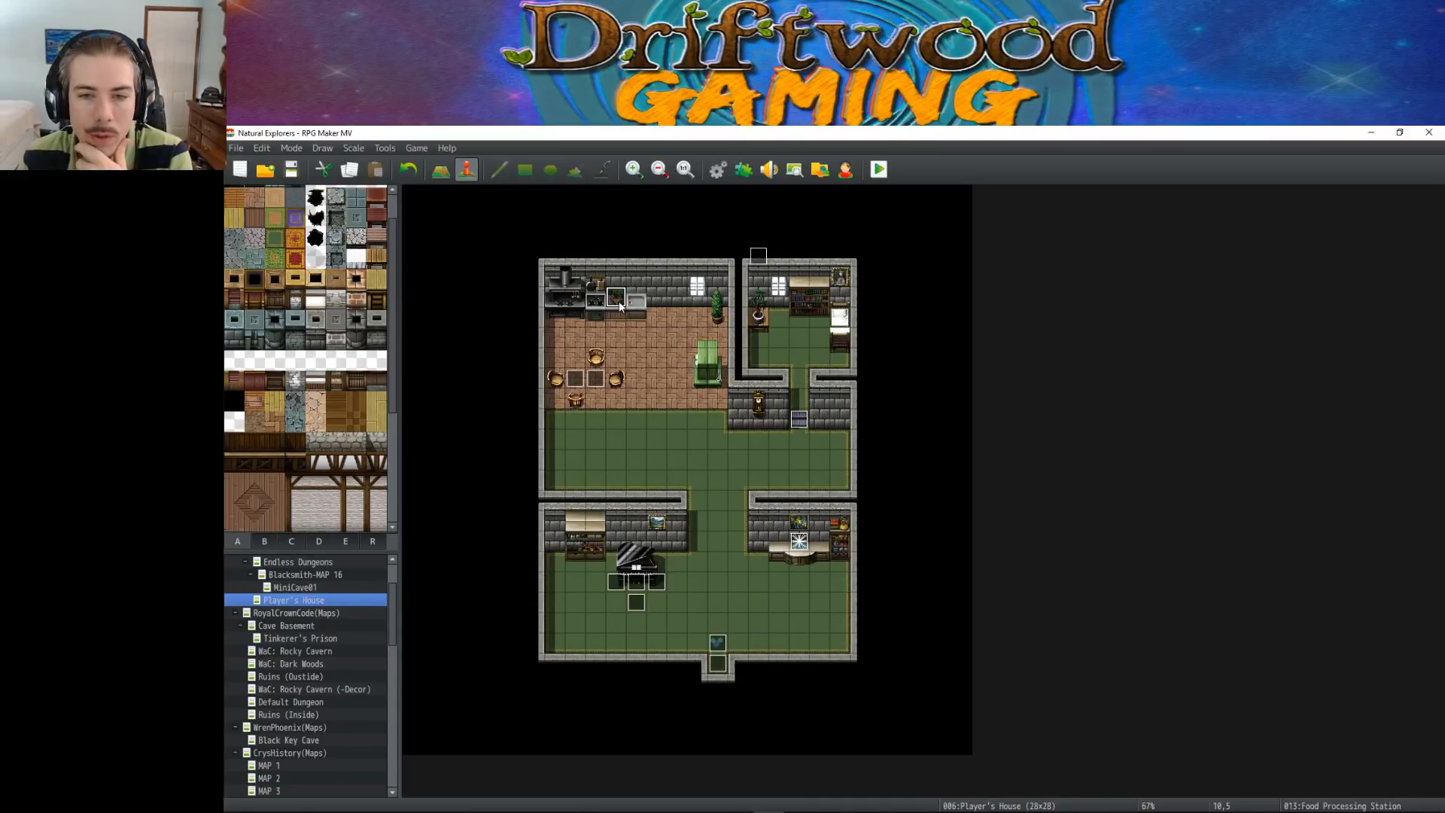
double_click(618, 302)
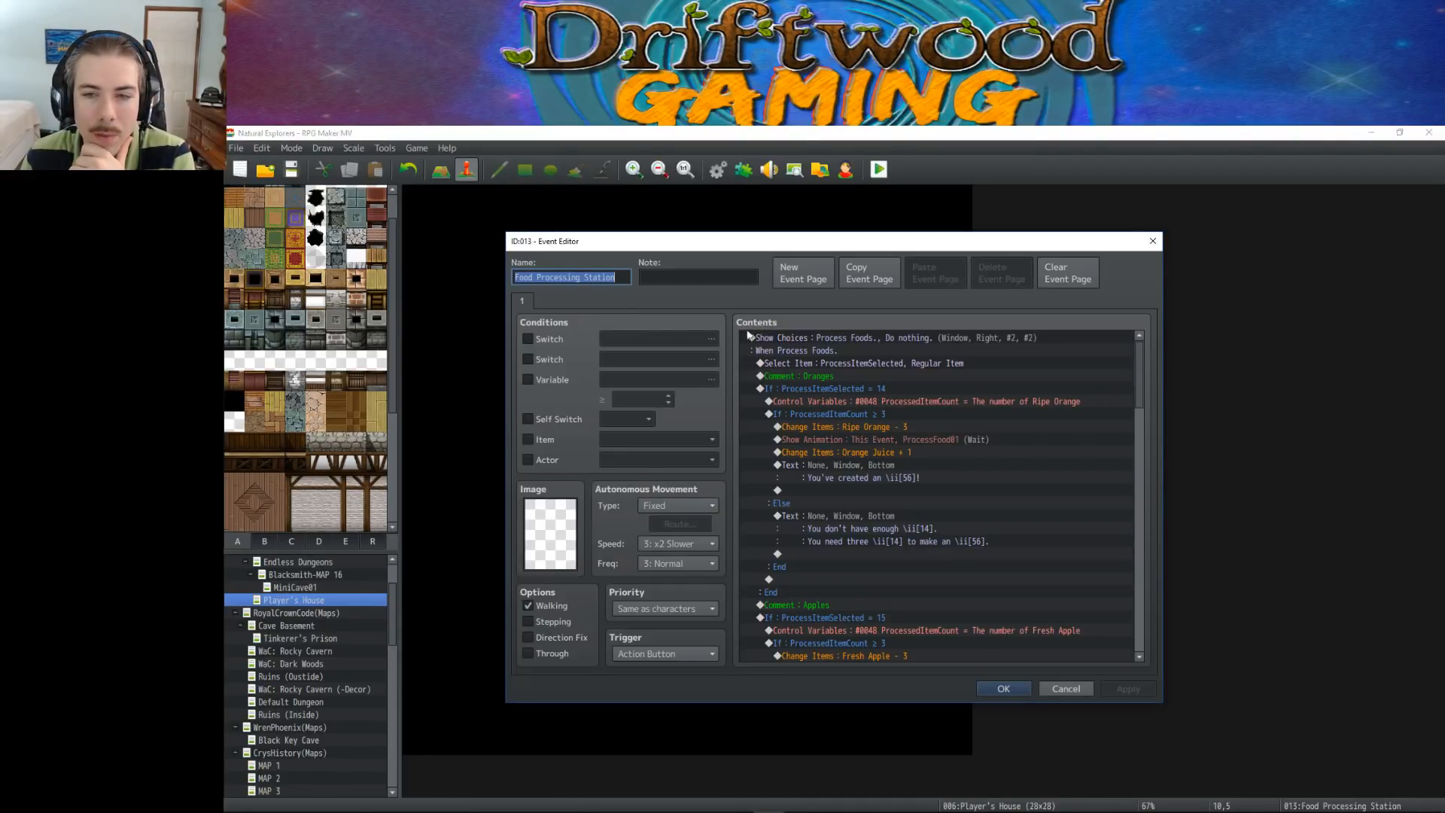
left_click(1003, 686)
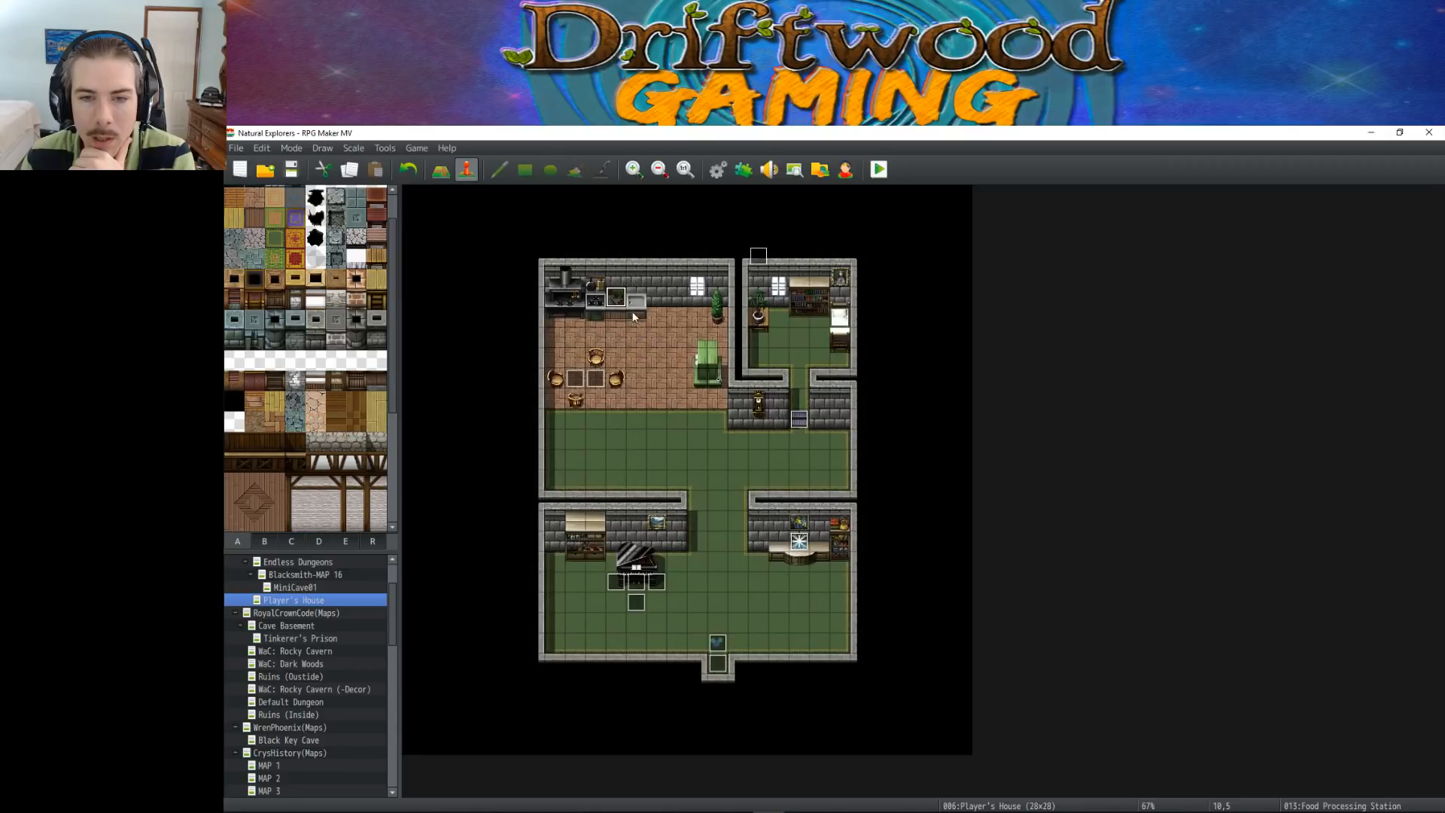
left_click(656, 562)
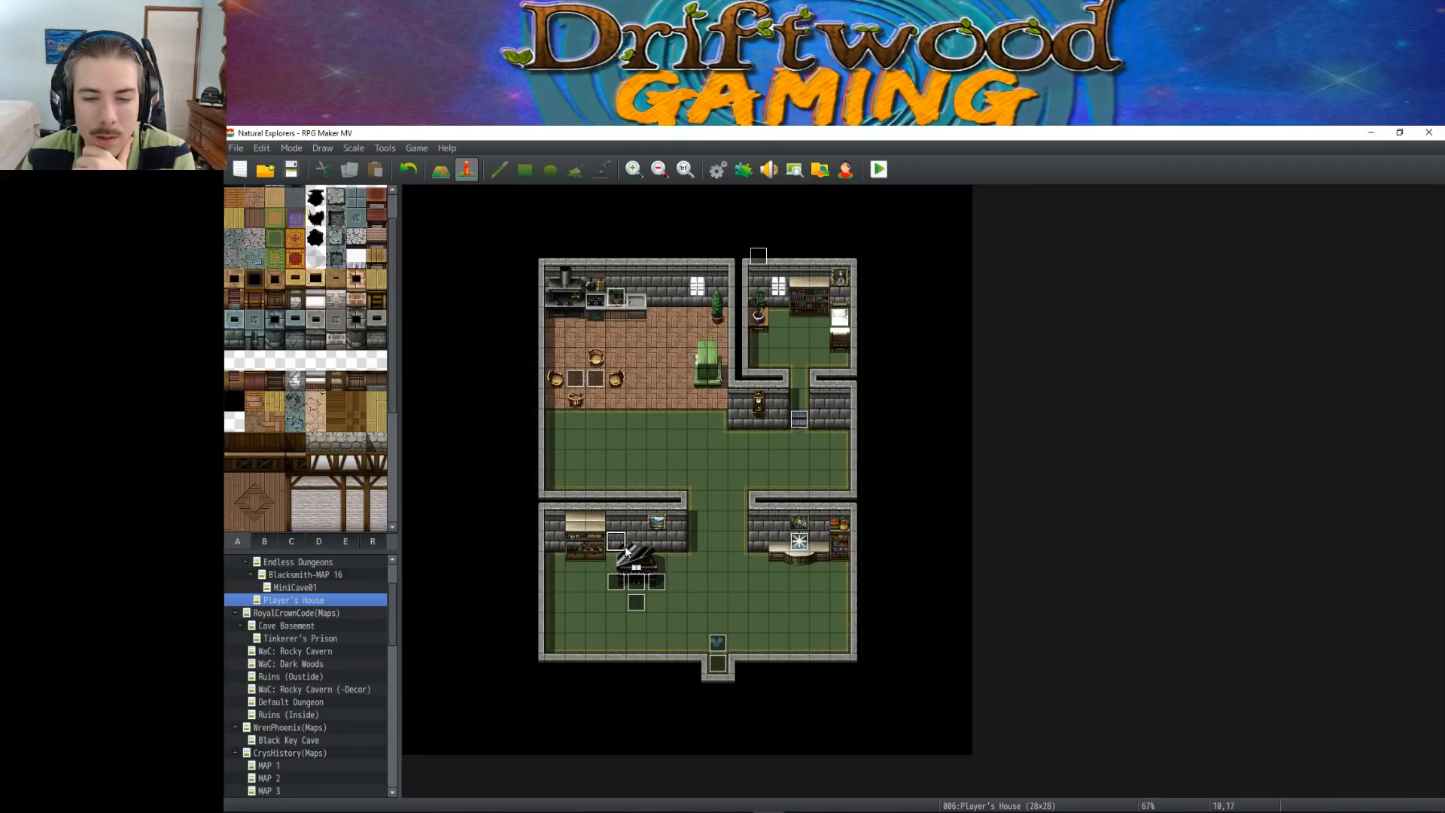
left_click(654, 544)
left_click(623, 559)
left_click(653, 566)
left_click(638, 566)
left_click(636, 581)
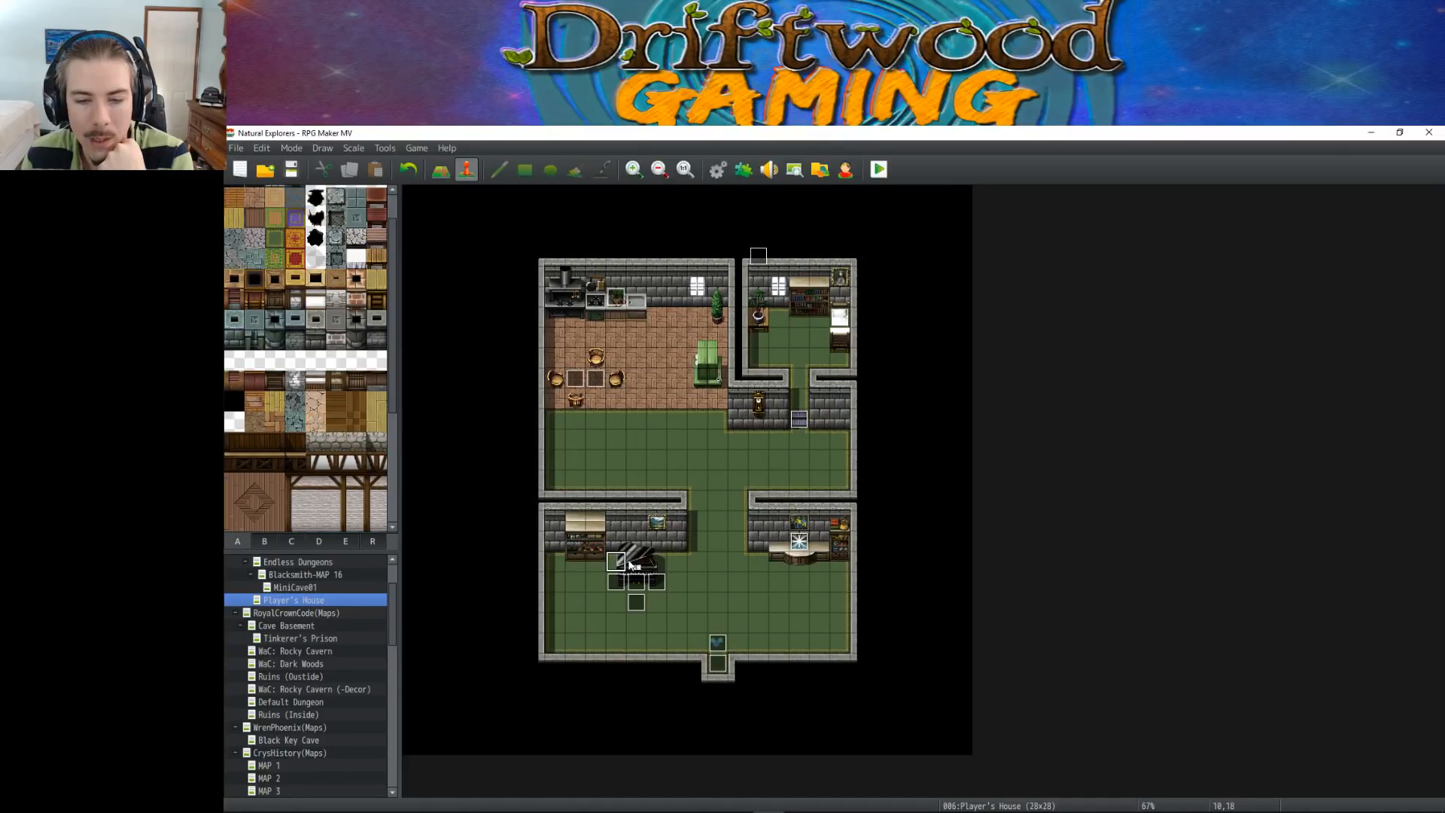
left_click(655, 562)
left_click(636, 562)
left_click(618, 563)
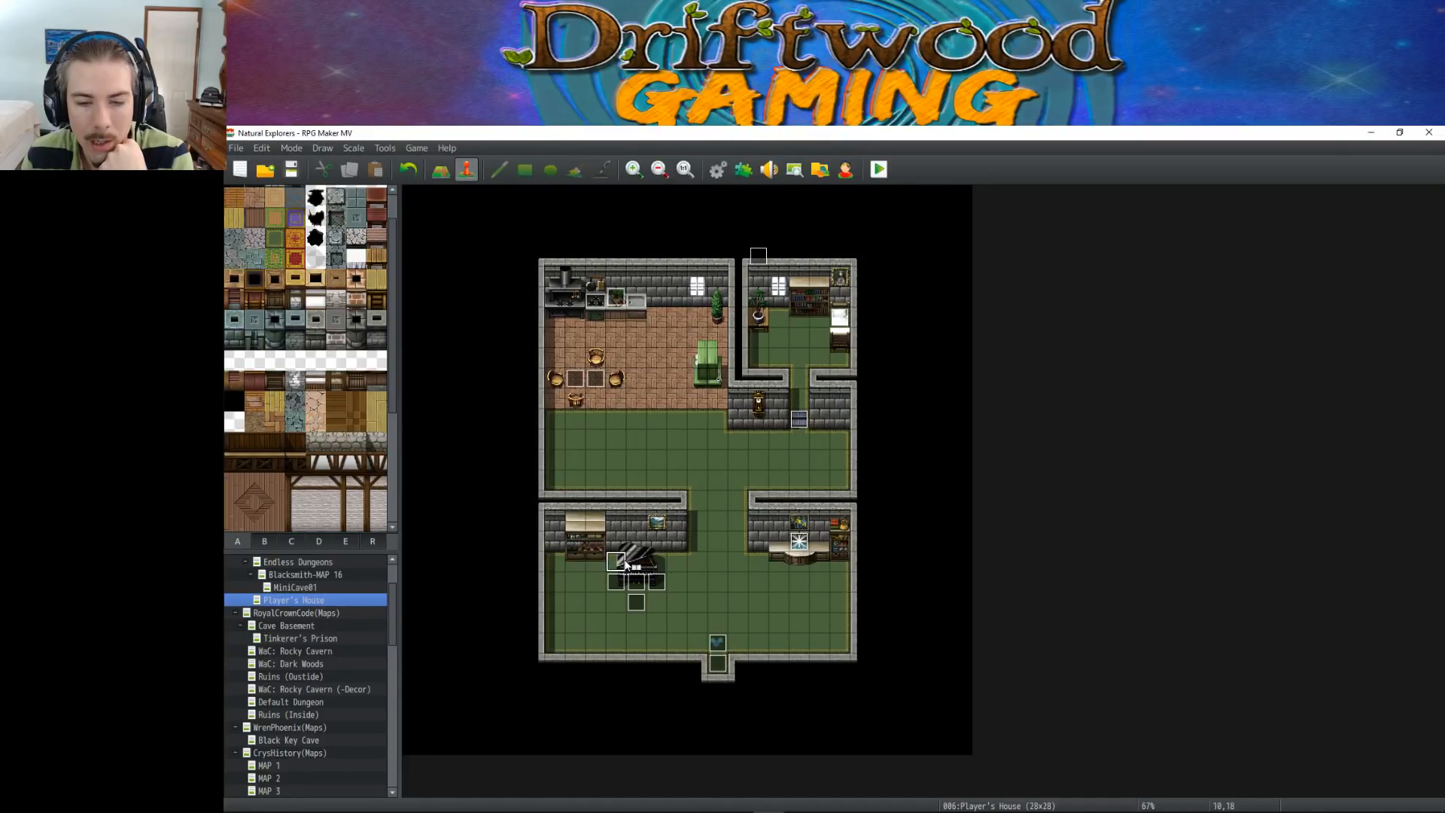
left_click(637, 561)
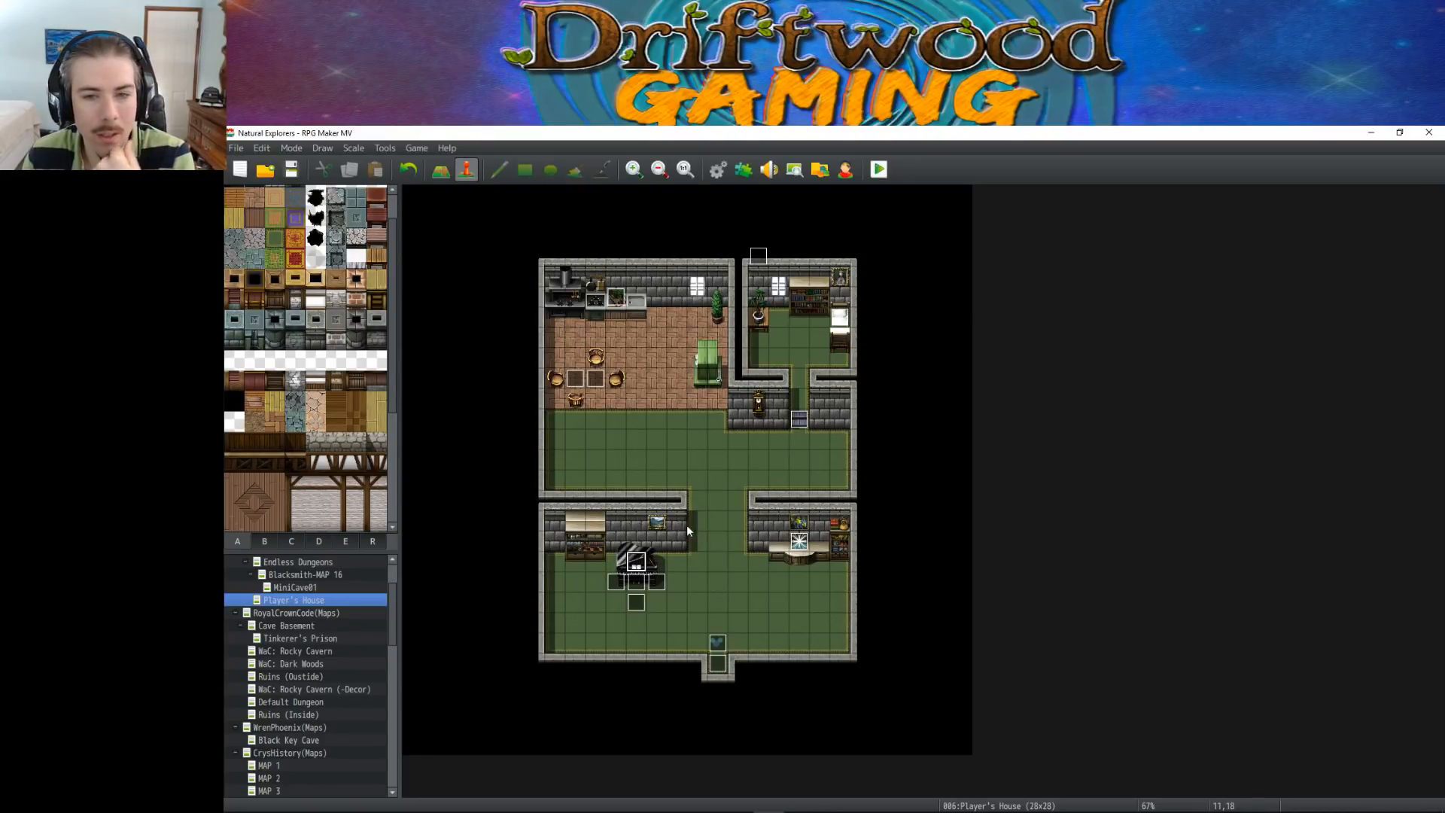
Review the Enchanting Station event's conditions and commands in the Player's House, and save the project
double_click(799, 540)
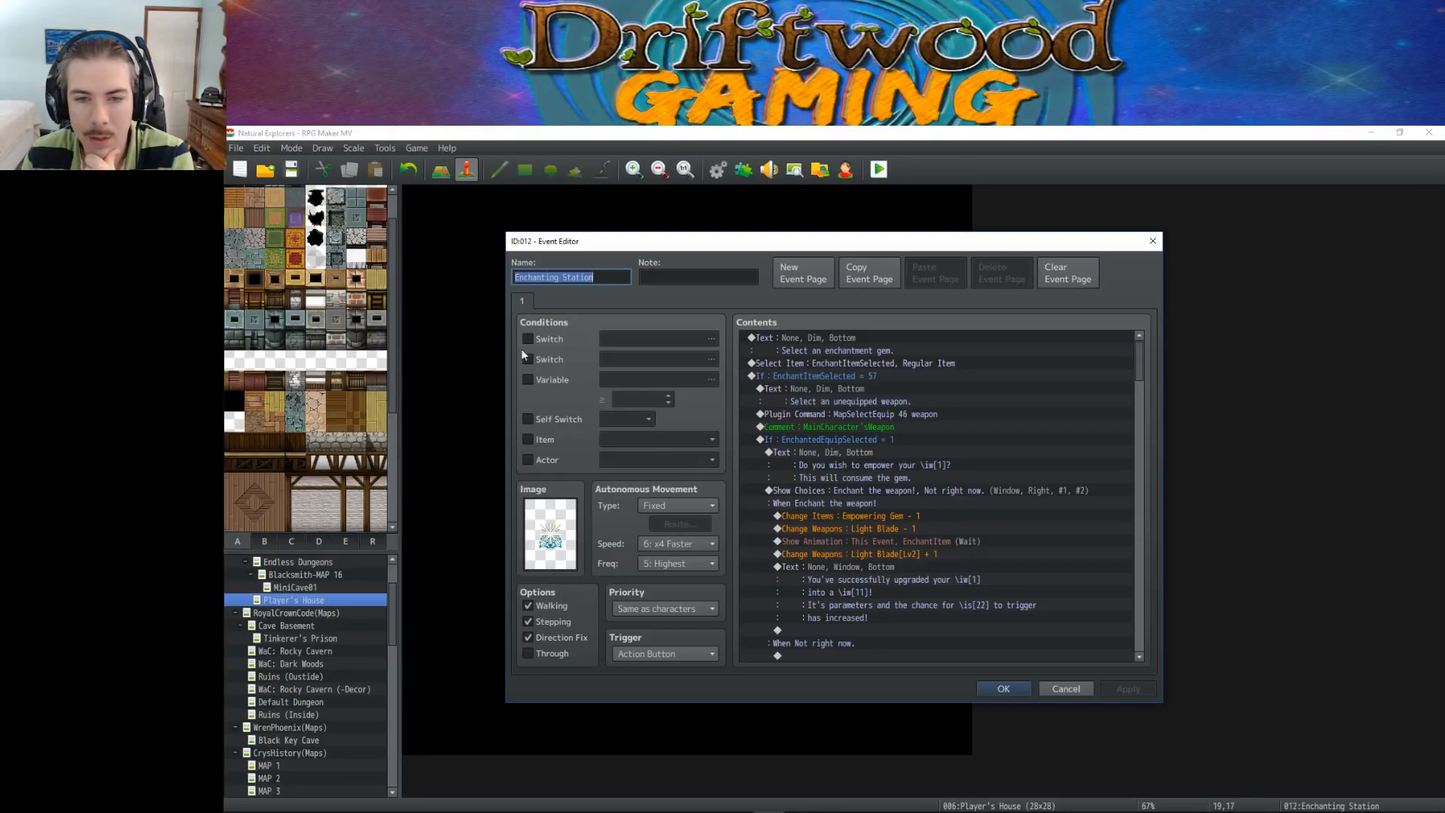
left_click(540, 336)
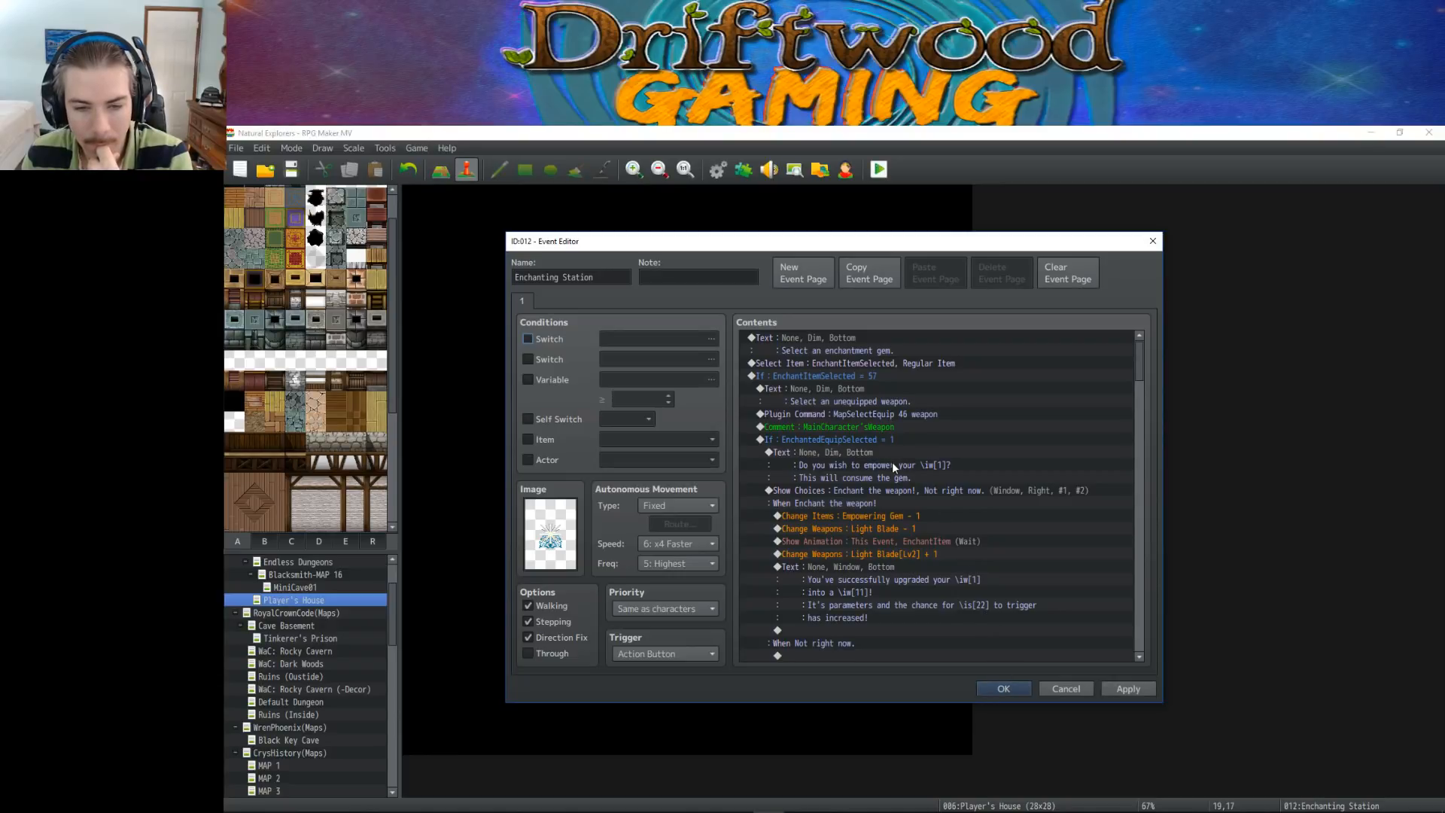
left_click(992, 689)
left_click(292, 169)
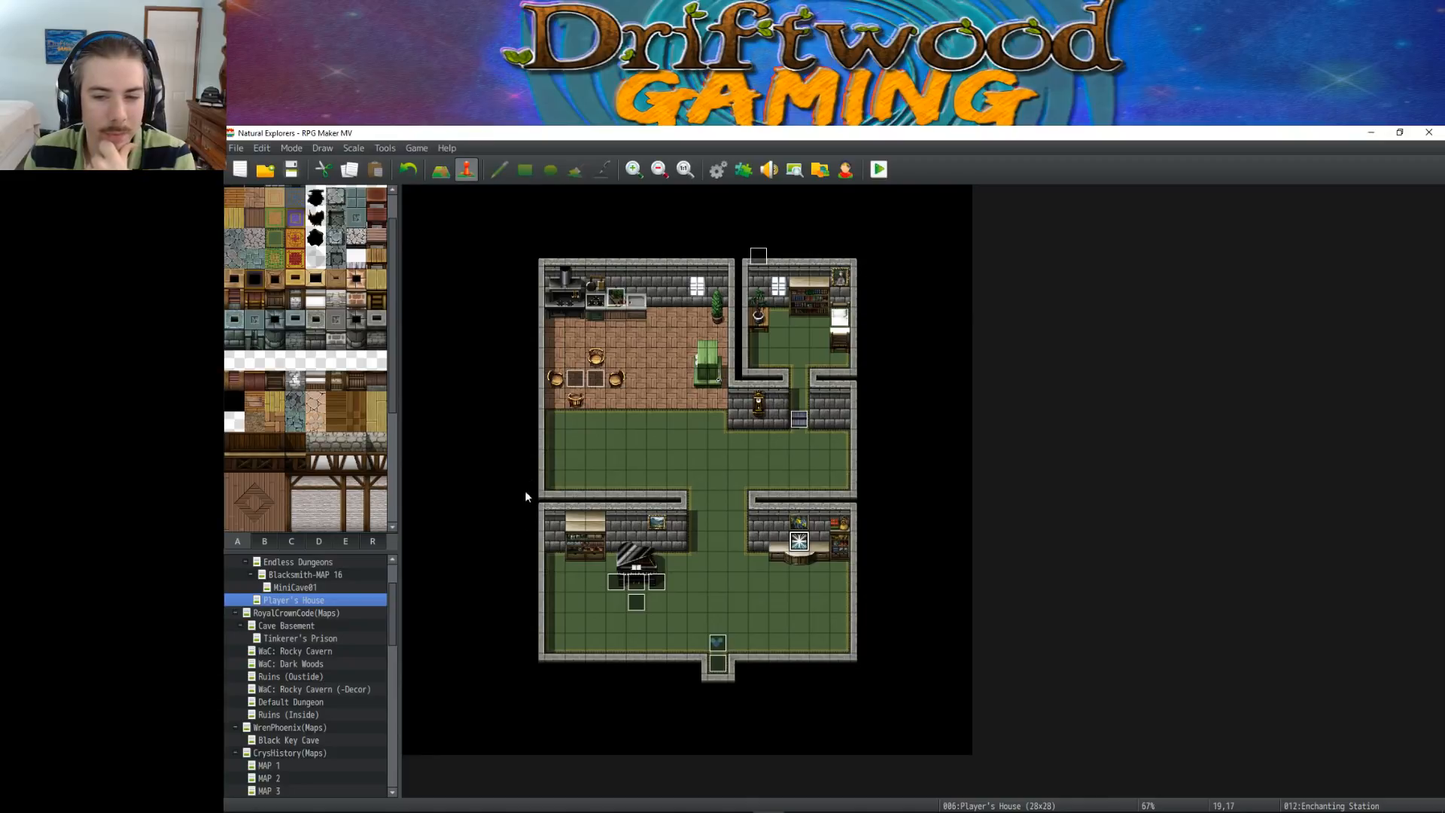
Open the properties of the VisuStella map and rename it TutorialClassroom
scroll(321, 621, "down", 10)
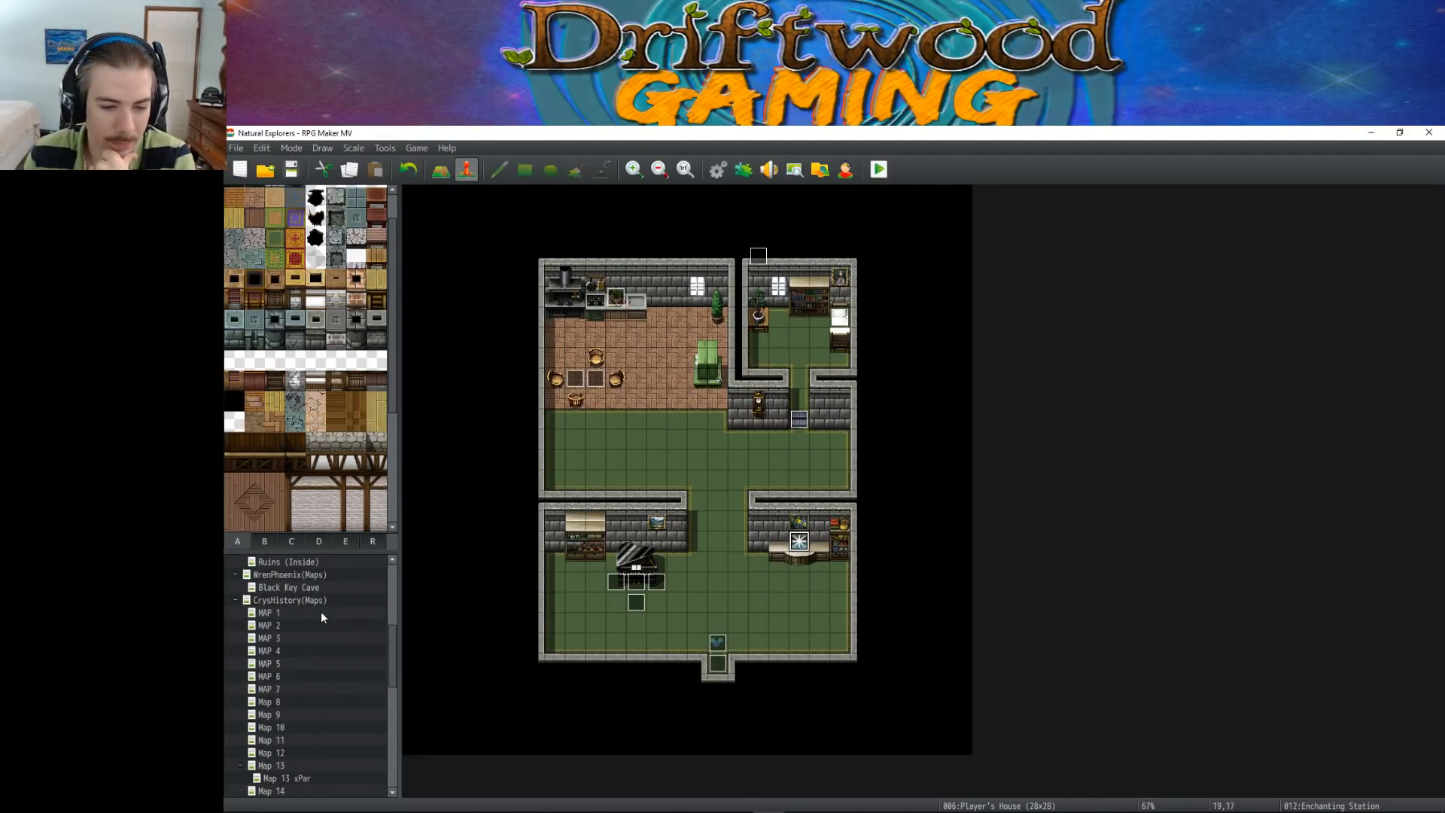
scroll(322, 636, "down", 1)
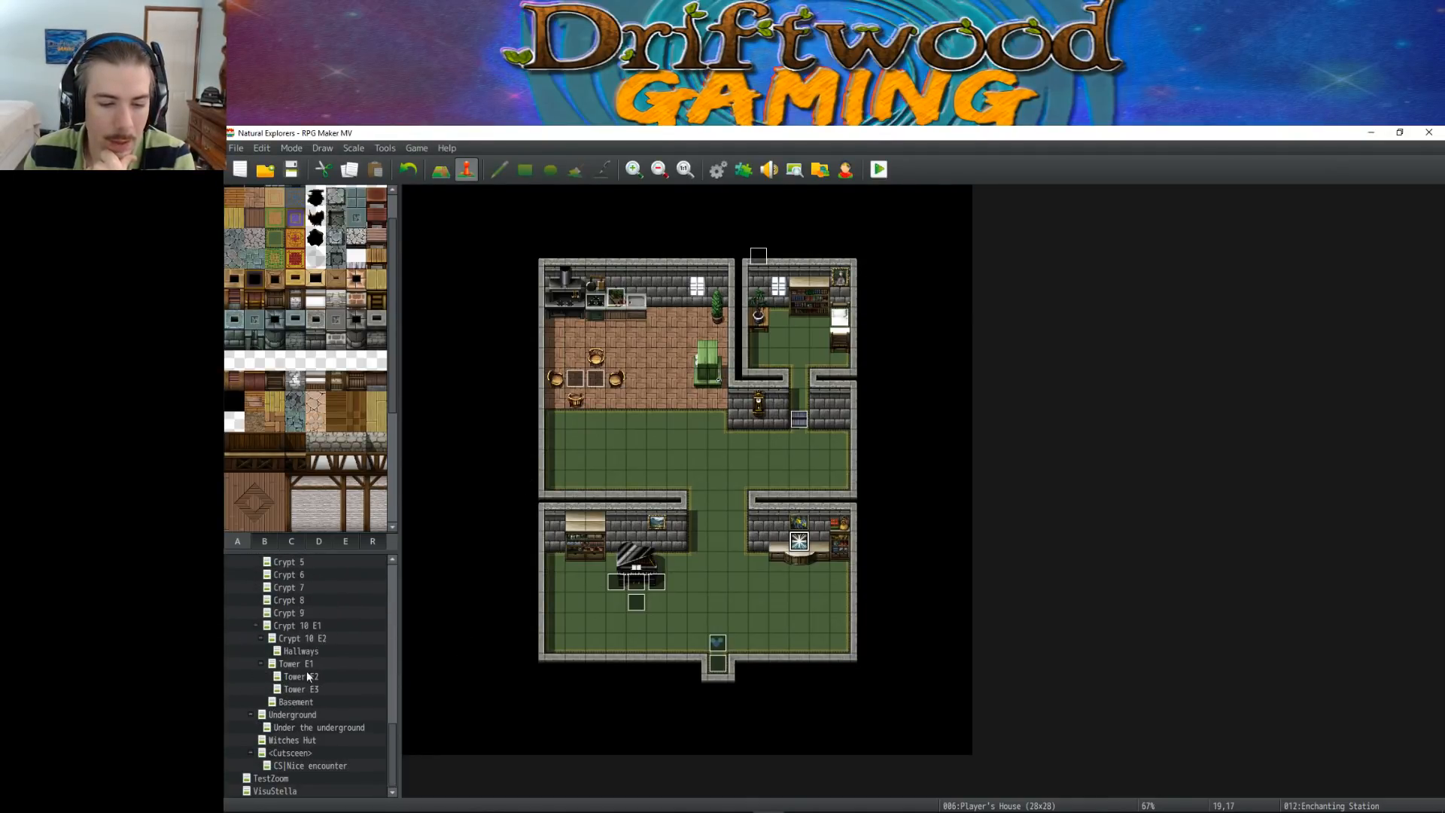
right_click(280, 791)
left_click(317, 632)
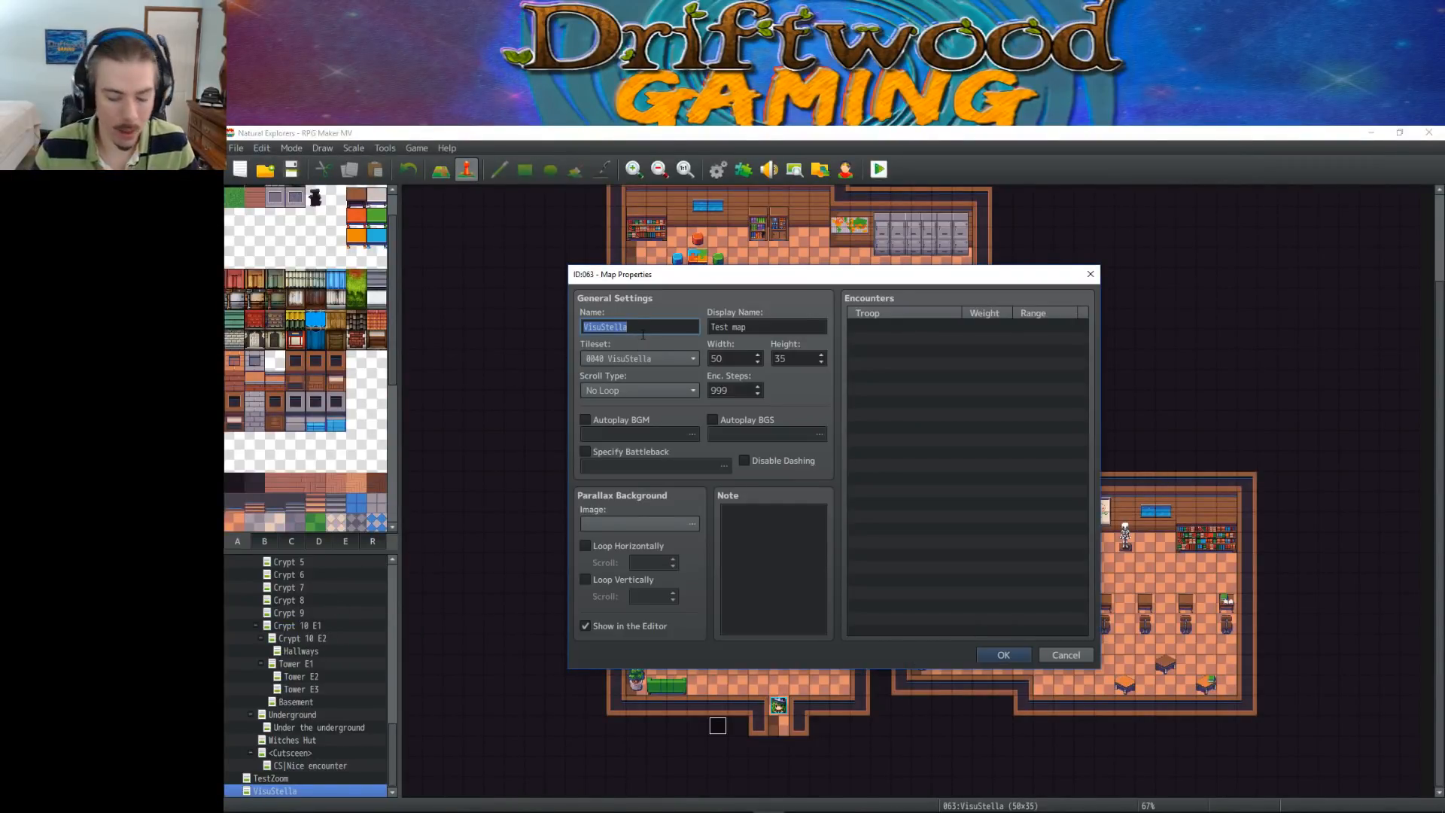
type("Tutorial")
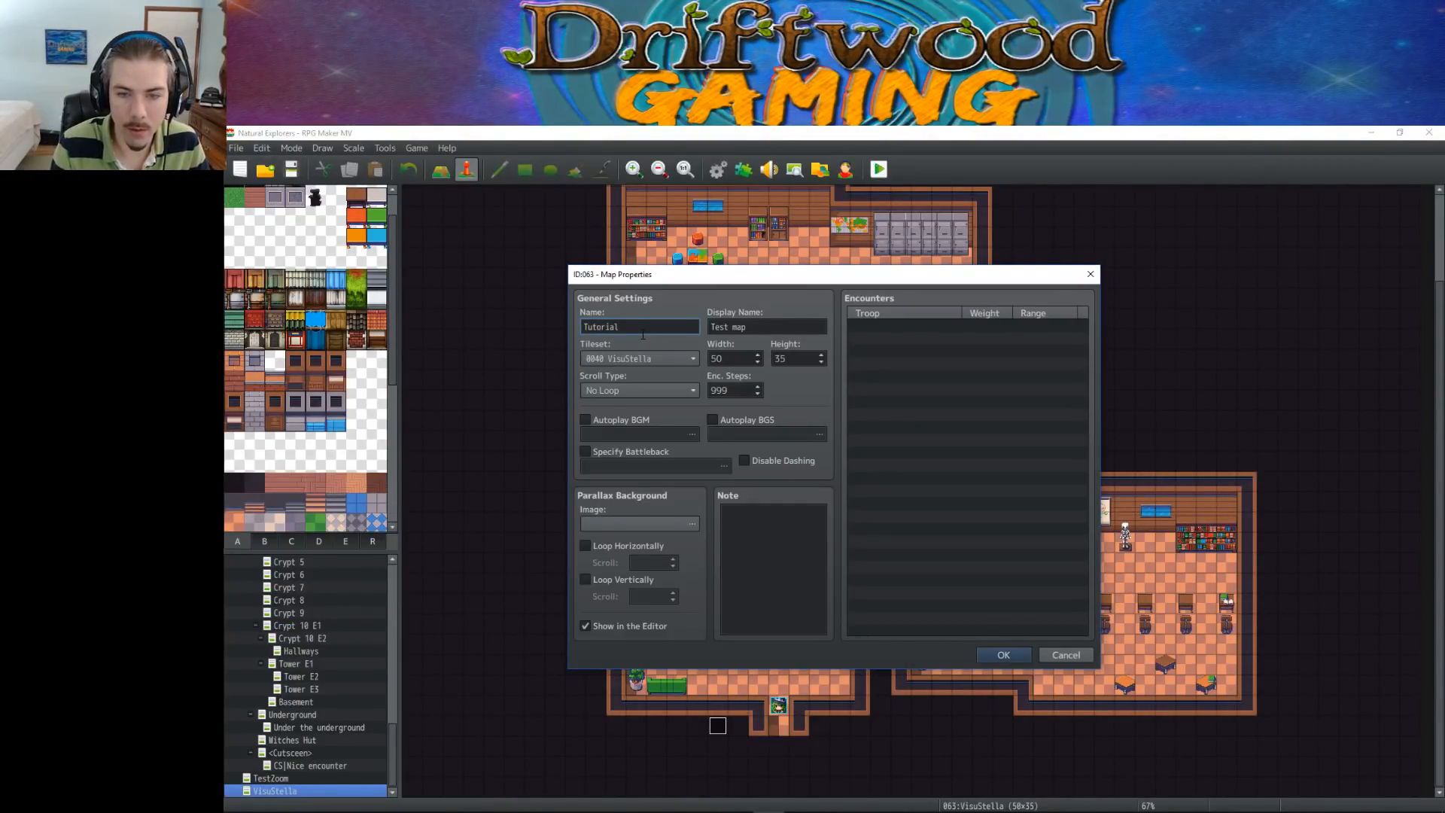
type("Classroom")
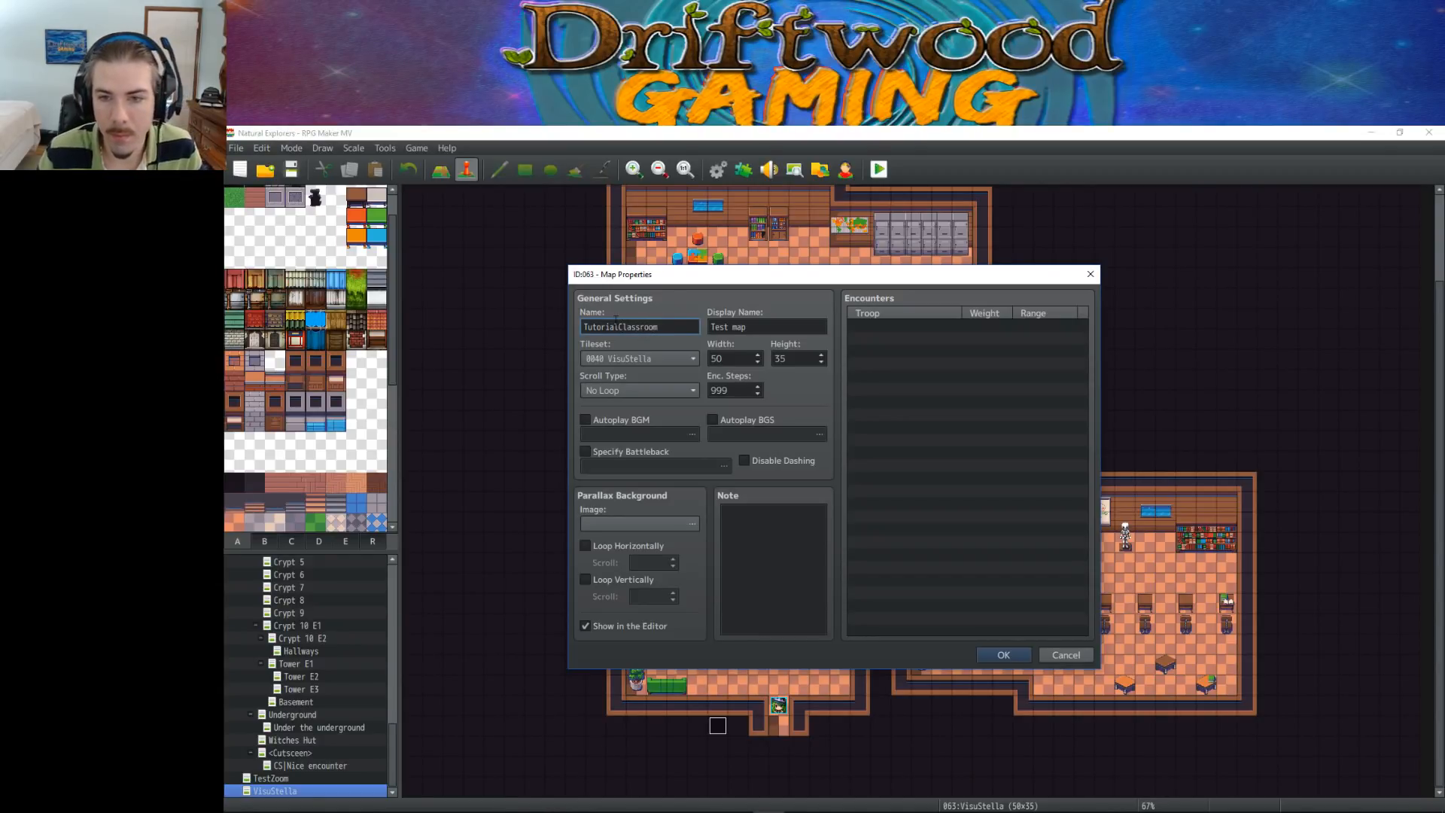
Set the map's display name to The Classroom and apply the map properties
left_click(796, 319)
type("Tutorial")
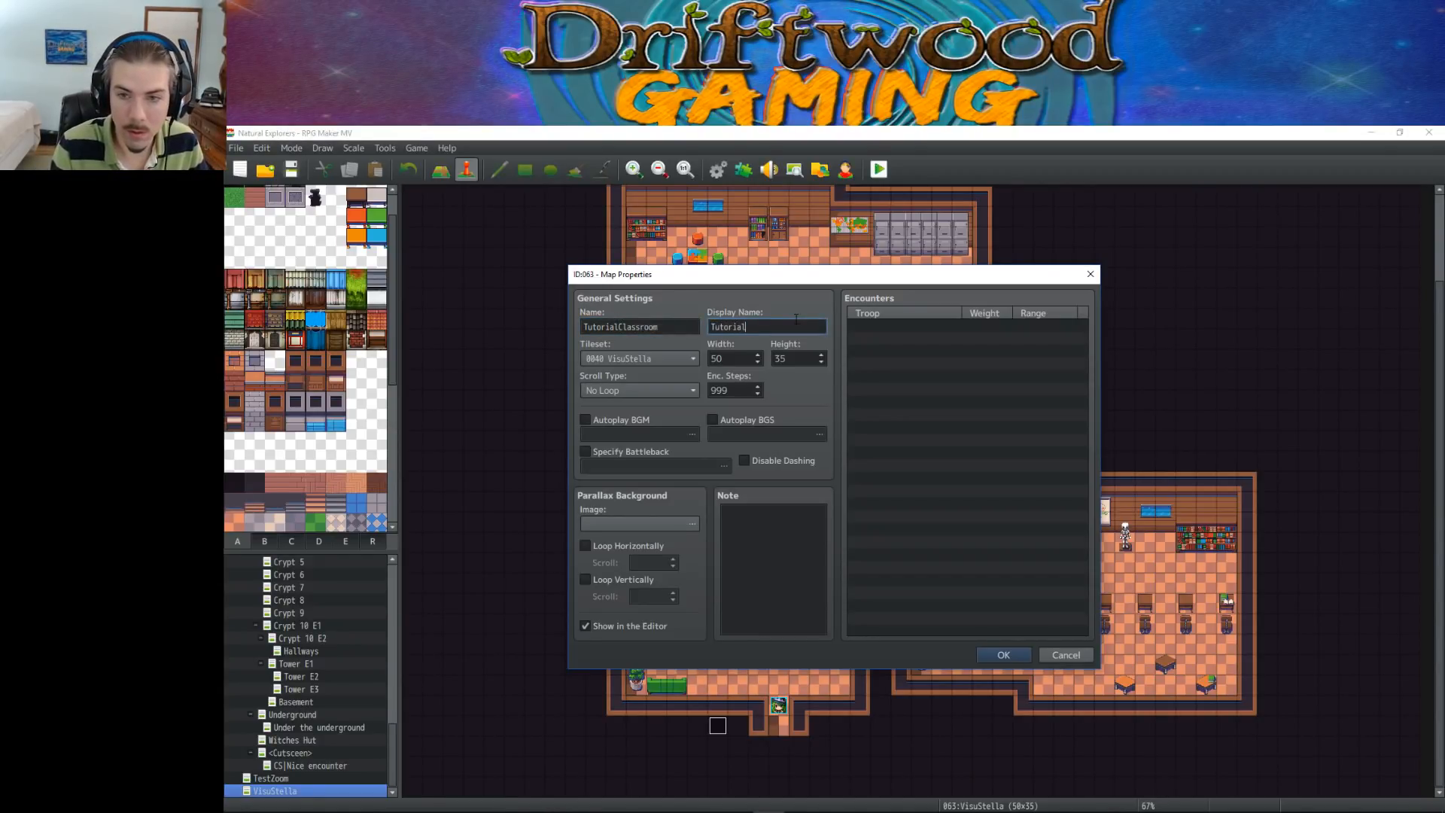
key("BackSpace")
key("BackSpace")
key("BackSpace")
key("BackSpace")
key("BackSpace")
key("BackSpace")
key("BackSpace")
key("BackSpace")
type("The Classroom")
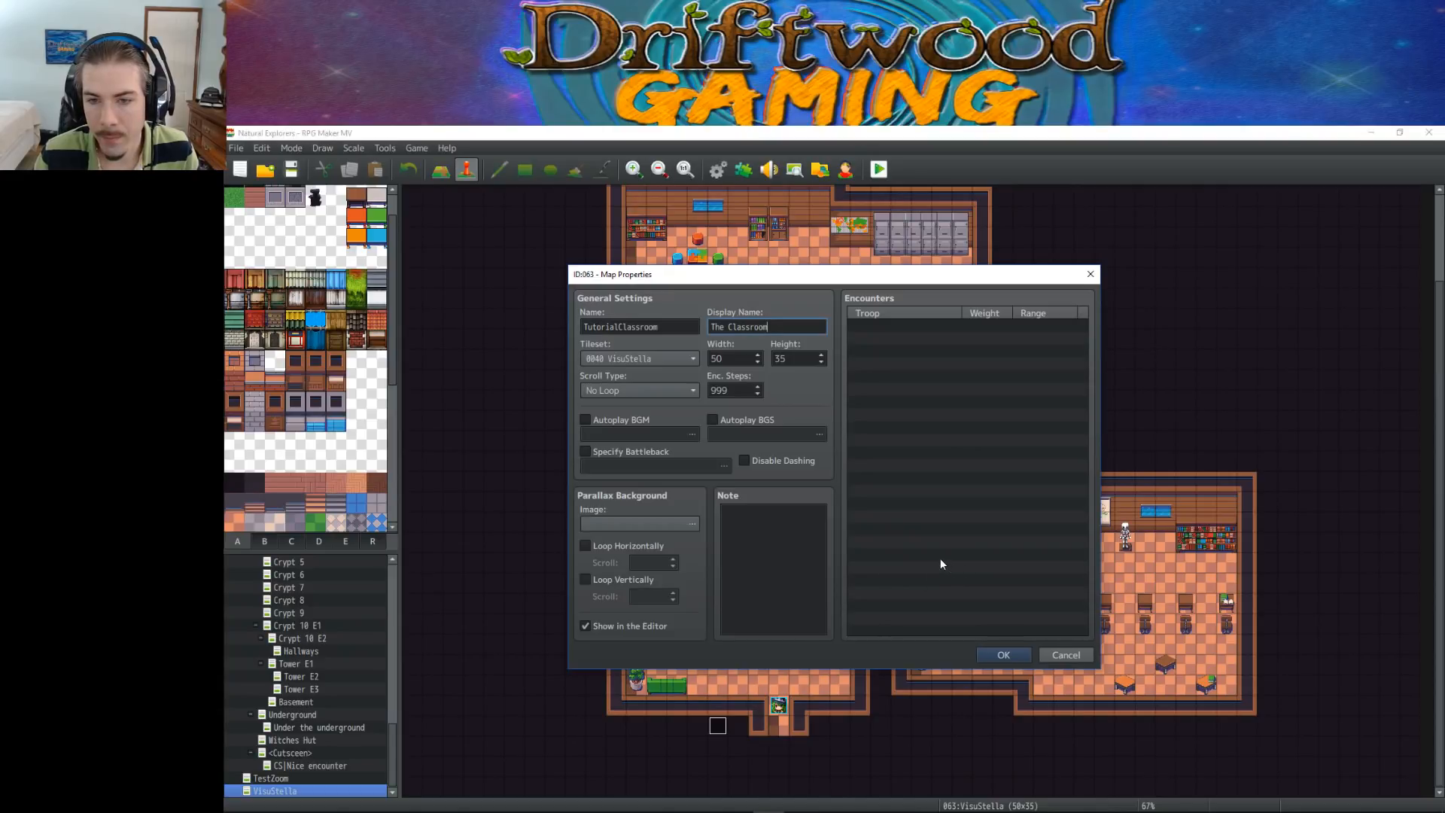
left_click(999, 655)
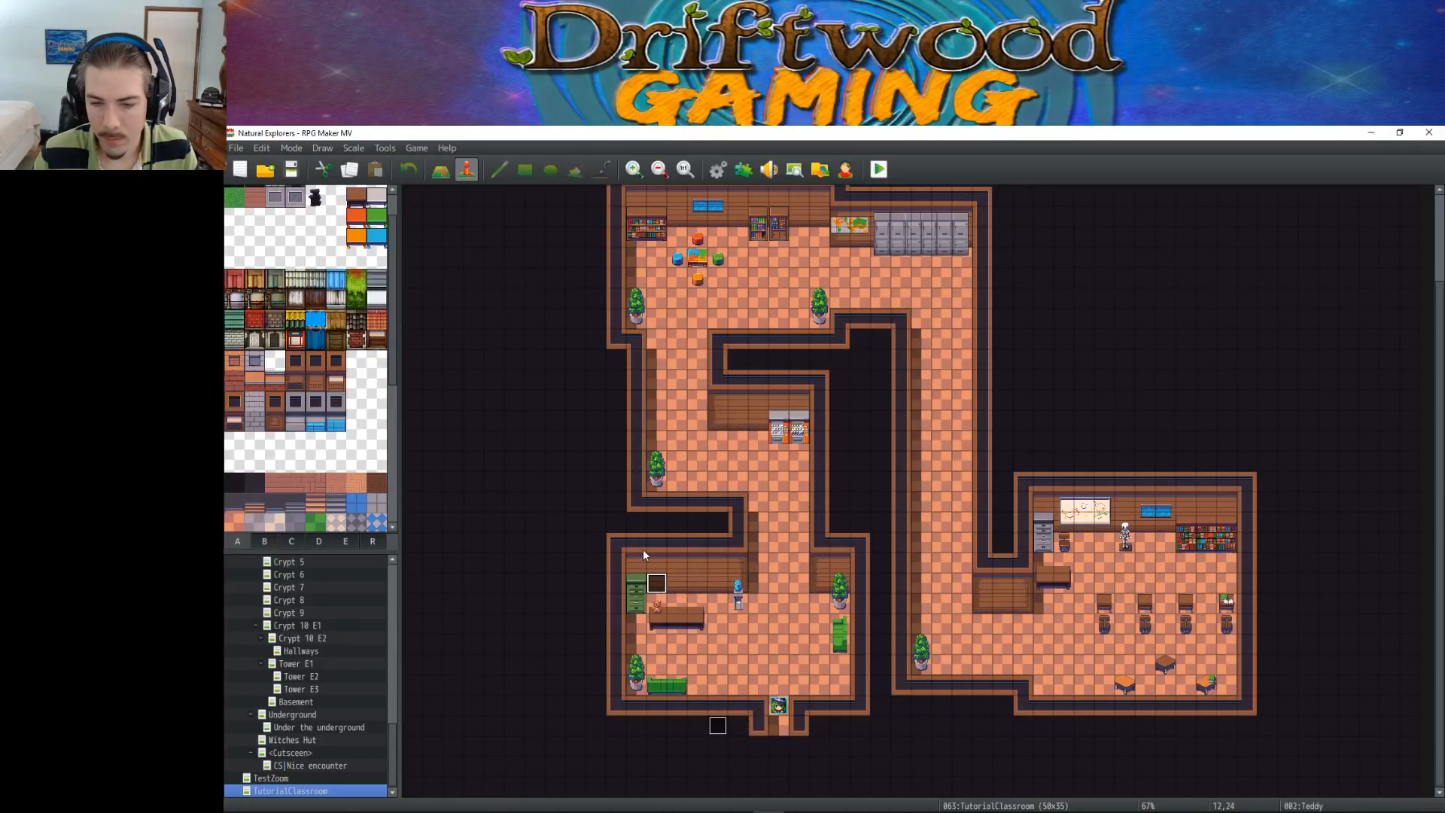
Add a Control Self Switch command turning A ON after the player's movement route in the Tutorial Controller event
double_click(717, 724)
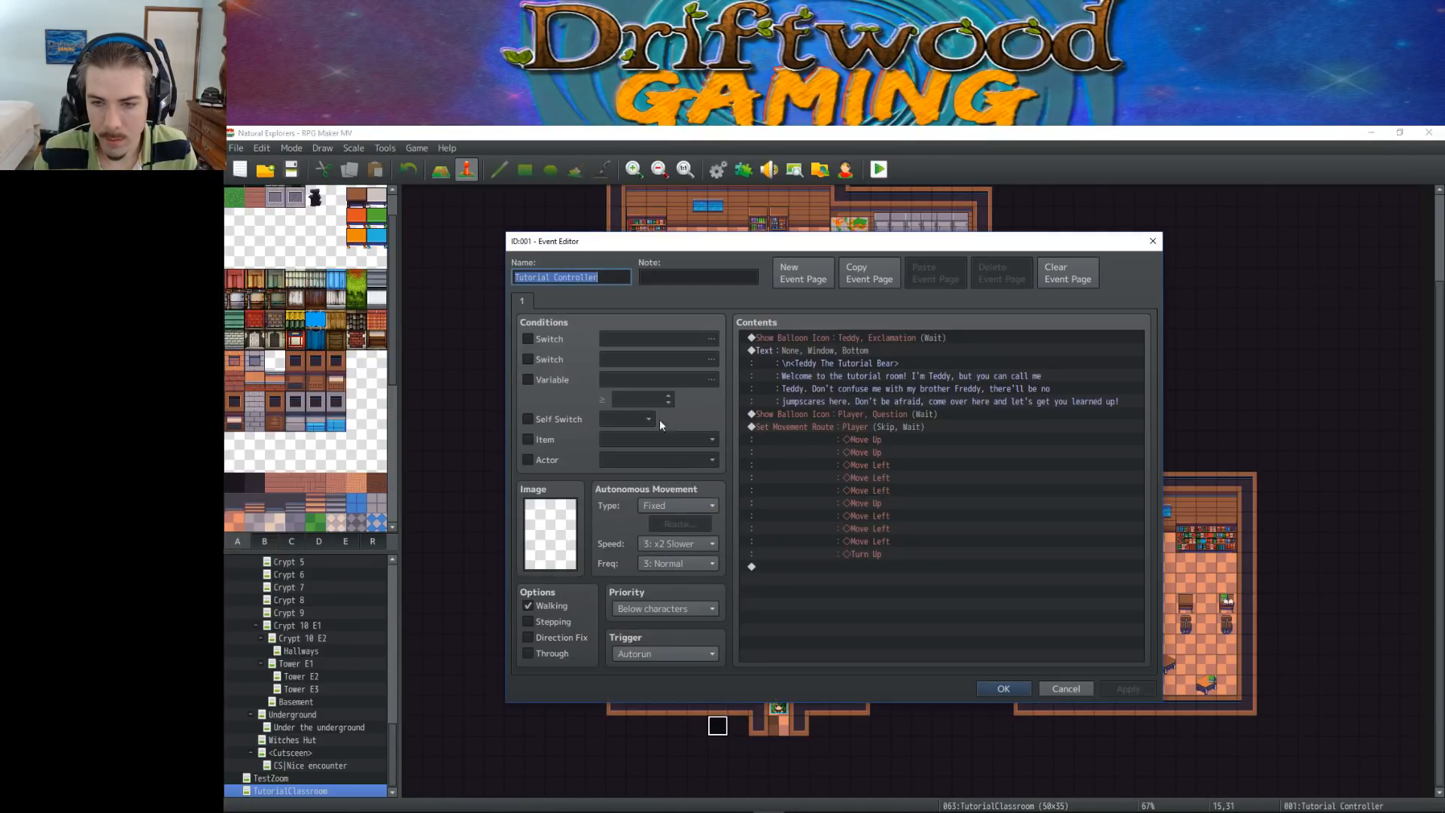
left_click(813, 571)
right_click(812, 575)
left_click(878, 582)
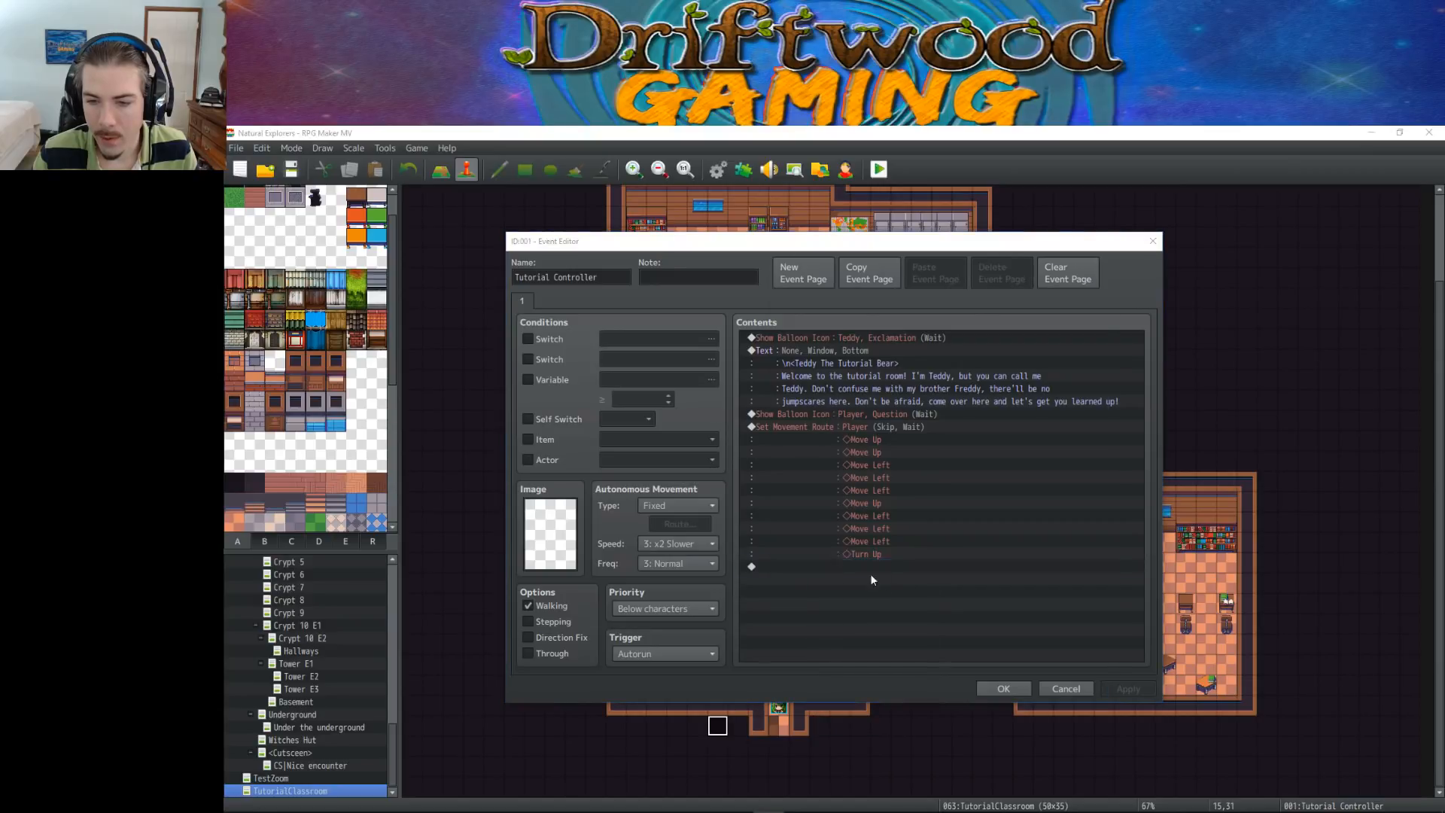
left_click(792, 304)
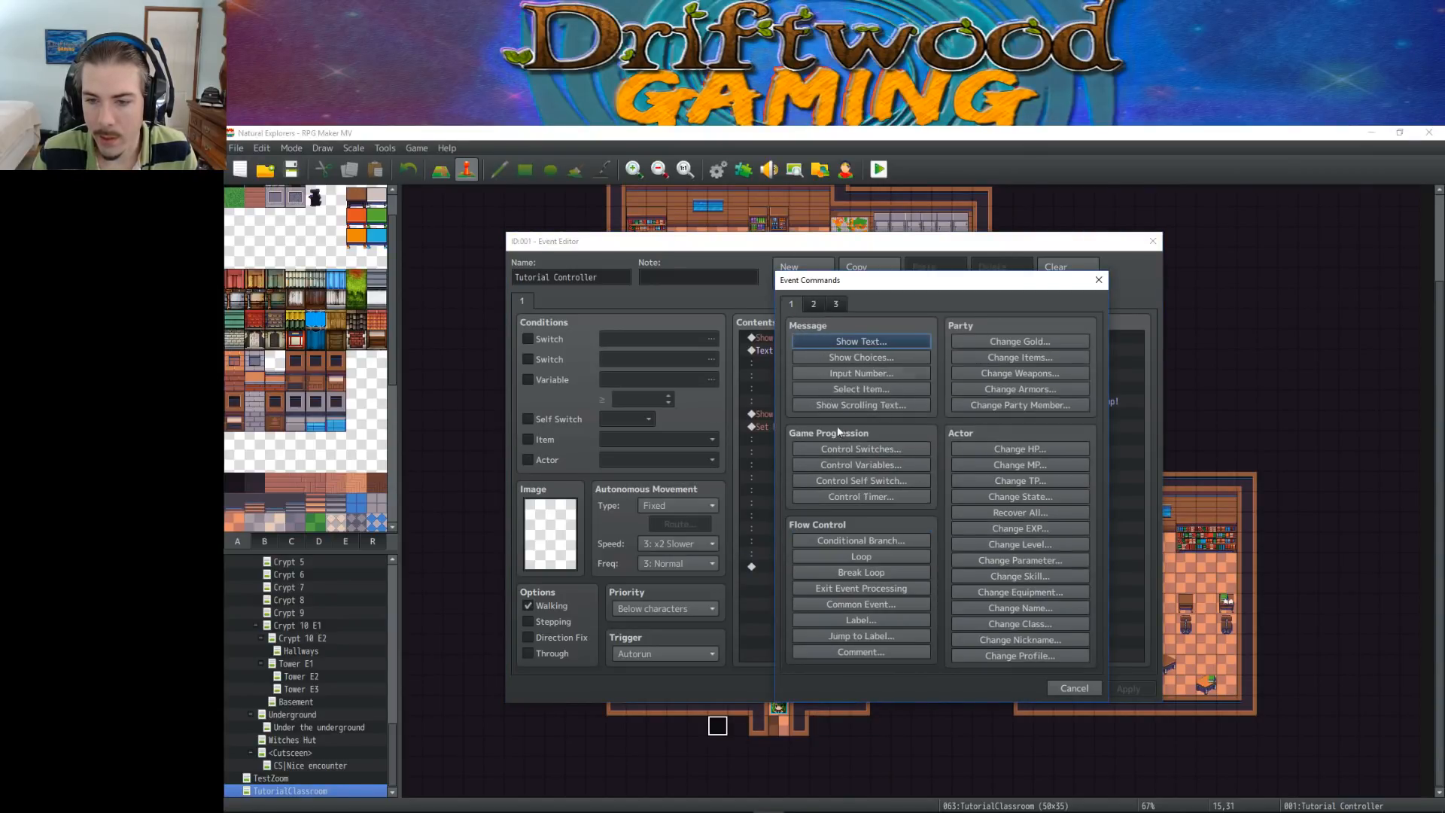
left_click(870, 483)
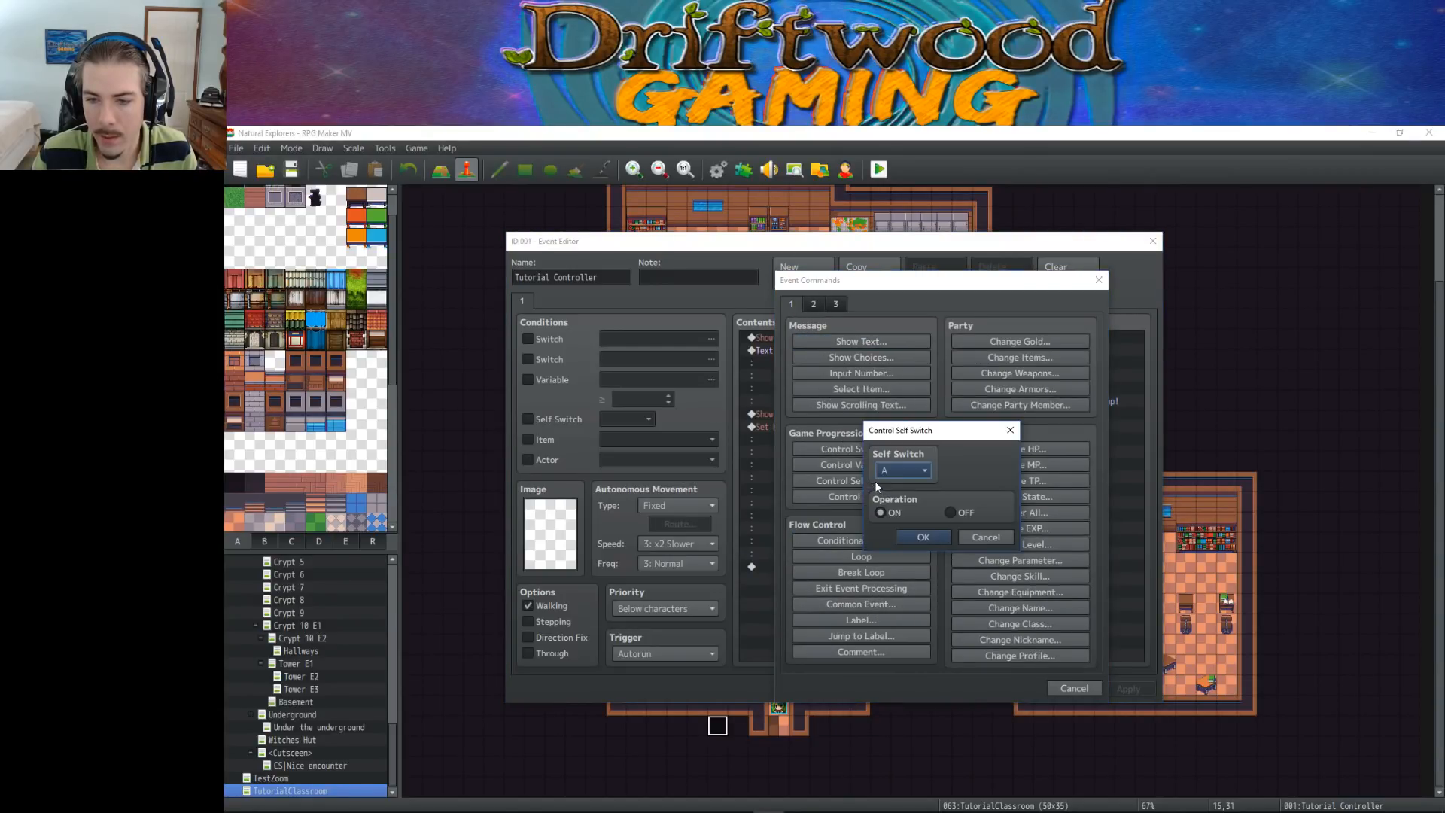
left_click(930, 537)
Add a second page to the Tutorial Controller event, conditioned on Self Switch A, and apply the changes
left_click(803, 272)
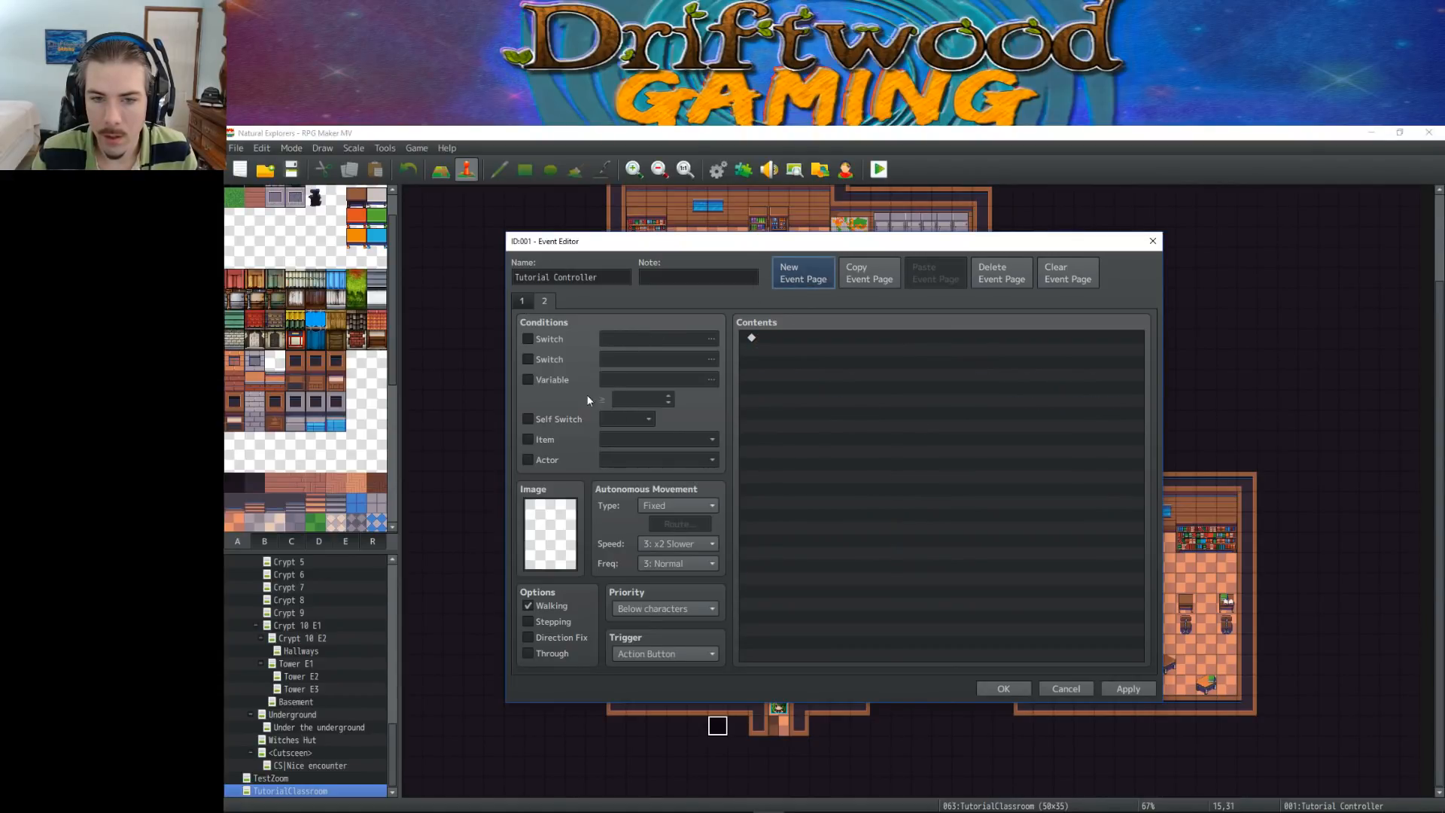
left_click(554, 380)
left_click(553, 380)
left_click(557, 418)
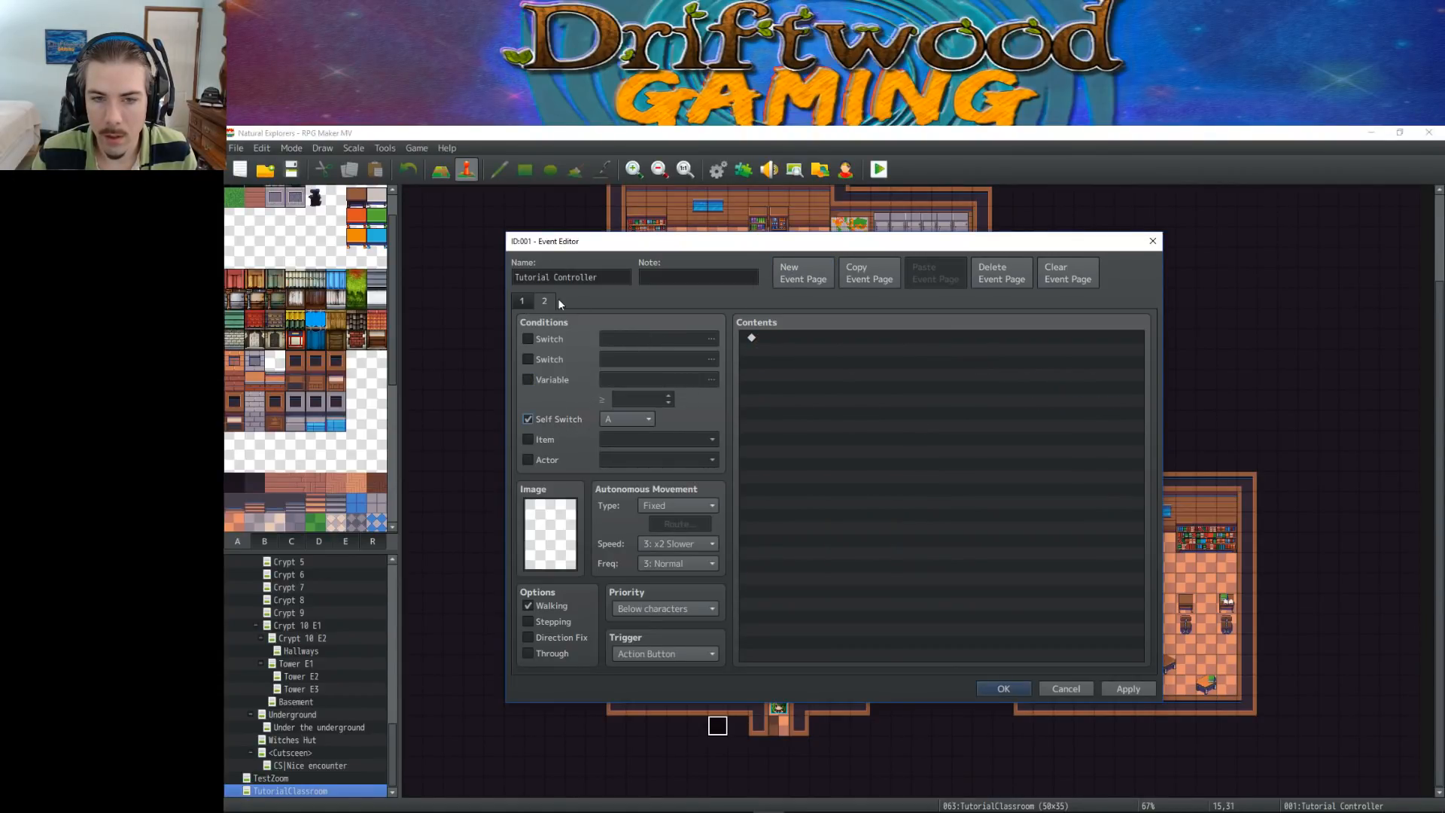
left_click(522, 300)
left_click(544, 301)
left_click(523, 301)
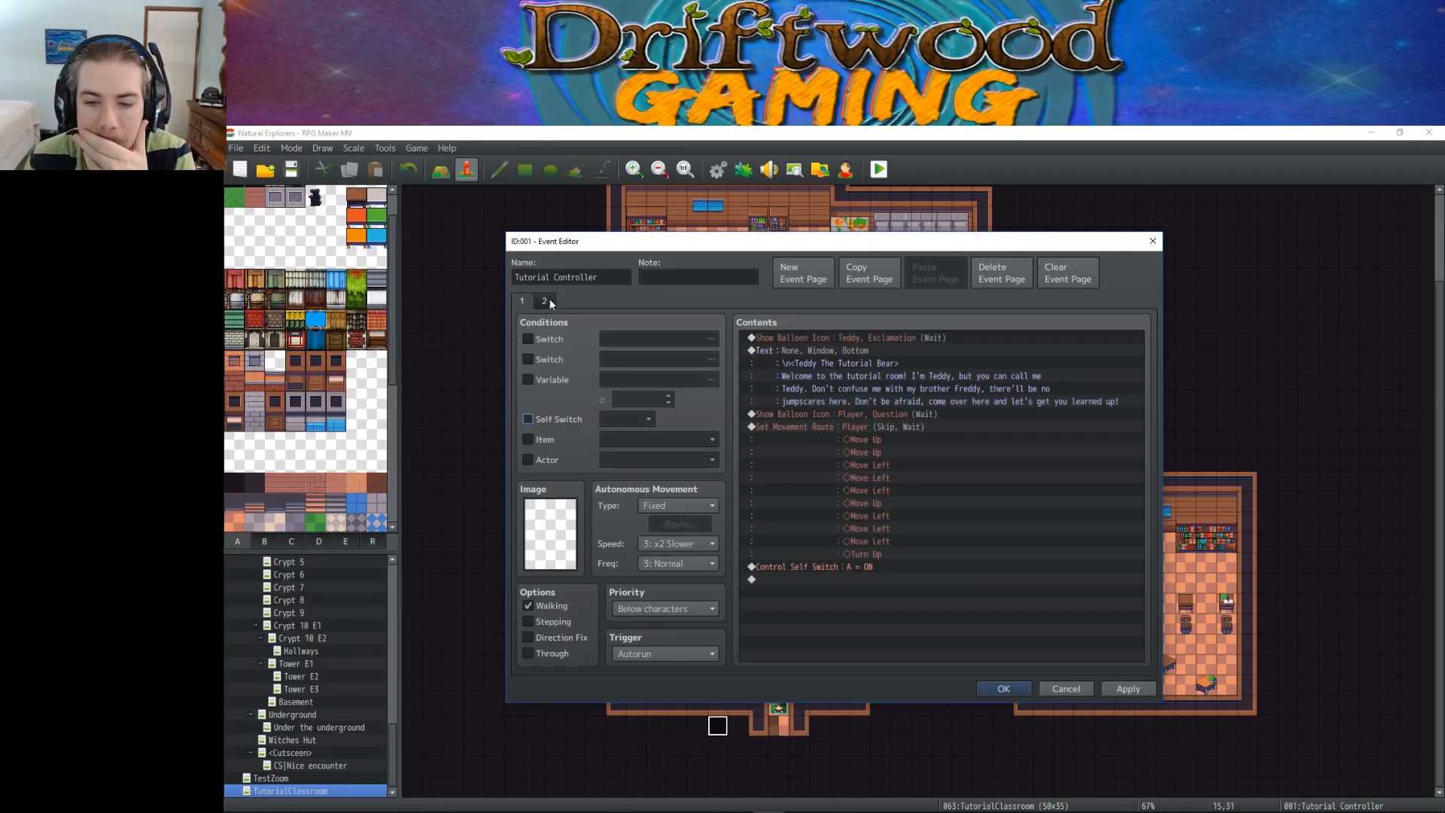
left_click(1128, 688)
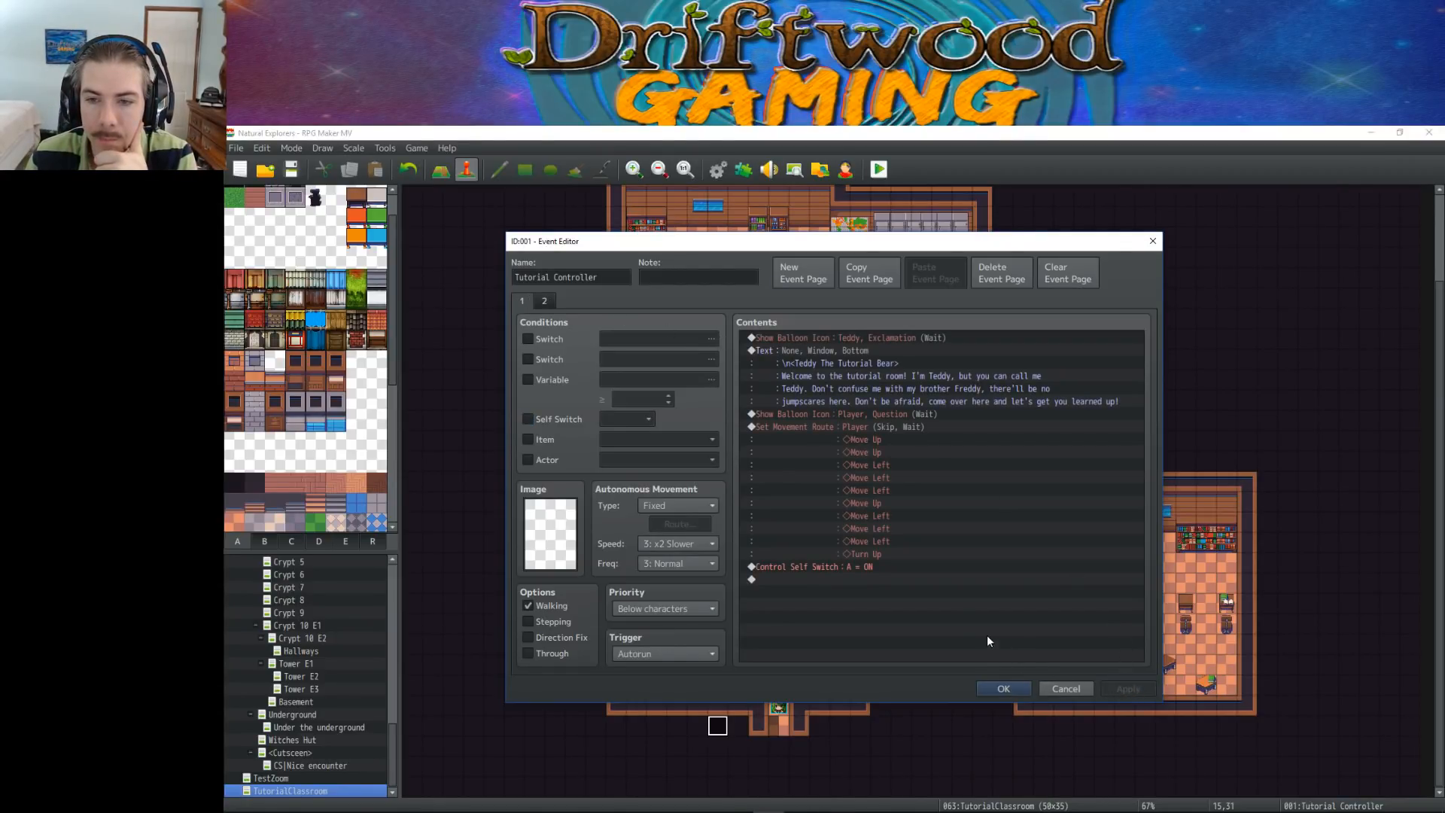
left_click(1002, 689)
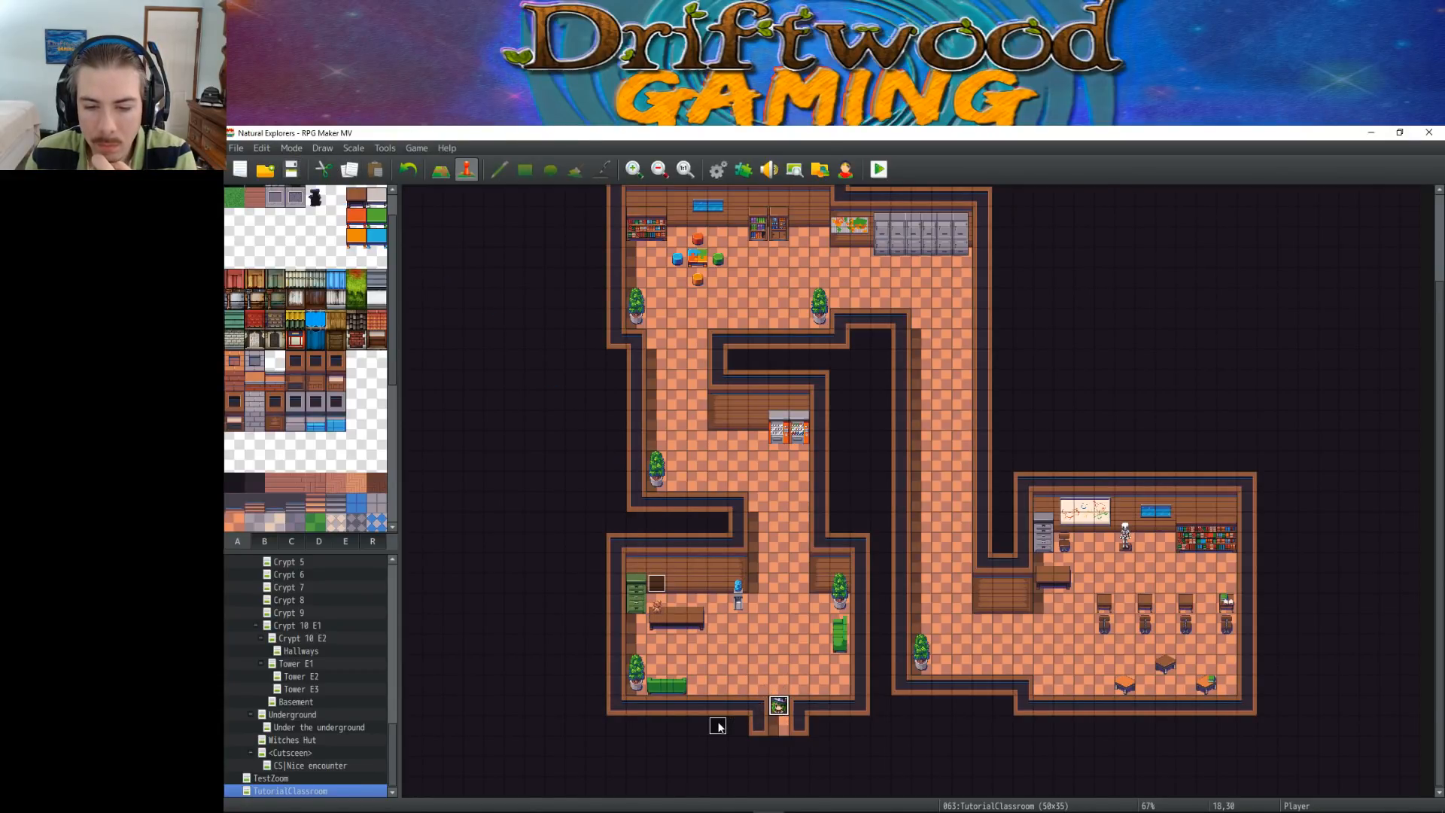
Insert a Show Choices command just before the Control Self Switch command on the Tutorial Controller event's first page
double_click(717, 726)
left_click(885, 466)
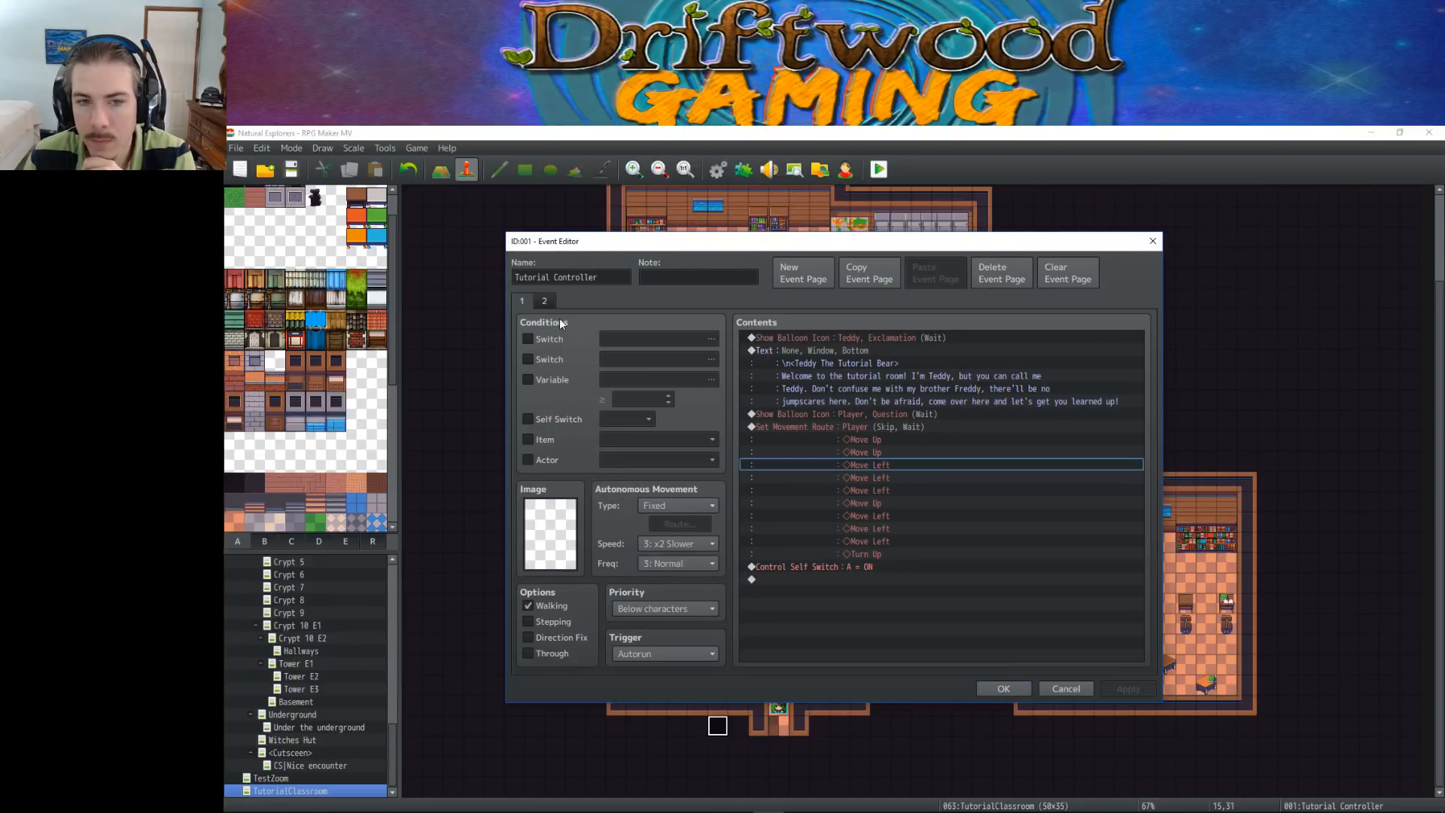
left_click(796, 567)
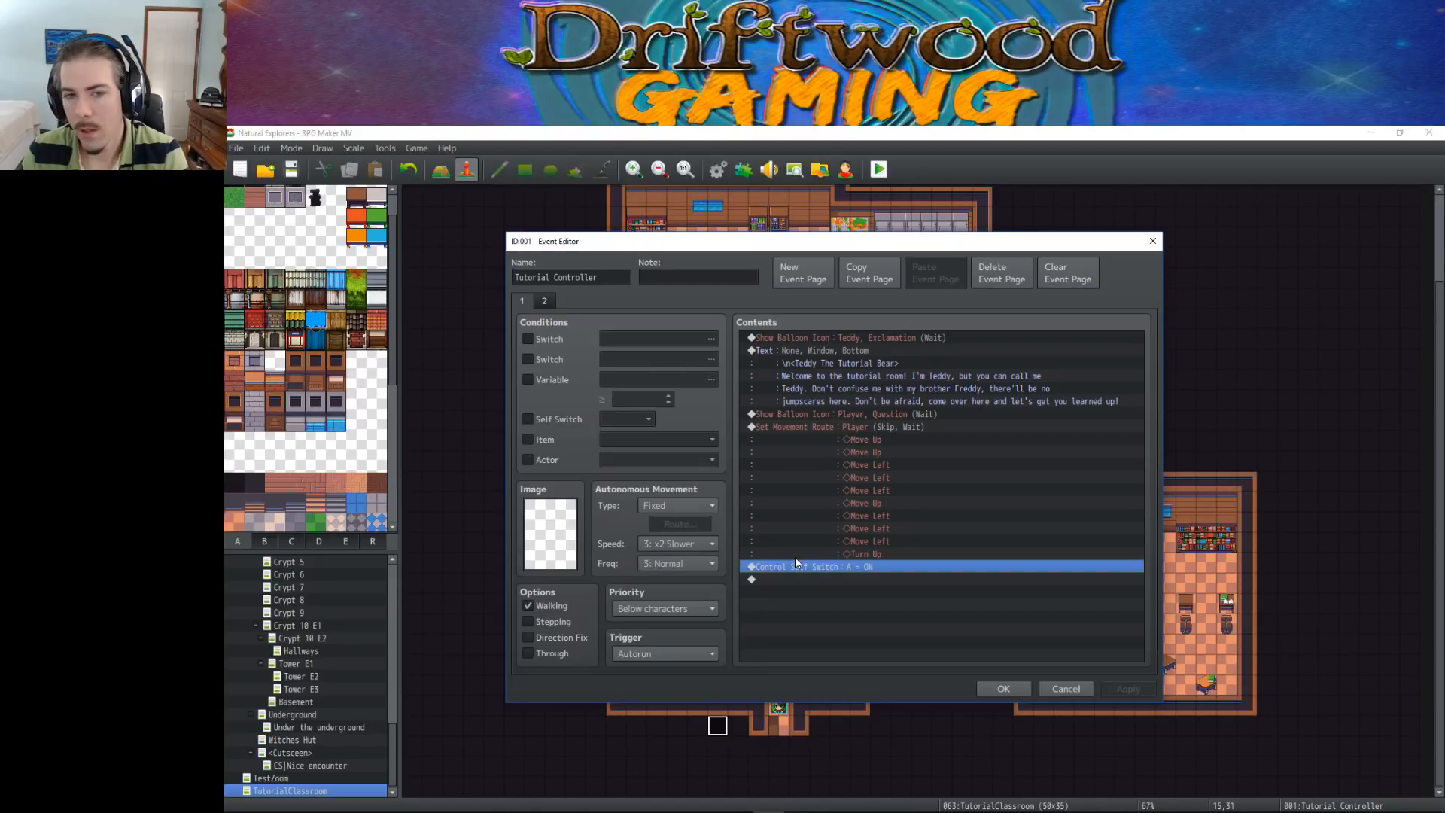
right_click(800, 569)
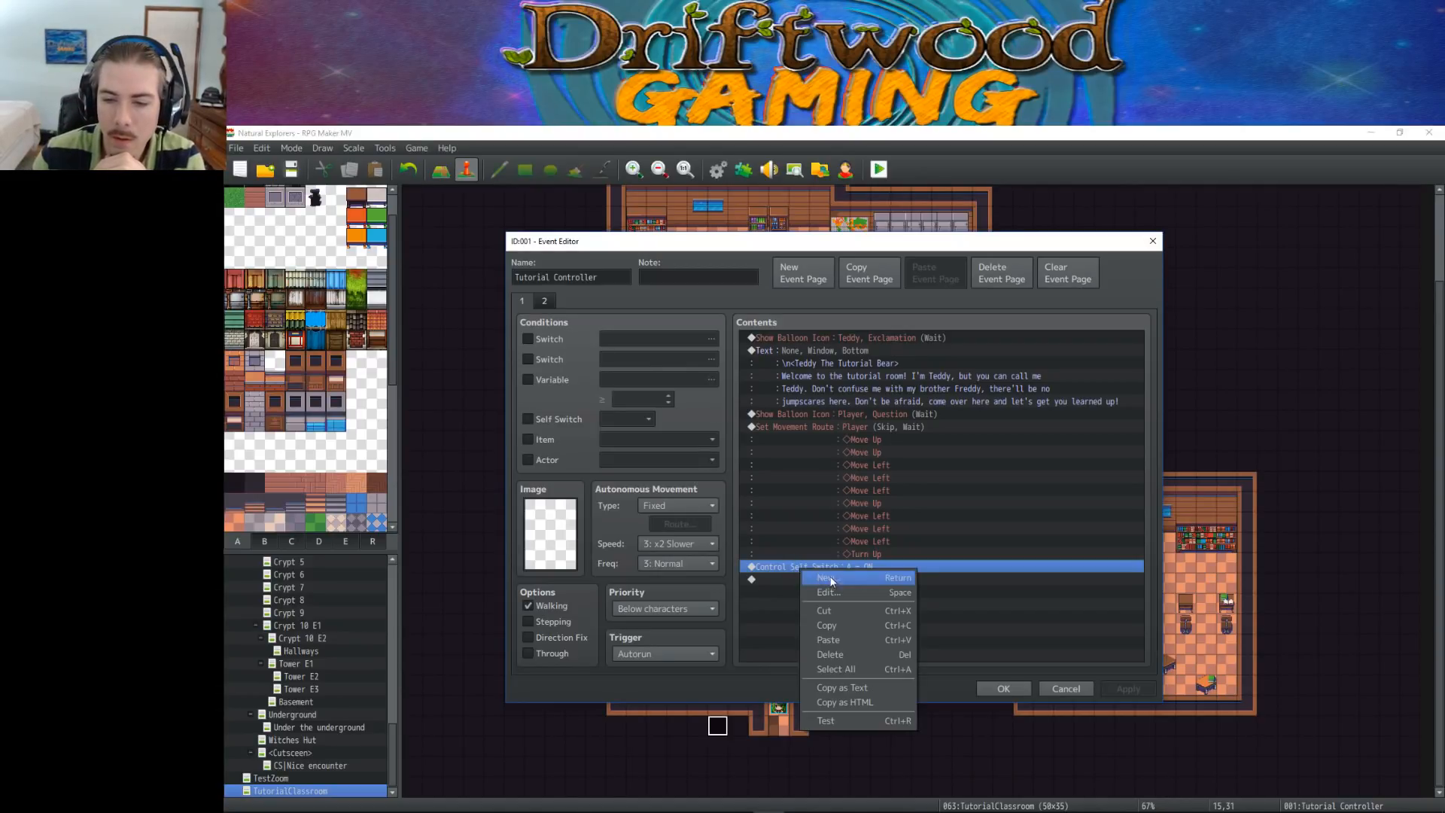
left_click(834, 583)
left_click(822, 340)
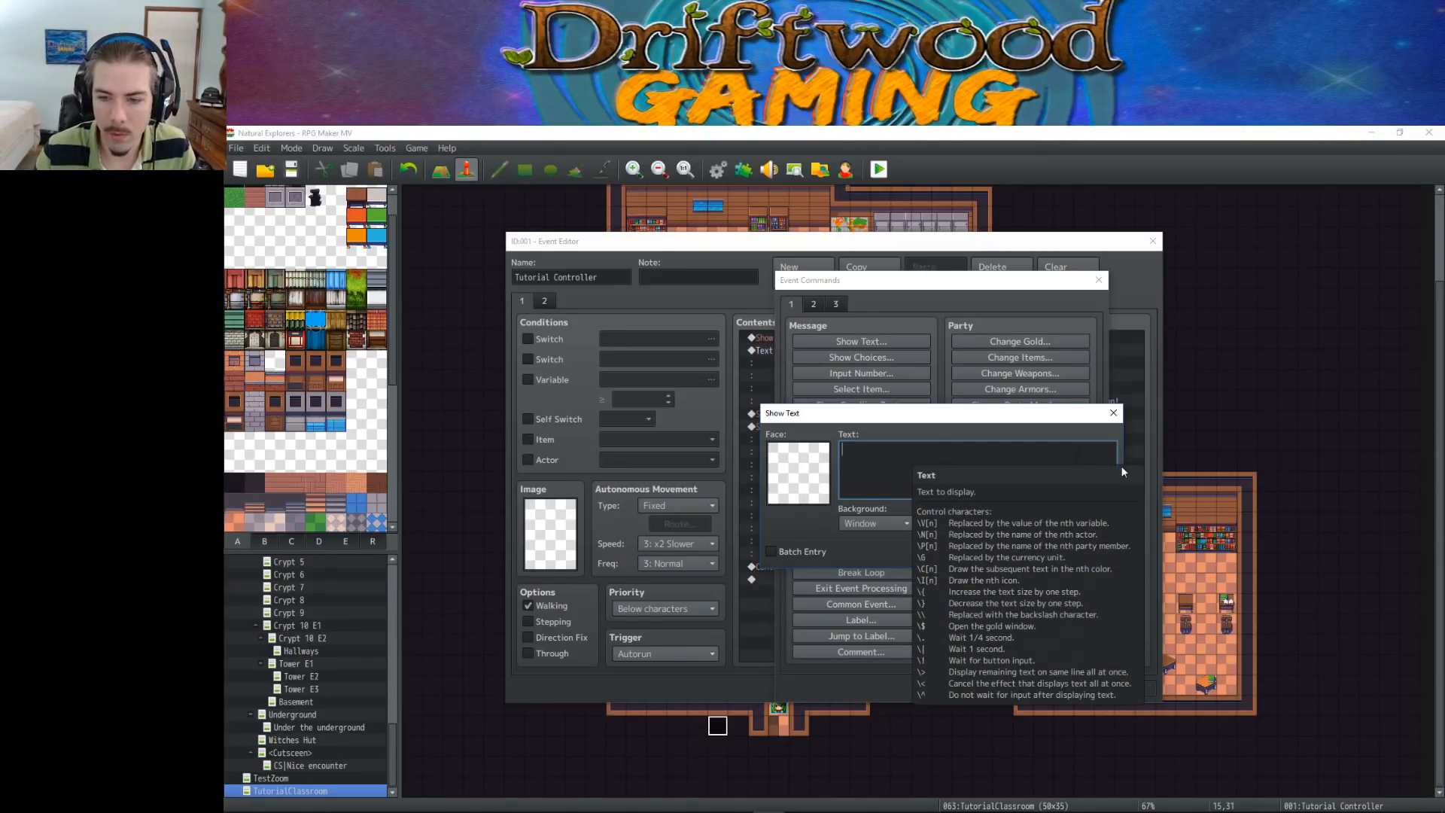
left_click(1089, 557)
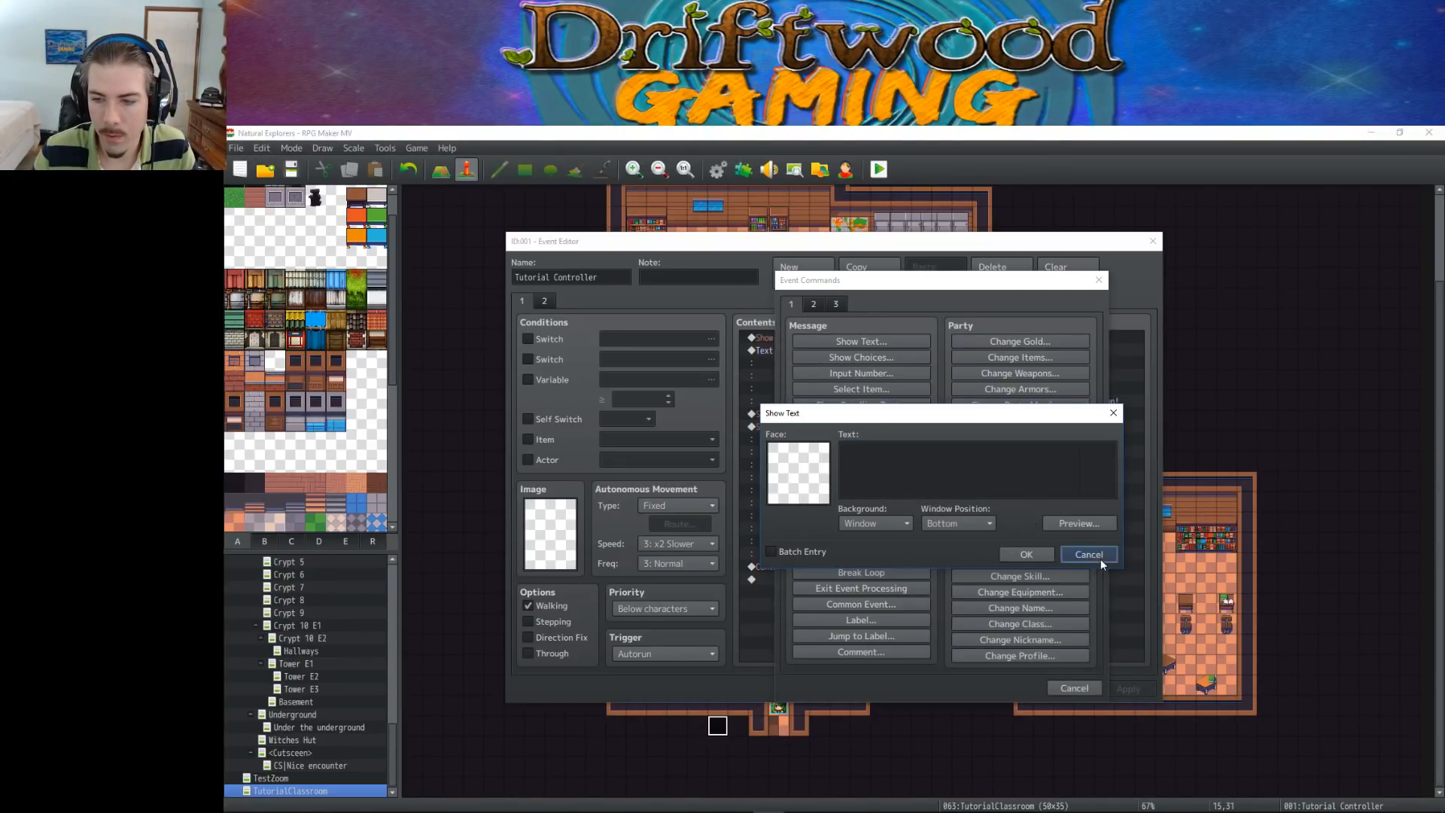
left_click(850, 358)
Set the first choice to "Ask Teddy about something."
type("Ask the bea")
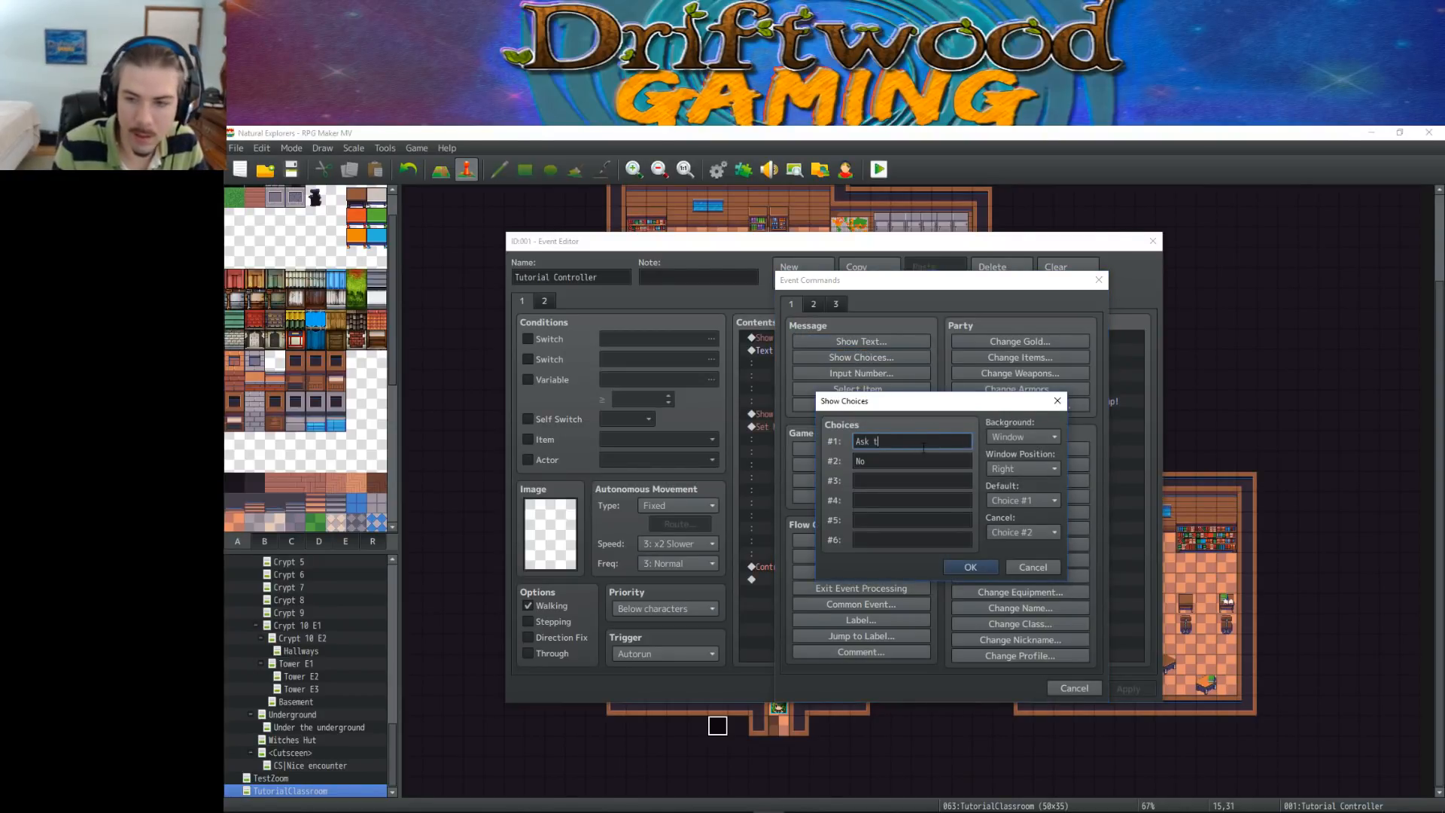
key("BackSpace")
key("BackSpace")
key("BackSpace")
type("Teddy")
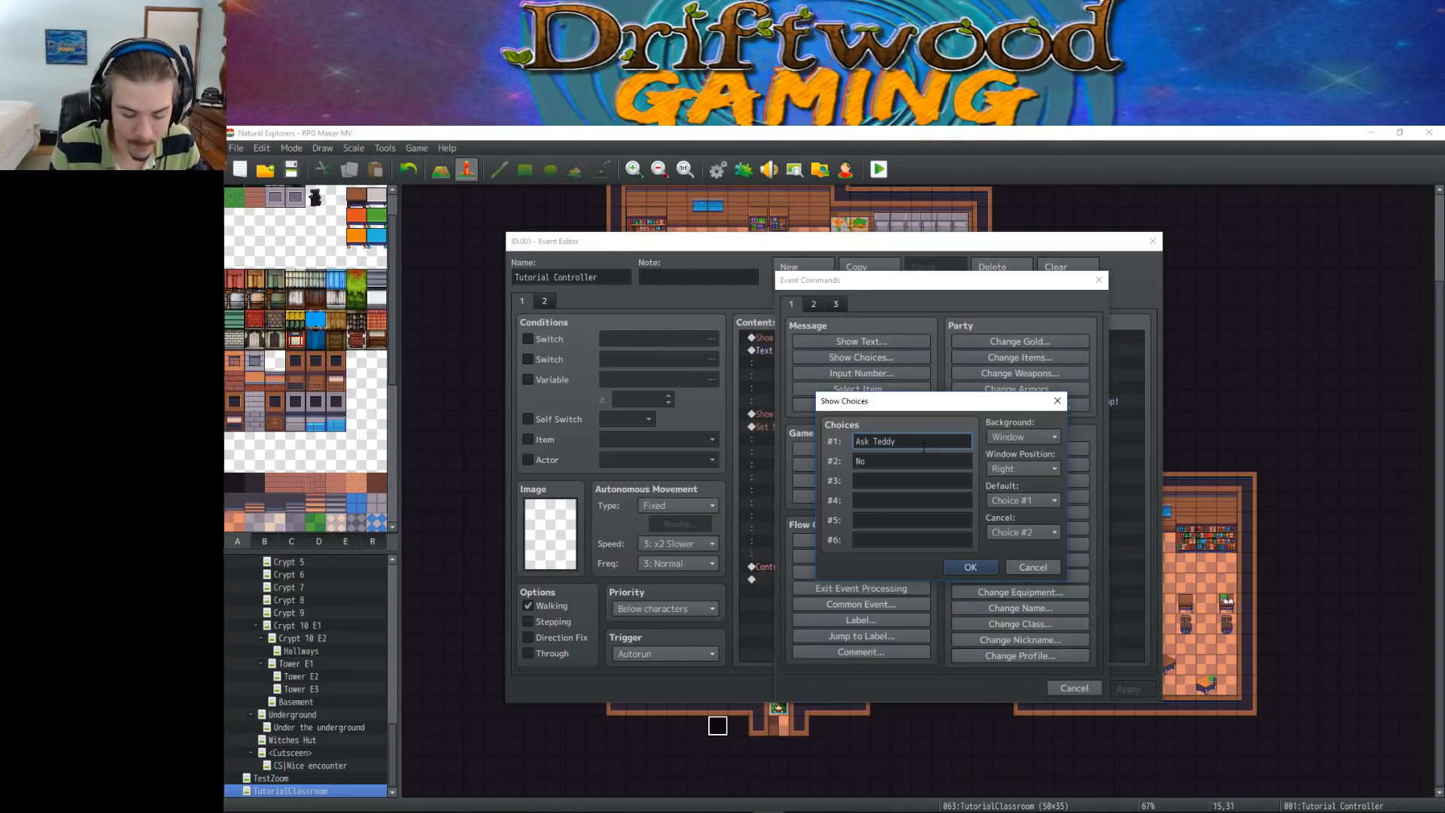
type(" about...")
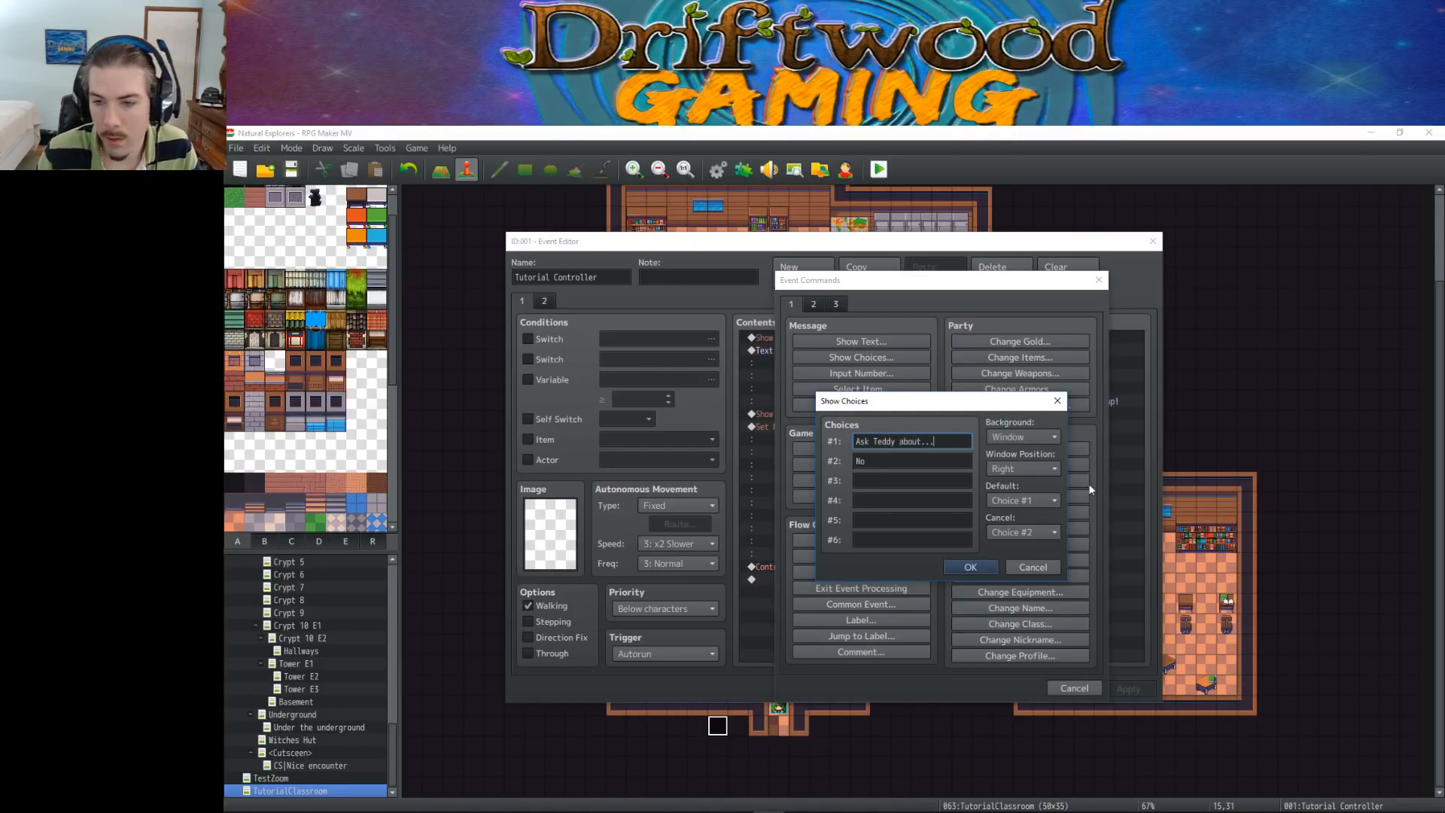
key("BackSpace")
key("BackSpace")
key("BackSpace")
type("something.")
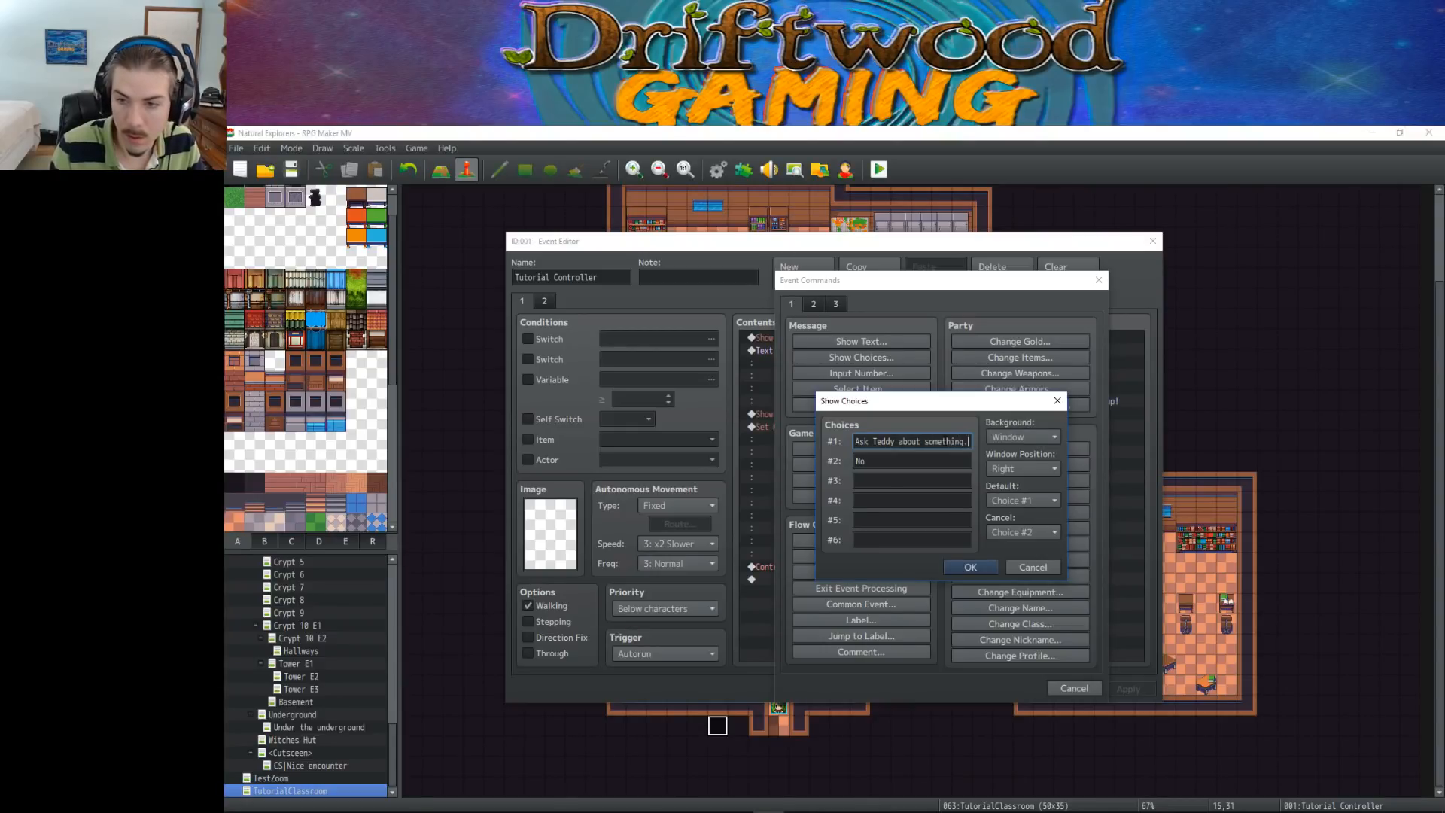
Set the second choice to "Leave the tutorial zone." and the third choice to "Walk around the classroom."
key("Tab")
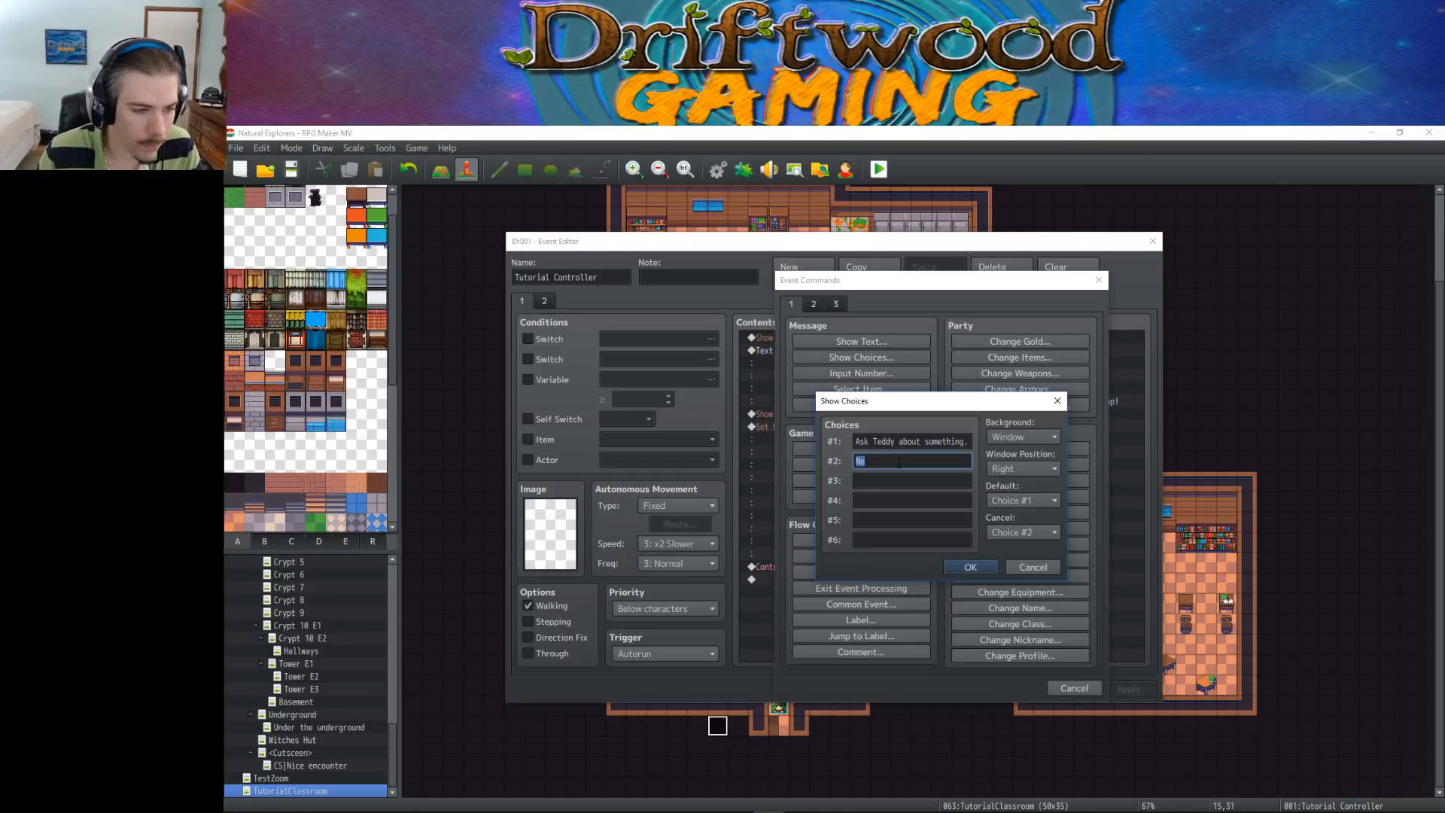
type("Lea")
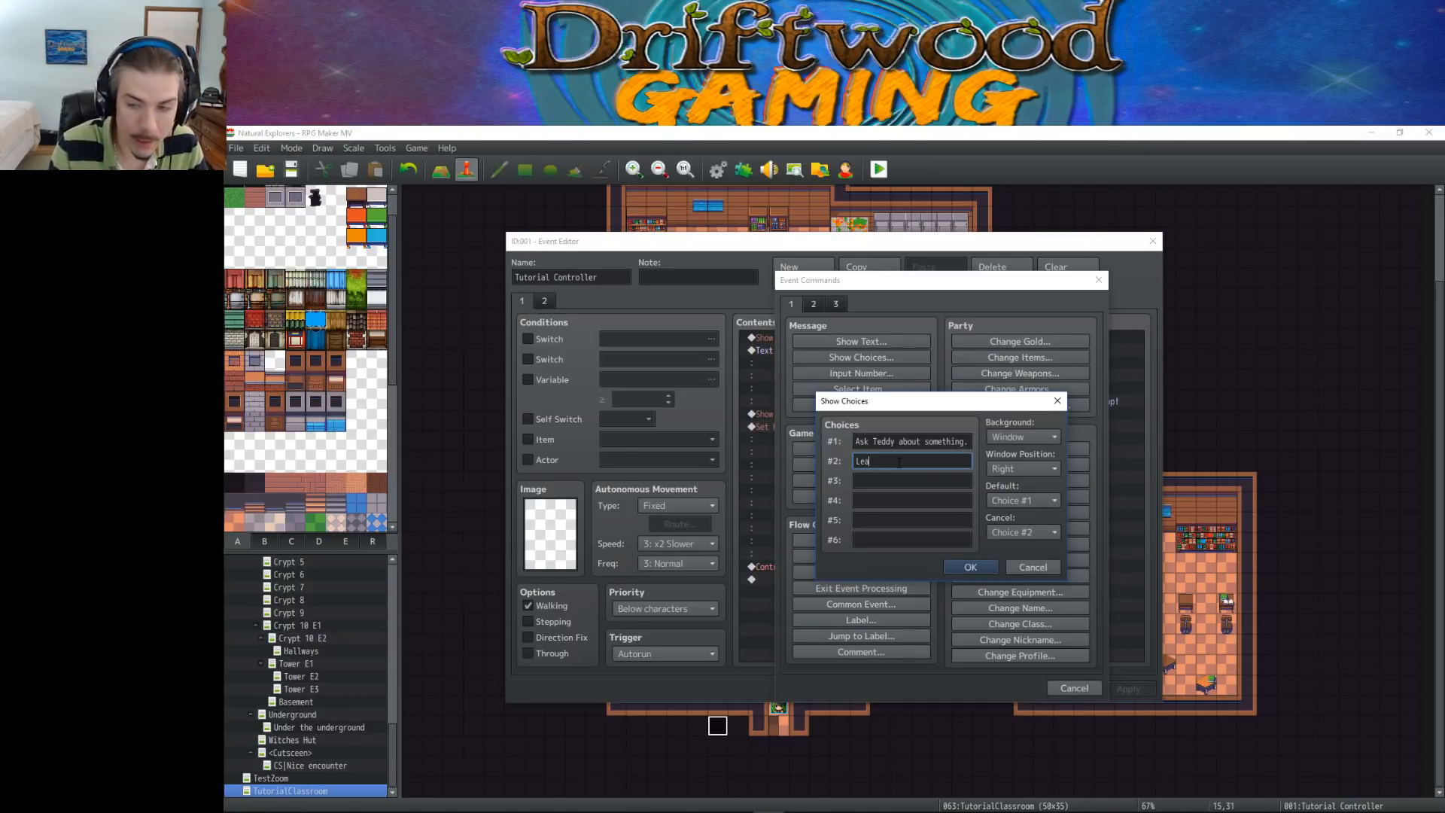
type("ve the tutorial zone.")
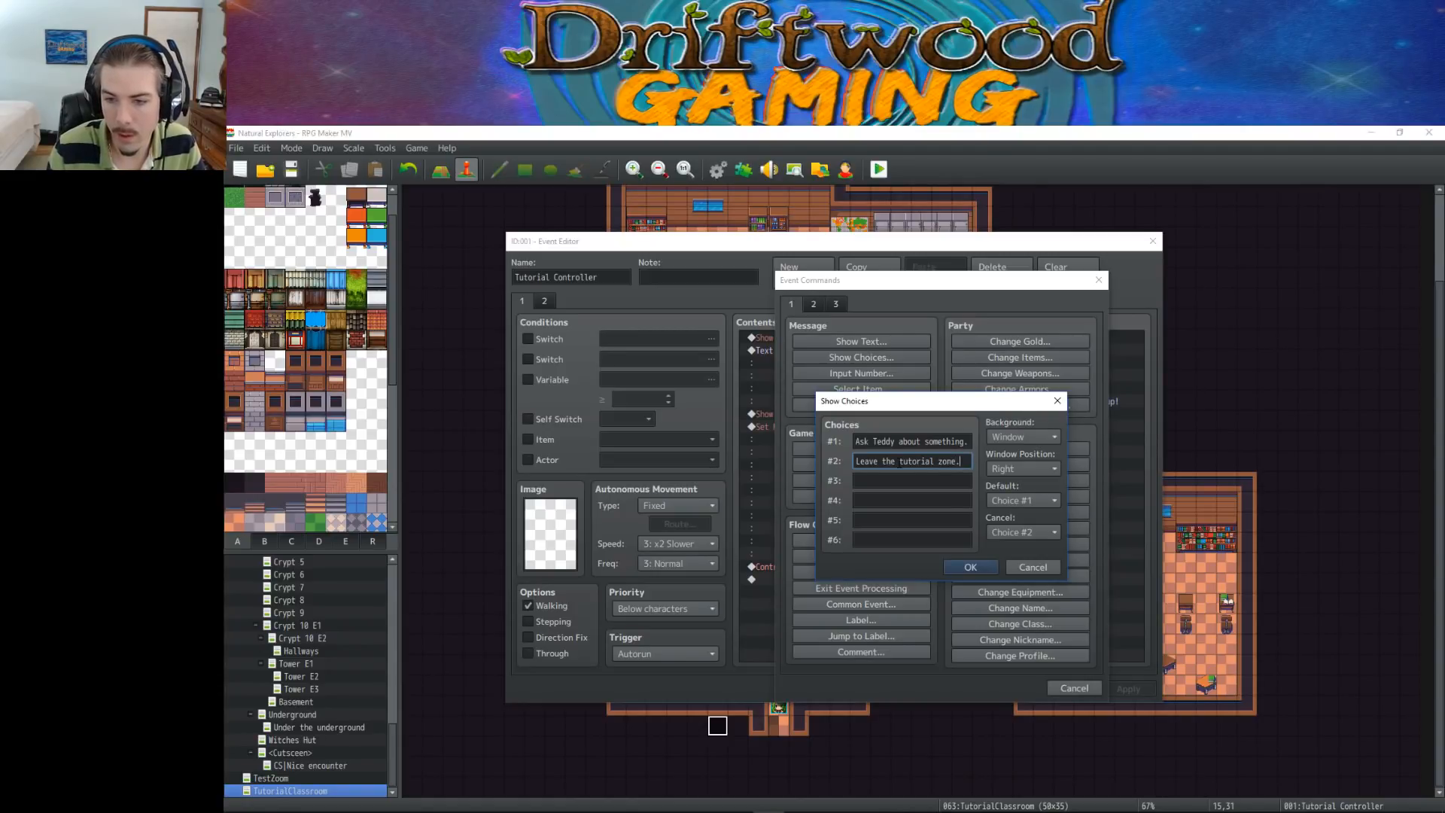
left_click(903, 481)
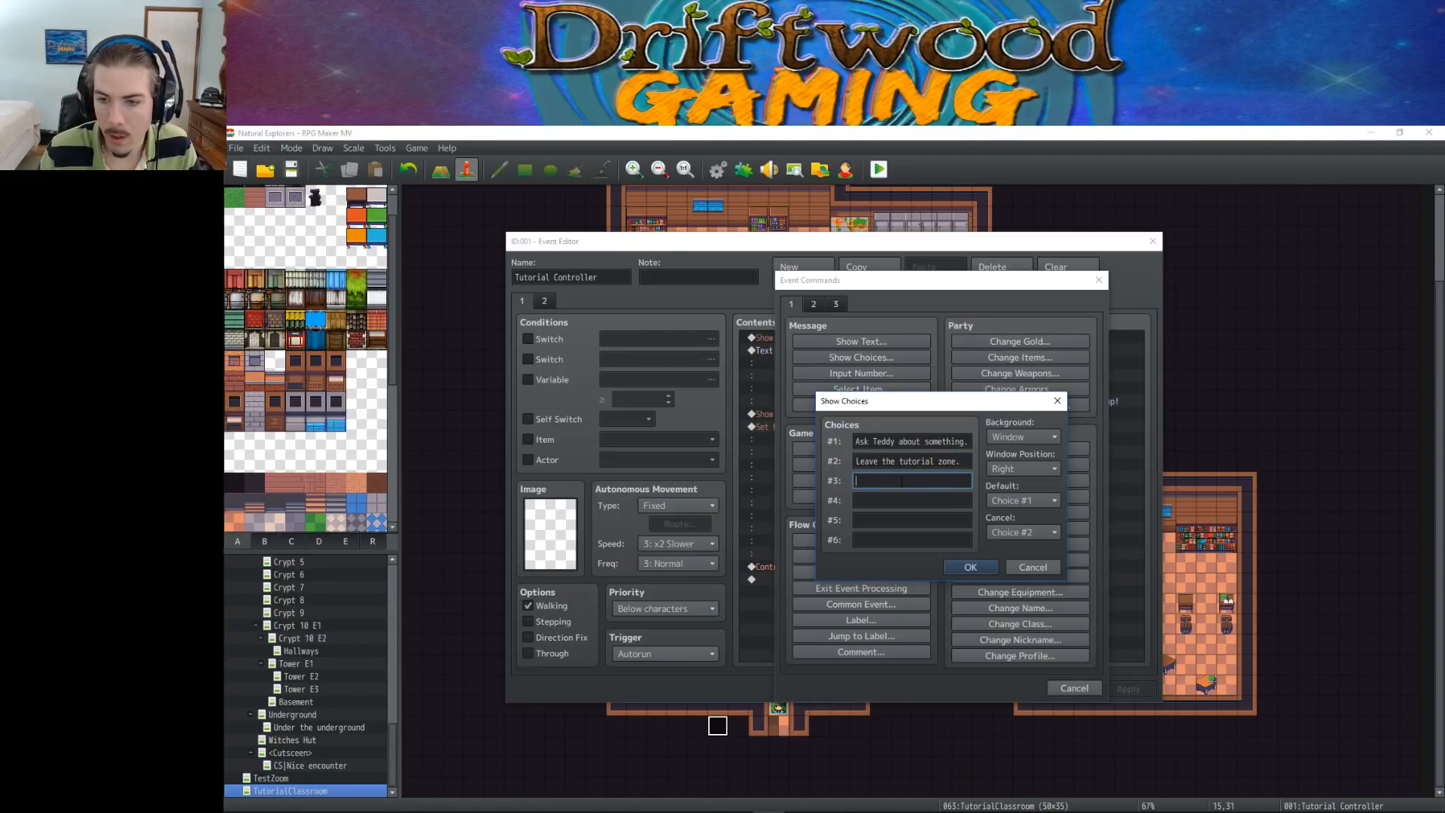
type("Walk around ")
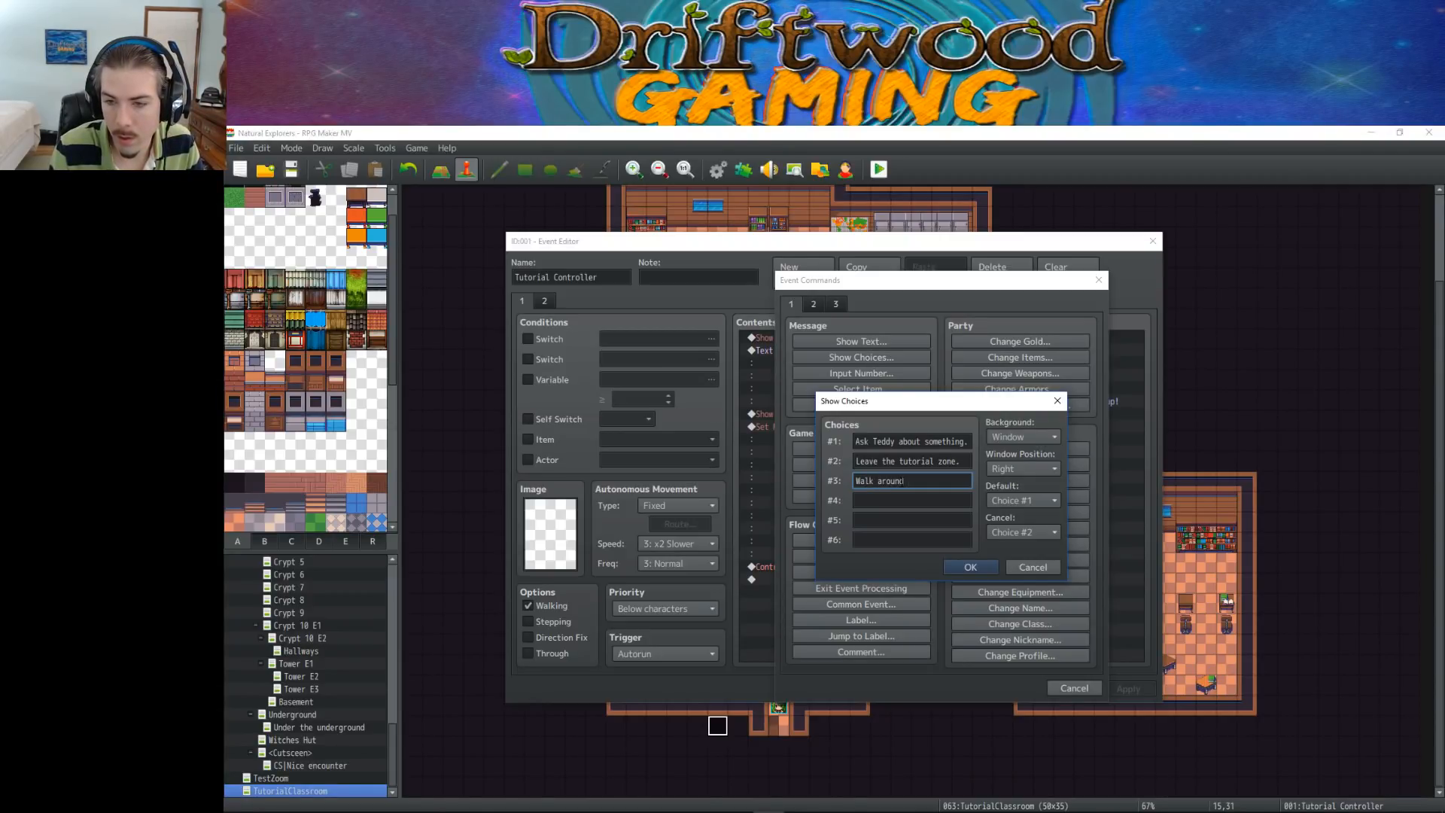
type("the cl")
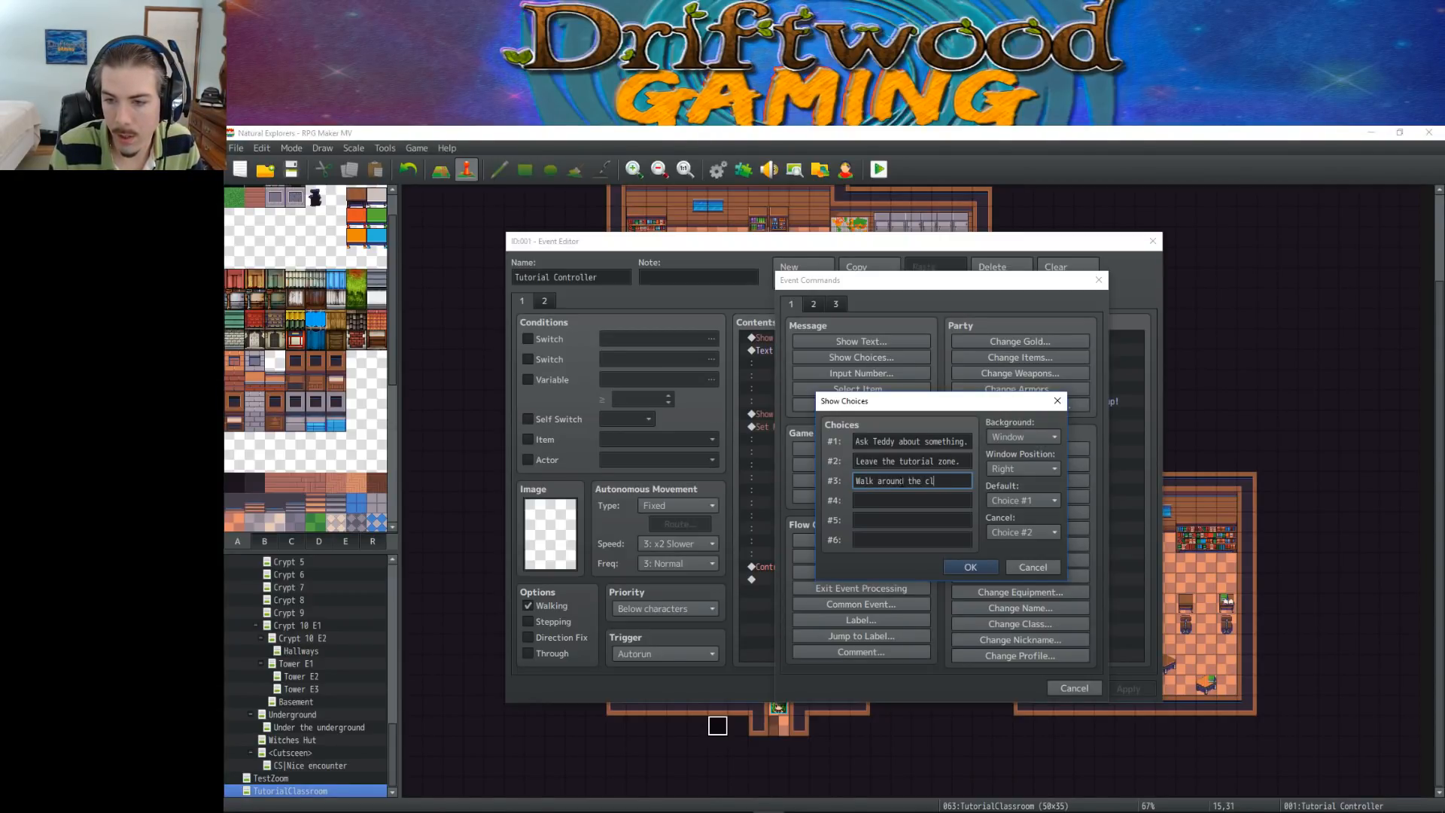
type("assroom.")
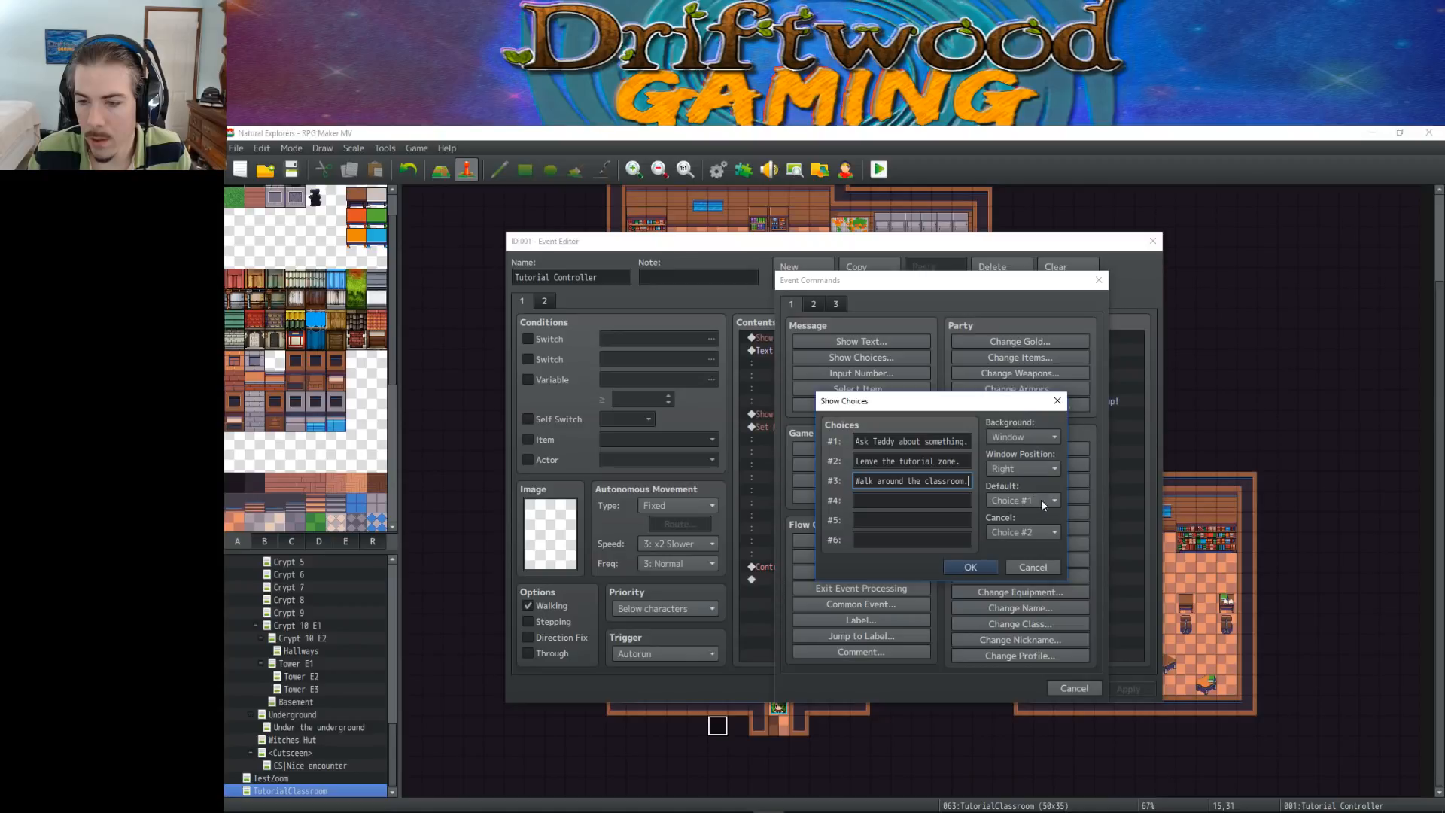
Set the cancel behaviour to Choice #3, confirm the choices and apply the event changes
left_click(1027, 533)
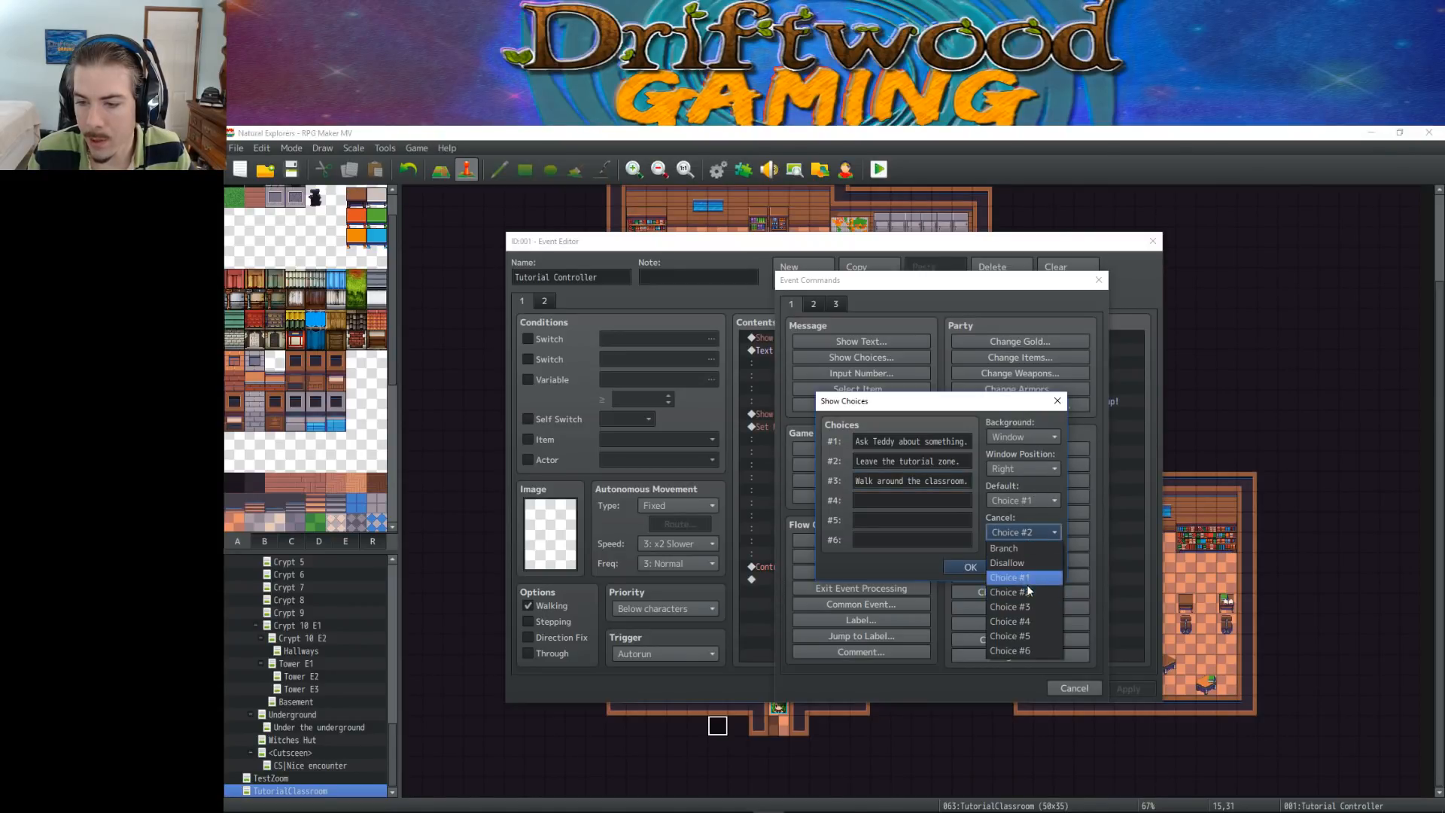
left_click(1025, 608)
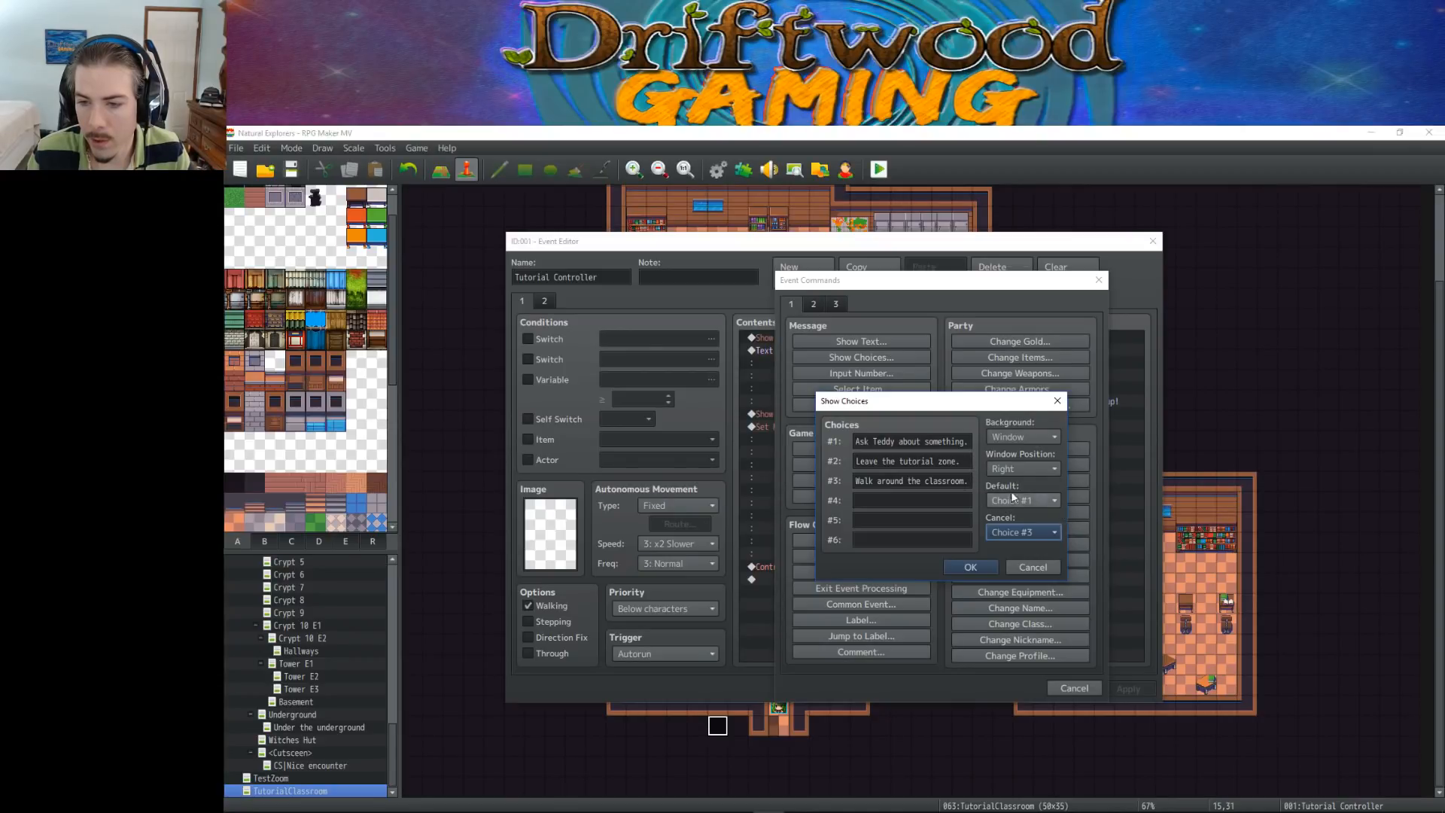
left_click(969, 567)
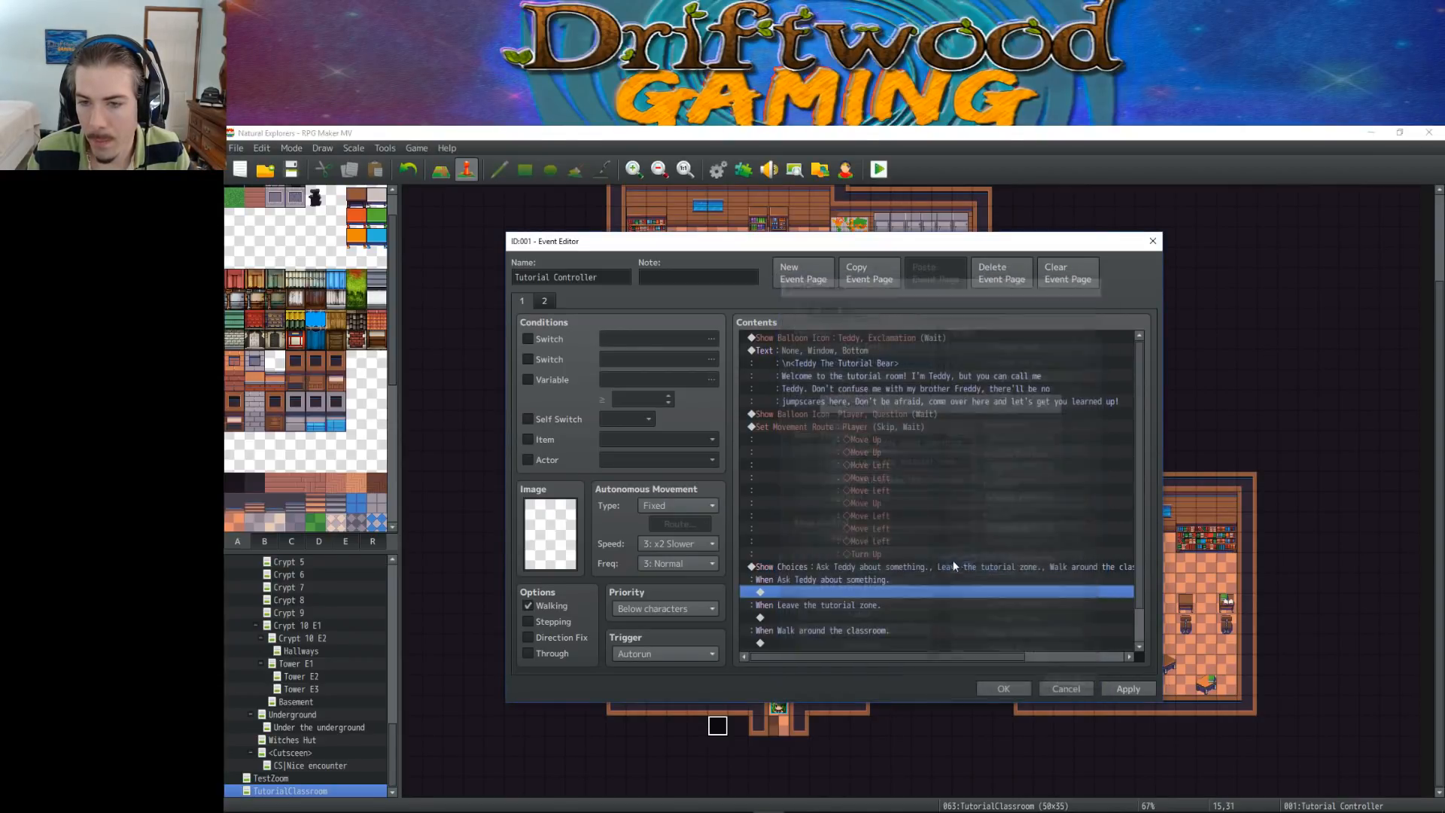
scroll(928, 524, "down", 1)
left_click(1128, 689)
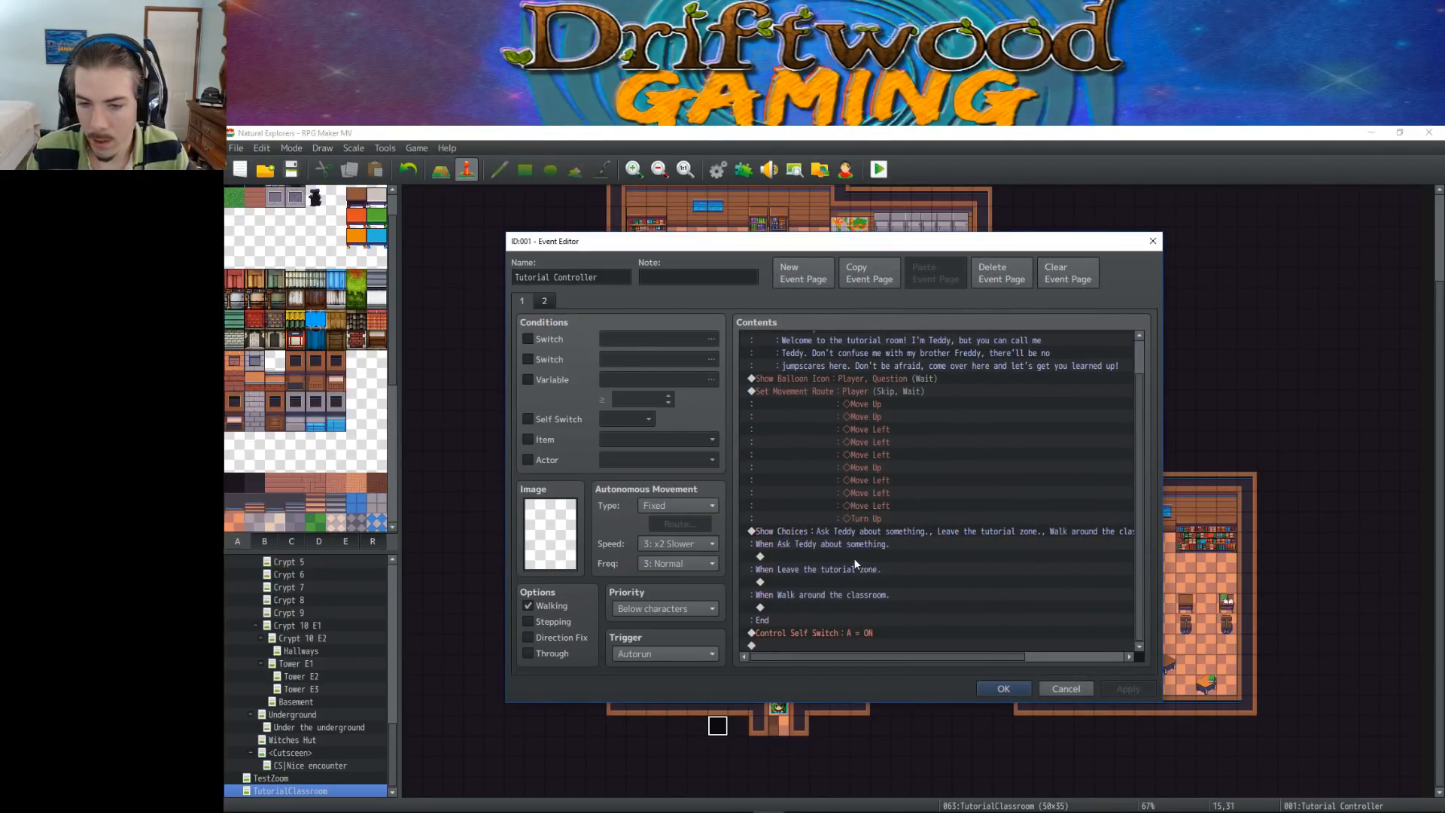
Start a nested Show Choices command inside the "Ask Teddy about something." branch
left_click(859, 558)
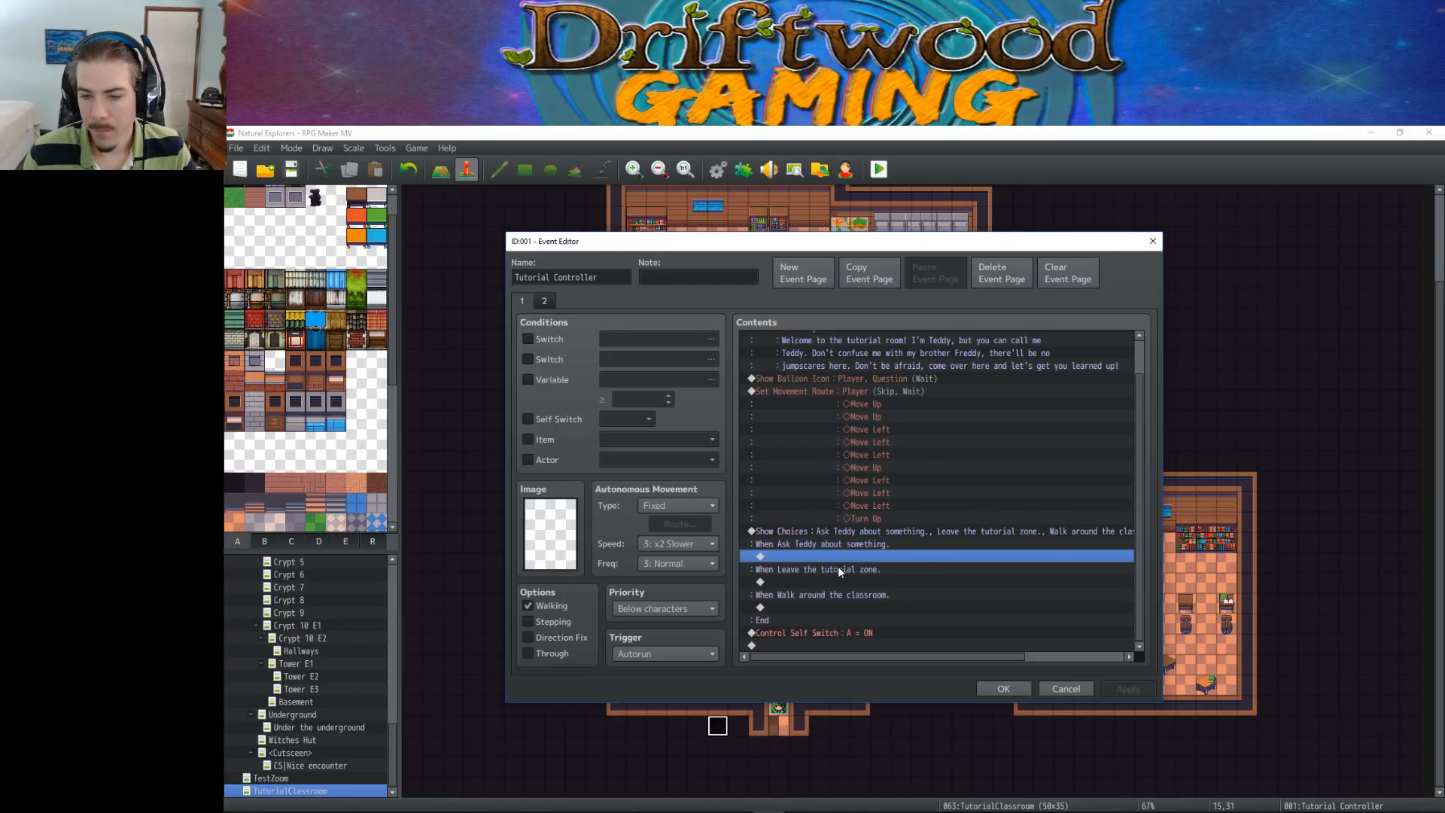
left_click(910, 568)
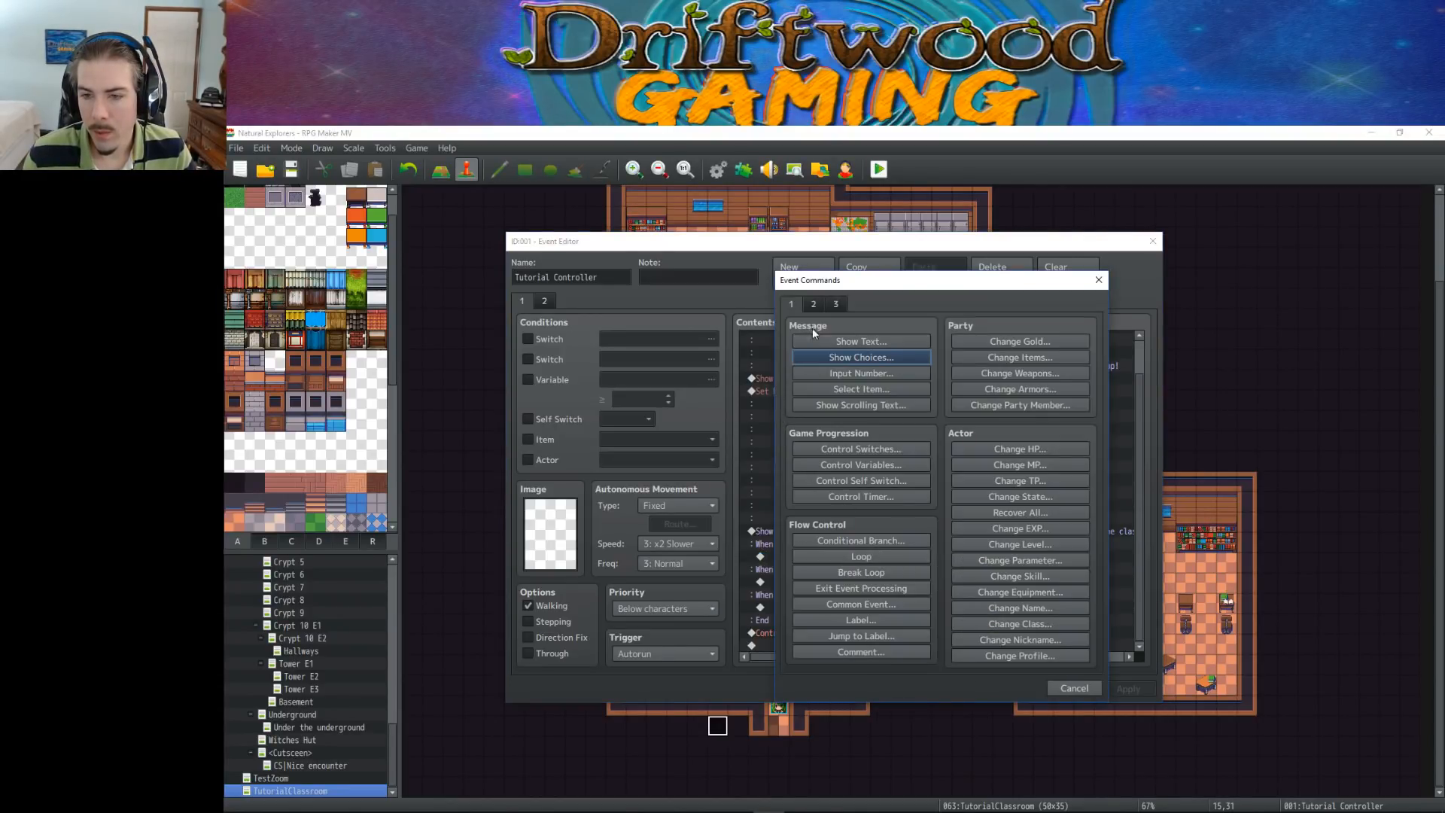
left_click(820, 340)
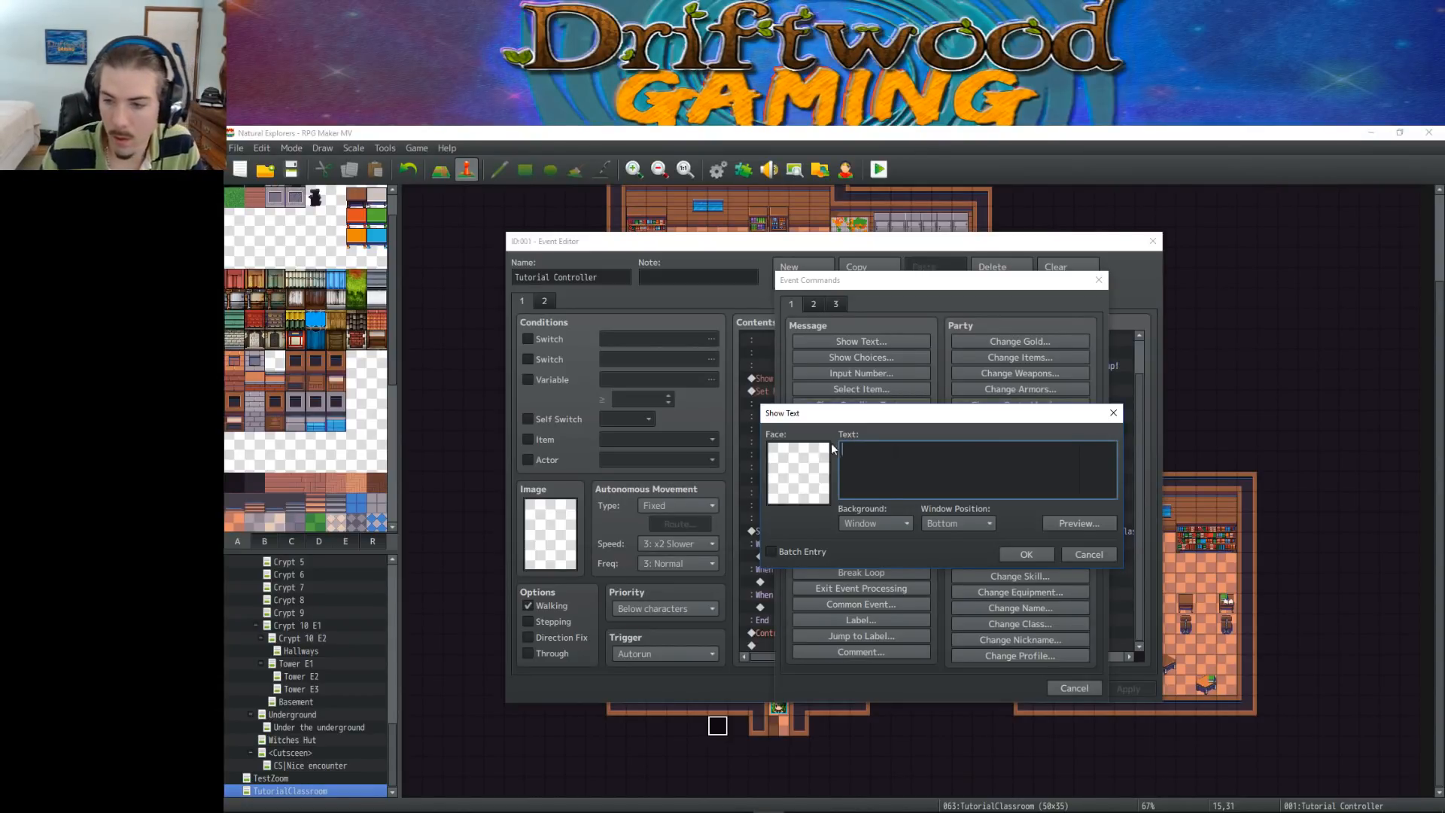
left_click(1089, 554)
left_click(907, 357)
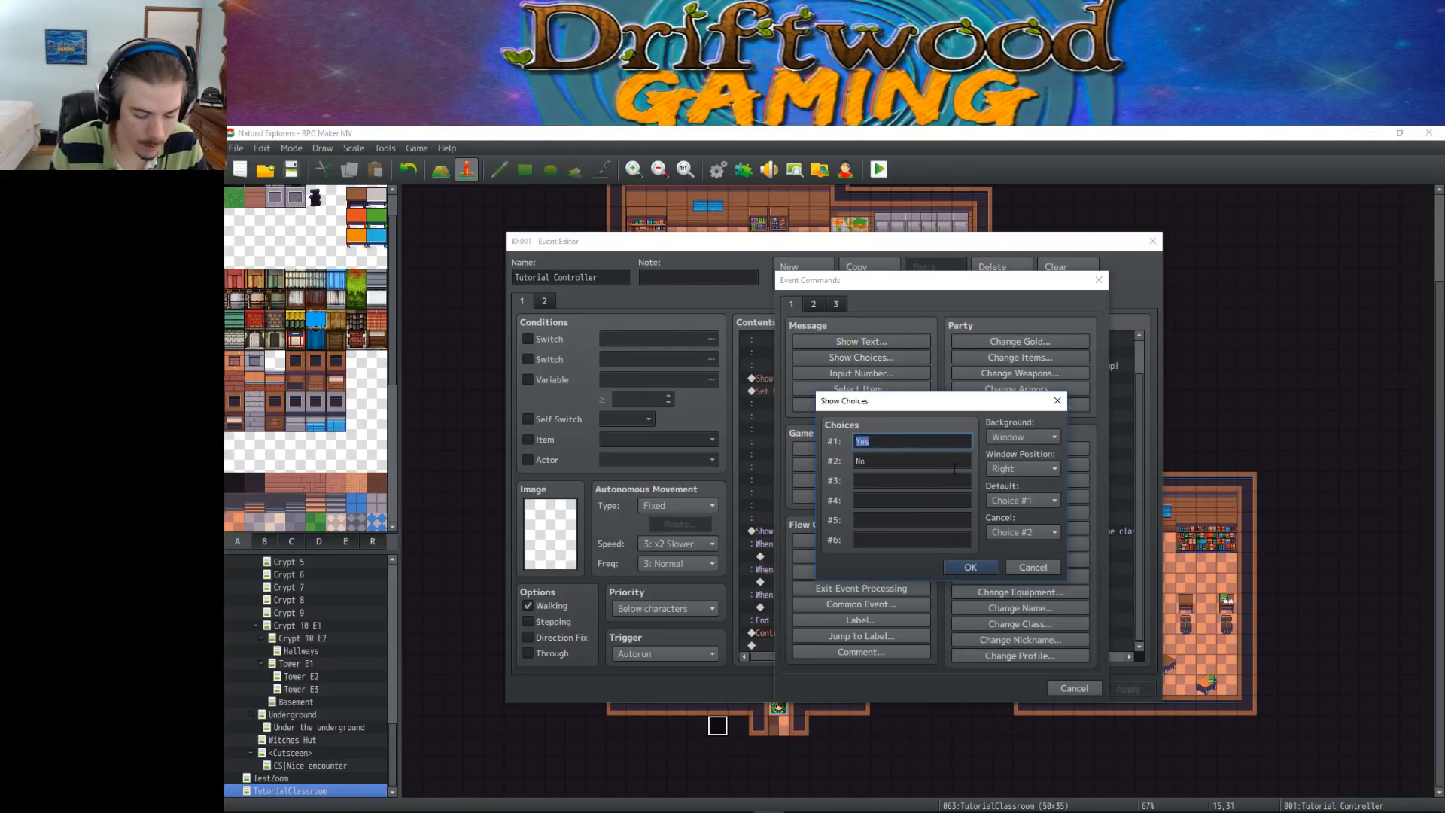
Set the first nested choice to "What are these brown cotton candy icons I see in the lower left corner of the screen?"
type("What are these")
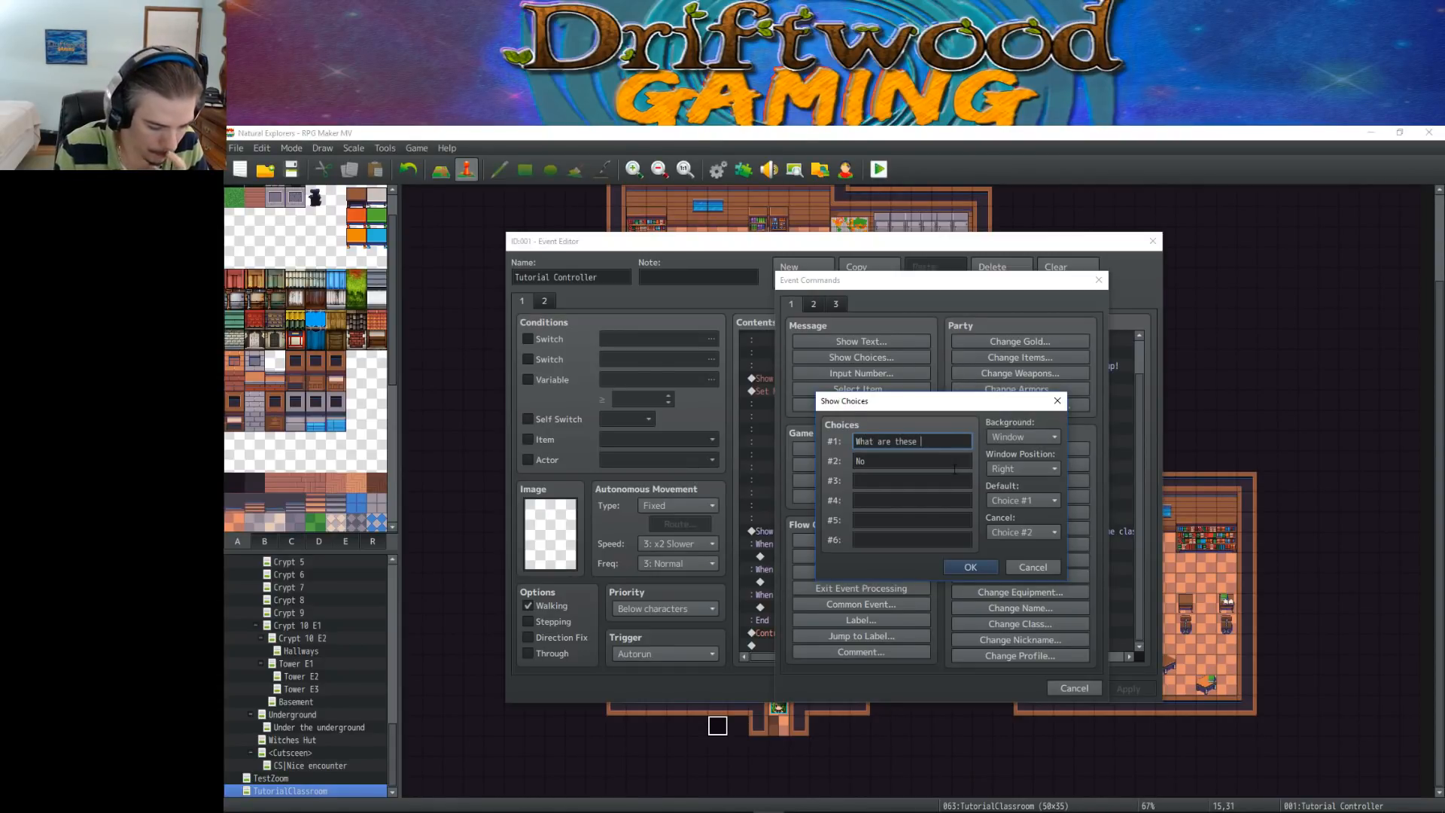
type(" brown c")
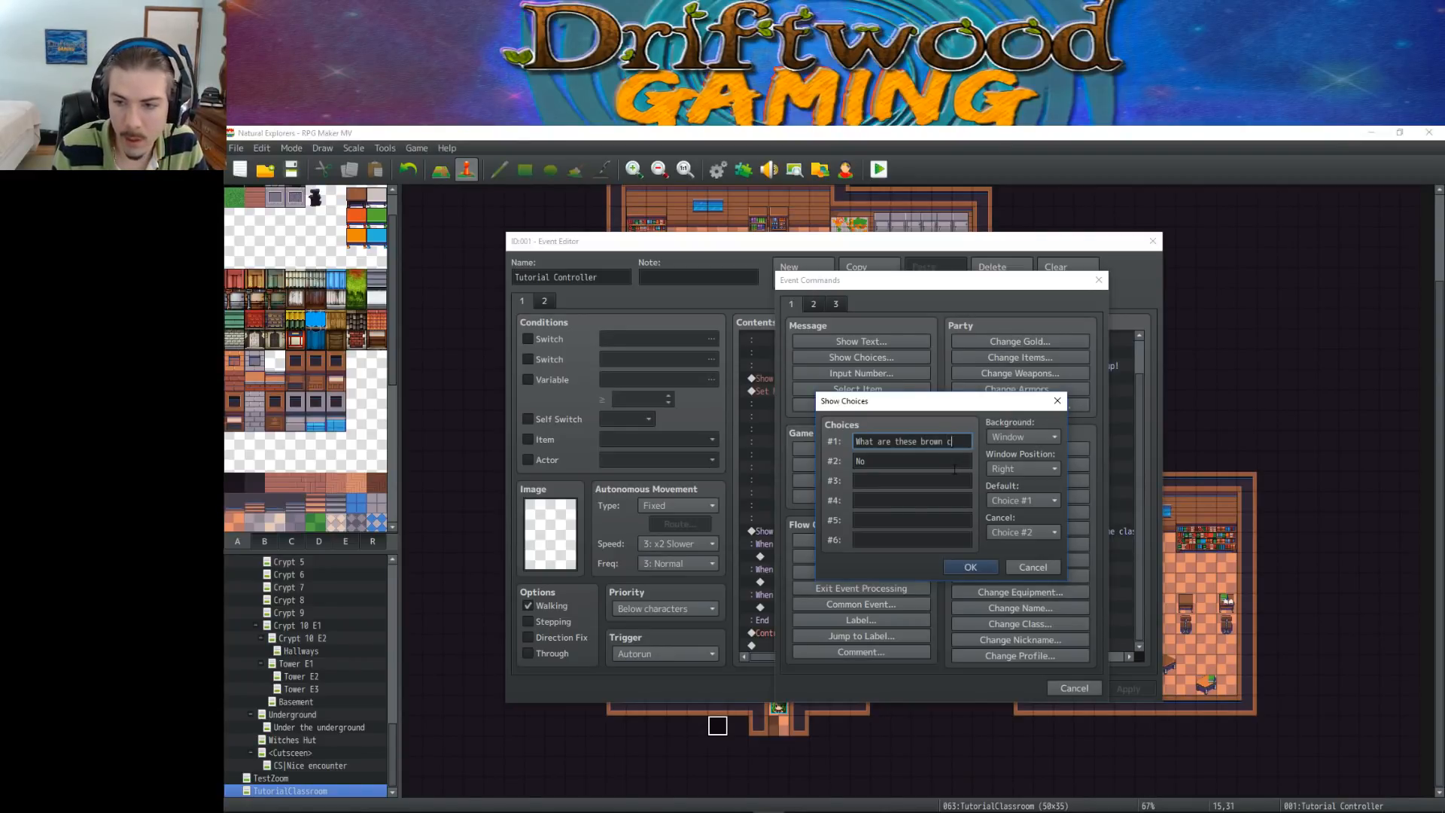
type("otton candy")
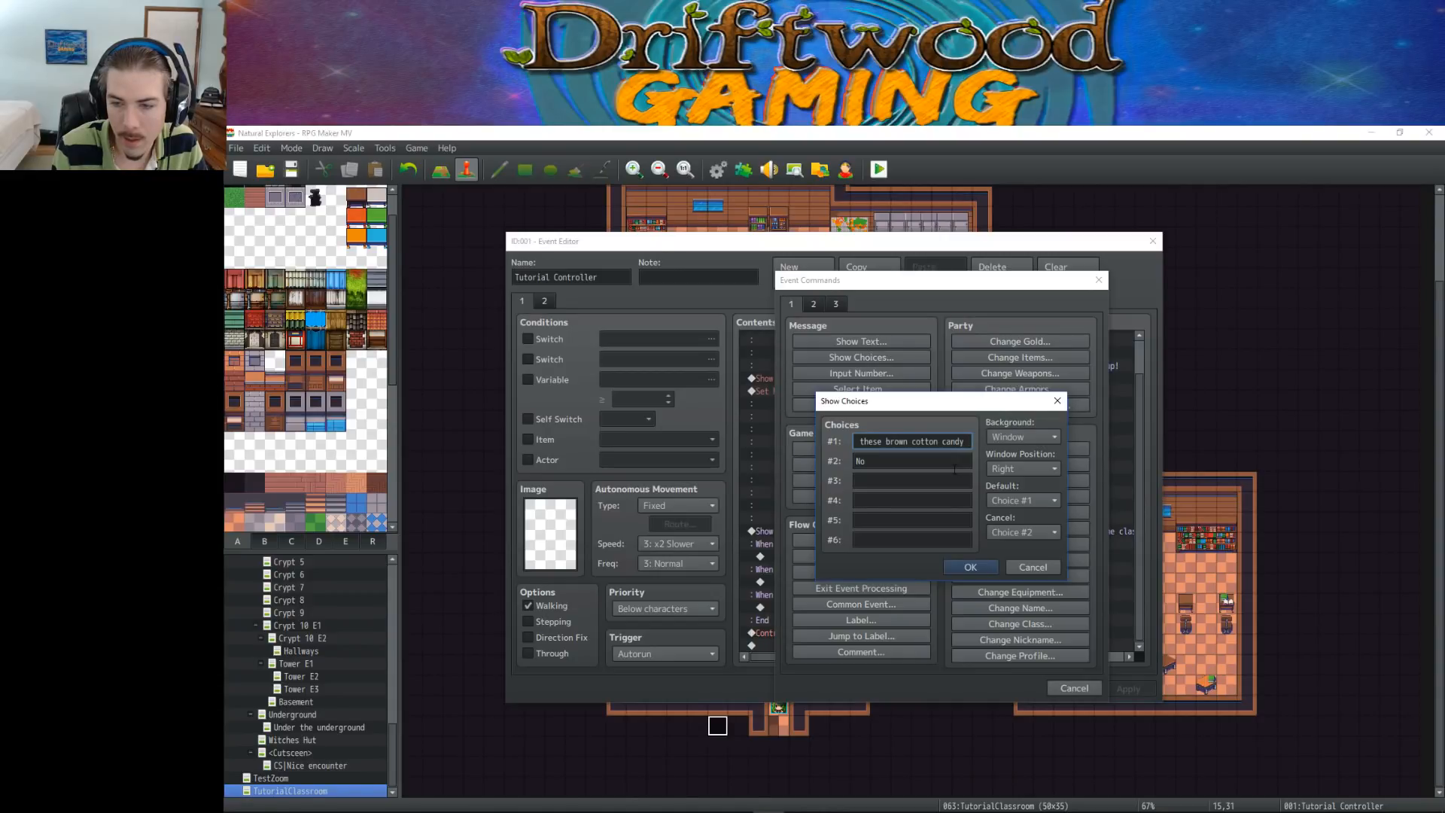
type(" icons I see")
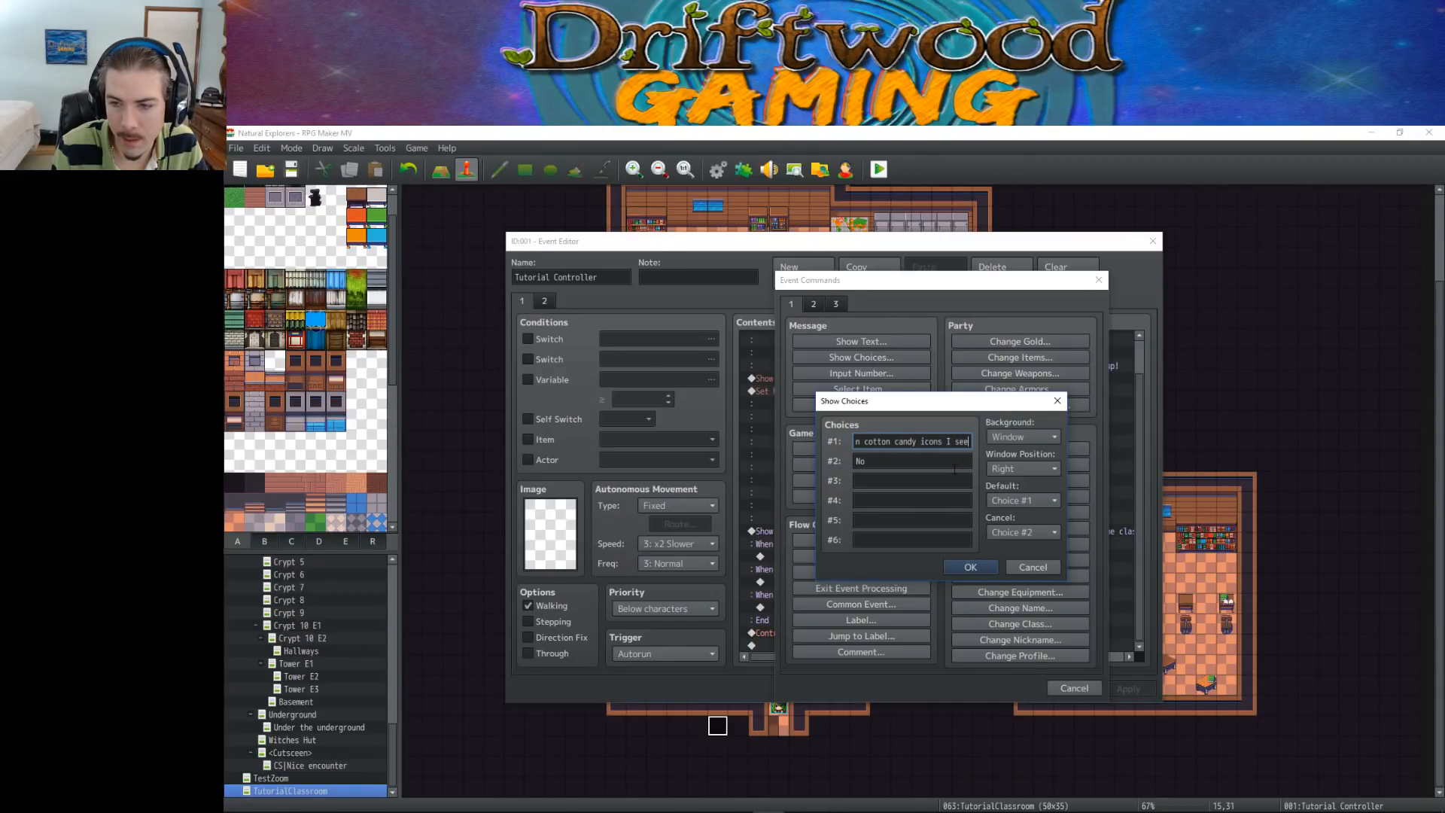
type(" in the lowe")
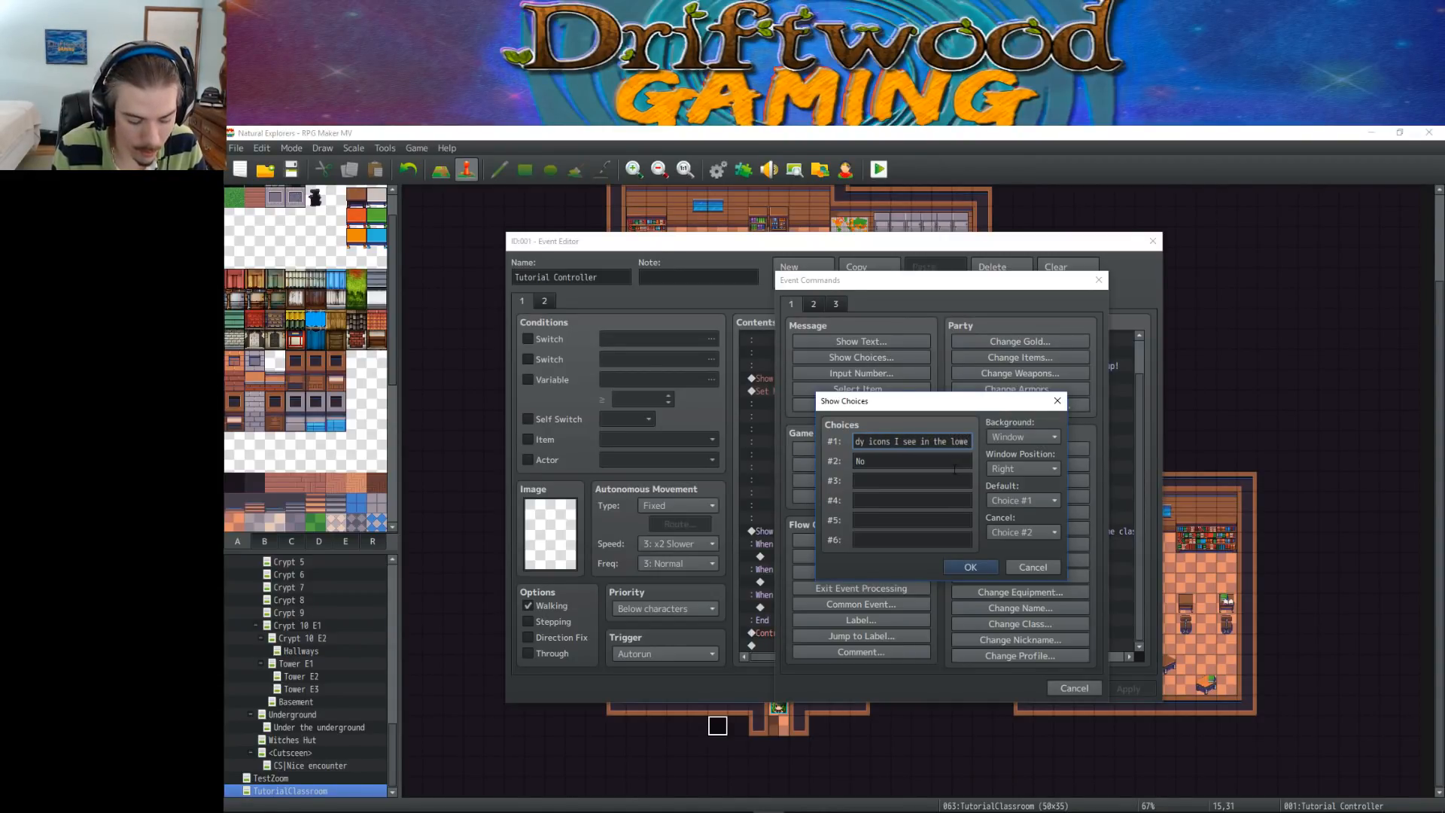
type("r left corn")
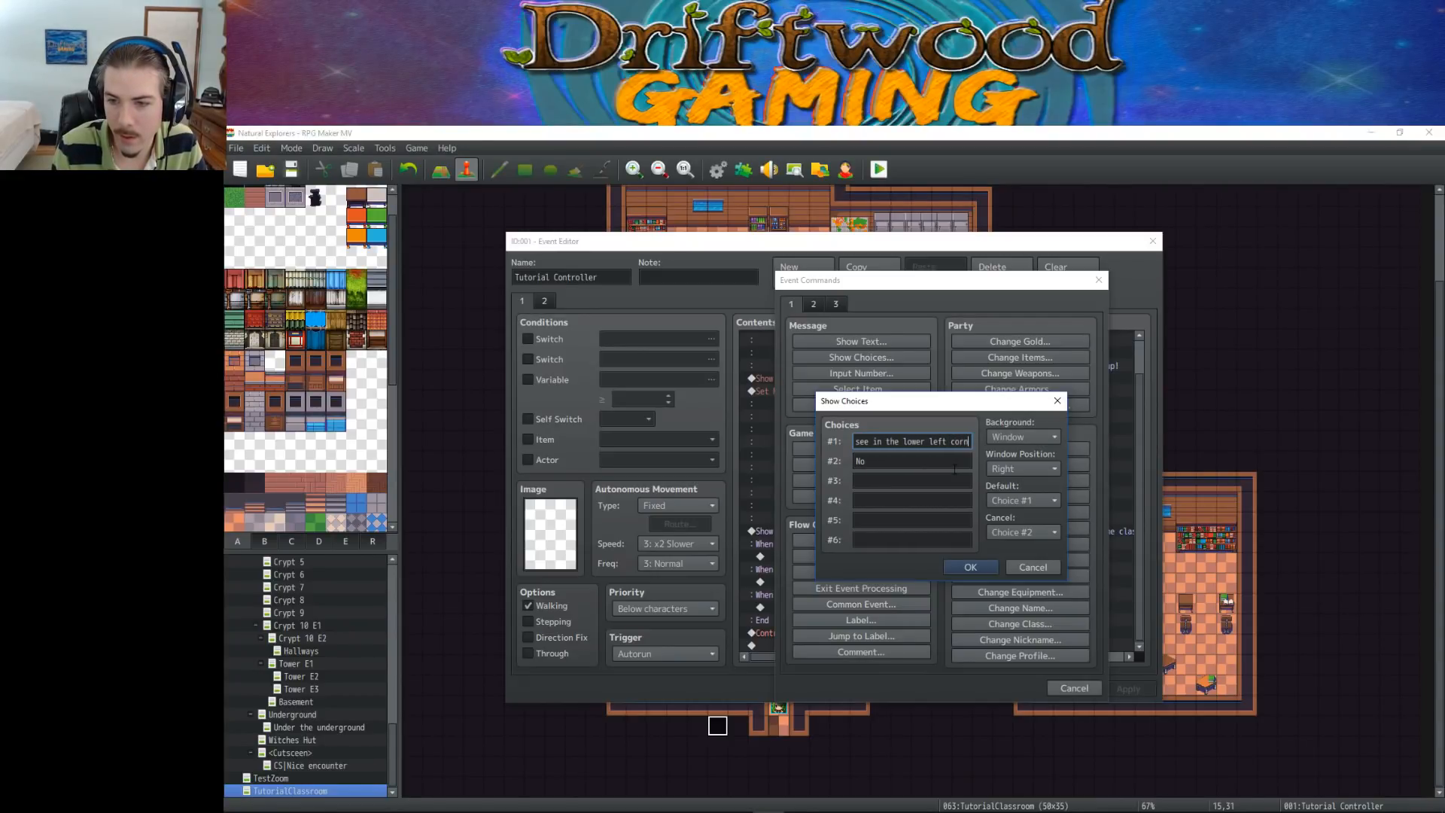
type("er of the screen?")
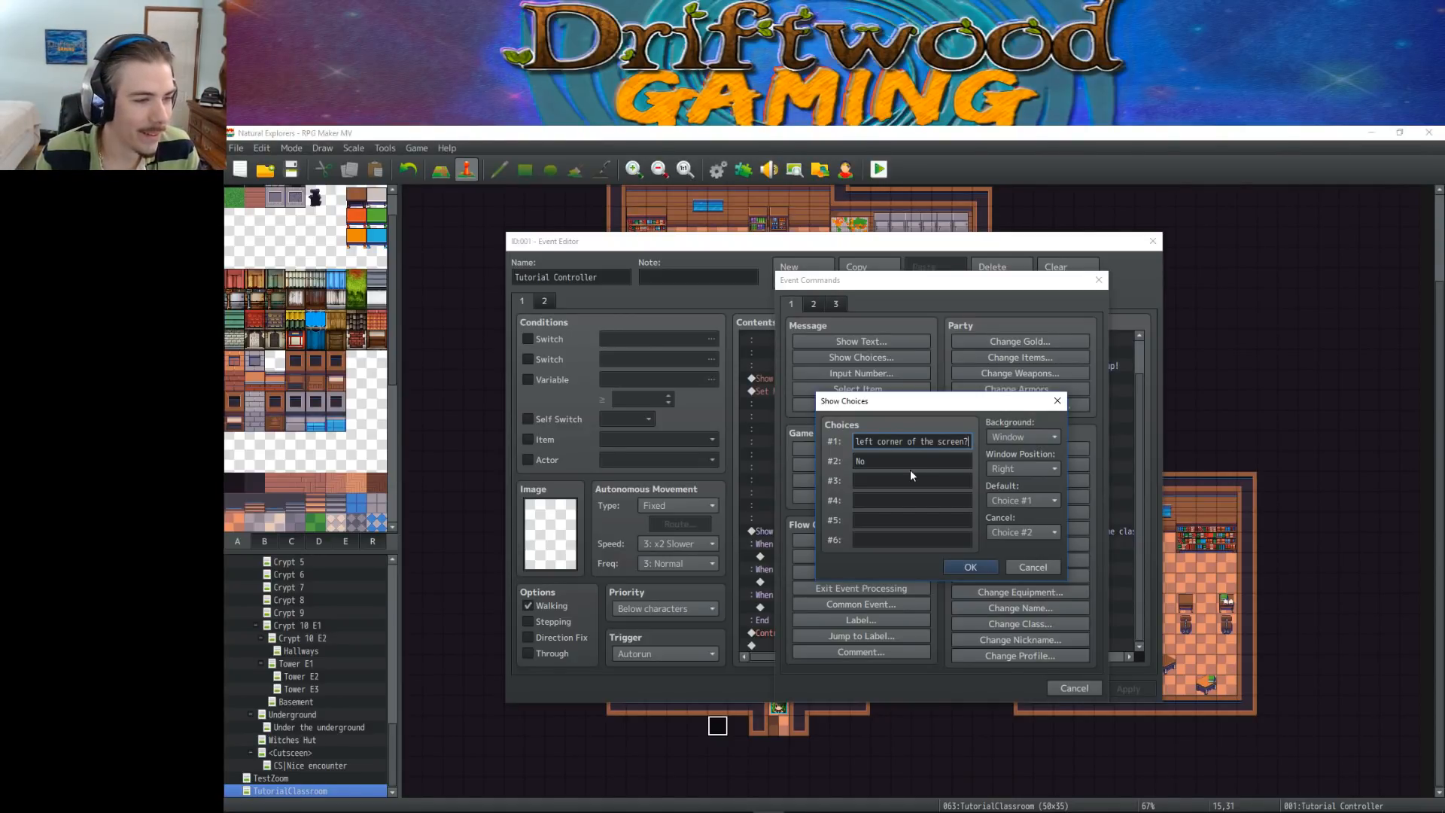
Set the second nested choice to "How do I turn off the burp sound effects?"
key("Tab")
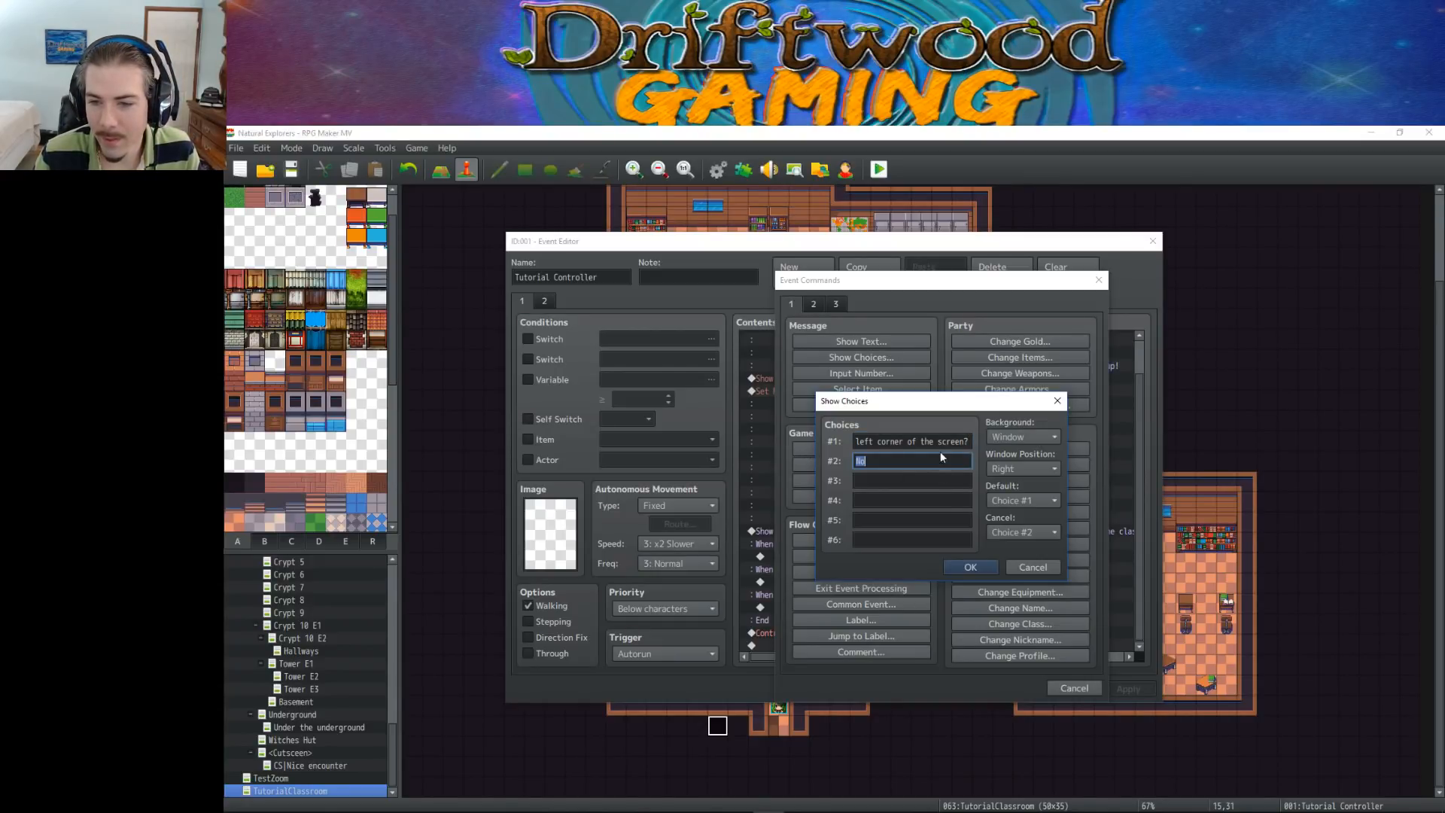
key("shift+Tab")
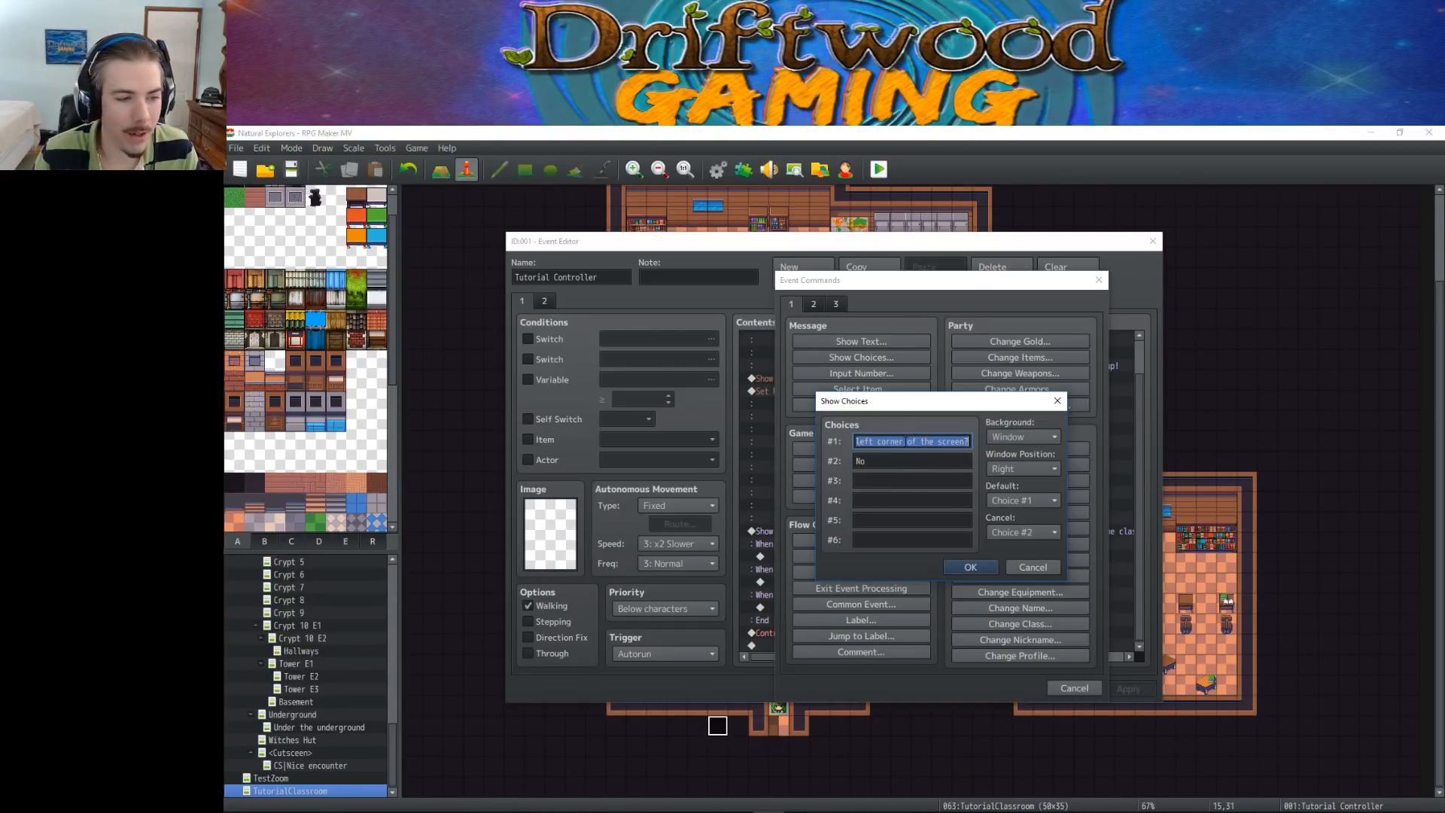
key("Tab")
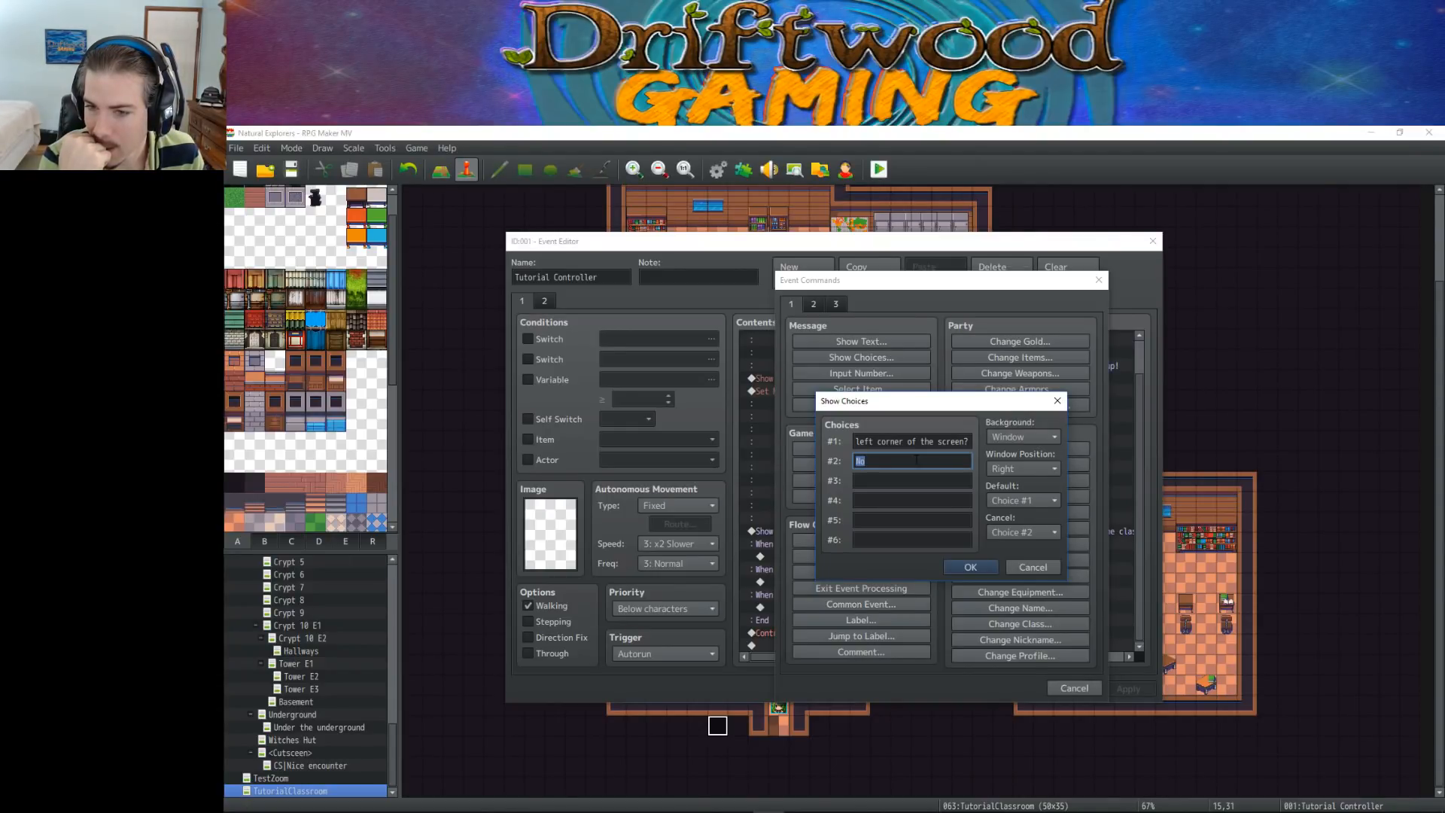
type("H")
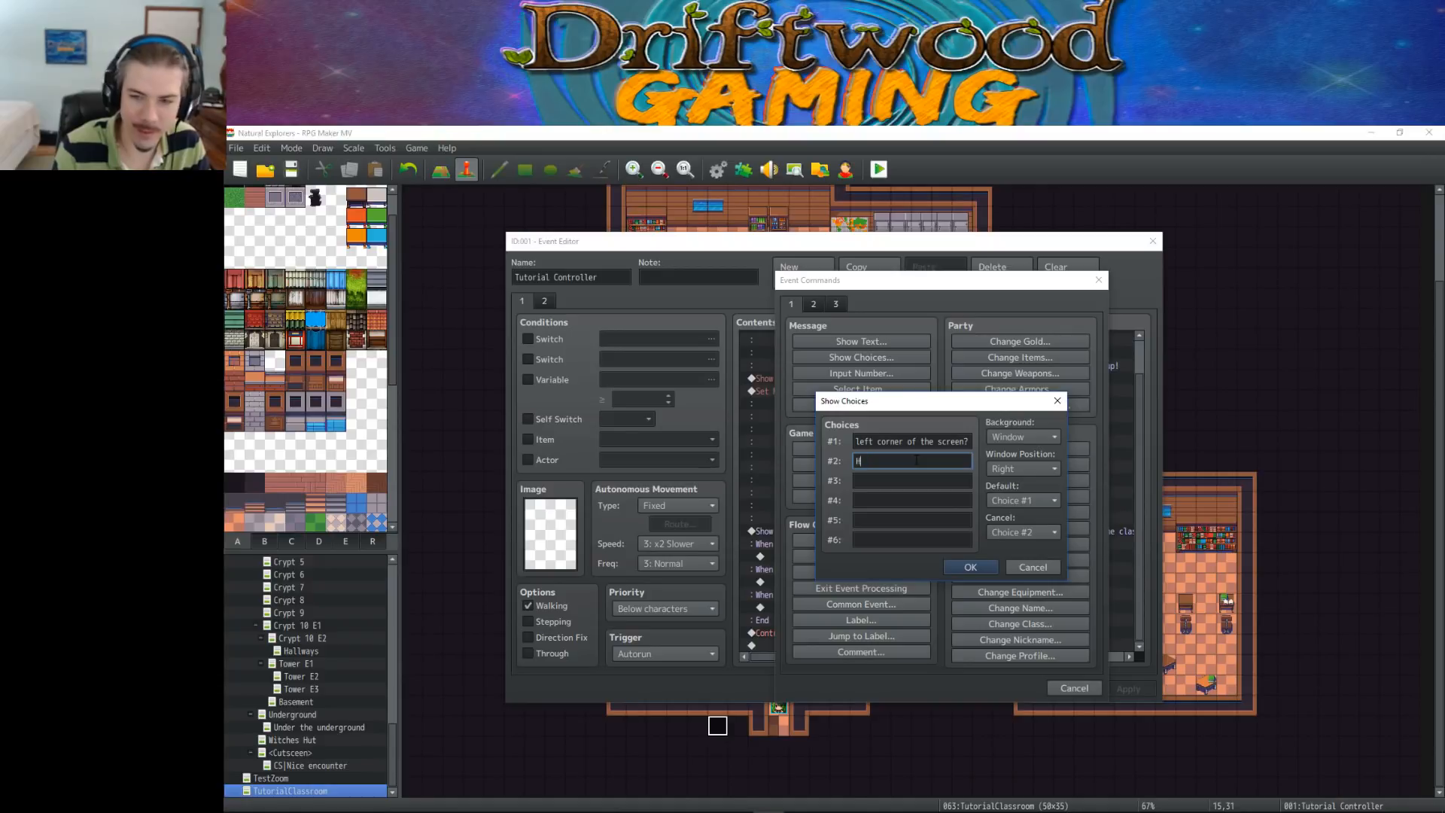
type("ow do I turn ")
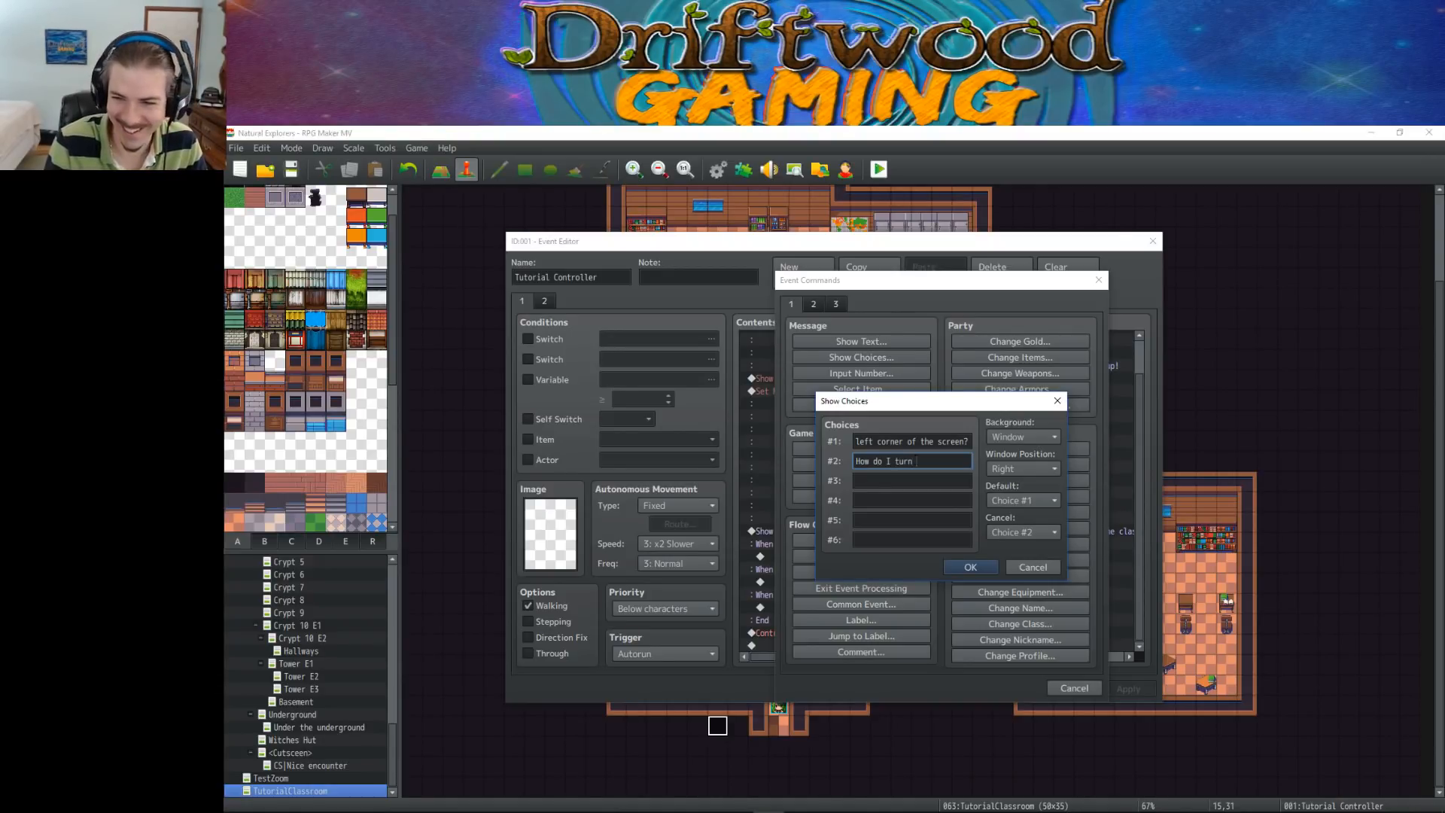
type("off burp sound effects?")
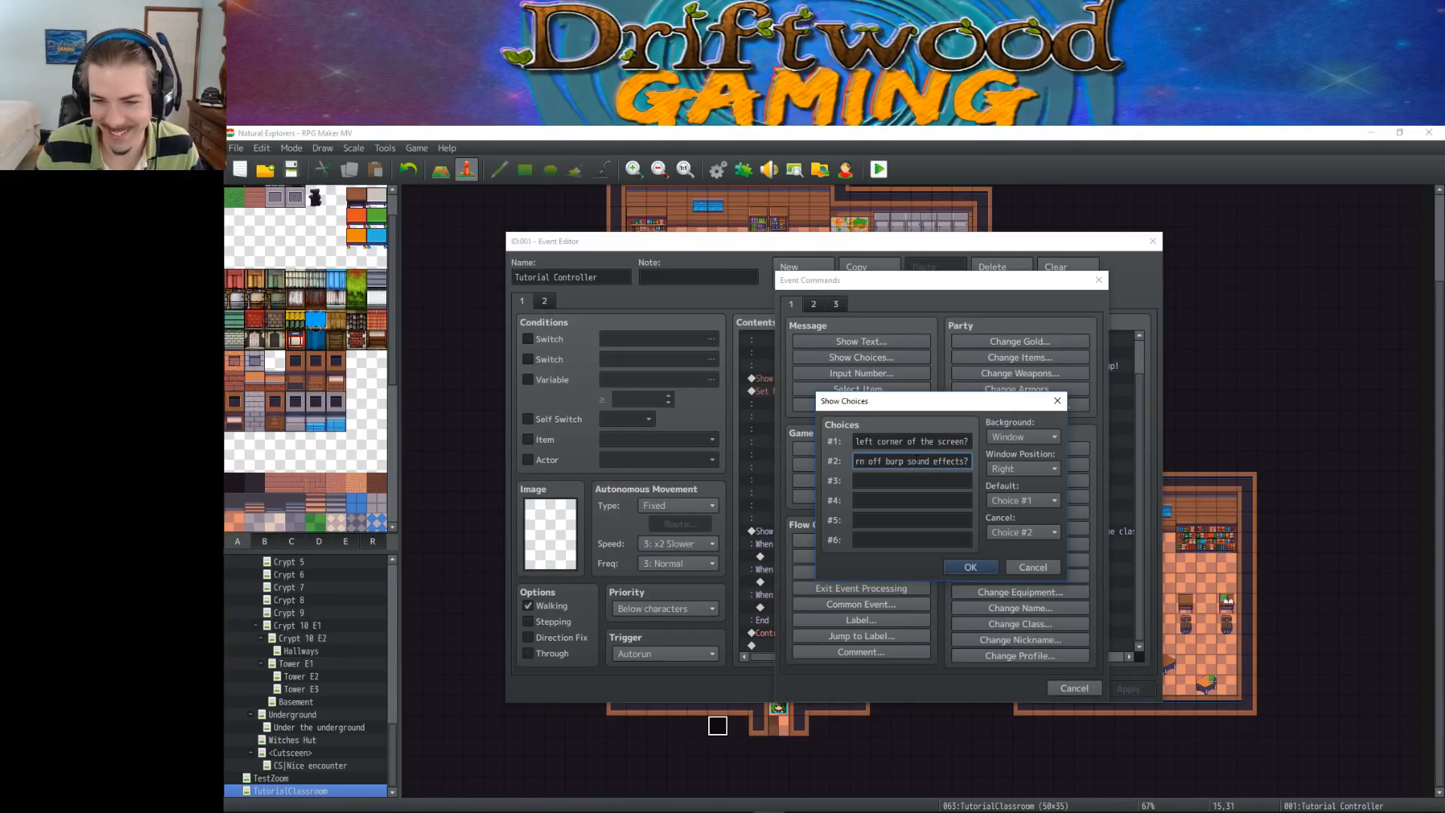
type("the")
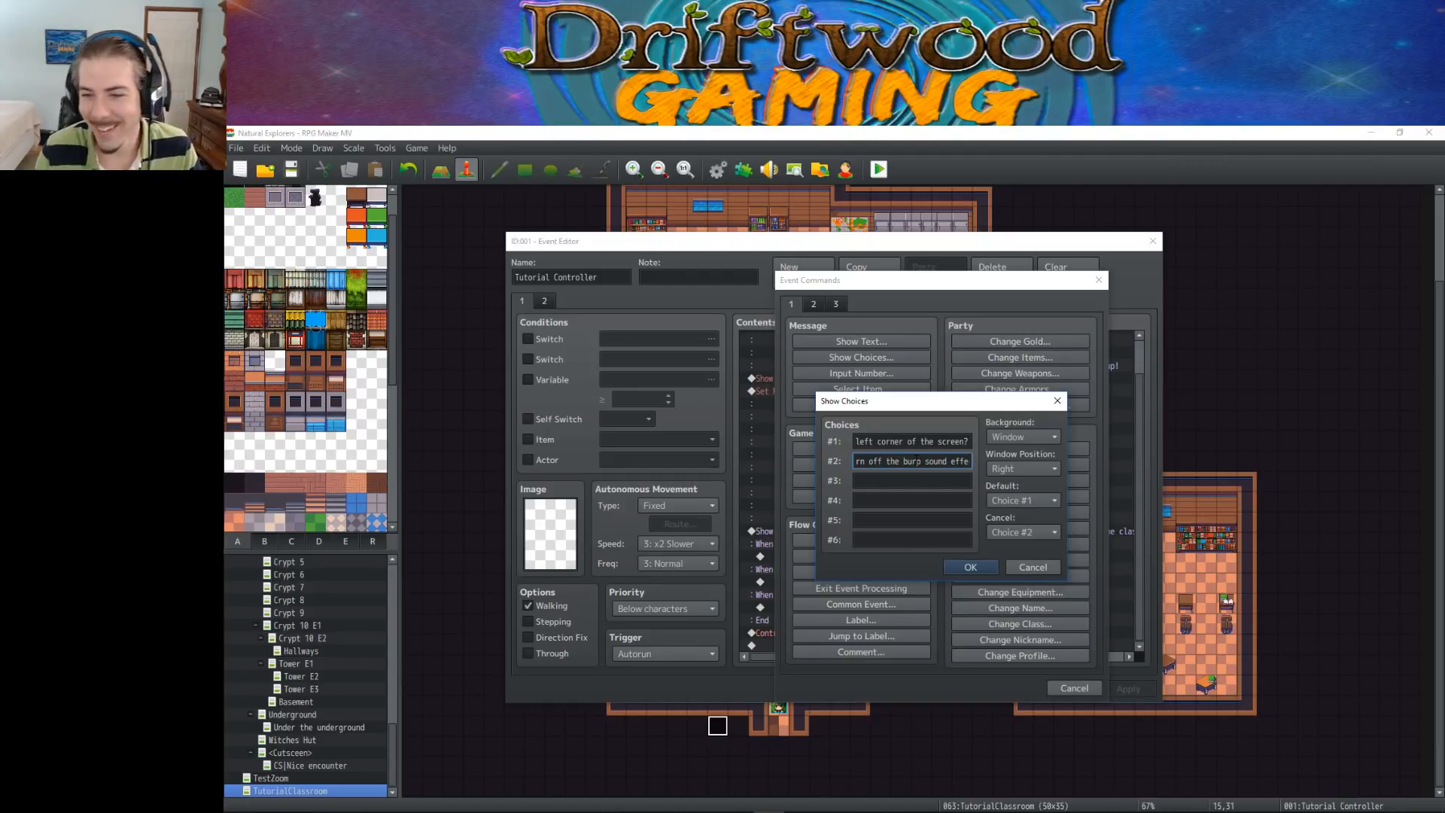
Set the third nested choice to "No more questions for now."
left_click(904, 484)
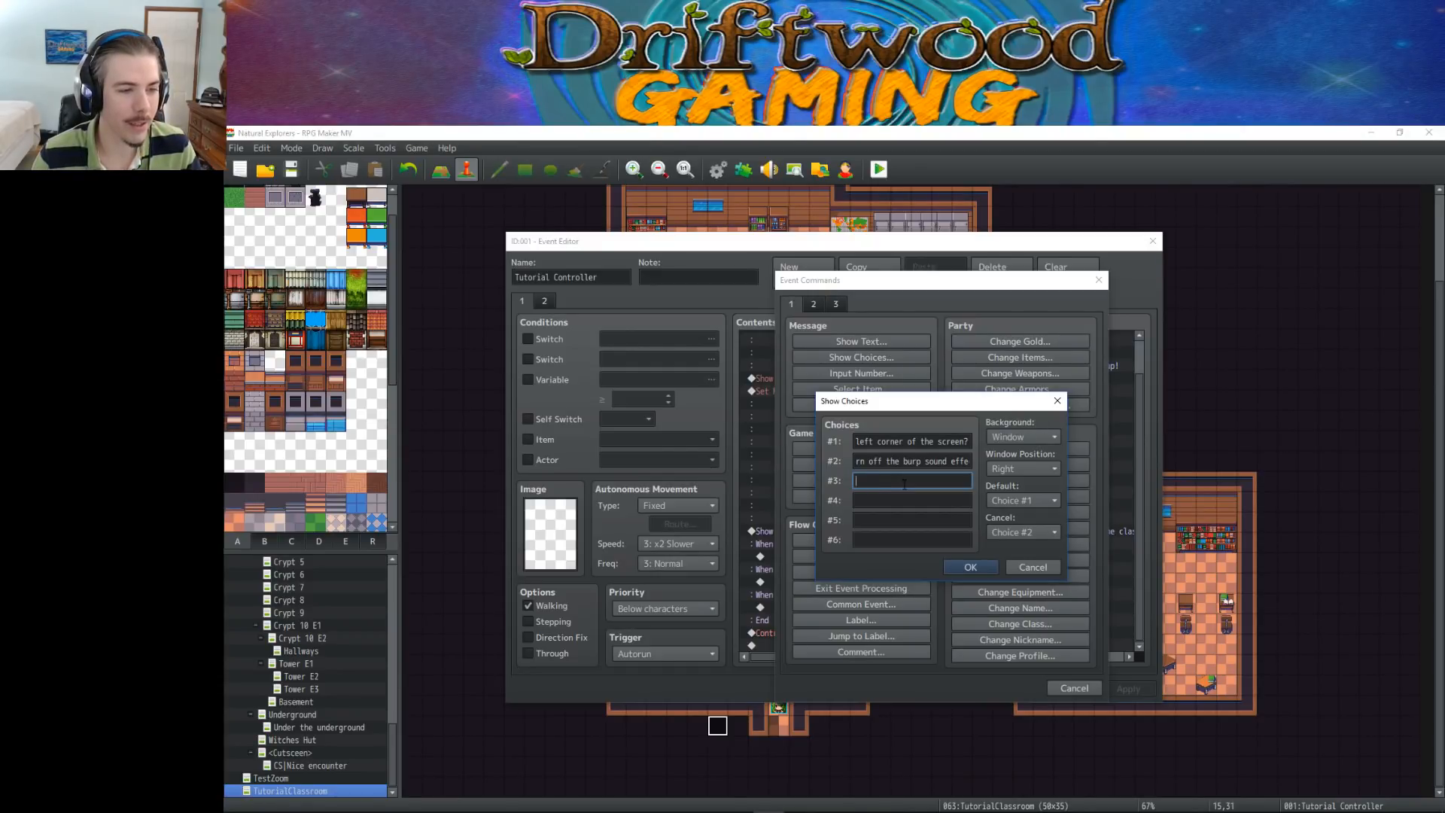
left_click(923, 443)
left_click_drag(922, 443, 976, 442)
left_click(909, 442)
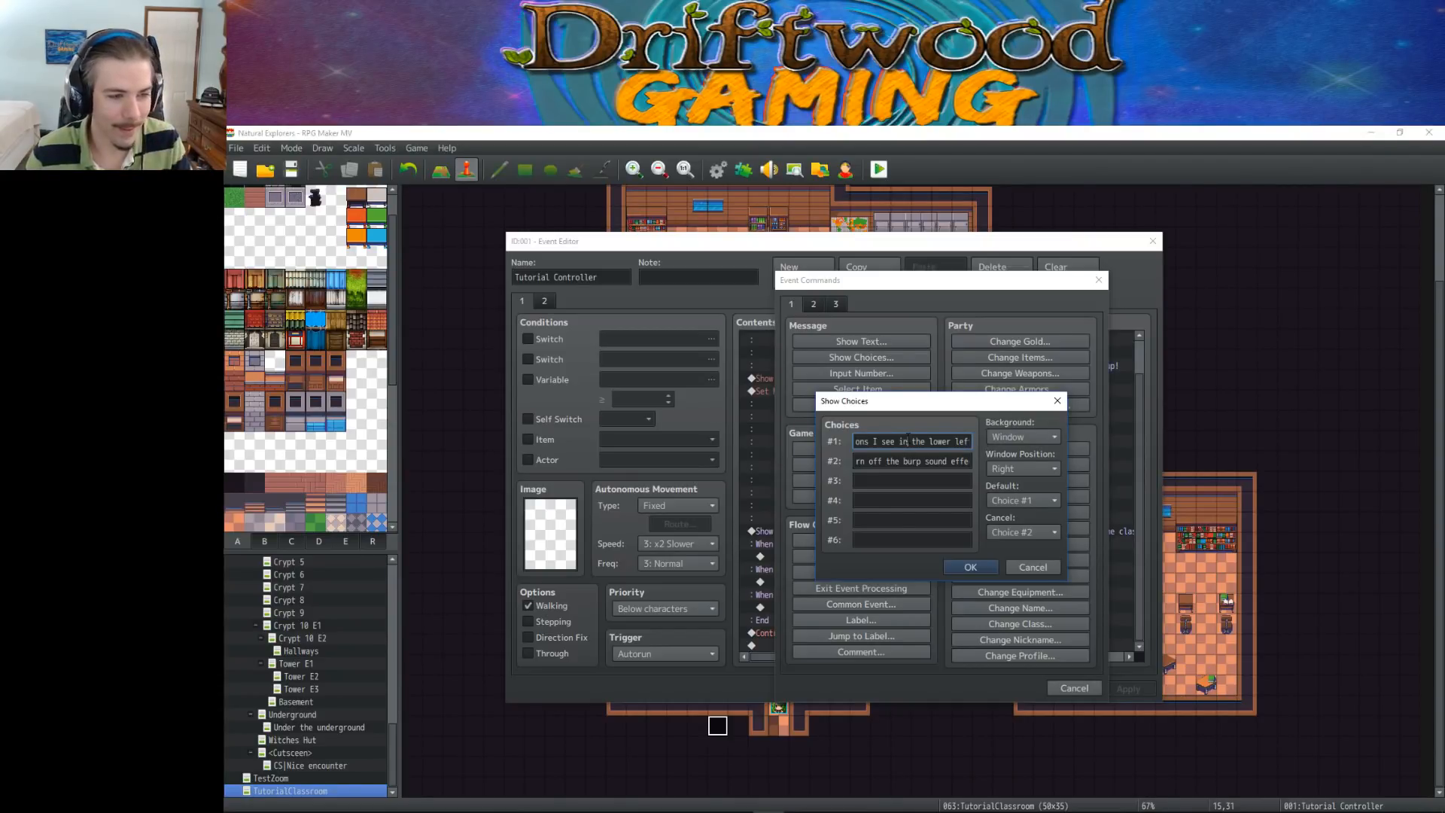
left_click(908, 463)
left_click(911, 480)
left_click(912, 462)
left_click(915, 479)
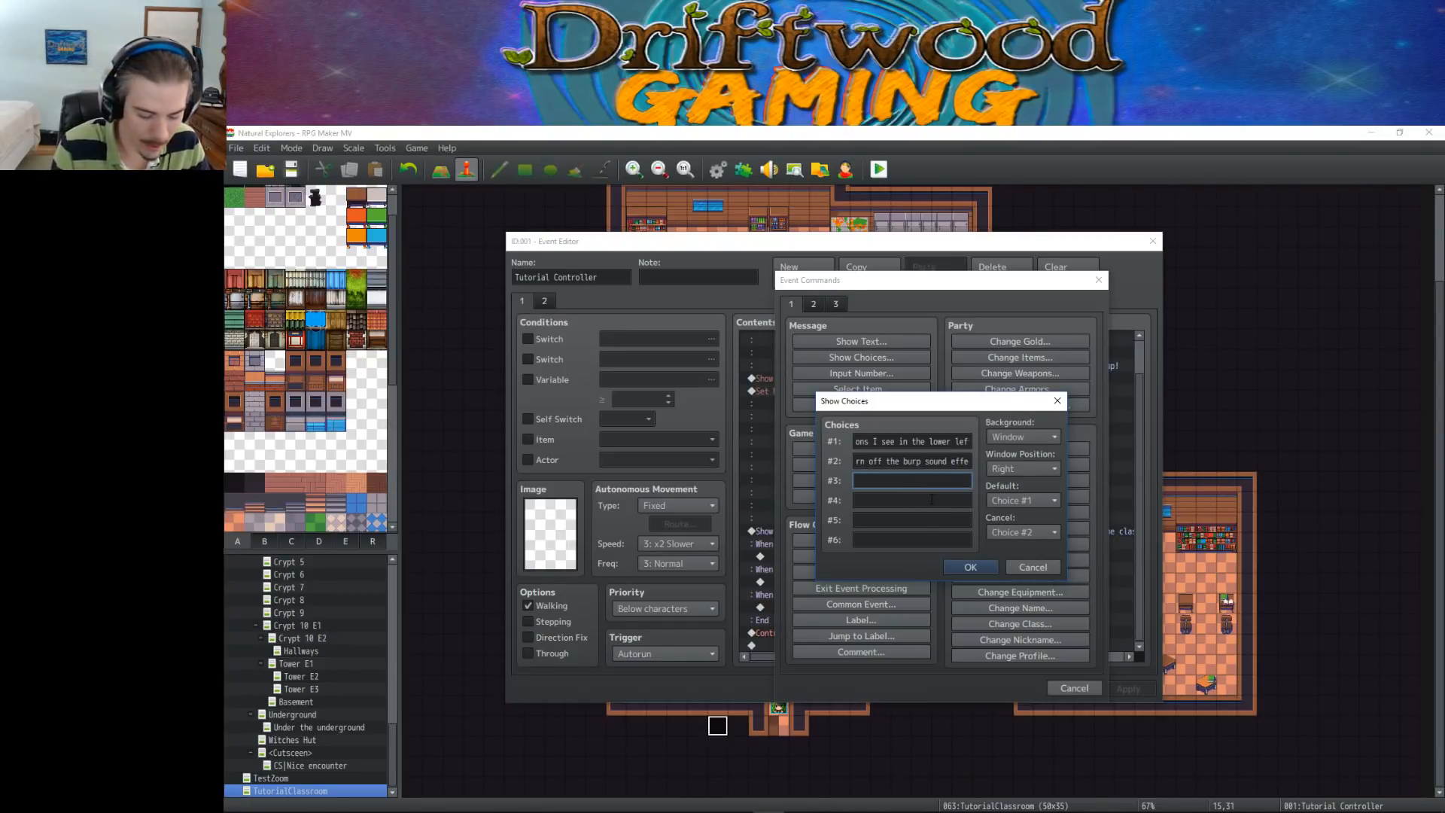
type("No more ")
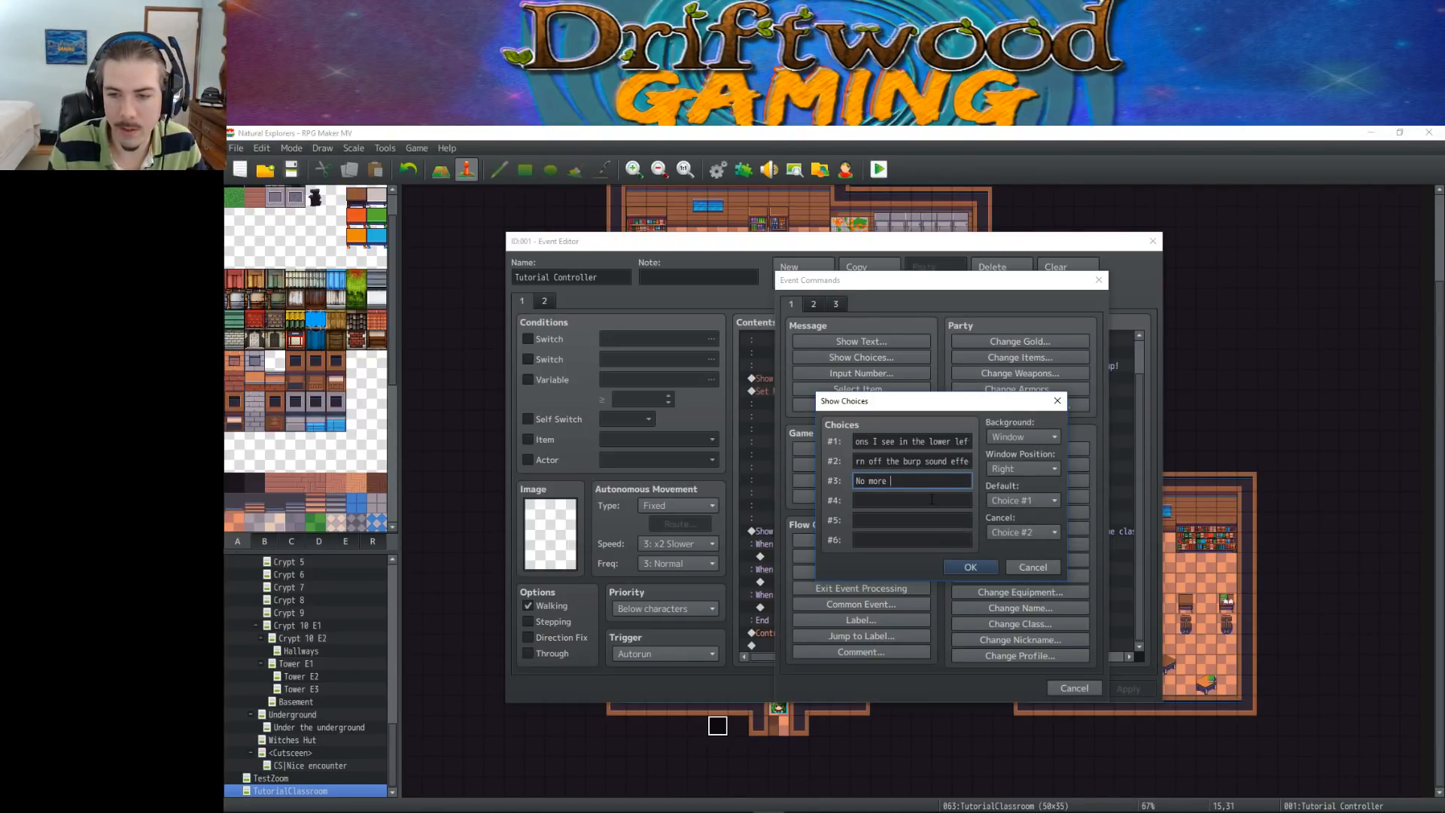
type("questions for now")
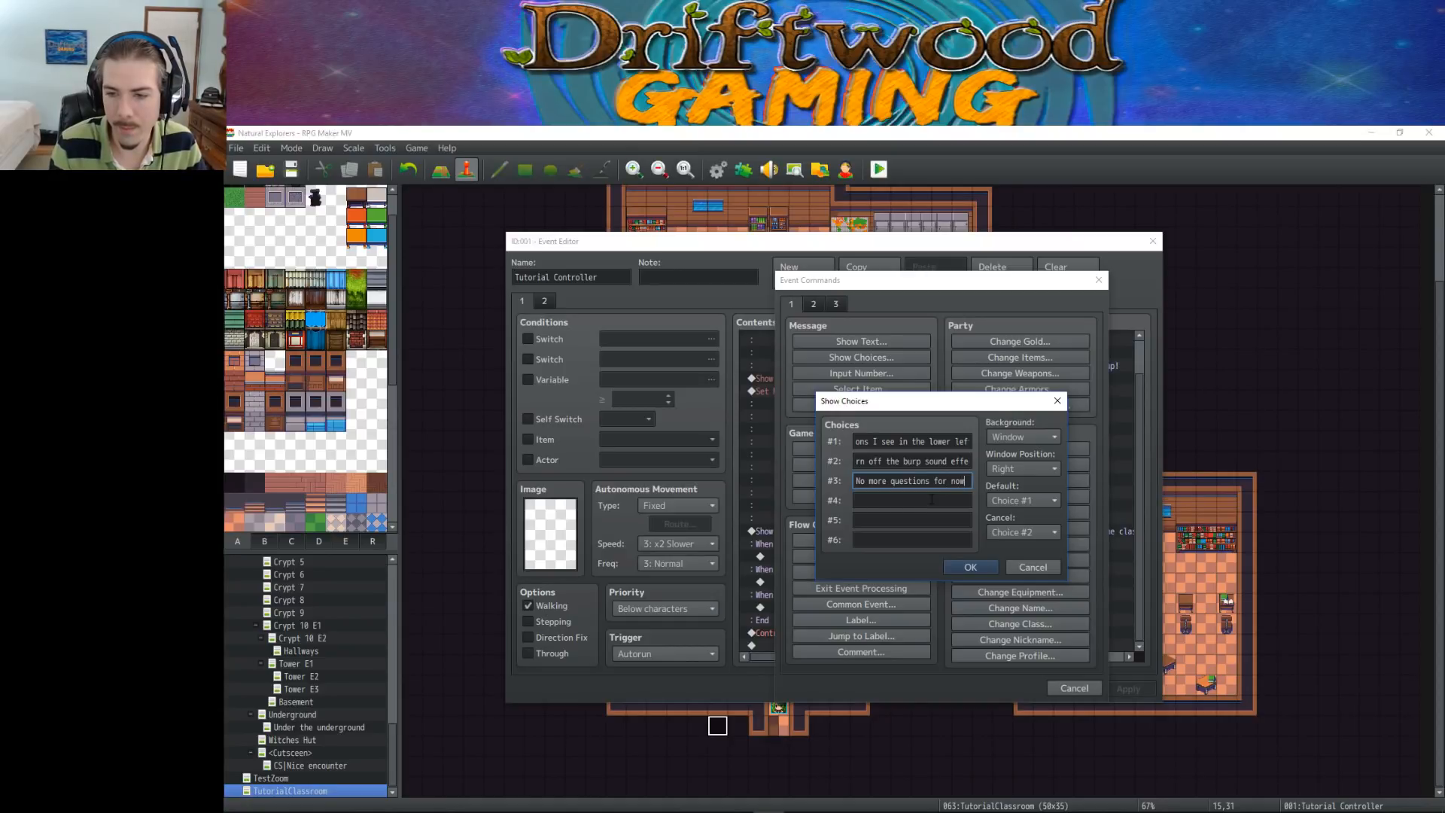
type(".")
Set the nested choices' cancel behaviour to Choice #3, confirm them and apply the event changes
left_click(1004, 529)
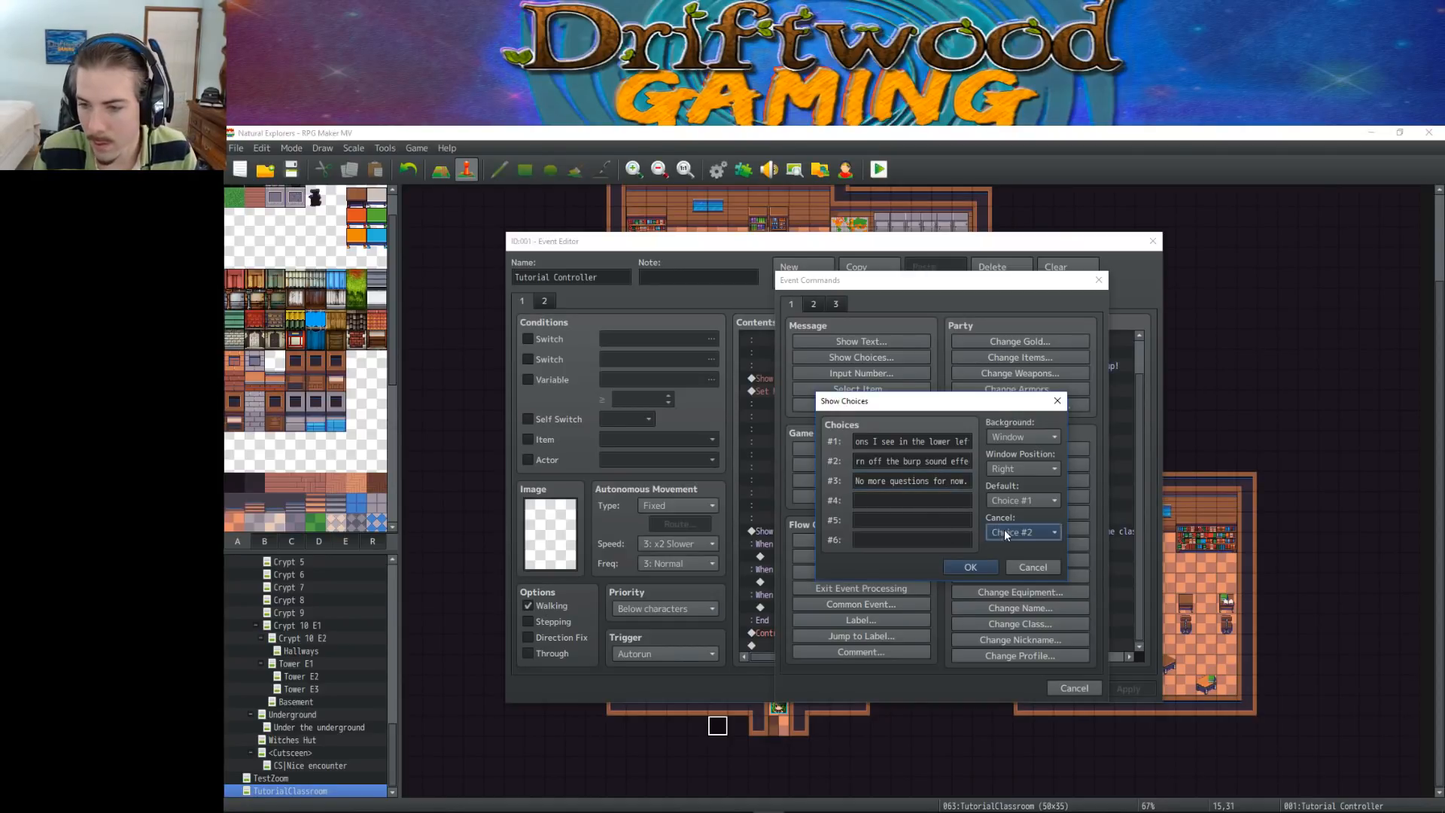
left_click(1023, 606)
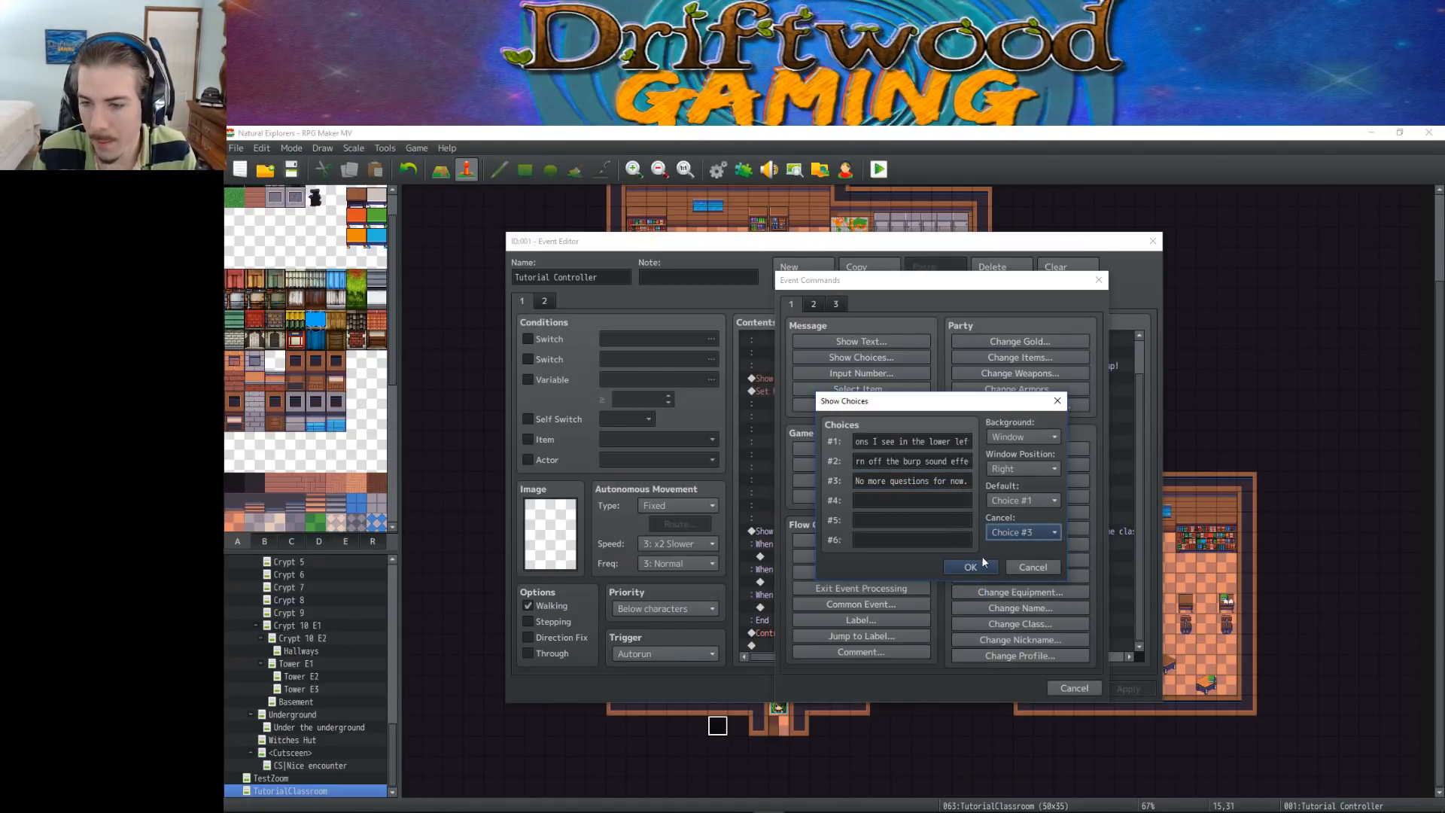
left_click(966, 569)
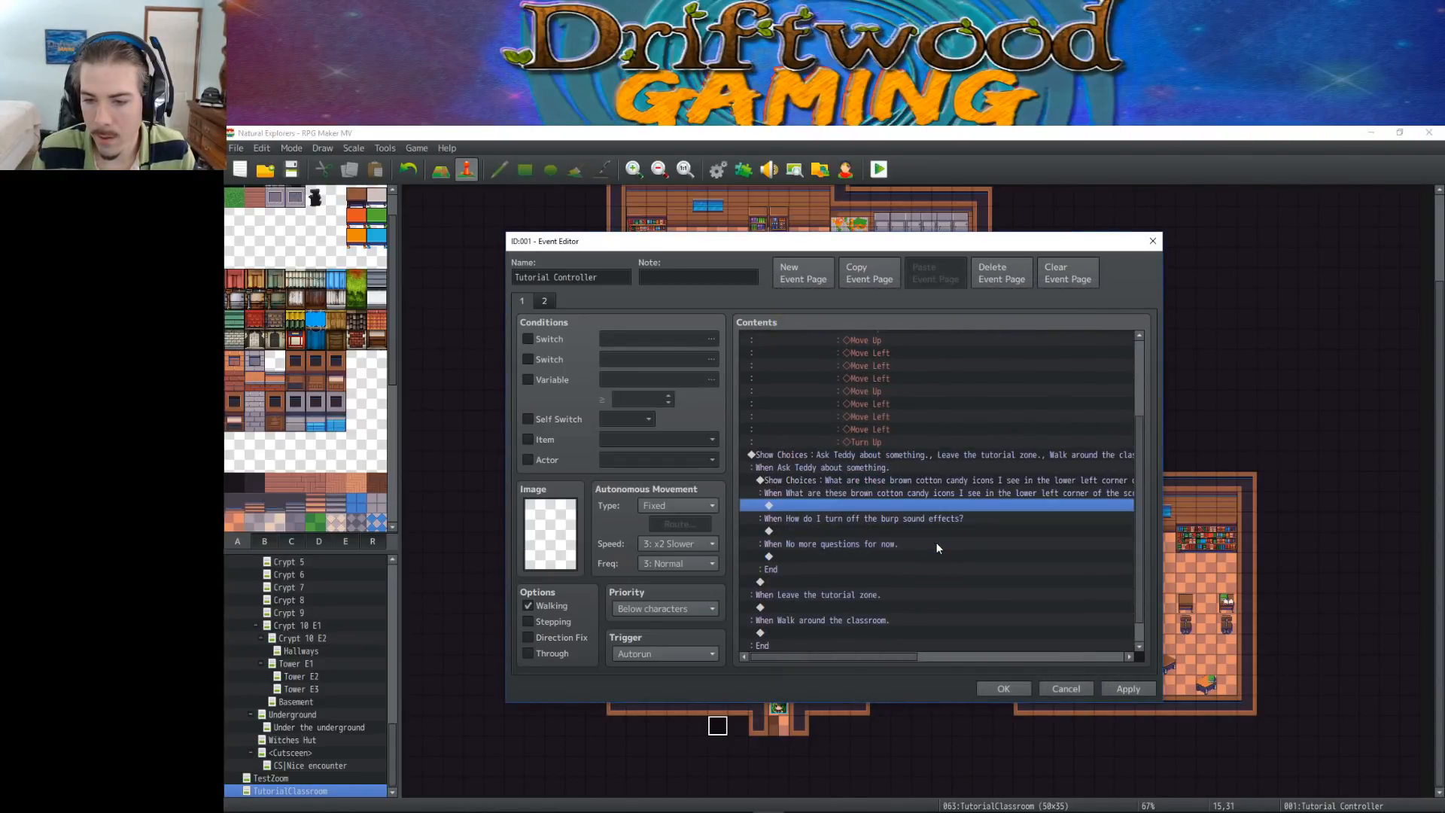
left_click(1124, 688)
scroll(938, 554, "up", 3)
scroll(937, 554, "up", 1)
scroll(882, 499, "down", 2)
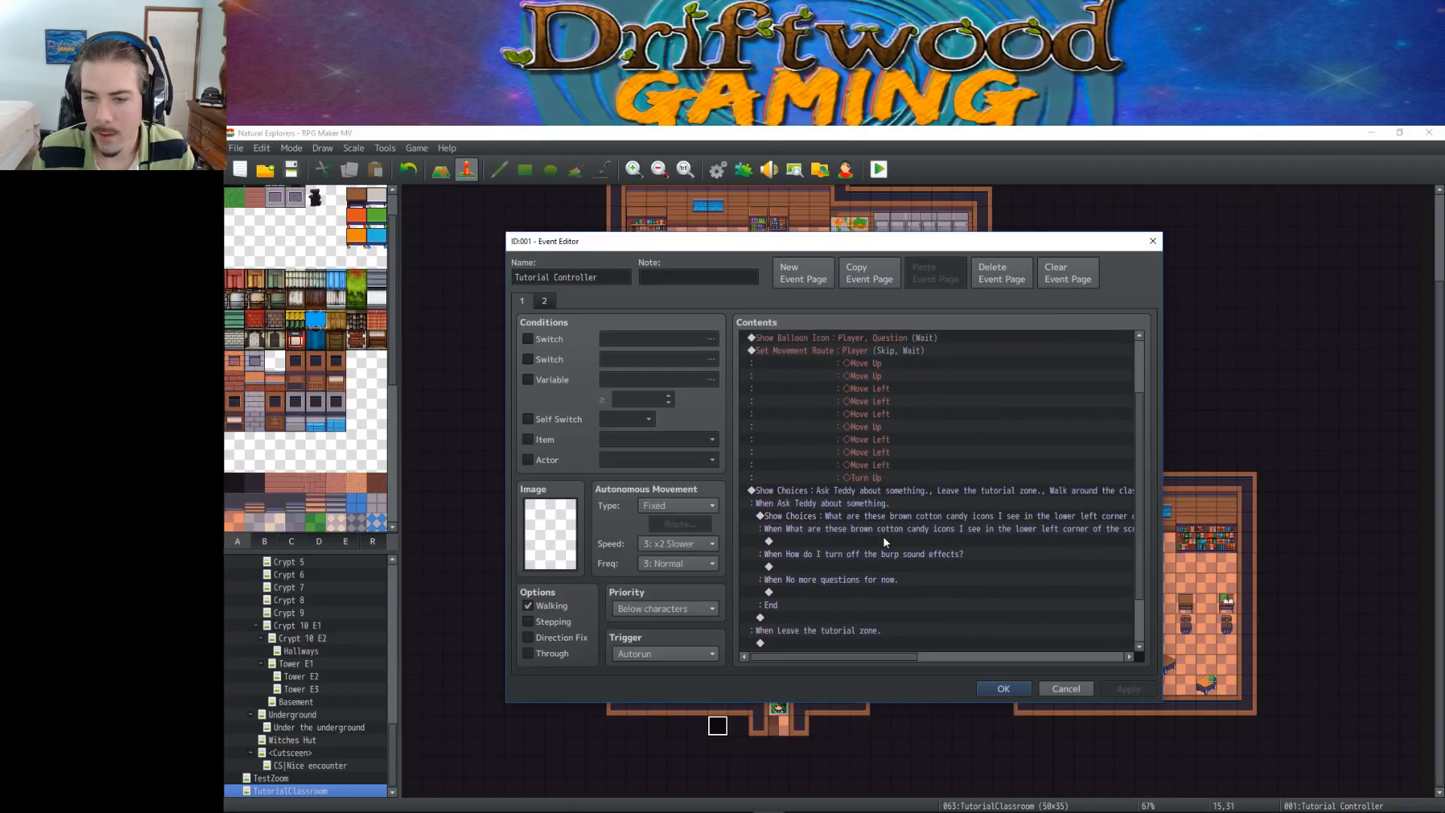
left_click(885, 541)
double_click(901, 539)
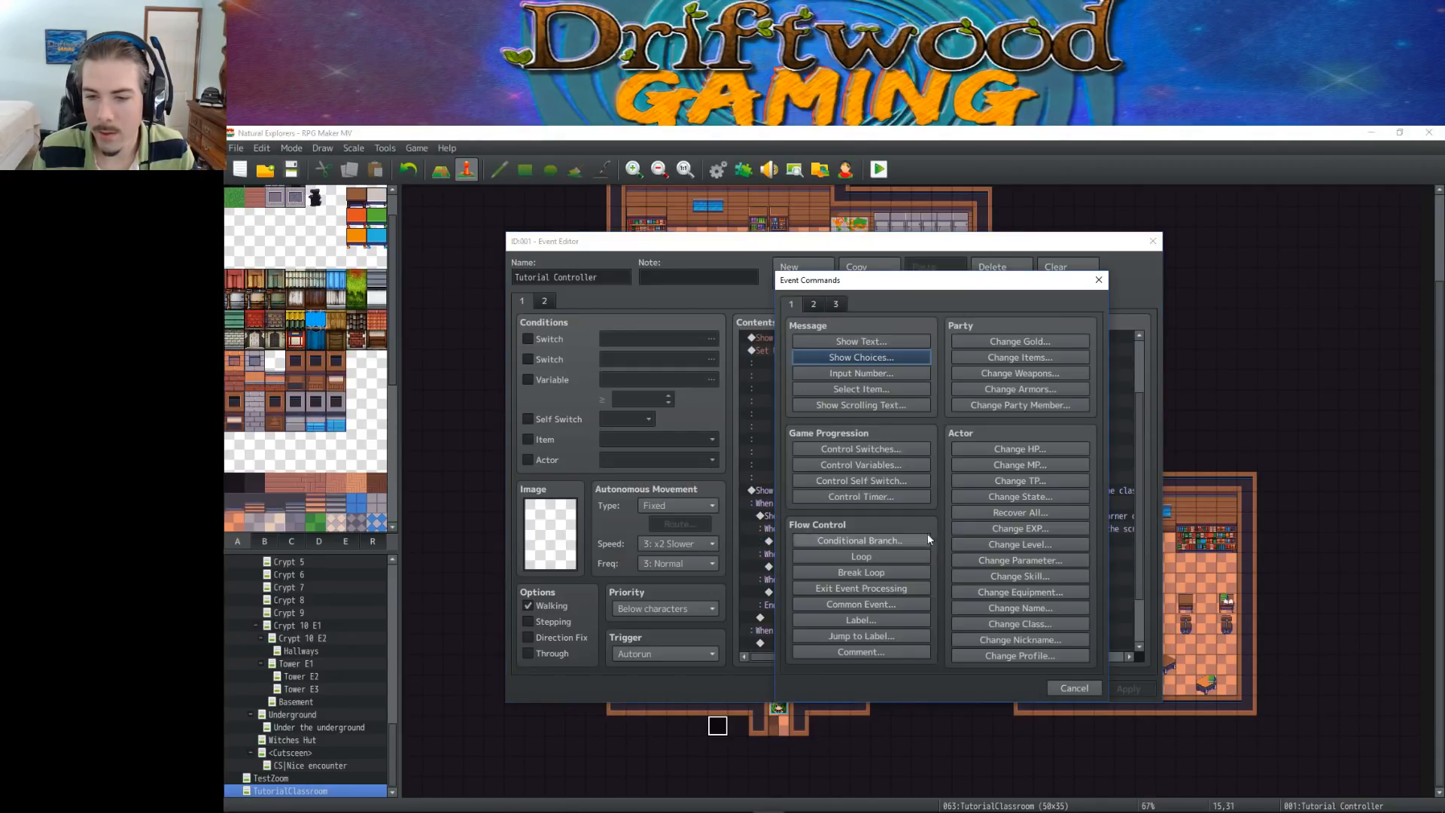
left_click(853, 341)
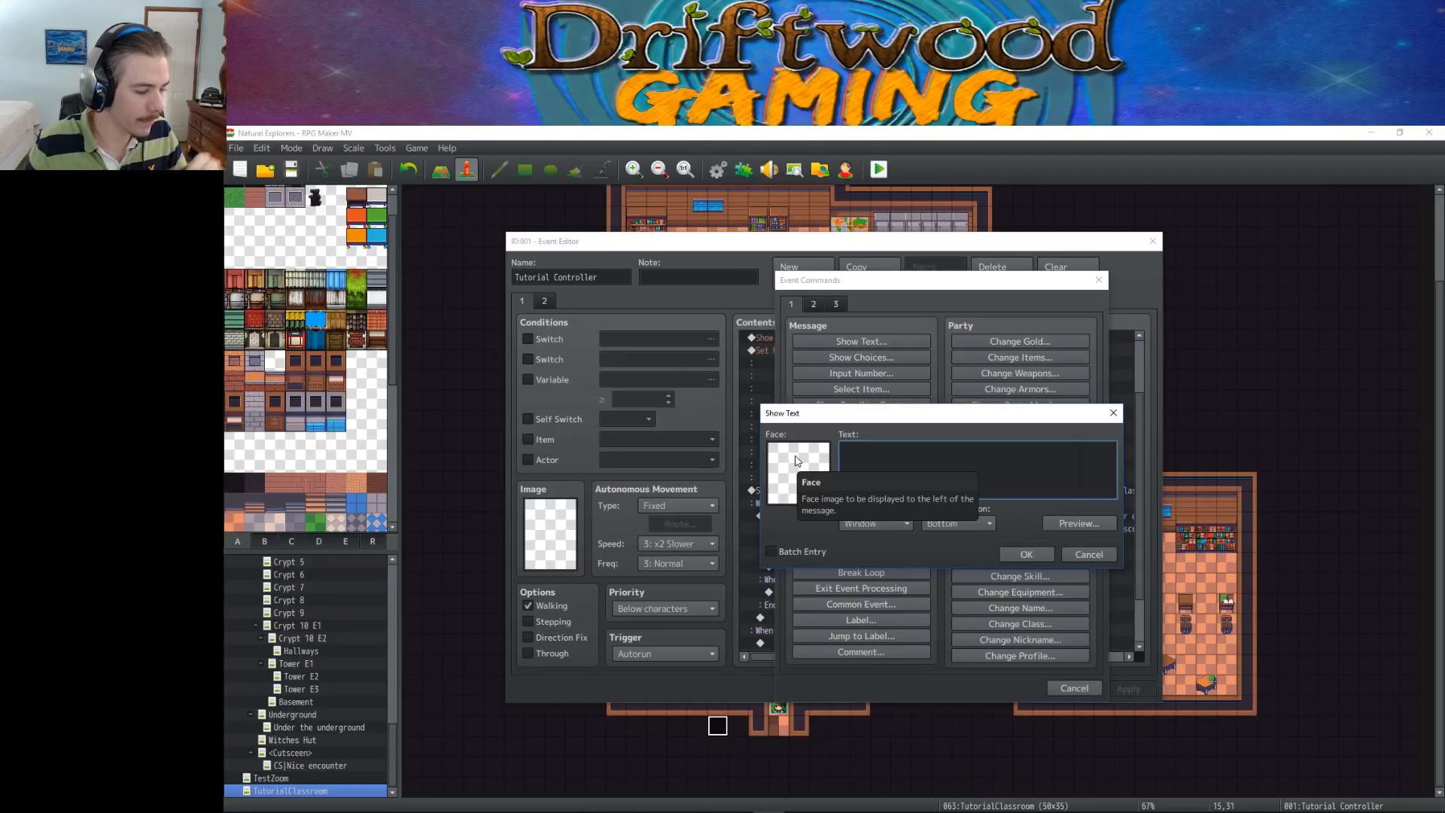
left_click(1088, 554)
left_click(1063, 686)
Reopen the nested Show Choices command and move "No more questions for now." from the third to the fourth choice
right_click(867, 518)
left_click(900, 530)
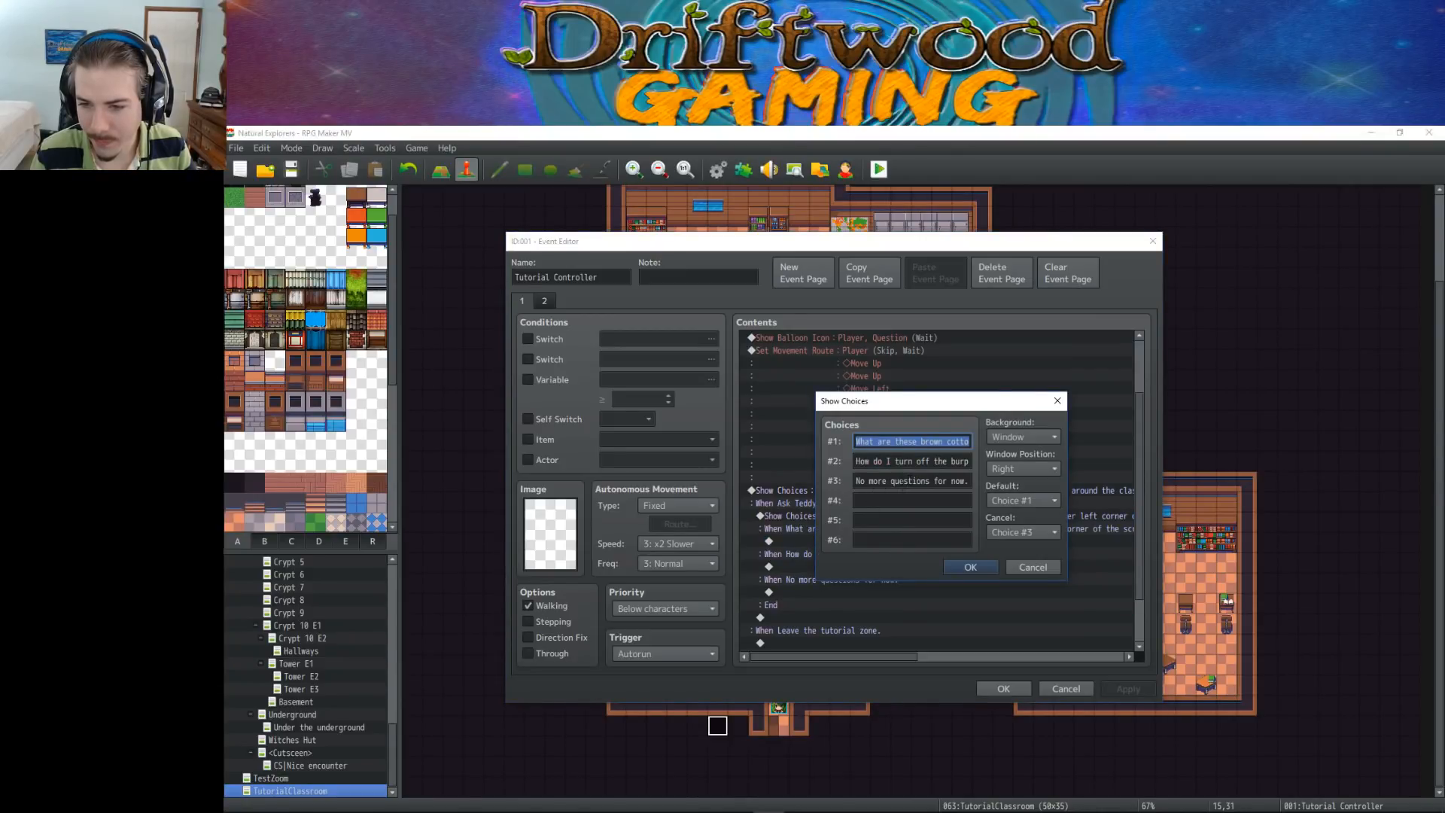
left_click(889, 484)
key("ctrl+x")
key("Tab")
key("ctrl+v")
Set the third nested choice to "What's with the Sna-sna sound I just heard?"
key("shift+Tab")
type("What'")
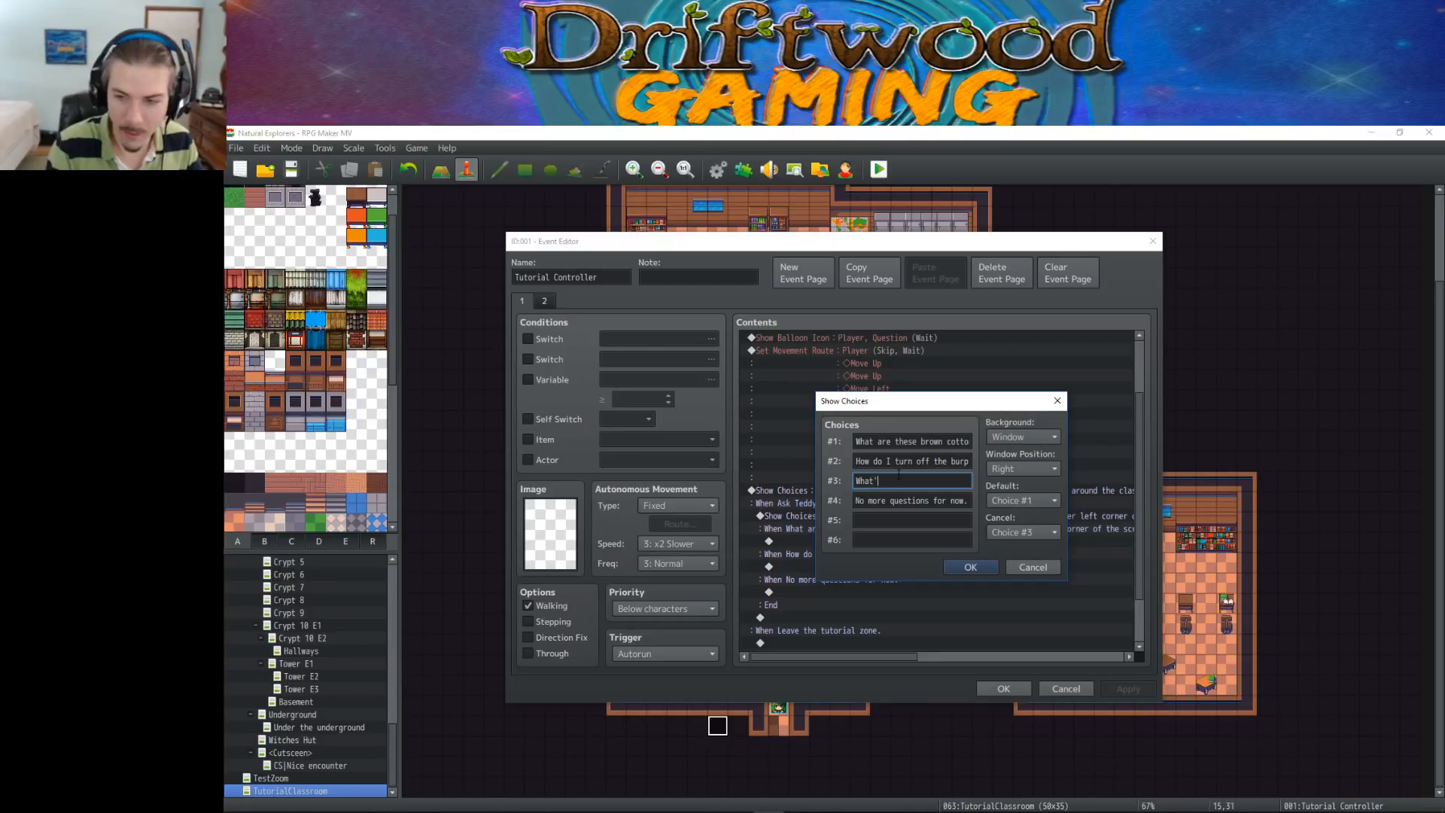
type("s with the Sna-")
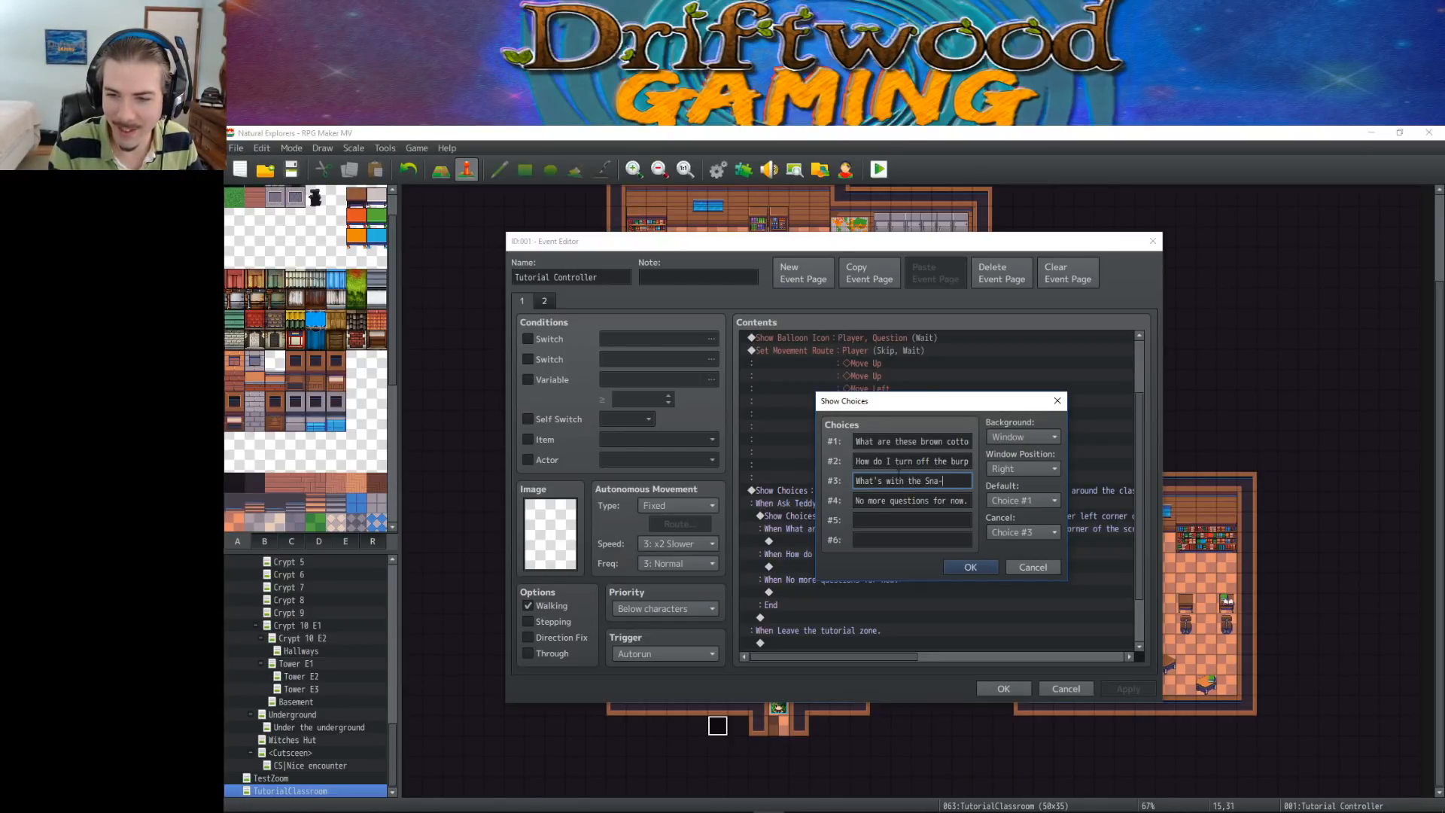
type("sna sound ")
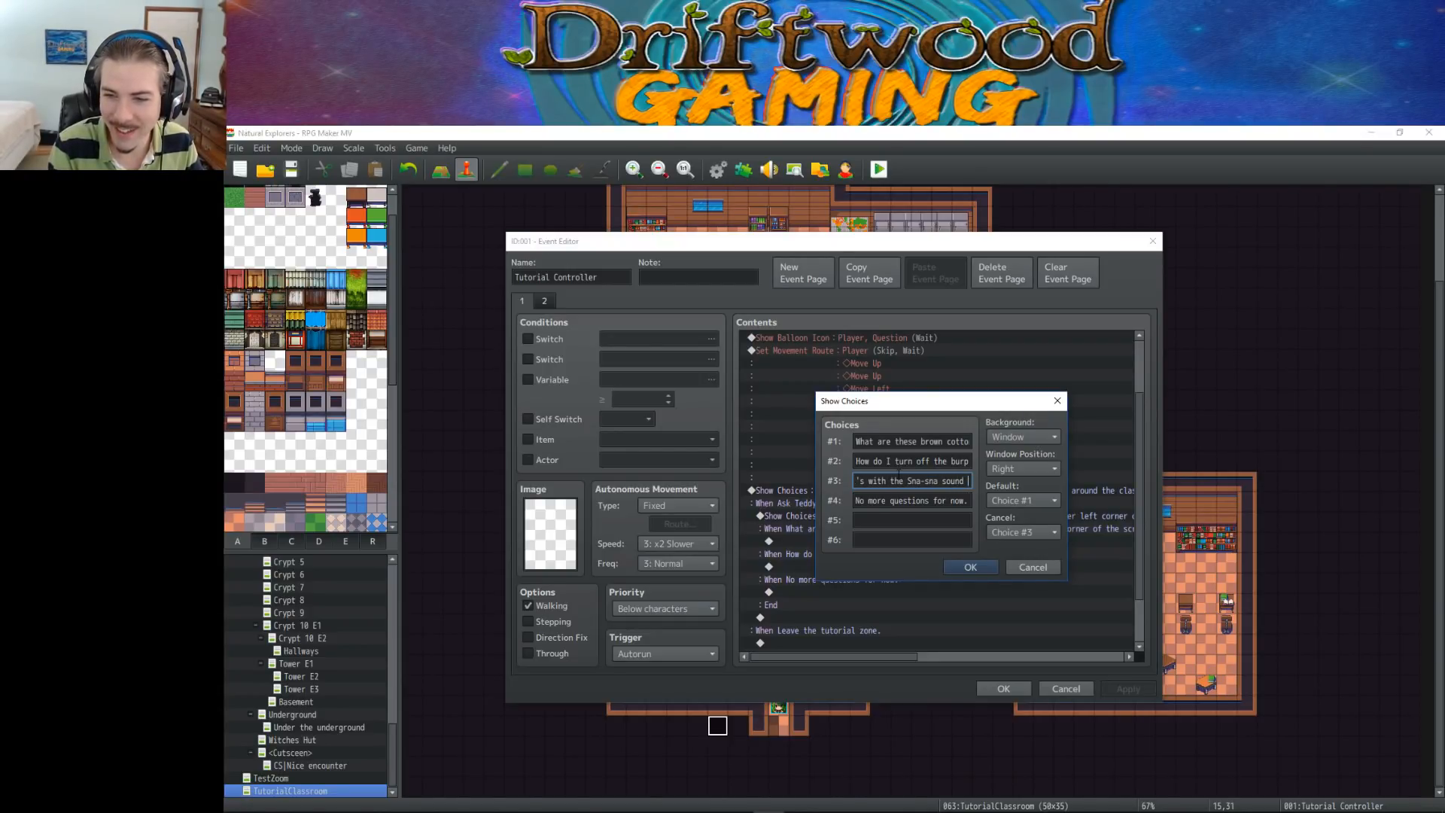
type("I just")
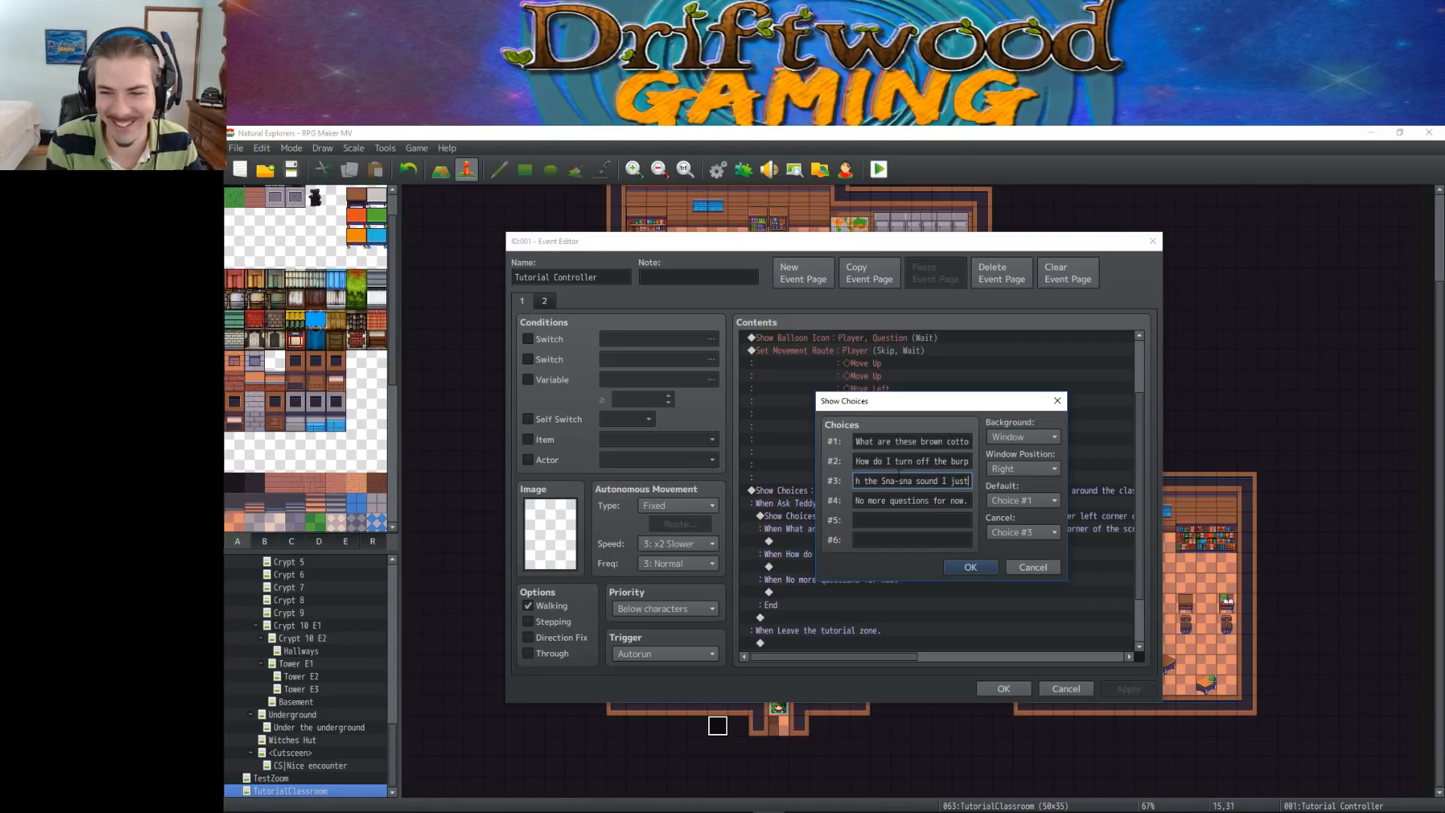
type(" heard?")
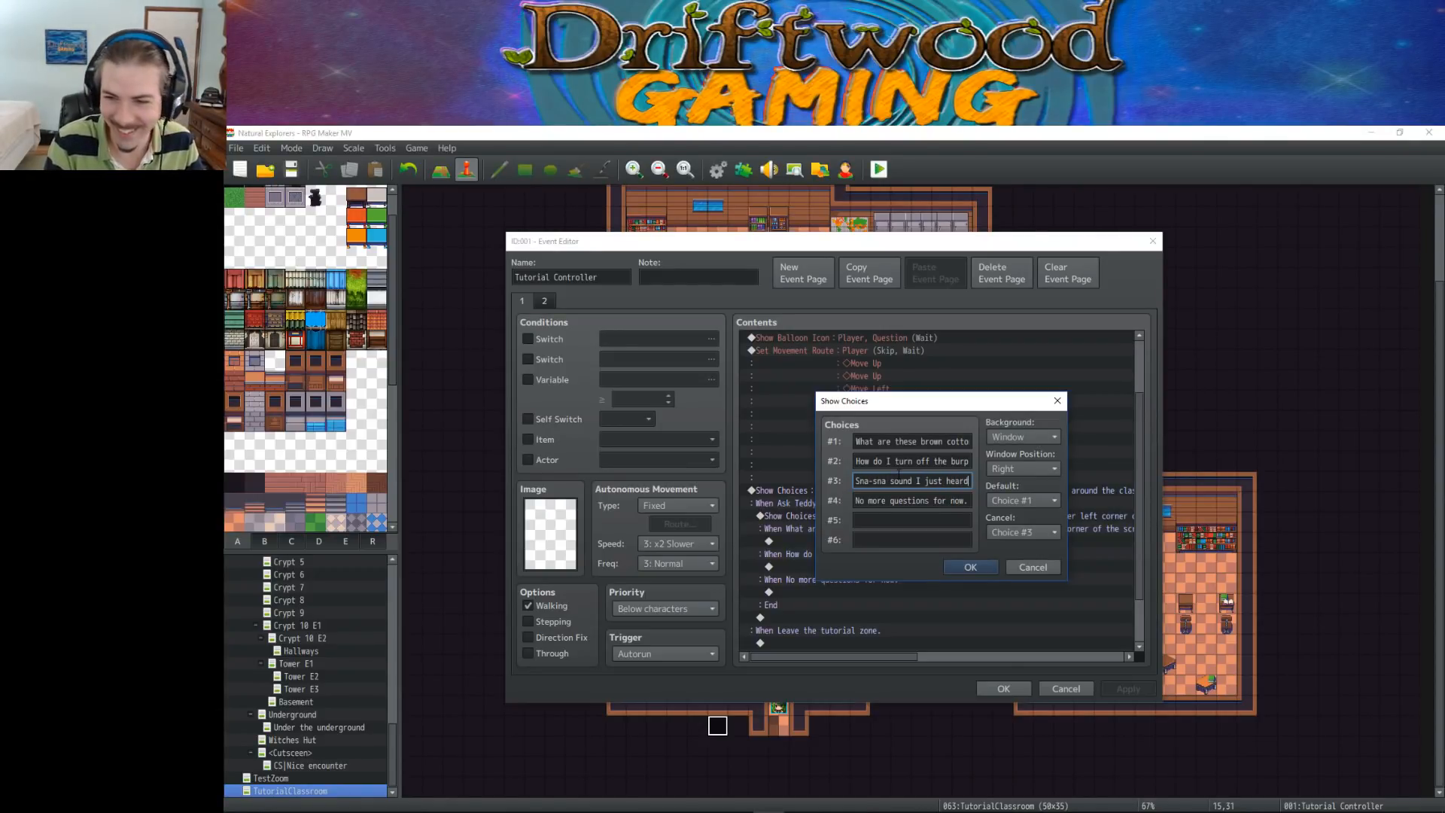
Set the cancel behaviour to Choice #4, change "sound" to "sounds" in the third nested choice and confirm the choices
left_click(1030, 530)
left_click(1014, 622)
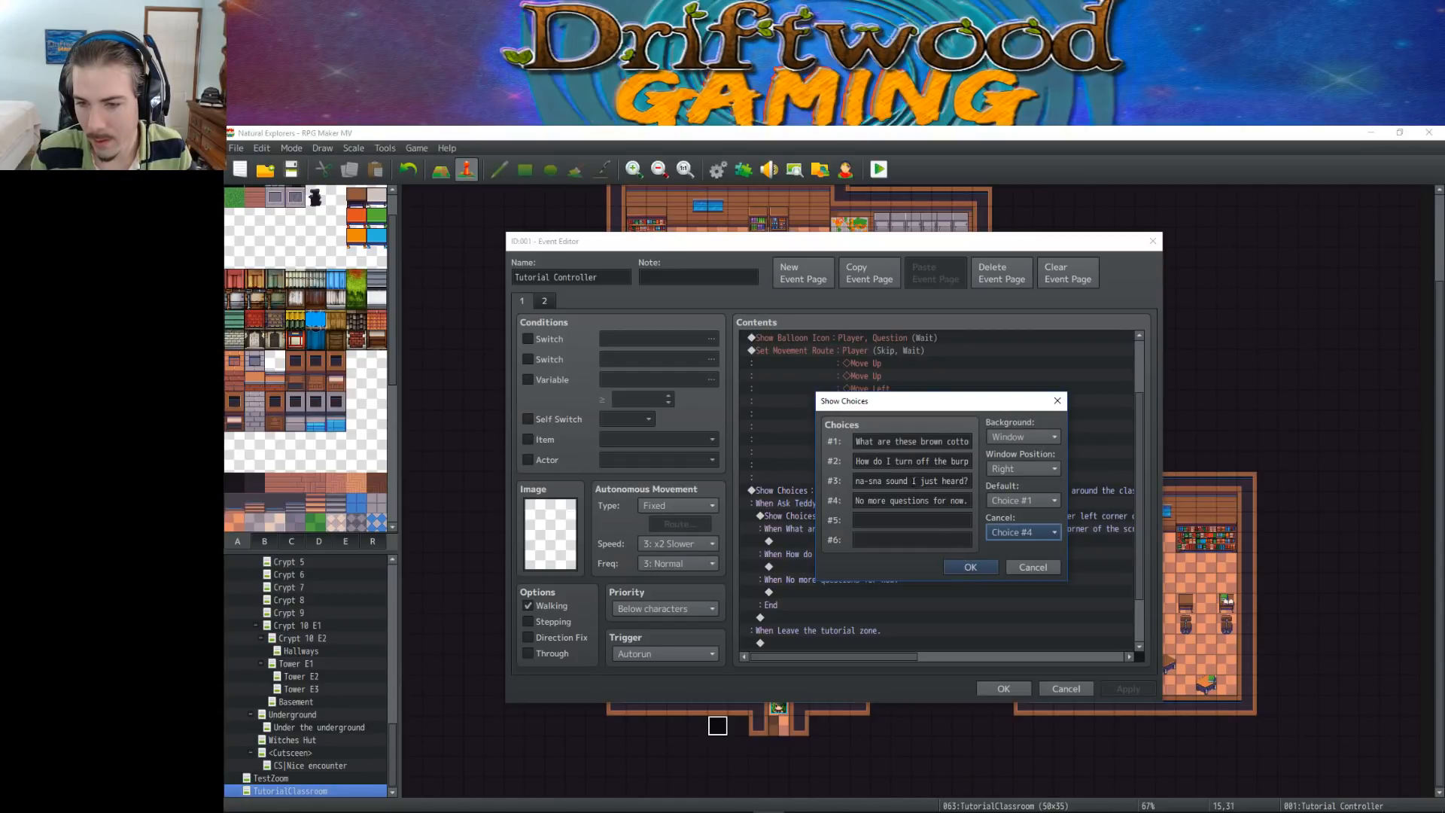
left_click(914, 481)
type("s")
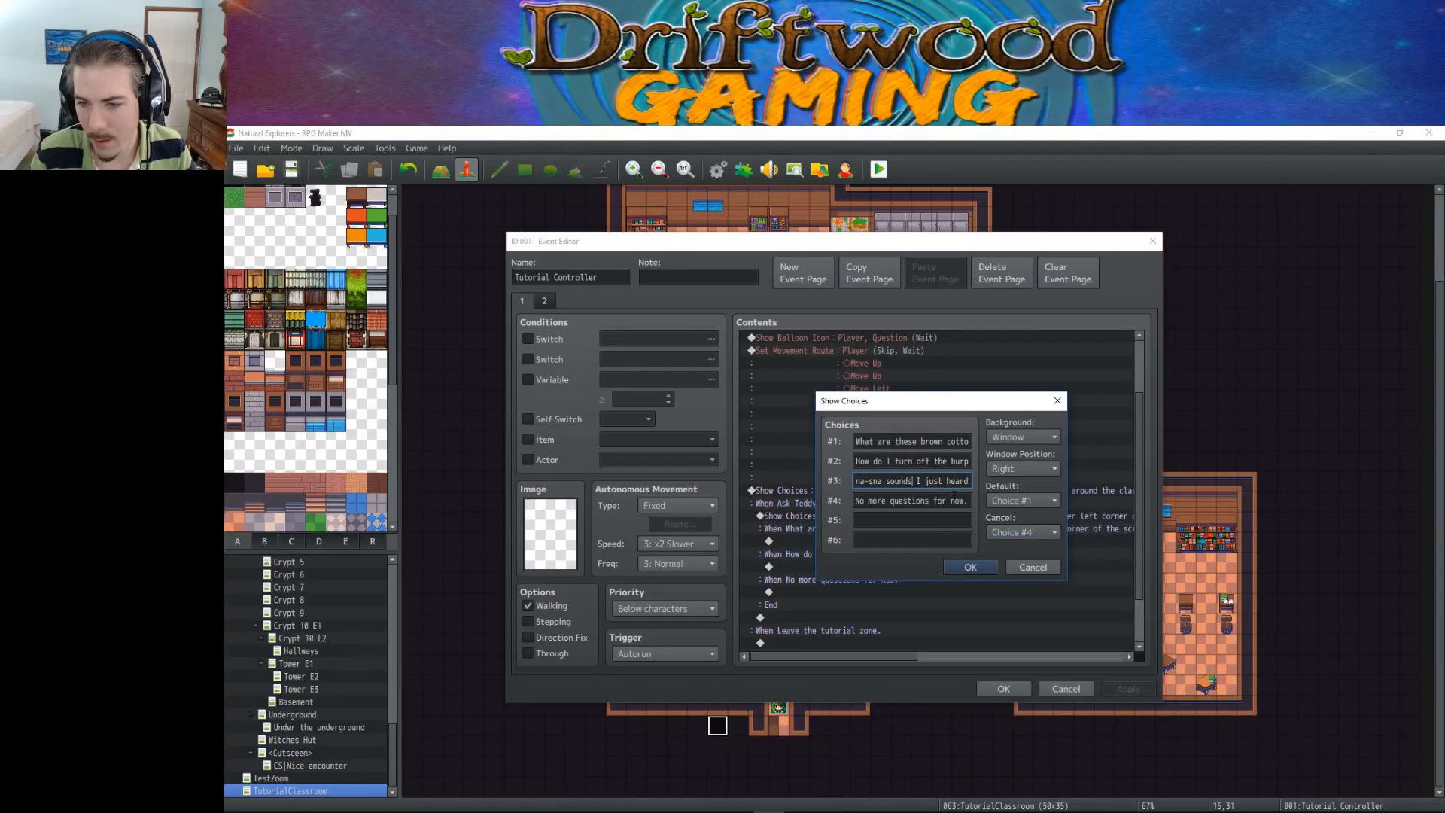
left_click(969, 567)
Start a Show Text command inside the "What's with the Sna-sna sounds I just heard?" branch
scroll(903, 541, "down", 1)
left_click(877, 521)
right_click(887, 522)
left_click(930, 526)
left_click(861, 343)
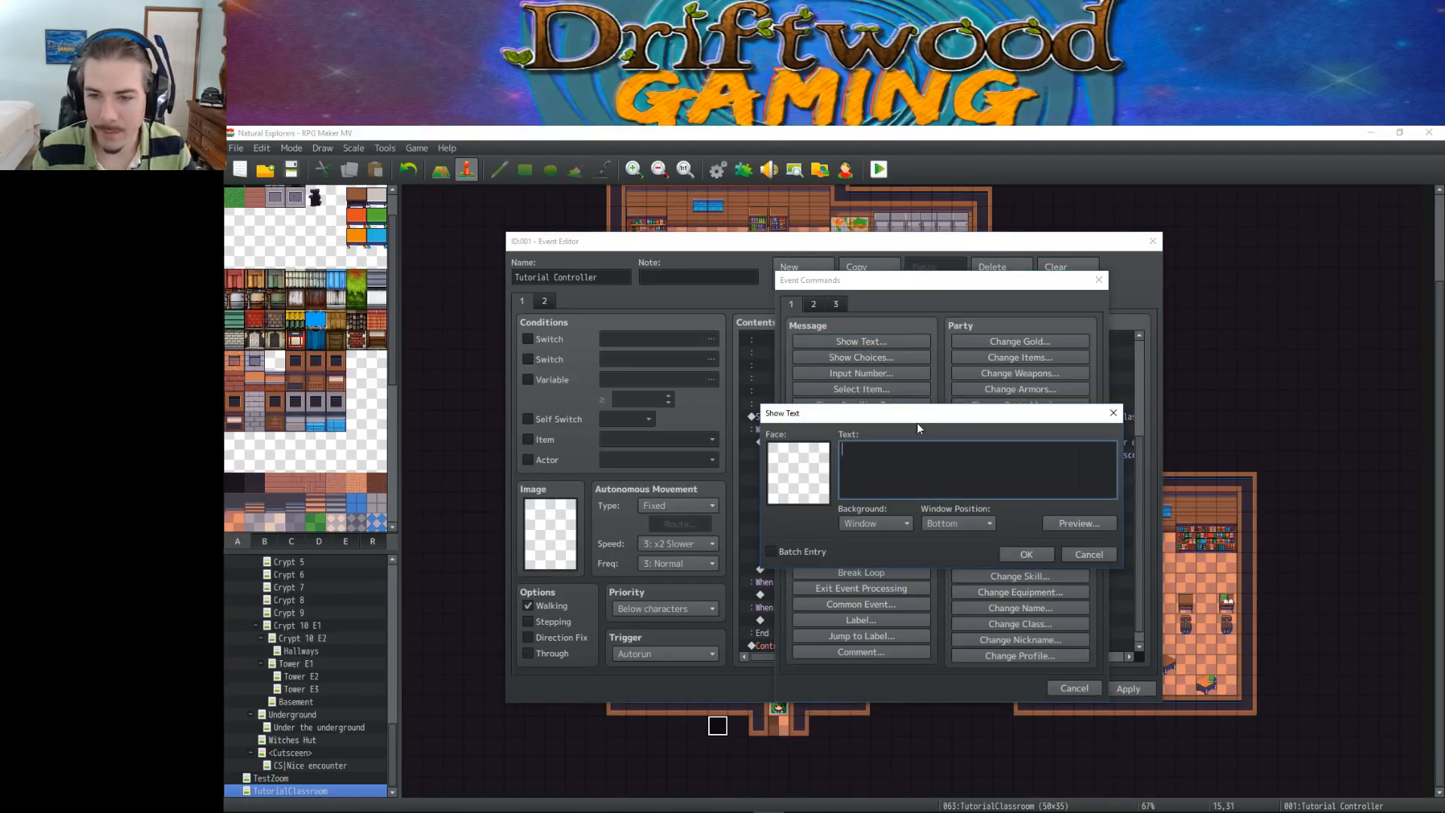
type("All o")
type("f the")
key("BackSpace")
key("BackSpace")
key("BackSpace")
key("BackSpace")
key("BackSpace")
key("BackSpace")
key("BackSpace")
key("BackSpace")
key("BackSpace")
key("BackSpace")
type("Most of t")
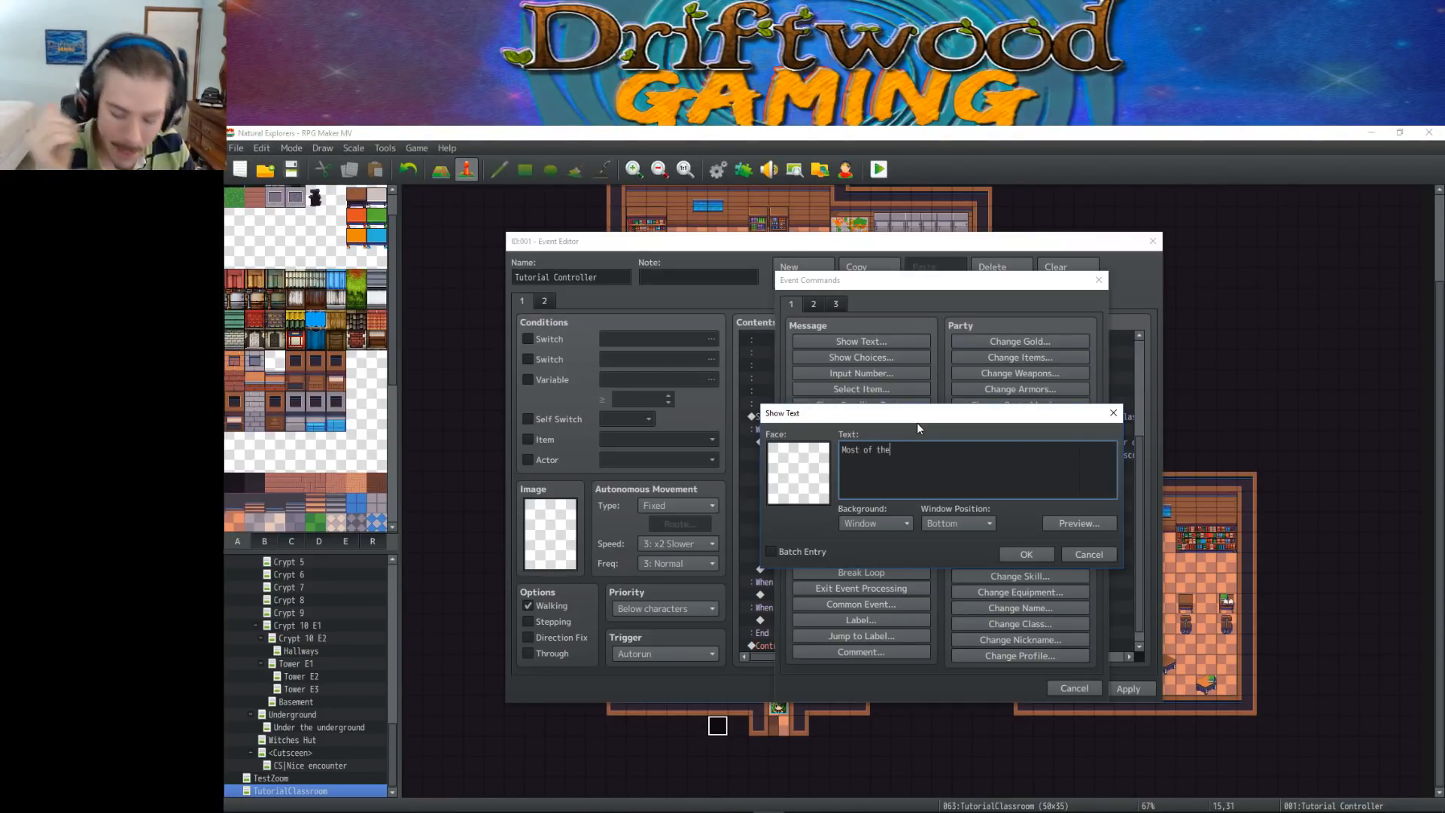
key("BackSpace")
key("BackSpace")
key("BackSpace")
key("BackSpace")
key("BackSpace")
key("BackSpace")
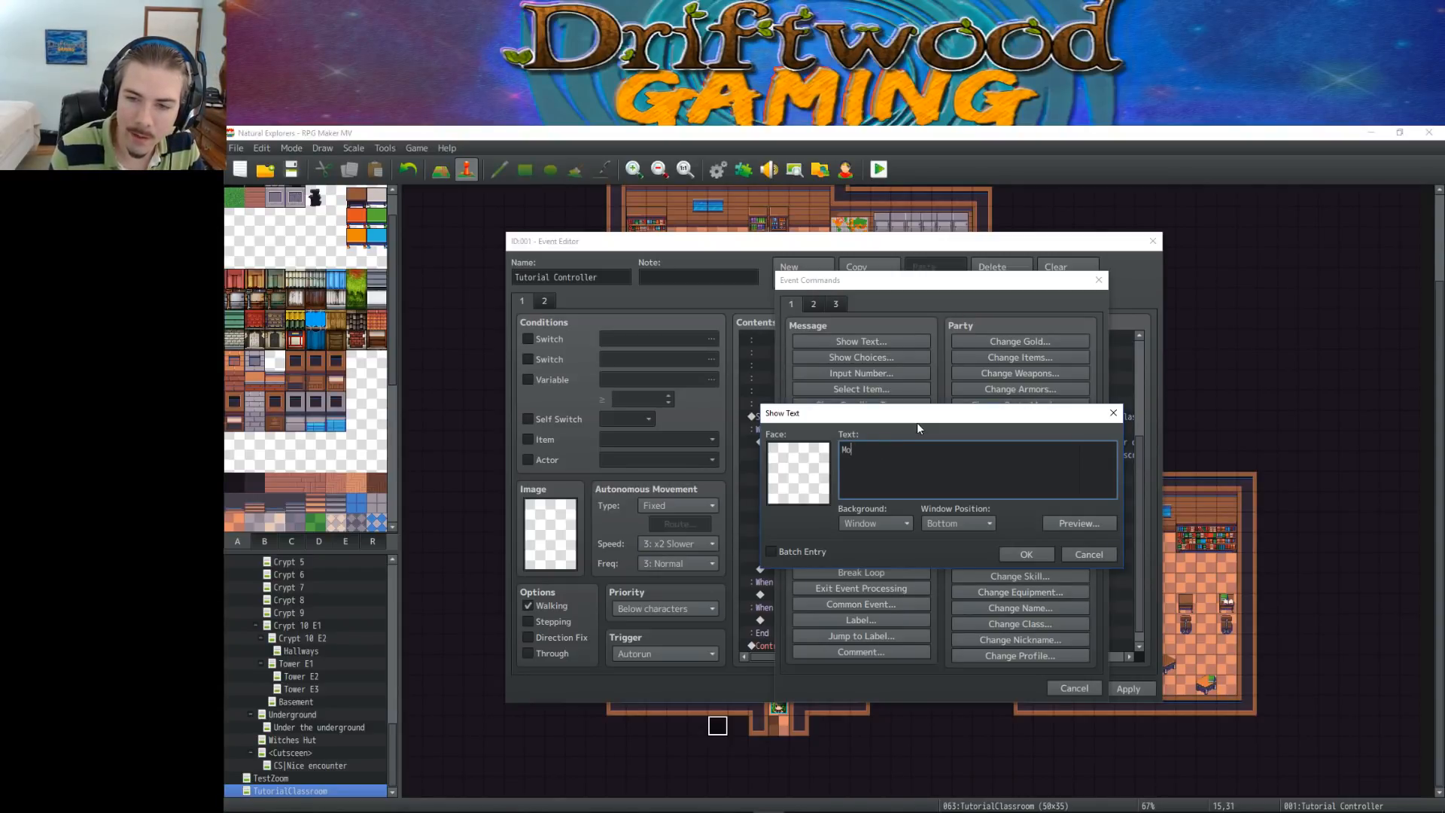
type("any of the s")
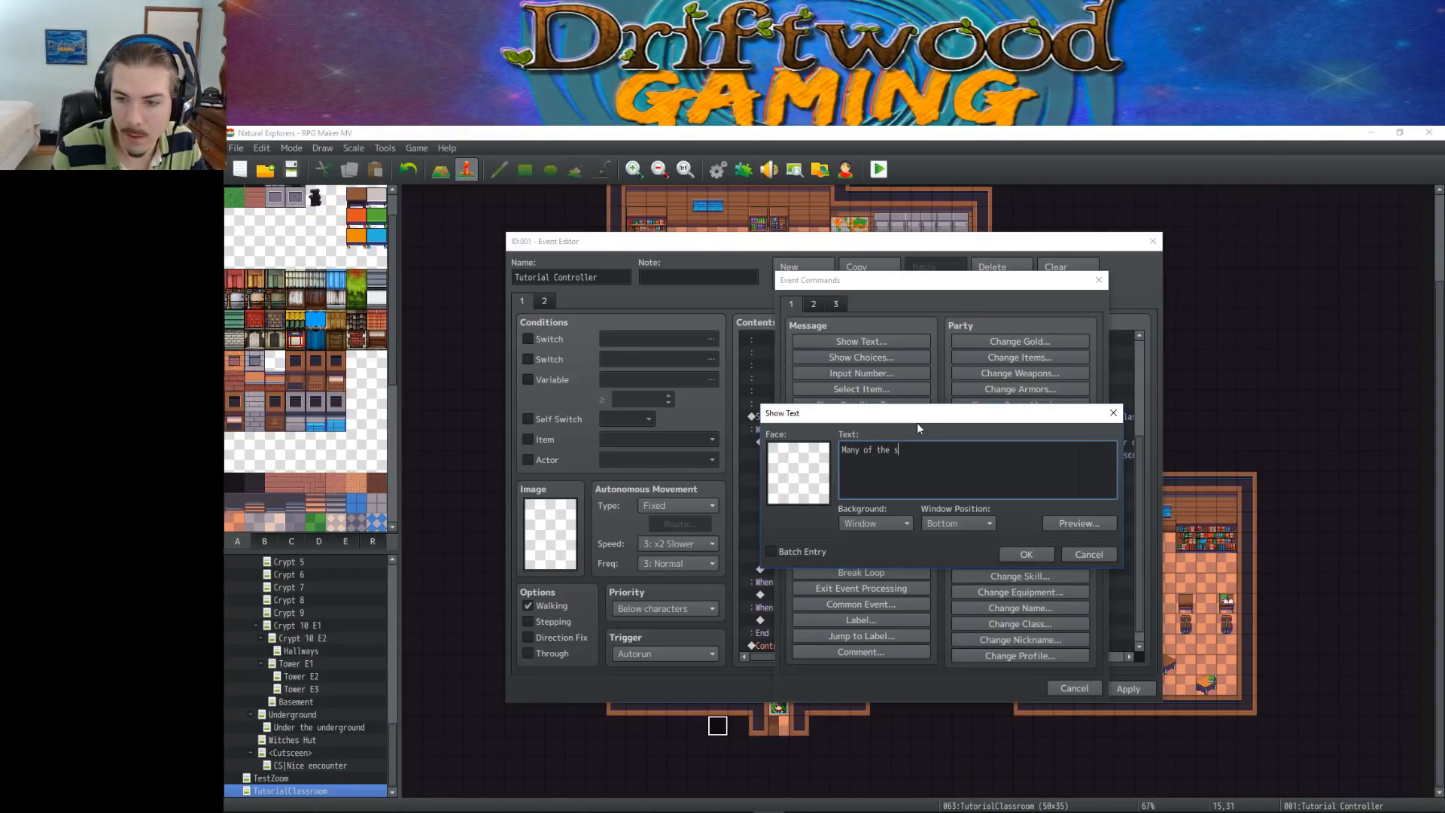
type("ound effects you hear")
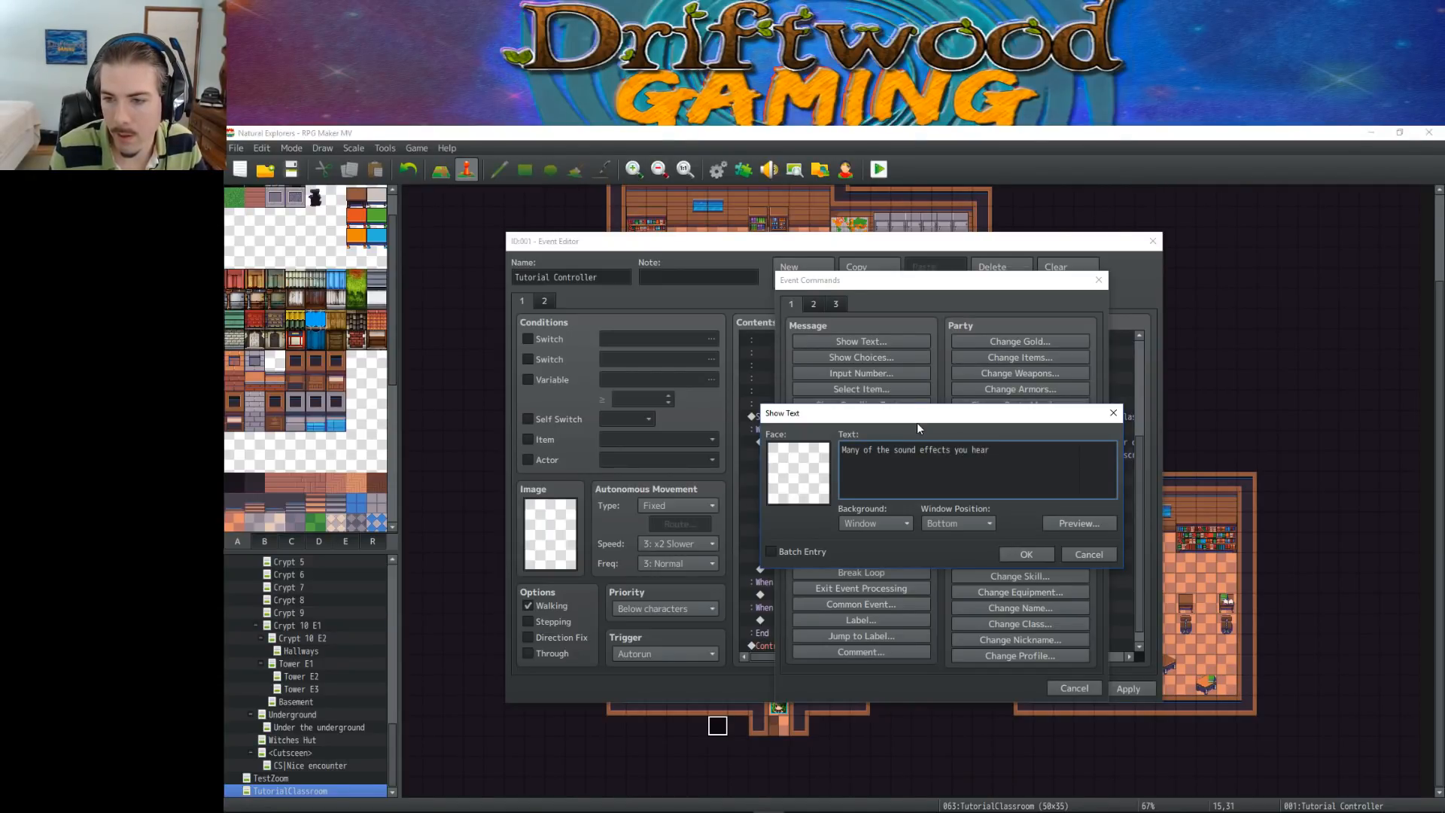
type(" have been created using")
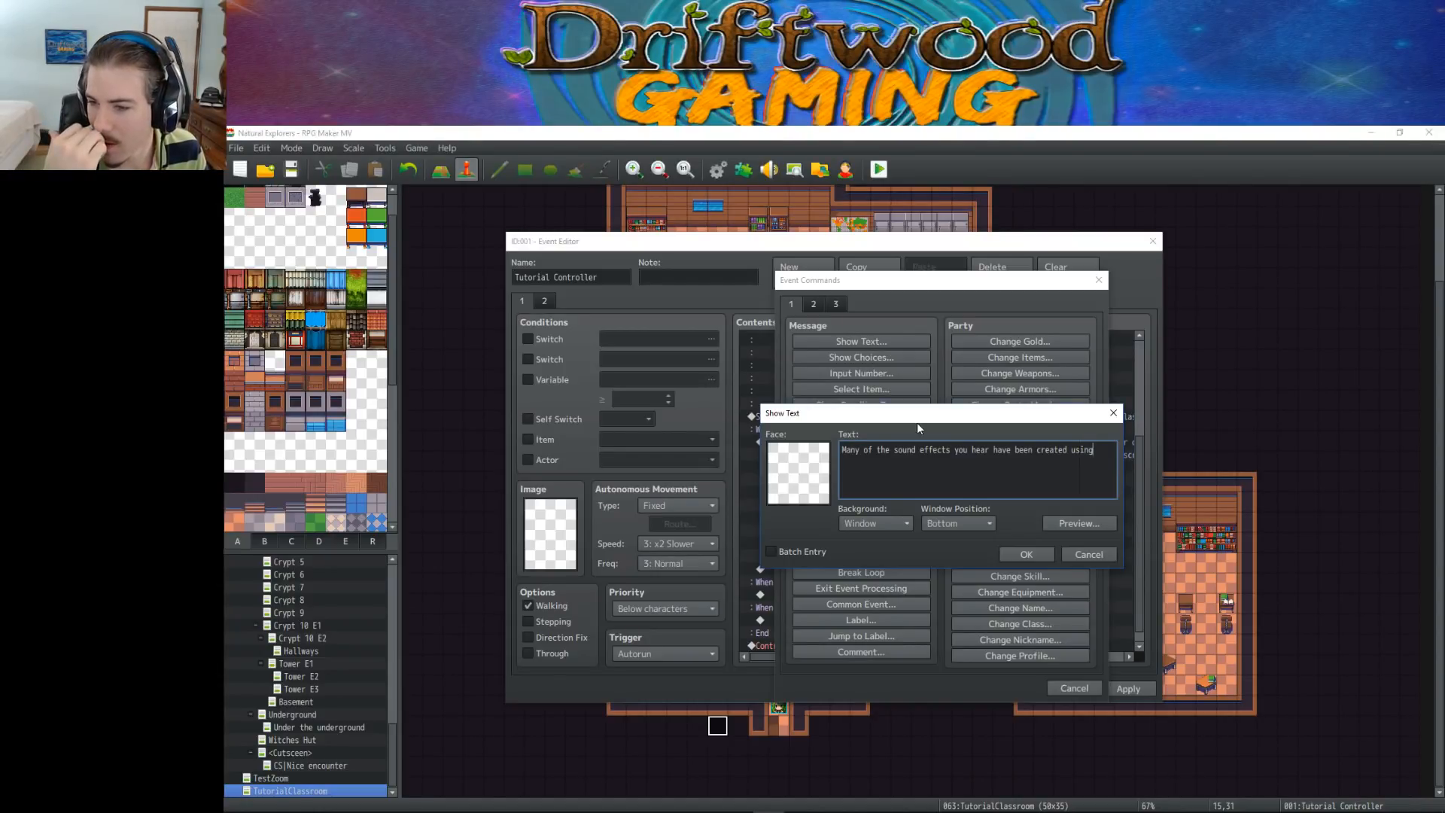
key("BackSpace")
key("BackSpace")
key("BackSpace")
key("BackSpace")
key("BackSpace")
key("BackSpace")
key("BackSpace")
key("BackSpace")
key("BackSpace")
key("BackSpace")
key("BackSpace")
key("BackSpace")
key("BackSpace")
key("BackSpace")
key("BackSpace")
key("BackSpace")
key("BackSpace")
key("BackSpace")
key("BackSpace")
key("BackSpace")
key("BackSpace")
key("BackSpace")
key("BackSpace")
key("BackSpace")
key("BackSpace")
key("BackSpace")
key("BackSpace")
key("BackSpace")
key("BackSpace")
key("BackSpace")
key("BackSpace")
key("BackSpace")
key("BackSpace")
key("BackSpace")
key("BackSpace")
key("BackSpace")
key("BackSpace")
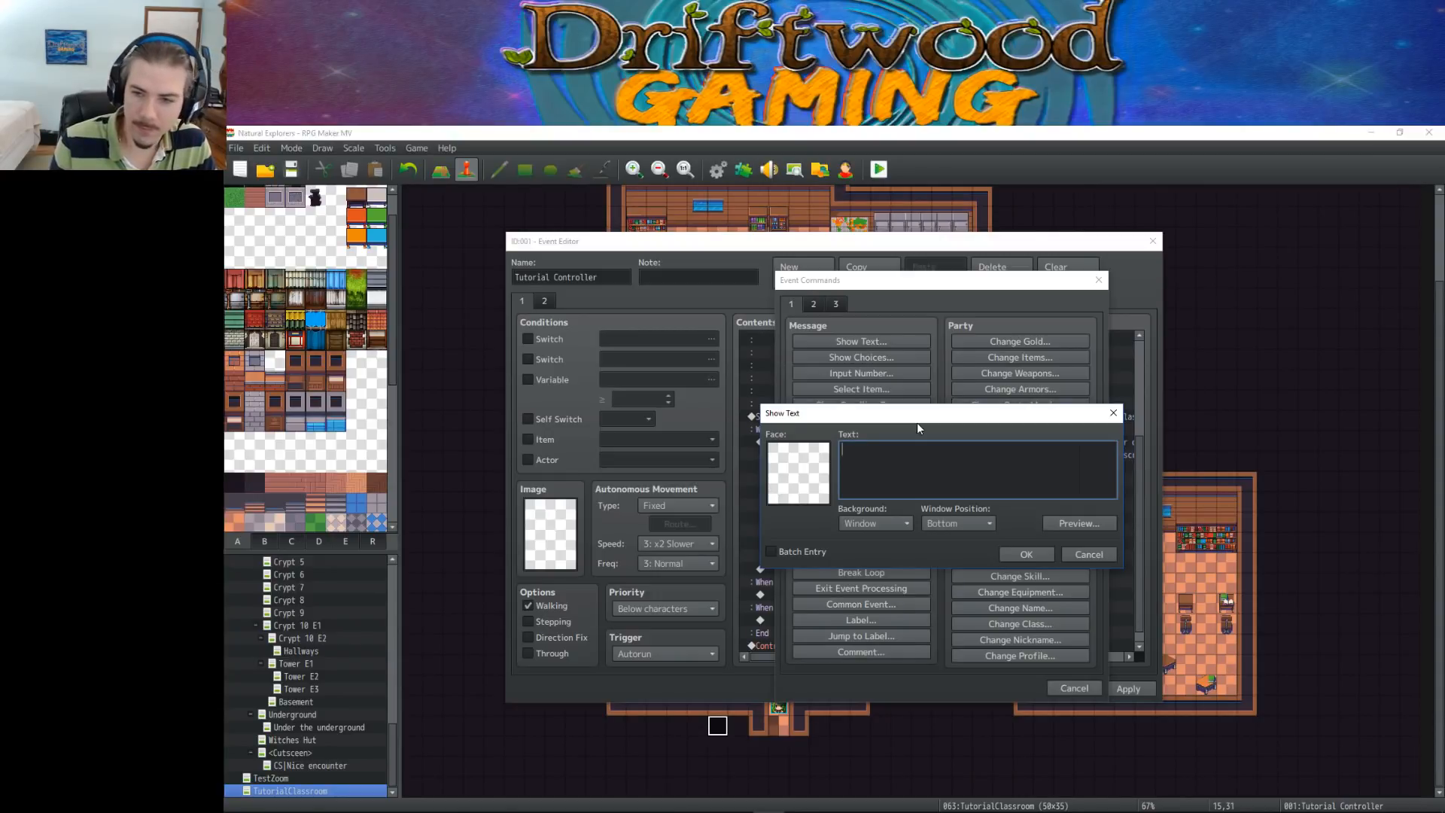
type("That's victory music. Don't a")
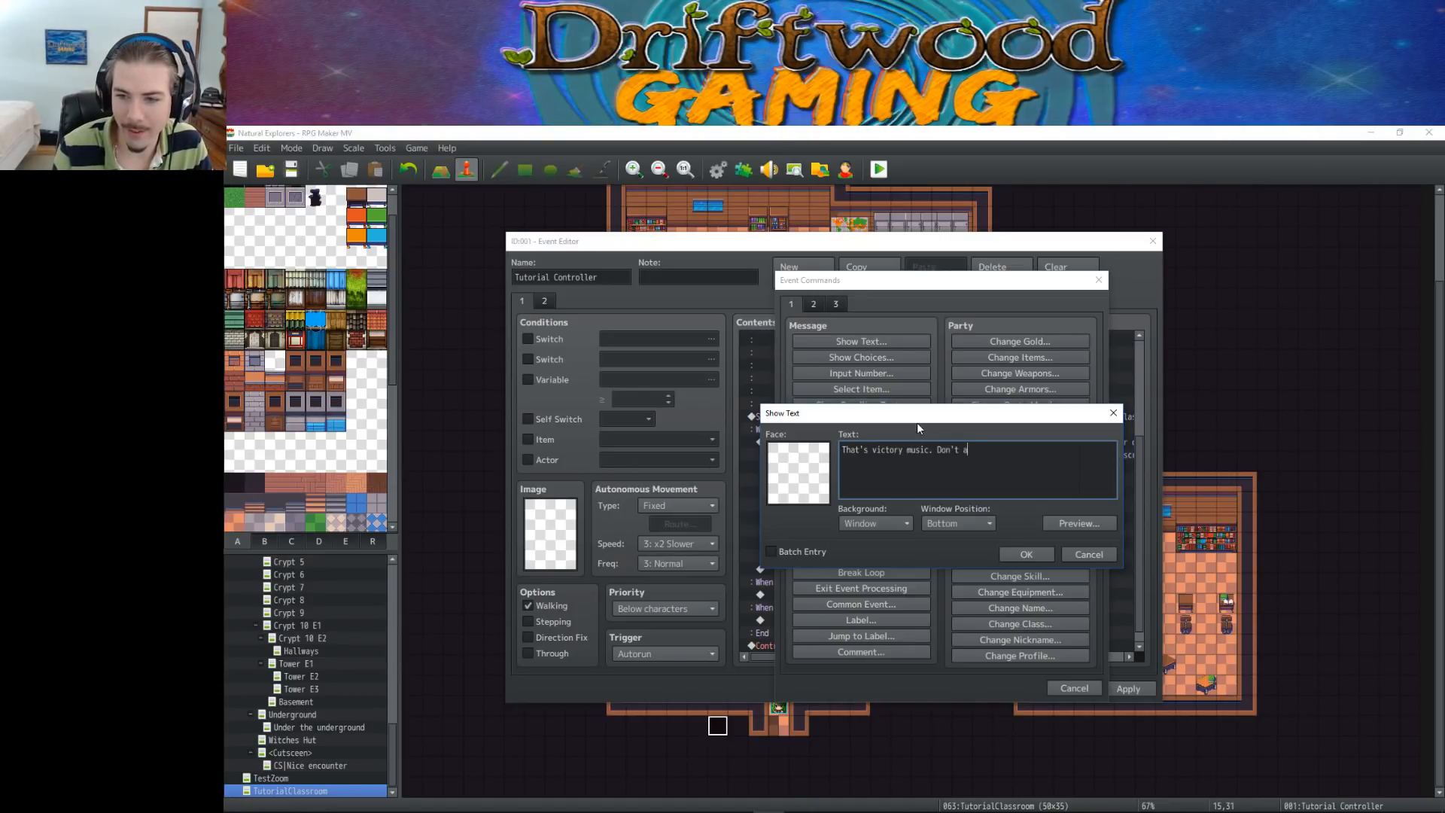
key("BackSpace")
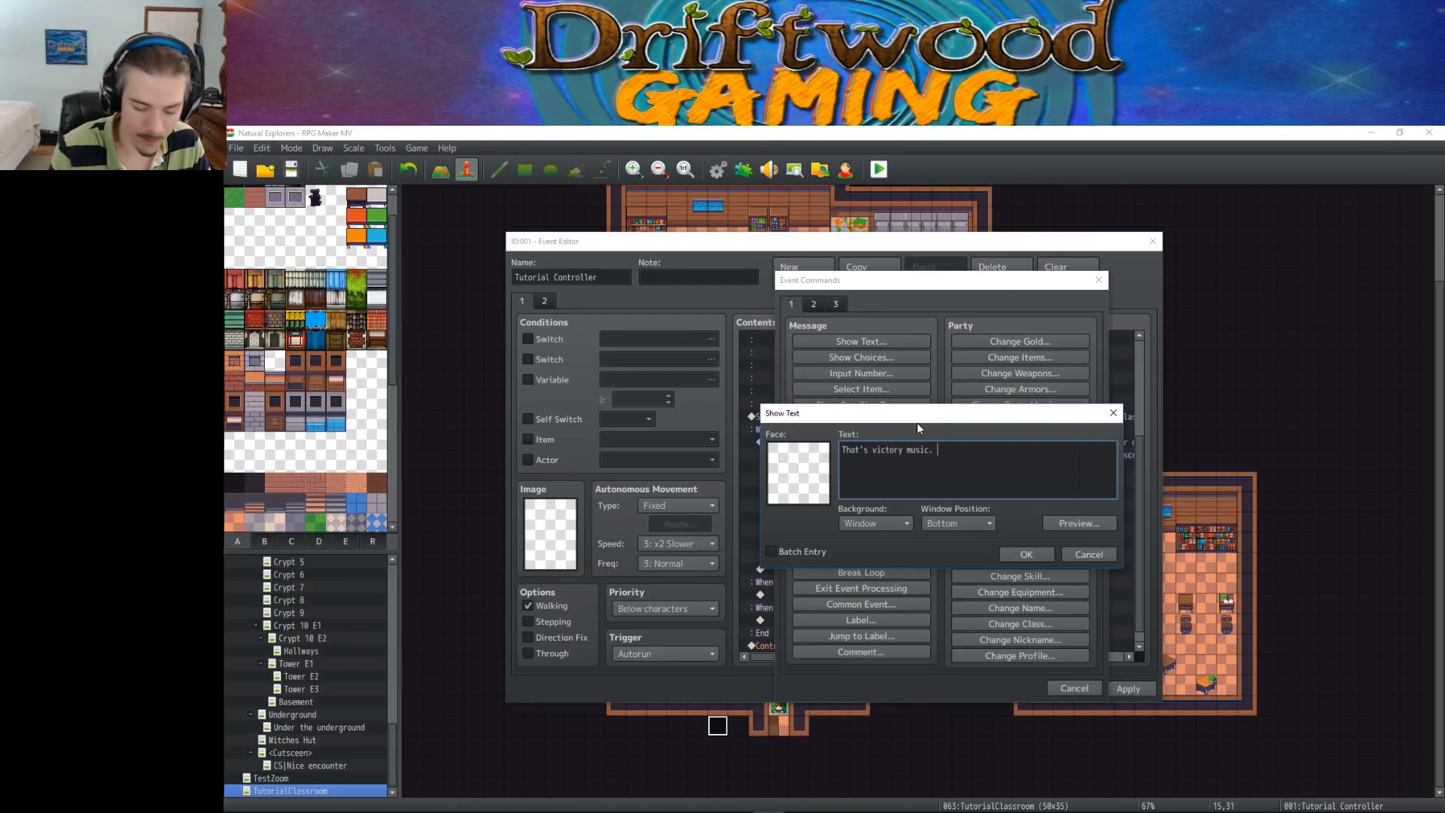
key("BackSpace")
key("BackSpace")
key("BackSpace")
key("BackSpace")
key("BackSpace")
key("BackSpace")
key("BackSpace")
key("BackSpace")
key("BackSpace")
key("BackSpace")
key("BackSpace")
key("BackSpace")
key("BackSpace")
key("BackSpace")
key("BackSpace")
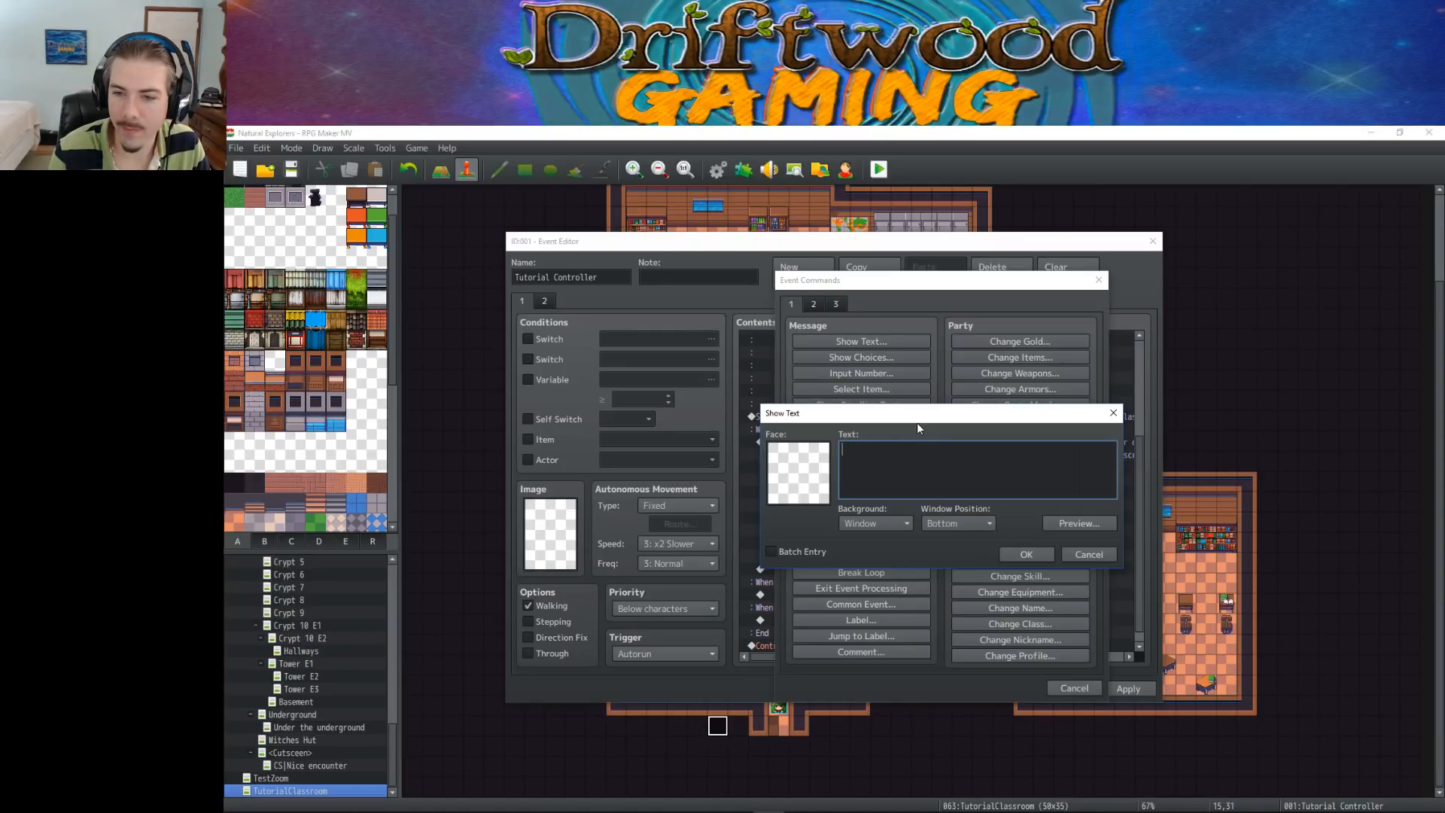
Confirm the Show Text command in the "What's with the Sna-sna sounds I just heard?" branch with an empty message
left_click(1016, 555)
left_click(853, 519)
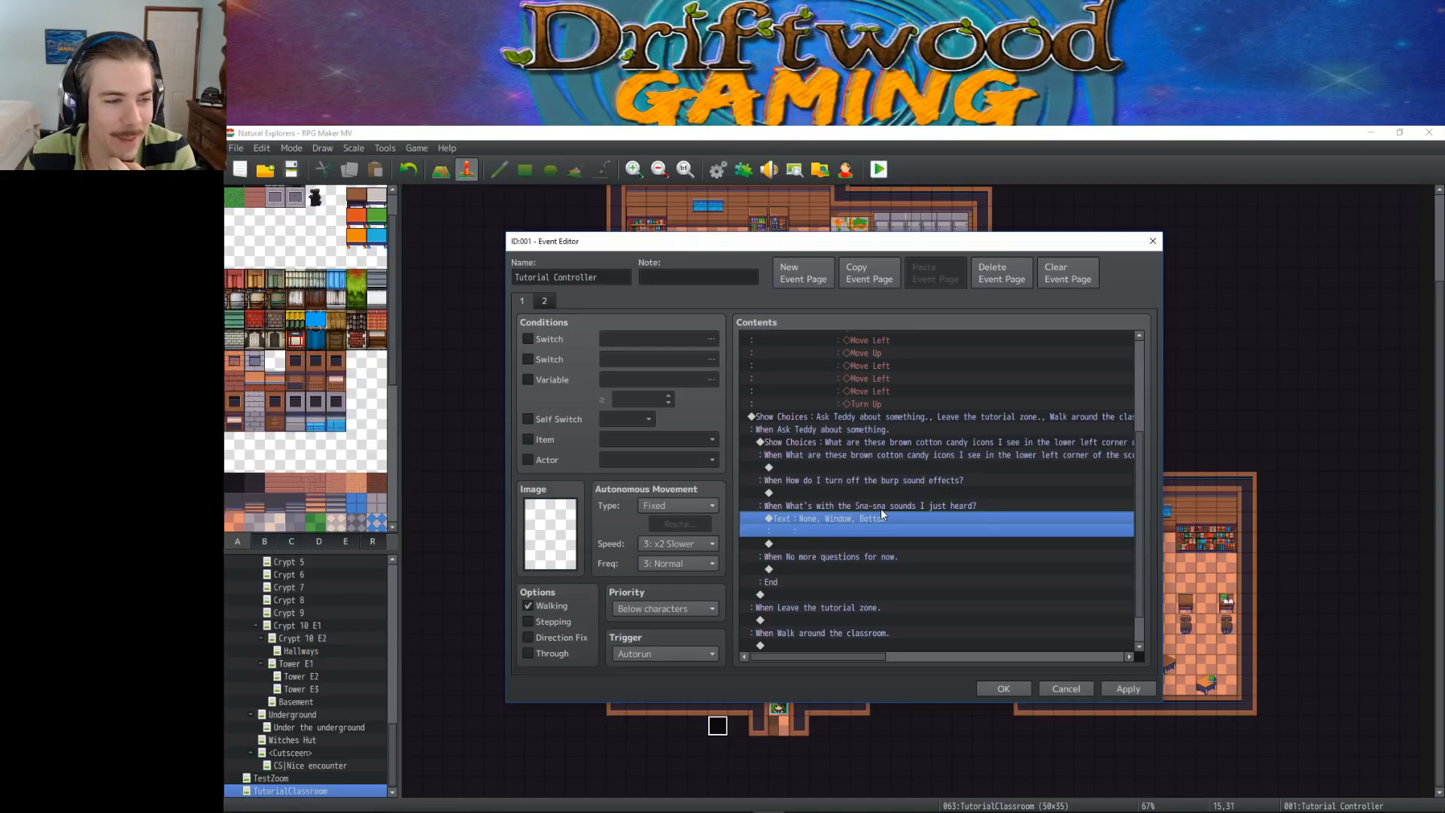
Start a Show Text command in the brown cotton candy icons branch with the text "This game uses a hunger system"
left_click(851, 490)
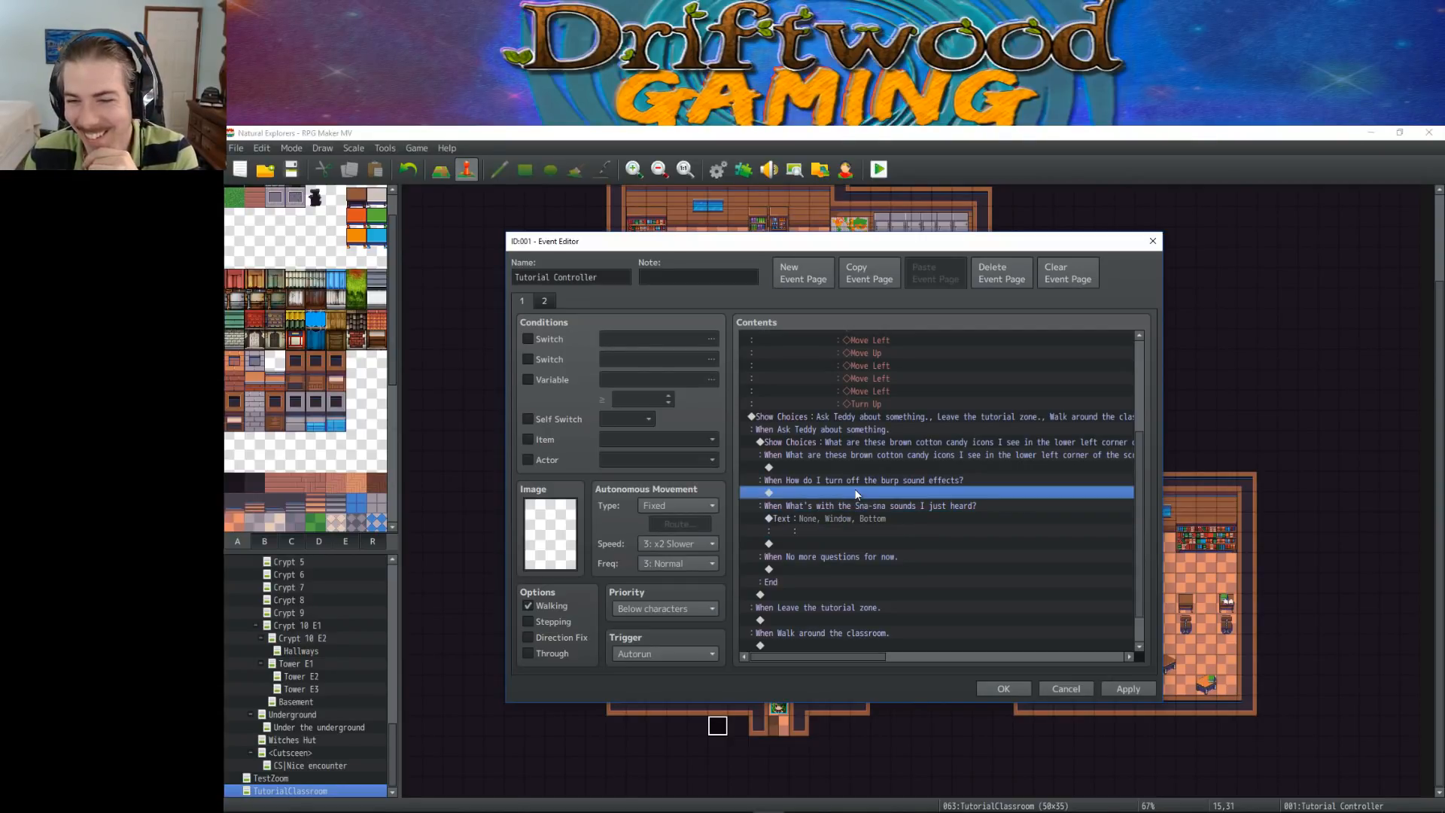
left_click(847, 467)
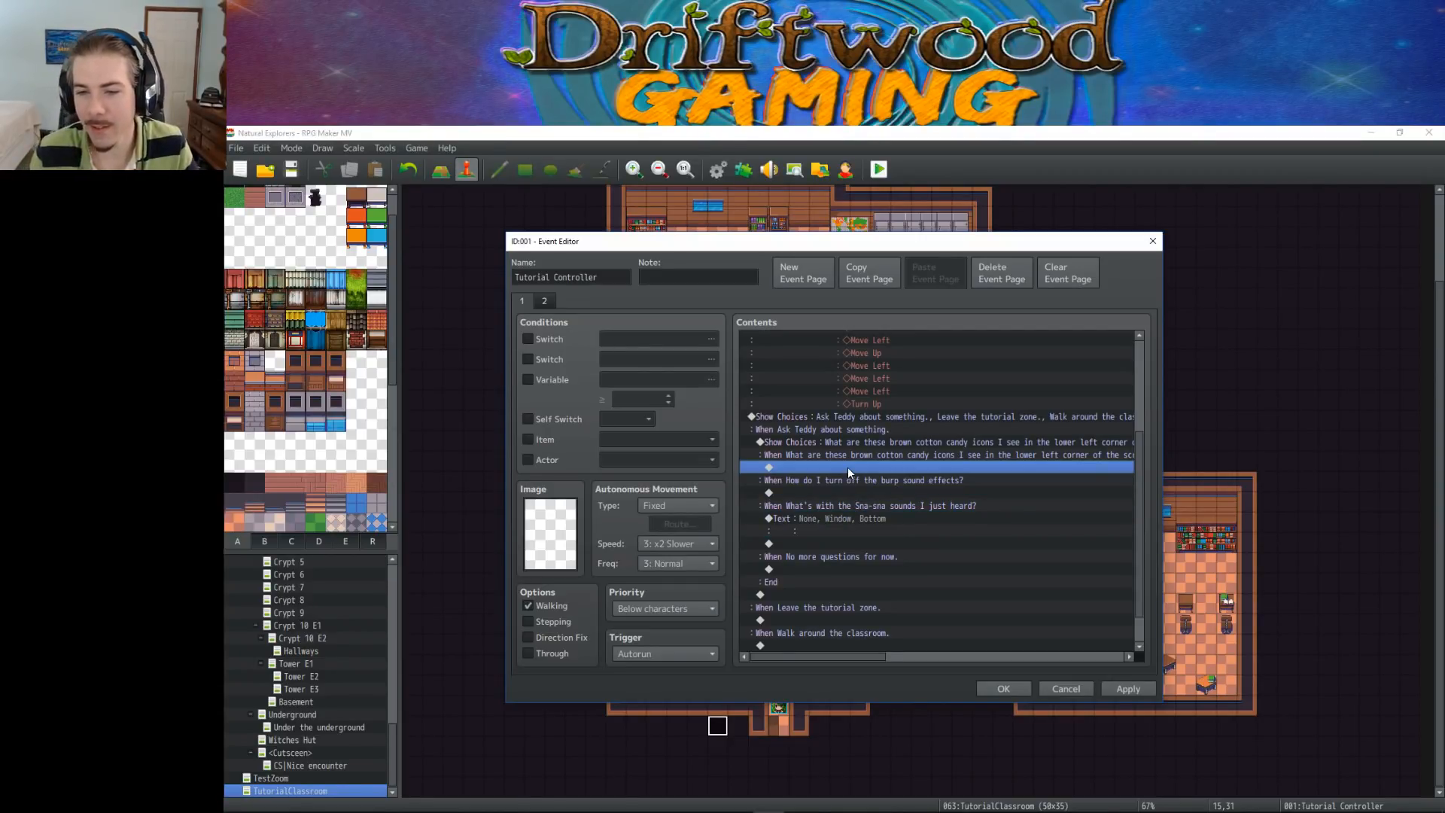
right_click(847, 467)
left_click(864, 472)
left_click(850, 341)
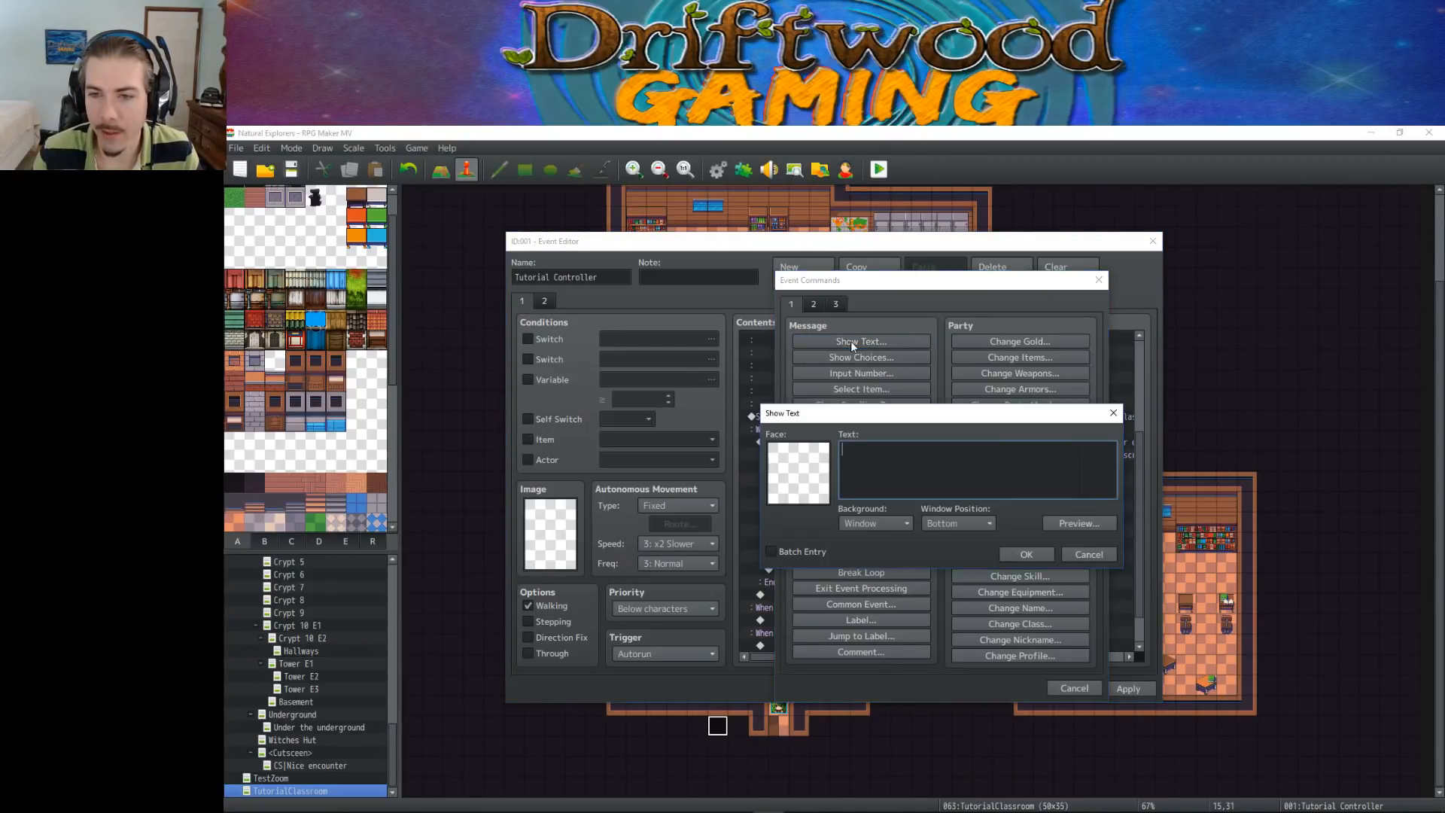
type("This")
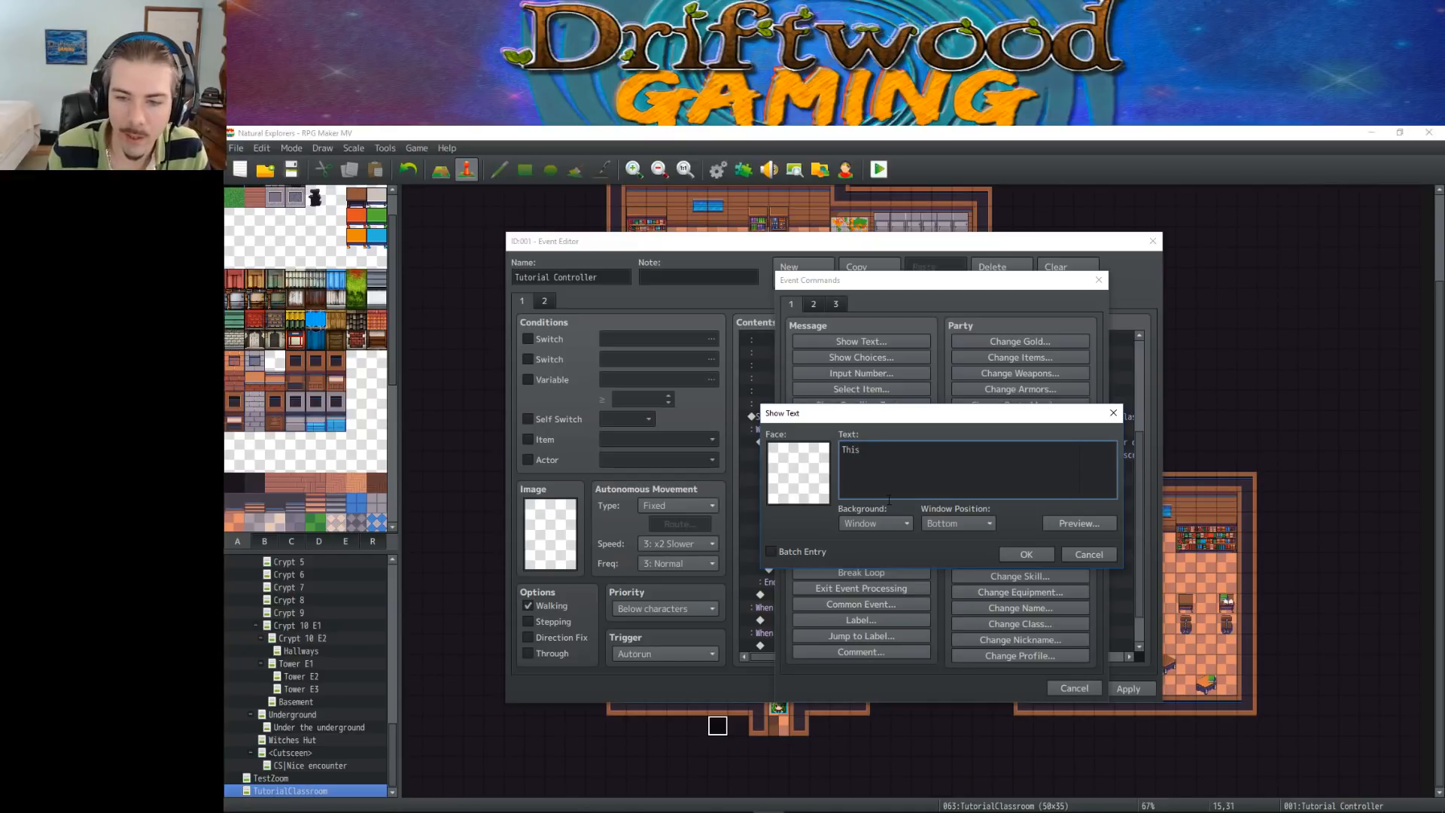
type(" game ")
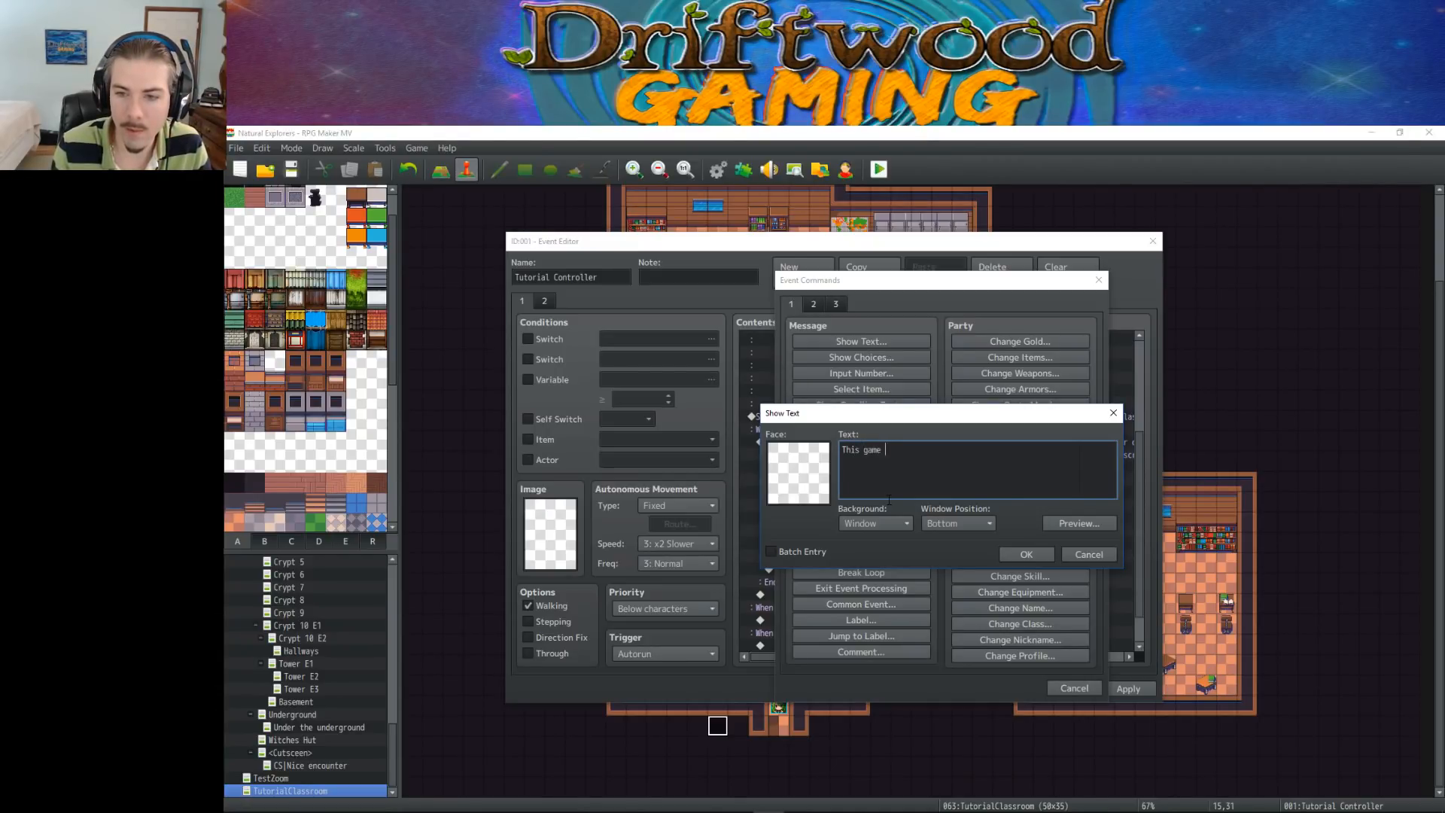
type("uses a hunger system to keep")
key("BackSpace")
key("BackSpace")
key("BackSpace")
key("BackSpace")
key("BackSpace")
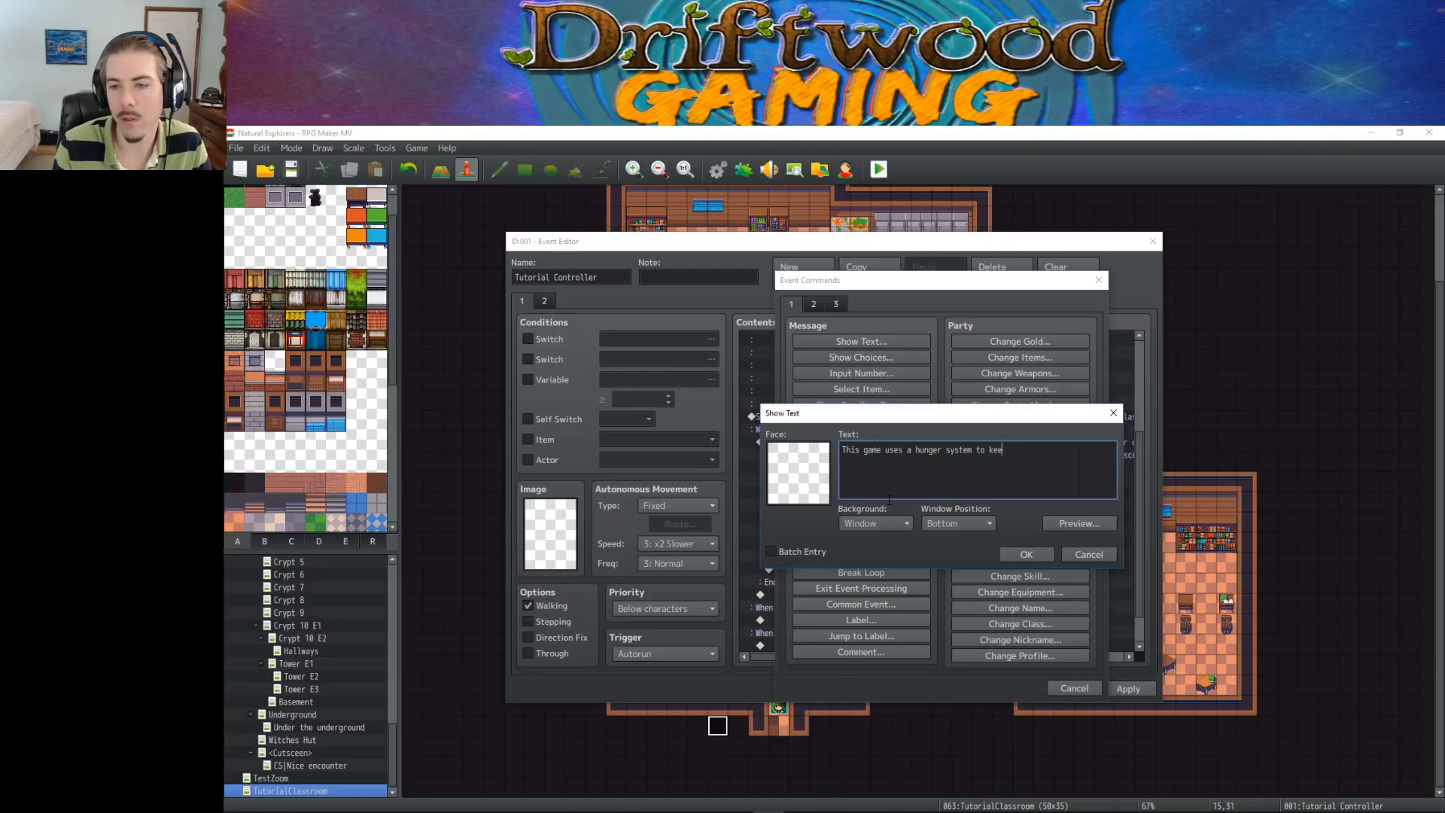
key("BackSpace")
key("BackSpace")
End the hunger sentence with a period and add "The icons you see in the bottom left corner of the screen are actually your food meter."
type(".")
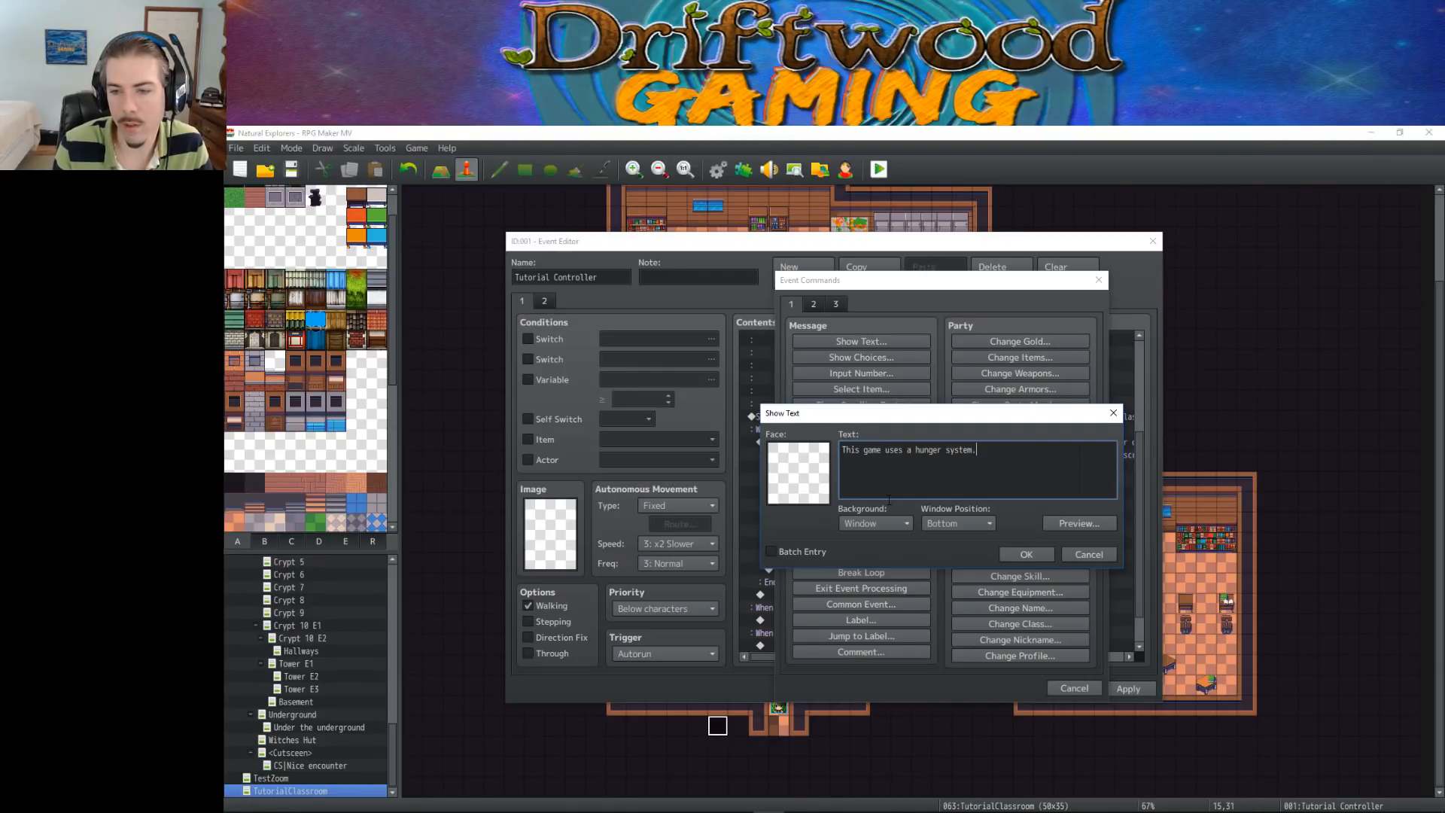
type(" The bicon")
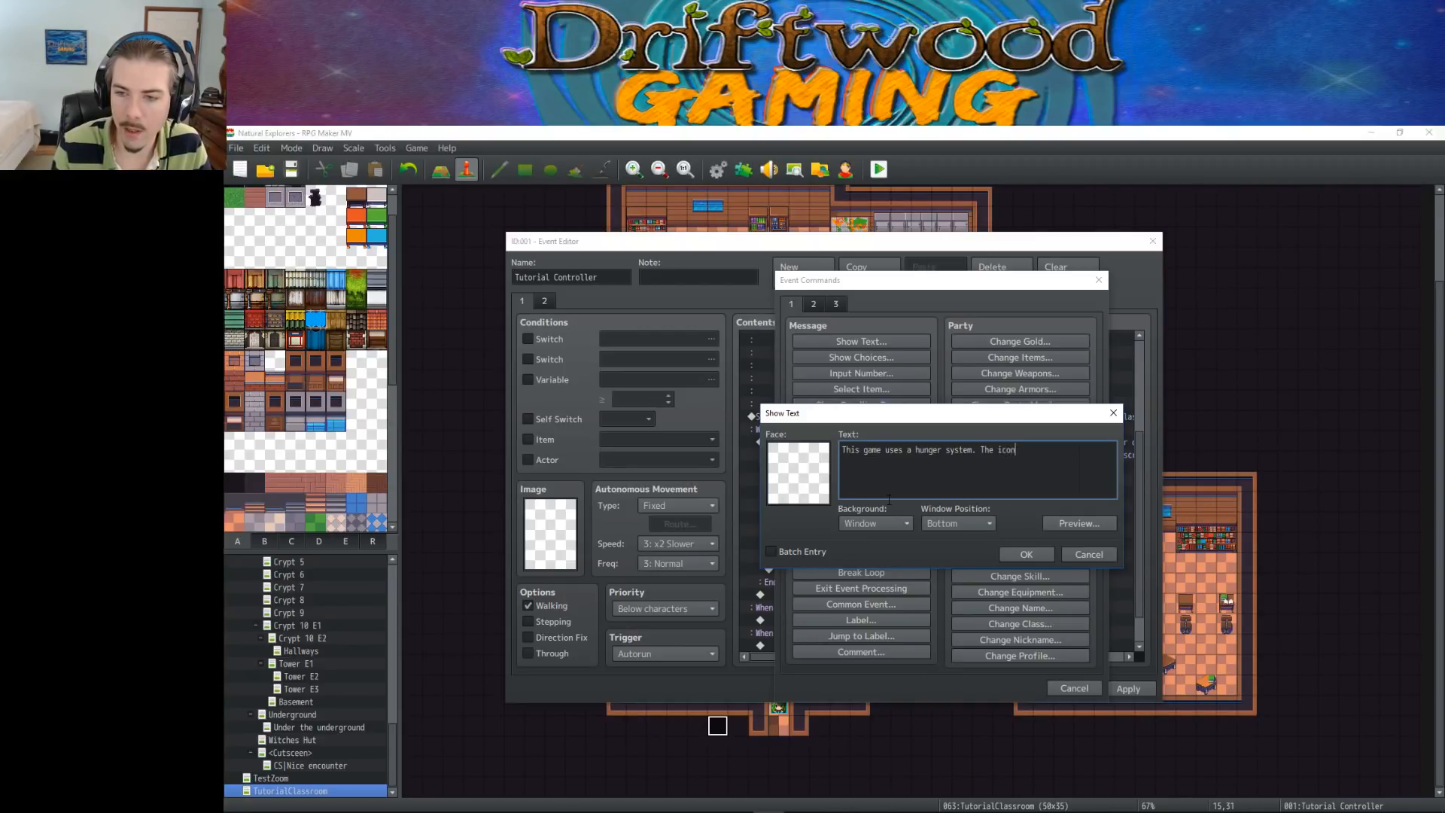
type("s in you s")
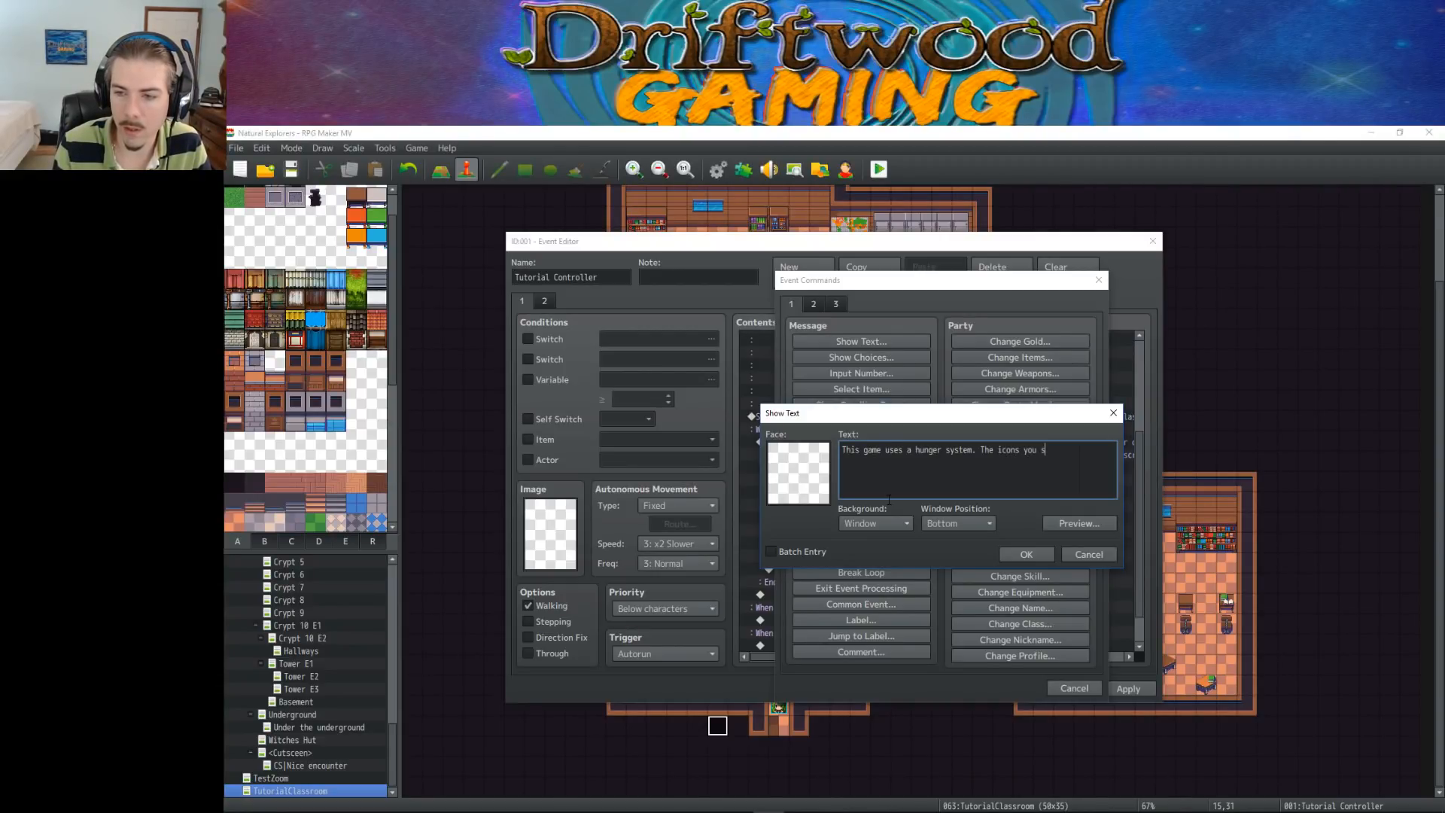
type("ee in the bottom left")
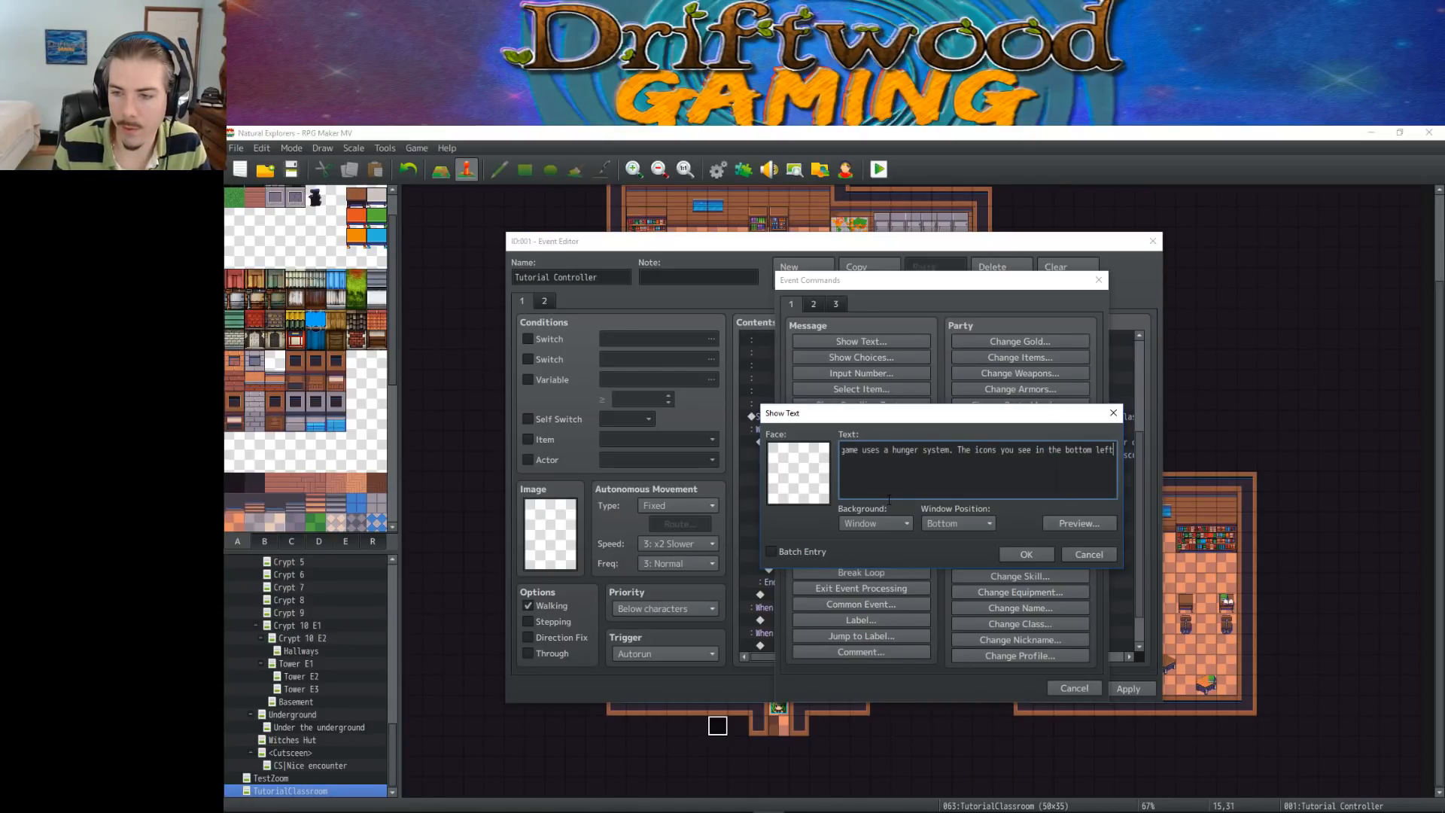
key("Return")
type("co")
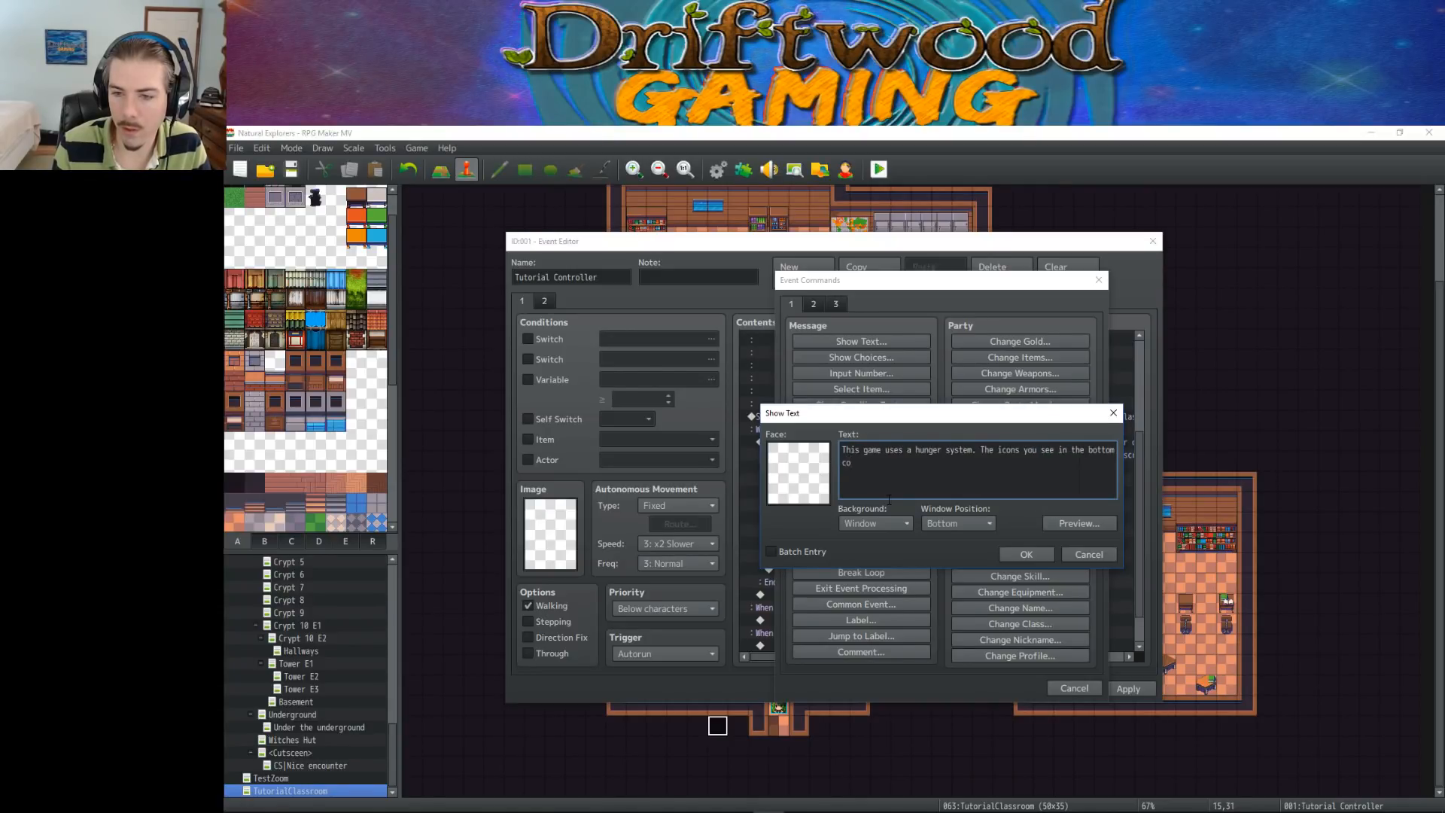
type("rner of the screen")
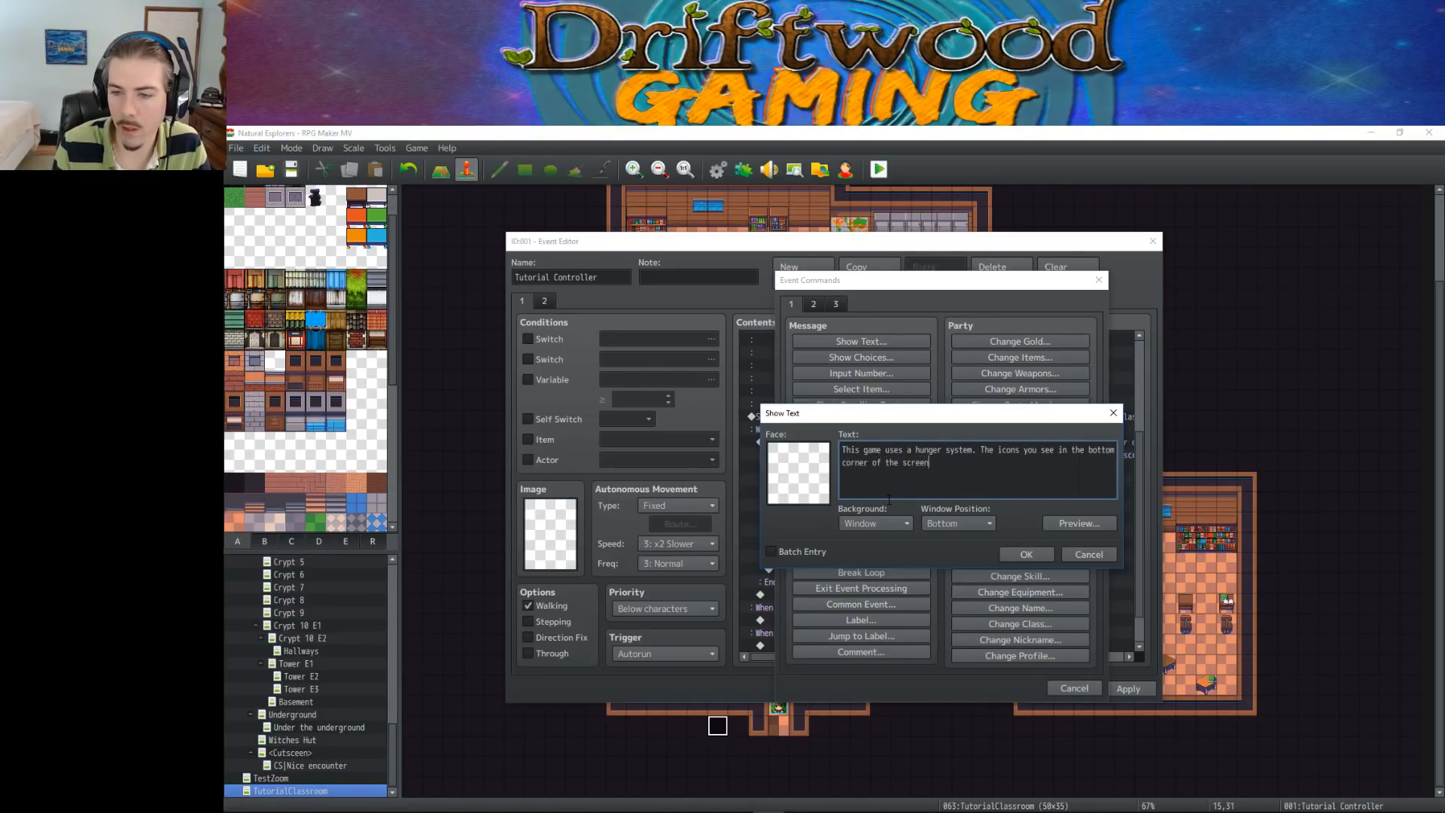
type(" are actually")
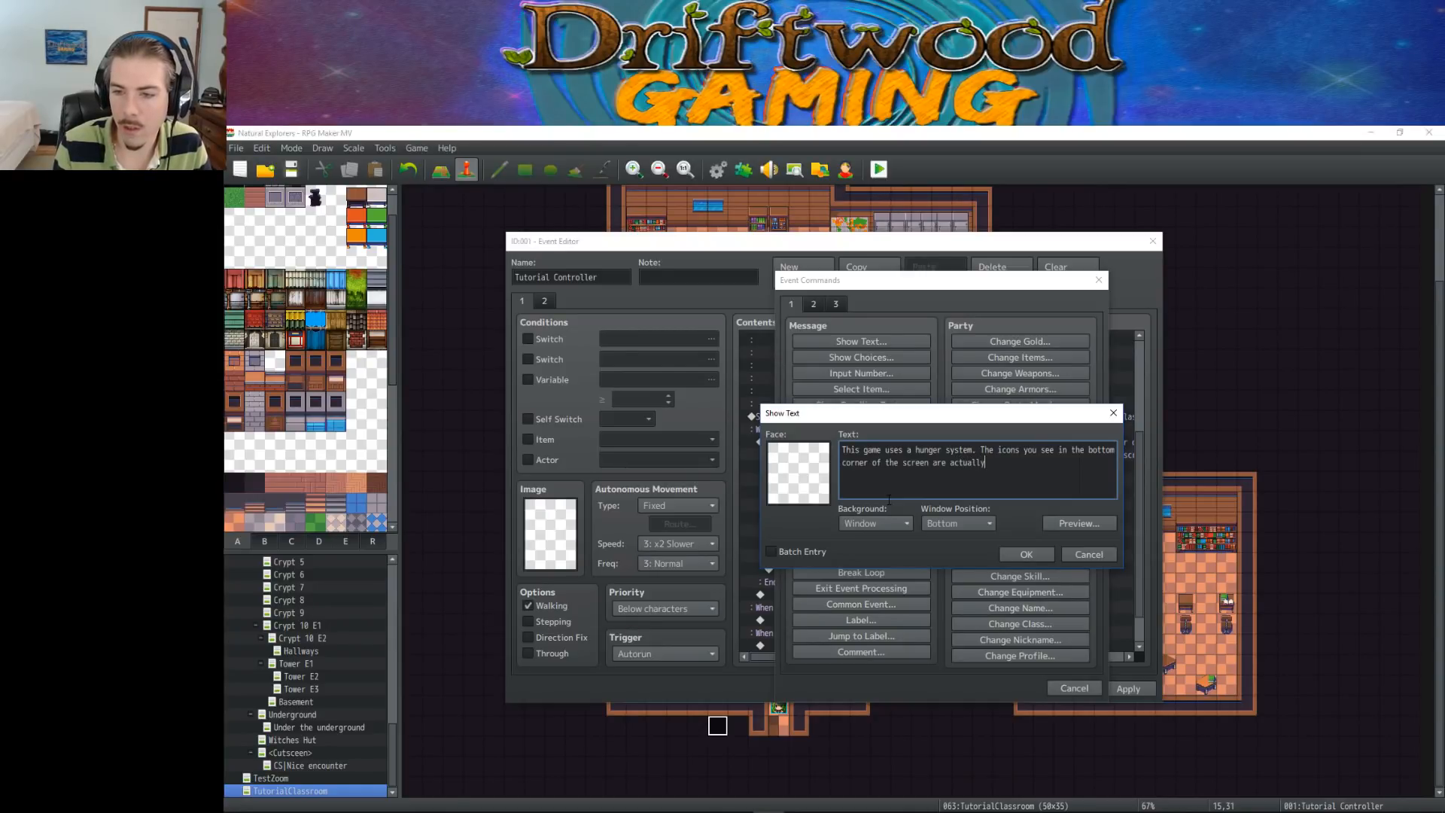
type(" your food")
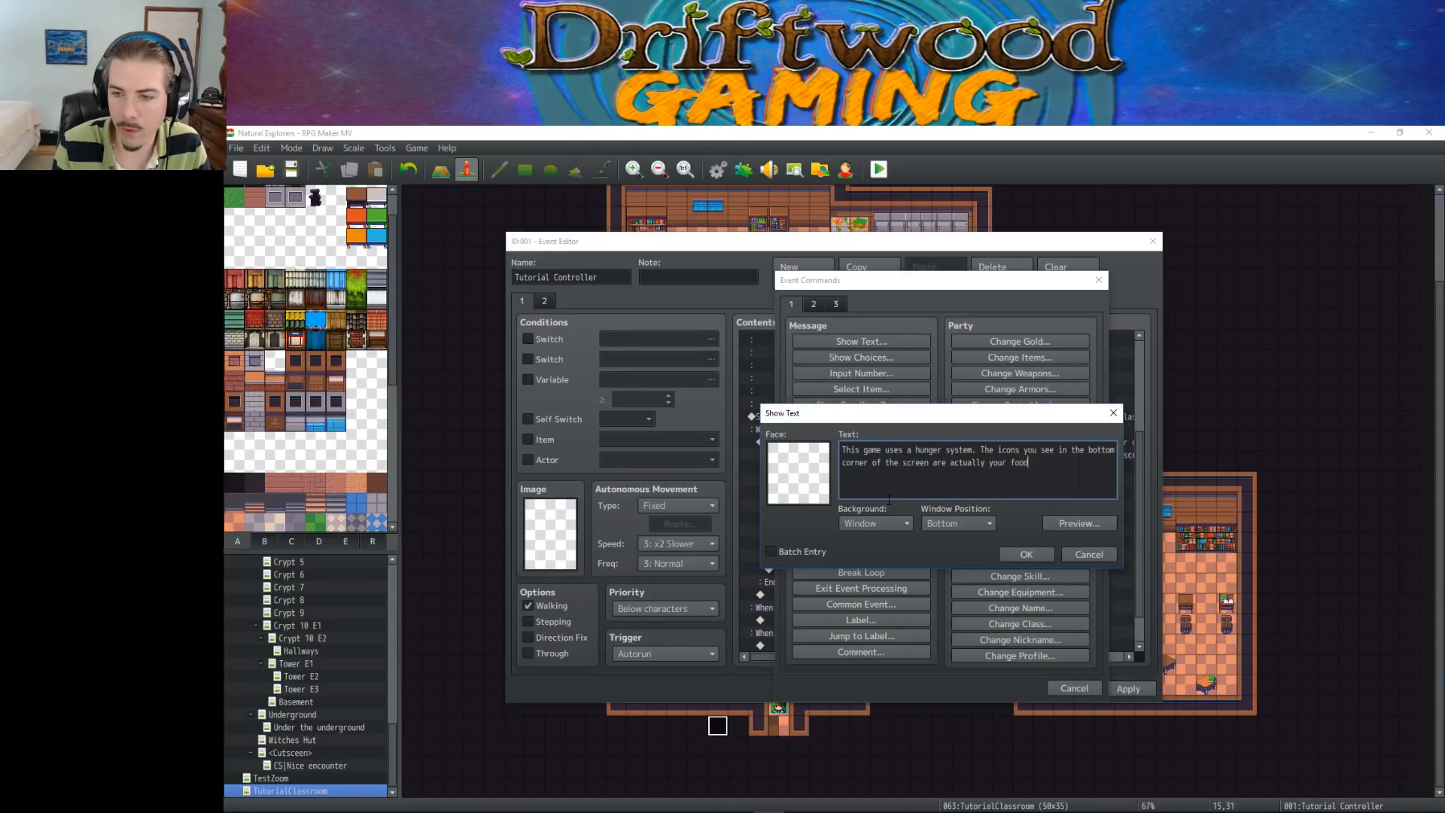
type(" meter. To refill yu")
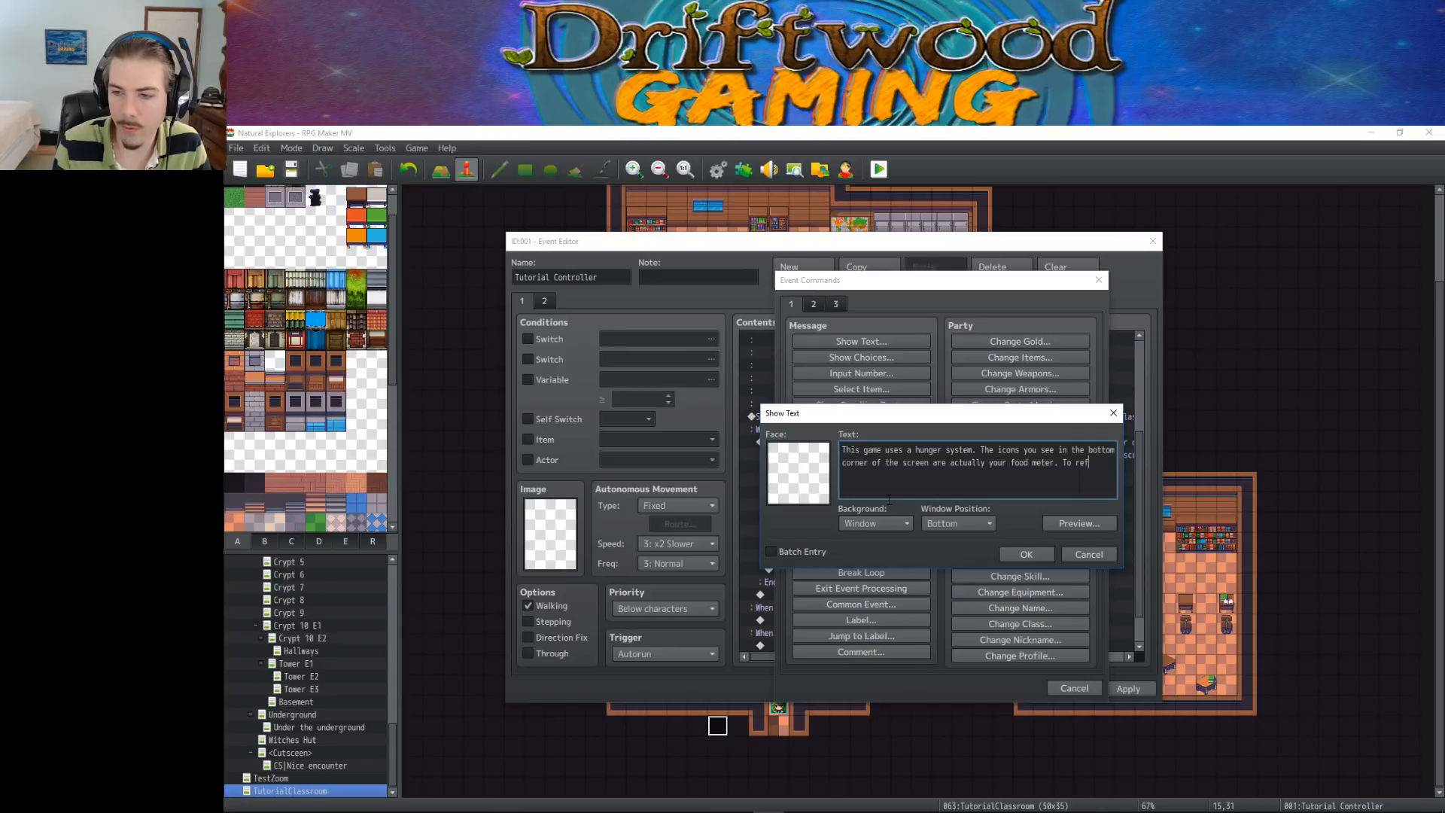
key("BackSpace")
type("ou")
key("BackSpace")
key("BackSpace")
key("BackSpace")
key("BackSpace")
key("BackSpace")
key("BackSpace")
key("BackSpace")
key("BackSpace")
key("BackSpace")
key("BackSpace")
key("BackSpace")
key("BackSpace")
key("BackSpace")
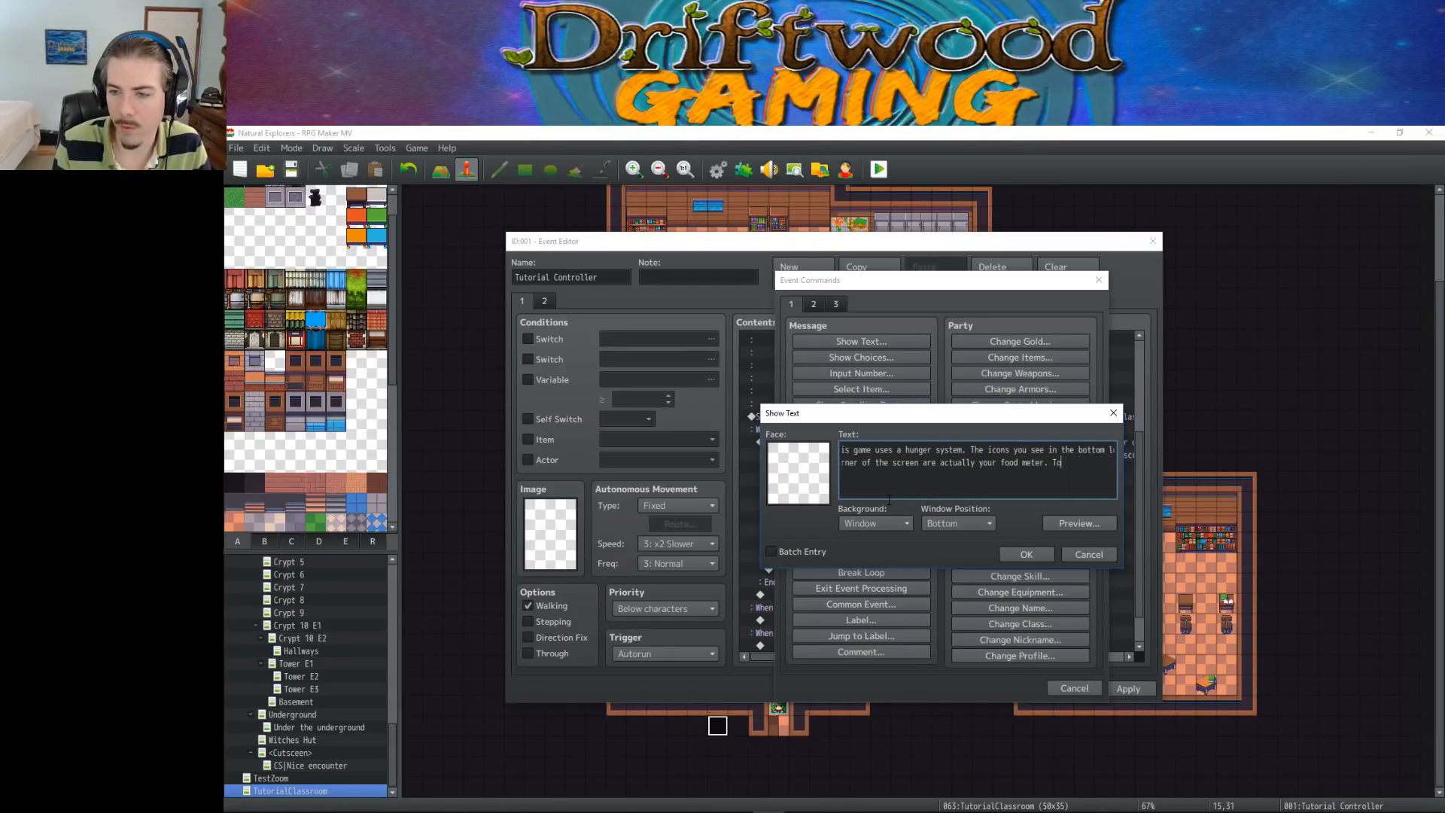
Continue the message with "It will slowly deplete over the course of ten minutes.", breaking to the third line after "deplete"
type("It ")
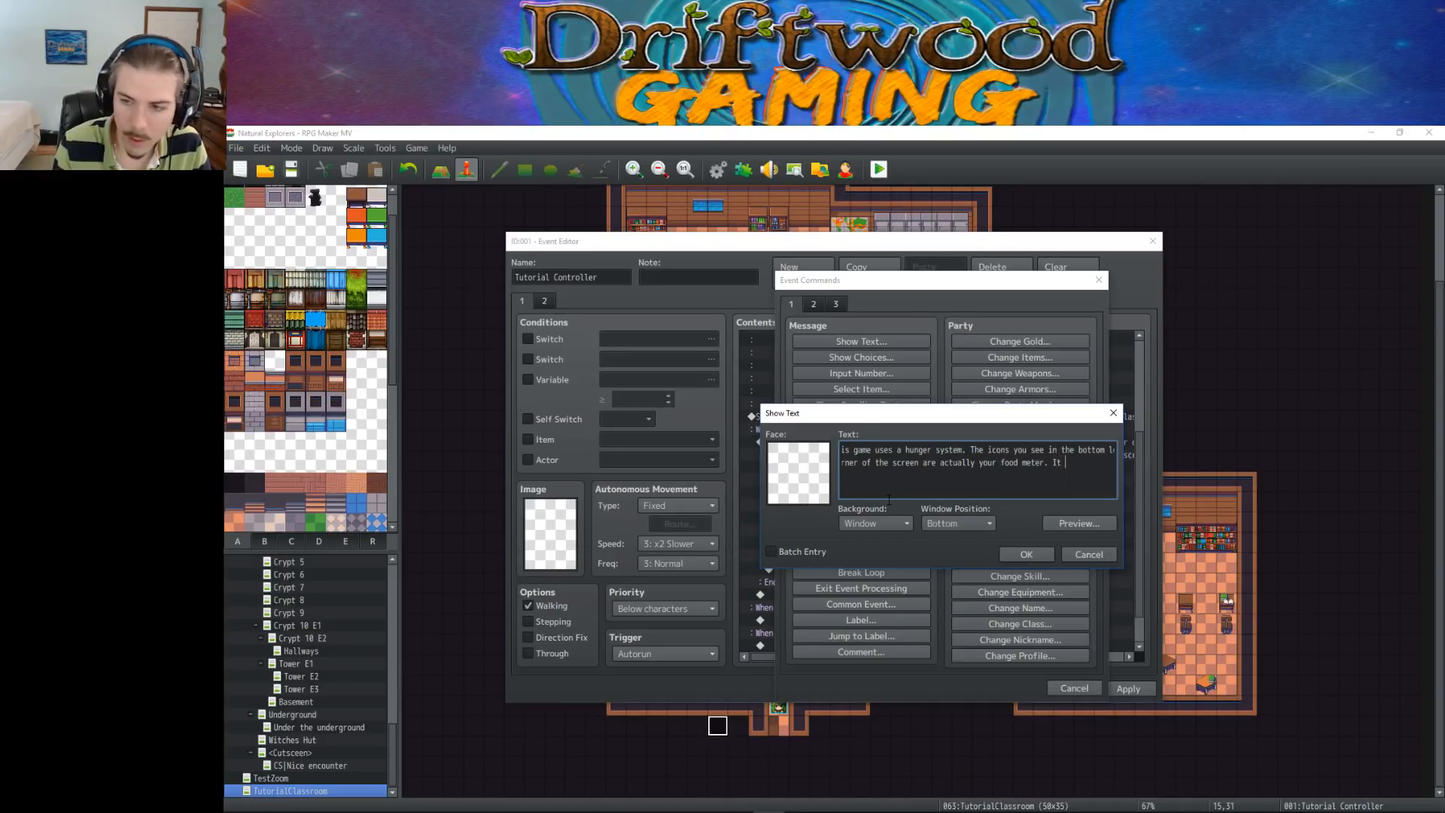
type("will slowly")
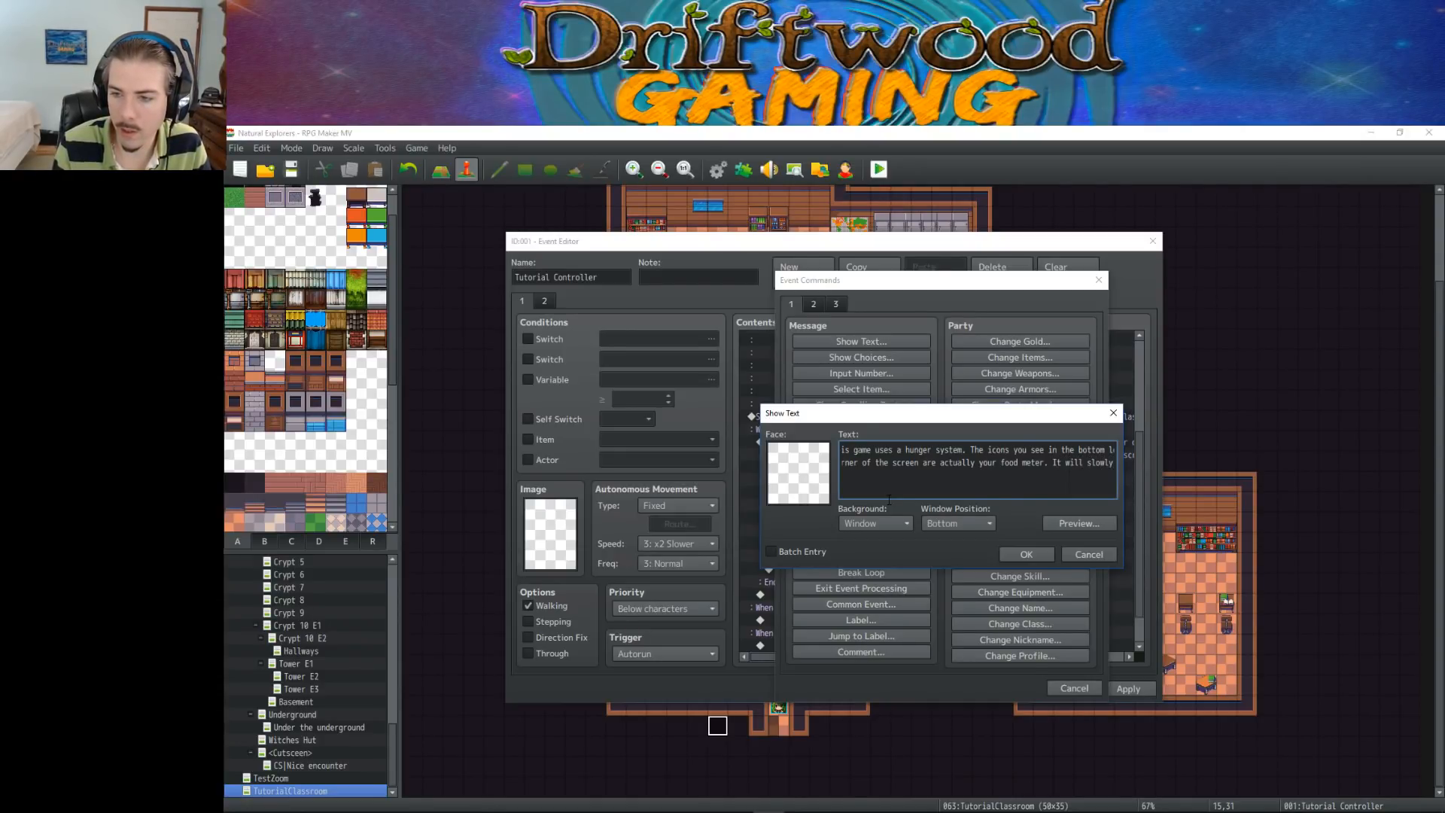
type(" deplete")
key("Return")
type("over the course of te")
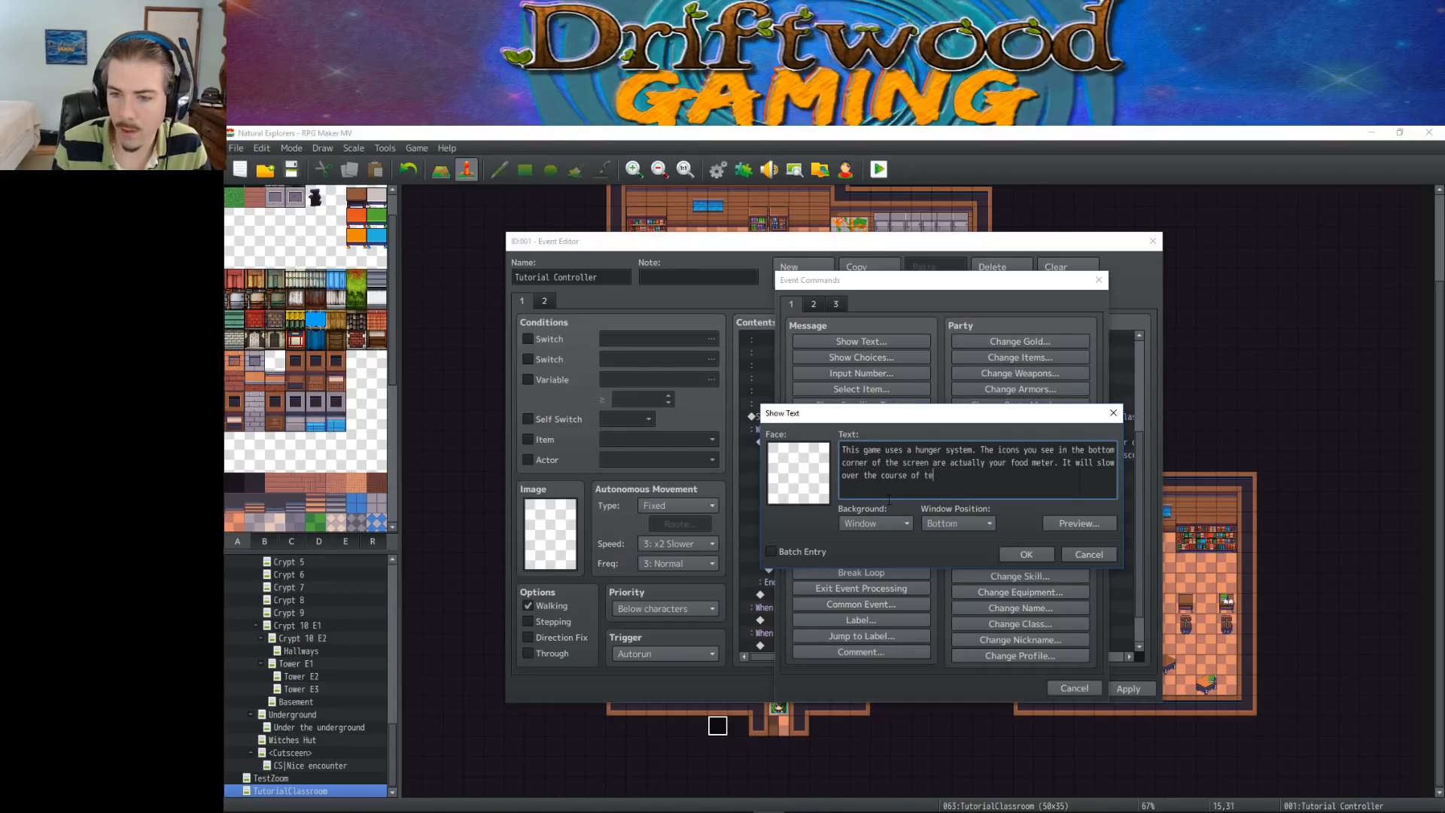
type("n minutes. After w")
type("hich you'l")
type("l ")
type("dor")
type("op dead. ")
type("Remember to eat")
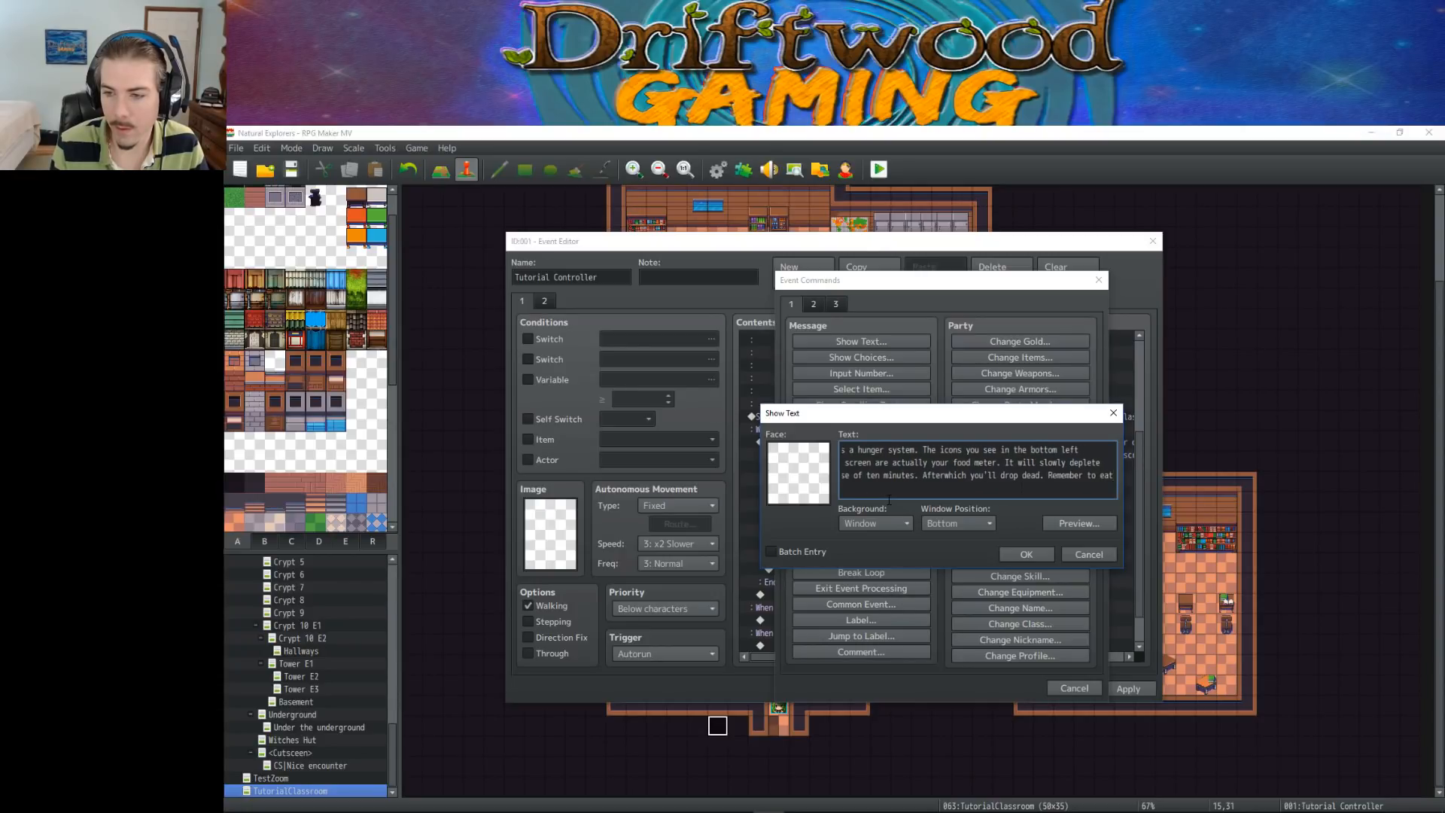
Add "Afterwhich you'll drop dead. Remember to eat" to the message and start its fourth line with the item code \ii[2]
key("Return")
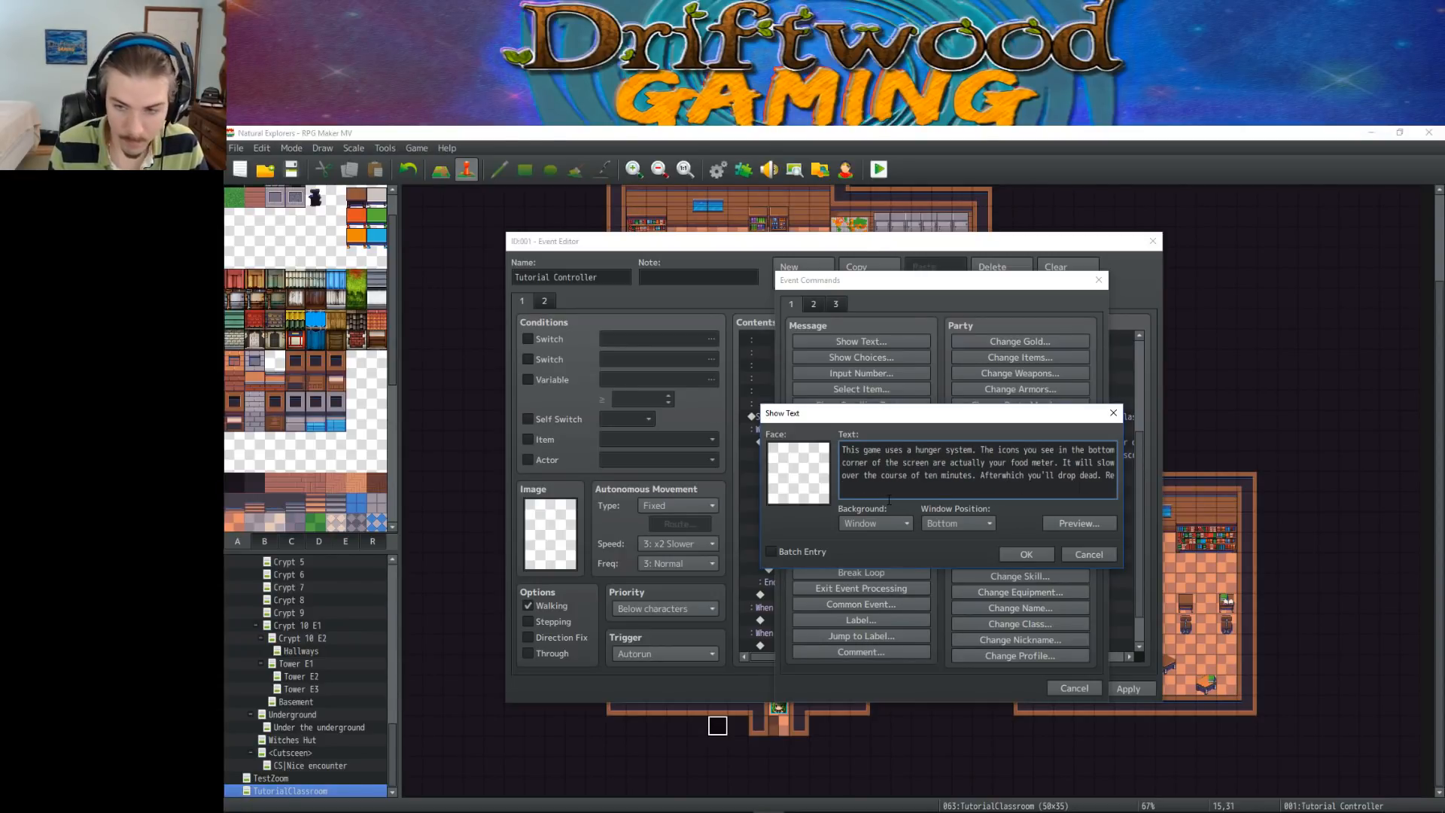
type("\\i")
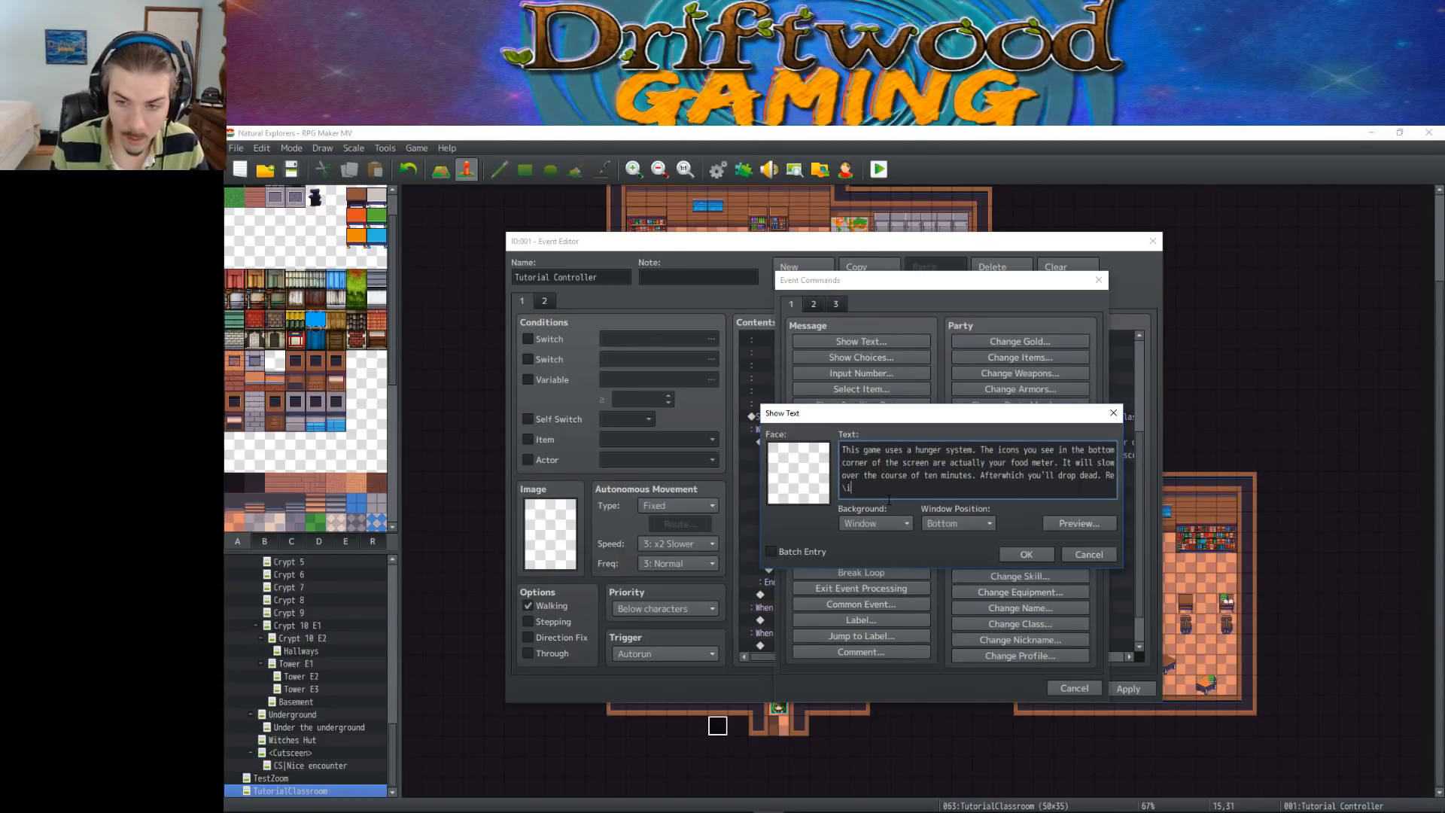
type("[2")
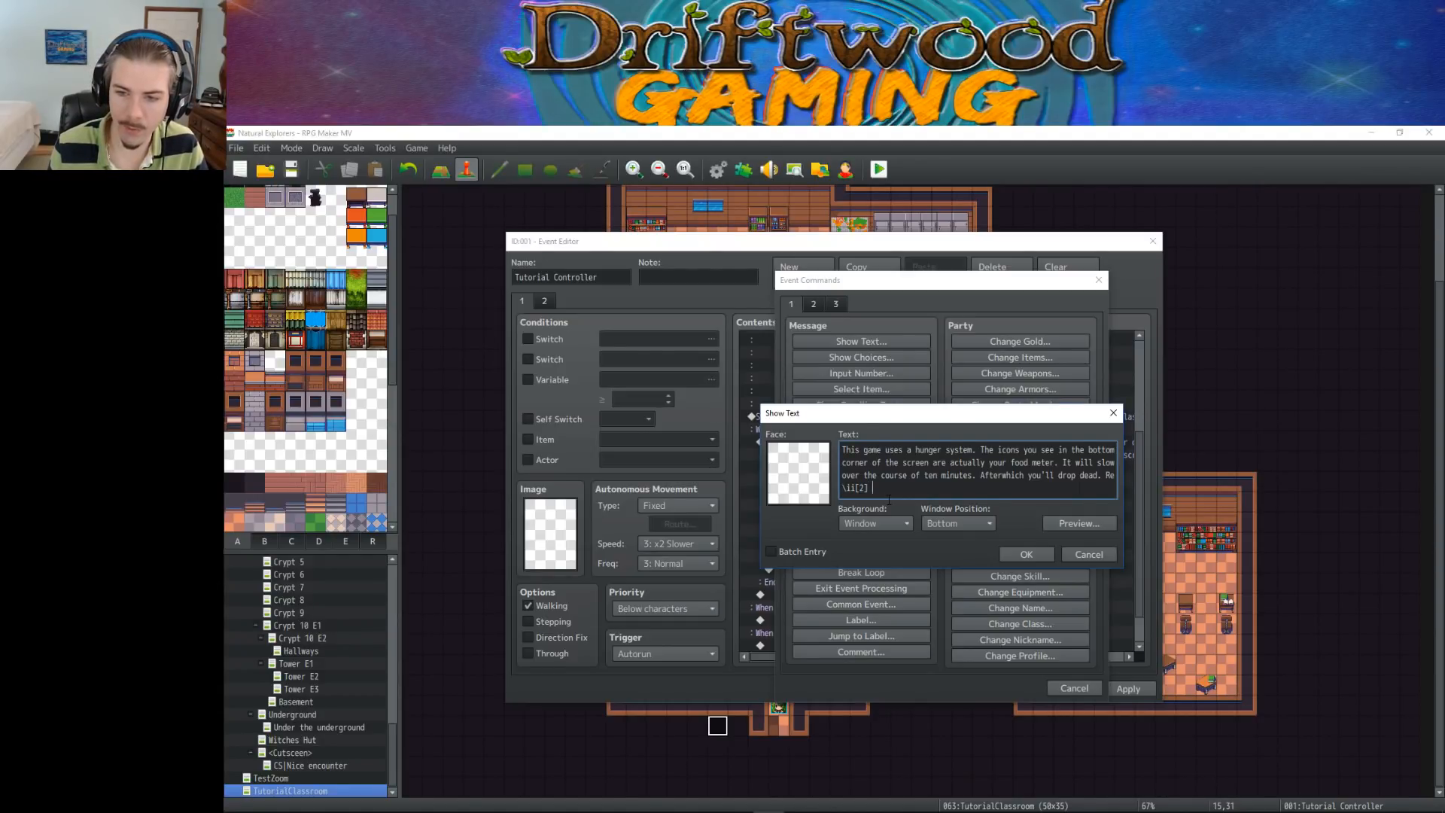
type("egula")
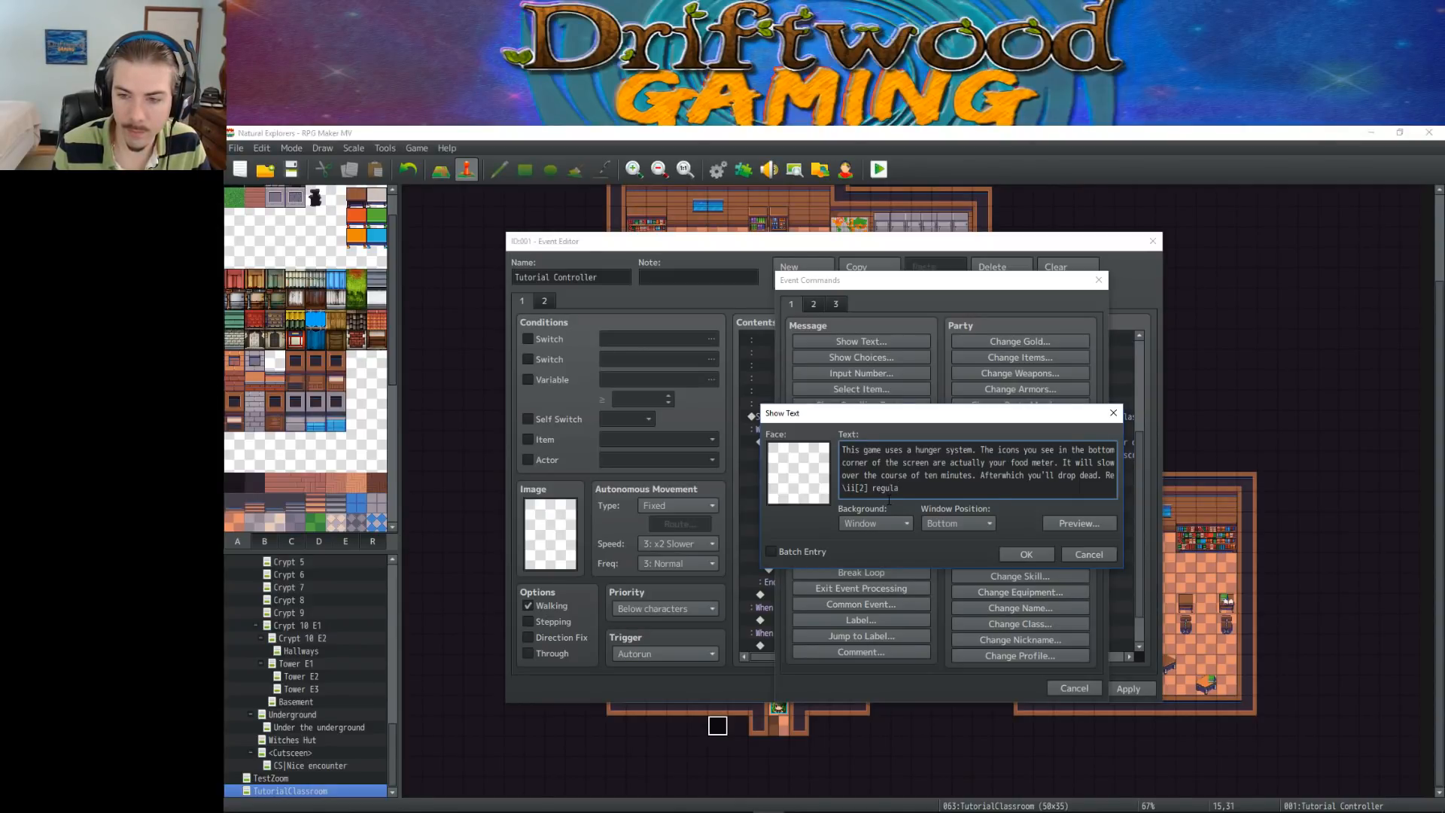
key("BackSpace")
key("BackSpace")
key("BackSpace")
key("BackSpace")
key("BackSpace")
key("BackSpace")
Complete the eating reminder after the item code with "periodically to stay alive."
type("per")
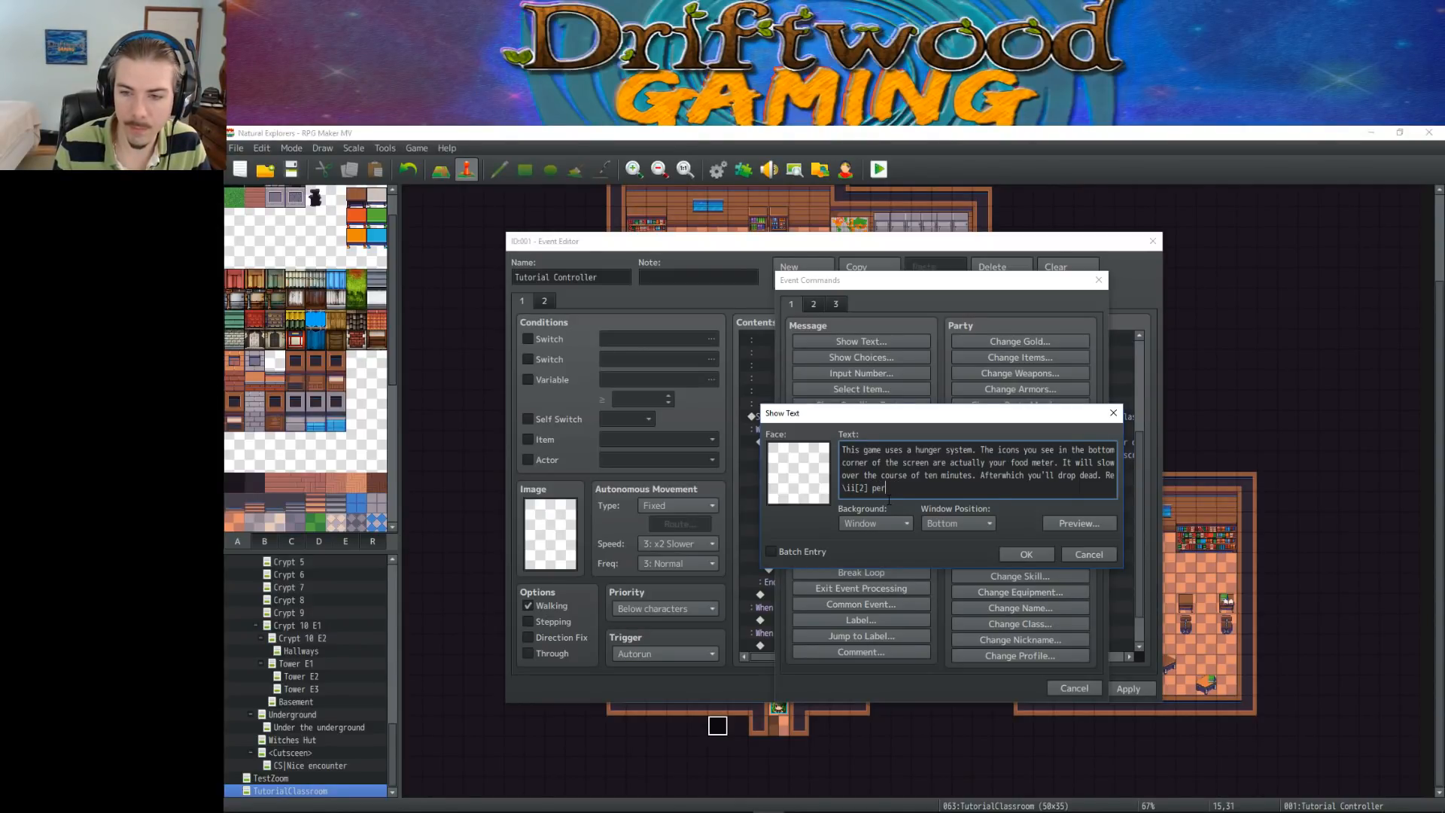
type("iodically to  ")
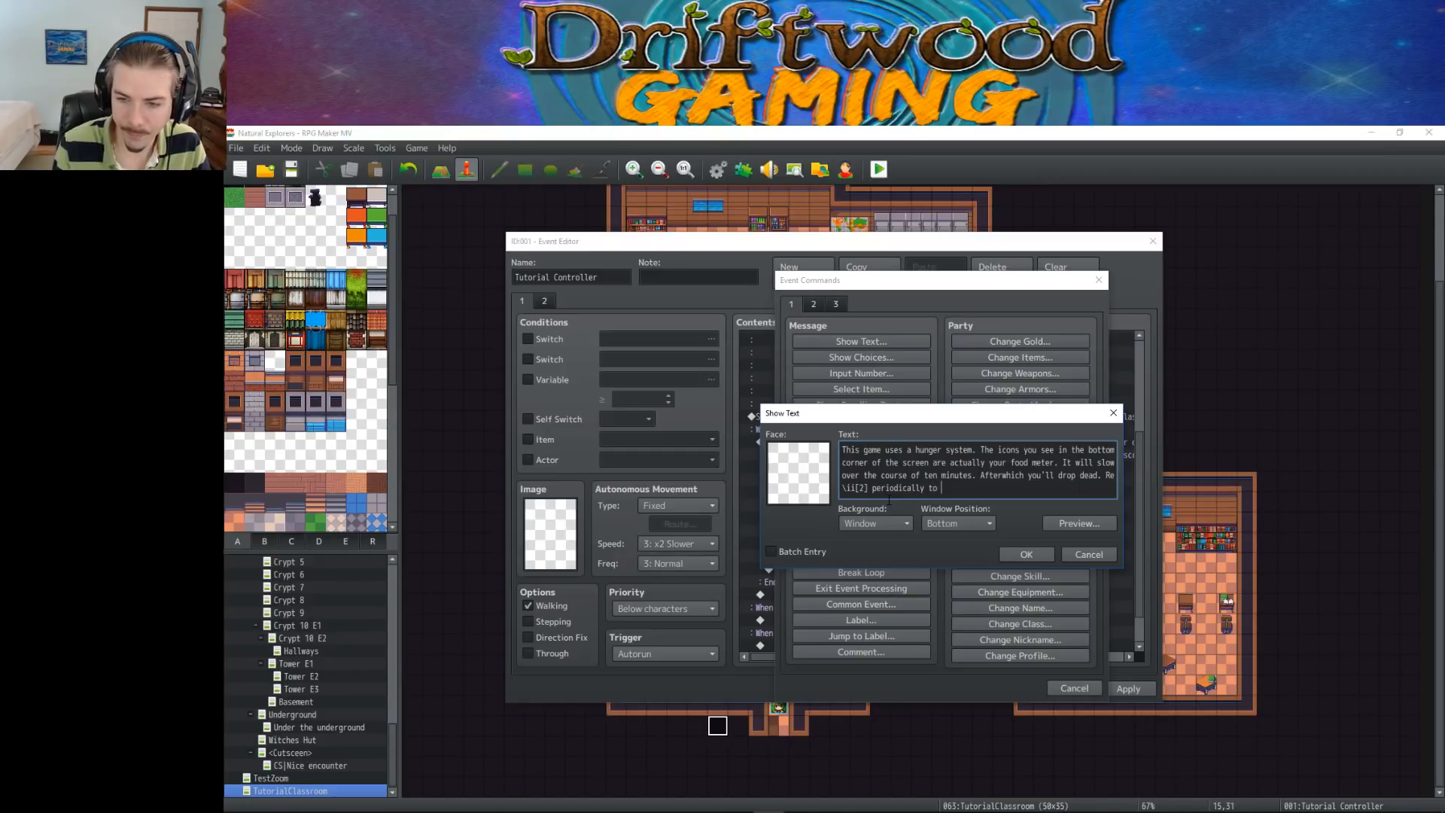
type("stay")
key("Left")
key("Left")
key("Left")
key("Left")
key("BackSpace")
key("Right")
key("Right")
key("Right")
key("Right")
type("alive. ")
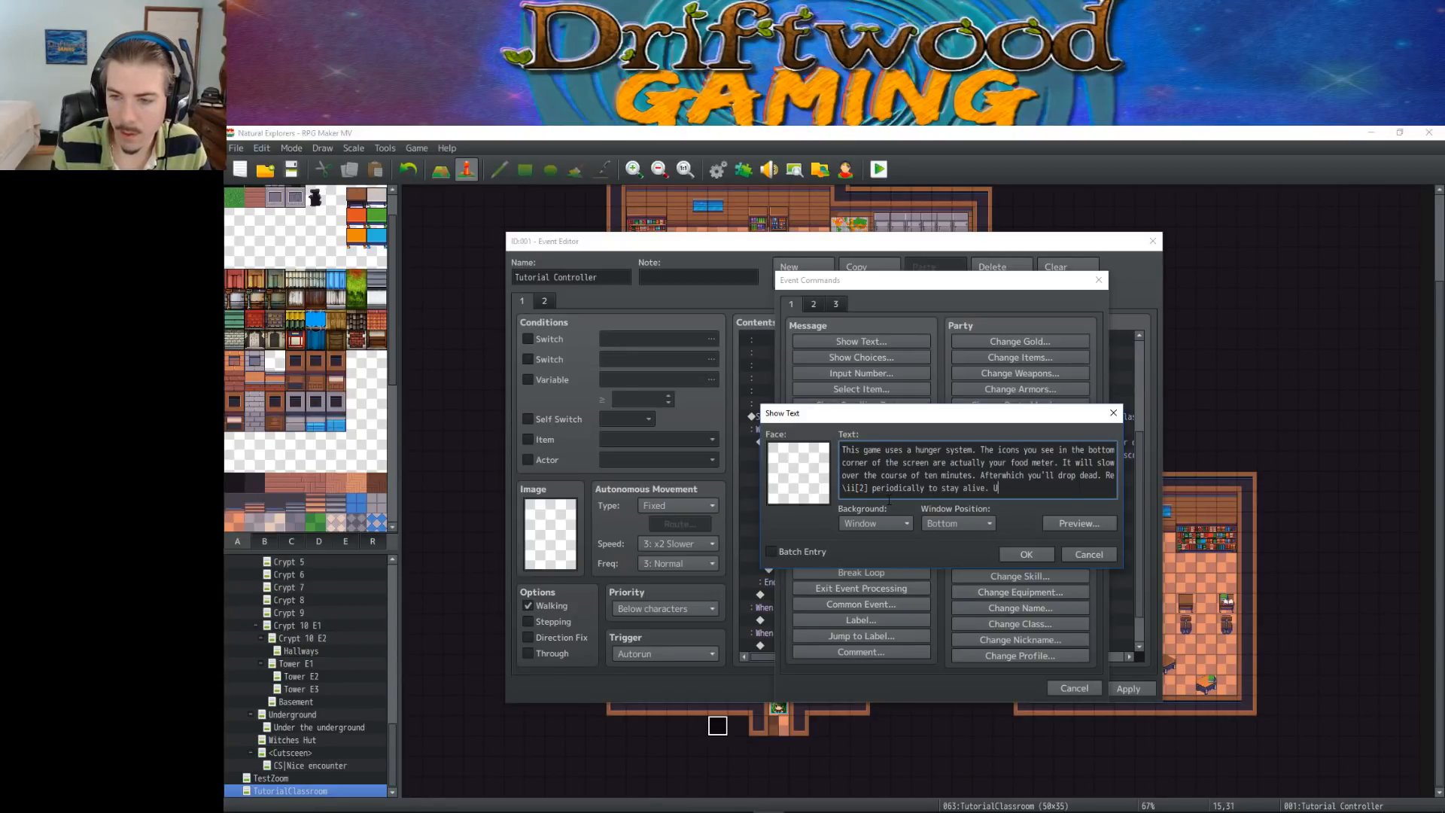
type("You can press 'E")
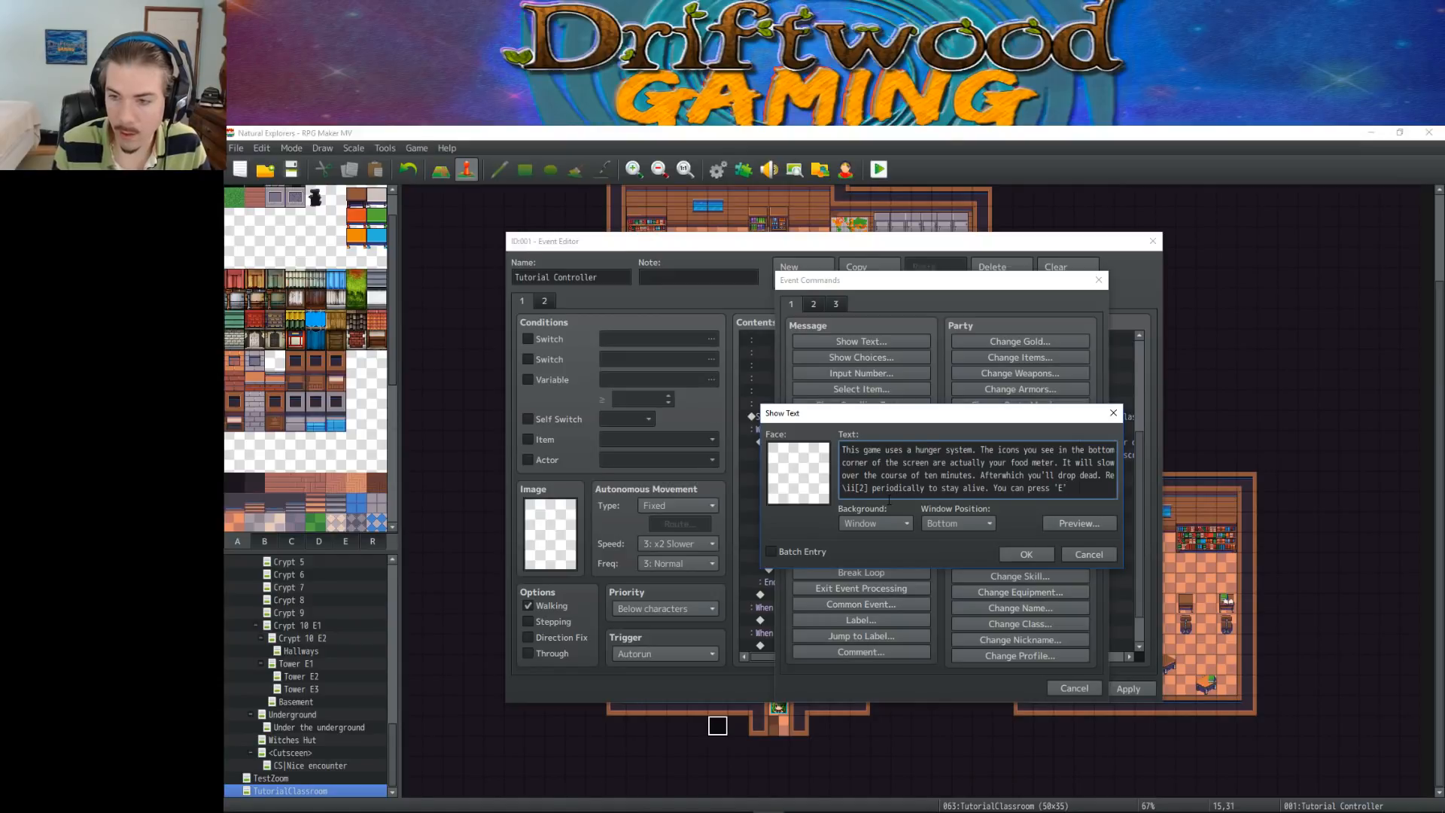
type("' to quickly")
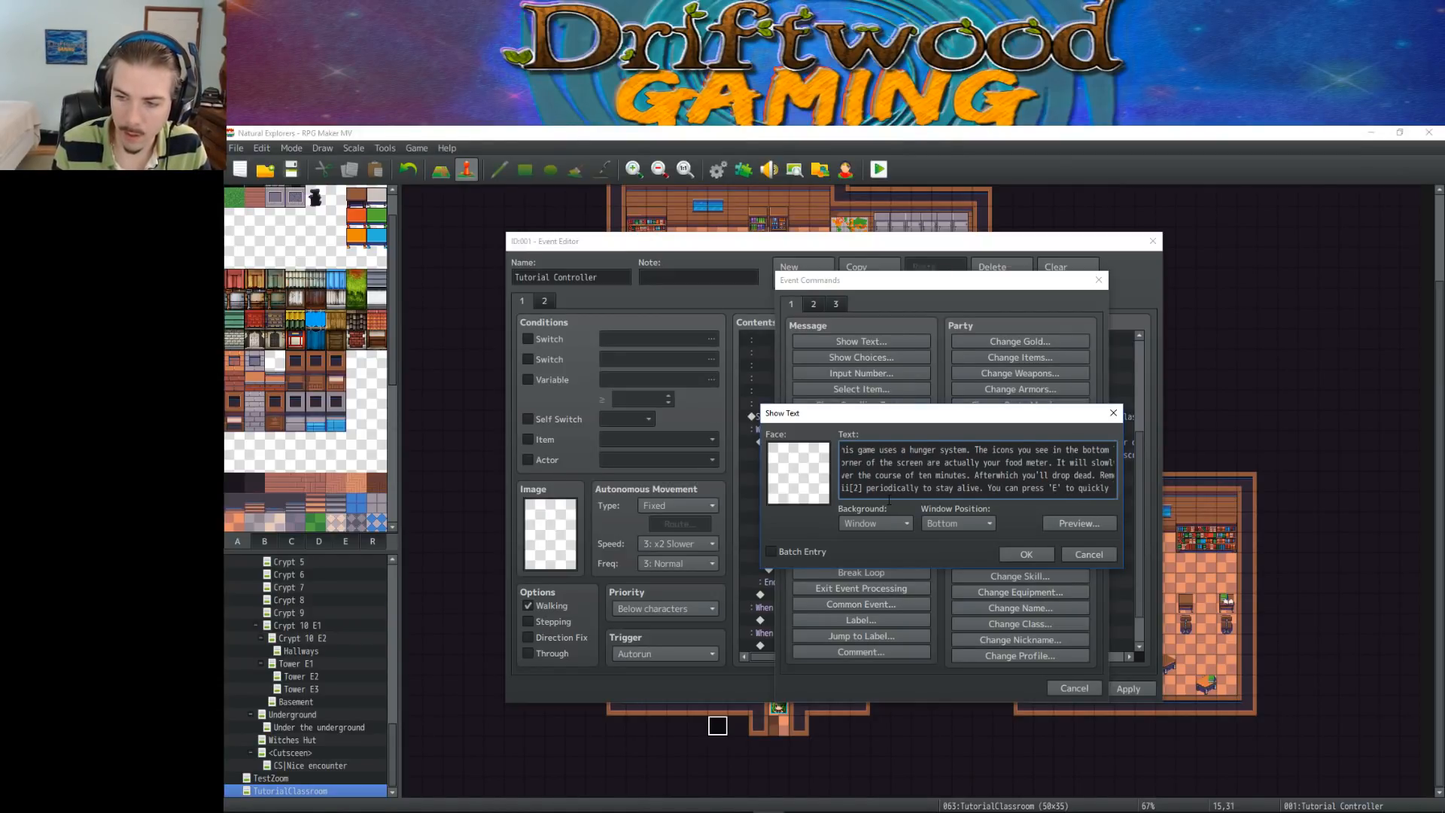
type(" use the ")
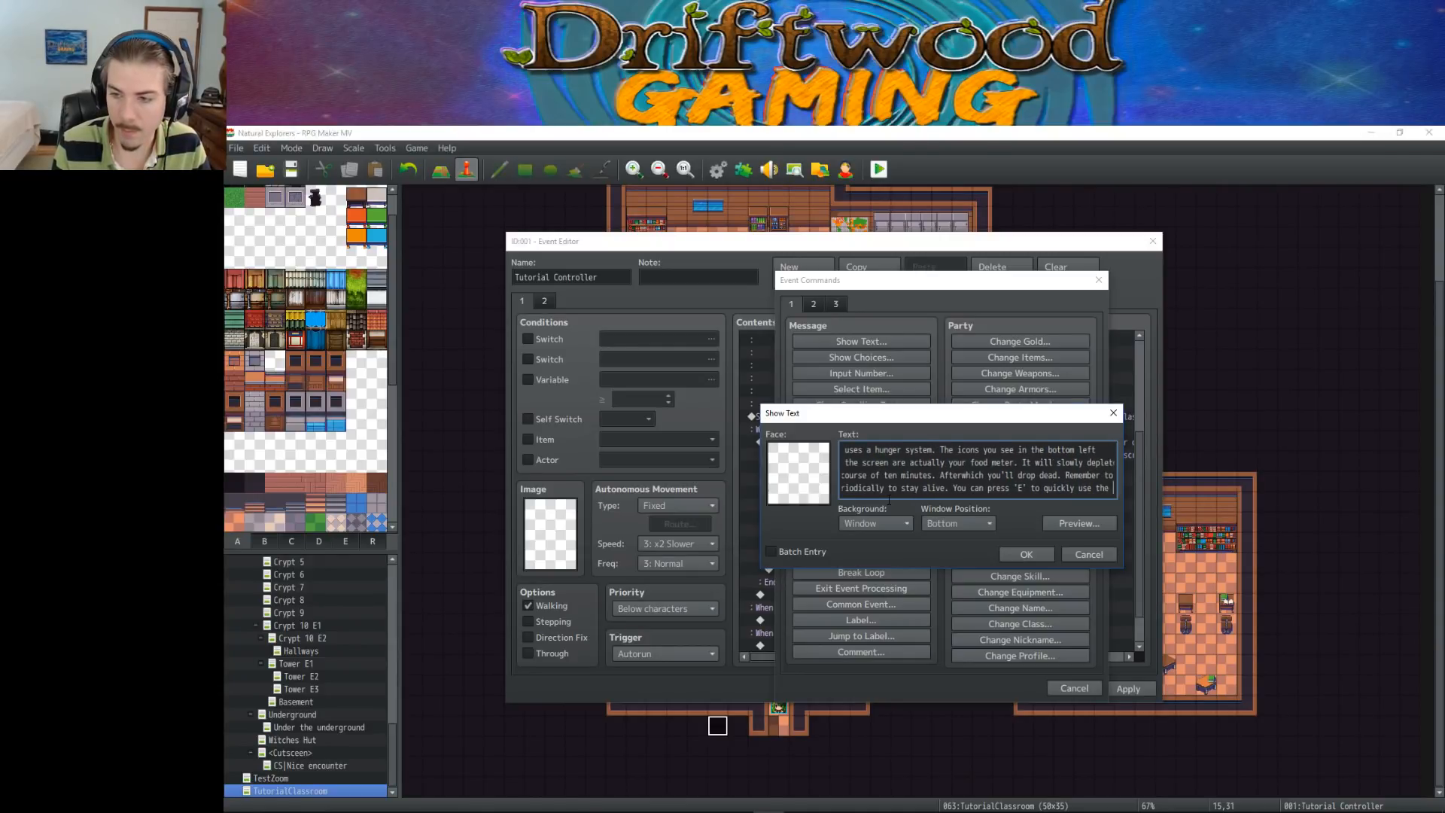
type("item.")
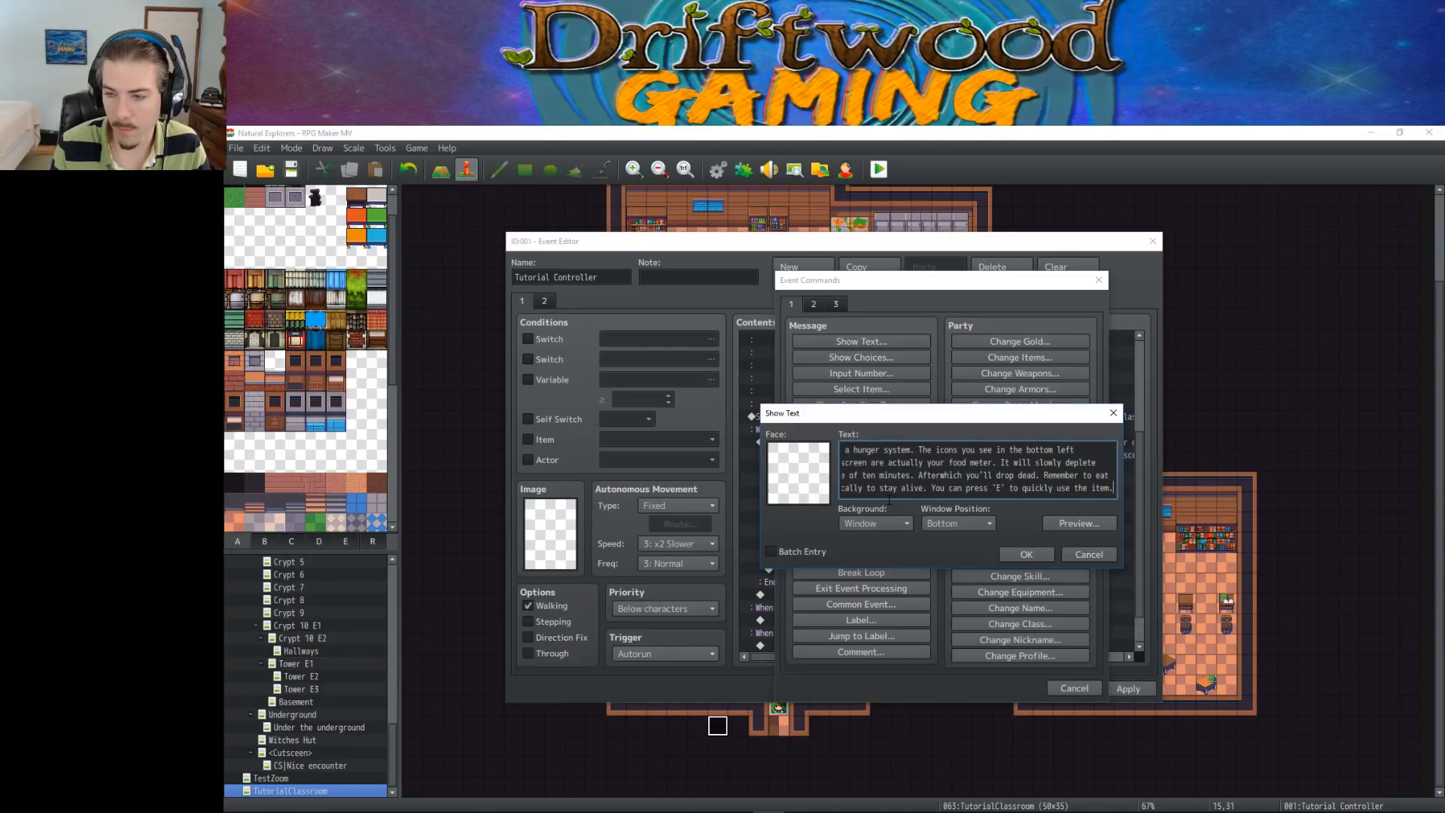
Confirm the hunger system message and save the Tutorial Controller event
left_click(1010, 553)
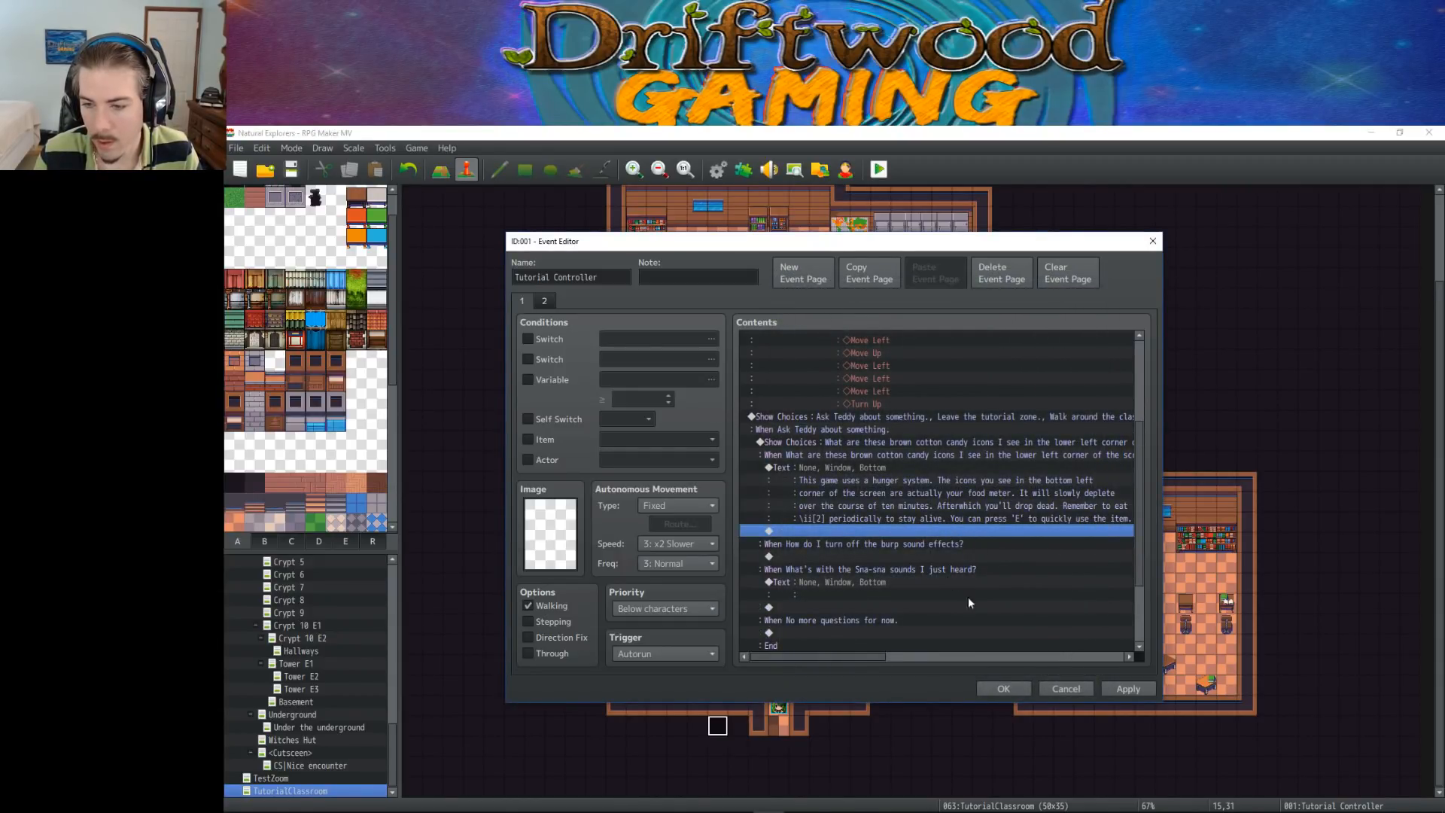
left_click(1017, 688)
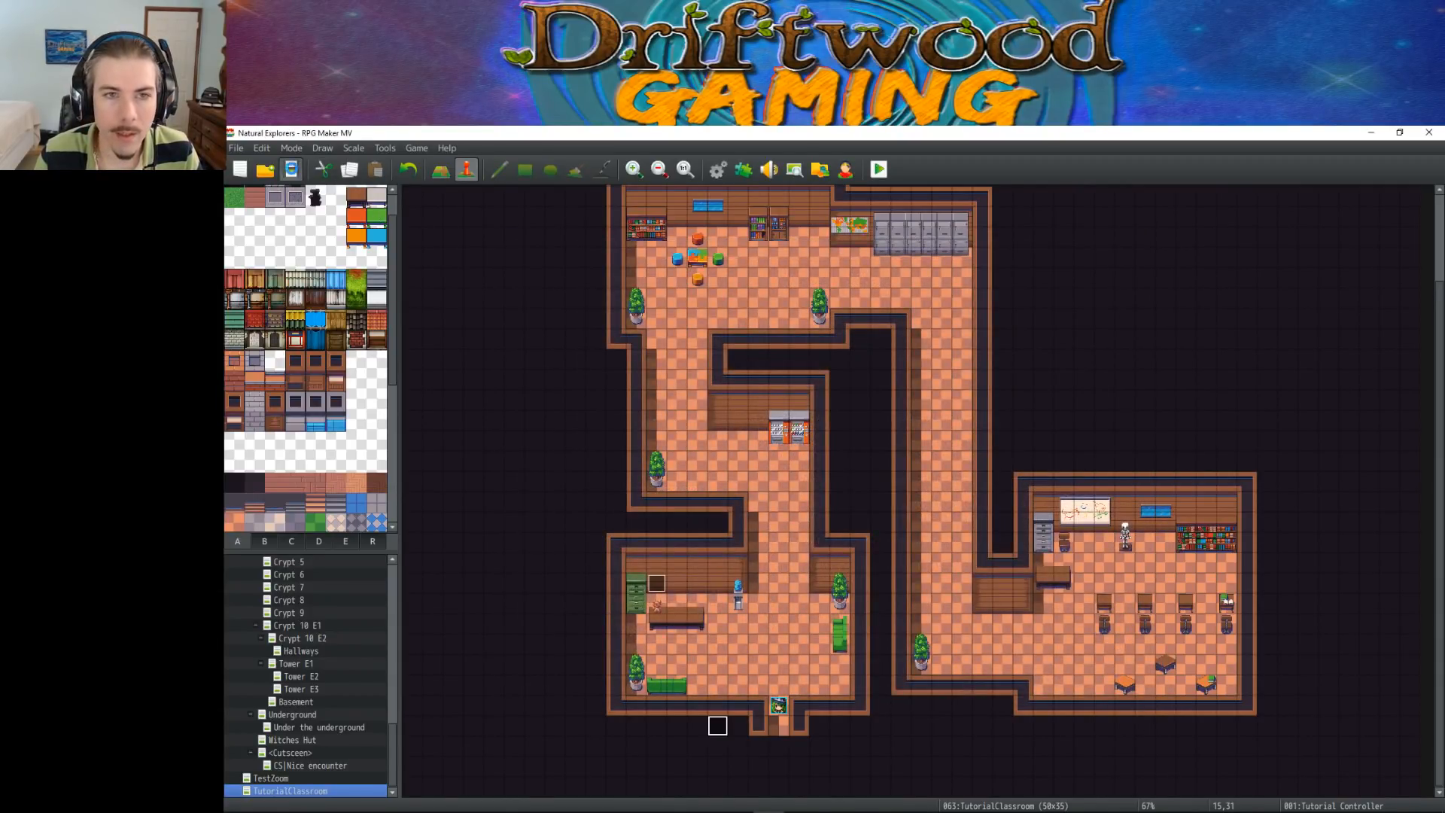
Look up the ID of the Food Ration item in the database
left_click(719, 170)
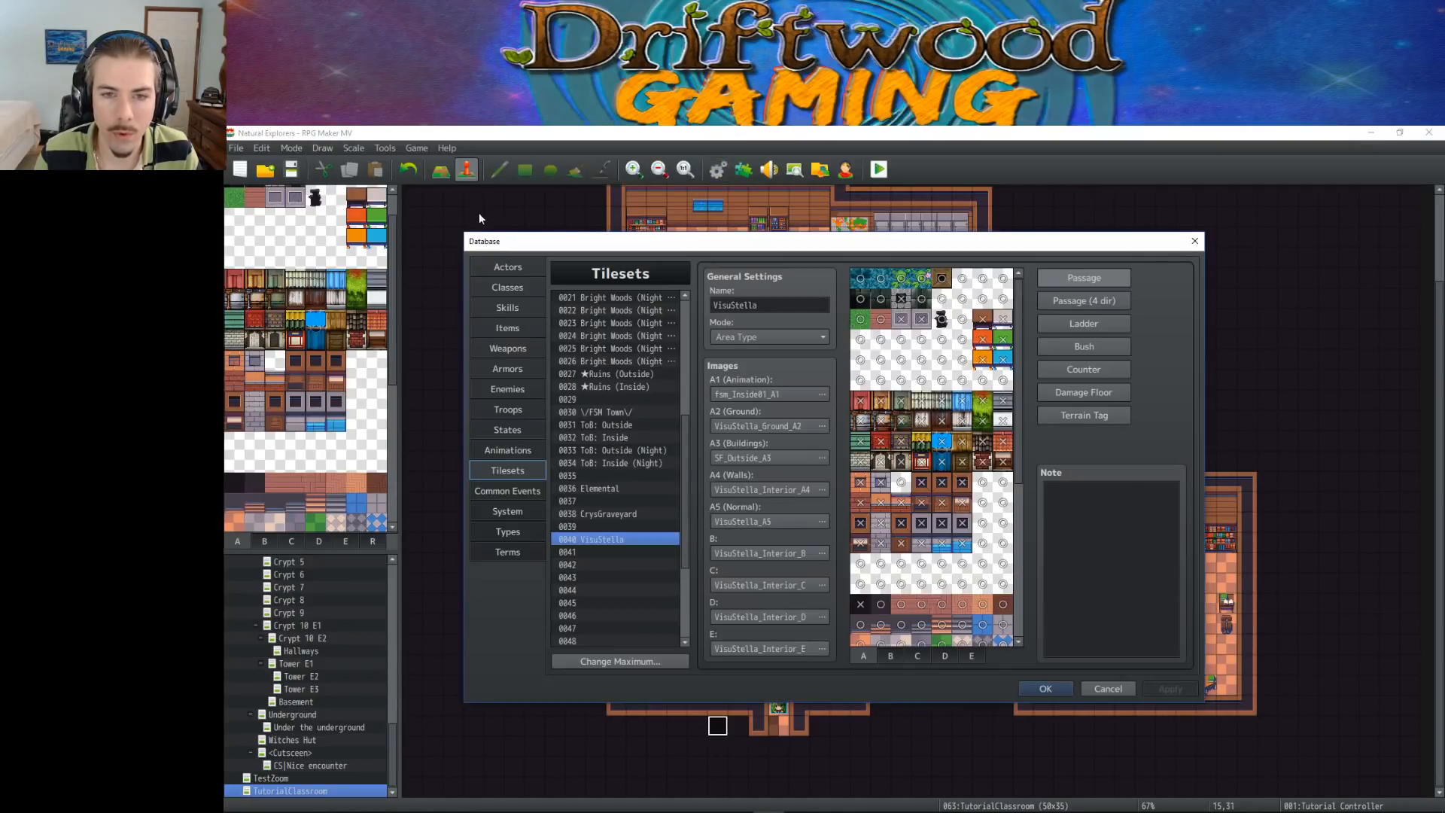
left_click(508, 327)
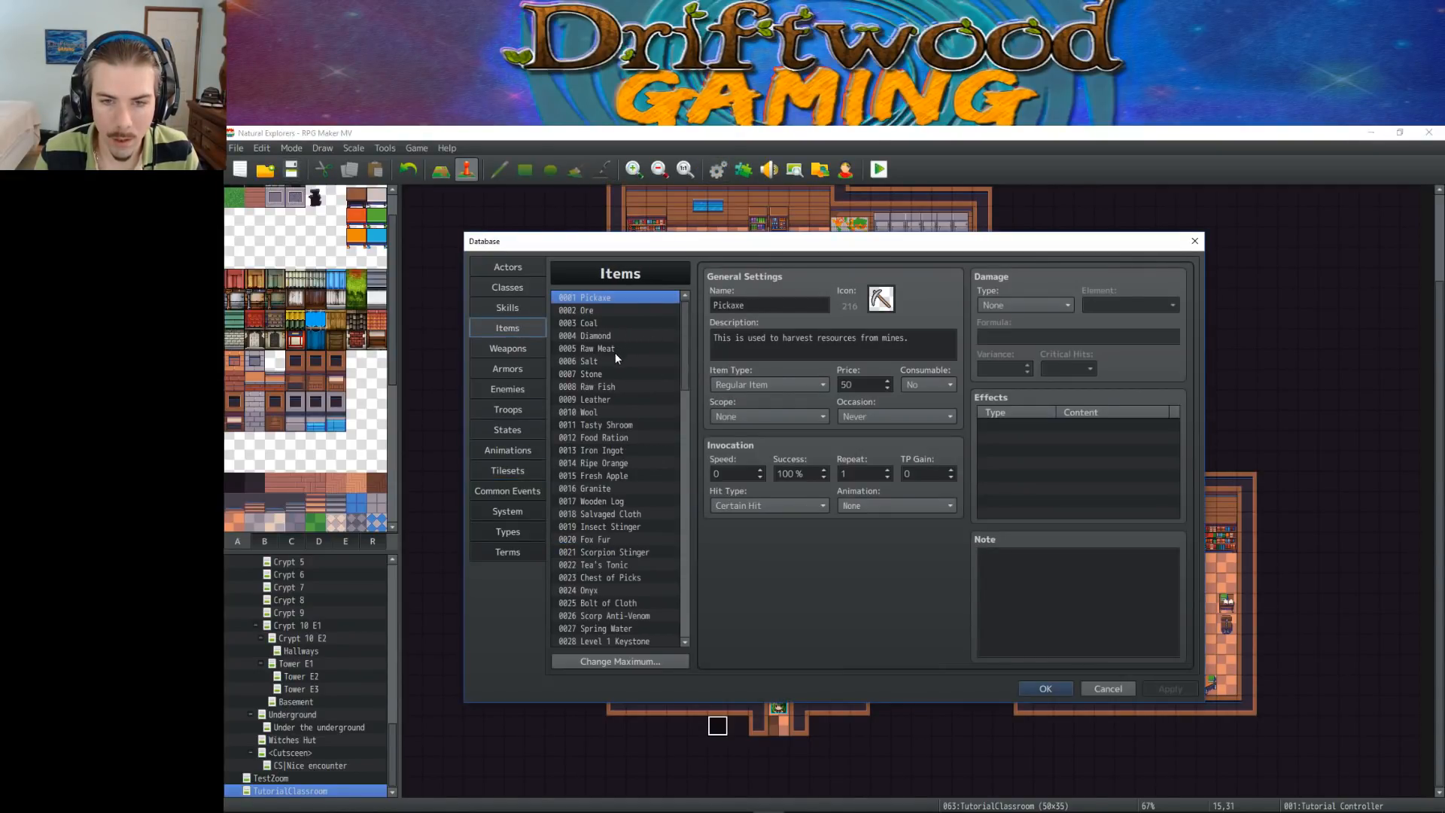
left_click(609, 349)
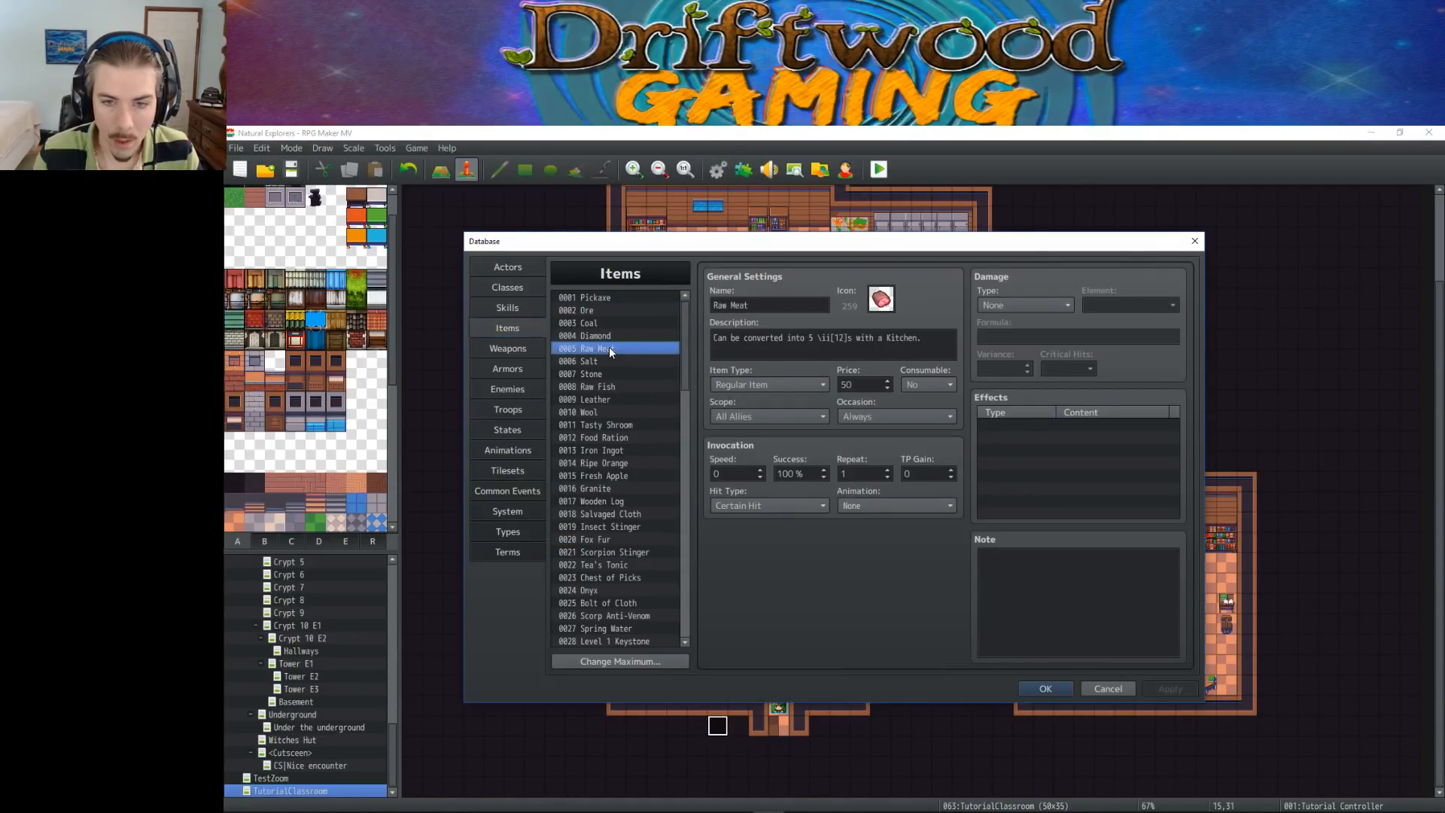
left_click(616, 437)
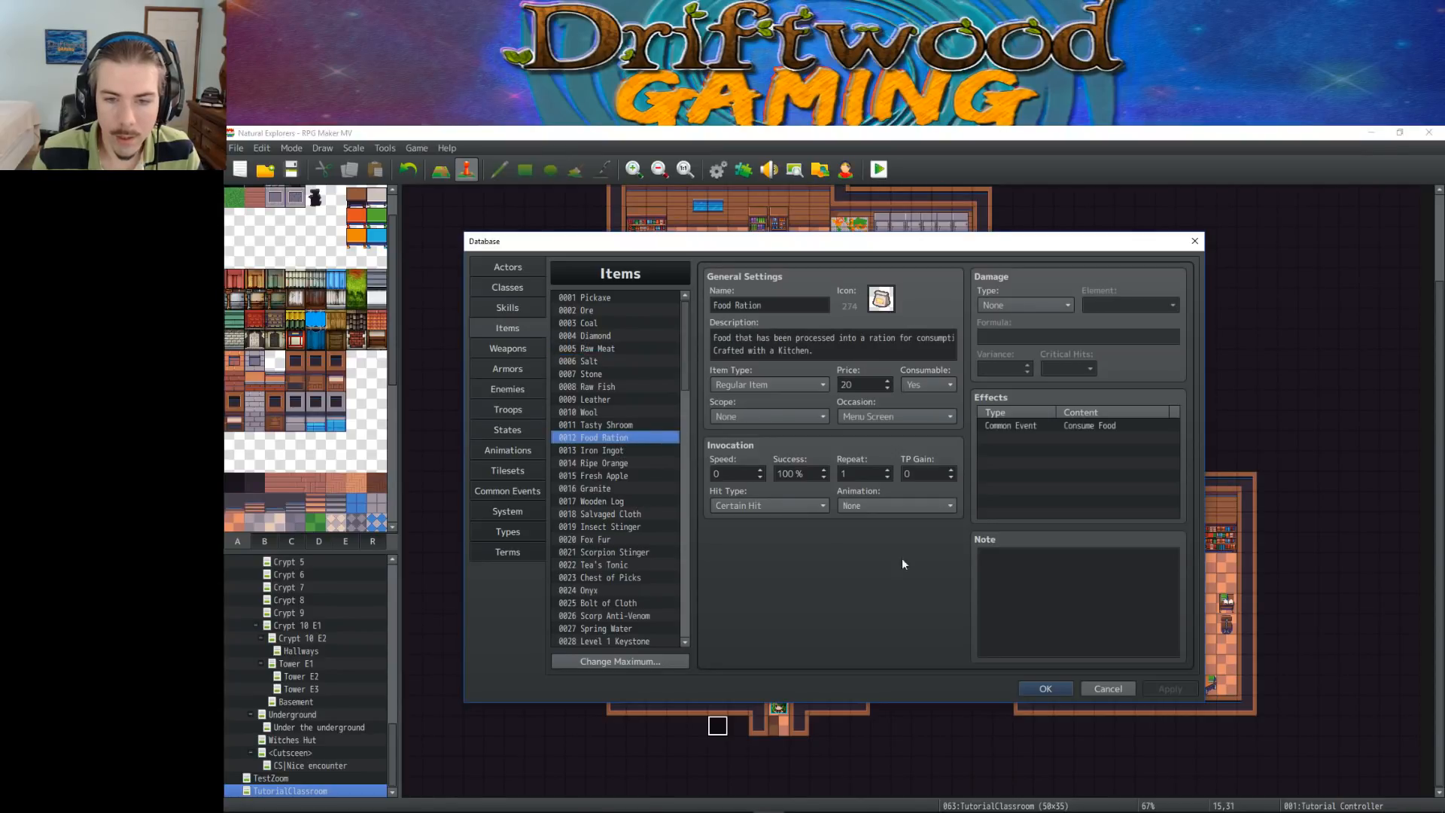
left_click(1030, 688)
Correct the item code in the hunger message's fourth line to \ii[12] and save the Tutorial Controller event
double_click(657, 584)
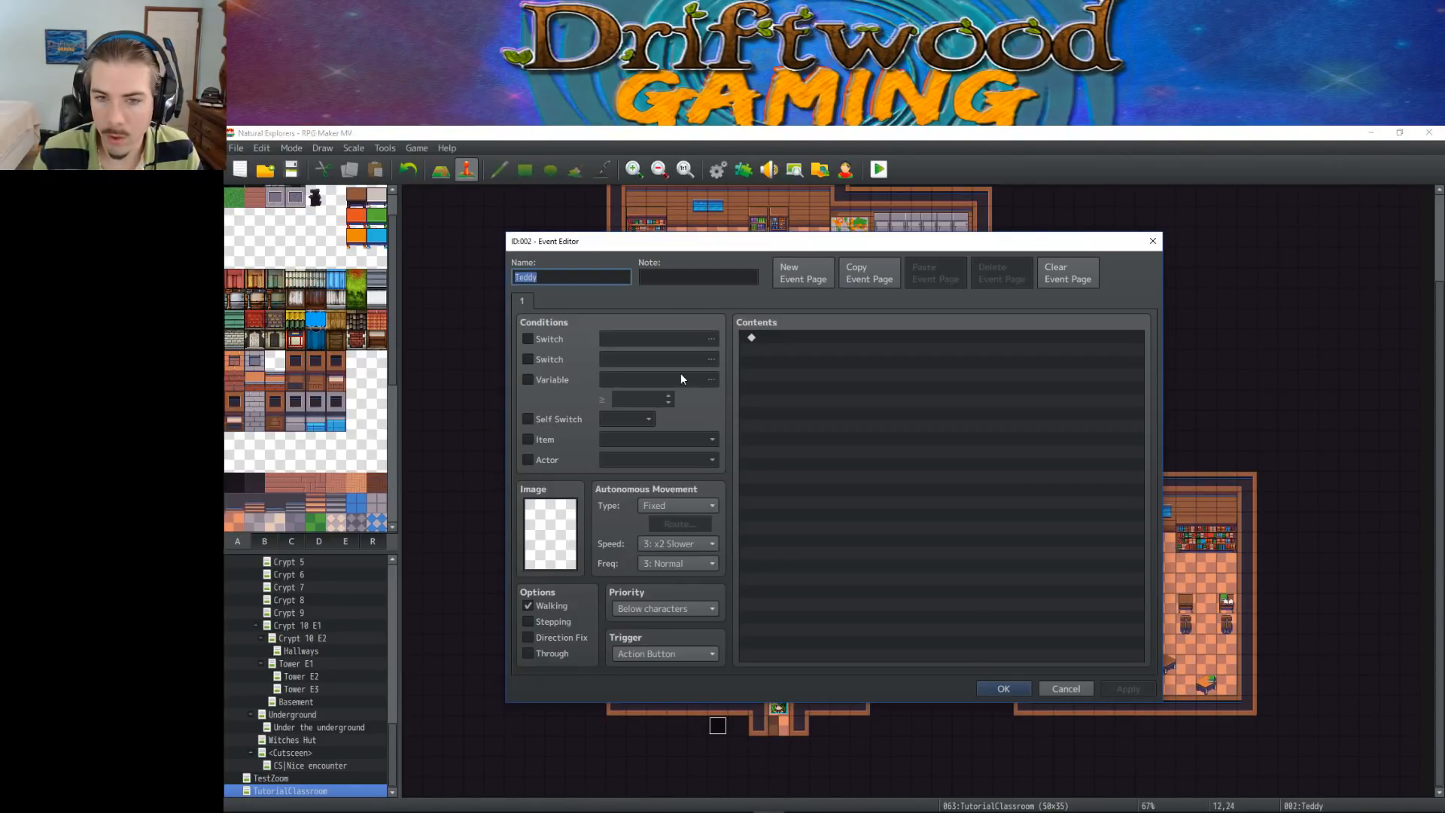
left_click(1065, 687)
double_click(717, 725)
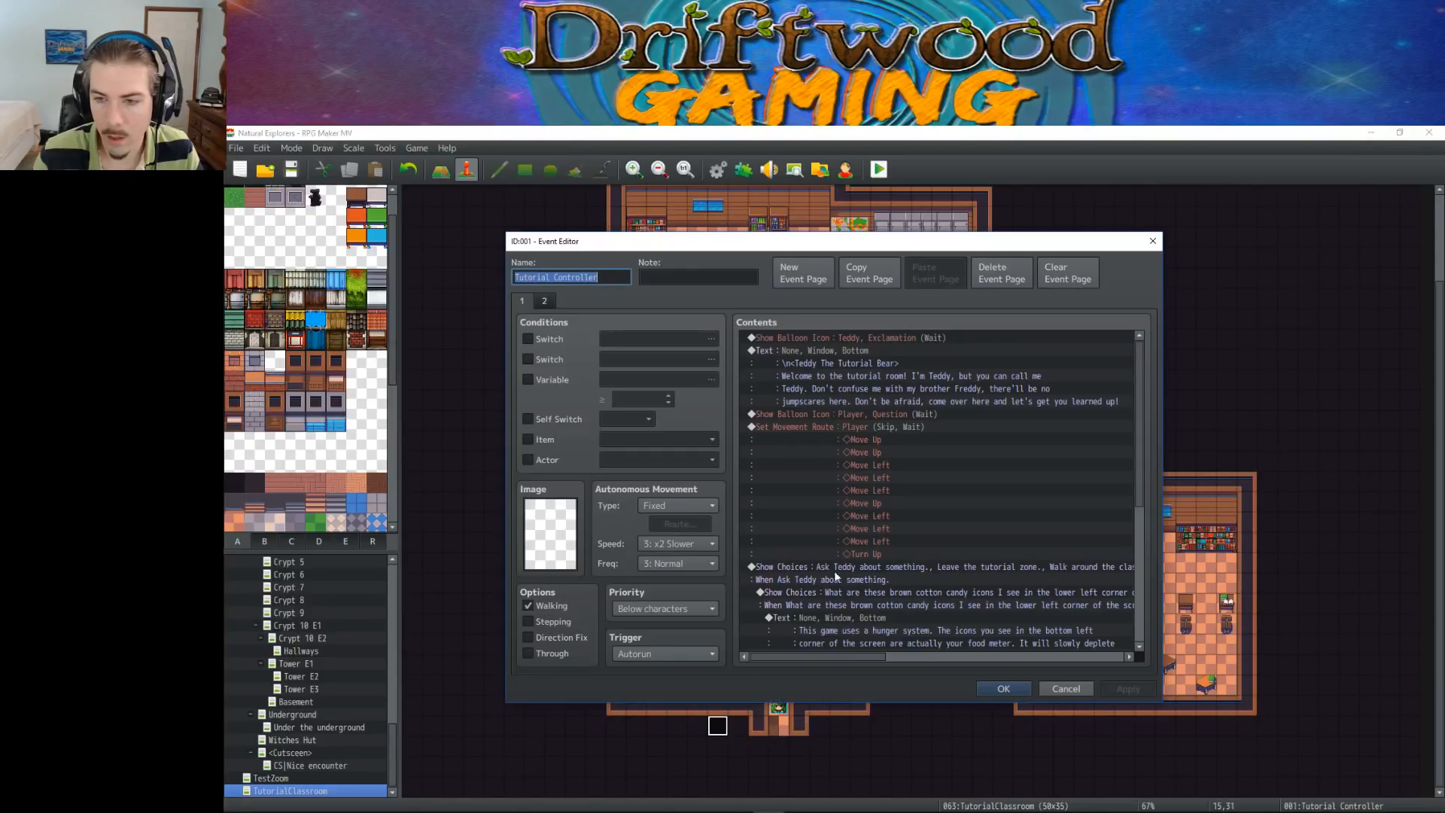
scroll(844, 508, "down", 3)
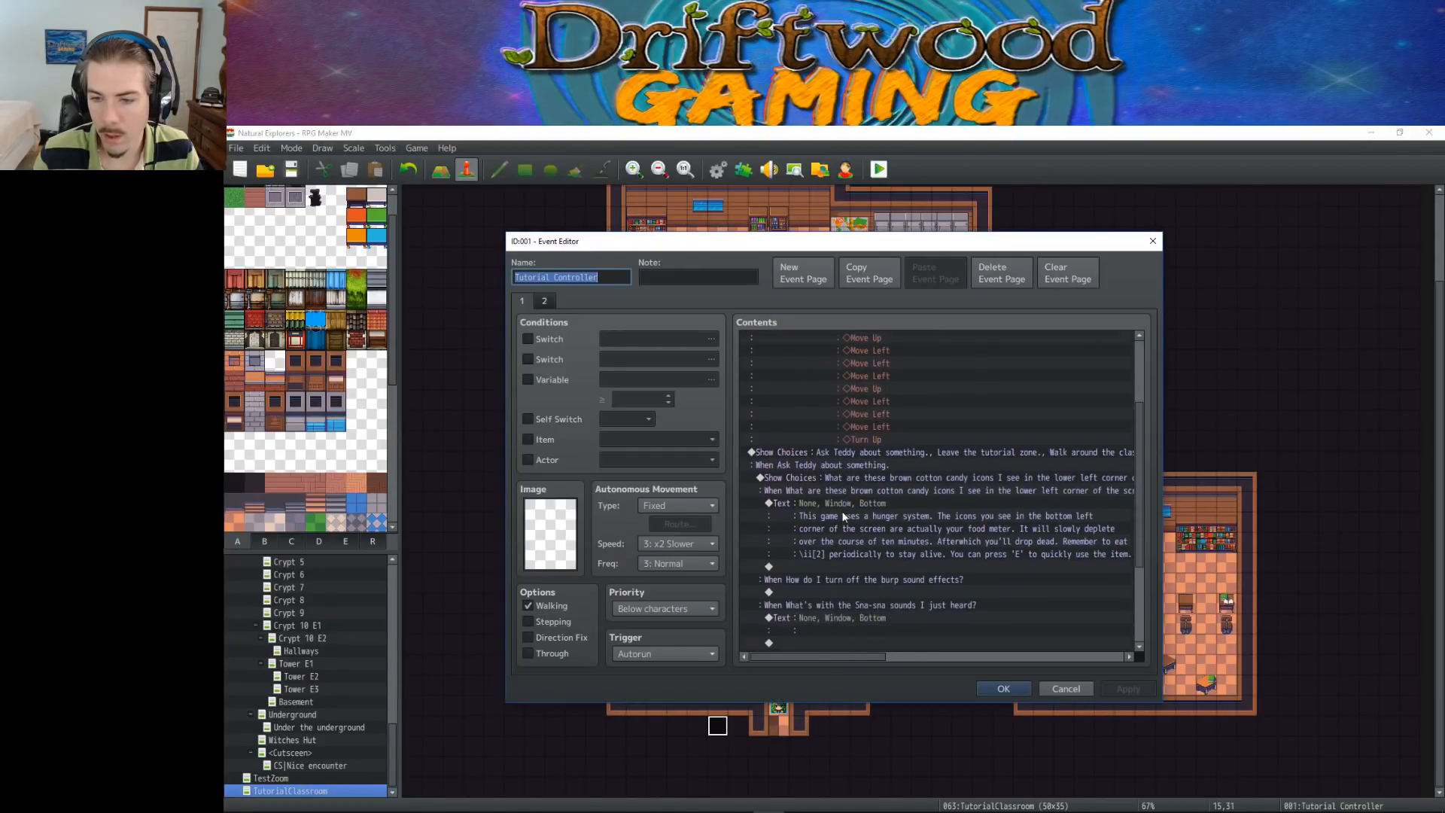
right_click(831, 498)
left_click(839, 506)
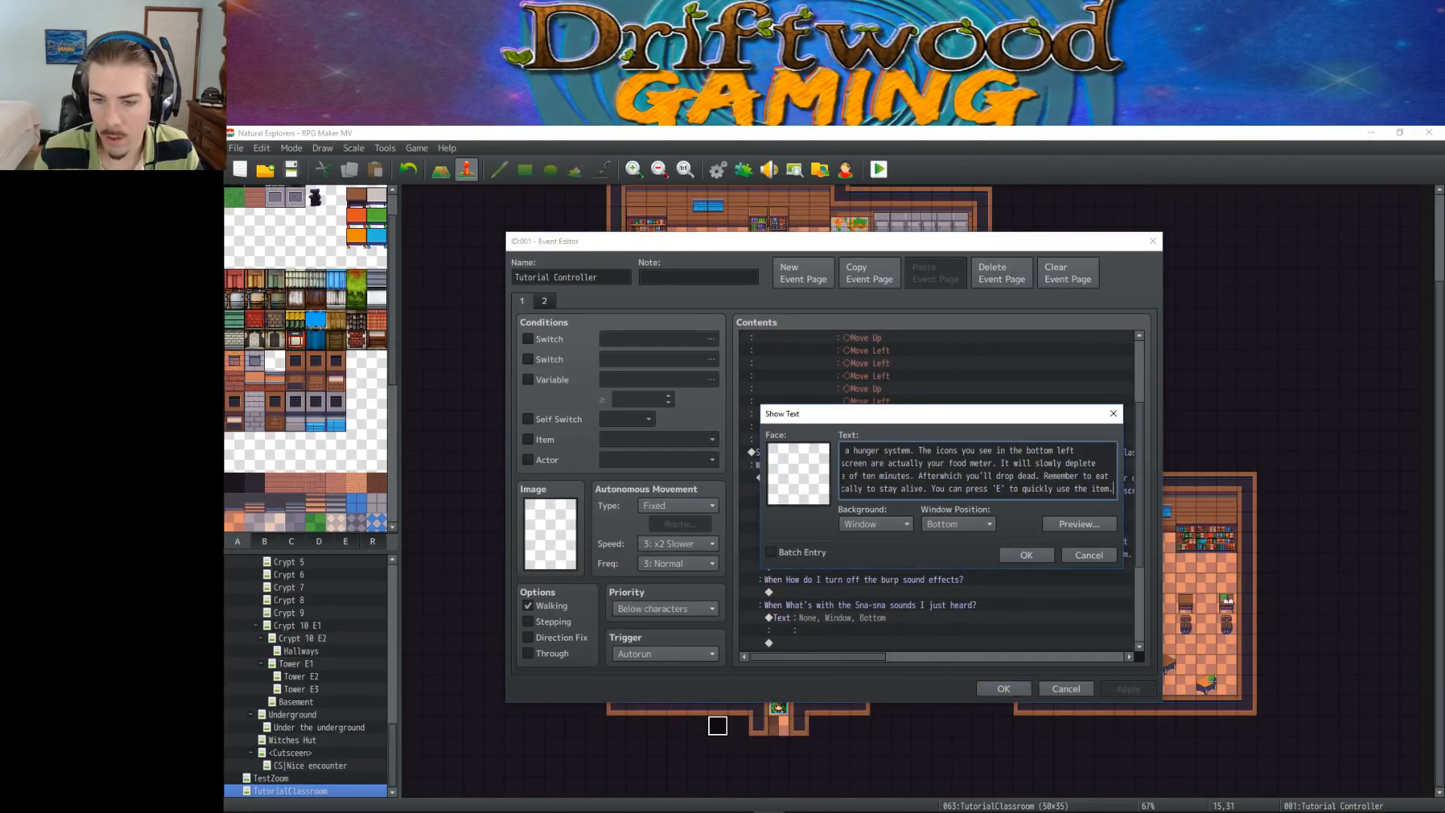
left_click_drag(861, 489, 832, 490)
left_click(856, 489)
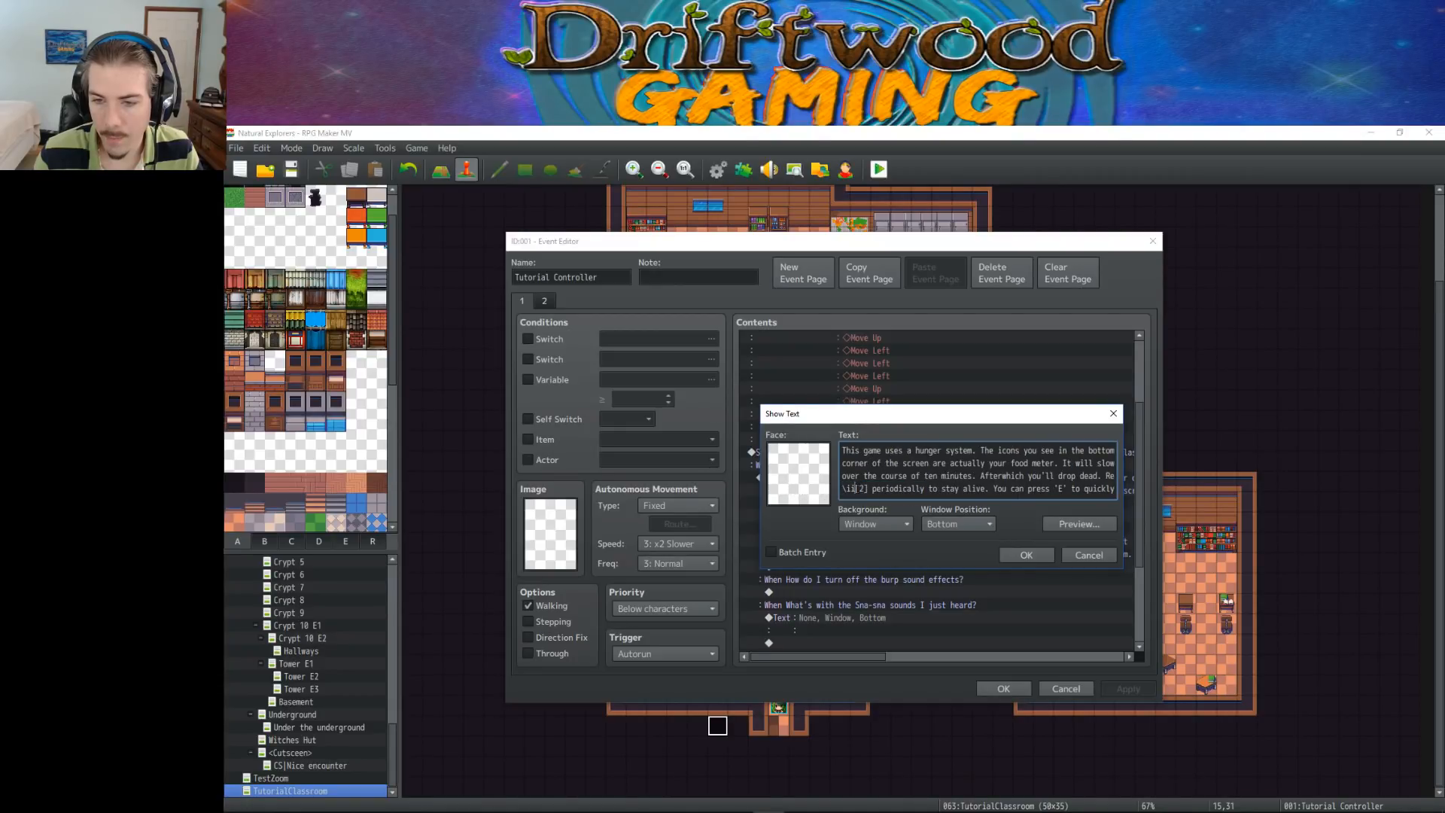
left_click(1013, 557)
left_click(1007, 689)
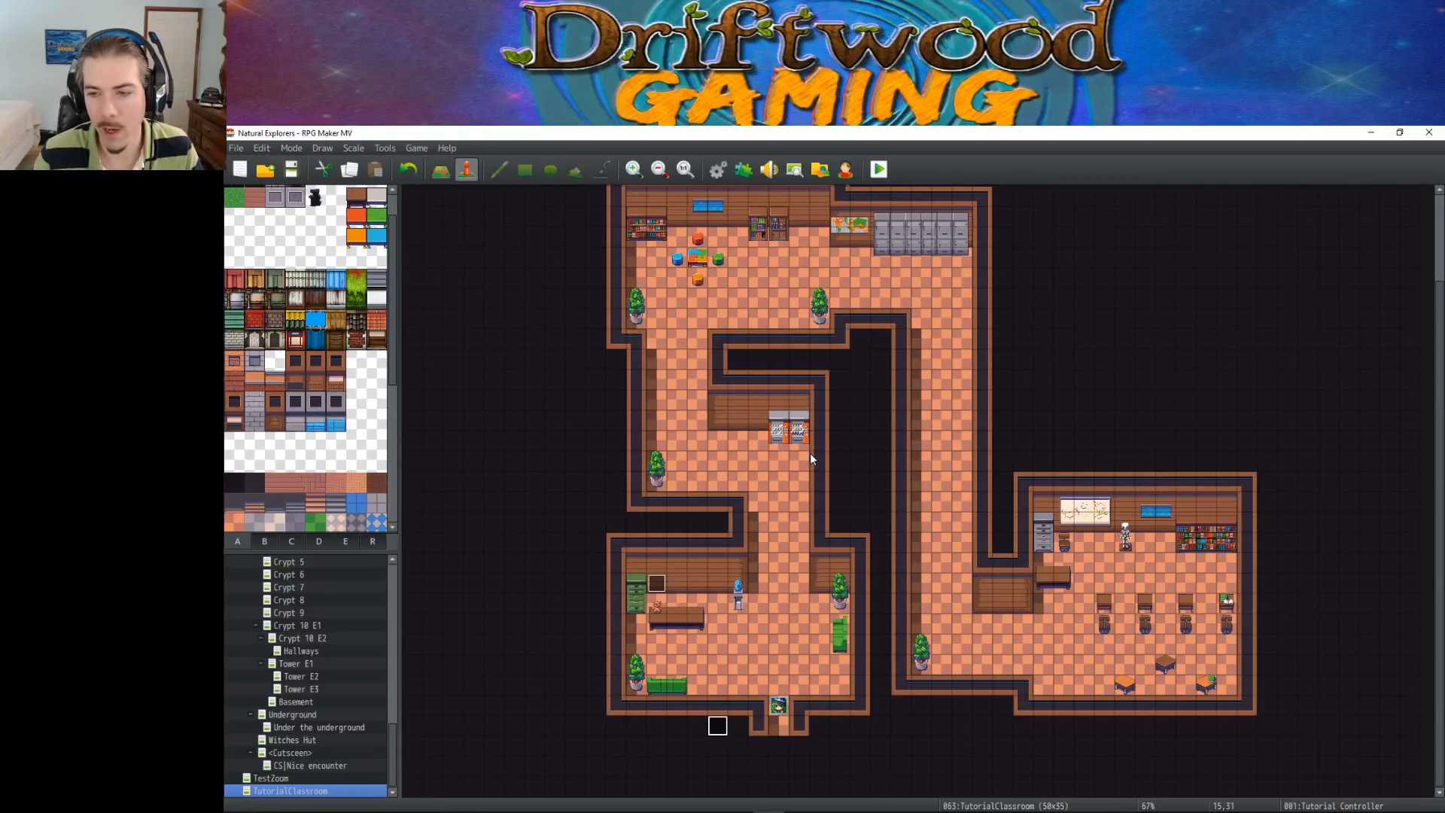
double_click(657, 584)
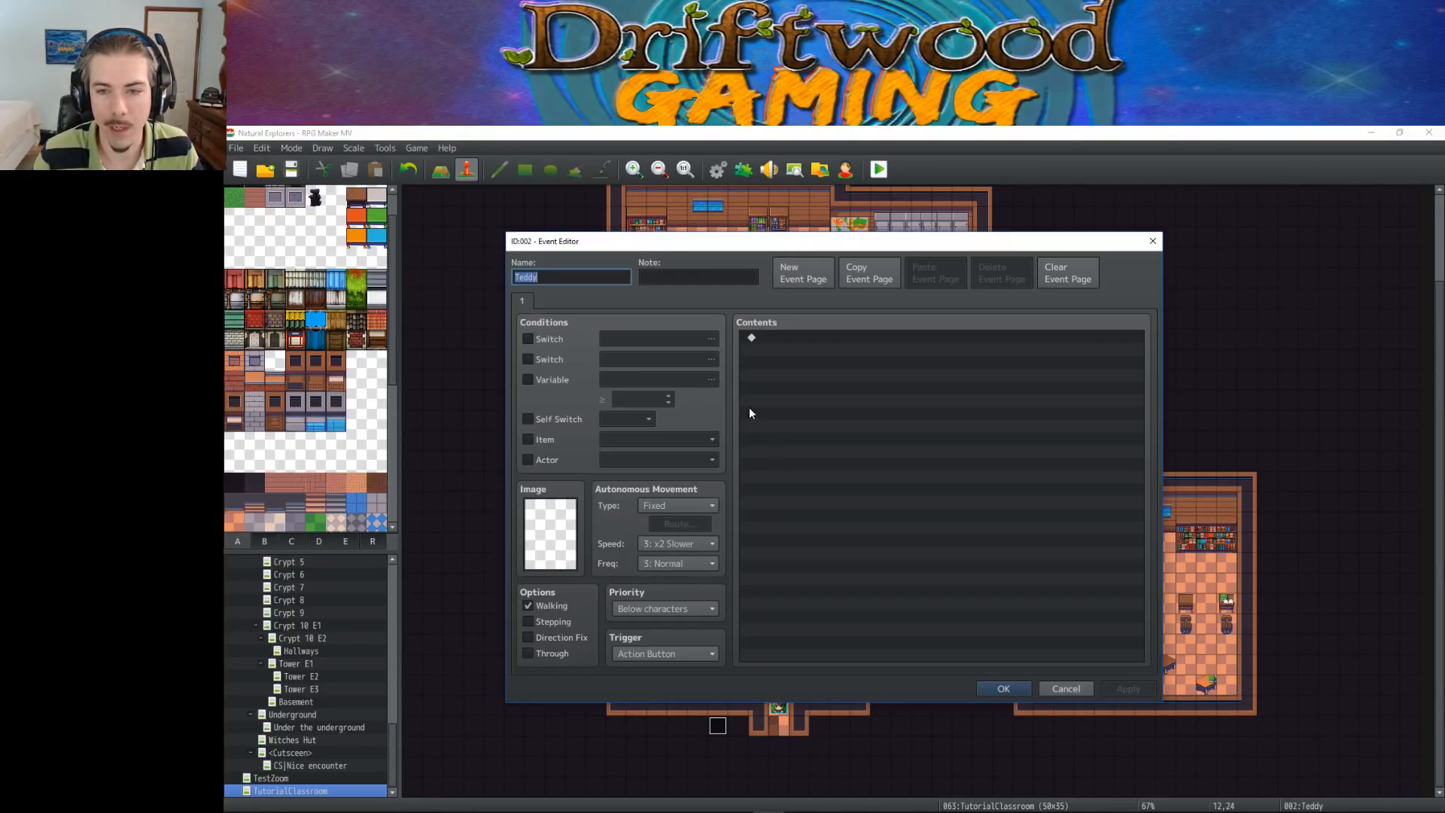
left_click(1088, 689)
right_click(664, 586)
left_click(686, 594)
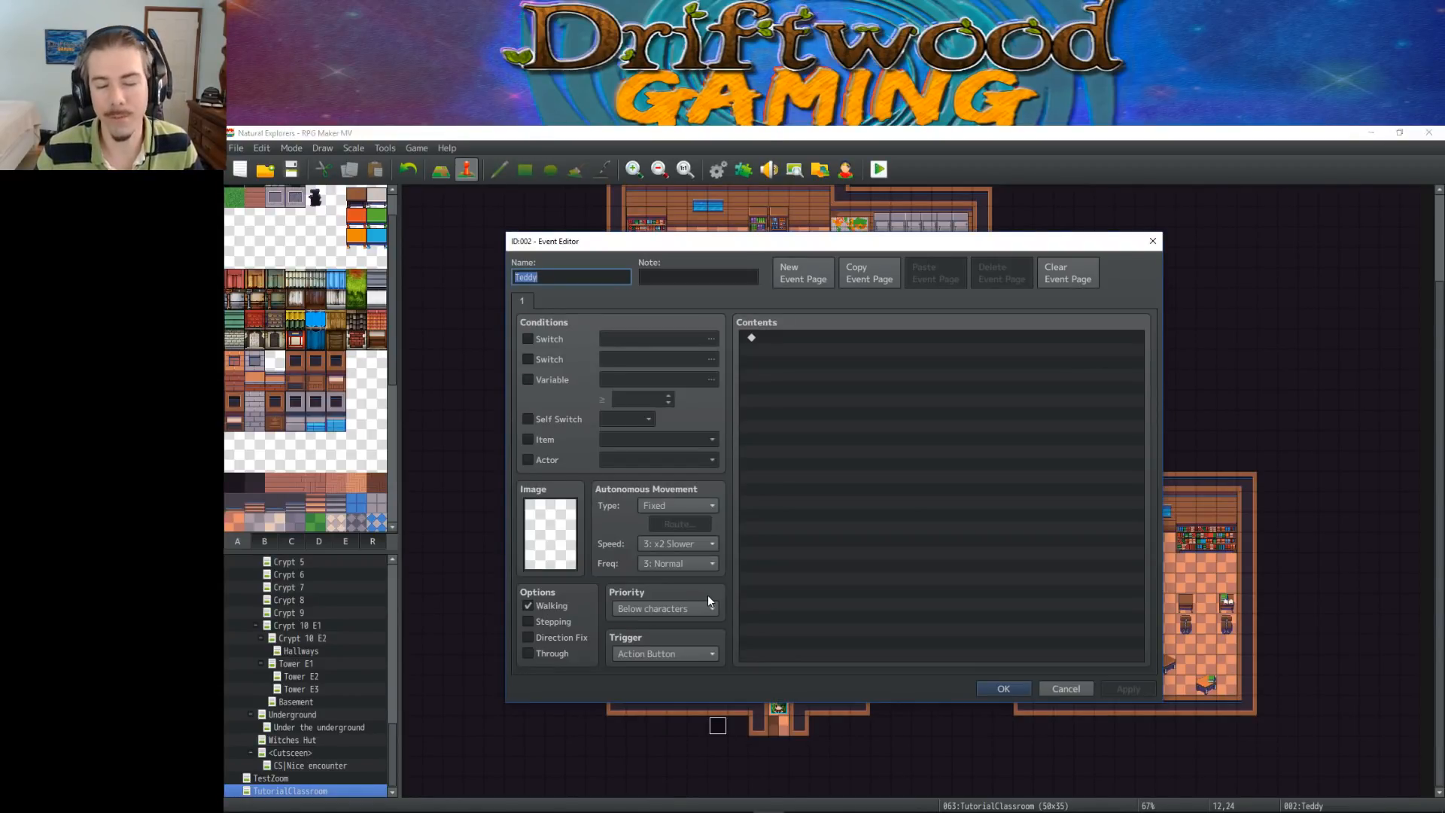
left_click(1050, 689)
Open the Tutorial Controller event and review the question branches under "Ask Teddy about something."
right_click(719, 727)
left_click(746, 639)
scroll(880, 487, "down", 7)
left_click(874, 455)
scroll(875, 458, "up", 2)
scroll(874, 458, "down", 2)
left_click(871, 492)
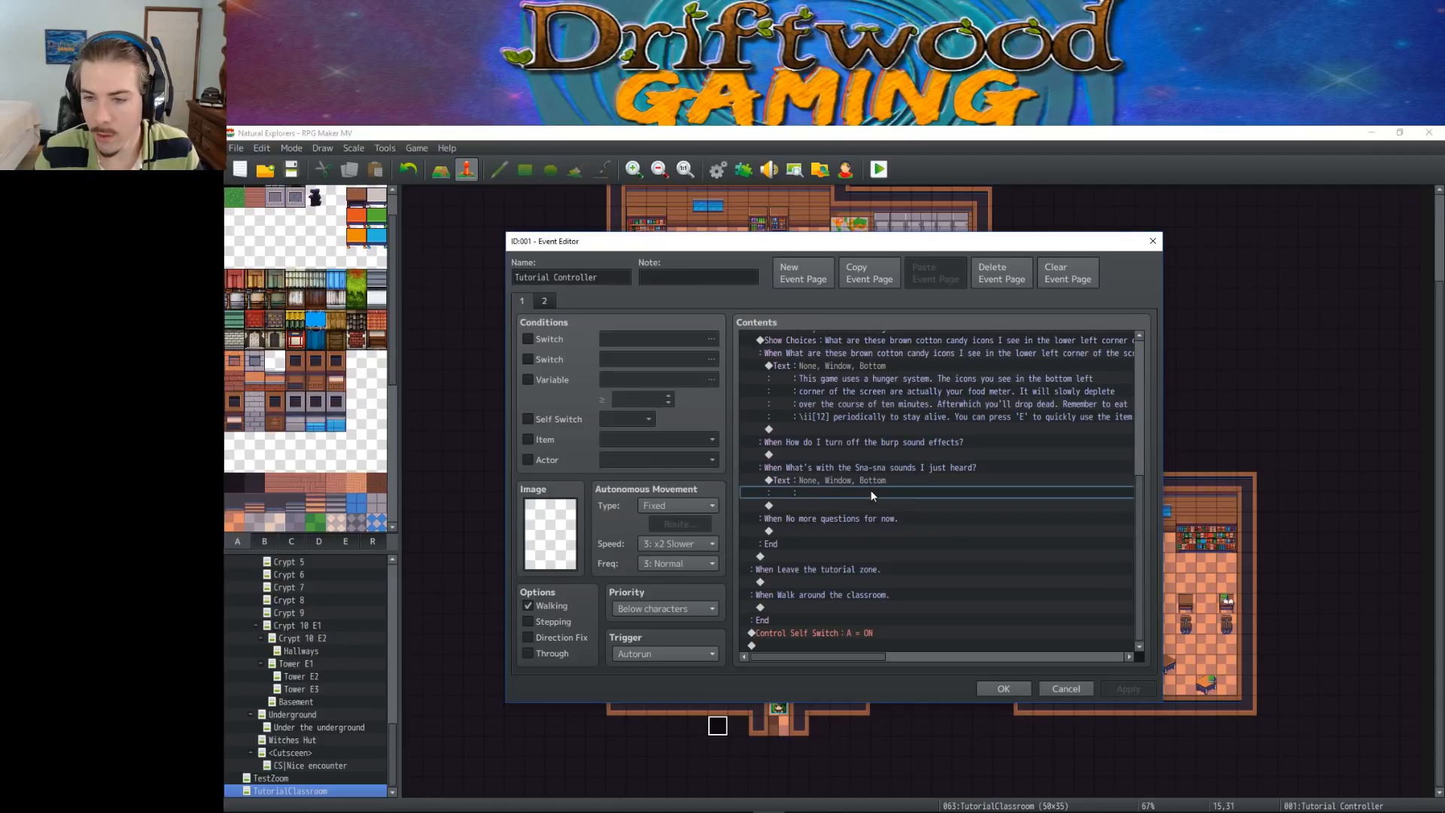
left_click(873, 482)
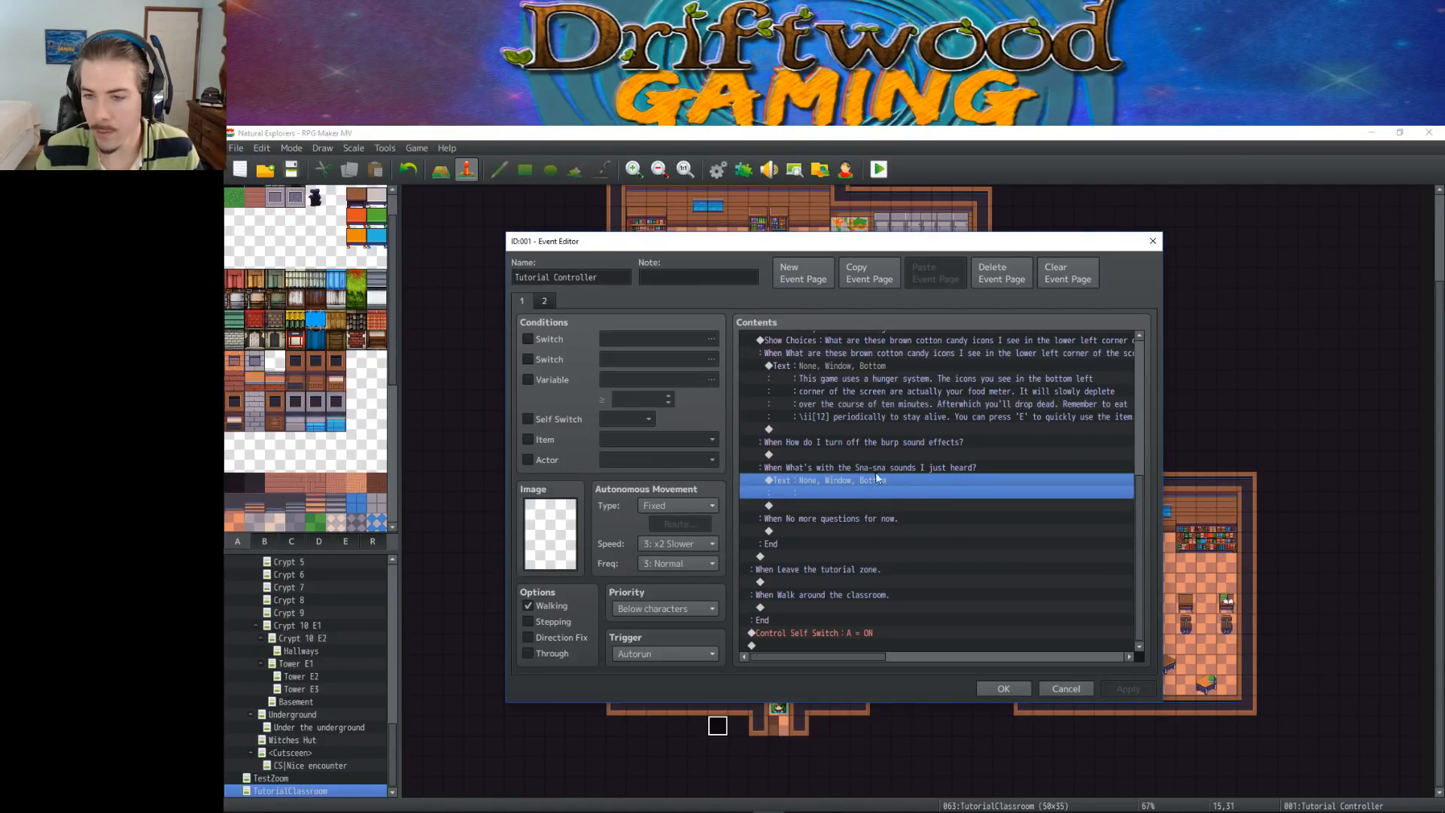
scroll(873, 474, "up", 2)
left_click(873, 533)
left_click(867, 556)
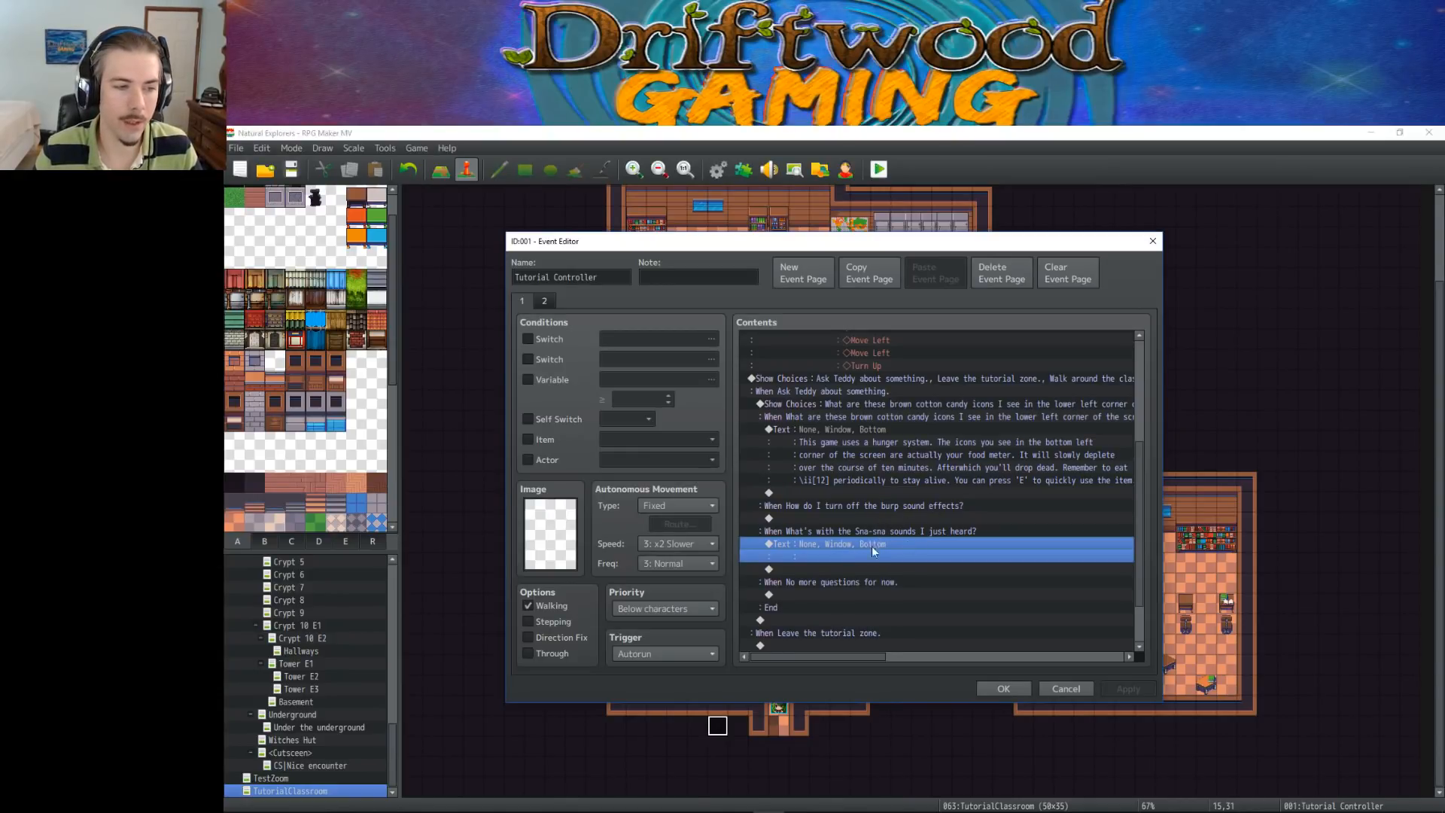
left_click(868, 533)
left_click(874, 544)
left_click(886, 532)
left_click(864, 545)
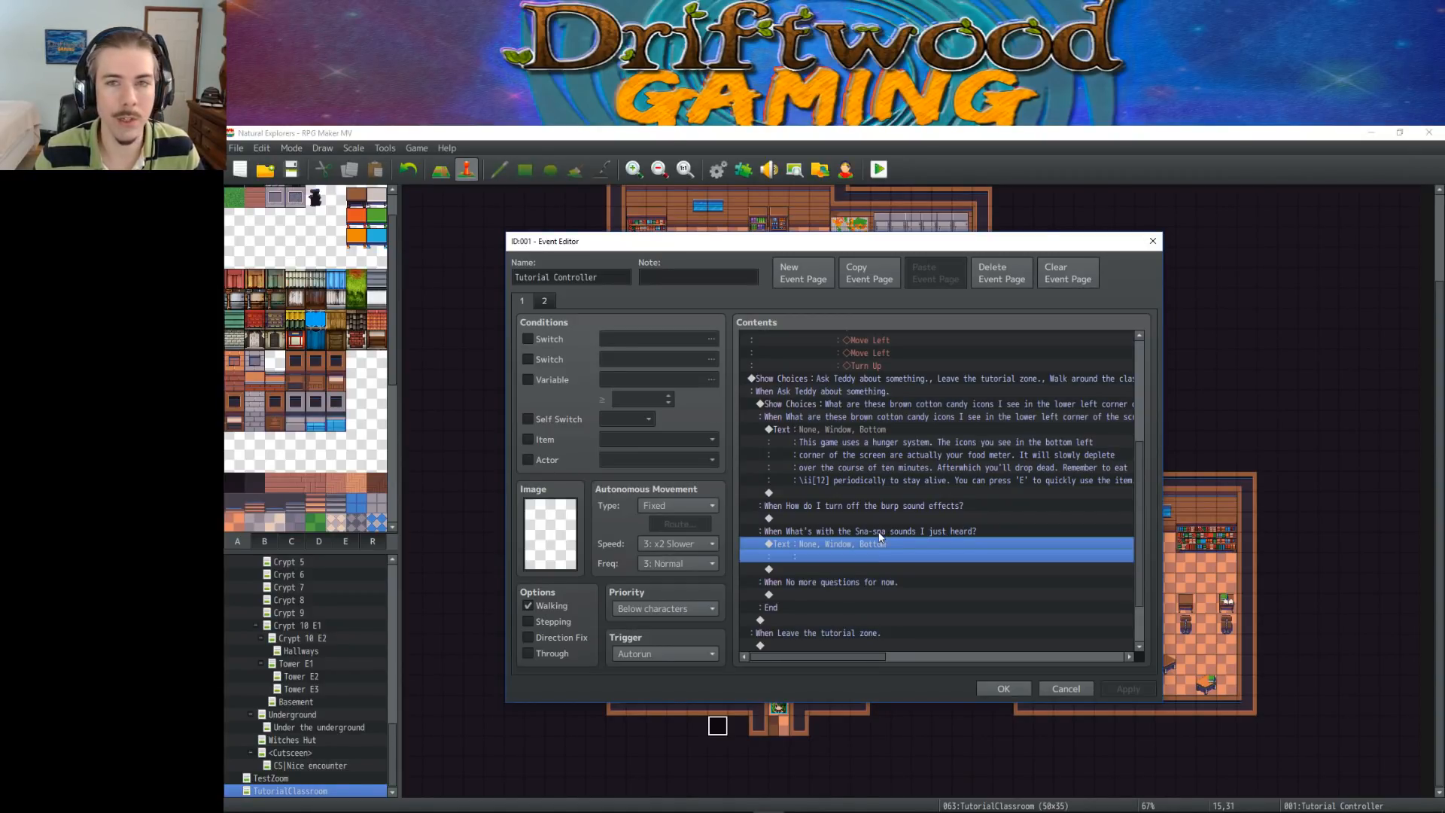
left_click(890, 507)
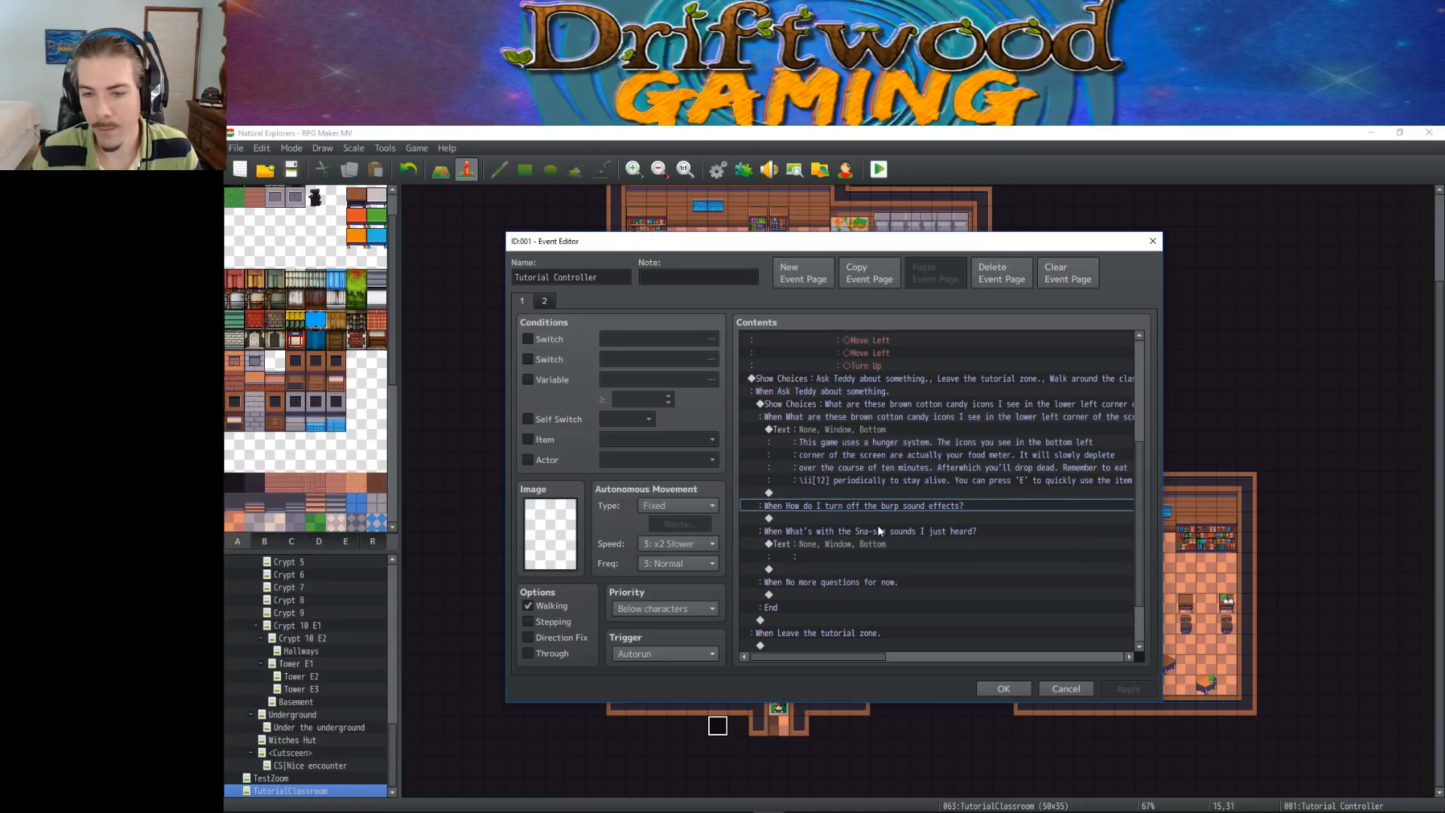
left_click(877, 519)
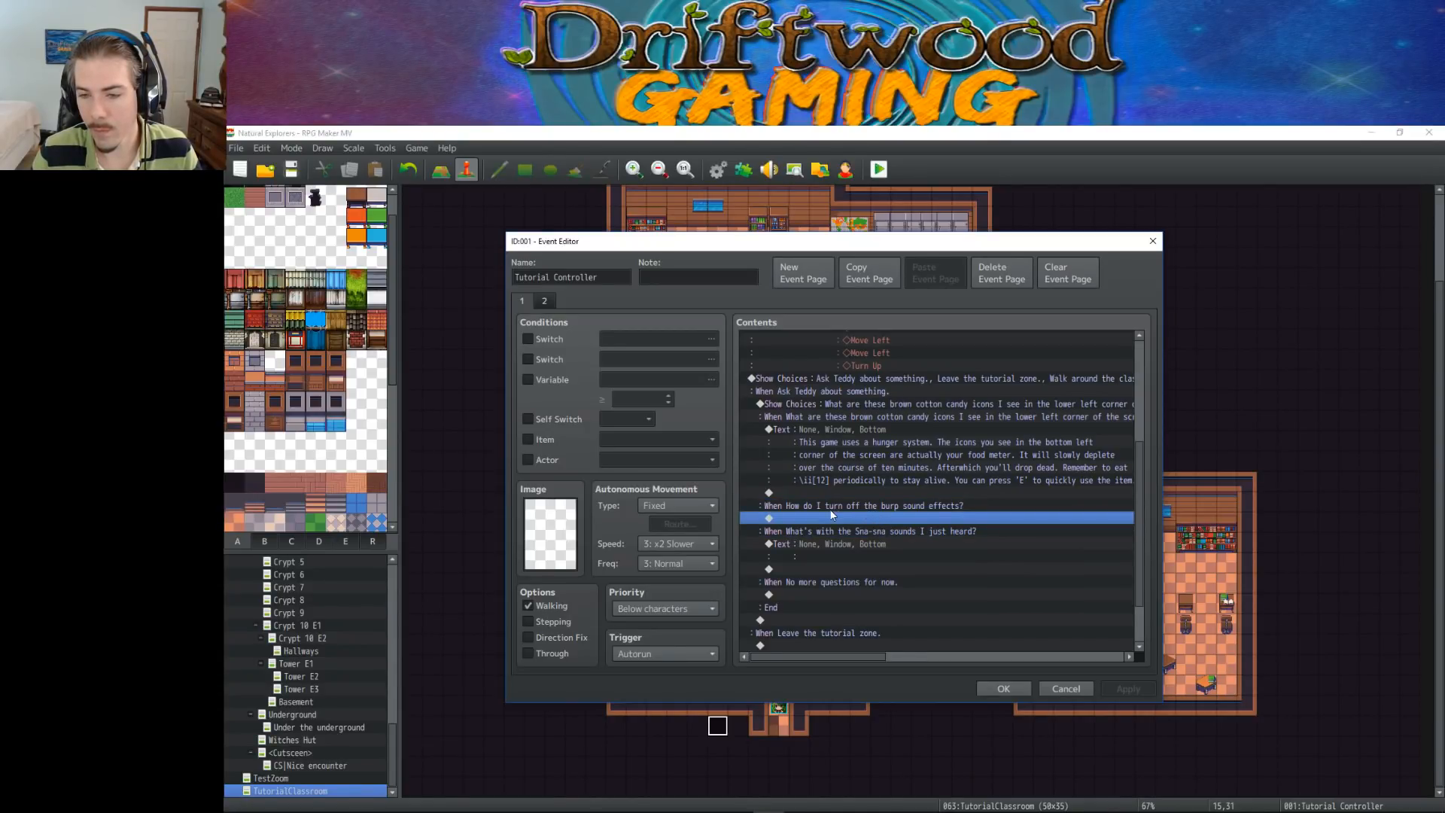
right_click(880, 517)
left_click(907, 526)
left_click(861, 341)
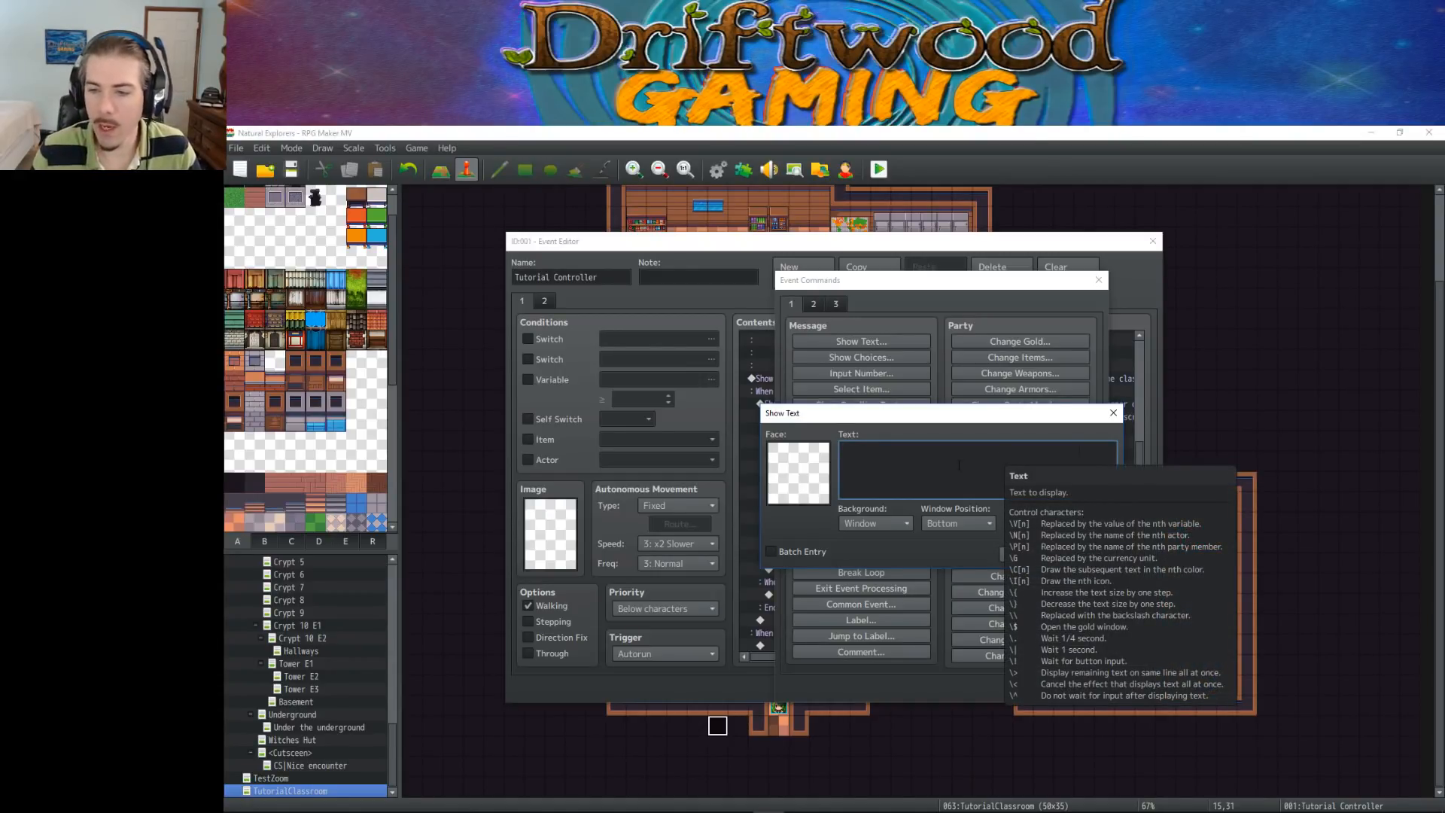
left_click(1057, 554)
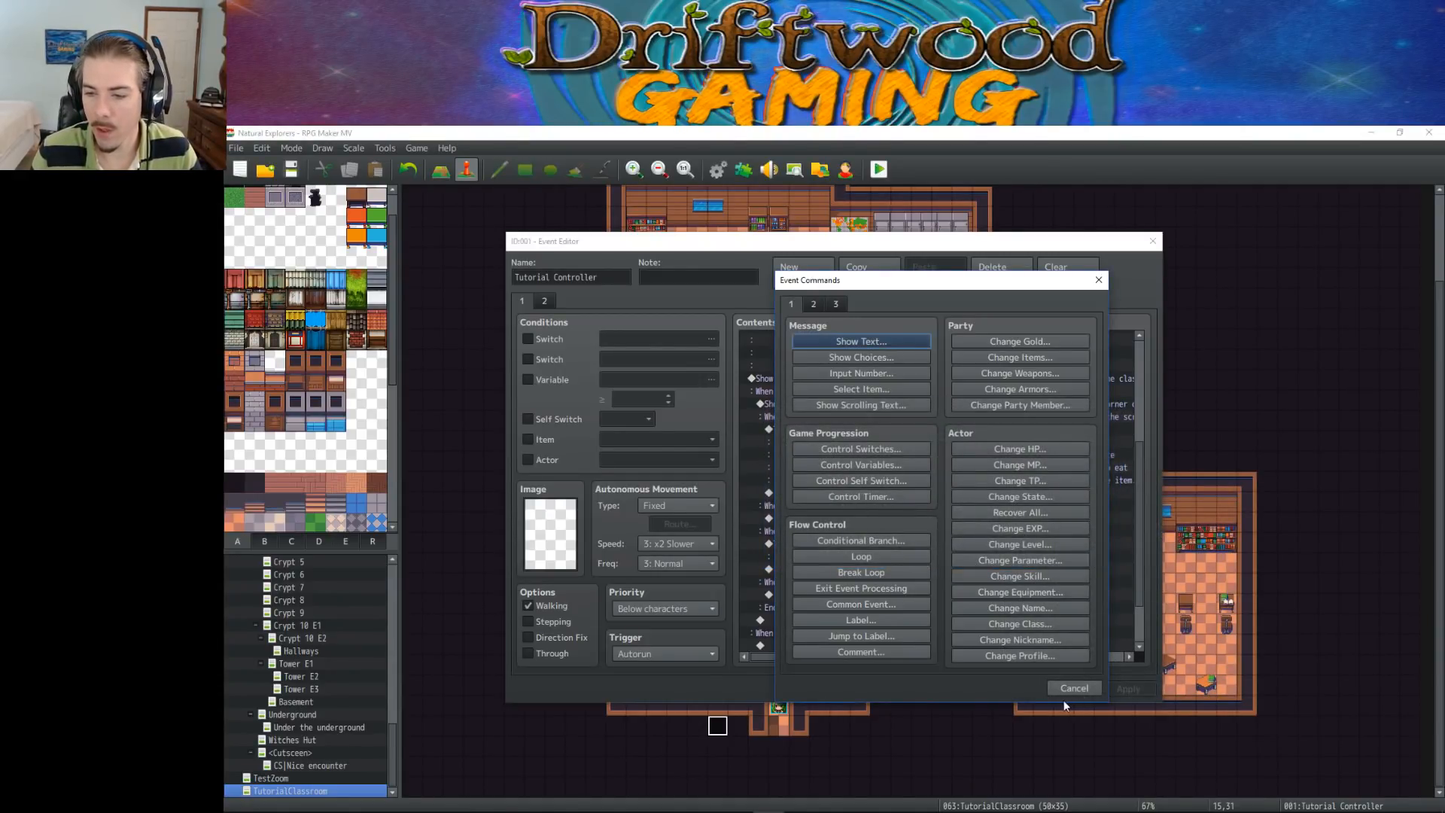
left_click(1066, 690)
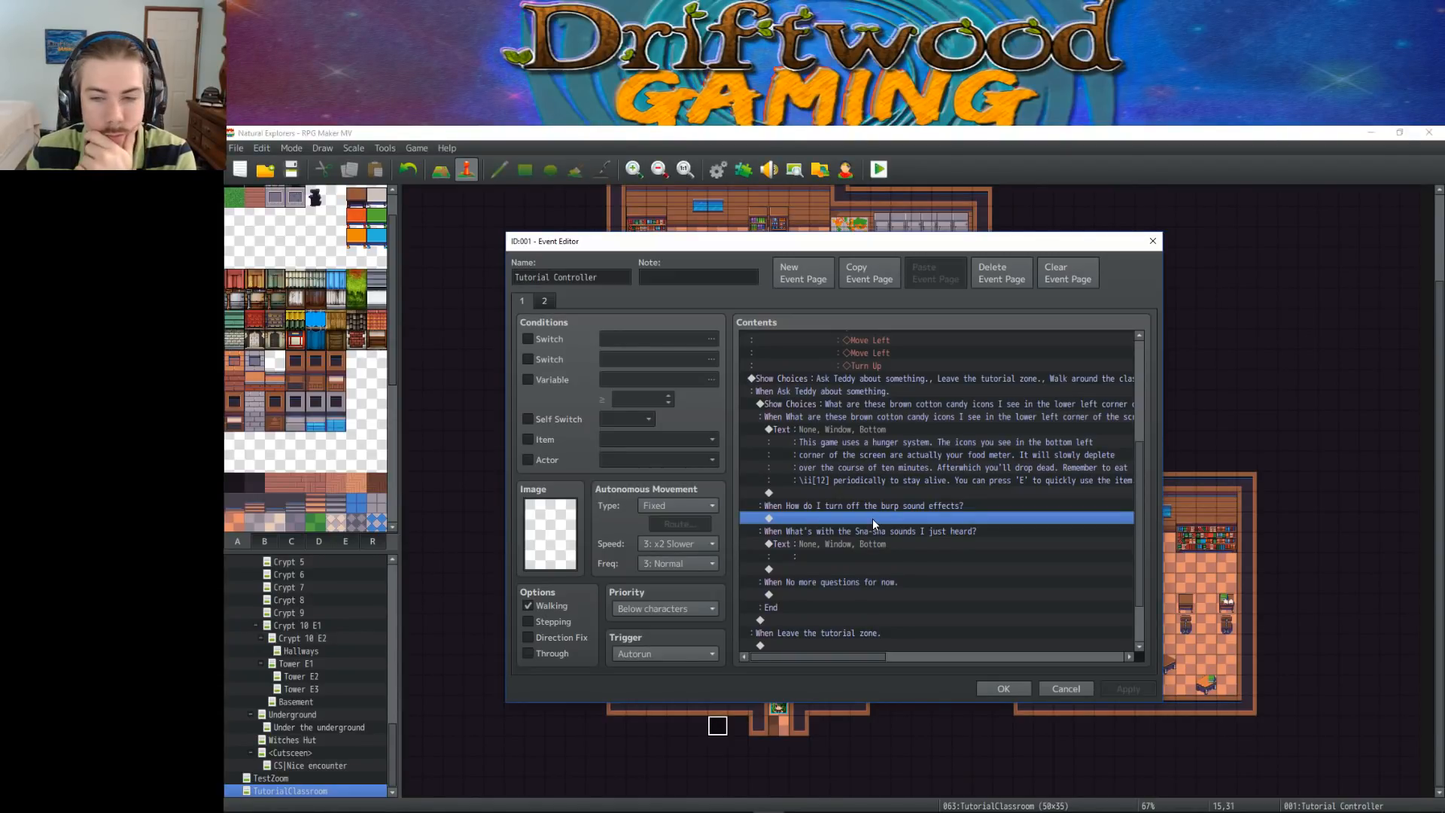
Delete the empty text message from the "What's with the Sna-sna sounds I just heard?" branch
scroll(882, 514, "down", 1)
left_click(874, 541)
scroll(873, 526, "down", 3)
left_click(870, 490)
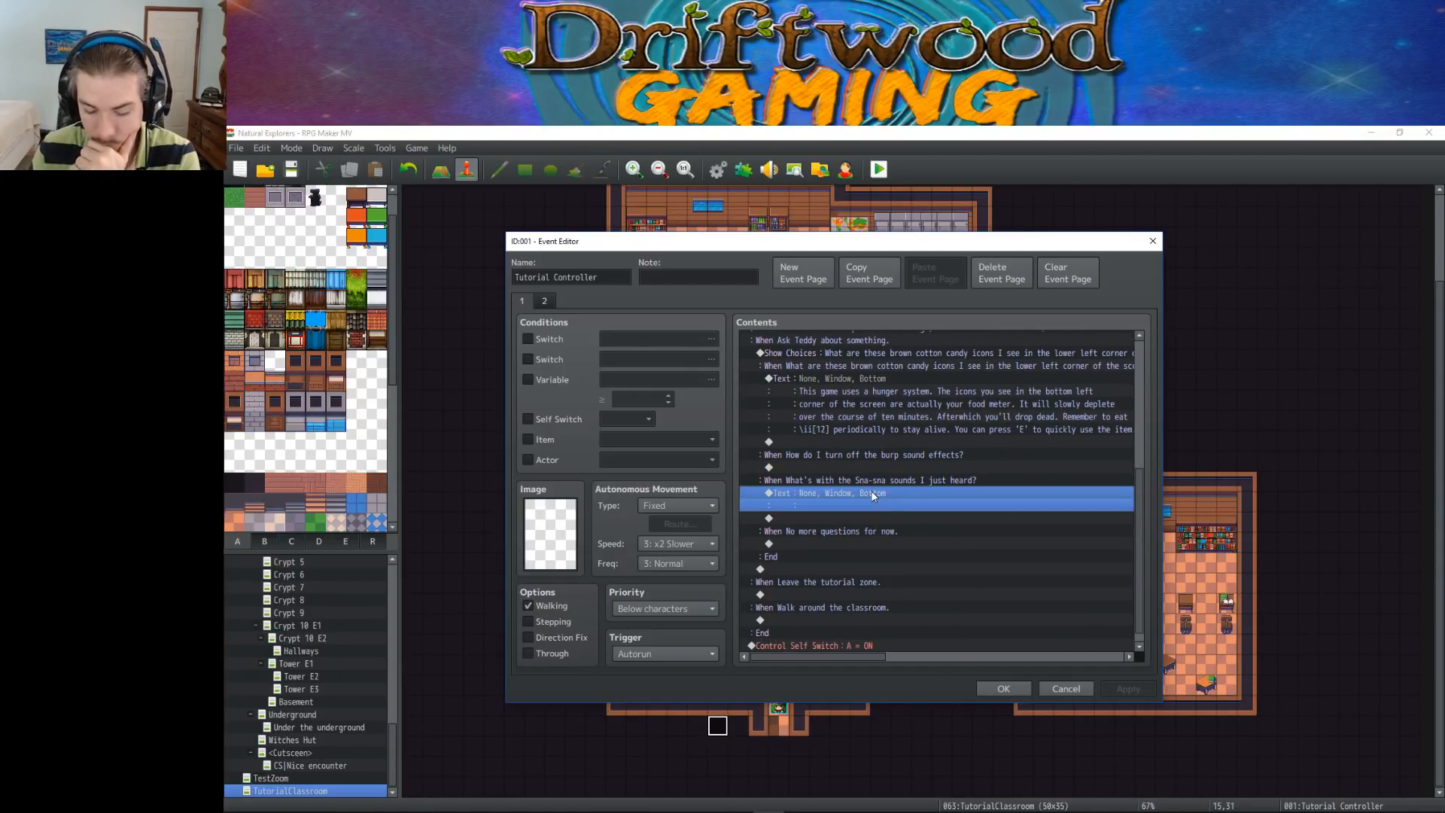
key("Delete")
left_click(901, 482)
left_click(903, 530)
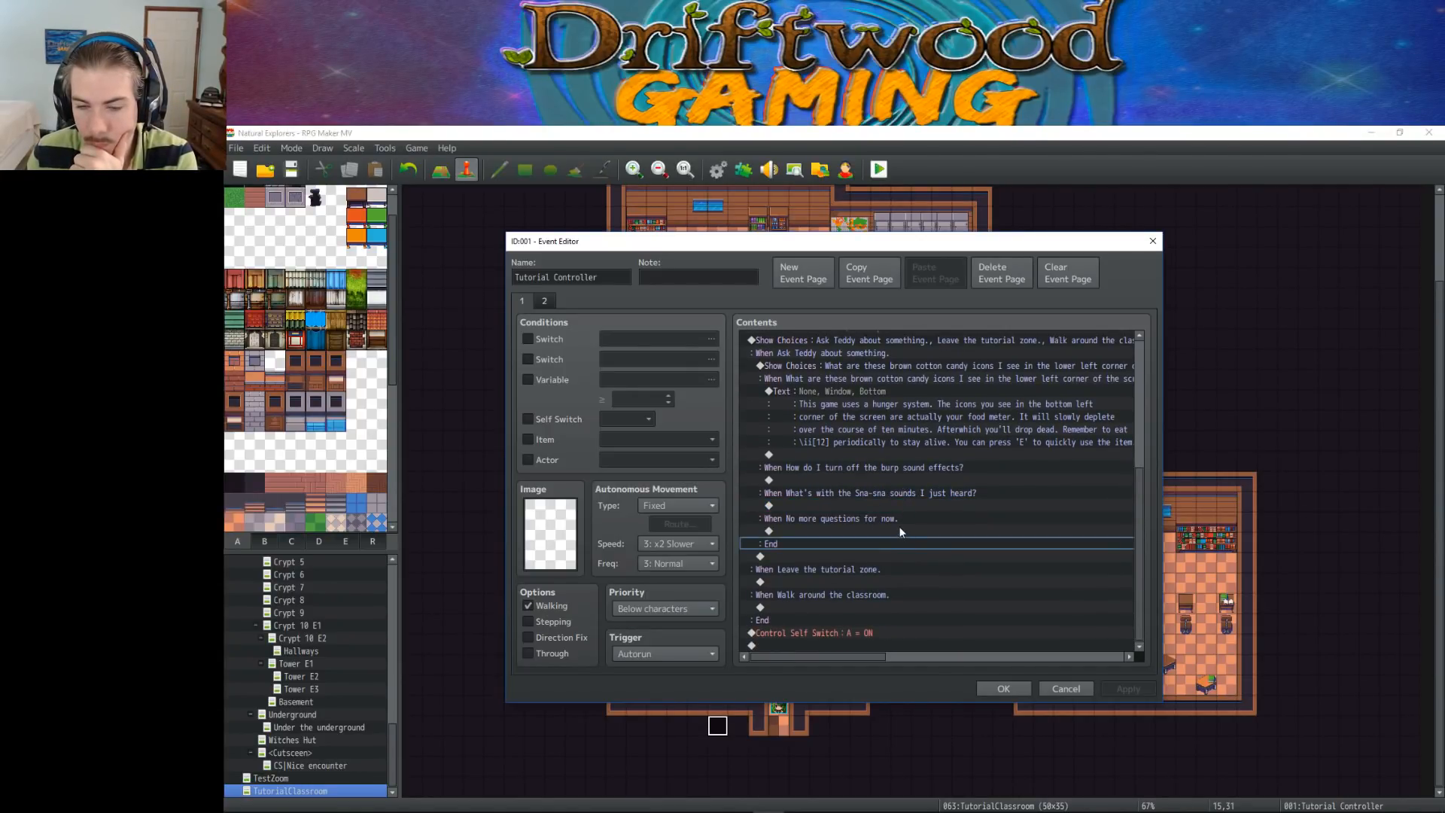
scroll(901, 532, "down", 1)
scroll(900, 532, "up", 1)
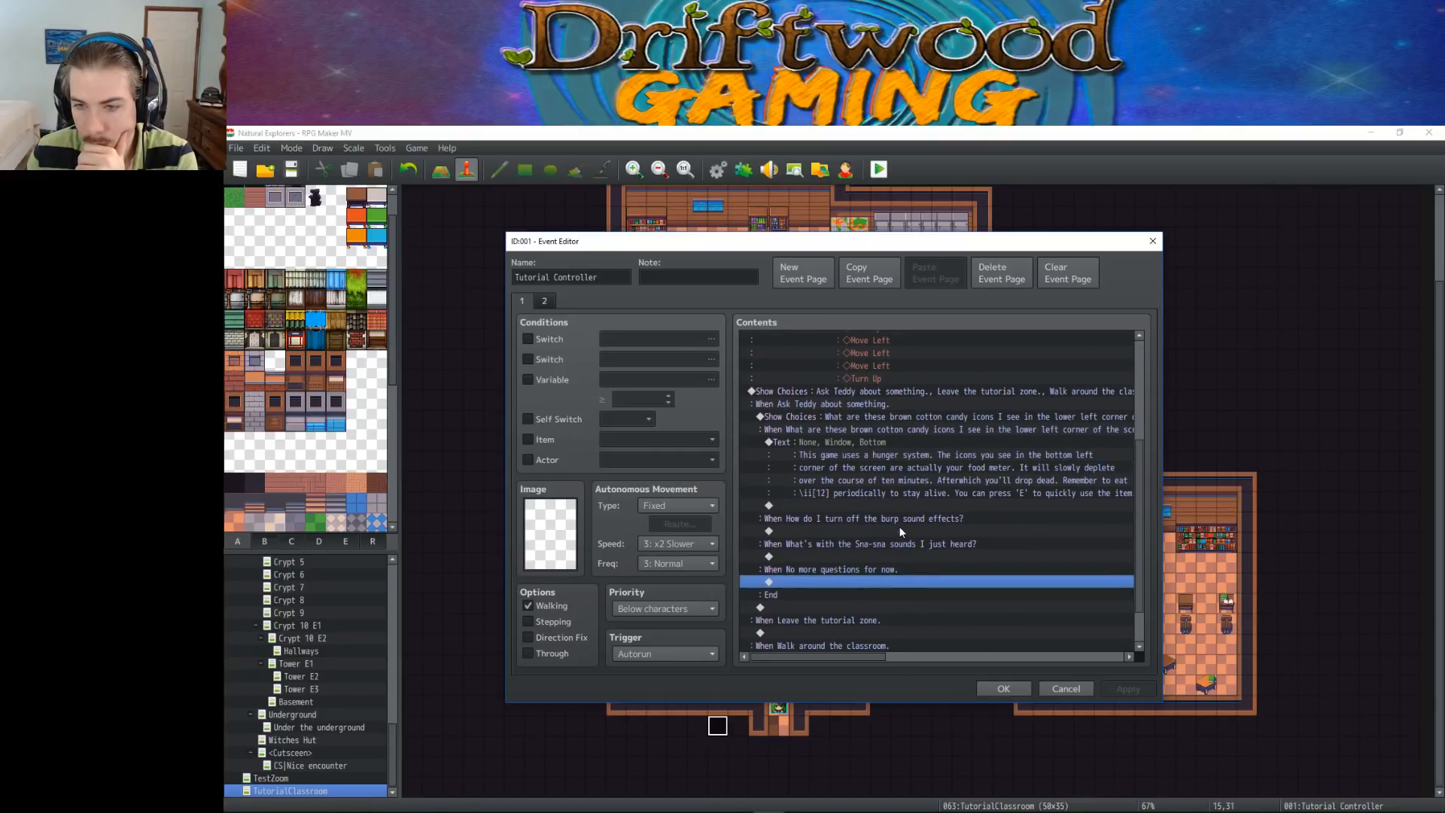
left_click(911, 438)
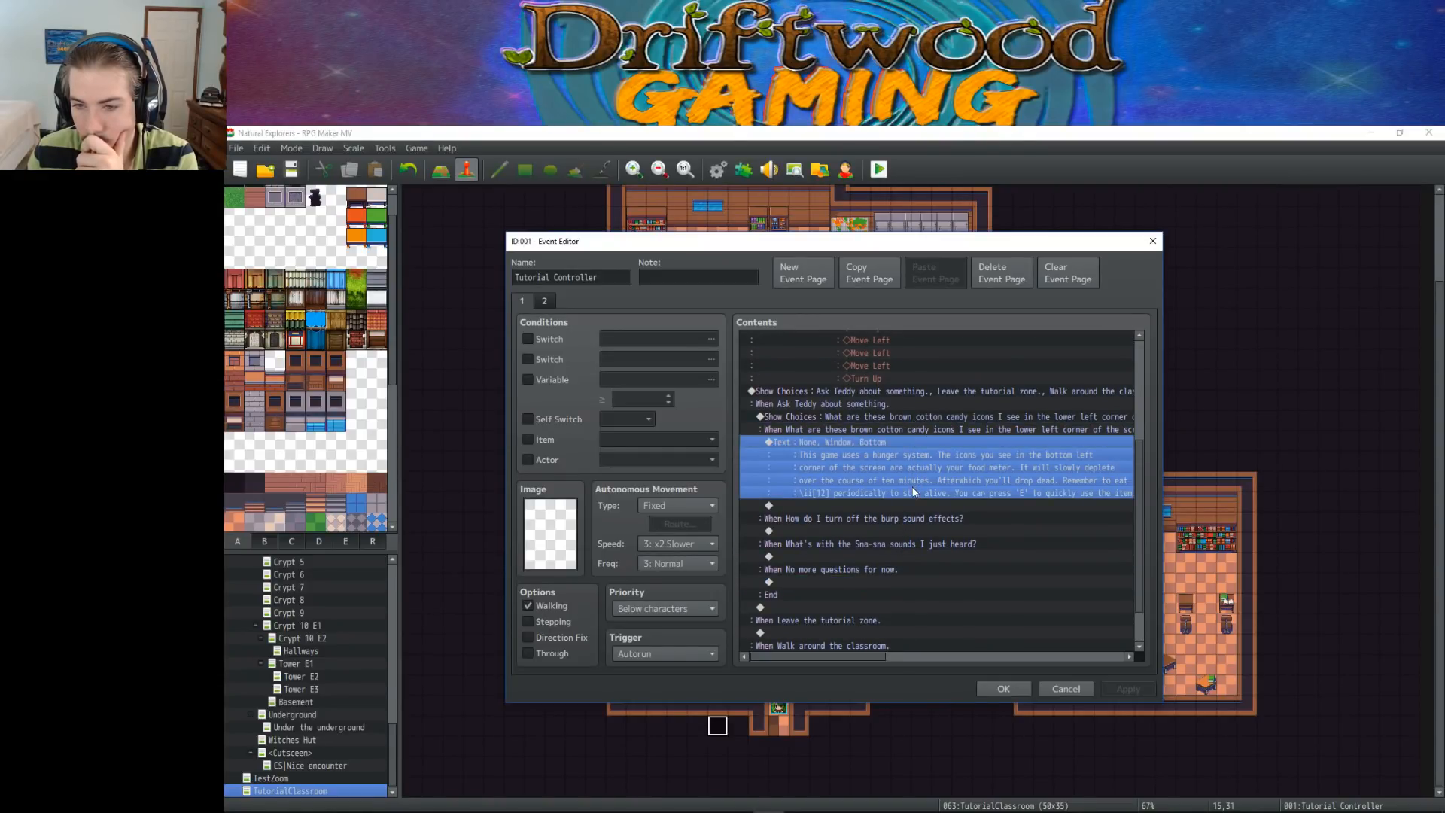
scroll(915, 414, "down", 2)
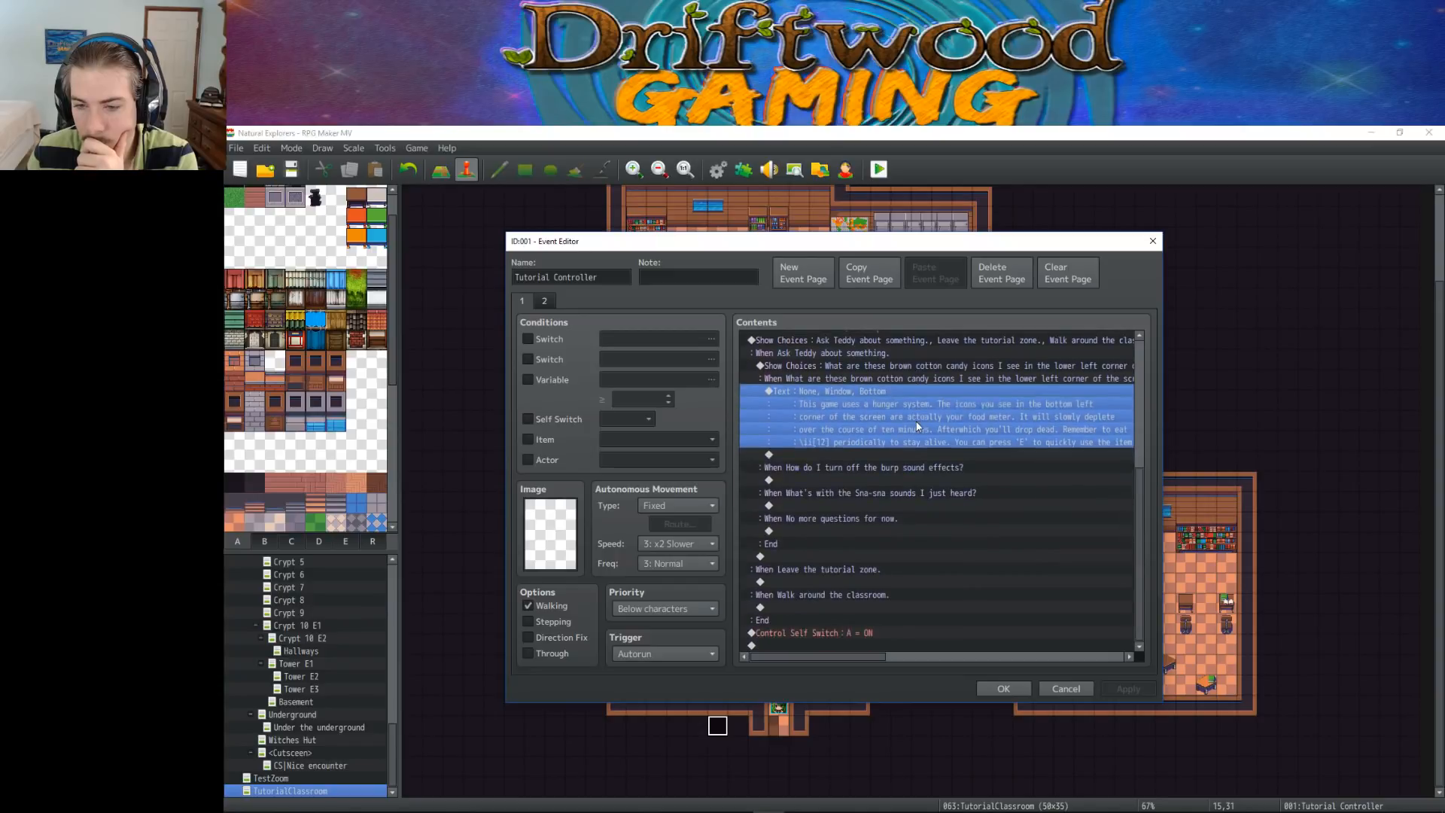
Start a text message in the "Leave the tutorial zone." branch with the name tag \n<Teddy>
left_click(850, 582)
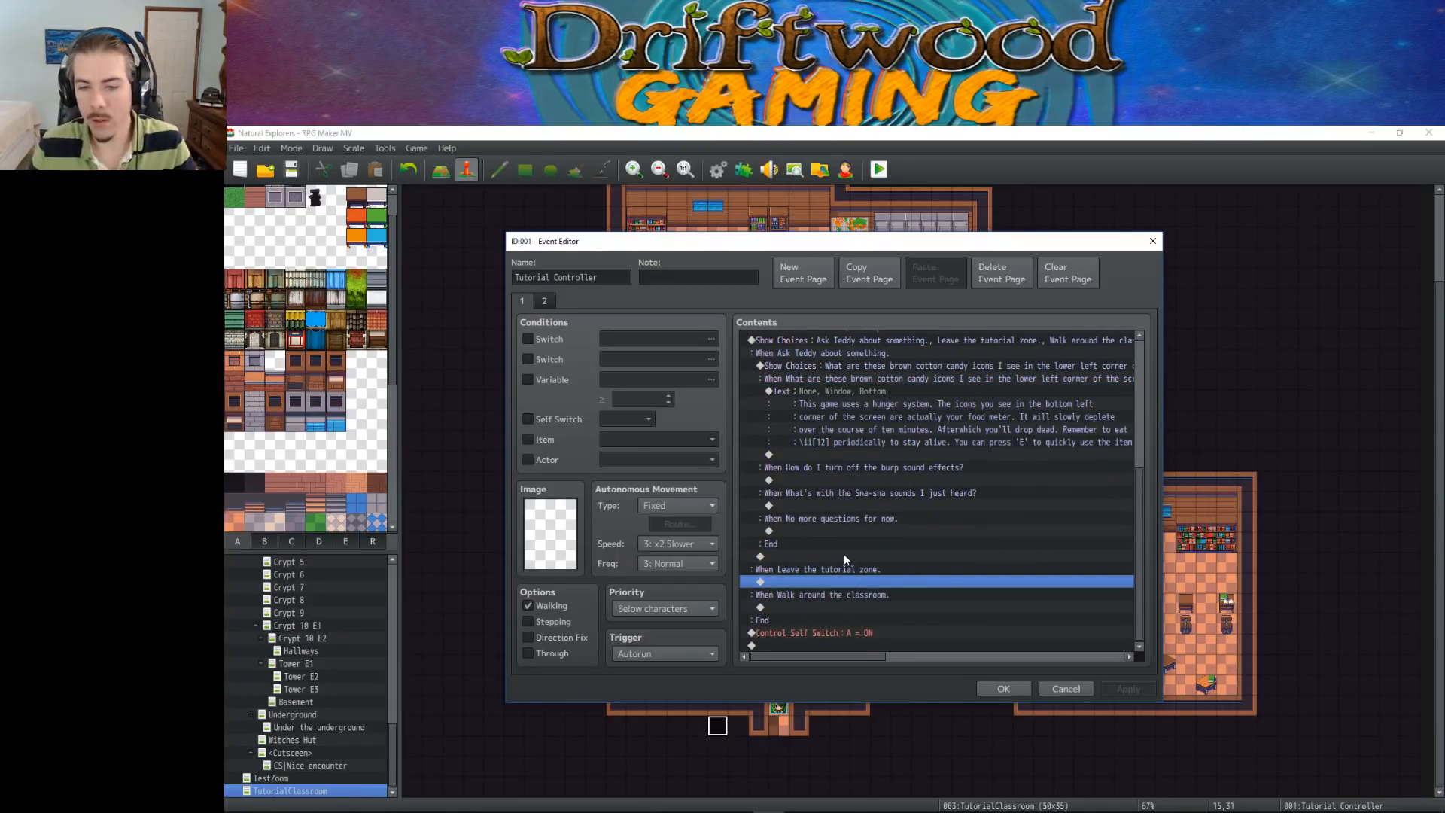
scroll(860, 542, "up", 3)
scroll(862, 459, "down", 3)
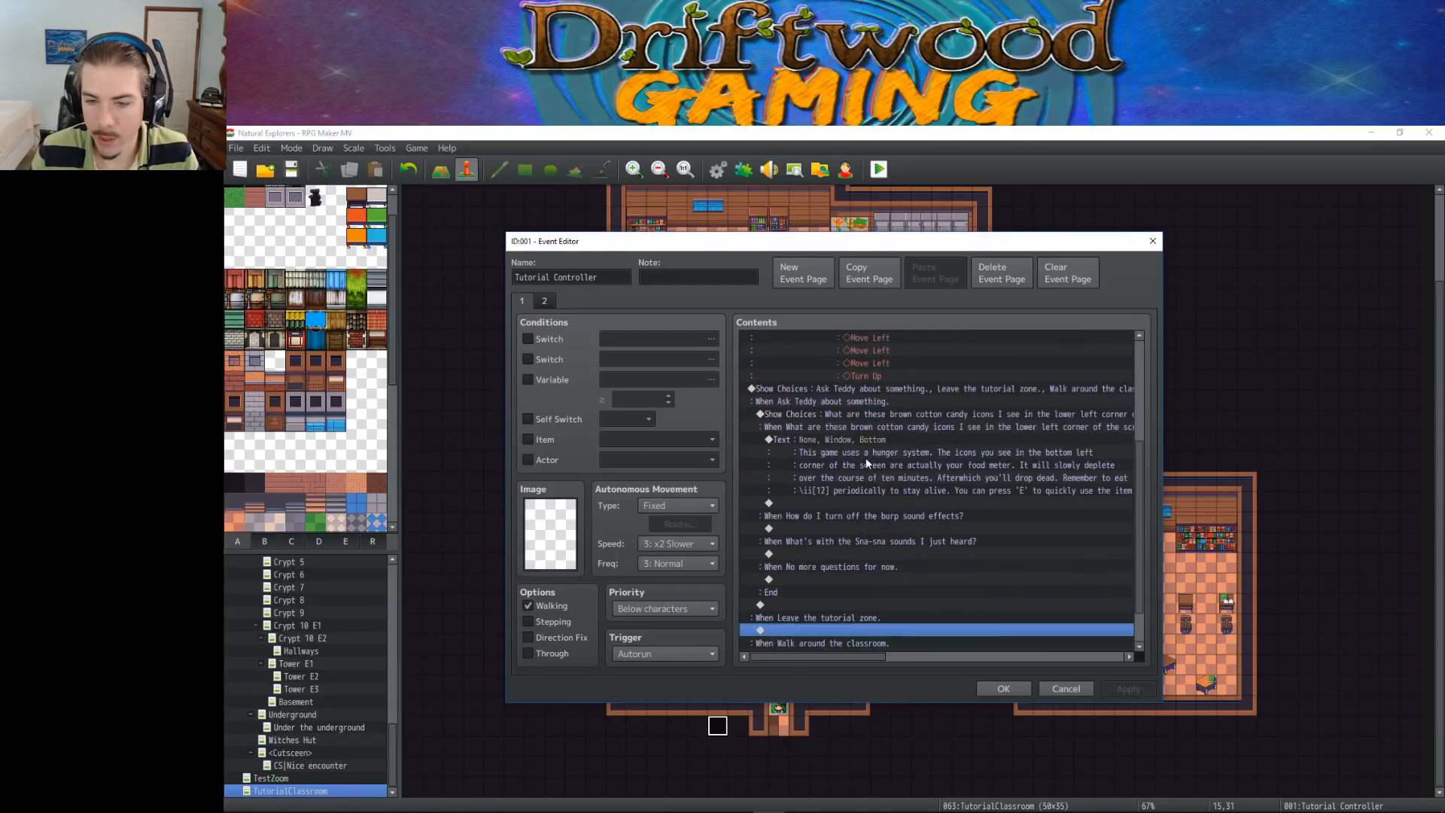
right_click(825, 584)
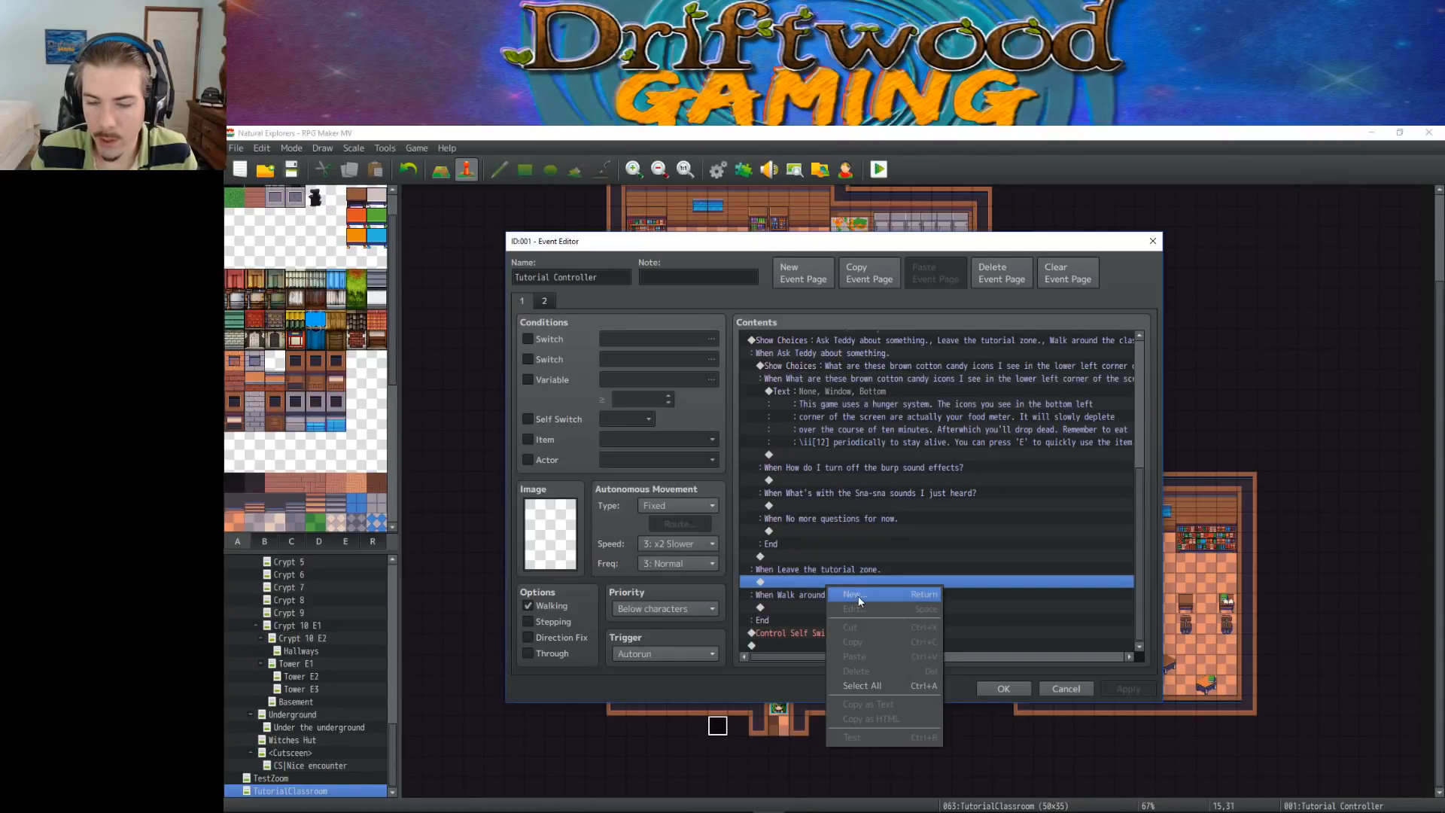
left_click(858, 596)
left_click(850, 343)
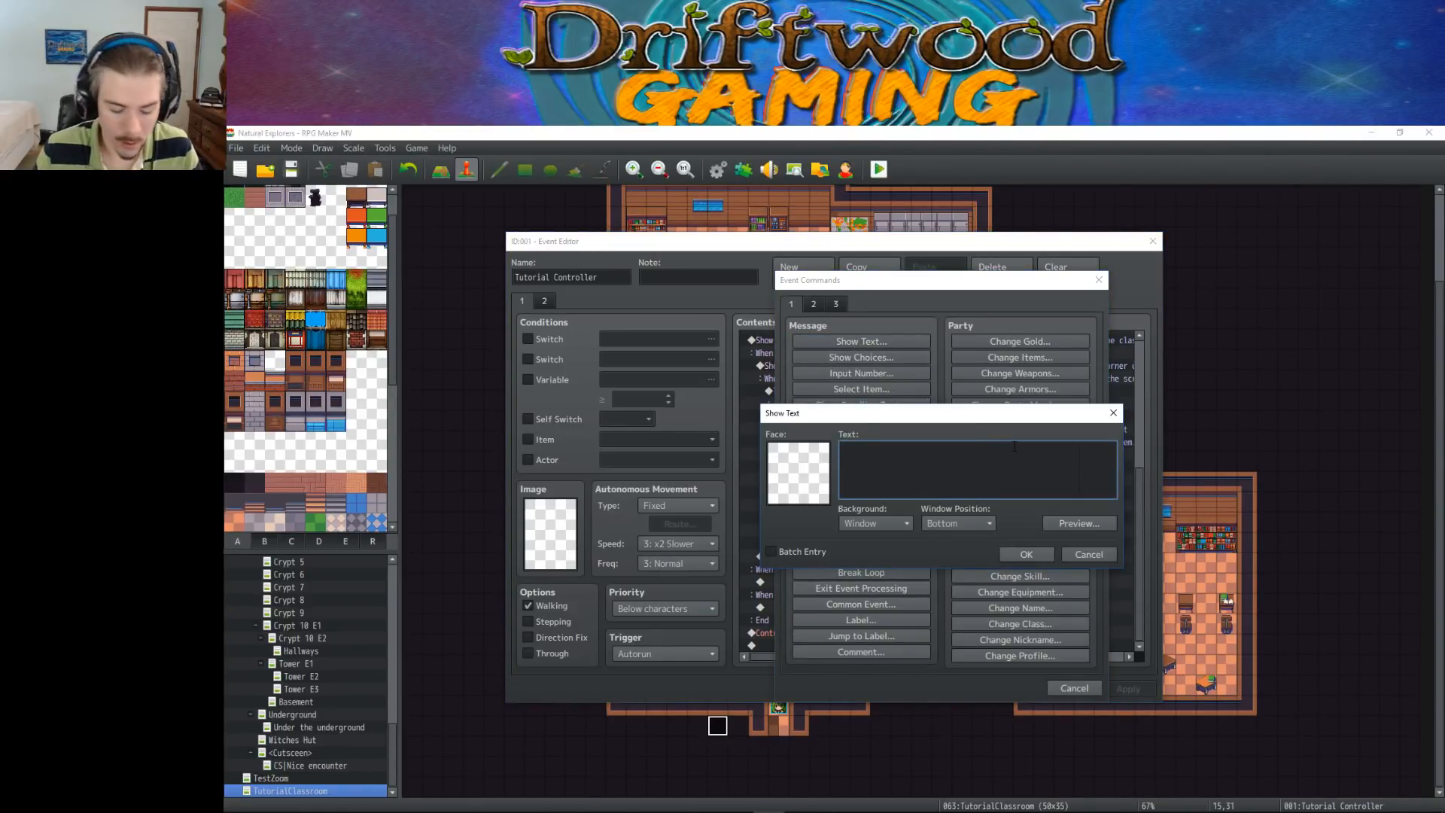
type("\\n")
key("BackSpace")
type("<Teddy>A")
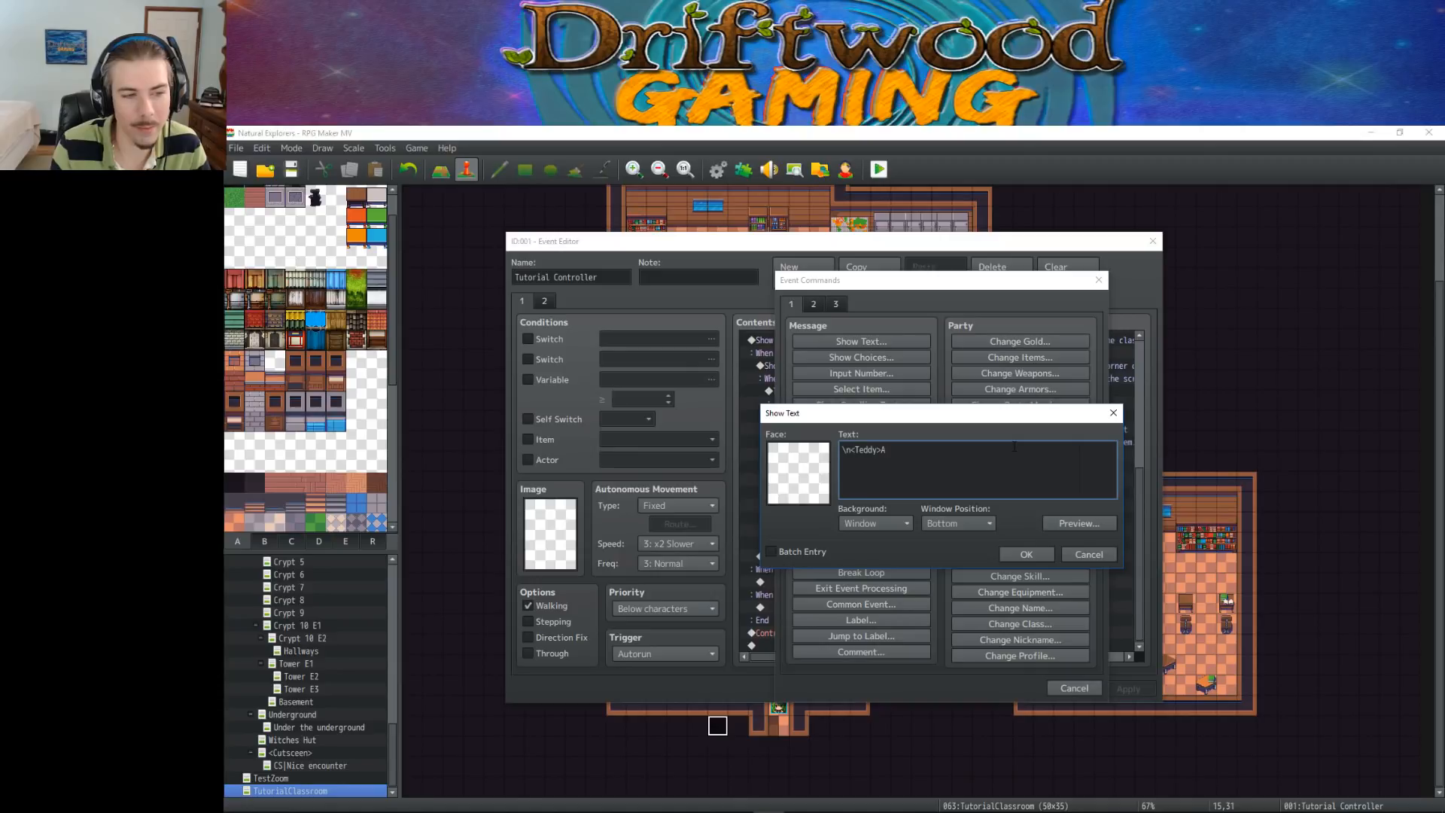
key("BackSpace")
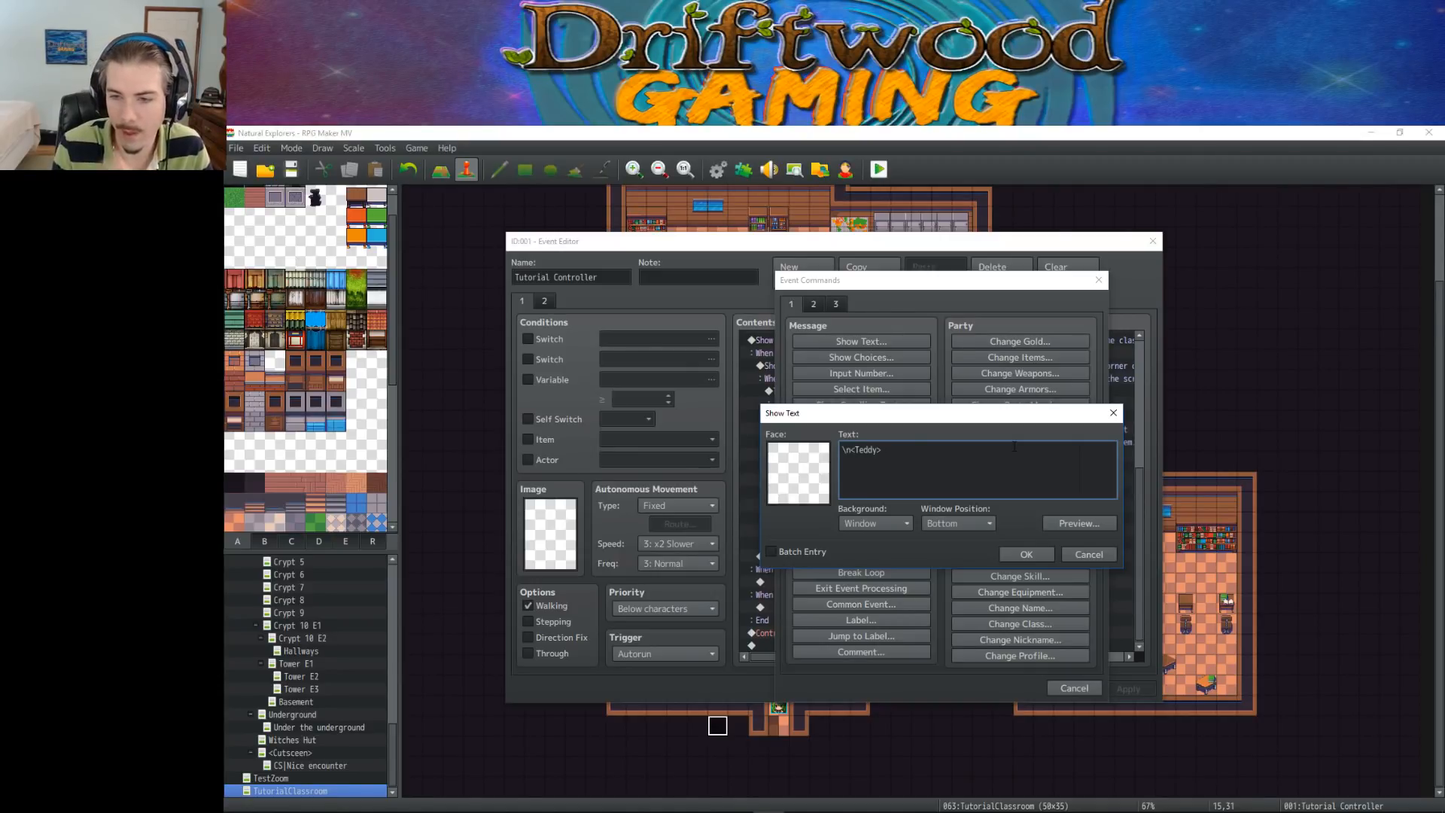
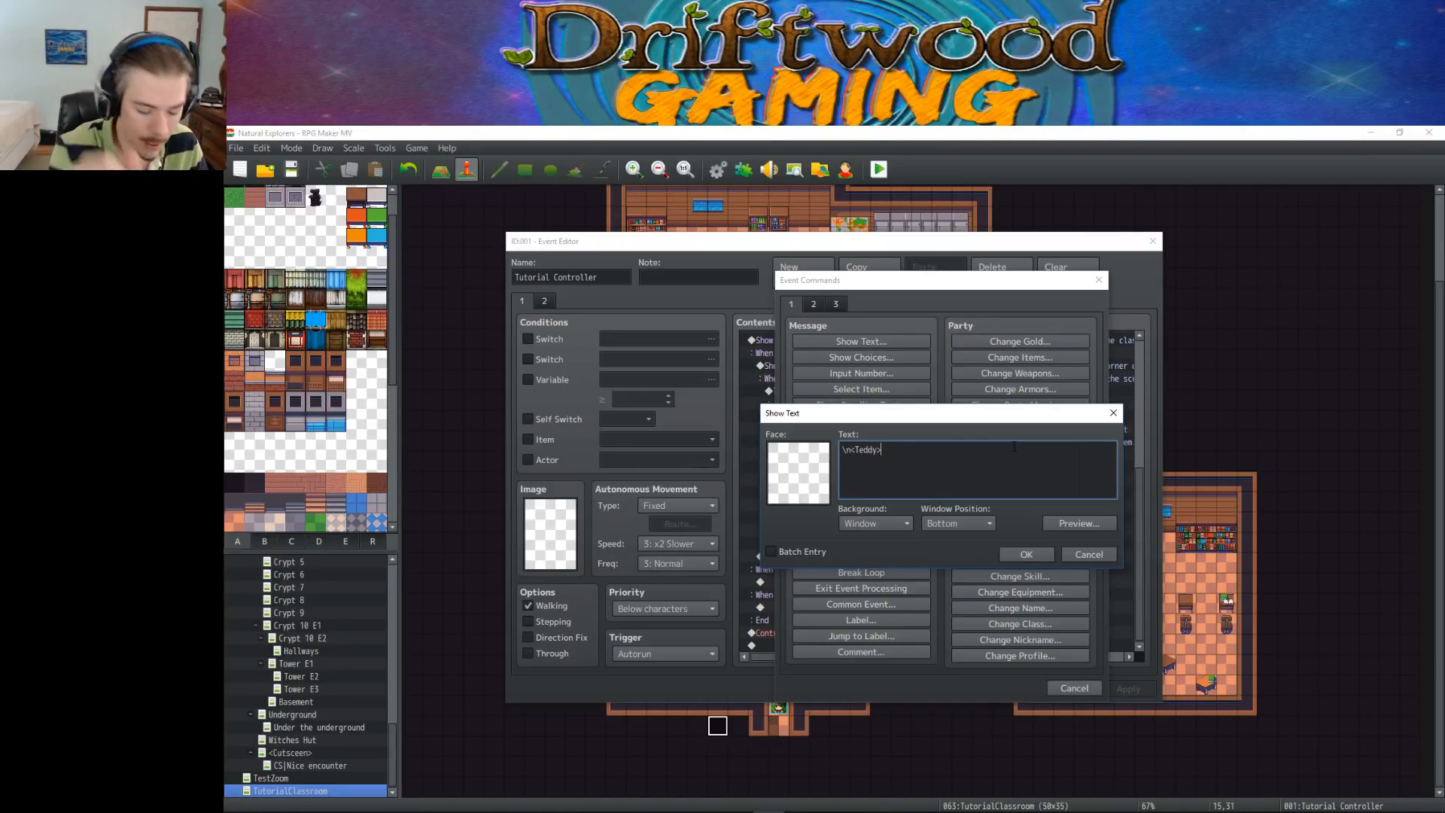
Write Teddy's line "Come back anytime to learn more about the specifics on all of the game's functions and systems at any time."
type("Come back any")
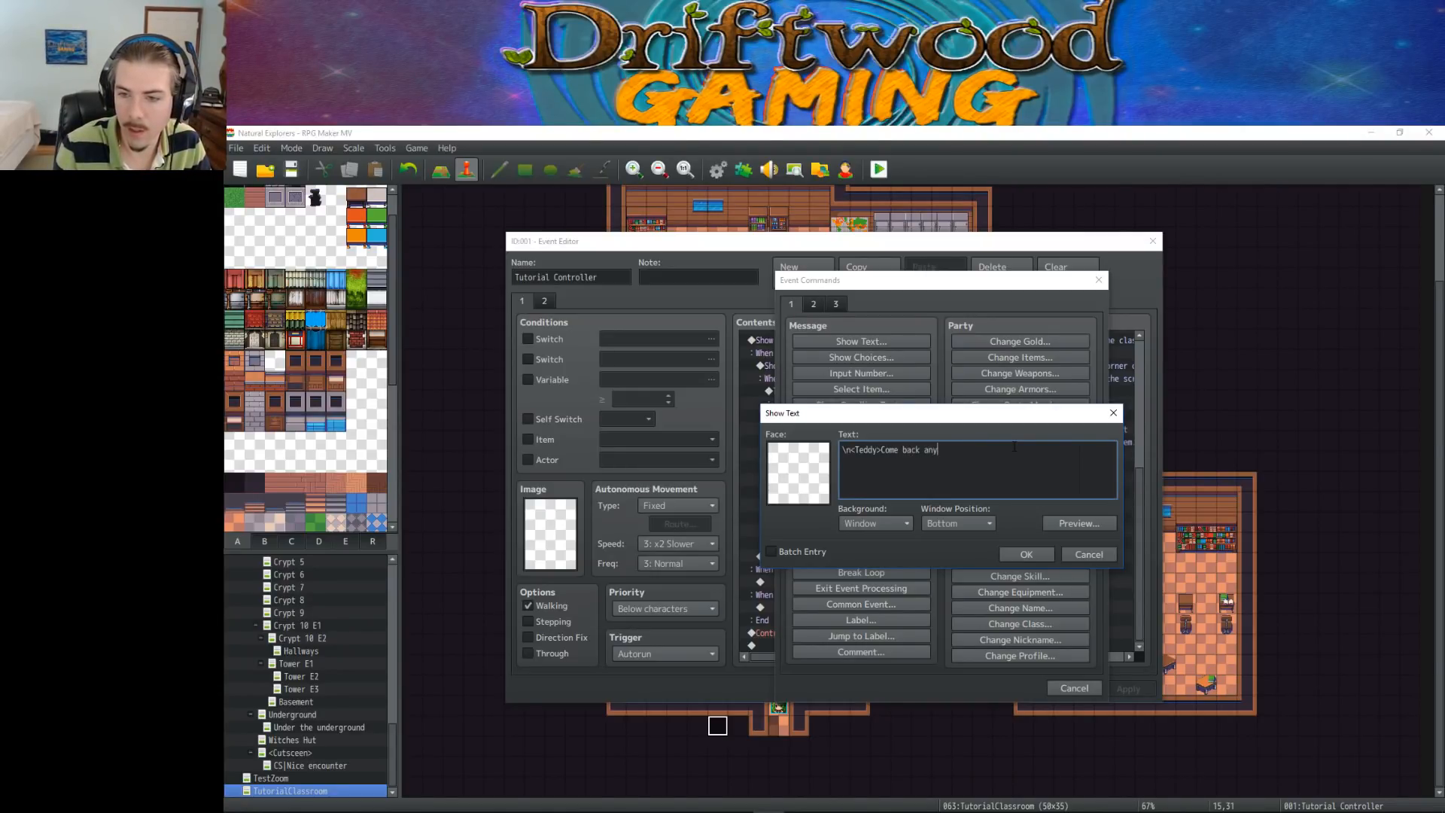
type("time to learn more")
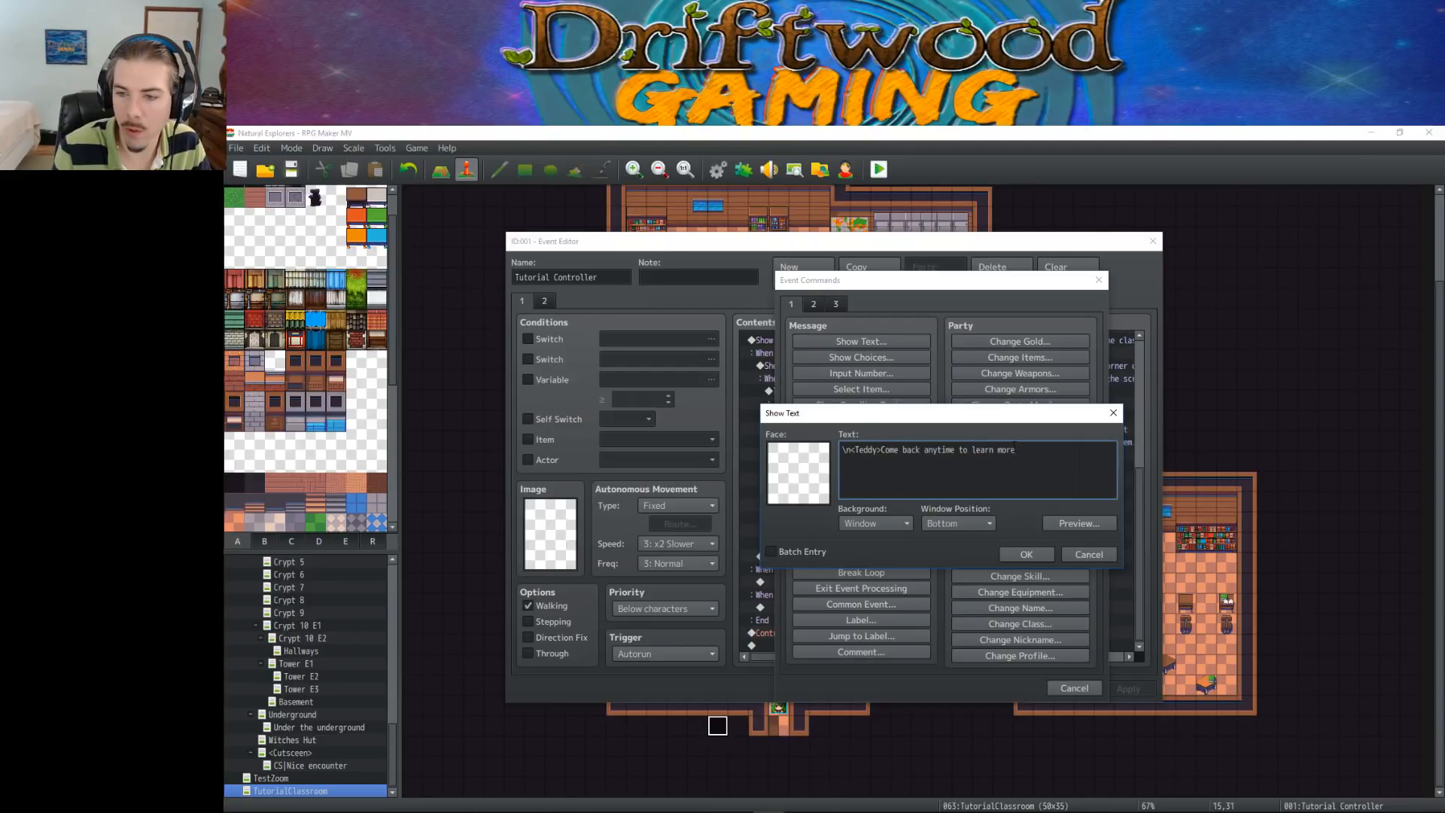
type(" about ")
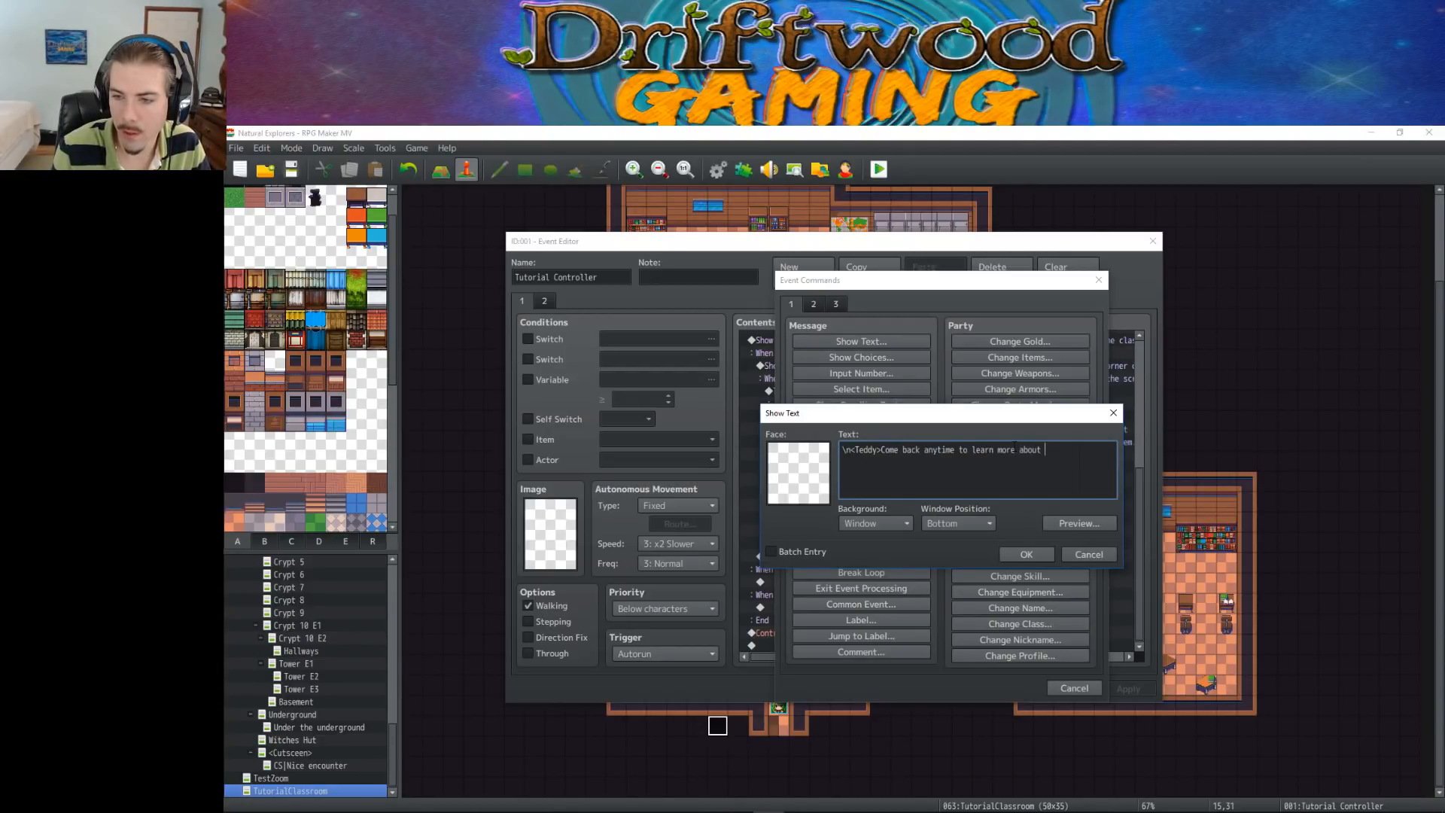
type("th")
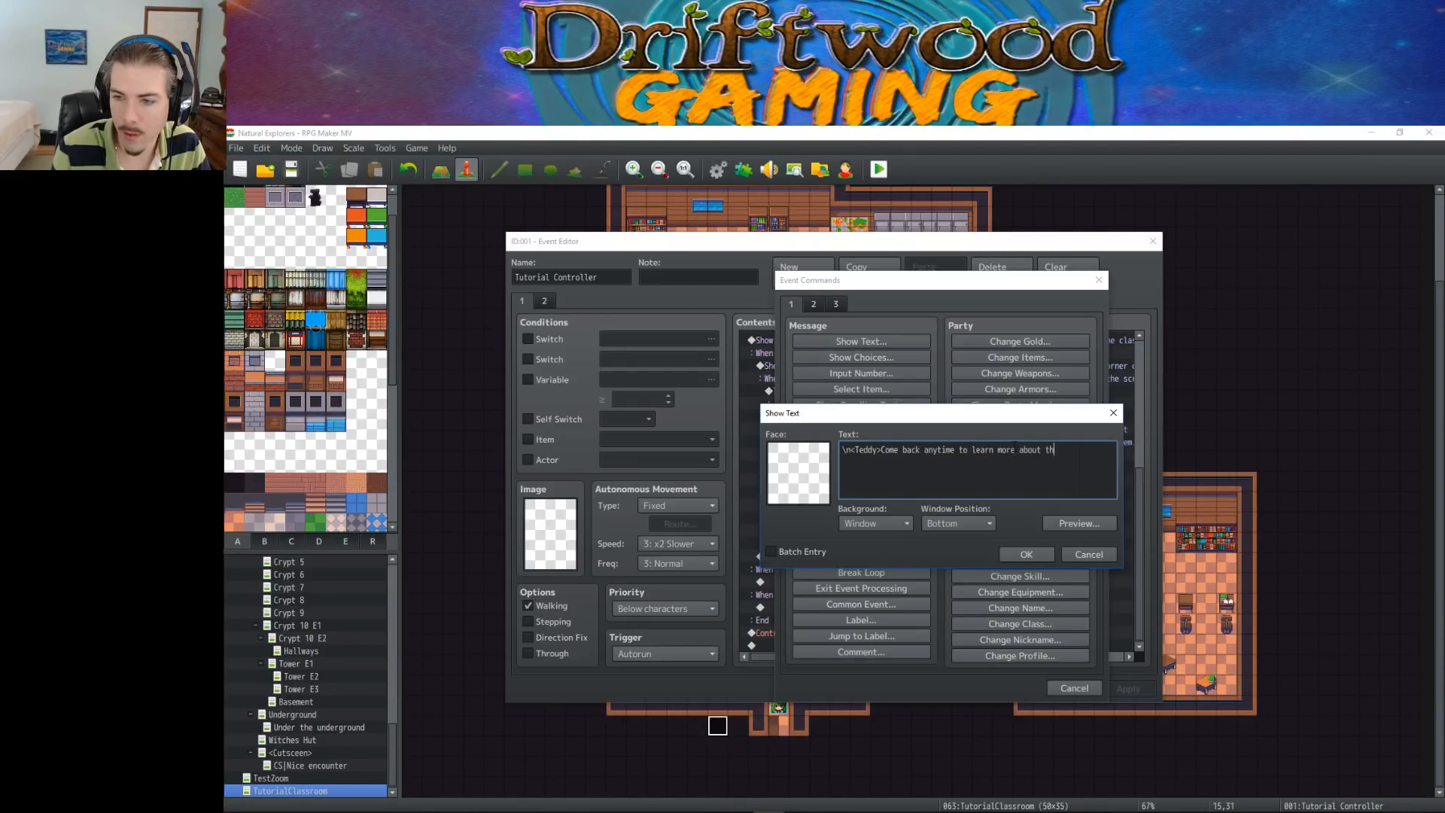
type("e specific ")
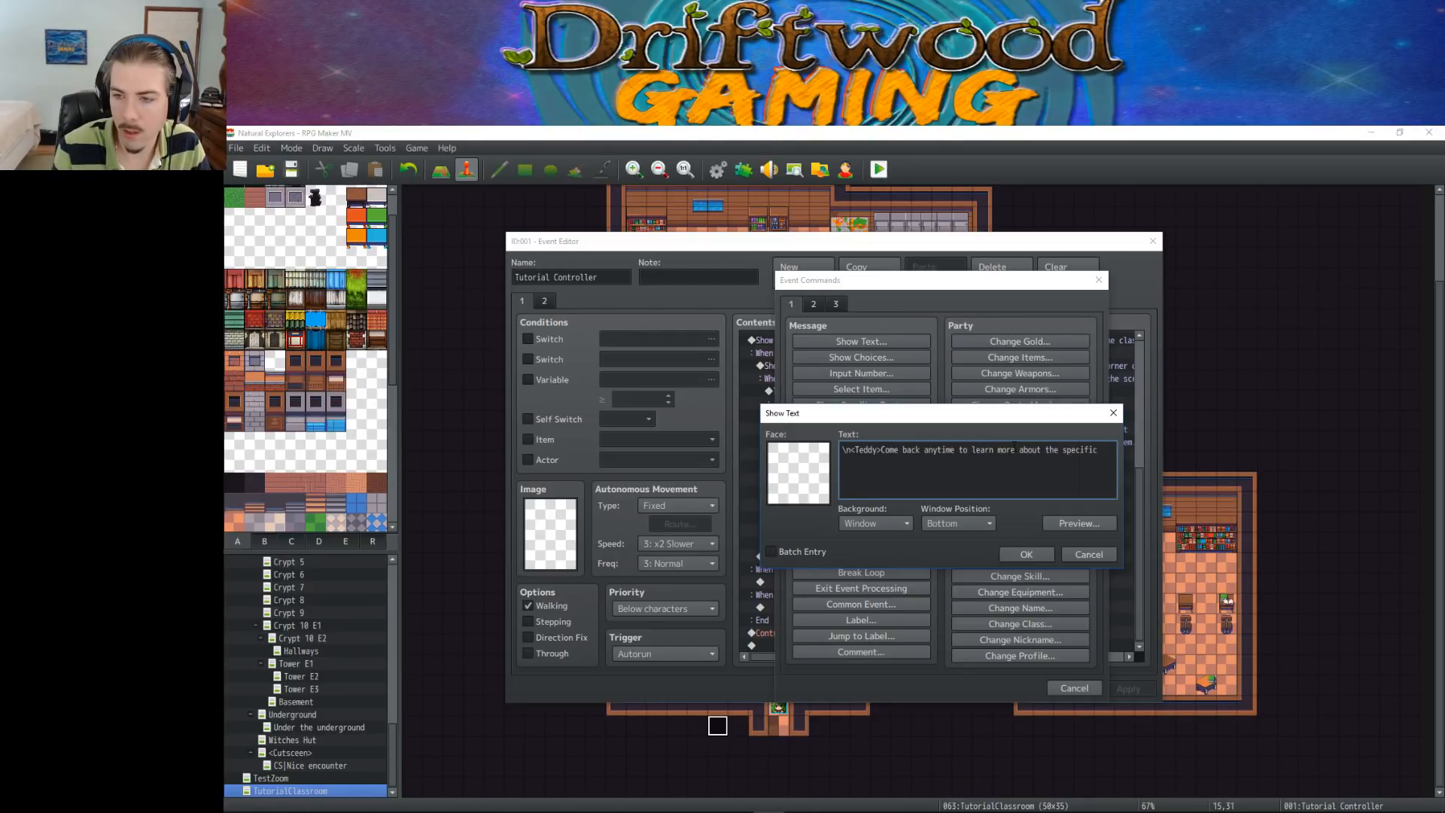
type("fu")
key("BackSpace")
key("BackSpace")
key("BackSpace")
type("s")
key("BackSpace")
type("s ")
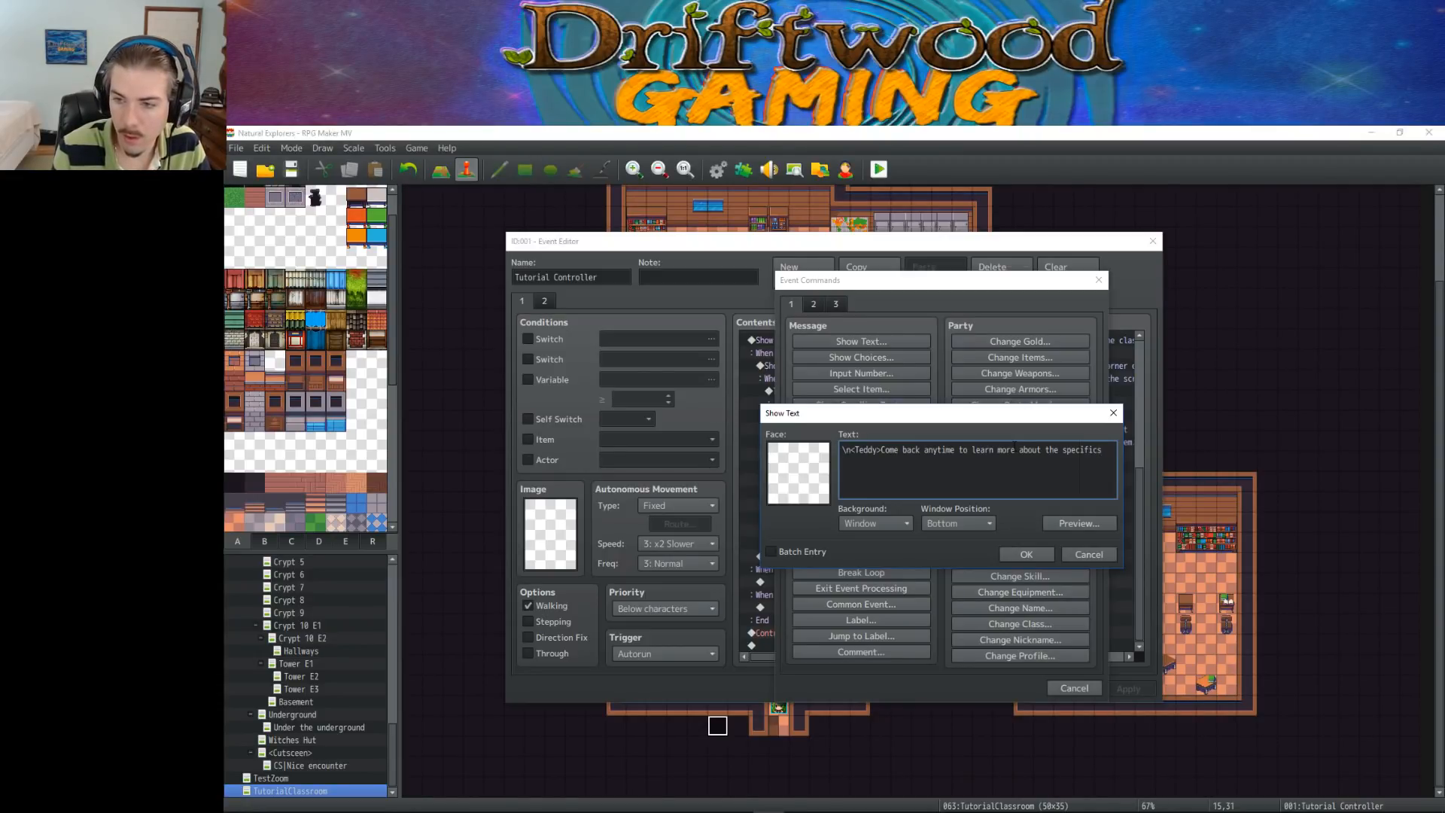
type("on ")
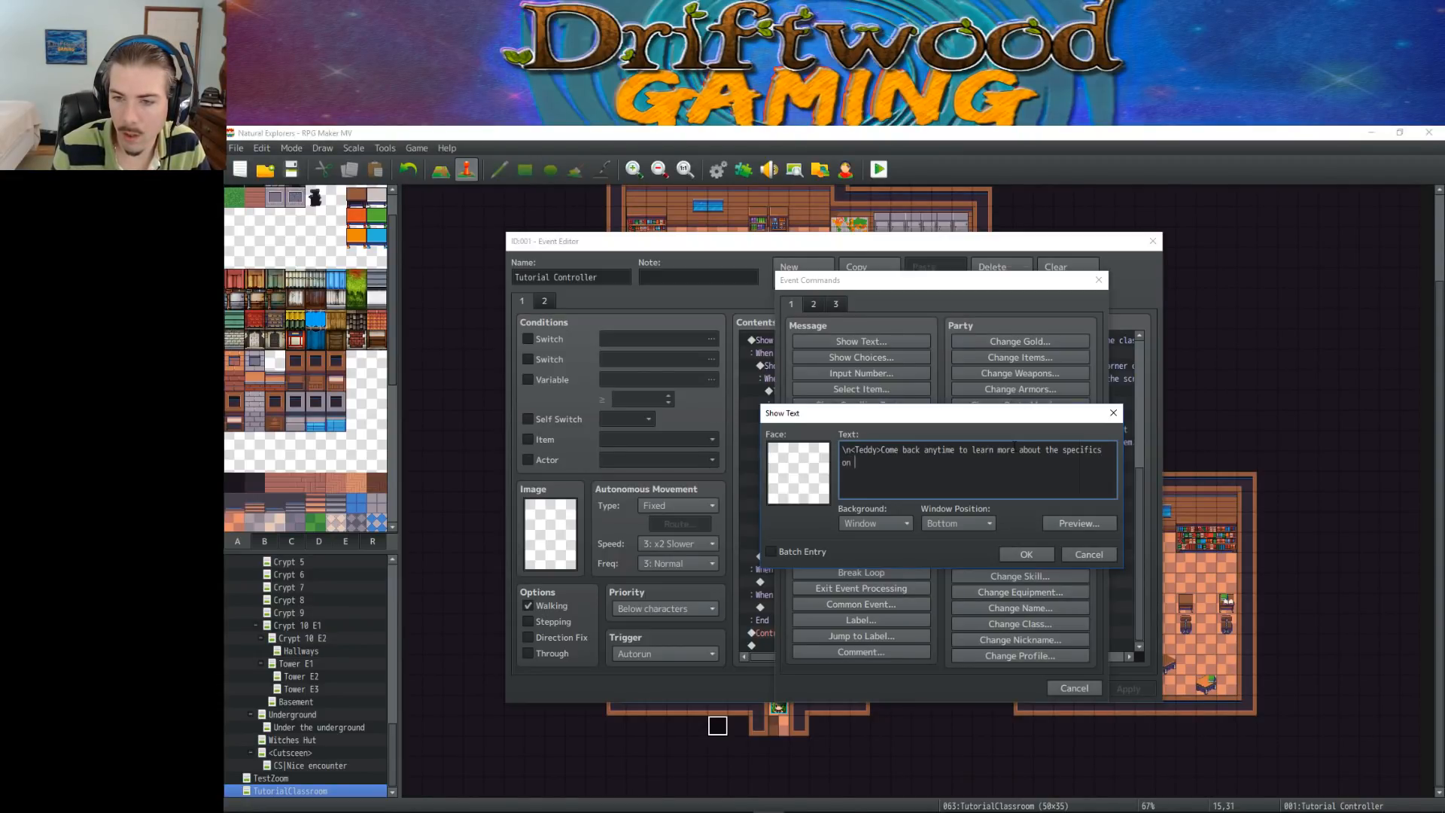
type("all of the game's")
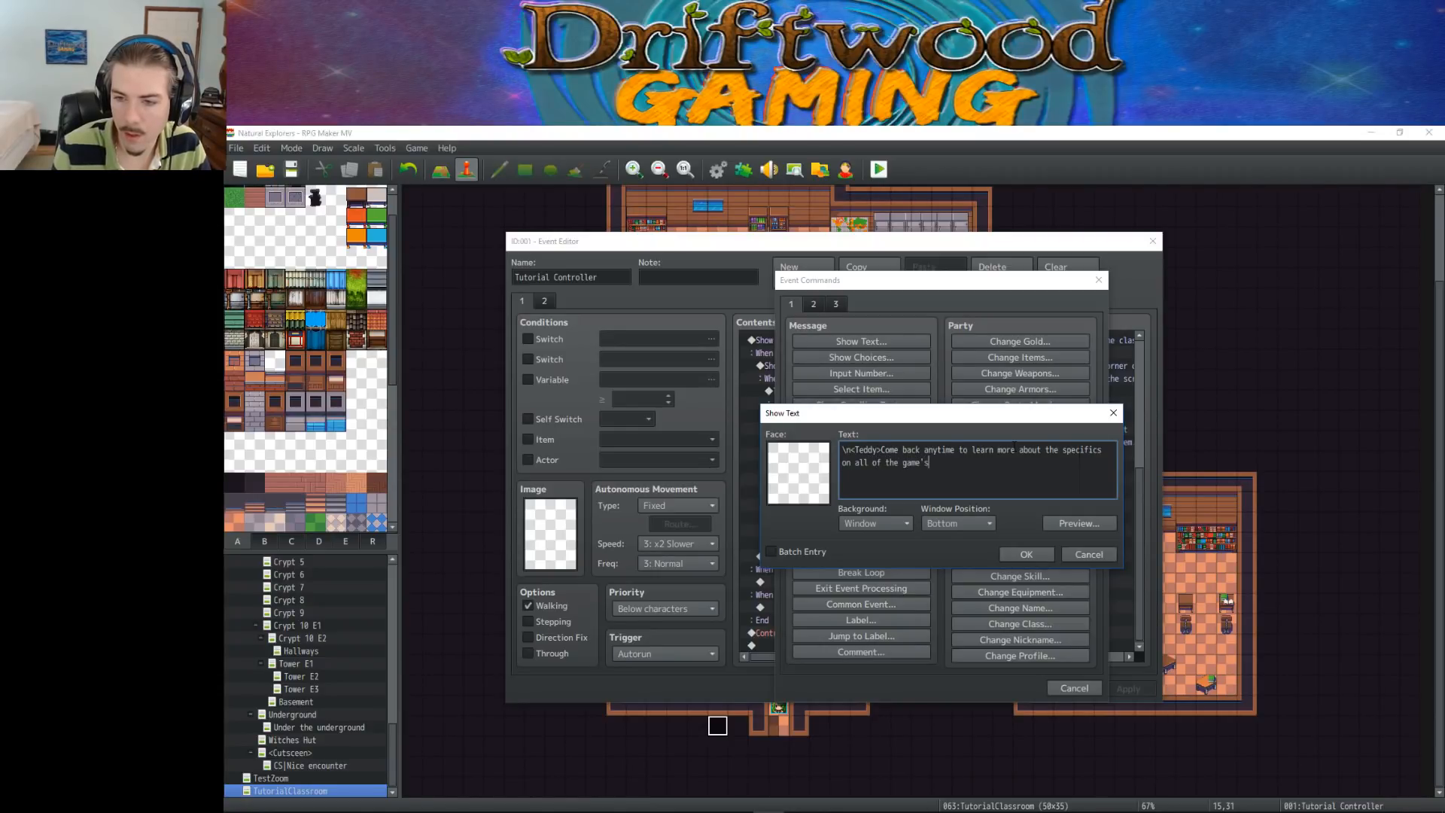
type(" functions")
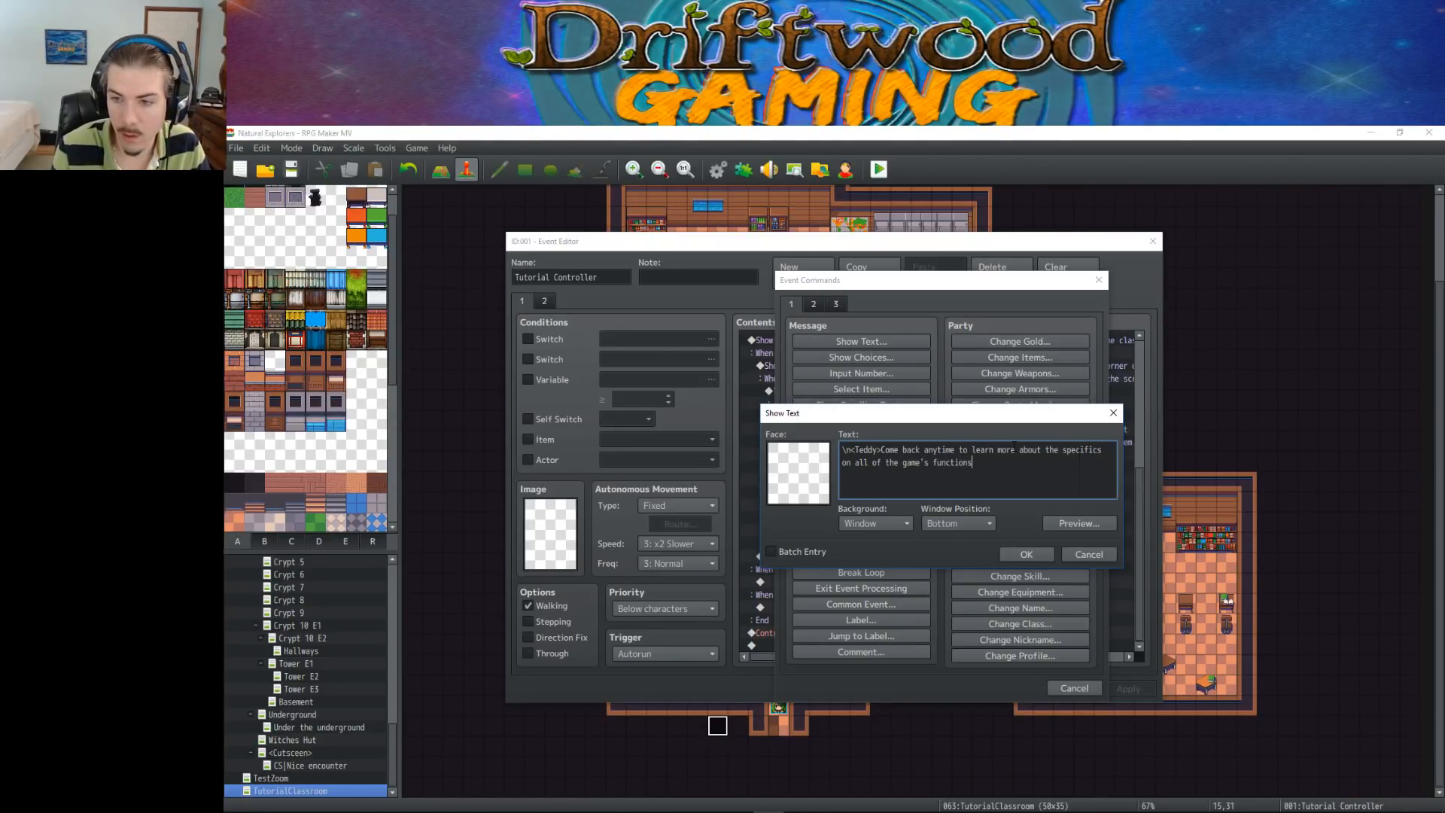
type(" and systems at any time.")
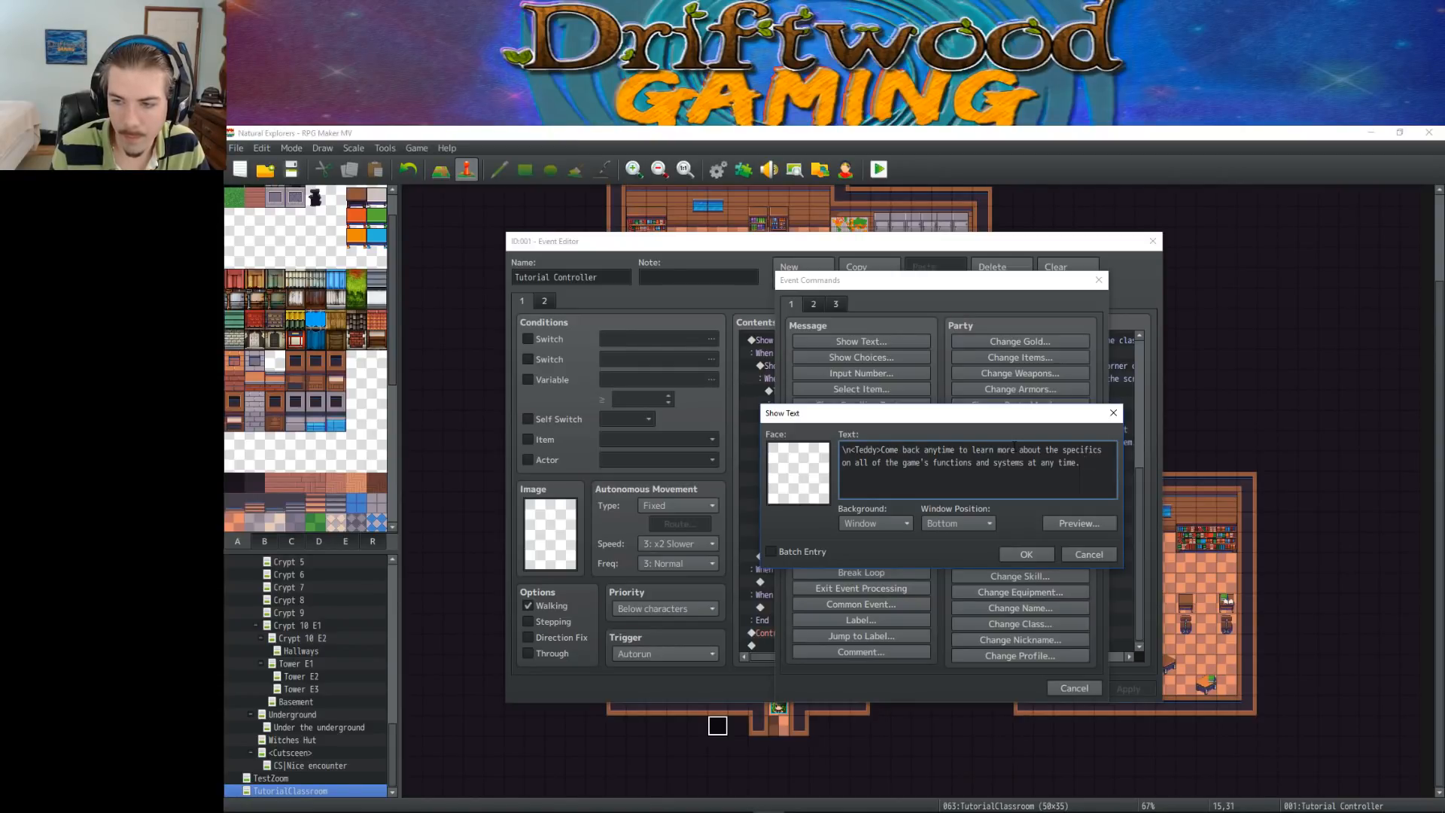
Add a new line to Teddy's message reading "Good luck and have fun!"
key("Return")
type("Good luck on your")
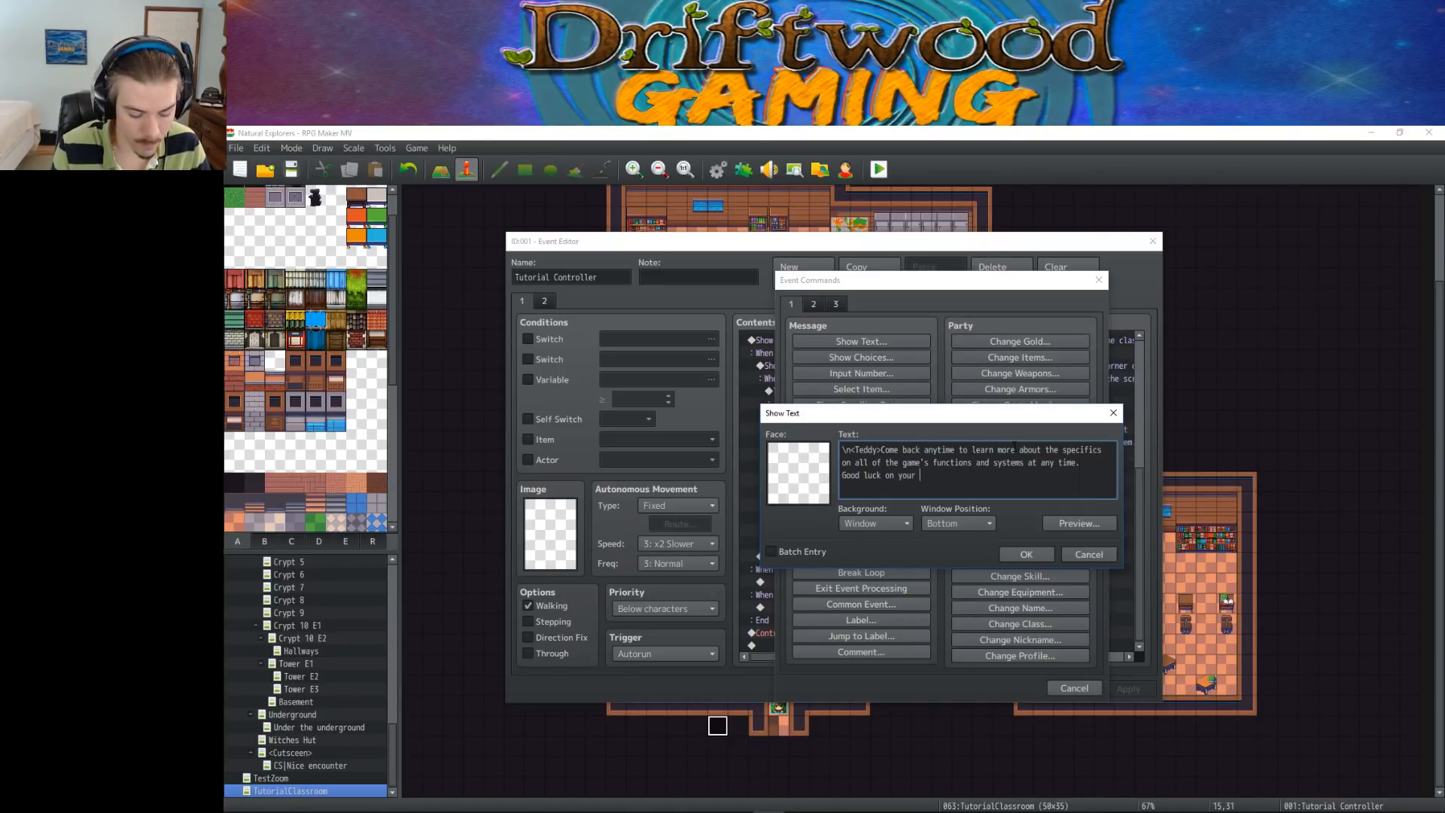
key("BackSpace")
key("BackSpace")
key("BackSpace")
key("BackSpace")
key("BackSpace")
key("BackSpace")
key("BackSpace")
key("BackSpace")
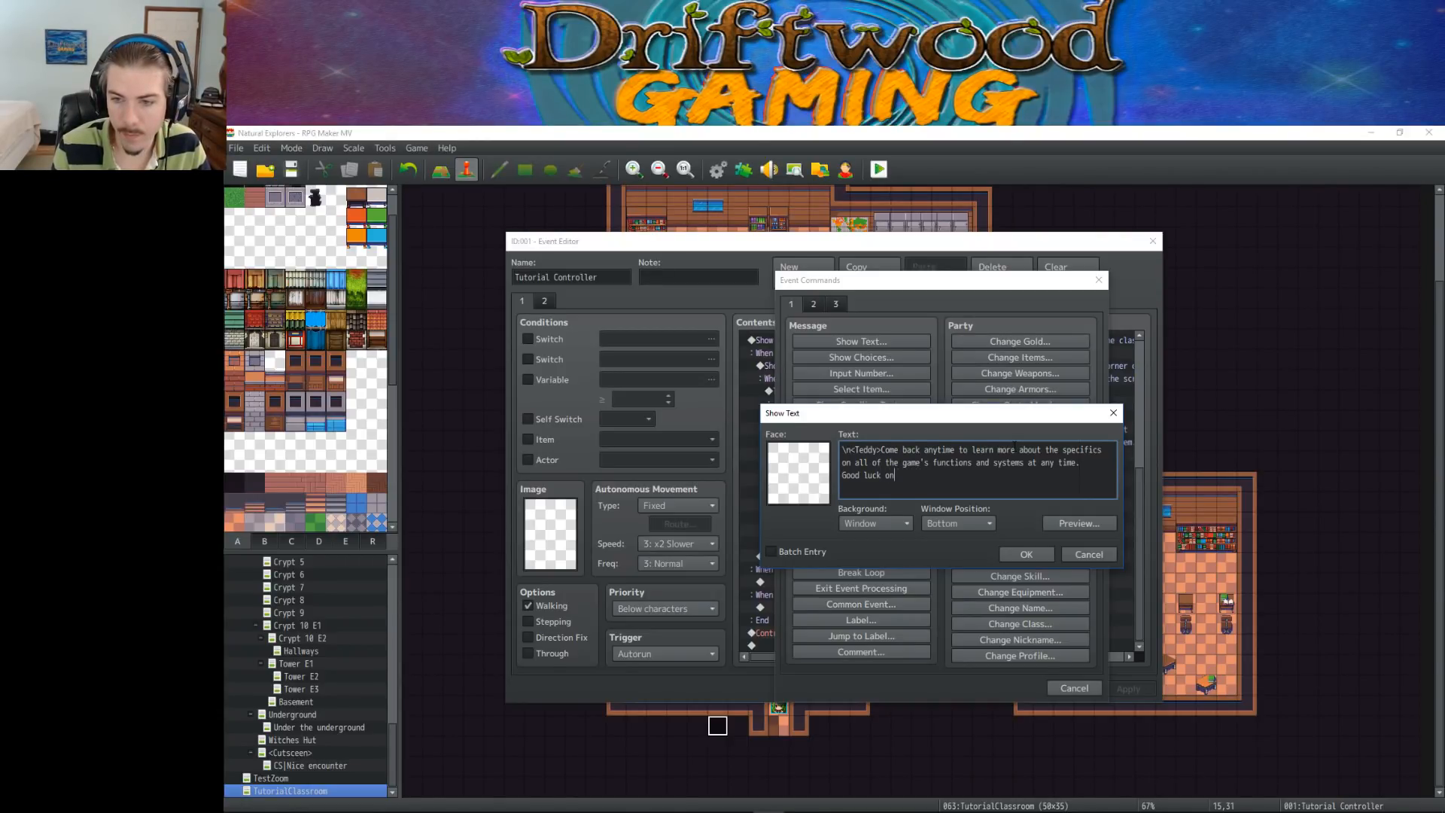
type("and have fun!")
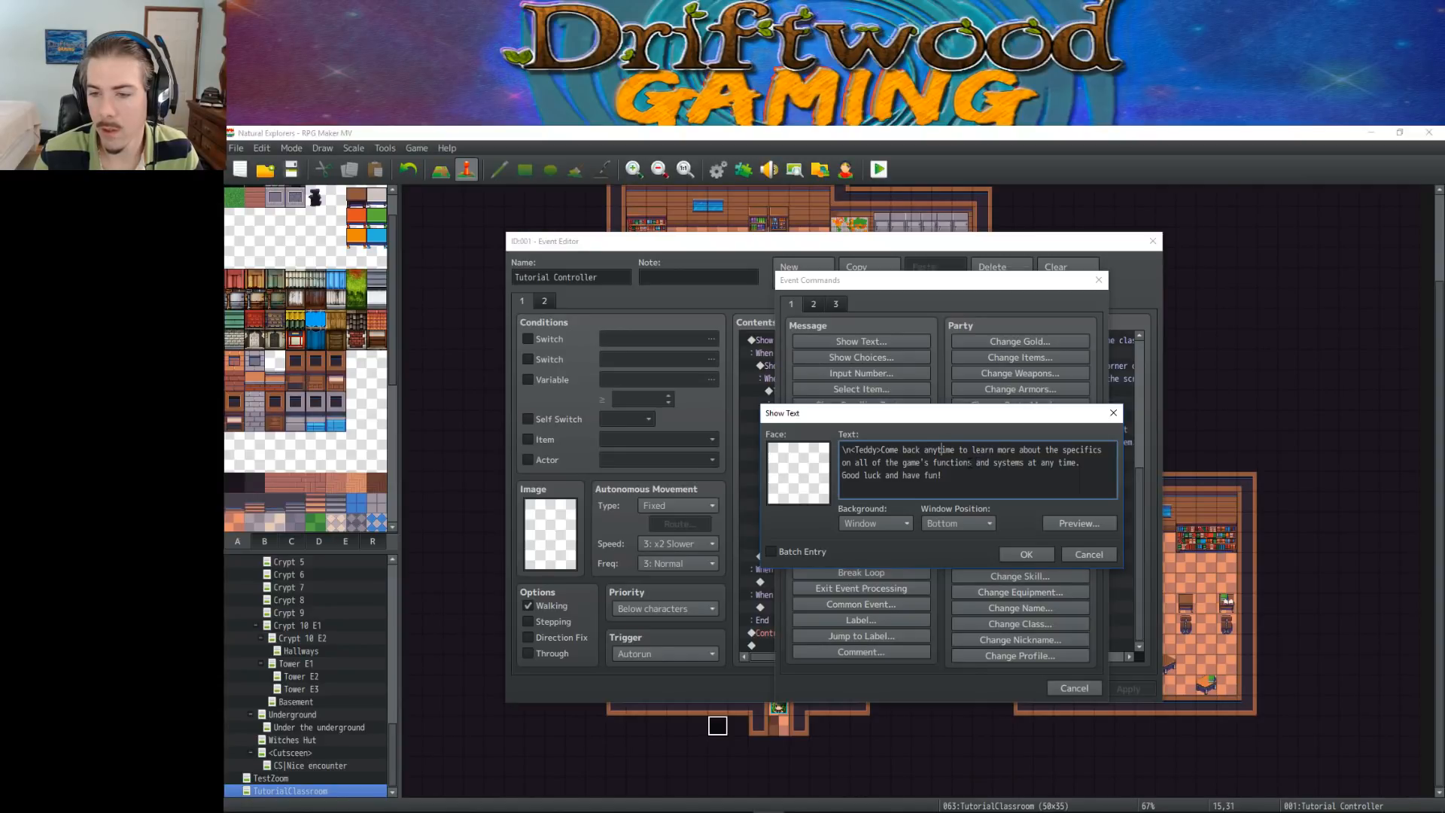
Replace "functions and systems" with "functionality" in Teddy's message and remove "the" before "specifics"
left_click_drag(968, 462, 1024, 462)
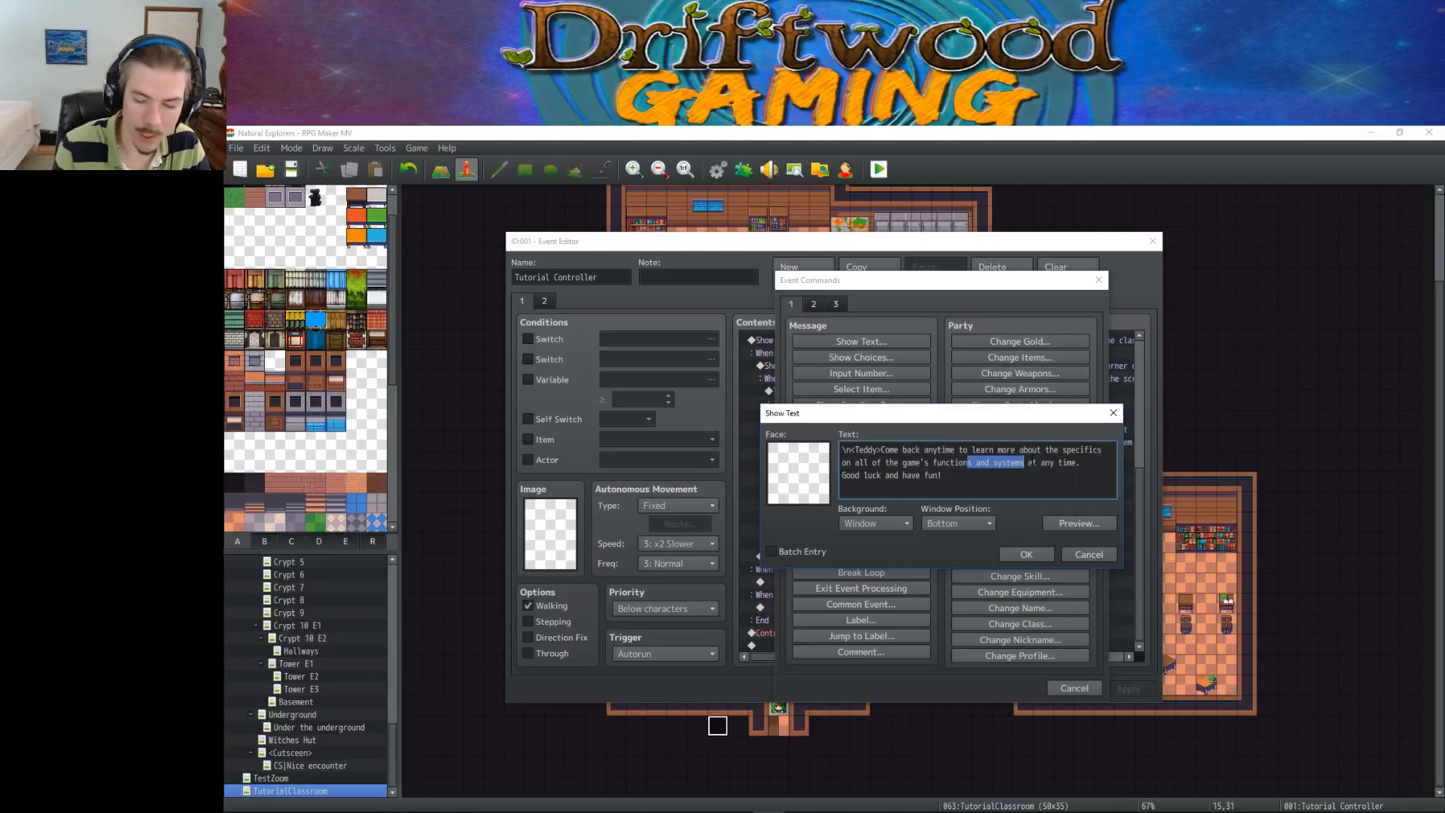
type("ality")
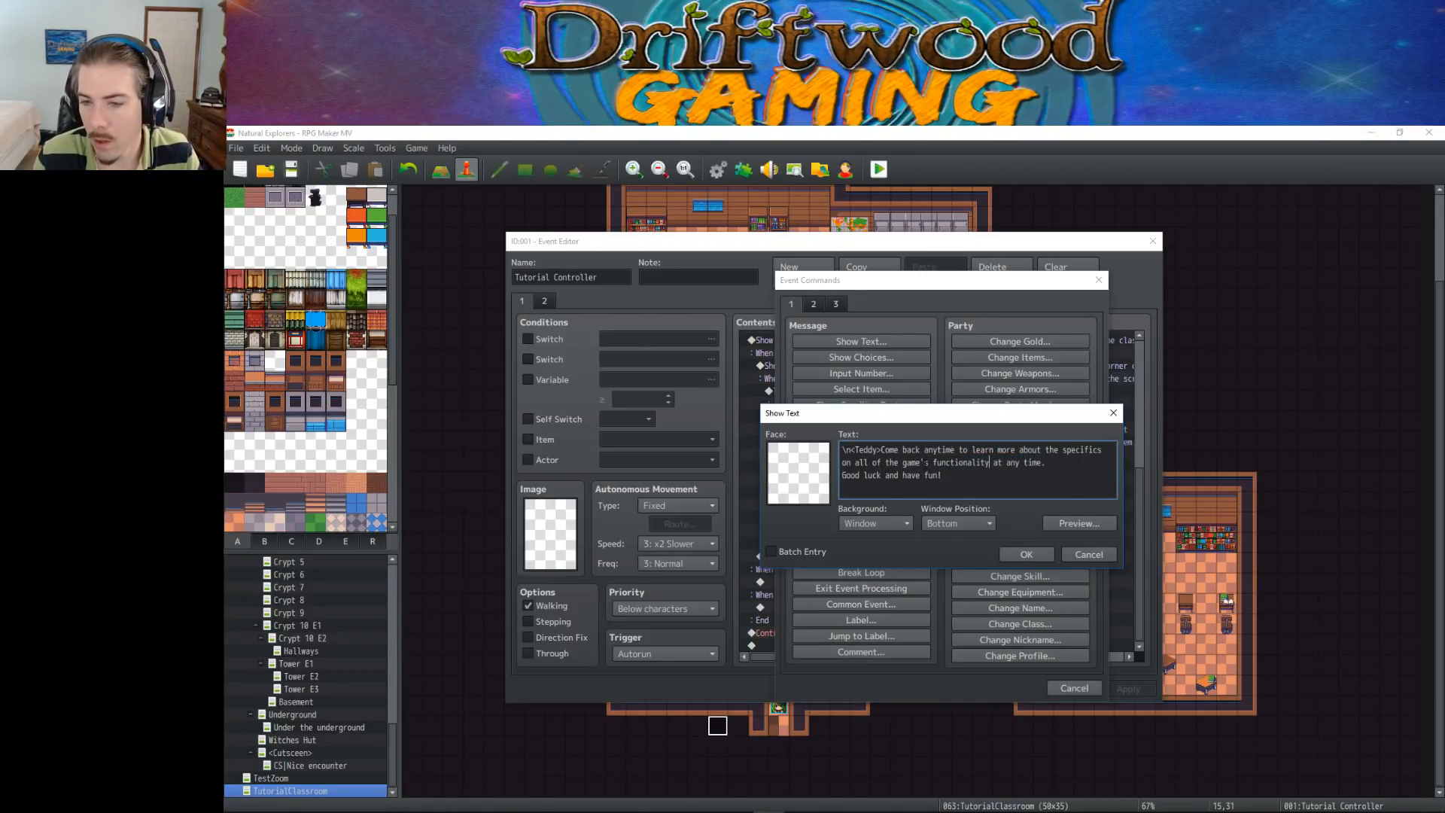
left_click_drag(925, 450, 995, 450)
left_click(1080, 450)
double_click(1051, 450)
key("BackSpace")
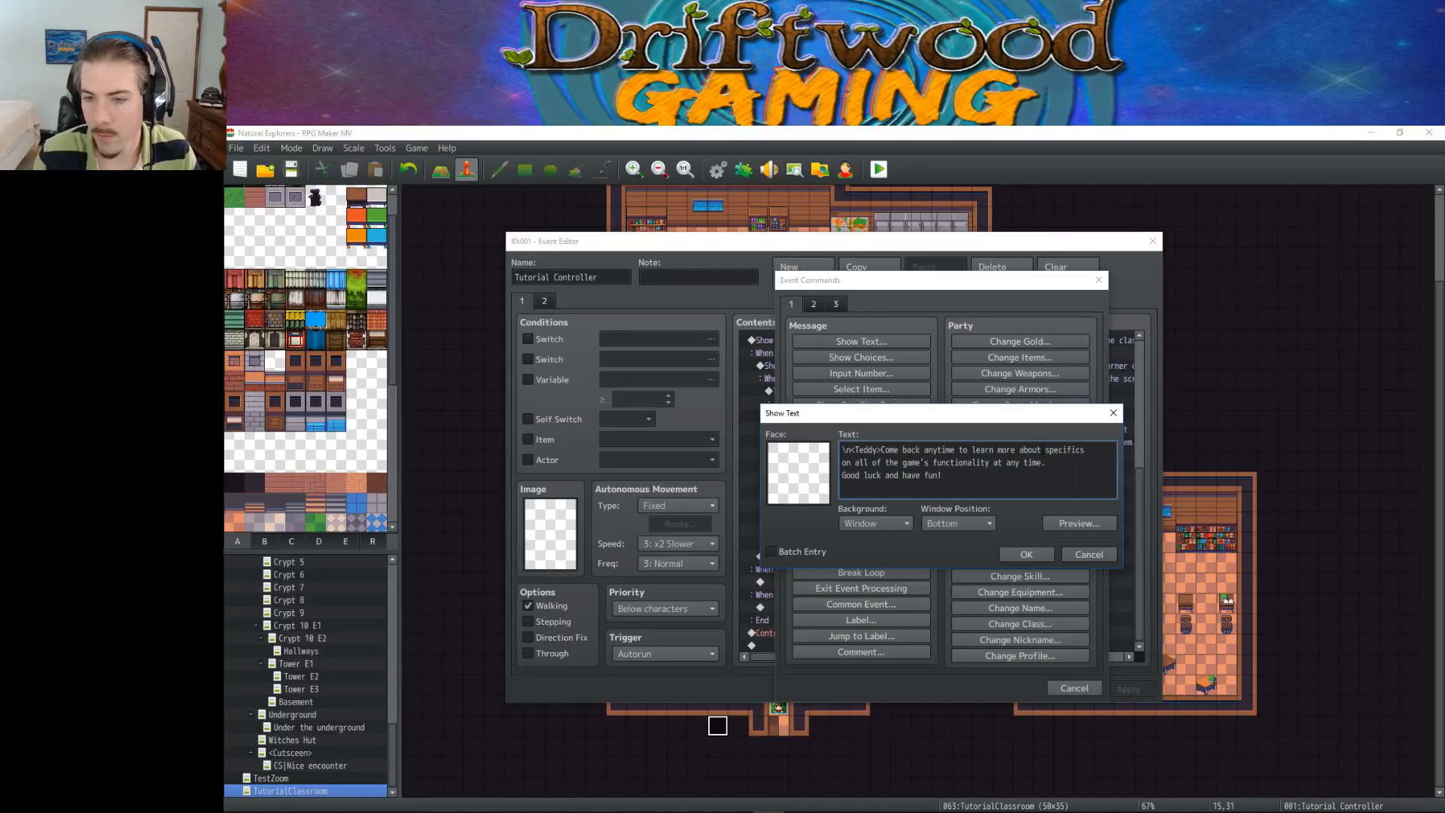
Reword the message to "specifics for all the game's functionality", break the line after "all", and accept the text
key("Delete")
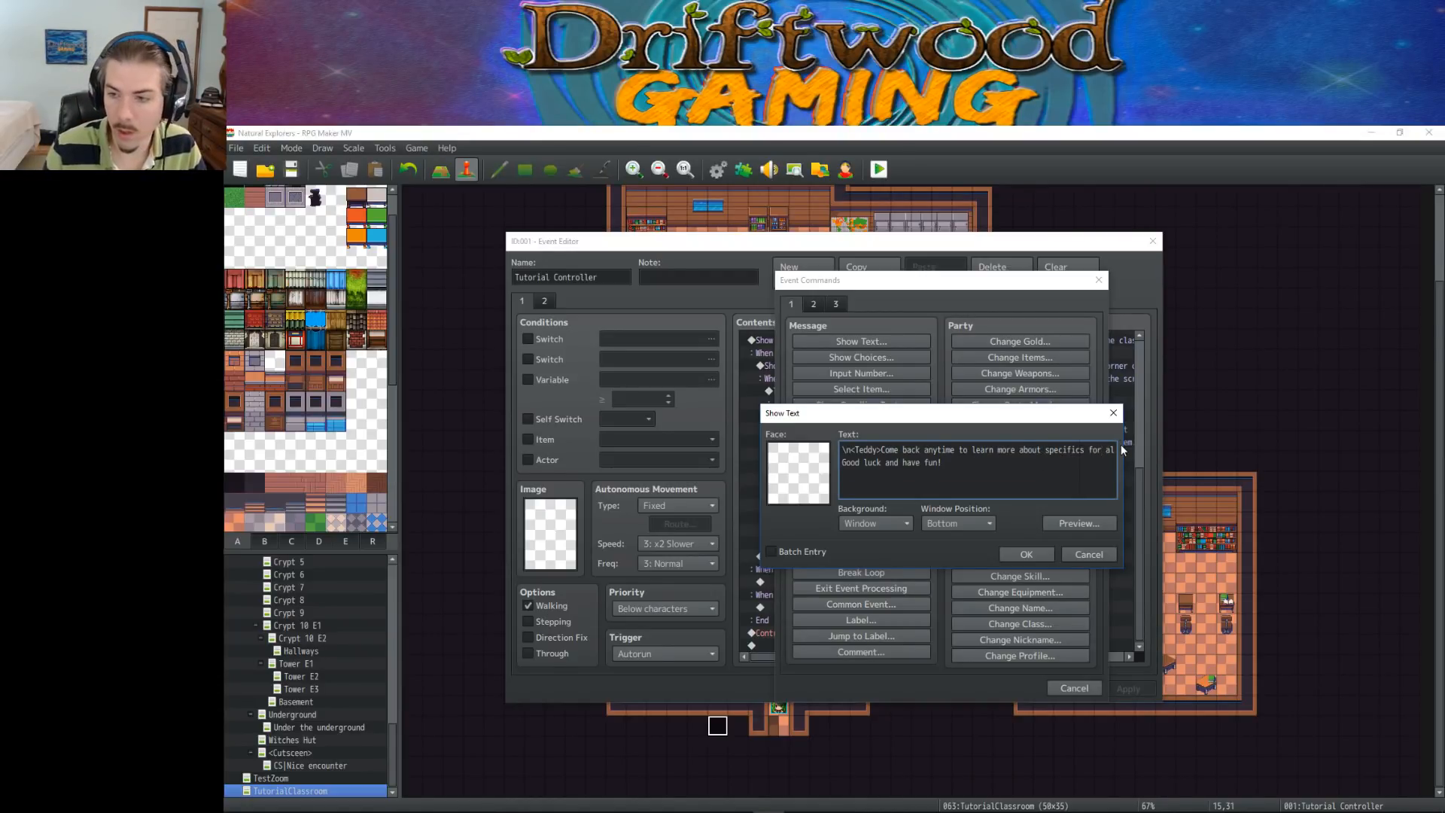
key("Right")
key("Right")
key("Right")
key("Right")
key("Right")
key("Right")
key("Right")
key("Right")
key("Right")
type("io")
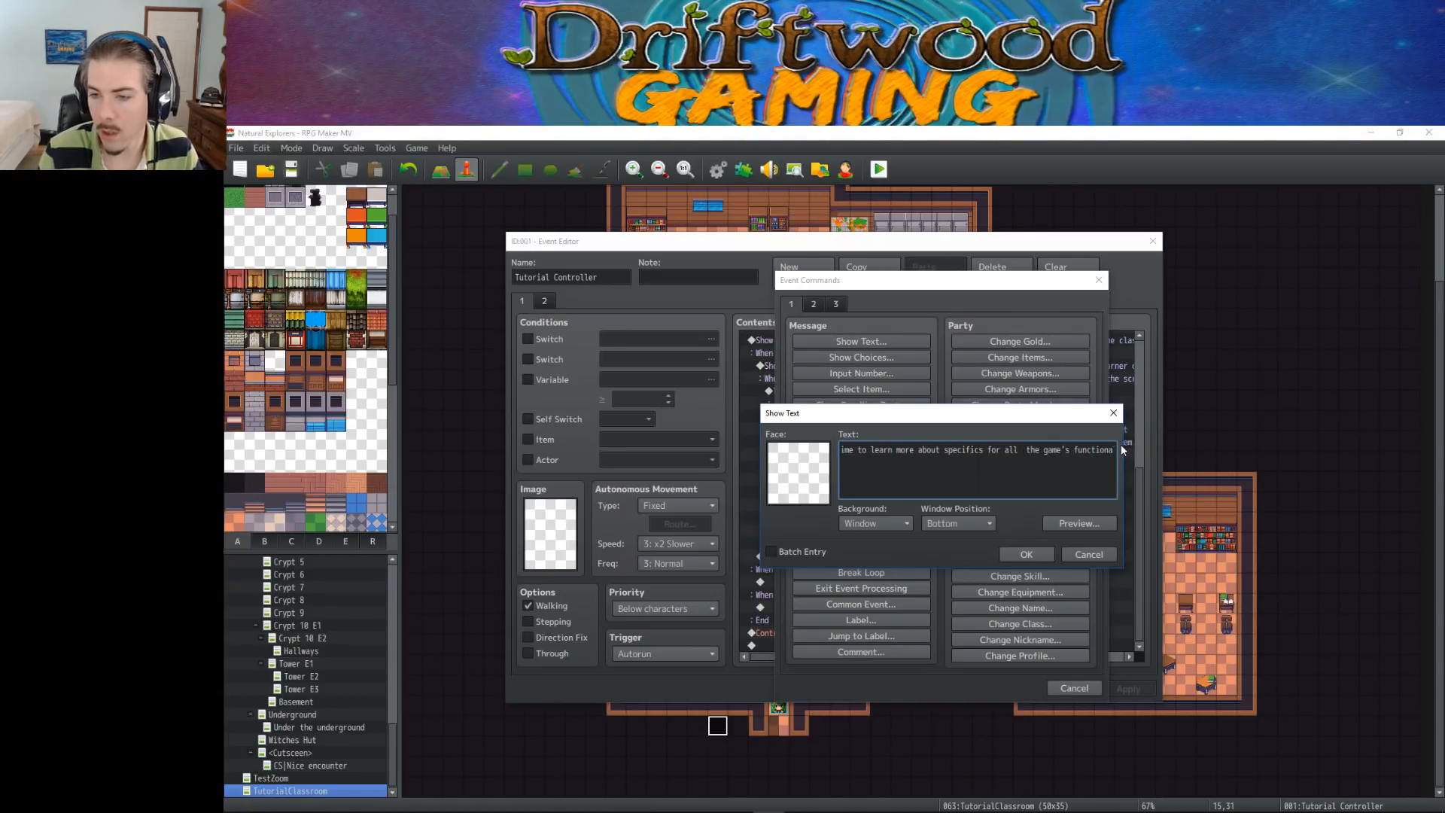
key("Return")
key("Delete")
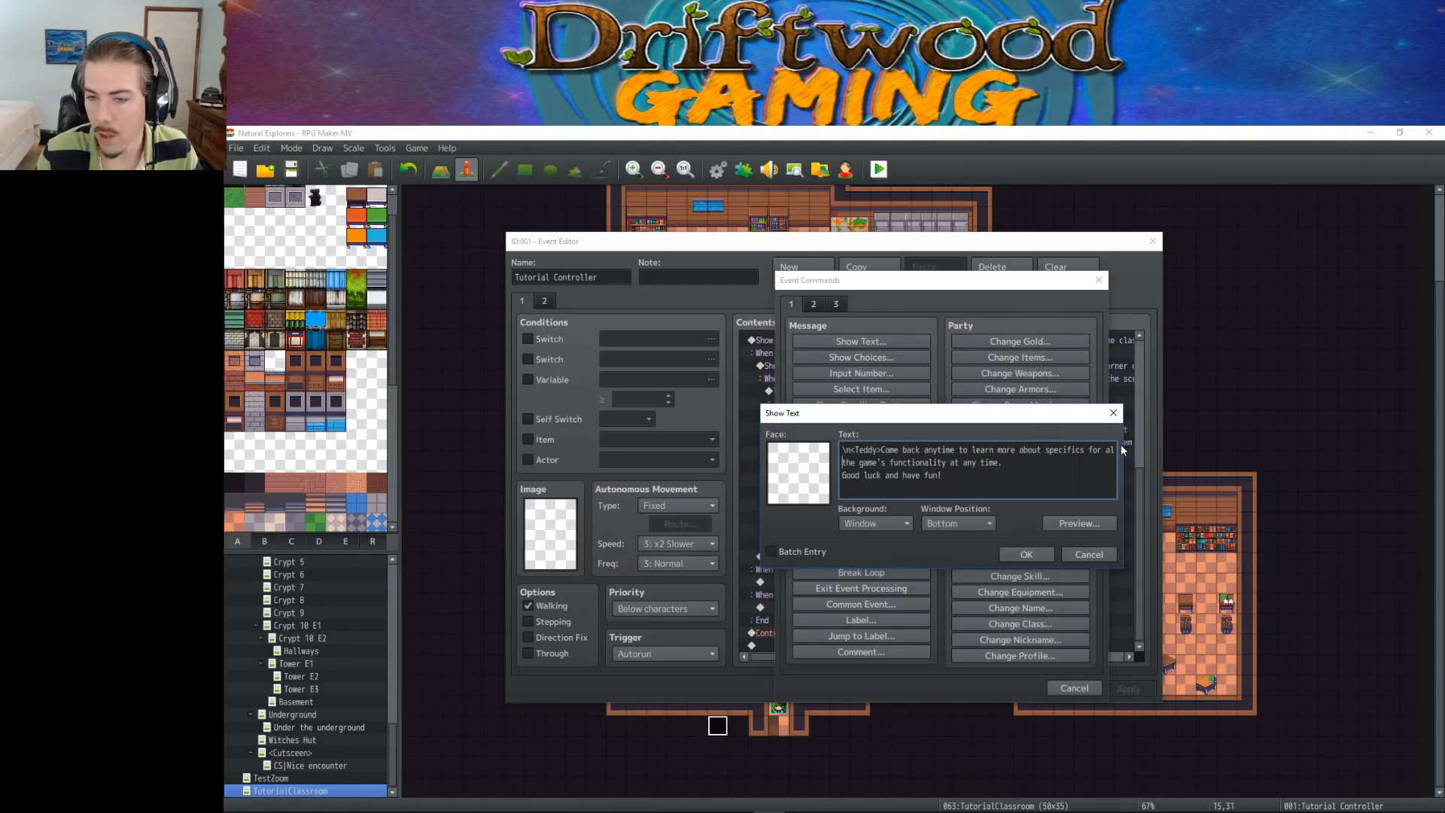
left_click_drag(1020, 463, 1077, 451)
left_click(1077, 451)
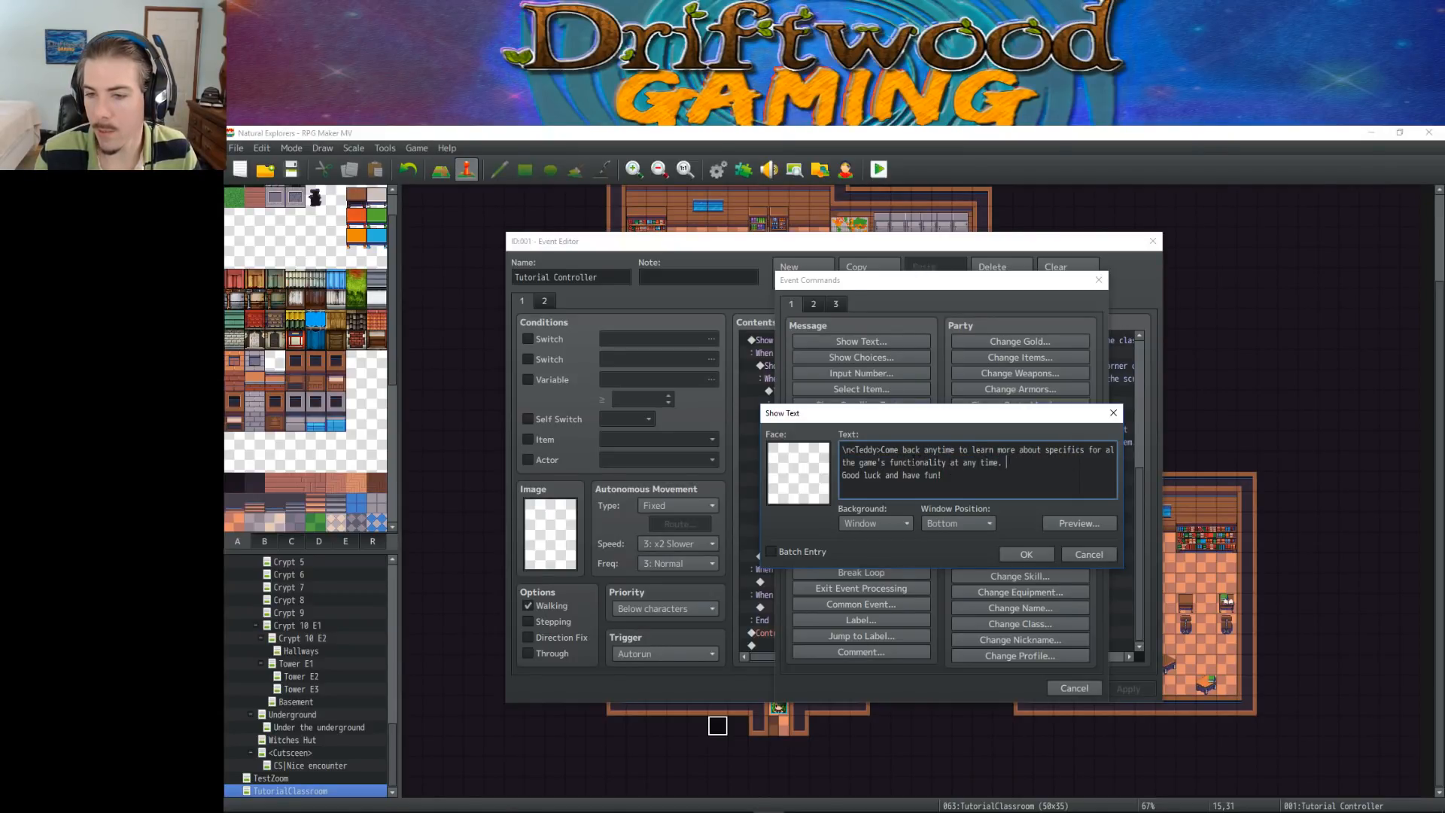
type("l")
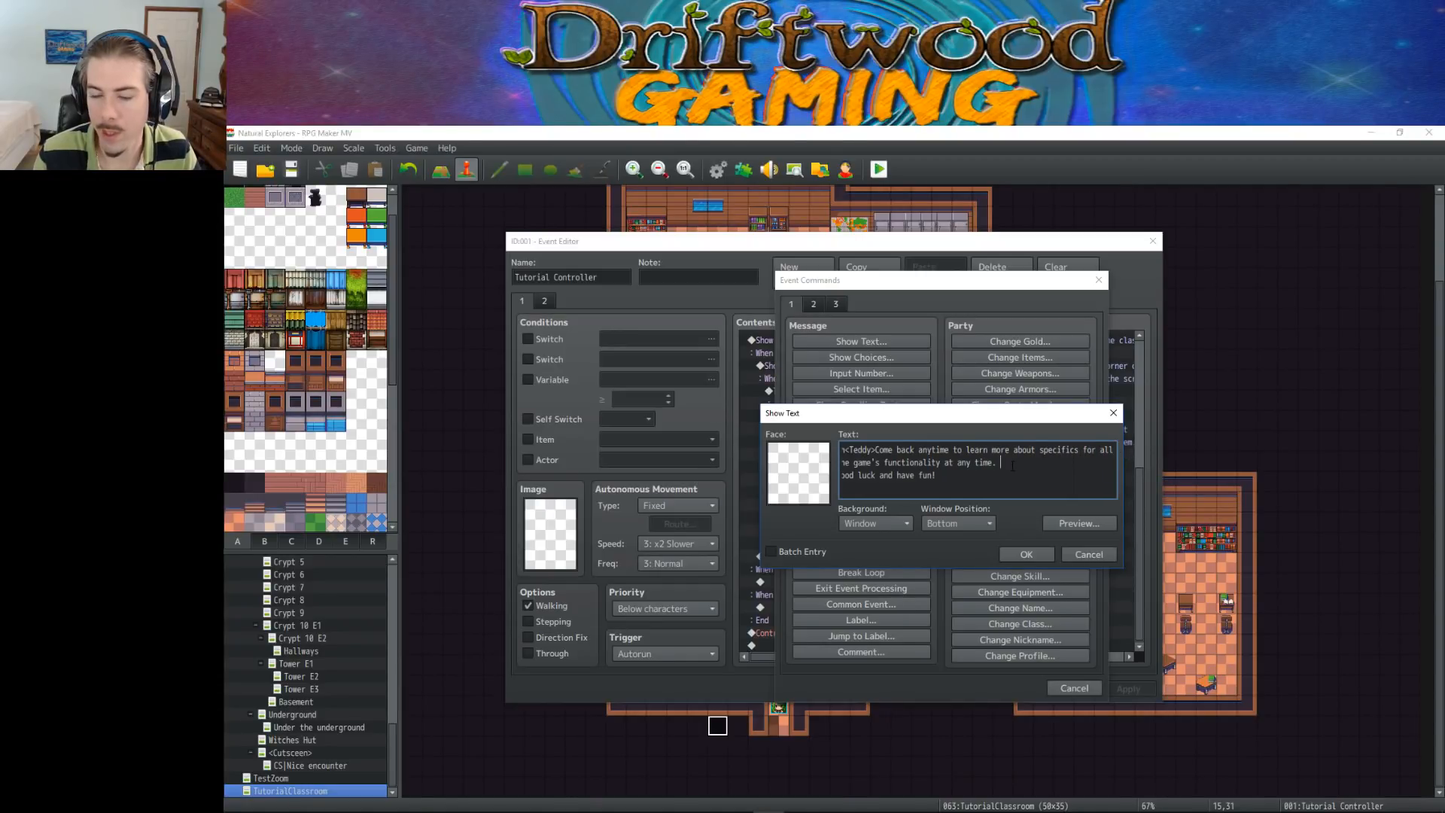
left_click(1027, 554)
left_click(1129, 688)
Turn switch 0072 TutorialMode off after Teddy's message in the "Leave the tutorial zone." branch and save the Tutorial Controller event
scroll(965, 562, "down", 2)
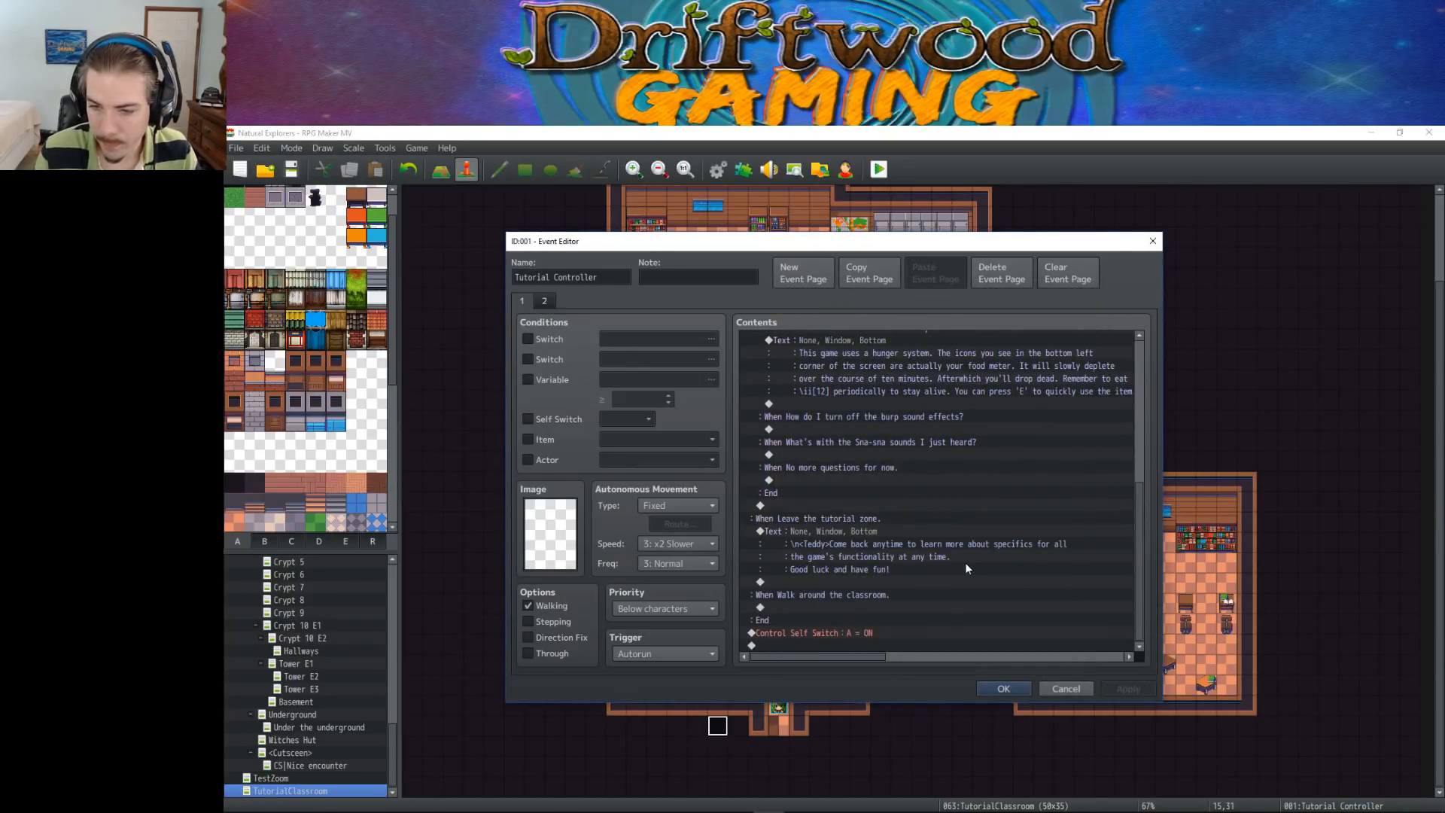
left_click(861, 581)
right_click(877, 581)
left_click(925, 587)
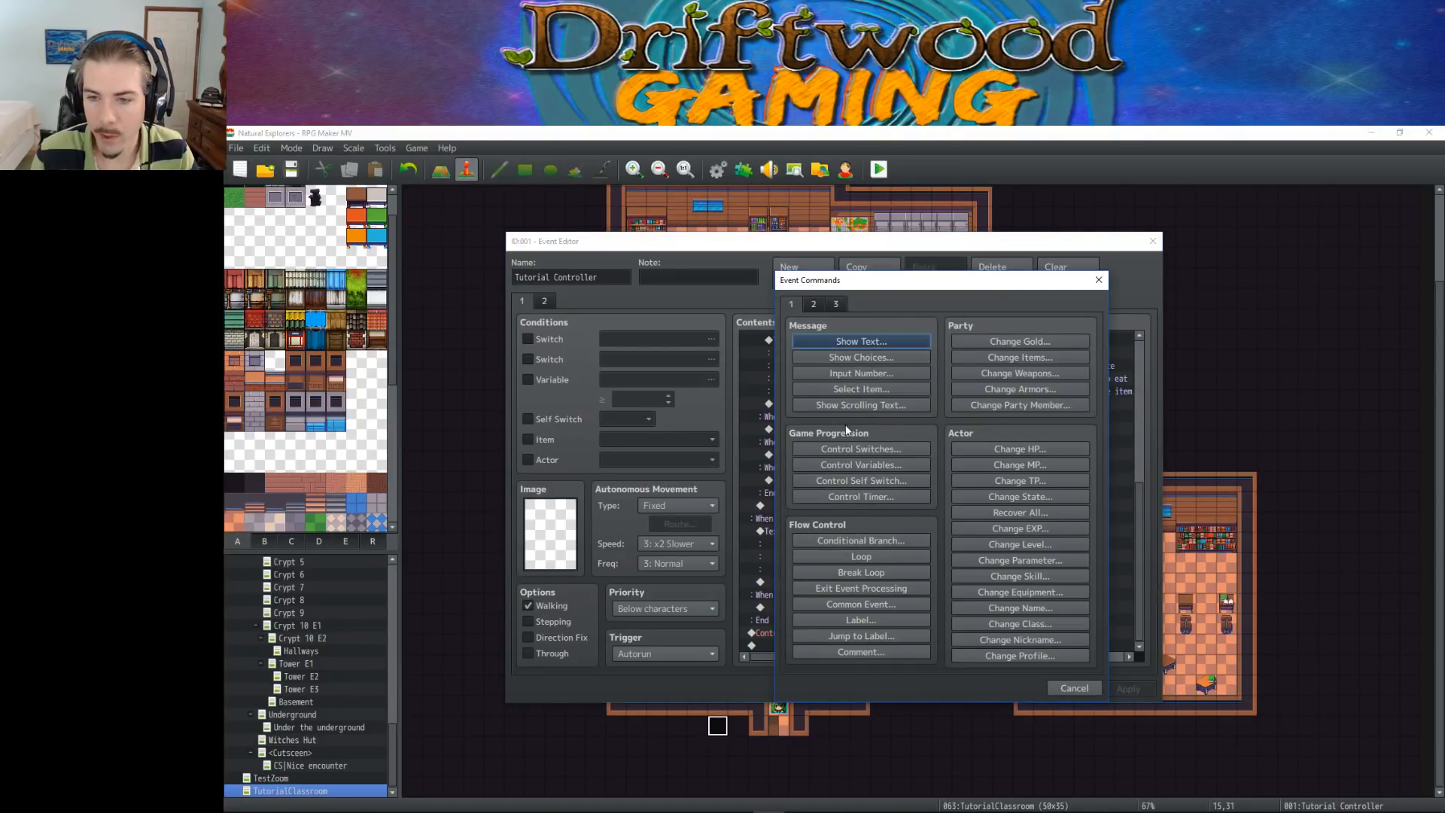
left_click(895, 449)
left_click(1028, 460)
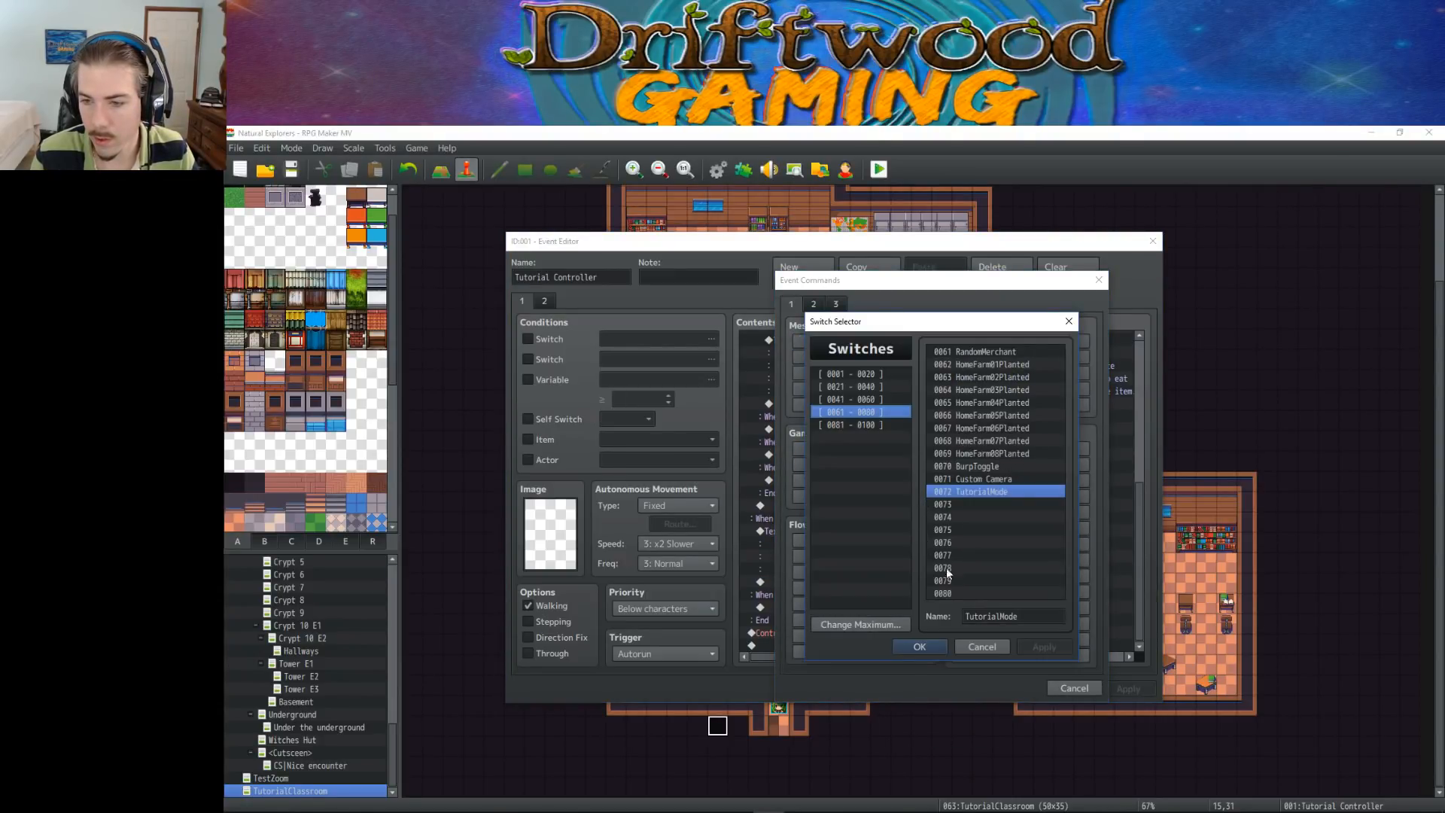
left_click(937, 655)
left_click(921, 523)
left_click(950, 547)
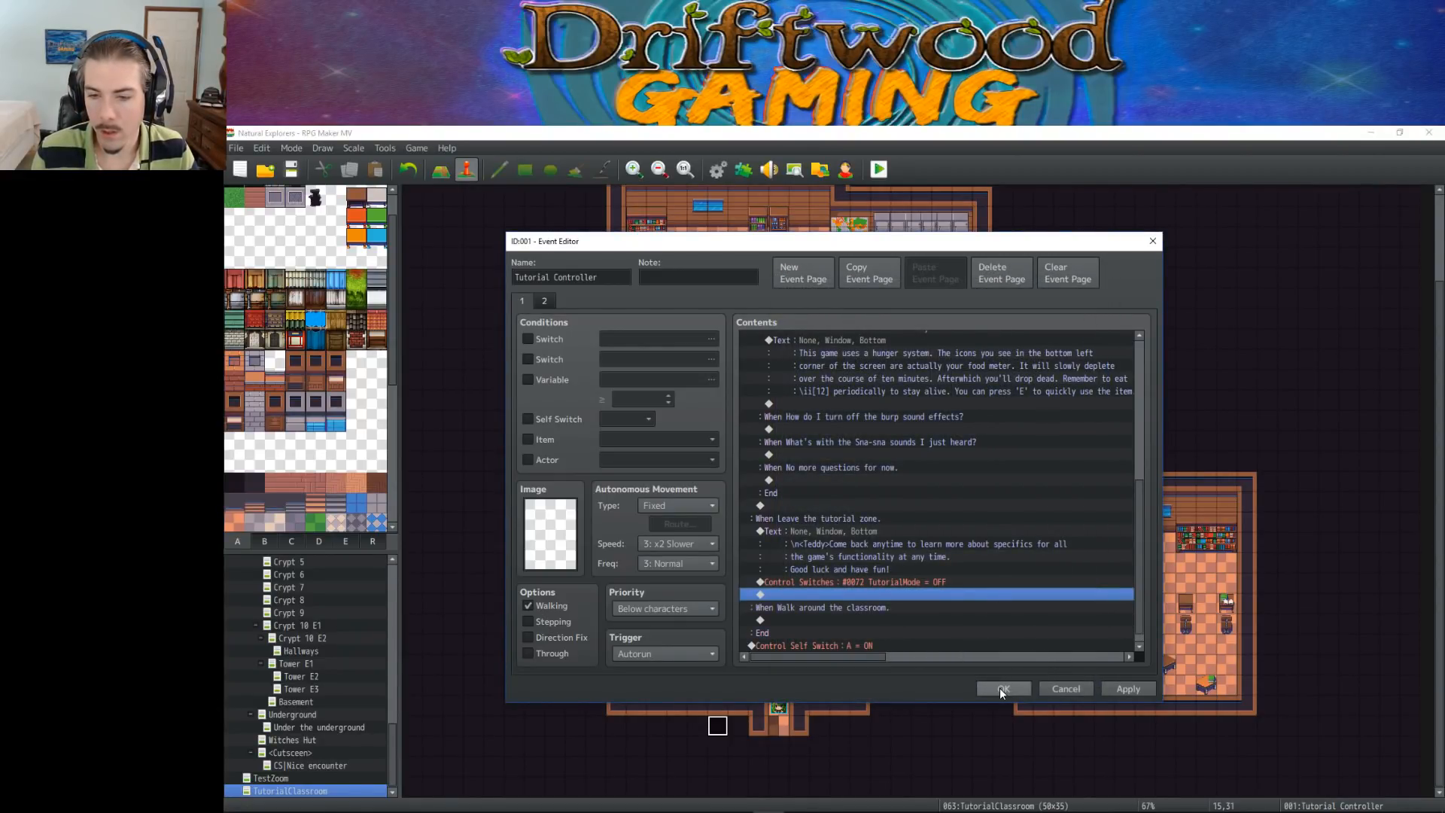
scroll(943, 616, "down", 1)
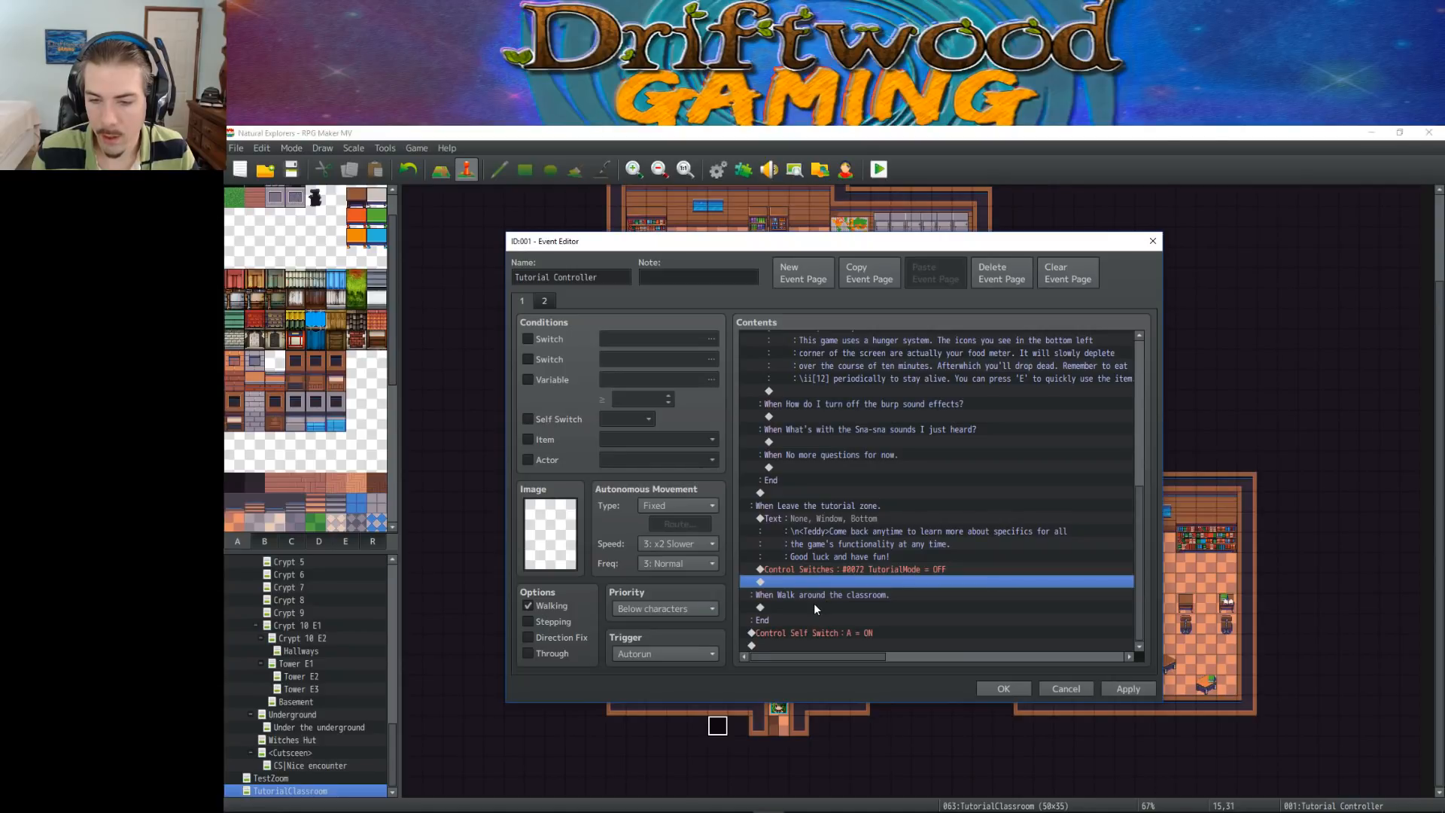
left_click(928, 568)
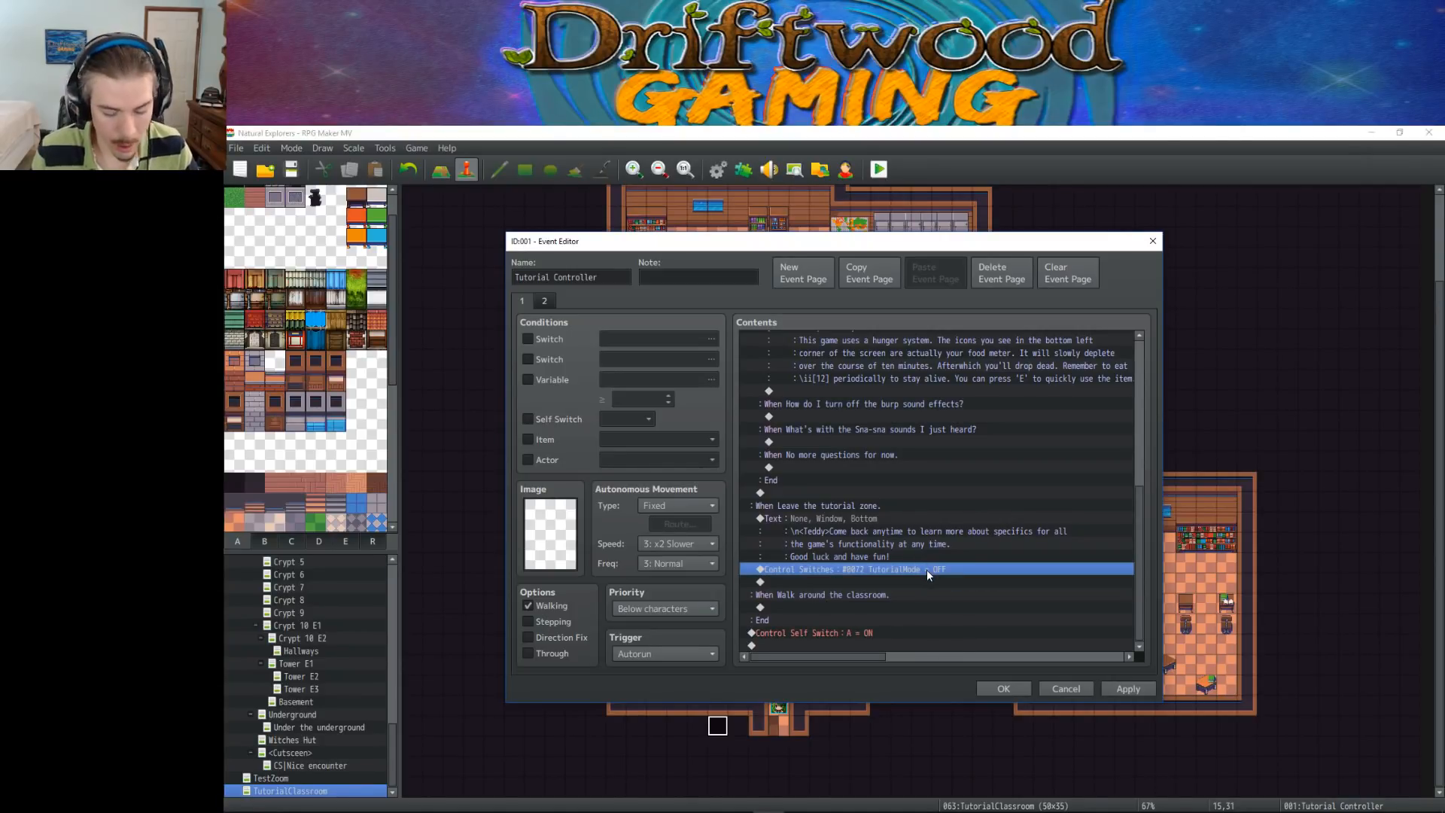
left_click(1003, 688)
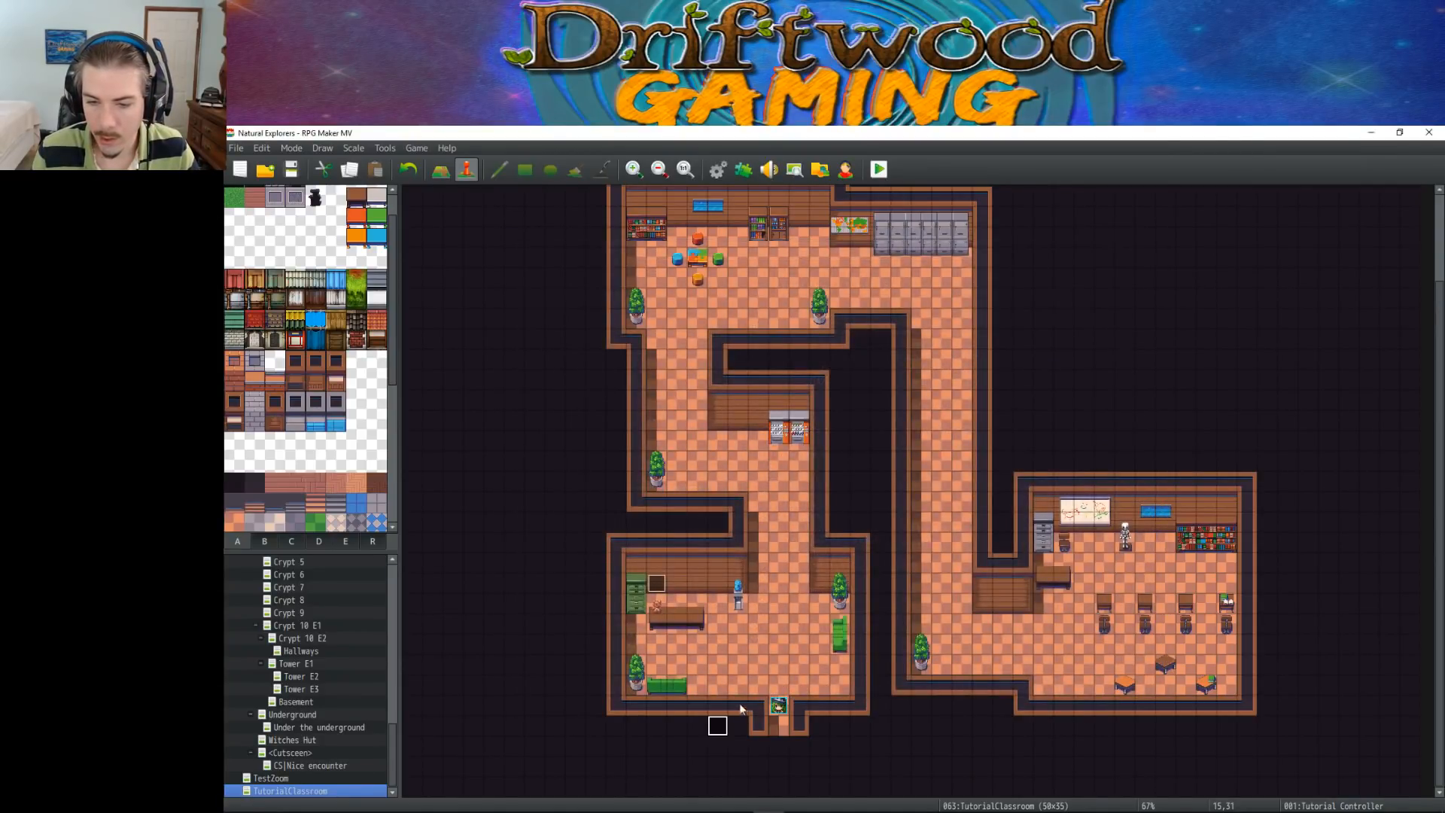
Set the player's starting position on the exit doorway tile at 18,31
left_click(780, 728)
right_click(781, 730)
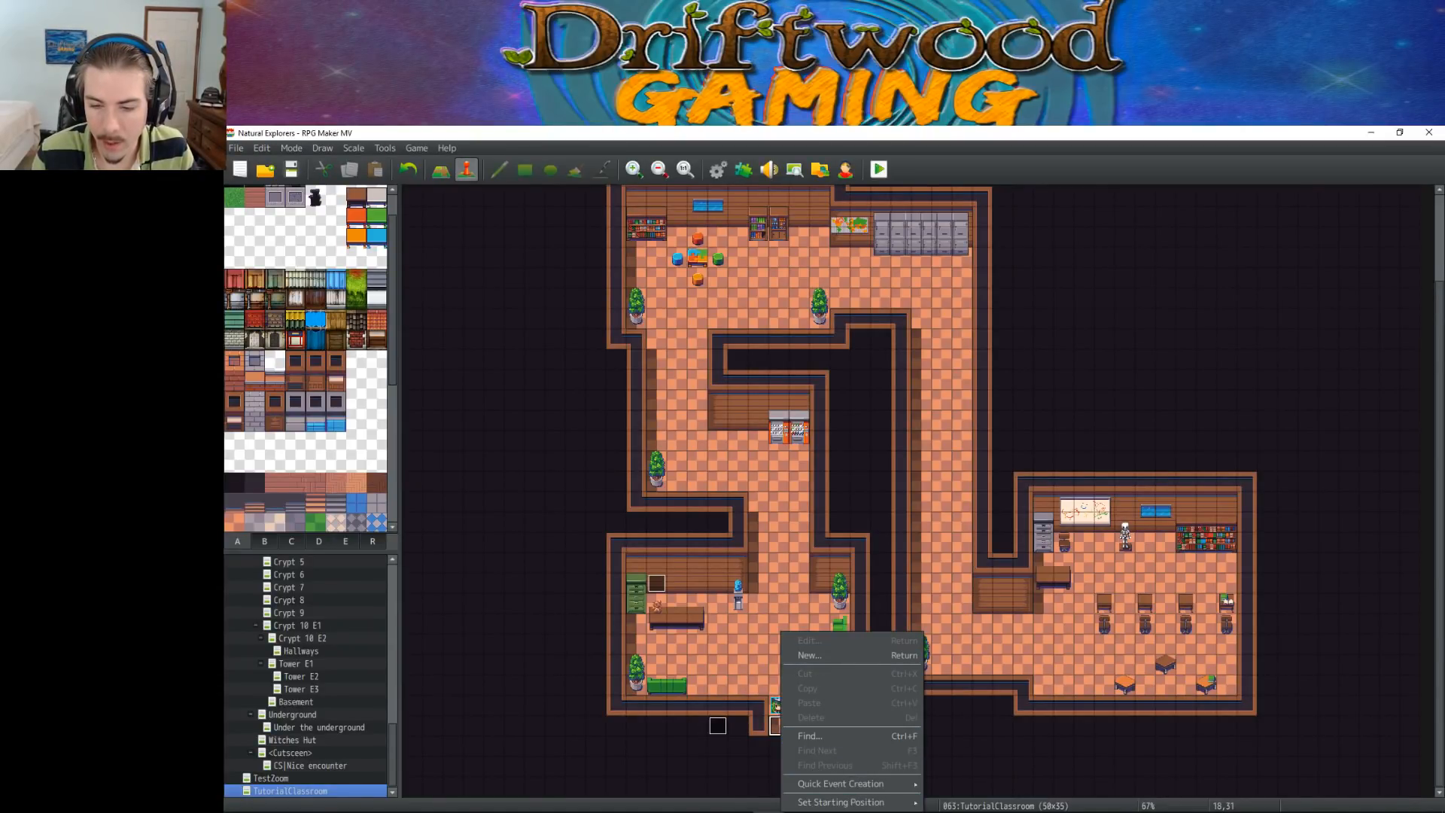
mouse_move(846, 803)
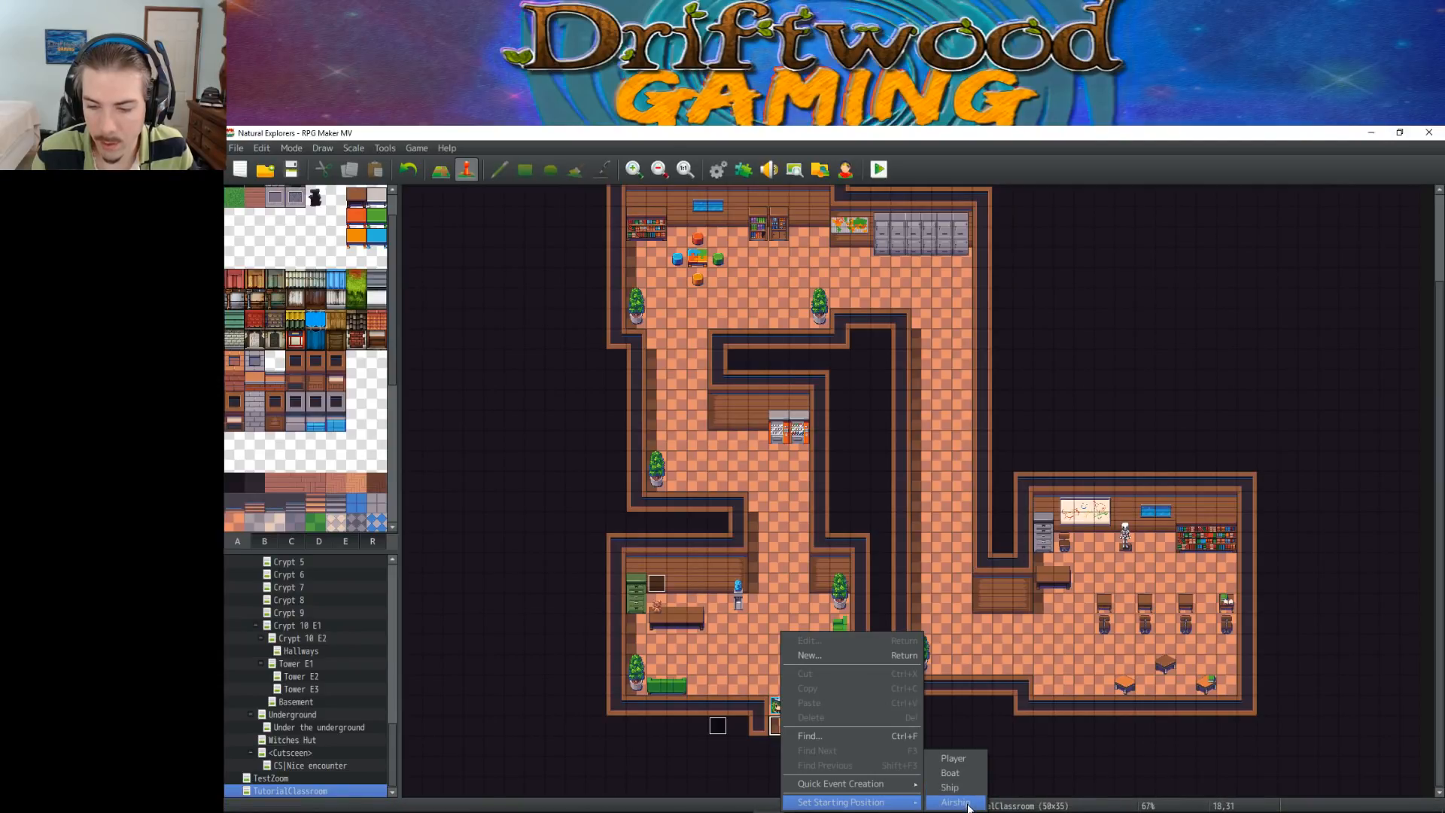
left_click(968, 762)
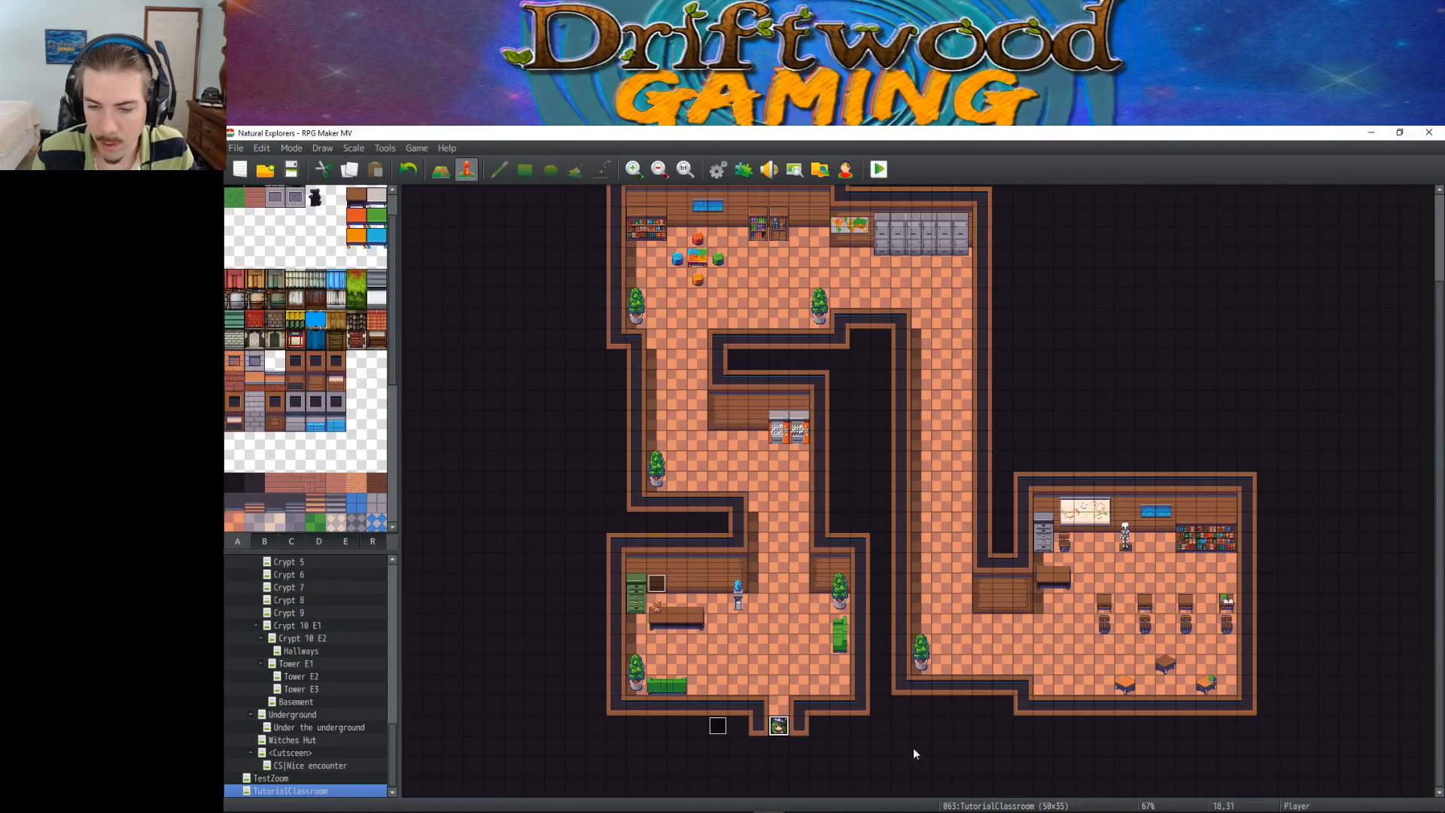
right_click(779, 722)
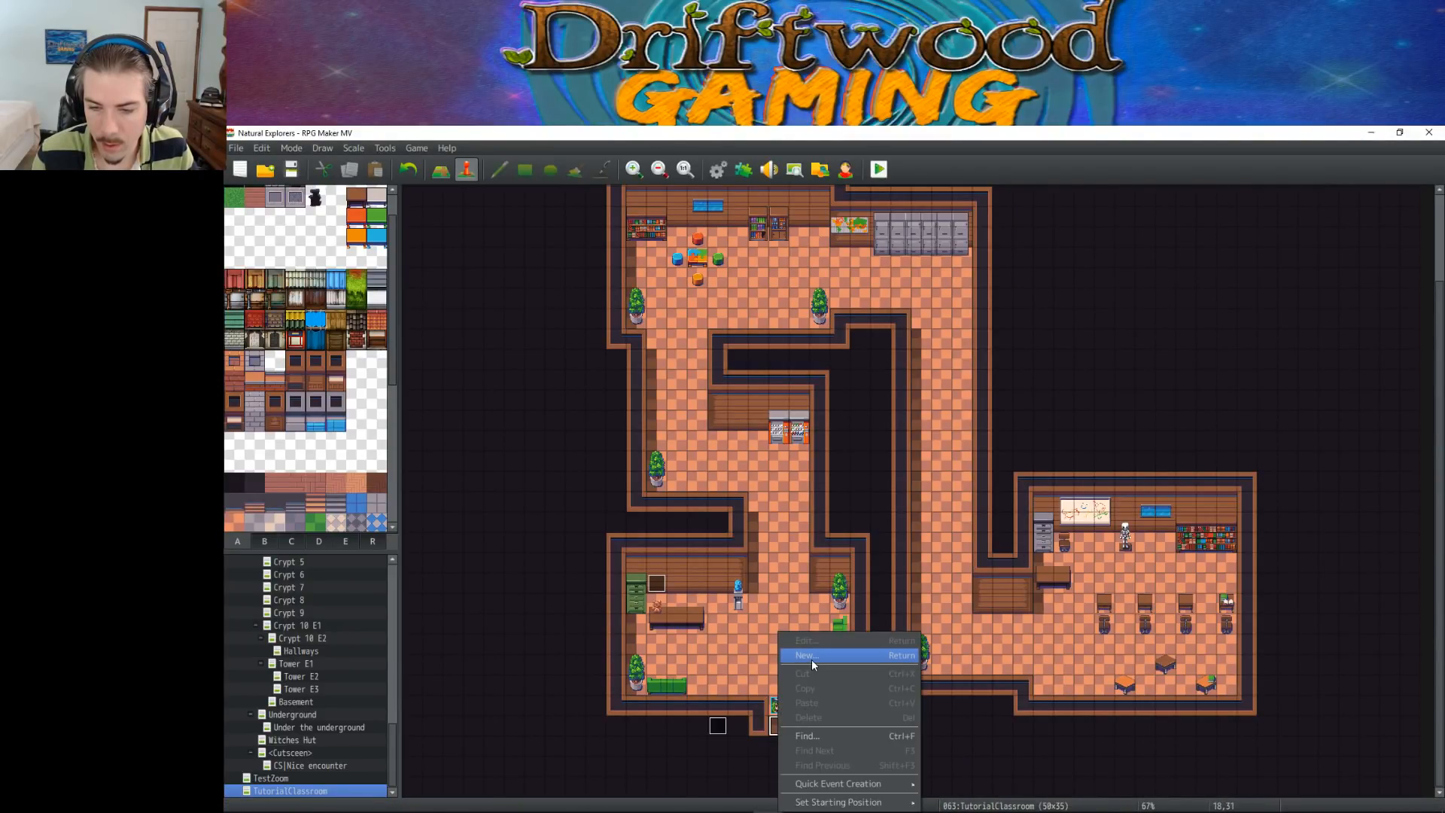
left_click(811, 659)
left_click(1065, 689)
Start a quick transfer event on the exit tile at 18,31 and preview the VillageBuildingSys map as its destination
right_click(778, 722)
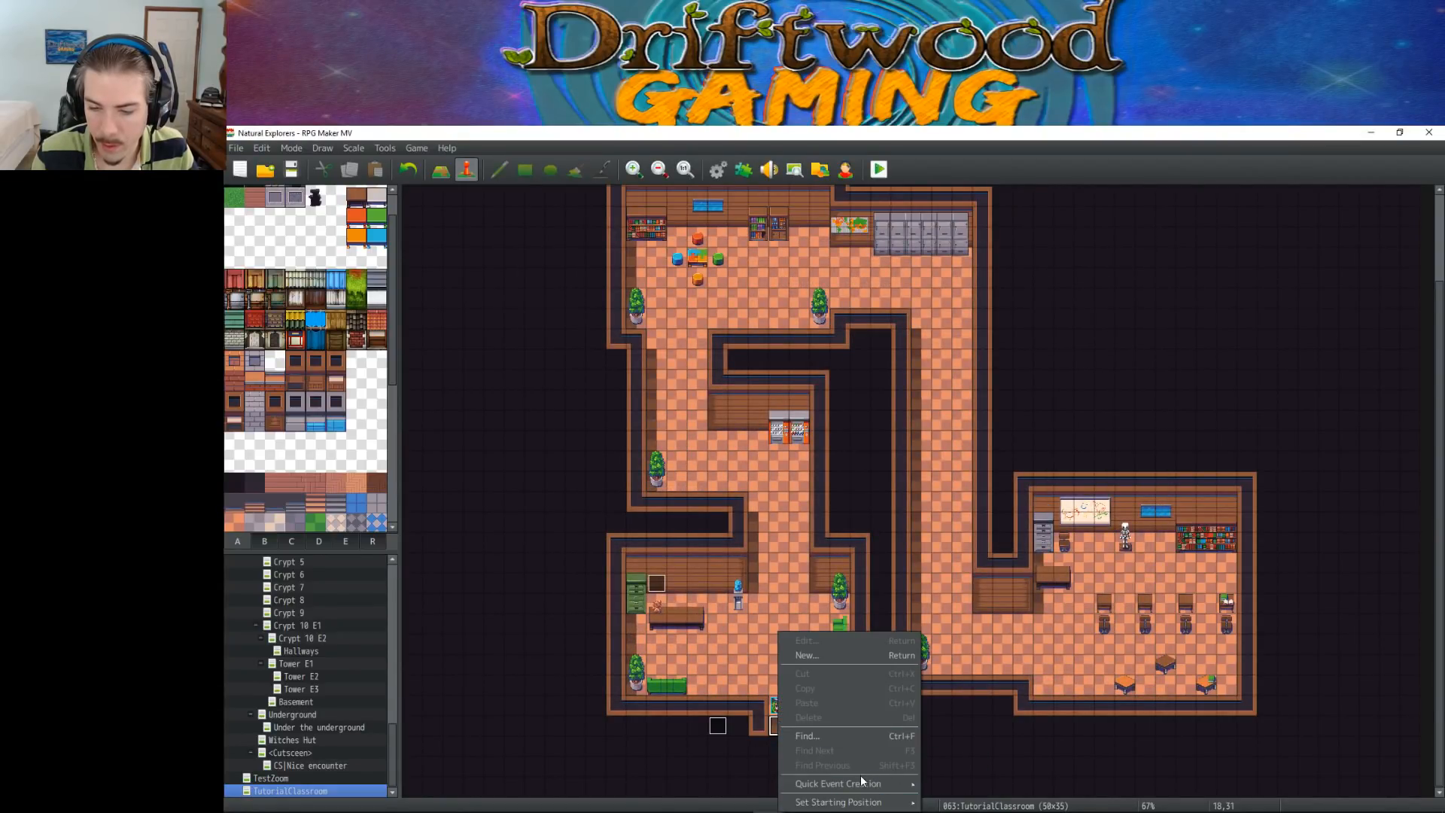
mouse_move(873, 788)
left_click(954, 758)
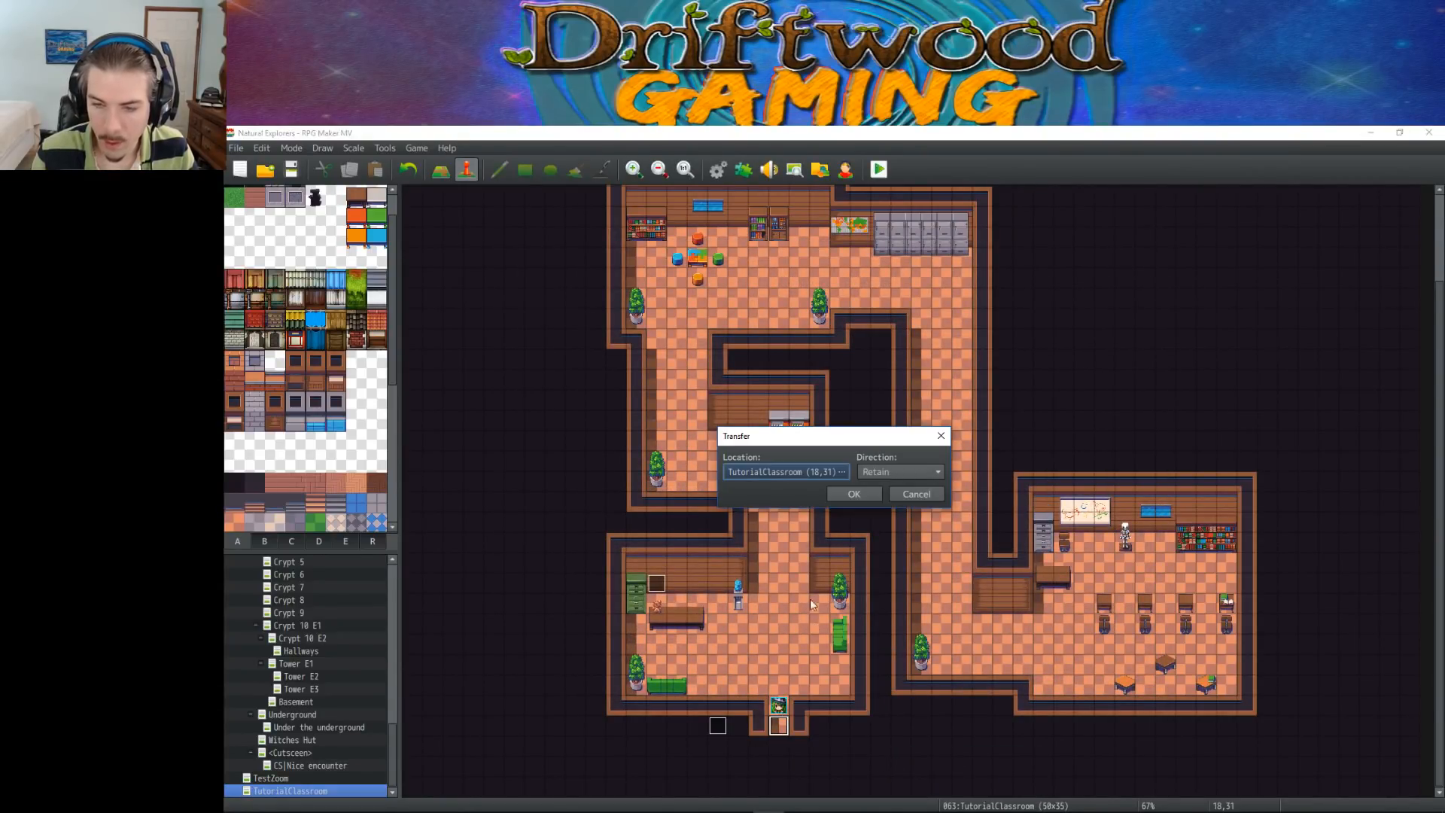
left_click(842, 472)
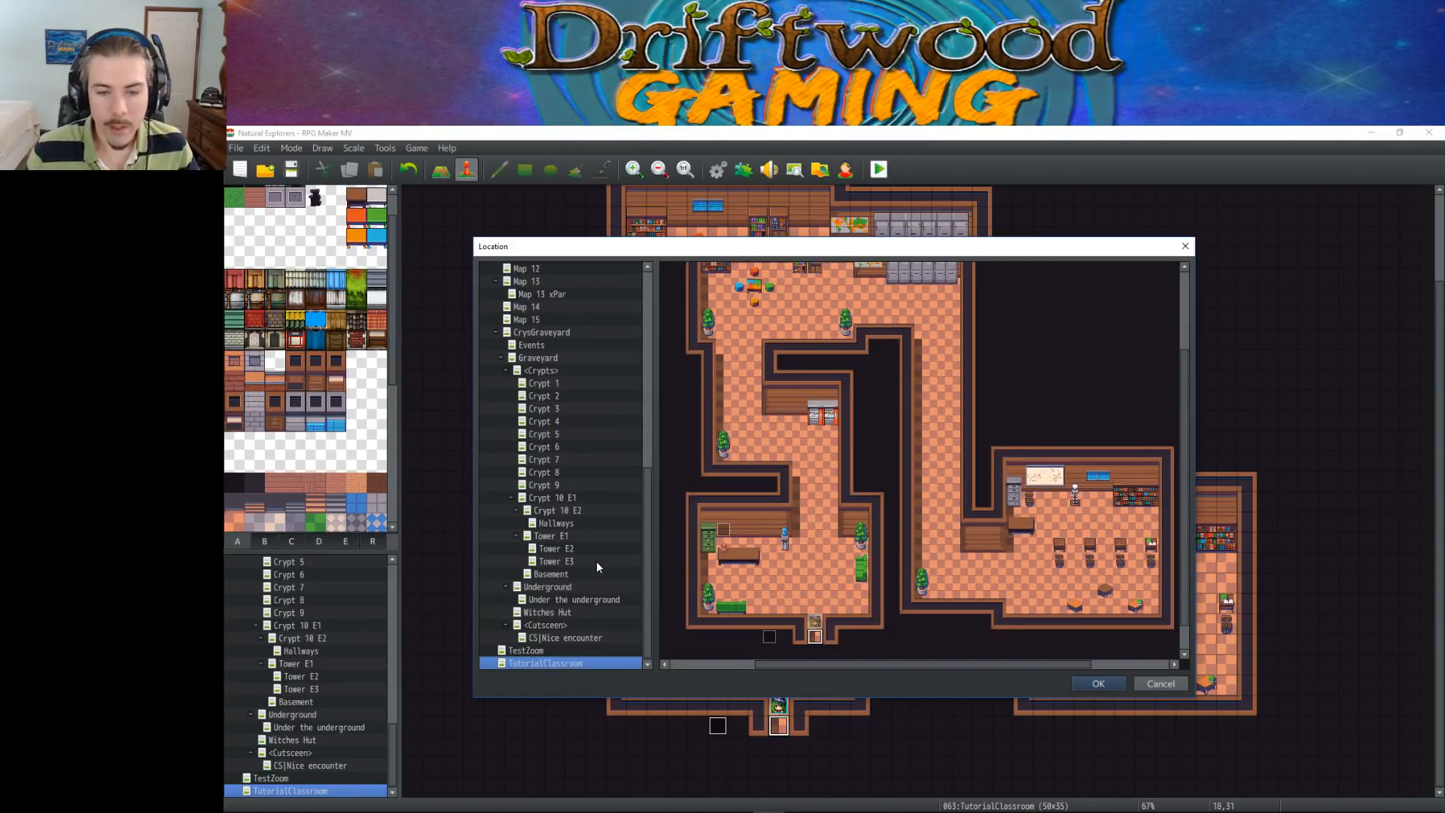
scroll(590, 490, "up", 9)
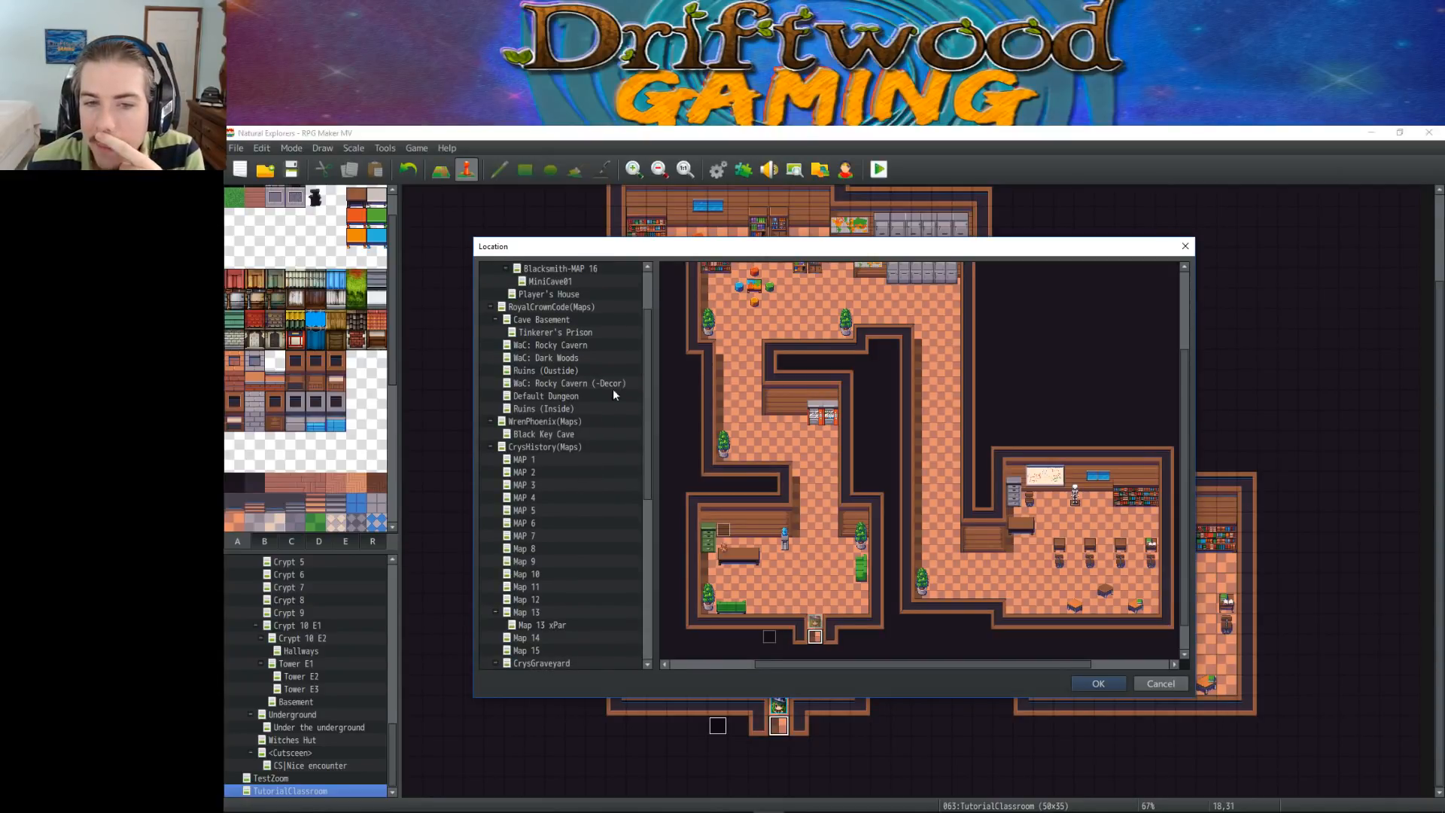
scroll(591, 332, "up", 2)
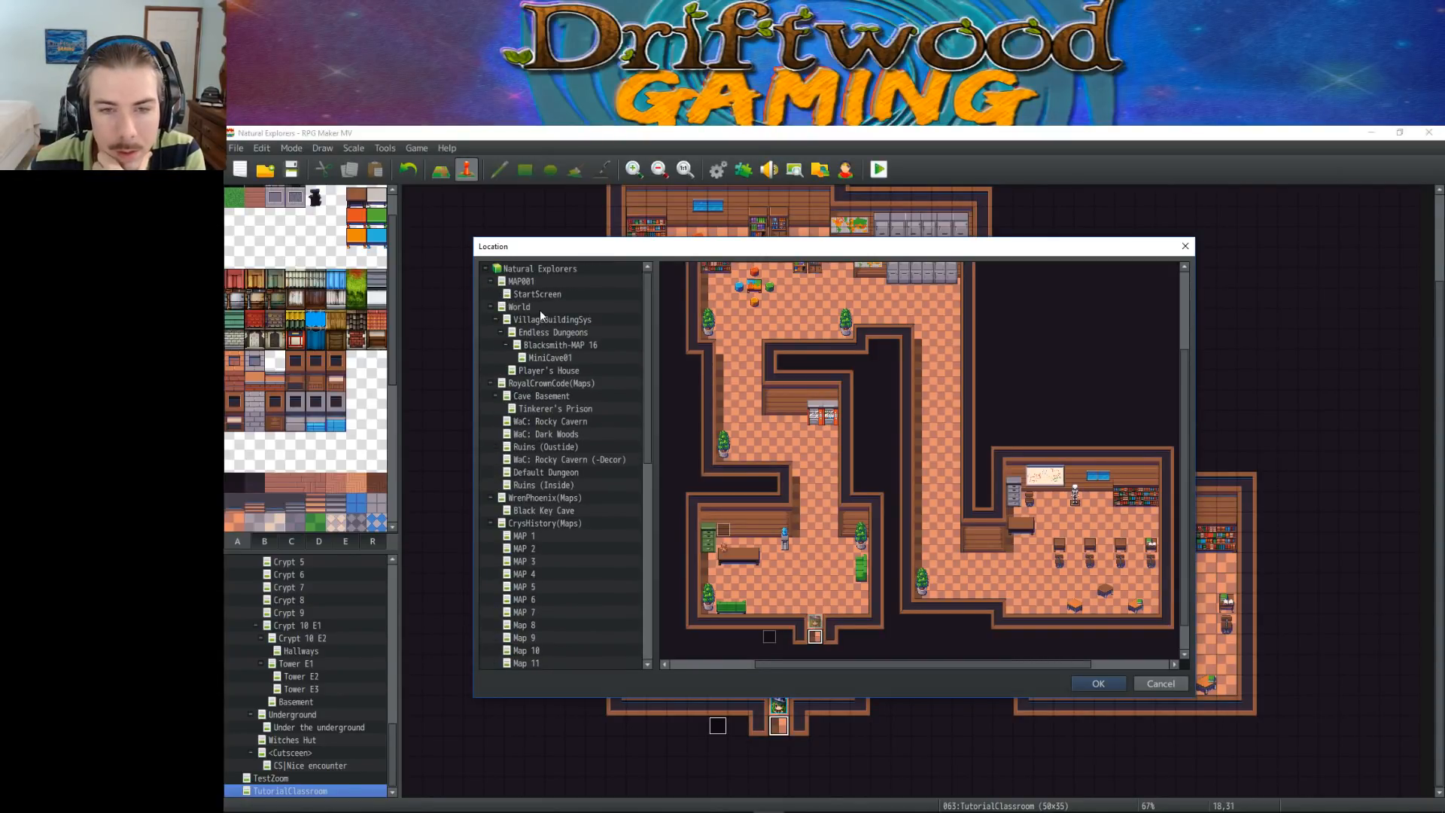
left_click(566, 319)
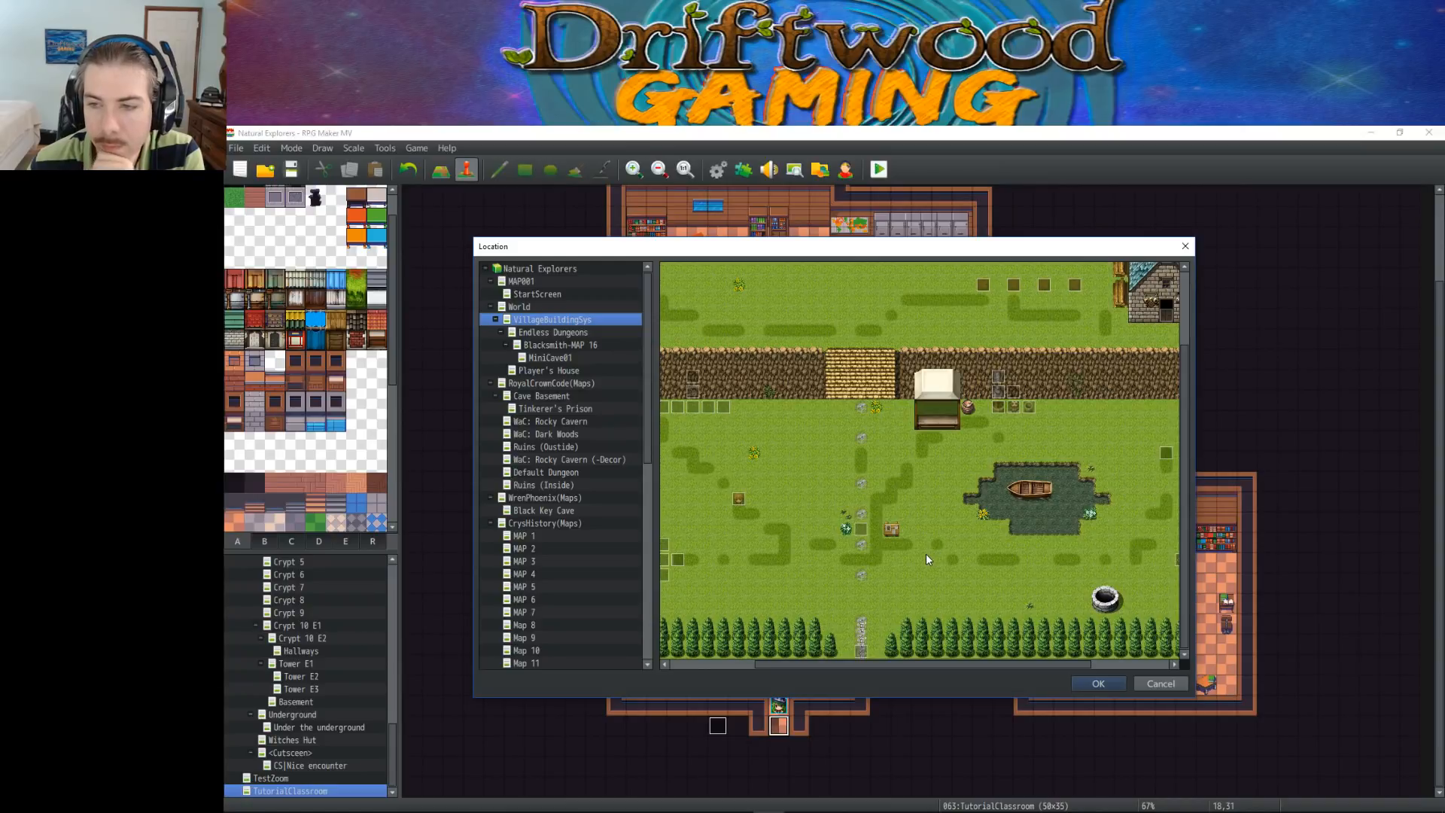
scroll(921, 553, "up", 2)
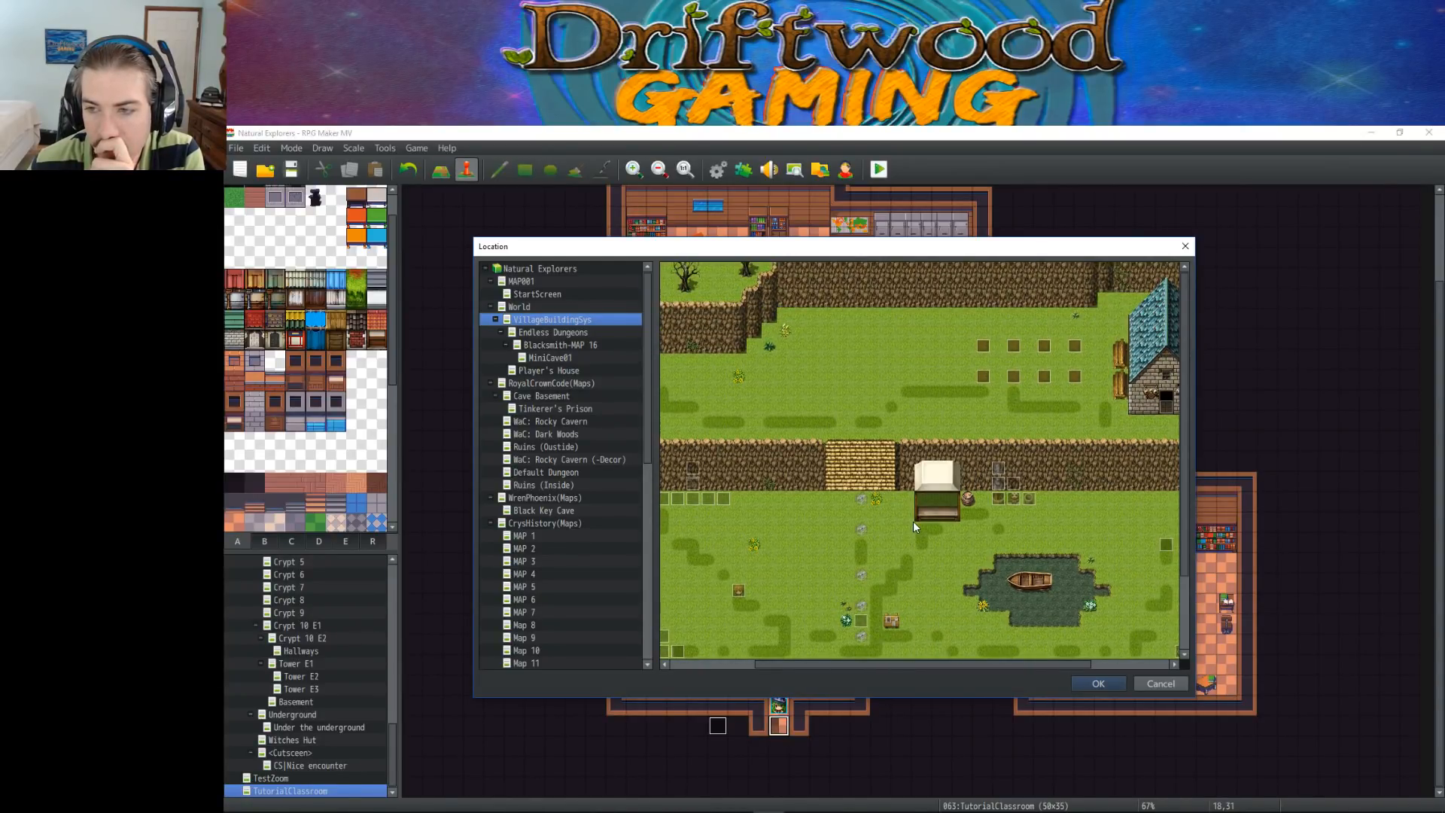
scroll(914, 520, "down", 1)
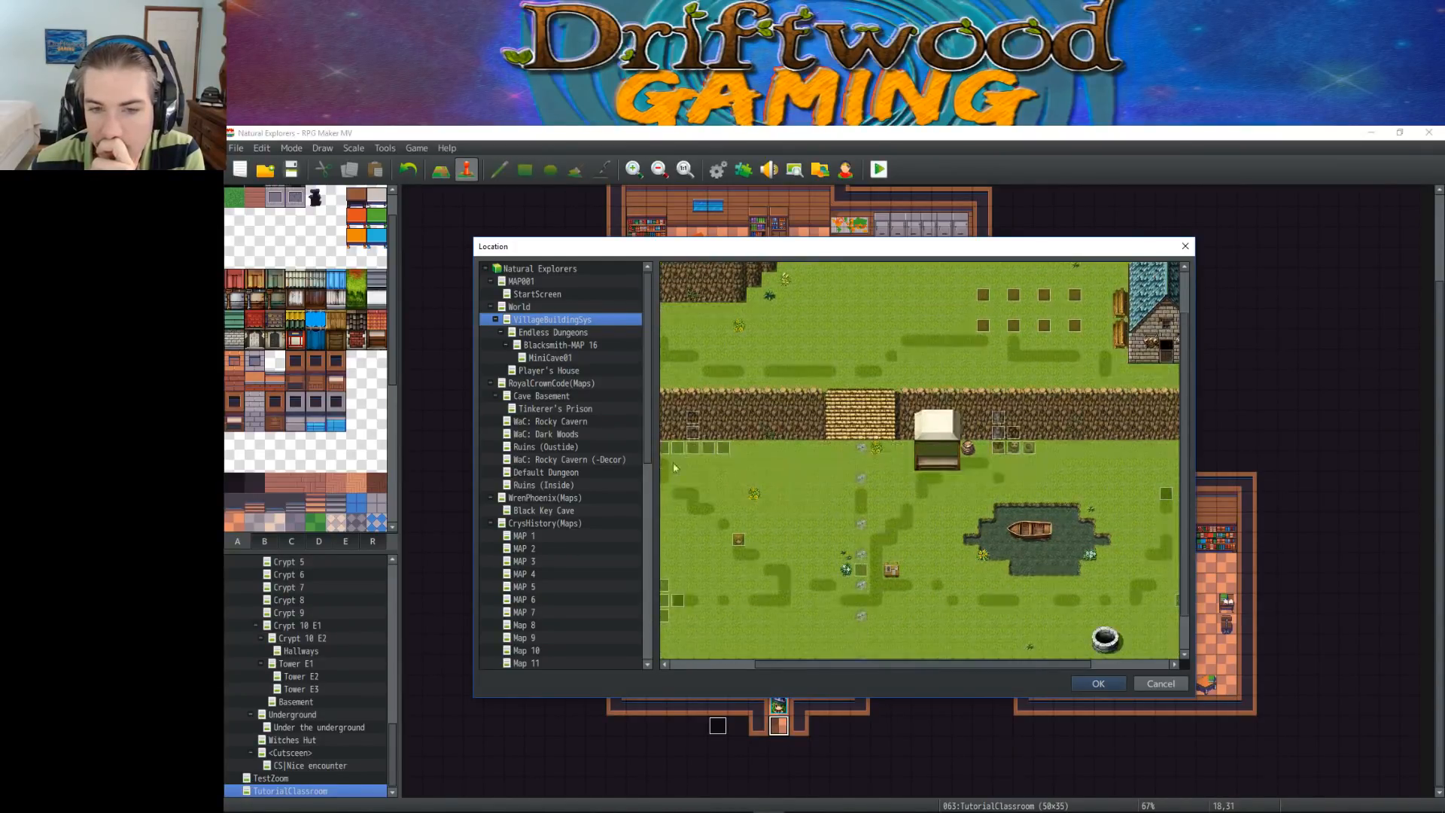
Set the transfer destination to the grass tile at 103,51 near the north coast of the World map
left_click(538, 307)
left_click_drag(954, 667, 888, 664)
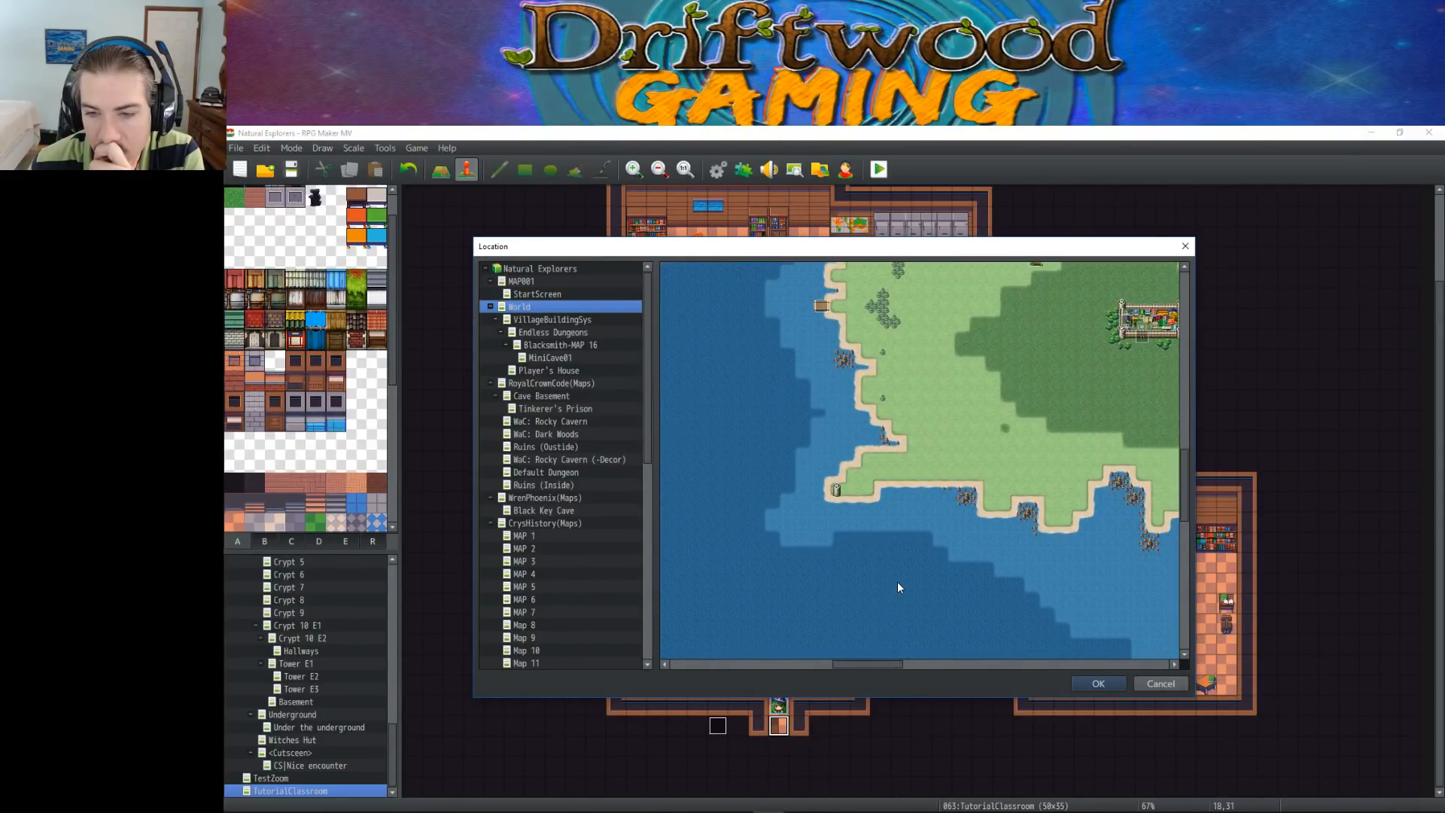
scroll(898, 582, "up", 2)
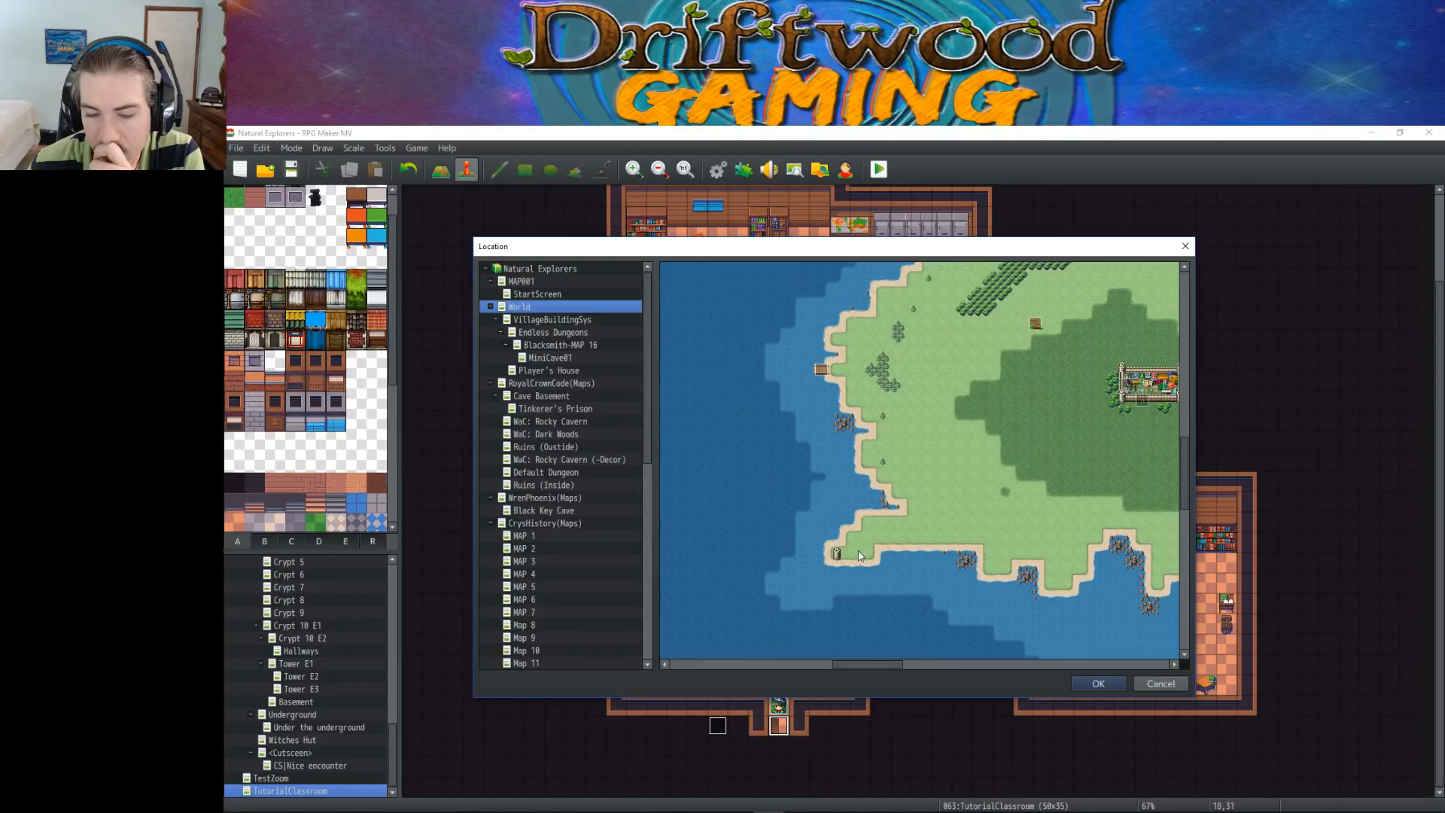
scroll(896, 576, "up", 4)
scroll(890, 546, "down", 2)
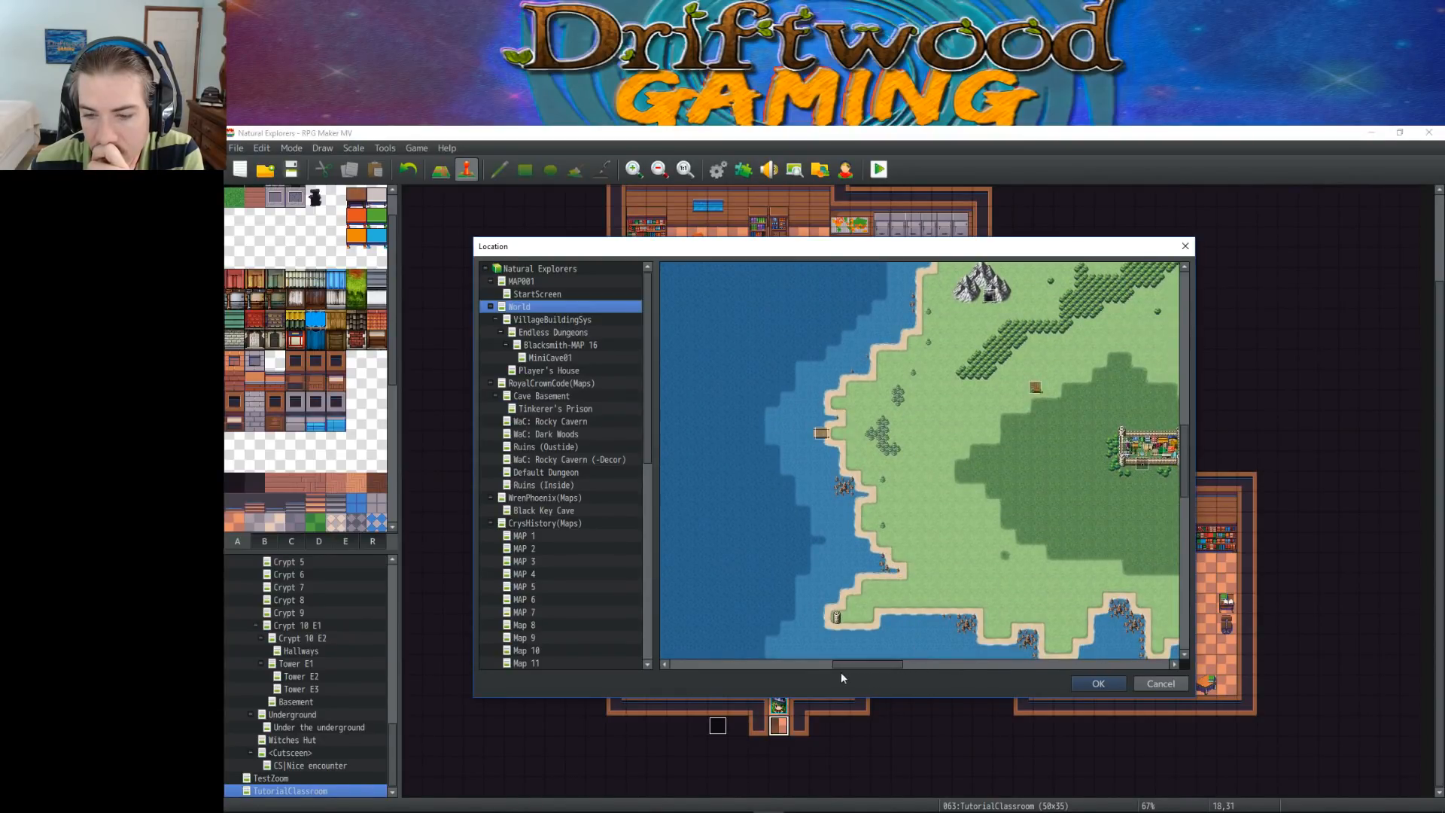
left_click_drag(855, 667, 923, 665)
scroll(882, 561, "up", 3)
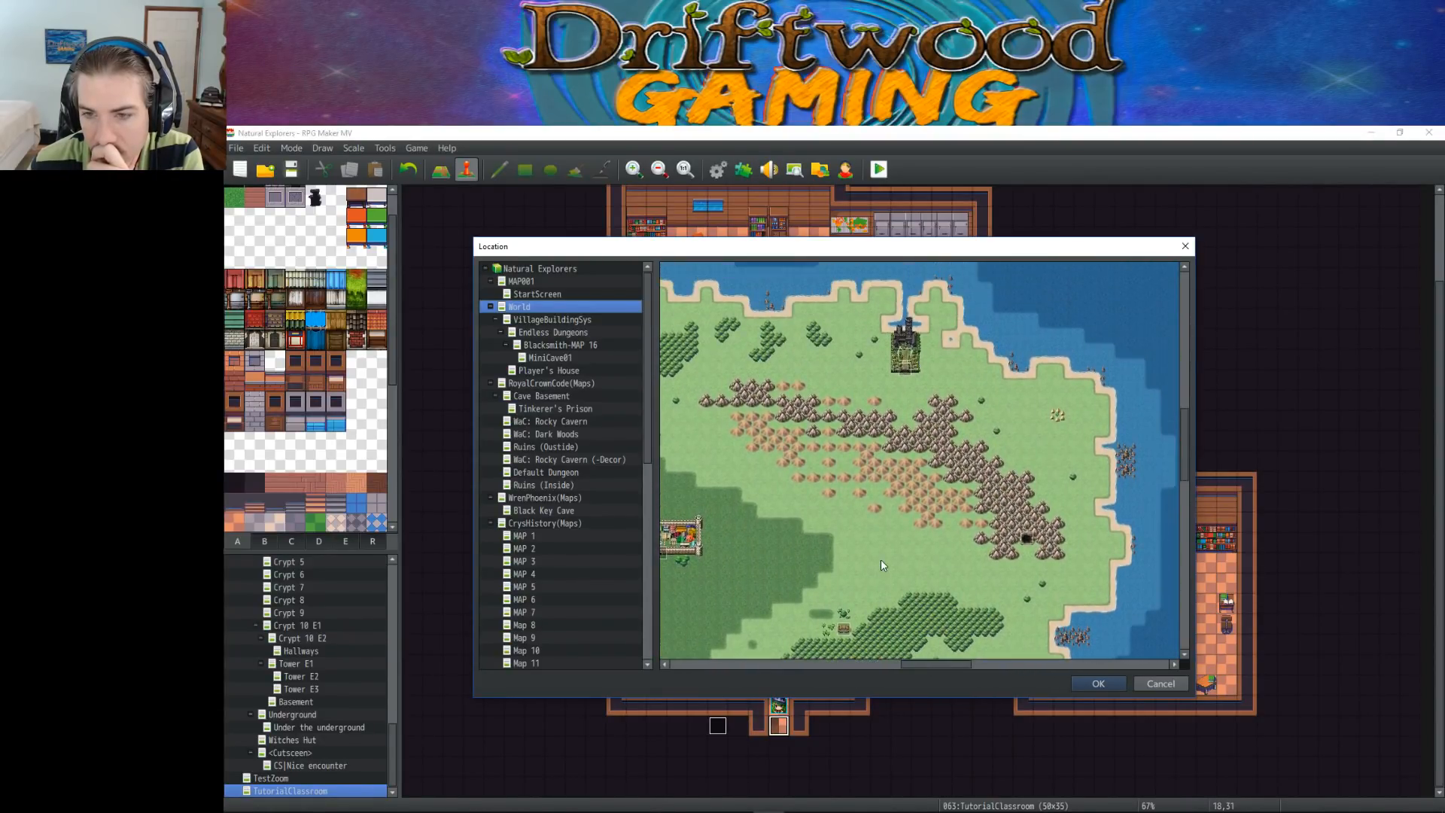
scroll(880, 559, "down", 6)
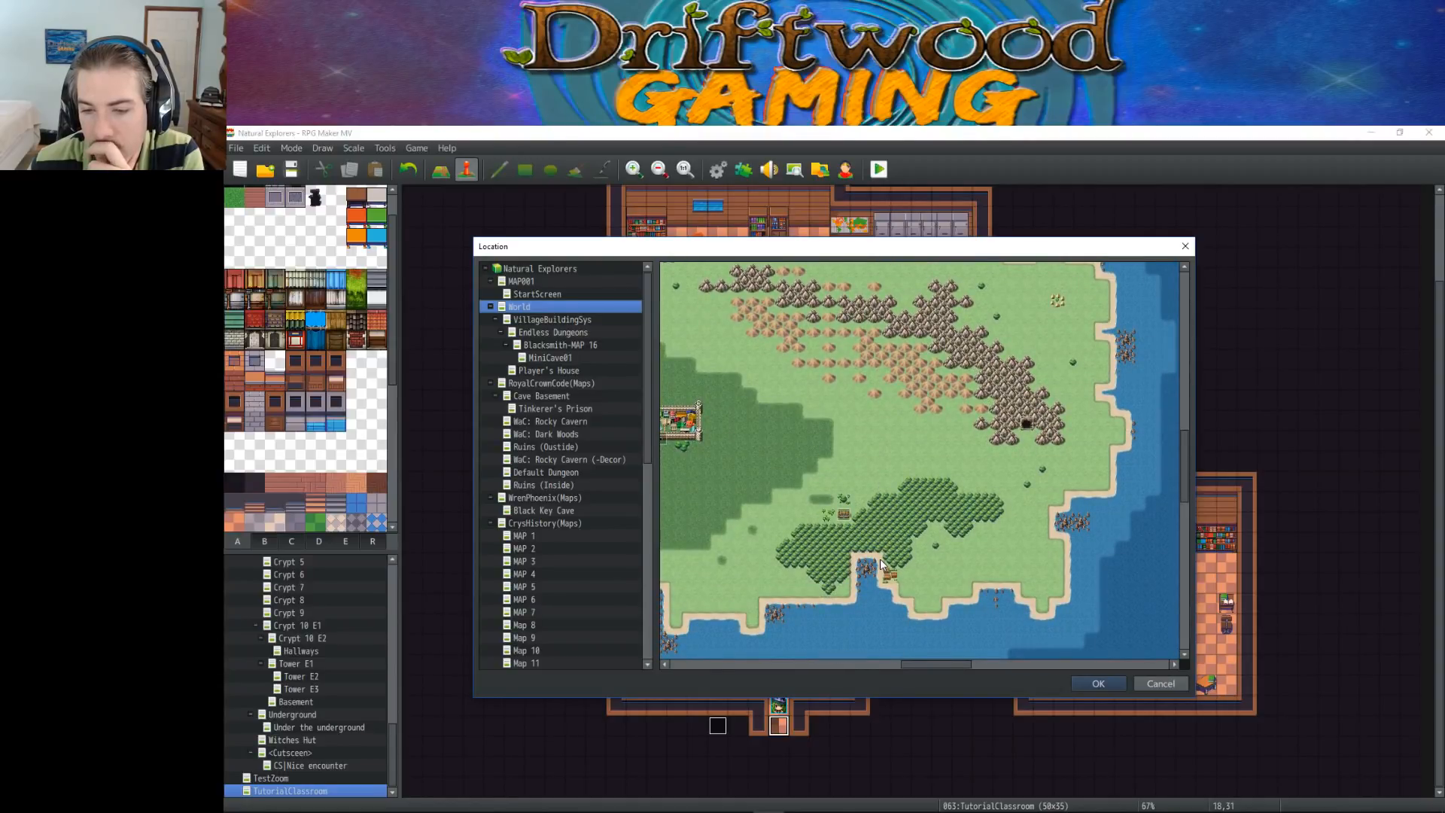
left_click_drag(932, 667, 896, 663)
scroll(883, 584, "up", 5)
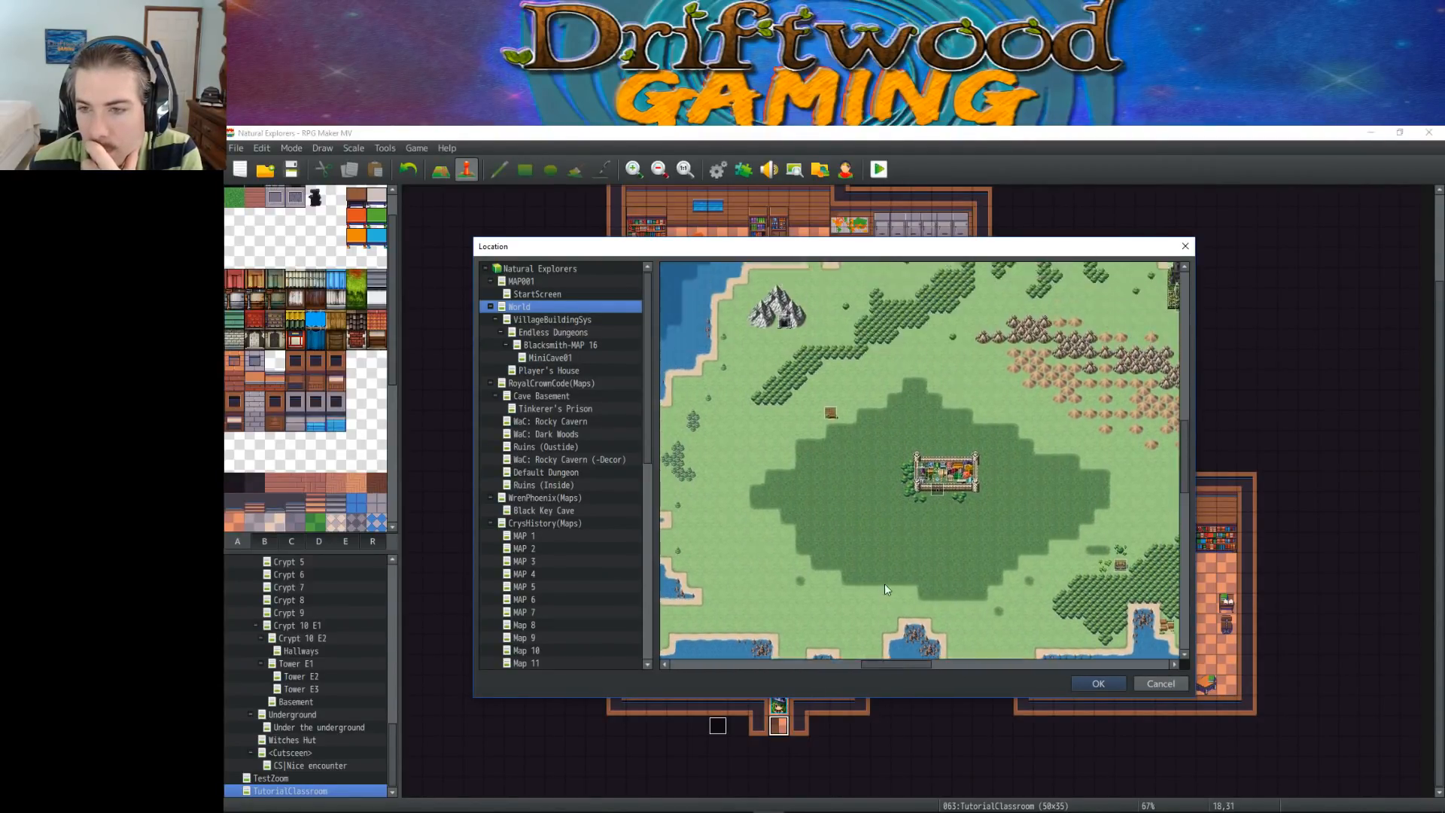
scroll(885, 586, "up", 2)
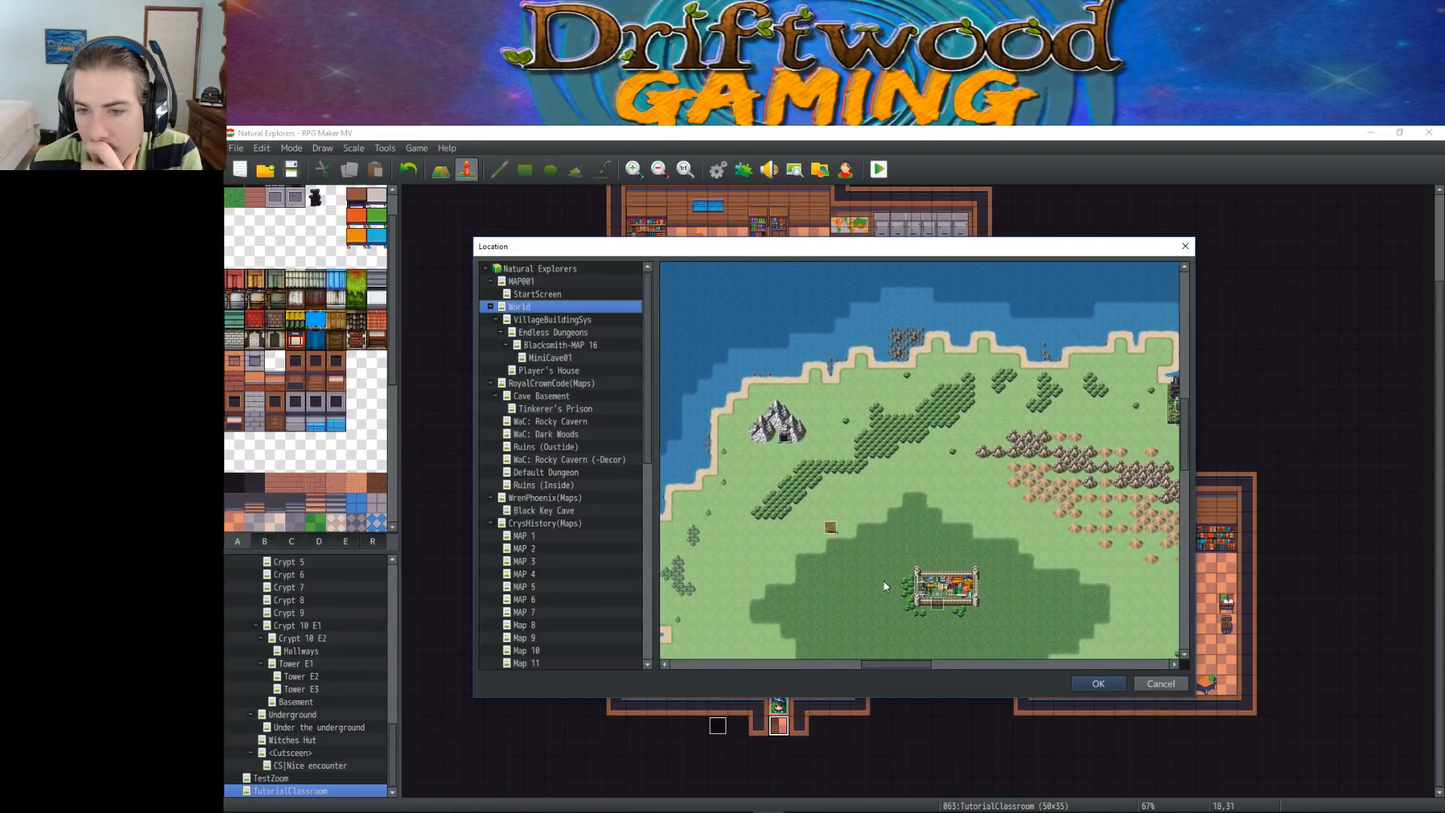
scroll(885, 586, "up", 1)
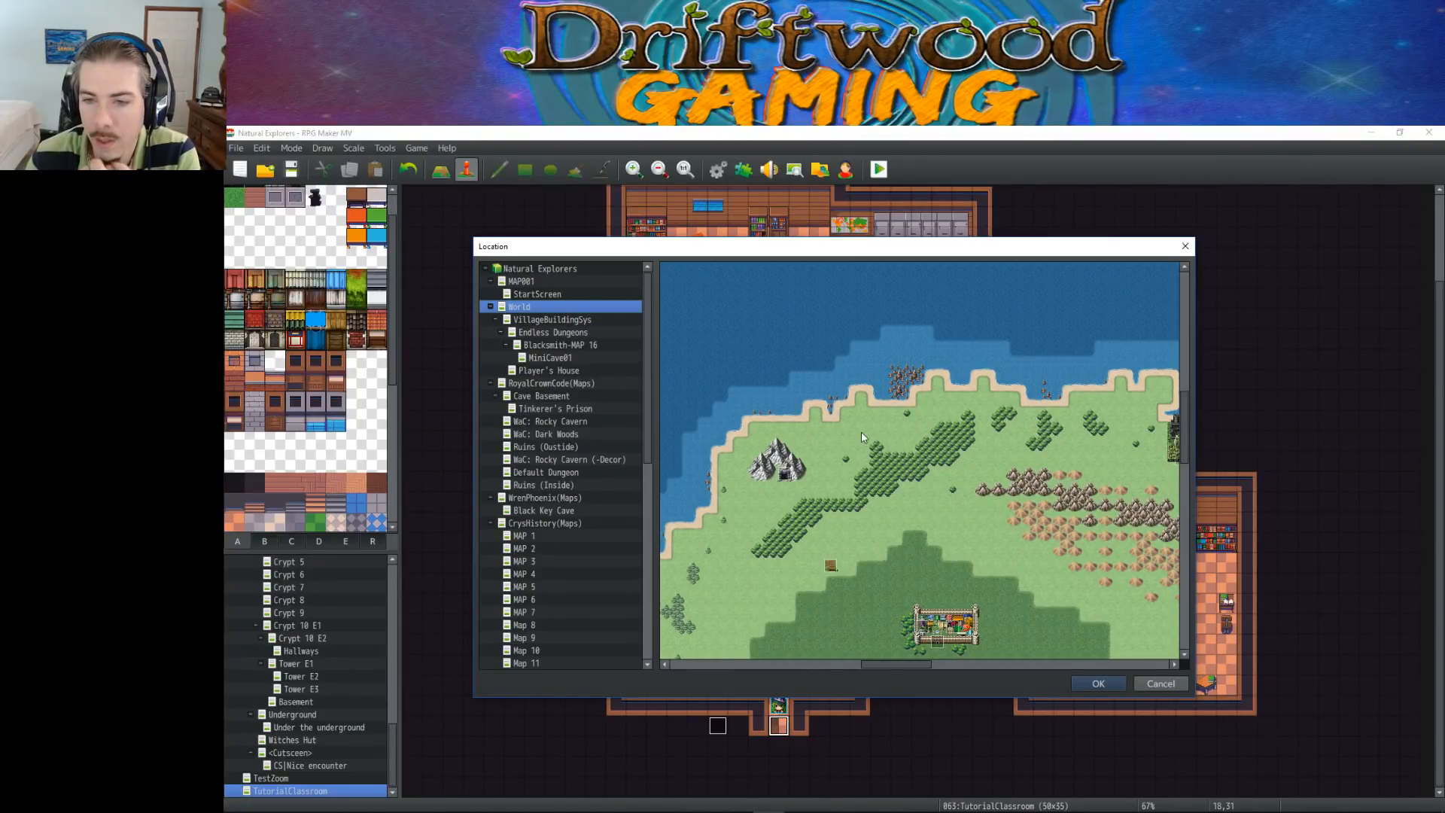
left_click(906, 427)
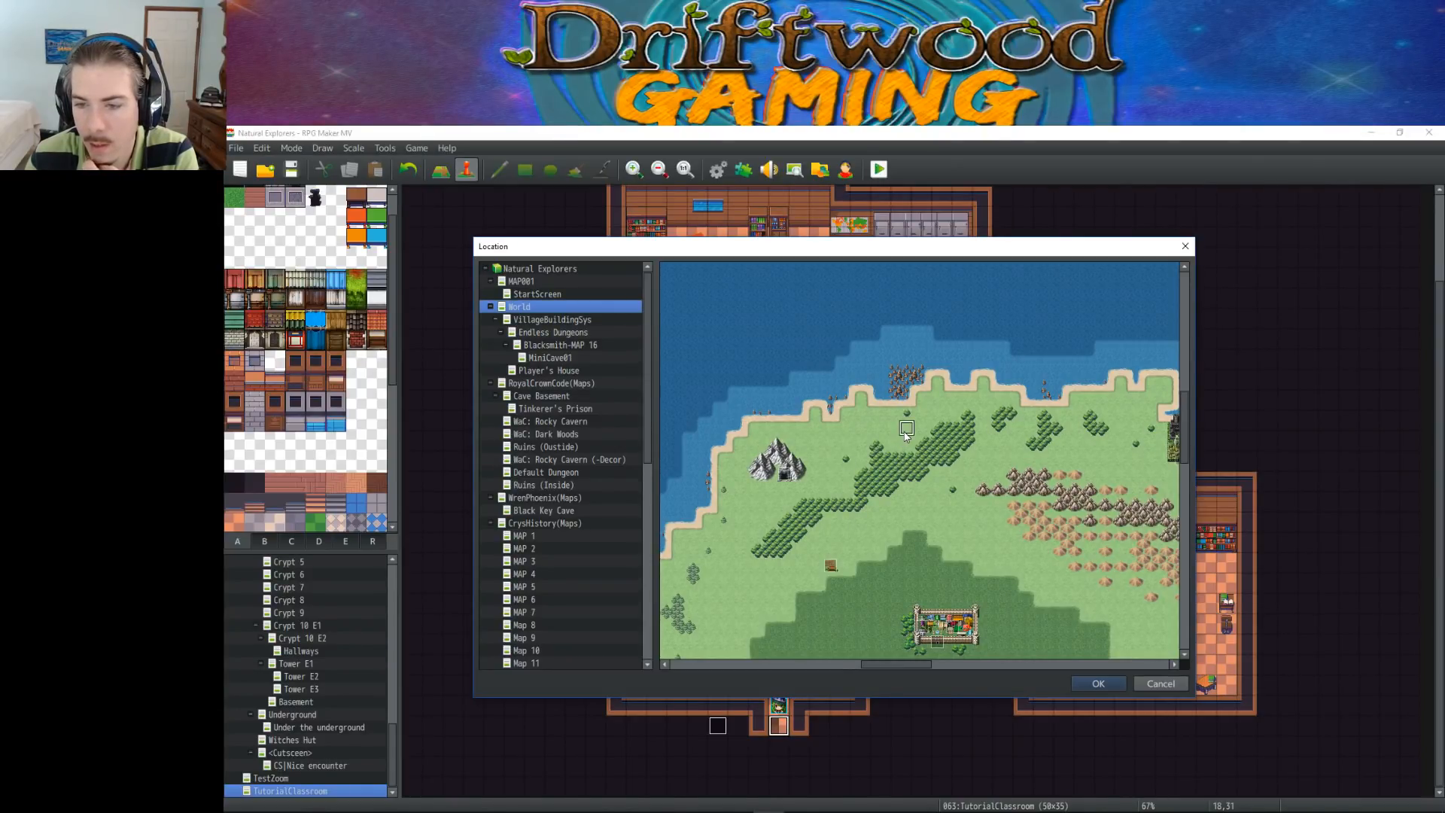
left_click(1098, 684)
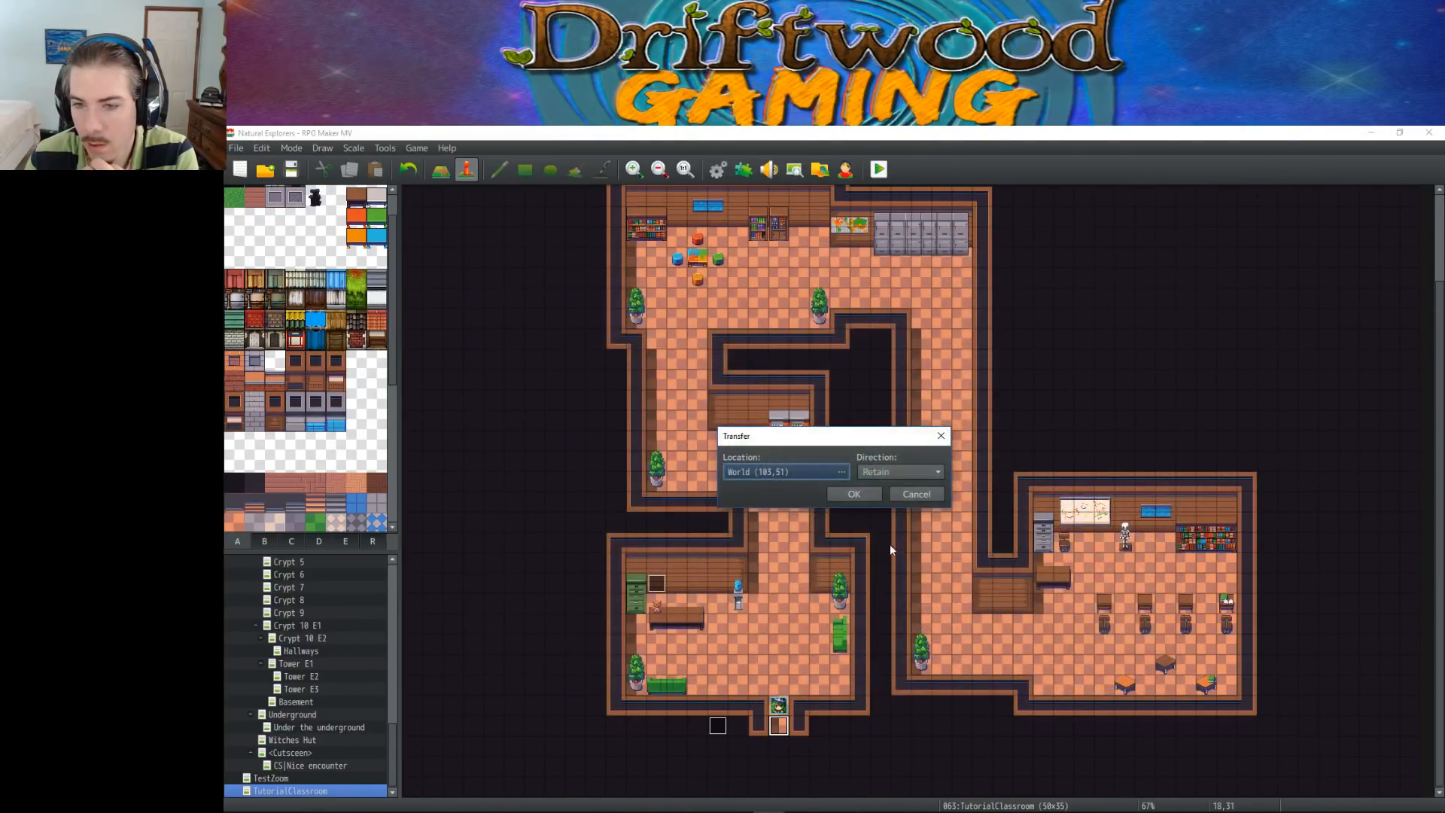
Set the transfer's facing direction to Down and create the event
left_click(892, 471)
left_click(892, 471)
left_click(879, 474)
left_click(878, 474)
left_click(895, 472)
left_click(886, 488)
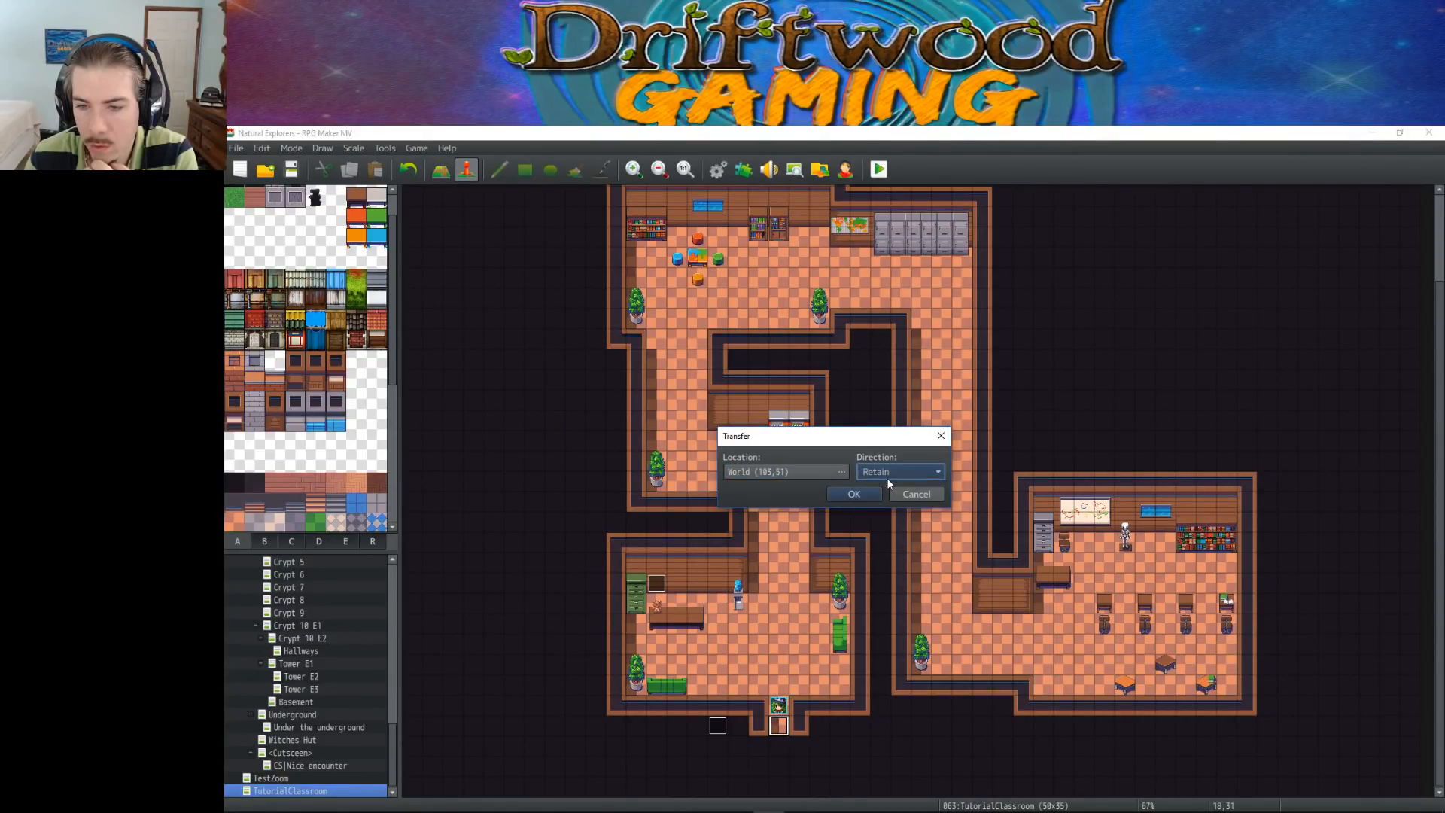
left_click(887, 475)
left_click(885, 502)
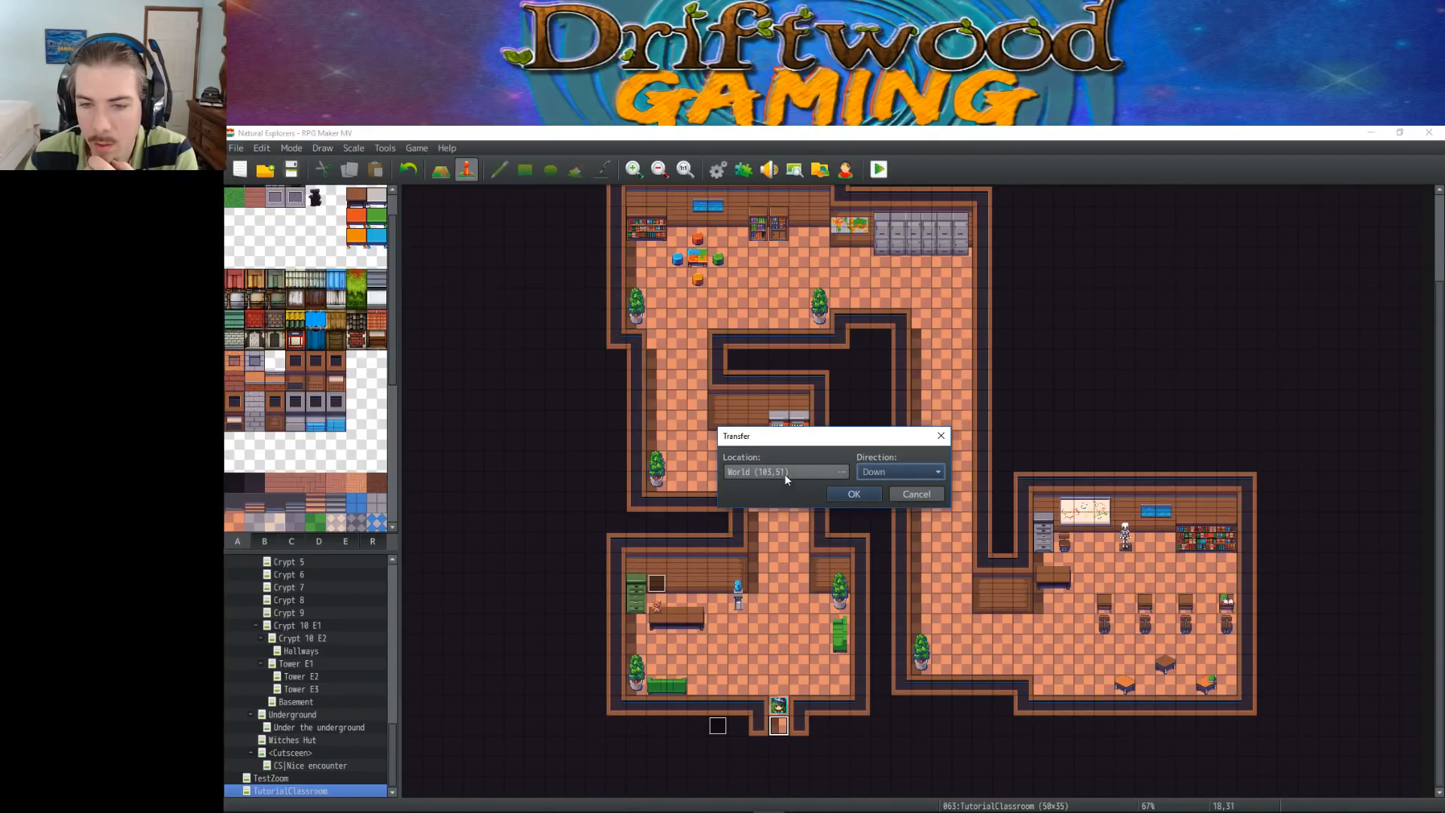
left_click(854, 494)
Edit the exit event's Transfer Player command to use a White fade
right_click(779, 726)
left_click(812, 641)
right_click(892, 351)
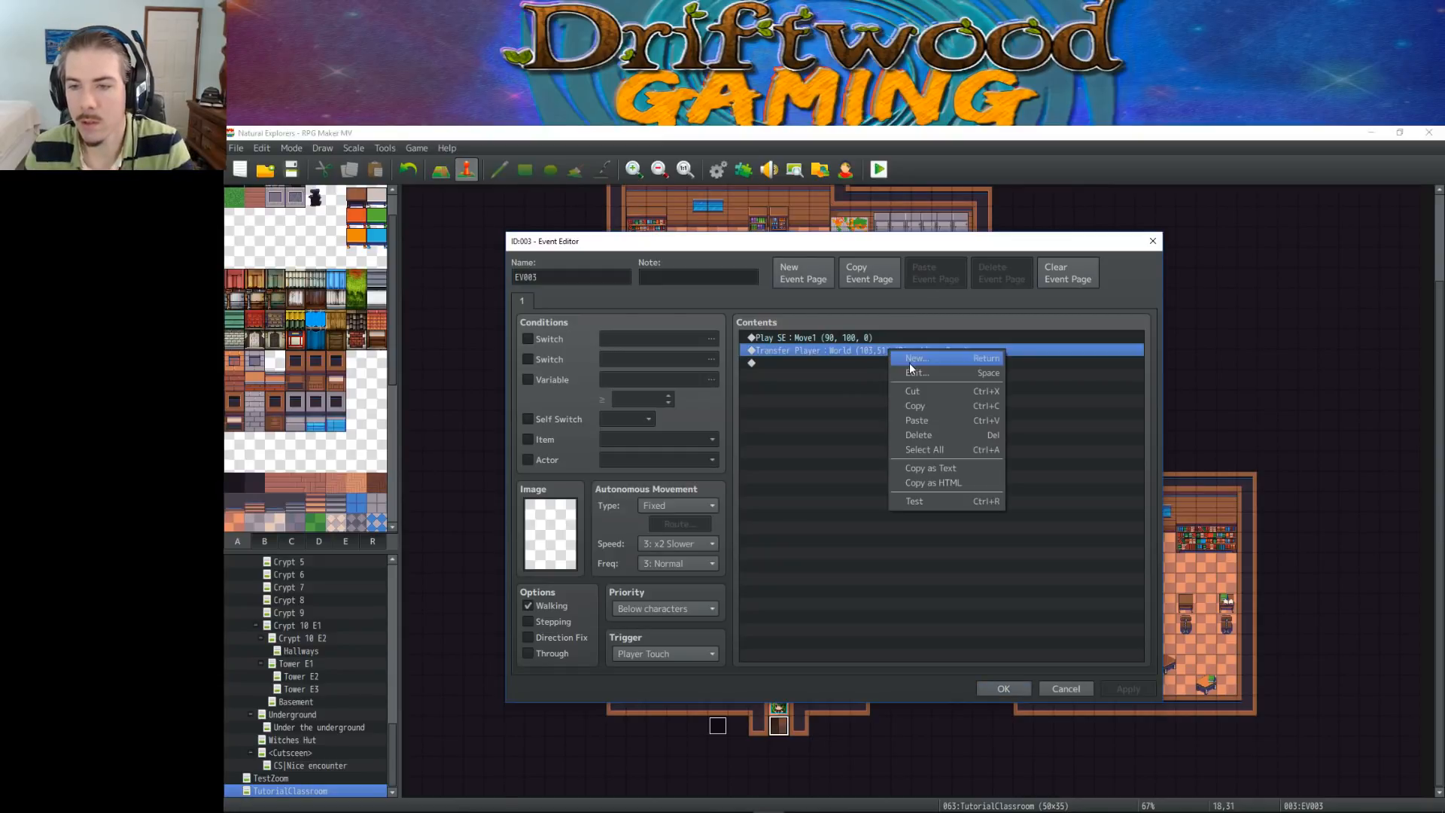
left_click(922, 357)
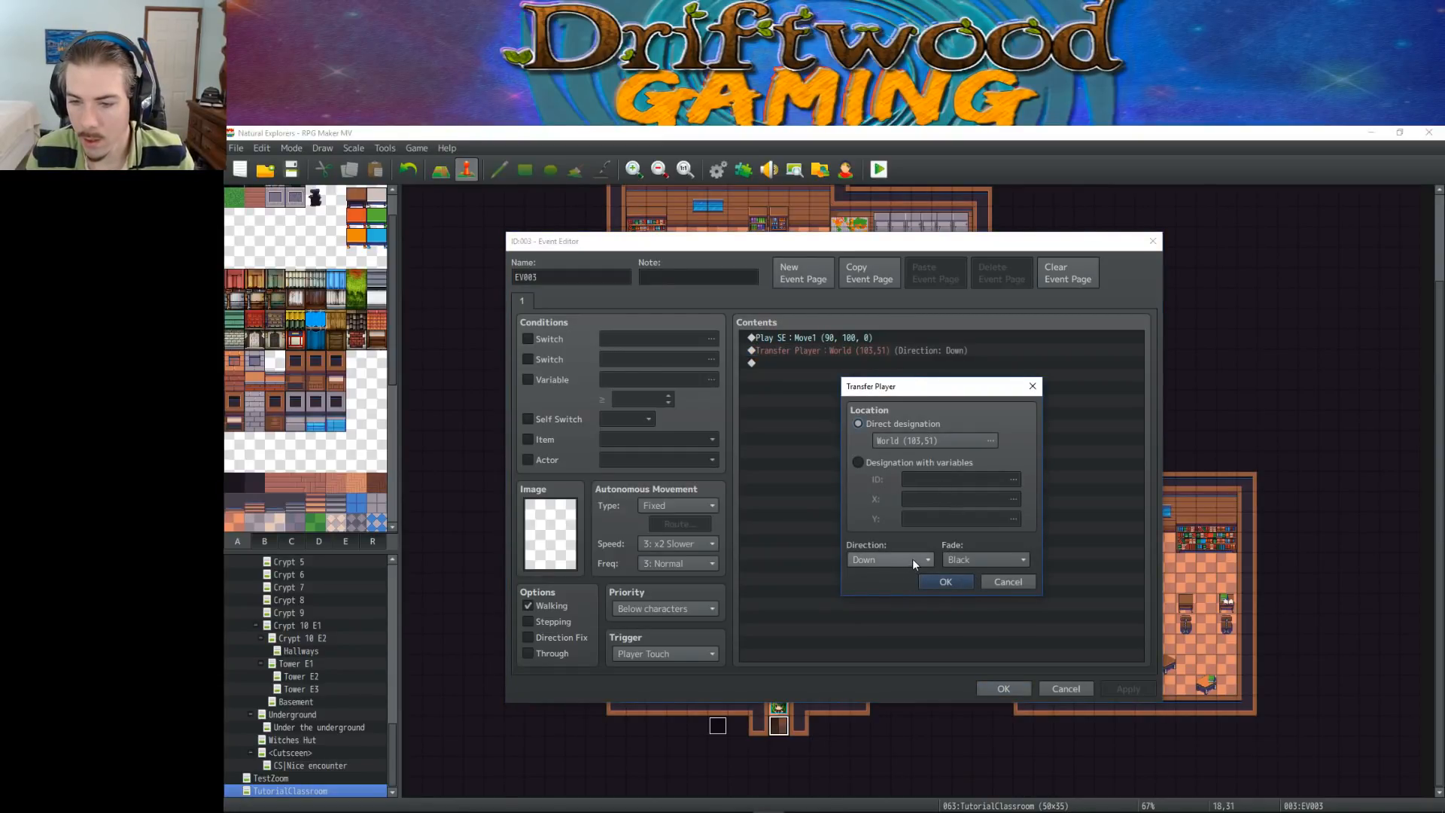
left_click(990, 559)
left_click(974, 593)
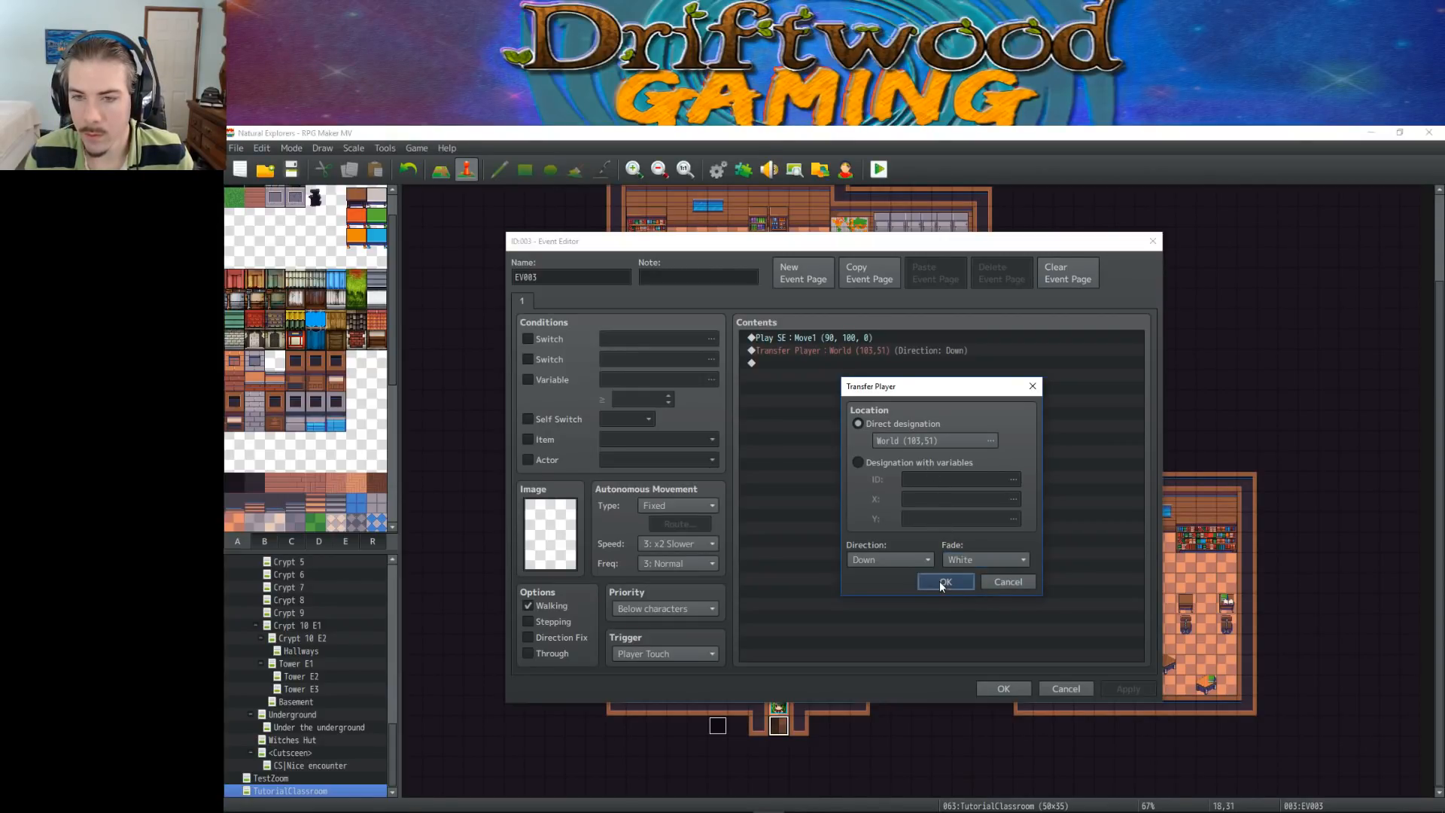
left_click(941, 581)
Rename the exit event "xfer to world" and save it
left_click_drag(591, 276, 475, 274)
type("xfer to world")
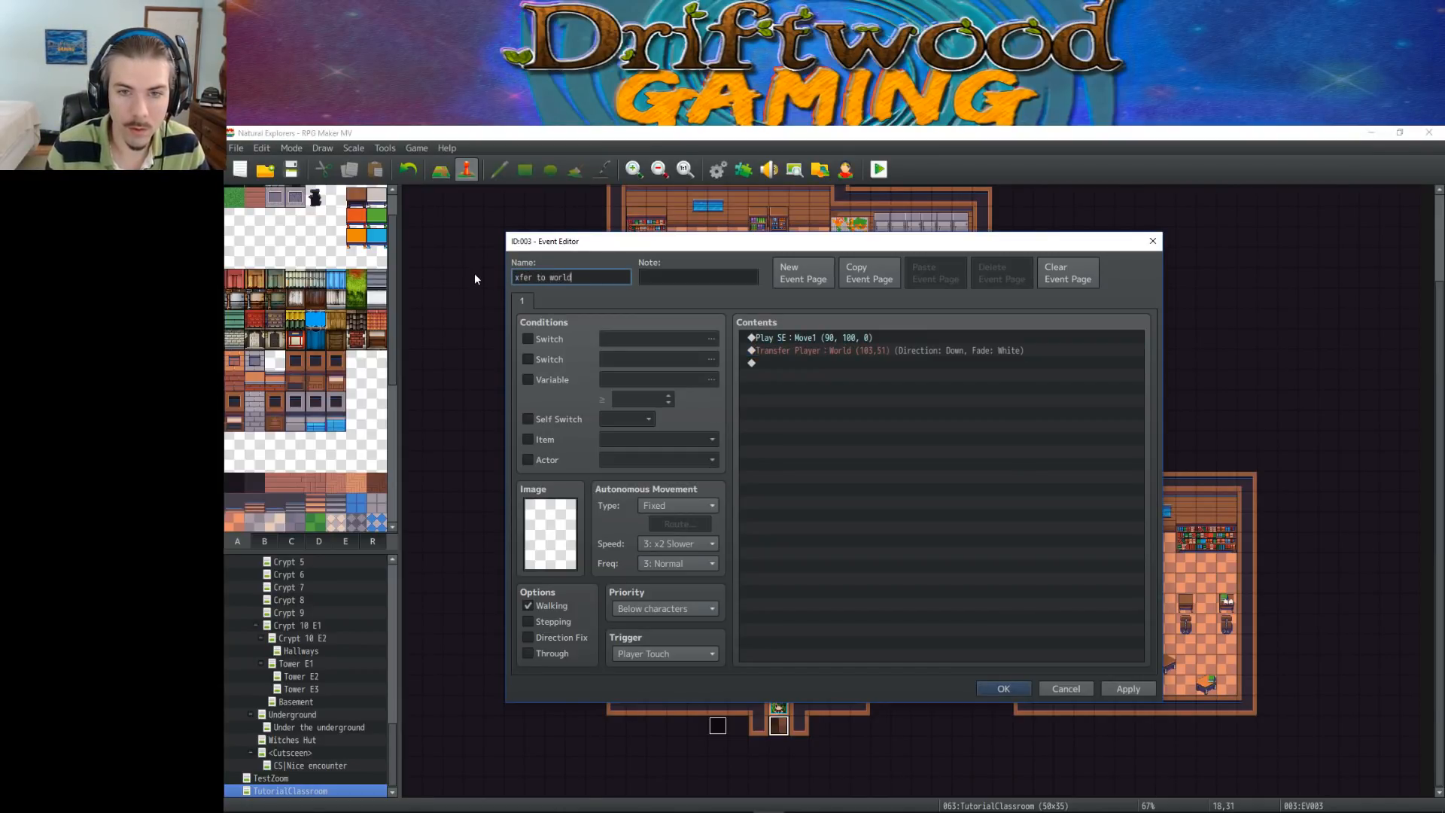
left_click(1007, 689)
Reopen the "xfer to world" event and start a new comment above its Play SE command
right_click(792, 728)
left_click(804, 643)
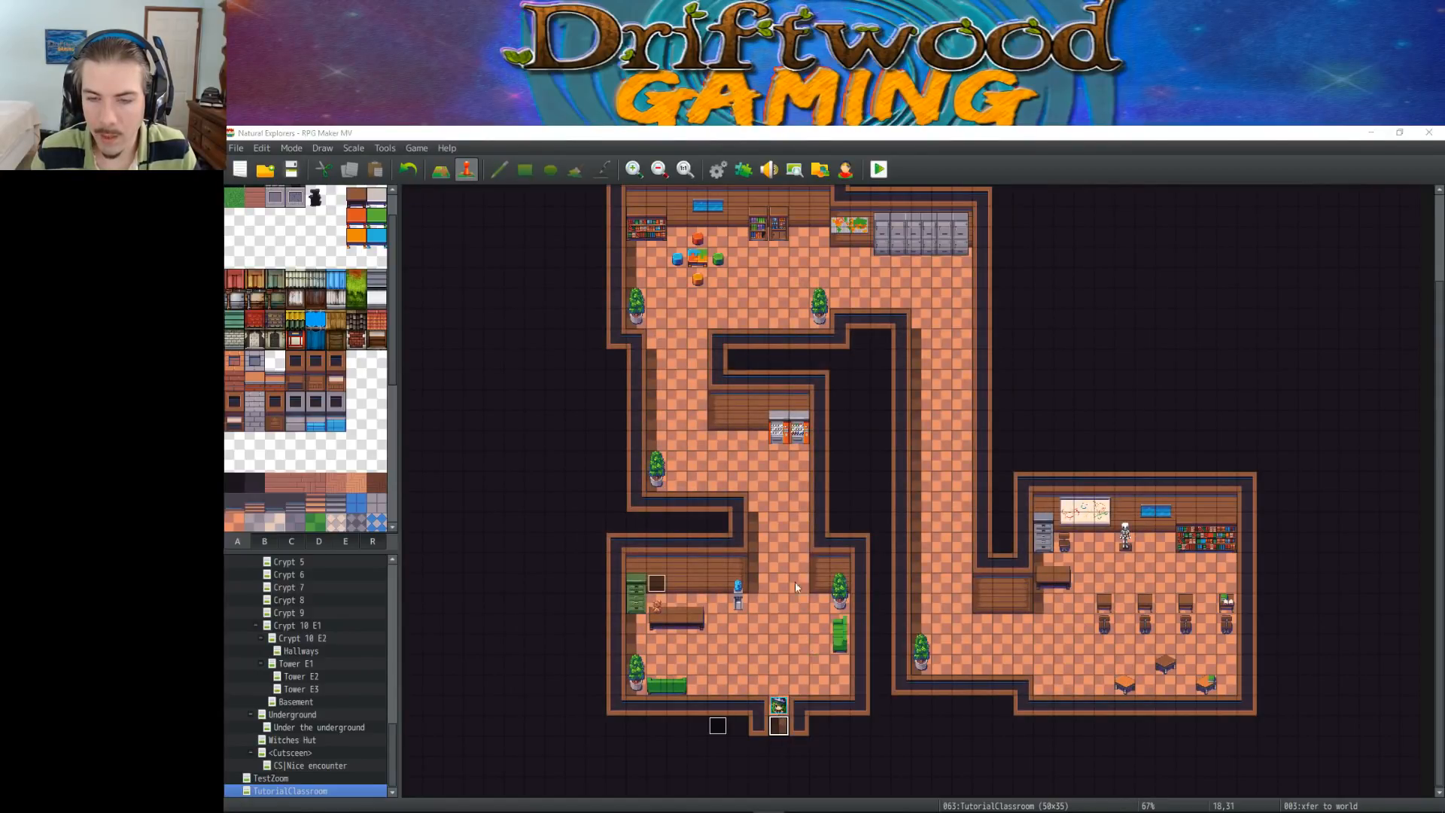
right_click(794, 336)
left_click(821, 343)
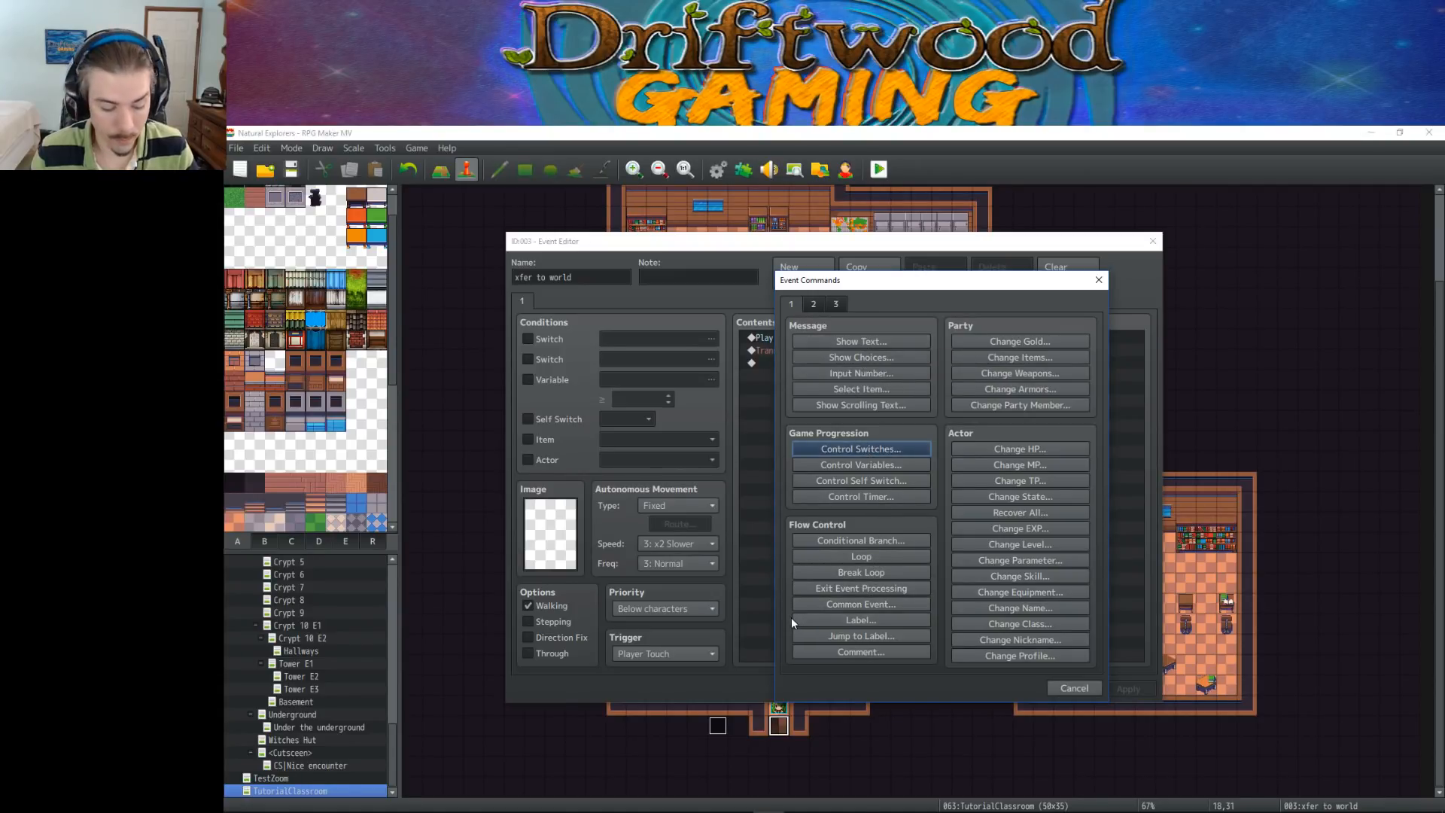
left_click(876, 656)
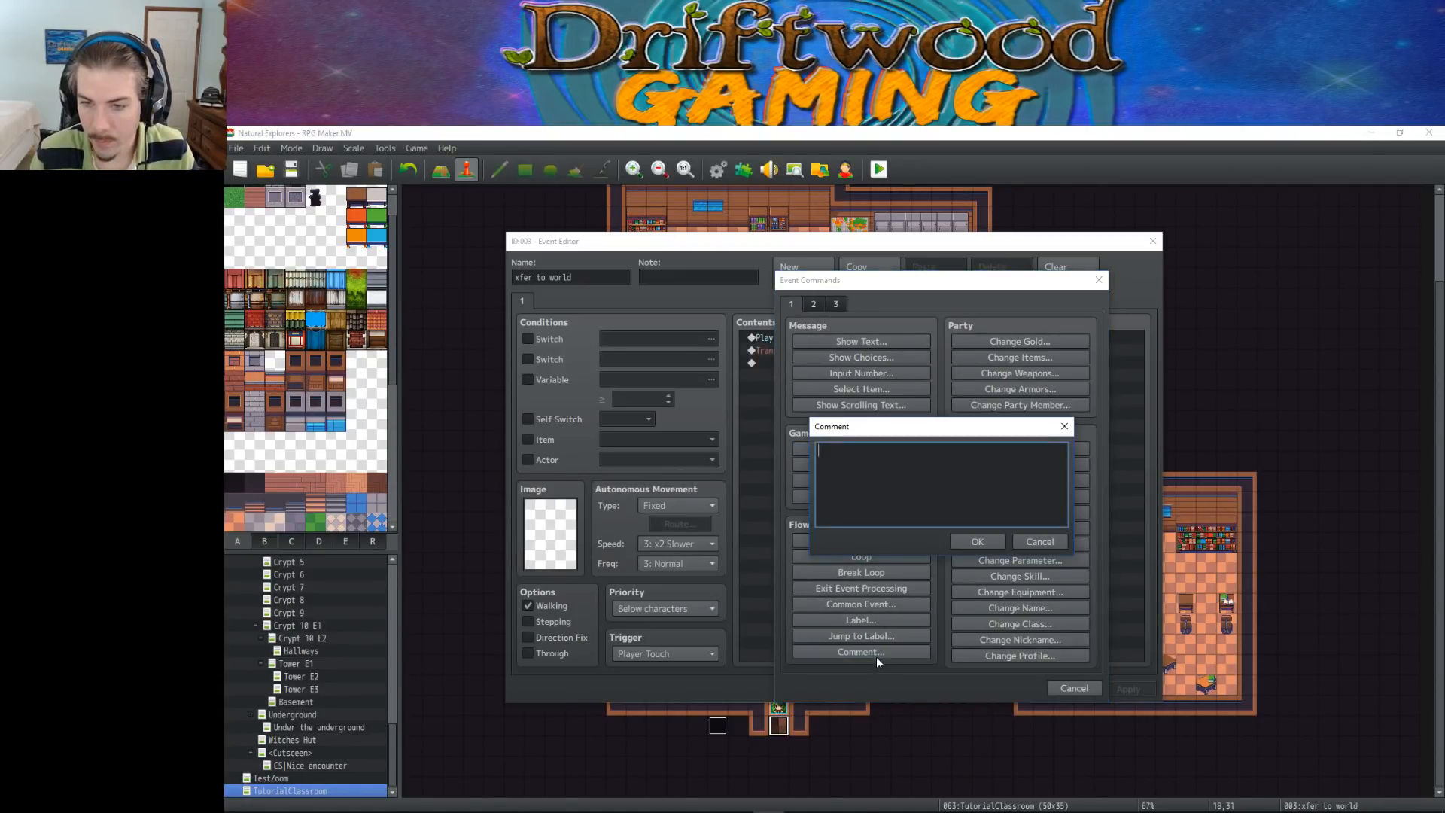
Begin the comment with the tag opening "<Event Minilabel: "
type("<Event Label>")
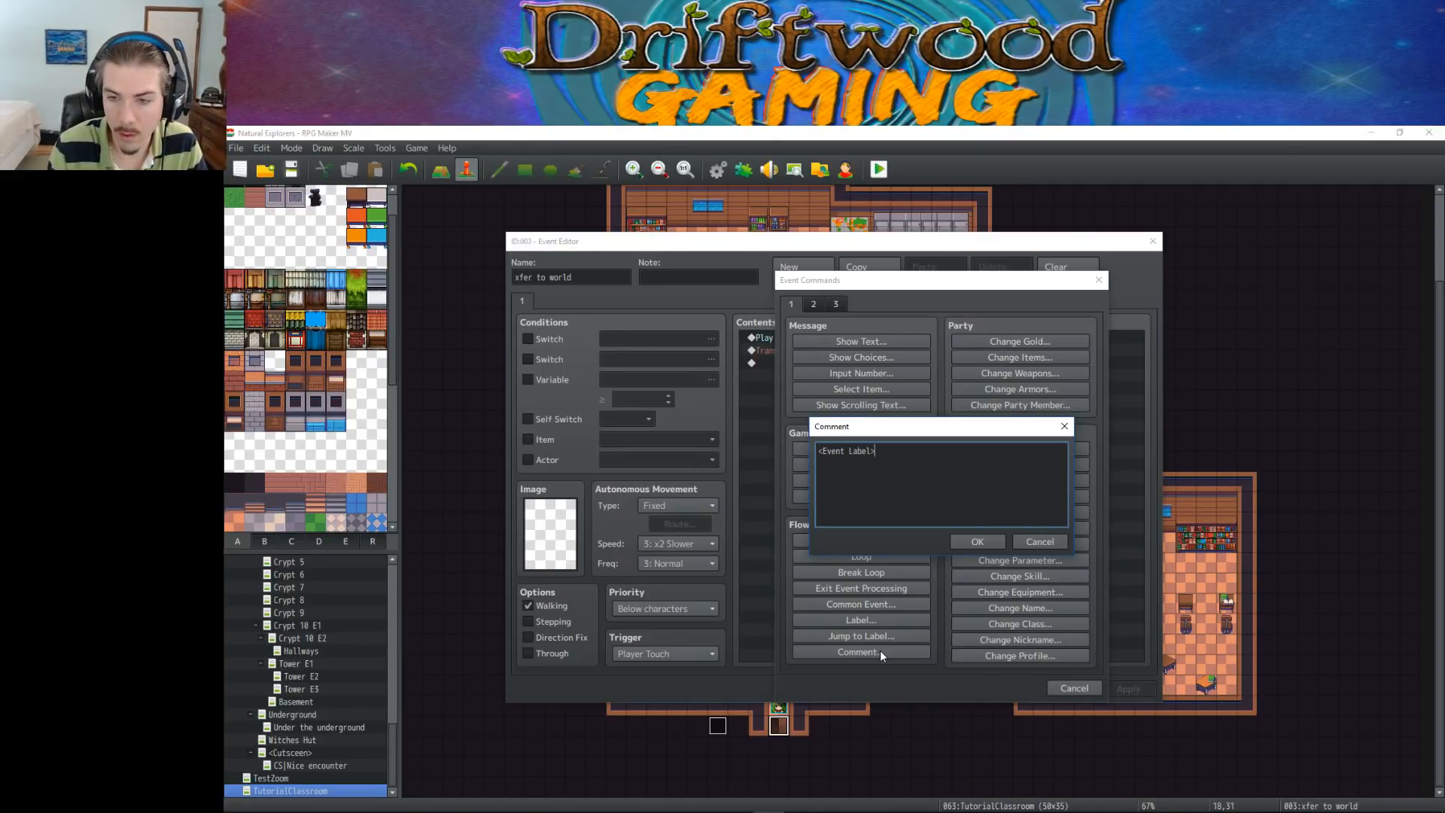
key("BackSpace")
key("BackSpace")
key("BackSpace")
key("BackSpace")
key("BackSpace")
key("BackSpace")
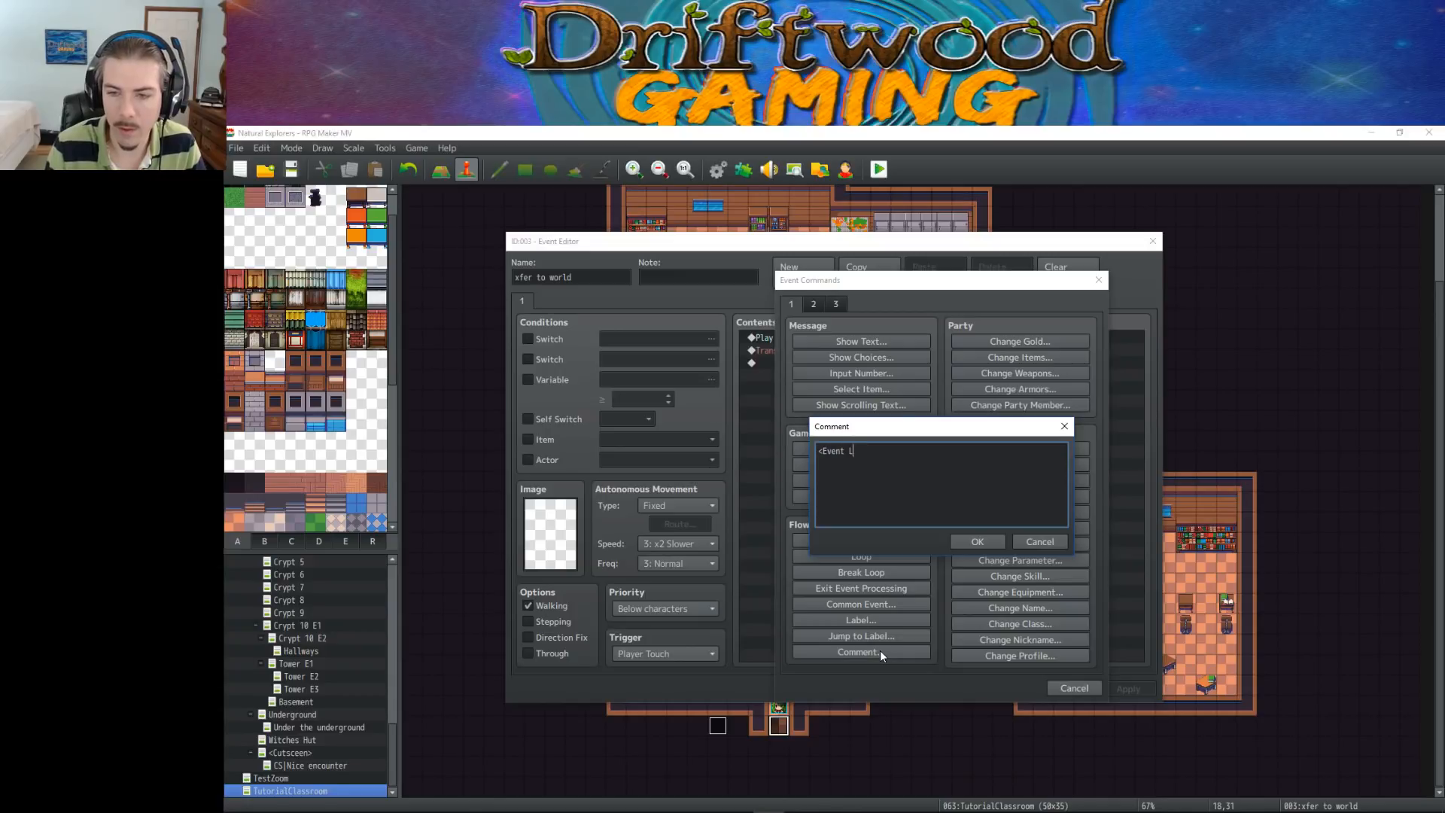
type("MiniLabel")
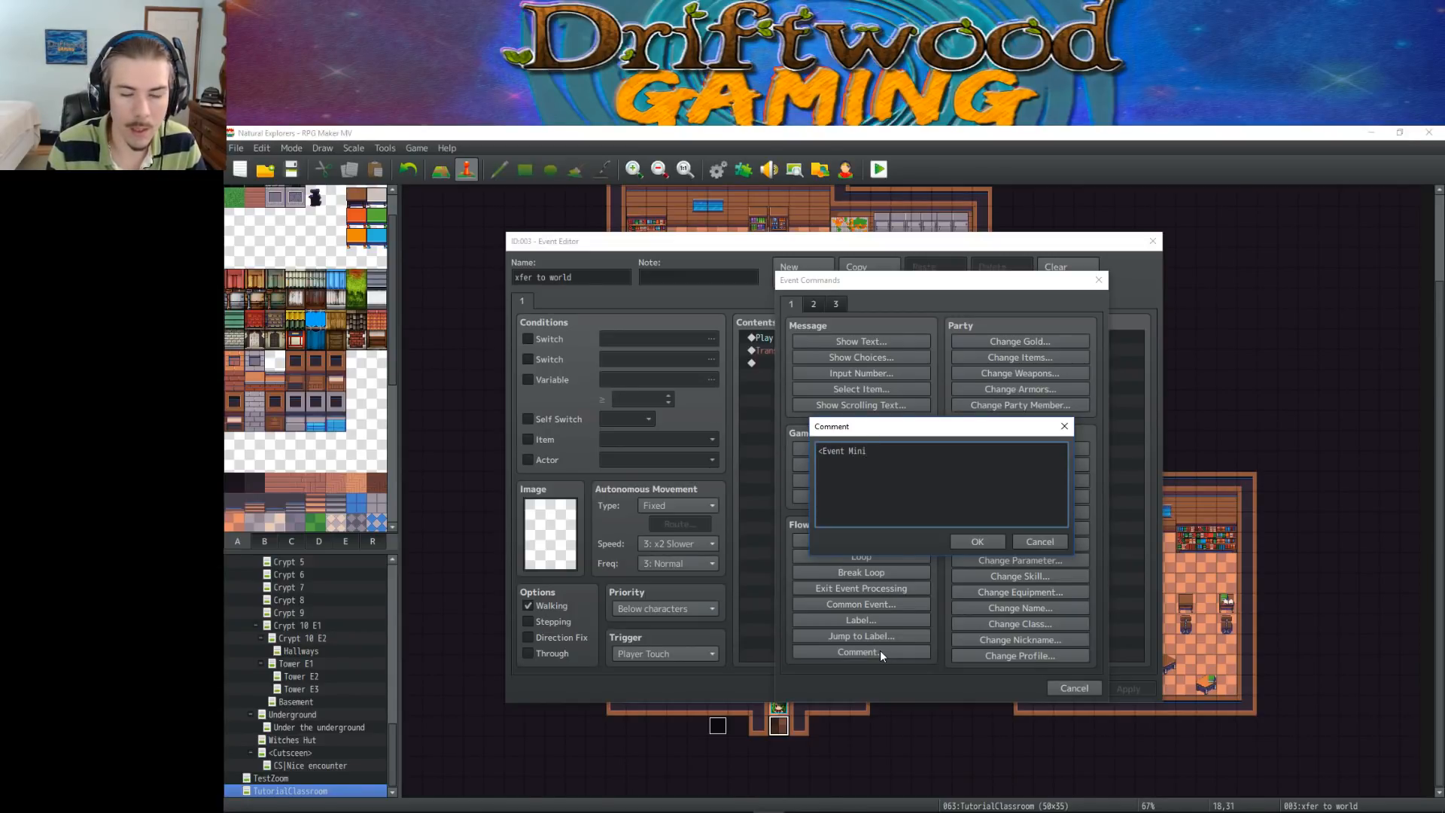
key("BackSpace")
key("BackSpace")
key("BackSpace")
key("BackSpace")
key("BackSpace")
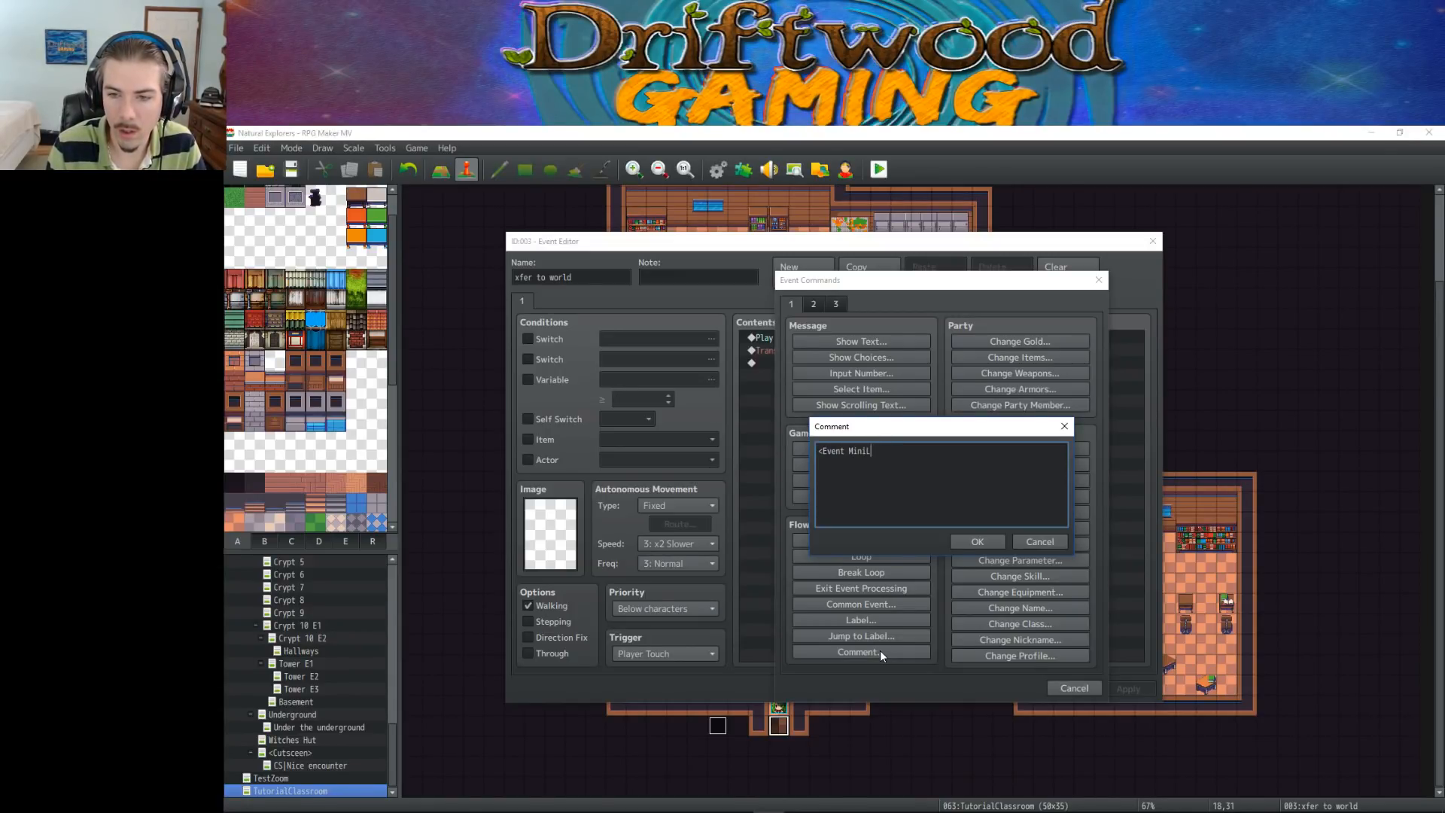
type("labe")
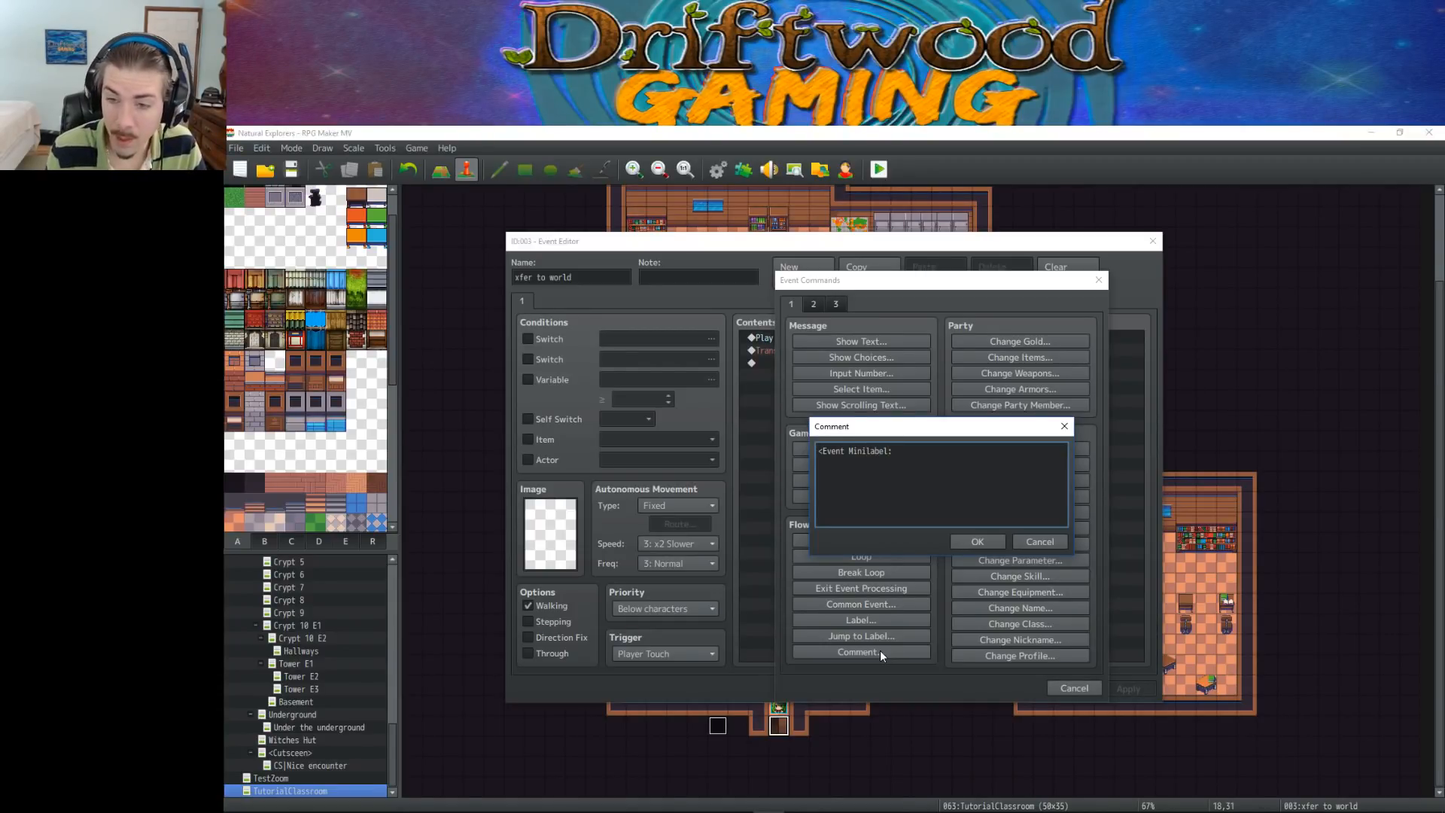
type("l: ")
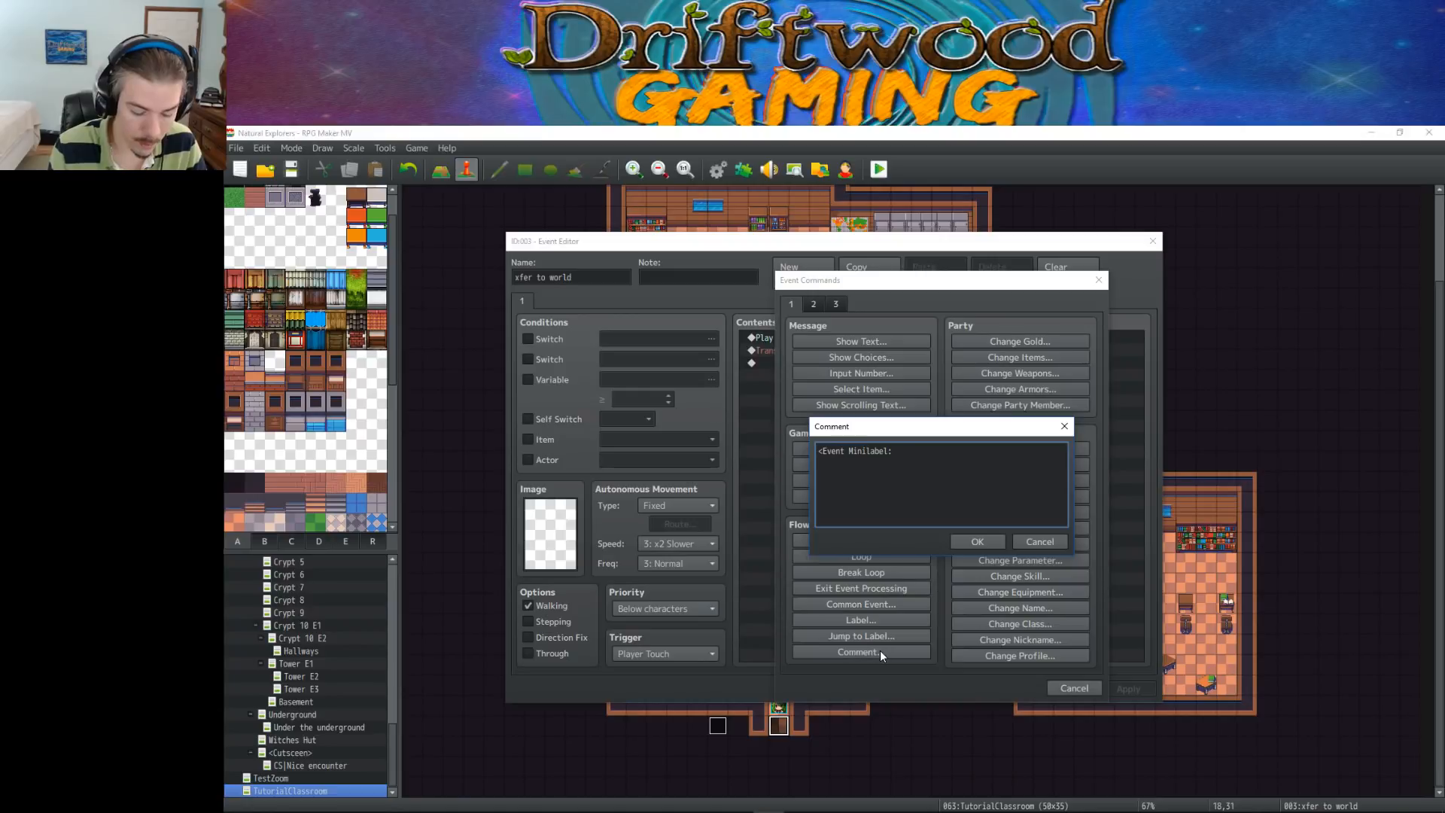
type("Exit to worldmap")
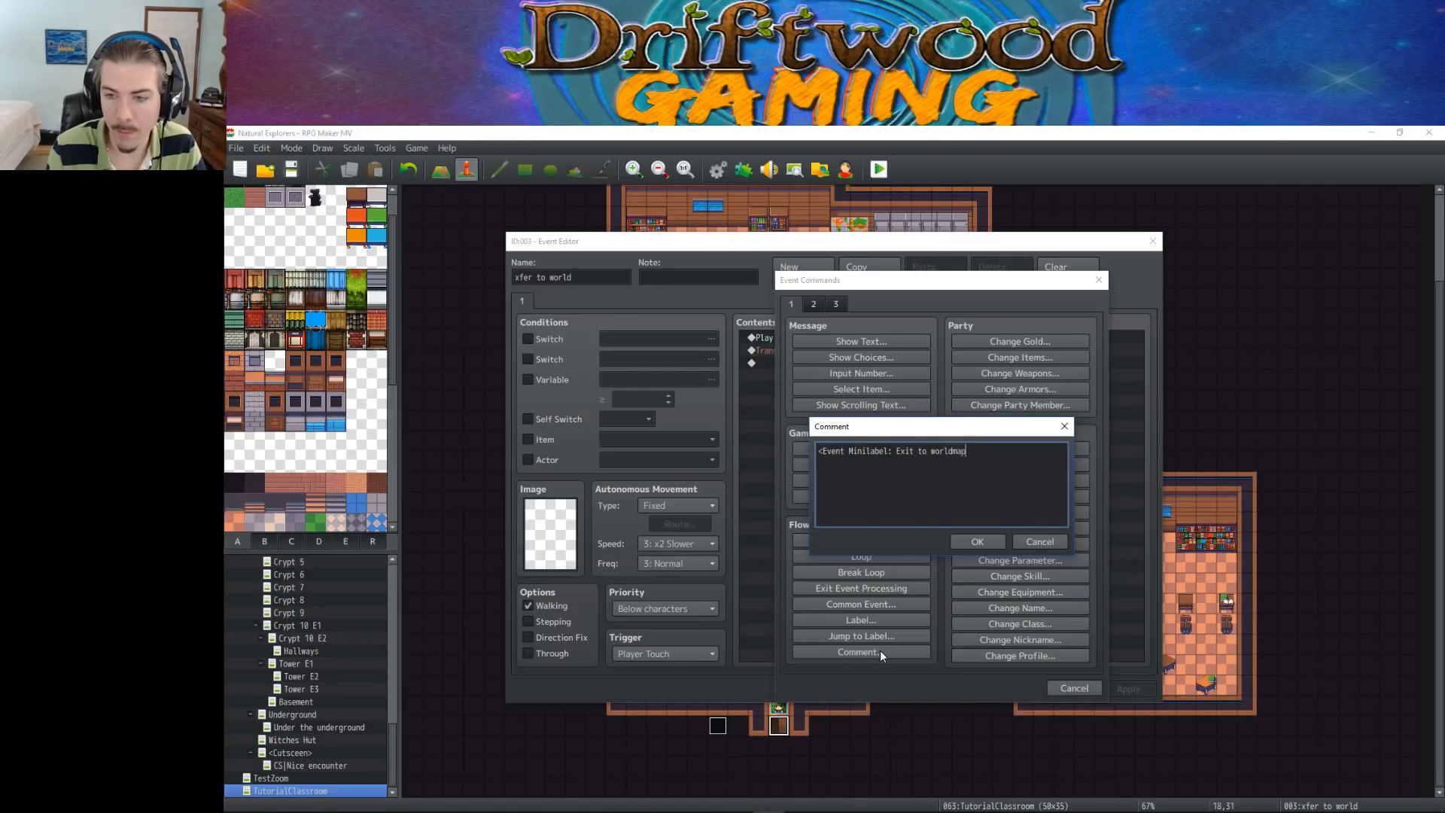
Complete the comment as "<Event Minilabel: Exit to world map>" and save the event
key("Left")
key("Left")
key("Left")
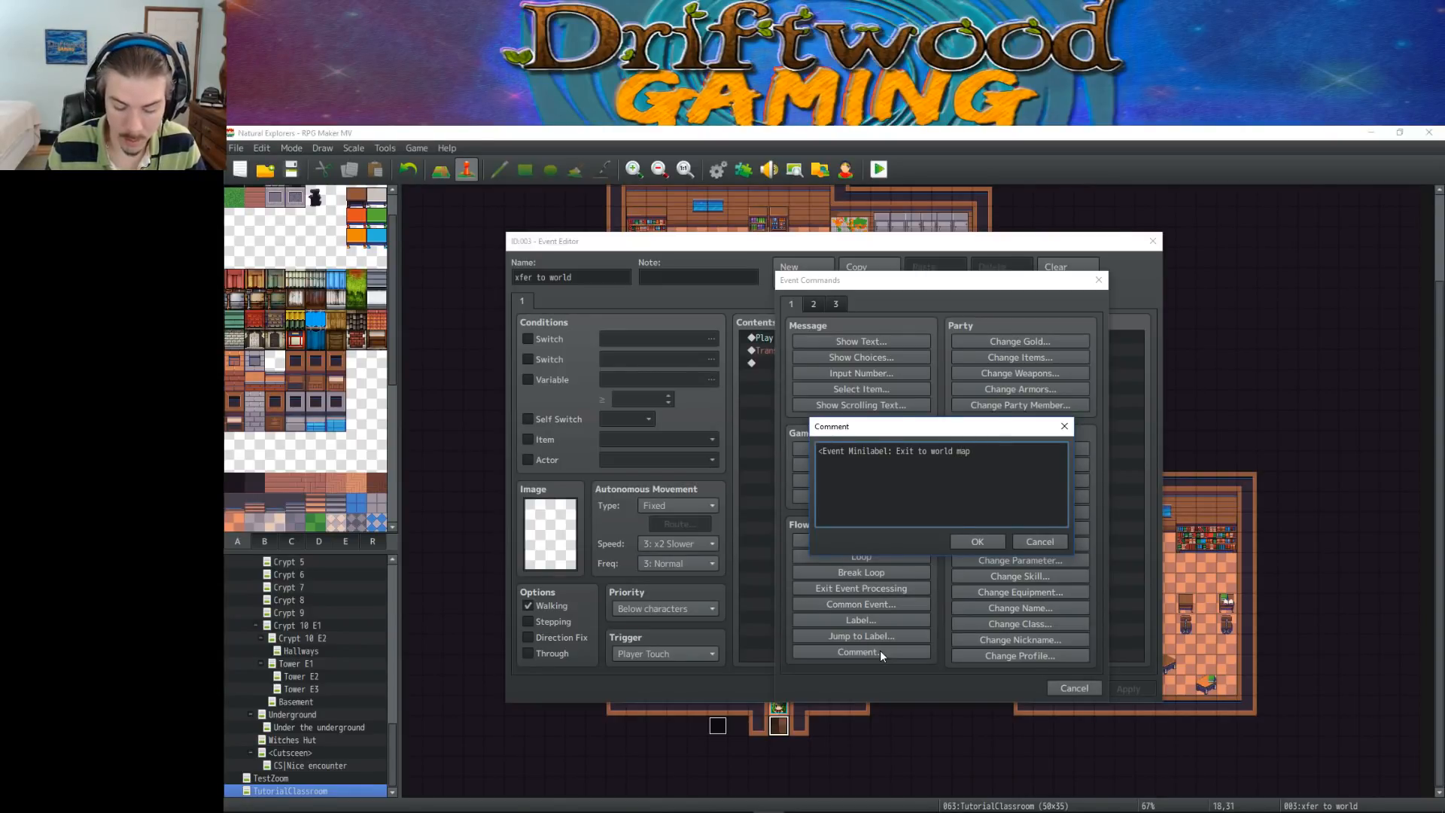
left_click(981, 542)
left_click(1004, 689)
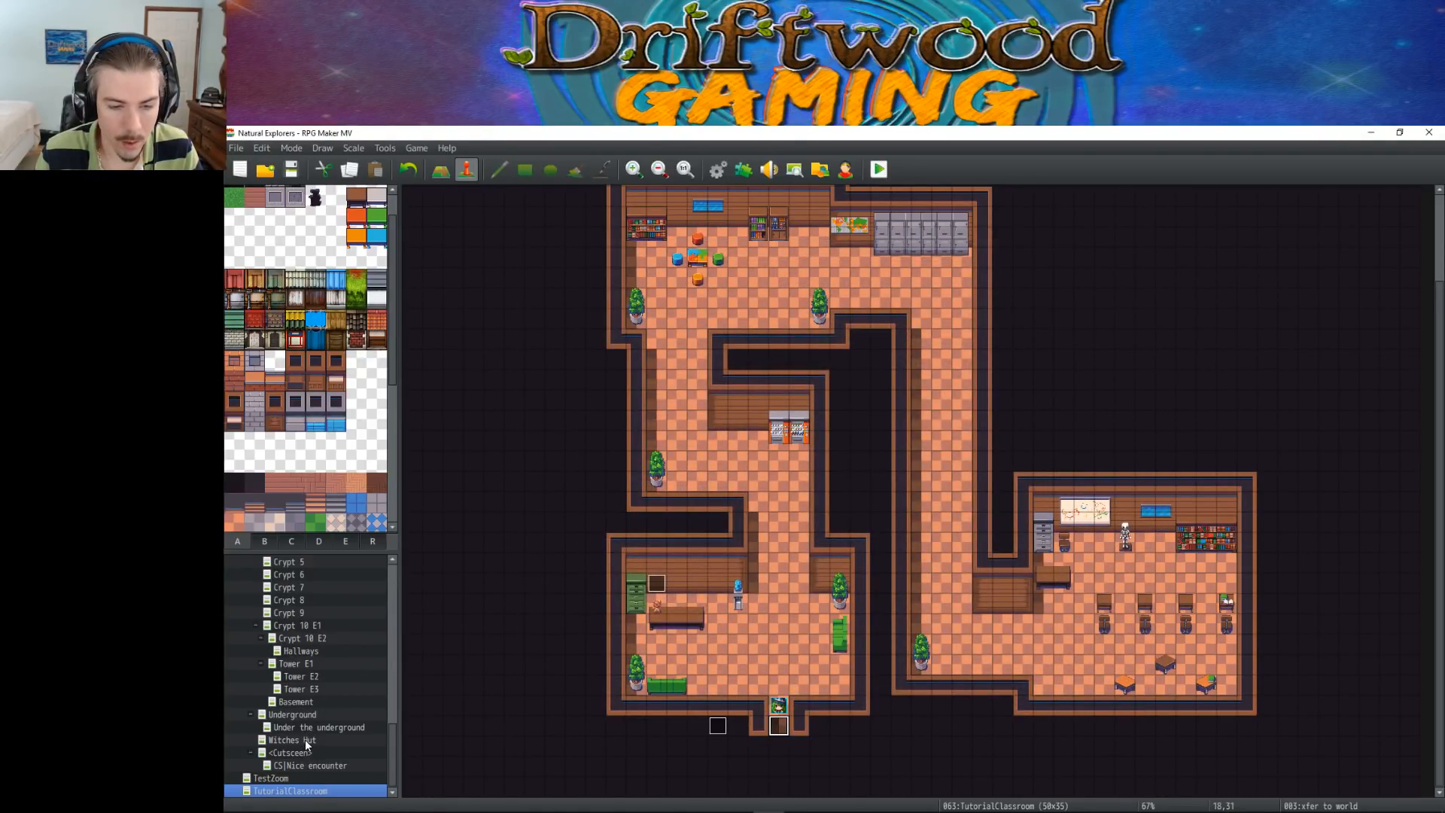
Check how the mini label comment is written in the World map's "Xfer2Village" event
scroll(304, 713, "up", 10)
scroll(300, 645, "up", 3)
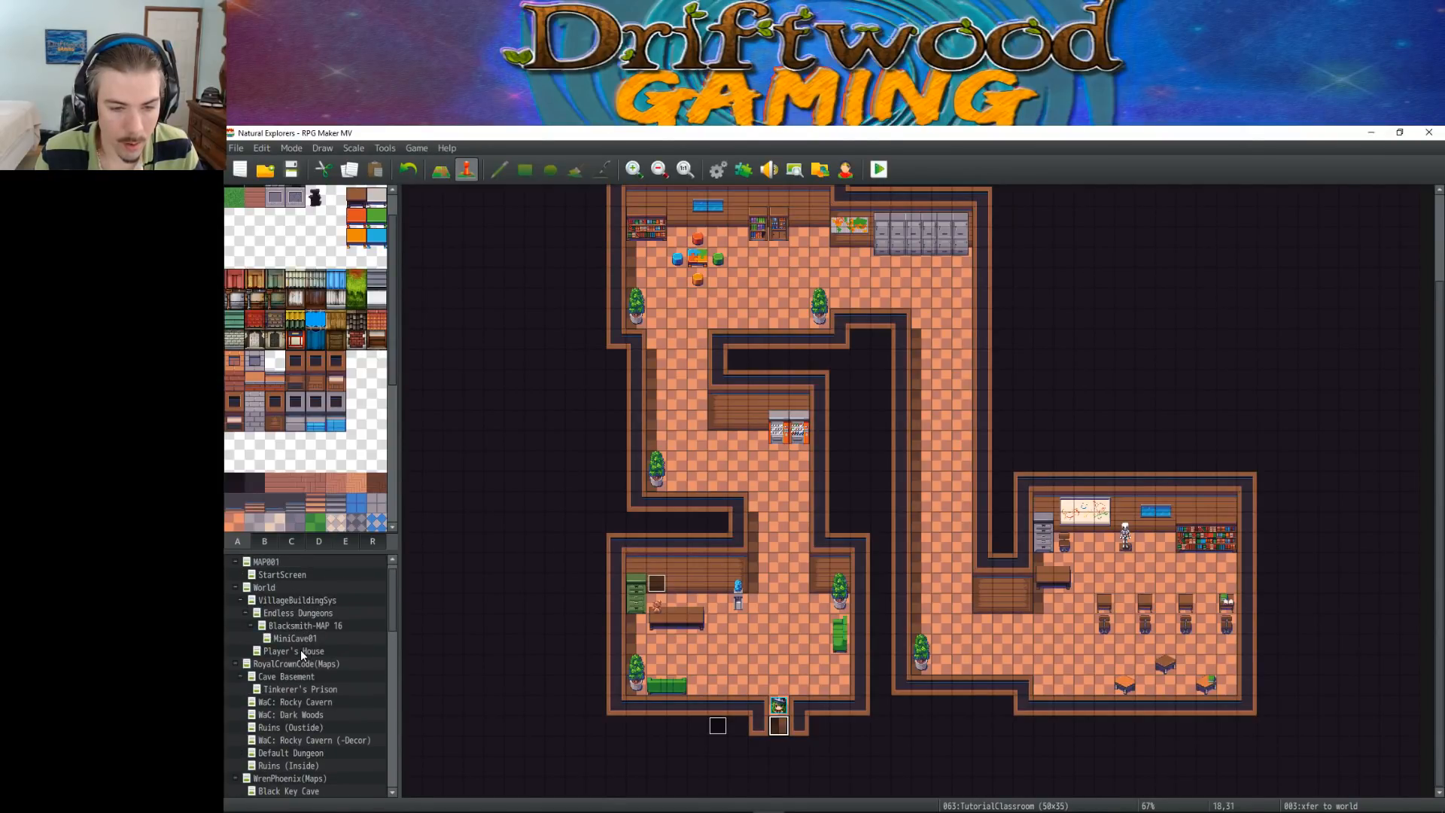
left_click(301, 587)
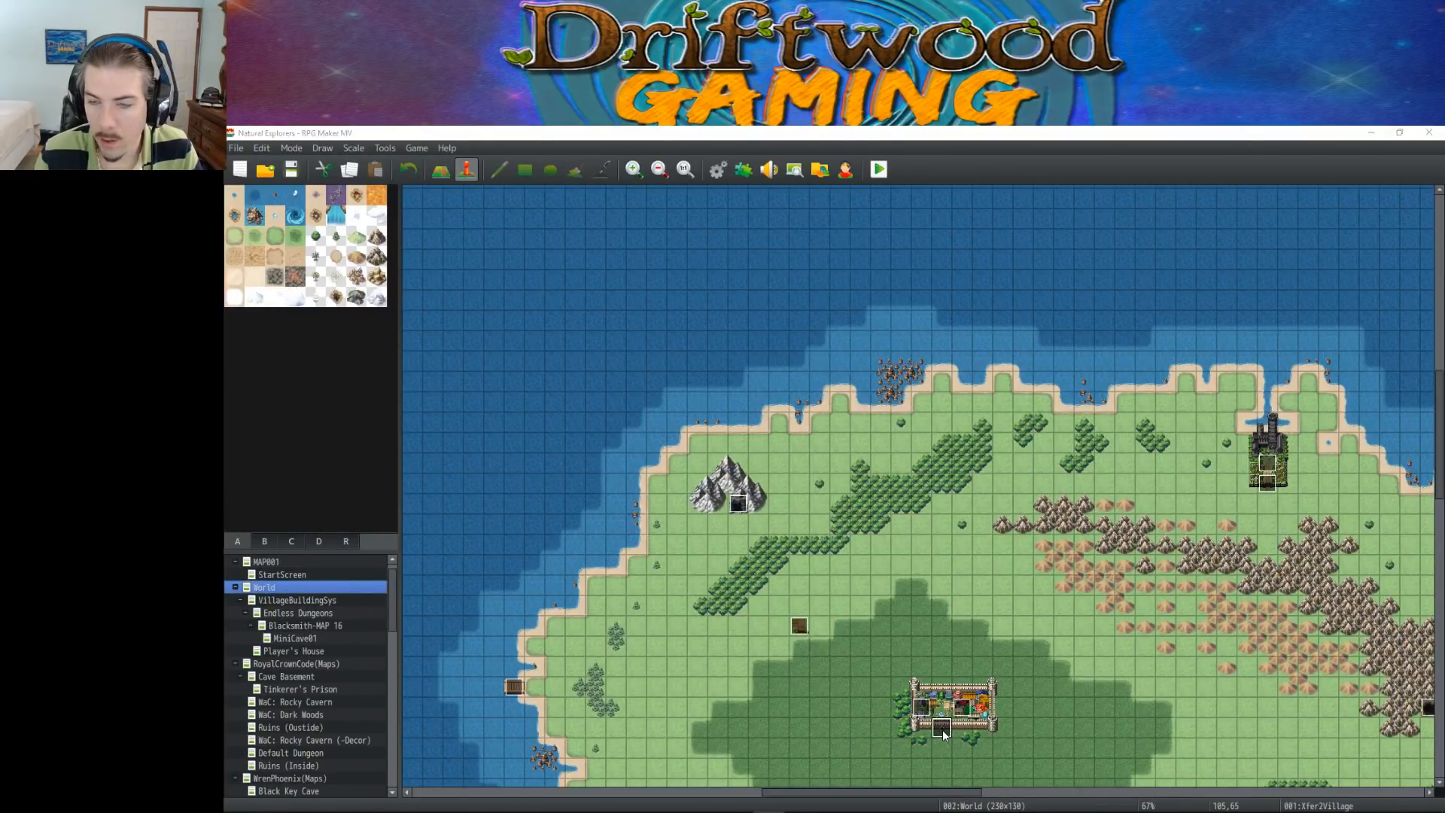
double_click(942, 727)
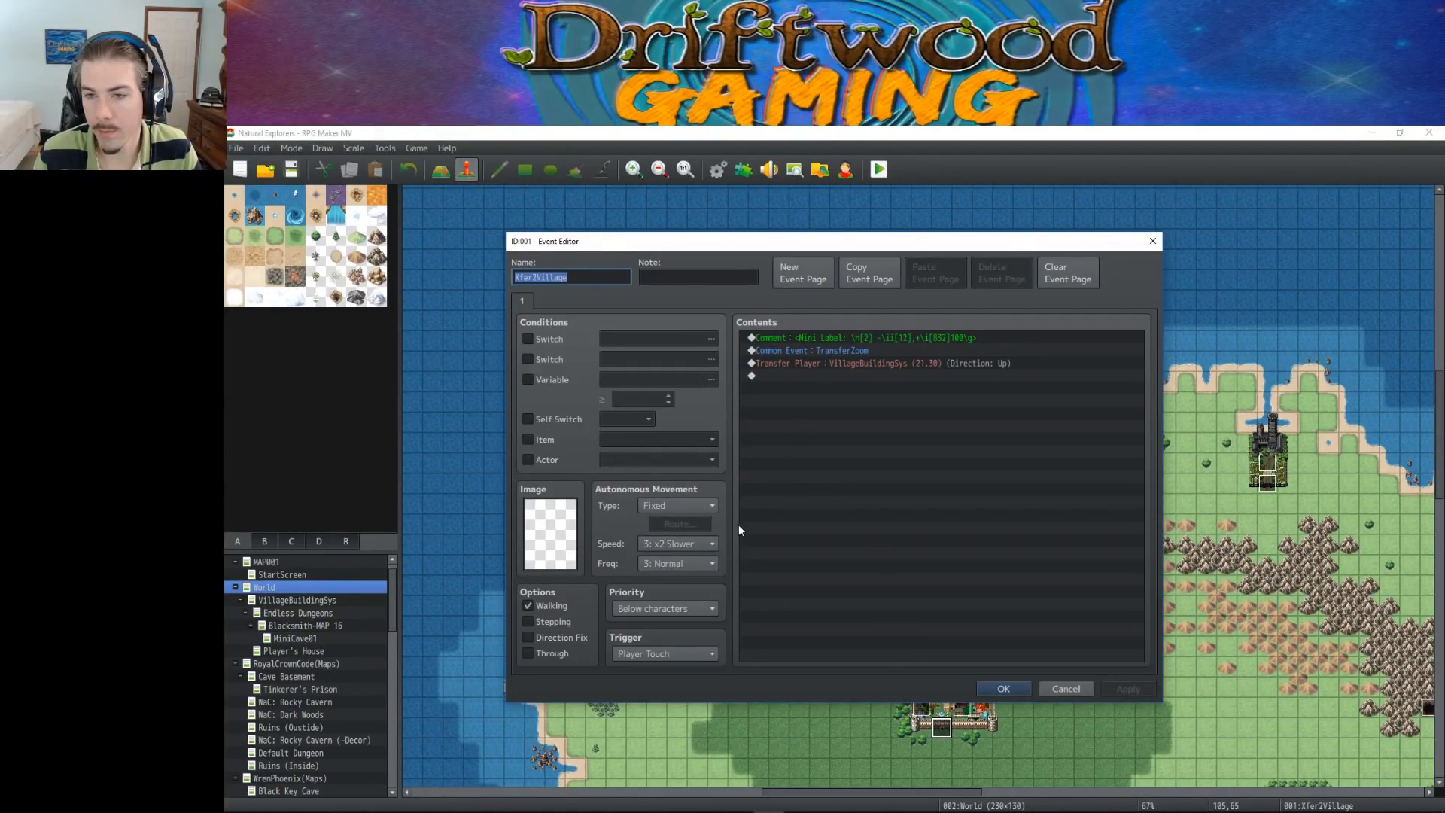
left_click(990, 689)
Correct the comment in TutorialClassroom's "xfer to world" event to "<Mini label: Exit to world map>" and save the event
scroll(307, 720, "down", 10)
scroll(295, 739, "down", 2)
left_click(290, 791)
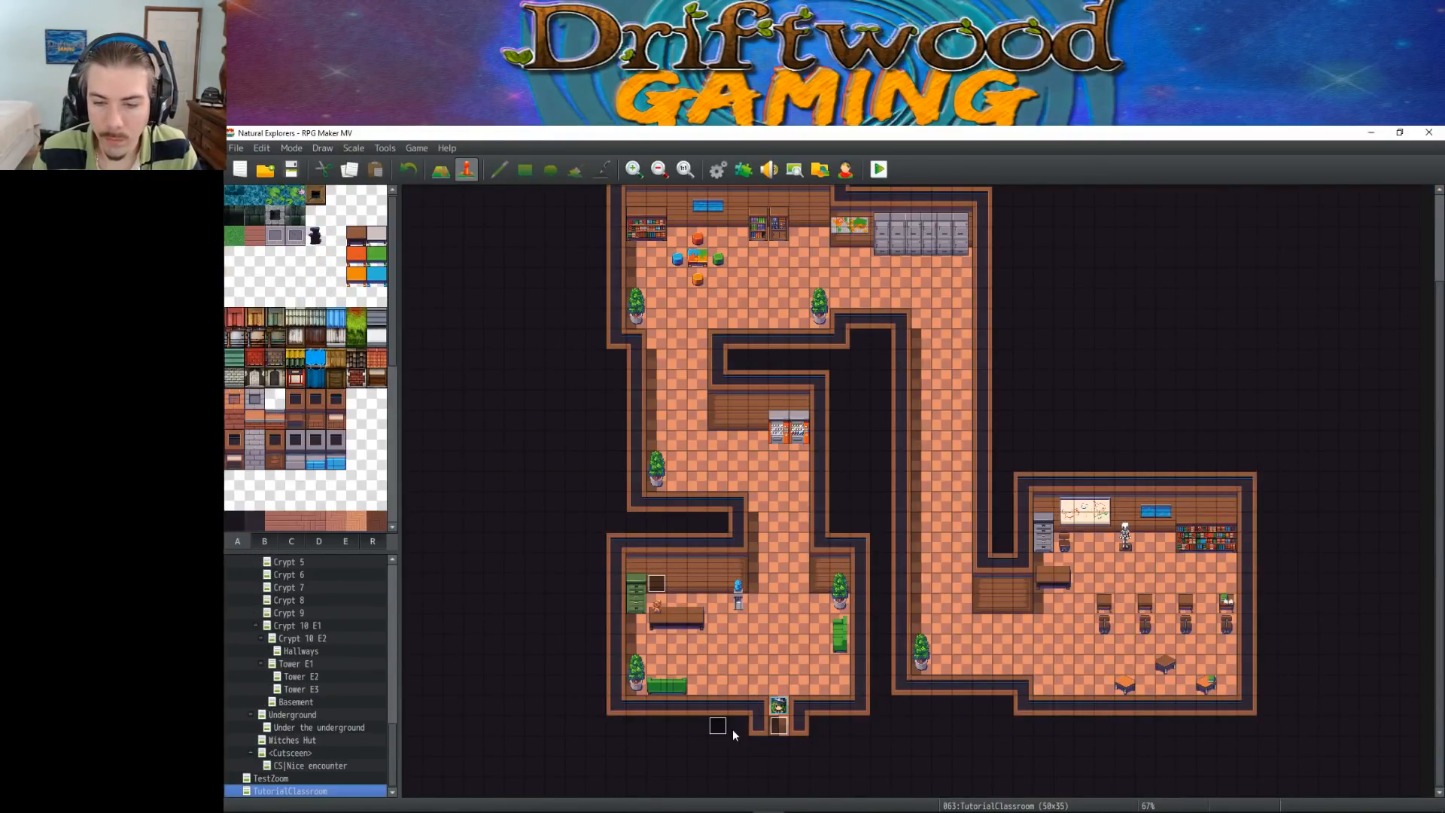
right_click(779, 724)
left_click(790, 639)
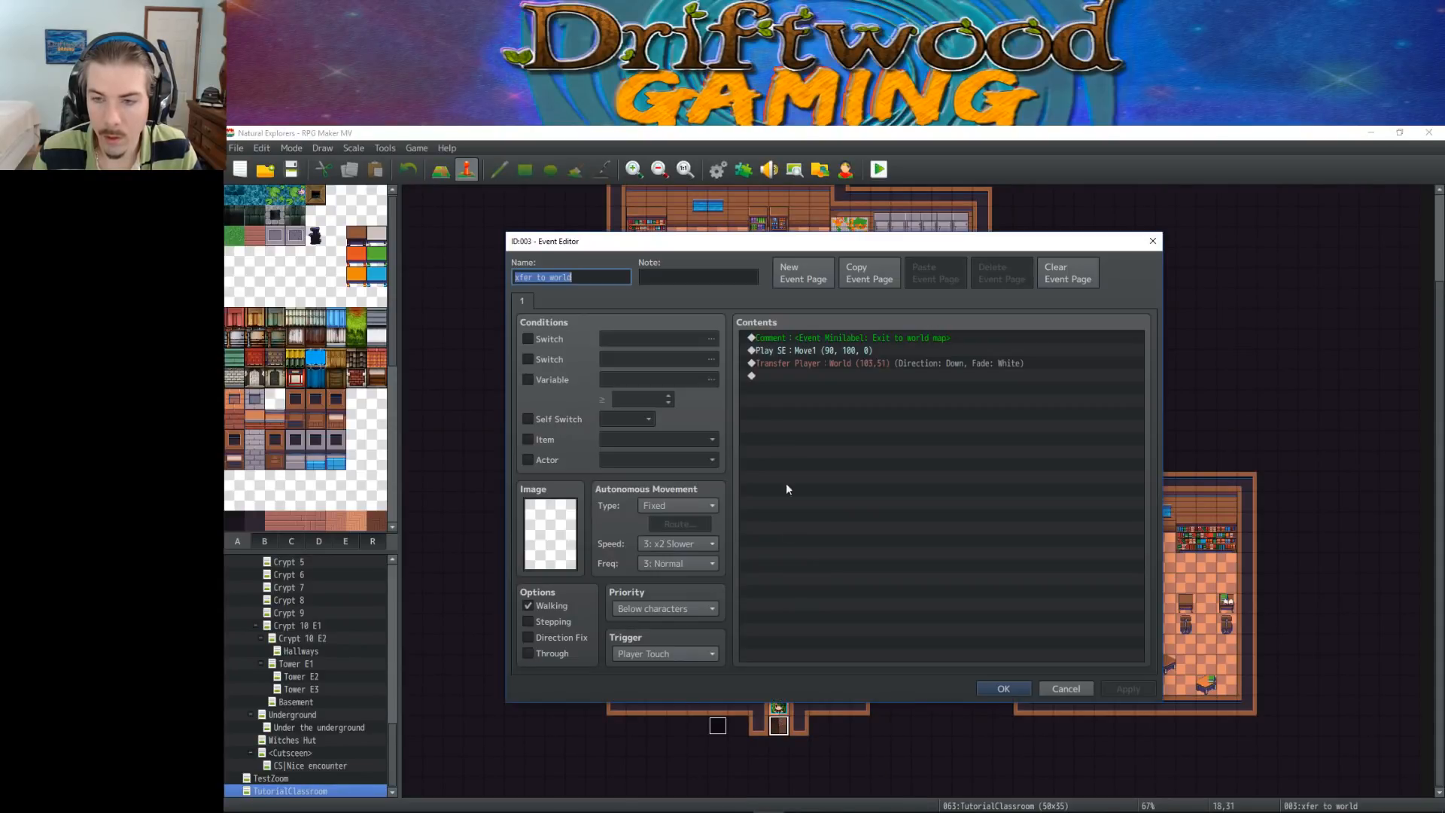
right_click(792, 345)
left_click(832, 353)
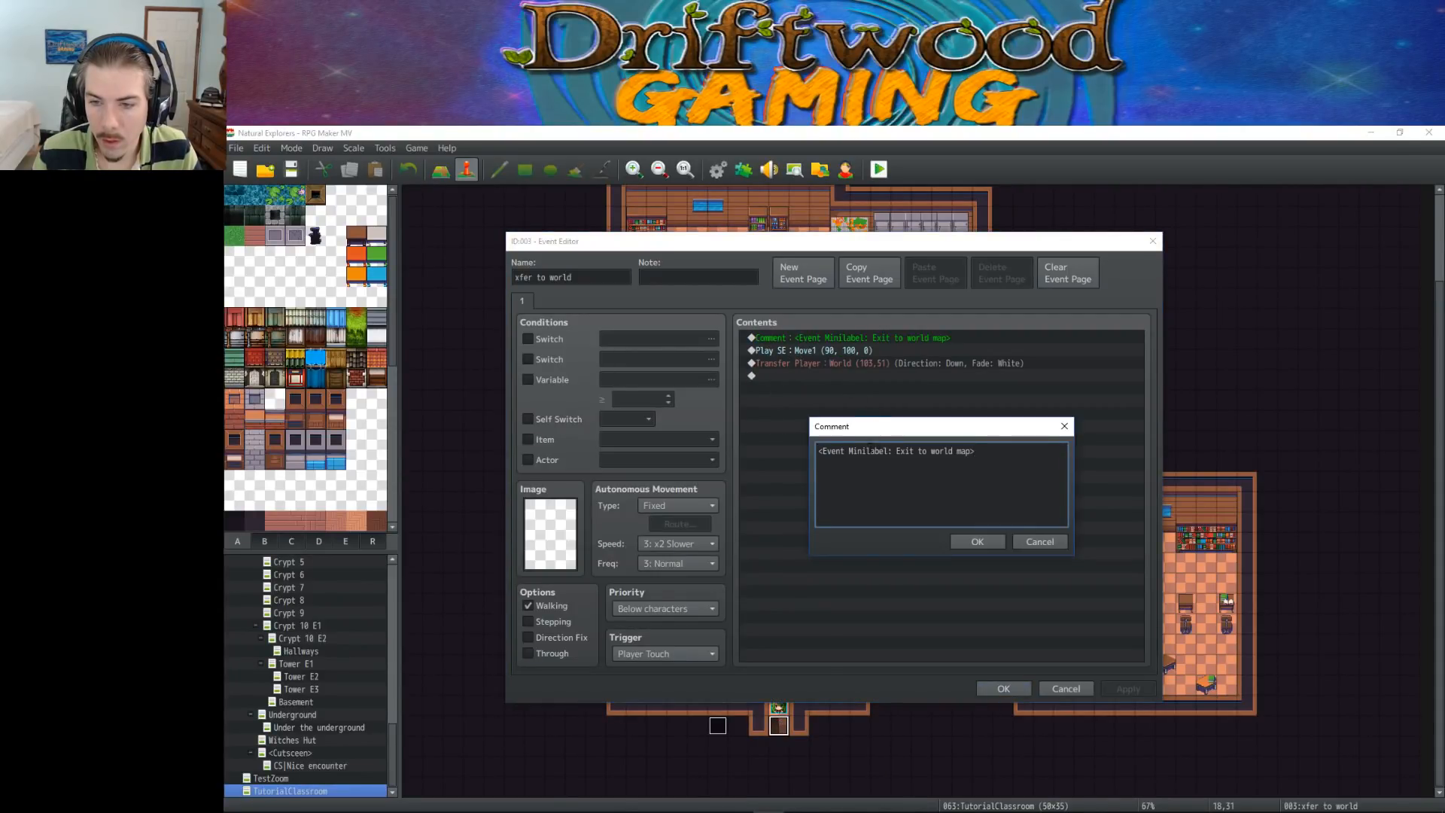
left_click(867, 450)
key("BackSpace")
key("BackSpace")
key("BackSpace")
key("BackSpace")
key("BackSpace")
key("BackSpace")
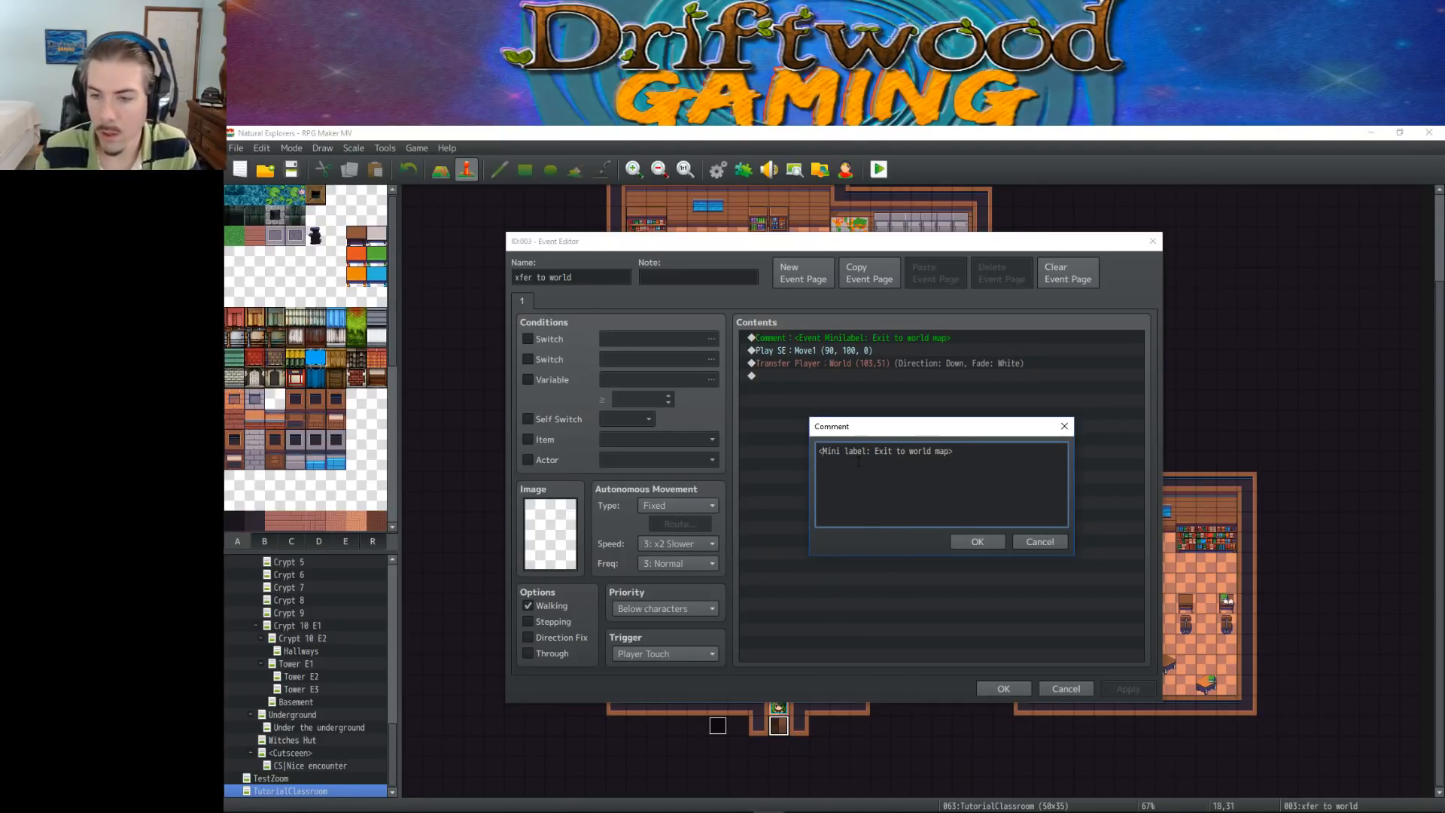
left_click(977, 542)
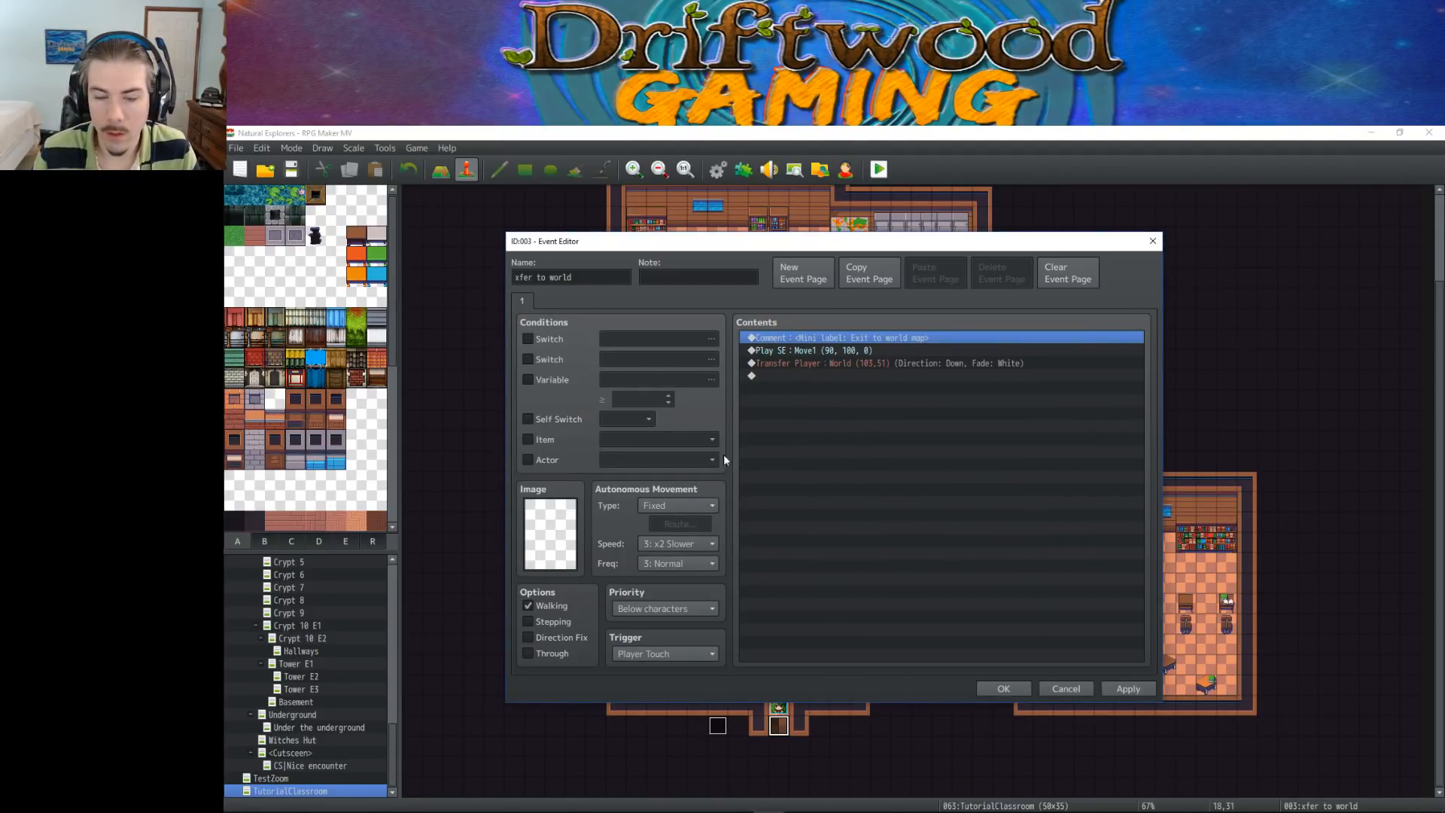
left_click(1004, 688)
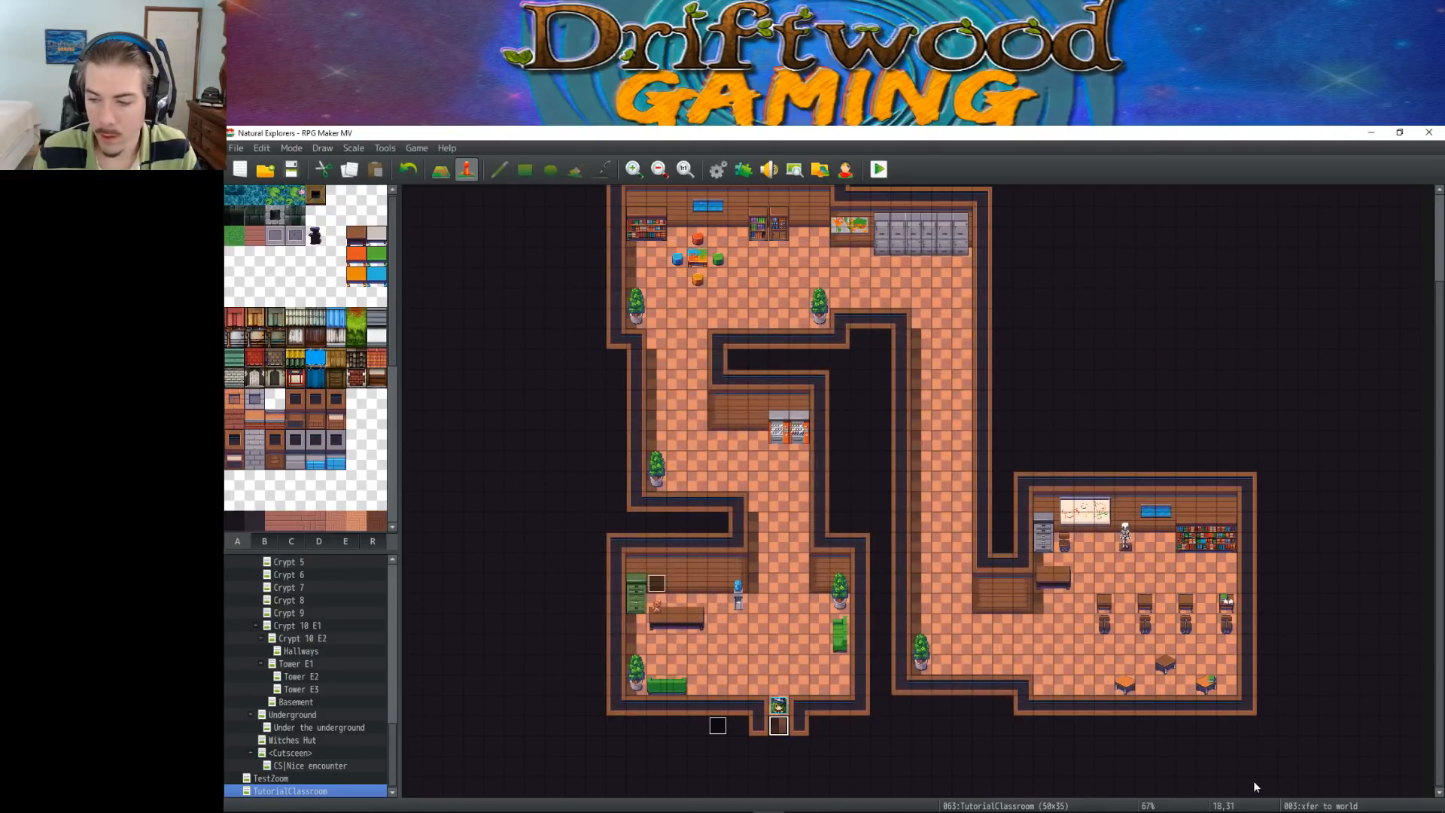
Paste the Control Switches command that turns 0072 TutorialMode OFF above Play SE in the "xfer to world" event
double_click(777, 727)
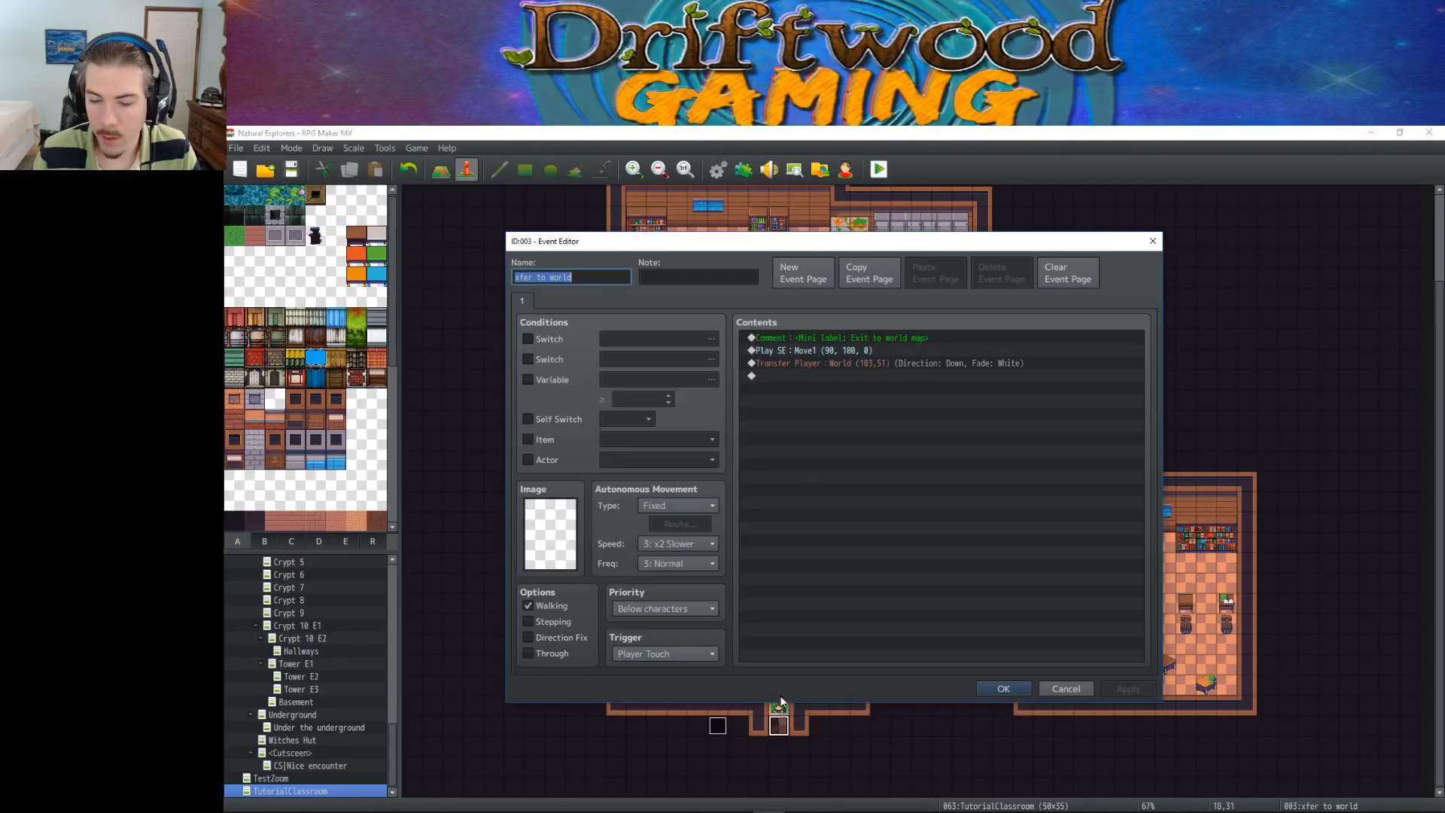
left_click(809, 363)
key("ctrl+v")
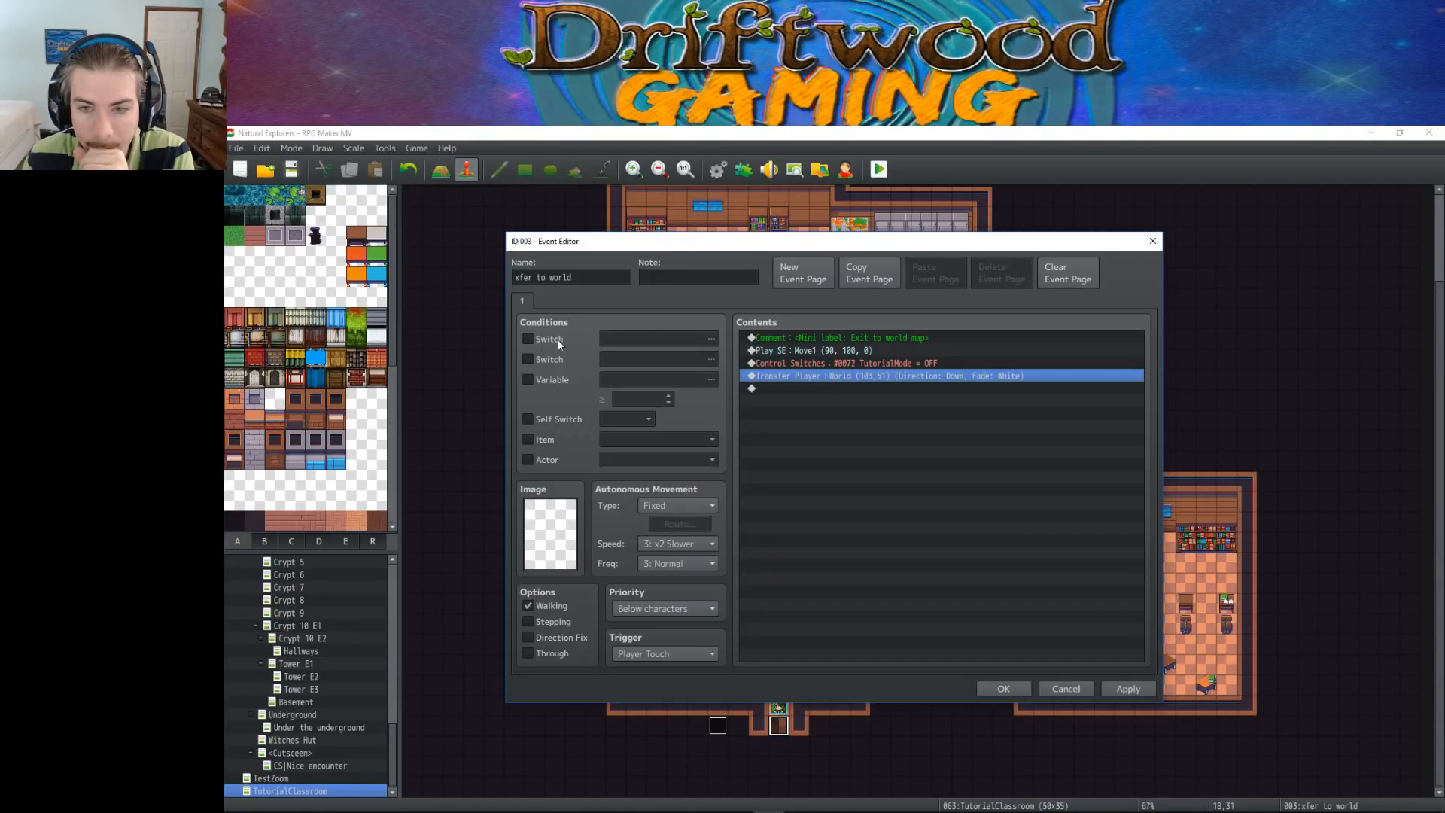
left_click(831, 365)
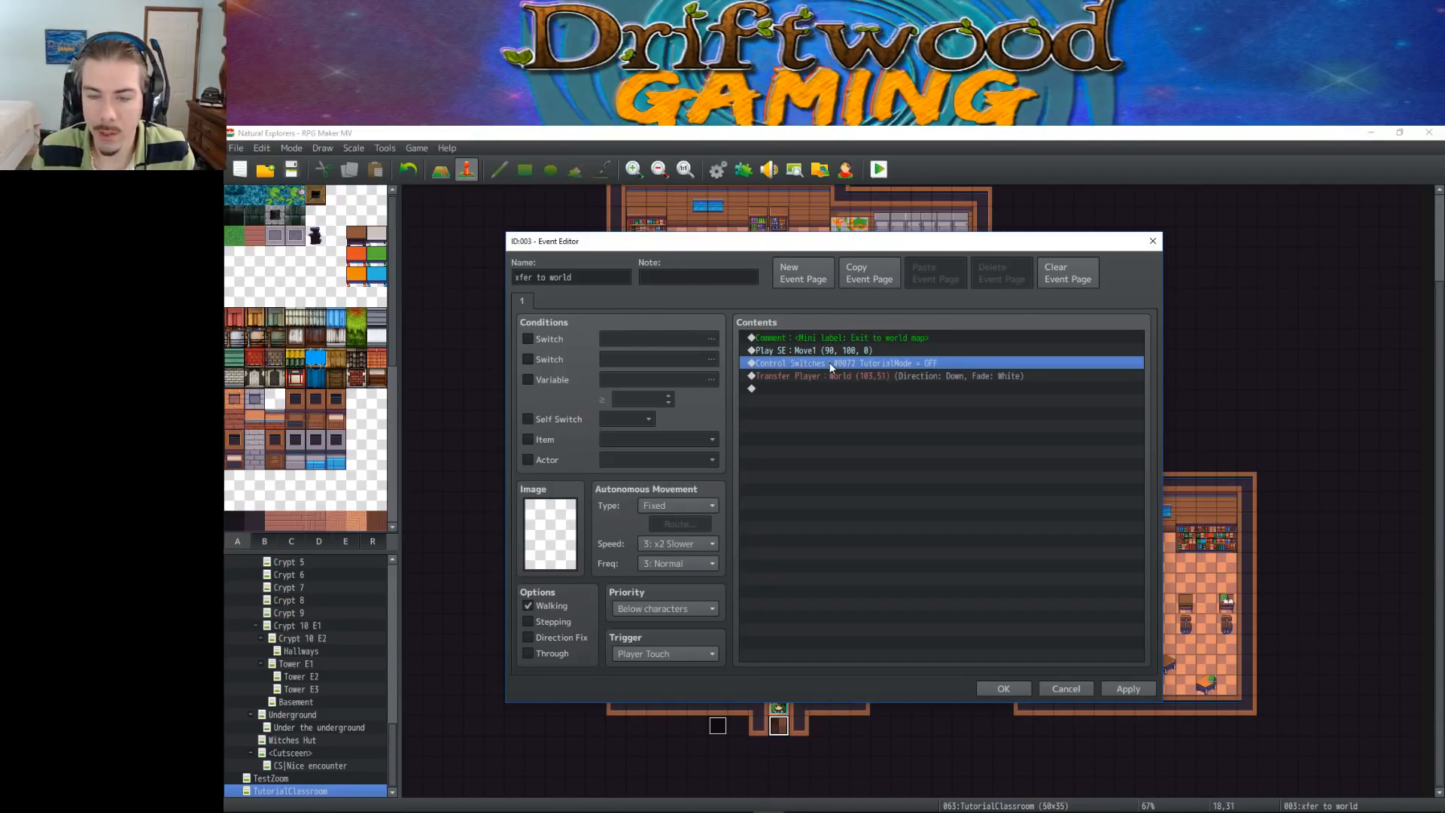
key("Delete")
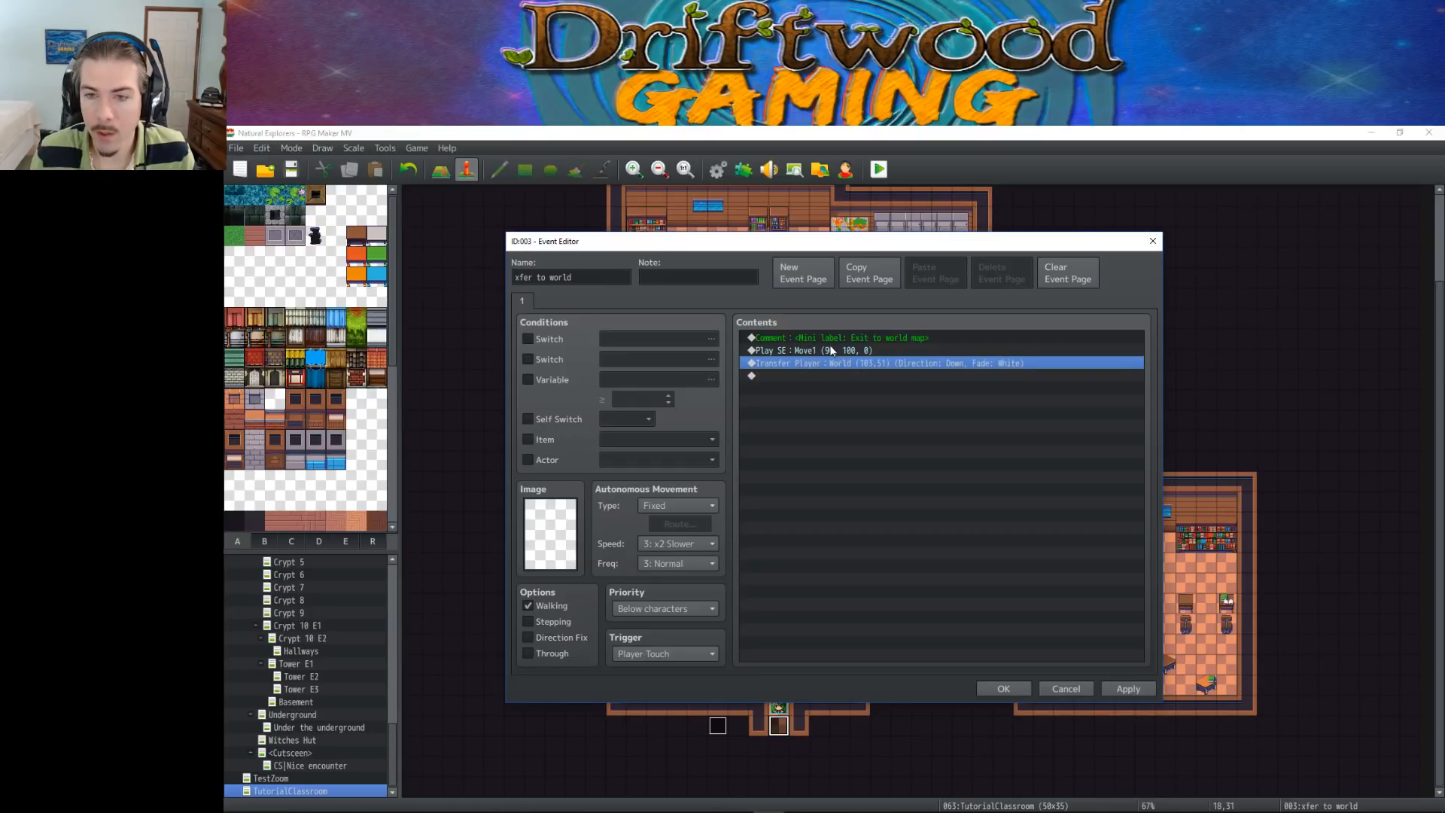
left_click(831, 350)
key("ctrl+v")
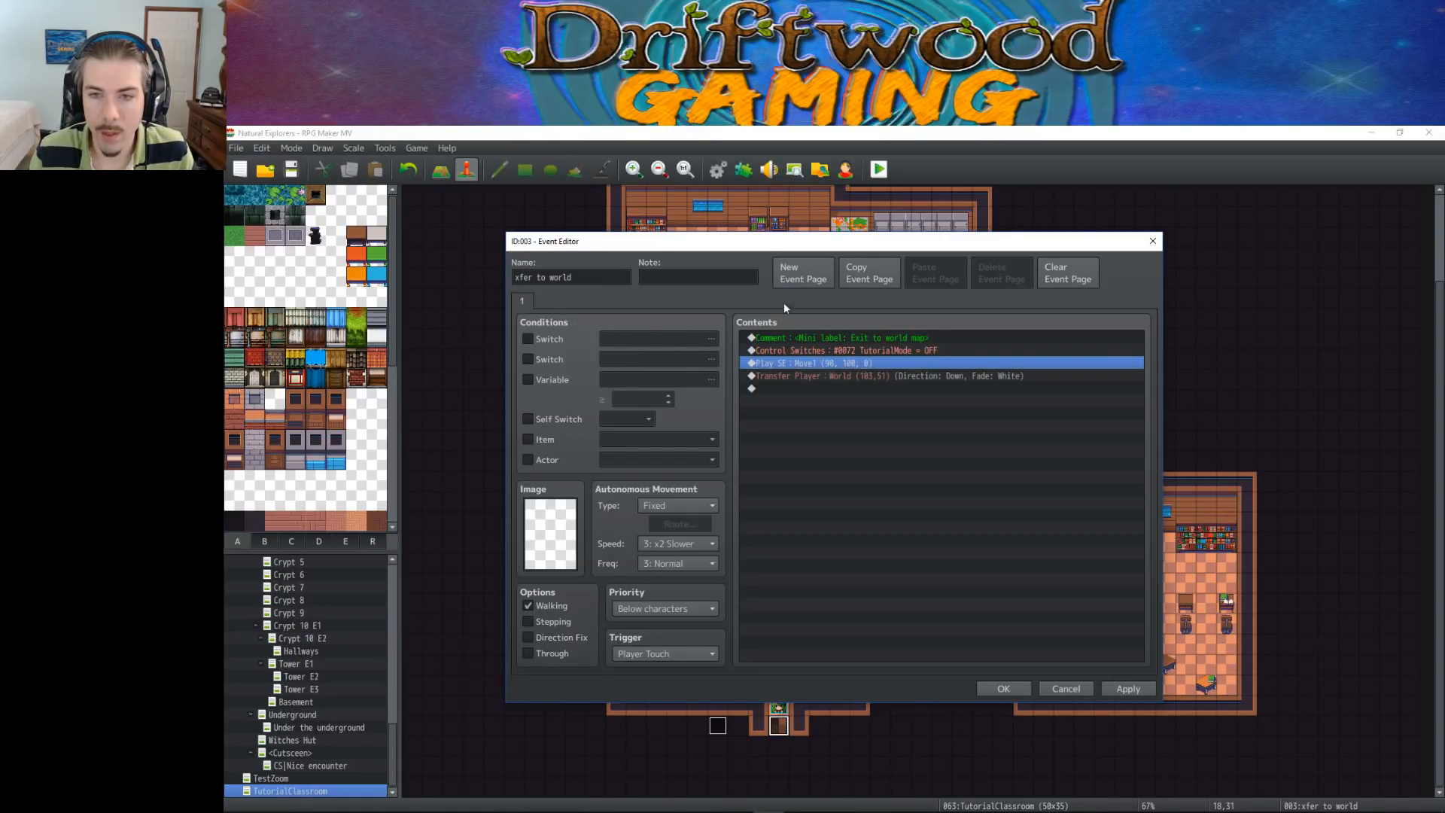
Duplicate the event page as page 2 and make switch 0072 TutorialMode its condition
left_click(873, 272)
left_click(905, 281)
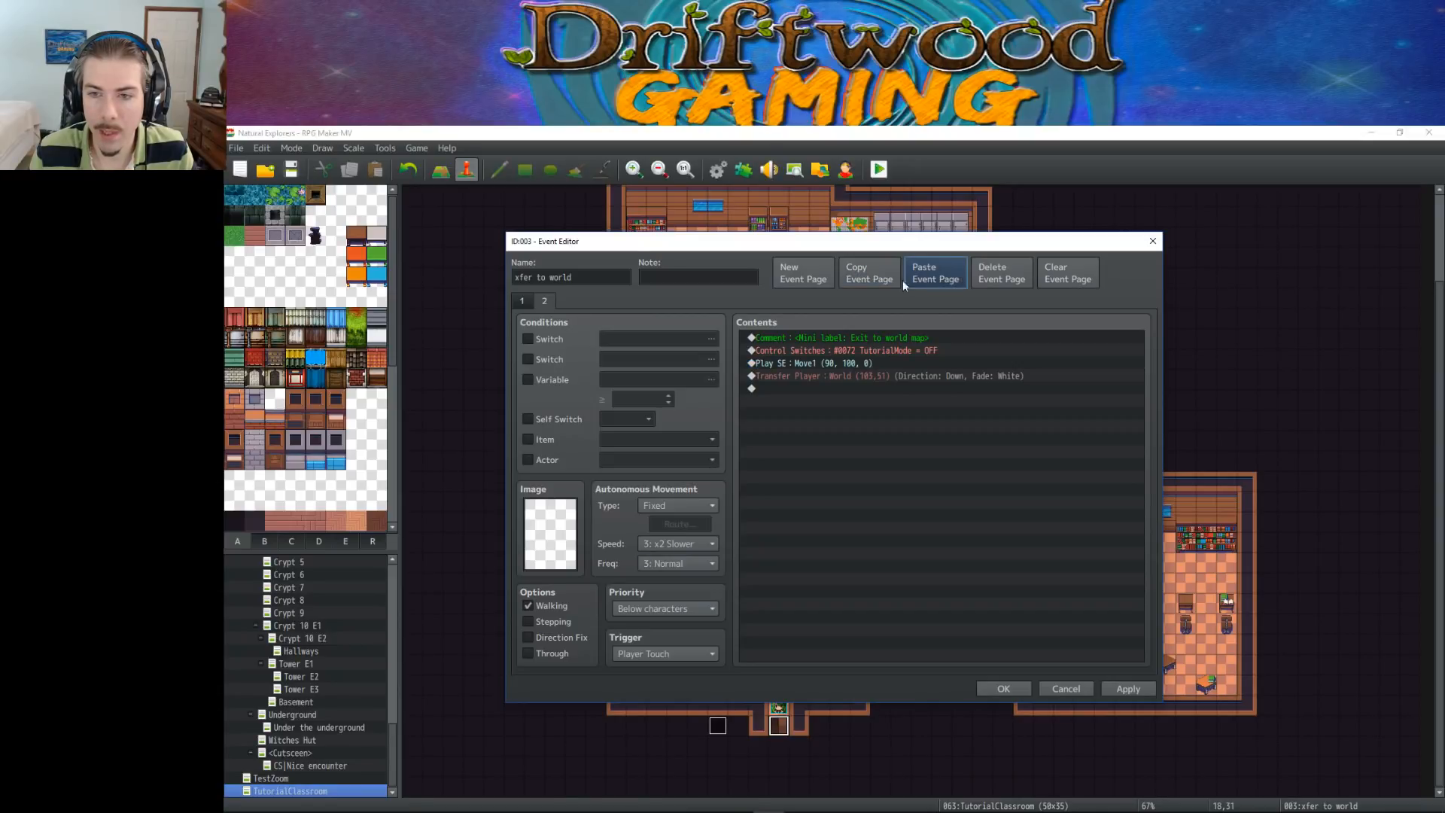
left_click(551, 341)
left_click(678, 339)
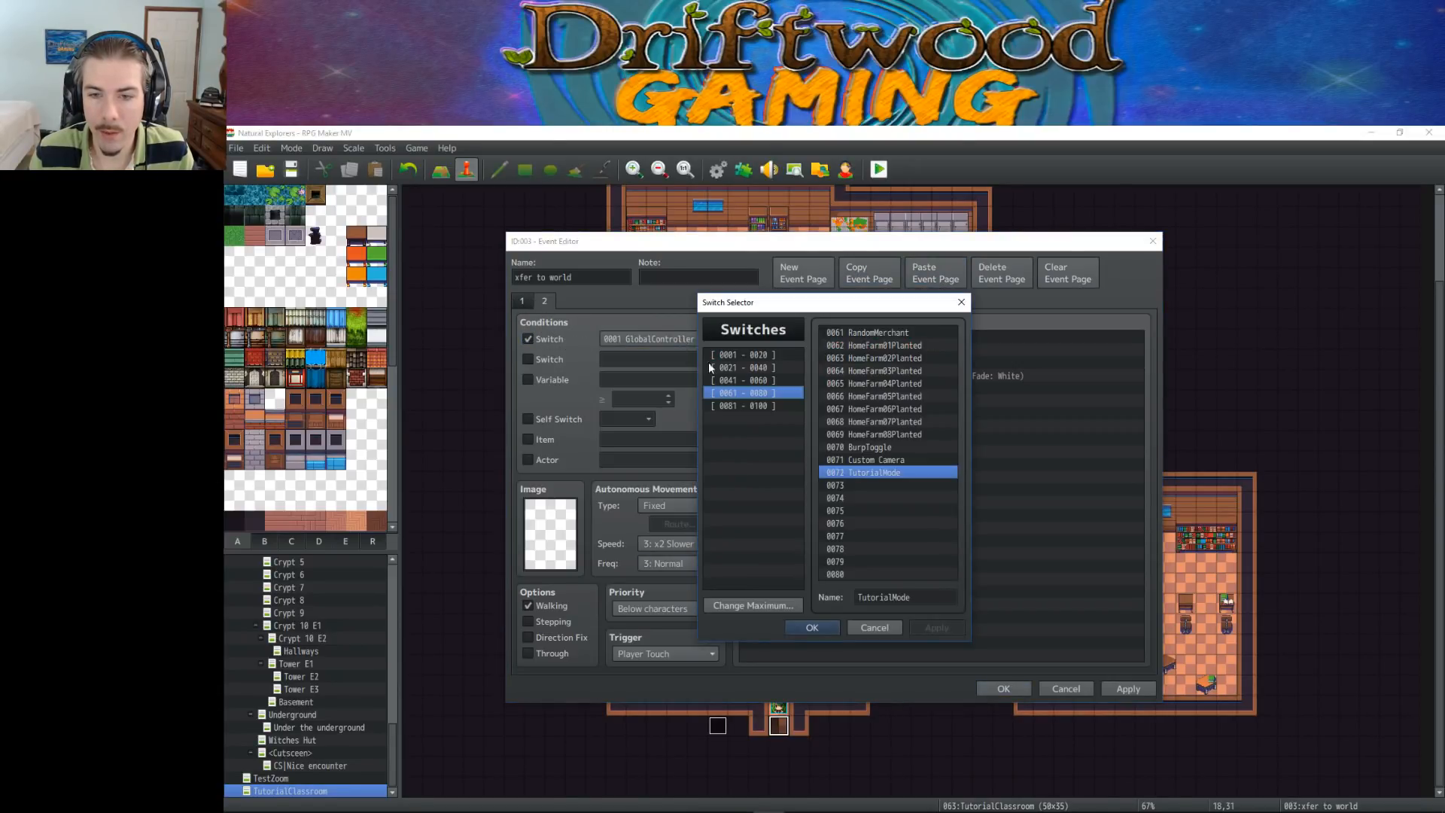
left_click(813, 630)
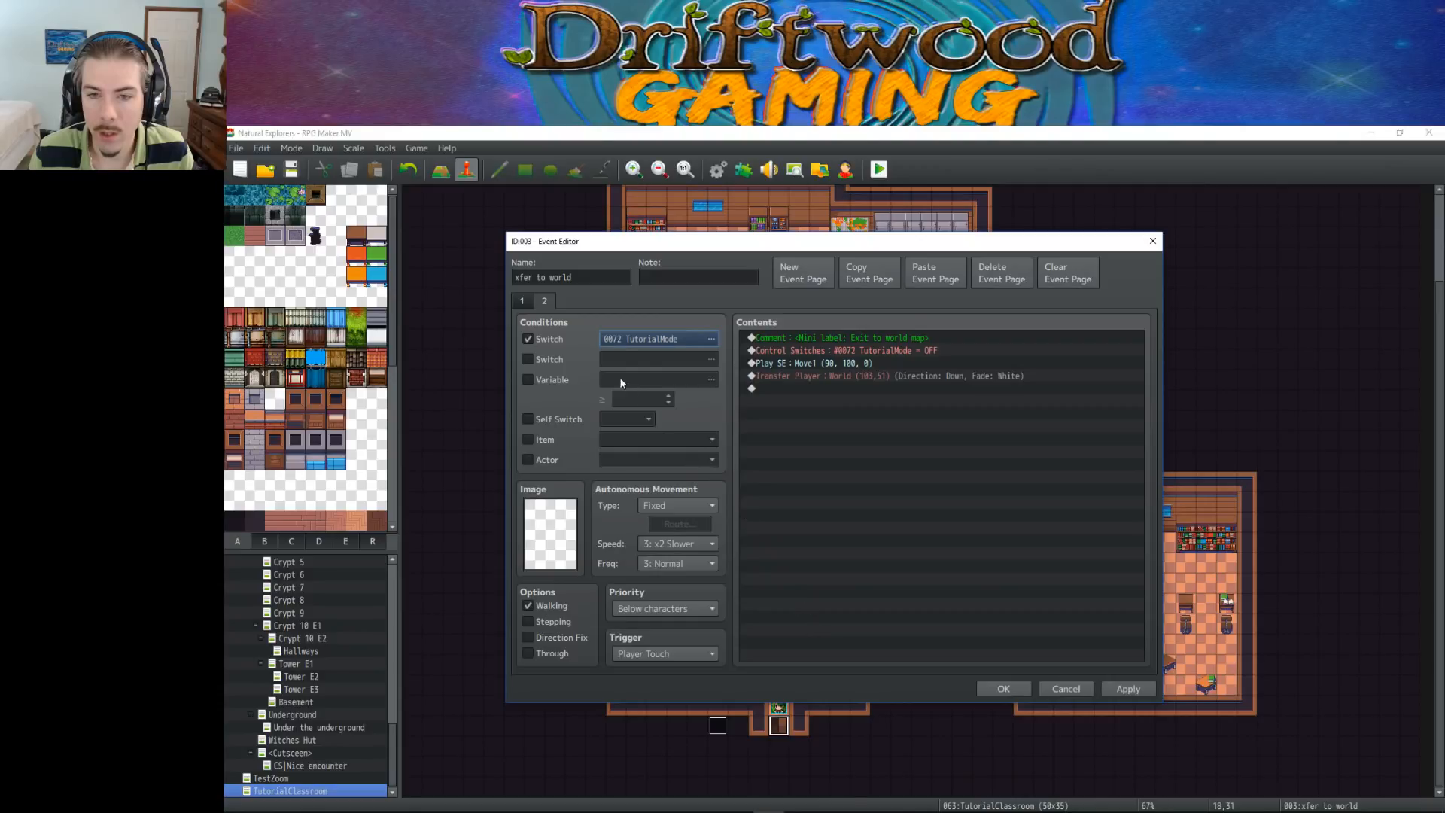
left_click(867, 340)
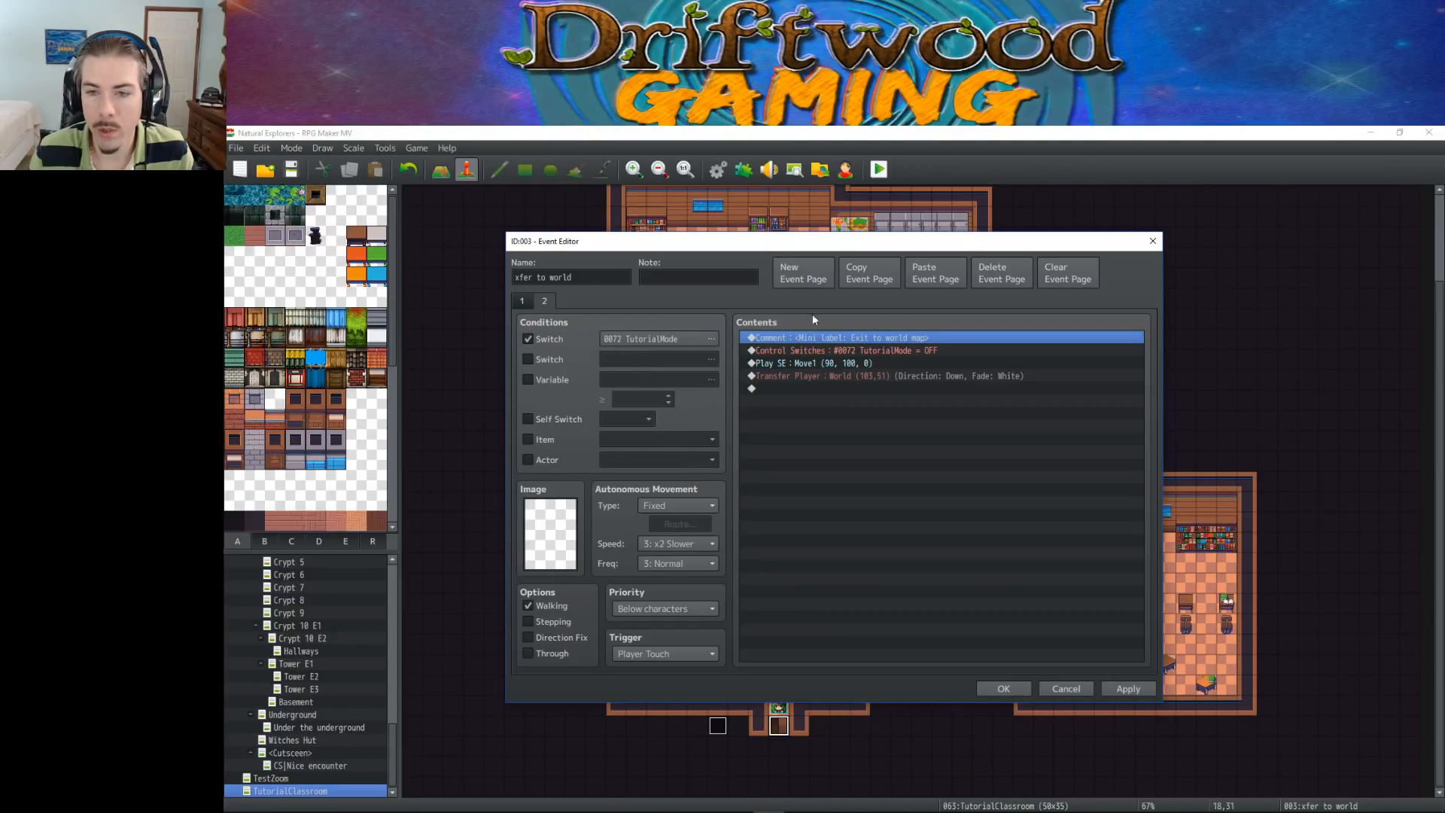
left_click(886, 350)
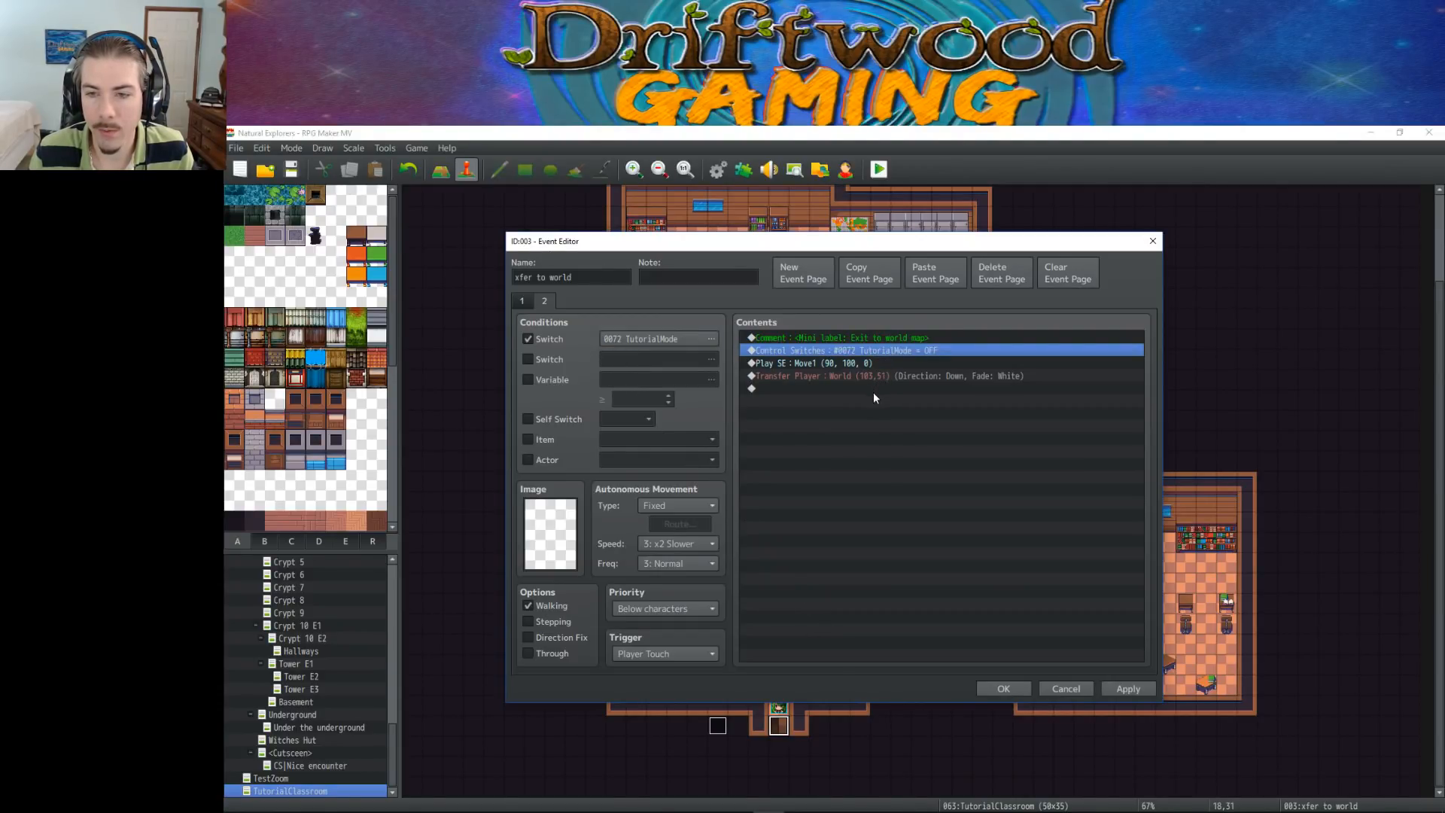
Delete the TutorialMode Control Switches command from page 1 of the event
left_click(527, 302)
left_click(819, 348)
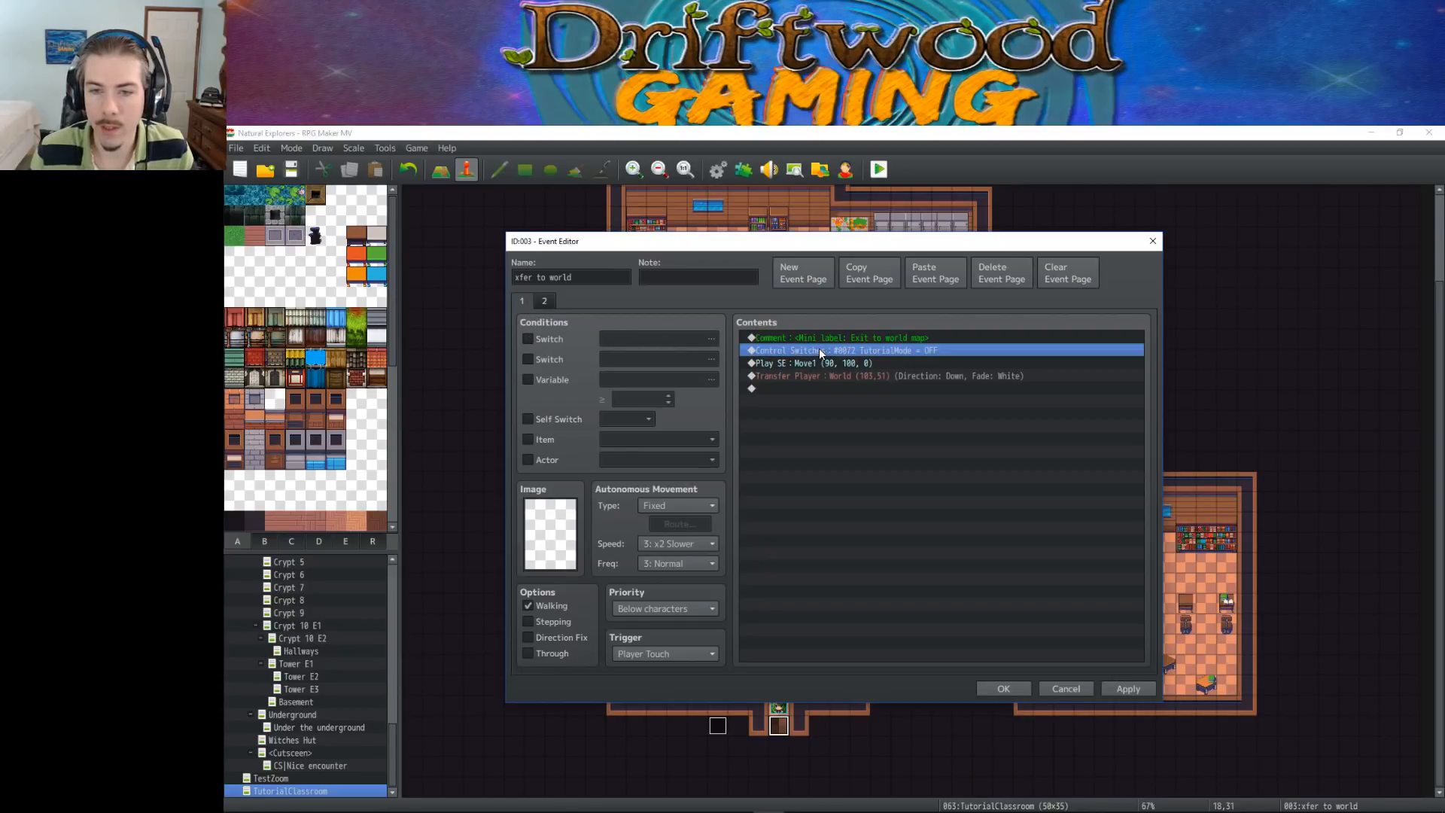
key("Delete")
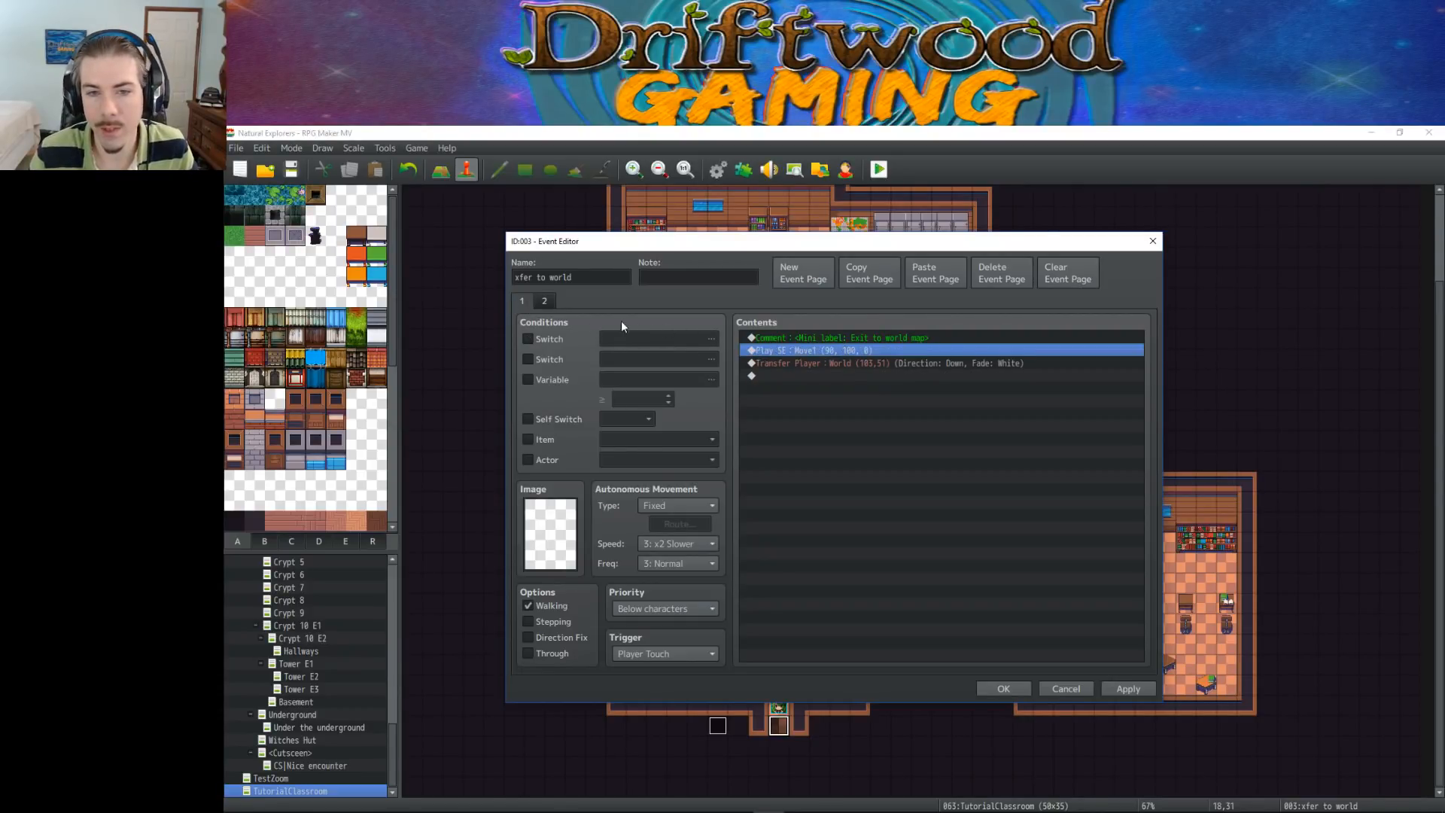
Compare pages 1 and 2 of the "xfer to world" event and save the event
left_click(544, 301)
left_click(529, 303)
left_click(545, 301)
left_click(525, 301)
left_click(544, 301)
left_click(524, 301)
left_click(544, 302)
left_click(521, 301)
left_click(544, 301)
left_click(523, 301)
left_click(543, 301)
left_click(518, 301)
left_click(543, 301)
left_click(523, 301)
left_click(543, 301)
left_click(519, 301)
left_click(543, 301)
left_click(522, 301)
left_click(543, 300)
left_click(518, 300)
left_click(539, 300)
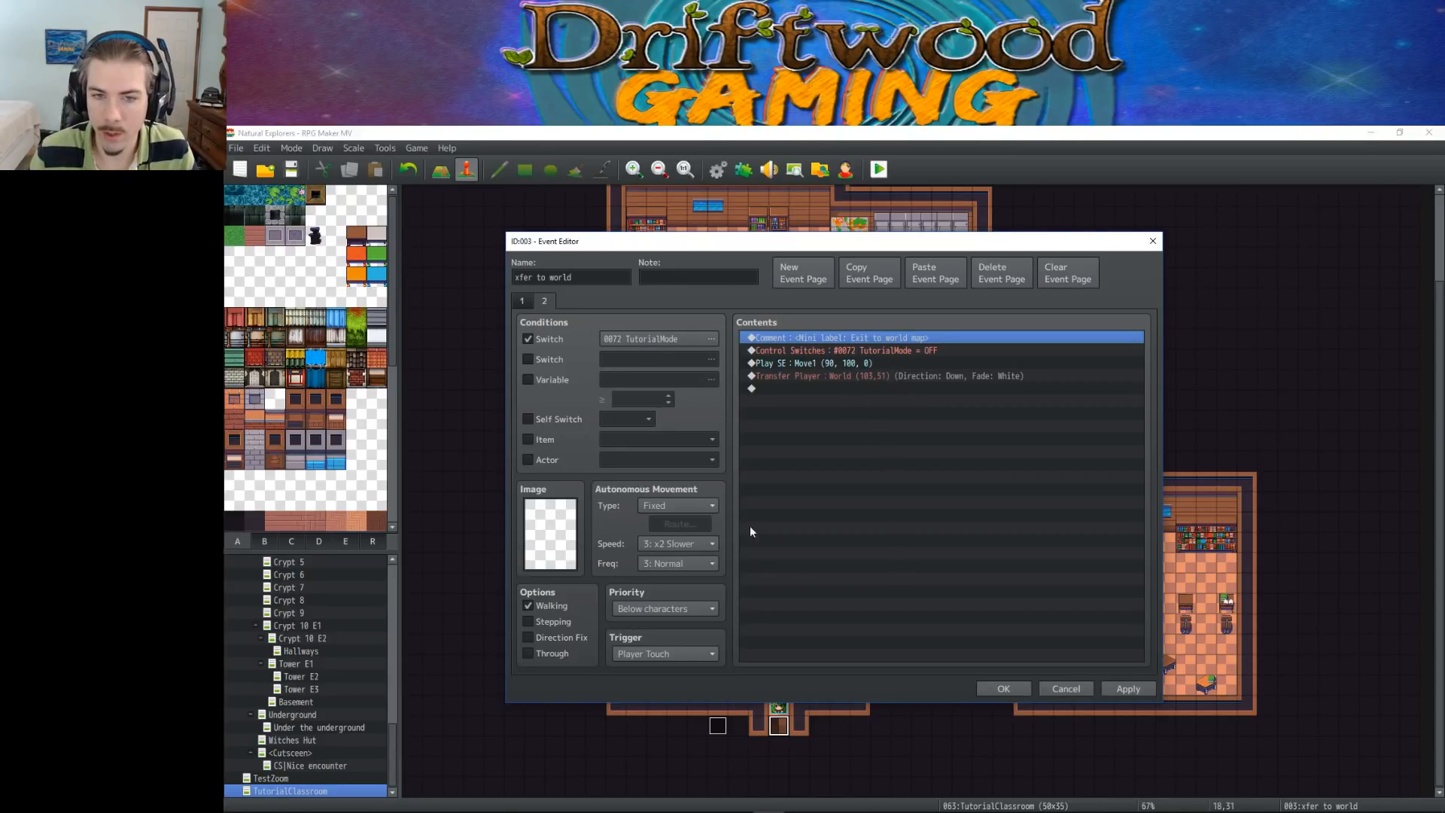
left_click(1001, 688)
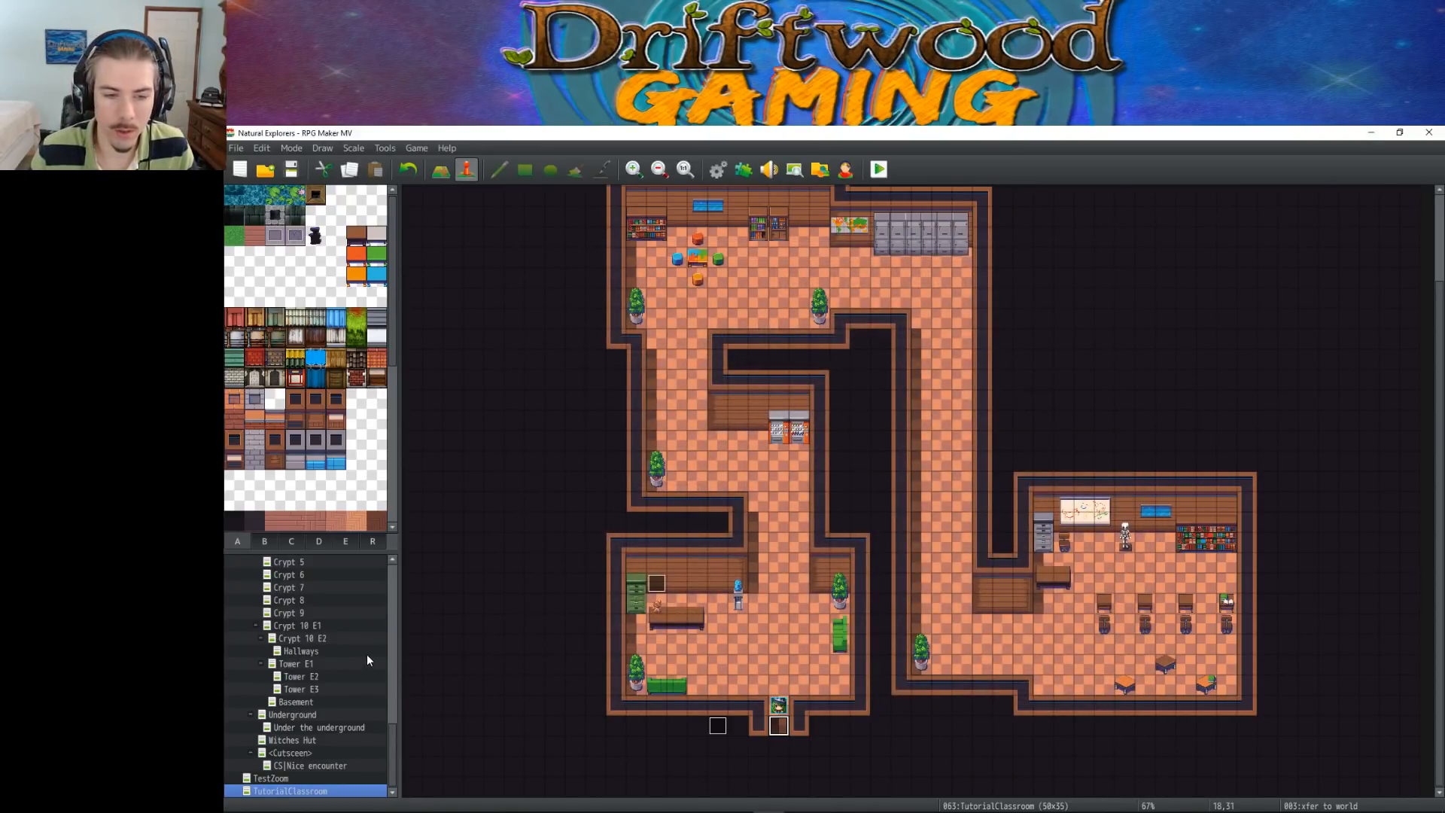
Review the Transfer Player commands on both pages of the exit event in the Player's House map
scroll(367, 651, "up", 5)
scroll(395, 691, "up", 10)
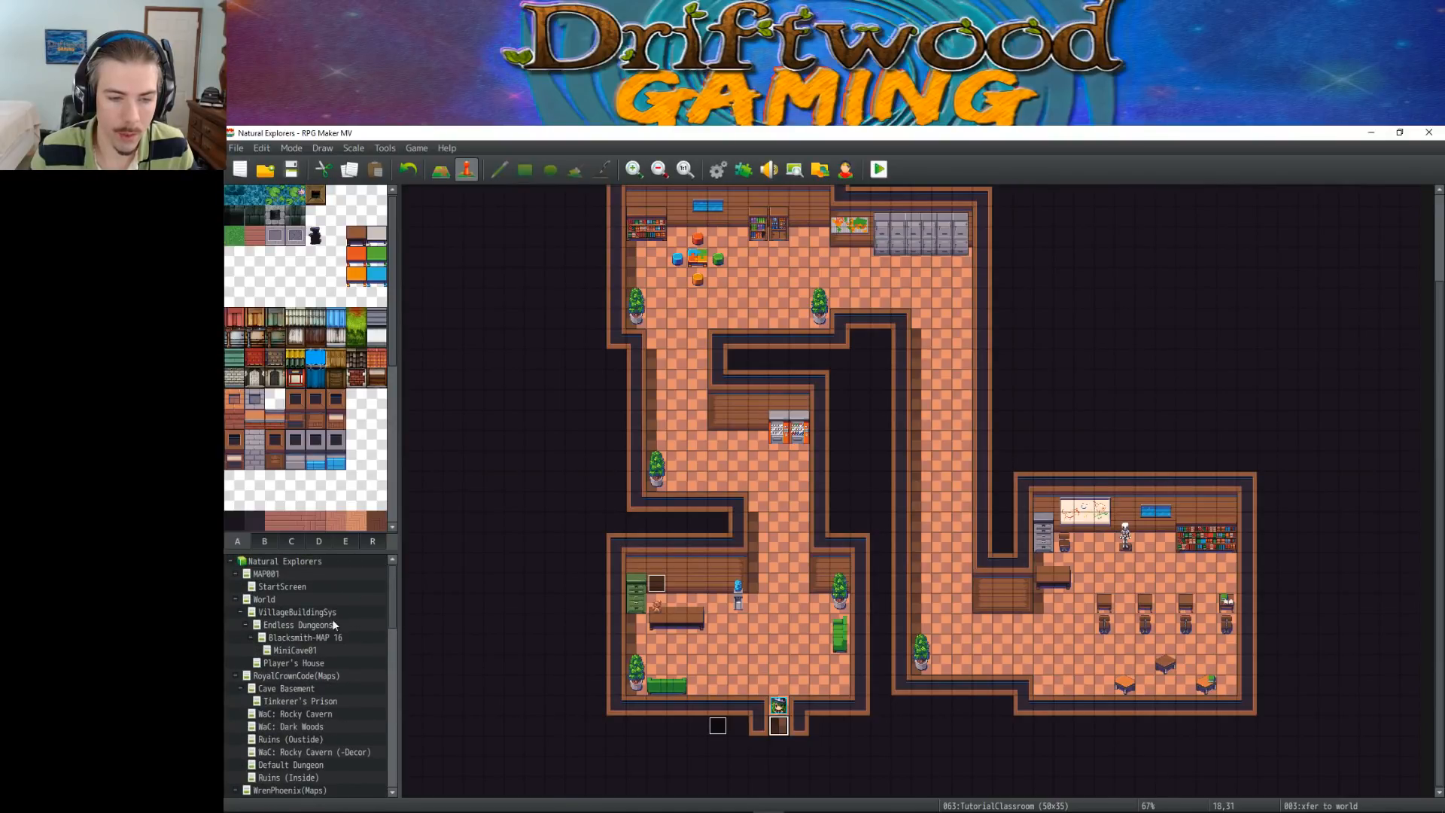
left_click(309, 662)
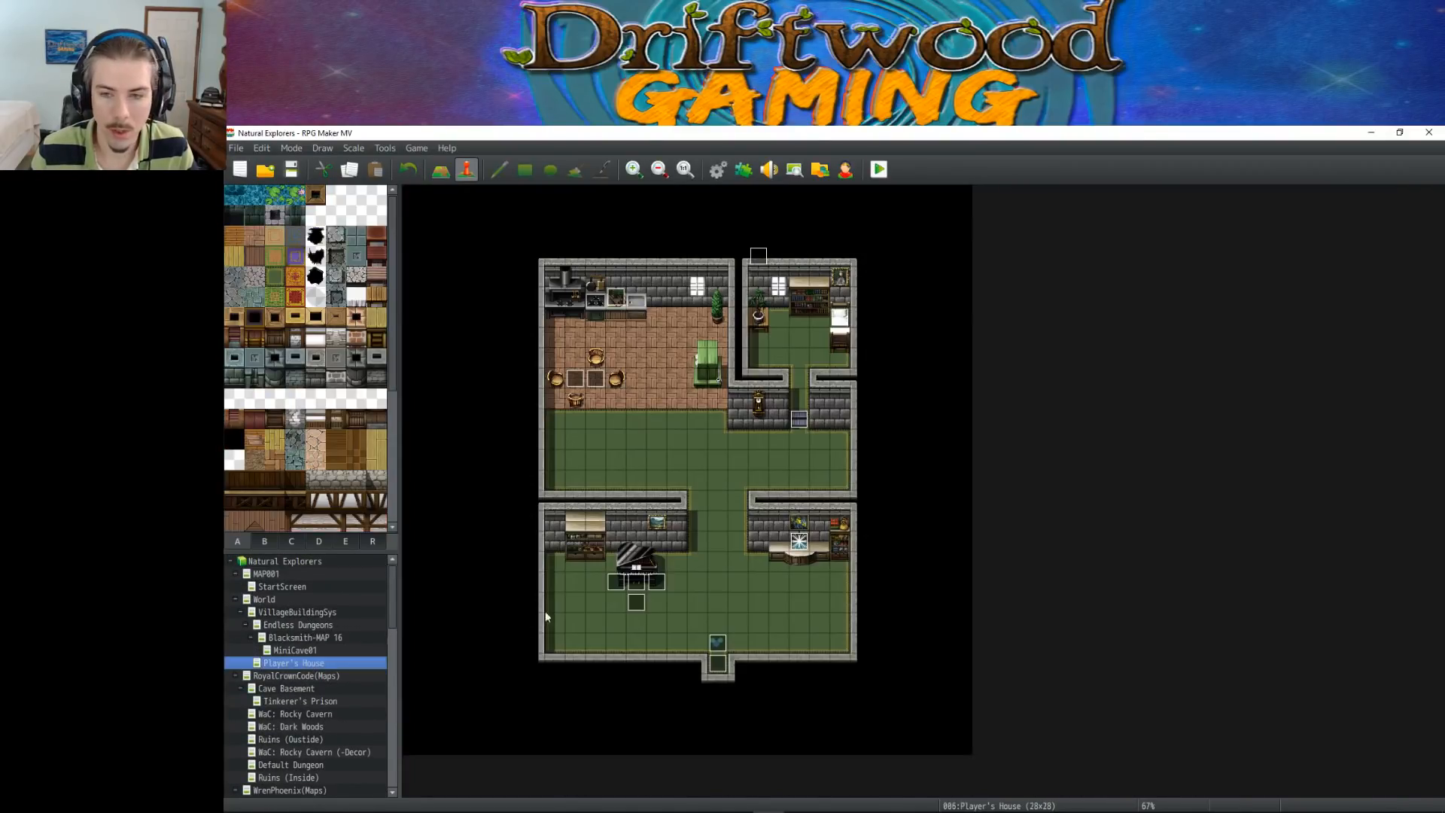
double_click(717, 664)
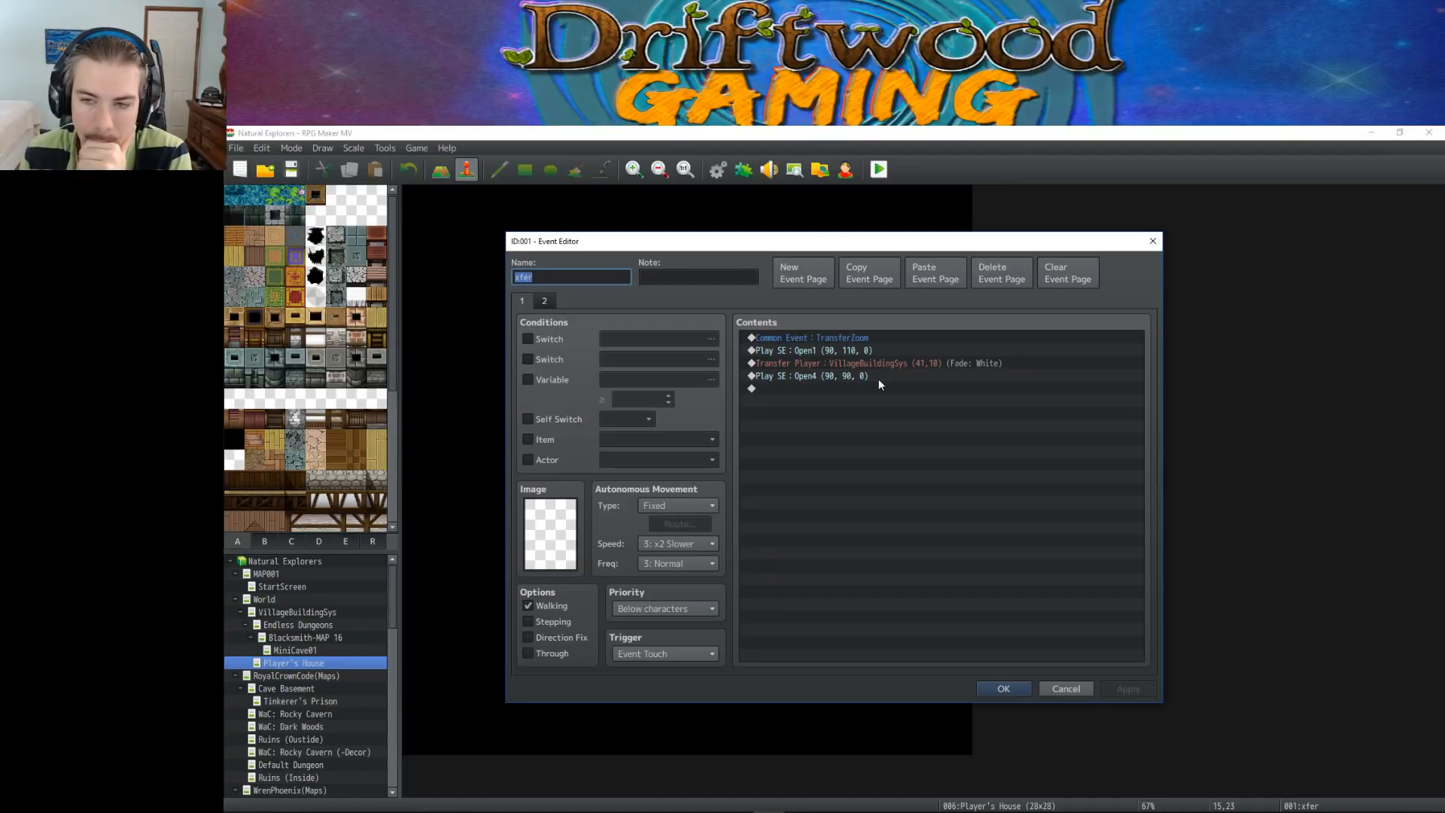
left_click(543, 300)
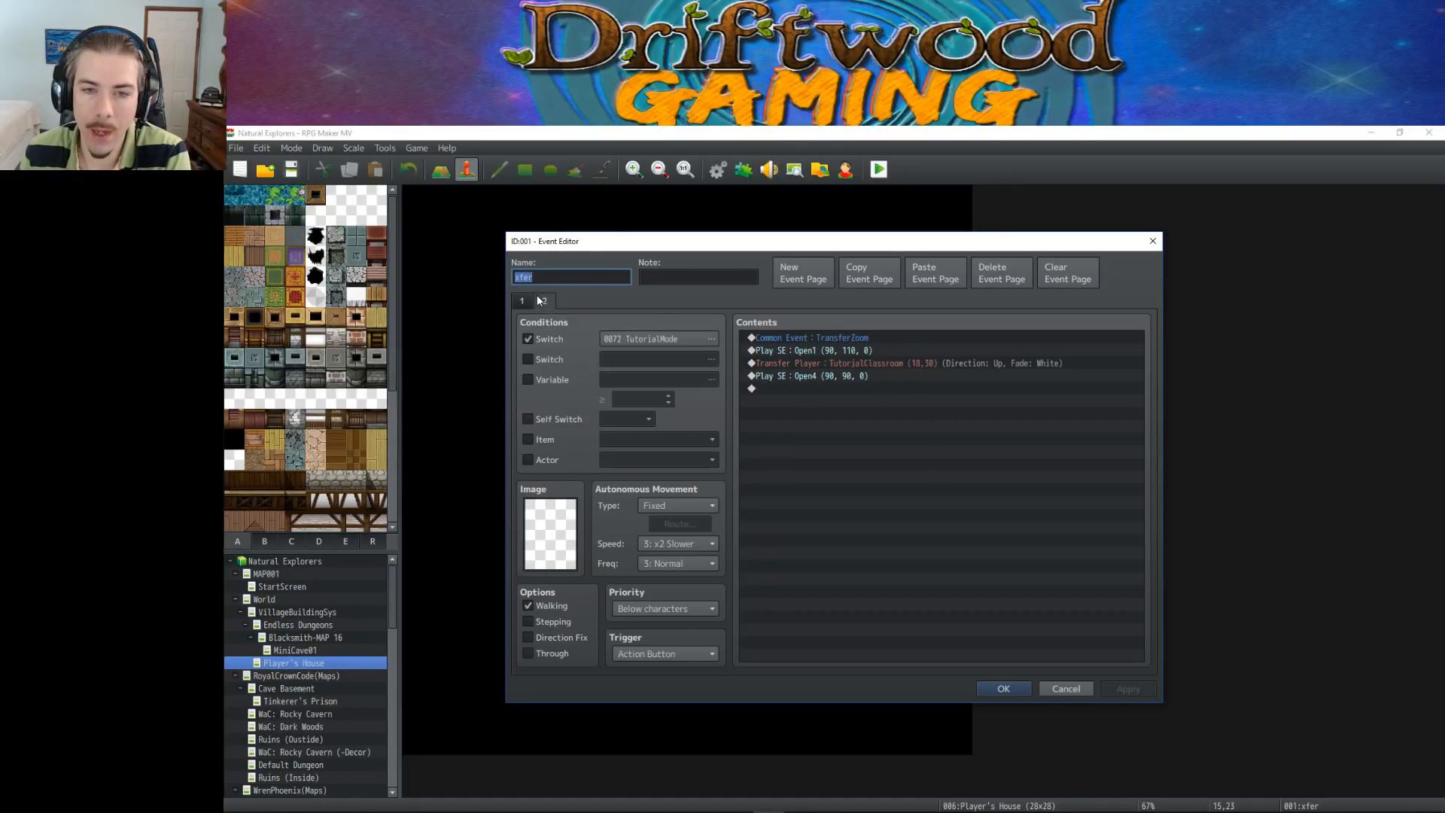
left_click(845, 362)
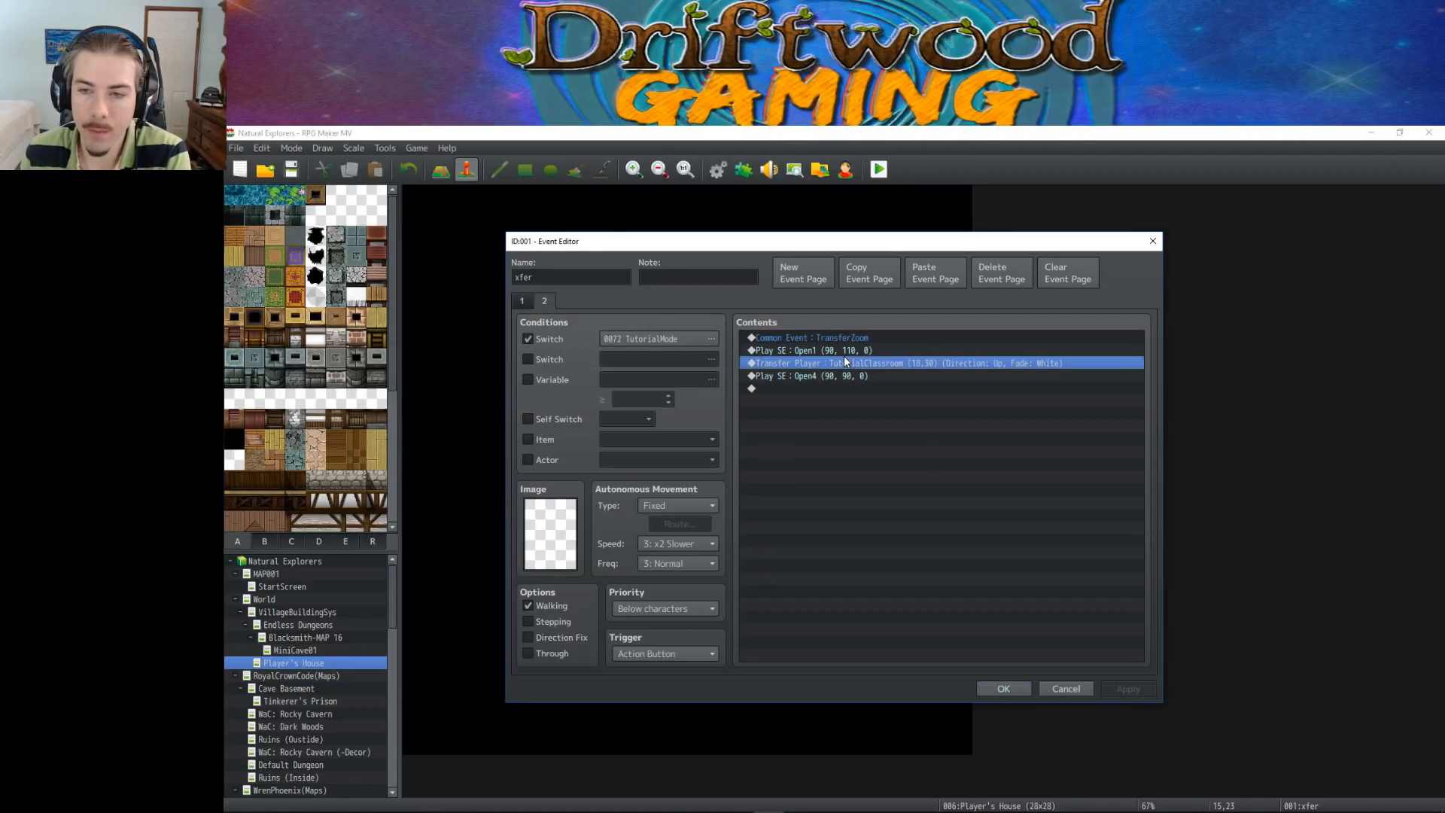
left_click(521, 301)
left_click(884, 365)
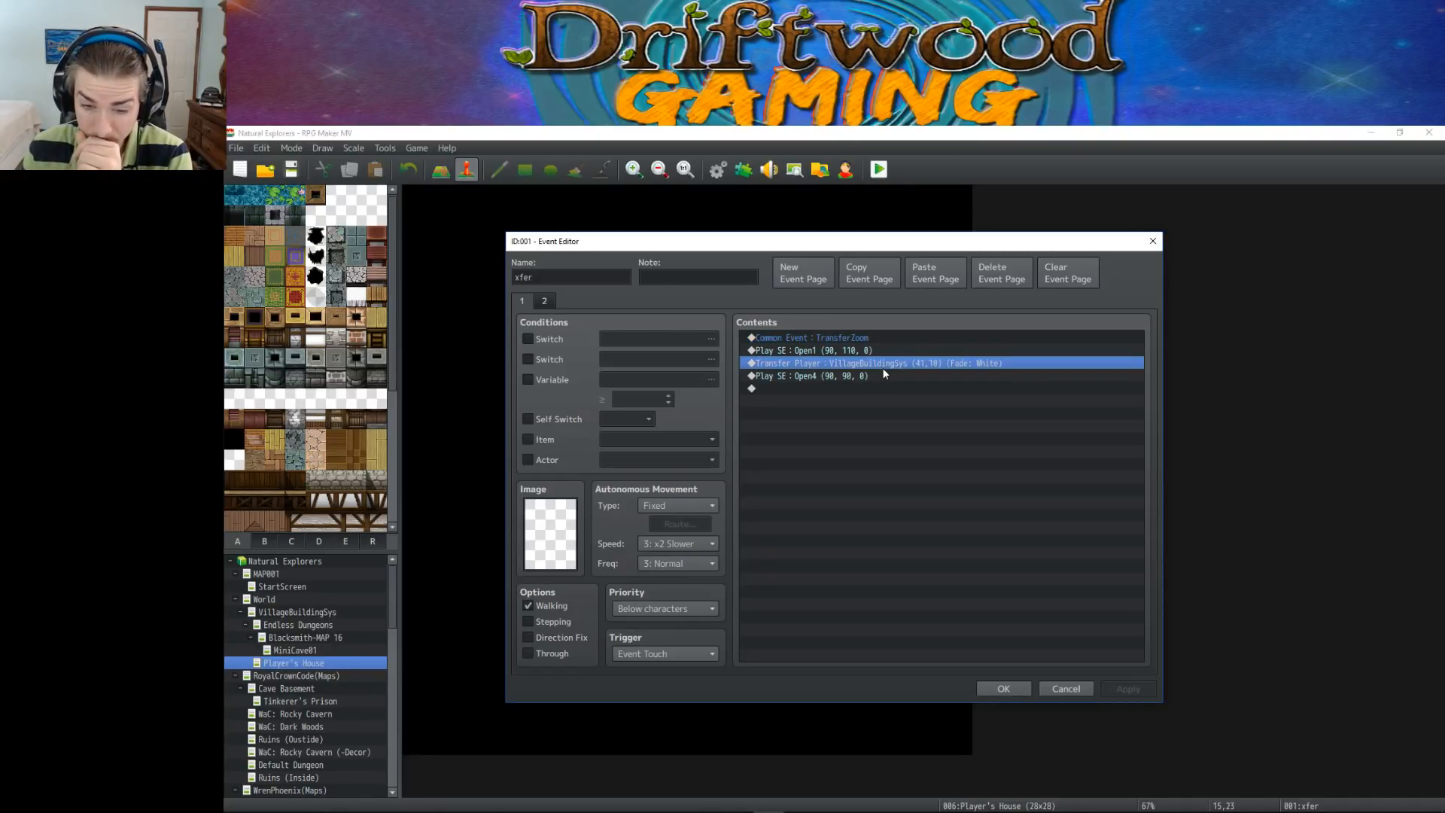
left_click(995, 688)
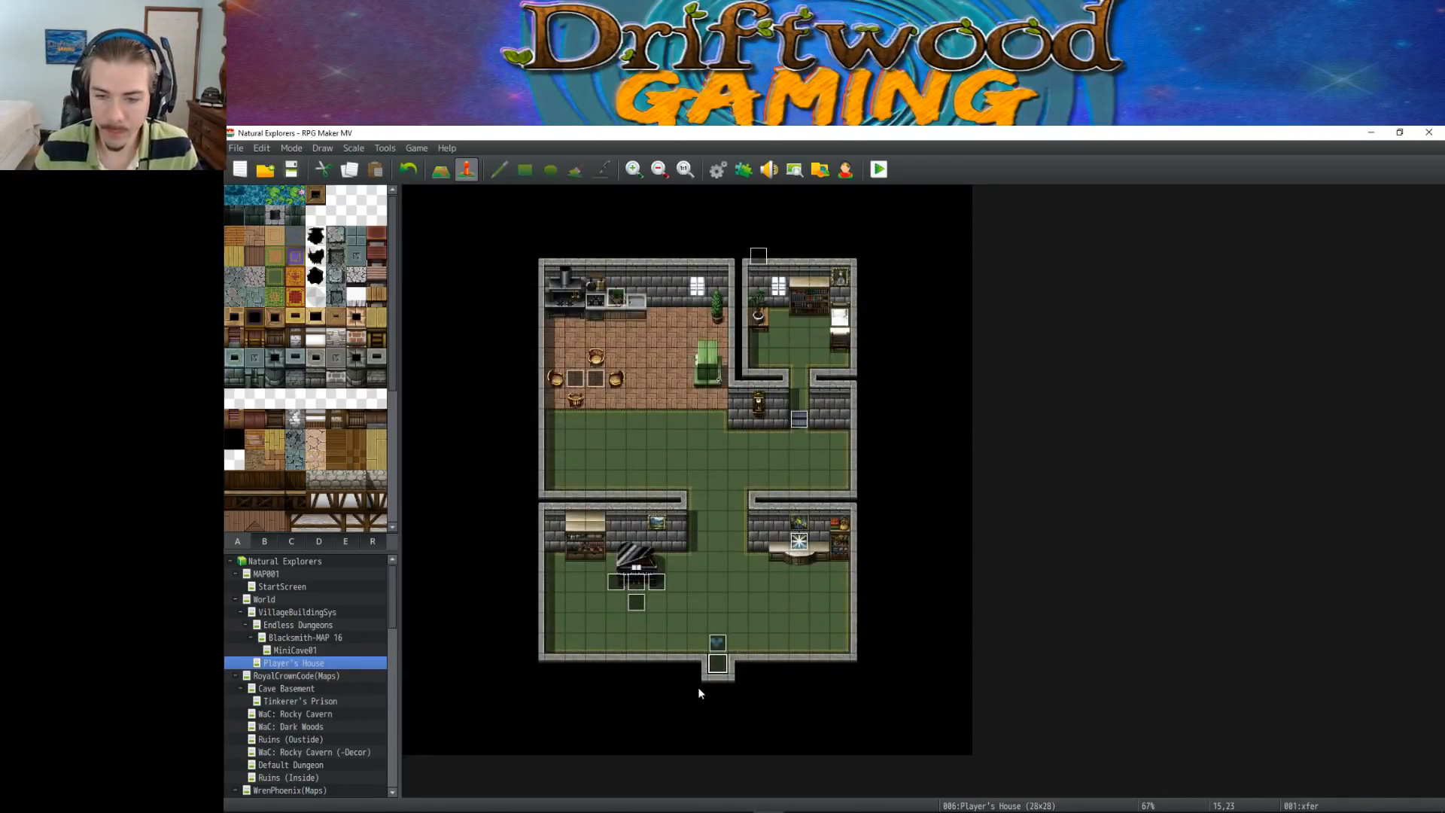
Save the project
key("ctrl+s")
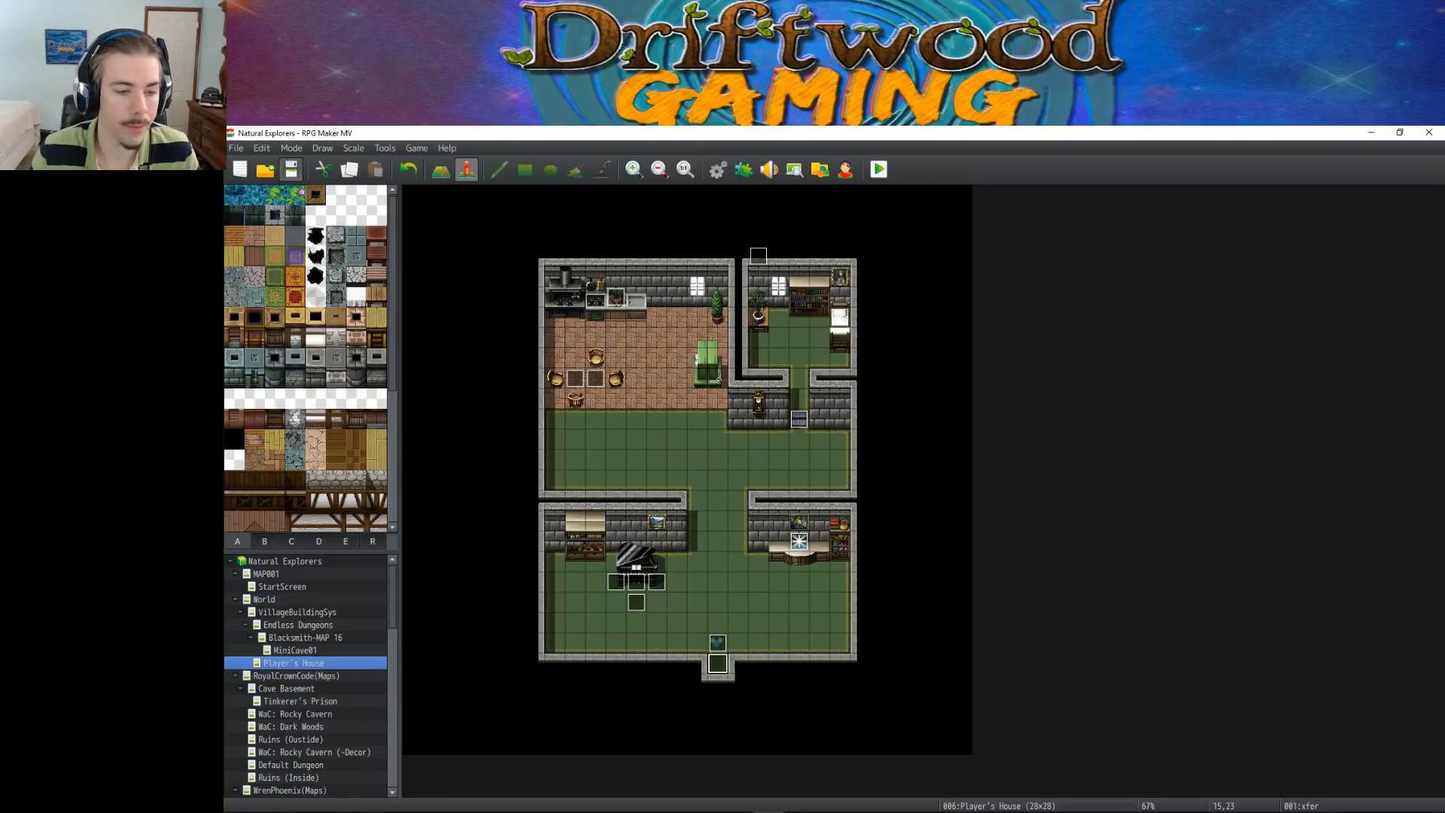
scroll(366, 716, "down", 5)
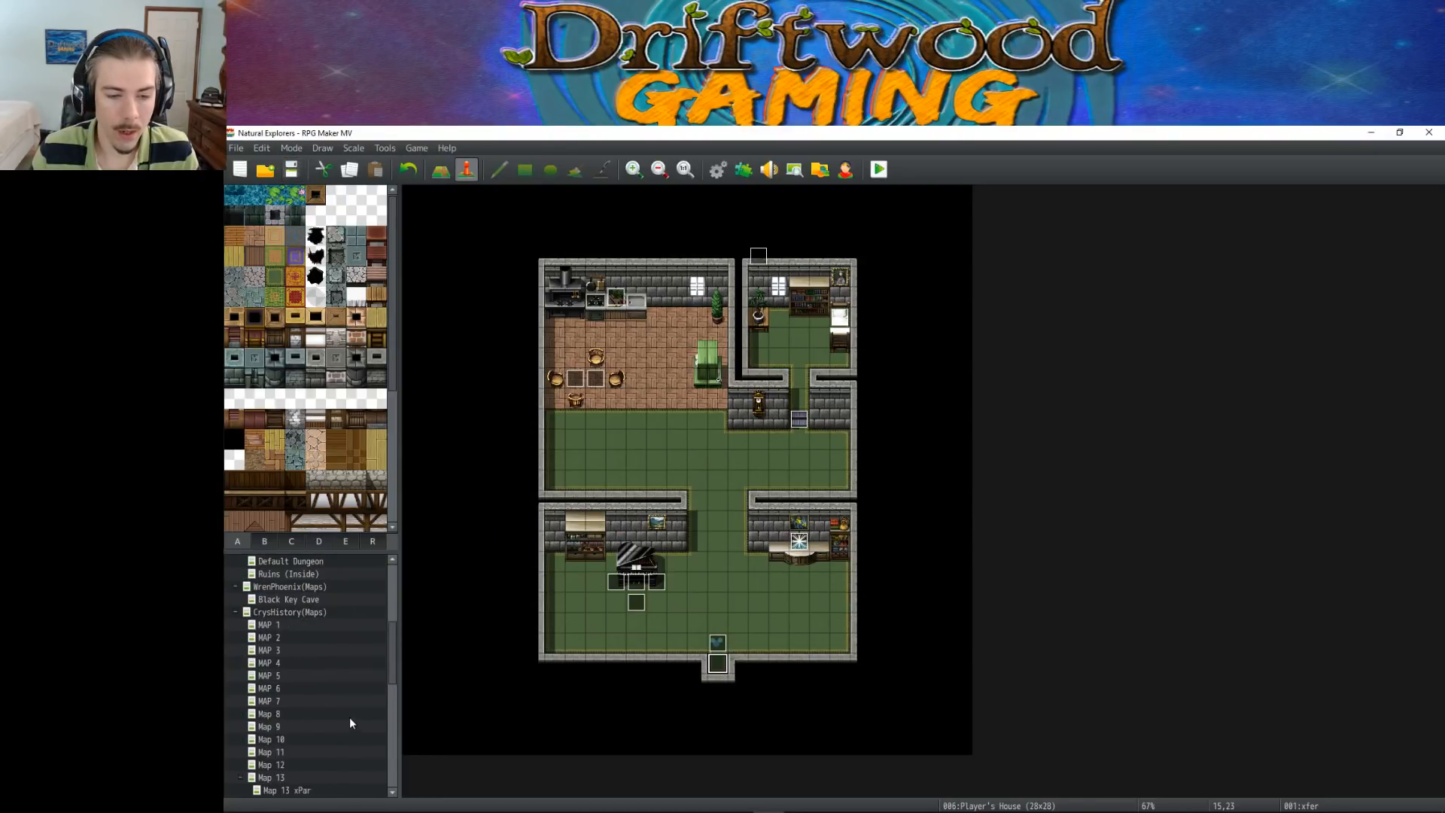
Open the World map for tile editing and pick the small wooden building tile from tileset B
scroll(288, 635, "up", 1)
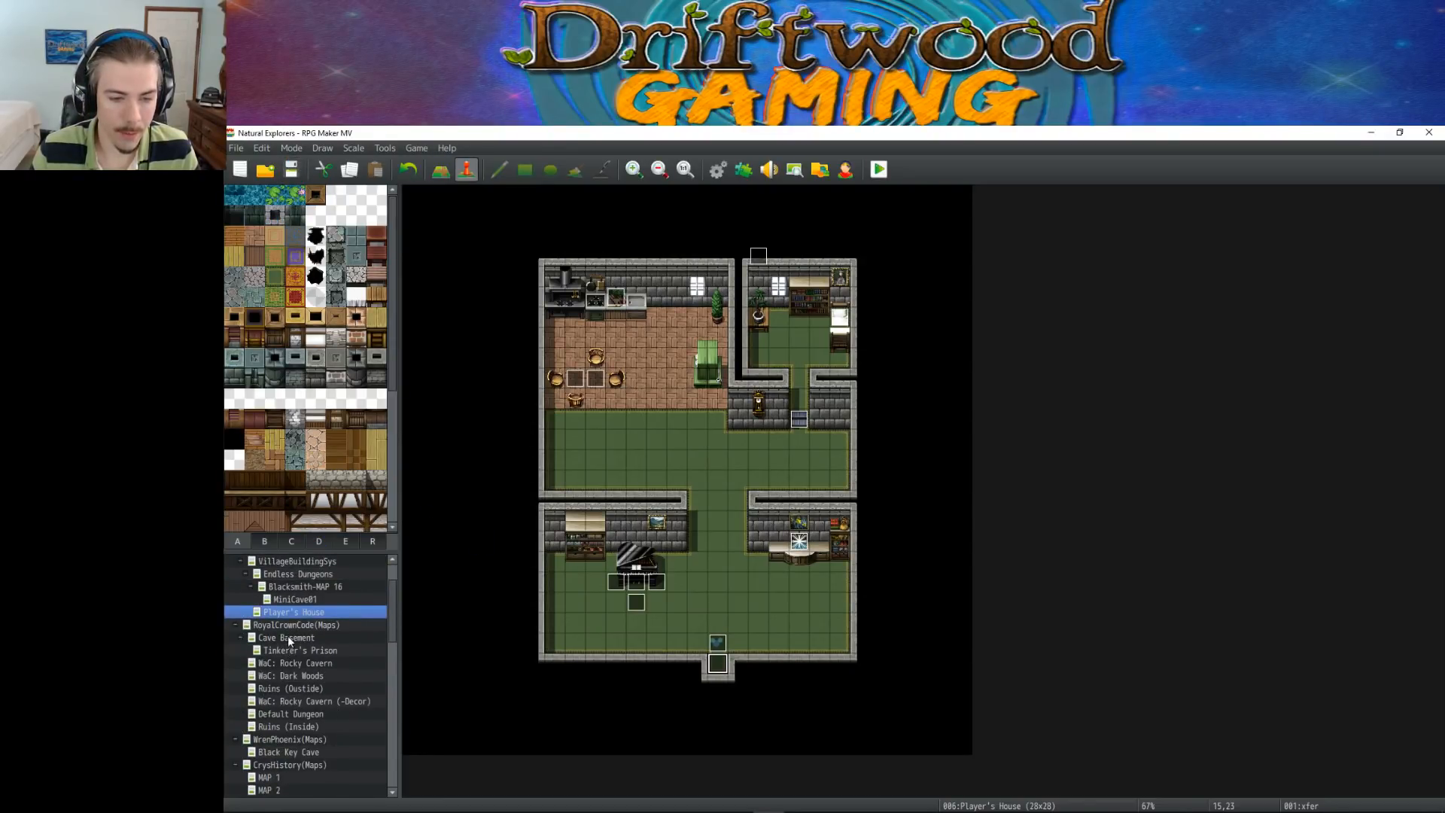
scroll(295, 636, "up", 4)
left_click(298, 598)
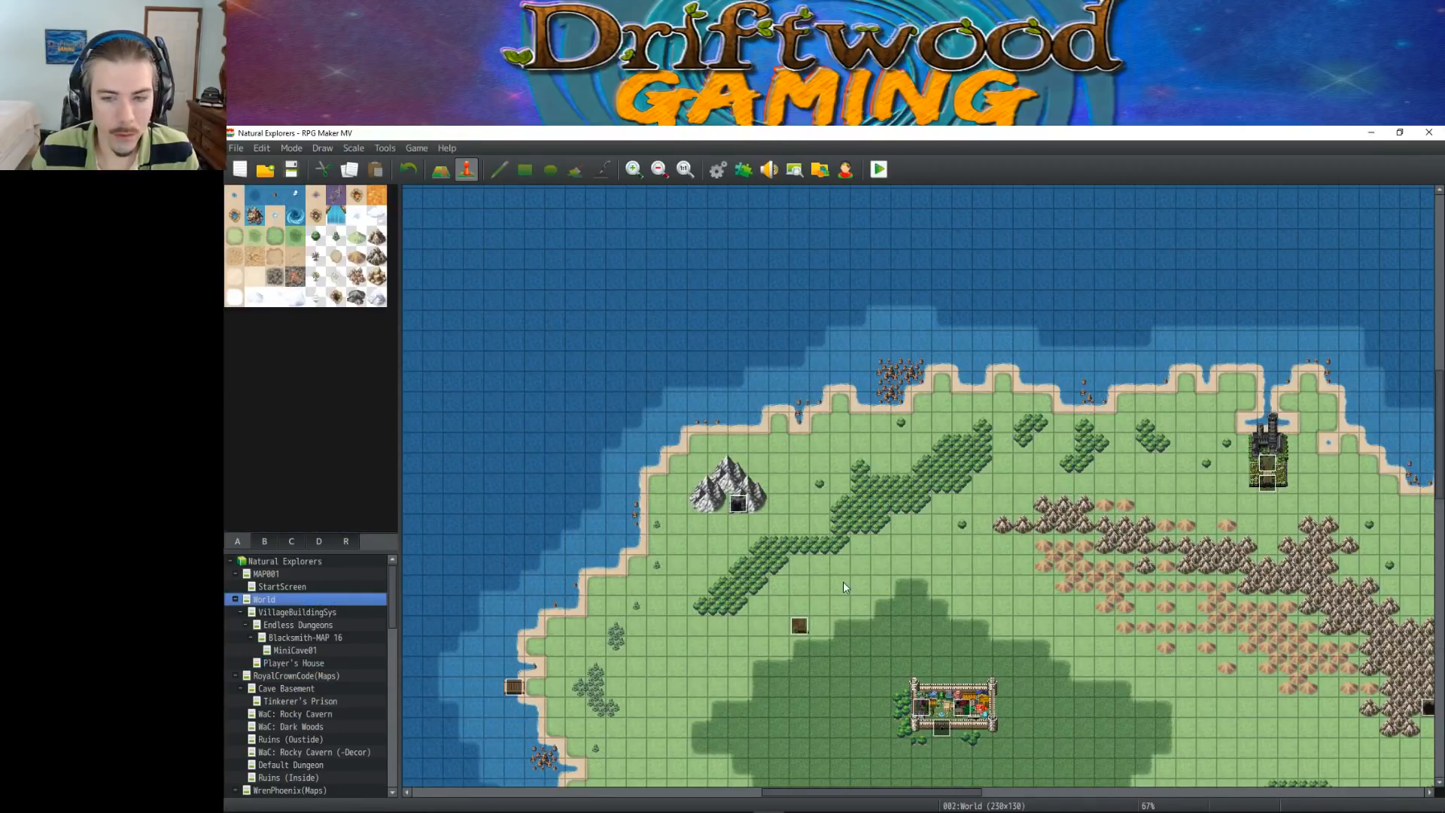
scroll(836, 557, "down", 1)
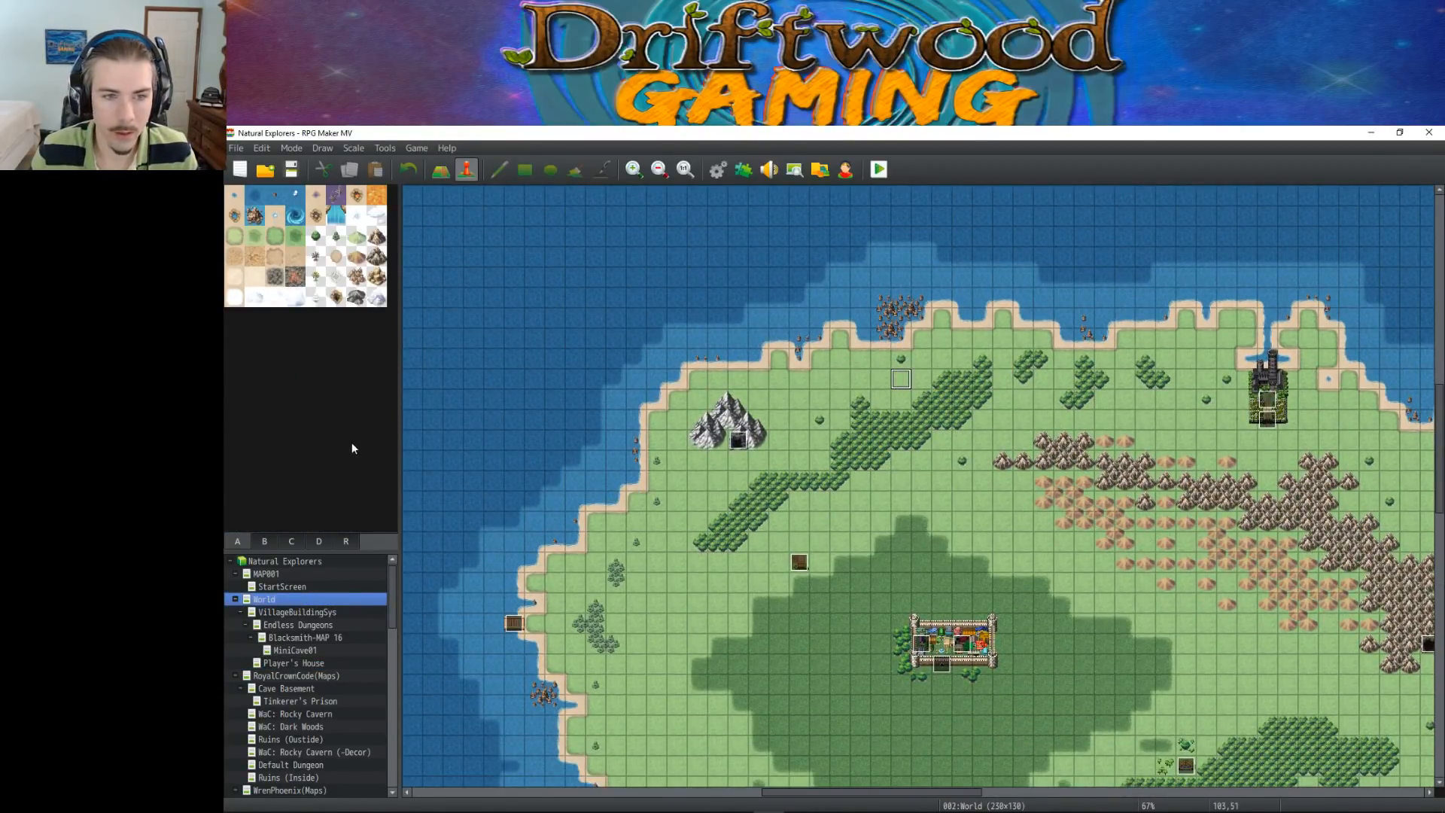
left_click(268, 545)
scroll(290, 488, "down", 1)
scroll(289, 488, "up", 1)
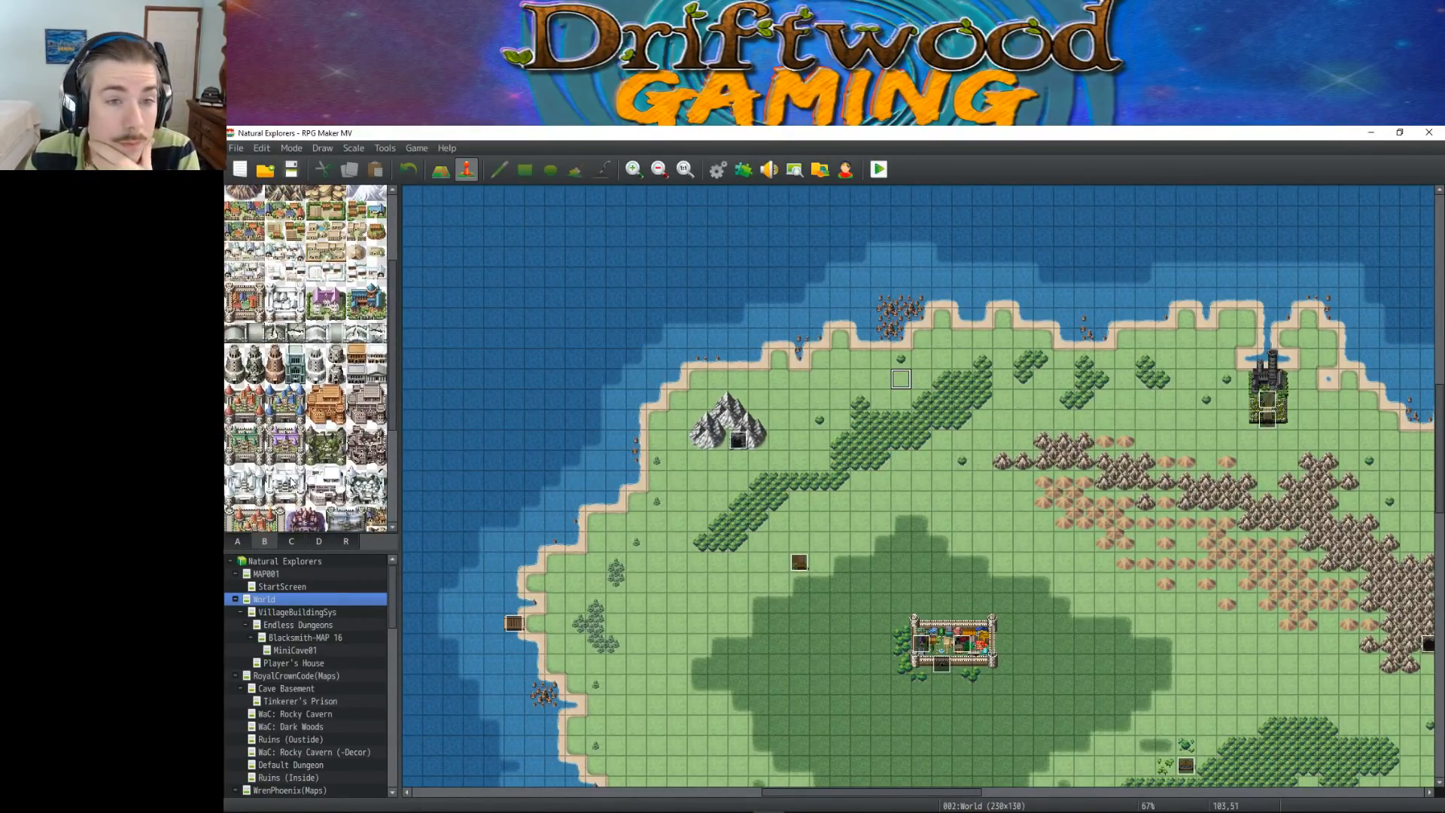
scroll(291, 482, "up", 1)
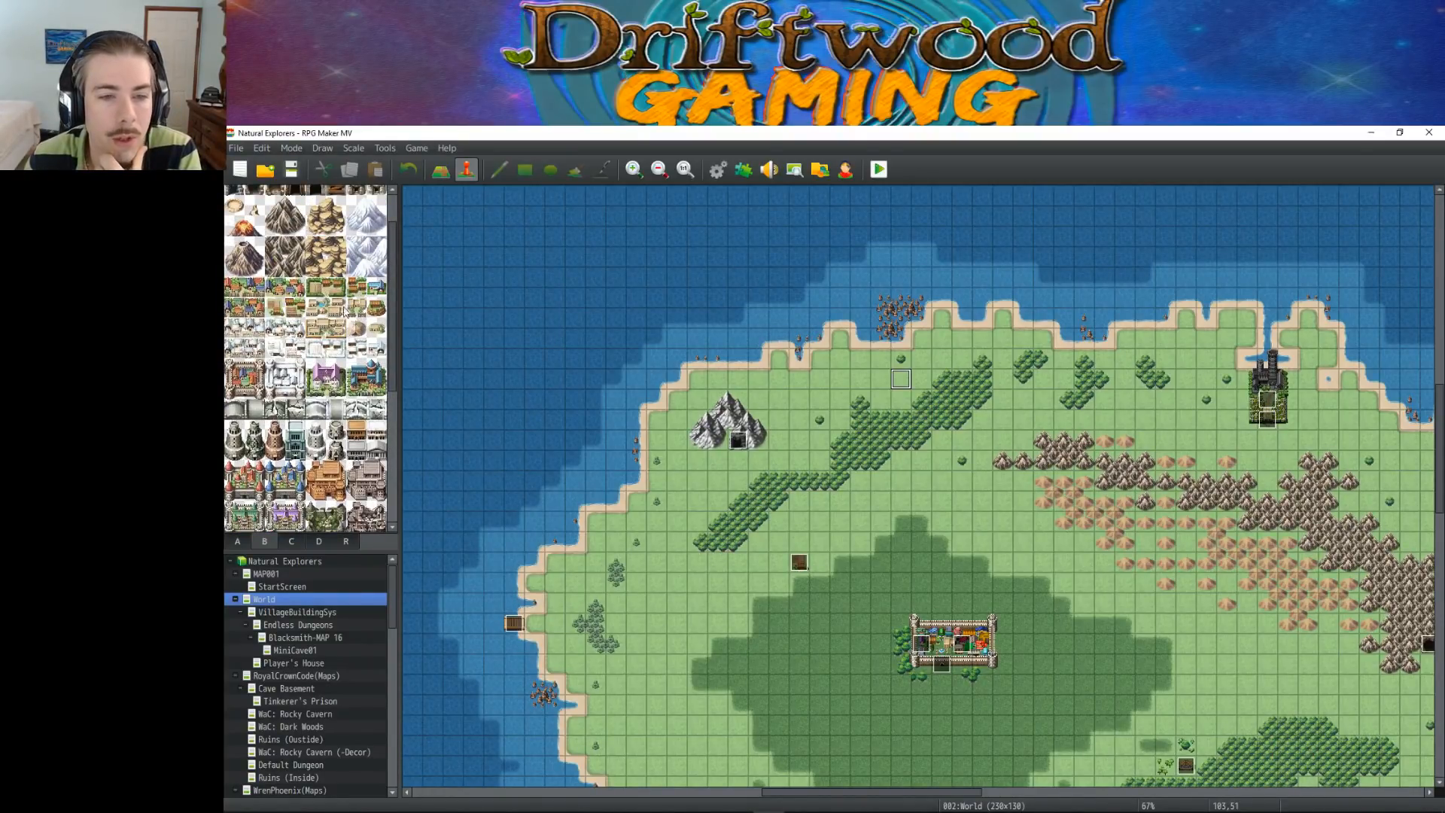
left_click(357, 431)
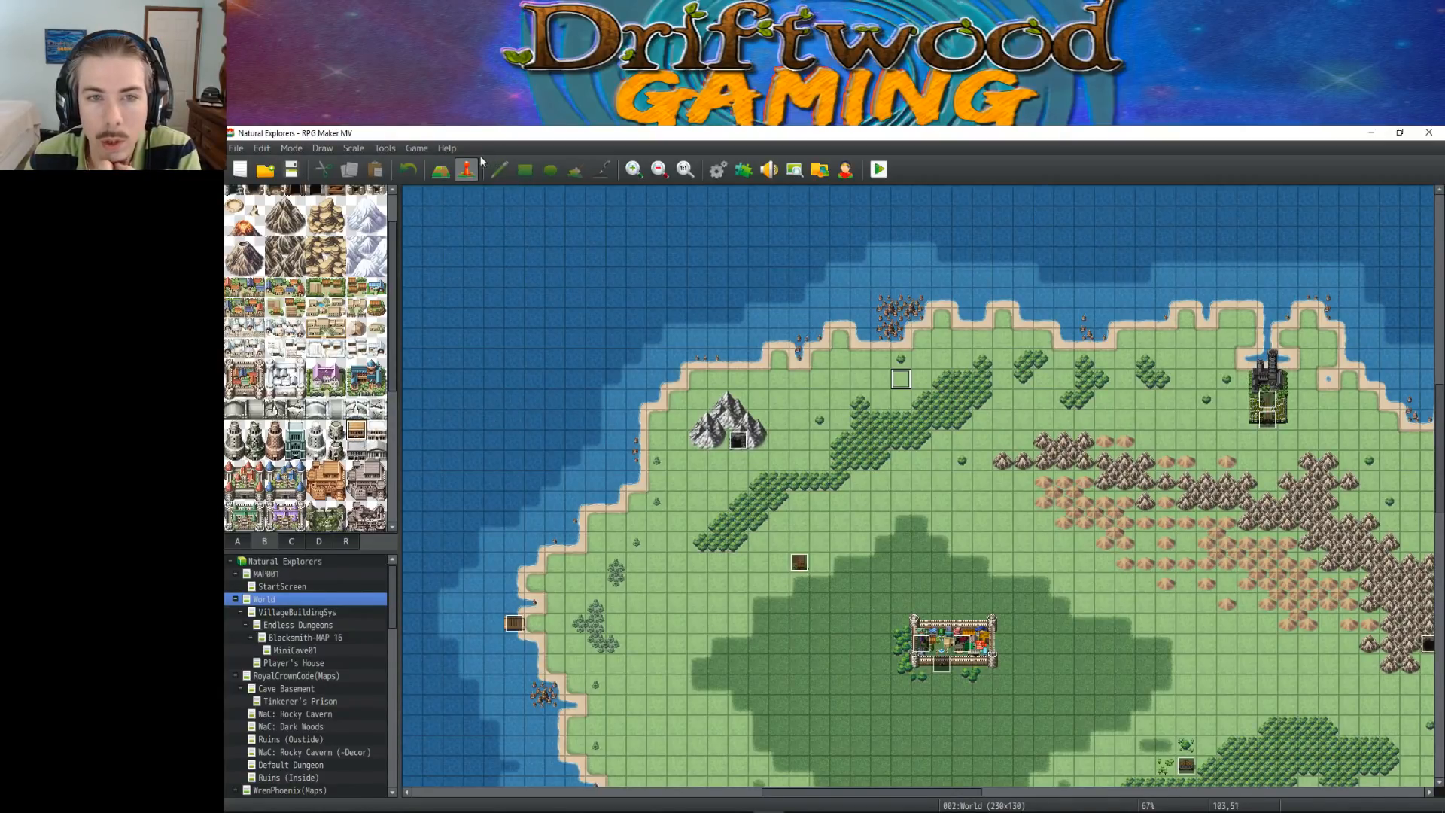
left_click(441, 169)
left_click(575, 169)
left_click(901, 381)
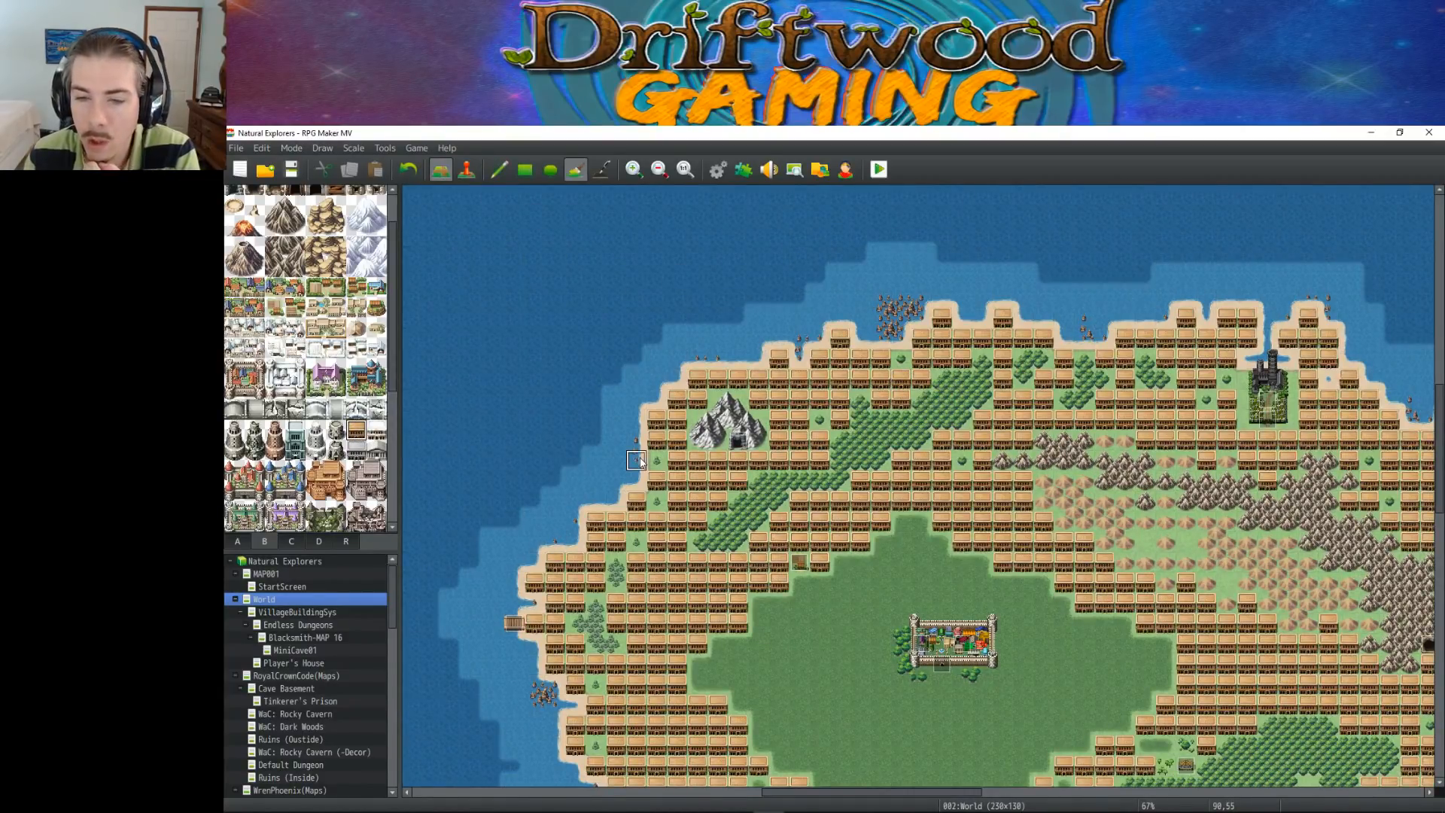
key("ctrl+z")
Place the wooden building with the Pencil at 103,51 on the World map and create an event named TutorialClassroomXfer on it
left_click(499, 170)
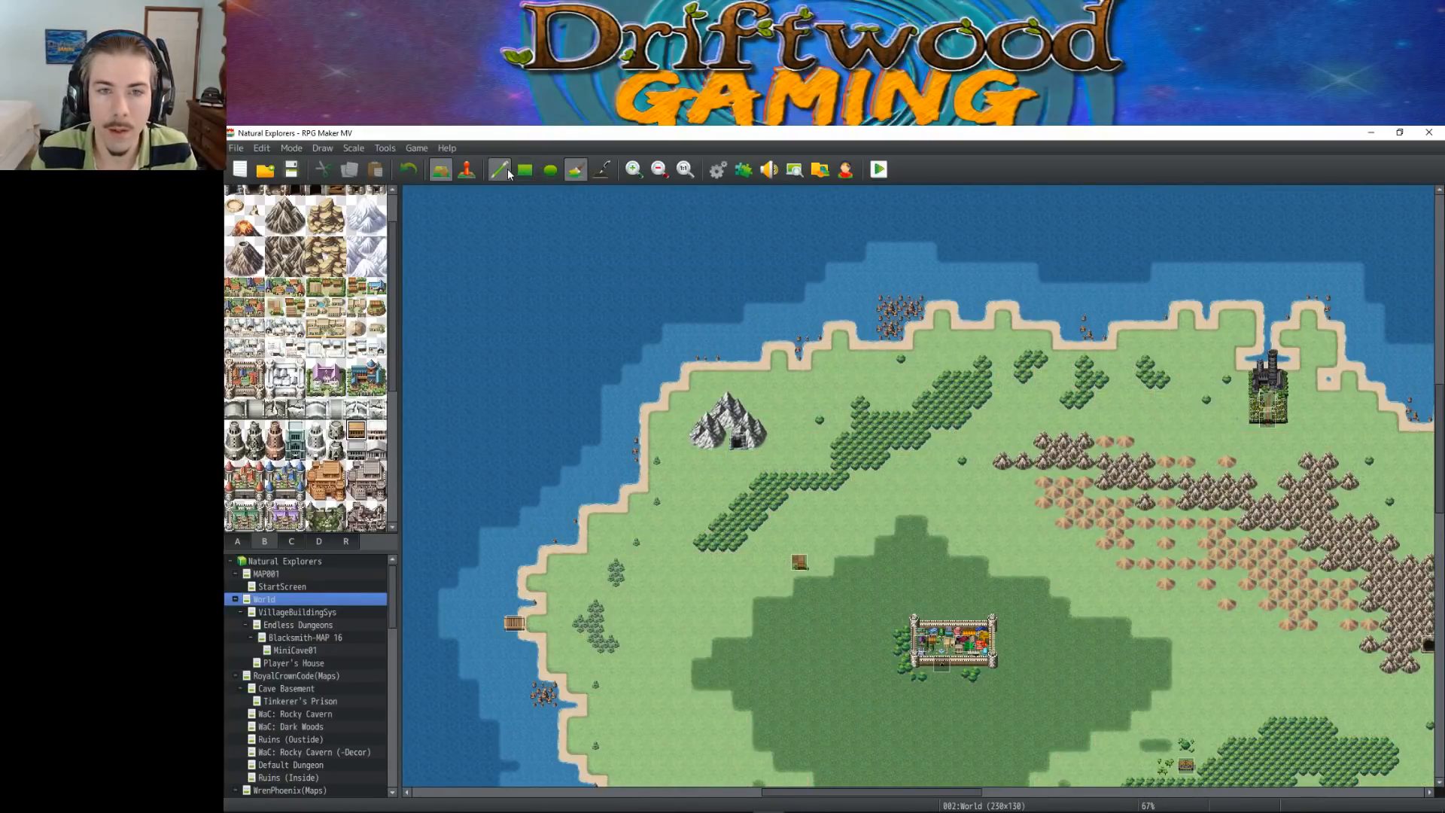
left_click(901, 380)
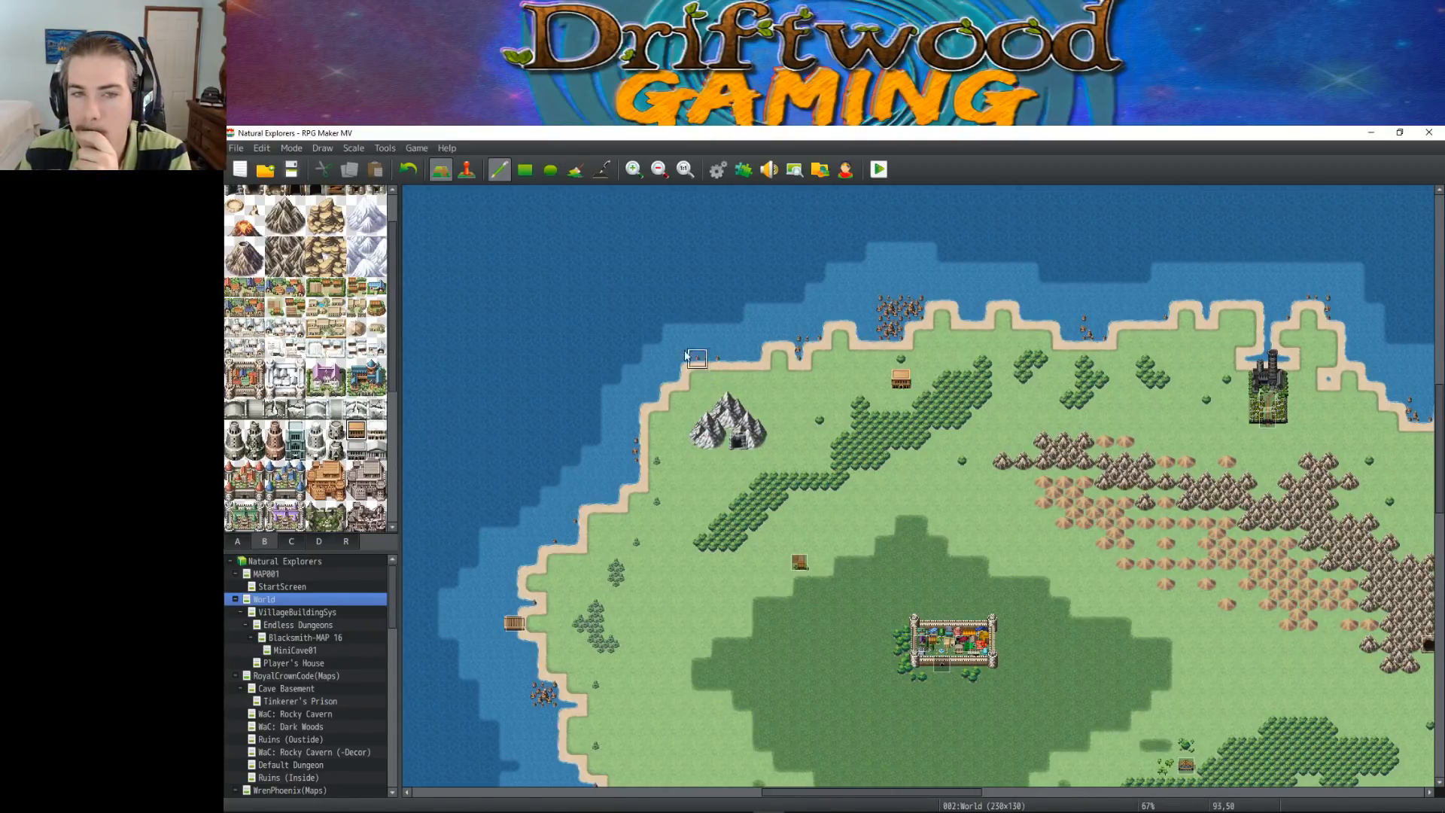
left_click(467, 169)
right_click(901, 381)
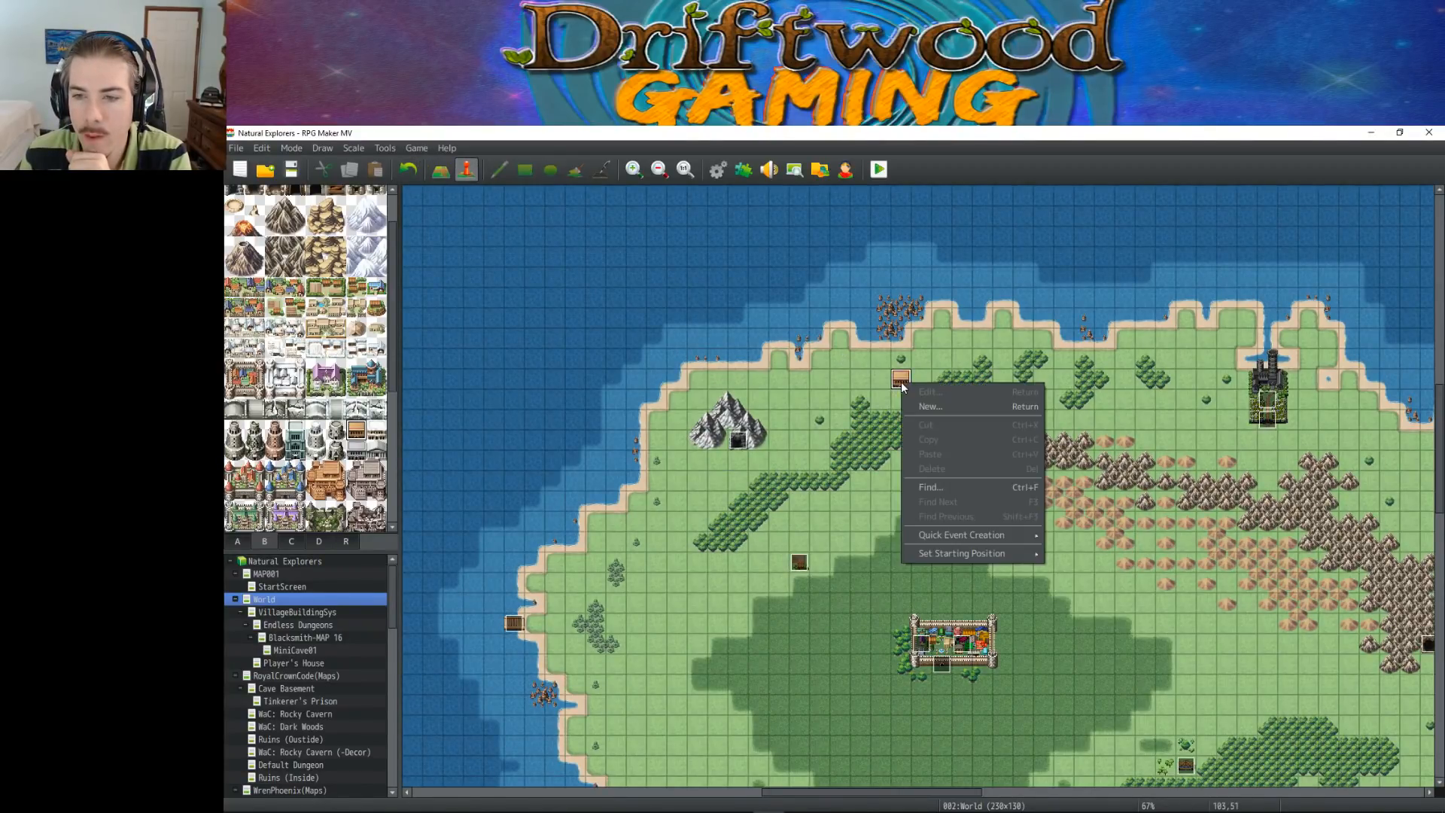
left_click(928, 406)
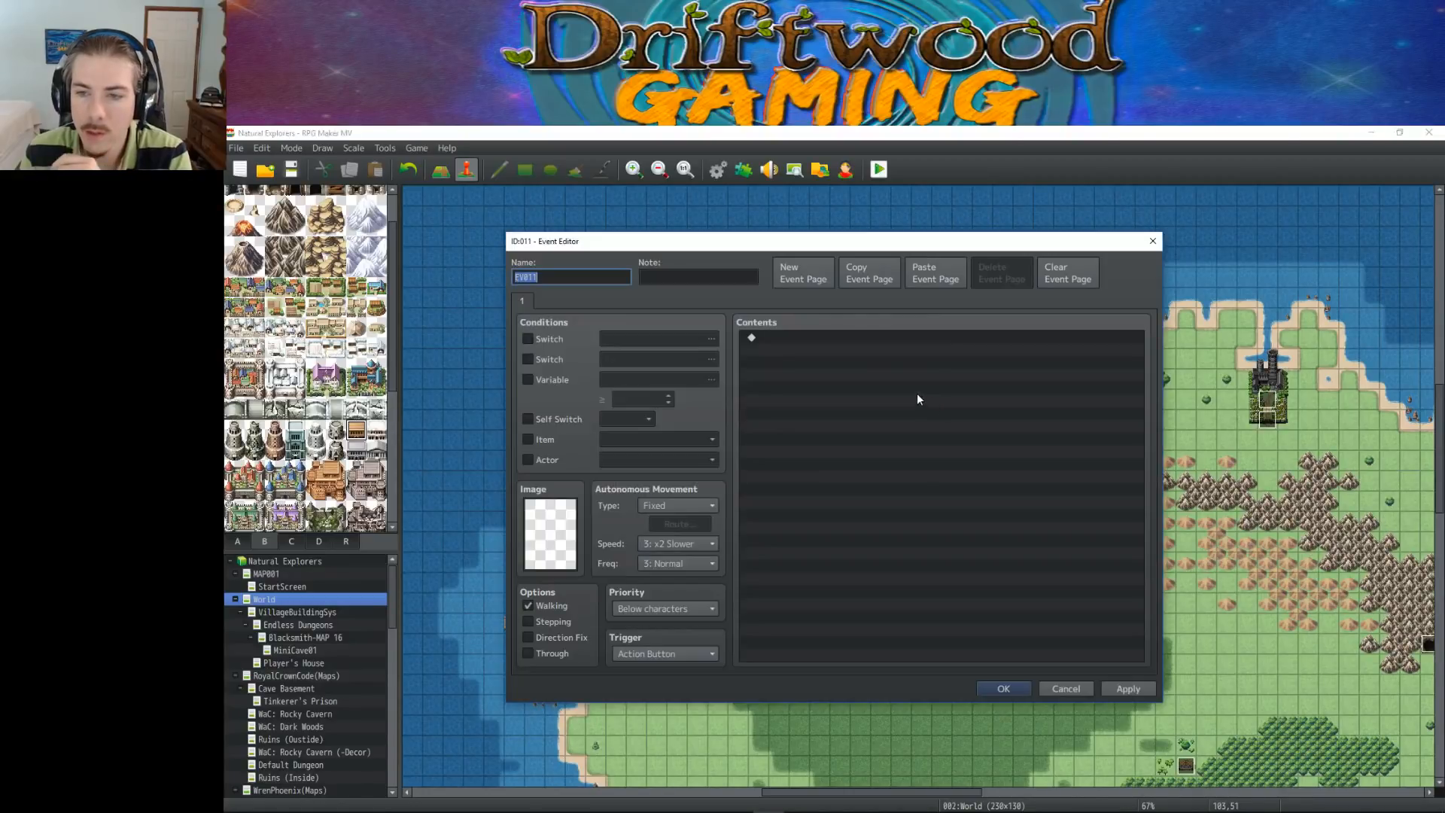
type("TutorialCla")
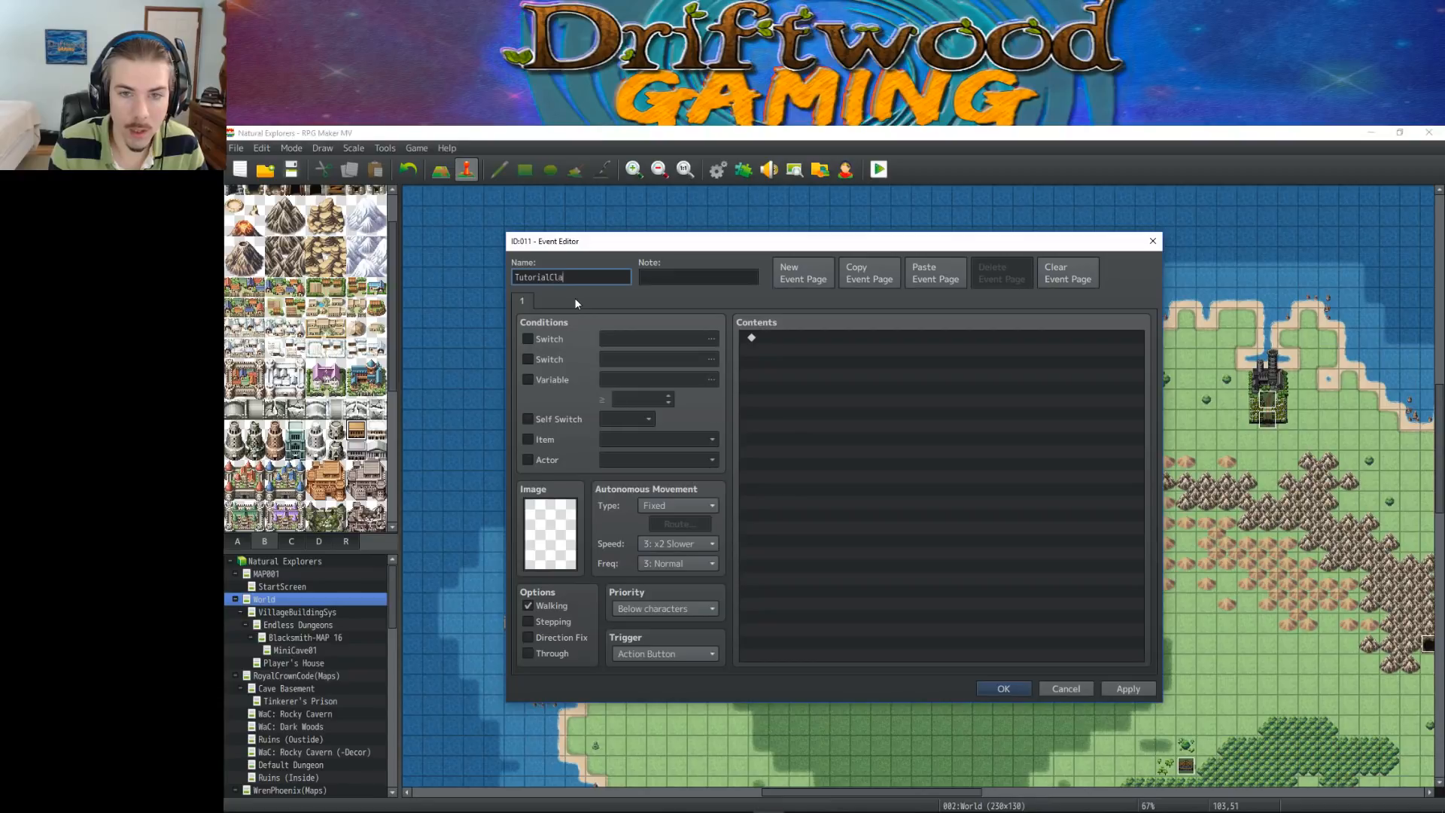
type("ssroomXfer")
Add the comment "<Mini Label: The Classroom>" to the TutorialClassroomXfer event
right_click(856, 366)
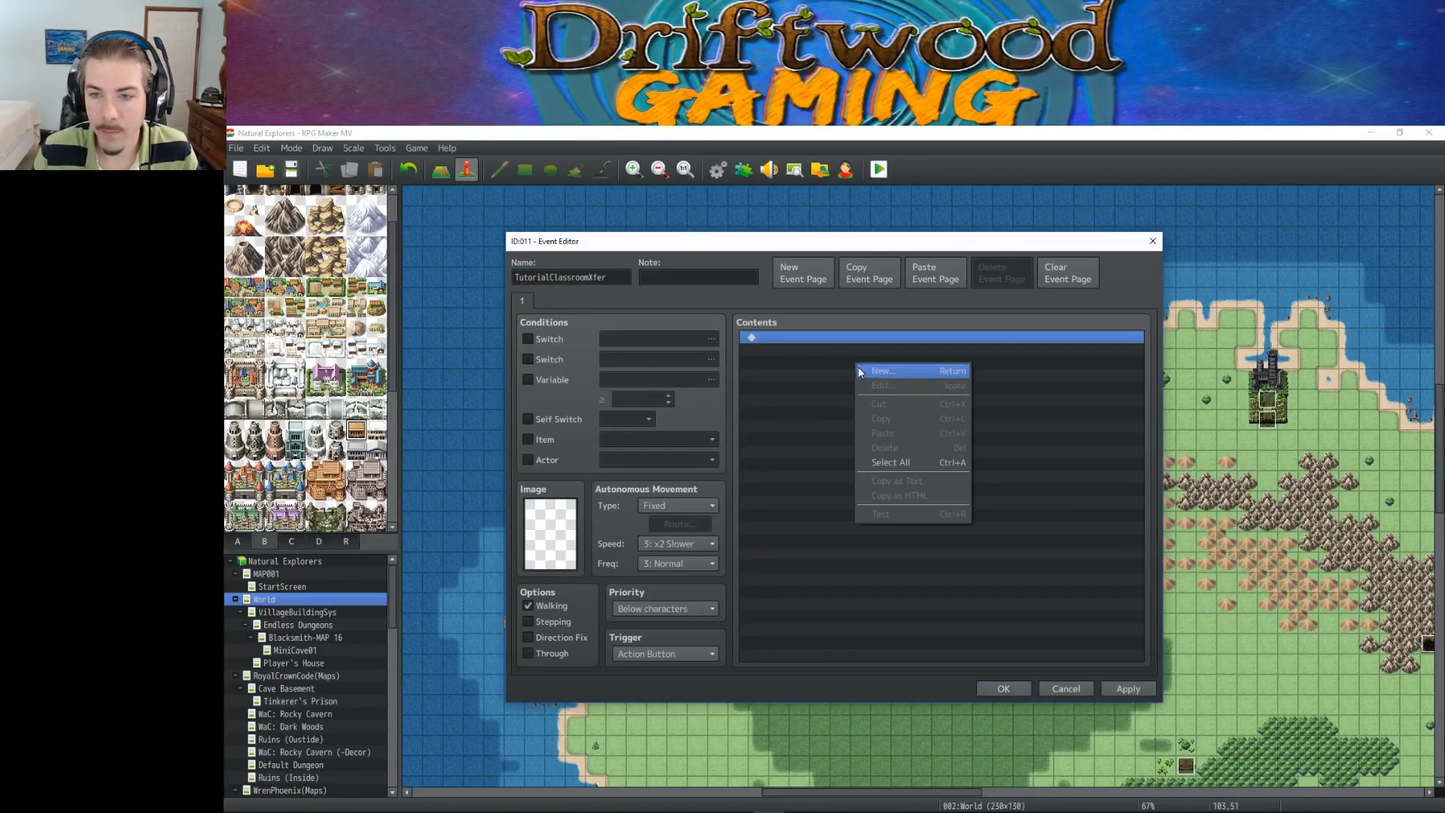
left_click(875, 371)
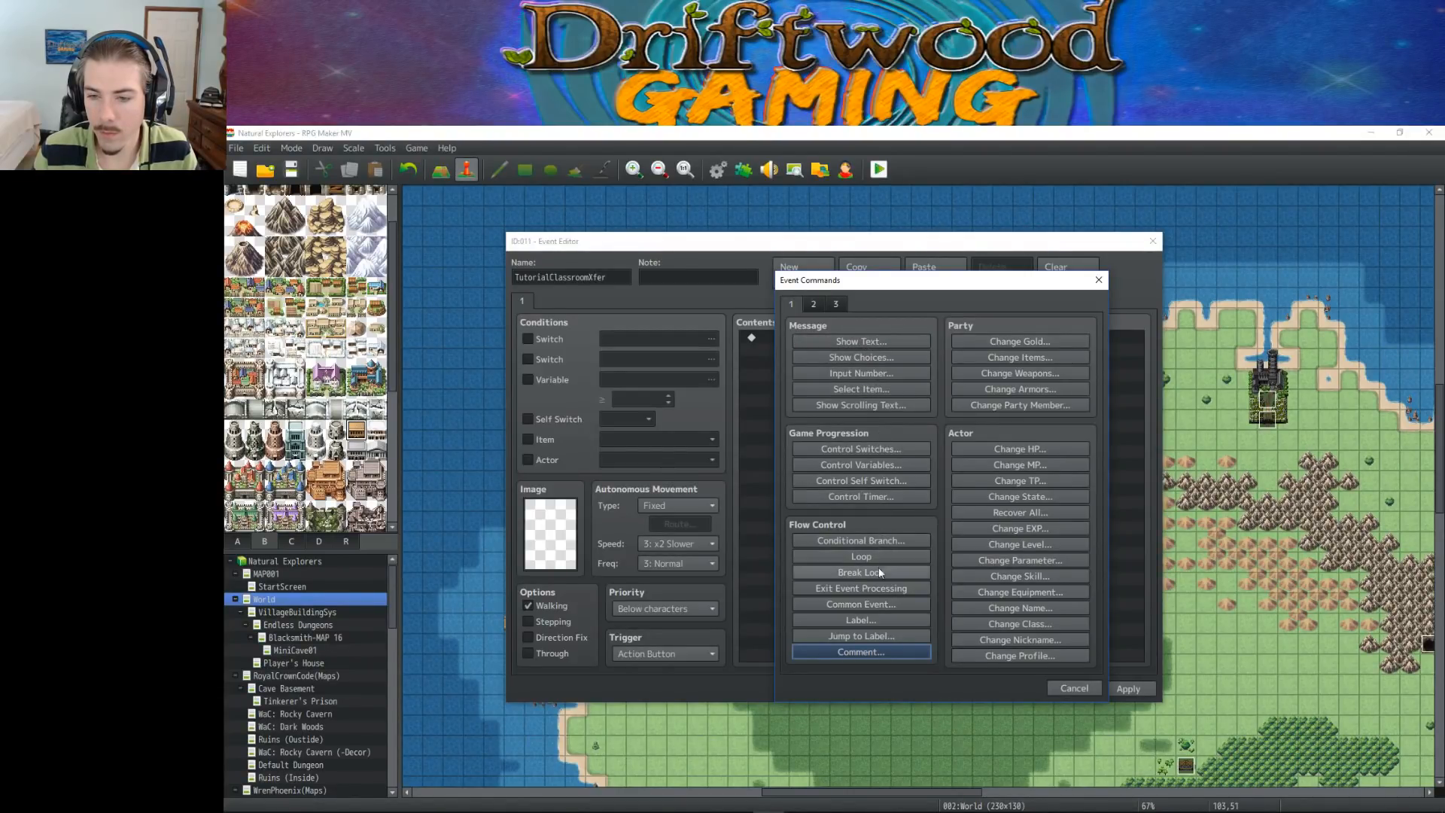
left_click(861, 652)
type("<M")
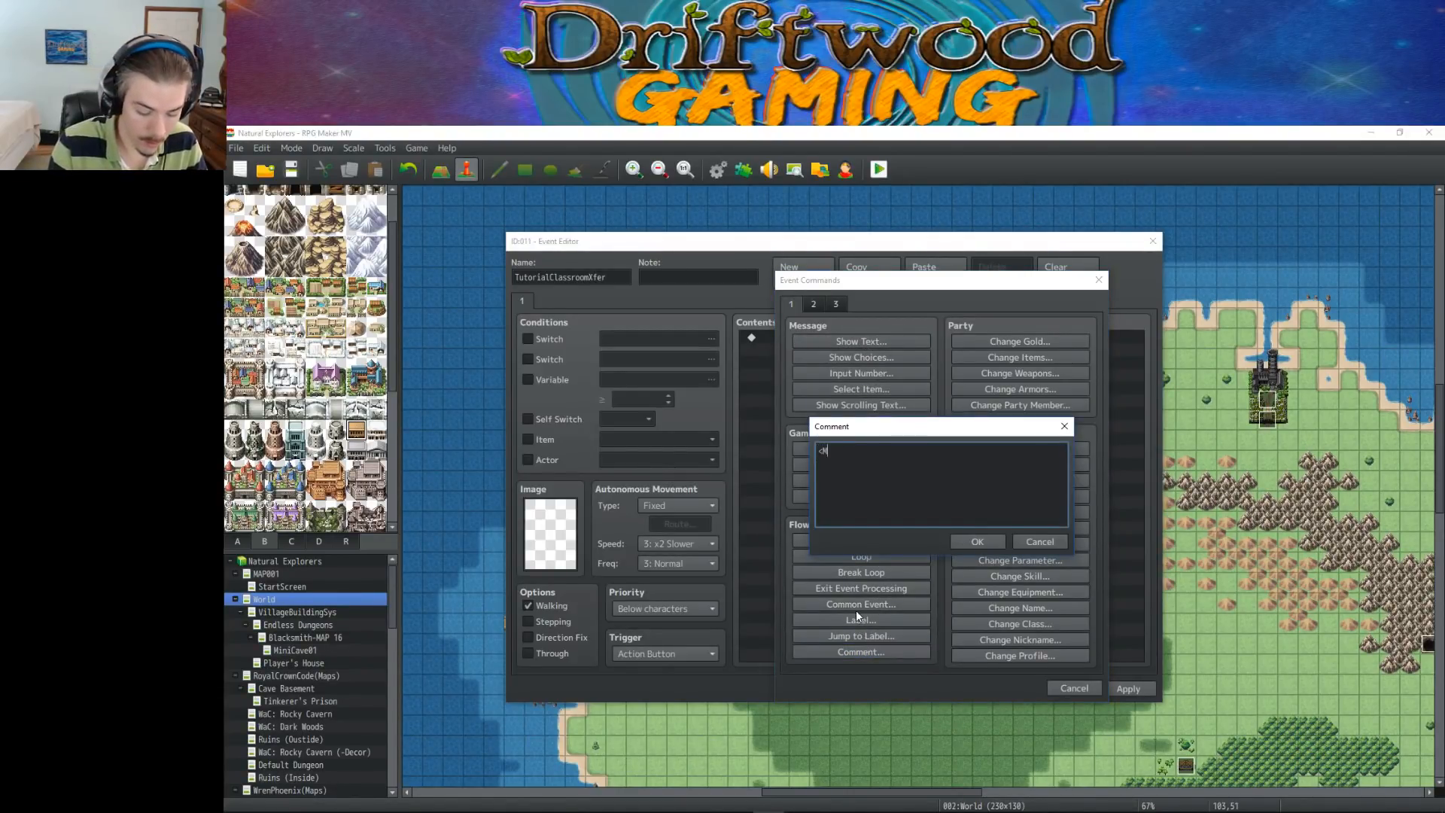
type("ini Labe")
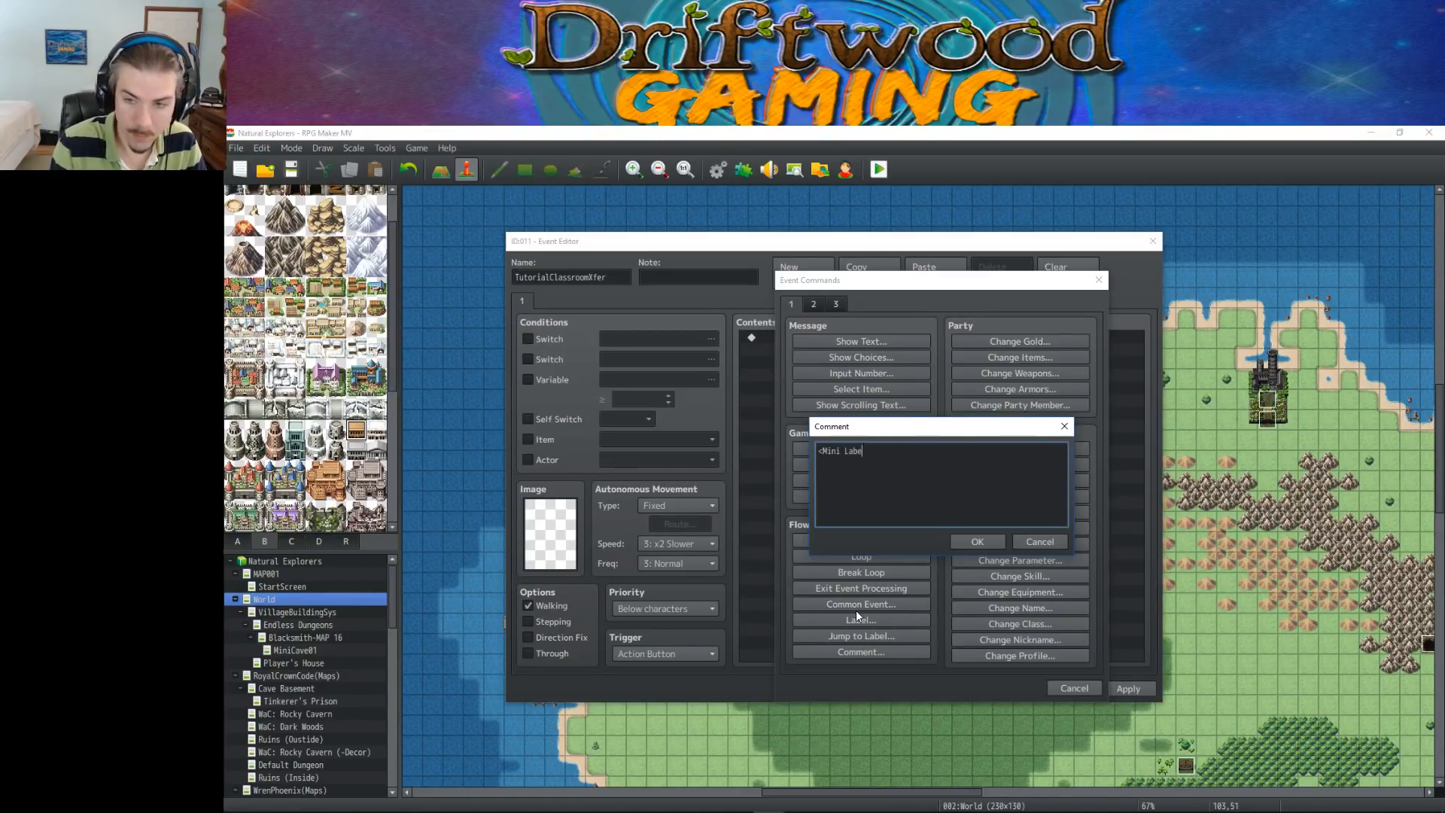
type("l: Tutorial")
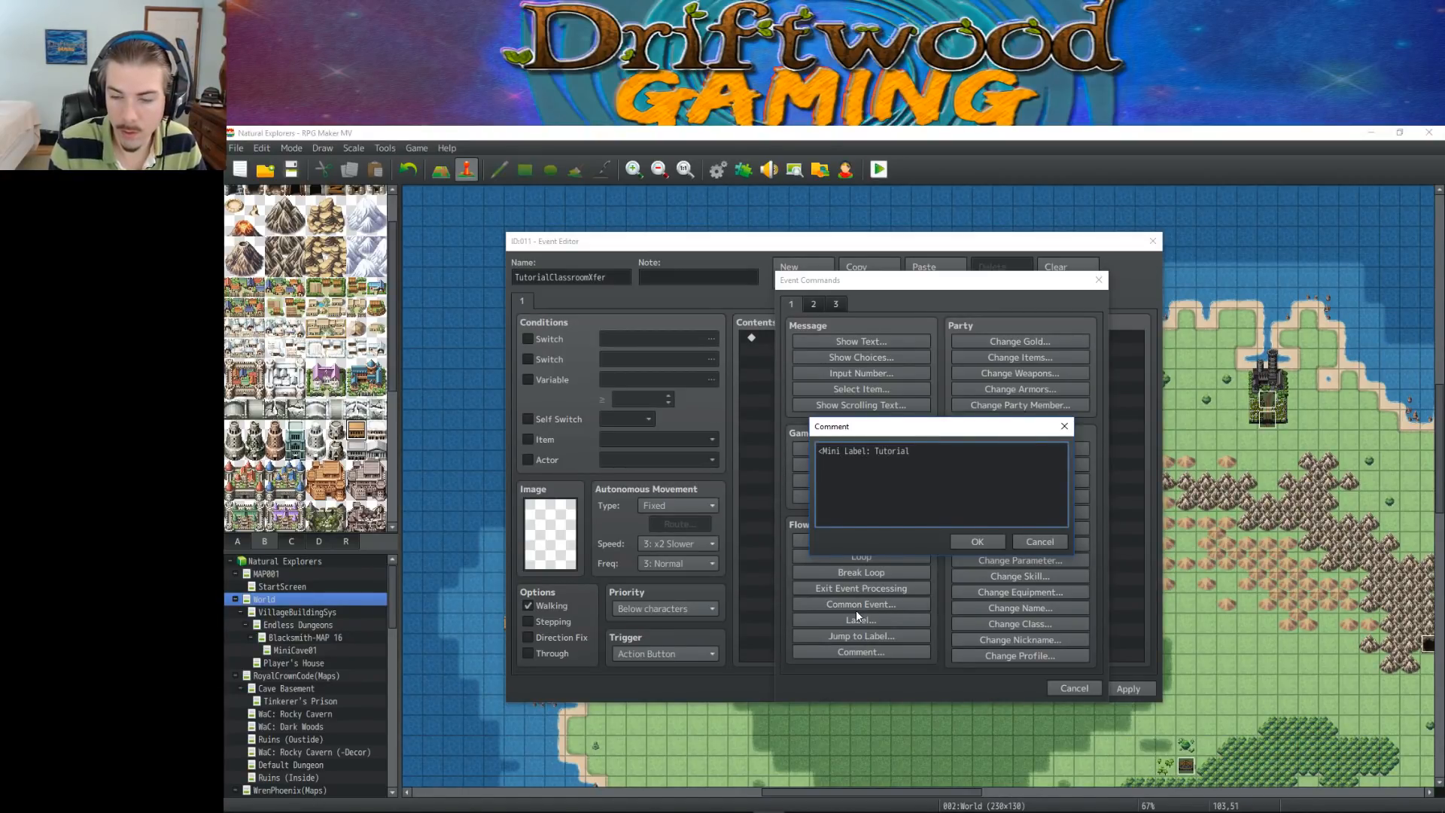
type(" Cla")
key("BackSpace")
key("BackSpace")
key("BackSpace")
key("BackSpace")
key("BackSpace")
key("BackSpace")
key("BackSpace")
key("BackSpace")
key("BackSpace")
key("BackSpace")
key("BackSpace")
type("he Classroom>")
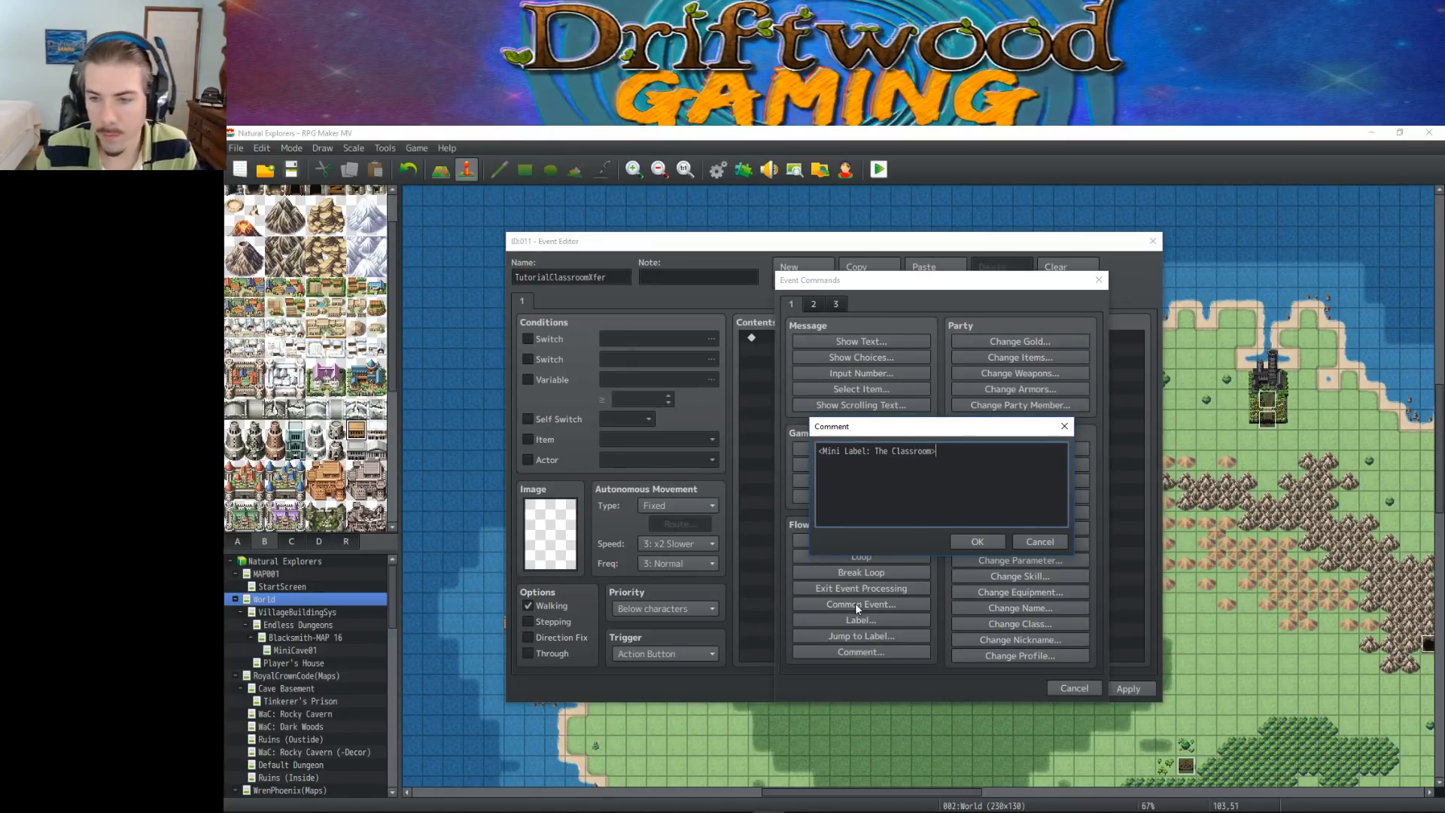
left_click(978, 543)
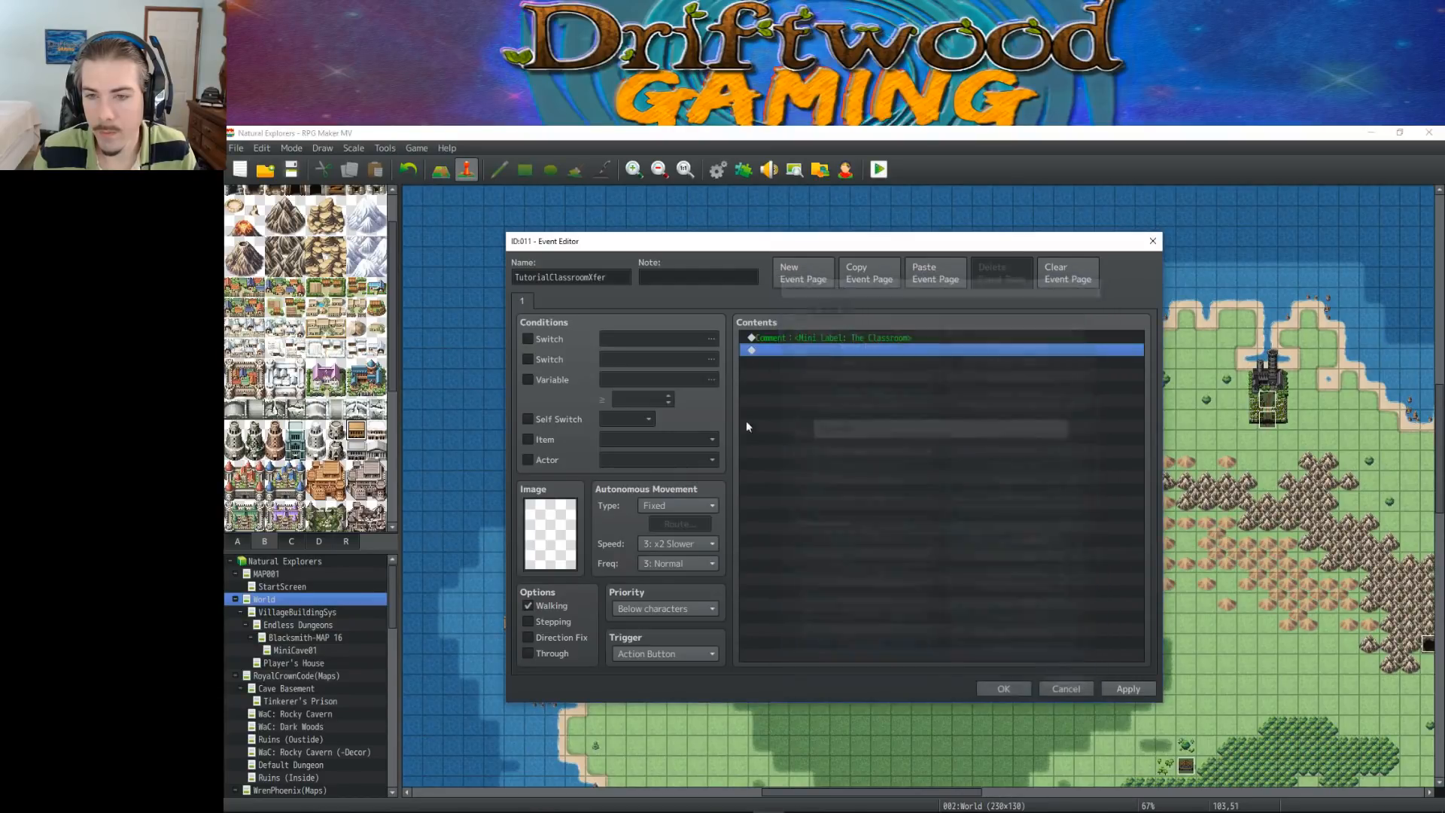
right_click(837, 341)
right_click(774, 349)
left_click(775, 349)
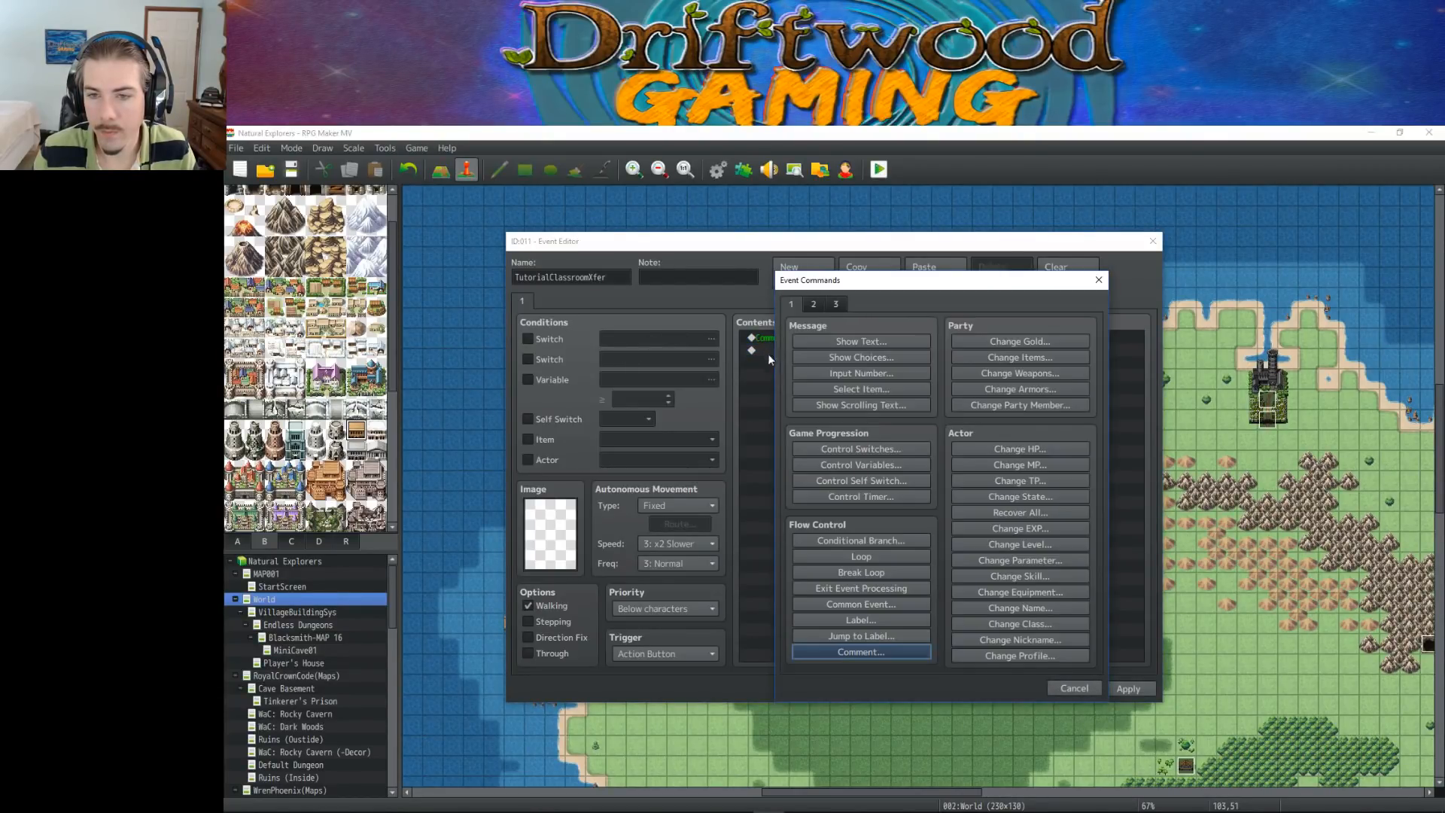
left_click(1062, 685)
Add a Transfer Player command below the comment, to TutorialClassroom (18,30) at the school's entrance, with direction Up
right_click(819, 351)
left_click(824, 358)
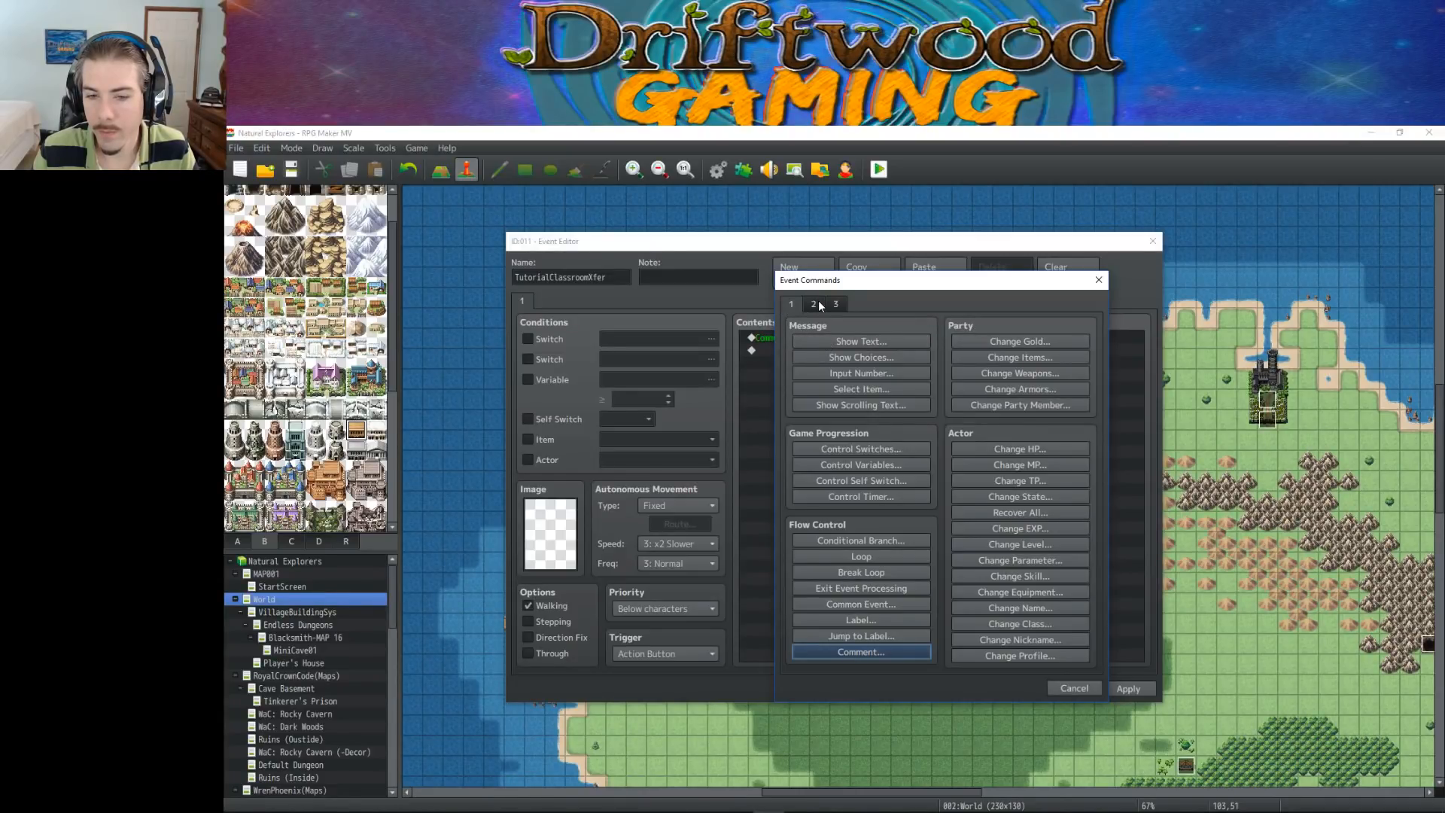
left_click(819, 301)
left_click(860, 342)
left_click(978, 440)
scroll(689, 517, "down", 10)
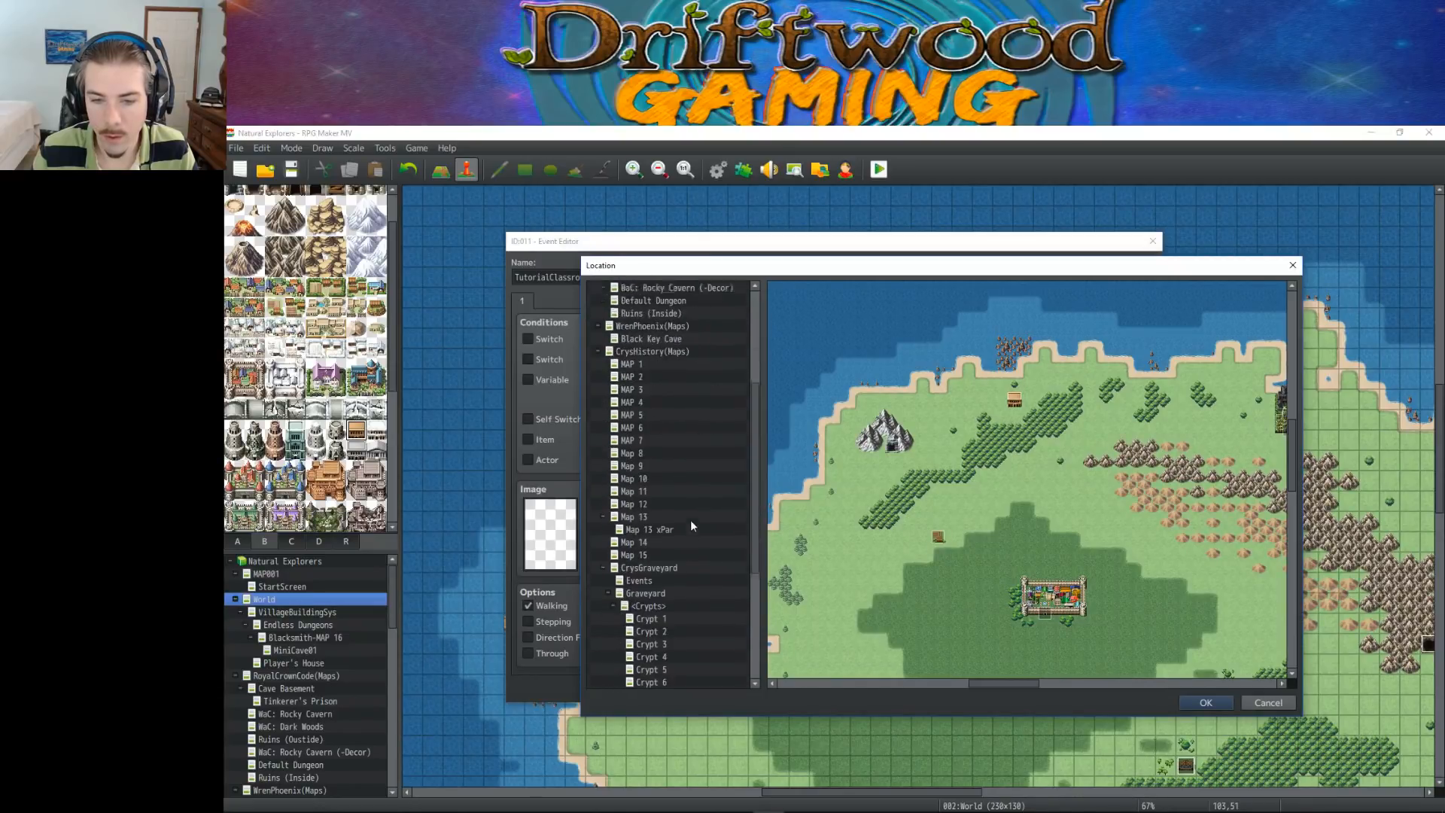
left_click(661, 681)
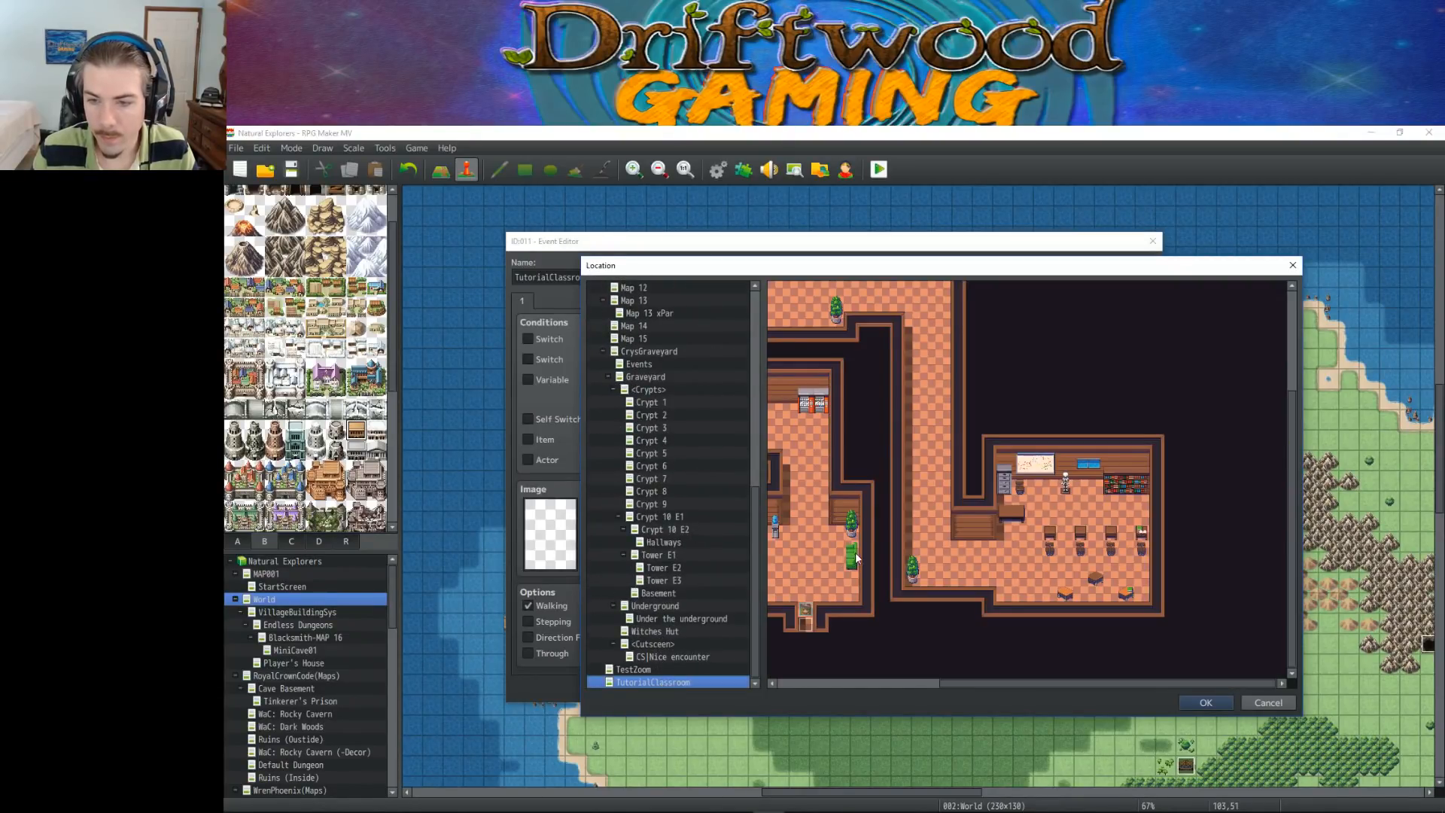
left_click(806, 612)
left_click(1205, 702)
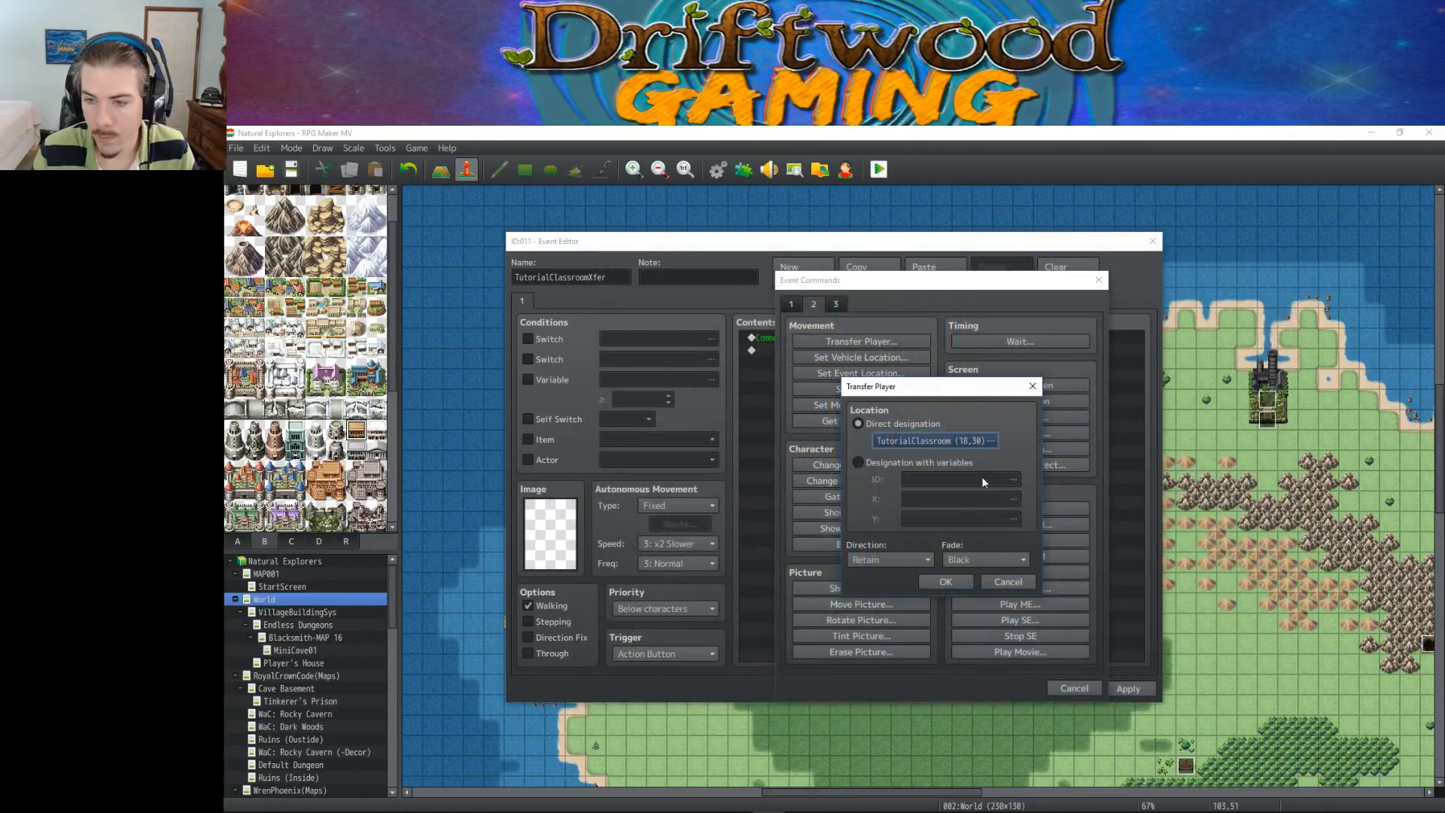
left_click(892, 557)
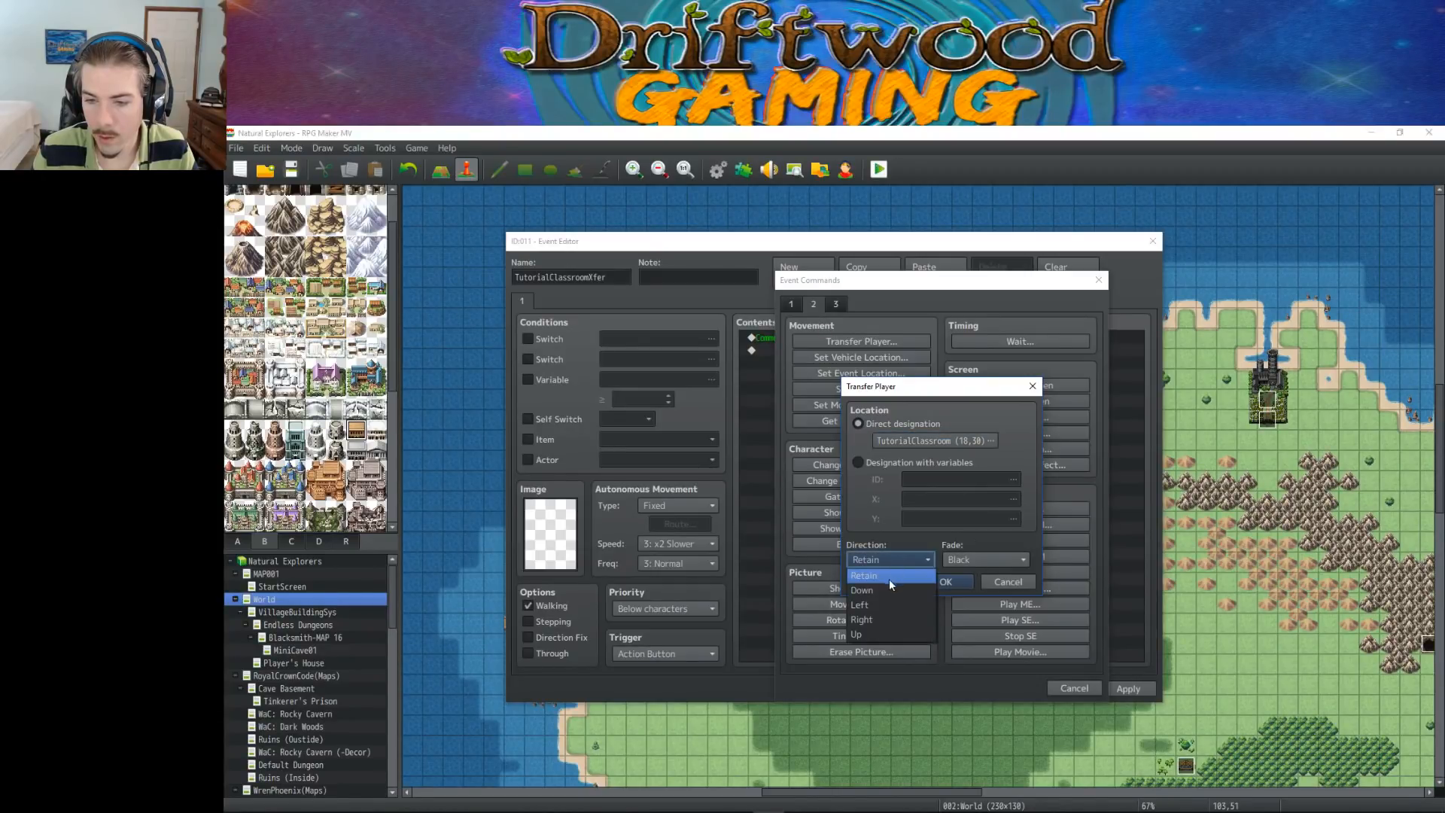
left_click(877, 634)
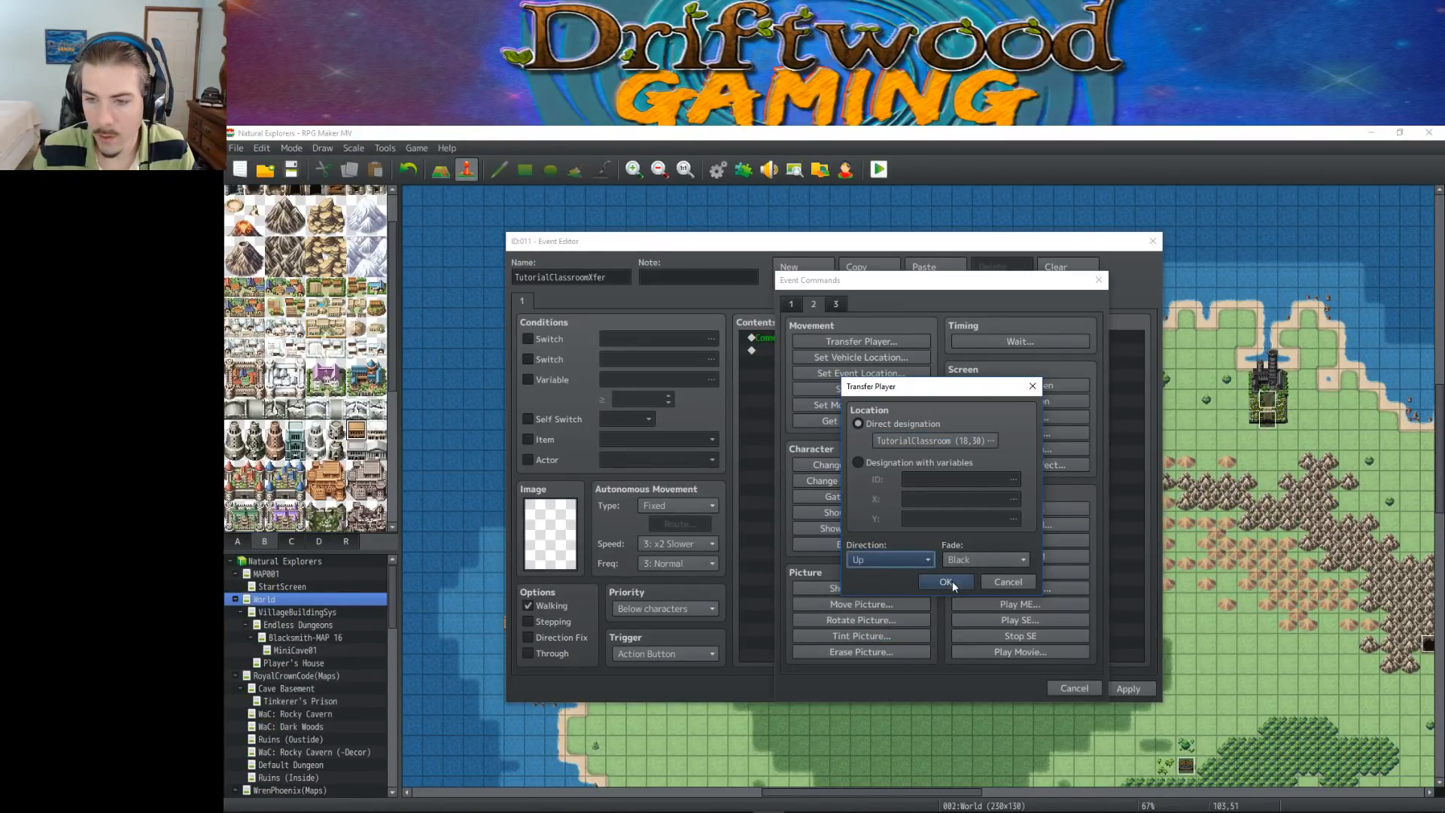
left_click(951, 581)
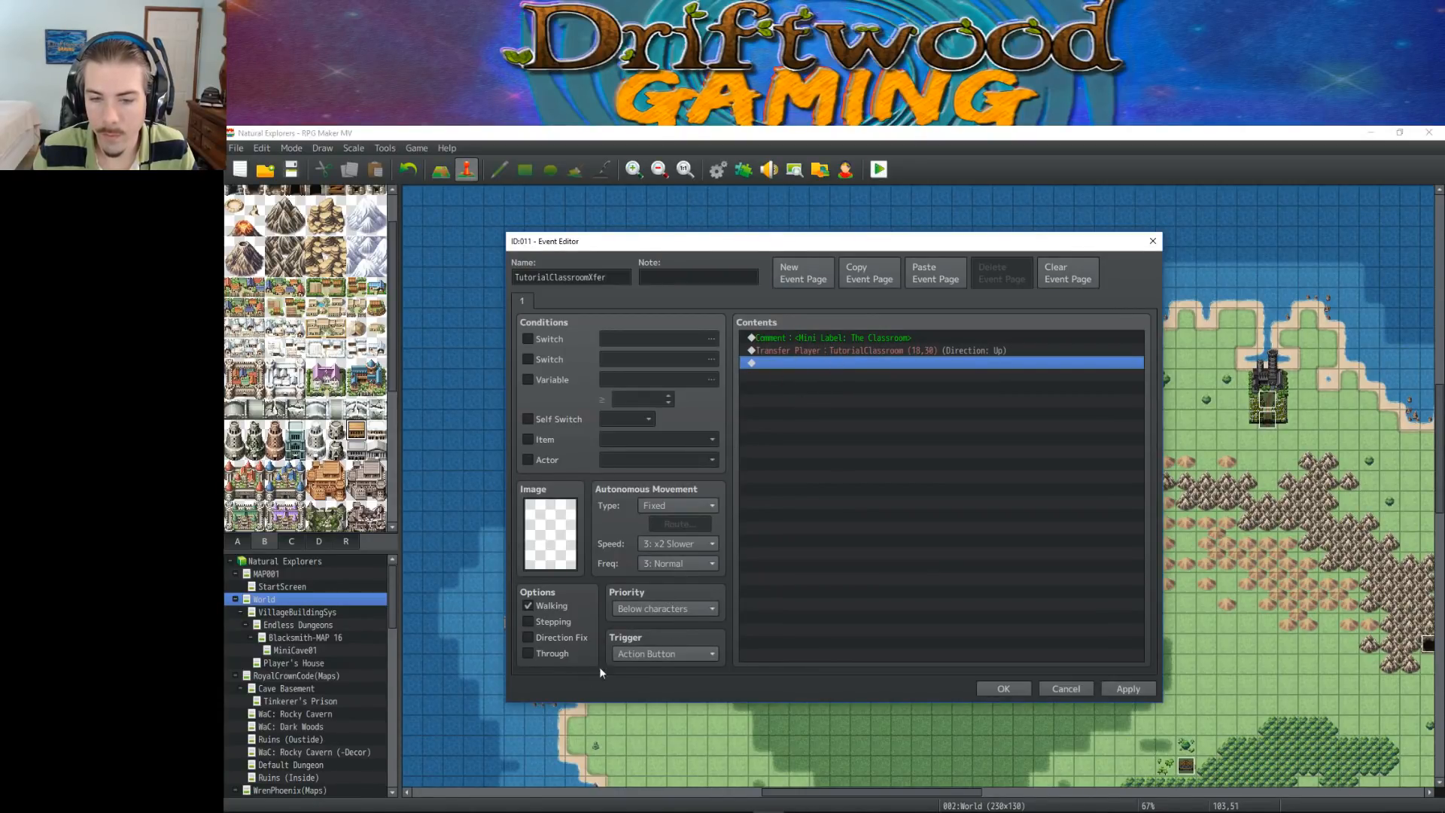
Set the event's trigger to Player Touch and save the event
left_click(666, 653)
left_click(648, 680)
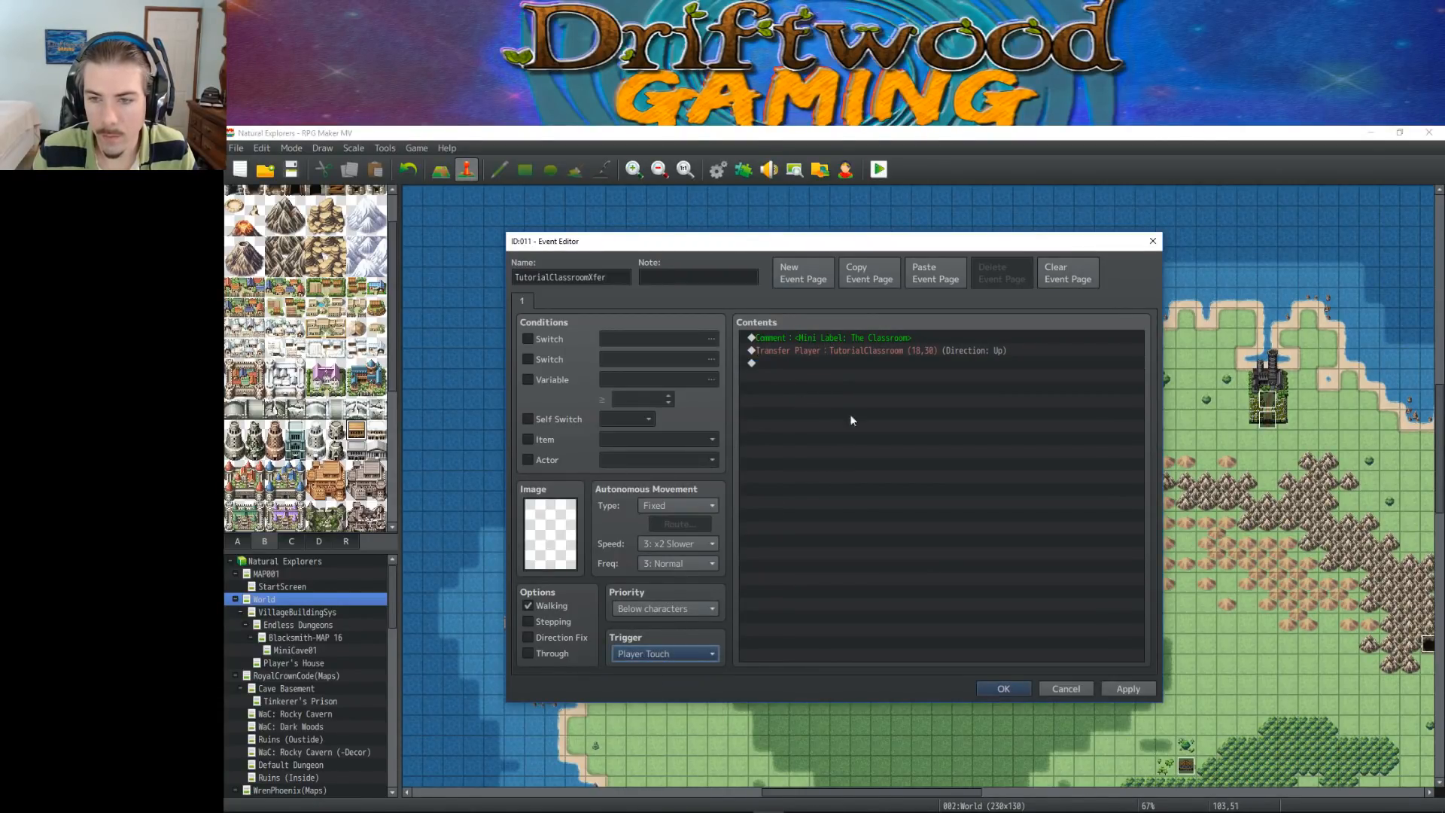
left_click(1001, 686)
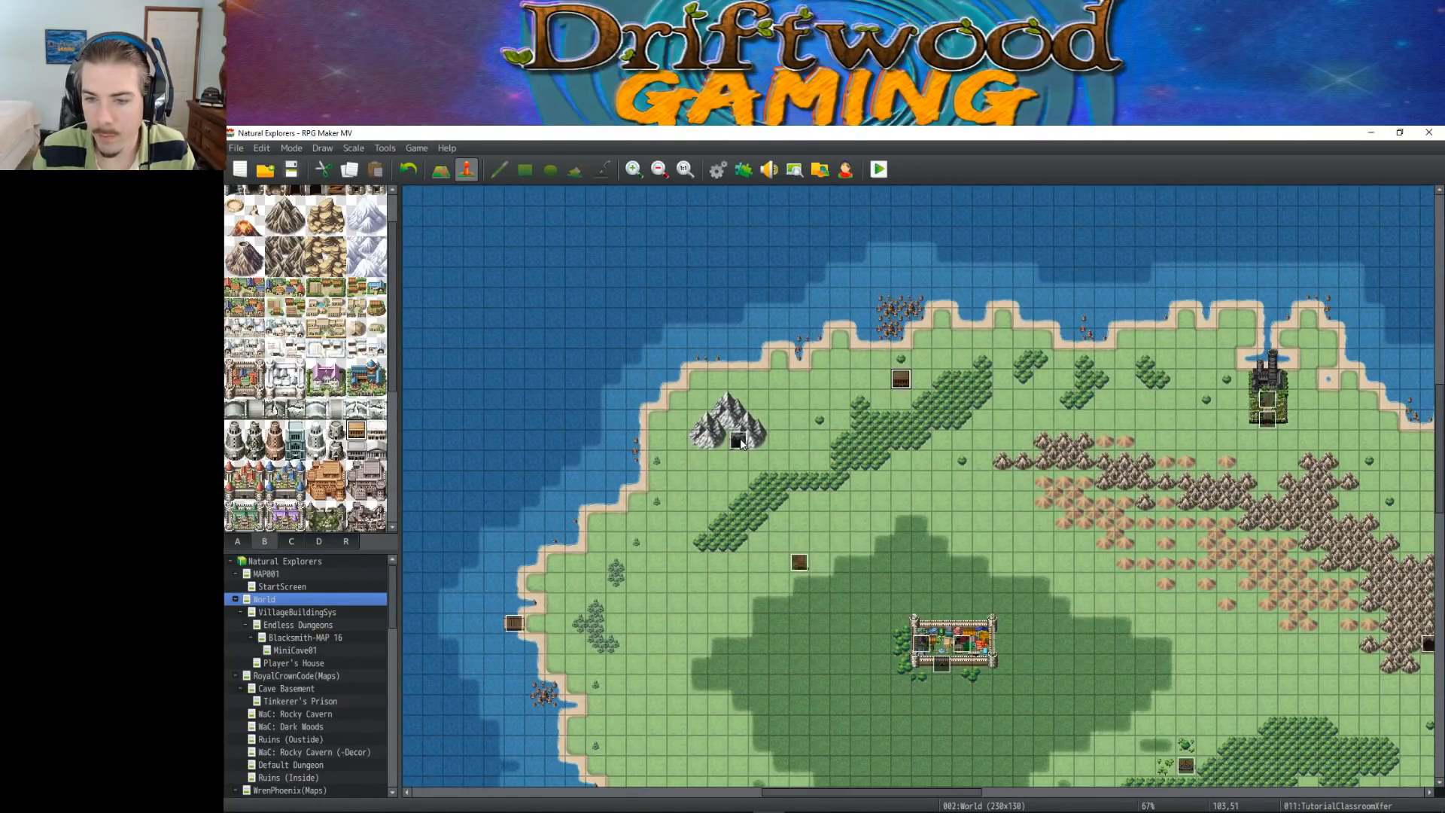
Check the Farm01 event and copy the TransferZoom common event command from the Xfer2Village event
double_click(799, 563)
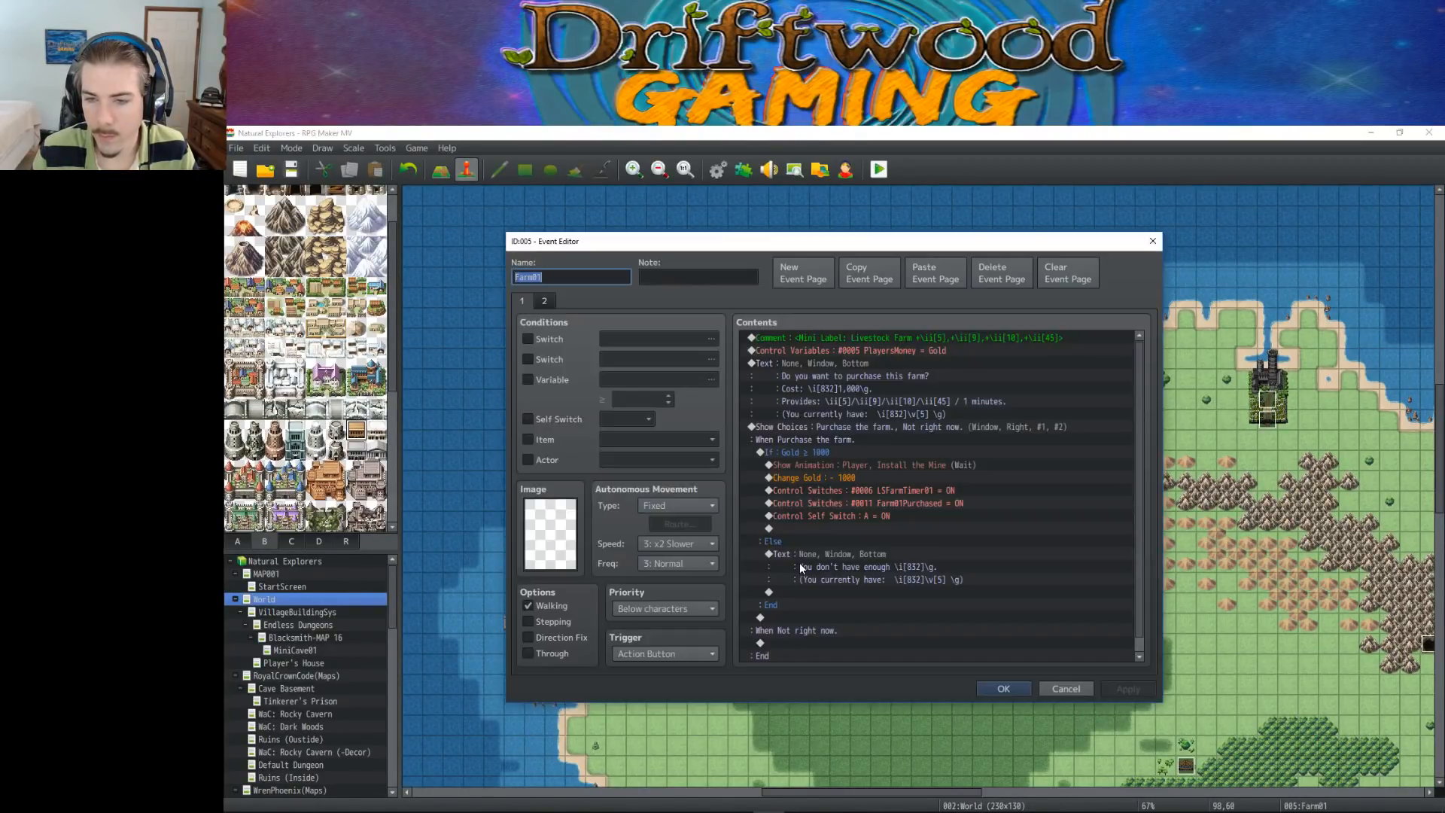
left_click(989, 684)
double_click(938, 656)
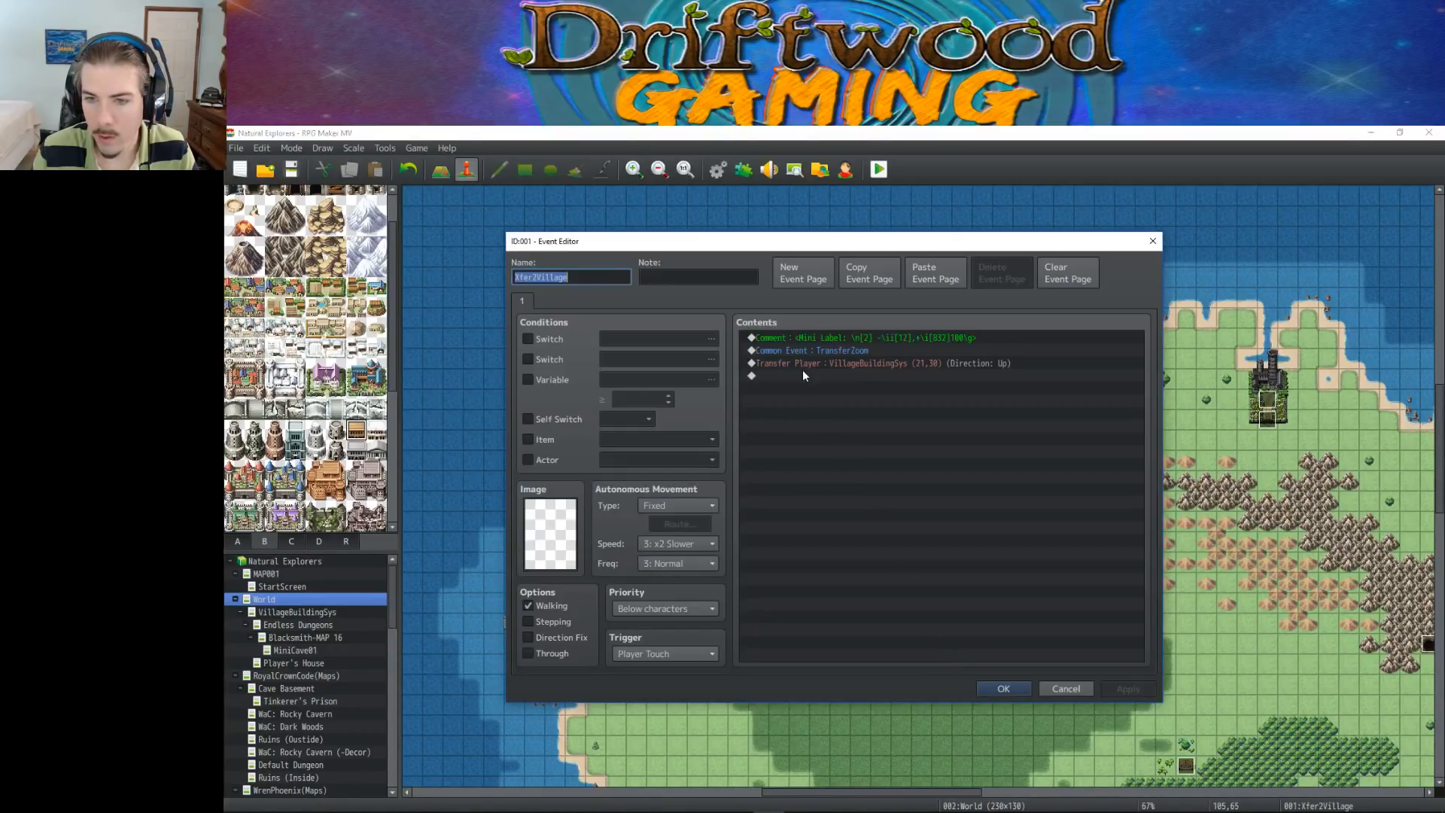
left_click(863, 352)
key("ctrl+c")
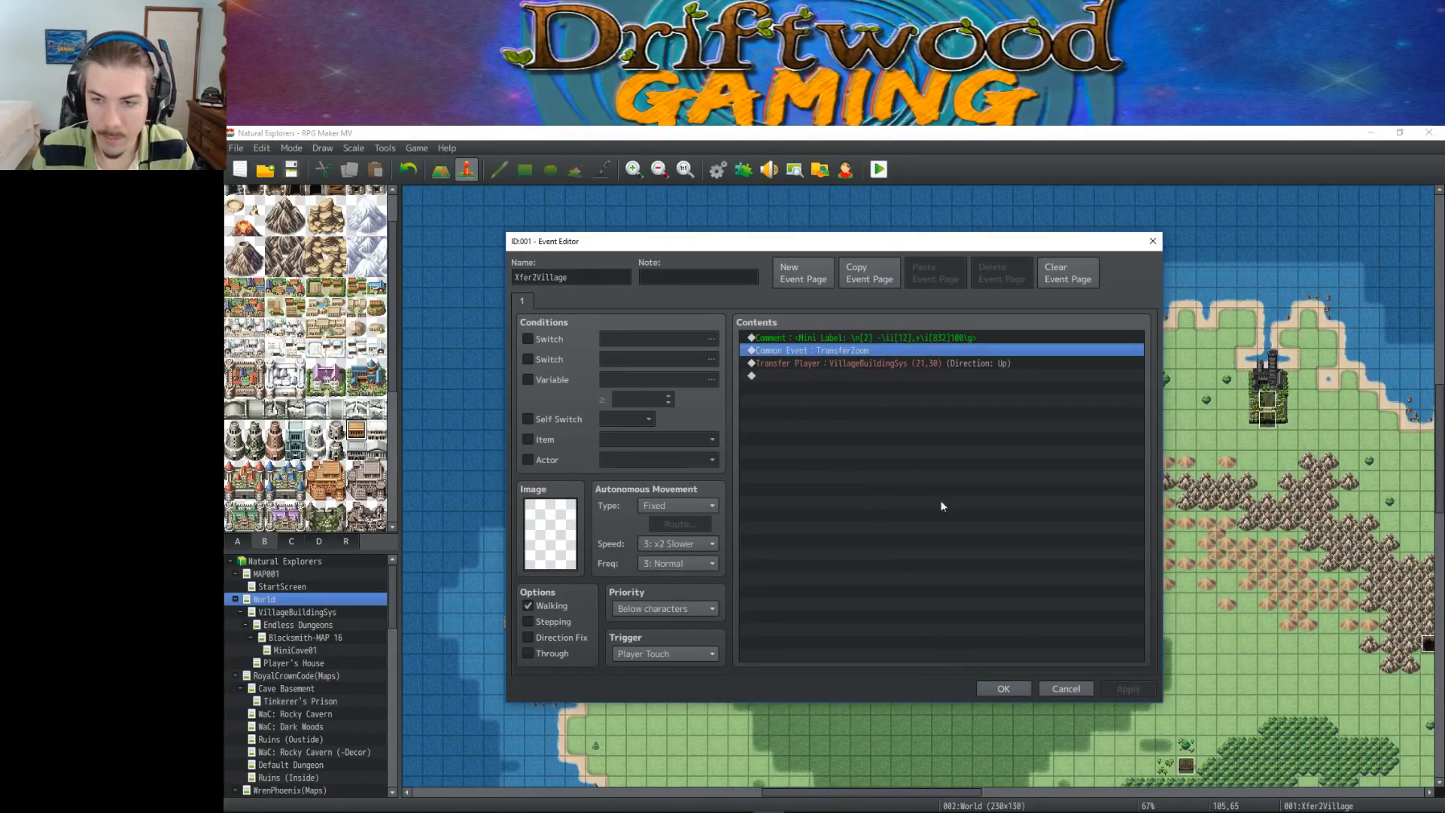
left_click(1003, 688)
Paste the TransferZoom common event command above Transfer Player in the TutorialClassroomXfer event and save the event
double_click(901, 381)
left_click(797, 351)
key("ctrl+v")
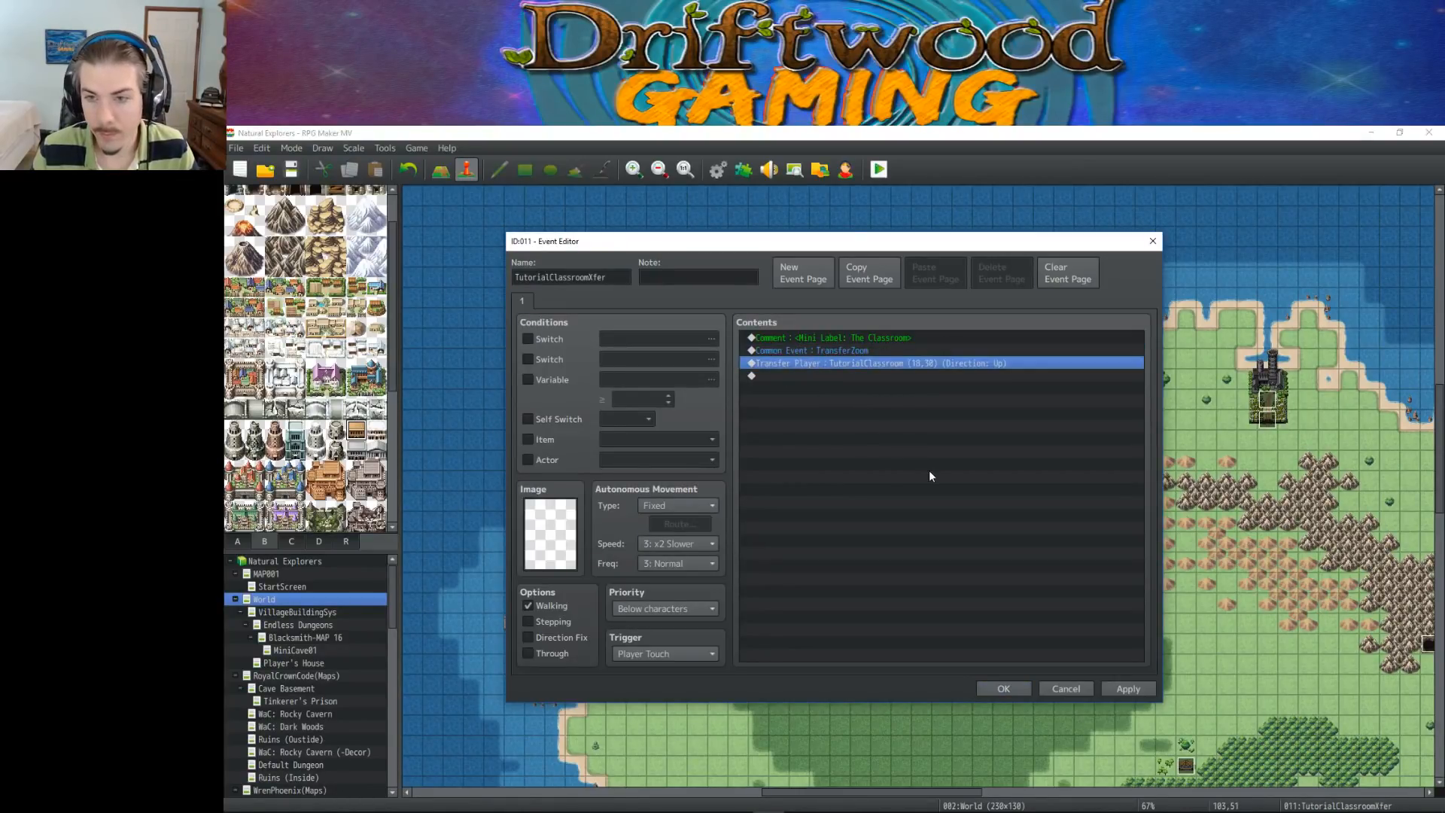
left_click(1003, 688)
Open the TutorialClassroom map
scroll(320, 632, "down", 15)
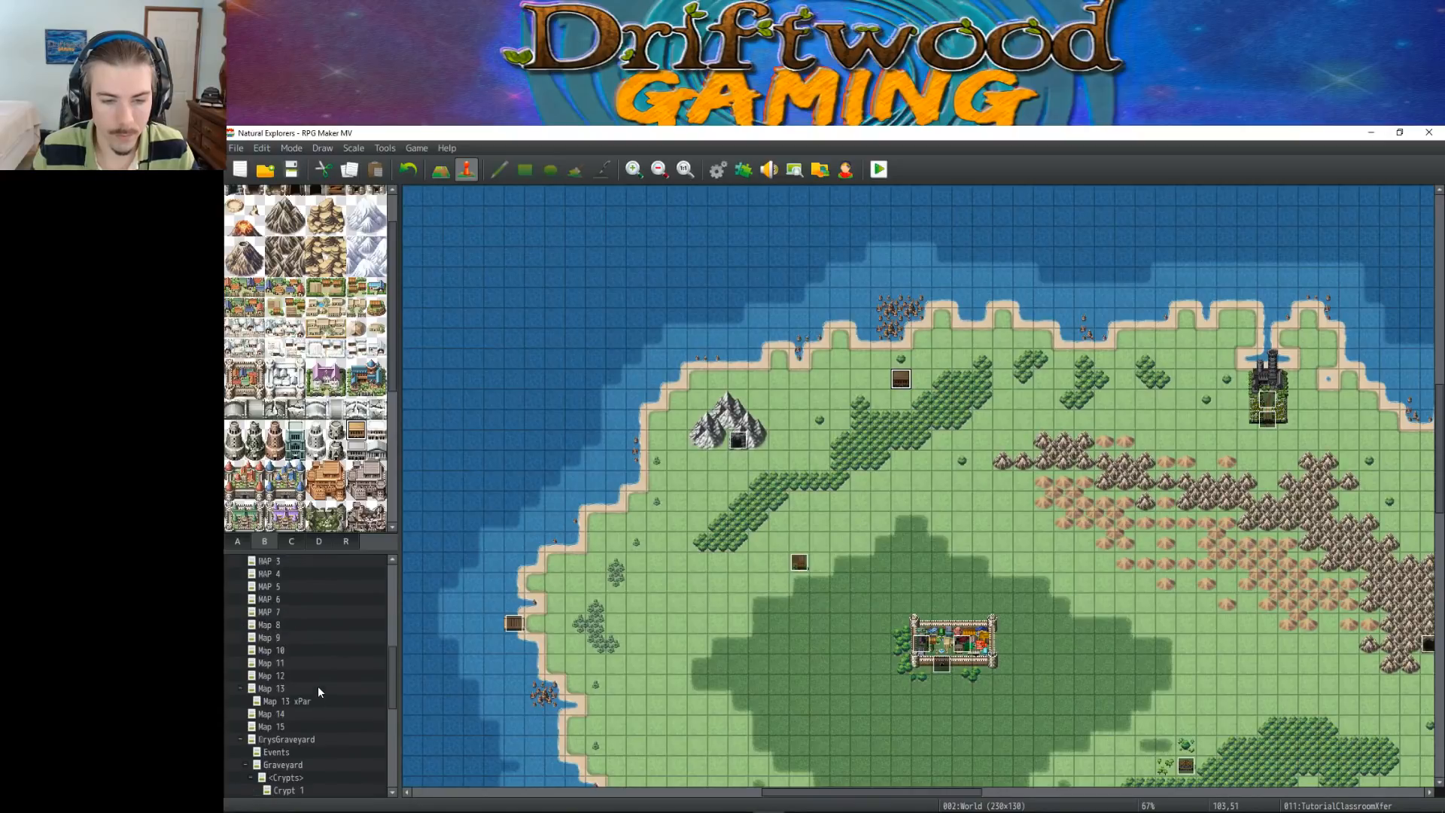
scroll(314, 715, "down", 2)
left_click(295, 790)
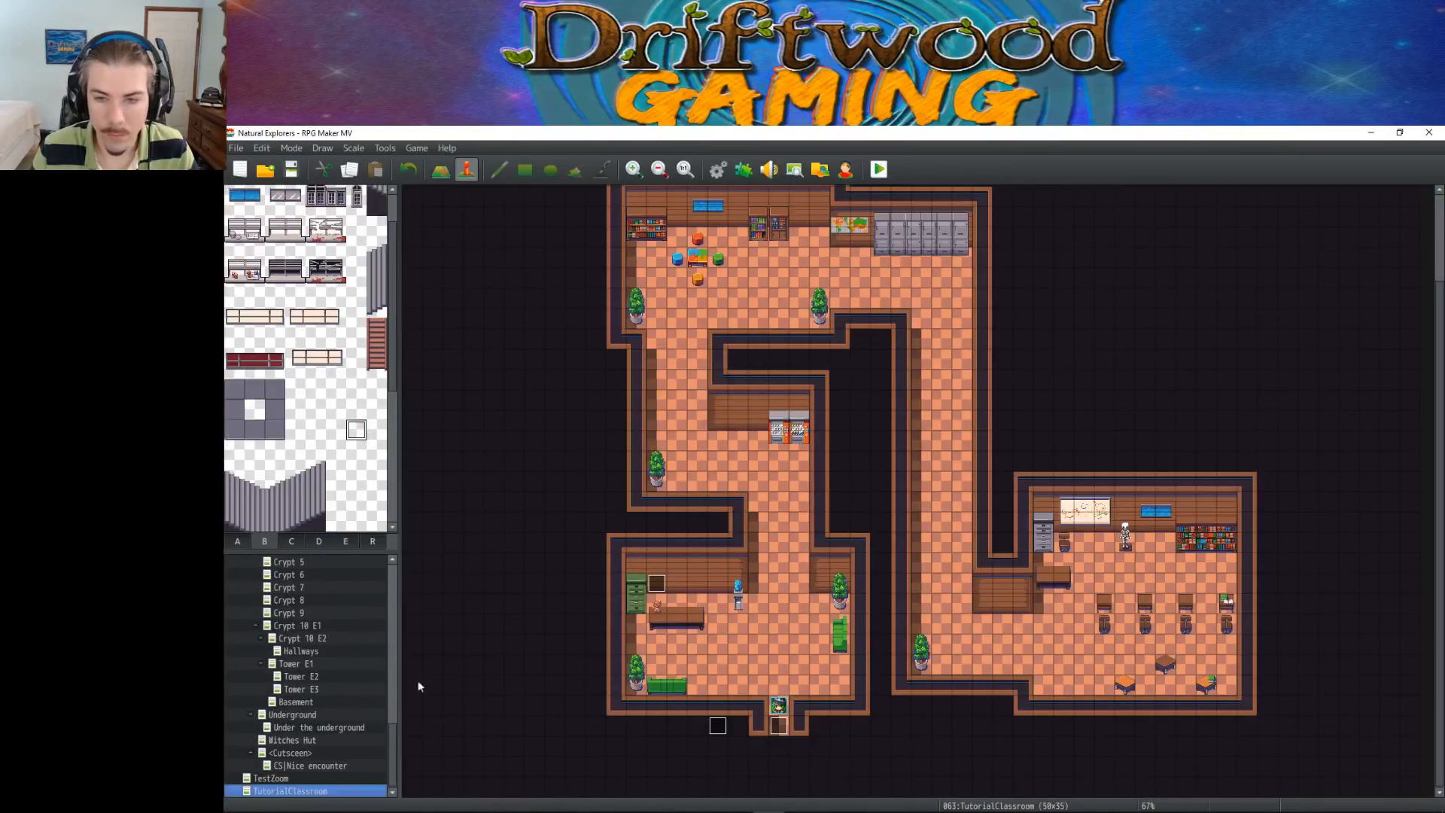
Paste the TransferZoom common event command above Transfer Player on both pages of the xfer to world event and save the event
double_click(778, 725)
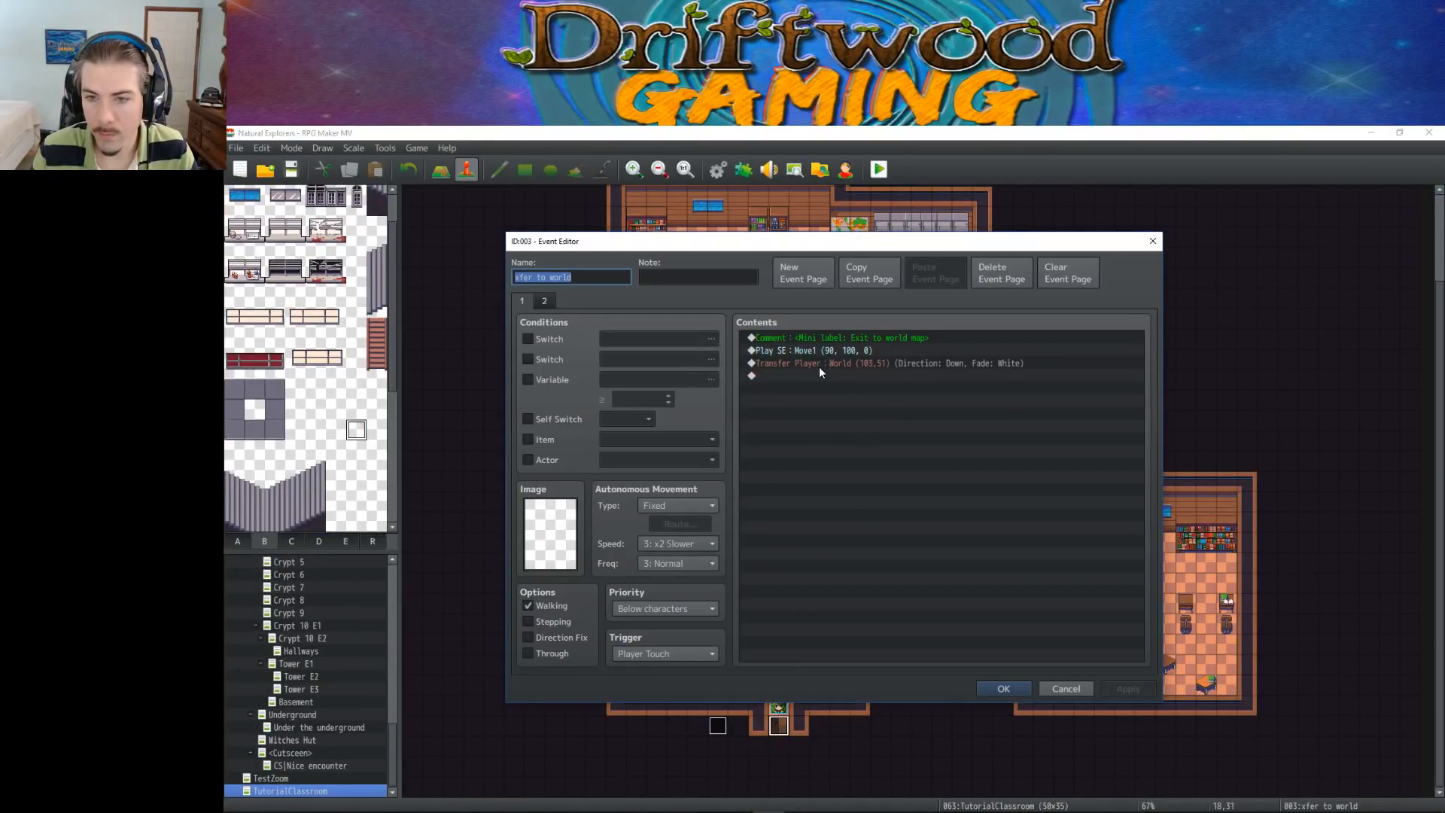
left_click(819, 361)
key("ctrl+v")
left_click(543, 301)
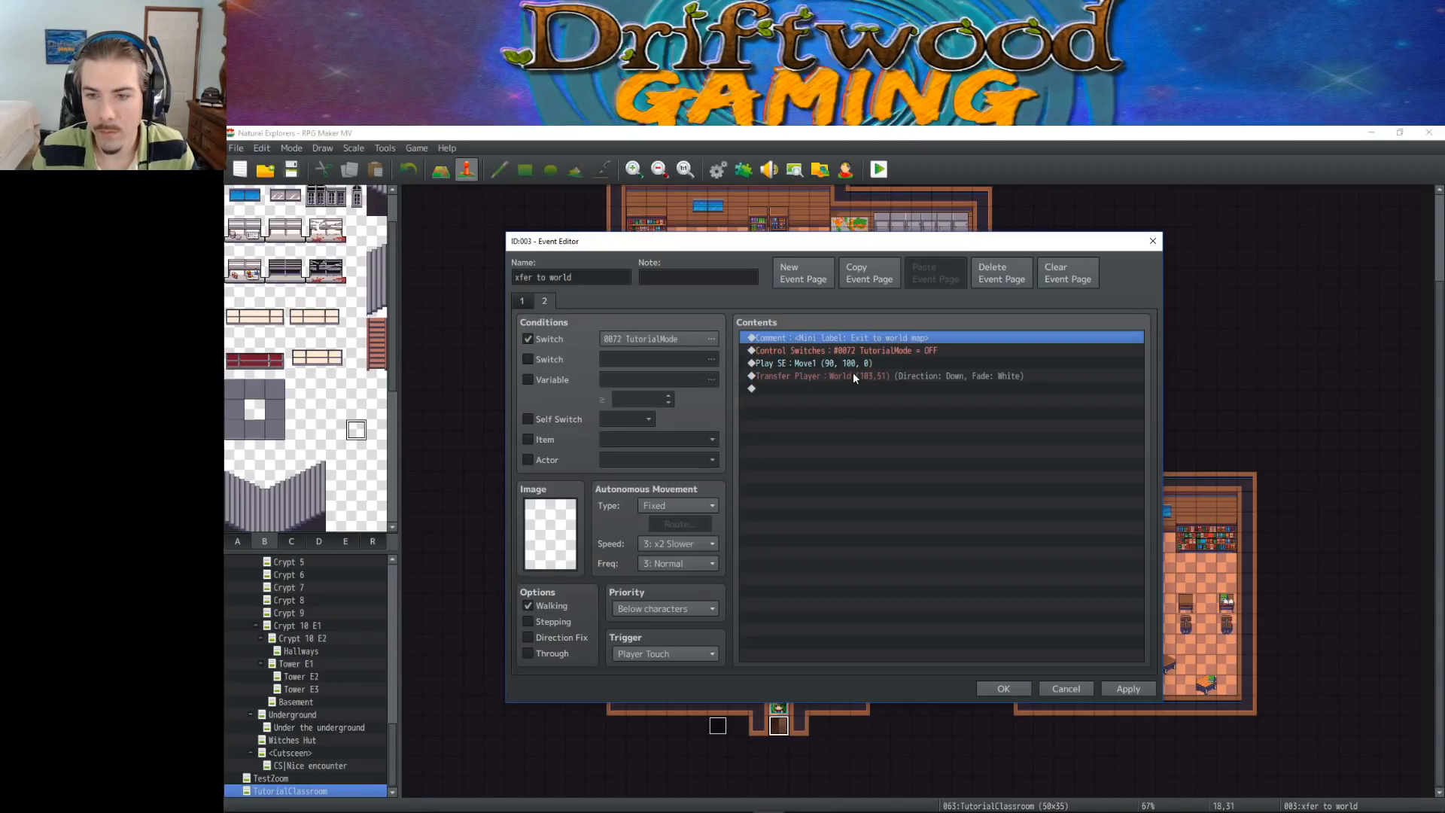
left_click(828, 389)
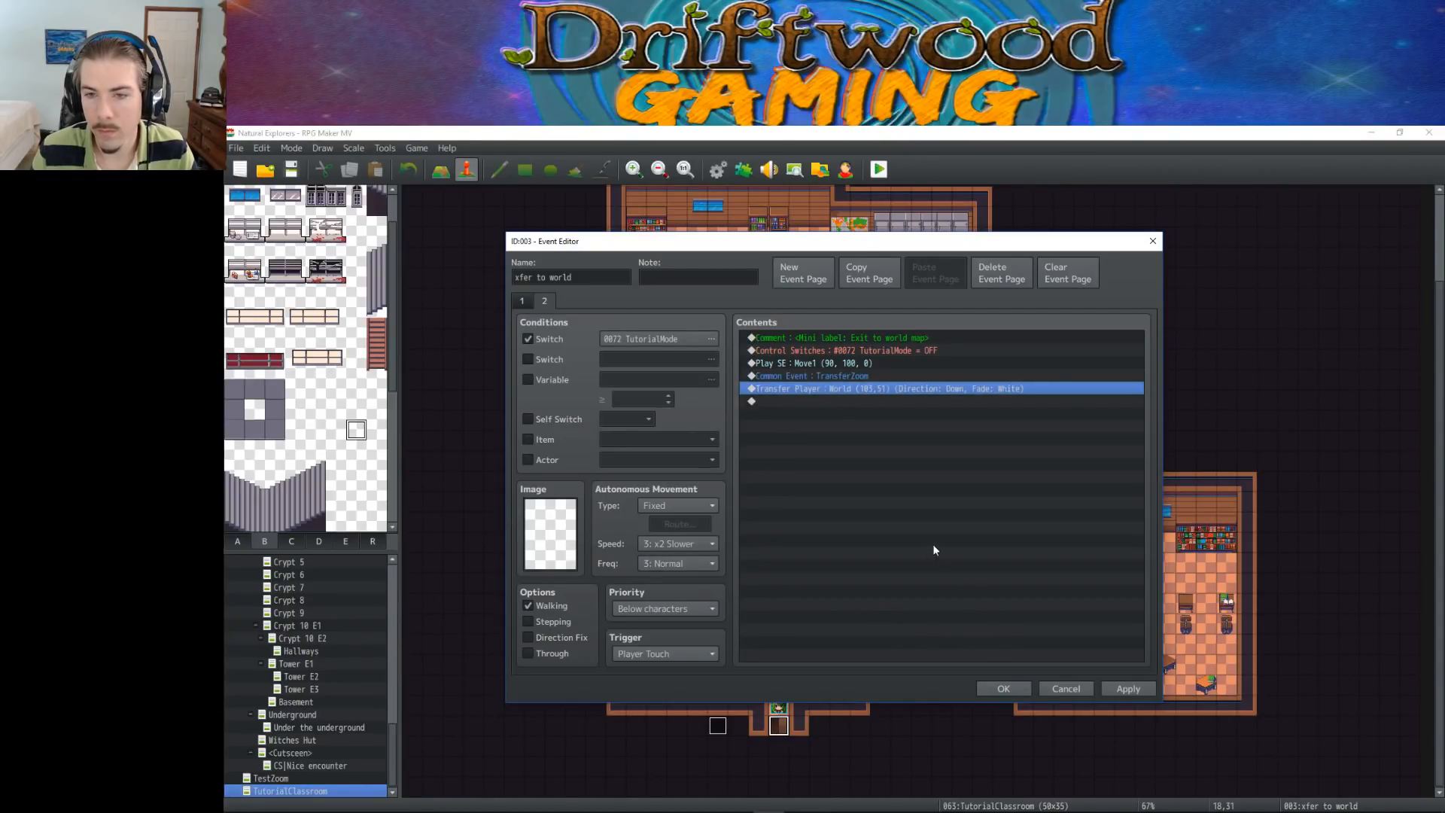
left_click(1004, 689)
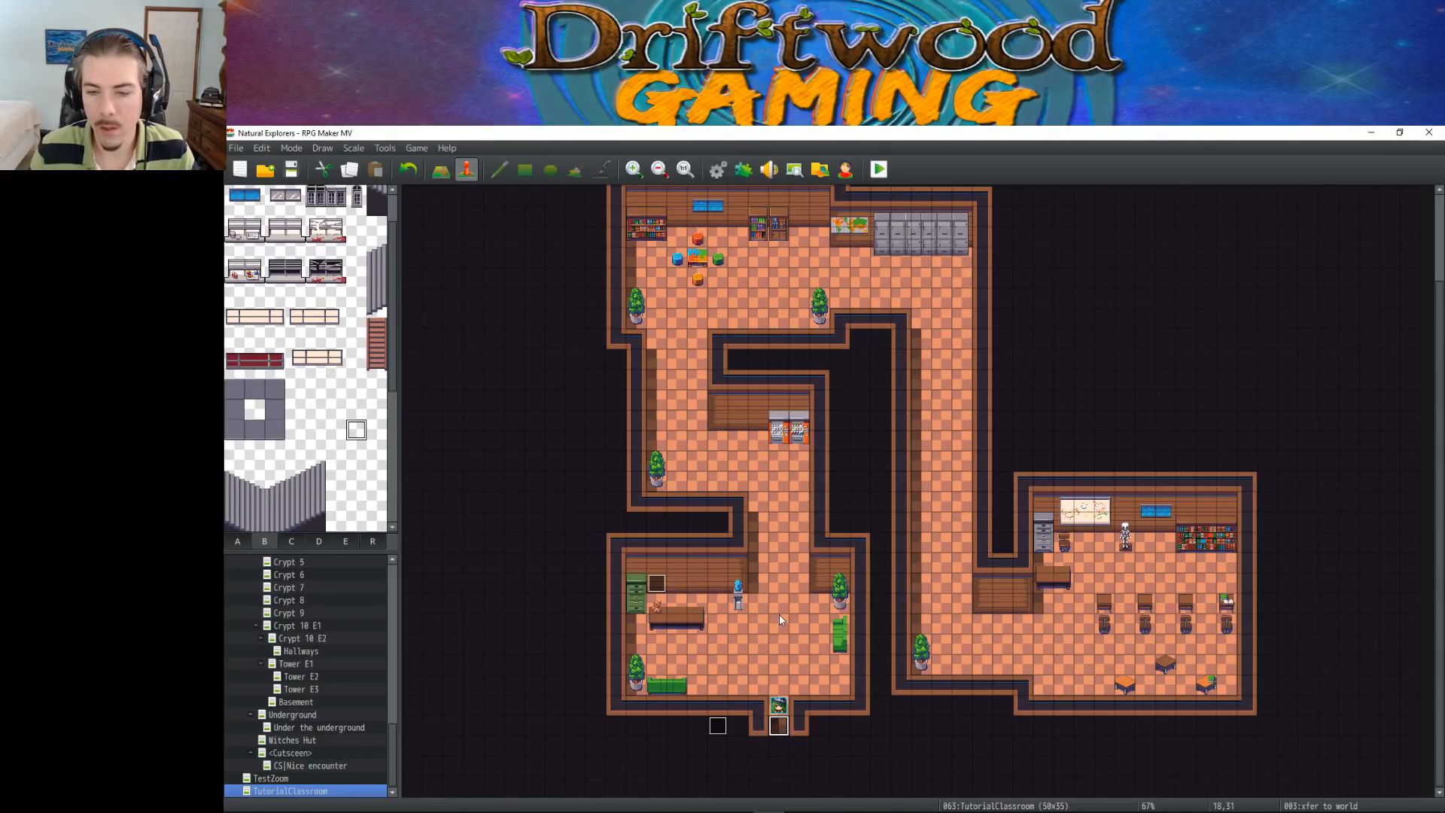
Open the Tutorial Controller event and review its commands, from Teddy's welcome text to the branch that turns TutorialMode off
scroll(1074, 477, "up", 2)
scroll(978, 511, "down", 1)
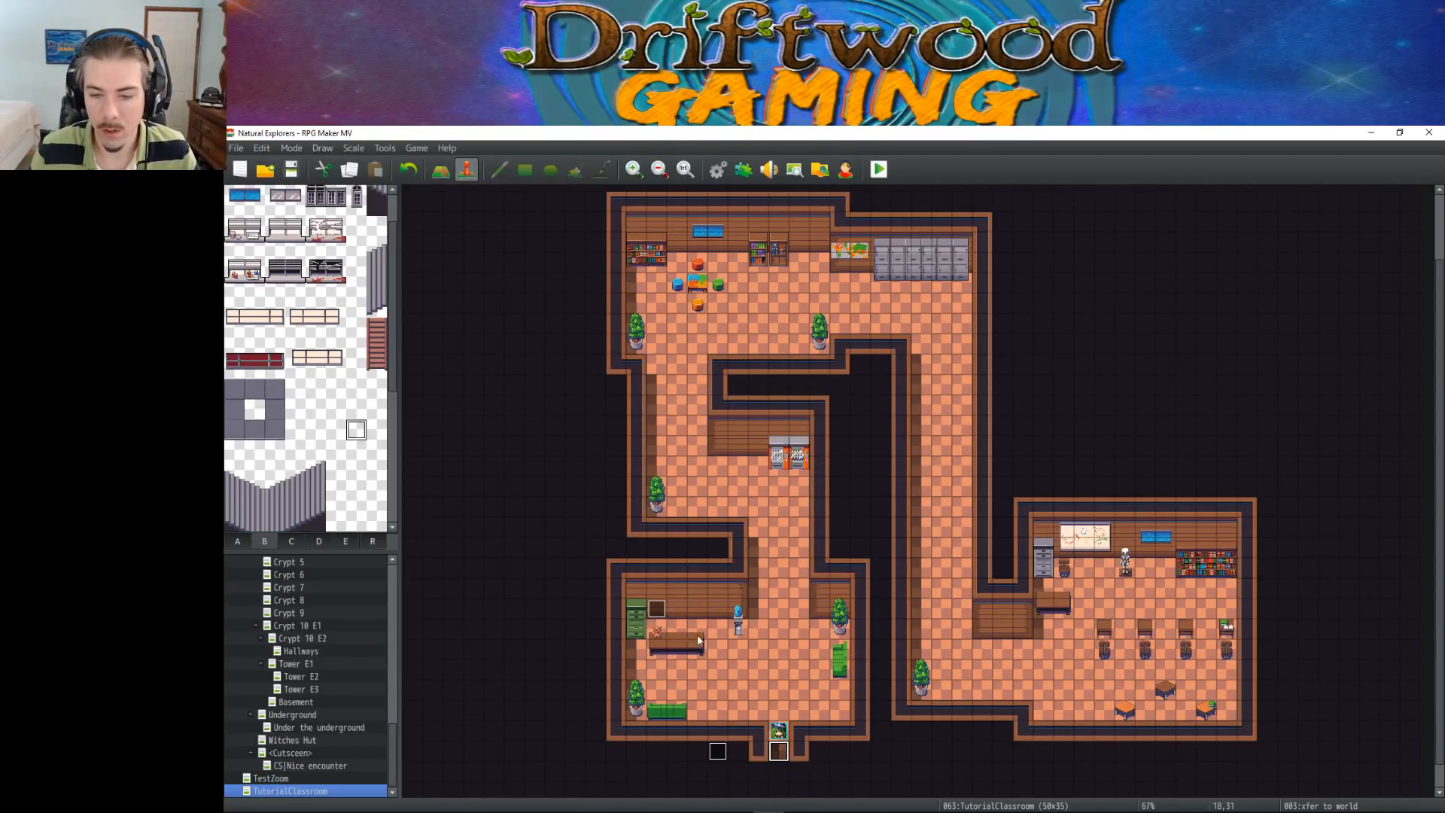
left_click(716, 753)
double_click(715, 753)
scroll(836, 478, "down", 5)
left_click_drag(971, 557, 910, 513)
scroll(910, 518, "up", 5)
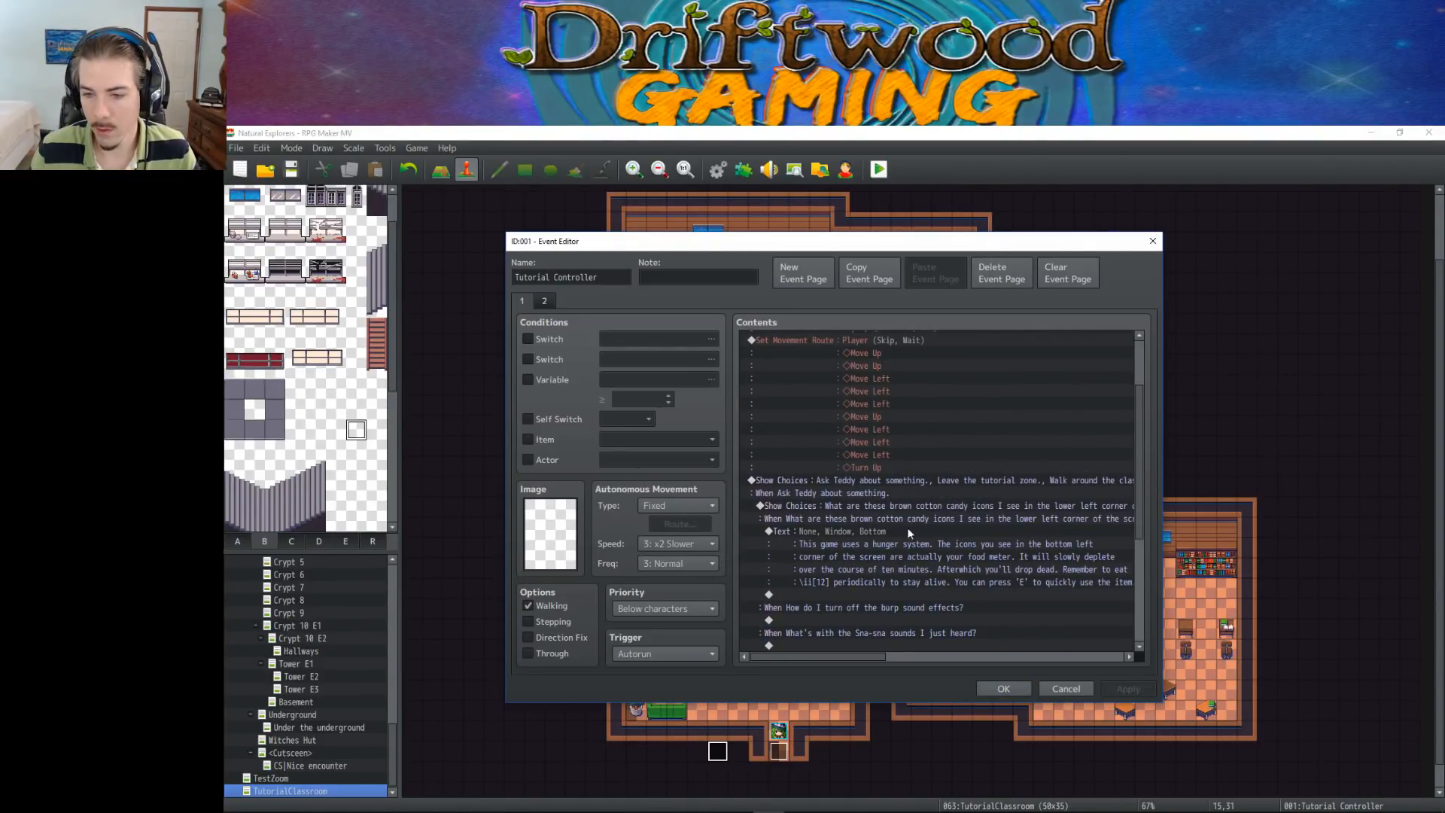
scroll(910, 518, "down", 2)
left_click(896, 453)
scroll(895, 453, "up", 3)
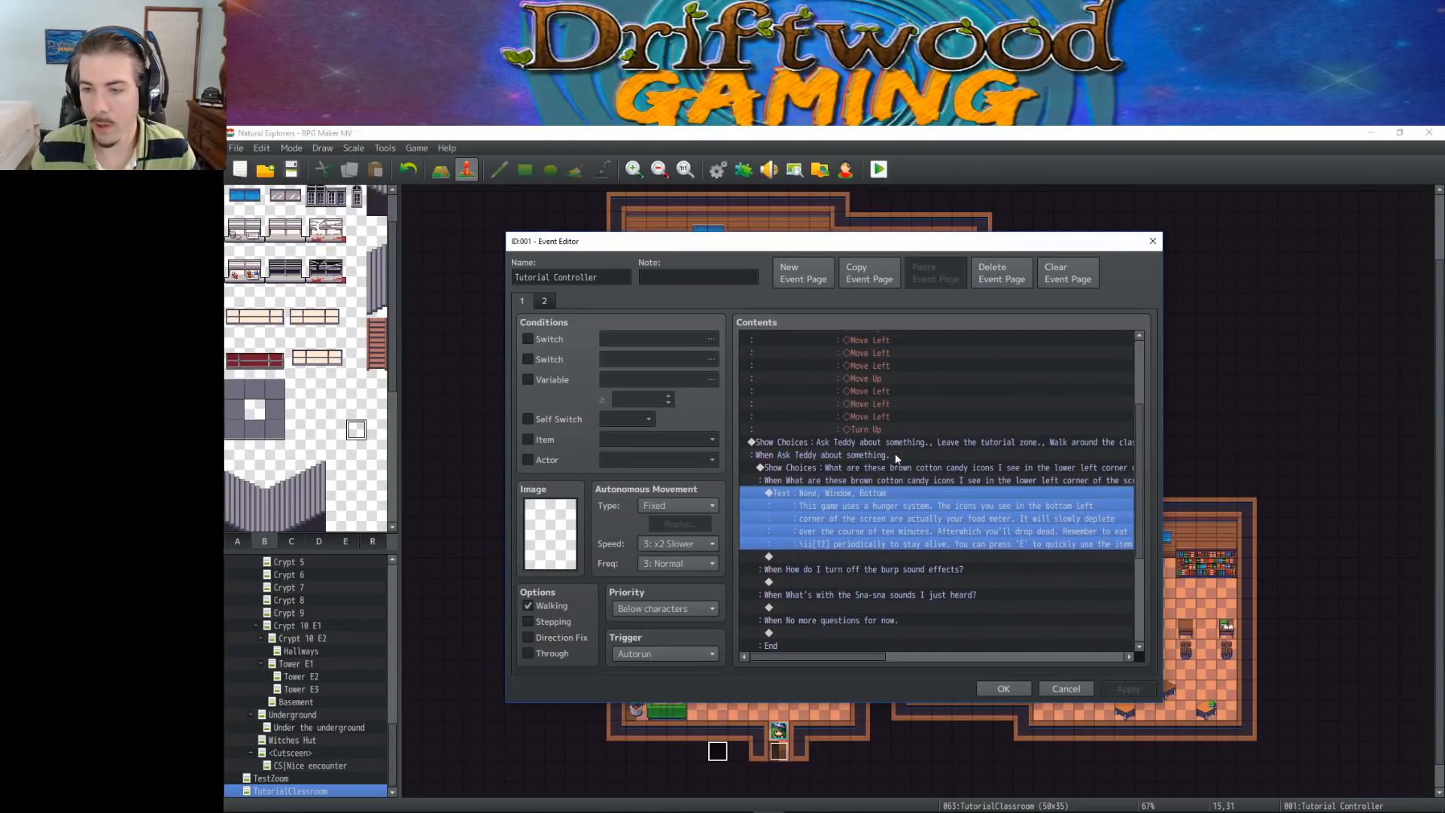
left_click(862, 517)
scroll(867, 504, "up", 1)
scroll(867, 504, "down", 6)
scroll(867, 494, "down", 2)
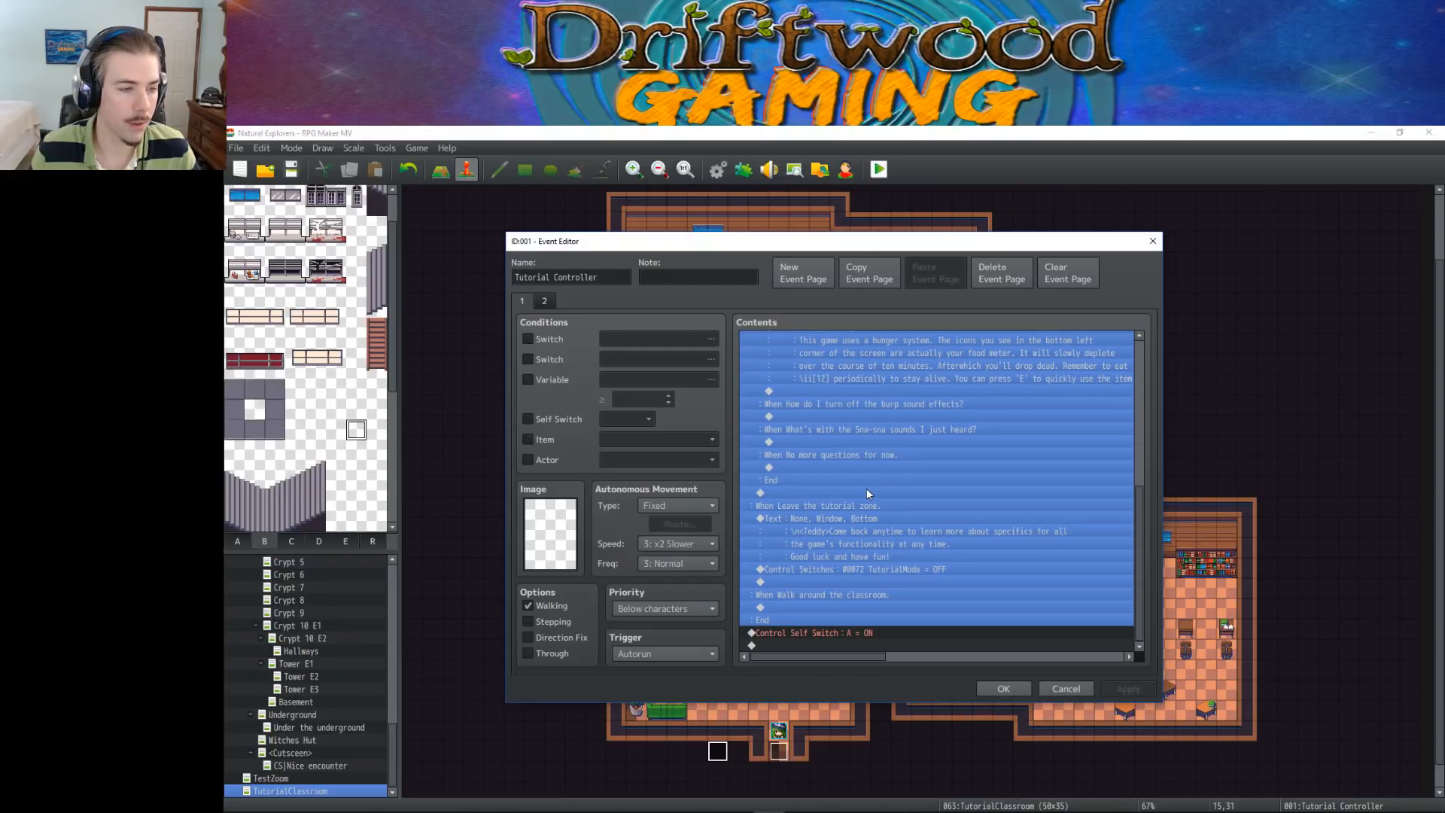
left_click(874, 525)
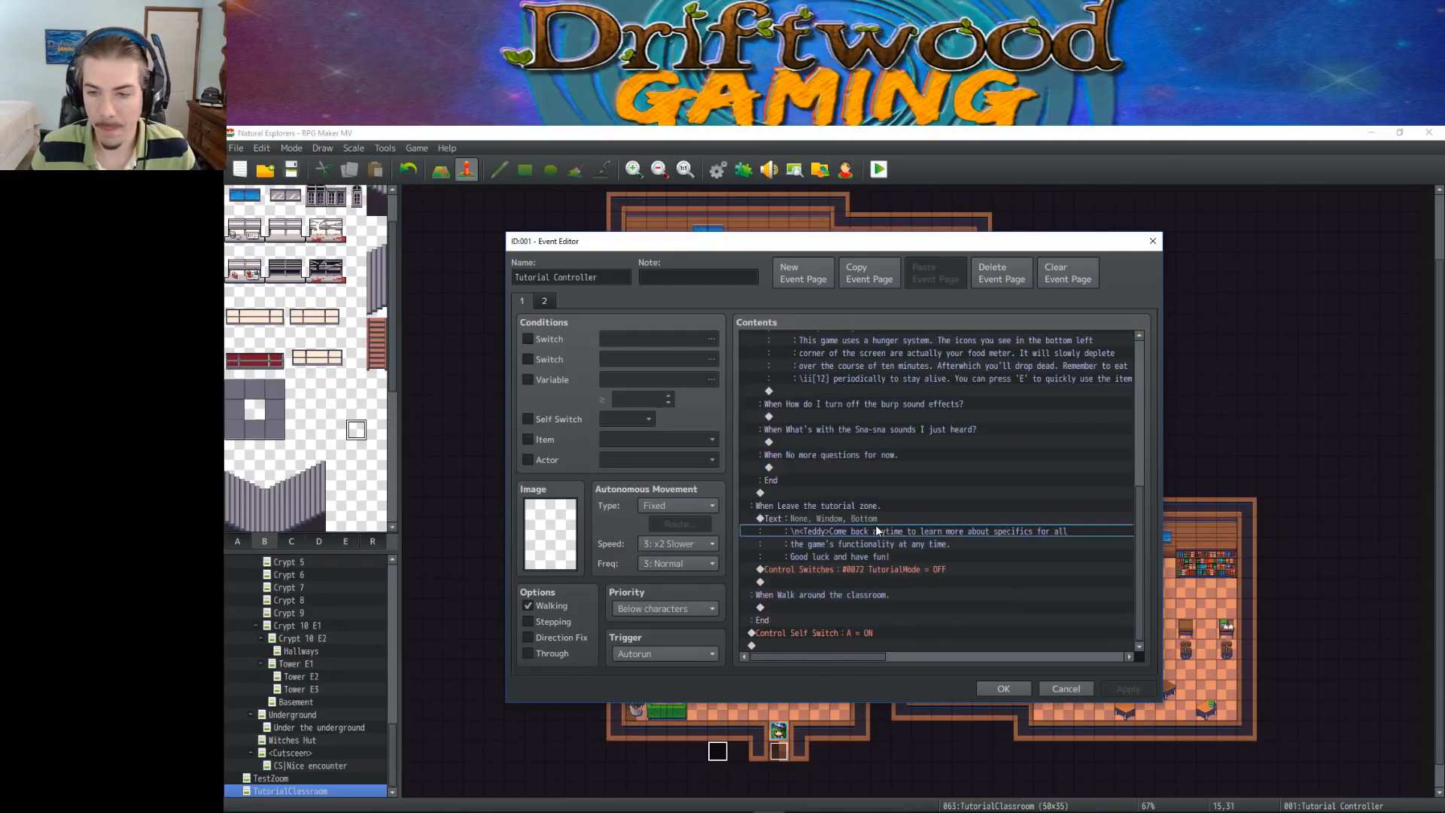
left_click(923, 571)
scroll(911, 497, "up", 2)
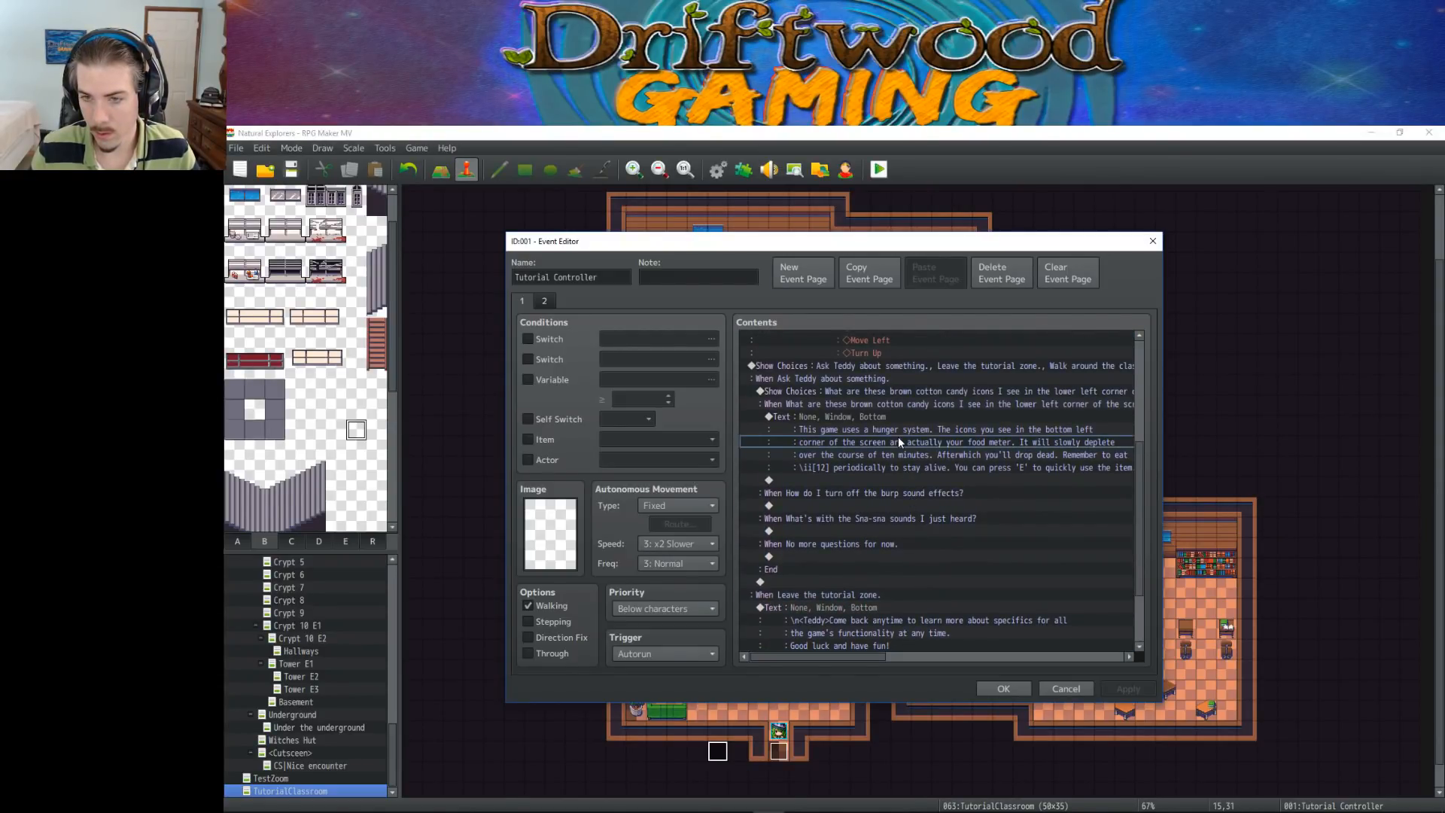
scroll(898, 436, "up", 5)
left_click(874, 370)
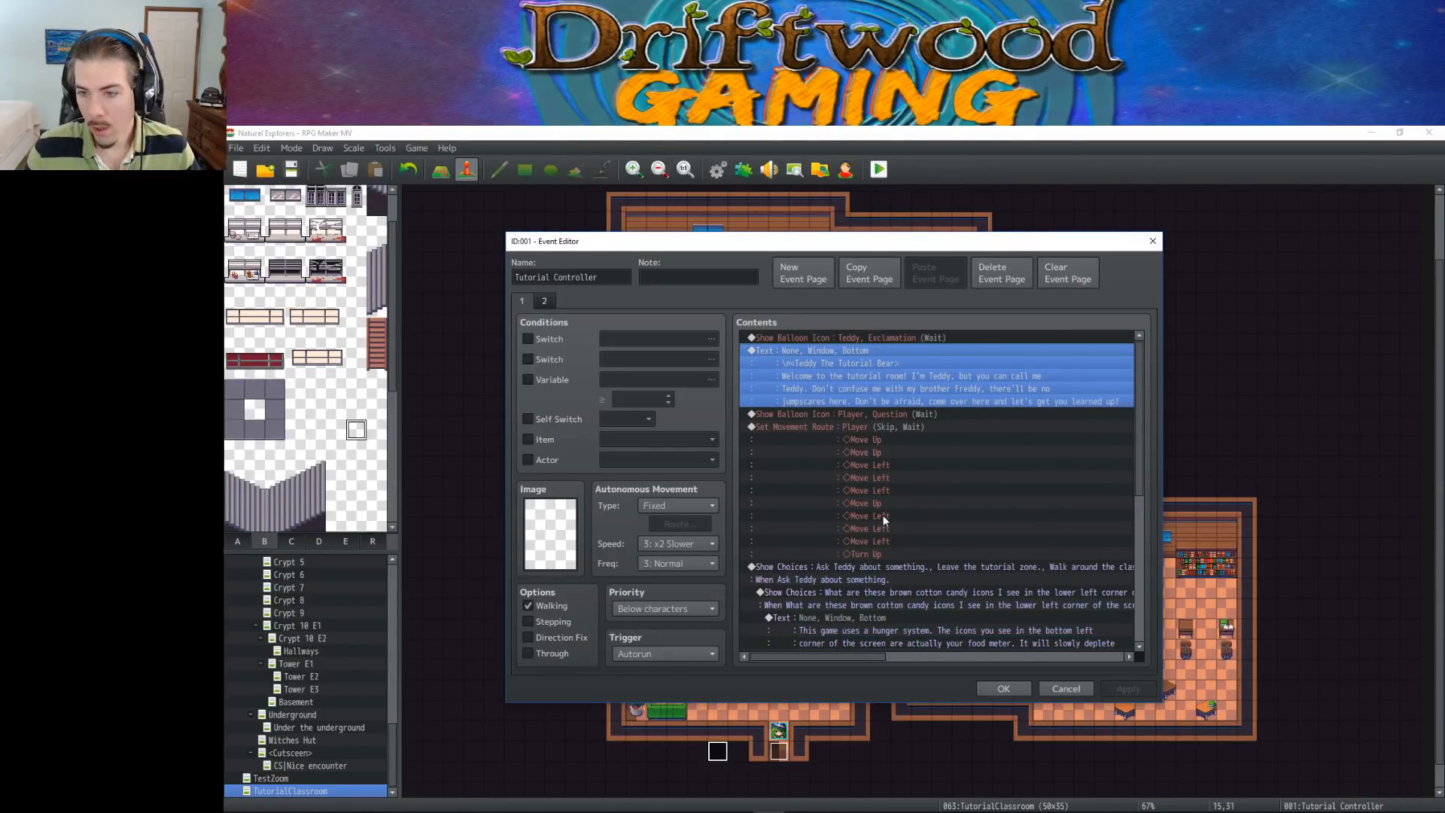
Examine the nested question choices and the hunger system text inside the "Ask Teddy about something" branch
scroll(883, 515, "down", 2)
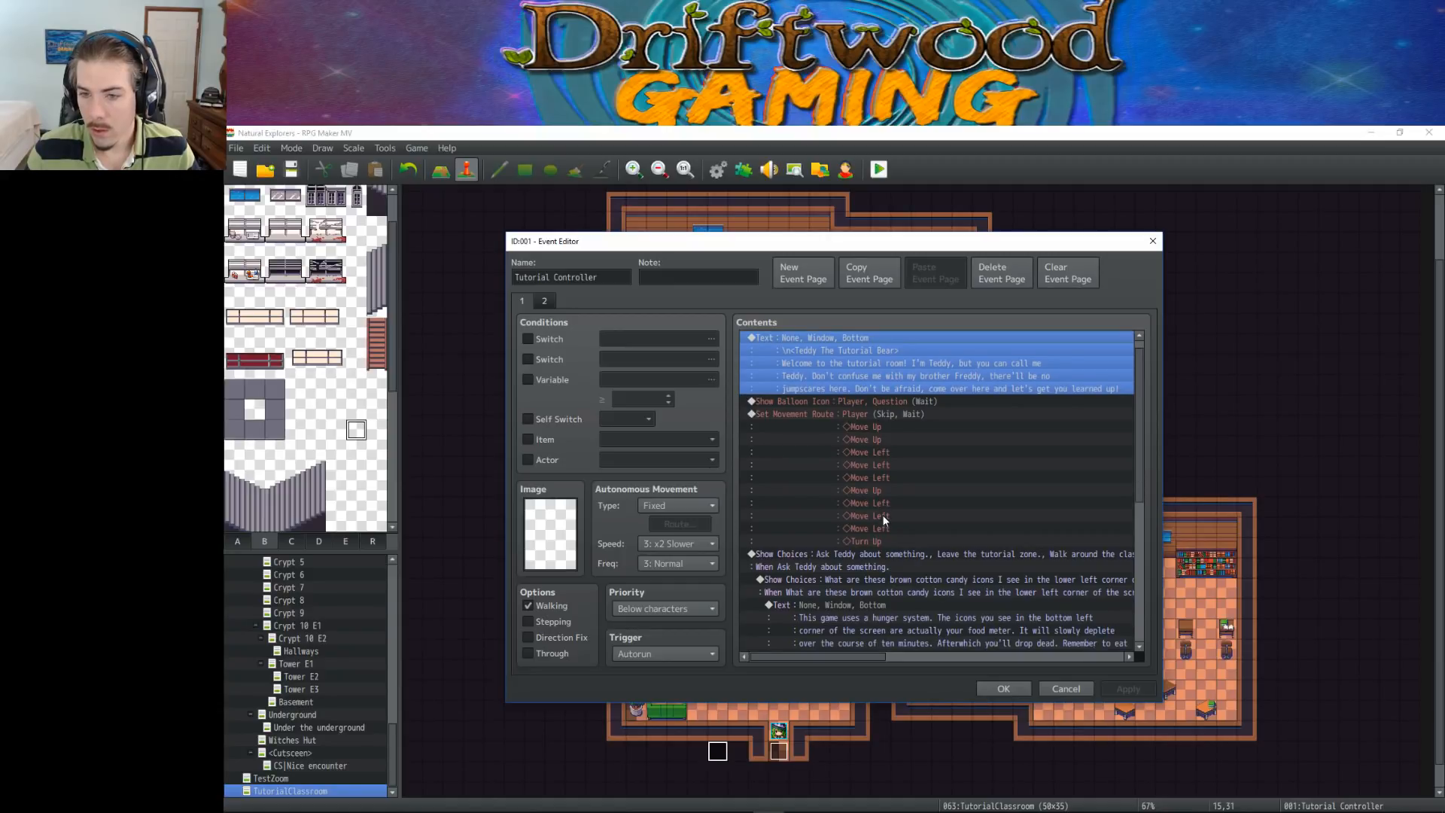
scroll(883, 520, "down", 2)
left_click(893, 455)
scroll(892, 467, "down", 2)
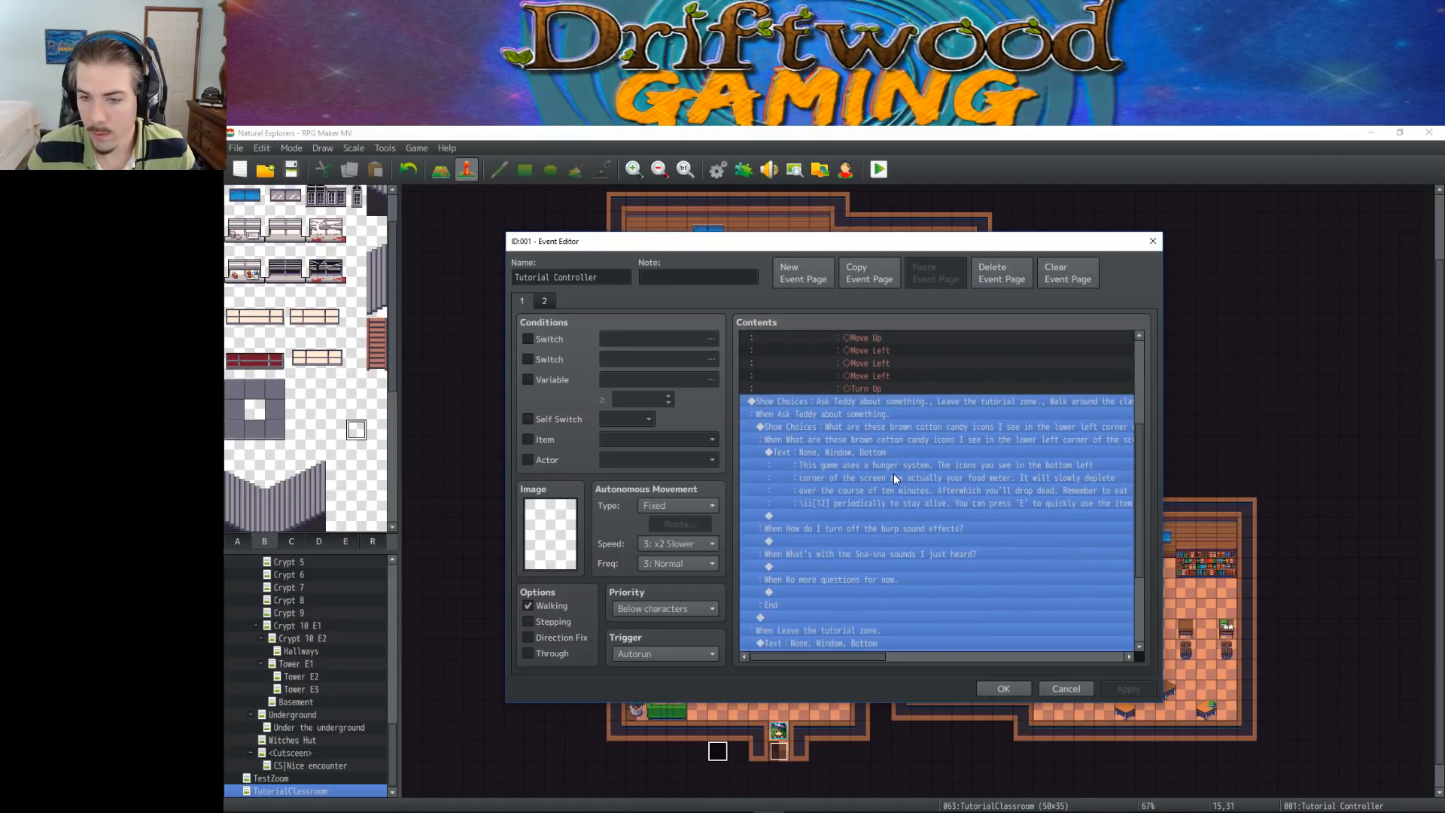
left_click(896, 463)
left_click(899, 504)
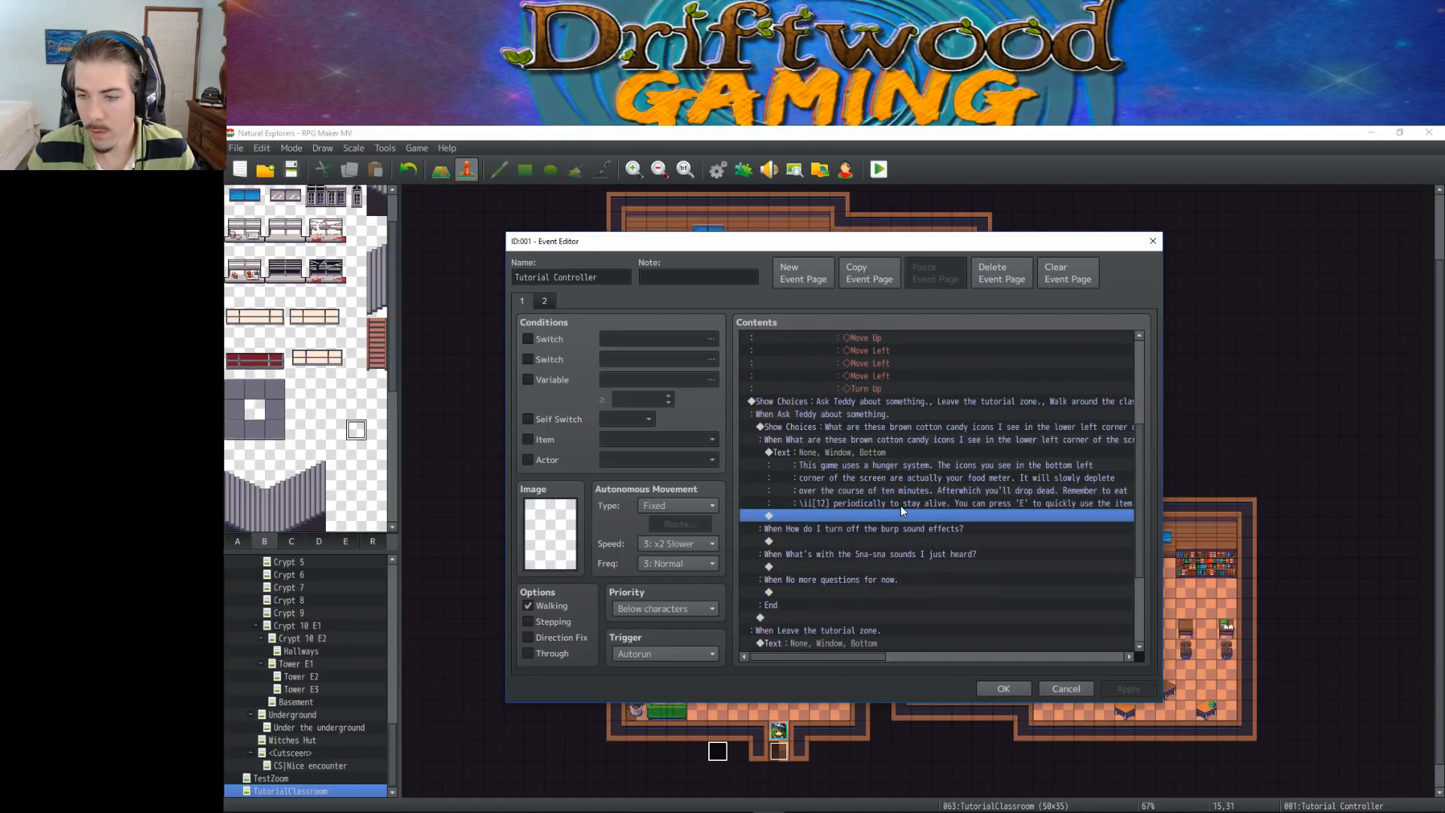
scroll(900, 504, "down", 2)
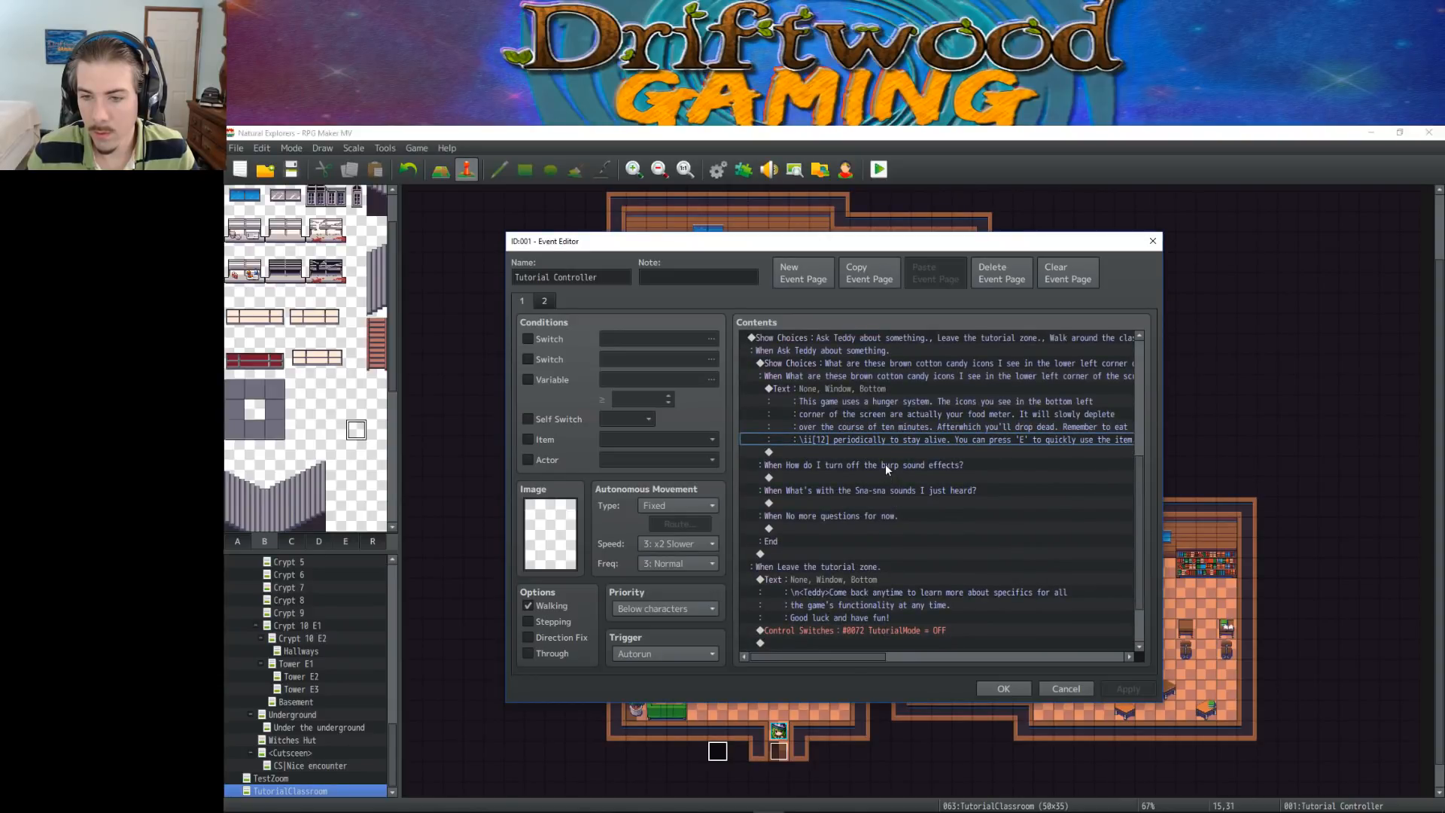
left_click(844, 452)
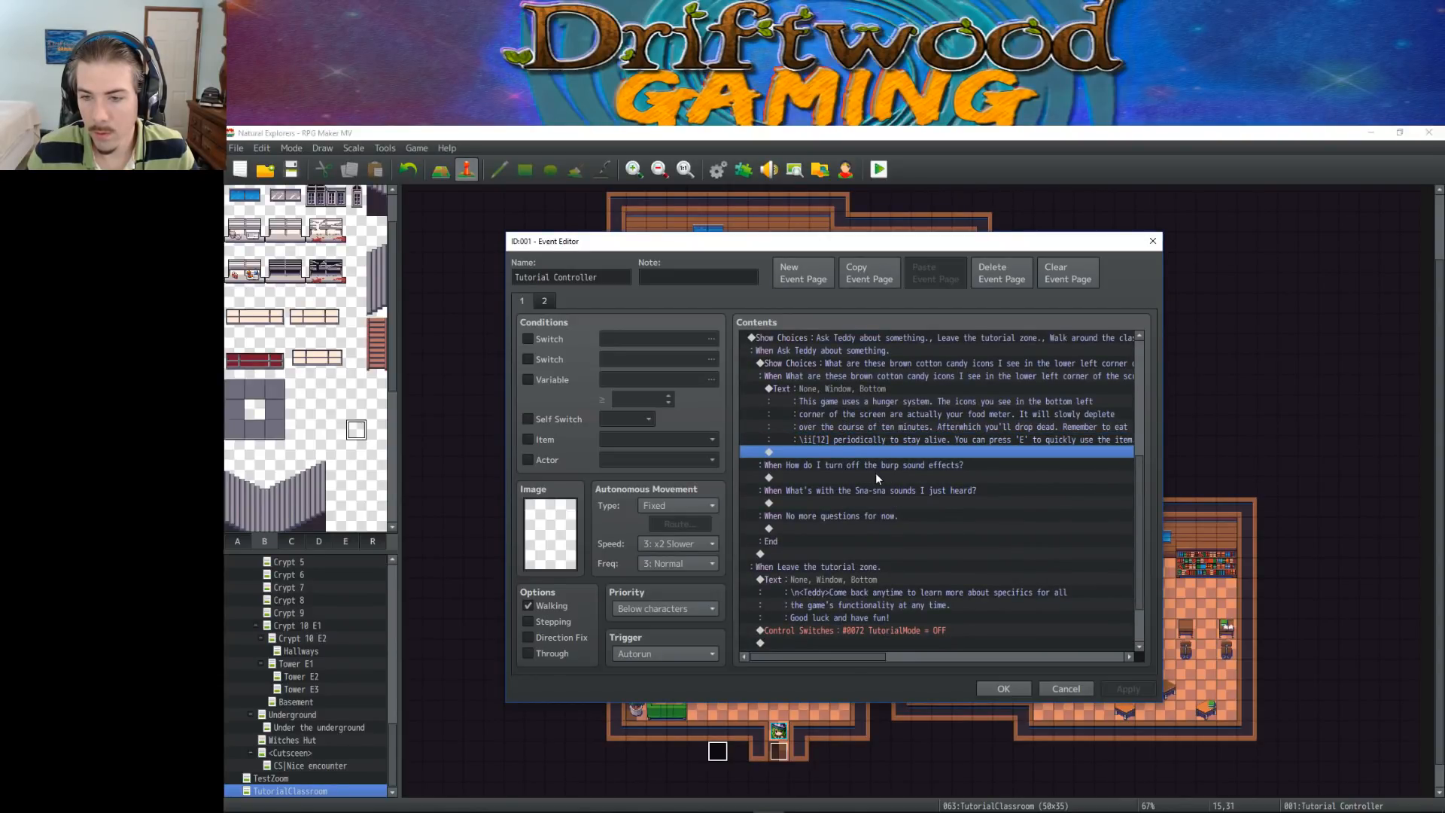
left_click(873, 575)
scroll(873, 548, "up", 2)
left_click(864, 478)
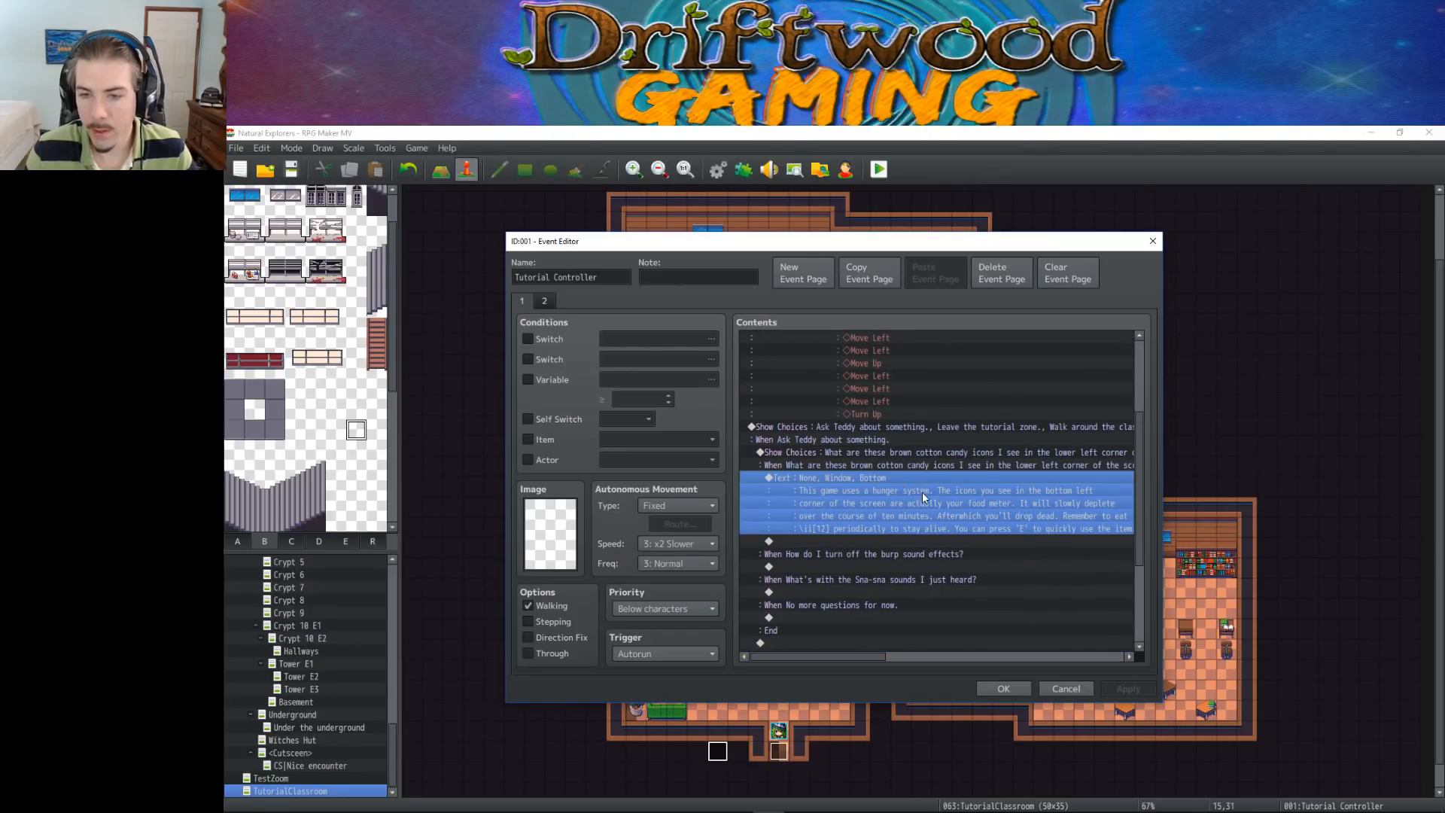
left_click(896, 452)
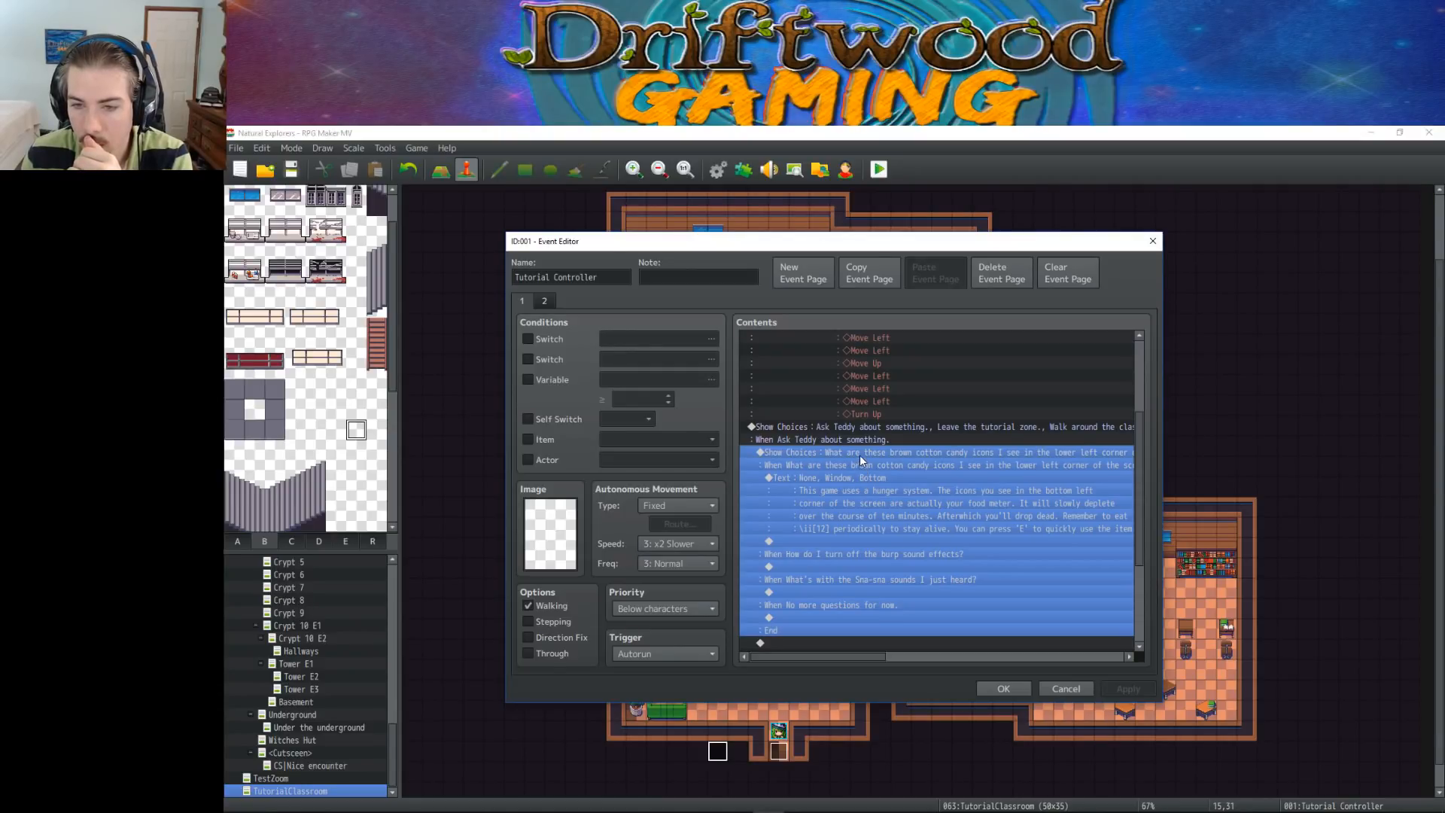
scroll(859, 454, "down", 2)
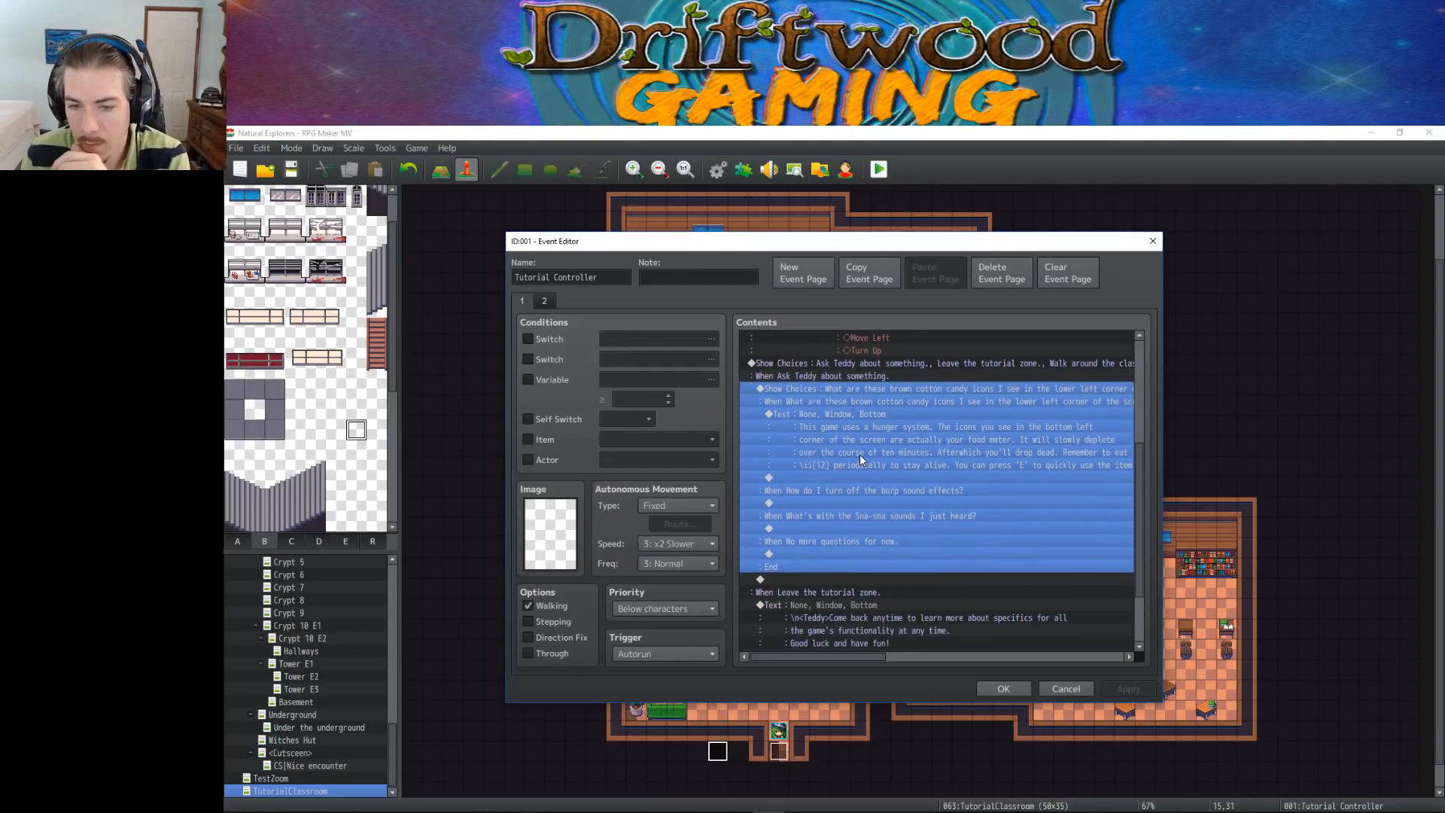
scroll(828, 417, "up", 2)
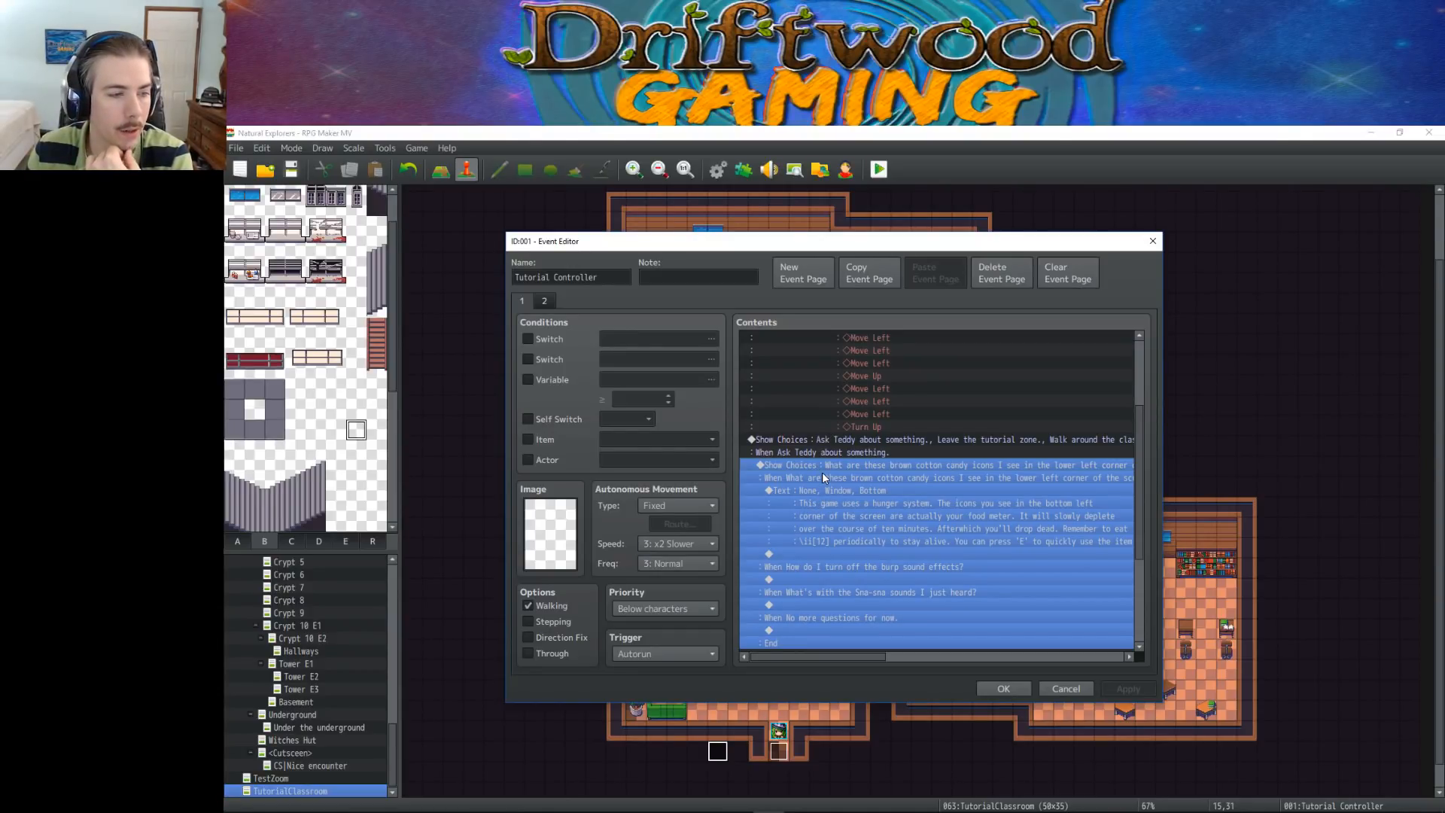
scroll(821, 471, "down", 1)
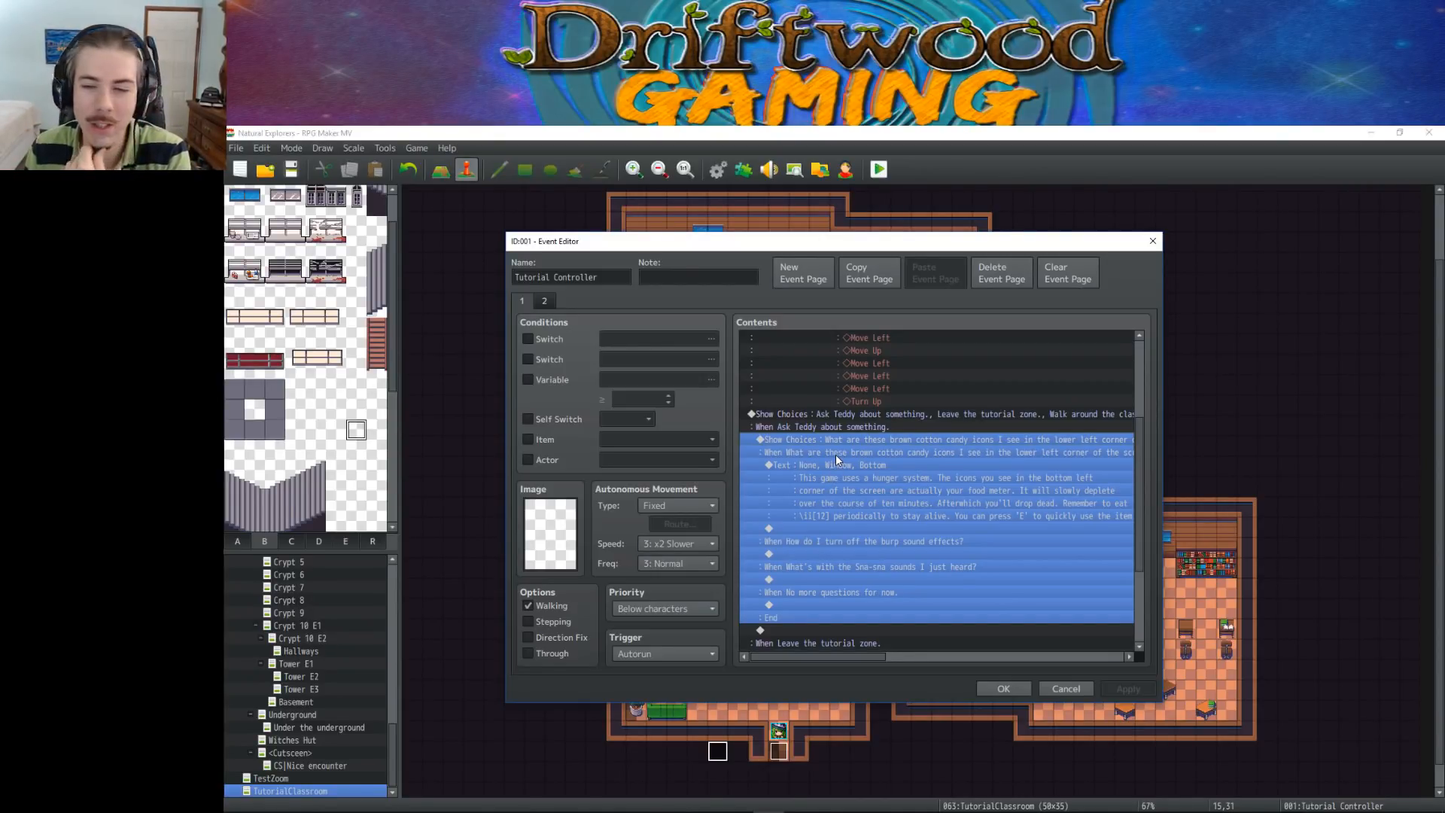
left_click(864, 452)
left_click(870, 441)
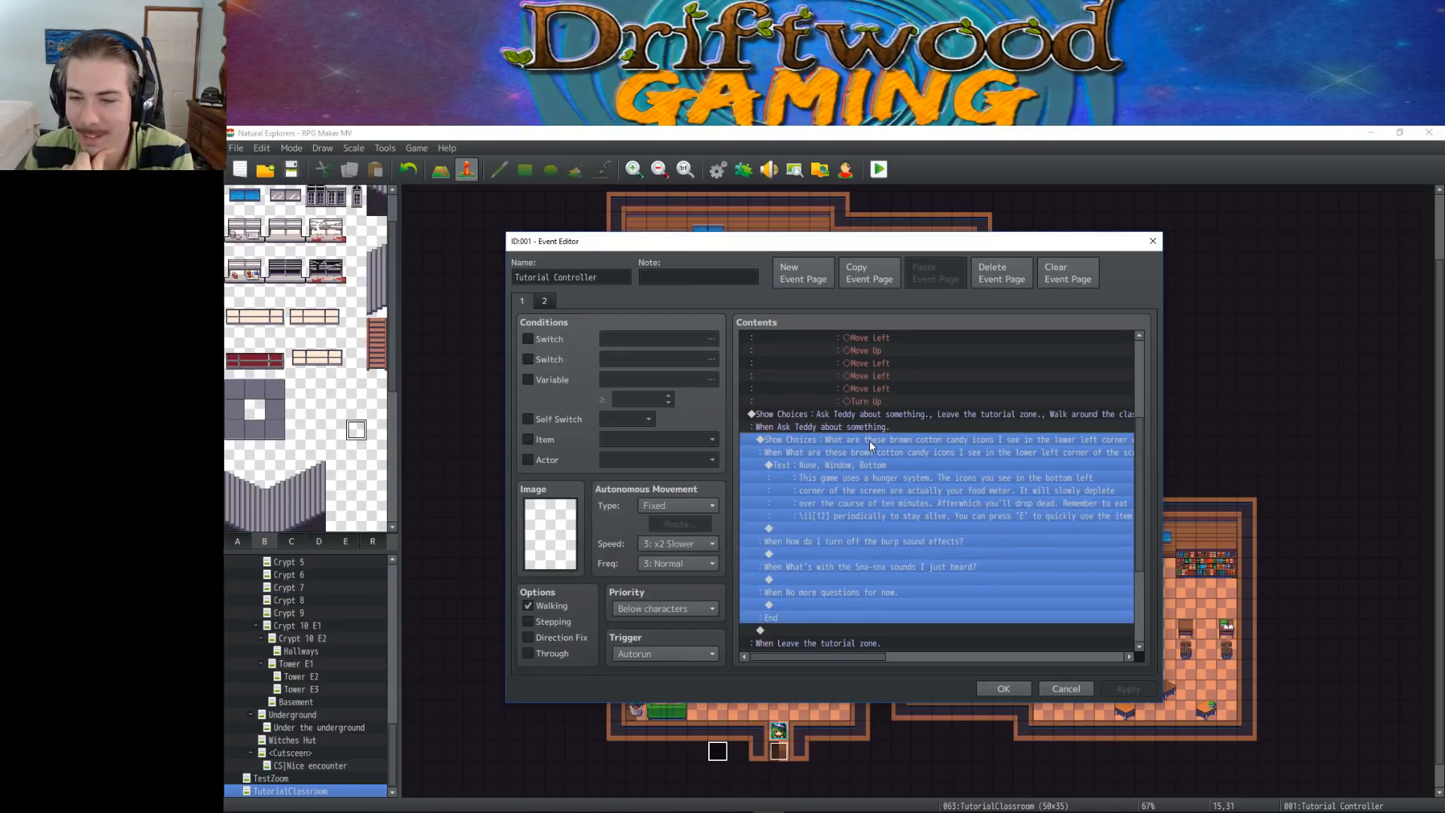
left_click(855, 449)
left_click(854, 464)
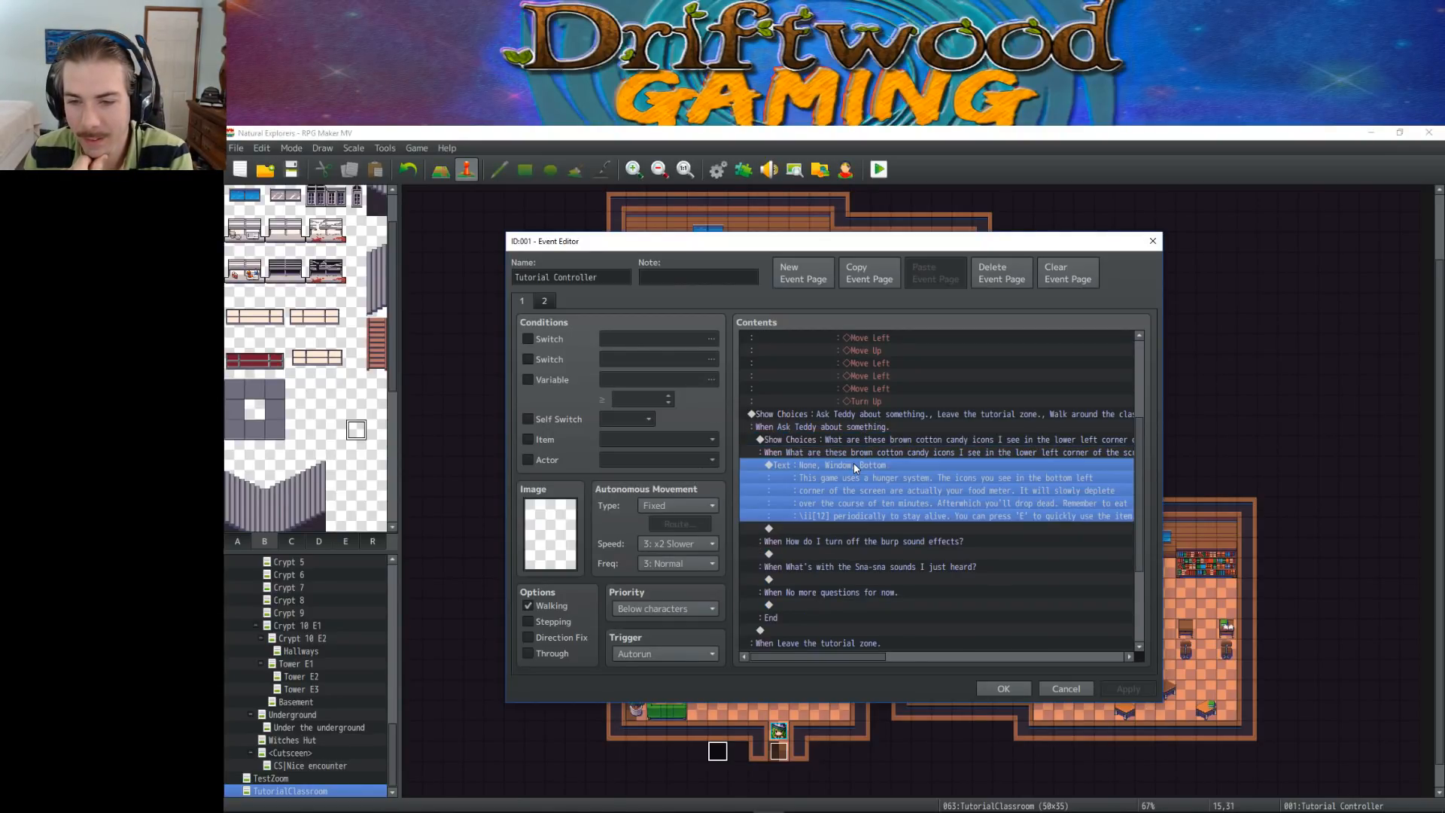
left_click(862, 532)
left_click(863, 465)
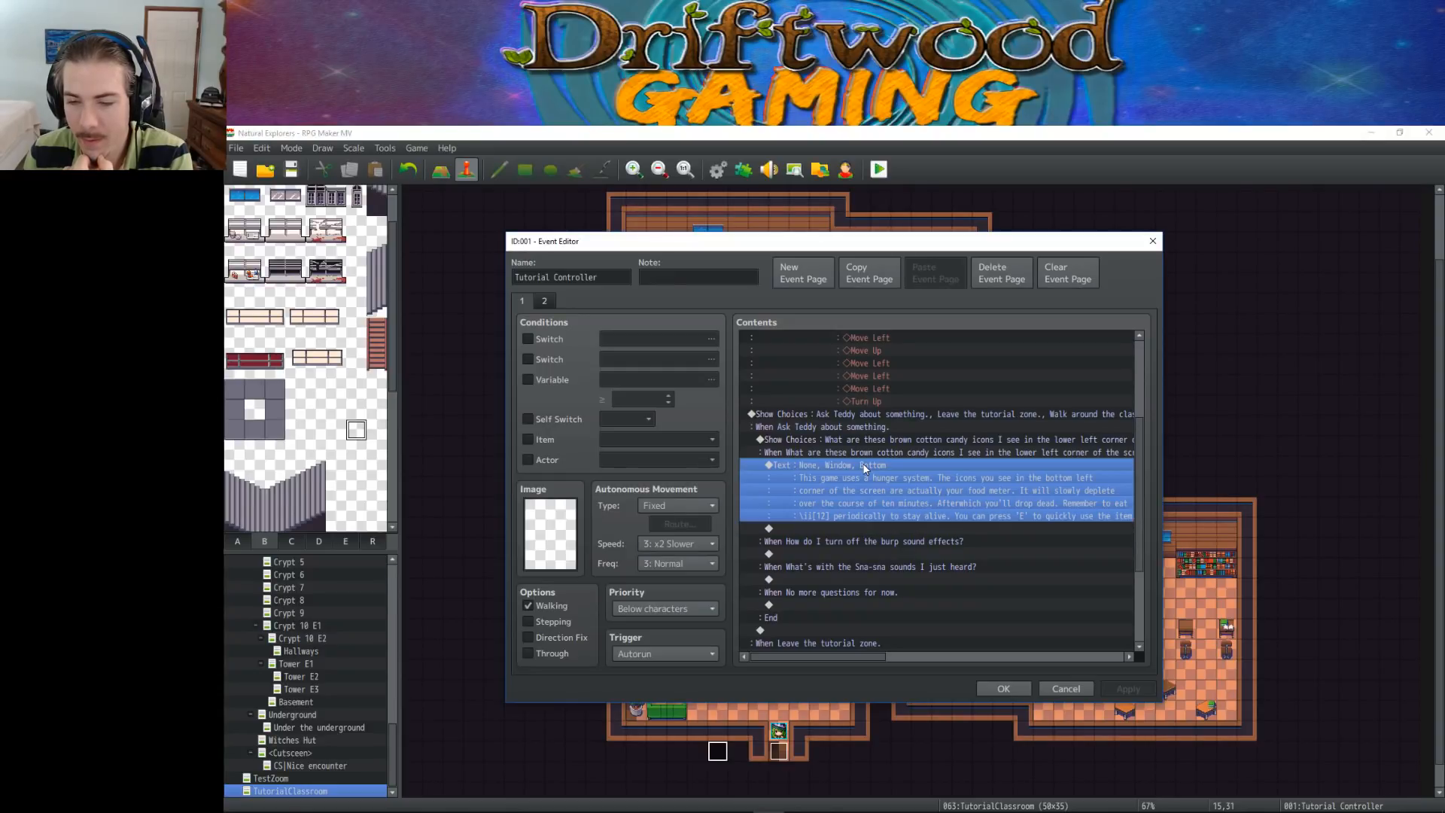
left_click(867, 441)
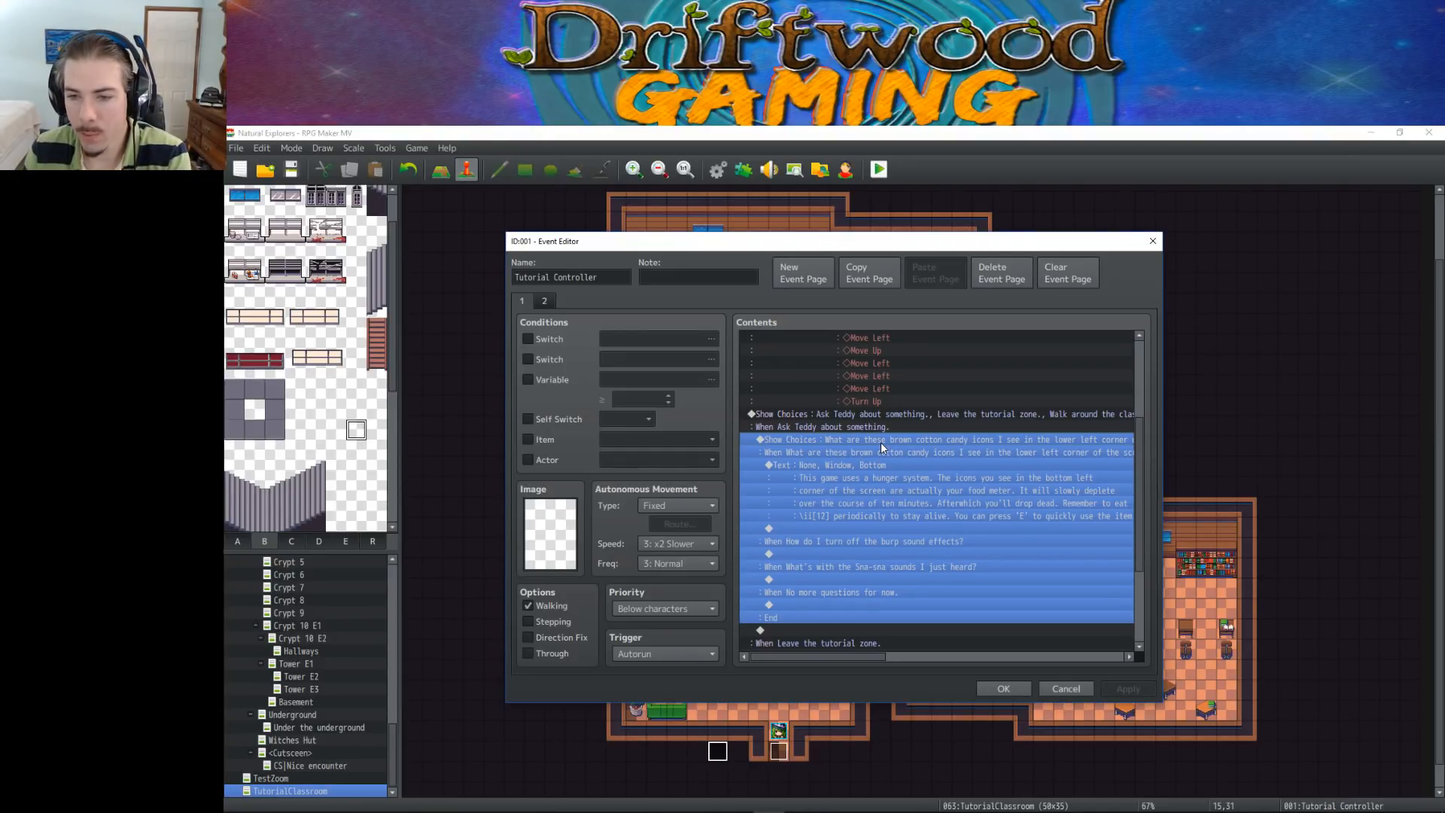
scroll(940, 439, "down", 1)
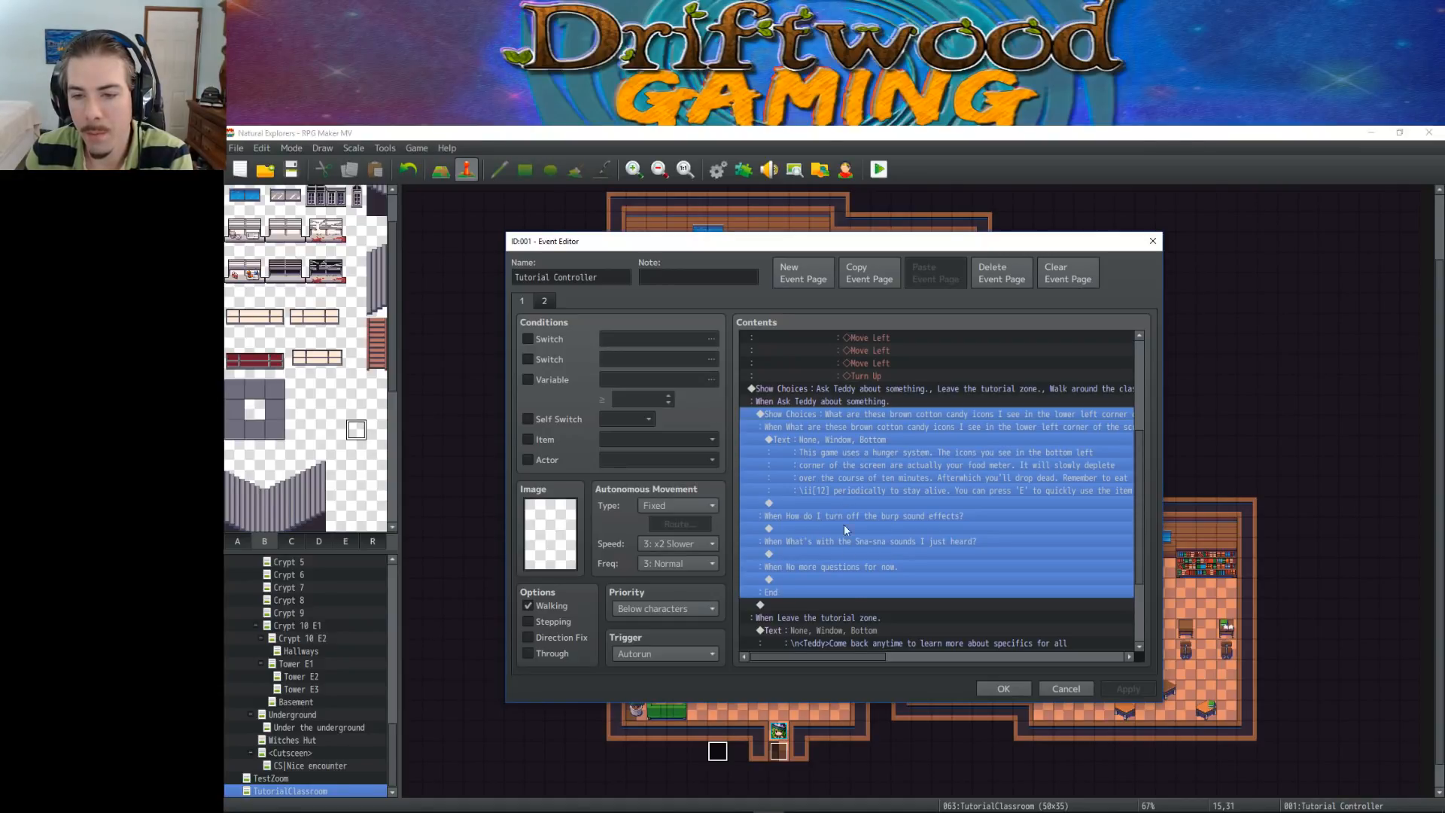
Insert a Loop command above the nested Show Choices in the "Ask Teddy about something" branch
left_click(843, 605)
right_click(842, 604)
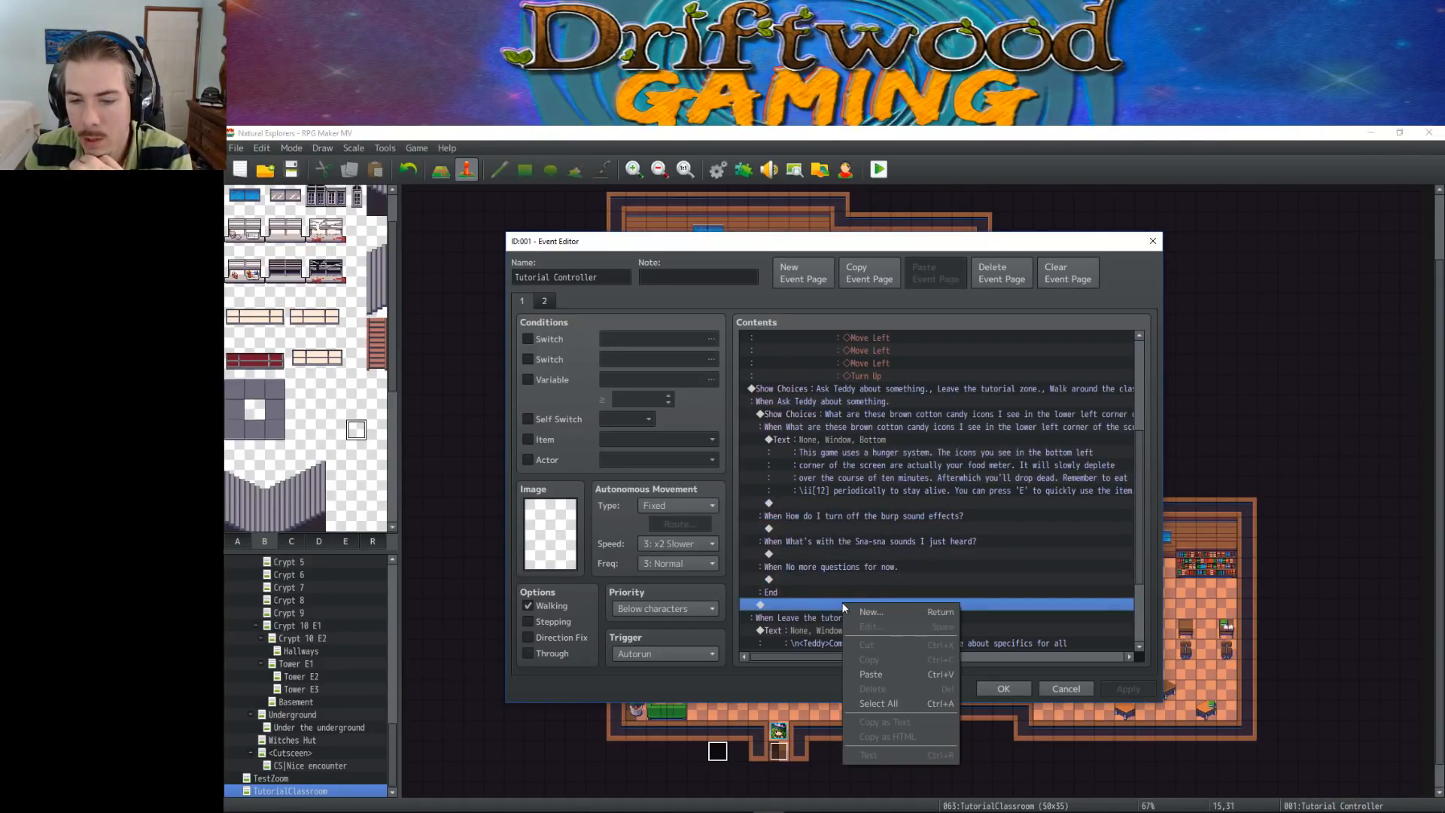
left_click(813, 427)
left_click(823, 436)
left_click(824, 400)
left_click(828, 391)
left_click(828, 416)
right_click(826, 413)
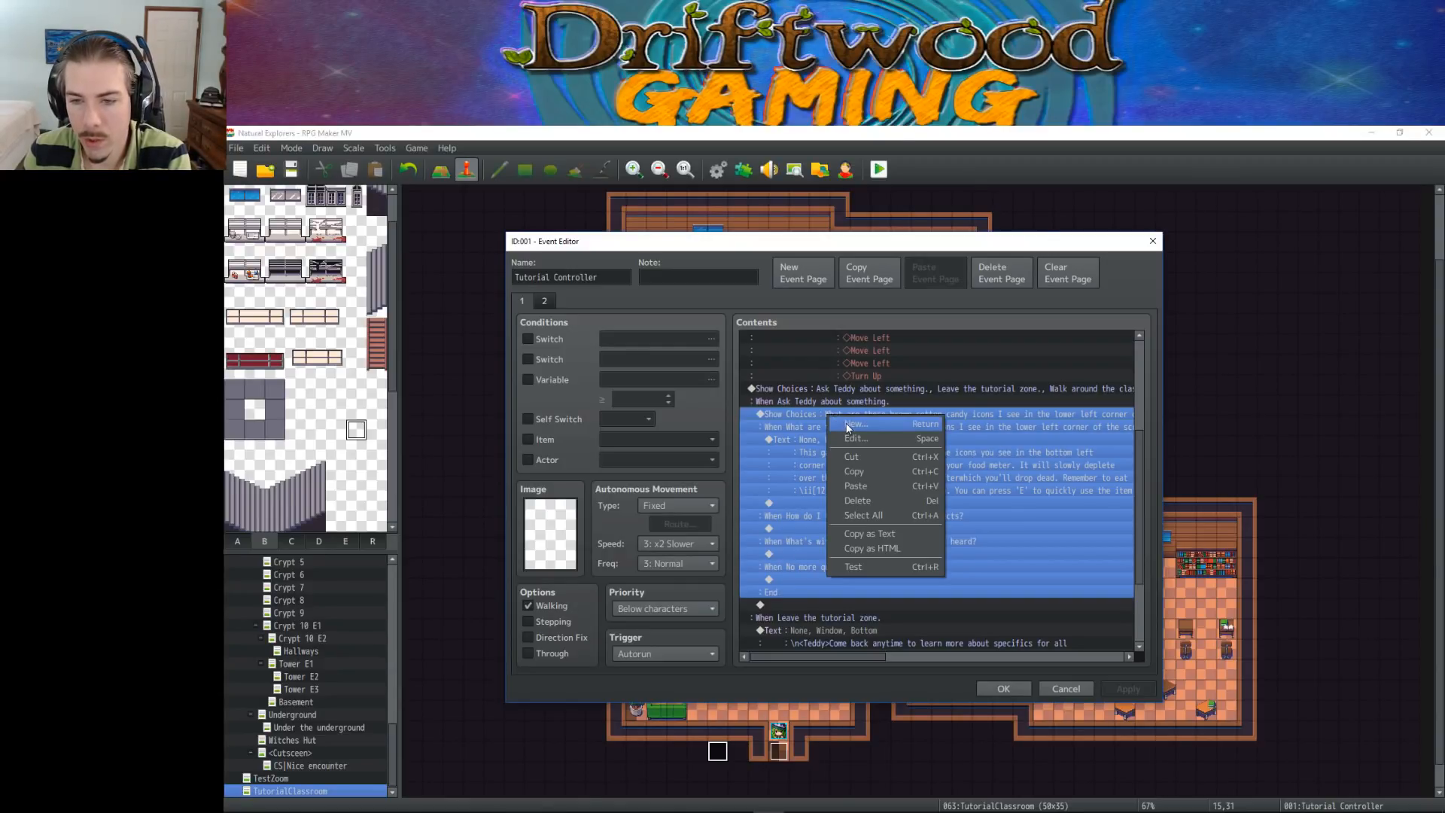
left_click(843, 426)
left_click(792, 304)
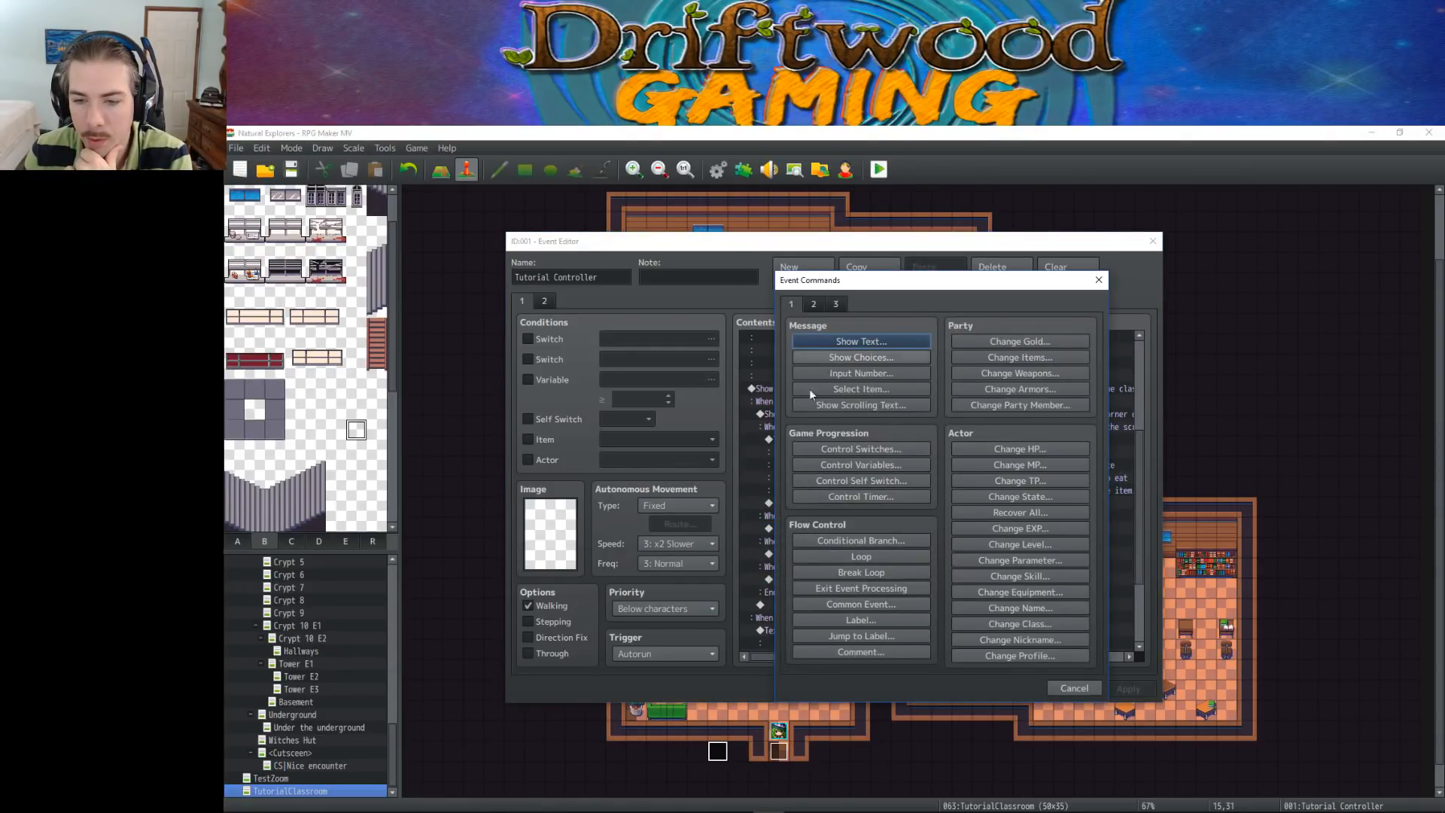
left_click(859, 561)
Move the nested Show Choices block with Teddy's questions inside the new loop
left_click(827, 452)
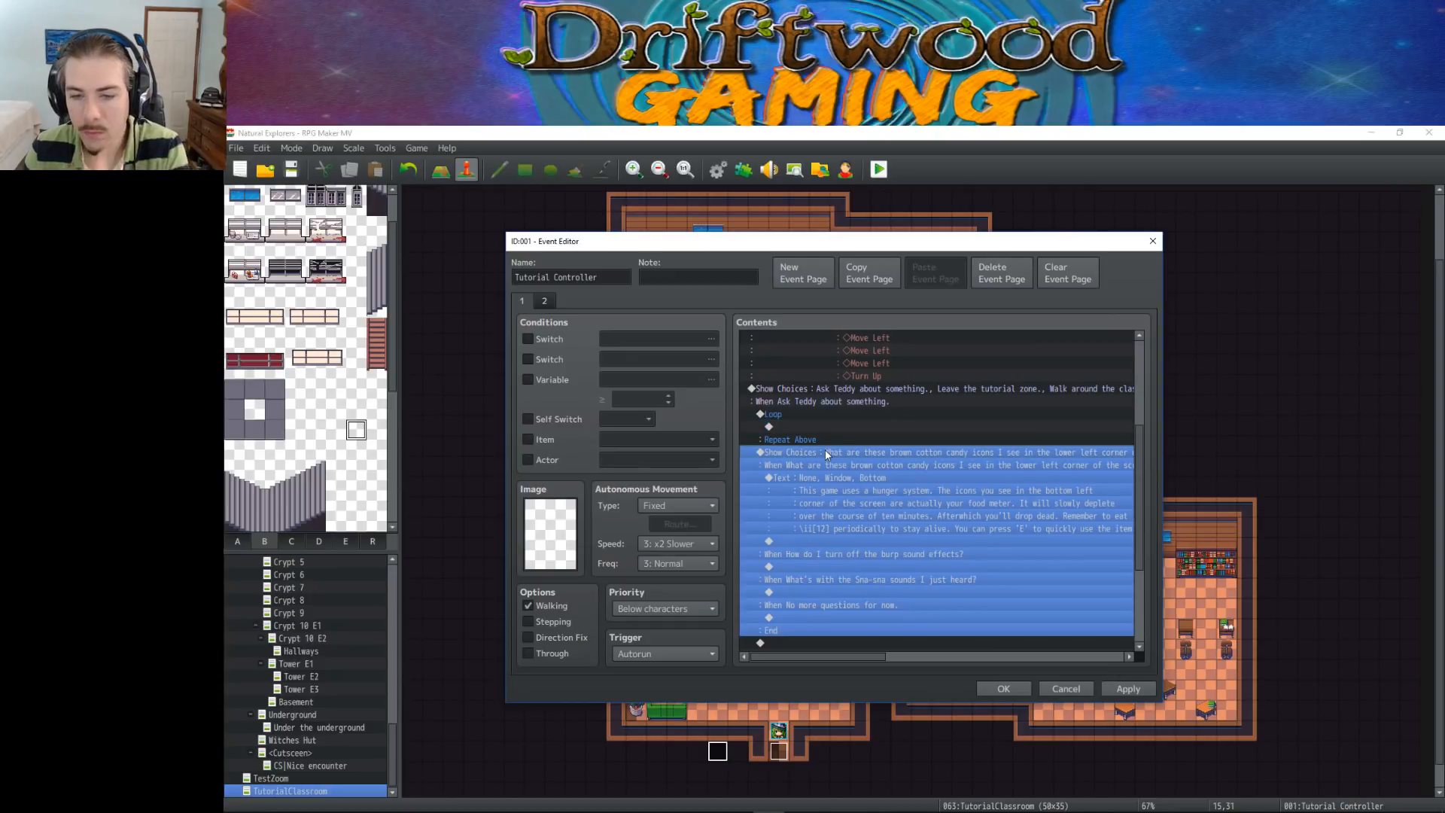
scroll(828, 448, "down", 1)
key("Delete")
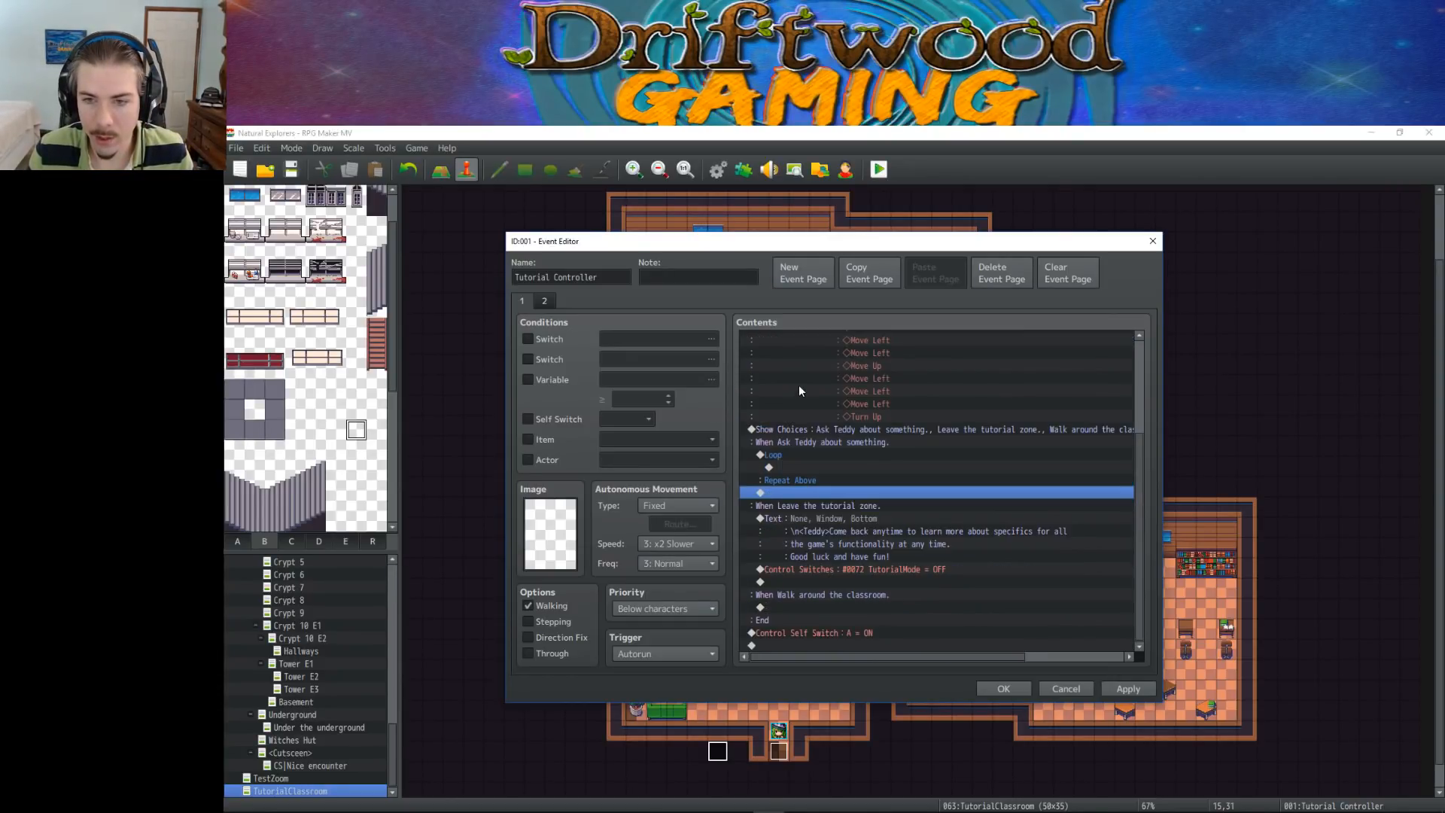
left_click(797, 467)
key("ctrl+v")
Check the end of the question loop and the commands in the "Leave the tutorial zone" branch
scroll(825, 494, "down", 5)
left_click(818, 509)
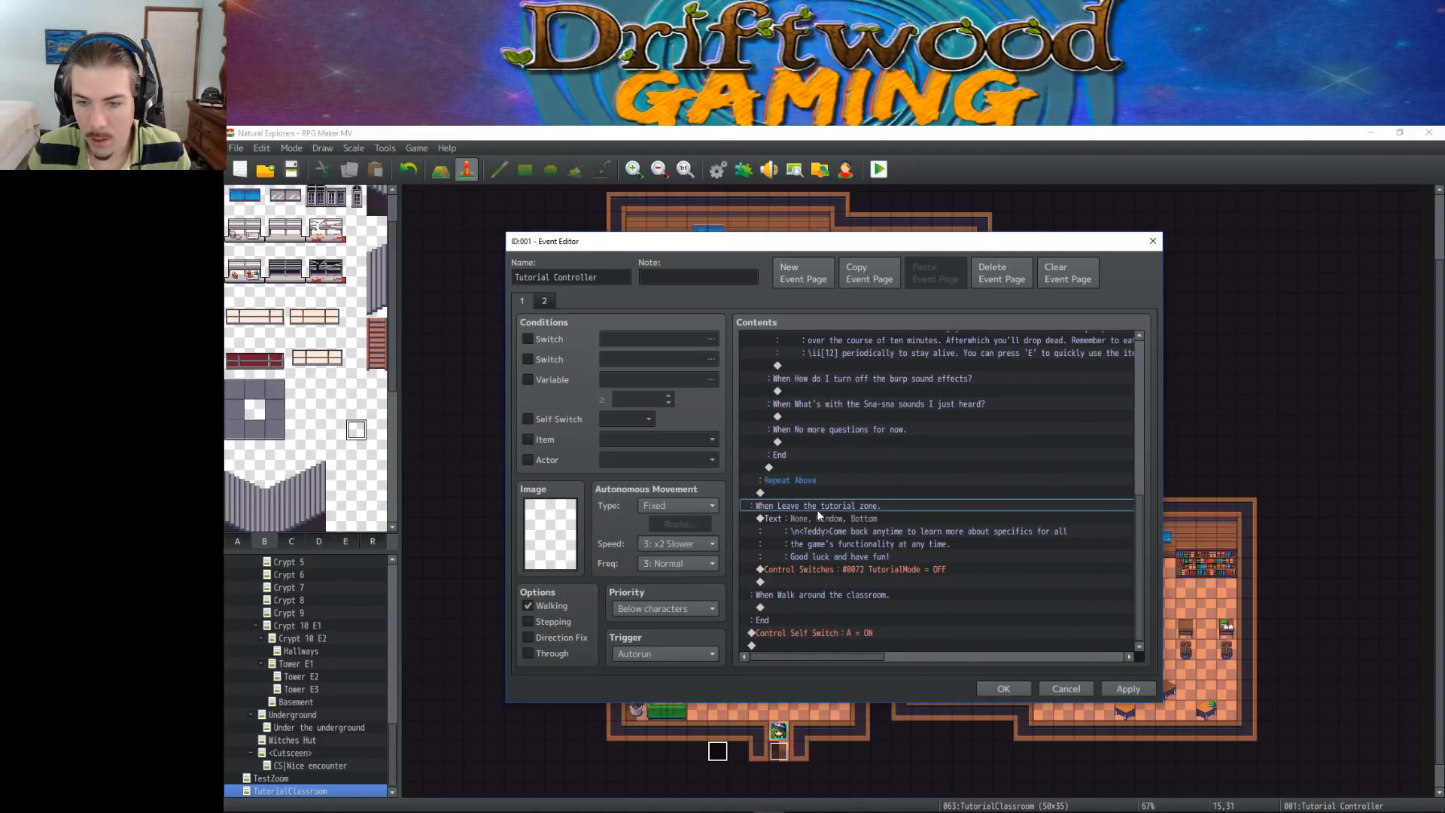
left_click(877, 519)
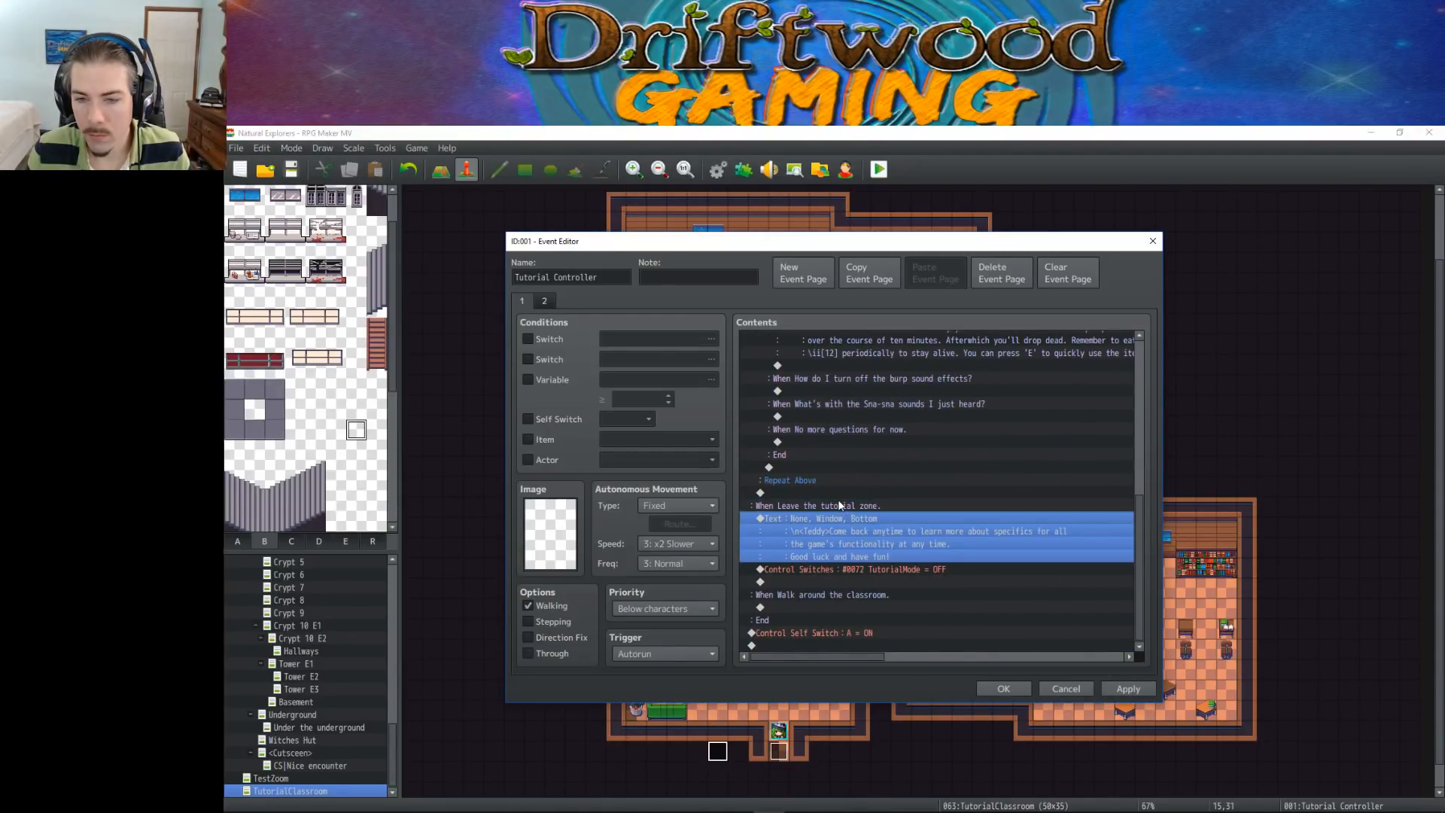
left_click(837, 505)
left_click(843, 524)
left_click(843, 508)
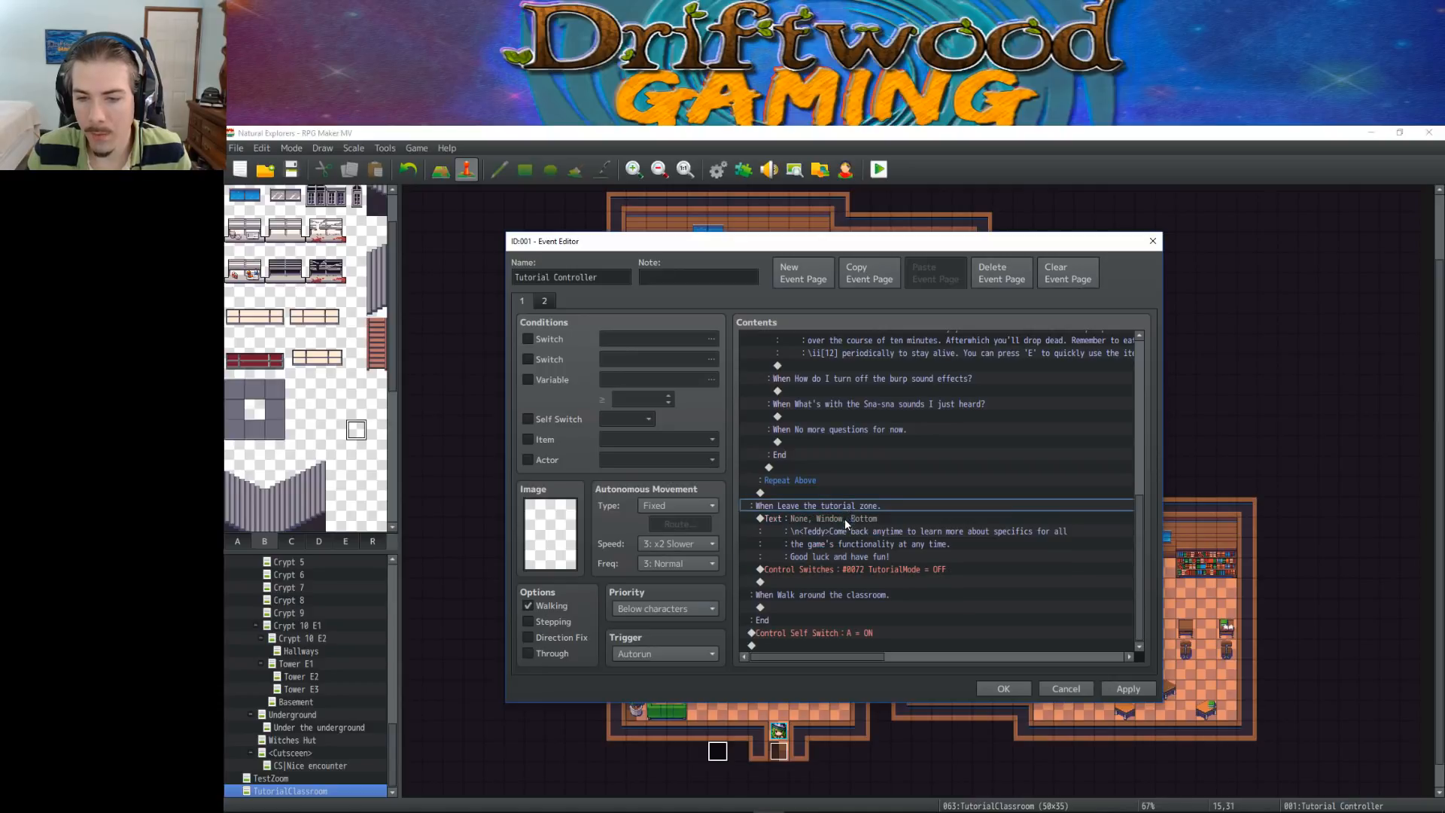
left_click(870, 532)
left_click(879, 580)
left_click(861, 517)
key("Up")
key("Up")
key("Down")
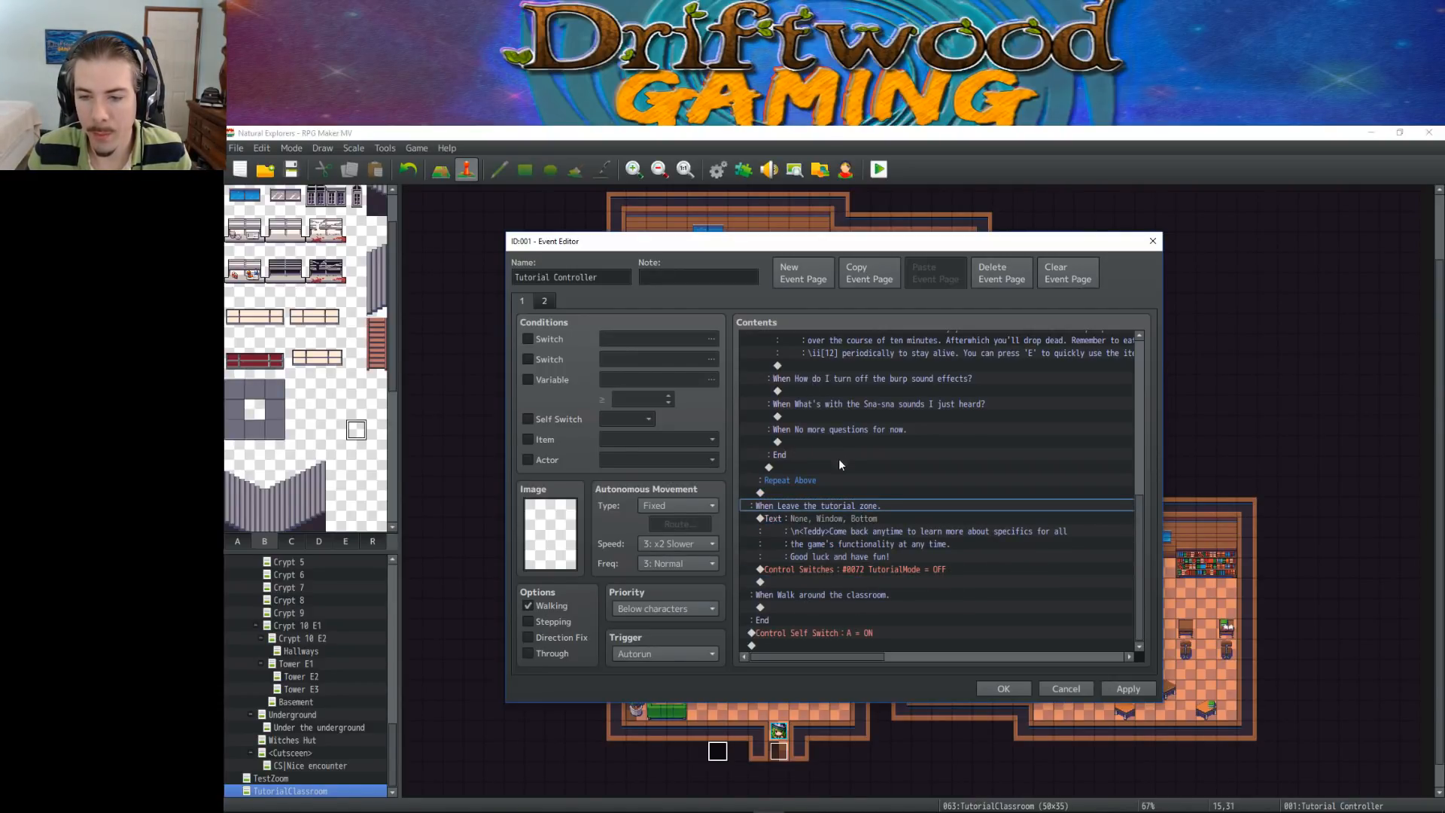
Review the looped Show Choices block and the hunger system text in the "Ask Teddy about something" branch
left_click(833, 518)
scroll(846, 569, "up", 1)
scroll(847, 568, "down", 1)
left_click(826, 506)
scroll(825, 501, "up", 3)
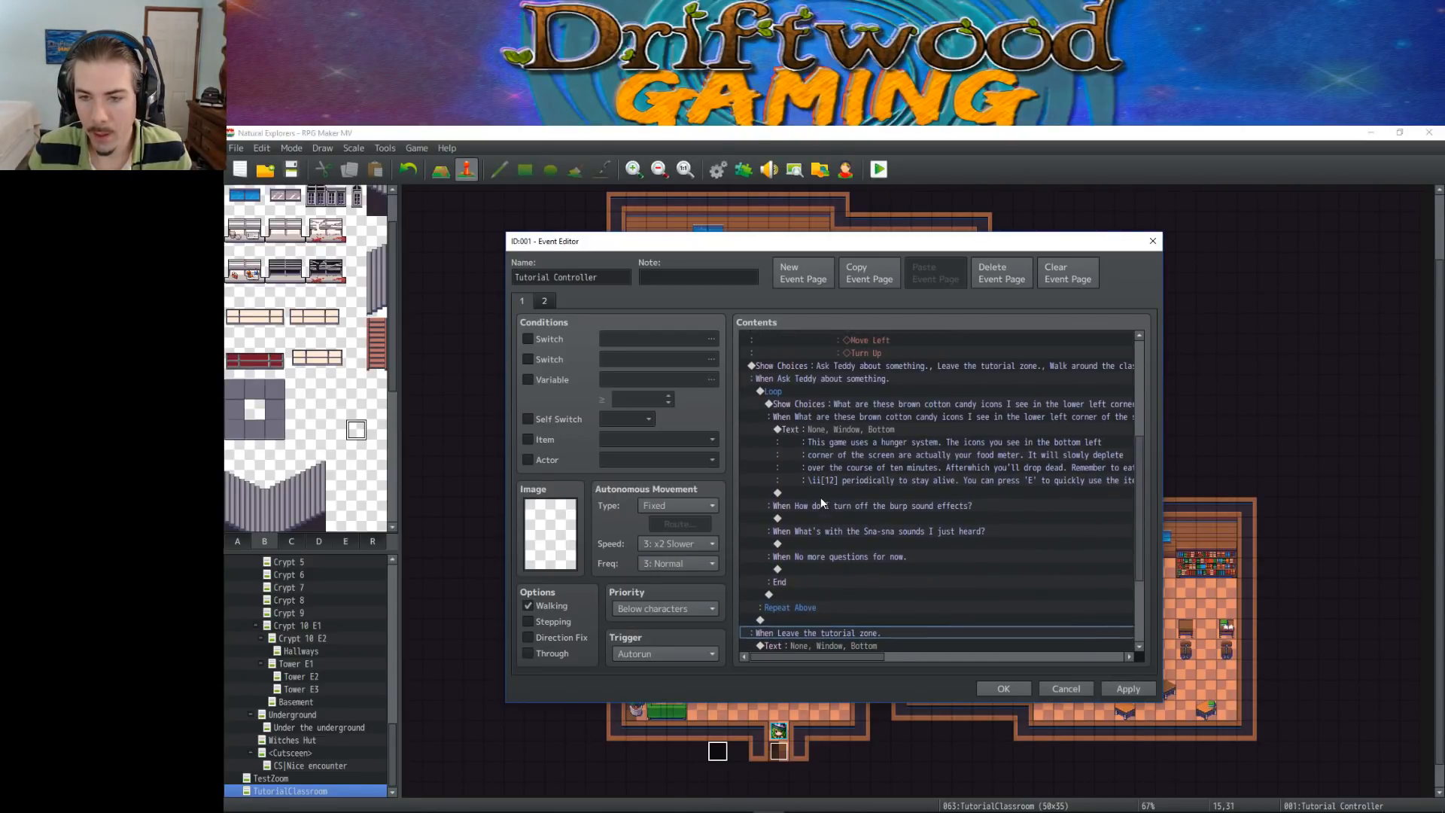
left_click(821, 500)
left_click(831, 454)
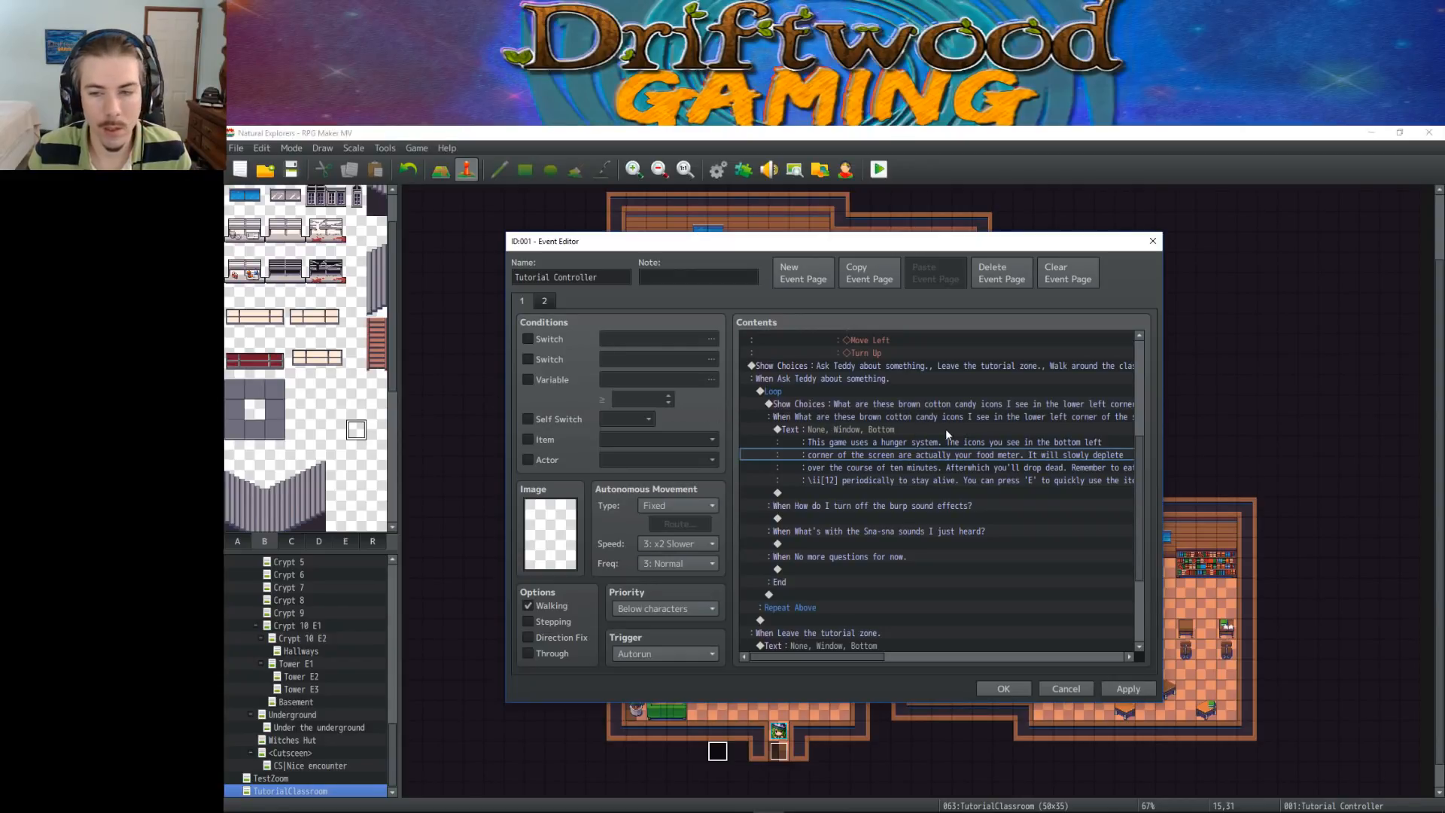
left_click(885, 403)
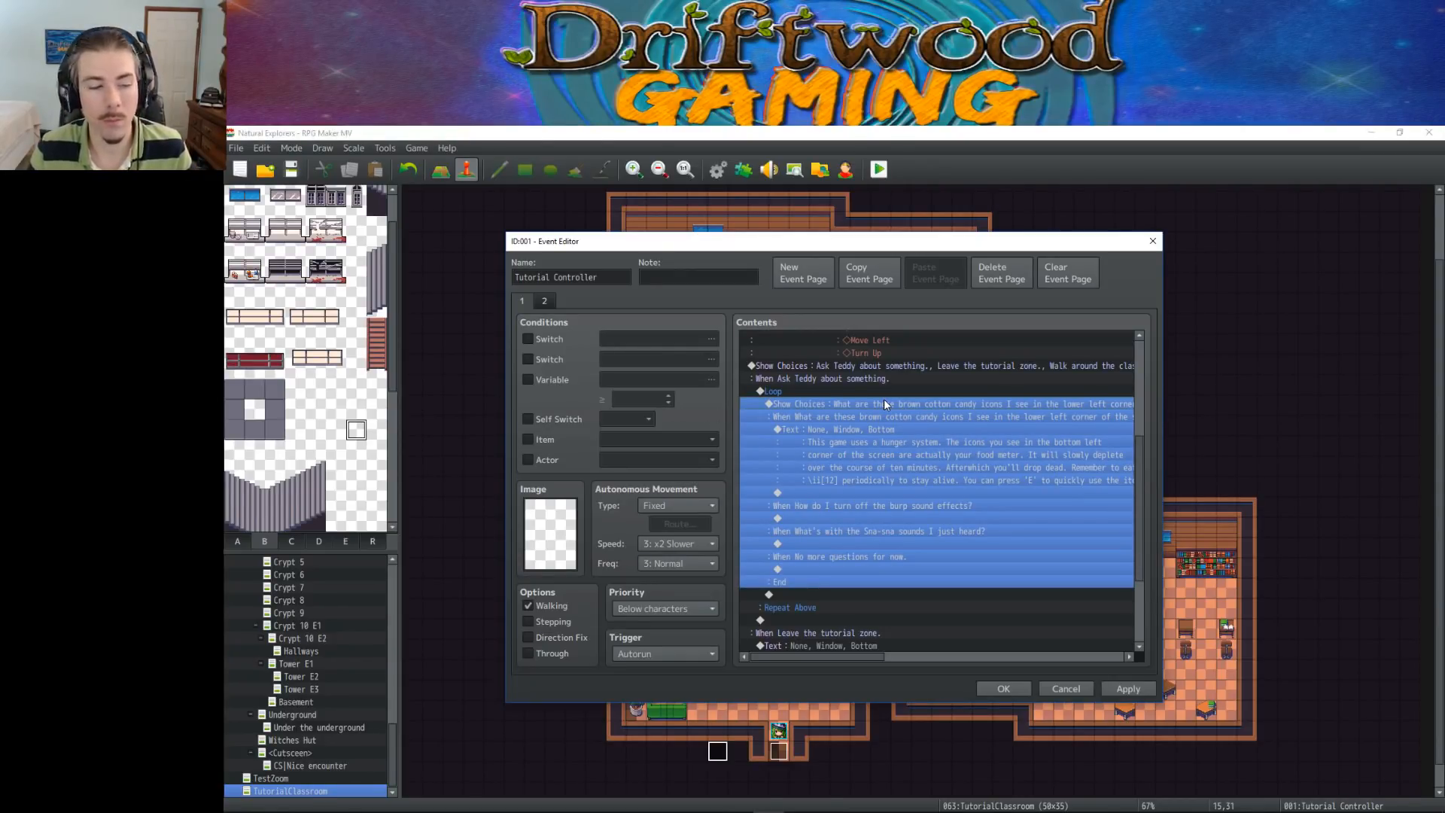
left_click(901, 452)
left_click(880, 399)
left_click(878, 461)
left_click(869, 493)
left_click(864, 404)
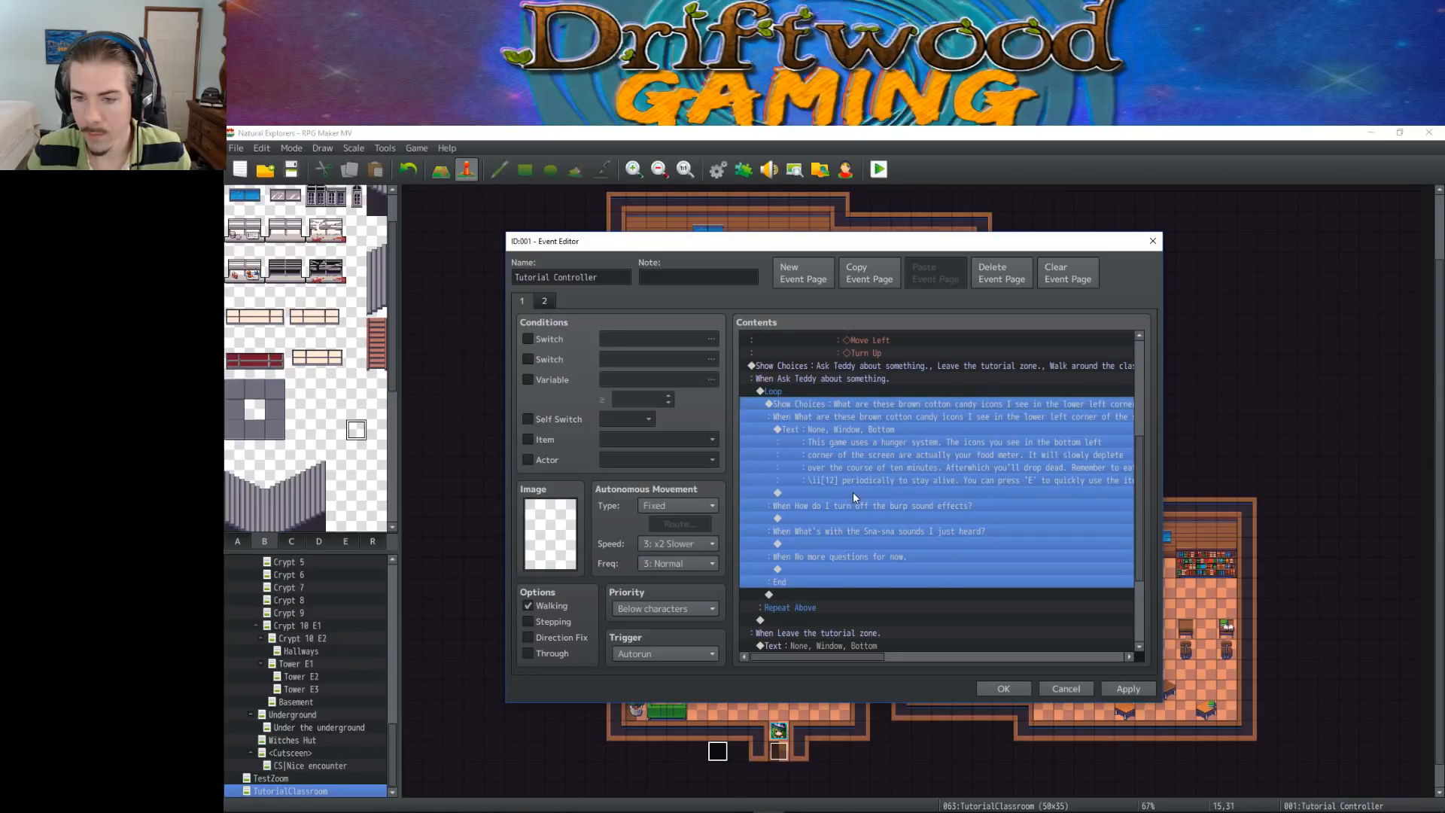
left_click(852, 492)
left_click(840, 405)
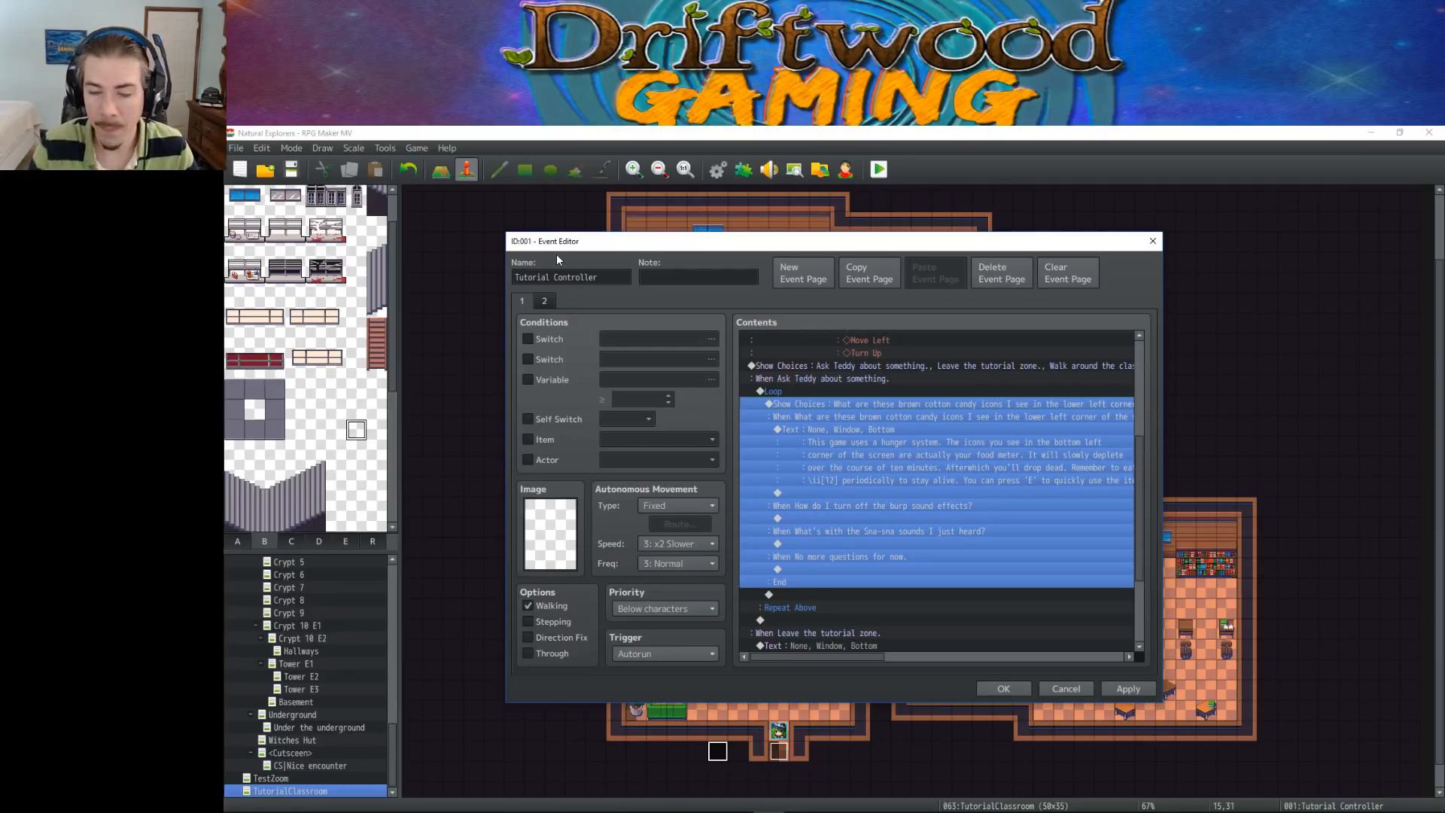
Examine the candy icon question and its hunger system answer inside Teddy's question loop
left_click(888, 445)
left_click(889, 404)
left_click(879, 440)
left_click(874, 404)
left_click(874, 418)
left_click(878, 404)
left_click(825, 390)
left_click(820, 405)
left_click(820, 429)
left_click(846, 418)
left_click(843, 445)
left_click(849, 416)
left_click(849, 430)
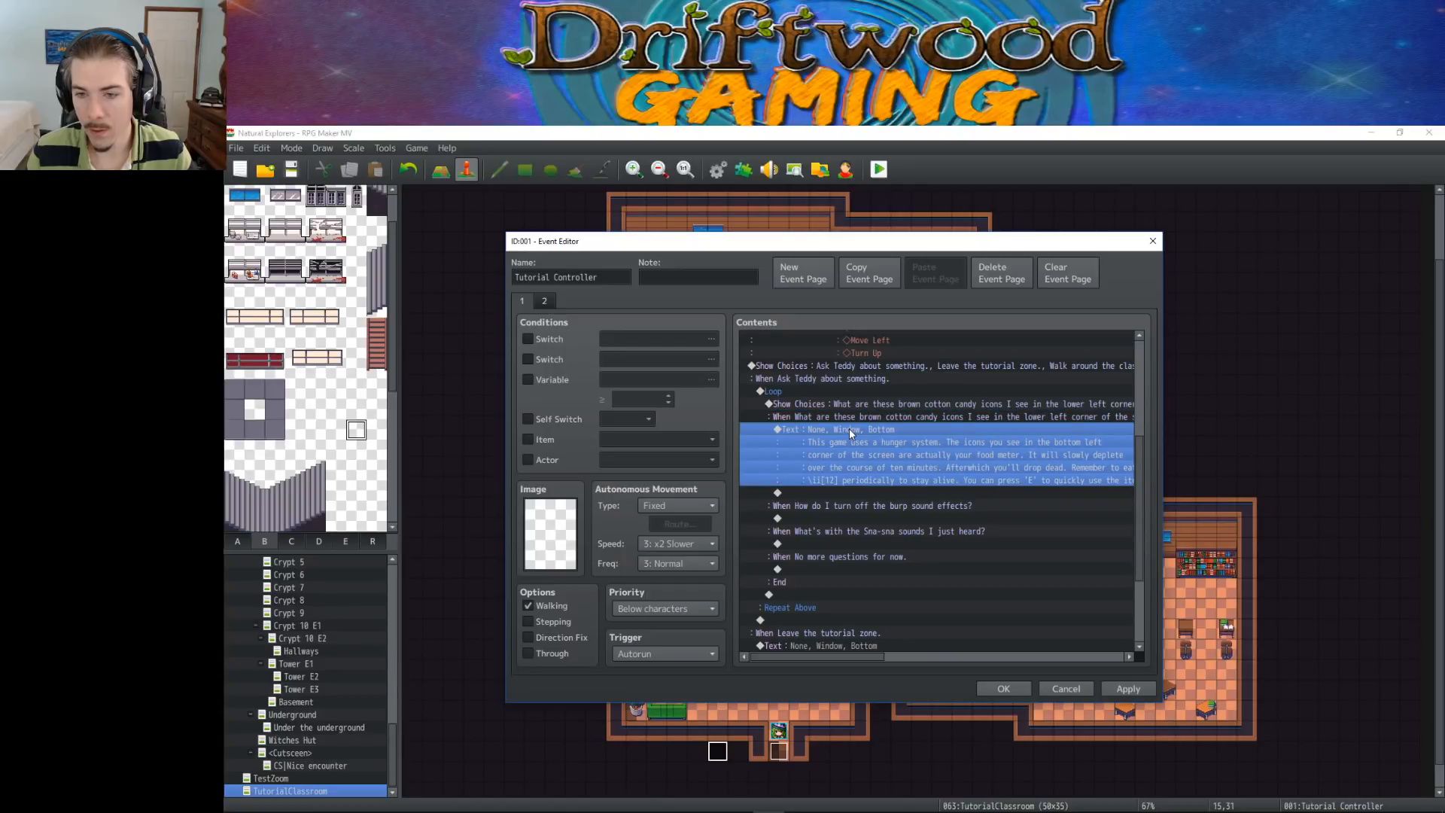
Apply the question loop changes to the Tutorial Controller event and close its editor
left_click(845, 492)
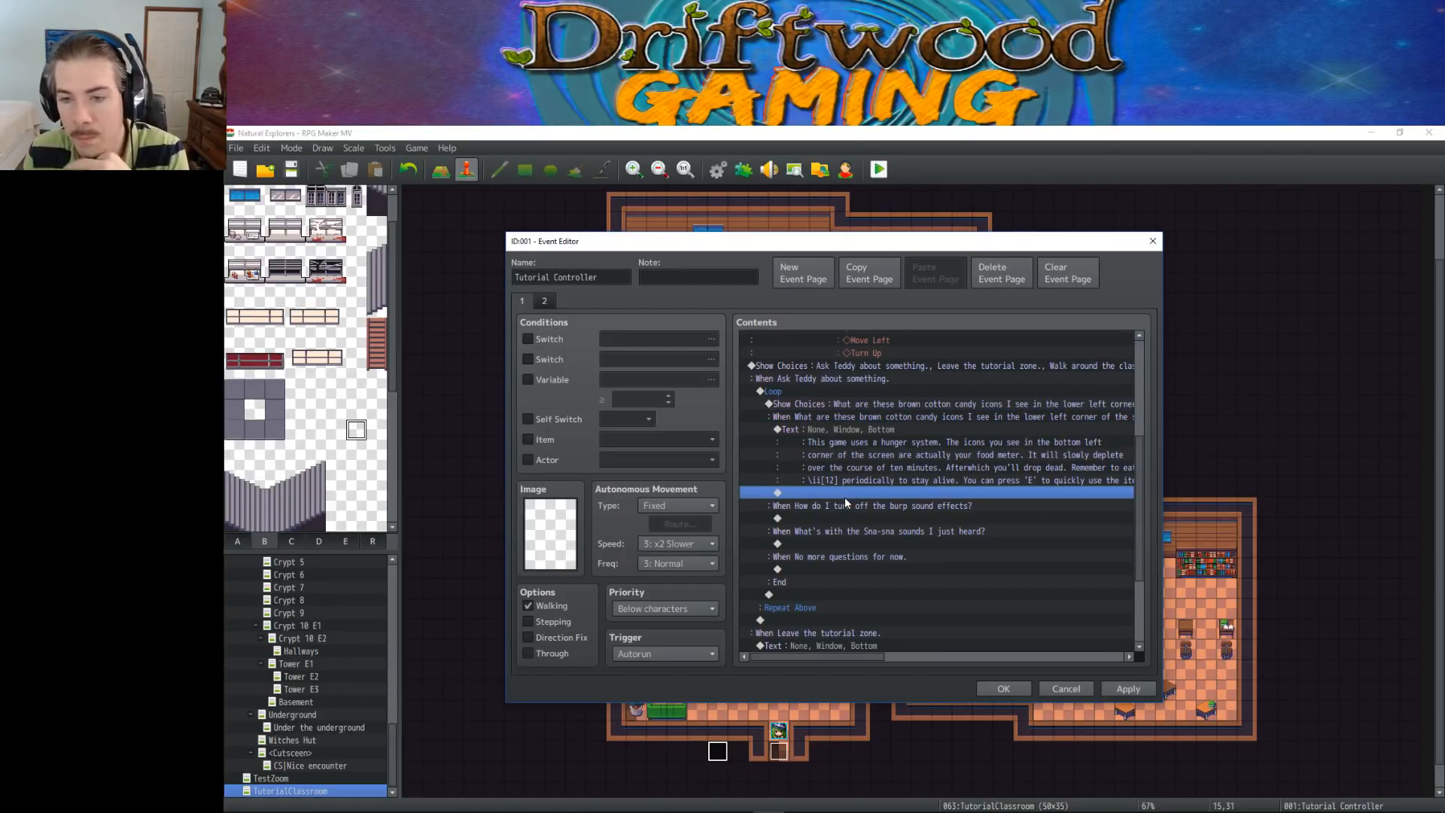
left_click(828, 431)
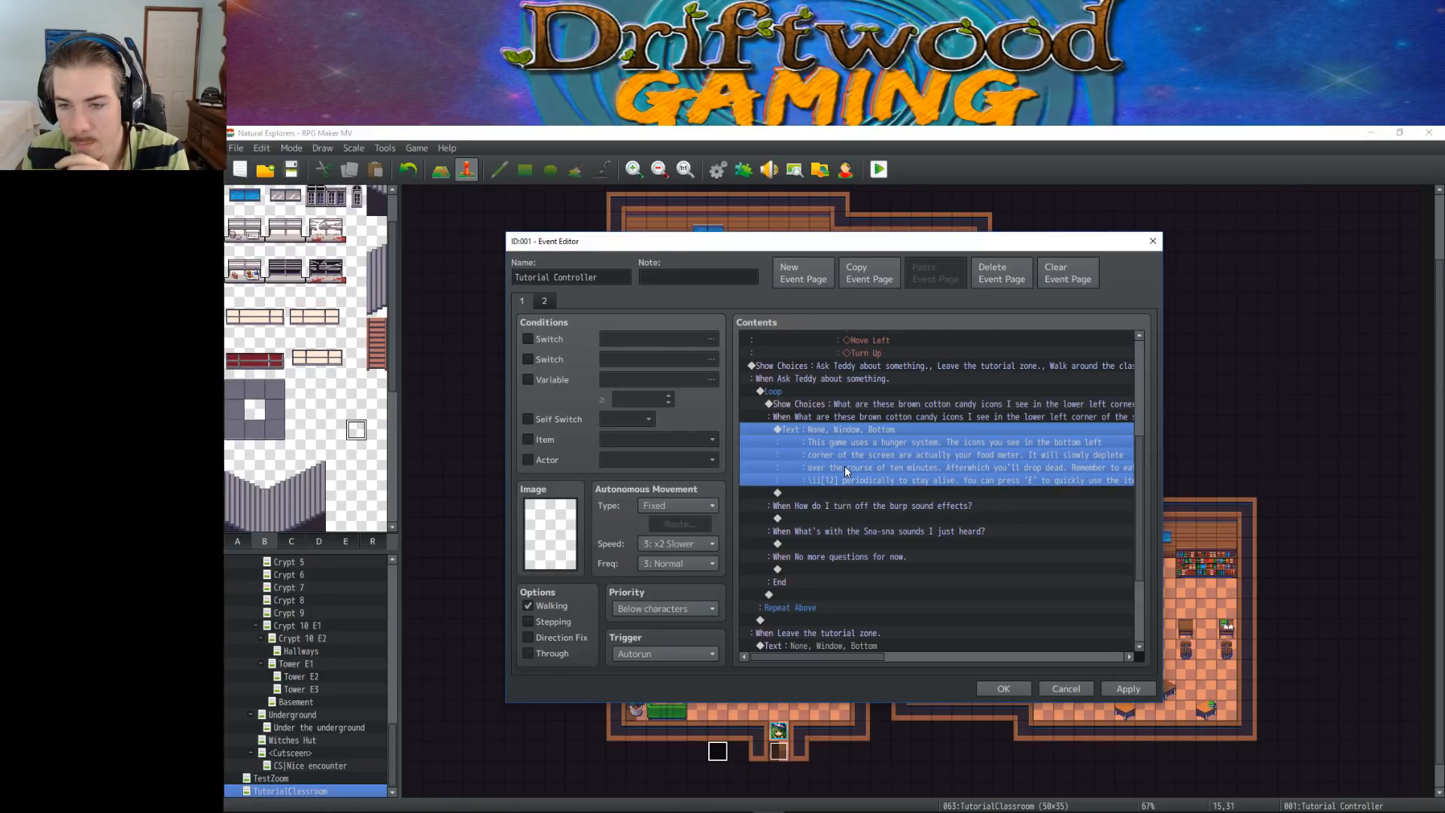
scroll(851, 444, "down", 1)
left_click(1129, 689)
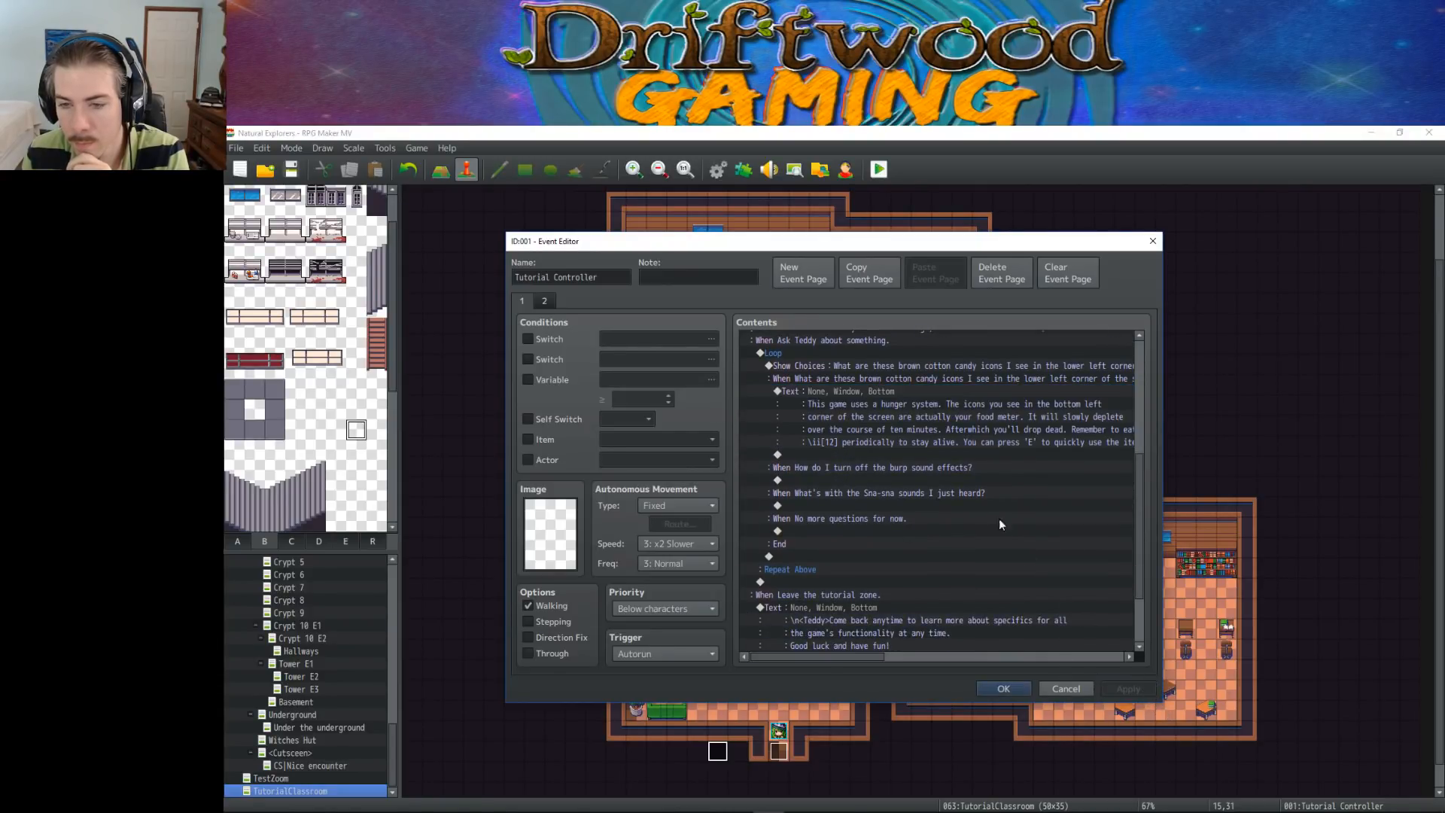
left_click(870, 393)
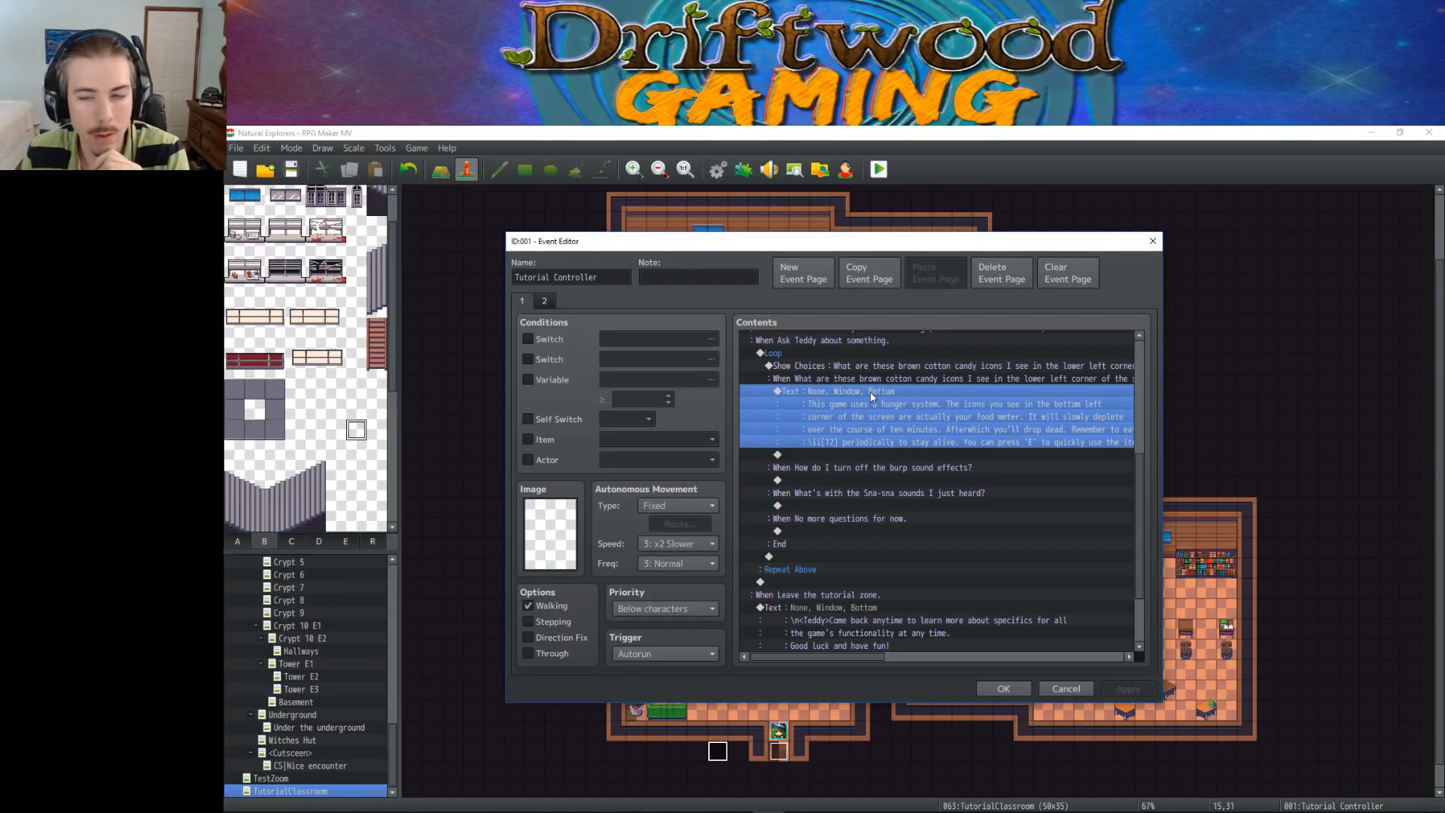
left_click(854, 455)
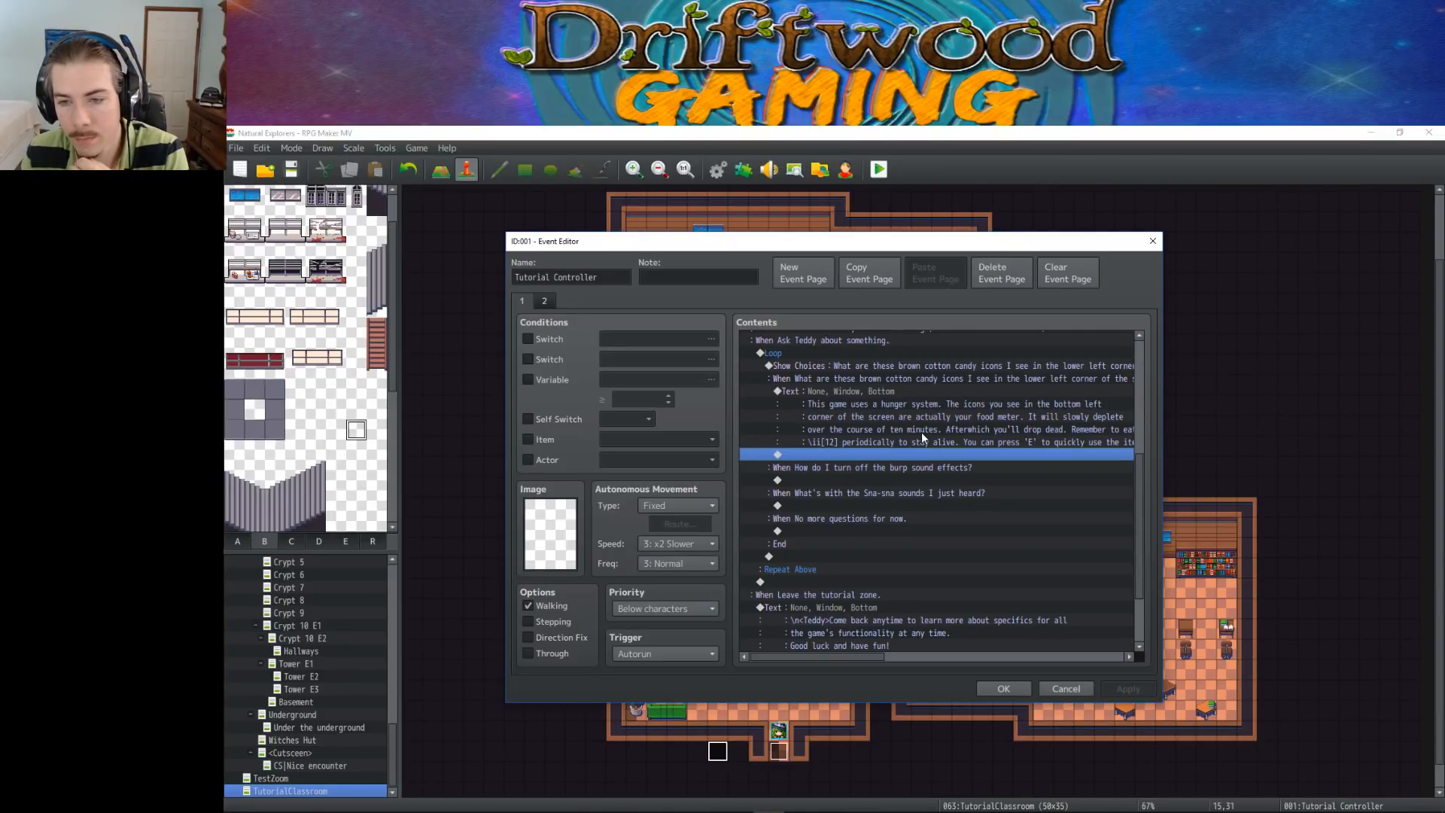
left_click(832, 394)
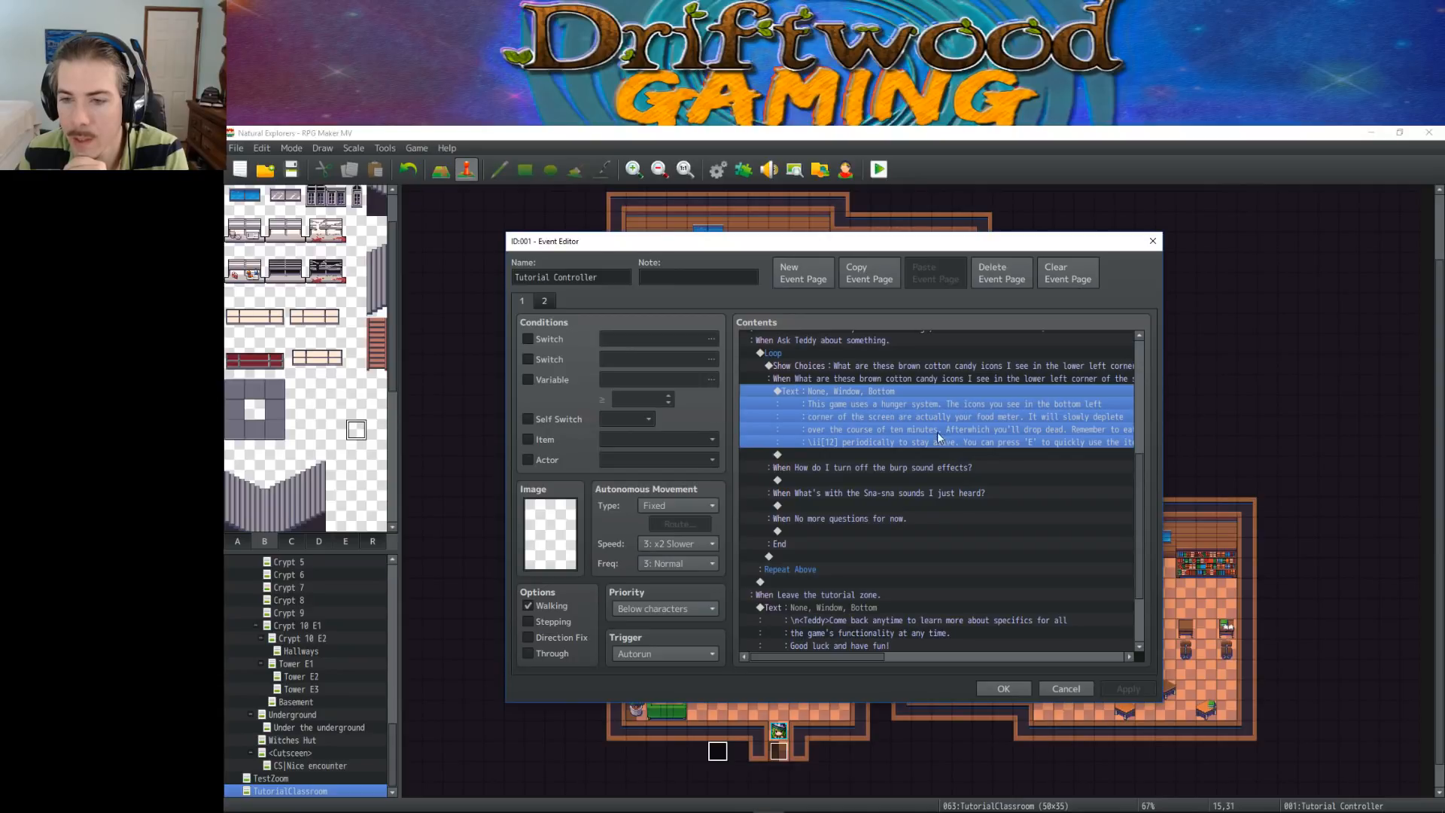
left_click(898, 454)
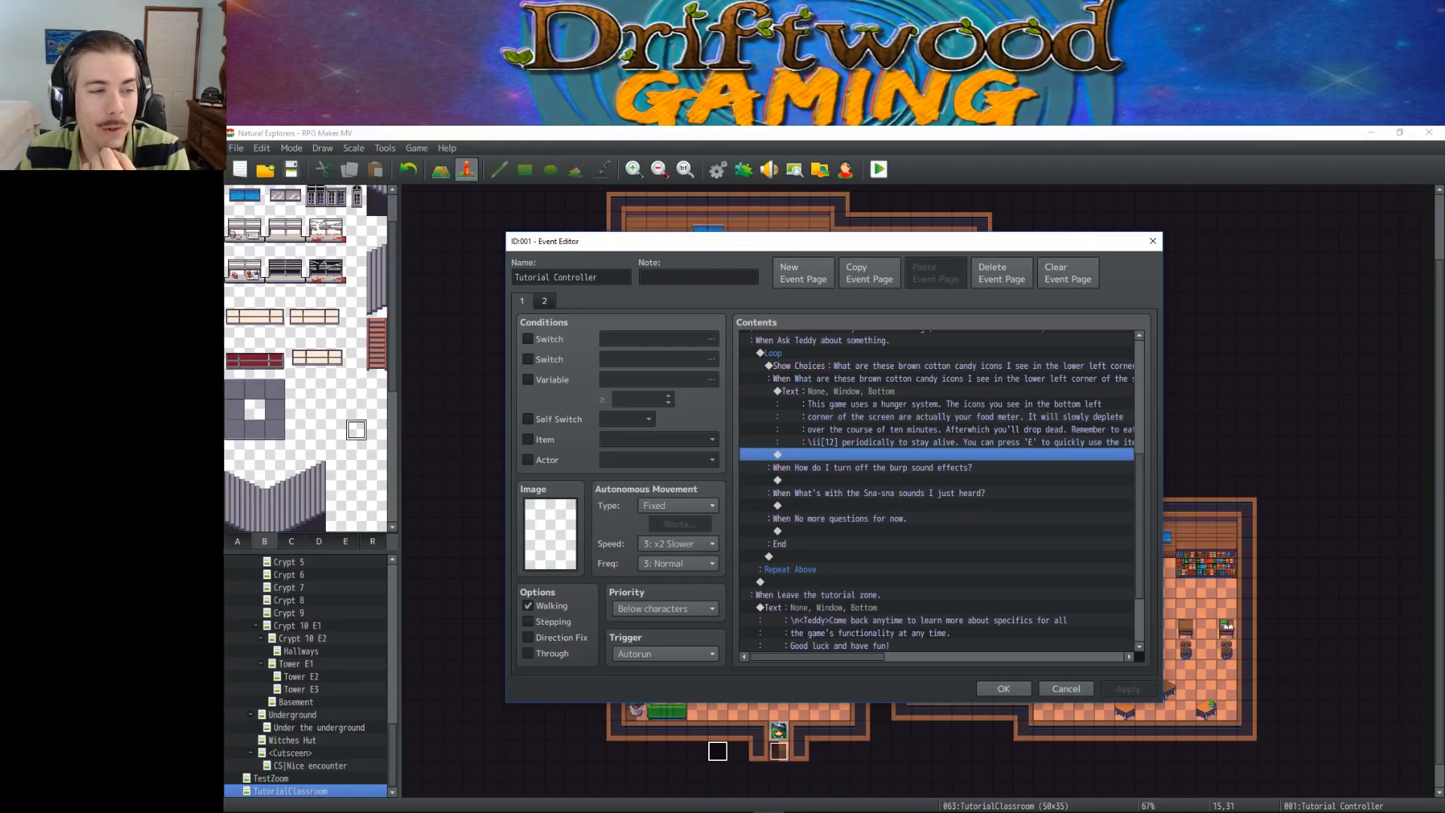
left_click(1003, 688)
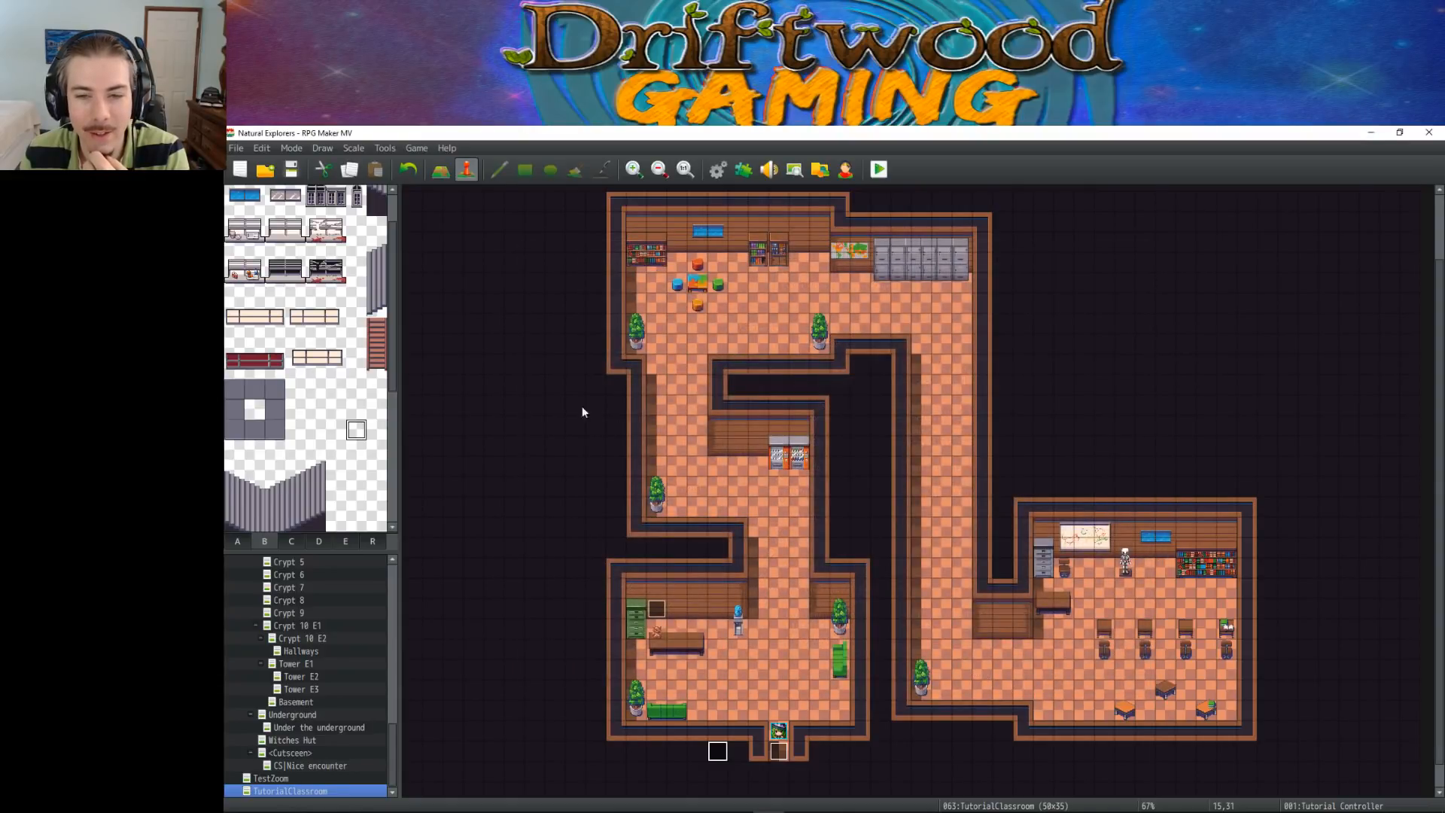
Look up the Jinx actor's entry in the database and close the database
left_click(718, 170)
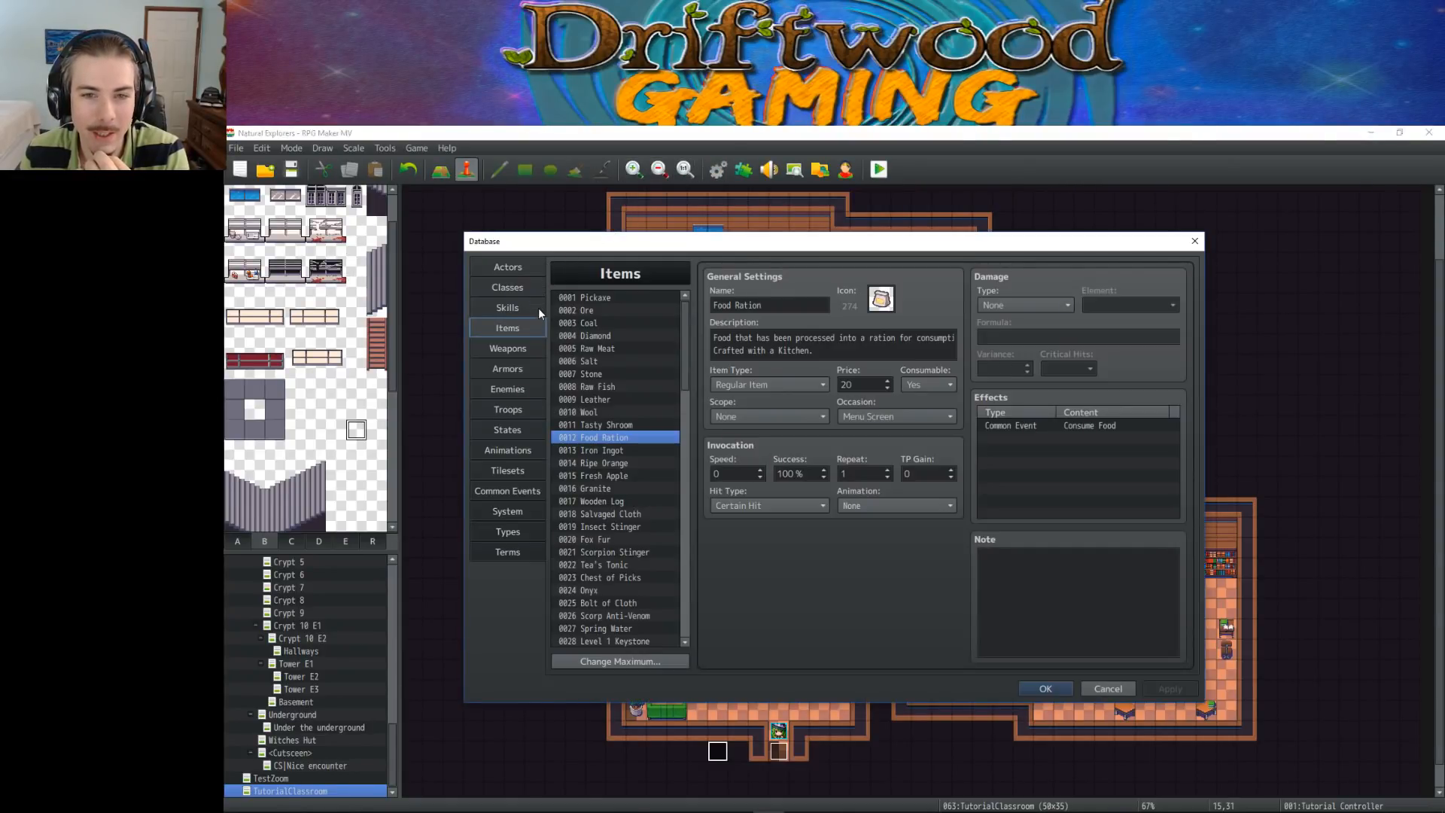
left_click(516, 301)
left_click(521, 288)
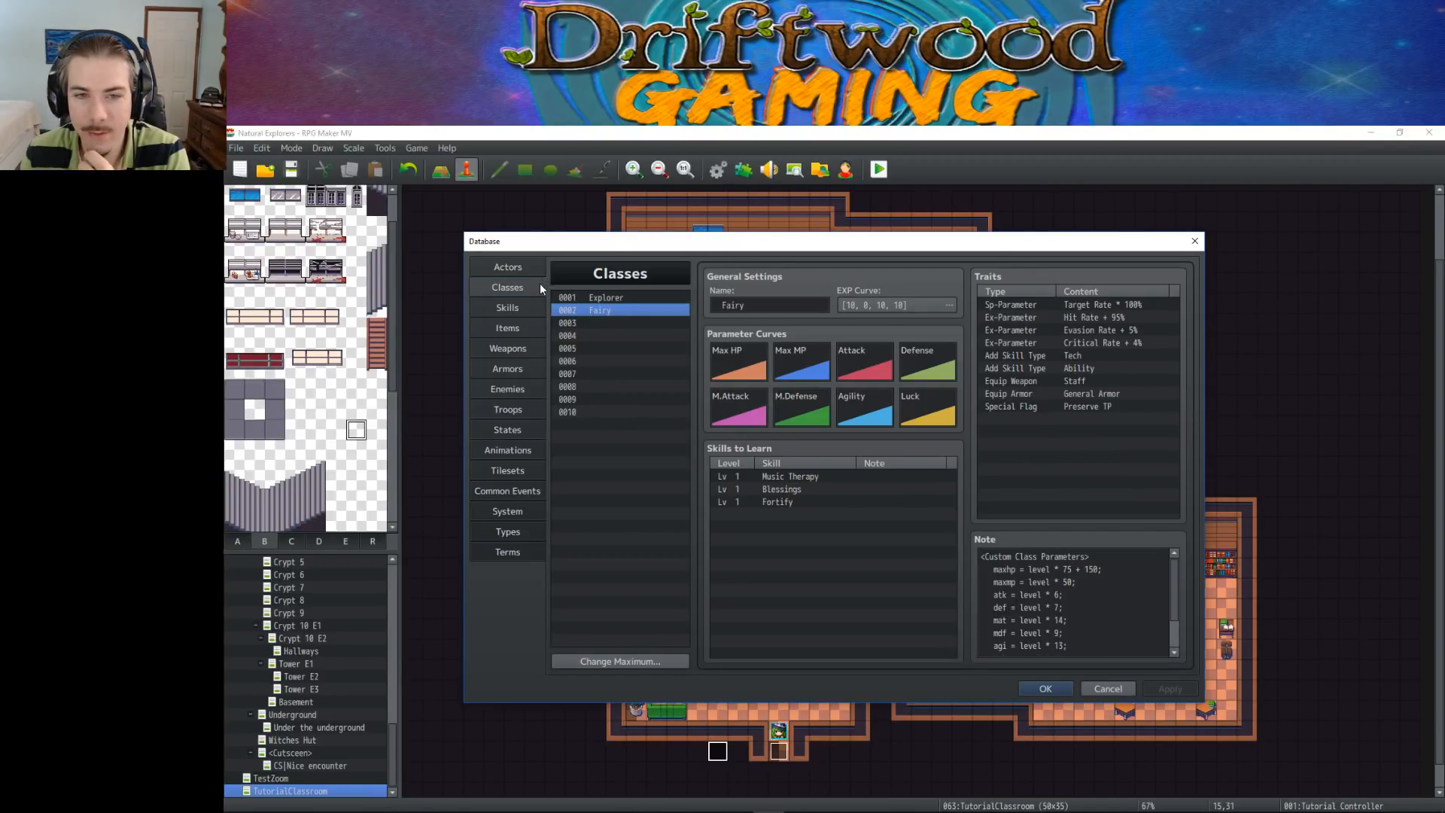
left_click(528, 267)
left_click(606, 322)
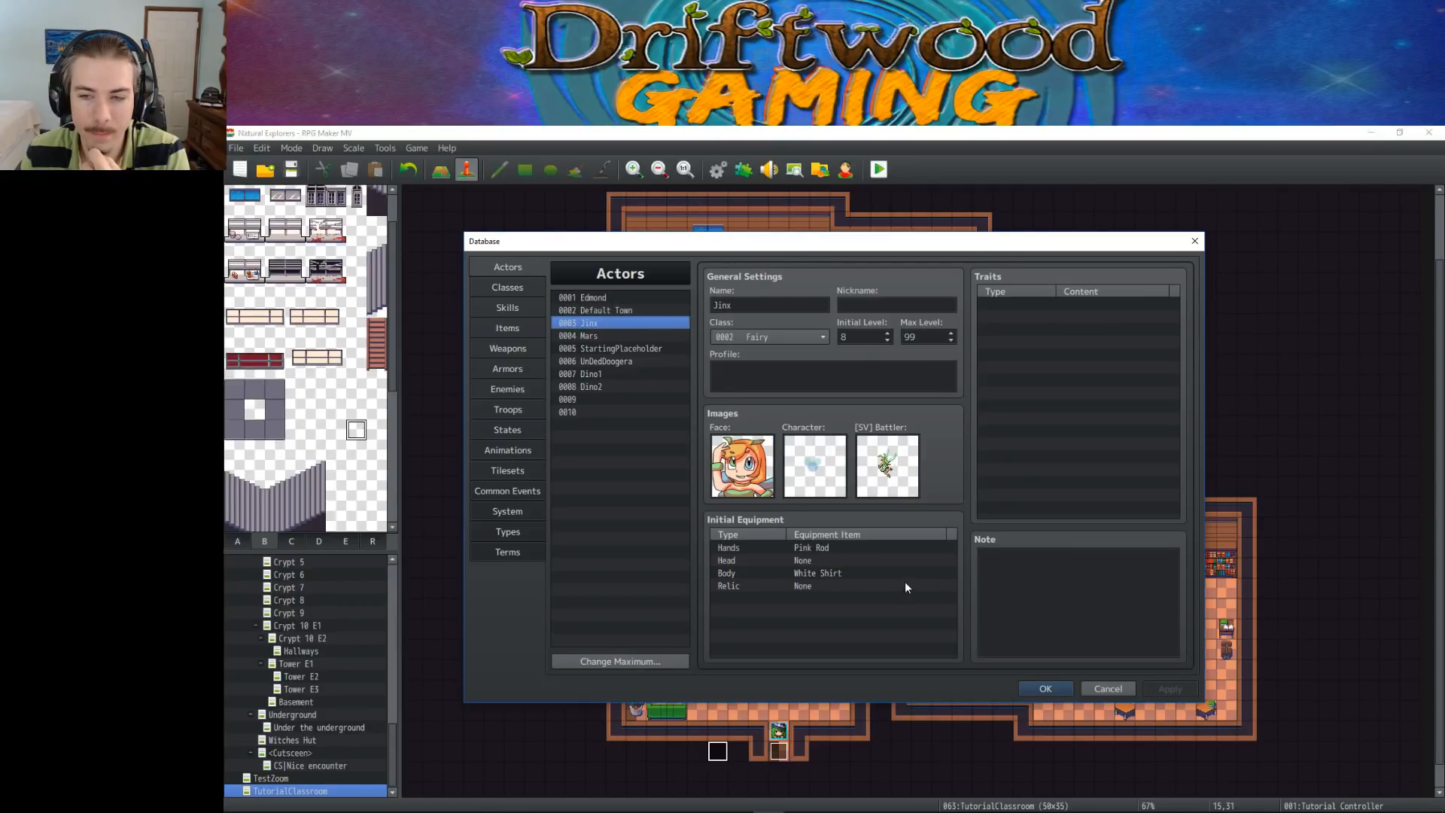
left_click(1043, 687)
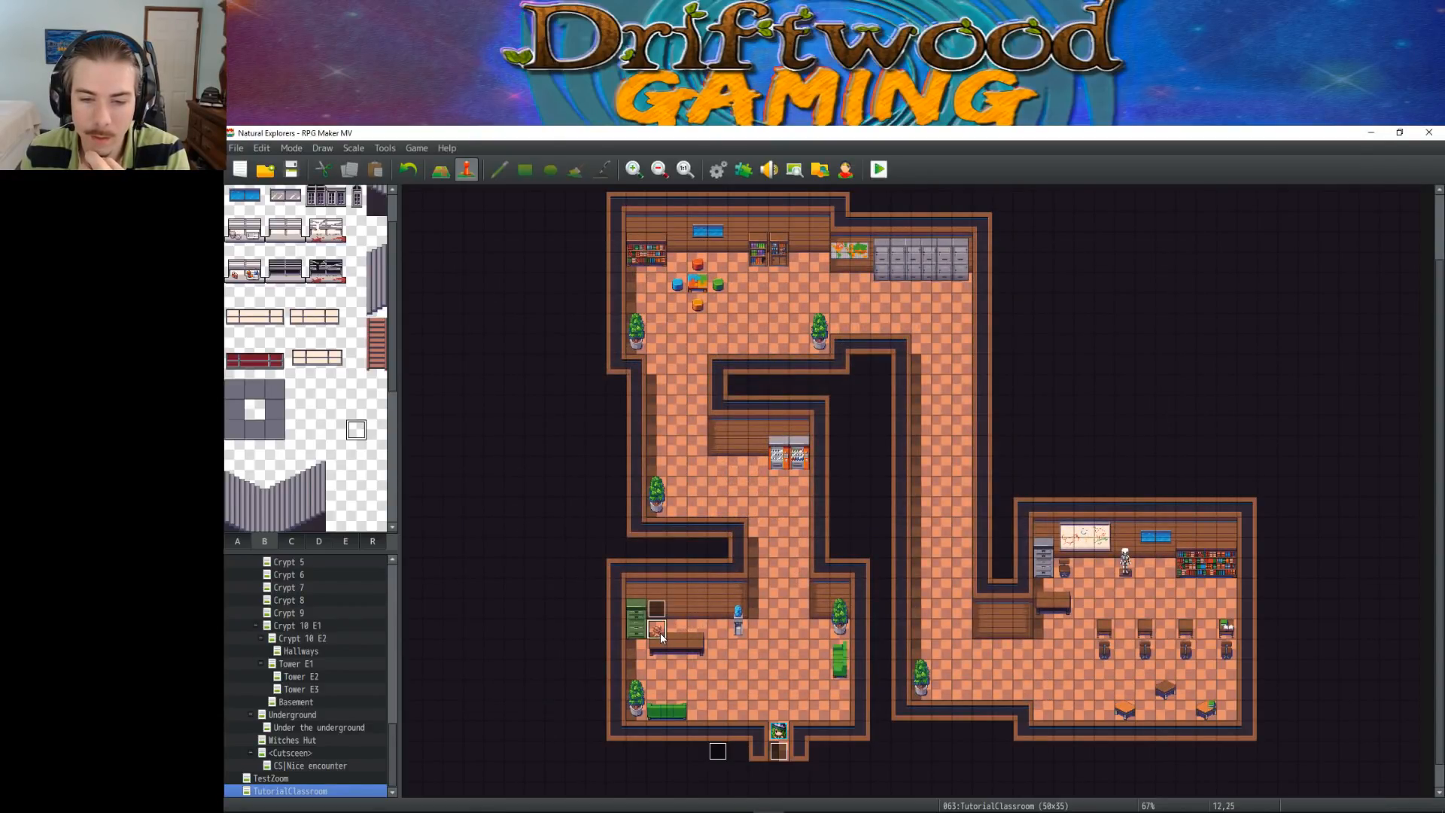
Reopen the Tutorial Controller event and insert a Break Loop command under the "No more questions for now." choice
double_click(716, 751)
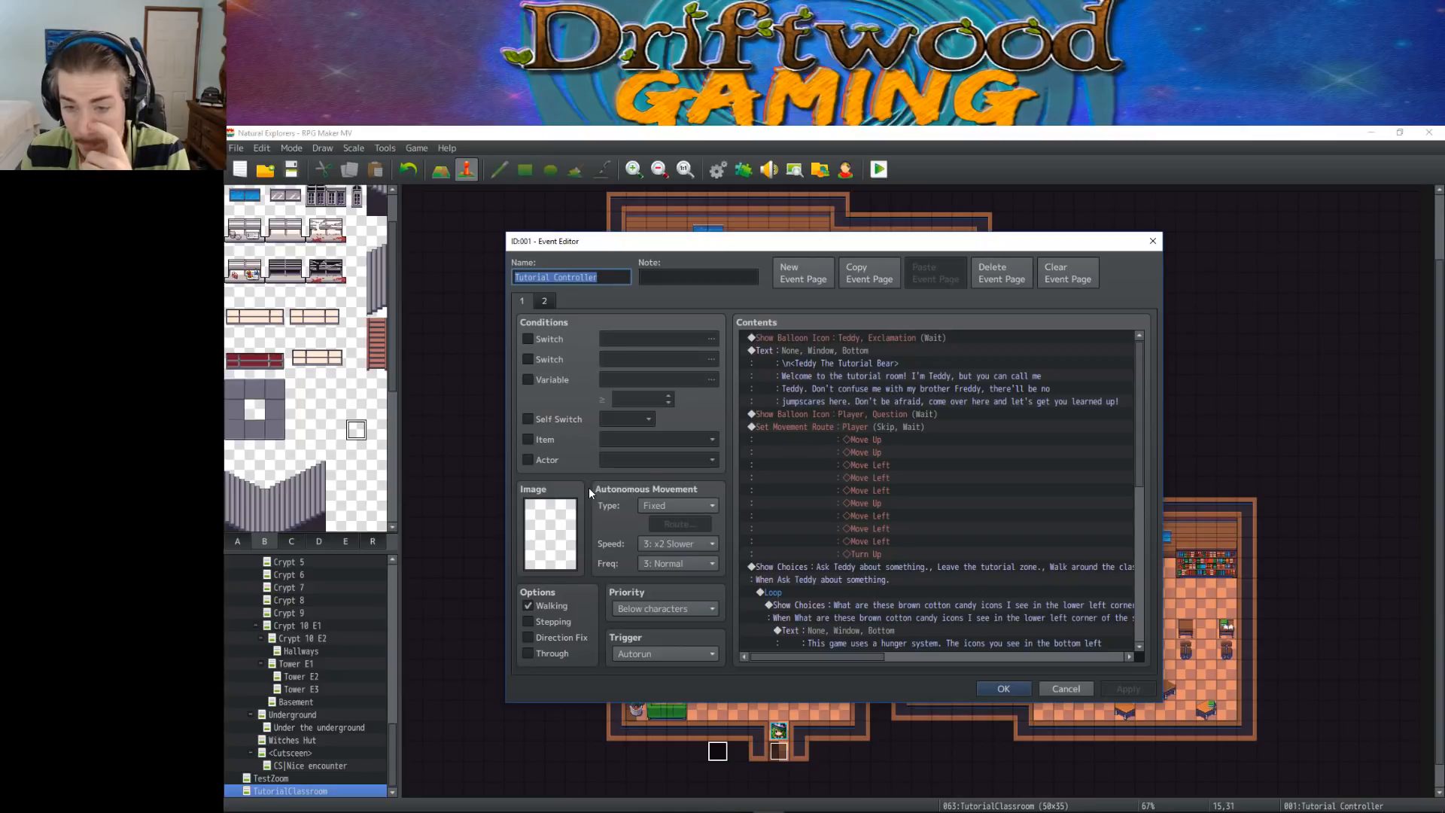
scroll(879, 494, "down", 4)
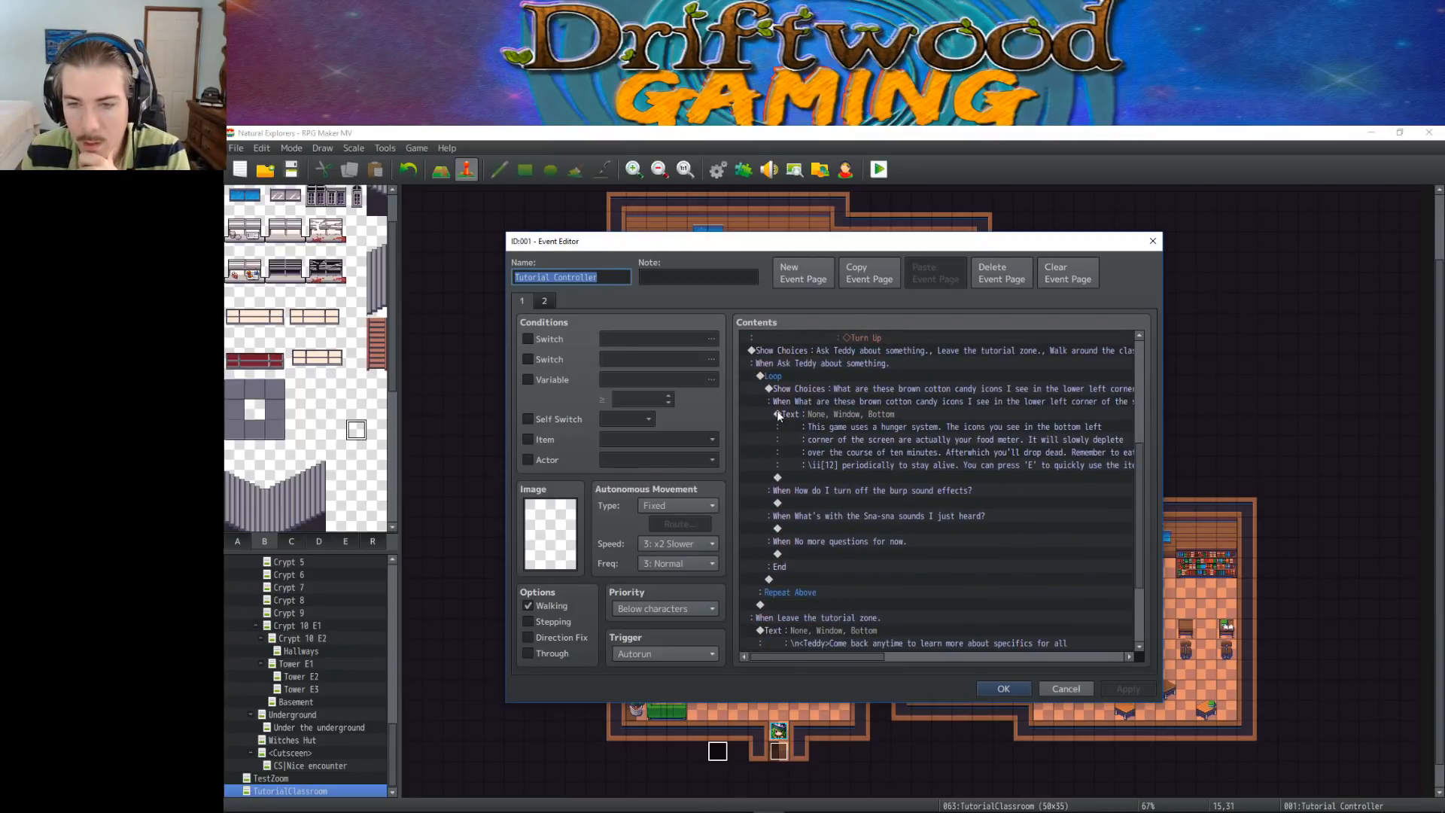
left_click(778, 373)
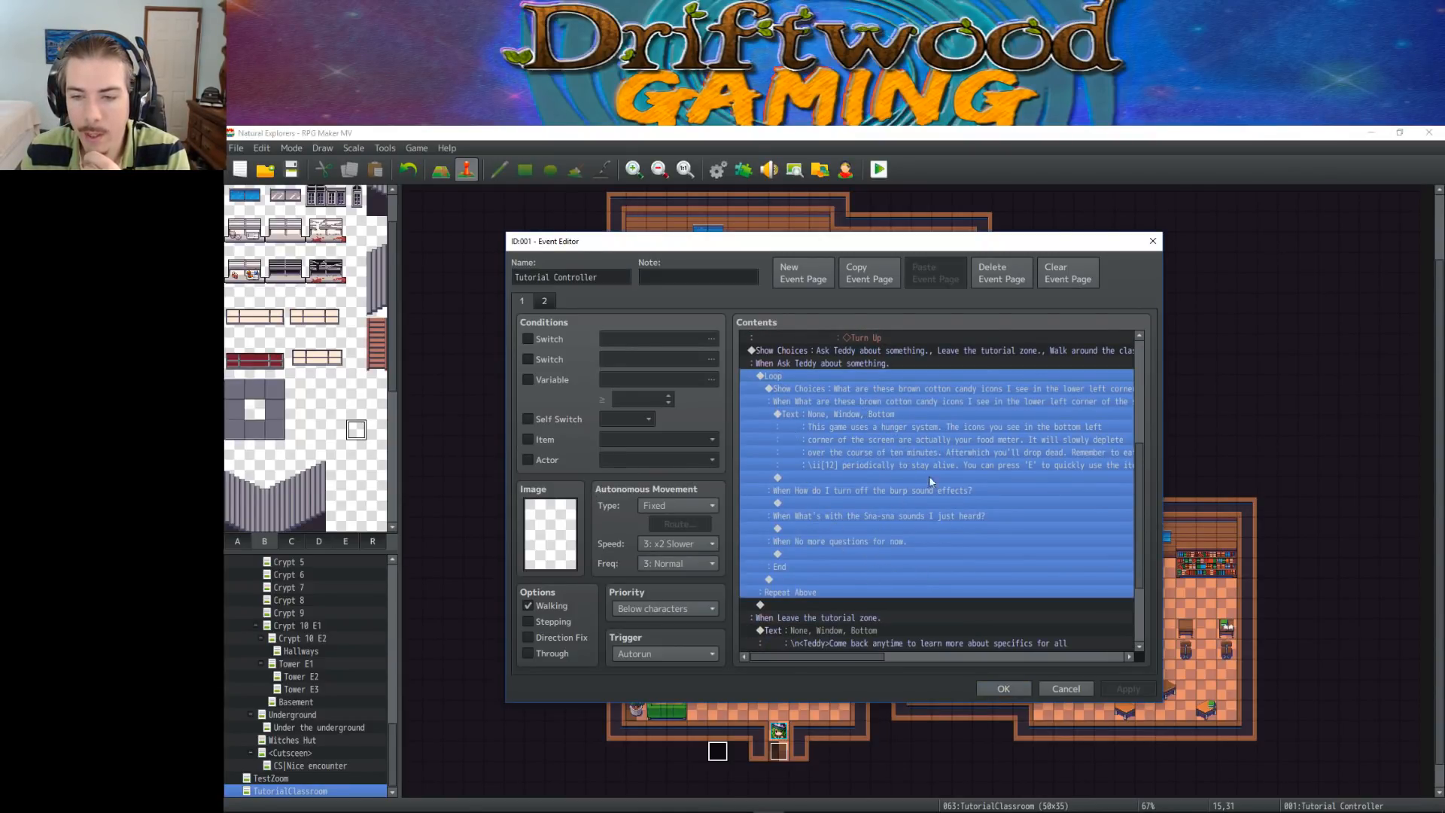
left_click(807, 579)
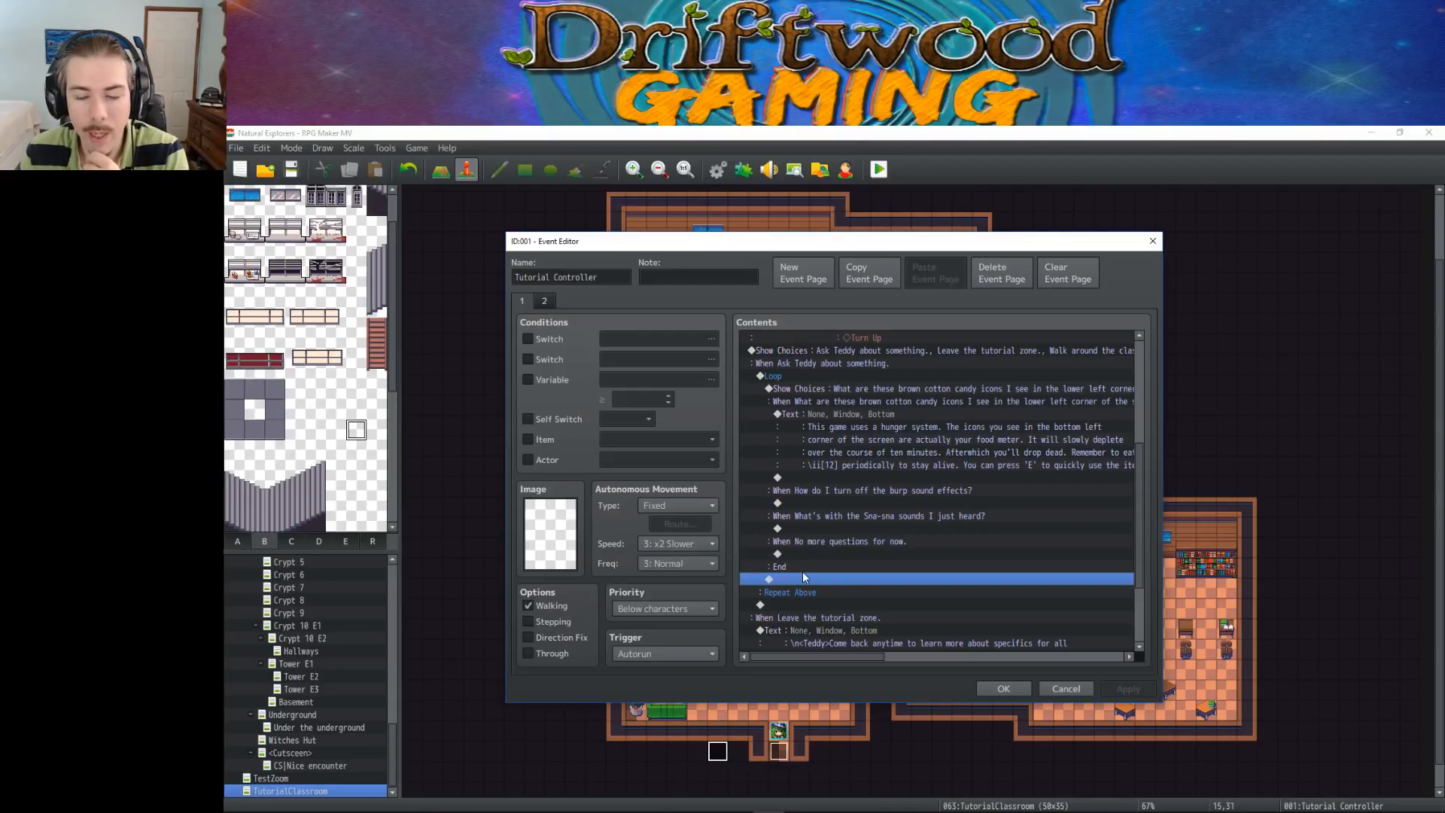
left_click(788, 375)
left_click(882, 388)
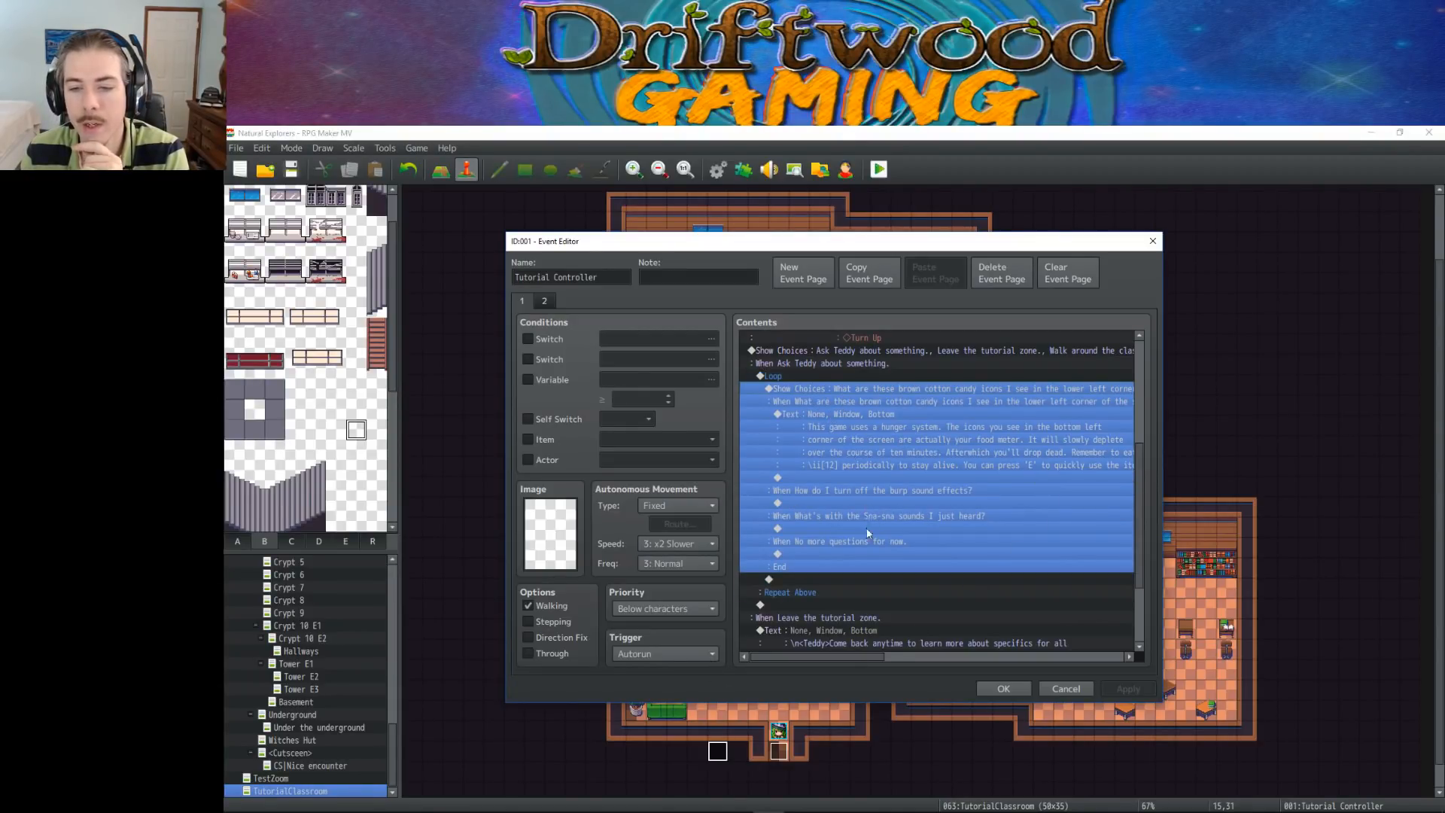
left_click(864, 553)
right_click(807, 552)
left_click(836, 564)
left_click(887, 573)
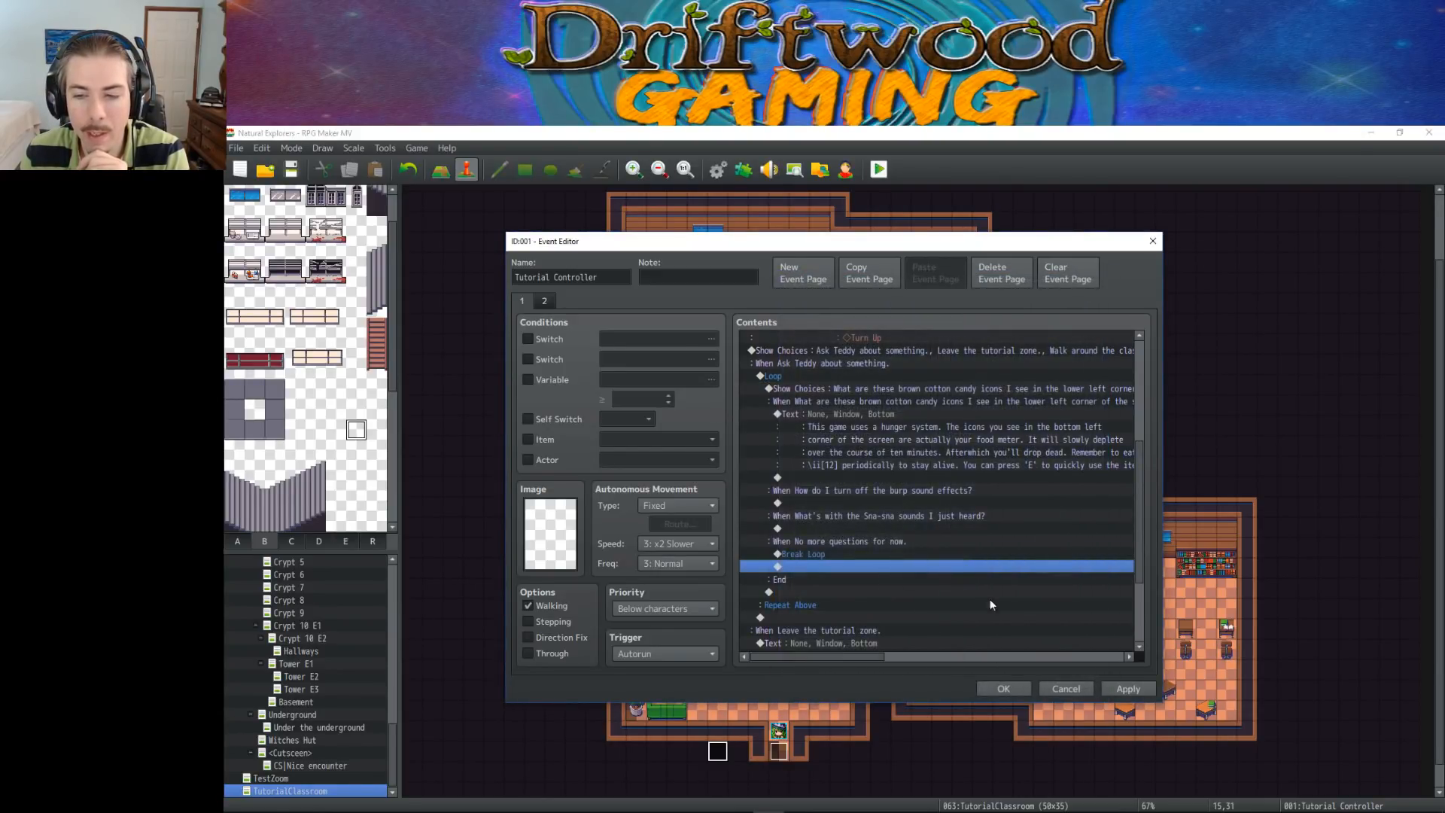
Check the commands after the question loop in the "Leave the tutorial zone" and "Walk around the classroom" branches
left_click(797, 616)
scroll(788, 555, "down", 2)
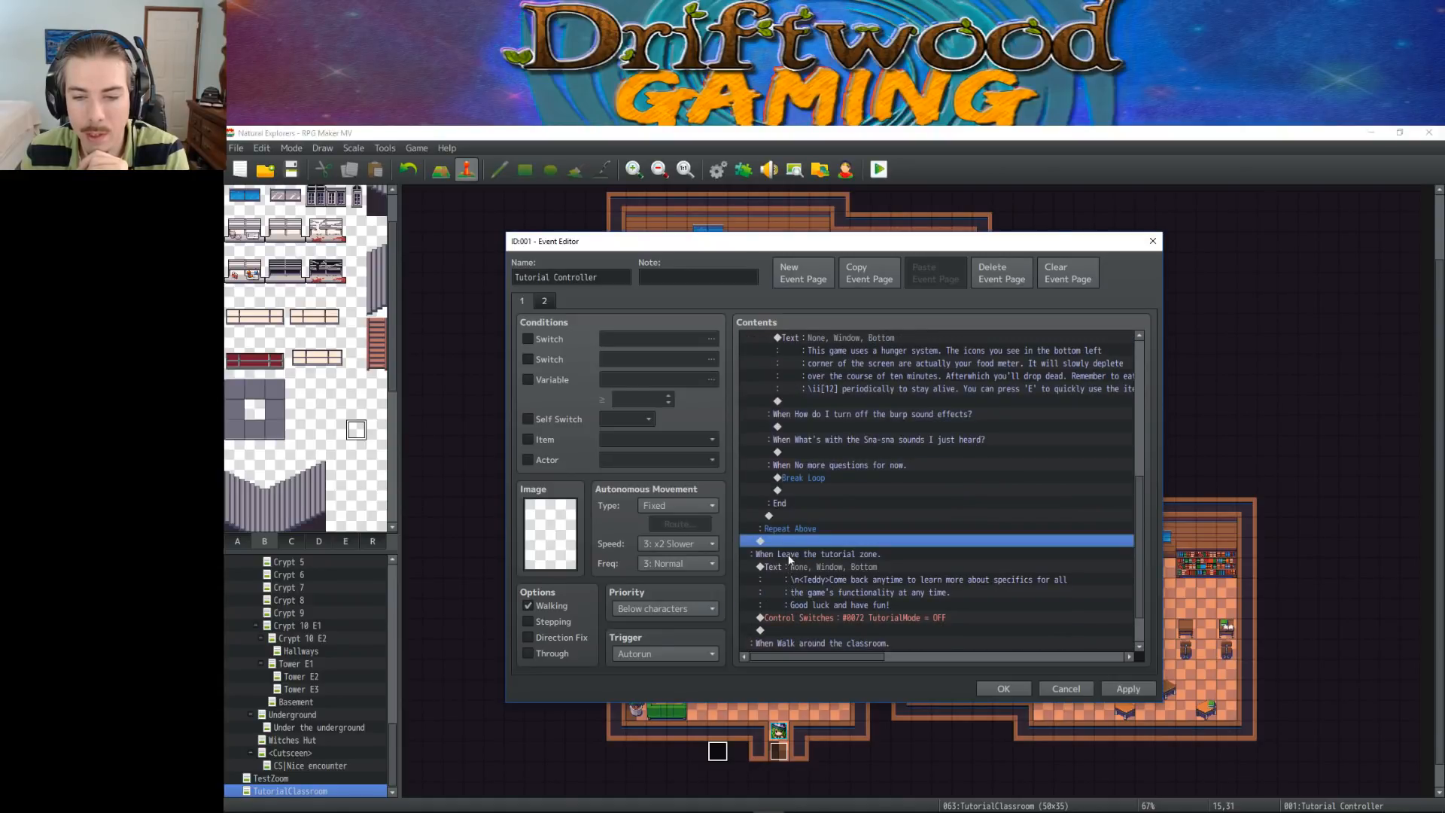
scroll(789, 543, "down", 2)
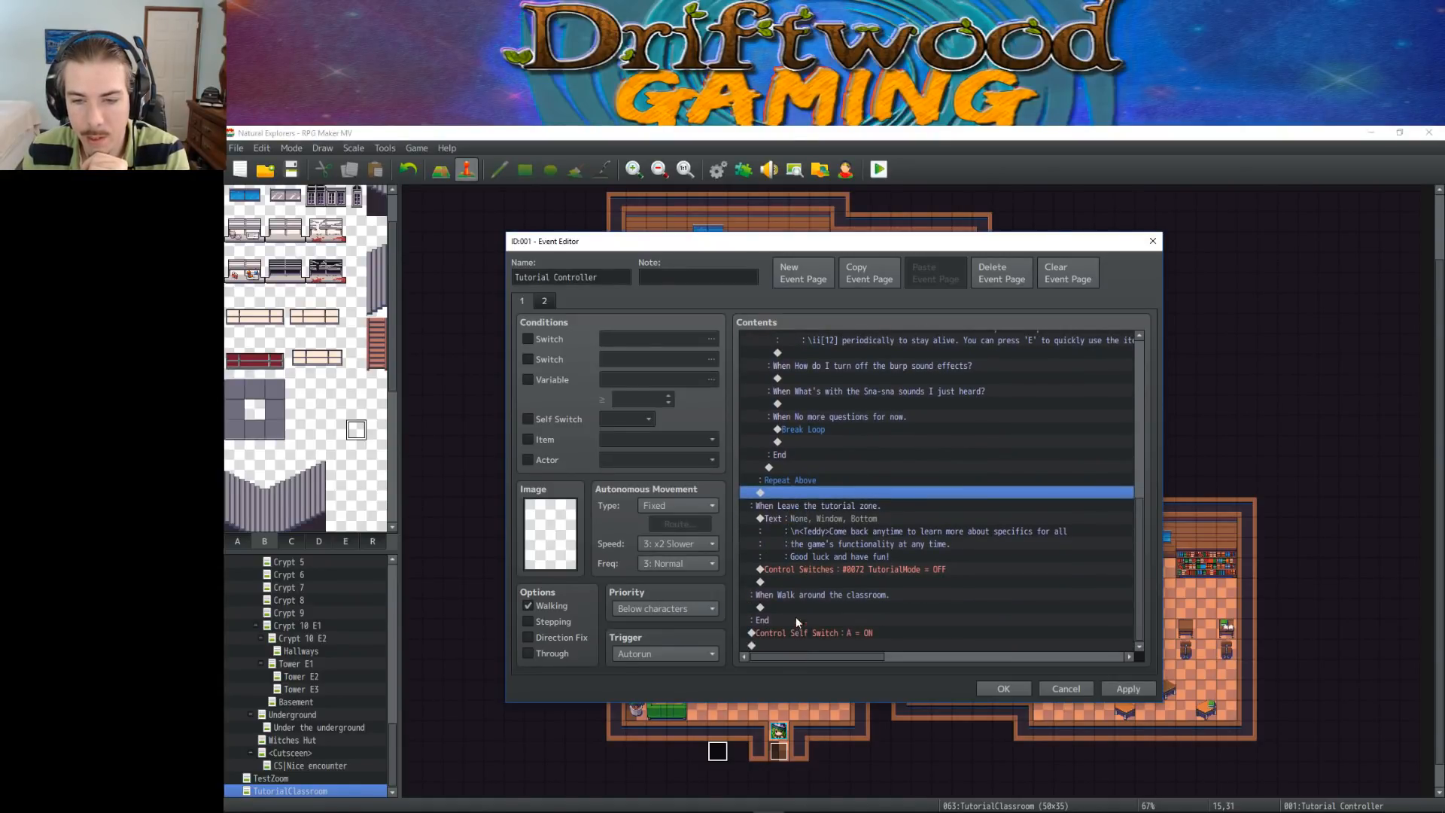
left_click(810, 506)
left_click(810, 490)
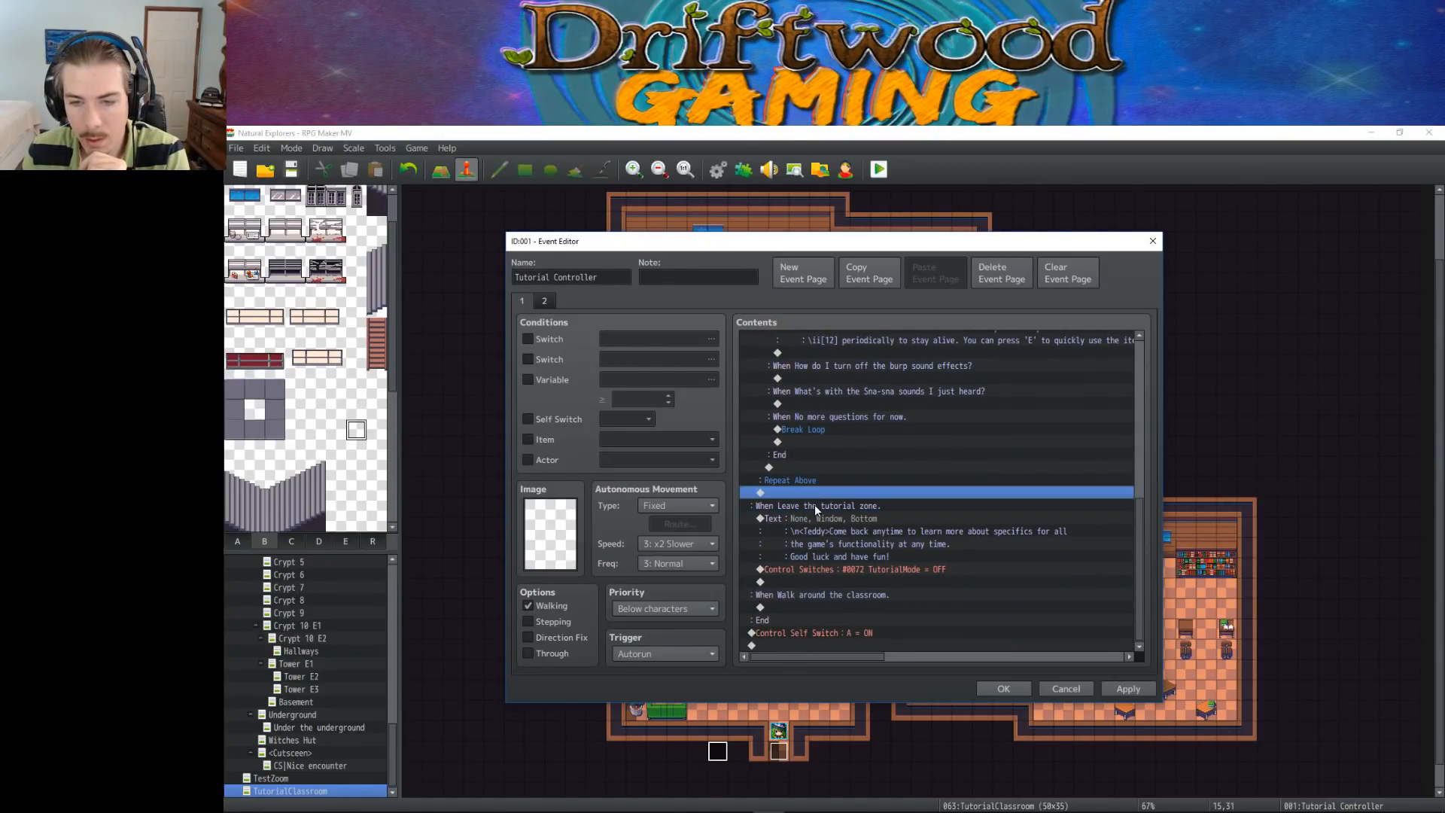
left_click(818, 530)
left_click(823, 569)
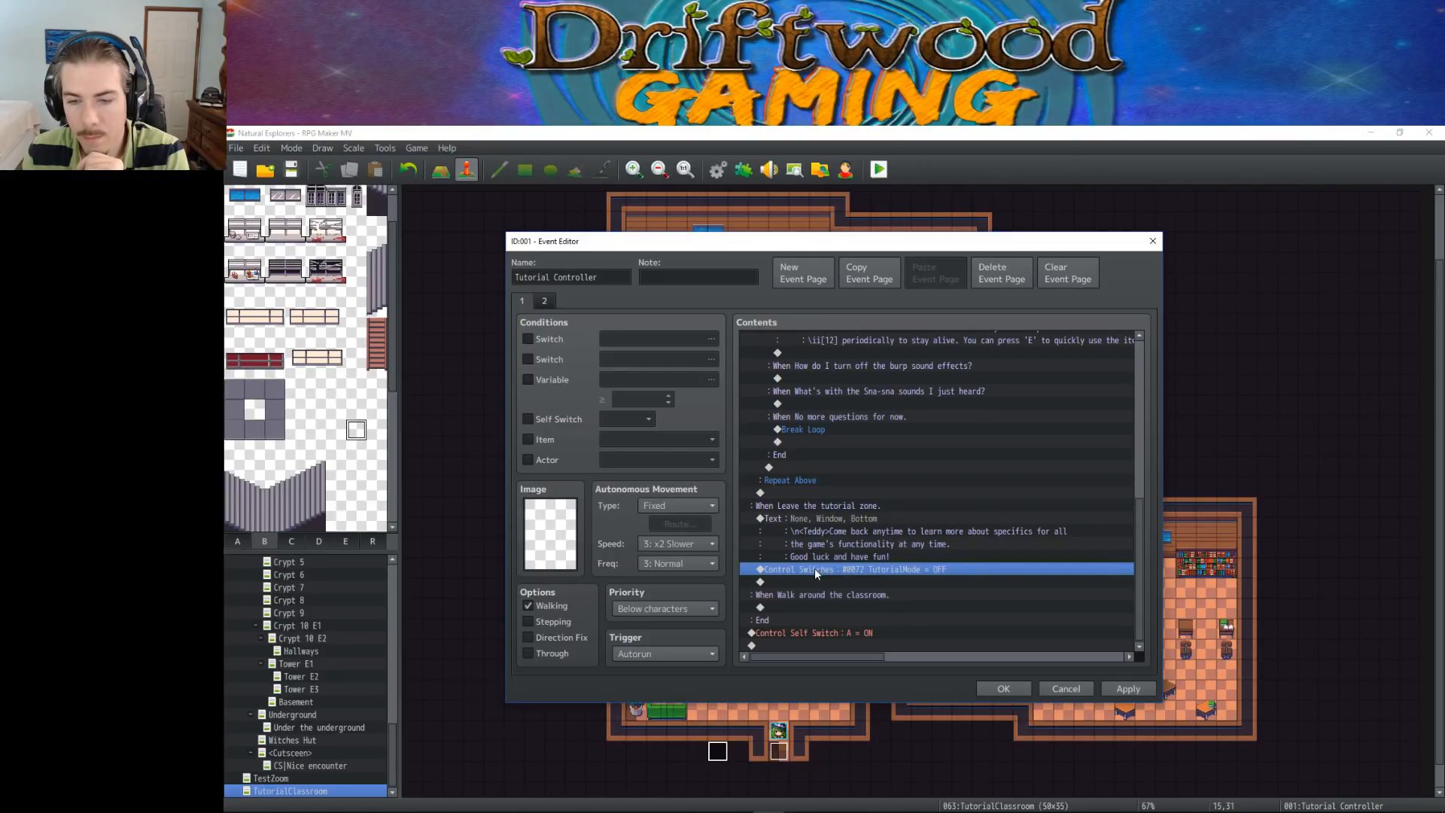
left_click(809, 592)
left_click(804, 505)
left_click(806, 518)
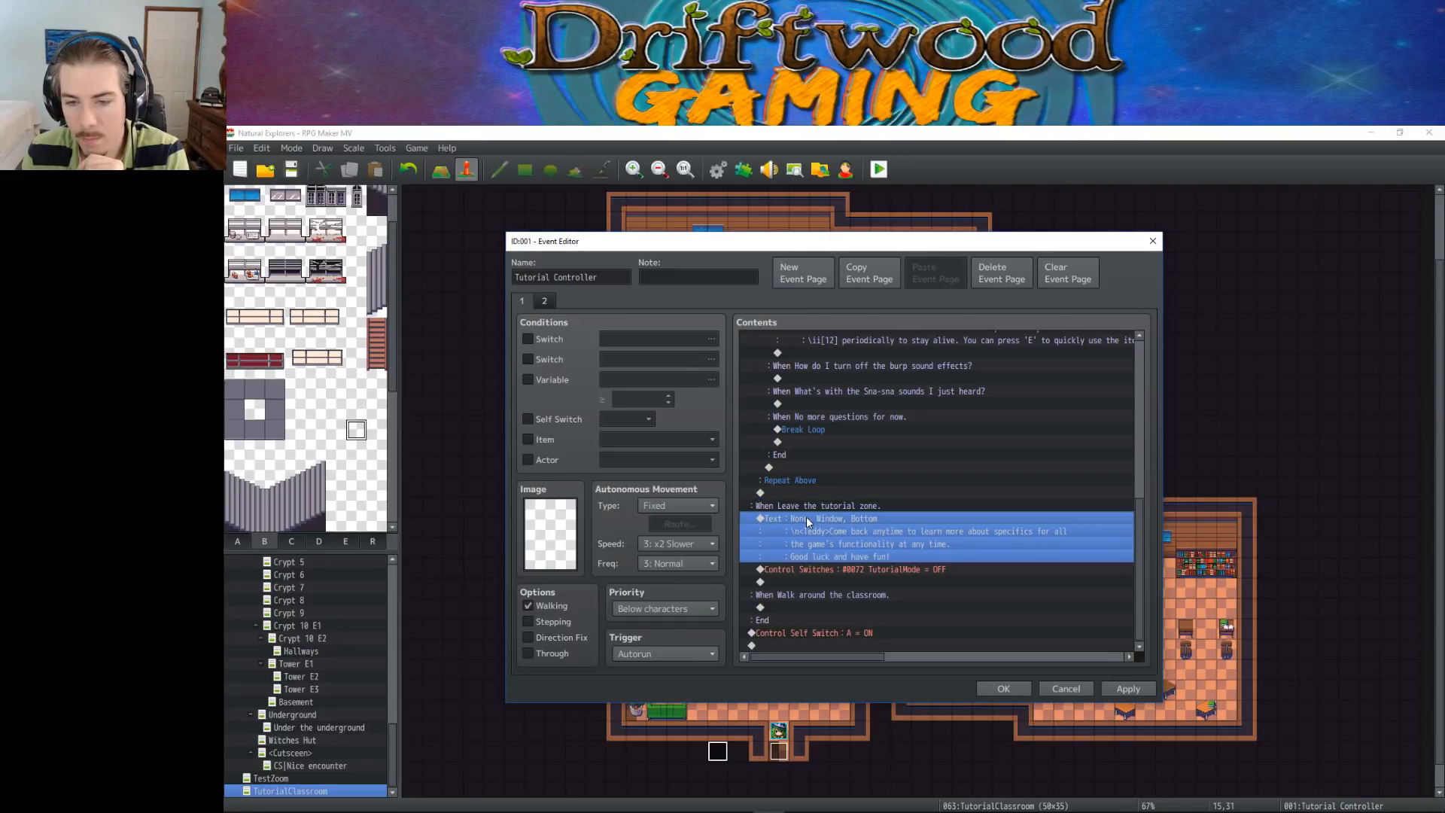
left_click(807, 570)
left_click(806, 595)
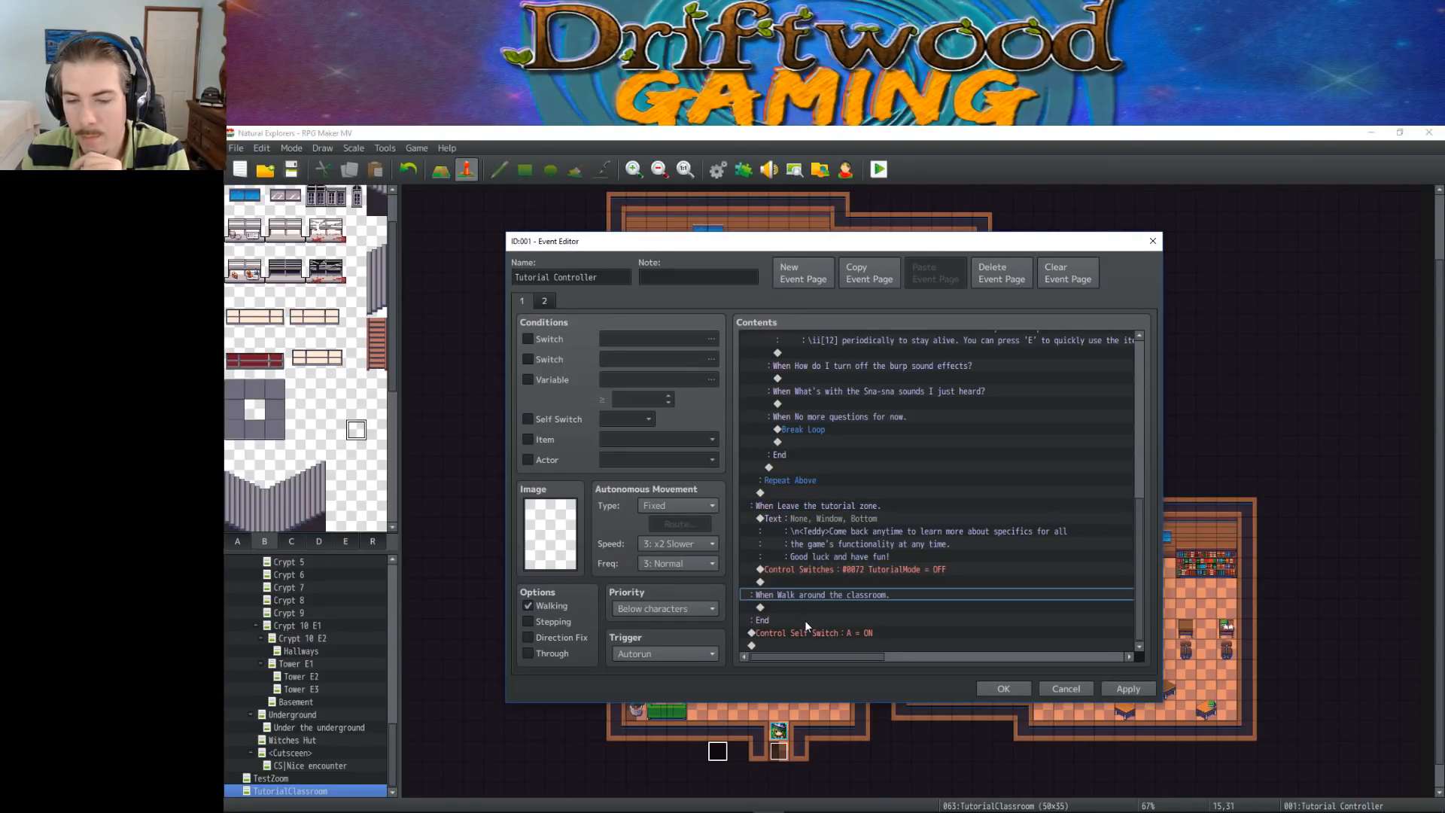
Apply the Tutorial Controller changes, close the event editor, and save the project
left_click(1126, 695)
scroll(846, 570, "up", 10)
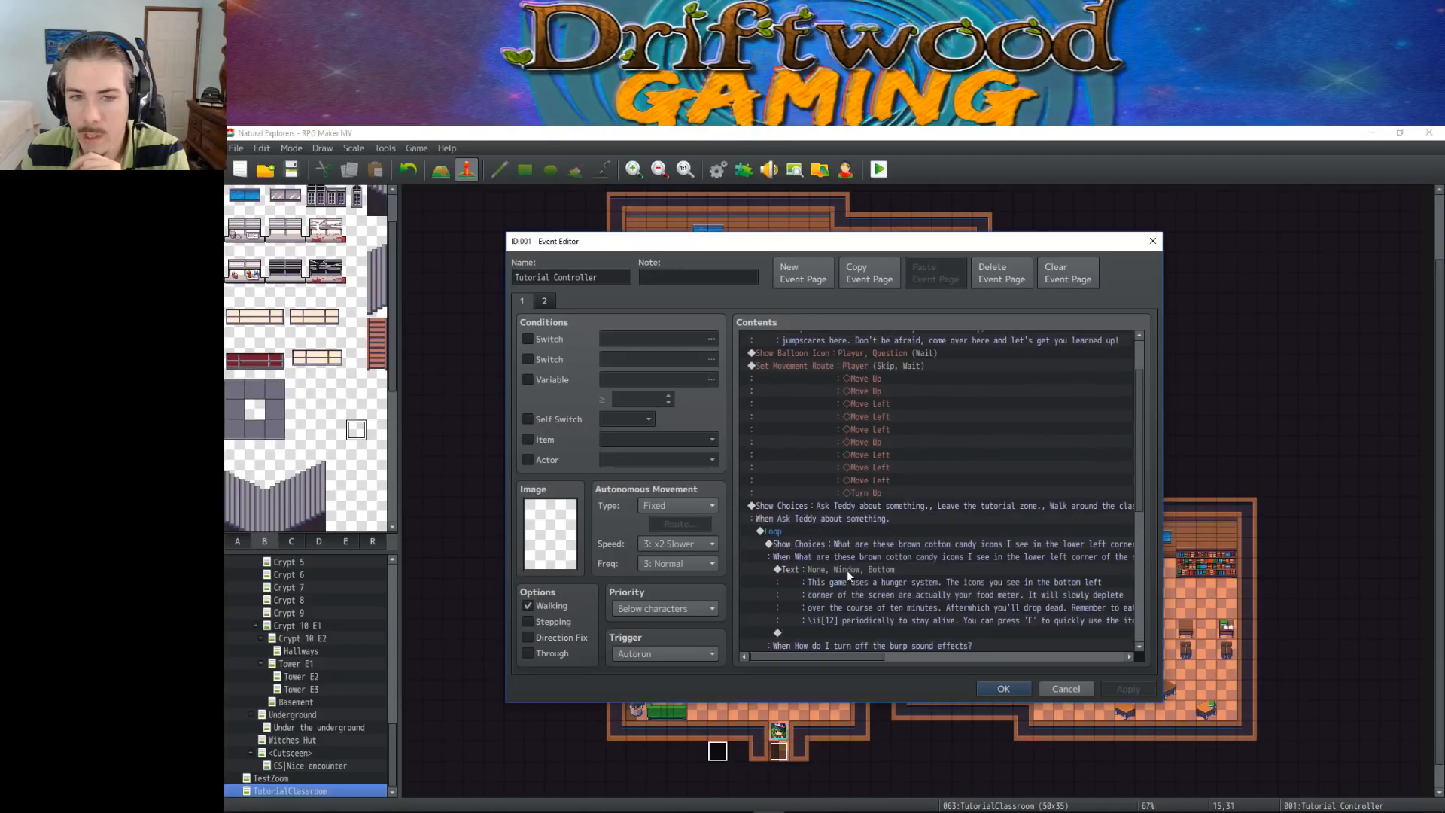
scroll(847, 570, "down", 6)
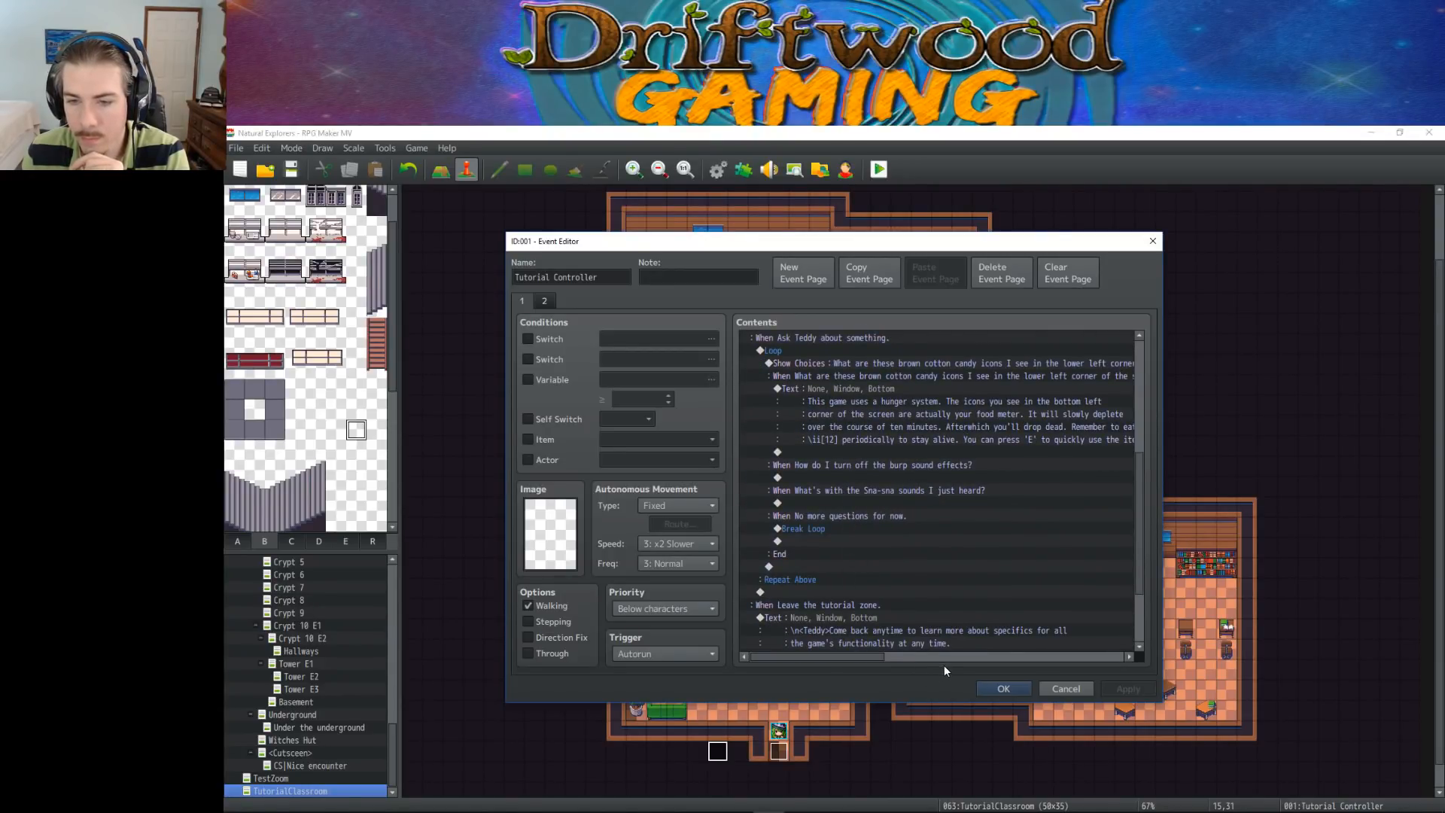
left_click(1004, 688)
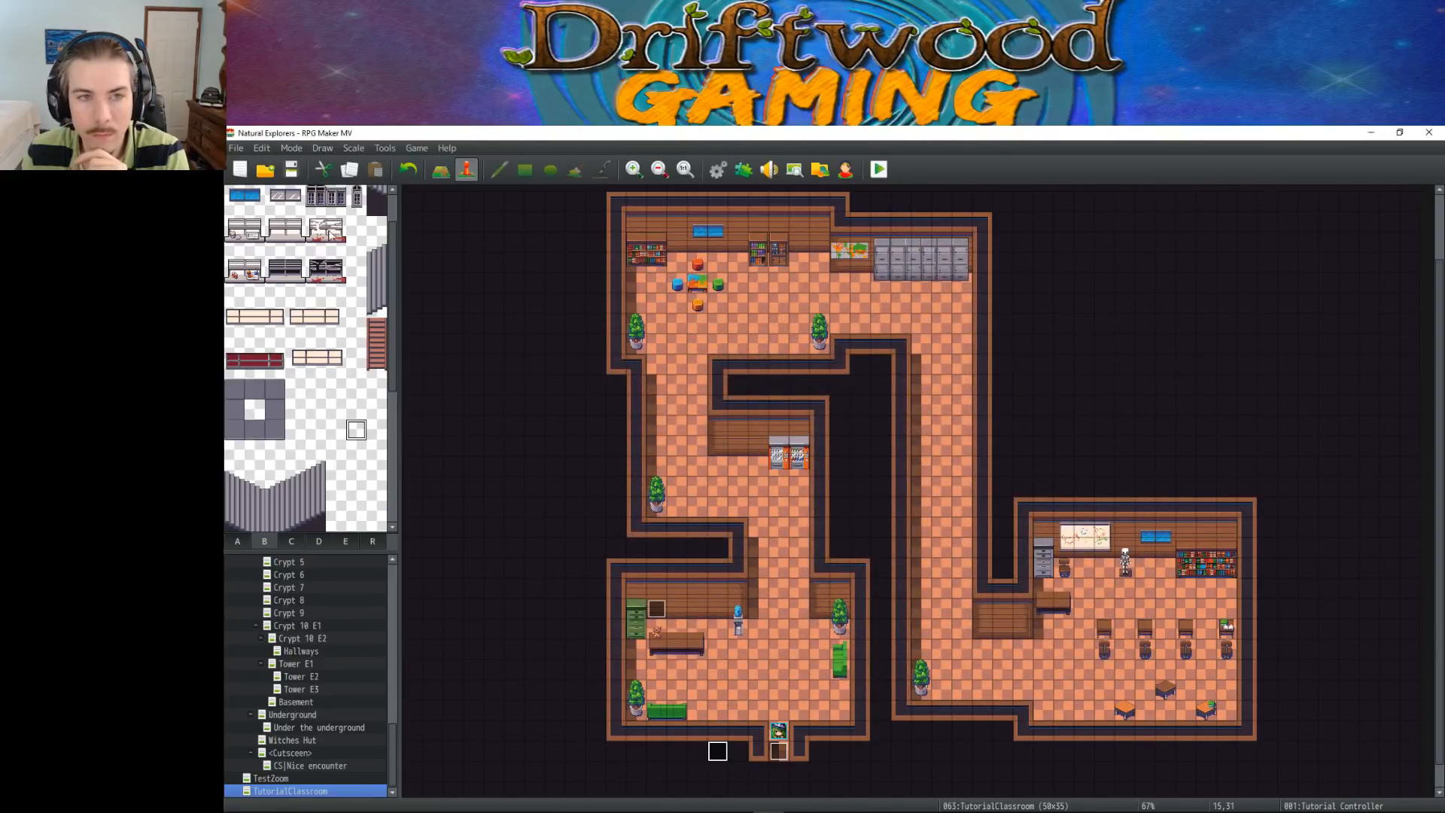
left_click(292, 169)
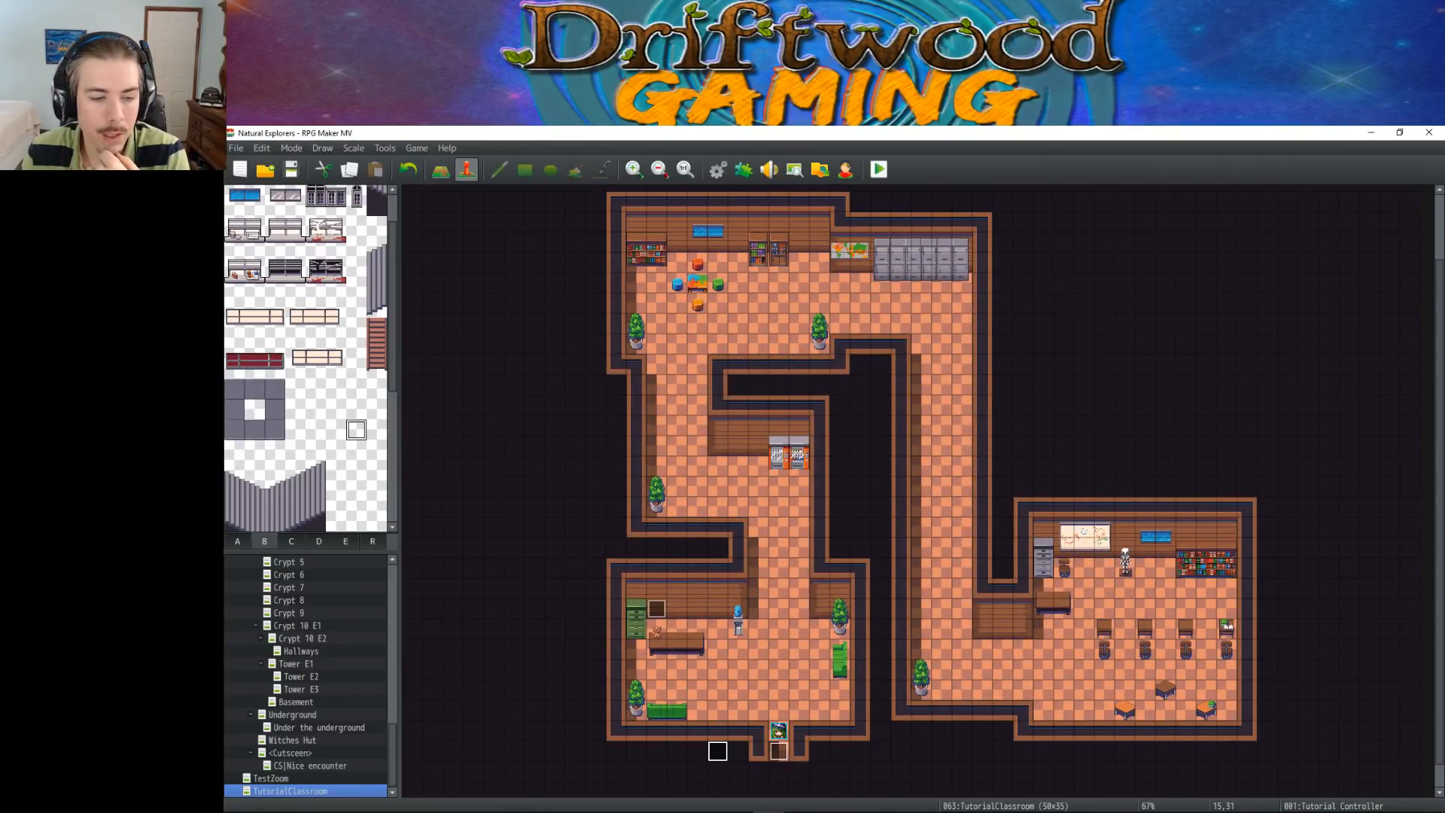
Open the StartScreen map and set the player's starting position on the tower tile at 19,3
left_click_drag(390, 748, 390, 589)
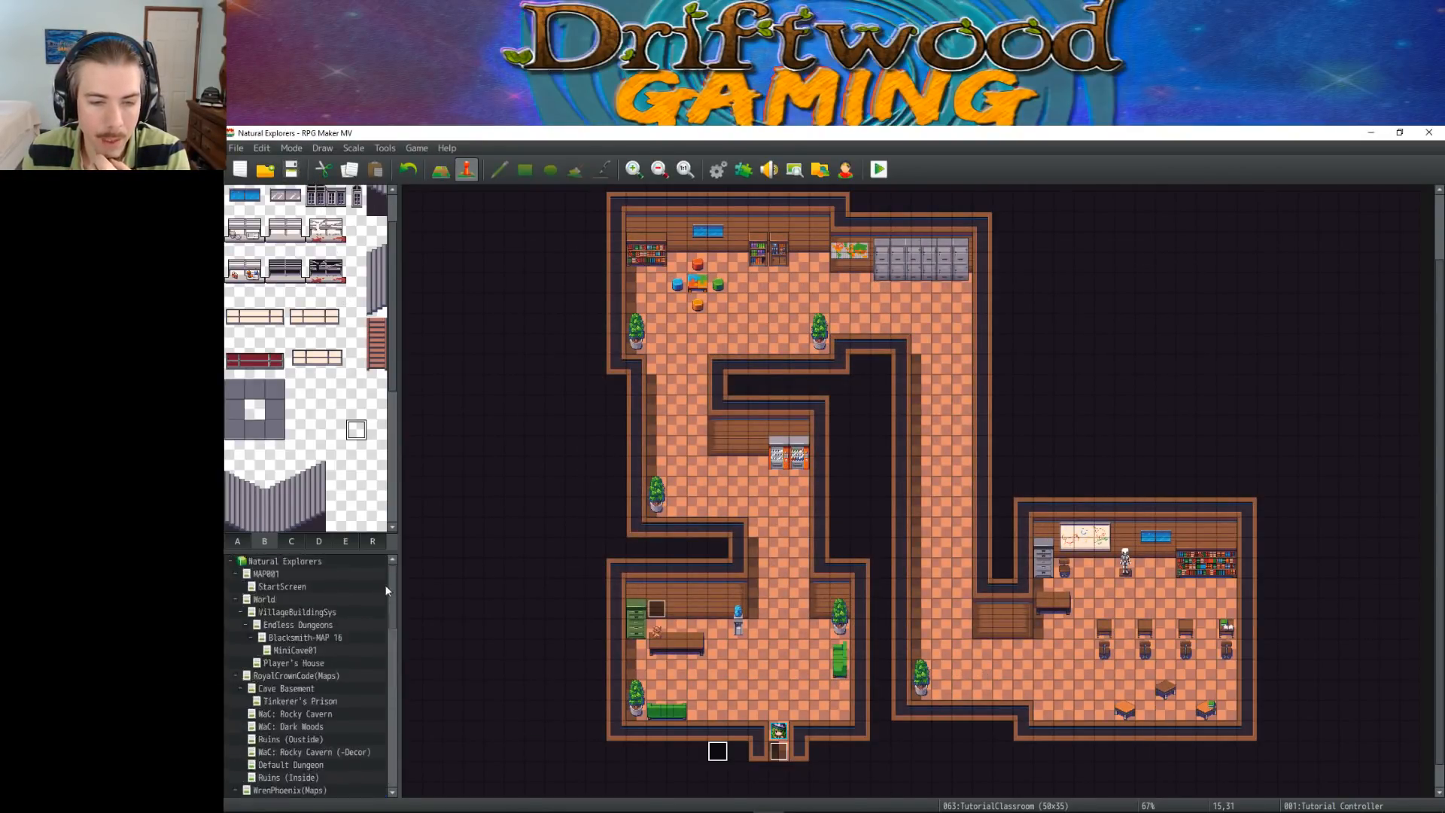
left_click(326, 588)
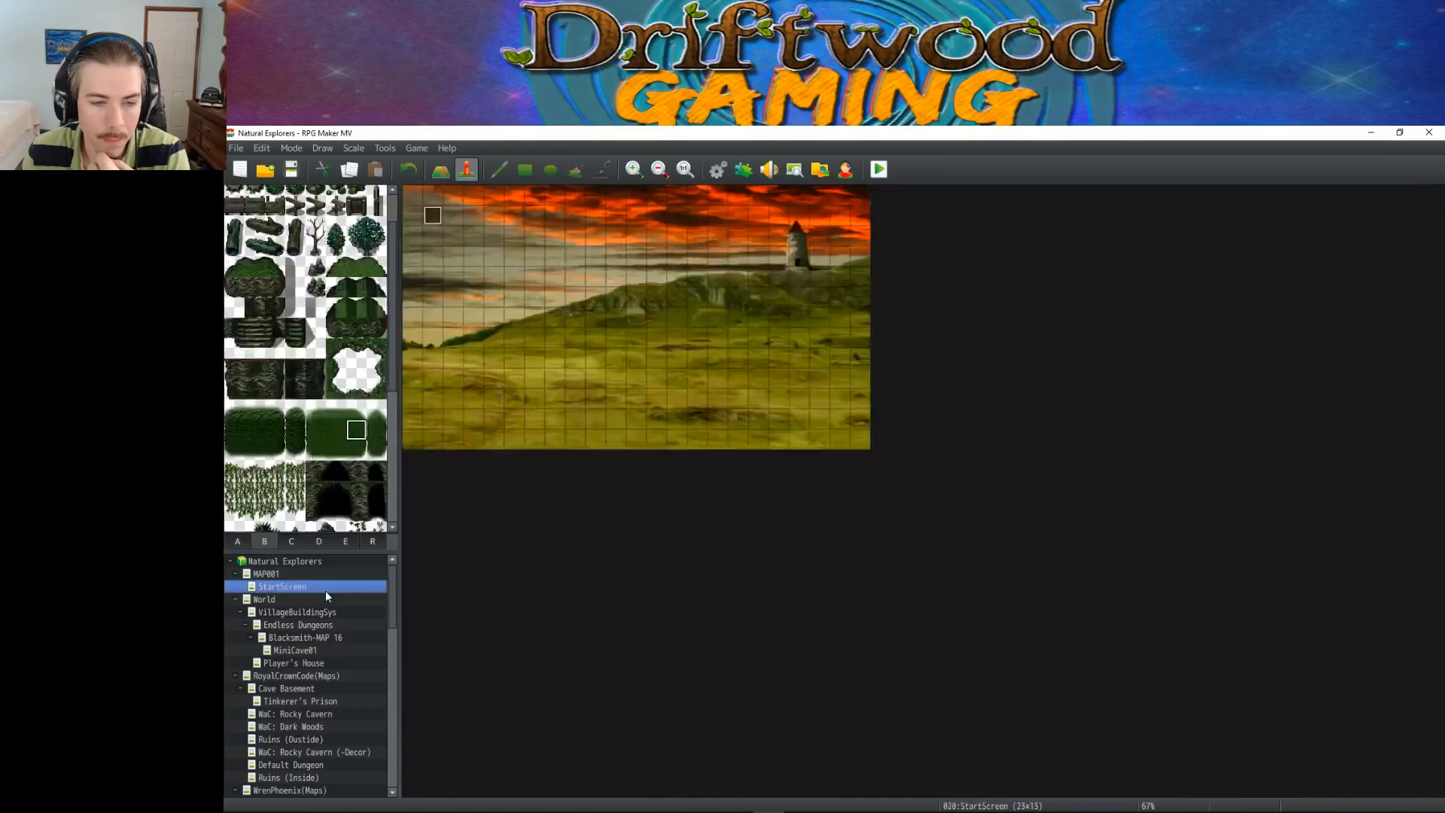
right_click(797, 260)
left_click(968, 433)
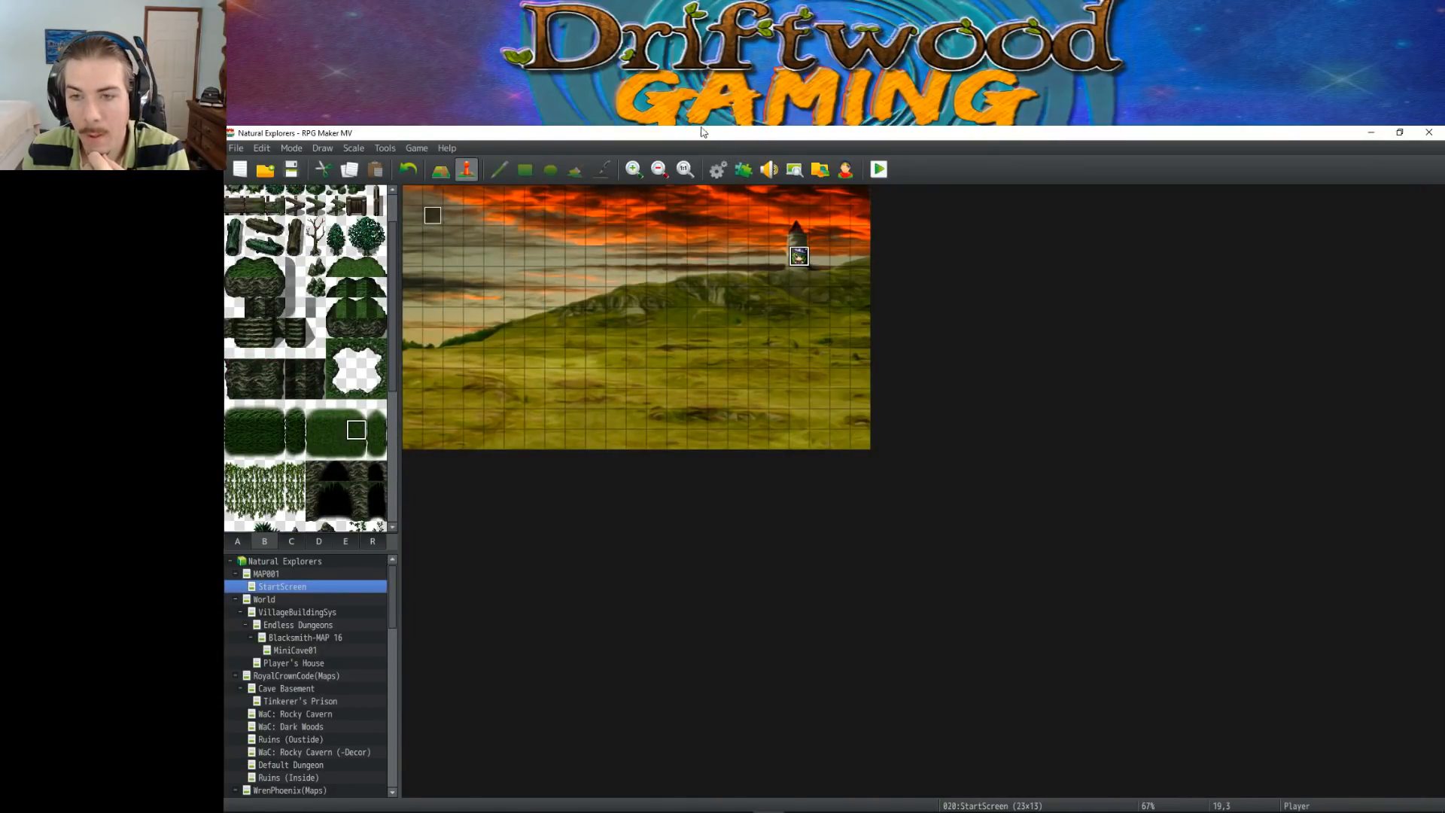
Change the starting party's actor in the database's system settings and confirm the database changes
left_click(717, 171)
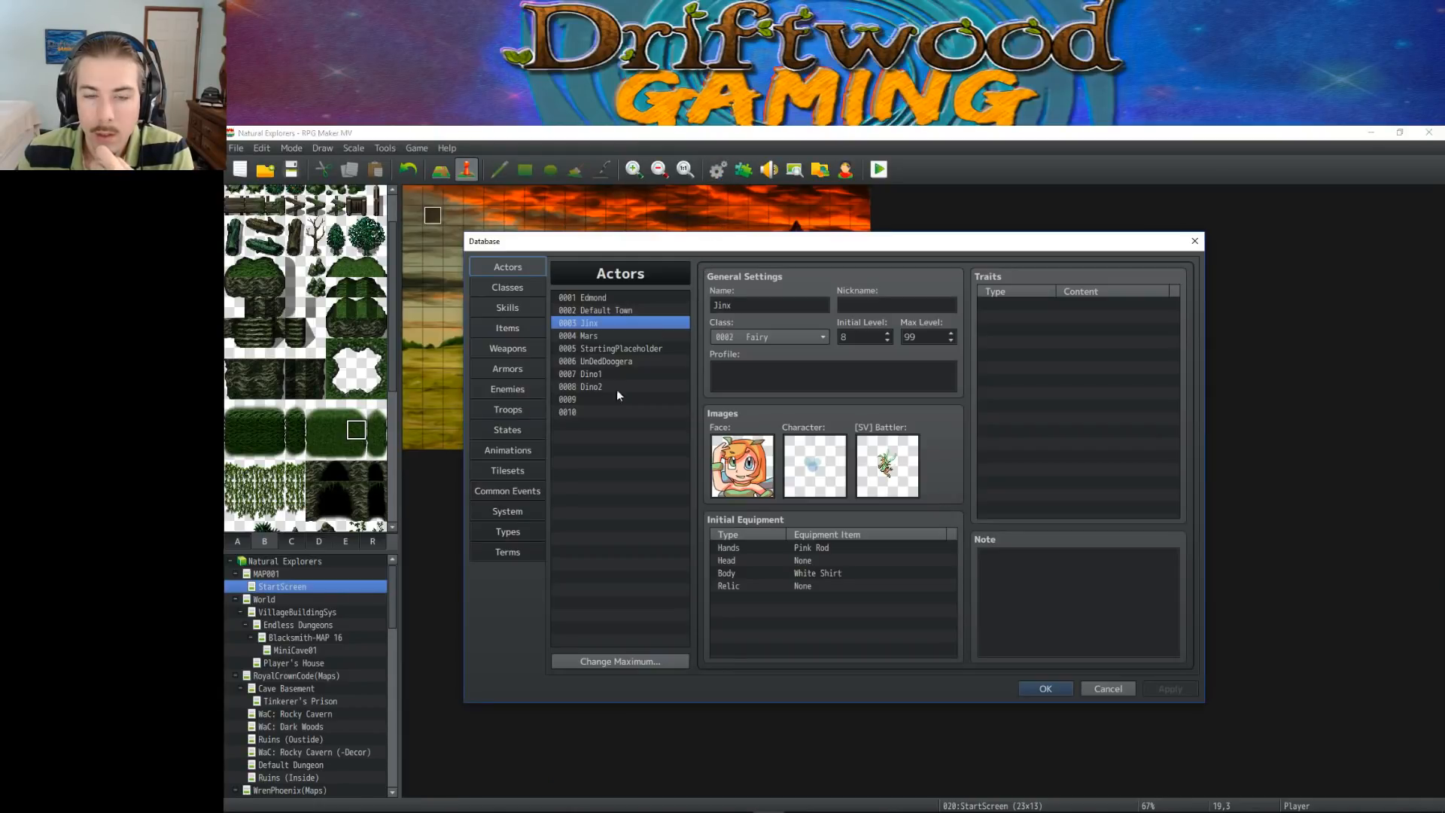
left_click(515, 536)
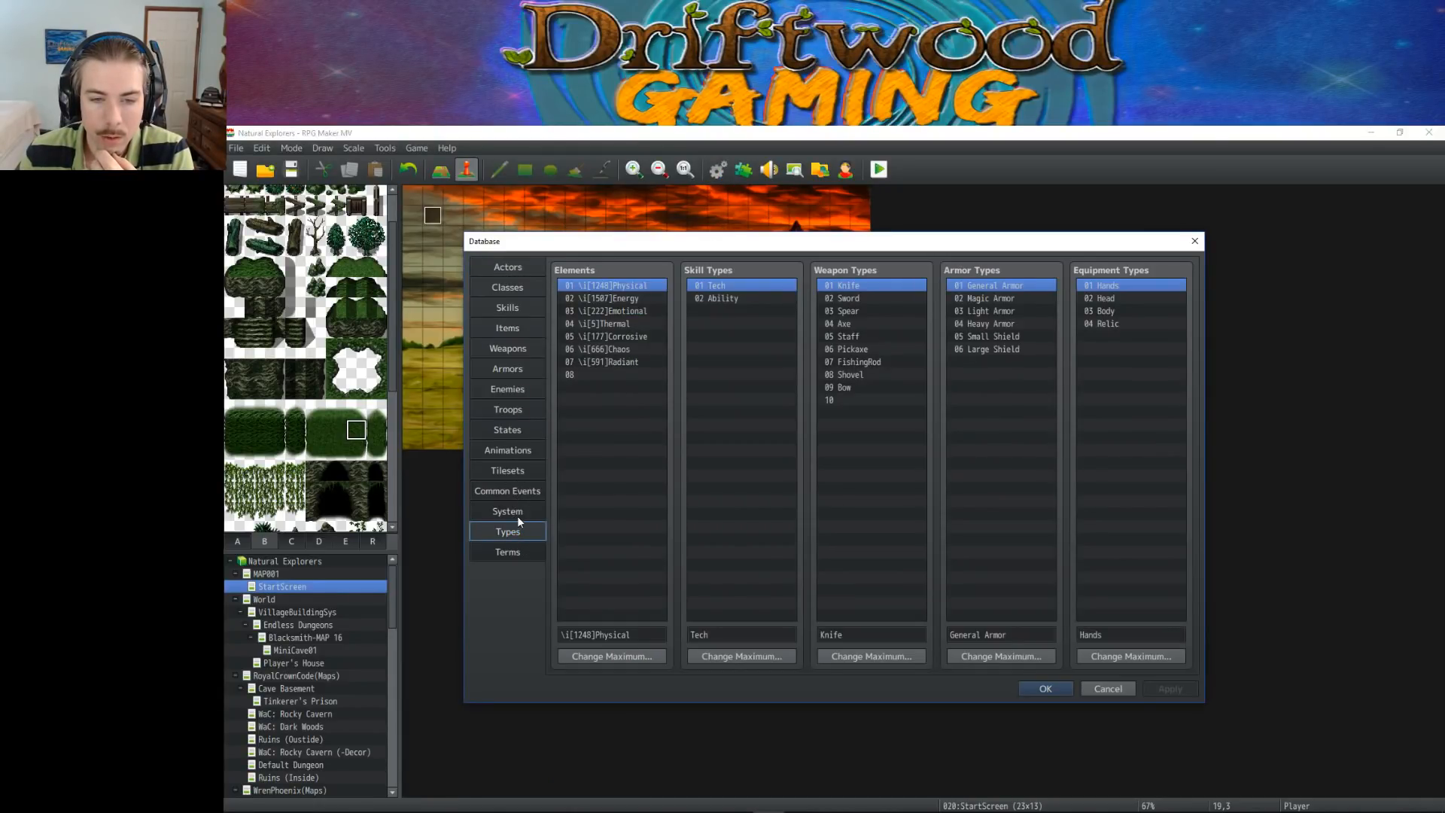
left_click(517, 514)
right_click(598, 299)
left_click(634, 305)
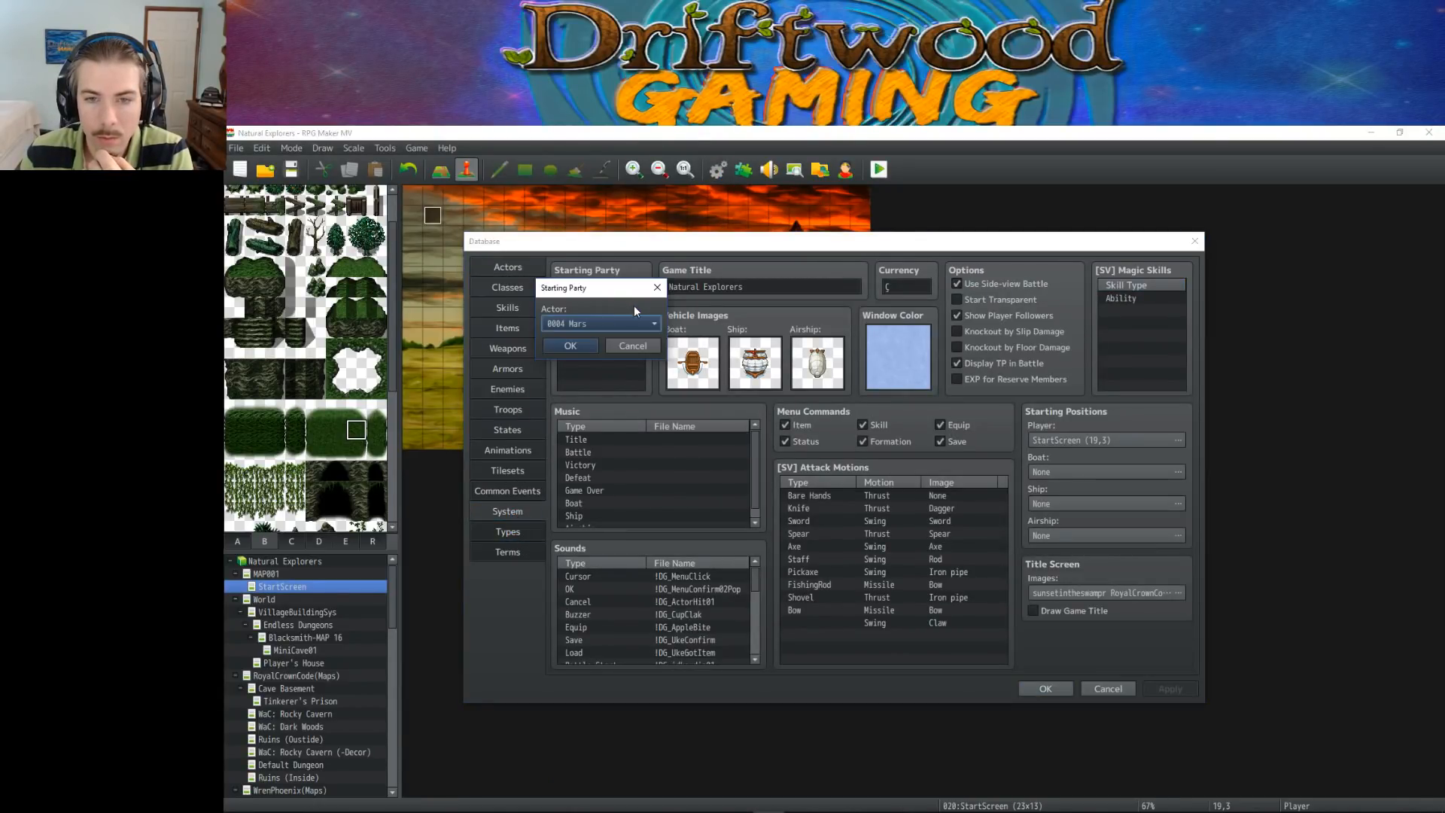
left_click(600, 322)
left_click(607, 397)
left_click(572, 345)
left_click(1045, 689)
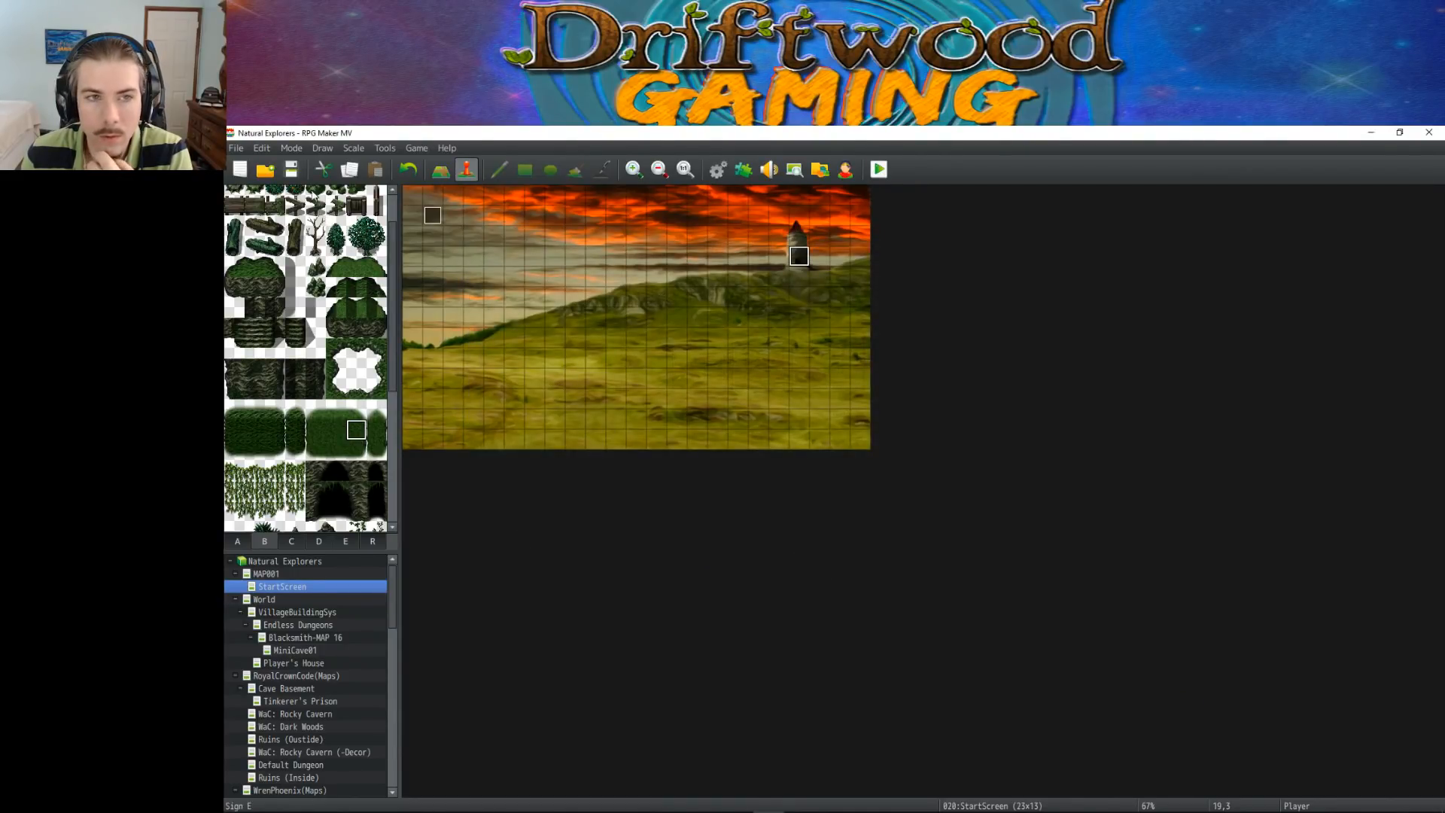
Launch a playtest, start a new game in a maximized window, and choose "Girl." at the character select
left_click(878, 172)
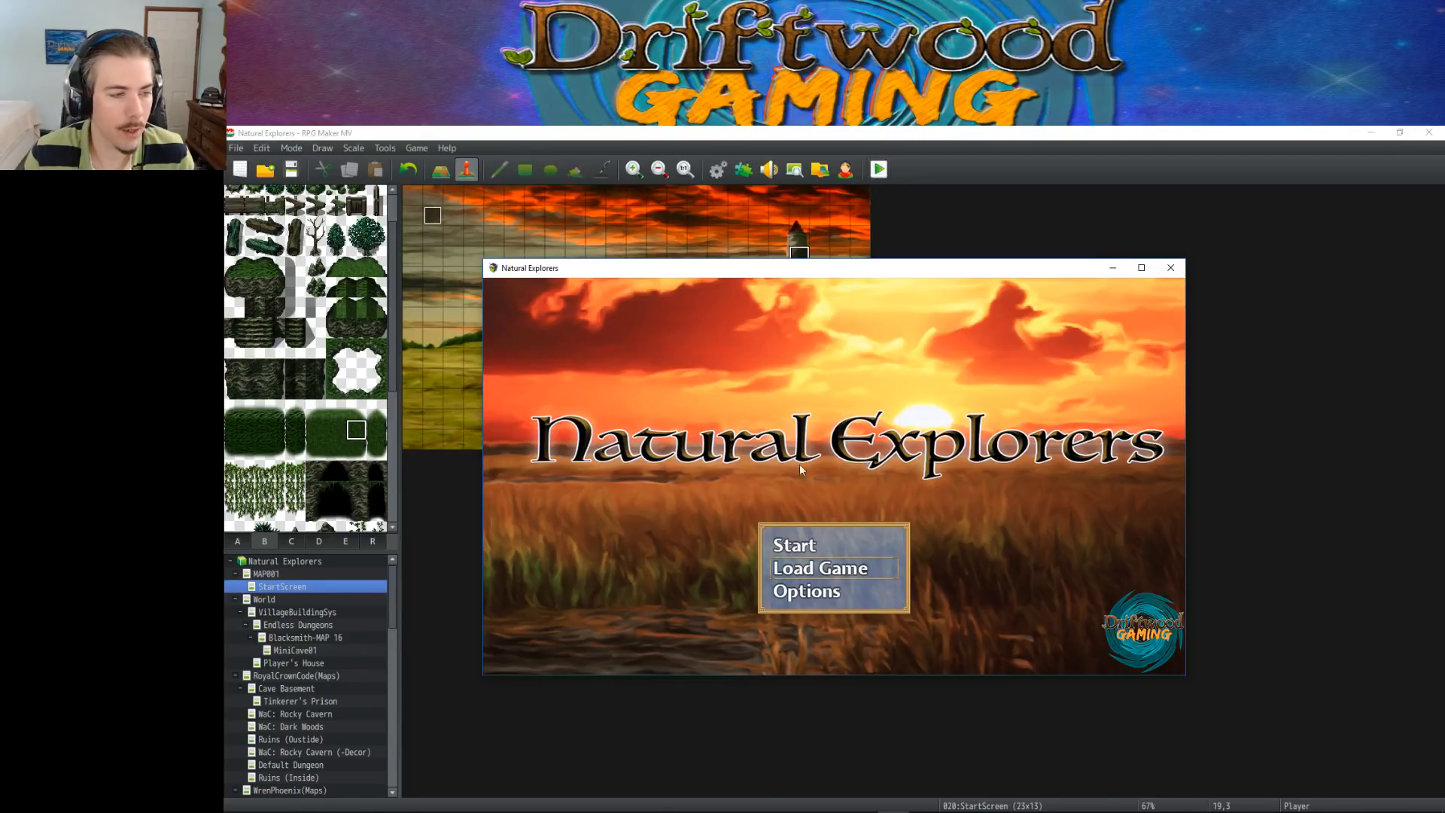
key("Up")
key("Return")
left_click(1142, 267)
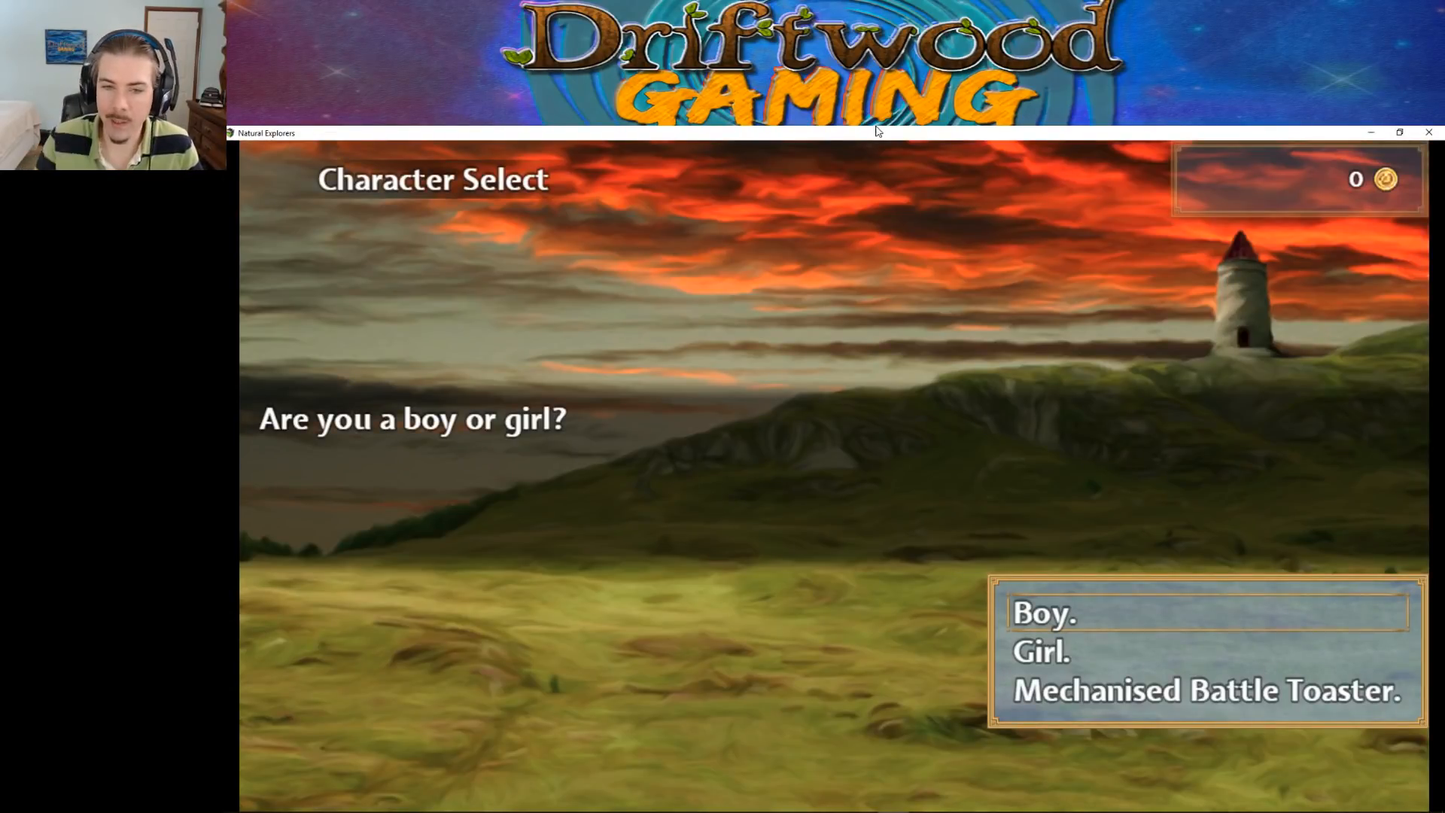
key("Down")
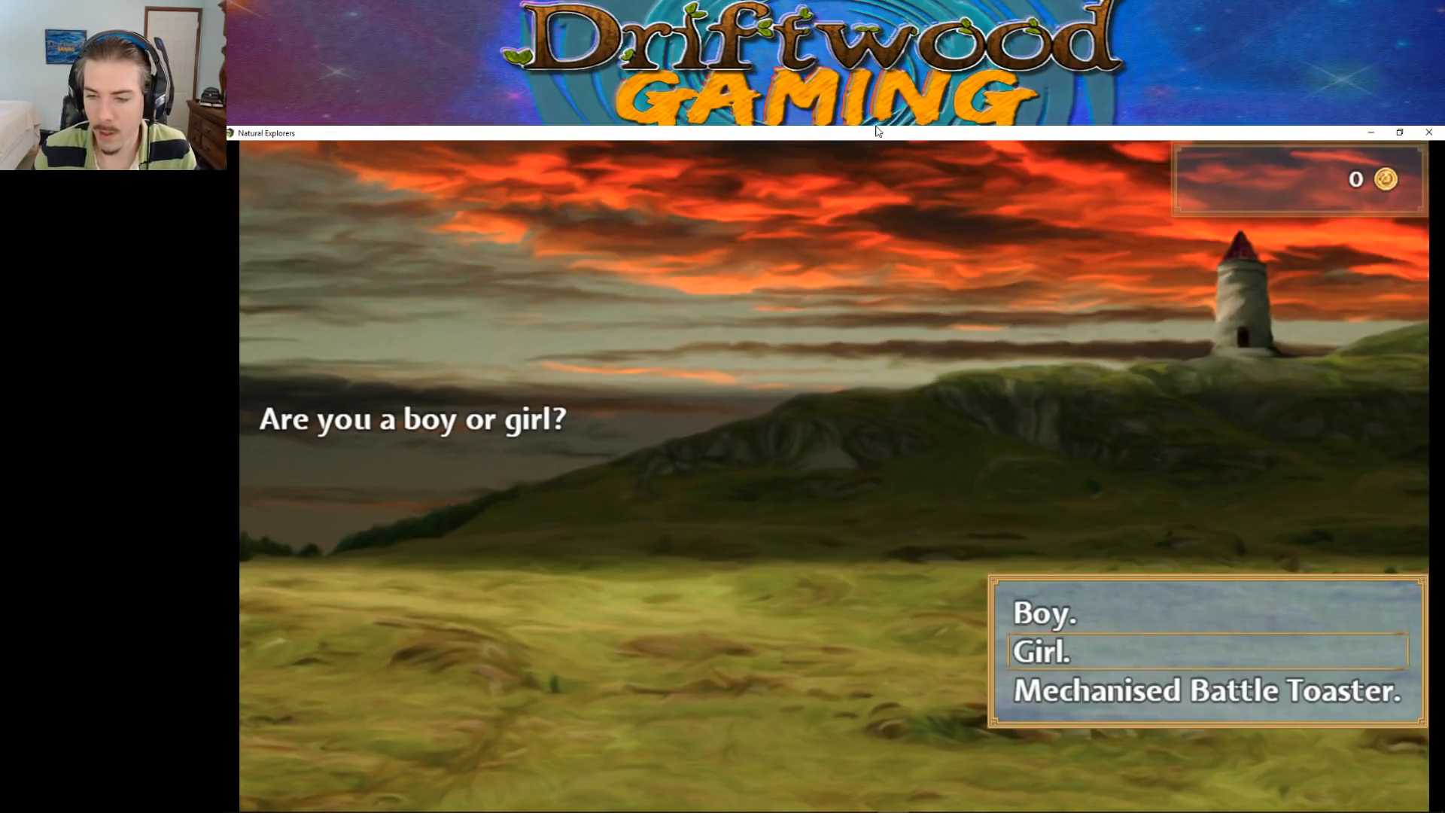
key("Return")
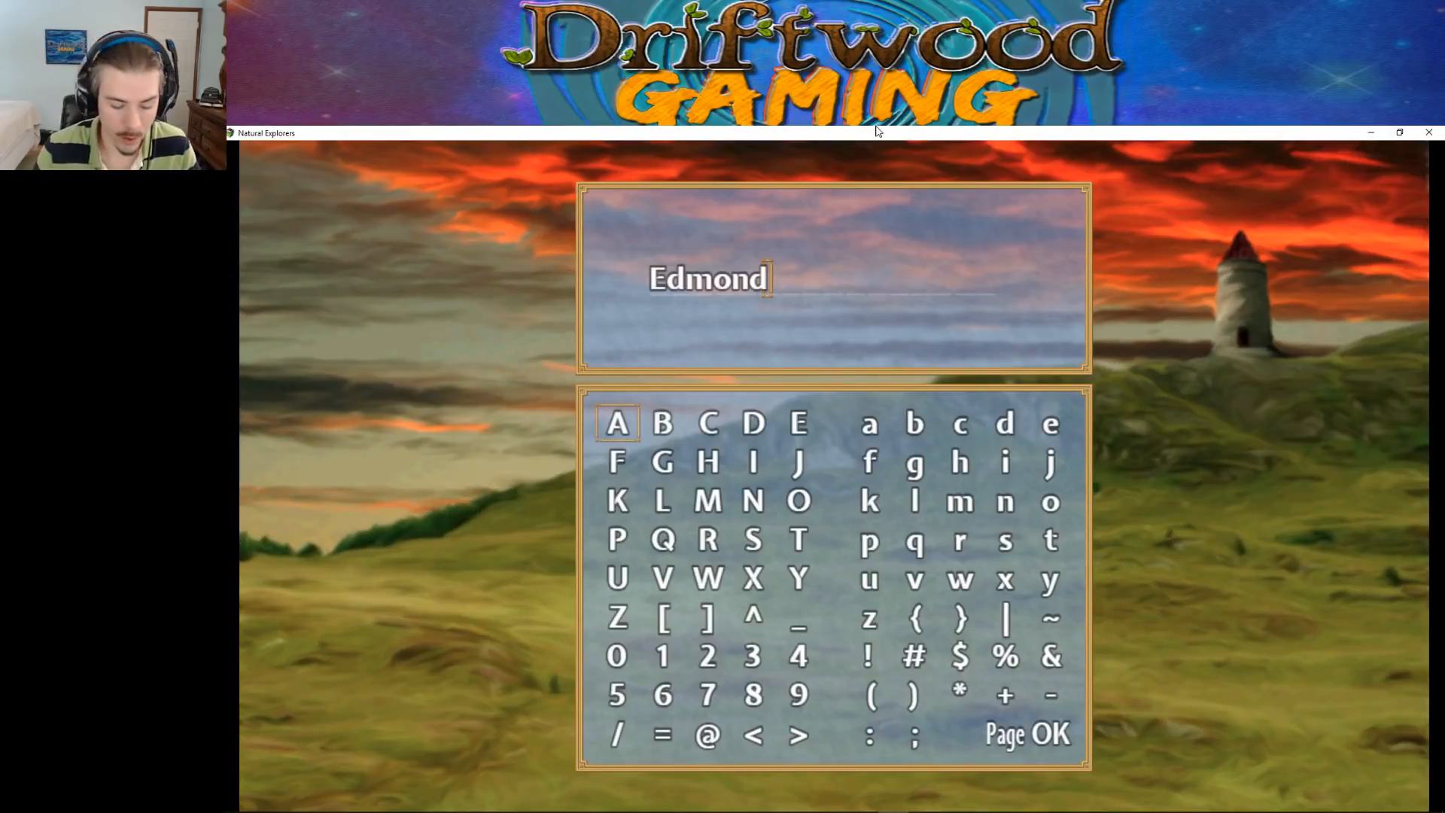
Enter a name for the playtest character and advance through Jinx's introduction and party-join messages
type("Thedud")
key("BackSpace")
type("uude")
key("Return")
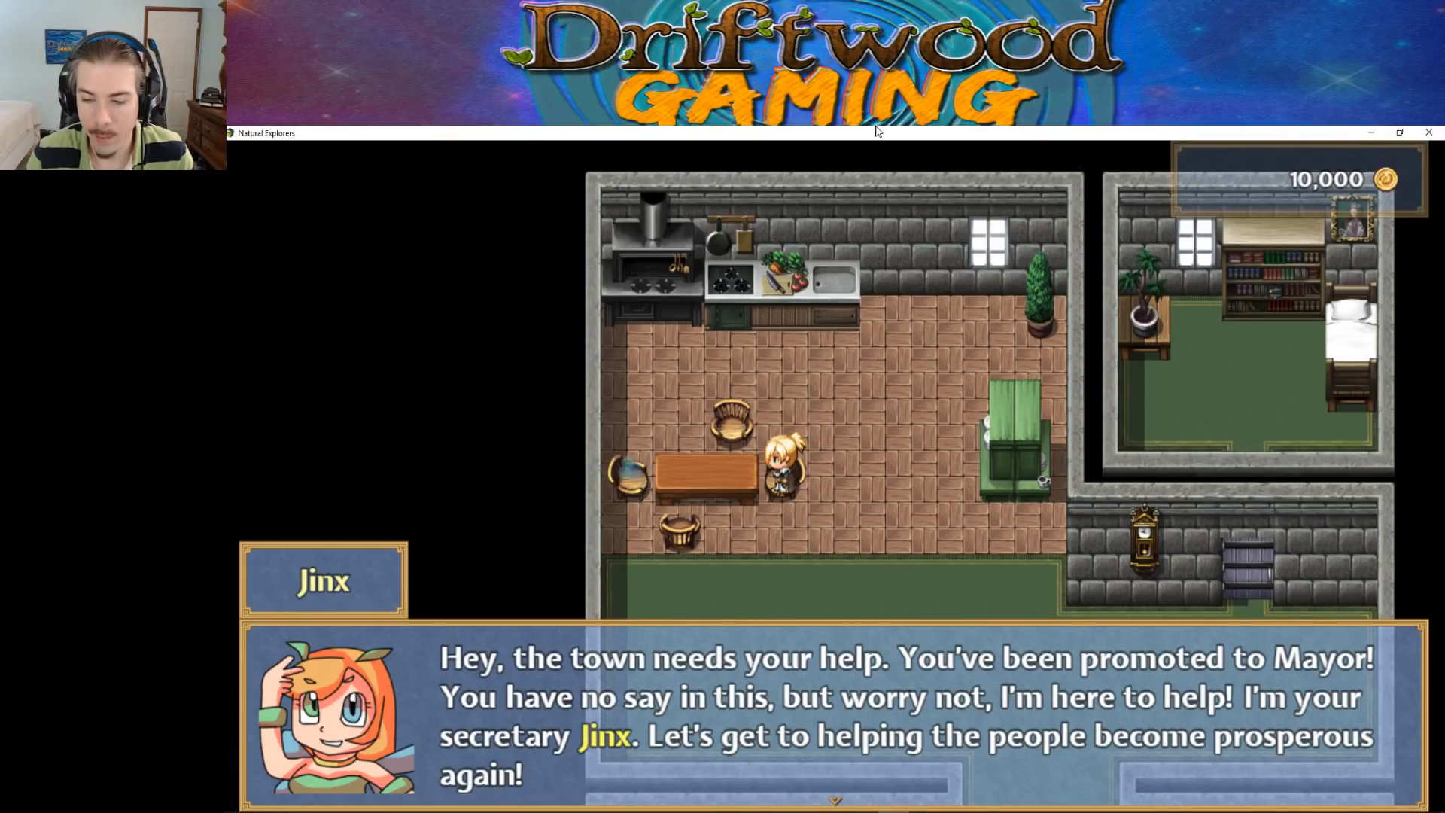
key("Return")
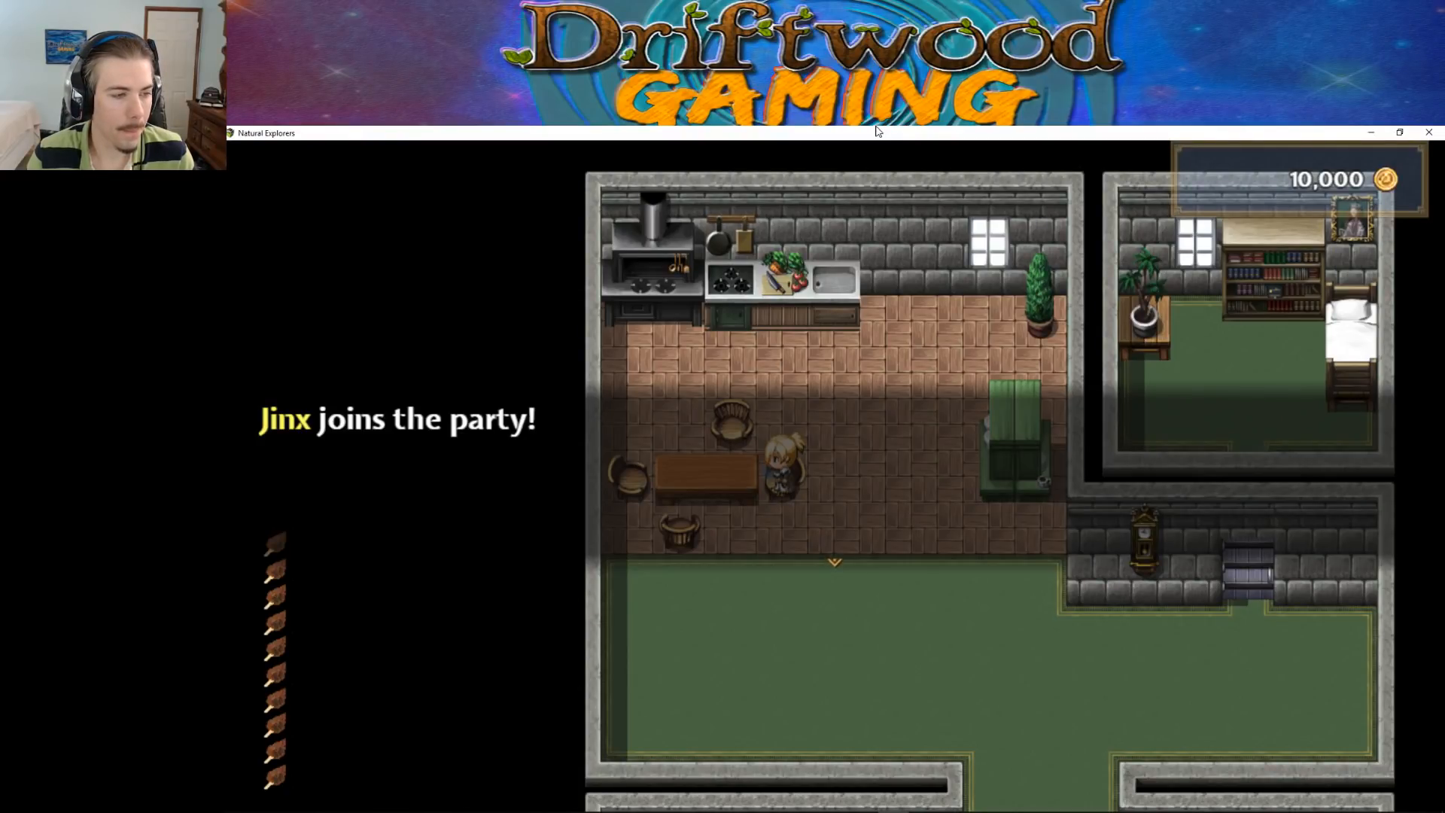
key("Return")
Walk the character down to the piano in the player's house and test its interaction
key("Right")
key("Down")
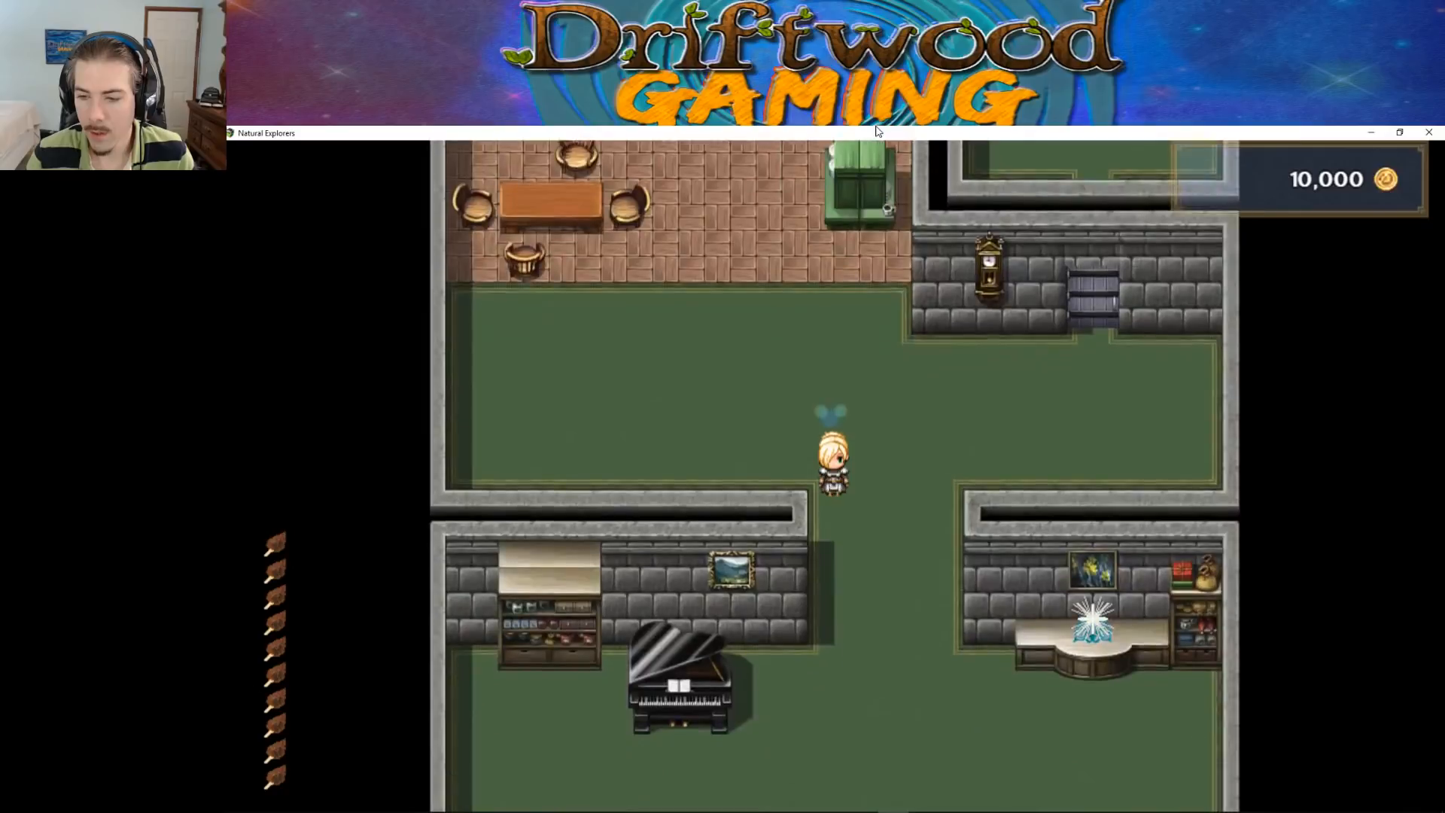
key("Left")
key("Up")
key("Return")
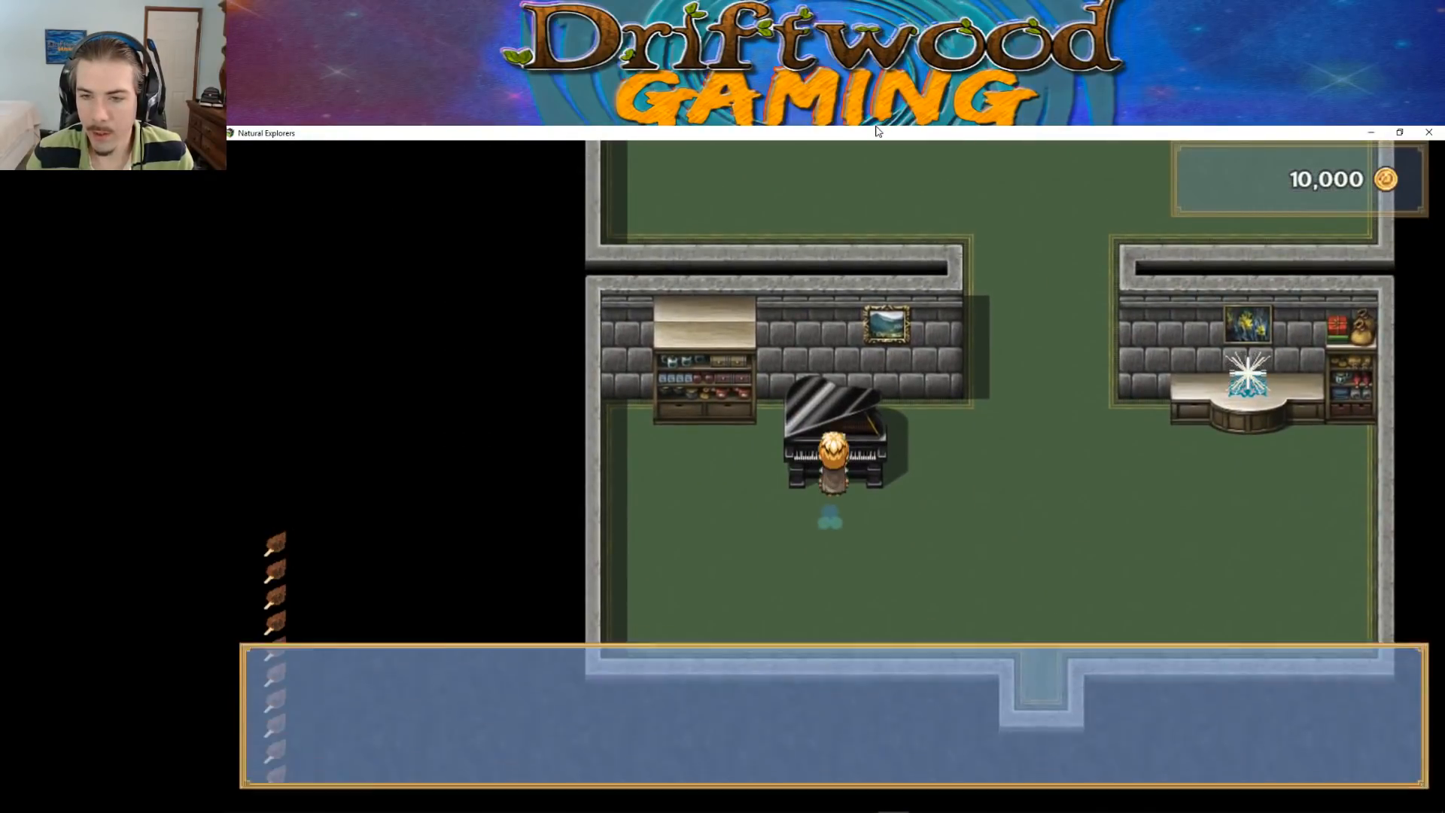
key("Return")
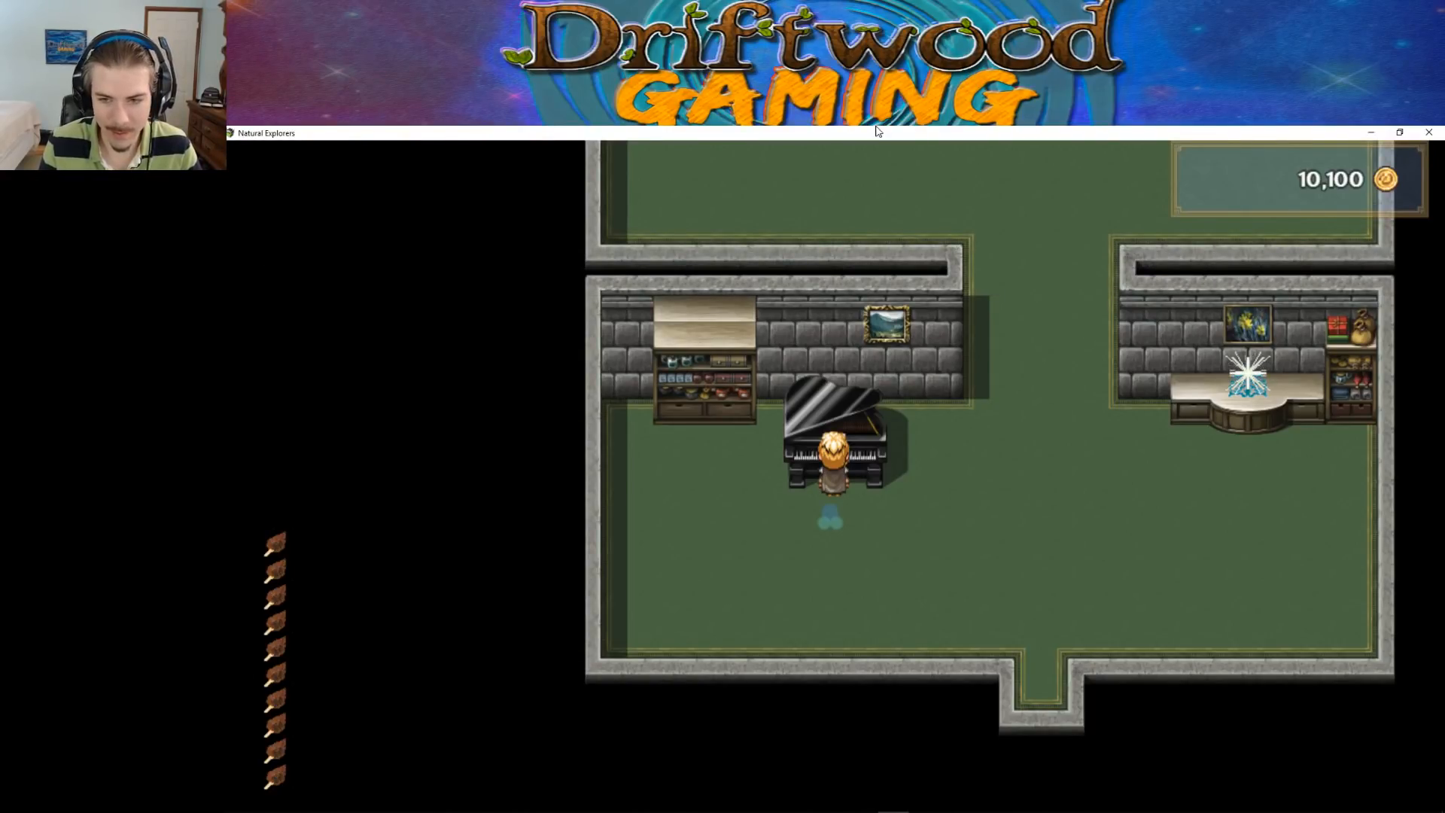
key("Escape")
key("Escape")
Test the enchantment crystal on the desk, browse its item selection, and cancel it without choosing a gem
key("Right")
key("Right")
key("Right")
key("Right")
key("Up")
key("Up")
key("Return")
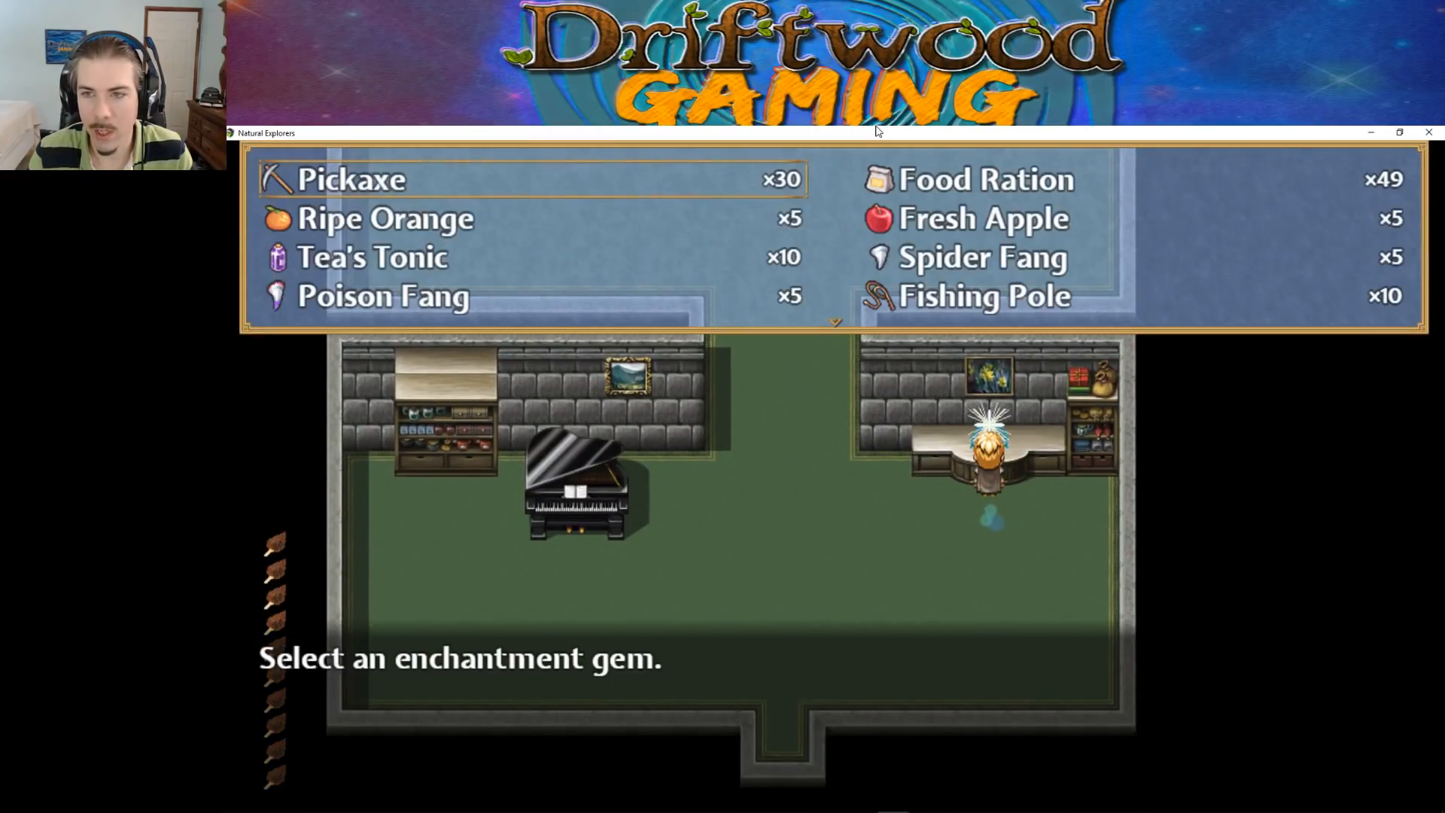
key("Down")
key("Down")
key("Down")
key("Down")
key("Down")
key("Down")
key("Down")
key("Down")
key("Down")
key("Down")
key("Down")
key("Escape")
Walk up to the kitchen counter, test its food processing prompt, and choose "Do nothing."
key("Left")
key("Left")
key("Left")
key("Left")
key("Up")
key("Up")
key("Up")
key("Up")
key("Up")
key("Up")
key("Up")
key("Left")
key("Left")
key("Left")
key("Left")
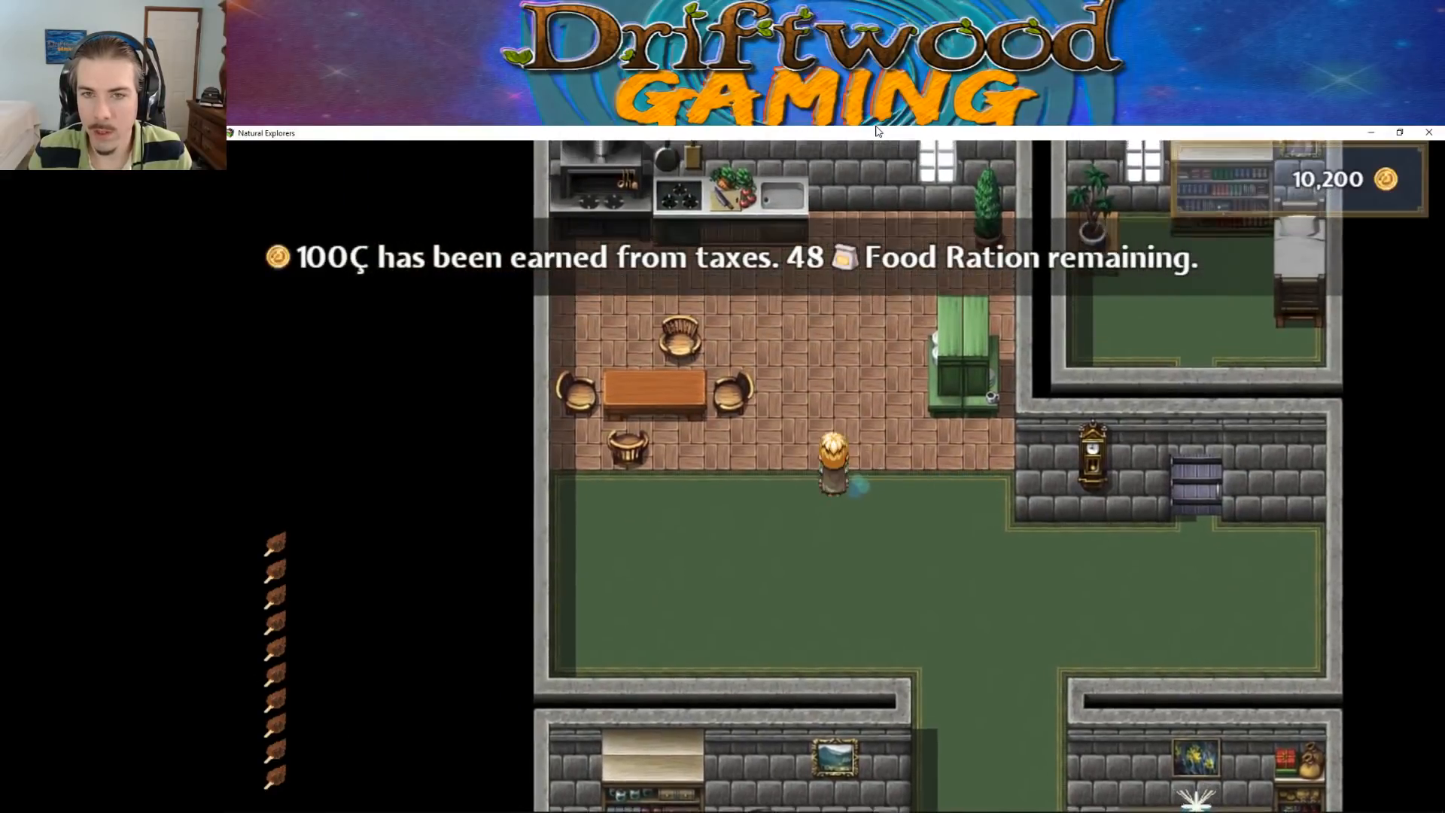
key("Up")
key("Up")
key("Up")
key("Up")
key("Up")
key("Up")
key("Left")
key("Left")
key("Left")
key("Up")
key("Up")
key("Right")
key("Left")
key("Right")
key("Left")
key("Up")
key("Return")
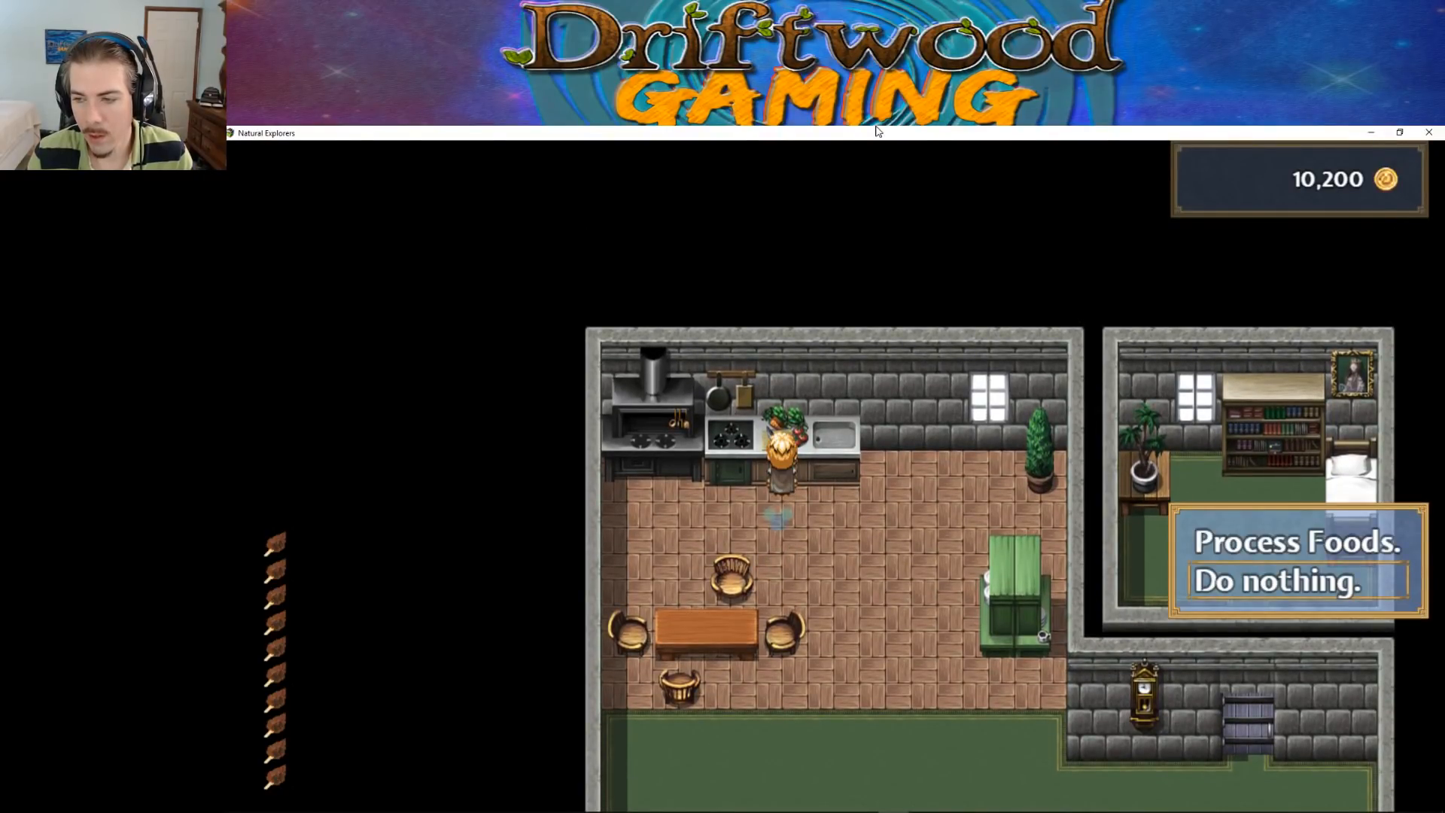
key("Return")
Leave the house through the front door into the village and close the playtest
key("Down")
key("Down")
key("Down")
key("Down")
key("Down")
key("Down")
key("Down")
key("Down")
key("Down")
key("Down")
key("Down")
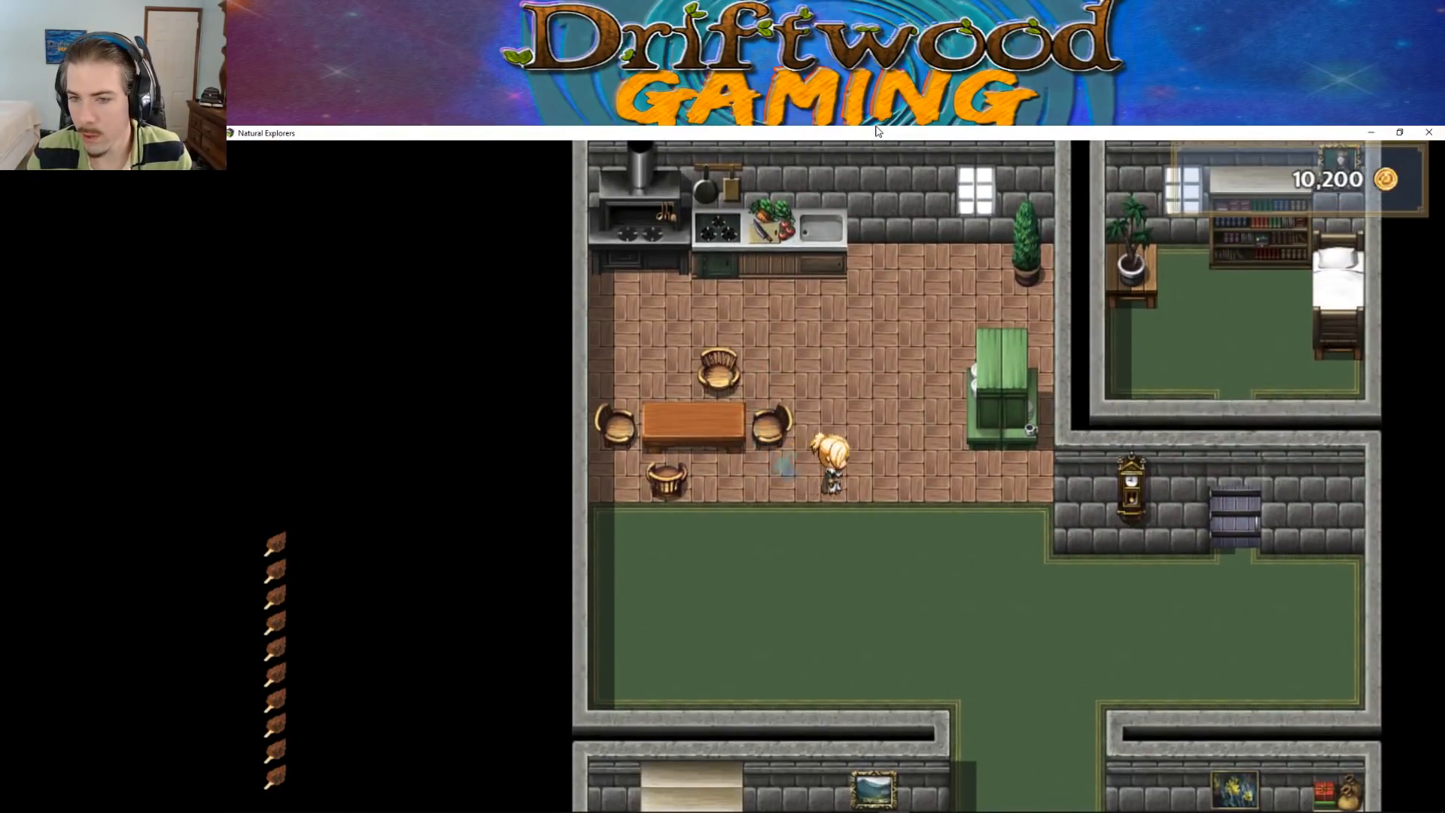
key("Down")
key("Down")
key("Down")
key("Down")
key("Down")
key("Down")
key("Down")
key("Down")
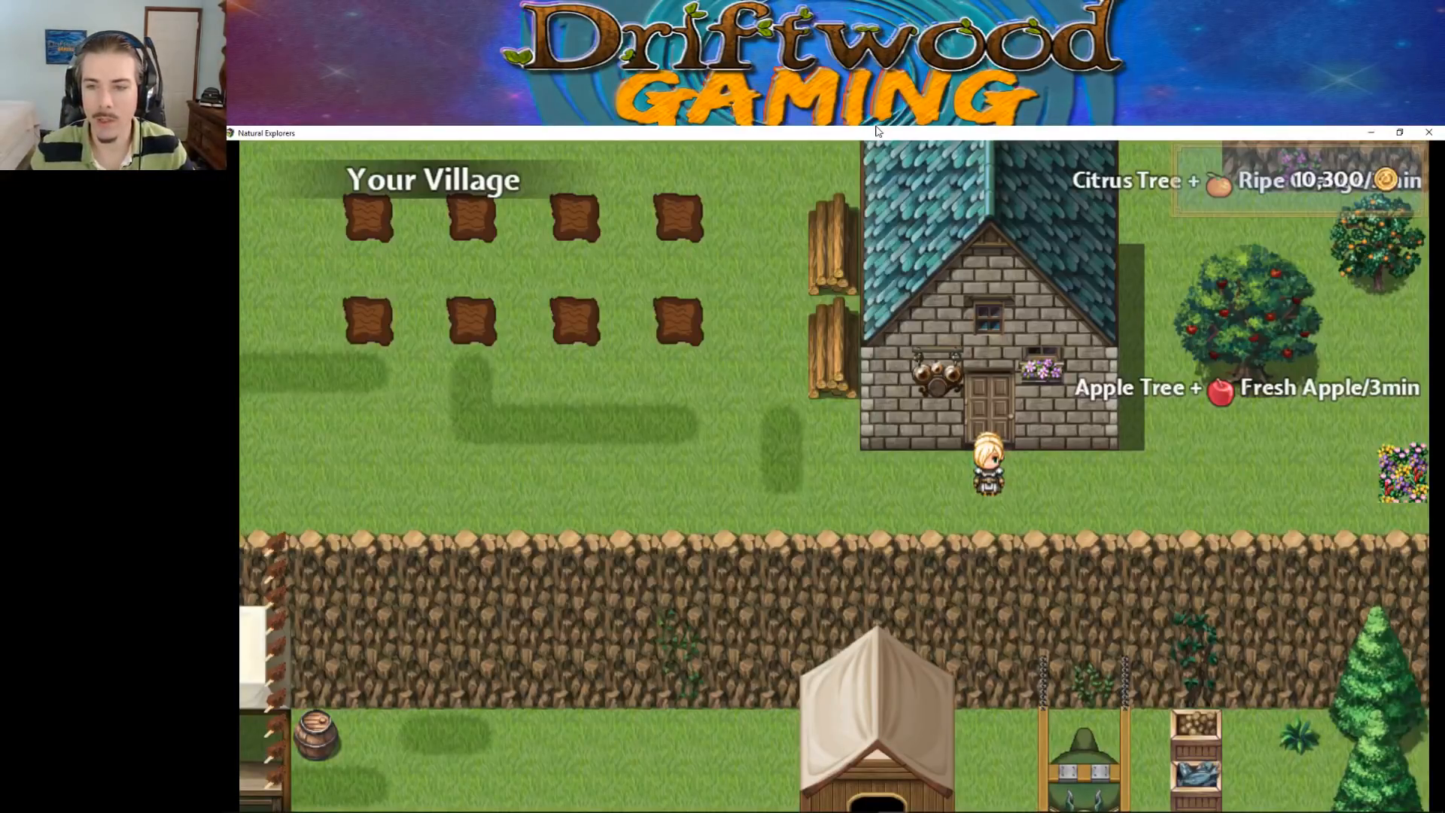
left_click(1428, 132)
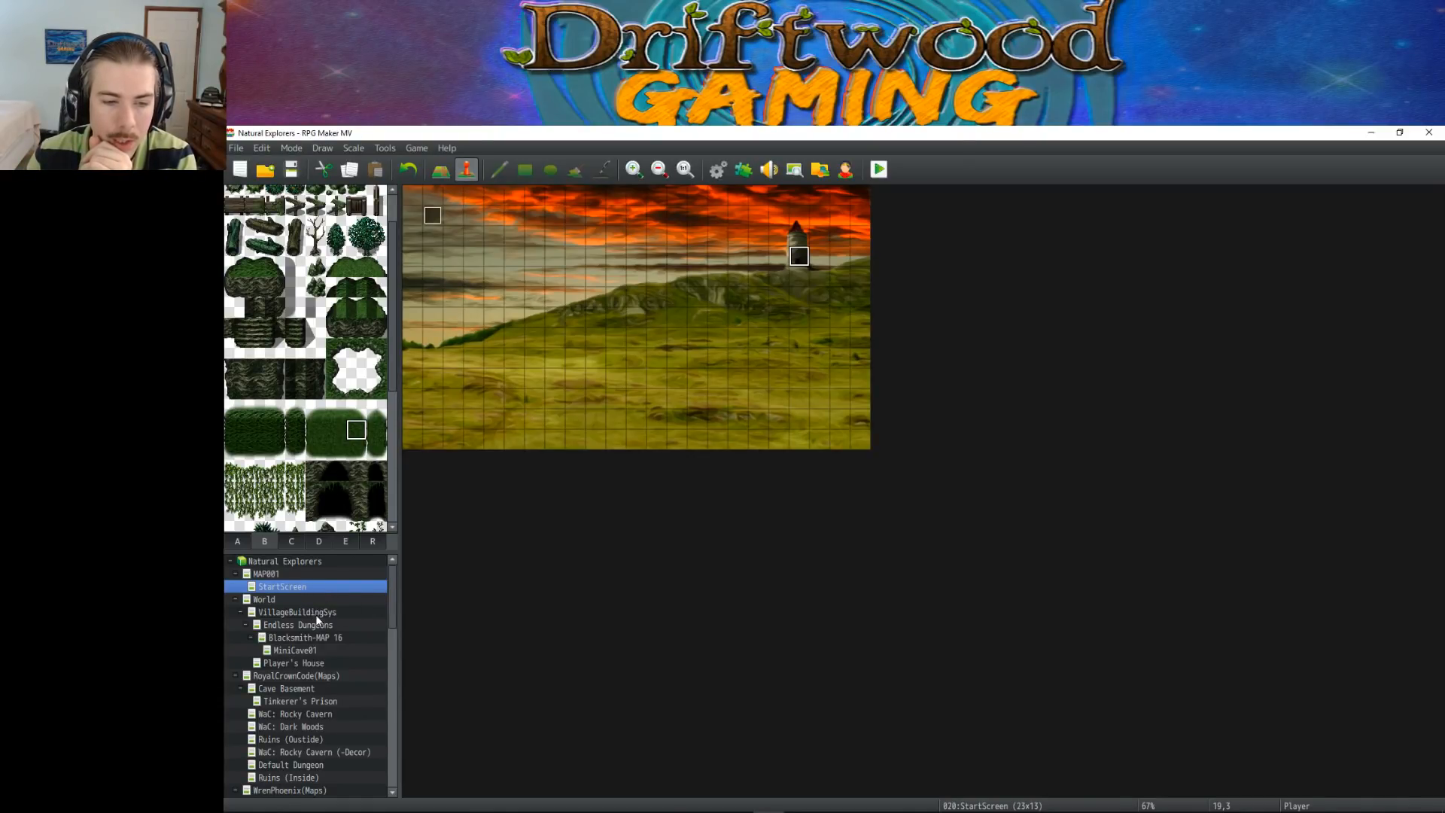
In the Player's House Initializer event, insert a Control Switches command setting 0072 TutorialMode to ON before the JinxJoins switch
left_click(323, 663)
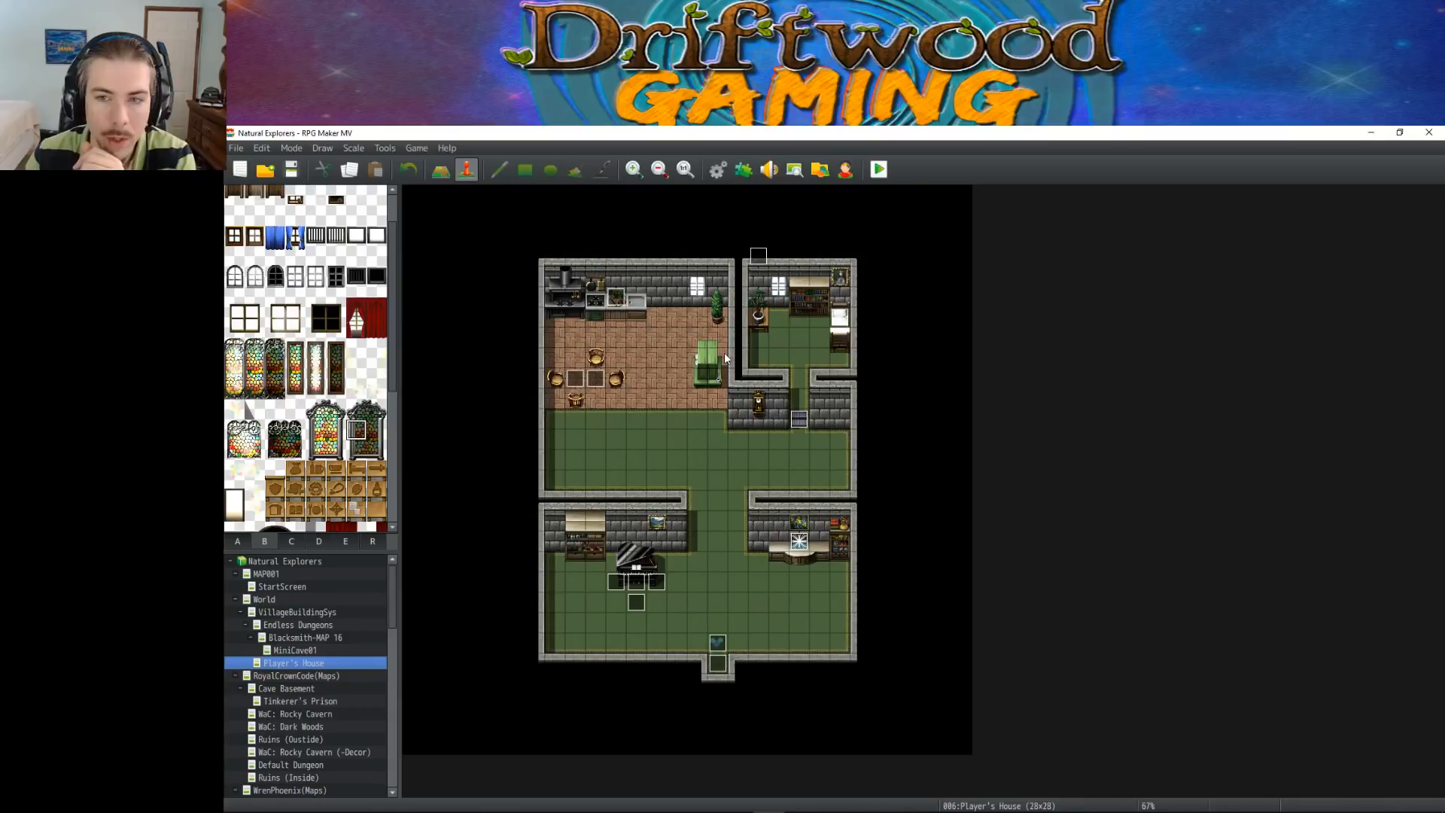
double_click(758, 256)
scroll(857, 406, "down", 2)
right_click(829, 628)
left_click(846, 636)
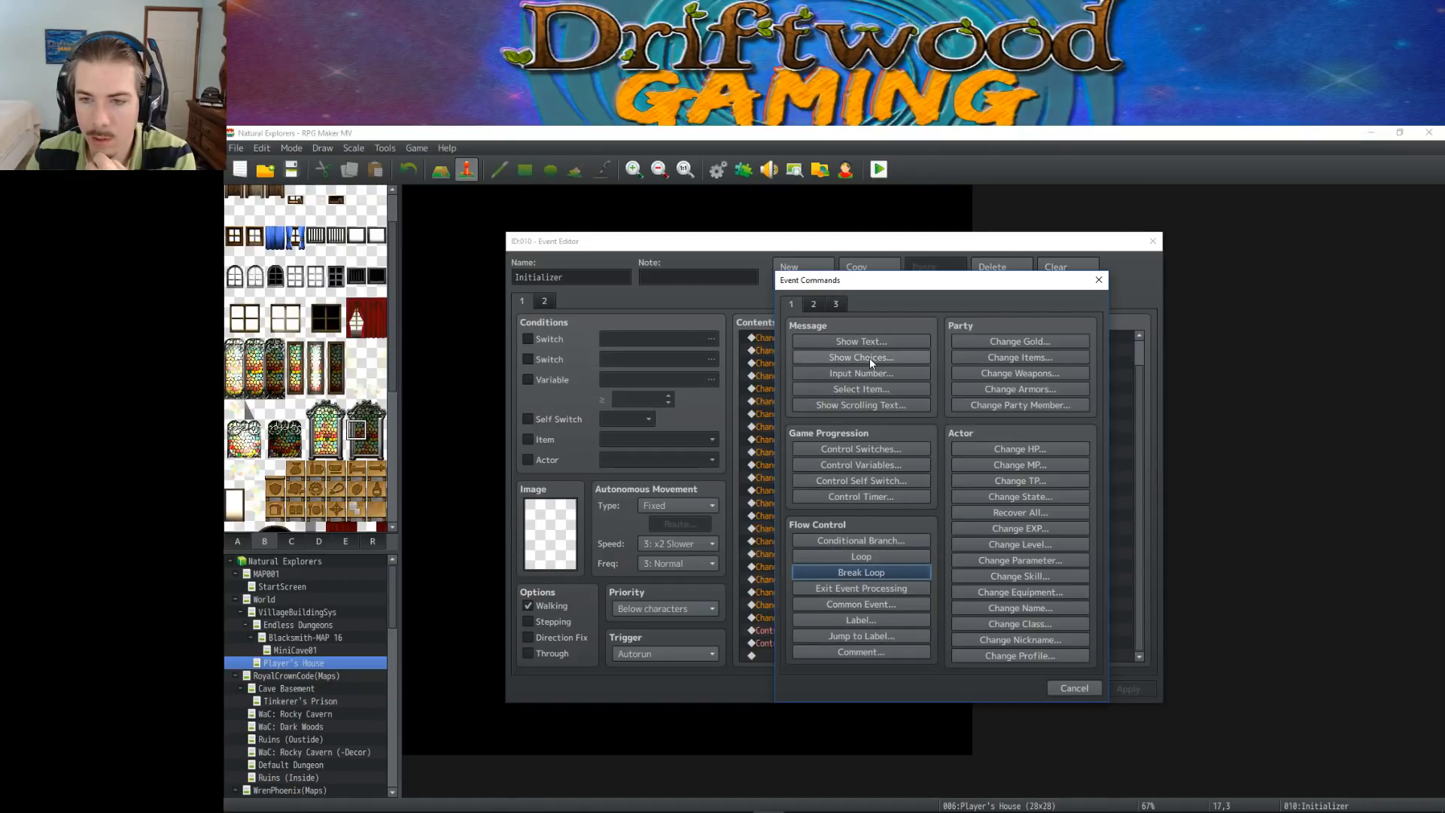
left_click(887, 449)
left_click(1016, 460)
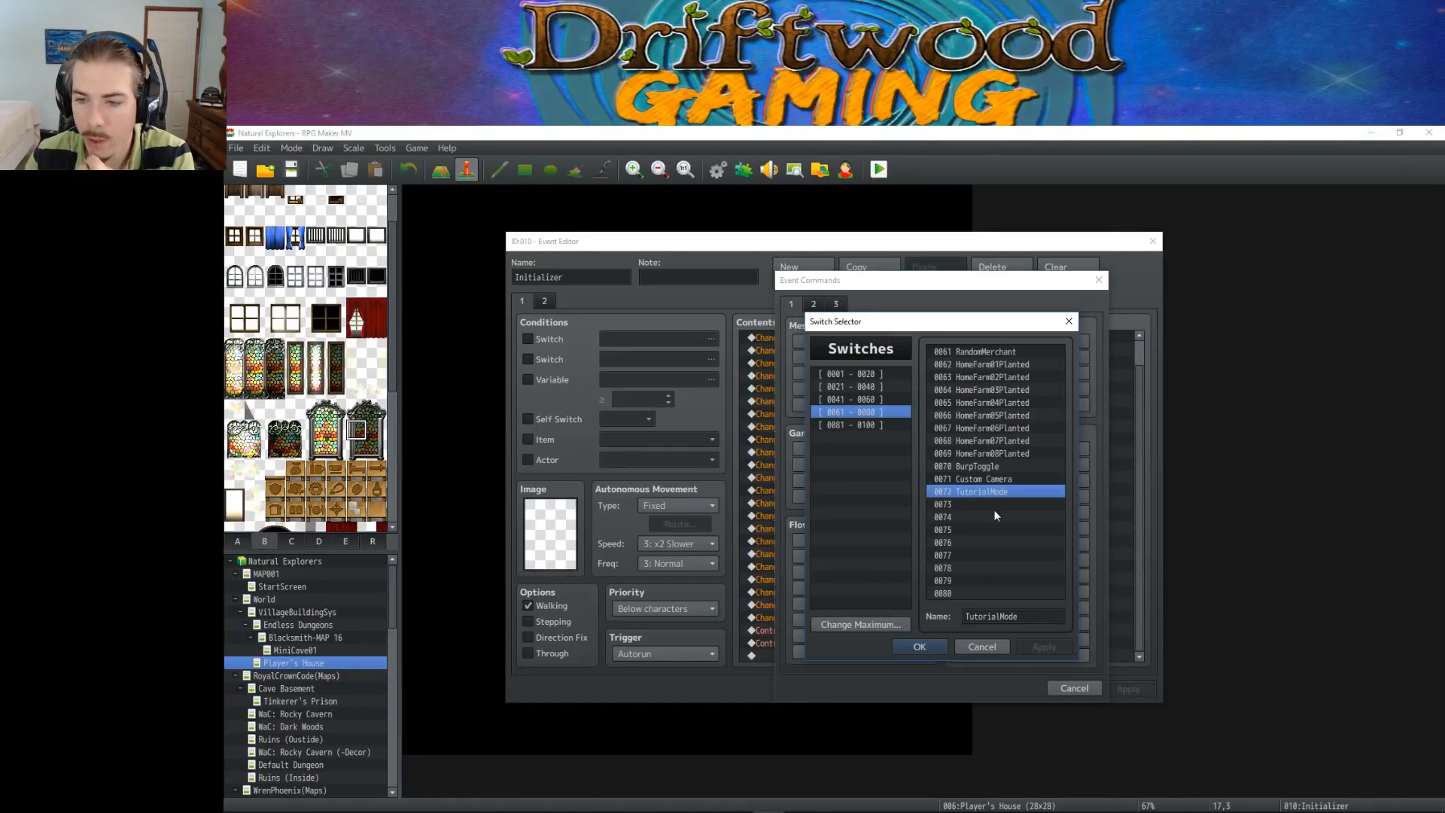
left_click(921, 649)
left_click(940, 548)
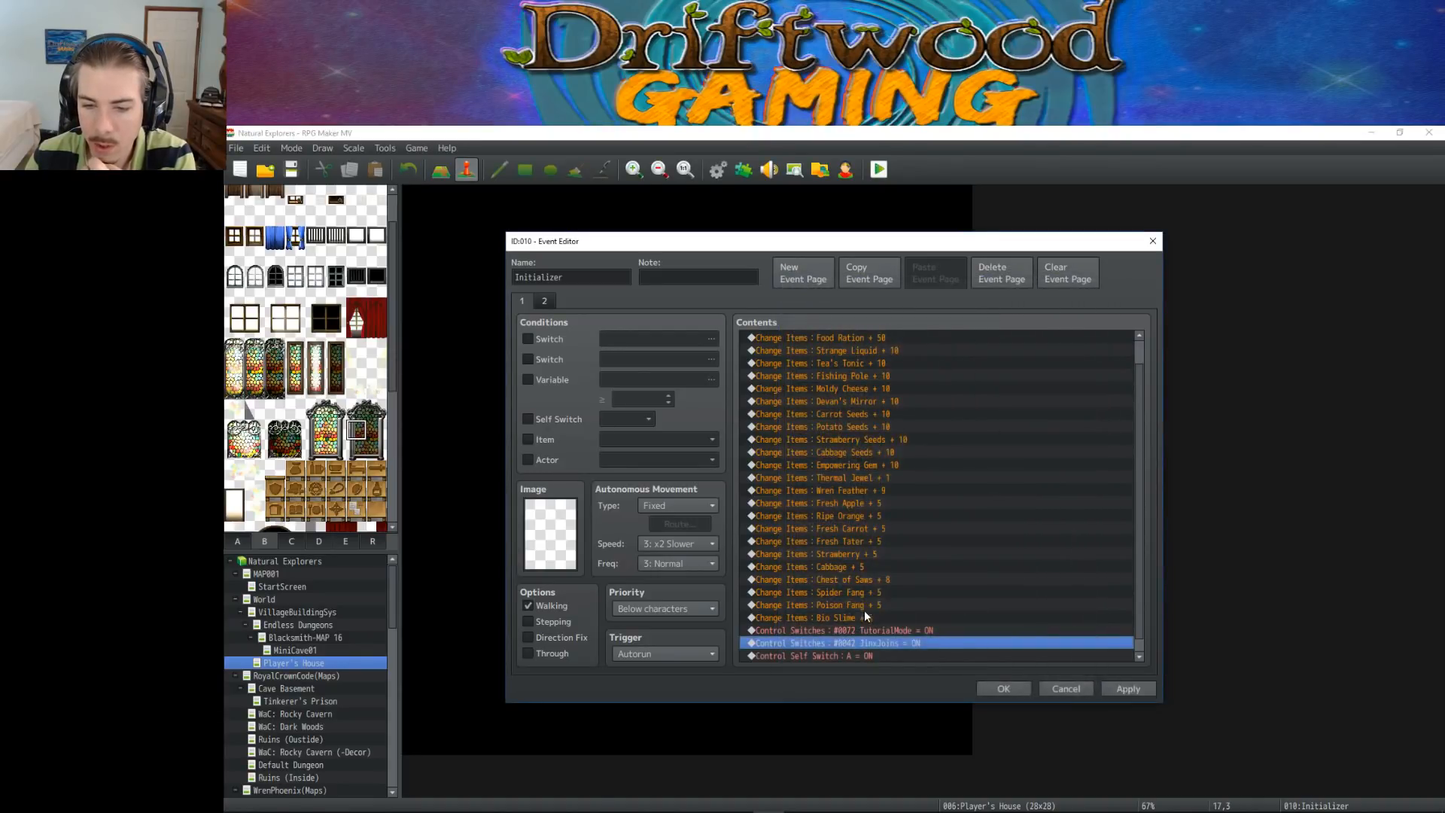
Cut the TutorialMode switch command out of the Initializer event and confirm the event
left_click(928, 621)
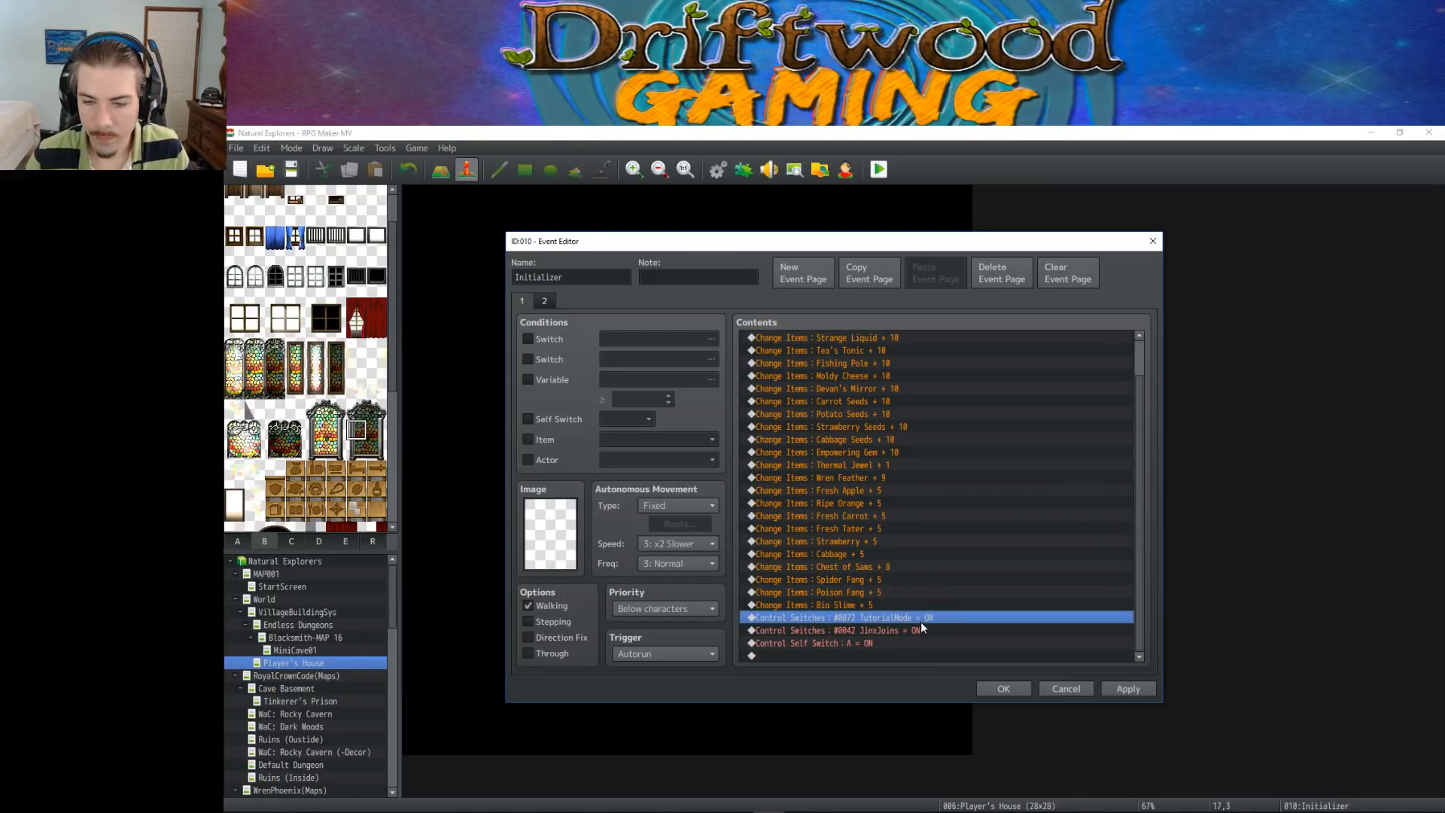
key("Delete")
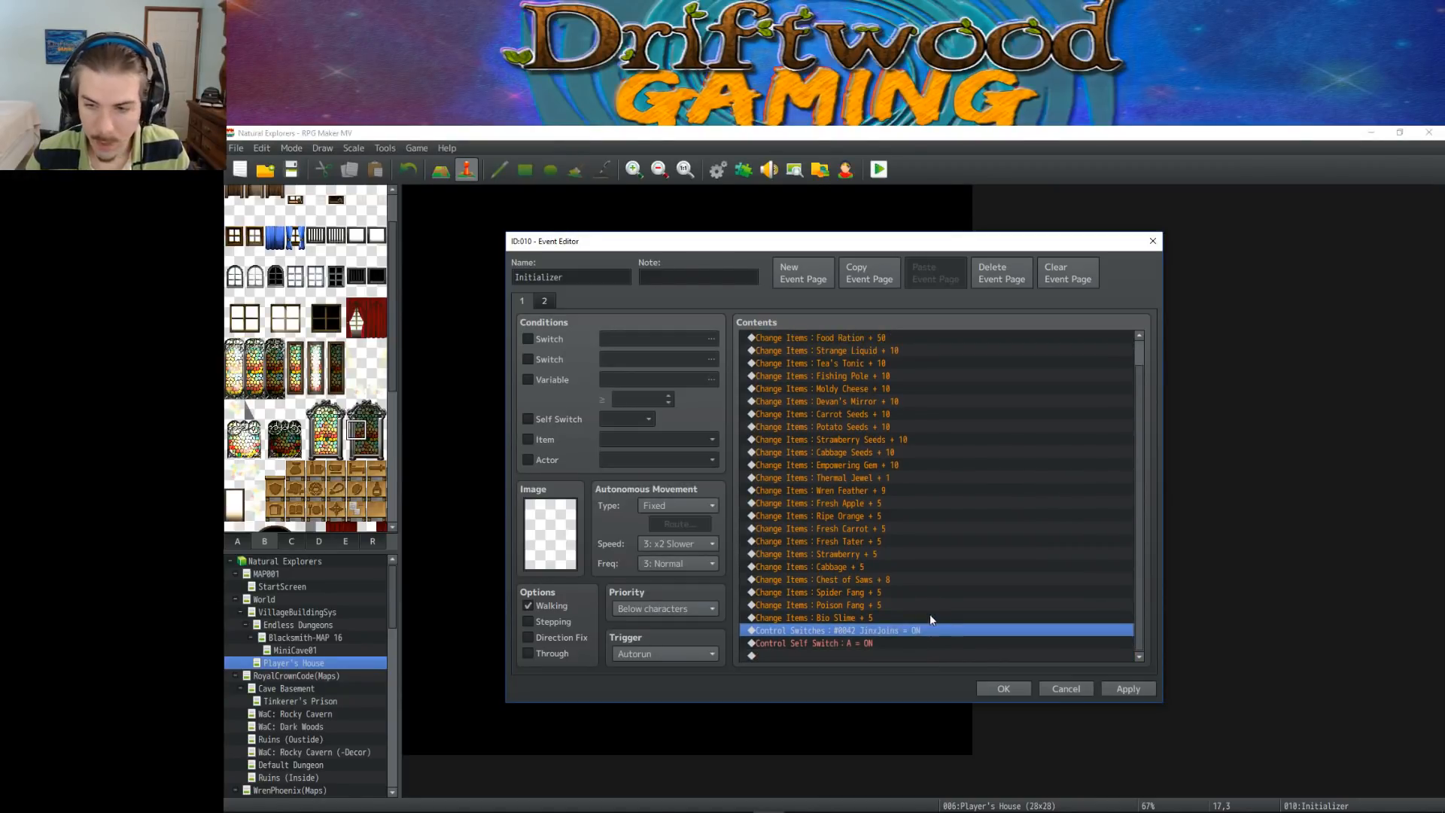
left_click(1002, 688)
Open the JinxJoins event near the house exit and paste the TutorialMode = ON command before its self switch A command
double_click(718, 663)
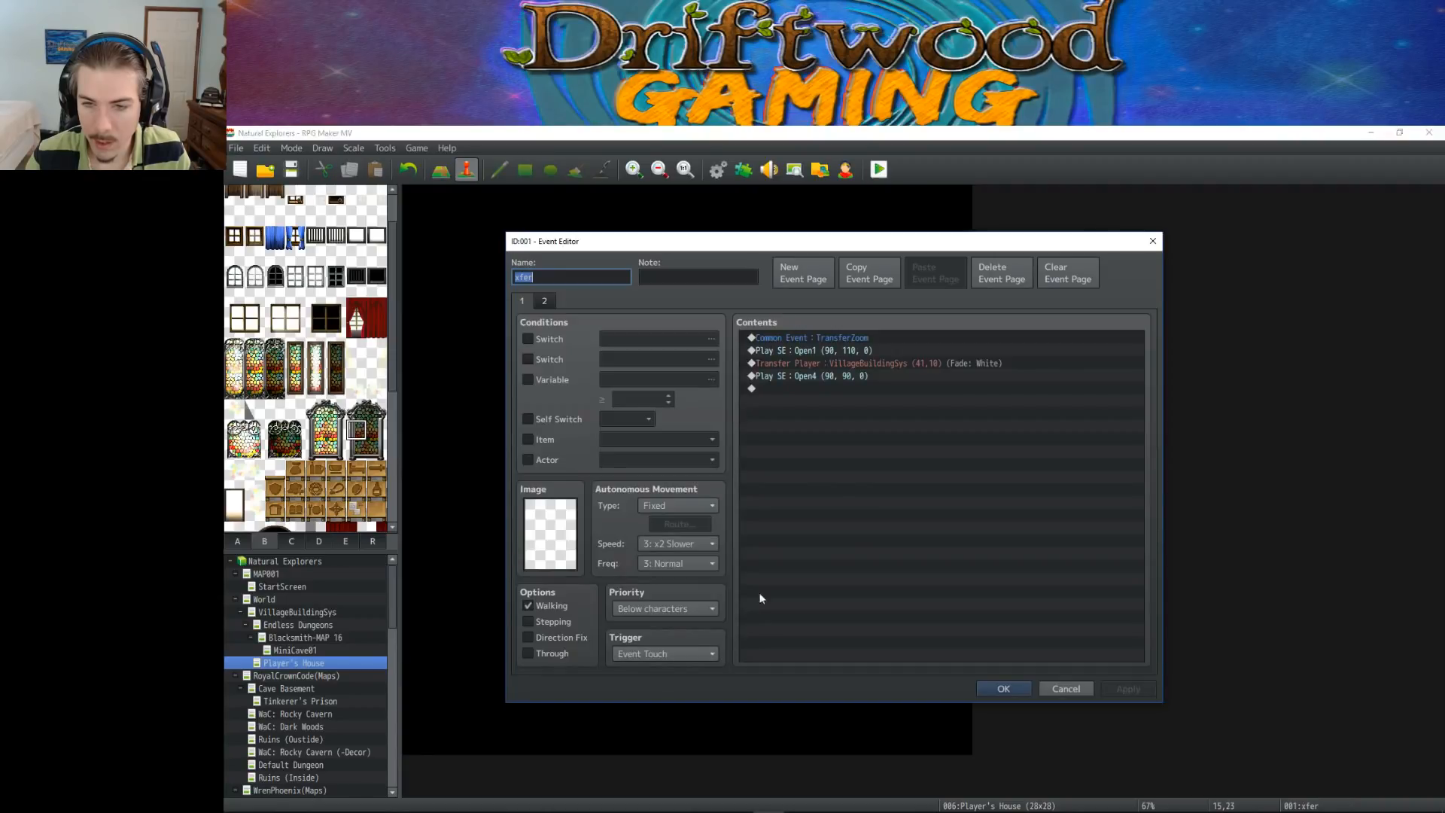
left_click(1001, 686)
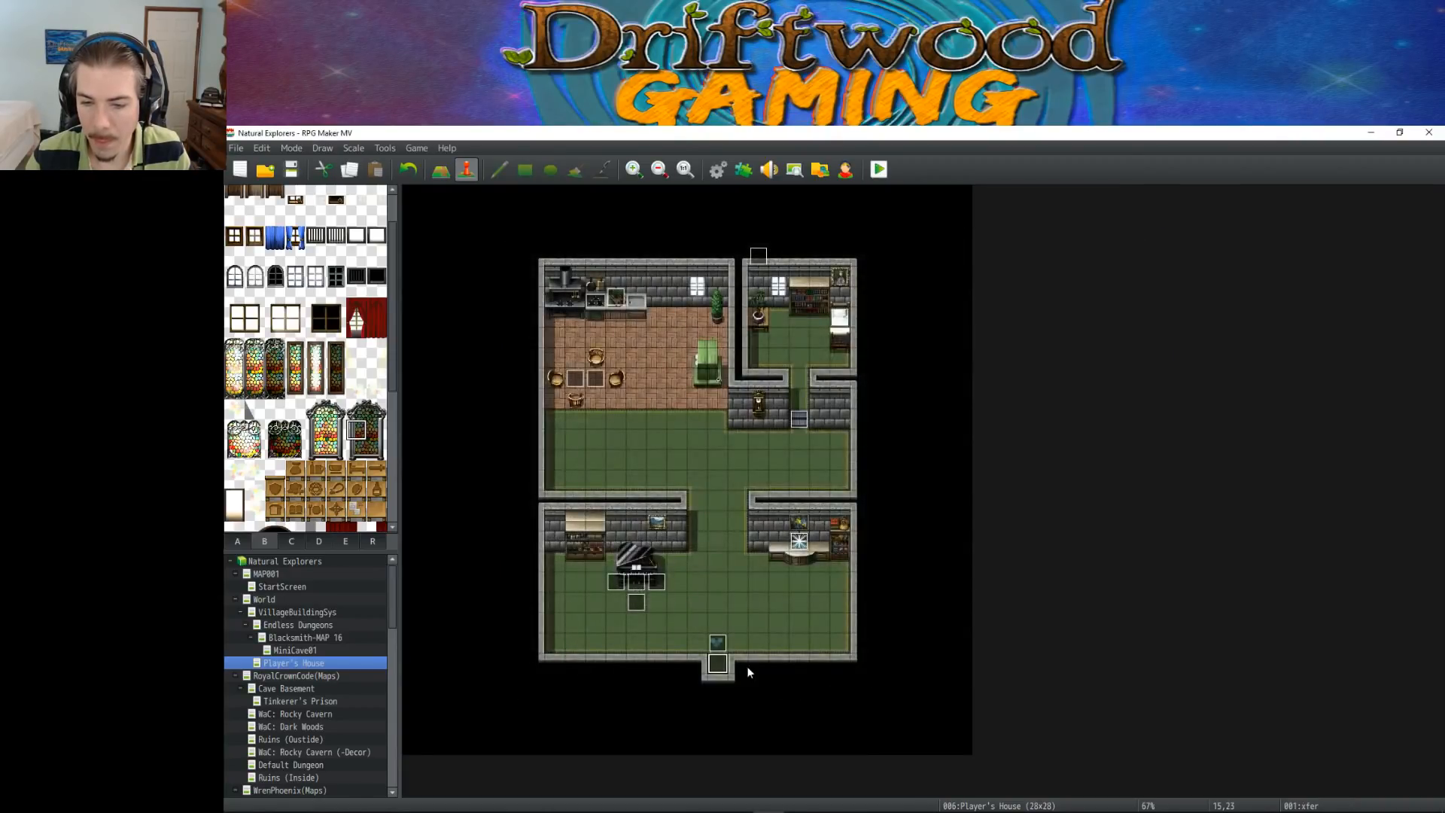
double_click(718, 646)
scroll(825, 466, "down", 6)
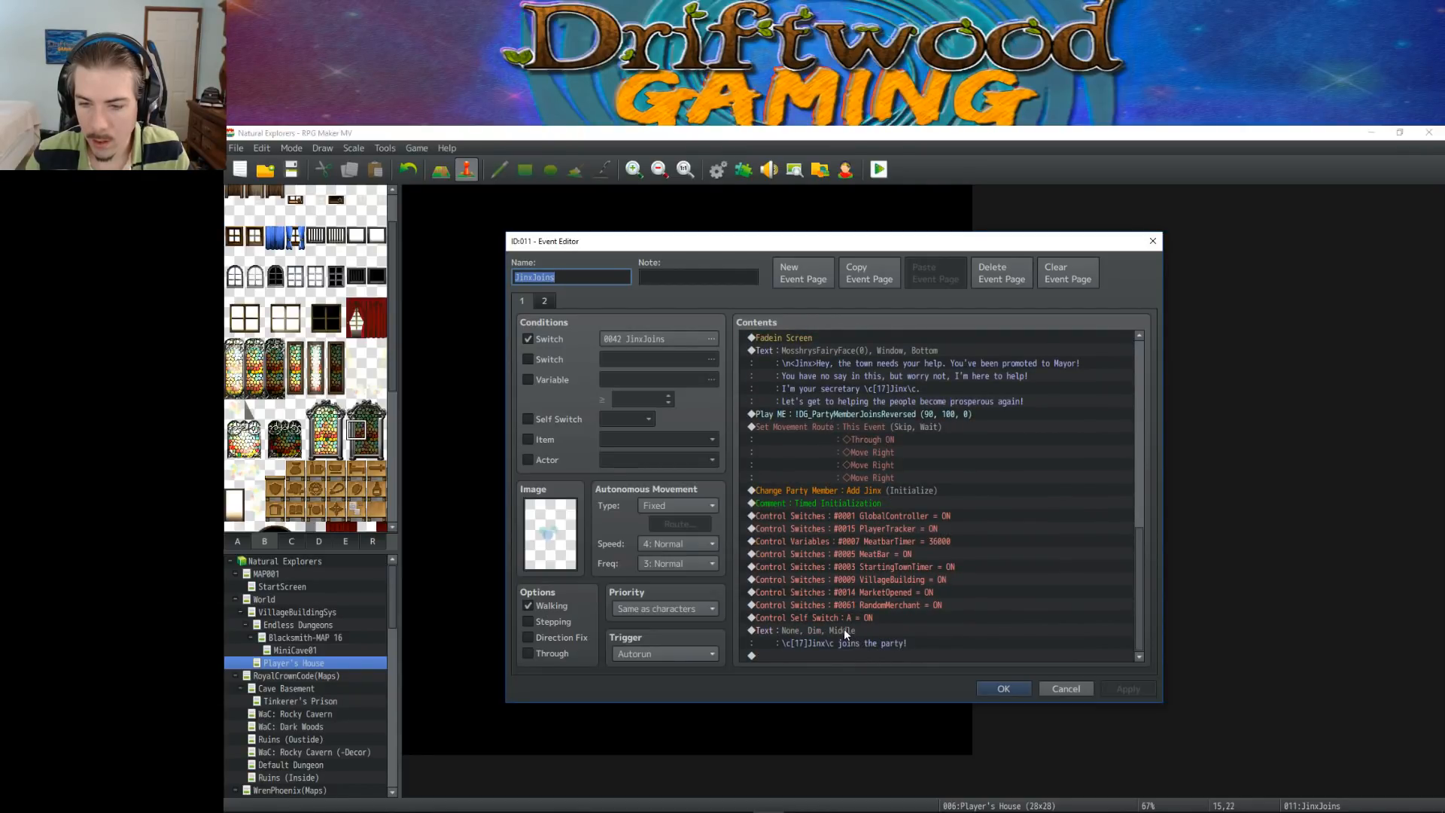
left_click_drag(885, 527, 855, 620)
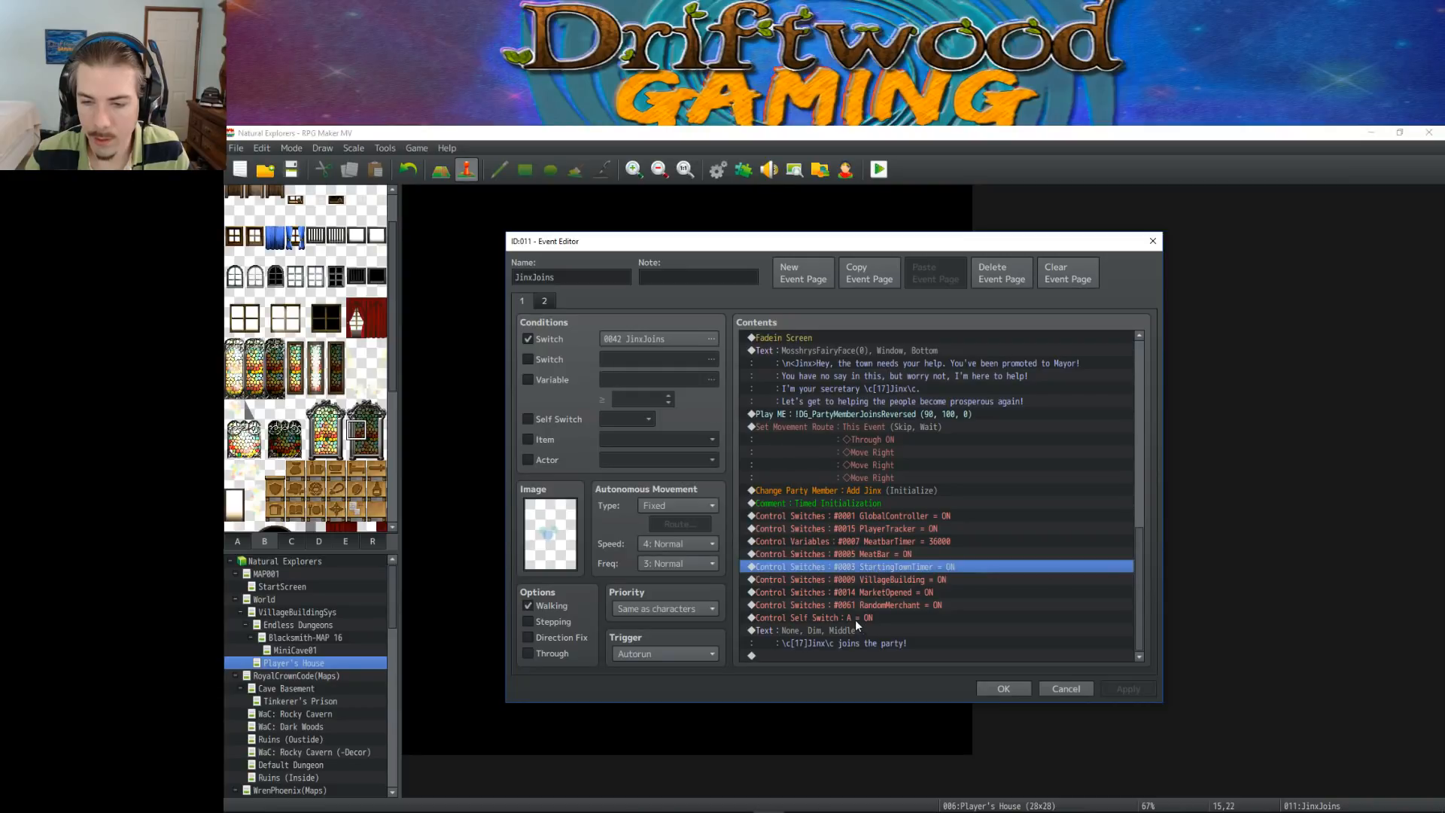
key("ctrl+v")
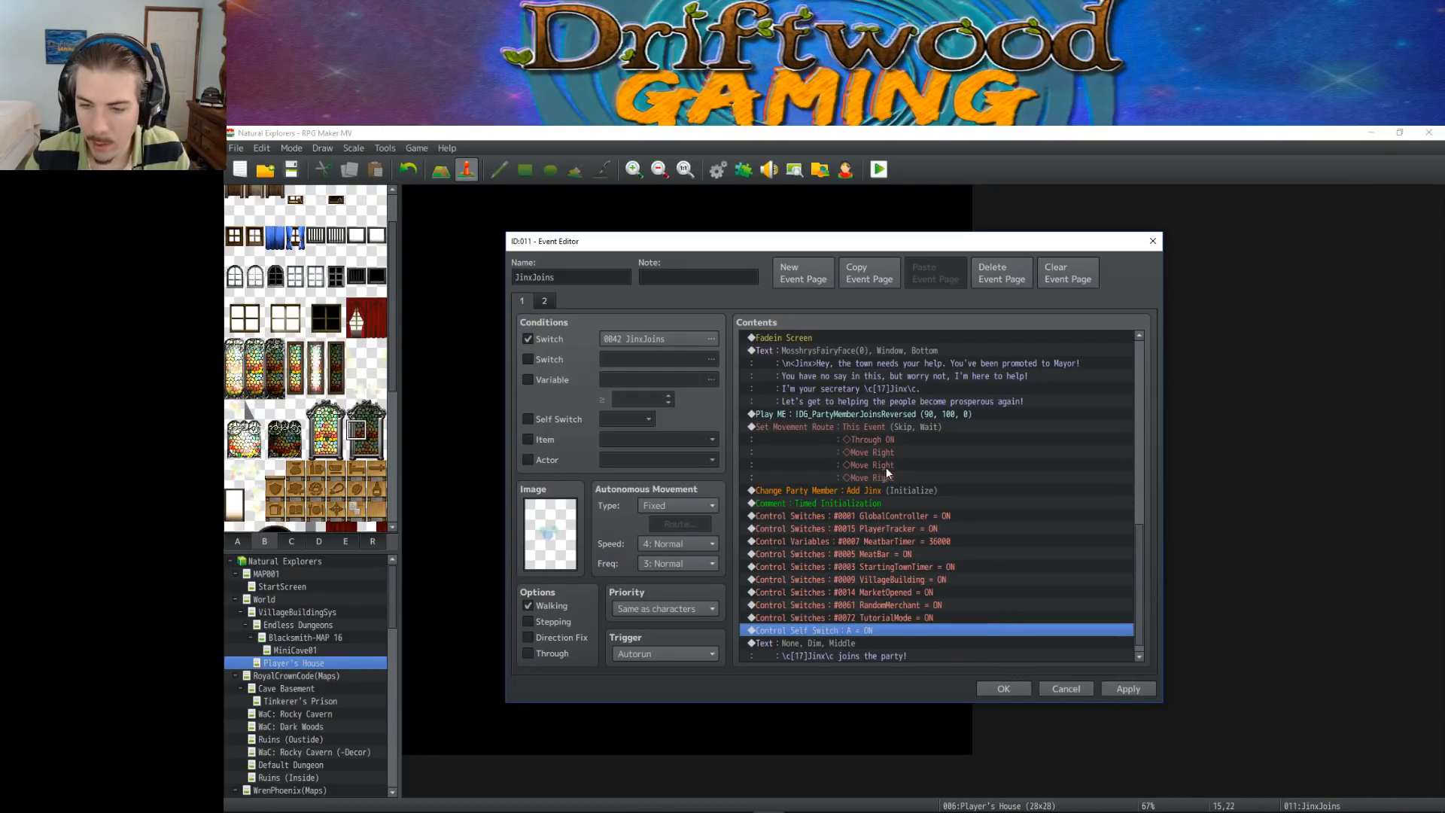
Review the initialization commands in JinxJoins from GlobalController through TutorialMode, and confirm the event
left_click(907, 516)
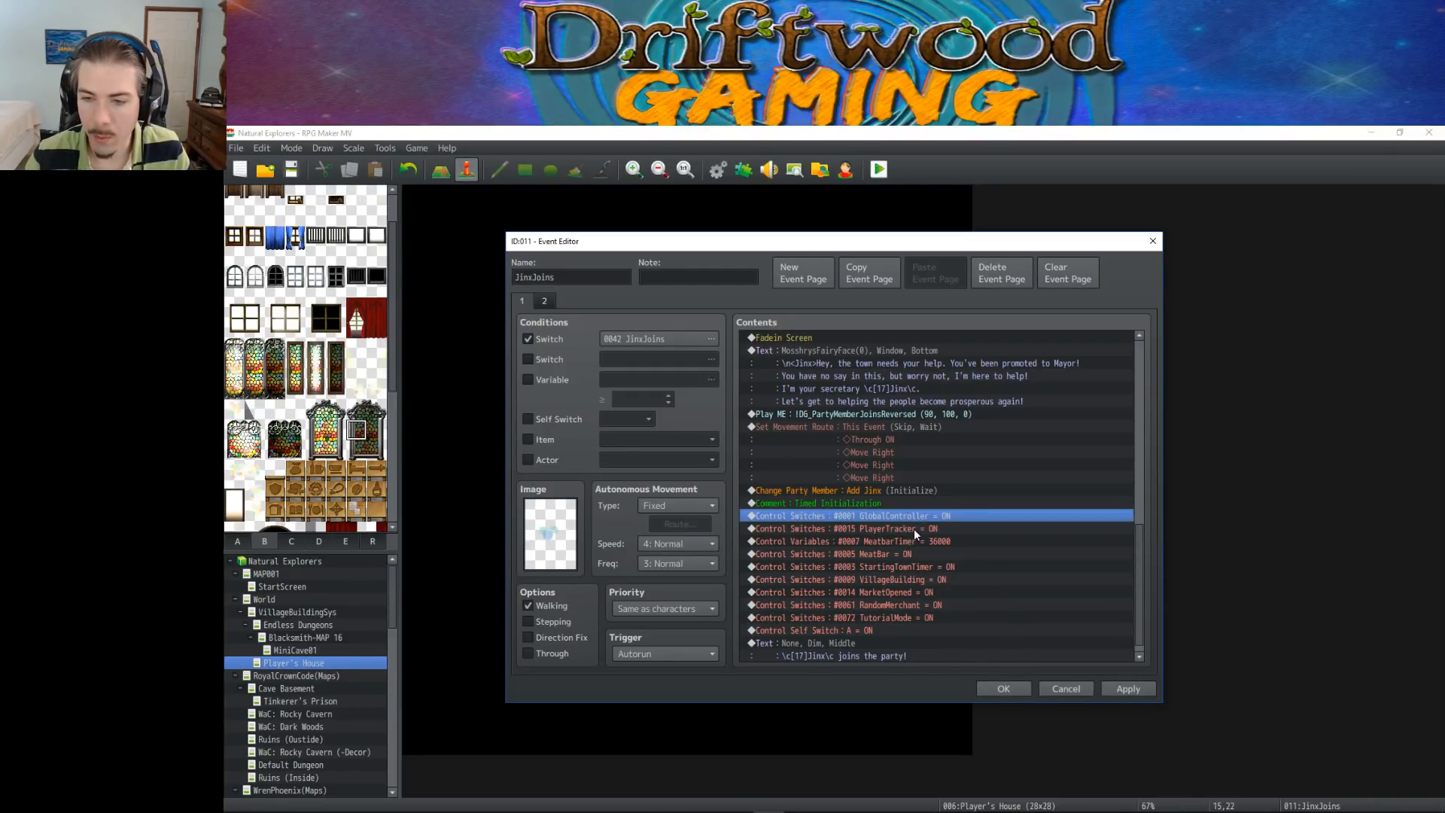
left_click(913, 529)
left_click(910, 543)
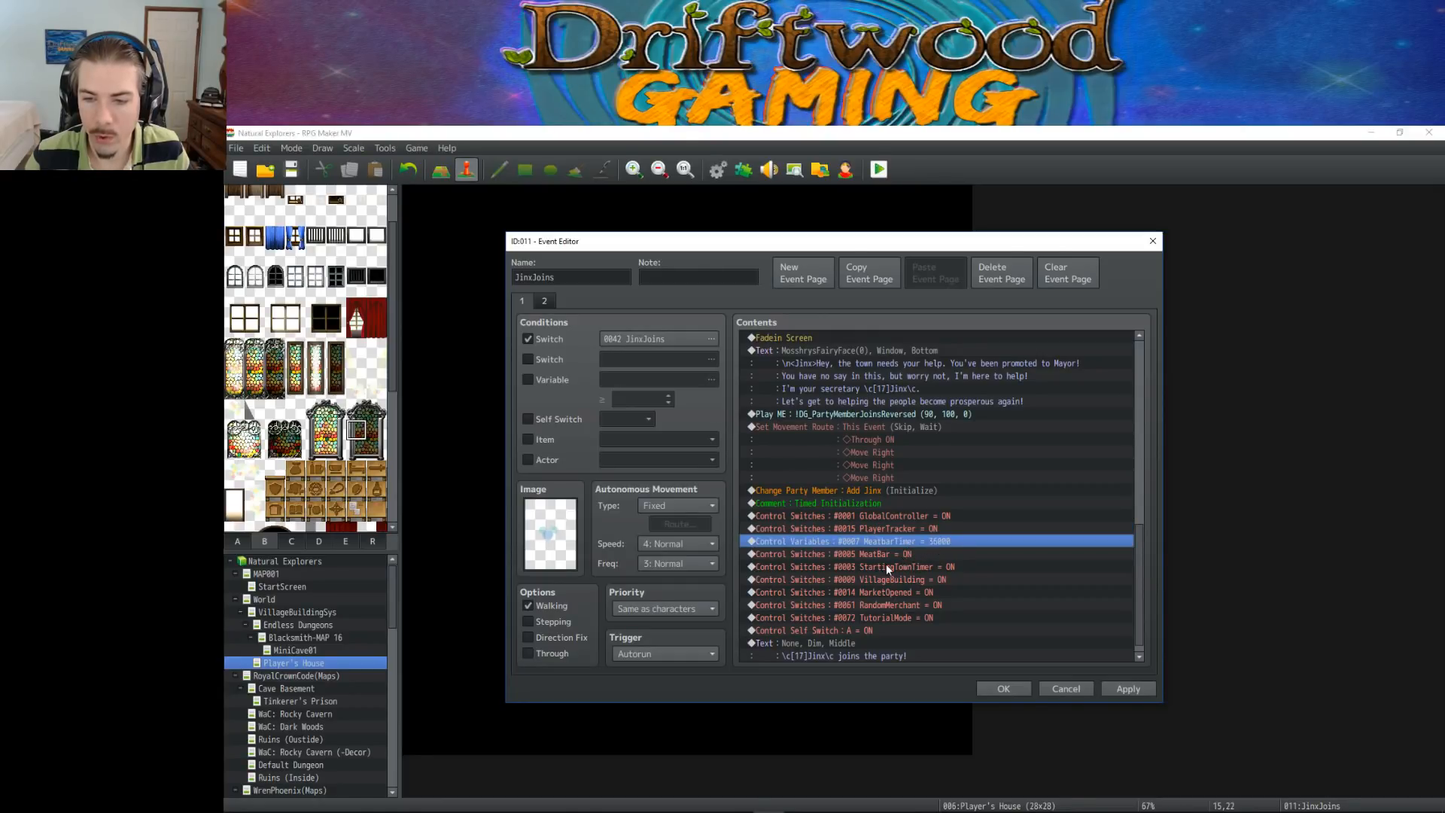
key("Down")
key("Down")
key("Down")
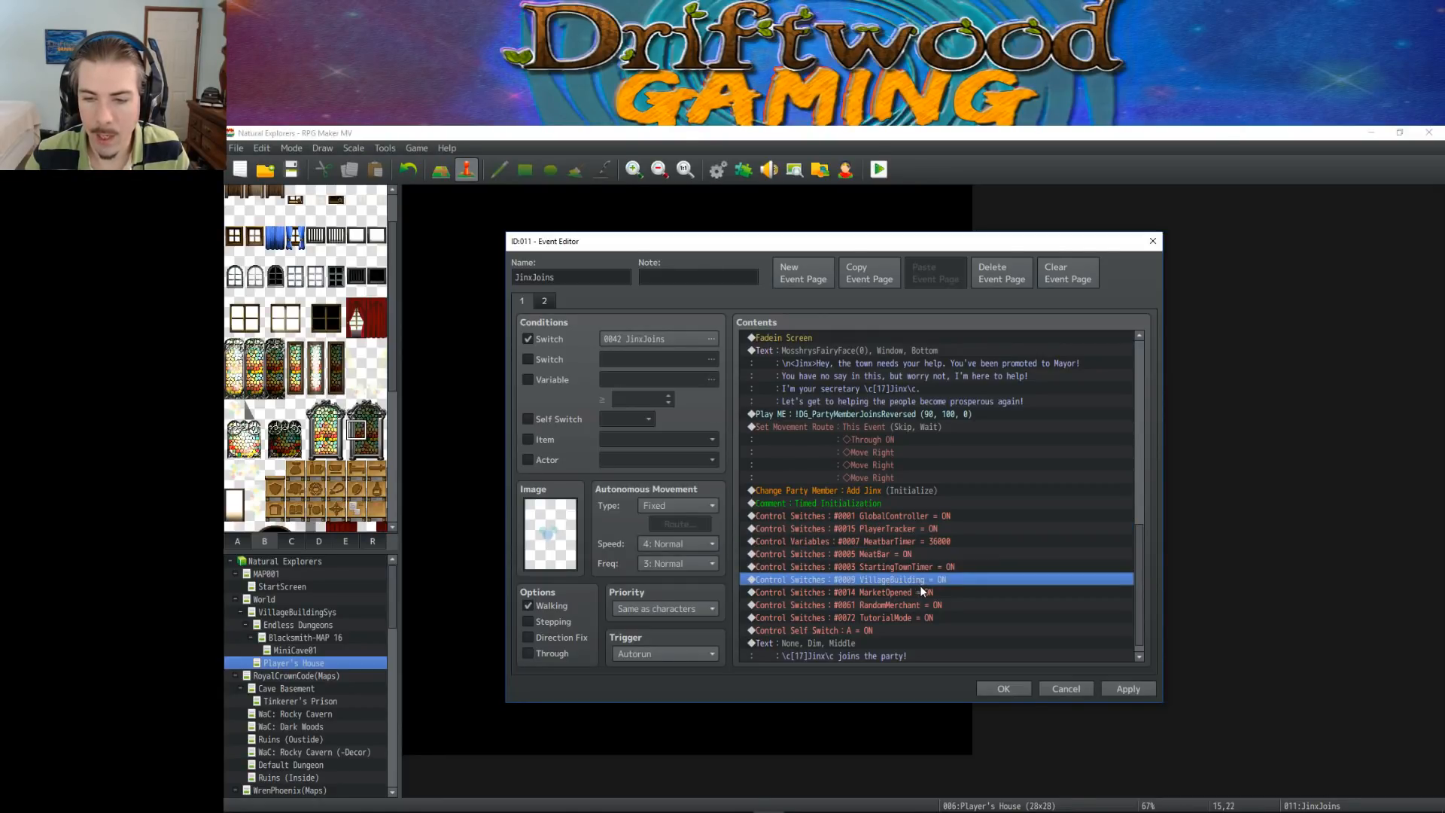
key("Down")
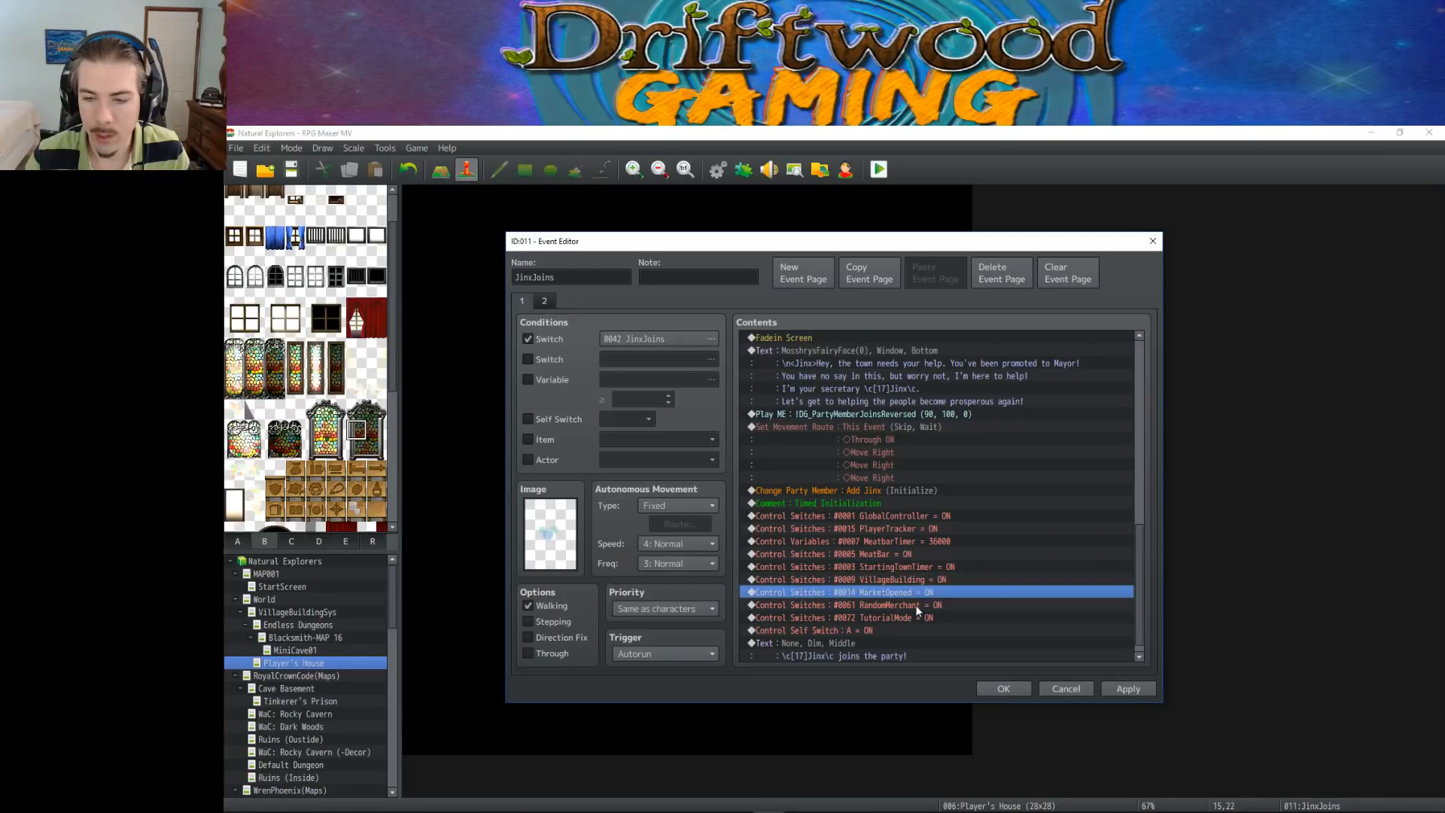
key("Down")
key("Down")
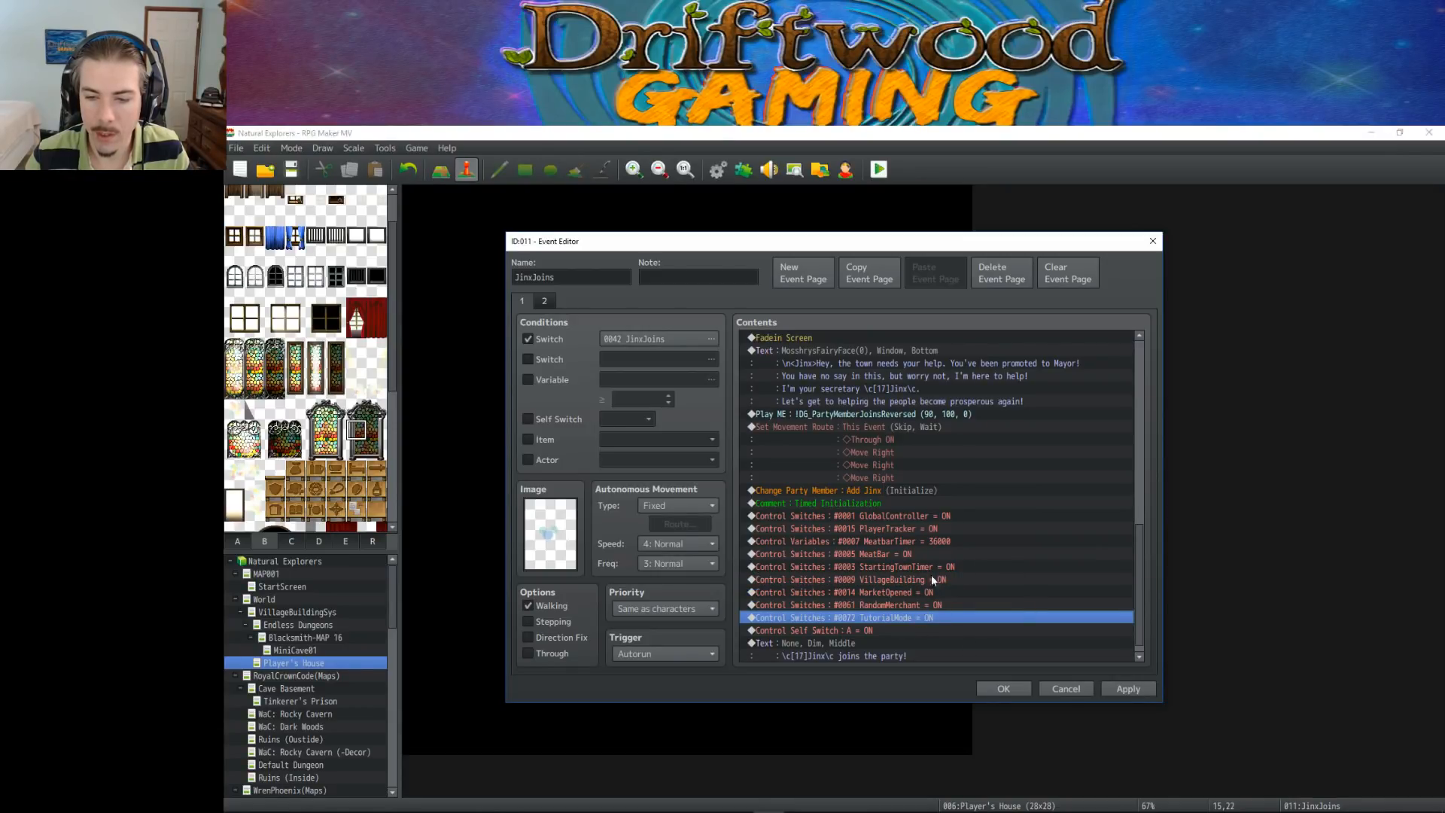
left_click(990, 685)
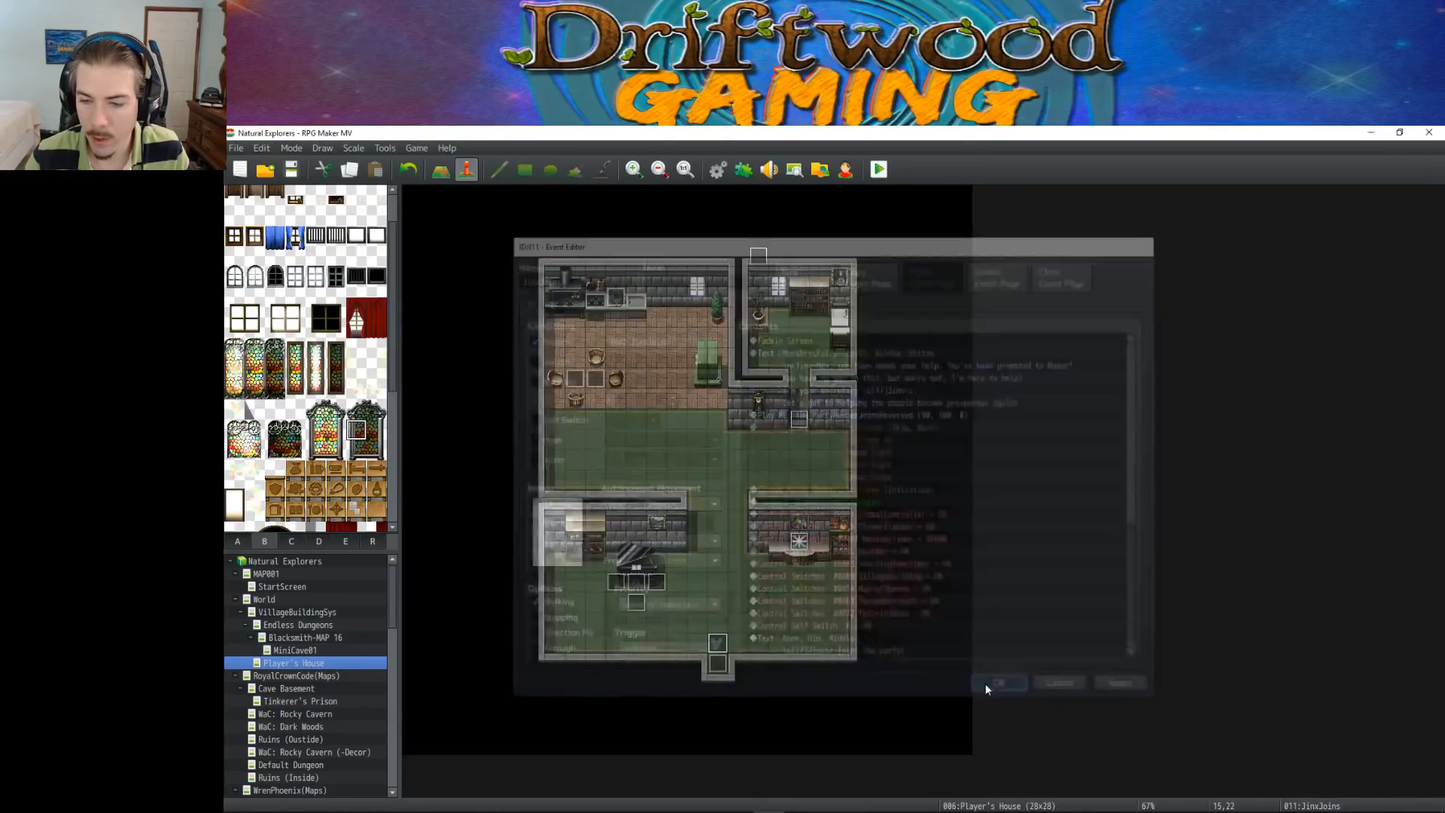
Save the project and playtest a new game, completing the character selection and naming
left_click(292, 169)
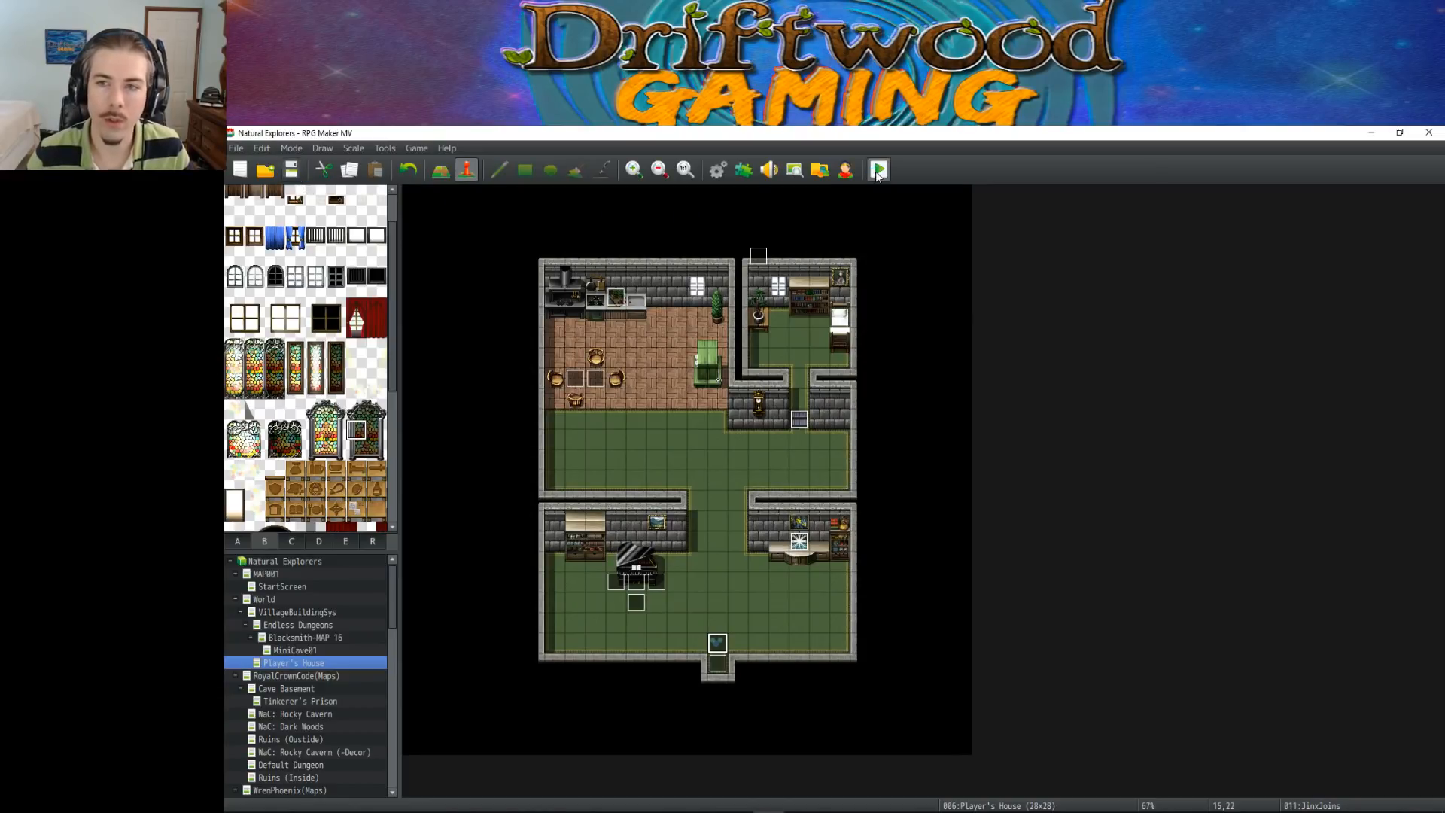
left_click(877, 173)
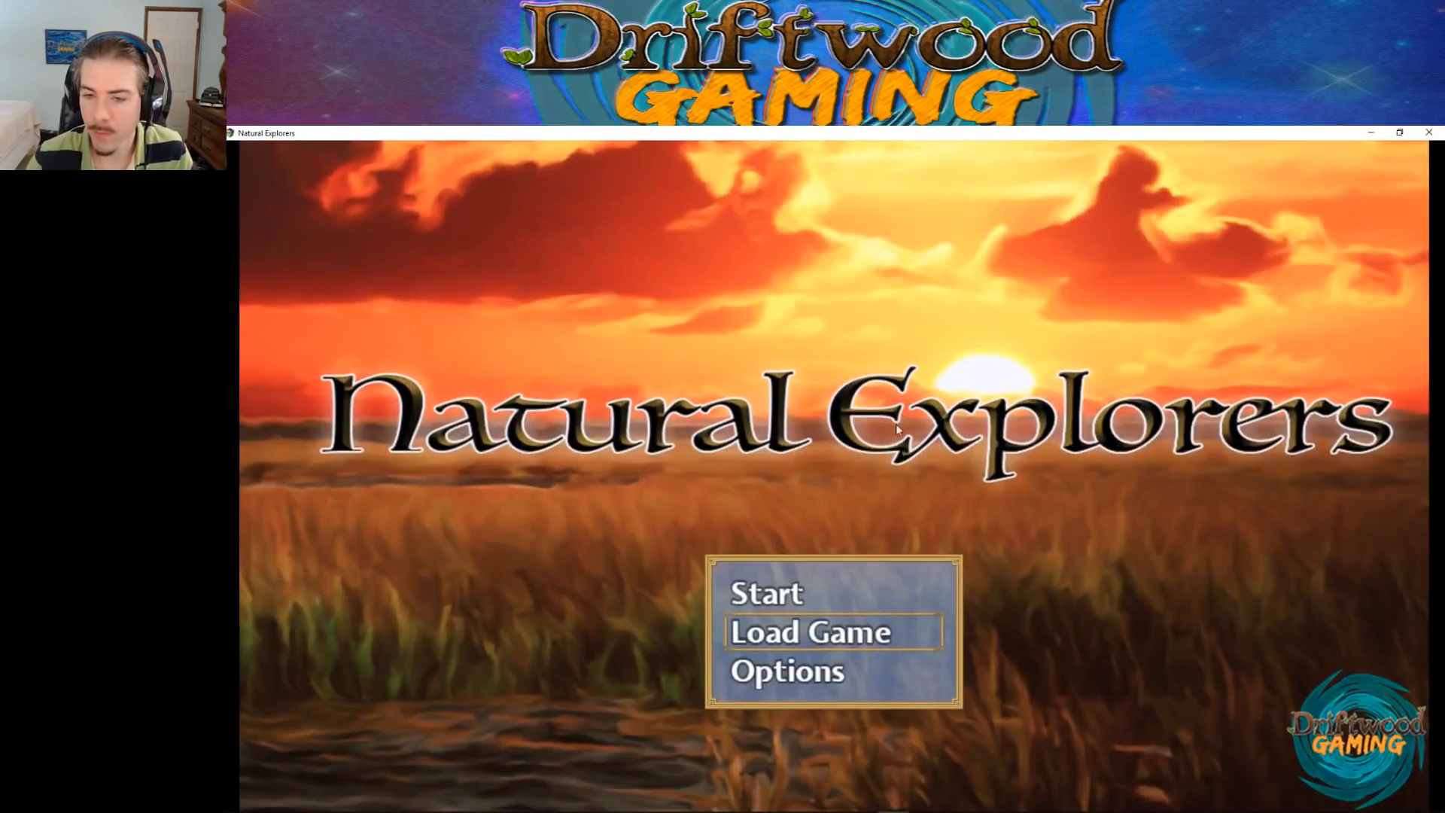
left_click(820, 594)
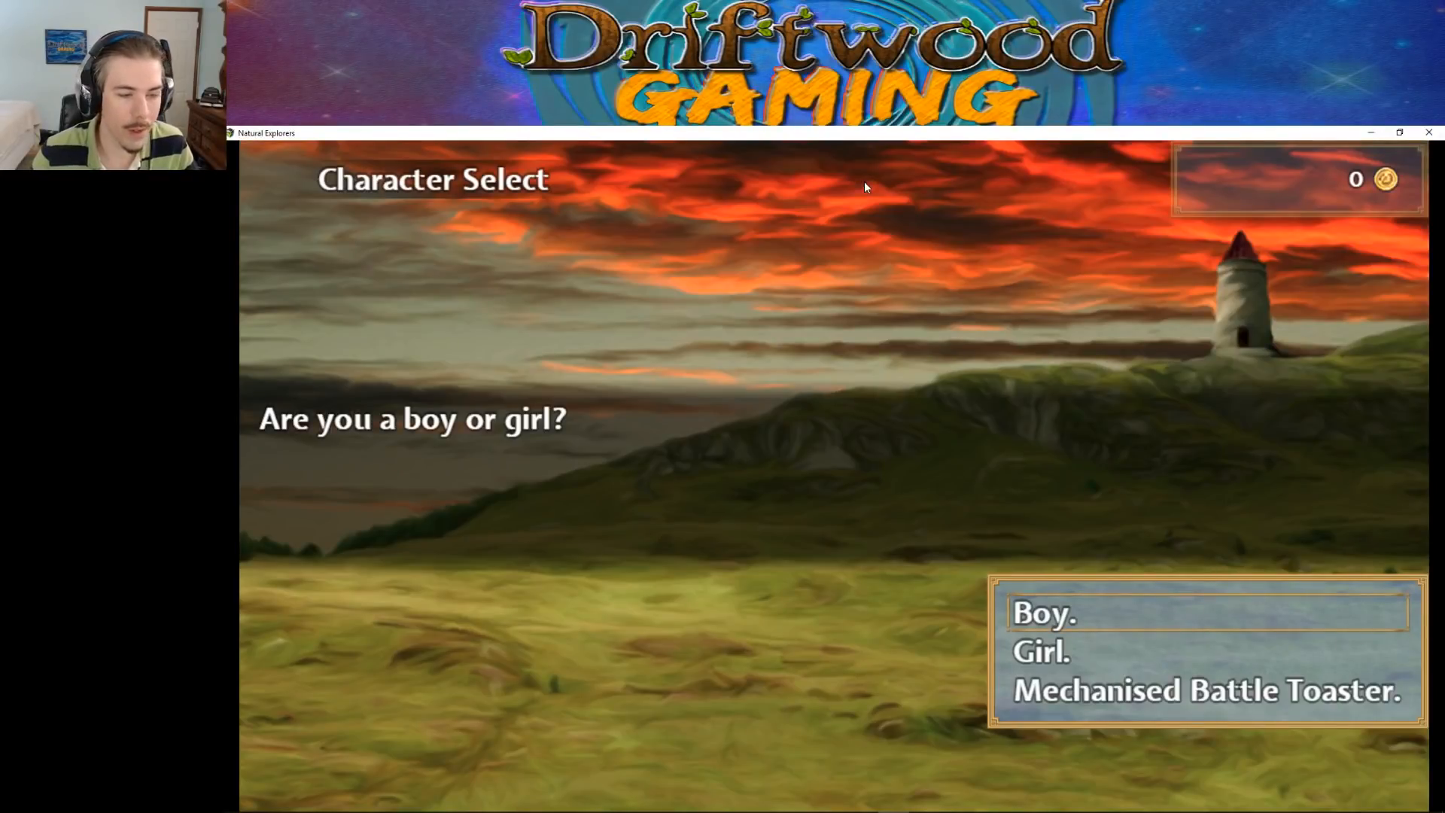
key("Return")
type("Thechickkaa")
key("Return")
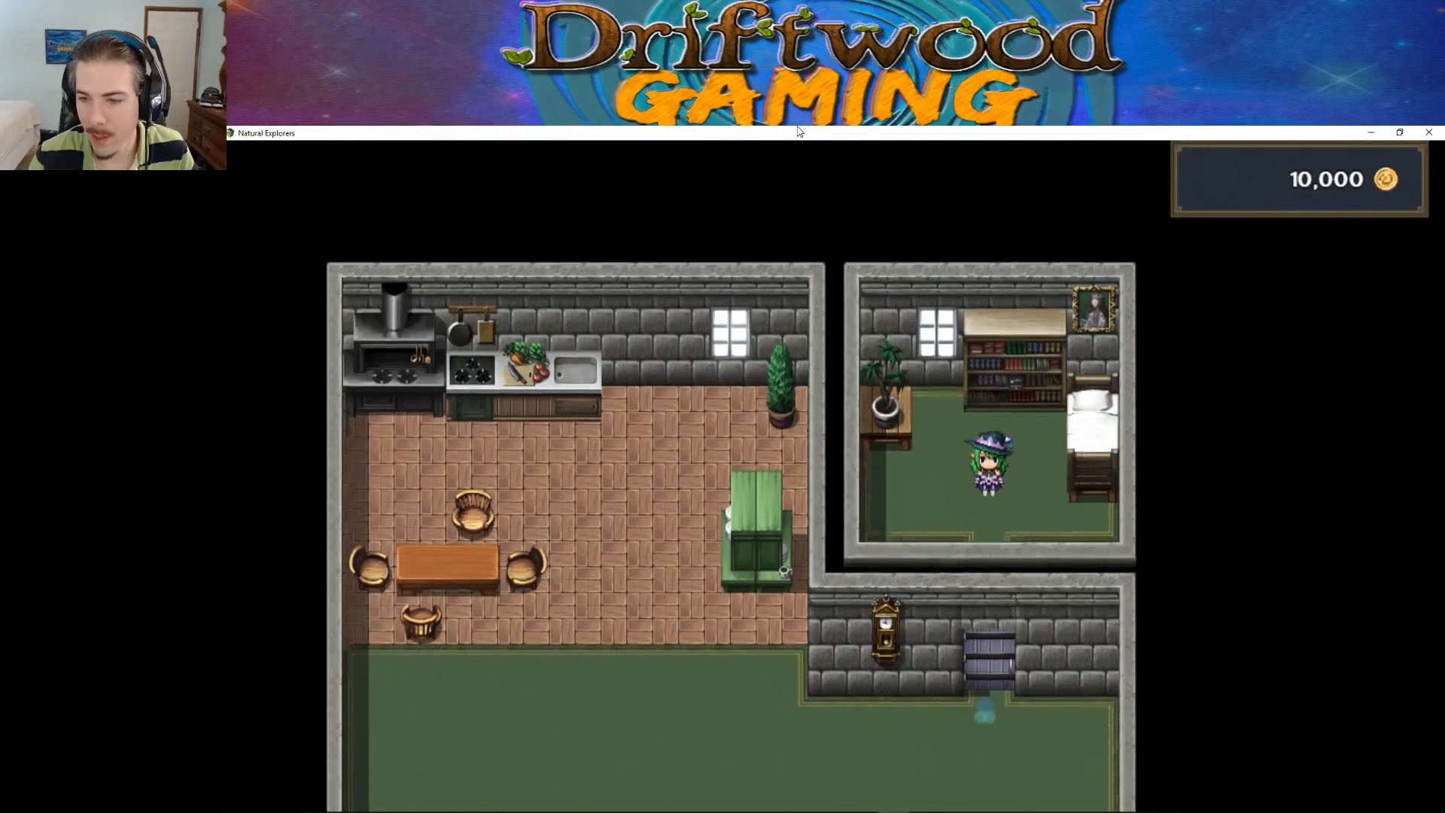
Walk from the bedroom down to the front exit with Jinx in the party, test the exit, and minimize the playtest
key("Return")
key("Down")
key("Right")
key("Down")
key("Down")
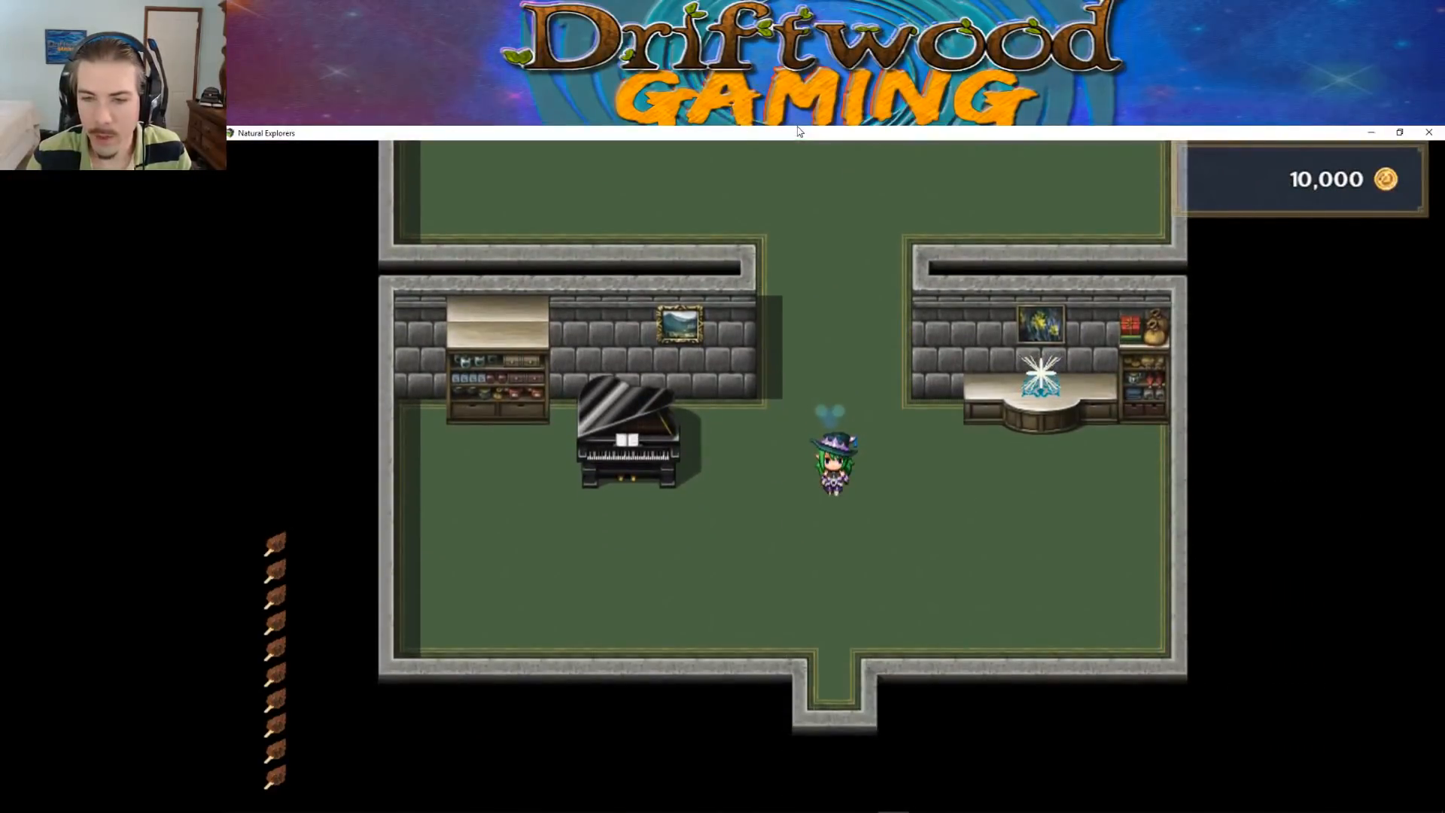
key("Left")
key("Up")
key("Right")
key("Down")
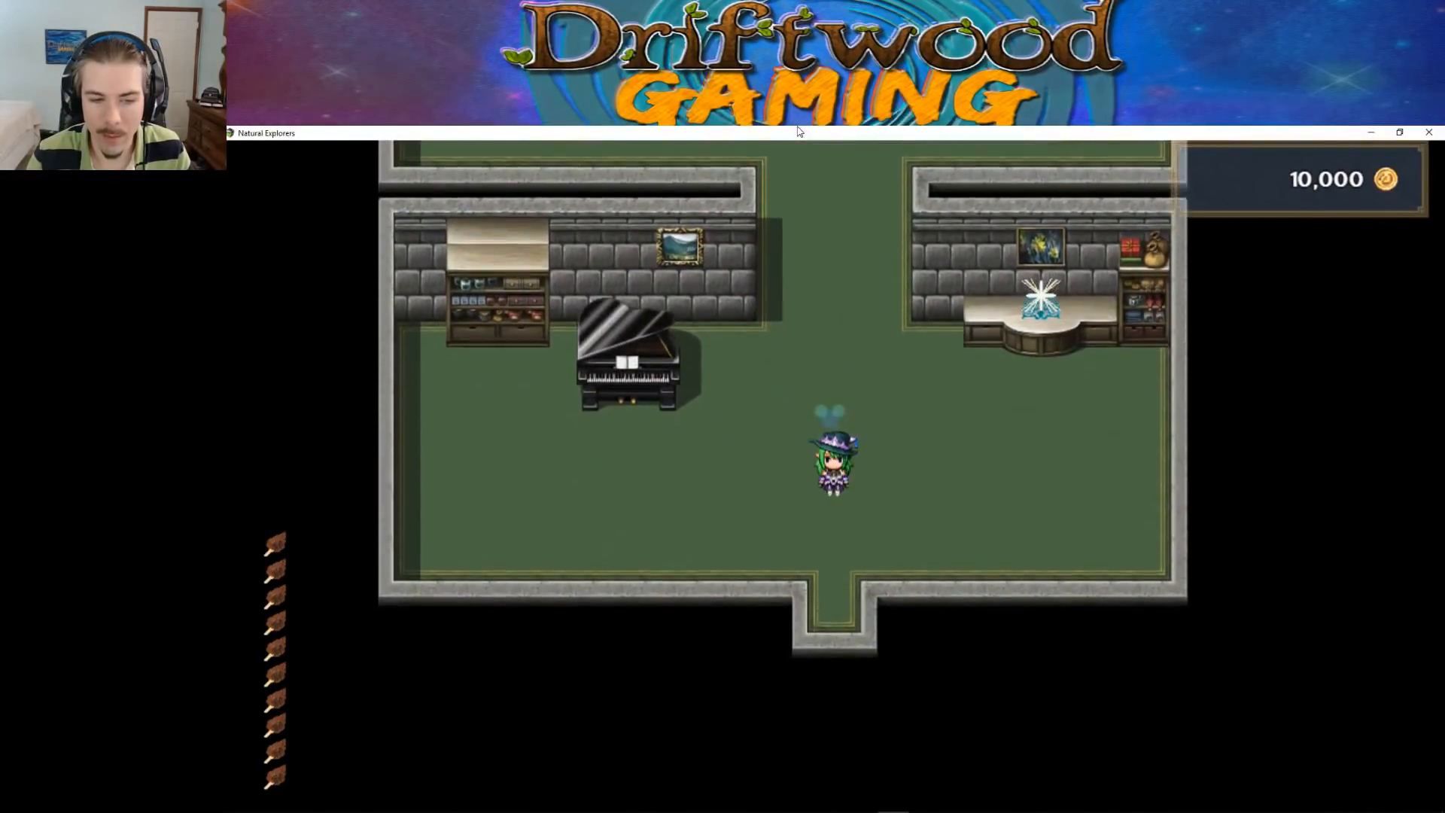
key("Up")
key("Down")
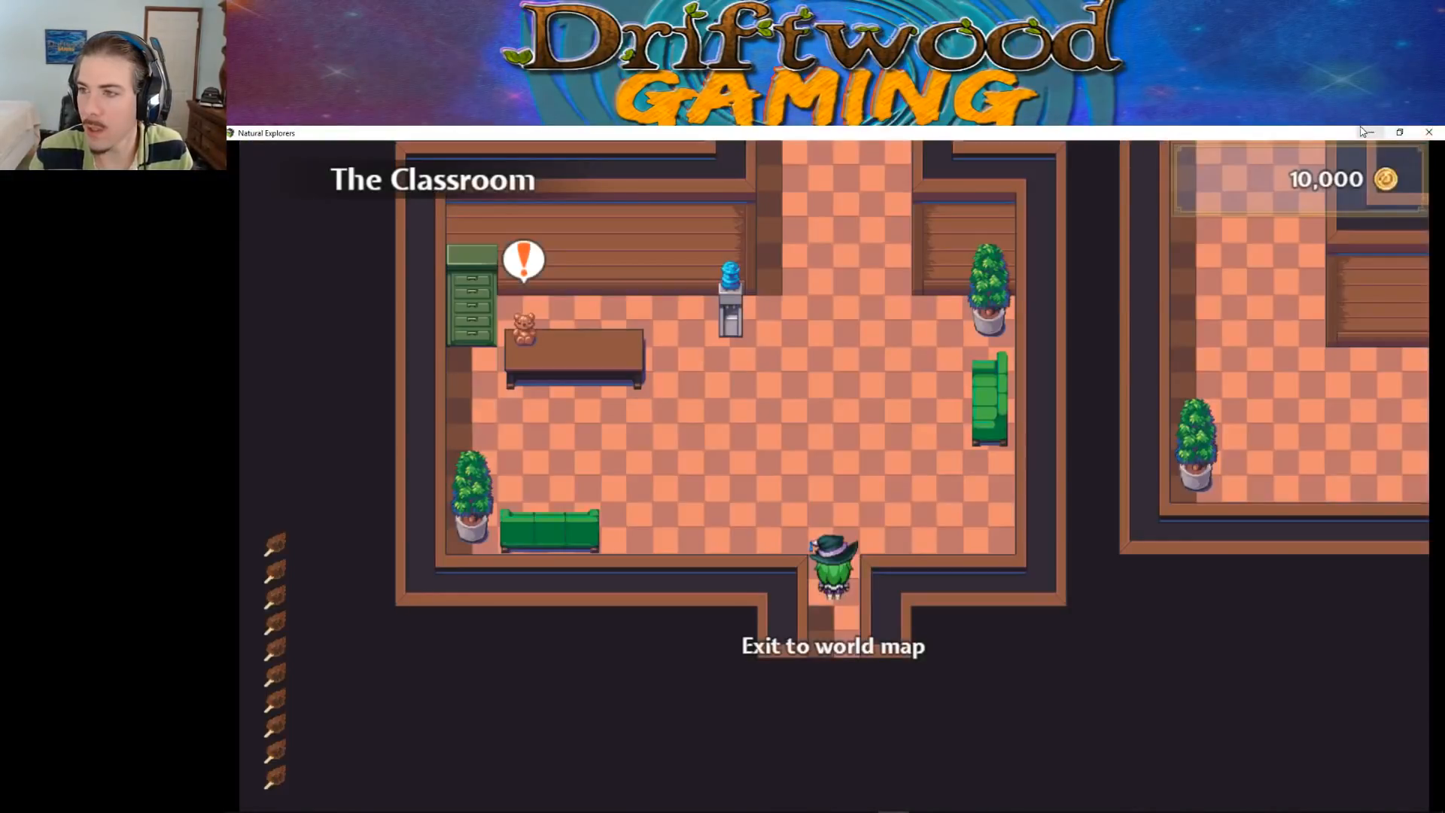
left_click(1370, 133)
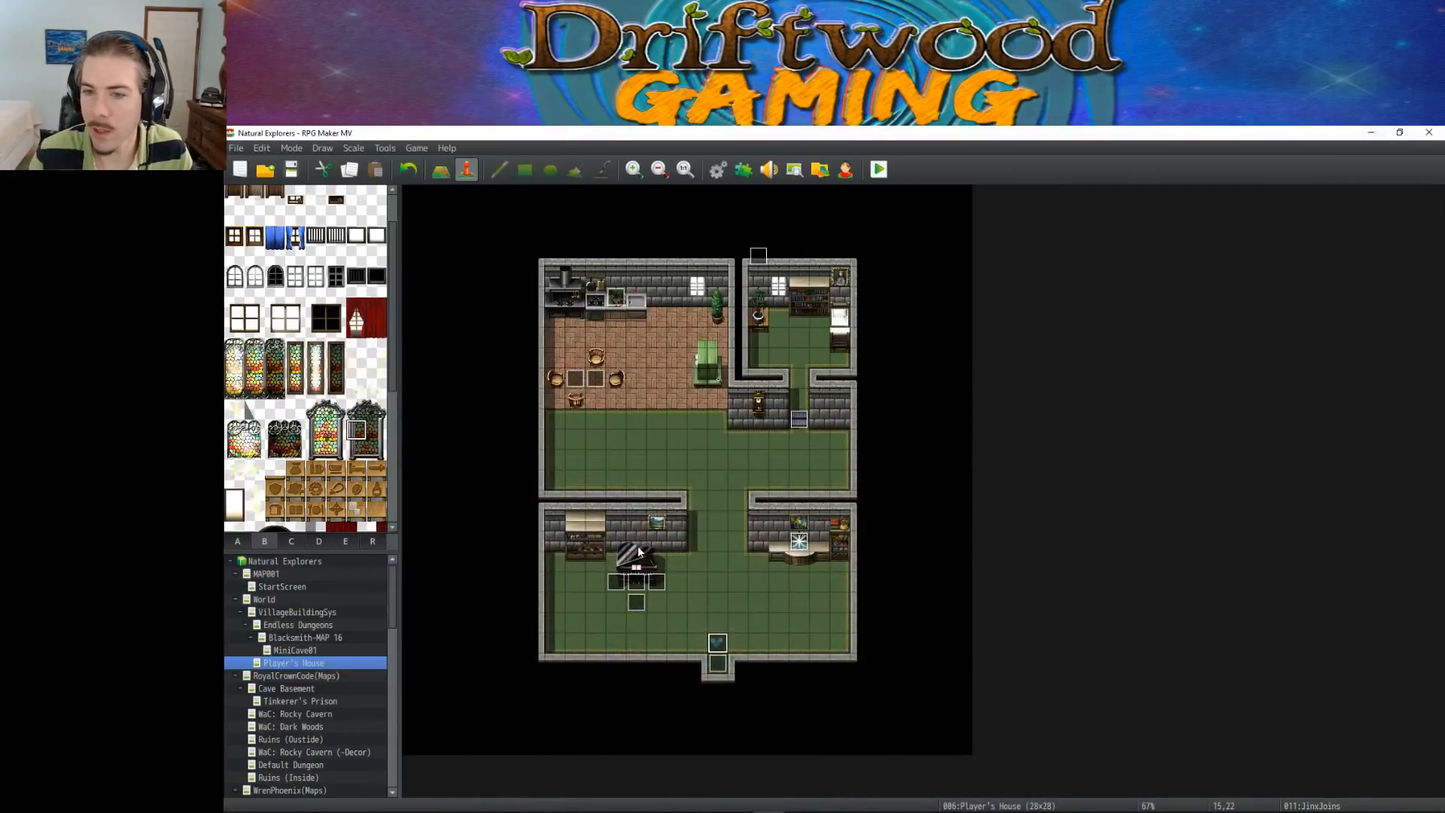
Set the trigger of page 2 of the house exit's xfer event to Player Touch and confirm the event
double_click(717, 662)
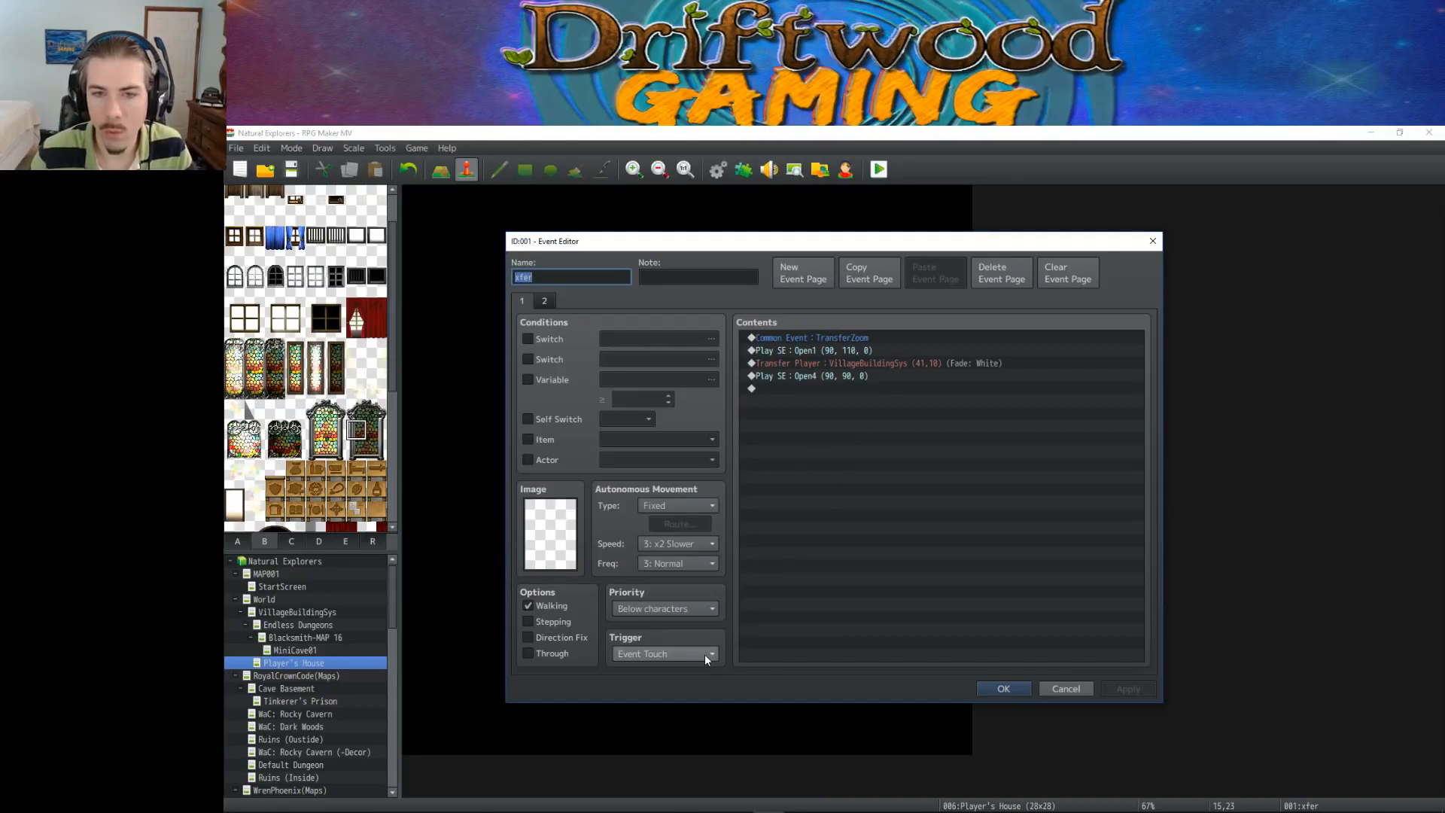
left_click(544, 301)
left_click(671, 654)
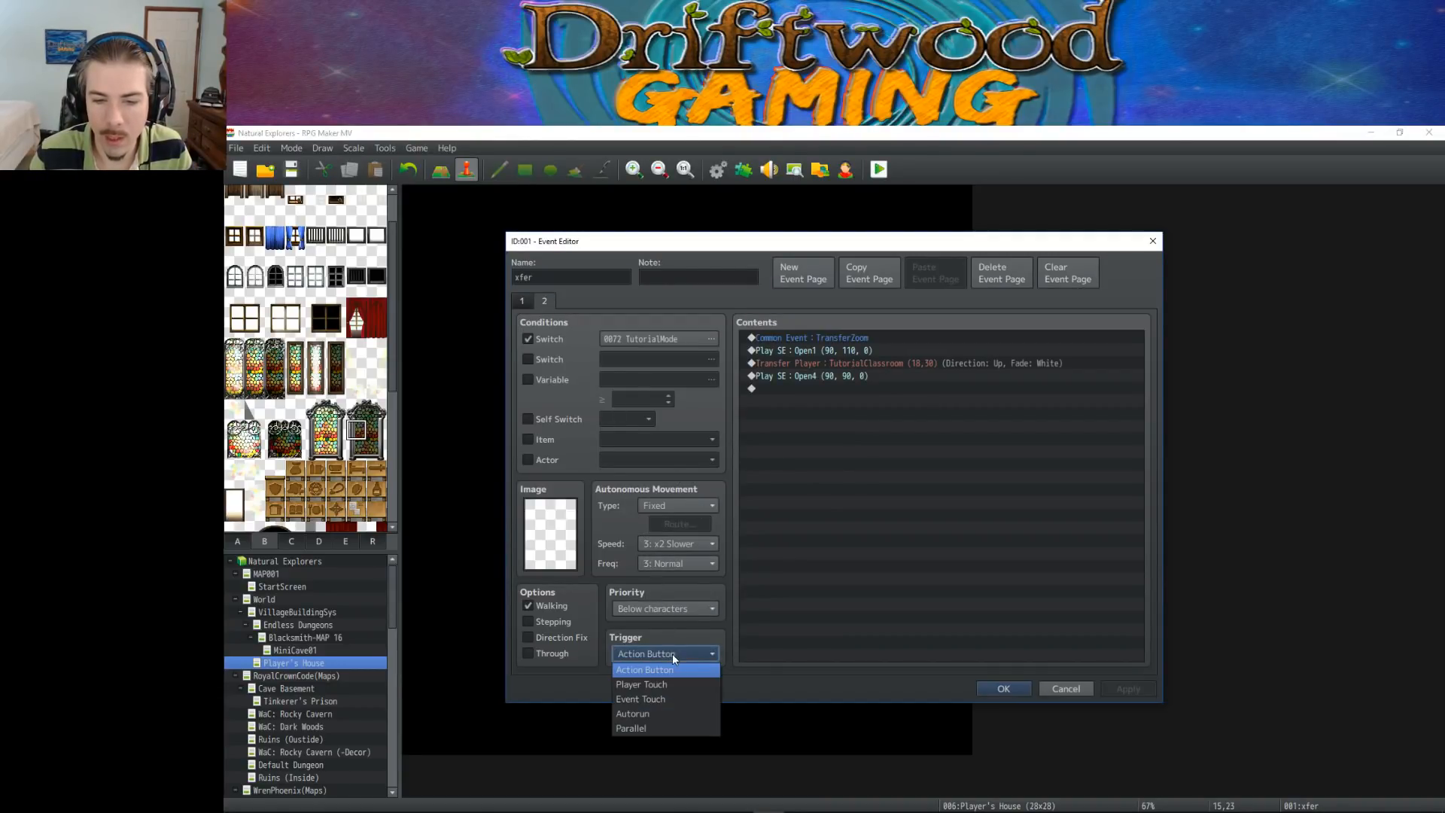
left_click(666, 689)
left_click(1009, 688)
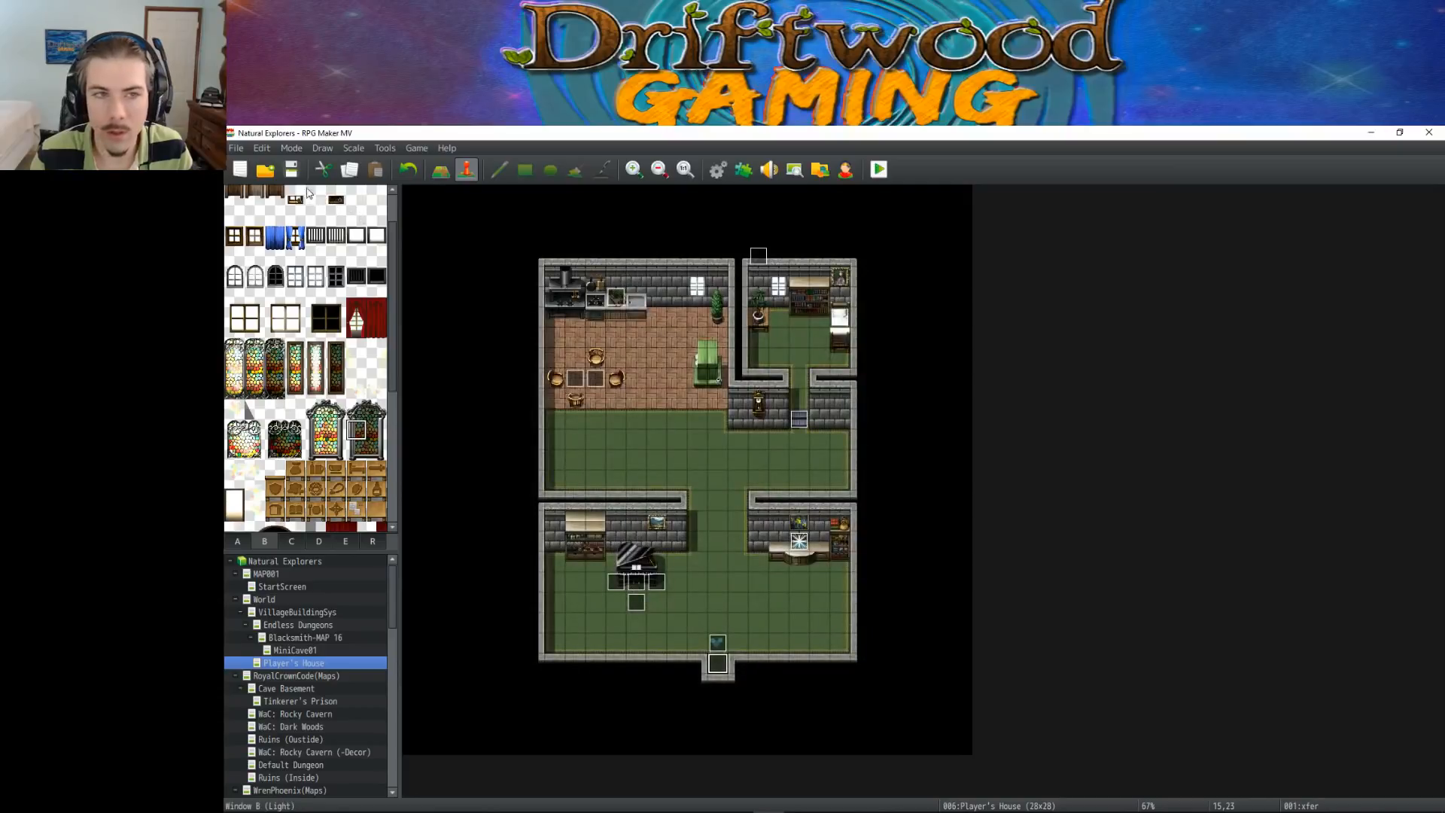
Playtest the game again through to the tutorial classroom, dismiss Teddy's welcome message and walk up to the bear
key("ctrl+r")
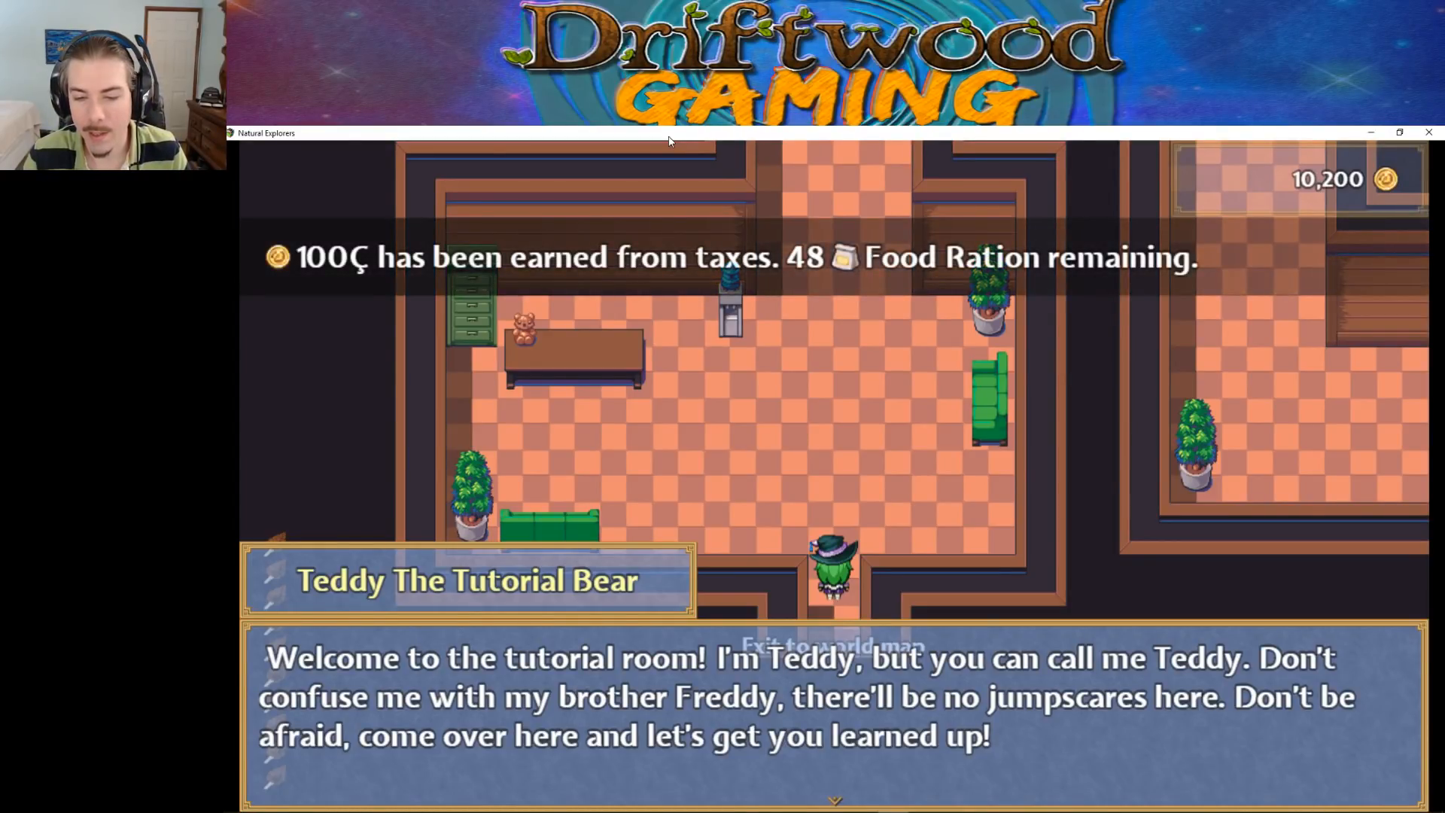
key("Return")
key("Up")
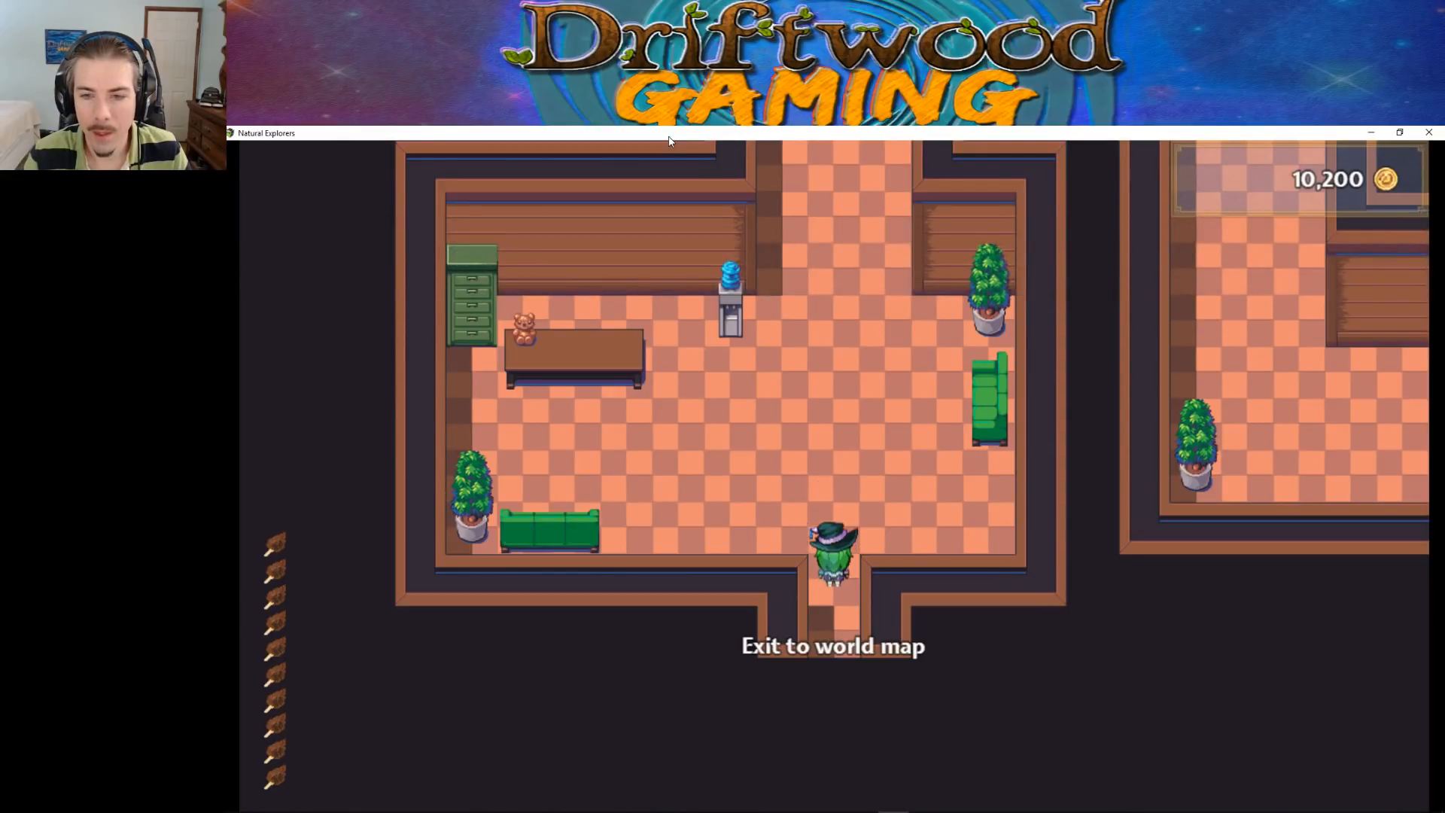
key("Left")
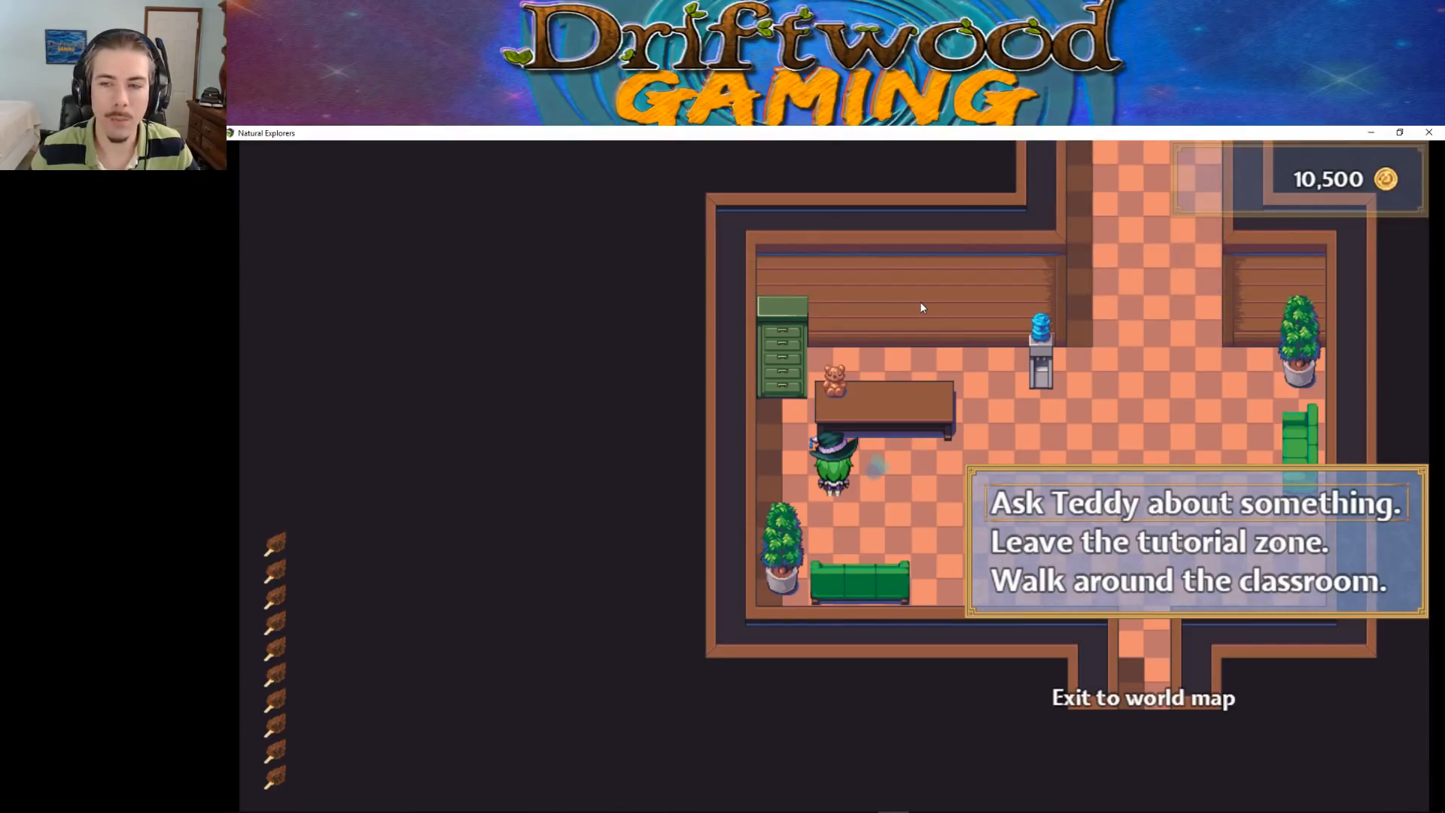
Choose to ask Teddy about something and test the question about the brown cotton candy icons
key("Down")
key("Down")
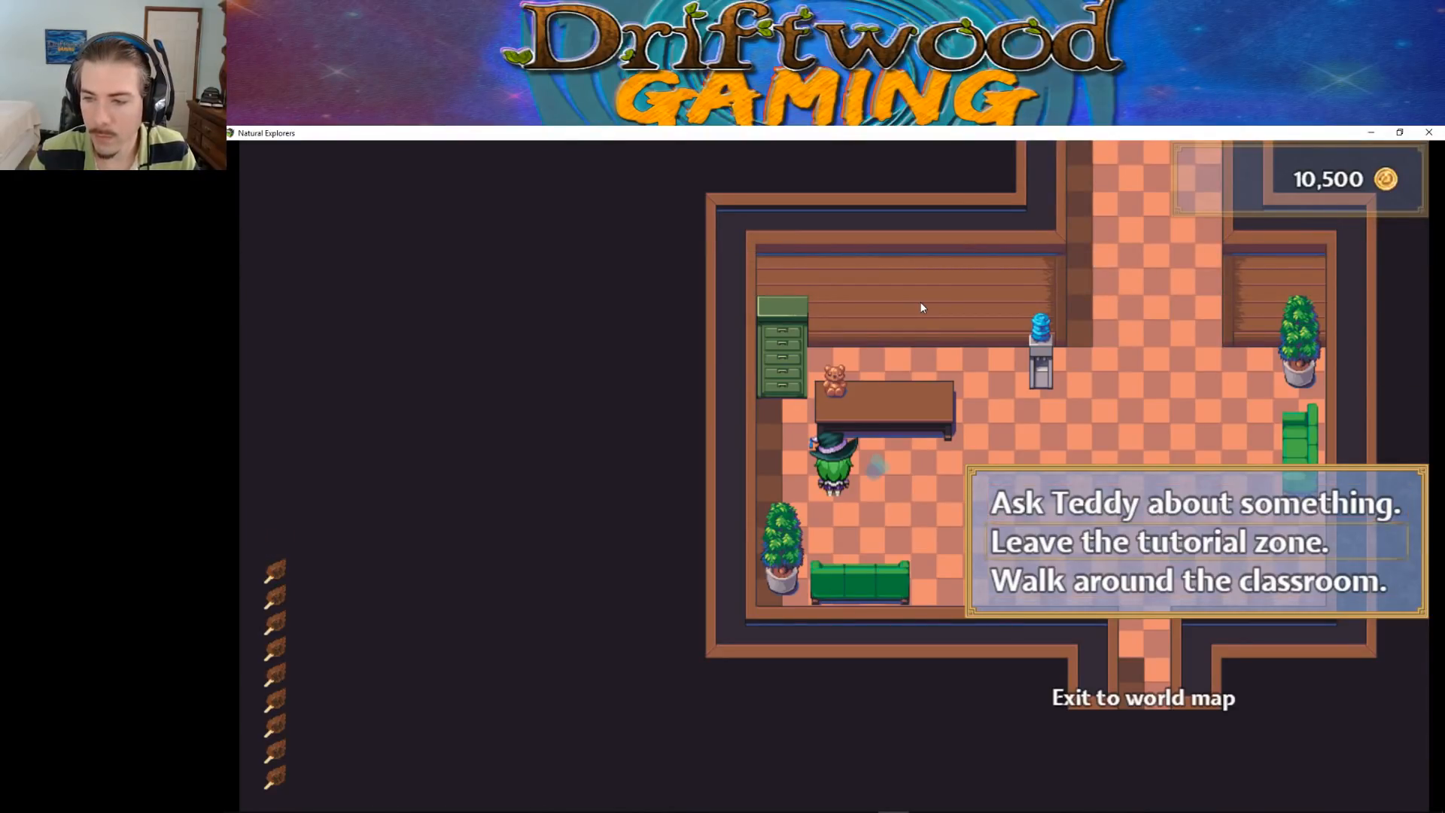
key("Down")
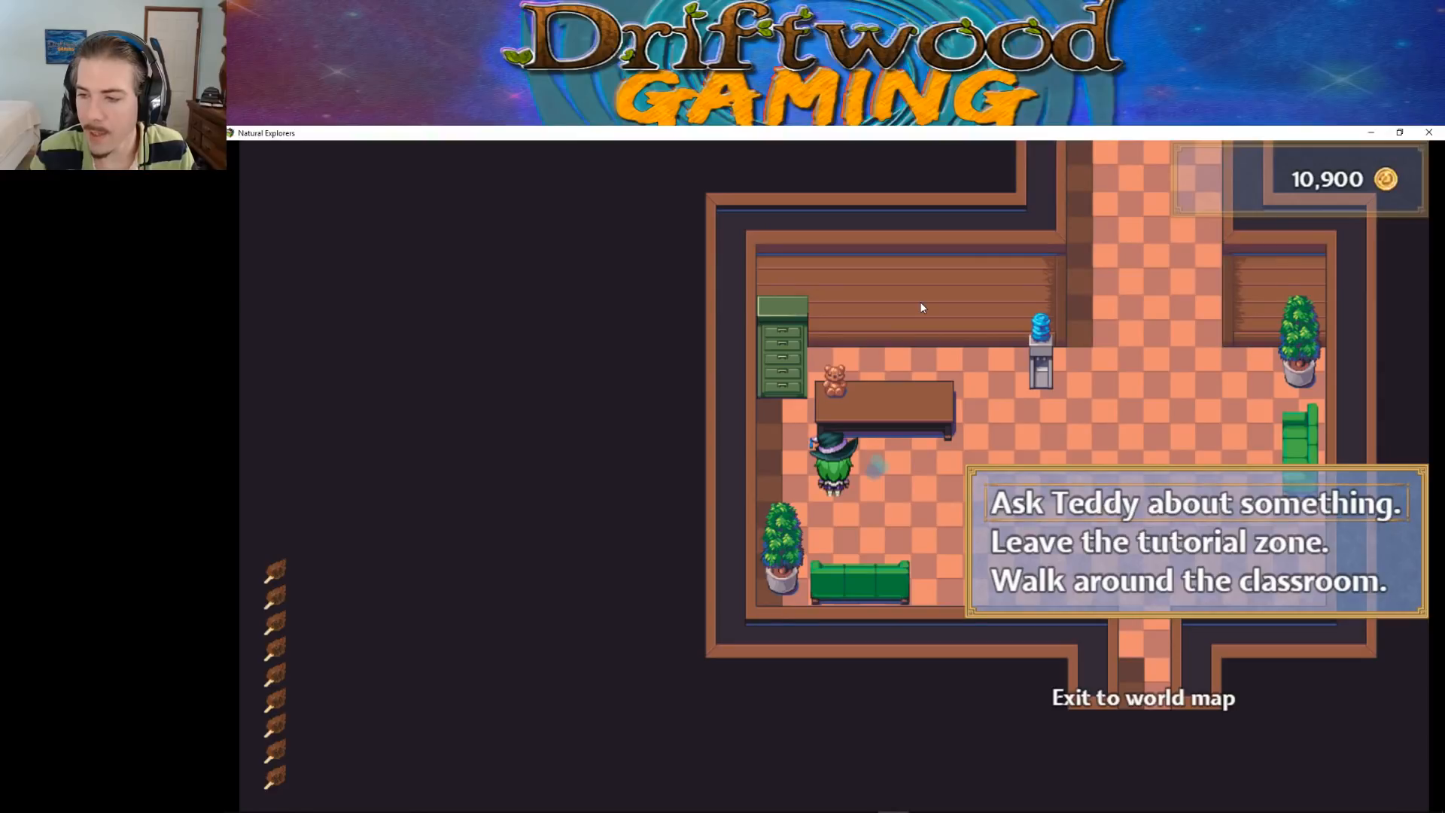
key("Return")
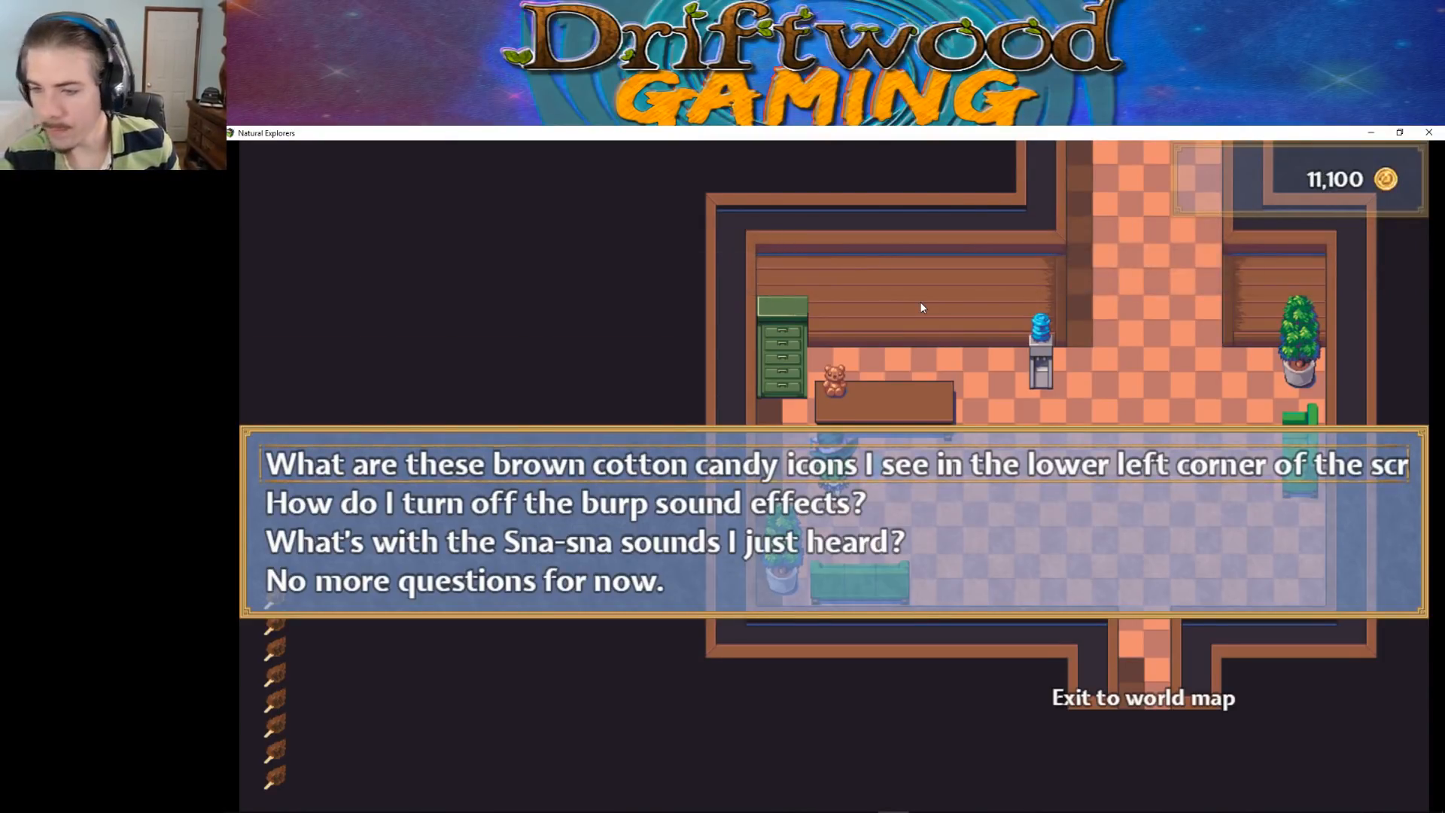
key("Down")
key("Down")
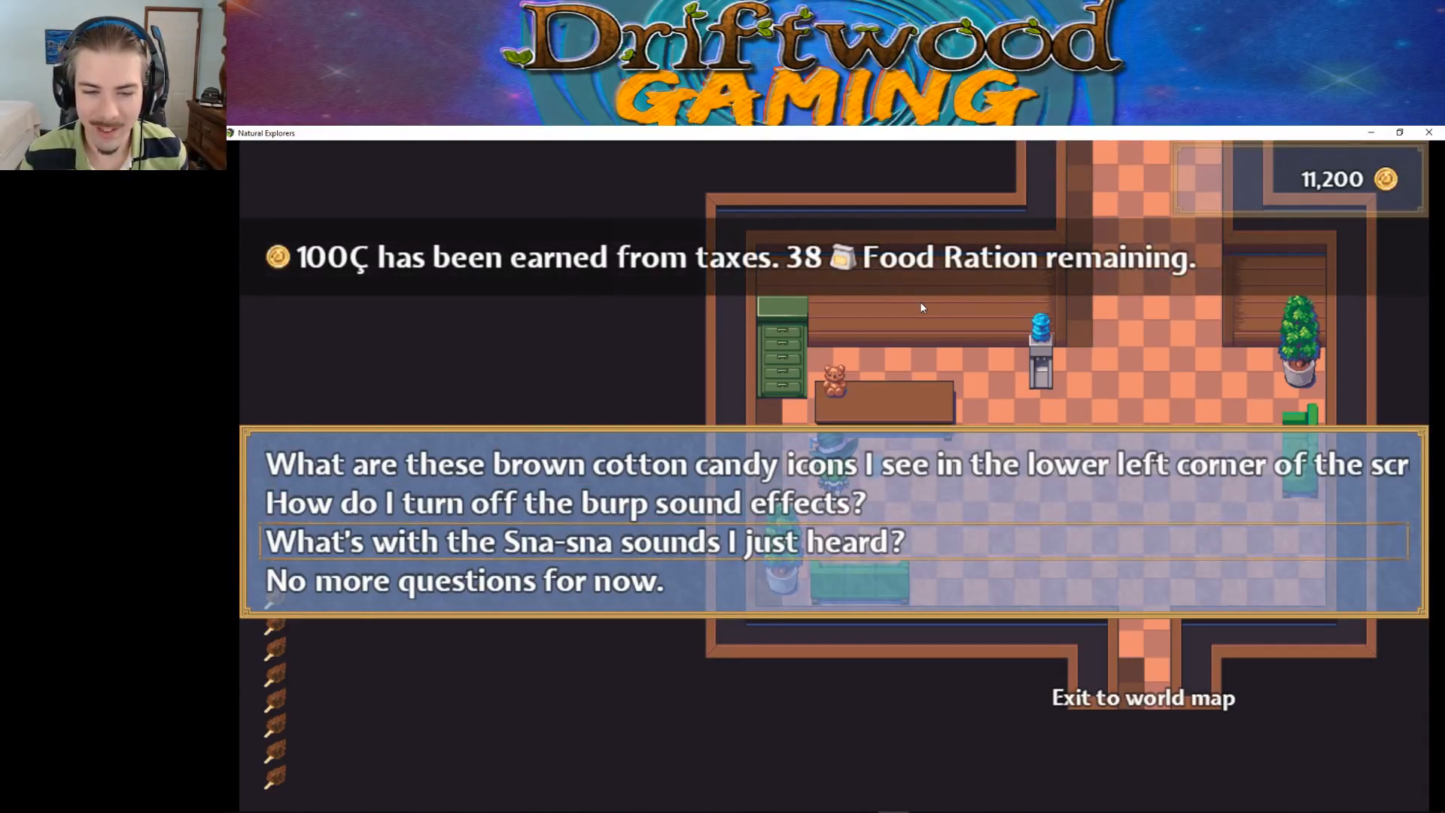
key("Return")
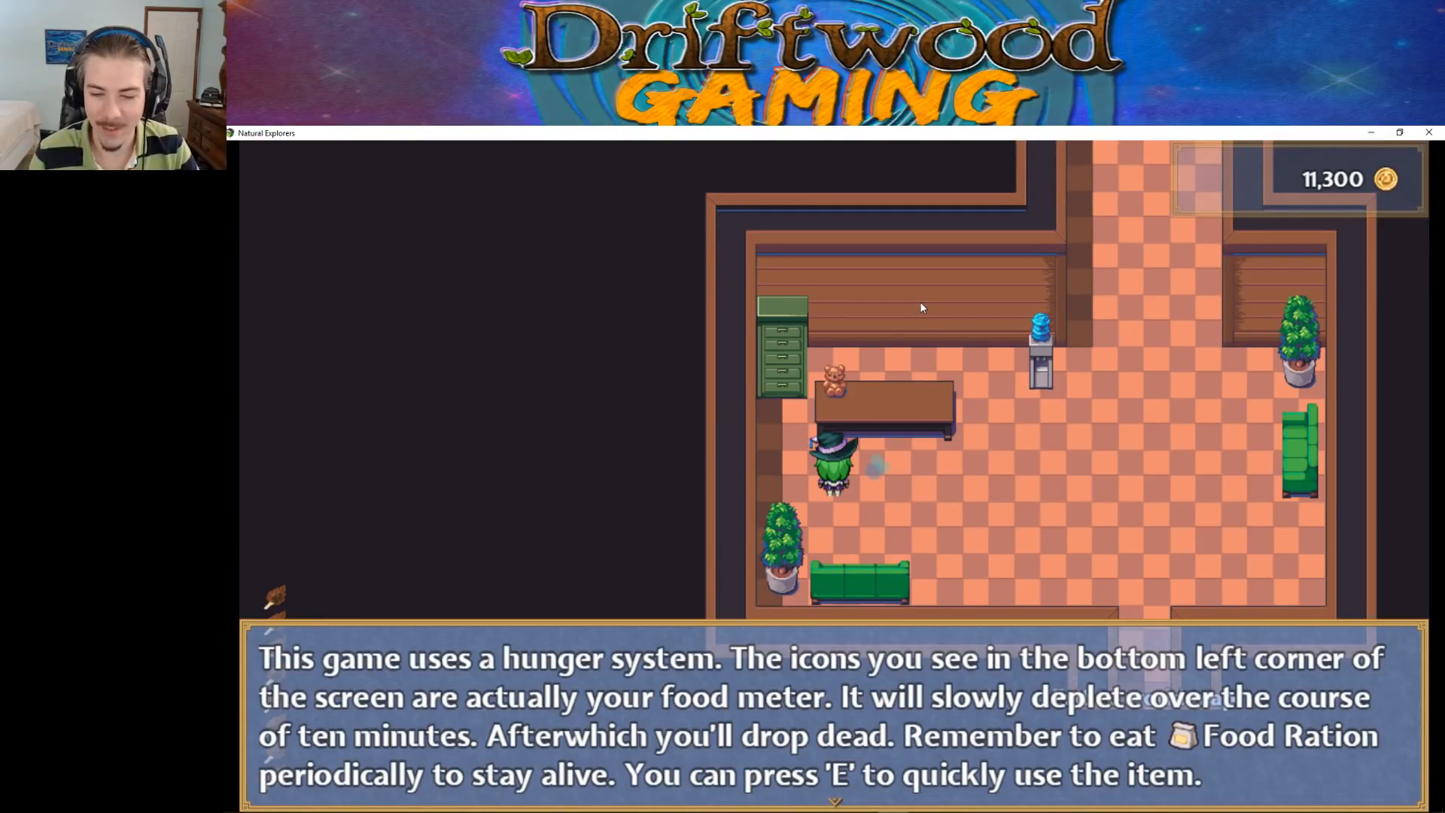
key("Return")
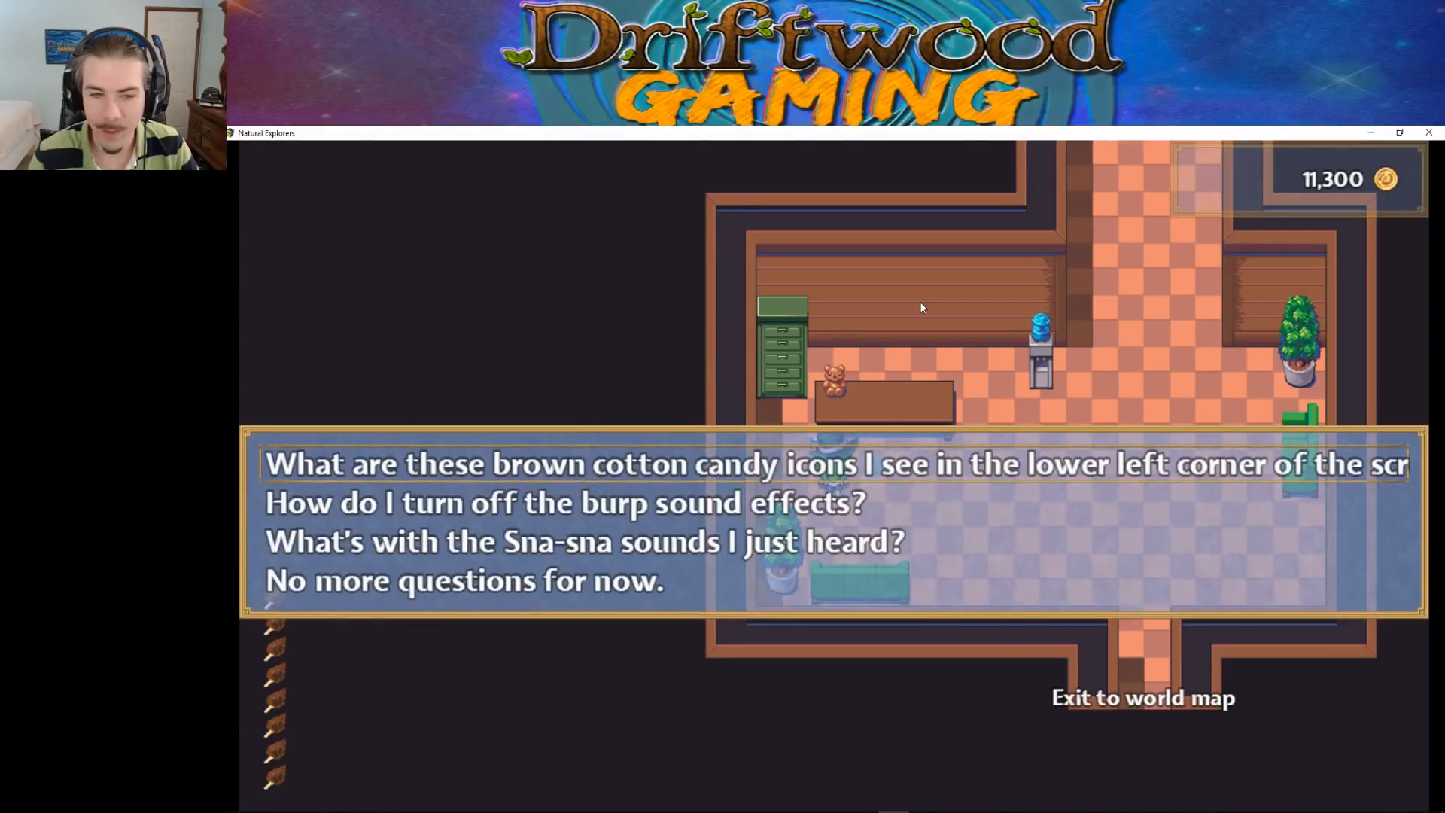
Go through Teddy's remaining questions and leave the question menu to walk around the classroom
key("Down")
key("Down")
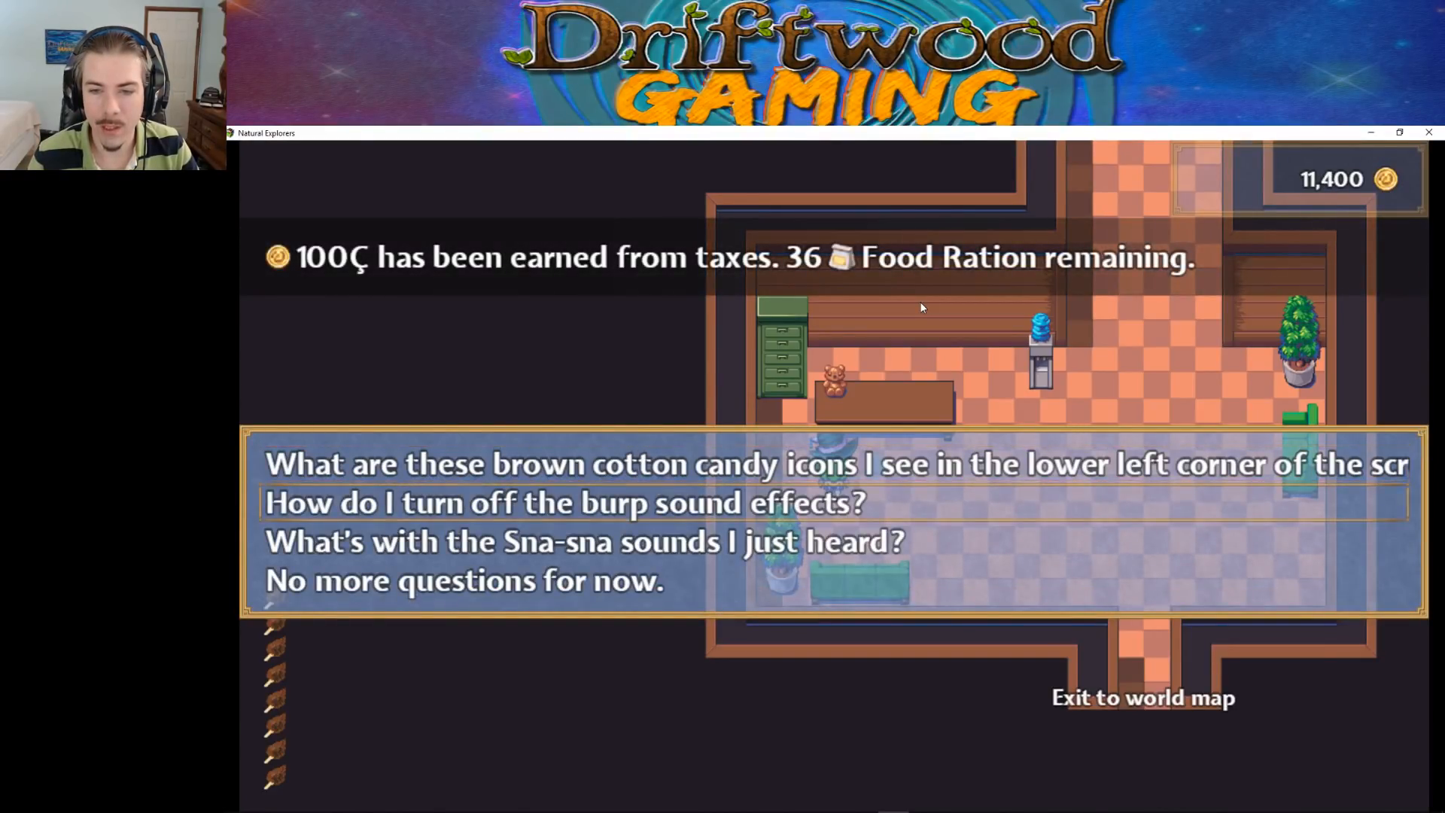
key("Down")
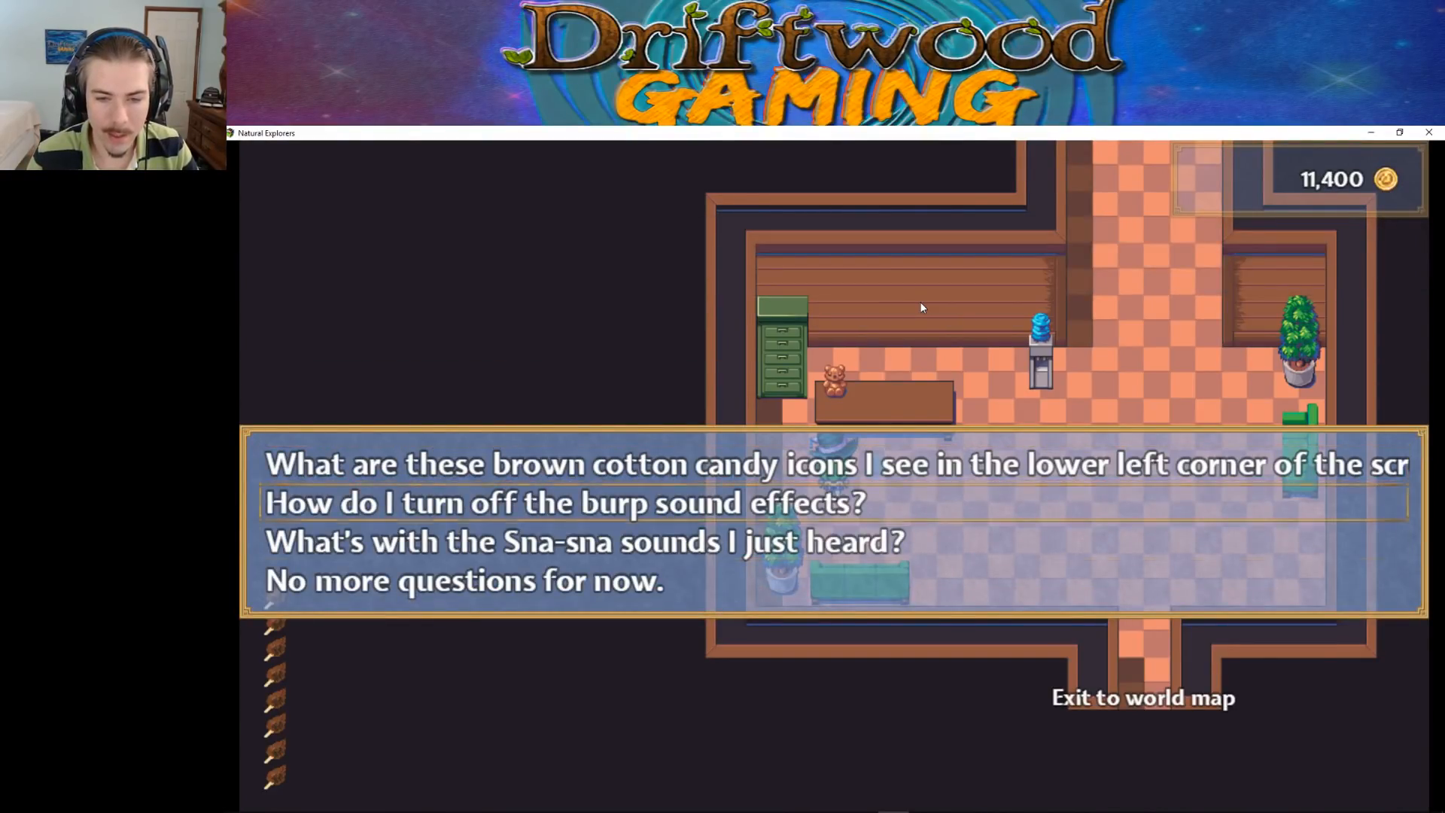
key("Return")
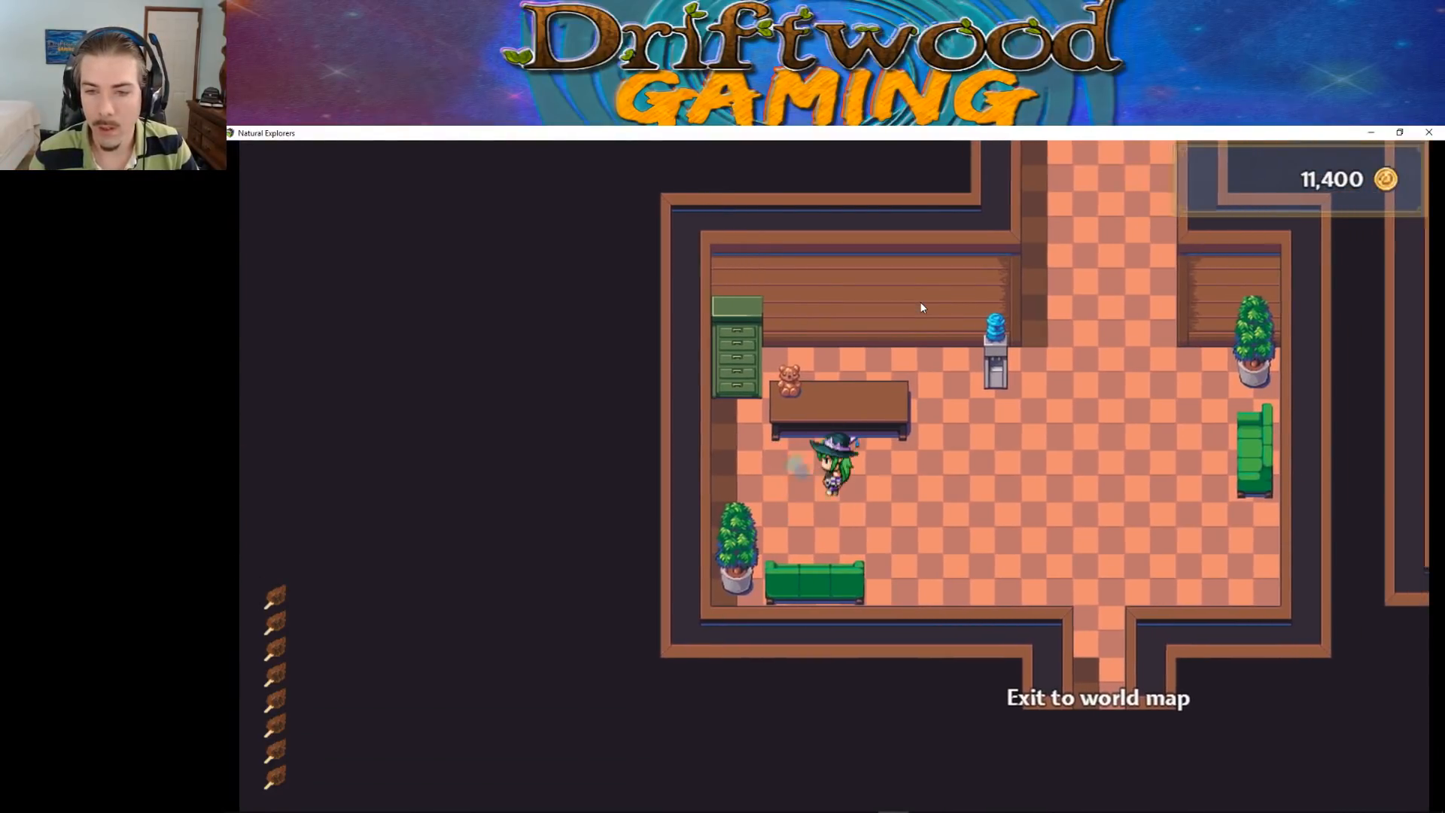
Walk around in front of Teddy's desk and return to the bear to test movement after the conversation
key("Up")
key("Left")
key("Down")
key("Right")
Walk from Teddy's desk through the hallway past the vending machines to the room with the puzzle table
key("Right")
key("Up")
key("Left")
key("Up")
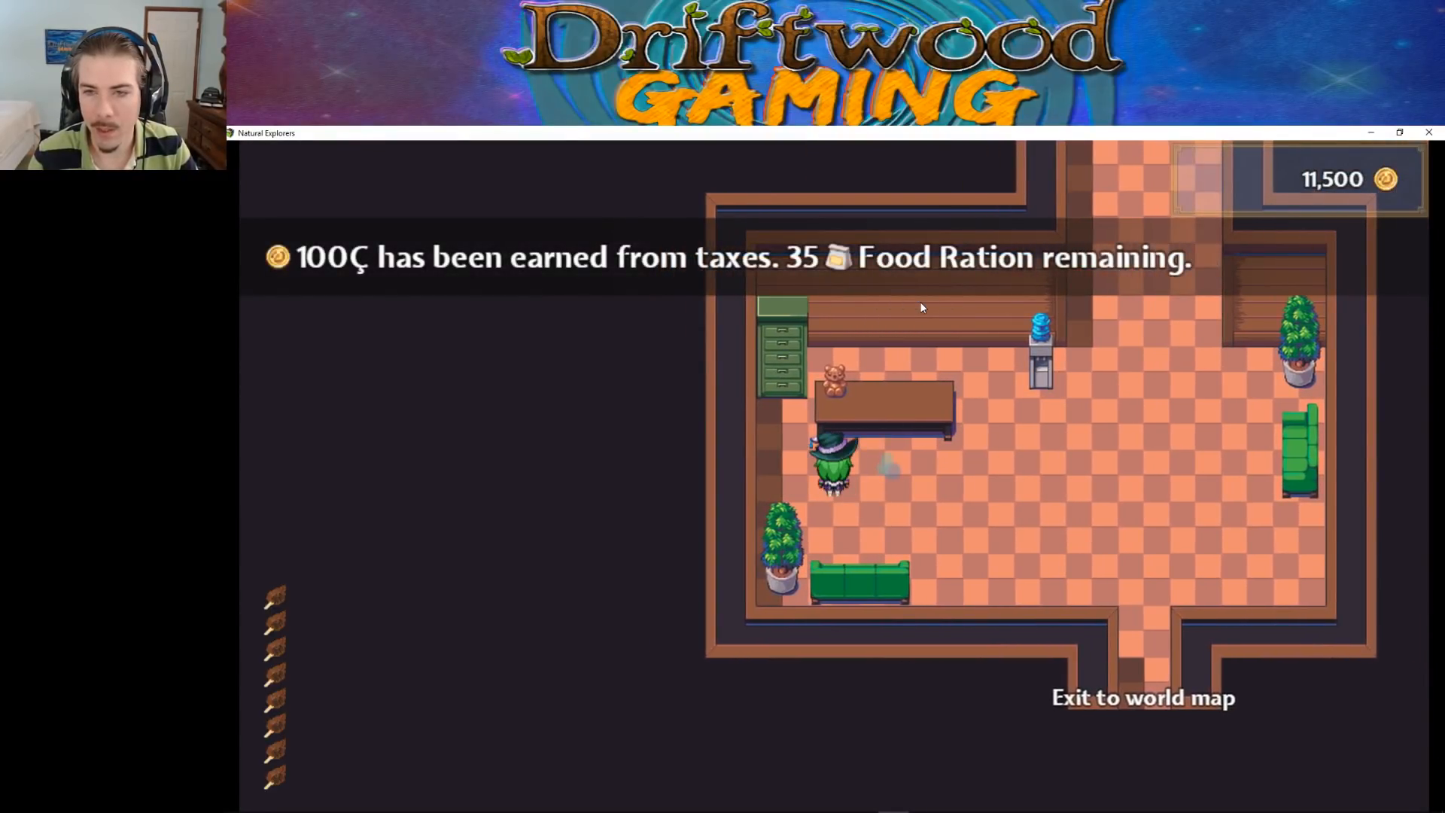
key("Left")
key("Up")
key("Right")
key("Up")
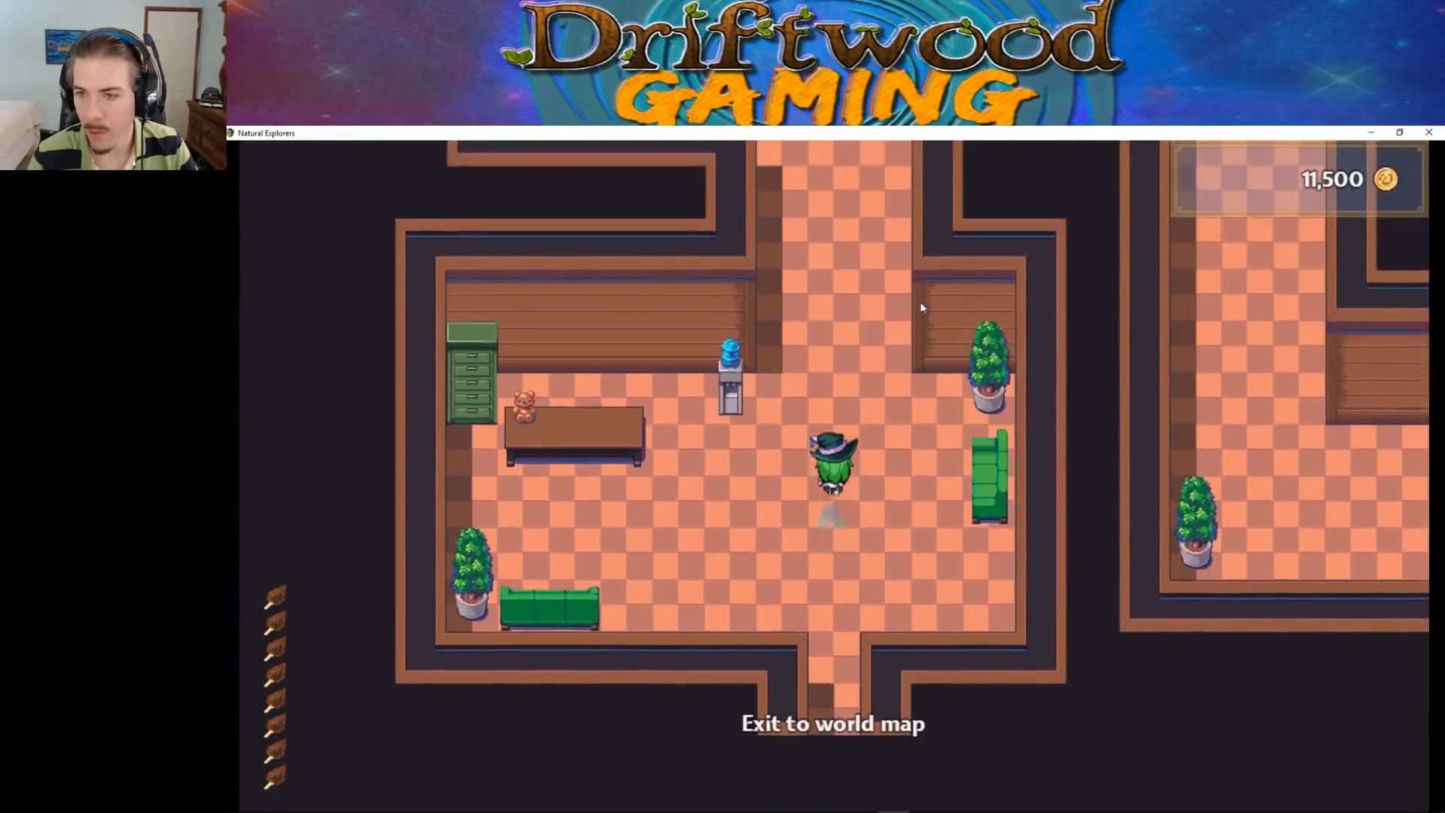
key("Up")
key("Right")
key("Left")
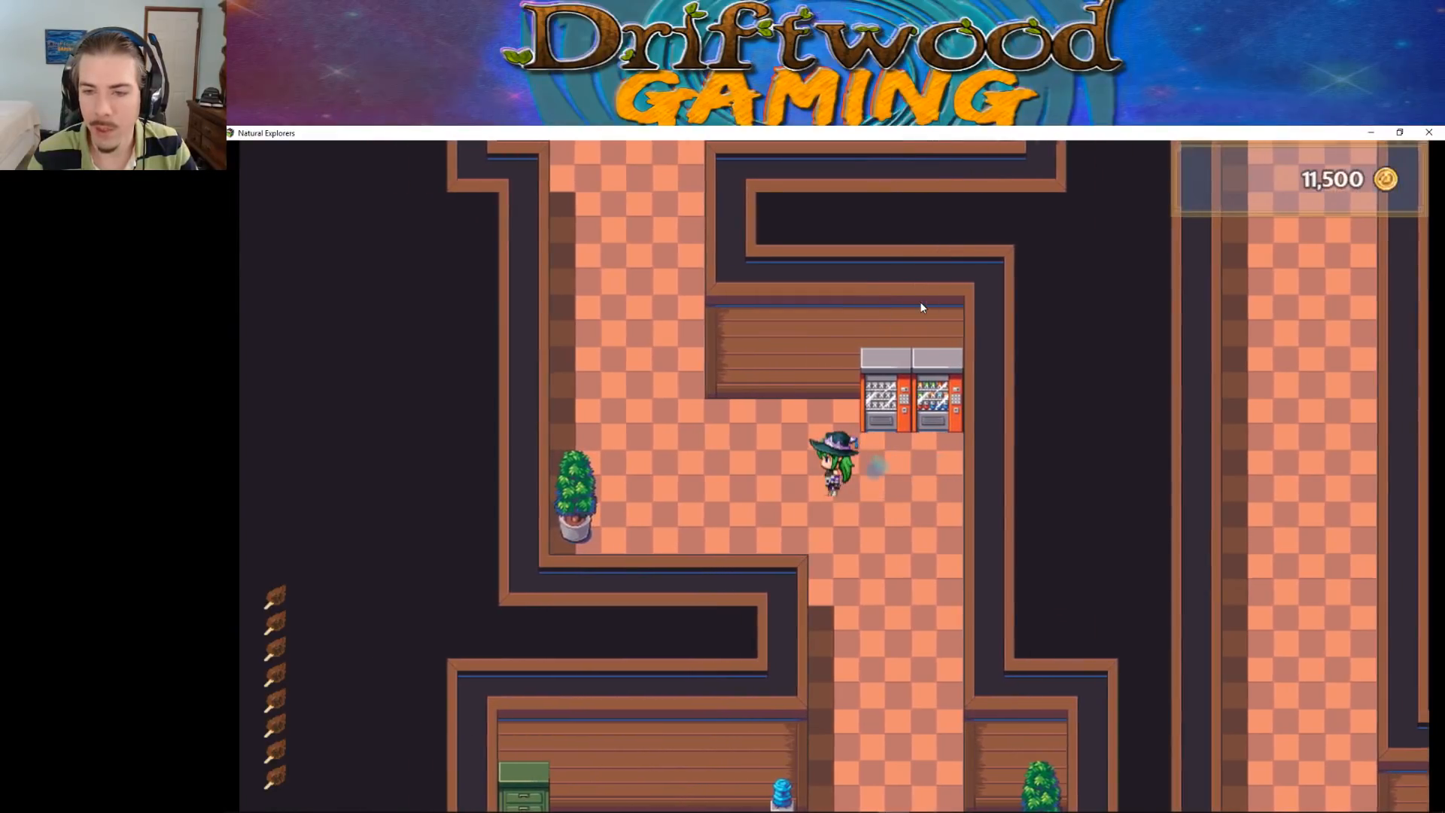
key("Down")
key("Left")
key("Up")
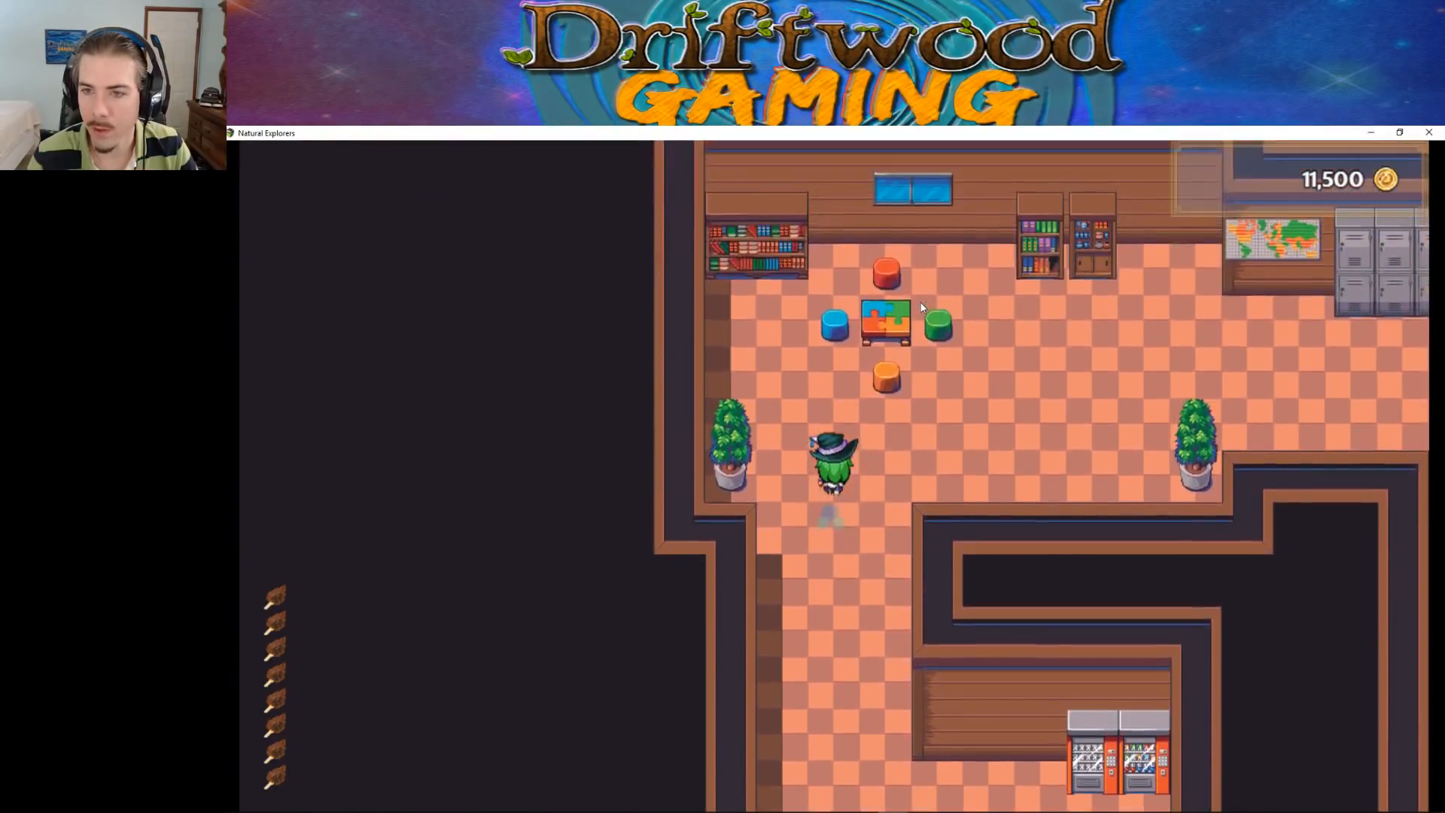
Walk around the puzzle table and its stools and up to the bookshelves to test the room's passability
key("Left")
key("Up")
key("Right")
key("Down")
key("Left")
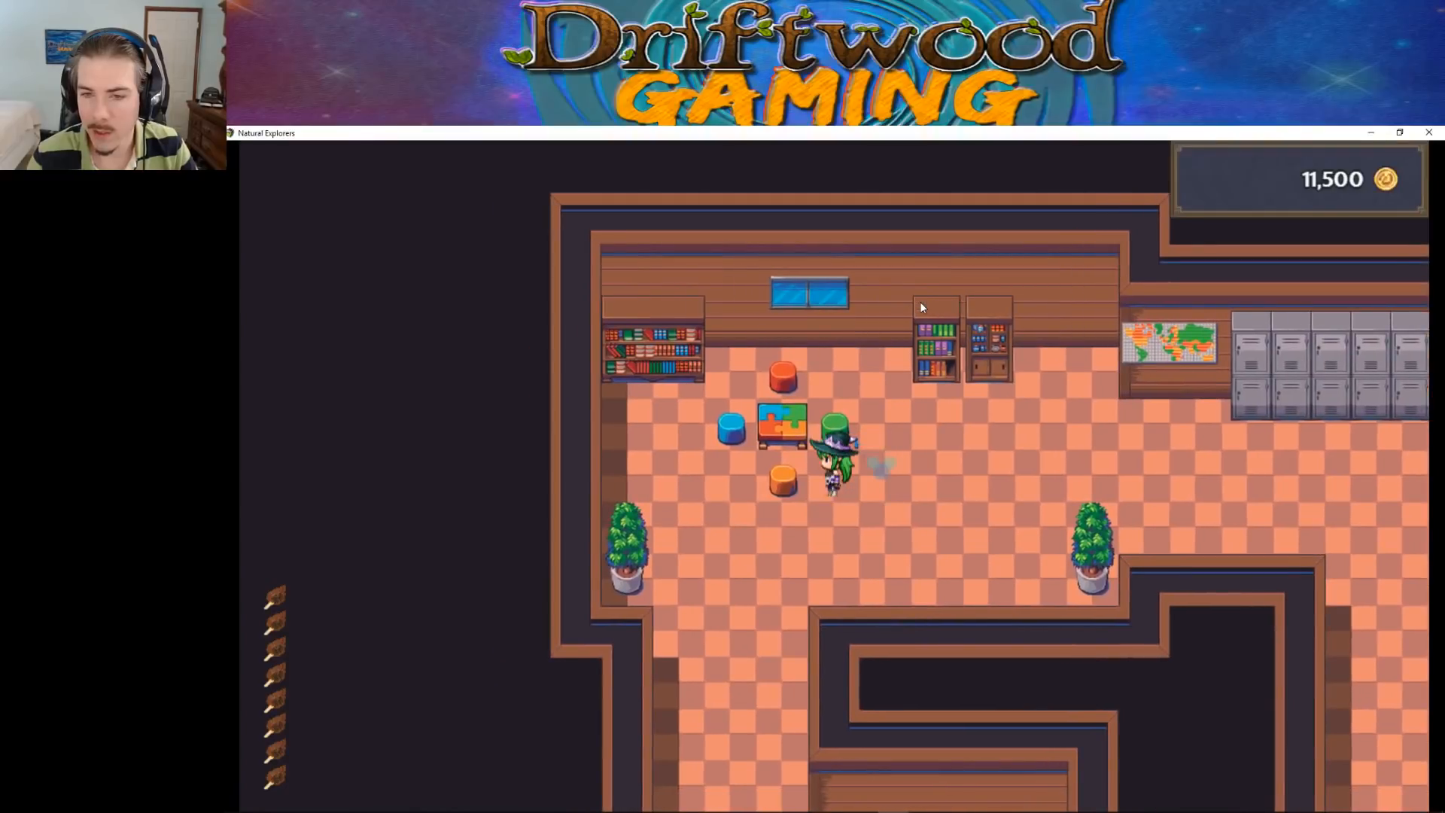
key("Right")
key("Up")
key("Right")
key("Left")
key("Right")
key("Up")
key("Left")
key("Up")
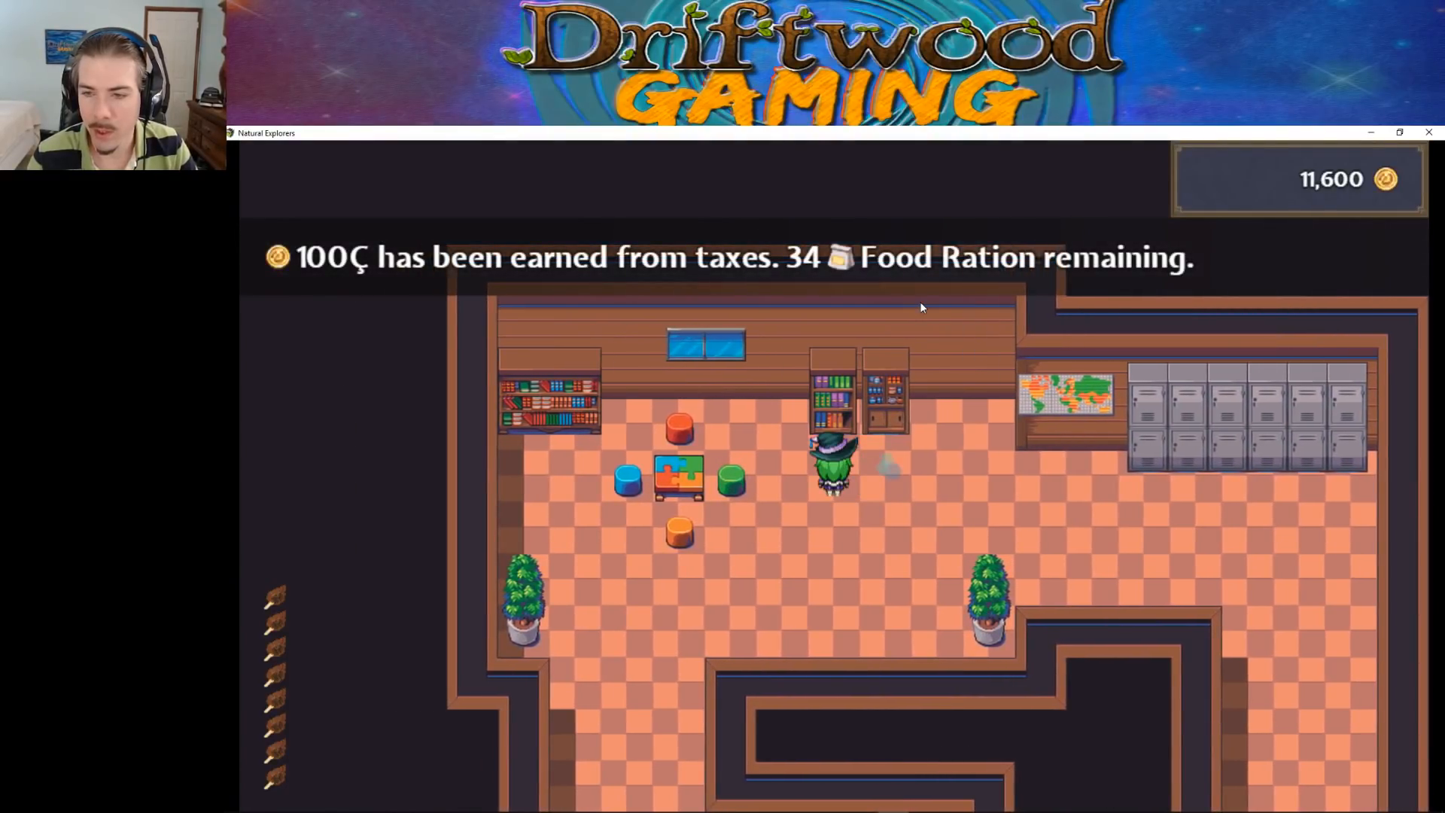
Walk past the bookshelves, wall map and lockers to test their passability, and continue into the corridor beyond them
key("Right")
key("Right")
key("Up")
key("Left")
key("Up")
key("Right")
key("Up")
key("Left")
key("Right")
key("Up")
key("Left")
key("Right")
key("Down")
key("Right")
key("Up")
key("Left")
Walk through the corridor into the room with the student desks and up to its large bookcase
key("Right")
key("Down")
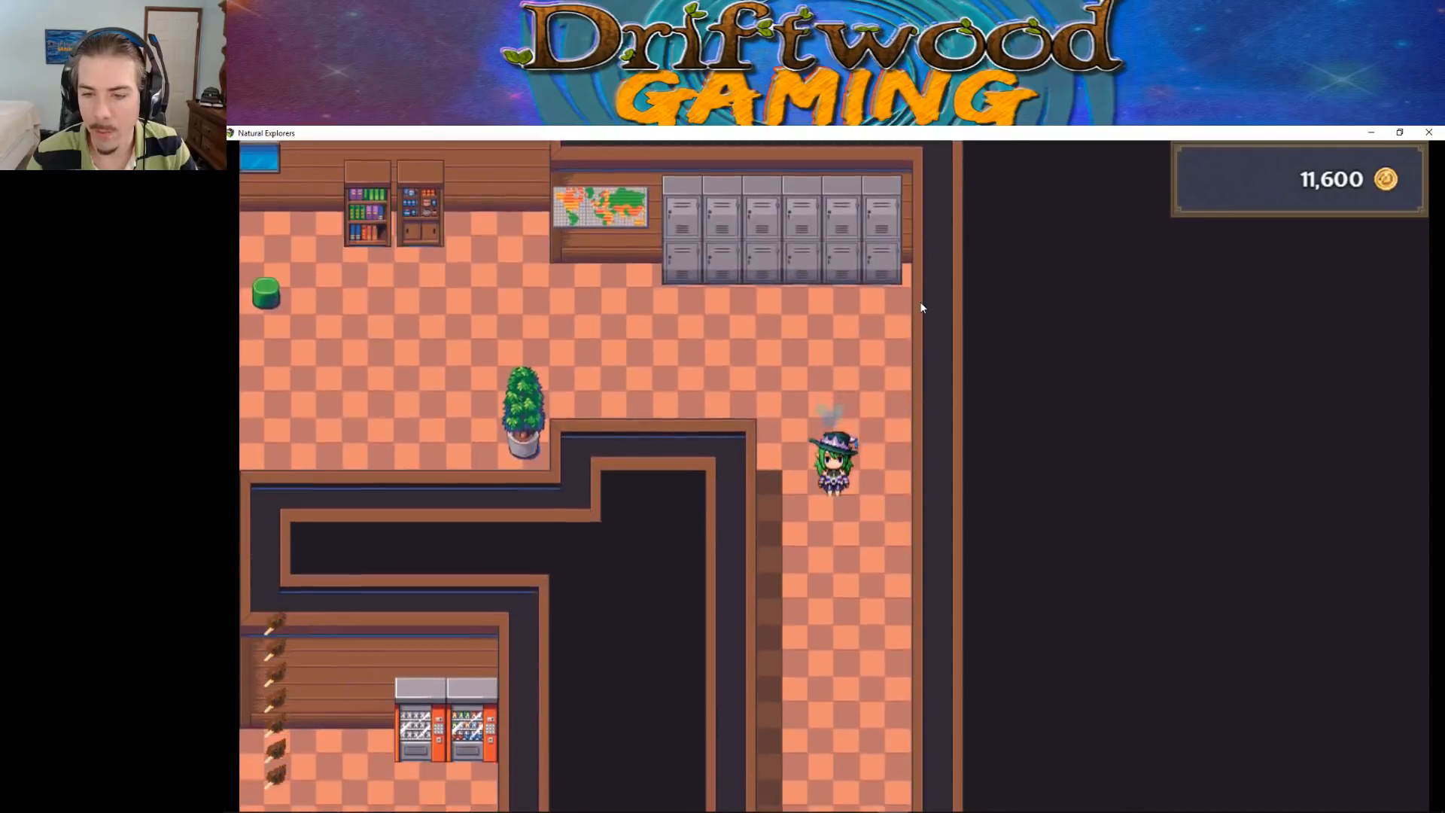
key("Down")
key("Right")
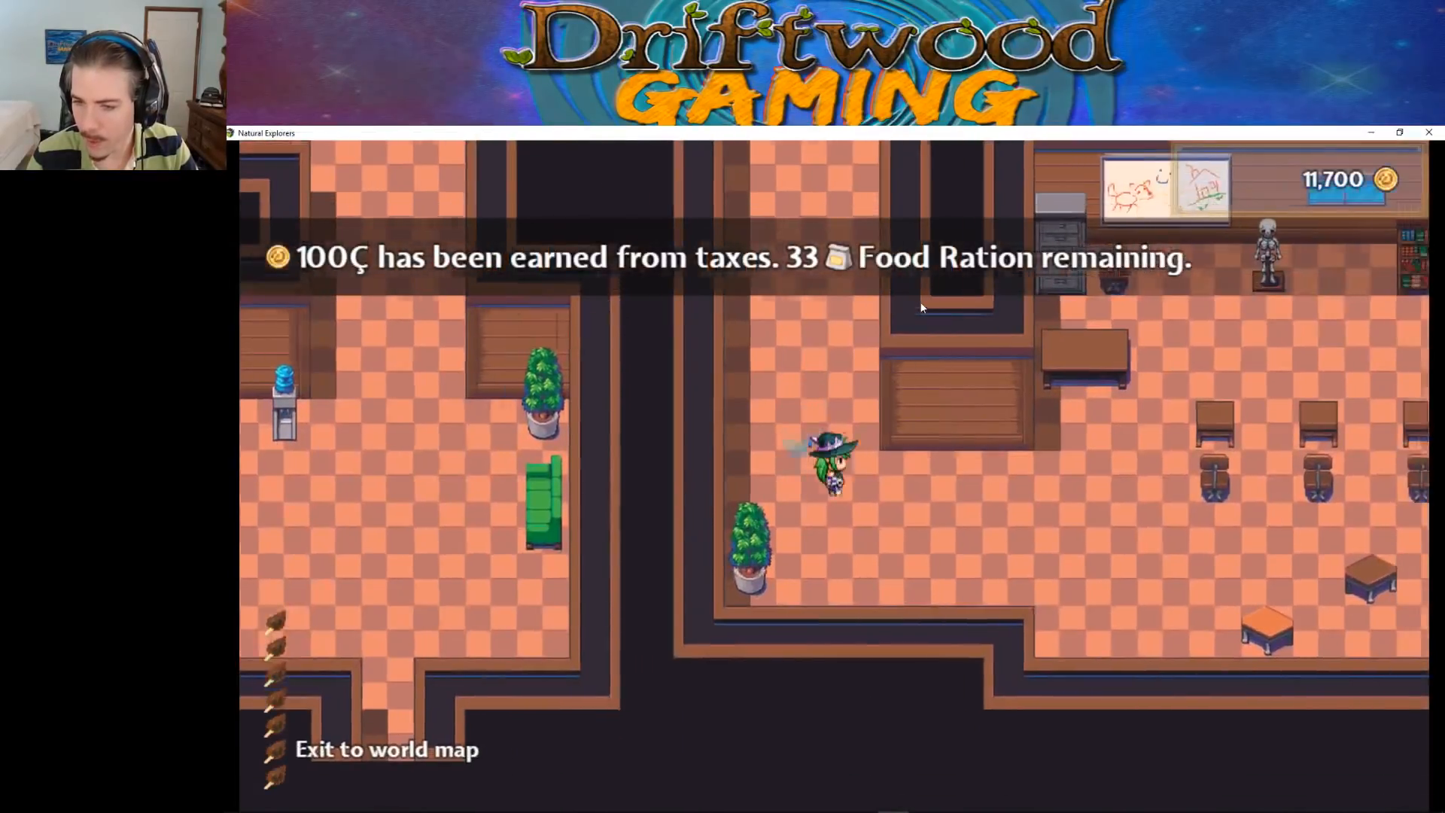
key("Right")
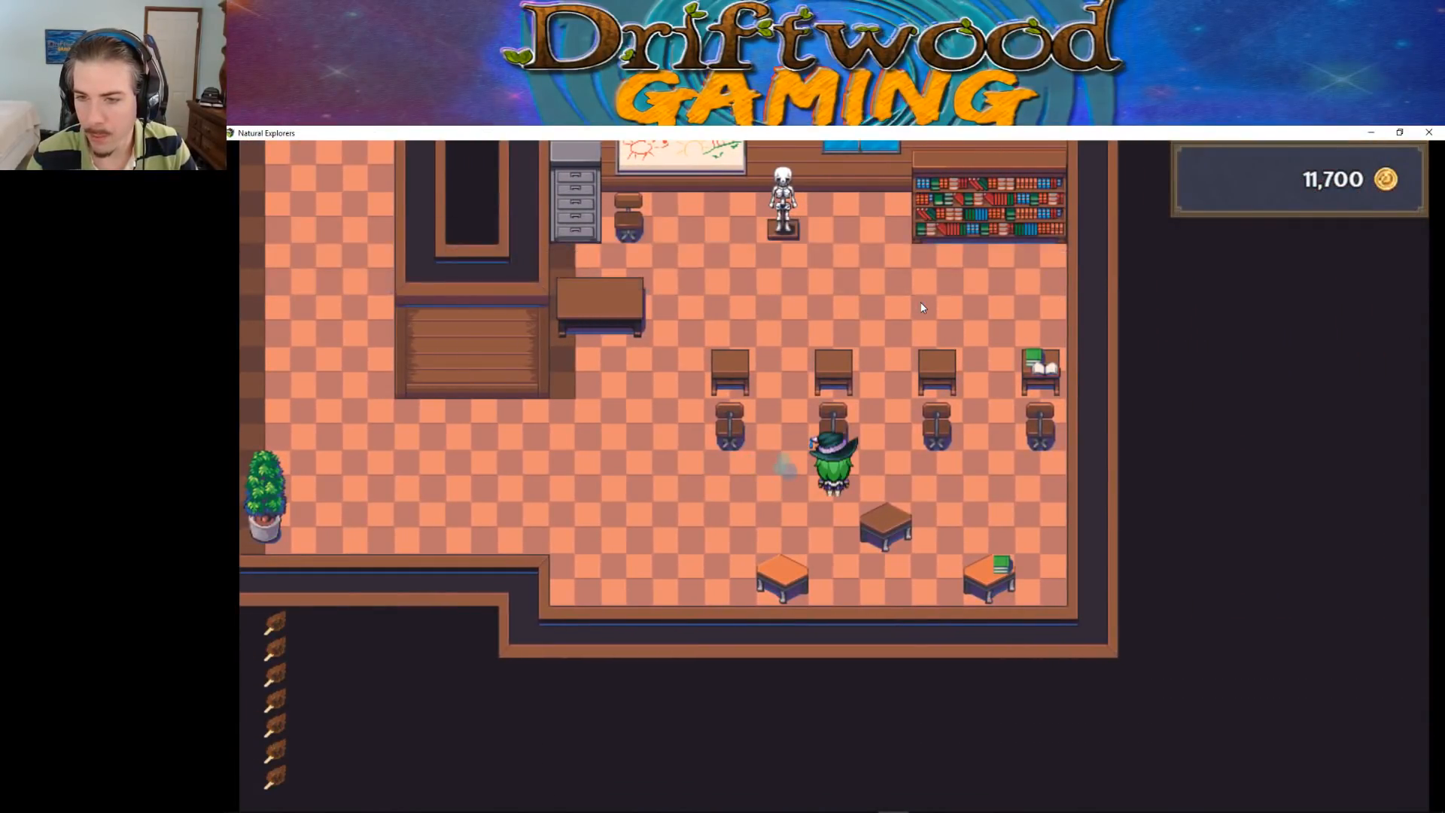
key("Up")
key("Right")
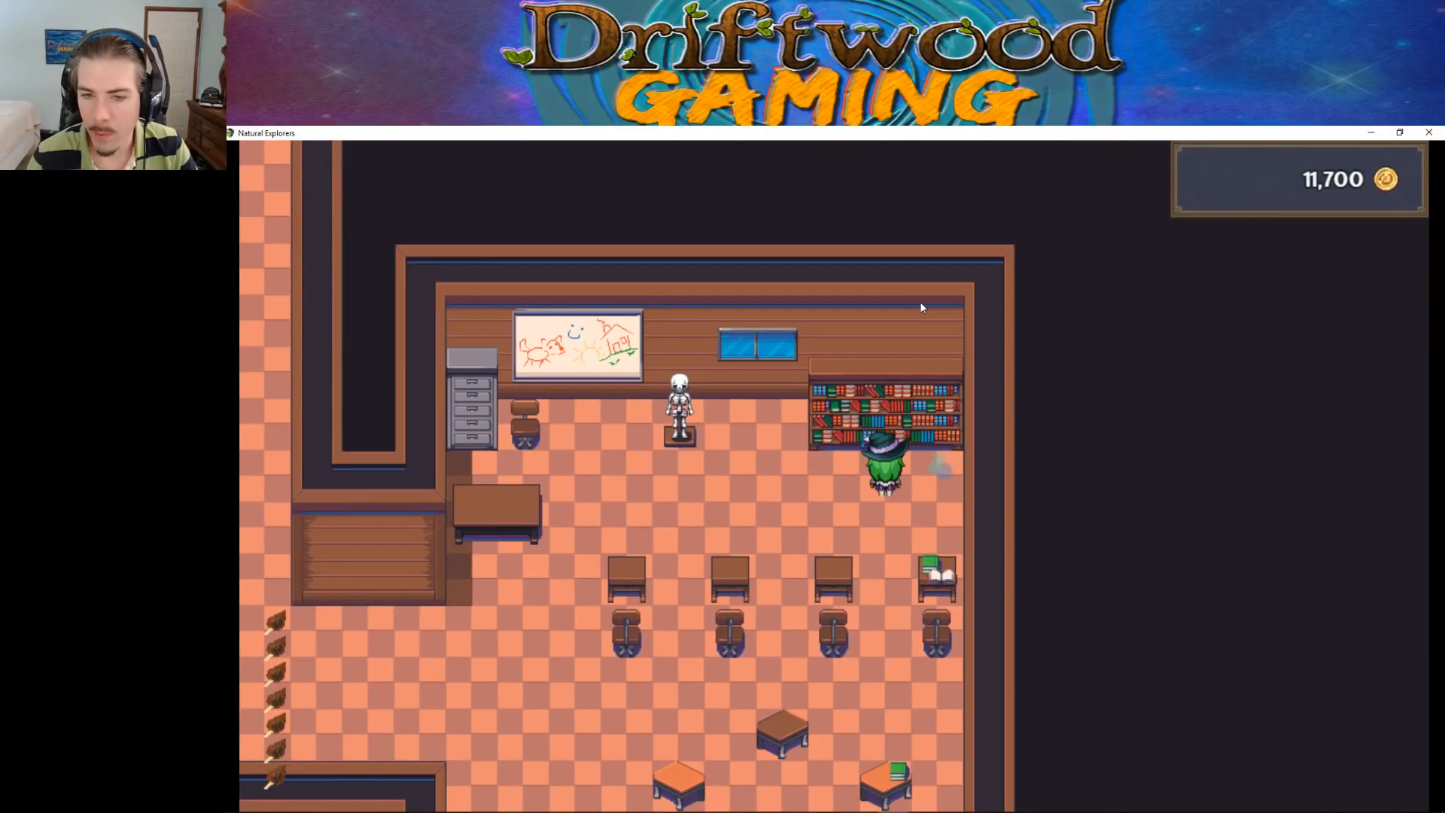
Walk around the skeleton model and along the whiteboard wall to test the passability there
key("Left")
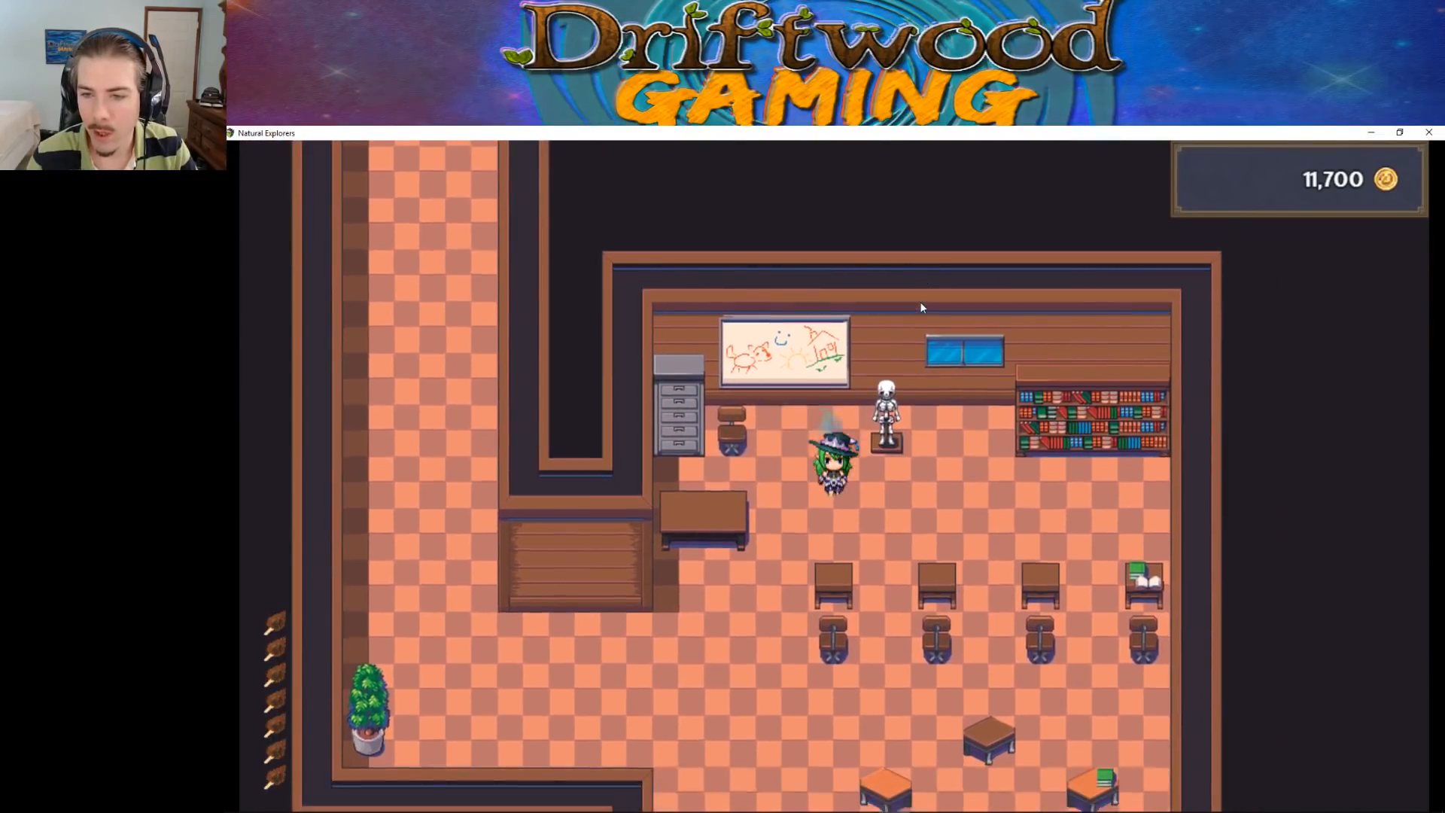
key("Right")
key("Up")
key("Left")
key("Up")
key("Down")
key("Right")
key("Up")
key("Left")
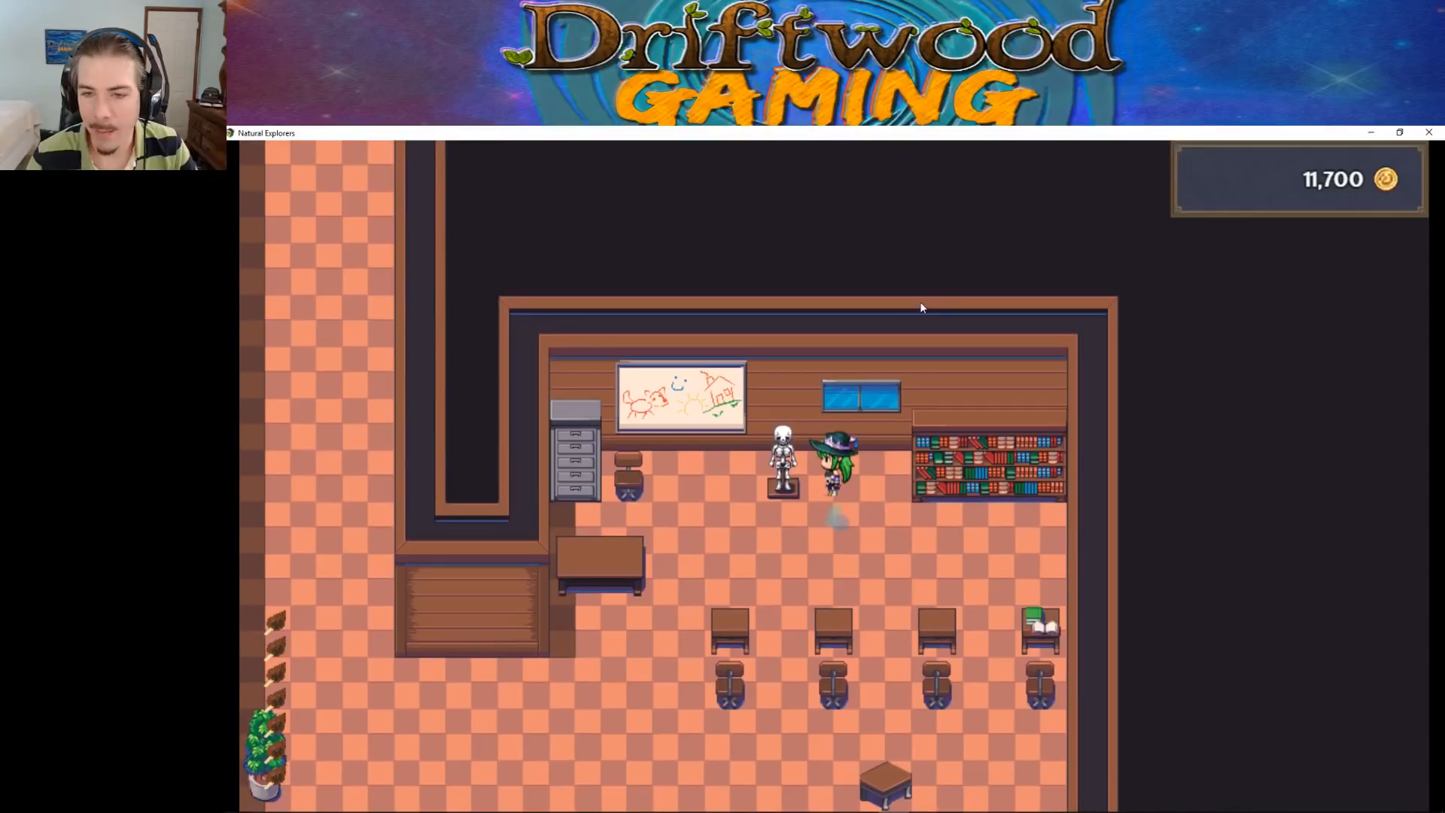
key("Down")
key("Left")
key("Up")
key("Left")
key("Up")
key("Down")
key("Right")
key("Up")
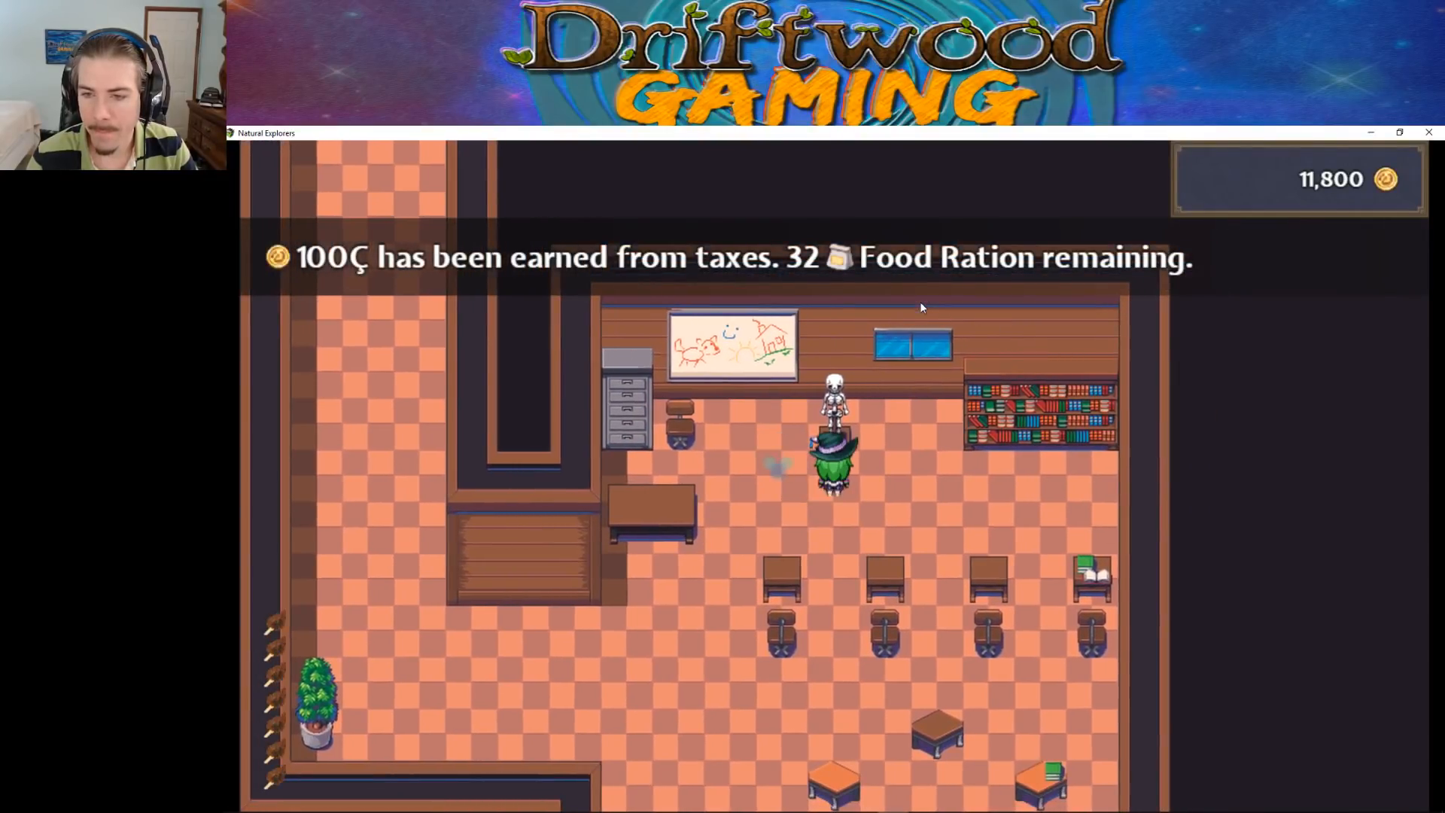
key("Right")
key("Left")
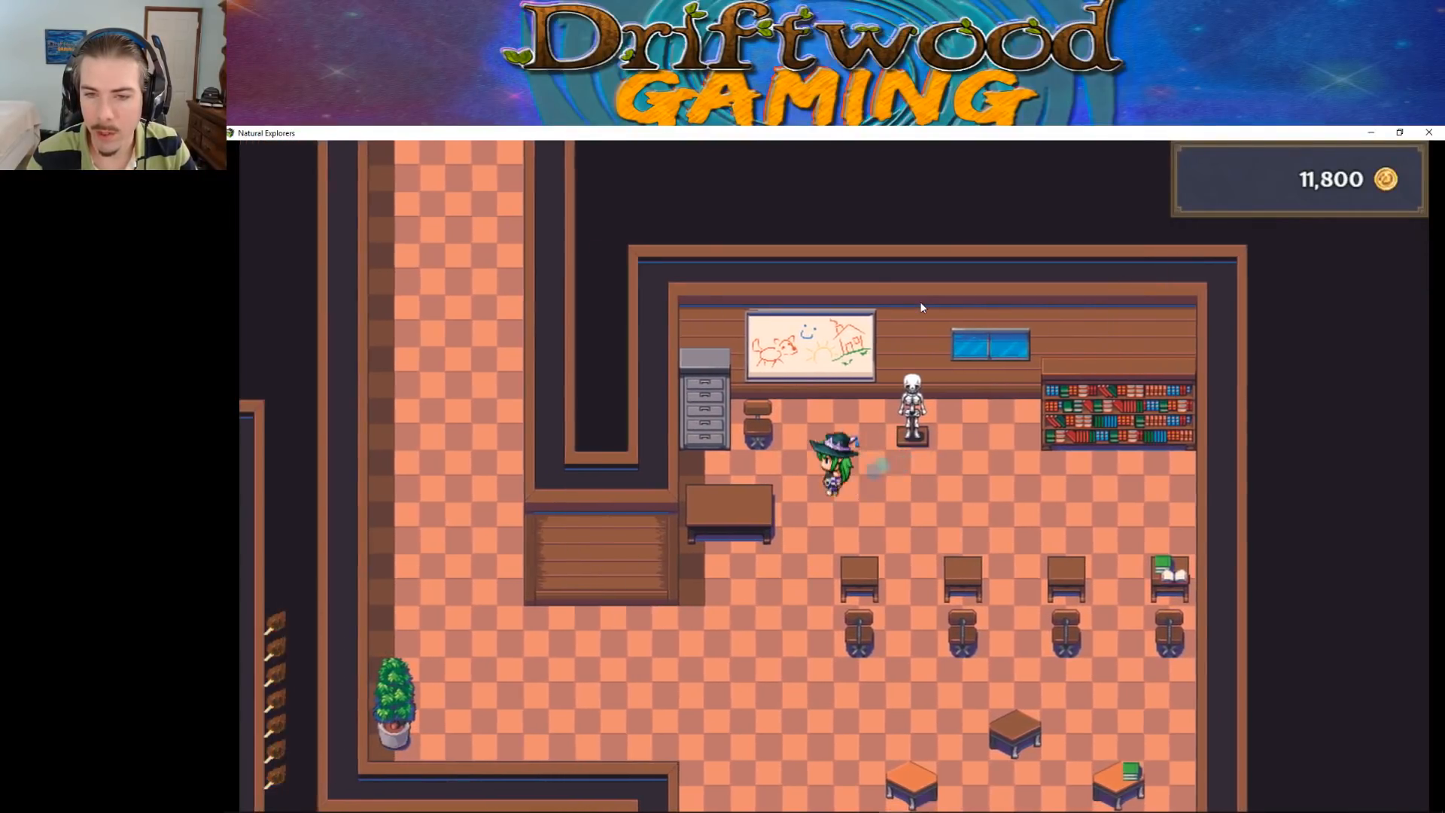
Walk around the teacher's desk, chair and filing cabinet to test their passability
key("Left")
key("Up")
key("Right")
key("Down")
key("Left")
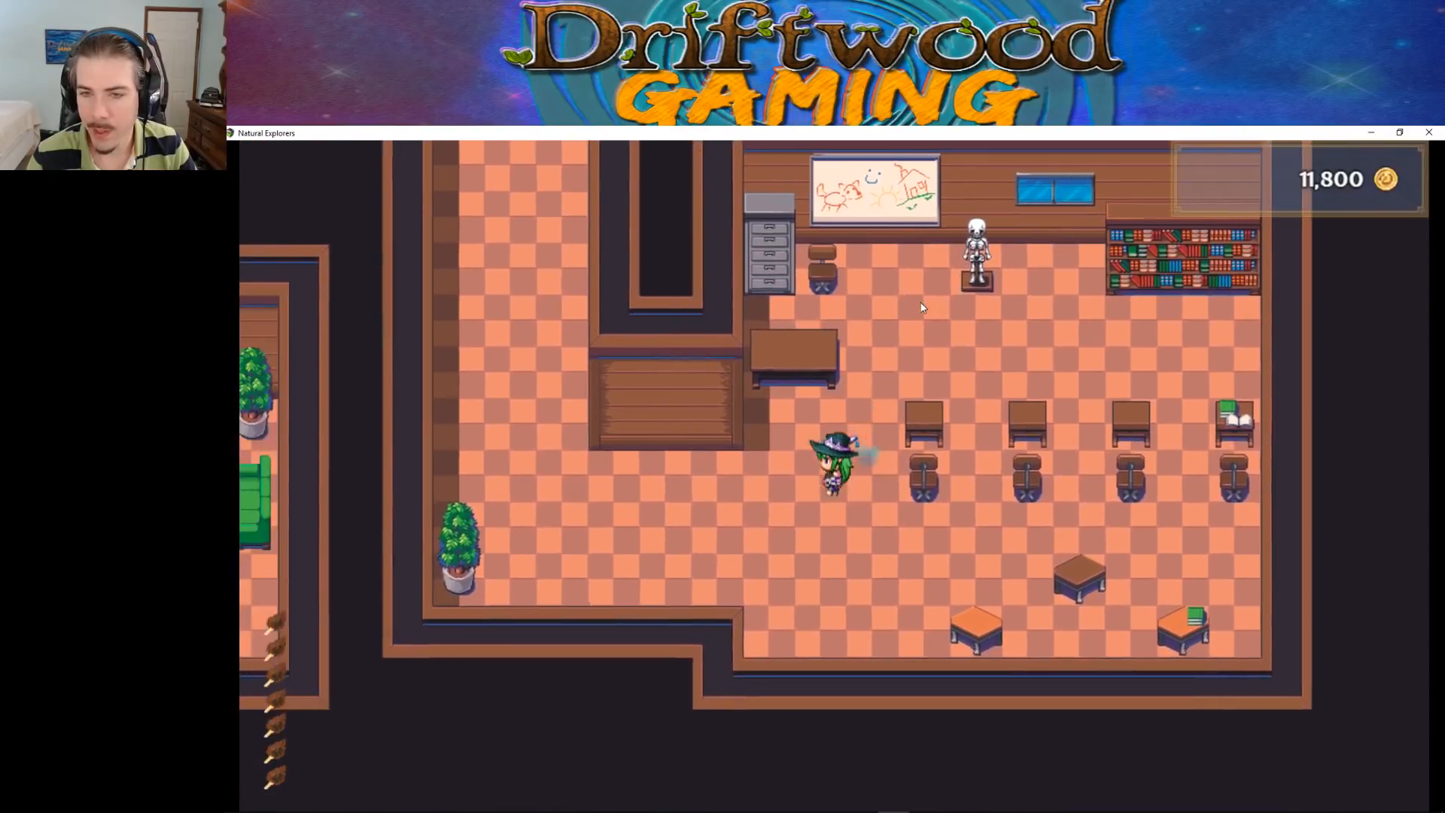
key("Down")
key("Left")
key("Up")
key("Right")
key("Right")
key("Up")
key("Down")
key("Up")
key("Left")
Walk back past the lockers and vending machines and leave the classroom through its exit to the world map
key("Left")
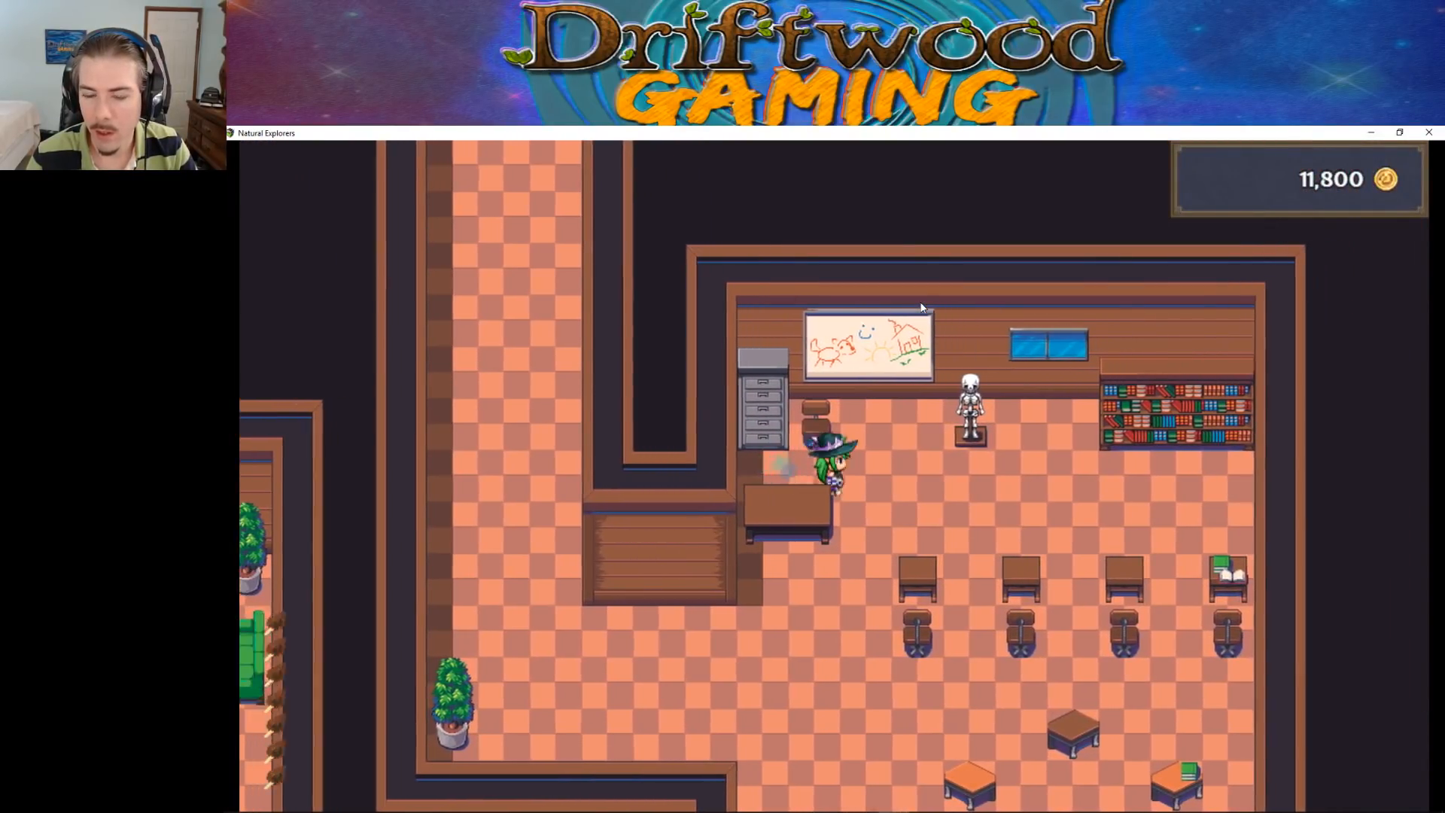
key("Down")
key("Left")
key("Up")
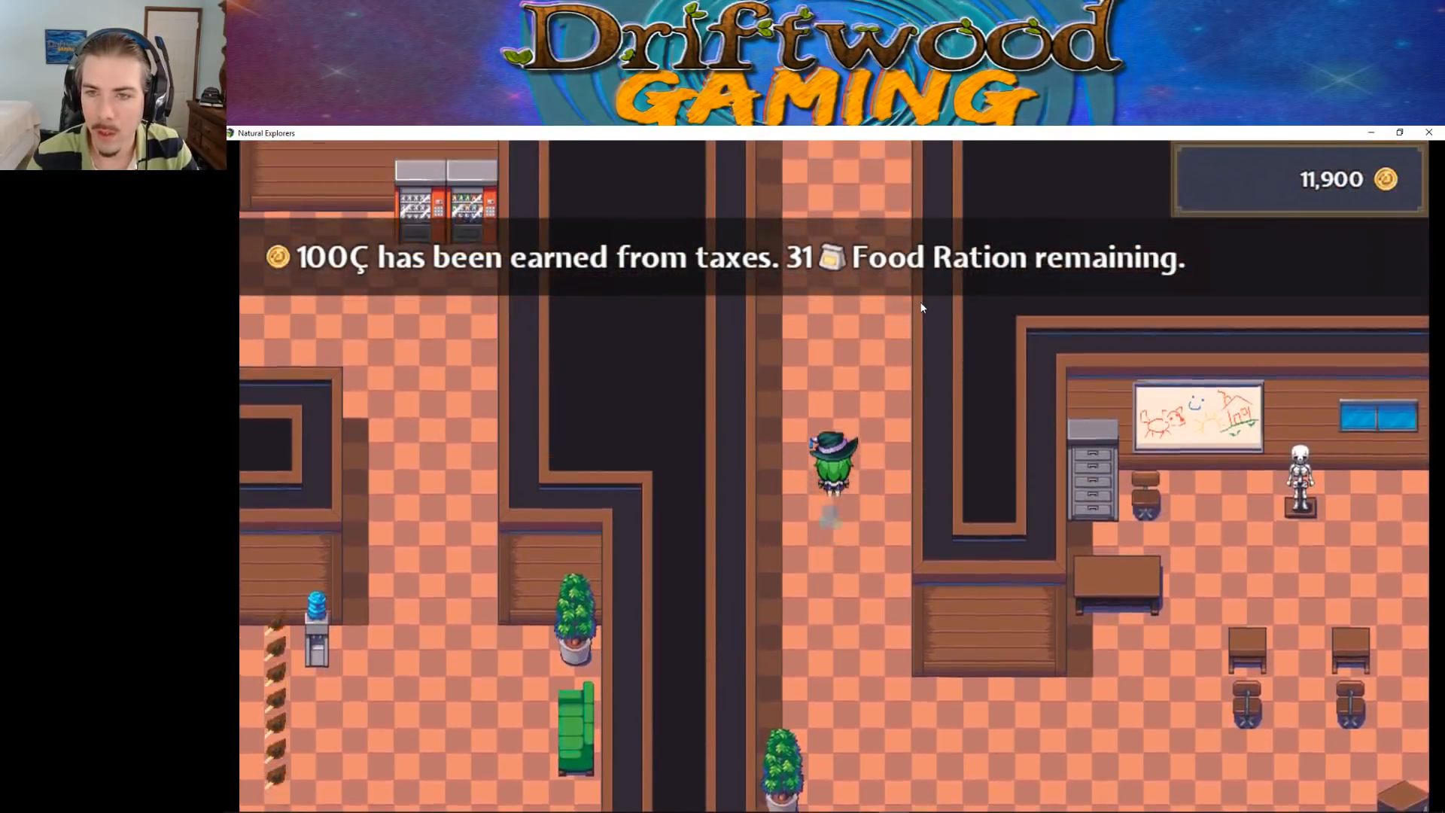
key("Up")
key("Left")
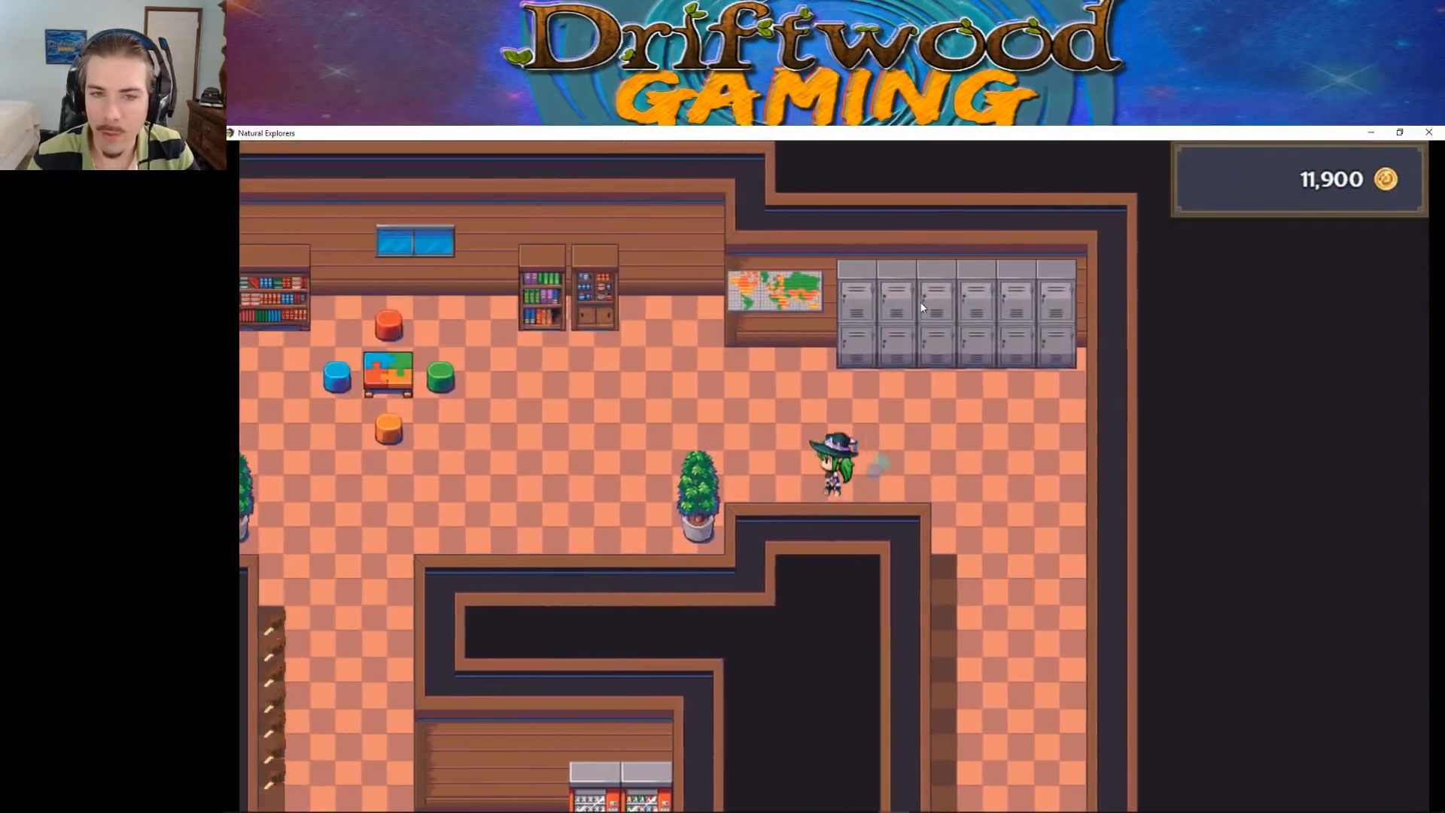
key("Down")
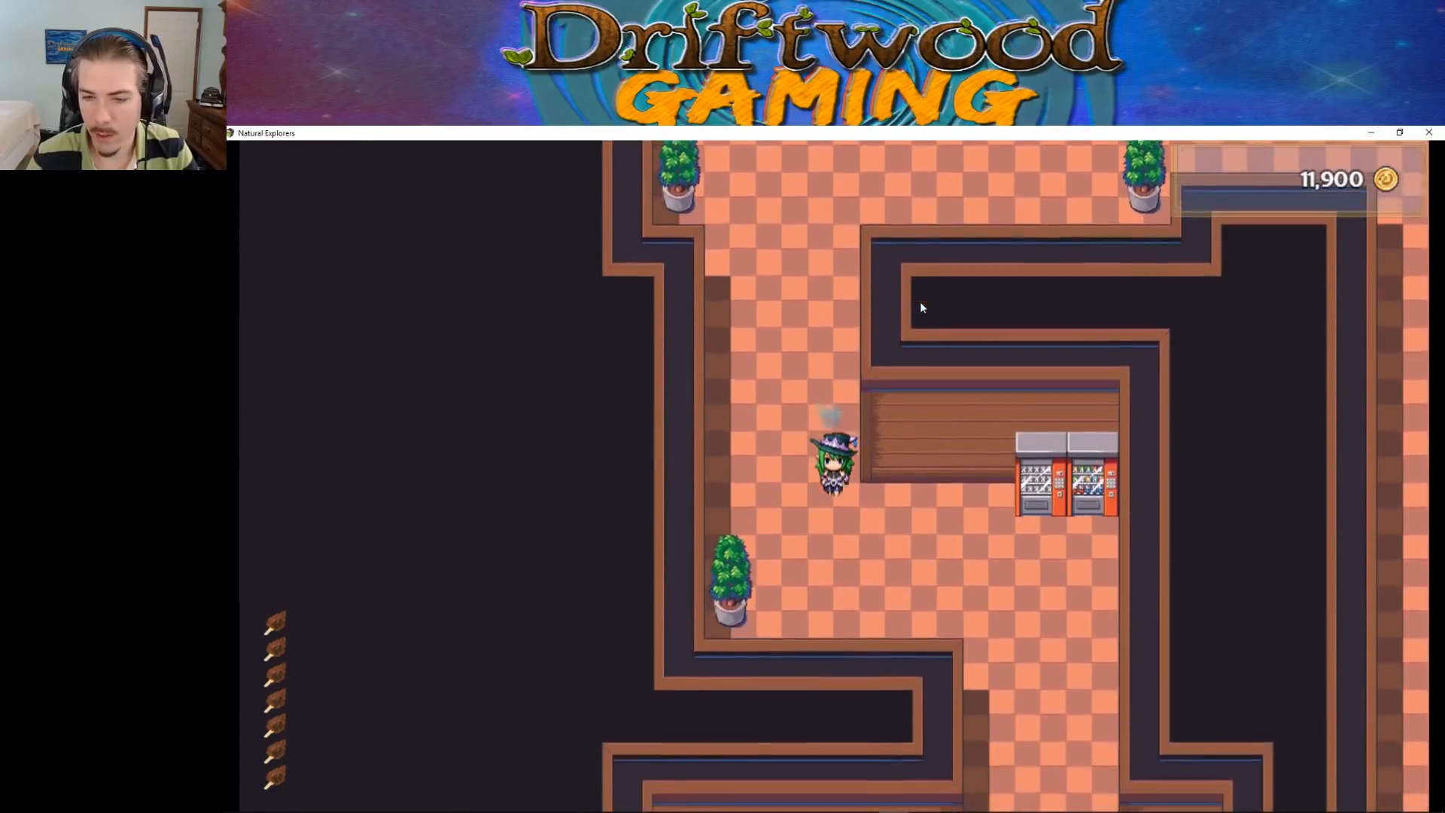
key("Down")
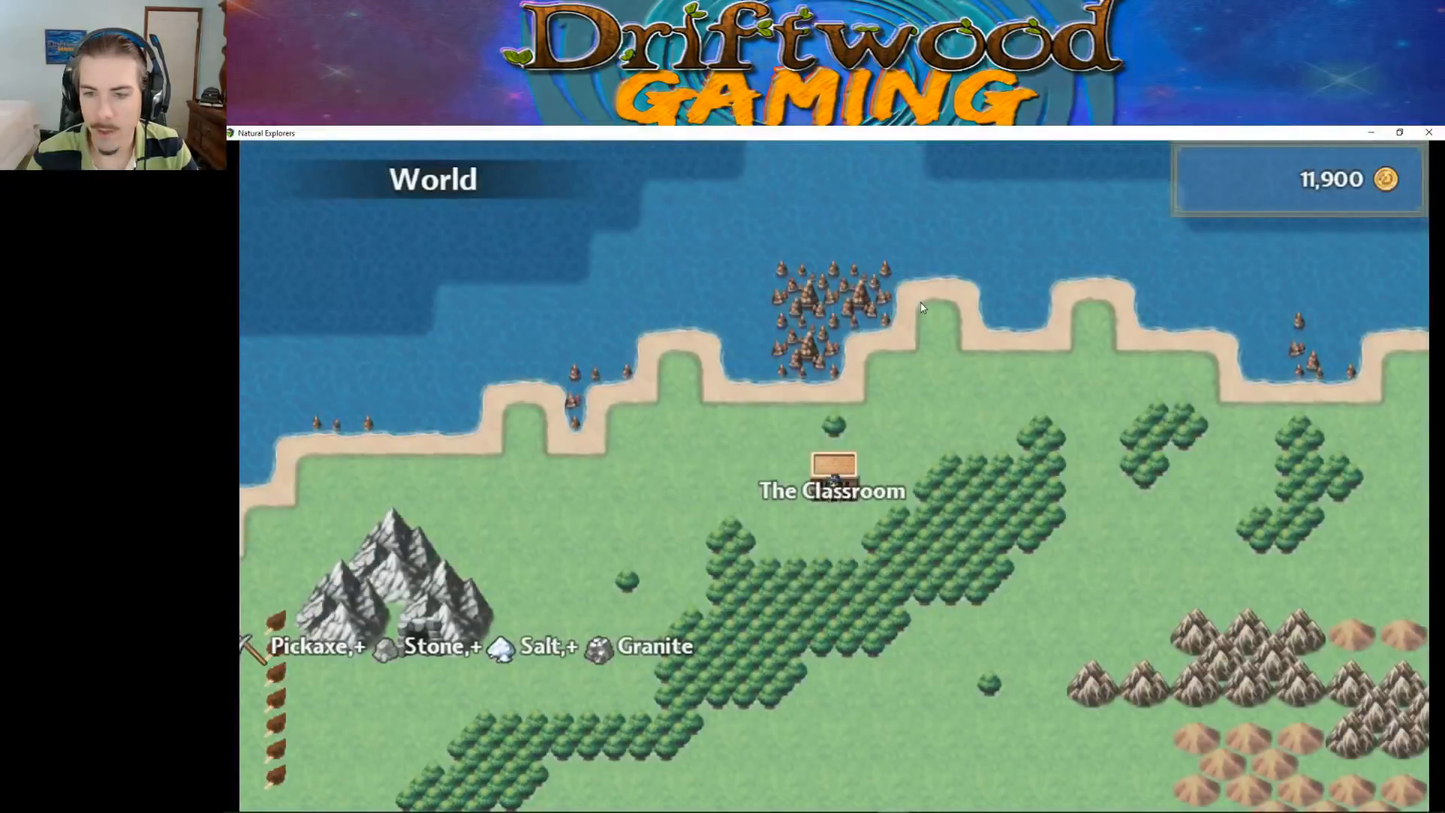
Cross the world map from The Classroom past the Livestock Farm and enter Default Town
key("Down")
key("Down")
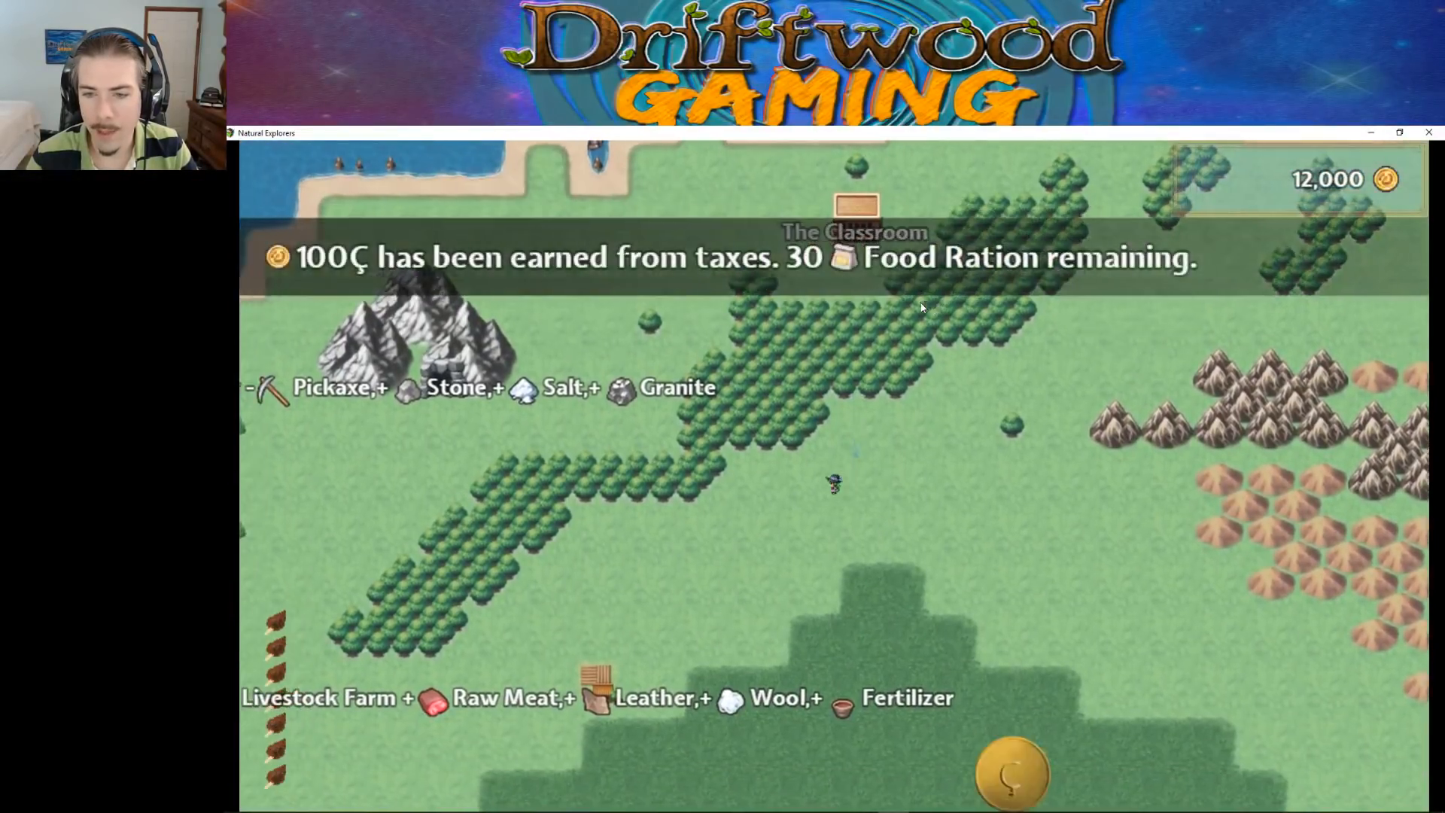
key("Down")
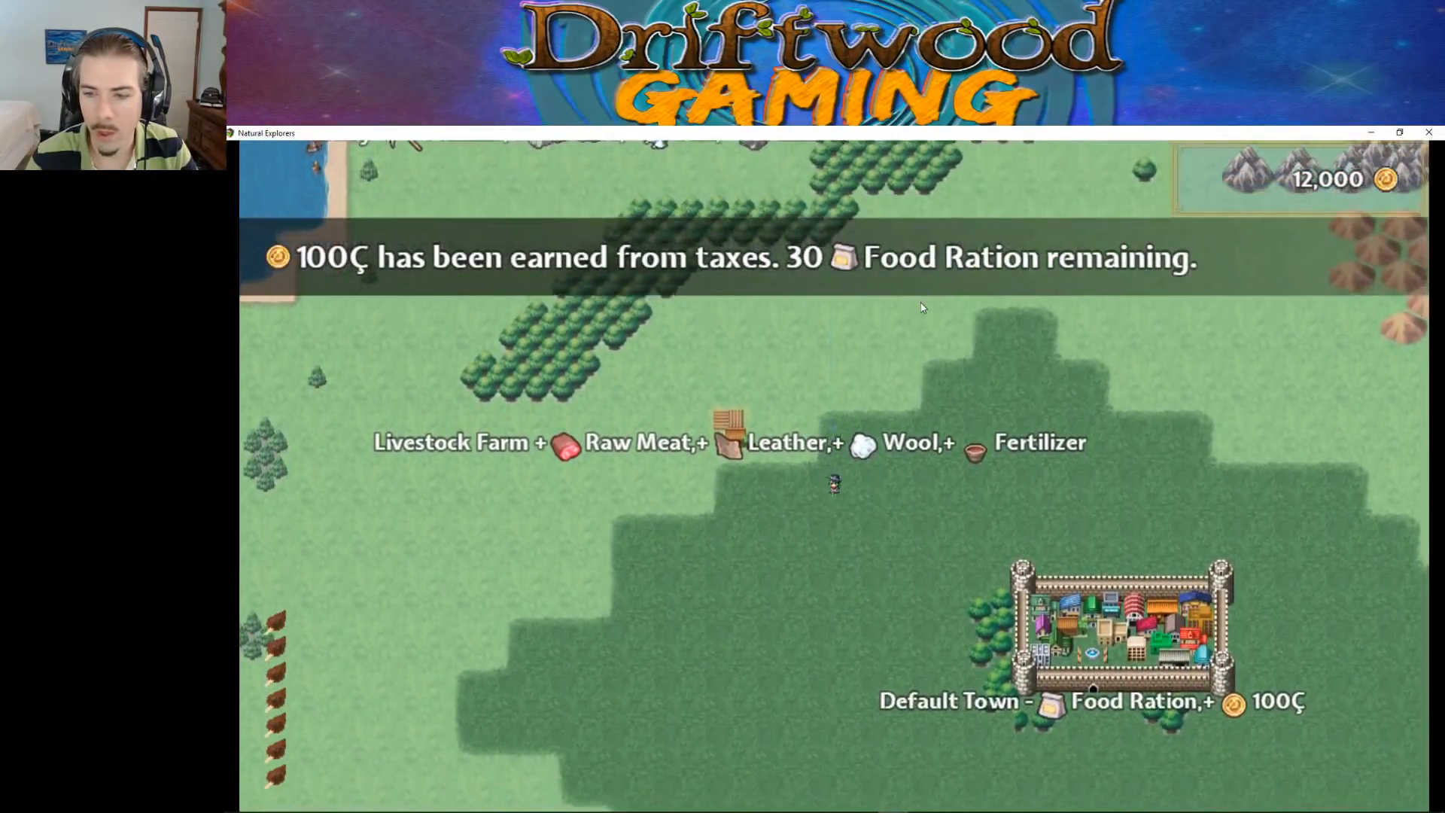
key("Right")
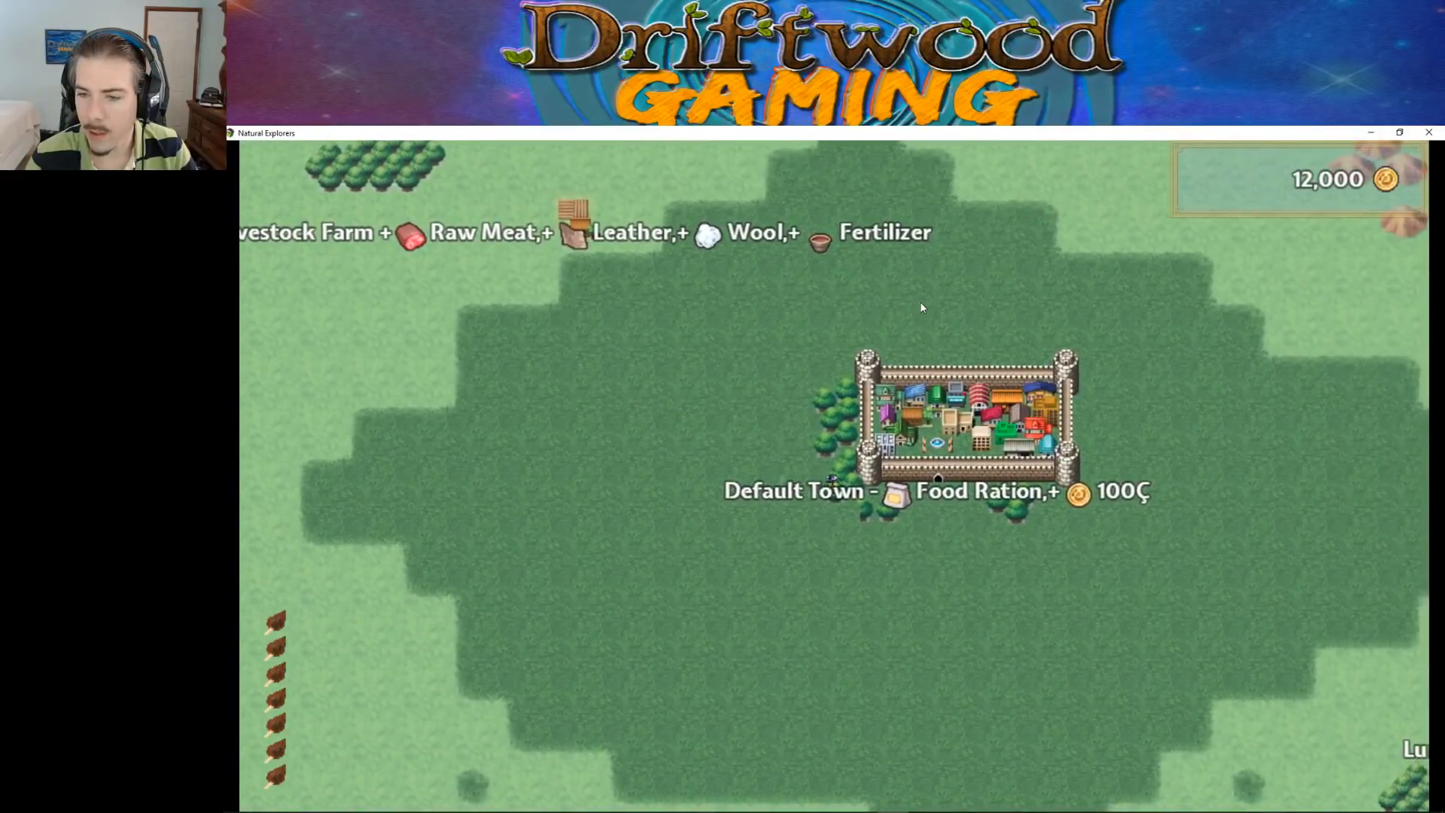
key("Down")
key("Right")
key("Up")
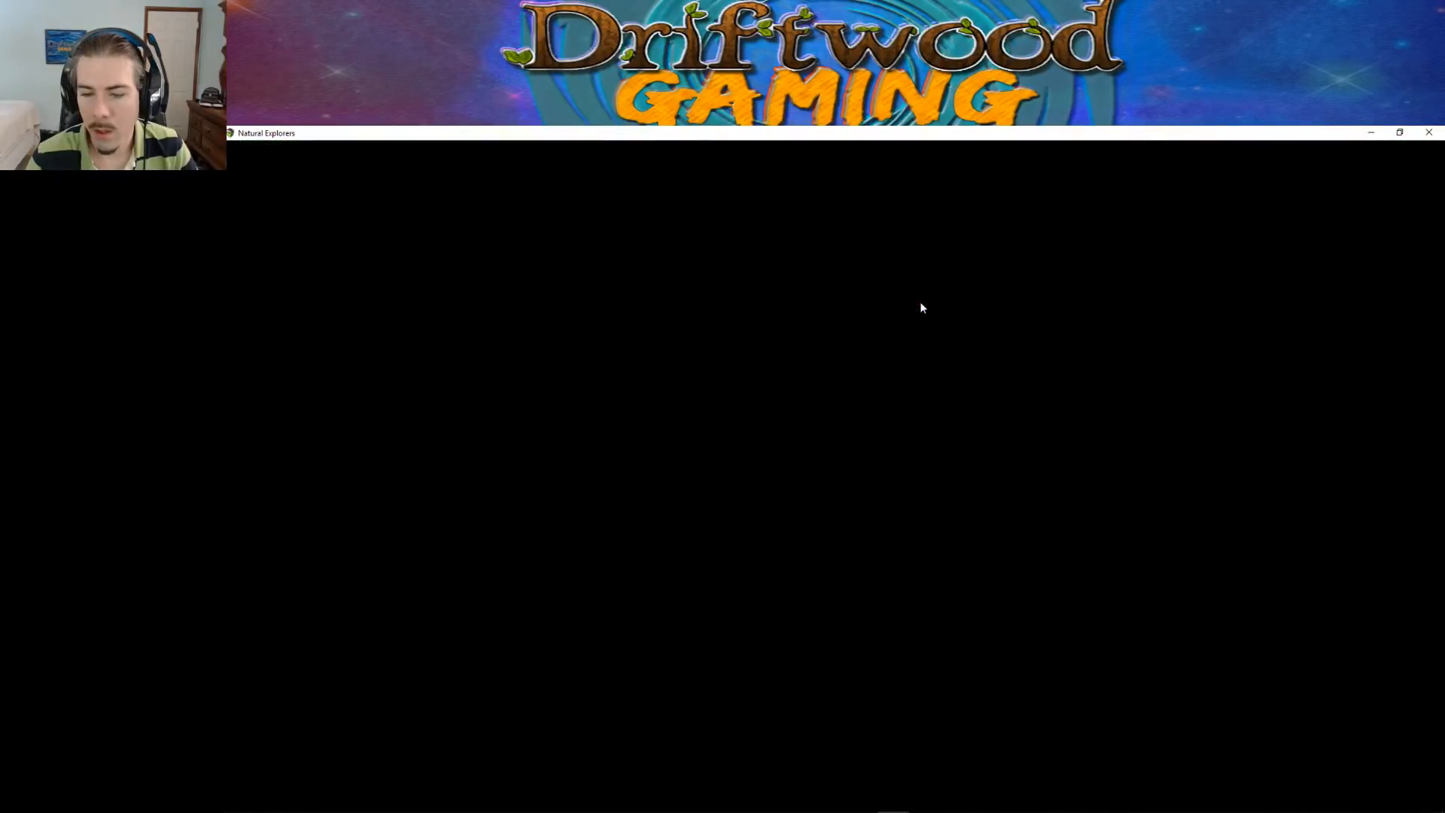
Walk up through the village to the stone house, enter it and come back out to test the house exit
key("Up")
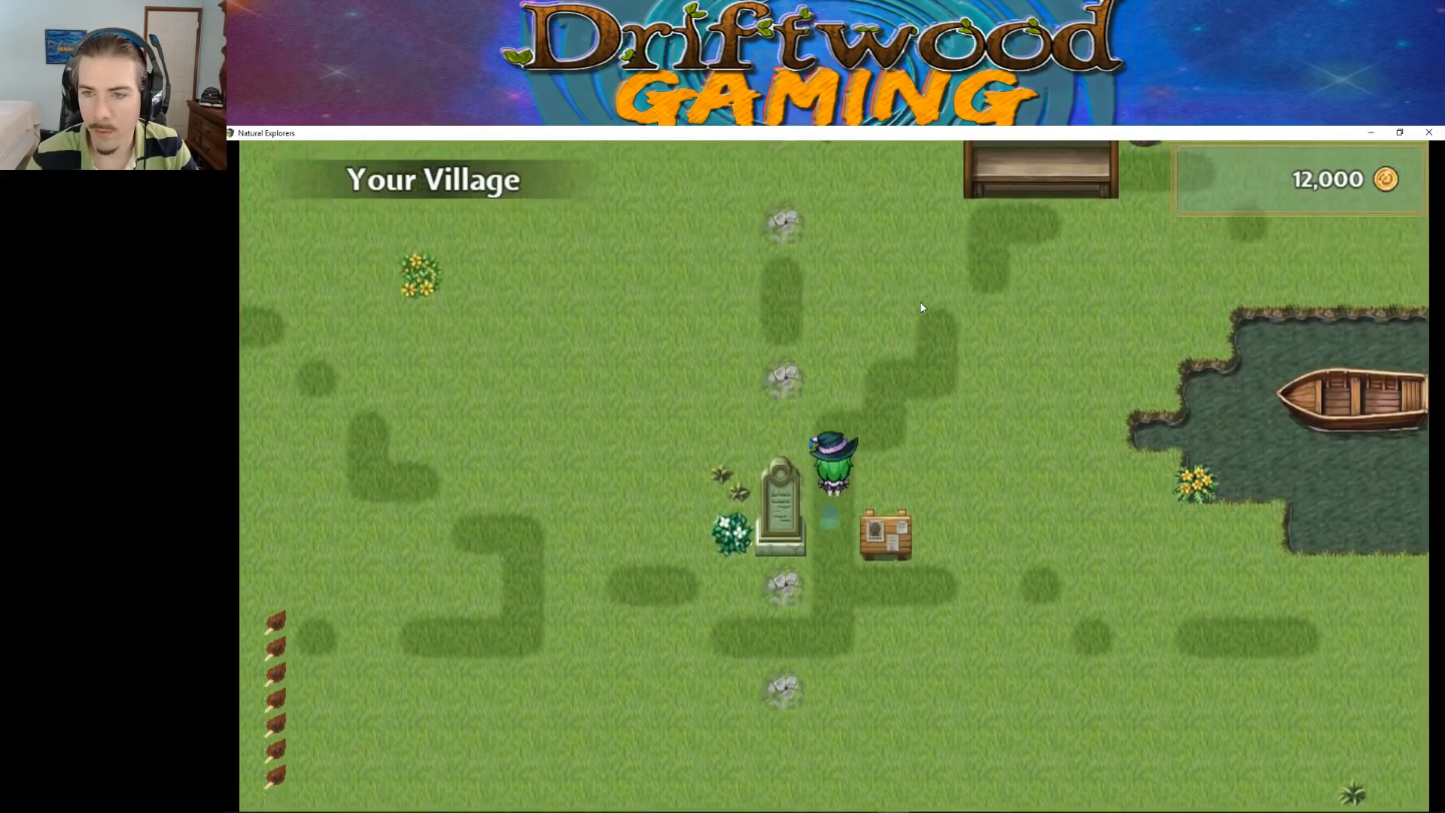
key("Up")
key("Right")
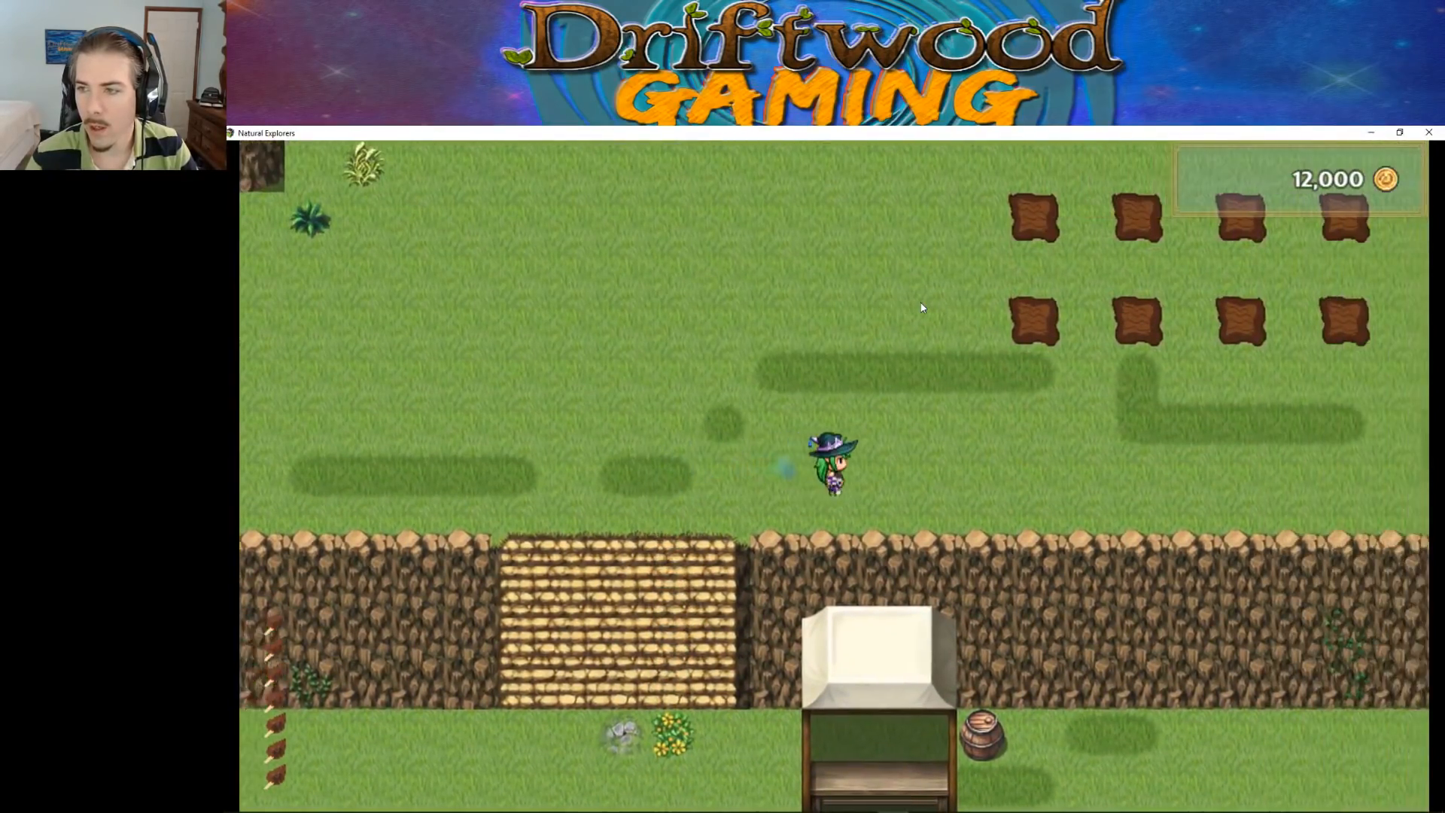
key("Right")
key("Up")
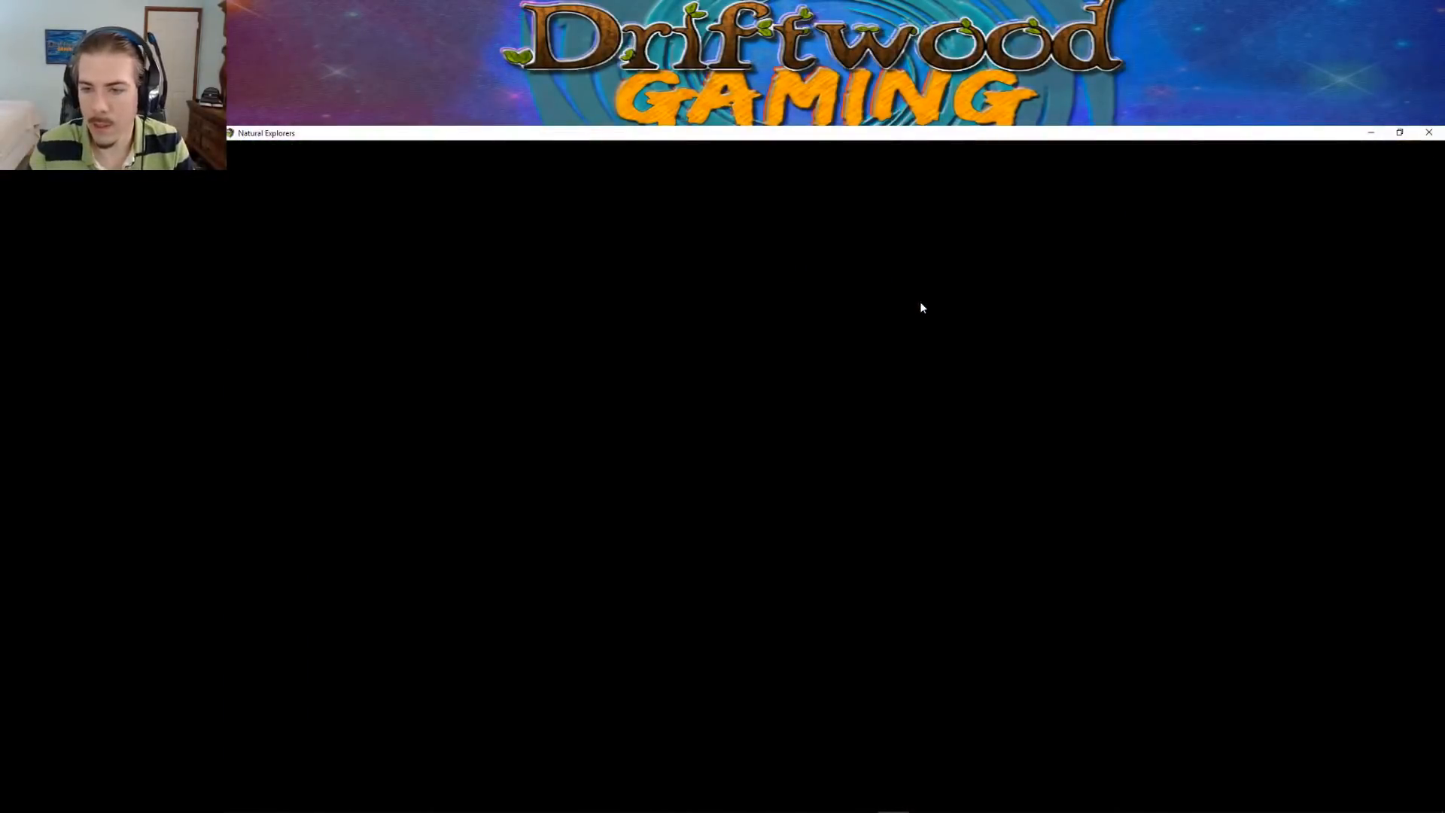
key("Up")
key("Down")
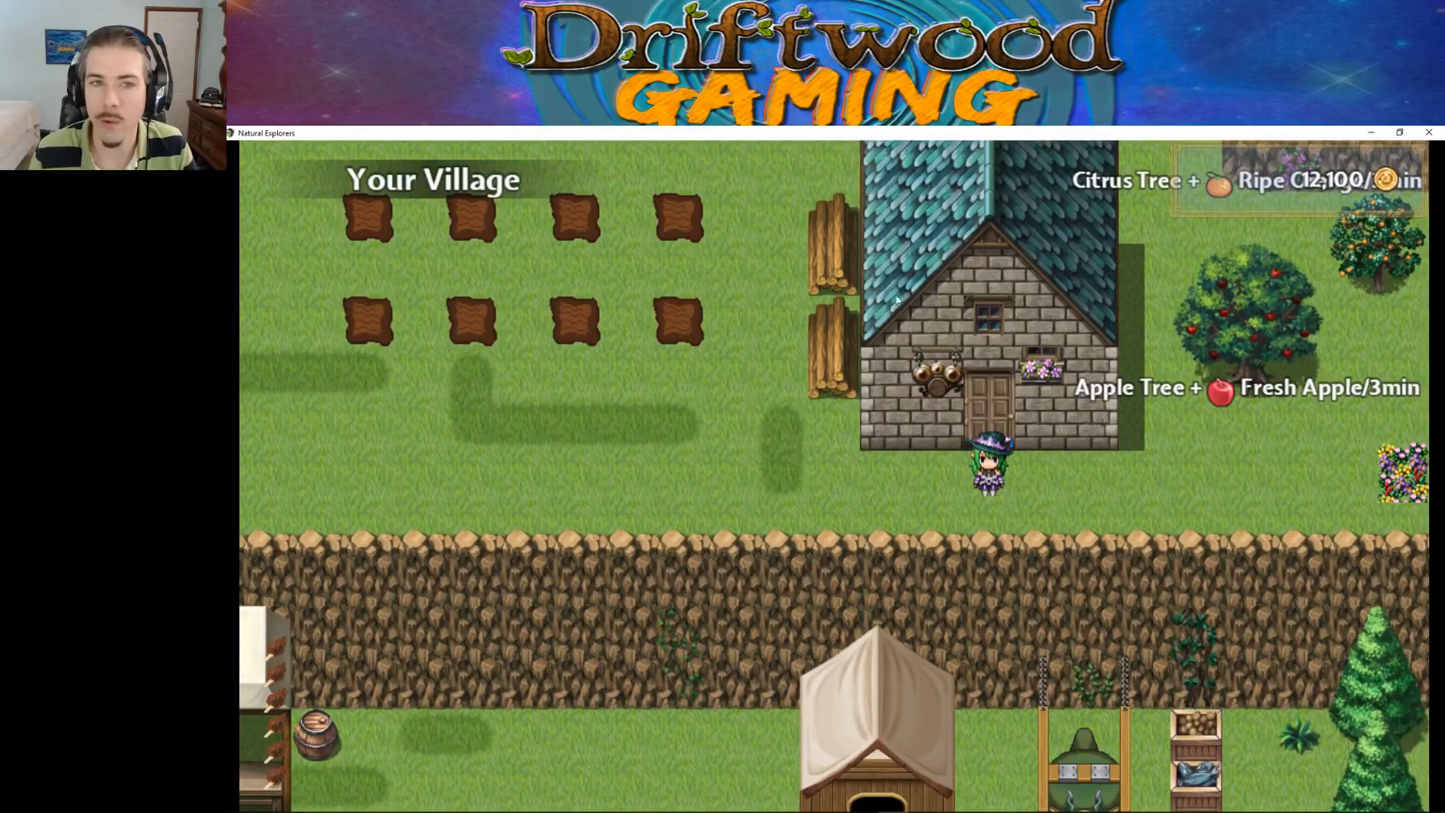
Walk from the house down the stairs and past the gravestone to the village's exit between the hedges
mouse_move(489, 810)
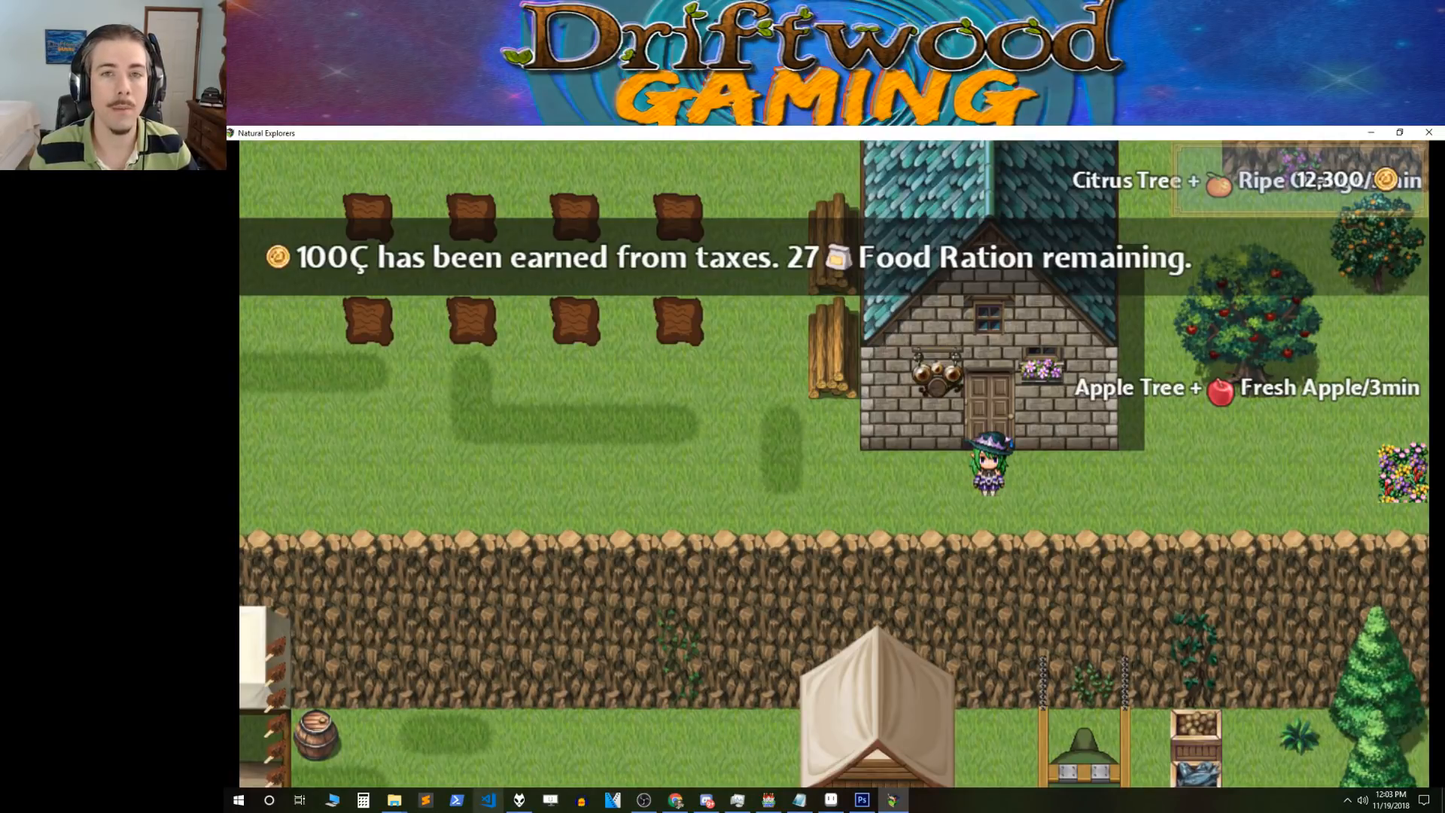
key("Left")
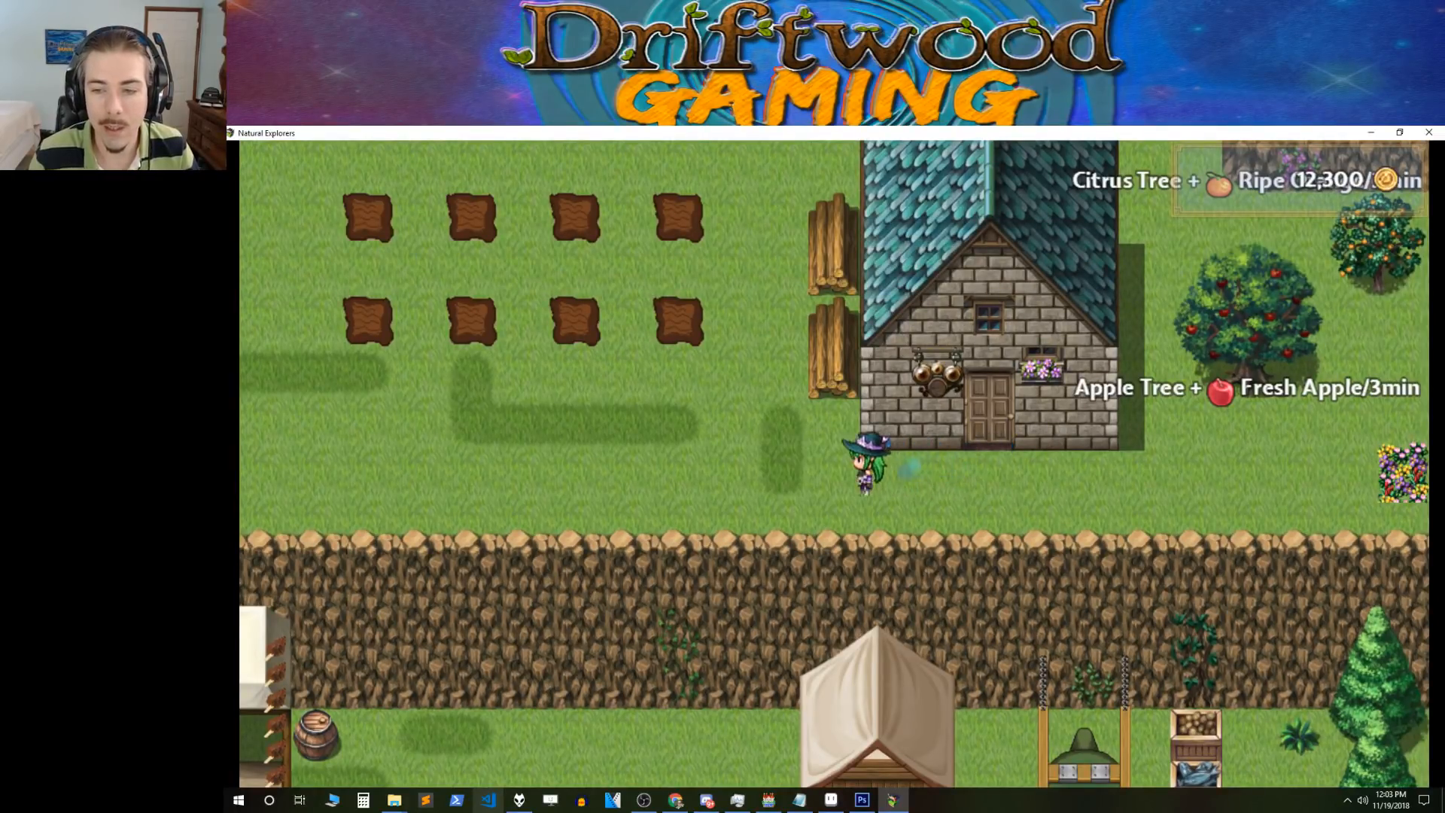
key("Left")
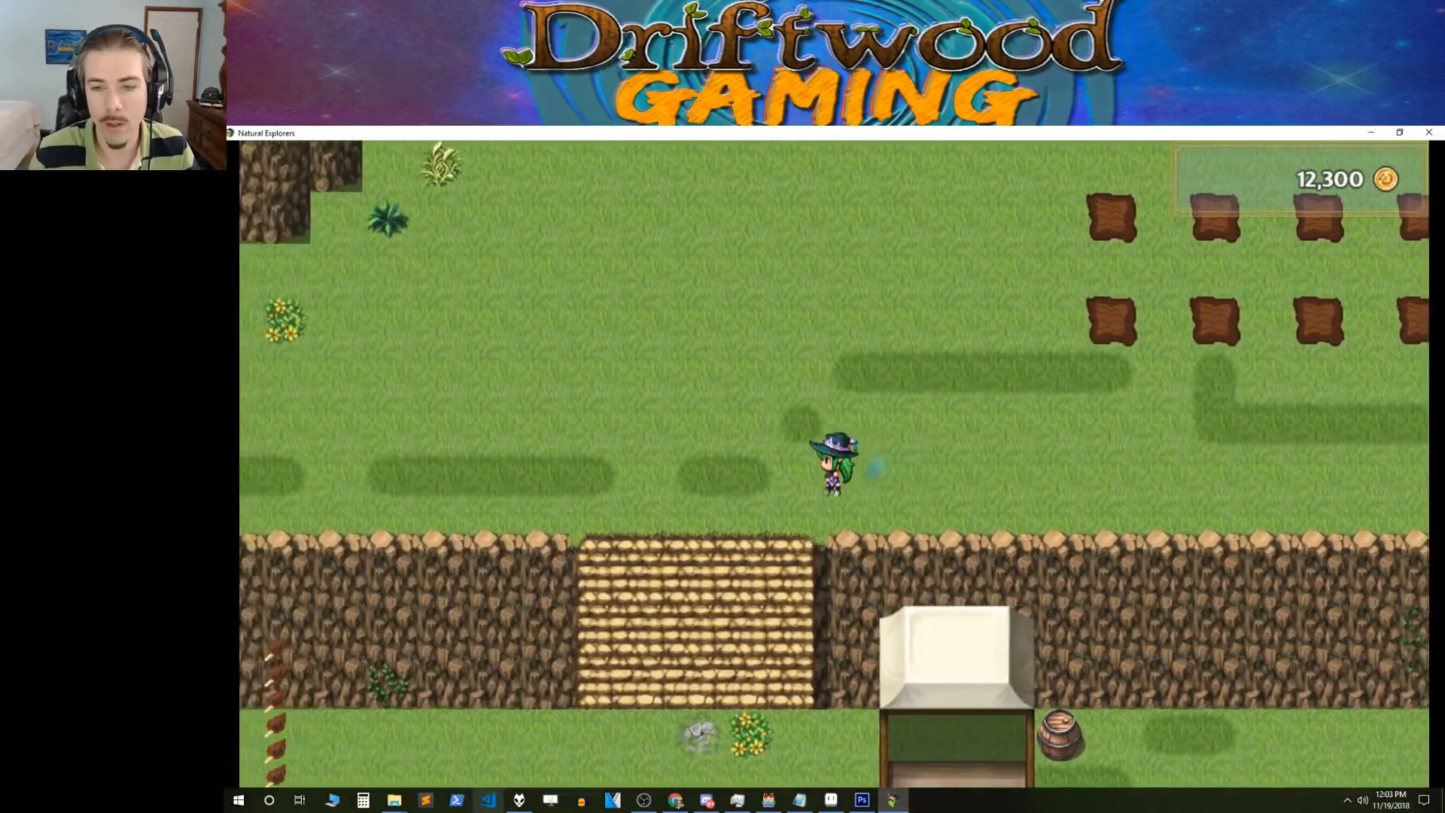
key("Down")
key("Down")
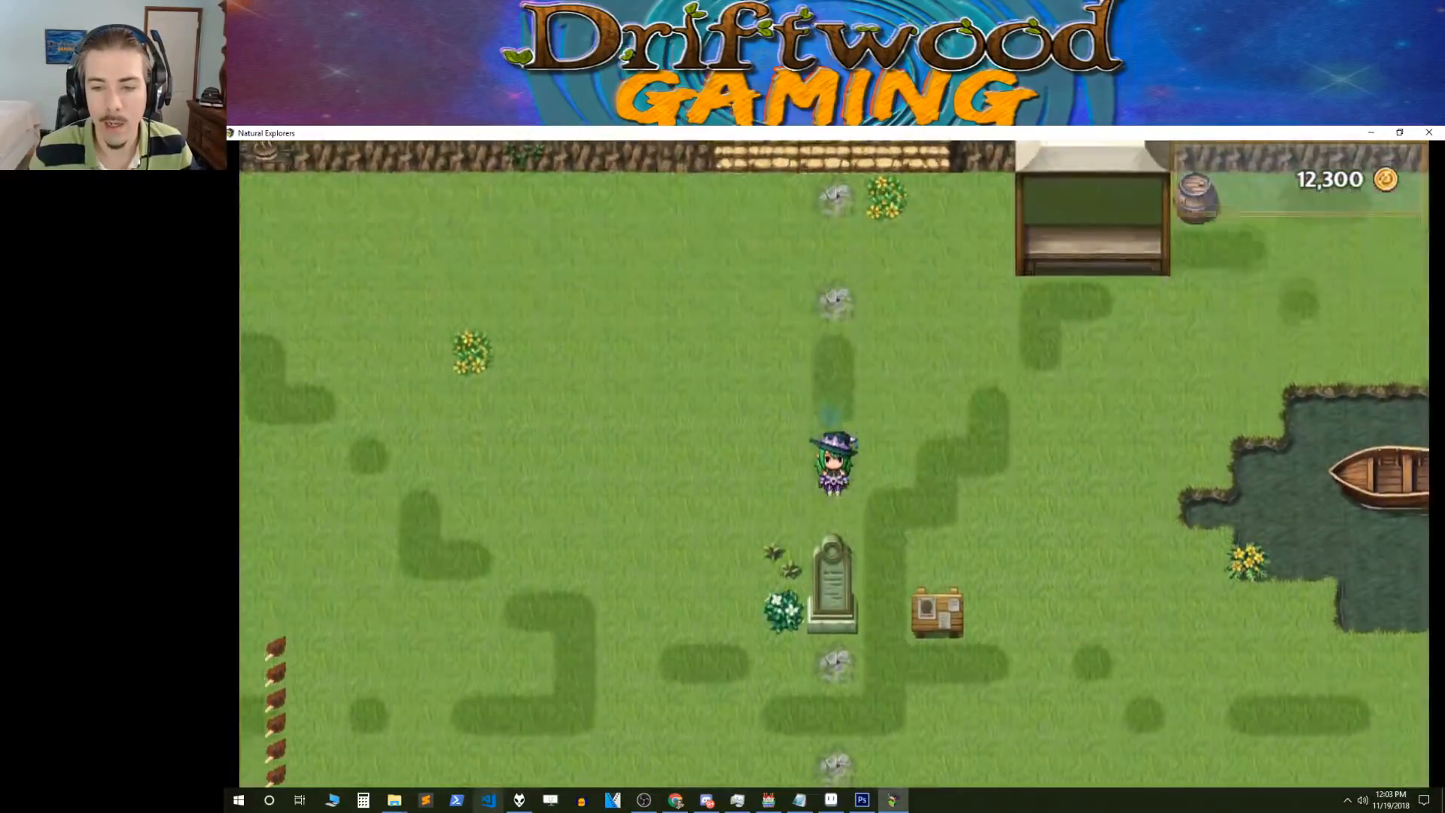
key("Down")
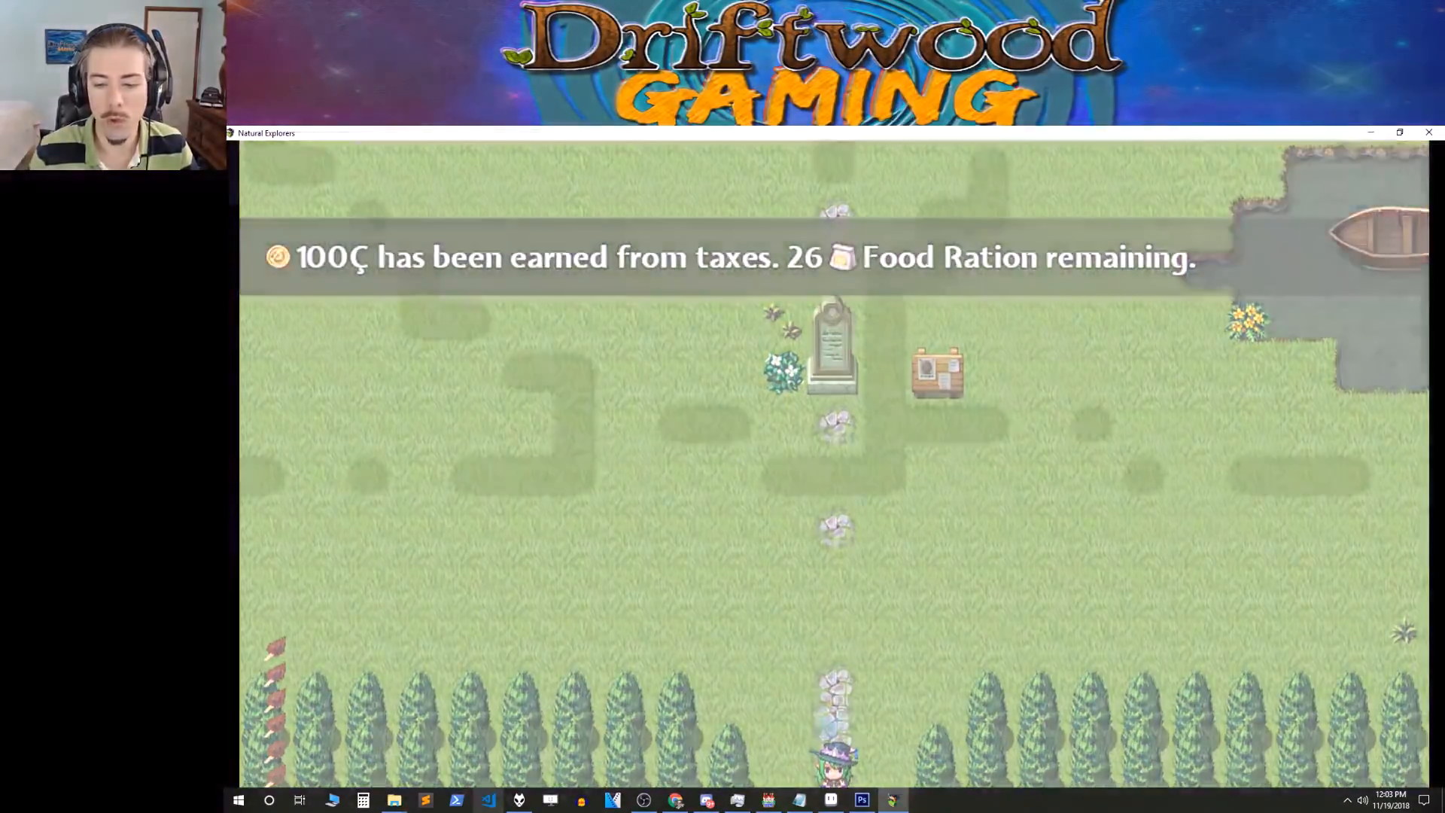
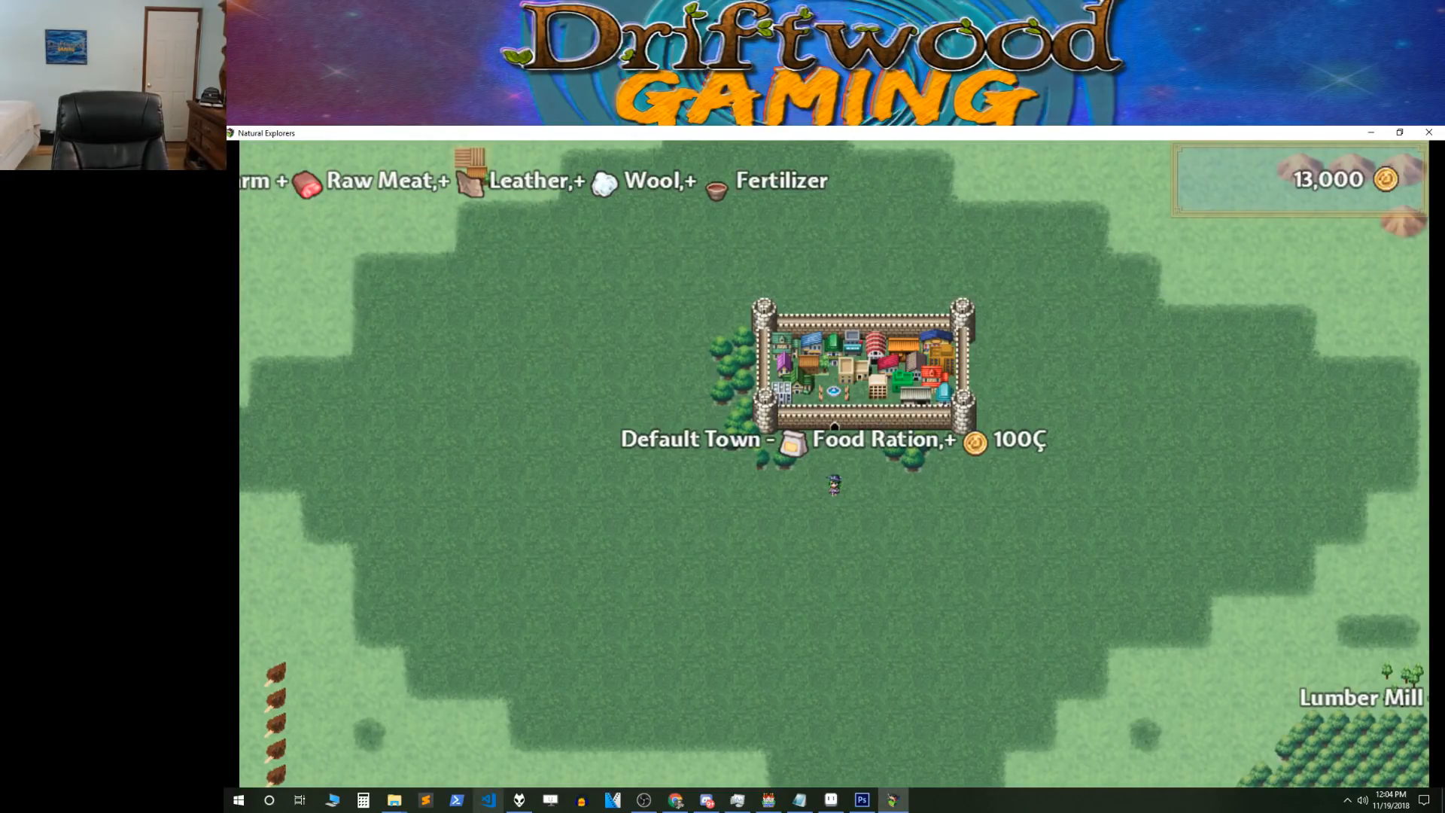
mouse_move(519, 800)
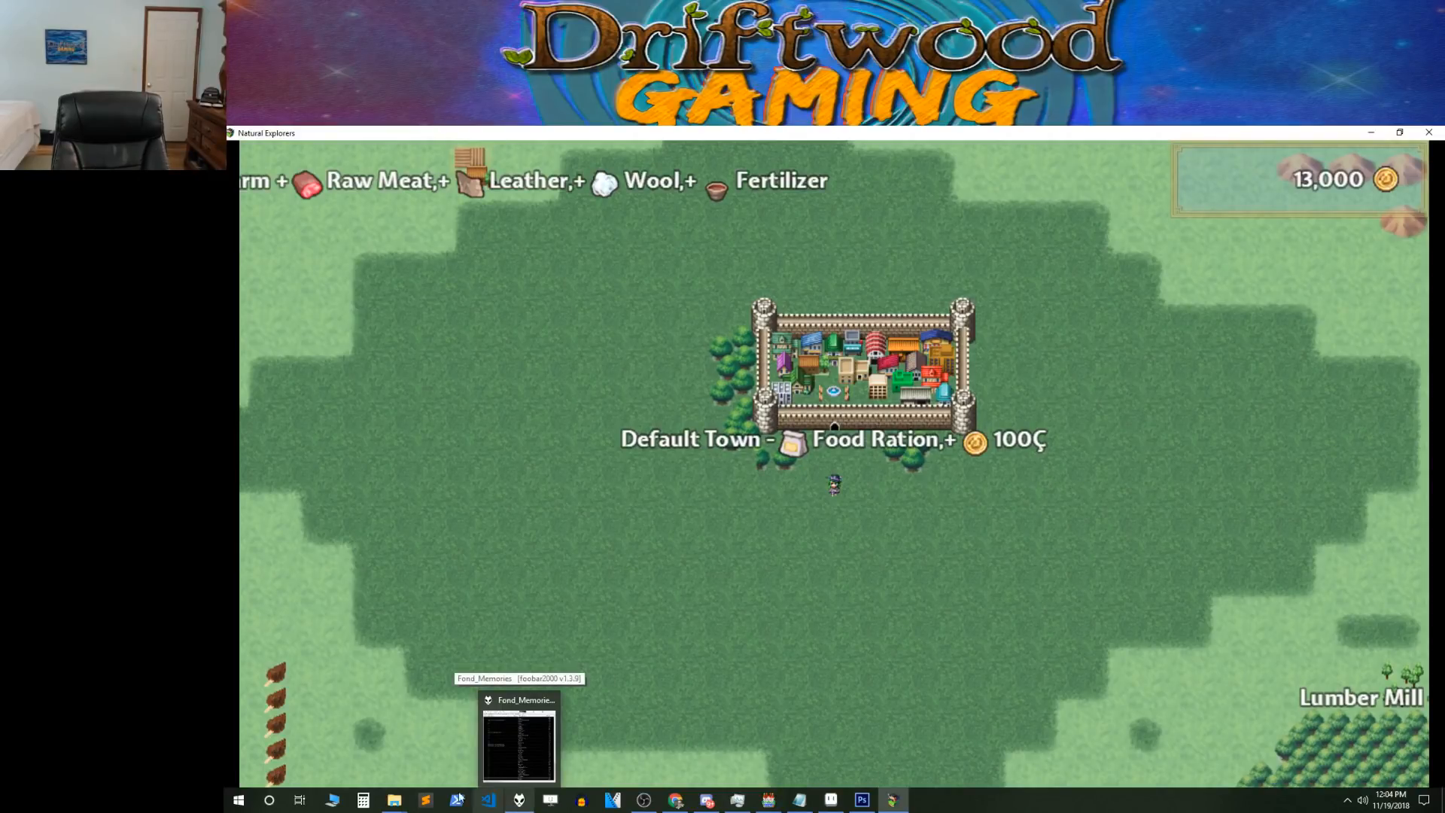